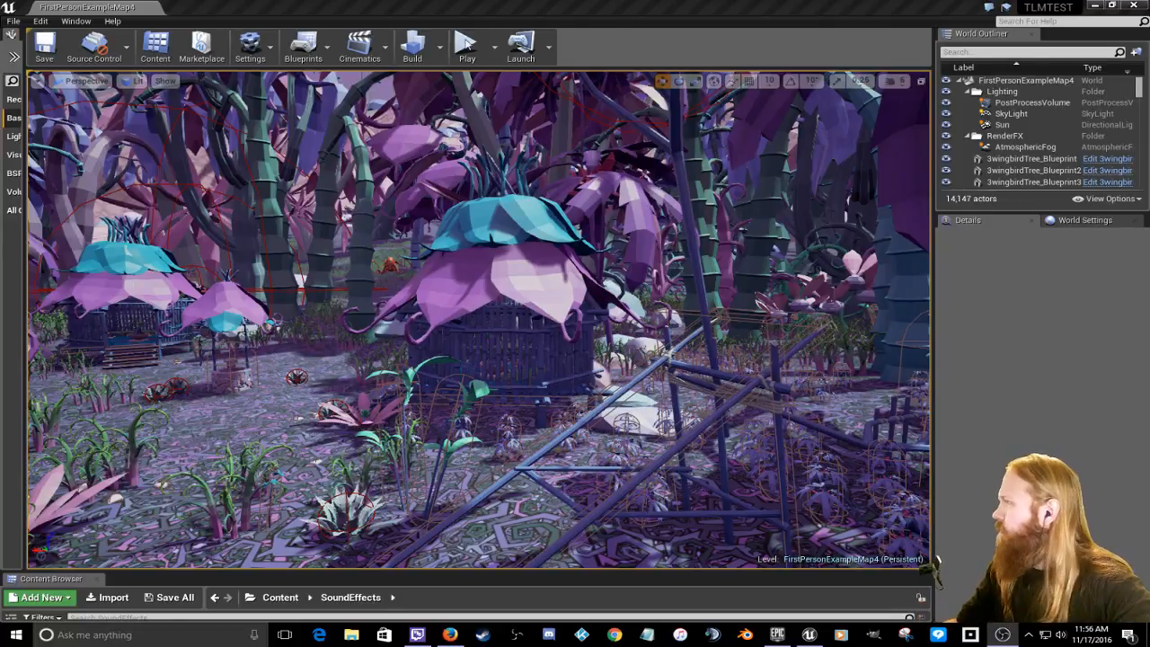
Step: Play the level in the editor viewport and inspect the lashed wooden frames and the shaded clearing around them
{"action": "left_click", "coordinate": [482, 15]}
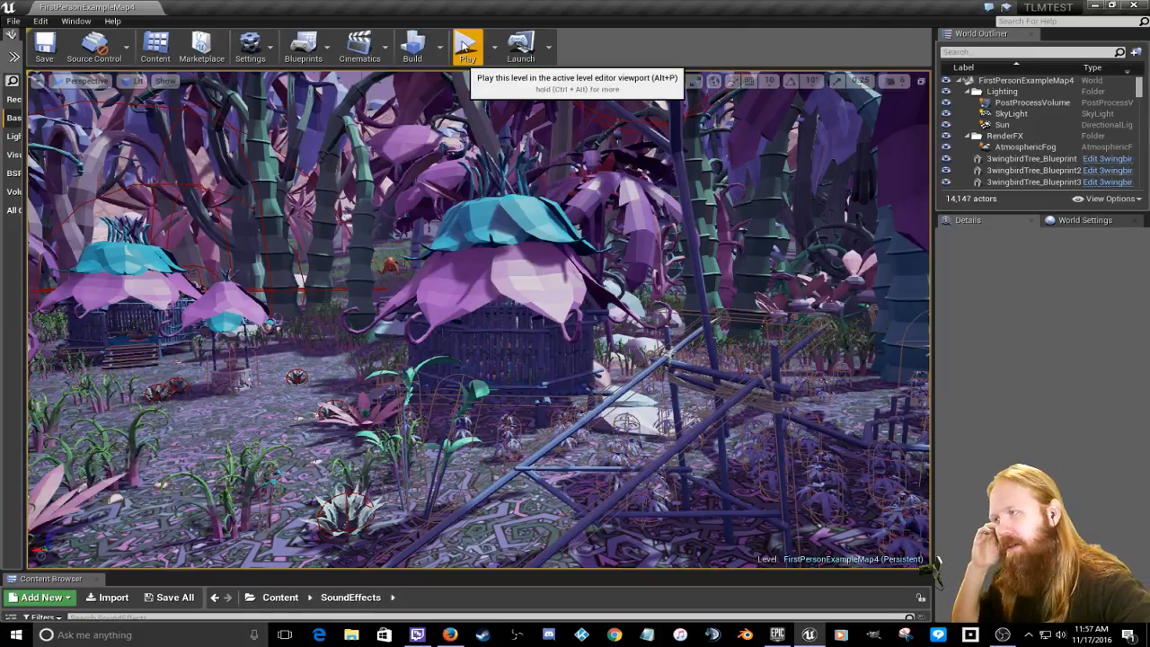
{"action": "left_click", "coordinate": [464, 47]}
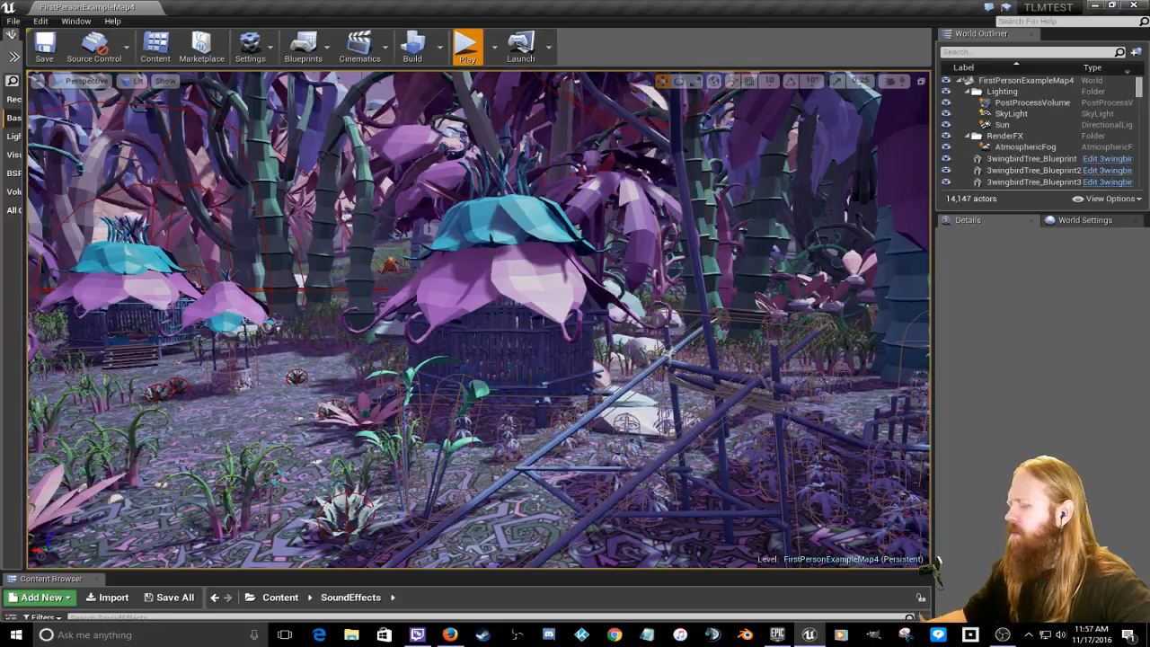
{"action": "key", "text": "alt+p"}
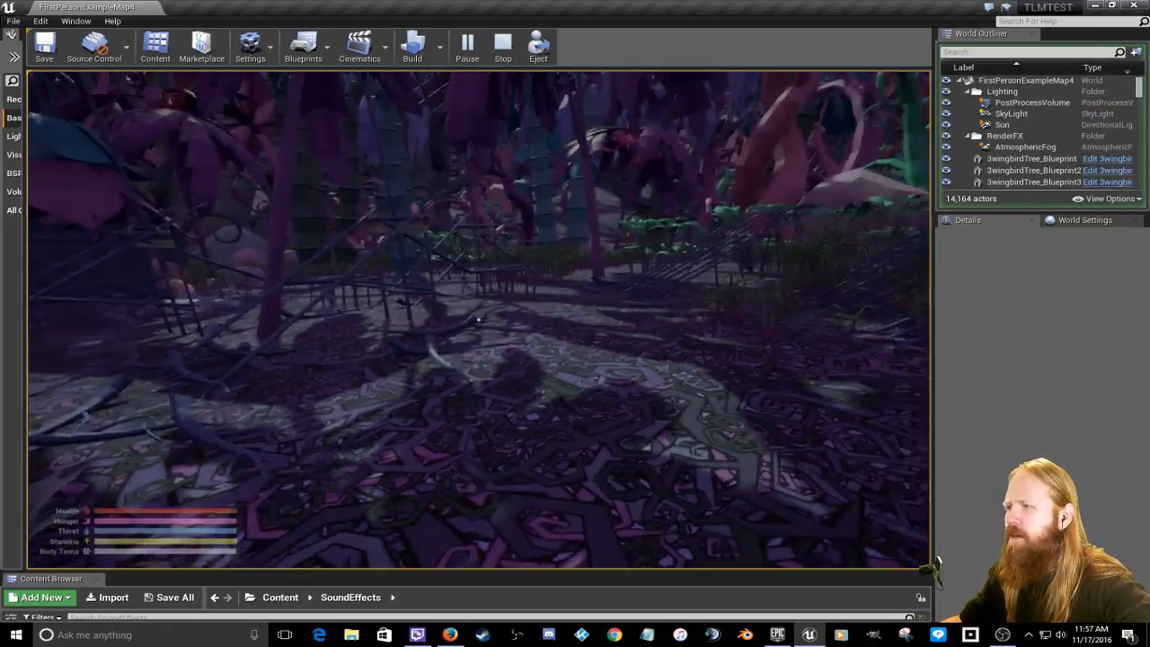
{"action": "key", "text": "w"}
{"action": "key", "text": "w"}
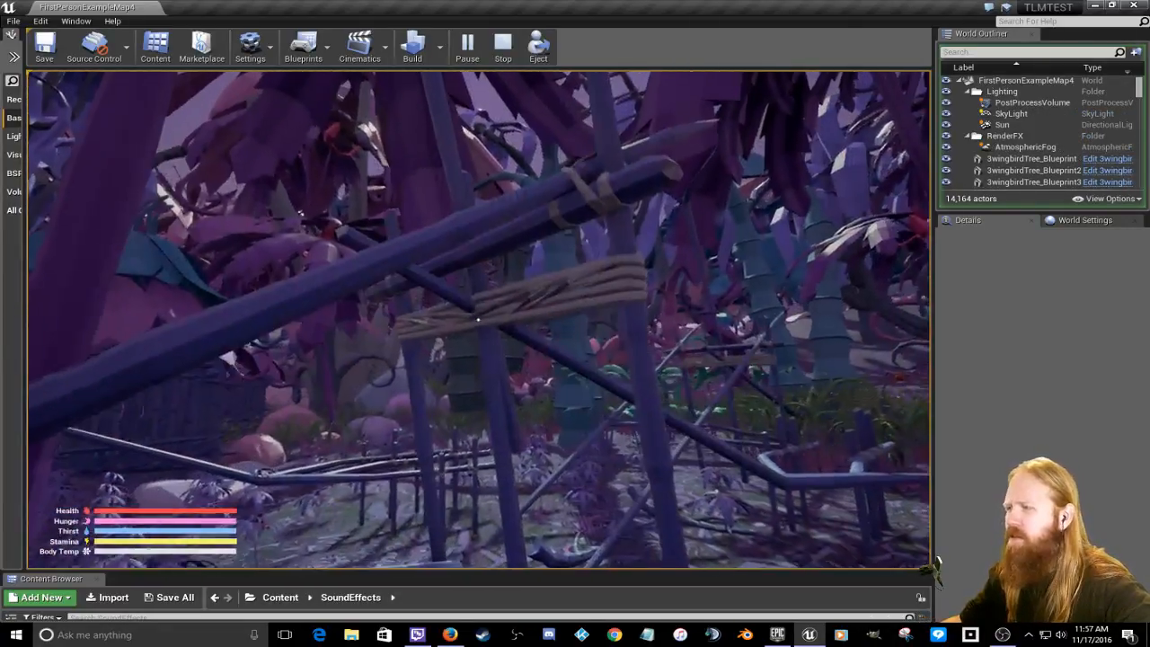
{"action": "key", "text": "w"}
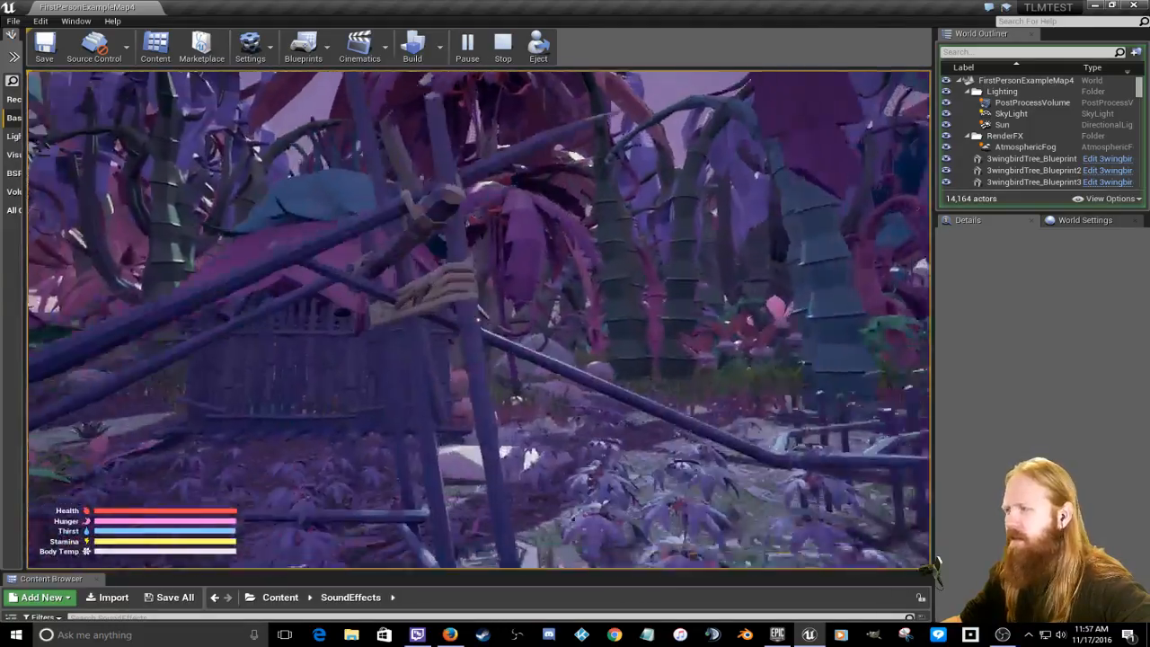
{"action": "key", "text": "w"}
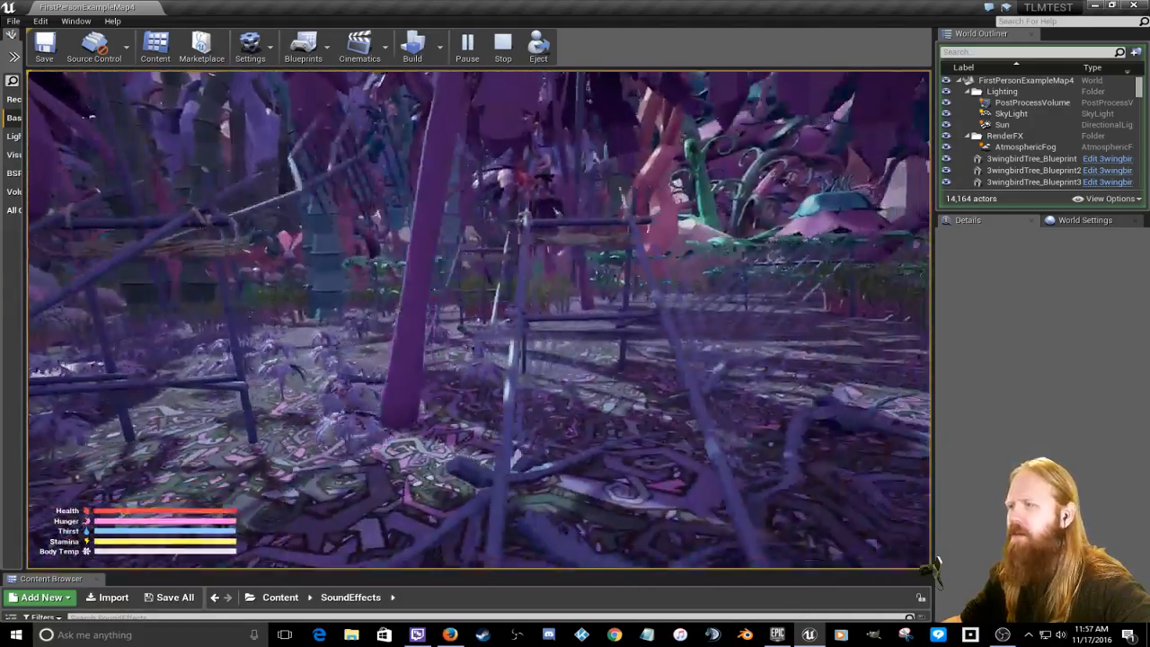
{"action": "key", "text": "w"}
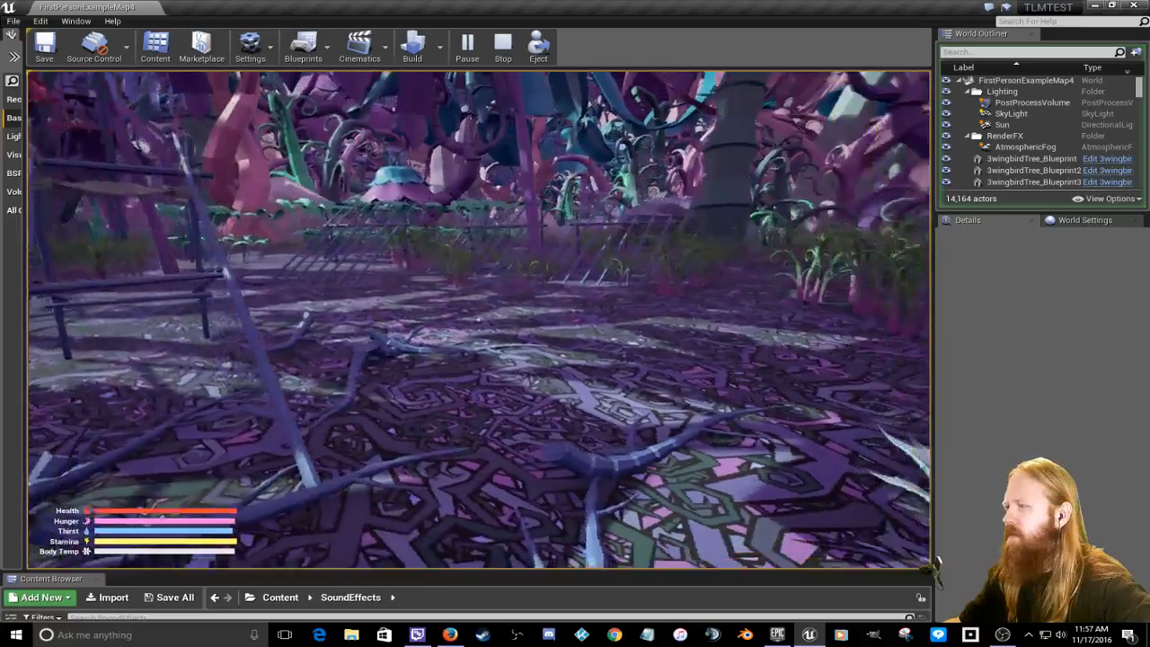
{"action": "key", "text": "w"}
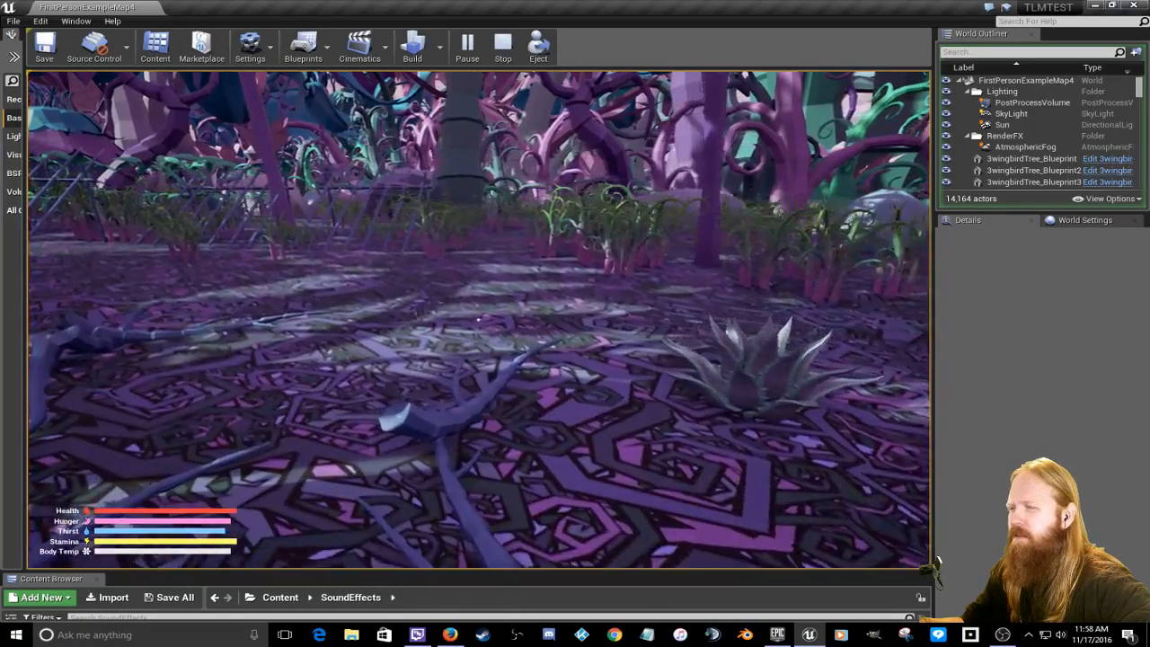
{"action": "key", "text": "w"}
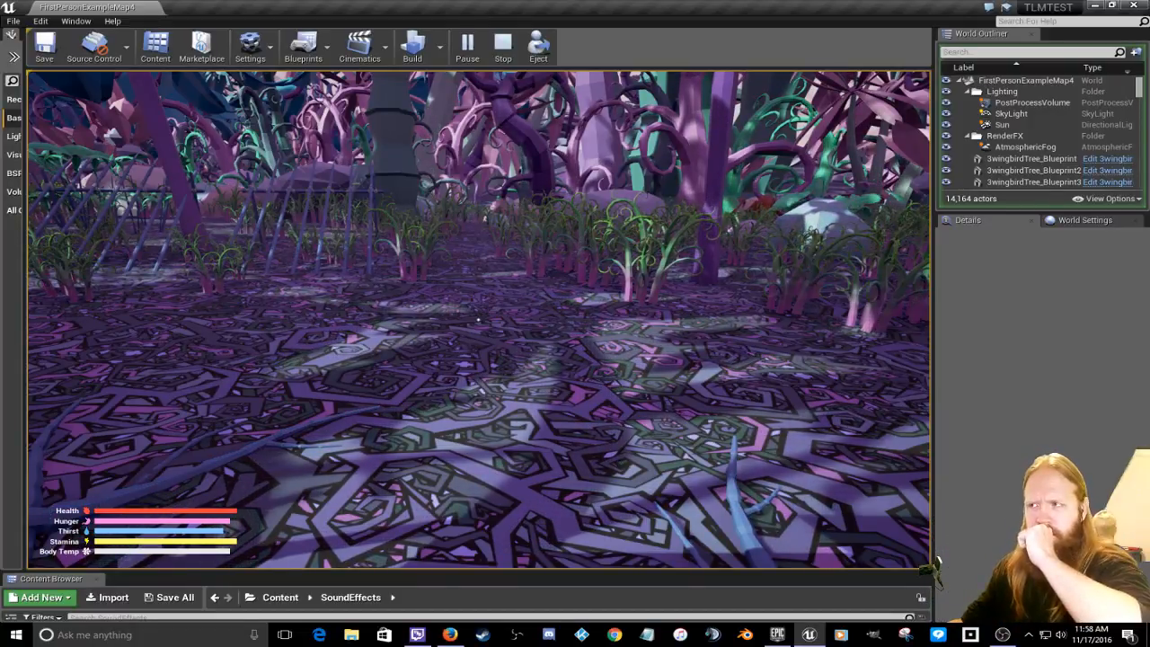
Step: Walk the character through the tall undergrowth and across the village of petal-roofed huts to inspect the environment
{"action": "key", "text": "w"}
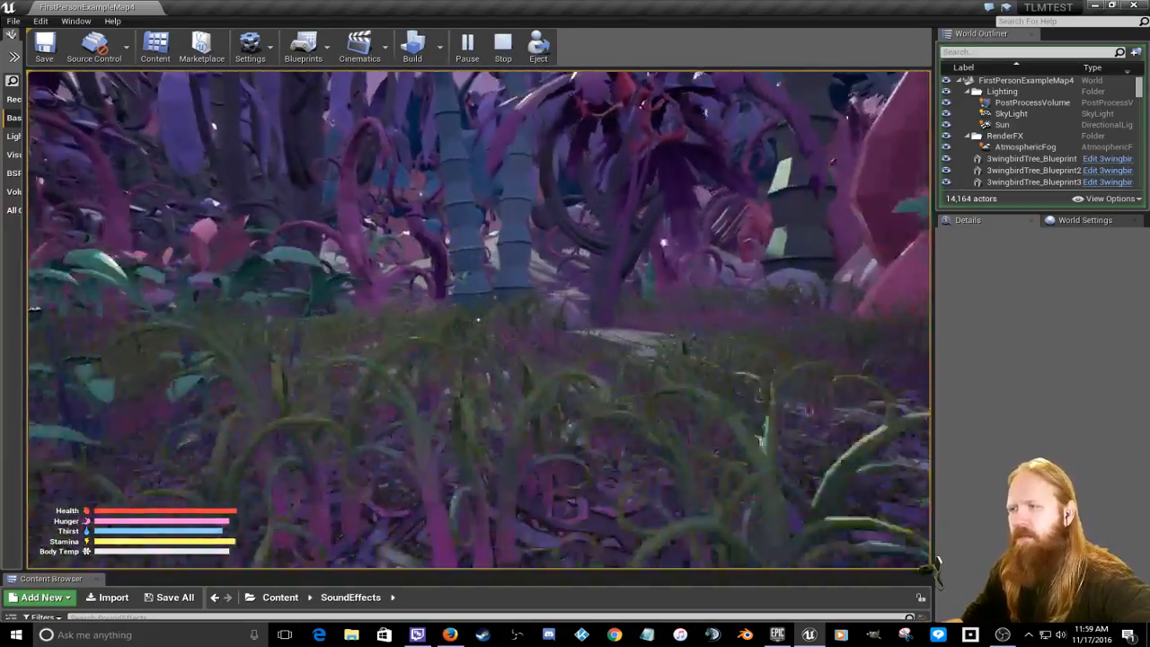
{"action": "key", "text": "w"}
{"action": "key", "text": "w"}
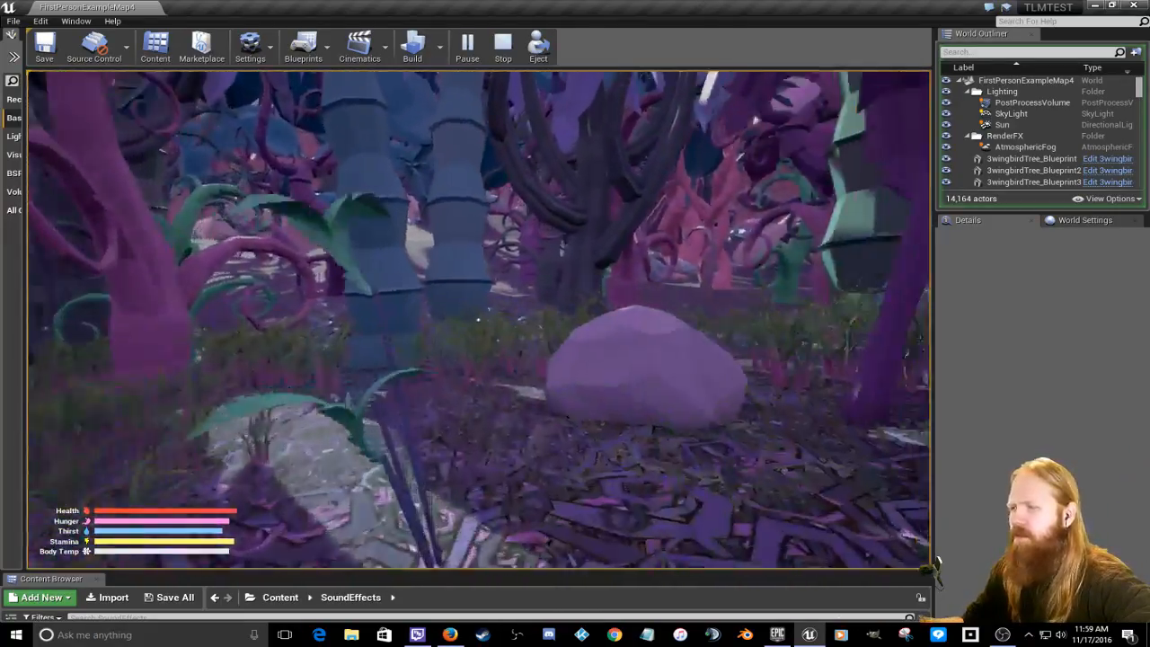
{"action": "key", "text": "w"}
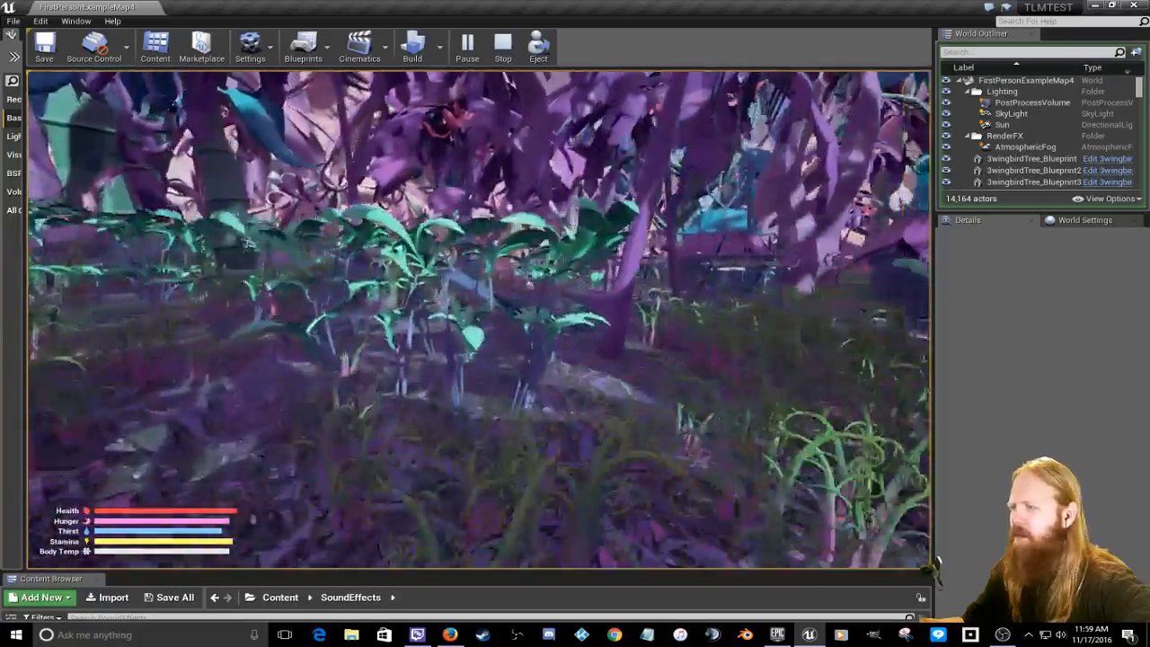
{"action": "key", "text": "w"}
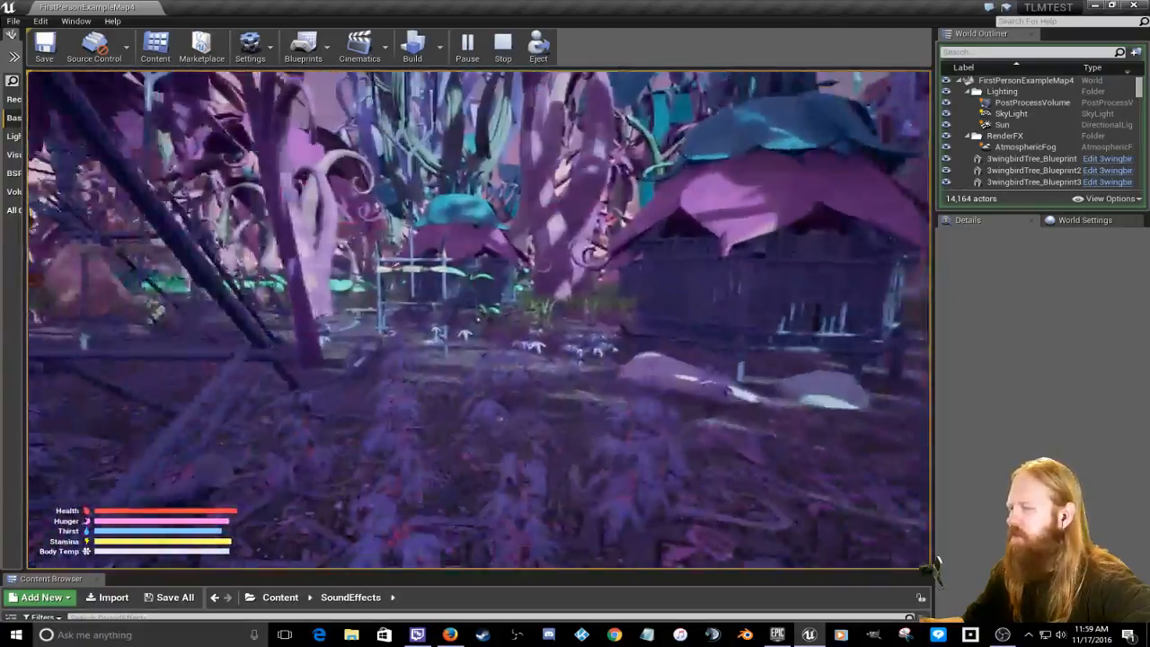
{"action": "key", "text": "w"}
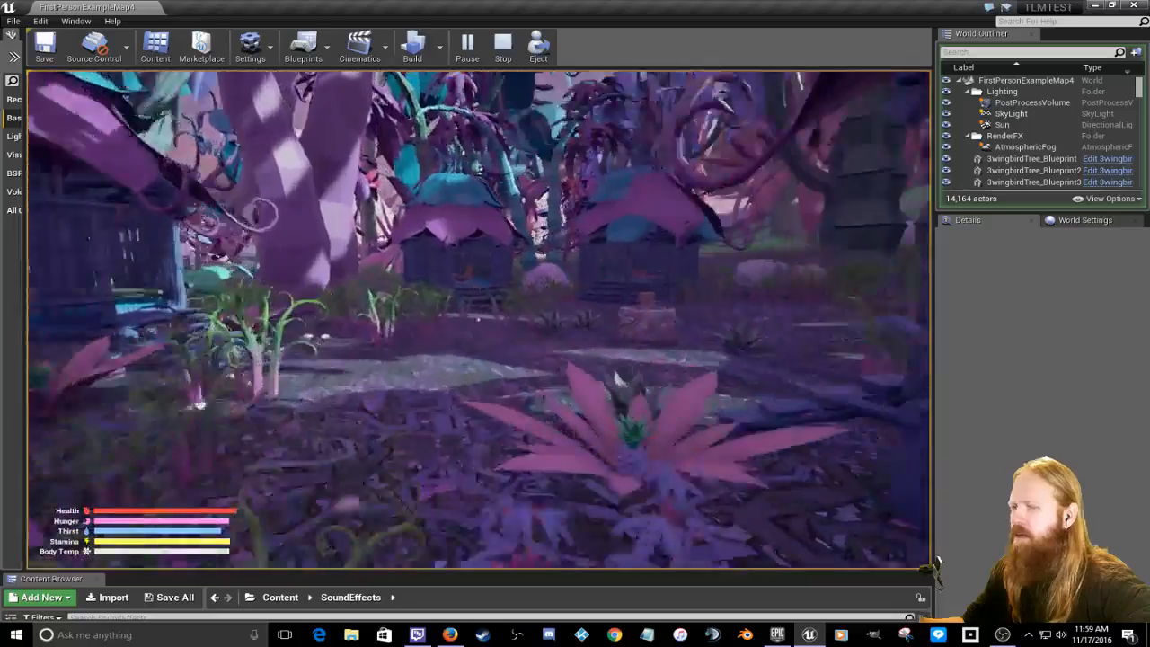
{"action": "key", "text": "w"}
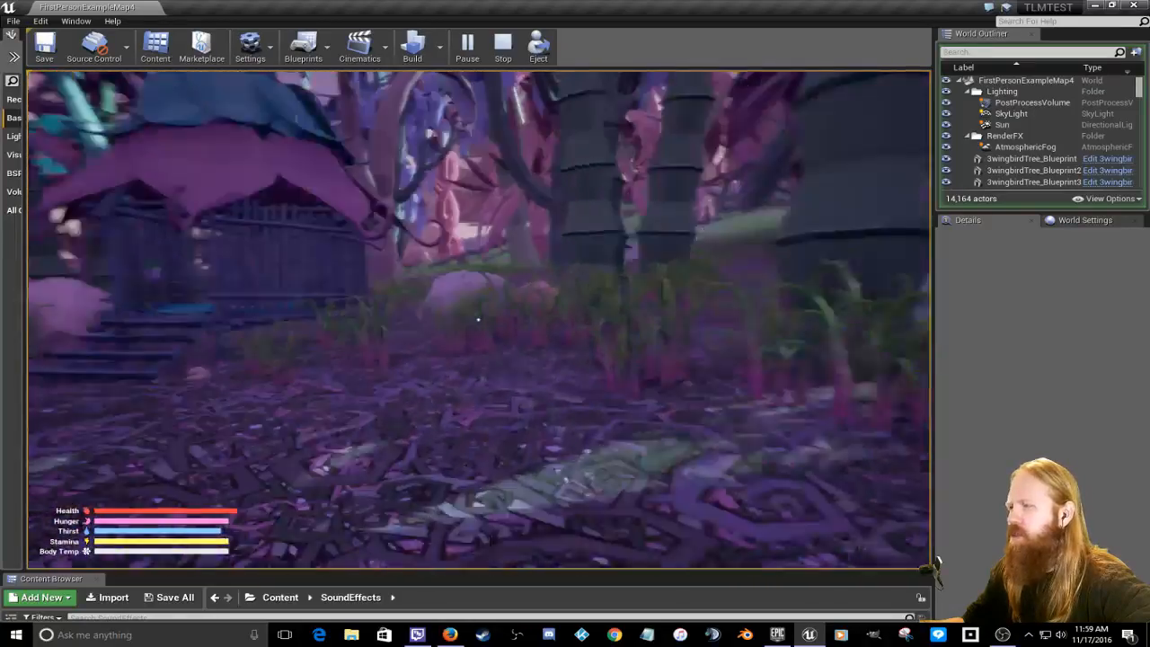
Step: Tour the ground between the open-fronted hut and the twin-trunk tree, examining the wooden bench beside it
{"action": "key", "text": "w"}
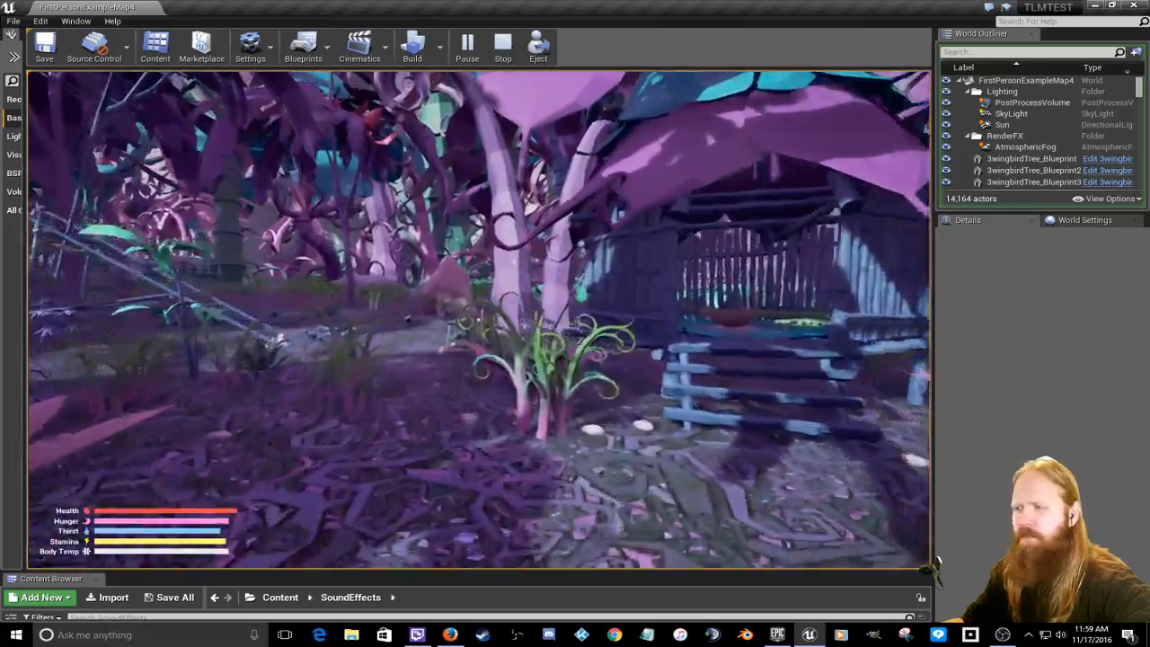
{"action": "key", "text": "w"}
{"action": "key", "text": "w"}
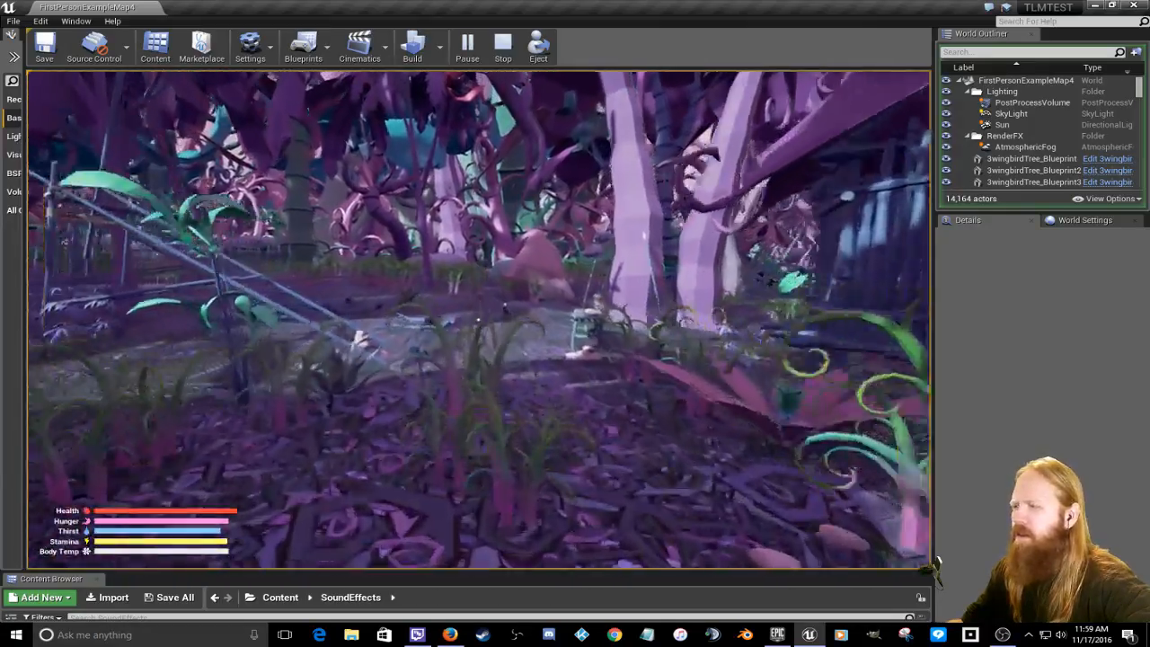
{"action": "key", "text": "w"}
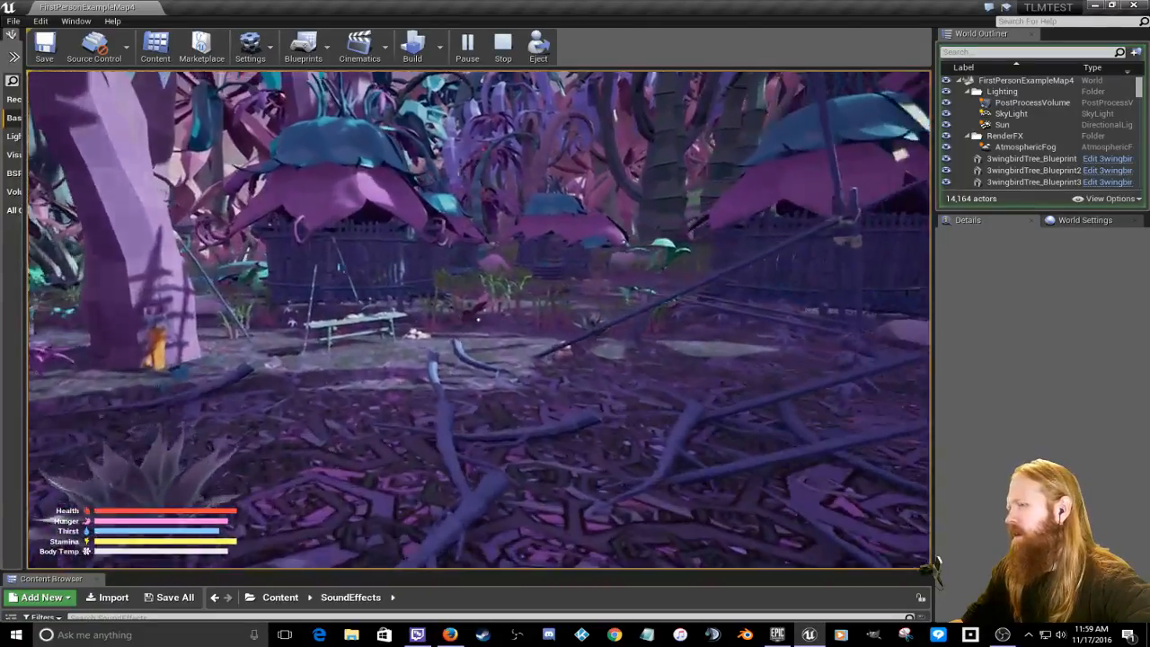
{"action": "key", "text": "w"}
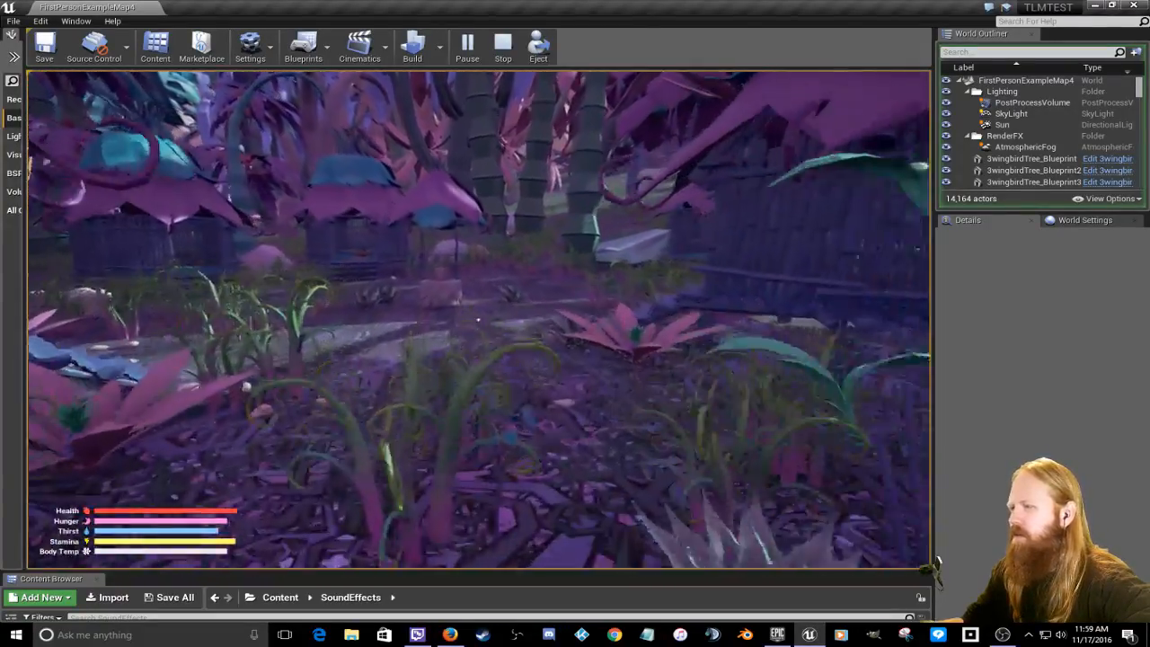
{"action": "key", "text": "w"}
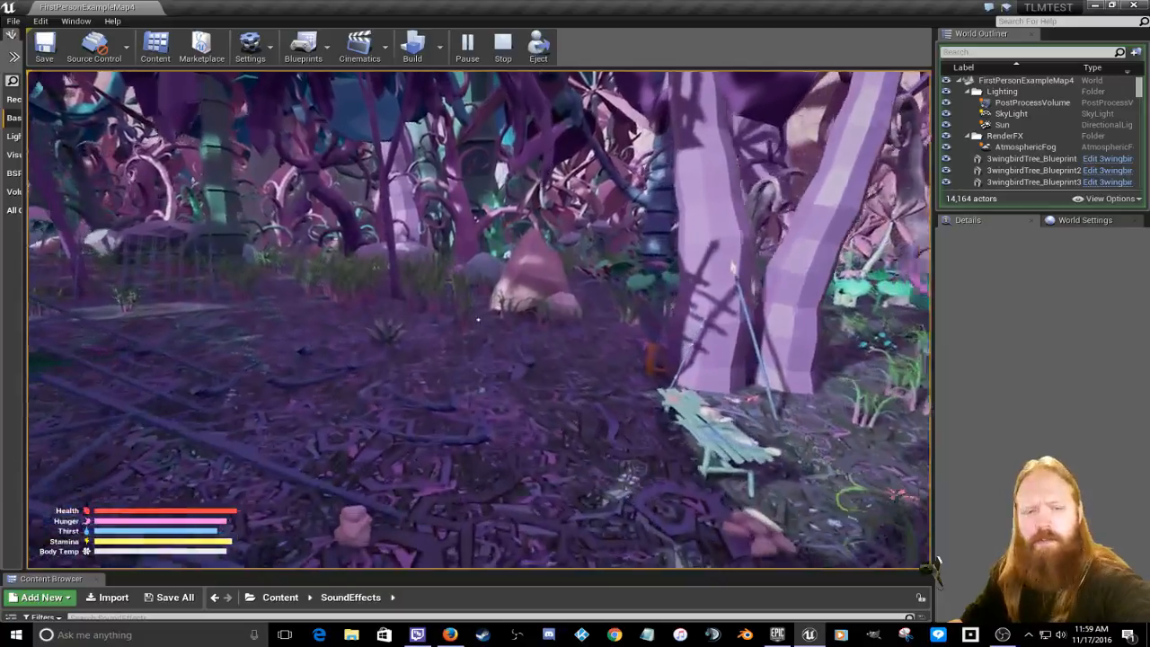
{"action": "key", "text": "w"}
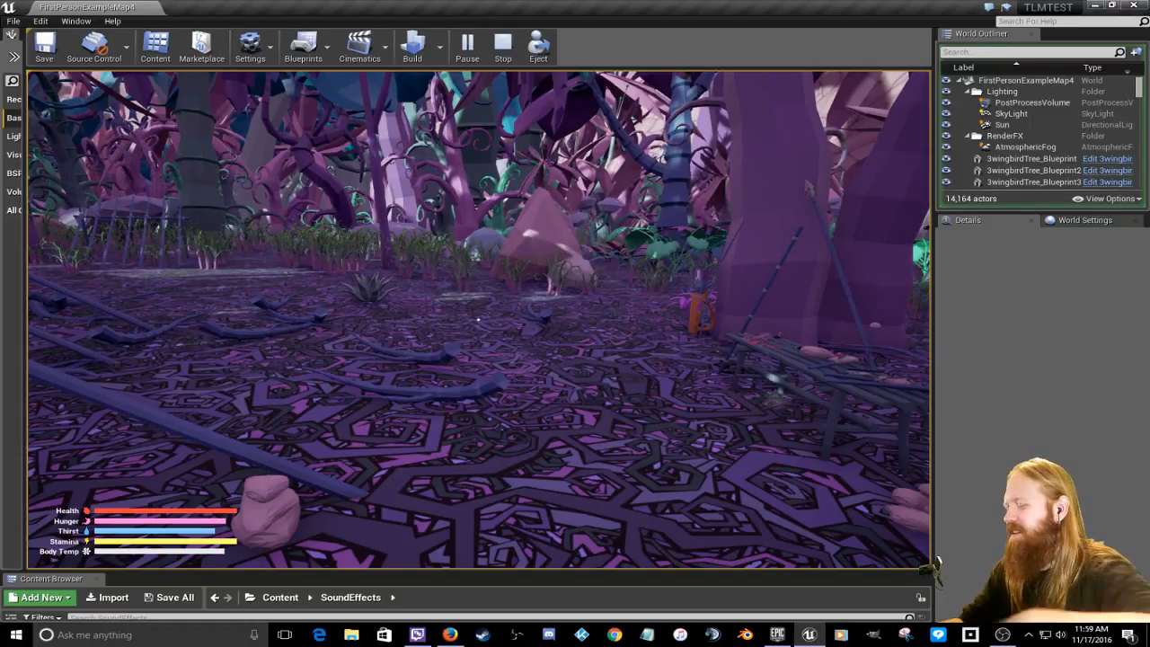
Step: Walk past the pointed pink rock to the forest edge, return to the huts and bring up the Bushcraft inventory
{"action": "key", "text": "w"}
{"action": "key", "text": "w"}
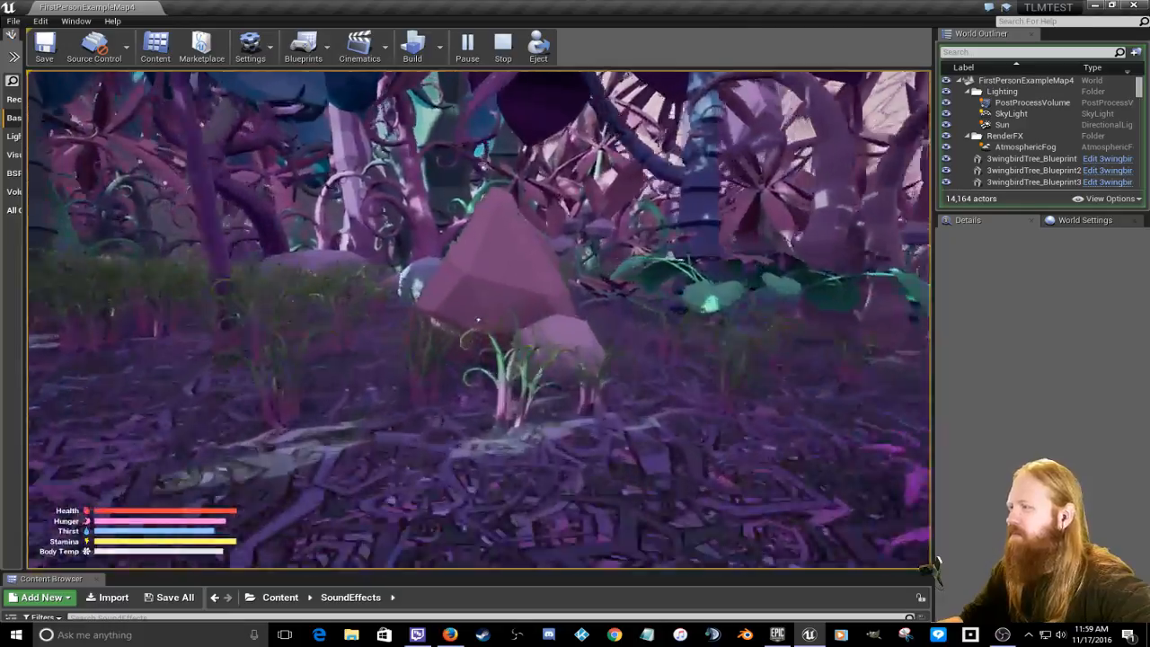
{"action": "key", "text": "w"}
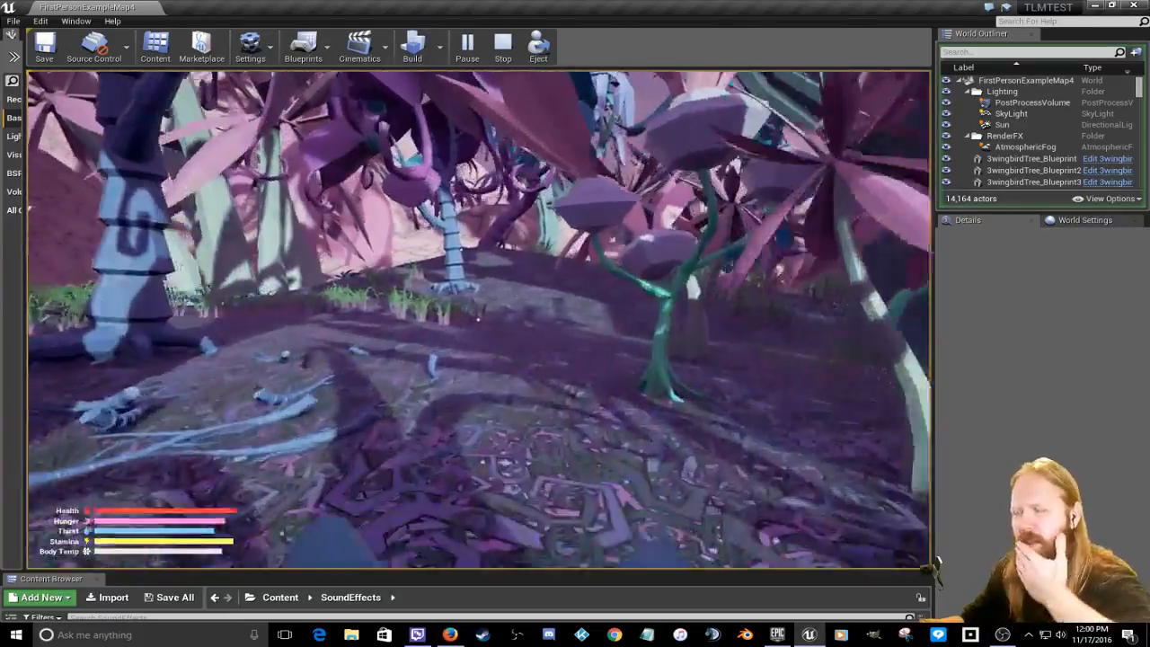
{"action": "key", "text": "w"}
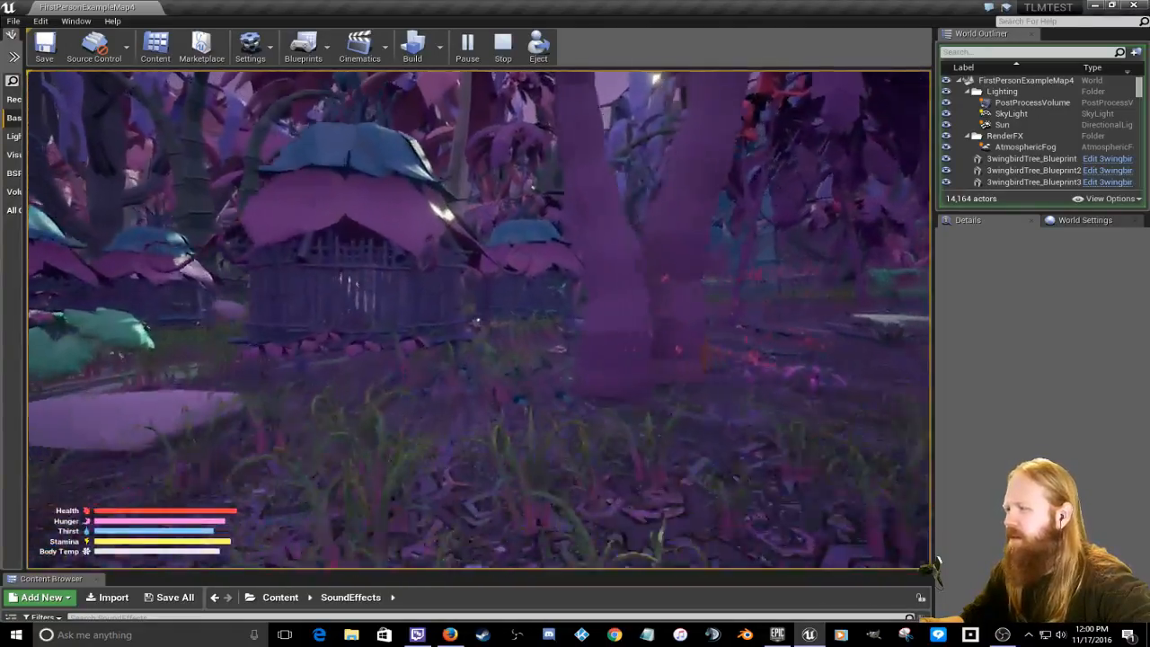
{"action": "key", "text": "w"}
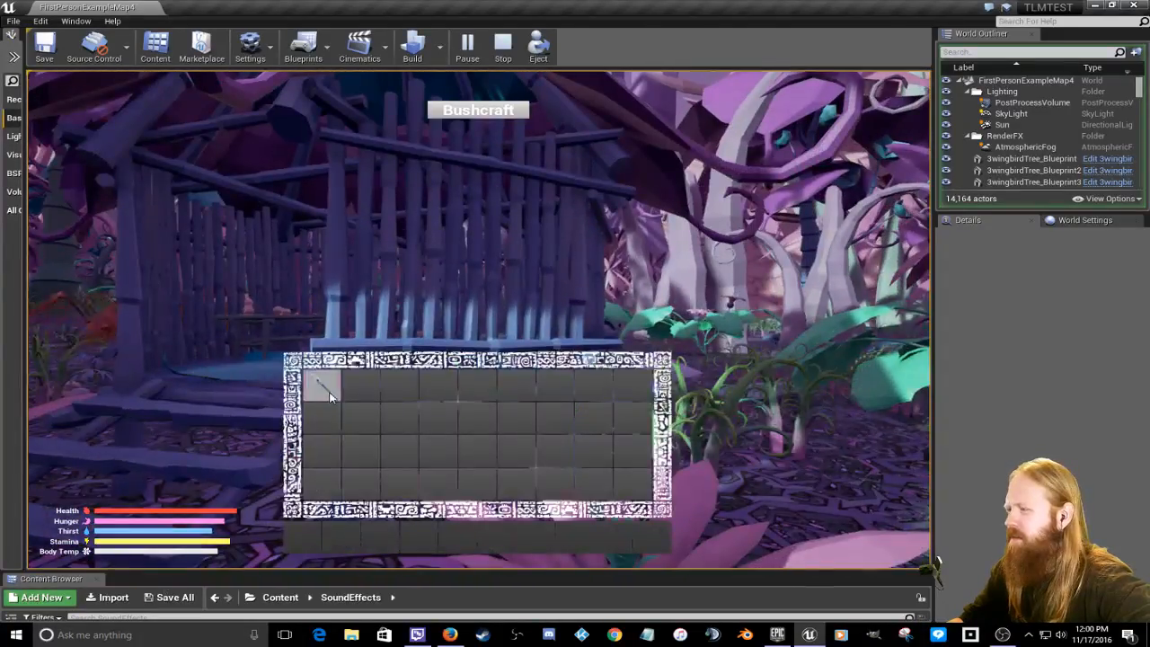
Step: Equip the spear from the inventory and fight the long-legged orange creature near the huts while backing away
{"action": "key", "text": "s"}
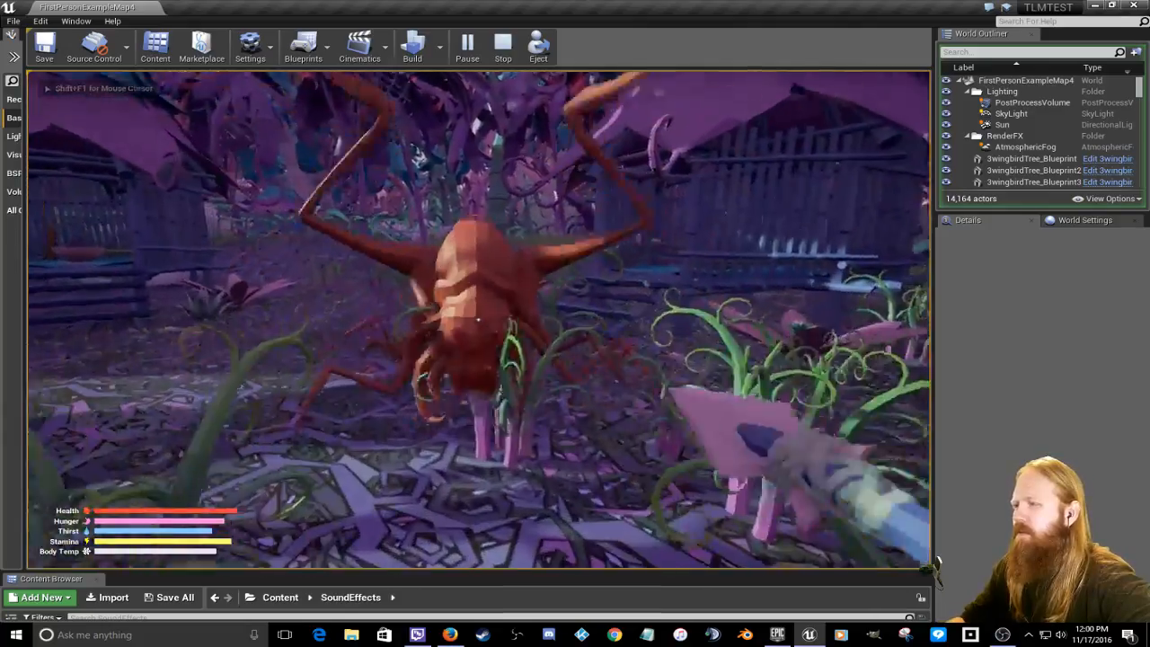
{"action": "left_click", "coordinate": [478, 318]}
{"action": "key", "text": "s"}
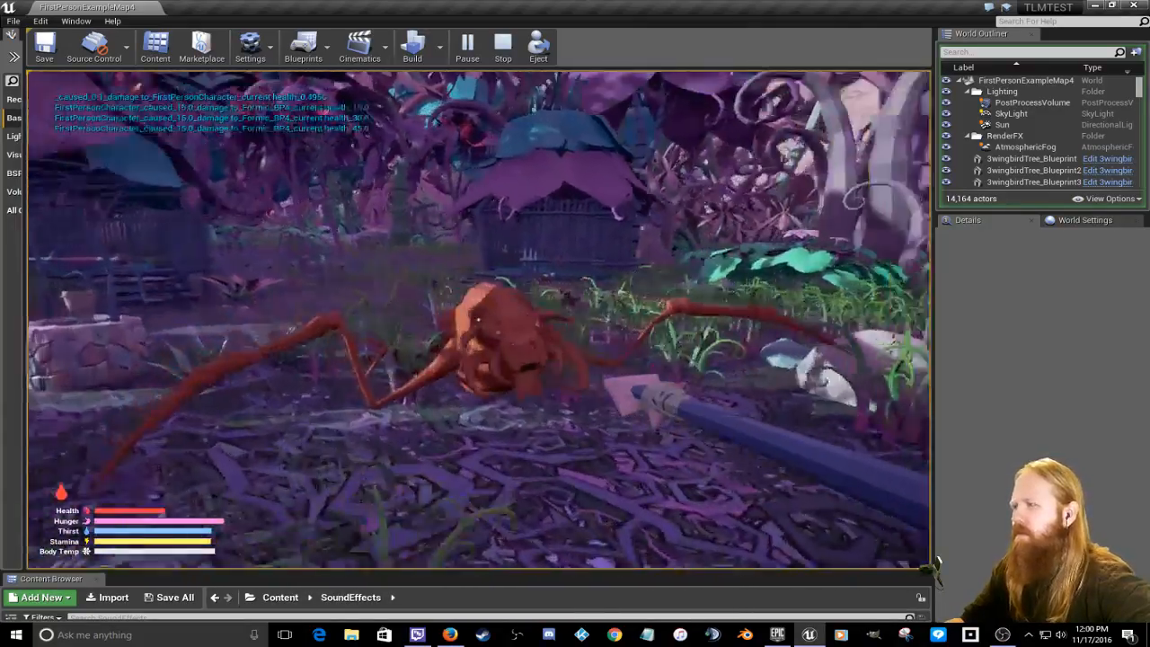
{"action": "key", "text": "s"}
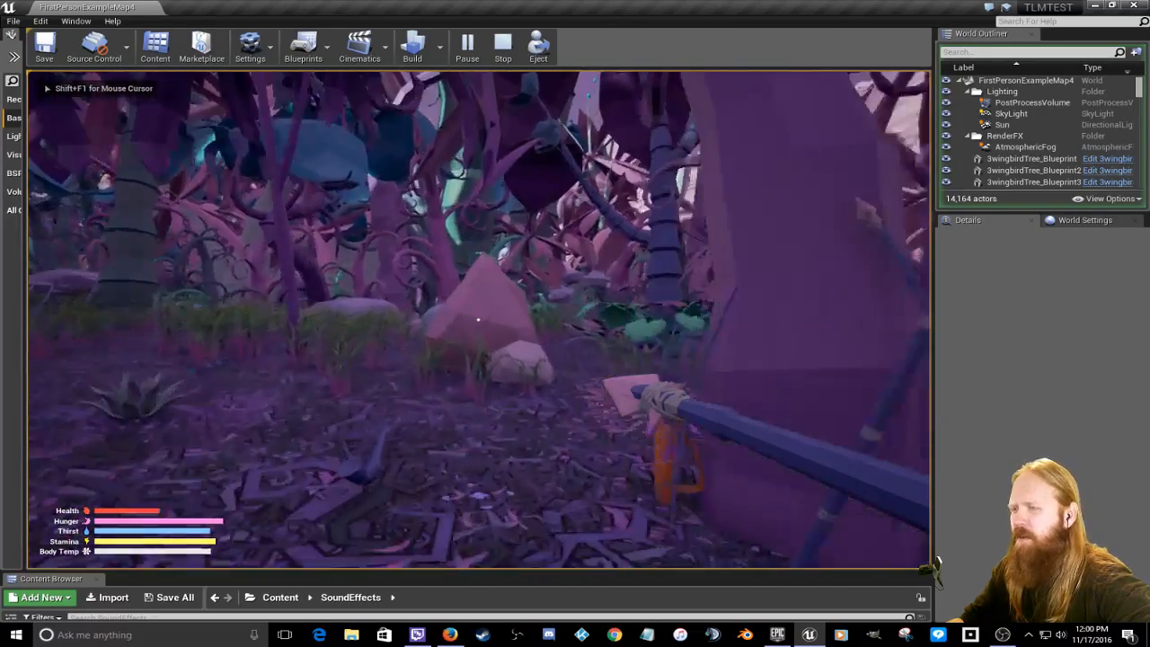
Step: Carry the spear out of the forest and up the grassy slope to the boulders below the cracked rock cliffs
{"action": "key", "text": "w"}
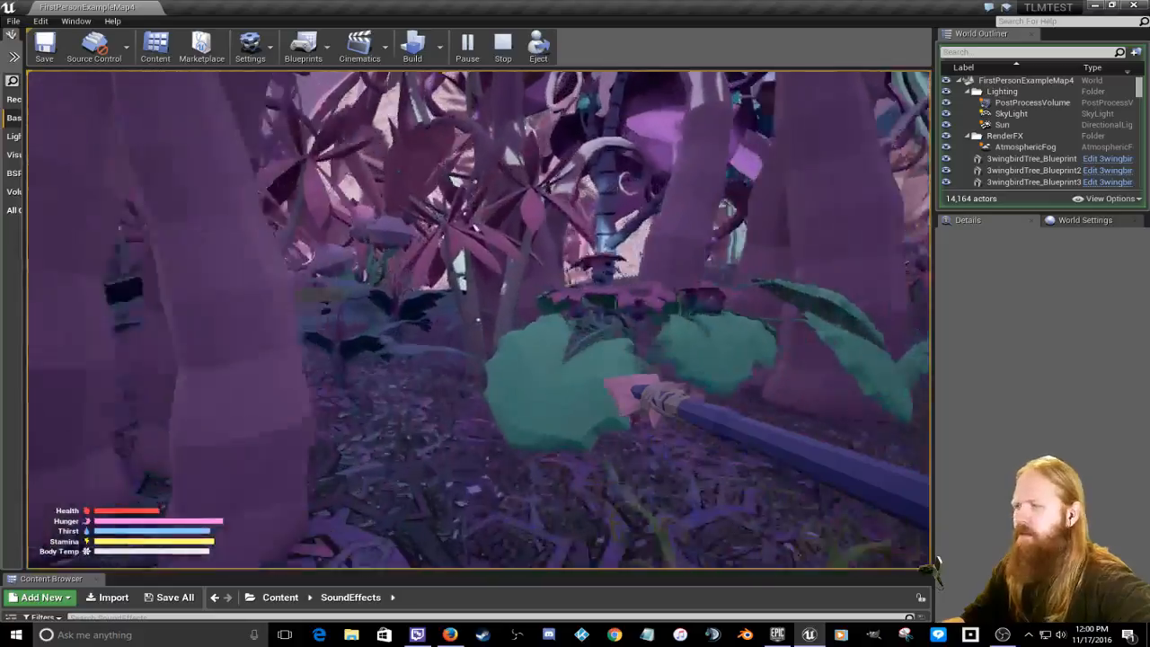
{"action": "key", "text": "w"}
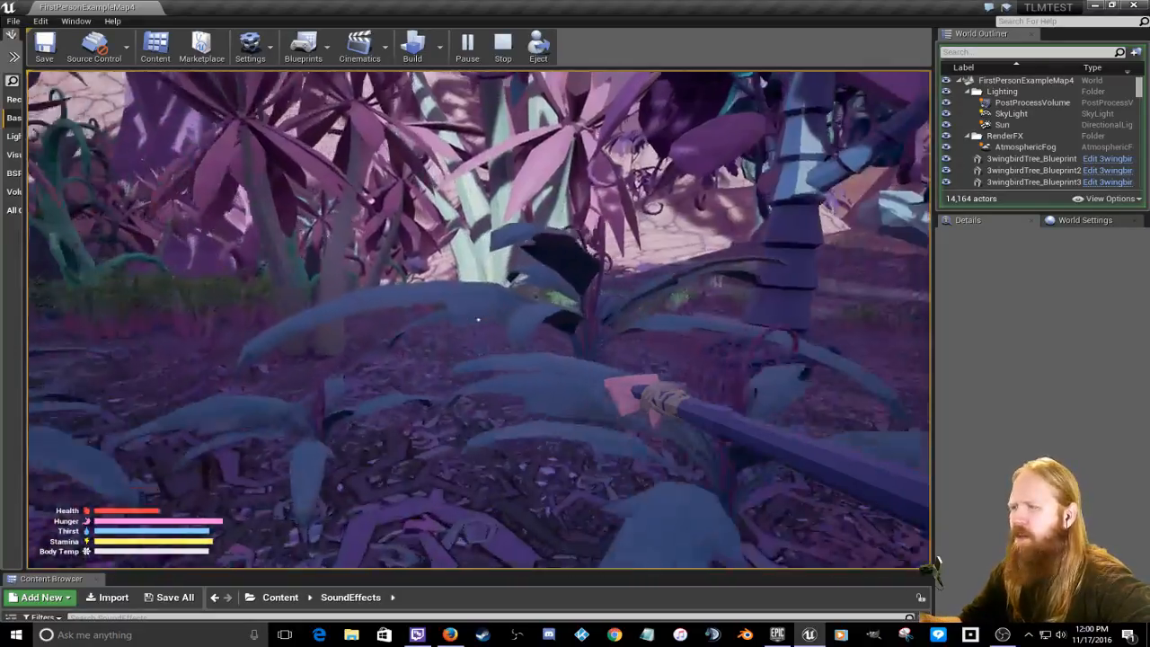
{"action": "key", "text": "w"}
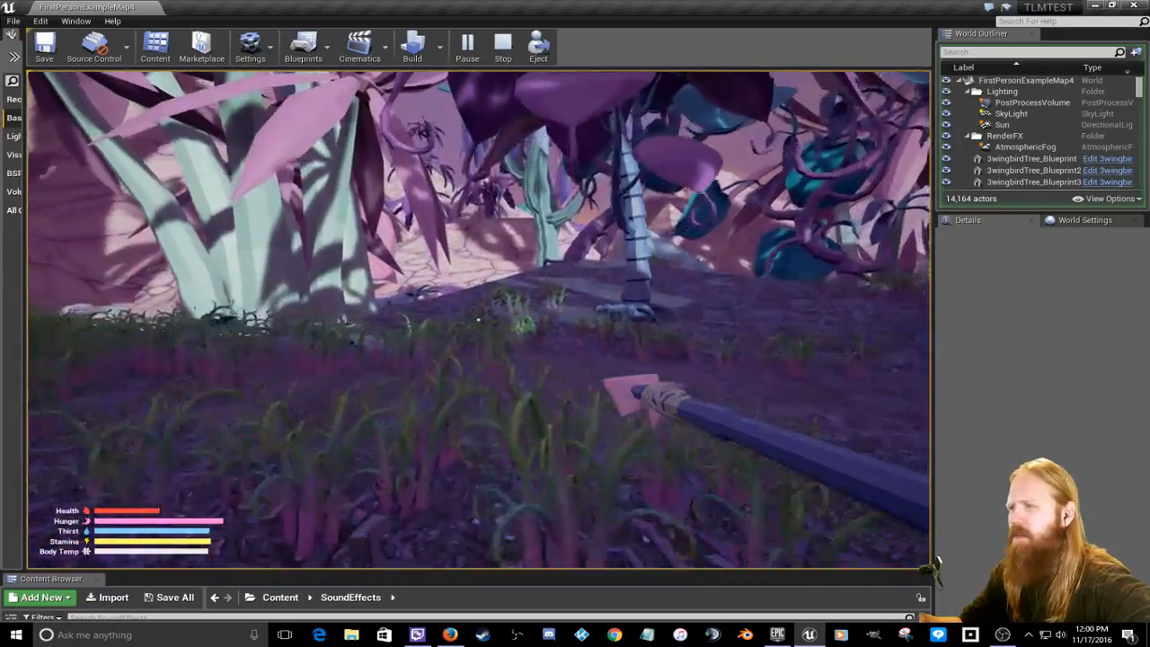
{"action": "key", "text": "w"}
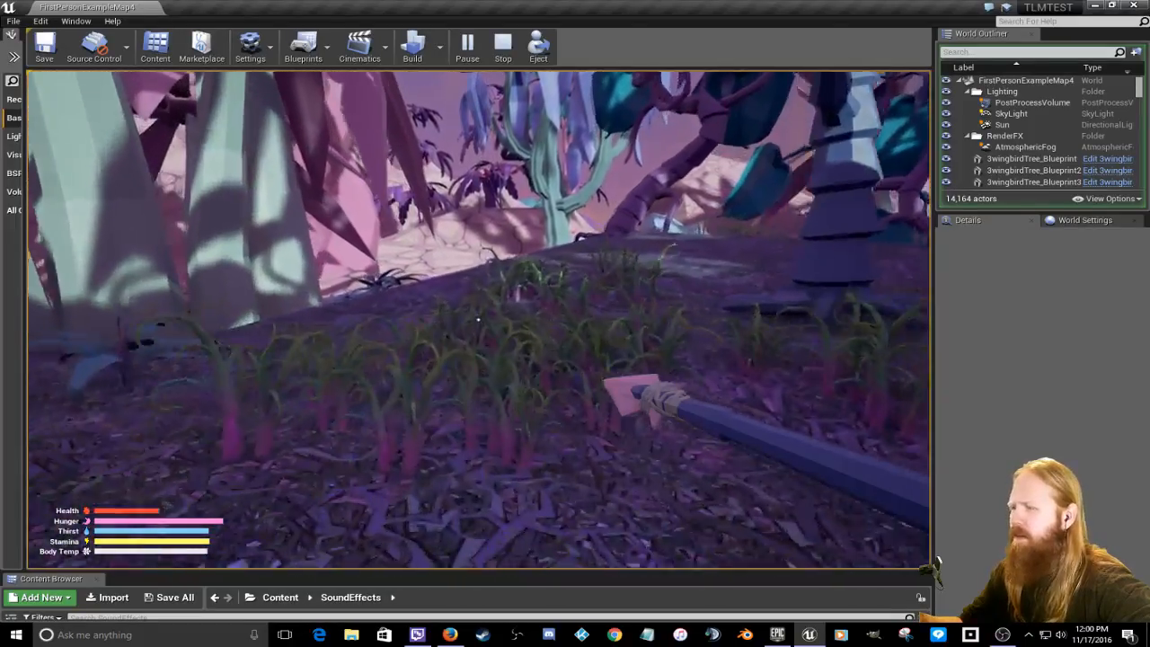
{"action": "key", "text": "w"}
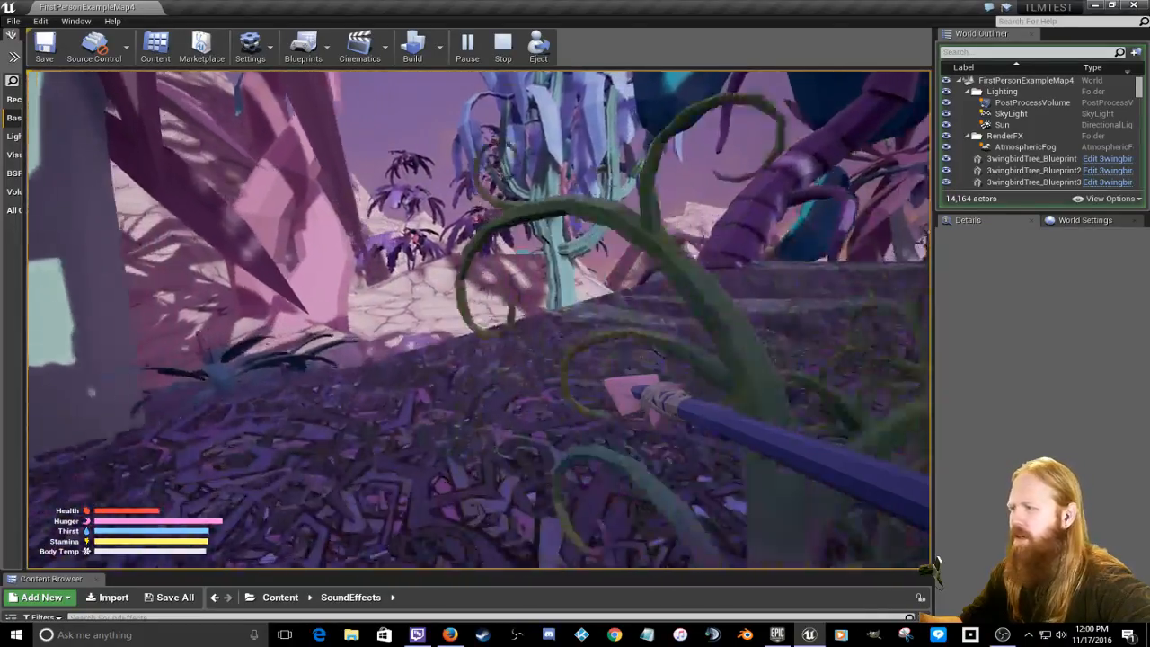
{"action": "key", "text": "w"}
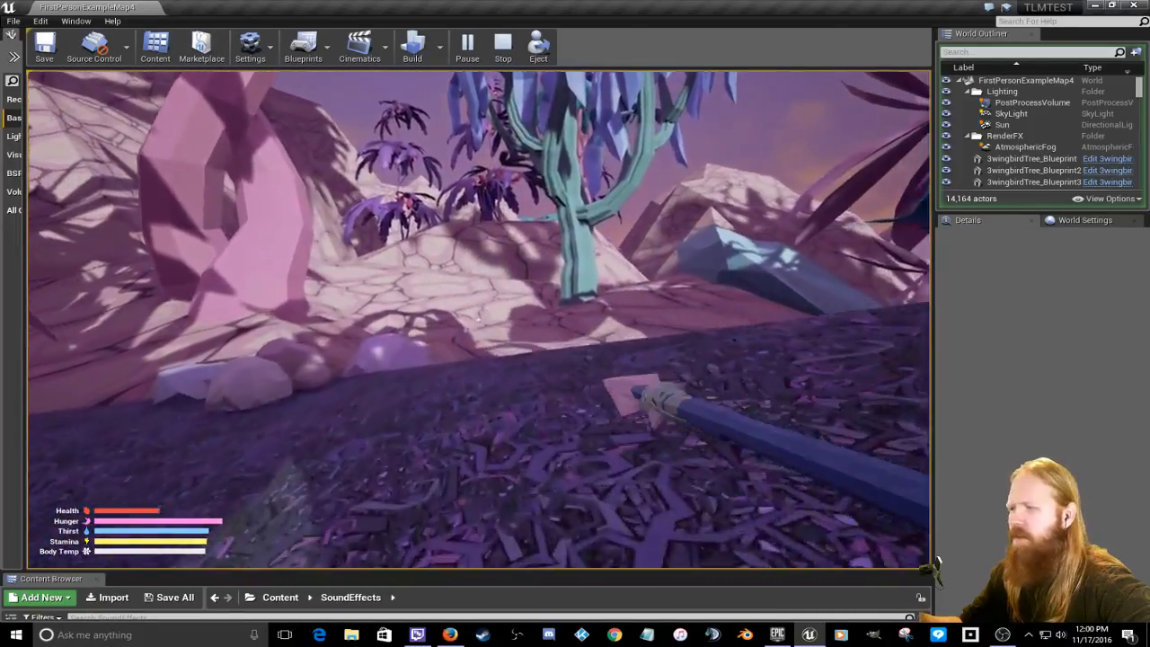
{"action": "key", "text": "w"}
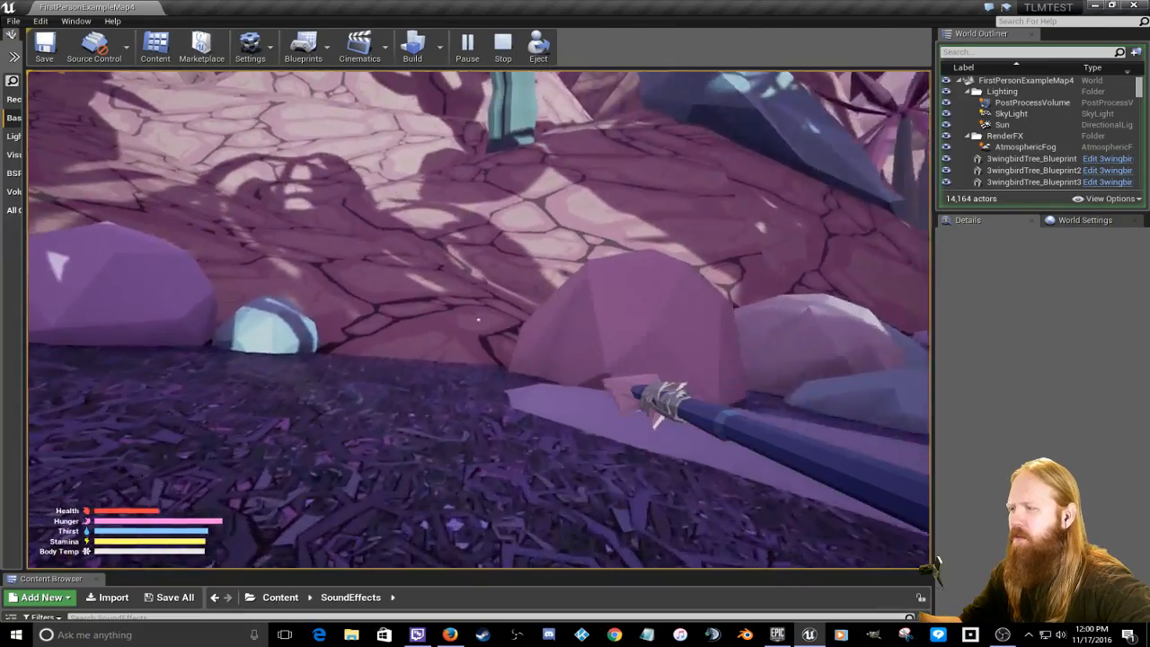
Step: Lower the system volume while the game is paused beside the boulders, and resume playing
{"action": "key", "text": "w"}
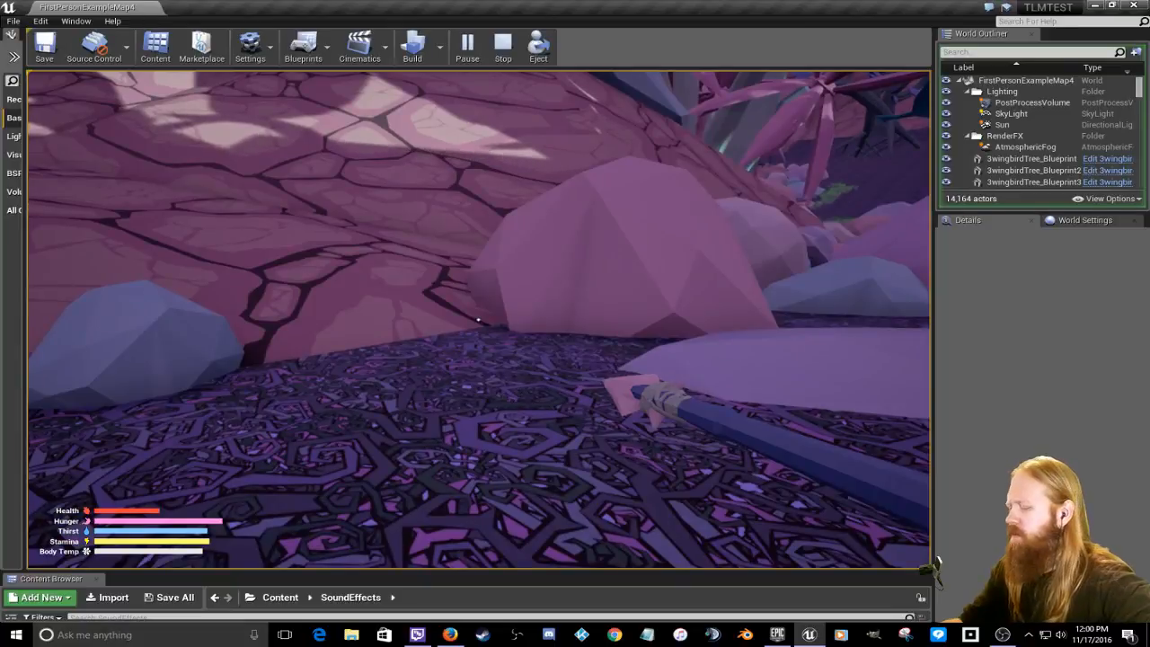
{"action": "key", "text": "Escape"}
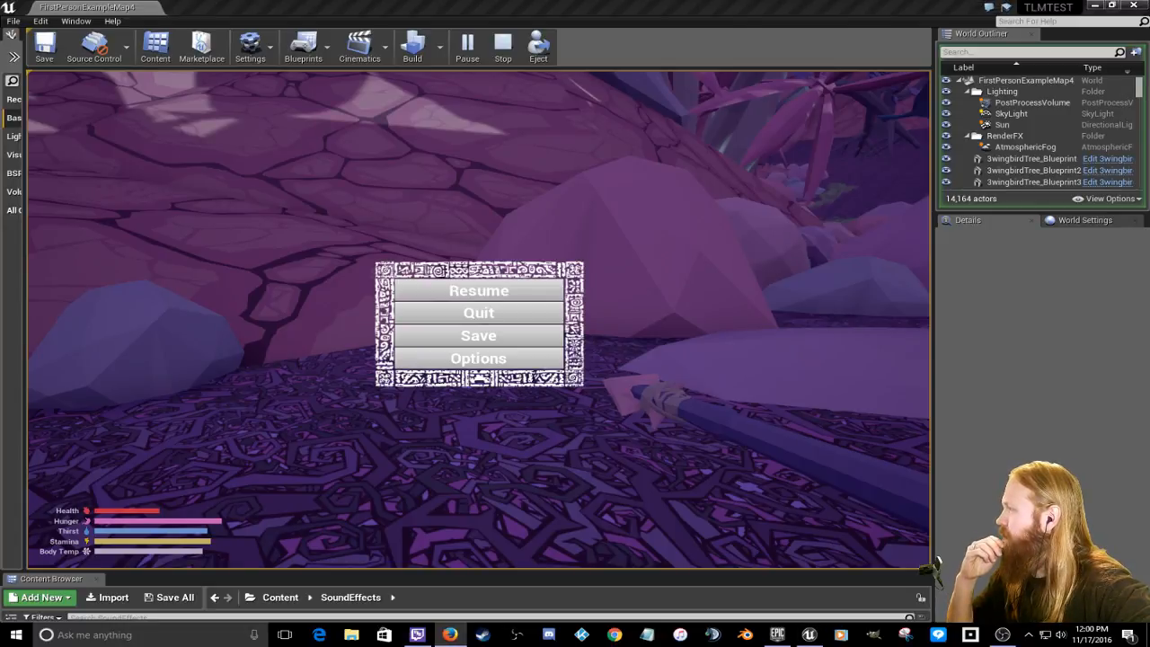
{"action": "key", "text": "XF86AudioLowerVolume"}
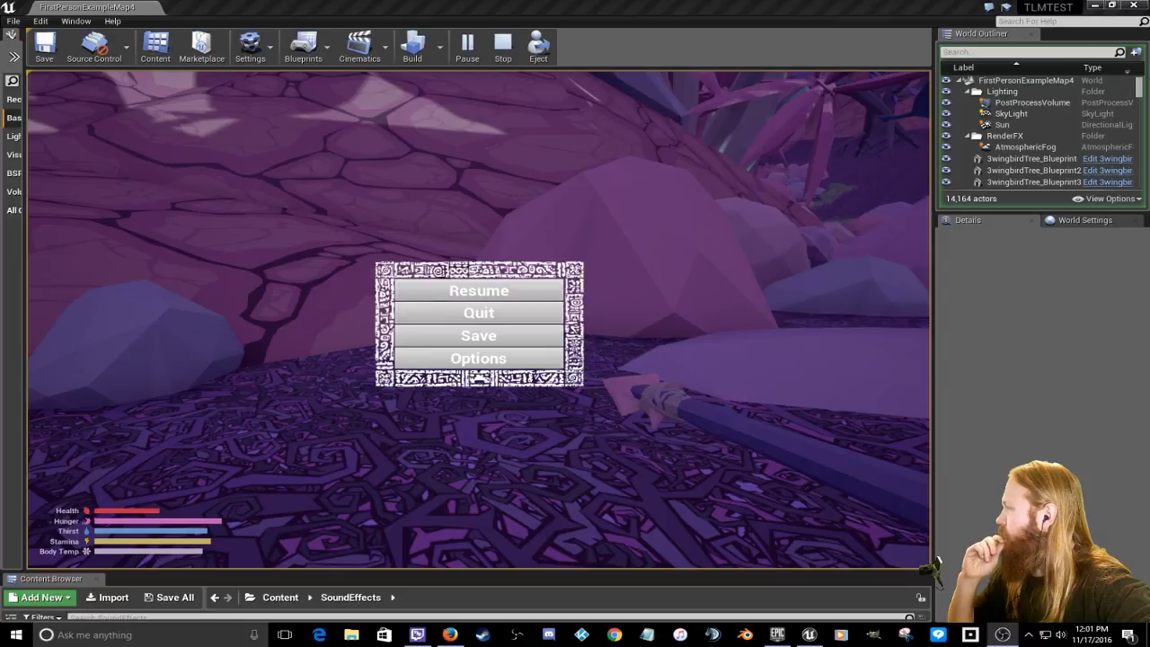
{"action": "left_click", "coordinate": [479, 290]}
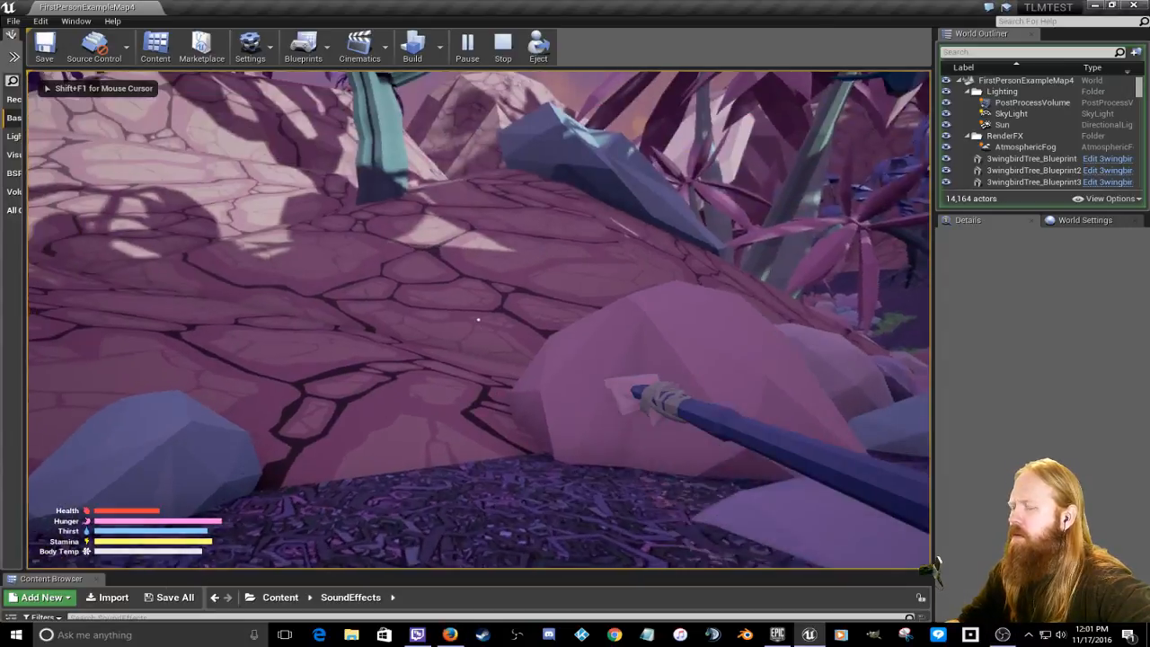
Step: Raise the system volume again, pausing and resuming the game between the boulders and the forest edge
{"action": "key", "text": "XF86AudioRaiseVolume"}
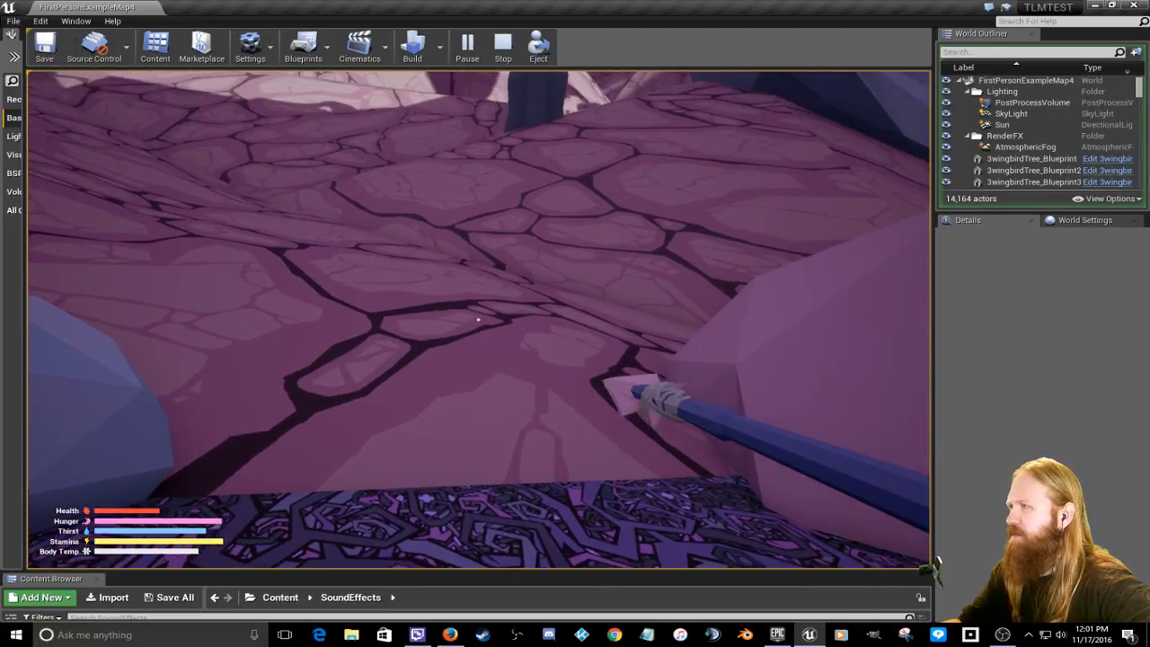
{"action": "key", "text": "Escape"}
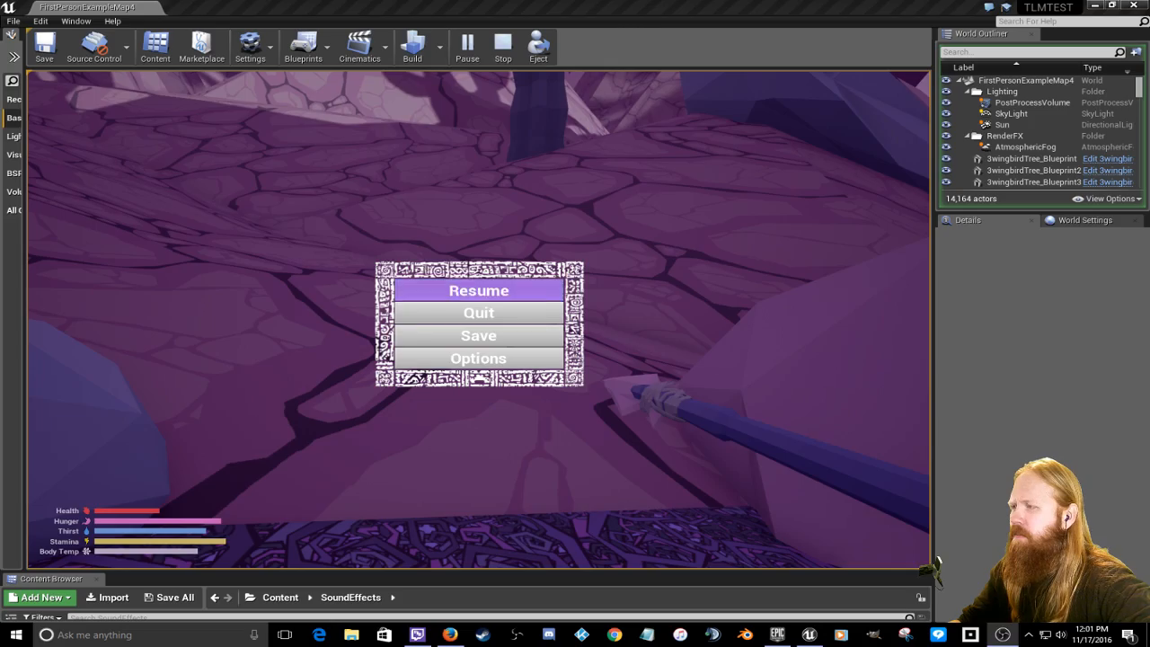
{"action": "left_click", "coordinate": [478, 290]}
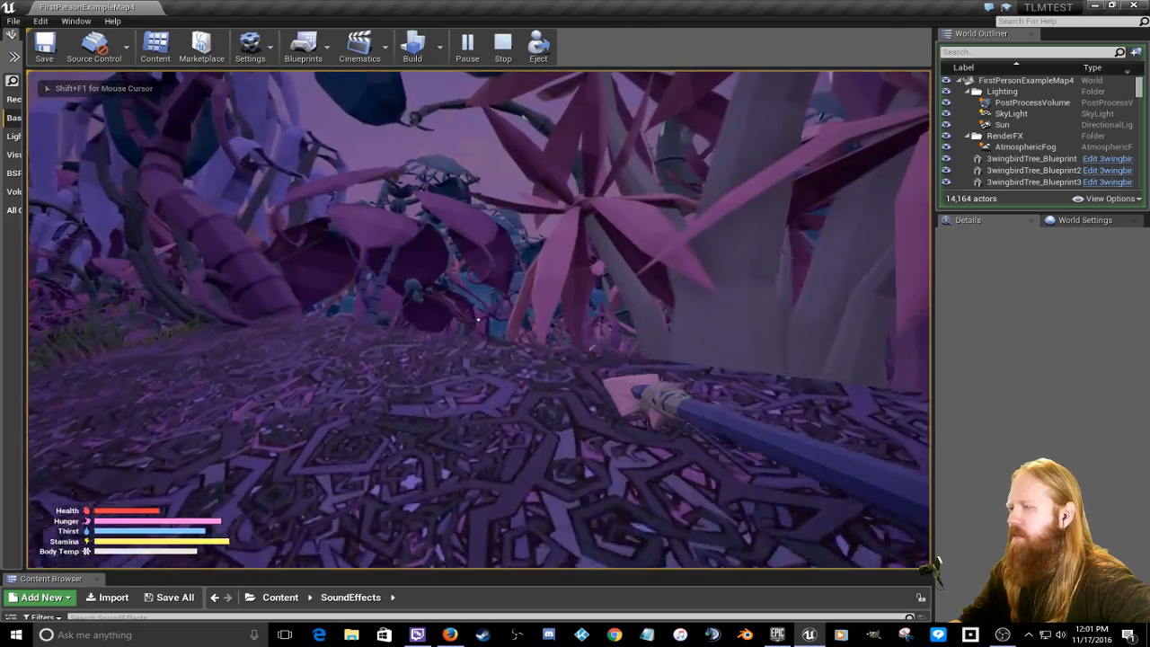
{"action": "key", "text": "w"}
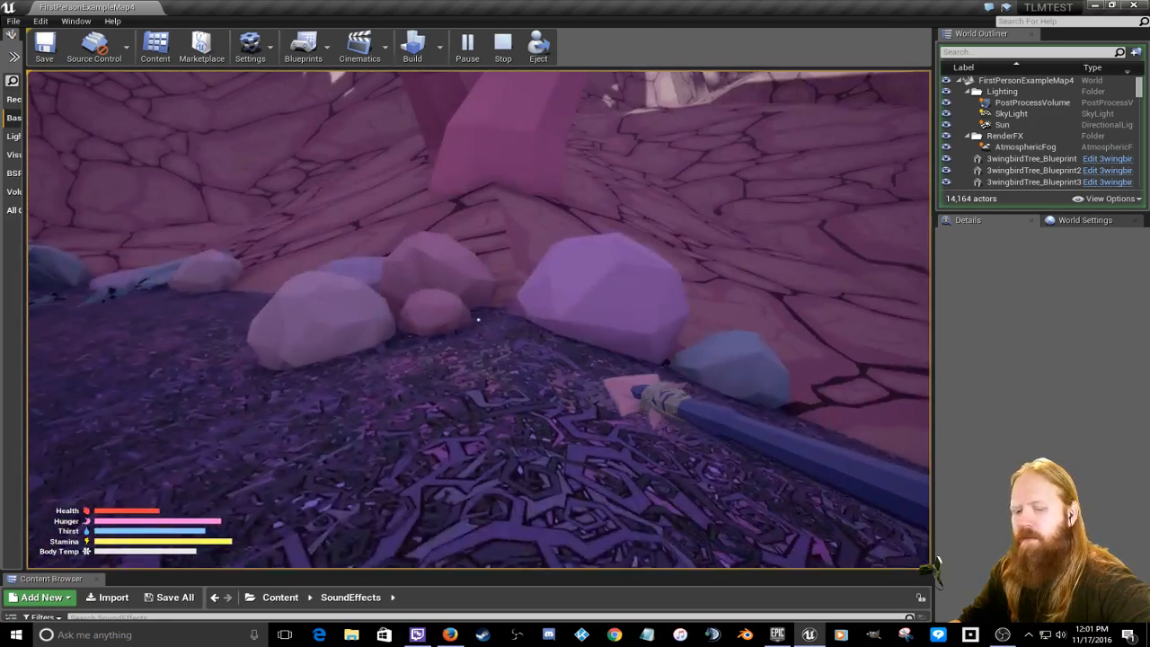
{"action": "key", "text": "XF86AudioRaiseVolume"}
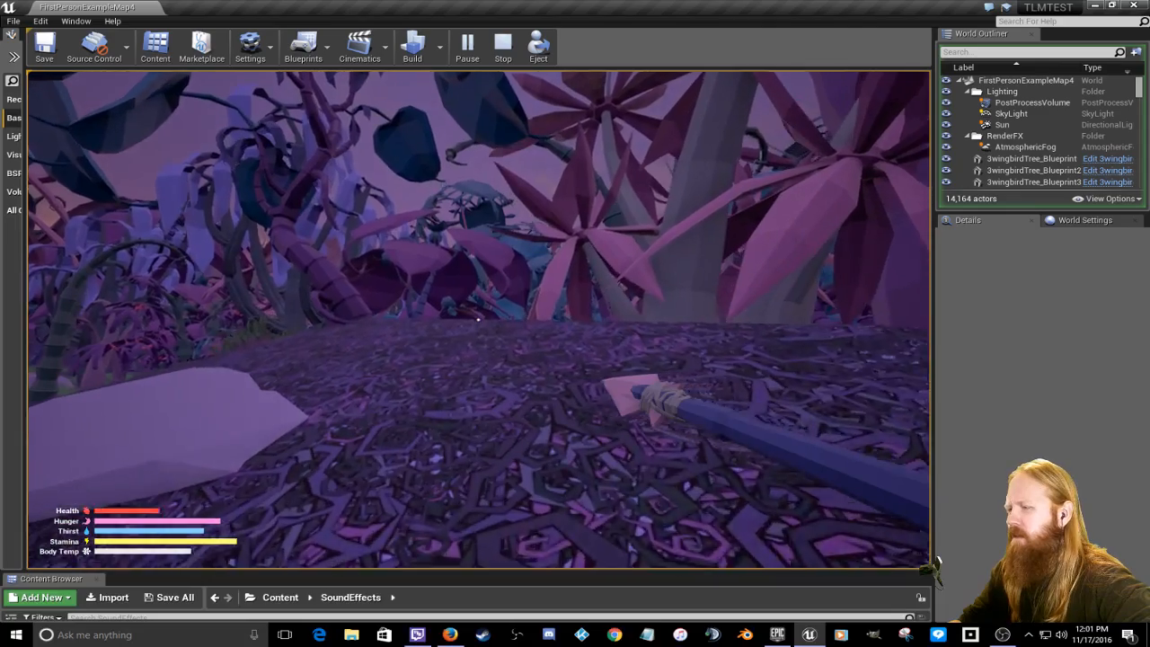
Step: Walk around the boulders at the forest edge and test the spear's attack on the open ground
{"action": "key", "text": "w"}
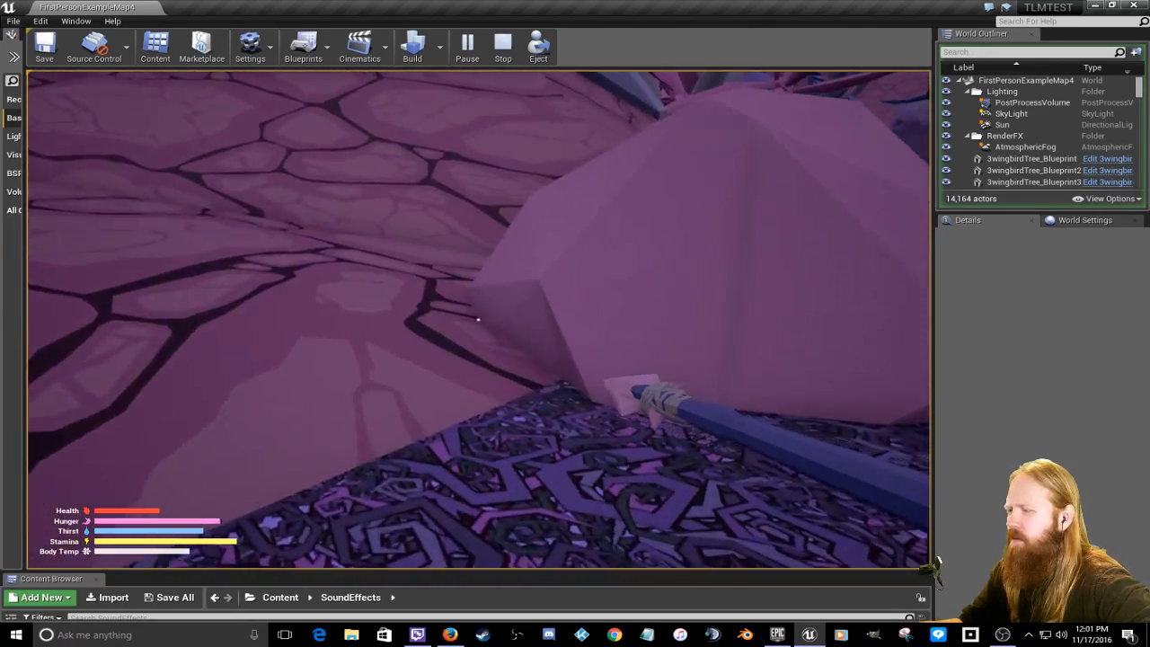
{"action": "key", "text": "w"}
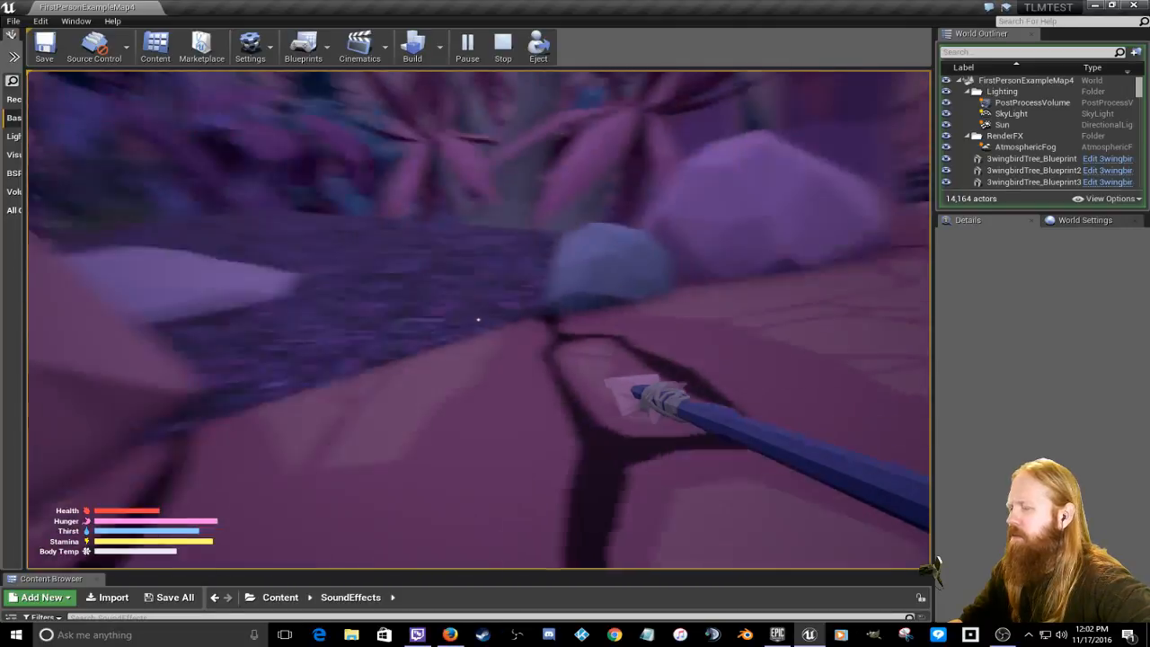
{"action": "key", "text": "w"}
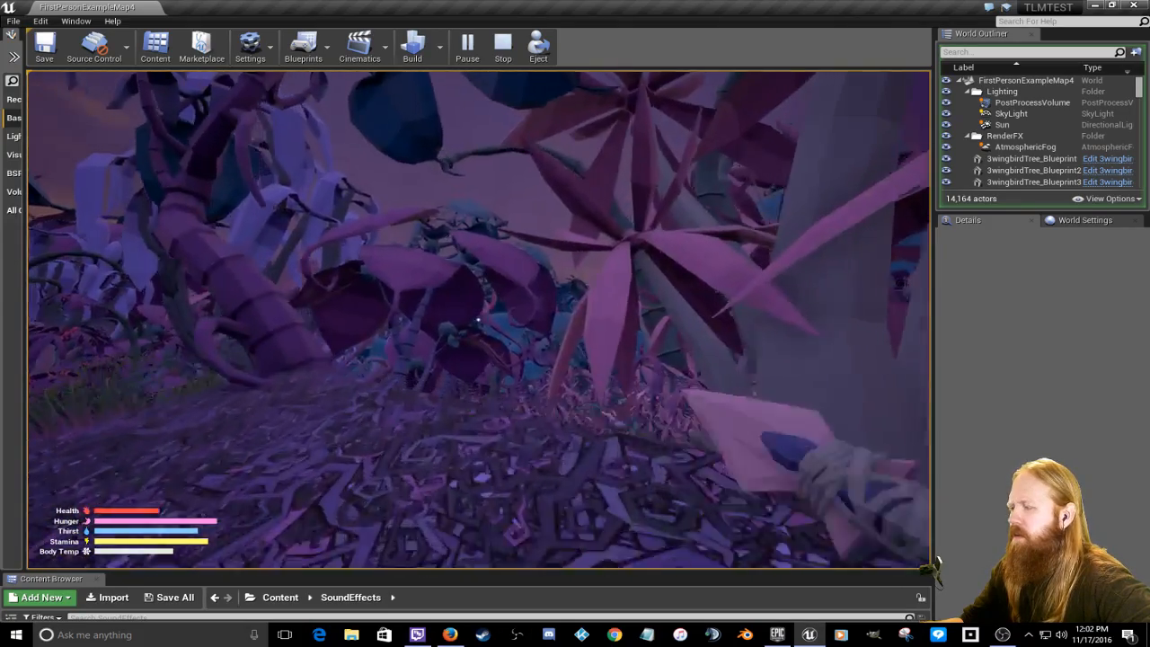
{"action": "left_click", "coordinate": [478, 319]}
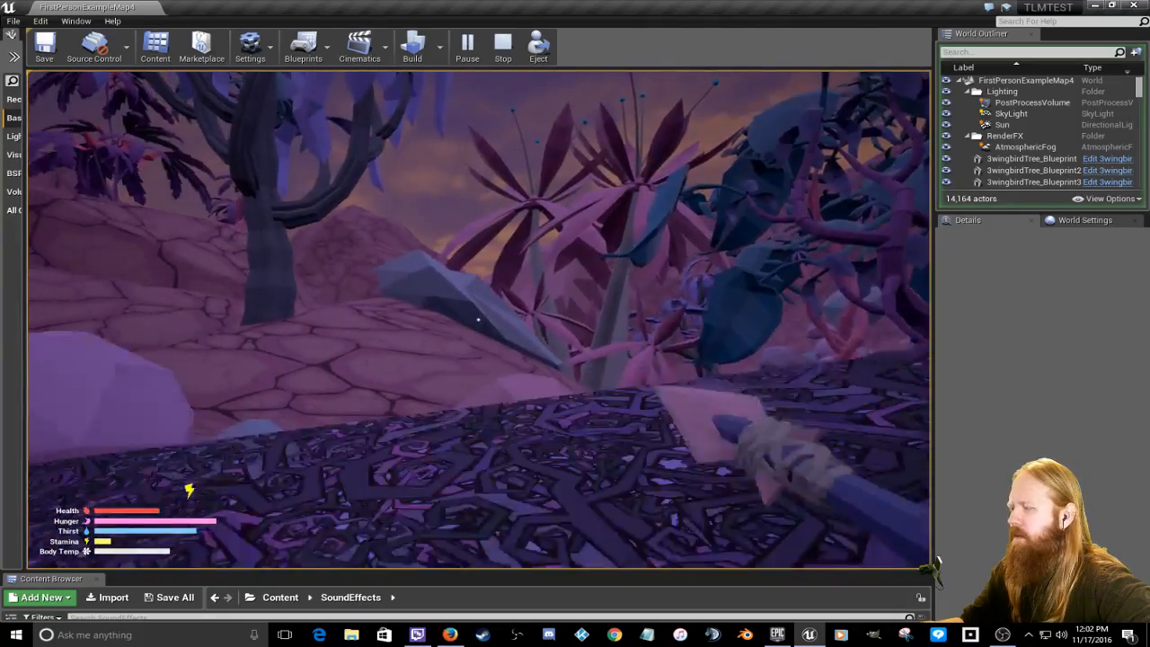
{"action": "left_click", "coordinate": [478, 319]}
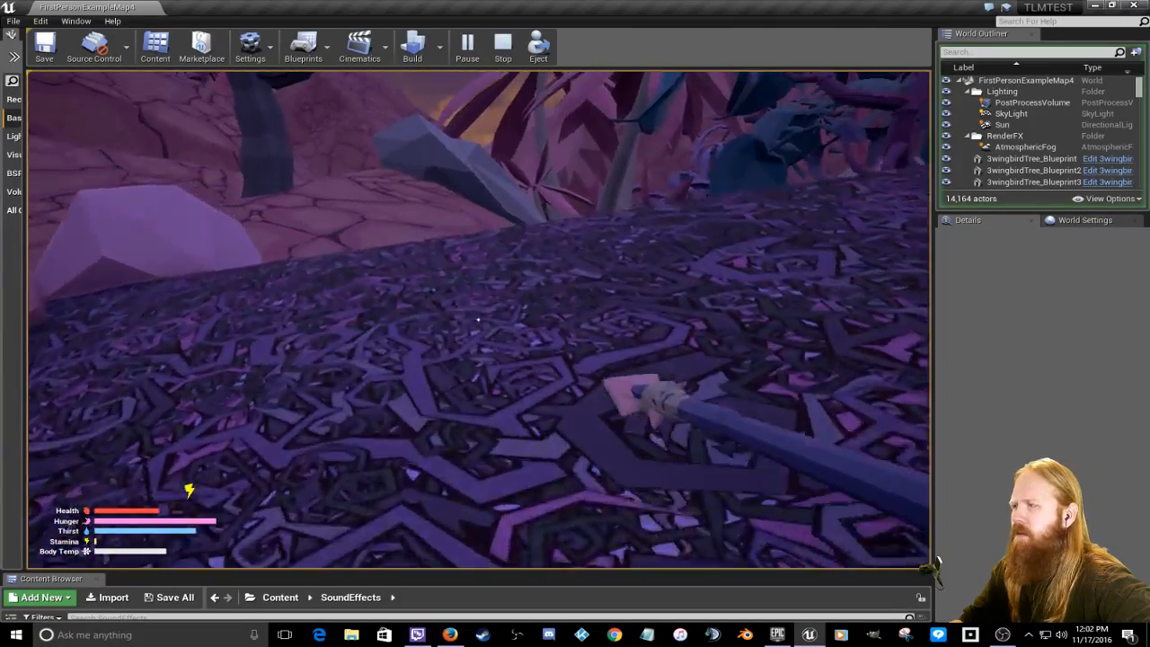
Step: Walk over the cracked rock slope and back past the boulders, examining the ground between the cliffs and the forest
{"action": "key", "text": "w"}
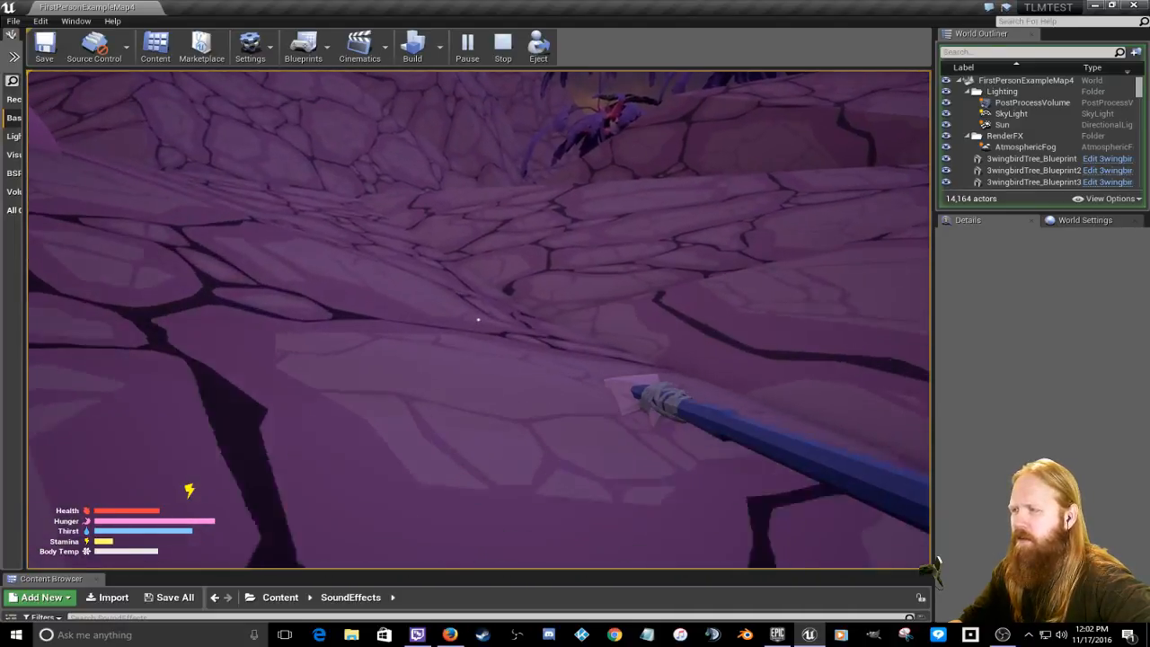
{"action": "key", "text": "w"}
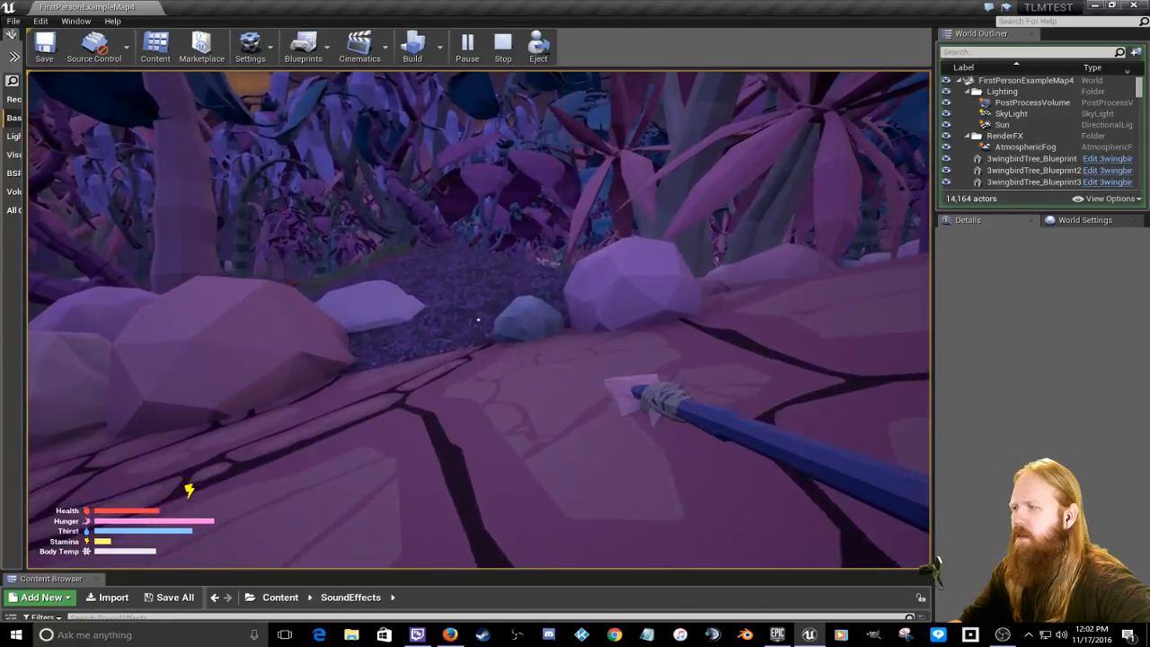
{"action": "key", "text": "w"}
{"action": "key", "text": "w"}
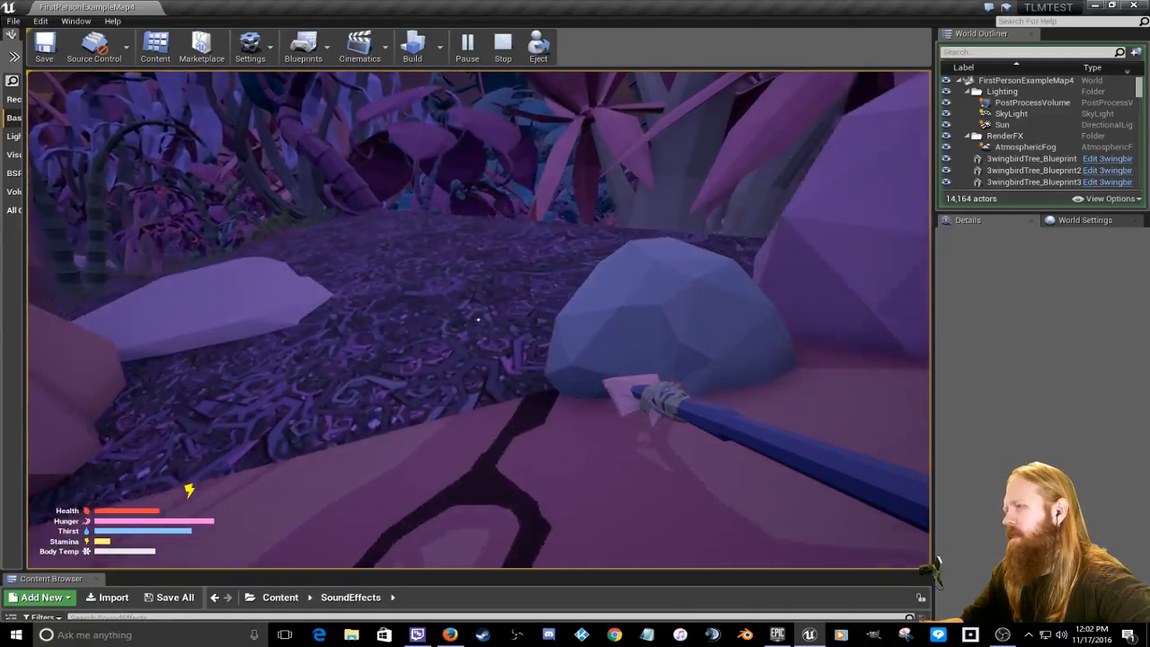
{"action": "key", "text": "w"}
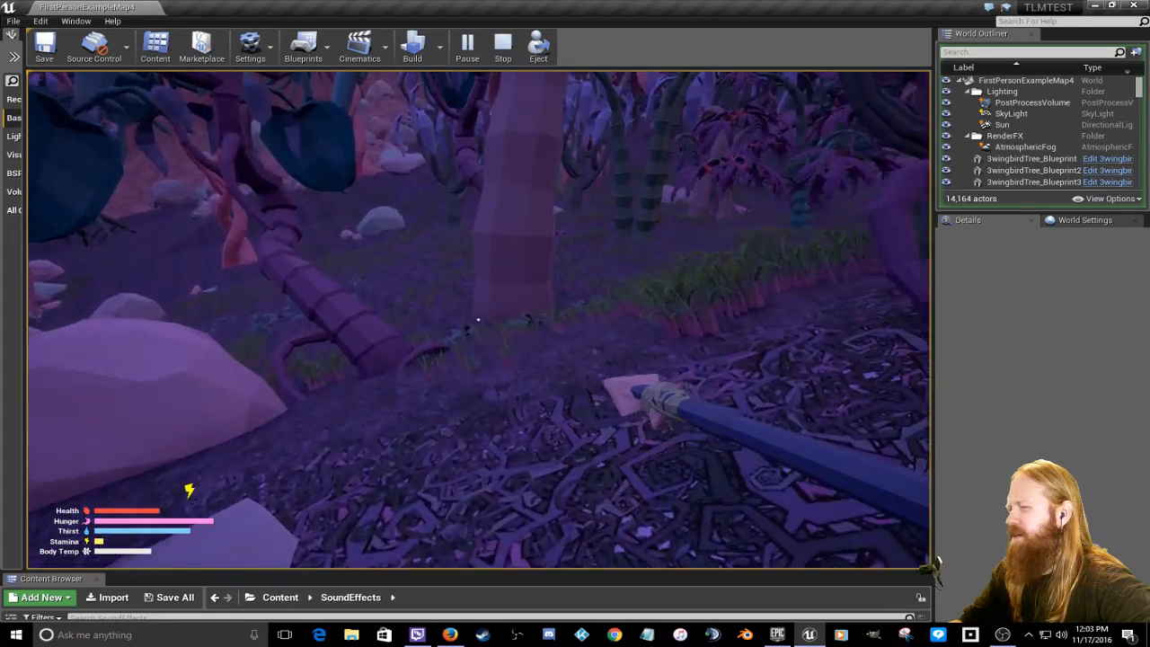
{"action": "key", "text": "w"}
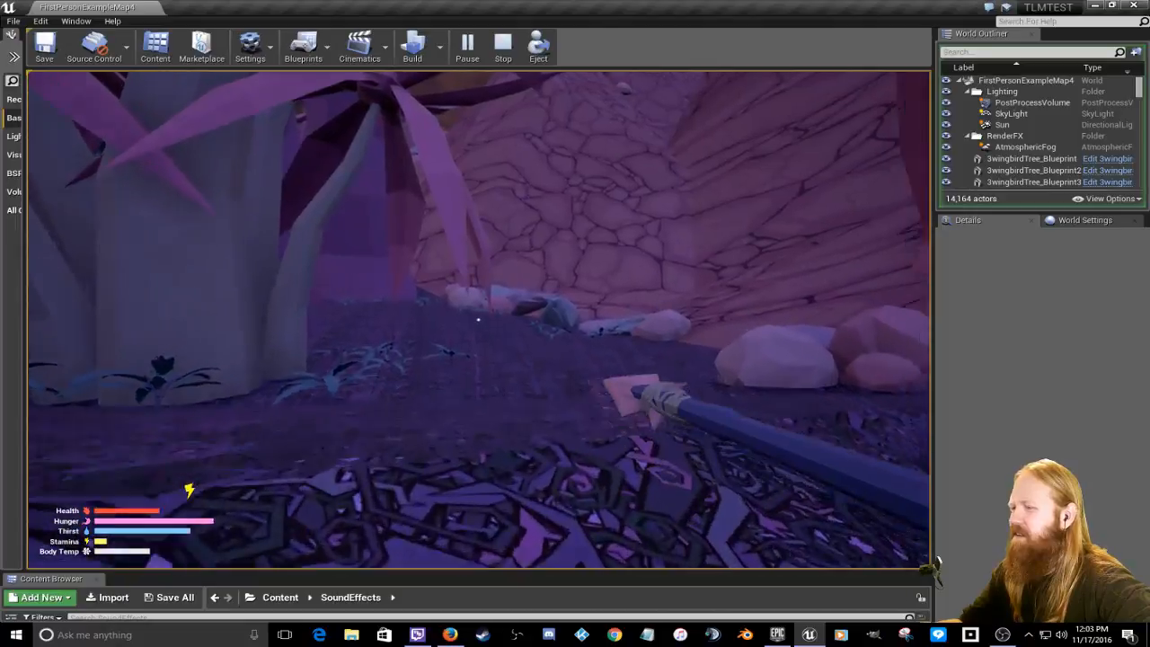
{"action": "key", "text": "w"}
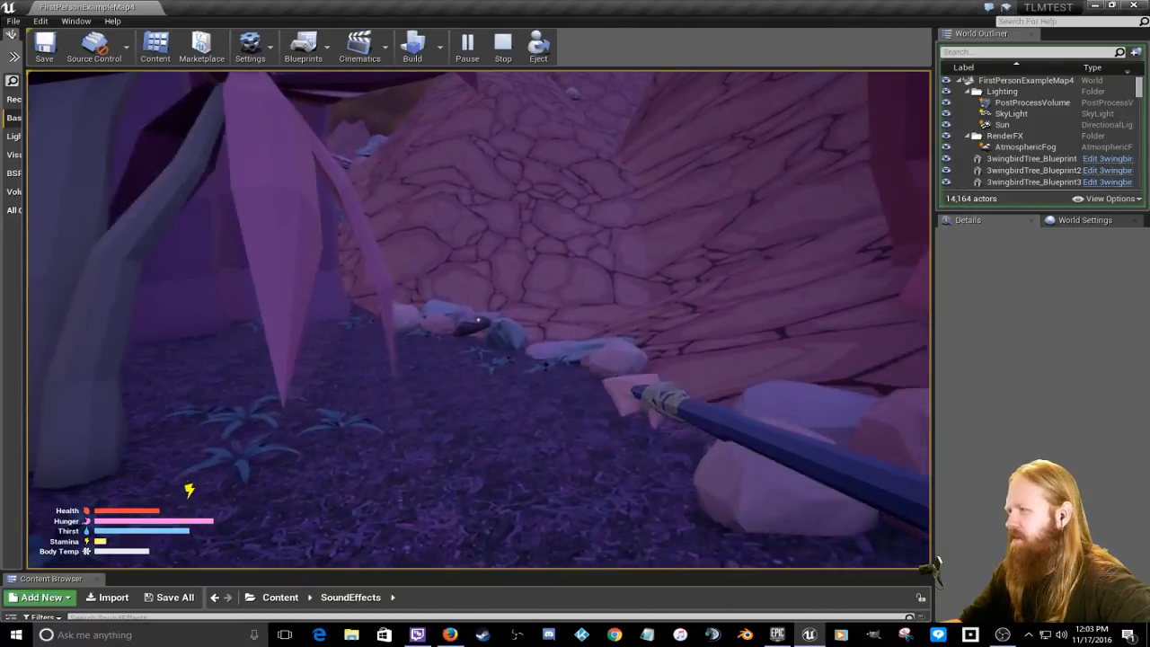
{"action": "key", "text": "w"}
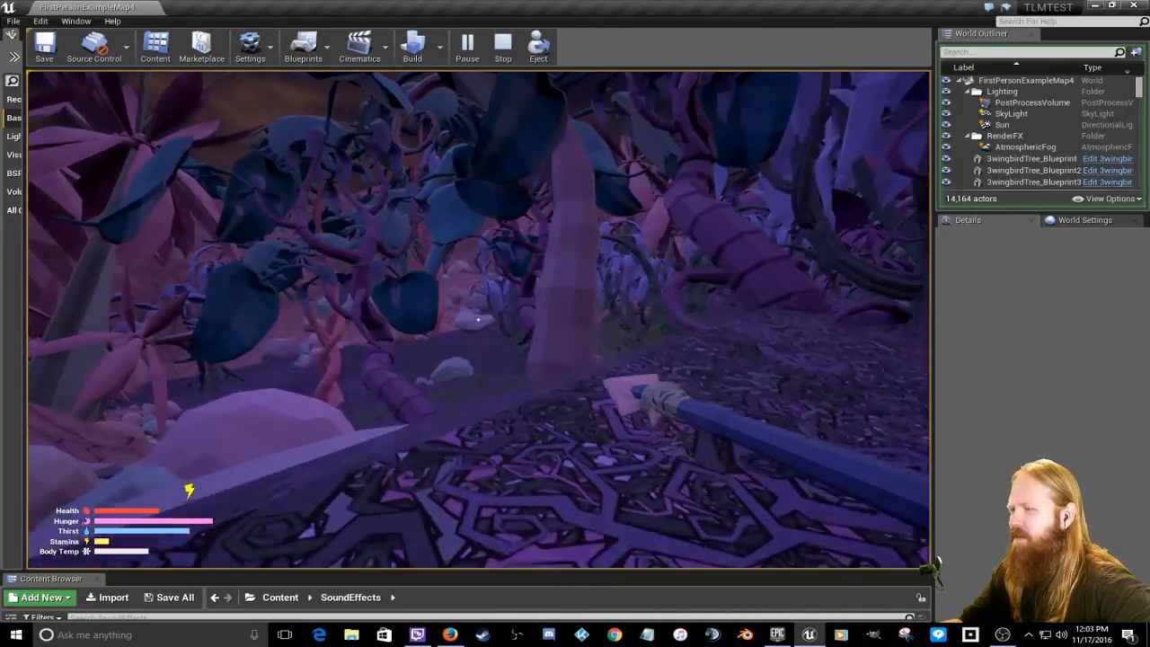
Step: Approach the flat pale rock, bring up the pause menu and resume the game facing the forest
{"action": "key", "text": "w"}
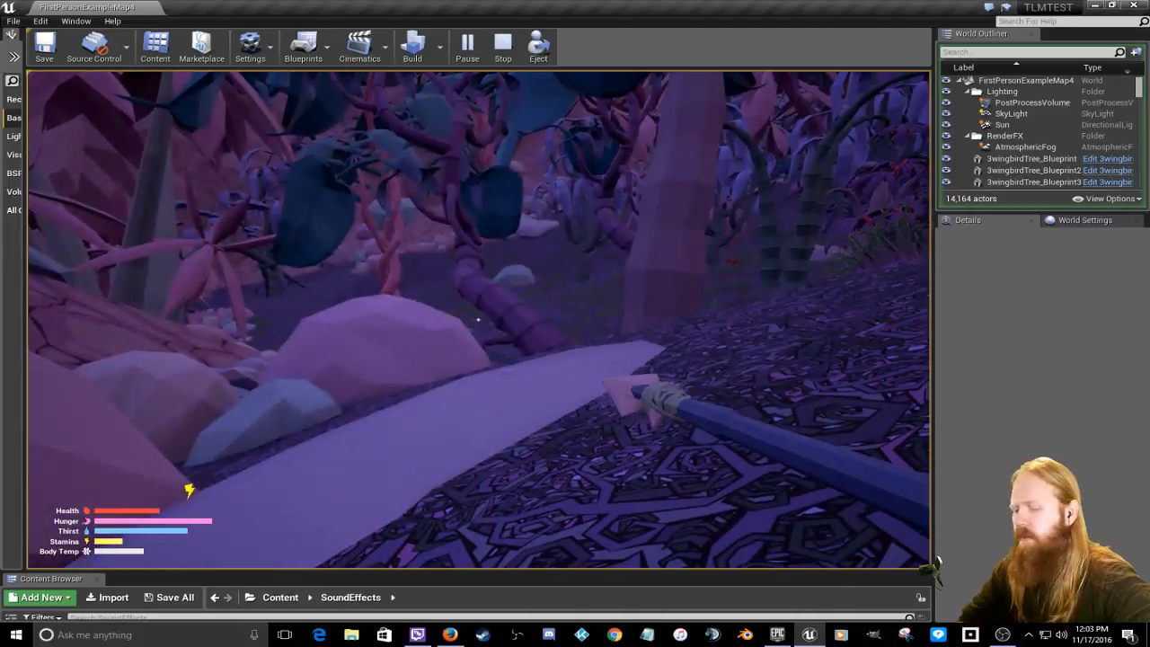
{"action": "key", "text": "Escape"}
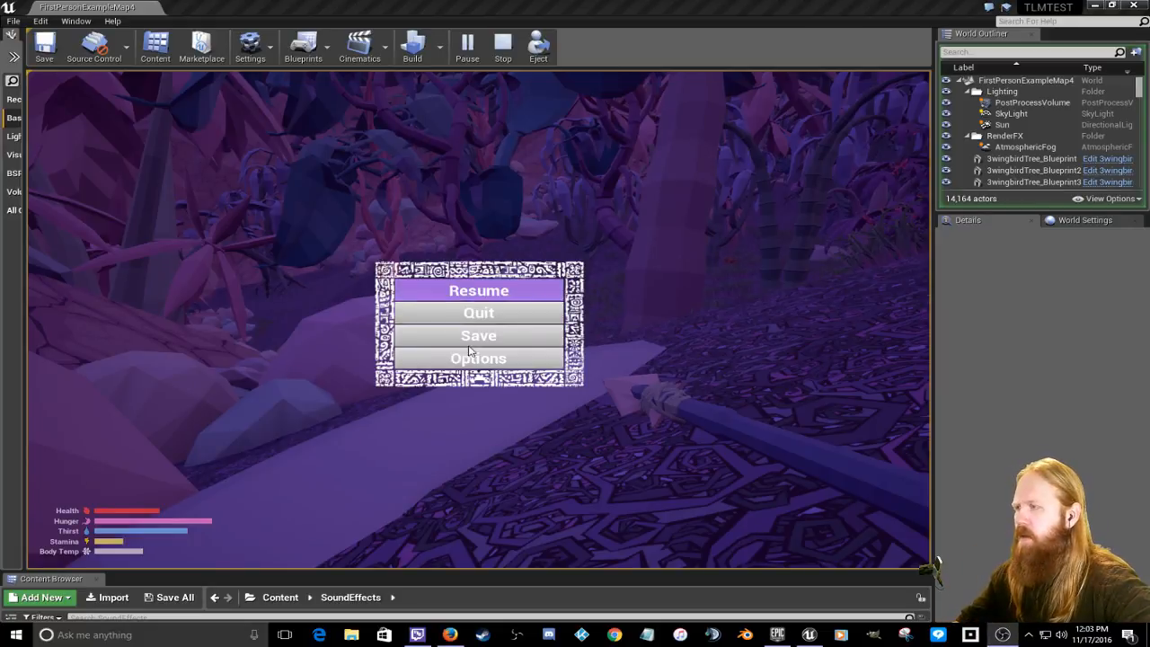
{"action": "left_click", "coordinate": [483, 291]}
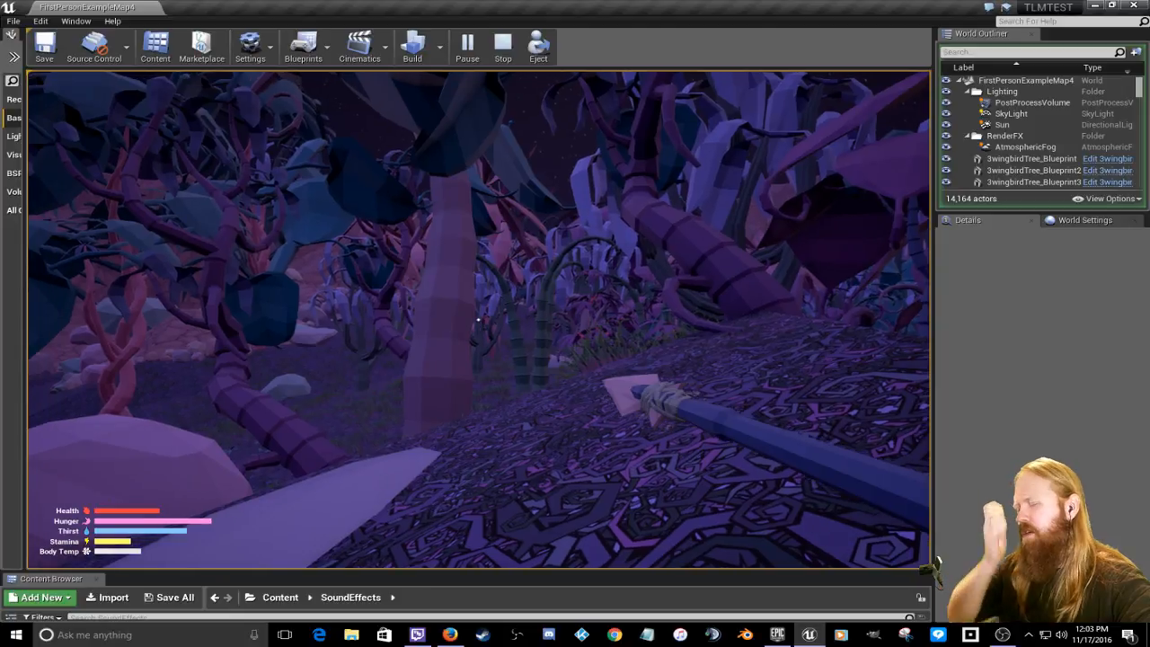
{"action": "key", "text": "w"}
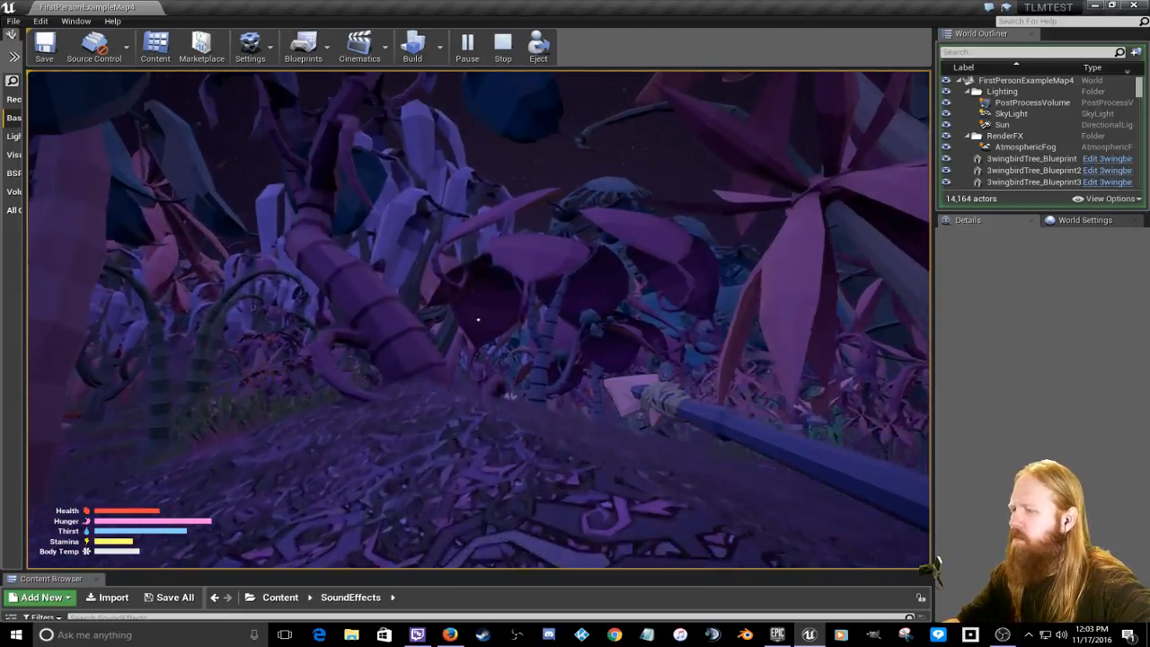
Step: Walk through the dark forest past the blue ground plants, curled stems and thick grey trunk to the large pale boulder
{"action": "key", "text": "w"}
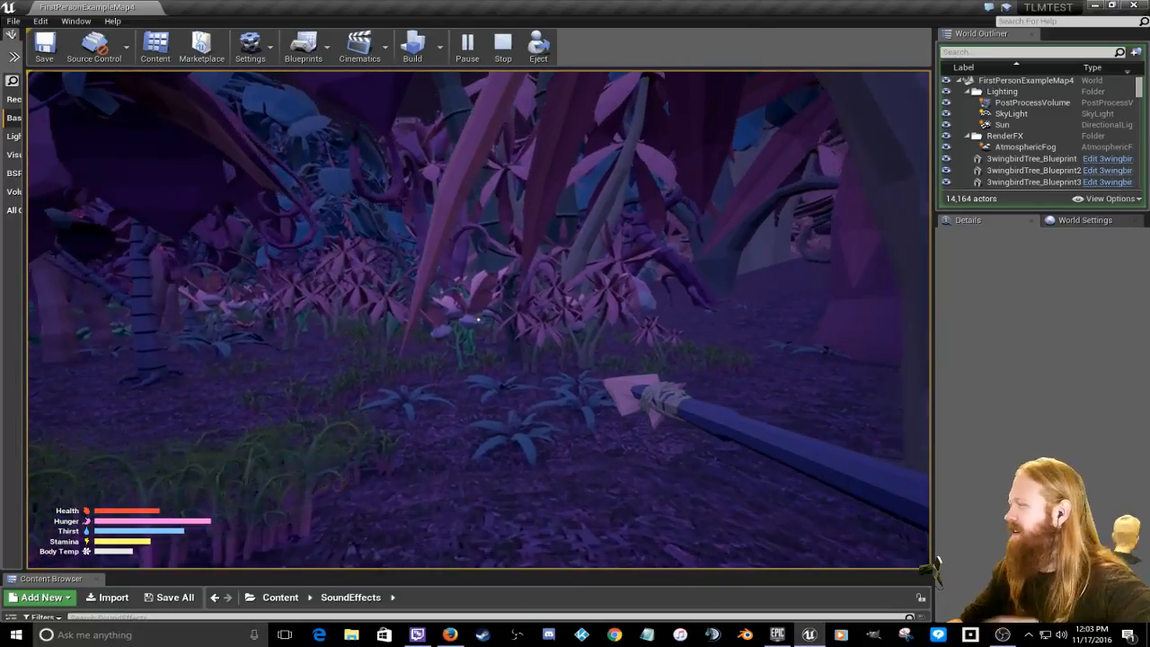
{"action": "key", "text": "w"}
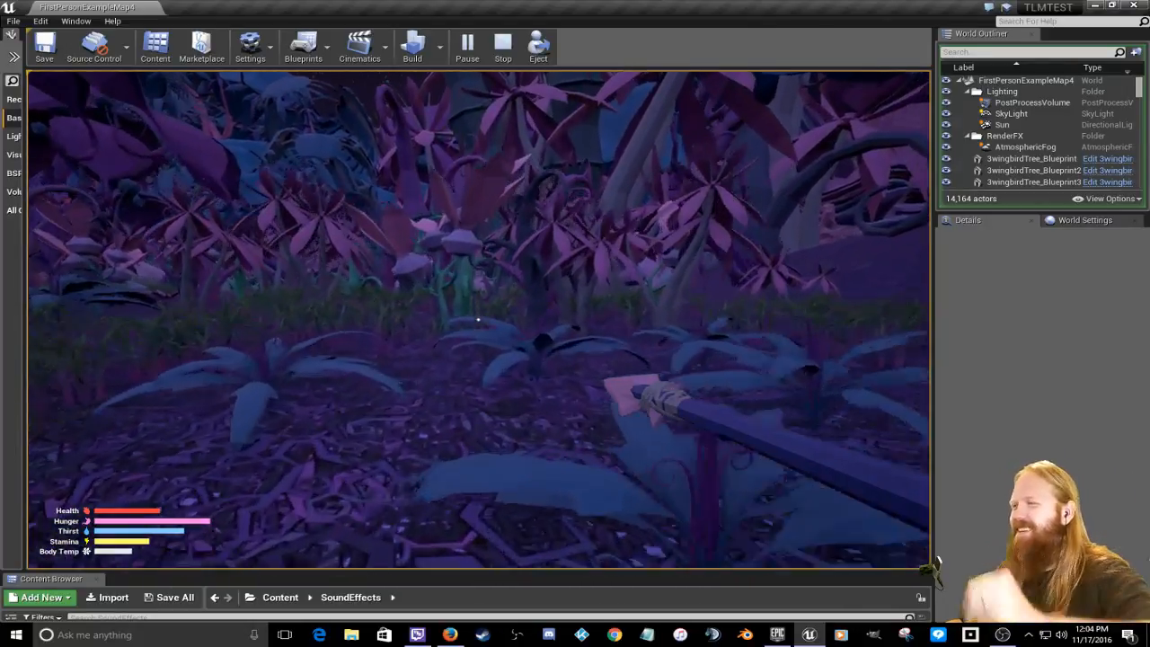
{"action": "key", "text": "w"}
{"action": "key", "text": "w"}
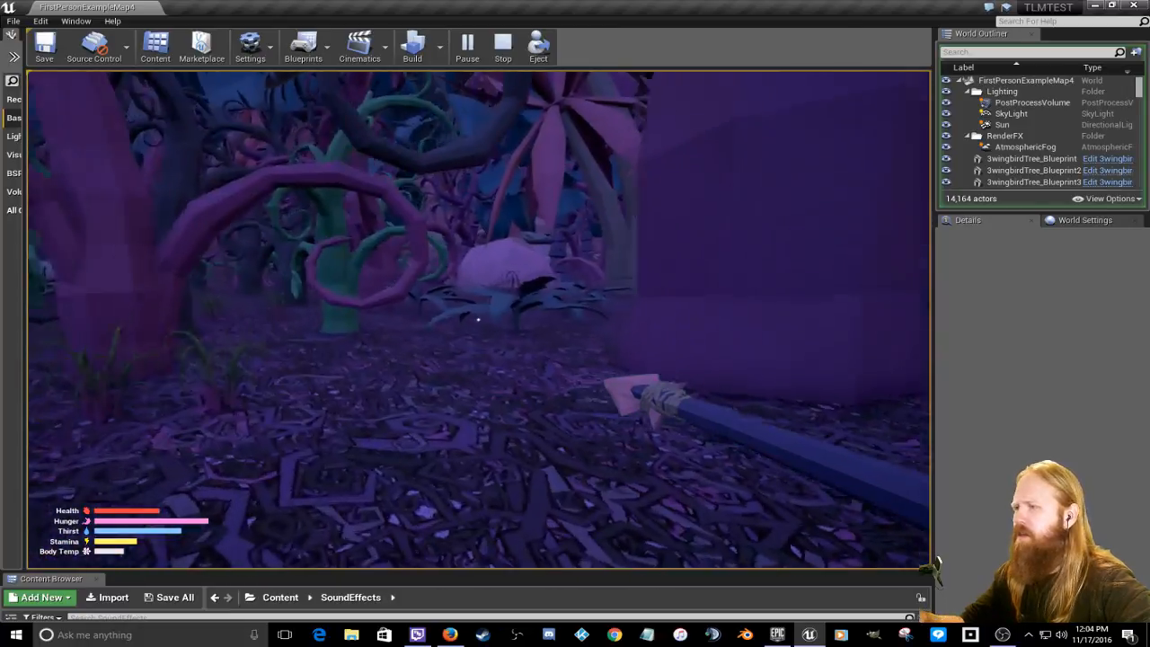
{"action": "key", "text": "w"}
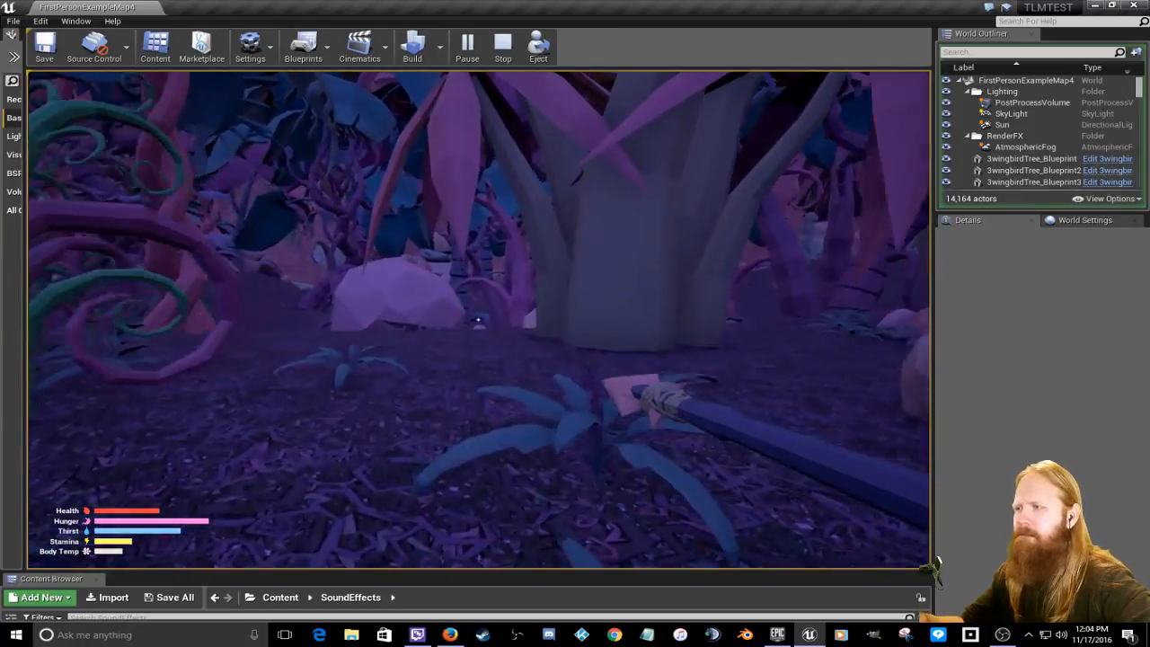
{"action": "key", "text": "w"}
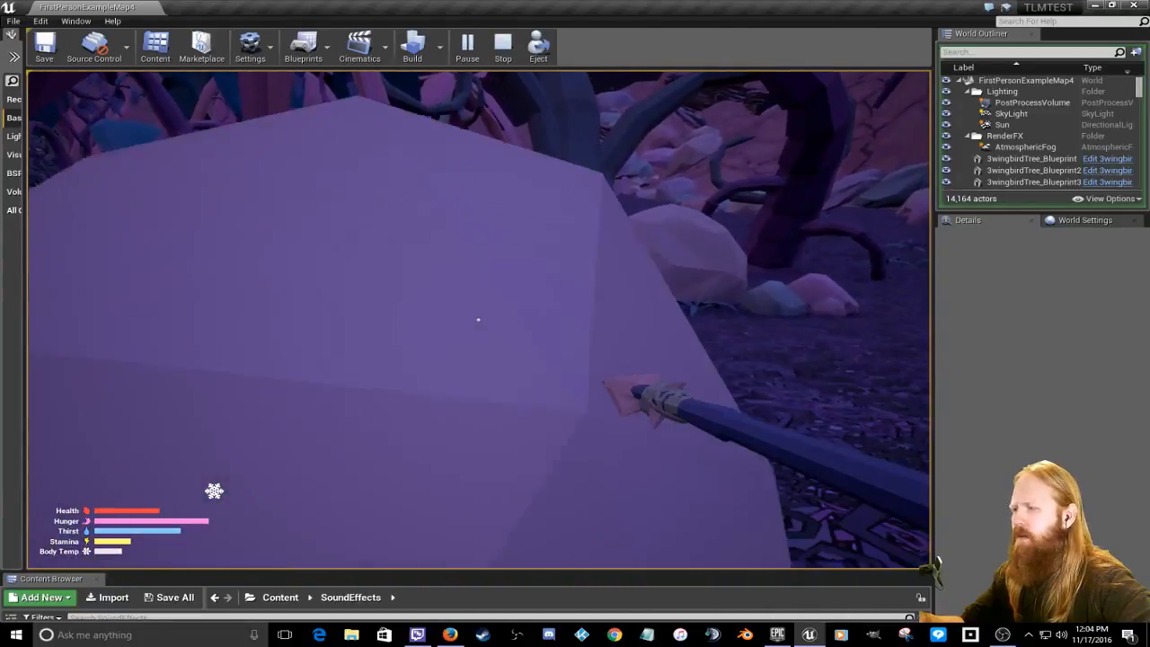
{"action": "key", "text": "w"}
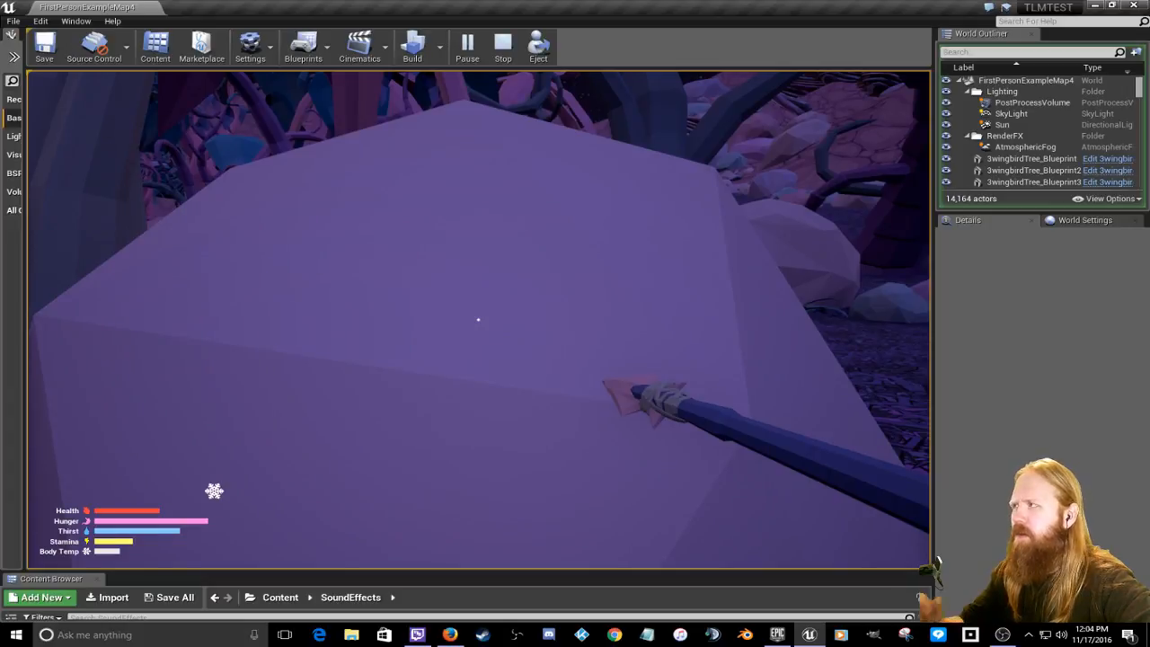
Step: Stop the playtest and move the editor view from the boulder to the pink and teal curled plants
{"action": "key", "text": "Escape"}
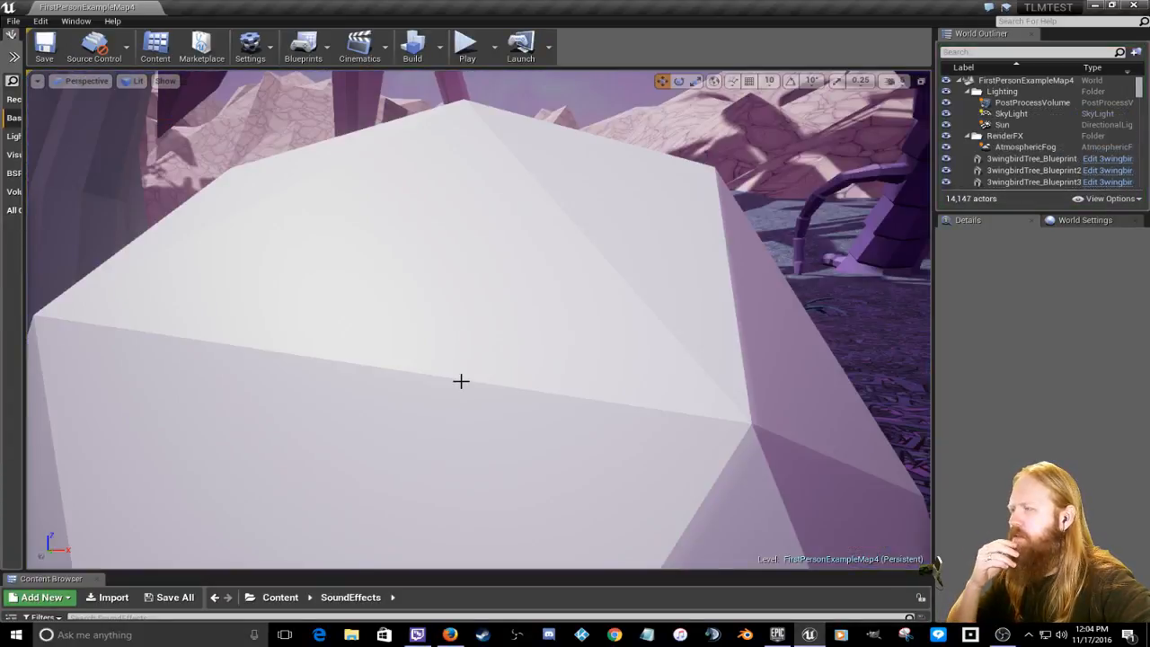
{"action": "key", "text": "s"}
{"action": "right_click_drag", "start_coordinate": [478, 319], "coordinate": [517, 340]}
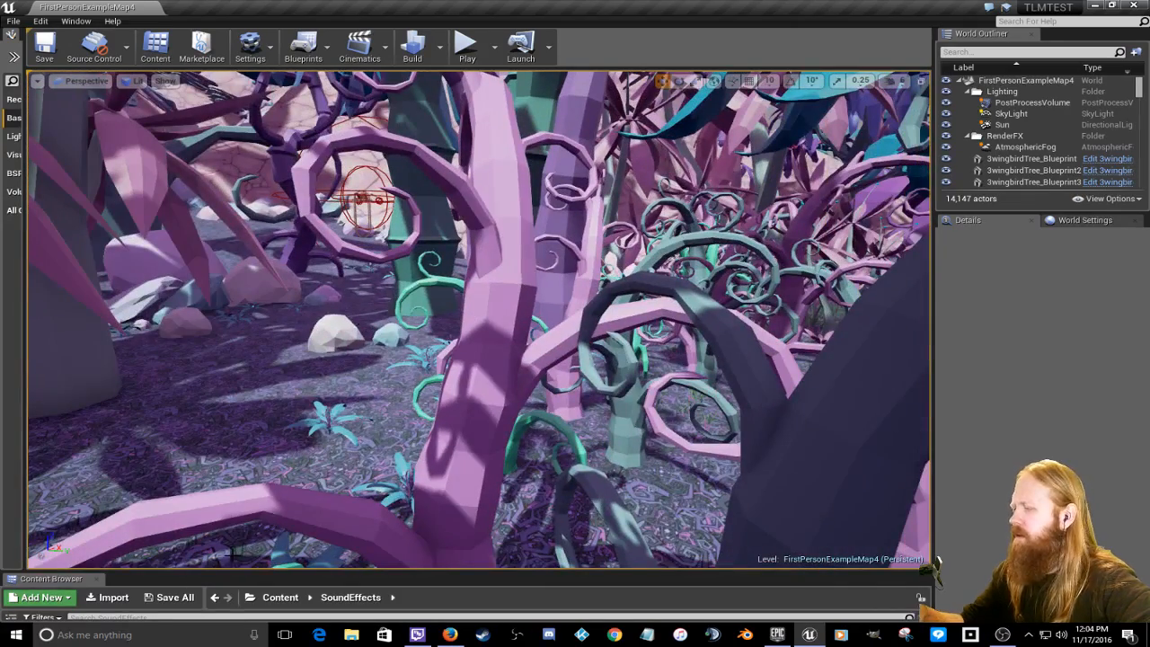
Step: Enlarge the Content Browser and go up from SoundEffects to the top-level Content folder
{"action": "left_click_drag", "start_coordinate": [230, 572], "coordinate": [284, 474]}
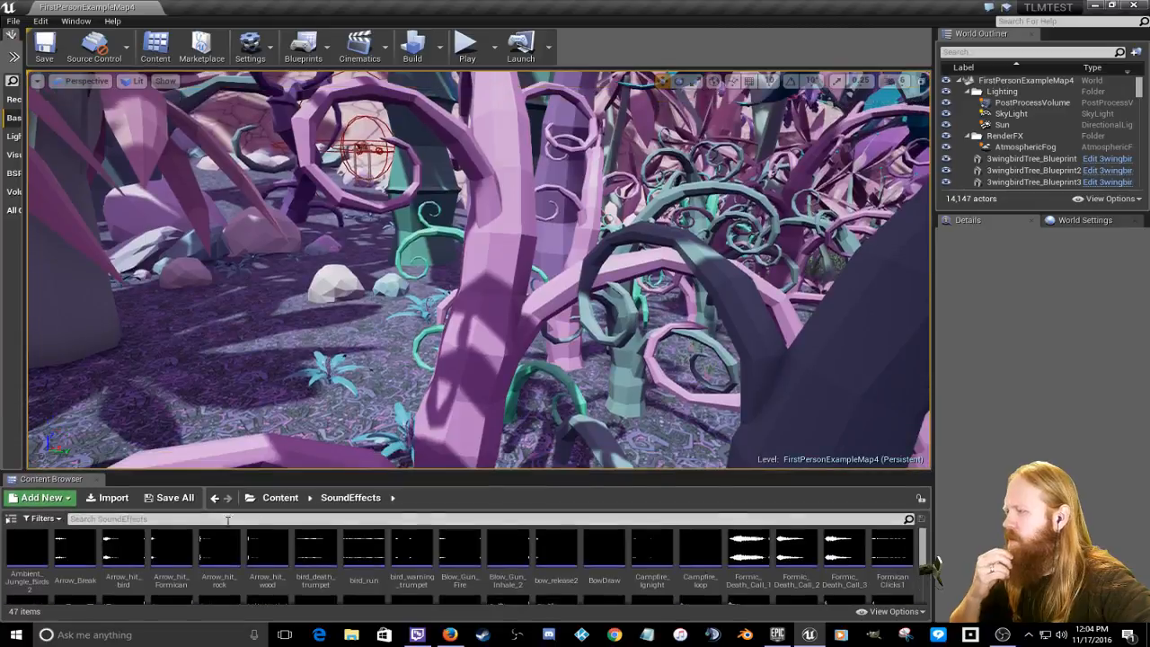
{"action": "left_click", "coordinate": [289, 499]}
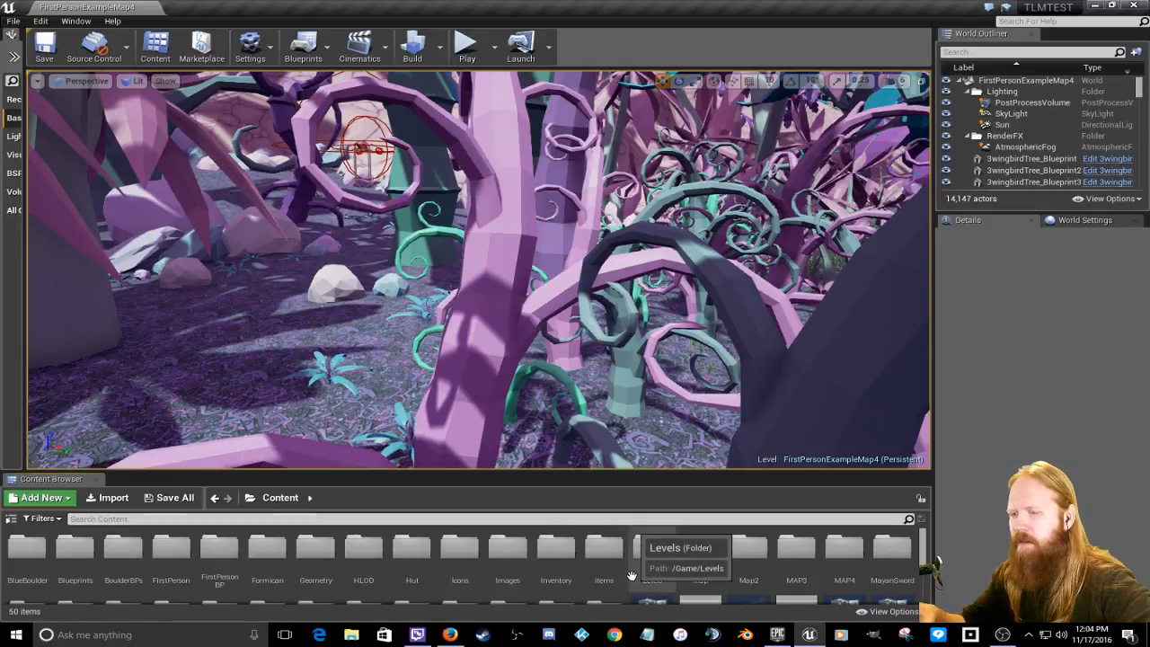
Step: Search the project content for "first" and open the FirstPersonCharacter blueprint
{"action": "scroll", "coordinate": [631, 575], "scroll_direction": "down", "scroll_amount": 1}
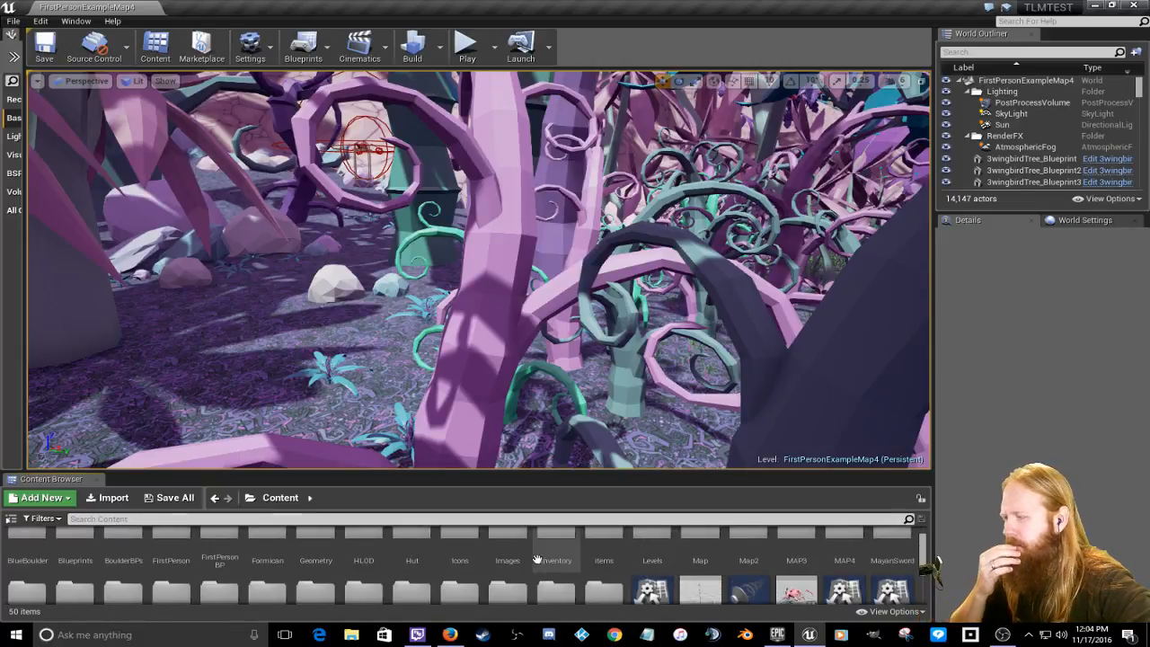
{"action": "scroll", "coordinate": [386, 549], "scroll_direction": "up", "scroll_amount": 1}
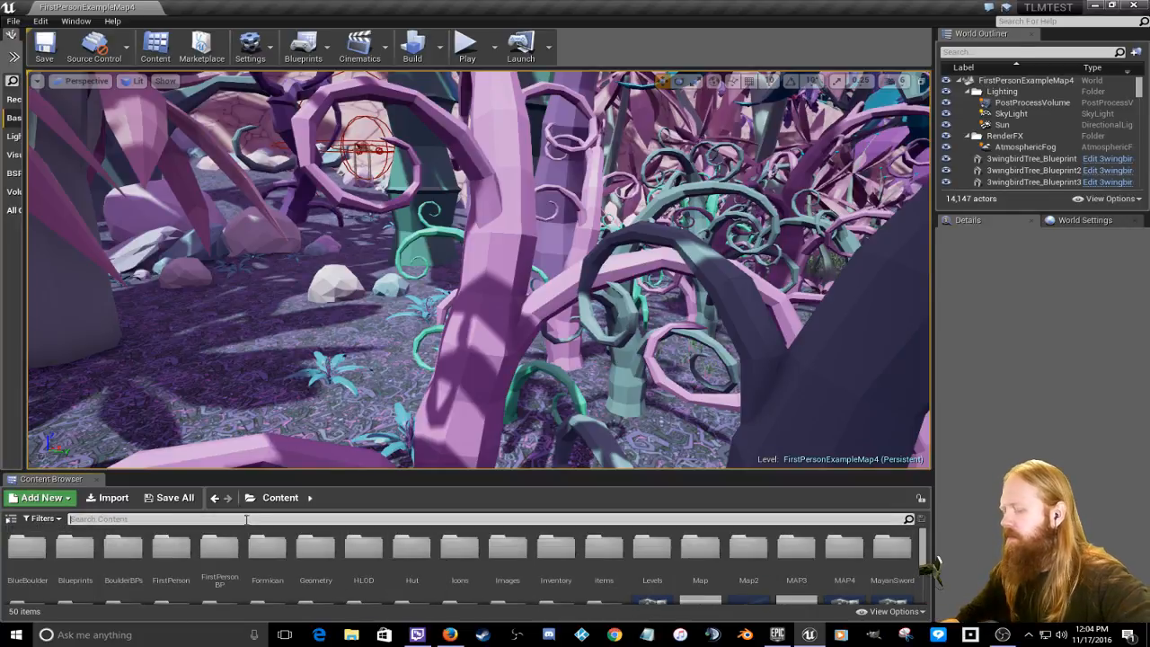
{"action": "type", "text": "first"}
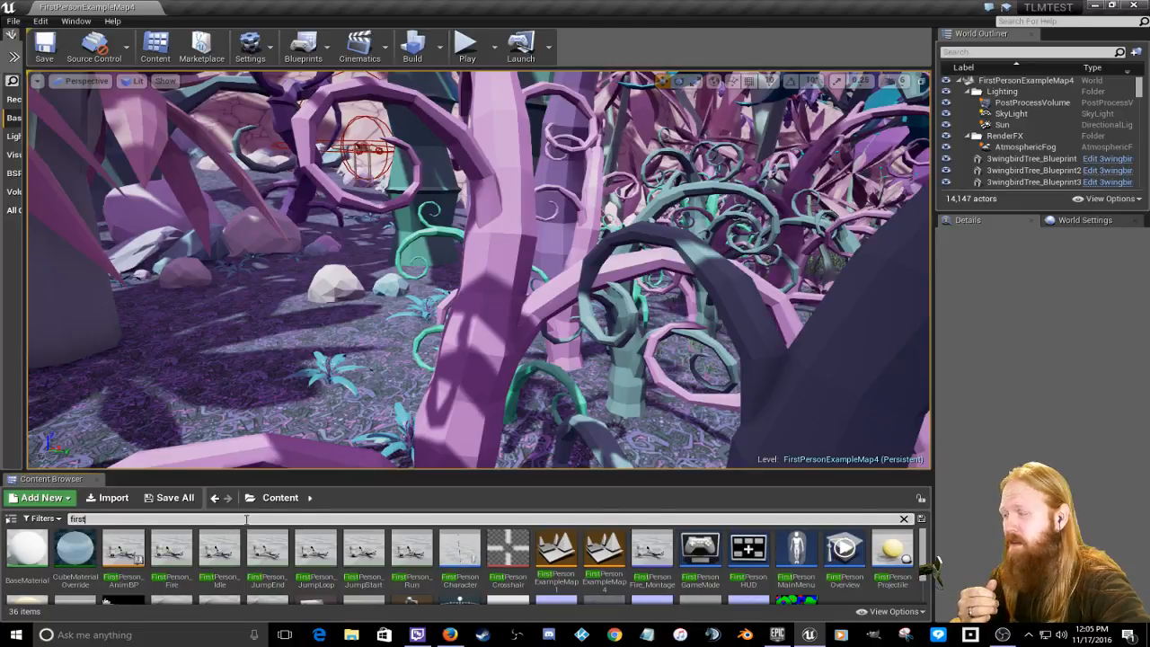
{"action": "double_click", "coordinate": [463, 547]}
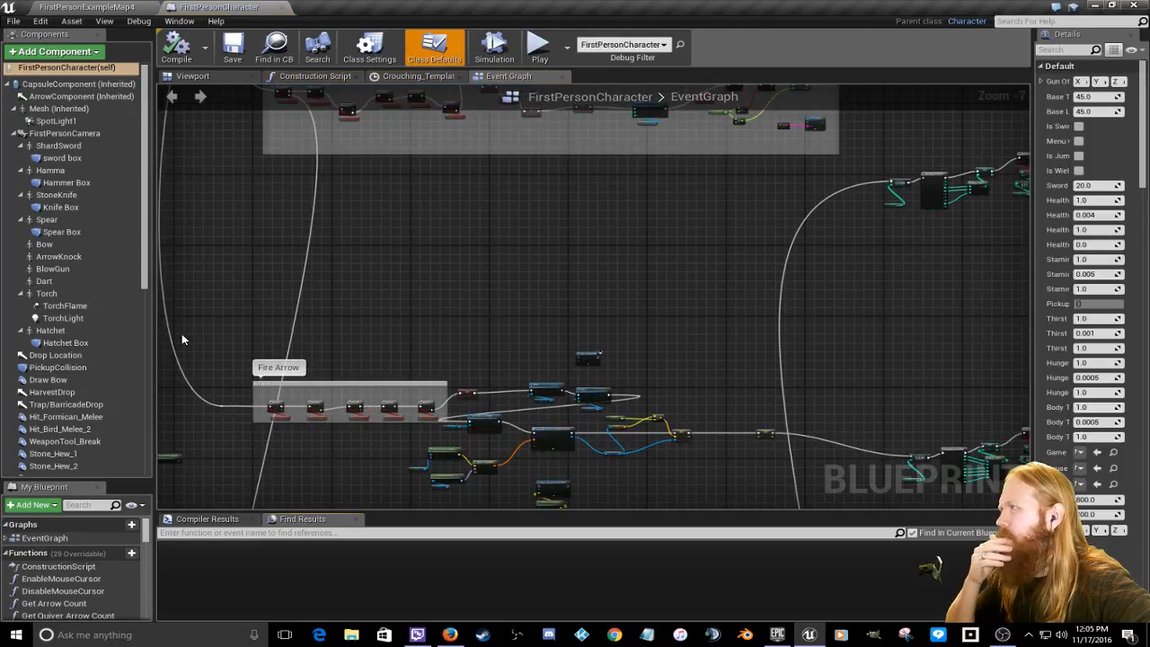
Step: Examine the Event Graph from the bow and arrow sections to Walking Step Sound, Sprinting and the fluid ground to stone transition
{"action": "scroll", "coordinate": [391, 266], "scroll_direction": "down", "scroll_amount": 3}
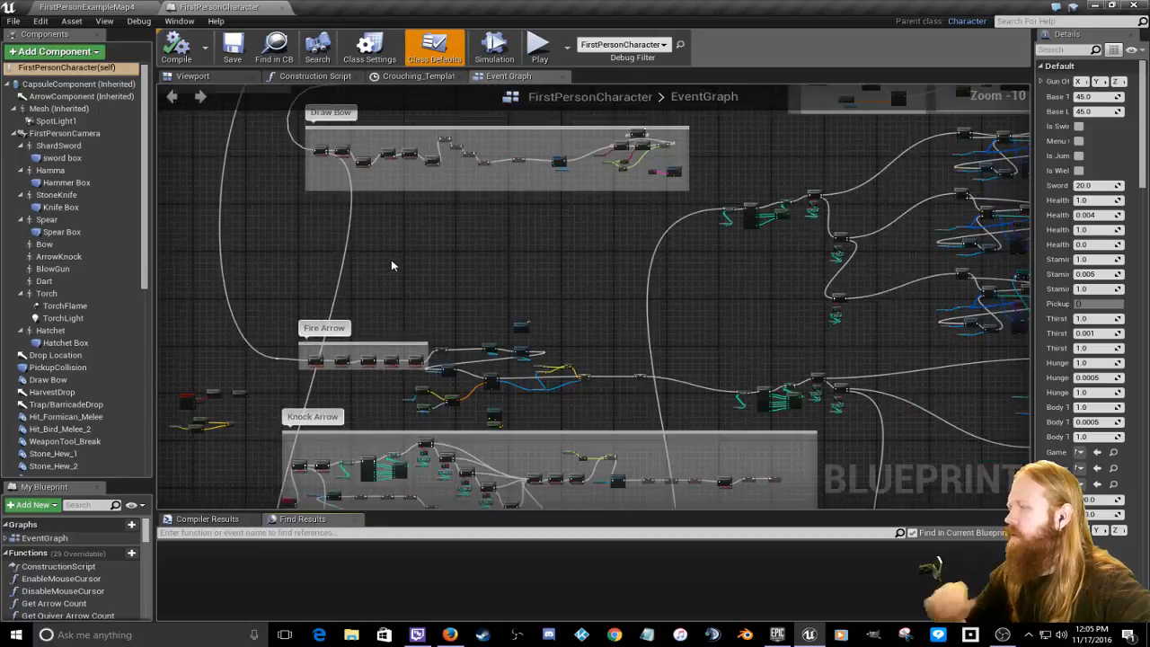
{"action": "scroll", "coordinate": [394, 268], "scroll_direction": "down", "scroll_amount": 2}
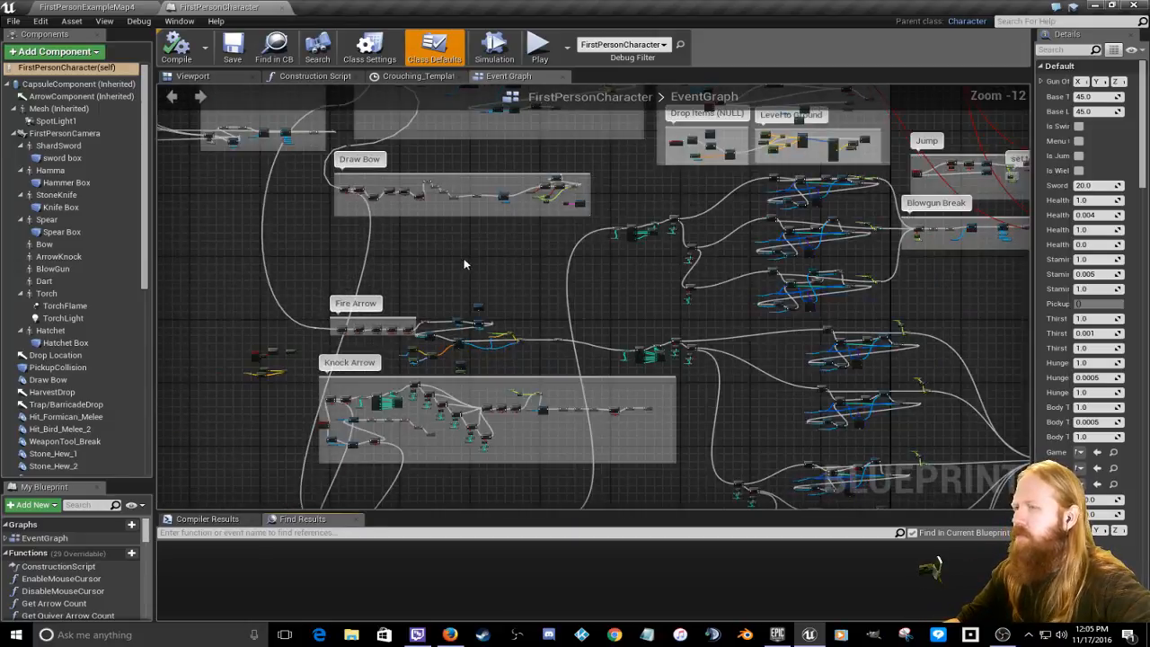
{"action": "right_click_drag", "start_coordinate": [518, 272], "coordinate": [124, 578]}
{"action": "right_click_drag", "start_coordinate": [520, 377], "coordinate": [778, 378]}
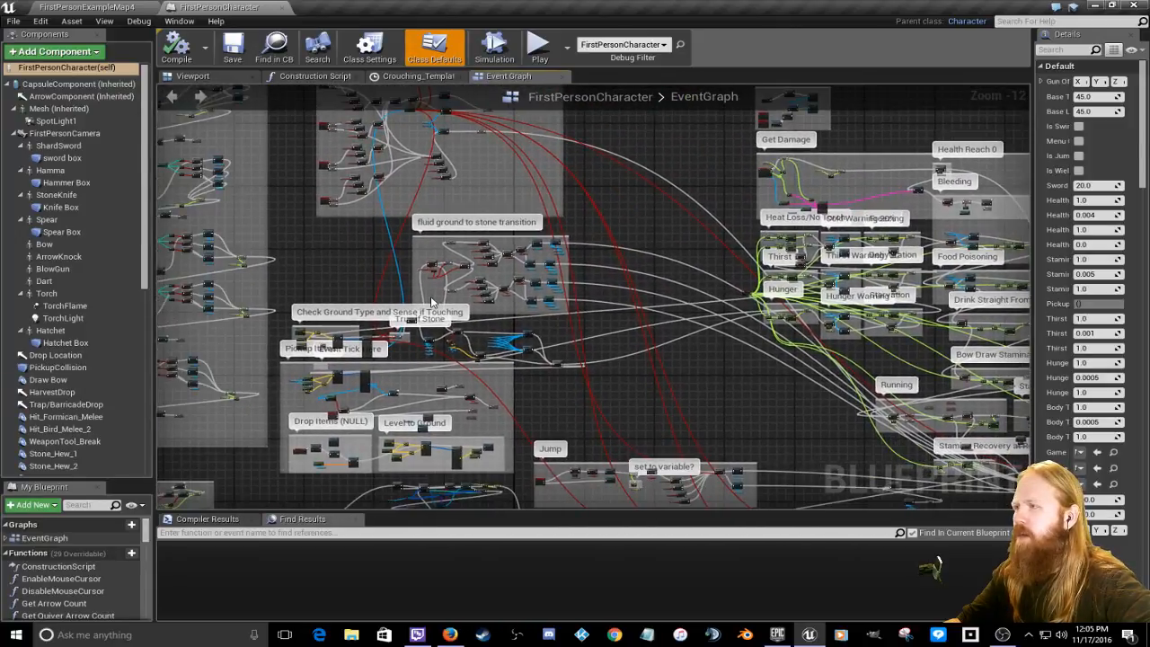
{"action": "scroll", "coordinate": [413, 243], "scroll_direction": "up", "scroll_amount": 4}
{"action": "right_click_drag", "start_coordinate": [420, 311], "coordinate": [406, 277]}
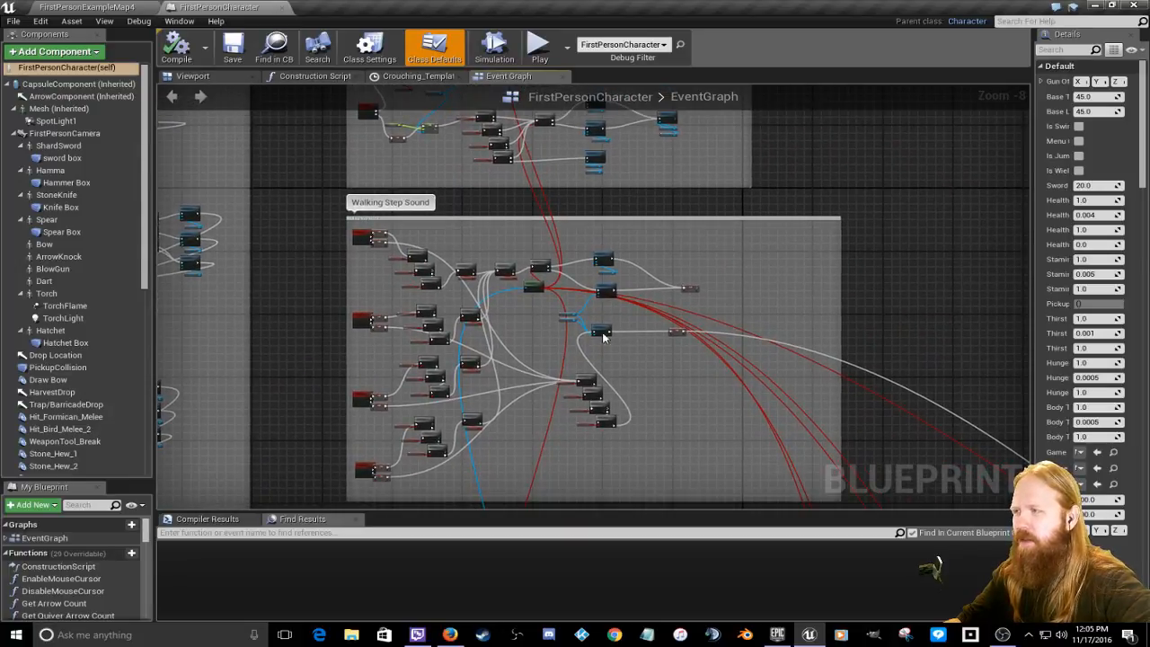
{"action": "right_click_drag", "start_coordinate": [815, 192], "coordinate": [831, 354]}
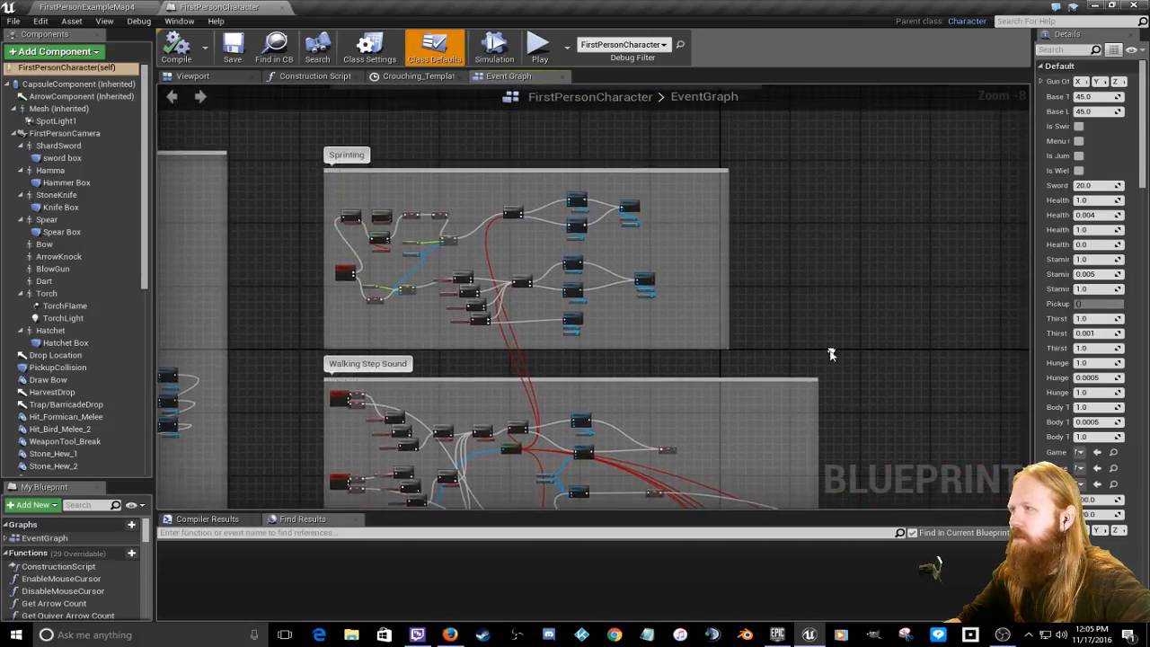
{"action": "right_click_drag", "start_coordinate": [883, 438], "coordinate": [841, 188]}
{"action": "right_click_drag", "start_coordinate": [878, 388], "coordinate": [863, 137]}
{"action": "scroll", "coordinate": [580, 230], "scroll_direction": "up", "scroll_amount": 3}
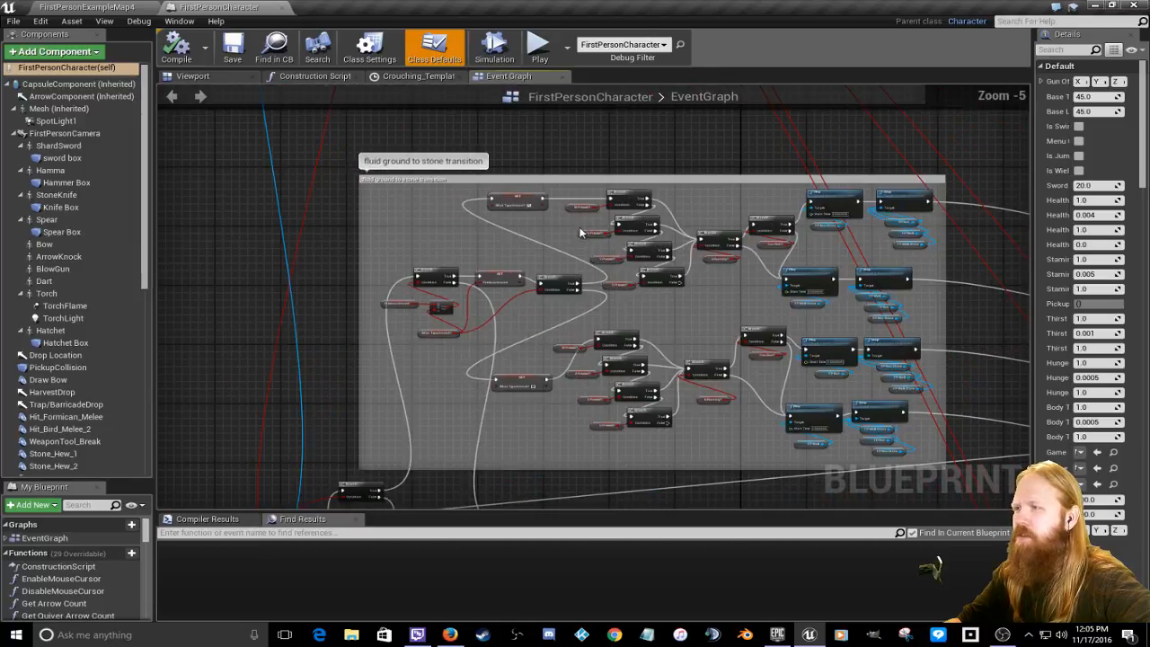
{"action": "right_click_drag", "start_coordinate": [982, 358], "coordinate": [846, 326]}
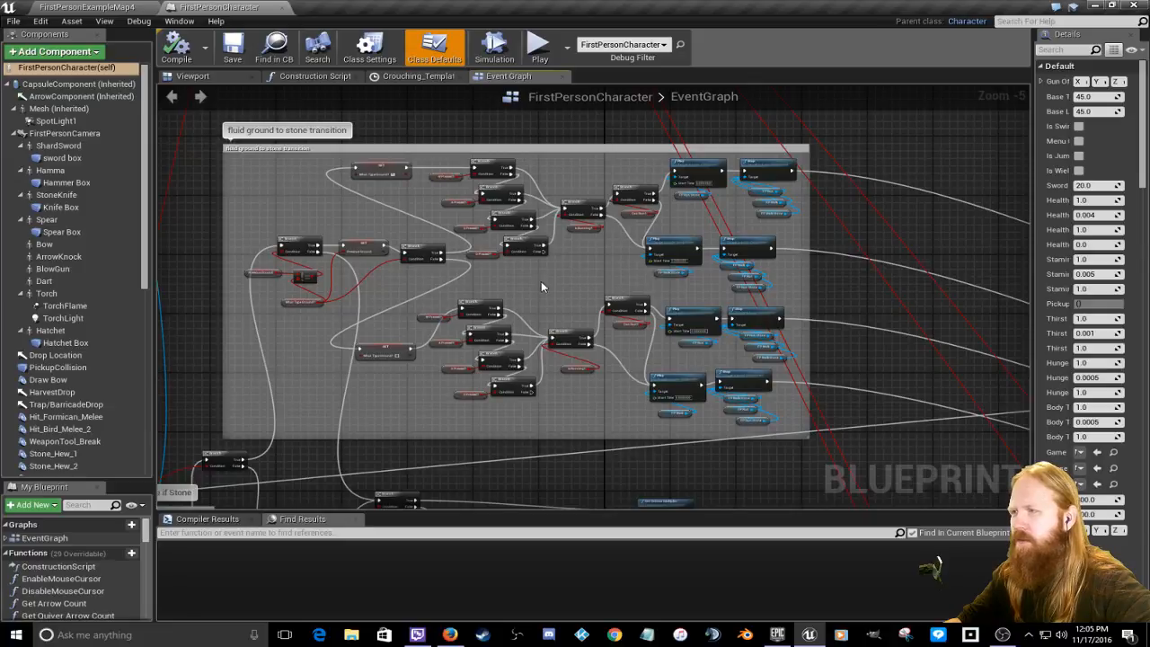
Step: Set the Error Tolerance to 10 on the velocity comparison feeding the Branch right after the footstep audio Stop node
{"action": "right_click_drag", "start_coordinate": [496, 448], "coordinate": [1013, 216]}
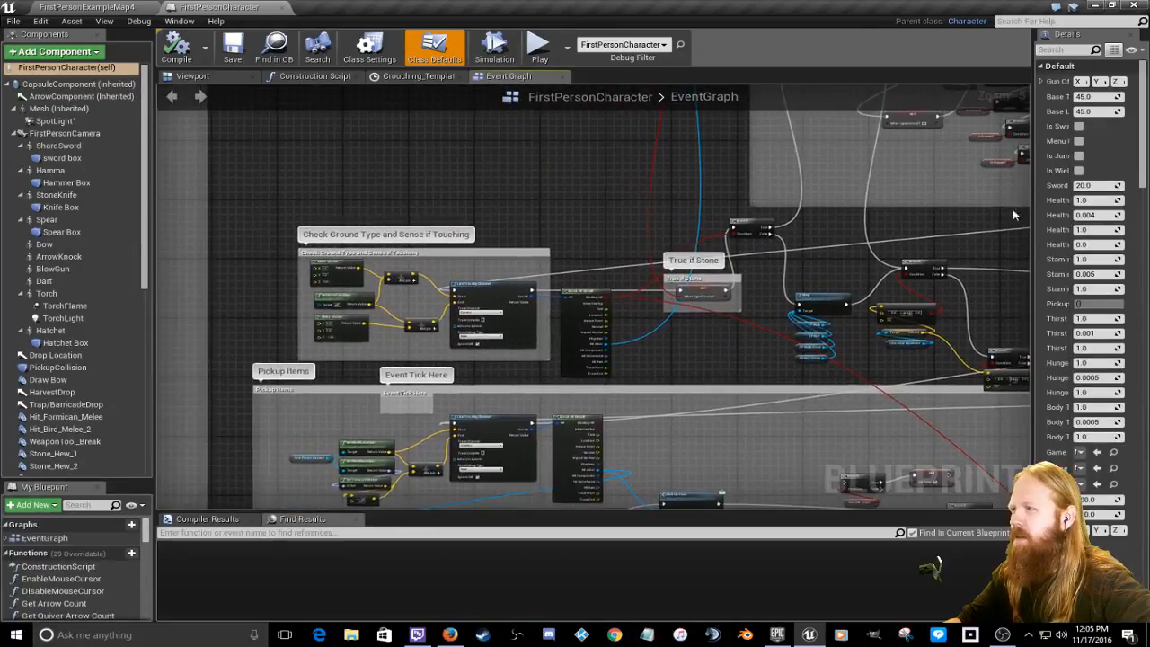
{"action": "right_click_drag", "start_coordinate": [738, 357], "coordinate": [586, 270]}
{"action": "right_click_drag", "start_coordinate": [349, 237], "coordinate": [328, 334]}
{"action": "scroll", "coordinate": [763, 366], "scroll_direction": "up", "scroll_amount": 5}
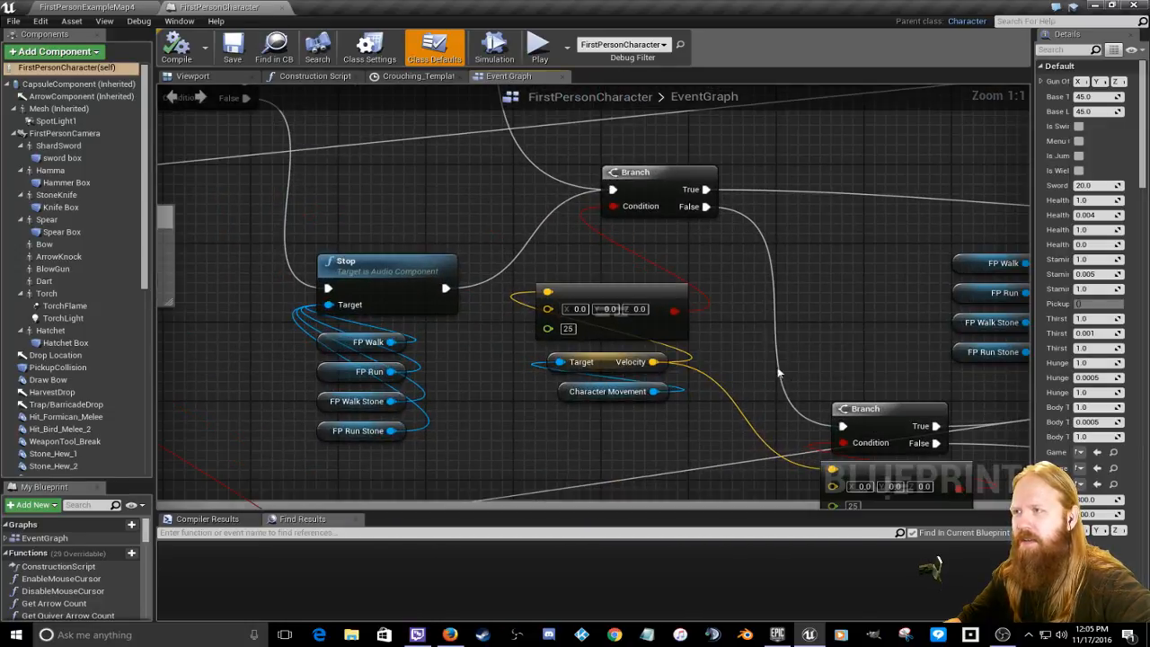
{"action": "right_click_drag", "start_coordinate": [629, 350], "coordinate": [532, 313]}
{"action": "right_click_drag", "start_coordinate": [659, 329], "coordinate": [302, 378]}
{"action": "right_click_drag", "start_coordinate": [384, 304], "coordinate": [684, 313]}
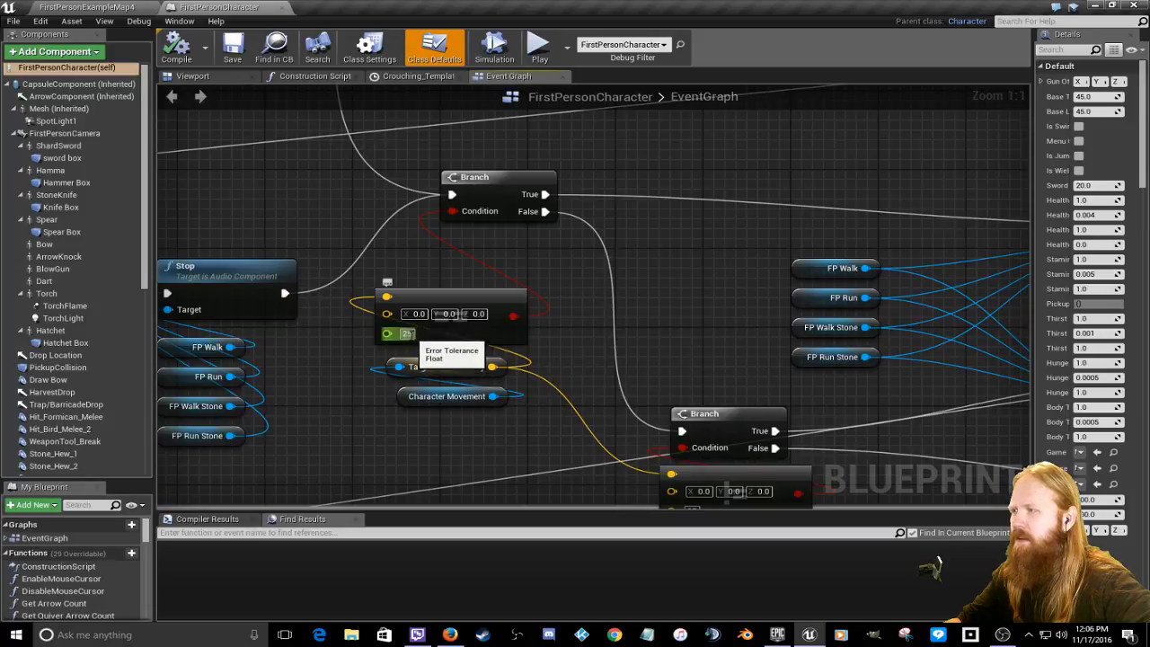
{"action": "left_click", "coordinate": [413, 333]}
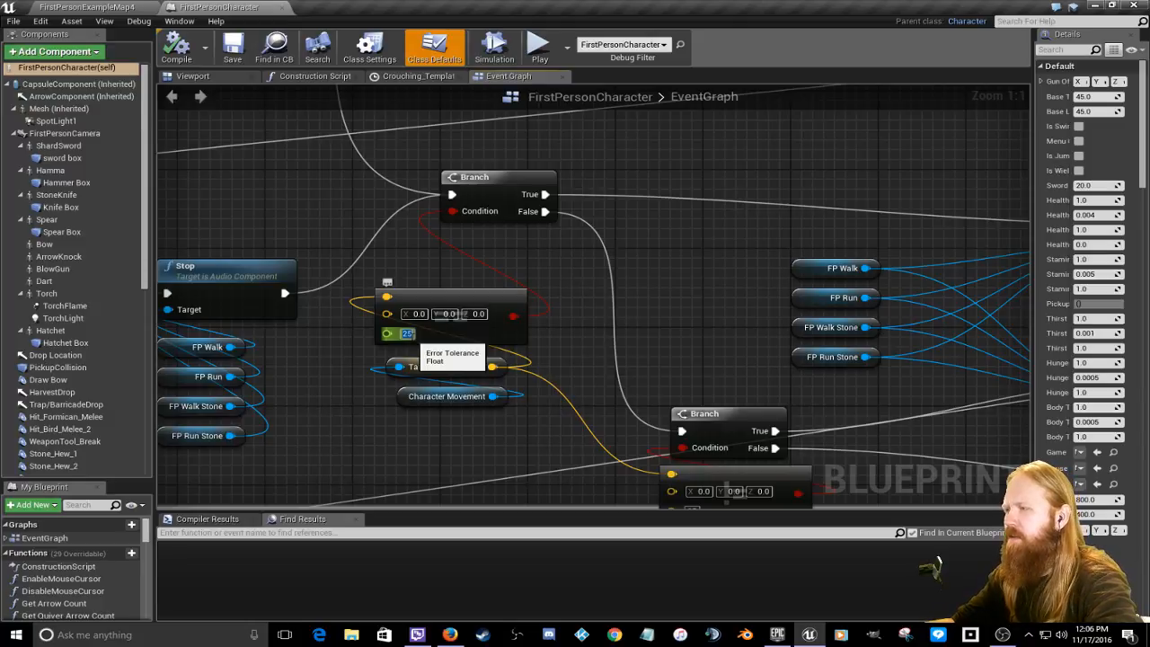
{"action": "type", "text": "10"}
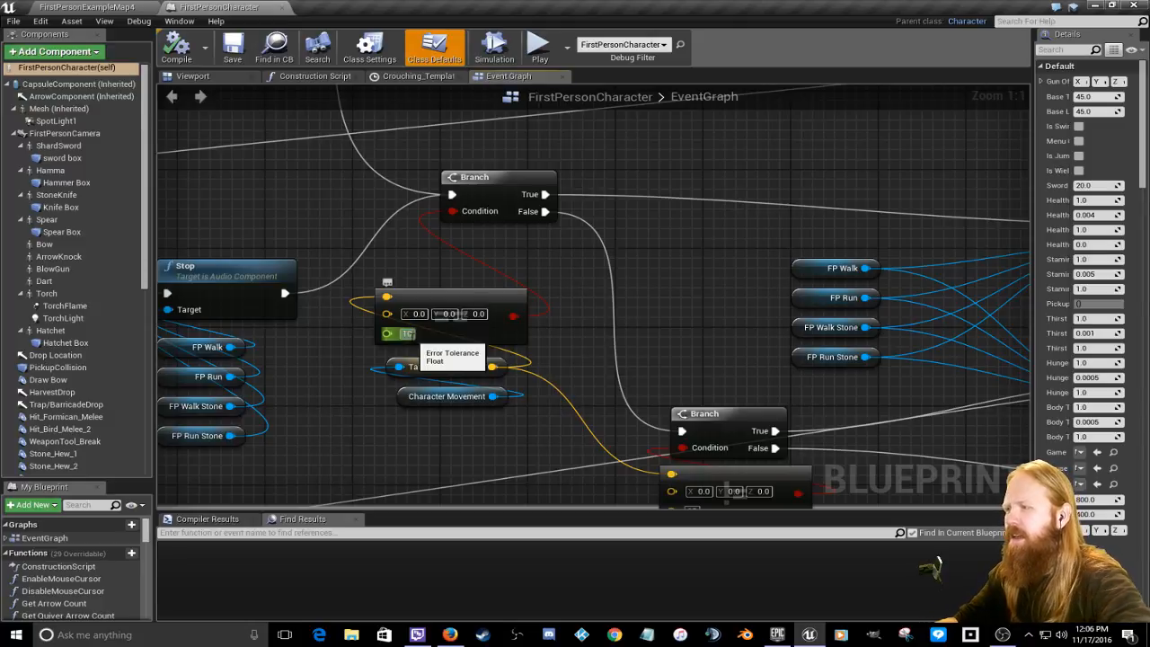
{"action": "key", "text": "Return"}
Step: Set the Error Tolerance to 10 on the second velocity comparison, which feeds the following Branch
{"action": "right_click_drag", "start_coordinate": [679, 348], "coordinate": [487, 236]}
{"action": "left_click", "coordinate": [497, 396]}
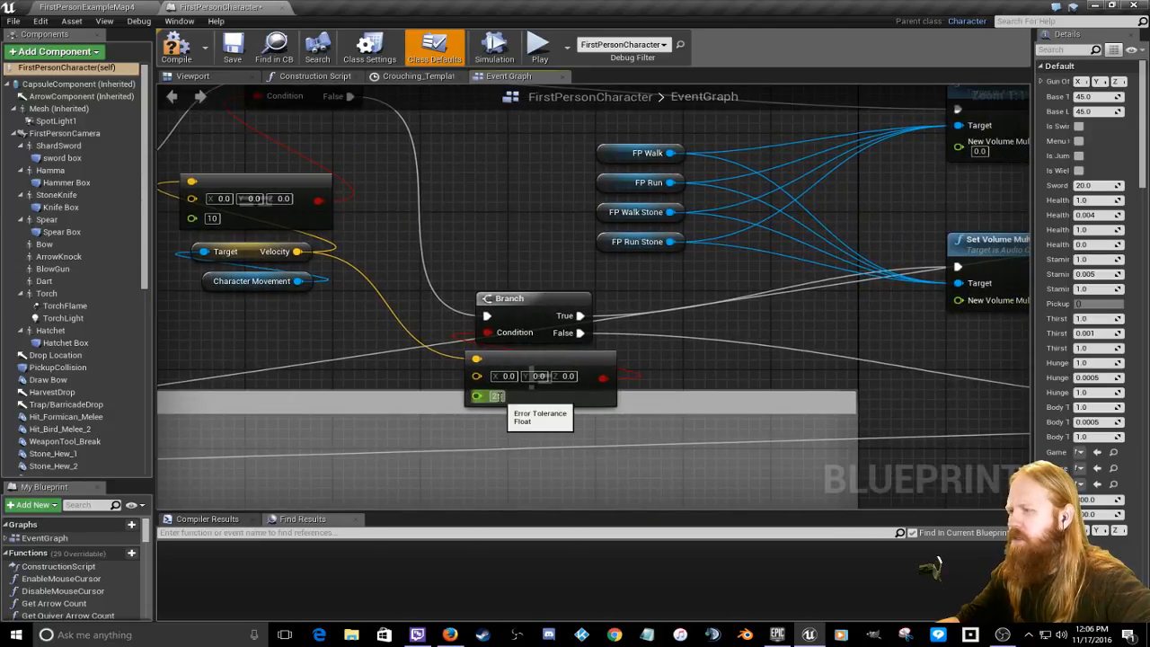
{"action": "type", "text": "10"}
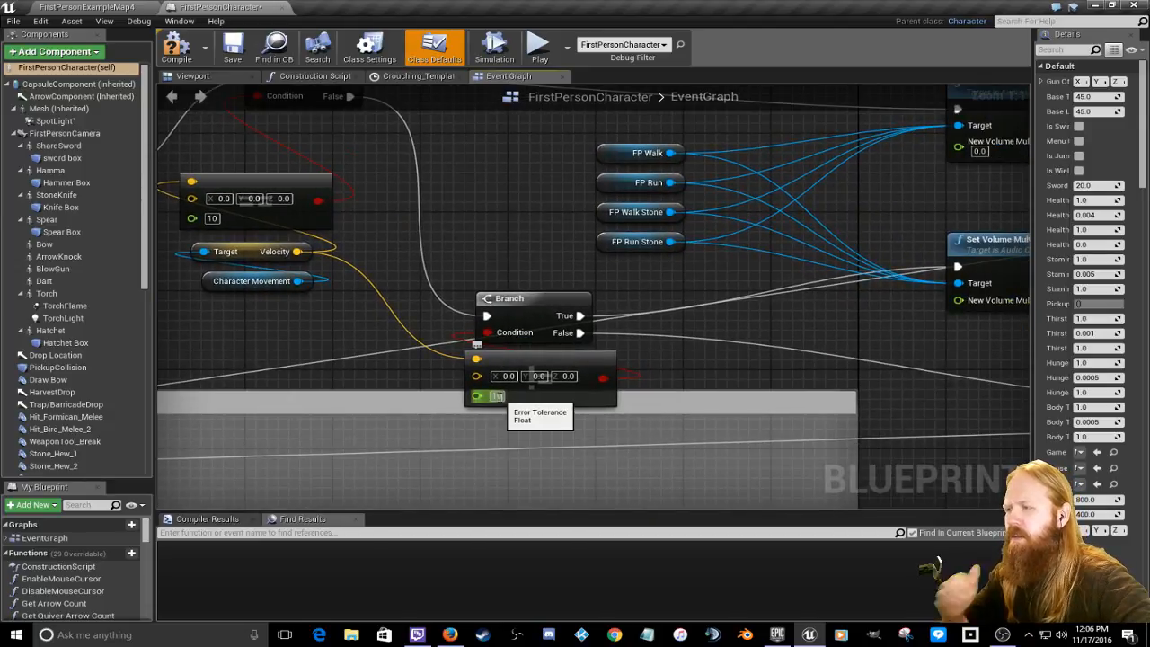
{"action": "key", "text": "Return"}
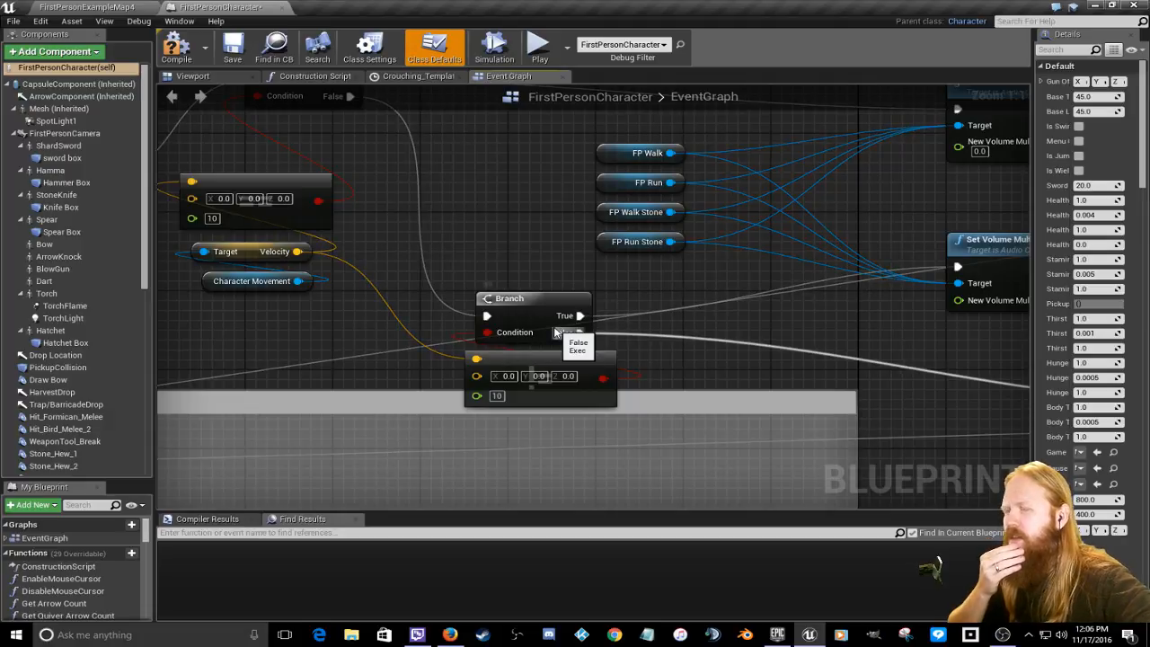
Step: Examine the Jump section from its input event through the stamina change to the walking and movement-key branches
{"action": "scroll", "coordinate": [511, 269], "scroll_direction": "down", "scroll_amount": 12}
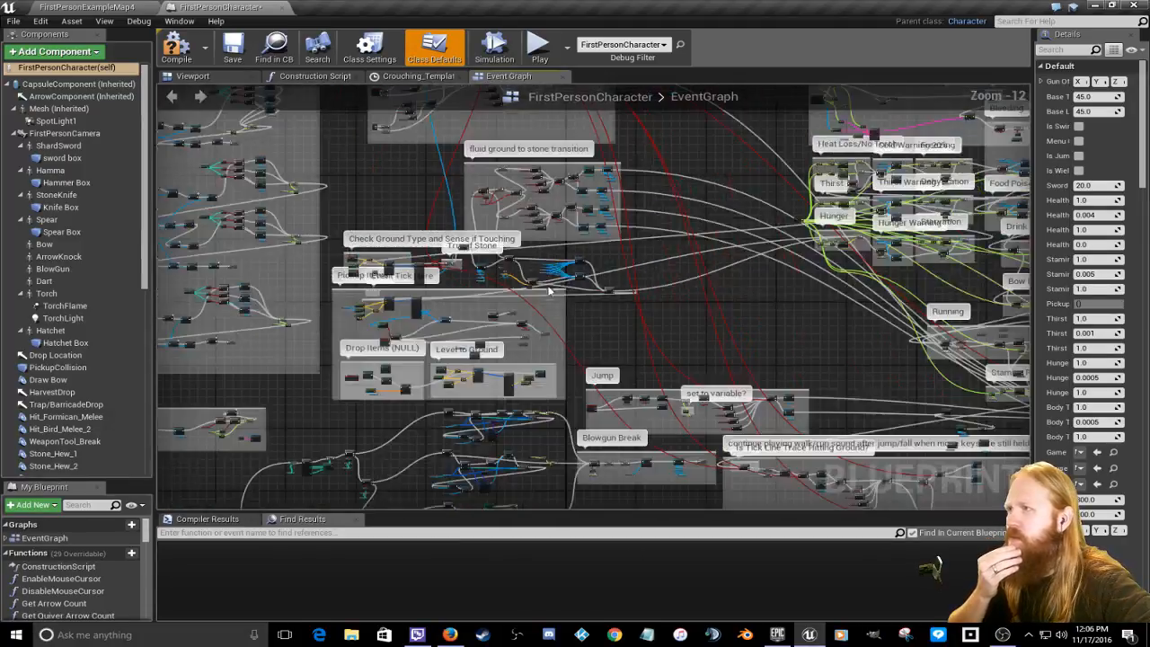
{"action": "right_click_drag", "start_coordinate": [727, 306], "coordinate": [351, 185]}
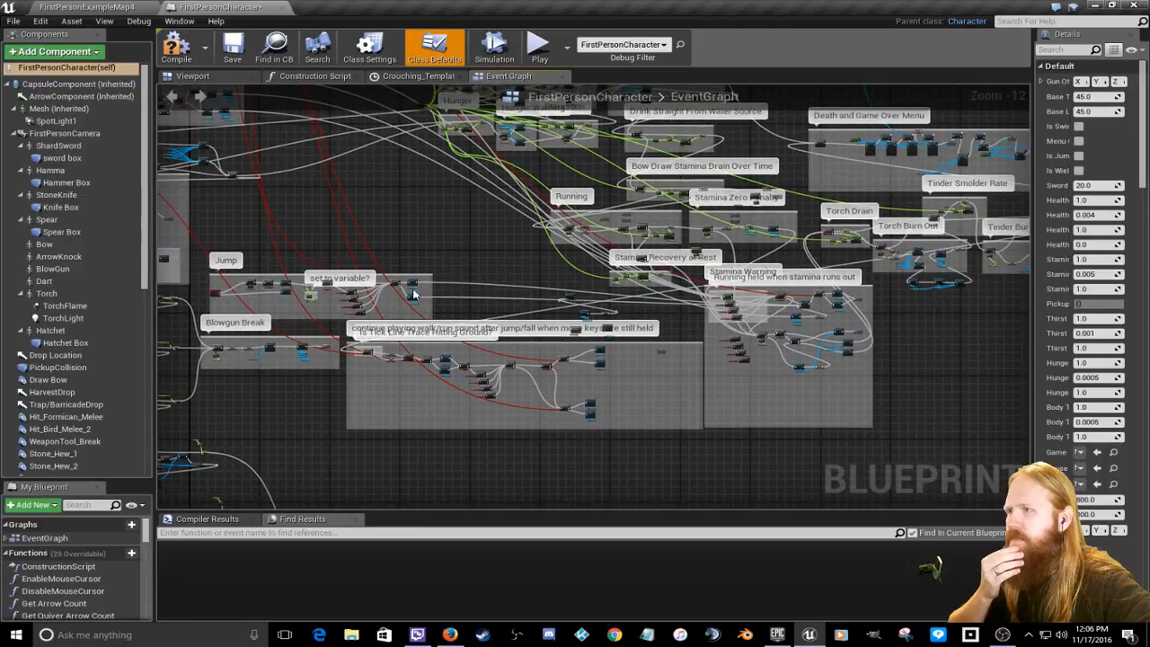
{"action": "scroll", "coordinate": [325, 274], "scroll_direction": "up", "scroll_amount": 9}
{"action": "right_click_drag", "start_coordinate": [306, 210], "coordinate": [551, 264]}
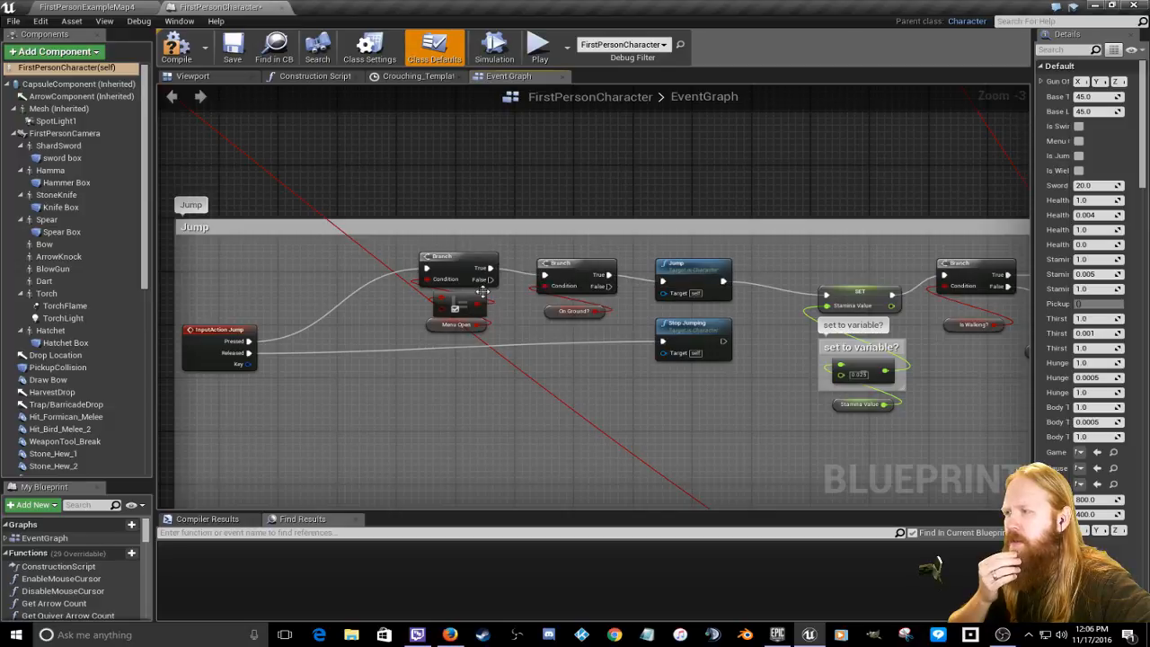
{"action": "right_click_drag", "start_coordinate": [667, 195], "coordinate": [509, 228]}
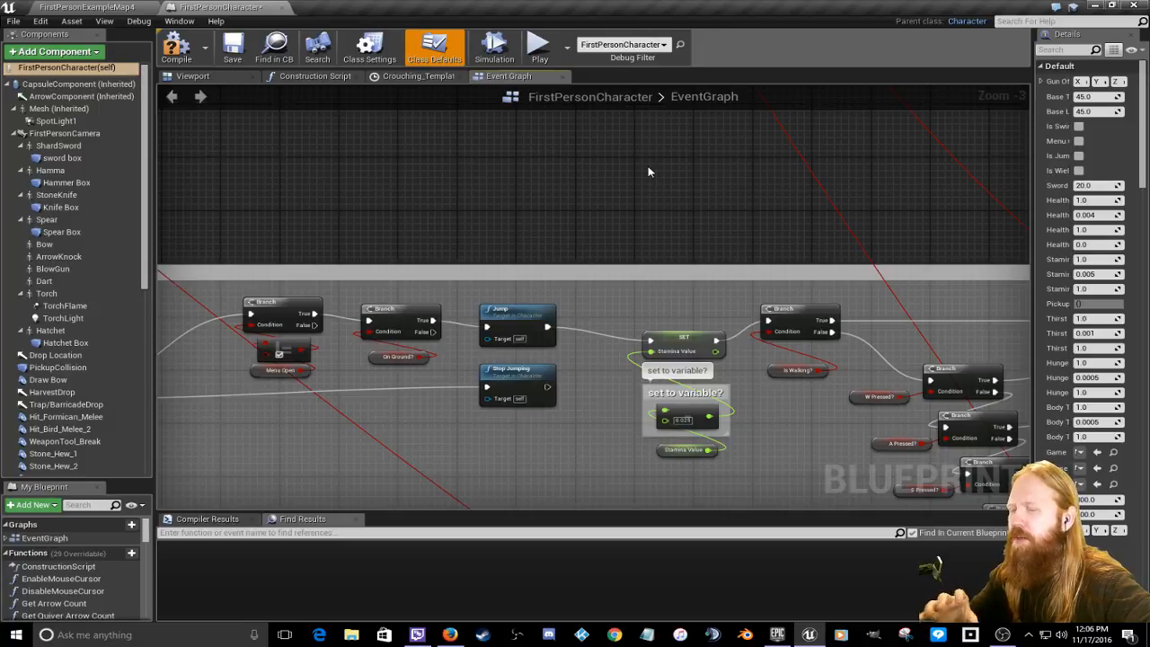
{"action": "right_click_drag", "start_coordinate": [647, 241], "coordinate": [497, 169]}
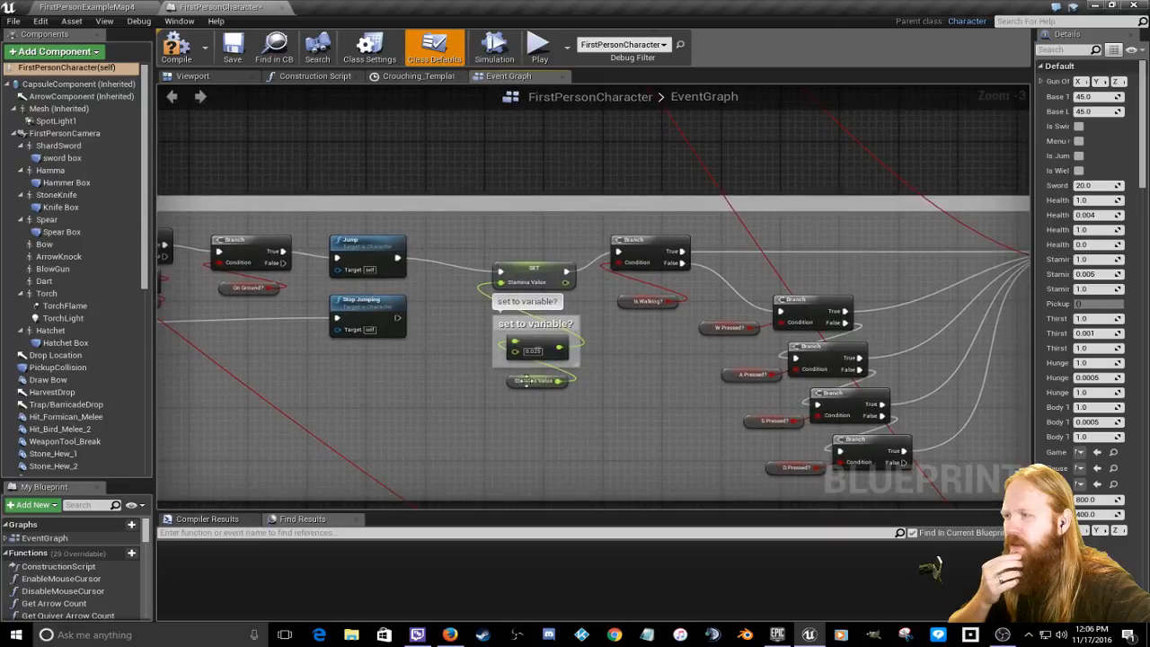
{"action": "scroll", "coordinate": [528, 357], "scroll_direction": "up", "scroll_amount": 2}
{"action": "scroll", "coordinate": [495, 249], "scroll_direction": "down", "scroll_amount": 2}
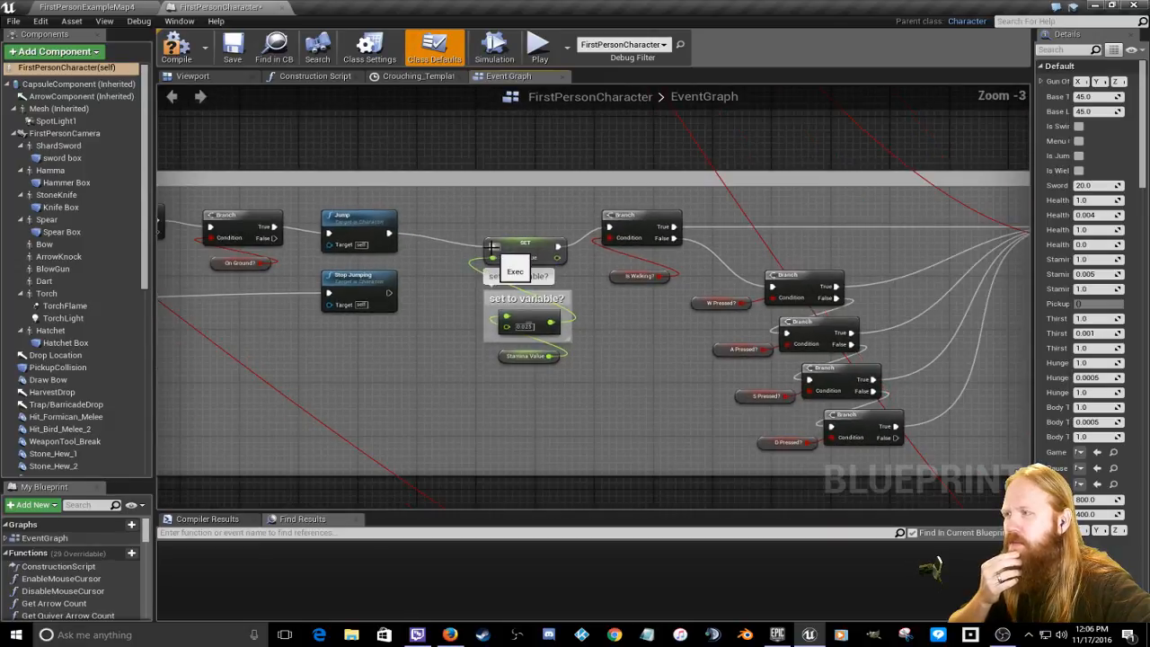
{"action": "right_click_drag", "start_coordinate": [474, 218], "coordinate": [229, 288]}
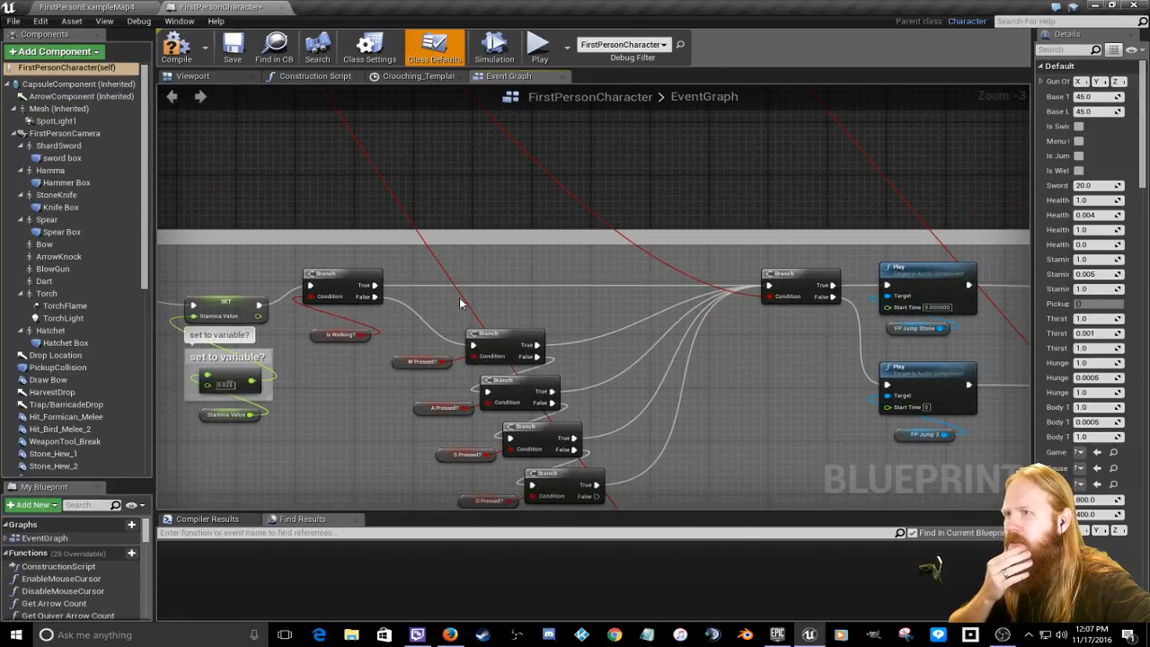
{"action": "right_click_drag", "start_coordinate": [729, 308], "coordinate": [626, 329]}
{"action": "scroll", "coordinate": [626, 329], "scroll_direction": "down", "scroll_amount": 3}
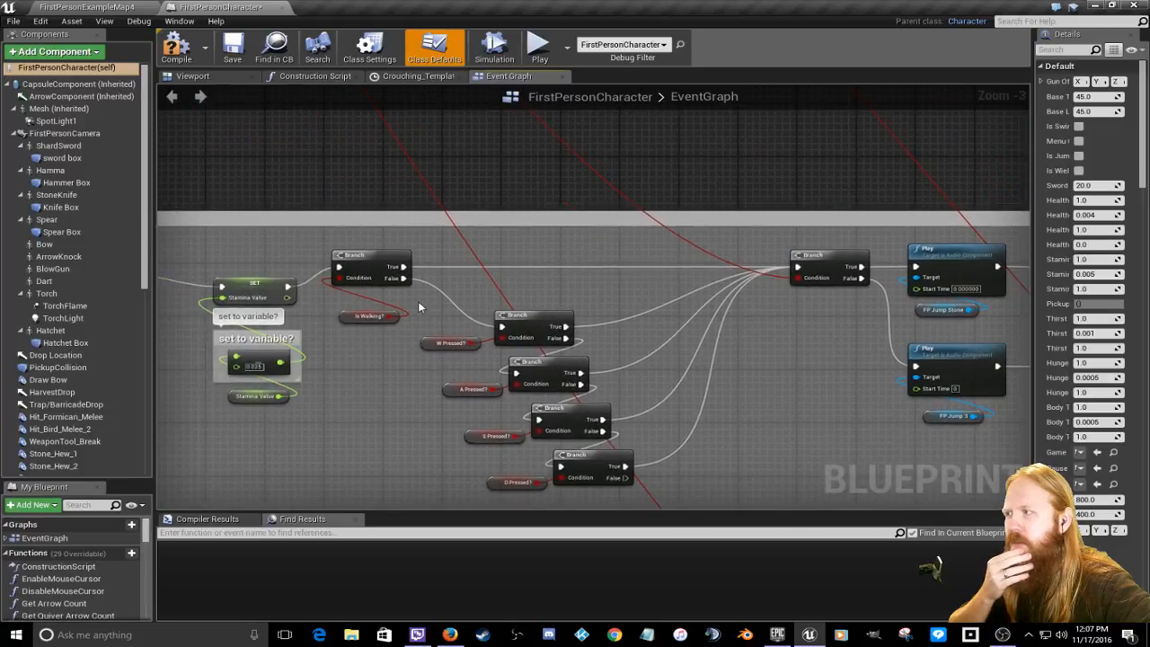
Step: Review the Jump logic again, tracing the Is Walking? and W, A, S, D Pressed? branches to the jump sound Play nodes
{"action": "right_click_drag", "start_coordinate": [324, 223], "coordinate": [581, 254]}
{"action": "scroll", "coordinate": [560, 288], "scroll_direction": "up", "scroll_amount": 1}
{"action": "scroll", "coordinate": [673, 295], "scroll_direction": "up", "scroll_amount": 1}
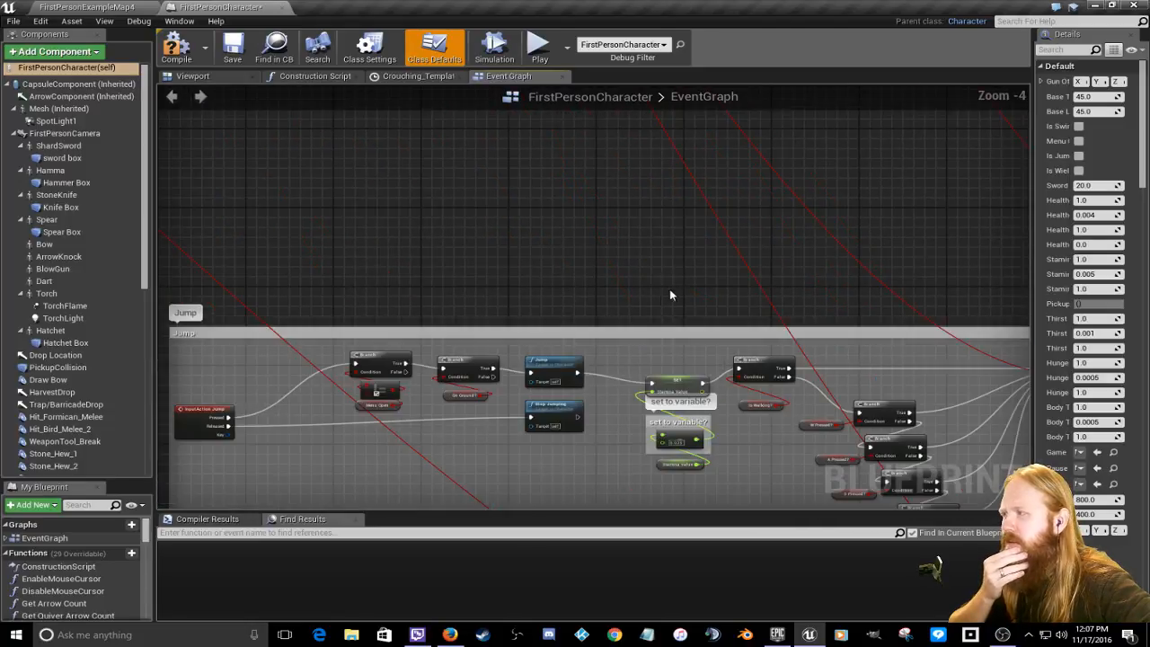
{"action": "right_click_drag", "start_coordinate": [672, 295], "coordinate": [662, 253]}
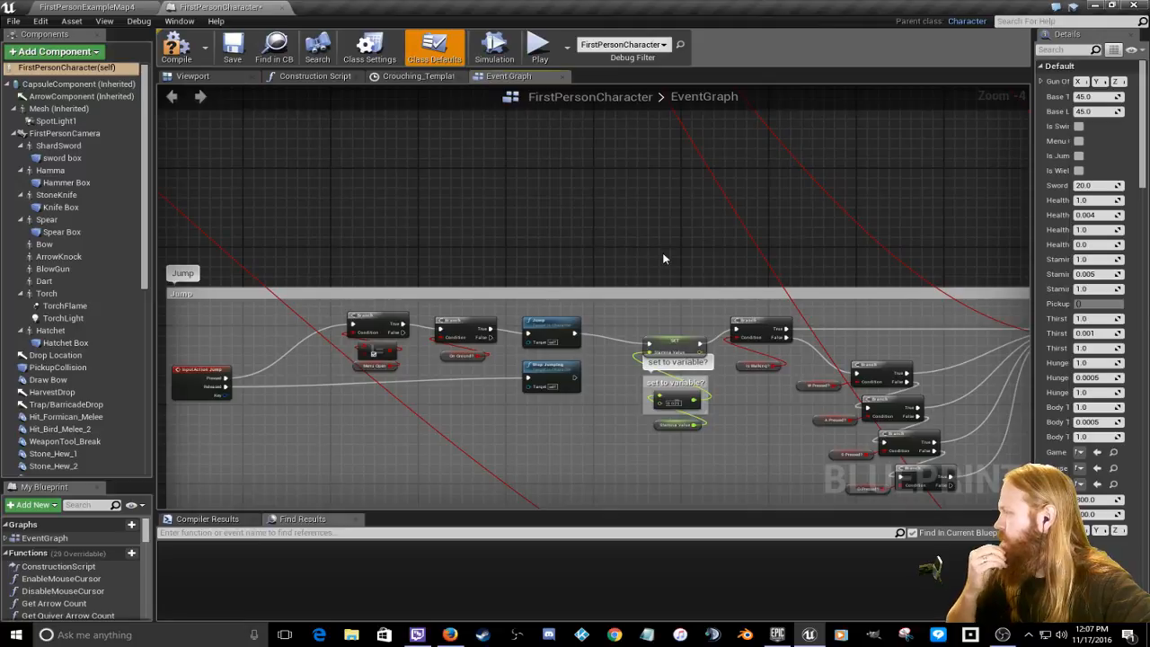
{"action": "scroll", "coordinate": [664, 258], "scroll_direction": "down", "scroll_amount": 1}
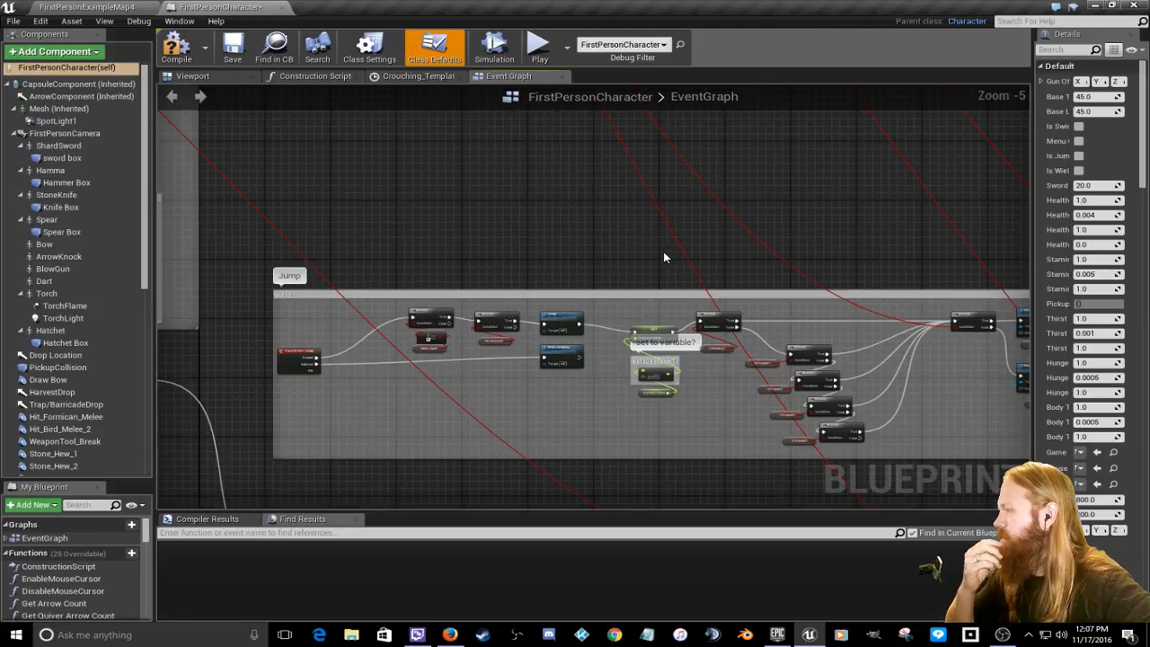
{"action": "right_click_drag", "start_coordinate": [591, 266], "coordinate": [560, 242]}
{"action": "scroll", "coordinate": [751, 345], "scroll_direction": "up", "scroll_amount": 1}
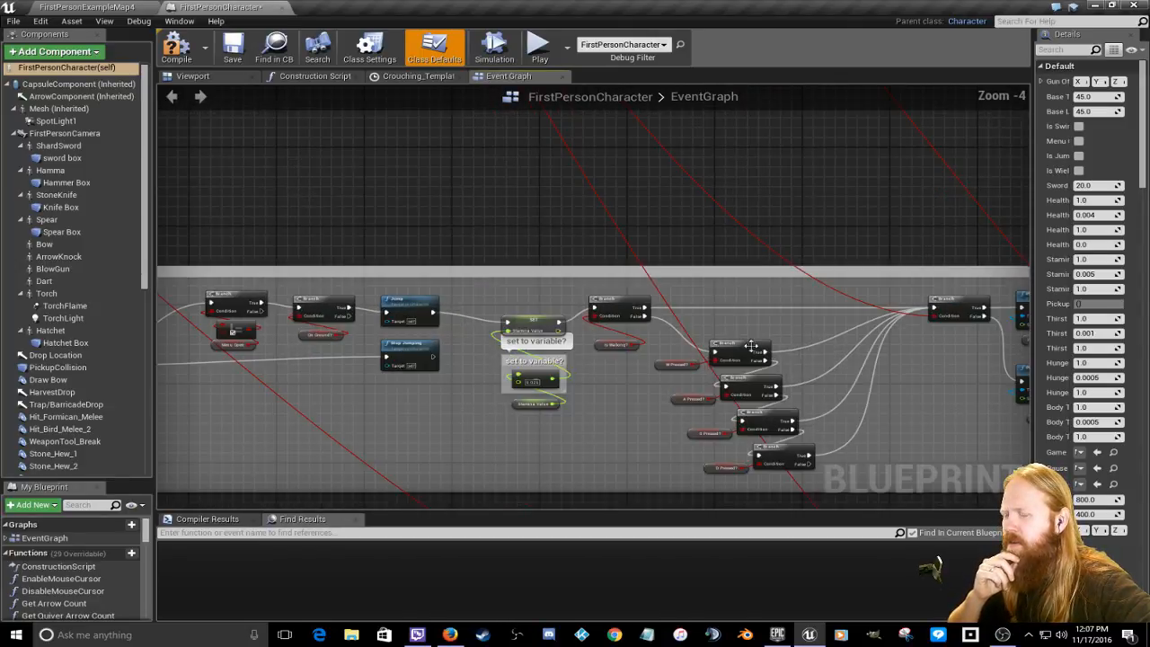
{"action": "right_click_drag", "start_coordinate": [751, 346], "coordinate": [632, 326]}
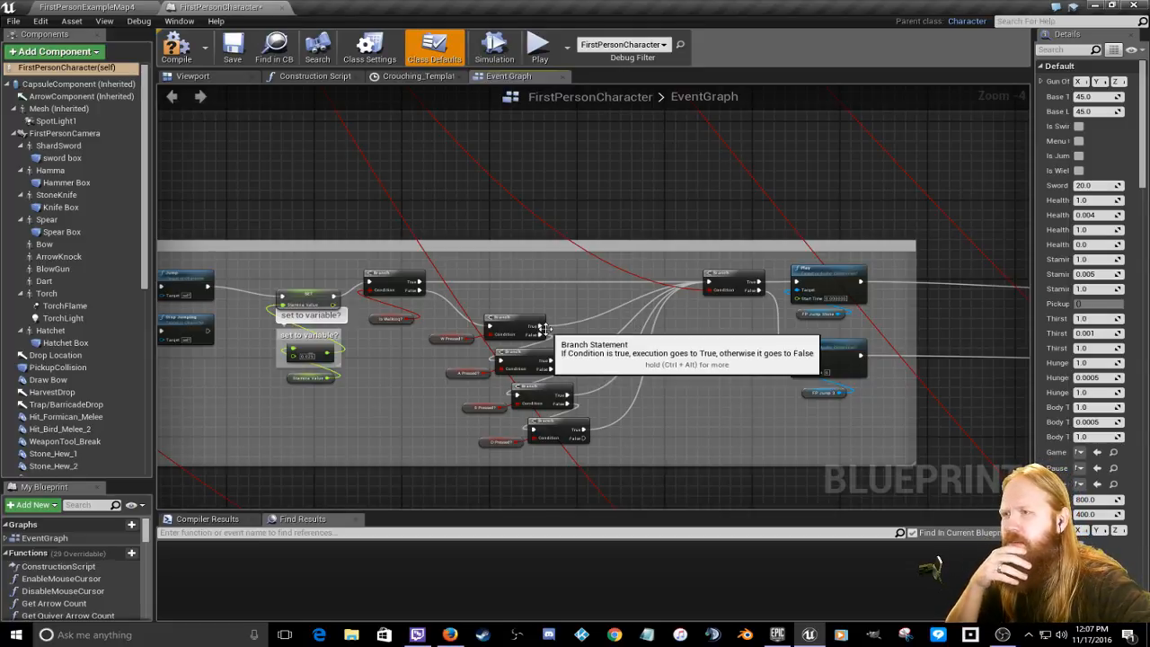
{"action": "right_click_drag", "start_coordinate": [416, 329], "coordinate": [753, 265]}
{"action": "scroll", "coordinate": [678, 285], "scroll_direction": "up", "scroll_amount": 4}
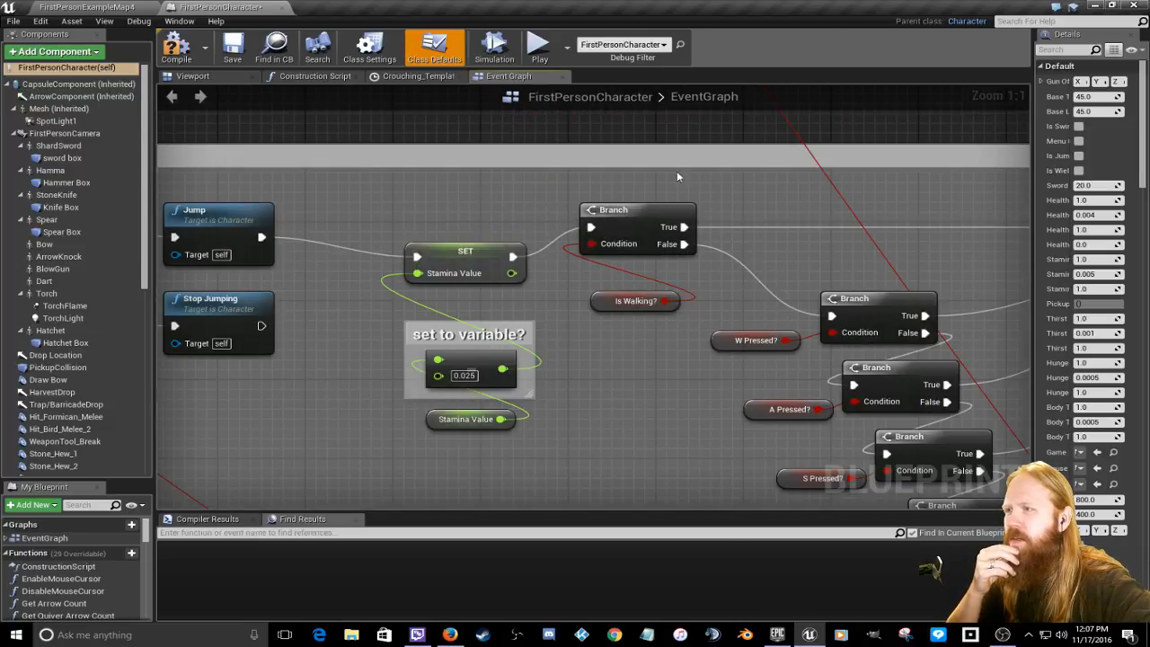
{"action": "right_click_drag", "start_coordinate": [869, 221], "coordinate": [643, 274]}
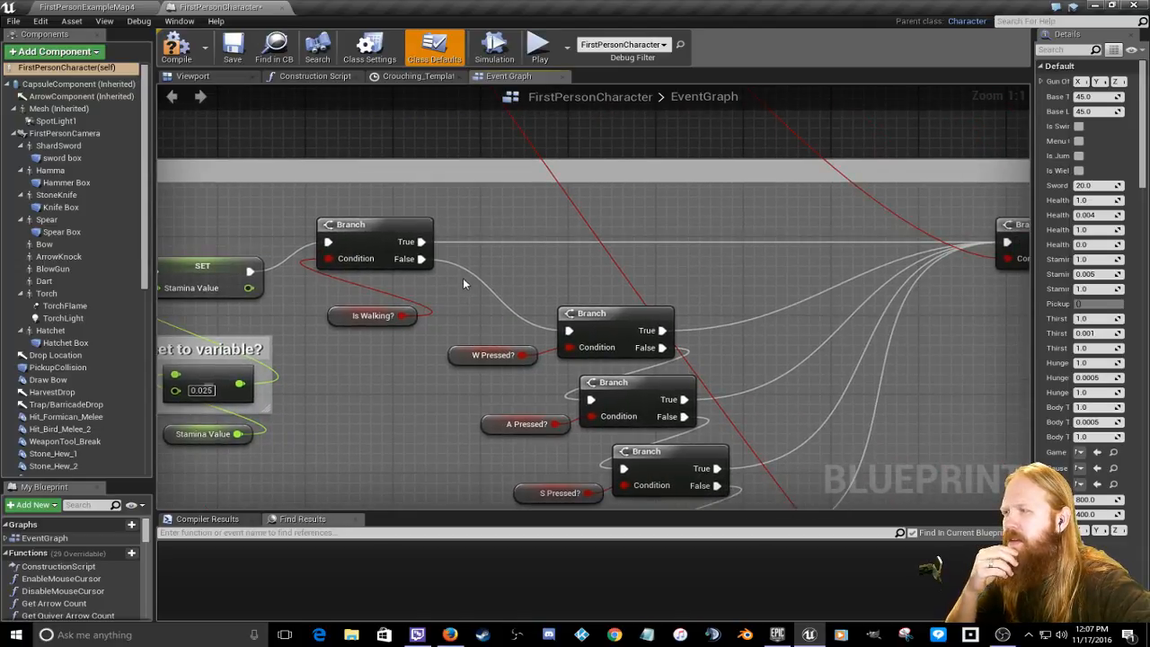
{"action": "right_click_drag", "start_coordinate": [463, 277], "coordinate": [456, 288]}
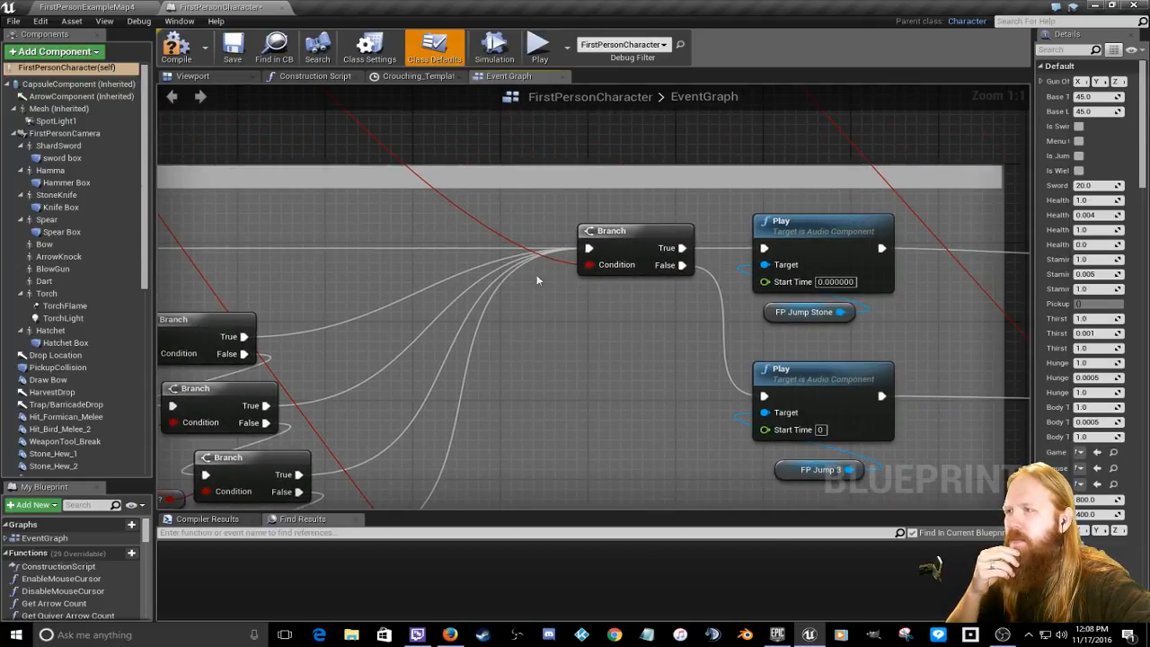
Step: Examine how the jump logic's Is Walking? and movement-key branches converge on the Branch choosing between the FP Jump Stone and FP Jump 3 sounds
{"action": "right_click_drag", "start_coordinate": [536, 280], "coordinate": [920, 274]}
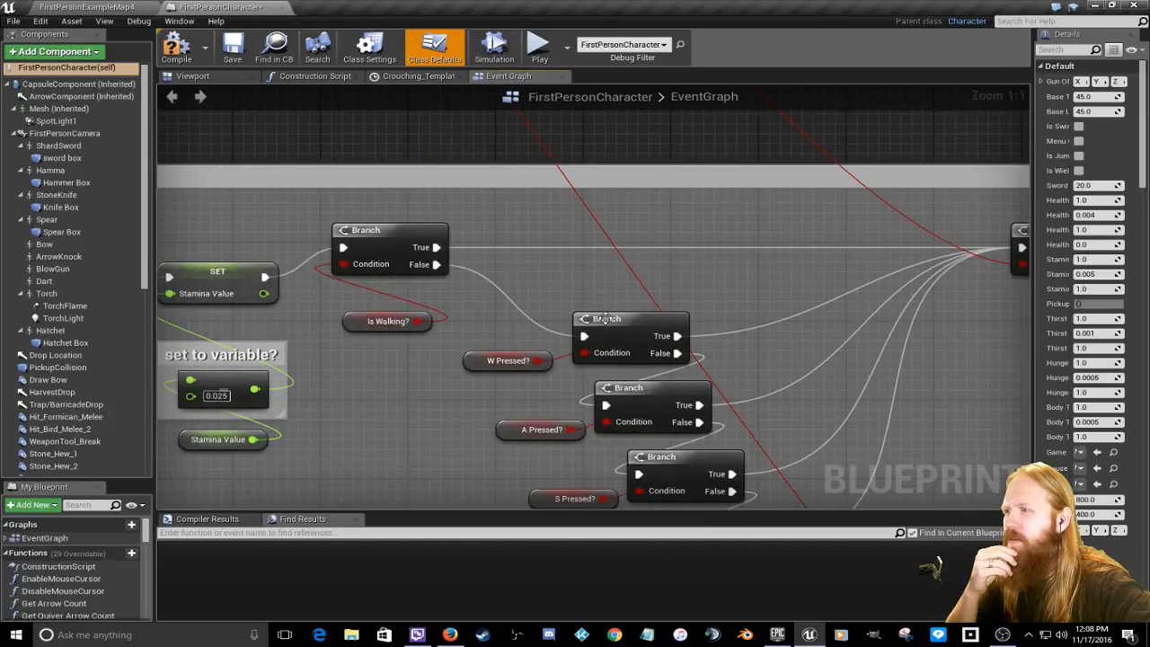
{"action": "right_click_drag", "start_coordinate": [604, 319], "coordinate": [282, 282]}
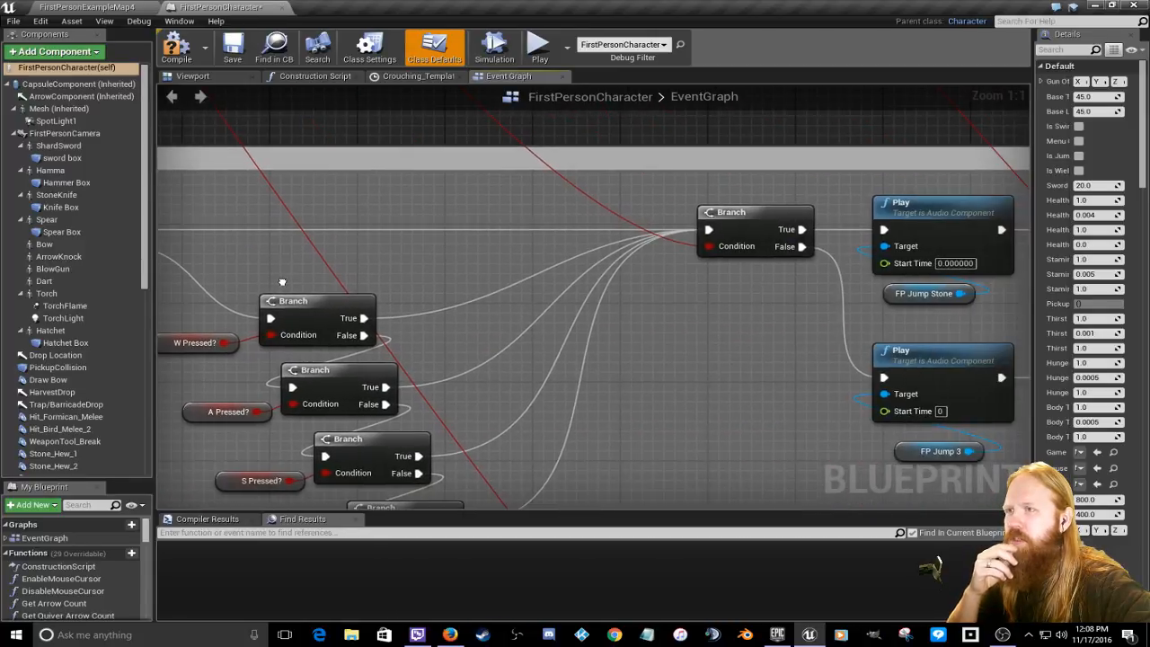
{"action": "right_click_drag", "start_coordinate": [699, 292], "coordinate": [623, 278]}
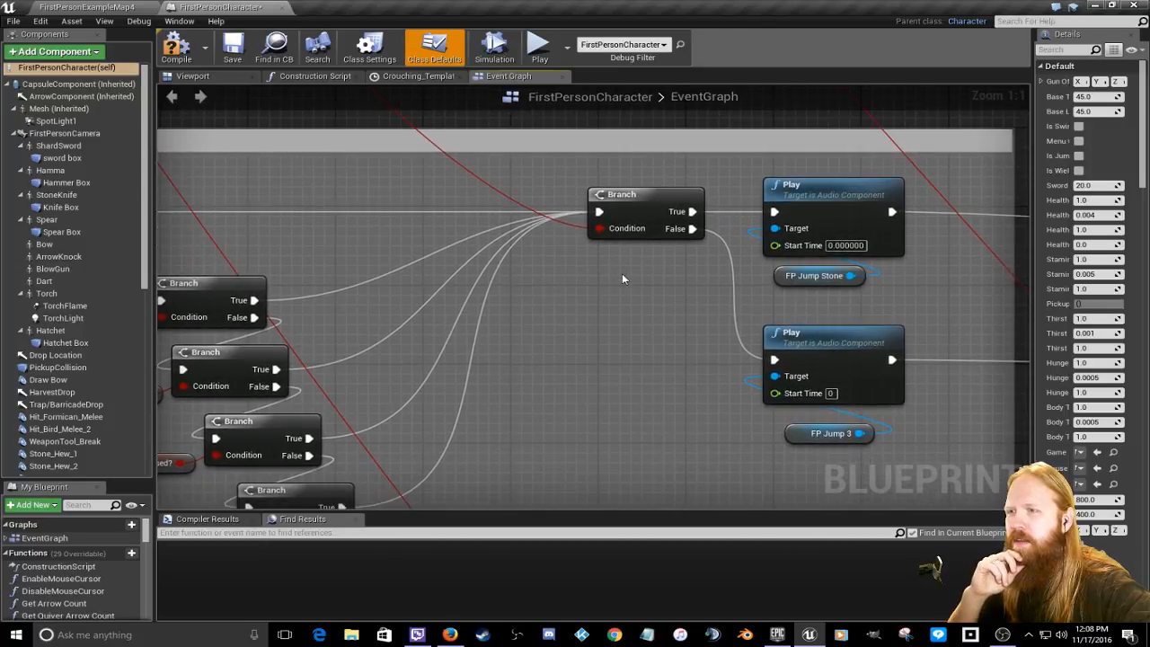
{"action": "scroll", "coordinate": [622, 278], "scroll_direction": "down", "scroll_amount": 2}
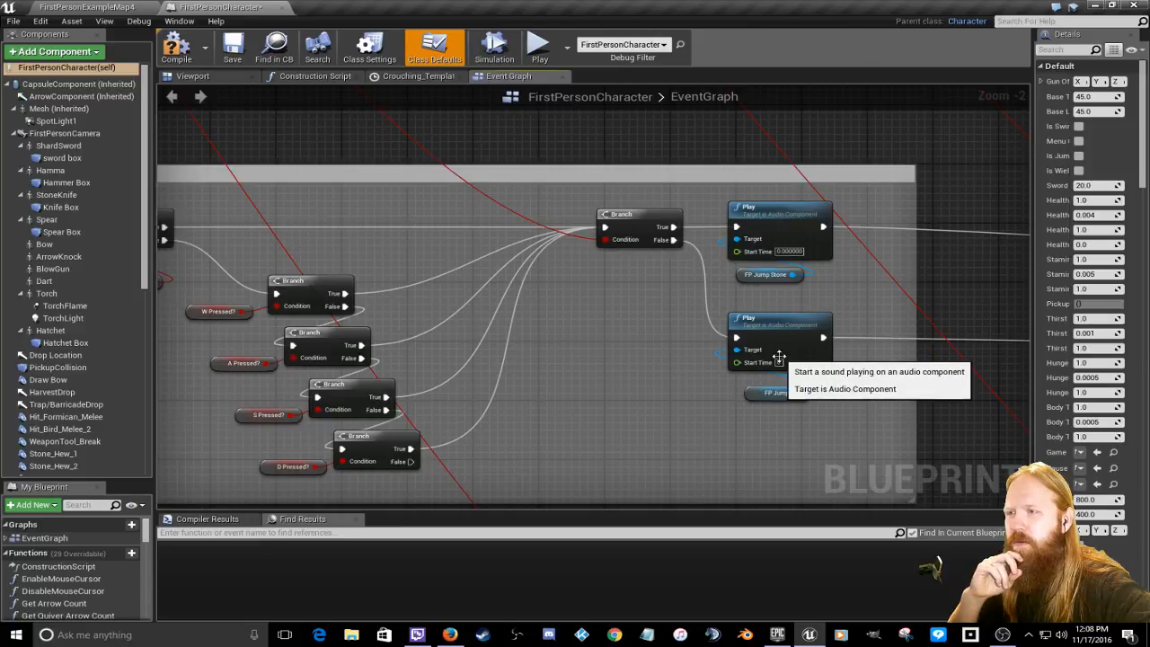
{"action": "right_click_drag", "start_coordinate": [596, 323], "coordinate": [895, 308]}
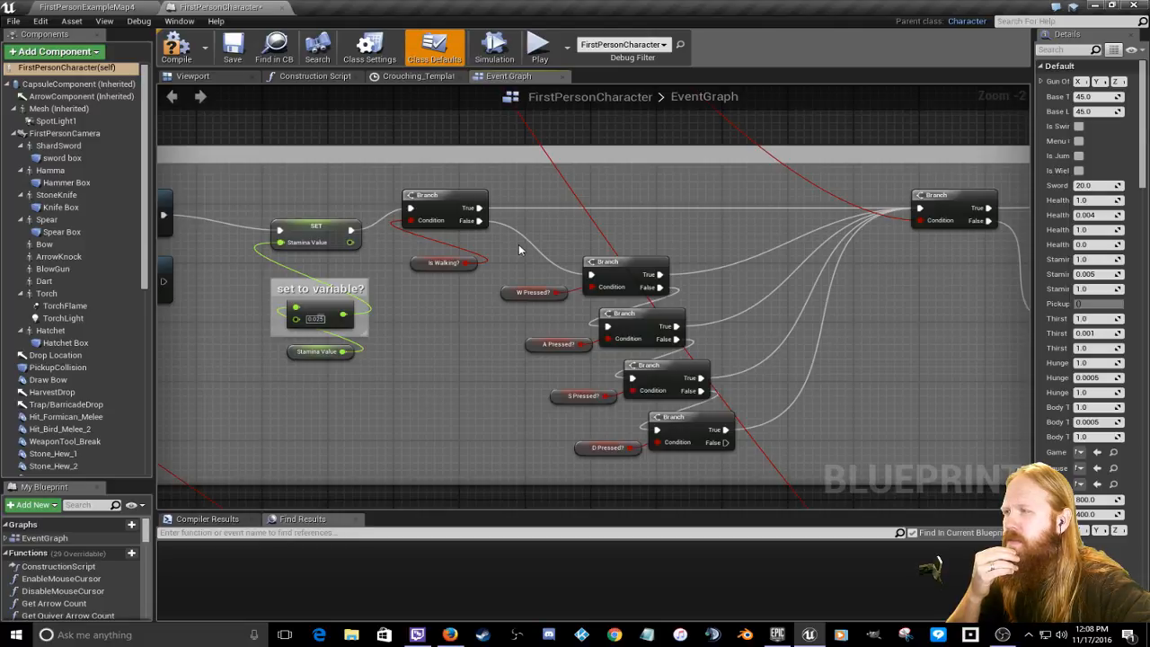
{"action": "scroll", "coordinate": [664, 283], "scroll_direction": "up", "scroll_amount": 2}
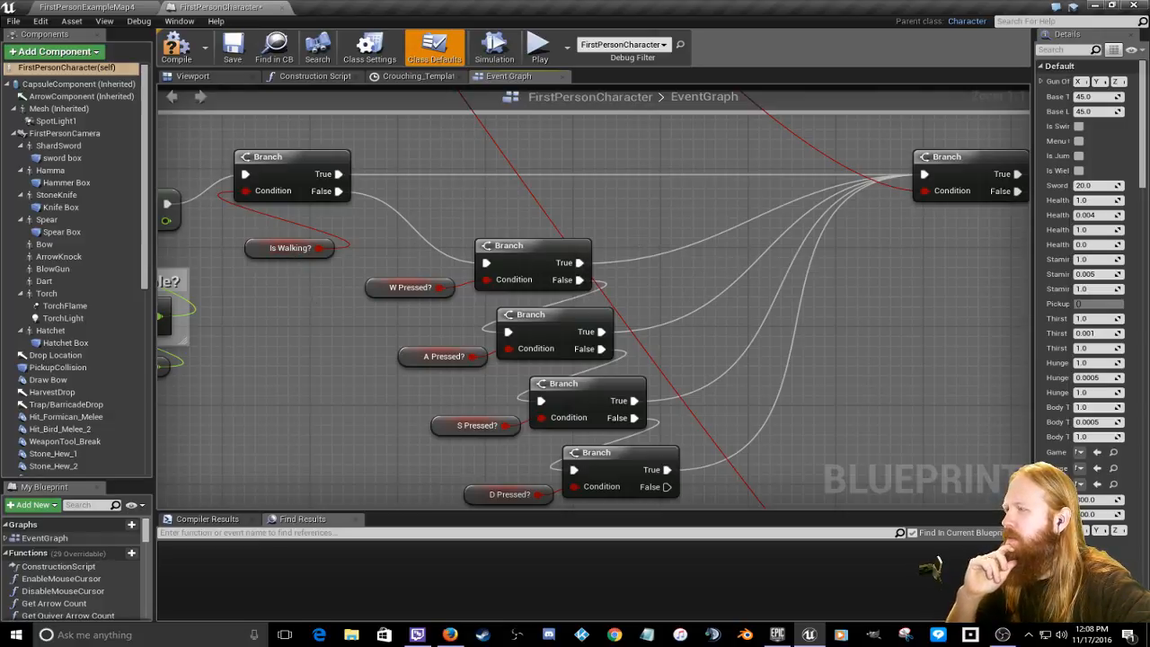
{"action": "right_click_drag", "start_coordinate": [292, 260], "coordinate": [283, 222]}
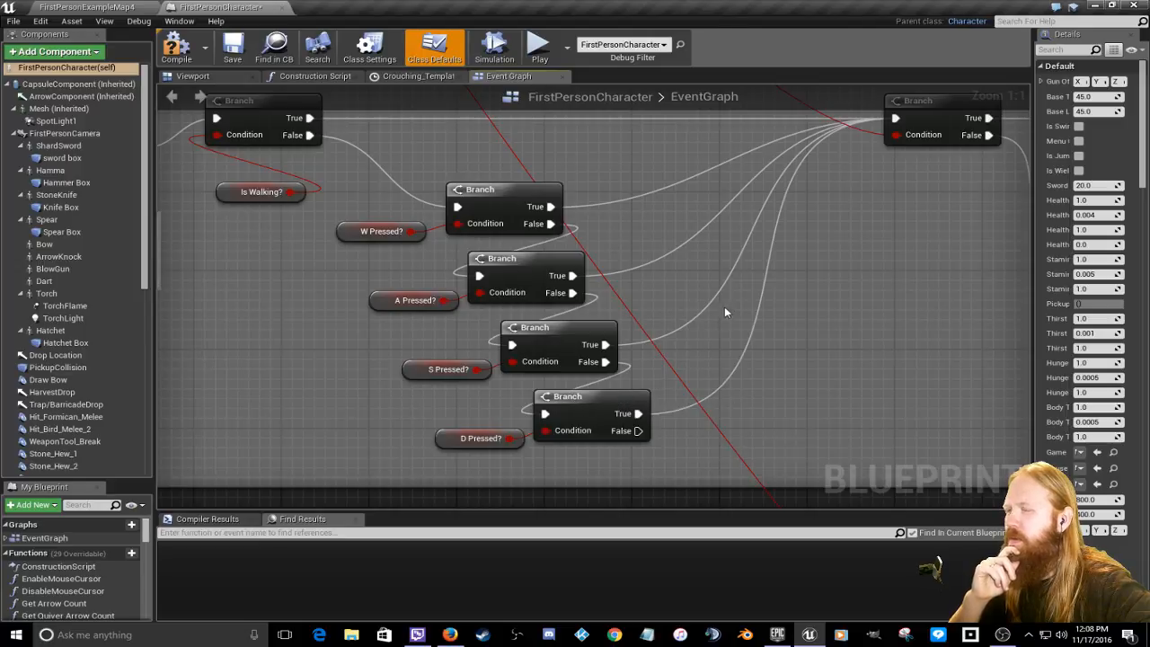
{"action": "right_click_drag", "start_coordinate": [726, 304], "coordinate": [706, 344]}
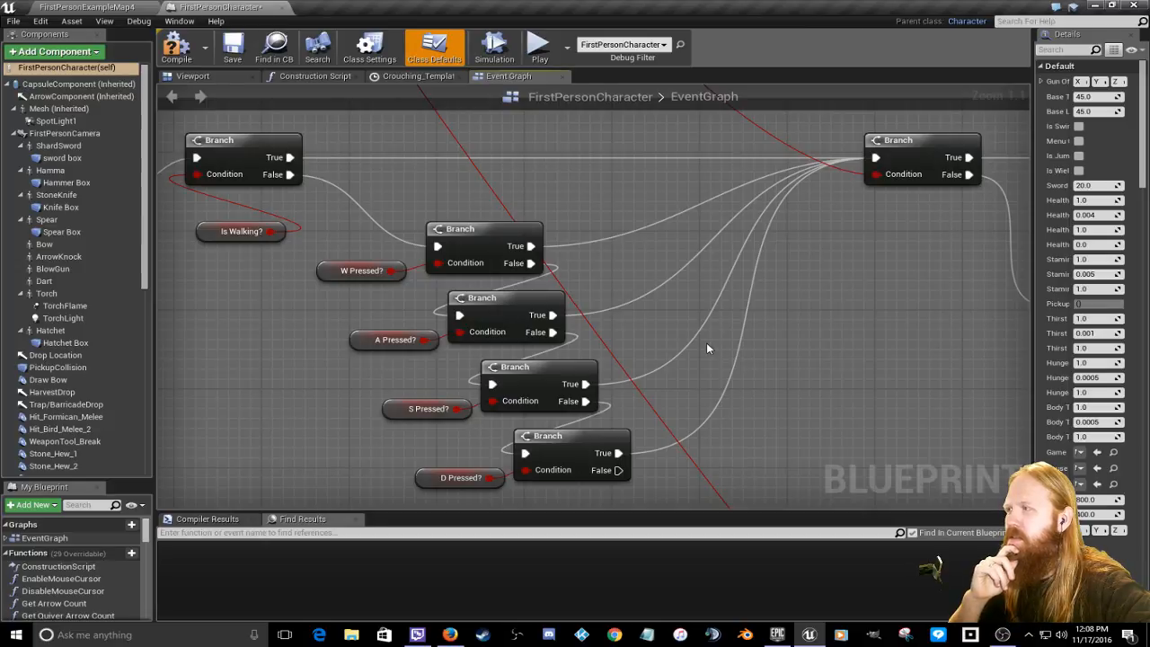
{"action": "scroll", "coordinate": [706, 348], "scroll_direction": "down", "scroll_amount": 3}
{"action": "right_click_drag", "start_coordinate": [741, 300], "coordinate": [331, 314]}
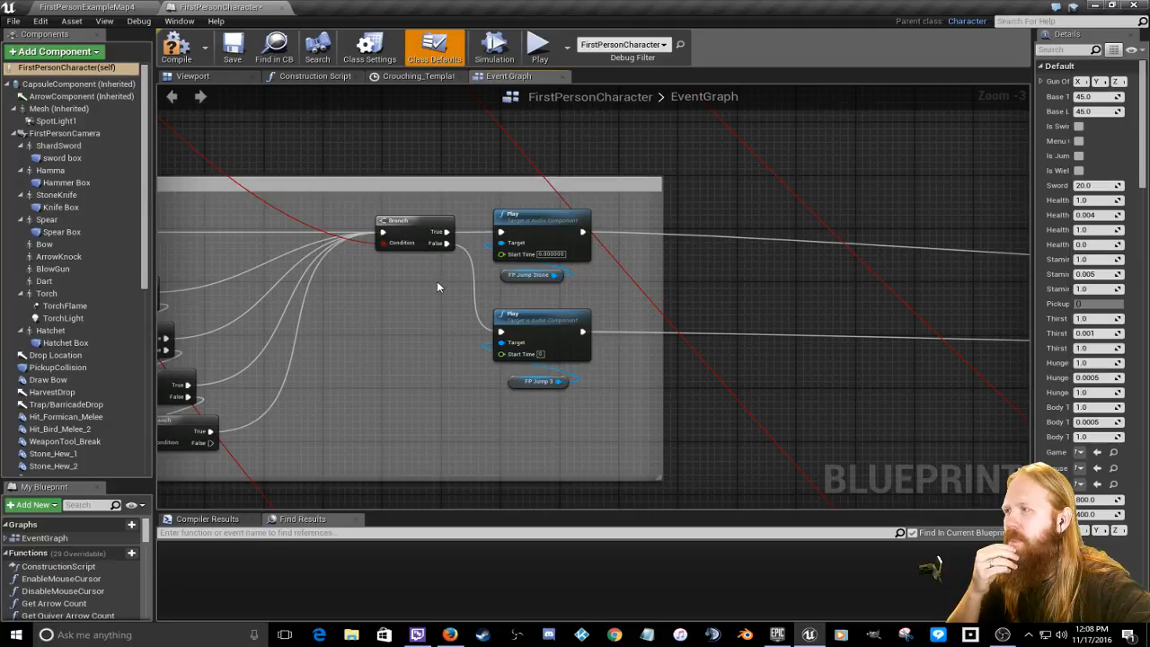
{"action": "scroll", "coordinate": [437, 287], "scroll_direction": "down", "scroll_amount": 2}
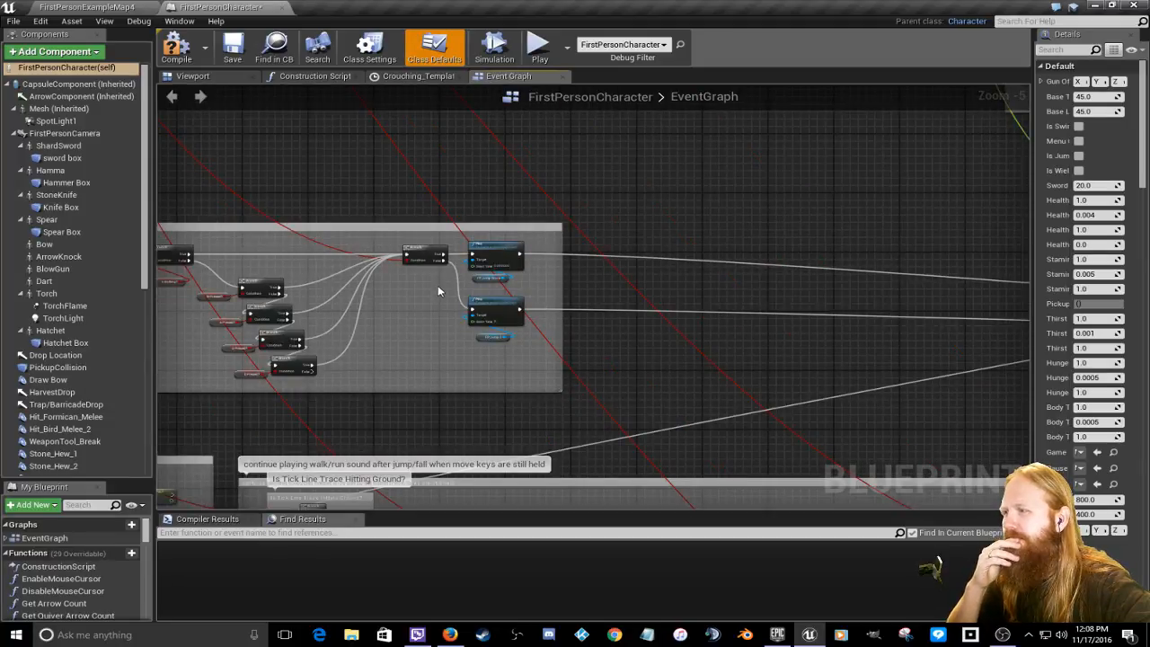
{"action": "right_click_drag", "start_coordinate": [392, 316], "coordinate": [786, 307]}
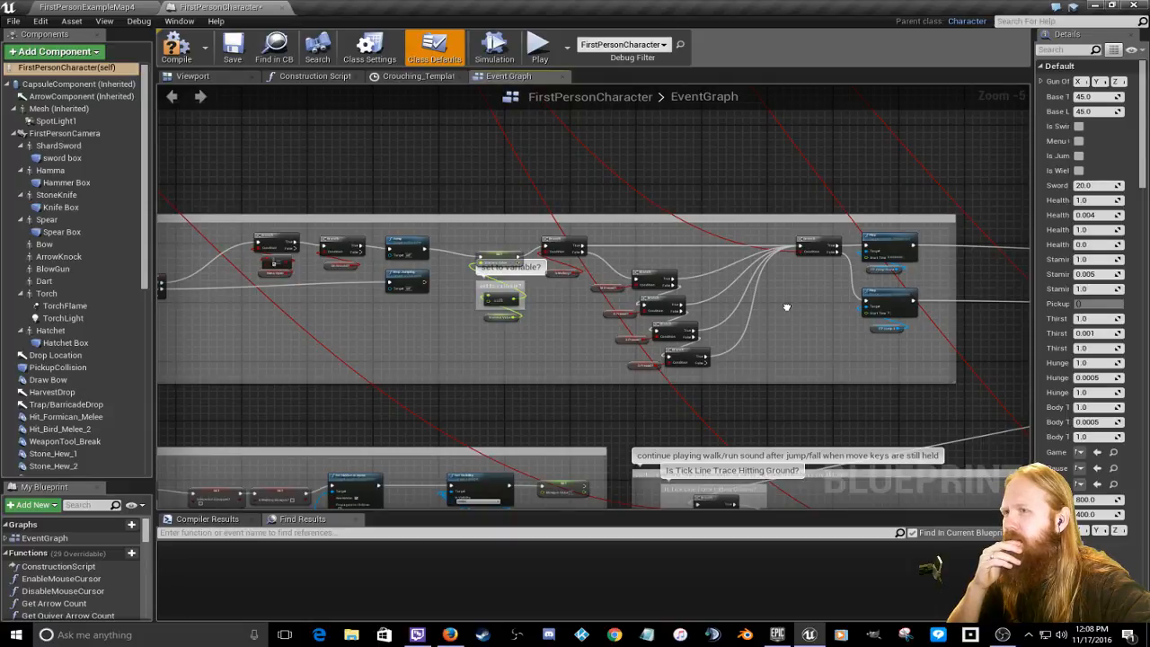
{"action": "right_click_drag", "start_coordinate": [787, 307], "coordinate": [440, 302]}
Step: Examine the section that continues walk/run sounds after a jump or fall, from the ground check through DoOnce to the landing sound Play nodes
{"action": "scroll", "coordinate": [447, 299], "scroll_direction": "down", "scroll_amount": 4}
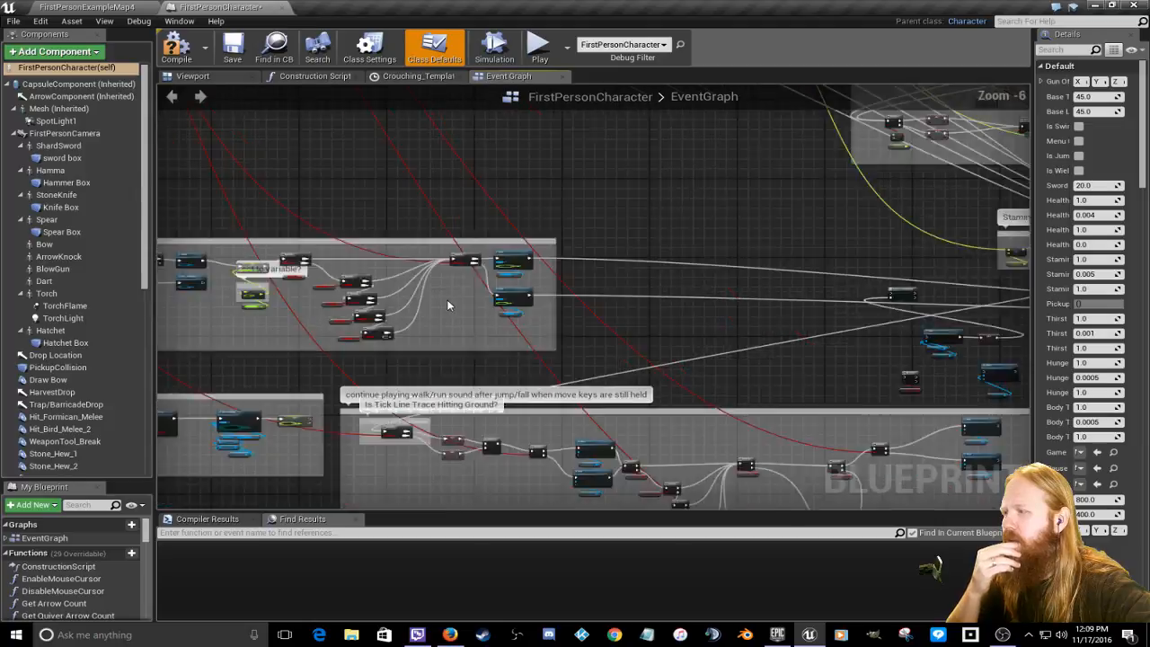
{"action": "right_click_drag", "start_coordinate": [699, 360], "coordinate": [672, 291]}
{"action": "scroll", "coordinate": [723, 374], "scroll_direction": "up", "scroll_amount": 3}
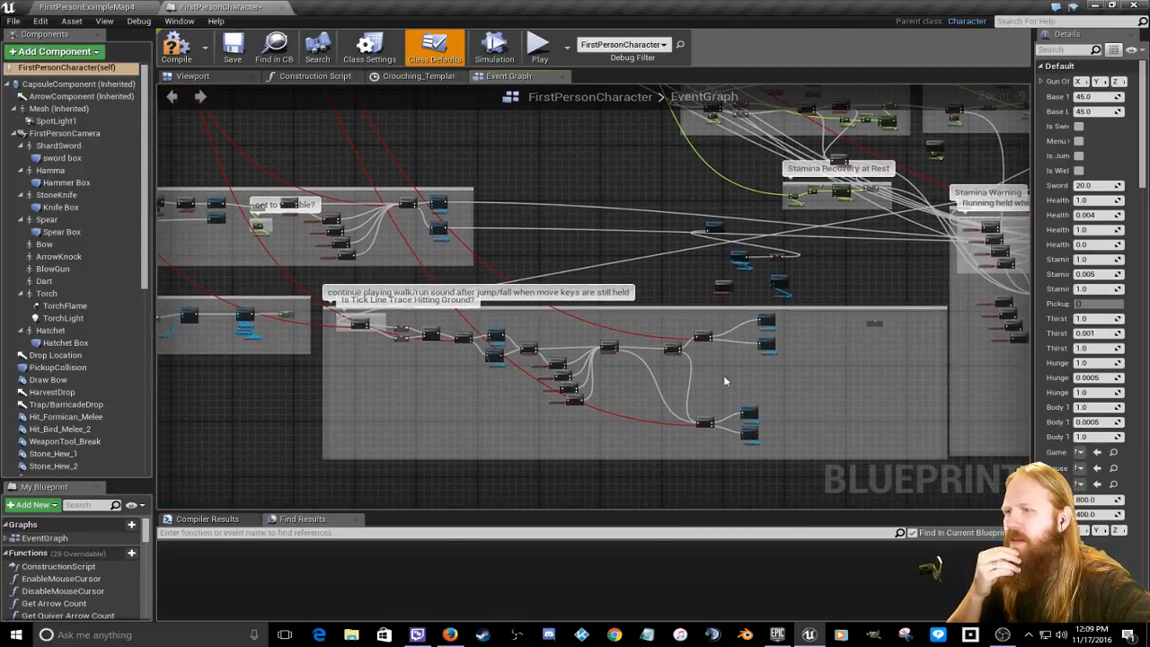
{"action": "scroll", "coordinate": [323, 297], "scroll_direction": "up", "scroll_amount": 4}
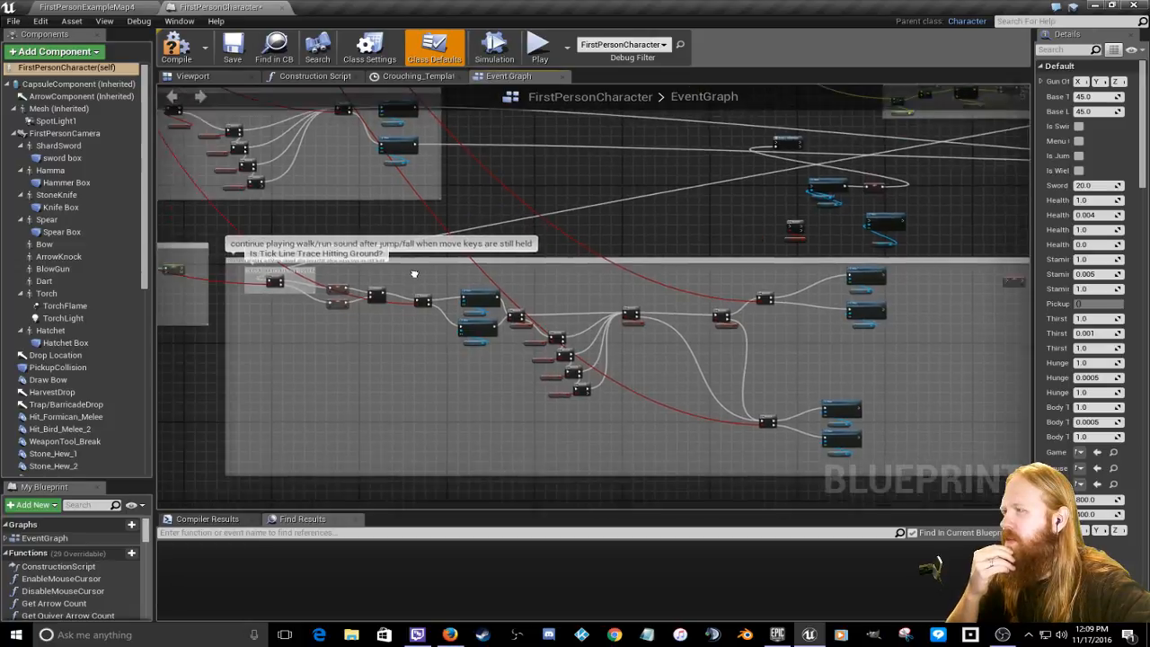
{"action": "right_click_drag", "start_coordinate": [520, 283], "coordinate": [652, 243]}
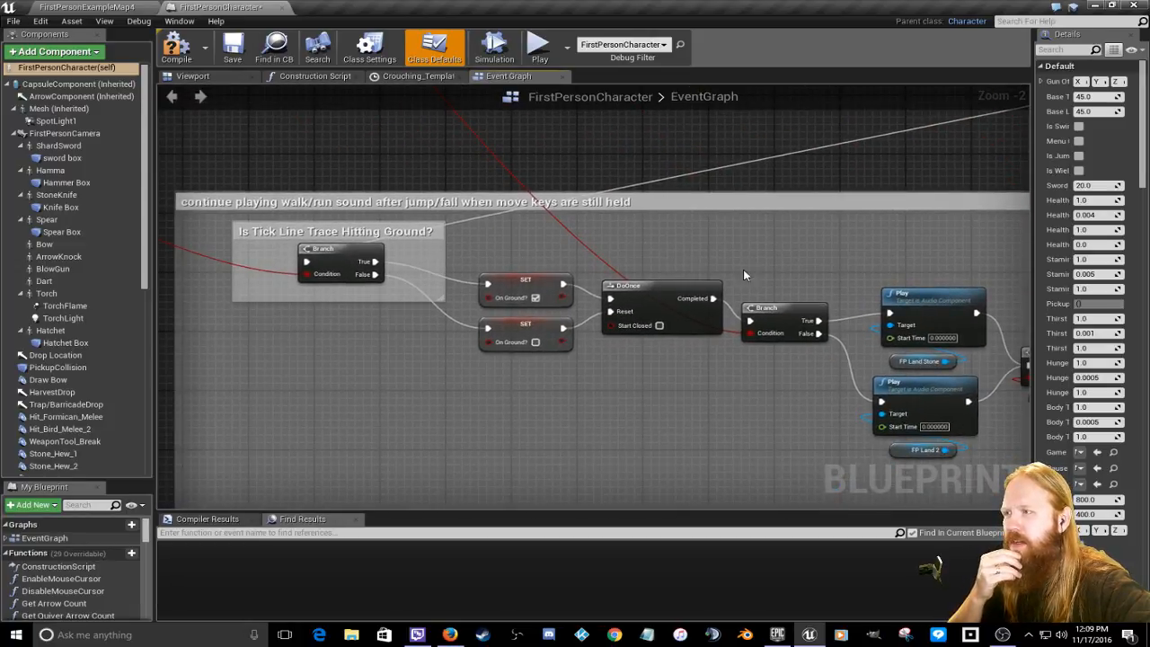
{"action": "right_click_drag", "start_coordinate": [793, 276], "coordinate": [573, 222]}
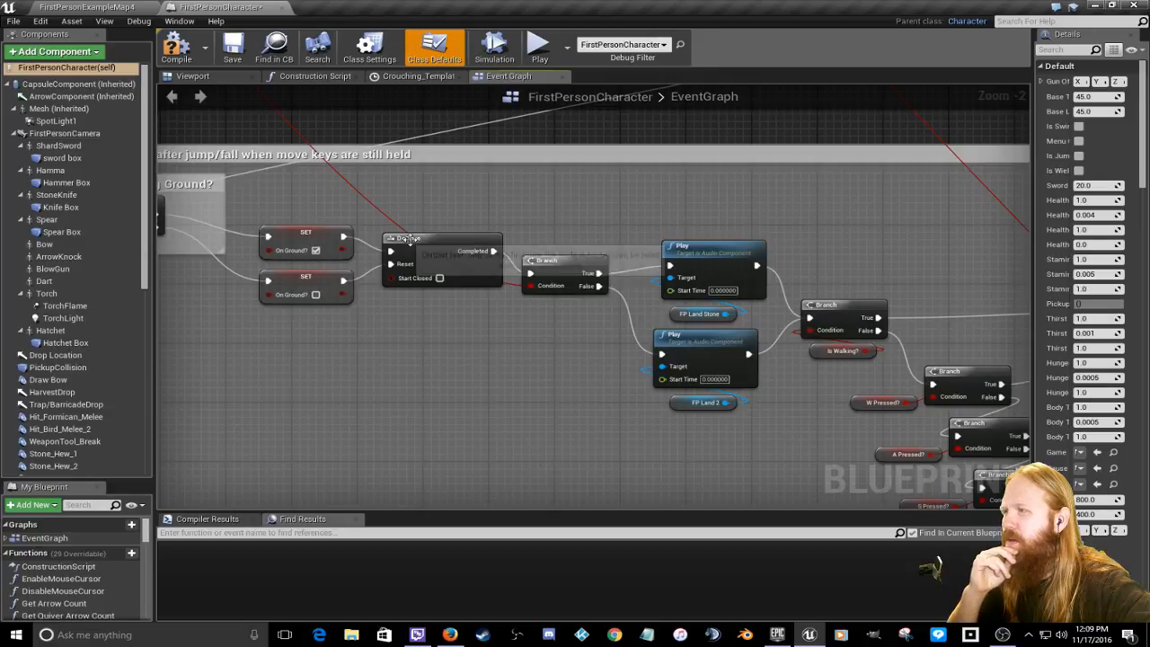
{"action": "right_click_drag", "start_coordinate": [590, 243], "coordinate": [525, 257]}
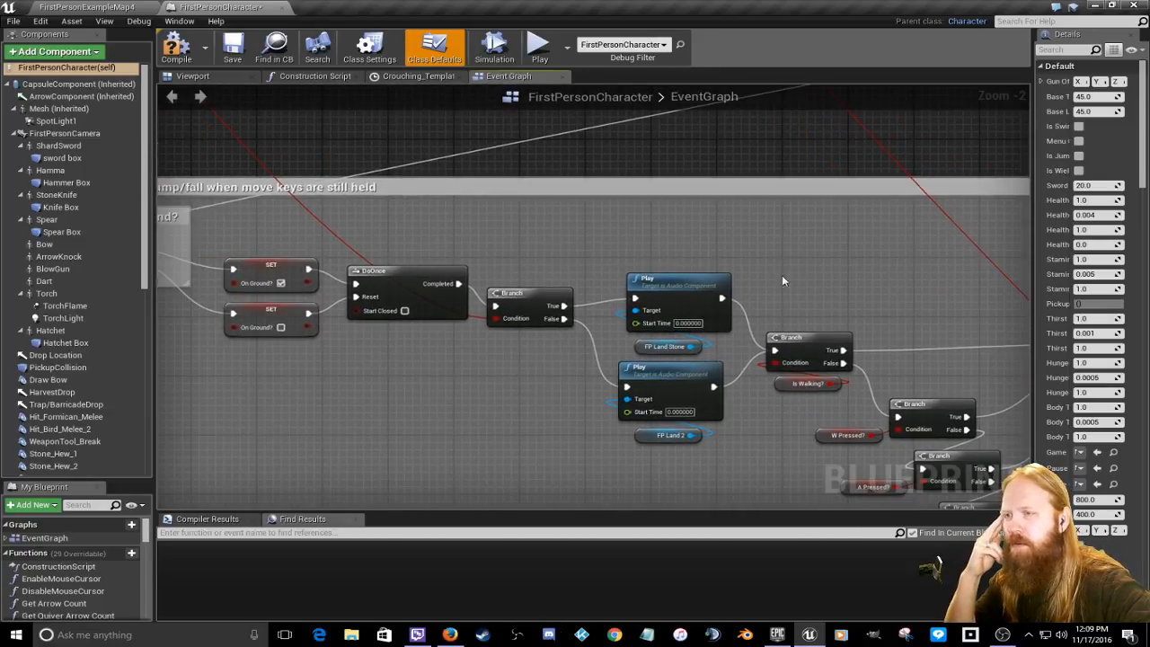
{"action": "right_click_drag", "start_coordinate": [799, 263], "coordinate": [739, 226]}
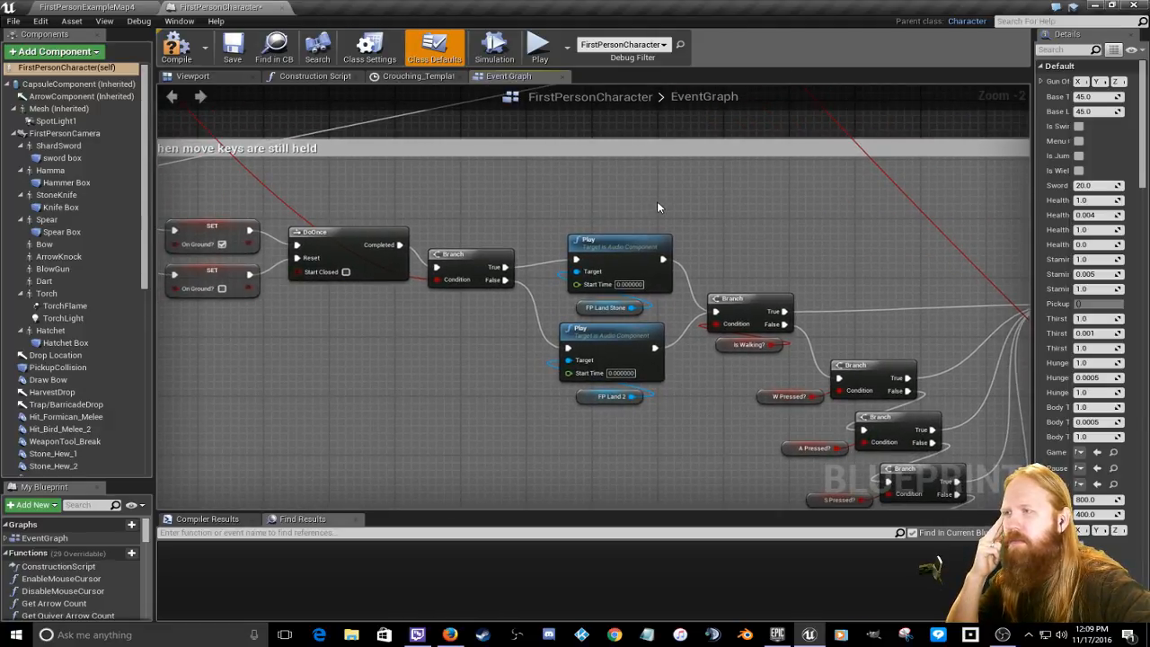
{"action": "right_click_drag", "start_coordinate": [656, 206], "coordinate": [735, 263]}
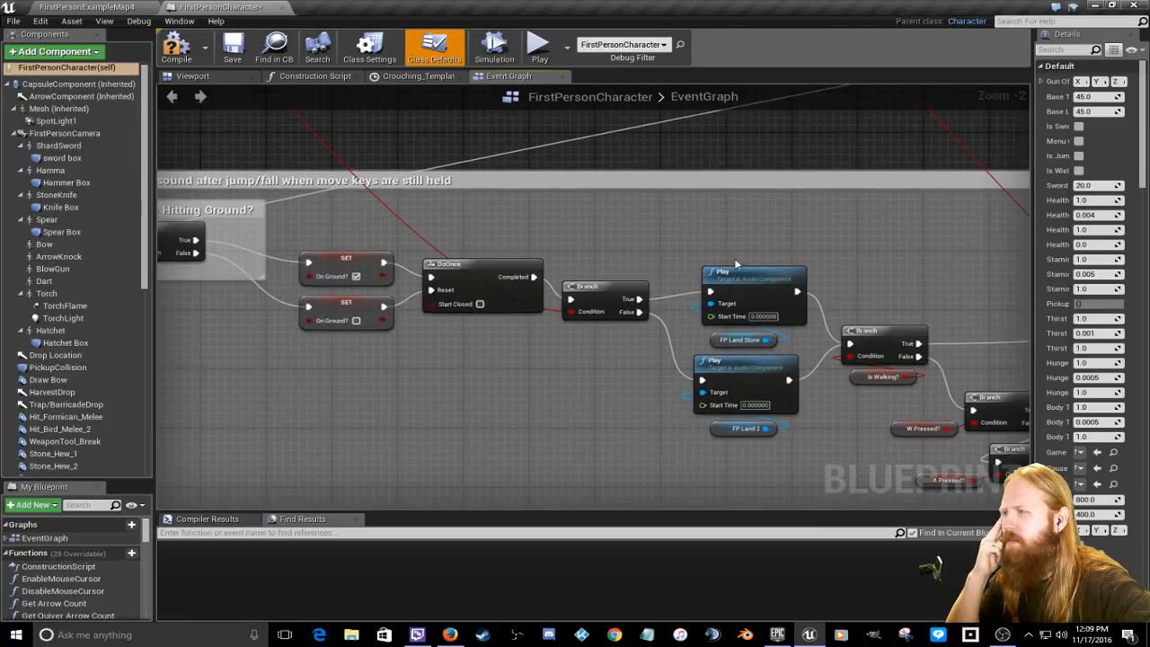
{"action": "right_click_drag", "start_coordinate": [803, 243], "coordinate": [538, 169]}
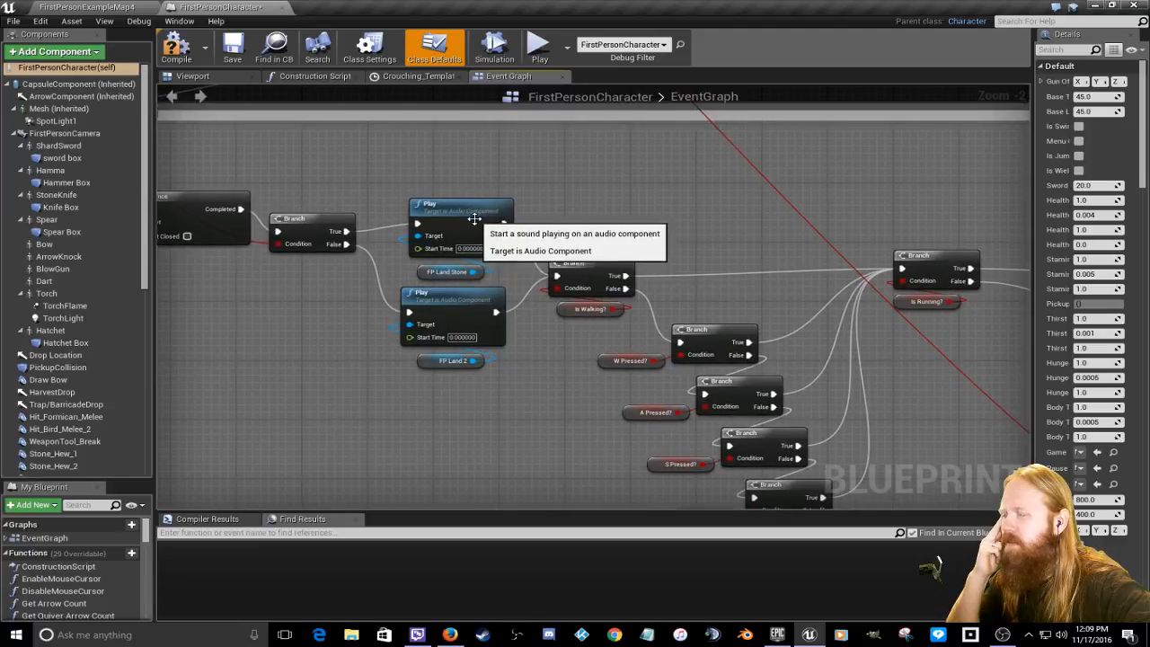
Step: Trace the post-landing logic from the Is Walking? and movement-key branches through Is Running? and Can Run? to the run sound Play nodes
{"action": "right_click_drag", "start_coordinate": [719, 226], "coordinate": [462, 154]}
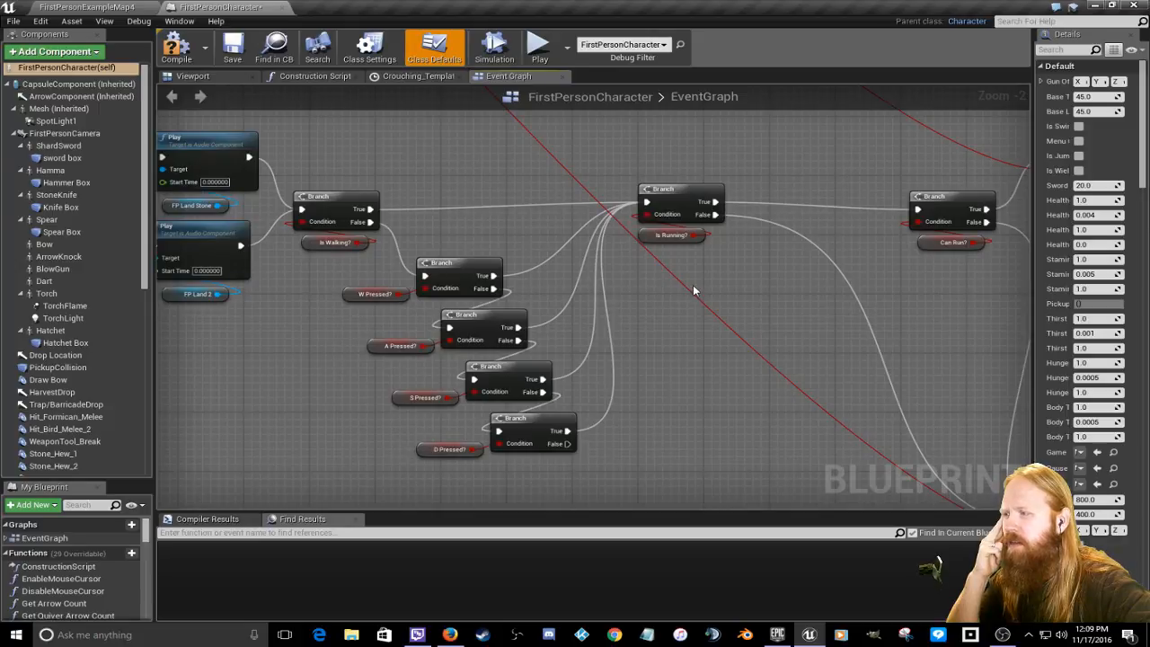
{"action": "right_click_drag", "start_coordinate": [692, 290], "coordinate": [515, 271]}
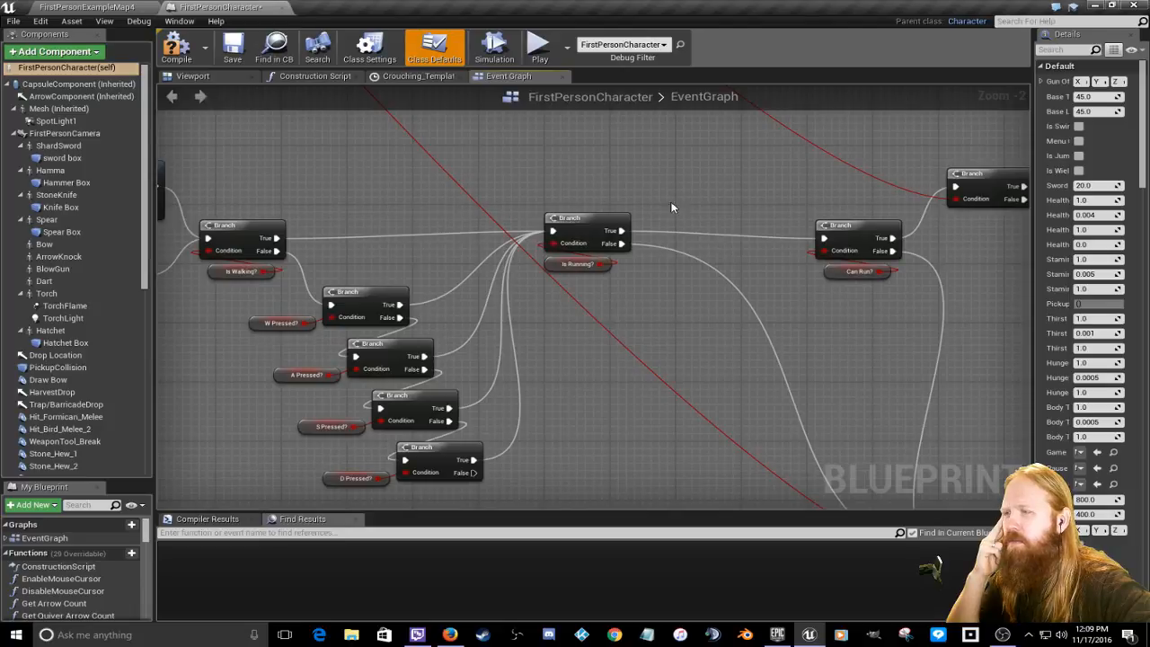
{"action": "right_click_drag", "start_coordinate": [671, 207], "coordinate": [483, 206]}
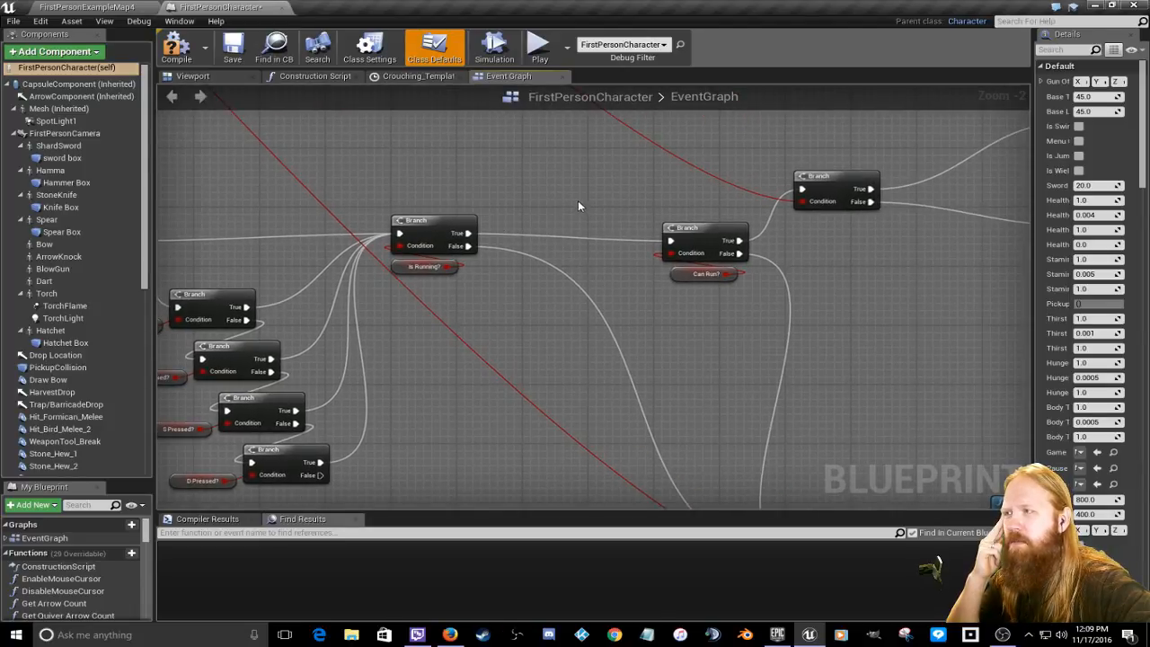
{"action": "right_click_drag", "start_coordinate": [578, 206], "coordinate": [493, 206]}
{"action": "right_click_drag", "start_coordinate": [723, 292], "coordinate": [647, 296]}
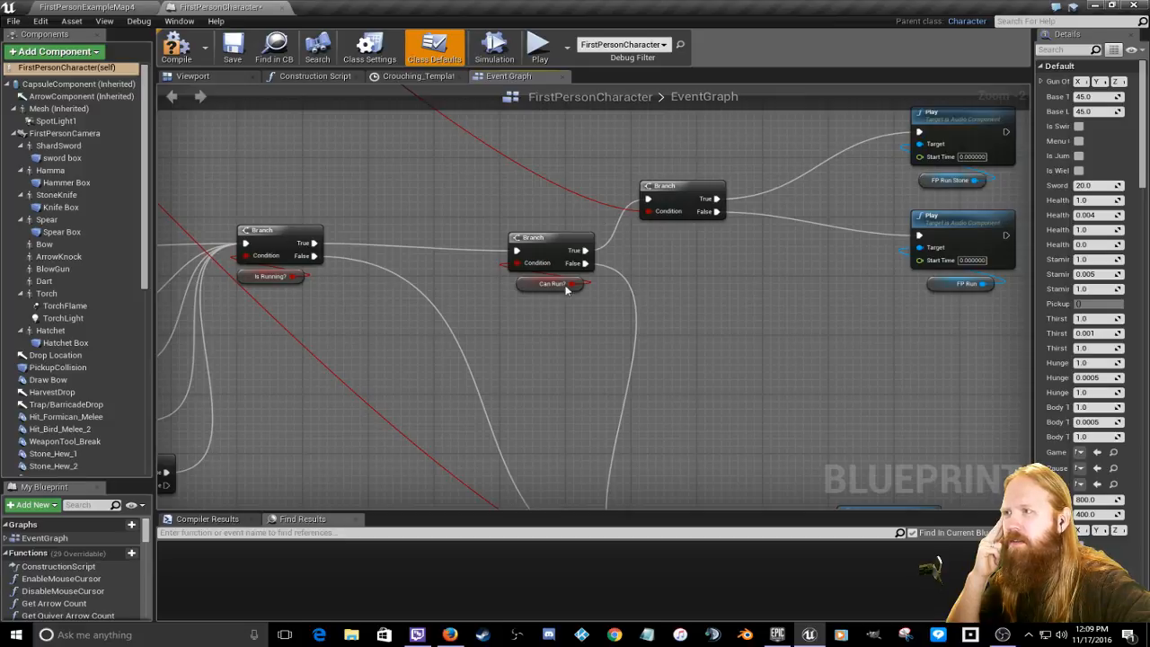
{"action": "right_click_drag", "start_coordinate": [752, 285], "coordinate": [840, 304]}
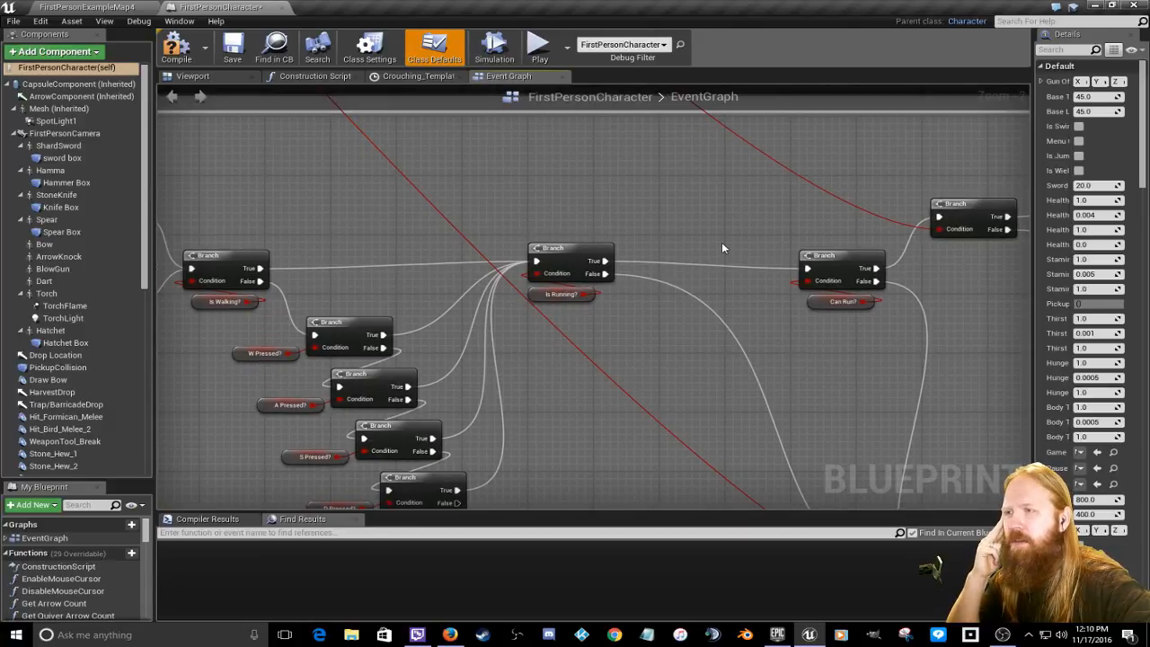
{"action": "right_click_drag", "start_coordinate": [721, 248], "coordinate": [431, 247]}
{"action": "scroll", "coordinate": [644, 326], "scroll_direction": "up", "scroll_amount": 1}
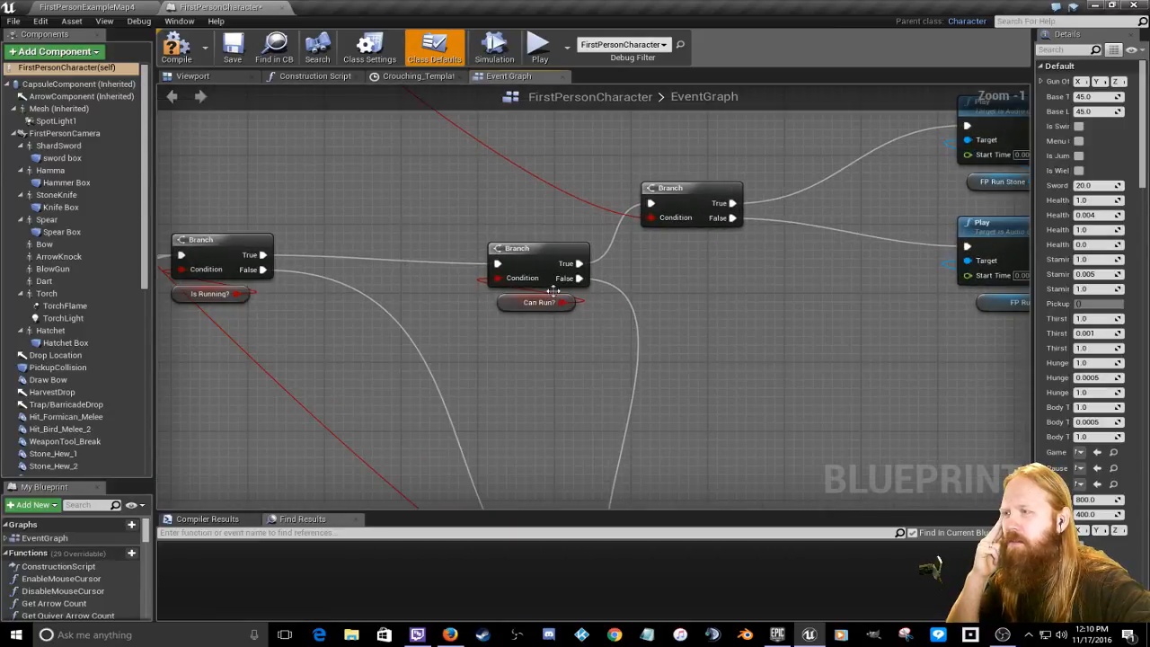
{"action": "right_click_drag", "start_coordinate": [635, 324], "coordinate": [488, 404]}
{"action": "scroll", "coordinate": [625, 272], "scroll_direction": "down", "scroll_amount": 1}
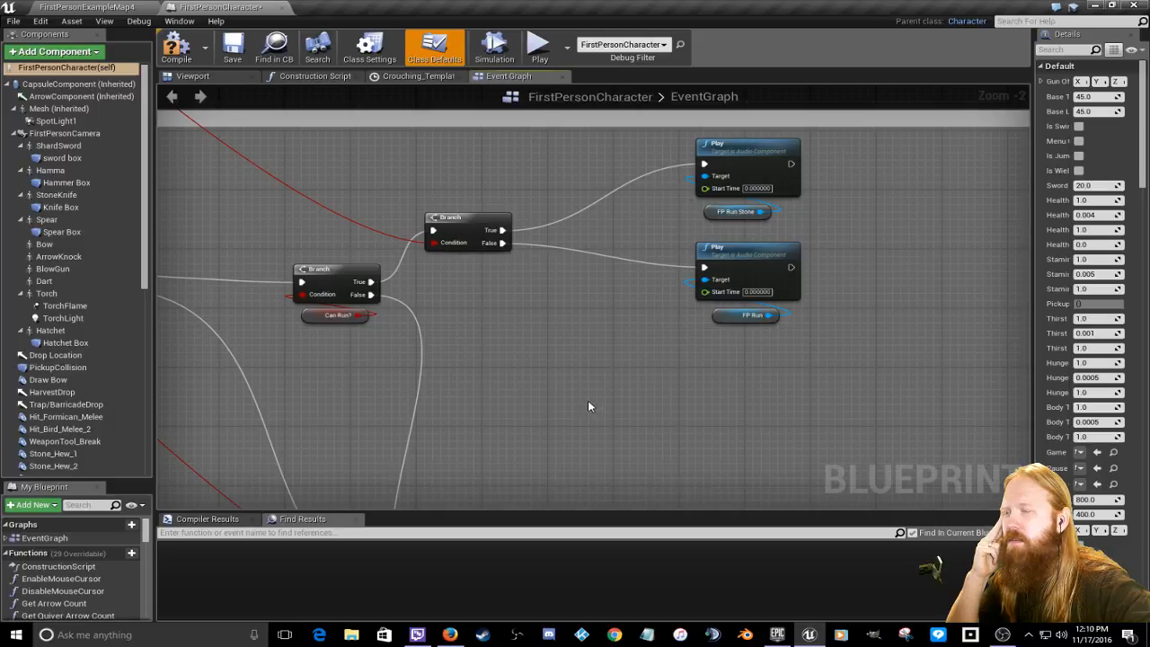
Step: Retrace the landing section from the ground check to its final branches and compare the run and walk sound Play nodes
{"action": "scroll", "coordinate": [587, 405], "scroll_direction": "down", "scroll_amount": 1}
{"action": "right_click_drag", "start_coordinate": [590, 403], "coordinate": [896, 336]}
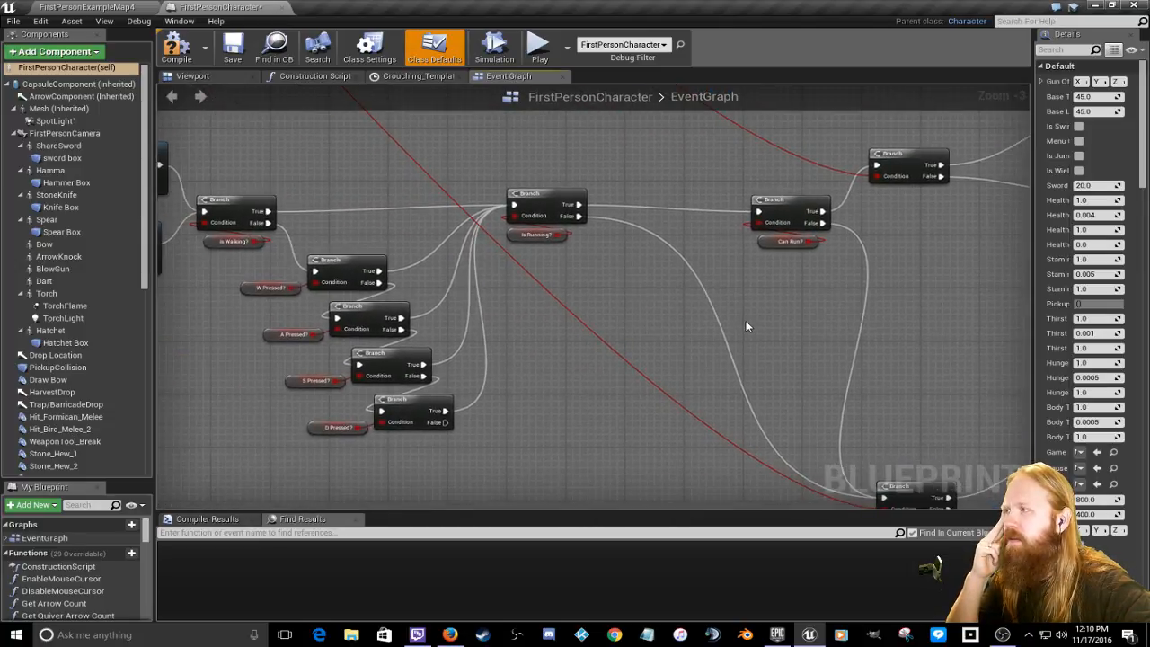
{"action": "scroll", "coordinate": [750, 327], "scroll_direction": "down", "scroll_amount": 3}
{"action": "scroll", "coordinate": [377, 288], "scroll_direction": "up", "scroll_amount": 2}
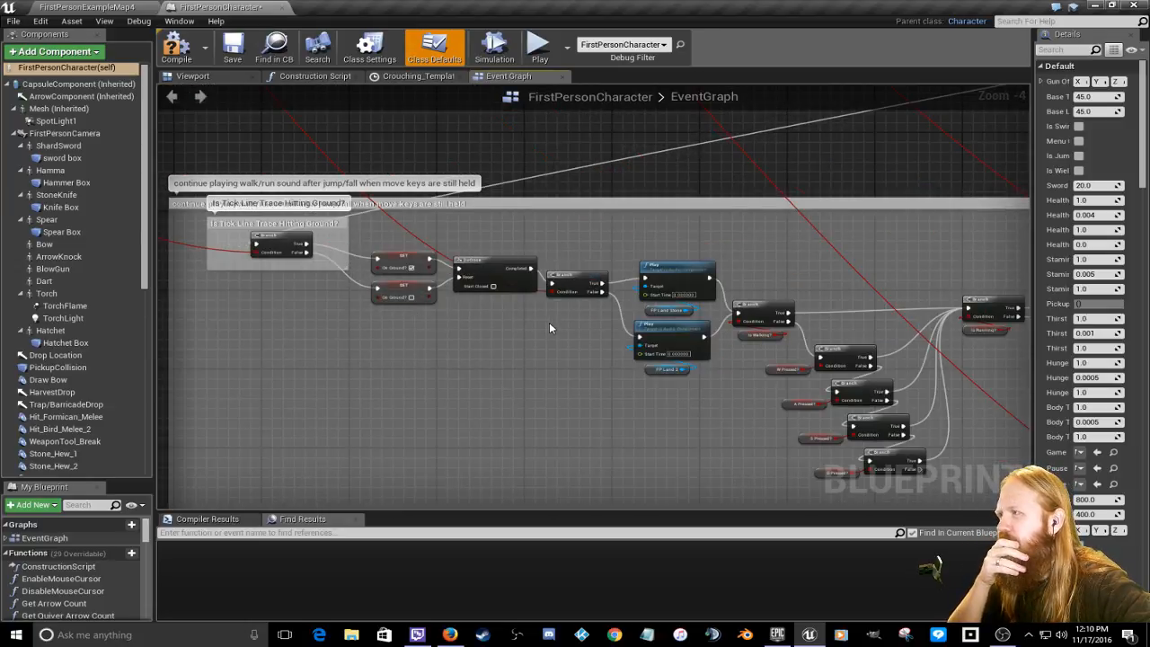
{"action": "right_click_drag", "start_coordinate": [863, 248], "coordinate": [461, 159]}
{"action": "right_click_drag", "start_coordinate": [929, 309], "coordinate": [636, 235]}
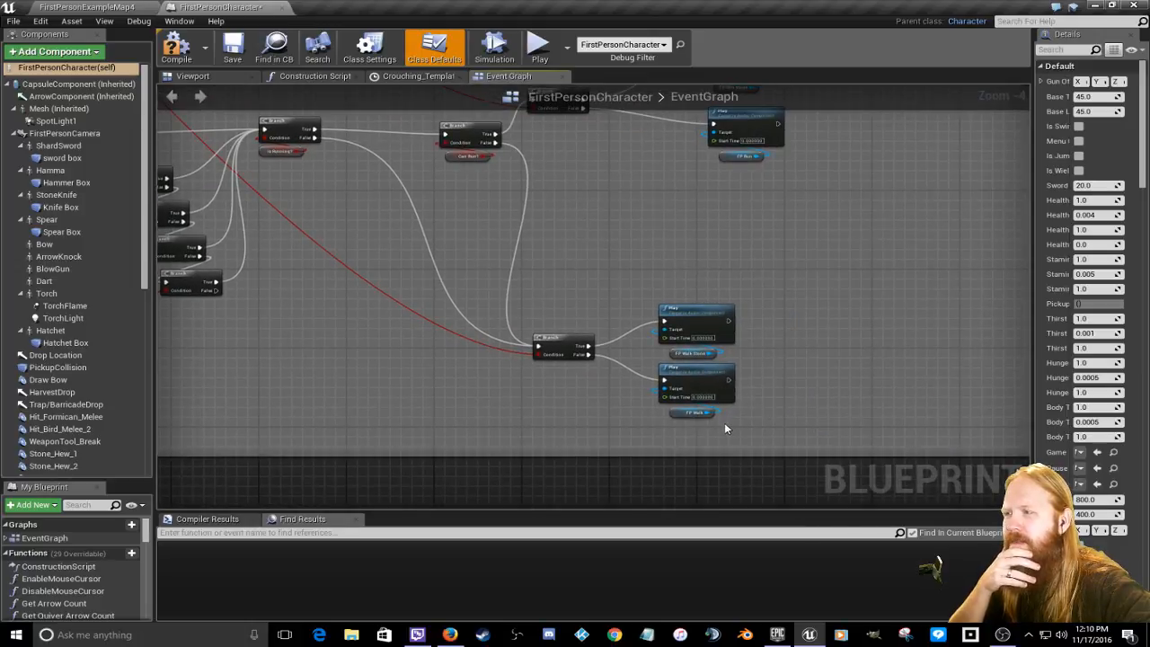
{"action": "right_click_drag", "start_coordinate": [627, 197], "coordinate": [901, 405]}
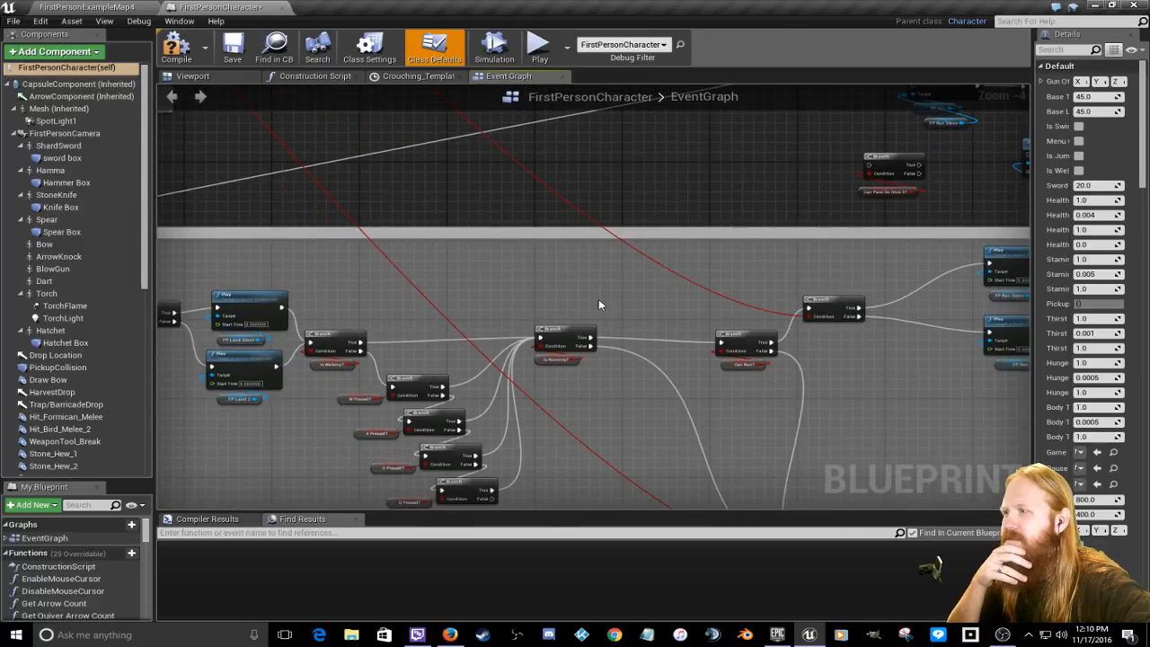
{"action": "right_click_drag", "start_coordinate": [589, 308], "coordinate": [274, 193]}
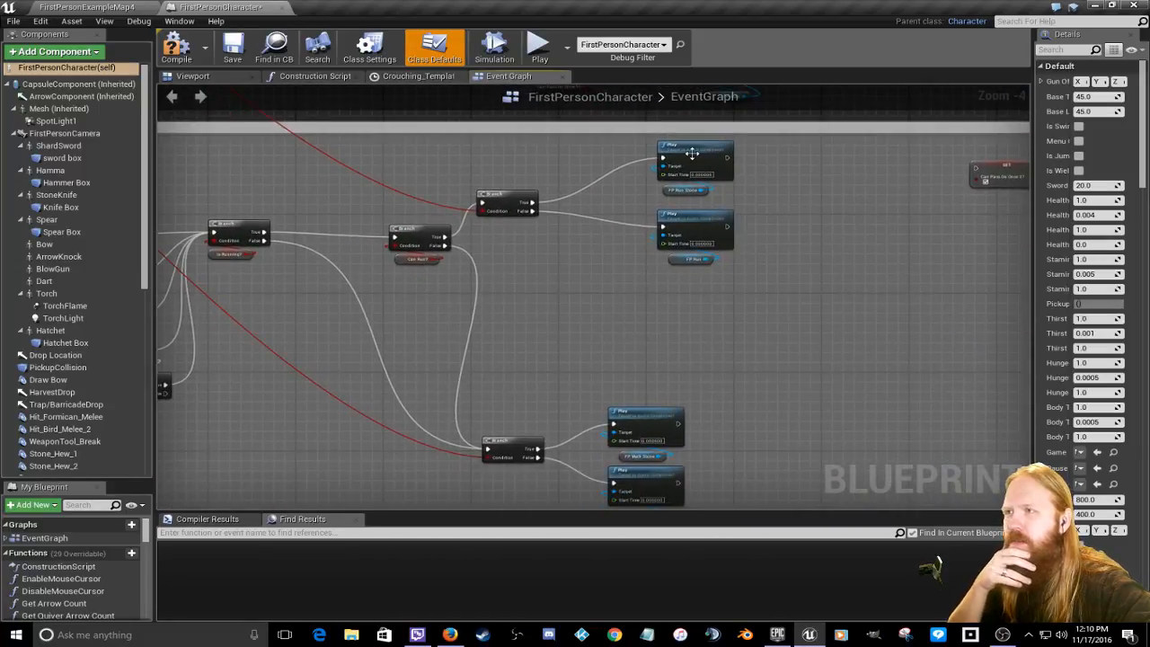
{"action": "right_click_drag", "start_coordinate": [704, 284], "coordinate": [648, 294]}
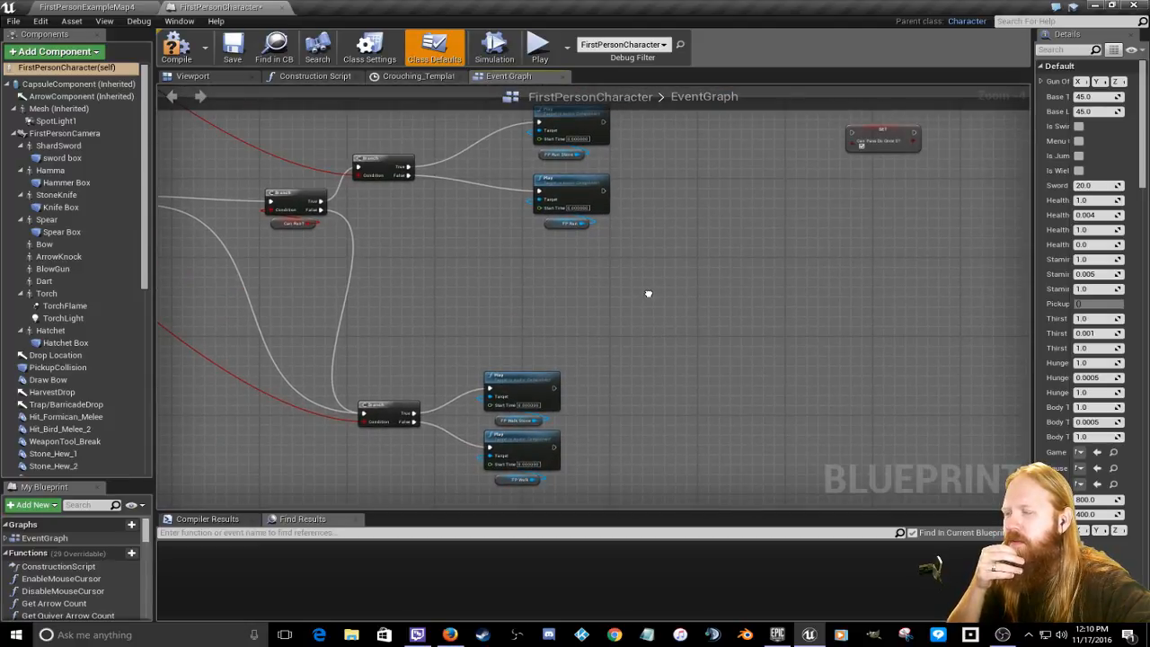
Step: Examine the loose nodes between the landing and stamina sections, including the run-sound Stop, Can Pass Do Once 3? and FP Walk Play nodes
{"action": "scroll", "coordinate": [647, 294], "scroll_direction": "down", "scroll_amount": 3}
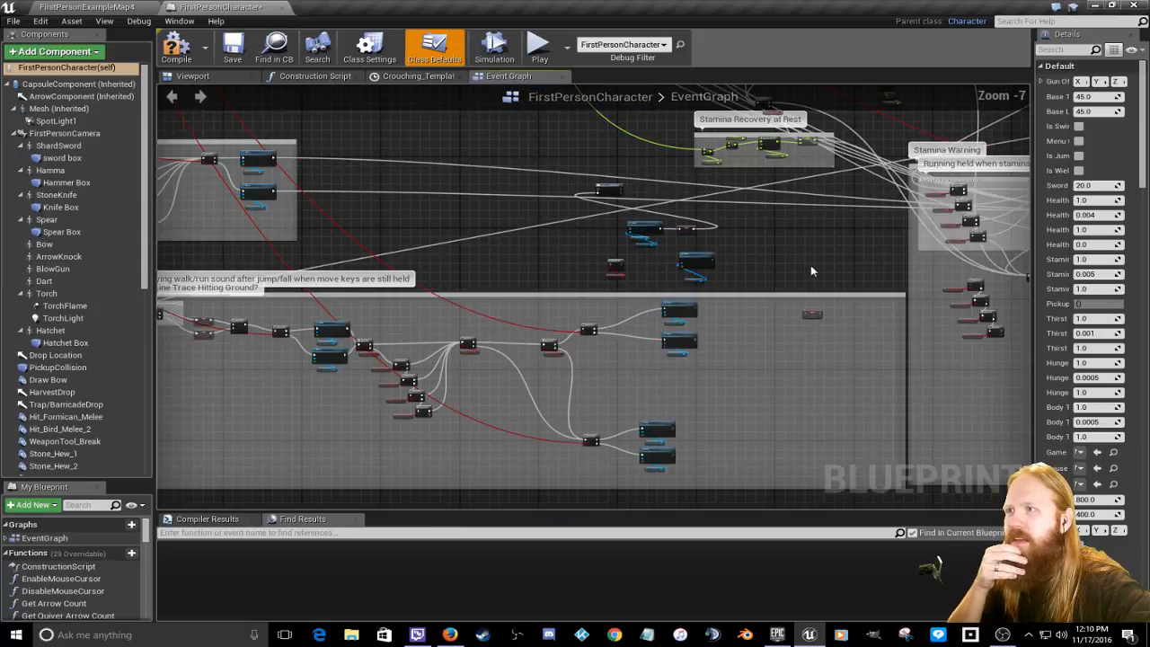
{"action": "right_click_drag", "start_coordinate": [700, 286], "coordinate": [1149, 331]}
{"action": "right_click_drag", "start_coordinate": [993, 170], "coordinate": [452, 230]}
{"action": "scroll", "coordinate": [678, 313], "scroll_direction": "down", "scroll_amount": 2}
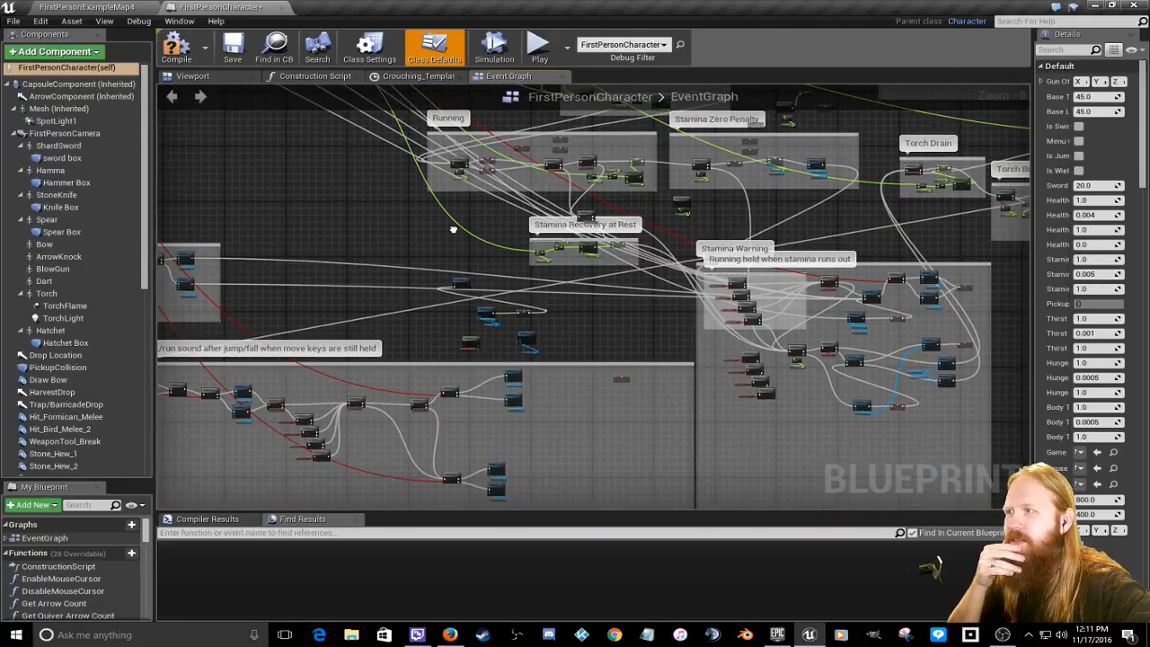
{"action": "scroll", "coordinate": [514, 328], "scroll_direction": "up", "scroll_amount": 7}
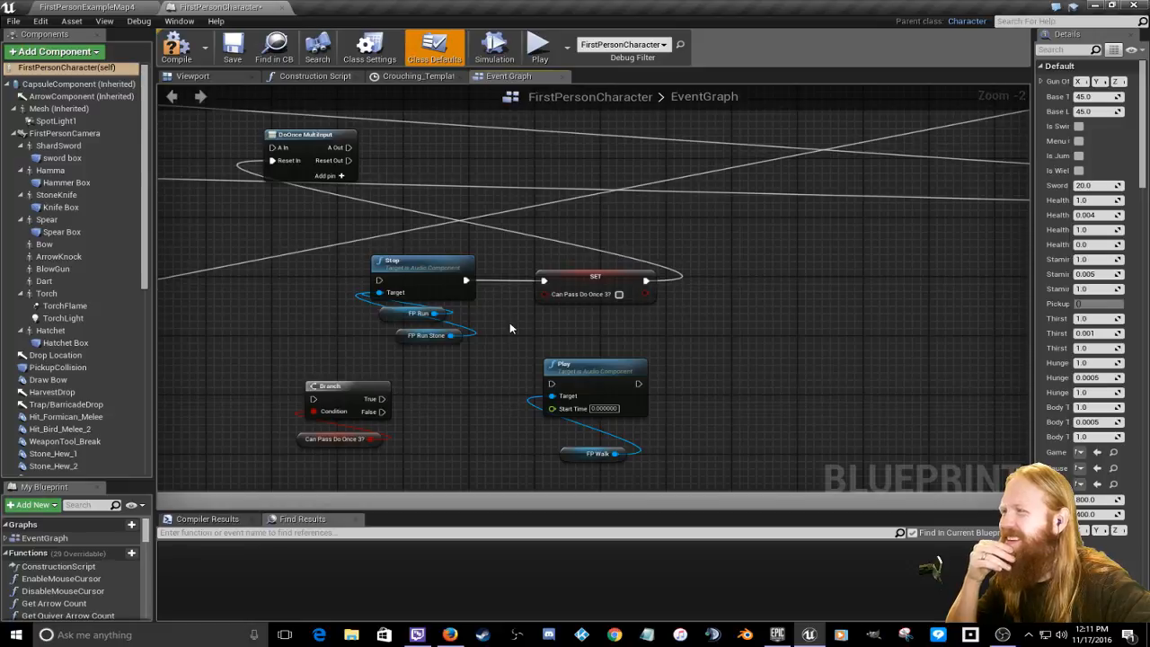
{"action": "scroll", "coordinate": [509, 327], "scroll_direction": "down", "scroll_amount": 4}
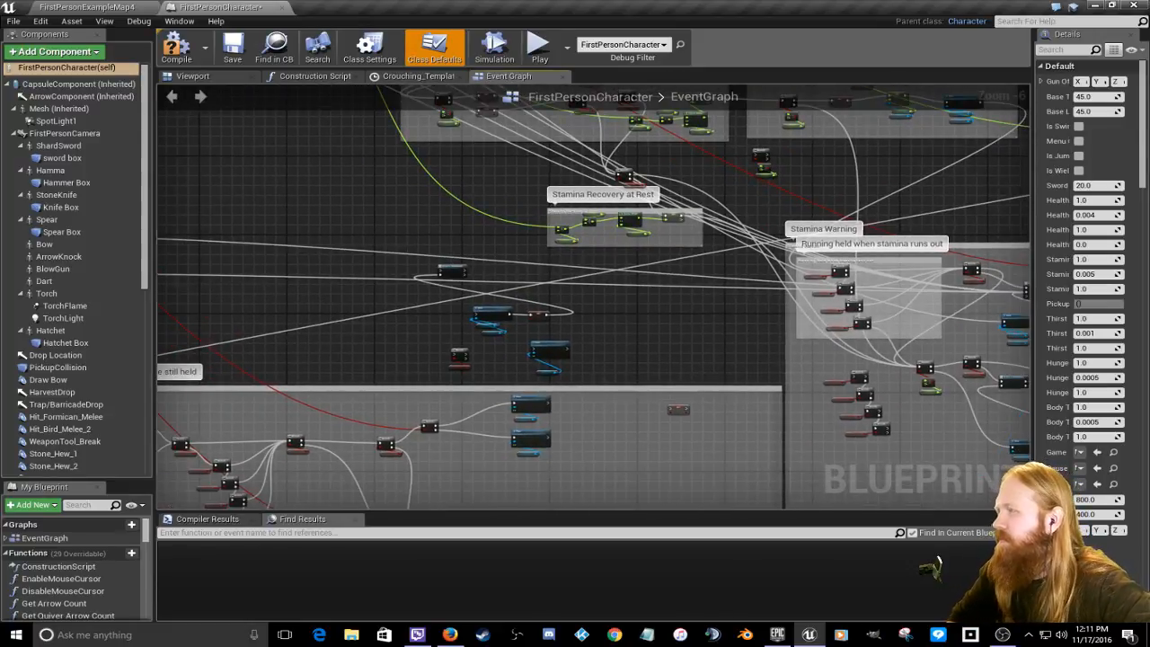
Step: Review the landing section again from the line-trace ground check through the On Ground? setters and DoOnce to the FP Land sounds
{"action": "right_click_drag", "start_coordinate": [293, 332], "coordinate": [880, 350]}
{"action": "right_click_drag", "start_coordinate": [392, 354], "coordinate": [191, 177]}
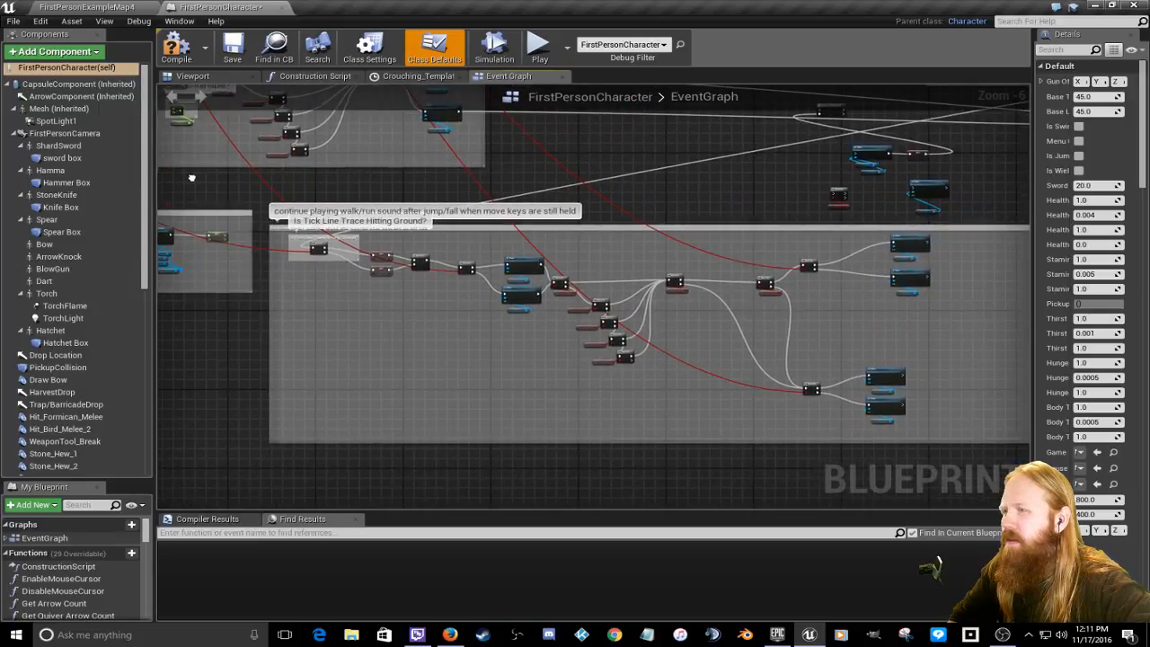
{"action": "scroll", "coordinate": [491, 284], "scroll_direction": "up", "scroll_amount": 4}
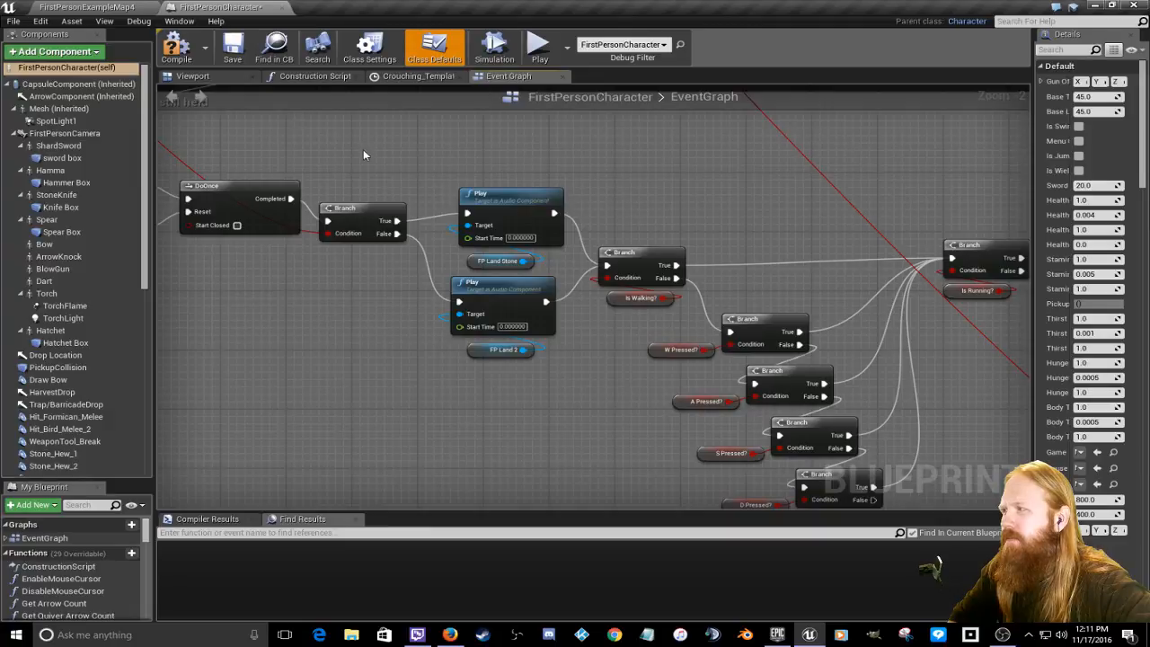
{"action": "right_click_drag", "start_coordinate": [362, 149], "coordinate": [746, 246]}
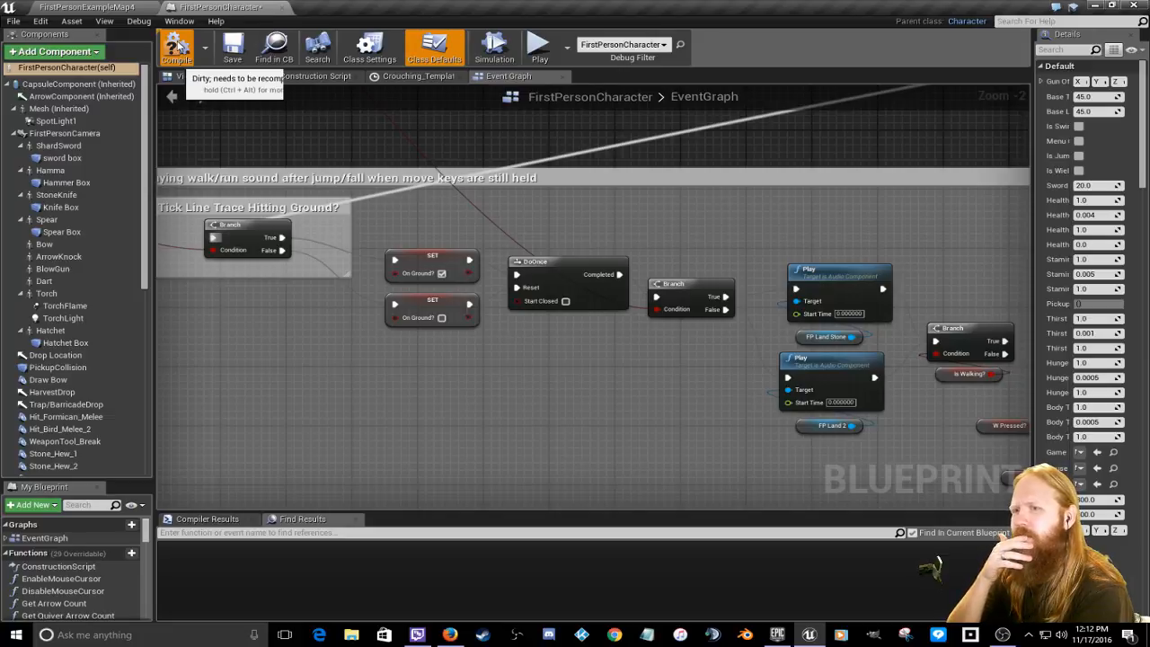
Step: Compile the FirstPersonCharacter blueprint and open the FirstPersonExampleMap1 level, saving the pending changes
{"action": "left_click", "coordinate": [177, 47]}
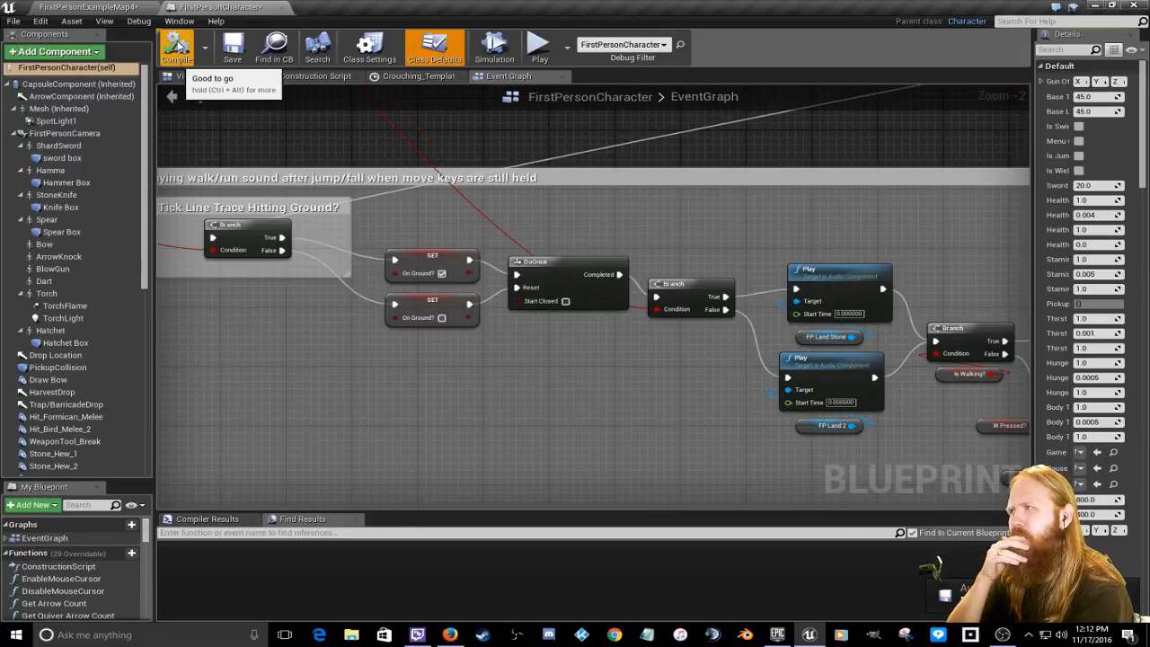
{"action": "left_click", "coordinate": [93, 7]}
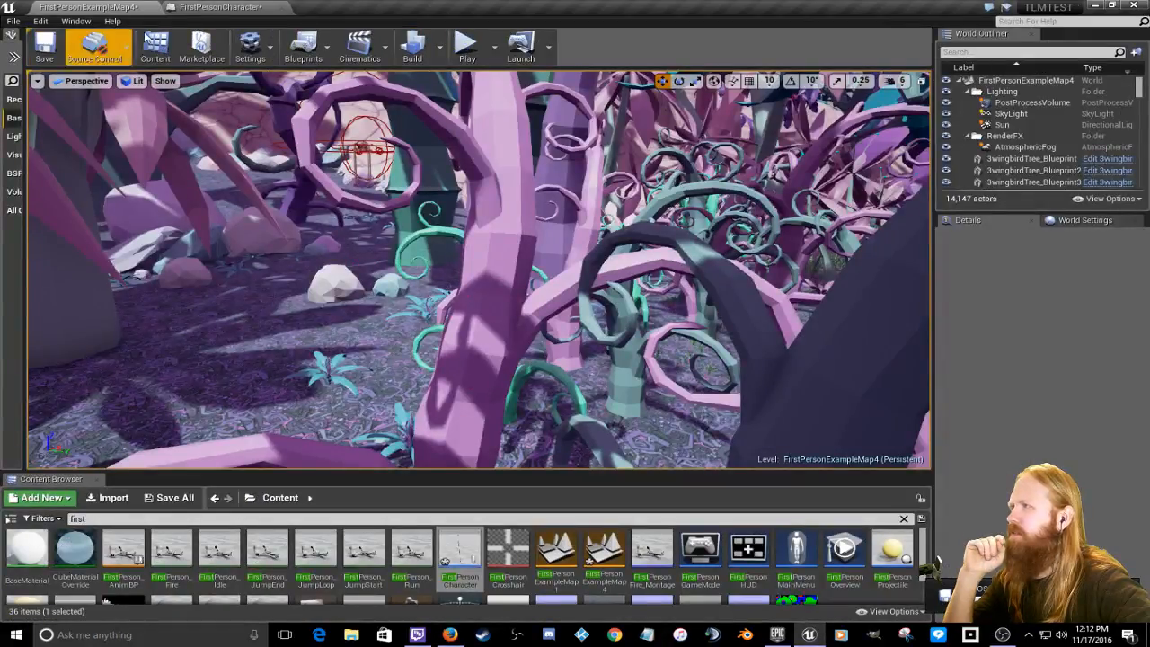
{"action": "left_click", "coordinate": [14, 19]}
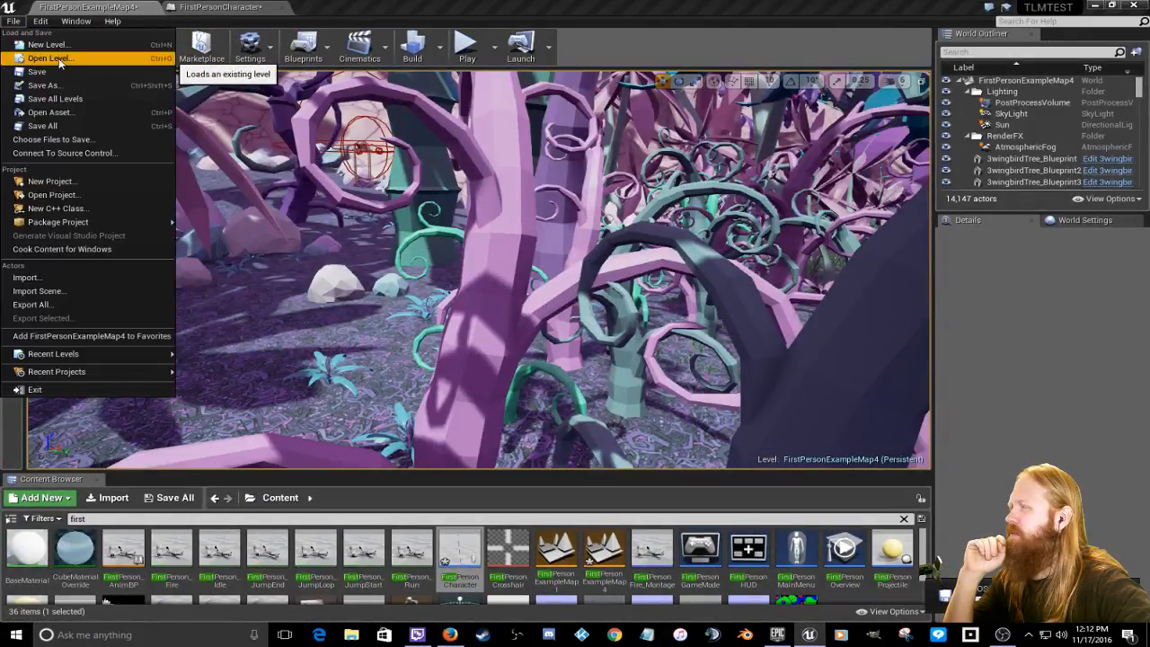
{"action": "left_click", "coordinate": [50, 58]}
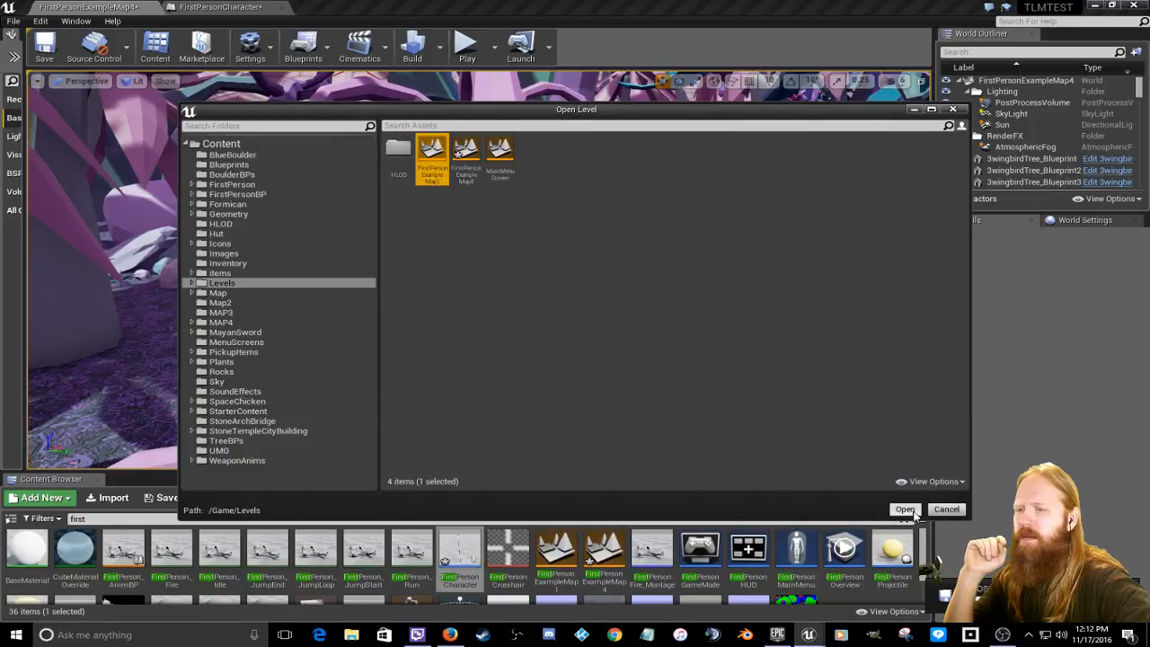
{"action": "left_click", "coordinate": [904, 509]}
{"action": "left_click", "coordinate": [635, 431]}
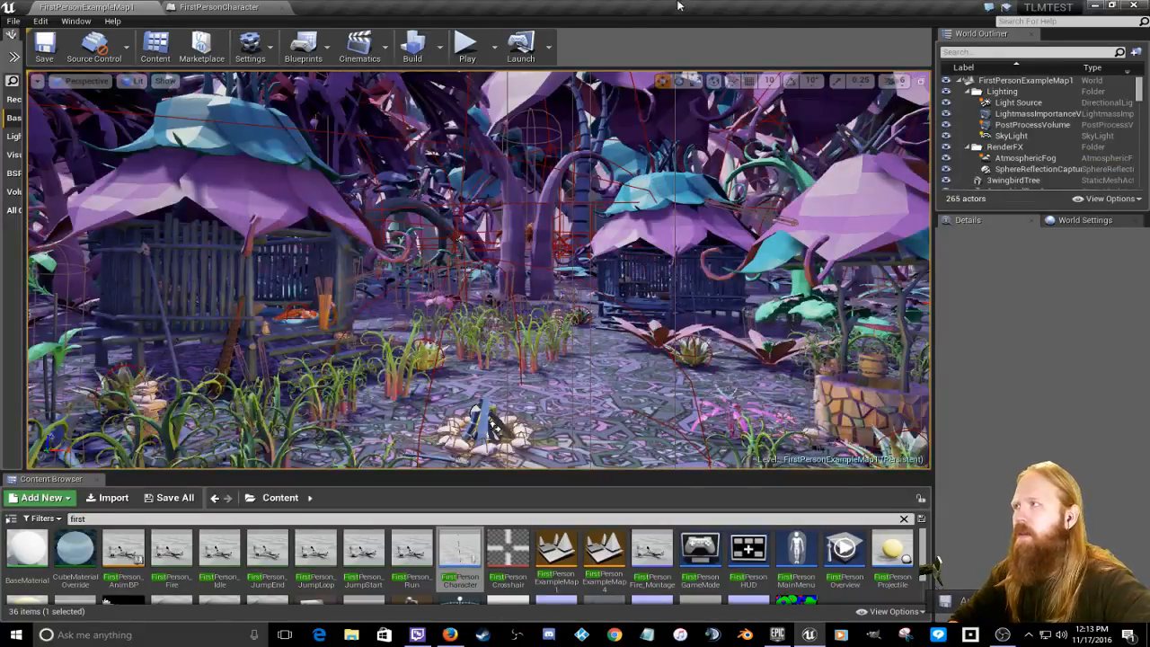
Step: Look over the village area of FirstPersonExampleMap1 in the level viewport, including the huts, campfire and surrounding ground
{"action": "left_click", "coordinate": [216, 7]}
{"action": "left_click", "coordinate": [103, 7]}
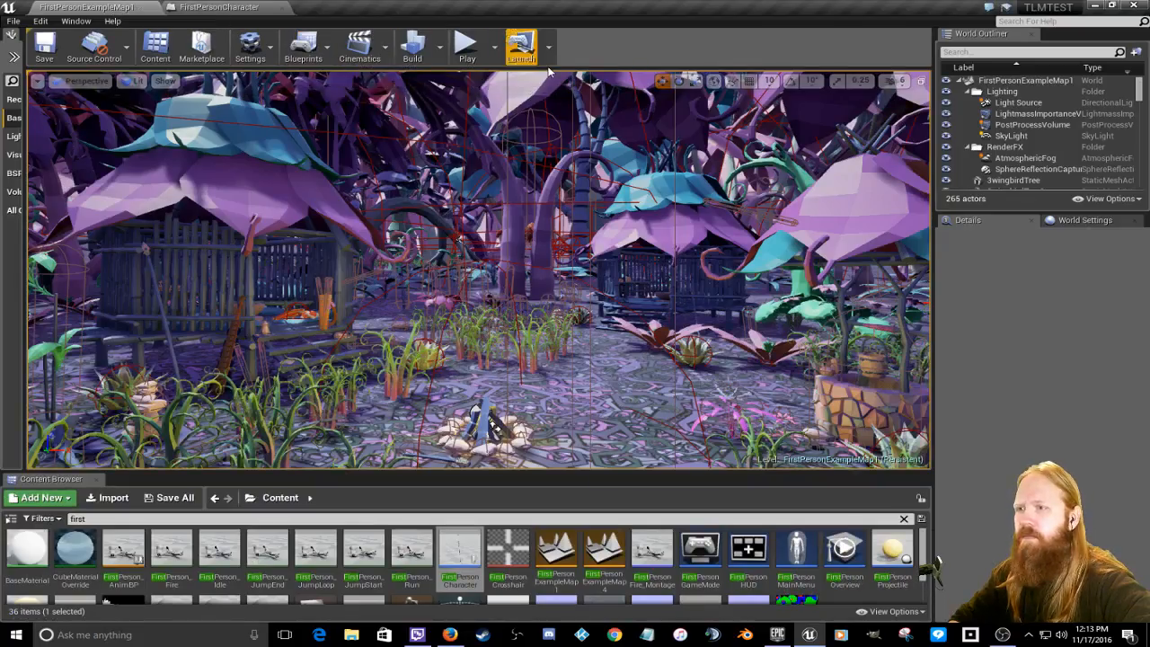
{"action": "key", "text": "s"}
{"action": "right_click_drag", "start_coordinate": [476, 261], "coordinate": [575, 346]}
{"action": "key", "text": "w"}
{"action": "key", "text": "w"}
{"action": "key", "text": "w"}
{"action": "key", "text": "w"}
{"action": "right_click_drag", "start_coordinate": [374, 171], "coordinate": [374, 141]}
{"action": "key", "text": "s"}
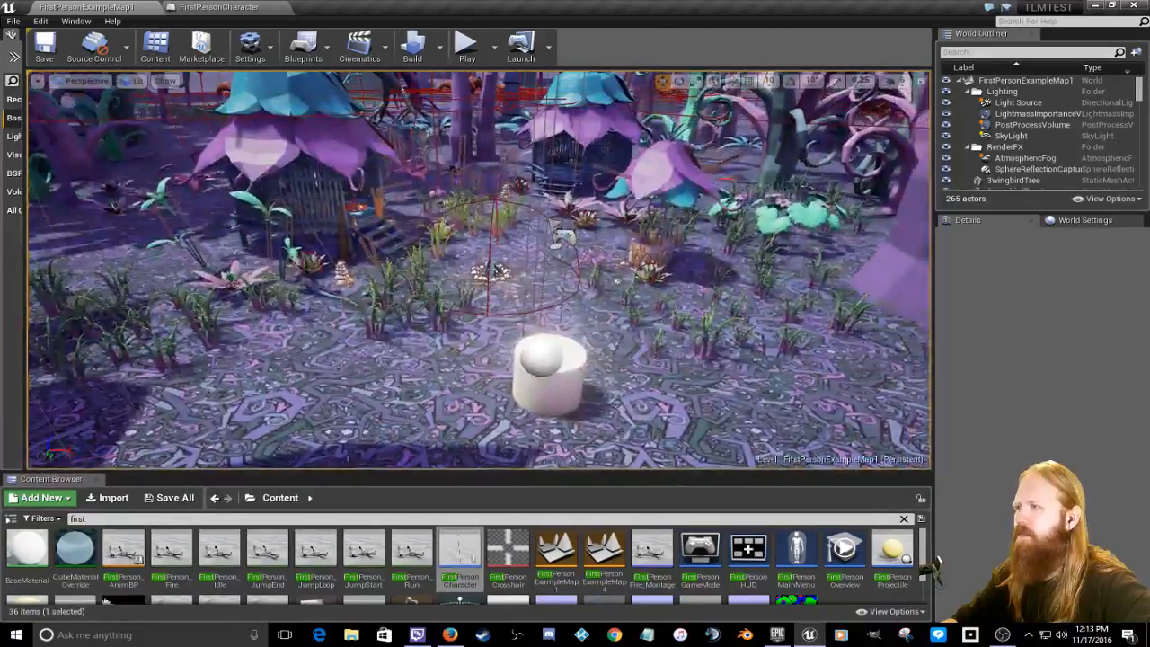
{"action": "left_click", "coordinate": [205, 8]}
{"action": "left_click", "coordinate": [112, 7]}
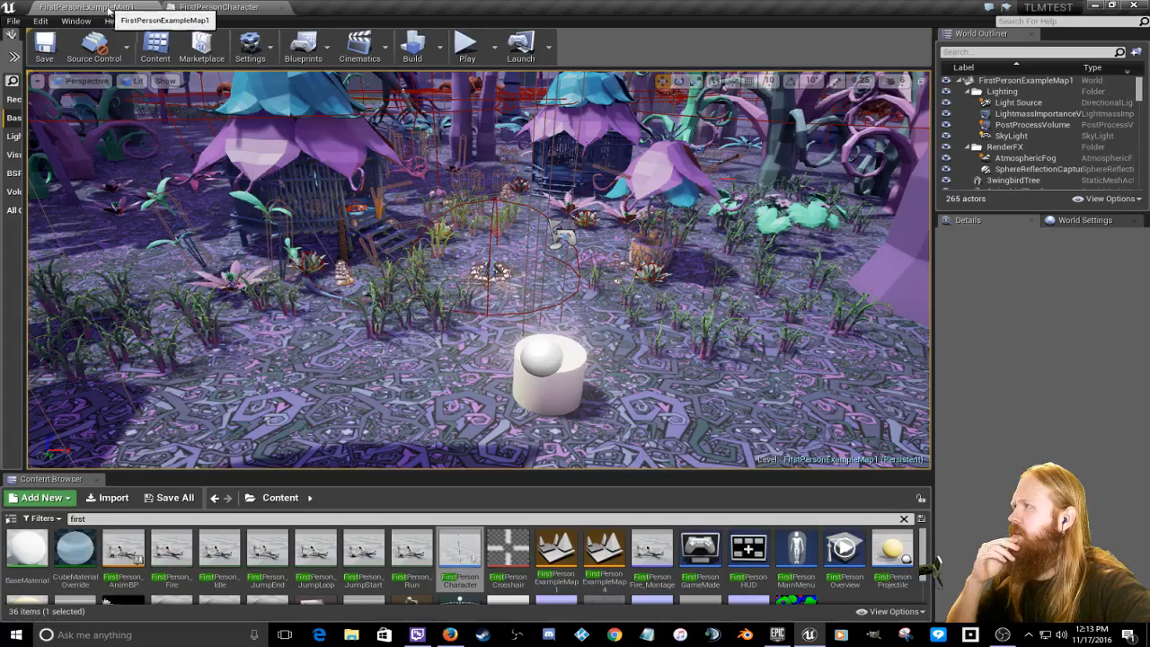
Step: Play the level in the editor, enlarge the game viewport in both directions and start a game from the main menu
{"action": "left_click", "coordinate": [463, 45]}
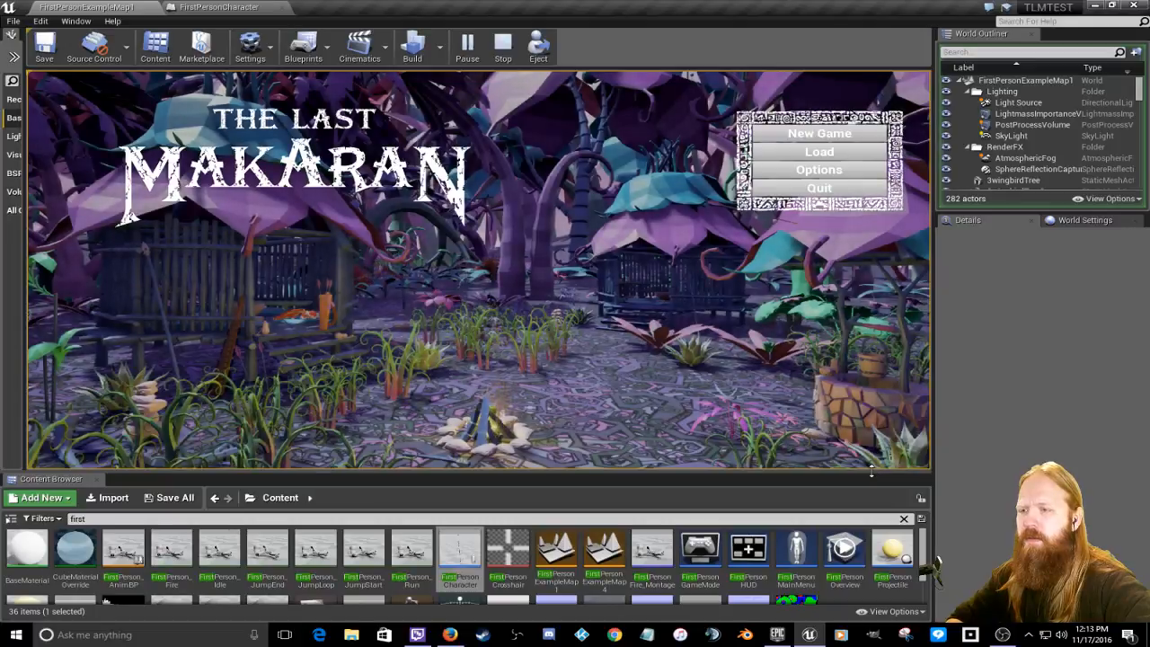
{"action": "left_click_drag", "start_coordinate": [872, 472], "coordinate": [884, 596]}
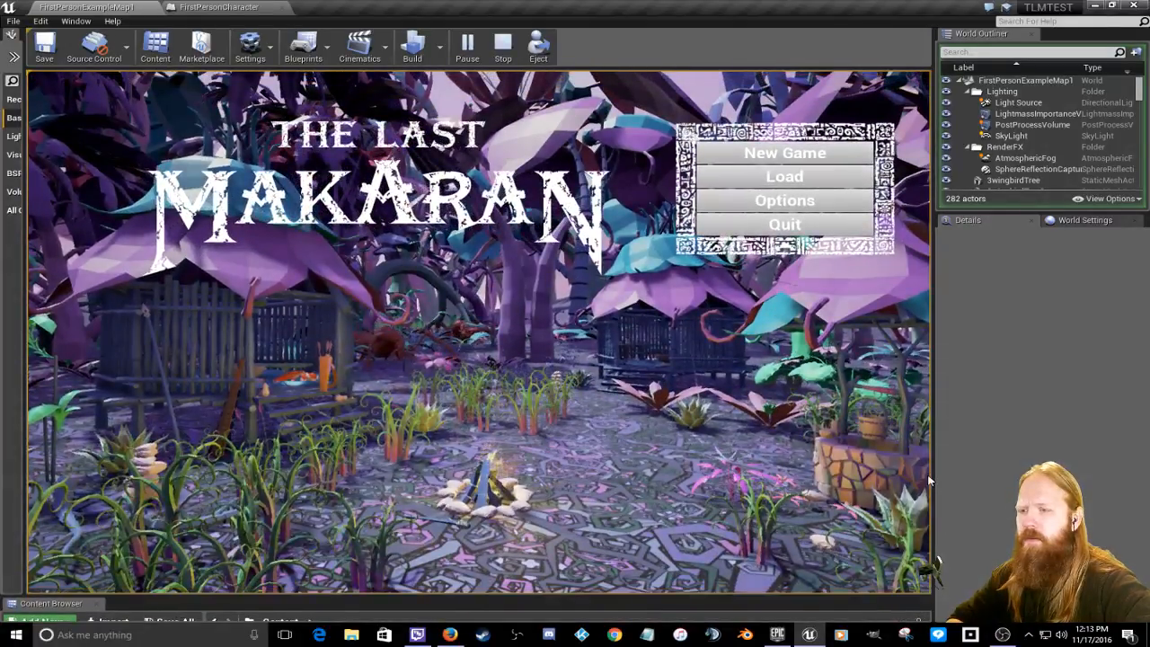
{"action": "left_click_drag", "start_coordinate": [930, 474], "coordinate": [1125, 468]}
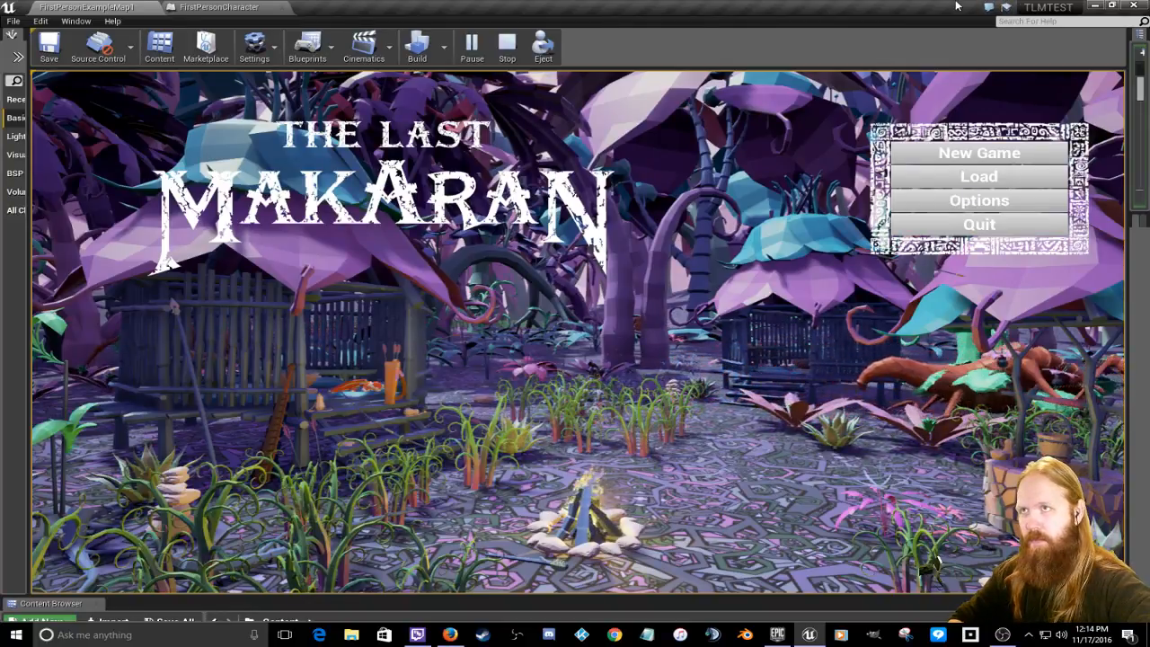
{"action": "left_click", "coordinate": [973, 163]}
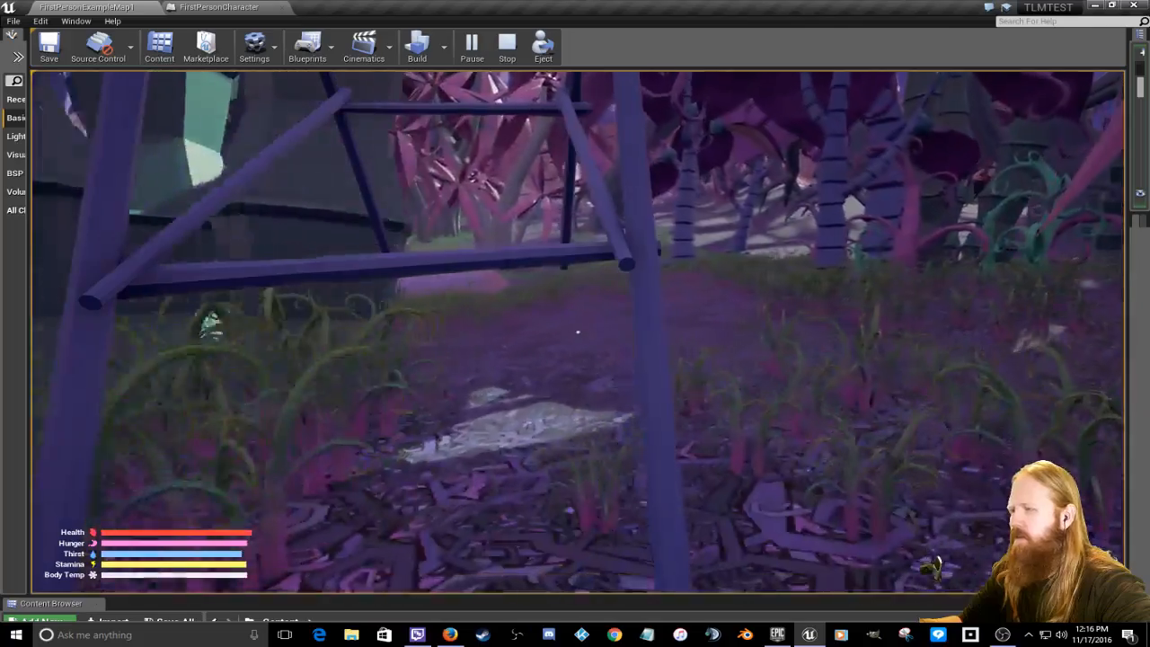
Step: Set the carried trap down on the ground and walk past the tree trunks toward the plumed bird
{"action": "key", "text": "w"}
{"action": "left_click", "coordinate": [578, 332]}
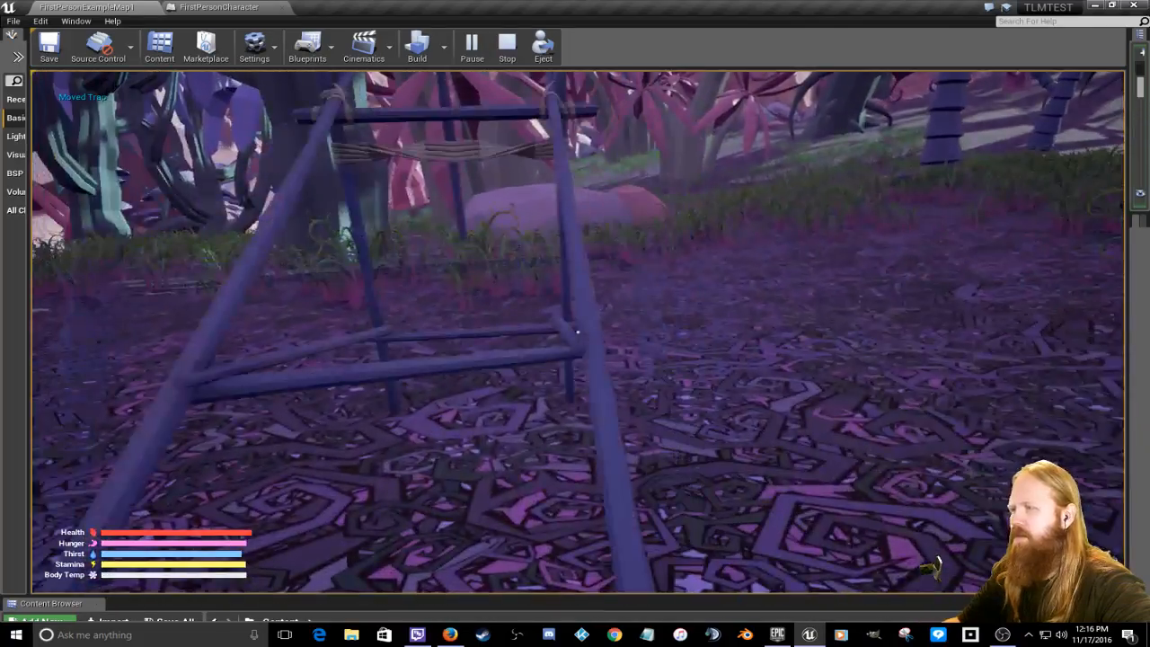
{"action": "key", "text": "d"}
{"action": "key", "text": "w"}
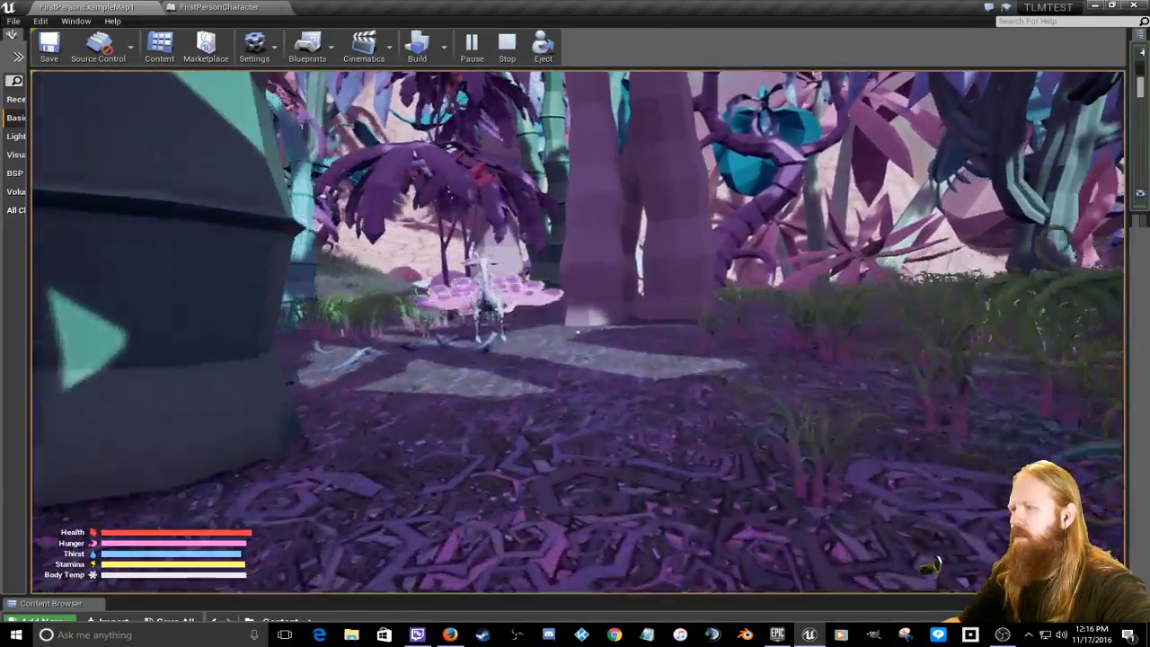
{"action": "key", "text": "w"}
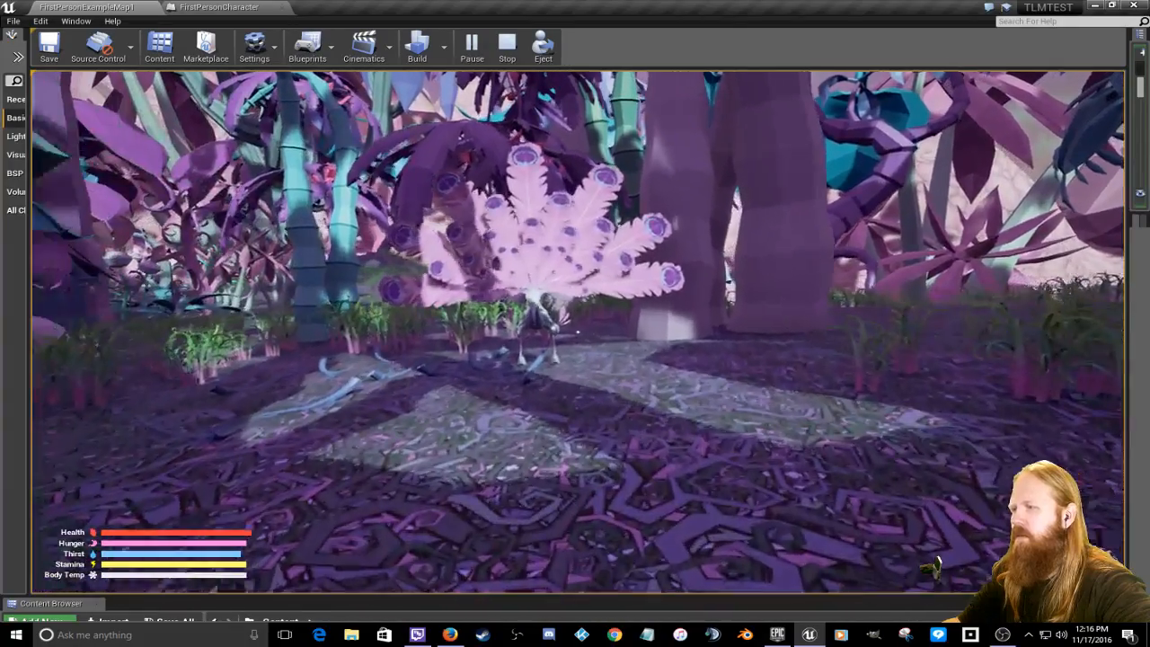
Step: Back away from the plumed bird, attack it and walk up to its body
{"action": "key", "text": "s"}
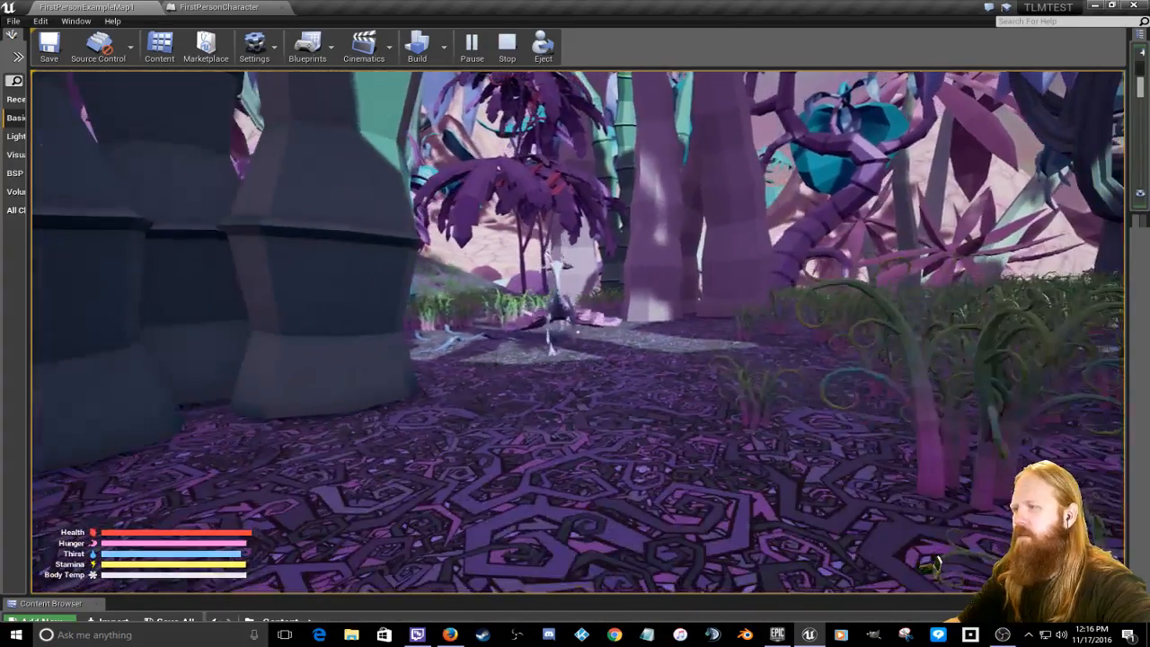
{"action": "key", "text": "a"}
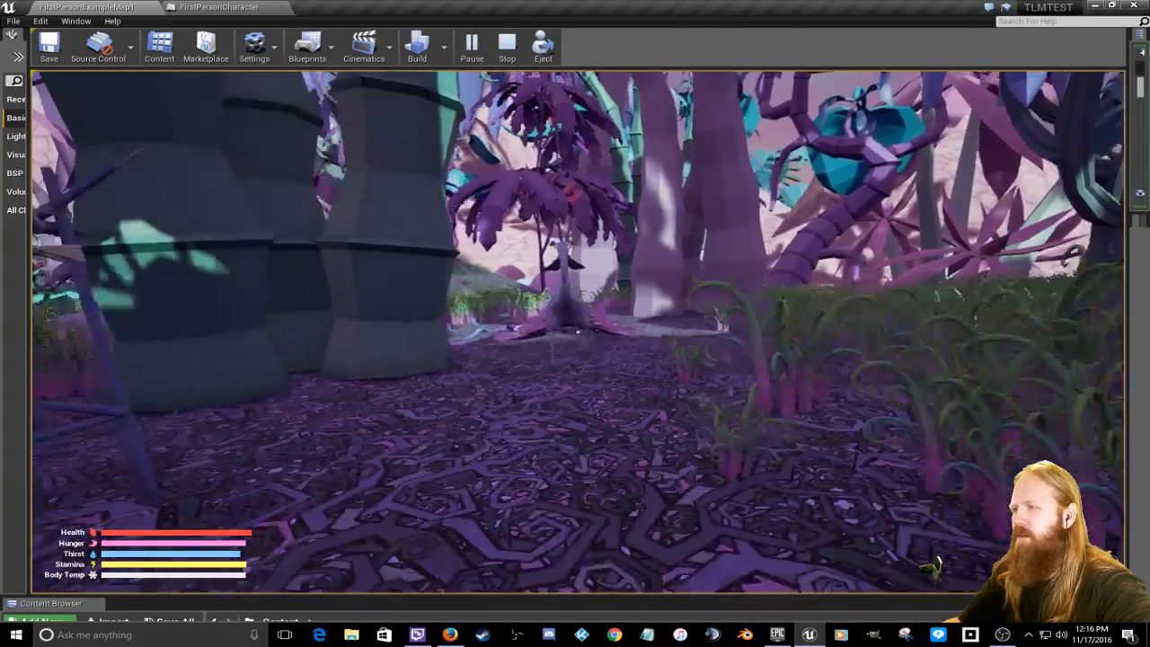
{"action": "key", "text": "s"}
{"action": "left_click", "coordinate": [577, 333]}
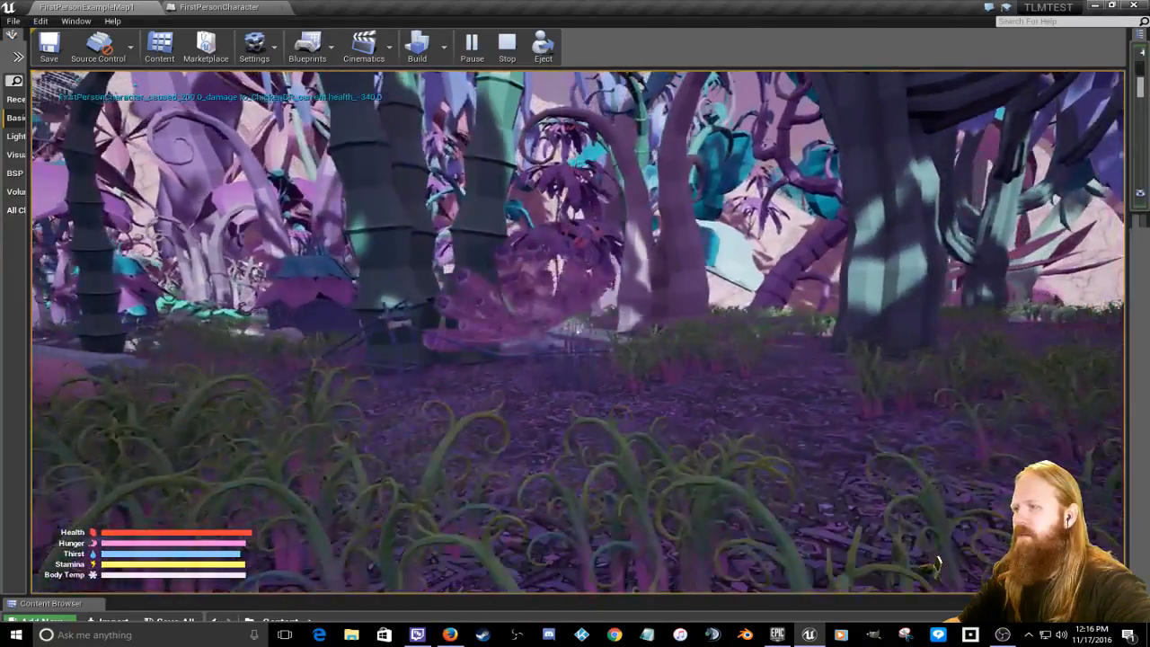
{"action": "key", "text": "w"}
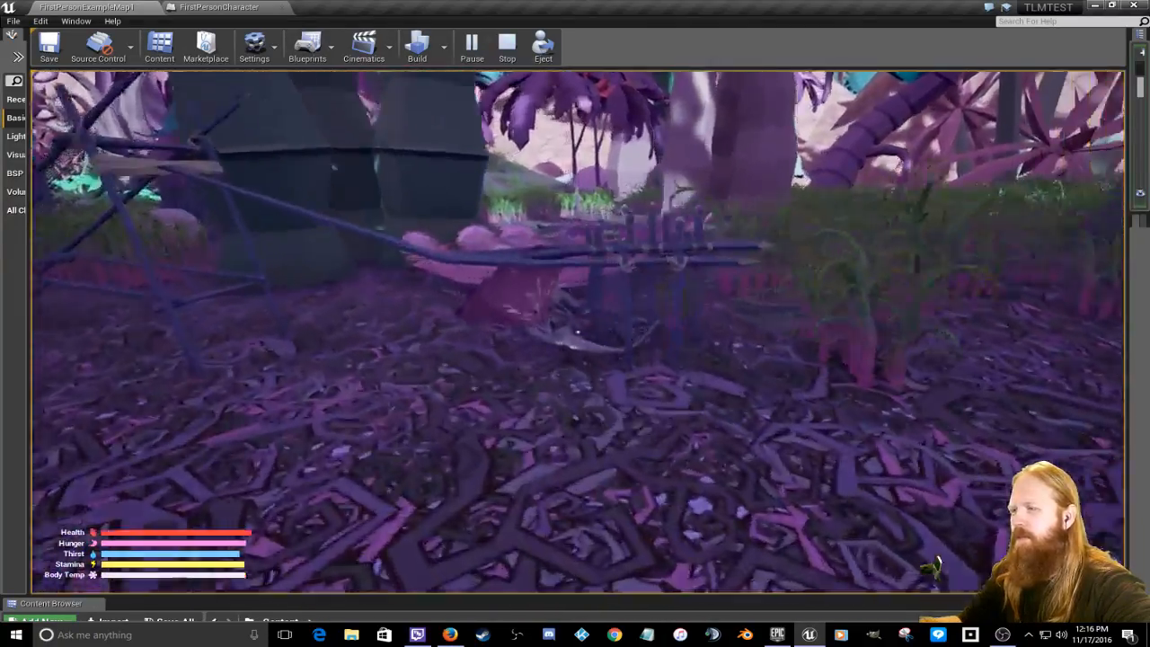
Step: Open the inventory and equip the long tool in the first slot, the bow-shaped item and the spear-like item beside it
{"action": "key", "text": "Tab"}
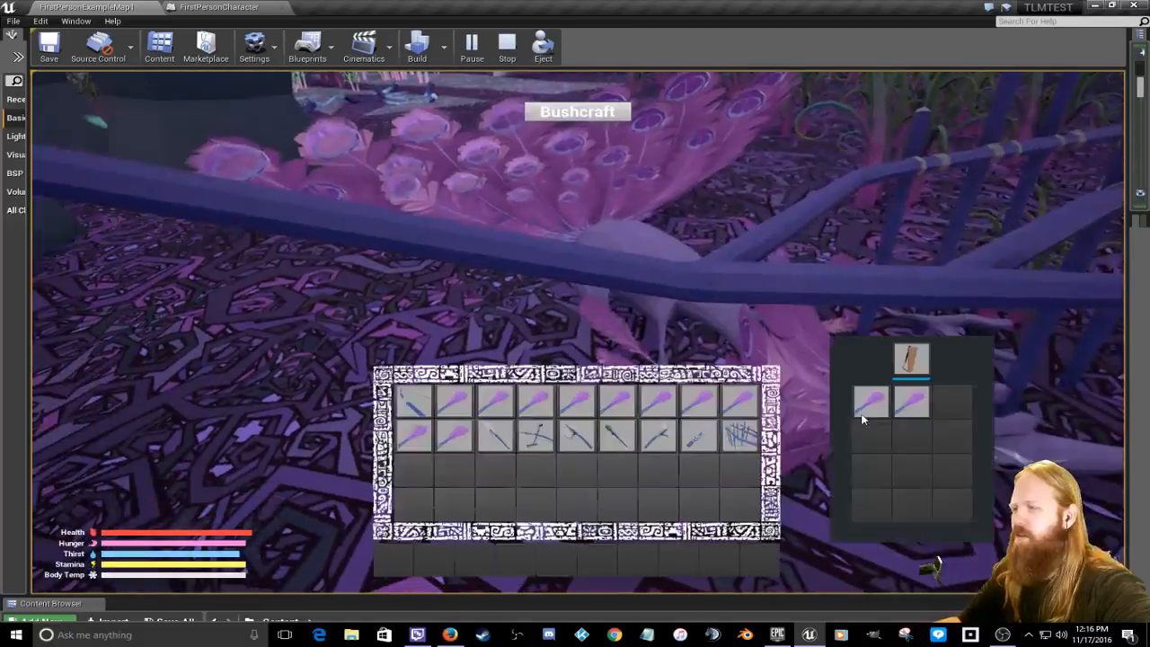
{"action": "left_click", "coordinate": [422, 403]}
{"action": "left_click", "coordinate": [515, 335]}
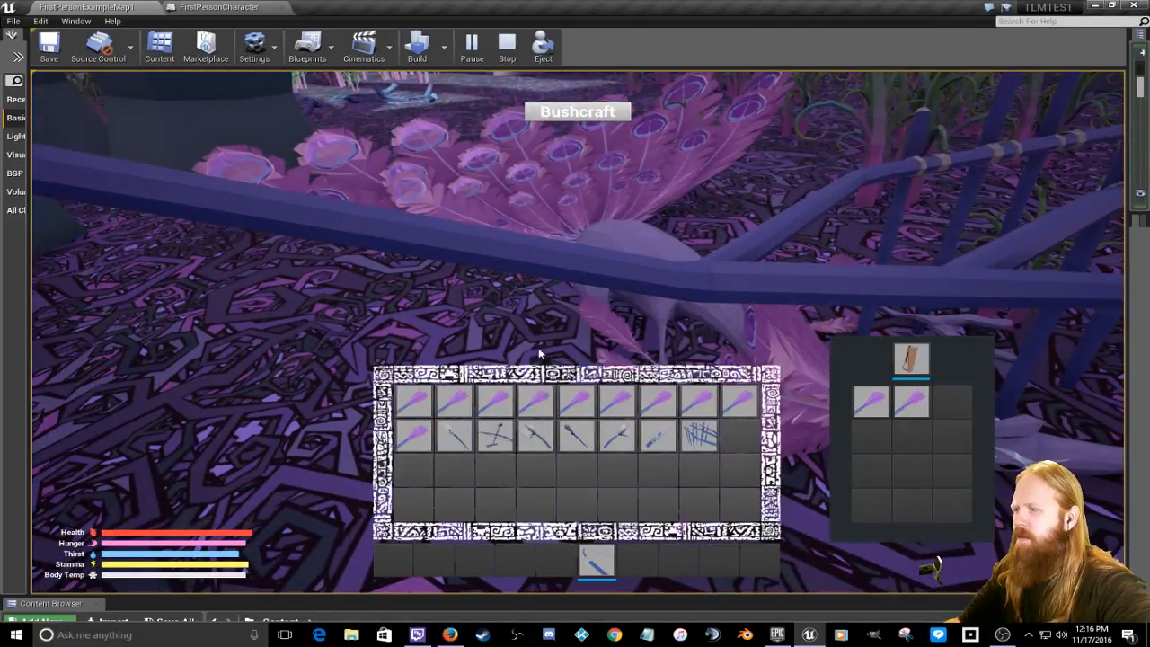
{"action": "left_click", "coordinate": [488, 436]}
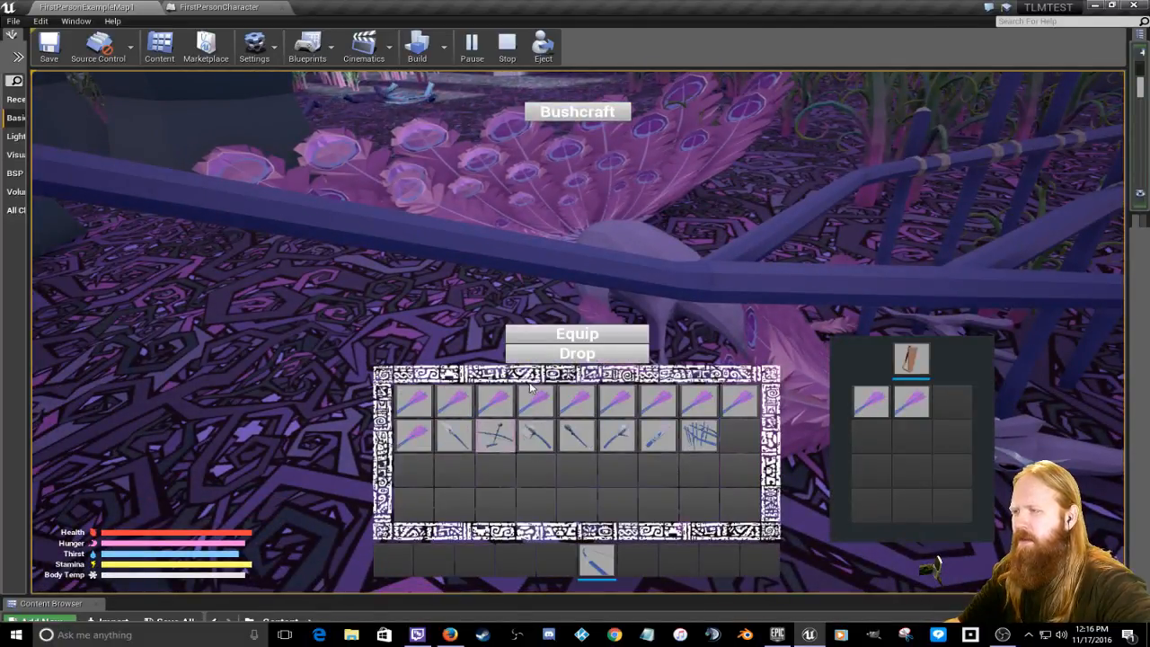
{"action": "left_click", "coordinate": [510, 337]}
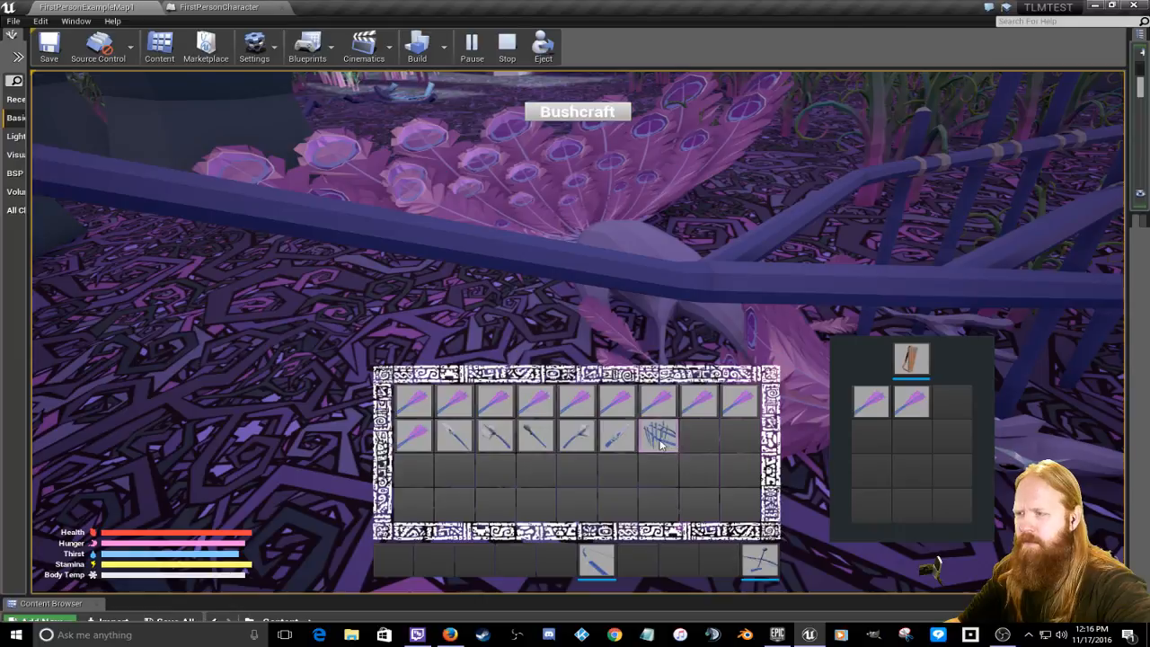
{"action": "left_click", "coordinate": [454, 437]}
{"action": "left_click", "coordinate": [521, 334]}
Step: Equip the four remaining hand tools and weapons, leaving the plumed items and the lattice-shaped item unequipped, and close the inventory
{"action": "left_click", "coordinate": [453, 437]}
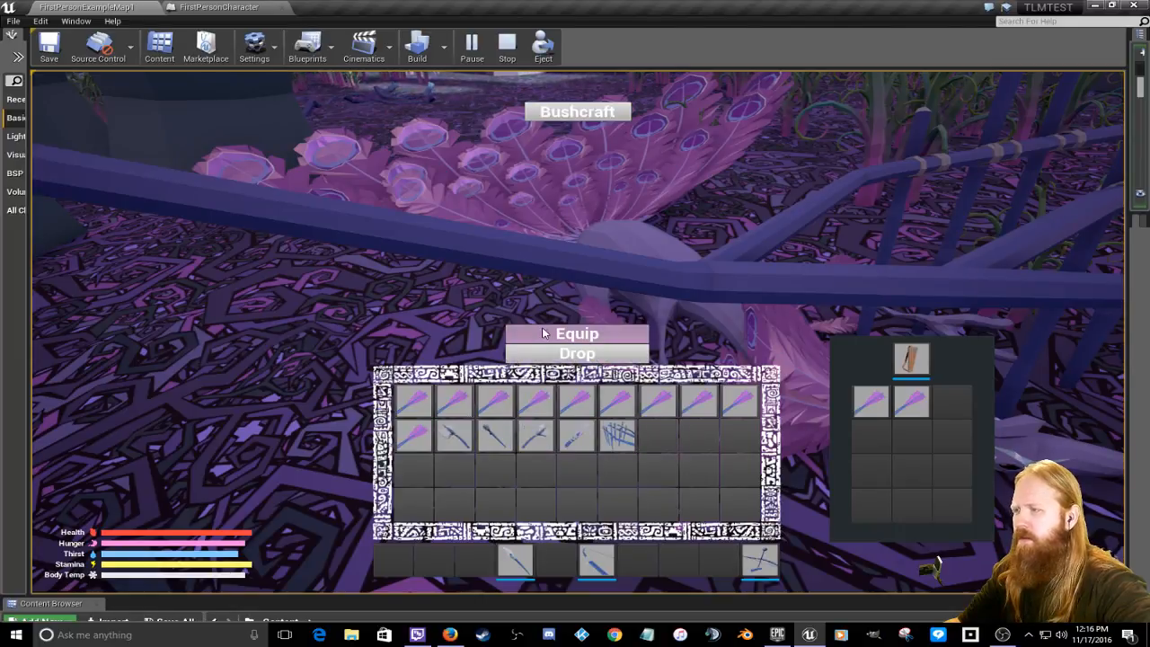
{"action": "left_click", "coordinate": [521, 334]}
{"action": "left_click", "coordinate": [454, 437]}
{"action": "left_click", "coordinate": [513, 334]}
{"action": "left_click", "coordinate": [453, 436]}
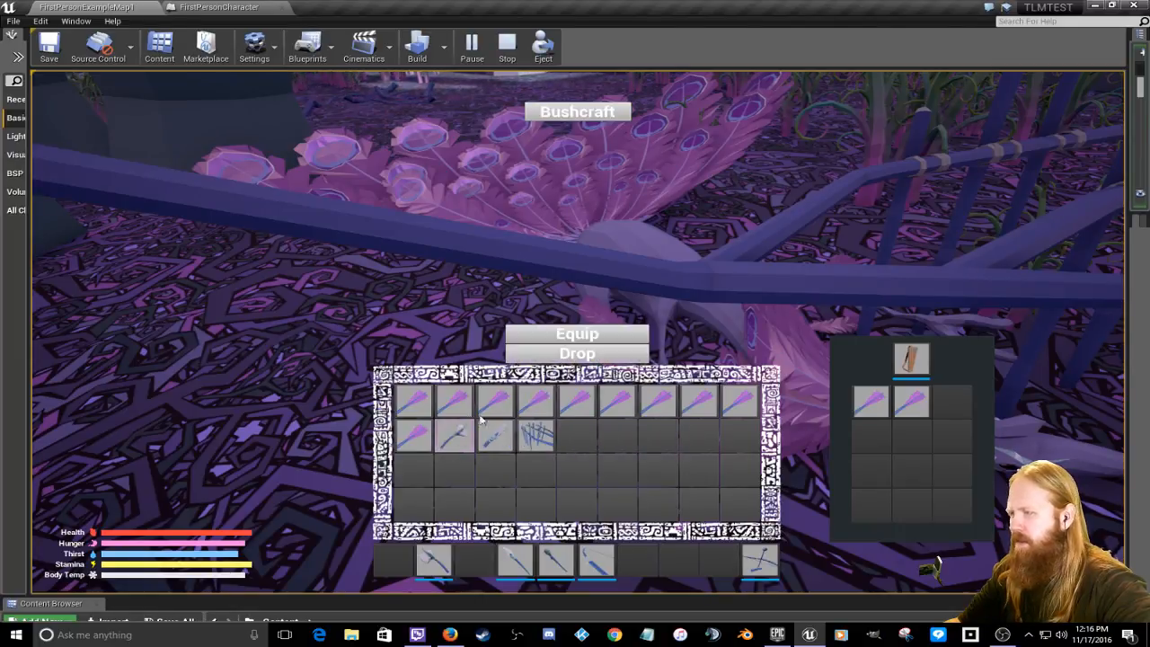
{"action": "left_click", "coordinate": [516, 333]}
{"action": "left_click", "coordinate": [456, 442]}
{"action": "left_click", "coordinate": [519, 335]}
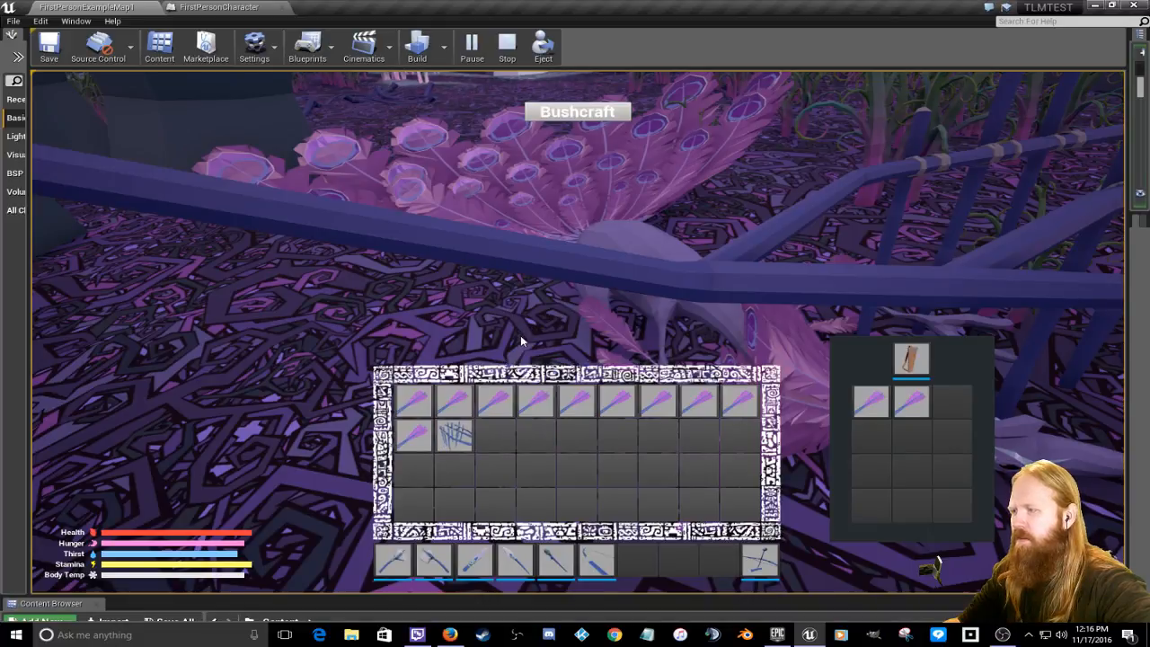
{"action": "key", "text": "Tab"}
Step: Facing open ground, take the lattice-shaped item out of the inventory and return to the game
{"action": "key", "text": "Tab"}
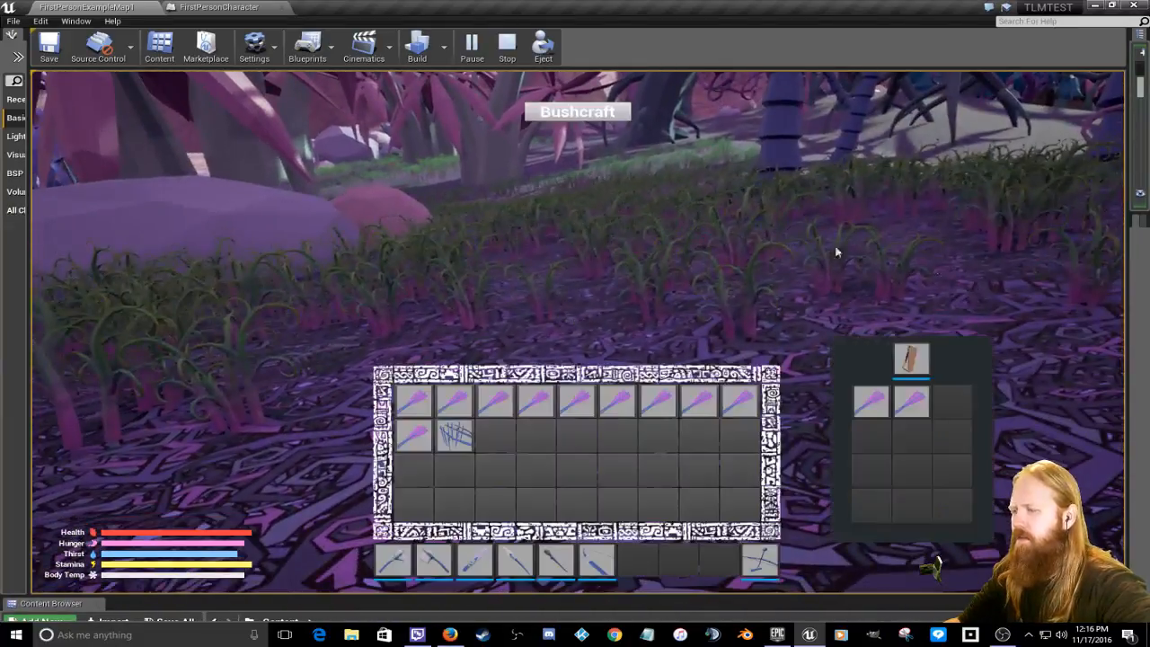
{"action": "left_click", "coordinate": [456, 437]}
{"action": "left_click", "coordinate": [577, 353]}
{"action": "key", "text": "Tab"}
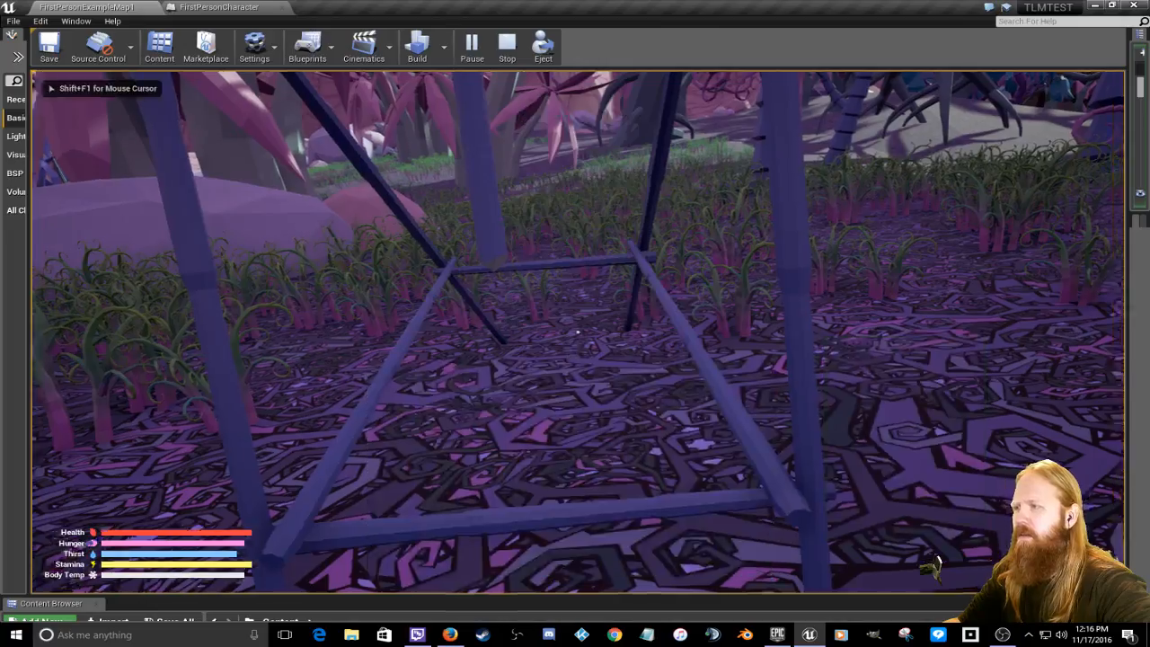
Step: Walk around the placed wooden frame, look it over, and interact with it to reposition the trap
{"action": "key", "text": "w"}
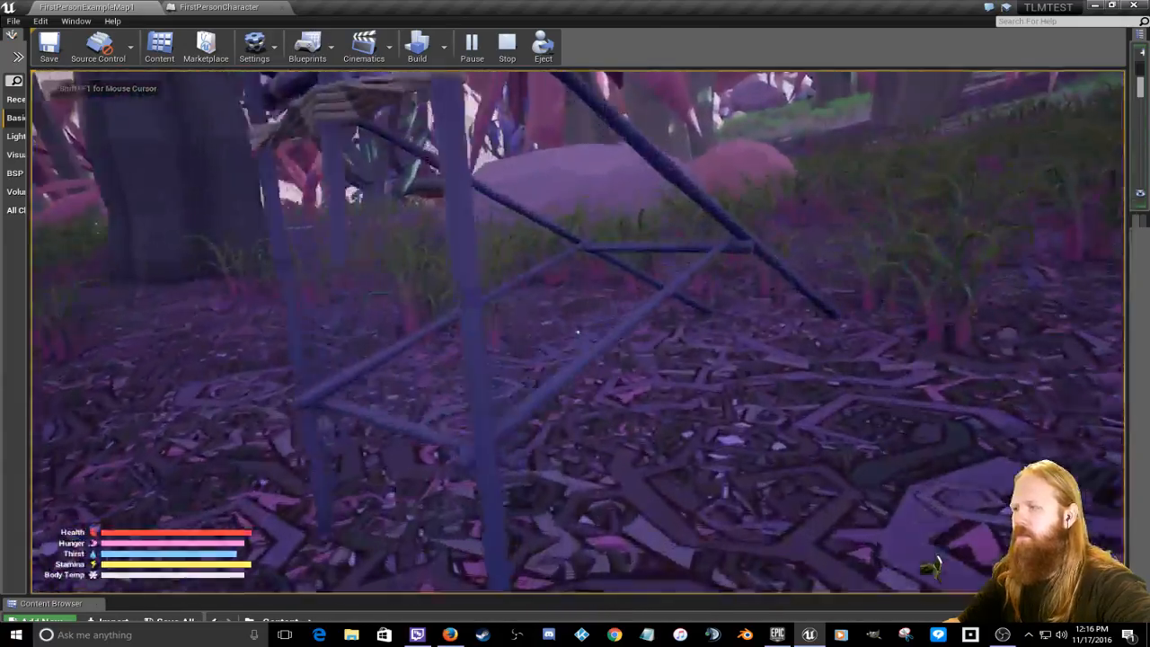
{"action": "key", "text": "d"}
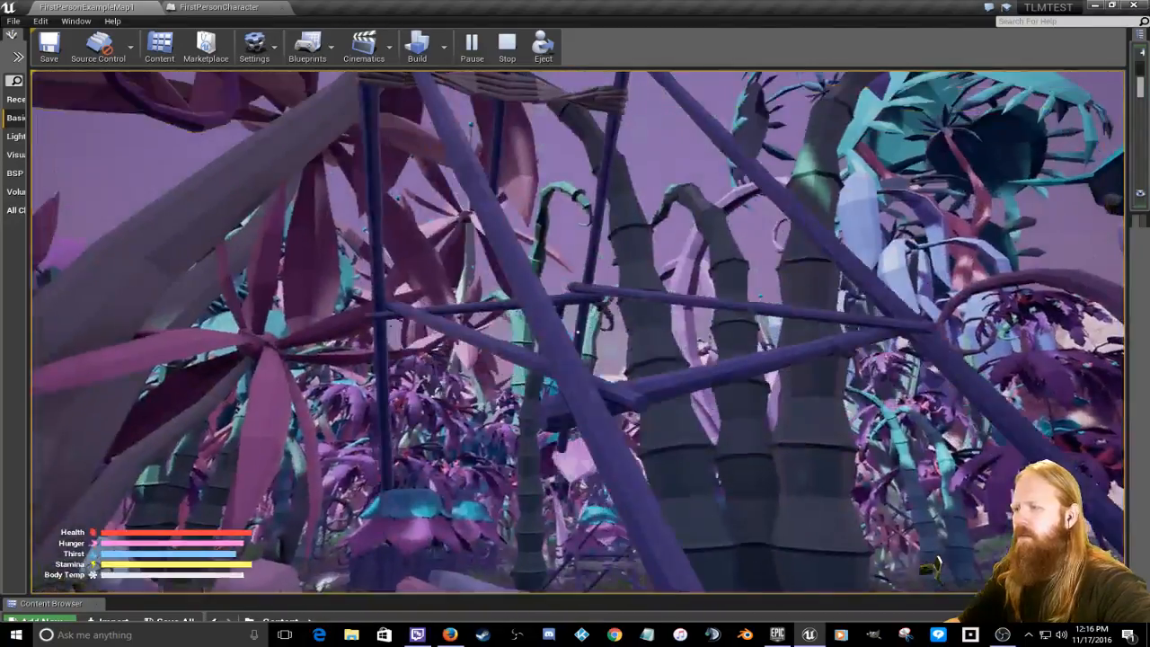
{"action": "key", "text": "e"}
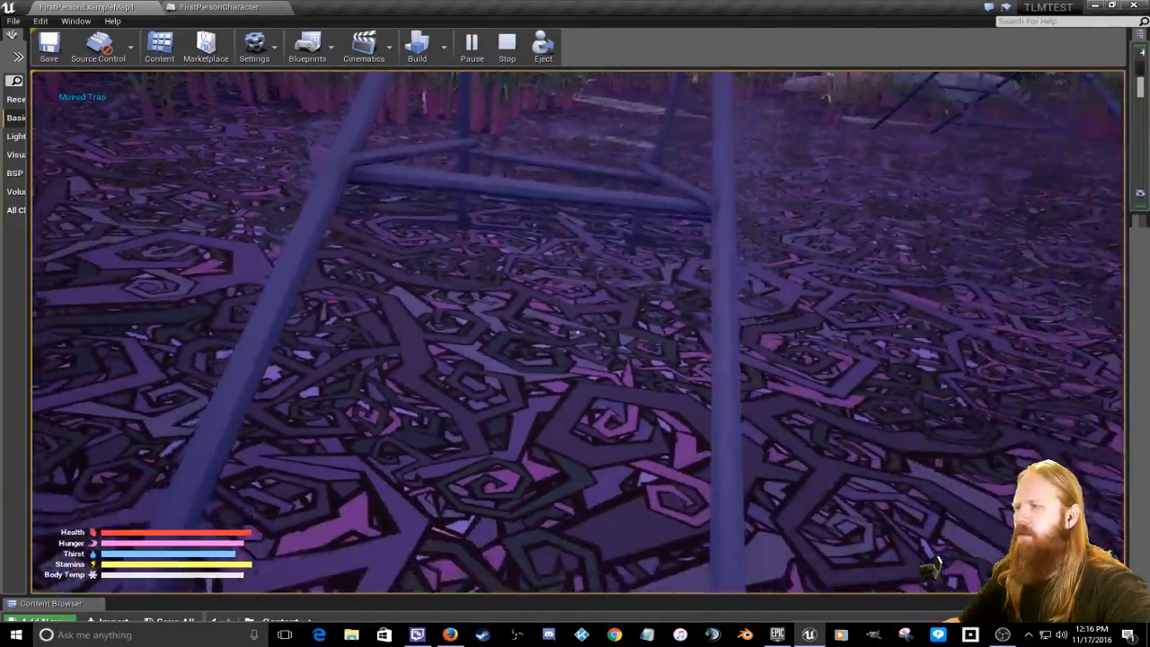
{"action": "key", "text": "e"}
{"action": "key", "text": "e"}
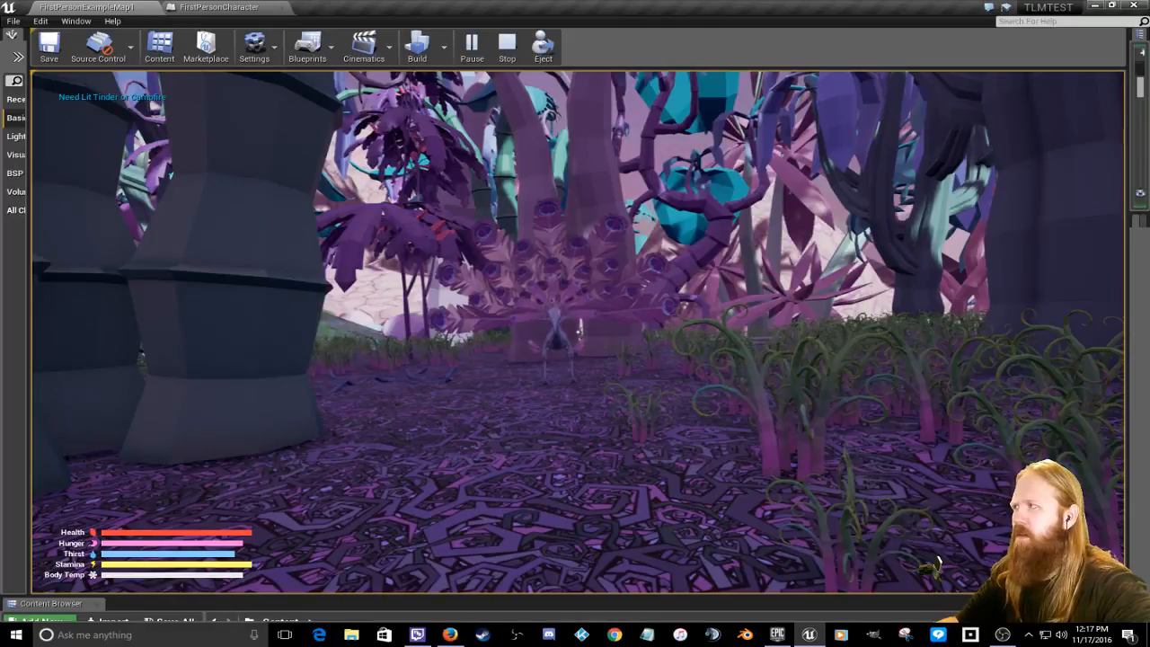
Step: Check the inventory, return to the game, and shoot the plumed bird with the bow
{"action": "key", "text": "Tab"}
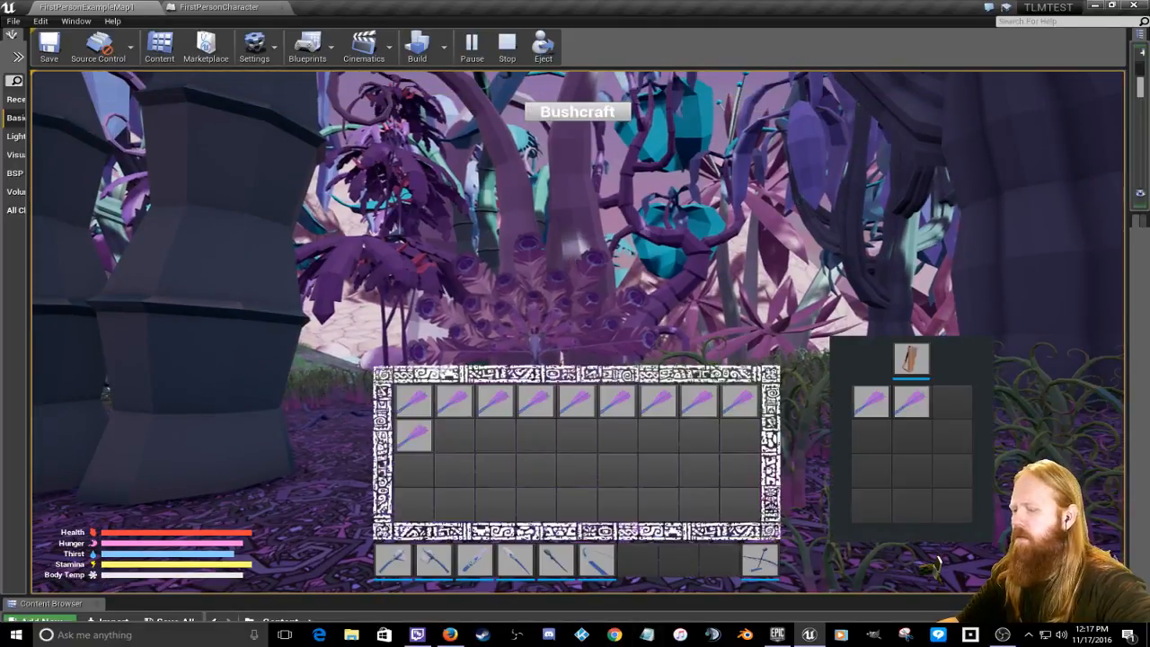
{"action": "key", "text": "Tab"}
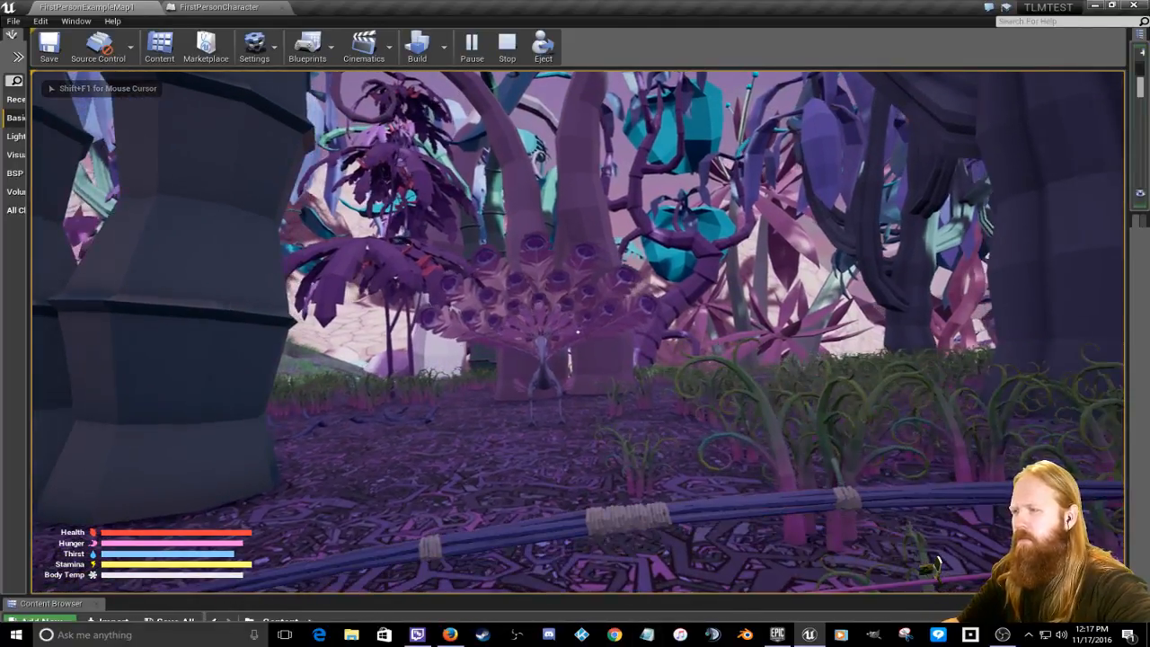
{"action": "key", "text": "w"}
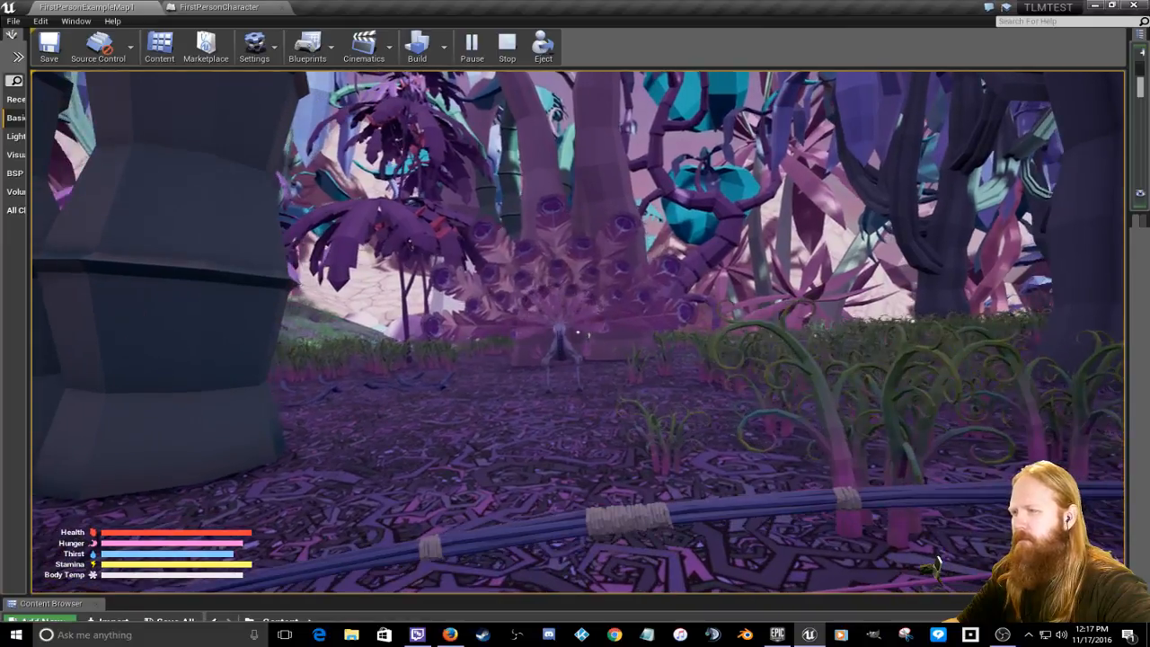
{"action": "left_click", "coordinate": [577, 331]}
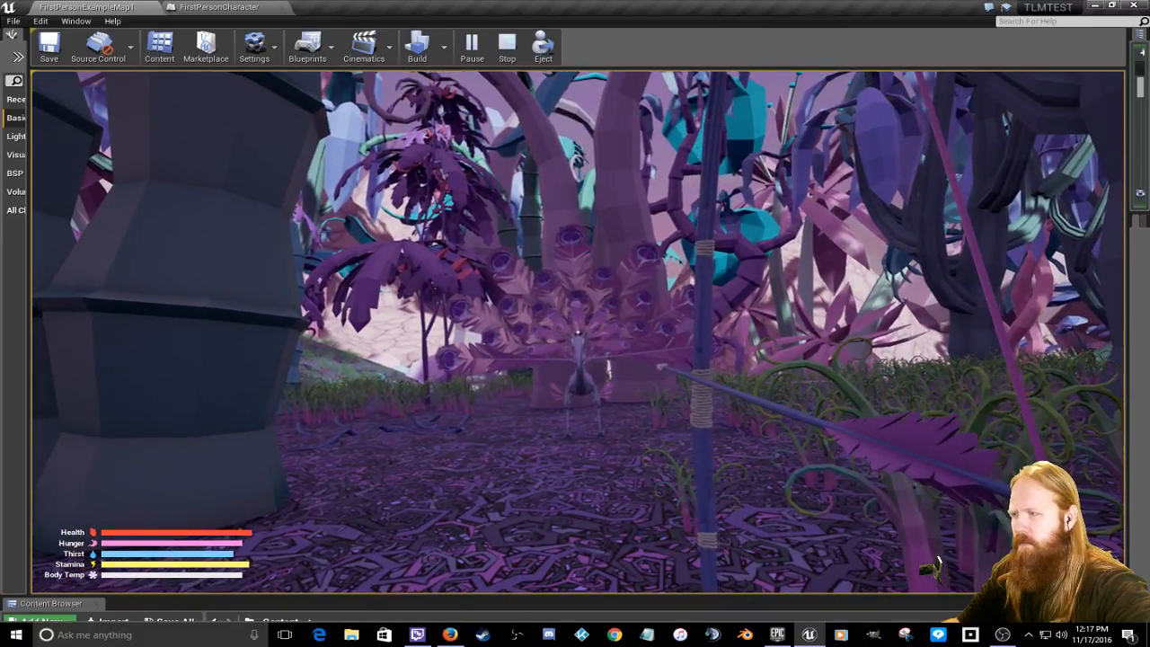
{"action": "left_click", "coordinate": [578, 331]}
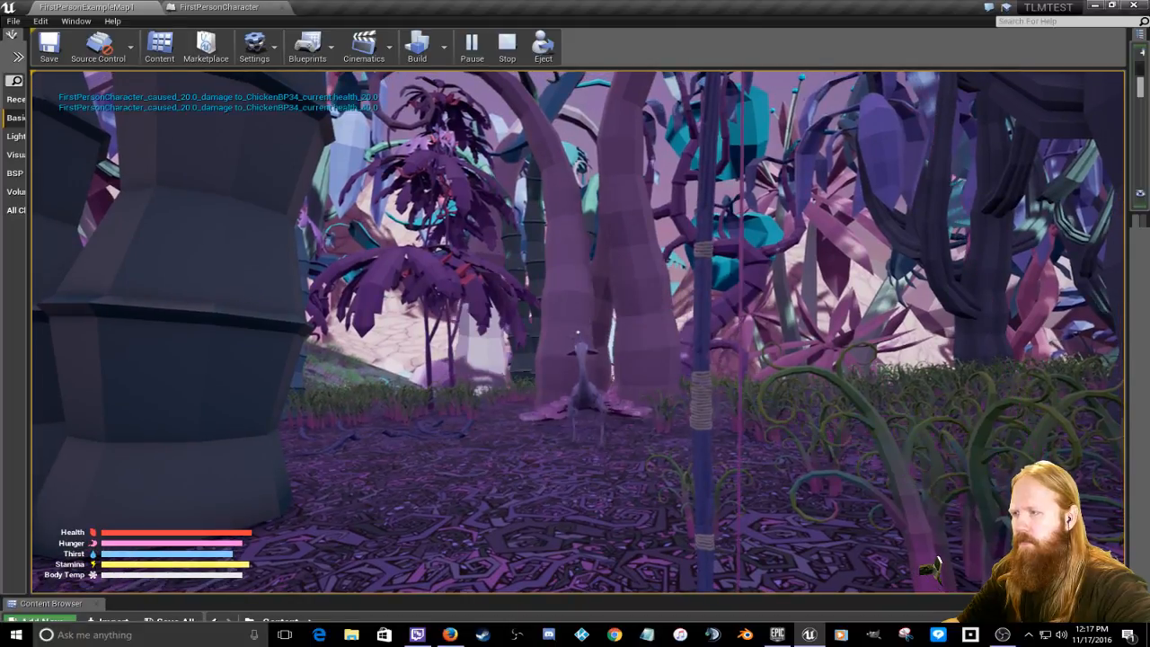
Step: Back away behind the spiked trap while shooting at the charging bird, and walk up to its body
{"action": "key", "text": "s"}
{"action": "left_click", "coordinate": [577, 331]}
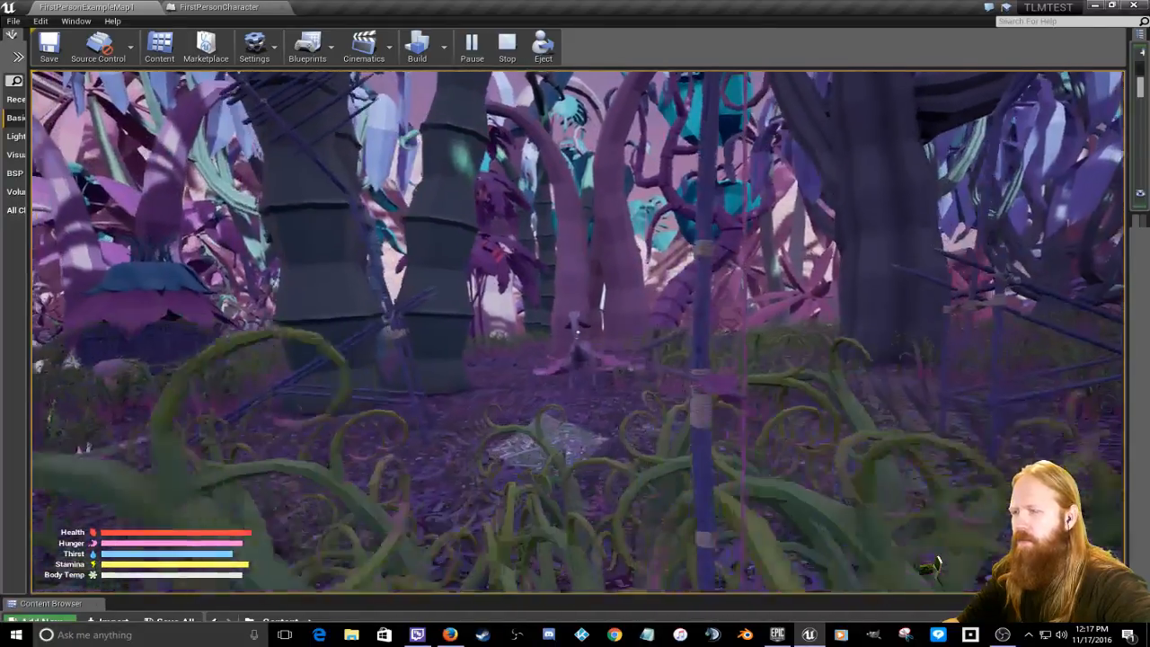
{"action": "left_click", "coordinate": [577, 331]}
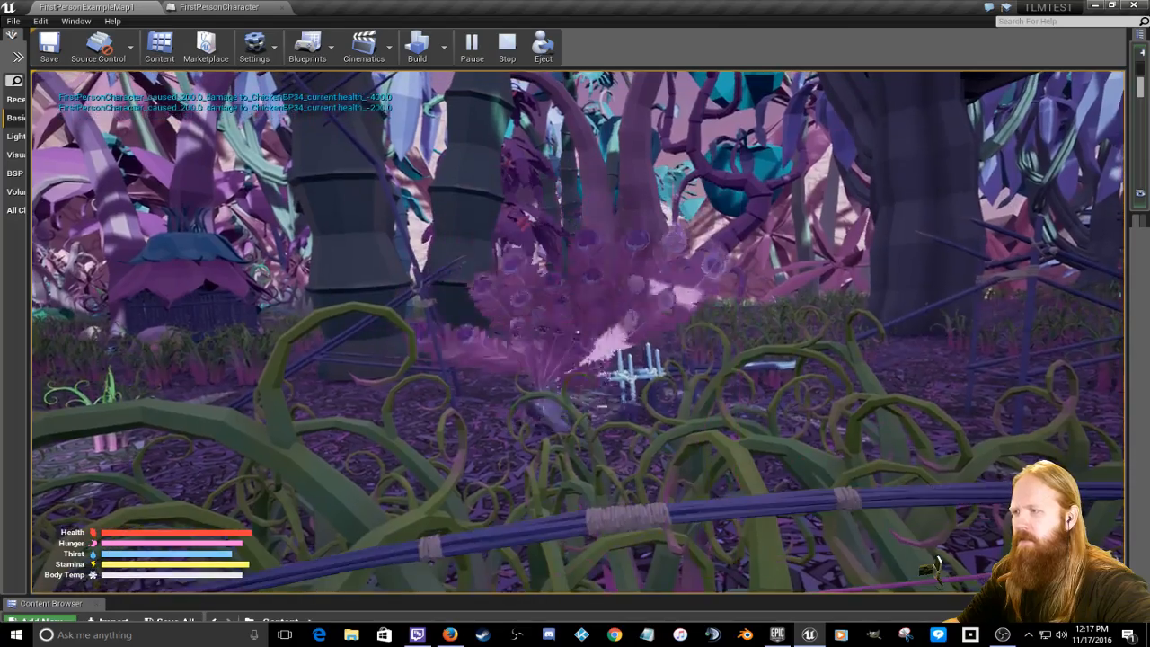
{"action": "key", "text": "w"}
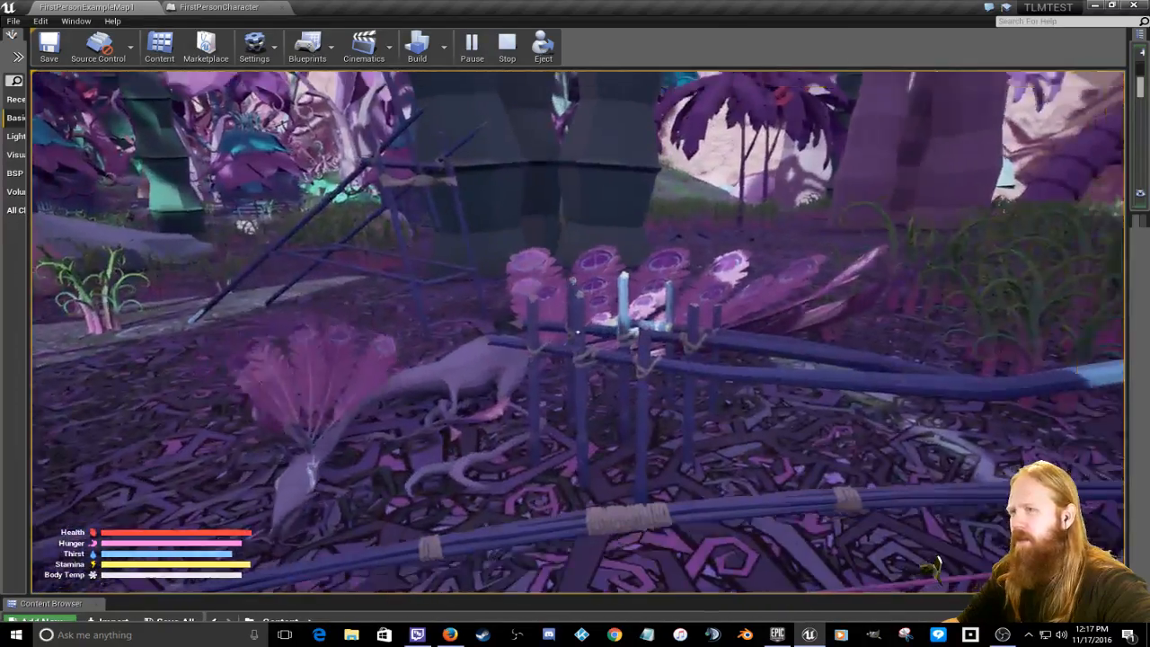
Step: Walk to the glowing arrow and the pale tree, gather sticks from the ground, and return to the traps
{"action": "key", "text": "w"}
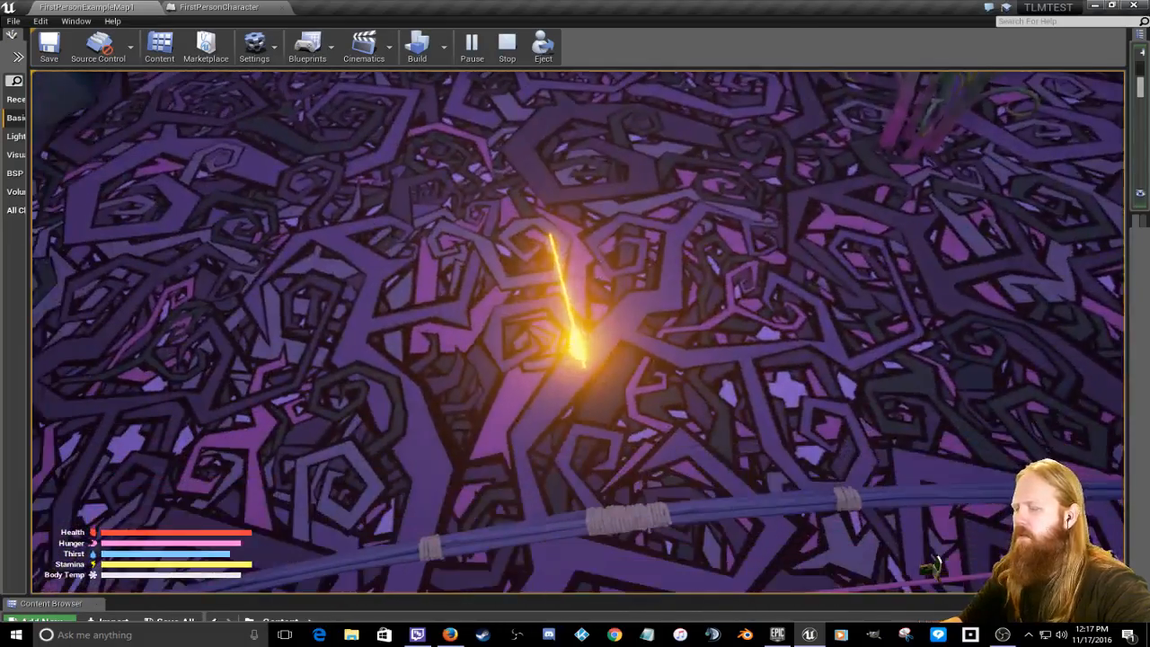
{"action": "key", "text": "w"}
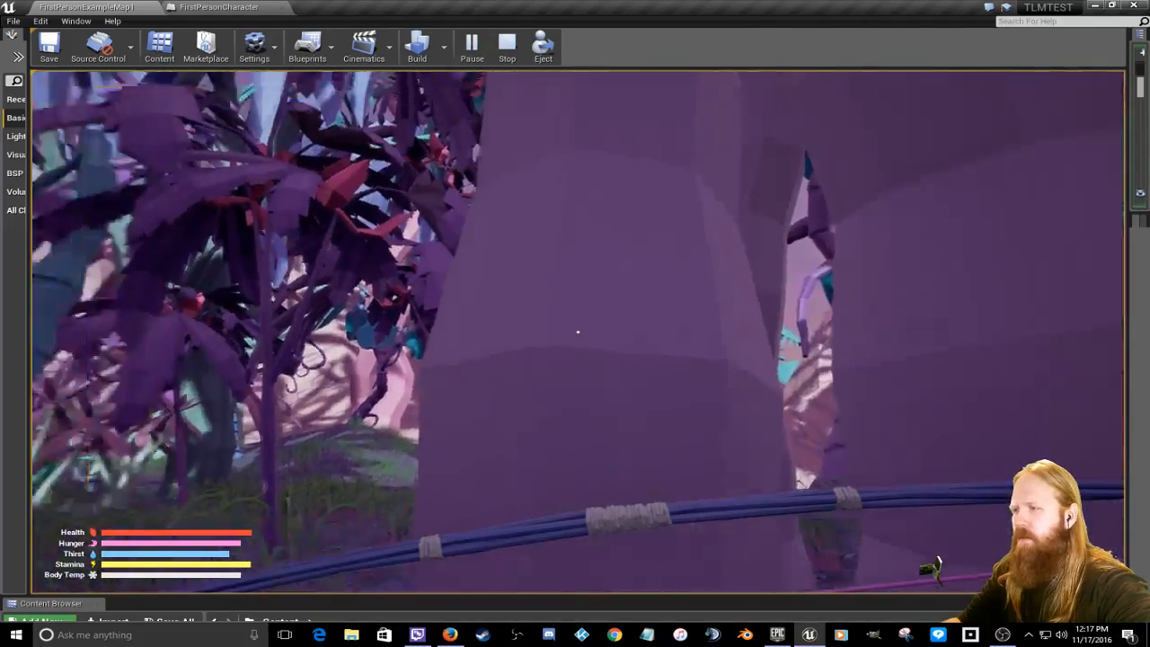
{"action": "key", "text": "w"}
{"action": "key", "text": "w"}
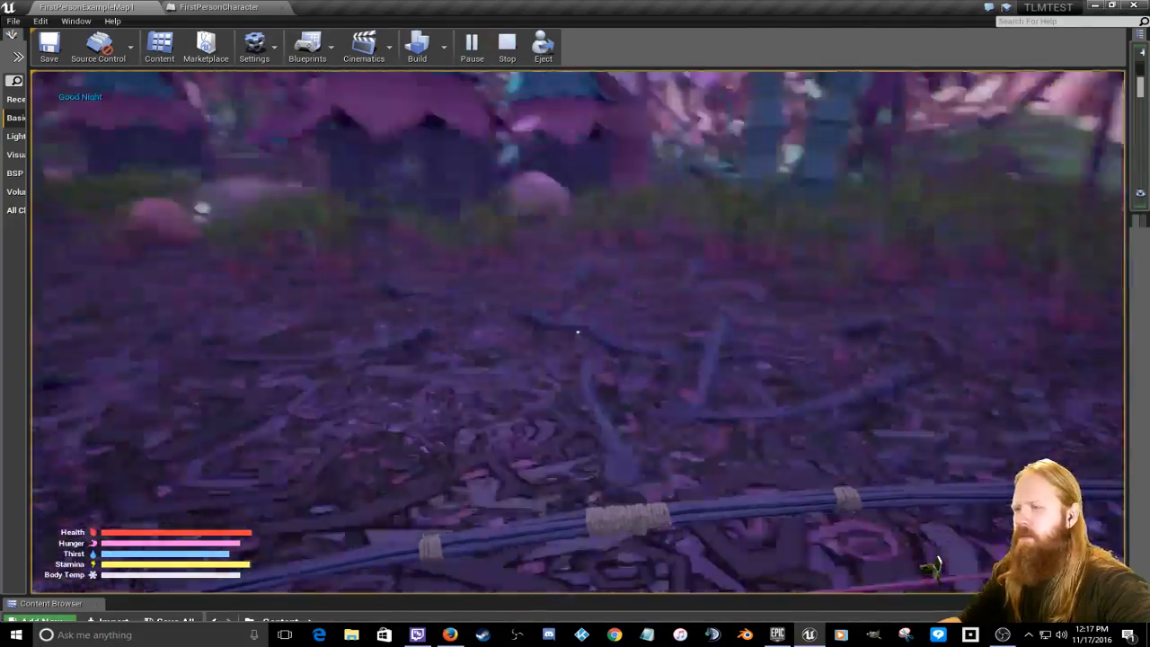
{"action": "key", "text": "w"}
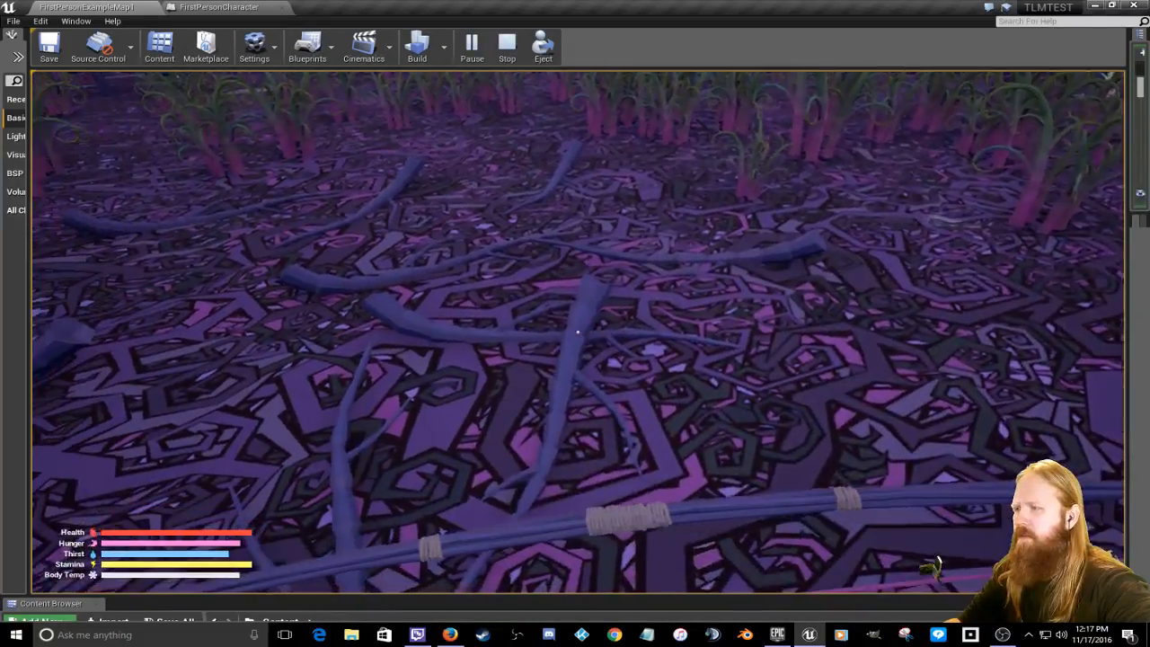
{"action": "key", "text": "w"}
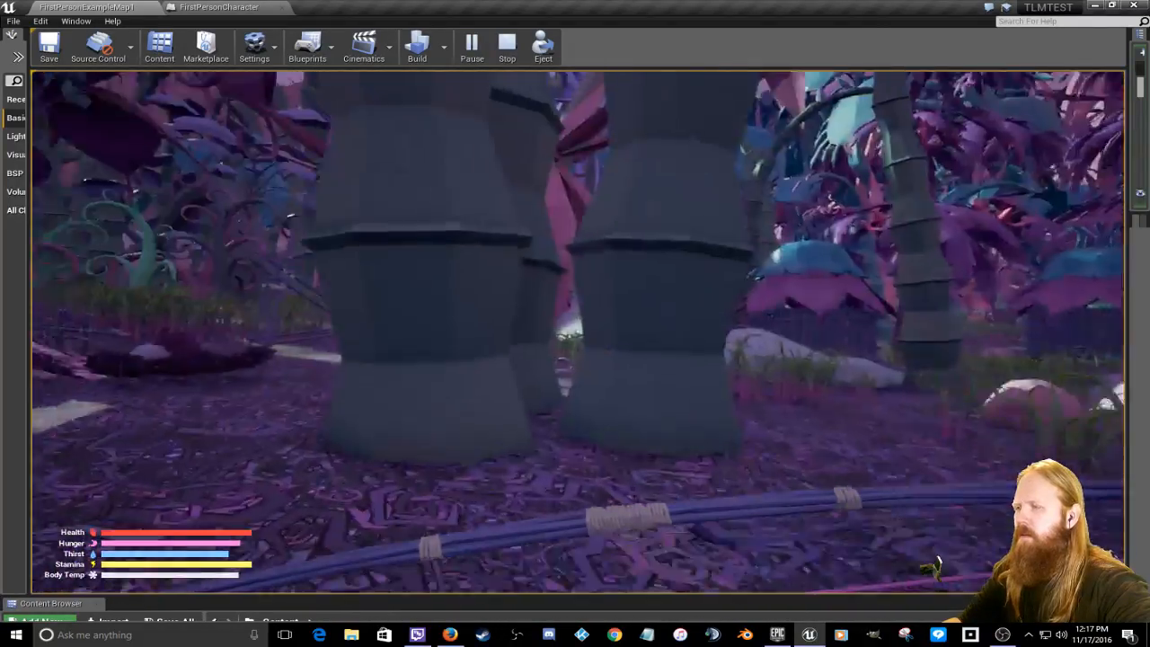
{"action": "key", "text": "w"}
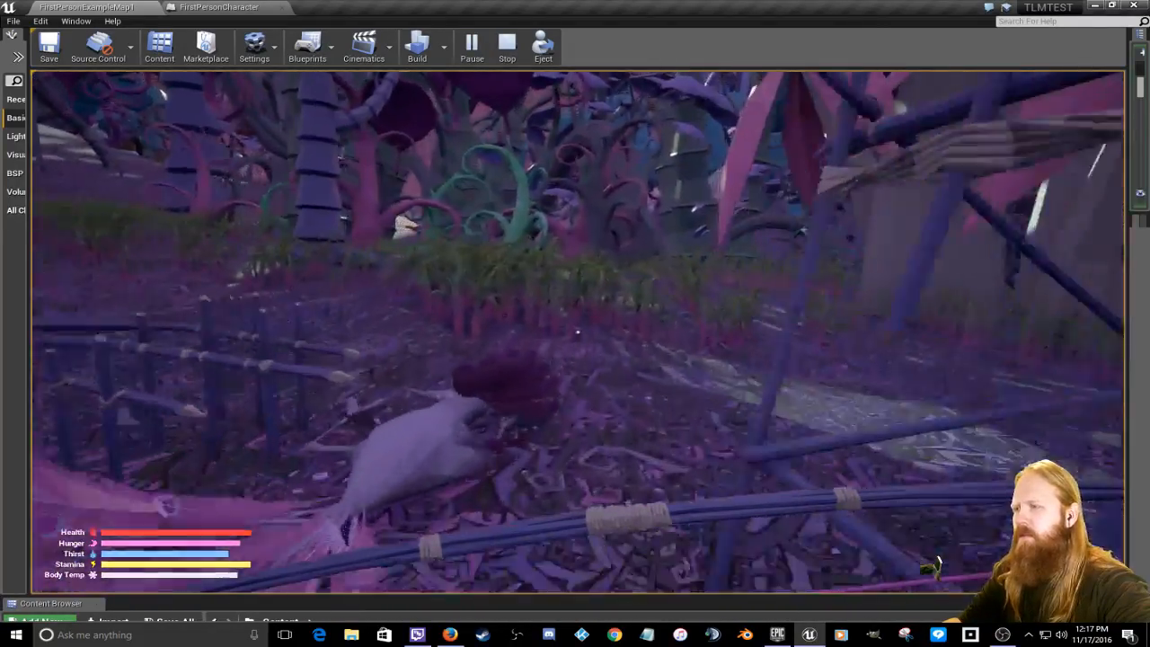
Step: Craft a Campfire from the Survival bushcraft recipes and return to the game
{"action": "key", "text": "Tab"}
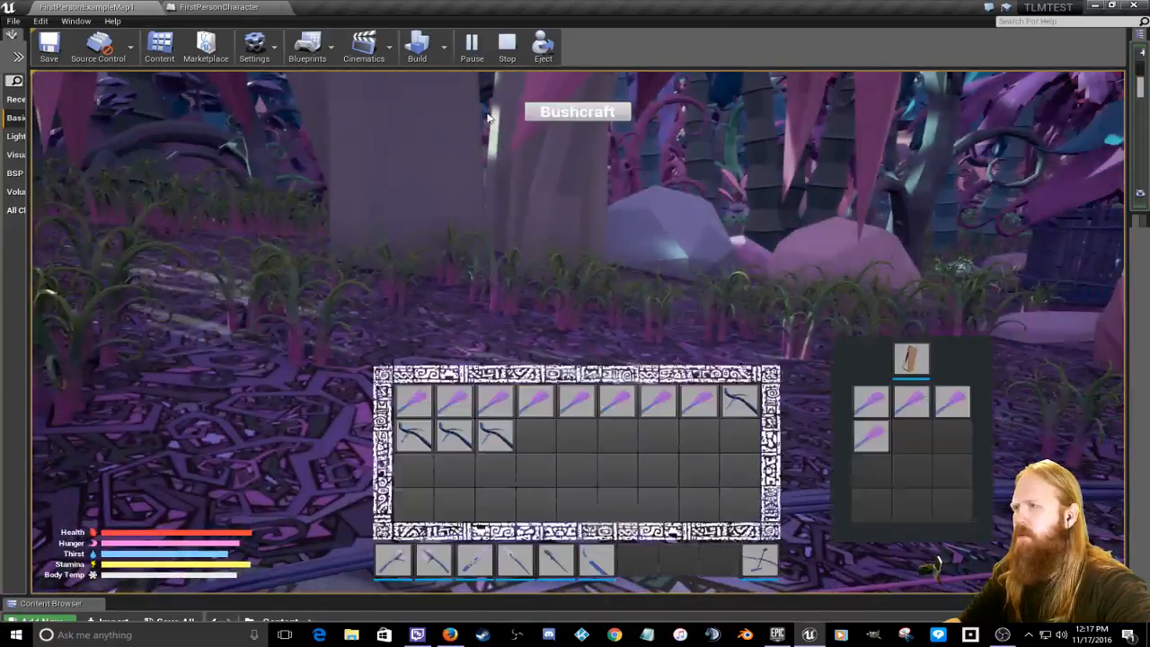
{"action": "left_click", "coordinate": [575, 113]}
{"action": "left_click", "coordinate": [689, 112]}
{"action": "left_click", "coordinate": [430, 181]}
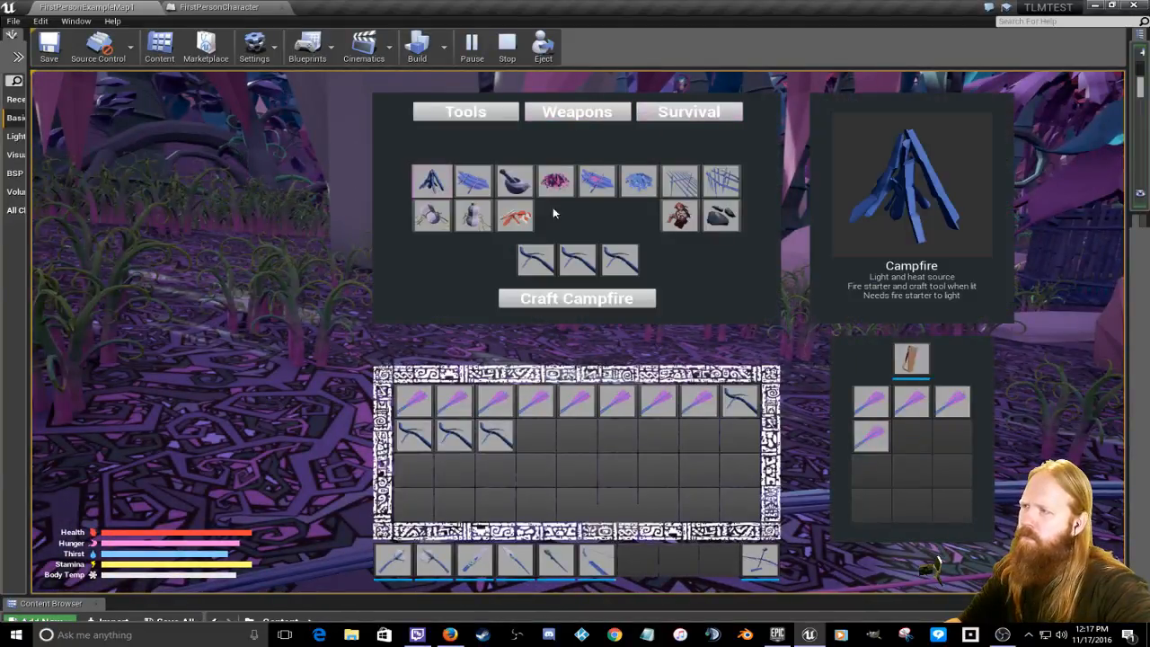
{"action": "key", "text": "Tab"}
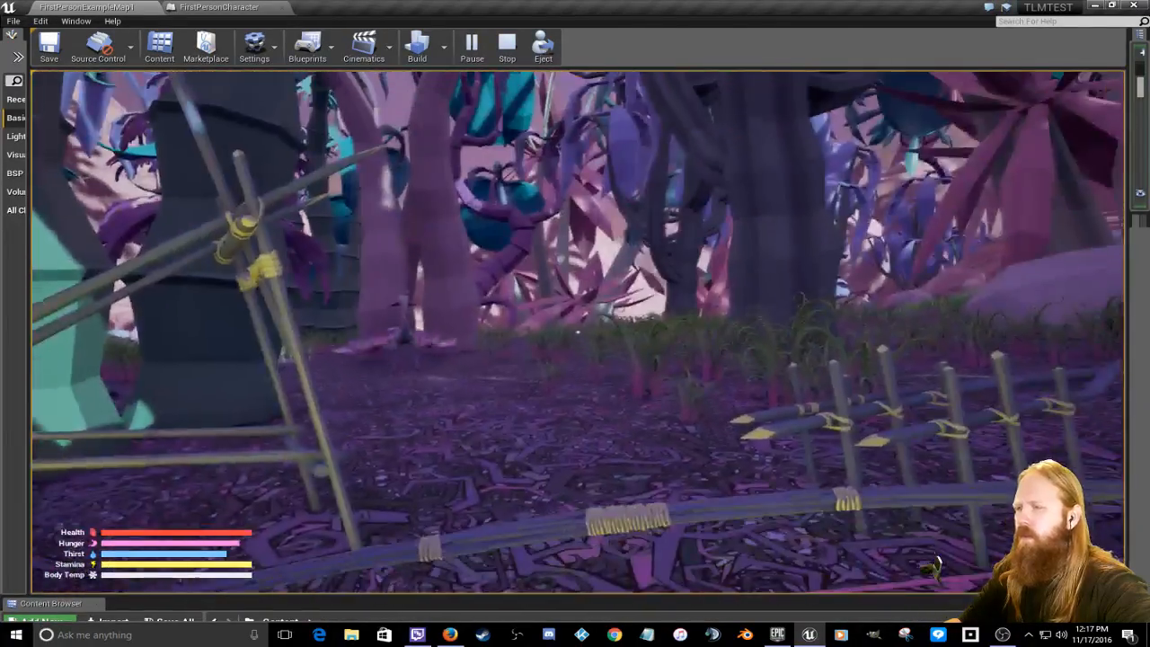
Step: Approach the next plumed bird with the bow, shoot it, and keep firing while backing away
{"action": "left_click", "coordinate": [577, 333]}
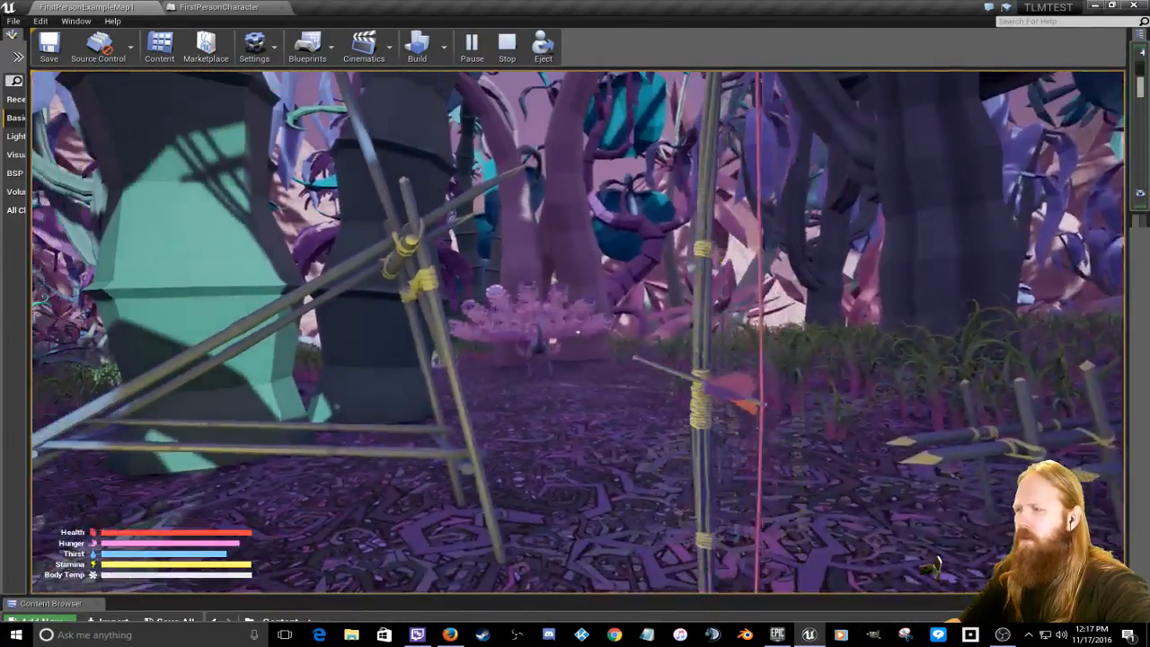
{"action": "key", "text": "w"}
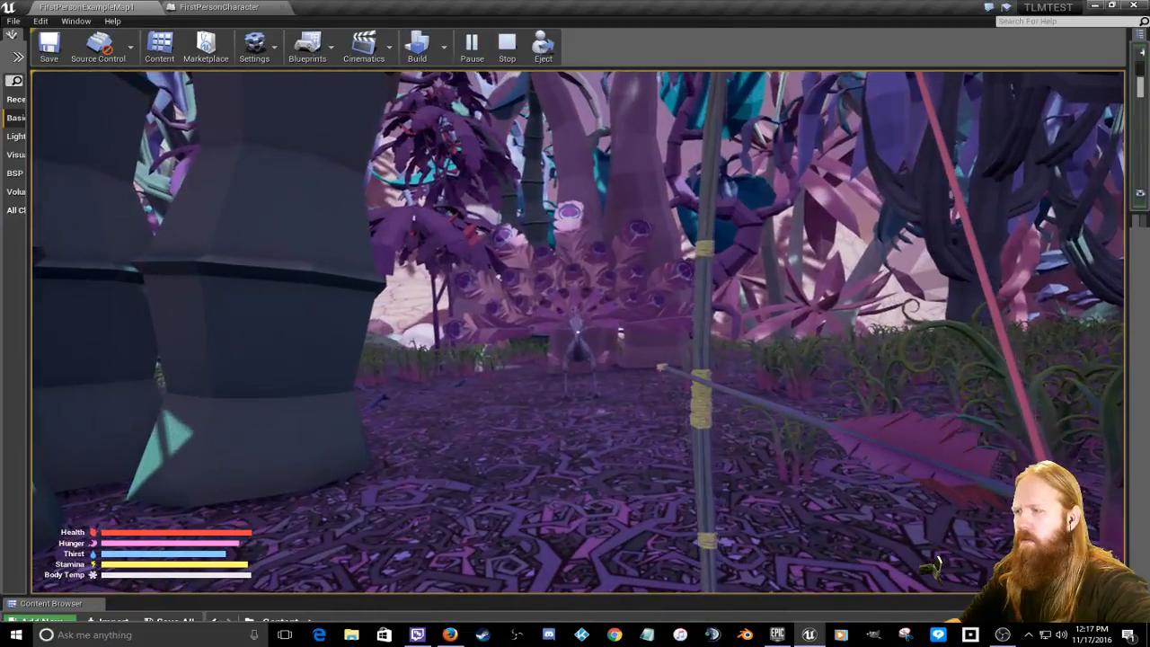
{"action": "key", "text": "s"}
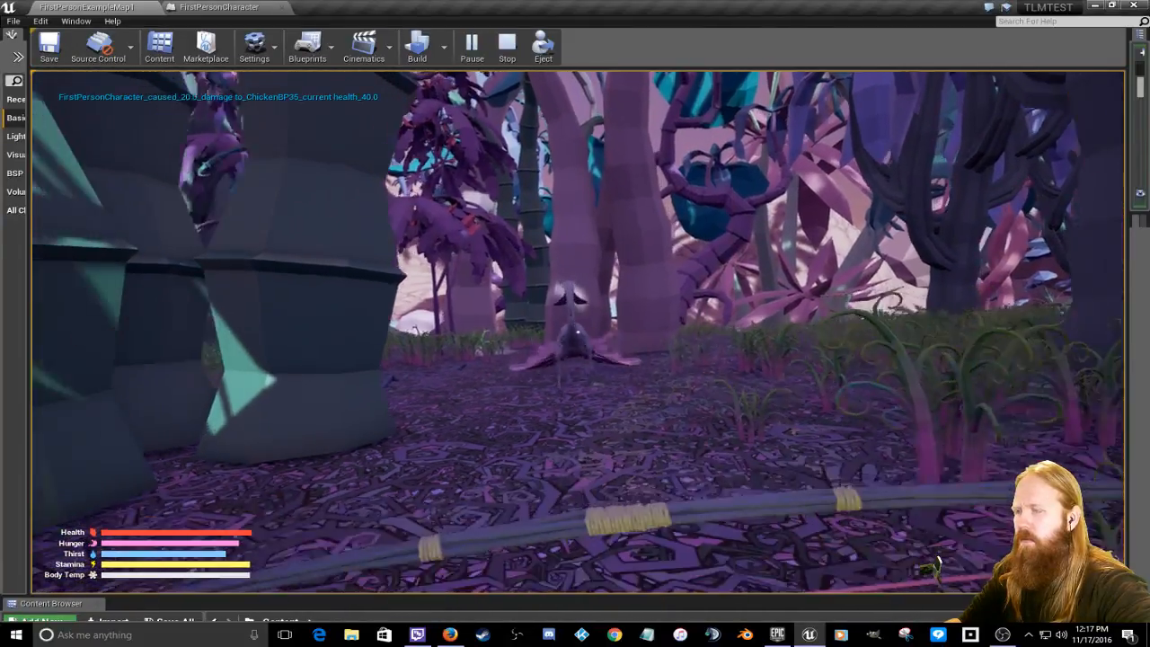
{"action": "left_click", "coordinate": [578, 332]}
{"action": "left_click", "coordinate": [578, 332]}
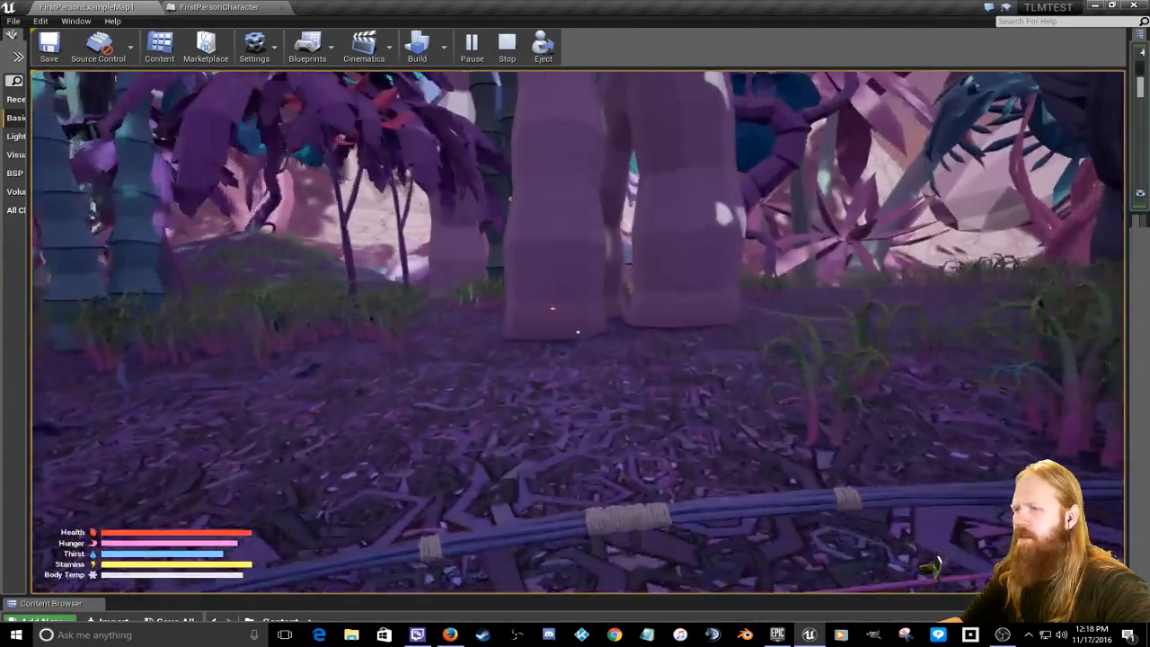
Step: Walk up to the glowing arrow at the base of the pale tree and back off into the grass
{"action": "key", "text": "w"}
{"action": "key", "text": "w"}
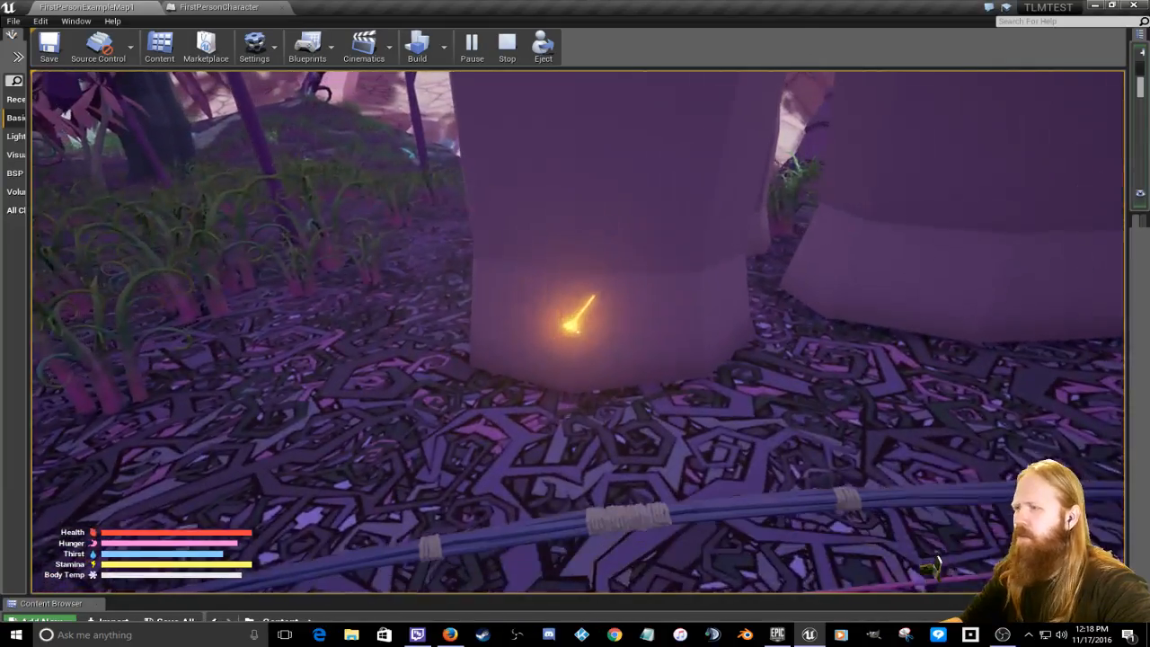
{"action": "key", "text": "s"}
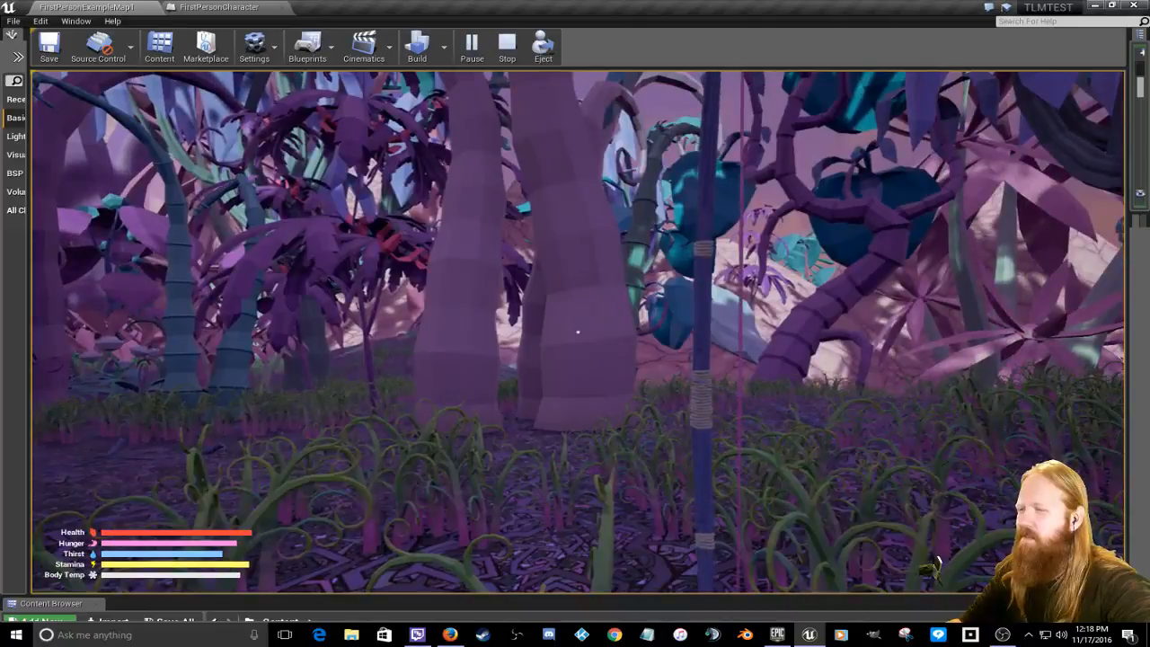
Step: Test shooting arrows into the pale tree trunk, approach to check the hits, and back away again
{"action": "key", "text": "w"}
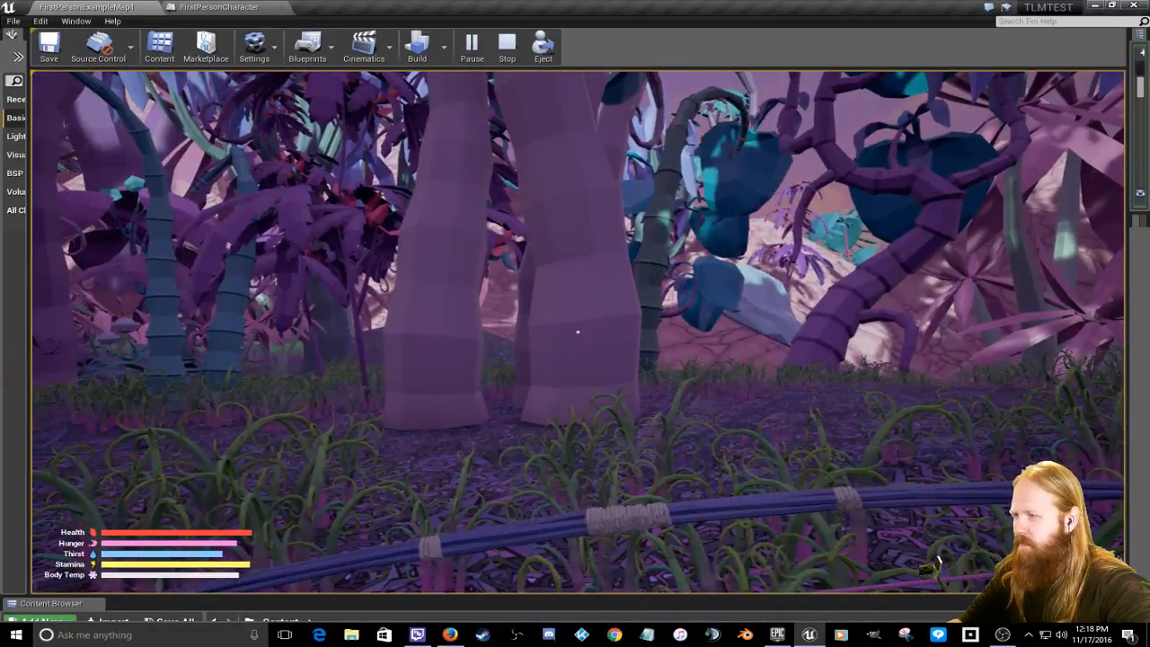
{"action": "key", "text": "w"}
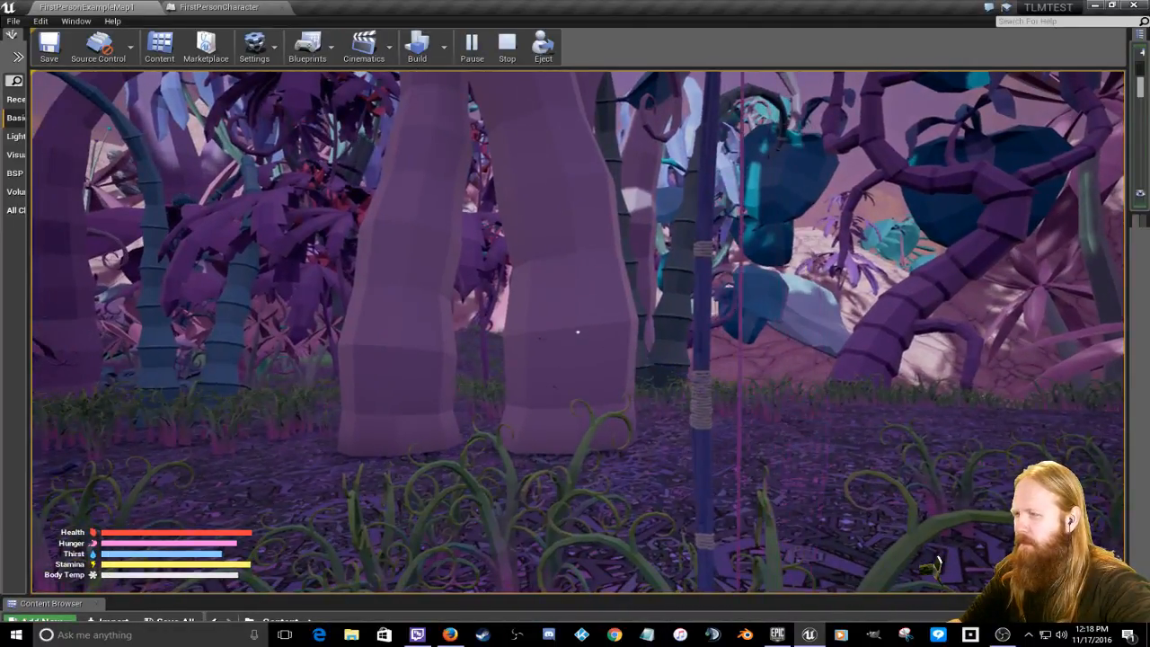
{"action": "key", "text": "w"}
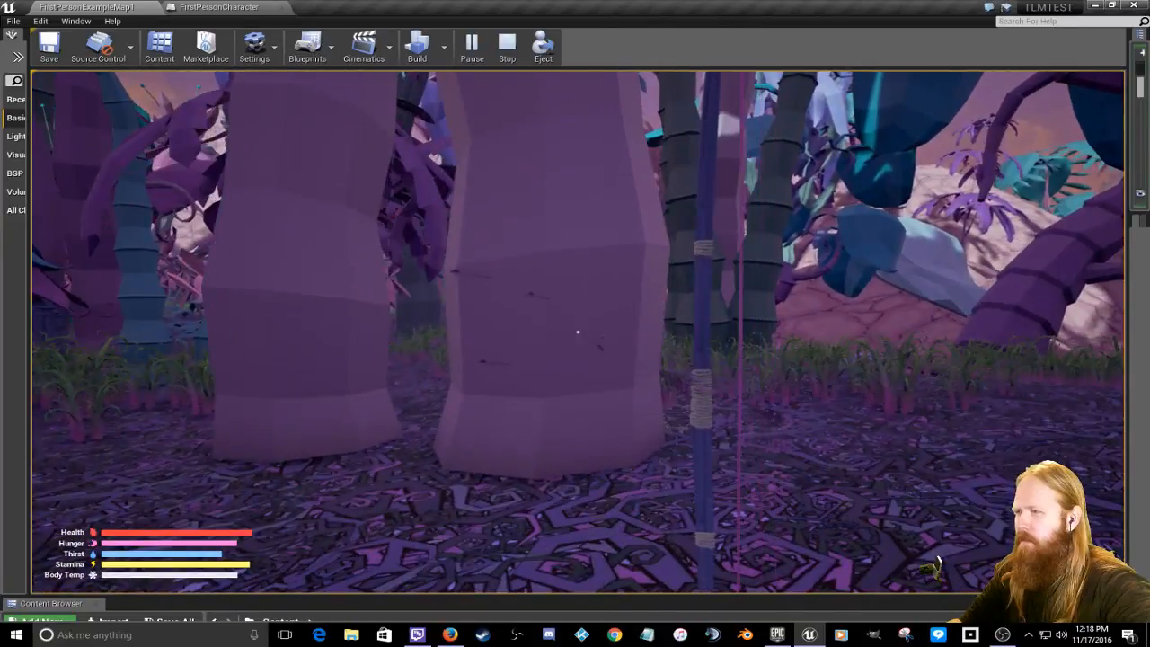
{"action": "key", "text": "s"}
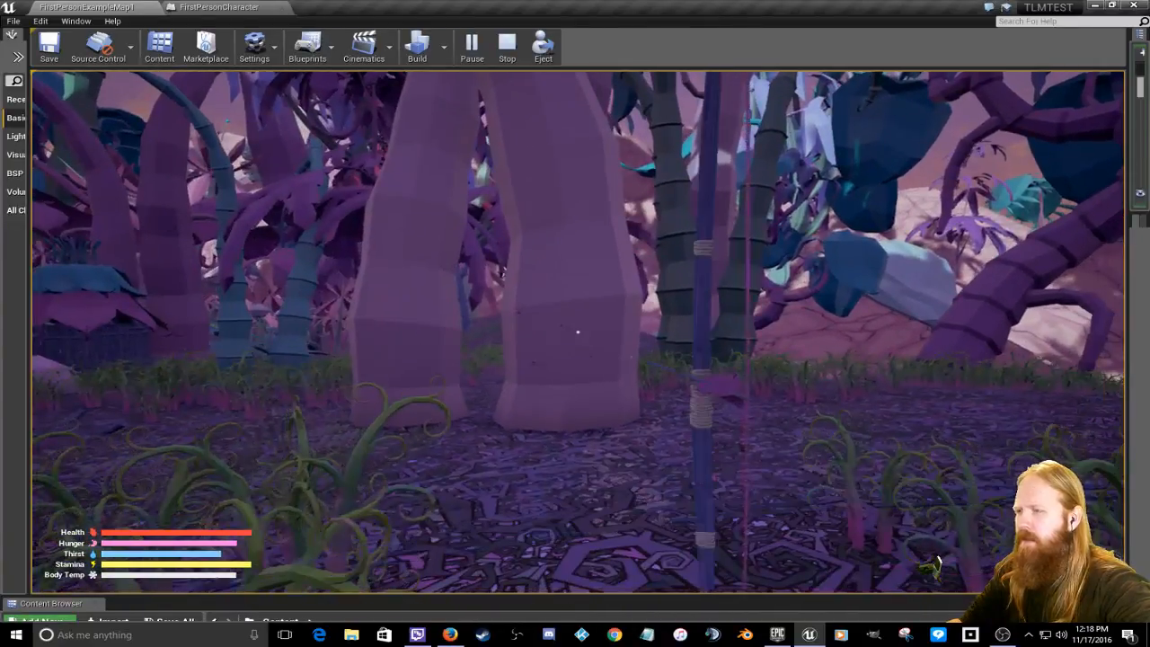
{"action": "key", "text": "s"}
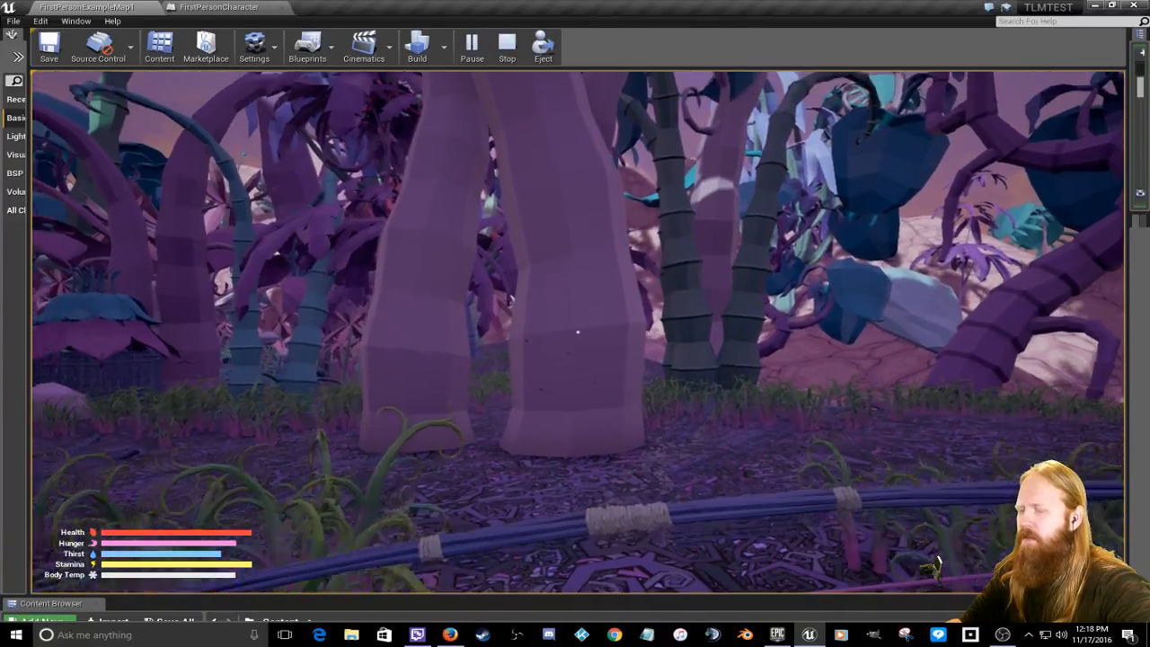
{"action": "key", "text": "s"}
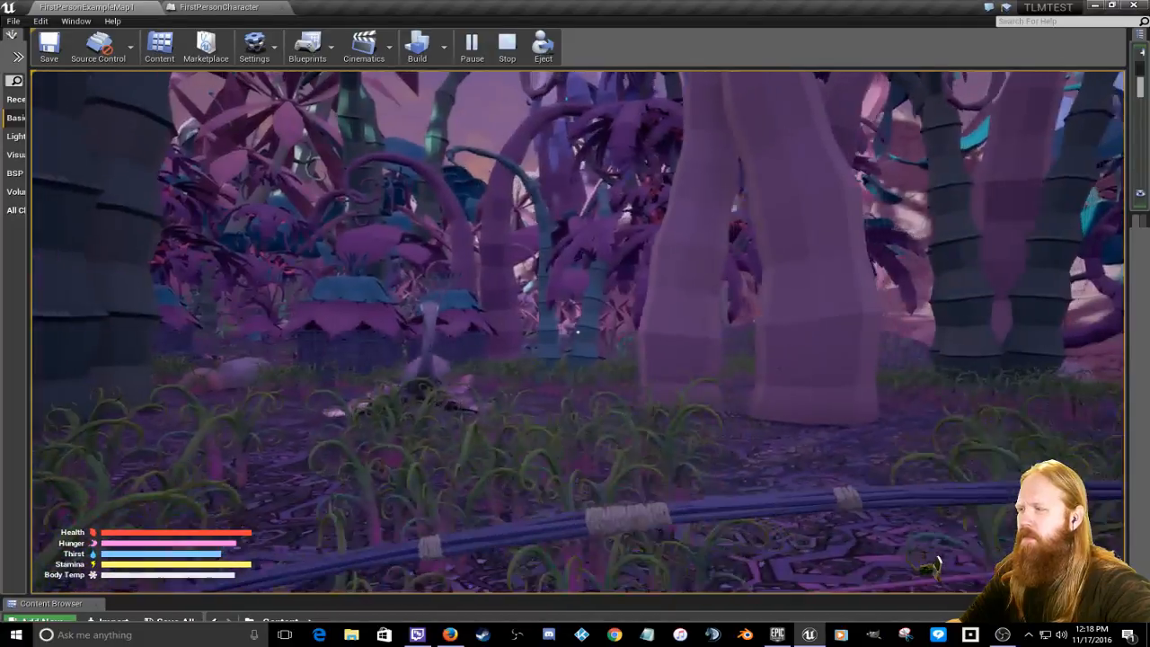
Step: Shoot arrows at the plumed bird with the bow while sidestepping and backing away past the dark tree trunk
{"action": "left_click", "coordinate": [577, 333]}
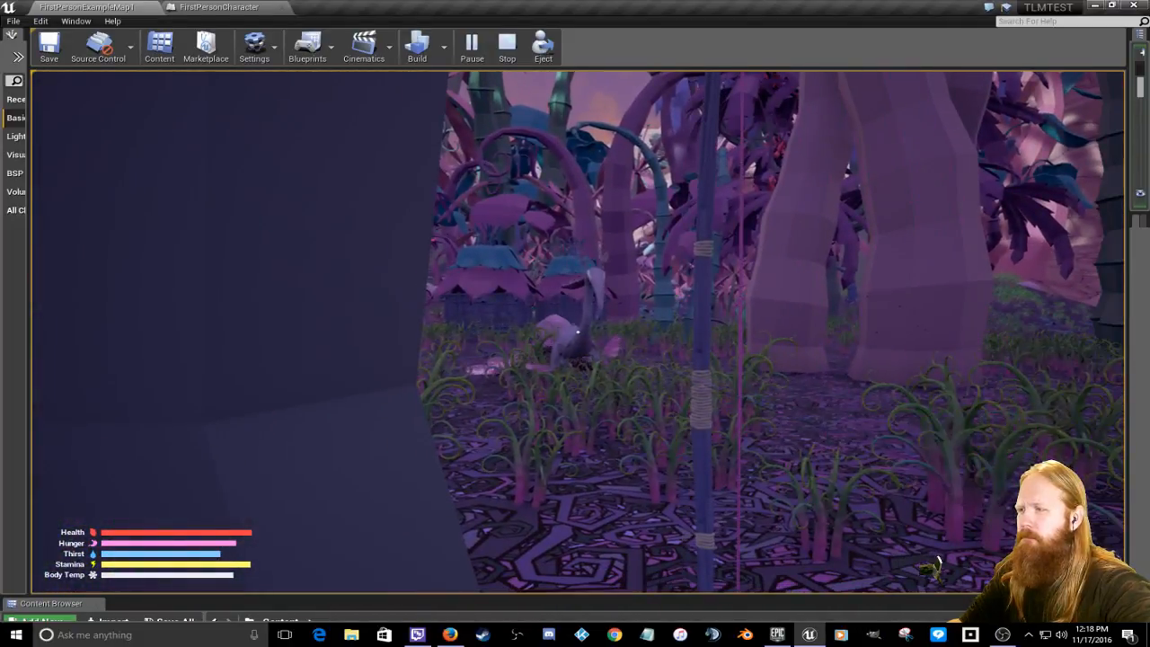
{"action": "key", "text": "d"}
{"action": "left_click", "coordinate": [577, 332]}
{"action": "key", "text": "s"}
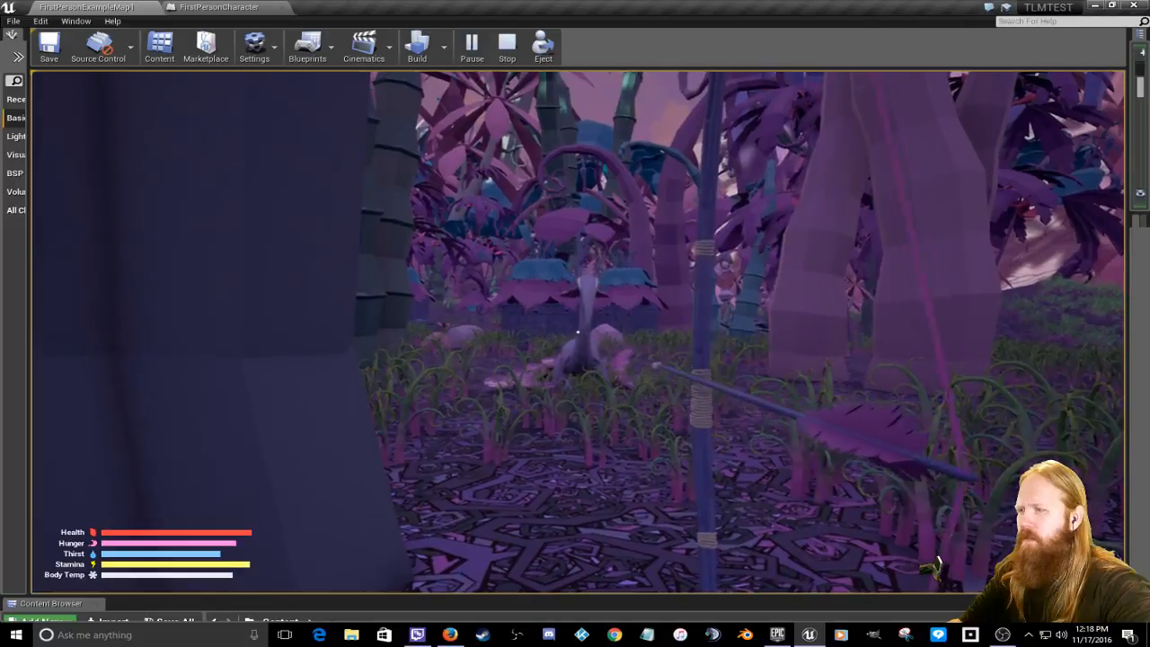
{"action": "key", "text": "s"}
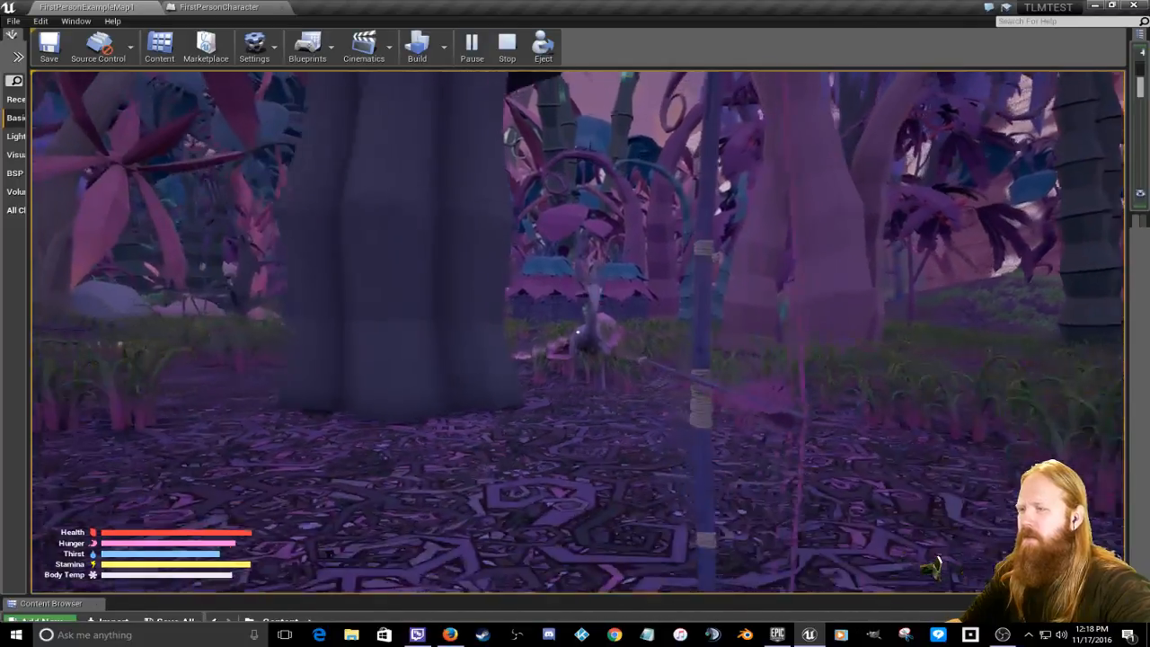
{"action": "left_click", "coordinate": [577, 332]}
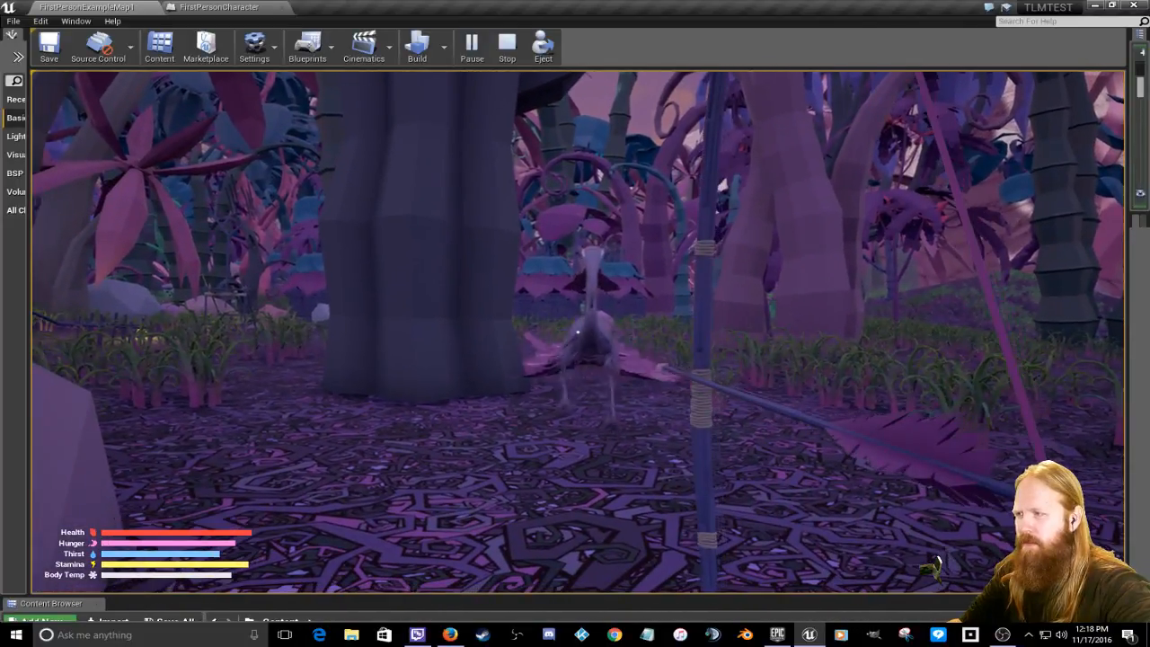
{"action": "left_click", "coordinate": [578, 333]}
Step: Walk to the pale tree to check the embedded arrows and inspect the arrows lying among the branches on the ground
{"action": "key", "text": "w"}
{"action": "key", "text": "w"}
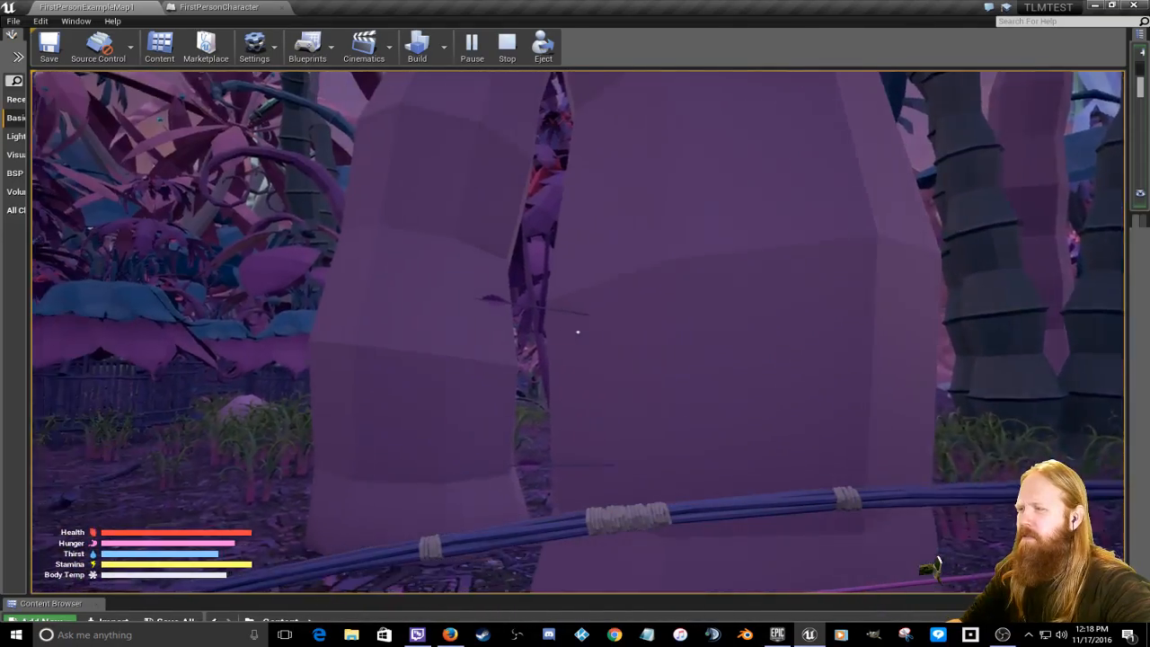
{"action": "key", "text": "w"}
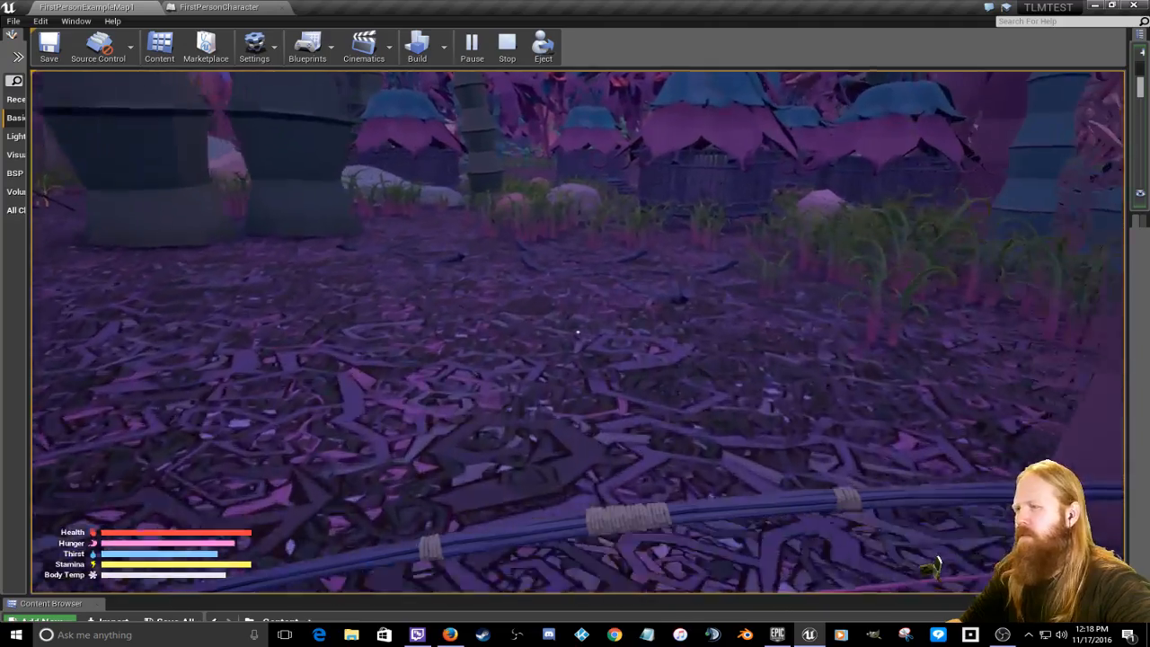
{"action": "key", "text": "w"}
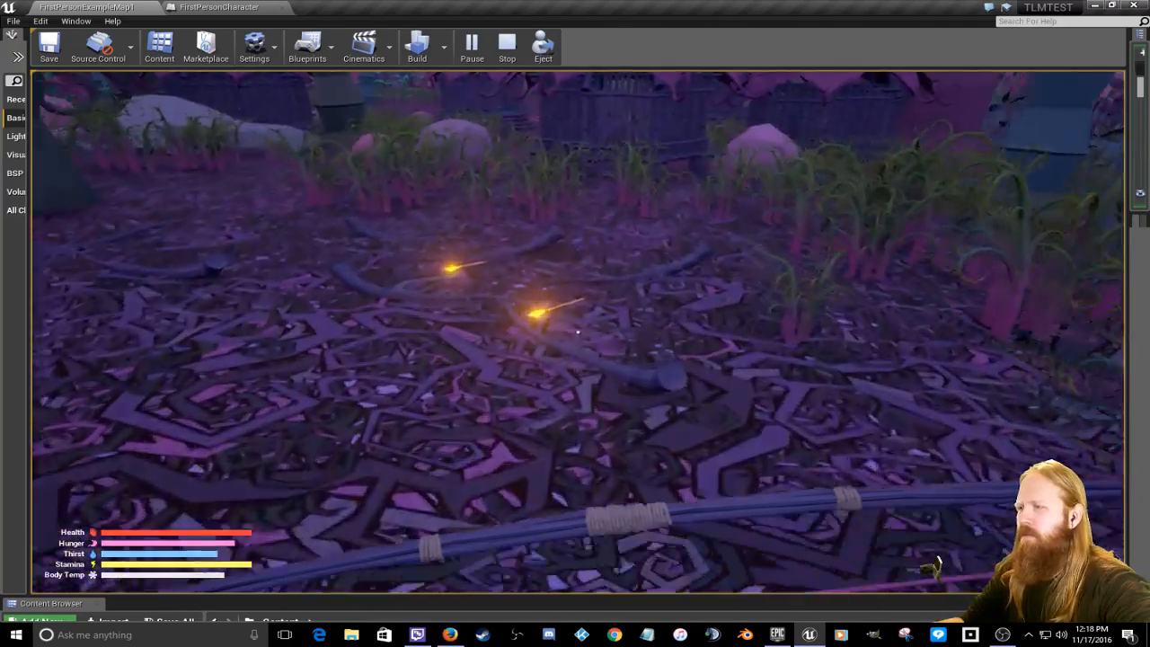
{"action": "key", "text": "w"}
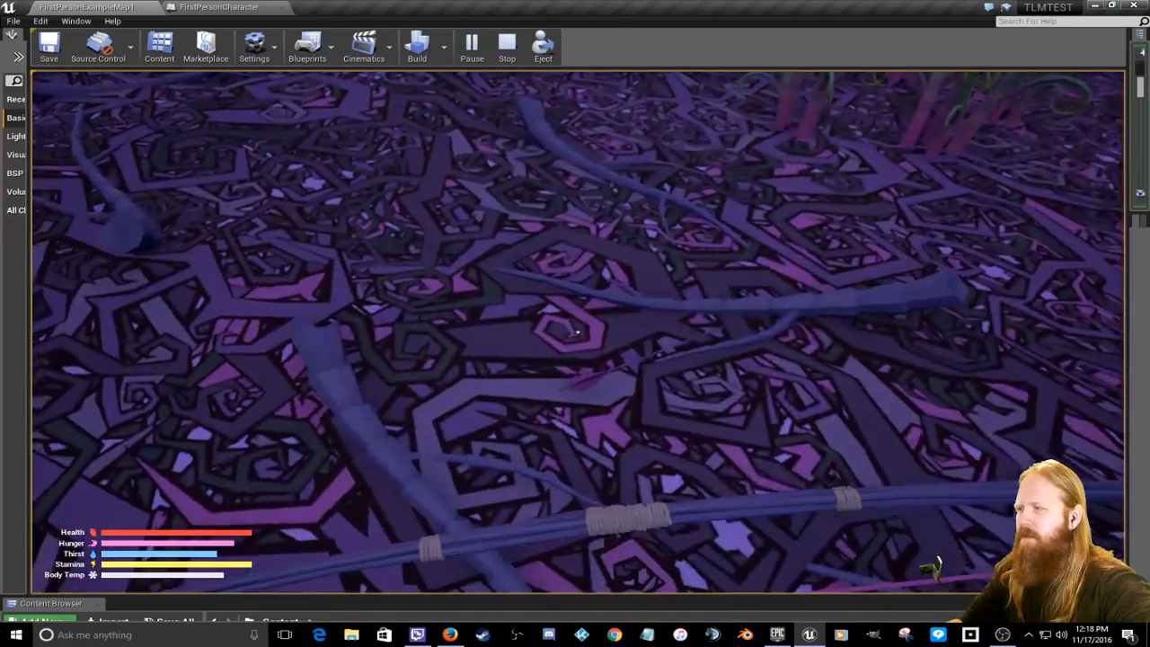
{"action": "key", "text": "w"}
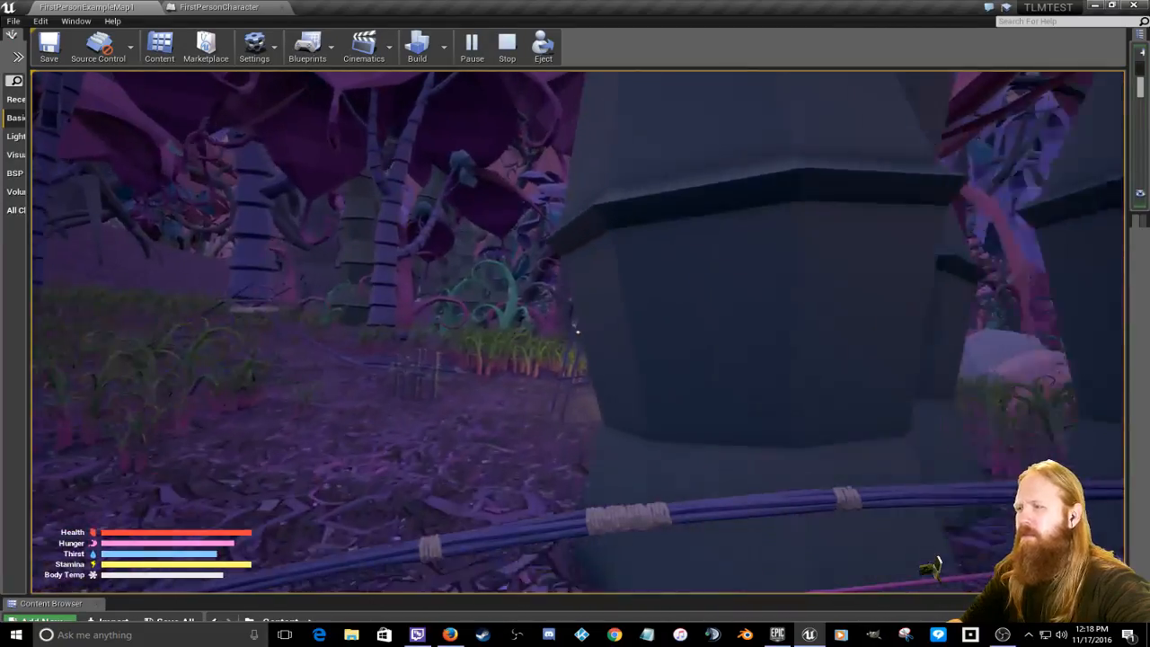
Step: Walk past the stick trap to the burning campfire and equip the torch from the inventory
{"action": "key", "text": "w"}
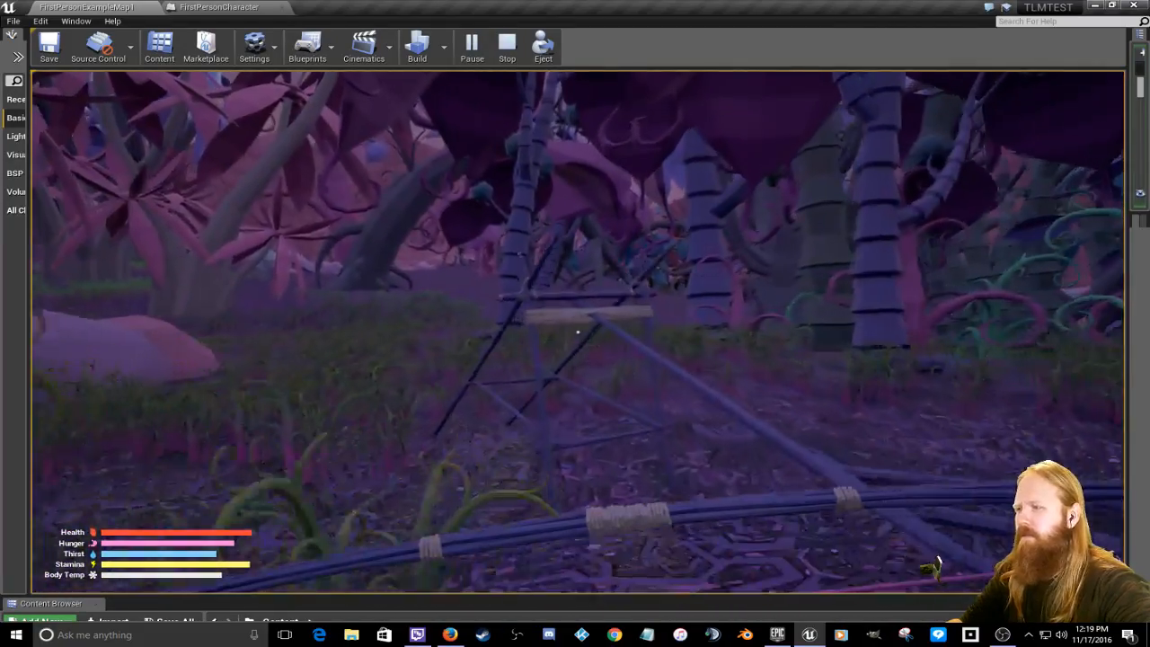
{"action": "key", "text": "w"}
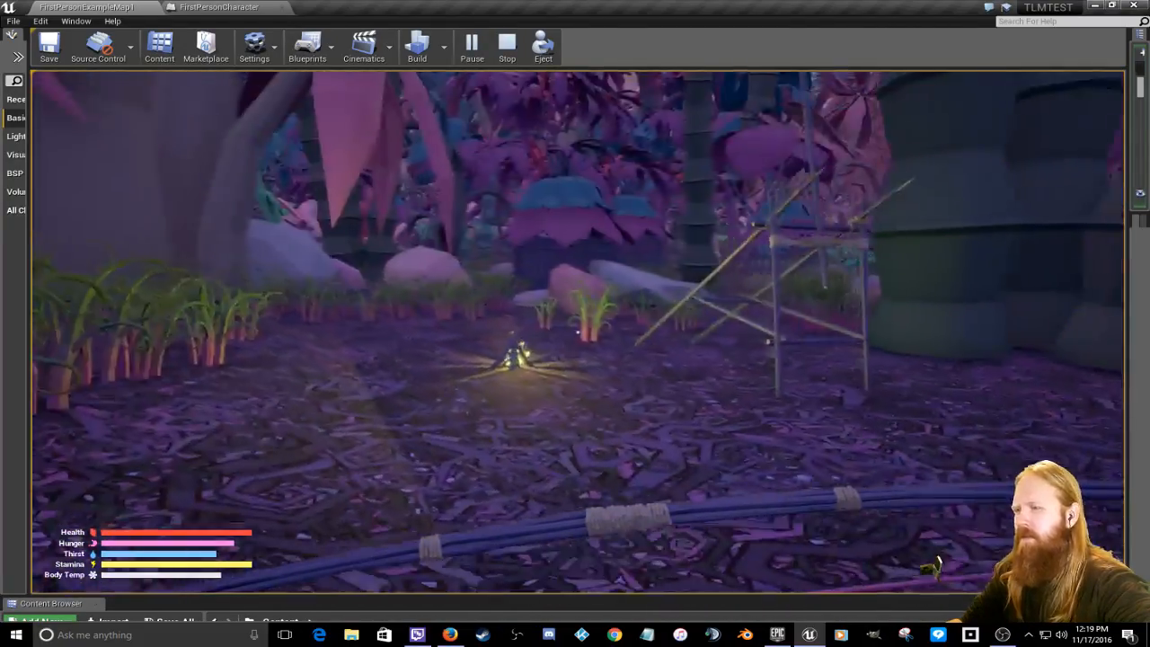
{"action": "key", "text": "w"}
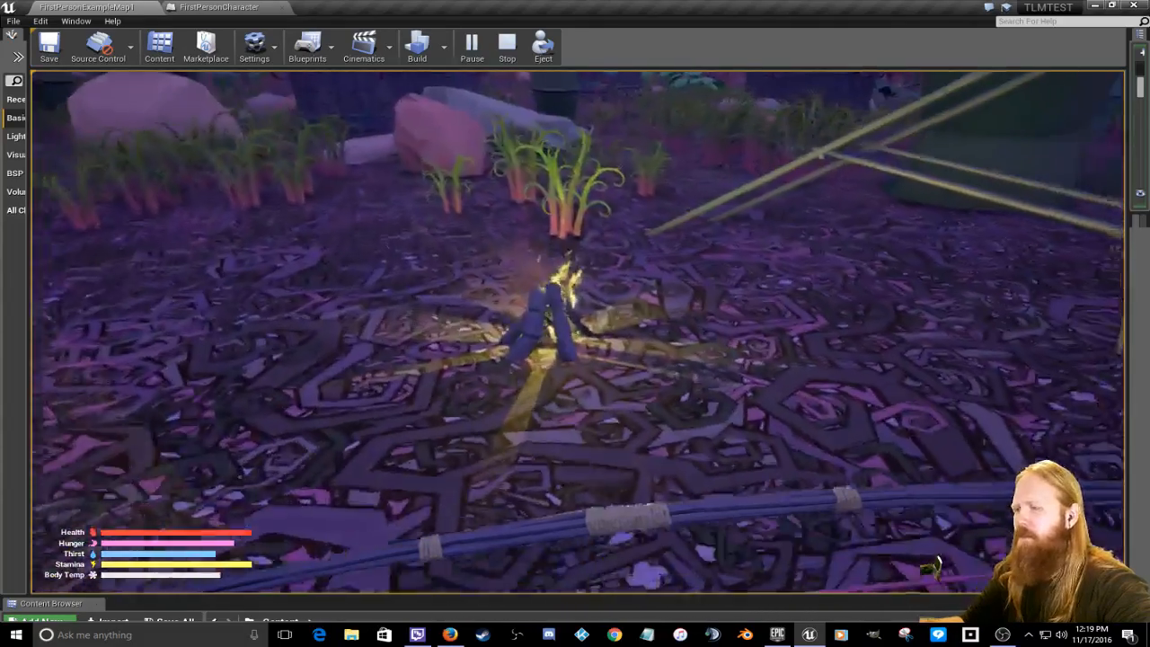
{"action": "key", "text": "Tab"}
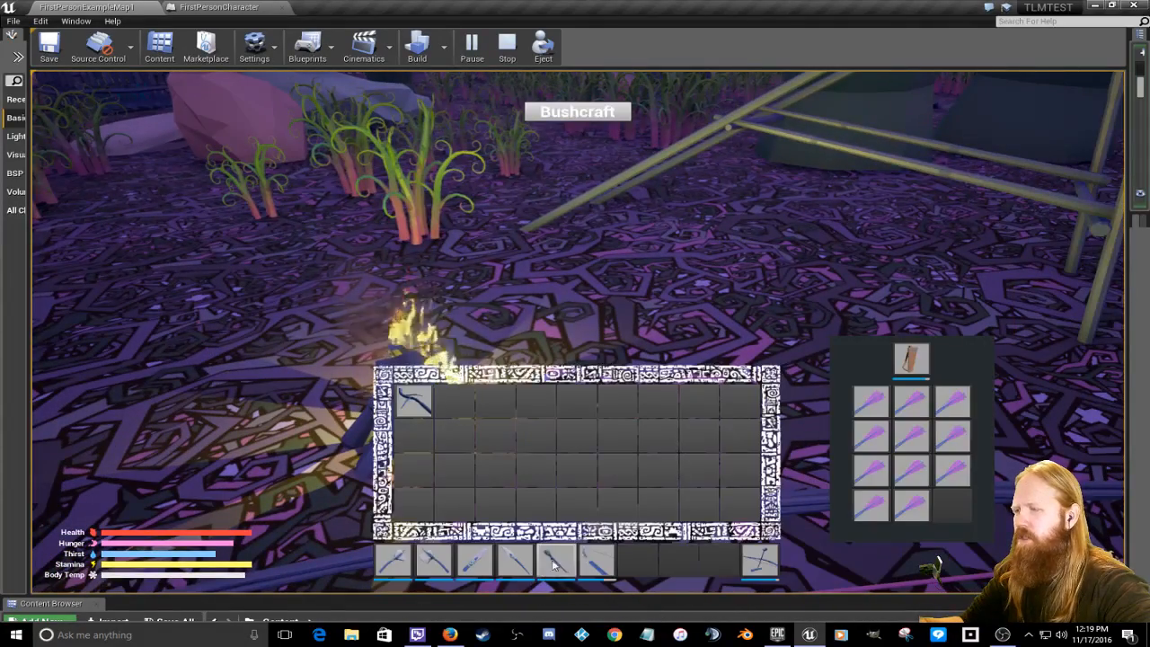
{"action": "left_click", "coordinate": [828, 561]}
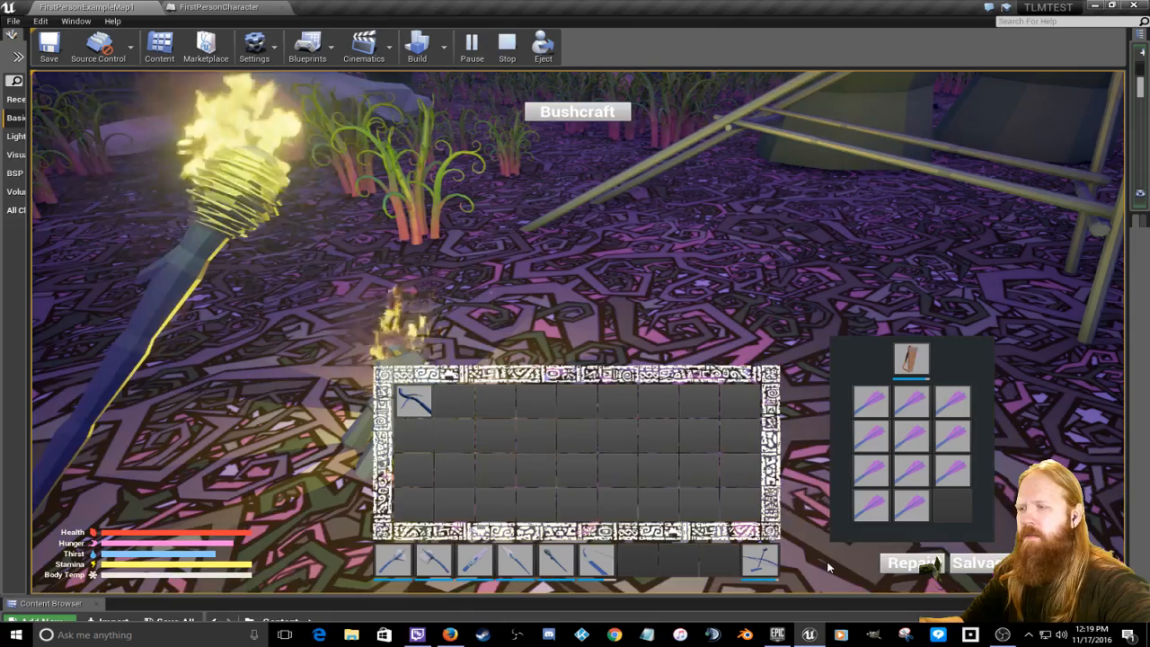
{"action": "key", "text": "Tab"}
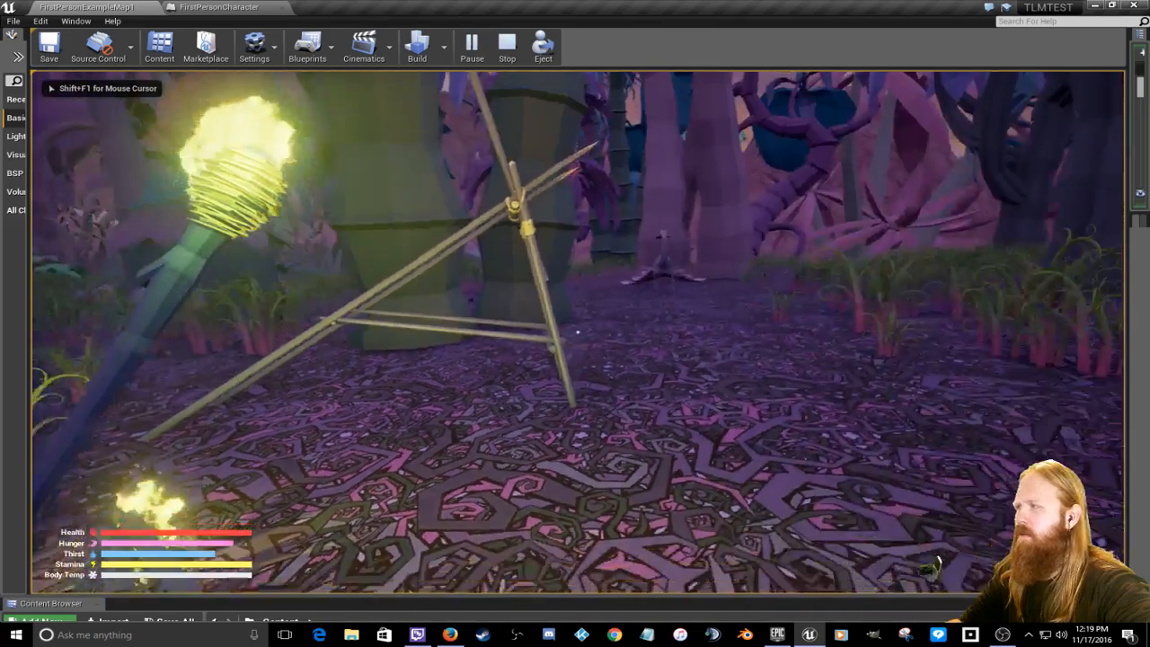
Step: Carry the torch past the trap toward the plumed bird, equip the stone hatchet alongside it and test its swings
{"action": "key", "text": "s"}
{"action": "key", "text": "d"}
{"action": "key", "text": "w"}
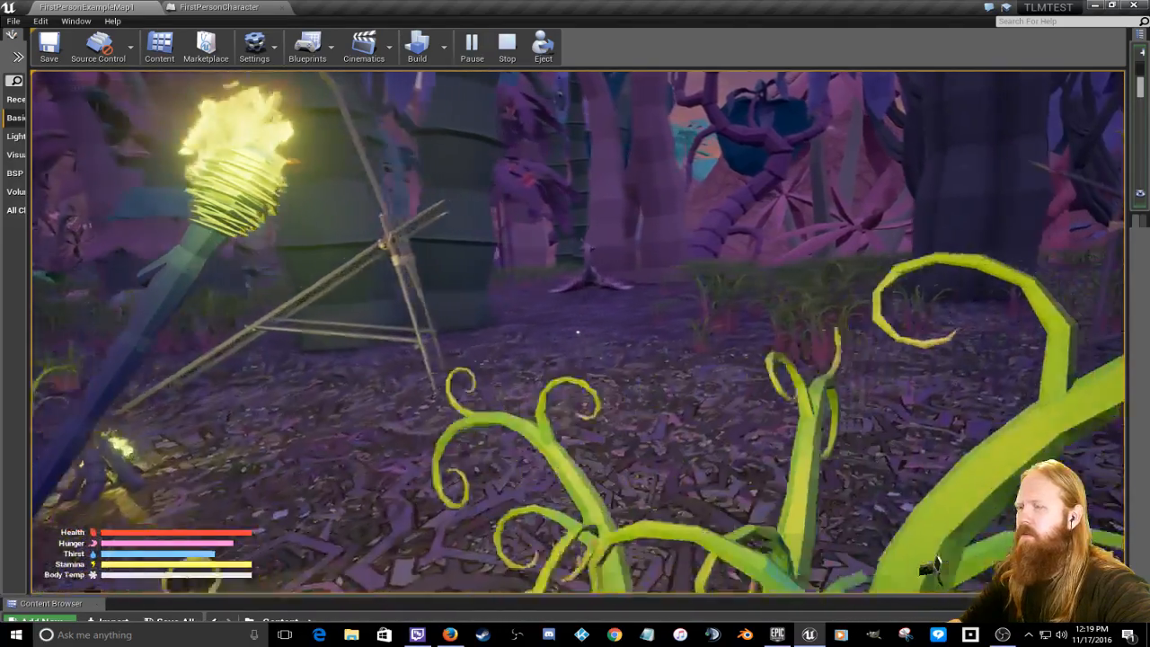
{"action": "key", "text": "d"}
{"action": "key", "text": "a"}
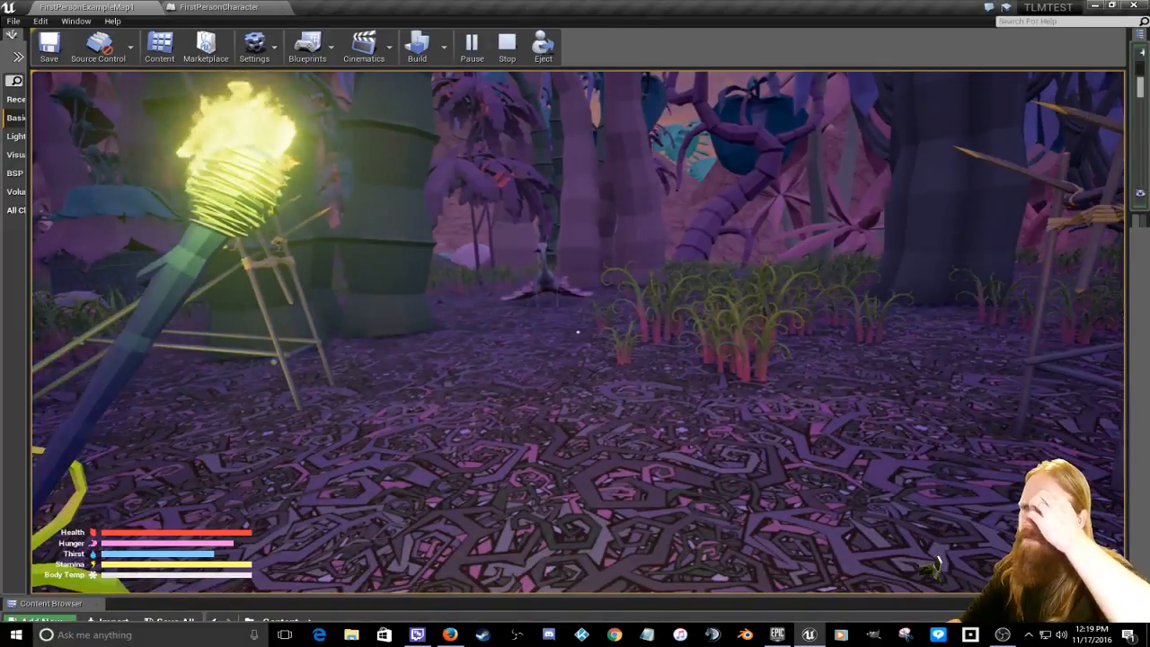
{"action": "key", "text": "2"}
{"action": "key", "text": "w"}
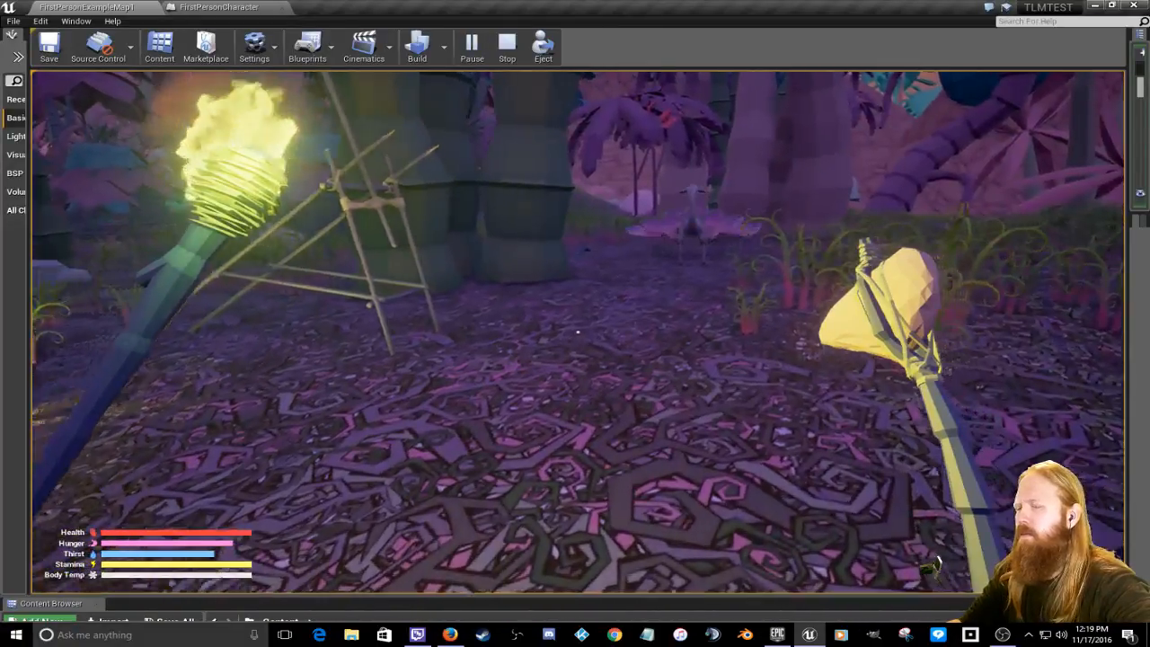
{"action": "left_click", "coordinate": [577, 333]}
{"action": "key", "text": "w"}
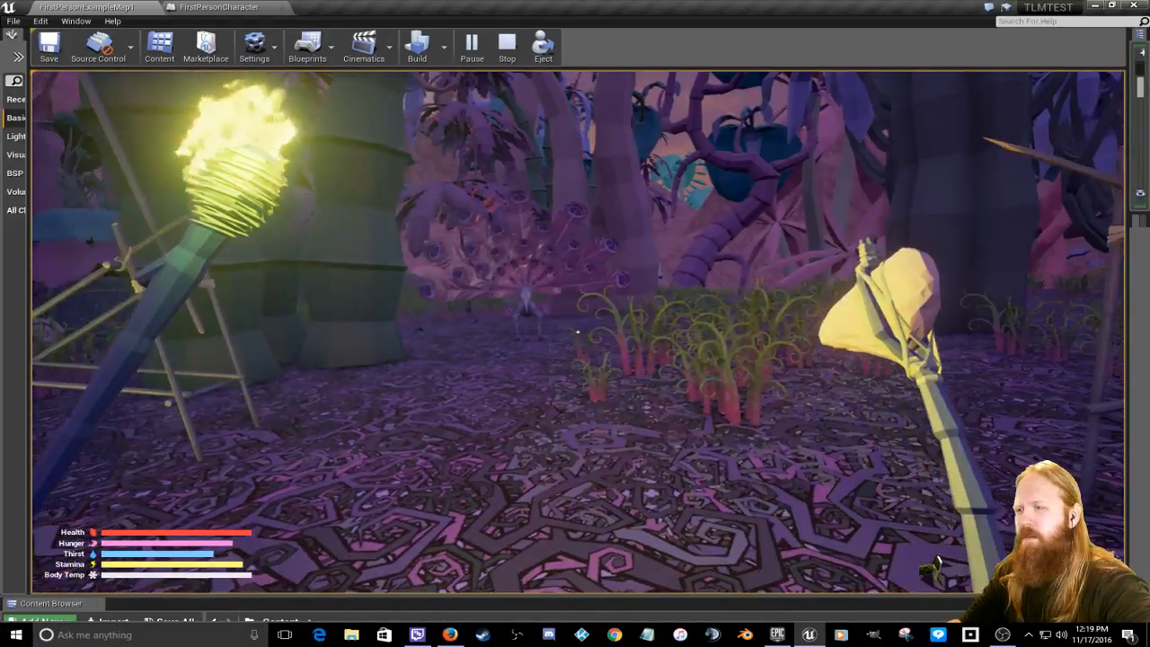
{"action": "left_click", "coordinate": [577, 332]}
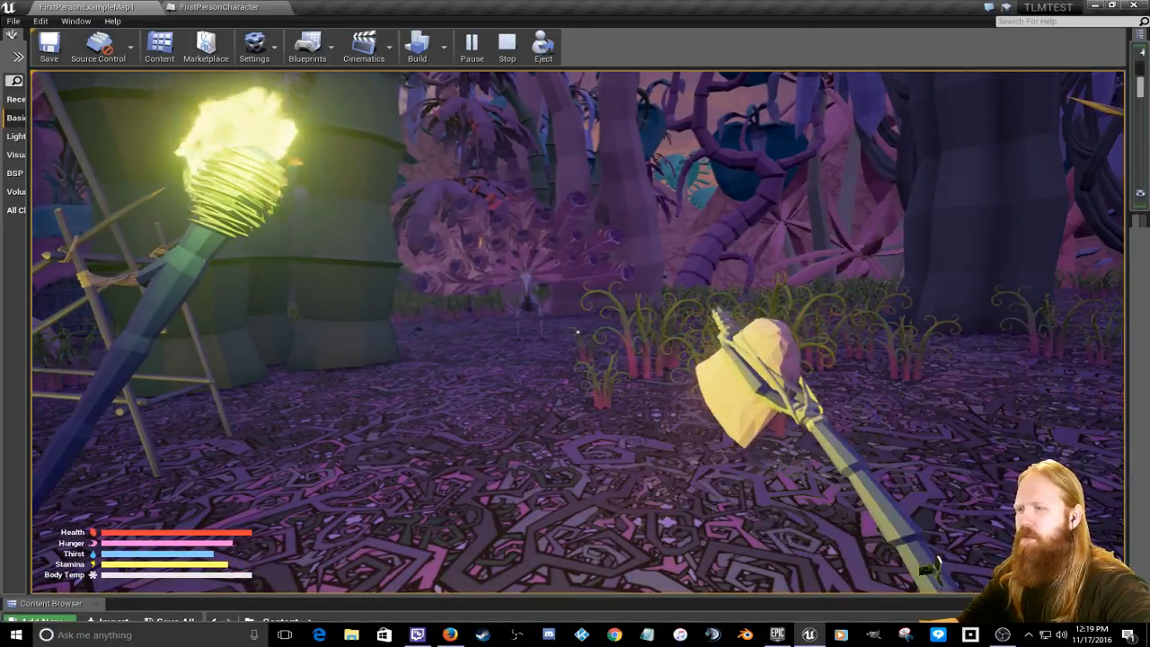
{"action": "left_click", "coordinate": [578, 332]}
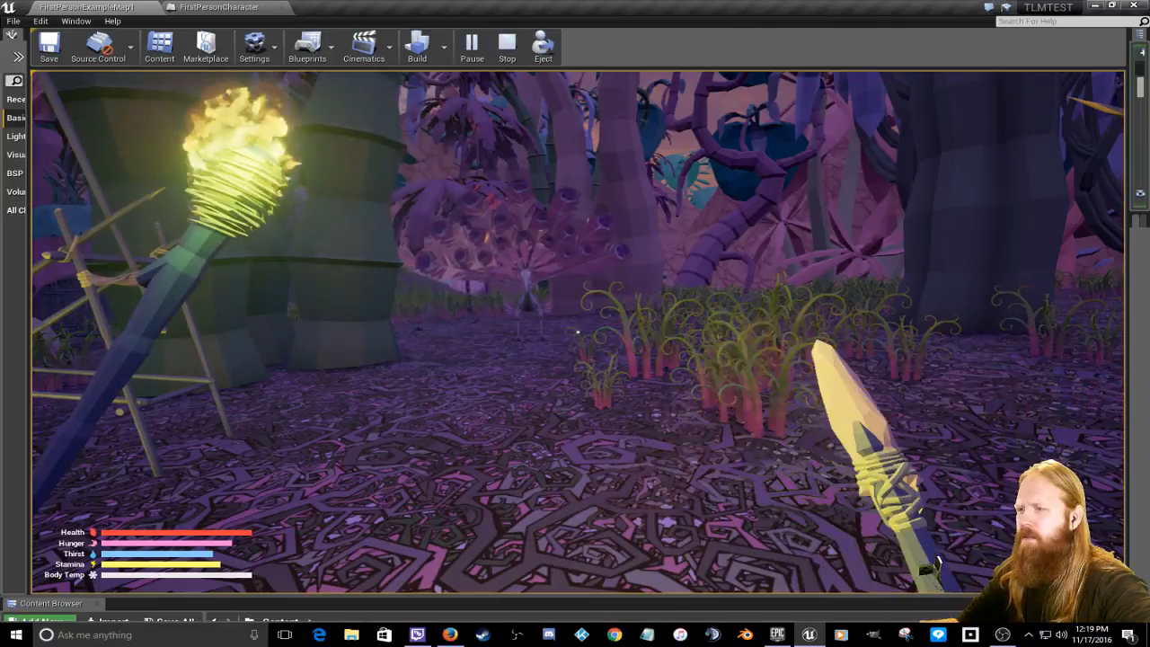
Step: Test knife swings and spear thrusts in turn while holding the lit torch
{"action": "left_click", "coordinate": [577, 332]}
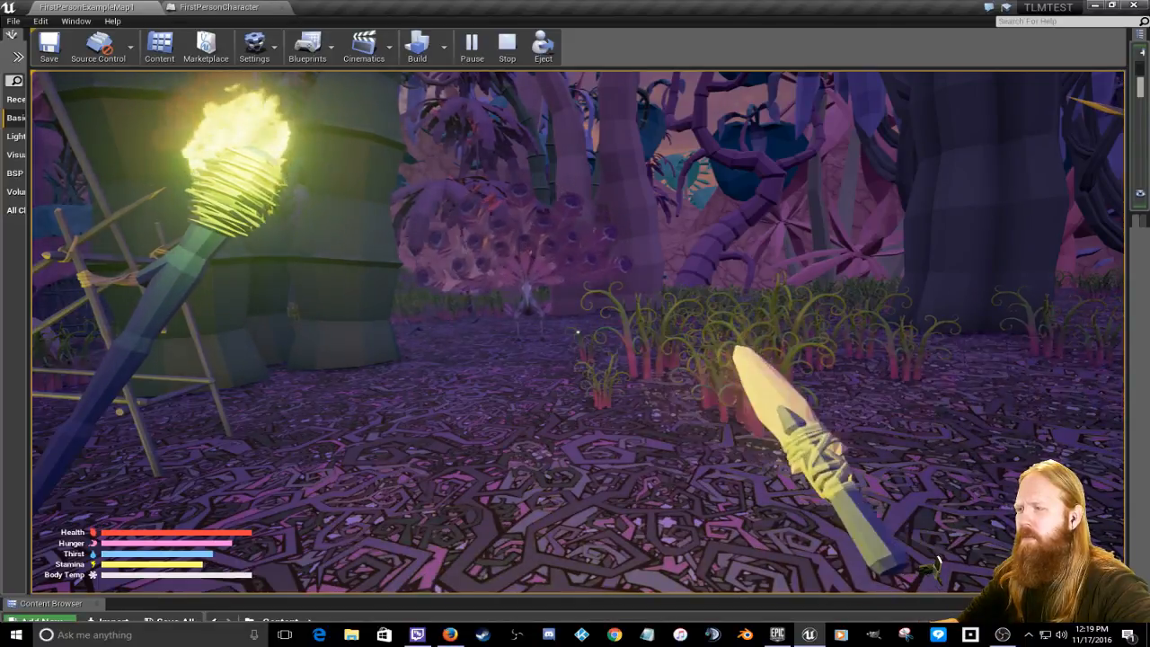
{"action": "left_click", "coordinate": [577, 332]}
{"action": "left_click", "coordinate": [578, 333]}
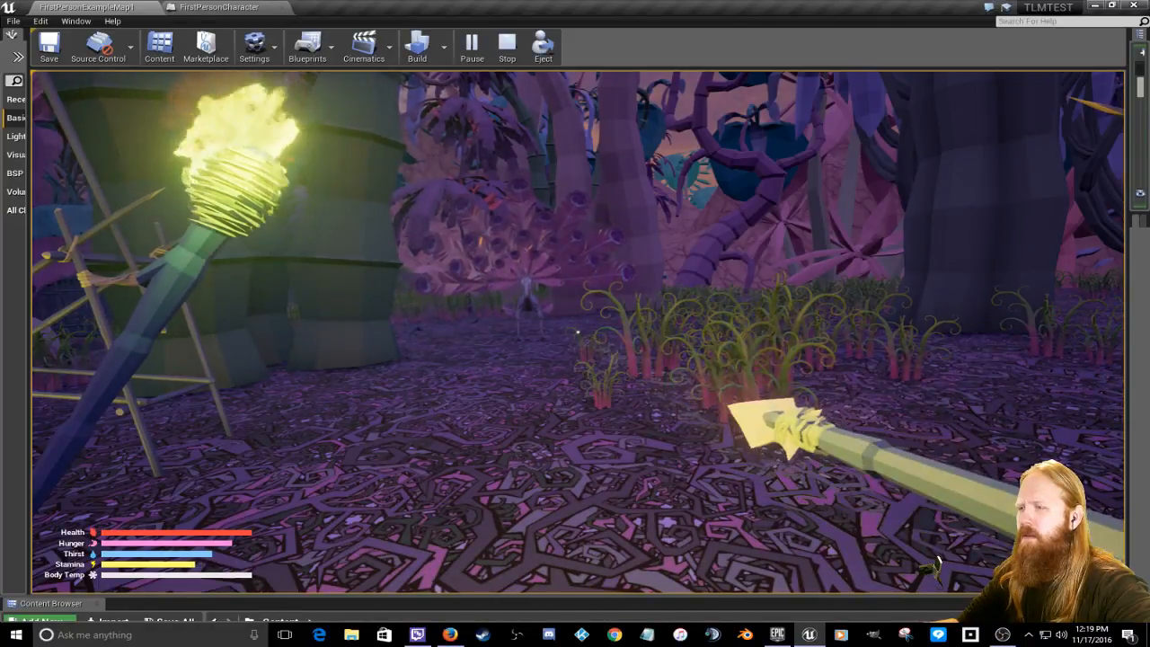
{"action": "left_click", "coordinate": [577, 332]}
{"action": "left_click", "coordinate": [577, 332]}
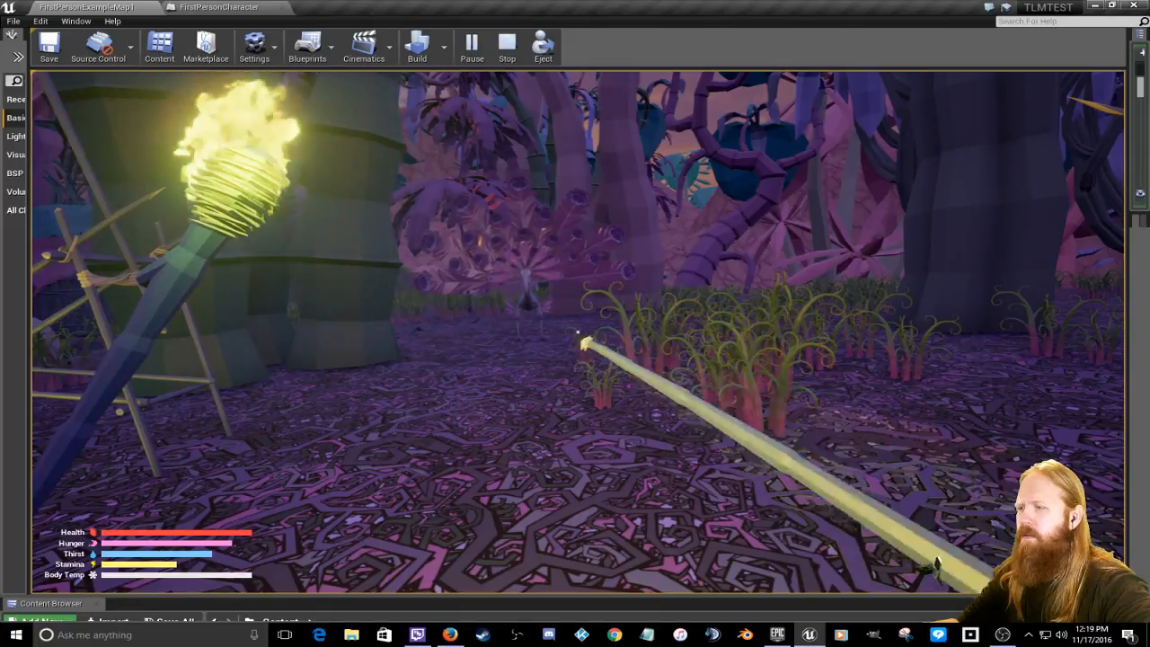
{"action": "left_click", "coordinate": [578, 332]}
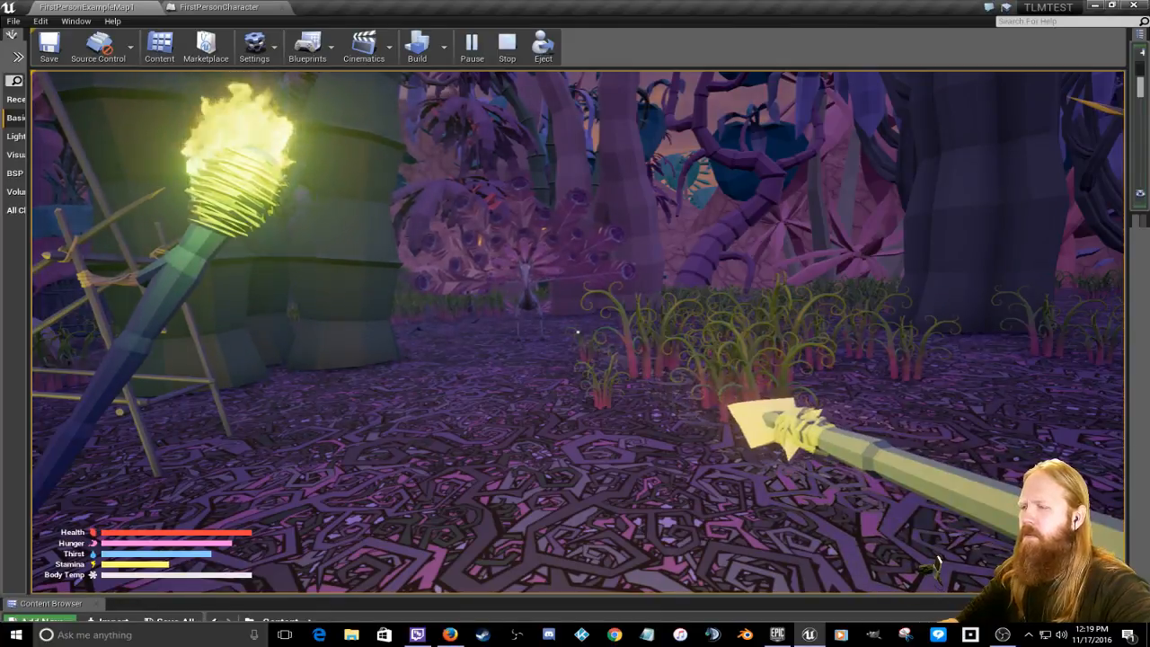
Step: Check the inventory briefly, approach the plumed bird, kill it with the spear and back away
{"action": "key", "text": "Tab"}
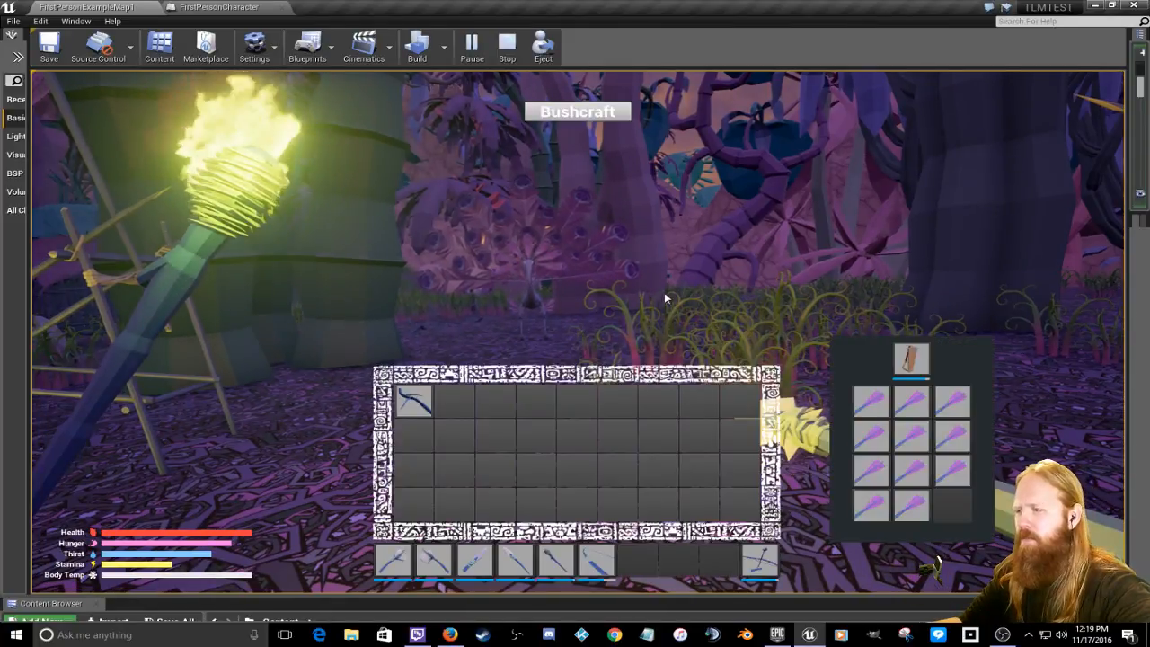
{"action": "key", "text": "Tab"}
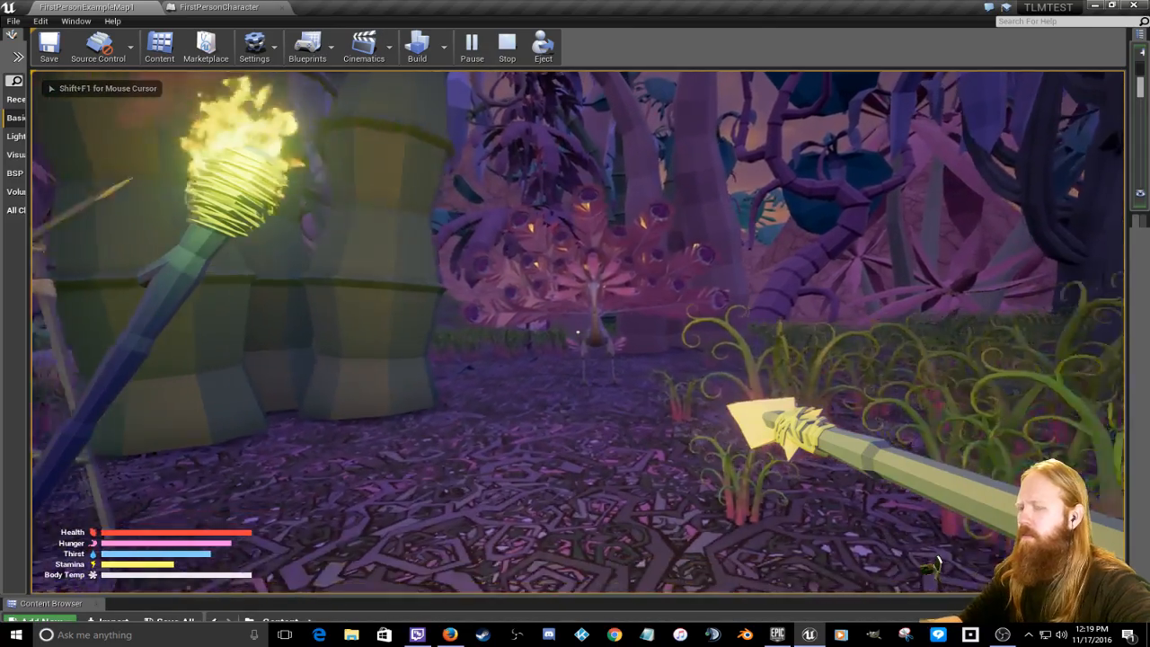
{"action": "key", "text": "w"}
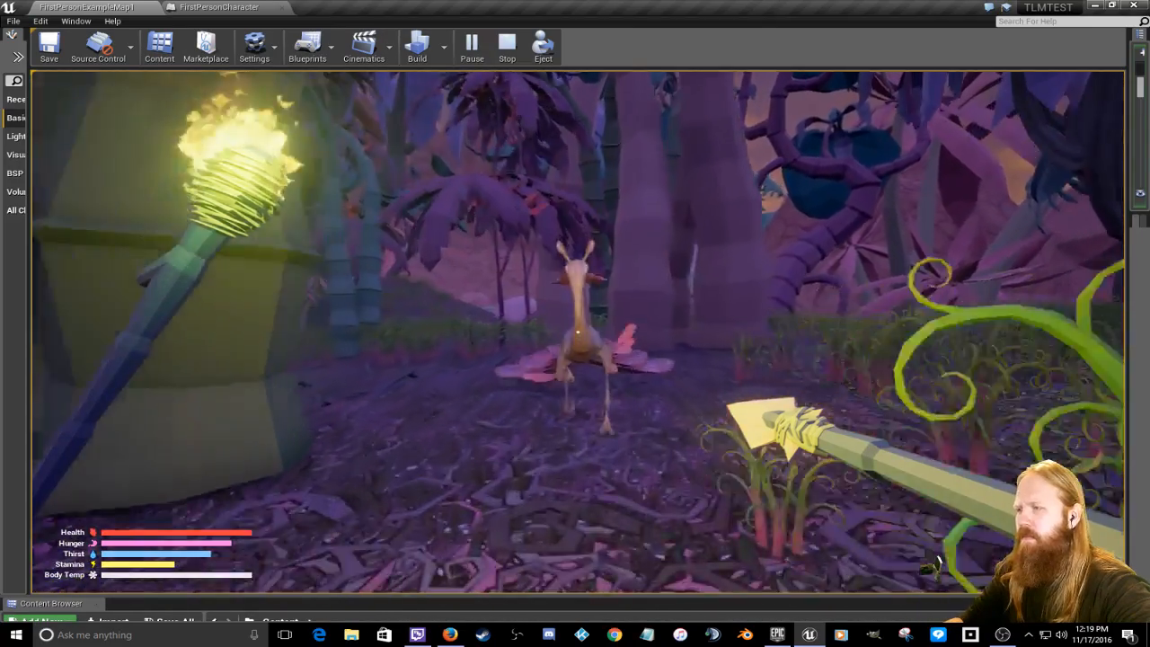
{"action": "left_click", "coordinate": [577, 333]}
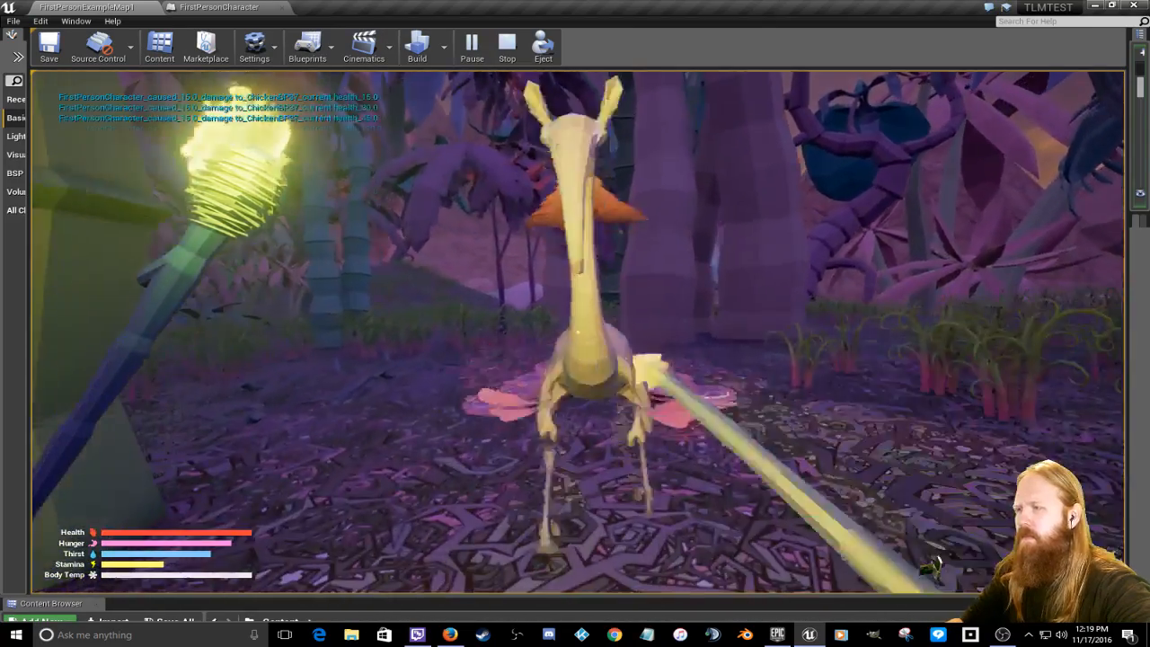
{"action": "key", "text": "s"}
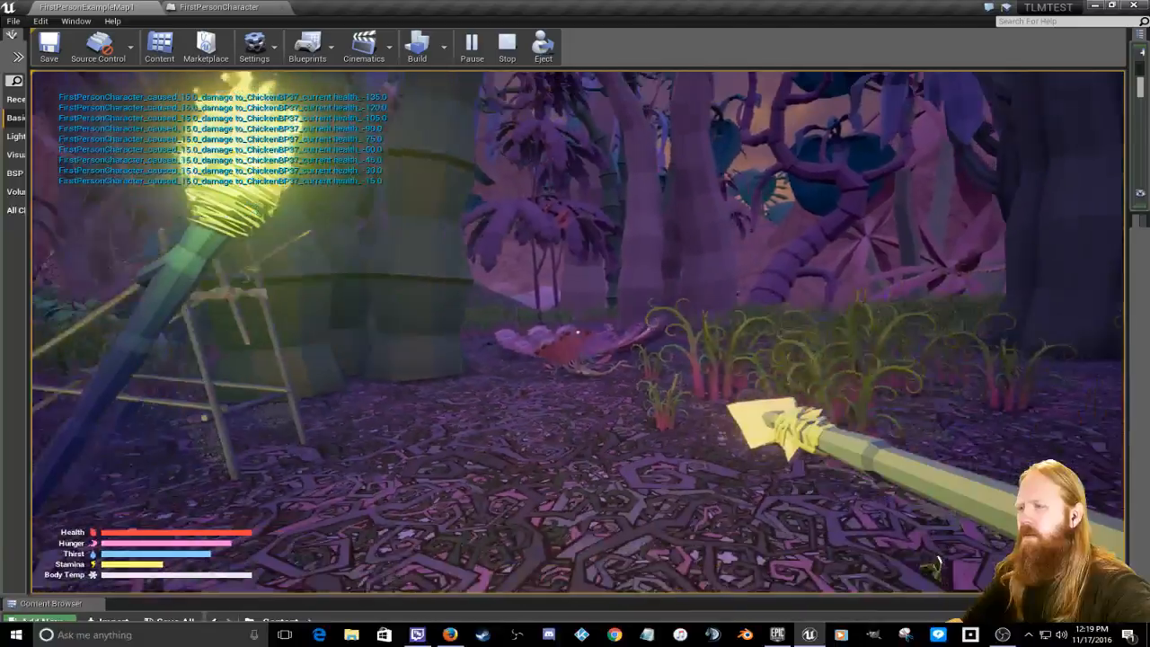
{"action": "left_click", "coordinate": [578, 332]}
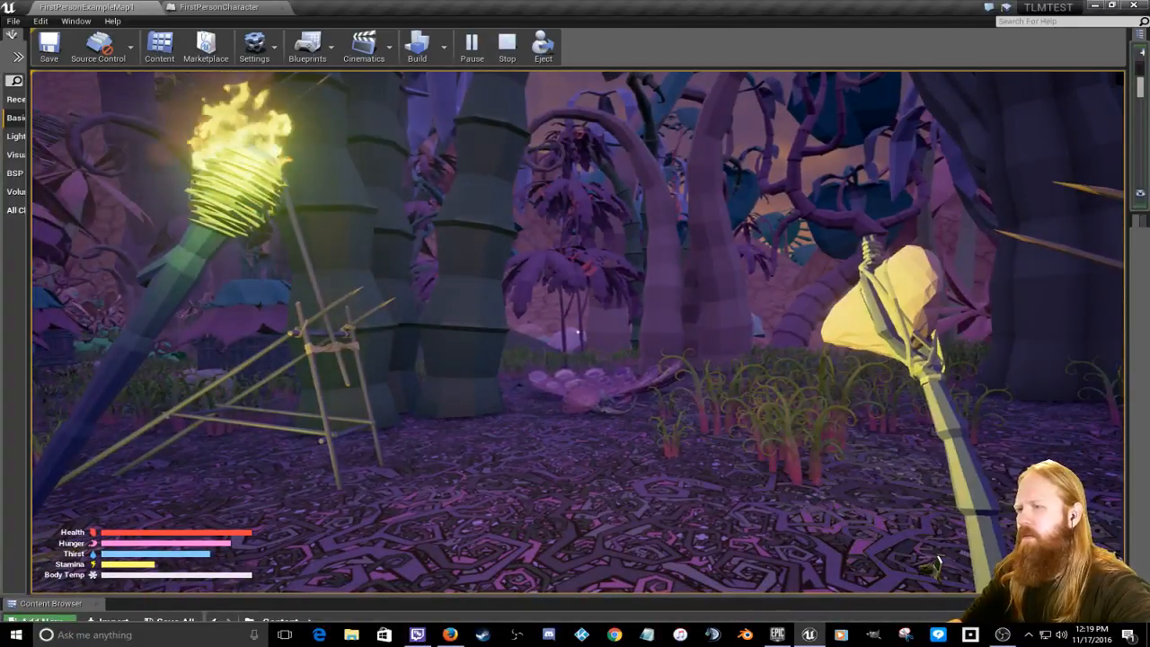
Step: Swing the stone hatchet with the torch in hand and walk through the grass to the branches at a tree's base
{"action": "left_click", "coordinate": [577, 332]}
{"action": "left_click", "coordinate": [577, 333]}
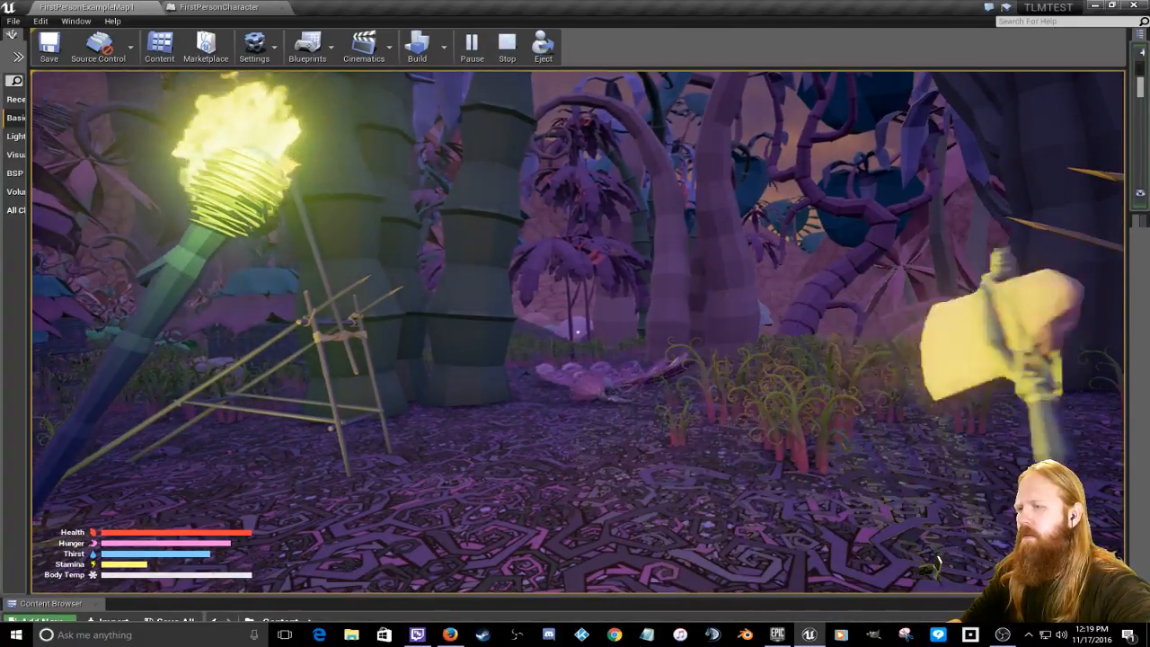
{"action": "key", "text": "w"}
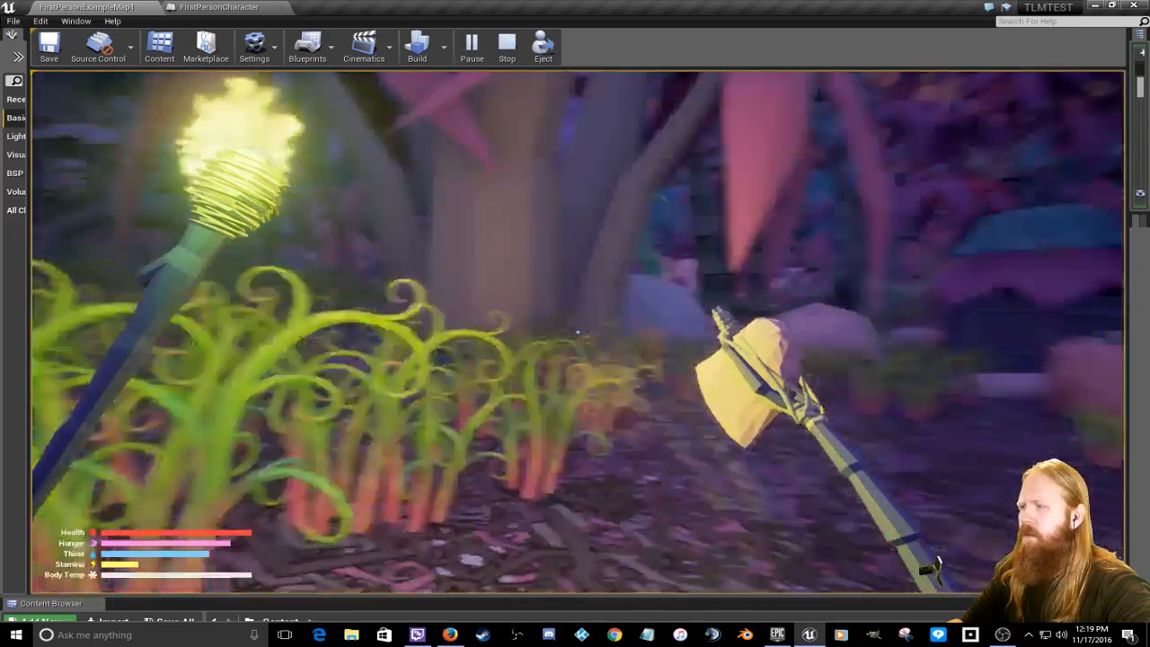
{"action": "key", "text": "w"}
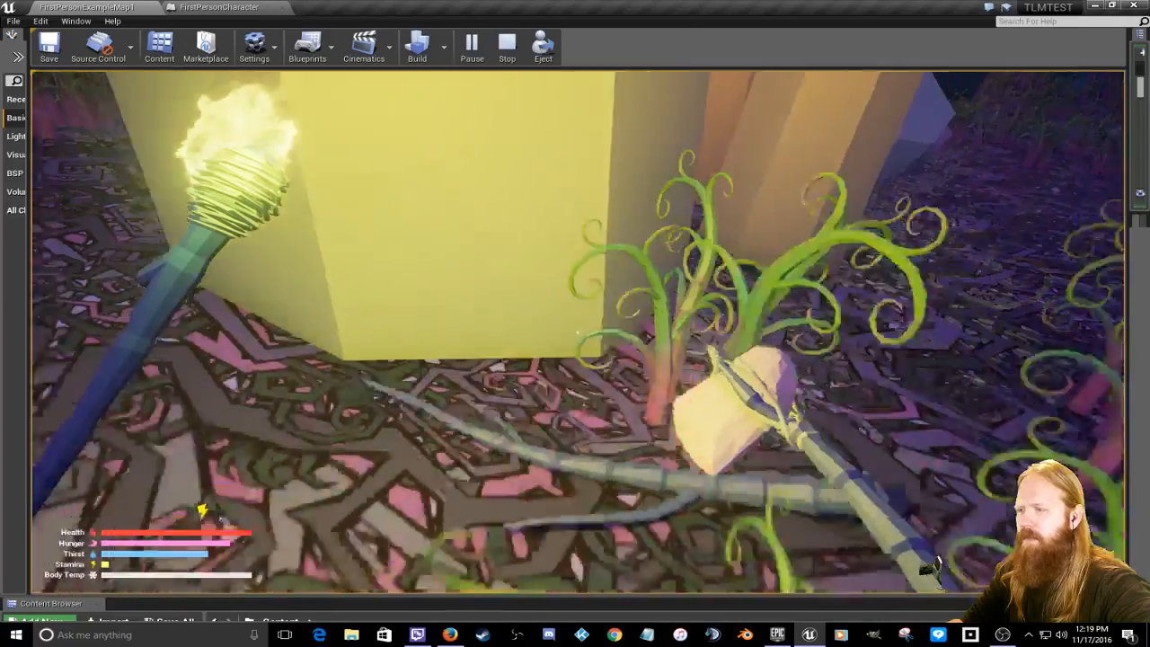
{"action": "key", "text": "s"}
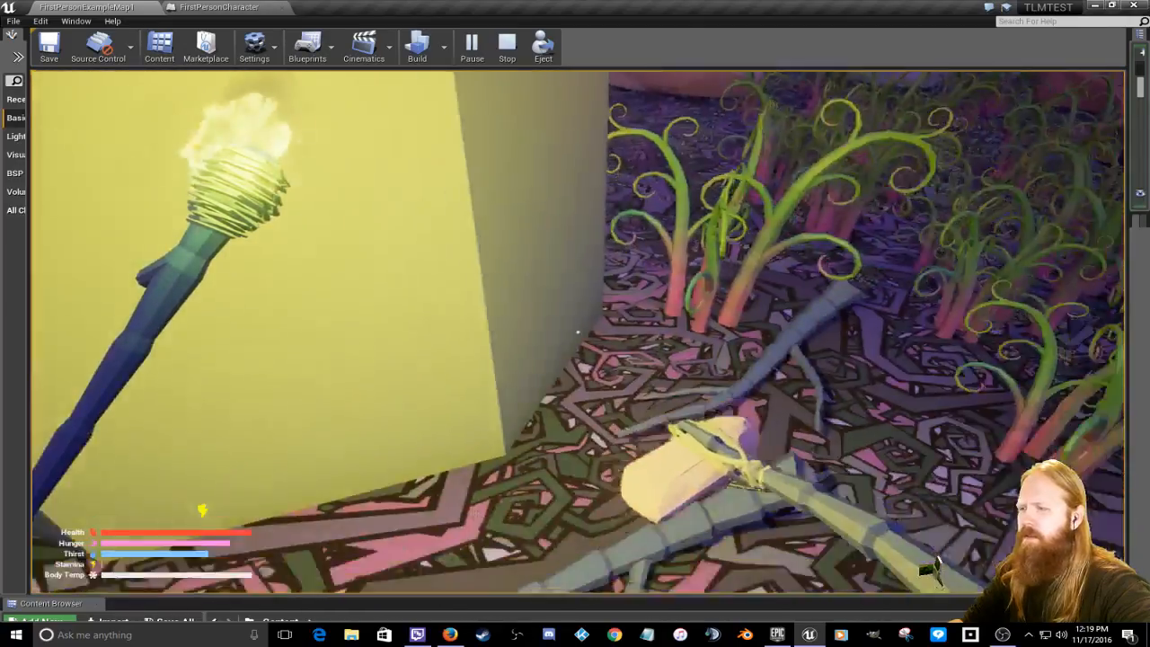
Step: Collect the branches lying at the tree's base while holding the torch and stone hatchet
{"action": "key", "text": "e"}
{"action": "key", "text": "w"}
{"action": "key", "text": "e"}
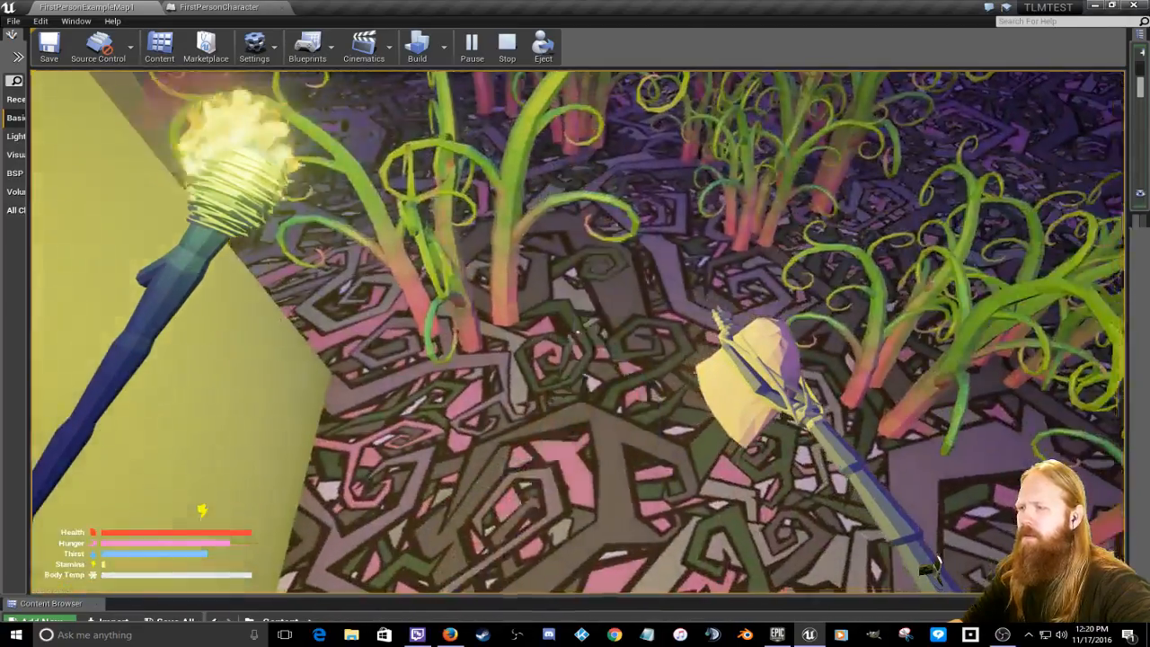
Step: Walk past the trees with the torch, swing the hatchet at a trunk and head toward the trap clearing
{"action": "key", "text": "w"}
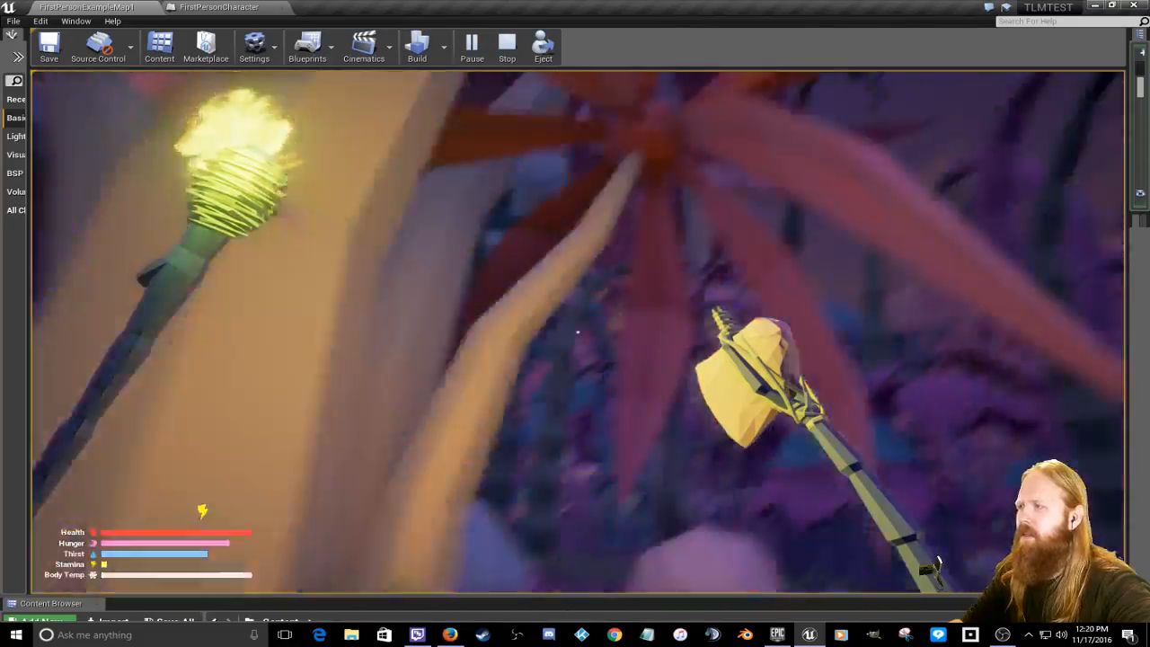
{"action": "key", "text": "w"}
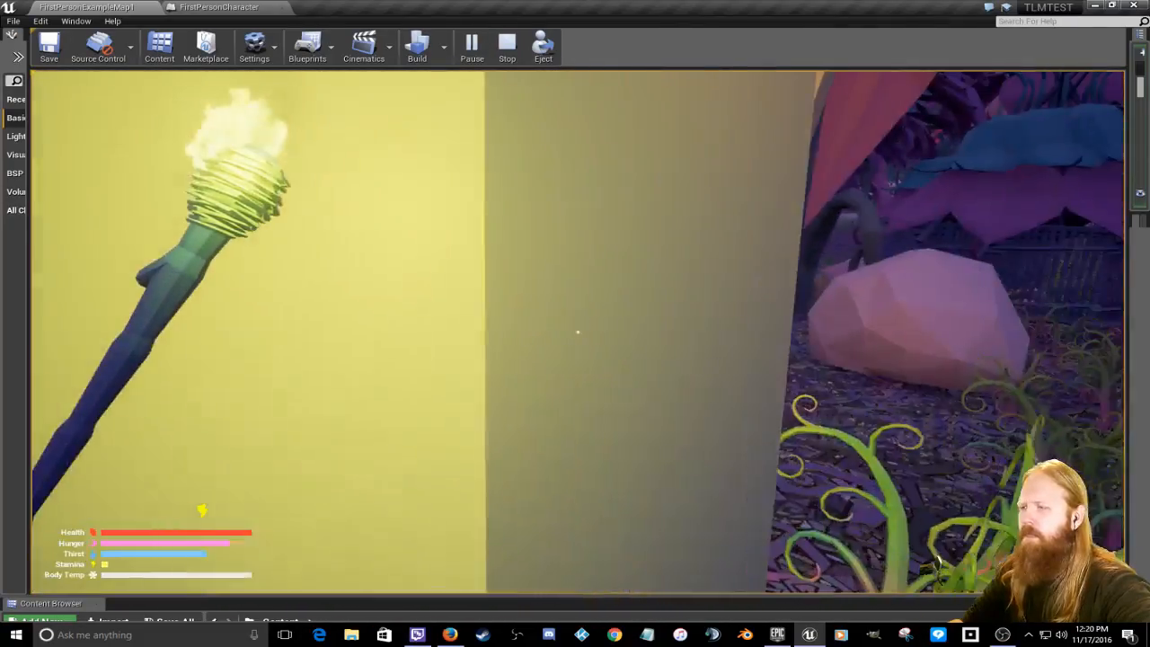
{"action": "left_click", "coordinate": [578, 333]}
{"action": "key", "text": "w"}
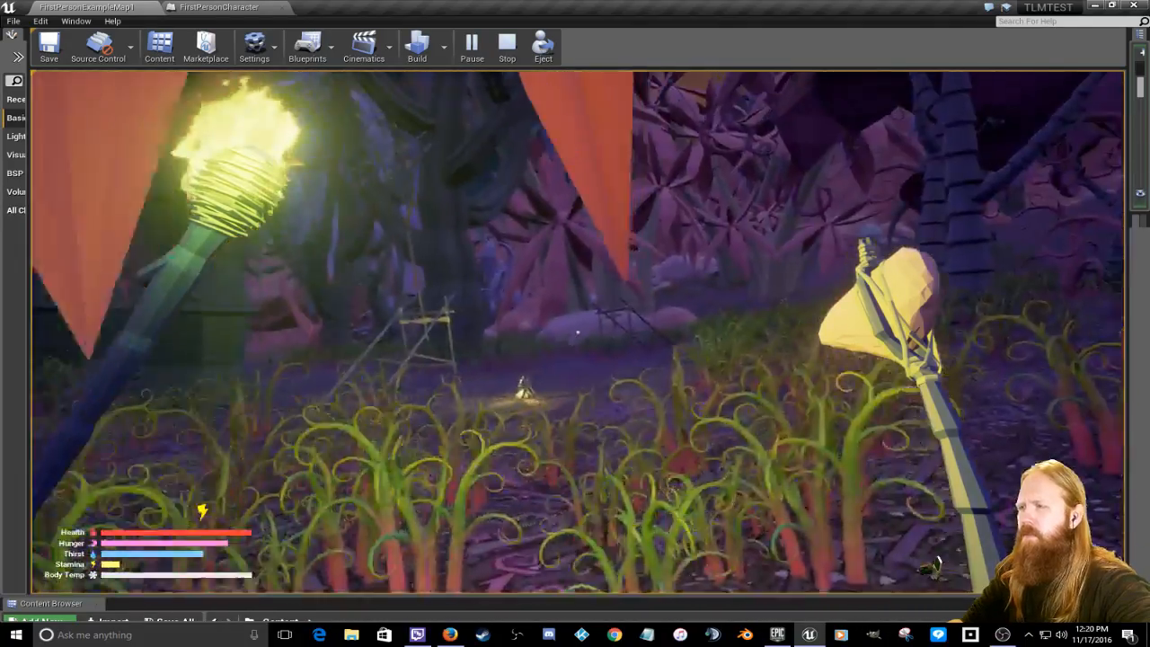
{"action": "key", "text": "w"}
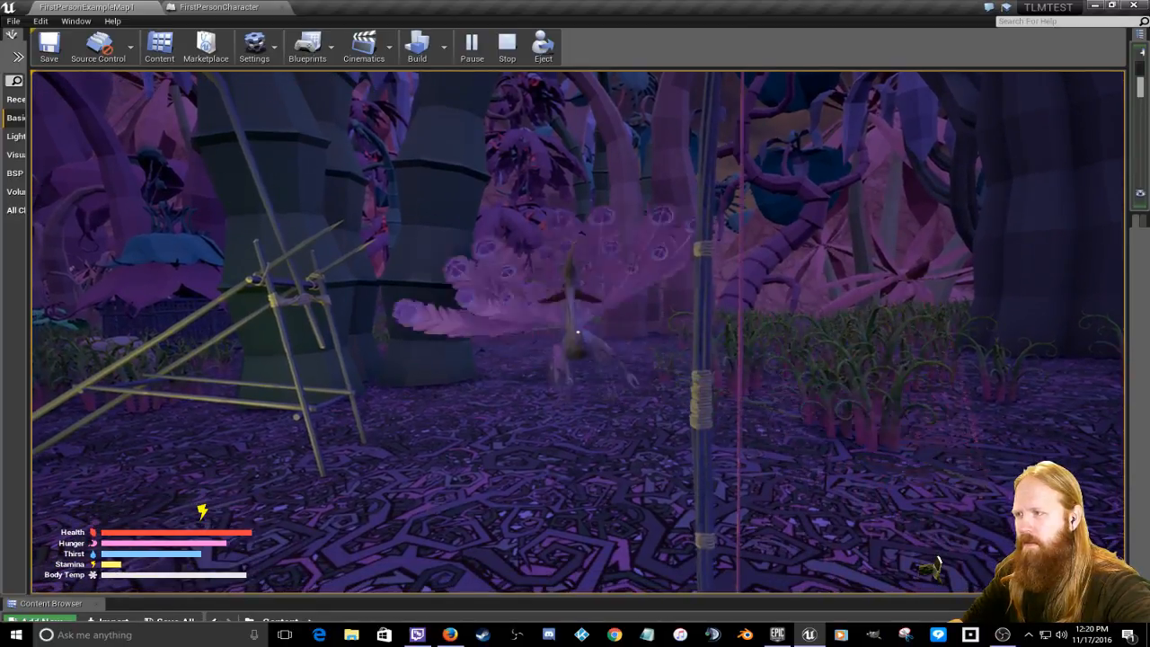
Step: Shoot the charging plumed bird with the bow beside the wooden frame and walk up to its carcass
{"action": "key", "text": "d"}
{"action": "key", "text": "w"}
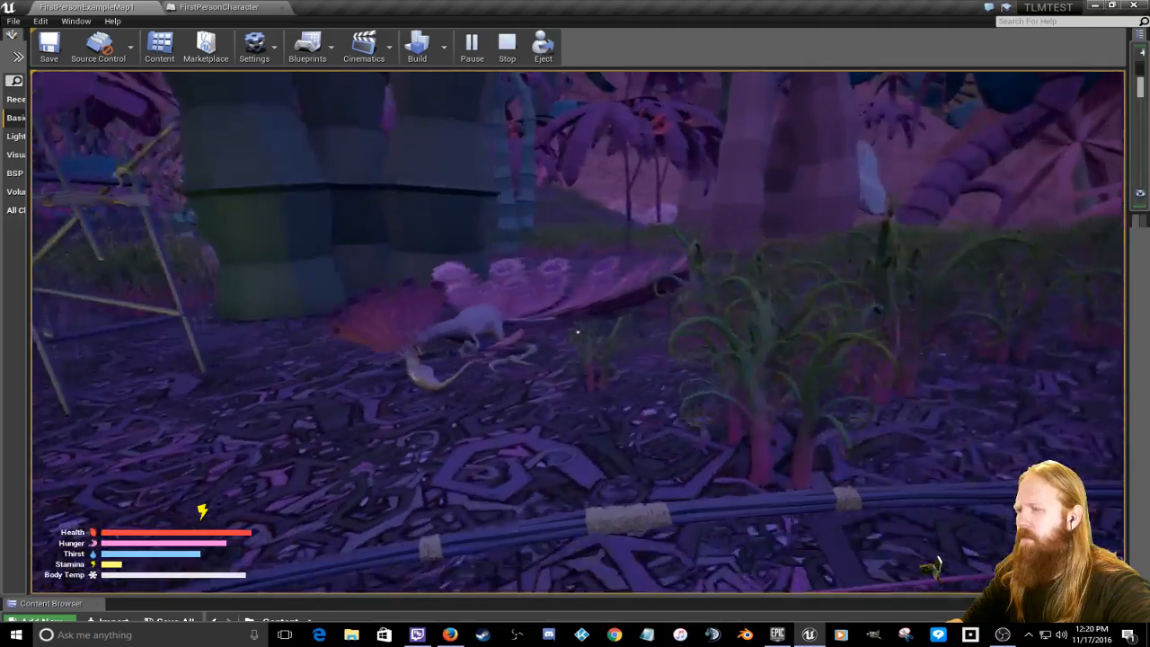
{"action": "key", "text": "w"}
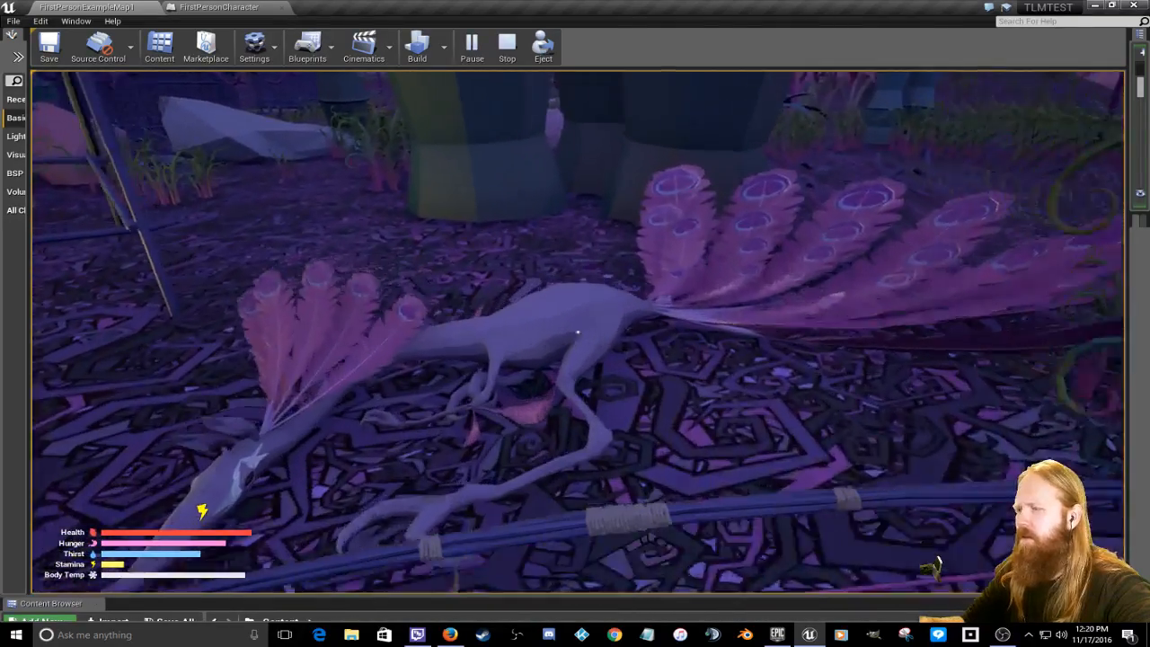
{"action": "key", "text": "w"}
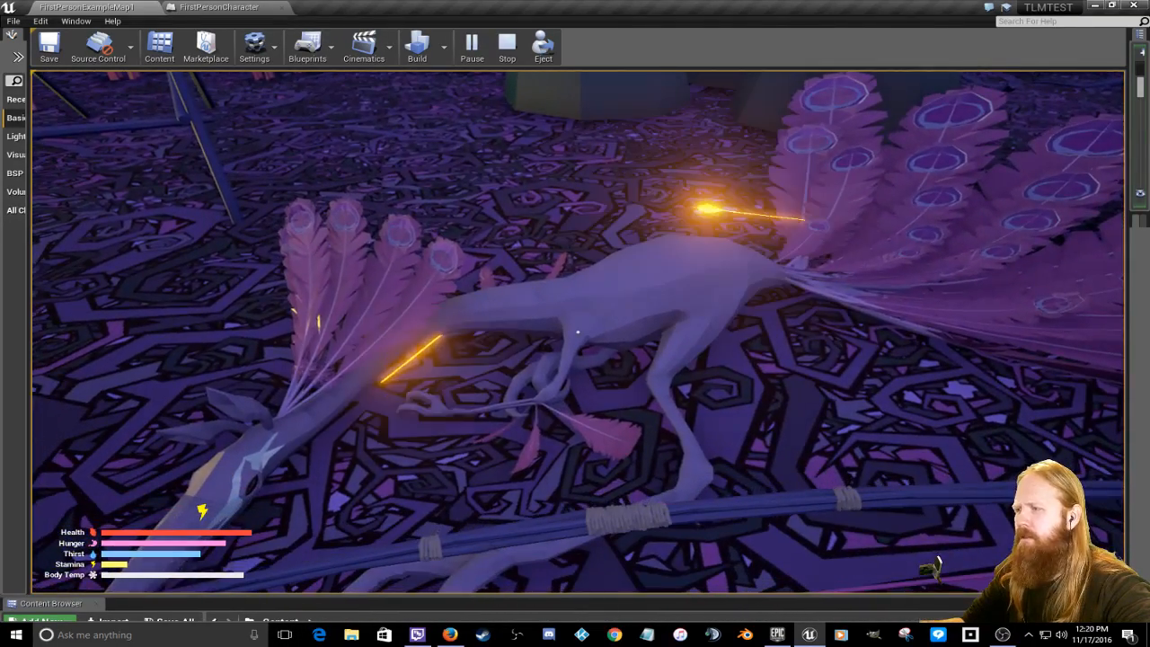
Step: Inspect the burning arrows around the carcass and pick up the one lying on the ground beyond it
{"action": "key", "text": "w"}
{"action": "key", "text": "w"}
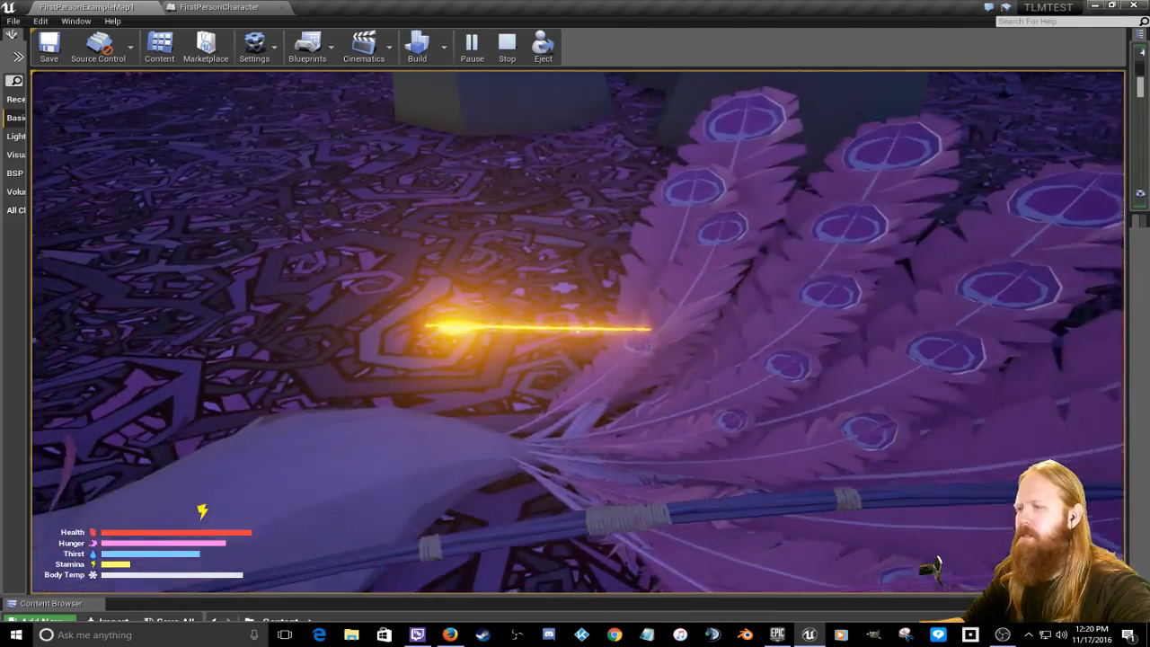
{"action": "key", "text": "w"}
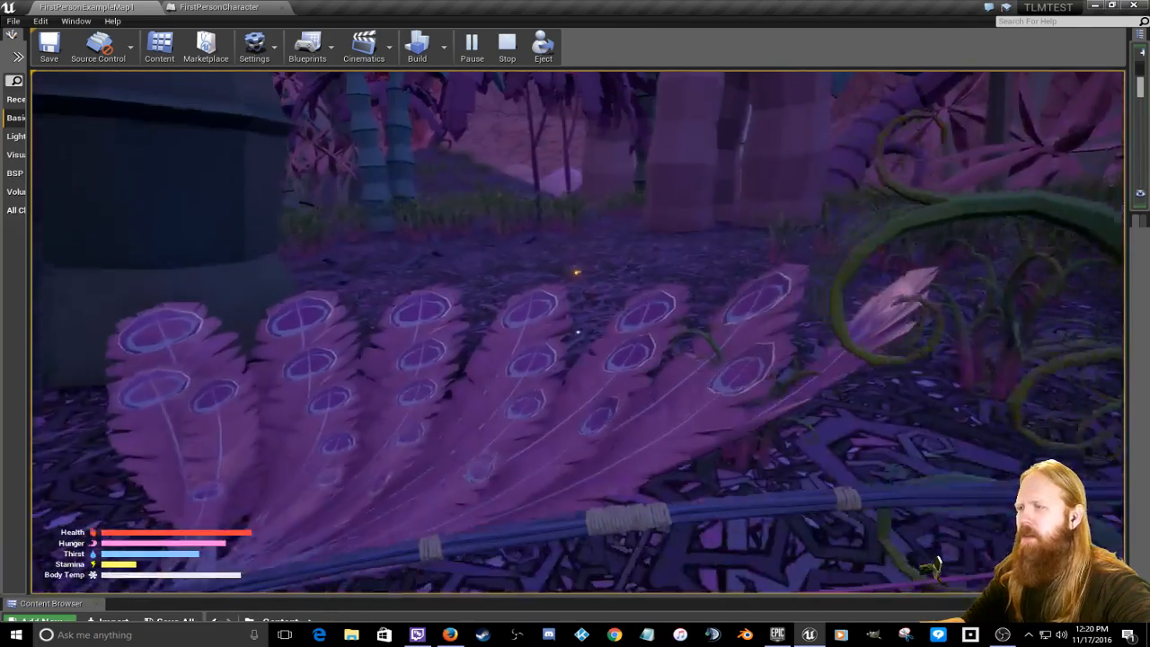
{"action": "key", "text": "w"}
{"action": "key", "text": "w"}
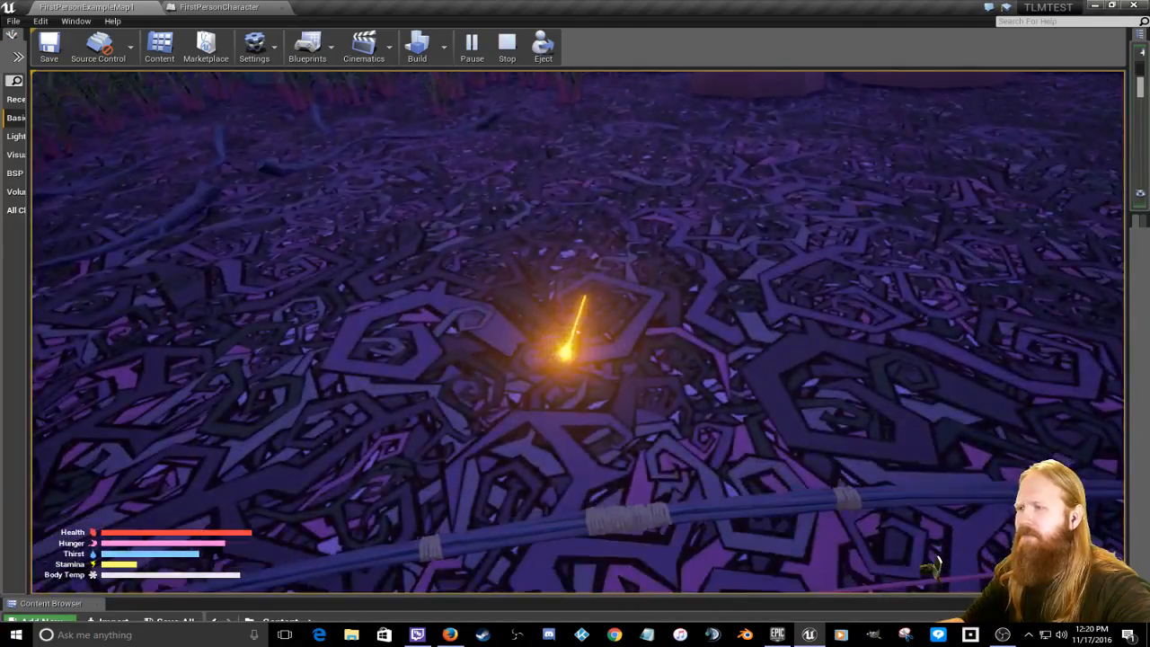
{"action": "key", "text": "e"}
{"action": "key", "text": "s"}
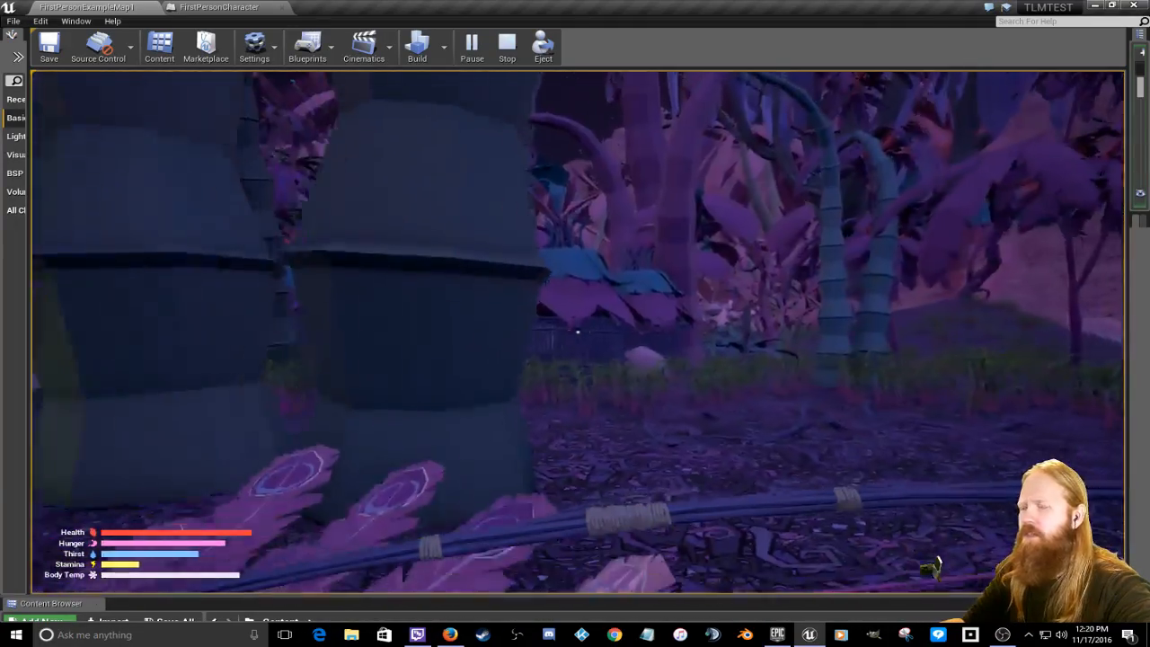
Step: Examine the fallen bird's body and feathers from close up, backing away to see the whole carcass
{"action": "key", "text": "w"}
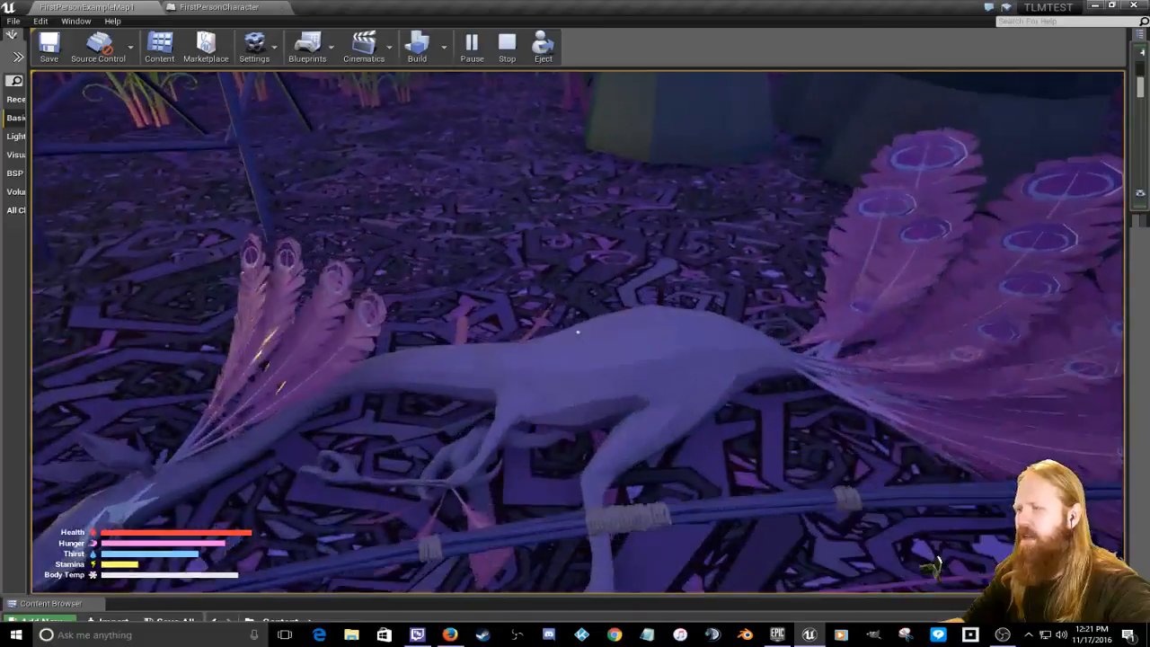
{"action": "key", "text": "s"}
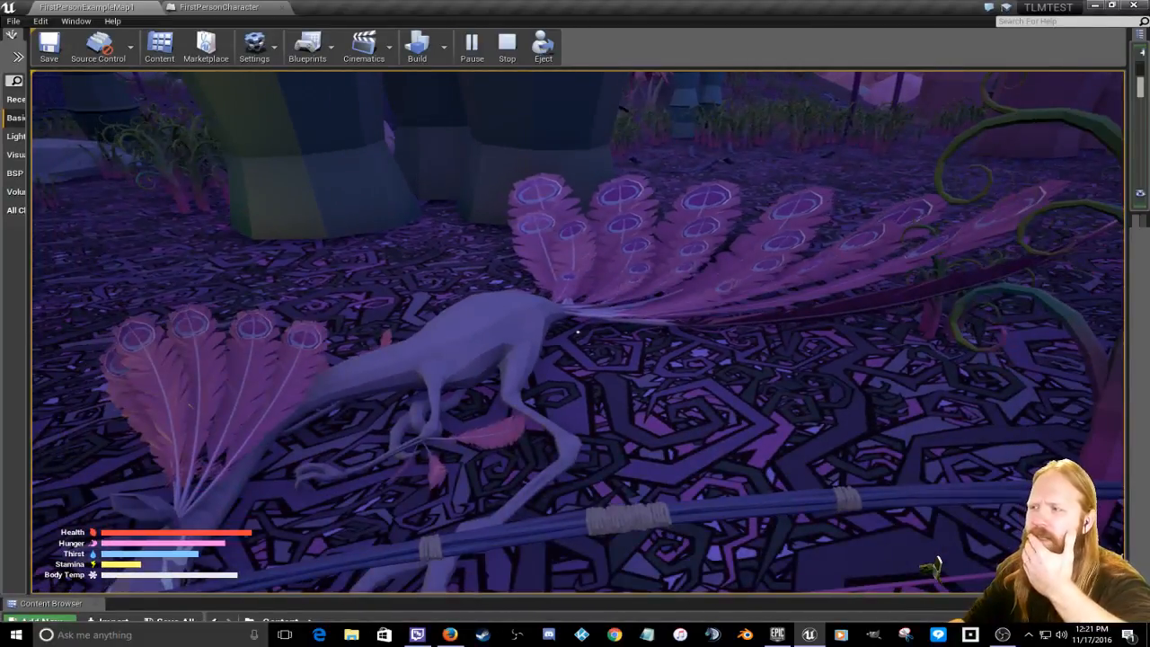
{"action": "key", "text": "s"}
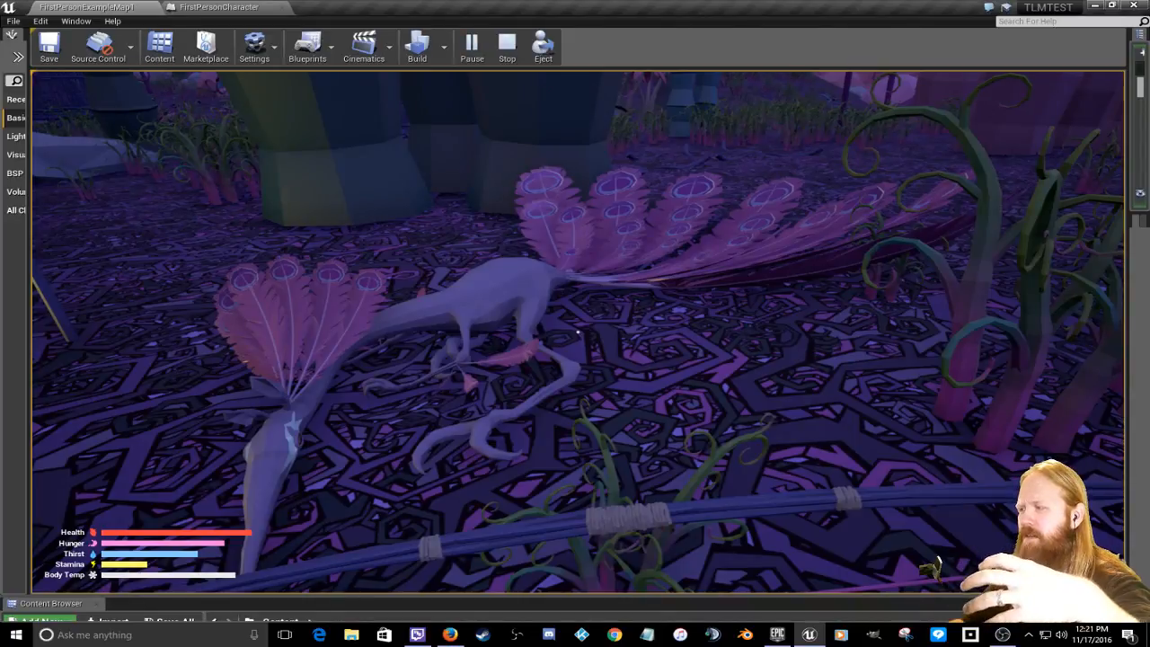
{"action": "key", "text": "s"}
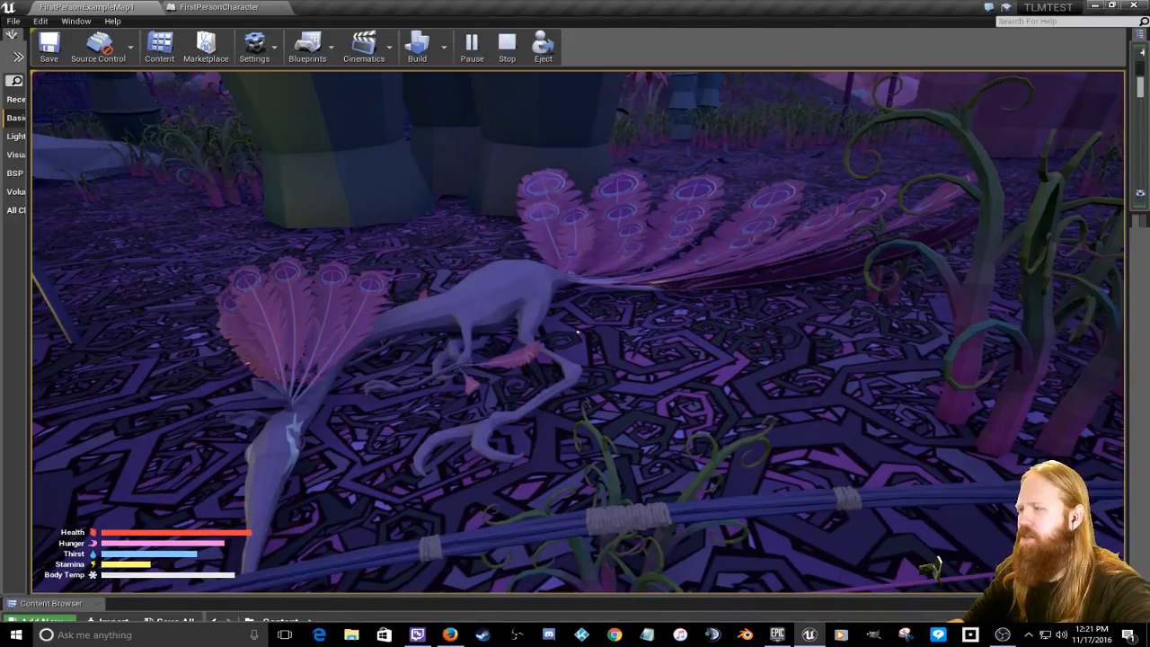
{"action": "key", "text": "s"}
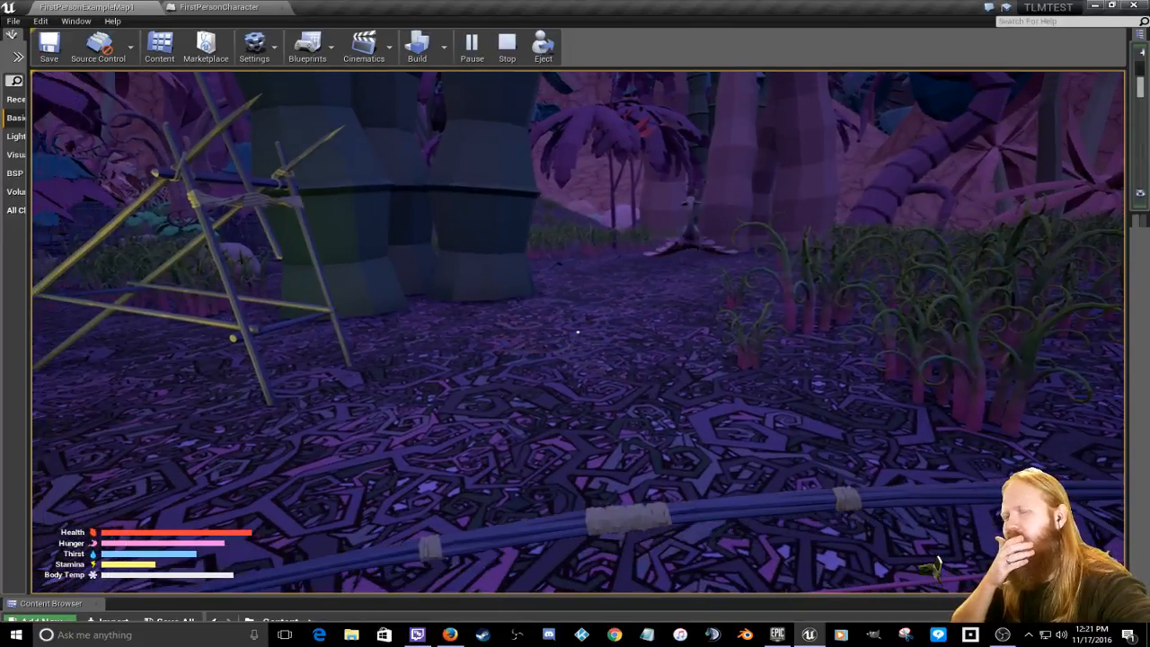
Step: Shoot the distant plumed bird with the bow, then switch to the spear and stab it as it charges
{"action": "left_click", "coordinate": [577, 332]}
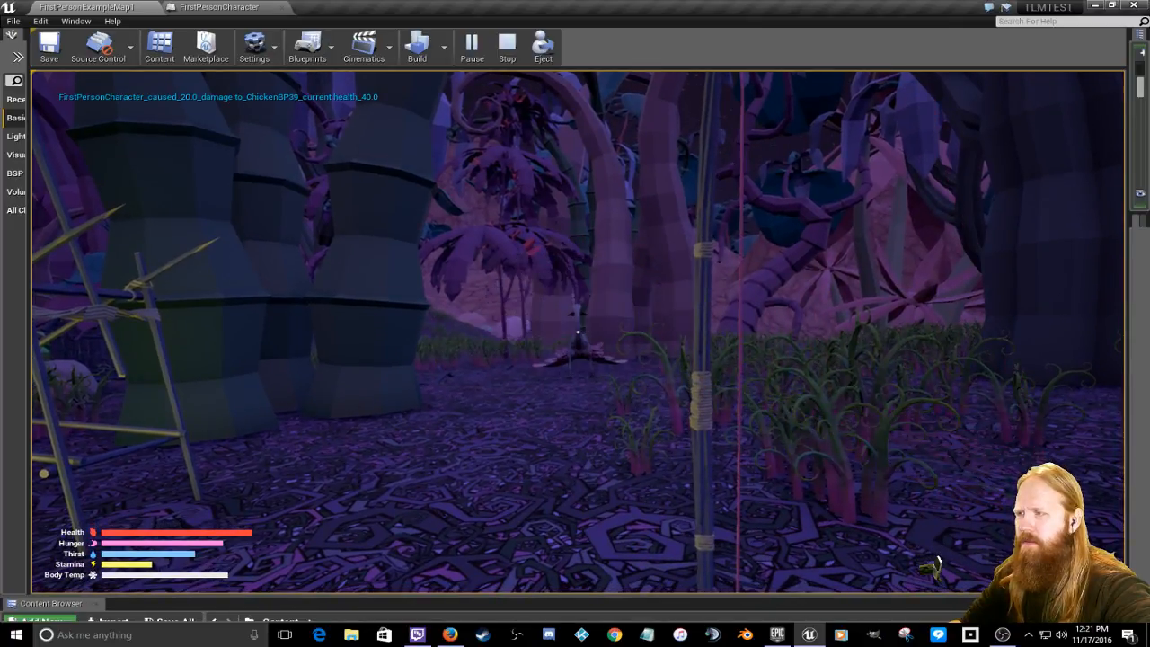
{"action": "key", "text": "s"}
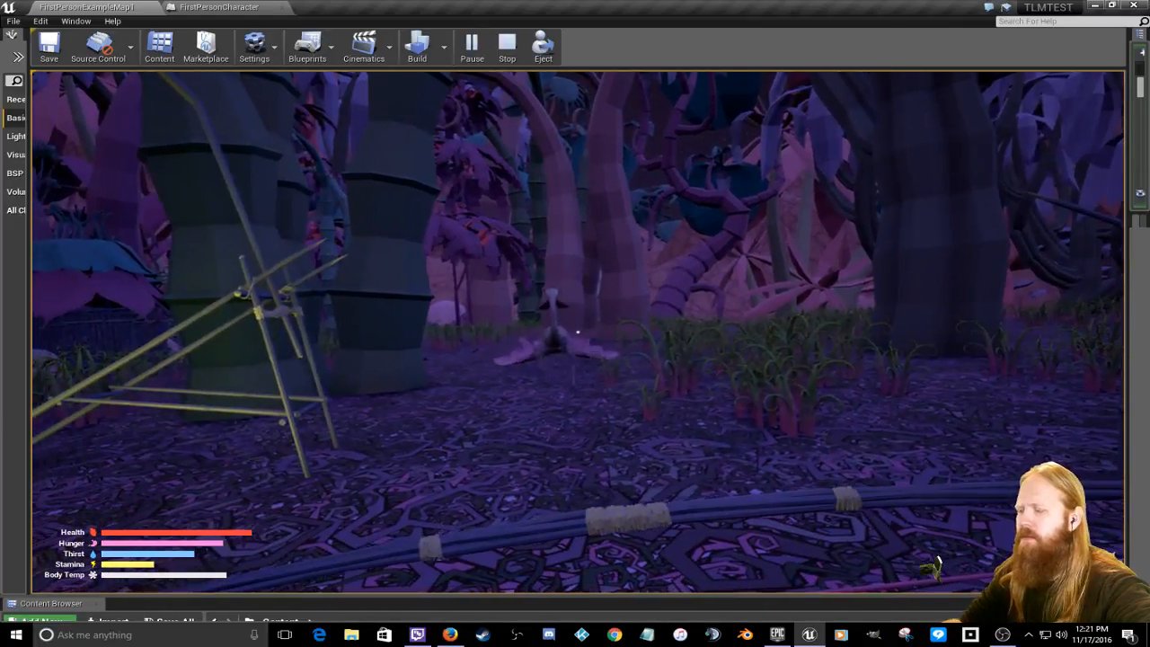
{"action": "key", "text": "1"}
{"action": "left_click", "coordinate": [578, 332]}
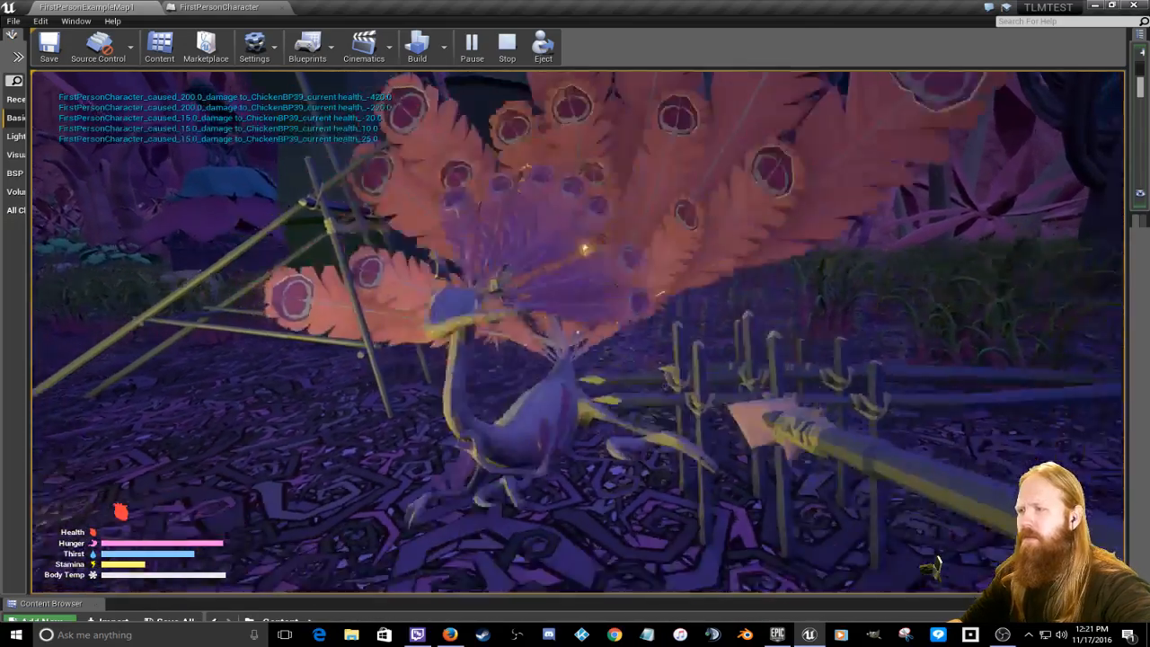
Step: Examine the dead bird beside the spike trap, check the inventory briefly and back away
{"action": "key", "text": "w"}
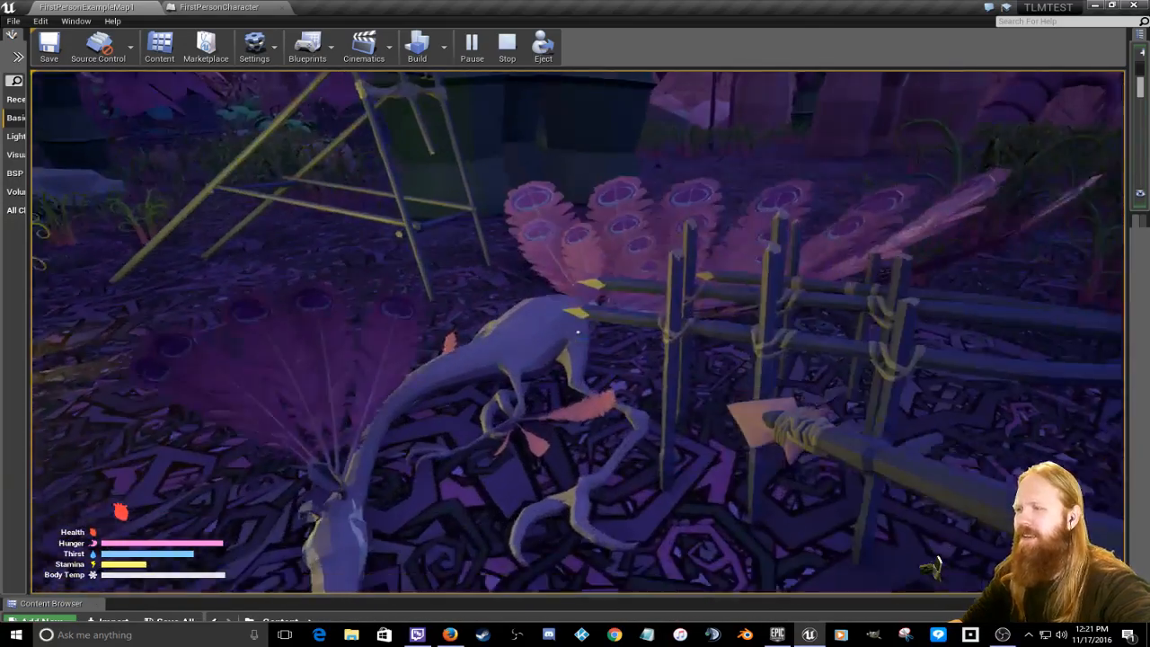
{"action": "key", "text": "w"}
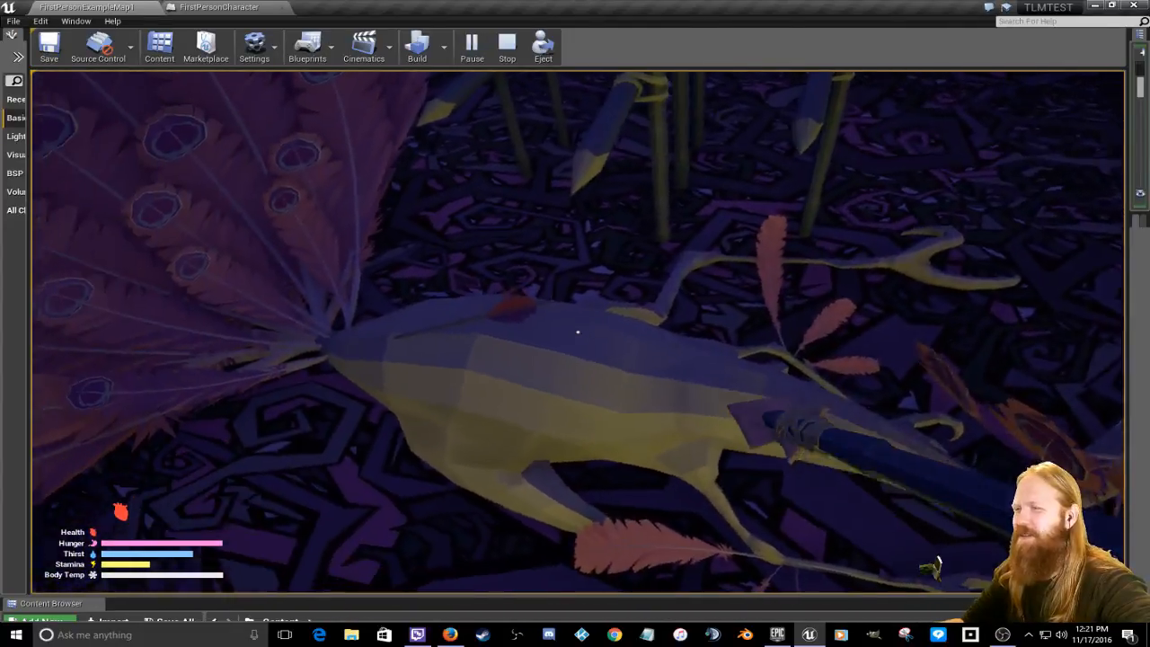
{"action": "key", "text": "Tab"}
{"action": "key", "text": "Tab"}
{"action": "key", "text": "s"}
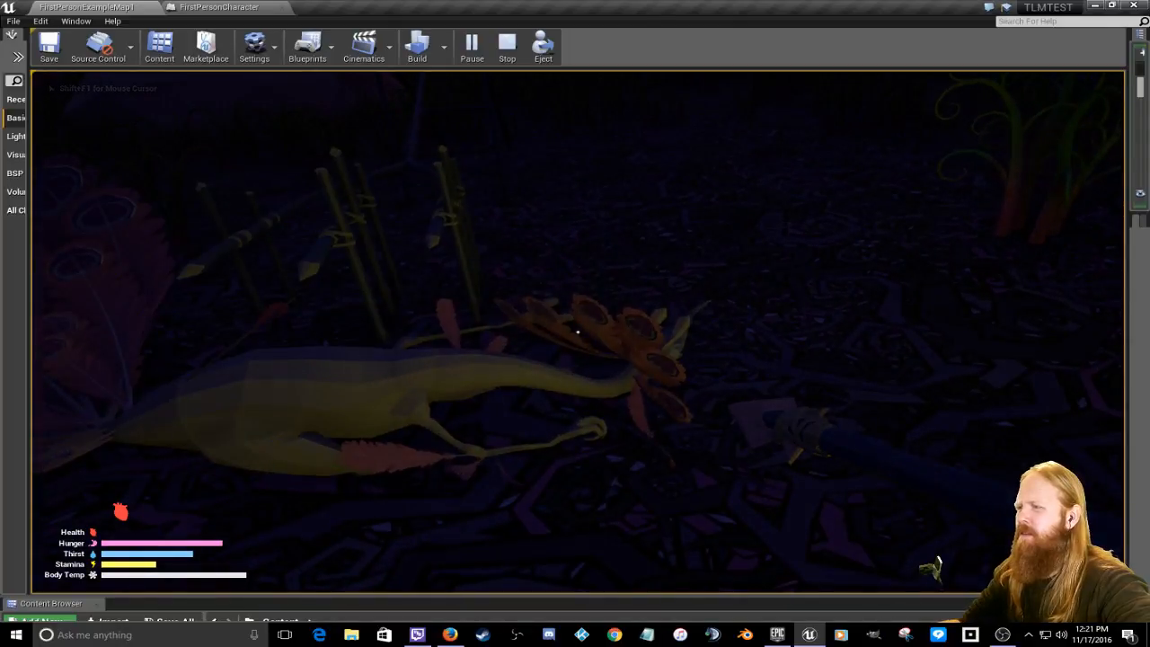
Step: Stop the playtest and turn the editor view toward the trees
{"action": "key", "text": "shift+F1"}
{"action": "key", "text": "Escape"}
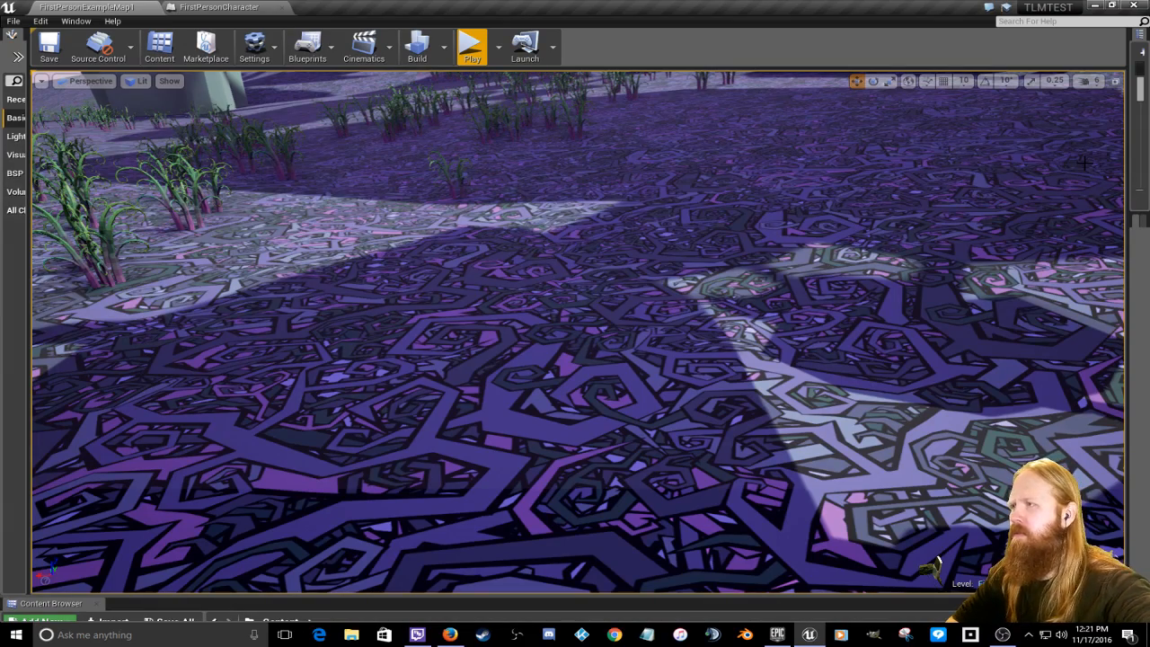
{"action": "right_click_drag", "start_coordinate": [575, 359], "coordinate": [620, 297]}
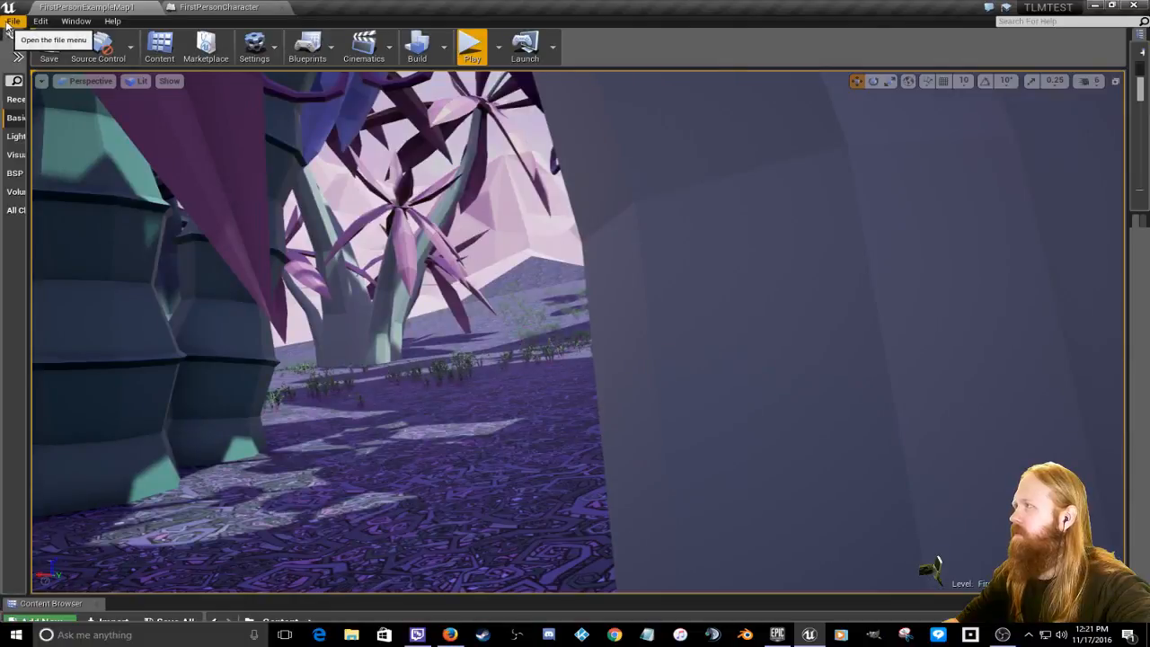
Step: Open the level FirstPersonExampleMap4 from the Levels folder
{"action": "left_click", "coordinate": [13, 21]}
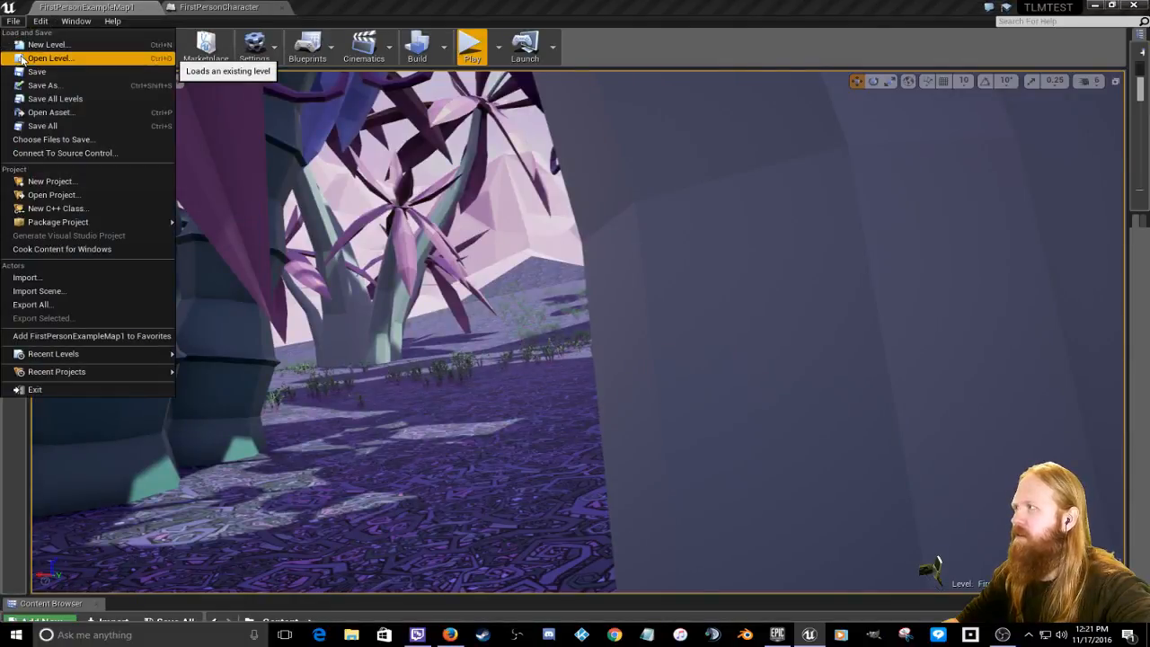
{"action": "left_click", "coordinate": [25, 59]}
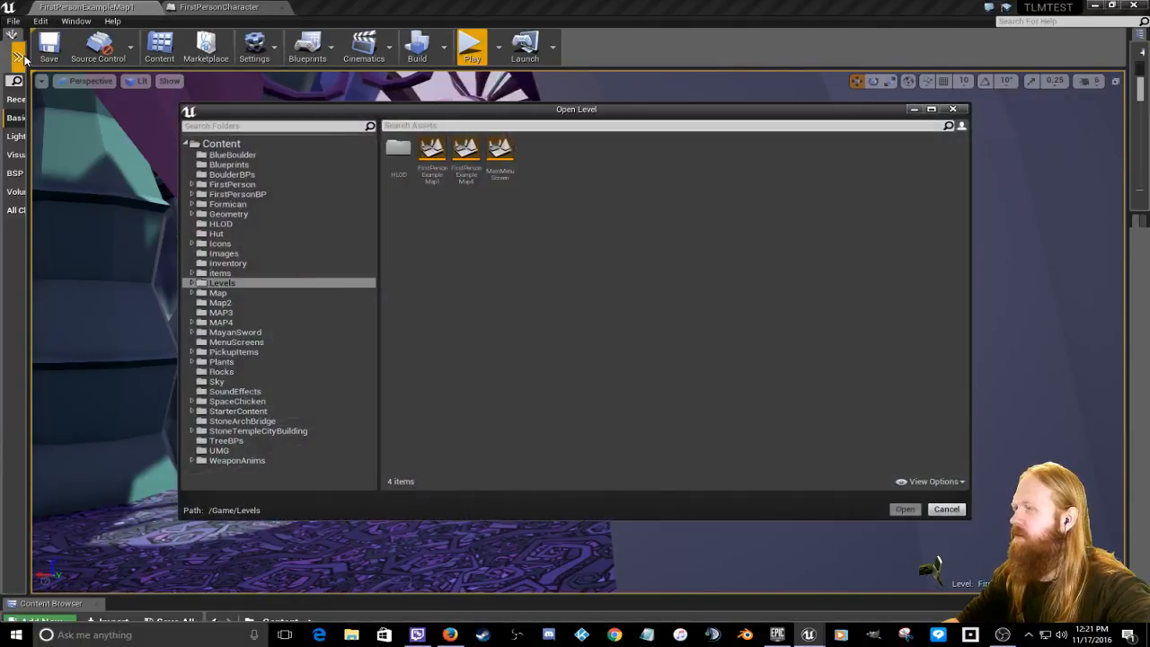
{"action": "left_click", "coordinate": [467, 159]}
{"action": "left_click", "coordinate": [904, 509]}
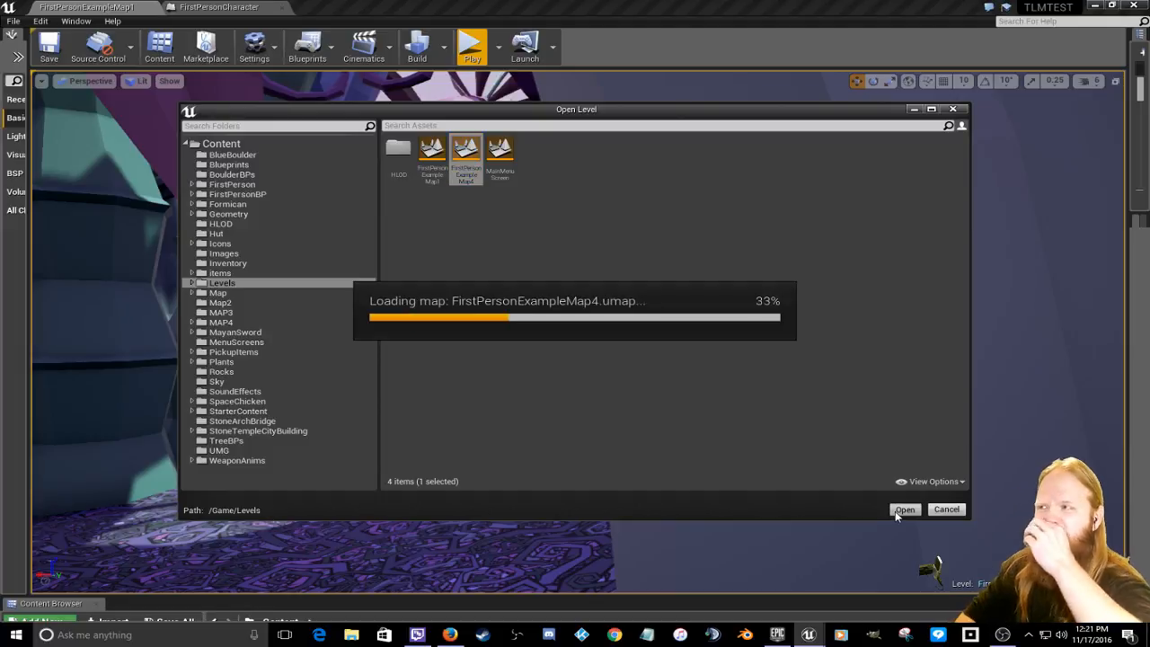
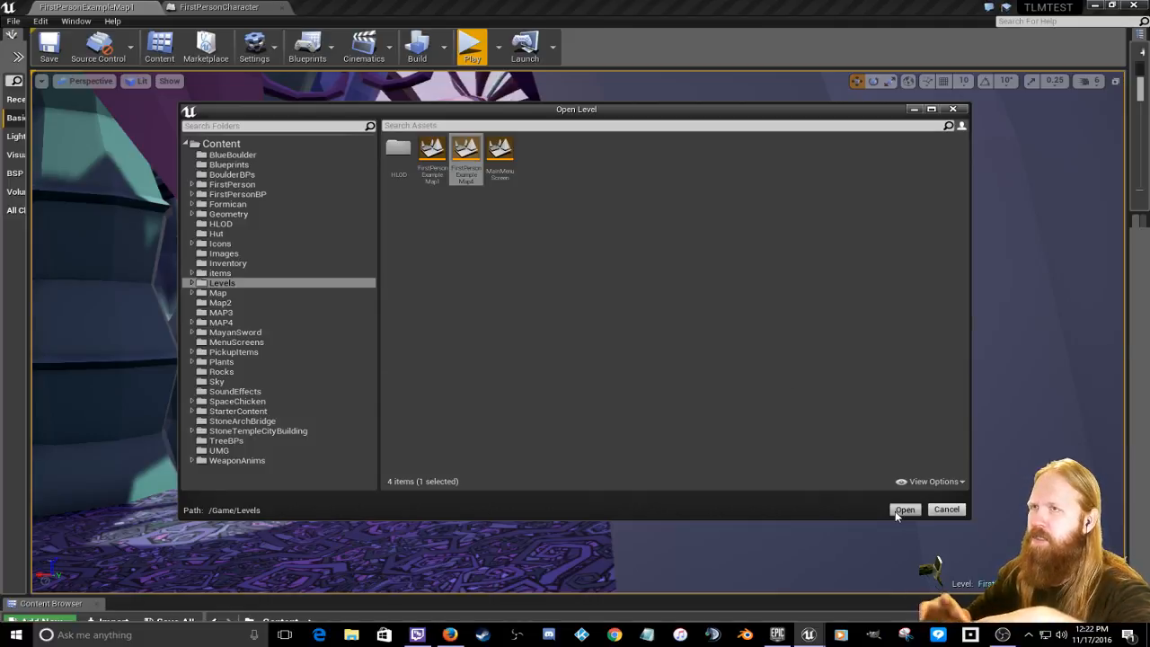
{"action": "left_click", "coordinate": [903, 510]}
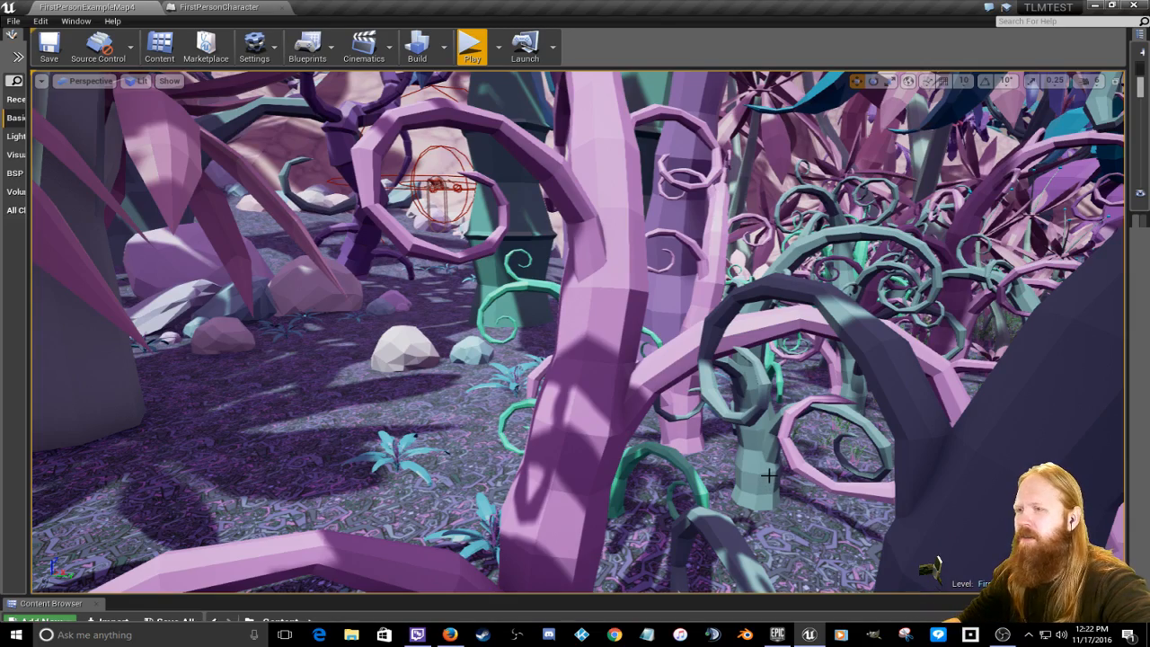
Step: Fly the editor camera through the forest to the village well surrounded by huts
{"action": "right_click_drag", "start_coordinate": [575, 332], "coordinate": [772, 318]}
{"action": "key", "text": "w"}
{"action": "key", "text": "w"}
{"action": "key", "text": "w"}
{"action": "mouse_move", "coordinate": [615, 363]}
{"action": "right_mouse_down"}
{"action": "mouse_move", "coordinate": [655, 359]}
{"action": "mouse_move", "coordinate": [660, 334]}
{"action": "mouse_move", "coordinate": [488, 395]}
{"action": "mouse_move", "coordinate": [629, 377]}
{"action": "right_mouse_up"}
{"action": "key", "text": "w"}
{"action": "key", "text": "w"}
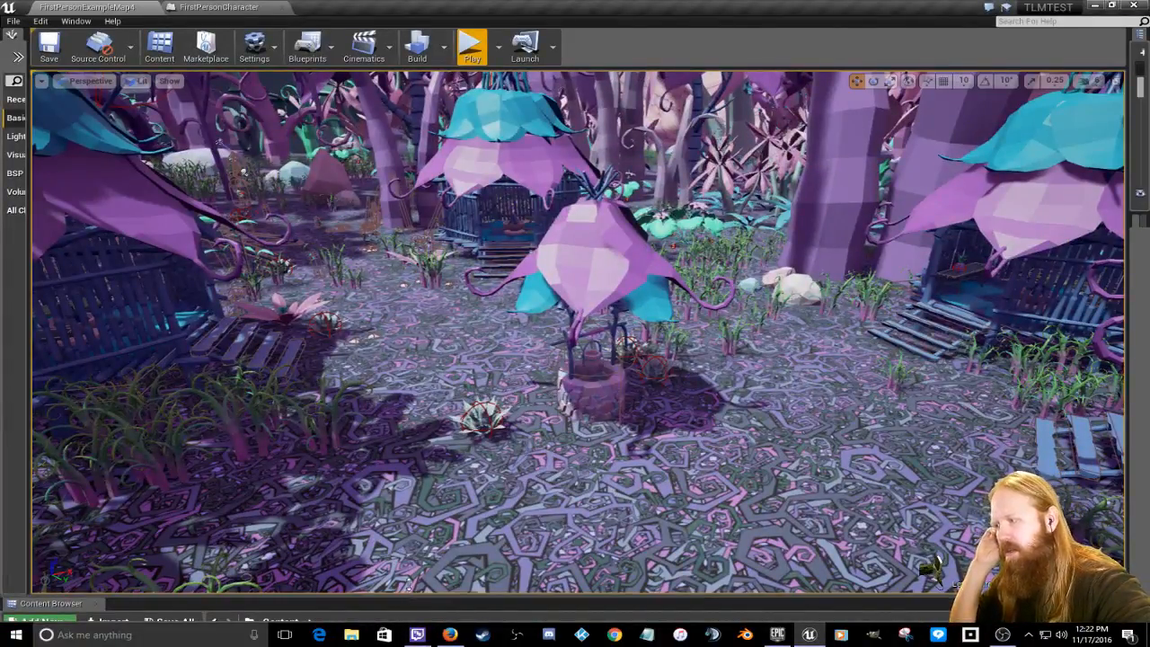
Step: Enlarge the Content Browser, clear its search text and browse the folders and assets in Content
{"action": "left_click_drag", "start_coordinate": [301, 597], "coordinate": [302, 456]}
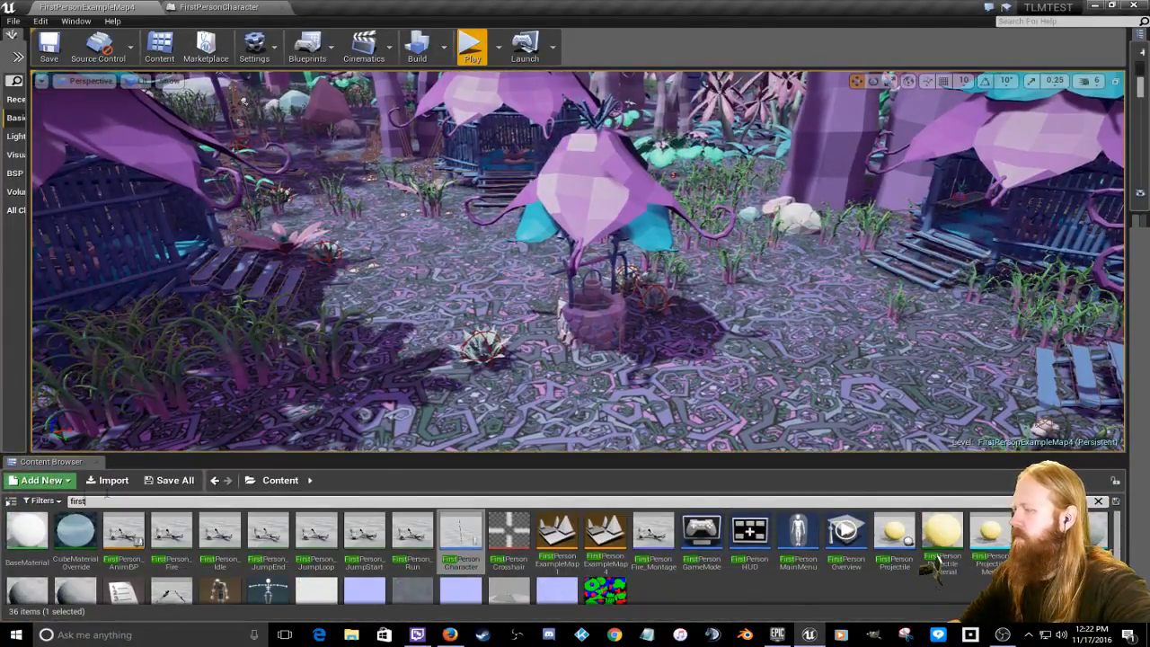
{"action": "key", "text": "BackSpace"}
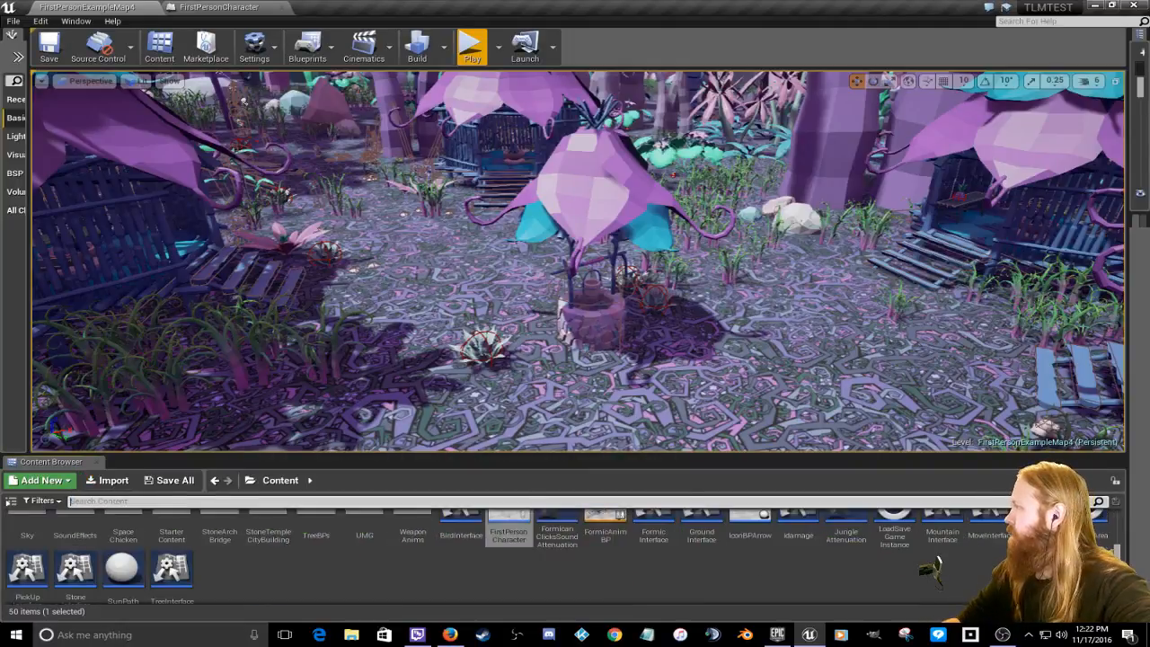
{"action": "key", "text": "alt+Tab"}
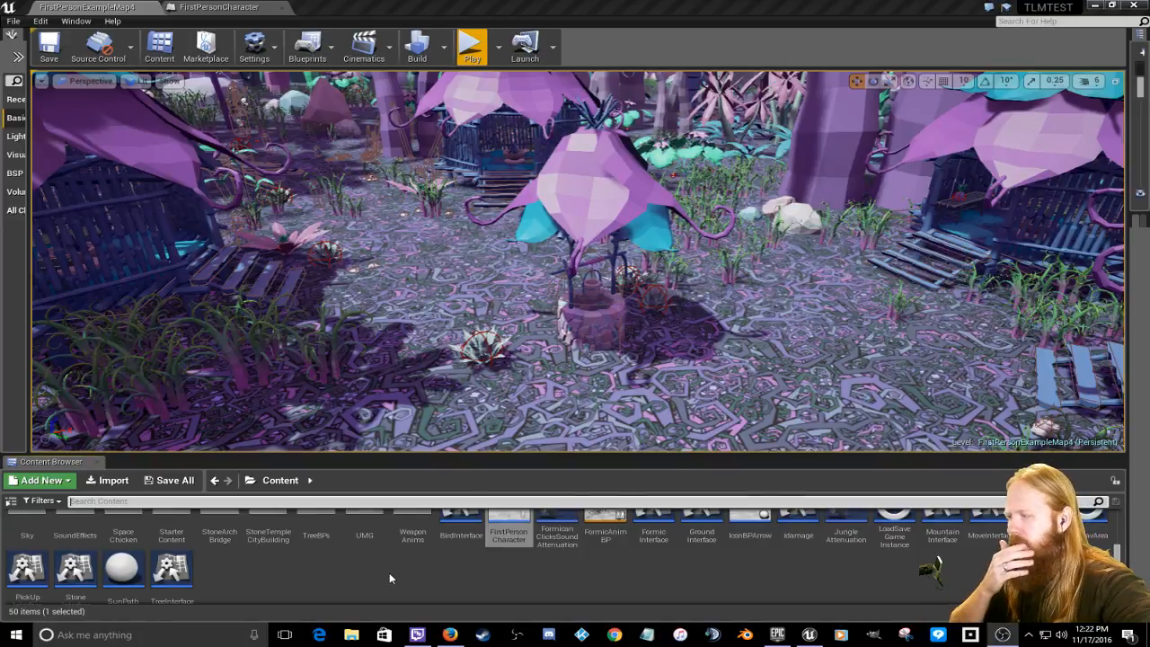
{"action": "scroll", "coordinate": [389, 572], "scroll_direction": "up", "scroll_amount": 2}
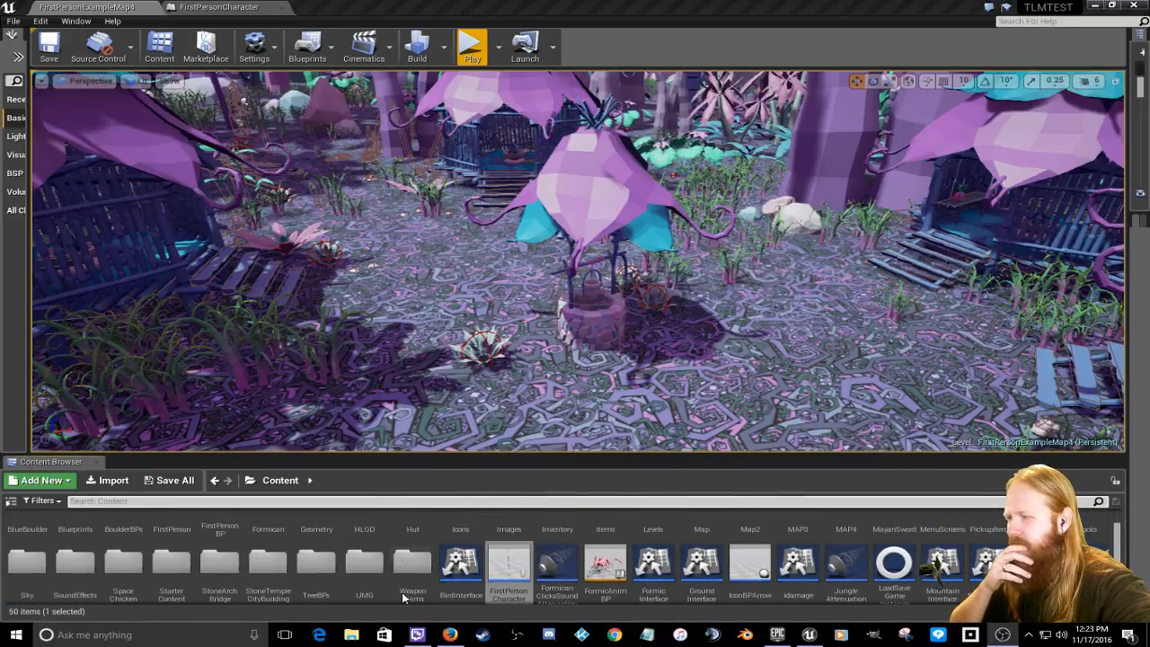
Step: Look inside the Formican folder and return to the root Content folder
{"action": "scroll", "coordinate": [402, 592], "scroll_direction": "up", "scroll_amount": 2}
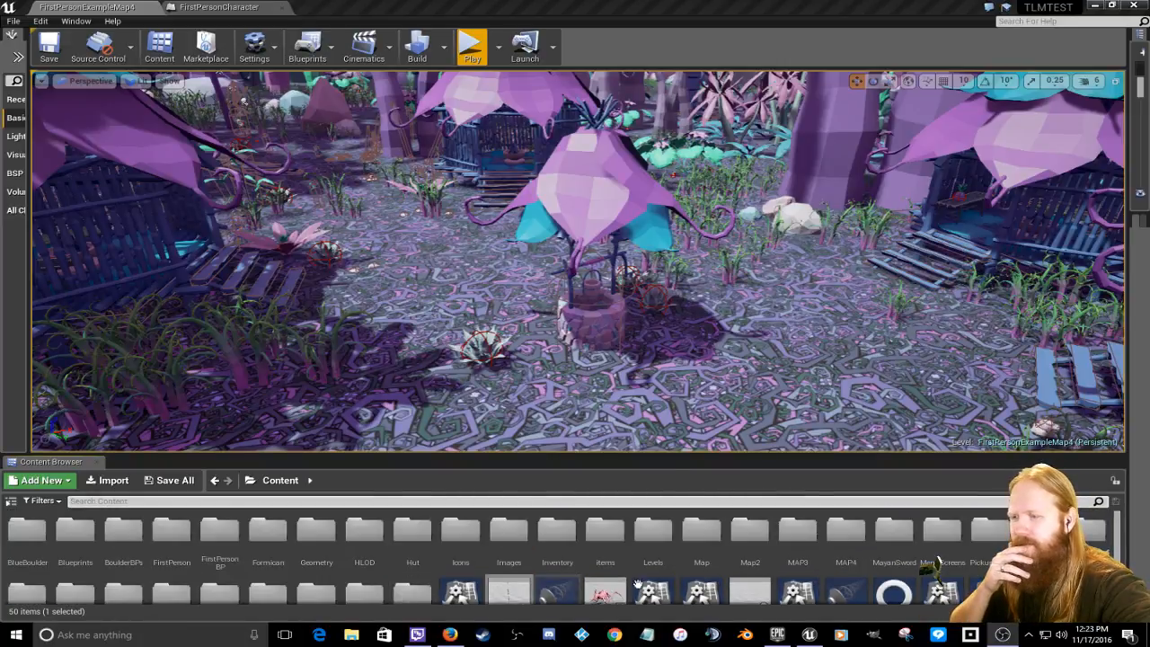
{"action": "double_click", "coordinate": [269, 534]}
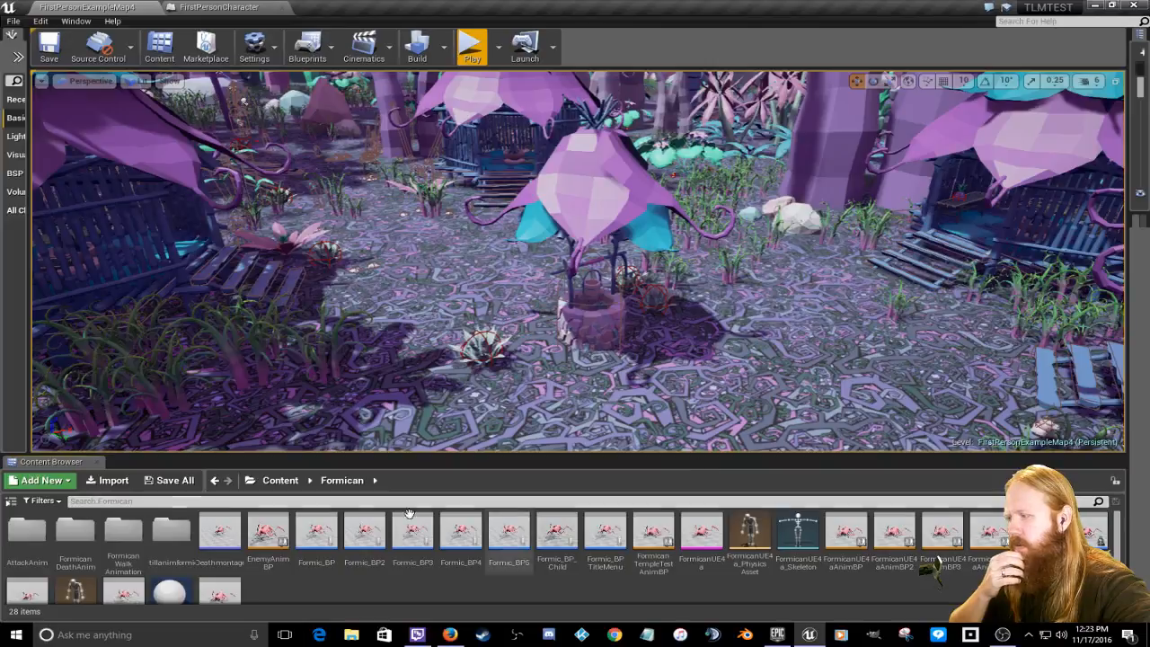
{"action": "left_click", "coordinate": [281, 480]}
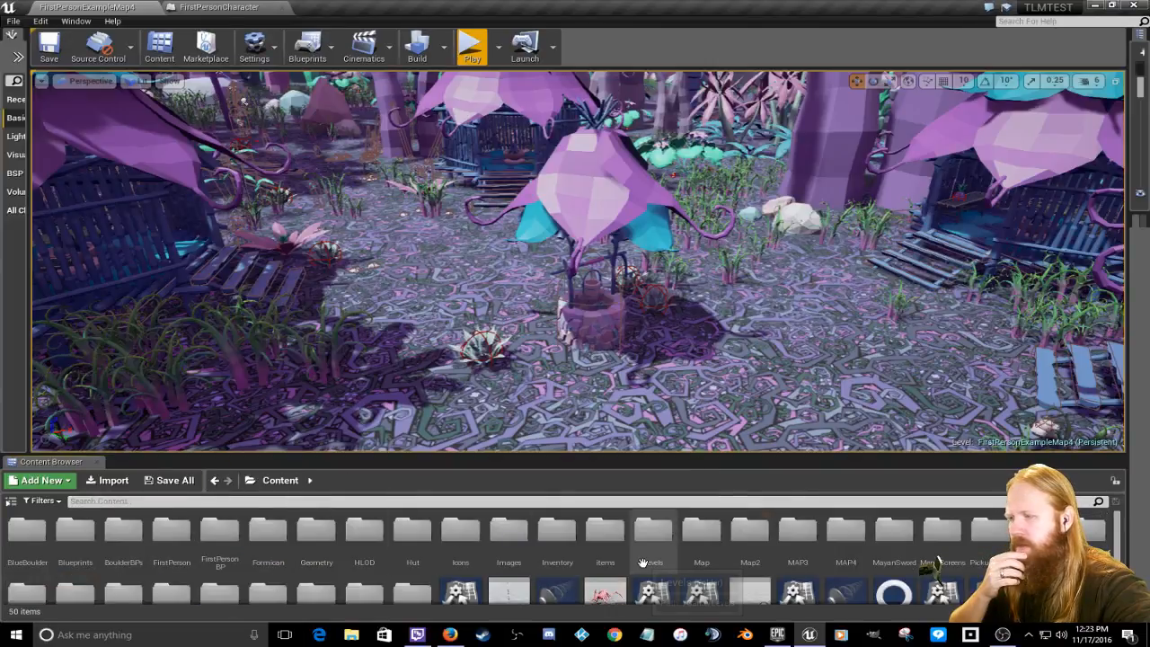
Step: Open the ChickenBP blueprint from the SpaceChicken folder
{"action": "scroll", "coordinate": [471, 561], "scroll_direction": "down", "scroll_amount": 1}
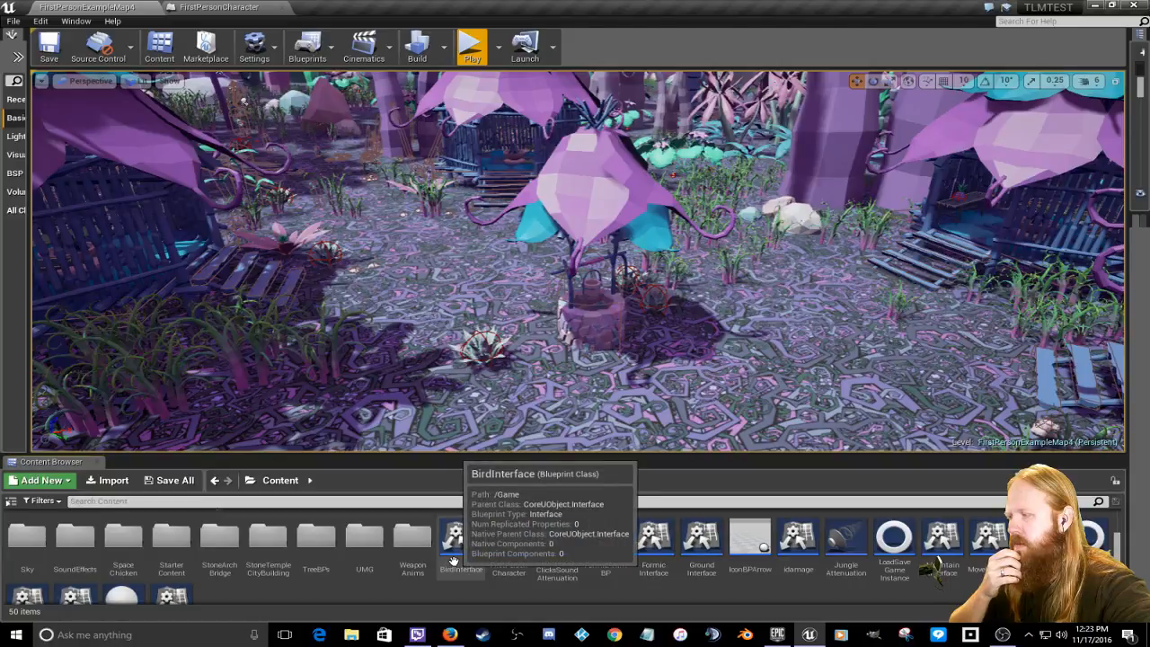
{"action": "double_click", "coordinate": [123, 537]}
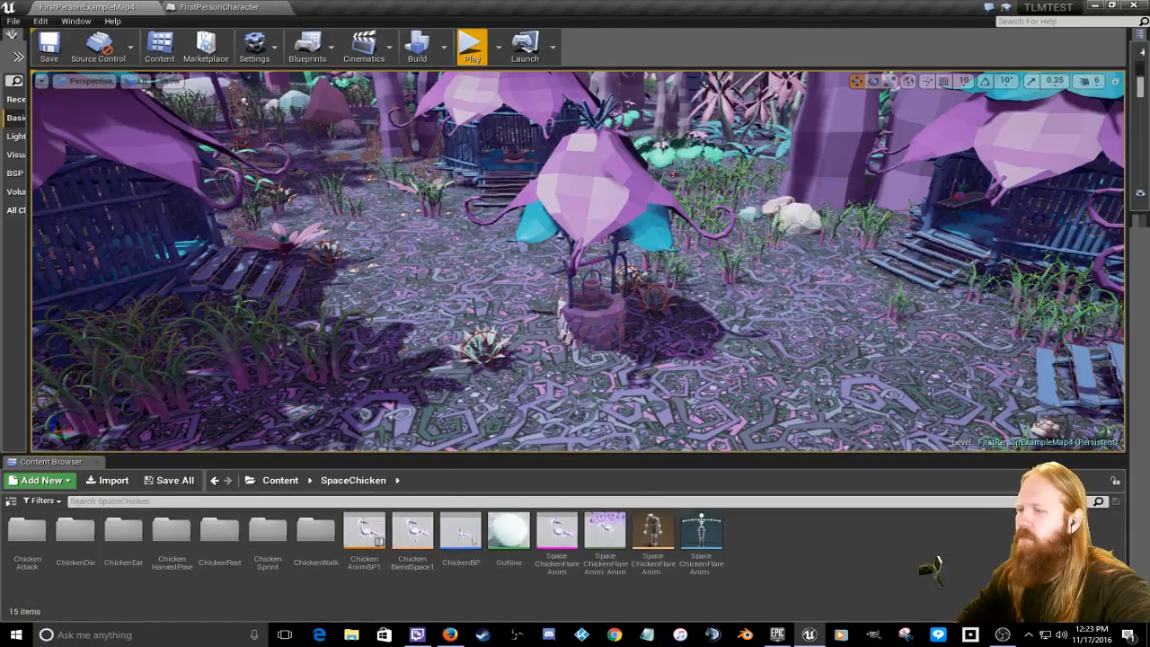
{"action": "left_click", "coordinate": [451, 522]}
{"action": "double_click", "coordinate": [453, 526]}
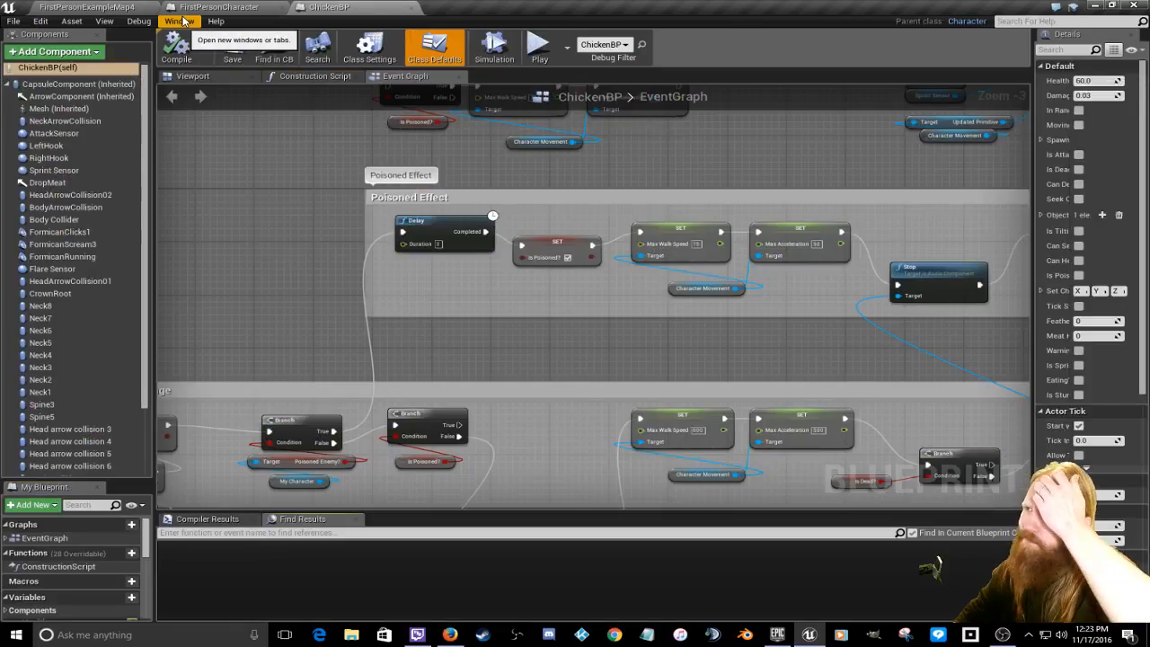
Step: Open the SpaceChickenFlareAnim physics asset from the SpaceChicken folder and widen its preview area by narrowing the details and bone hierarchy
{"action": "left_click", "coordinate": [88, 7]}
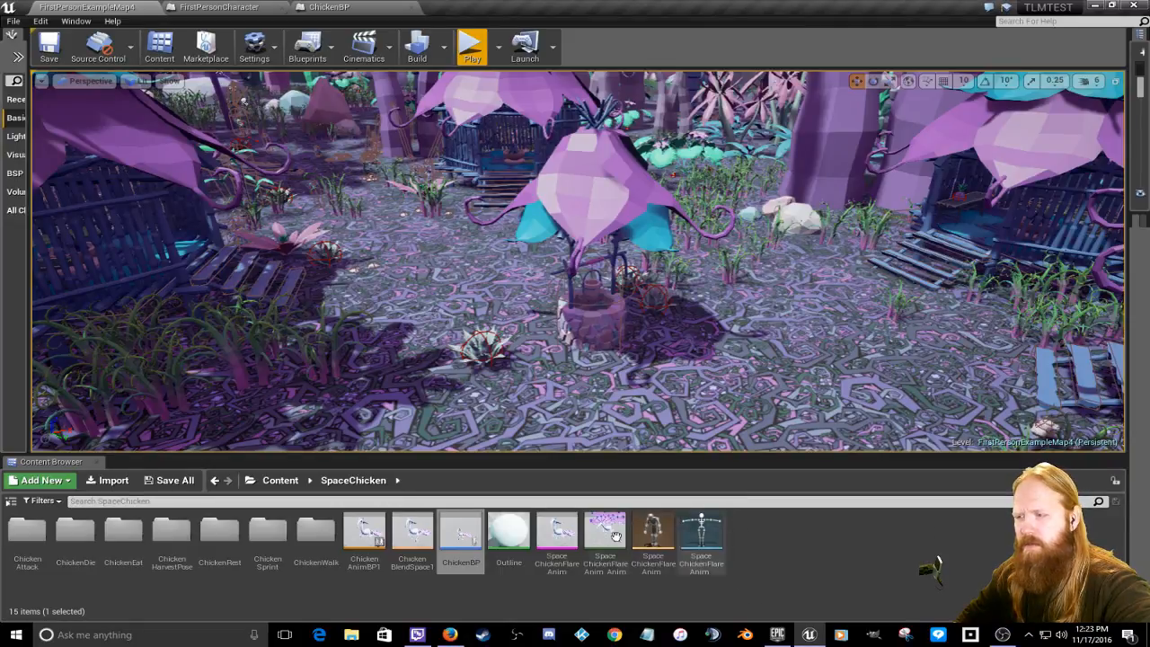
{"action": "double_click", "coordinate": [700, 530]}
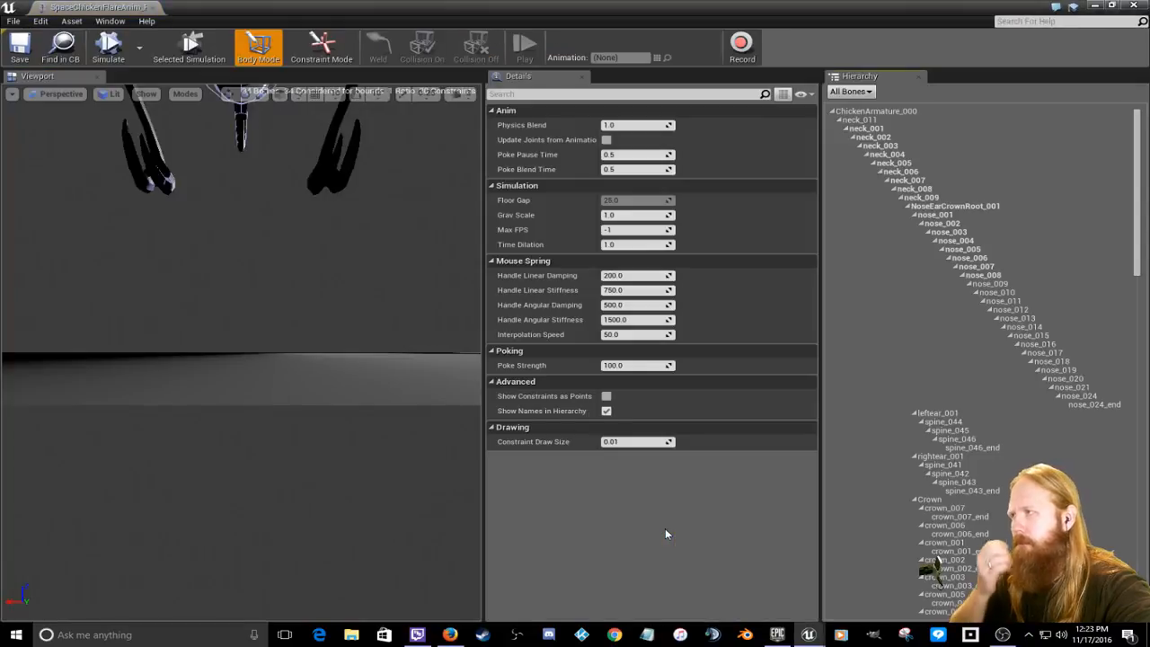
{"action": "left_click_drag", "start_coordinate": [484, 305], "coordinate": [693, 310]}
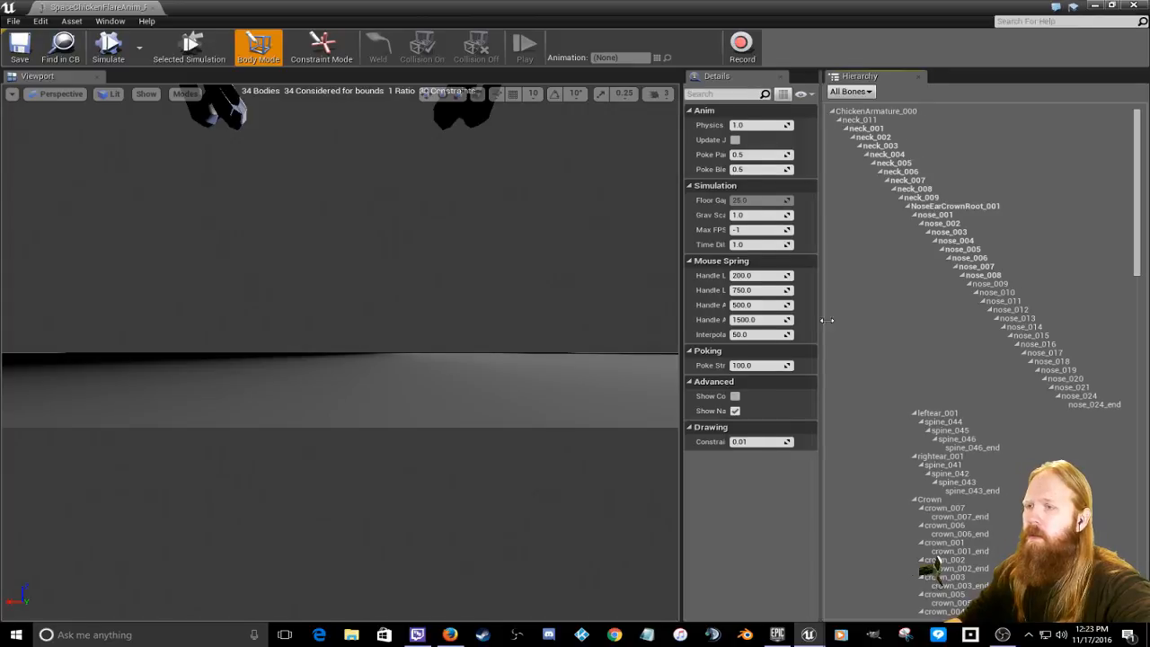
{"action": "left_click_drag", "start_coordinate": [822, 322], "coordinate": [1005, 318]}
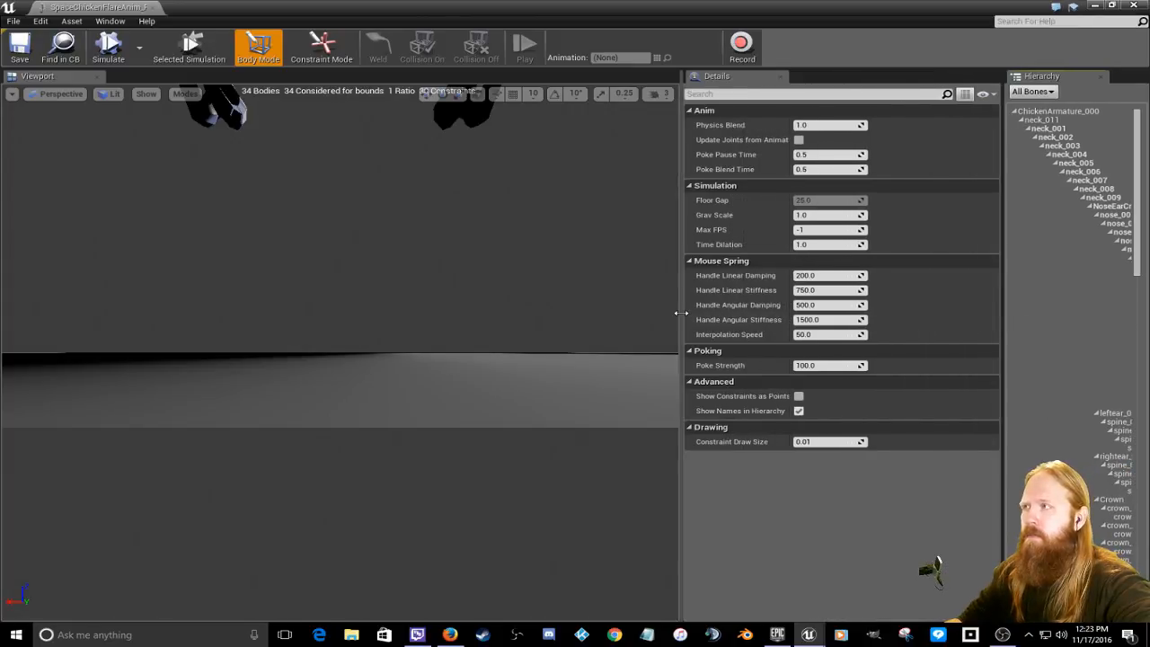
{"action": "left_click_drag", "start_coordinate": [680, 311], "coordinate": [841, 306]}
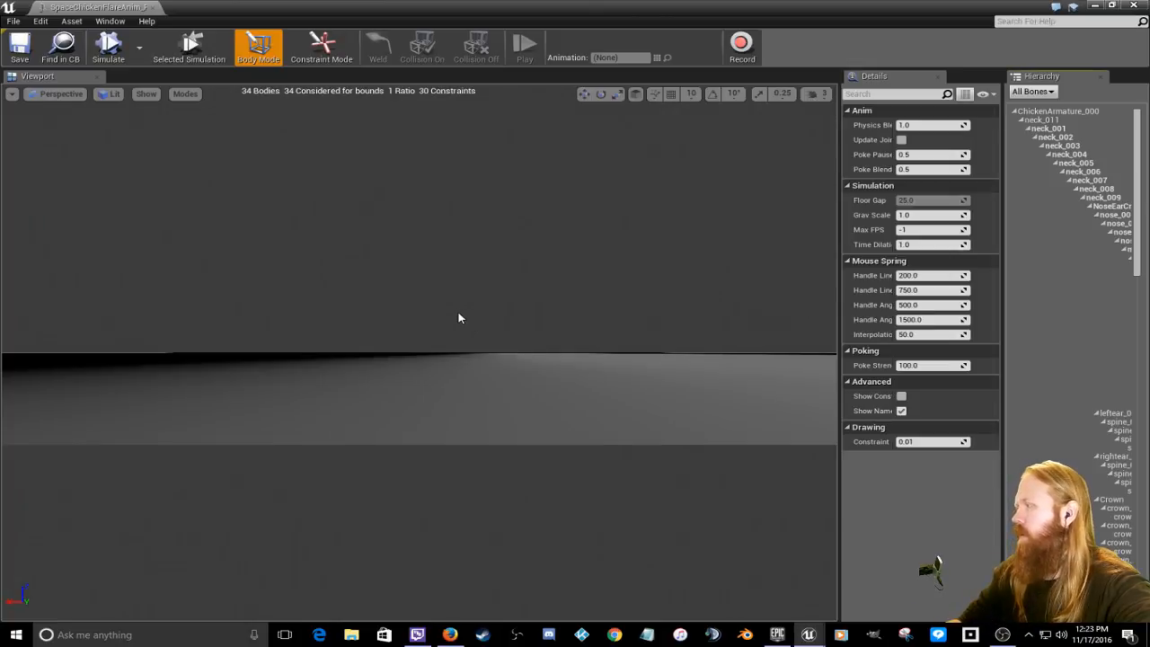
Step: Examine the whole space chicken model and its physics bodies from several angles in the physics asset preview
{"action": "scroll", "coordinate": [459, 318], "scroll_direction": "down", "scroll_amount": 4}
{"action": "scroll", "coordinate": [473, 311], "scroll_direction": "down", "scroll_amount": 5}
{"action": "right_click_drag", "start_coordinate": [473, 312], "coordinate": [441, 255]}
{"action": "key", "text": "s"}
{"action": "key", "text": "a"}
{"action": "key", "text": "s"}
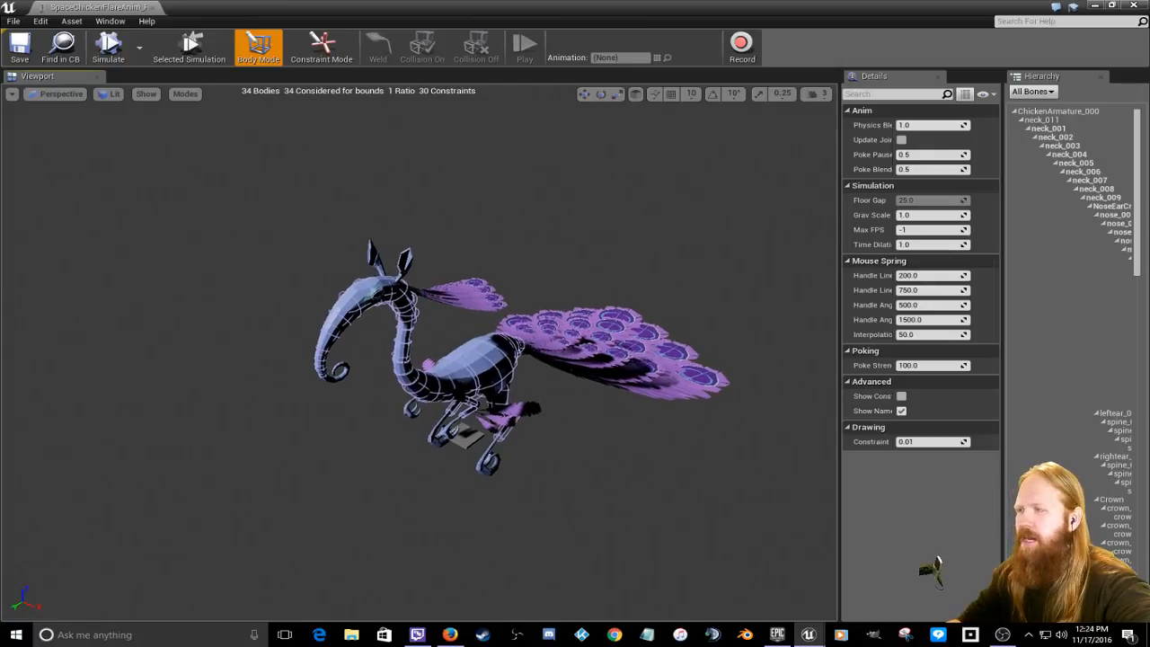
{"action": "right_click_drag", "start_coordinate": [442, 254], "coordinate": [472, 261]}
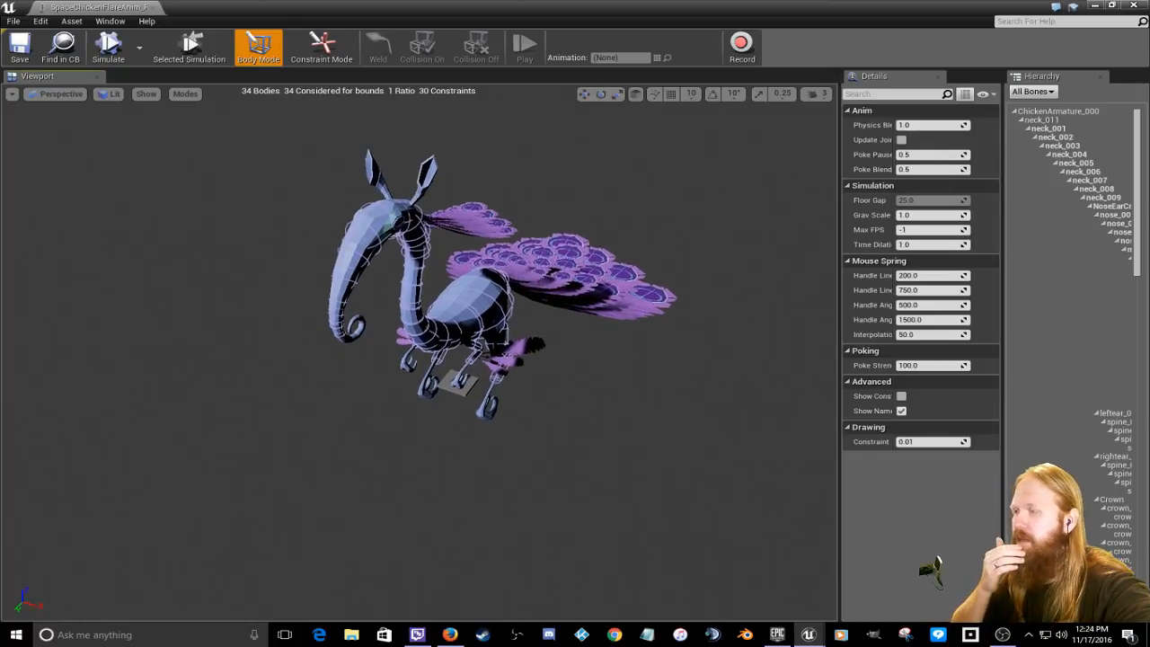
{"action": "right_click_drag", "start_coordinate": [472, 261], "coordinate": [262, 248]}
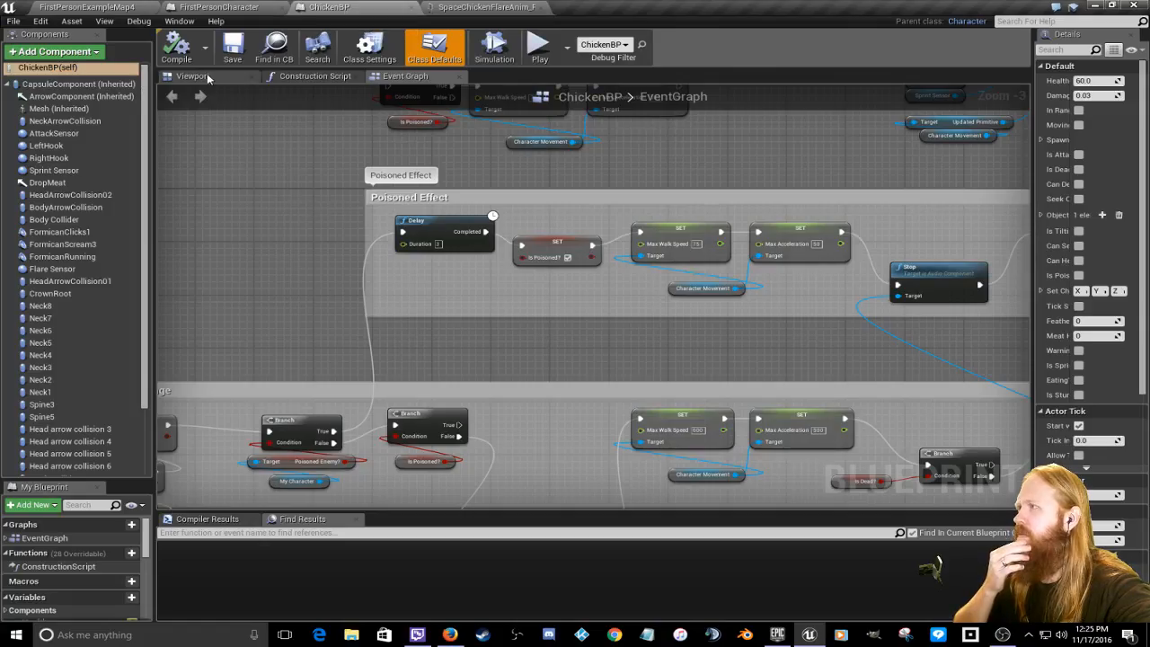
Step: Display ChickenBP in its 3D preview and view the creature up close from the side
{"action": "left_click", "coordinate": [191, 77]}
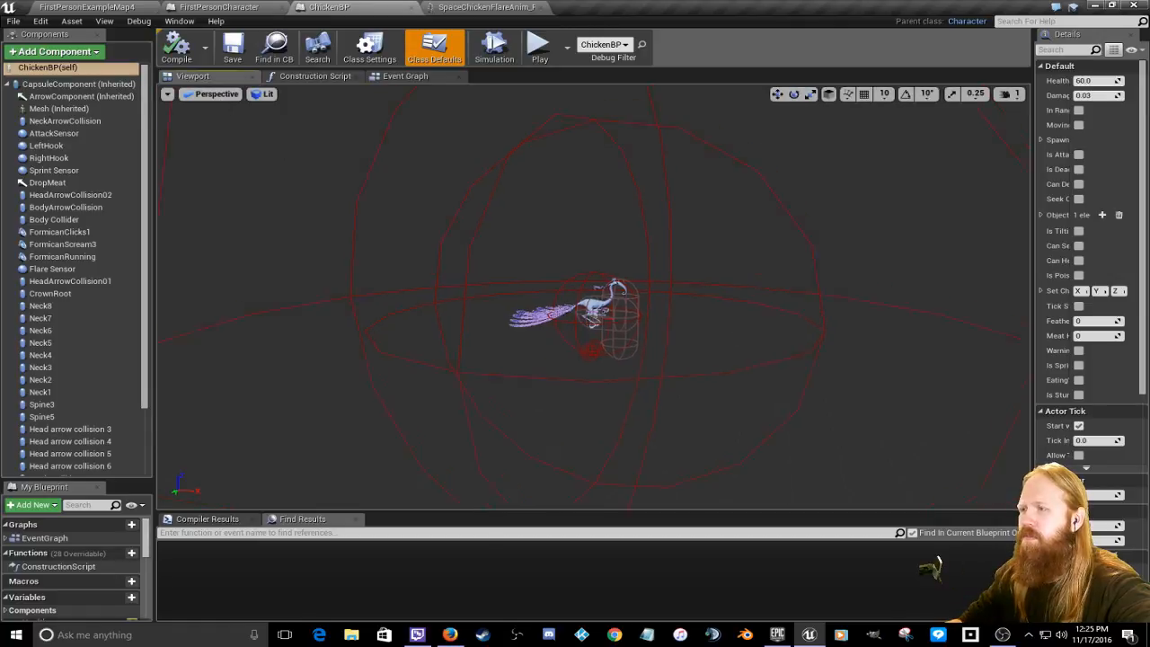
{"action": "mouse_move", "coordinate": [592, 296]}
{"action": "right_mouse_down"}
{"action": "mouse_move", "coordinate": [635, 290]}
{"action": "mouse_move", "coordinate": [599, 310]}
{"action": "mouse_move", "coordinate": [592, 296]}
{"action": "right_mouse_up"}
{"action": "key", "text": "w"}
{"action": "key", "text": "w"}
{"action": "key", "text": "w"}
{"action": "key", "text": "w"}
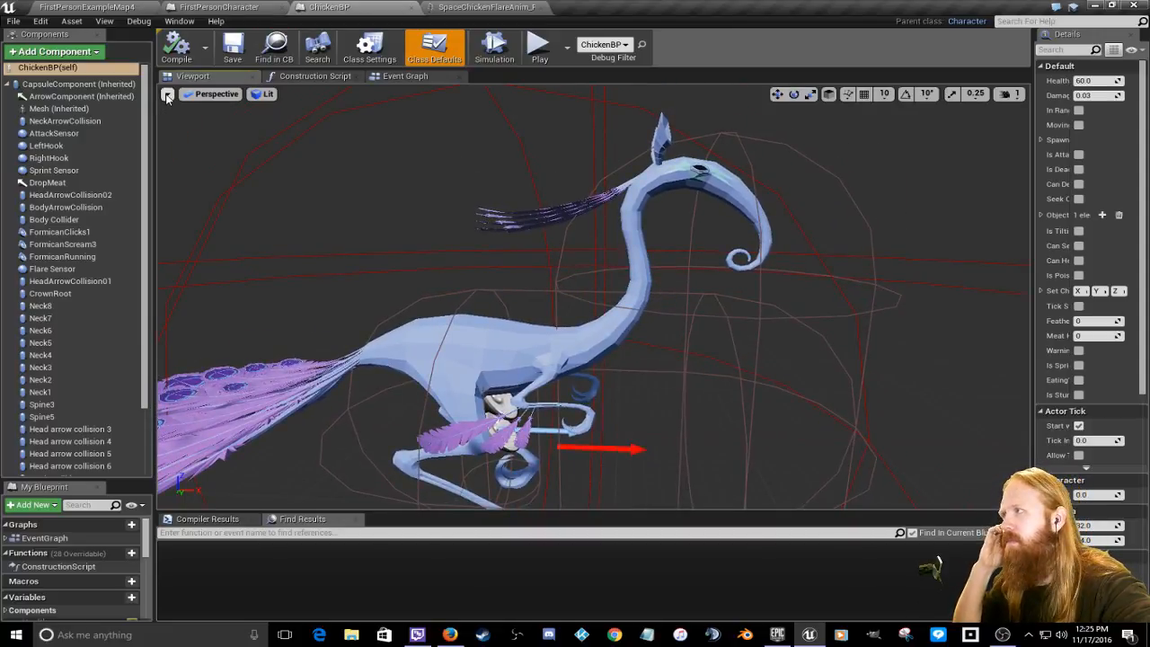
Step: Switch the ChickenBP preview to Wireframe and examine the mesh of the creature's head, neck and body
{"action": "left_click", "coordinate": [167, 95]}
{"action": "left_click", "coordinate": [268, 94]}
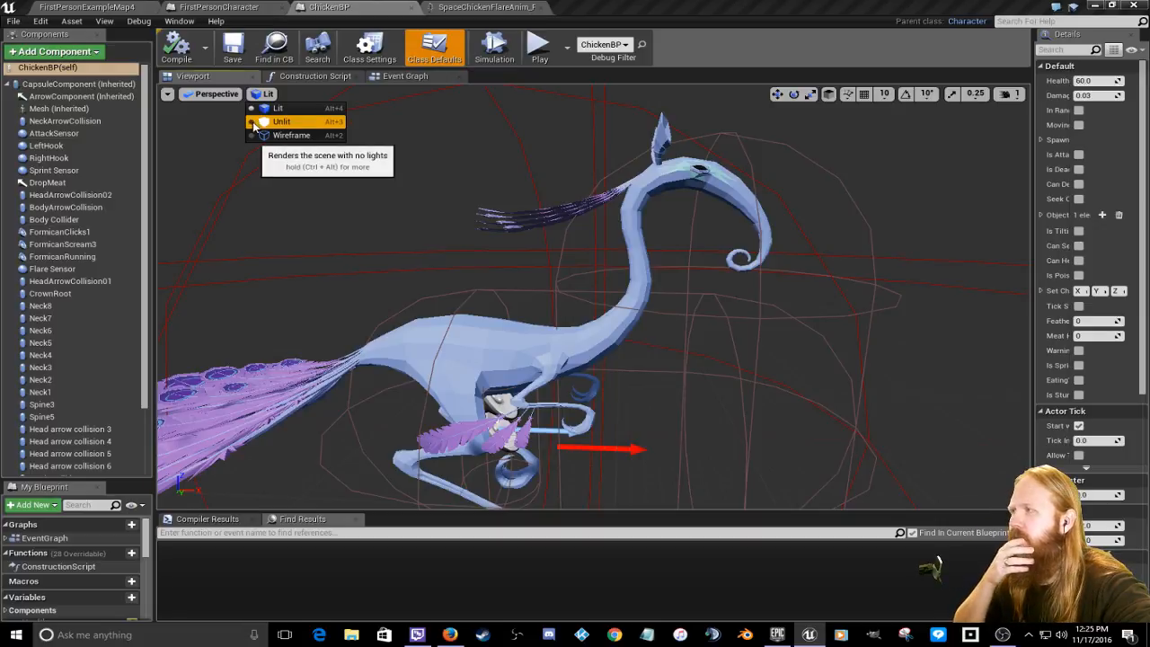
{"action": "left_click", "coordinate": [287, 134]}
{"action": "right_click_drag", "start_coordinate": [312, 165], "coordinate": [97, 155]}
{"action": "key", "text": "s"}
{"action": "key", "text": "w"}
{"action": "key", "text": "s"}
{"action": "key", "text": "w"}
{"action": "key", "text": "w"}
{"action": "key", "text": "d"}
{"action": "key", "text": "w"}
{"action": "key", "text": "d"}
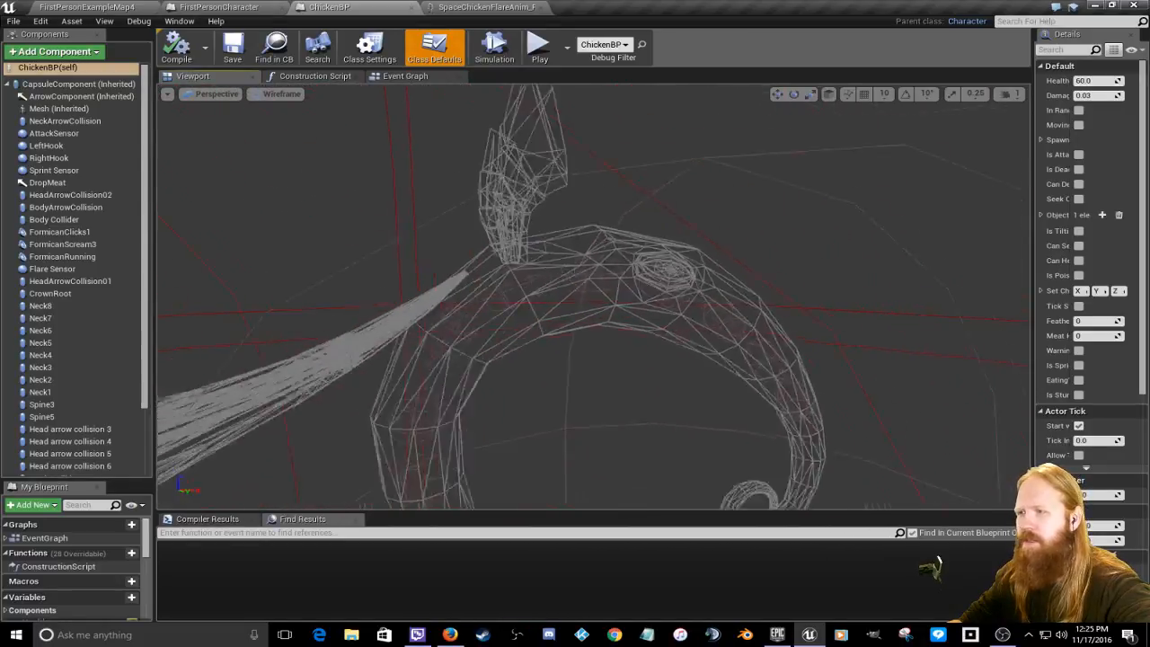
{"action": "key", "text": "w"}
{"action": "right_click_drag", "start_coordinate": [538, 269], "coordinate": [558, 304]}
{"action": "key", "text": "s"}
{"action": "key", "text": "w"}
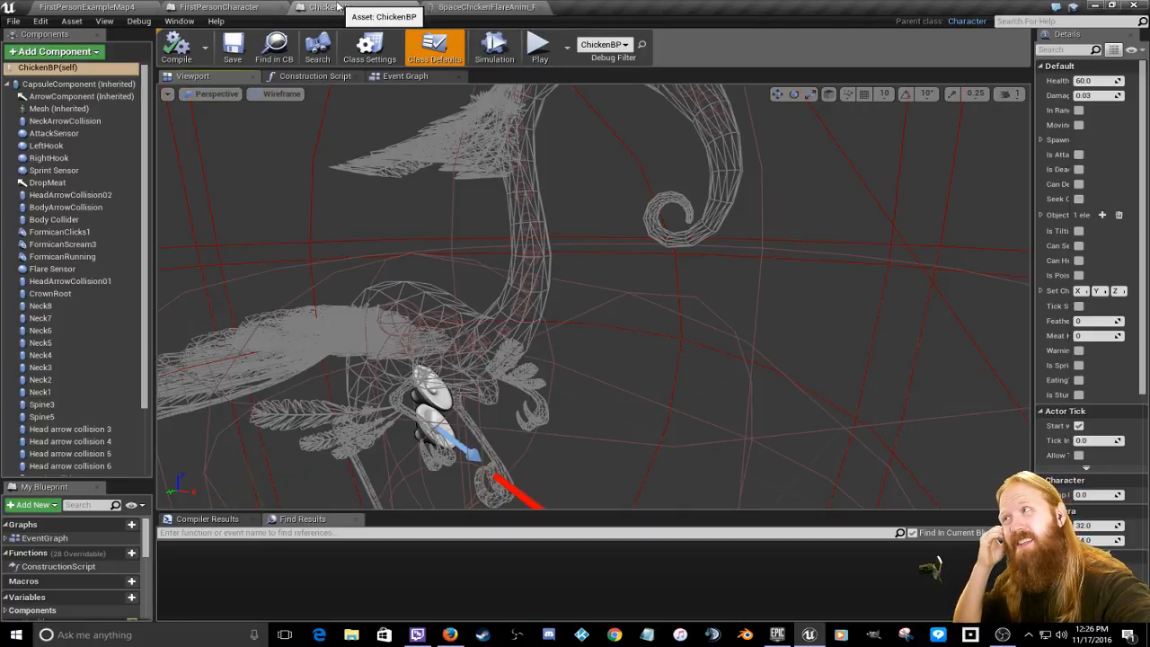
Step: Return to the level FirstPersonExampleMap4 and search the root Content folder for "pick"
{"action": "left_click", "coordinate": [125, 8]}
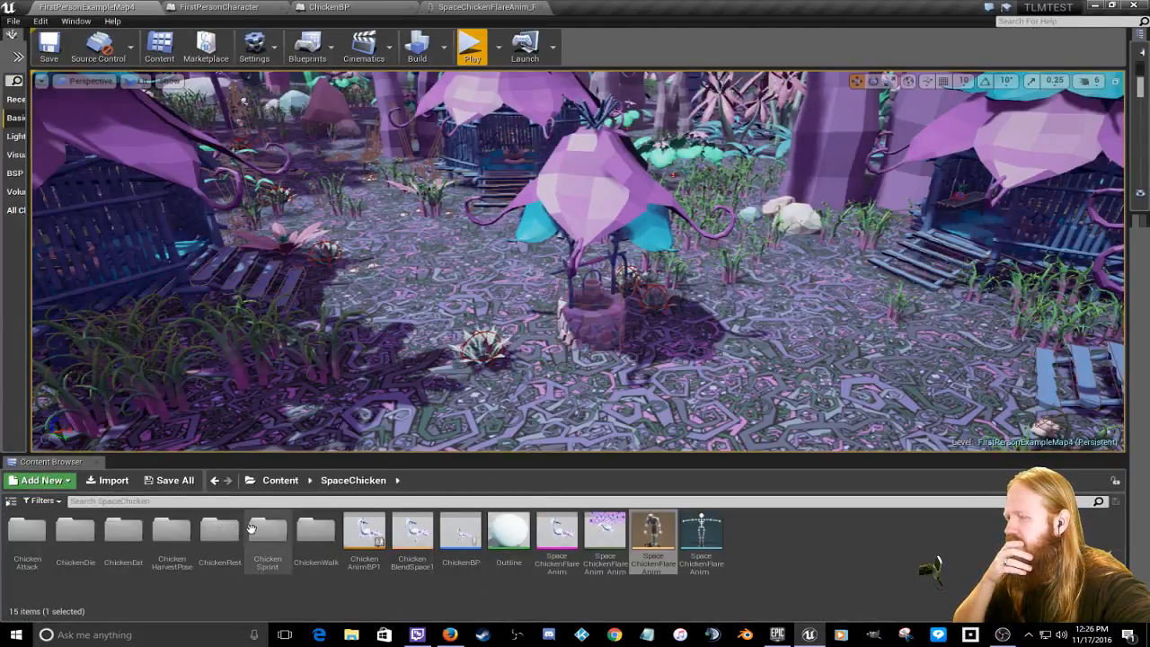
{"action": "left_click", "coordinate": [278, 479]}
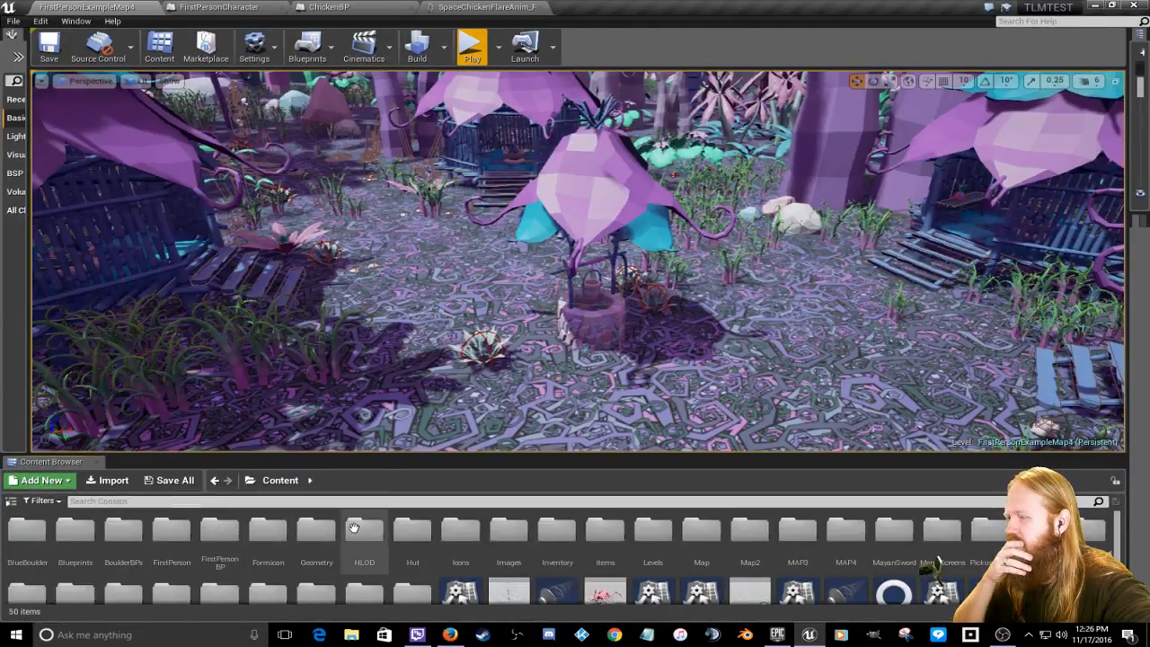
{"action": "left_click", "coordinate": [308, 501]}
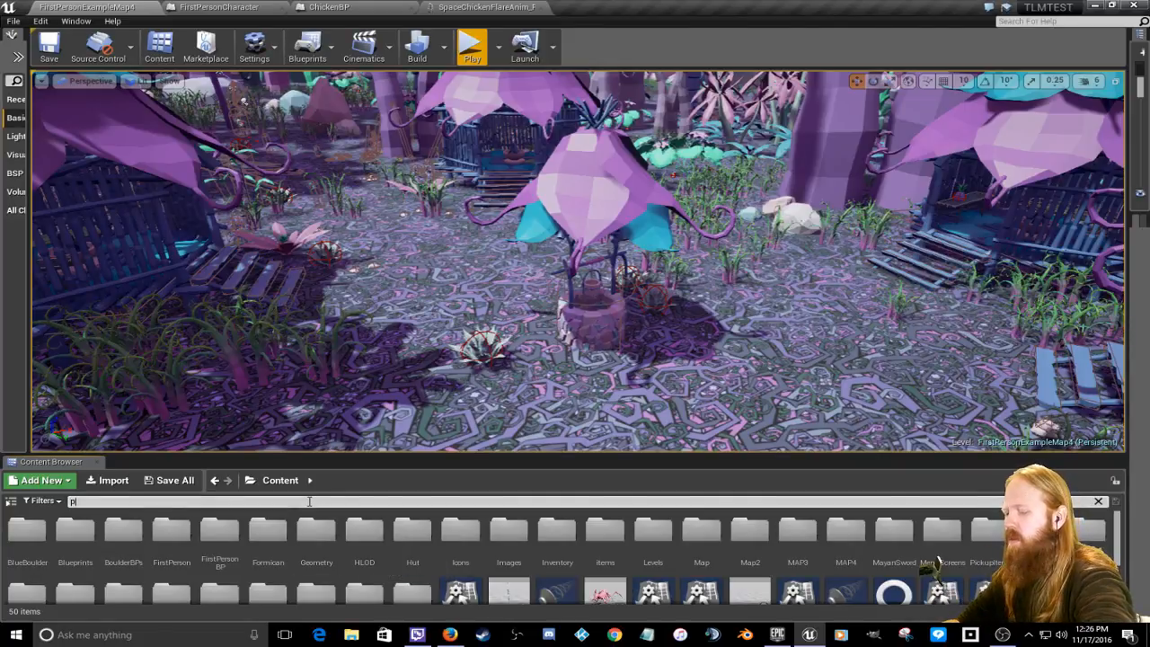
{"action": "type", "text": "pick"}
{"action": "key", "text": "Return"}
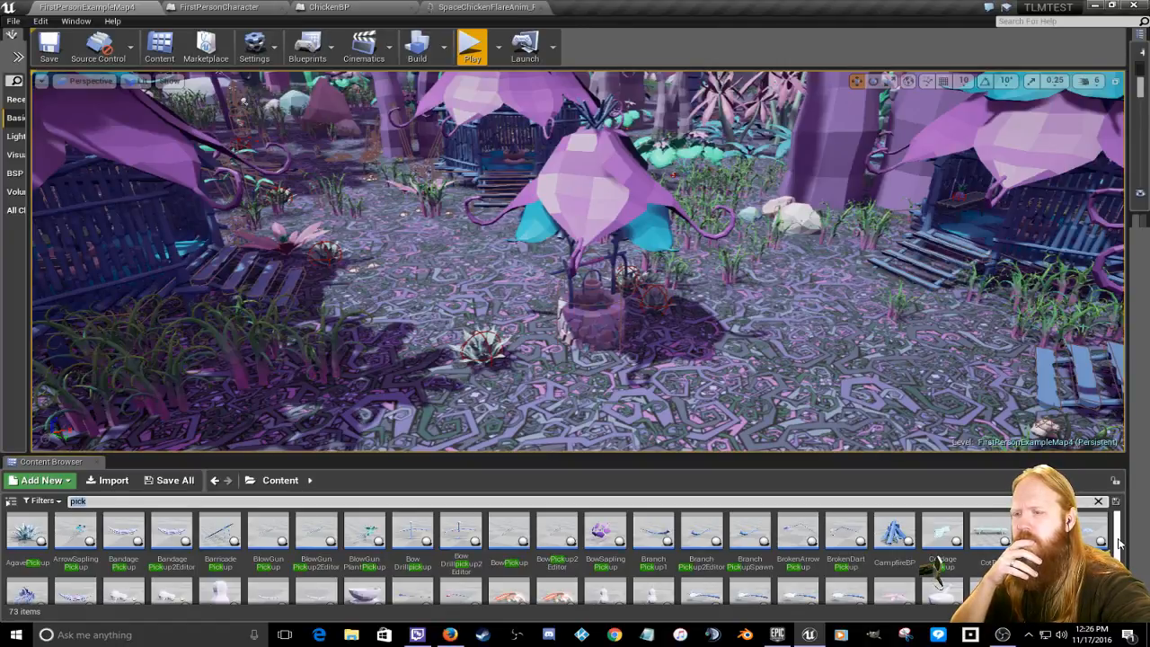
Step: Open the FlyingArrowPickup blueprint from the search results
{"action": "scroll", "coordinate": [1118, 543], "scroll_direction": "down", "scroll_amount": 1}
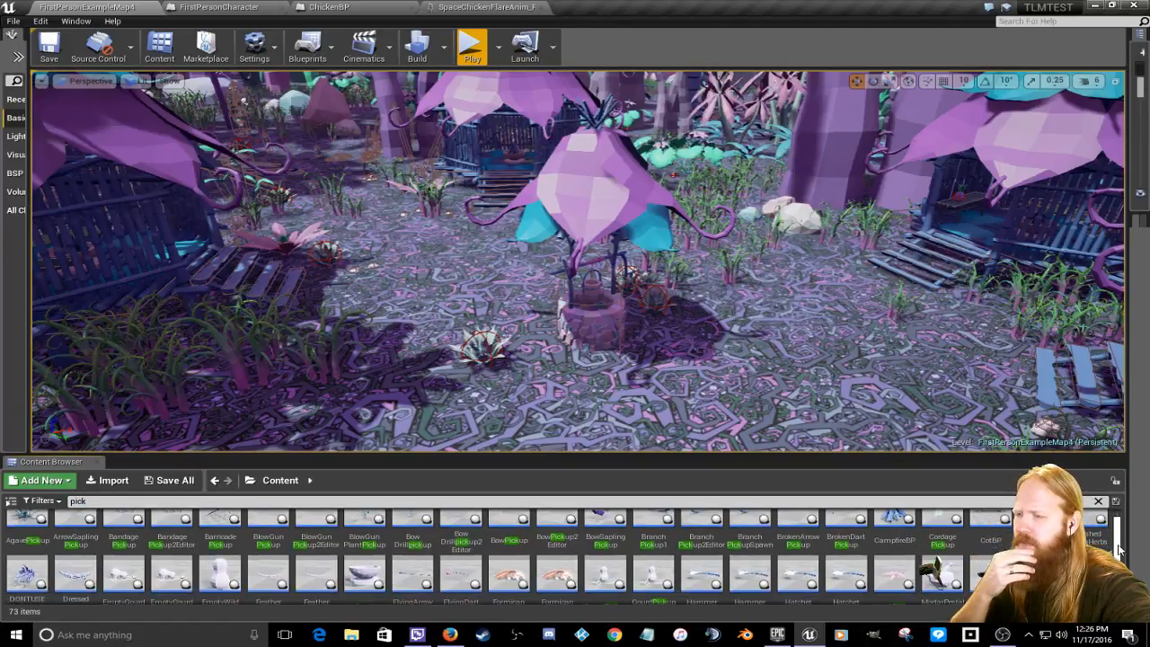
{"action": "scroll", "coordinate": [1118, 544], "scroll_direction": "down", "scroll_amount": 3}
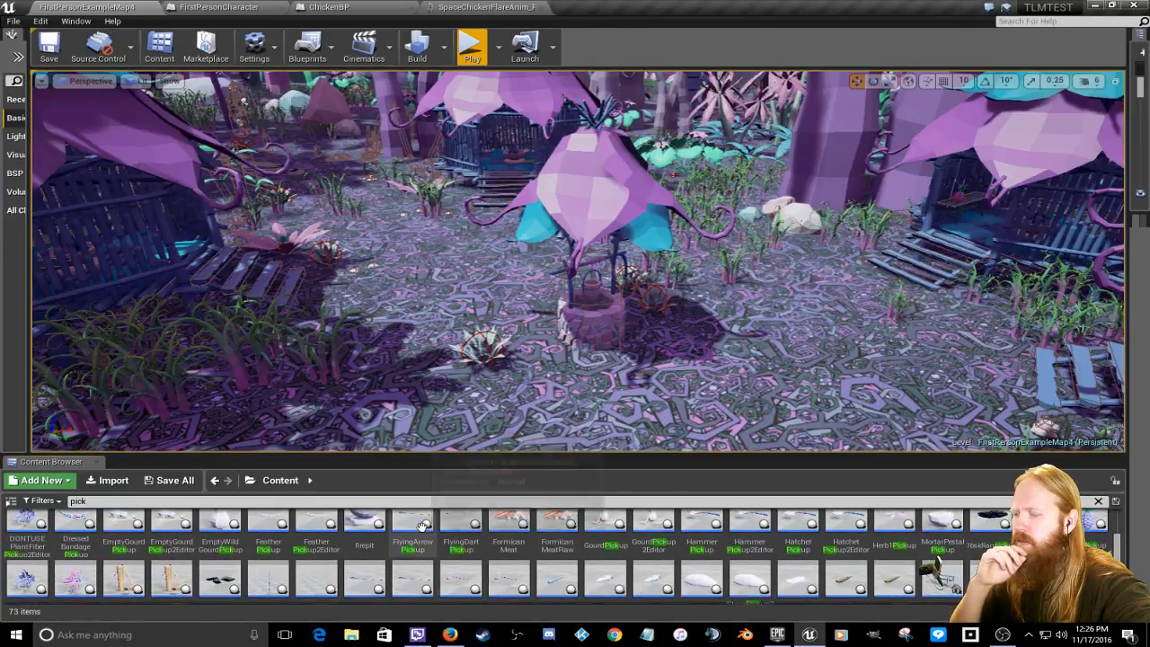
{"action": "double_click", "coordinate": [422, 530]}
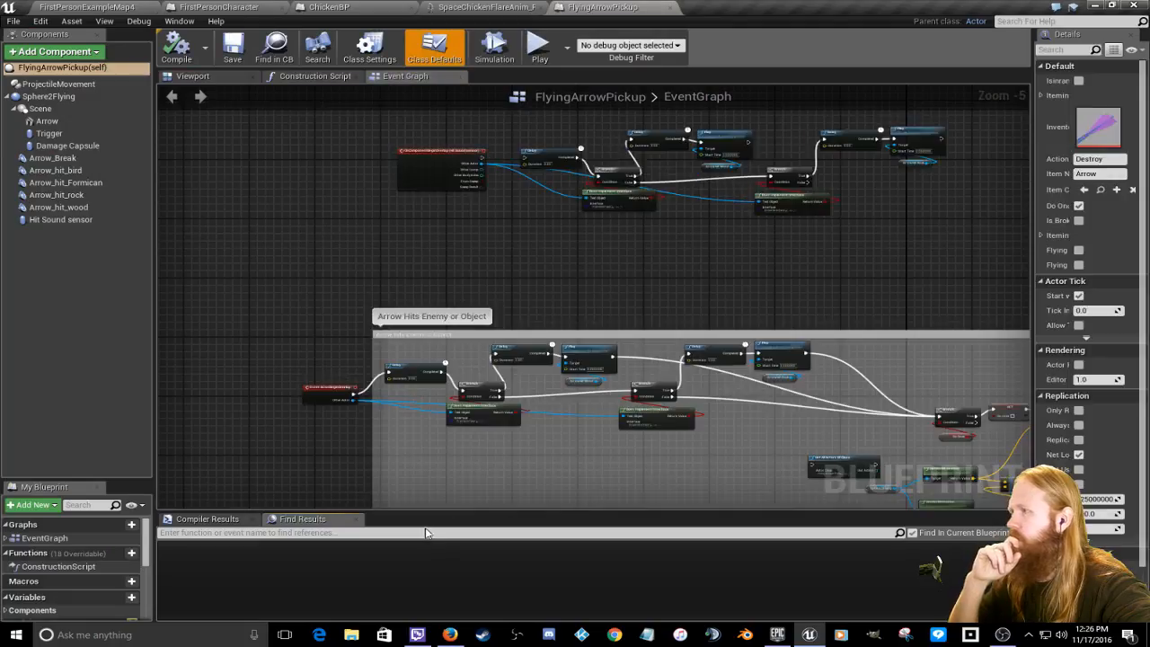
Step: Examine the Hit Sound sensor overlap event and its delay, branch and sound nodes in FlyingArrowPickup's event graph
{"action": "scroll", "coordinate": [493, 295], "scroll_direction": "down", "scroll_amount": 2}
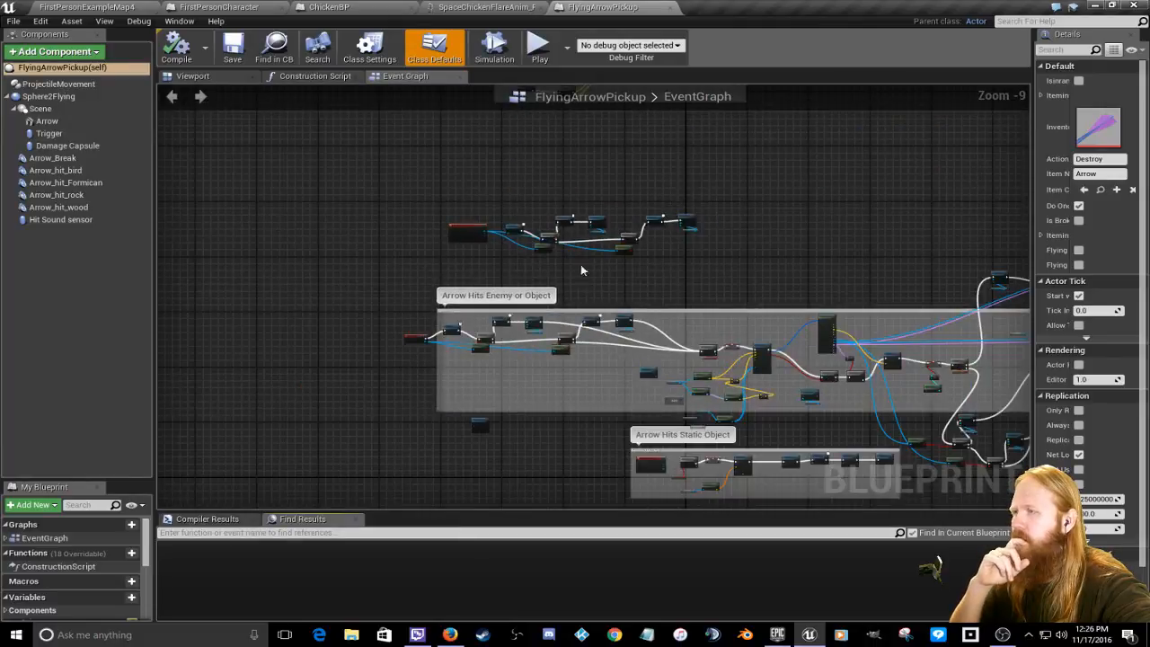
{"action": "scroll", "coordinate": [508, 216], "scroll_direction": "up", "scroll_amount": 5}
{"action": "scroll", "coordinate": [508, 216], "scroll_direction": "up", "scroll_amount": 1}
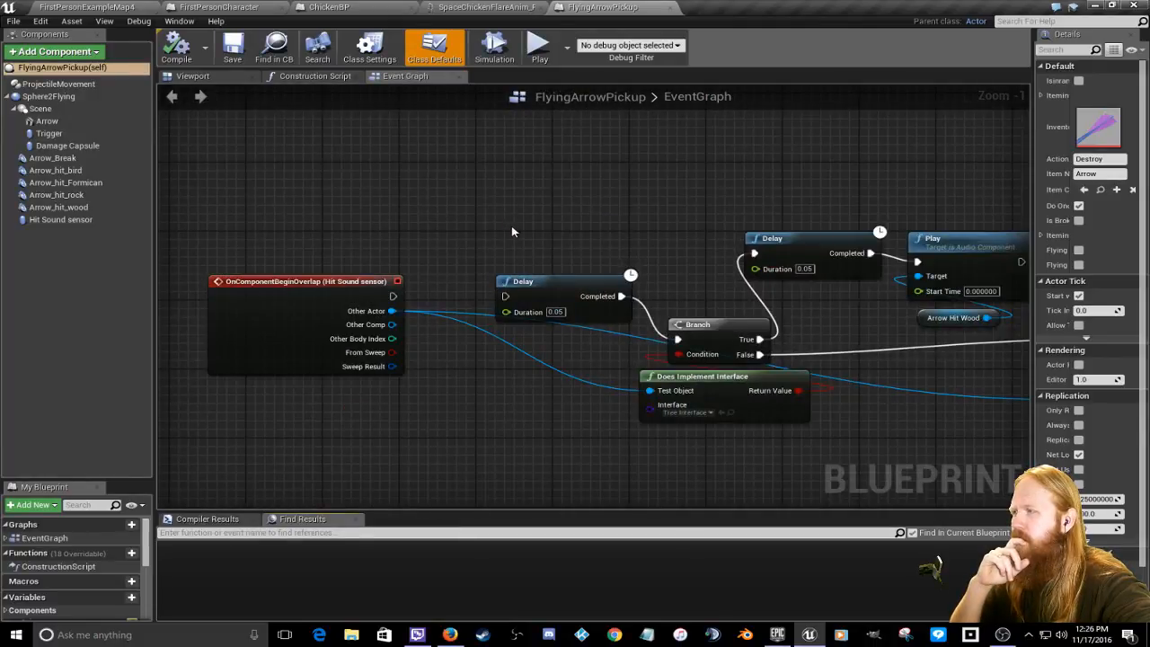
{"action": "right_click_drag", "start_coordinate": [542, 232], "coordinate": [321, 176]}
{"action": "right_click_drag", "start_coordinate": [158, 210], "coordinate": [438, 242]}
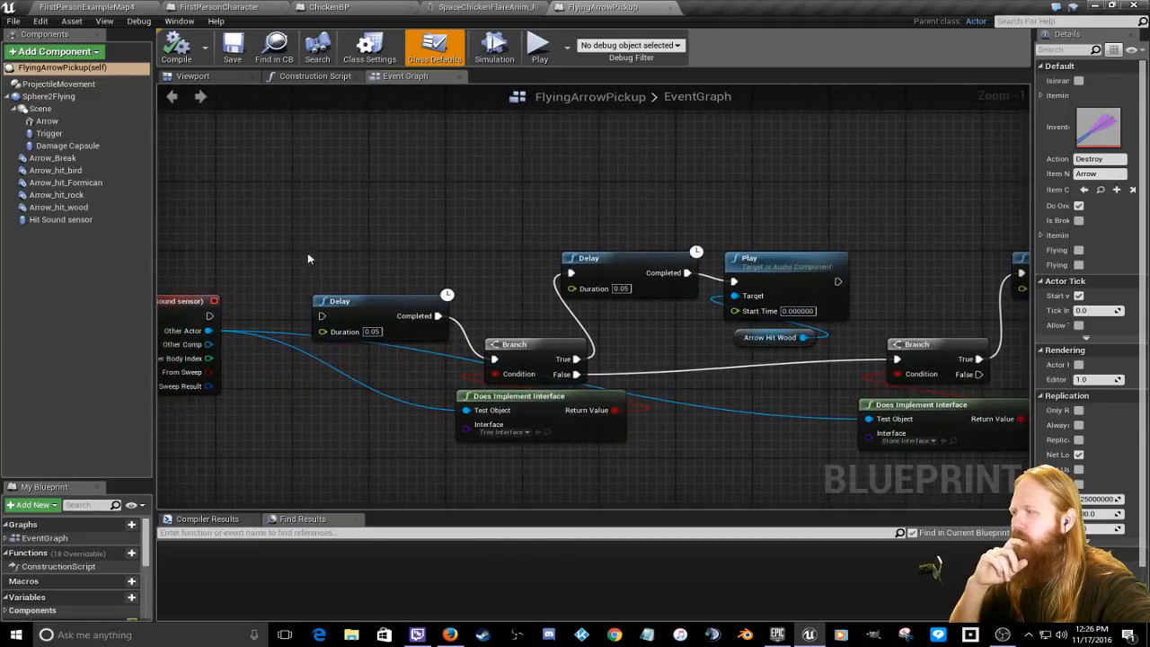
{"action": "right_click_drag", "start_coordinate": [273, 253], "coordinate": [504, 241]}
Step: Select the Hit Sound sensor component and review its collision settings in the enlarged details
{"action": "left_click", "coordinate": [60, 220]}
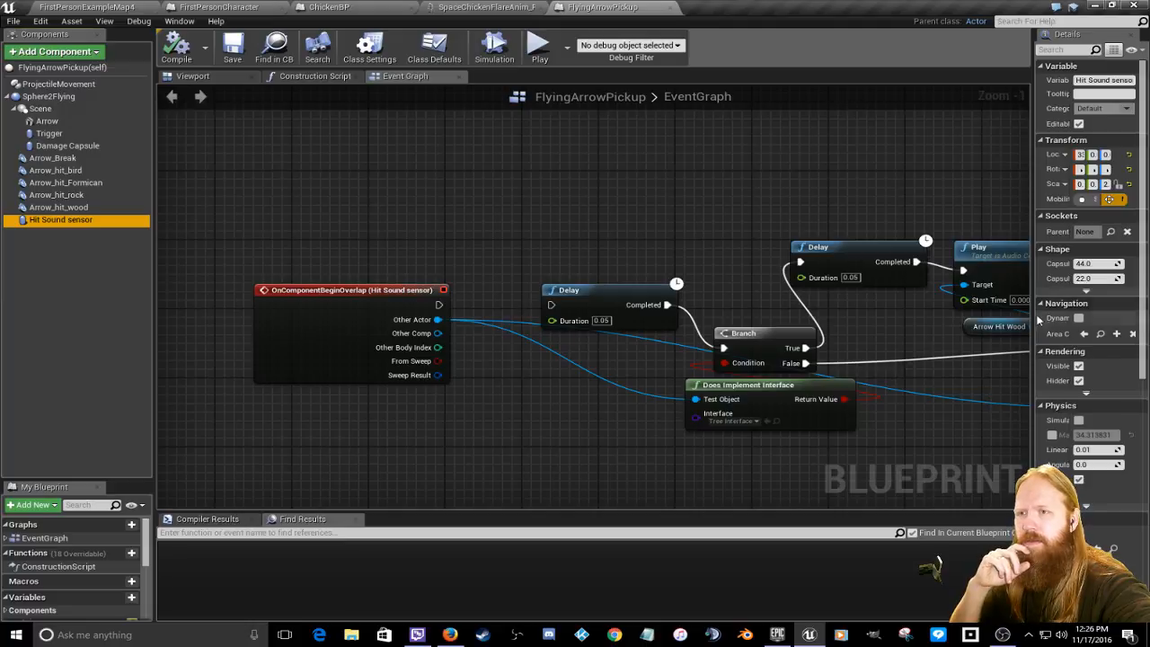
{"action": "left_click_drag", "start_coordinate": [1032, 311], "coordinate": [873, 314]}
{"action": "scroll", "coordinate": [1141, 316], "scroll_direction": "down", "scroll_amount": 5}
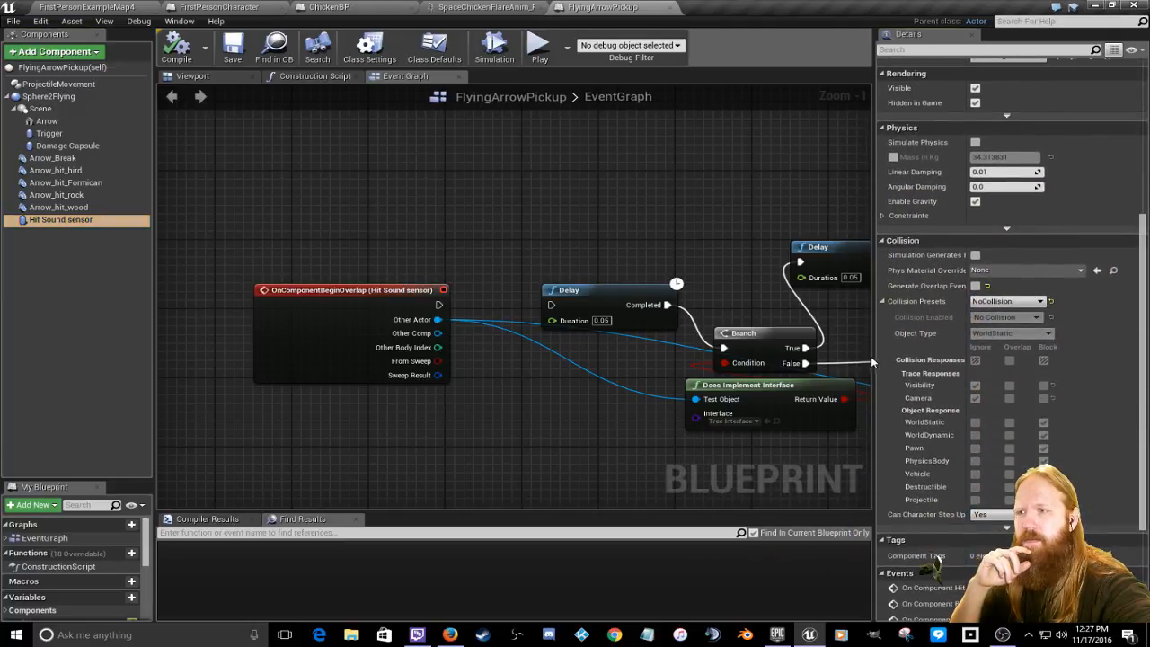
{"action": "left_click_drag", "start_coordinate": [871, 356], "coordinate": [1111, 358]}
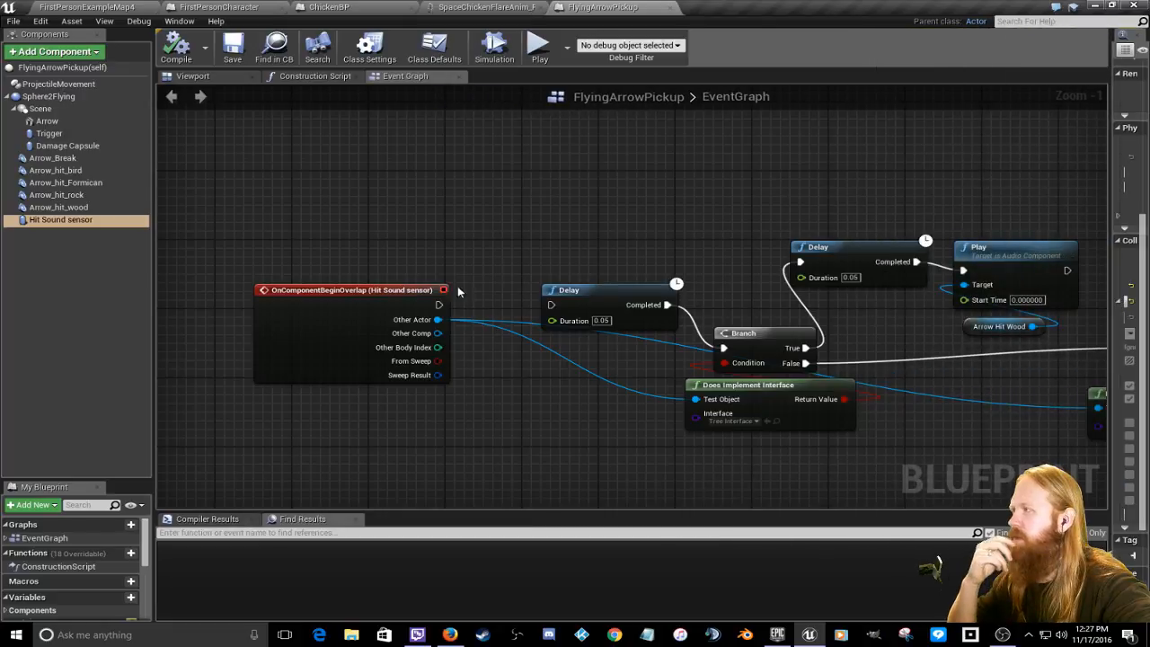
Step: Inspect the Arrow Hits Enemy or Object event nodes, select the Sphere2Flying component and display the arrow in the 3D preview
{"action": "scroll", "coordinate": [457, 291], "scroll_direction": "down", "scroll_amount": 6}
{"action": "right_click_drag", "start_coordinate": [348, 175], "coordinate": [325, 93]}
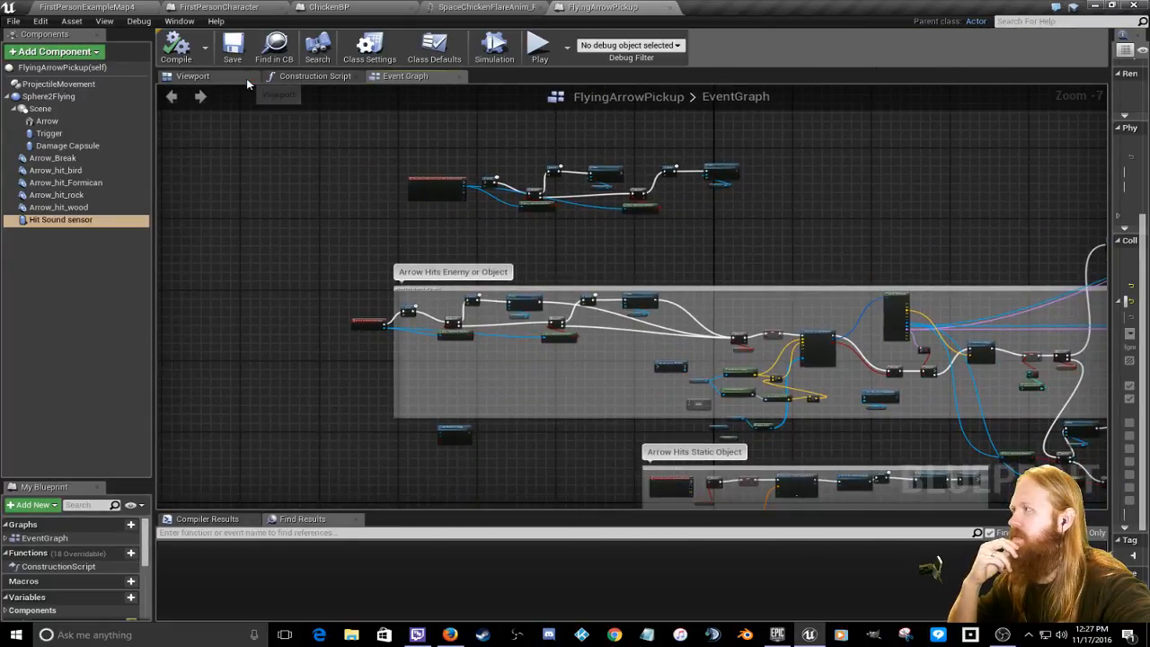
{"action": "scroll", "coordinate": [438, 317], "scroll_direction": "up", "scroll_amount": 7}
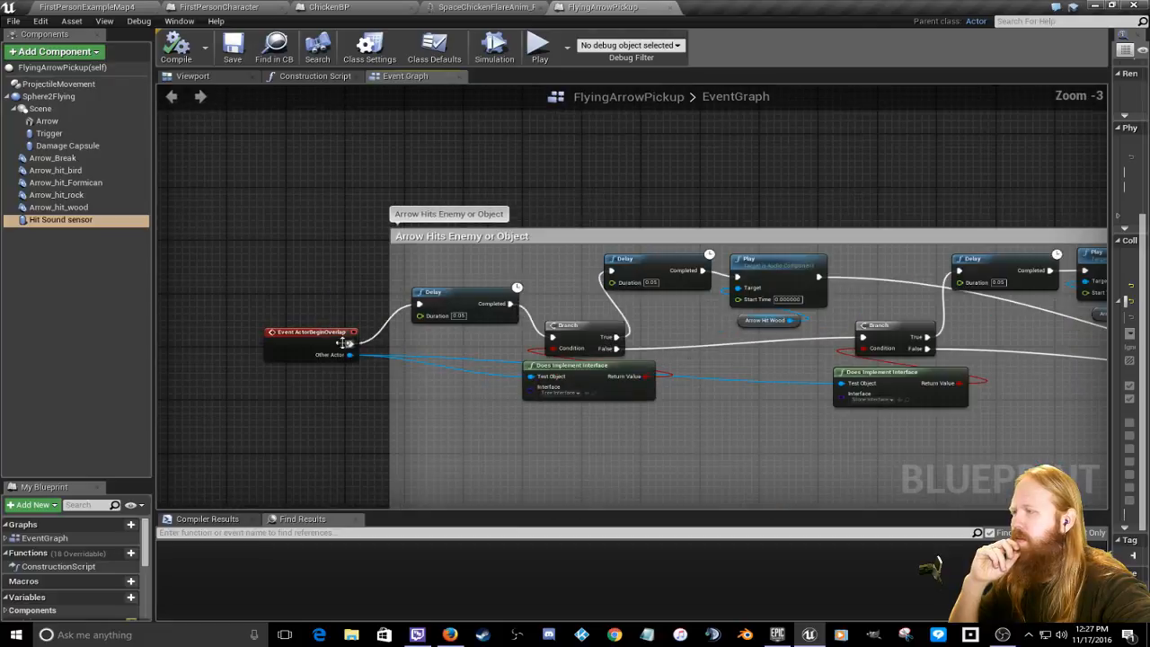
{"action": "left_click", "coordinate": [50, 98]}
{"action": "left_click", "coordinate": [192, 77]}
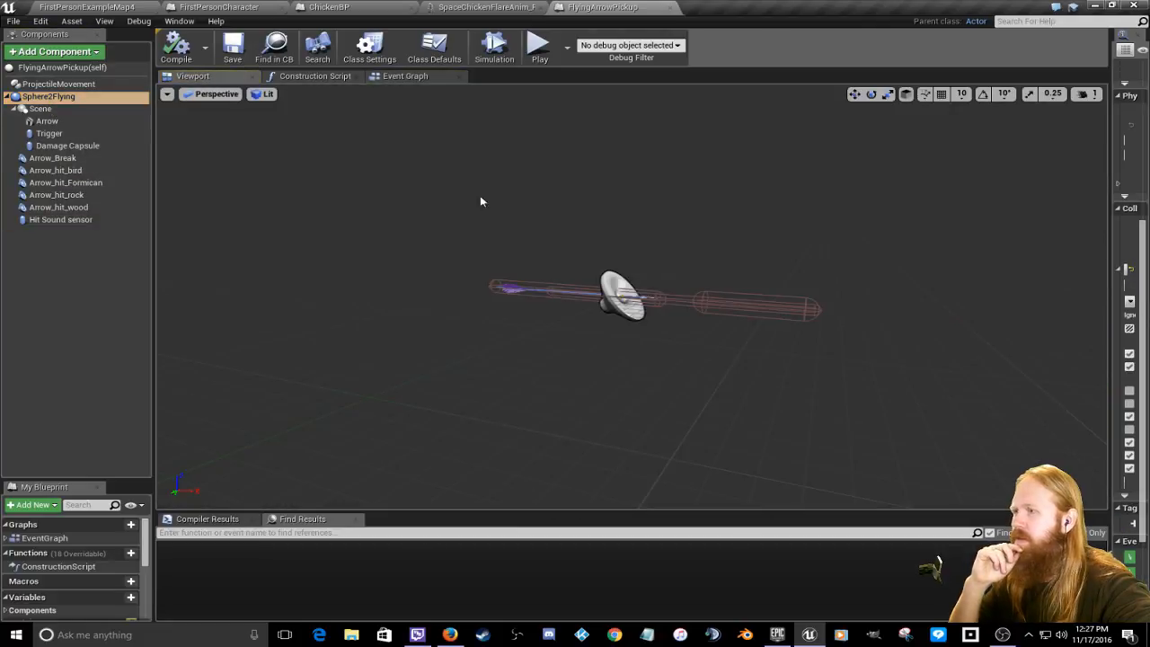
Step: Examine the arrow mesh, the Sphere2Flying body and the collision capsules from close up and from a distance in the 3D preview
{"action": "scroll", "coordinate": [648, 321], "scroll_direction": "up", "scroll_amount": 5}
{"action": "scroll", "coordinate": [612, 291], "scroll_direction": "down", "scroll_amount": 3}
{"action": "right_click_drag", "start_coordinate": [613, 291], "coordinate": [671, 301]}
{"action": "key", "text": "w"}
{"action": "key", "text": "w"}
{"action": "key", "text": "s"}
{"action": "key", "text": "w"}
{"action": "key", "text": "s"}
{"action": "key", "text": "w"}
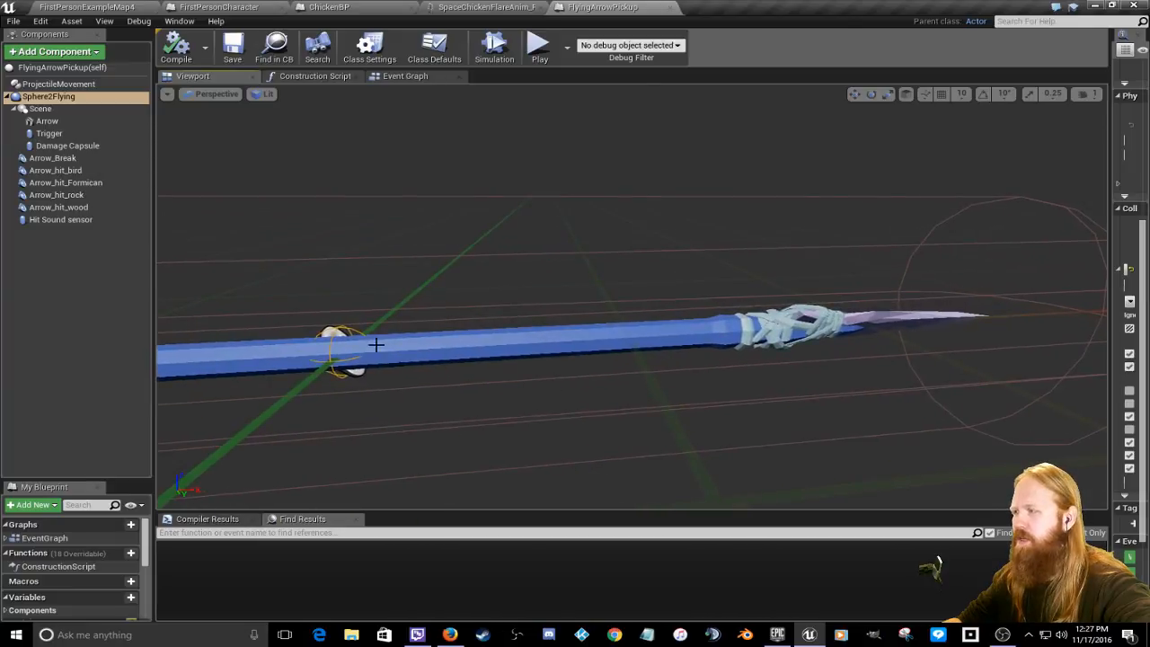
{"action": "right_click_drag", "start_coordinate": [475, 367], "coordinate": [532, 363]}
{"action": "key", "text": "w"}
{"action": "key", "text": "a"}
{"action": "key", "text": "s"}
{"action": "mouse_move", "coordinate": [686, 359]}
{"action": "right_mouse_down"}
{"action": "mouse_move", "coordinate": [702, 370]}
{"action": "mouse_move", "coordinate": [677, 361]}
{"action": "right_mouse_up"}
{"action": "key", "text": "d"}
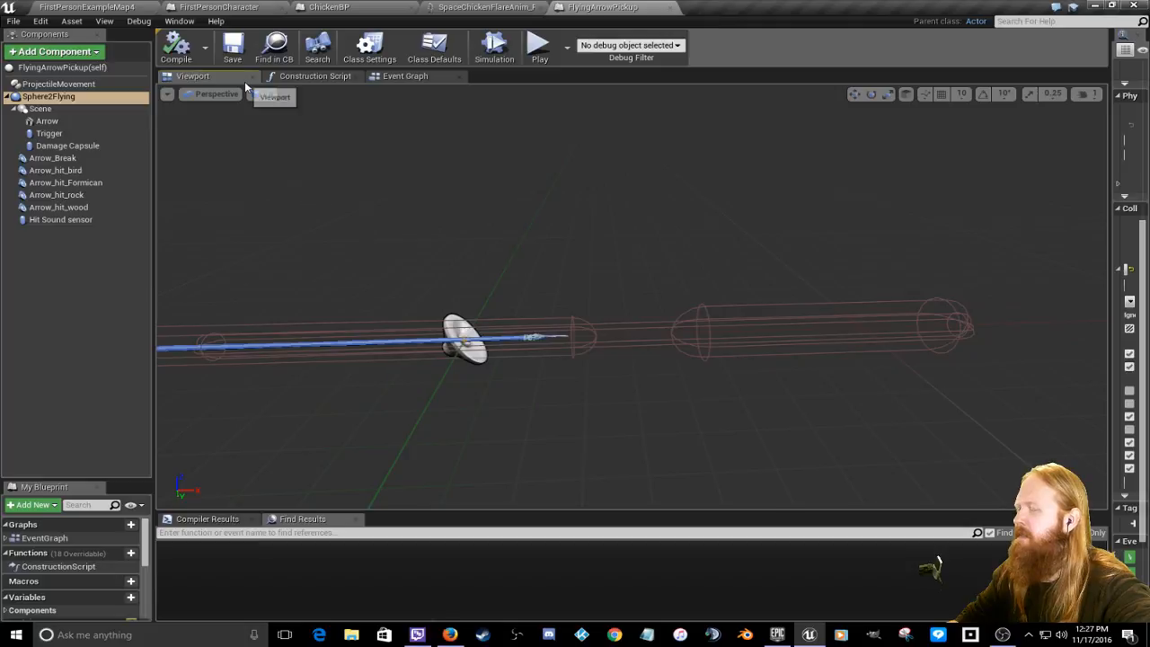
Step: Return to the event graph and look over the Arrow Hits Enemy or Object section and its neighbouring node groups
{"action": "left_click", "coordinate": [409, 77]}
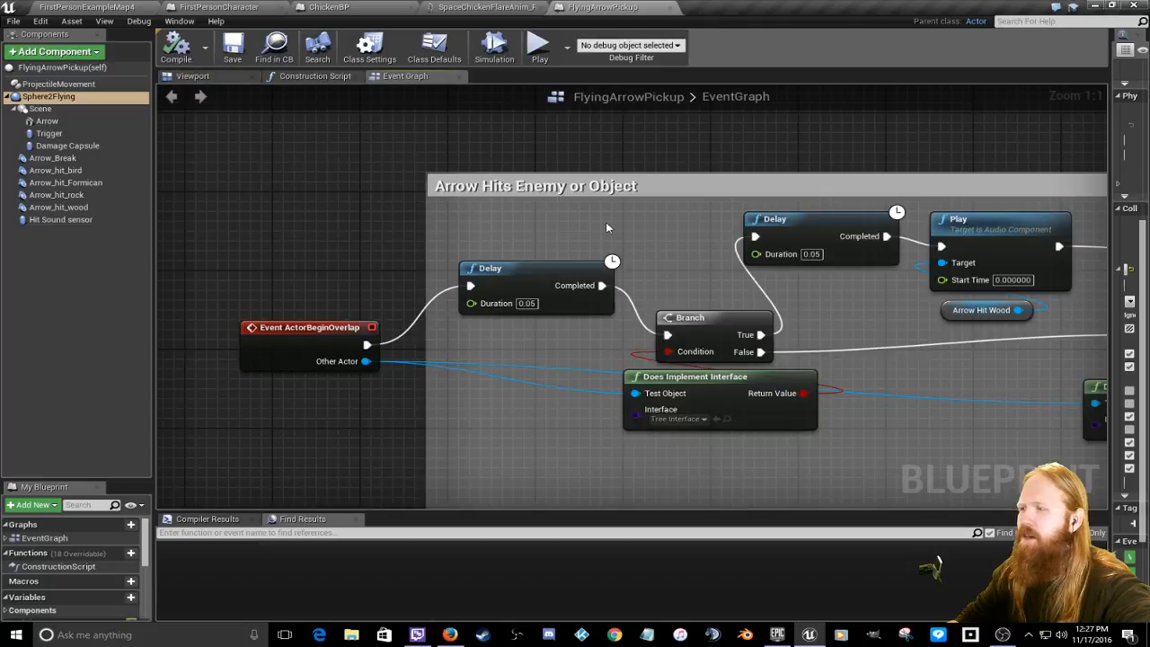
{"action": "right_click_drag", "start_coordinate": [606, 228], "coordinate": [554, 228]}
{"action": "scroll", "coordinate": [591, 232], "scroll_direction": "down", "scroll_amount": 4}
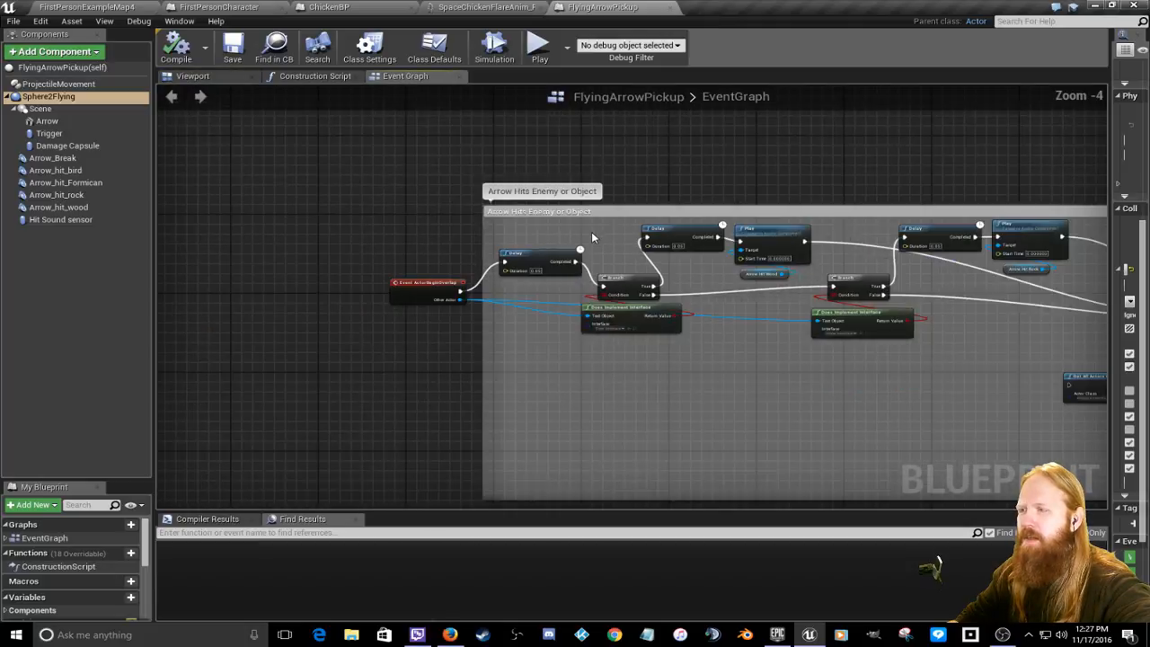
{"action": "right_click_drag", "start_coordinate": [617, 449], "coordinate": [579, 226]}
{"action": "scroll", "coordinate": [601, 372], "scroll_direction": "down", "scroll_amount": 5}
{"action": "right_click_drag", "start_coordinate": [679, 321], "coordinate": [264, 367]}
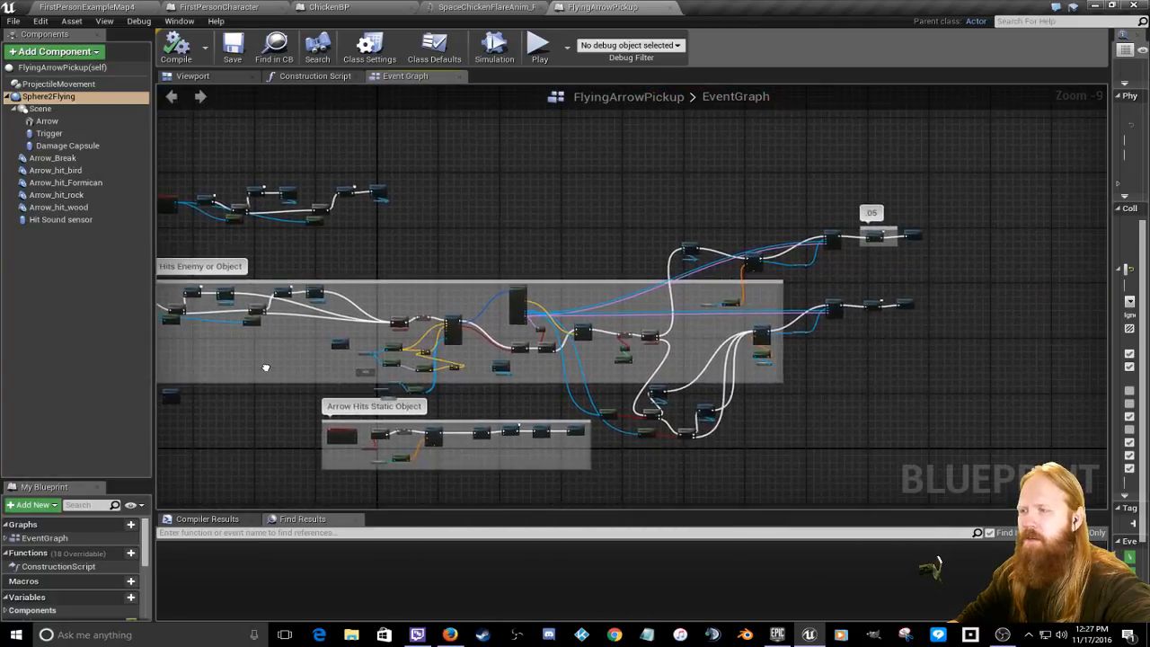
{"action": "scroll", "coordinate": [482, 349], "scroll_direction": "up", "scroll_amount": 3}
{"action": "right_click_drag", "start_coordinate": [236, 331], "coordinate": [617, 345]}
{"action": "scroll", "coordinate": [401, 302], "scroll_direction": "up", "scroll_amount": 6}
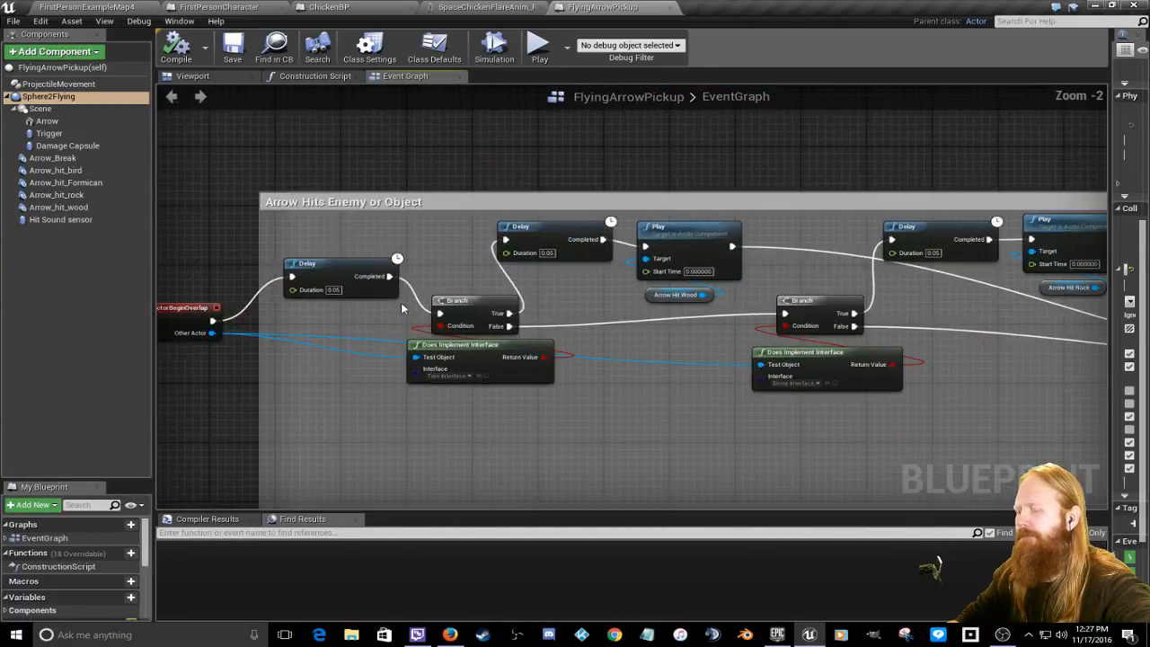
Step: Move the first Branch and Delay nodes apart and wire Event ActorBeginOverlap directly to the first Branch, bypassing the Delay
{"action": "left_click_drag", "start_coordinate": [485, 299], "coordinate": [475, 270]}
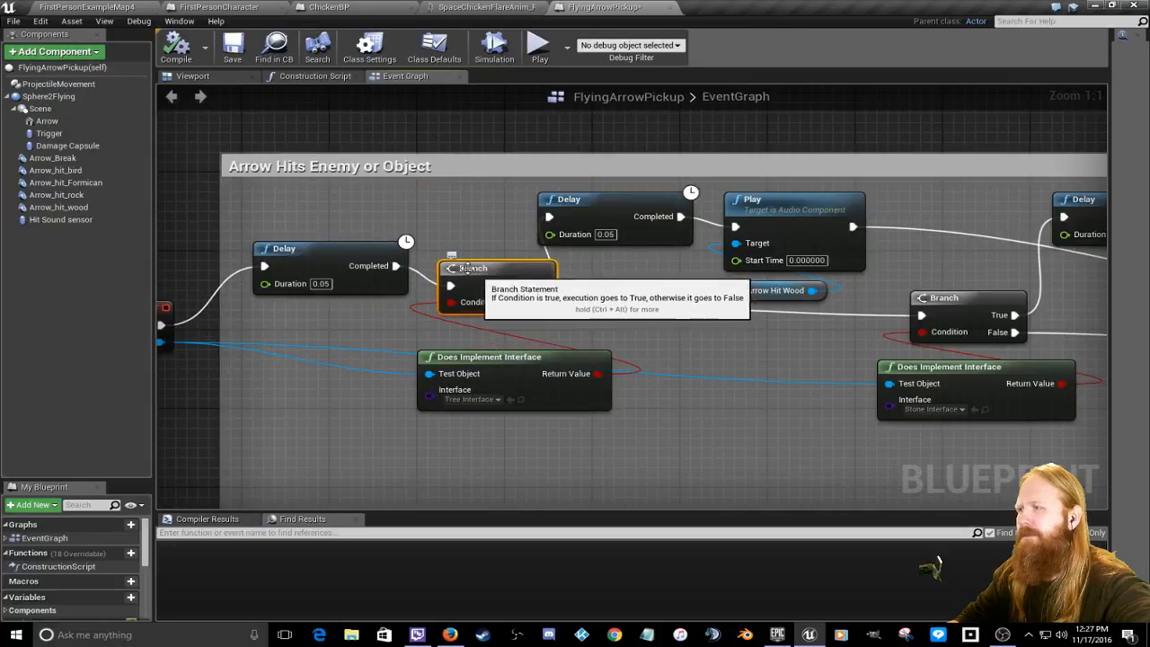
{"action": "left_click_drag", "start_coordinate": [336, 255], "coordinate": [324, 204]}
{"action": "right_click_drag", "start_coordinate": [371, 285], "coordinate": [530, 306]}
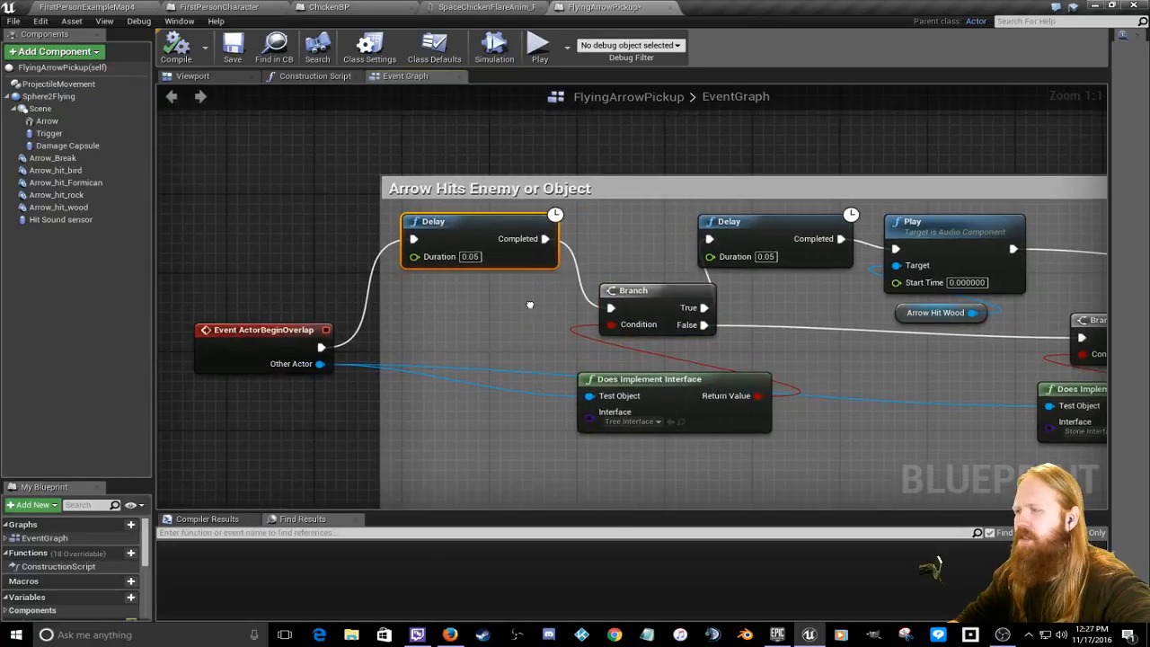
{"action": "left_click_drag", "start_coordinate": [320, 348], "coordinate": [611, 307]}
Step: Connect the Tree Interface Branch's True output directly to the Arrow Hit Wood Play node and move the bypassed Delay out of the way
{"action": "right_click_drag", "start_coordinate": [609, 238], "coordinate": [473, 254]}
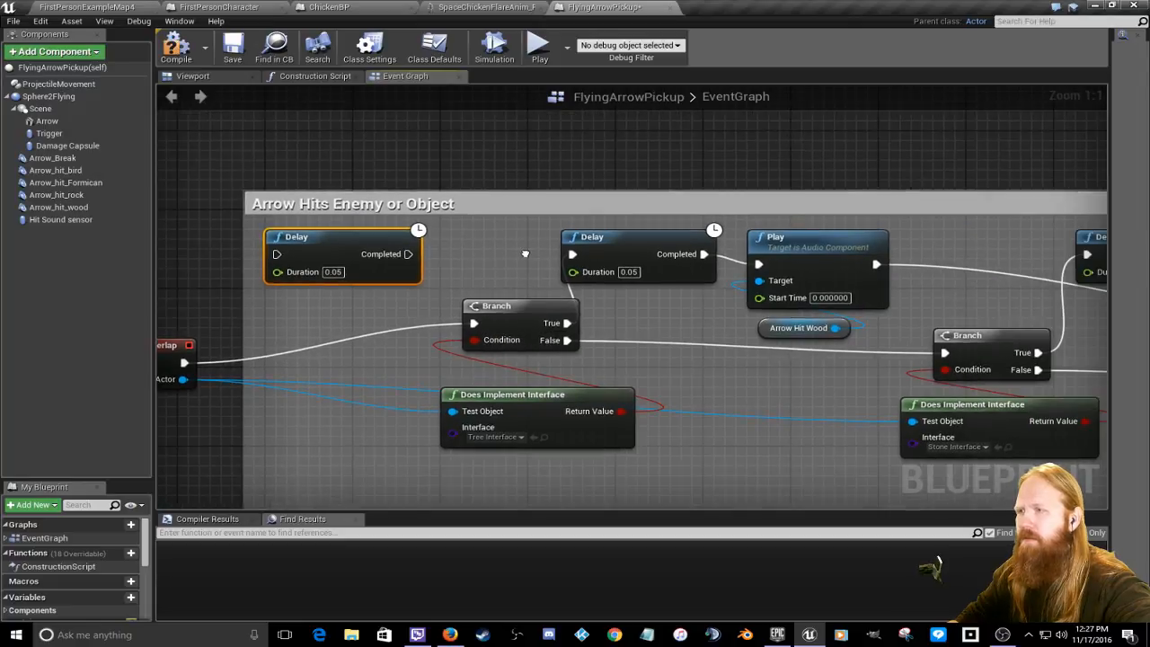
{"action": "left_click_drag", "start_coordinate": [584, 236], "coordinate": [584, 226]}
{"action": "right_click_drag", "start_coordinate": [647, 297], "coordinate": [531, 334]}
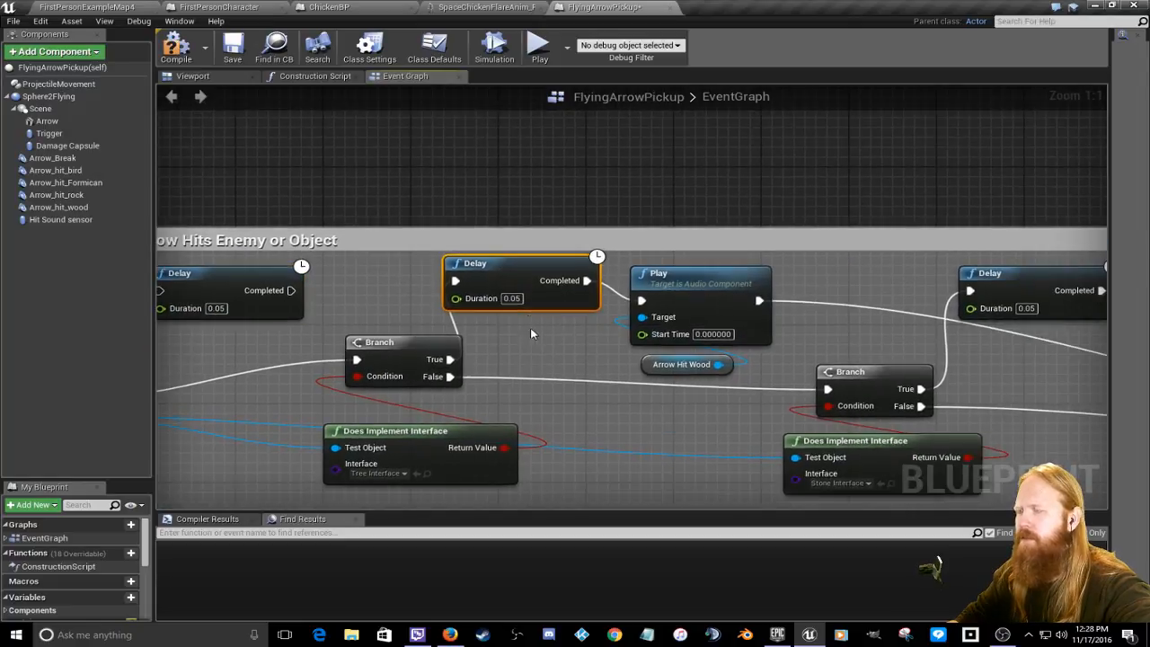
{"action": "scroll", "coordinate": [475, 381], "scroll_direction": "down", "scroll_amount": 4}
{"action": "right_click_drag", "start_coordinate": [878, 396], "coordinate": [616, 343]}
{"action": "scroll", "coordinate": [667, 404], "scroll_direction": "down", "scroll_amount": 3}
{"action": "scroll", "coordinate": [453, 314], "scroll_direction": "up", "scroll_amount": 3}
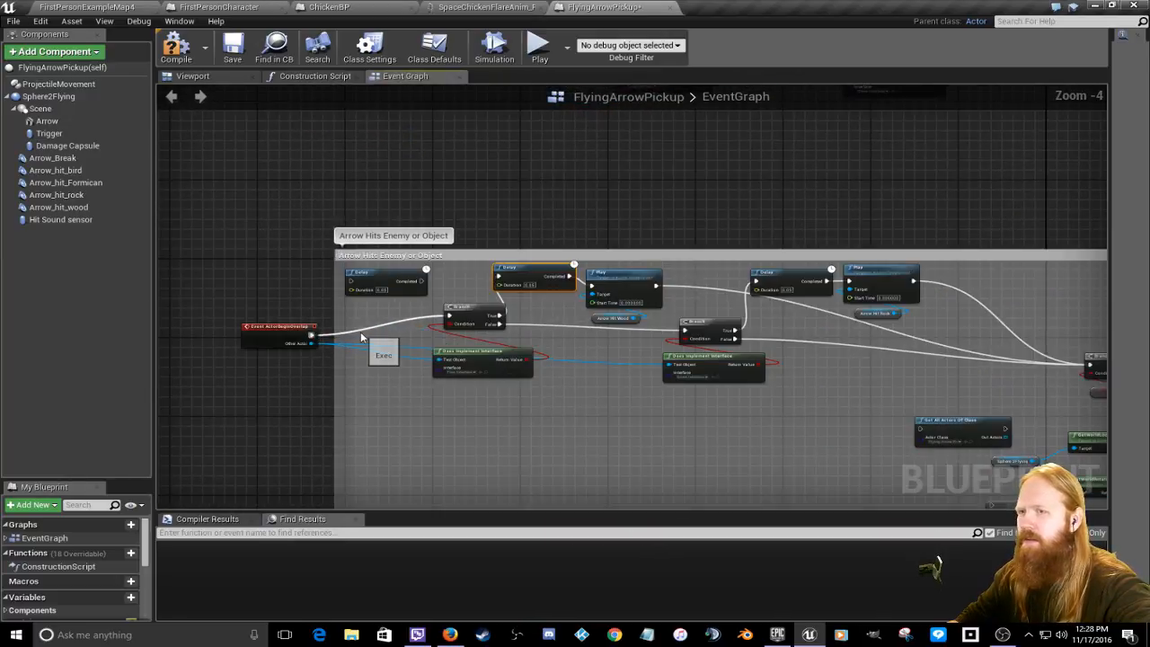
{"action": "scroll", "coordinate": [602, 339], "scroll_direction": "up", "scroll_amount": 4}
{"action": "left_click_drag", "start_coordinate": [619, 282], "coordinate": [431, 350]}
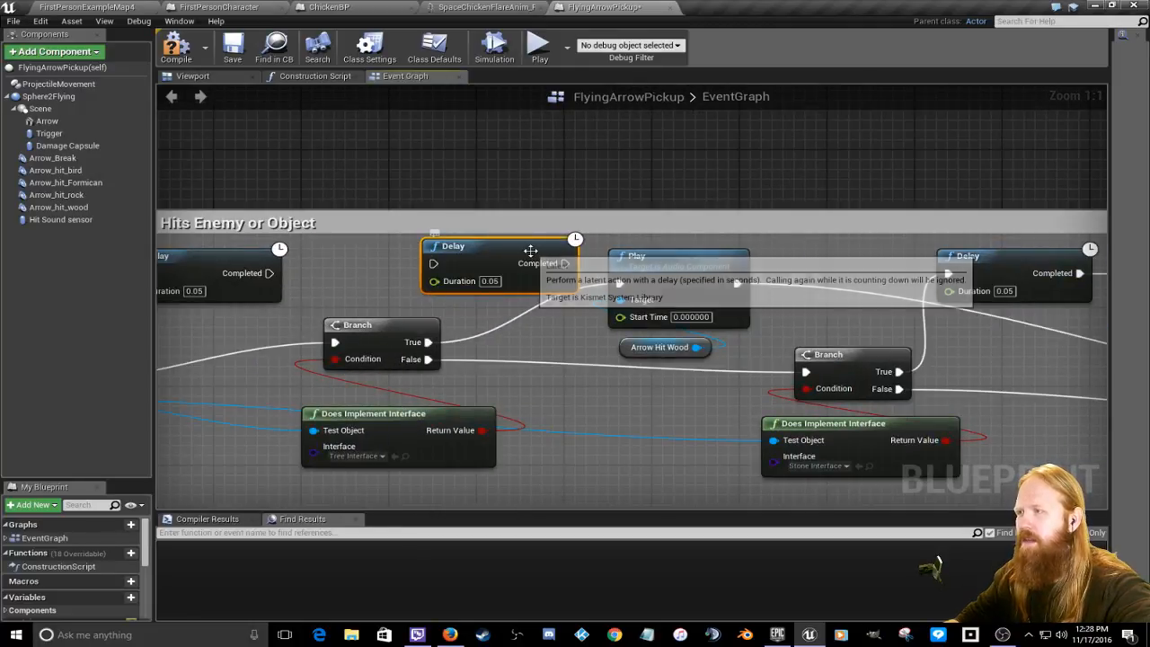
{"action": "left_click_drag", "start_coordinate": [532, 246], "coordinate": [508, 206]}
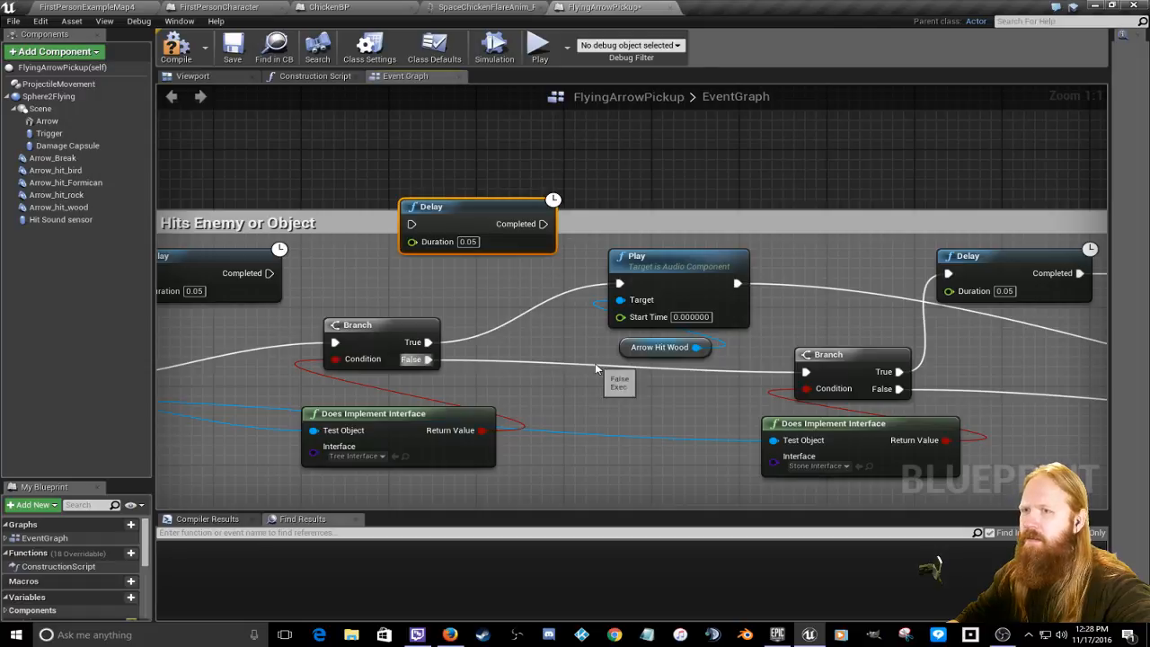
Step: Connect the Stone Interface Branch's True output directly to the Arrow Hit Rock Play node and move its Delay aside
{"action": "scroll", "coordinate": [595, 368], "scroll_direction": "down", "scroll_amount": 2}
{"action": "right_click_drag", "start_coordinate": [942, 386], "coordinate": [860, 324]}
{"action": "scroll", "coordinate": [649, 293], "scroll_direction": "up", "scroll_amount": 2}
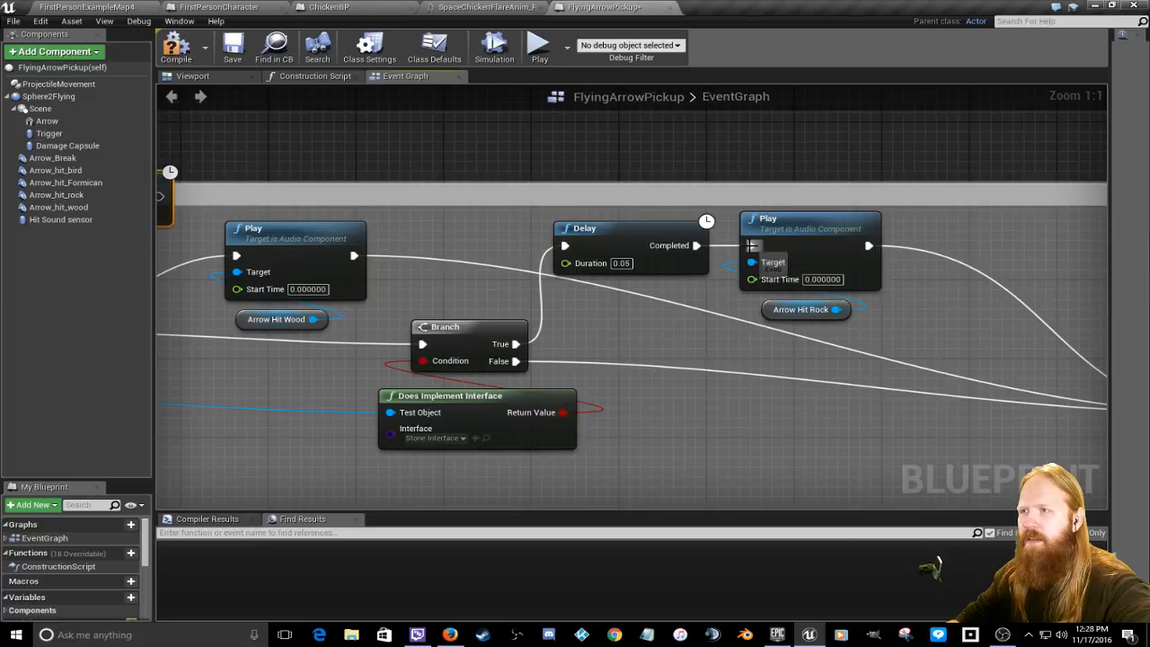
{"action": "left_click_drag", "start_coordinate": [751, 245], "coordinate": [516, 344]}
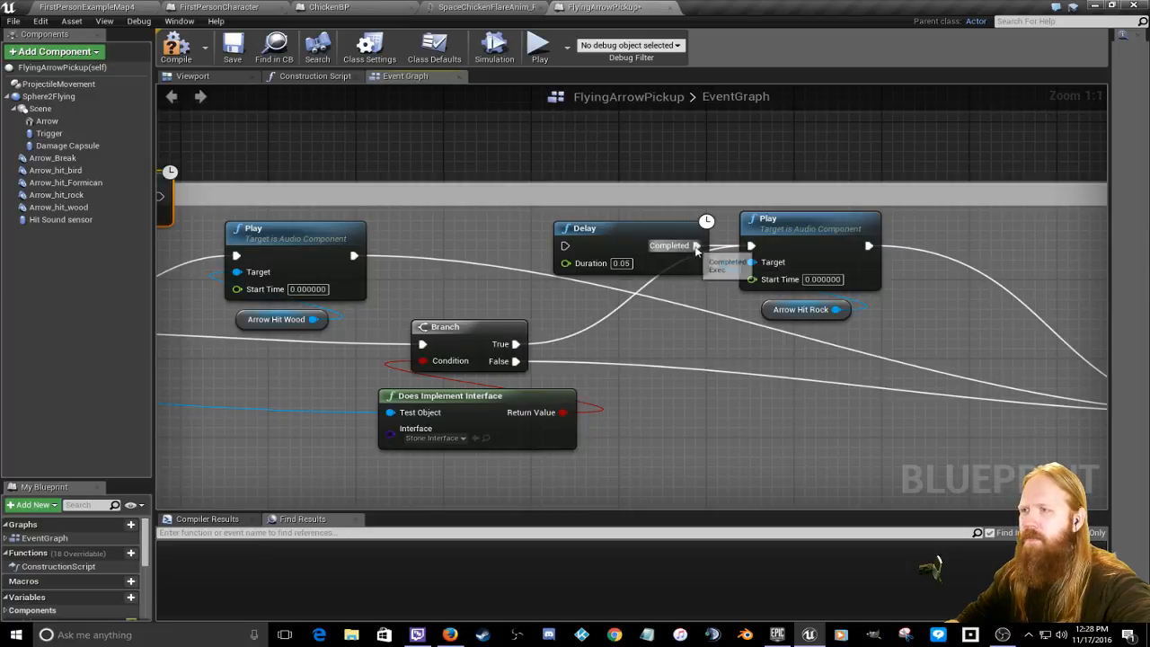
{"action": "left_click_drag", "start_coordinate": [655, 226], "coordinate": [590, 178]}
Step: Trace the rewired overlap chain through both interface branches and Play nodes up to the Do Once branch
{"action": "scroll", "coordinate": [665, 299], "scroll_direction": "down", "scroll_amount": 4}
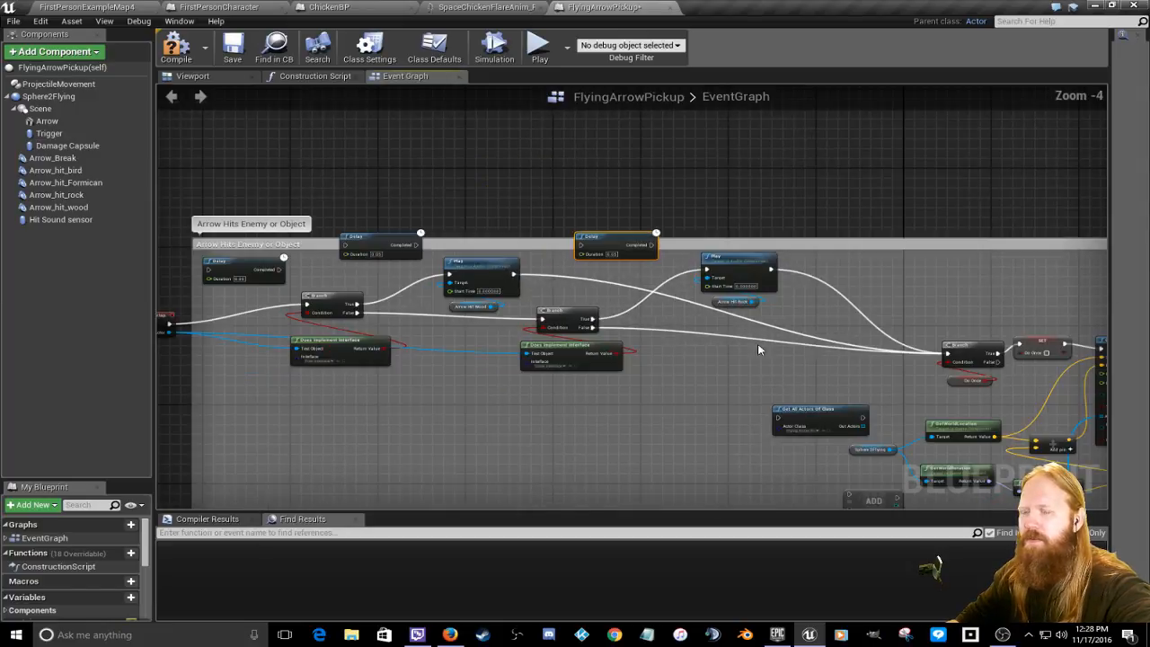
{"action": "right_click_drag", "start_coordinate": [775, 347], "coordinate": [993, 361]}
{"action": "scroll", "coordinate": [508, 378], "scroll_direction": "up", "scroll_amount": 3}
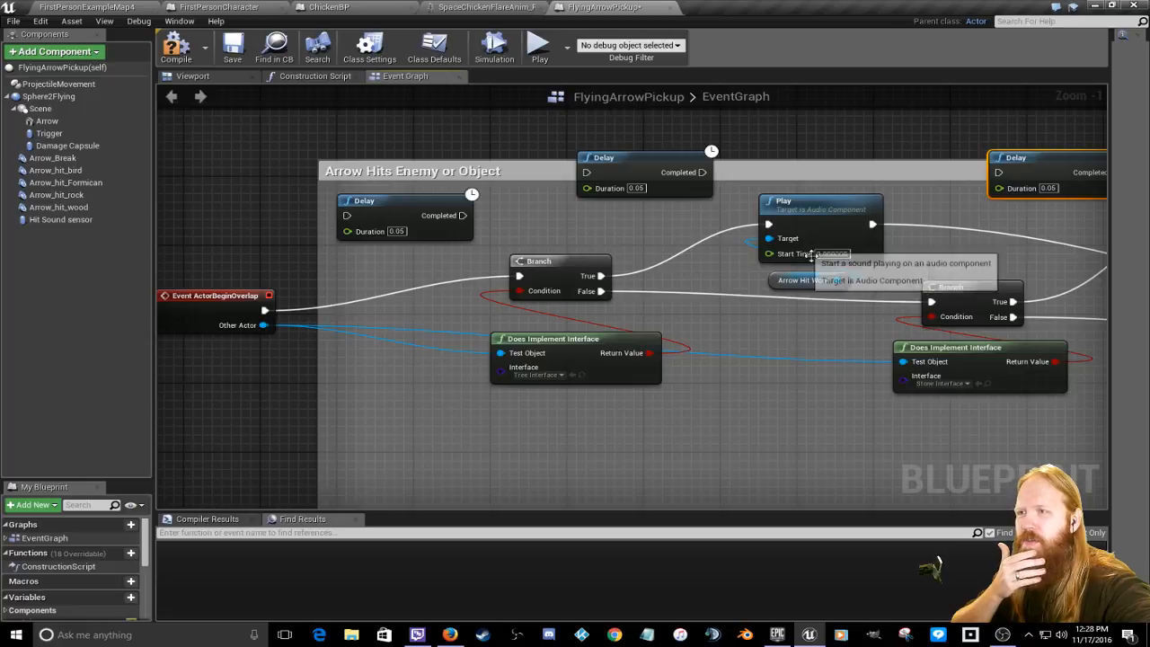
{"action": "right_click_drag", "start_coordinate": [980, 404], "coordinate": [702, 414]}
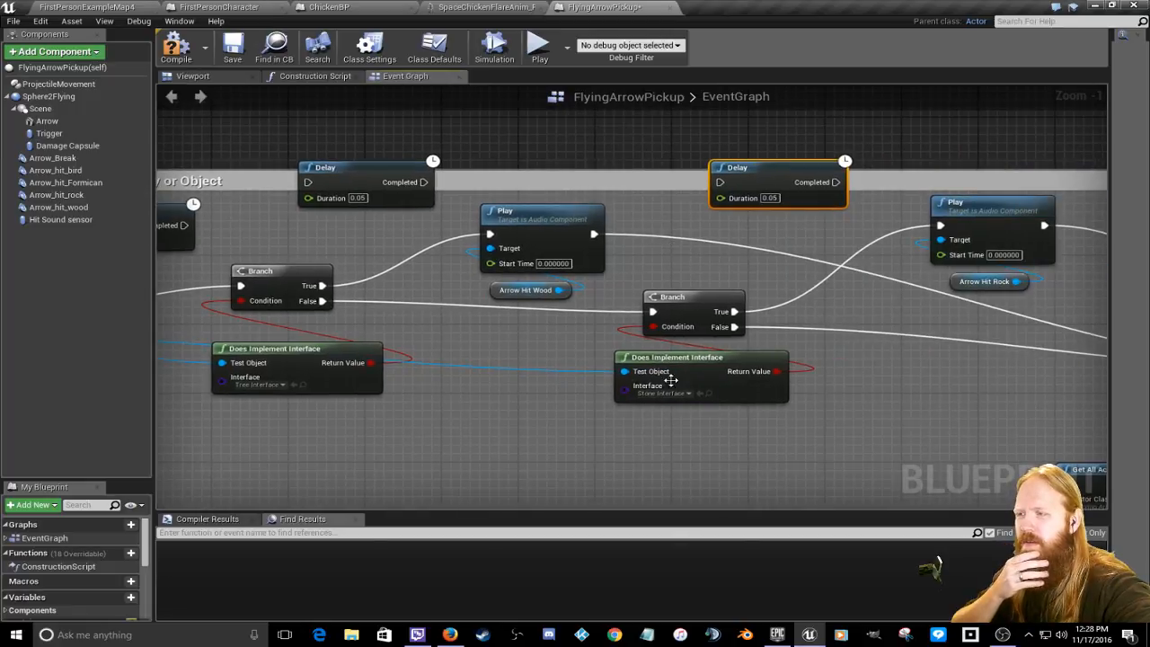
{"action": "right_click_drag", "start_coordinate": [890, 332], "coordinate": [677, 354]}
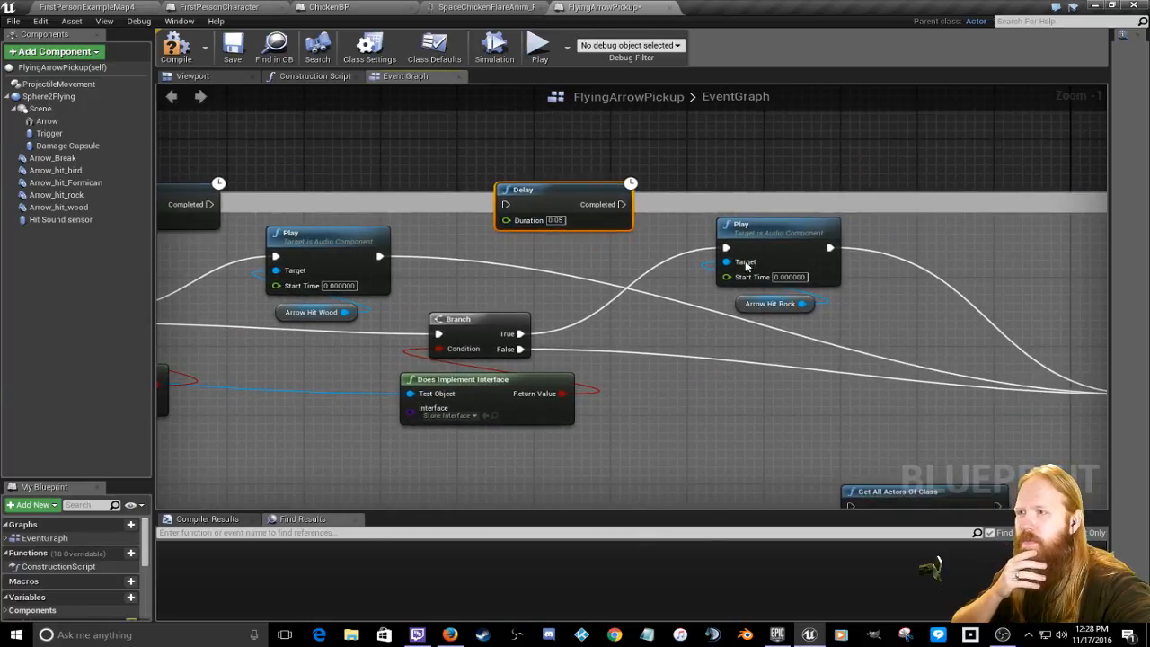
{"action": "right_click_drag", "start_coordinate": [921, 362], "coordinate": [665, 326]}
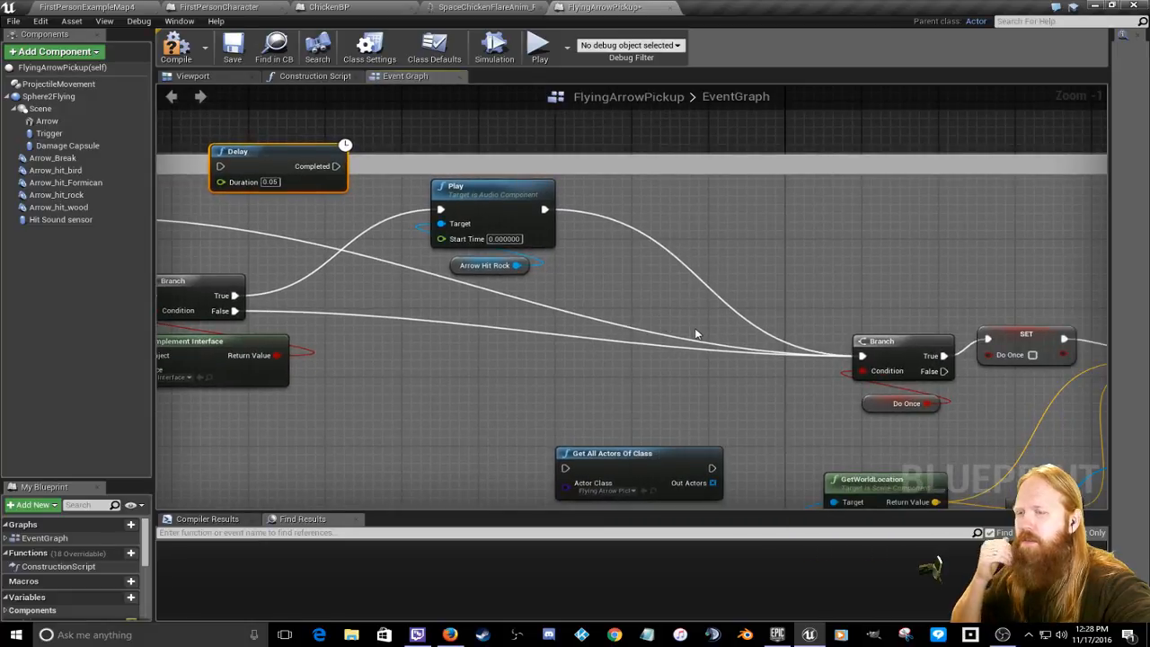
{"action": "scroll", "coordinate": [695, 334], "scroll_direction": "down", "scroll_amount": 1}
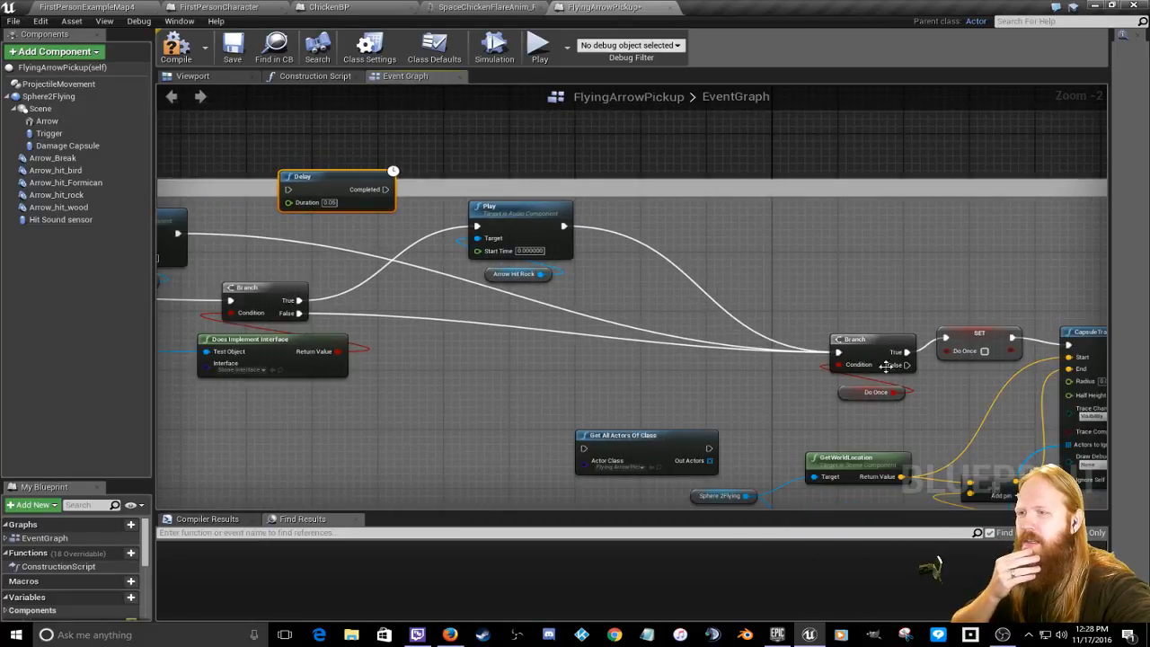
{"action": "right_click_drag", "start_coordinate": [965, 279], "coordinate": [1148, 269]}
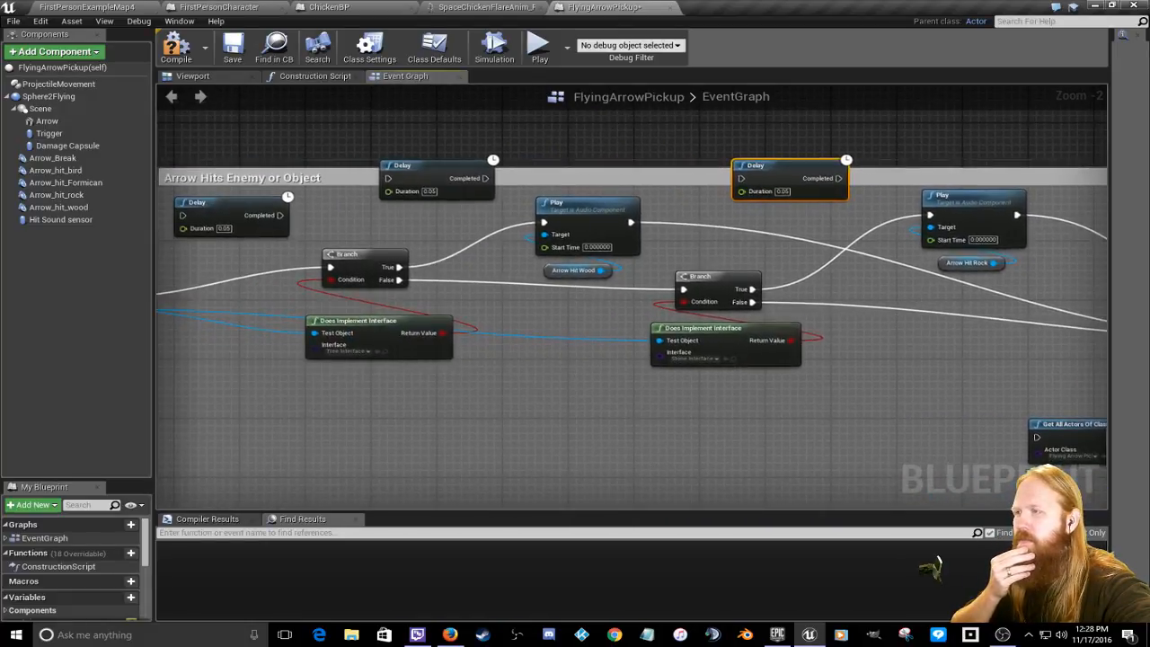
{"action": "right_click_drag", "start_coordinate": [910, 265], "coordinate": [564, 321]}
{"action": "scroll", "coordinate": [846, 238], "scroll_direction": "down", "scroll_amount": 3}
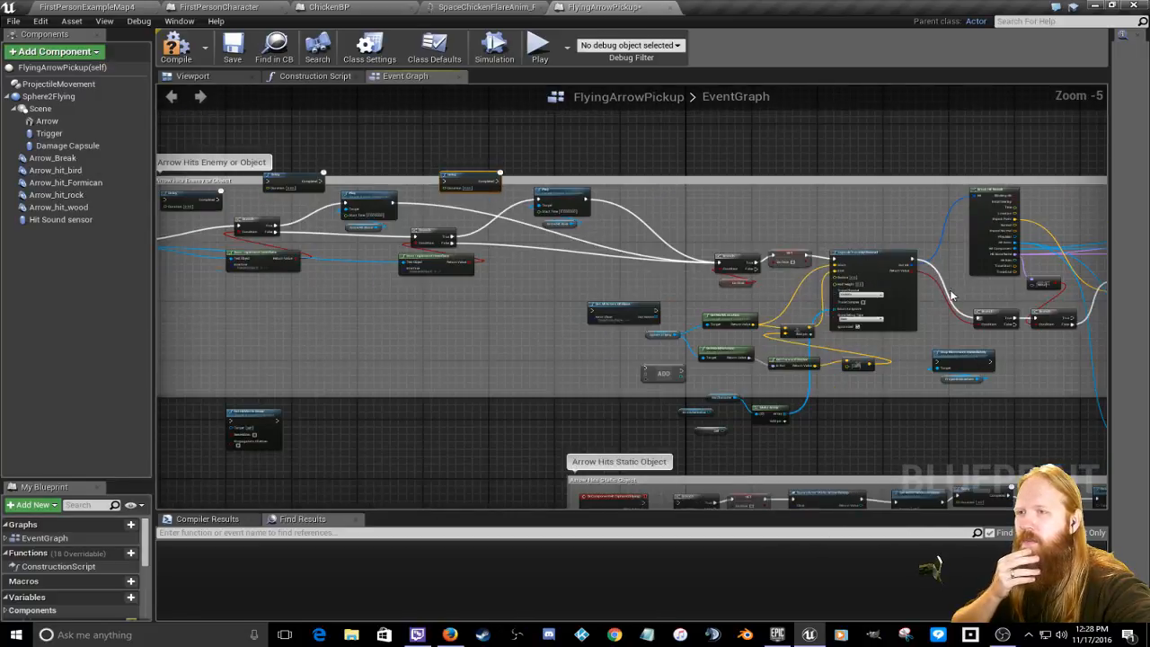
Step: Examine the CapsuleTraceByChannel, Break Hit Result, hit bone branch and SetActorLocation nodes that follow the Do Once check
{"action": "right_click_drag", "start_coordinate": [949, 291], "coordinate": [538, 289]}
{"action": "scroll", "coordinate": [329, 286], "scroll_direction": "up", "scroll_amount": 2}
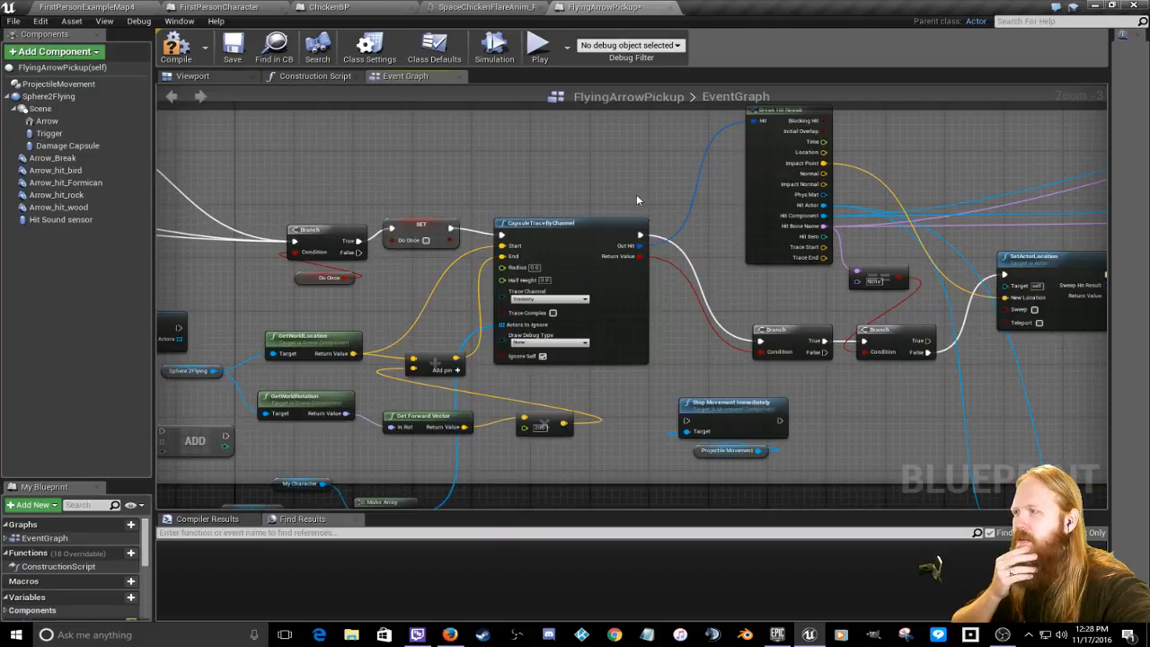
{"action": "right_click_drag", "start_coordinate": [608, 197], "coordinate": [790, 196]}
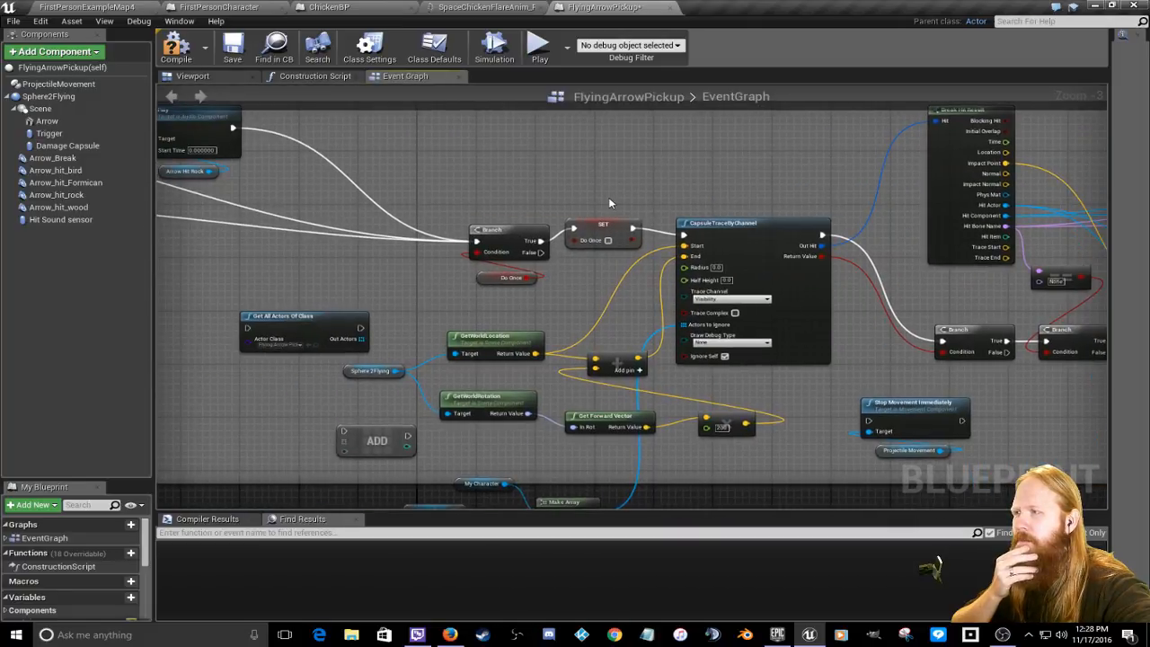
{"action": "scroll", "coordinate": [608, 203], "scroll_direction": "down", "scroll_amount": 1}
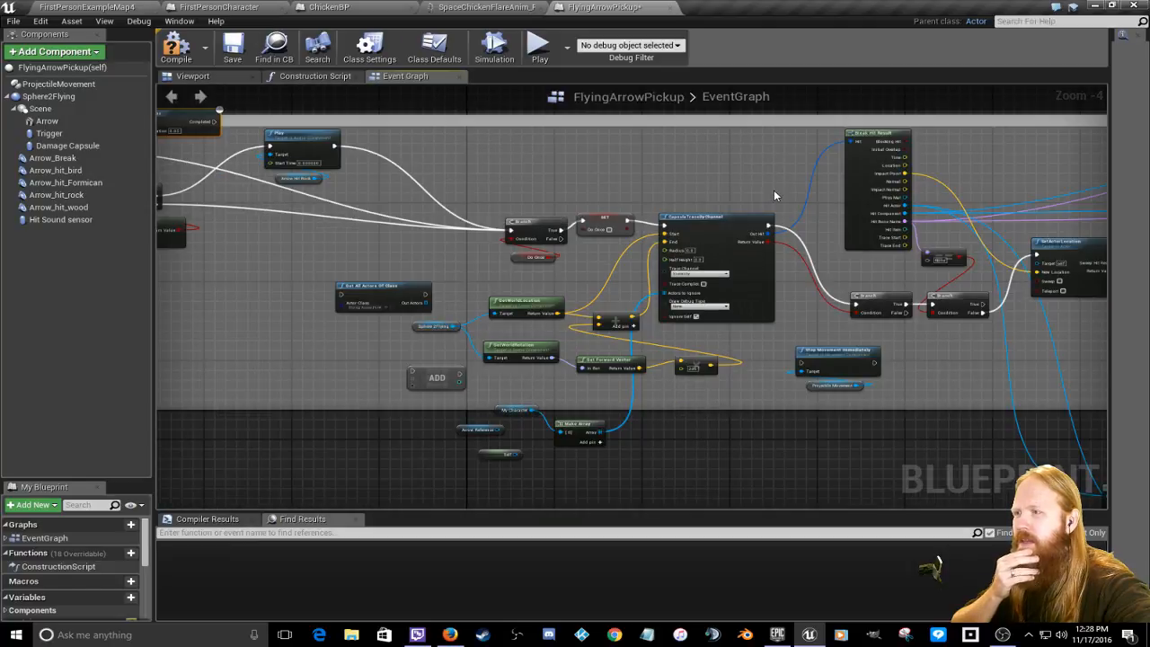
{"action": "right_click_drag", "start_coordinate": [773, 189], "coordinate": [435, 209]}
{"action": "scroll", "coordinate": [490, 255], "scroll_direction": "up", "scroll_amount": 2}
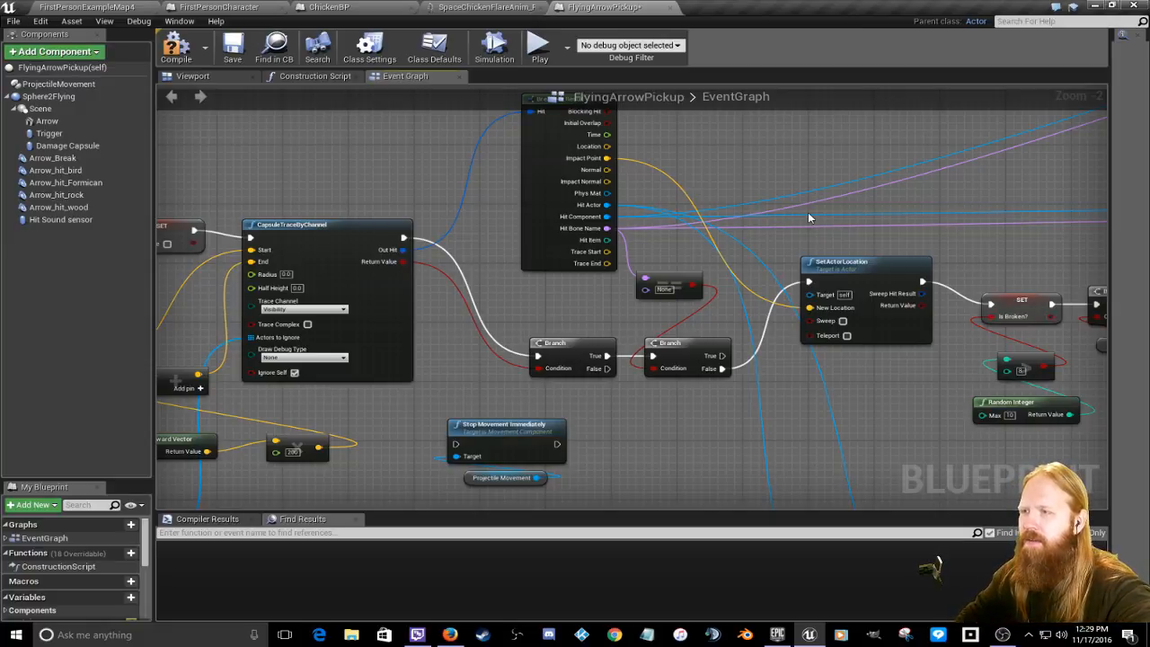
{"action": "right_click_drag", "start_coordinate": [807, 212], "coordinate": [752, 244]}
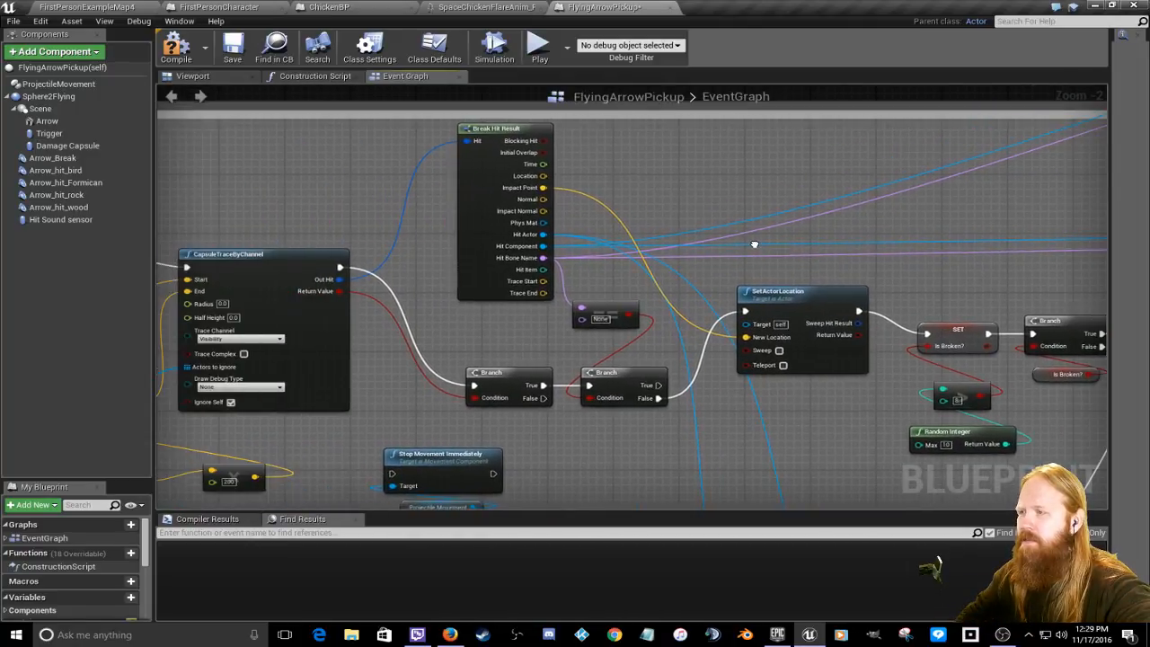
{"action": "scroll", "coordinate": [755, 247], "scroll_direction": "down", "scroll_amount": 1}
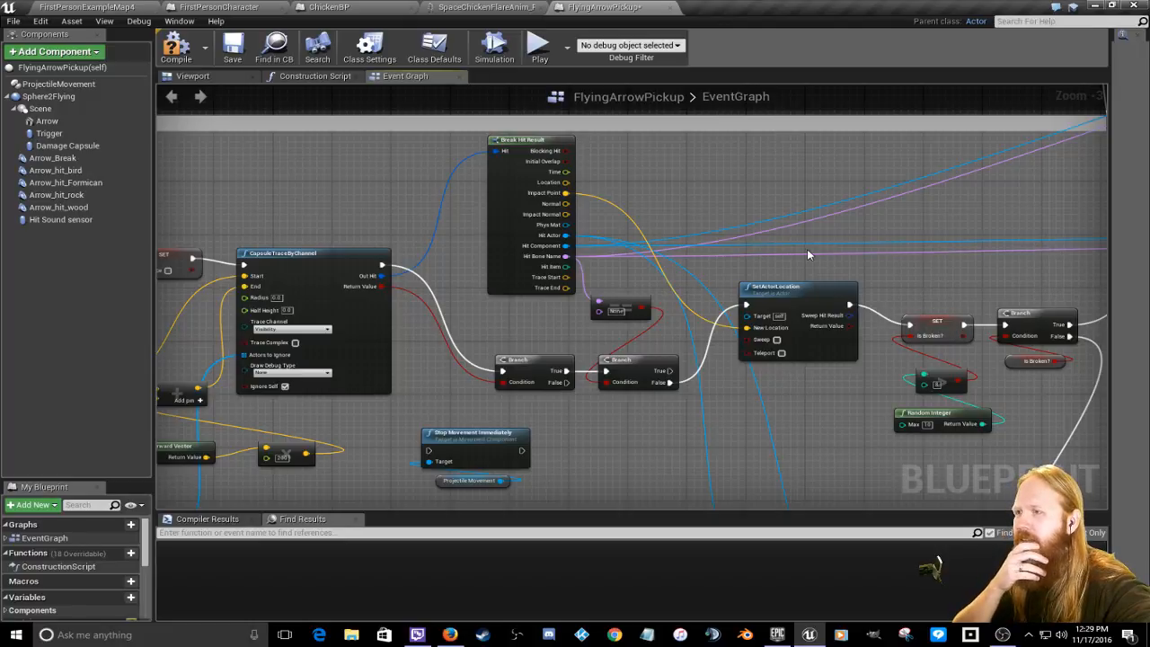
Step: Retrace the whole Arrow Hits Enemy or Object flow from the overlap event past the capsule trace to the Is Broken branch and its outputs
{"action": "scroll", "coordinate": [805, 254], "scroll_direction": "down", "scroll_amount": 3}
{"action": "right_click_drag", "start_coordinate": [408, 249], "coordinate": [632, 267]}
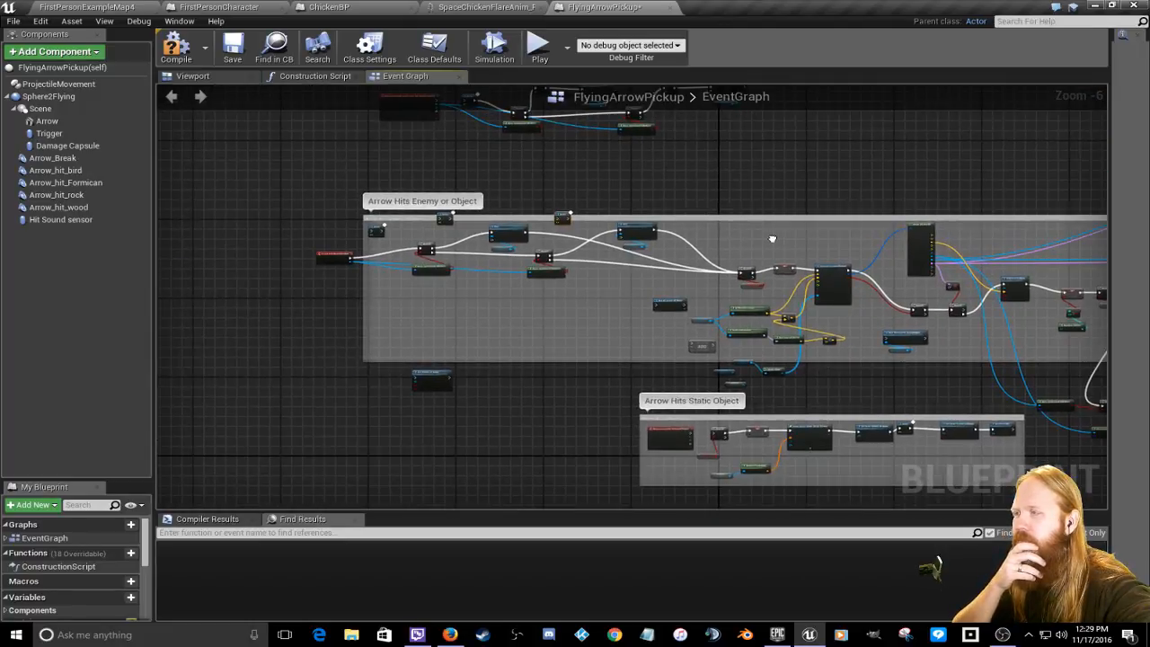
{"action": "scroll", "coordinate": [408, 249], "scroll_direction": "up", "scroll_amount": 4}
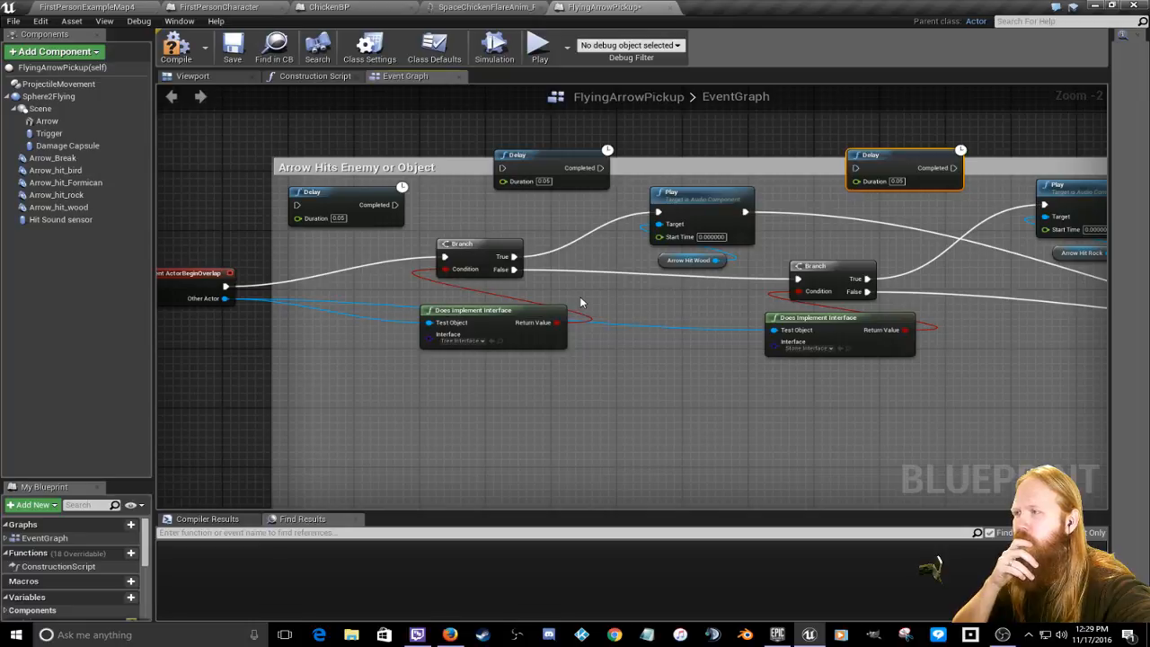
{"action": "right_click_drag", "start_coordinate": [1046, 313], "coordinate": [356, 271]}
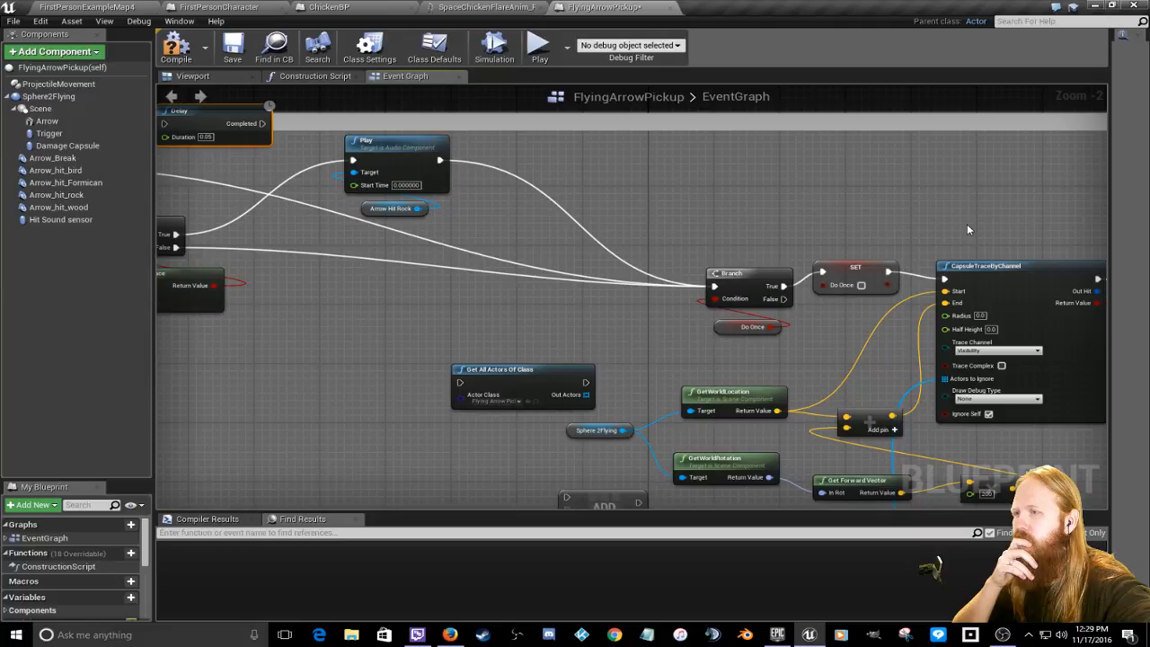
{"action": "scroll", "coordinate": [966, 224], "scroll_direction": "down", "scroll_amount": 2}
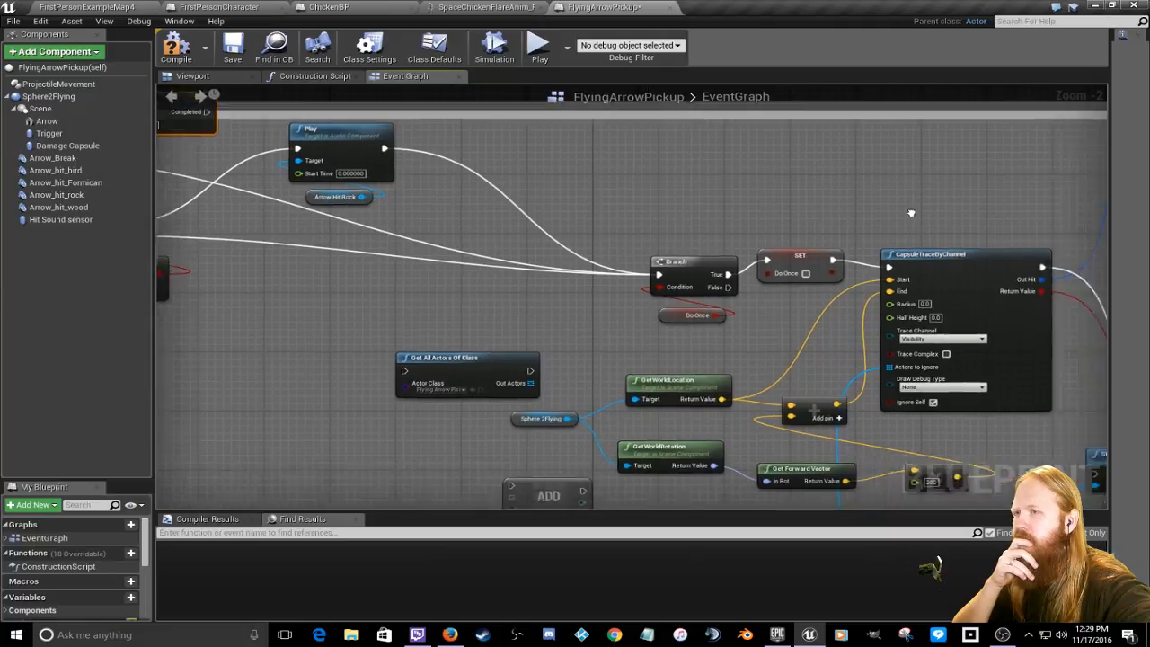
{"action": "scroll", "coordinate": [592, 261], "scroll_direction": "down", "scroll_amount": 1}
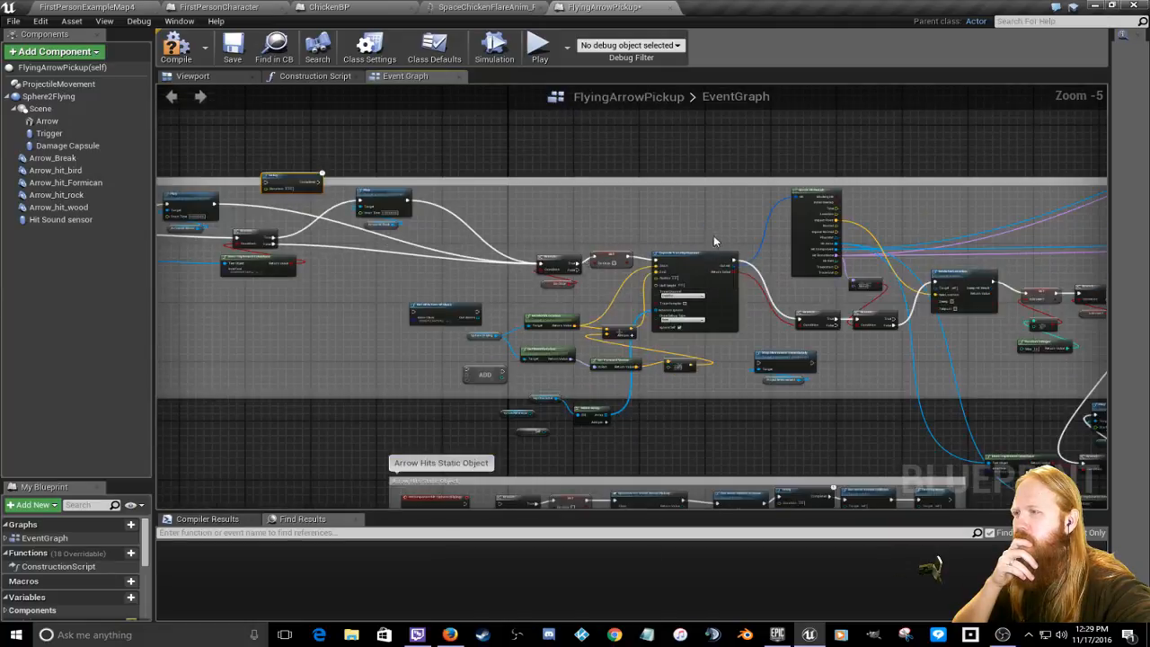
{"action": "right_click_drag", "start_coordinate": [713, 235], "coordinate": [298, 218]}
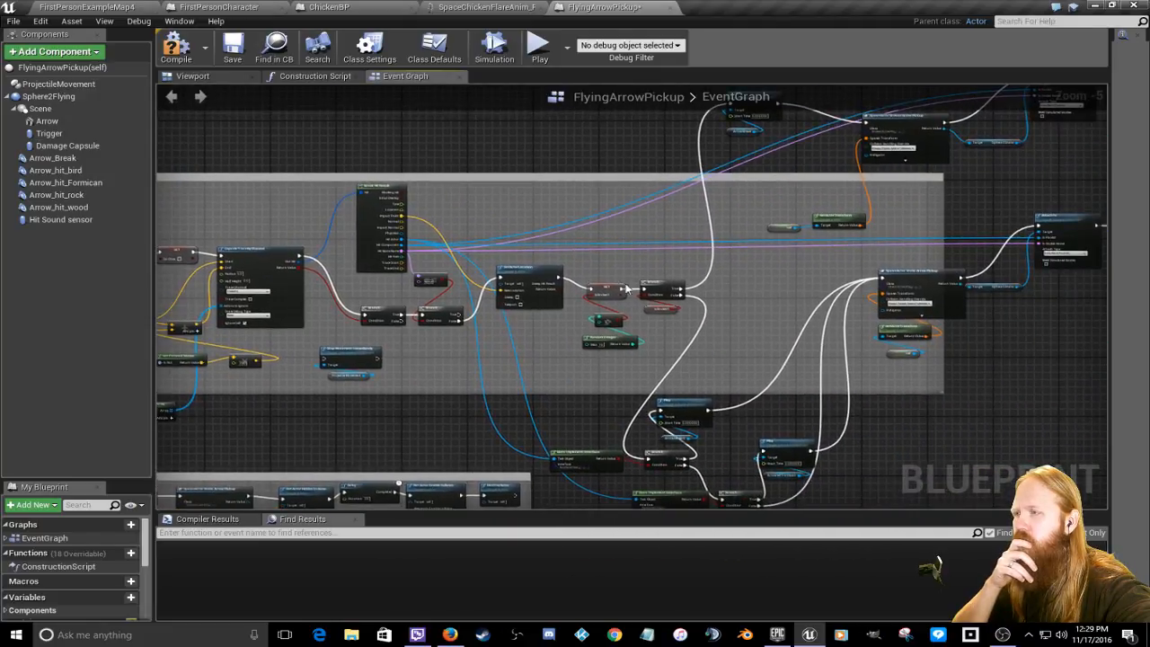
Step: Compile and save the FlyingArrowPickup blueprint after checking its Is Broken branch
{"action": "scroll", "coordinate": [629, 290], "scroll_direction": "up", "scroll_amount": 2}
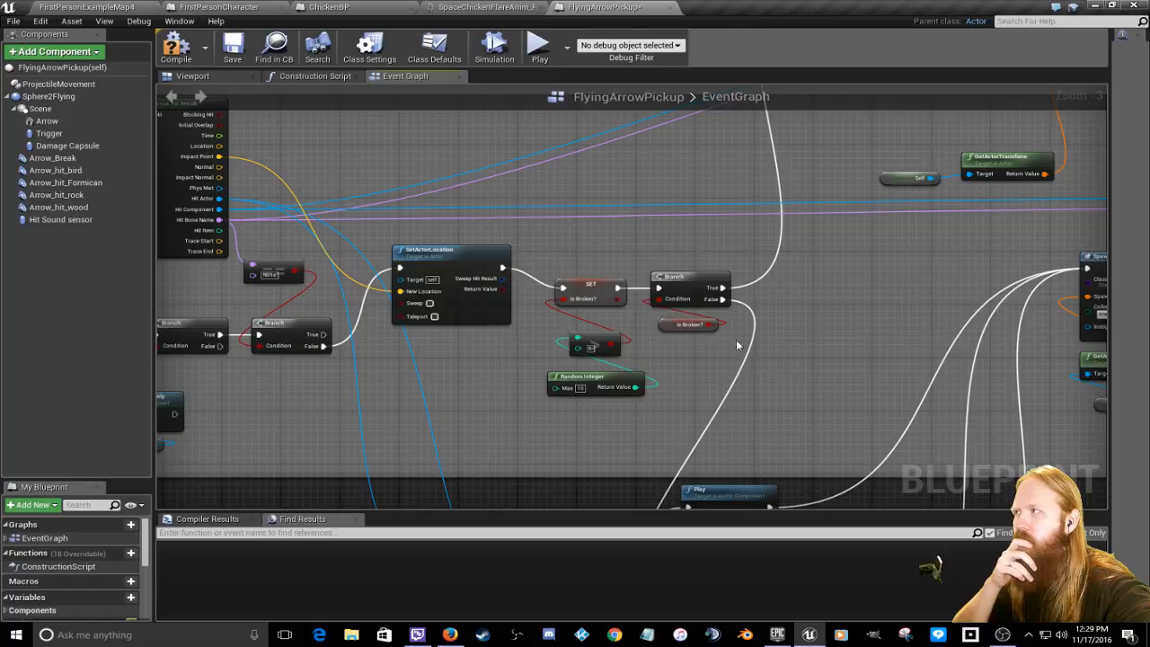
{"action": "left_click", "coordinate": [176, 46]}
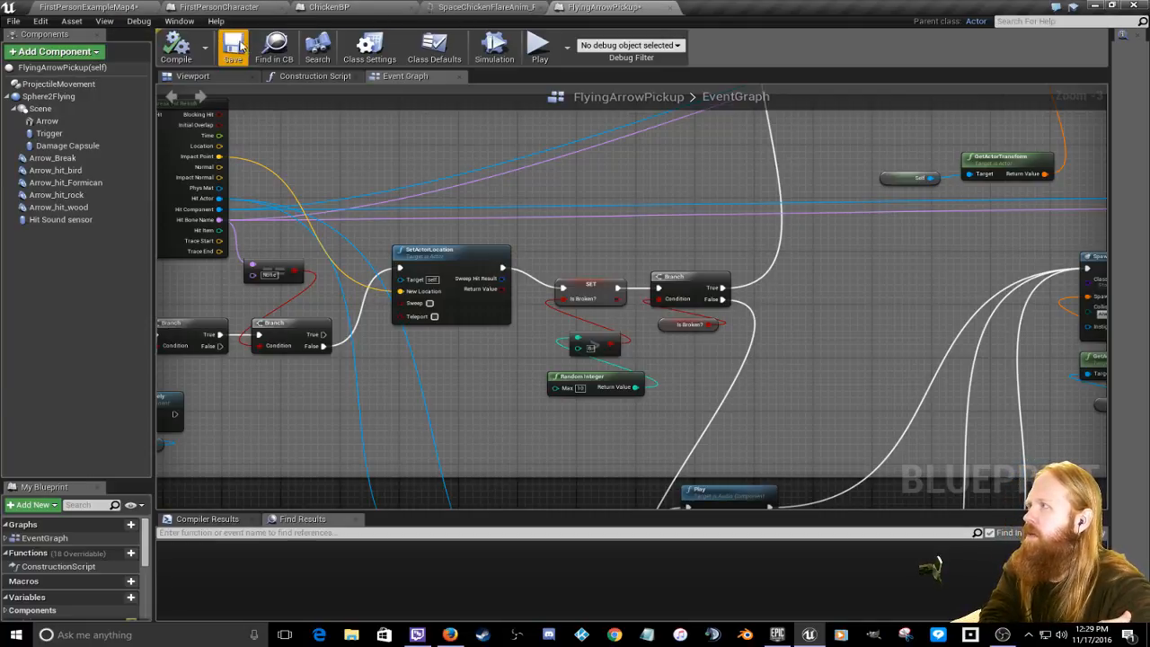
{"action": "left_click", "coordinate": [231, 52]}
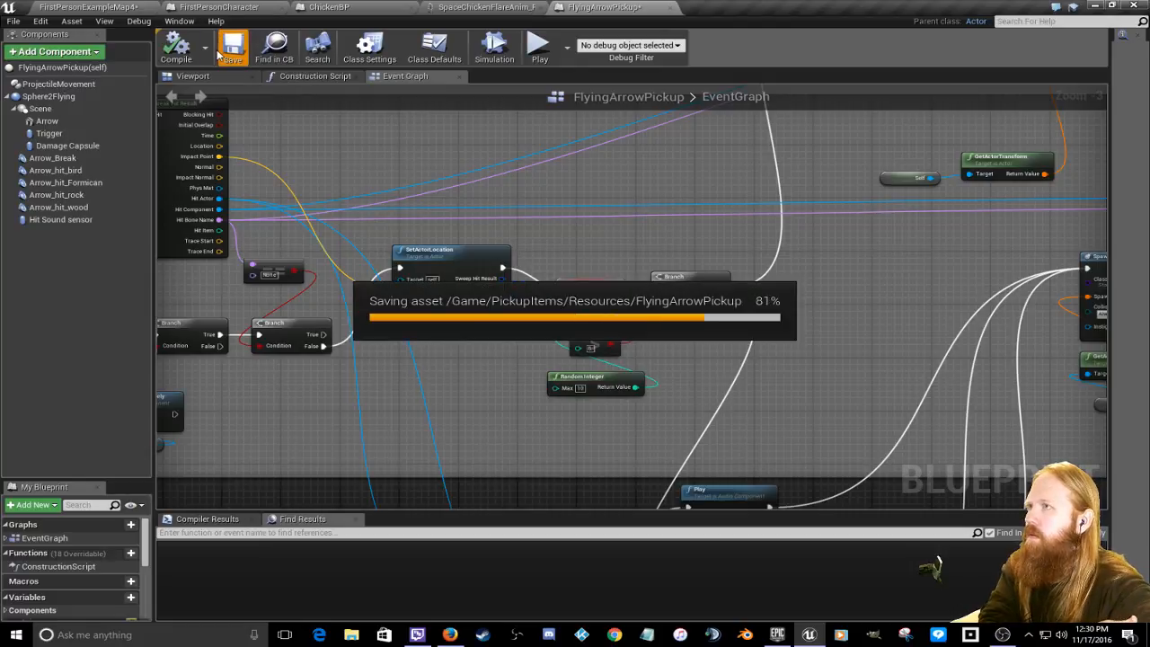
Step: Start a playtest of FirstPersonExampleMap4 in the level viewport, enlarge the viewport over the Content Browser and resume the game
{"action": "left_click", "coordinate": [135, 9]}
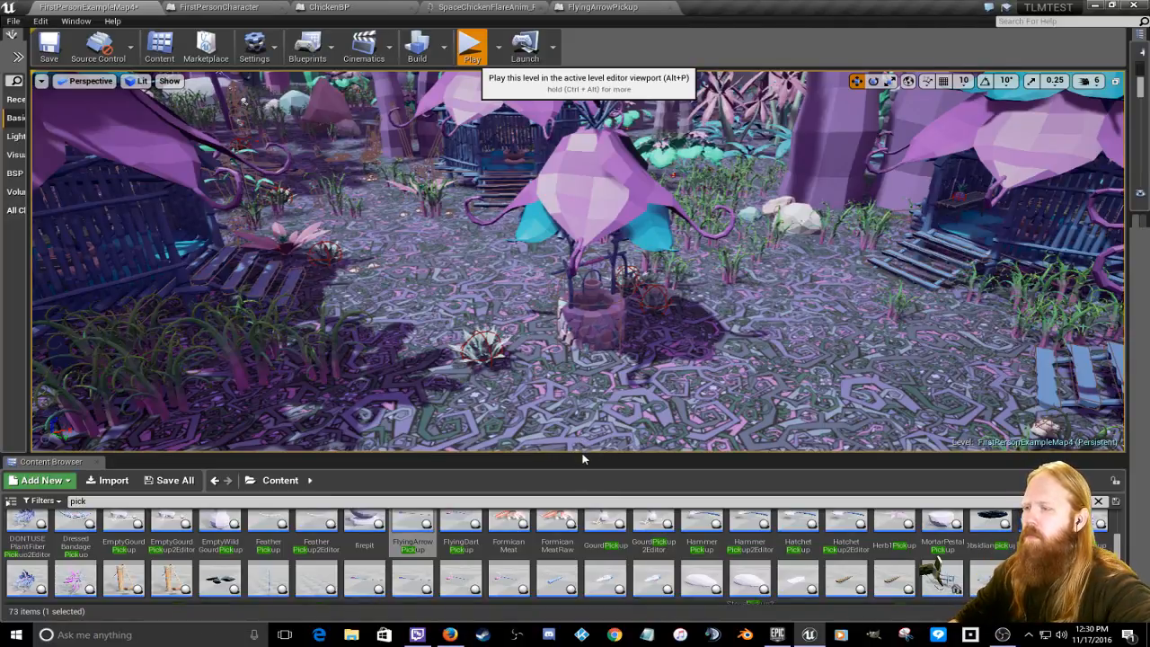
{"action": "key", "text": "alt+p"}
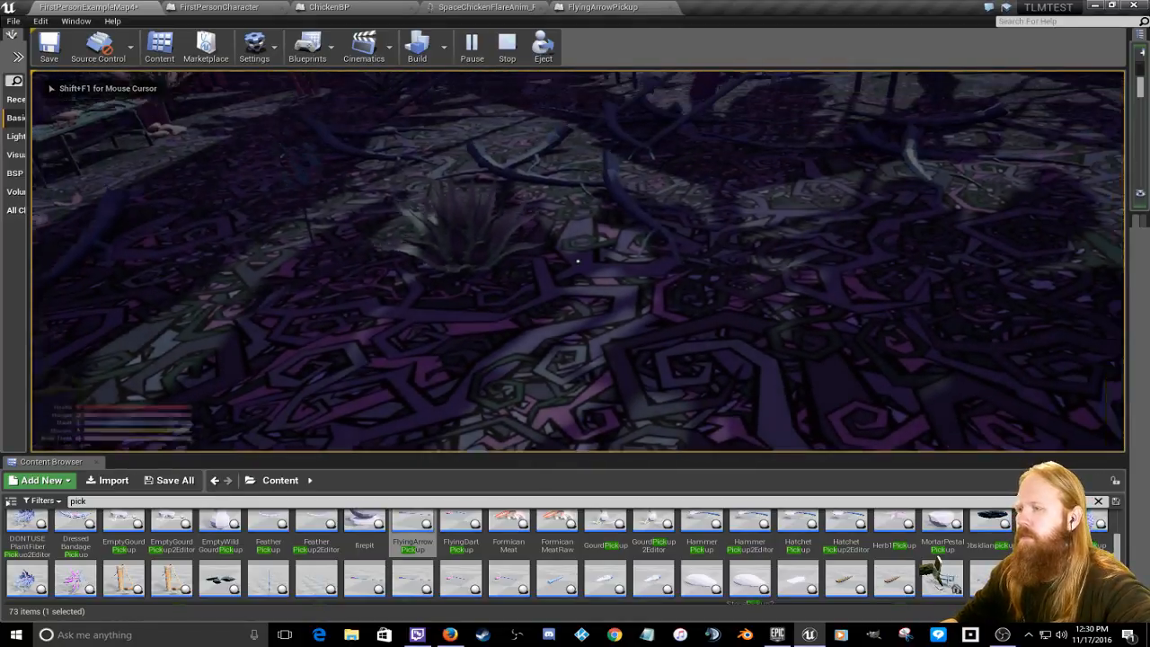
{"action": "key", "text": "Escape"}
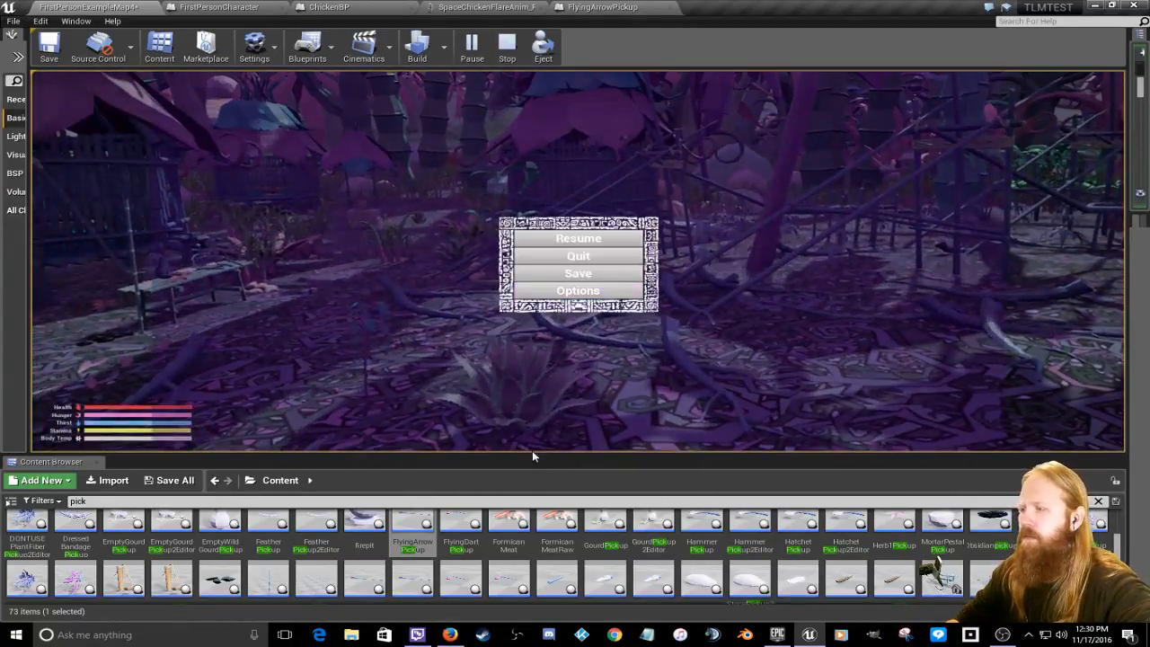
{"action": "left_click_drag", "start_coordinate": [530, 452], "coordinate": [530, 609]}
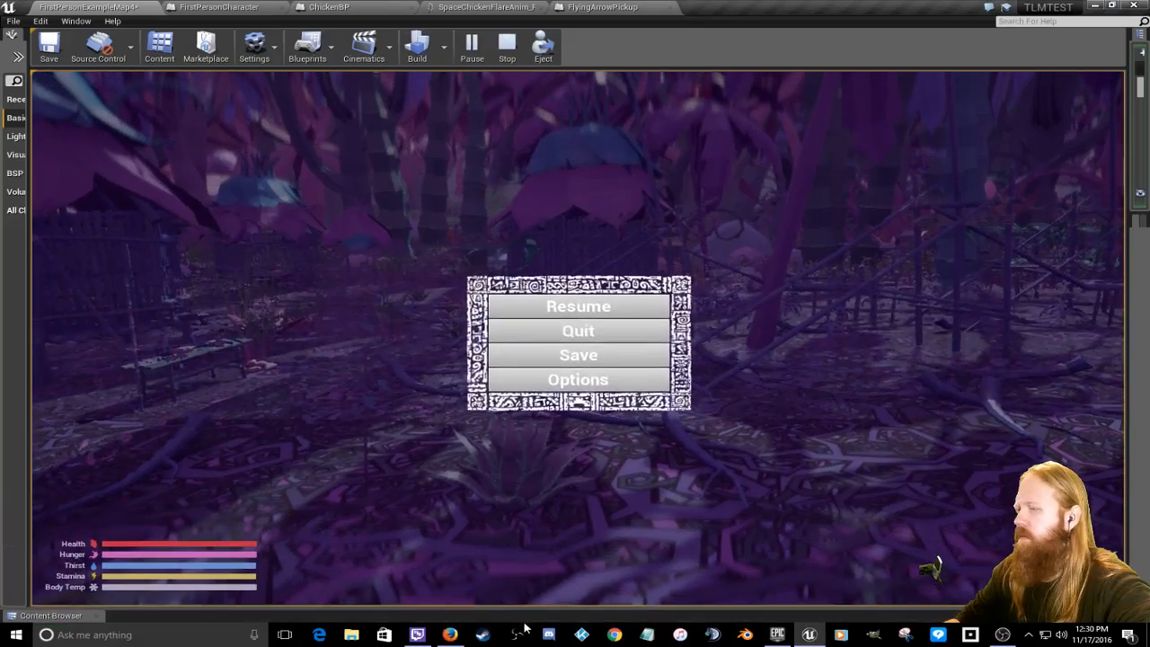
{"action": "left_click", "coordinate": [621, 308]}
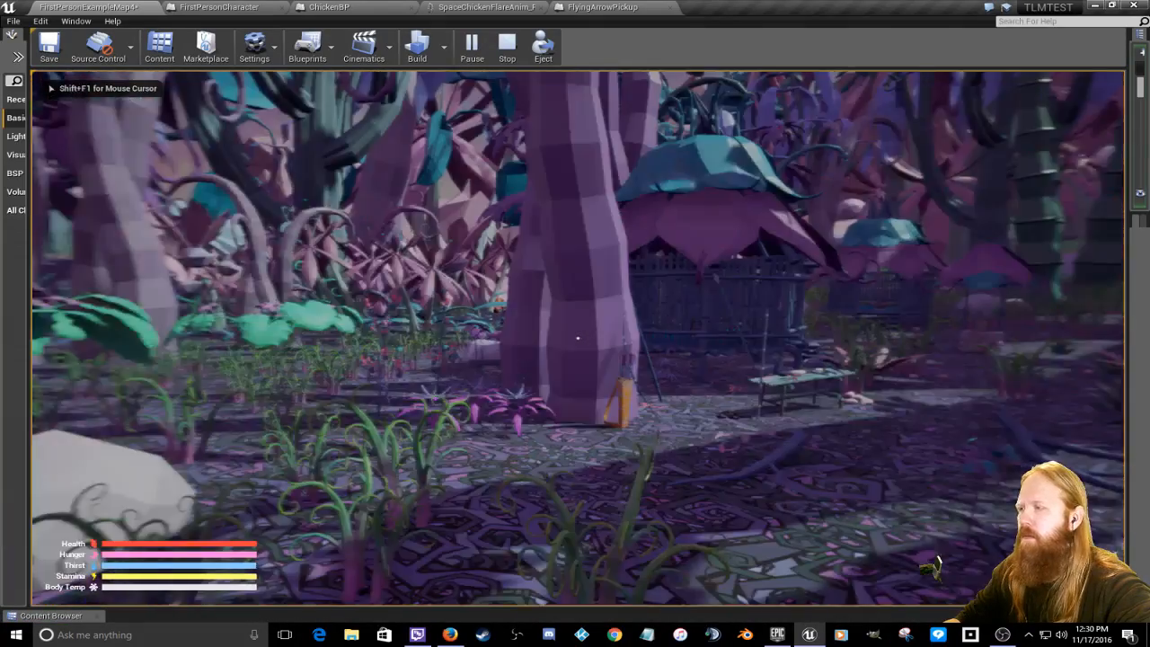
Step: Walk to the quiver by the purple tree trunk, pick it up and equip it from the inventory
{"action": "key", "text": "w"}
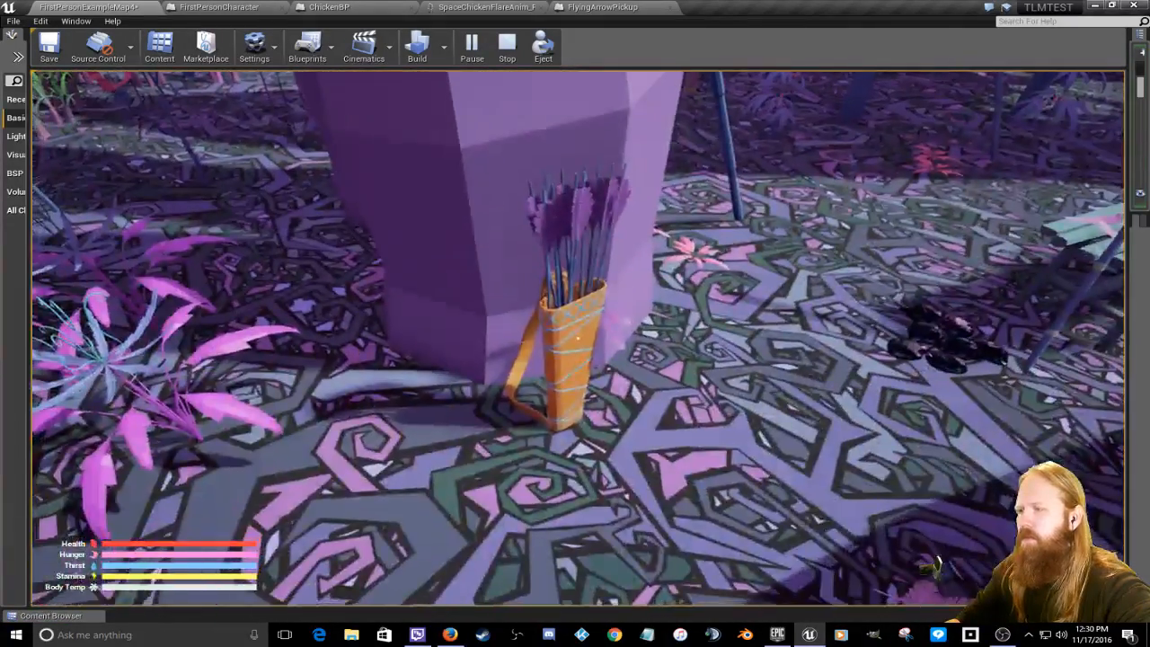
{"action": "key", "text": "e"}
{"action": "key", "text": "Tab"}
{"action": "left_click", "coordinate": [459, 411]}
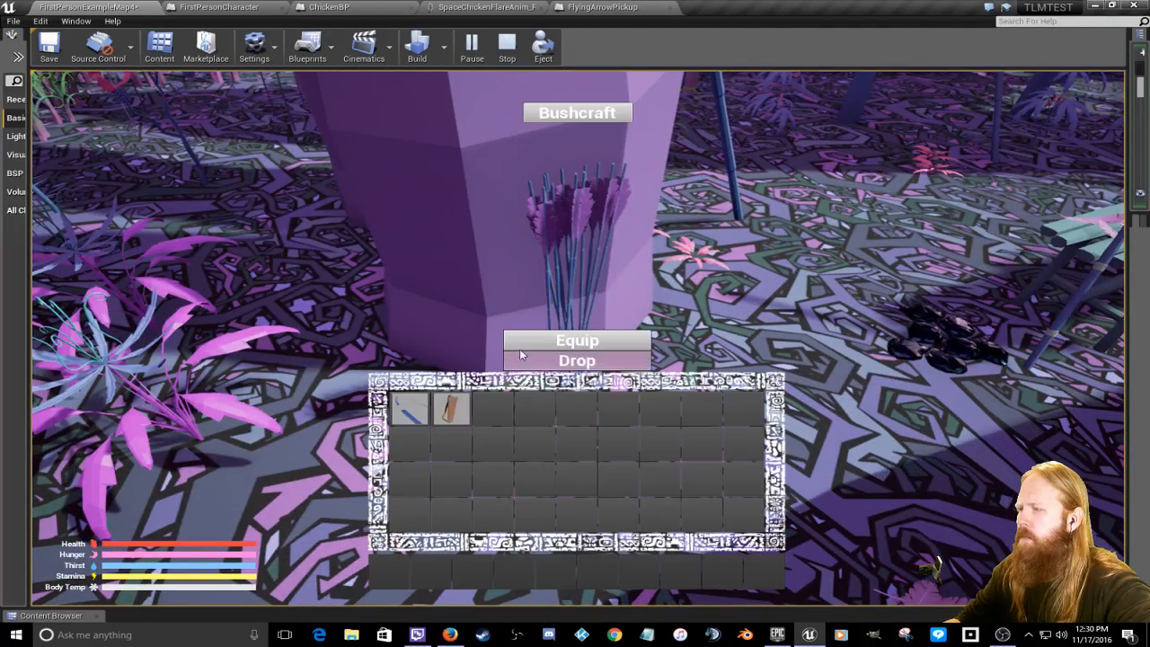
{"action": "left_click", "coordinate": [538, 337]}
{"action": "key", "text": "Tab"}
Step: Pick up the arrows standing against the tree trunk one after another and check the inventory
{"action": "key", "text": "e"}
{"action": "key", "text": "e"}
{"action": "key", "text": "e"}
{"action": "key", "text": "e"}
{"action": "key", "text": "e"}
{"action": "key", "text": "e"}
{"action": "key", "text": "e"}
{"action": "key", "text": "e"}
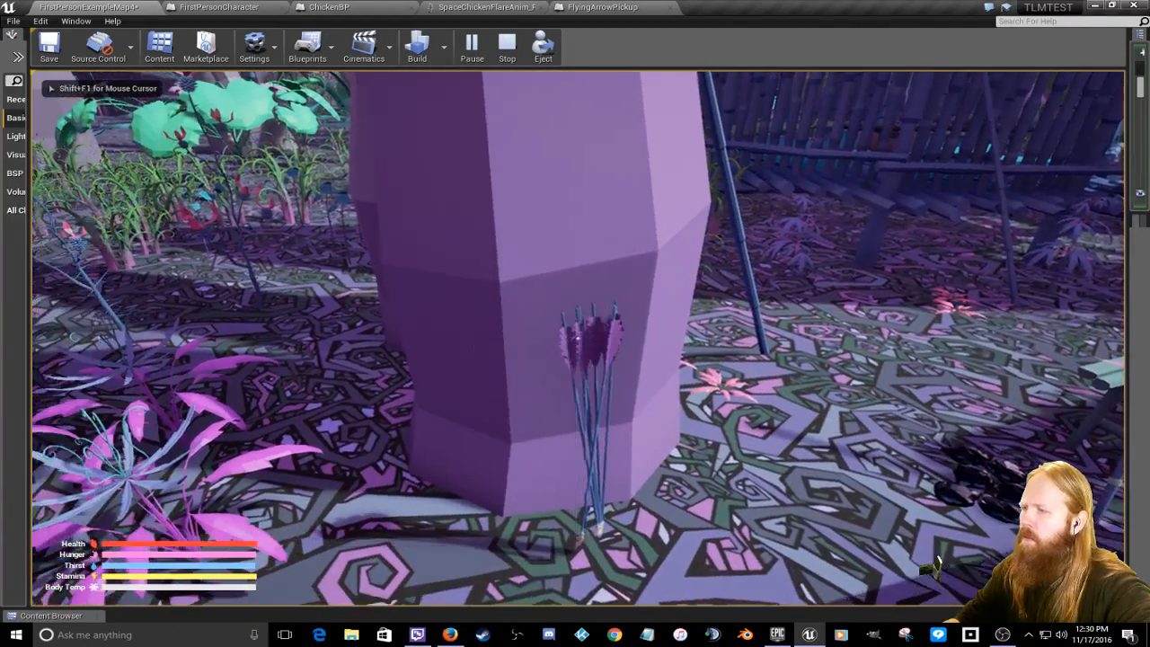
{"action": "key", "text": "Tab"}
{"action": "key", "text": "Tab"}
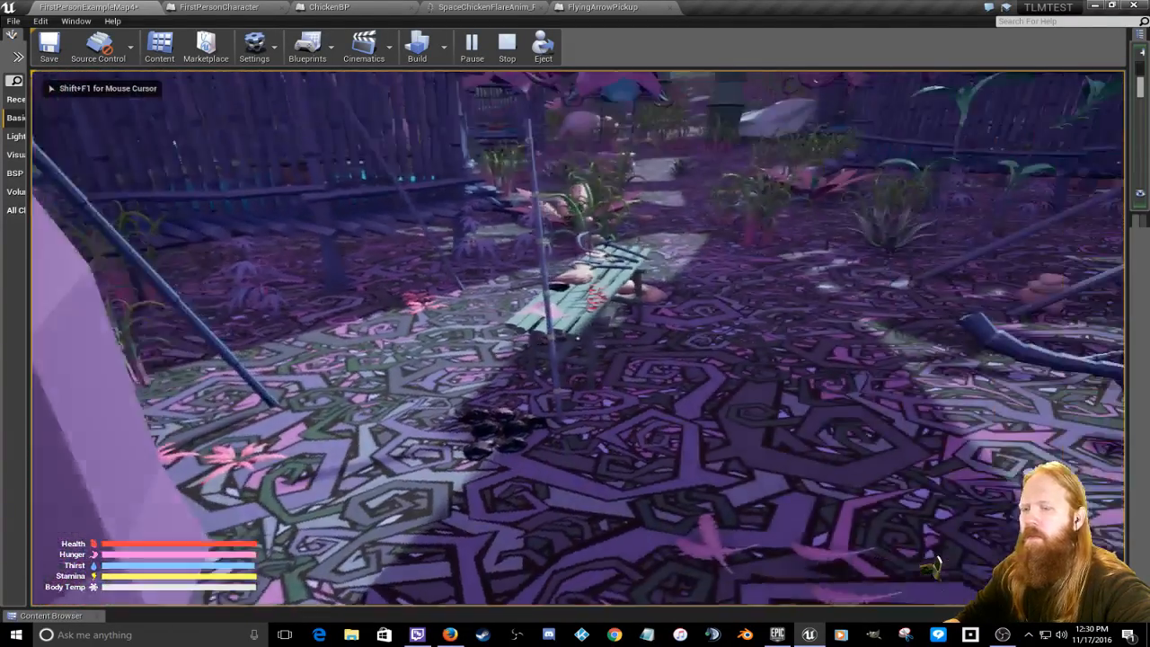
Step: Collect the weapons and tools lying around the crafting bench and surrounding camp in the running game
{"action": "key", "text": "w"}
{"action": "key", "text": "e"}
{"action": "key", "text": "e"}
{"action": "key", "text": "e"}
{"action": "key", "text": "e"}
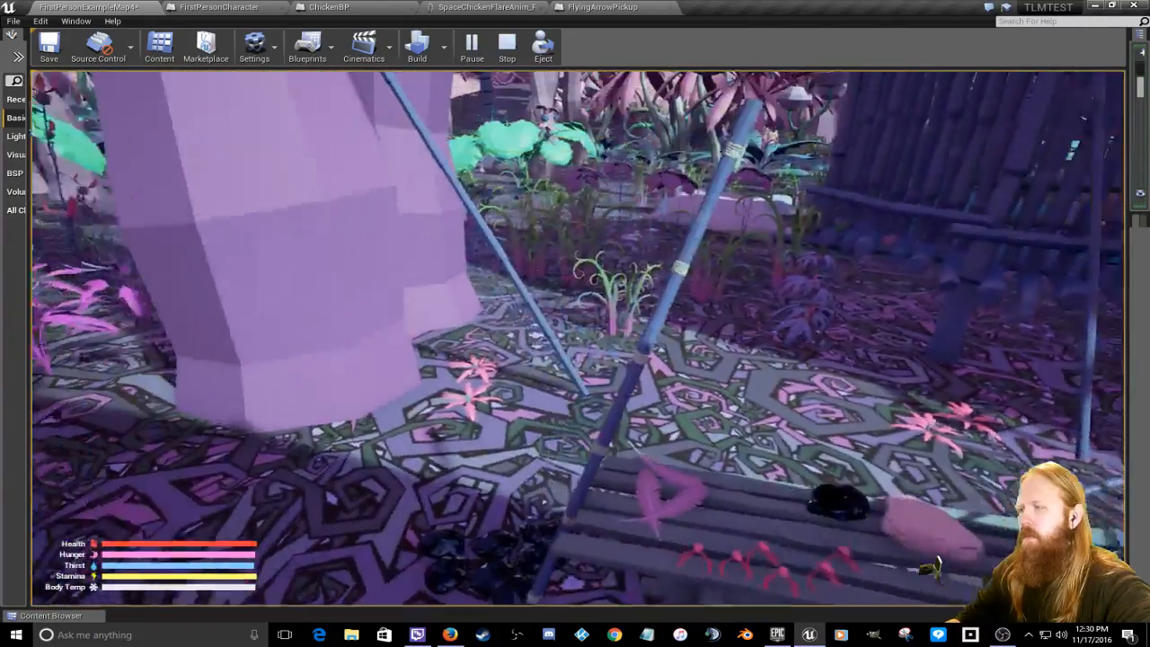
{"action": "key", "text": "w"}
{"action": "key", "text": "w"}
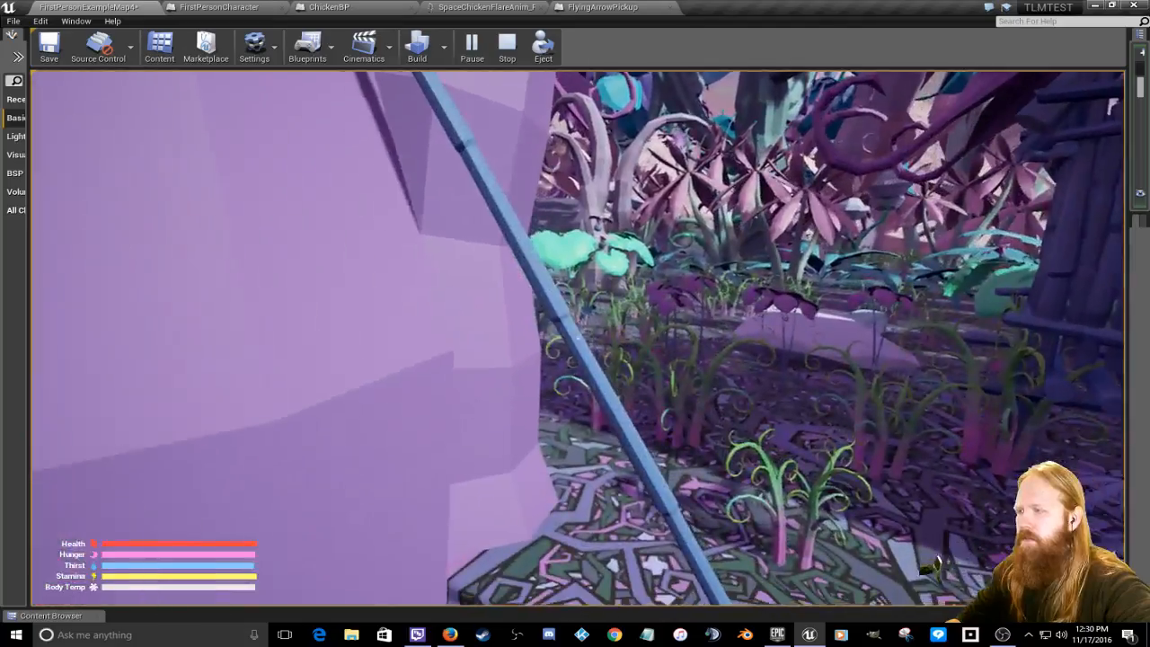
{"action": "key", "text": "e"}
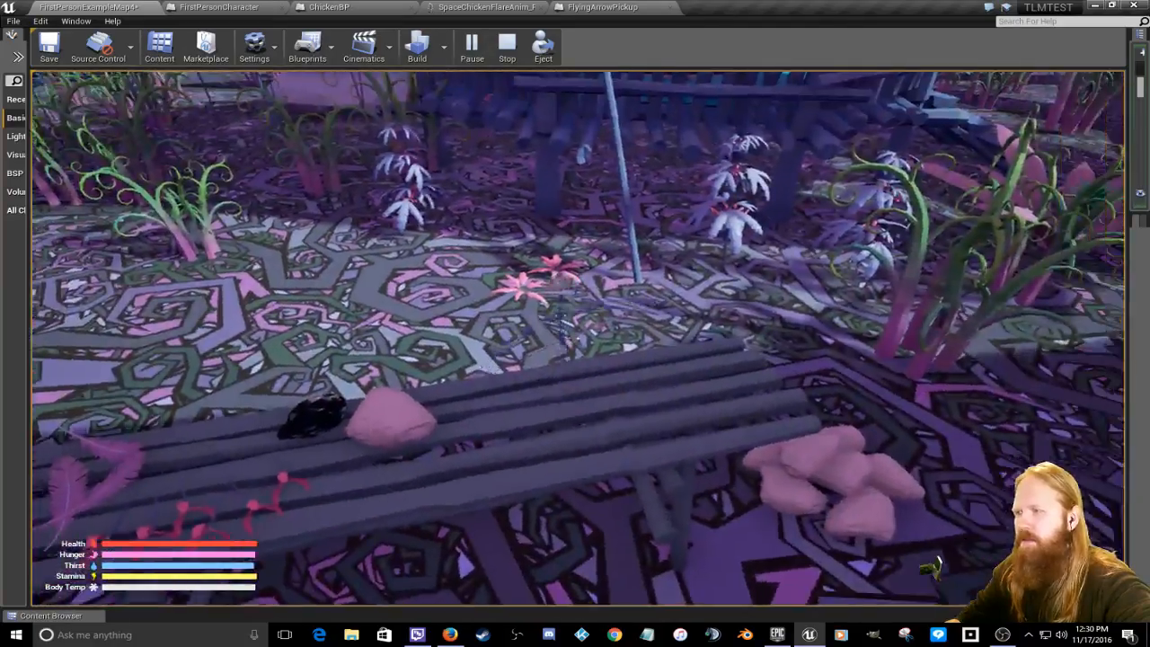
{"action": "key", "text": "w"}
{"action": "key", "text": "e"}
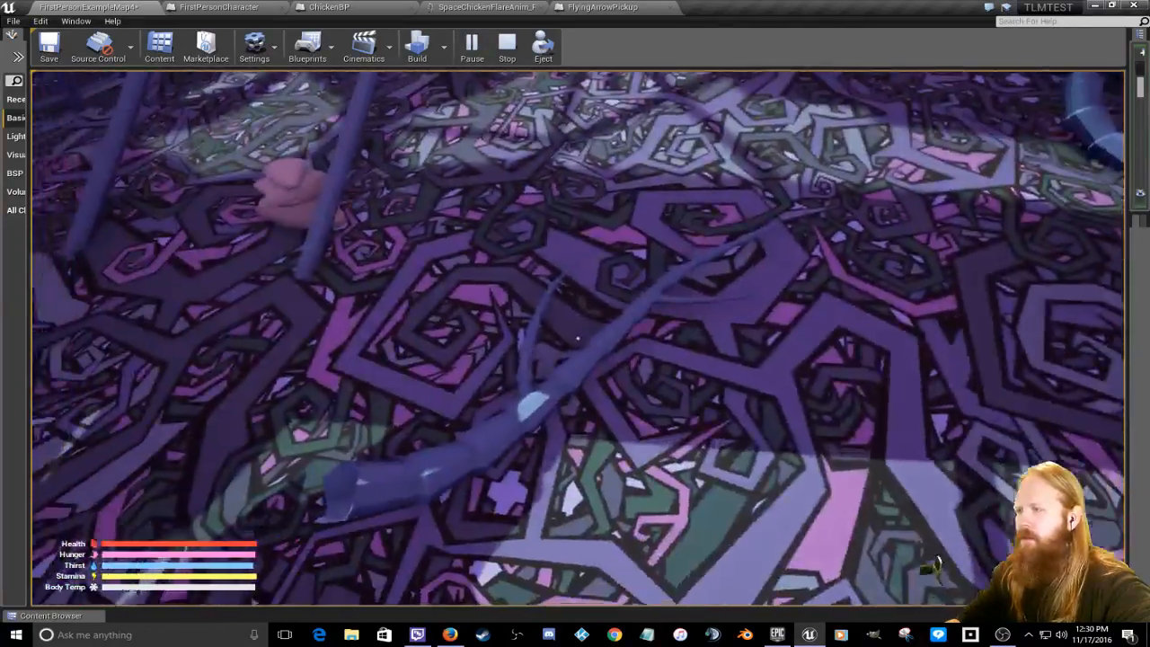
{"action": "key", "text": "e"}
{"action": "key", "text": "w"}
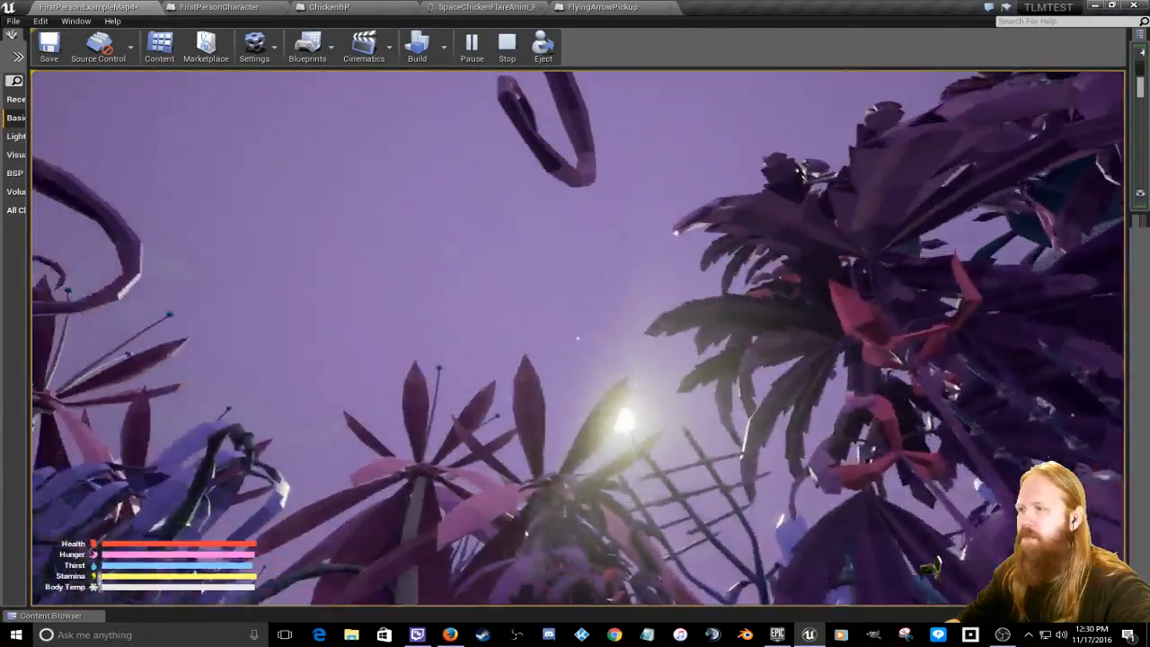
Step: Open the character's inventory and equip the first four tools and weapons to the hotbar
{"action": "key", "text": "i"}
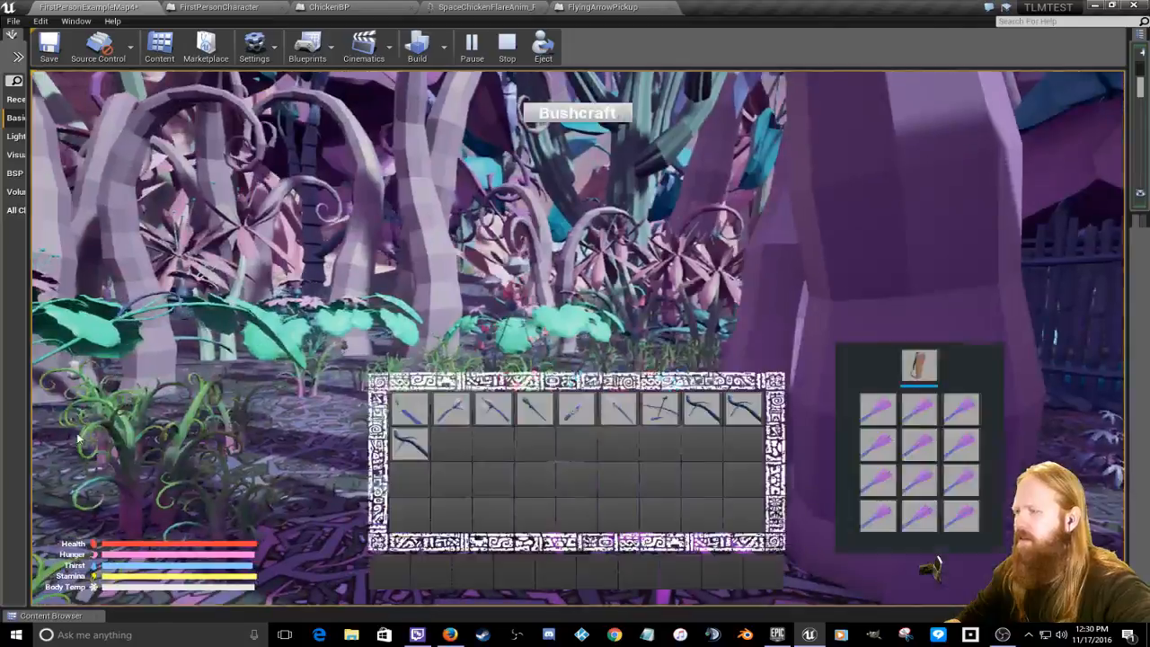
{"action": "left_click", "coordinate": [414, 414]}
{"action": "left_click", "coordinate": [557, 341]}
{"action": "left_click", "coordinate": [447, 397]}
{"action": "left_click", "coordinate": [526, 335]}
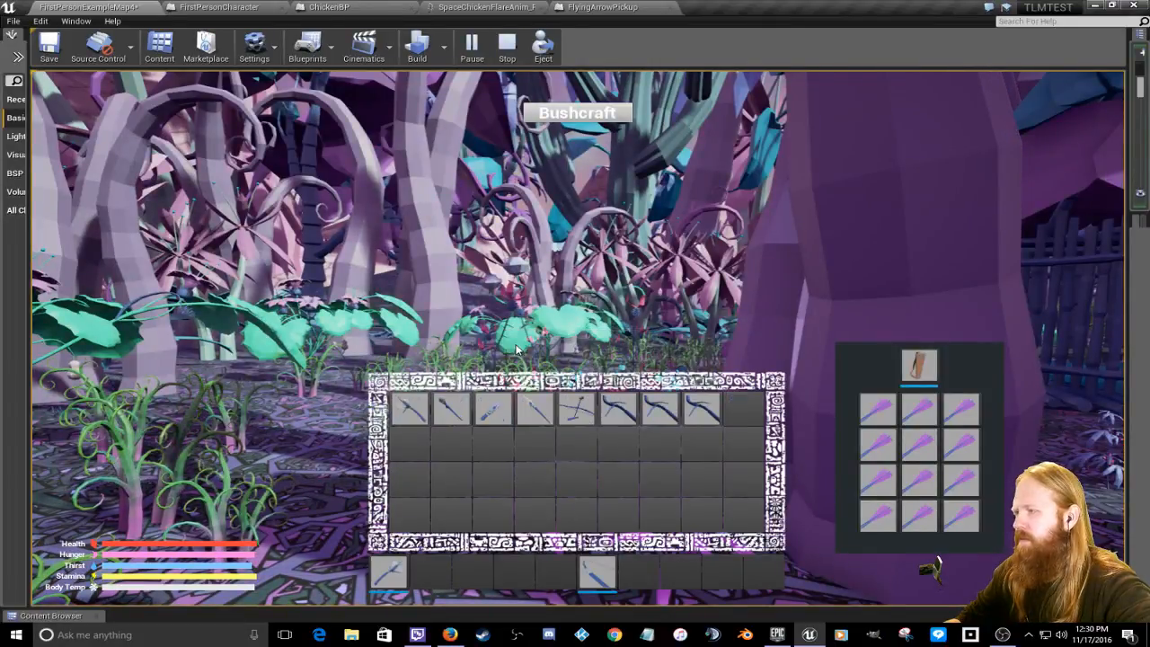
{"action": "left_click", "coordinate": [408, 411]}
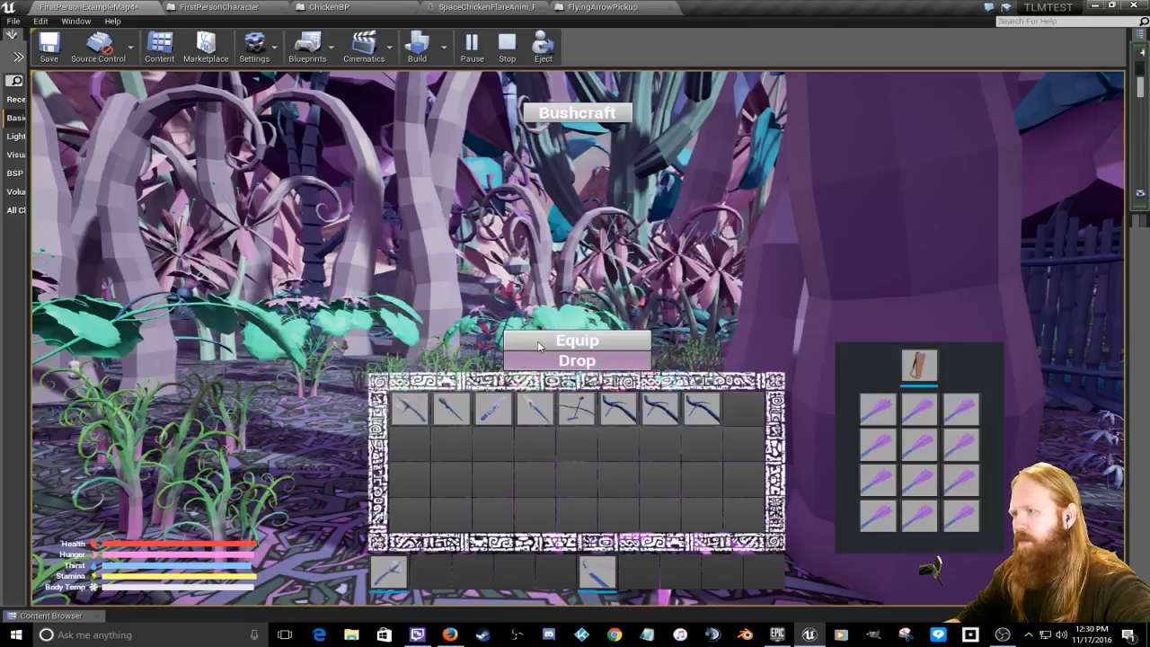
{"action": "left_click", "coordinate": [555, 341]}
{"action": "left_click", "coordinate": [404, 413]}
{"action": "left_click", "coordinate": [539, 342]}
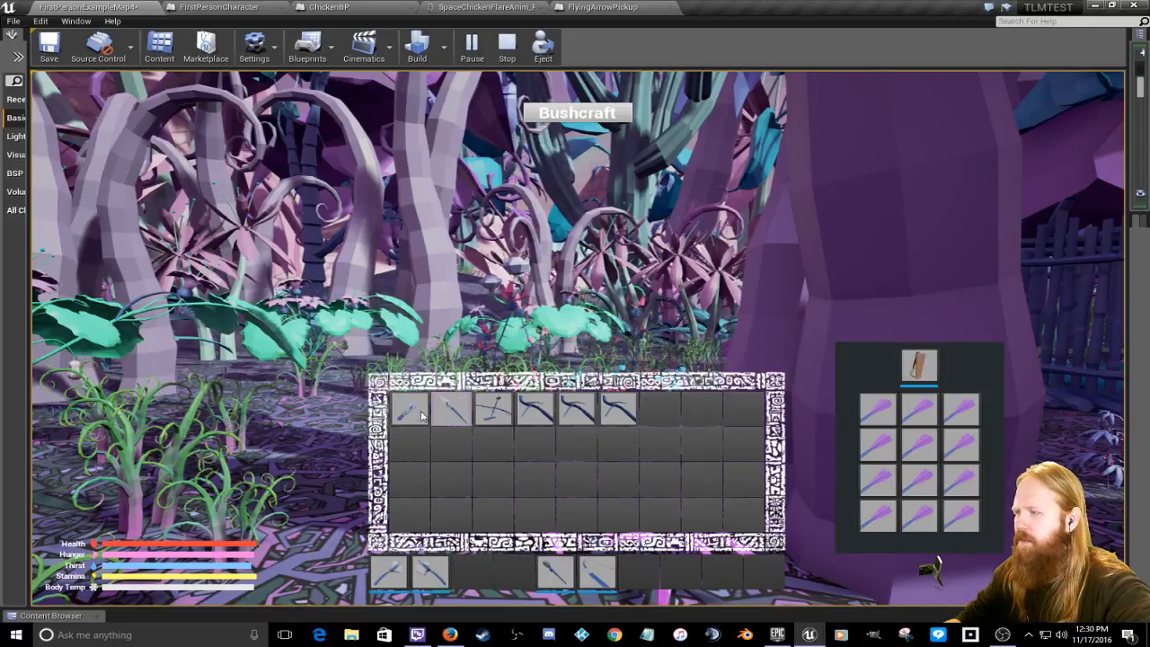
Step: Equip the next three inventory items to the hotbar, leaving the curved pieces stored, and close the inventory
{"action": "left_click", "coordinate": [411, 415]}
{"action": "left_click", "coordinate": [525, 349]}
{"action": "left_click", "coordinate": [408, 411]}
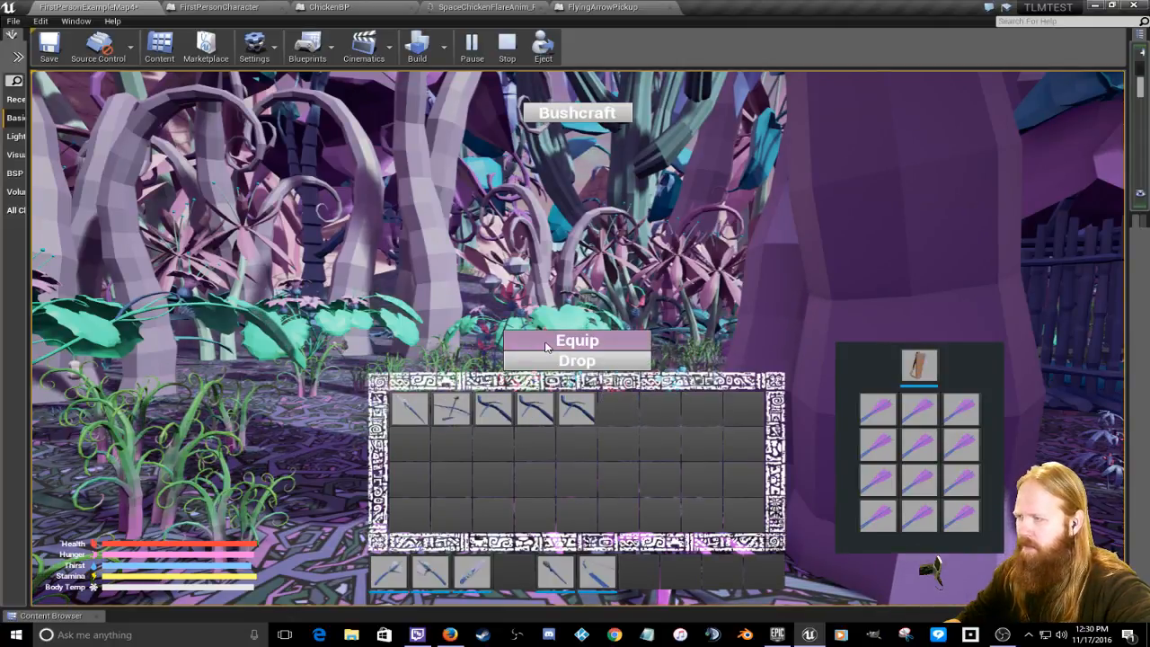
{"action": "left_click", "coordinate": [539, 342]}
{"action": "left_click", "coordinate": [409, 412]}
{"action": "left_click", "coordinate": [557, 339]}
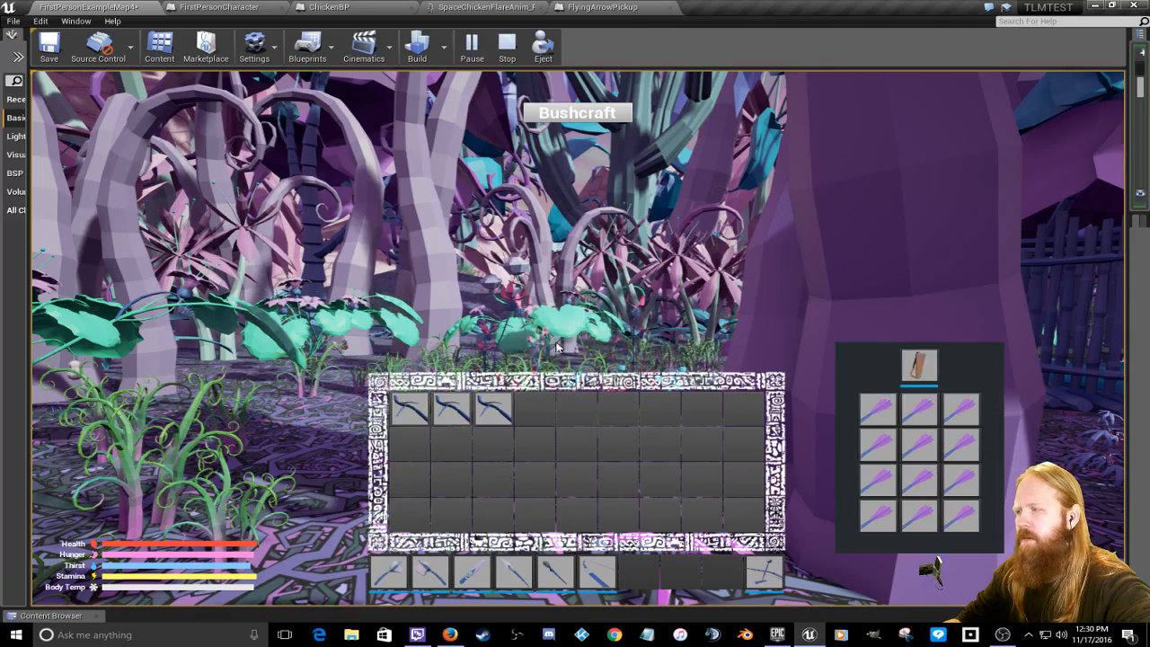
{"action": "key", "text": "i"}
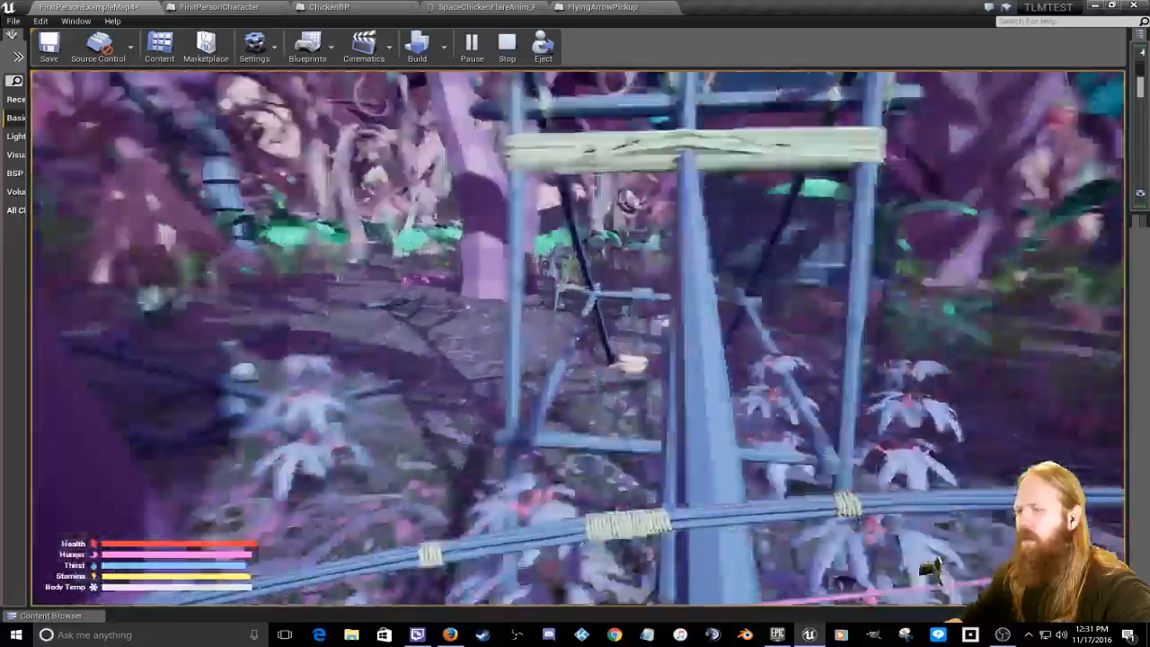
Step: Test the bow by shooting arrows into the pale tree trunk beside the bench from varying distances
{"action": "key", "text": "w"}
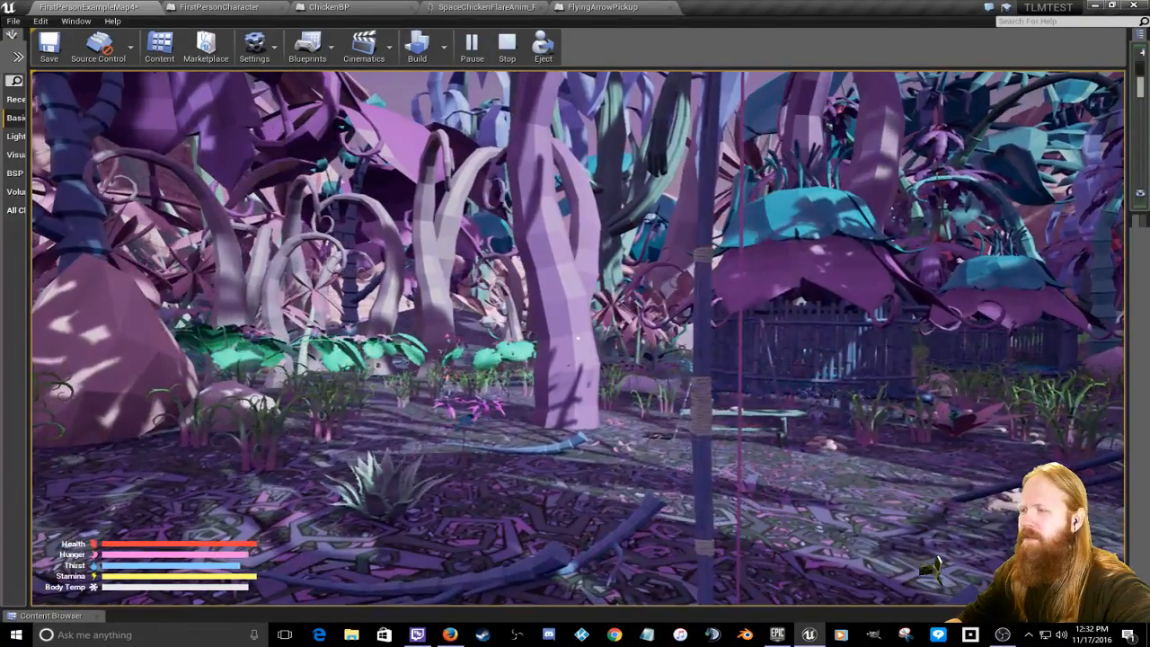
{"action": "key", "text": "w"}
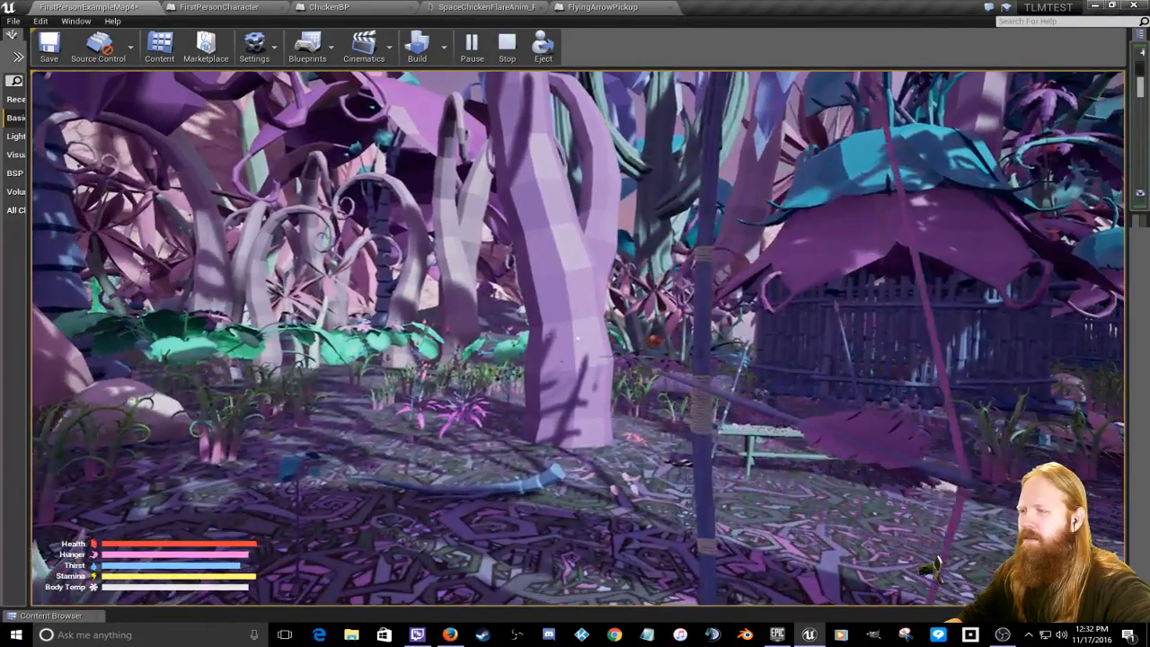
{"action": "left_click", "coordinate": [577, 339]}
{"action": "key", "text": "w"}
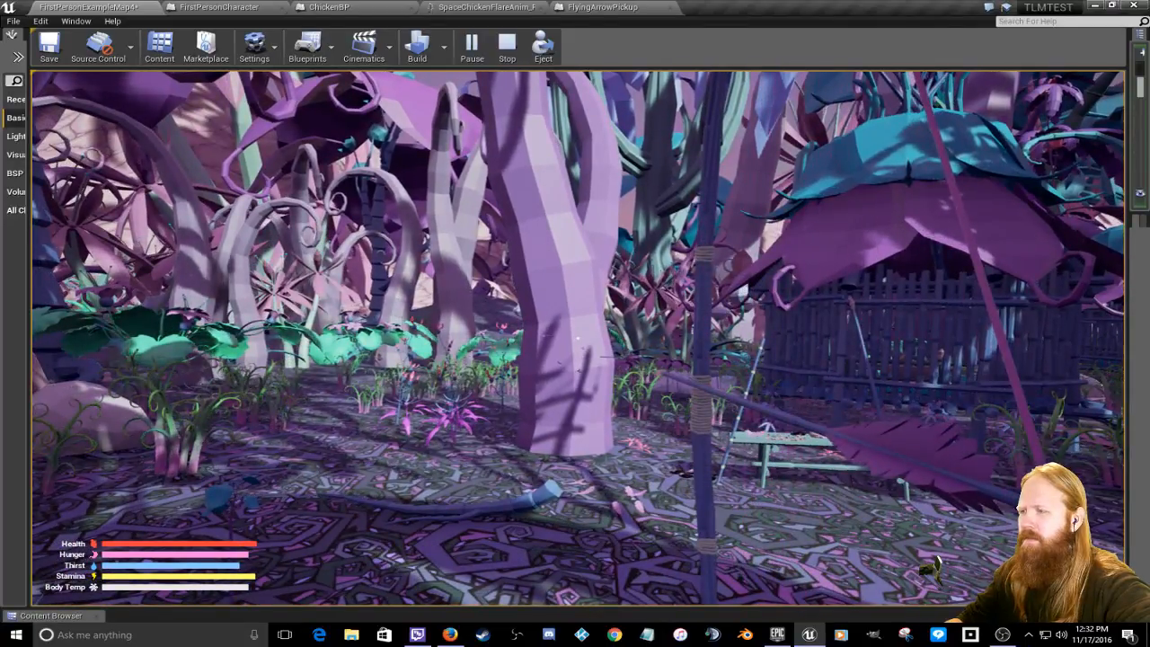
{"action": "key", "text": "s"}
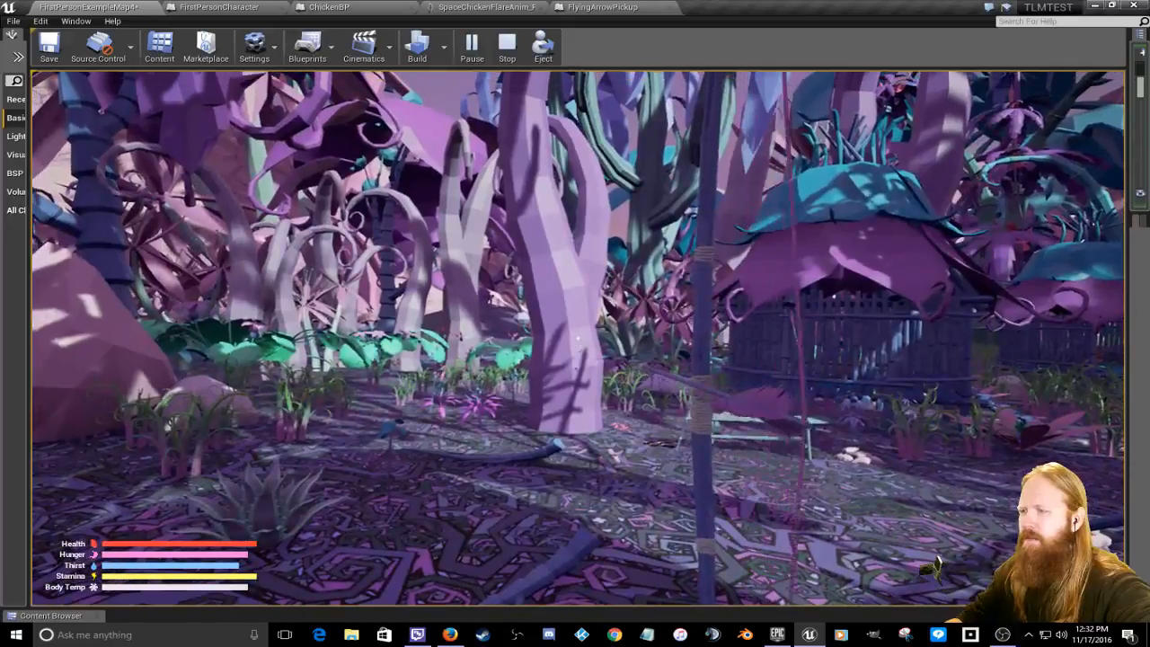
{"action": "left_click", "coordinate": [578, 338]}
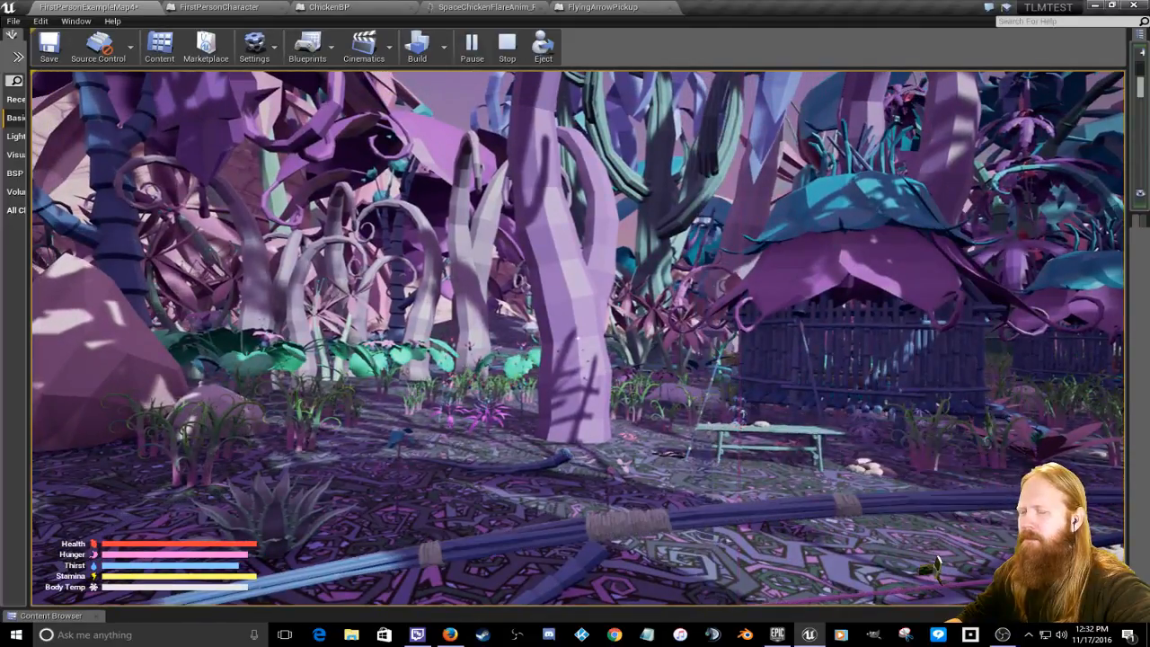
{"action": "key", "text": "w"}
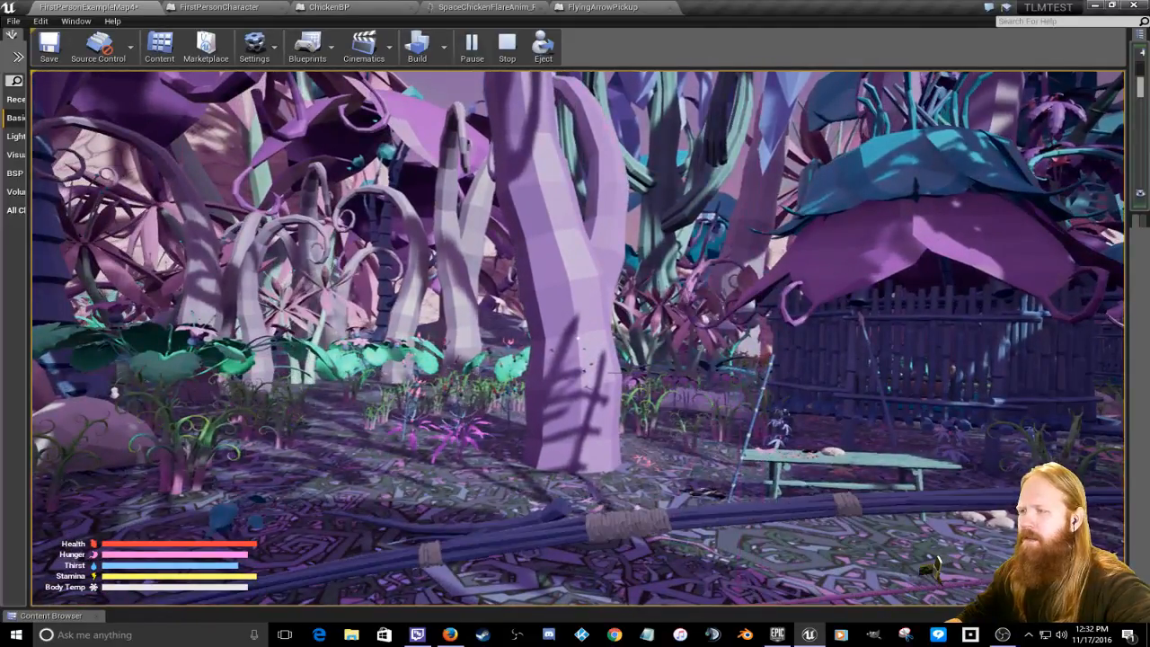
{"action": "key", "text": "w"}
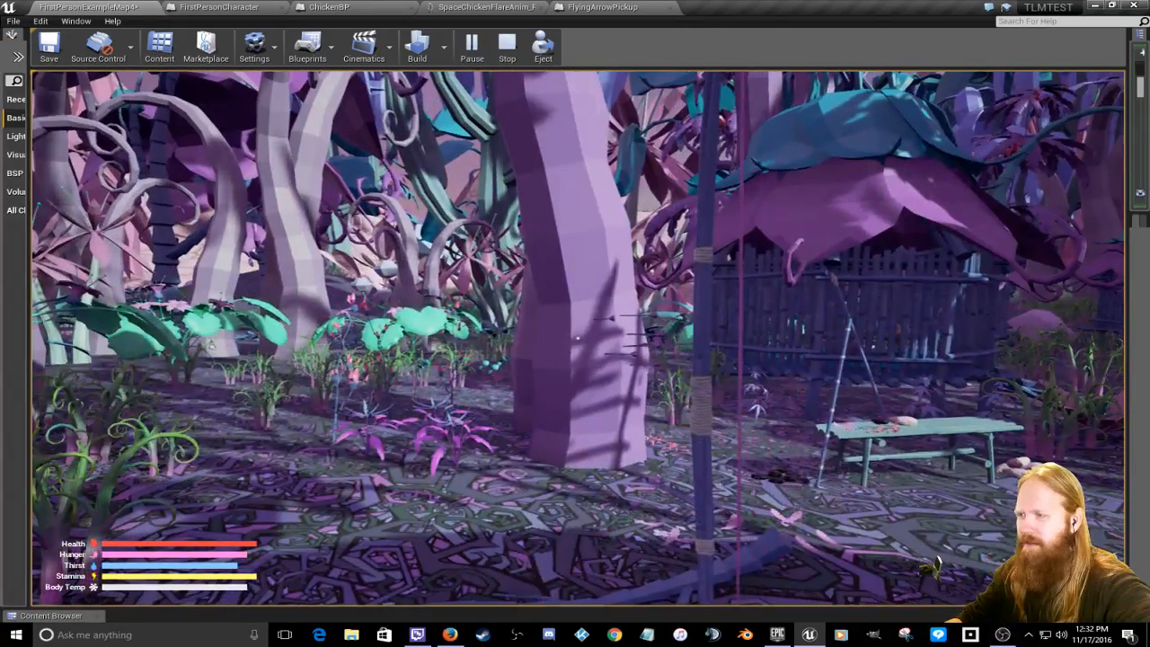
{"action": "key", "text": "s"}
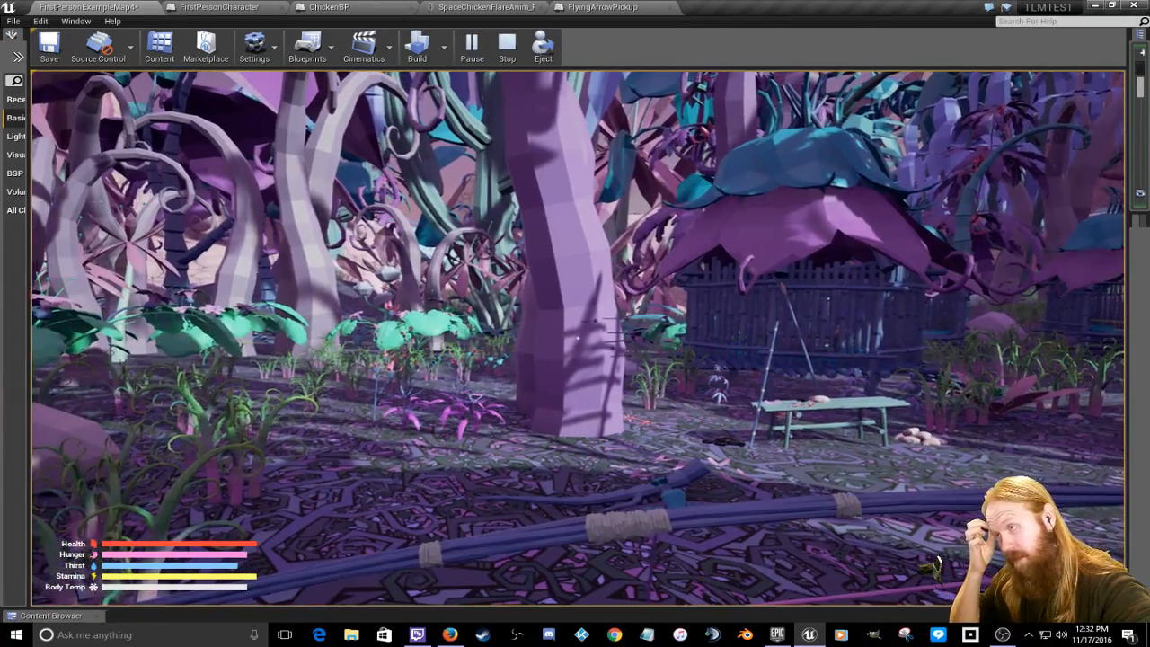
Step: Walk up to the tree and retrieve the arrows stuck in its trunk
{"action": "key", "text": "w"}
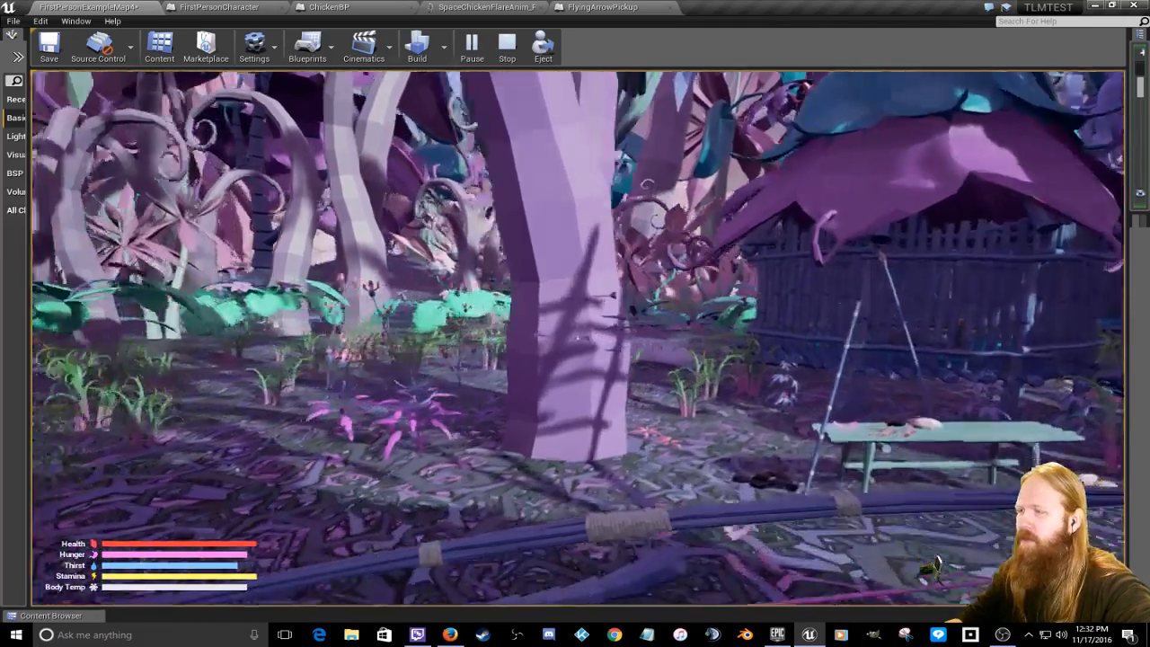
{"action": "key", "text": "w"}
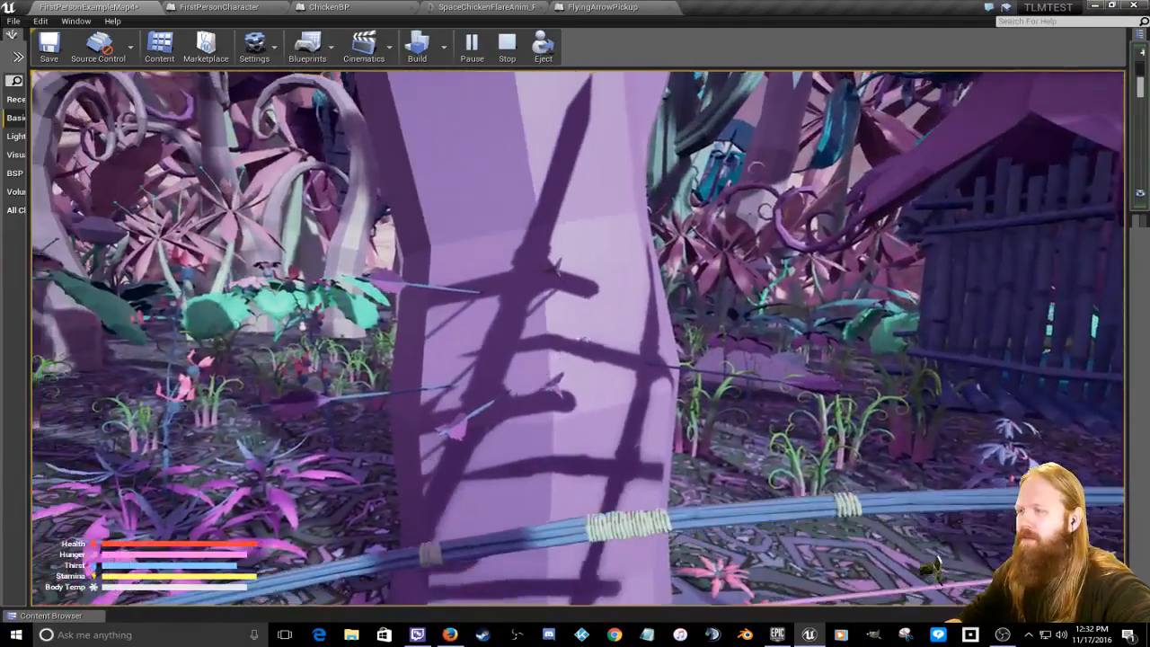
{"action": "key", "text": "e"}
{"action": "key", "text": "e"}
{"action": "key", "text": "e"}
{"action": "key", "text": "e"}
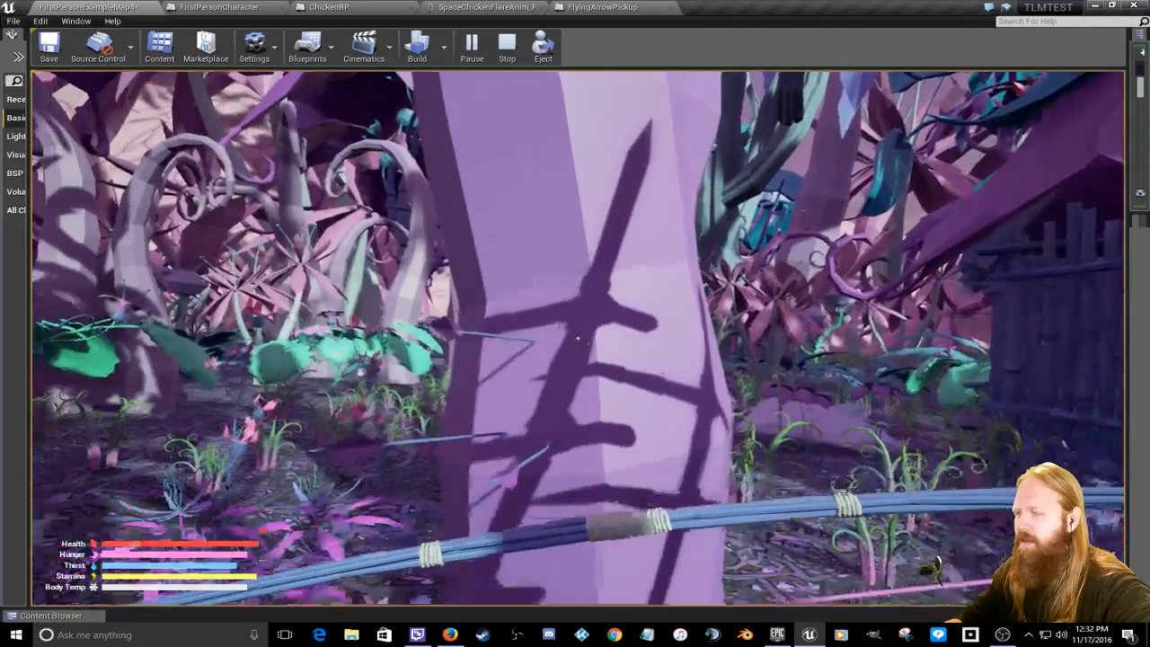
{"action": "key", "text": "e"}
{"action": "key", "text": "e"}
{"action": "key", "text": "e"}
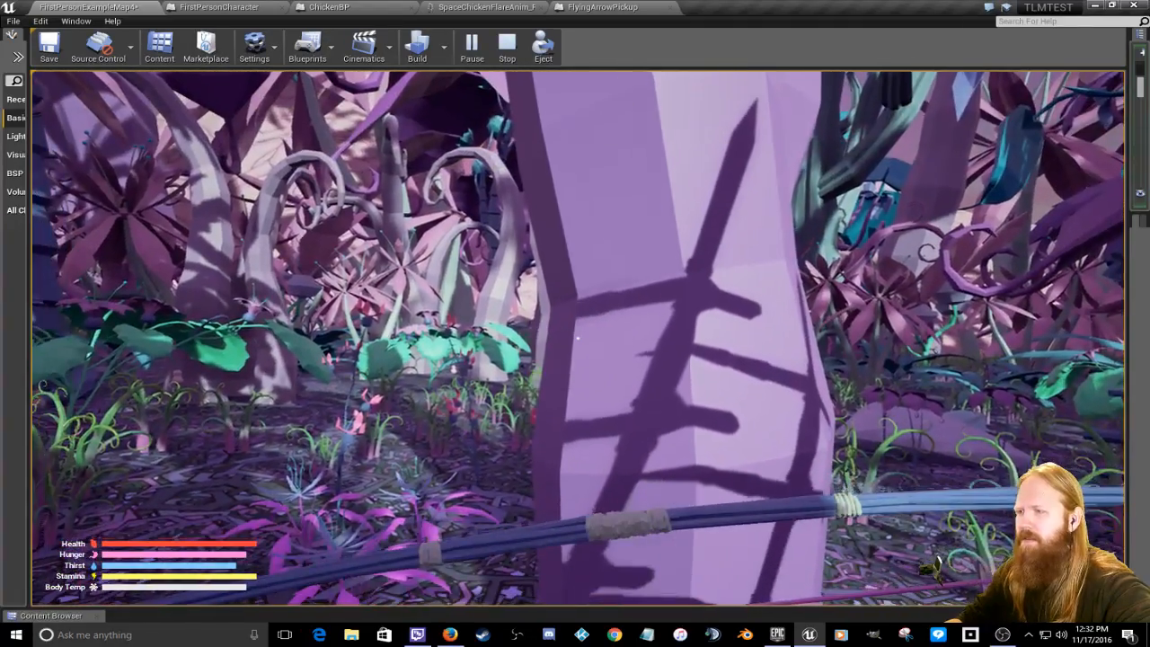
Step: Back away from the tree and shoot another round of arrows into its trunk
{"action": "key", "text": "s"}
{"action": "left_click", "coordinate": [578, 338]}
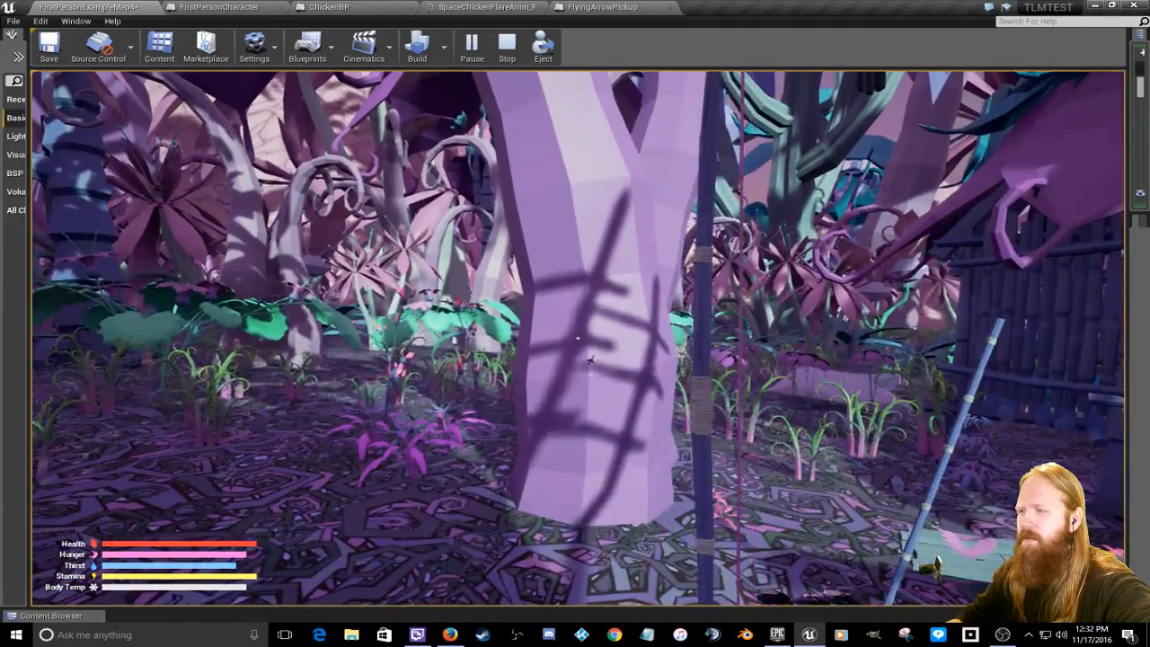
{"action": "key", "text": "s"}
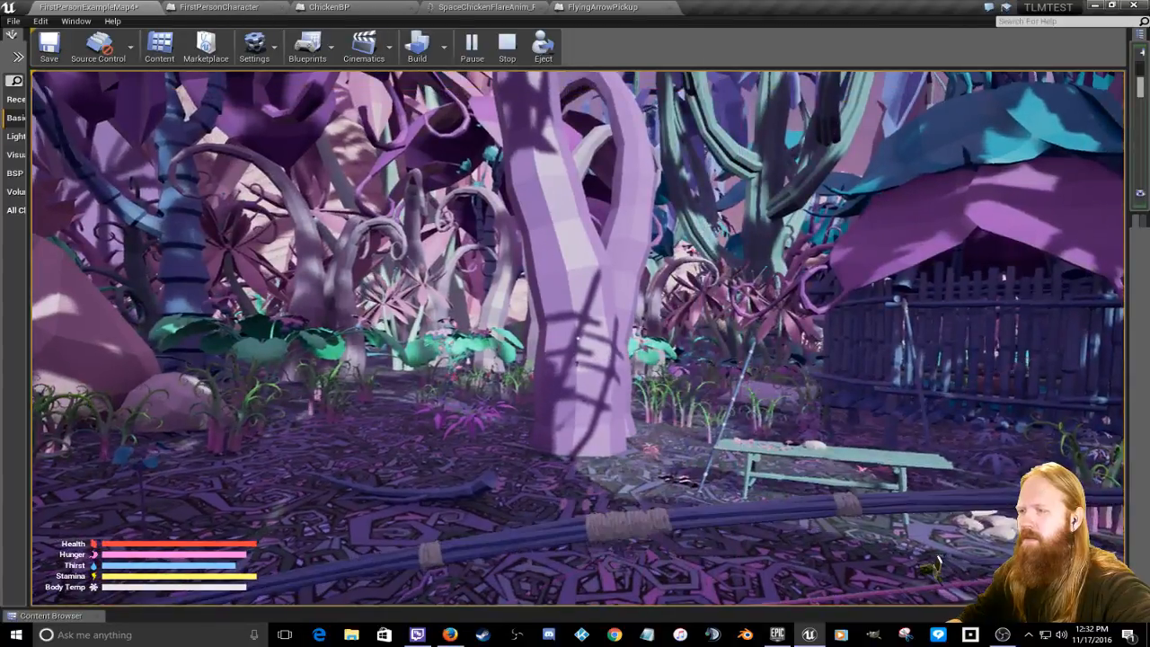
{"action": "key", "text": "w"}
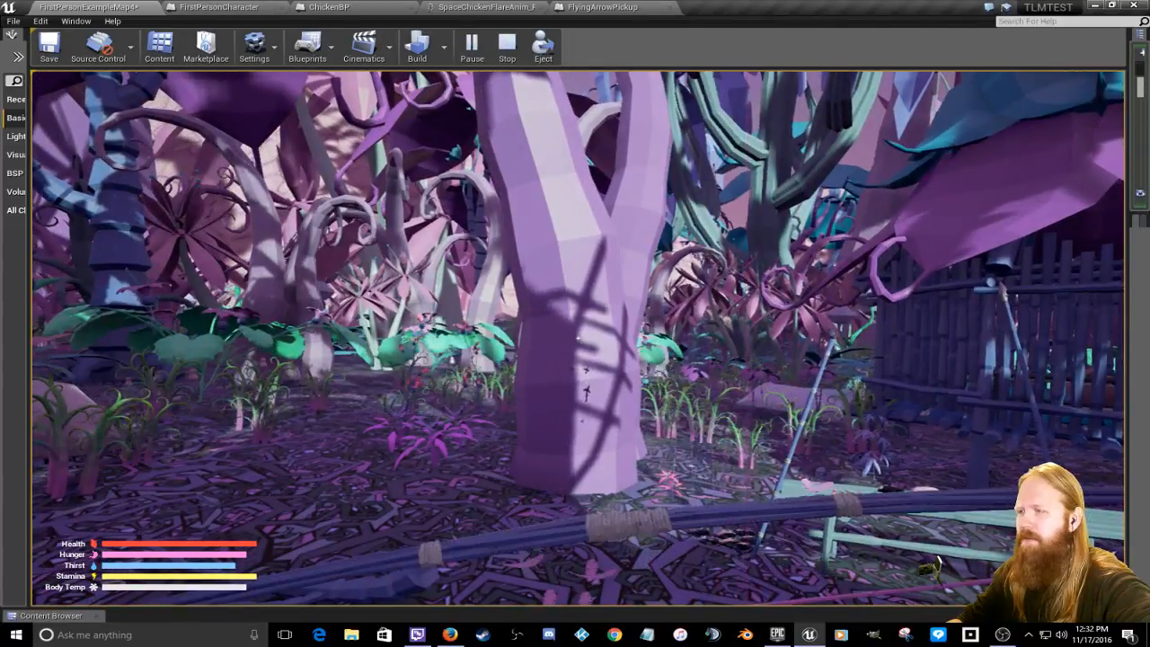
{"action": "left_click", "coordinate": [578, 338]}
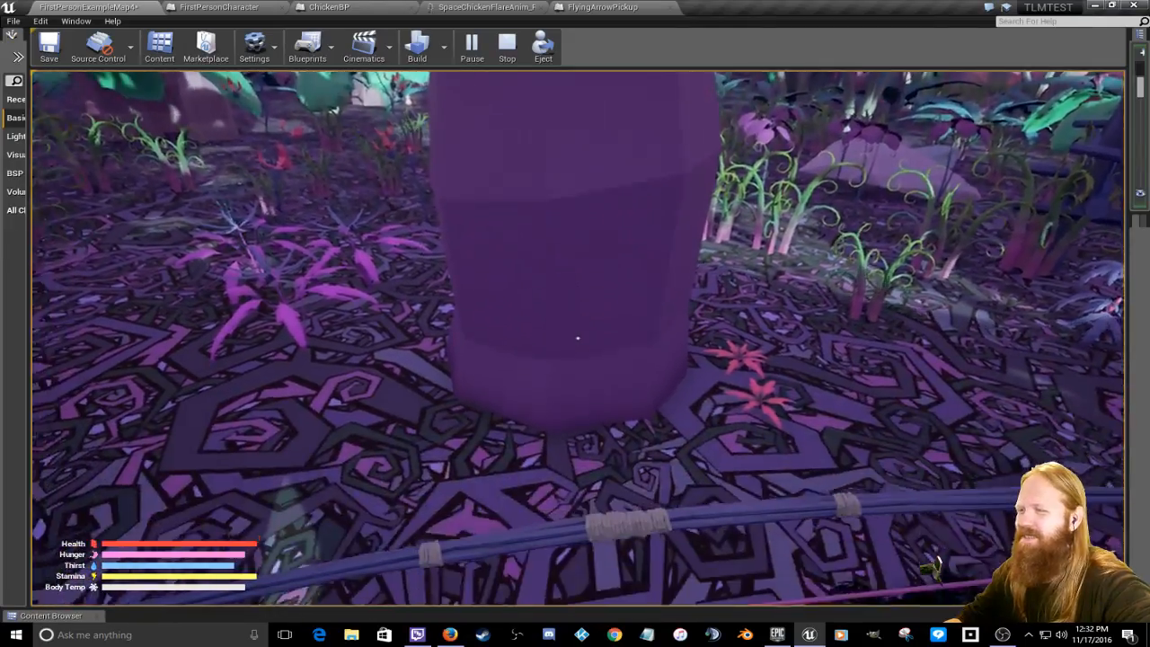
Step: Roam the forest with the bow to test arrow hits on creatures, and inspect the arrow at the fallen long-necked bird
{"action": "key", "text": "w"}
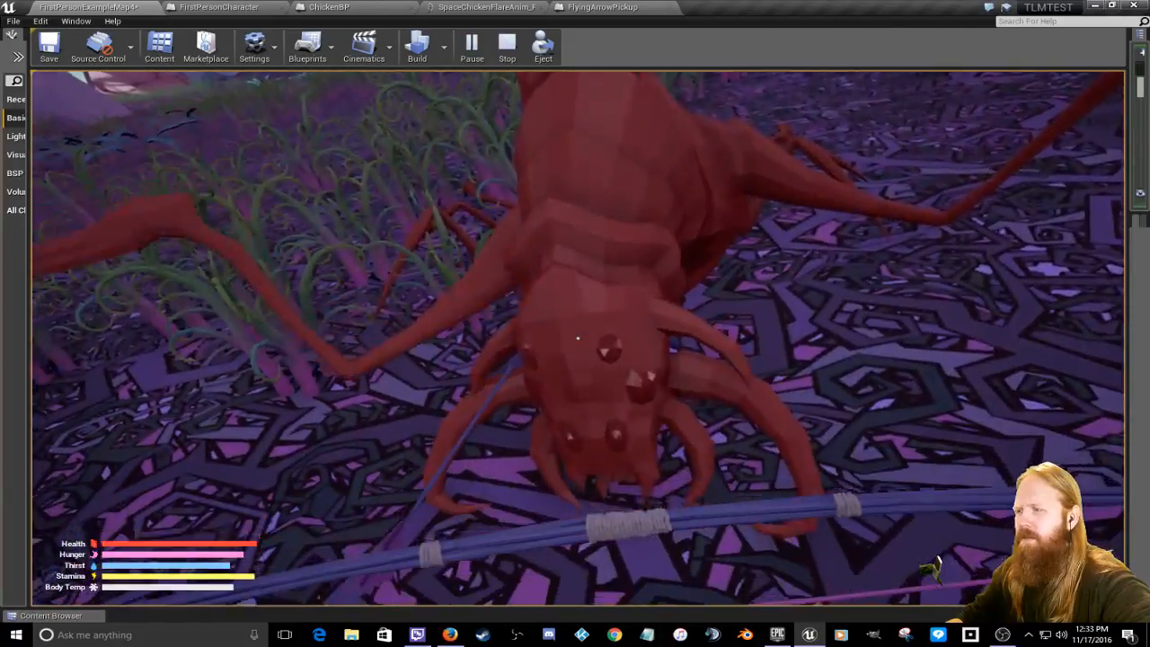
{"action": "key", "text": "1"}
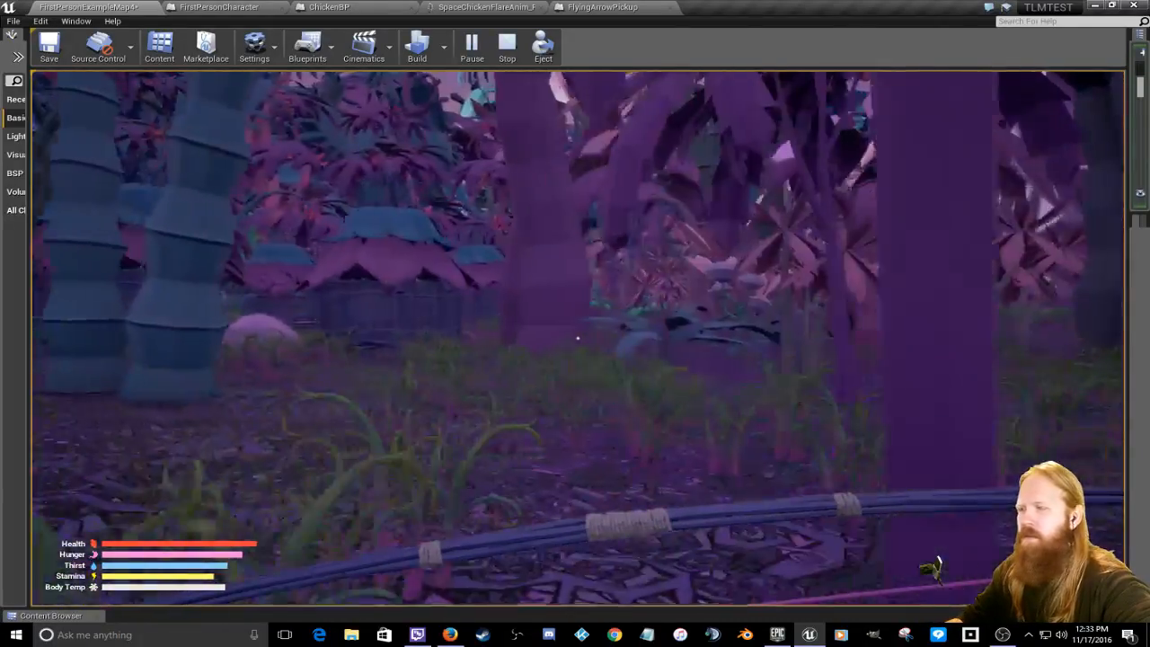
{"action": "key", "text": "w"}
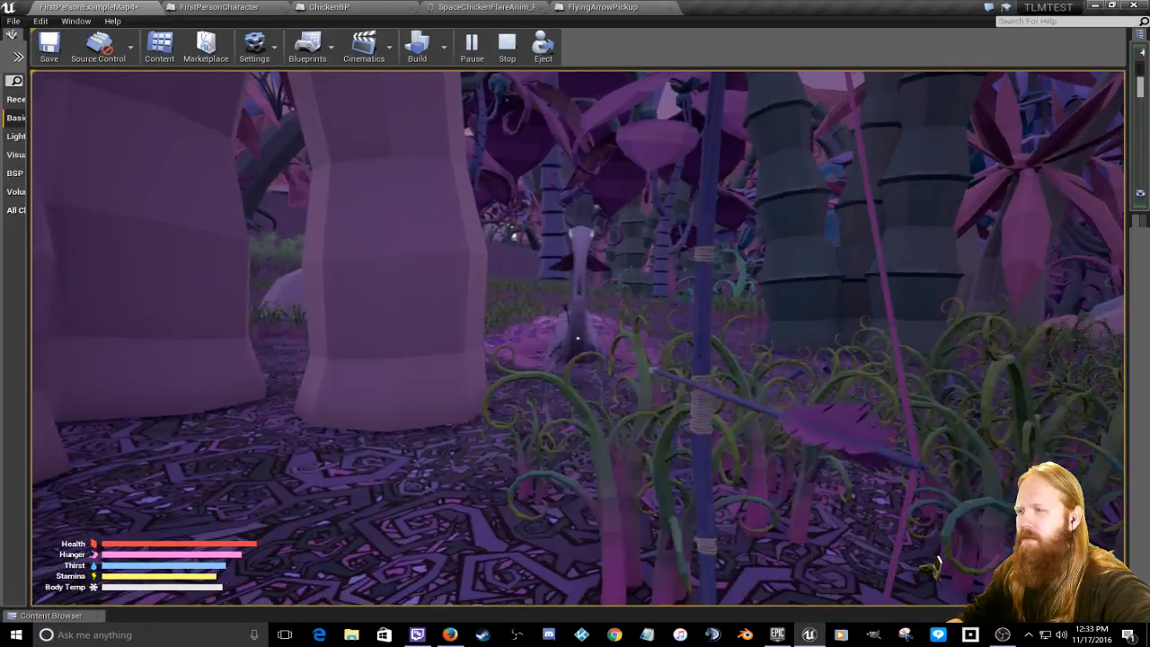
{"action": "key", "text": "w"}
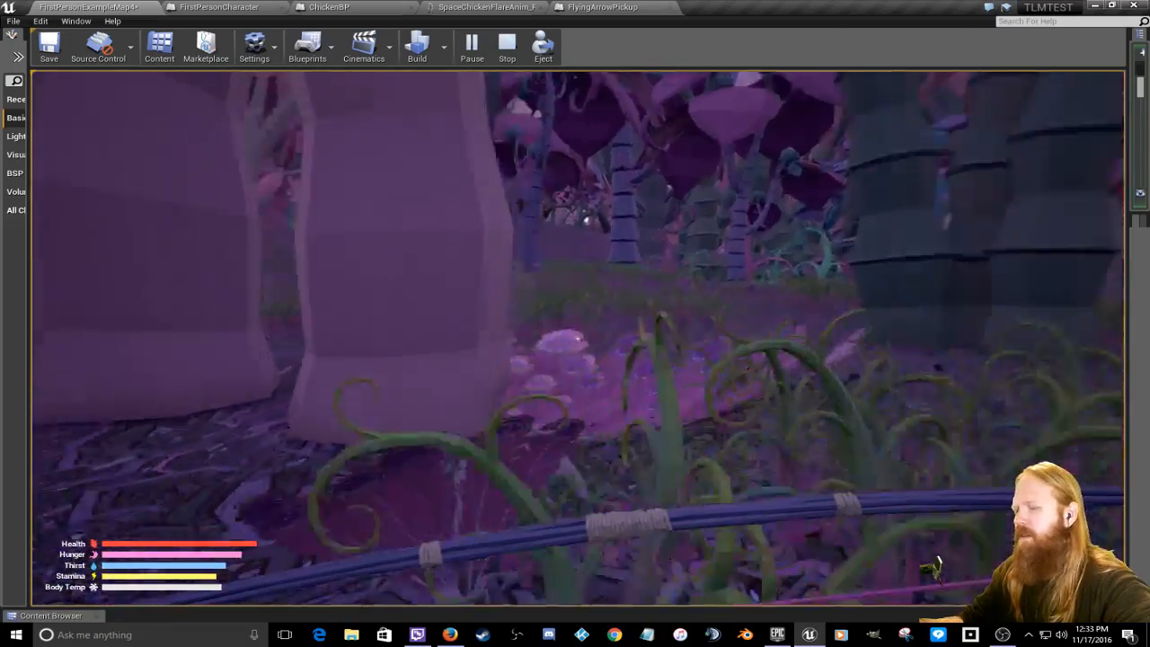
{"action": "key", "text": "d"}
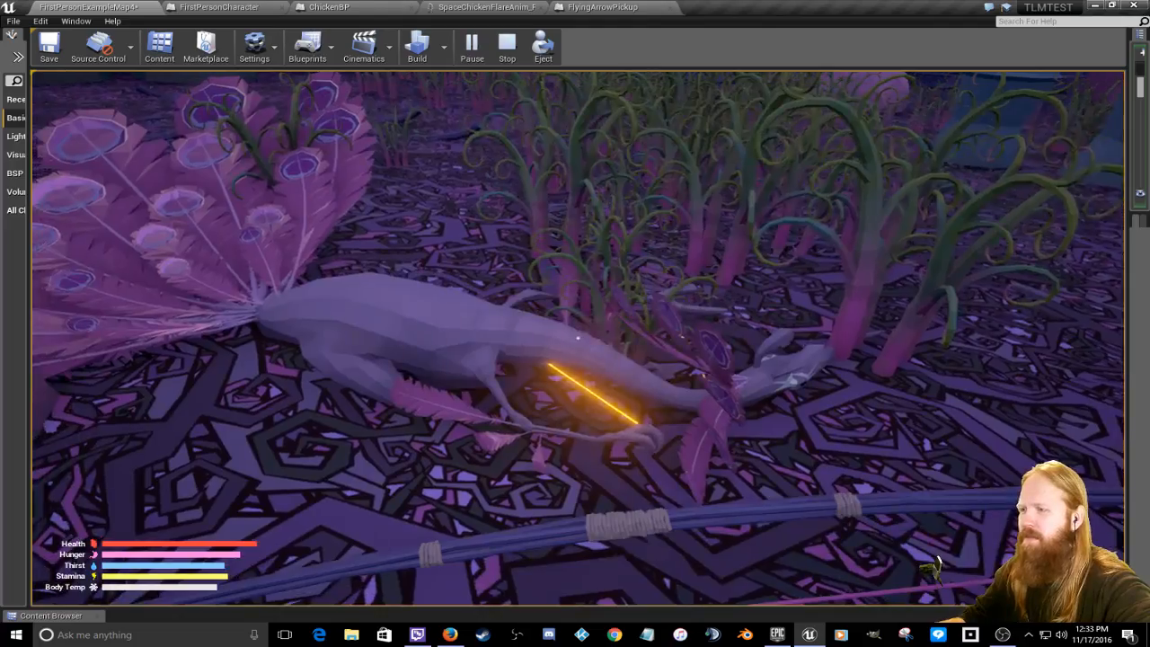
{"action": "key", "text": "w"}
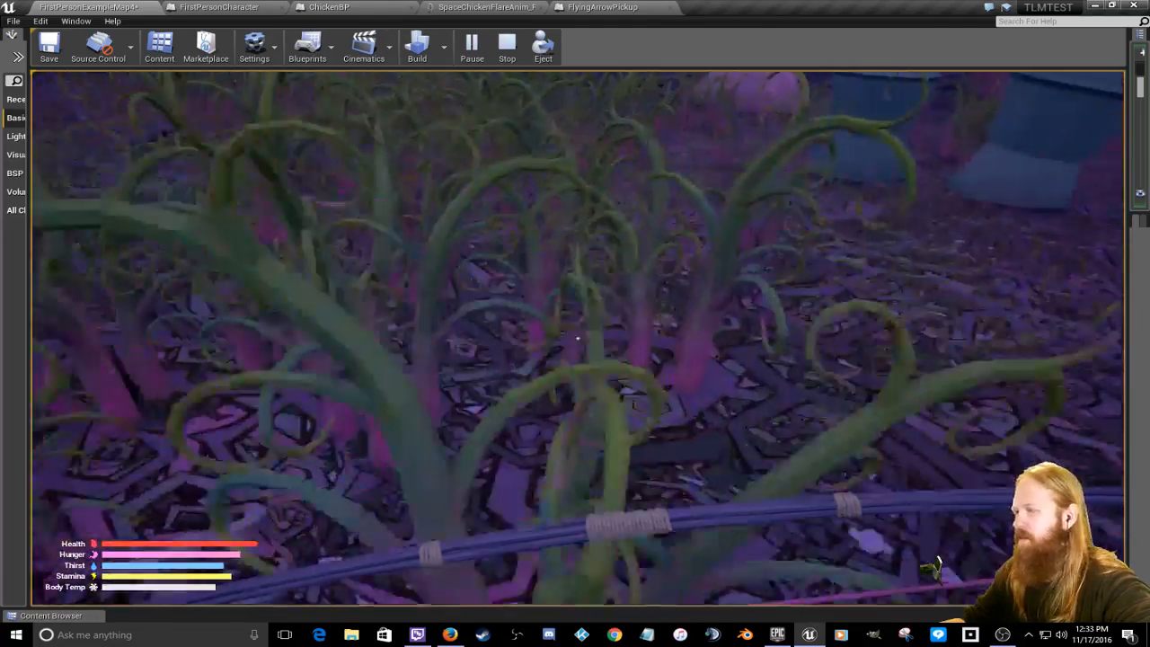
{"action": "key", "text": "w"}
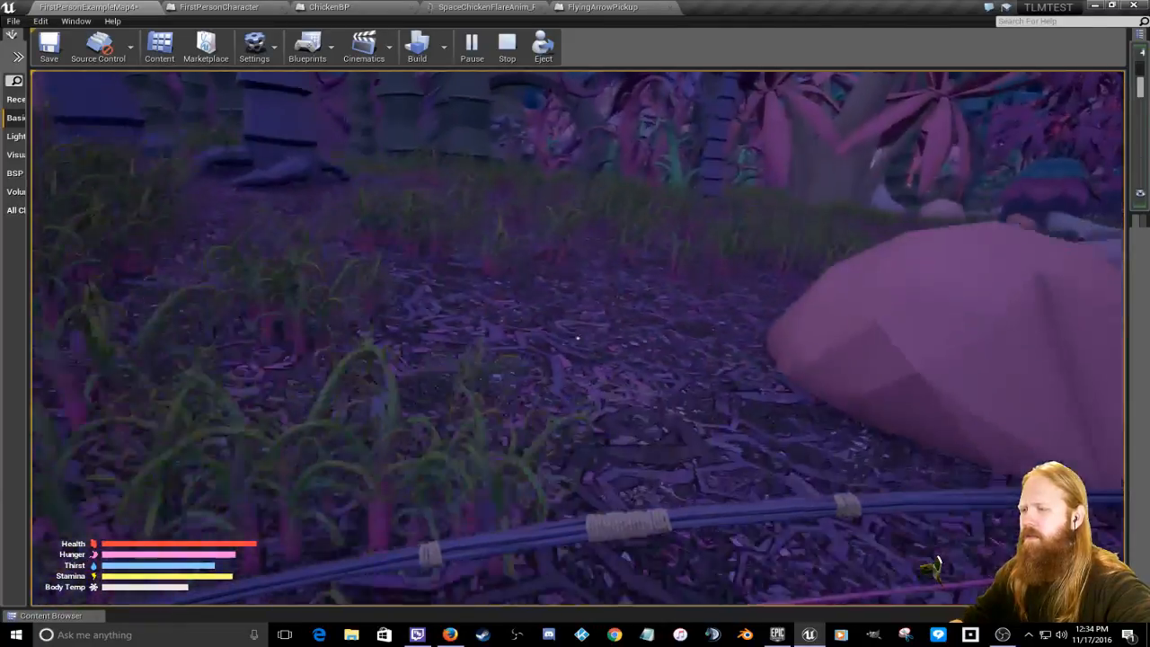
Step: Pause and resume the game, and roam the forest around the large pink rocks with the bow in hand
{"action": "key", "text": "p"}
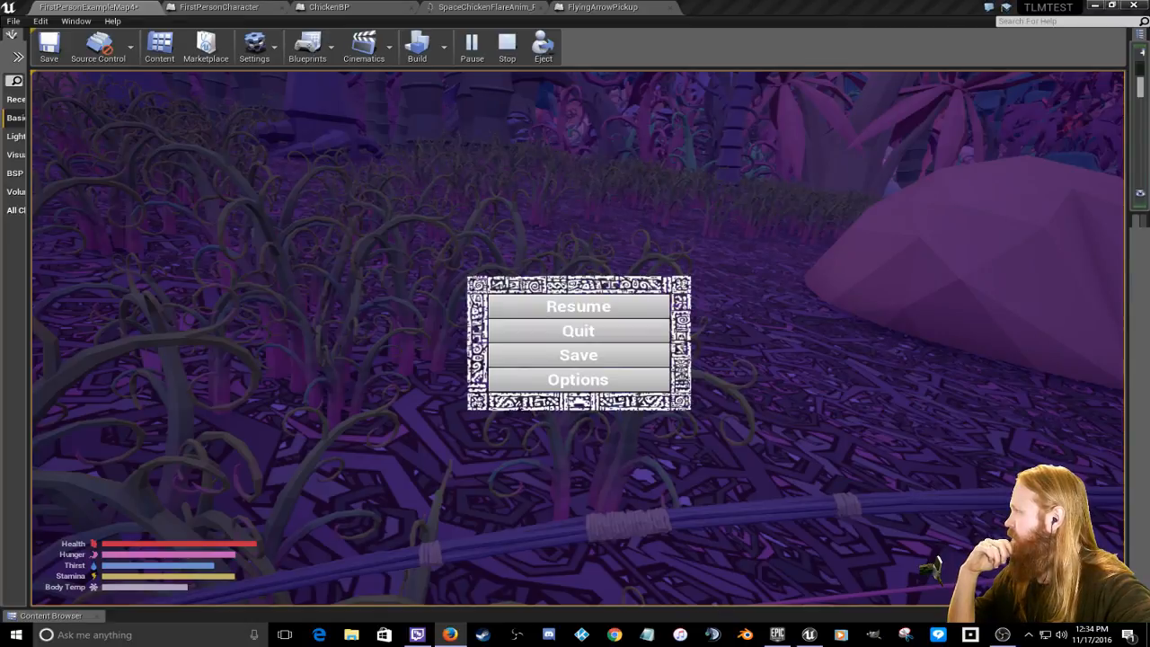
{"action": "left_click", "coordinate": [578, 306]}
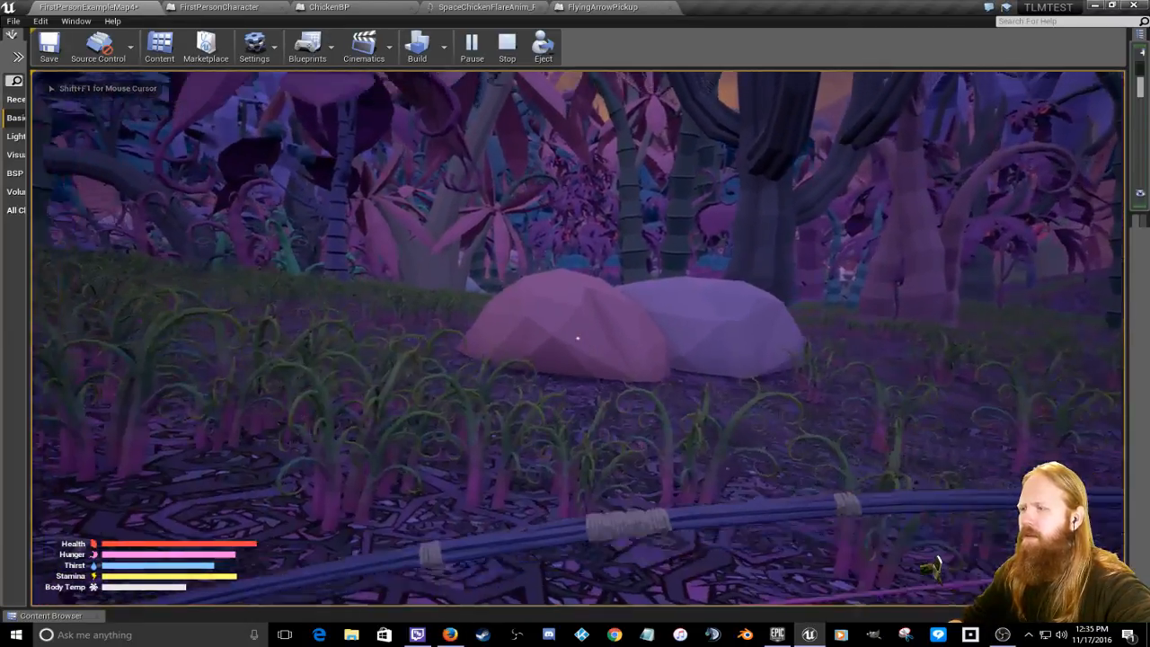
{"action": "key", "text": "w"}
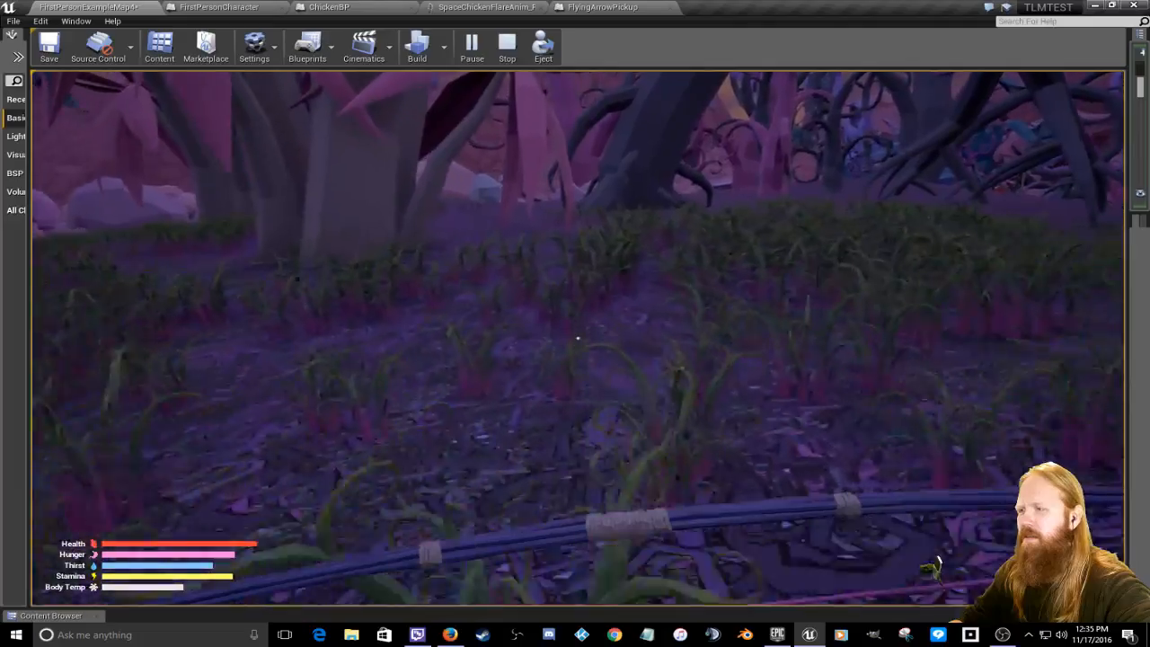
{"action": "key", "text": "w"}
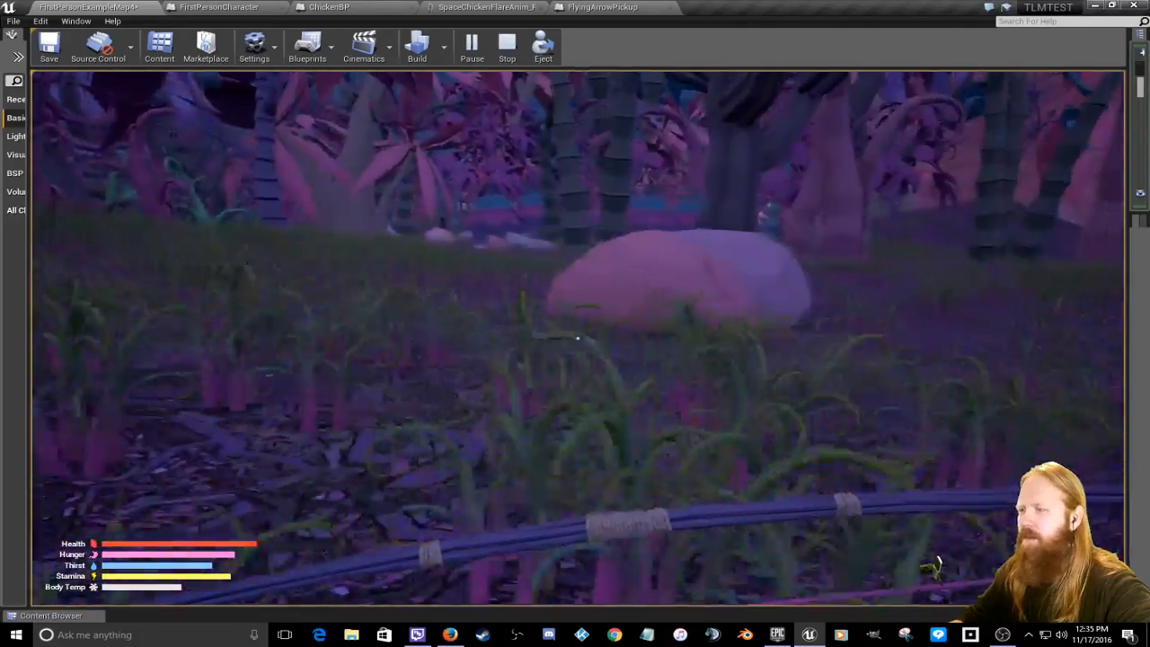
{"action": "key", "text": "s"}
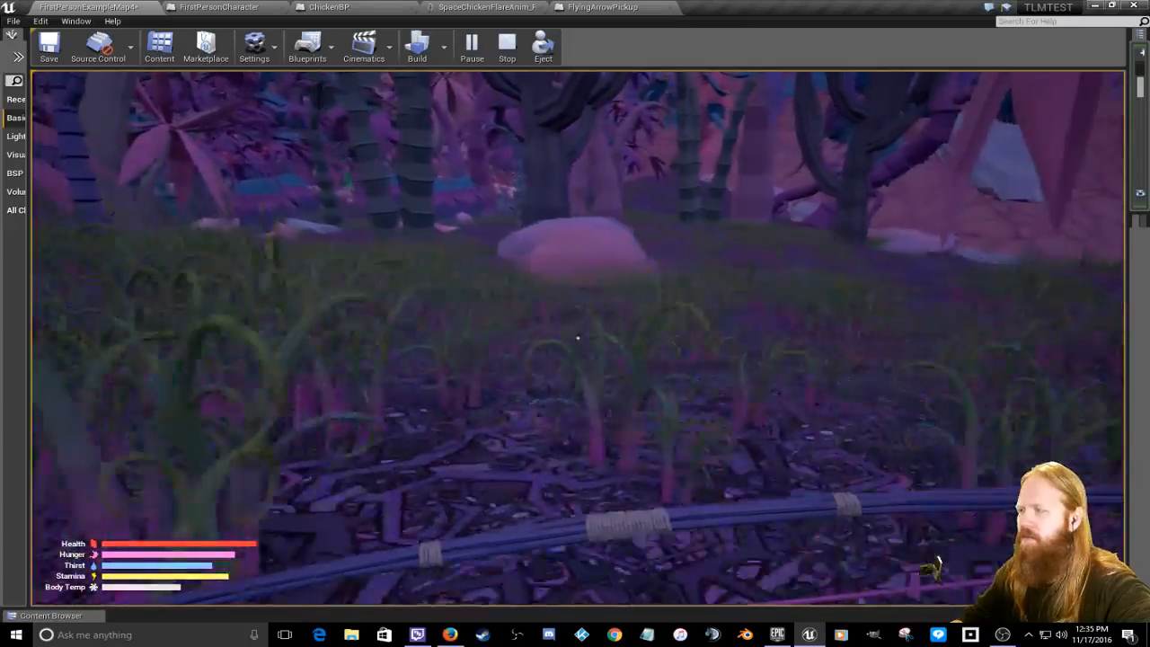
{"action": "key", "text": "w"}
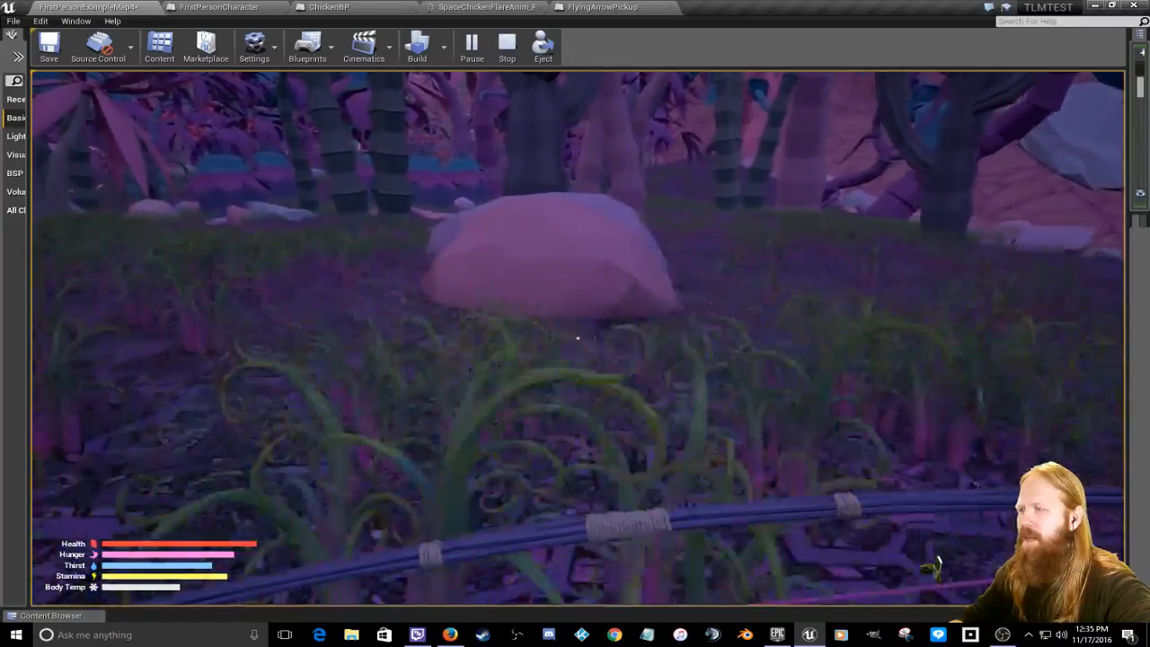
{"action": "key", "text": "w"}
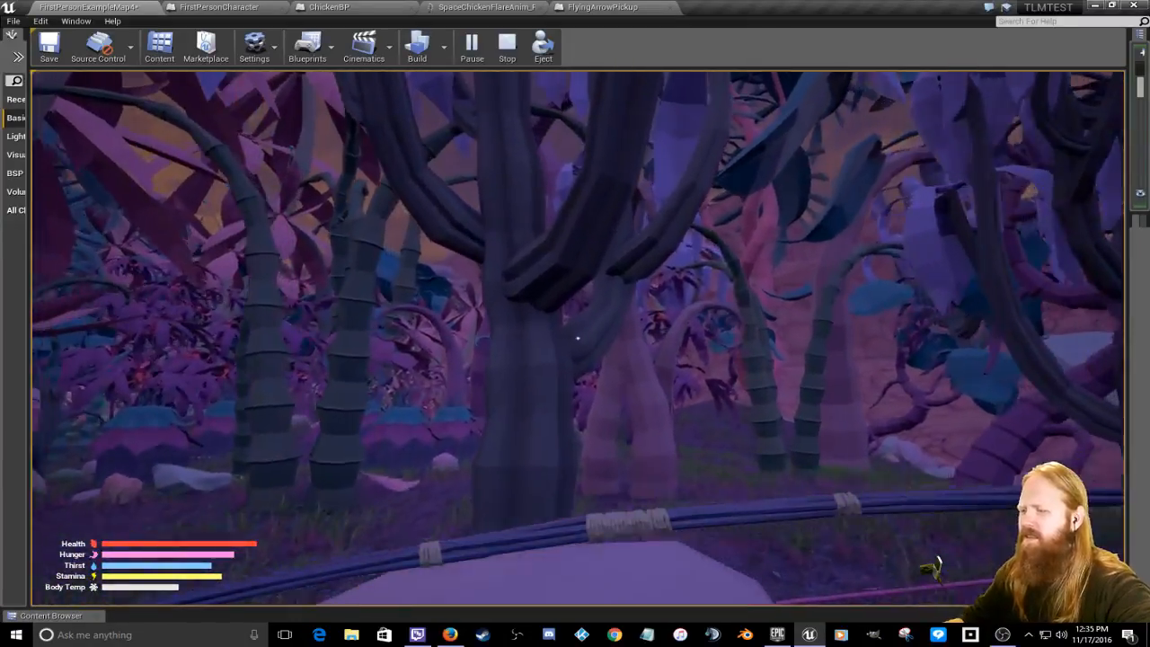
{"action": "key", "text": "w"}
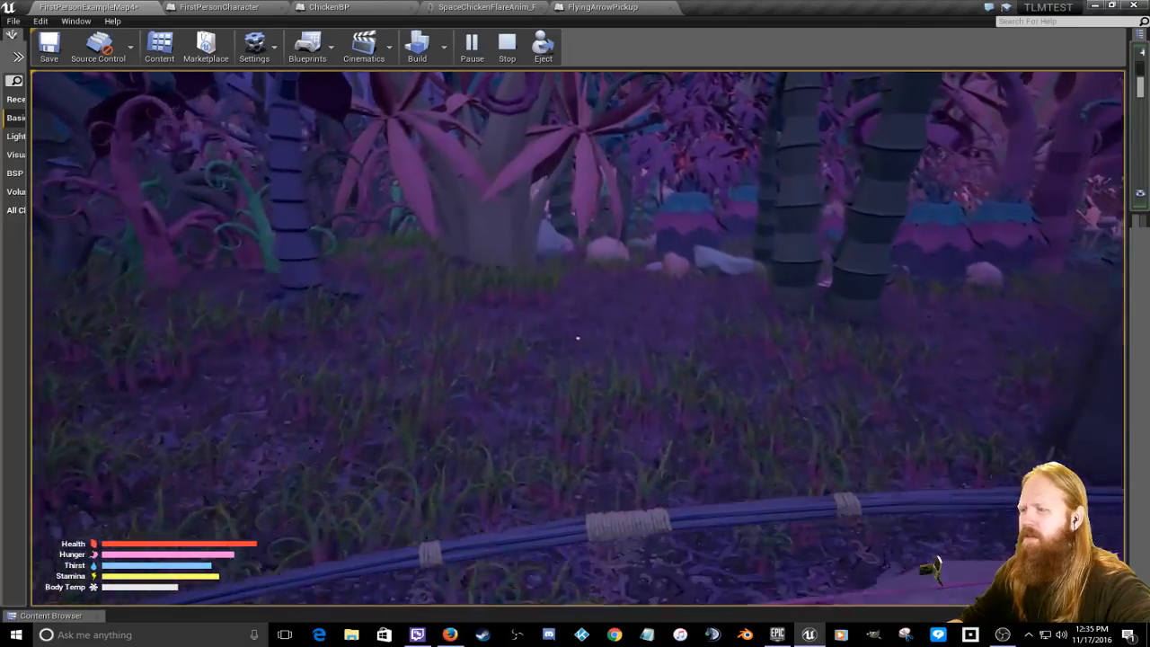
{"action": "key", "text": "w"}
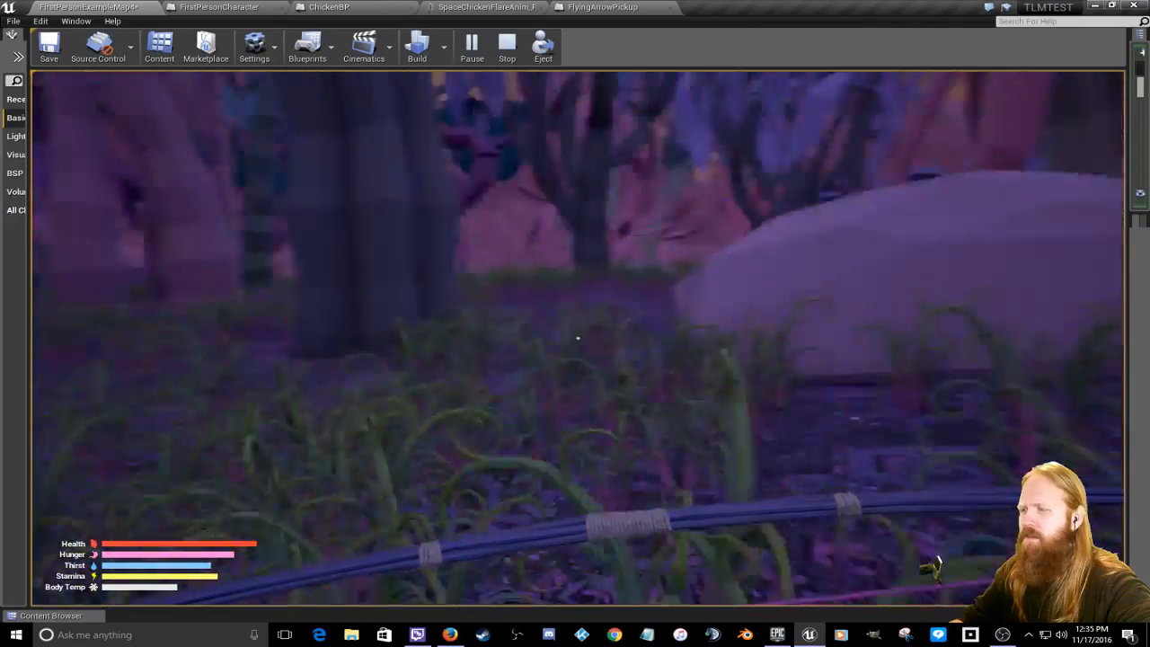
Step: Walk through the forest to the glowing item on the ground and pick it up
{"action": "key", "text": "w"}
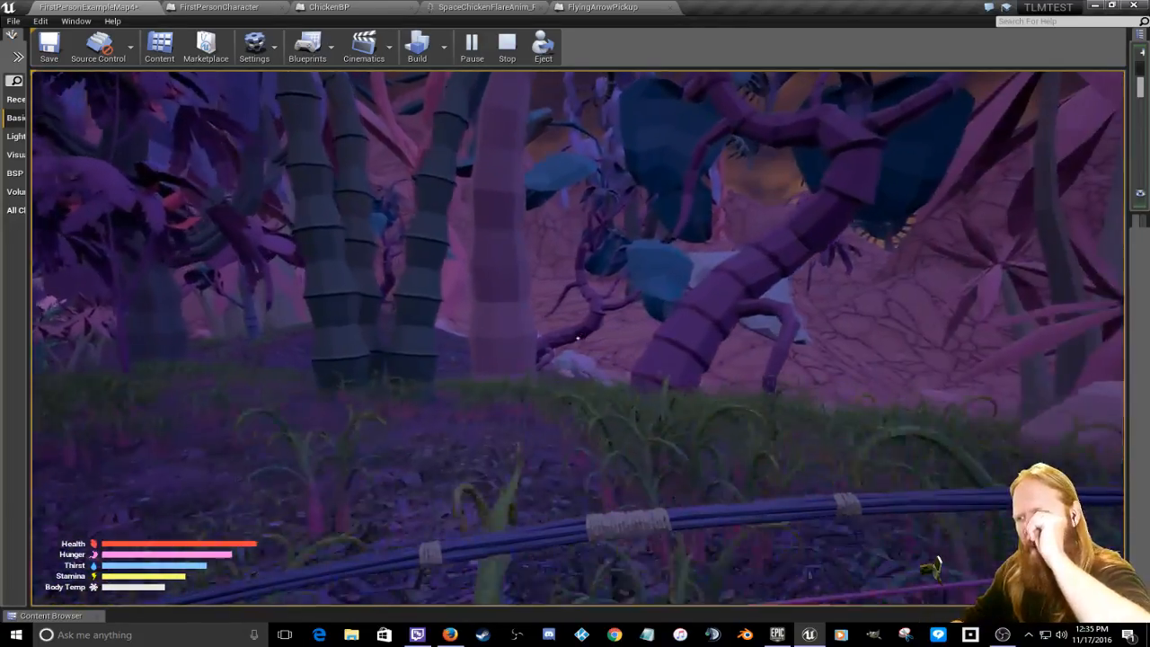
{"action": "key", "text": "w"}
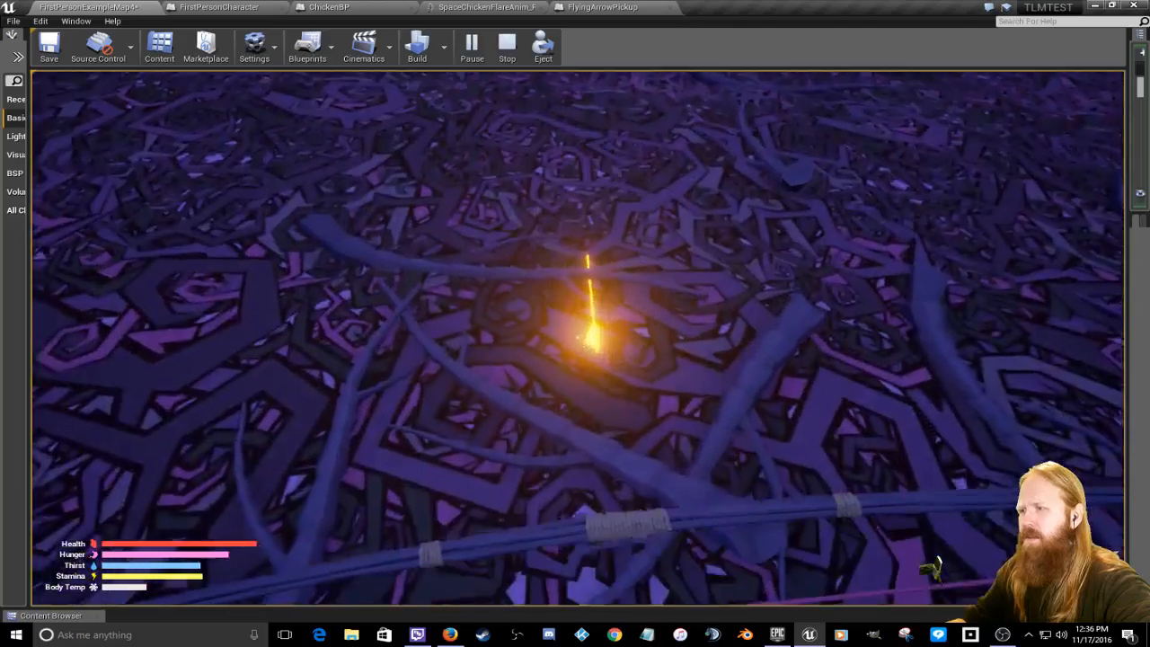
{"action": "key", "text": "e"}
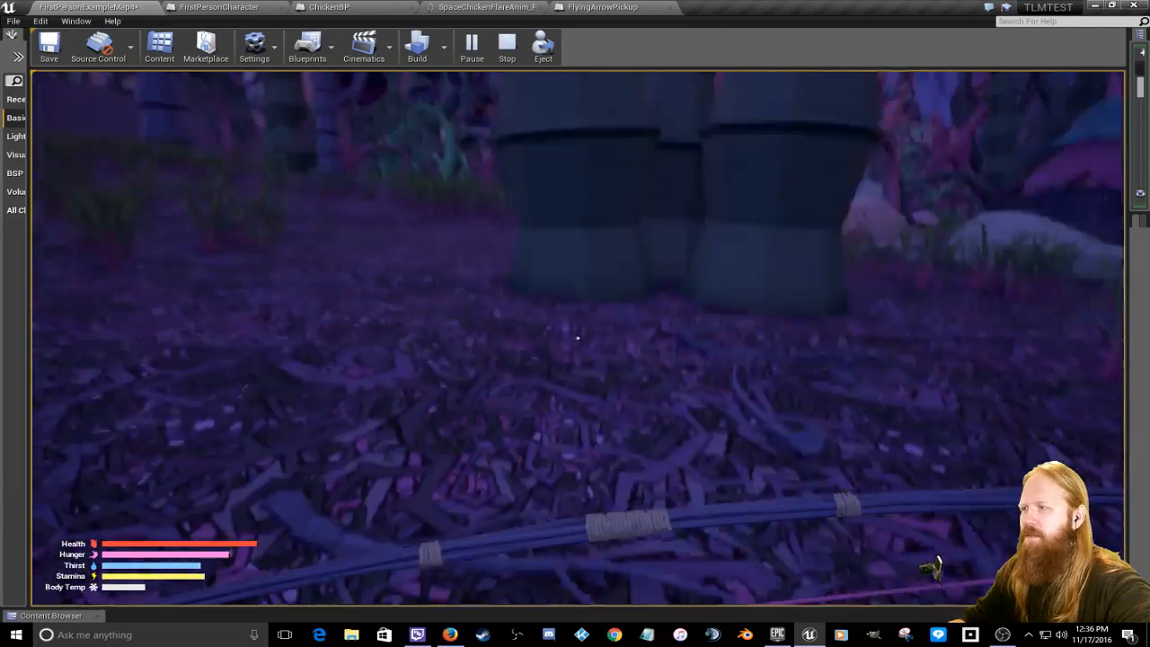
Step: Walk past the rocks to the village and look inside its petal-roofed huts
{"action": "key", "text": "w"}
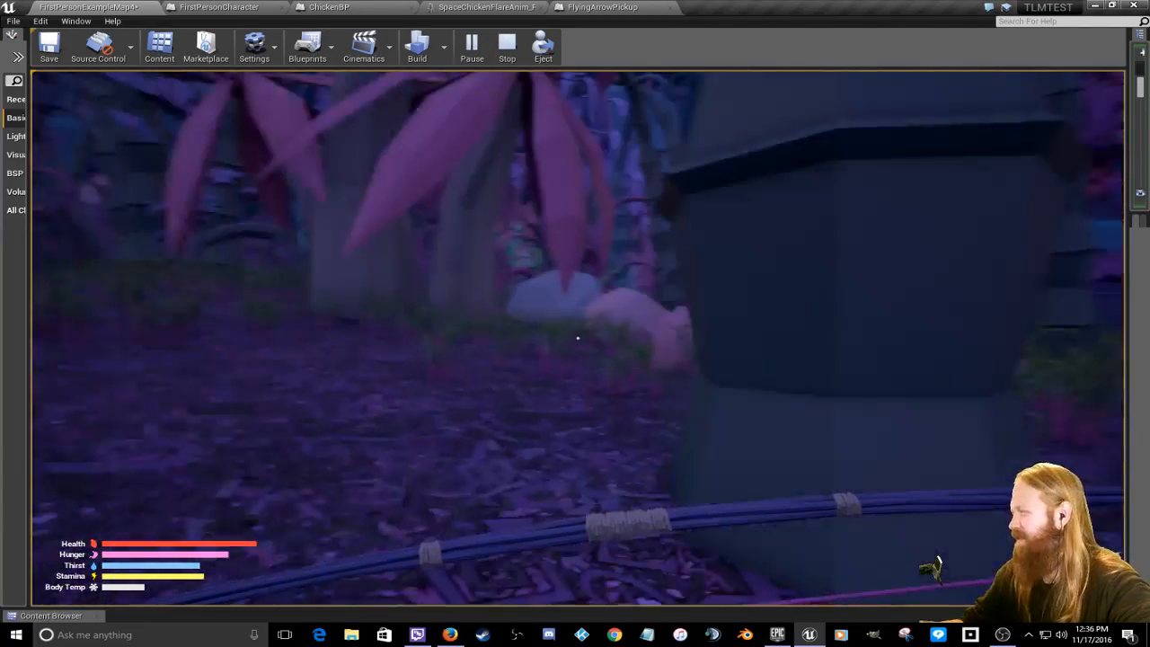
{"action": "key", "text": "w"}
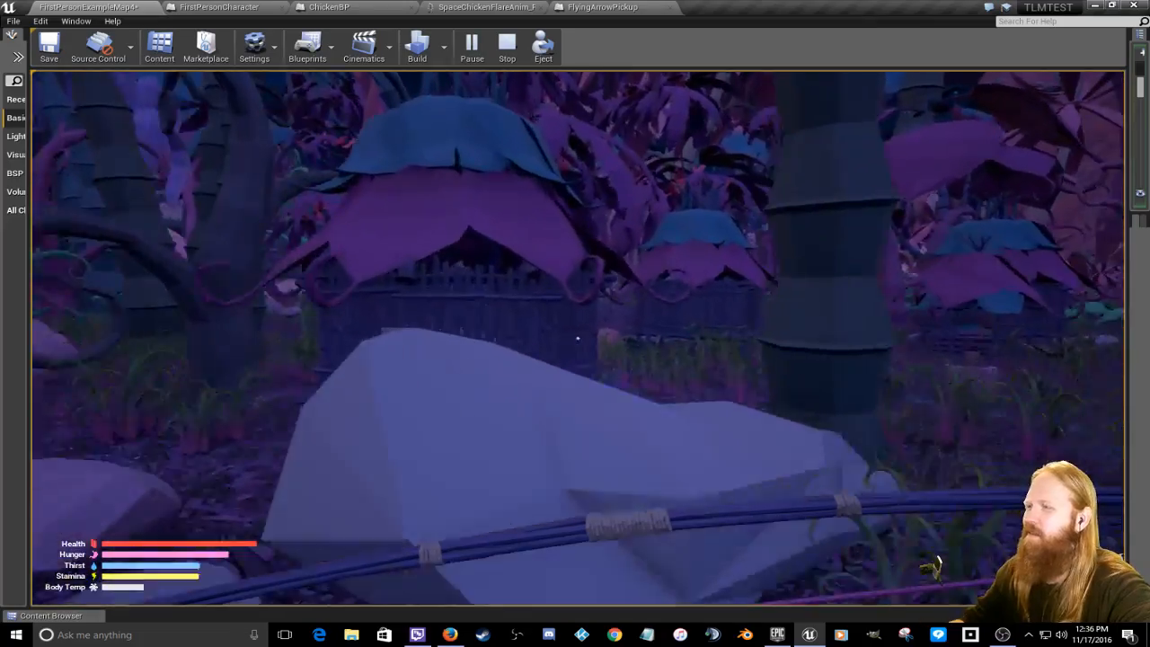
{"action": "key", "text": "w"}
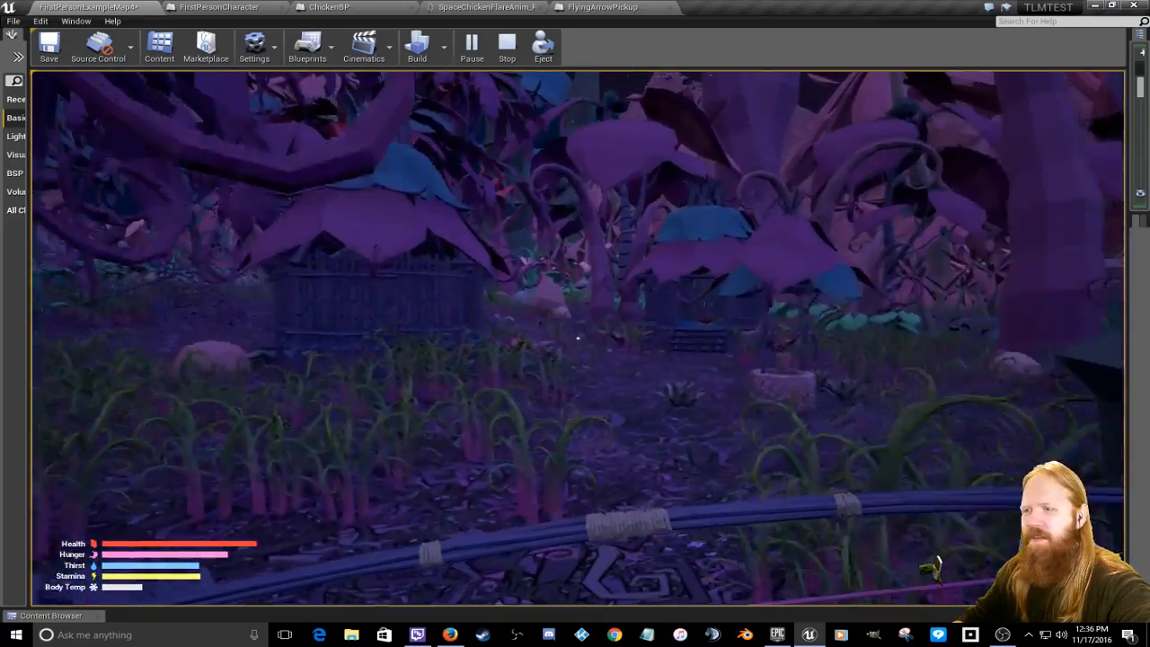
{"action": "key", "text": "w"}
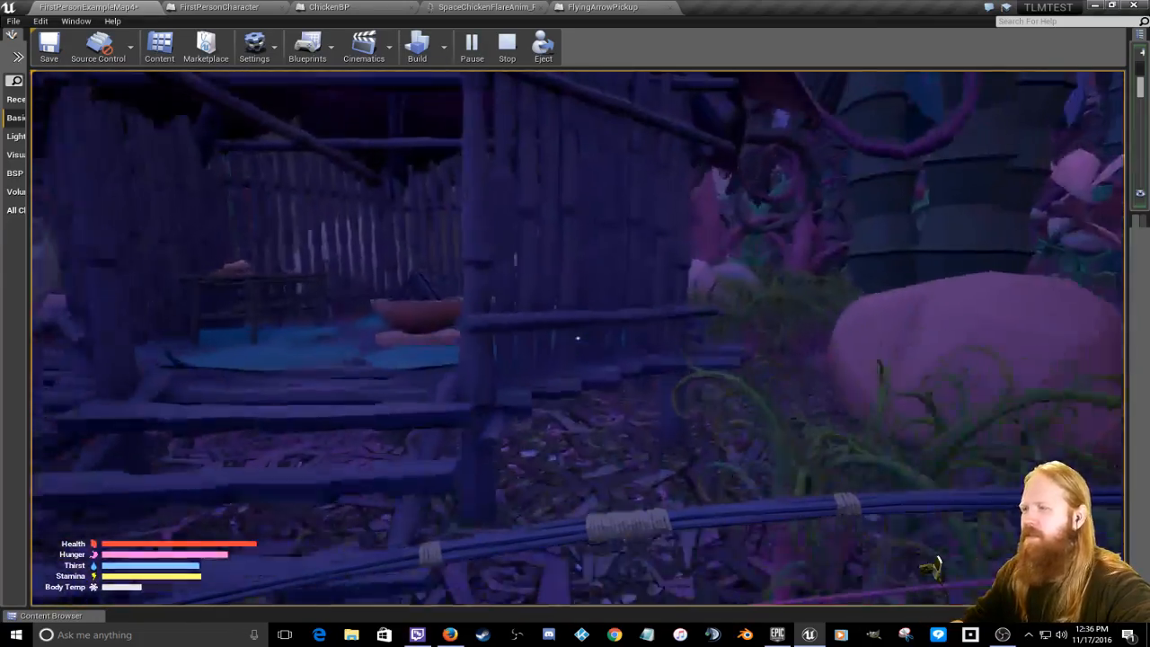
{"action": "key", "text": "w"}
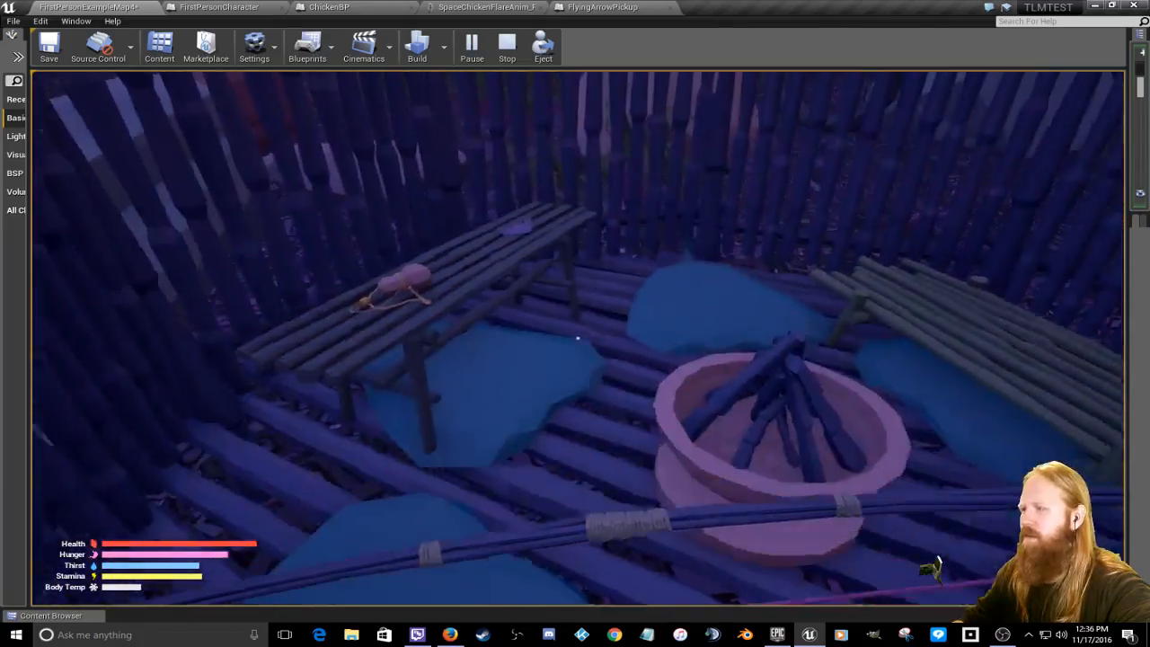
{"action": "key", "text": "w"}
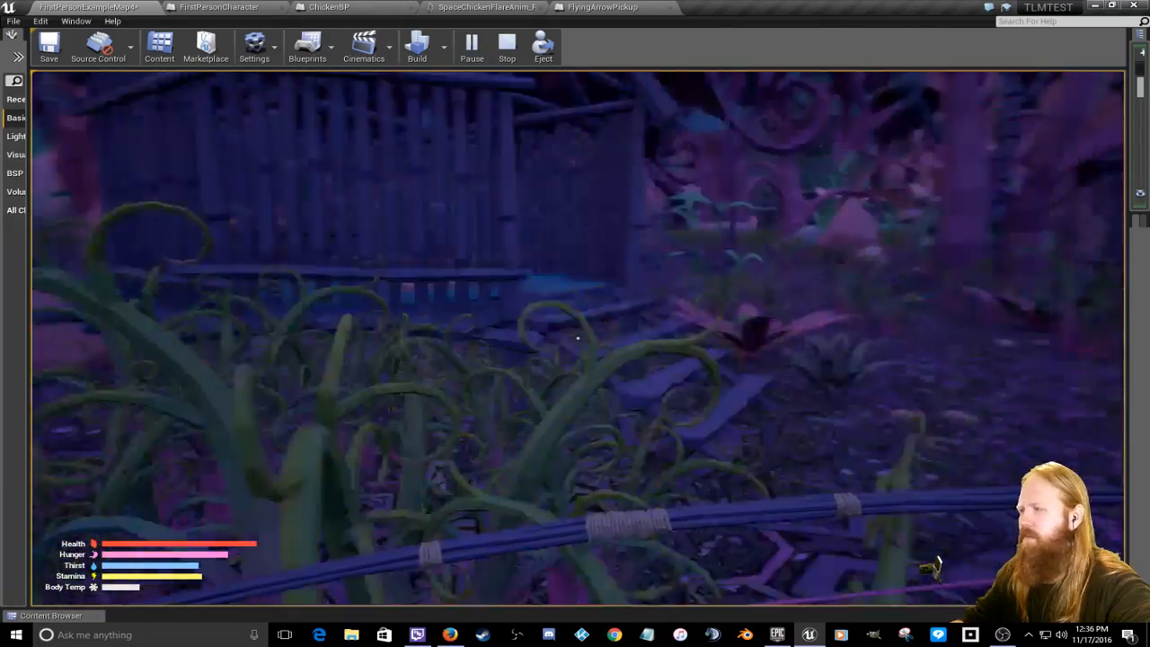
{"action": "key", "text": "w"}
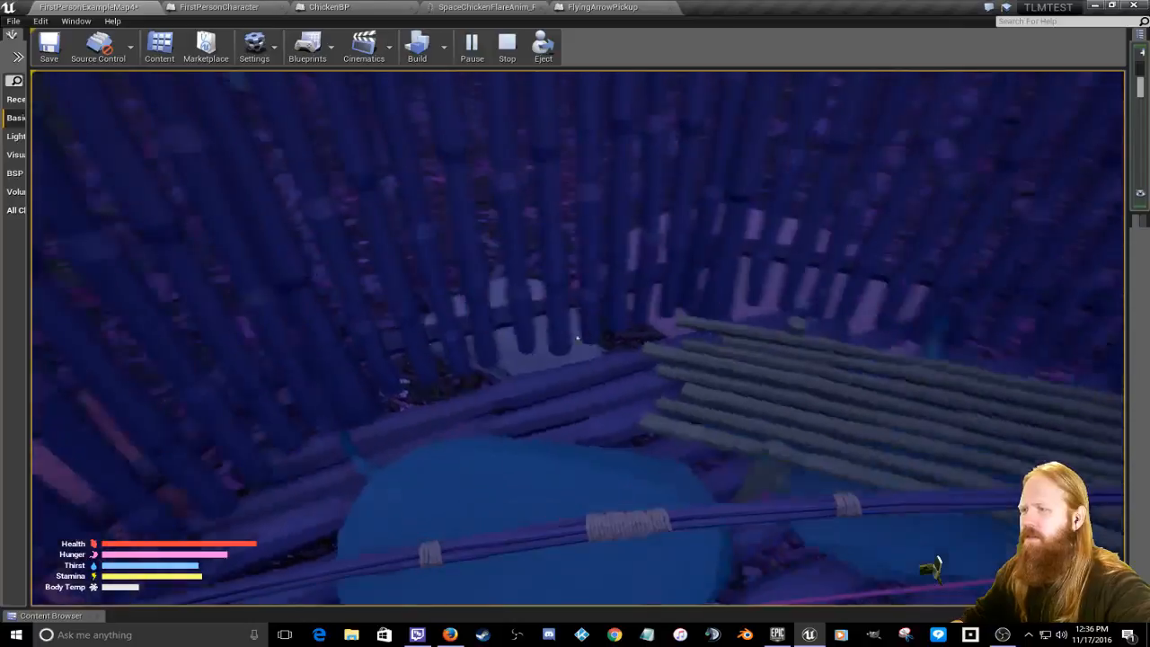
Step: Swap the equipped bow for a melee weapon in the inventory
{"action": "key", "text": "Tab"}
{"action": "left_click", "coordinate": [740, 403]}
{"action": "left_click", "coordinate": [617, 333]}
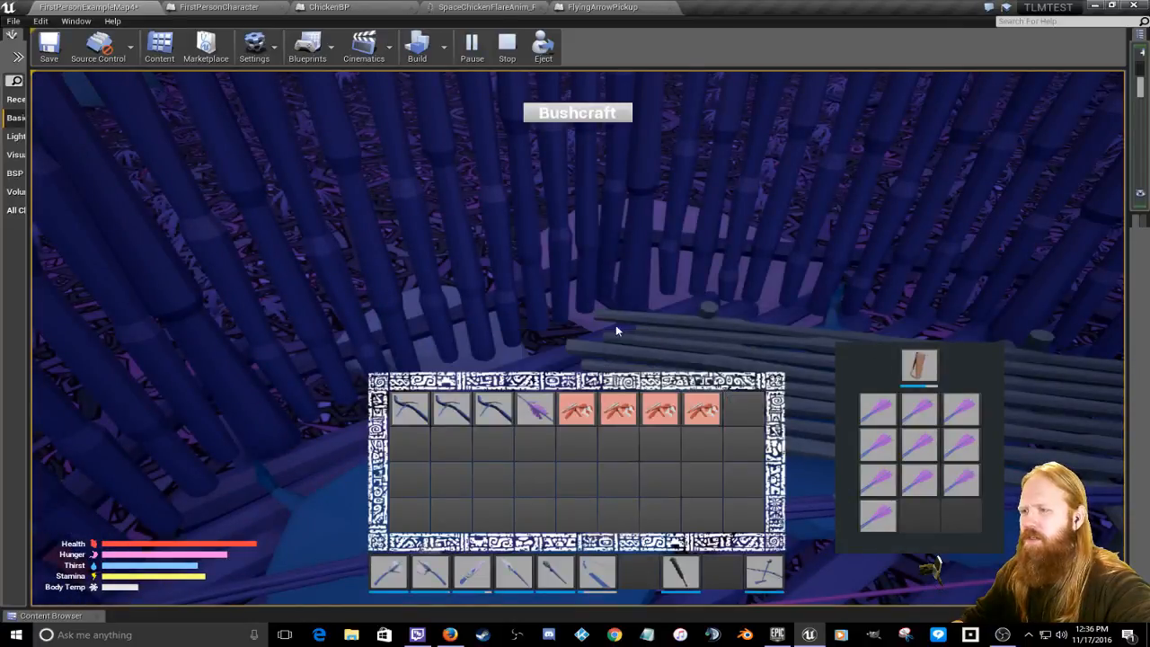
{"action": "key", "text": "Tab"}
Step: Leave the hut and test swinging the melee weapon repeatedly among the village huts
{"action": "key", "text": "w"}
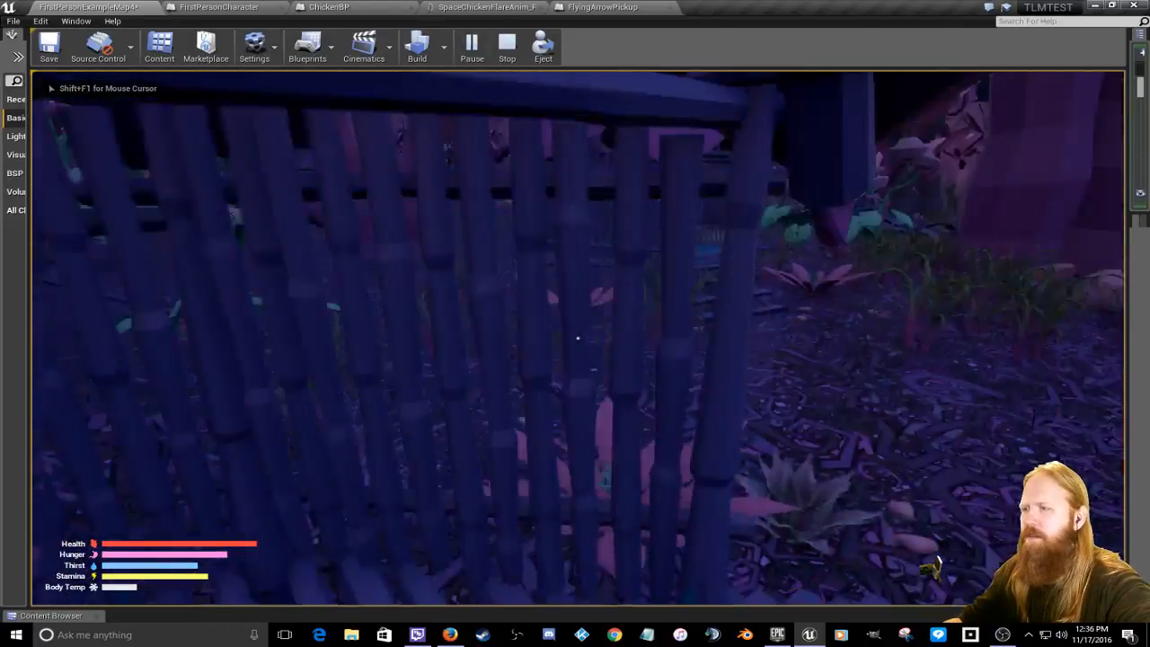
{"action": "left_click", "coordinate": [577, 337]}
{"action": "left_click", "coordinate": [578, 338]}
{"action": "key", "text": "w"}
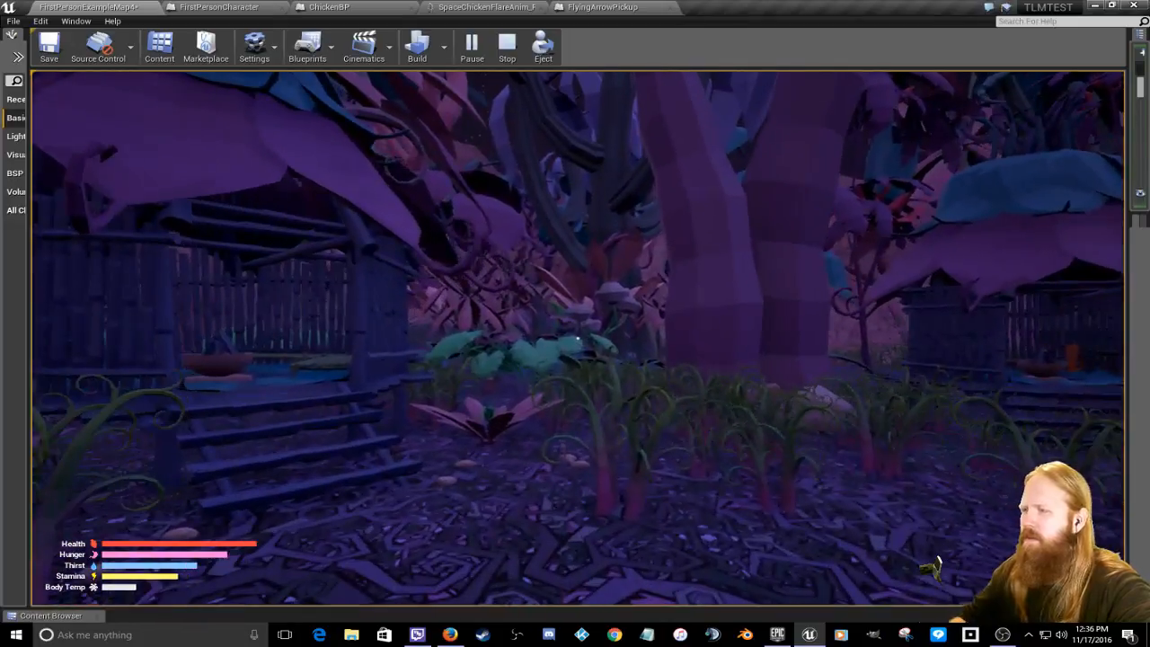
{"action": "left_click", "coordinate": [578, 338]}
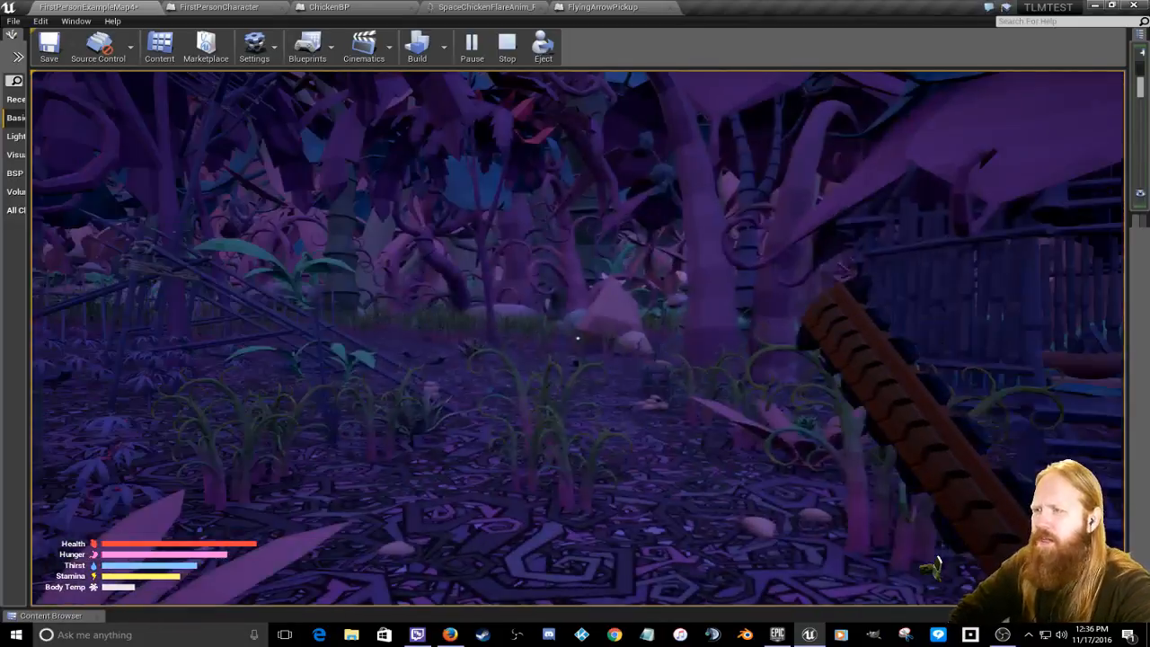
{"action": "left_click", "coordinate": [577, 338]}
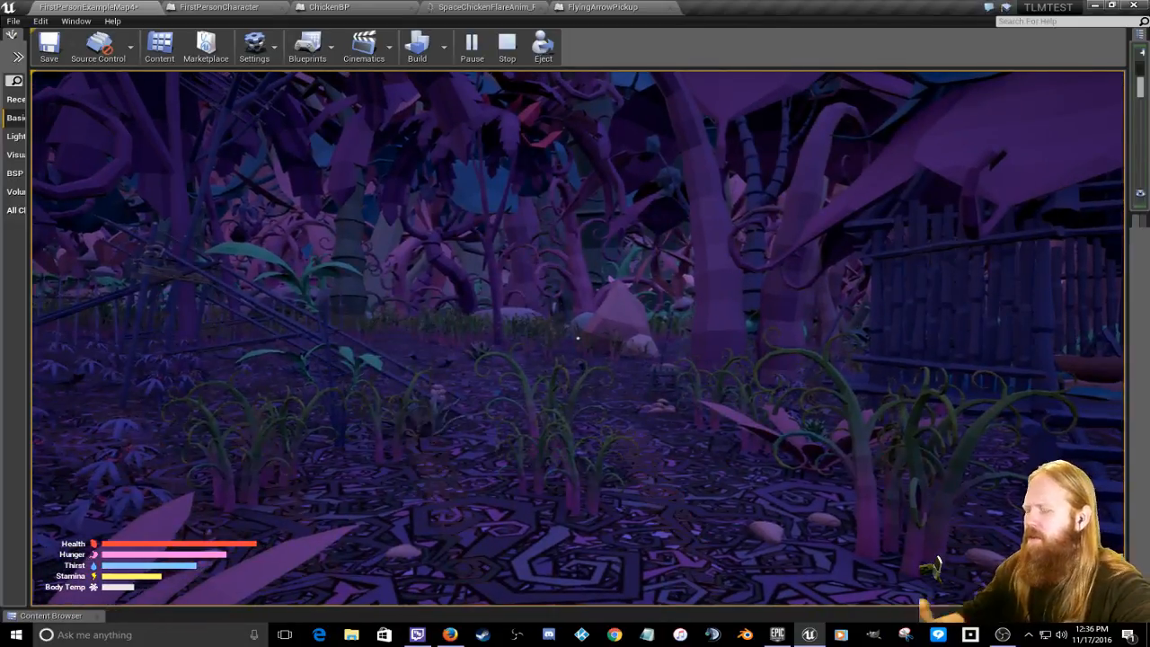
{"action": "left_click", "coordinate": [577, 337]}
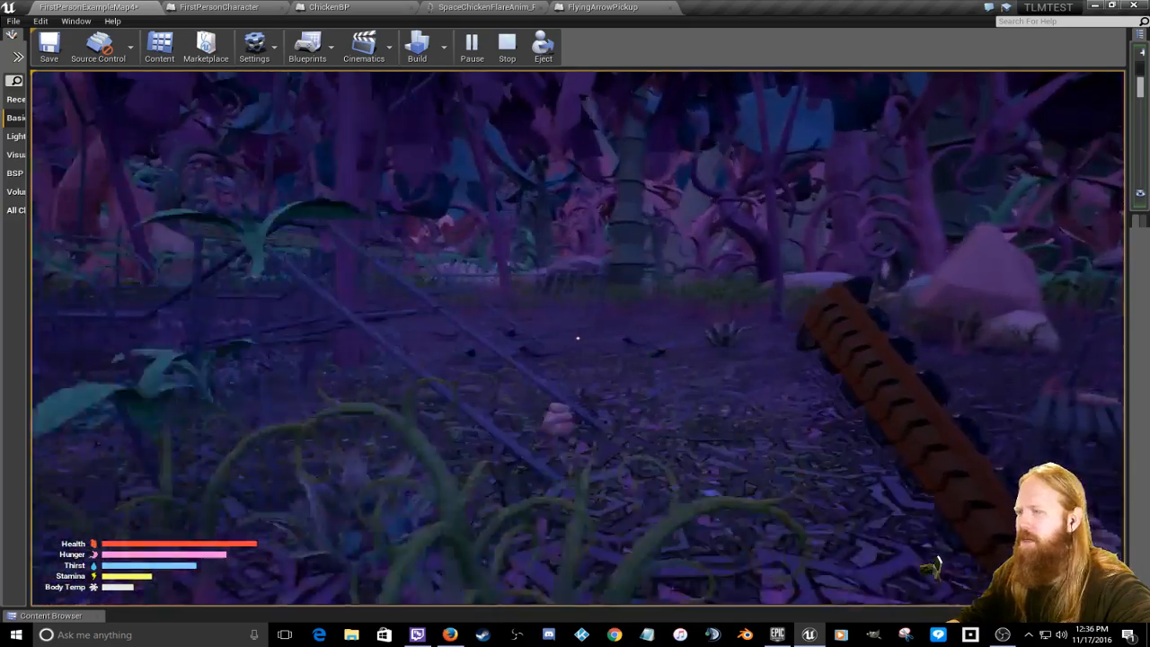
Step: Walk through the lashed wooden pole structures near the village to test contact with them, and end the play session
{"action": "key", "text": "w"}
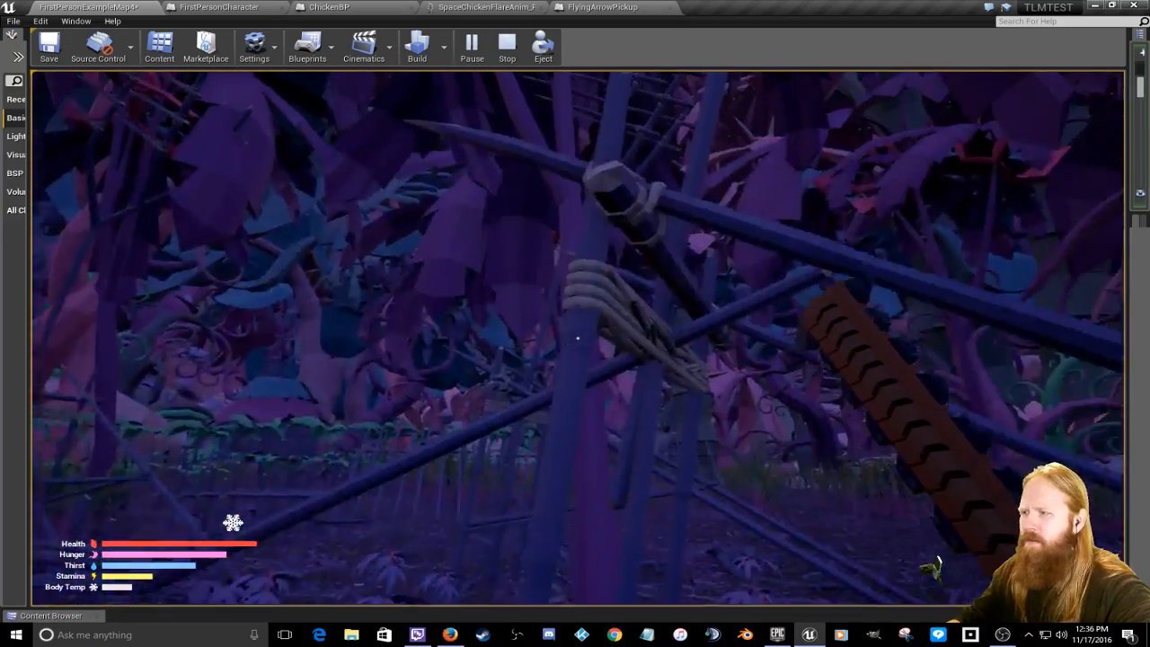
{"action": "key", "text": "w"}
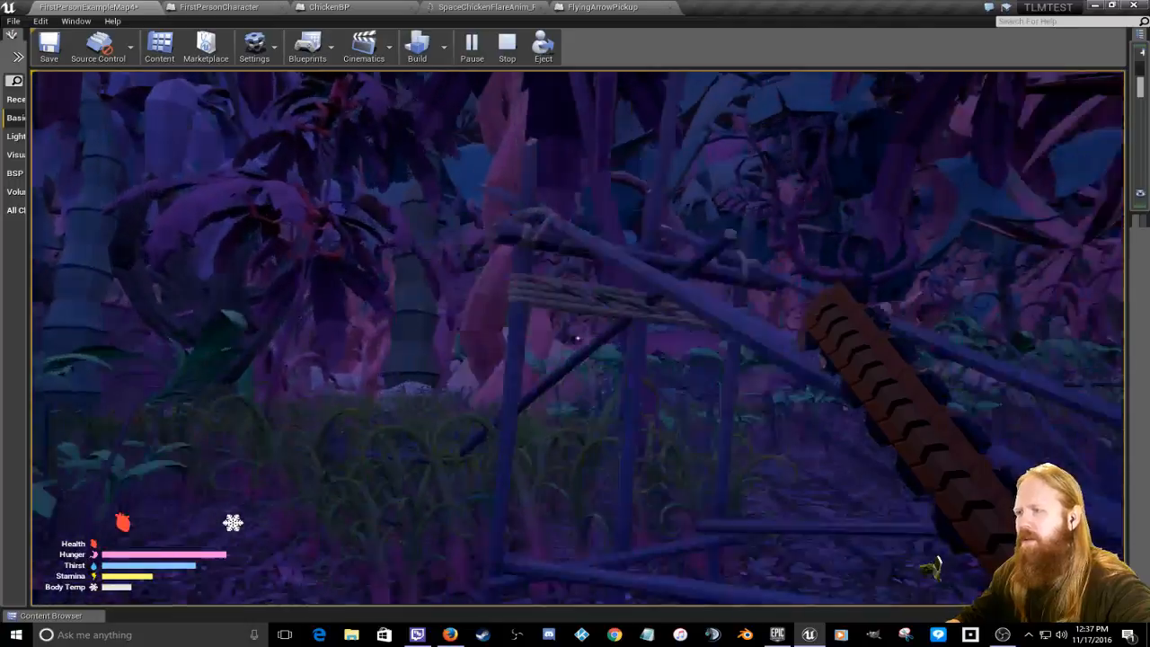
{"action": "key", "text": "w"}
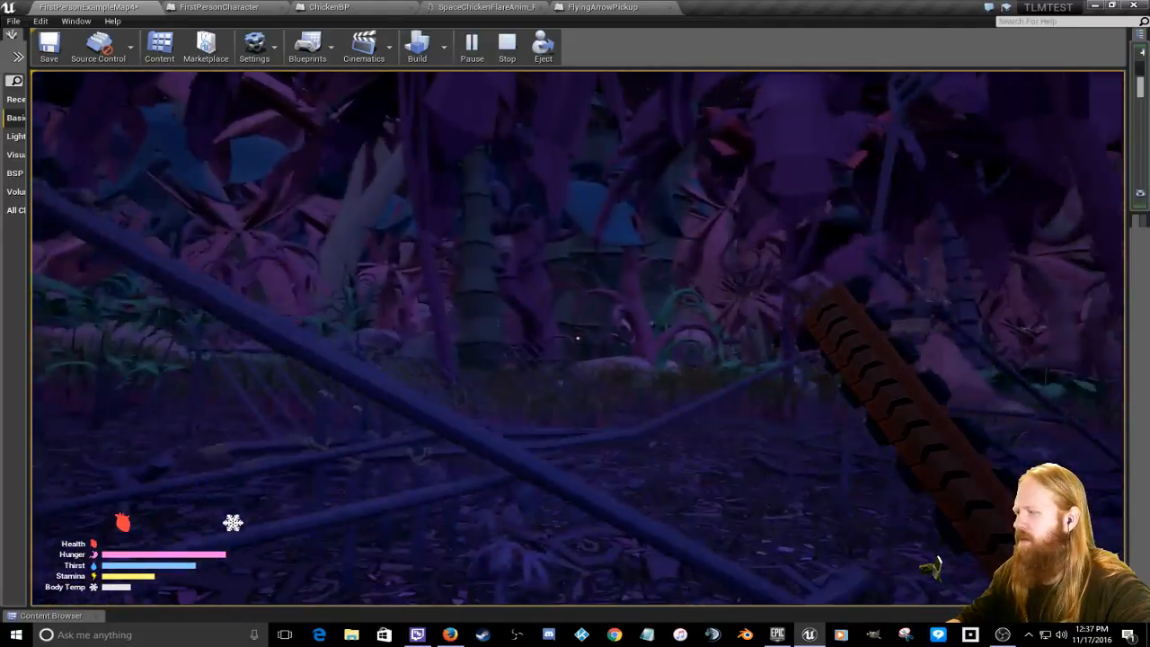
{"action": "key", "text": "w"}
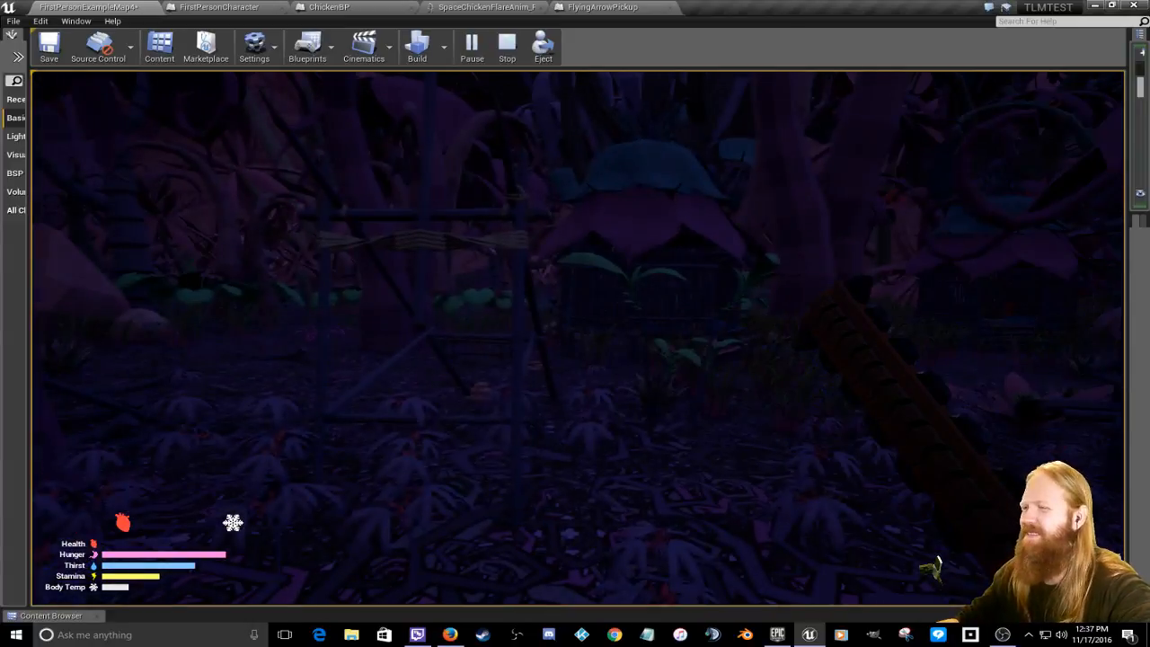
{"action": "key", "text": "Escape"}
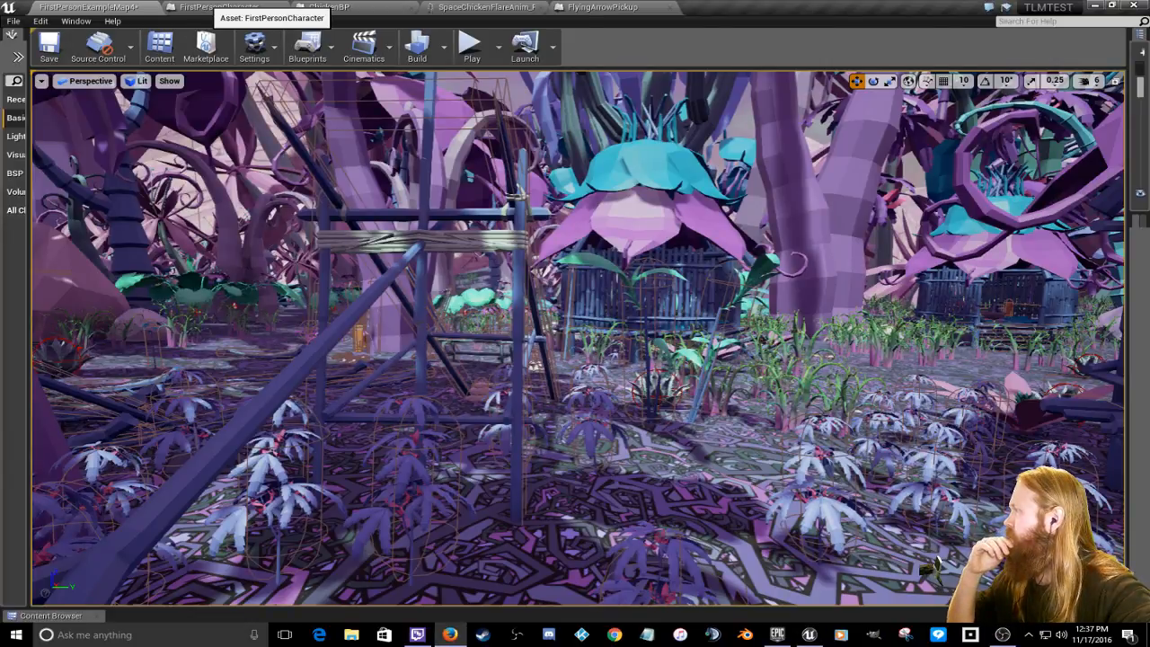
Step: Switch to the FirstPersonCharacter blueprint and examine the ground-check Branch in the walk/run sound continuation section
{"action": "left_click", "coordinate": [218, 7]}
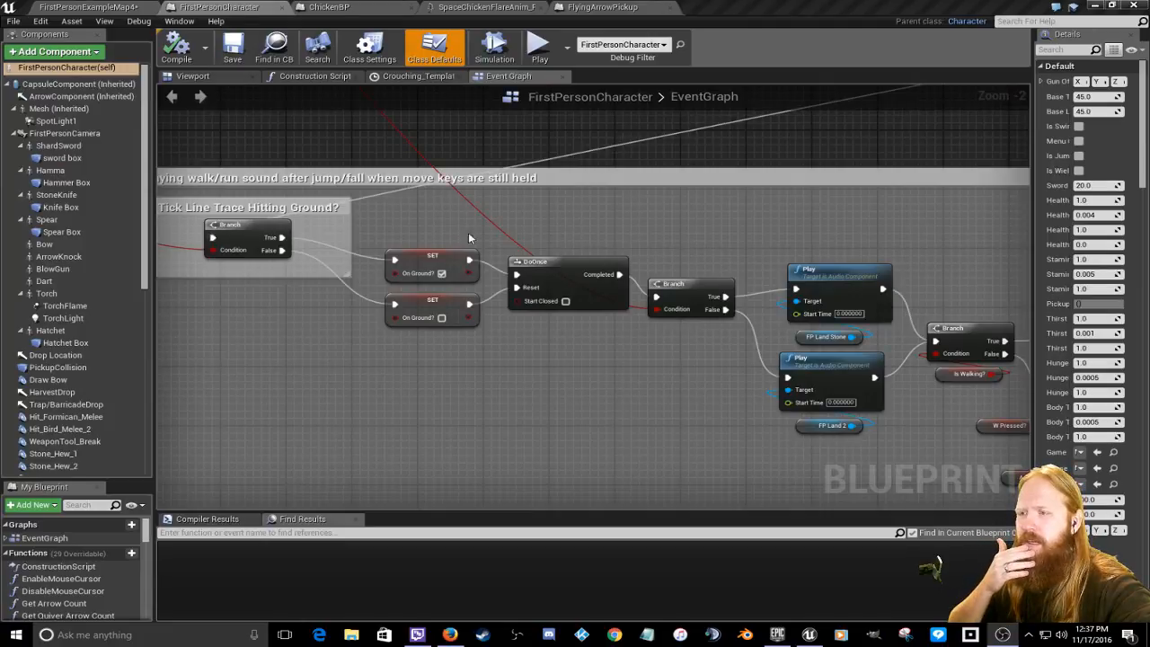
{"action": "mouse_move", "coordinate": [914, 414]}
{"action": "right_mouse_down"}
{"action": "mouse_move", "coordinate": [763, 393]}
{"action": "mouse_move", "coordinate": [989, 398]}
{"action": "mouse_move", "coordinate": [1031, 405]}
{"action": "mouse_move", "coordinate": [1034, 431]}
{"action": "right_mouse_up"}
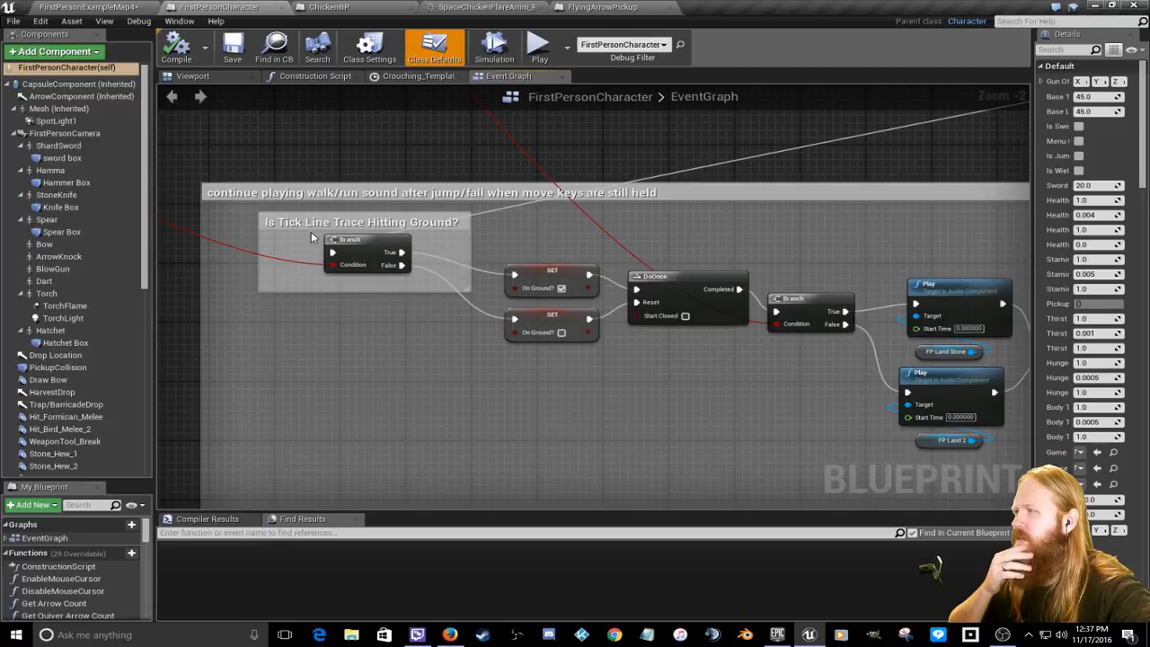
{"action": "right_click_drag", "start_coordinate": [848, 249], "coordinate": [699, 250]}
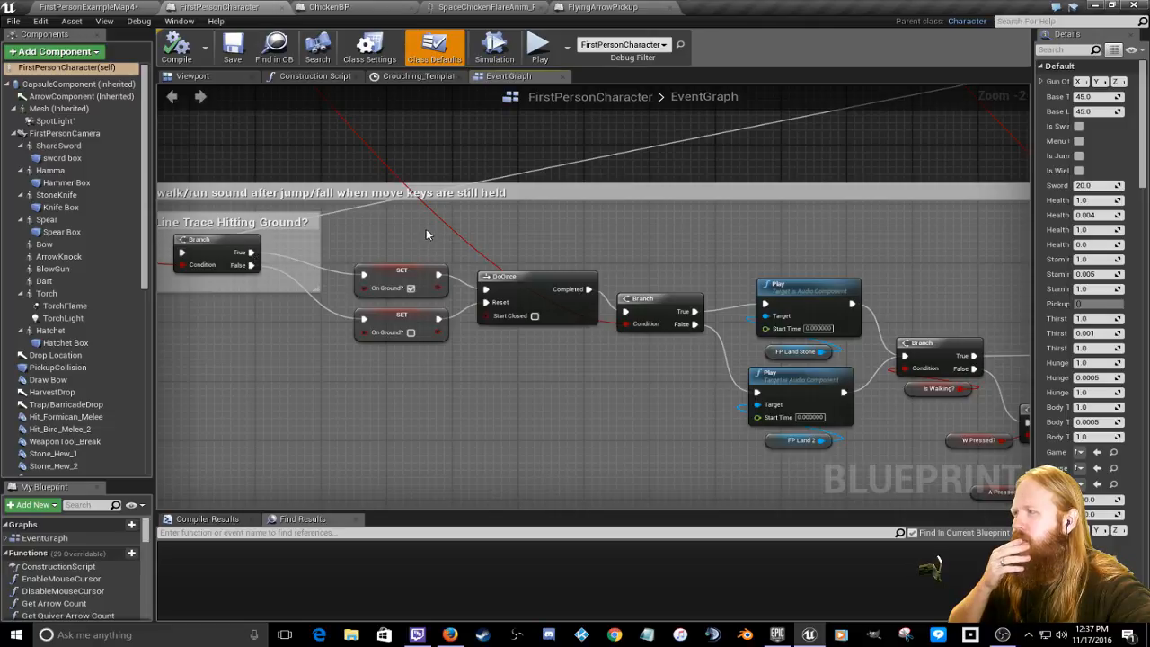
{"action": "right_click_drag", "start_coordinate": [425, 228], "coordinate": [600, 281]}
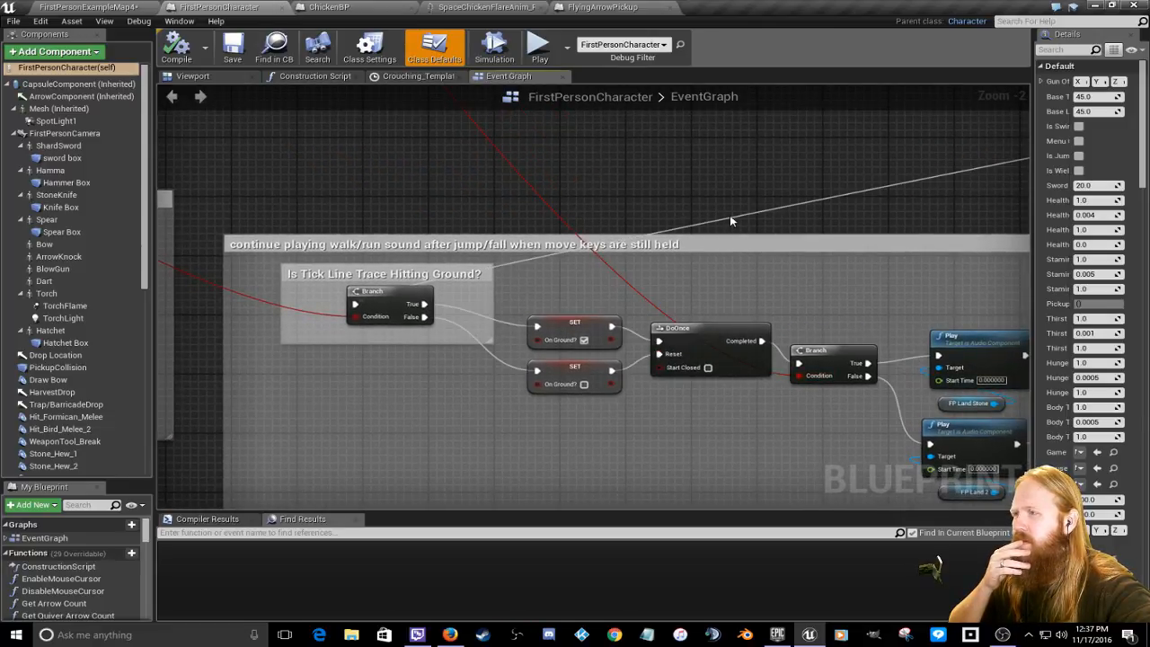
{"action": "right_click_drag", "start_coordinate": [841, 226], "coordinate": [700, 256]}
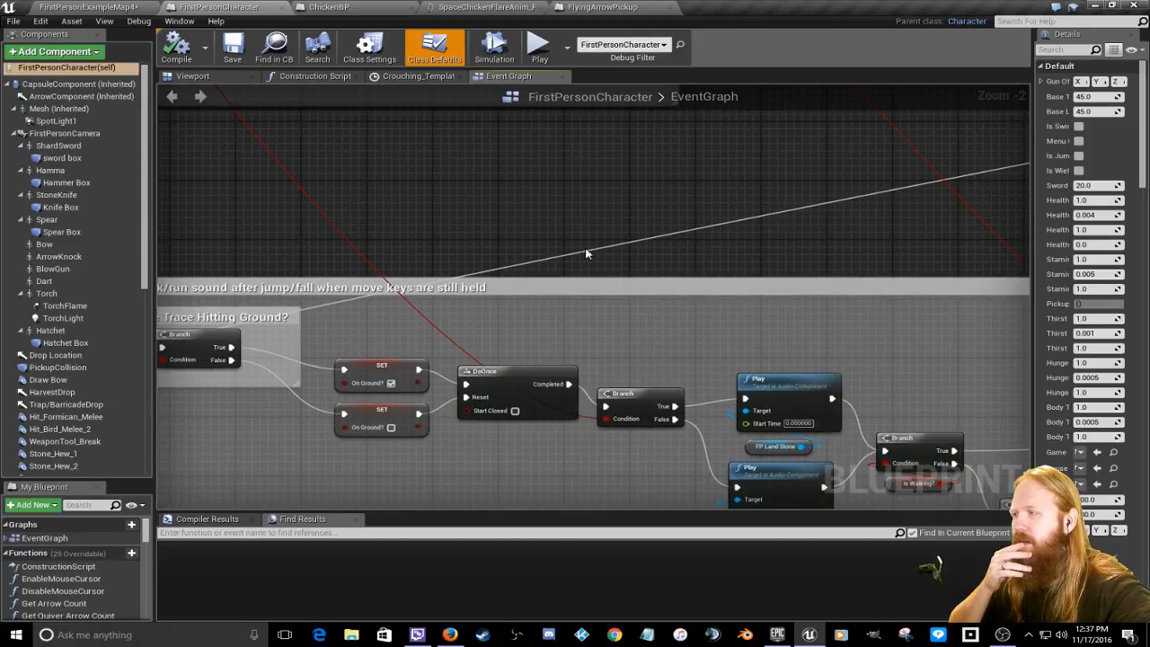
Step: Trace the execution wire from the ground-check Branch to the Death section and back across the graph overview
{"action": "scroll", "coordinate": [646, 244], "scroll_direction": "down", "scroll_amount": 2}
{"action": "scroll", "coordinate": [739, 196], "scroll_direction": "down", "scroll_amount": 3}
{"action": "right_click_drag", "start_coordinate": [869, 195], "coordinate": [0, 493]}
{"action": "scroll", "coordinate": [473, 256], "scroll_direction": "up", "scroll_amount": 4}
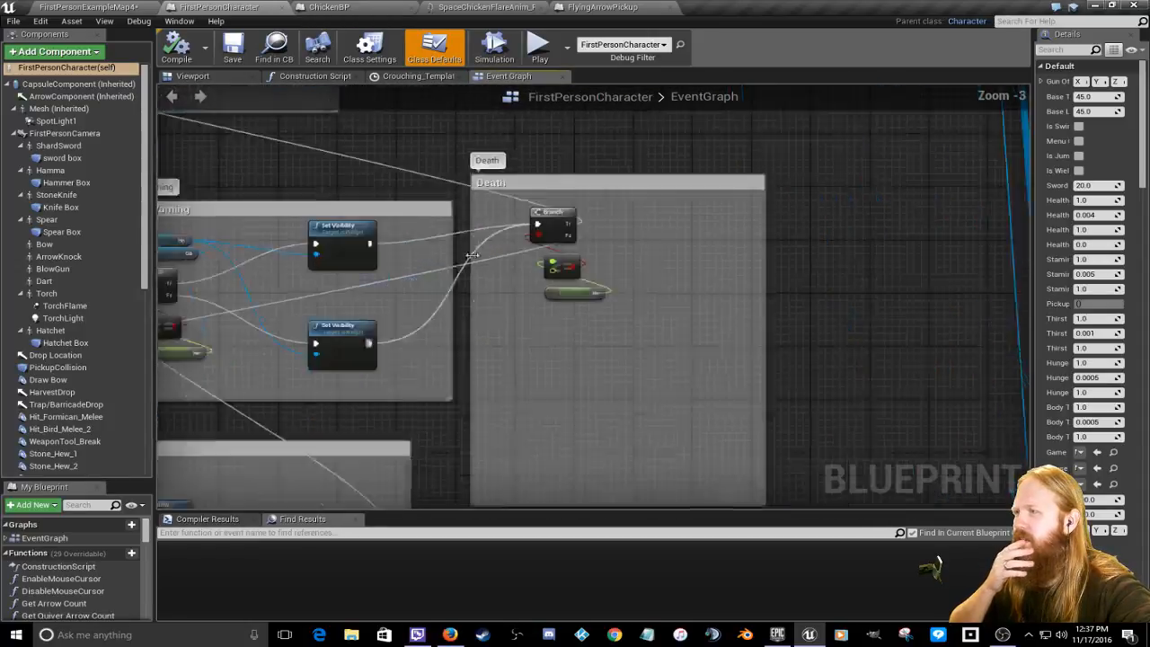
{"action": "scroll", "coordinate": [467, 271], "scroll_direction": "down", "scroll_amount": 7}
{"action": "right_click_drag", "start_coordinate": [478, 205], "coordinate": [1149, 406]}
{"action": "mouse_move", "coordinate": [964, 379]}
{"action": "right_mouse_down"}
{"action": "mouse_move", "coordinate": [928, 268]}
{"action": "mouse_move", "coordinate": [653, 213]}
{"action": "mouse_move", "coordinate": [505, 167]}
{"action": "mouse_move", "coordinate": [560, 184]}
{"action": "mouse_move", "coordinate": [485, 189]}
{"action": "mouse_move", "coordinate": [494, 208]}
{"action": "mouse_move", "coordinate": [679, 186]}
{"action": "right_mouse_up"}
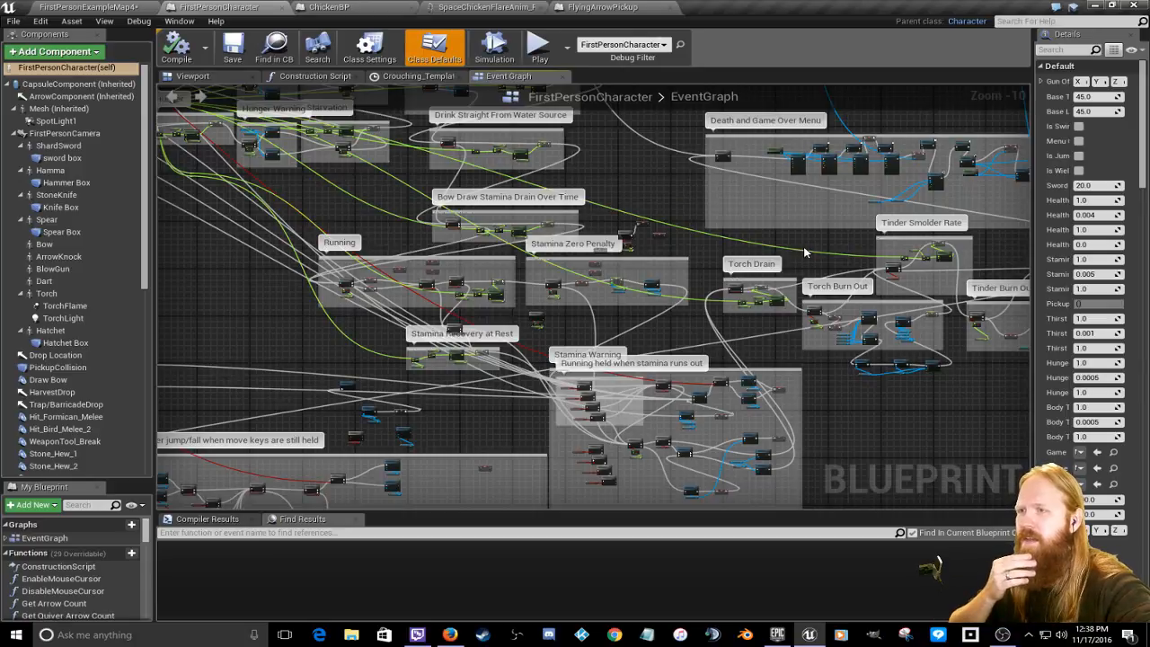
Step: Examine the Death section's Branch and its False output next to the Health Warning nodes
{"action": "right_click_drag", "start_coordinate": [812, 251], "coordinate": [294, 213]}
{"action": "scroll", "coordinate": [628, 211], "scroll_direction": "up", "scroll_amount": 7}
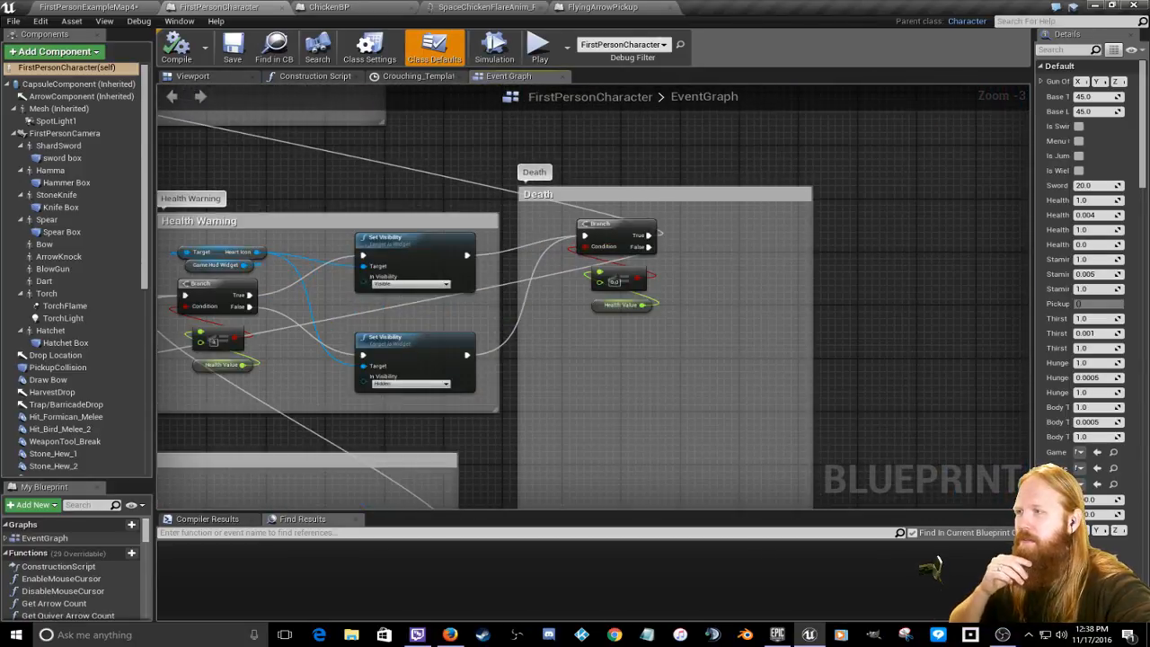
{"action": "right_click_drag", "start_coordinate": [610, 254], "coordinate": [700, 225]}
{"action": "scroll", "coordinate": [666, 330], "scroll_direction": "down", "scroll_amount": 2}
{"action": "scroll", "coordinate": [667, 331], "scroll_direction": "down", "scroll_amount": 2}
{"action": "scroll", "coordinate": [655, 274], "scroll_direction": "up", "scroll_amount": 6}
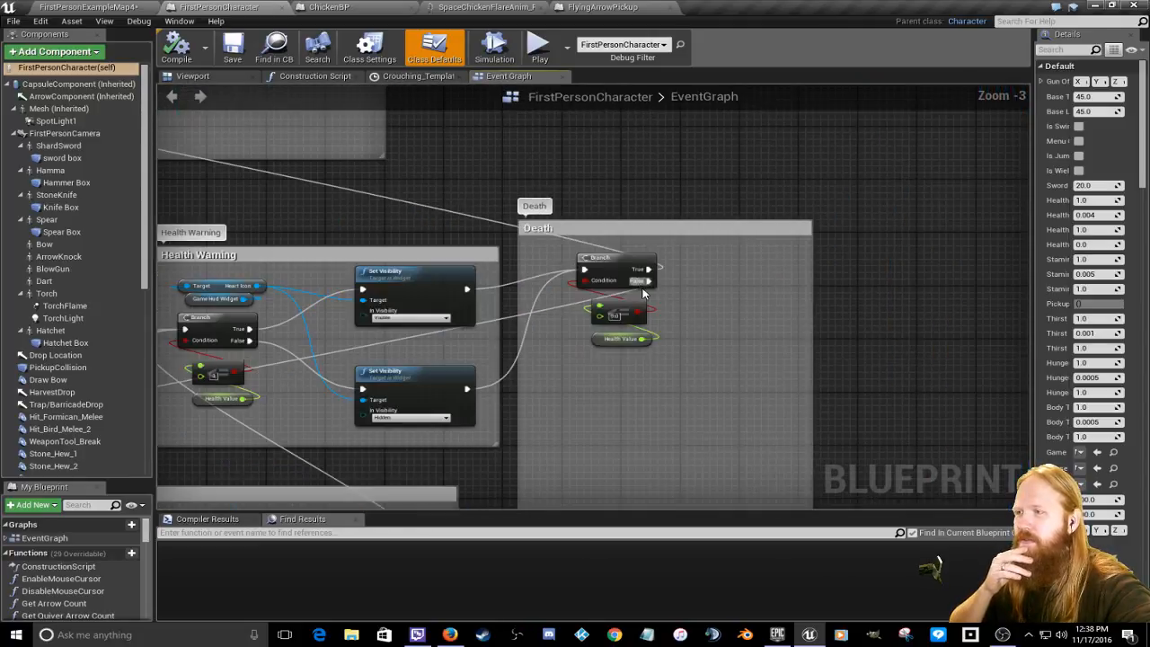
{"action": "scroll", "coordinate": [687, 329], "scroll_direction": "down", "scroll_amount": 8}
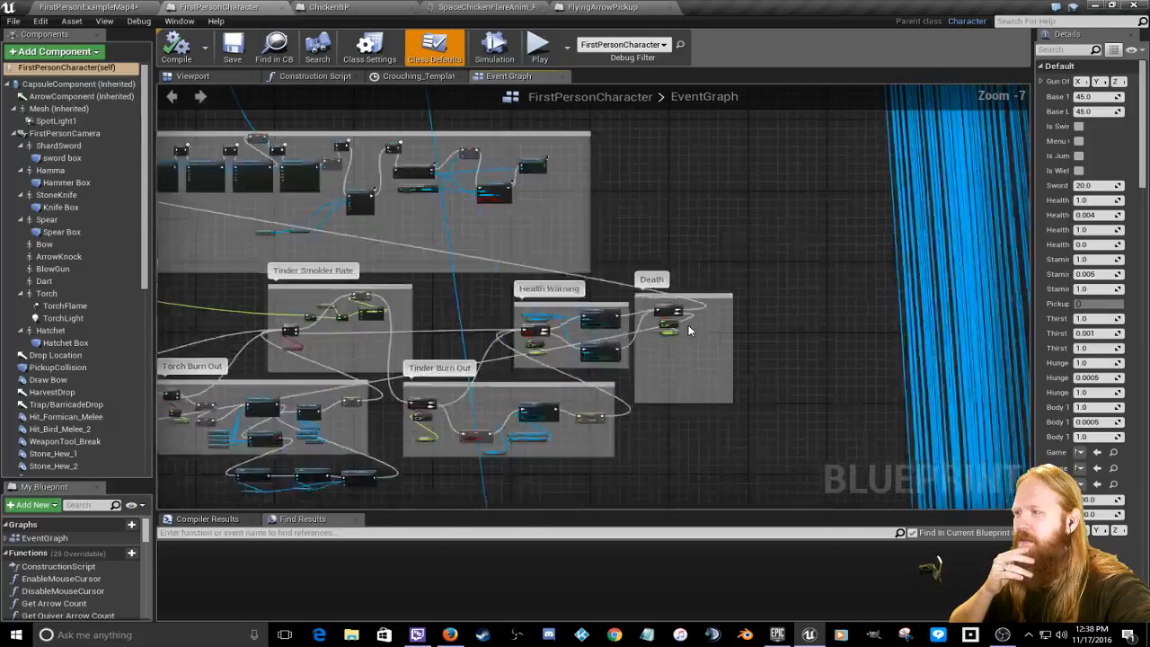
Step: Return to the ground-check section and examine its Branch outputs, the On Ground? setters and the DoOnce node
{"action": "right_click_drag", "start_coordinate": [489, 476], "coordinate": [1029, 245]}
{"action": "right_click_drag", "start_coordinate": [748, 268], "coordinate": [636, 249]}
{"action": "scroll", "coordinate": [430, 286], "scroll_direction": "up", "scroll_amount": 7}
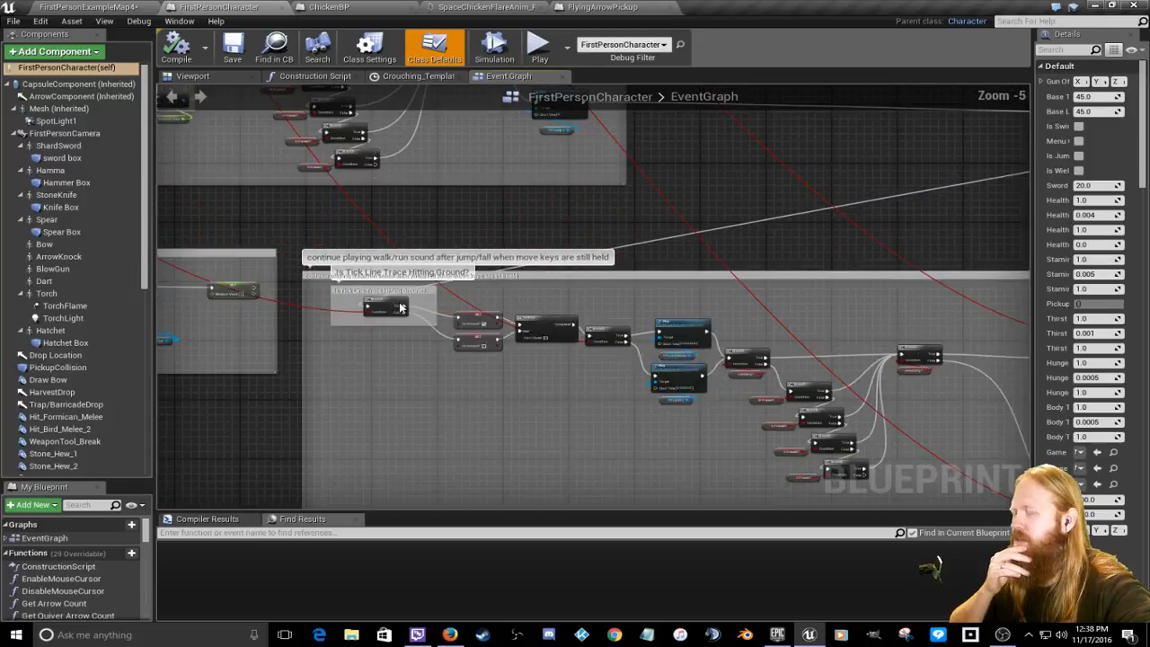
{"action": "scroll", "coordinate": [396, 304], "scroll_direction": "down", "scroll_amount": 2}
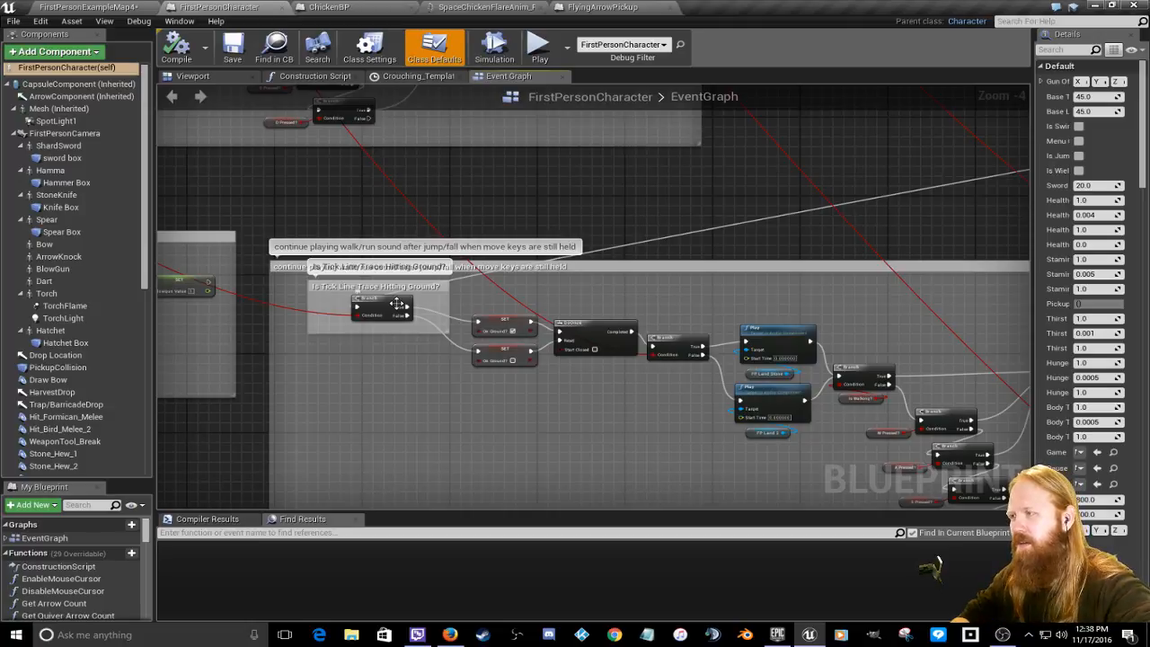
{"action": "right_click_drag", "start_coordinate": [566, 297], "coordinate": [503, 256]}
{"action": "scroll", "coordinate": [503, 256], "scroll_direction": "up", "scroll_amount": 3}
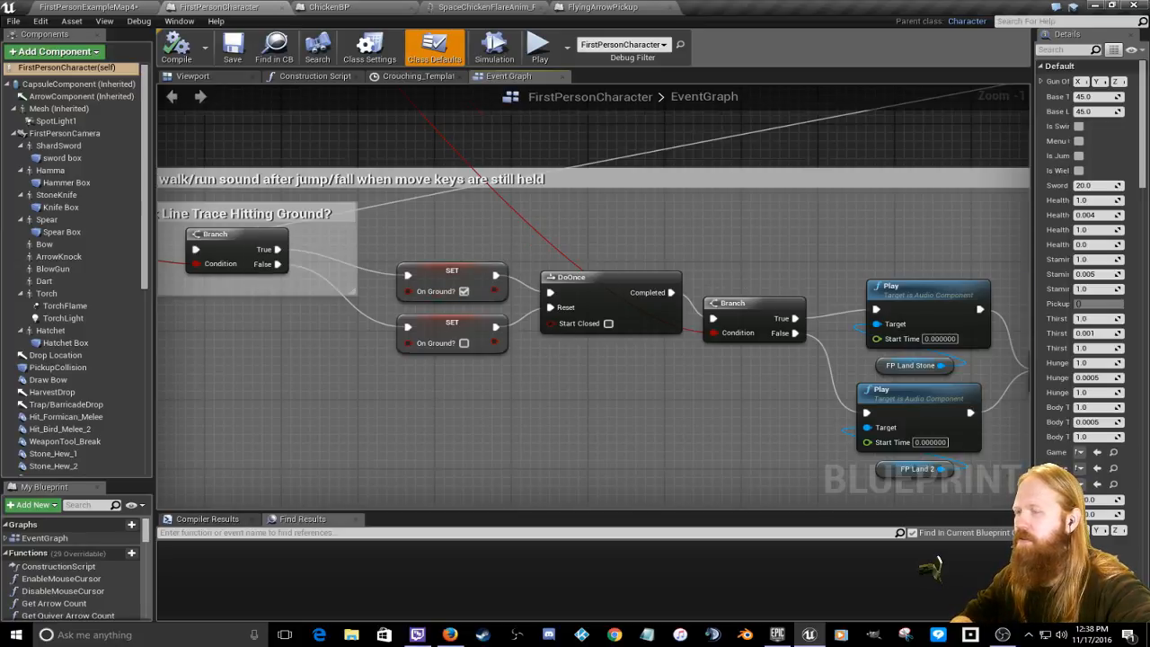
{"action": "right_click_drag", "start_coordinate": [587, 275], "coordinate": [647, 271]}
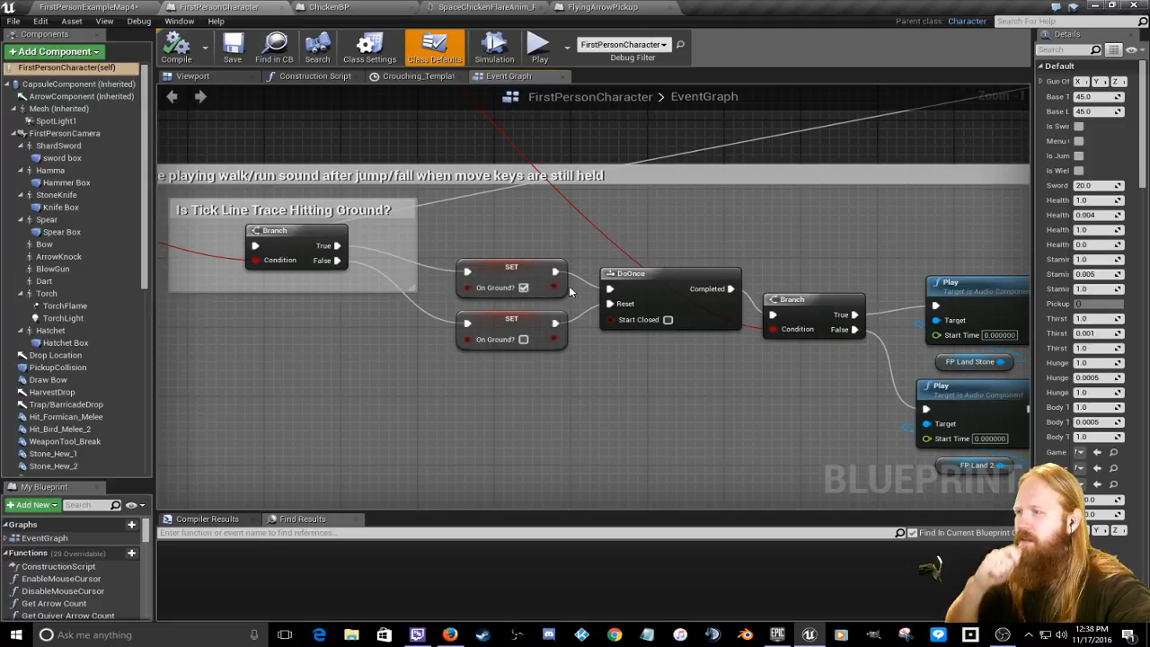
{"action": "right_click_drag", "start_coordinate": [617, 237], "coordinate": [625, 236]}
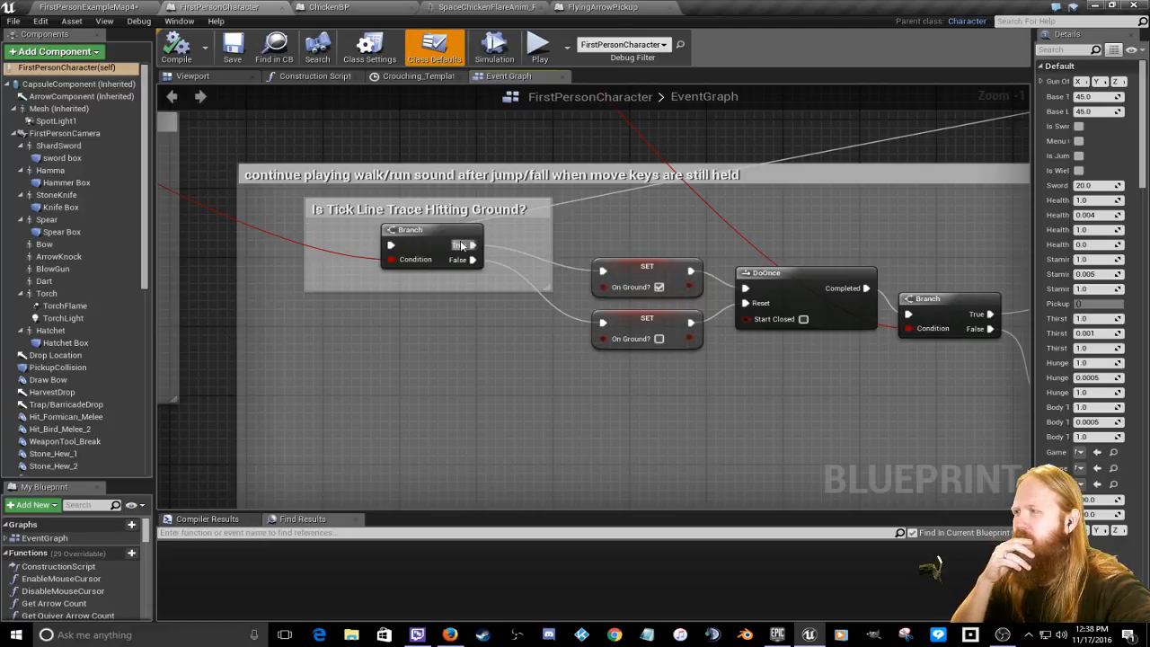
{"action": "scroll", "coordinate": [461, 245], "scroll_direction": "down", "scroll_amount": 5}
{"action": "scroll", "coordinate": [461, 244], "scroll_direction": "up", "scroll_amount": 6}
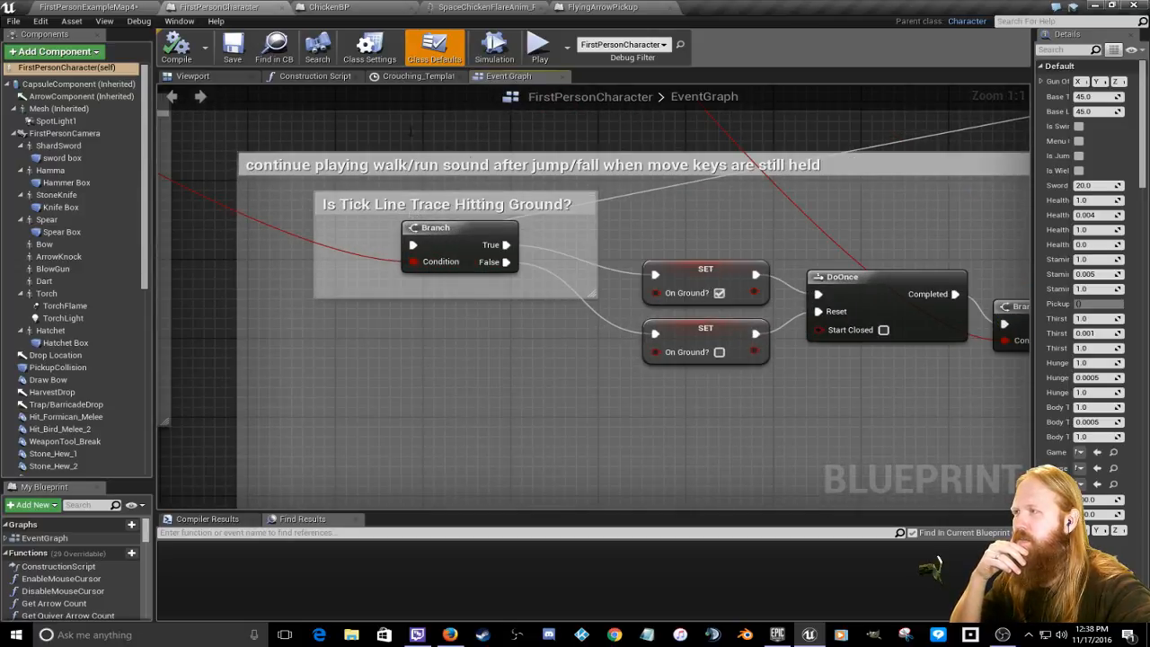
Step: Trace the ground-check Branch's condition back to the LineTraceByChannel and Break Hit Result nodes, and inspect the trace's Return Value
{"action": "scroll", "coordinate": [551, 296], "scroll_direction": "down", "scroll_amount": 5}
{"action": "scroll", "coordinate": [550, 305], "scroll_direction": "down", "scroll_amount": 1}
{"action": "right_click_drag", "start_coordinate": [467, 248], "coordinate": [790, 503]}
{"action": "right_click_drag", "start_coordinate": [215, 234], "coordinate": [580, 434]}
{"action": "right_click_drag", "start_coordinate": [627, 335], "coordinate": [671, 344]}
{"action": "scroll", "coordinate": [442, 315], "scroll_direction": "up", "scroll_amount": 6}
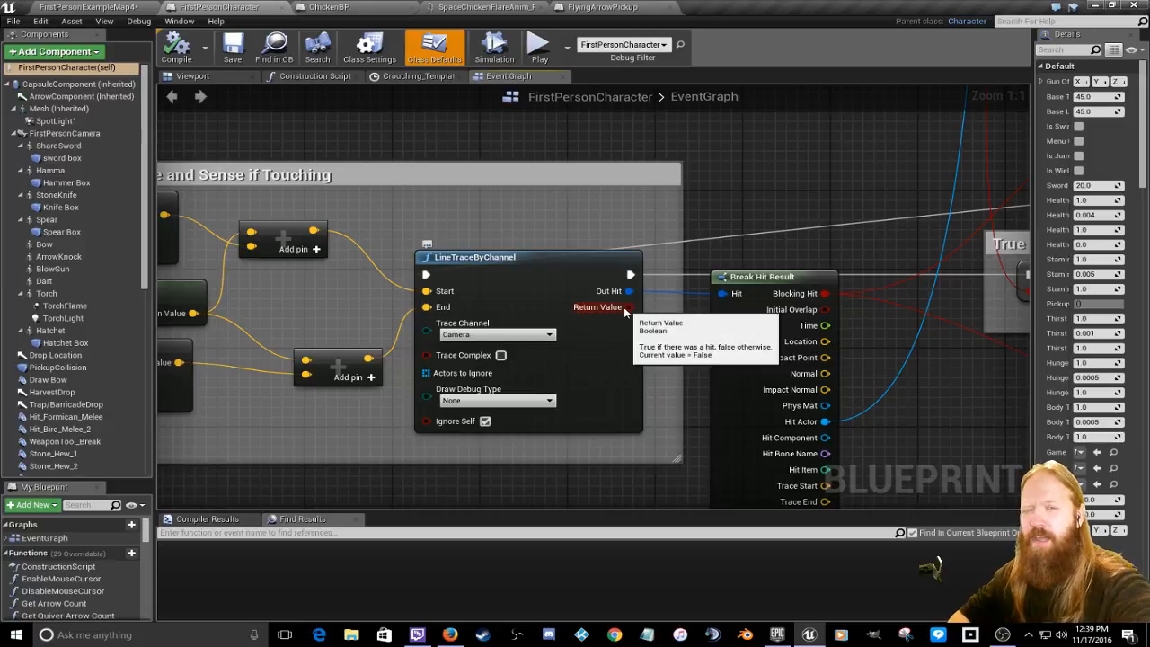
Step: Go back past the Jump section to the ground-check nodes and follow their flow through DoOnce to the landing sounds
{"action": "scroll", "coordinate": [626, 312], "scroll_direction": "down", "scroll_amount": 6}
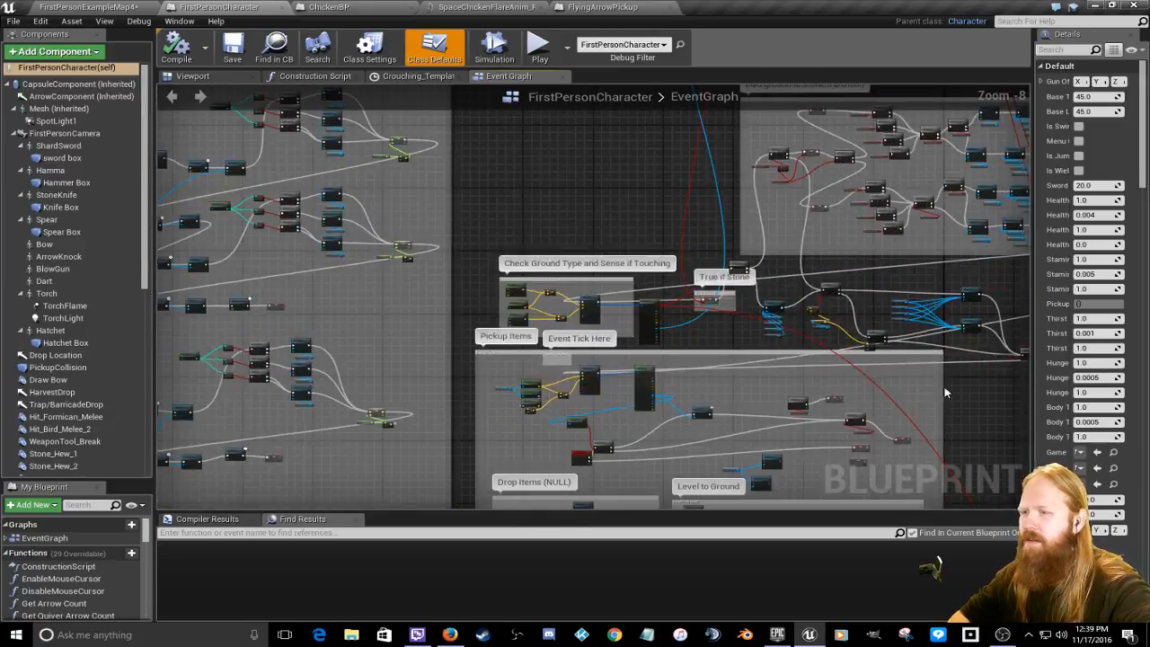
{"action": "right_click_drag", "start_coordinate": [977, 415], "coordinate": [852, 108]}
{"action": "right_click_drag", "start_coordinate": [702, 506], "coordinate": [626, 468]}
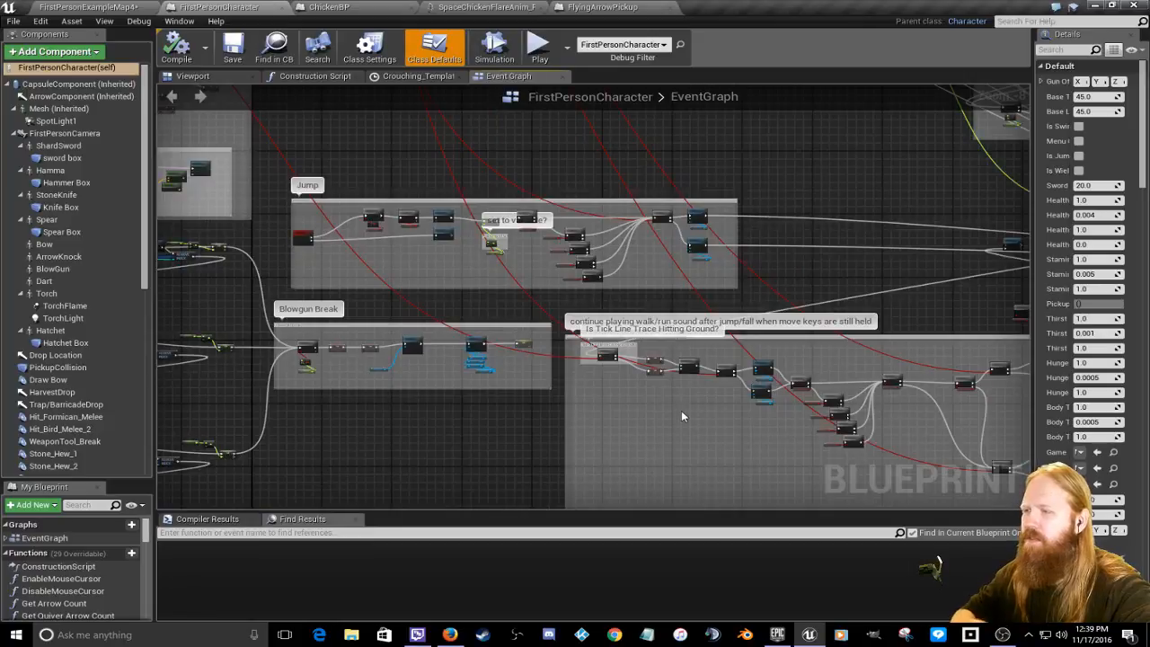
{"action": "scroll", "coordinate": [664, 374], "scroll_direction": "up", "scroll_amount": 5}
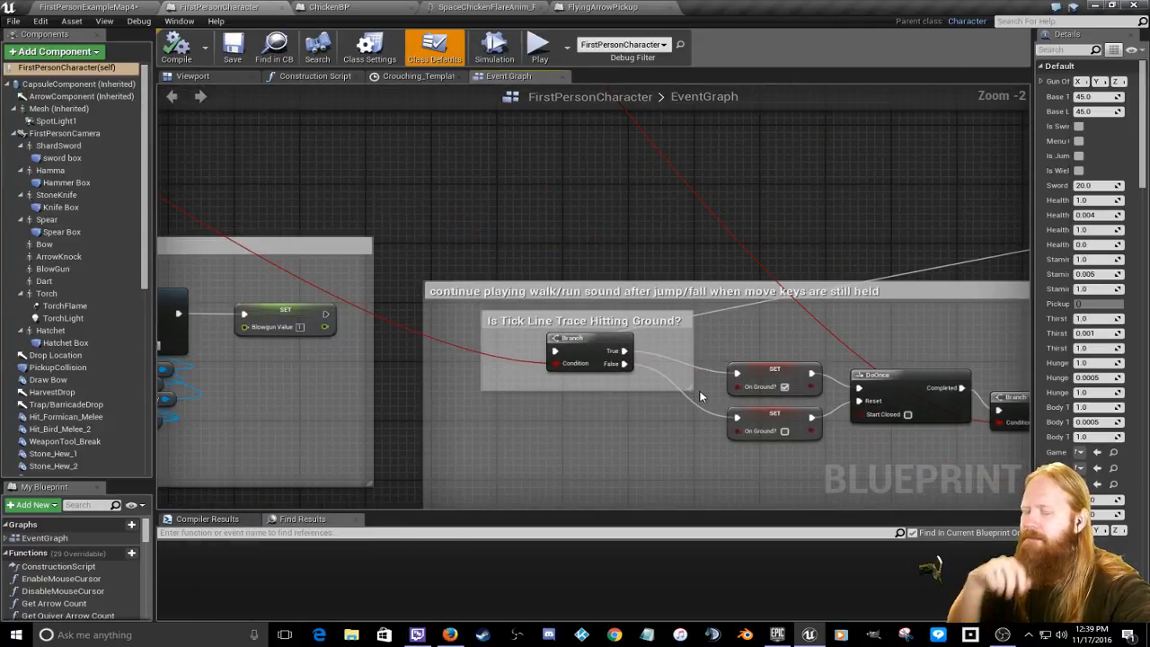
{"action": "right_click_drag", "start_coordinate": [759, 333], "coordinate": [677, 323]}
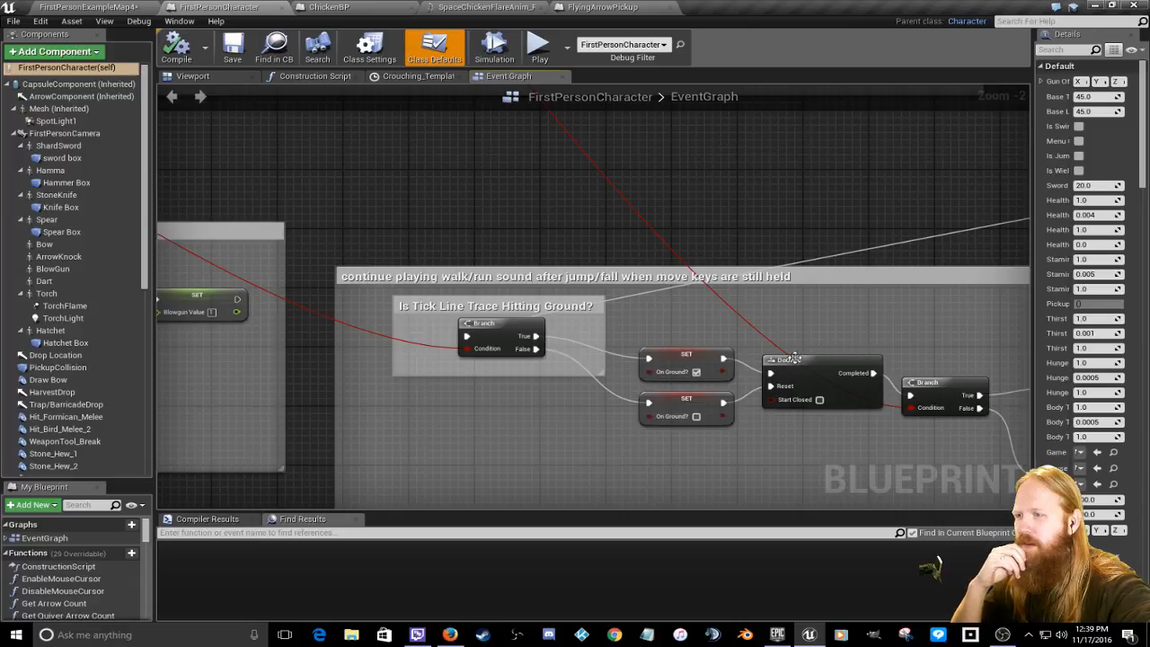
{"action": "right_click_drag", "start_coordinate": [794, 357], "coordinate": [717, 310]}
{"action": "right_click_drag", "start_coordinate": [773, 335], "coordinate": [596, 335]}
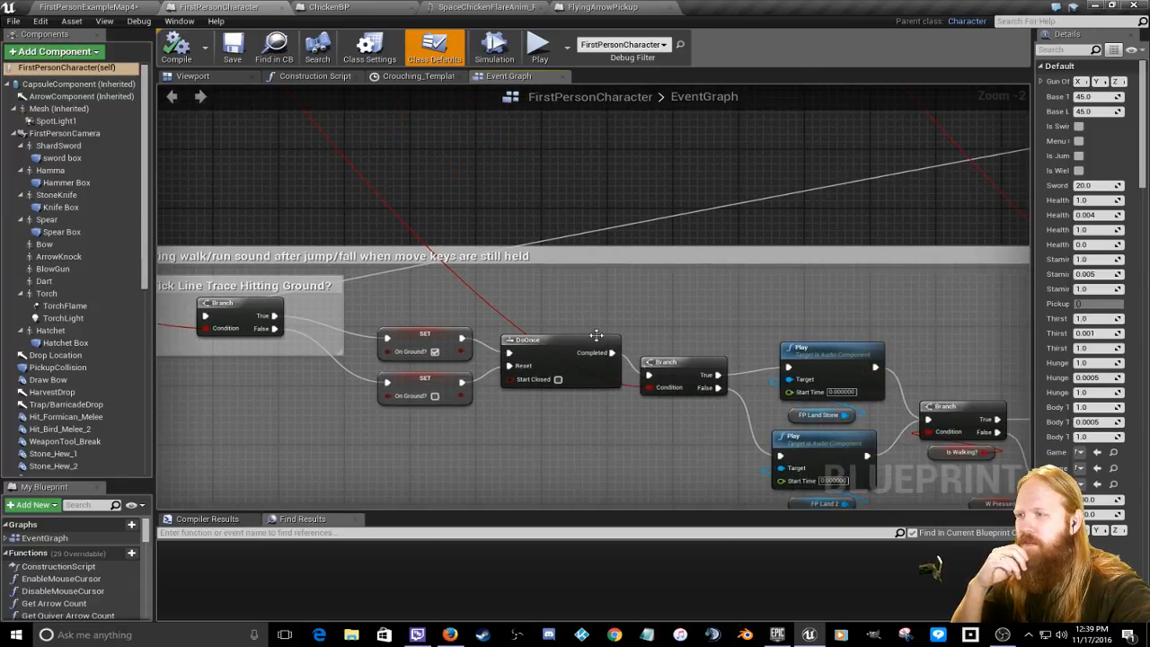
Step: Nudge the Branch node after DoOnce slightly up and to the right, and select the DoOnce node
{"action": "scroll", "coordinate": [593, 308], "scroll_direction": "up", "scroll_amount": 2}
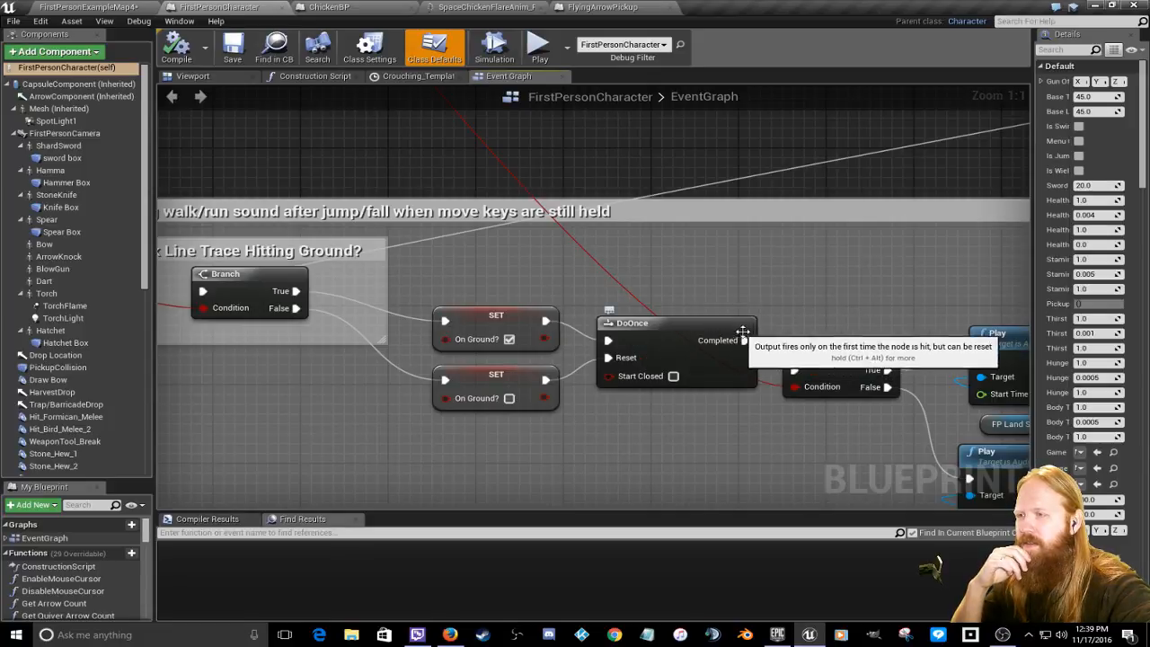
{"action": "right_click_drag", "start_coordinate": [815, 305], "coordinate": [636, 299]}
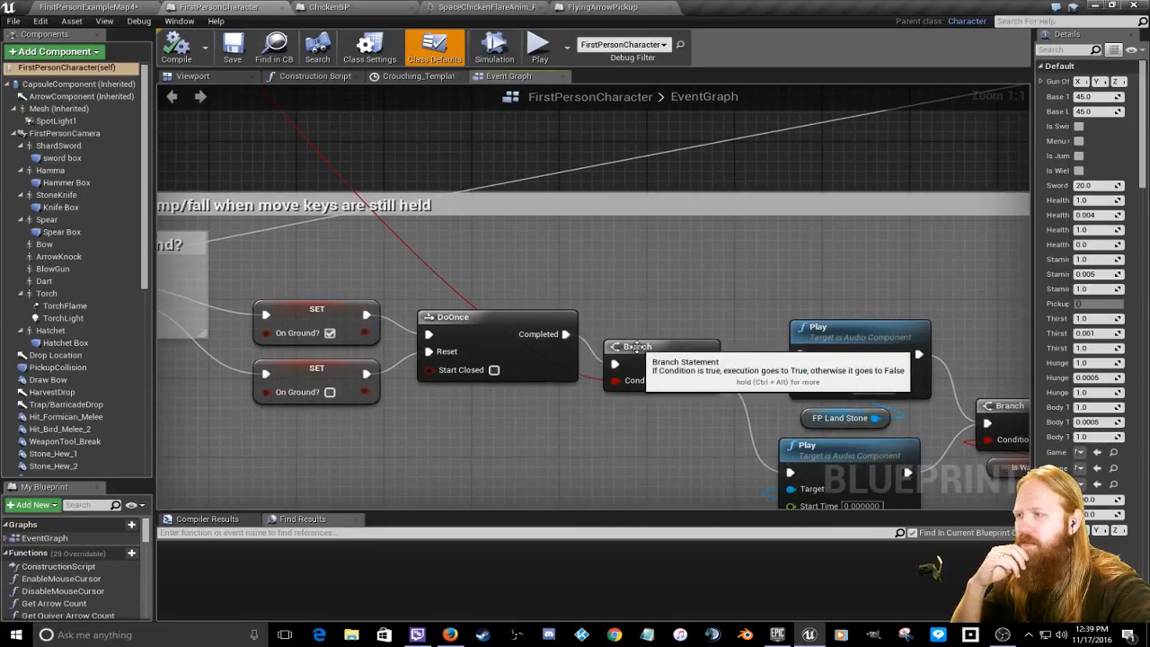
{"action": "mouse_move", "coordinate": [644, 354]}
{"action": "left_mouse_down"}
{"action": "mouse_move", "coordinate": [653, 314]}
{"action": "mouse_move", "coordinate": [653, 333]}
{"action": "left_mouse_up"}
{"action": "left_click_drag", "start_coordinate": [453, 317], "coordinate": [453, 307]}
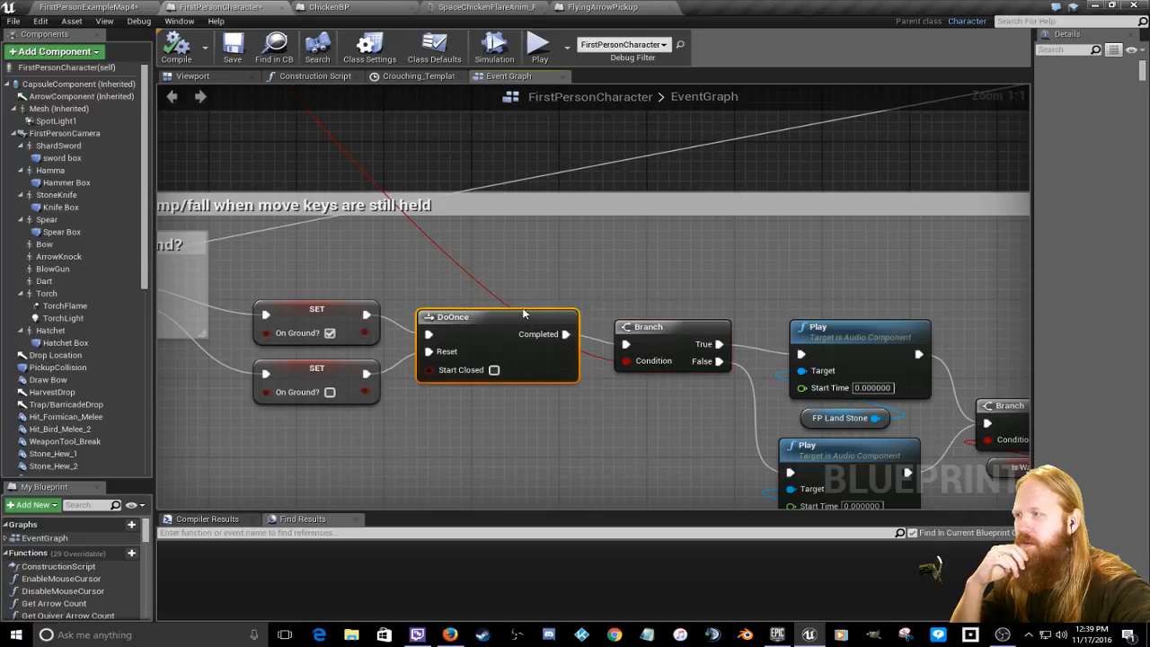
Step: Review how the ground-check True and False outputs drive DoOnce and its Reset, toggling the upper On Ground? value off and back on
{"action": "right_click_drag", "start_coordinate": [458, 274], "coordinate": [793, 341]}
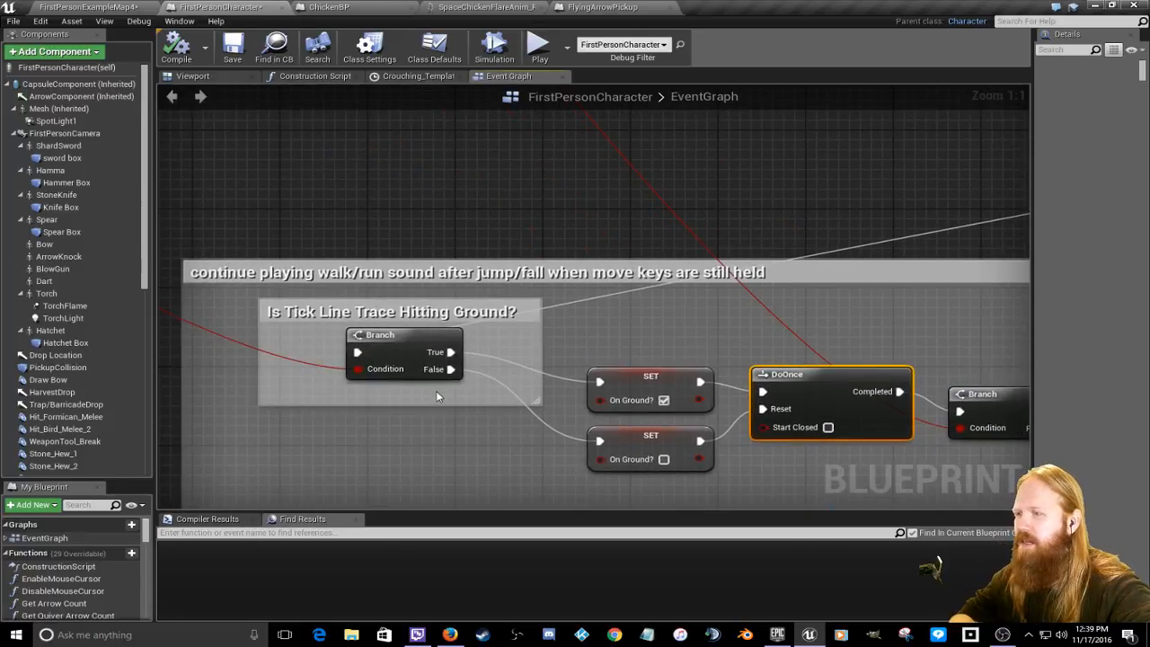
{"action": "right_click_drag", "start_coordinate": [571, 341], "coordinate": [729, 327]}
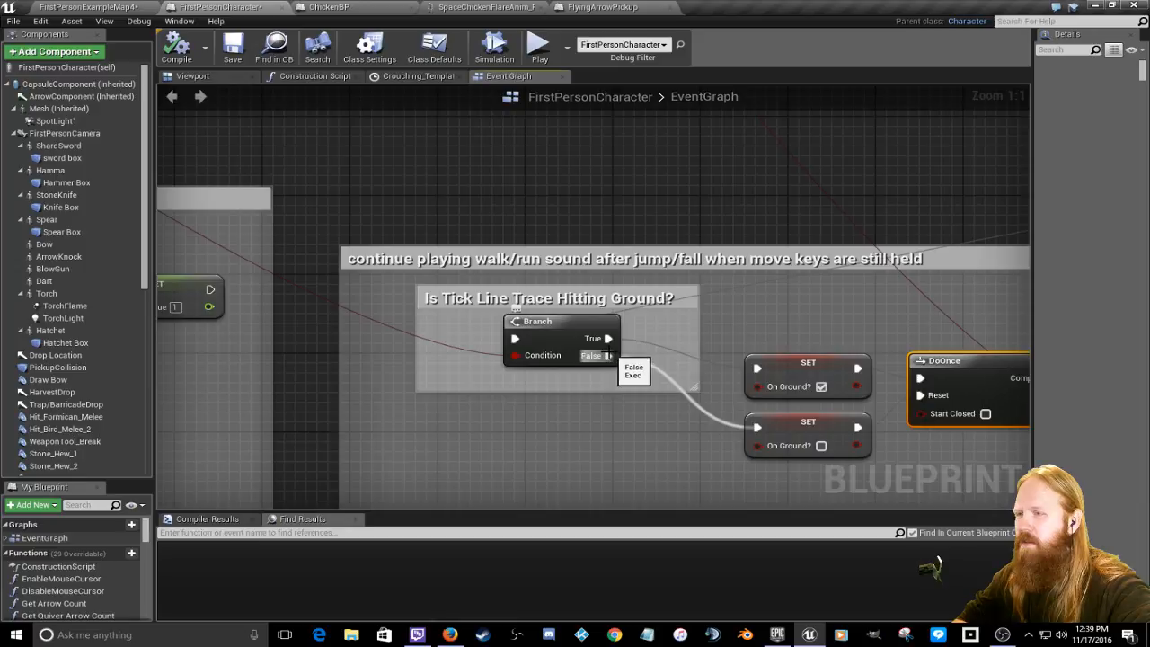
{"action": "right_click_drag", "start_coordinate": [652, 308], "coordinate": [492, 285]}
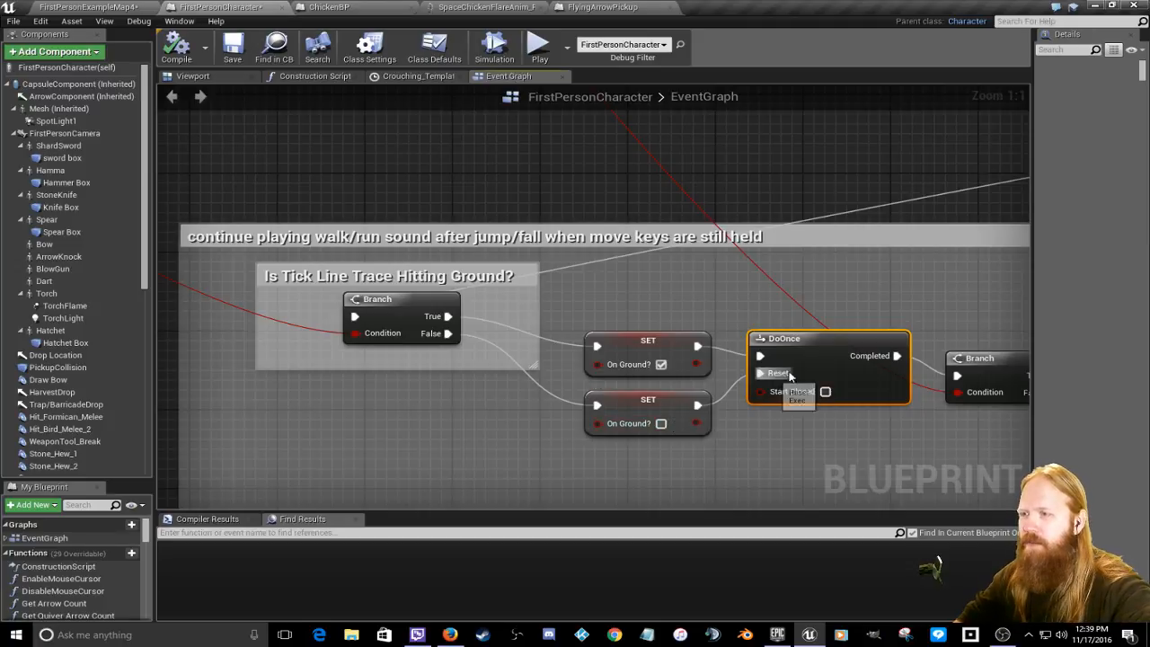
{"action": "right_click_drag", "start_coordinate": [878, 256], "coordinate": [740, 256]}
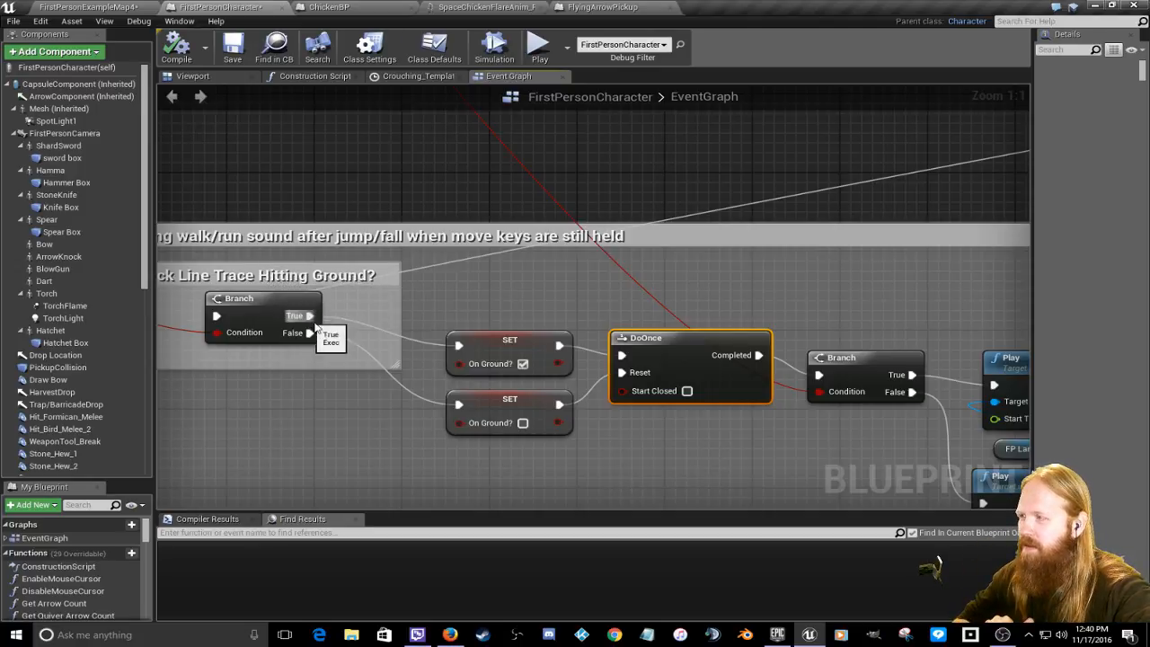
{"action": "left_click", "coordinate": [522, 364]}
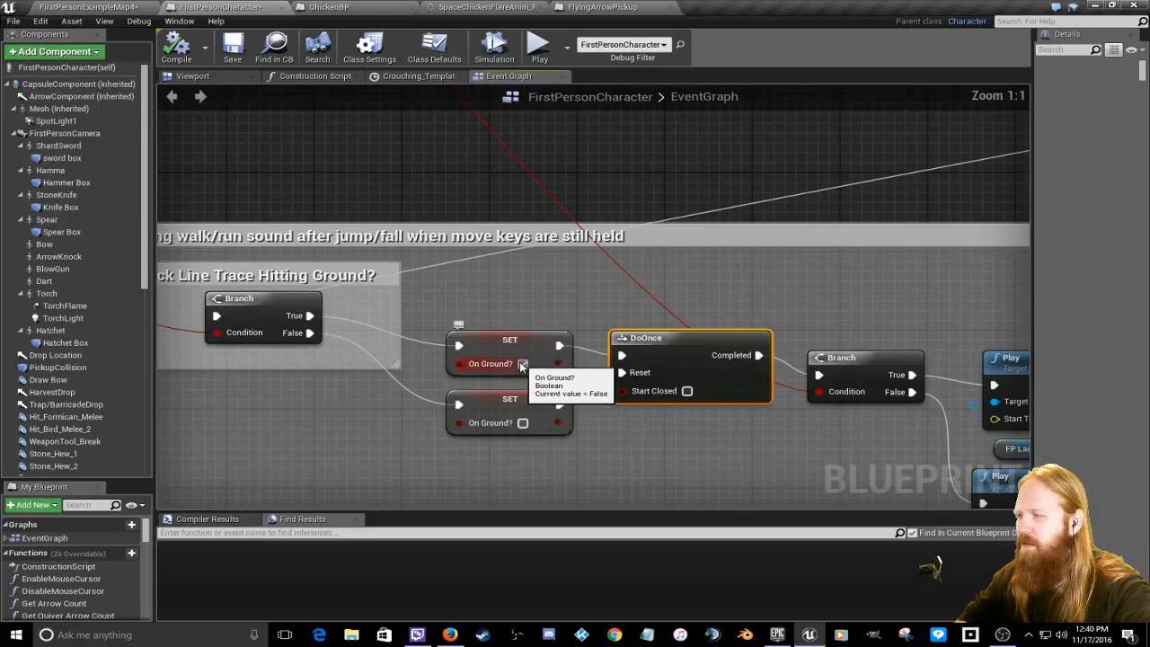
{"action": "left_click", "coordinate": [521, 363]}
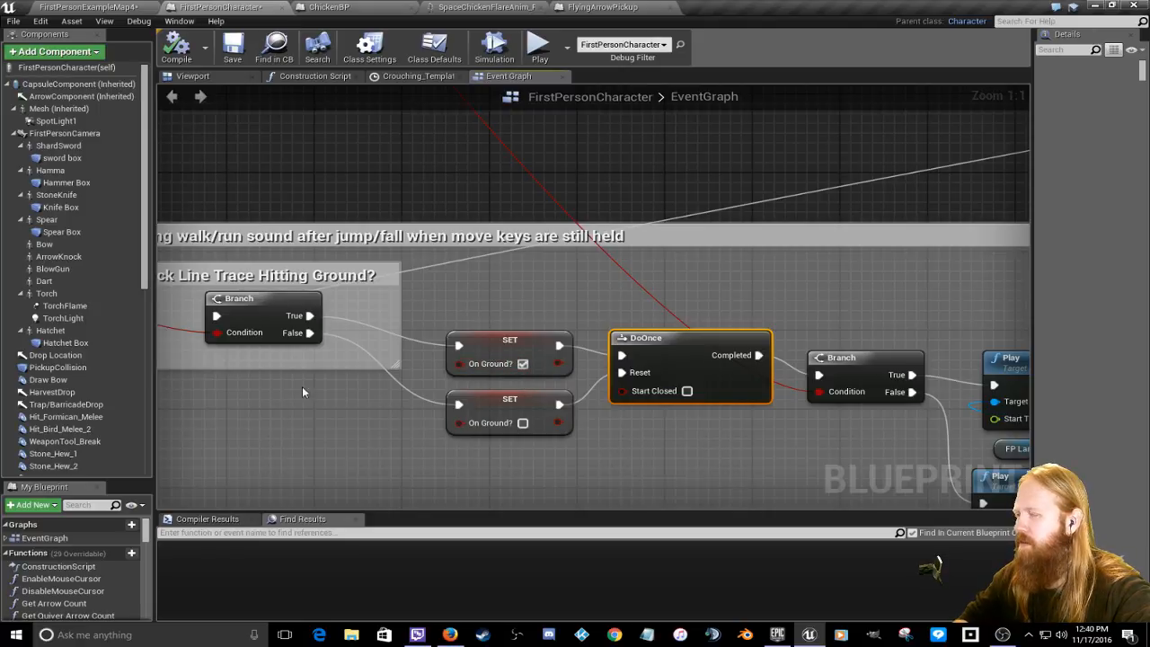
Step: Trace the red condition wire from the Branch after DoOnce up past the Jump section to the Walking Step Sound section
{"action": "right_click_drag", "start_coordinate": [792, 309], "coordinate": [611, 313]}
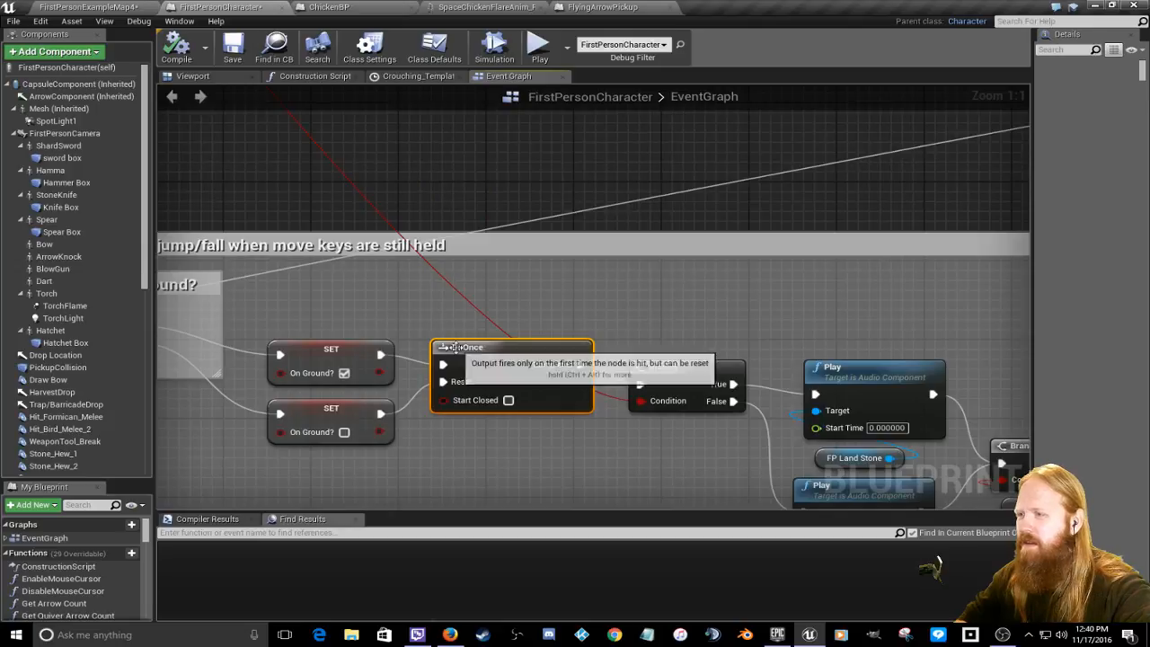
{"action": "right_click_drag", "start_coordinate": [695, 358], "coordinate": [465, 260]}
{"action": "scroll", "coordinate": [465, 261], "scroll_direction": "down", "scroll_amount": 6}
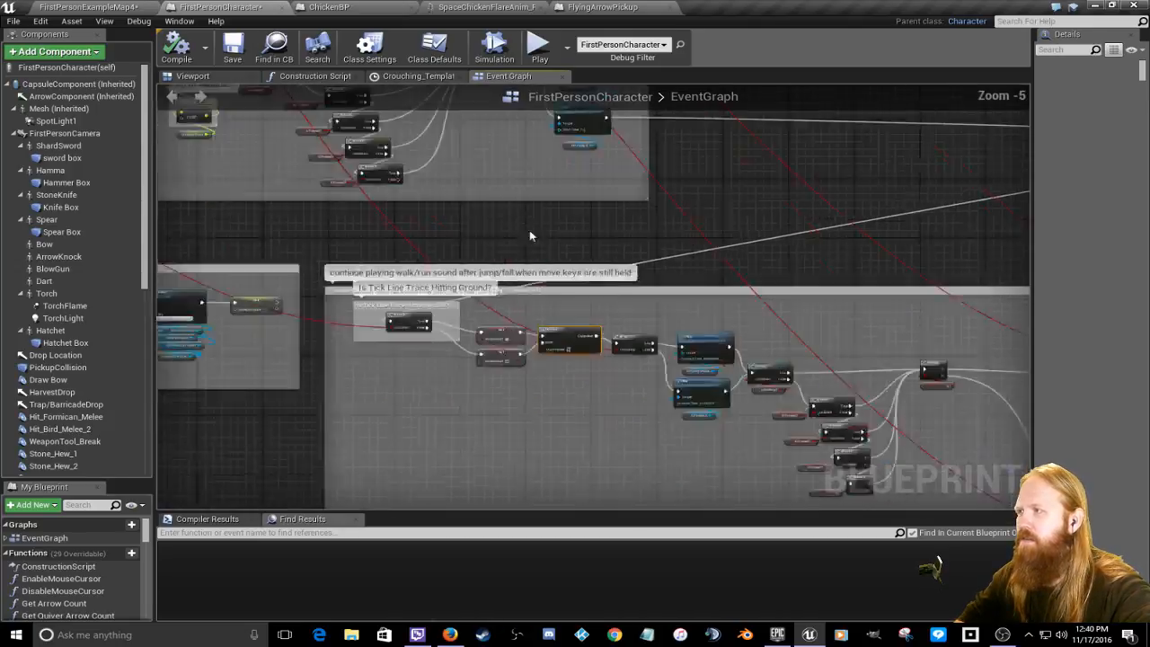
{"action": "right_click_drag", "start_coordinate": [390, 231], "coordinate": [575, 395]}
{"action": "right_click_drag", "start_coordinate": [467, 107], "coordinate": [611, 200]}
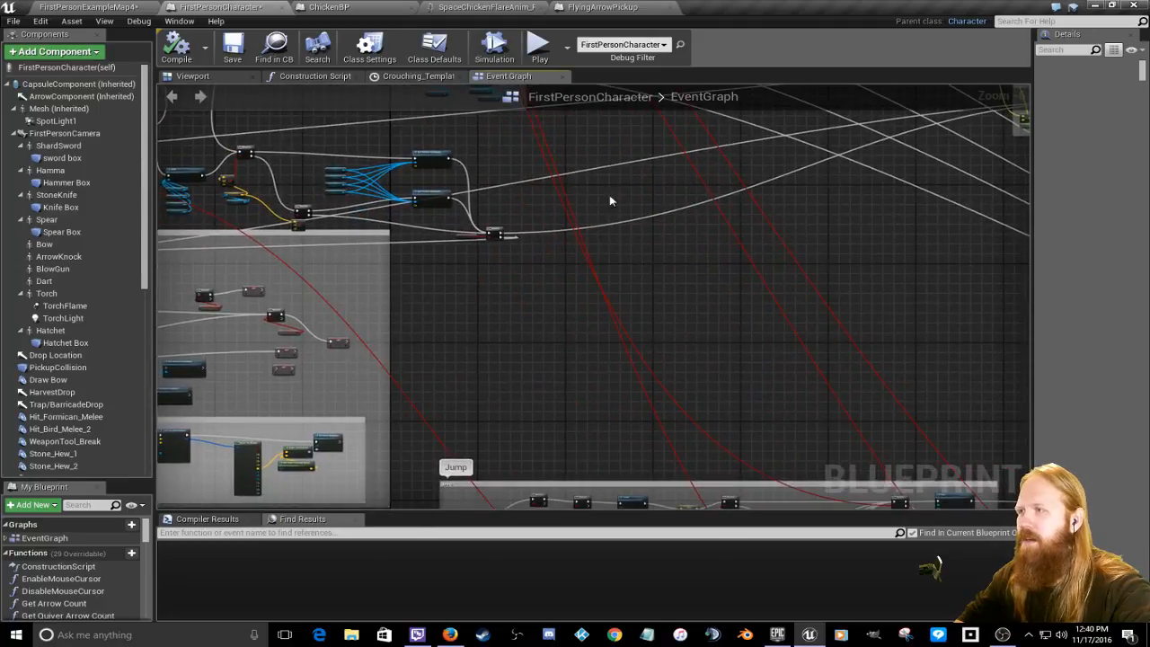
{"action": "right_click_drag", "start_coordinate": [574, 116], "coordinate": [629, 422]}
{"action": "right_click_drag", "start_coordinate": [602, 248], "coordinate": [712, 509]}
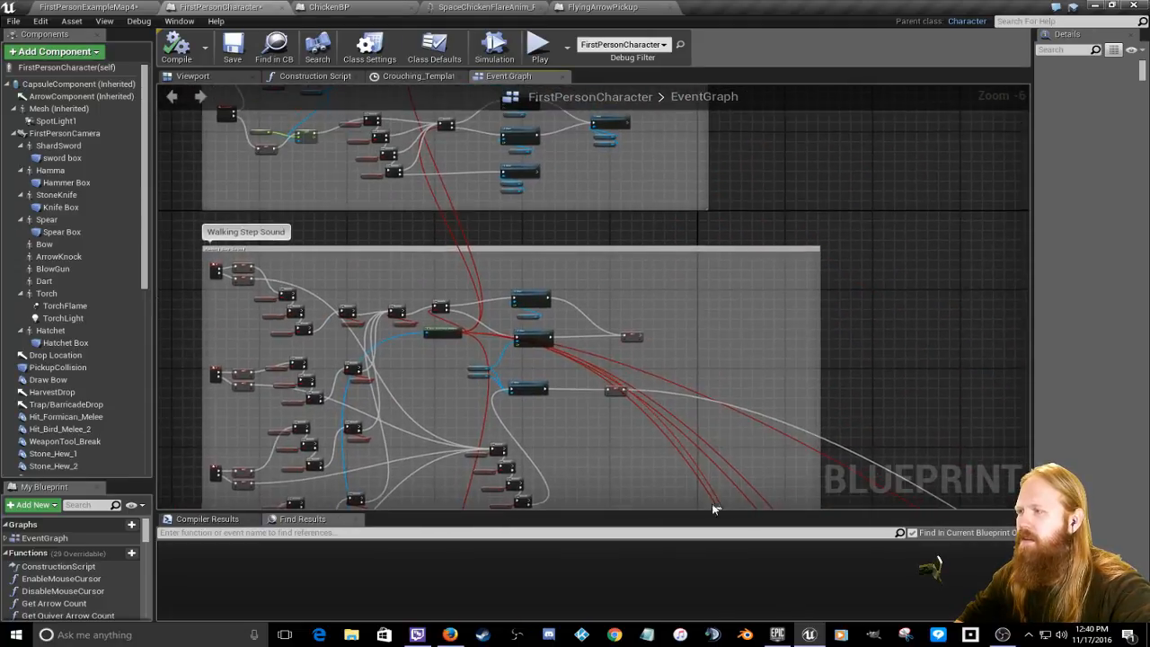
Step: Examine the Stone Interface check in Walking Step Sound and trace its wiring back to Break Hit Result and the True if Stone section
{"action": "scroll", "coordinate": [447, 336], "scroll_direction": "up", "scroll_amount": 7}
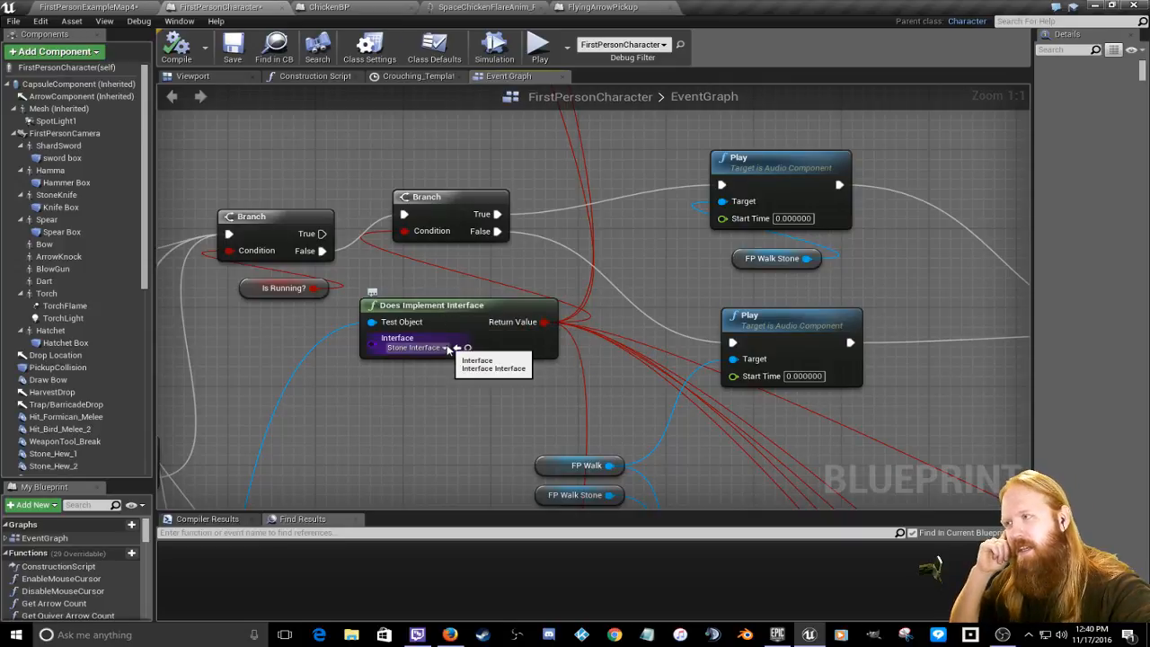
{"action": "scroll", "coordinate": [474, 373], "scroll_direction": "down", "scroll_amount": 8}
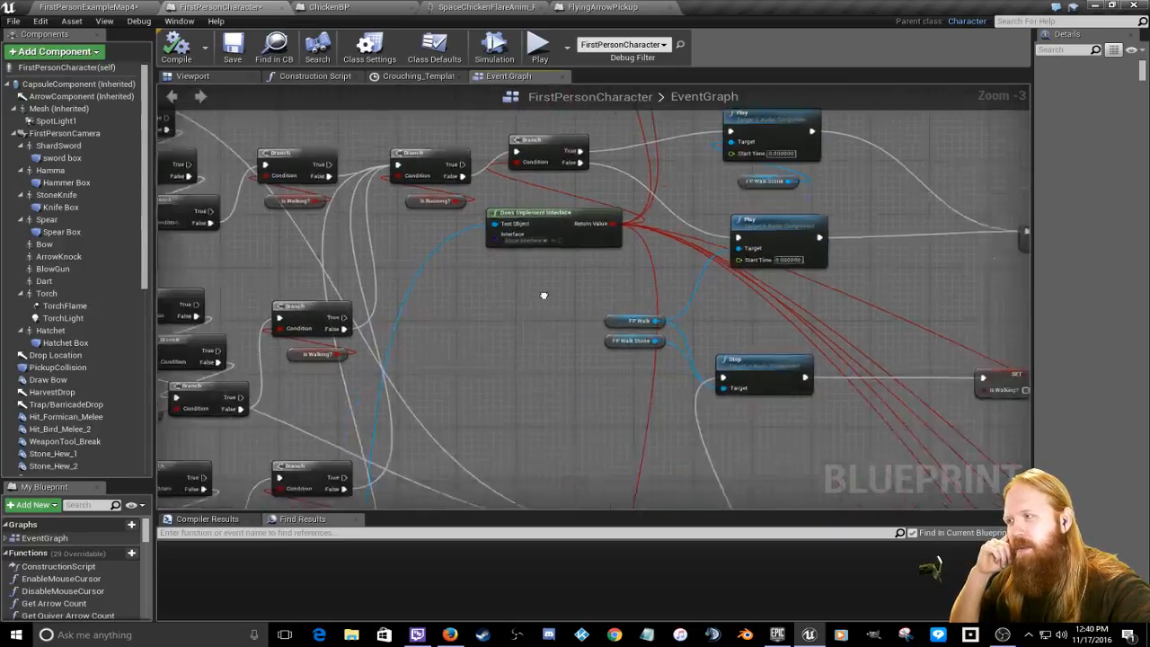
{"action": "right_click_drag", "start_coordinate": [599, 314], "coordinate": [530, 85]}
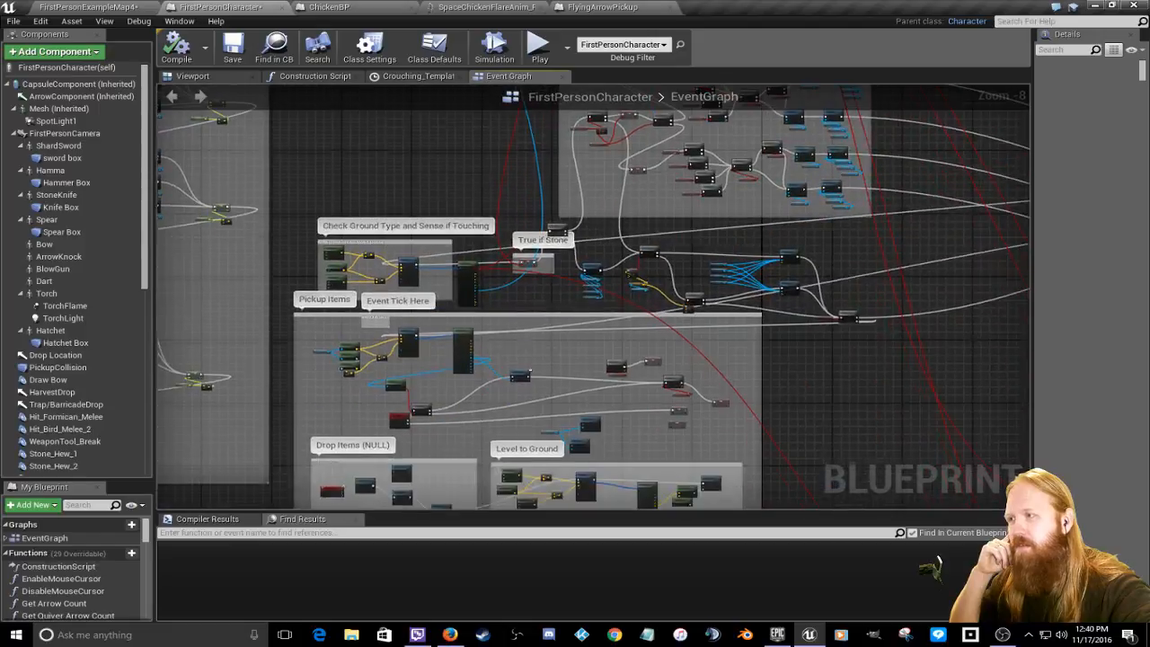
{"action": "scroll", "coordinate": [500, 302], "scroll_direction": "up", "scroll_amount": 7}
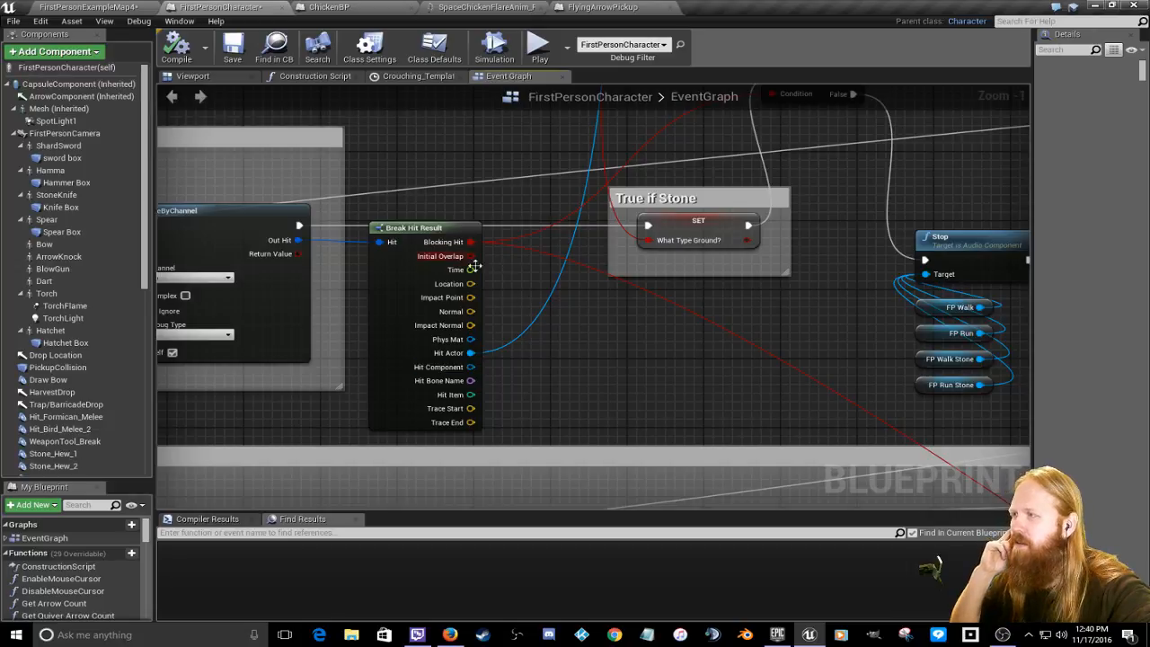
{"action": "right_click_drag", "start_coordinate": [473, 267], "coordinate": [460, 231]}
{"action": "right_click_drag", "start_coordinate": [672, 328], "coordinate": [367, 249]}
{"action": "scroll", "coordinate": [368, 249], "scroll_direction": "down", "scroll_amount": 4}
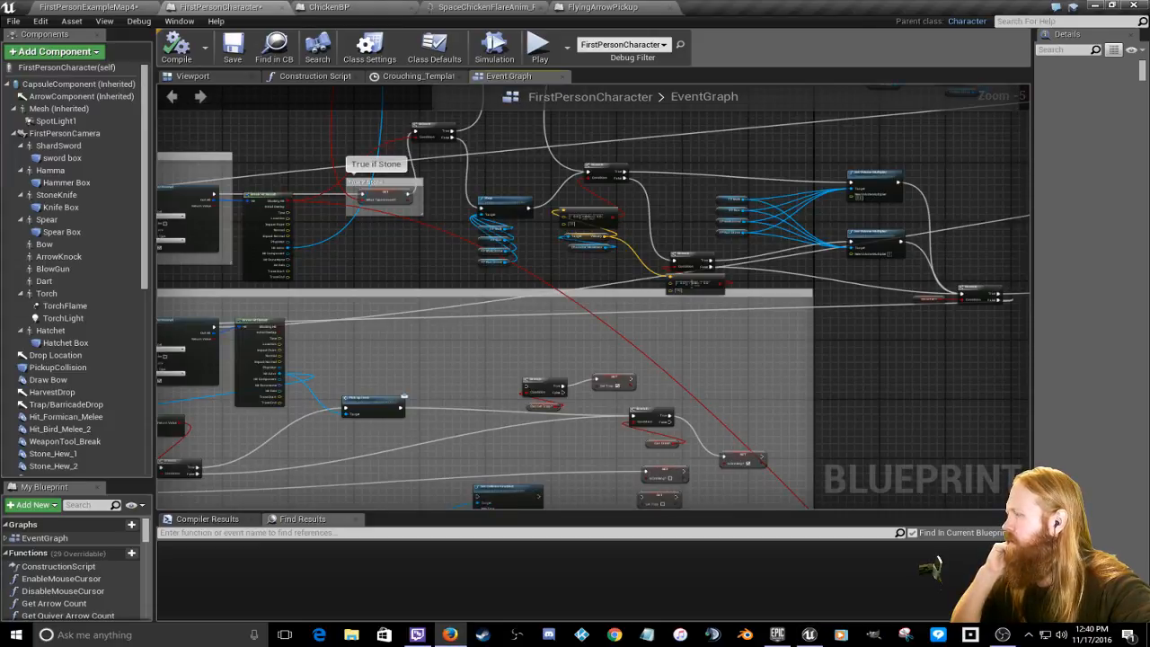
Step: Return to the landing sounds after DoOnce and move the upper Play node together with its FP Land Stone variable slightly up
{"action": "scroll", "coordinate": [485, 285], "scroll_direction": "down", "scroll_amount": 4}
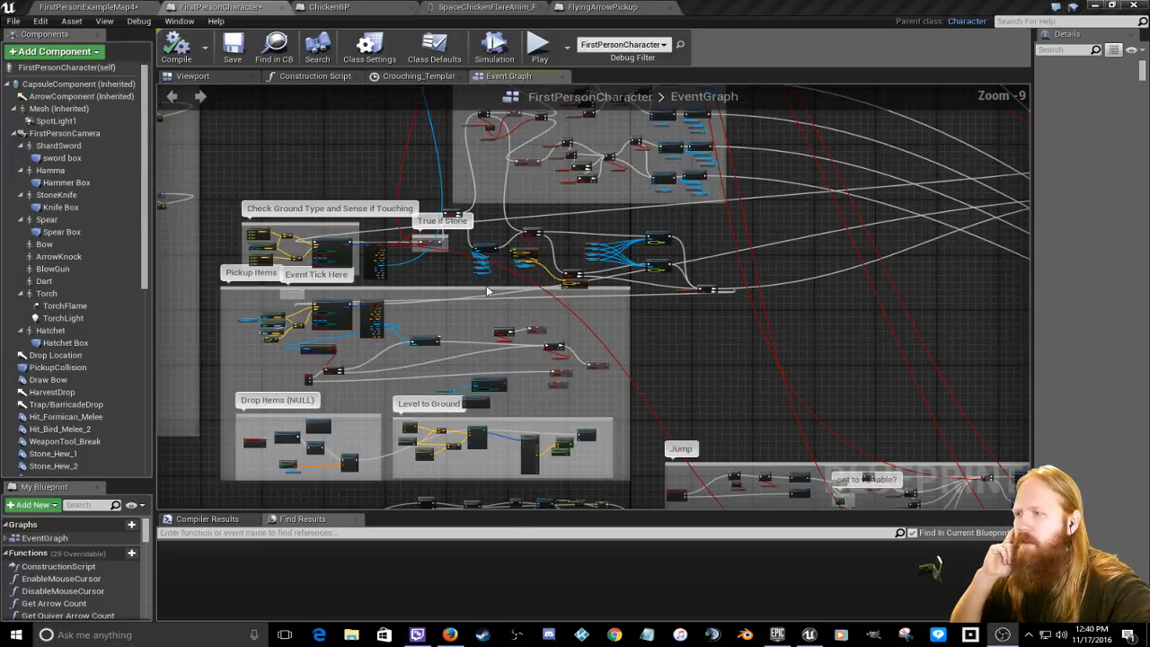
{"action": "scroll", "coordinate": [645, 334], "scroll_direction": "down", "scroll_amount": 2}
{"action": "mouse_move", "coordinate": [707, 382]}
{"action": "right_mouse_down"}
{"action": "mouse_move", "coordinate": [454, 153]}
{"action": "mouse_move", "coordinate": [310, 85]}
{"action": "right_mouse_up"}
{"action": "scroll", "coordinate": [468, 228], "scroll_direction": "up", "scroll_amount": 4}
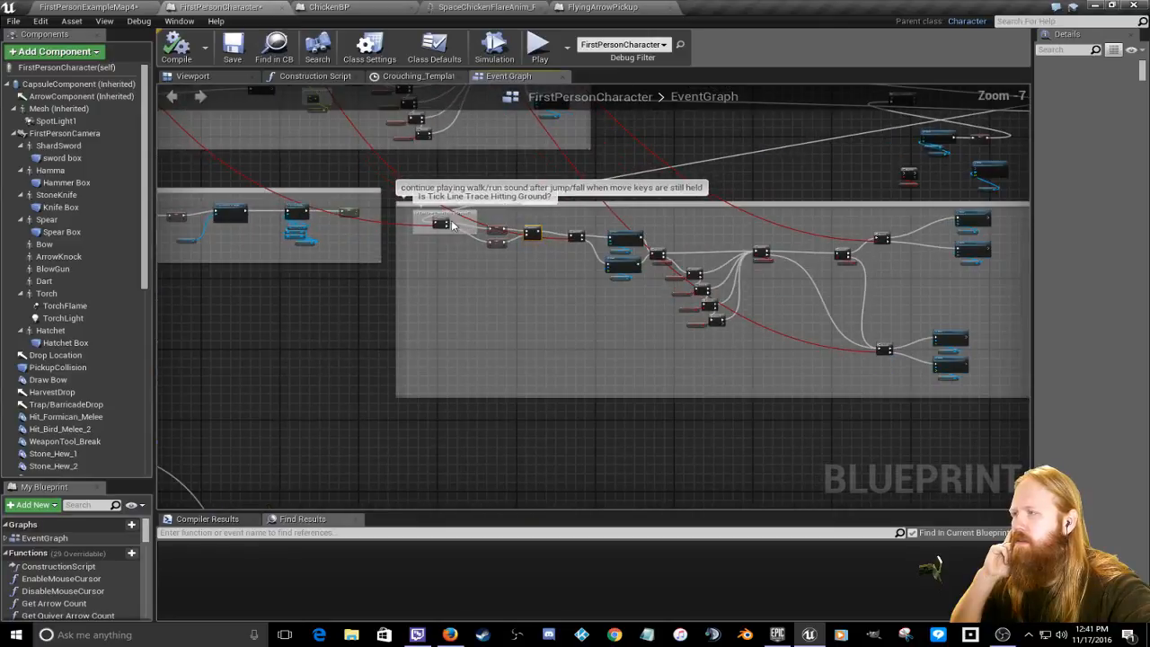
{"action": "scroll", "coordinate": [443, 221], "scroll_direction": "up", "scroll_amount": 4}
{"action": "right_click_drag", "start_coordinate": [902, 214], "coordinate": [557, 203]}
{"action": "scroll", "coordinate": [601, 282], "scroll_direction": "up", "scroll_amount": 3}
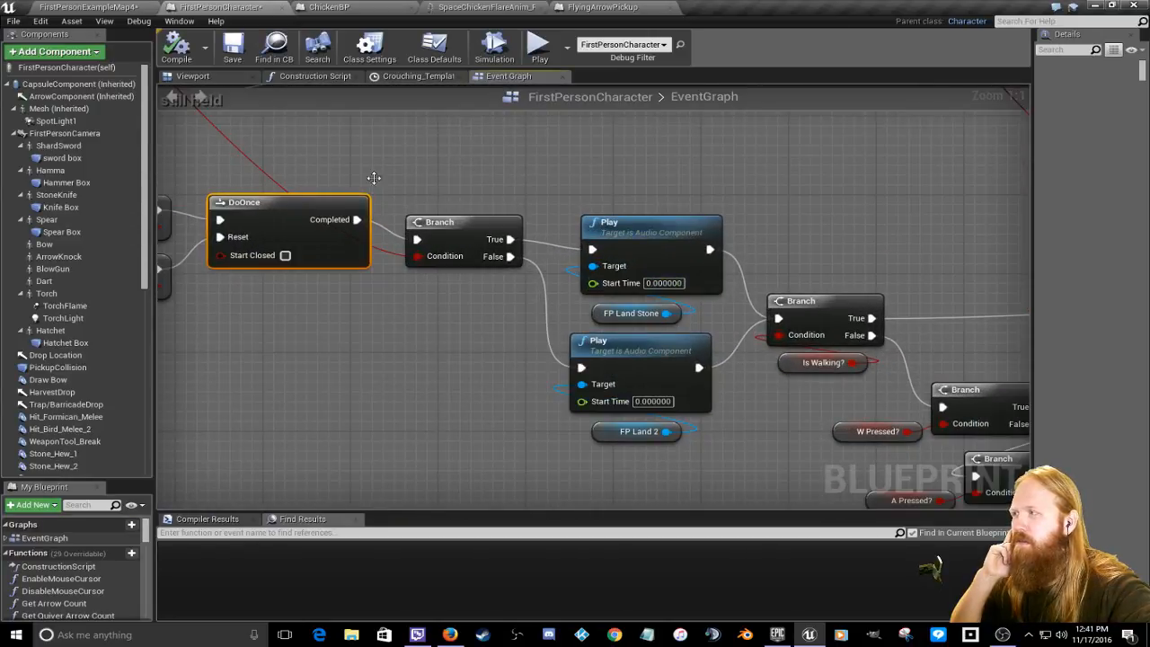
{"action": "right_click_drag", "start_coordinate": [375, 179], "coordinate": [665, 220]}
{"action": "right_click_drag", "start_coordinate": [863, 241], "coordinate": [510, 206]}
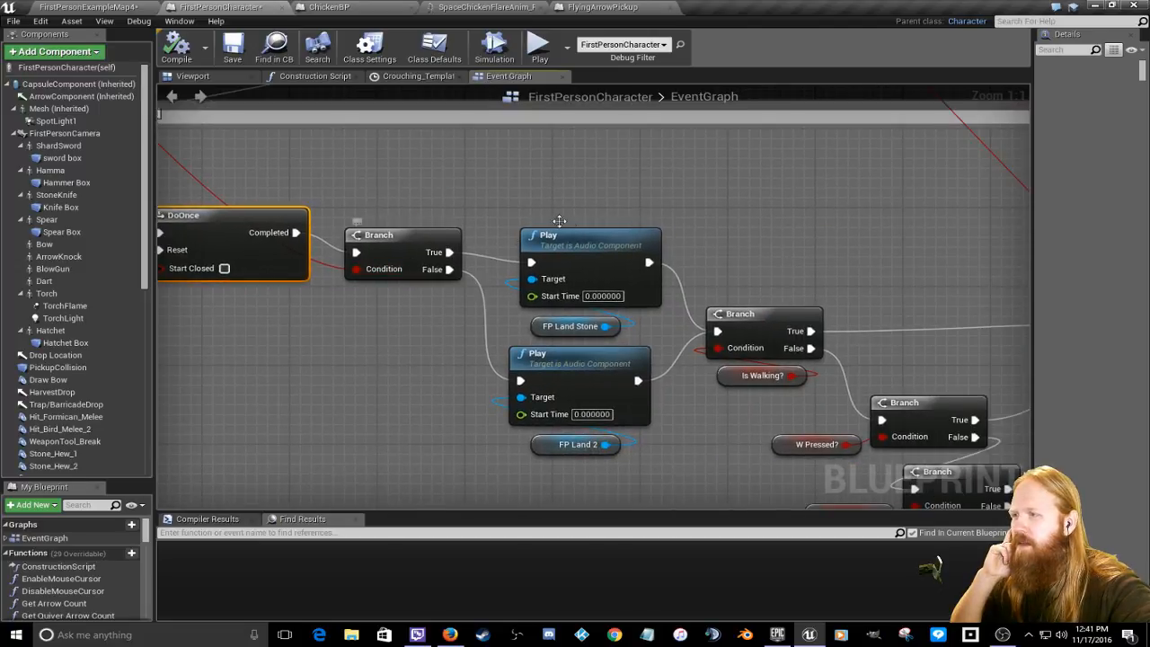
{"action": "left_click", "coordinate": [583, 266]}
{"action": "left_click", "coordinate": [571, 326], "text": "ctrl"}
{"action": "left_click_drag", "start_coordinate": [646, 240], "coordinate": [647, 212]}
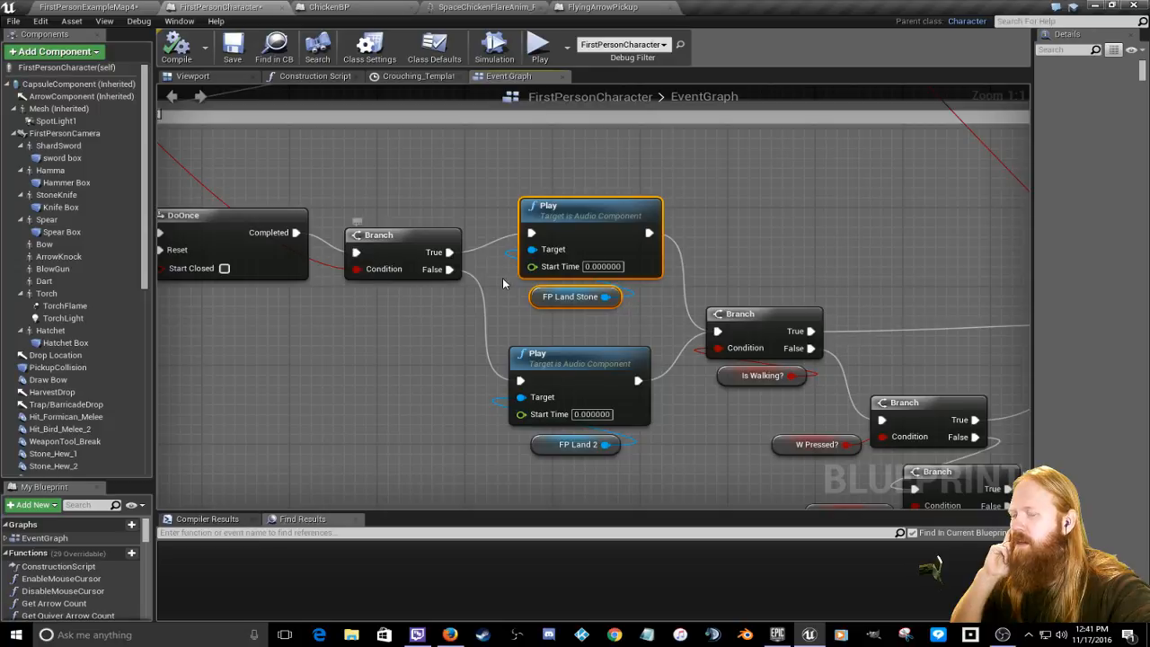
Step: Pull the FP Land 2 variable aside to check its wire, nudge FP Land Stone slightly right, and place FP Land 2 back beneath the lower Play node
{"action": "right_click_drag", "start_coordinate": [704, 434], "coordinate": [559, 392]}
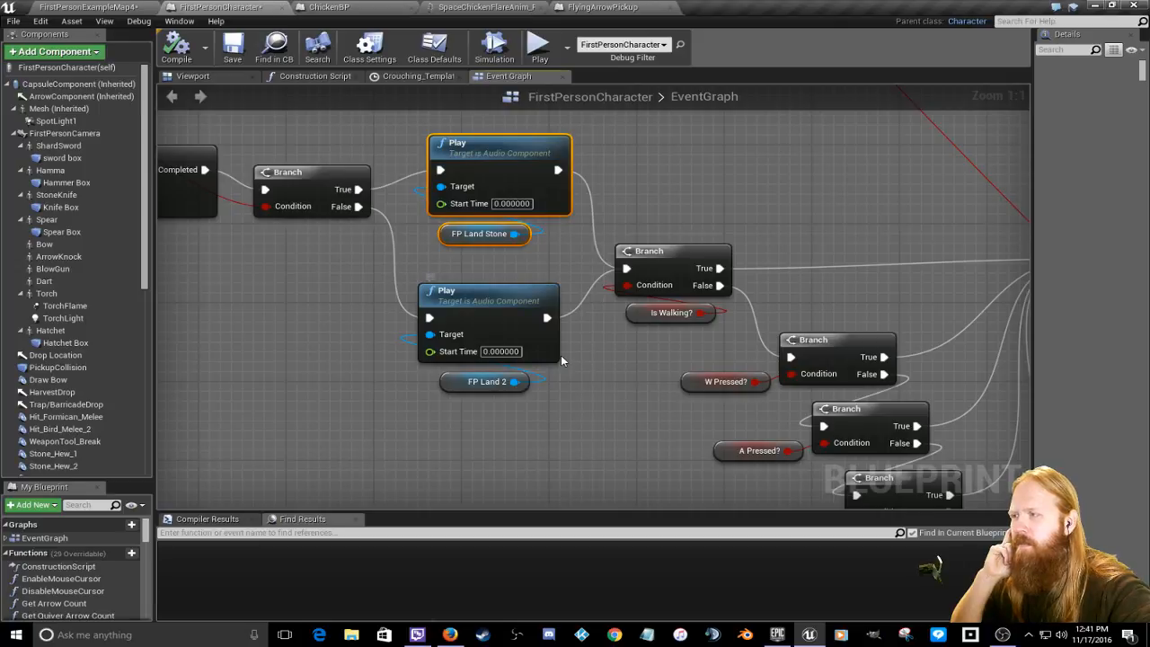
{"action": "left_click_drag", "start_coordinate": [449, 387], "coordinate": [281, 357]}
{"action": "right_click_drag", "start_coordinate": [514, 263], "coordinate": [704, 360]}
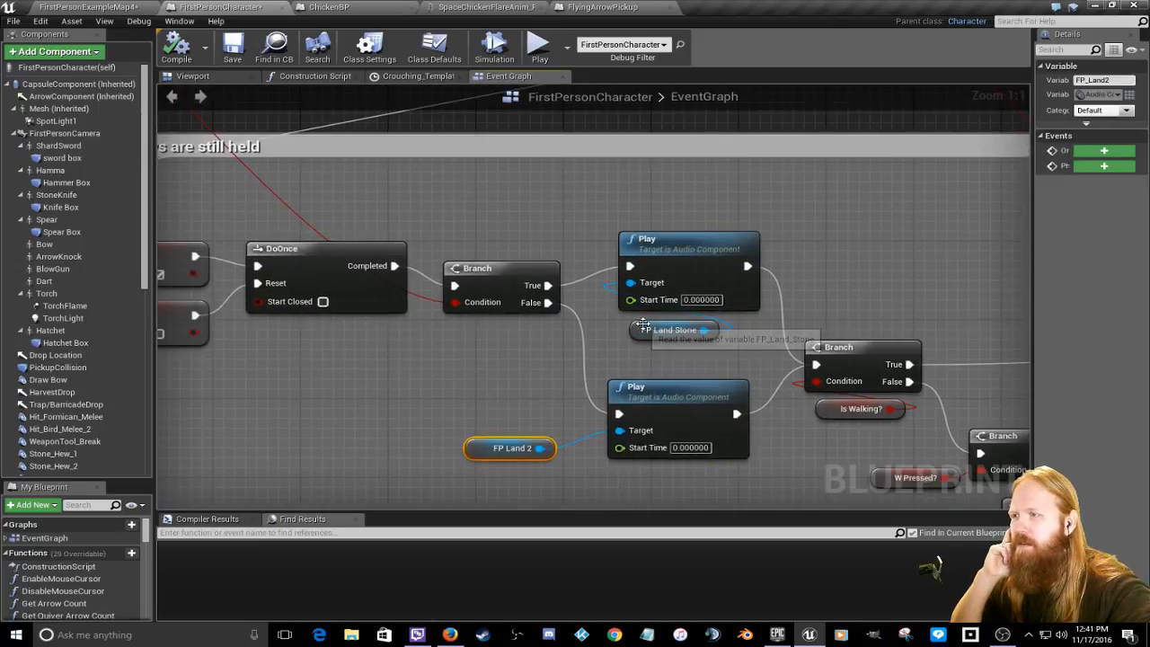
{"action": "left_click_drag", "start_coordinate": [687, 335], "coordinate": [643, 327]}
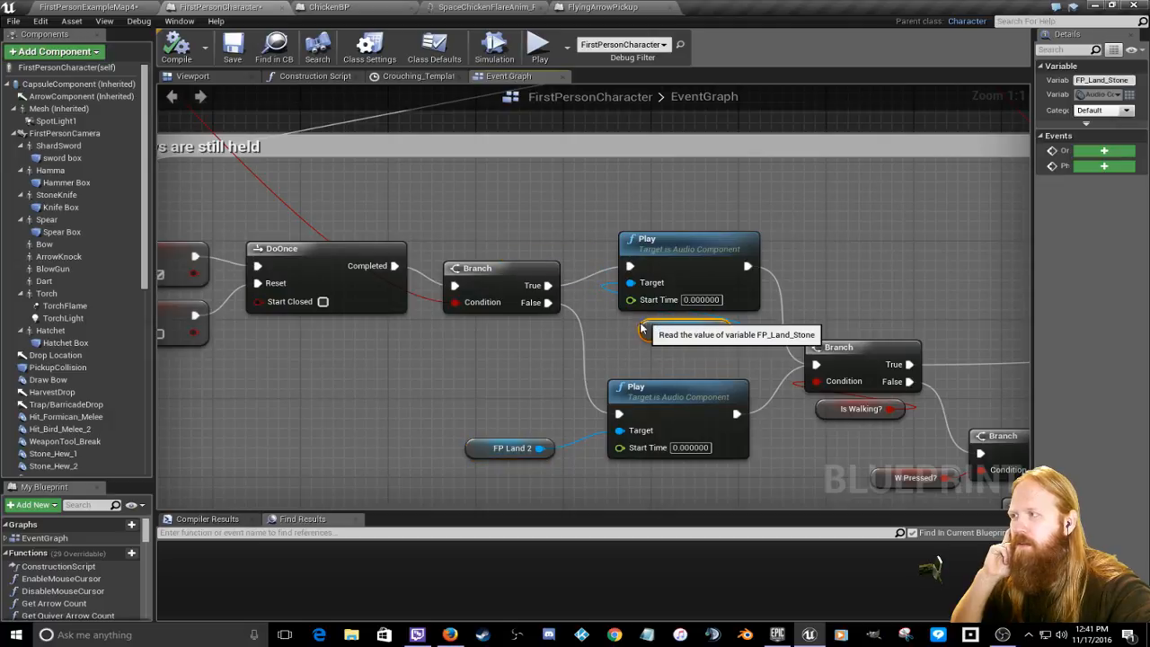
{"action": "right_click_drag", "start_coordinate": [544, 379], "coordinate": [567, 297]}
{"action": "left_click_drag", "start_coordinate": [519, 366], "coordinate": [670, 392]}
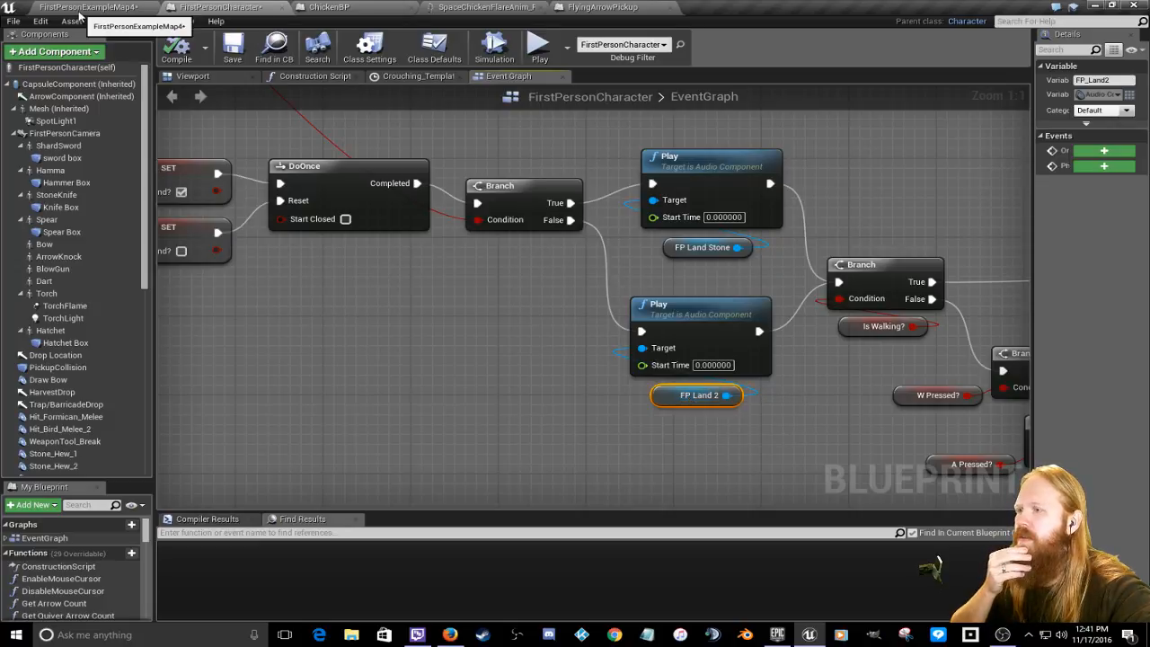
Step: Inspect the FP_Land2 audio component's properties in a widened details area, including its list of available Sound assets
{"action": "scroll", "coordinate": [112, 431], "scroll_direction": "down", "scroll_amount": 10}
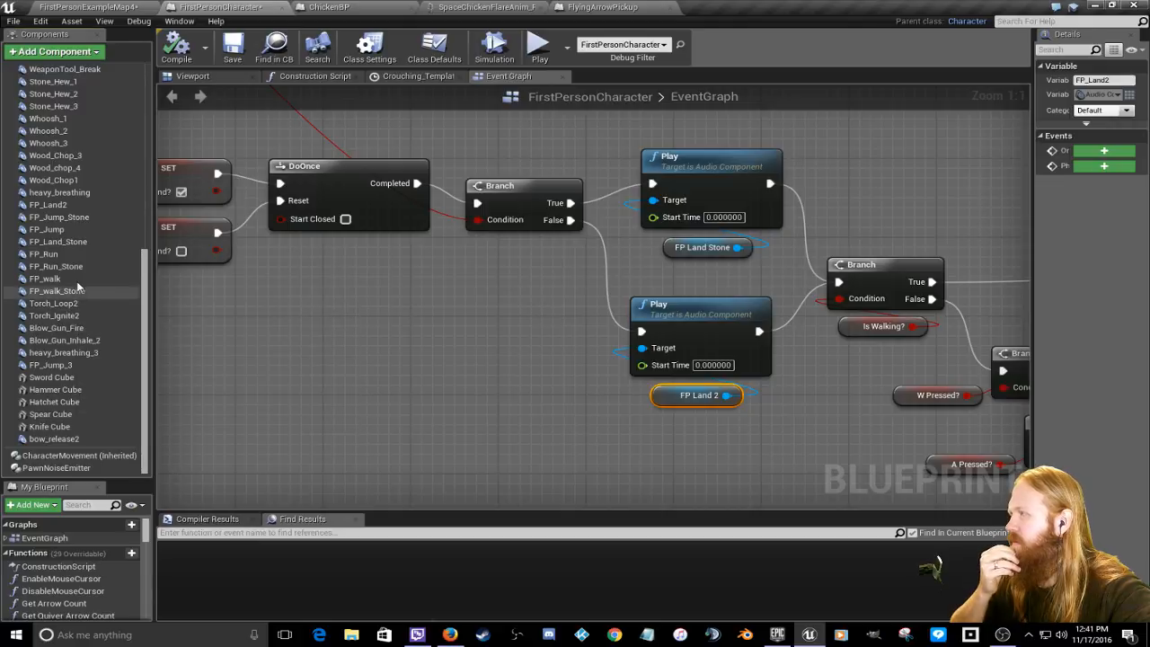
{"action": "left_click", "coordinate": [63, 205]}
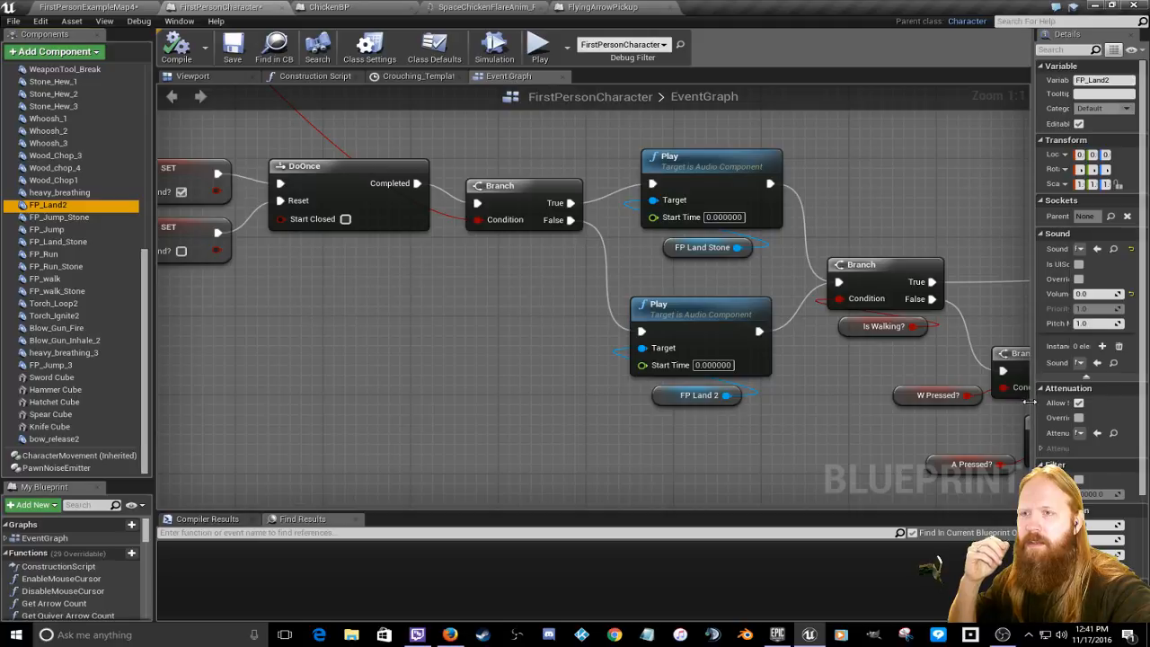
{"action": "left_click_drag", "start_coordinate": [1032, 402], "coordinate": [781, 379]}
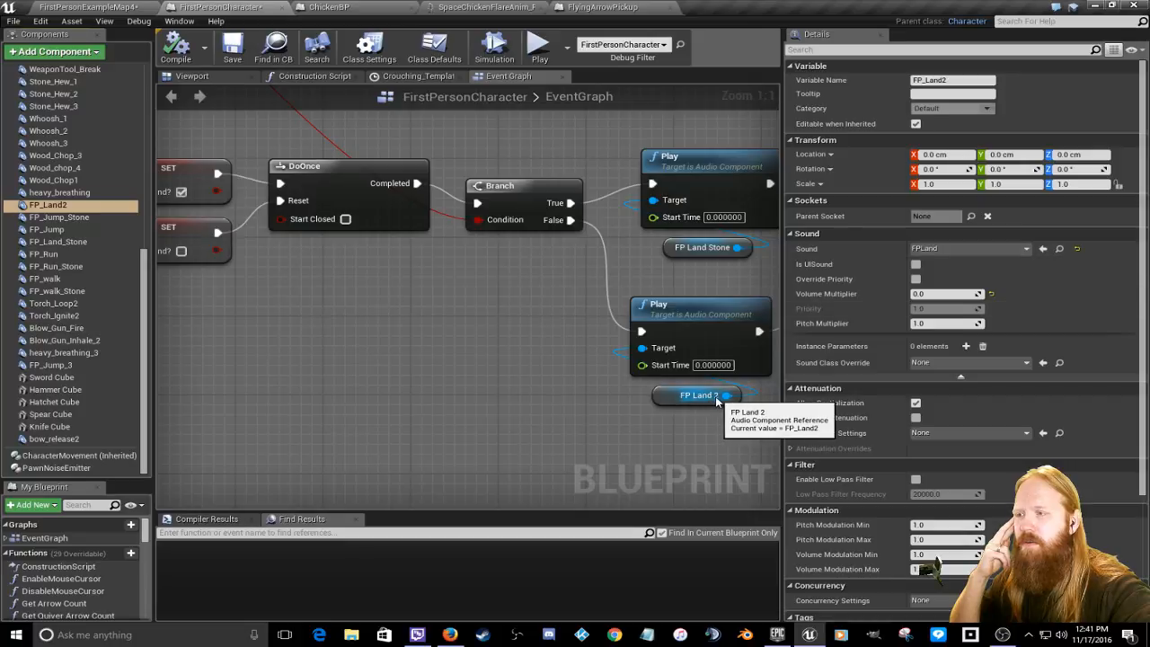
{"action": "right_click_drag", "start_coordinate": [724, 448], "coordinate": [475, 449]}
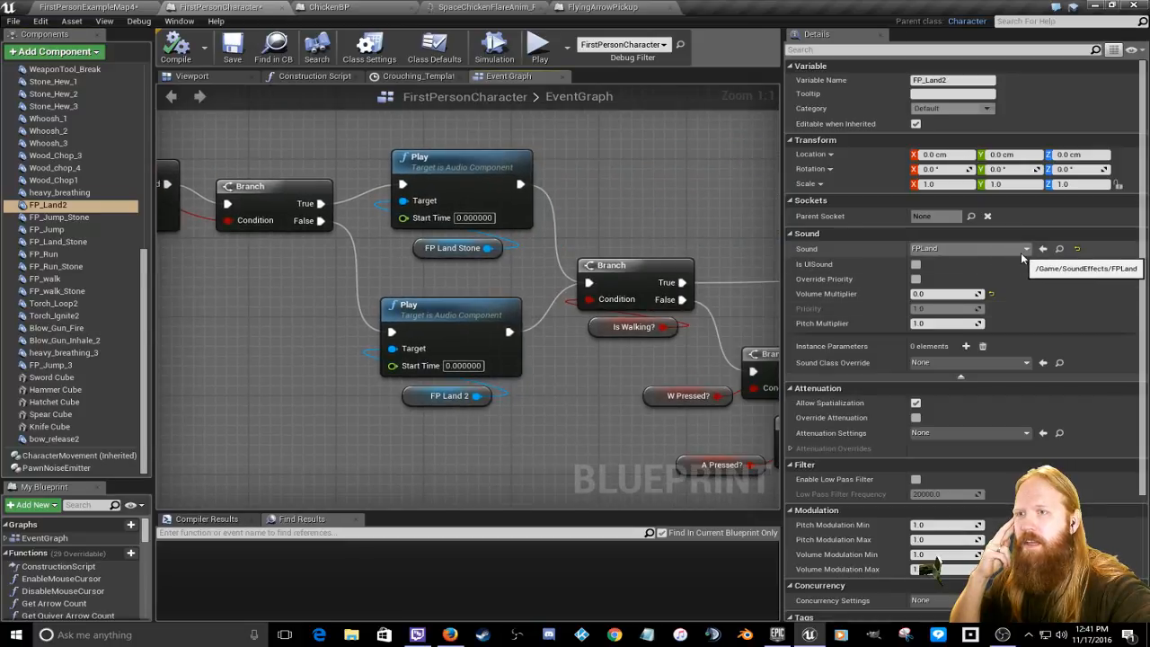
{"action": "mouse_move", "coordinate": [1143, 301]}
{"action": "left_mouse_down"}
{"action": "mouse_move", "coordinate": [1145, 429]}
{"action": "mouse_move", "coordinate": [1143, 310]}
{"action": "left_mouse_up"}
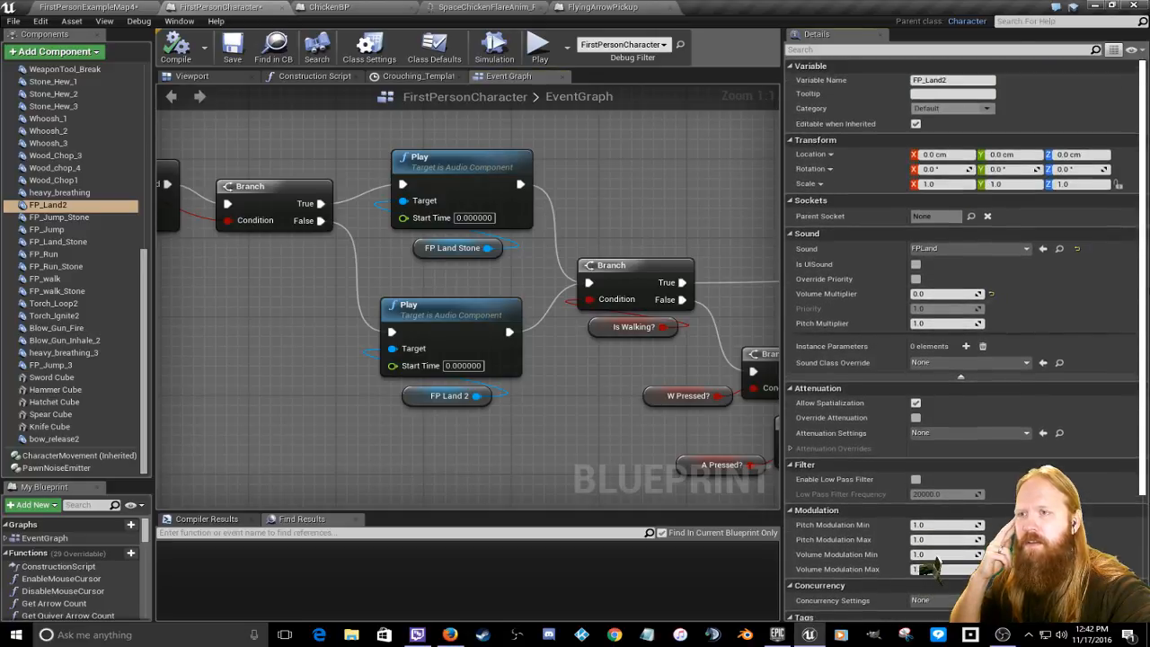
{"action": "left_click", "coordinate": [1025, 250]}
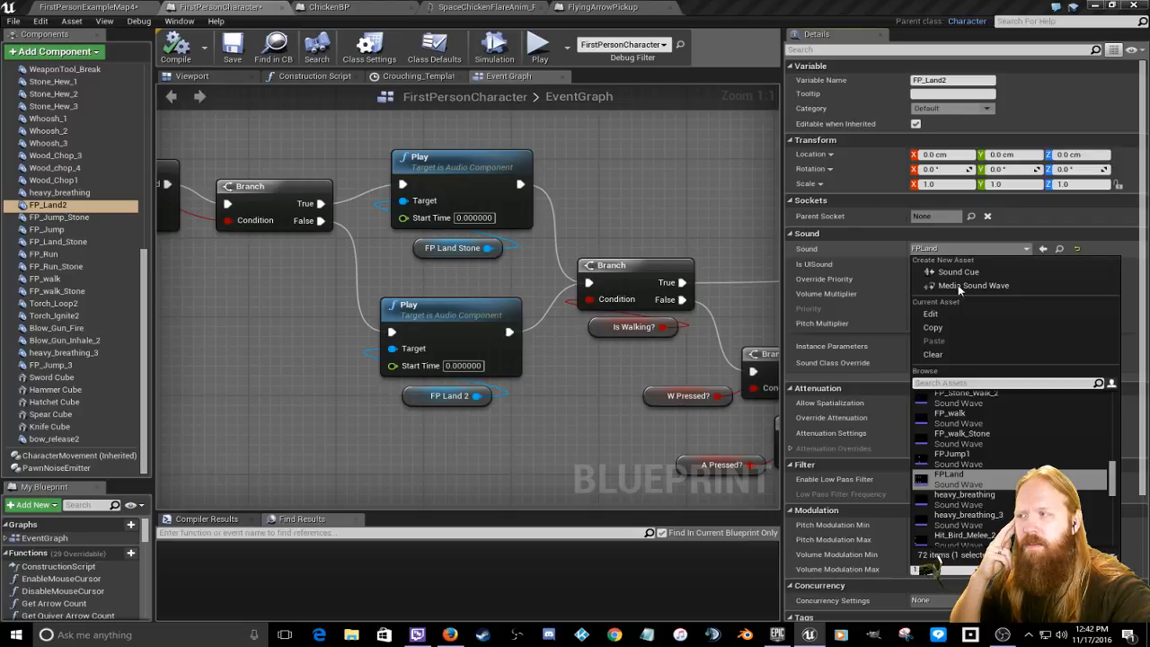
Step: In the FirstPersonExampleMap4 level editor, enlarge the asset browser, clear the "pick" search and open the SoundEffects folder
{"action": "left_click", "coordinate": [87, 8]}
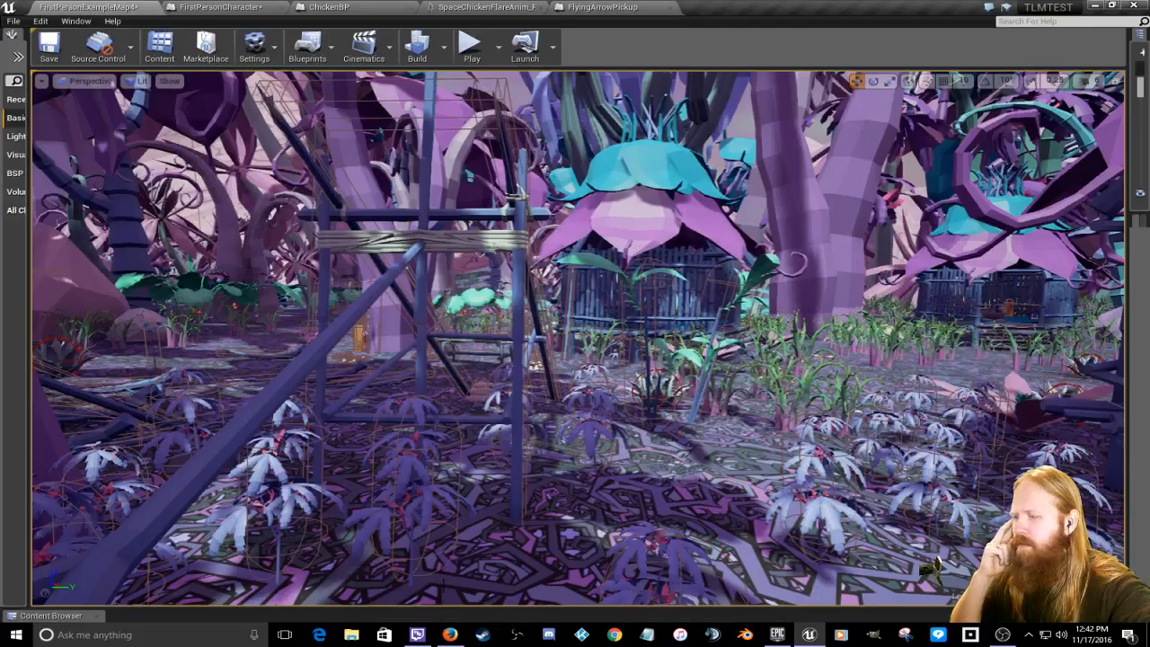
{"action": "left_click_drag", "start_coordinate": [446, 608], "coordinate": [451, 348]}
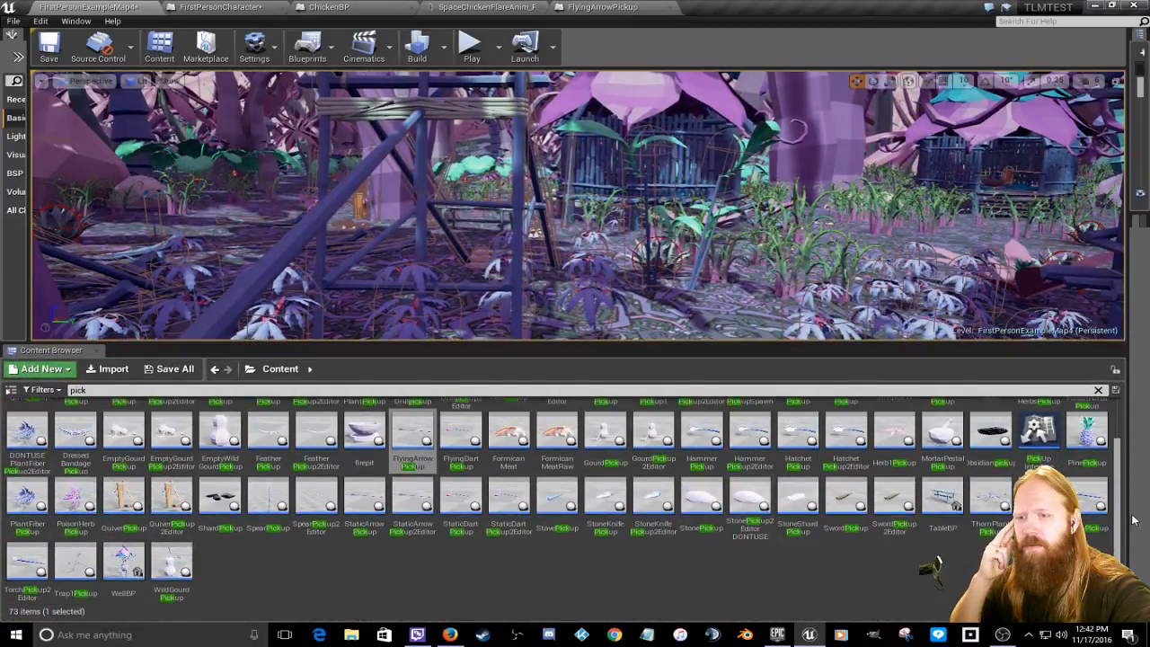
{"action": "left_click_drag", "start_coordinate": [1120, 526], "coordinate": [1123, 531]}
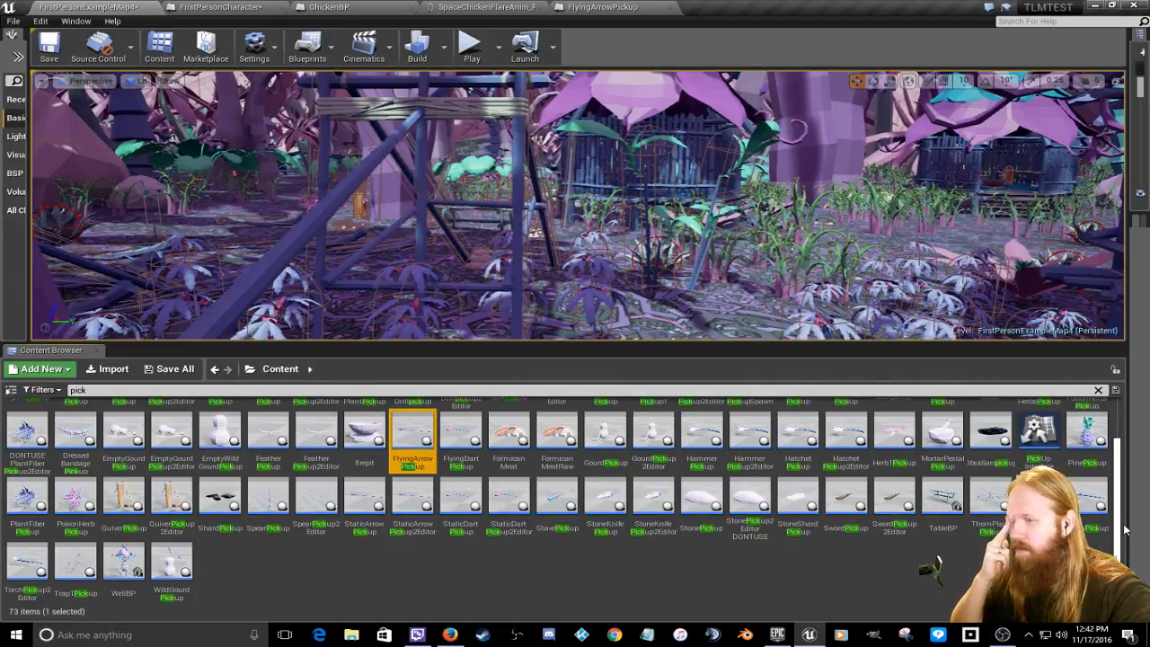
{"action": "left_click_drag", "start_coordinate": [1124, 530], "coordinate": [1127, 503]}
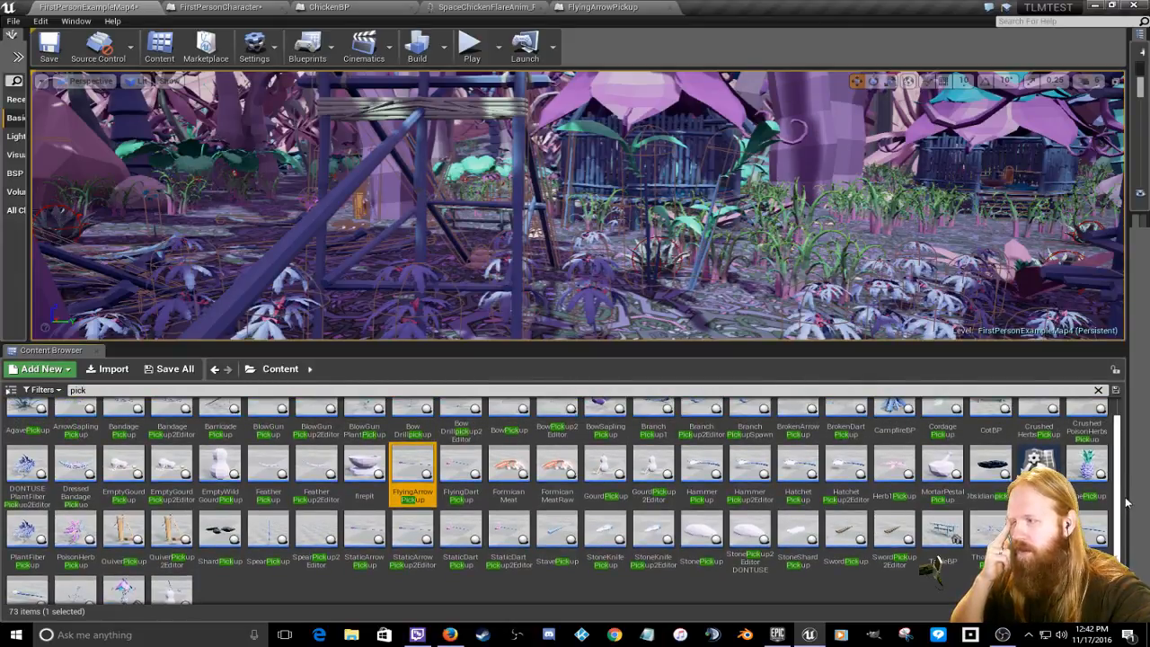
{"action": "left_click", "coordinate": [197, 390]}
{"action": "key", "text": "BackSpace"}
{"action": "key", "text": "BackSpace"}
{"action": "key", "text": "BackSpace"}
{"action": "key", "text": "BackSpace"}
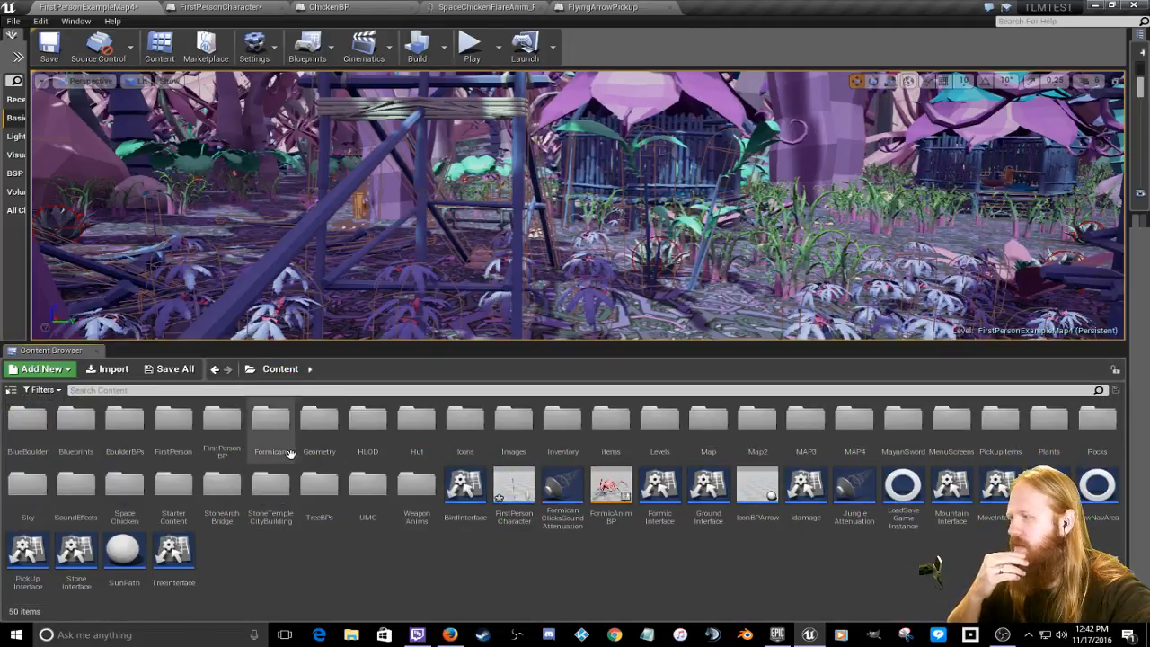
{"action": "double_click", "coordinate": [74, 485]}
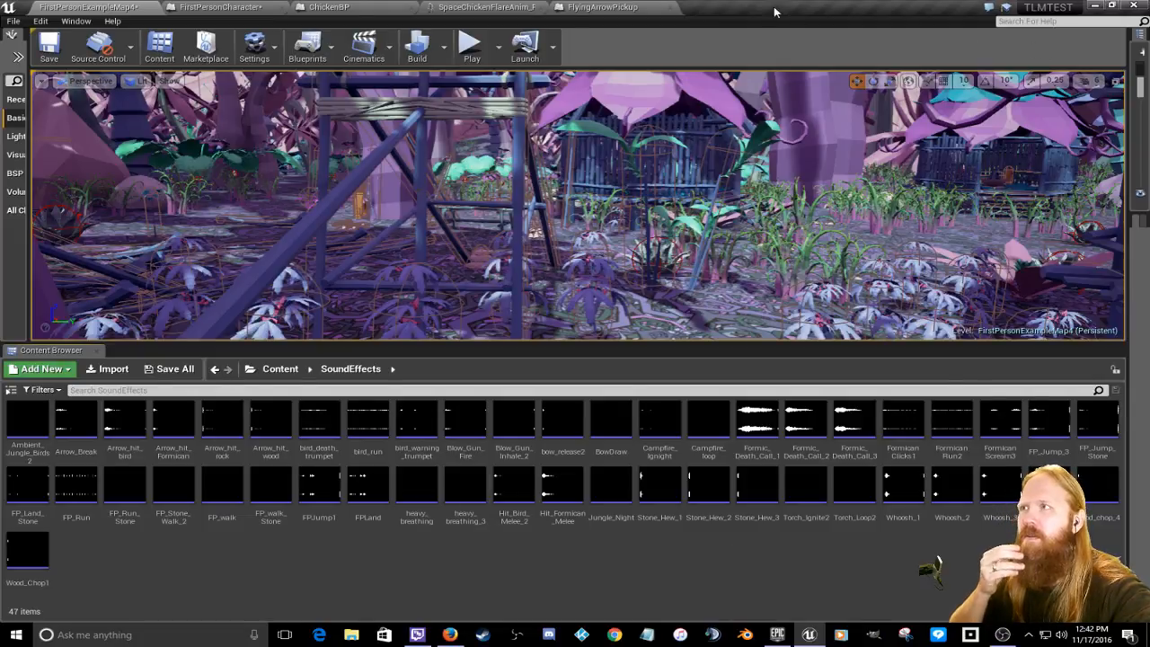
Step: Back in the FirstPersonCharacter graph, move the FP Land 2 variable below and left of its Play node and recheck the FP_Land2 component's Sound setting
{"action": "left_click", "coordinate": [242, 7]}
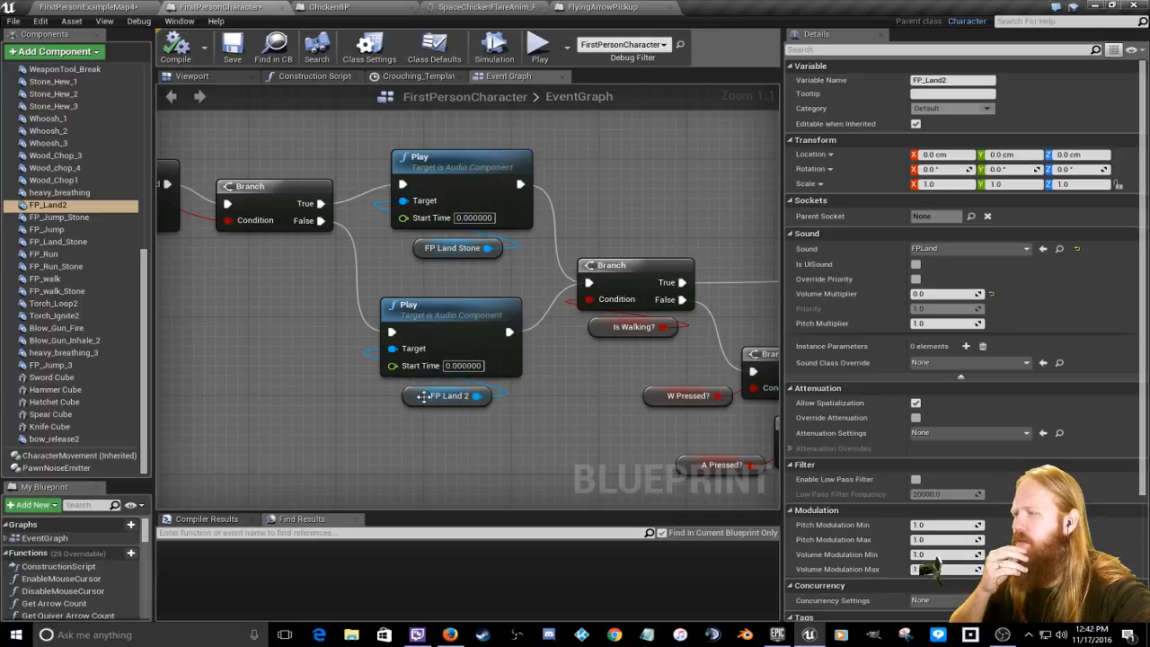
{"action": "left_click_drag", "start_coordinate": [422, 396], "coordinate": [412, 426]}
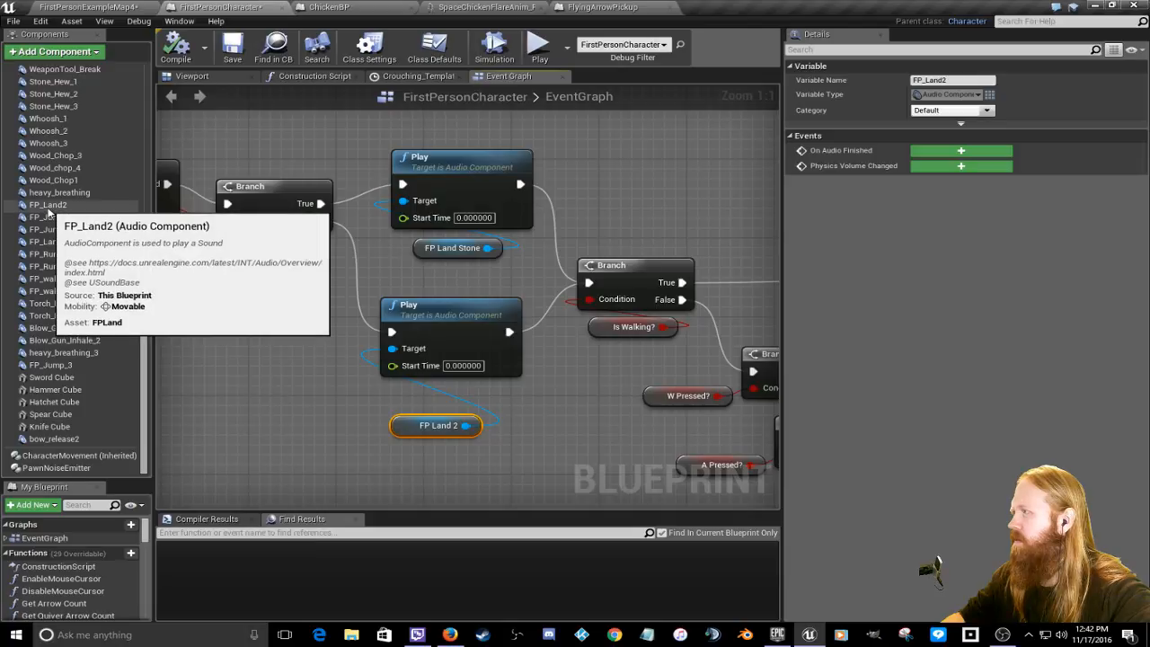
{"action": "left_click", "coordinate": [47, 206]}
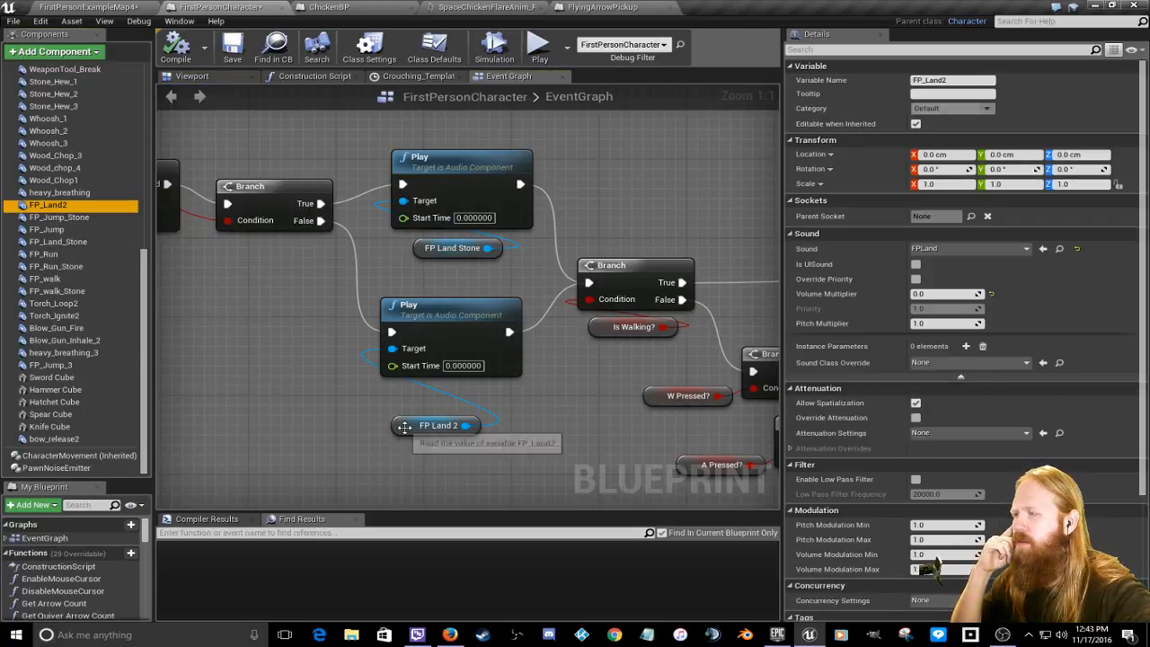
{"action": "left_click_drag", "start_coordinate": [395, 429], "coordinate": [319, 422]}
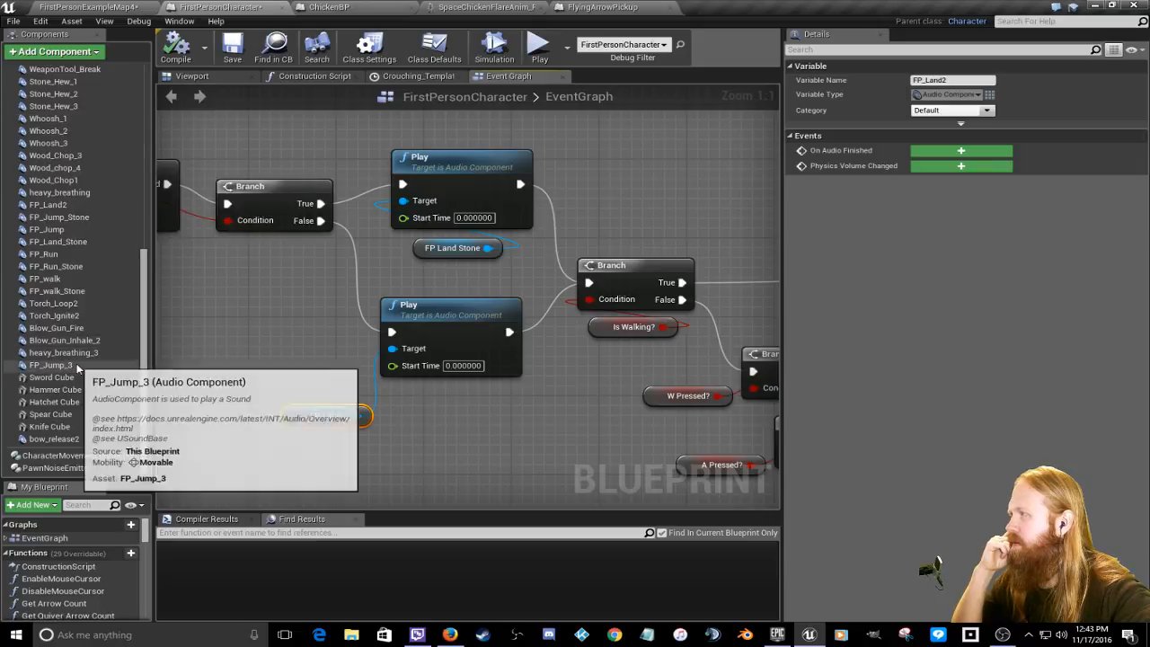
{"action": "left_click", "coordinate": [44, 205]}
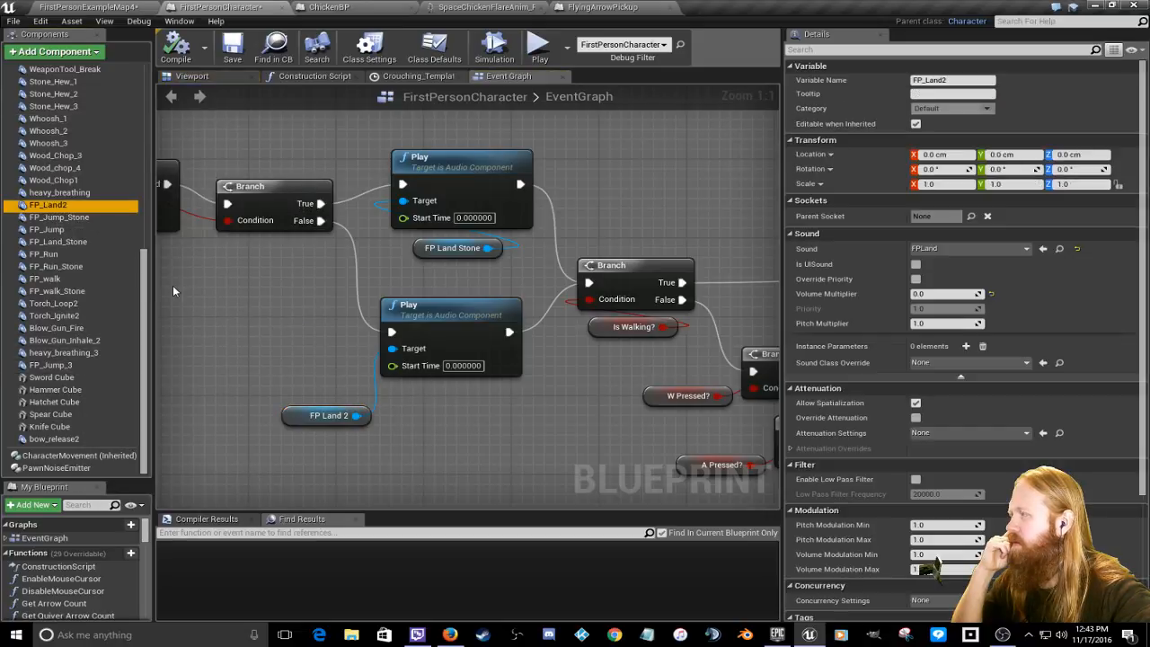
{"action": "left_click", "coordinate": [974, 252]}
Step: Open the FPLand and FPJump1 sound waves from the SoundEffects folder to compare their volume and source file settings
{"action": "left_click", "coordinate": [79, 6]}
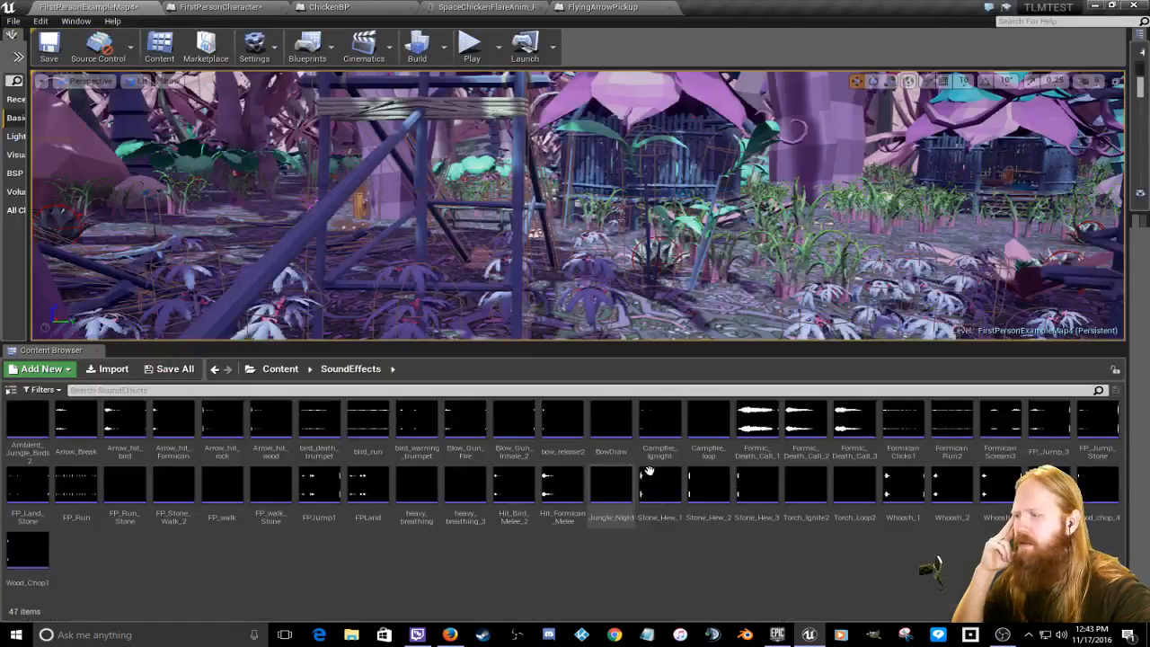
{"action": "double_click", "coordinate": [378, 492]}
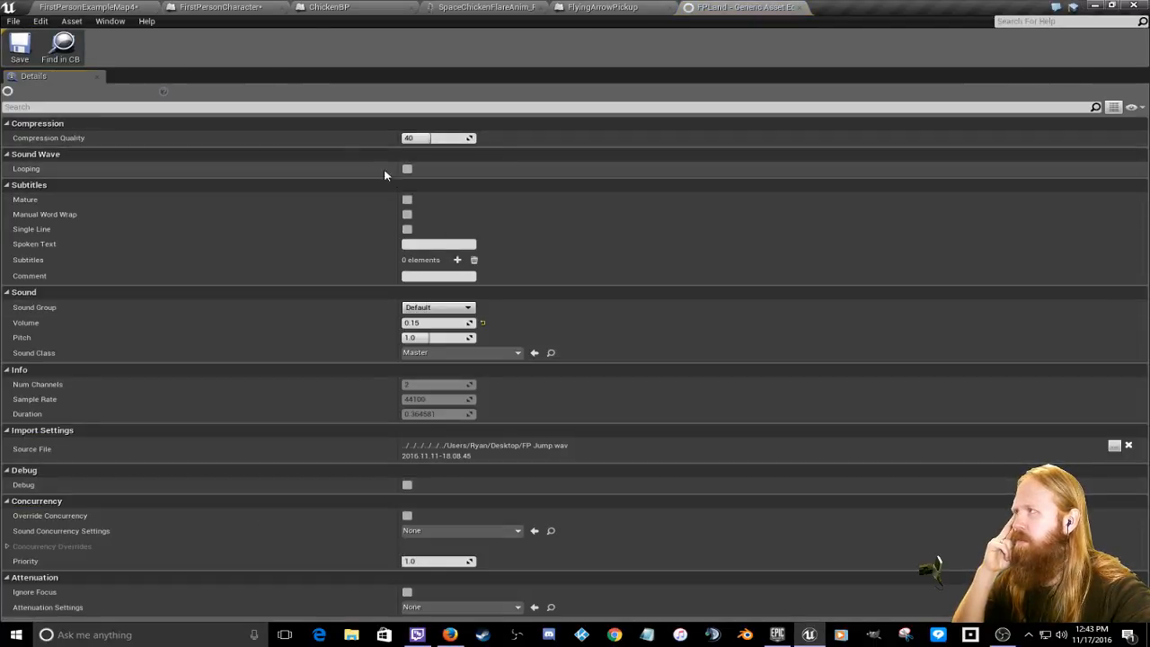
{"action": "left_click", "coordinate": [90, 7]}
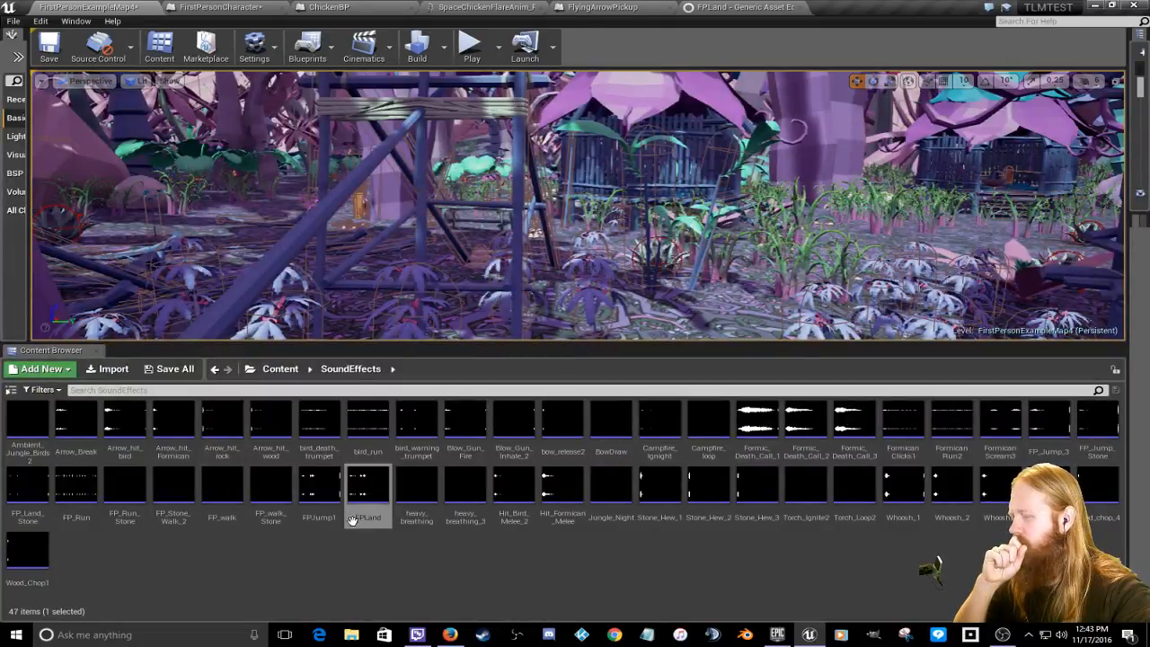
{"action": "double_click", "coordinate": [321, 490]}
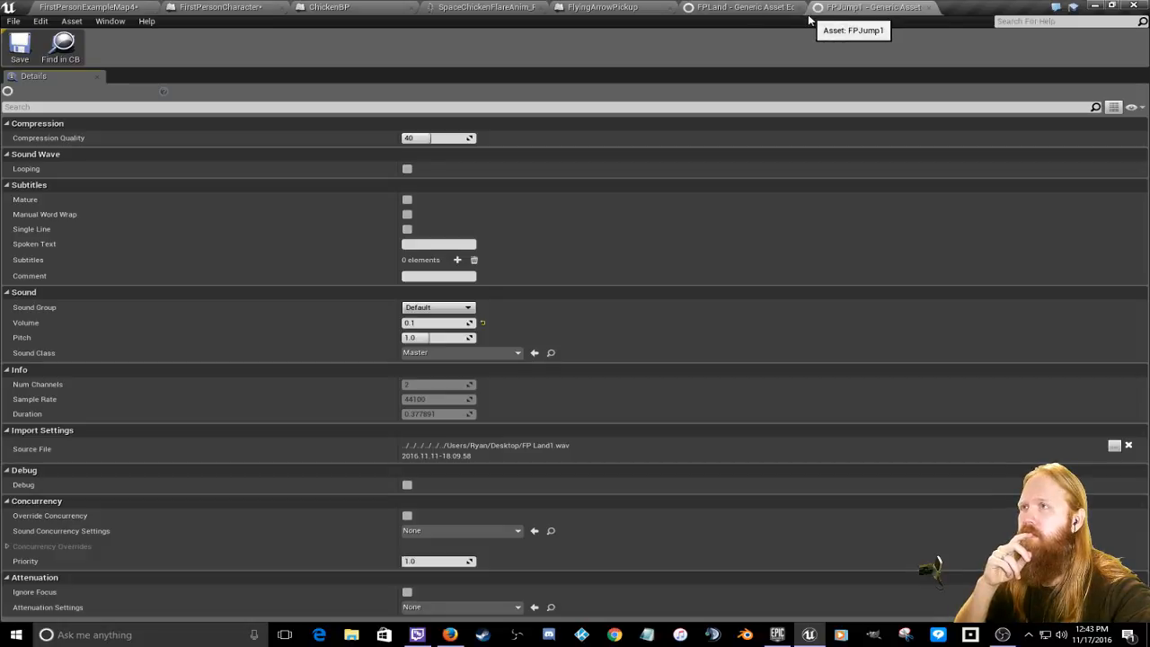
Step: Alternate between the open FPLand and FPJump1 sound waves to recheck their Volume, Duration and Source File settings
{"action": "left_click", "coordinate": [762, 8]}
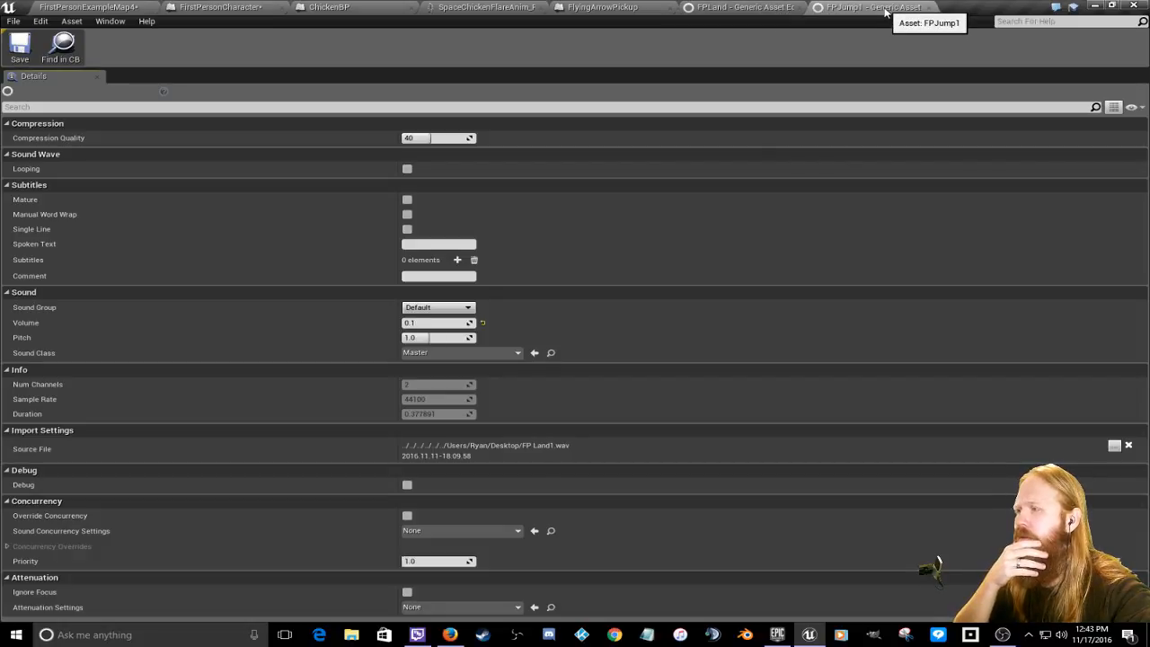
{"action": "left_click", "coordinate": [770, 9]}
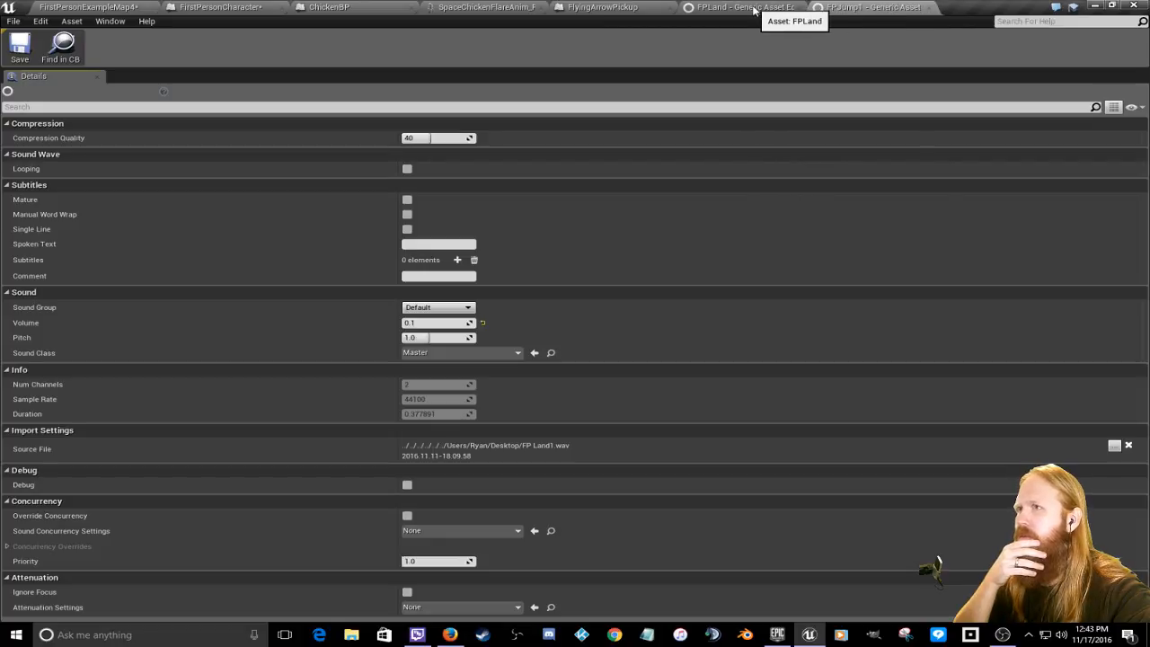
{"action": "left_click", "coordinate": [754, 11]}
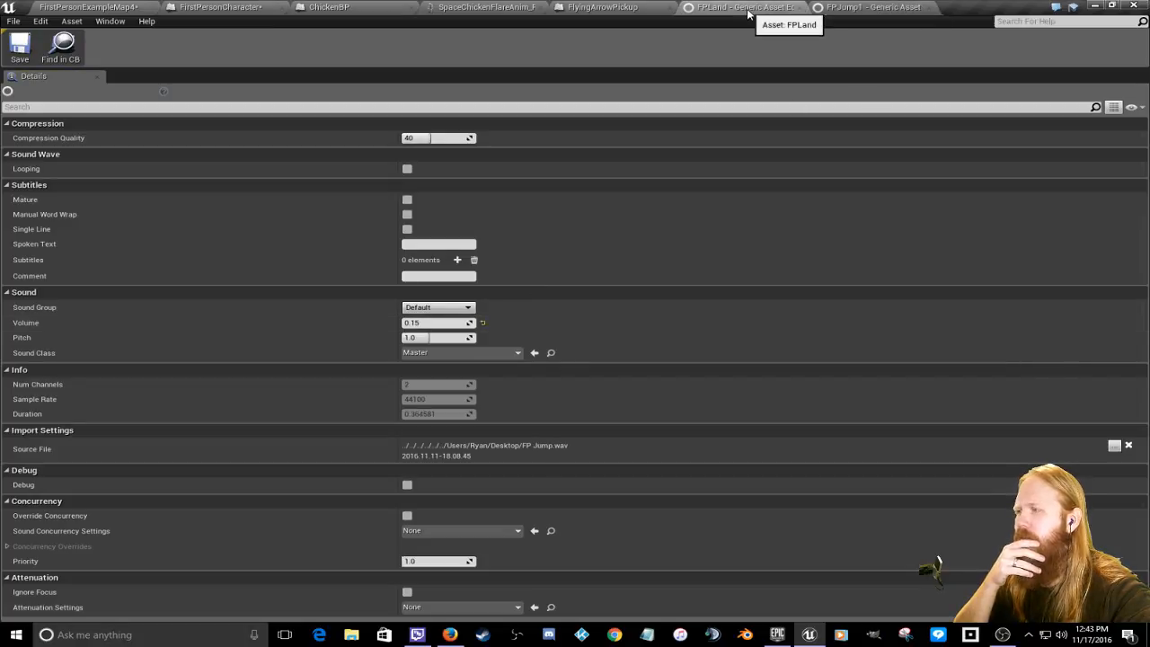
{"action": "left_click", "coordinate": [879, 10]}
{"action": "left_click", "coordinate": [759, 10]}
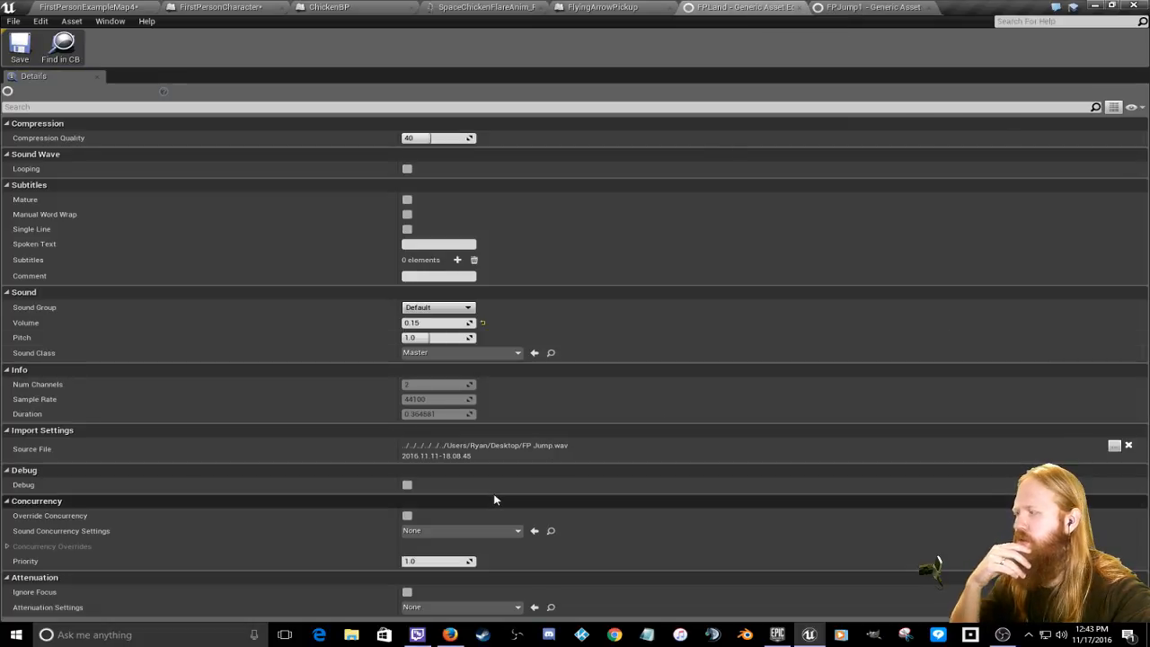
{"action": "left_click", "coordinate": [879, 10]}
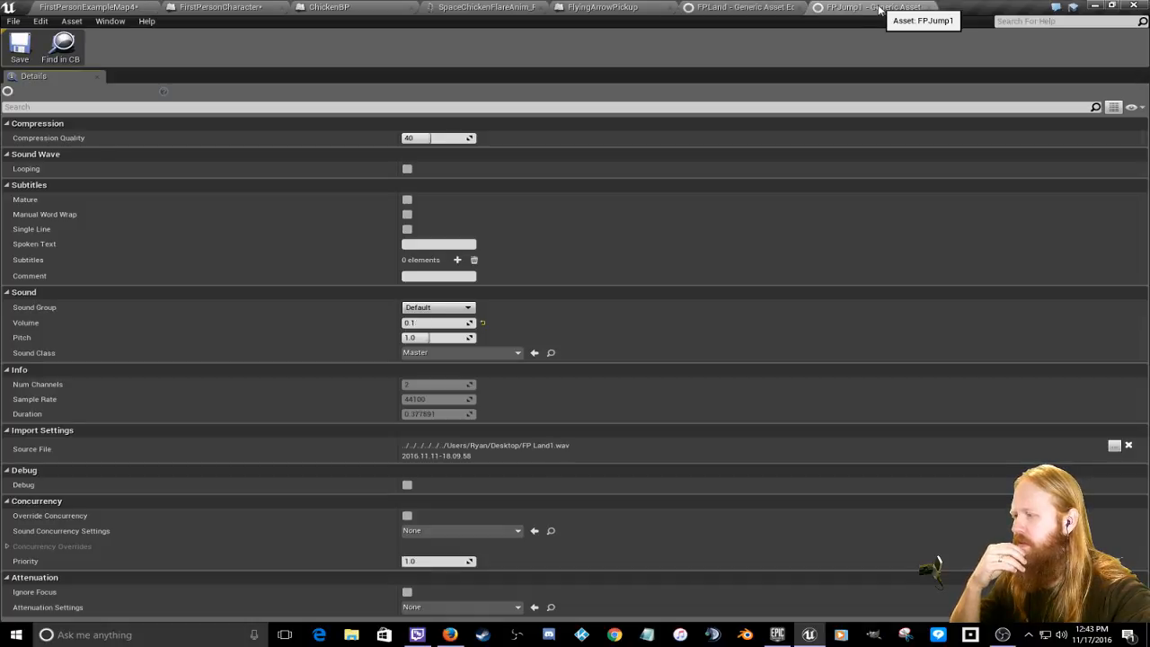
{"action": "left_click", "coordinate": [753, 13]}
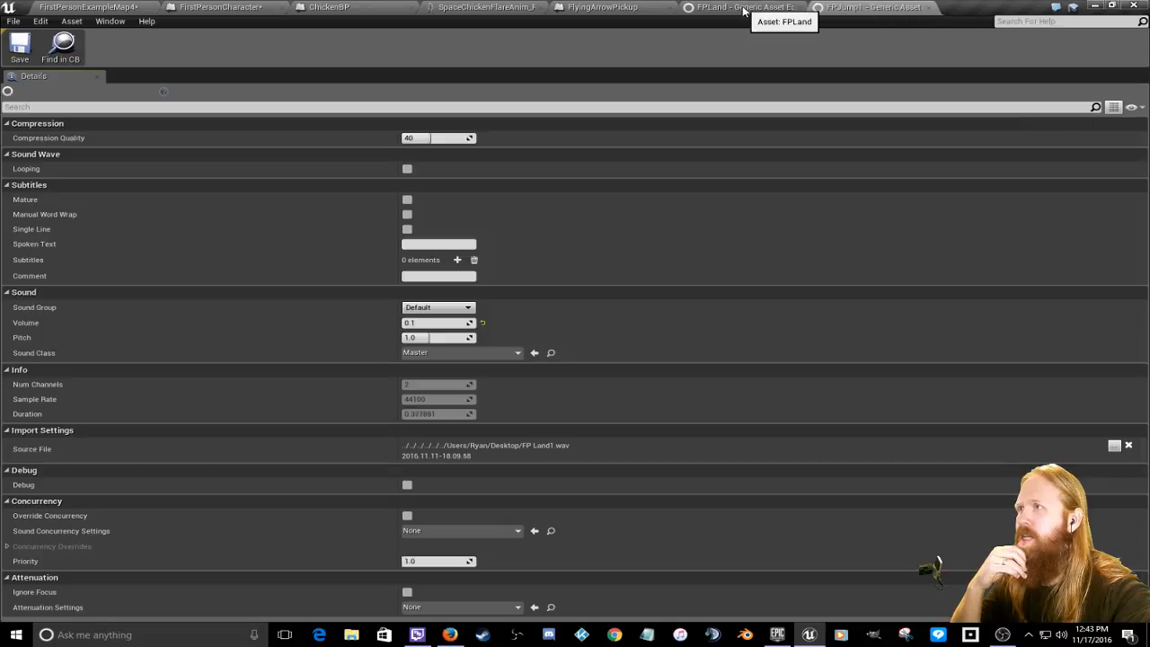
Step: Compare the FP_Land2 and FP_Jump audio components in the FirstPersonCharacter blueprint, checking their Sound and Volume Multiplier settings against the FPJump1 asset
{"action": "left_click", "coordinate": [260, 9]}
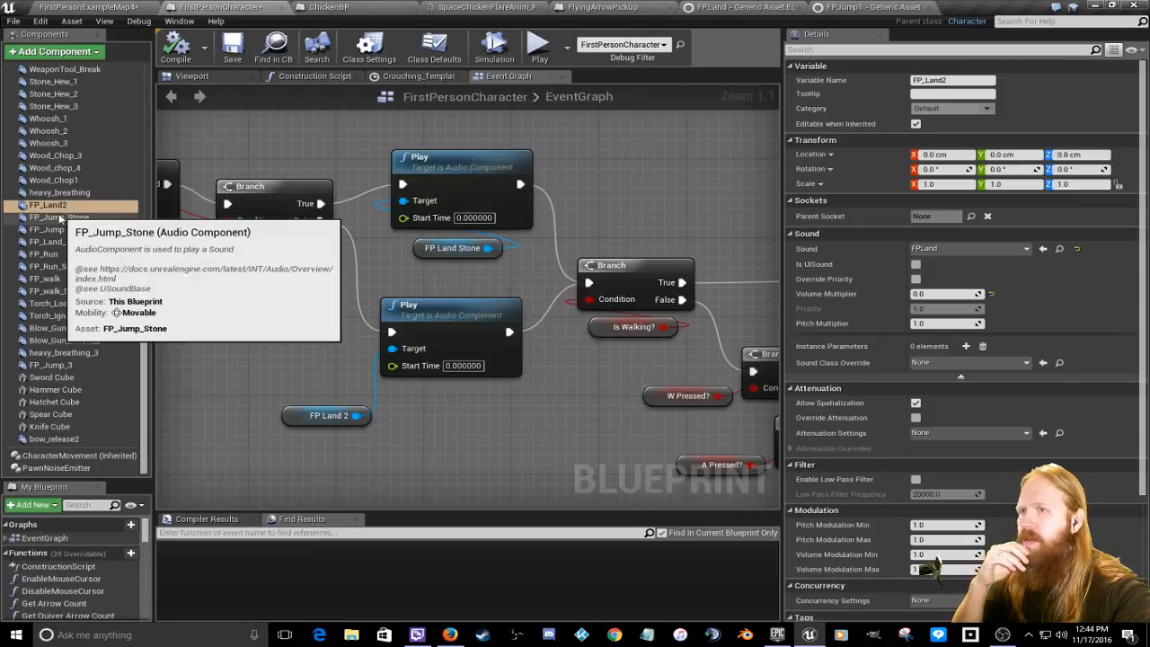
{"action": "left_click_drag", "start_coordinate": [1141, 277], "coordinate": [1145, 418]}
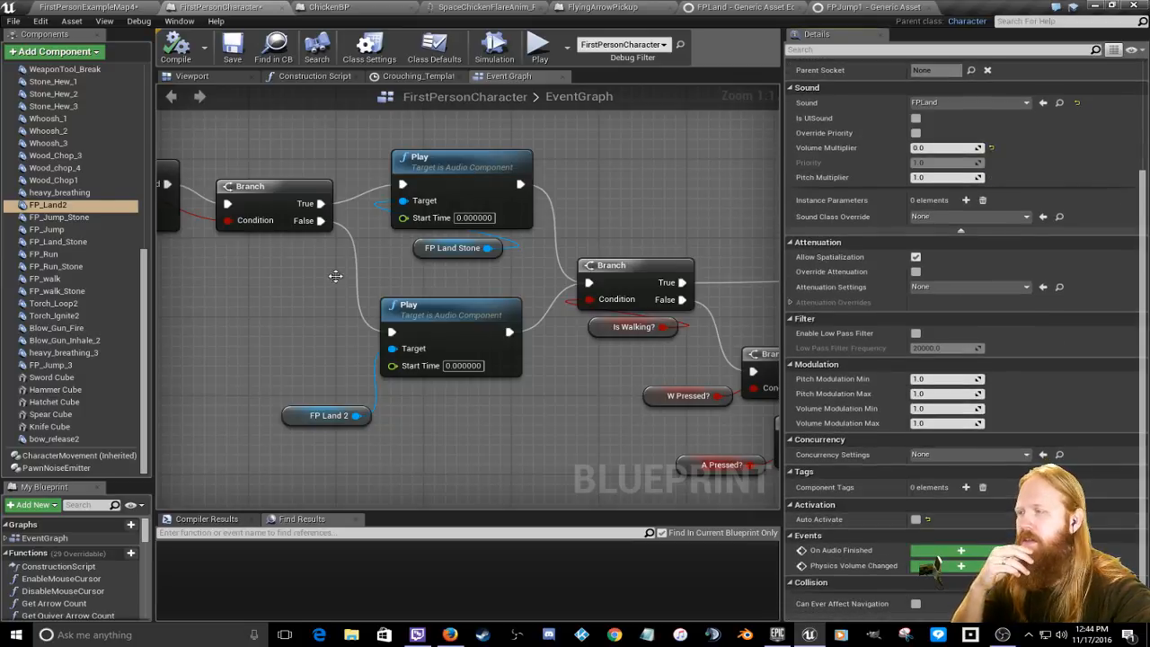
{"action": "left_click", "coordinate": [47, 232]}
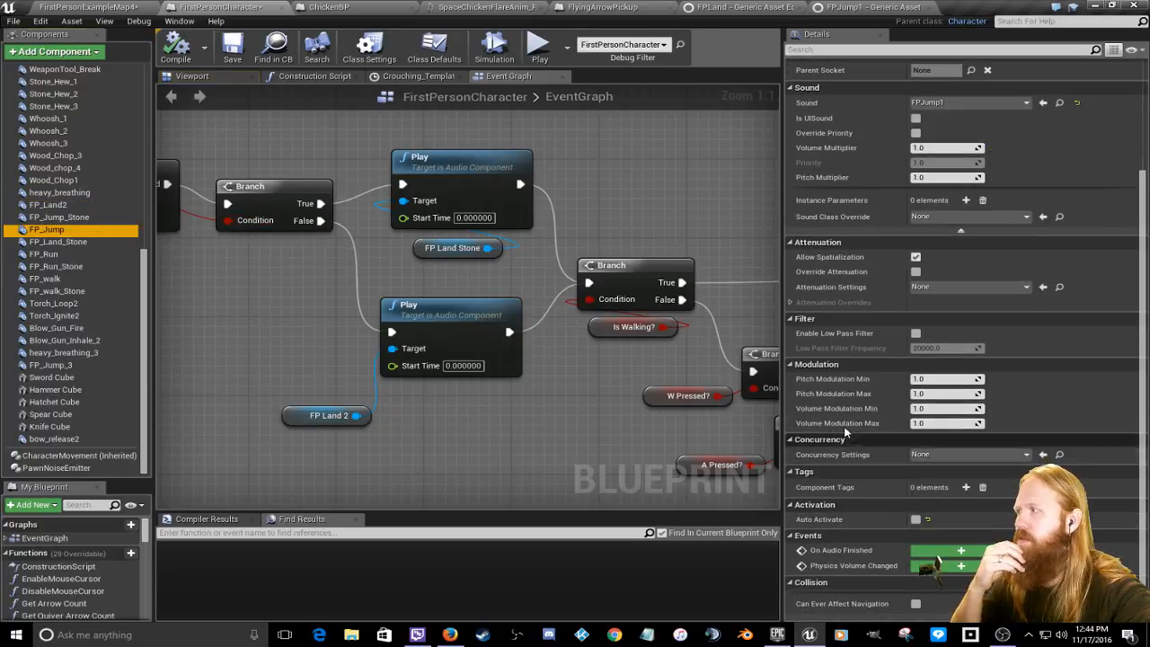
{"action": "scroll", "coordinate": [914, 390], "scroll_direction": "up", "scroll_amount": 2}
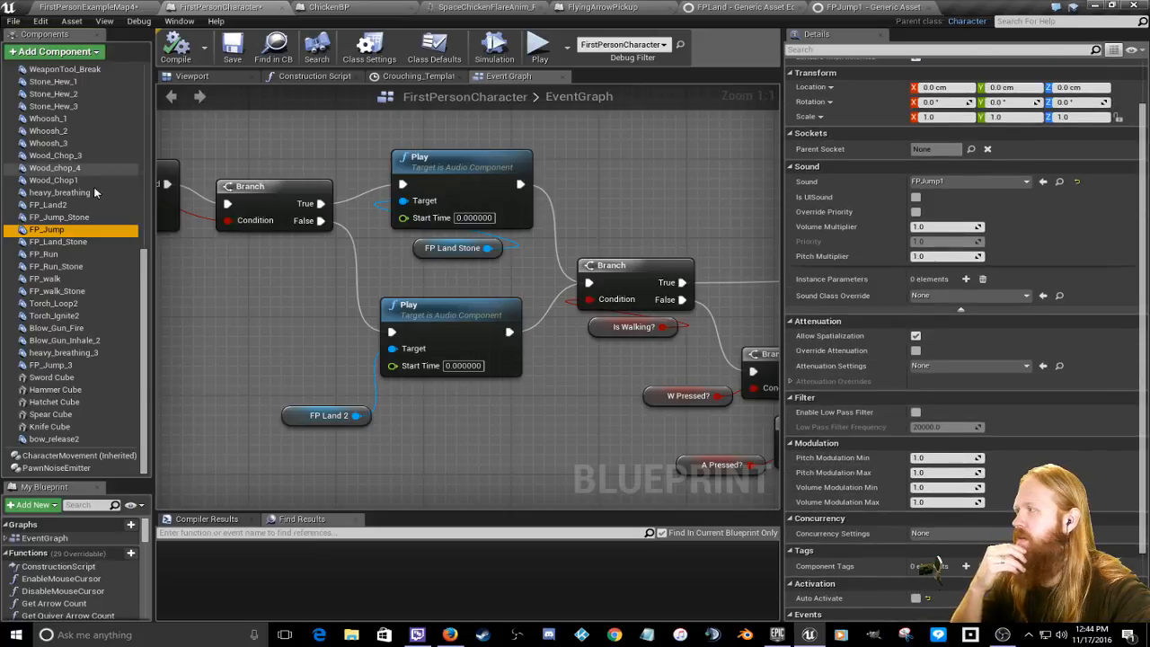
{"action": "left_click", "coordinate": [59, 208]}
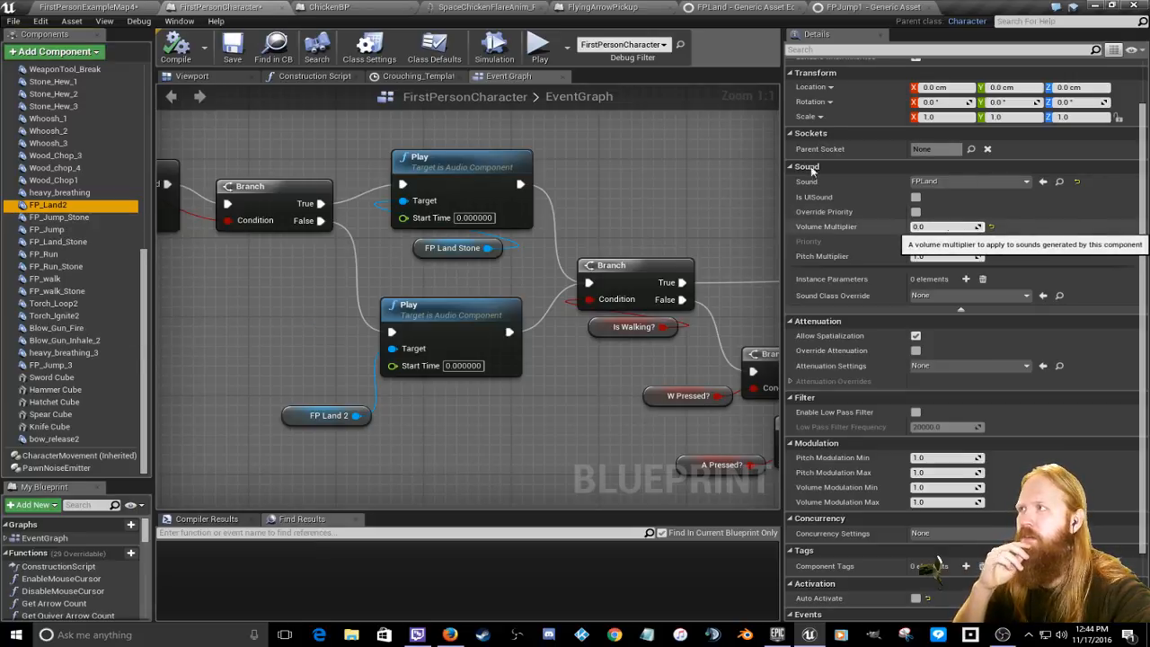
{"action": "left_click", "coordinate": [868, 9]}
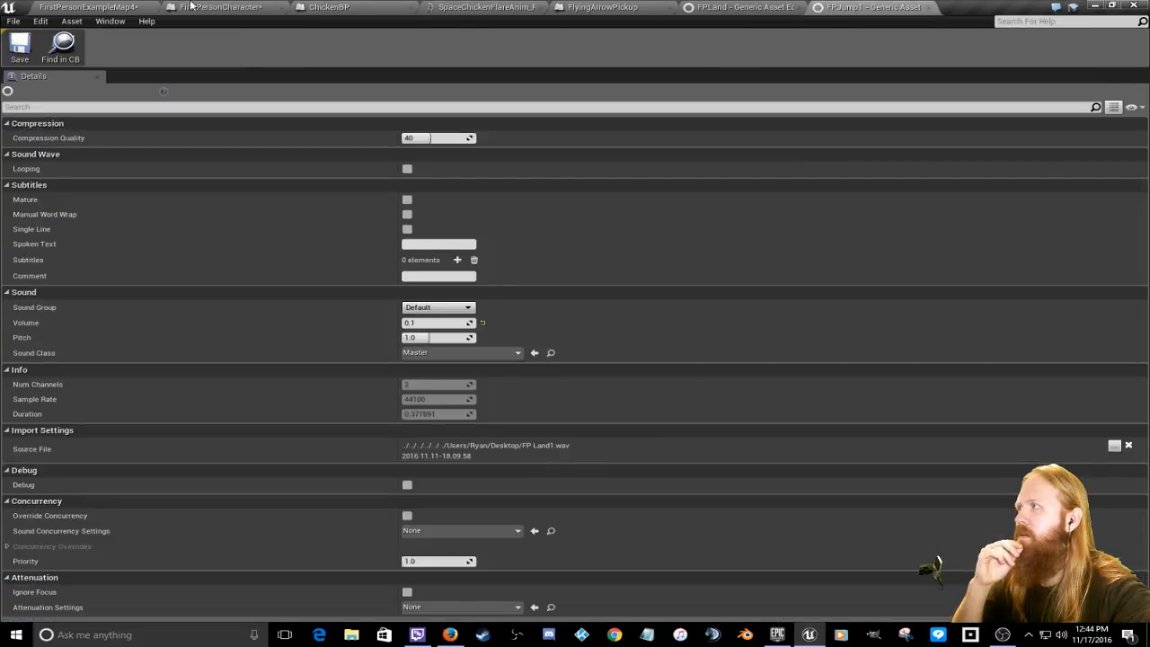
{"action": "left_click", "coordinate": [220, 7]}
{"action": "left_click", "coordinate": [50, 229]}
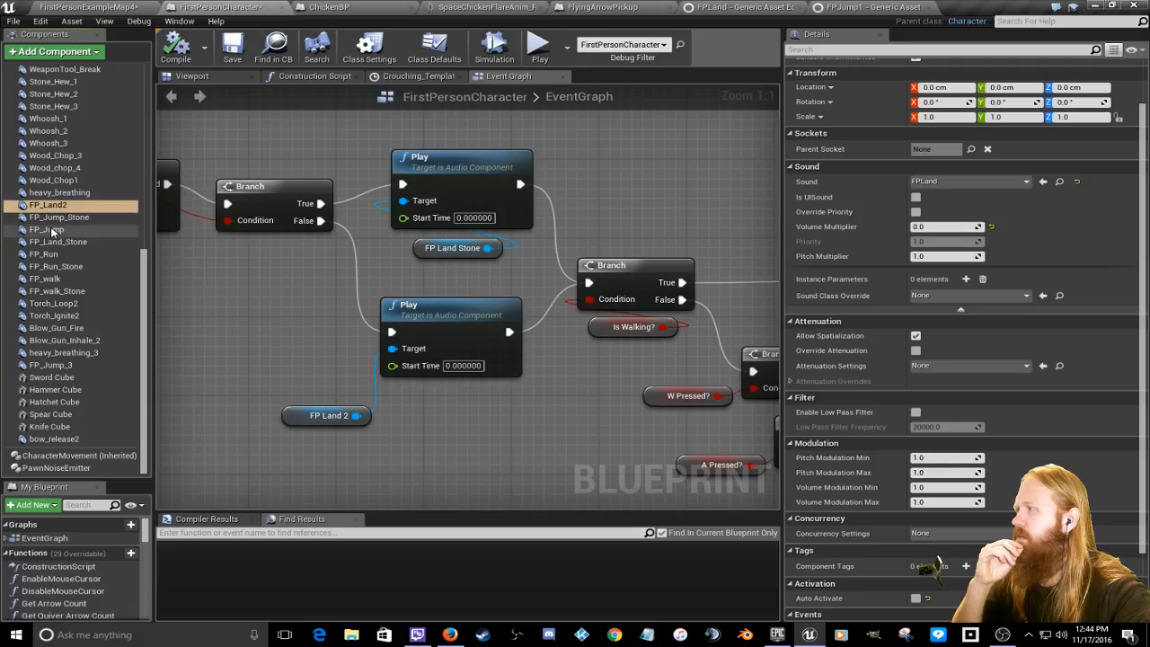
{"action": "left_click", "coordinate": [49, 204]}
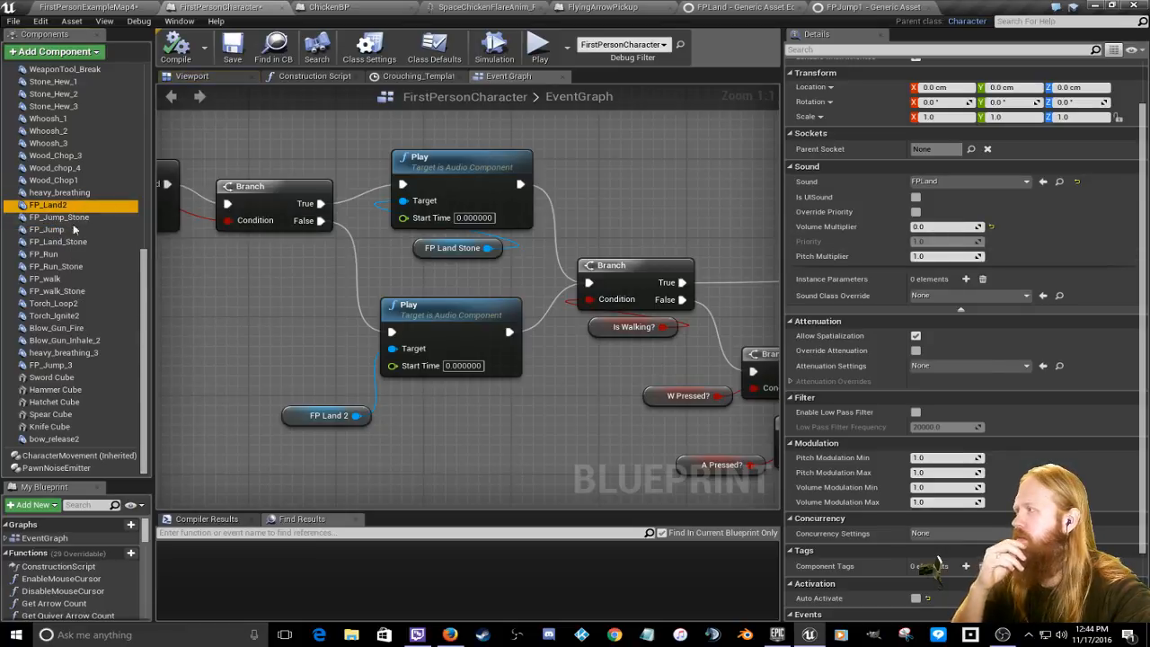
{"action": "left_click", "coordinate": [50, 229]}
Step: Set the FP_Land2 component's Volume Multiplier to 1, widen the graph area and compile the blueprint
{"action": "left_click", "coordinate": [52, 205]}
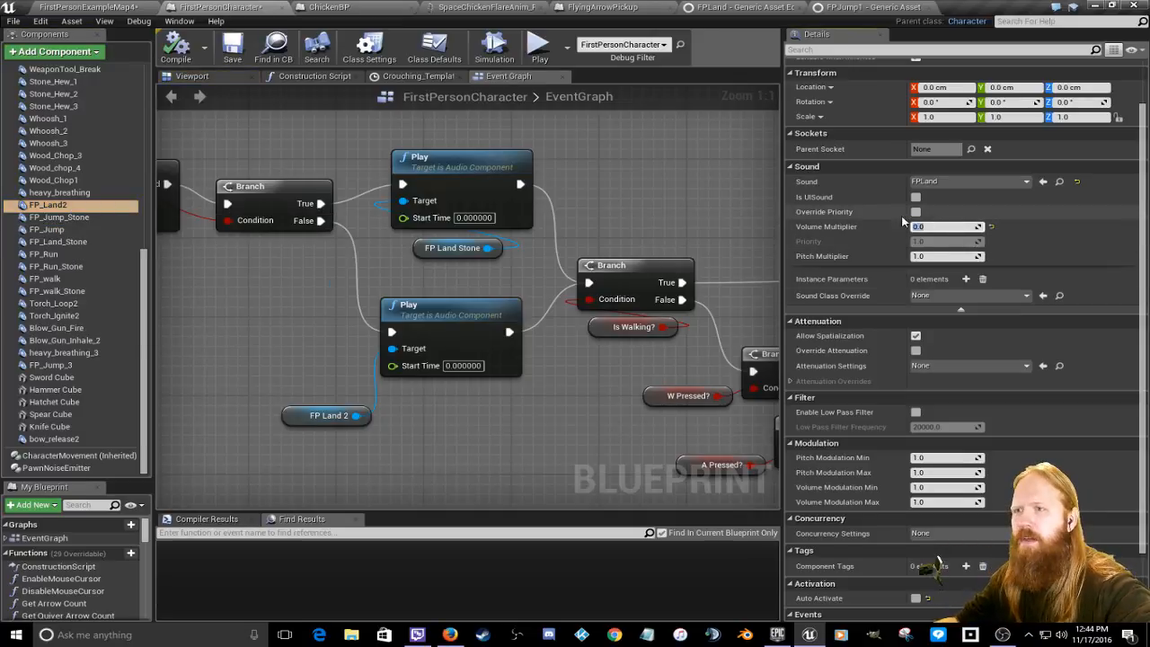
{"action": "left_click", "coordinate": [944, 225]}
{"action": "type", "text": "1"}
{"action": "key", "text": "Return"}
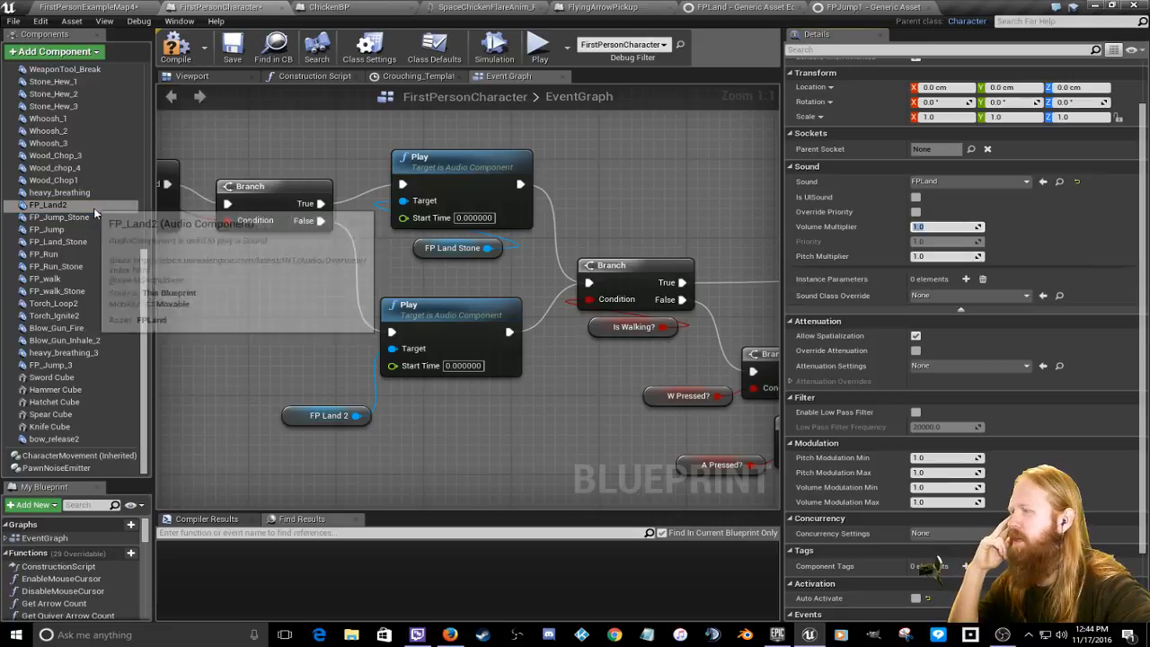
{"action": "left_click_drag", "start_coordinate": [780, 340], "coordinate": [860, 339]}
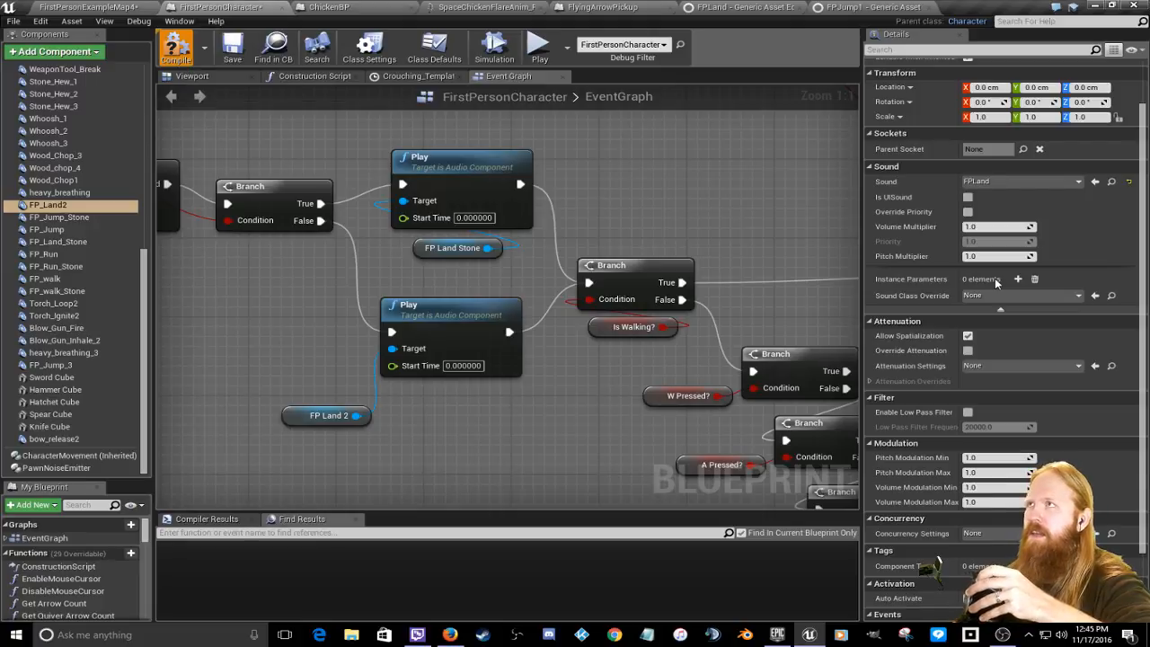
{"action": "key", "text": "F7"}
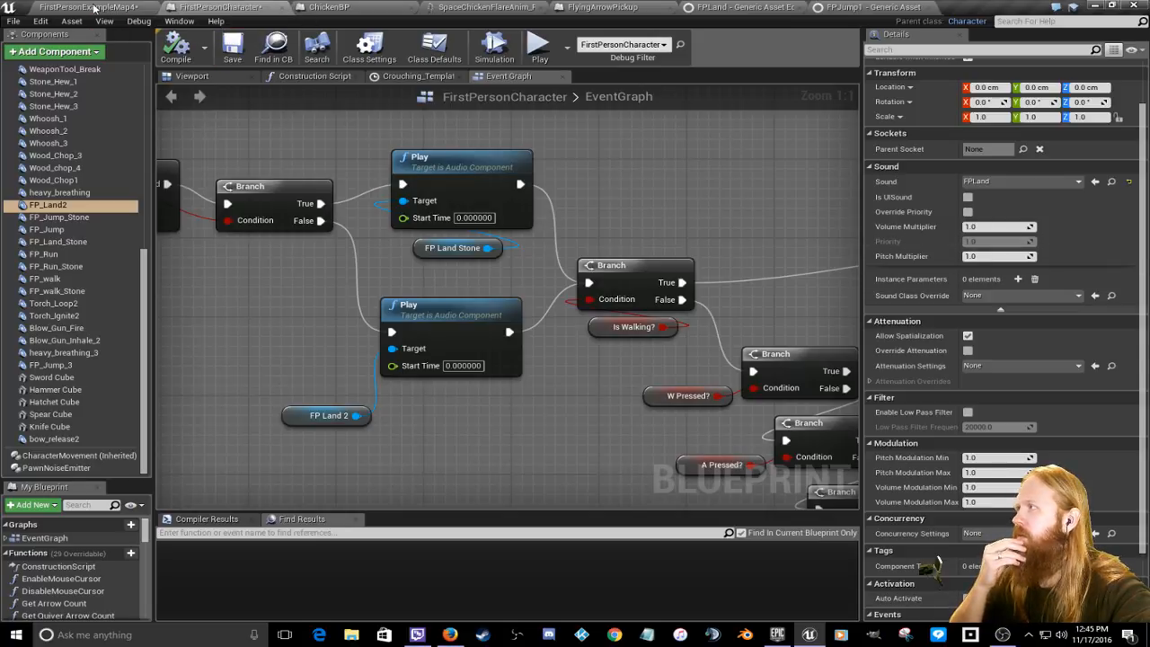
Step: Playtest FirstPersonExampleMap4 in an enlarged viewport to check the landing sound, and stop the session
{"action": "left_click", "coordinate": [144, 9]}
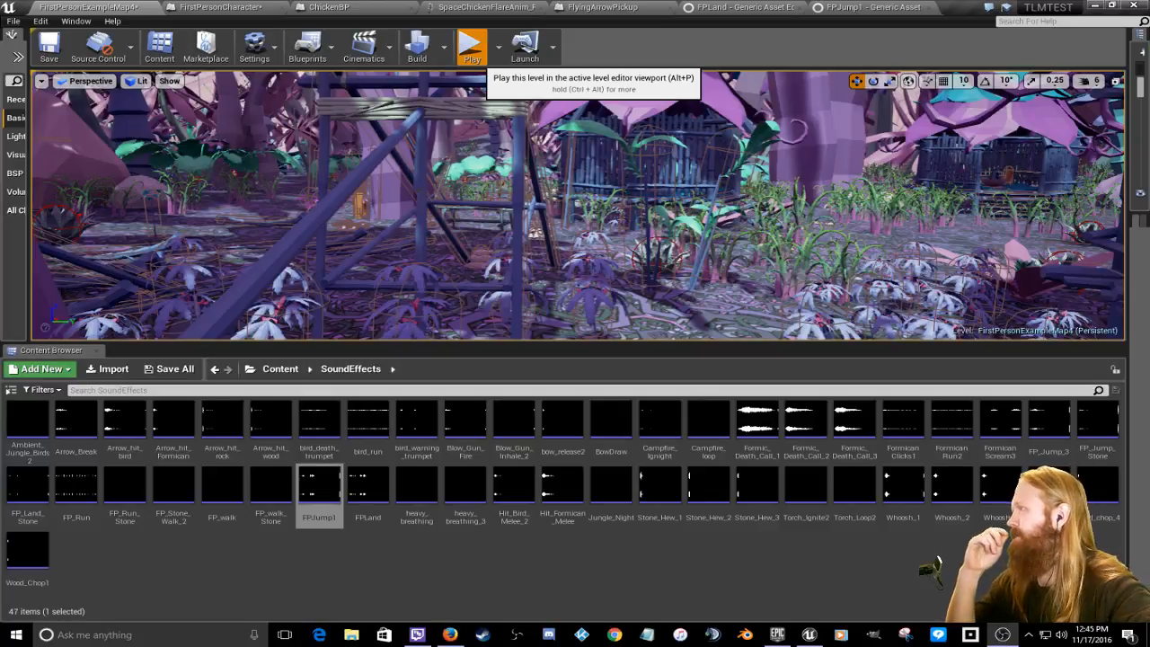
{"action": "key", "text": "alt+p"}
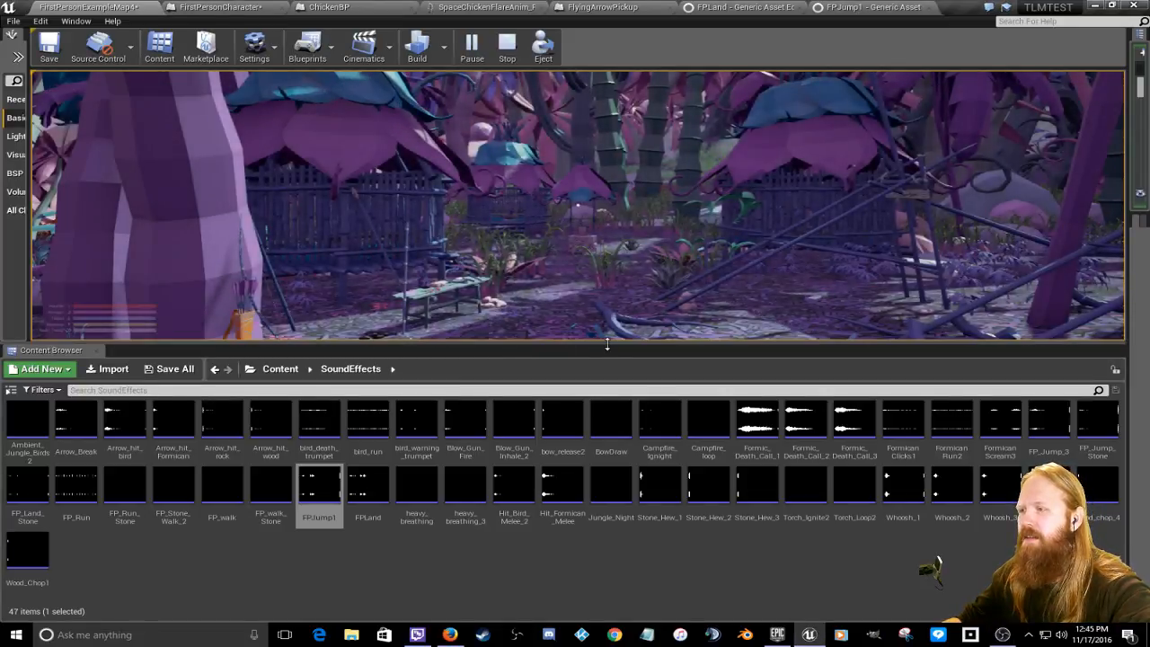
{"action": "left_click_drag", "start_coordinate": [607, 343], "coordinate": [629, 579]}
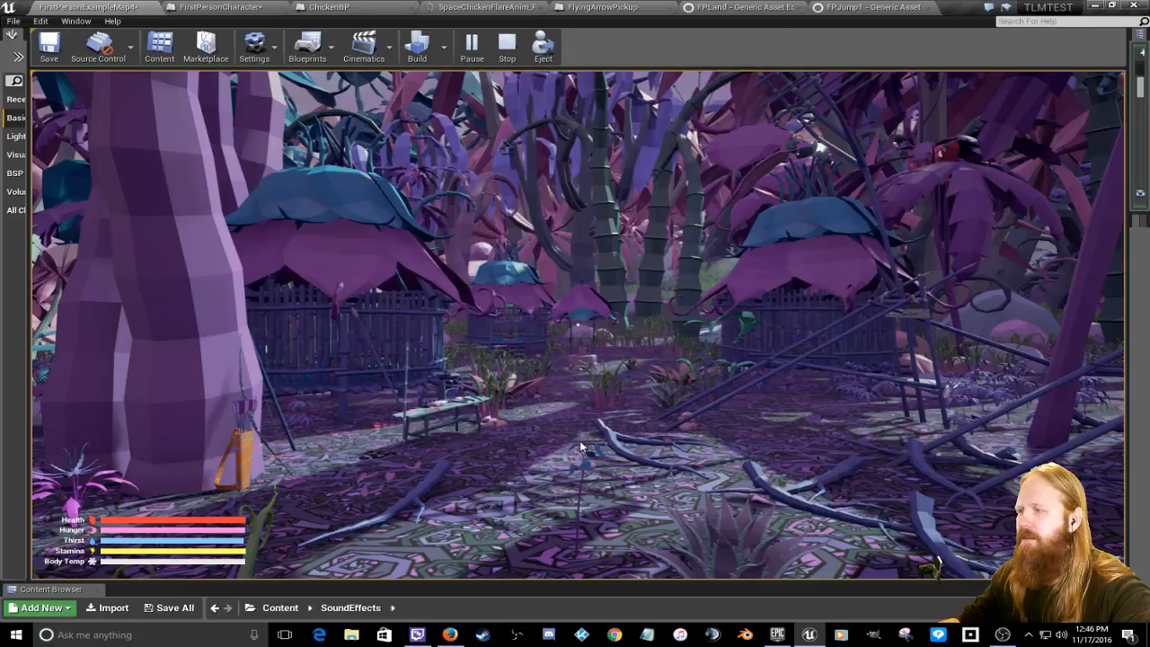
{"action": "left_click", "coordinate": [579, 440]}
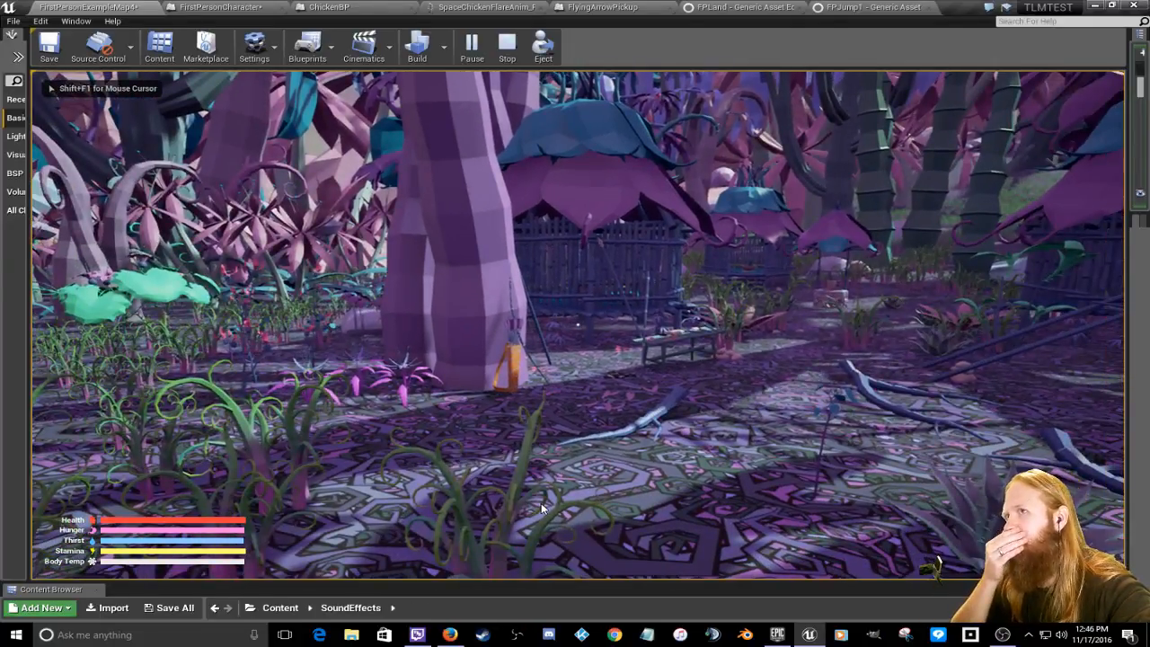
{"action": "key", "text": "Escape"}
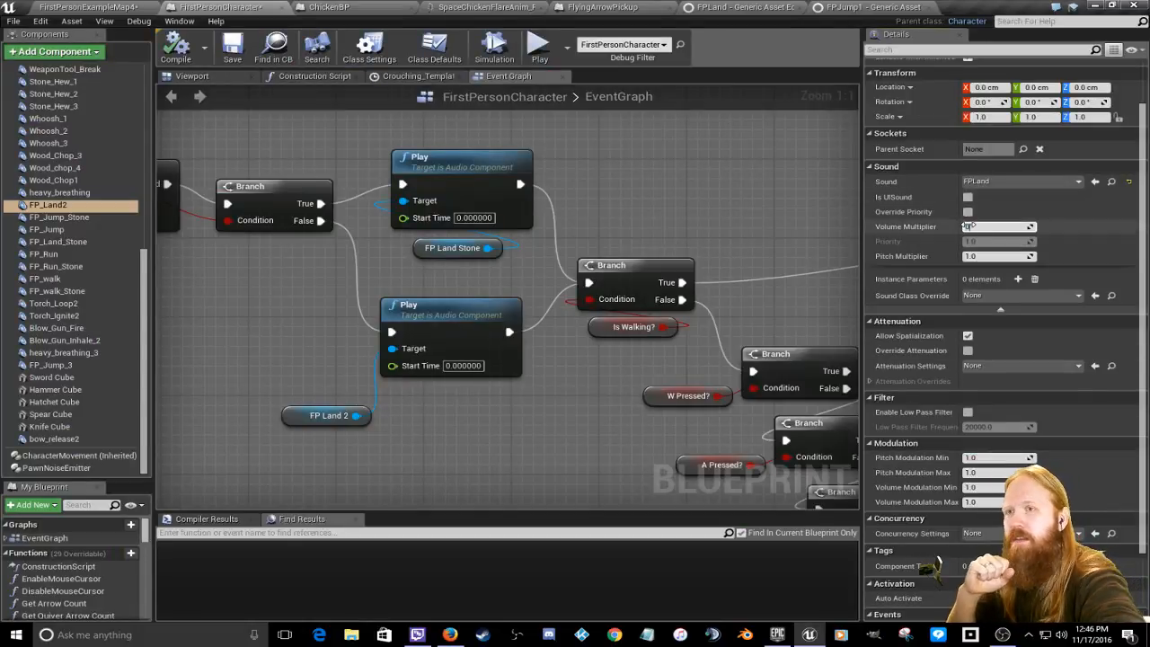
Step: Set the FP_Land2 component's Volume Multiplier to 0 and shrink the details area to give the graph more room
{"action": "key", "text": "Return"}
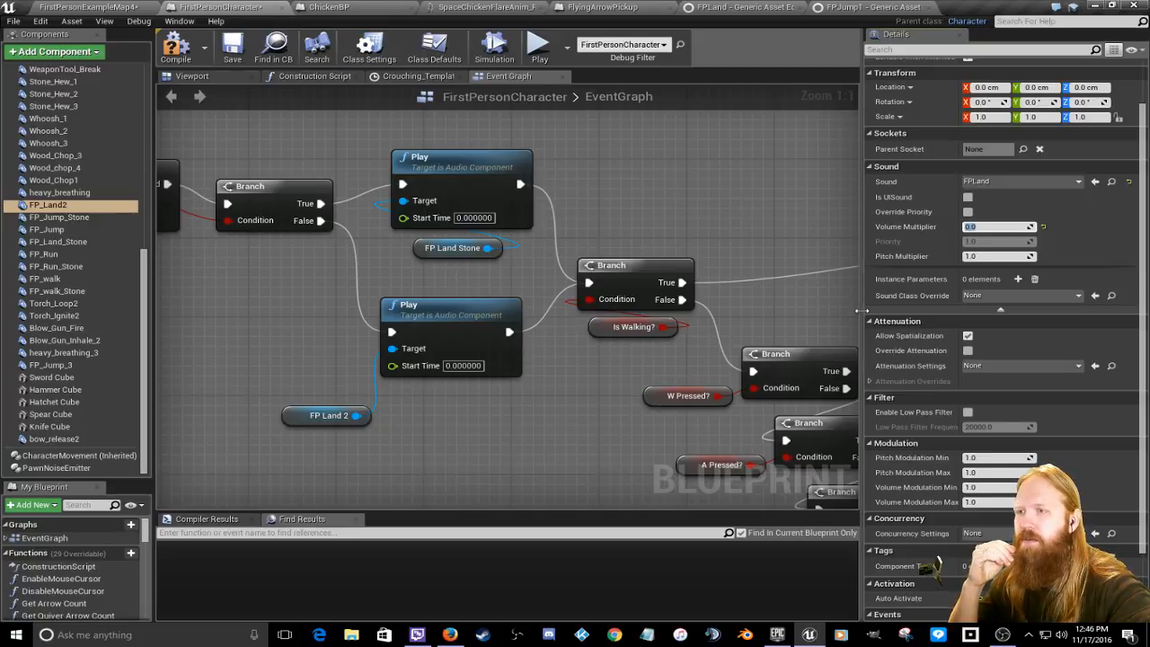
{"action": "left_click_drag", "start_coordinate": [859, 310], "coordinate": [1100, 309]}
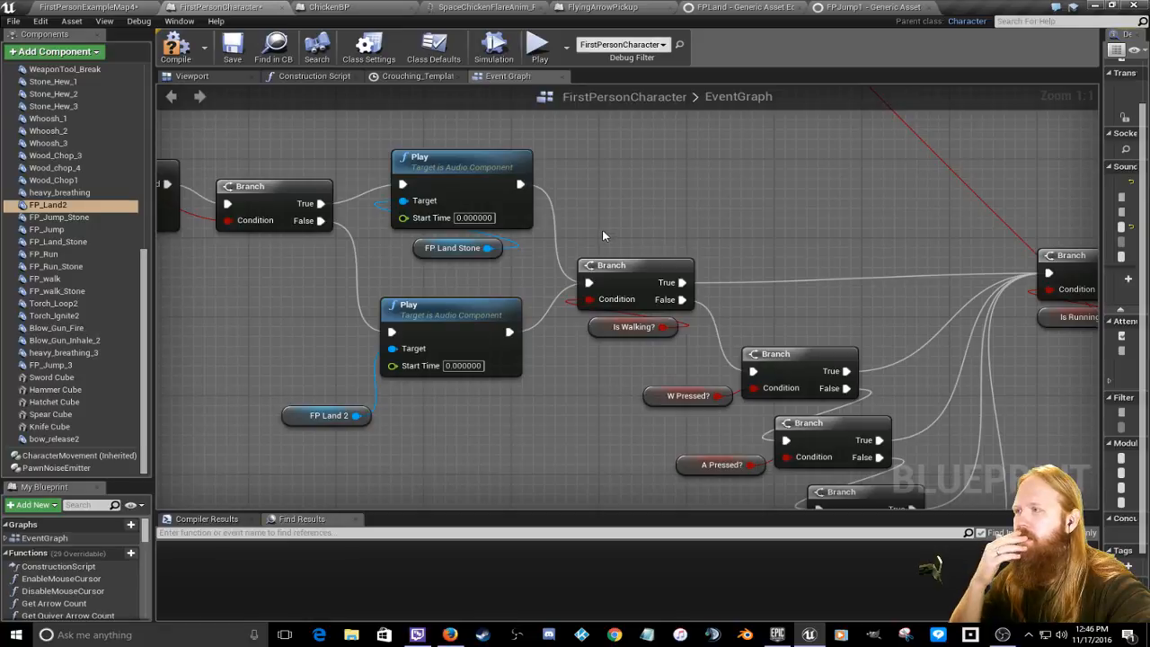
Step: Examine the event graph around the Jump, Blowgun Break, walk/run sound and ground-type check sections
{"action": "scroll", "coordinate": [603, 235], "scroll_direction": "down", "scroll_amount": 6}
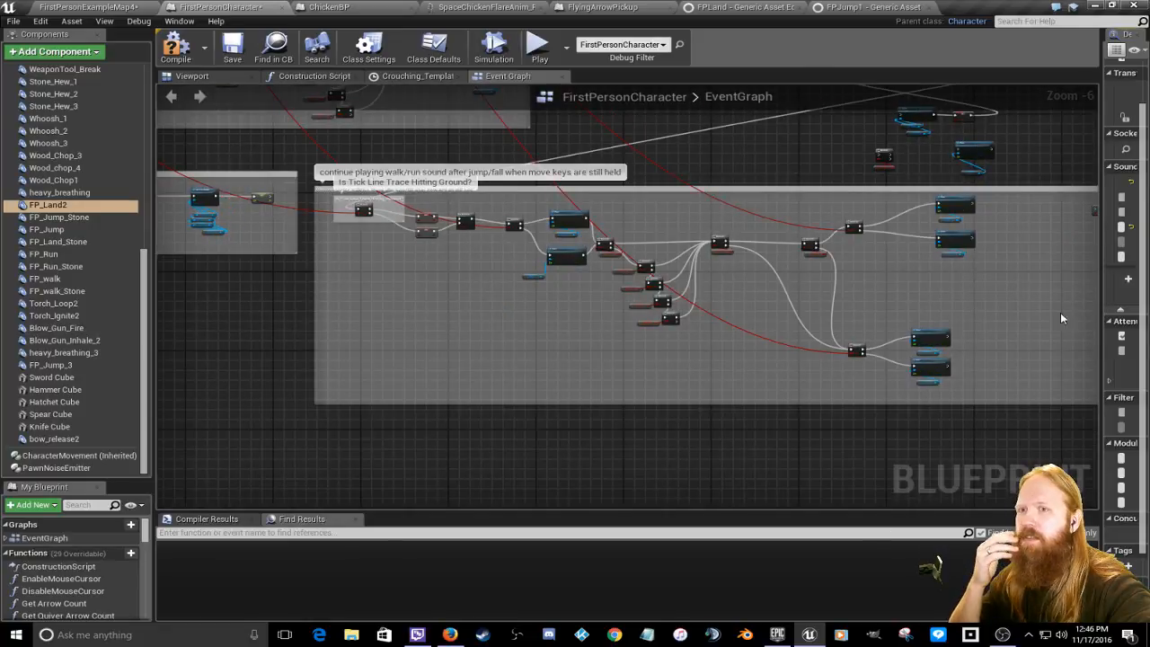
{"action": "right_click_drag", "start_coordinate": [265, 298], "coordinate": [705, 383]}
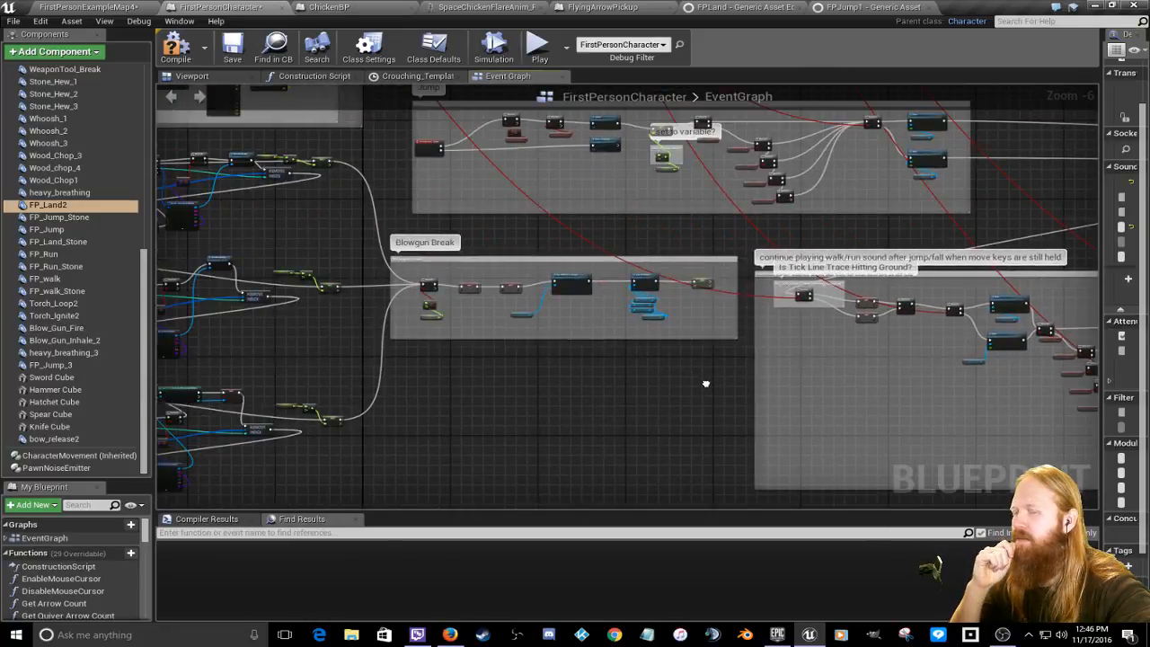
{"action": "scroll", "coordinate": [705, 386], "scroll_direction": "down", "scroll_amount": 1}
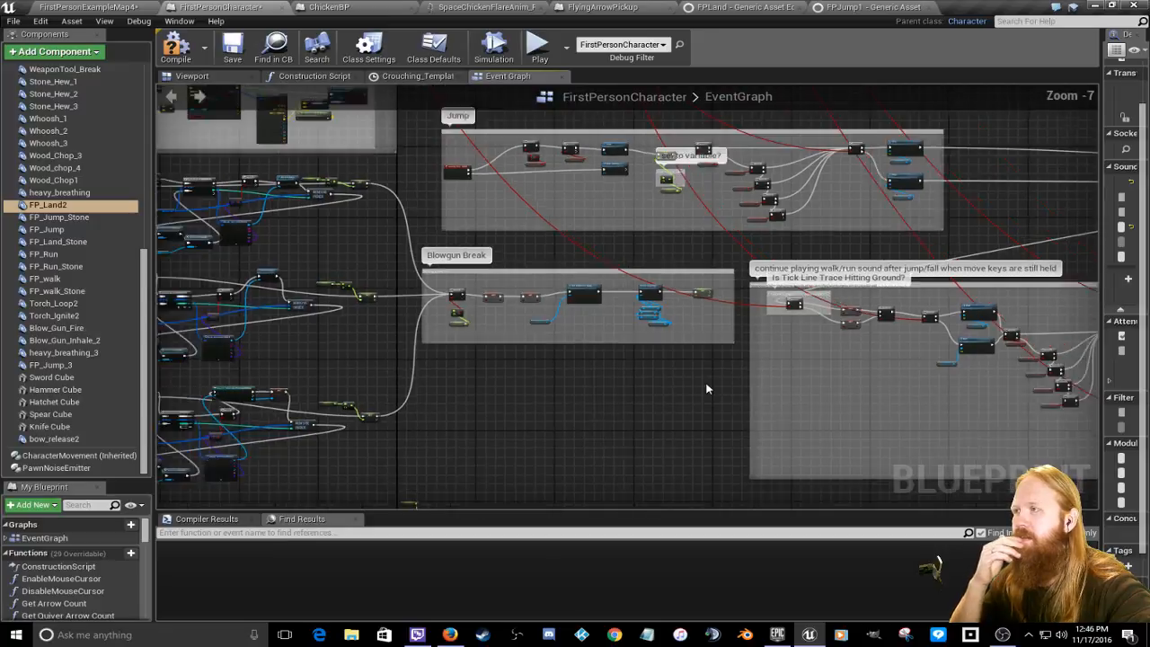
{"action": "scroll", "coordinate": [706, 388], "scroll_direction": "down", "scroll_amount": 3}
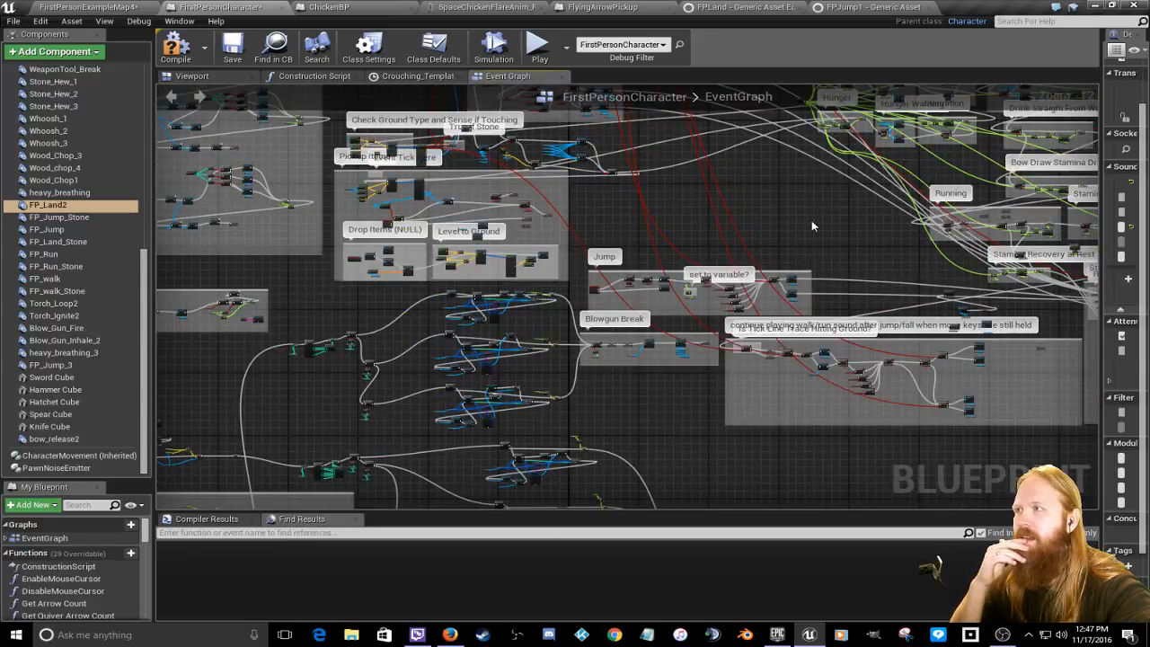
{"action": "right_click_drag", "start_coordinate": [811, 225], "coordinate": [818, 417]}
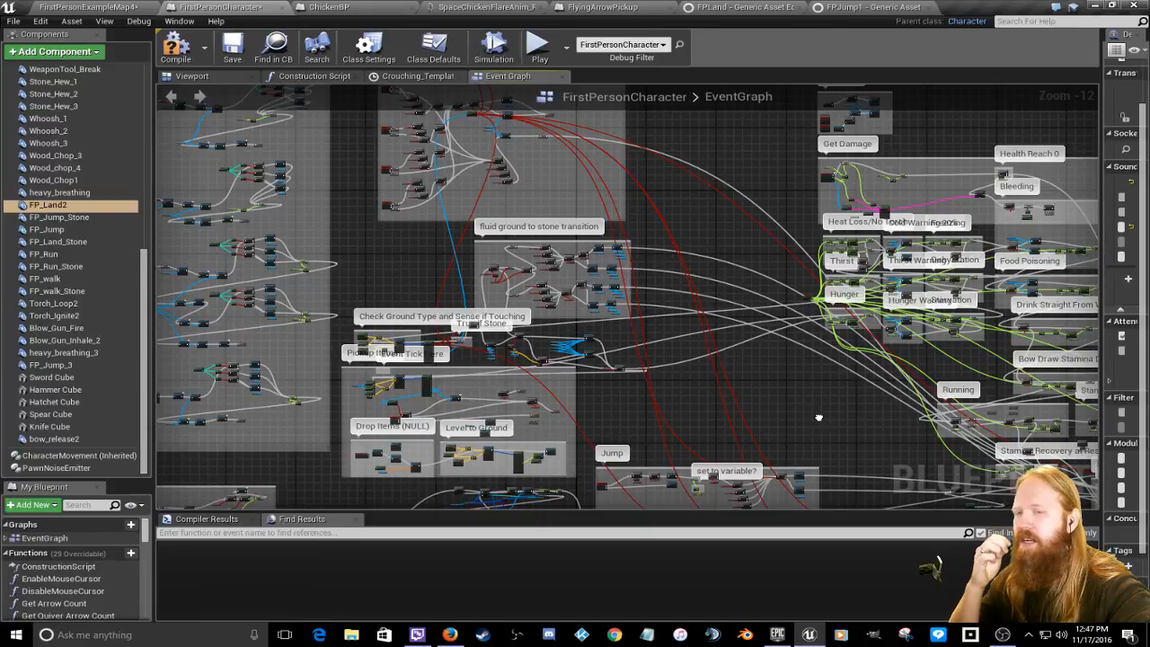
{"action": "right_click_drag", "start_coordinate": [818, 417], "coordinate": [828, 367]}
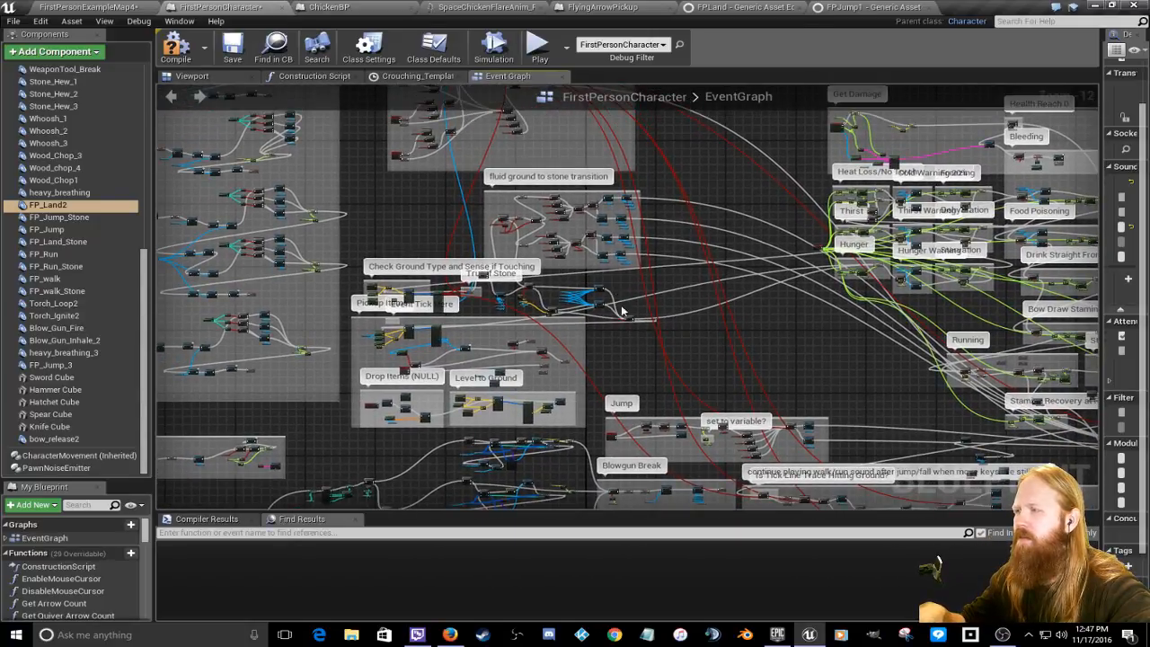
{"action": "right_click_drag", "start_coordinate": [696, 369], "coordinate": [601, 229]}
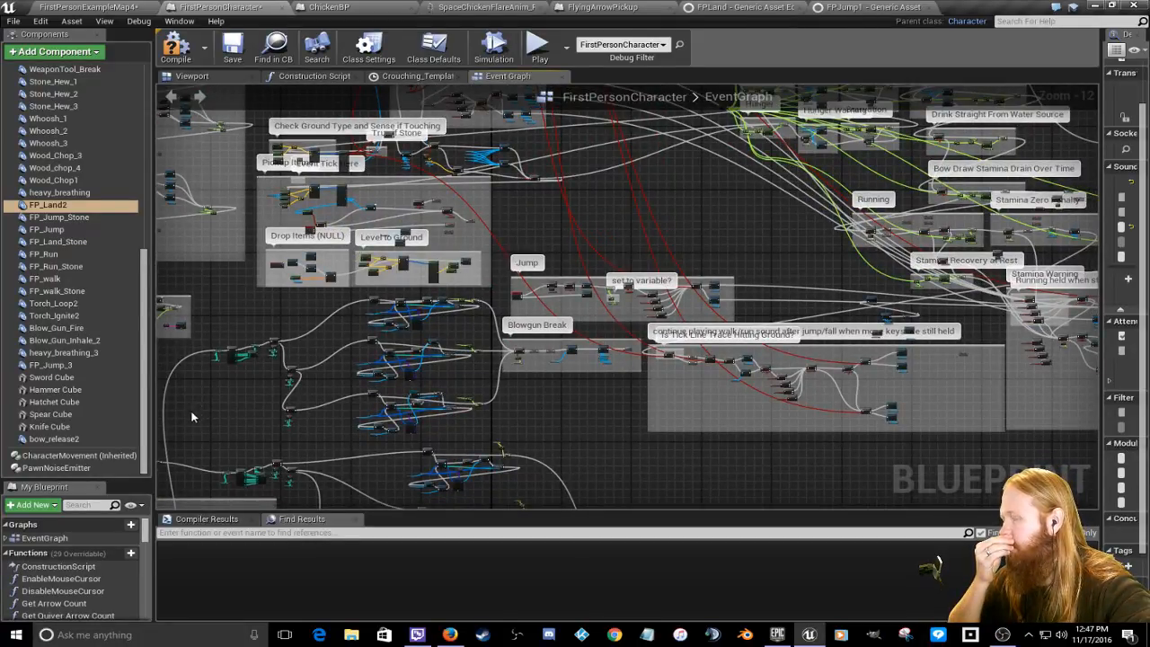
Step: Check which events and editing actions are available for the FP_Land2 component
{"action": "left_click", "coordinate": [282, 533]}
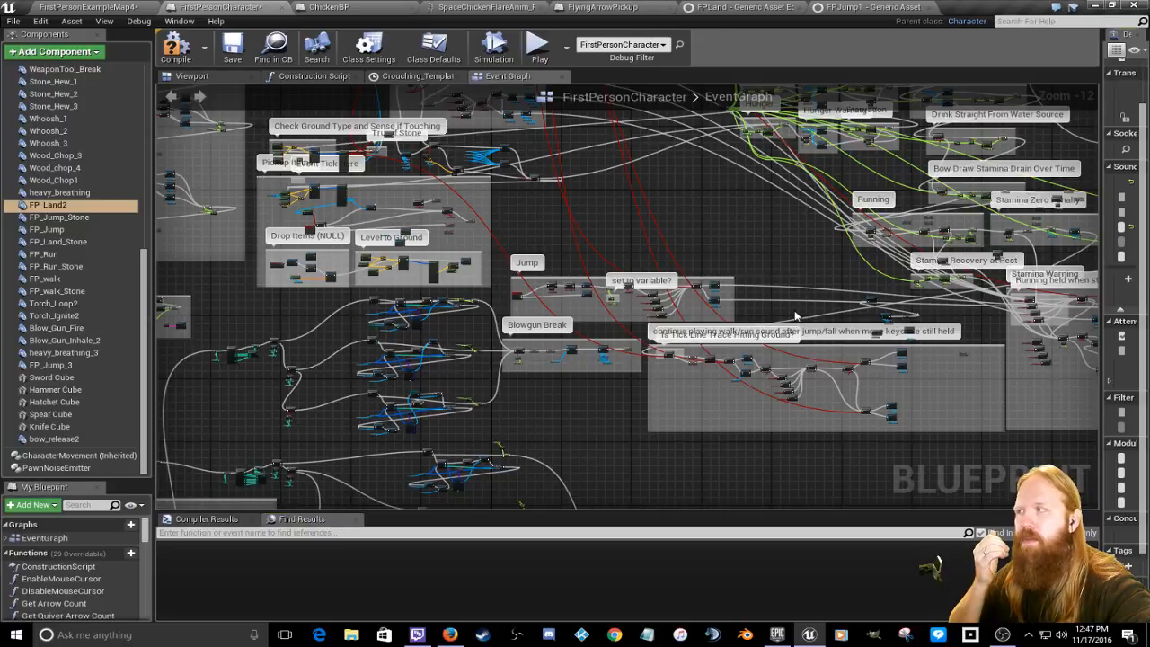
{"action": "left_click", "coordinate": [35, 206]}
{"action": "right_click", "coordinate": [34, 206]}
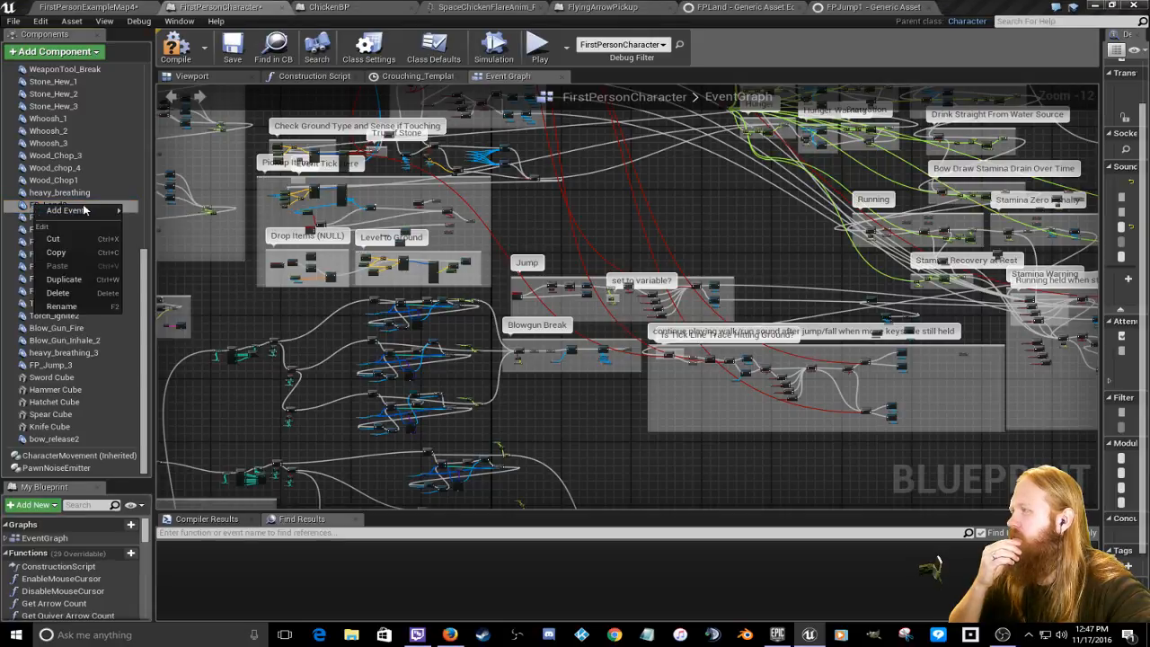
{"action": "mouse_move", "coordinate": [106, 208]}
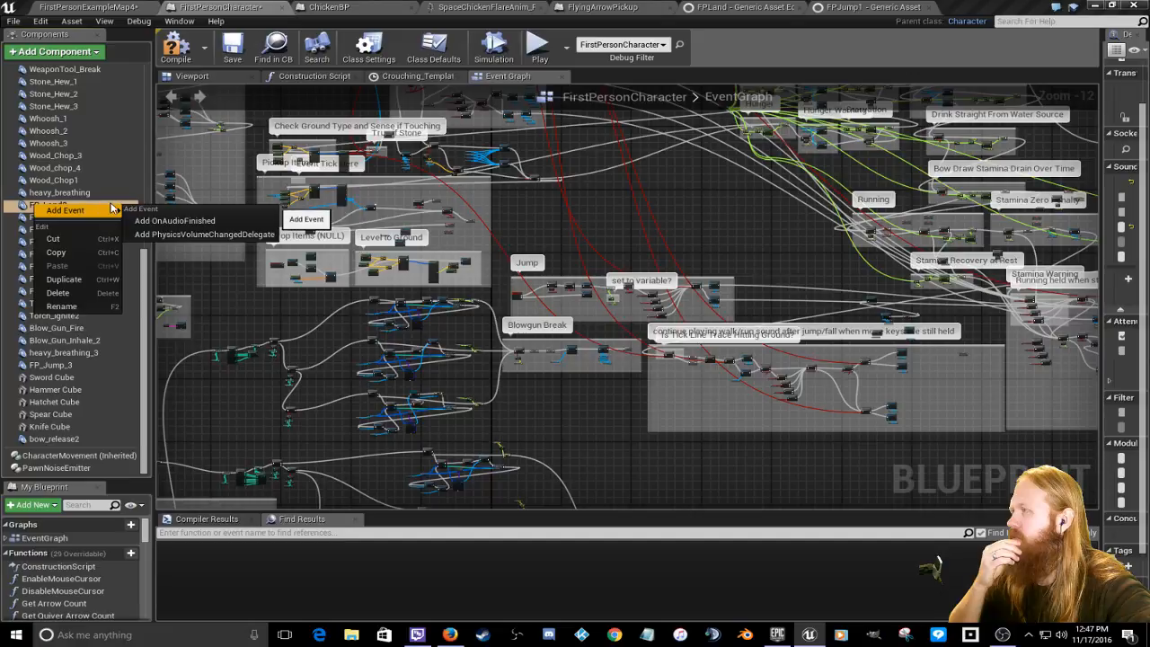
{"action": "left_click", "coordinate": [235, 292]}
{"action": "right_click", "coordinate": [45, 206]}
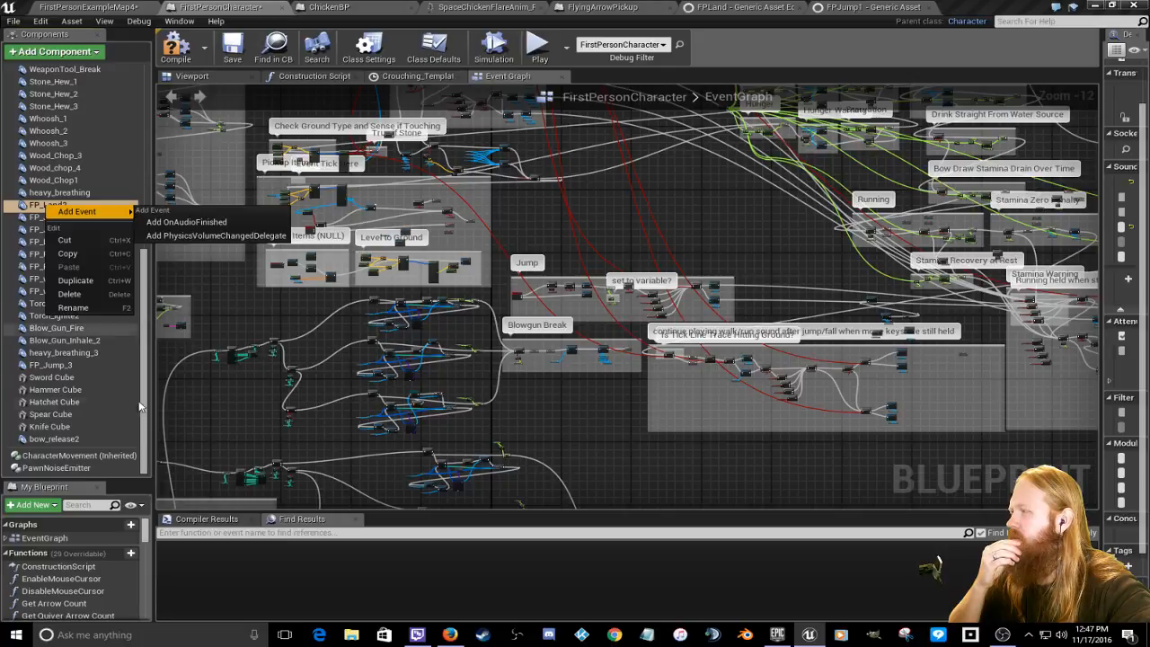
{"action": "left_click_drag", "start_coordinate": [144, 400], "coordinate": [138, 330]}
{"action": "scroll", "coordinate": [136, 377], "scroll_direction": "down", "scroll_amount": 5}
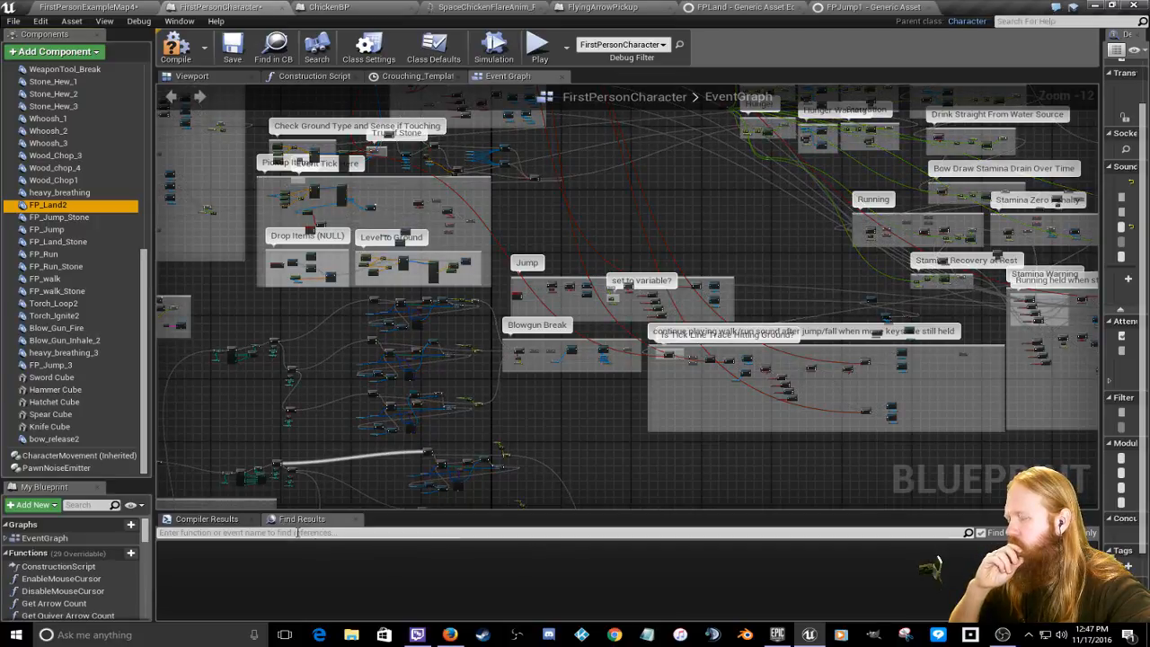
Step: Search the FirstPersonCharacter blueprint for "land"
{"action": "left_click", "coordinate": [232, 532]}
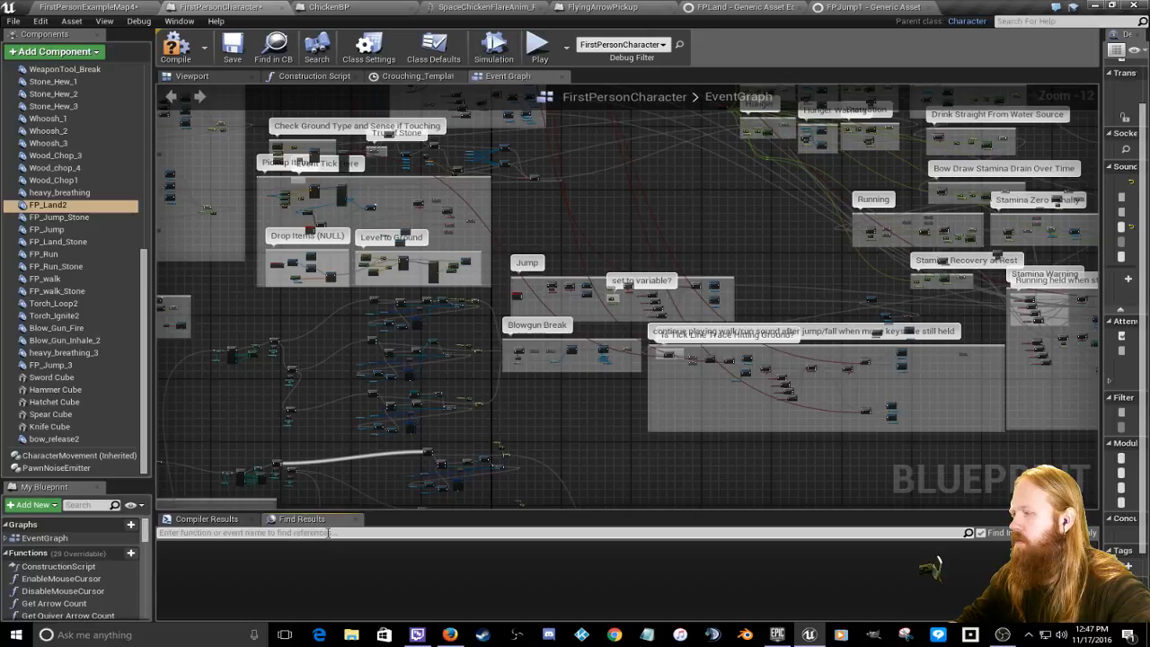
{"action": "left_click", "coordinate": [241, 533]}
{"action": "type", "text": "land"}
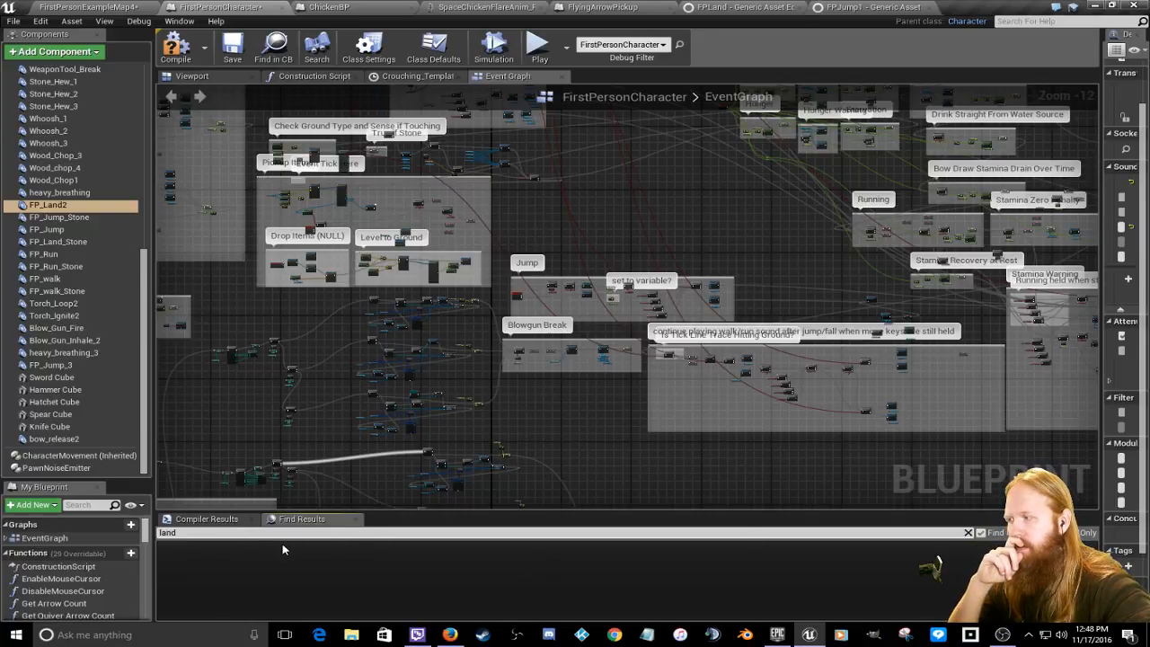
{"action": "right_click_drag", "start_coordinate": [533, 419], "coordinate": [539, 385]}
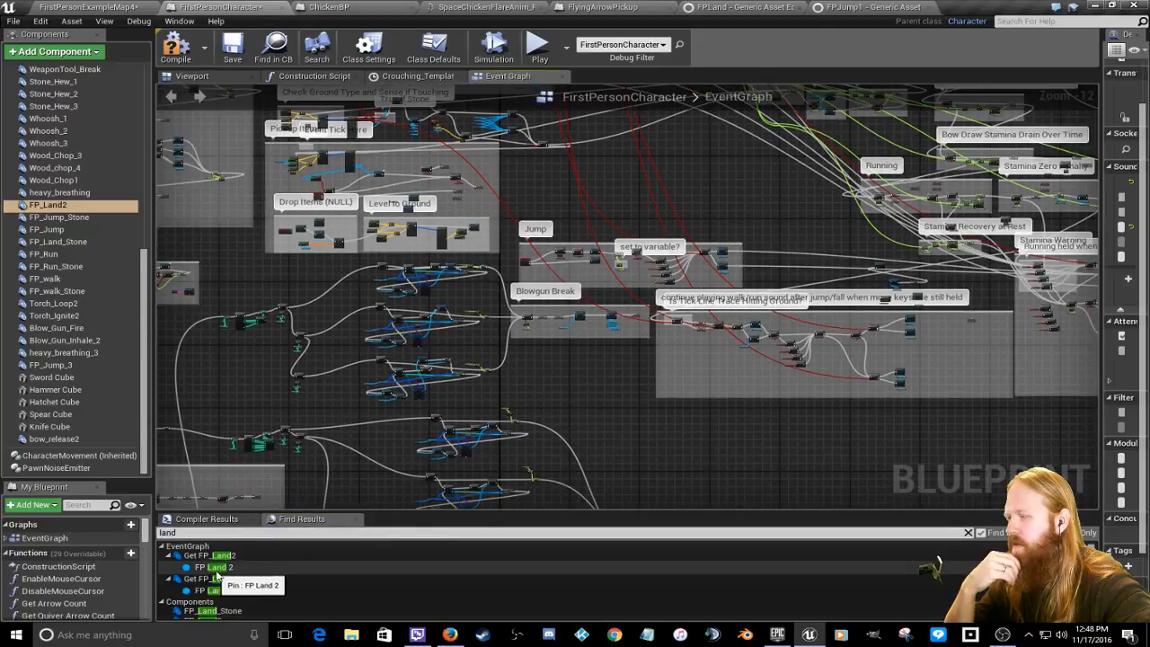
{"action": "scroll", "coordinate": [241, 582], "scroll_direction": "down", "scroll_amount": 1}
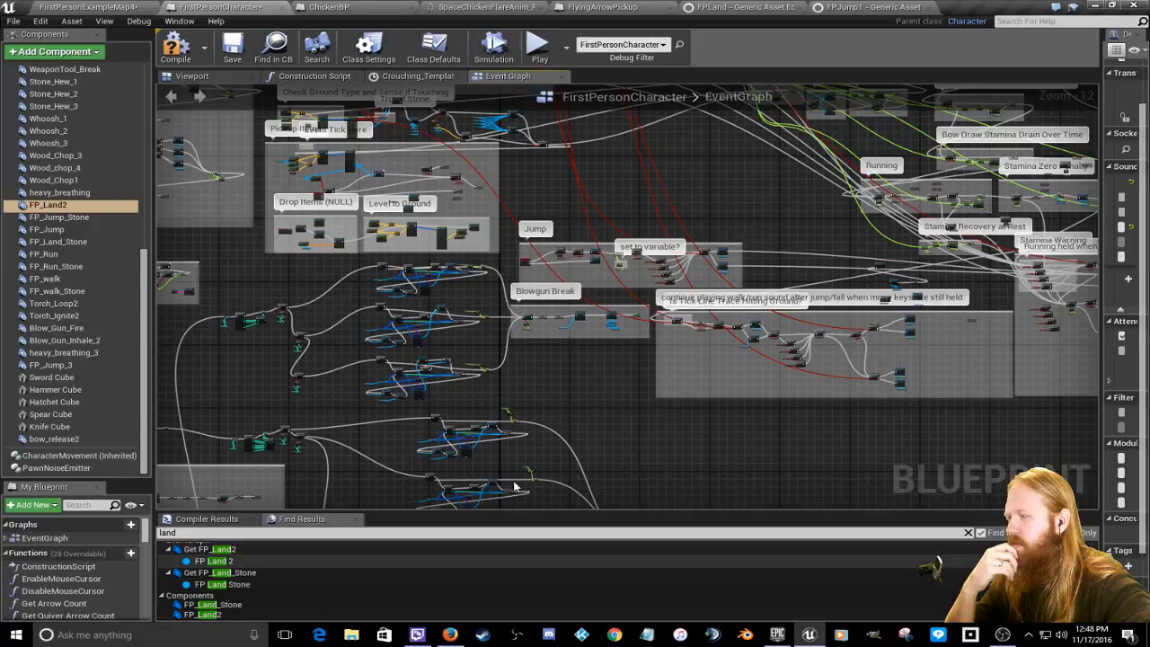
Step: Examine the Jump section and the walk/run sound section of the event graph for the nodes that play the landing sounds
{"action": "right_click_drag", "start_coordinate": [713, 453], "coordinate": [432, 423]}
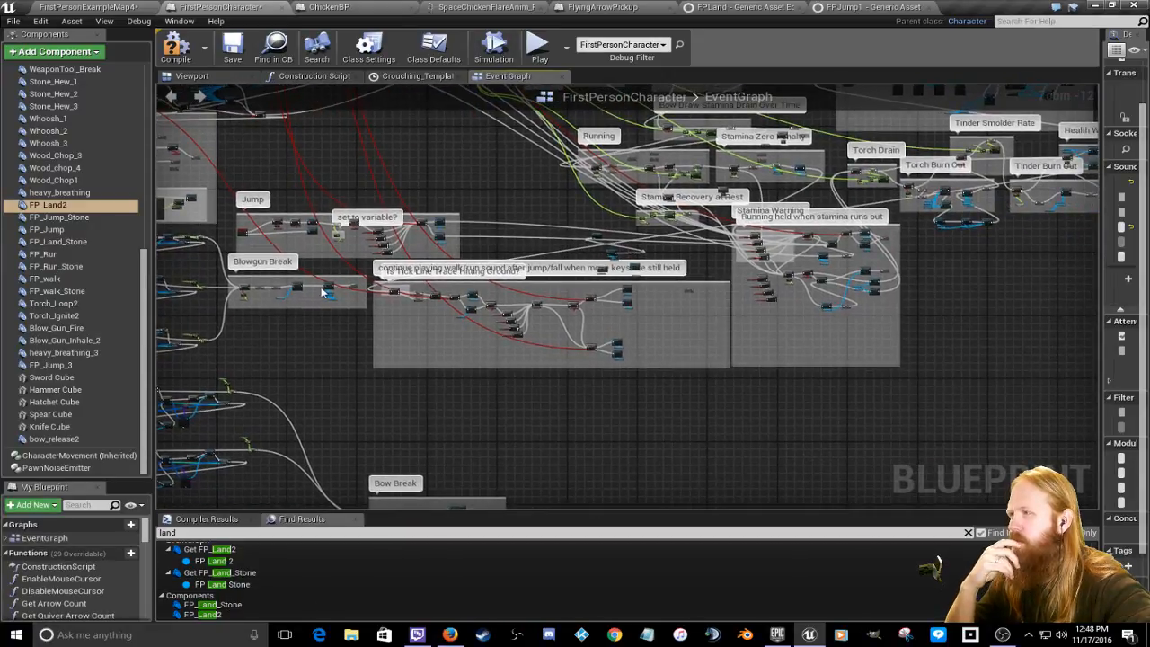
{"action": "scroll", "coordinate": [224, 258], "scroll_direction": "up", "scroll_amount": 4}
{"action": "right_click_drag", "start_coordinate": [302, 336], "coordinate": [476, 516]}
{"action": "right_click_drag", "start_coordinate": [534, 273], "coordinate": [467, 285]}
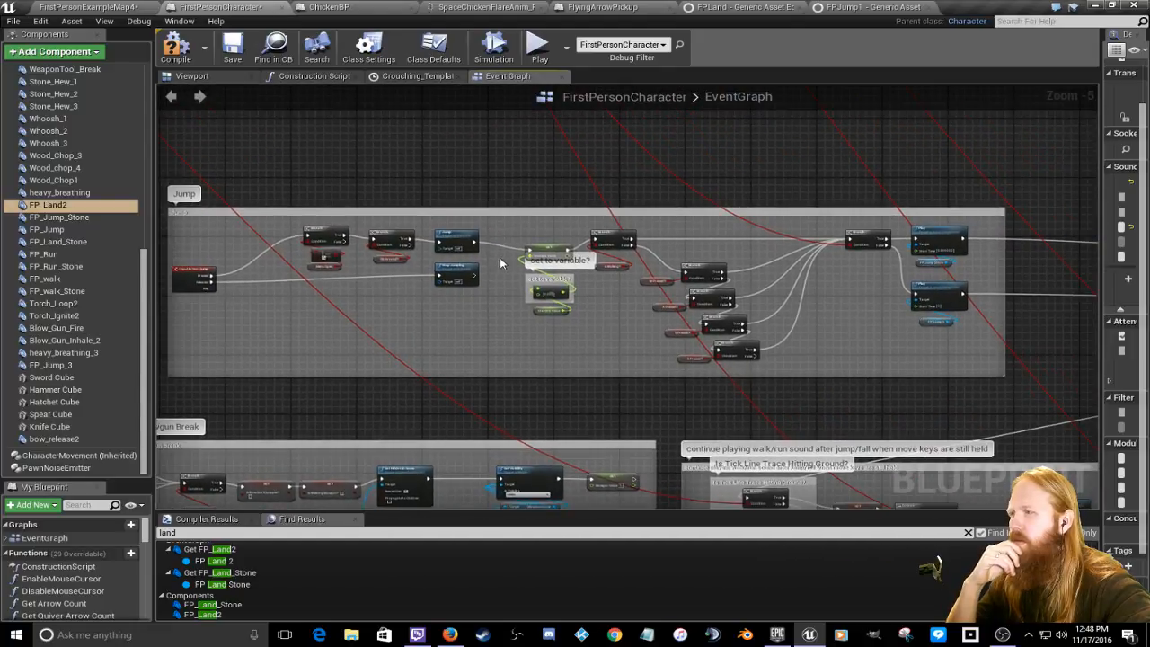
{"action": "scroll", "coordinate": [467, 286], "scroll_direction": "up", "scroll_amount": 4}
{"action": "right_click_drag", "start_coordinate": [877, 378], "coordinate": [0, 363]}
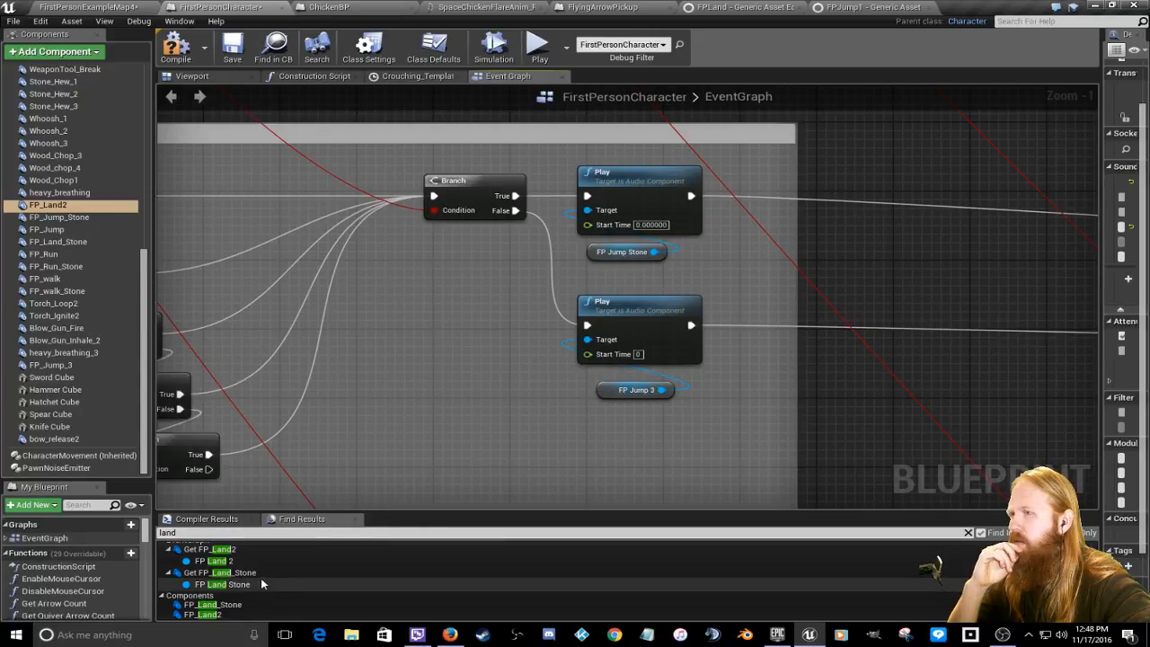
{"action": "scroll", "coordinate": [513, 414], "scroll_direction": "down", "scroll_amount": 6}
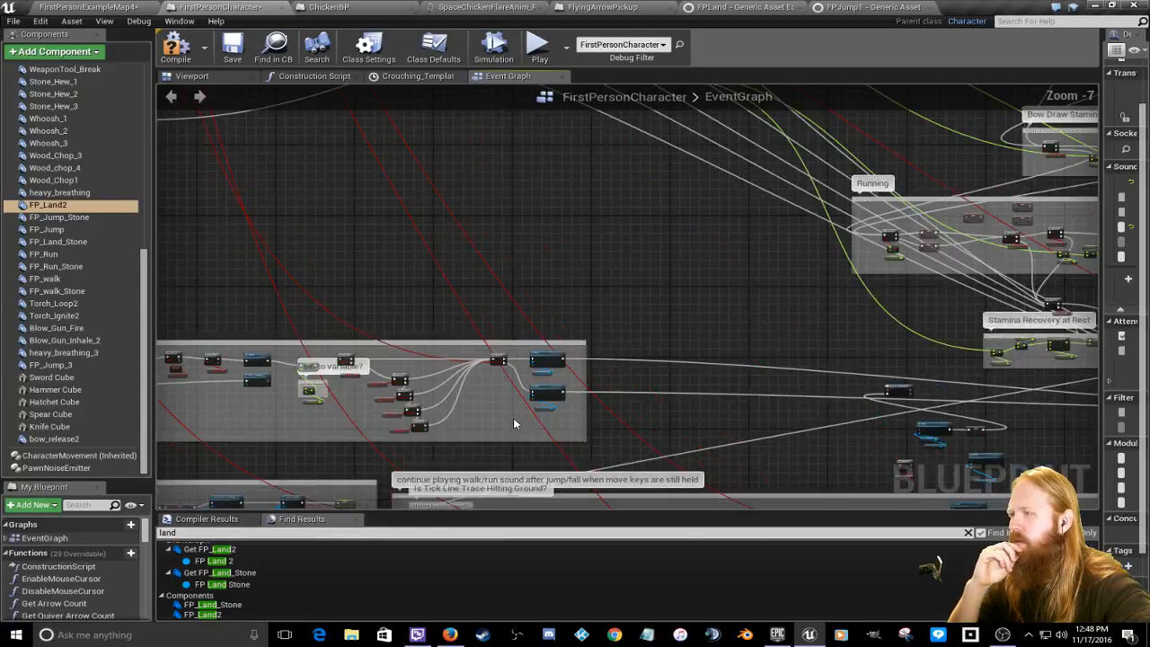
{"action": "right_click_drag", "start_coordinate": [676, 444], "coordinate": [431, 184]}
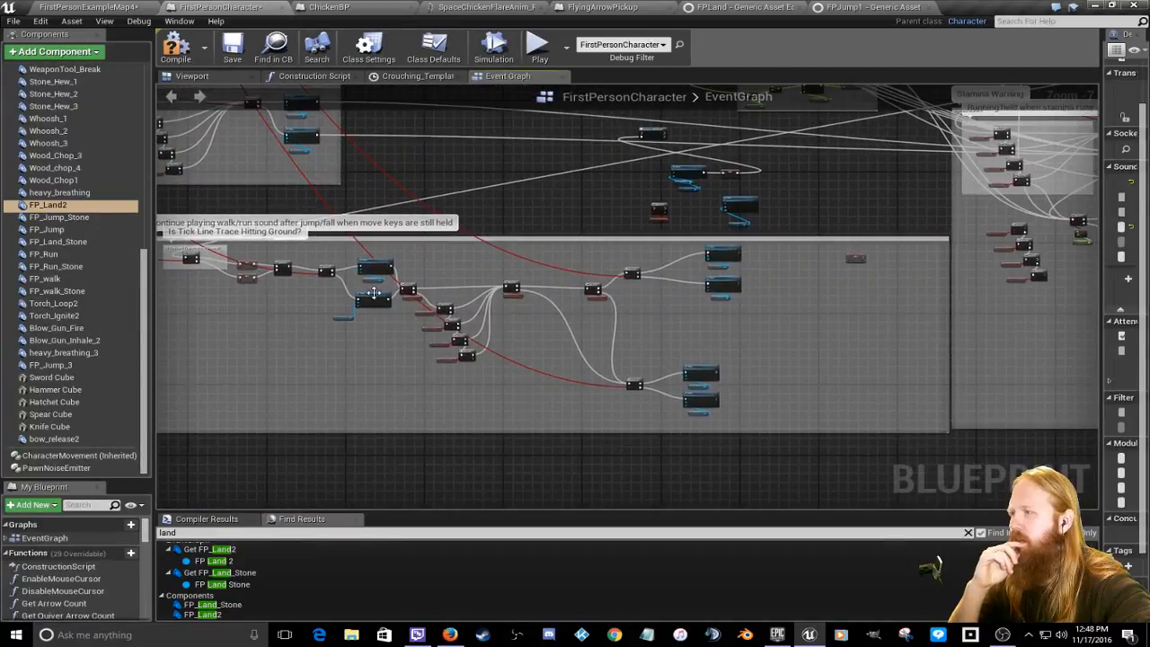
{"action": "scroll", "coordinate": [374, 292], "scroll_direction": "up", "scroll_amount": 4}
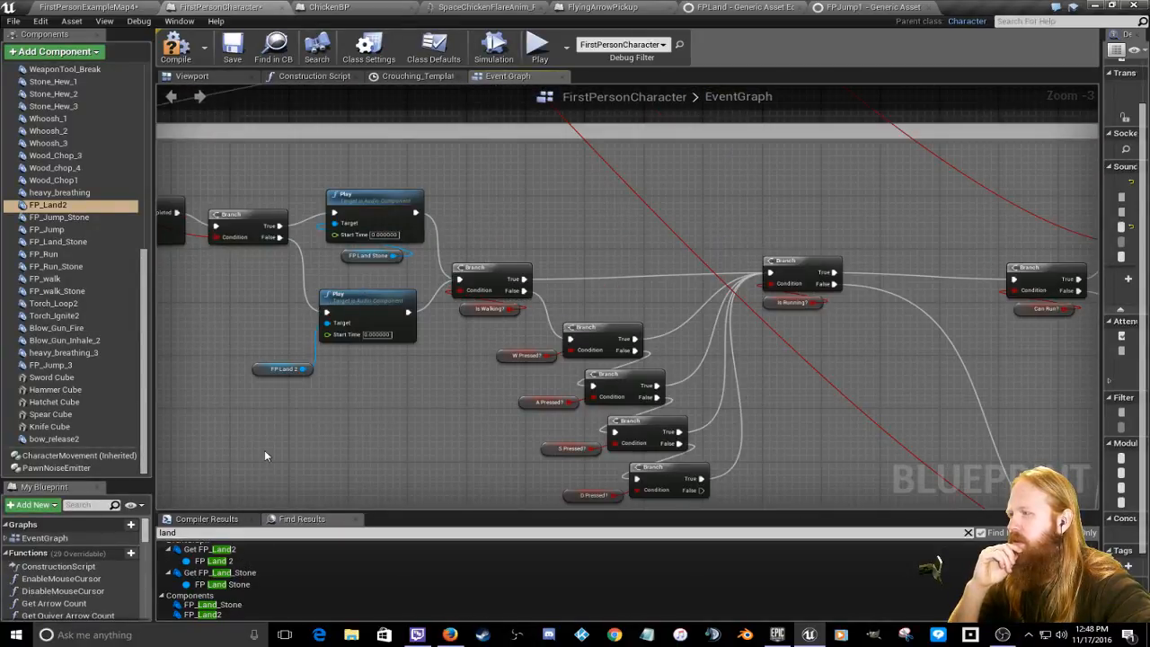
Step: Move the FP Land 2 node directly beneath its Play node and enlarge the find results area
{"action": "left_click_drag", "start_coordinate": [260, 369], "coordinate": [341, 363]}
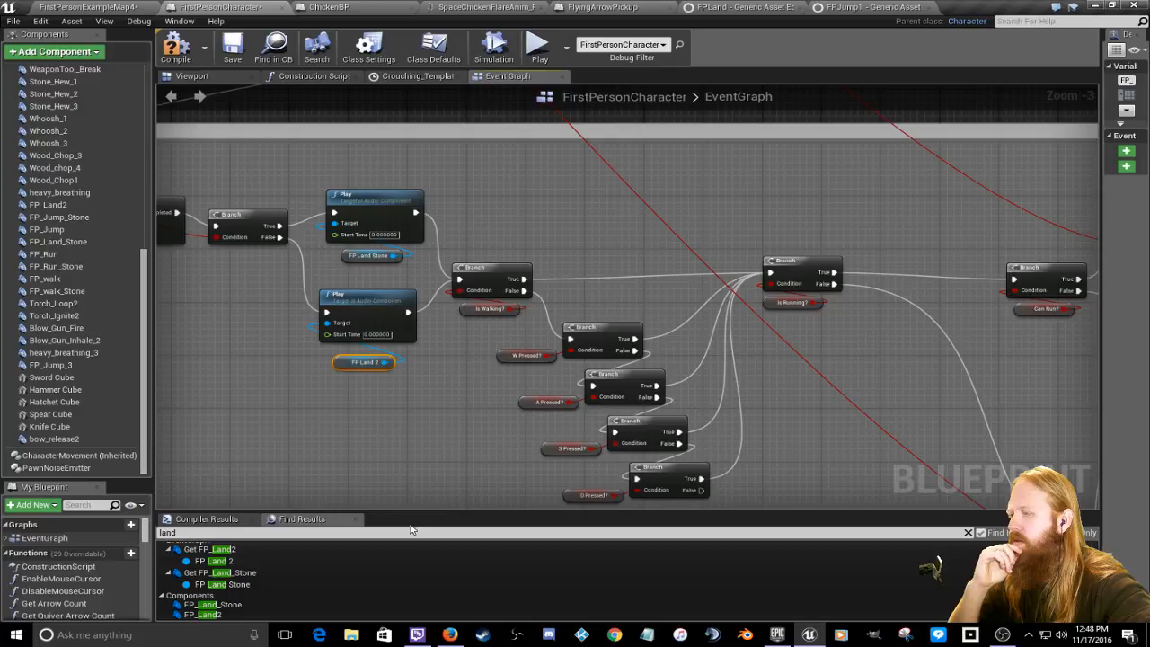
{"action": "left_click_drag", "start_coordinate": [414, 512], "coordinate": [415, 475]}
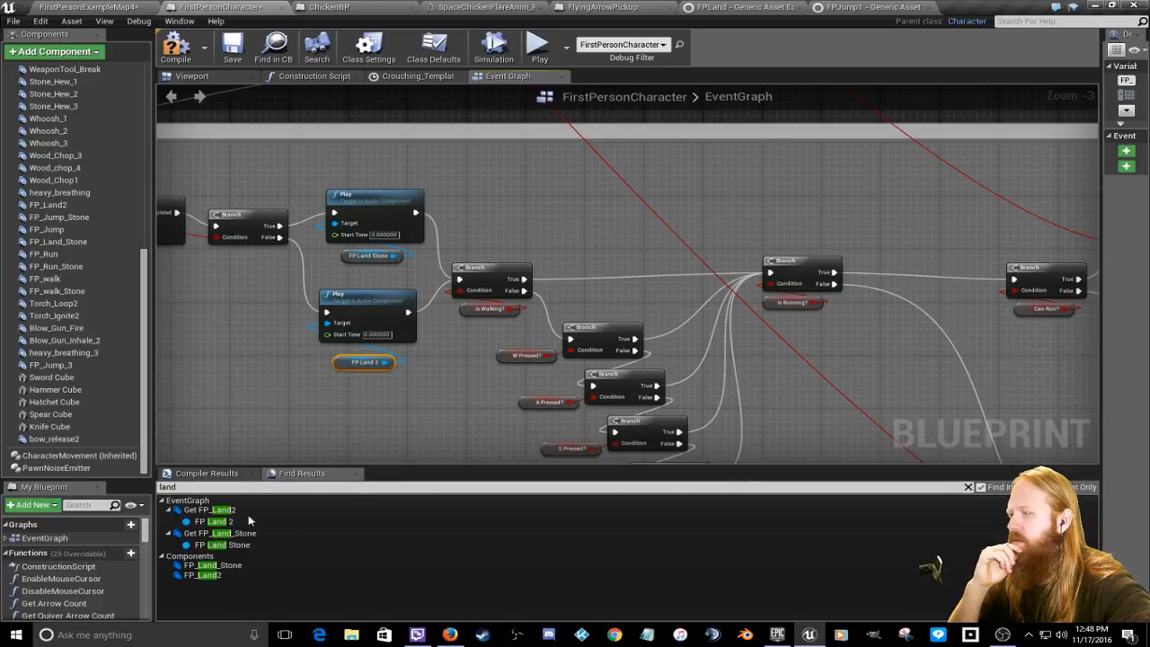
Step: Go through the "land" search results, locating the FP_Land2 and FP_Land_Stone references in the graph and checking their component entries
{"action": "left_click", "coordinate": [212, 510]}
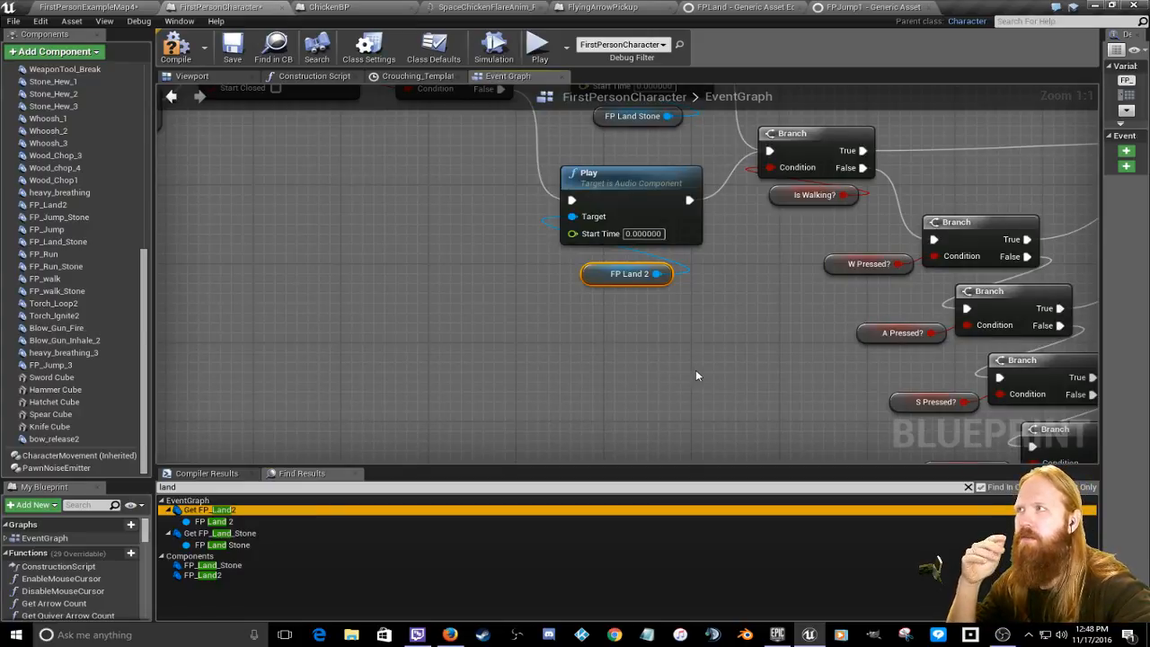
{"action": "left_click", "coordinate": [209, 524]}
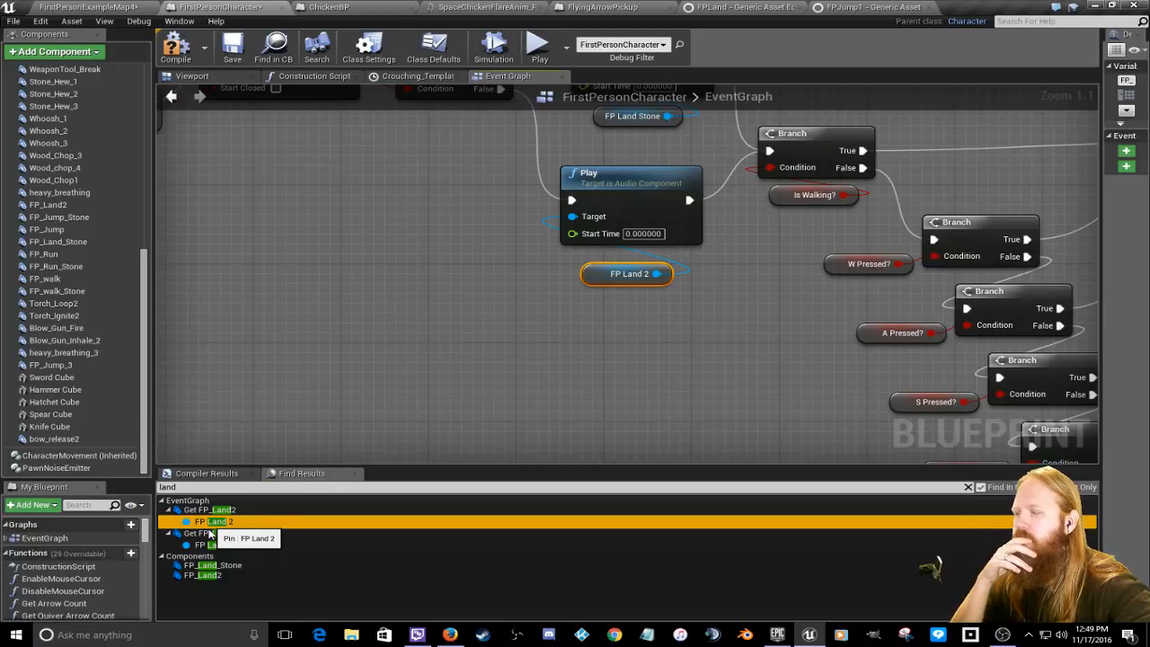
{"action": "left_click", "coordinate": [212, 534]}
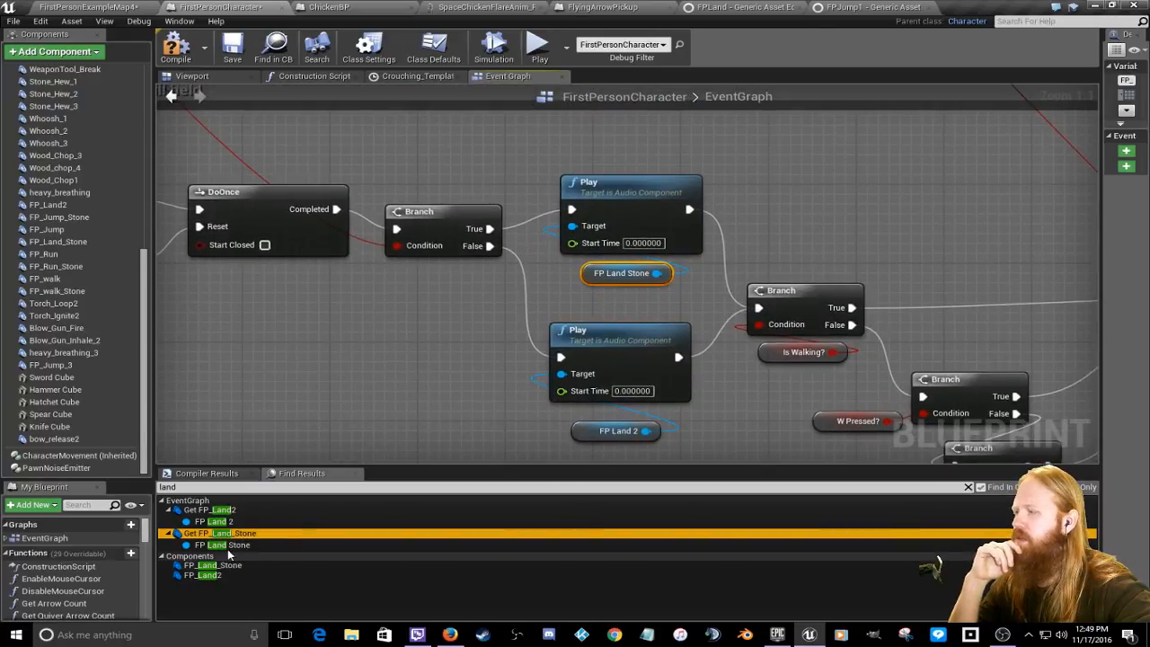
{"action": "left_click", "coordinate": [228, 547]}
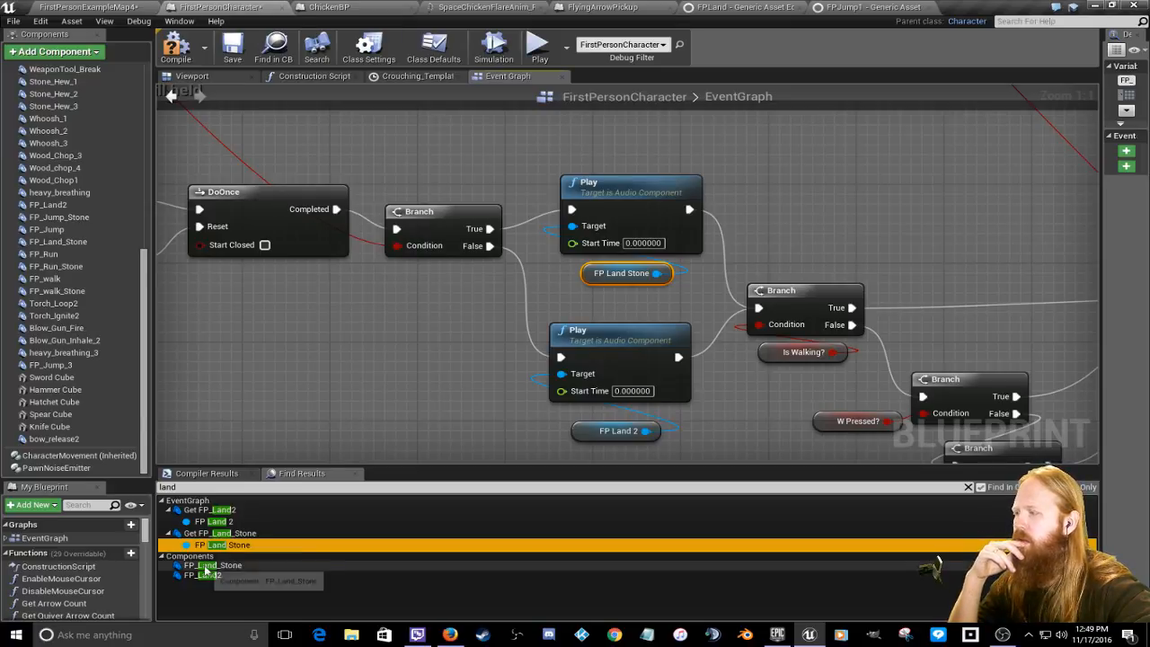
{"action": "left_click", "coordinate": [206, 565]}
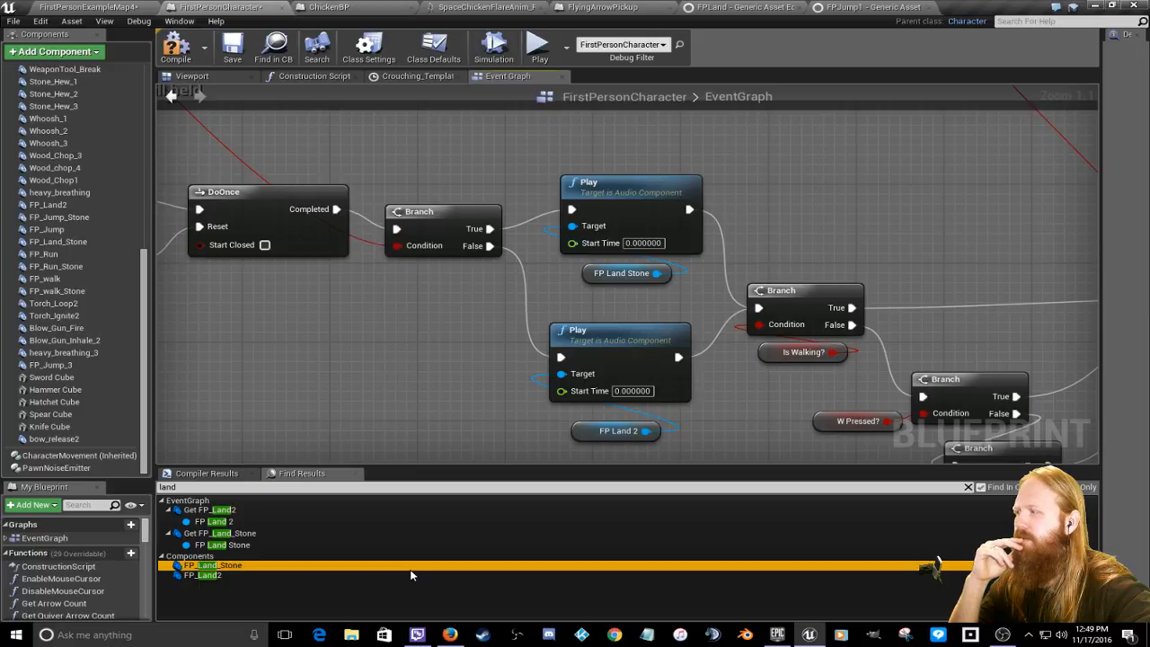
{"action": "left_click", "coordinate": [193, 576]}
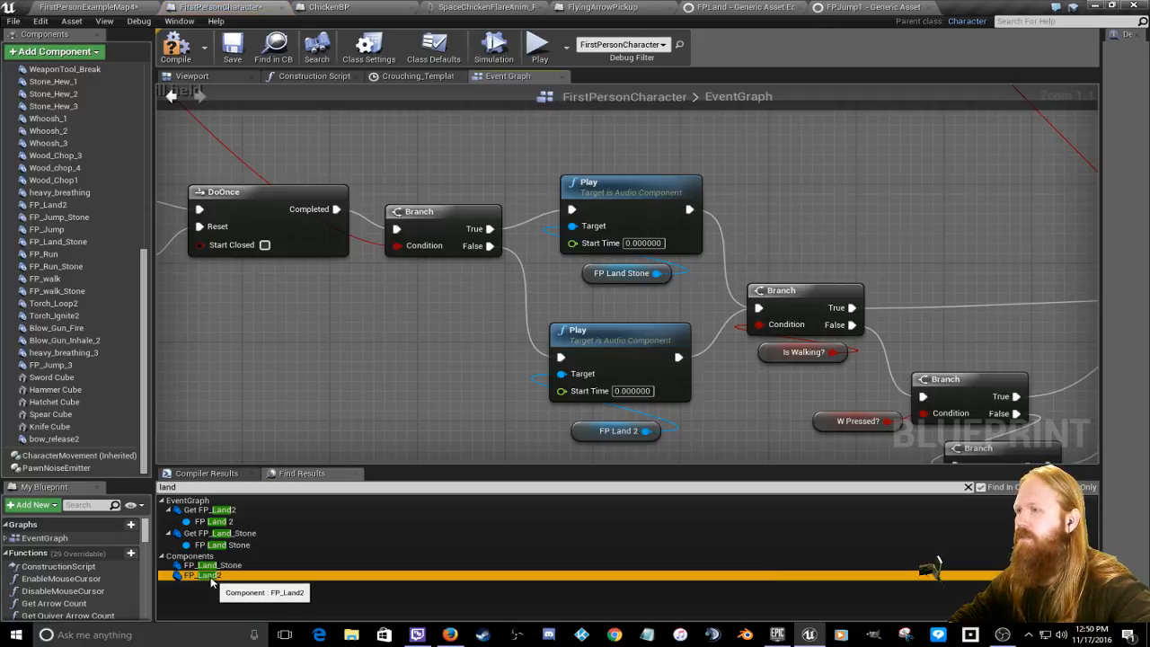
{"action": "double_click", "coordinate": [189, 566]}
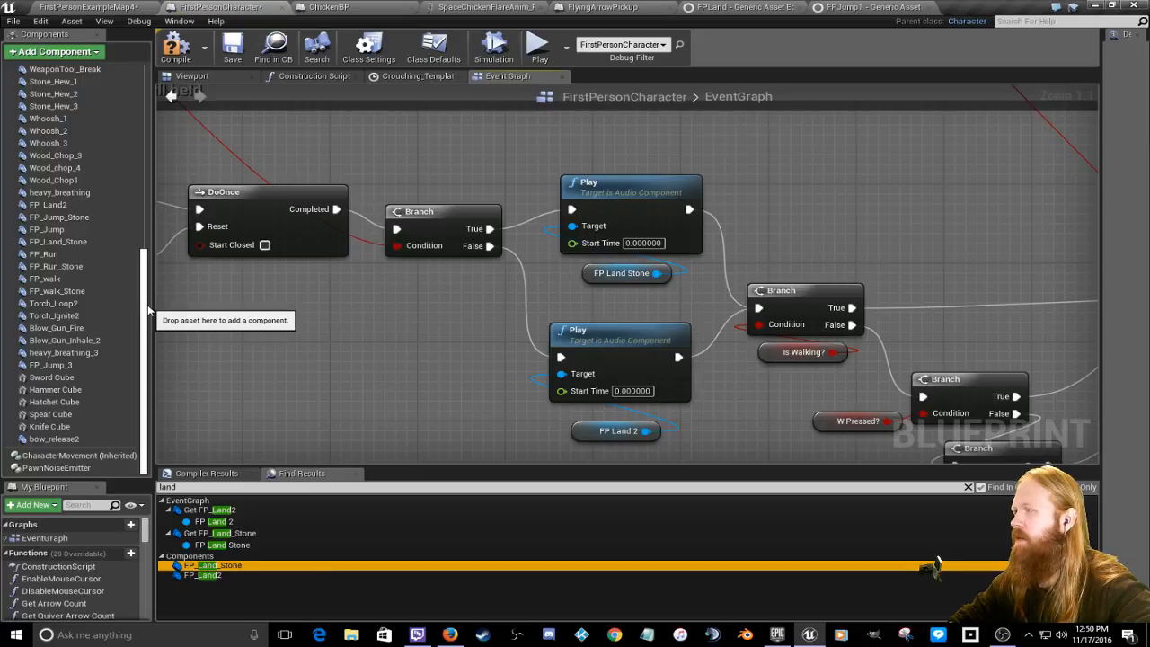
Step: Inspect the event graph from the walk/run sound section across to the Blowgun Break section and the nodes feeding it
{"action": "scroll", "coordinate": [254, 363], "scroll_direction": "down", "scroll_amount": 6}
{"action": "right_click_drag", "start_coordinate": [538, 406], "coordinate": [751, 344]}
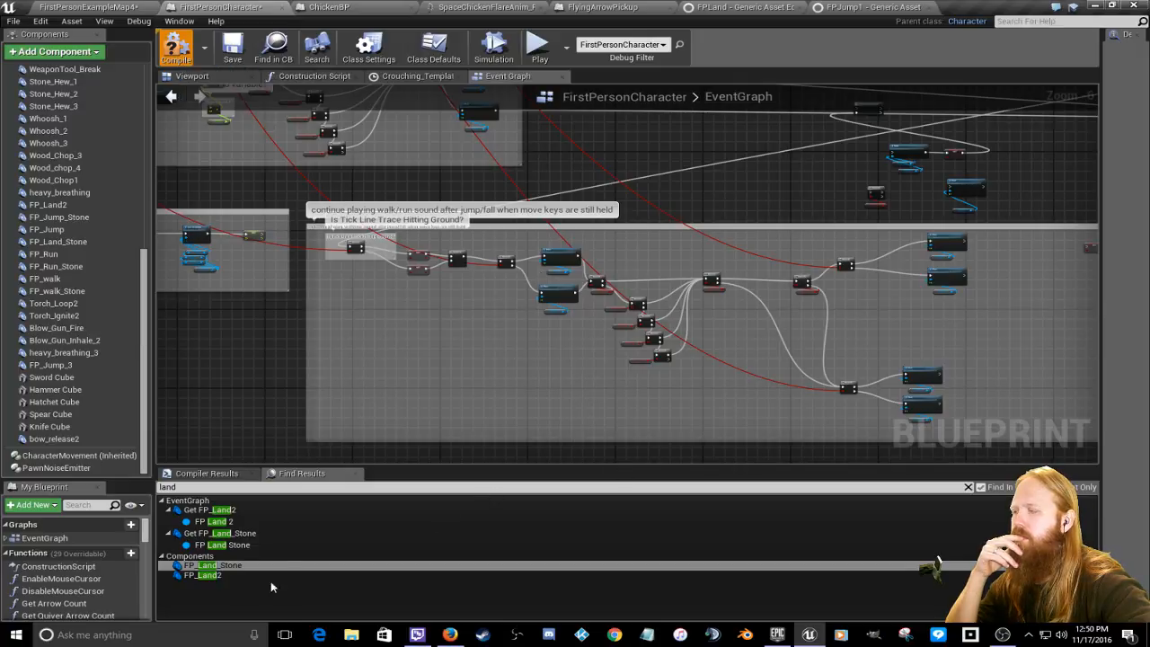
{"action": "right_click", "coordinate": [200, 235]}
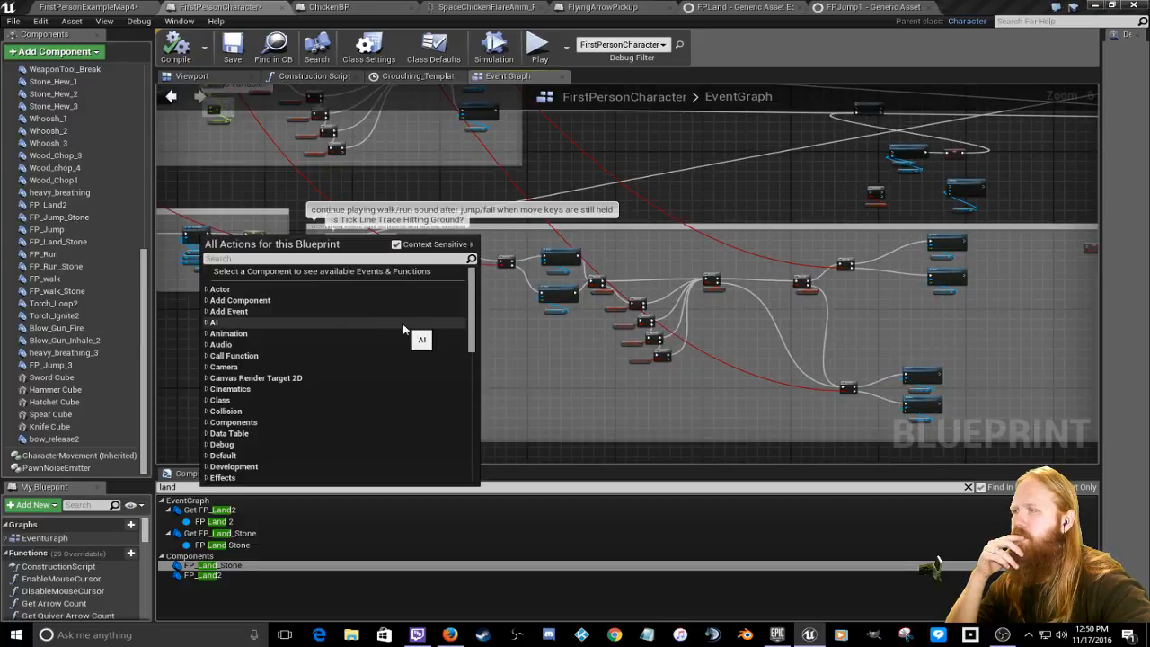
{"action": "left_click", "coordinate": [565, 356]}
{"action": "right_click_drag", "start_coordinate": [260, 350], "coordinate": [1057, 336]}
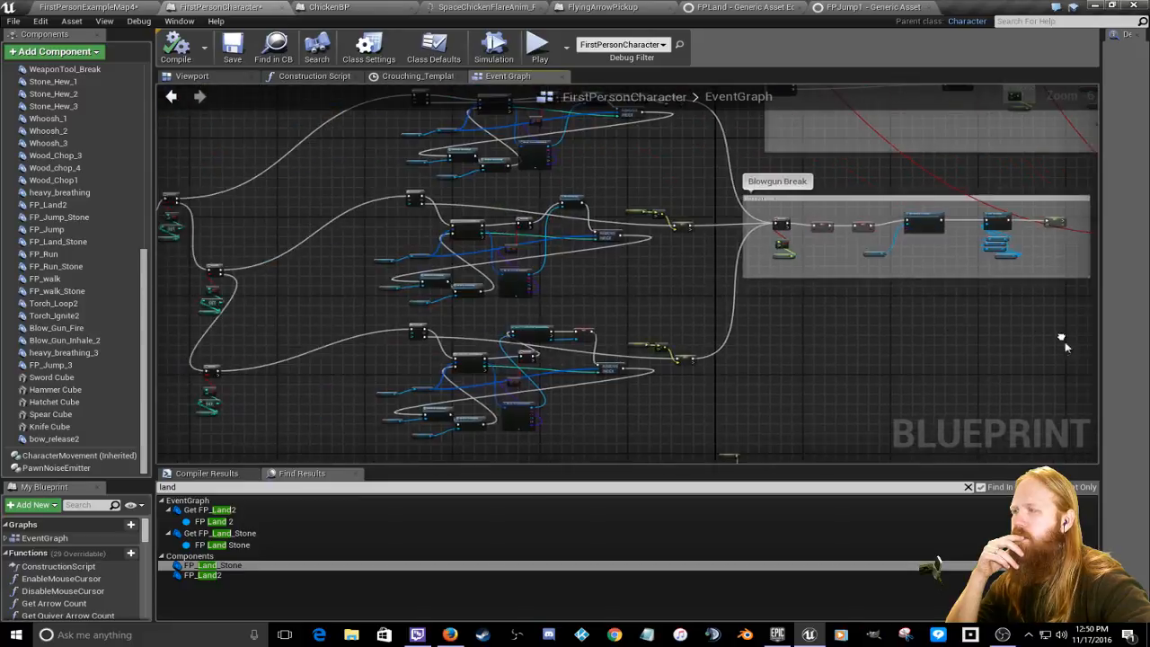
Step: Recheck the FP_Land_Stone and FP_Land2 component results and look through the blueprint's component list
{"action": "left_click", "coordinate": [215, 567]}
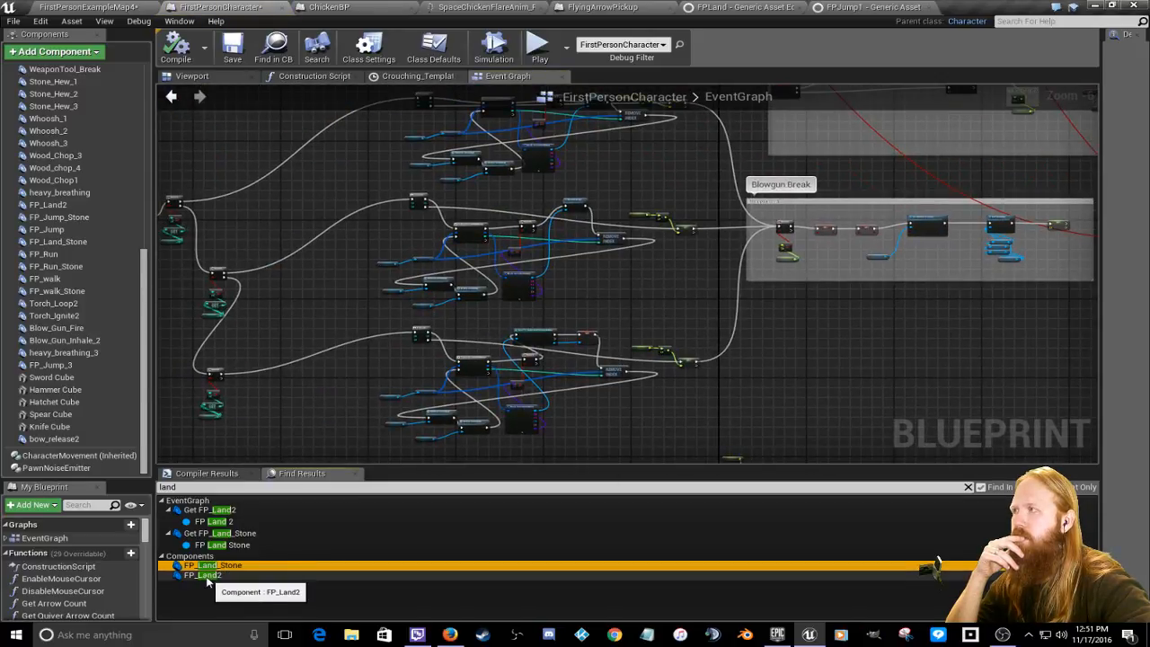
{"action": "left_click", "coordinate": [206, 576]}
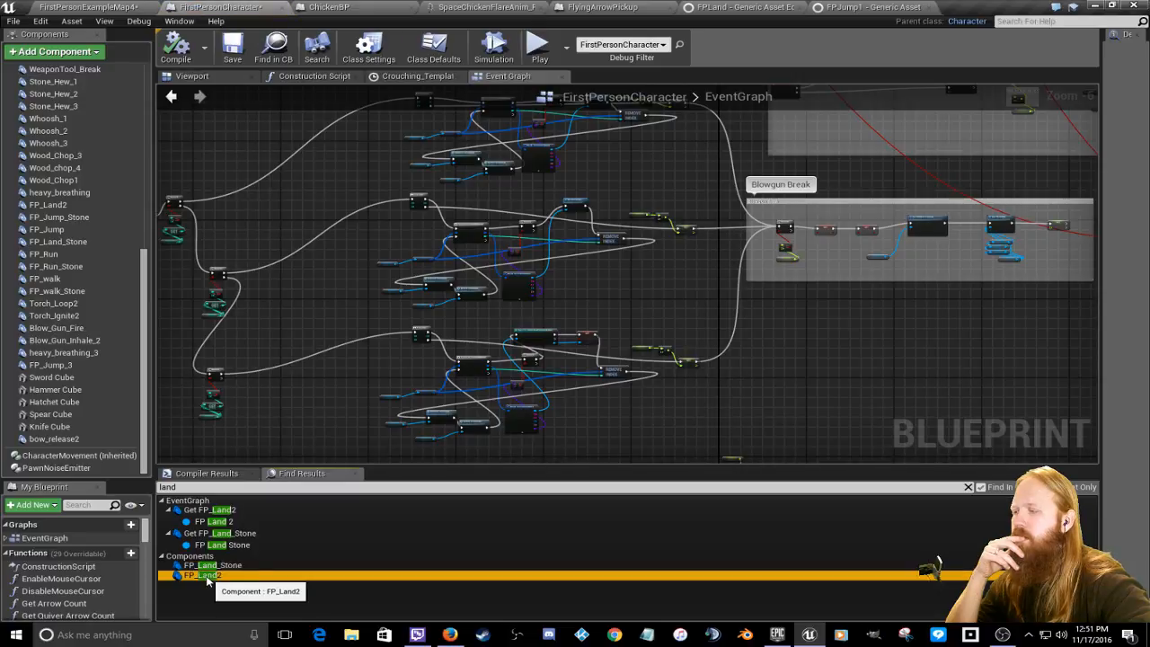
{"action": "right_click", "coordinate": [205, 580]}
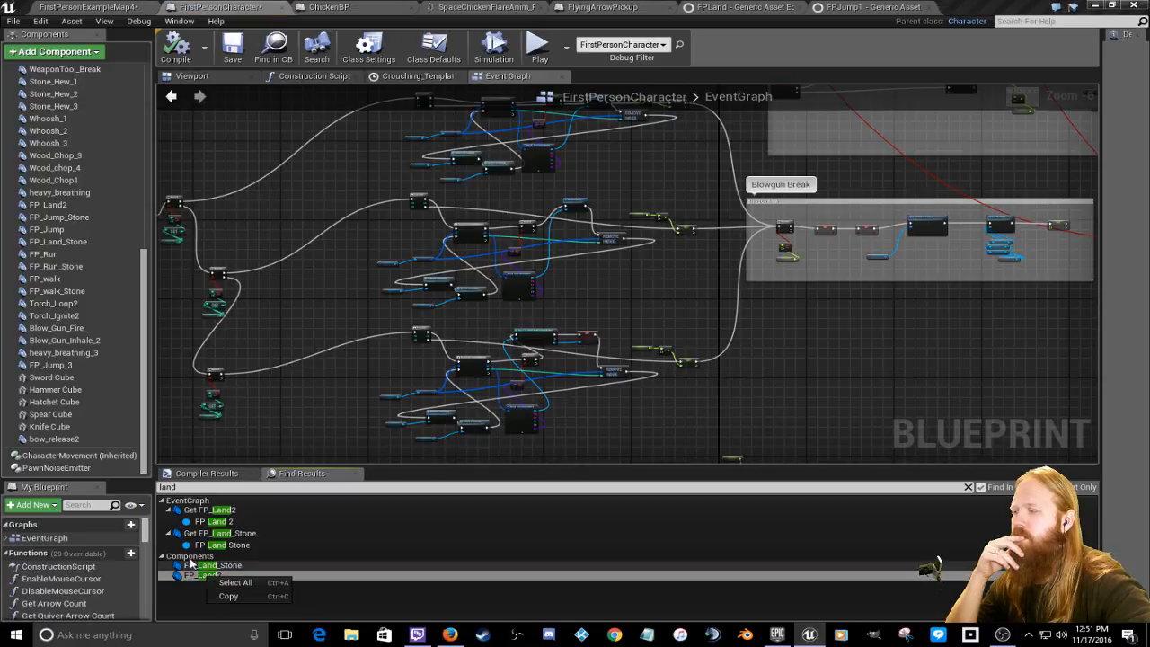
{"action": "left_click", "coordinate": [190, 566]}
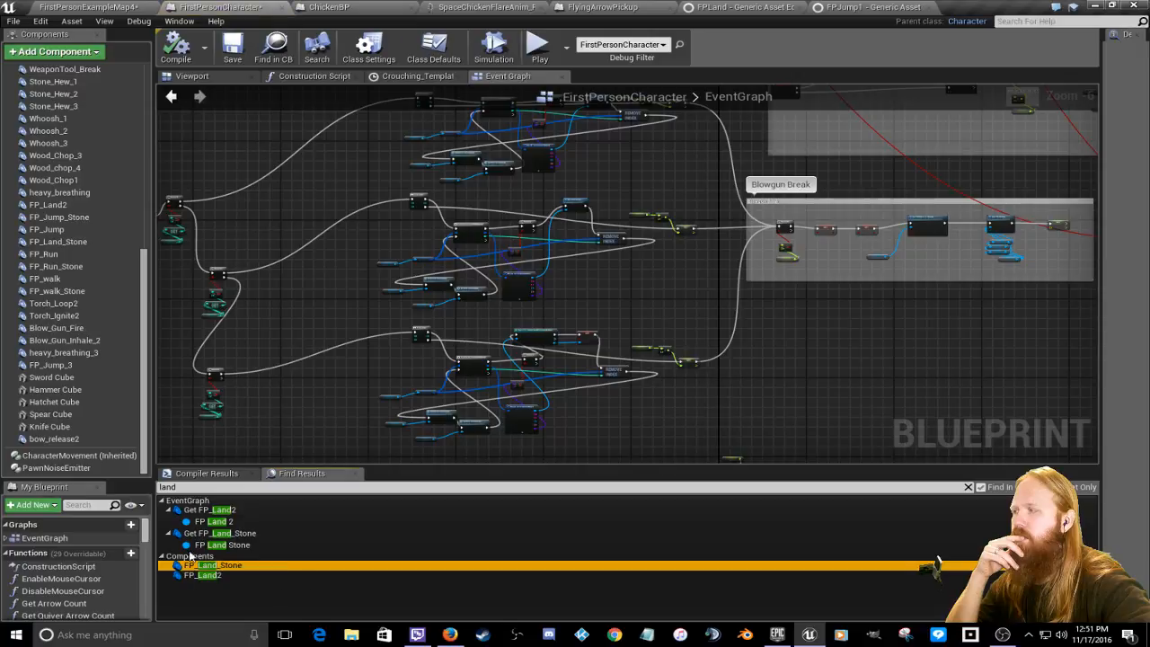
{"action": "scroll", "coordinate": [133, 182], "scroll_direction": "up", "scroll_amount": 10}
{"action": "scroll", "coordinate": [132, 376], "scroll_direction": "down", "scroll_amount": 10}
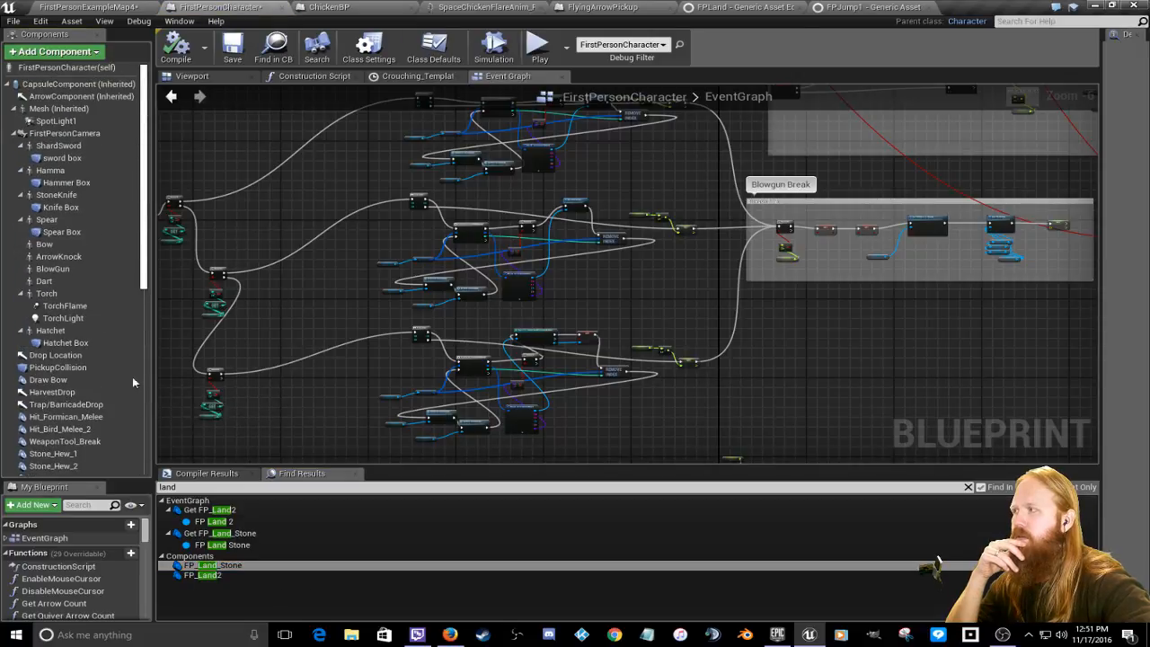
Step: Switch to the FirstPersonExampleMap4 level and build it
{"action": "left_click", "coordinate": [116, 7]}
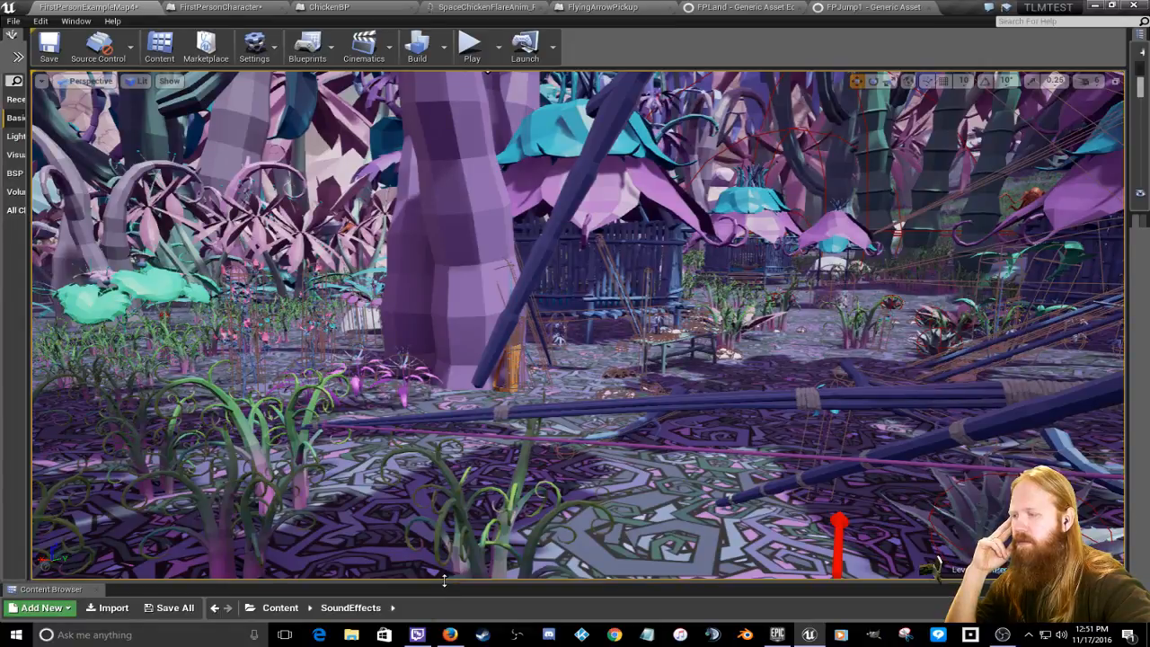
{"action": "left_click", "coordinate": [416, 50]}
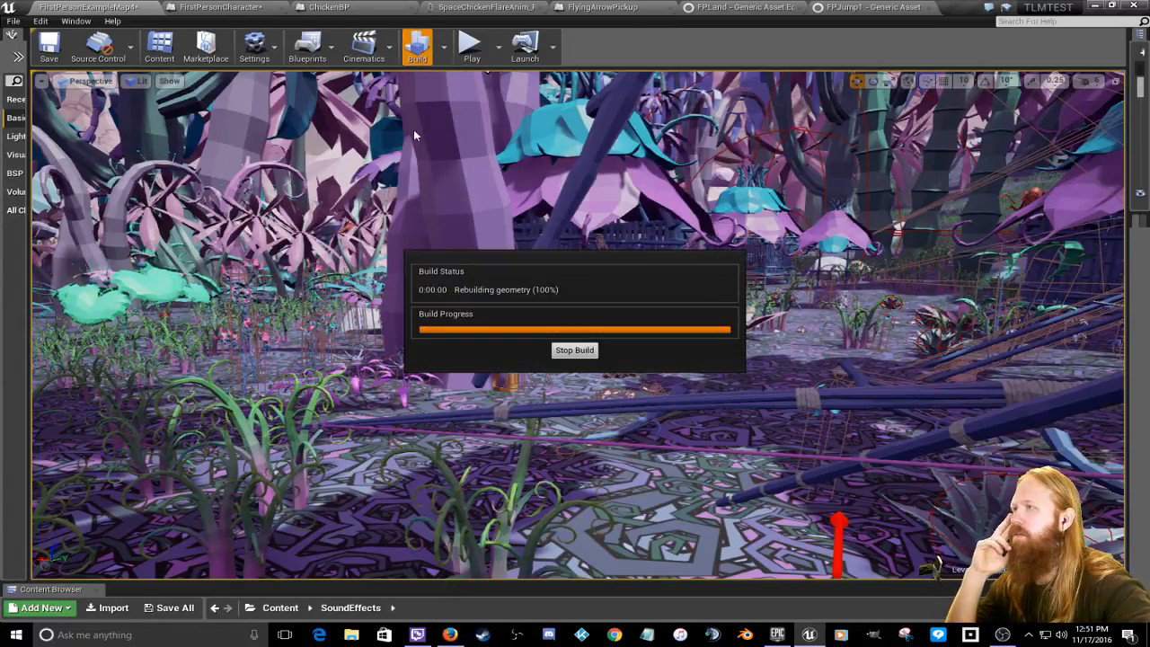
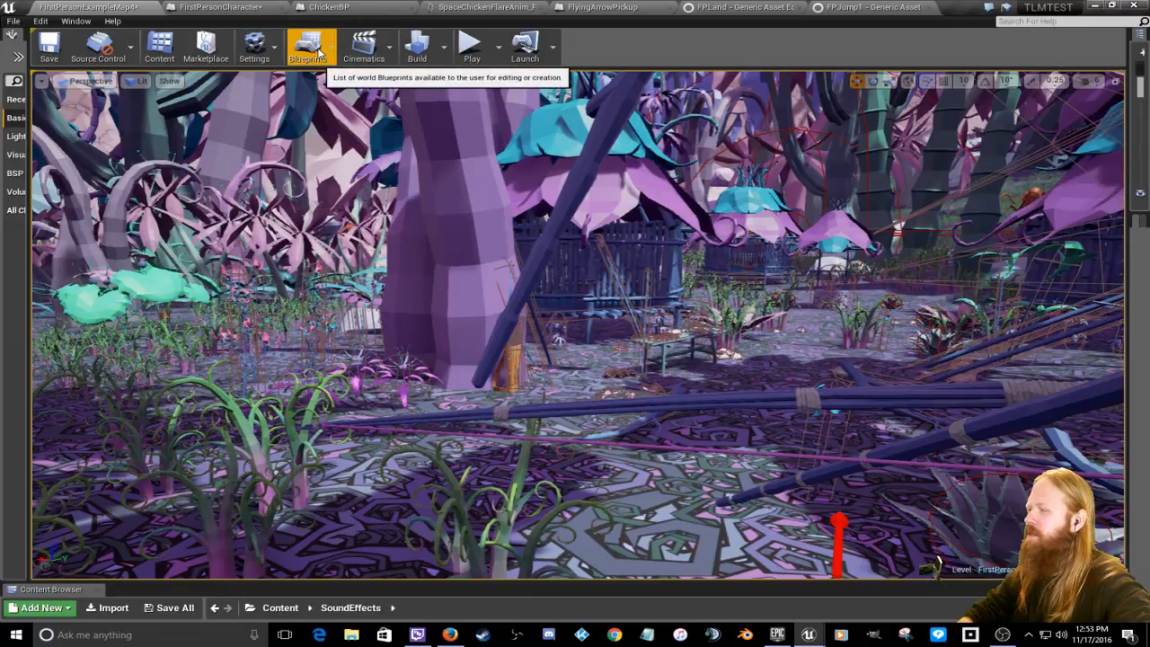
Step: Open the level blueprint and examine its daybreak sections and the chain of Start Camera Fade and Delay nodes
{"action": "left_click", "coordinate": [319, 53]}
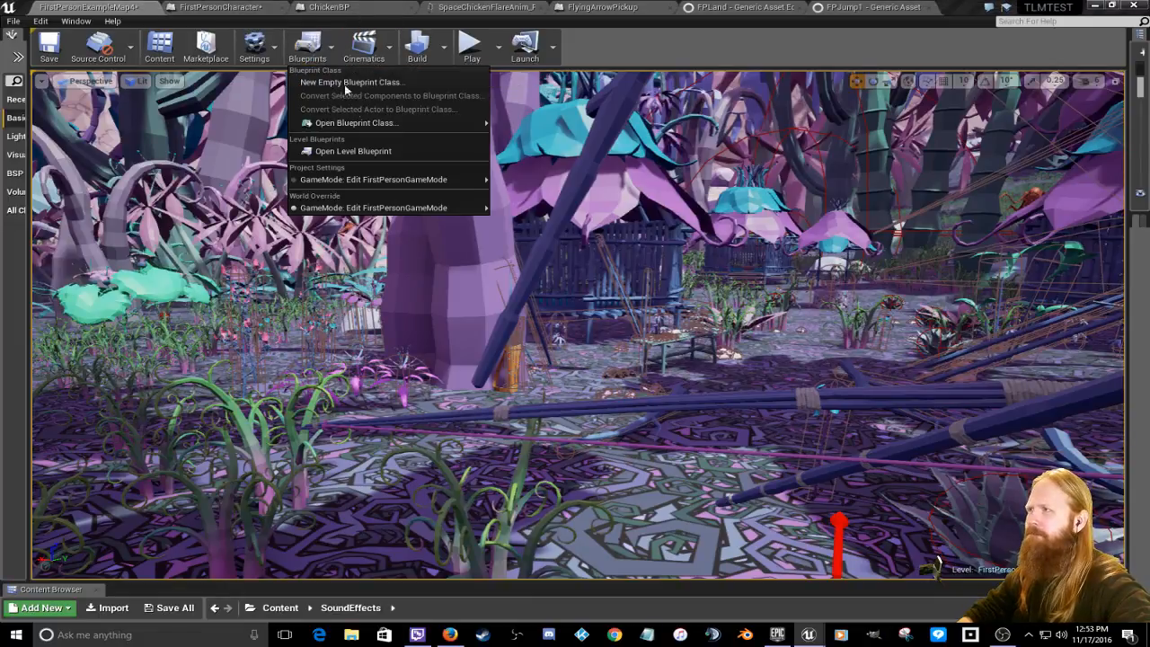
{"action": "left_click", "coordinate": [340, 152]}
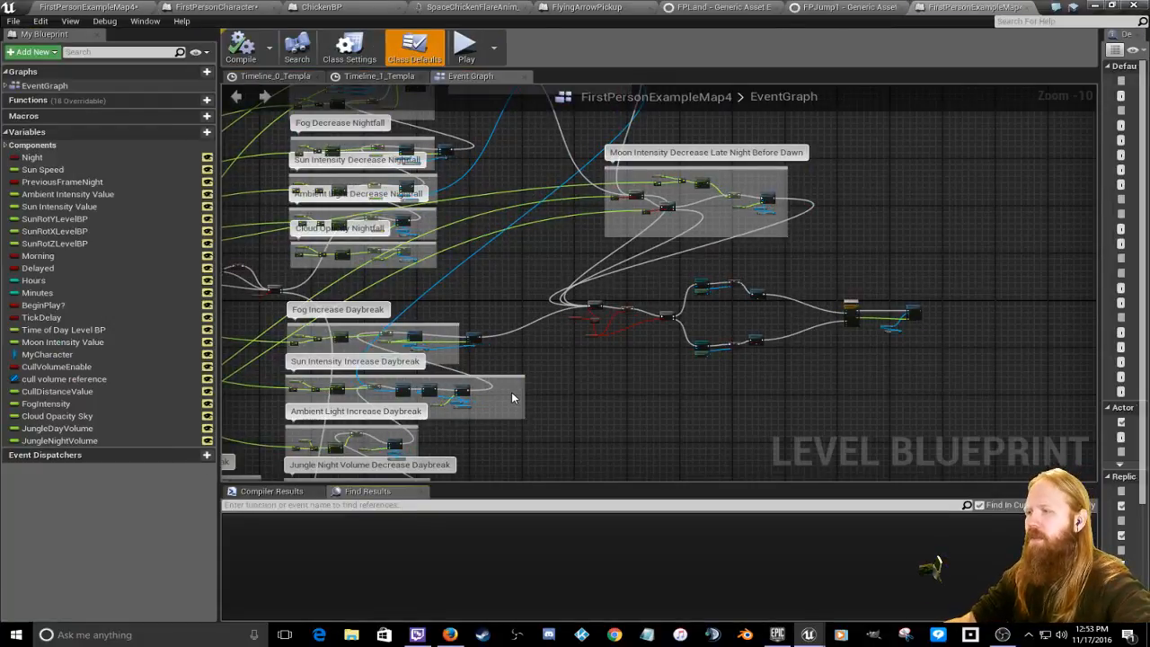
{"action": "scroll", "coordinate": [511, 392], "scroll_direction": "down", "scroll_amount": 2}
{"action": "right_click_drag", "start_coordinate": [603, 445], "coordinate": [682, 231]}
{"action": "scroll", "coordinate": [537, 310], "scroll_direction": "up", "scroll_amount": 4}
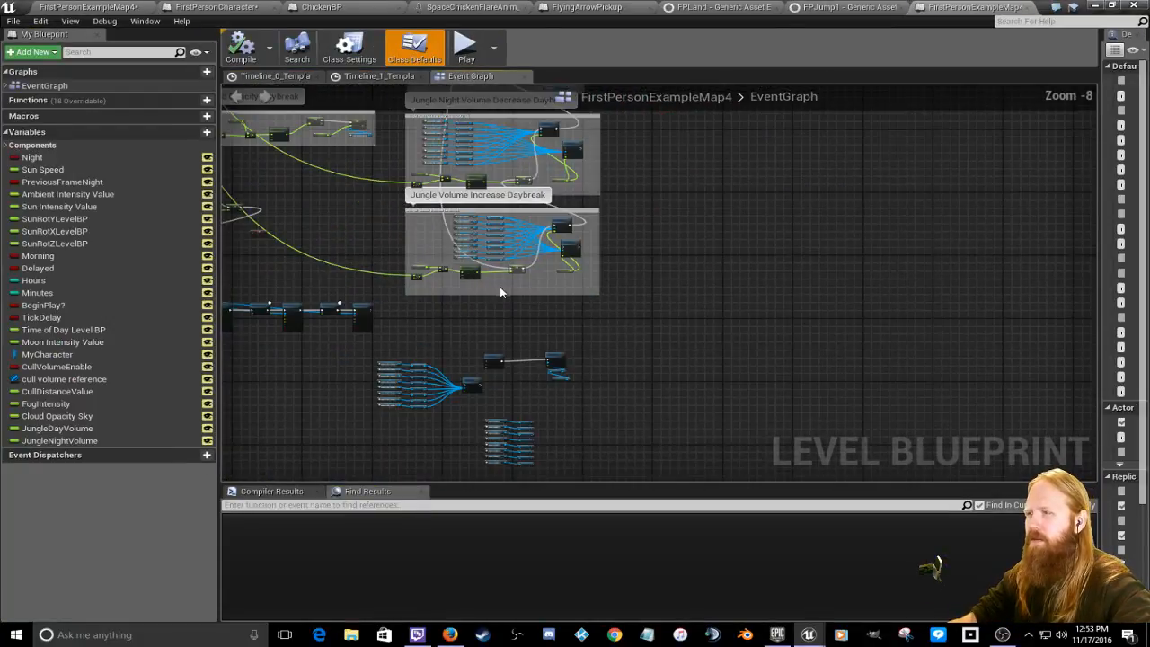
{"action": "scroll", "coordinate": [632, 306], "scroll_direction": "down", "scroll_amount": 4}
{"action": "right_click_drag", "start_coordinate": [631, 307], "coordinate": [790, 306]}
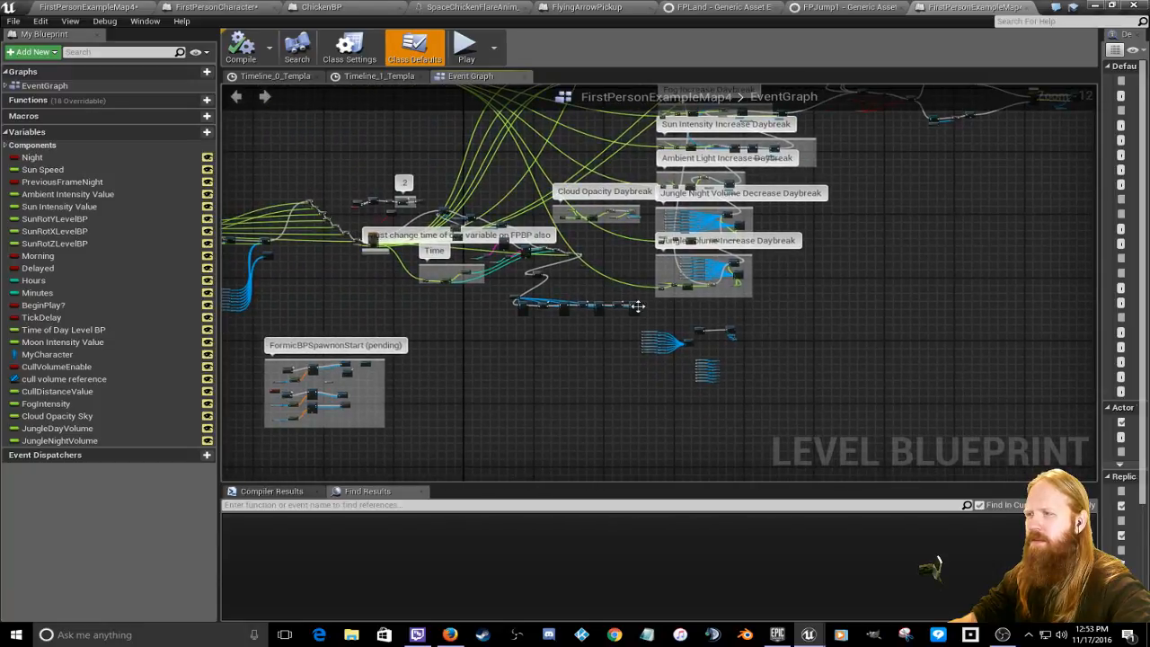
{"action": "scroll", "coordinate": [632, 309], "scroll_direction": "up", "scroll_amount": 5}
{"action": "scroll", "coordinate": [630, 309], "scroll_direction": "up", "scroll_amount": 4}
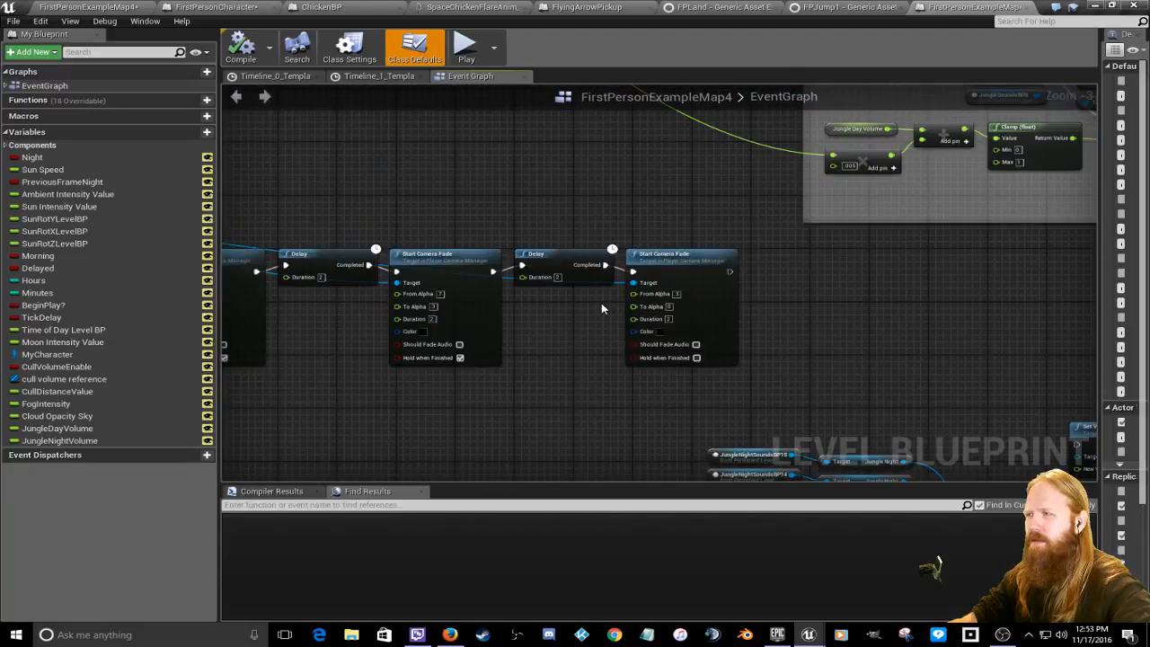
{"action": "right_click_drag", "start_coordinate": [562, 210], "coordinate": [446, 173]}
{"action": "scroll", "coordinate": [638, 280], "scroll_direction": "down", "scroll_amount": 7}
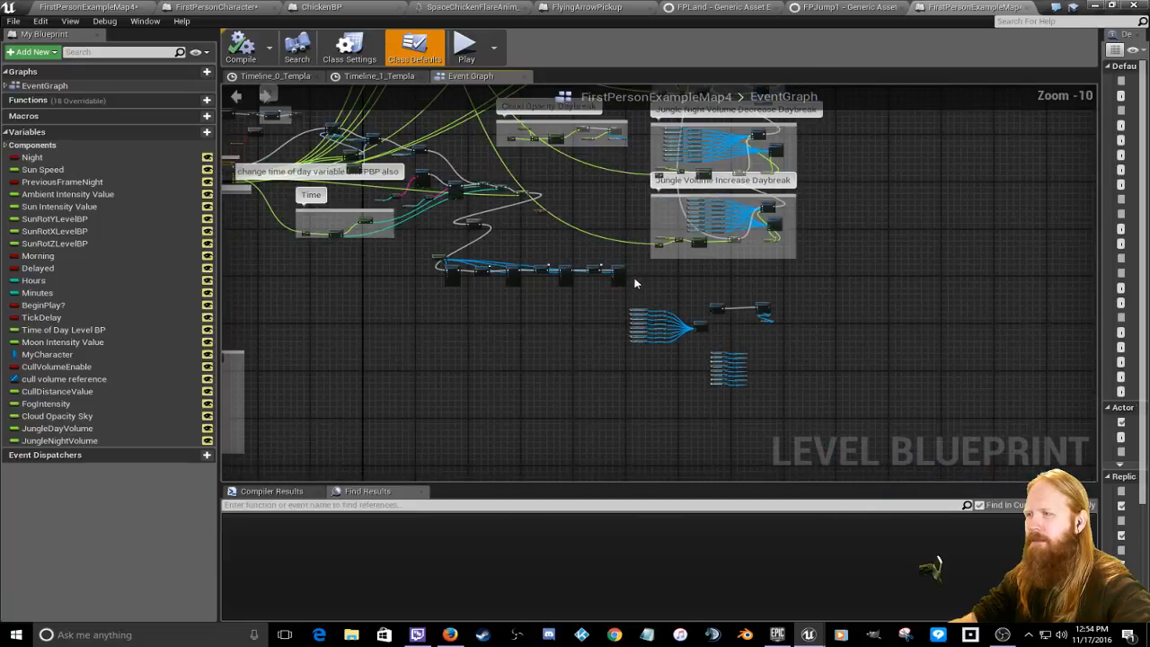
Step: Search the actions available from the As First Person Character output of the Cast To FirstPersonCharacter node for "fpjump"
{"action": "right_click_drag", "start_coordinate": [391, 341], "coordinate": [1005, 400]}
{"action": "scroll", "coordinate": [419, 263], "scroll_direction": "up", "scroll_amount": 4}
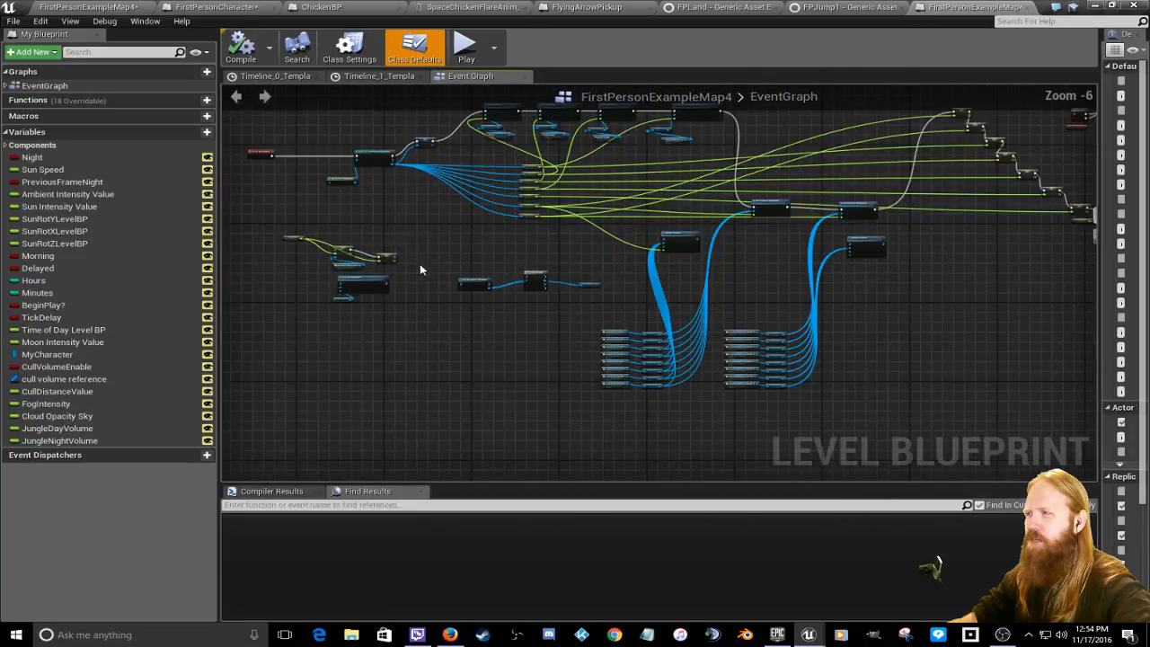
{"action": "right_click_drag", "start_coordinate": [414, 211], "coordinate": [413, 278]}
{"action": "scroll", "coordinate": [412, 278], "scroll_direction": "up", "scroll_amount": 5}
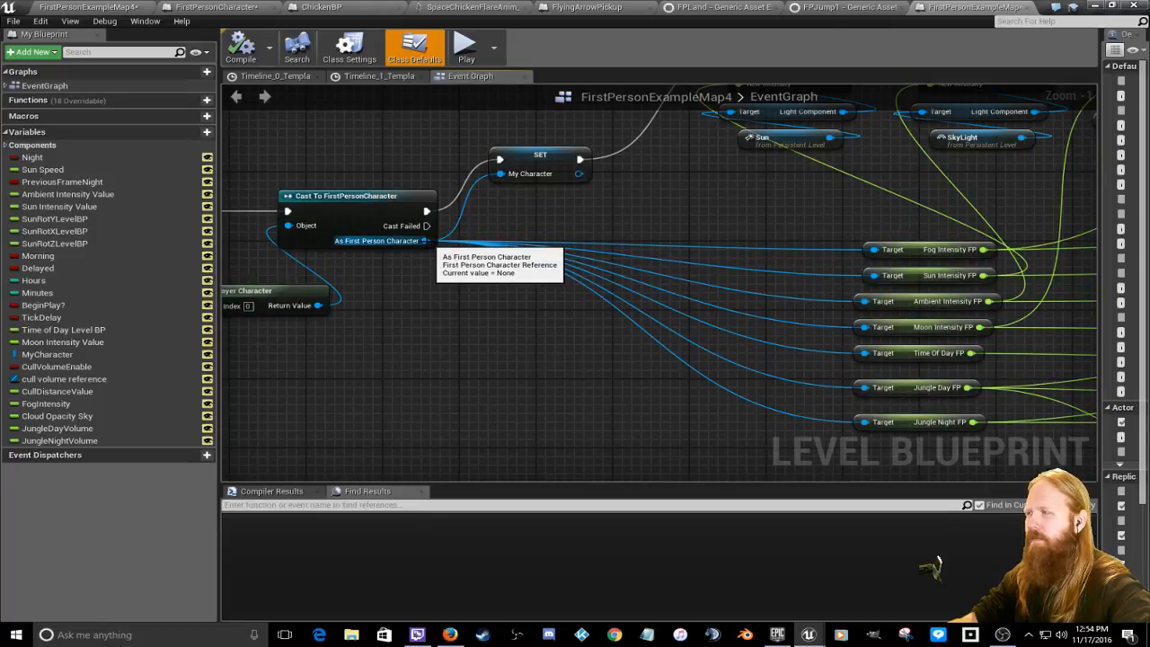
{"action": "right_click_drag", "start_coordinate": [423, 240], "coordinate": [399, 214]}
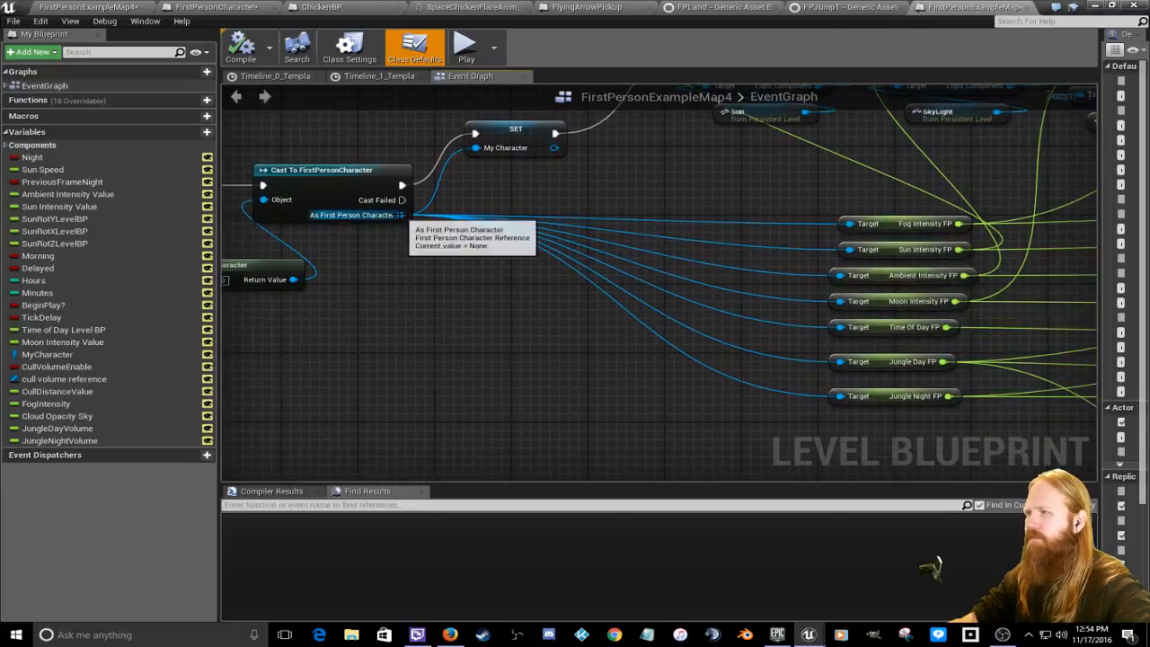
{"action": "left_click_drag", "start_coordinate": [400, 215], "coordinate": [539, 415]}
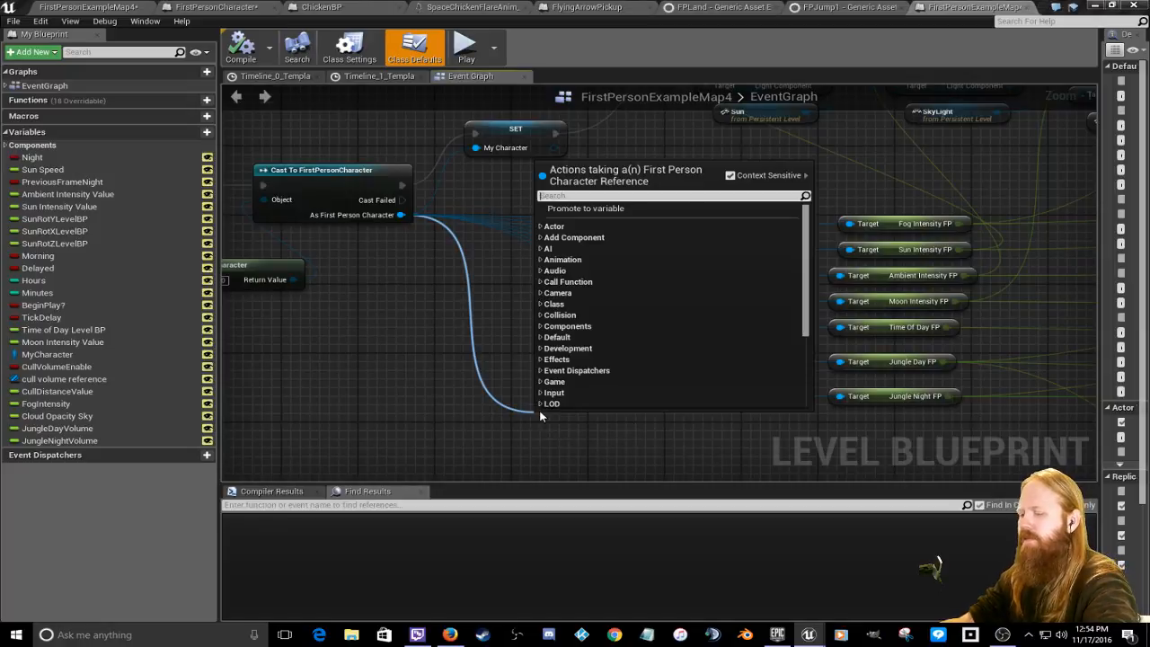
{"action": "type", "text": "fpjump"}
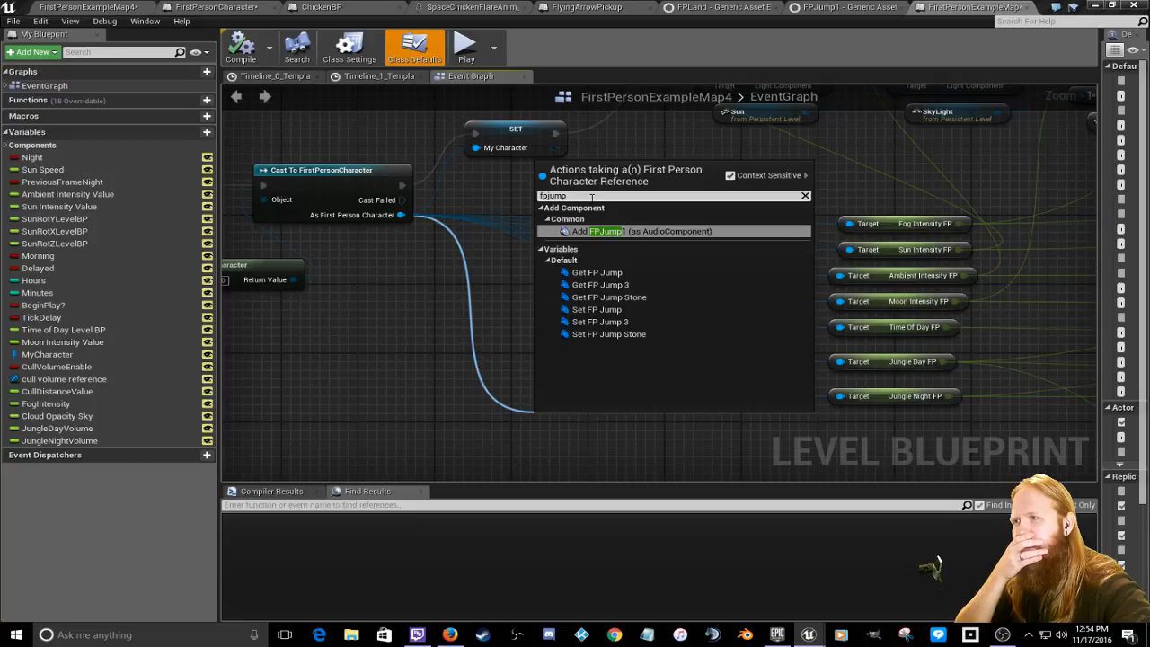
Step: Check the sound components in the FirstPersonCharacter blueprint and place the level blueprint's tab next to it
{"action": "left_click", "coordinate": [216, 7]}
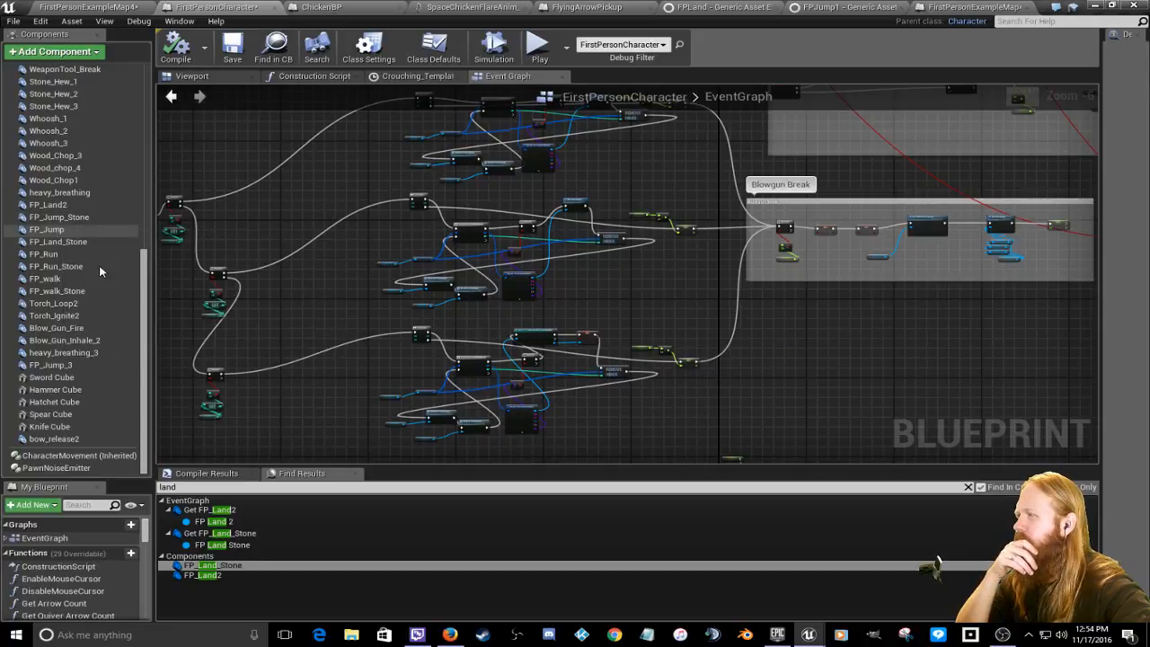
{"action": "scroll", "coordinate": [144, 319], "scroll_direction": "up", "scroll_amount": 1}
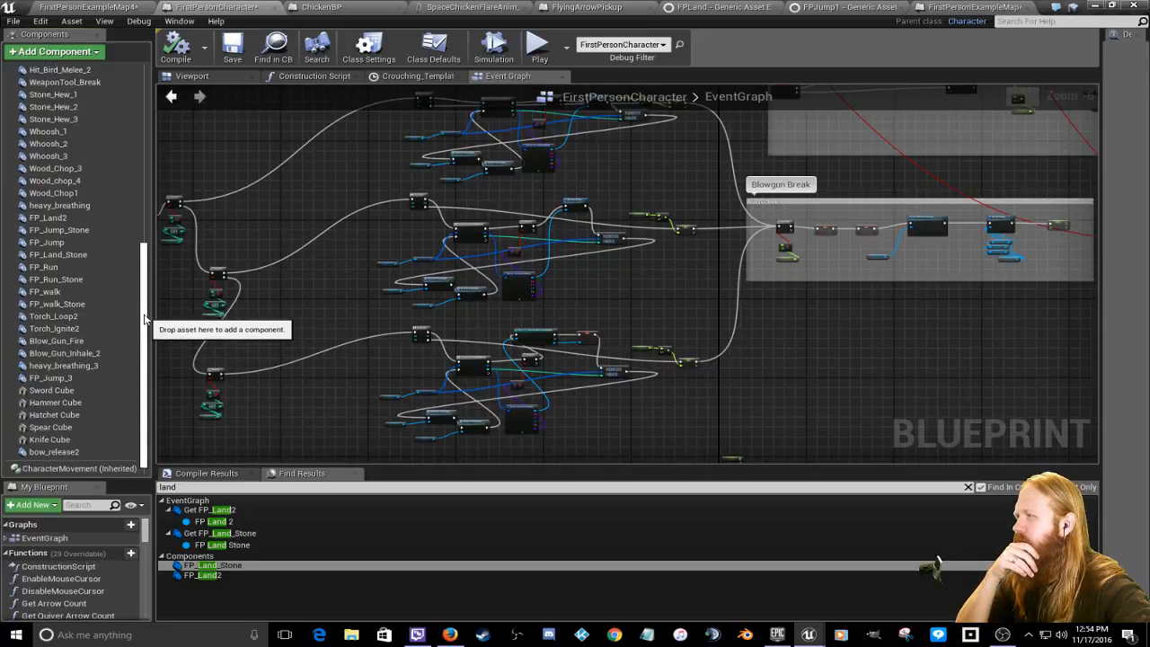
{"action": "mouse_move", "coordinate": [144, 319]}
{"action": "left_mouse_down"}
{"action": "mouse_move", "coordinate": [146, 117]}
{"action": "mouse_move", "coordinate": [139, 330]}
{"action": "left_mouse_up"}
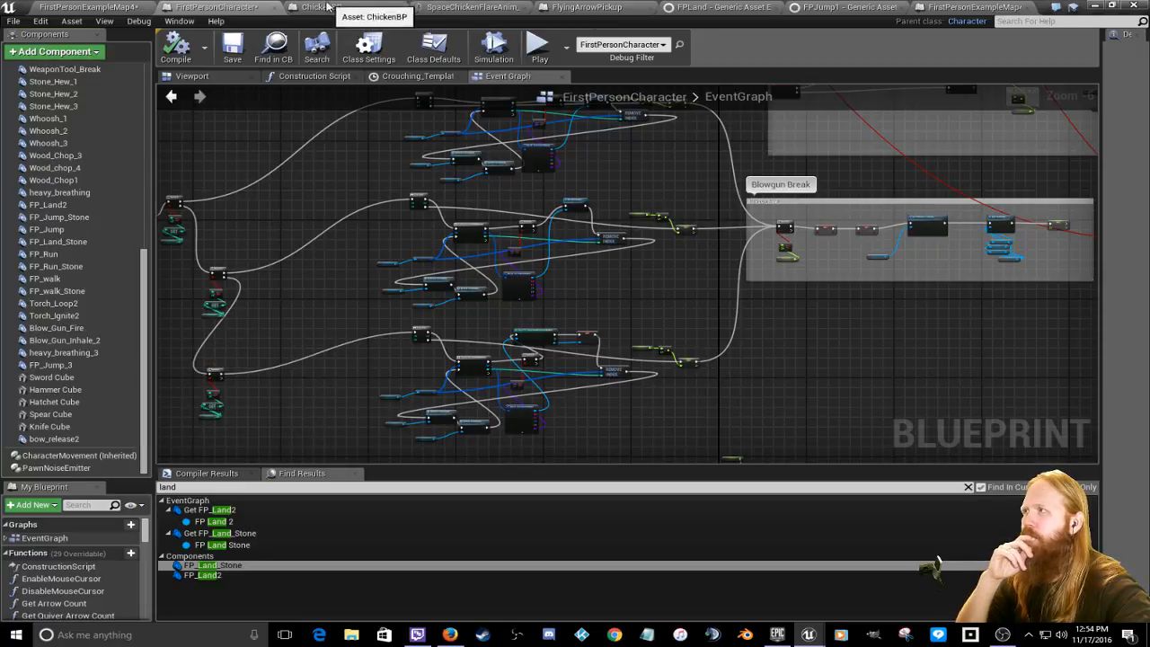
{"action": "left_click", "coordinate": [970, 8]}
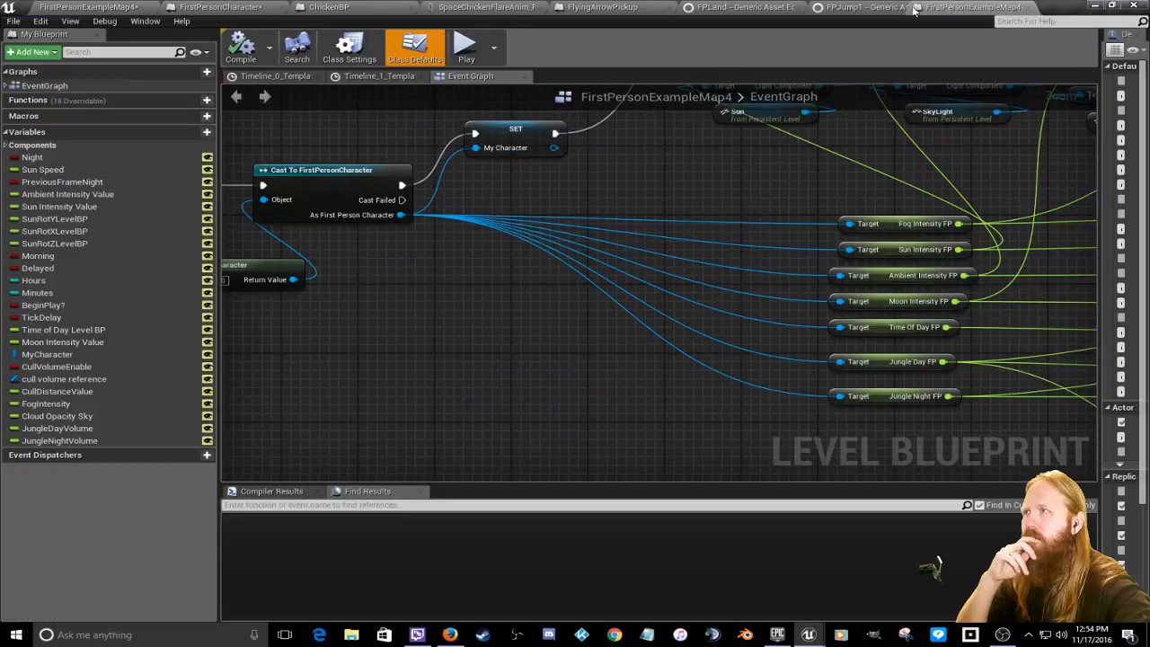
{"action": "left_click_drag", "start_coordinate": [914, 9], "coordinate": [354, 9]}
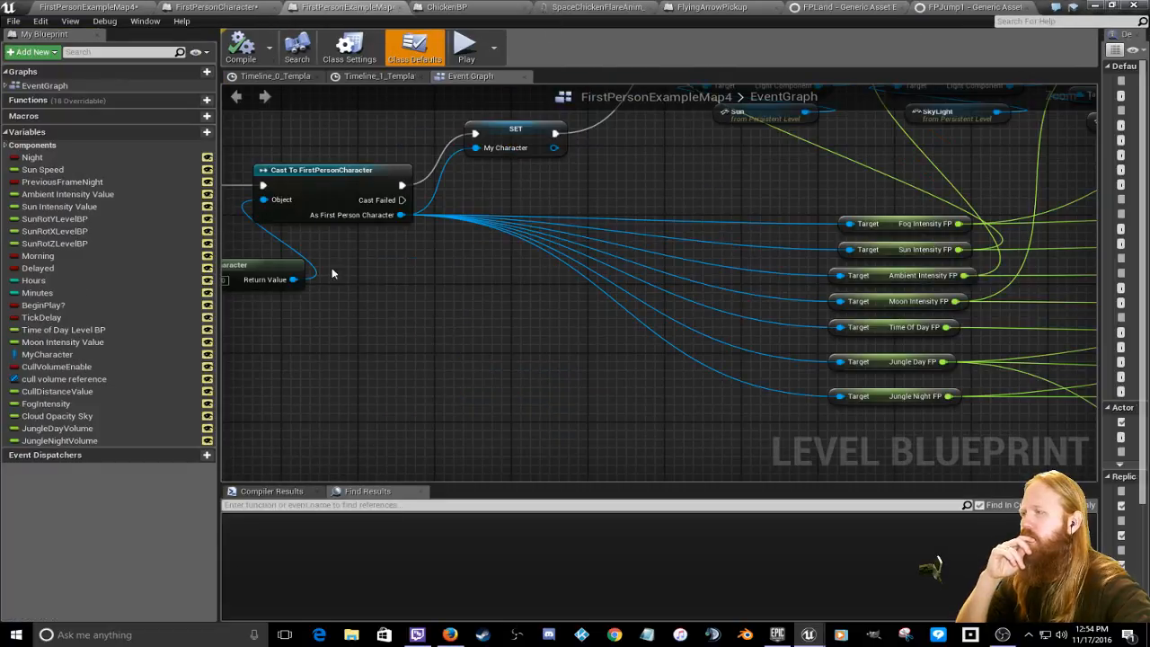
Step: Add a Get FP Land 2 node from the As First Person Character output of the Cast To FirstPersonCharacter node
{"action": "left_click_drag", "start_coordinate": [399, 215], "coordinate": [456, 393]}
{"action": "type", "text": "fp"}
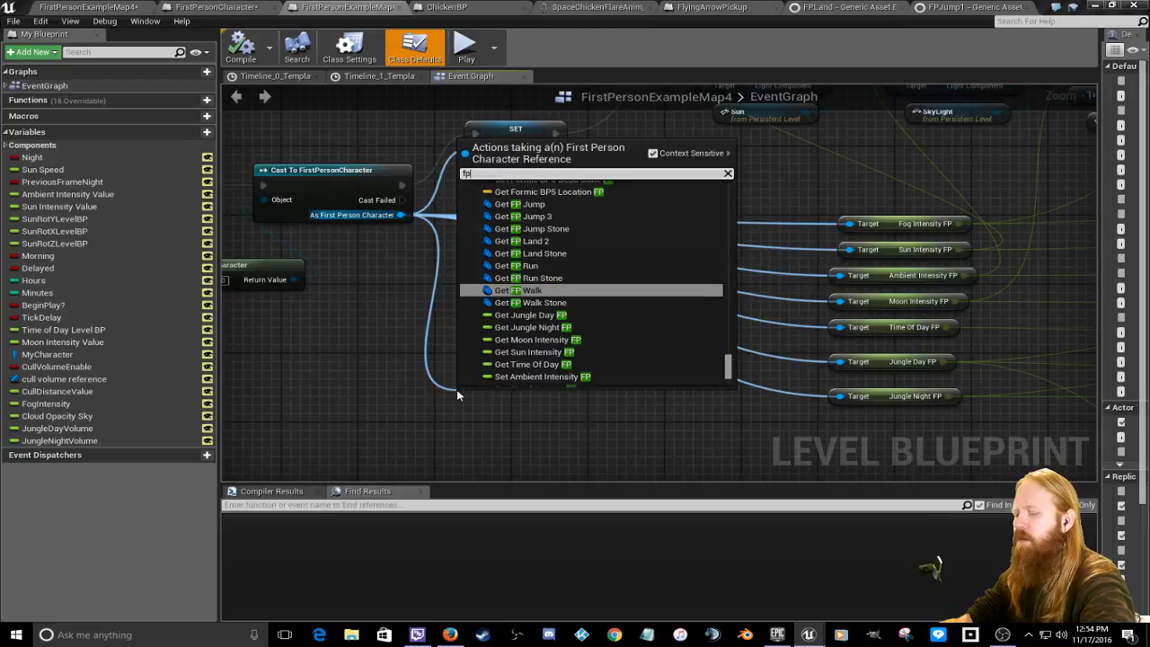
{"action": "type", "text": "jump"}
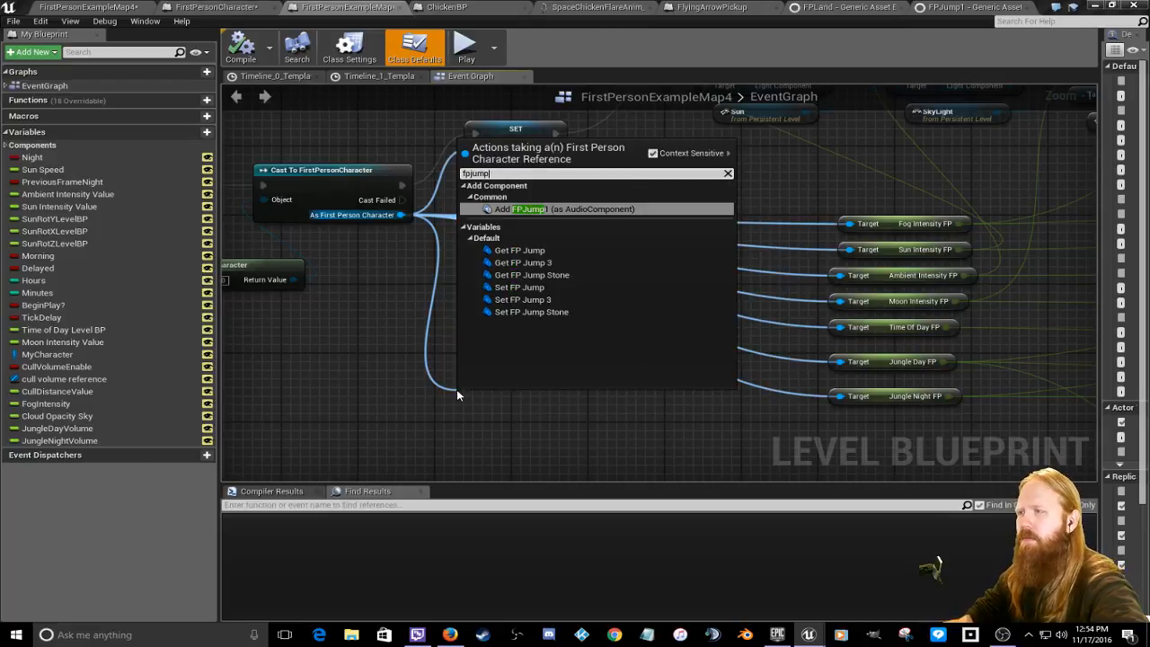
{"action": "key", "text": "BackSpace"}
{"action": "key", "text": "BackSpace"}
{"action": "key", "text": "BackSpace"}
{"action": "key", "text": "BackSpace"}
{"action": "type", "text": "land"}
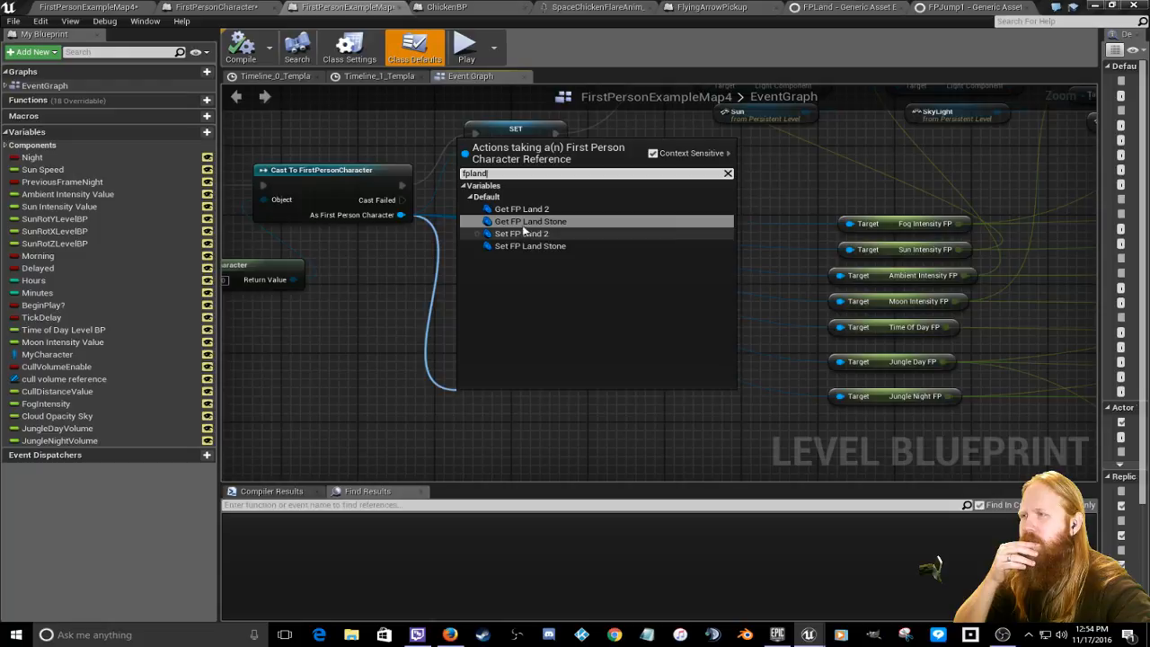
{"action": "left_click", "coordinate": [527, 211]}
{"action": "left_click", "coordinate": [528, 212]}
Step: Move the FP Land 2 node across the graph to the end of the Start Camera Fade chain
{"action": "right_click_drag", "start_coordinate": [567, 362], "coordinate": [402, 252]}
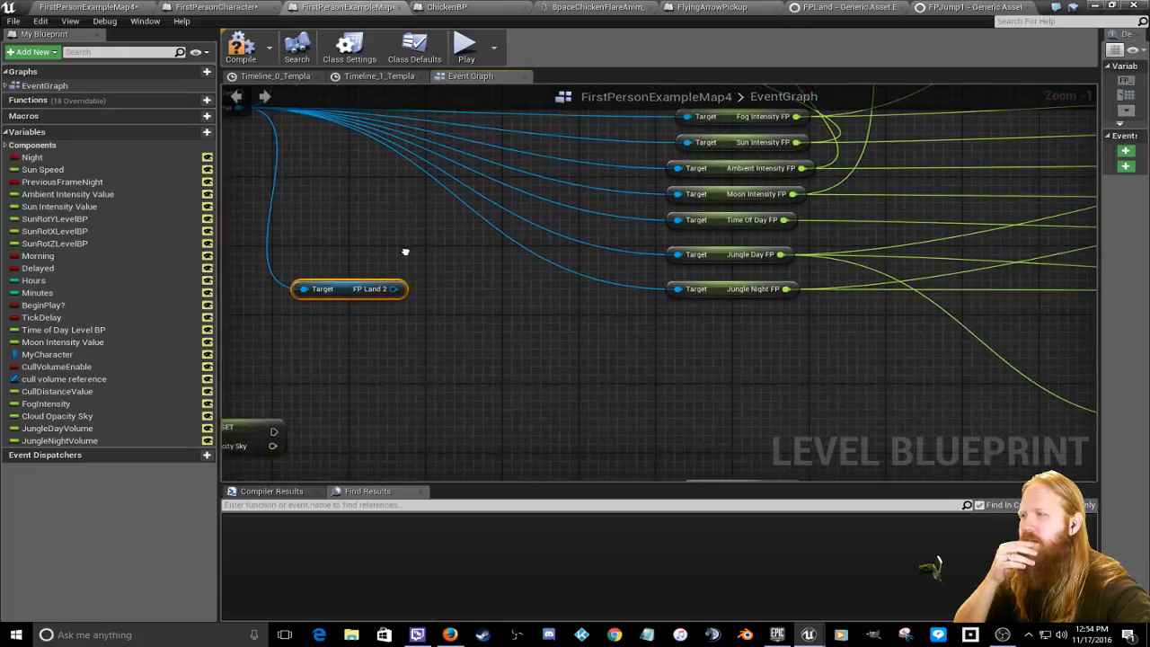
{"action": "scroll", "coordinate": [404, 260], "scroll_direction": "down", "scroll_amount": 5}
{"action": "left_click_drag", "start_coordinate": [393, 272], "coordinate": [866, 288]}
{"action": "right_click_drag", "start_coordinate": [923, 259], "coordinate": [539, 275]}
{"action": "scroll", "coordinate": [480, 316], "scroll_direction": "up", "scroll_amount": 5}
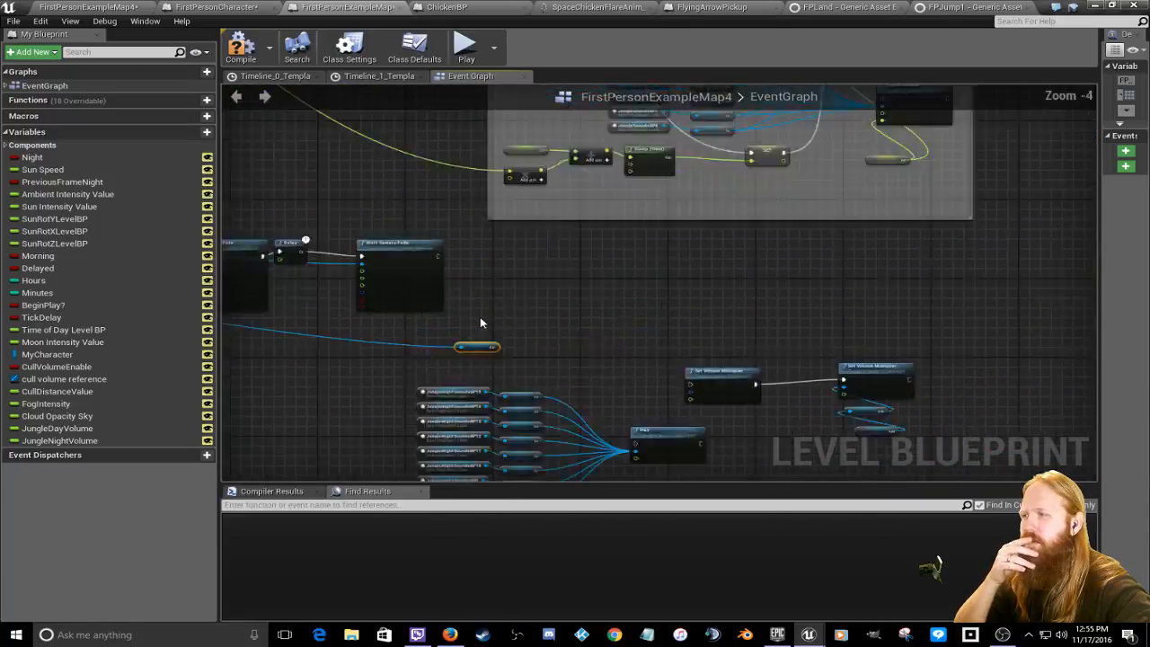
Step: Add a Set Volume Multiplier function node targeting FP Land 2 and place it beside the last Start Camera Fade
{"action": "left_click_drag", "start_coordinate": [537, 371], "coordinate": [519, 293]}
{"action": "type", "text": "vo"}
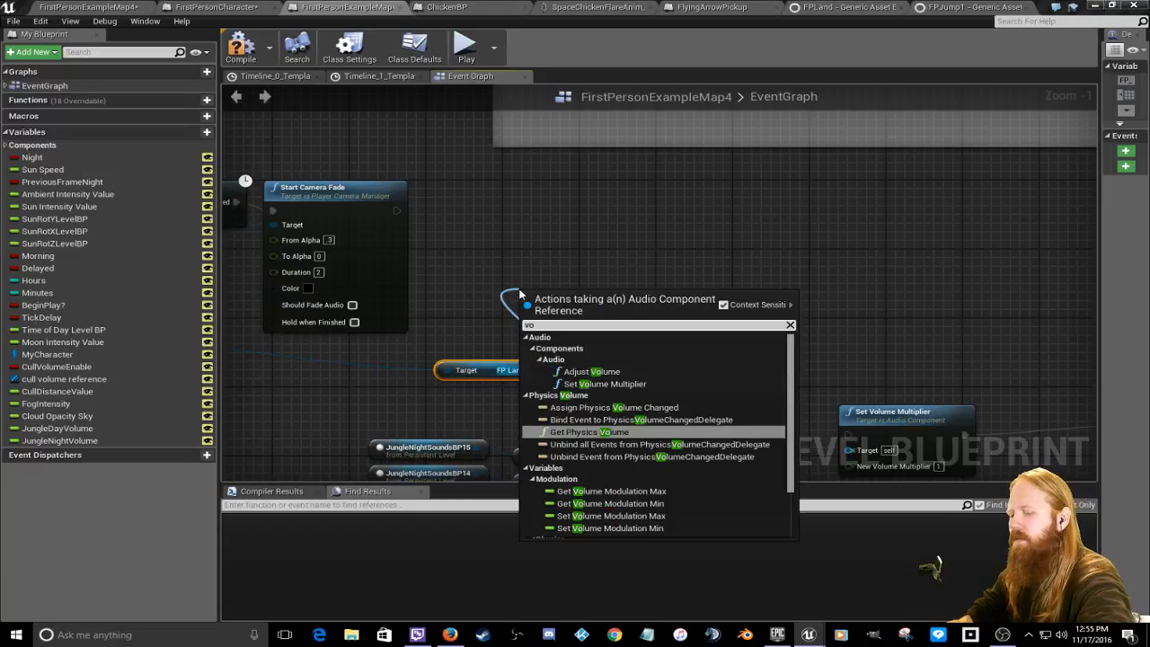
{"action": "type", "text": "lume multipl"}
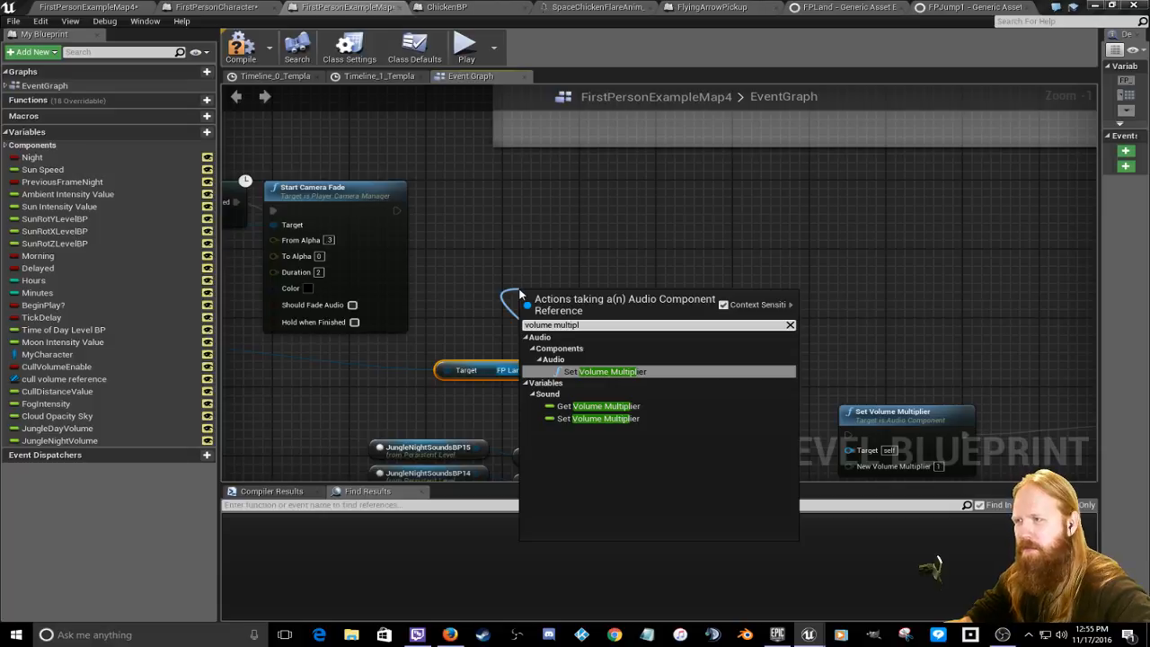
{"action": "left_click", "coordinate": [604, 370]}
{"action": "left_click_drag", "start_coordinate": [562, 306], "coordinate": [516, 213]}
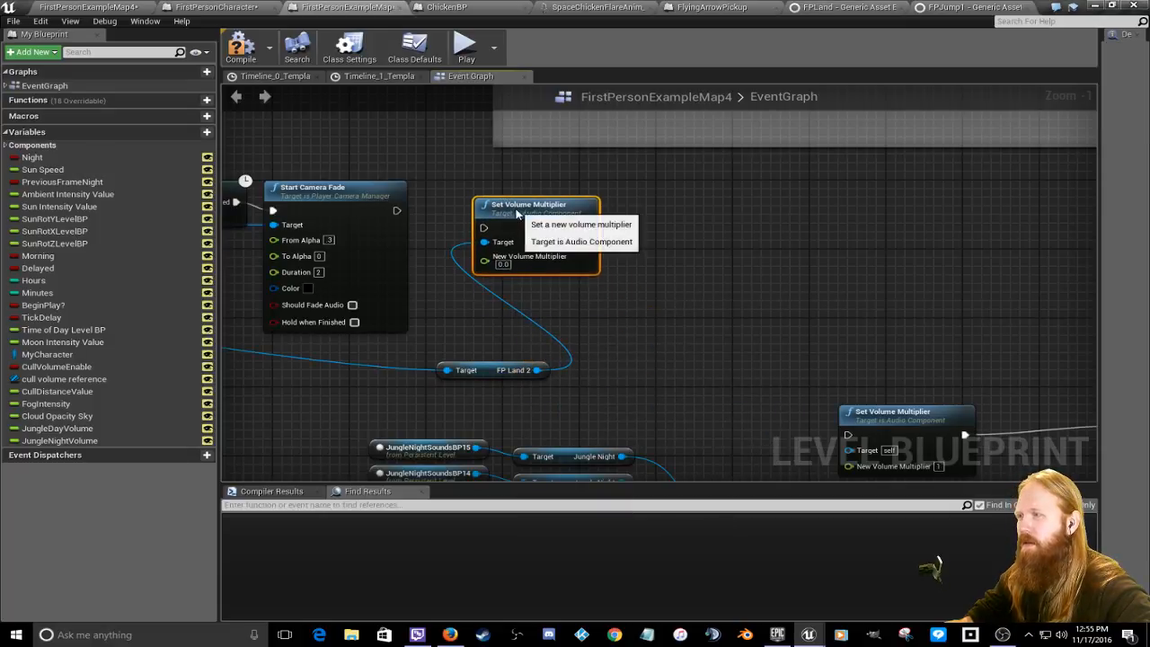
Step: Connect the last Start Camera Fade's execution output to Set Volume Multiplier and set New Volume Multiplier to 1
{"action": "left_click_drag", "start_coordinate": [396, 210], "coordinate": [505, 235]}
{"action": "left_click", "coordinate": [502, 264]}
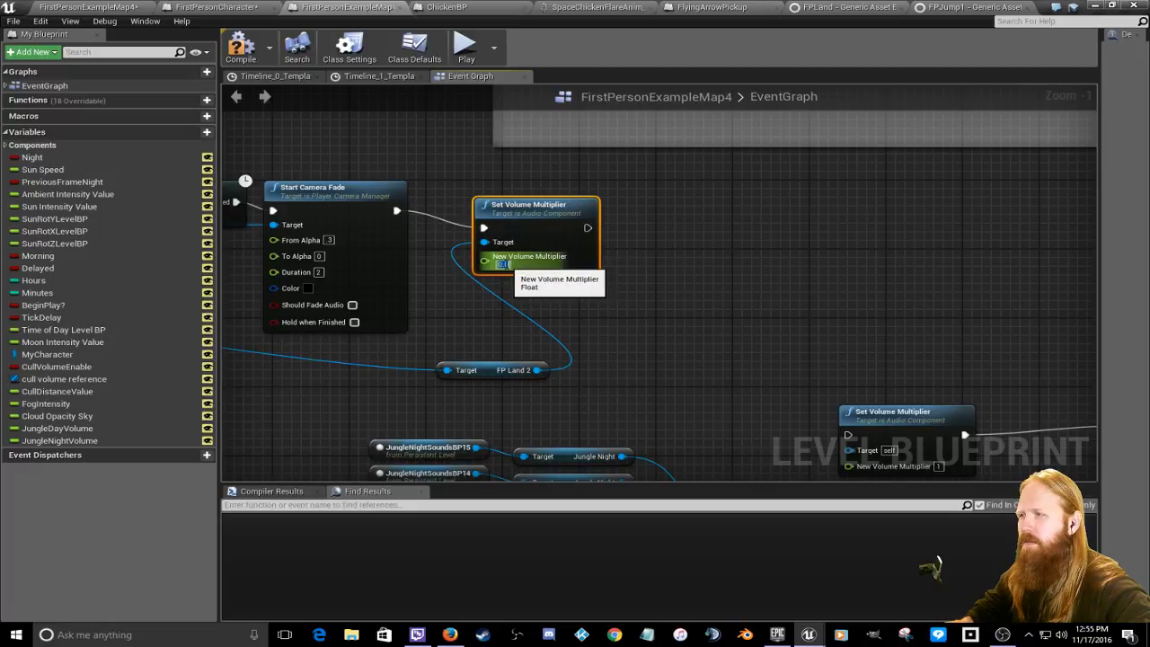
{"action": "type", "text": "1"}
{"action": "key", "text": "Return"}
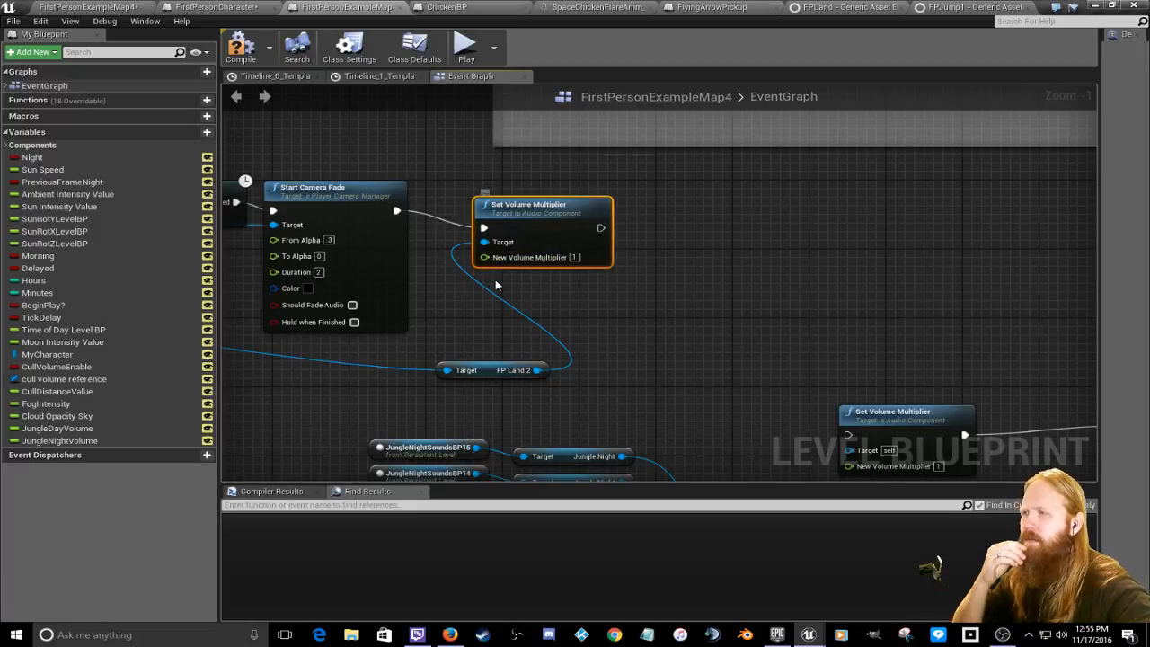
Step: Detach Set Volume Multiplier from the last Start Camera Fade and move it with FP Land 2 below the first Delay
{"action": "scroll", "coordinate": [494, 285], "scroll_direction": "down", "scroll_amount": 4}
{"action": "right_click_drag", "start_coordinate": [385, 323], "coordinate": [969, 370]}
{"action": "scroll", "coordinate": [756, 350], "scroll_direction": "up", "scroll_amount": 3}
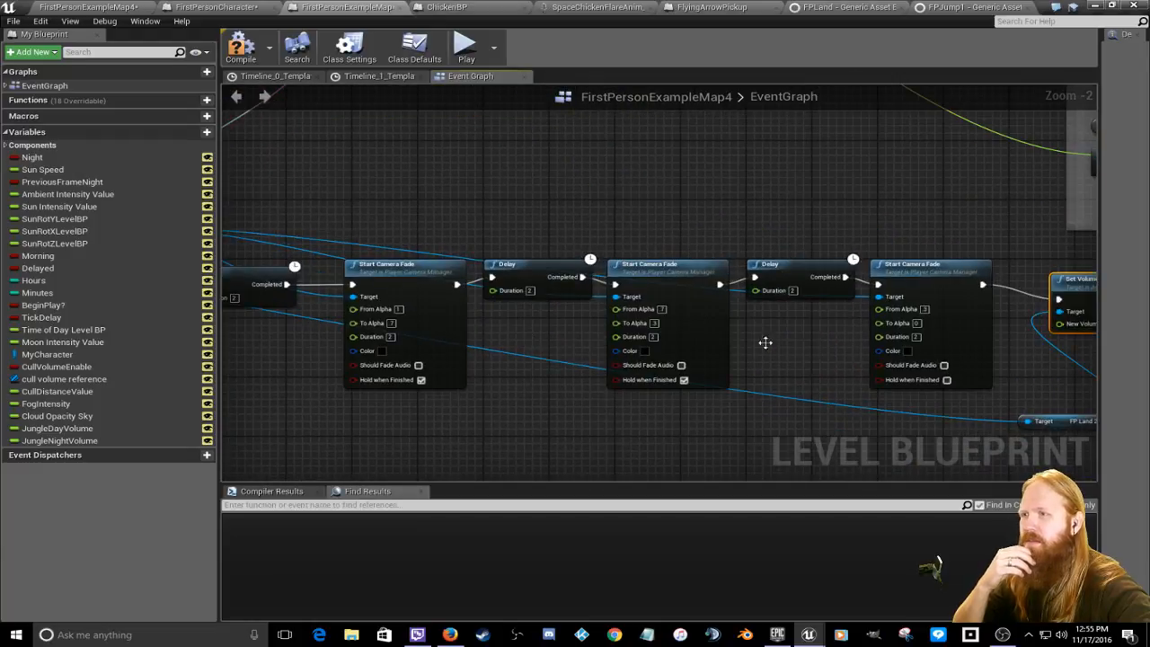
{"action": "right_click_drag", "start_coordinate": [539, 359], "coordinate": [446, 346]}
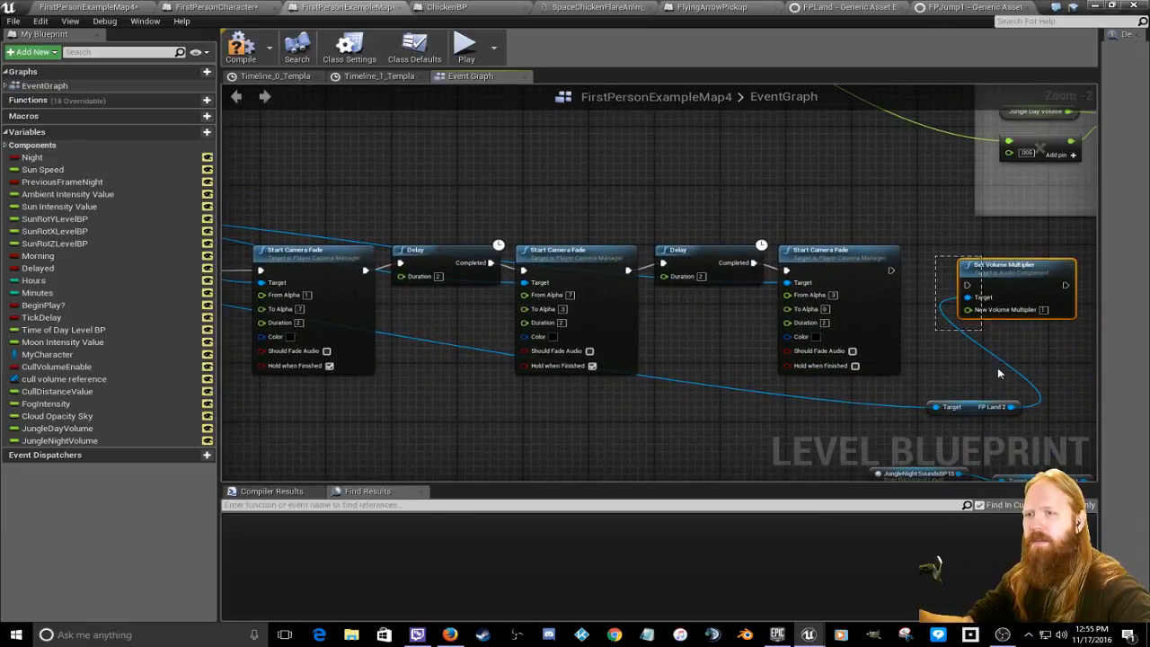
{"action": "left_click", "coordinate": [974, 406], "text": "ctrl"}
{"action": "left_click_drag", "start_coordinate": [997, 266], "coordinate": [933, 273]}
{"action": "left_click_drag", "start_coordinate": [863, 287], "coordinate": [634, 373]}
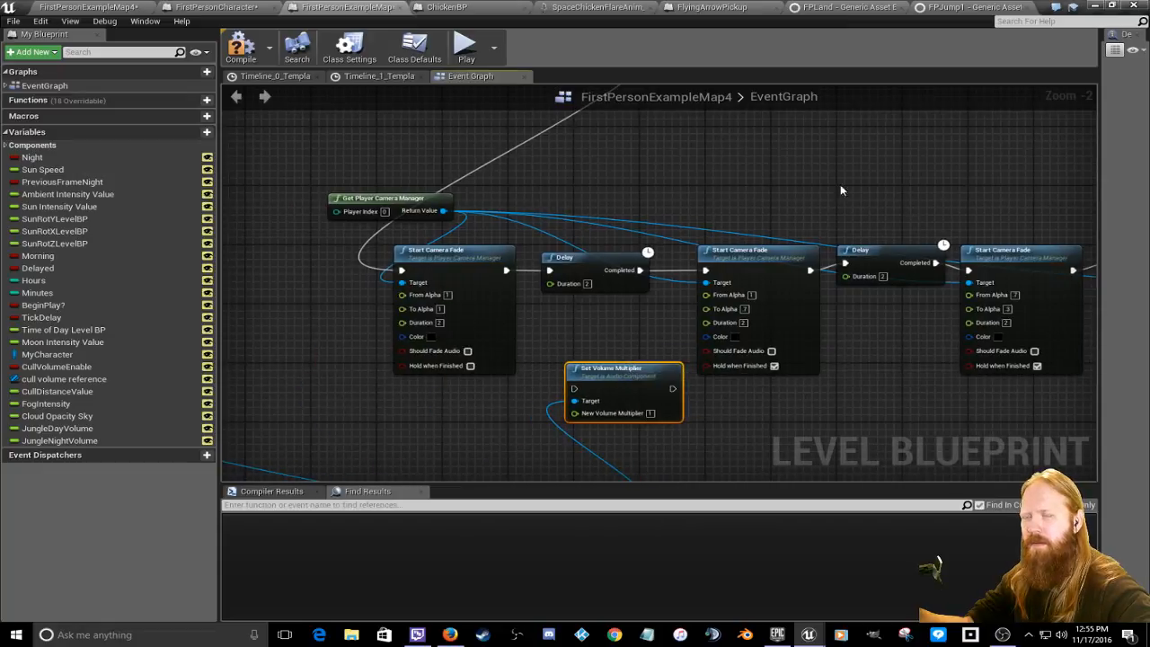
{"action": "right_click_drag", "start_coordinate": [840, 184], "coordinate": [694, 175]}
{"action": "right_click_drag", "start_coordinate": [1058, 182], "coordinate": [953, 169]}
{"action": "right_click_drag", "start_coordinate": [580, 162], "coordinate": [738, 170]}
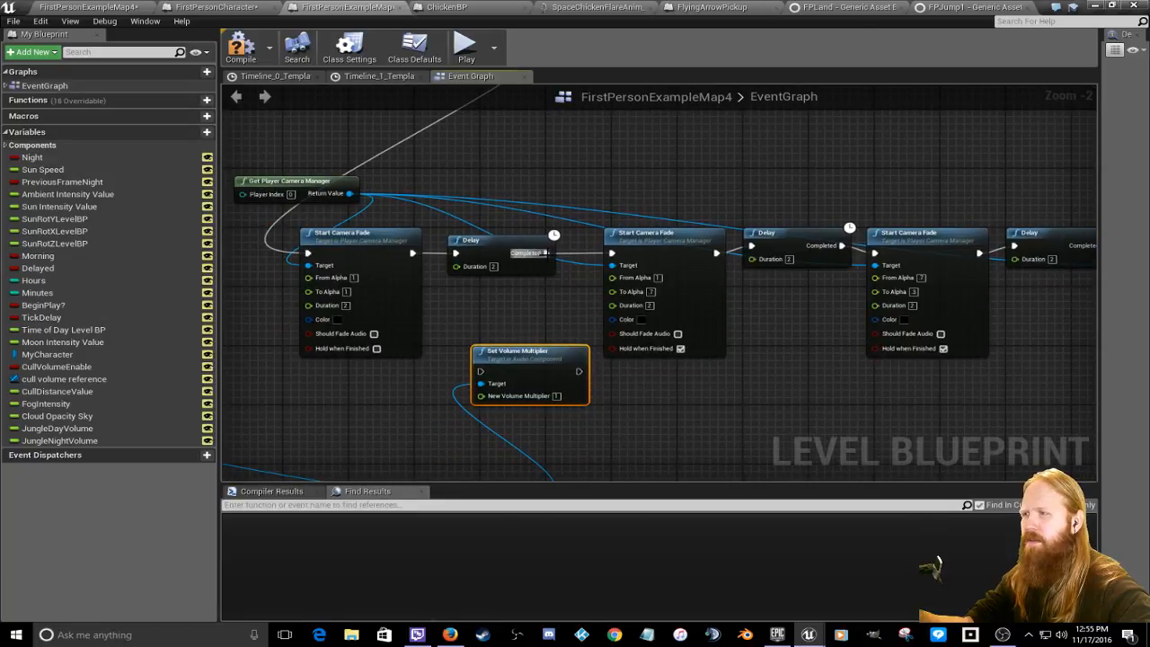
Step: Wire Set Volume Multiplier between the first Delay's Completed output and the second Start Camera Fade
{"action": "left_click_drag", "start_coordinate": [546, 252], "coordinate": [481, 371]}
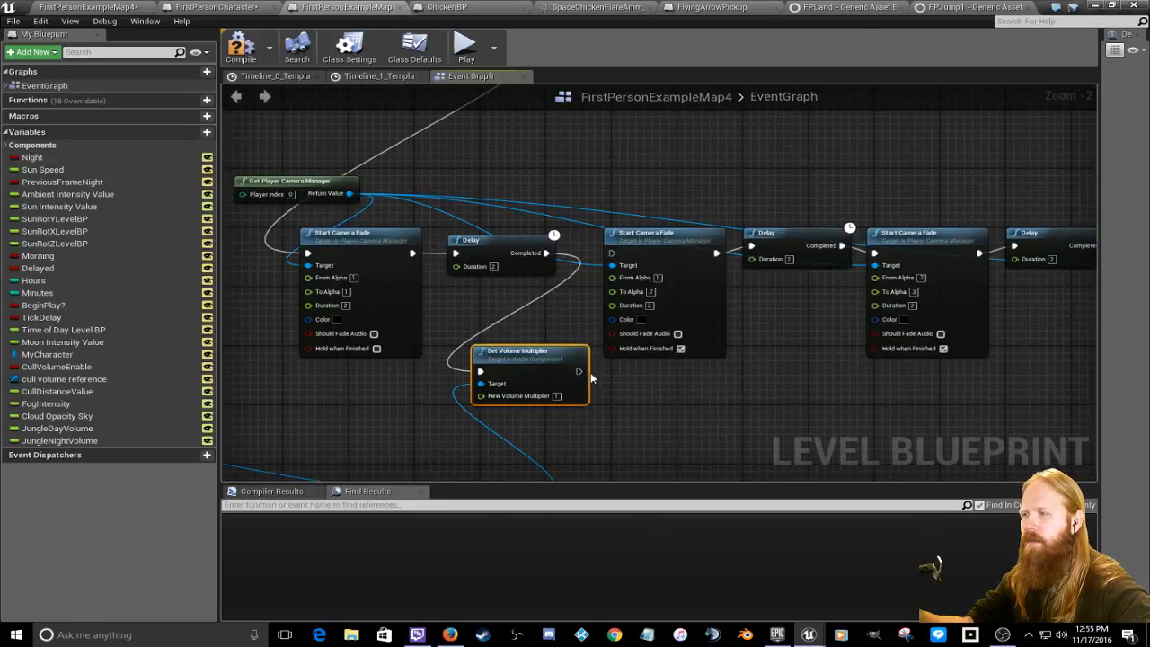
{"action": "left_click_drag", "start_coordinate": [578, 371], "coordinate": [612, 256]}
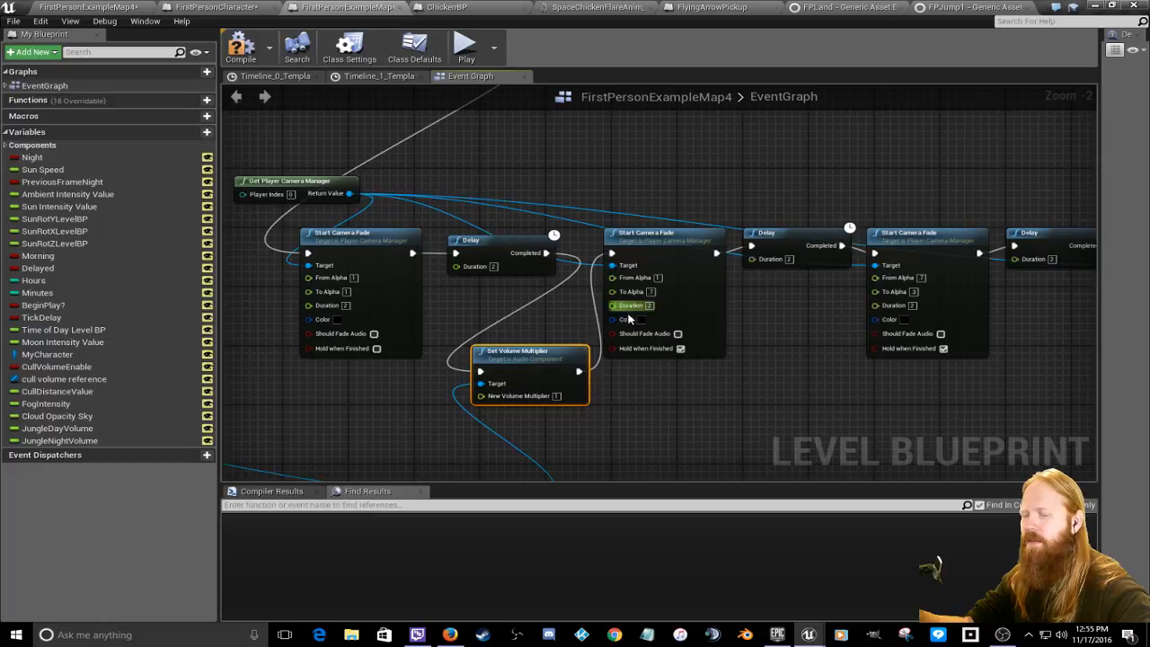
{"action": "scroll", "coordinate": [630, 385], "scroll_direction": "down", "scroll_amount": 2}
{"action": "right_click_drag", "start_coordinate": [651, 406], "coordinate": [624, 342]}
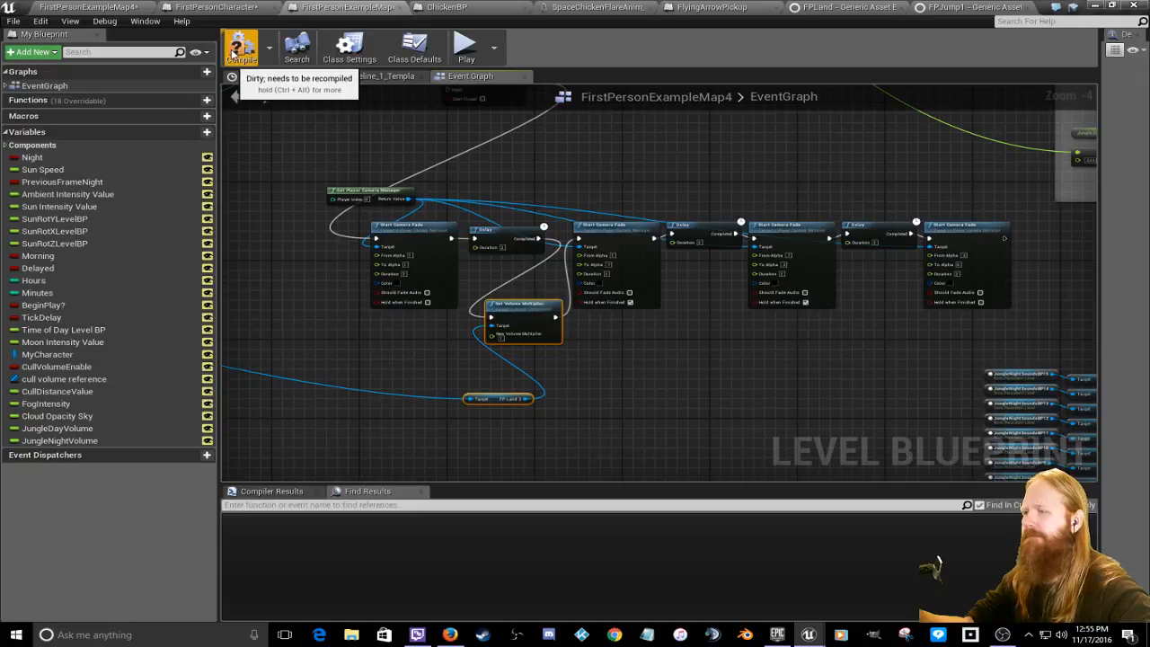
Step: Compile the level blueprint and return to the FirstPersonExampleMap4 level
{"action": "left_click", "coordinate": [232, 54]}
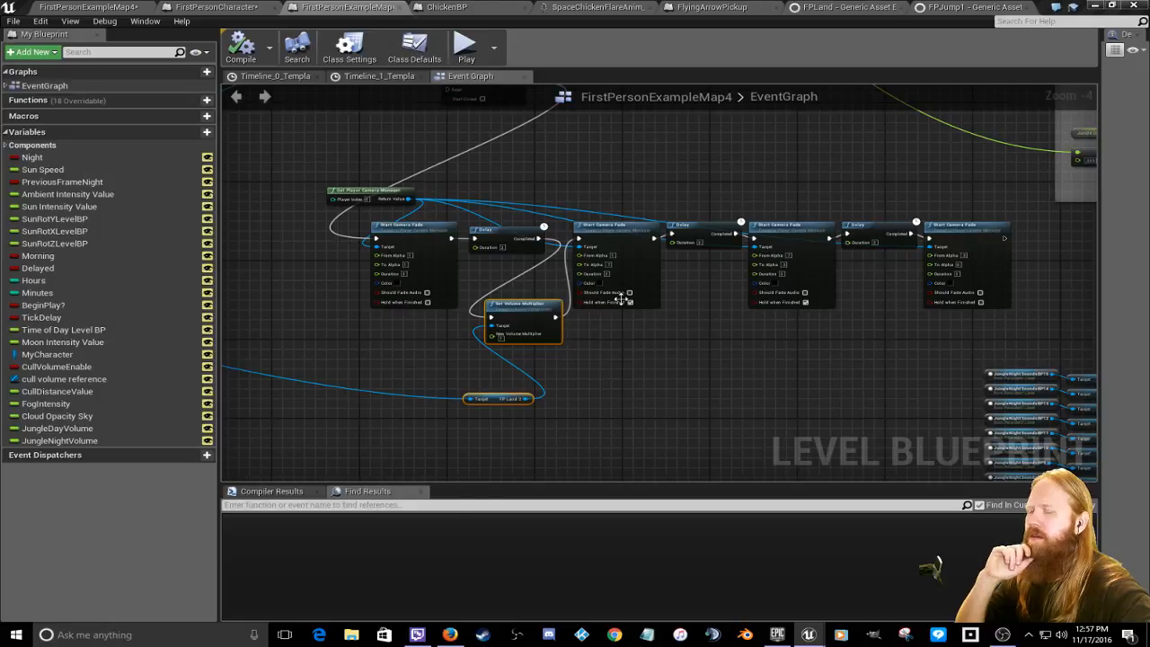
{"action": "left_click", "coordinate": [103, 7]}
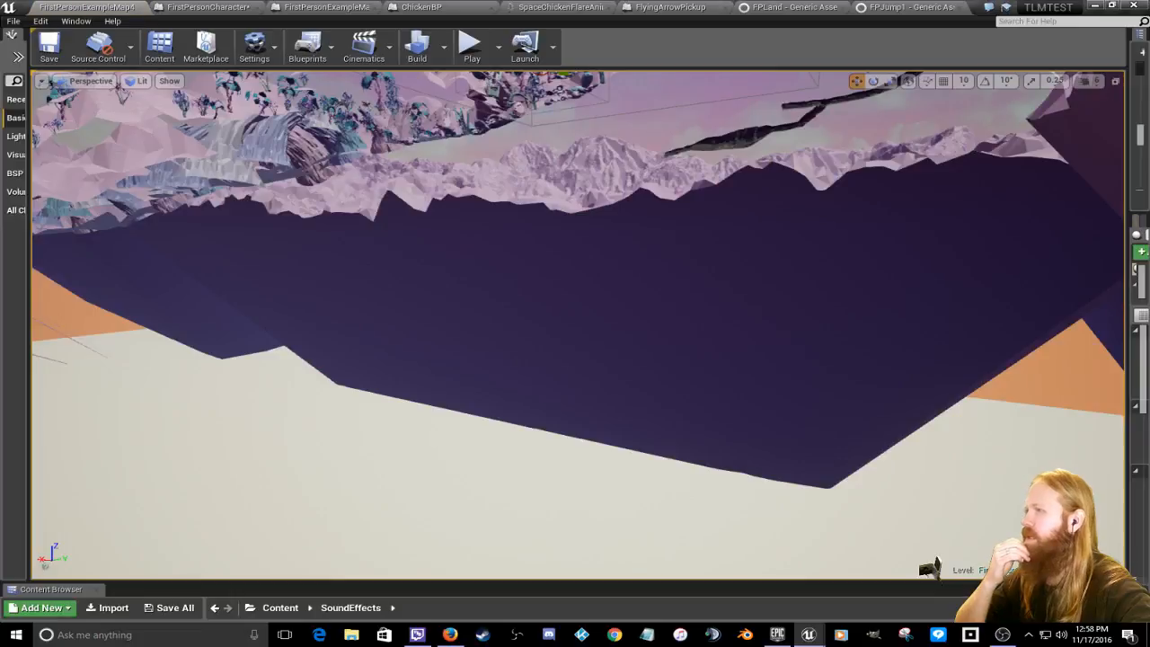
Step: Fly through the level to the village hut and focus the view on the Cot actor
{"action": "right_click_drag", "start_coordinate": [547, 297], "coordinate": [614, 338]}
{"action": "key", "text": "w"}
{"action": "key", "text": "w"}
{"action": "key", "text": "s"}
{"action": "key", "text": "w"}
{"action": "key", "text": "w"}
{"action": "key", "text": "w"}
{"action": "key", "text": "f"}
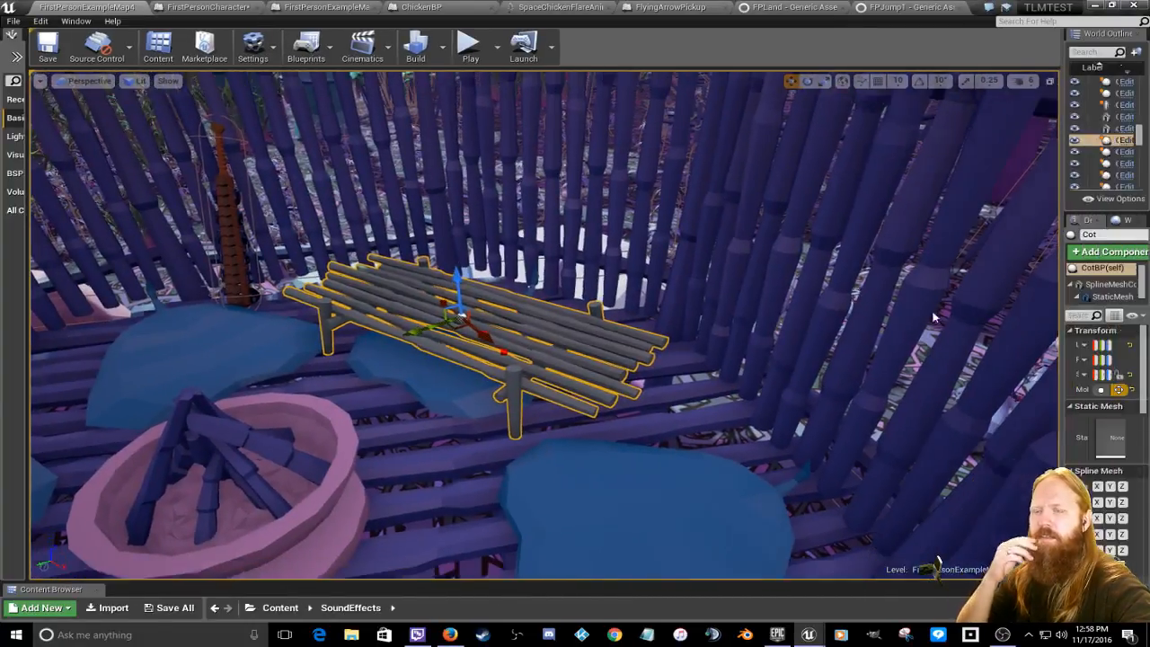
Step: Examine the Cot actor's transform and lighting properties and look over the surrounding huts
{"action": "left_click_drag", "start_coordinate": [1062, 322], "coordinate": [810, 329]}
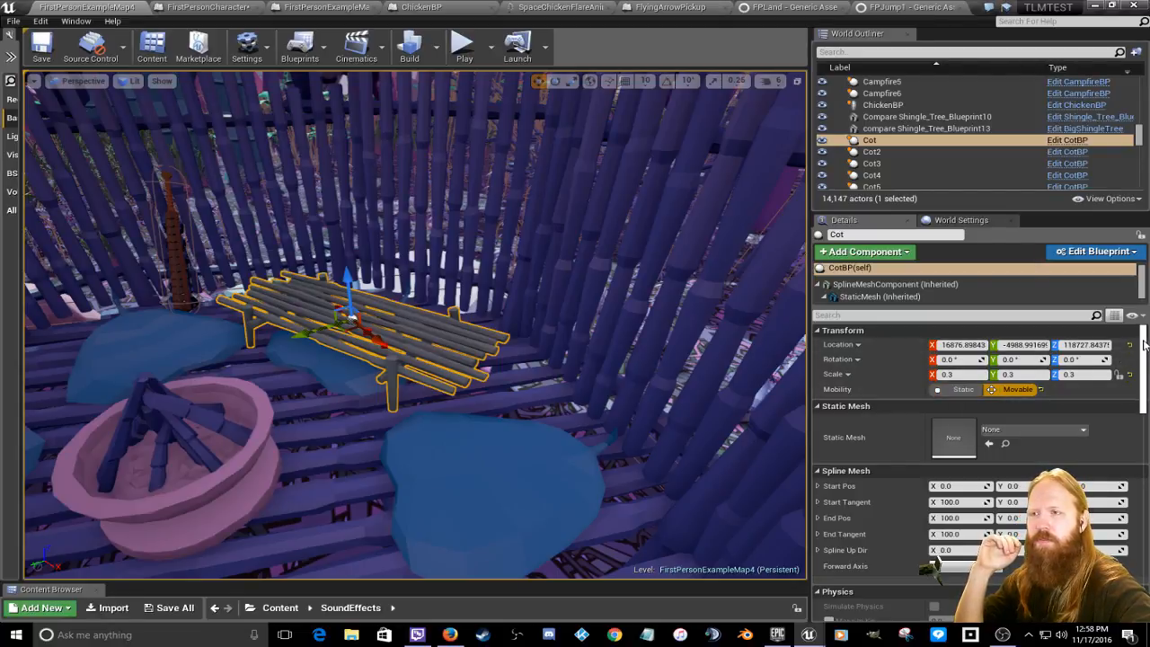
{"action": "left_click_drag", "start_coordinate": [1143, 344], "coordinate": [1141, 489]}
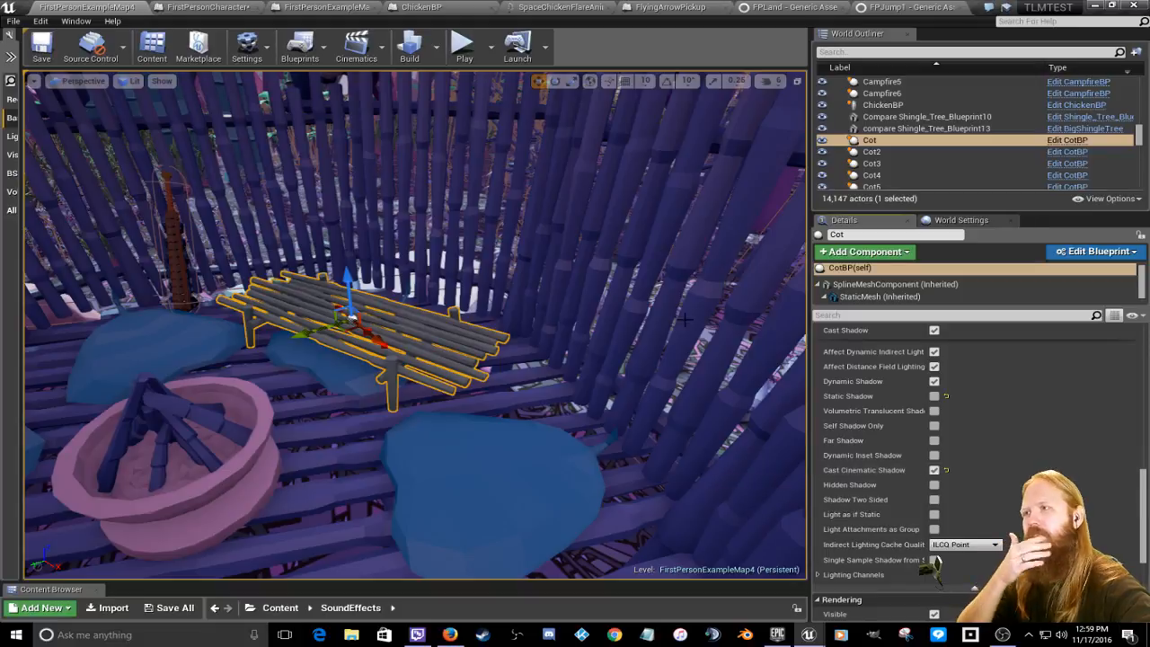
{"action": "right_click_drag", "start_coordinate": [680, 314], "coordinate": [260, 334]}
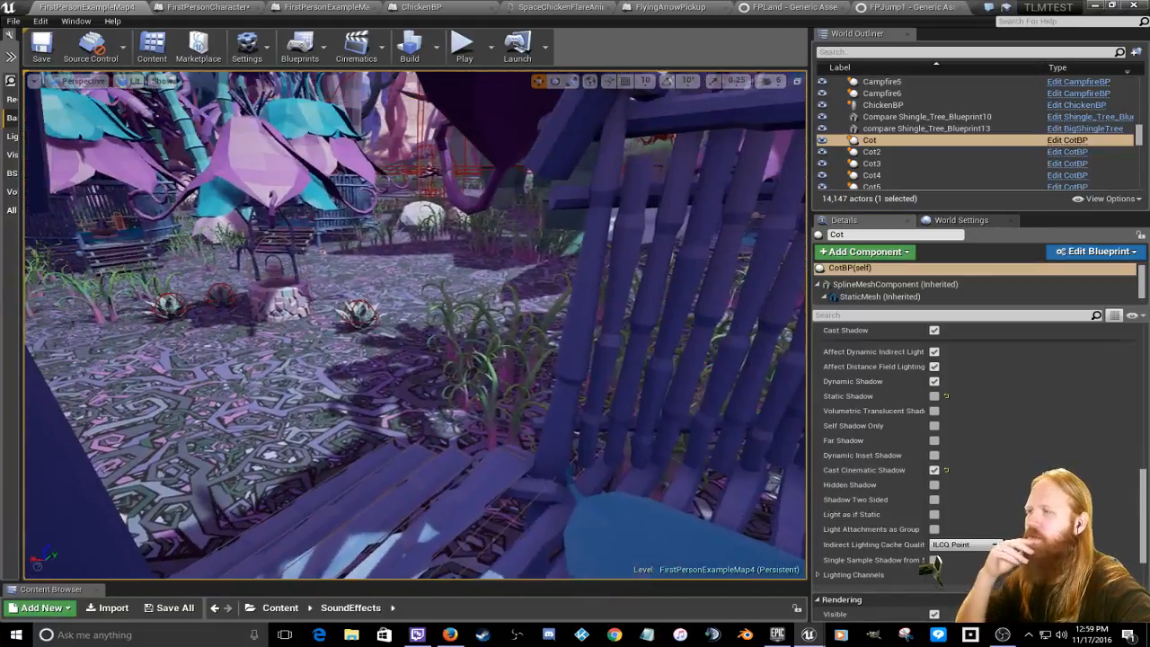
{"action": "right_click_drag", "start_coordinate": [415, 323], "coordinate": [503, 352]}
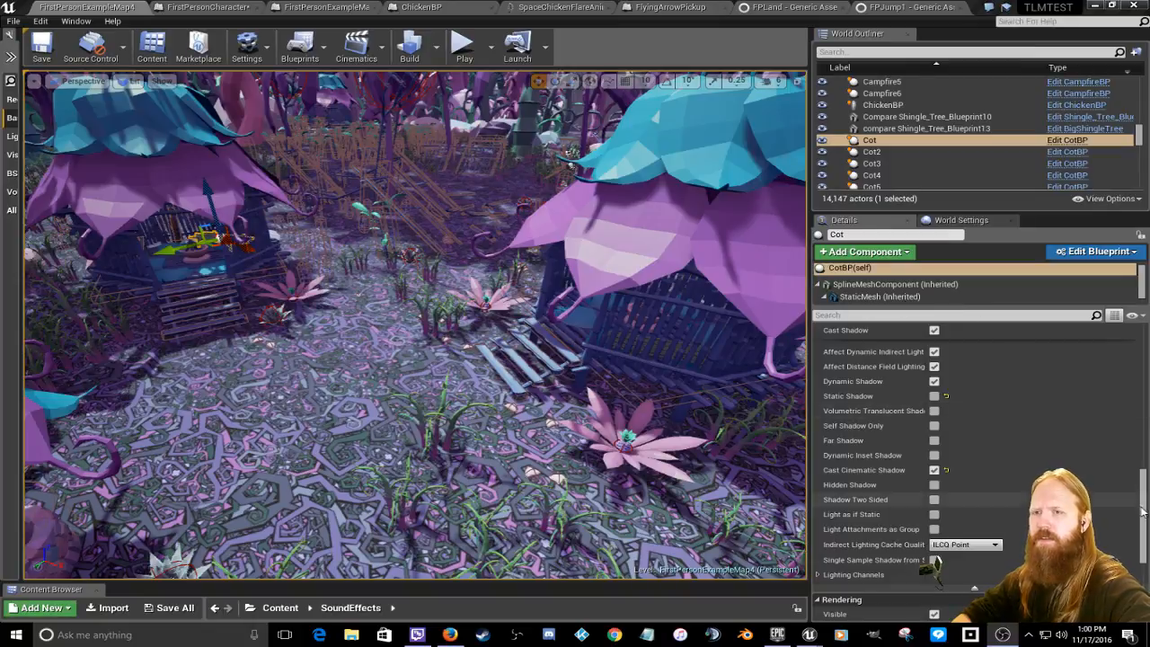
{"action": "scroll", "coordinate": [1136, 493], "scroll_direction": "up", "scroll_amount": 10}
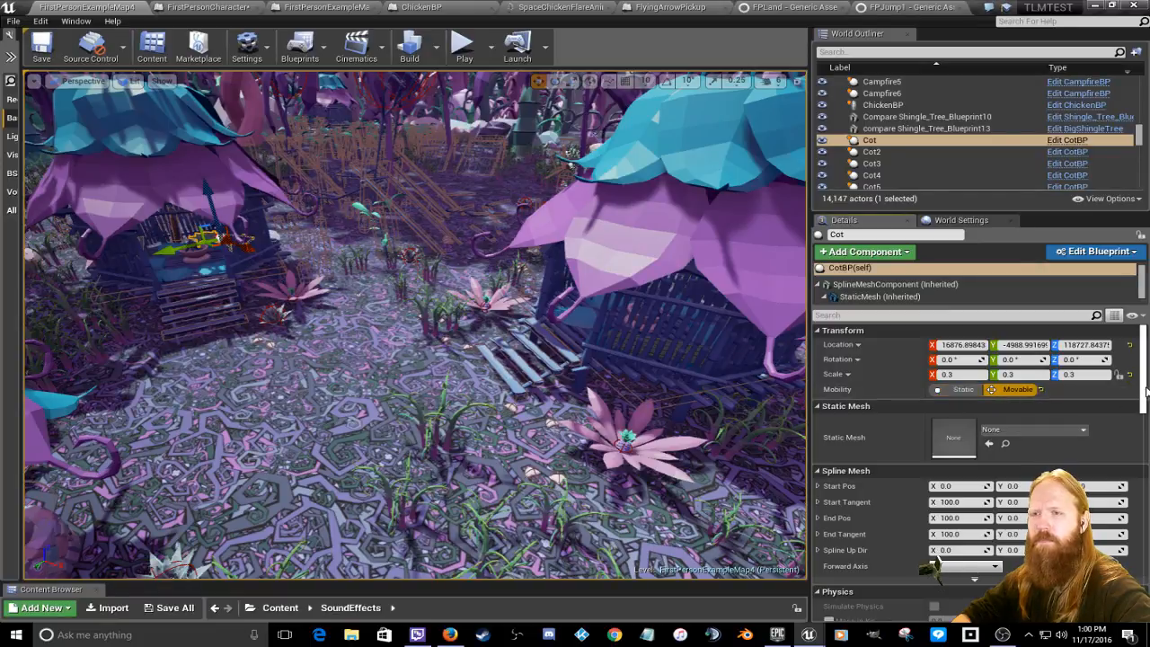
Step: Open CotBP and disable Affect Distance Field Lighting and Affect Dynamic Indirect Lighting on its StaticMesh component
{"action": "left_click", "coordinate": [1090, 163]}
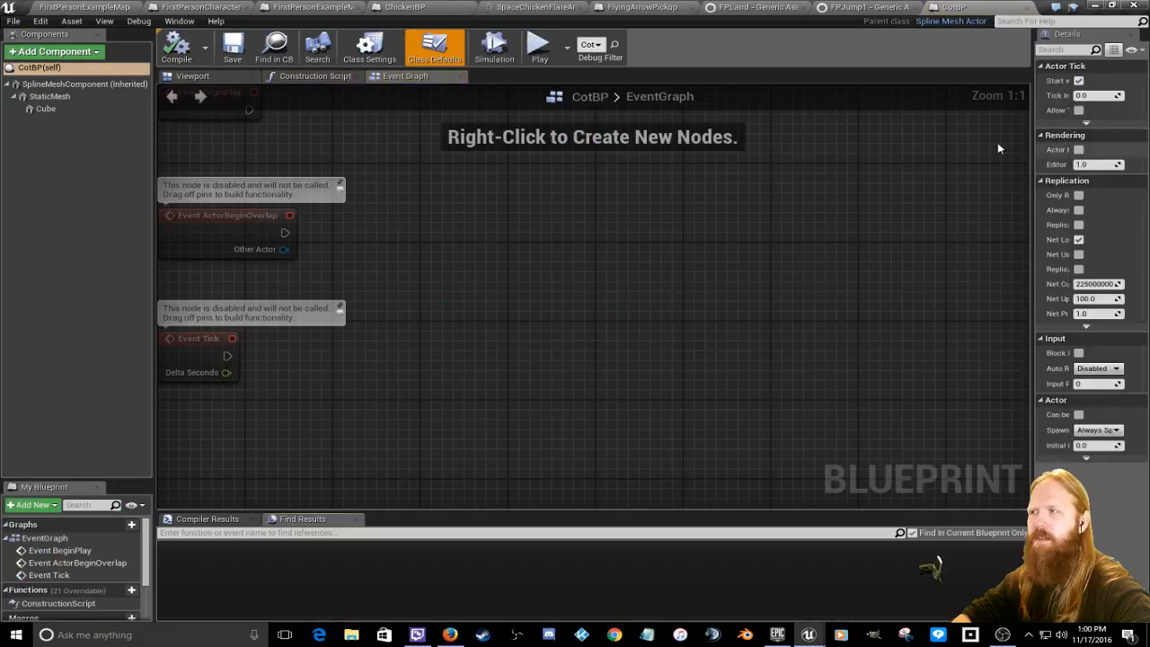
{"action": "left_click", "coordinate": [46, 96]}
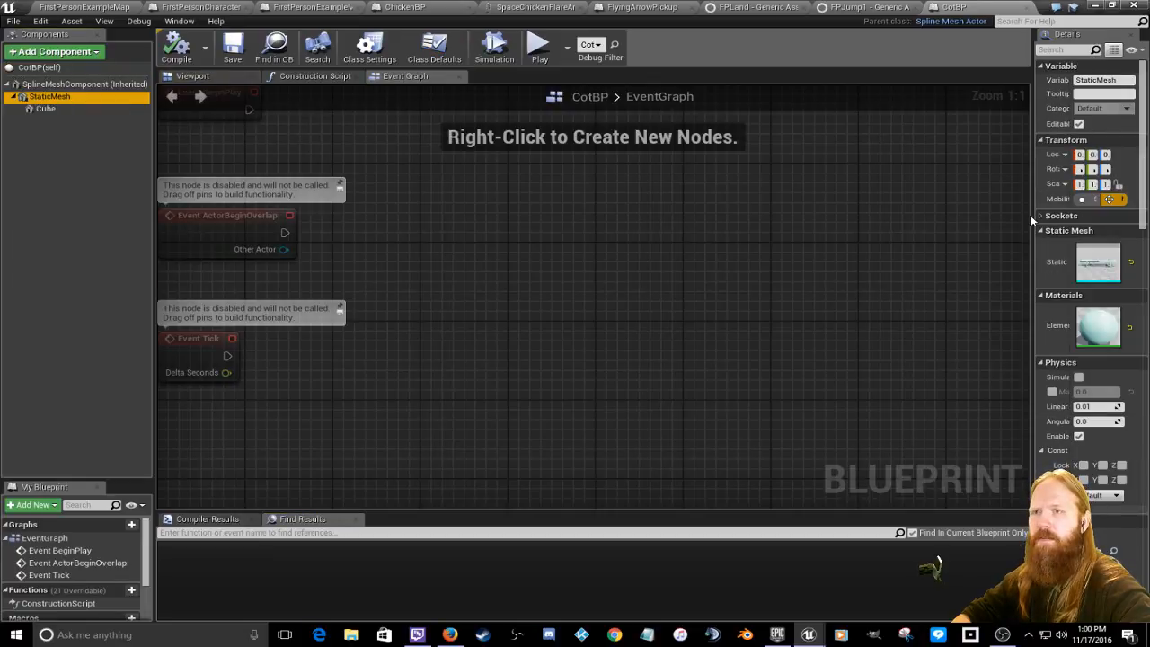
{"action": "left_click_drag", "start_coordinate": [1033, 217], "coordinate": [799, 203]}
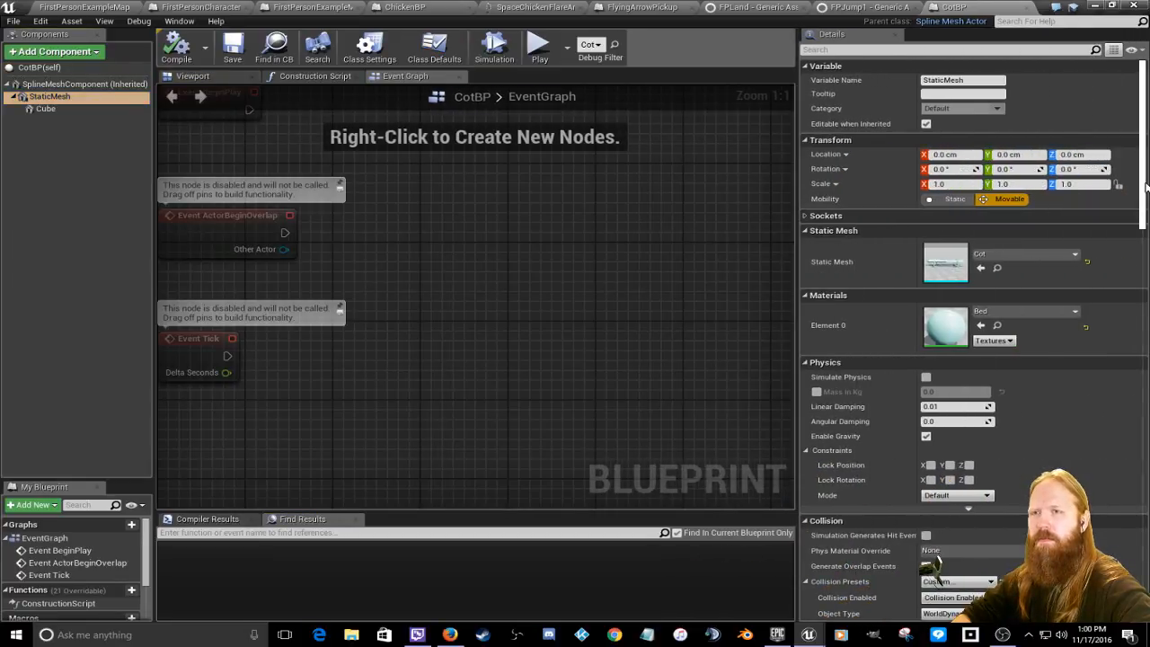
{"action": "scroll", "coordinate": [1131, 261], "scroll_direction": "down", "scroll_amount": 5}
{"action": "scroll", "coordinate": [1132, 261], "scroll_direction": "down", "scroll_amount": 8}
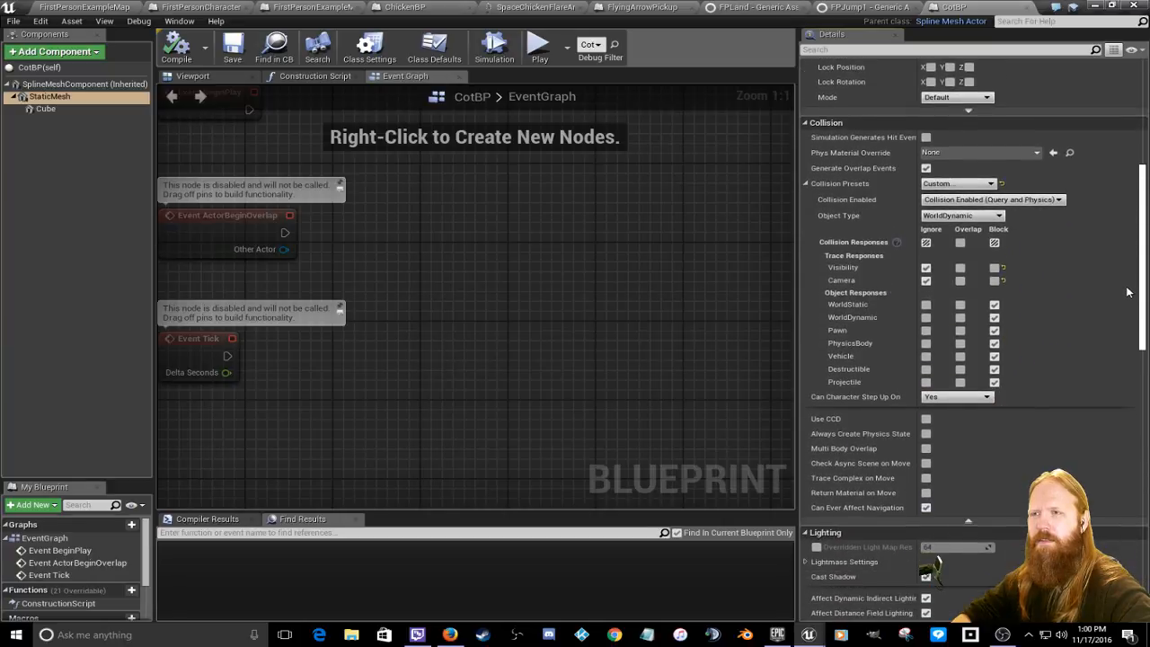
{"action": "scroll", "coordinate": [1121, 355], "scroll_direction": "down", "scroll_amount": 3}
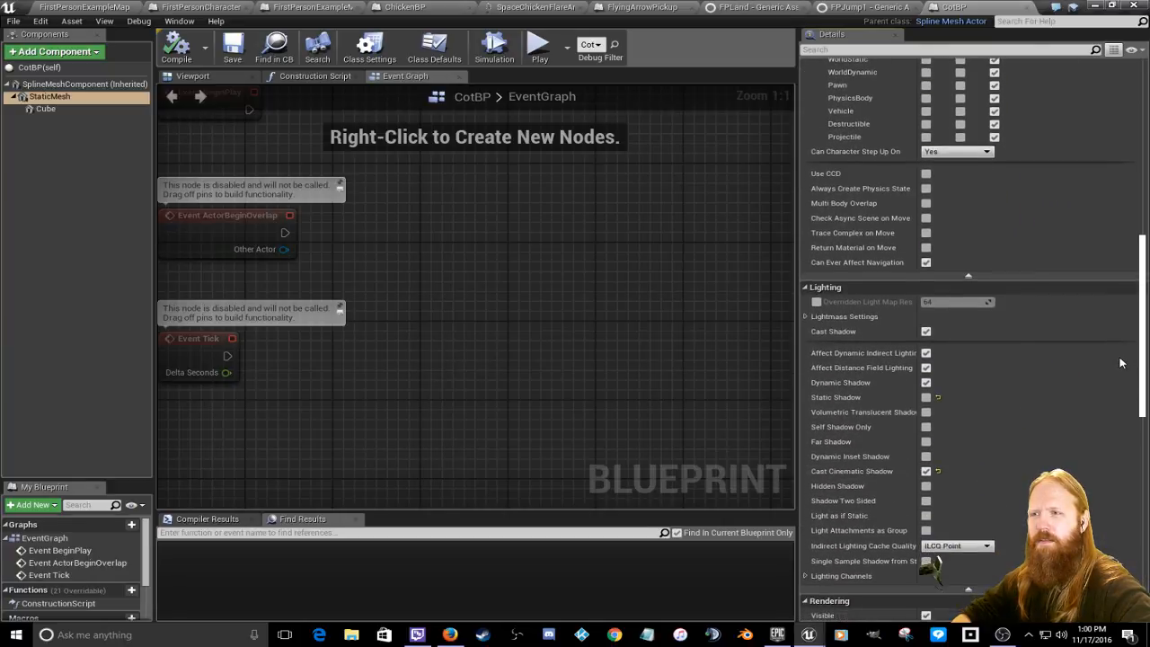
{"action": "scroll", "coordinate": [1118, 370], "scroll_direction": "down", "scroll_amount": 2}
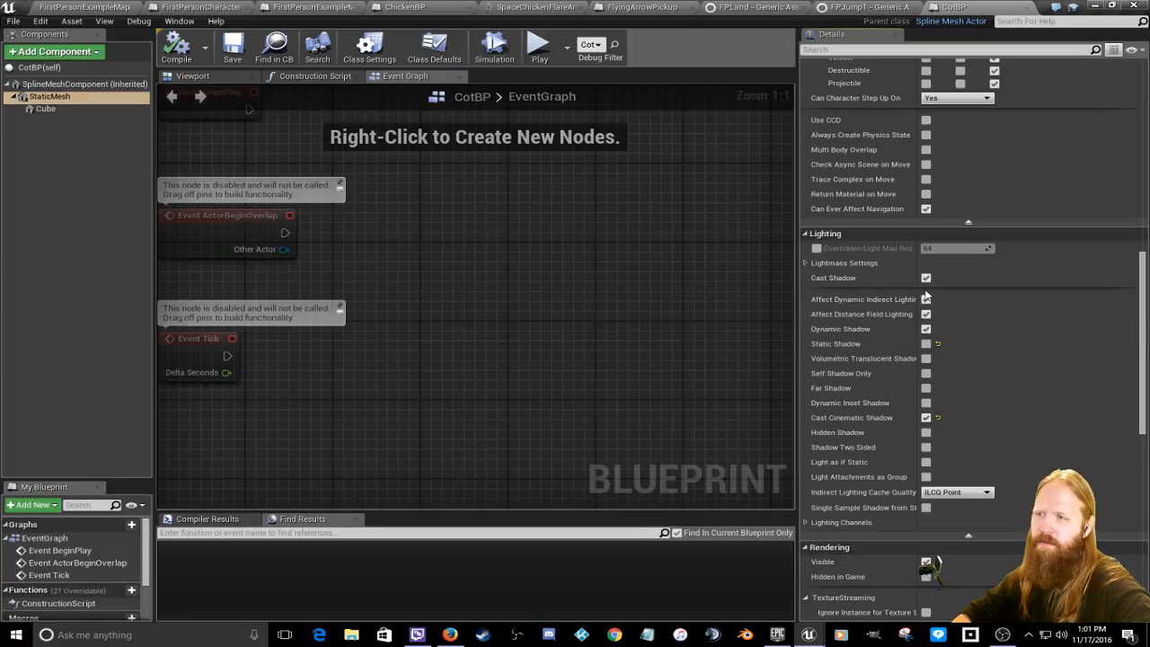
{"action": "left_click", "coordinate": [925, 313]}
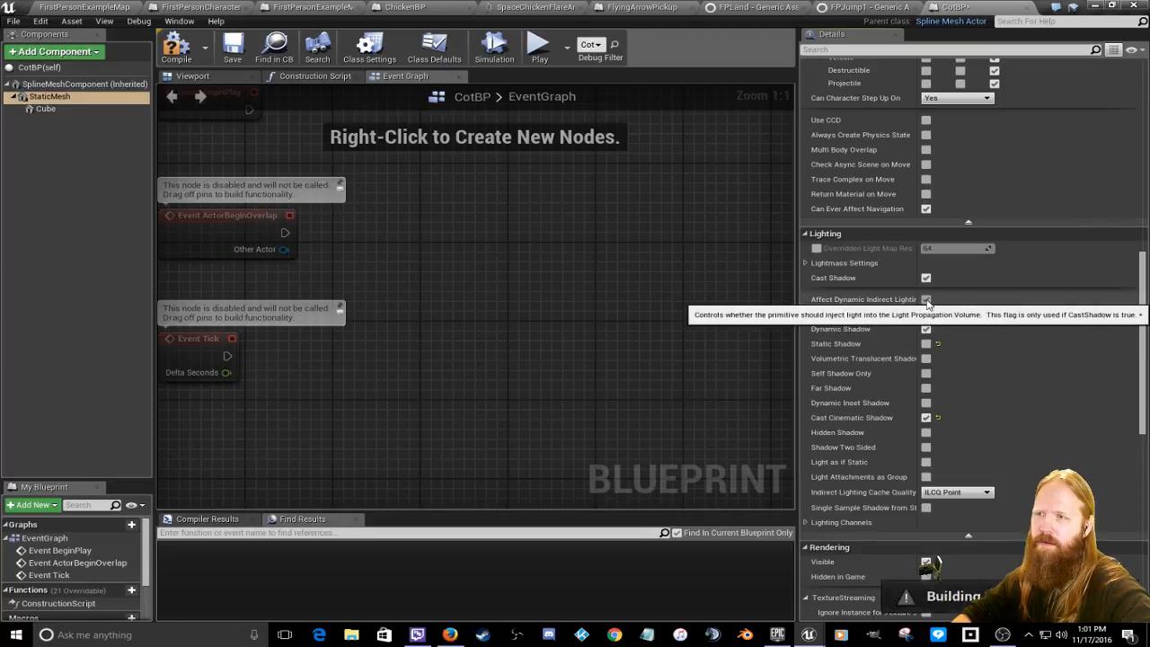
{"action": "left_click", "coordinate": [926, 299]}
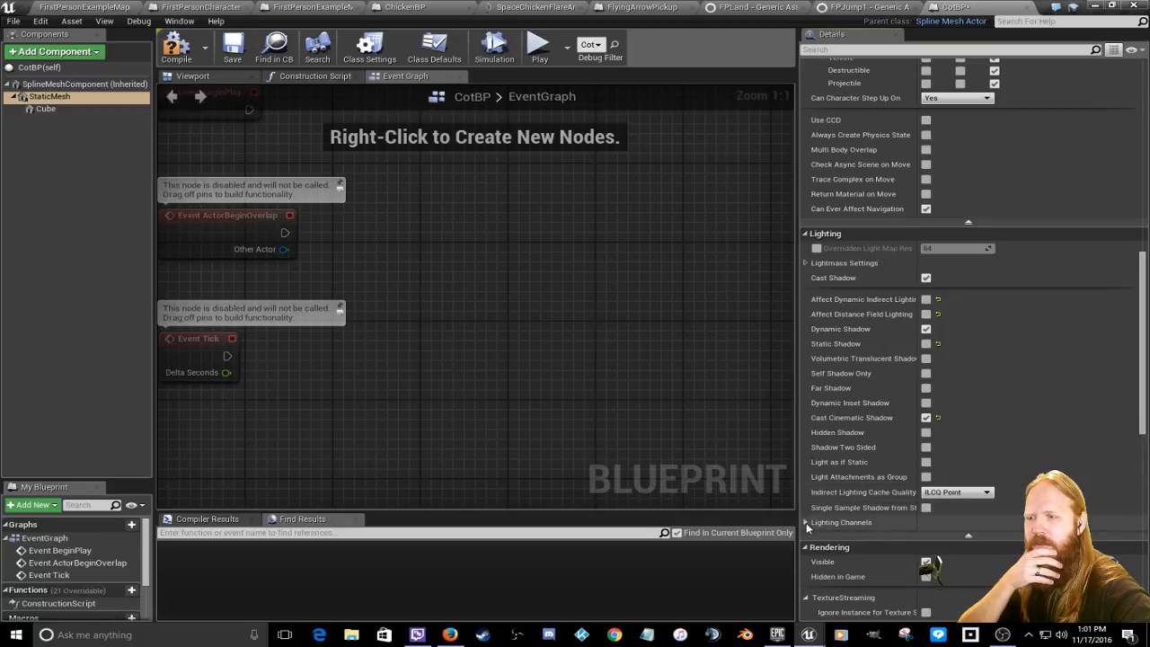
Step: Try Static mobility on CotBP's StaticMesh component, check its lighting options, and restore Movable
{"action": "scroll", "coordinate": [1145, 347], "scroll_direction": "up", "scroll_amount": 1}
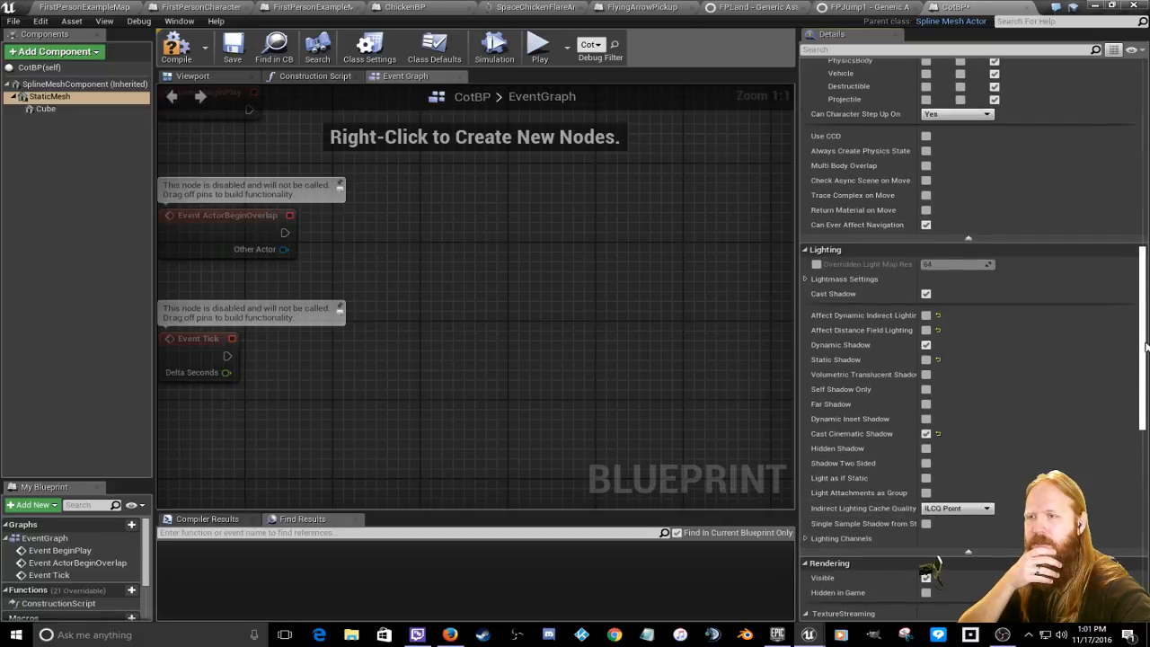
{"action": "left_click_drag", "start_coordinate": [1145, 347], "coordinate": [1146, 153]}
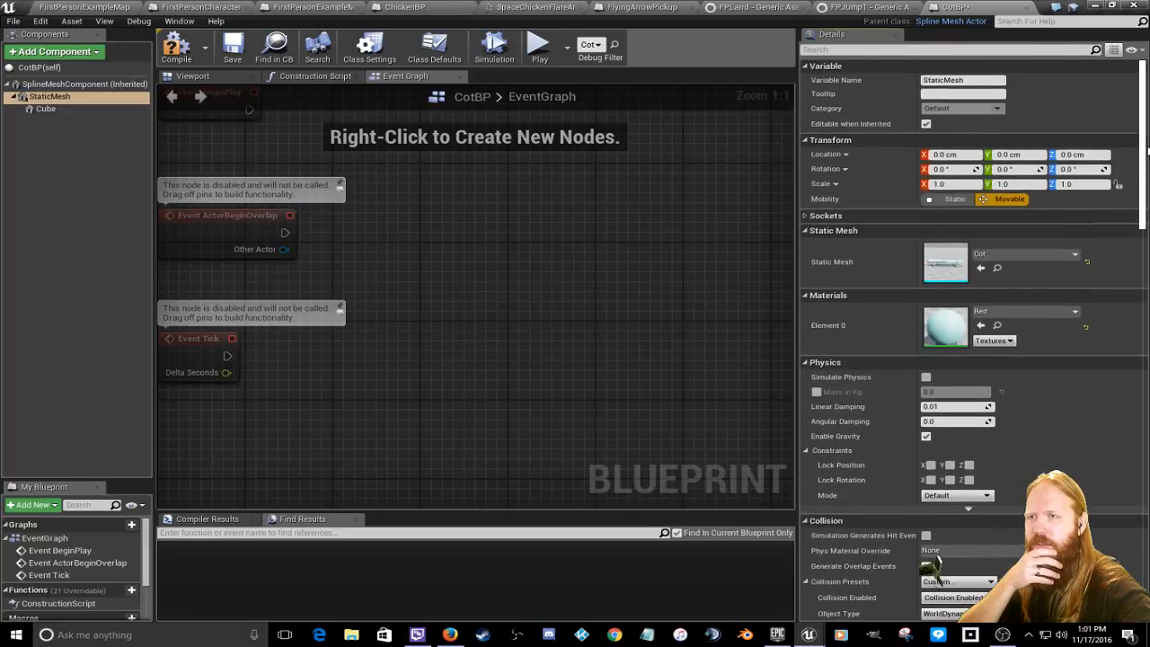
{"action": "left_click", "coordinate": [954, 198]}
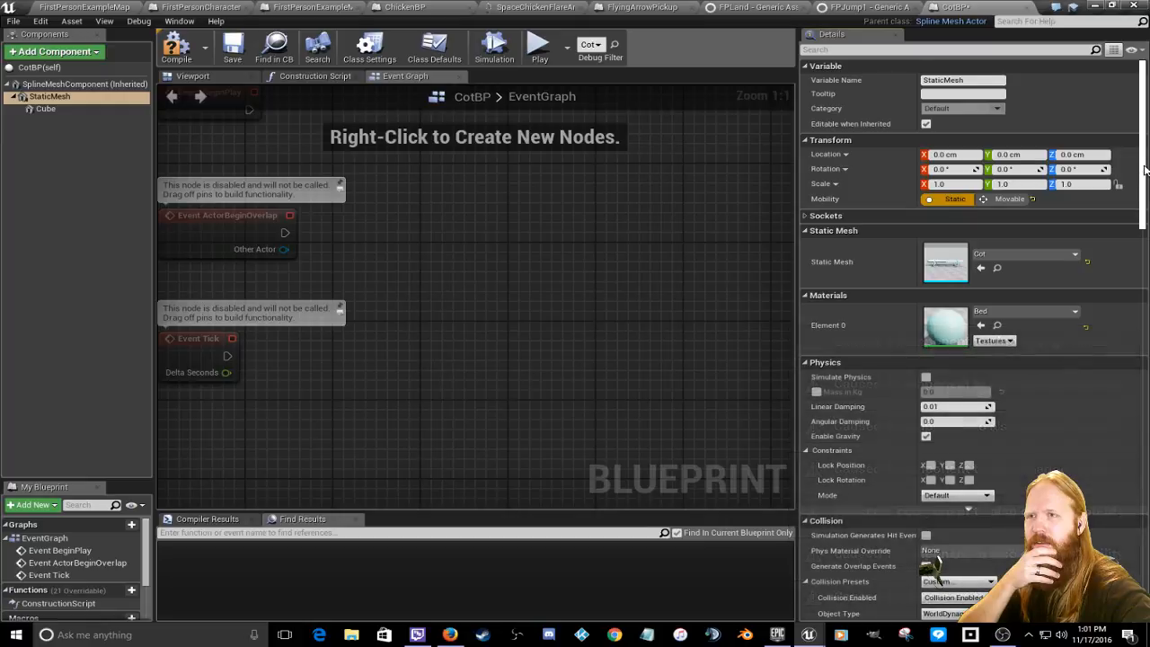
{"action": "scroll", "coordinate": [862, 388], "scroll_direction": "down", "scroll_amount": 15}
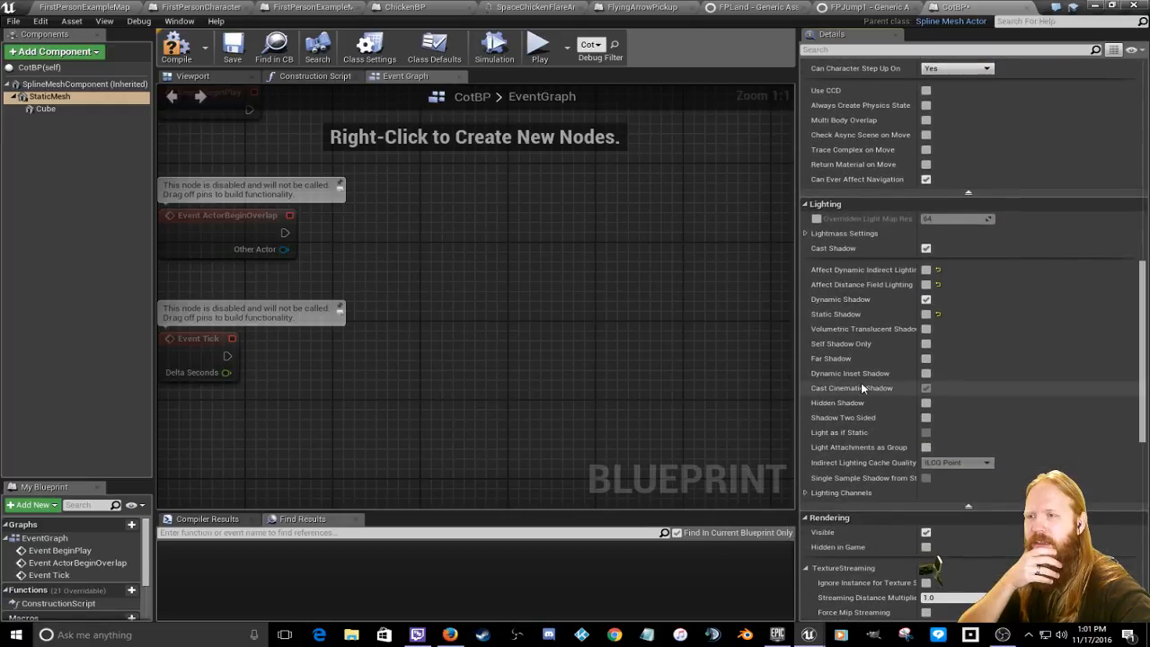
{"action": "mouse_move", "coordinate": [861, 389]}
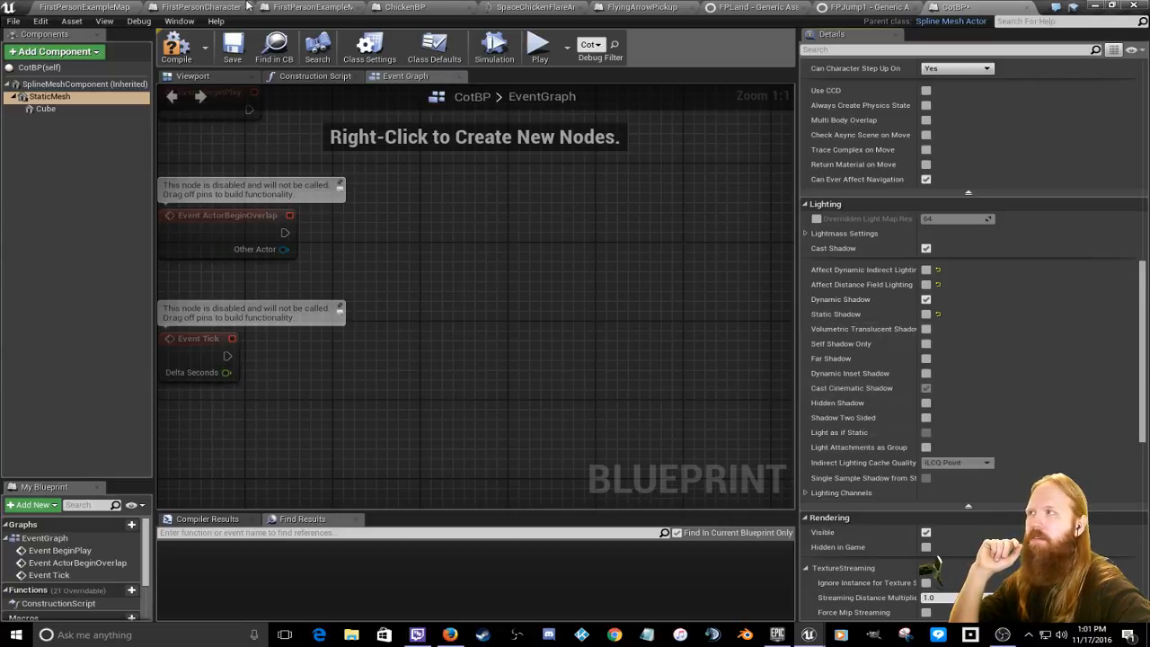
{"action": "scroll", "coordinate": [1036, 299], "scroll_direction": "up", "scroll_amount": 15}
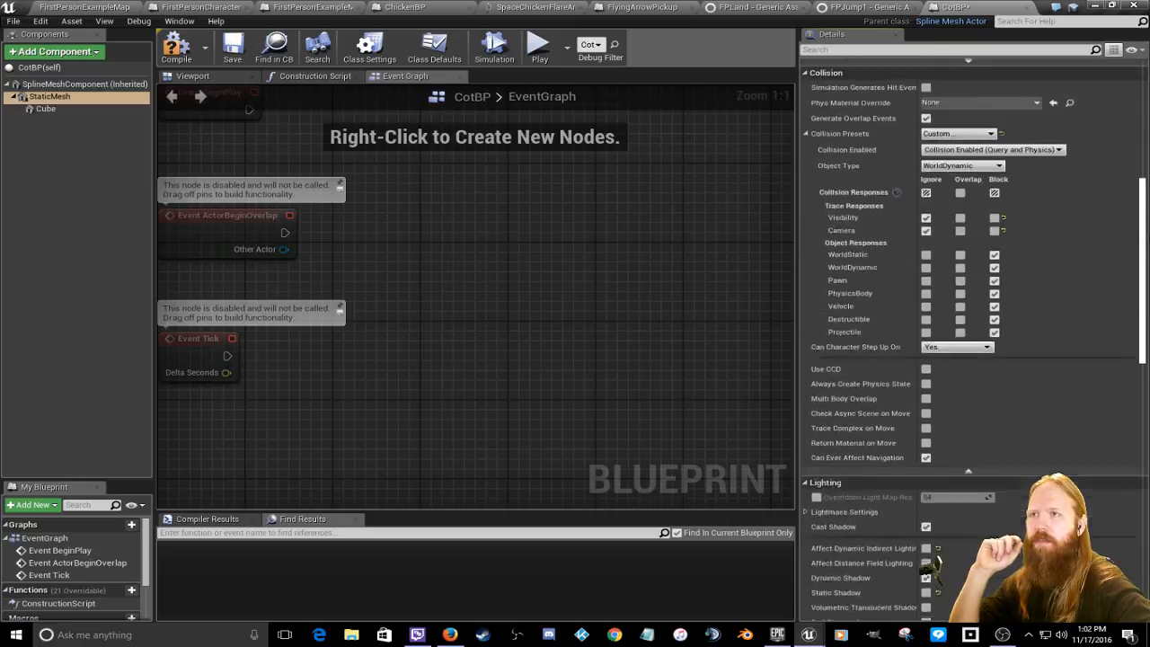
{"action": "left_click", "coordinate": [1006, 198]}
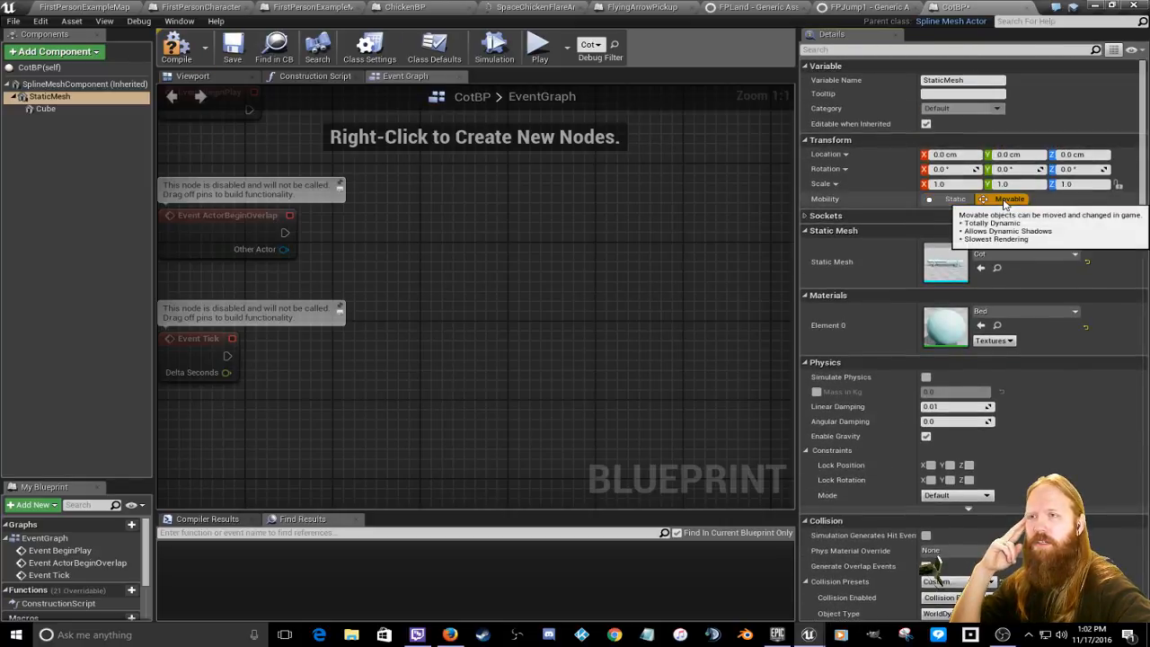
Step: Review the cot mesh's lighting and rendering settings and compile CotBP
{"action": "left_click_drag", "start_coordinate": [1143, 168], "coordinate": [1121, 389]}
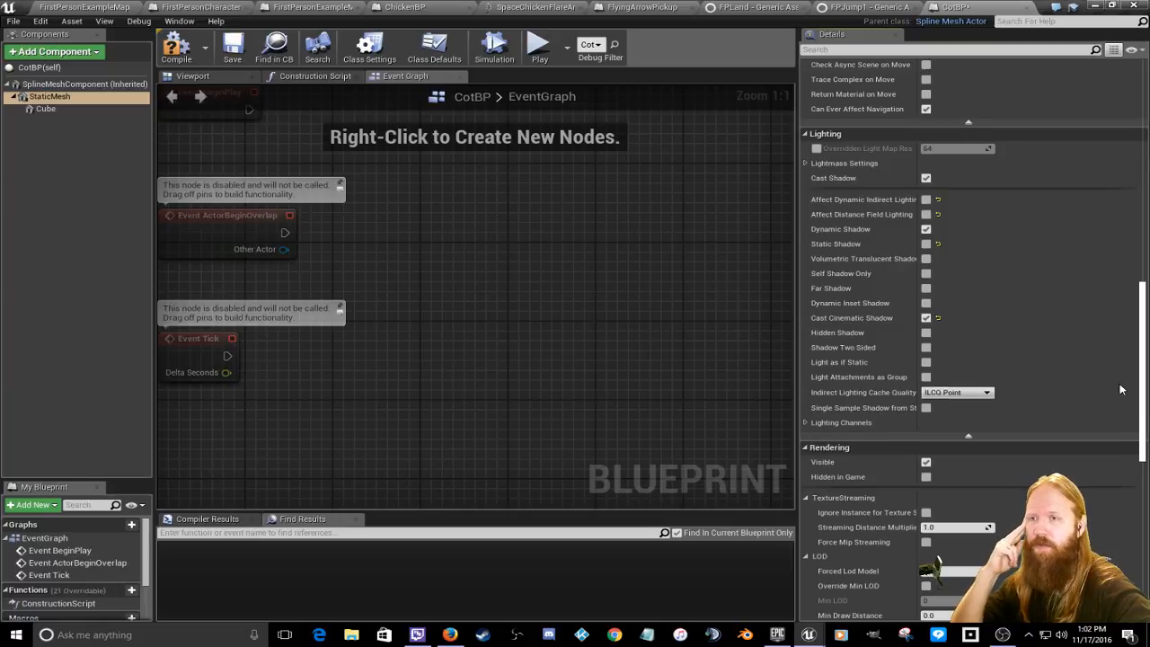
{"action": "scroll", "coordinate": [1120, 388], "scroll_direction": "down", "scroll_amount": 1}
{"action": "scroll", "coordinate": [1122, 385], "scroll_direction": "up", "scroll_amount": 2}
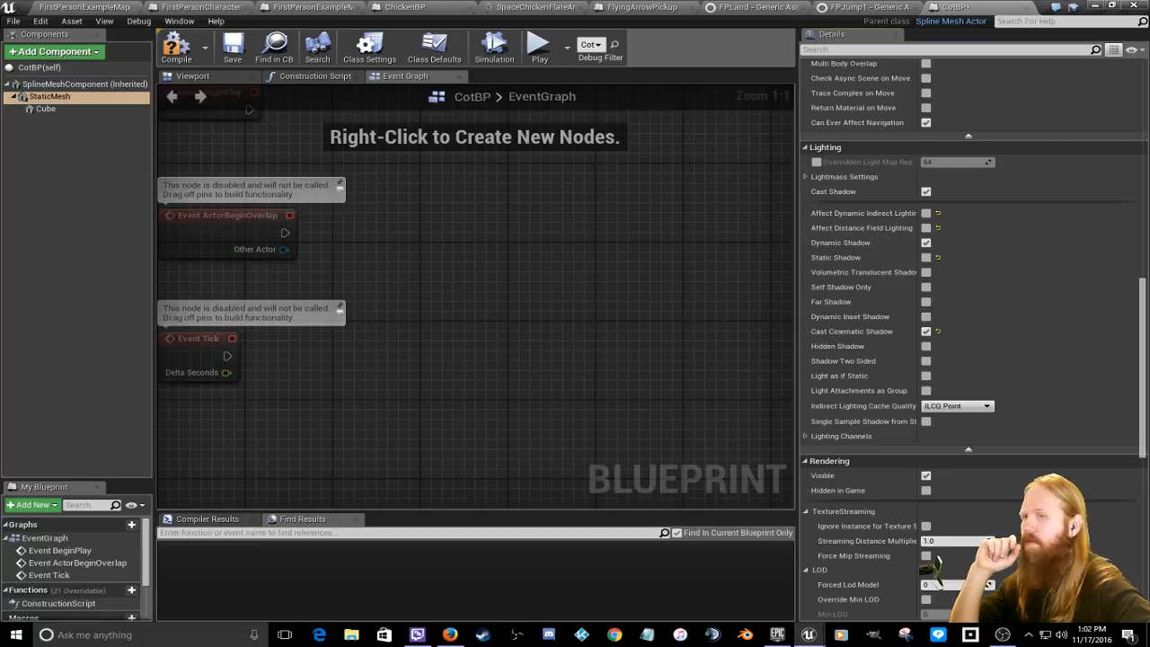
{"action": "left_click", "coordinate": [176, 54]}
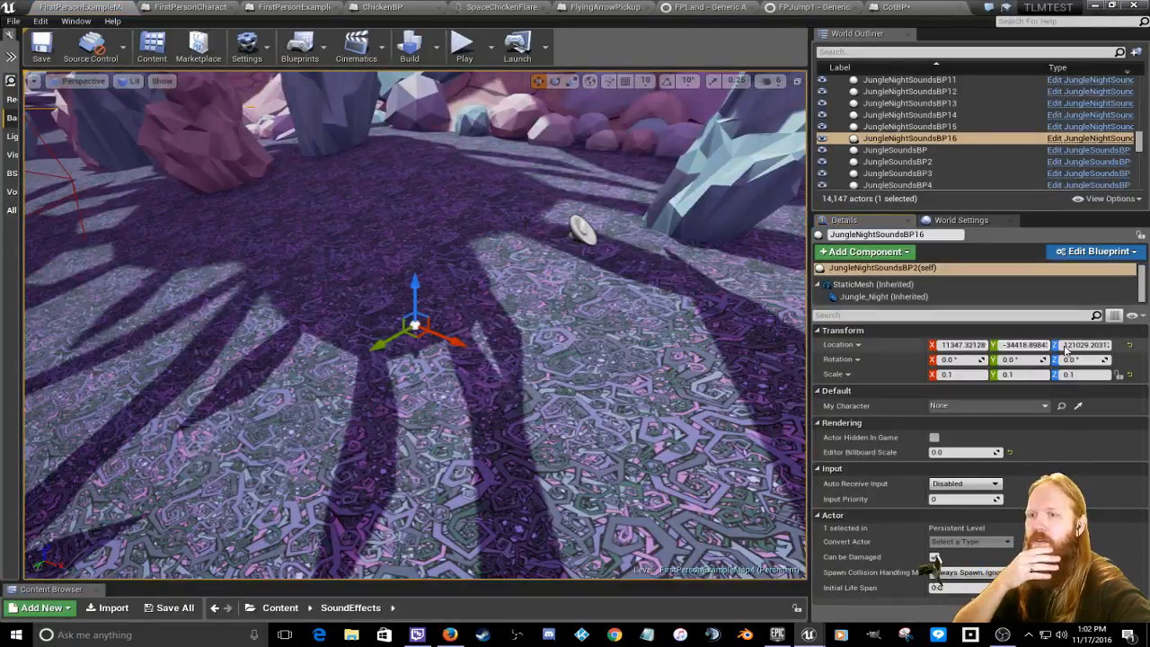
Step: Inspect the Jungle_Night and StaticMesh components of JungleNightSoundsBP16 in the level and in its JungleNightSoundsBP2 blueprint
{"action": "left_click", "coordinate": [889, 297]}
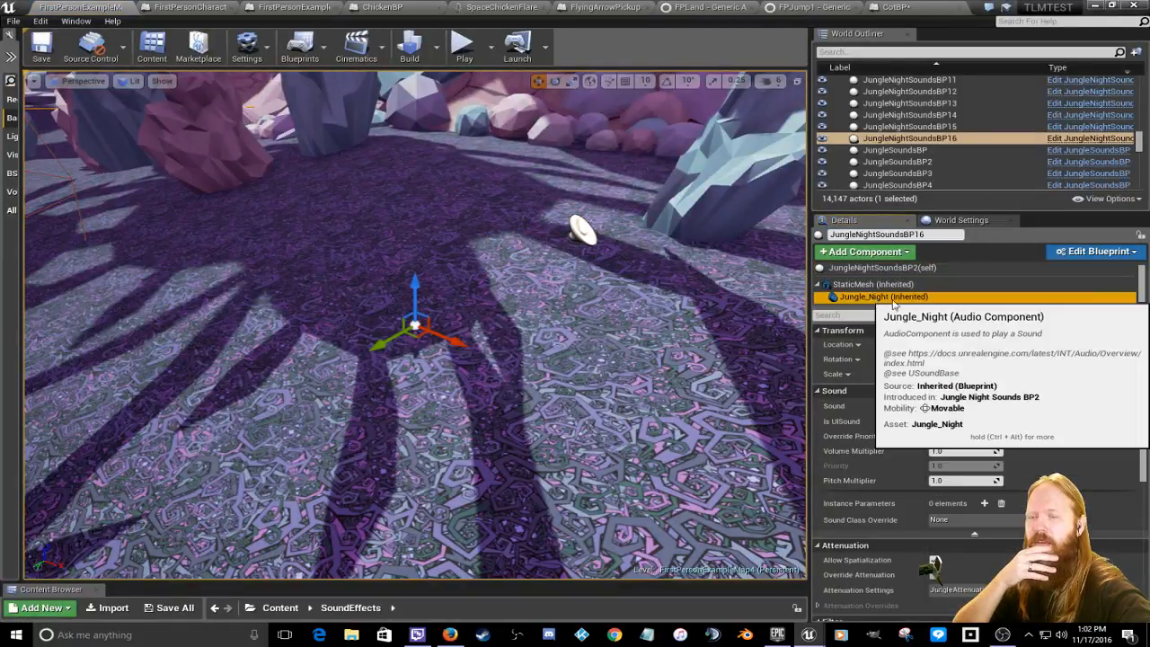
{"action": "left_click", "coordinate": [876, 284]}
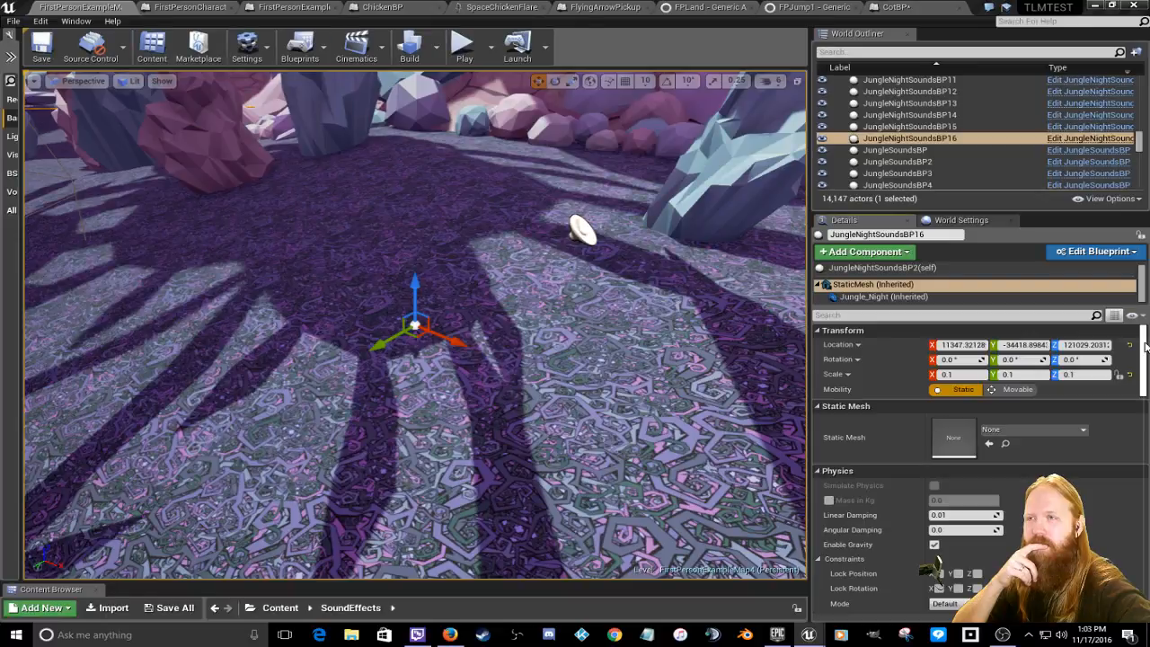
{"action": "left_click", "coordinate": [1093, 140]}
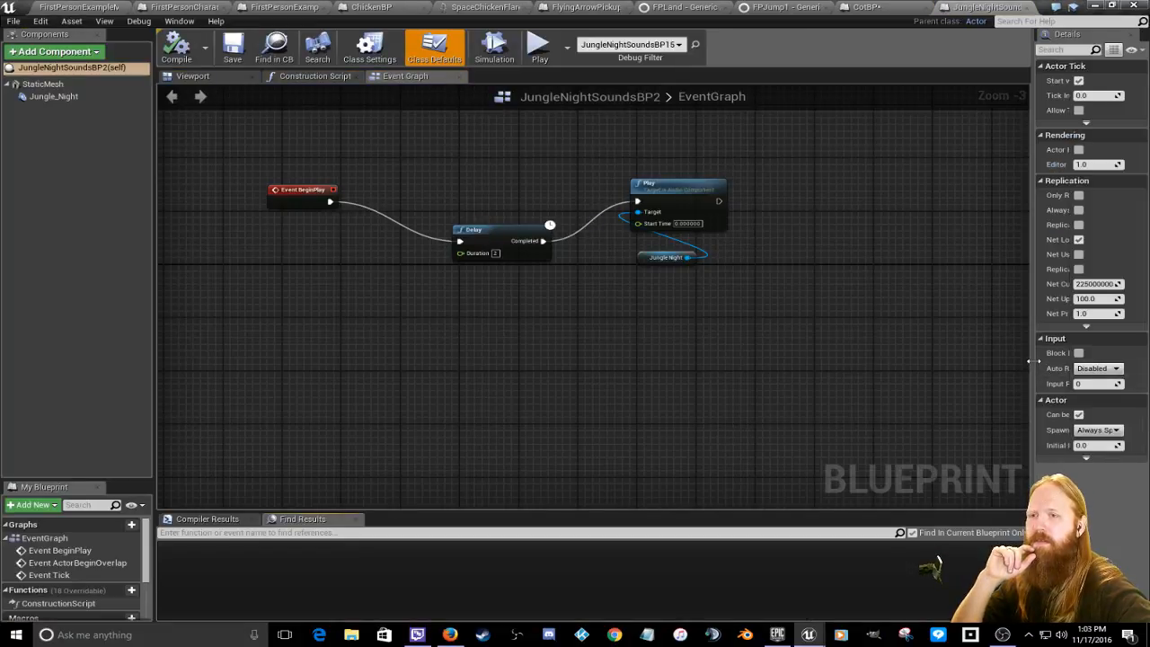
{"action": "left_click_drag", "start_coordinate": [1033, 364], "coordinate": [752, 359]}
{"action": "left_click", "coordinate": [224, 76]}
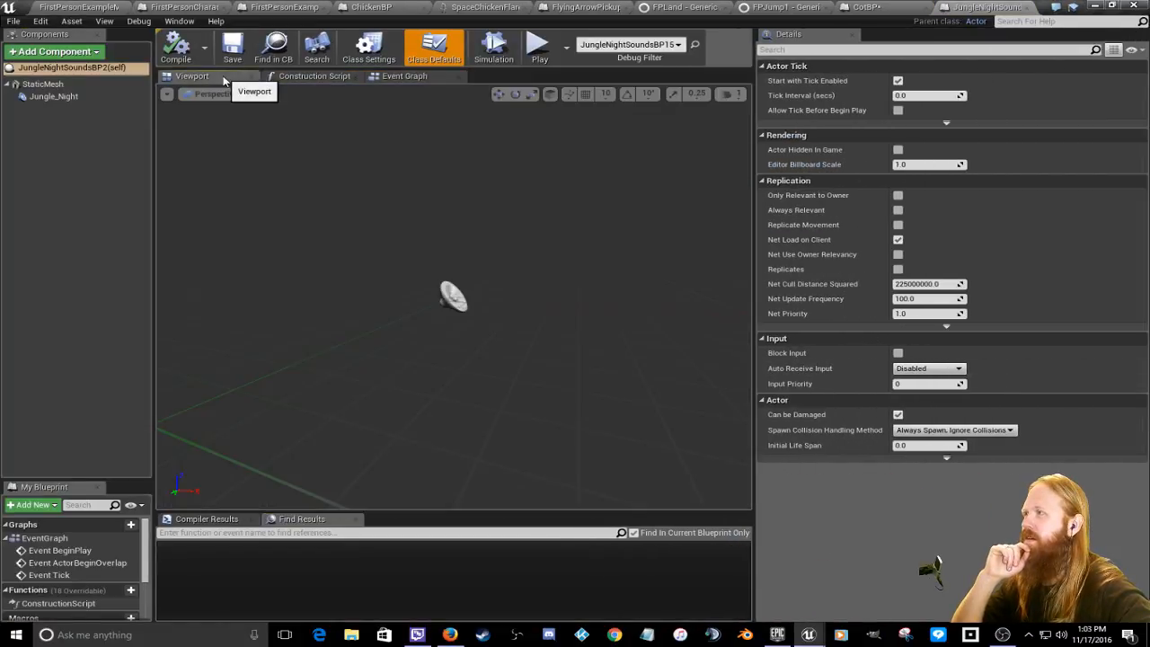
{"action": "left_click", "coordinate": [39, 96]}
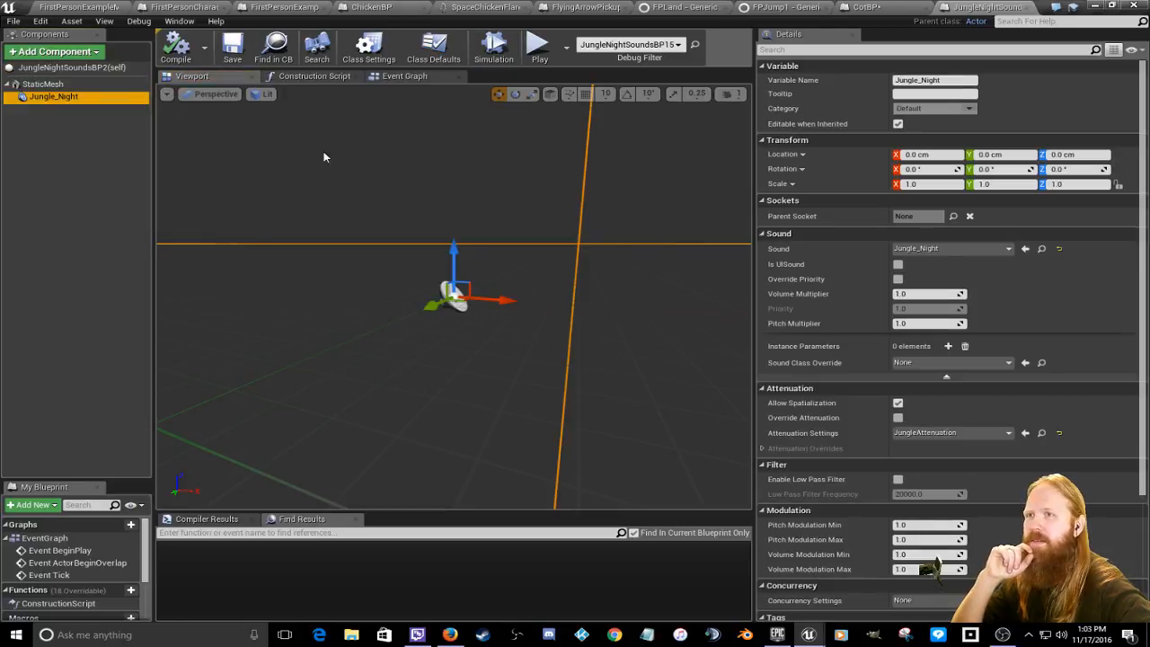
{"action": "left_click", "coordinate": [89, 83]}
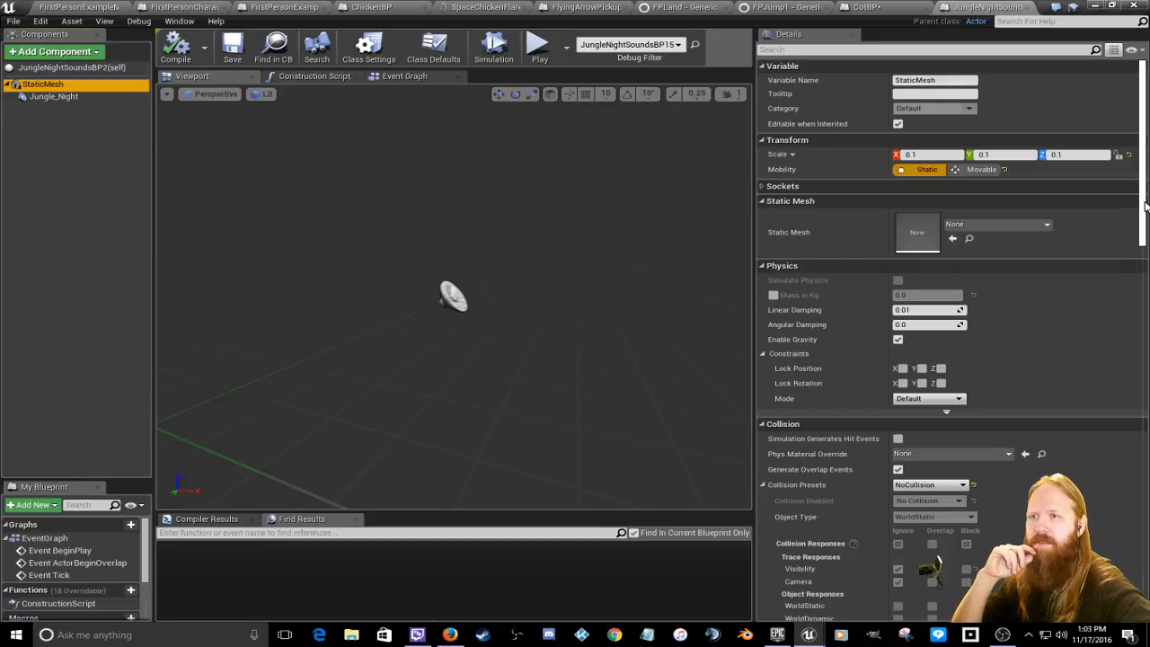
{"action": "mouse_move", "coordinate": [1142, 205]}
{"action": "left_mouse_down"}
{"action": "mouse_move", "coordinate": [1142, 241]}
{"action": "mouse_move", "coordinate": [1142, 206]}
{"action": "left_mouse_up"}
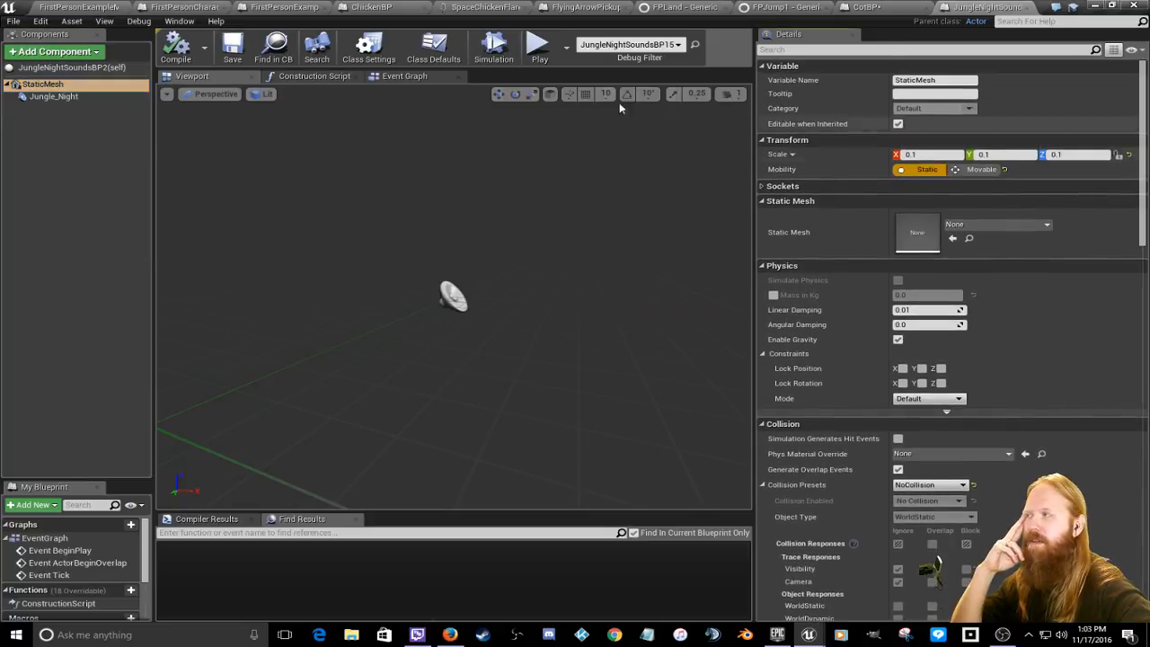
Step: Delete the empty StaticMesh component from JungleNightSoundsBP2, select Jungle_Night, and compile the blueprint
{"action": "right_click", "coordinate": [41, 90]}
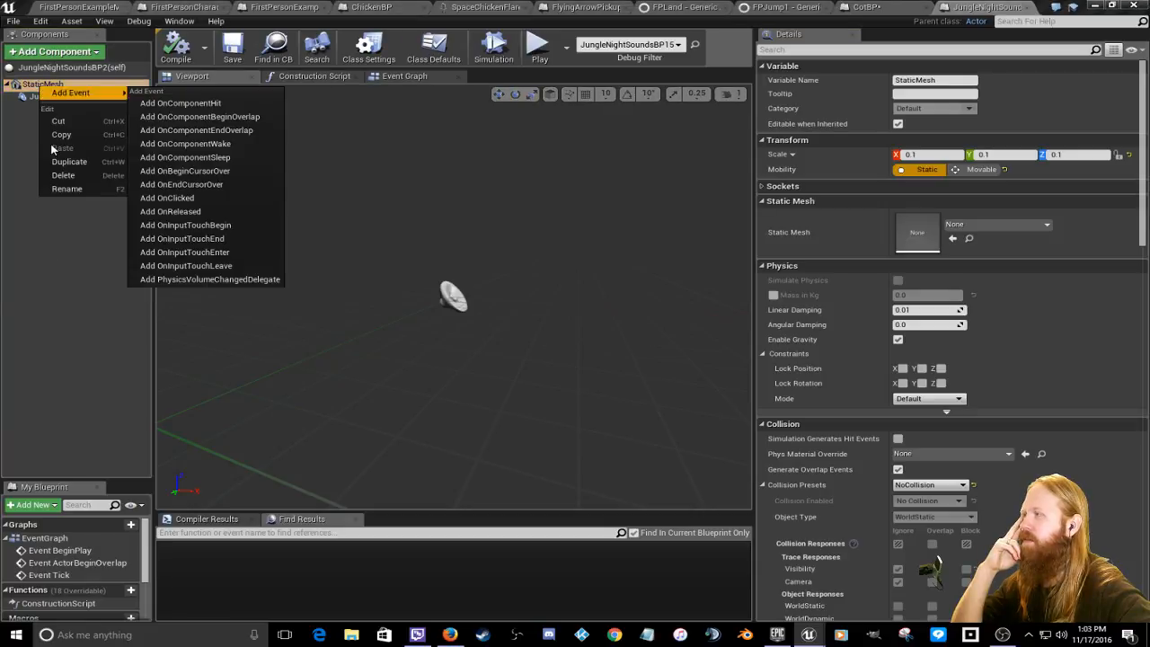
{"action": "left_click", "coordinate": [61, 175]}
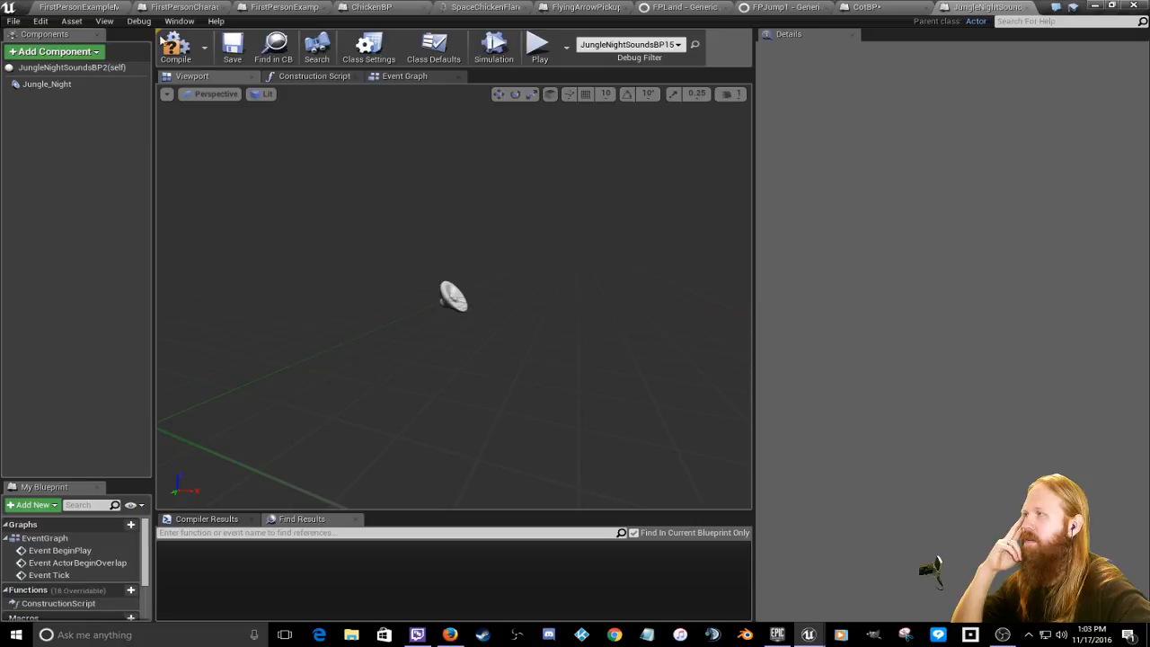
{"action": "left_click", "coordinate": [42, 86]}
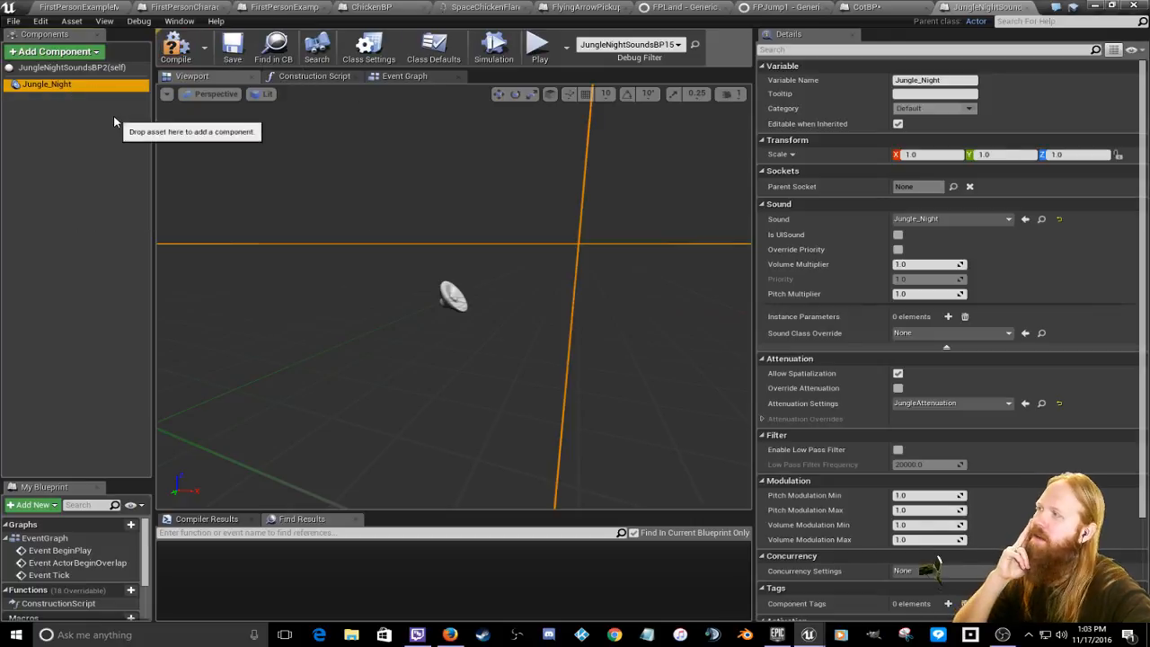
{"action": "left_click", "coordinate": [177, 52]}
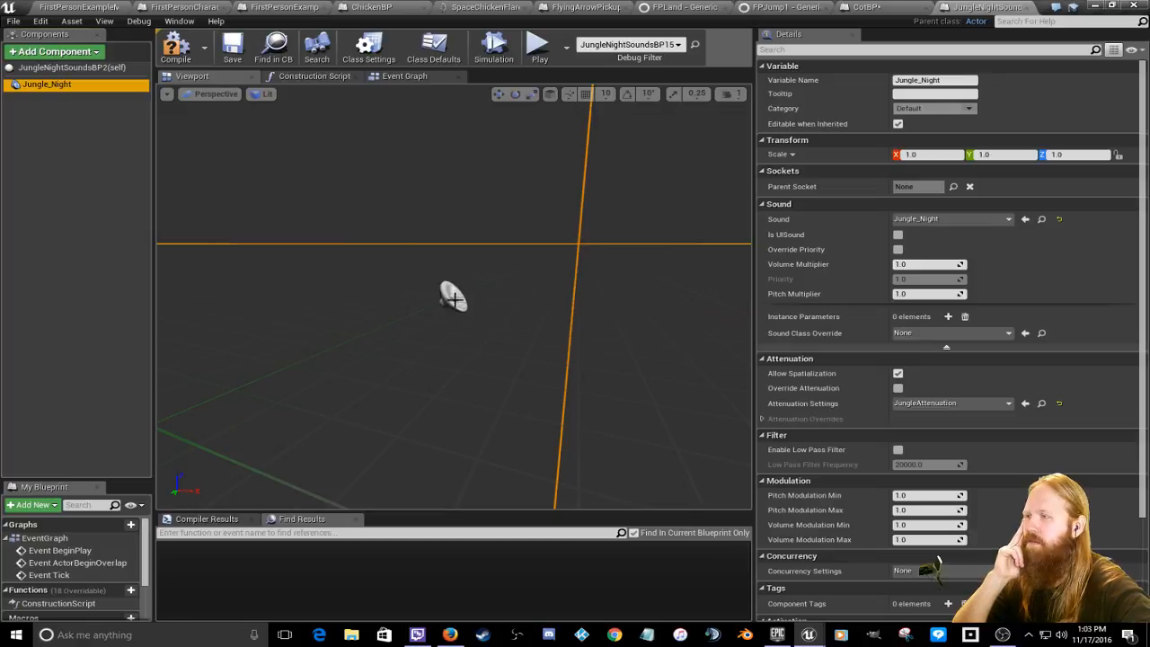
Step: Compile JungleNightSoundsBP2 and review the Jungle_Night component's sound, attenuation and activation settings
{"action": "left_click", "coordinate": [173, 53]}
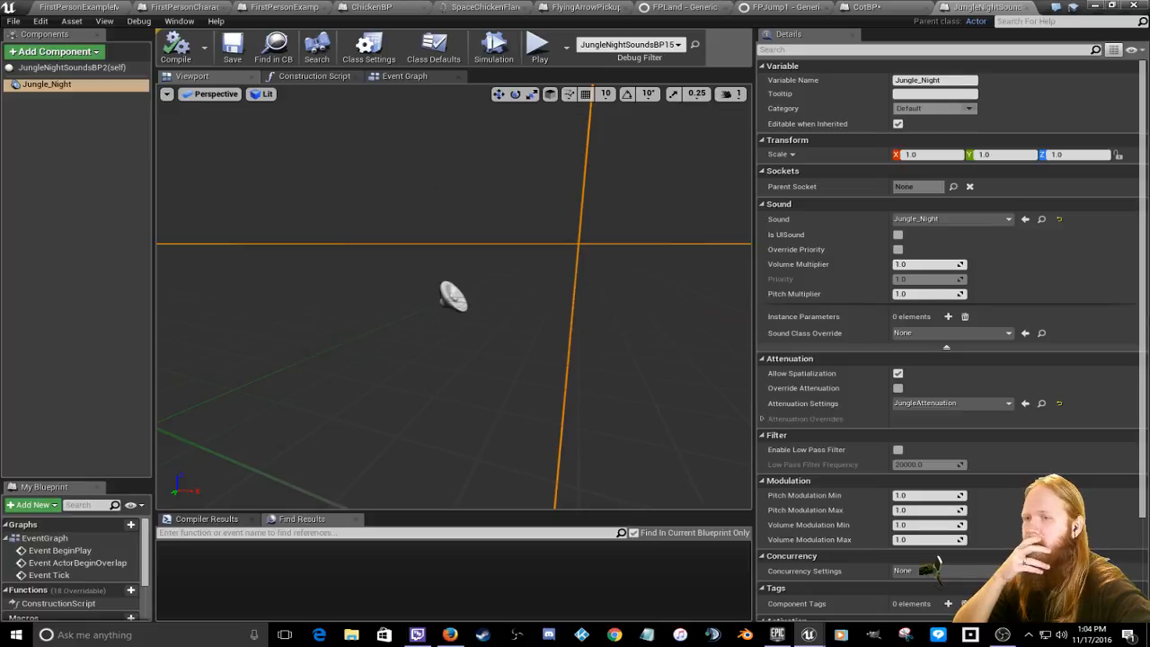
{"action": "scroll", "coordinate": [1142, 385], "scroll_direction": "down", "scroll_amount": 2}
{"action": "scroll", "coordinate": [1143, 384], "scroll_direction": "down", "scroll_amount": 3}
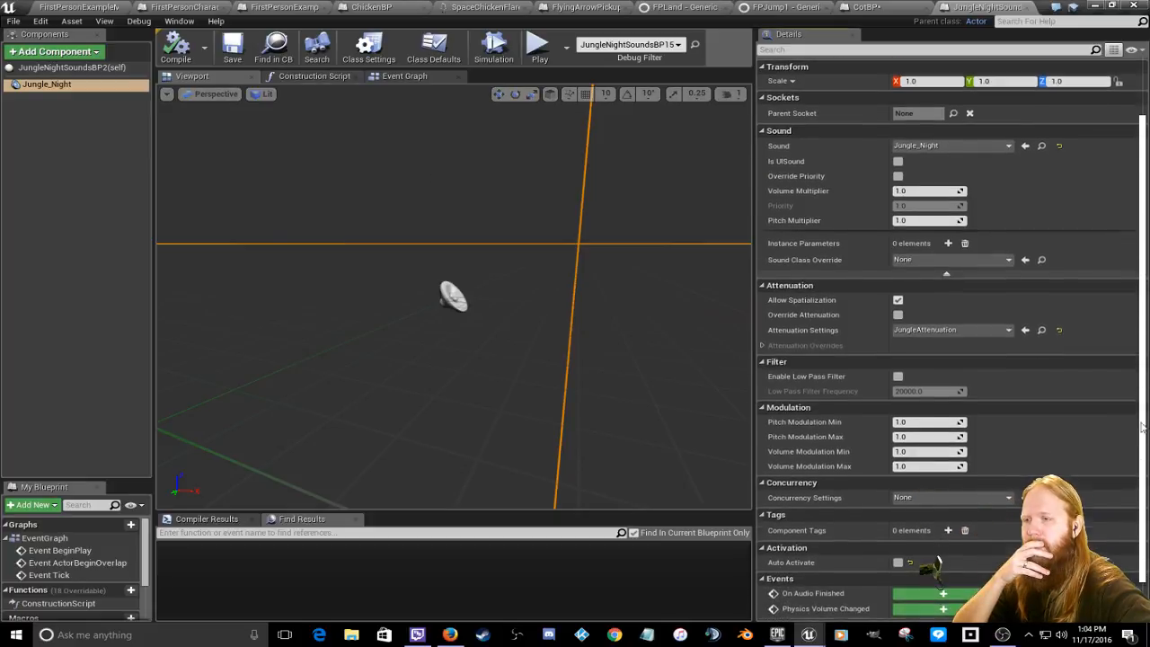
{"action": "scroll", "coordinate": [1143, 421], "scroll_direction": "up", "scroll_amount": 5}
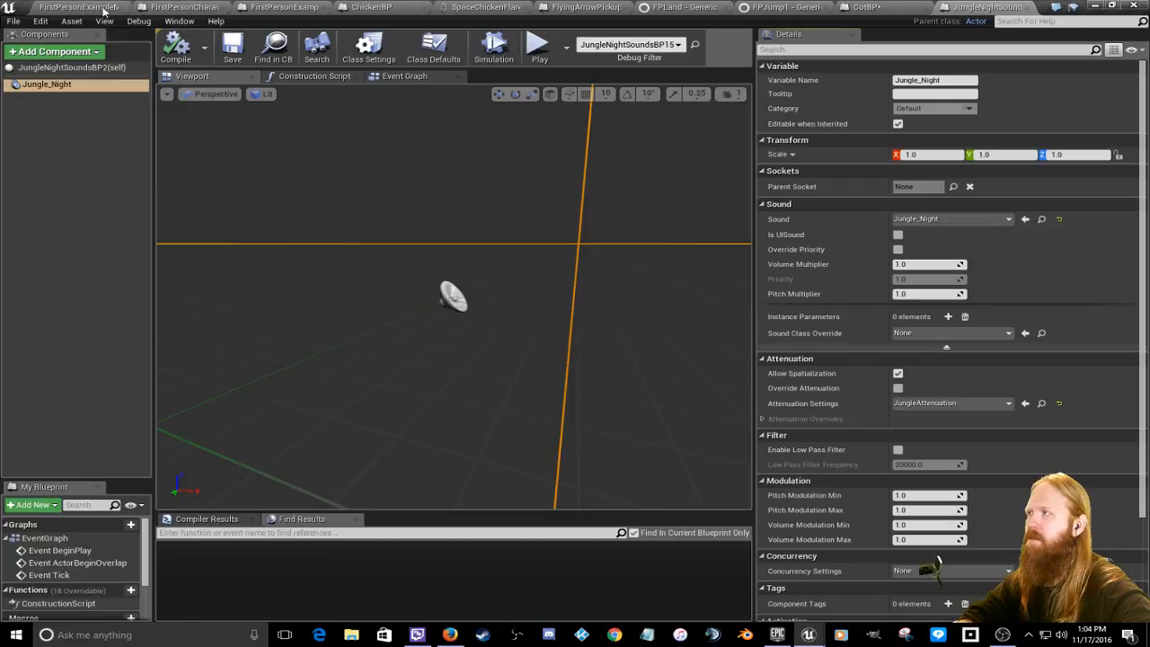
Step: Save the pending asset changes and close the FPJump1, FPLand and space chicken physics asset editors
{"action": "left_click", "coordinate": [896, 13]}
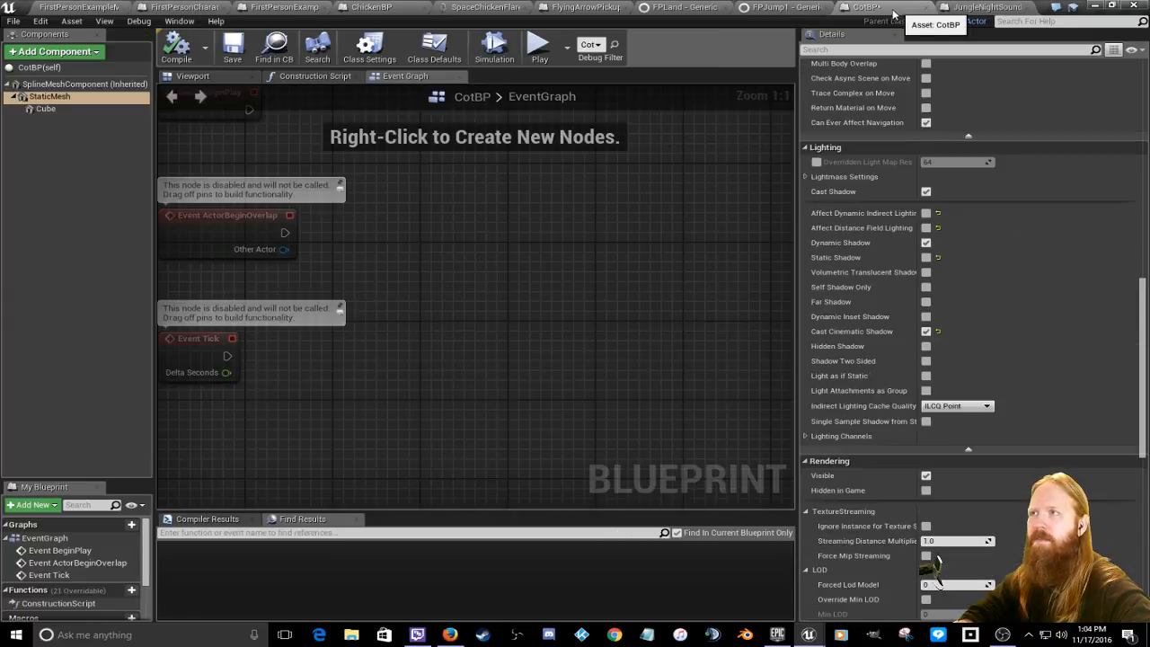
{"action": "left_click", "coordinate": [787, 9]}
{"action": "left_click", "coordinate": [20, 45]}
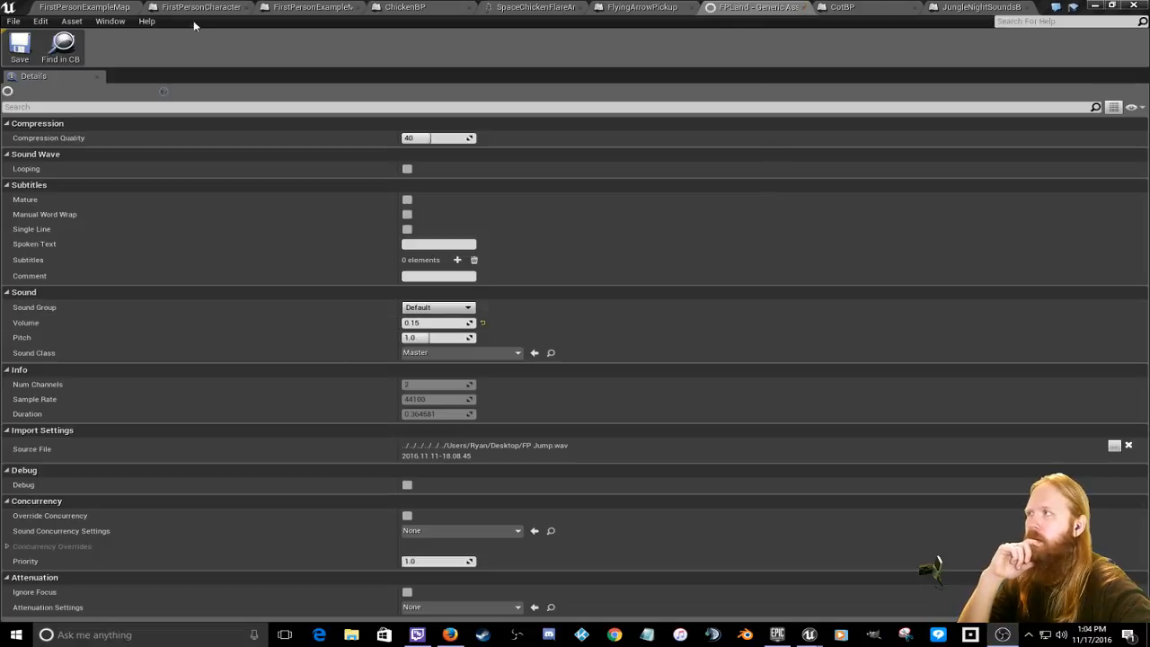
{"action": "left_click", "coordinate": [802, 11]}
{"action": "left_click", "coordinate": [563, 8]}
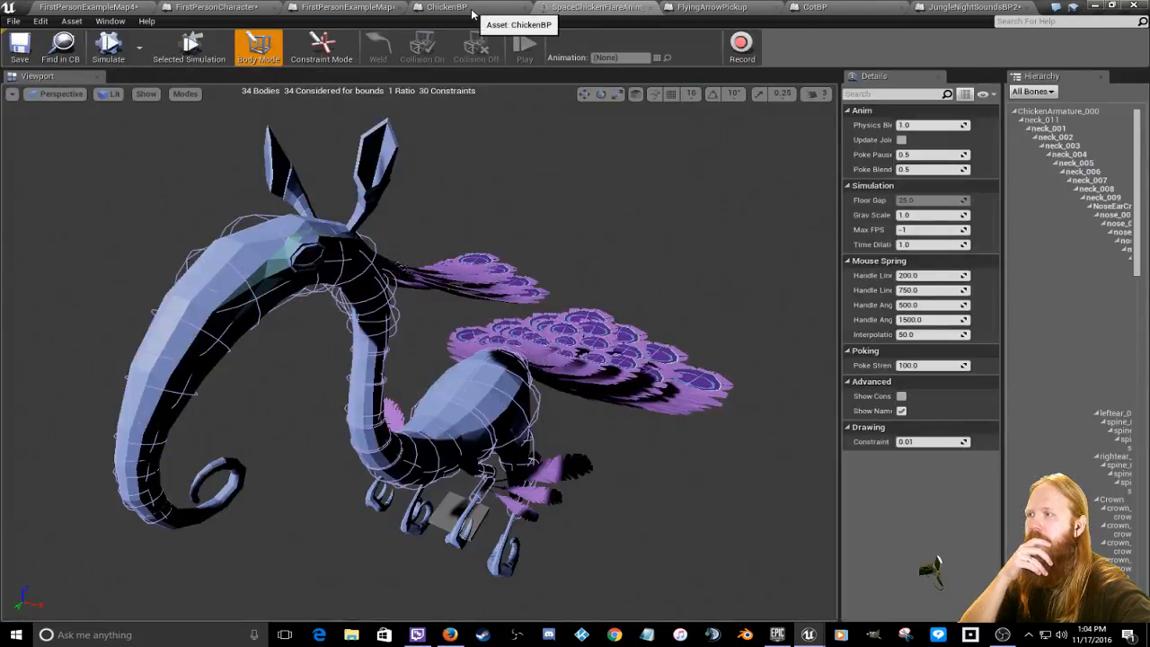
{"action": "left_click", "coordinate": [649, 8]}
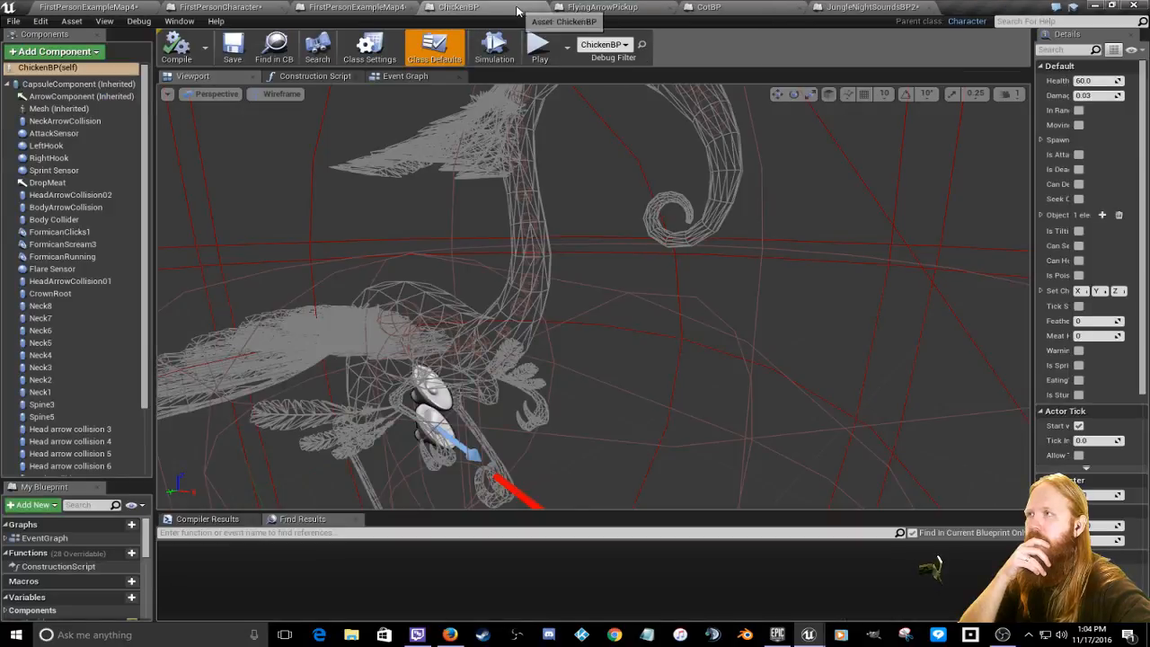
Step: Save ChickenBP, FirstPersonCharacter and the FirstPersonExampleMap4 level
{"action": "left_click", "coordinate": [226, 54]}
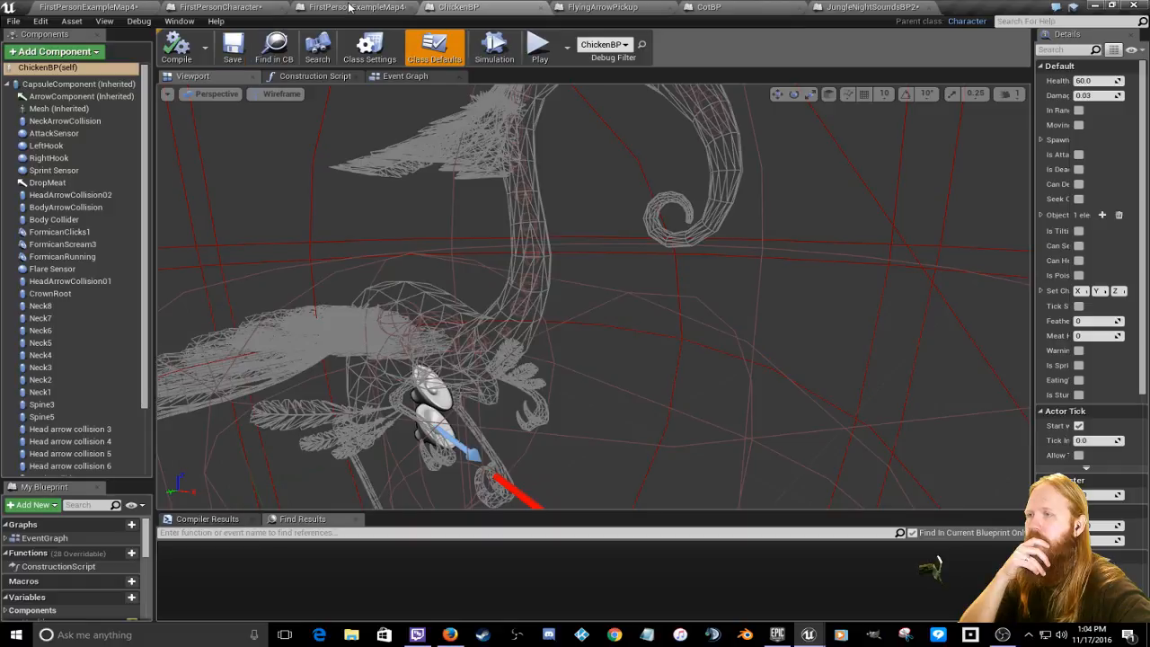
{"action": "left_click", "coordinate": [349, 8]}
{"action": "left_click", "coordinate": [245, 9]}
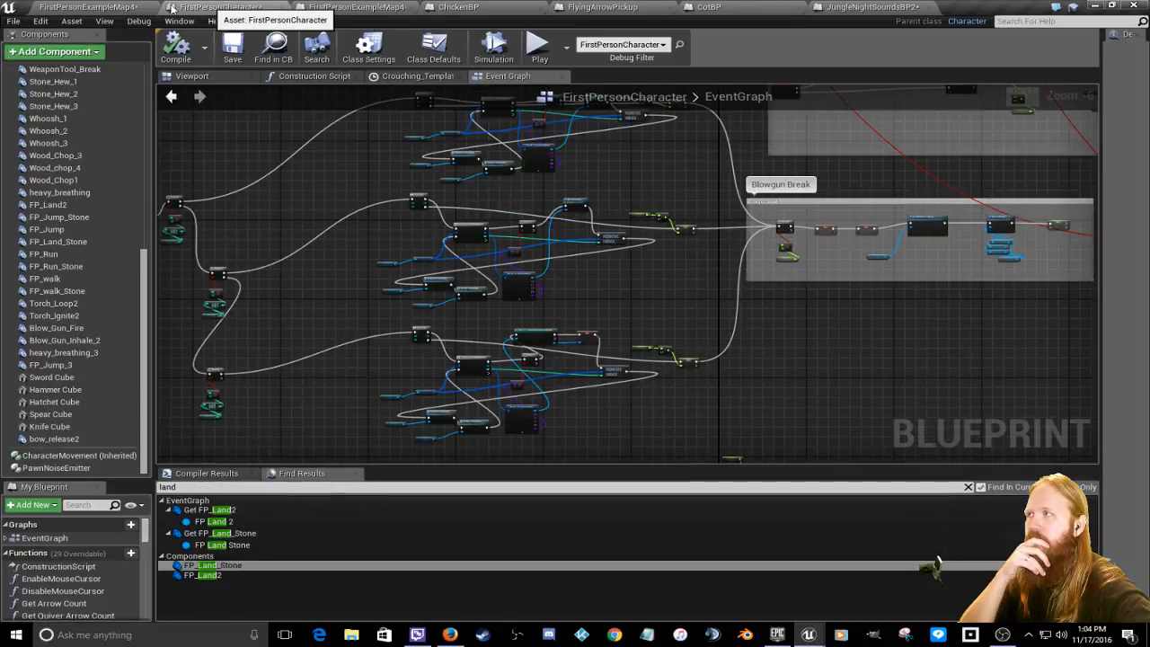
{"action": "left_click", "coordinate": [233, 50]}
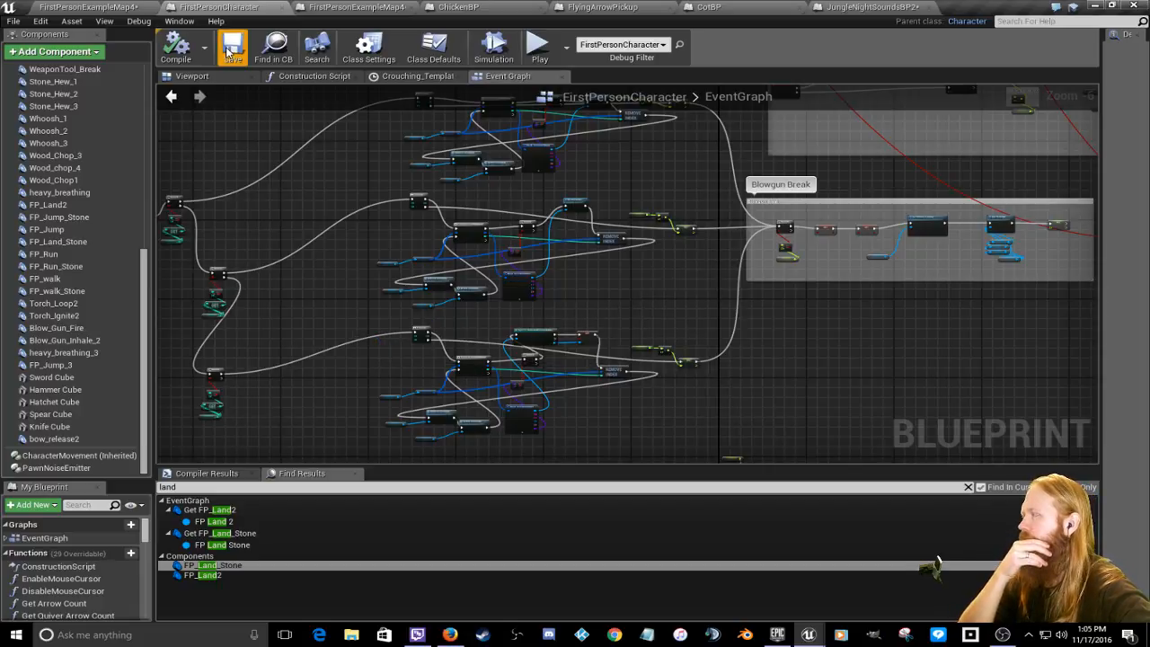
{"action": "left_click", "coordinate": [85, 7]}
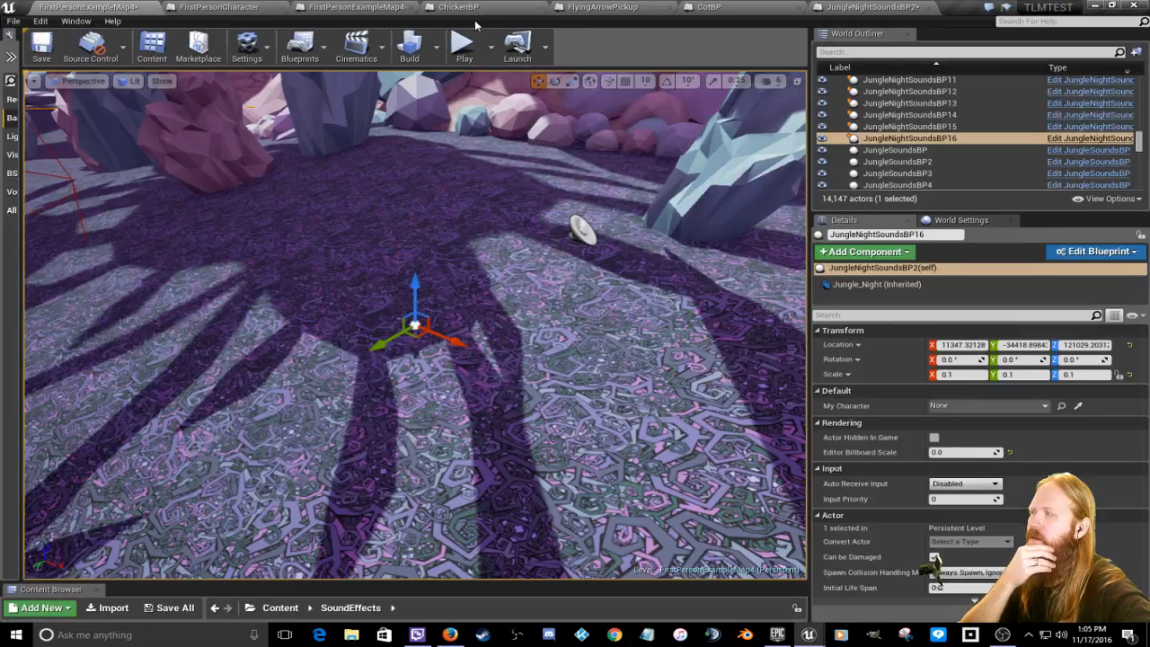
{"action": "left_click", "coordinate": [41, 52]}
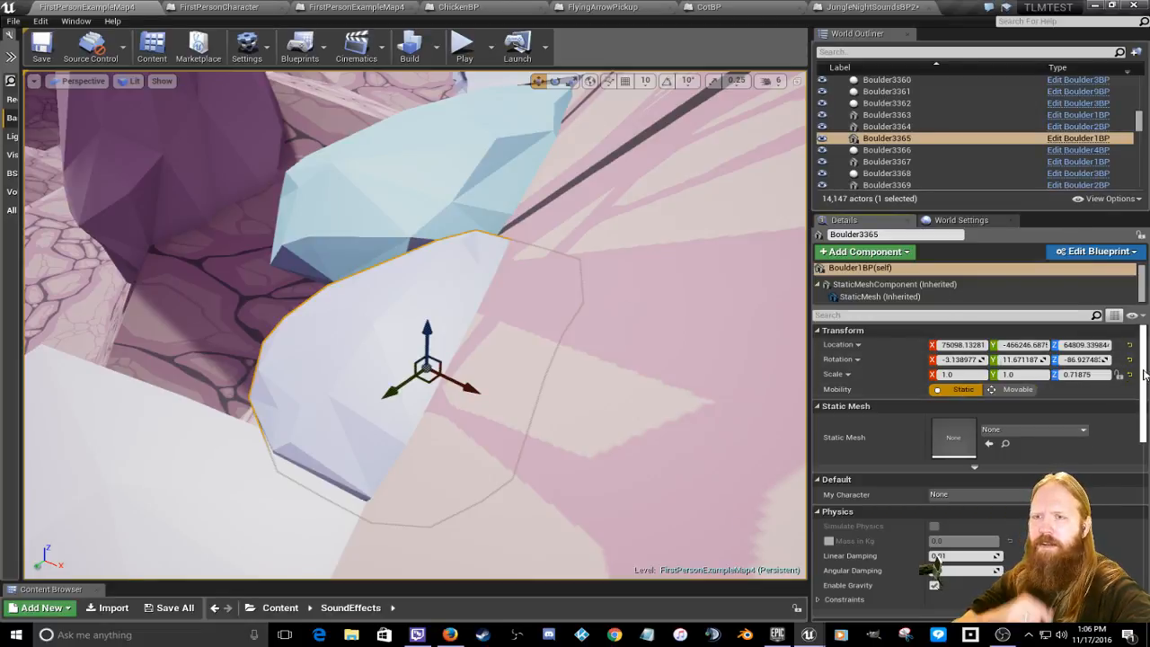
Step: Review Boulder3365's collision, Lightmass and shadow settings, and build the level
{"action": "left_click_drag", "start_coordinate": [1144, 374], "coordinate": [1148, 468]}
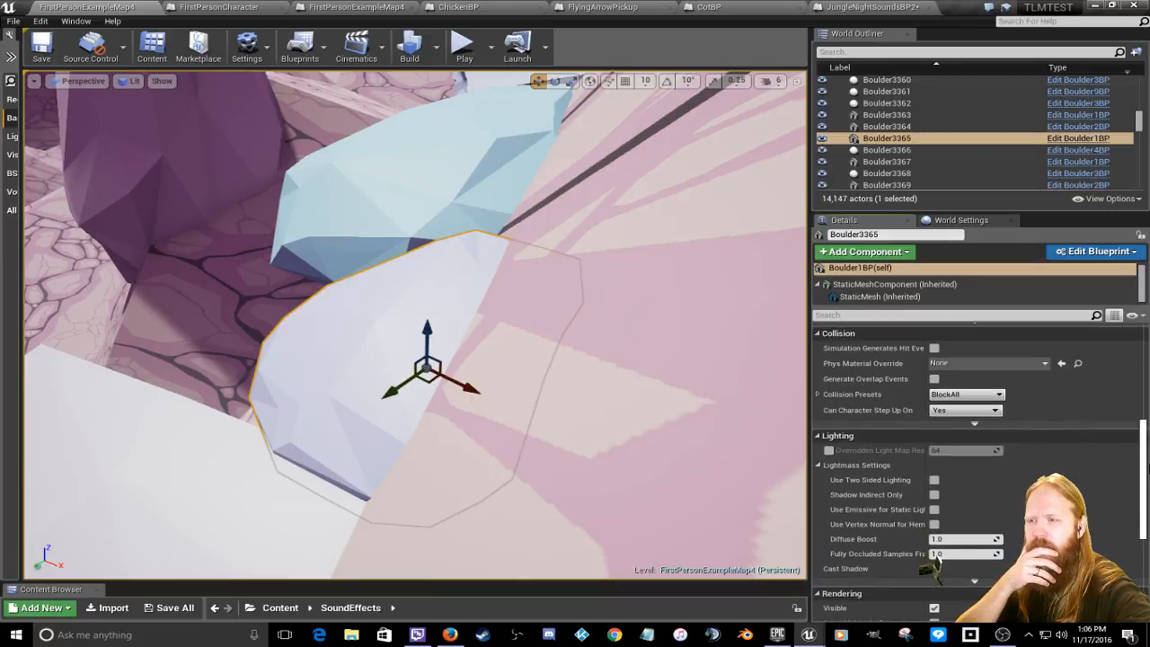
{"action": "left_click_drag", "start_coordinate": [1149, 468], "coordinate": [1148, 491]}
{"action": "left_click", "coordinate": [971, 514]}
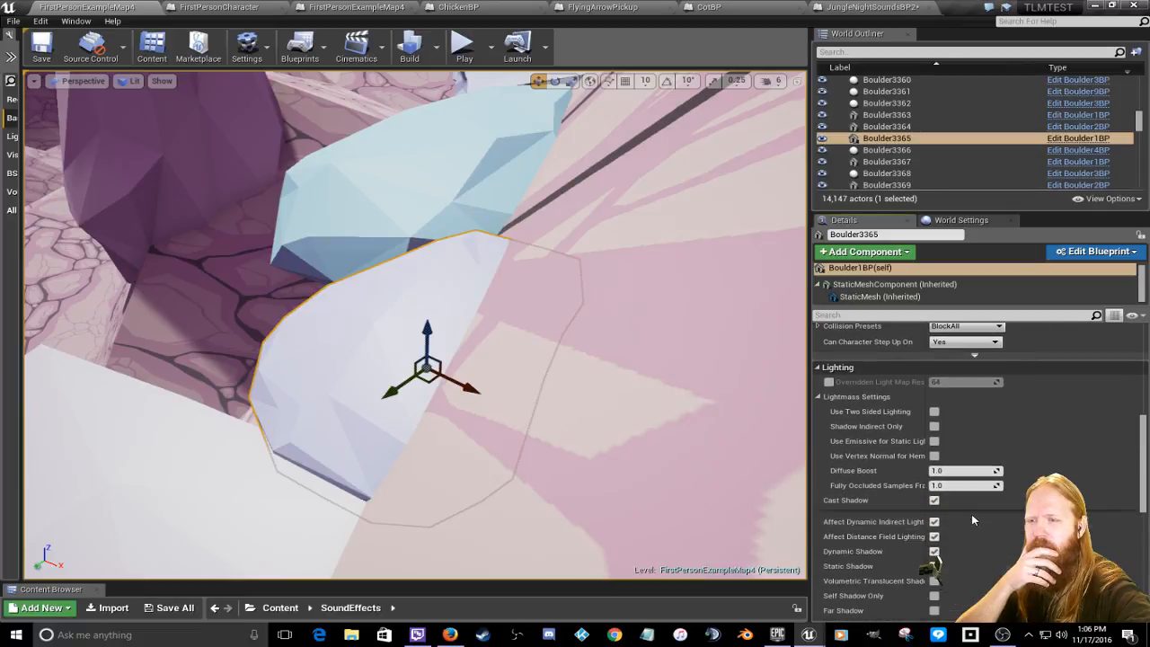
{"action": "left_click_drag", "start_coordinate": [1142, 475], "coordinate": [1142, 501]}
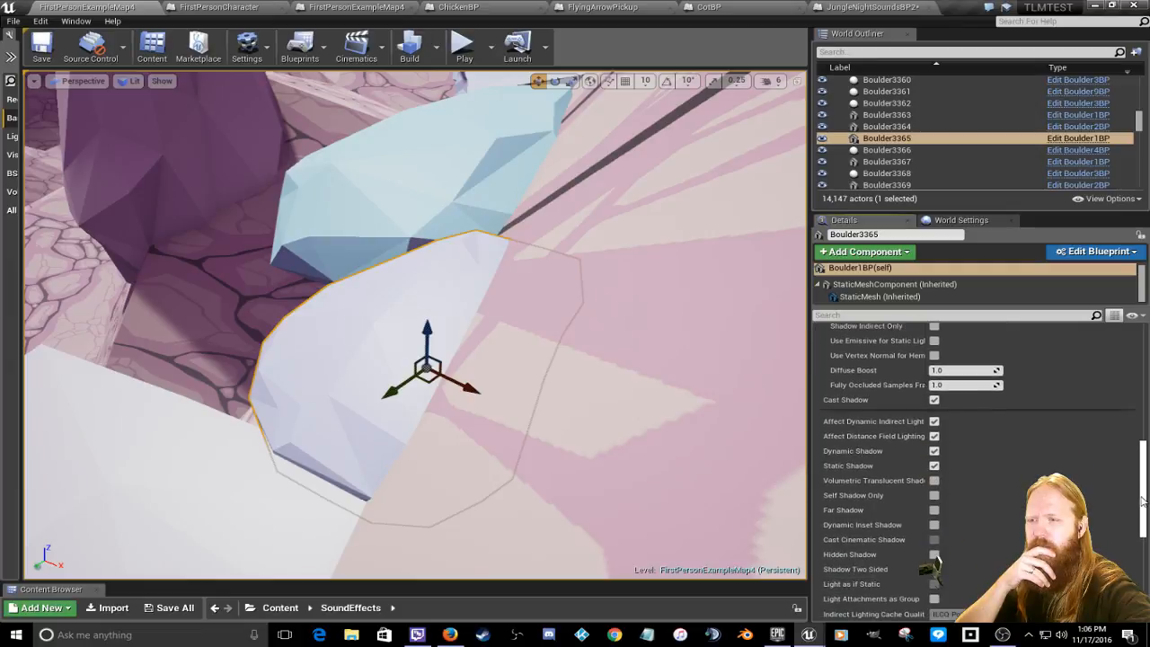
{"action": "left_click", "coordinate": [935, 466]}
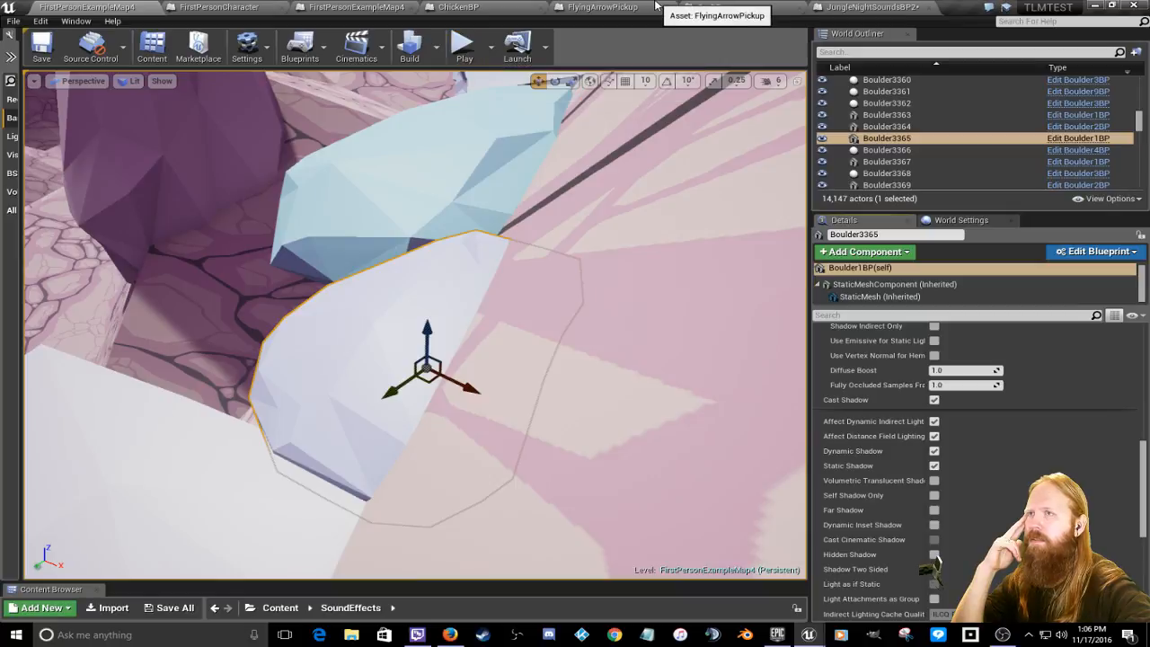
{"action": "left_click", "coordinate": [412, 49]}
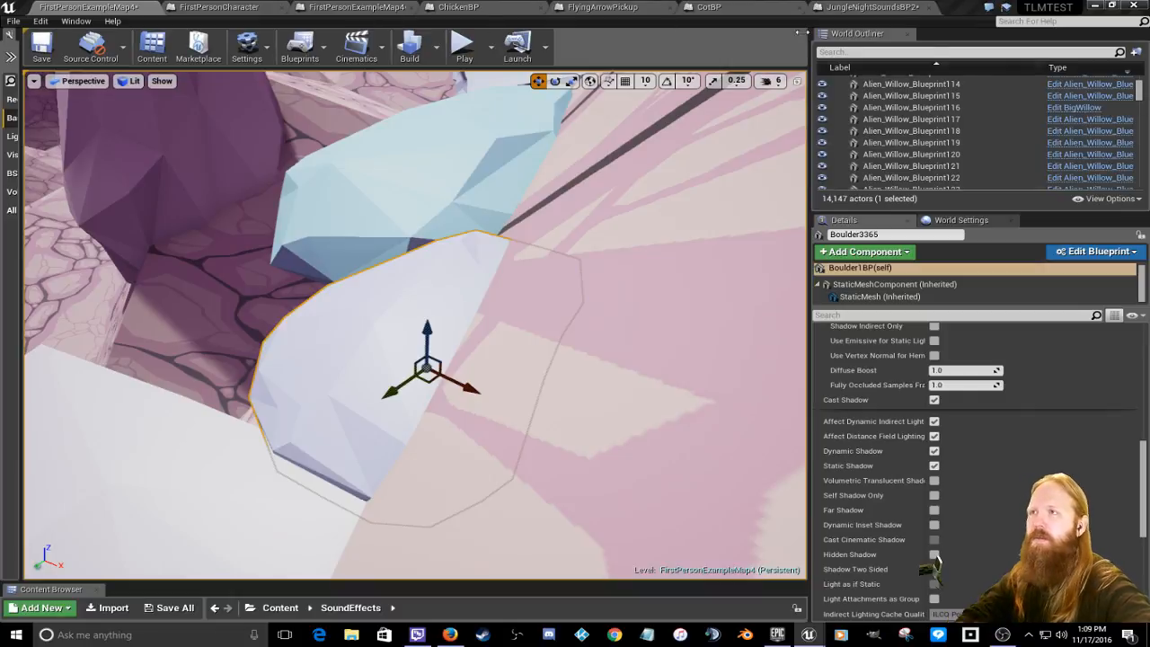
Step: Search the level's actors for "jungle", open JungleSoundsBP, delete its empty StaticMesh component and compile the blueprint
{"action": "left_click", "coordinate": [899, 52]}
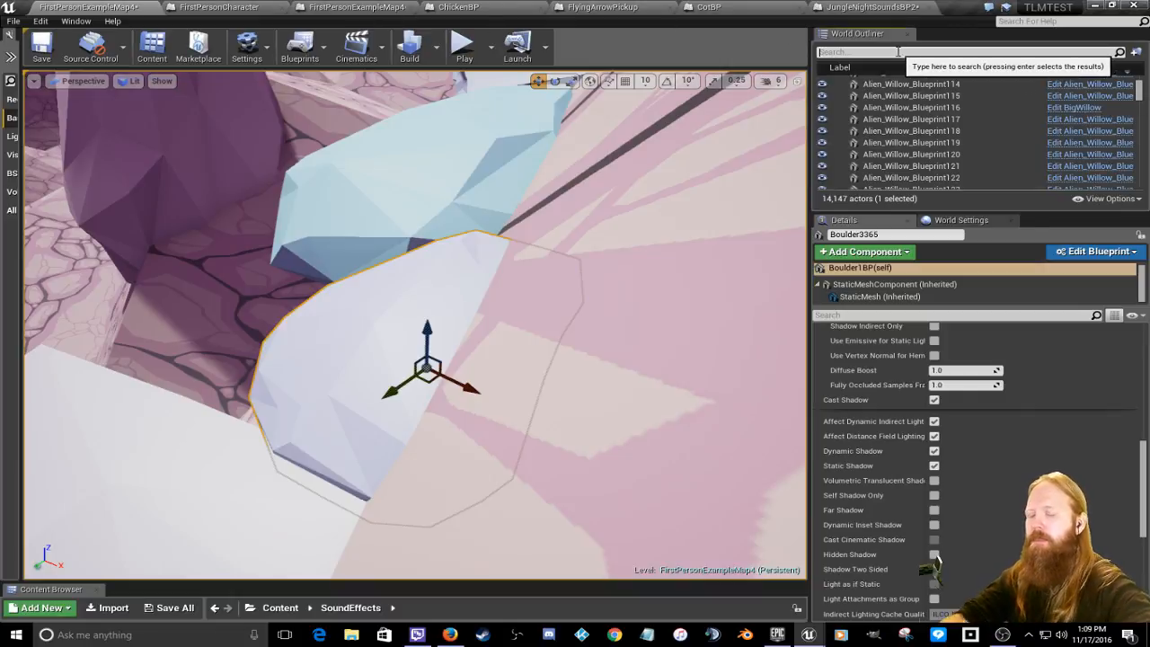
{"action": "type", "text": "jungle"}
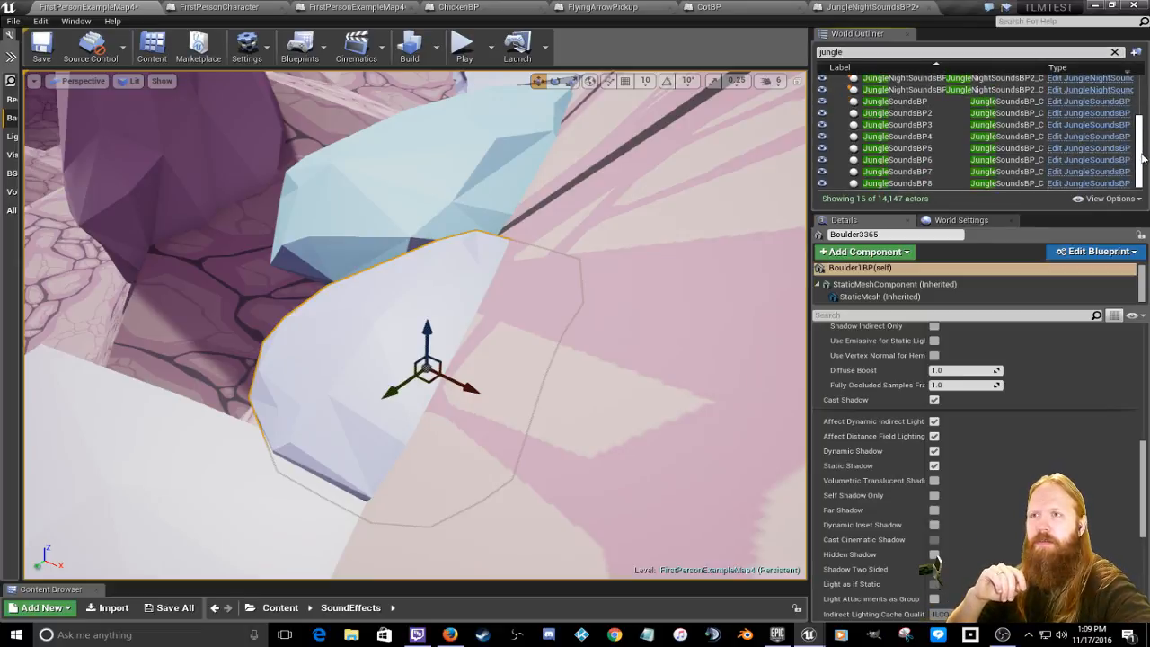
{"action": "left_click", "coordinate": [1069, 106]}
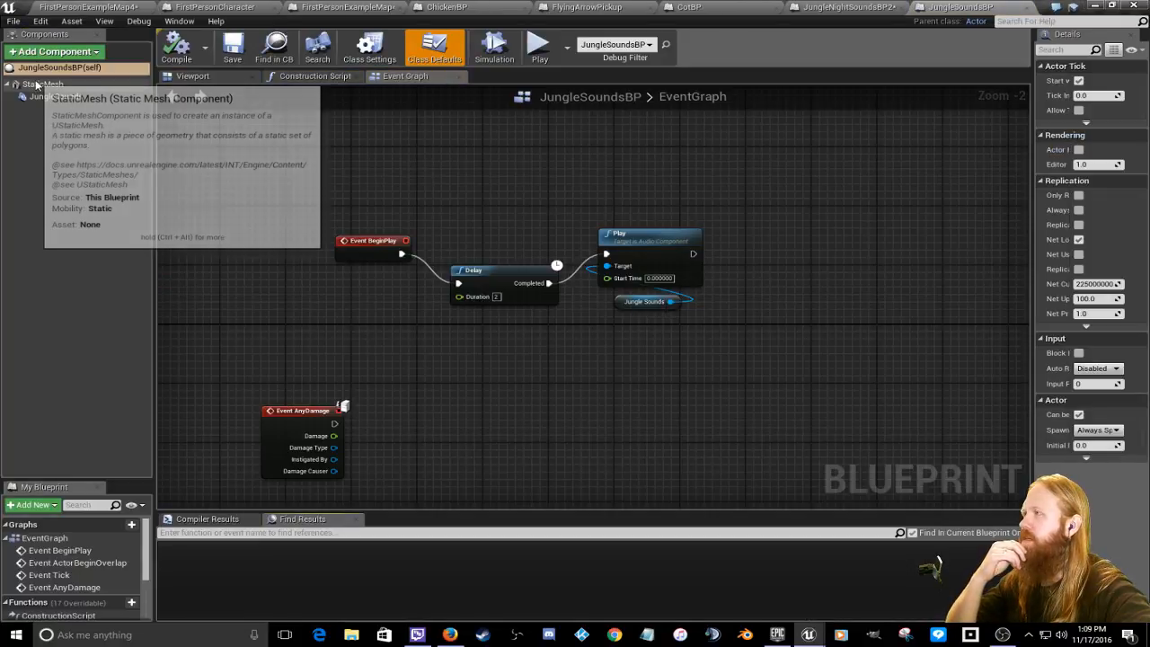
{"action": "right_click", "coordinate": [38, 83]}
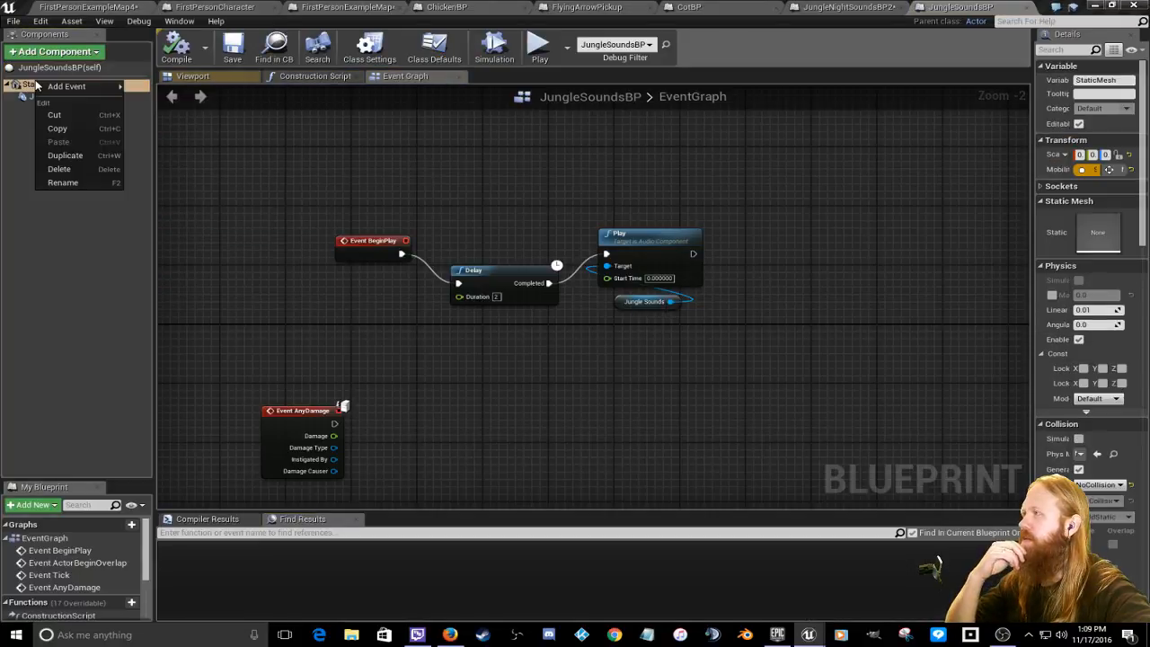
{"action": "left_click", "coordinate": [62, 169]}
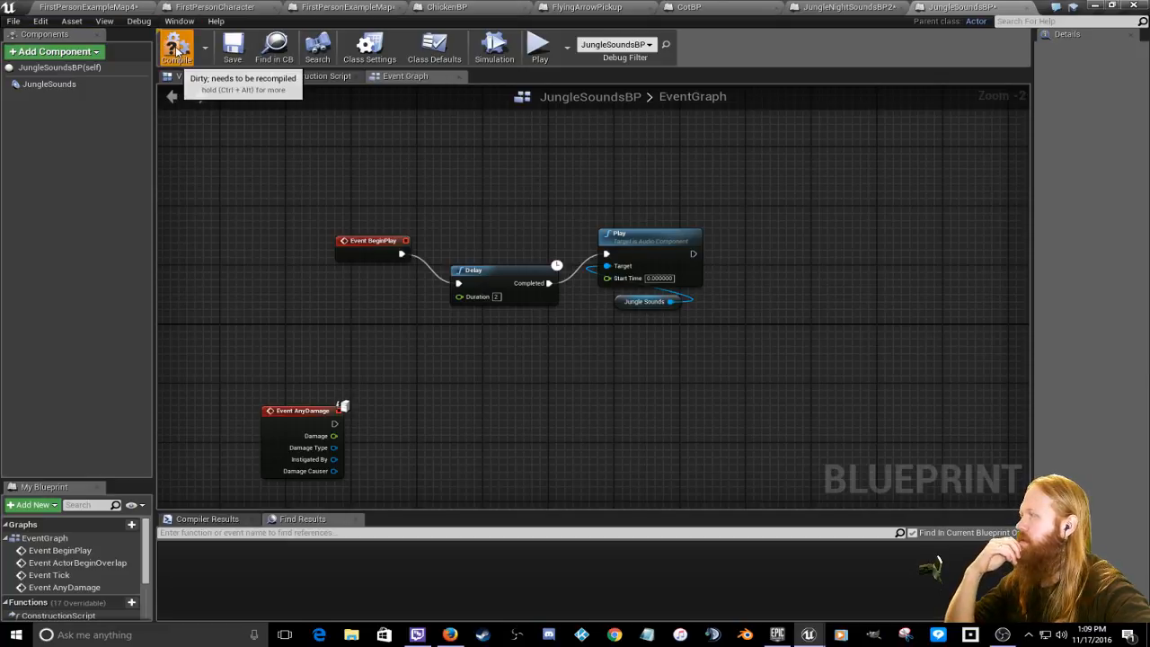
{"action": "left_click", "coordinate": [177, 50]}
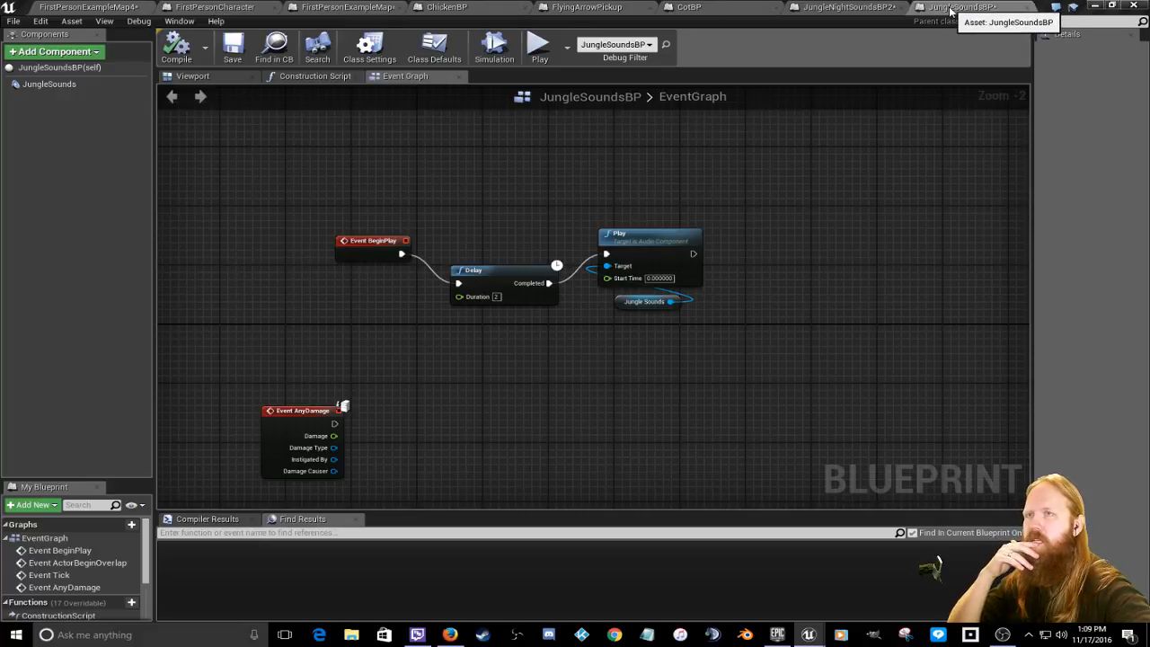
Step: Save JungleSoundsBP and JungleNightSoundsBP2, check the other open blueprints for unsaved changes, and save FirstPersonExampleMap4
{"action": "left_click", "coordinate": [240, 45]}
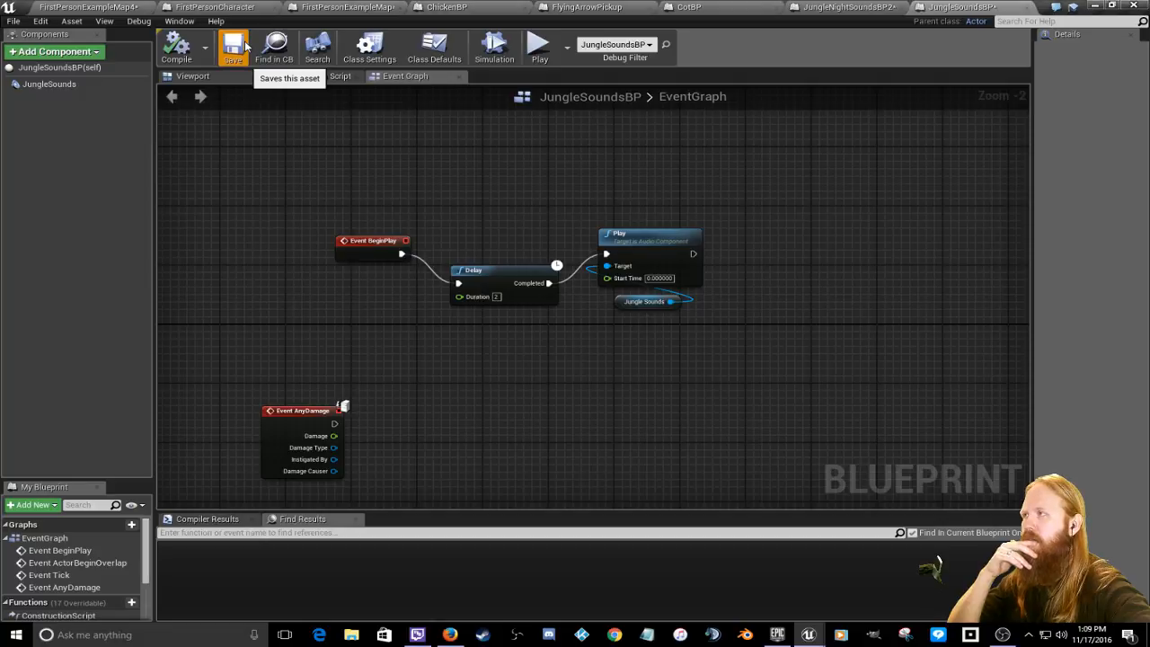
{"action": "left_click", "coordinate": [848, 7]}
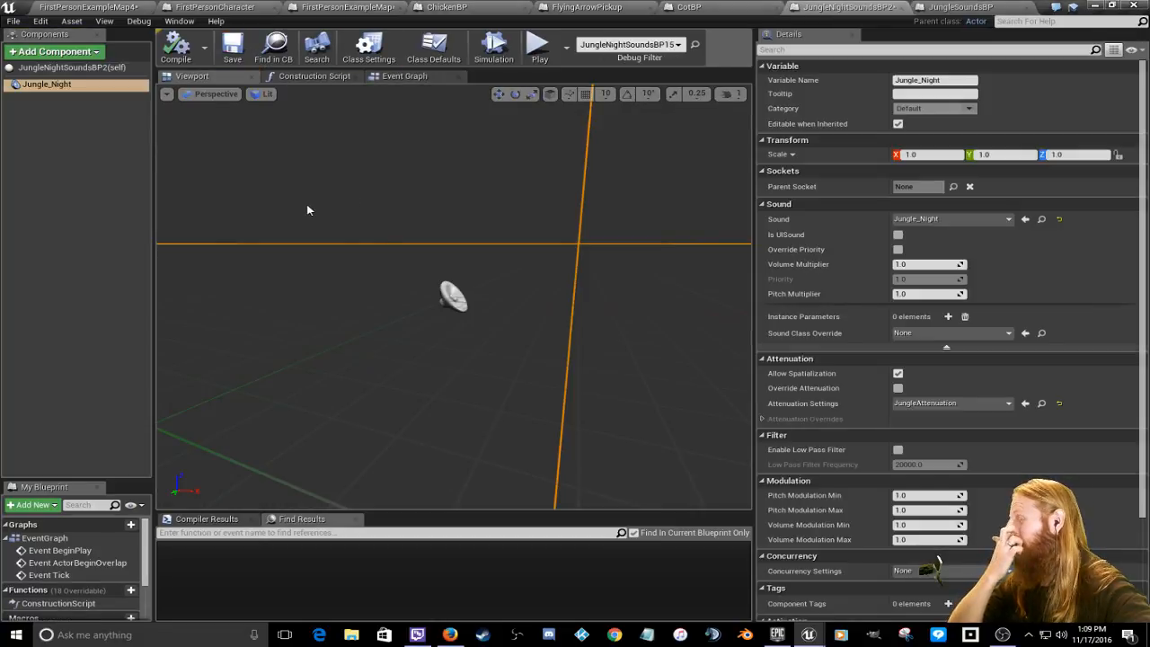
{"action": "left_click", "coordinate": [231, 47]}
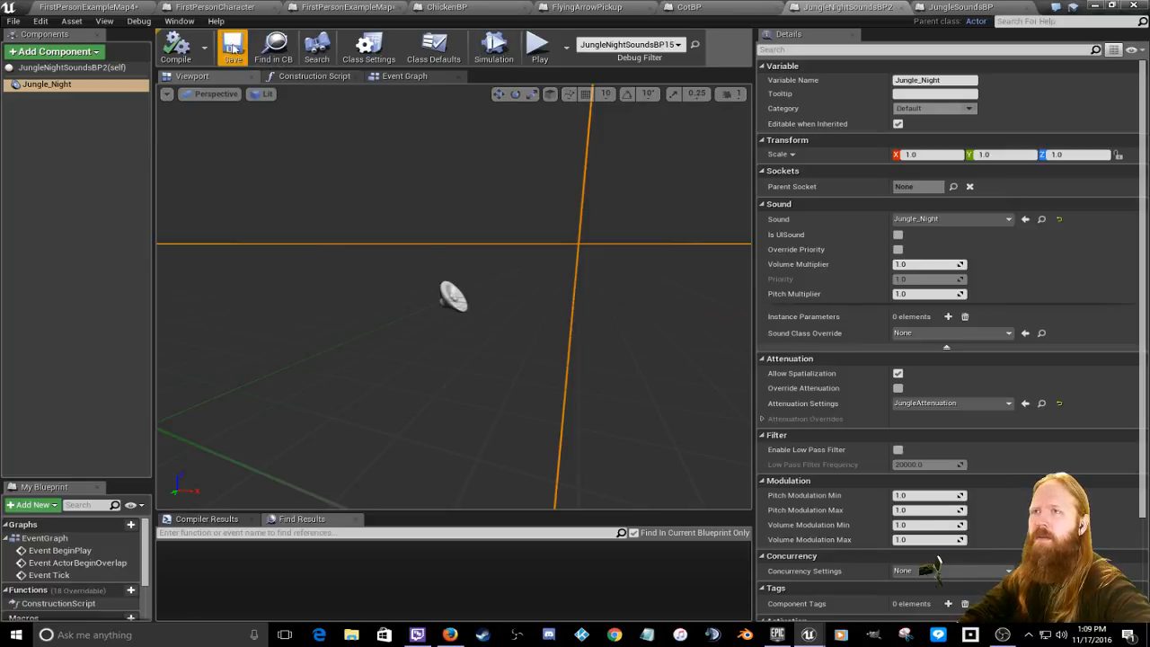
{"action": "left_click", "coordinate": [735, 9]}
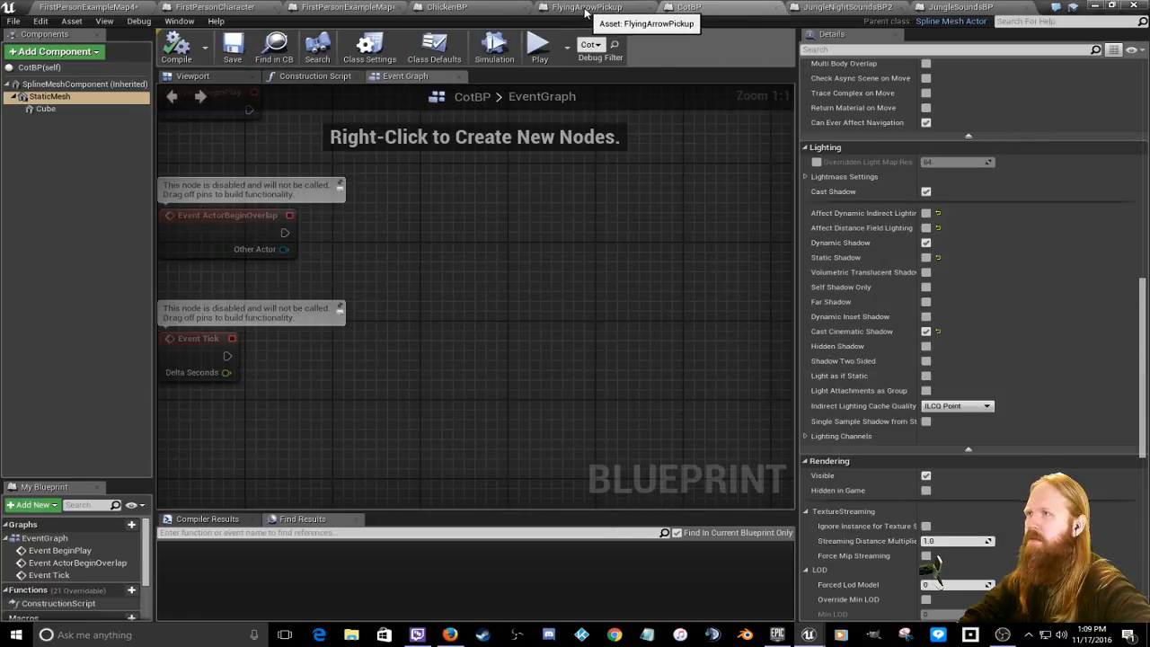
{"action": "left_click", "coordinate": [574, 7]}
{"action": "left_click", "coordinate": [454, 8]}
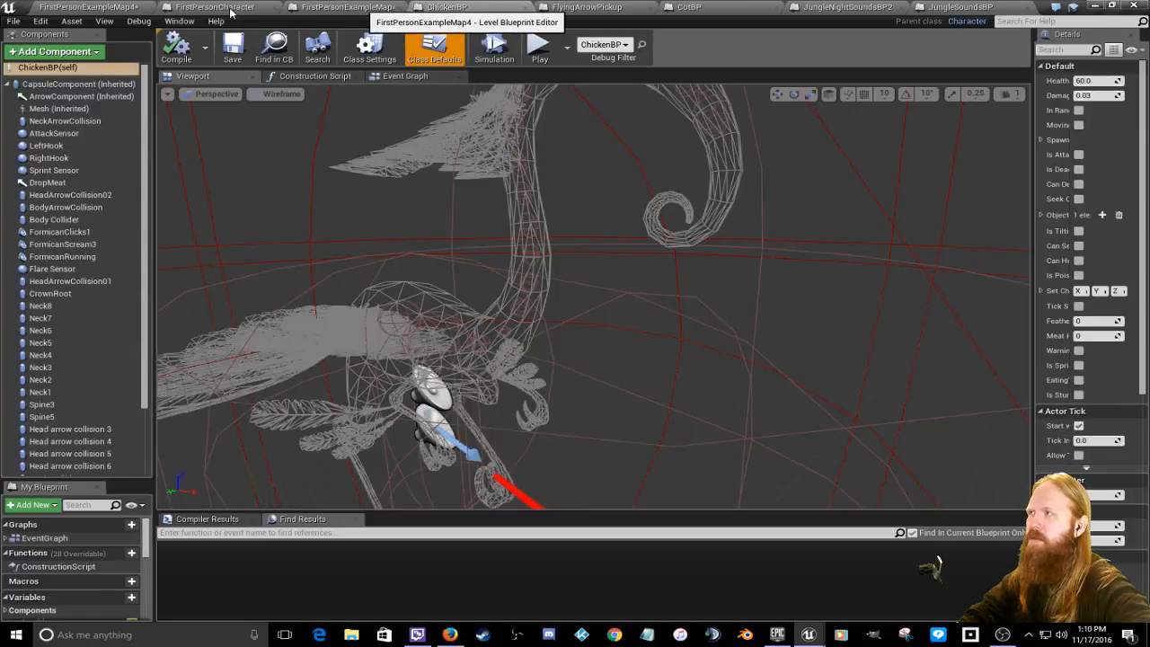
{"action": "left_click", "coordinate": [361, 8]}
{"action": "left_click", "coordinate": [215, 8]}
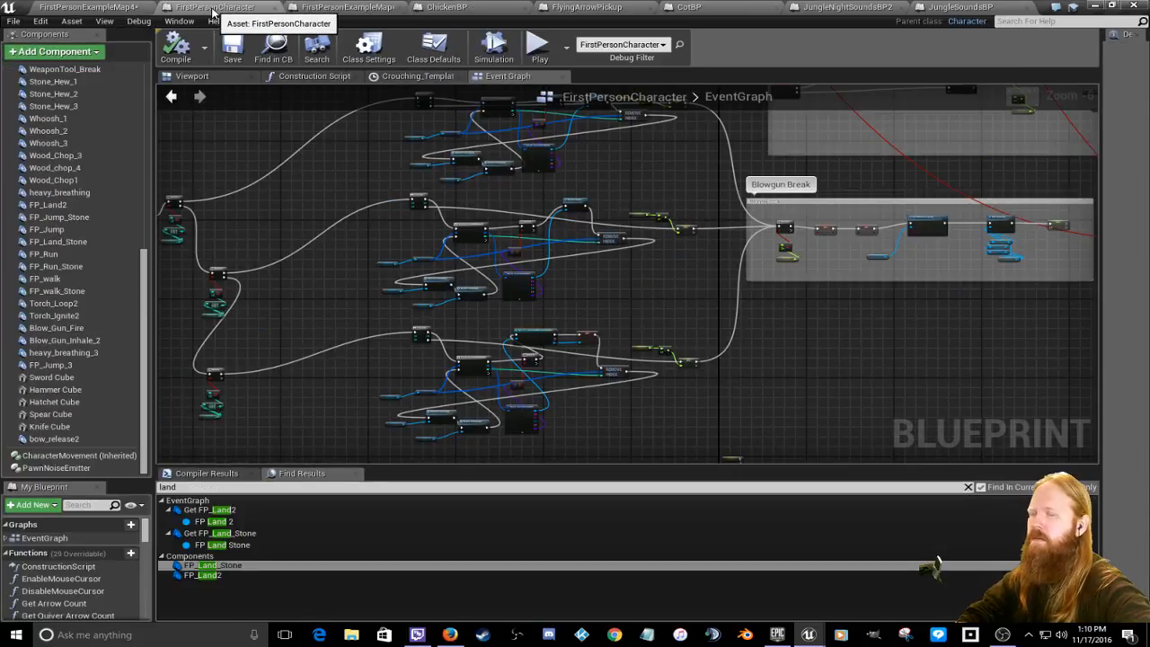
{"action": "left_click", "coordinate": [82, 9]}
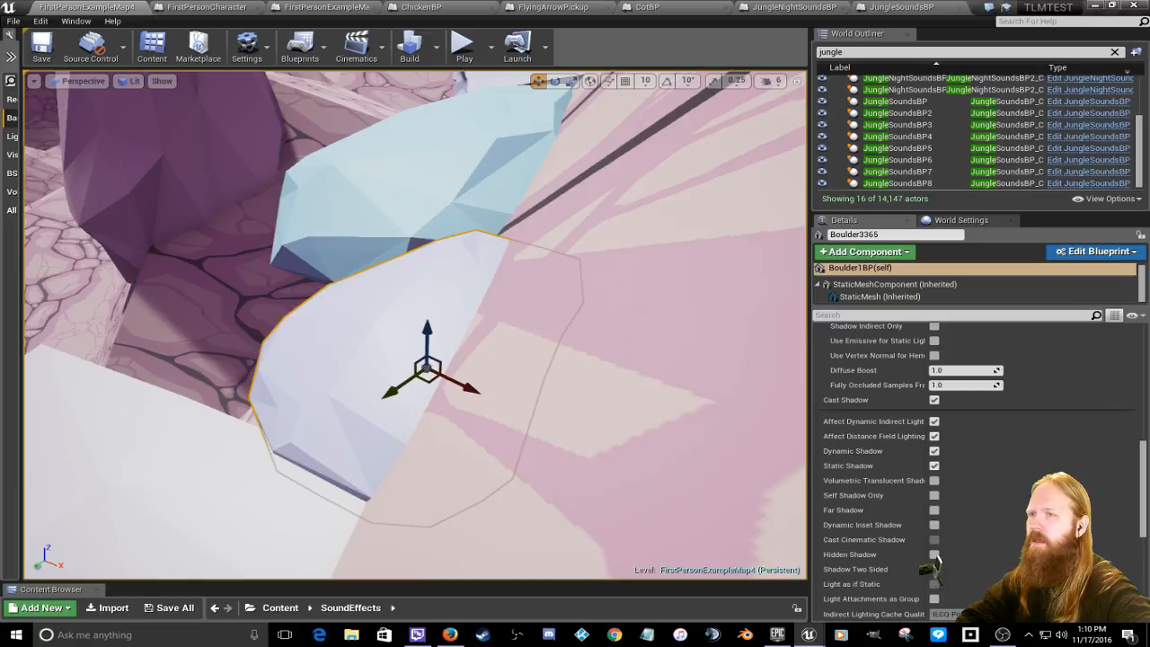
Step: Set the TestmapMountains StaticMesh component's mobility to Static and turn off its Static Shadow
{"action": "left_click", "coordinate": [636, 323]}
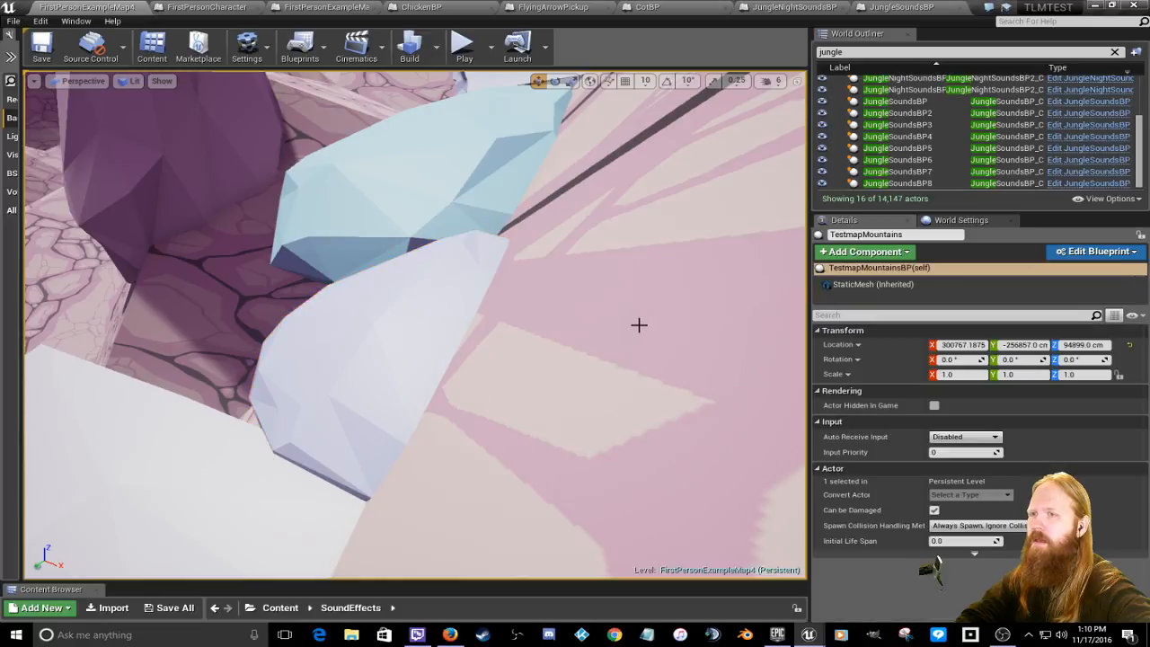
{"action": "left_click", "coordinate": [854, 288]}
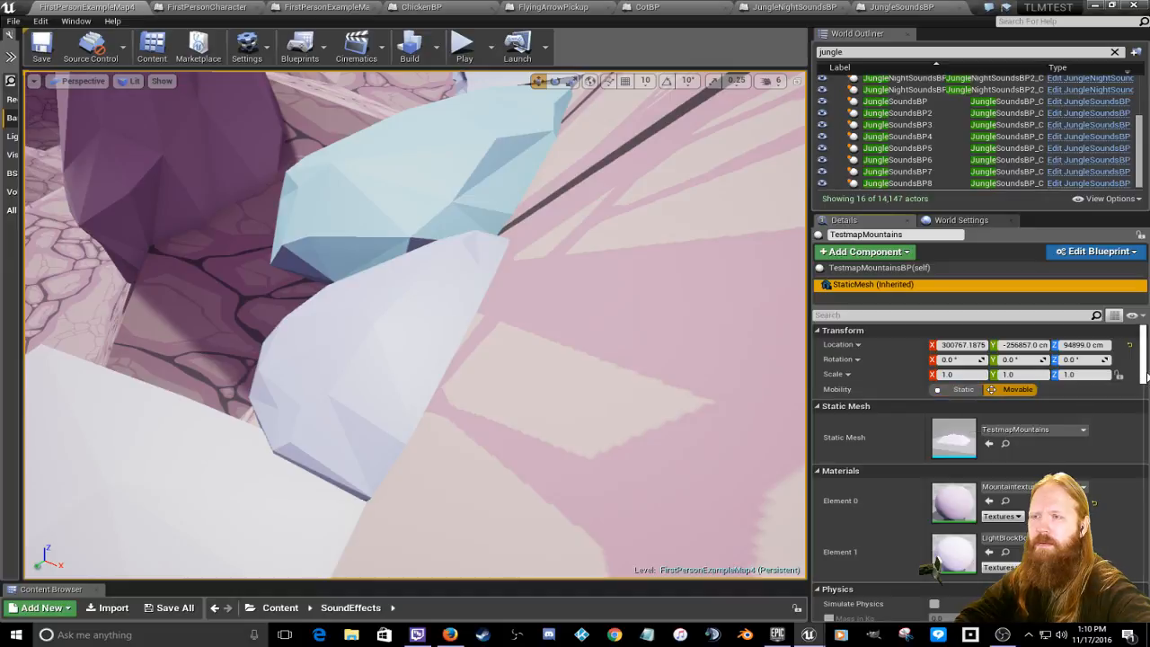
{"action": "left_click", "coordinate": [959, 391]}
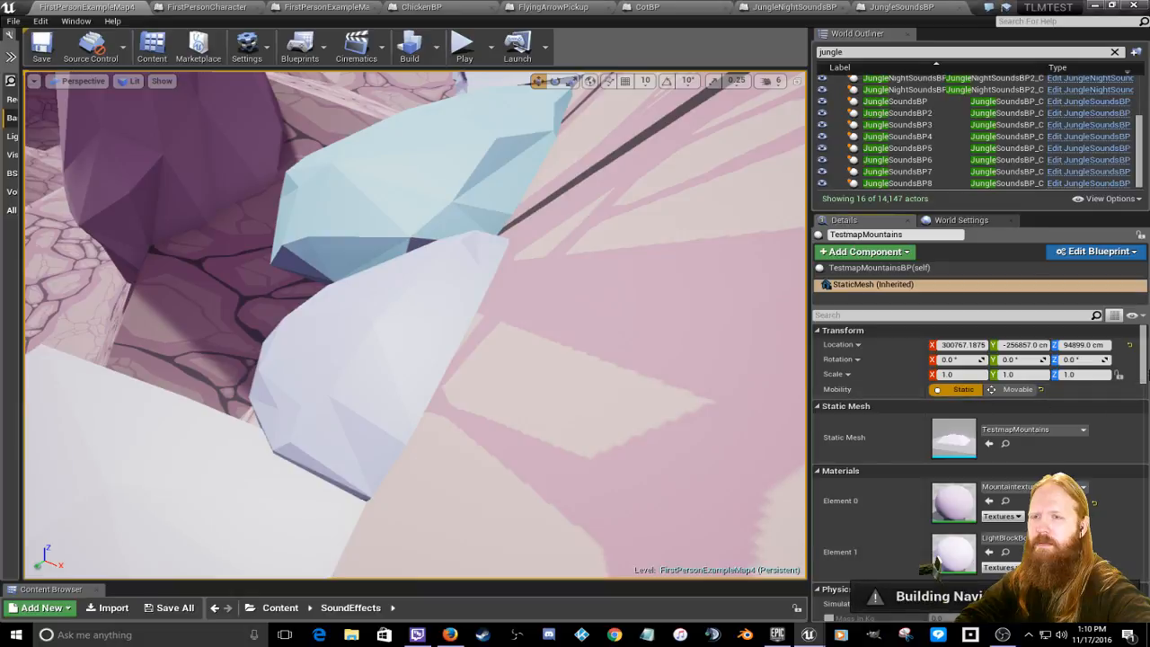
{"action": "left_click_drag", "start_coordinate": [1143, 354], "coordinate": [1141, 384]}
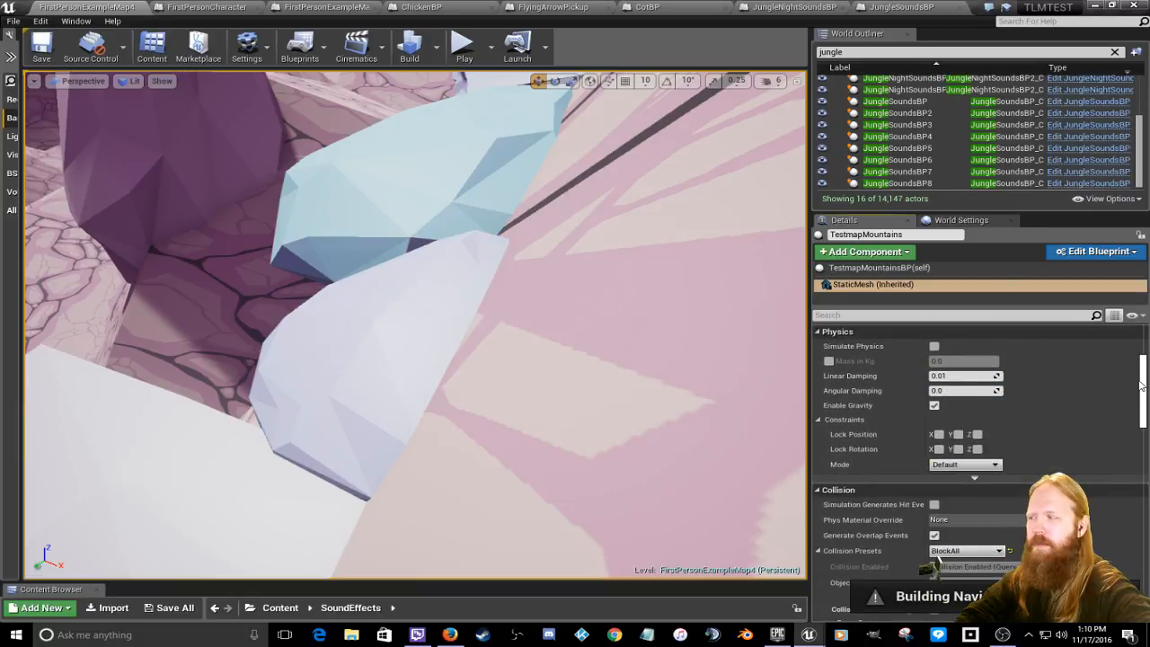
{"action": "left_click_drag", "start_coordinate": [1135, 385], "coordinate": [1136, 487]}
{"action": "left_click", "coordinate": [934, 443]}
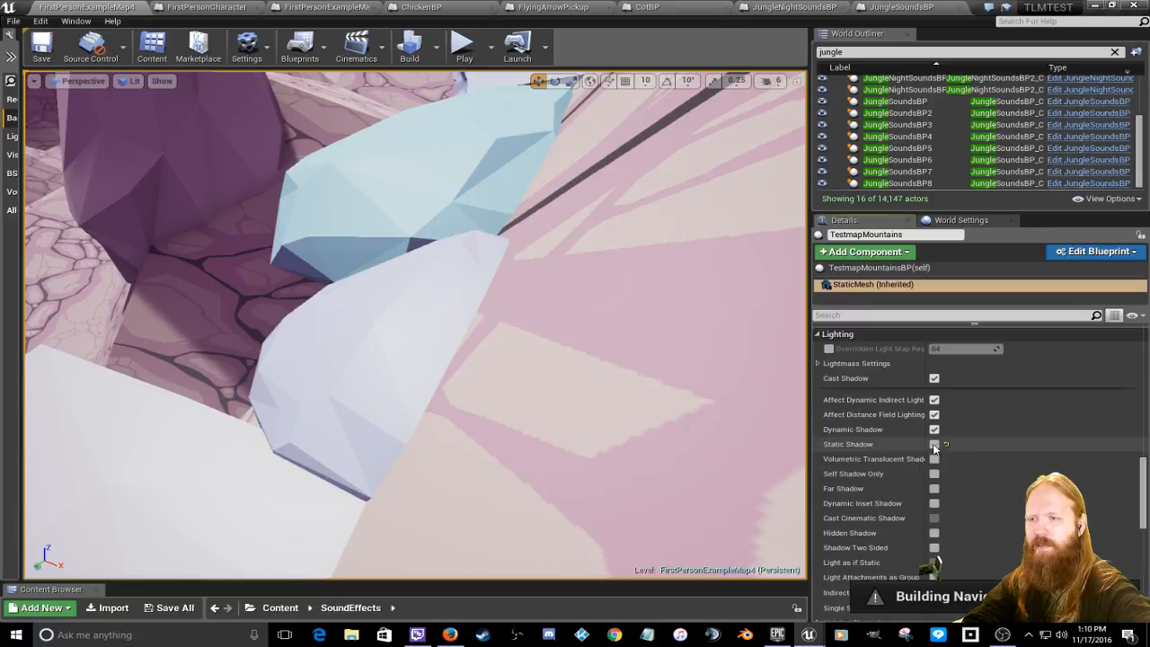
Step: Turn off Affect Distance Field Lighting and Affect Dynamic Indirect Lighting on the TestmapMountains actor's StaticMesh component
{"action": "left_click", "coordinate": [935, 415]}
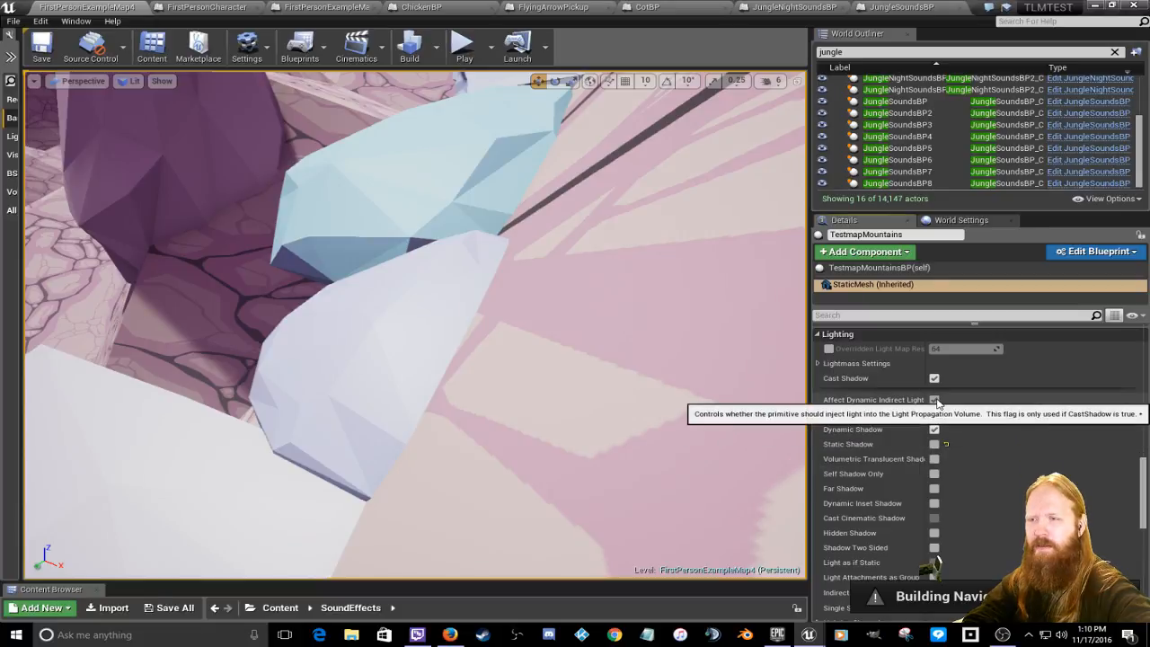
{"action": "left_click", "coordinate": [935, 400]}
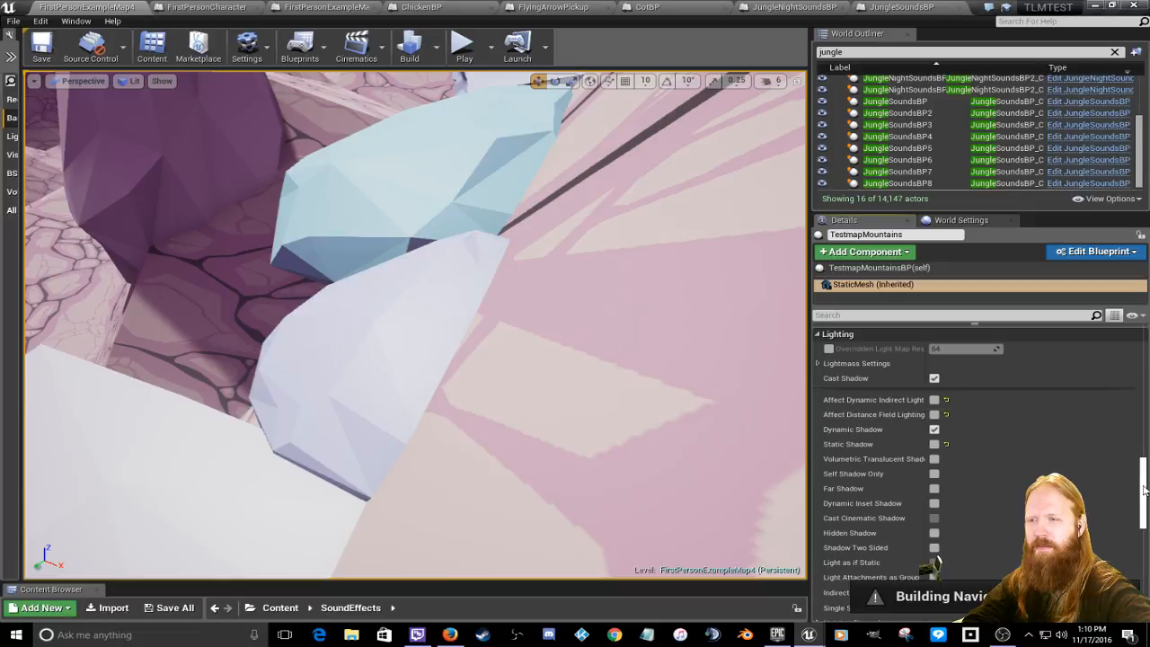
{"action": "left_click_drag", "start_coordinate": [1143, 492], "coordinate": [1144, 345]}
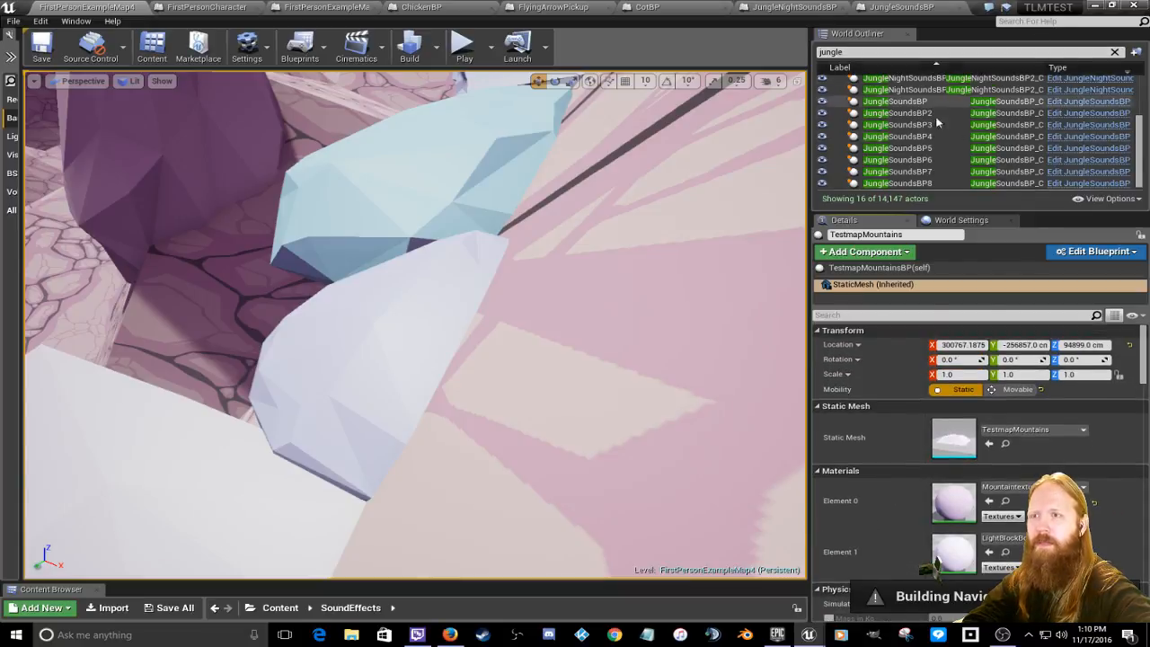
{"action": "right_click", "coordinate": [1008, 451]}
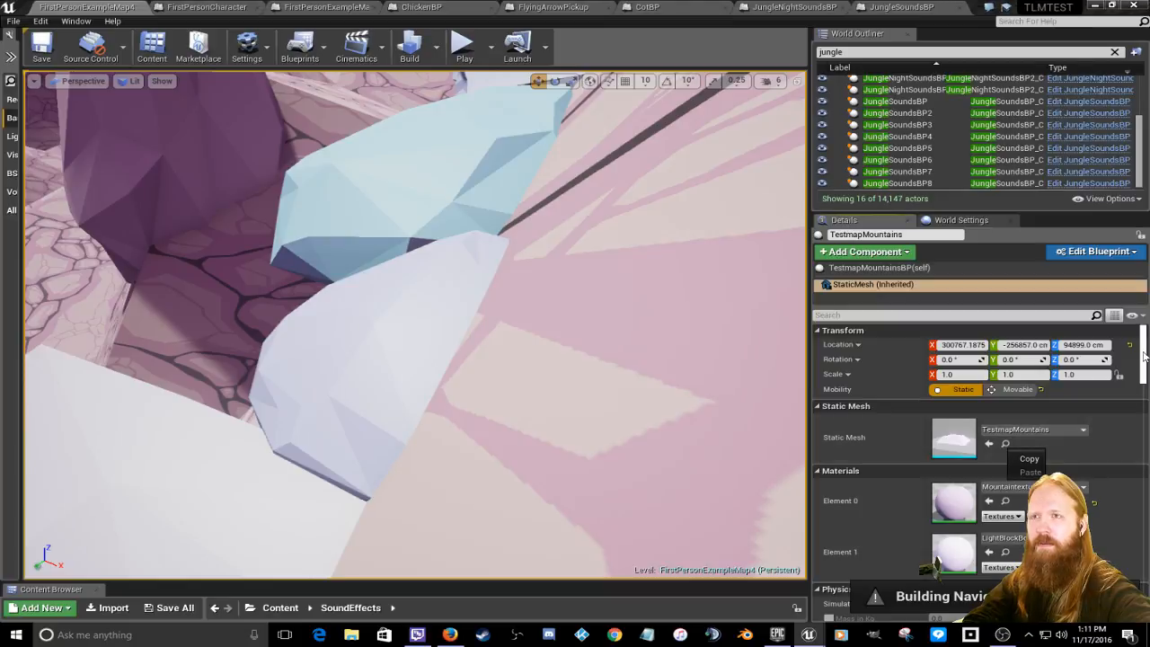
{"action": "left_click", "coordinate": [1144, 350]}
Step: Search the level's actors for "mountain" and open the TestmapMountains actor's blueprint for editing
{"action": "left_click", "coordinate": [873, 52]}
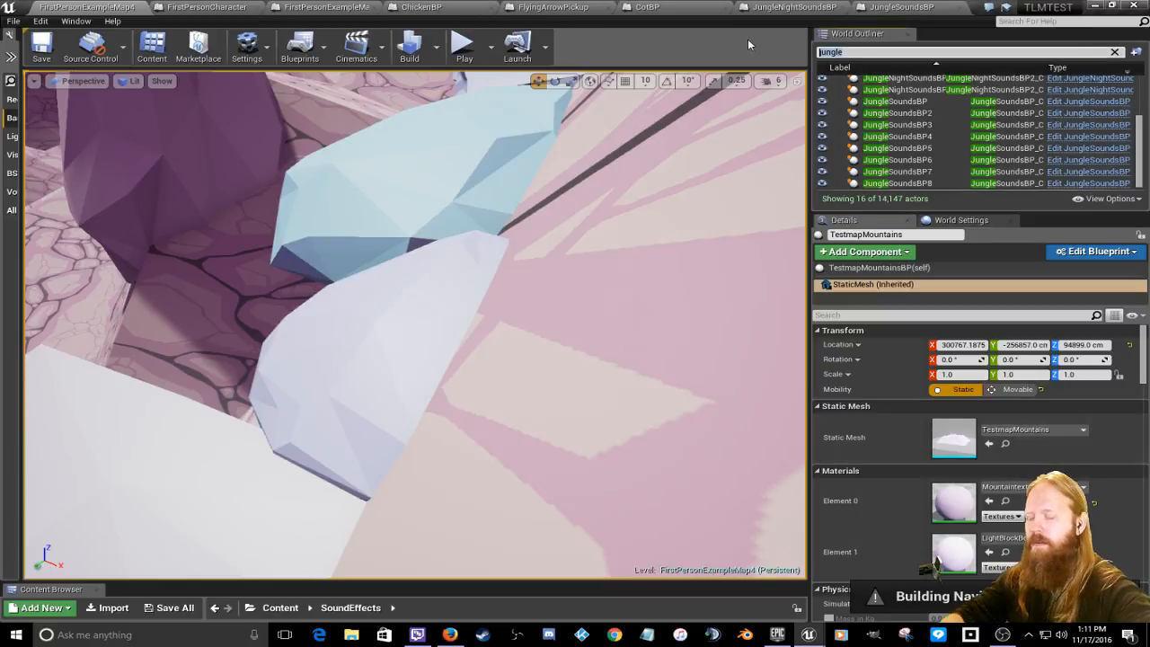
{"action": "type", "text": "mountain"}
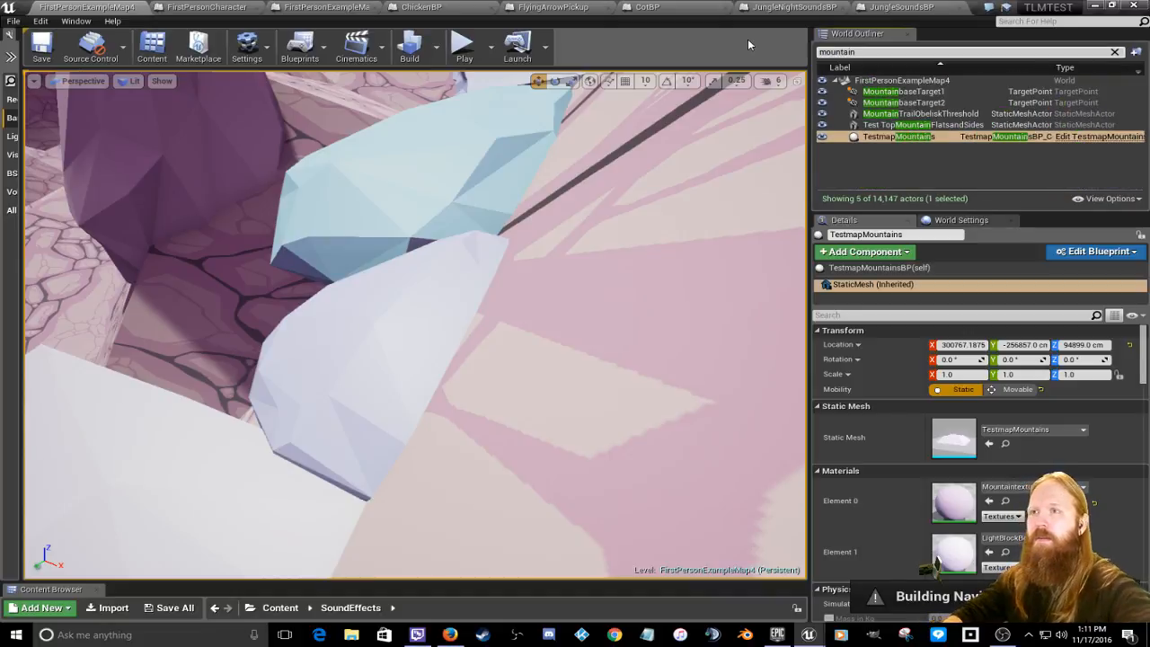
{"action": "left_click", "coordinate": [1097, 136]}
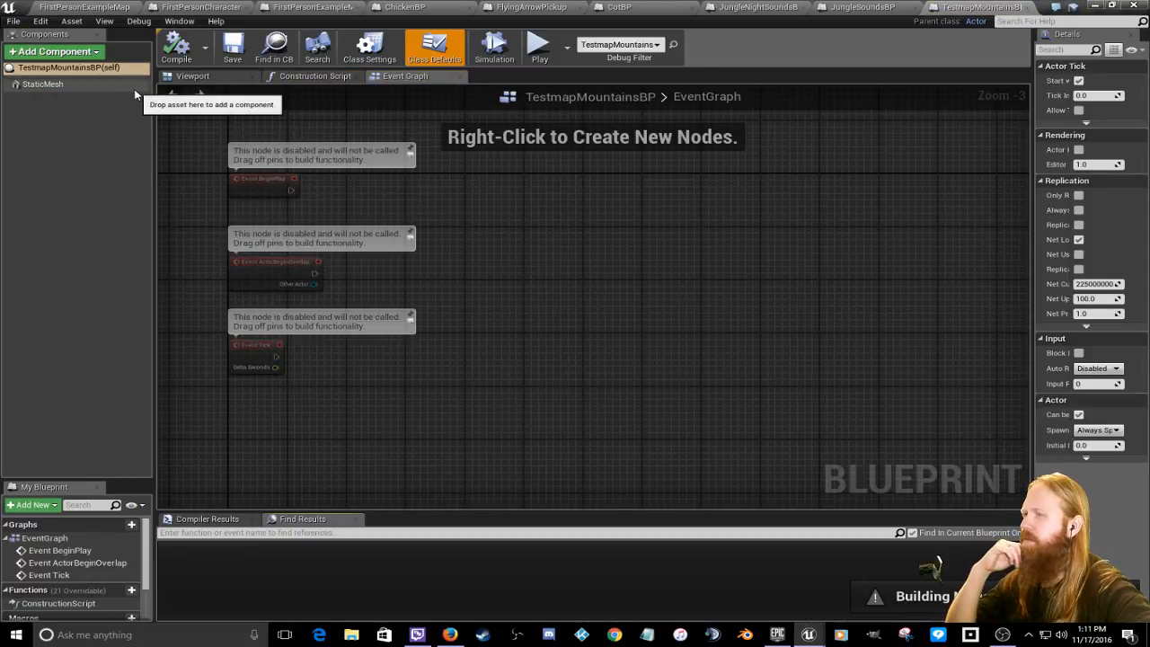
Step: Examine TestmapMountainsBP's event graph and the implemented interfaces in its class settings
{"action": "scroll", "coordinate": [463, 177], "scroll_direction": "up", "scroll_amount": 3}
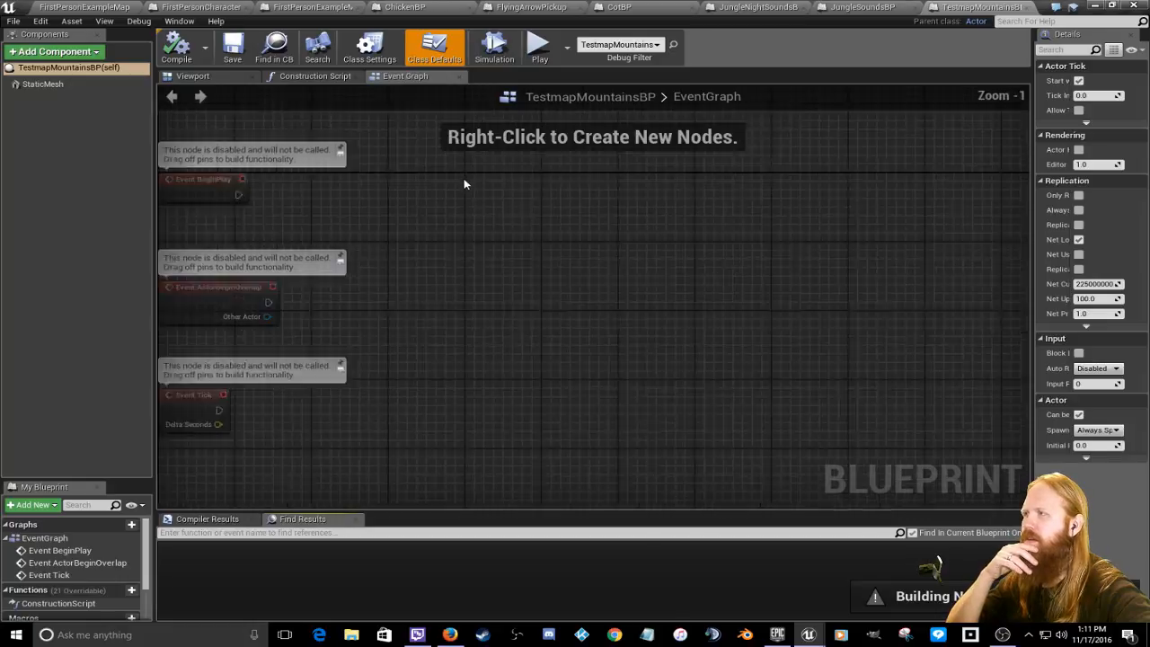
{"action": "scroll", "coordinate": [463, 179], "scroll_direction": "down", "scroll_amount": 7}
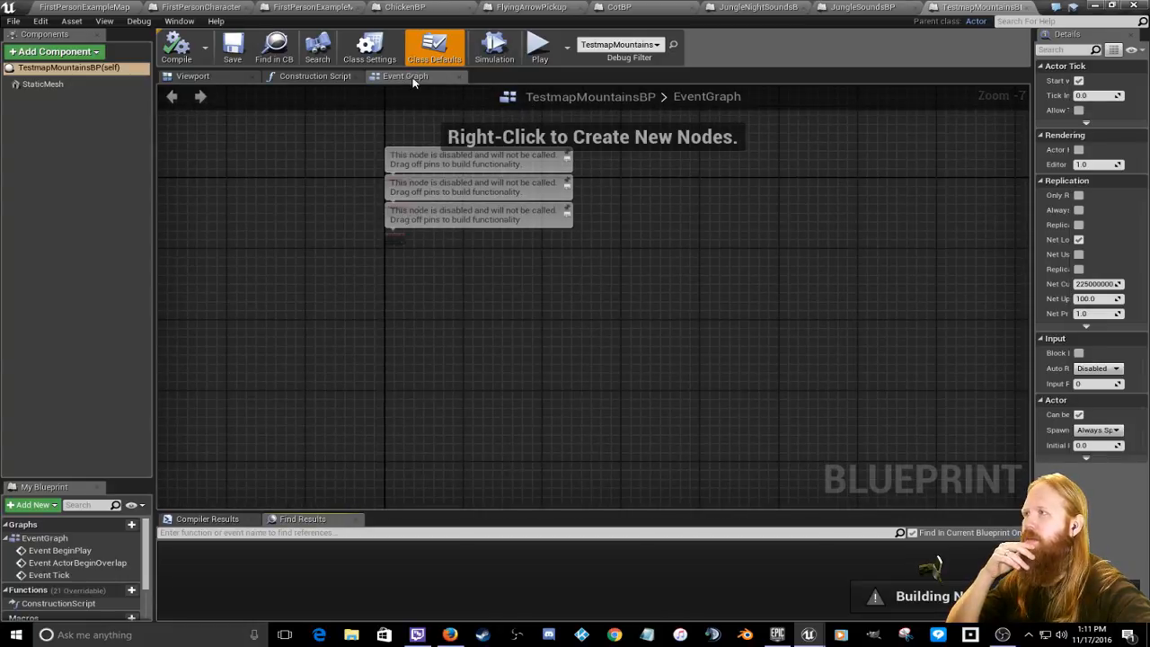
{"action": "scroll", "coordinate": [600, 207], "scroll_direction": "up", "scroll_amount": 4}
{"action": "right_click_drag", "start_coordinate": [541, 177], "coordinate": [778, 393]}
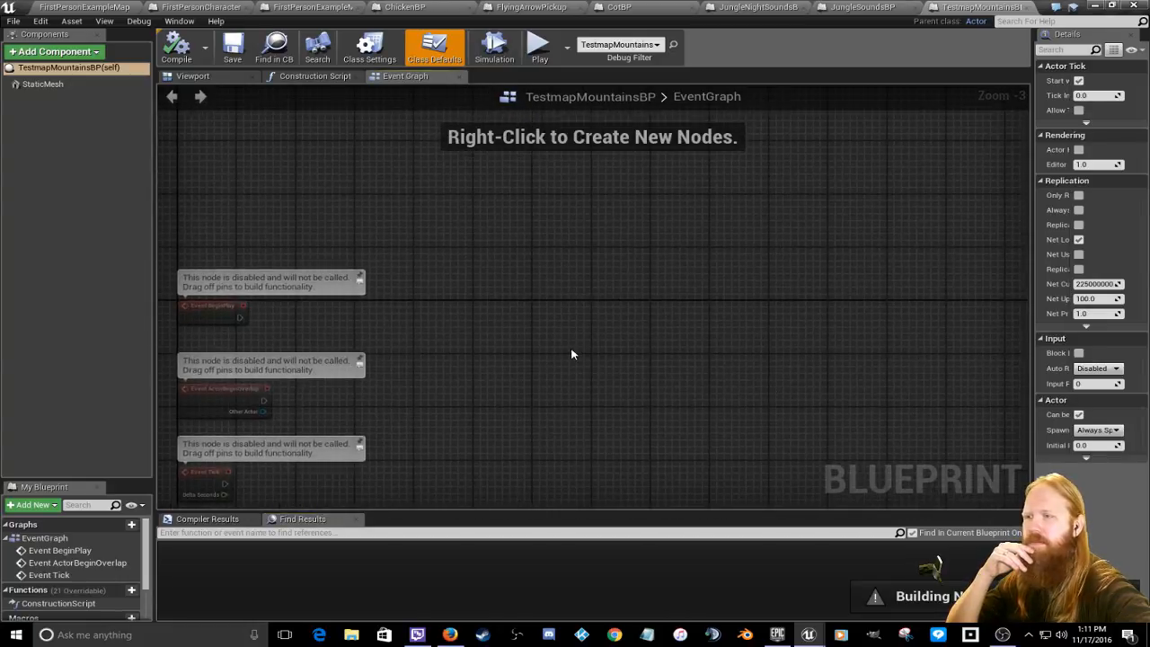
{"action": "scroll", "coordinate": [572, 351], "scroll_direction": "down", "scroll_amount": 2}
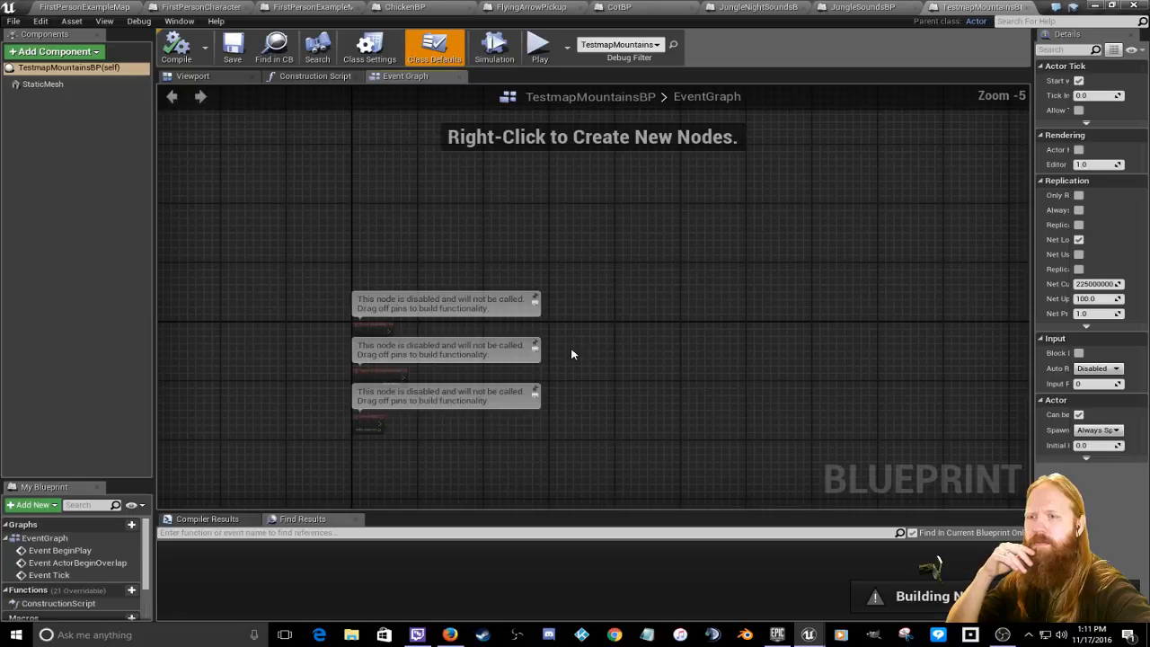
{"action": "left_click", "coordinate": [377, 46]}
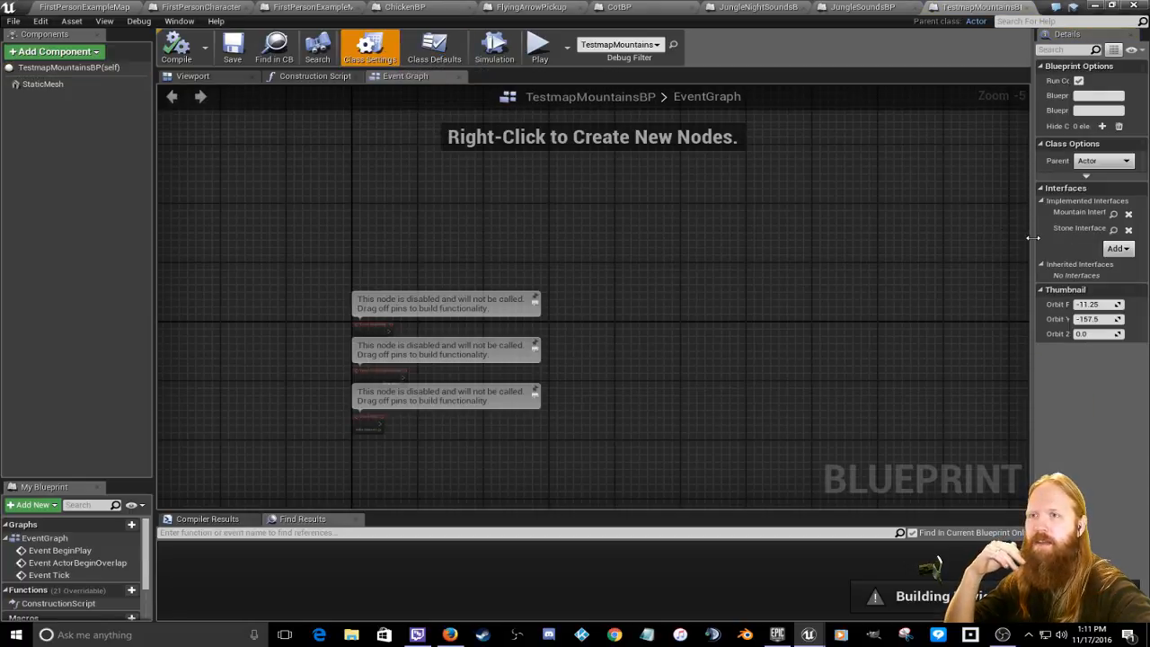
{"action": "left_click_drag", "start_coordinate": [1033, 235], "coordinate": [954, 261]}
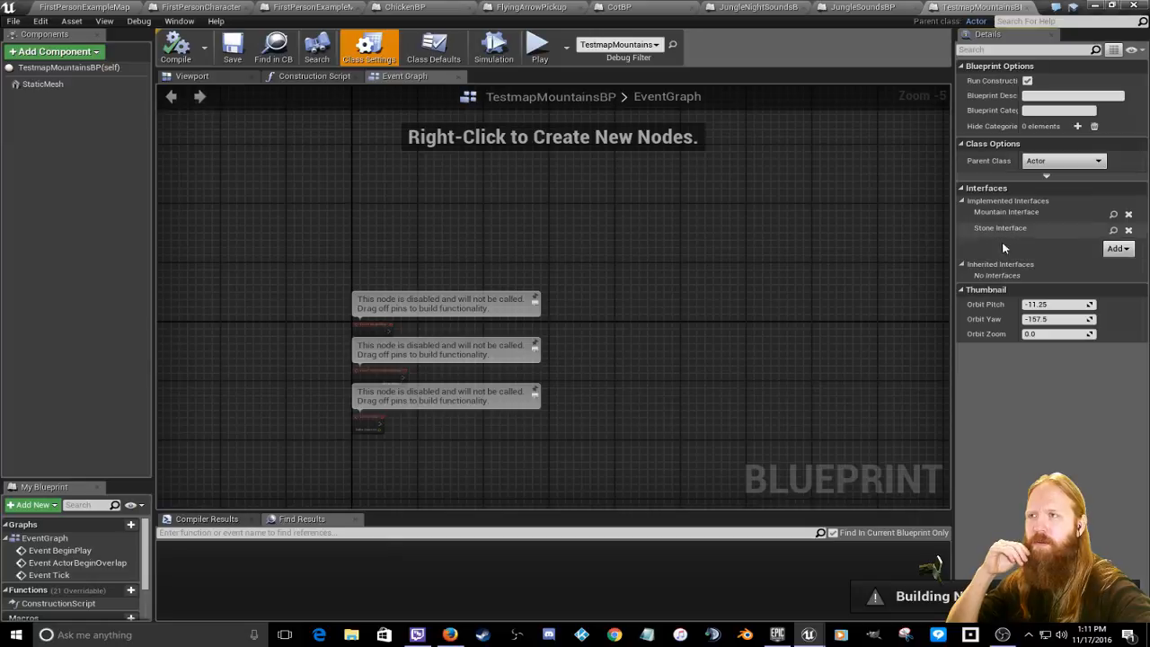
{"action": "left_click_drag", "start_coordinate": [950, 257], "coordinate": [1022, 258]}
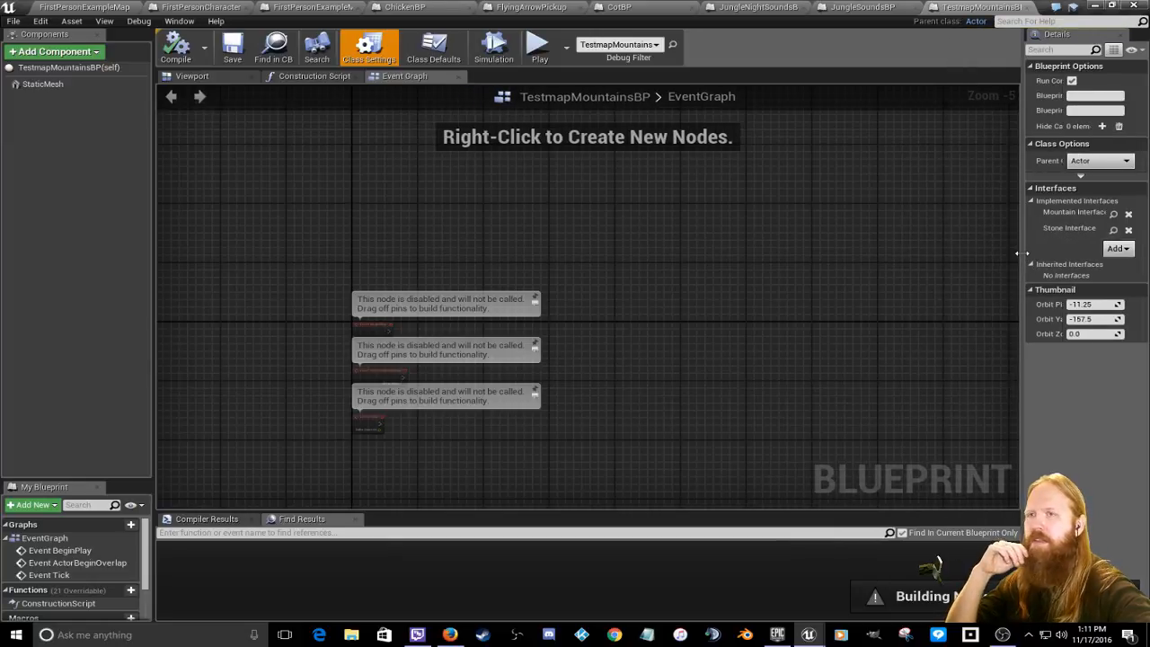
Step: Set the blueprint StaticMesh's mobility to Static, turn off Static Shadow, Affect Distance Field Lighting and Affect Dynamic Indirect Lighting, and compile and save TestmapMountainsBP
{"action": "left_click", "coordinate": [47, 82]}
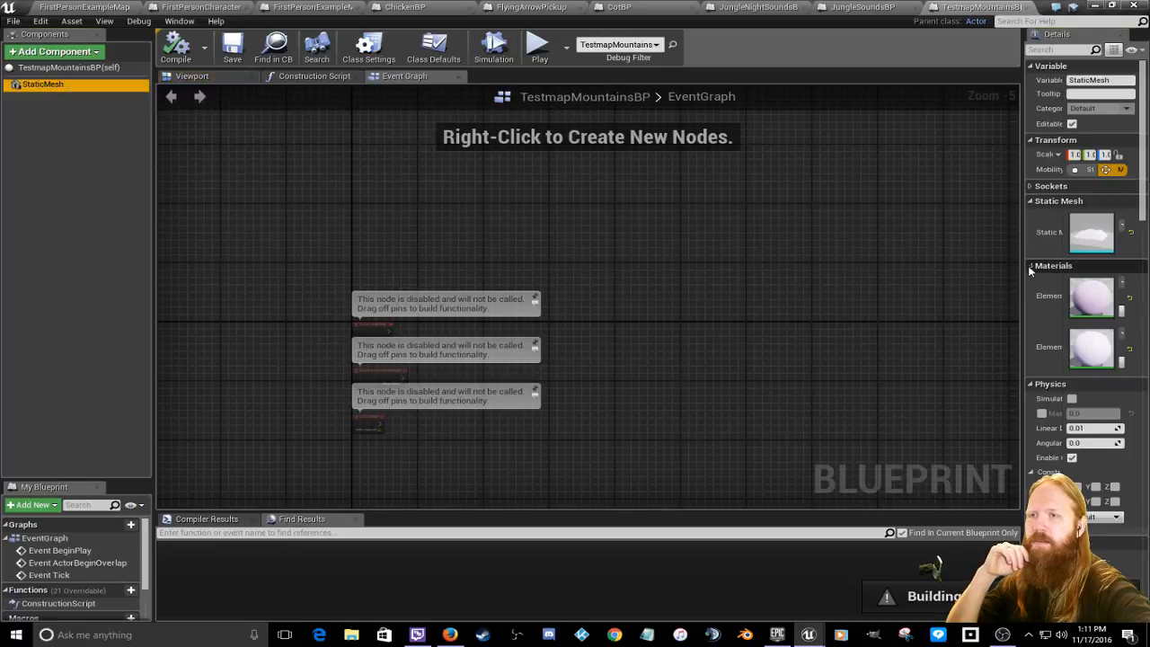
{"action": "left_click_drag", "start_coordinate": [1021, 272], "coordinate": [842, 260]}
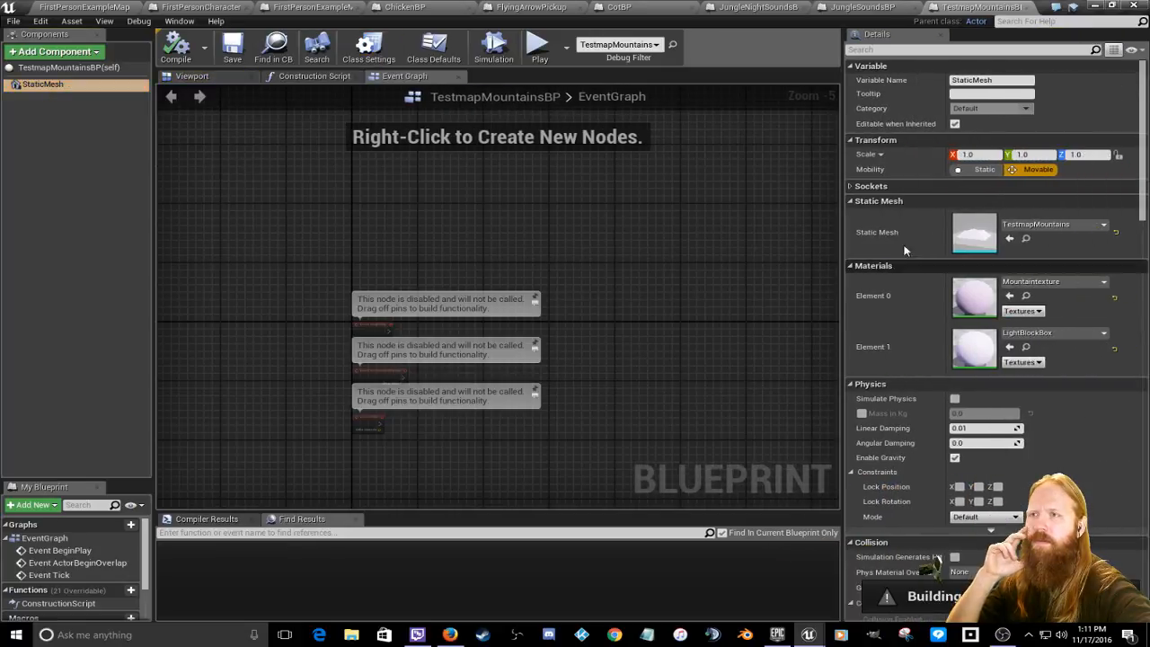
{"action": "left_click", "coordinate": [979, 169]}
{"action": "left_click_drag", "start_coordinate": [1145, 169], "coordinate": [1059, 358]}
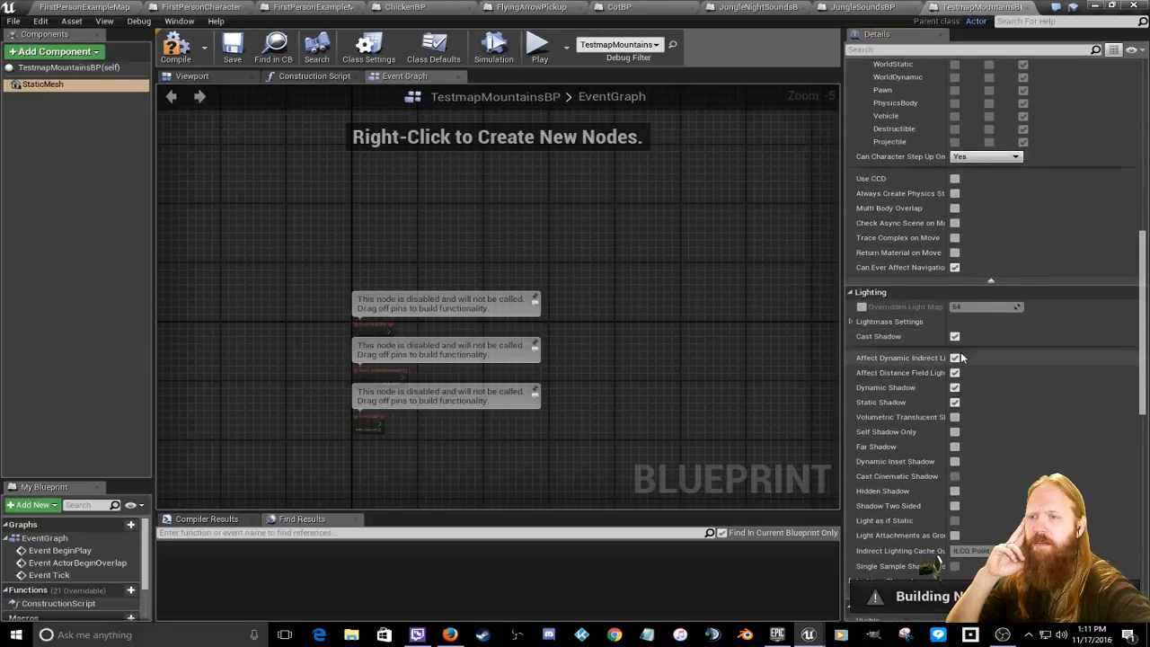
{"action": "left_click", "coordinate": [955, 401]}
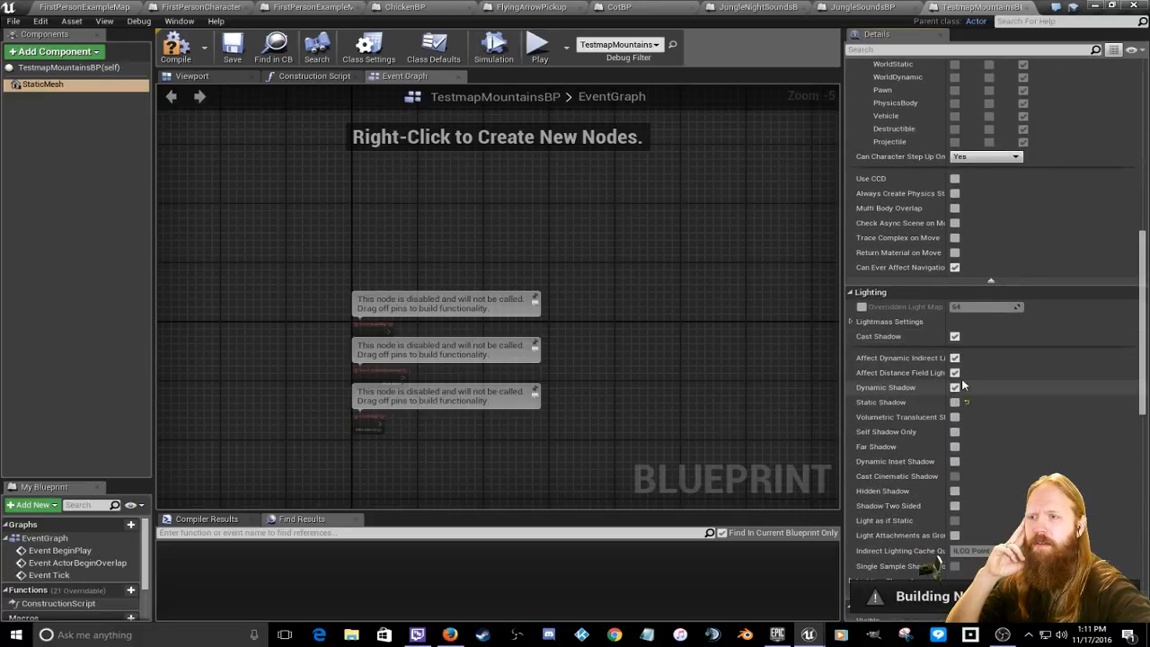
{"action": "left_click", "coordinate": [955, 372]}
{"action": "left_click", "coordinate": [955, 357]}
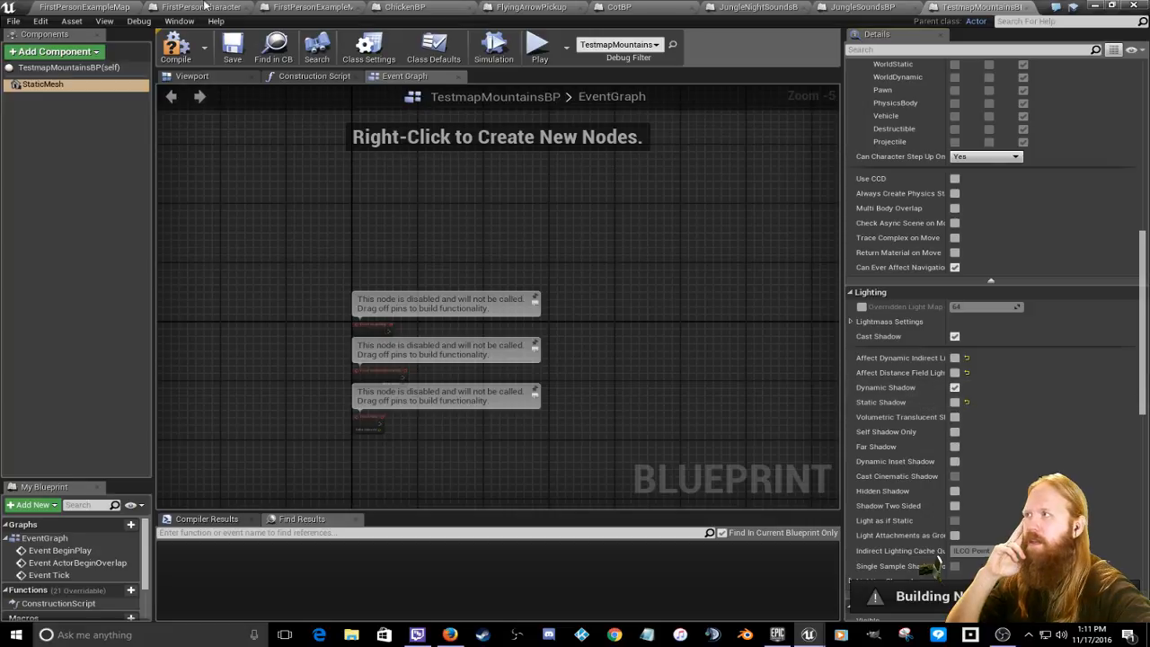
{"action": "left_click", "coordinate": [172, 52]}
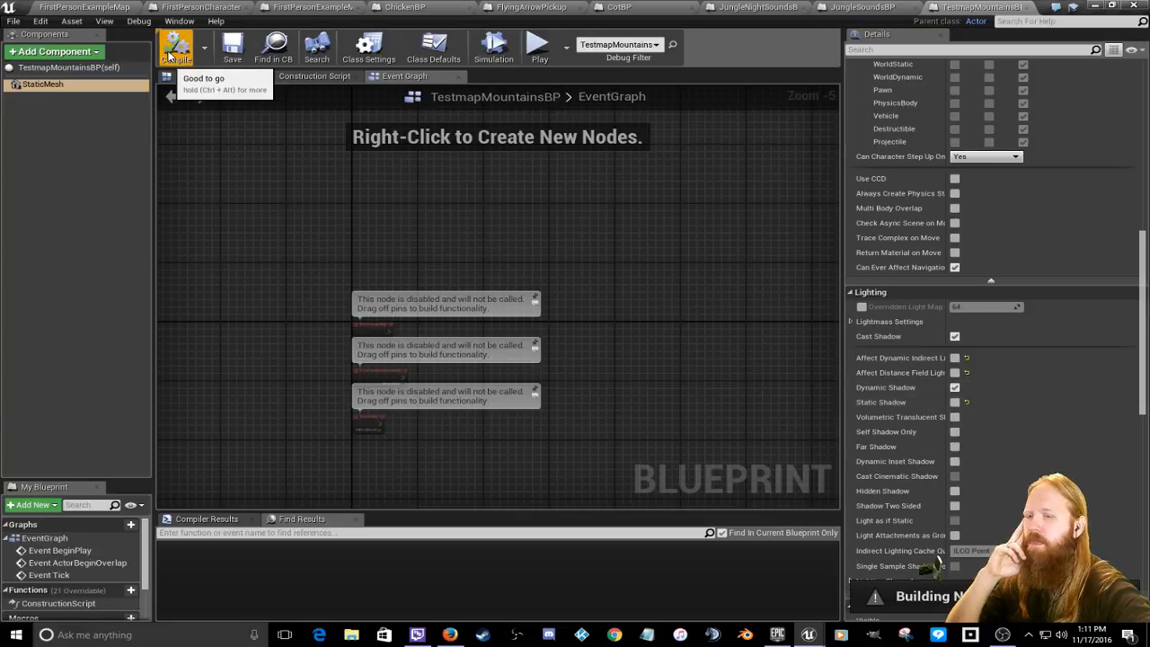
{"action": "left_click", "coordinate": [232, 49]}
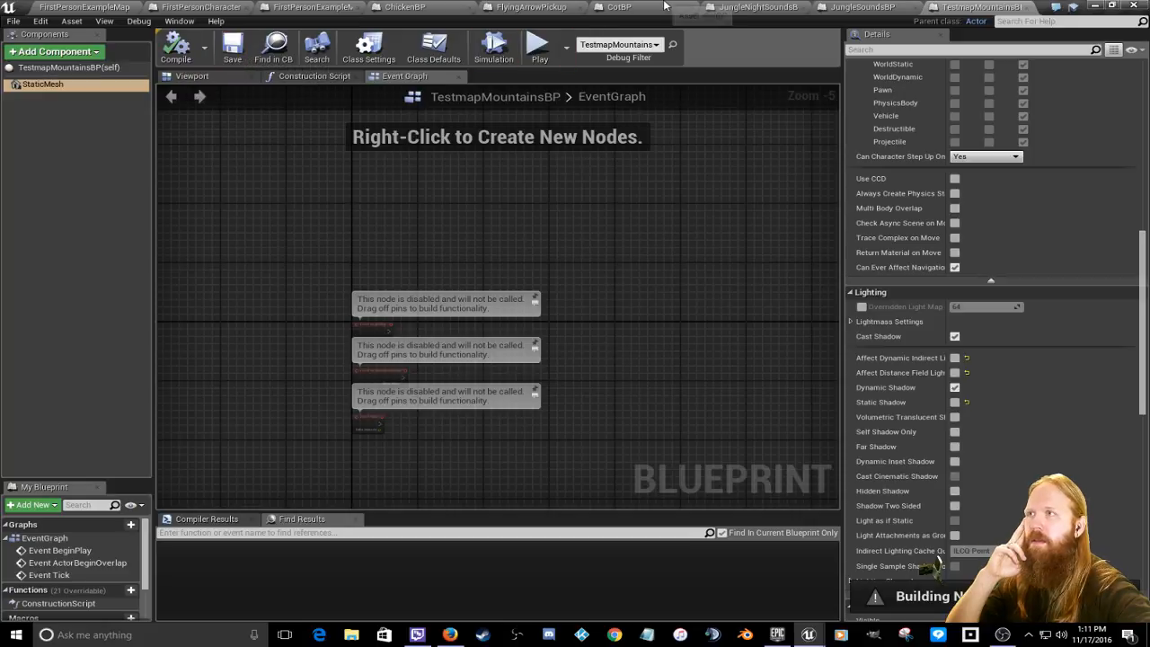
Step: In CotBP, turn off Can Ever Affect Navigation for the StaticMesh and review its Lightmass settings and lighting channels
{"action": "left_click", "coordinate": [660, 9]}
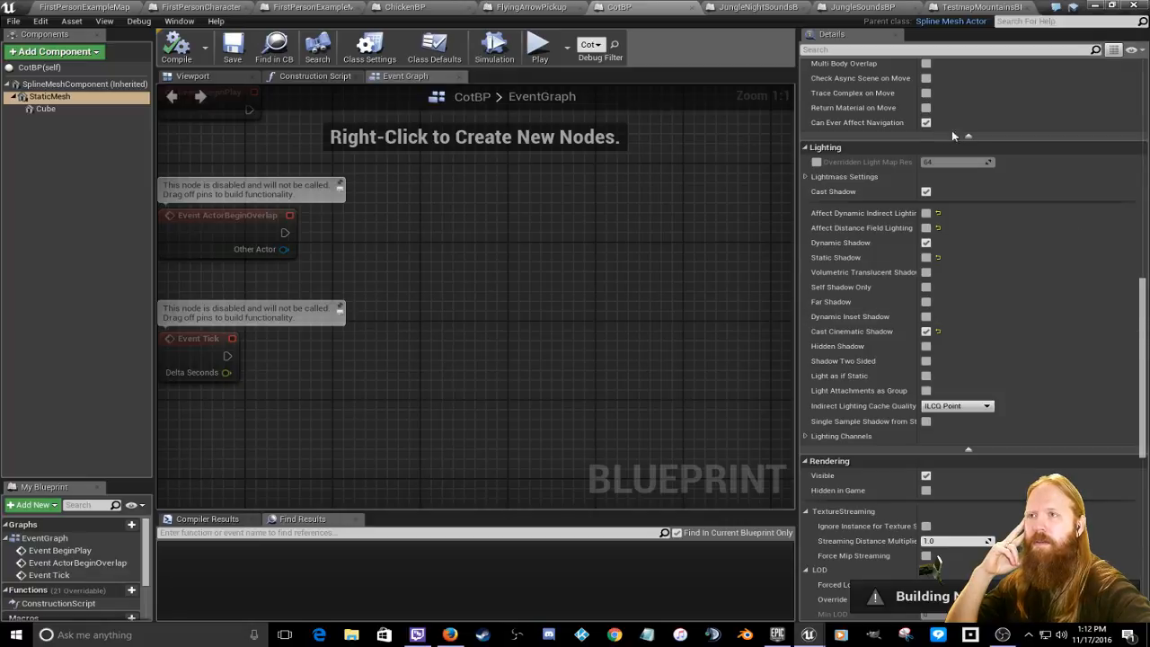
{"action": "left_click", "coordinate": [925, 122]}
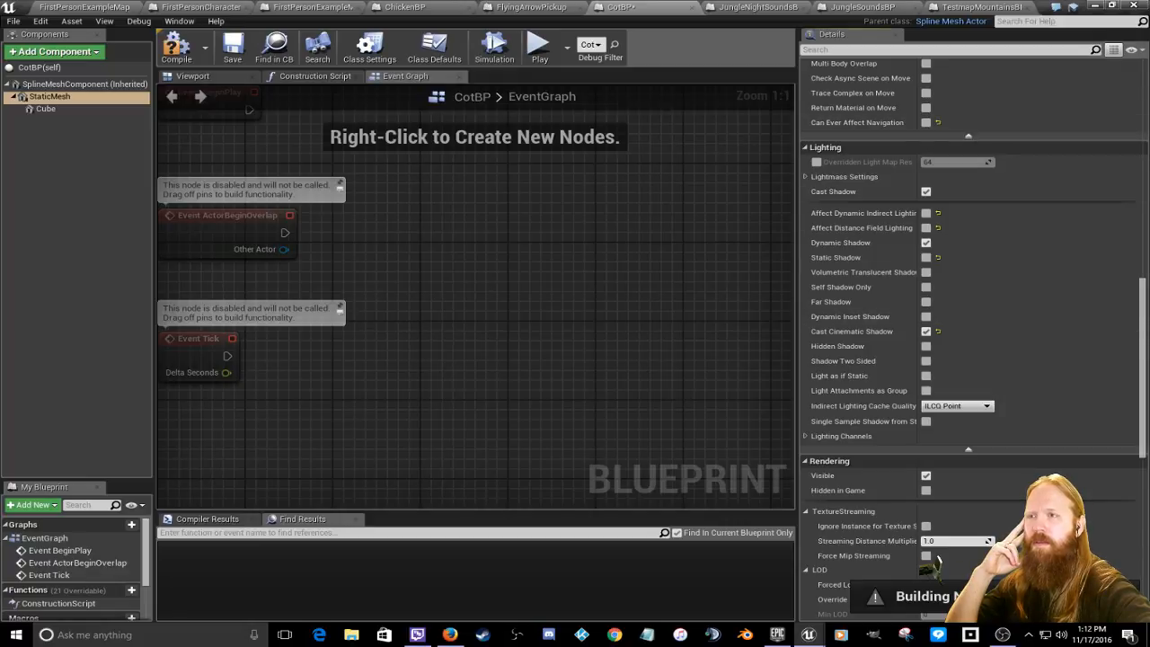
{"action": "left_click", "coordinate": [803, 177]}
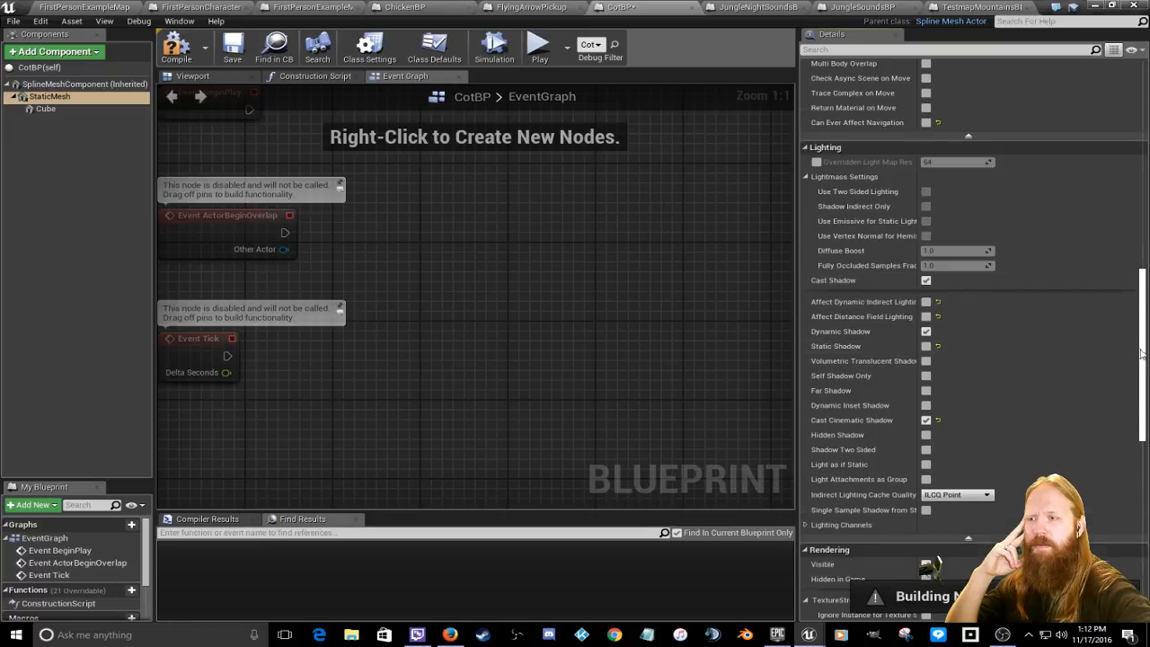
{"action": "scroll", "coordinate": [1141, 353], "scroll_direction": "down", "scroll_amount": 3}
{"action": "left_click", "coordinate": [804, 349]}
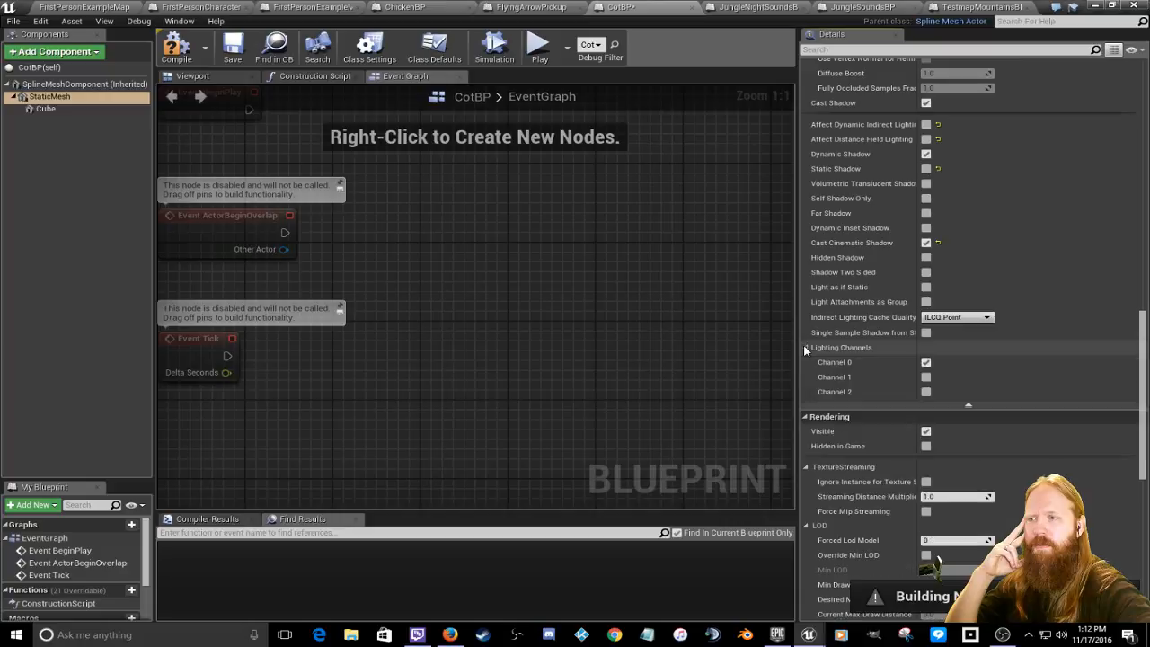
{"action": "left_click", "coordinate": [804, 348]}
{"action": "scroll", "coordinate": [898, 360], "scroll_direction": "up", "scroll_amount": 10}
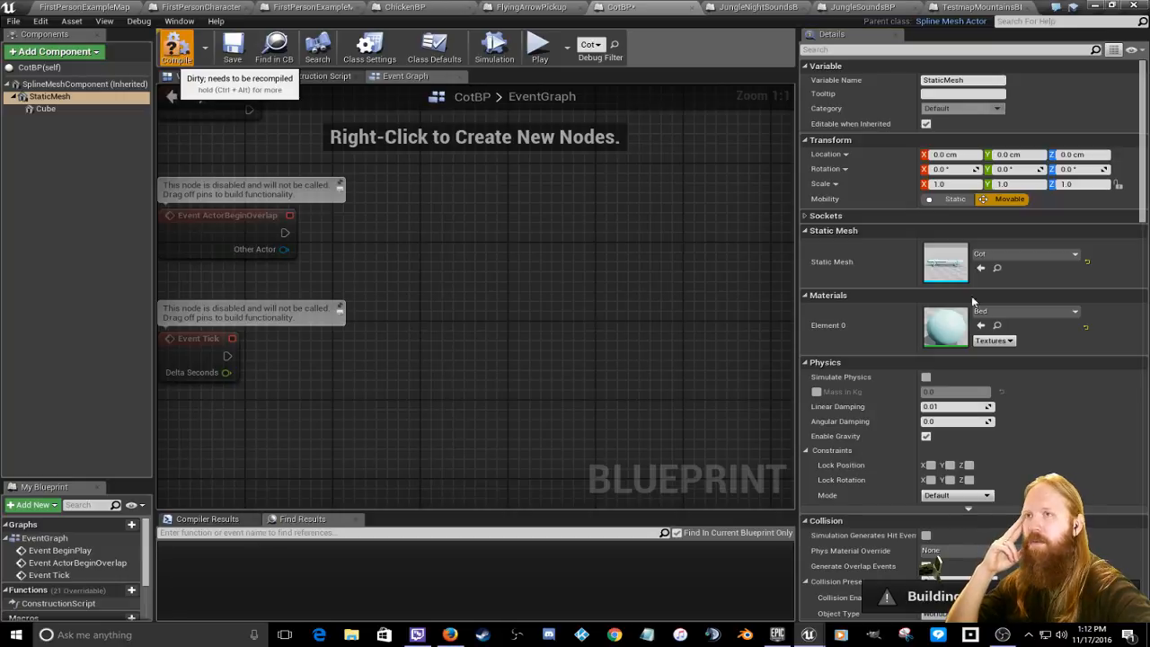
Step: Return to the level, search its actors for "cot" and focus the viewport on the first Cot actor
{"action": "left_click", "coordinate": [85, 6]}
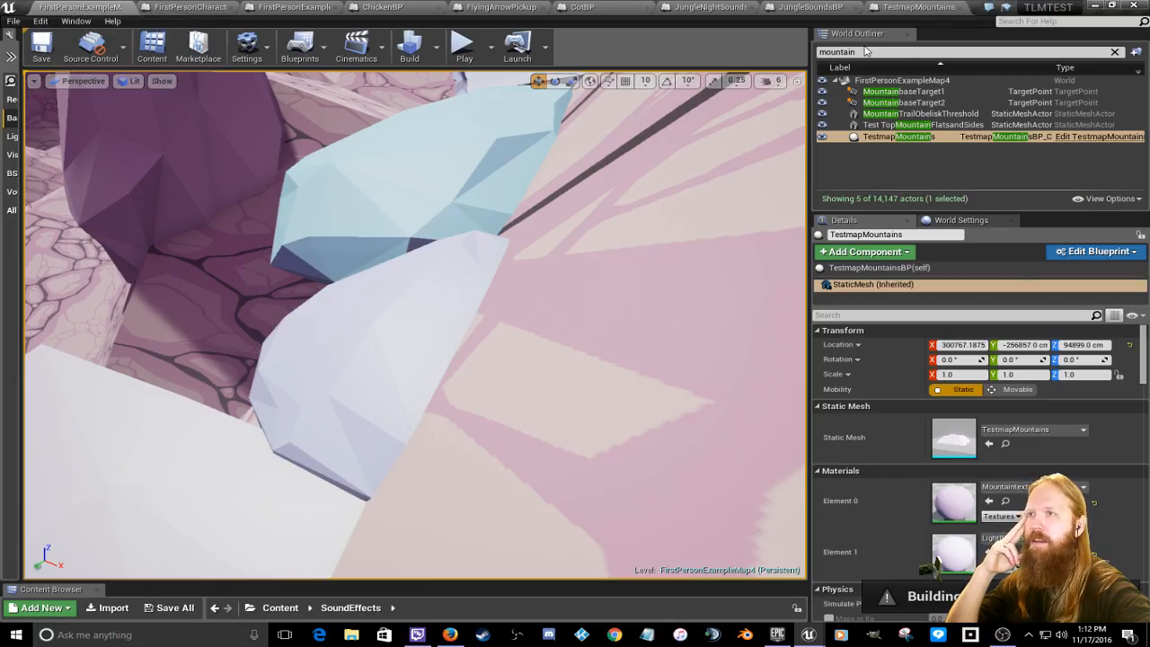
{"action": "type", "text": "cot"}
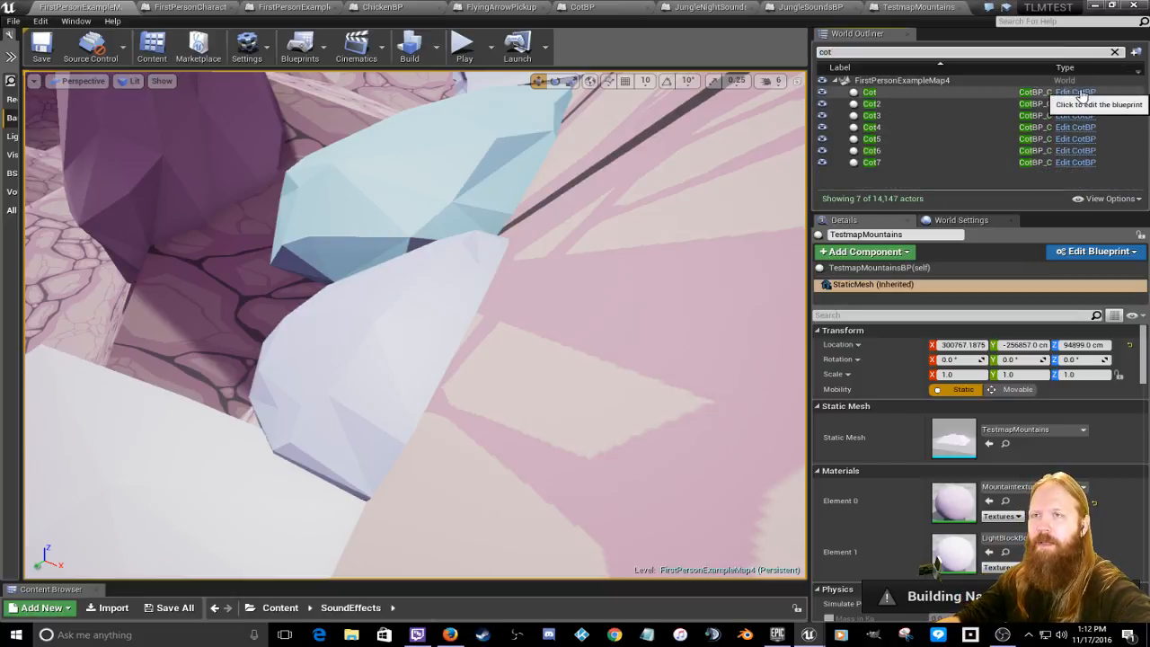
{"action": "left_click", "coordinate": [866, 93]}
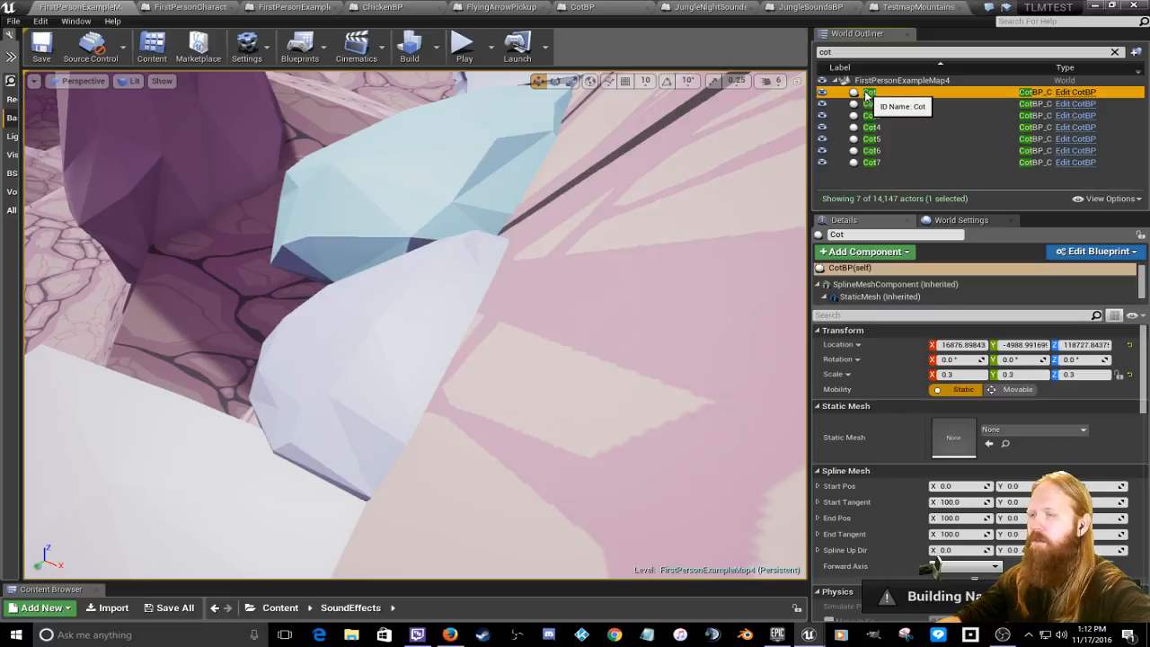
{"action": "double_click", "coordinate": [867, 93]}
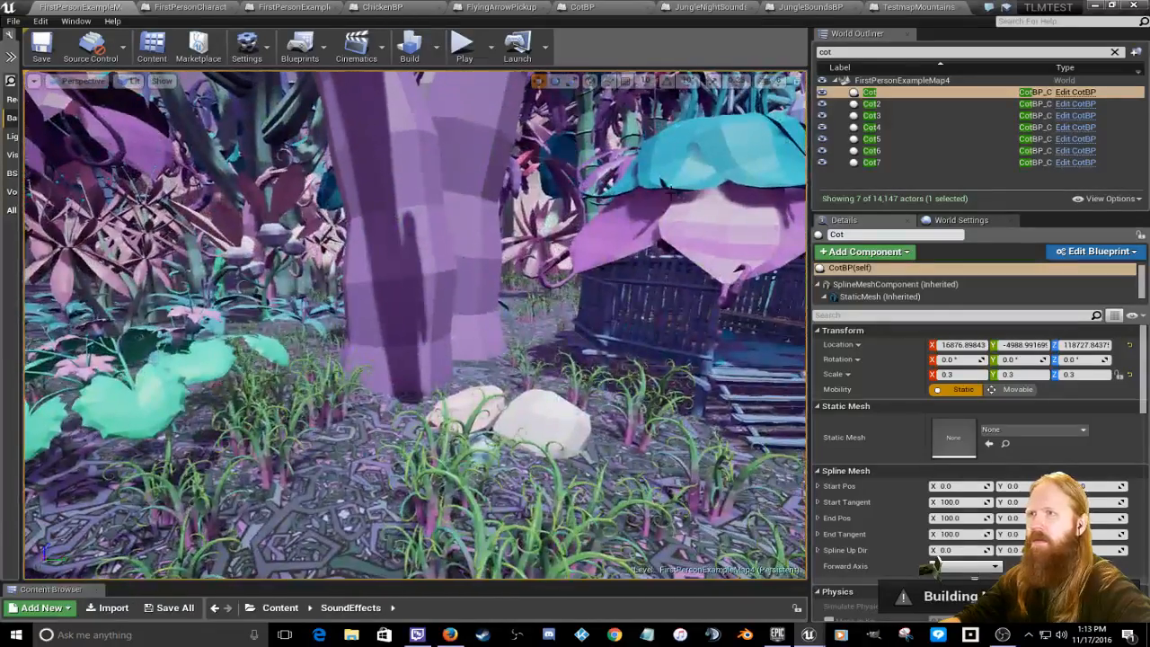
{"action": "left_click", "coordinate": [779, 80]}
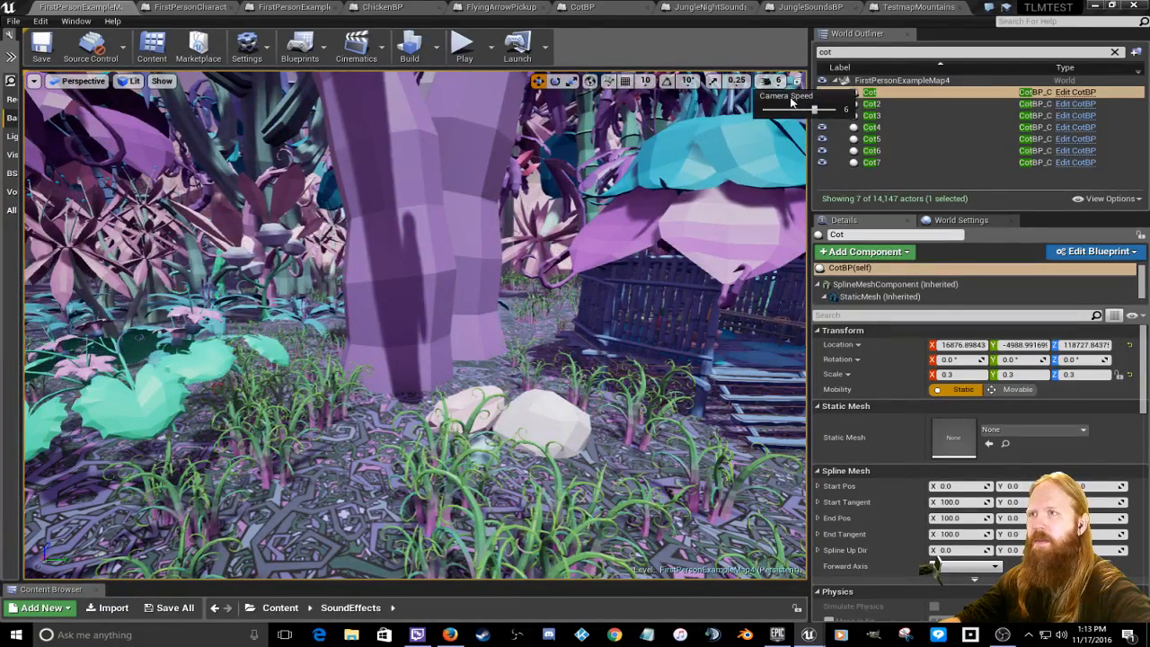
Step: Go through the Cot2 to Cot7 actors one by one and check their details
{"action": "left_click", "coordinate": [890, 103]}
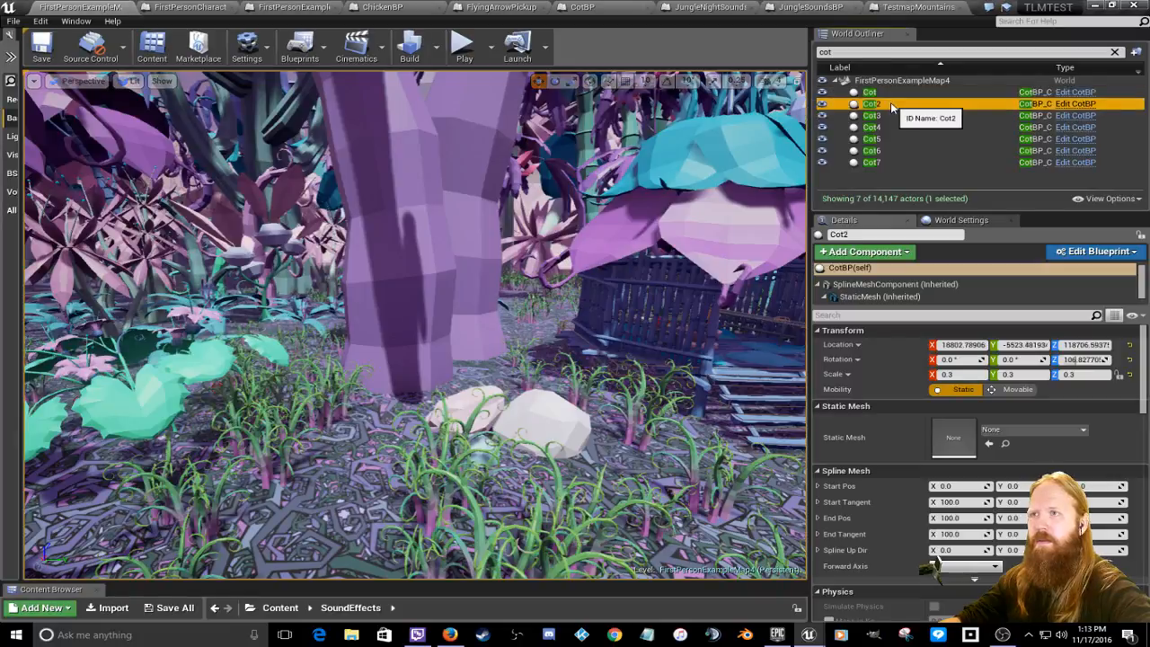
{"action": "left_click", "coordinate": [890, 115]}
{"action": "left_click", "coordinate": [890, 127]}
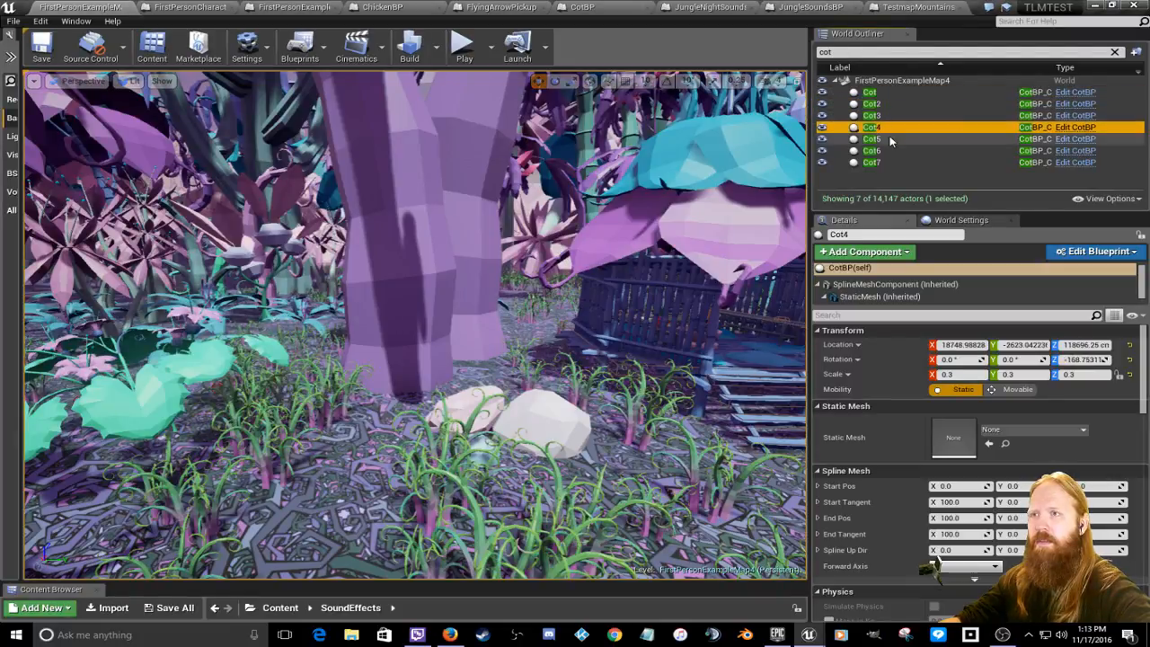
{"action": "left_click", "coordinate": [890, 139]}
{"action": "left_click", "coordinate": [890, 150]}
{"action": "left_click", "coordinate": [890, 162]}
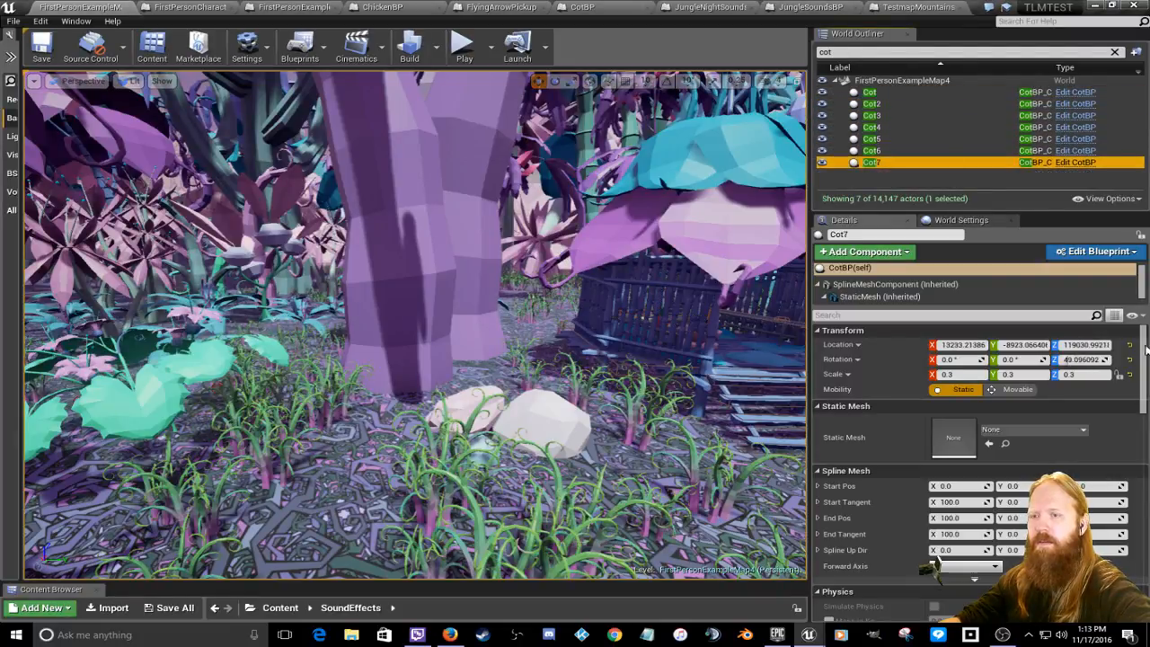
{"action": "mouse_move", "coordinate": [1142, 381]}
{"action": "left_mouse_down"}
{"action": "mouse_move", "coordinate": [1145, 433]}
{"action": "mouse_move", "coordinate": [1148, 362]}
{"action": "left_mouse_up"}
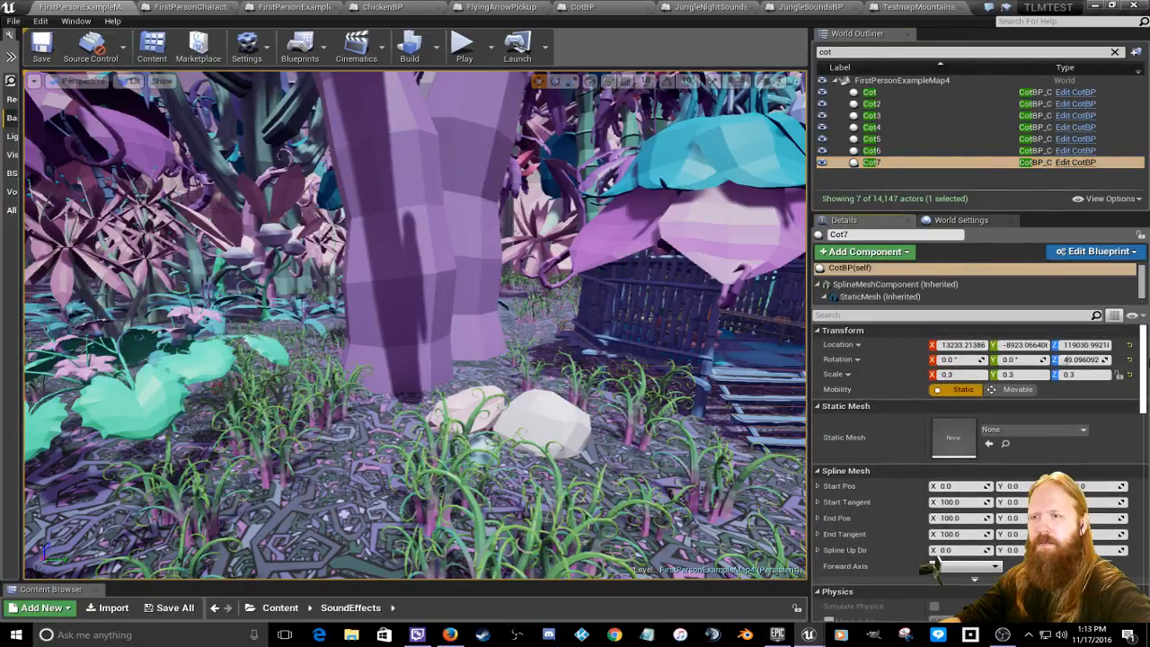
Step: Compare the mobility of the inherited StaticMesh components on Cot7 and Cot4 with the root mobility of the other Cot actors
{"action": "left_click", "coordinate": [892, 284]}
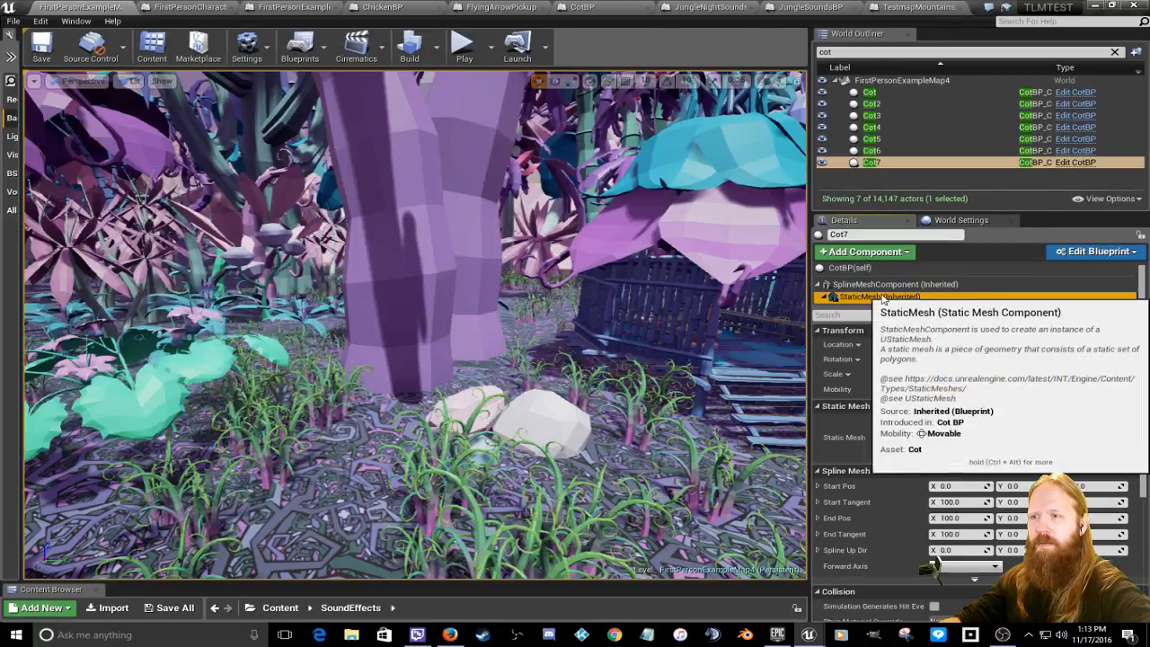
{"action": "left_click", "coordinate": [884, 296]}
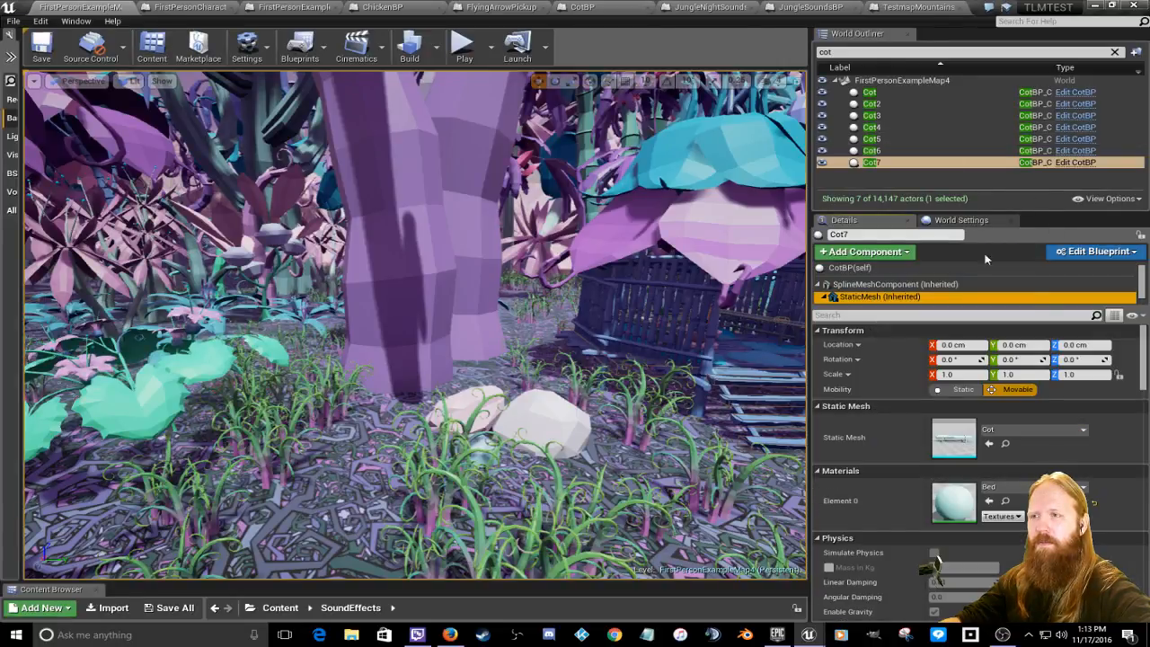
{"action": "left_click", "coordinate": [874, 93]}
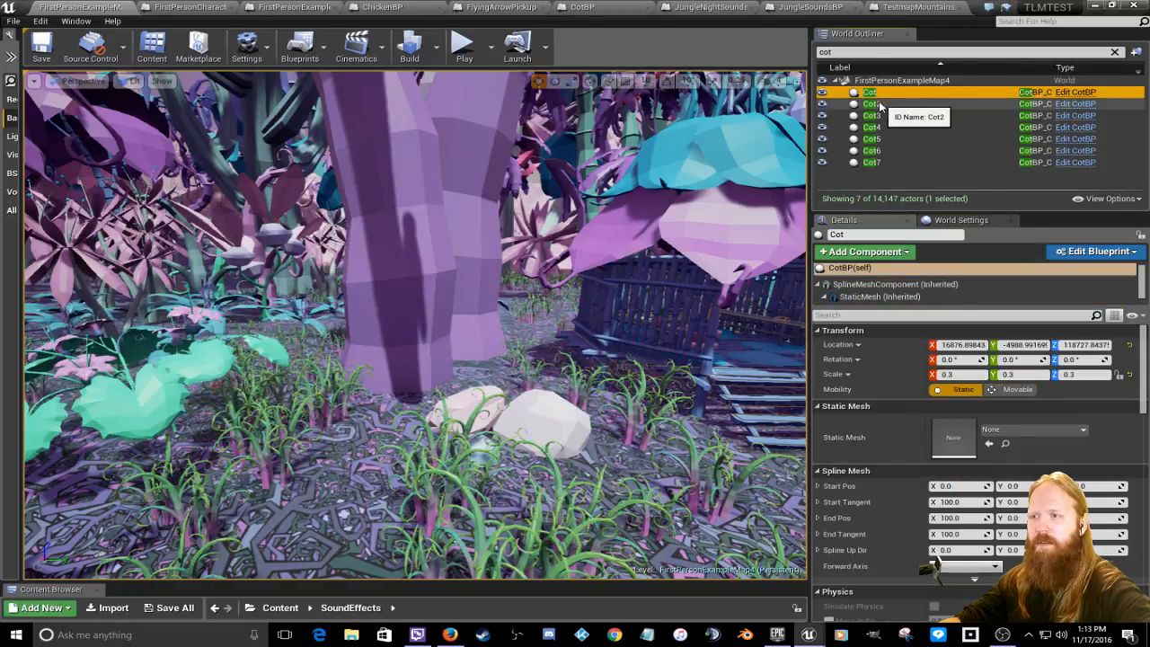
{"action": "left_click", "coordinate": [878, 104]}
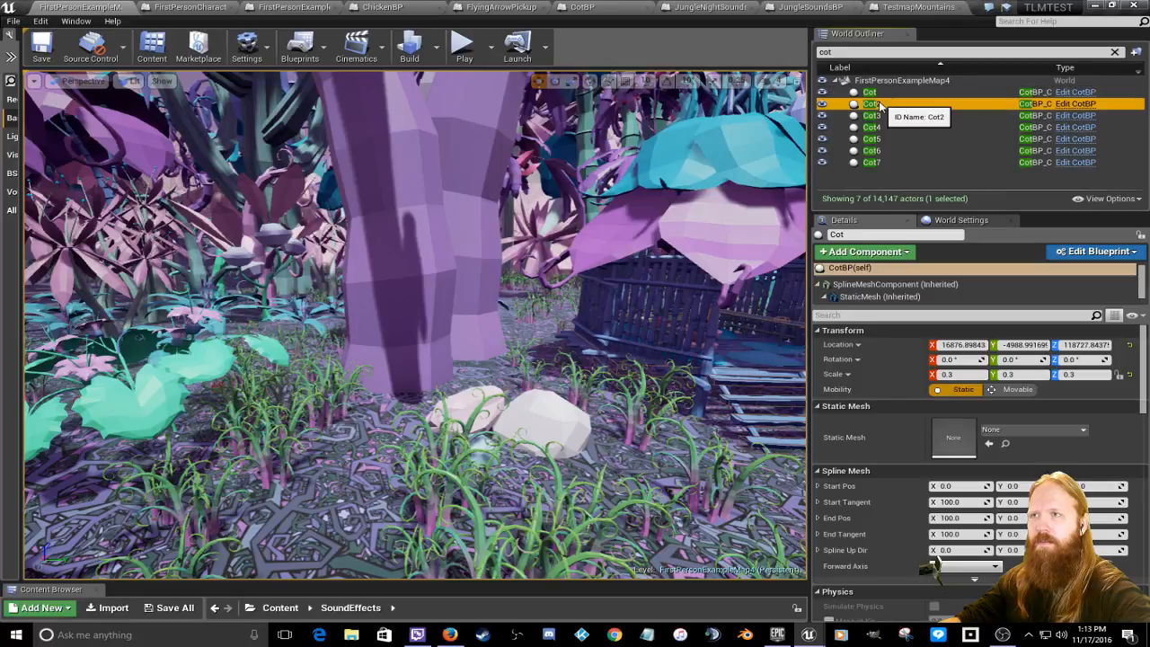
{"action": "left_click", "coordinate": [879, 116]}
{"action": "left_click", "coordinate": [878, 128]}
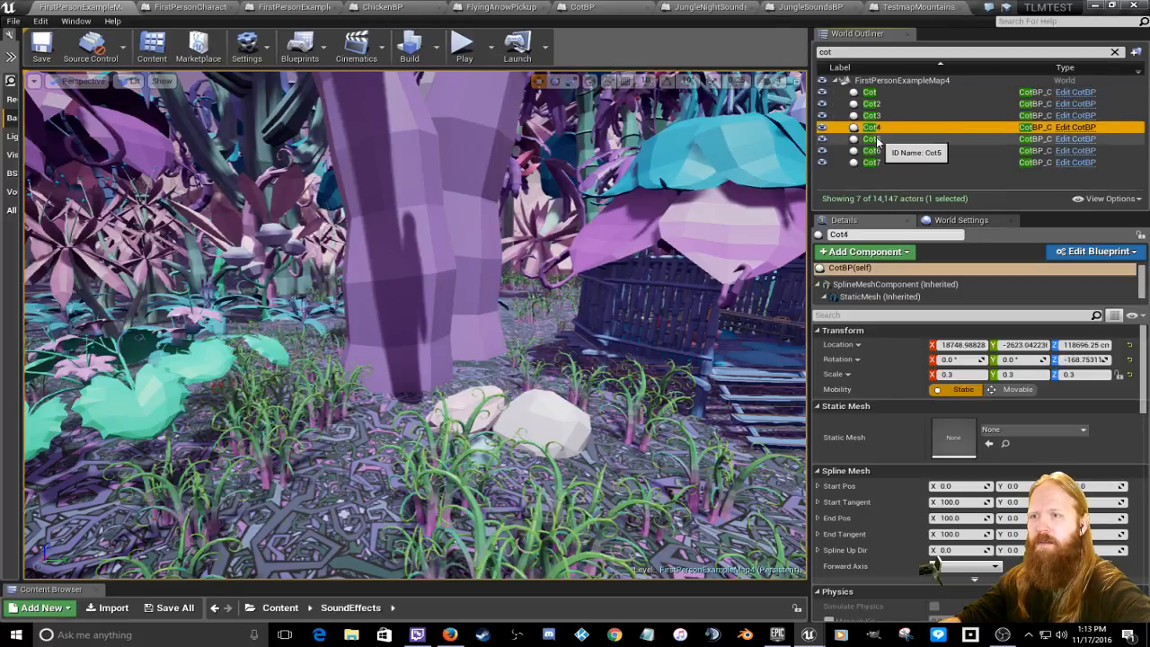
{"action": "left_click", "coordinate": [879, 297]}
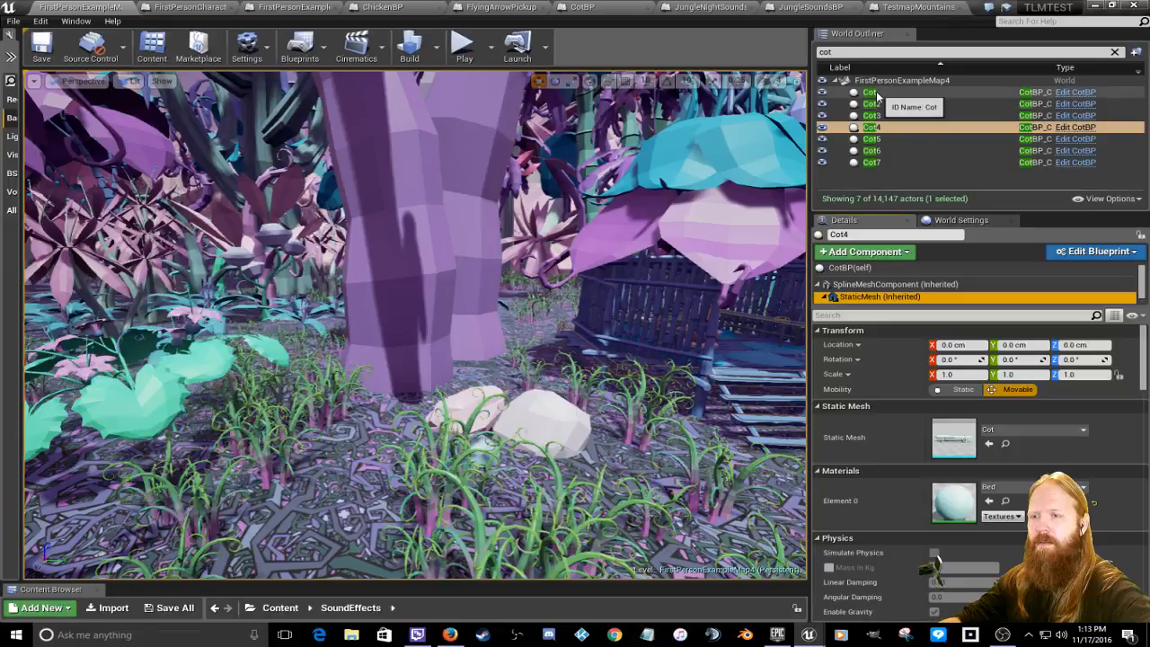
{"action": "left_click", "coordinate": [876, 92]}
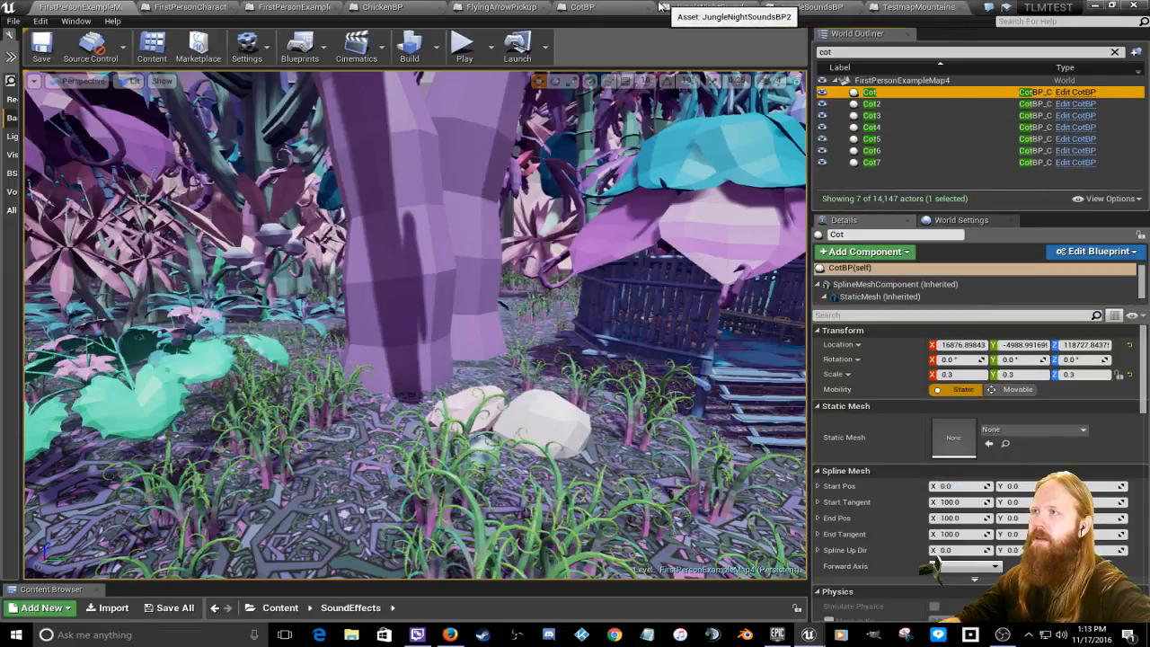
Step: In CotBP, set the Cube component's mobility to Static and review its collision and lighting settings
{"action": "left_click", "coordinate": [597, 7]}
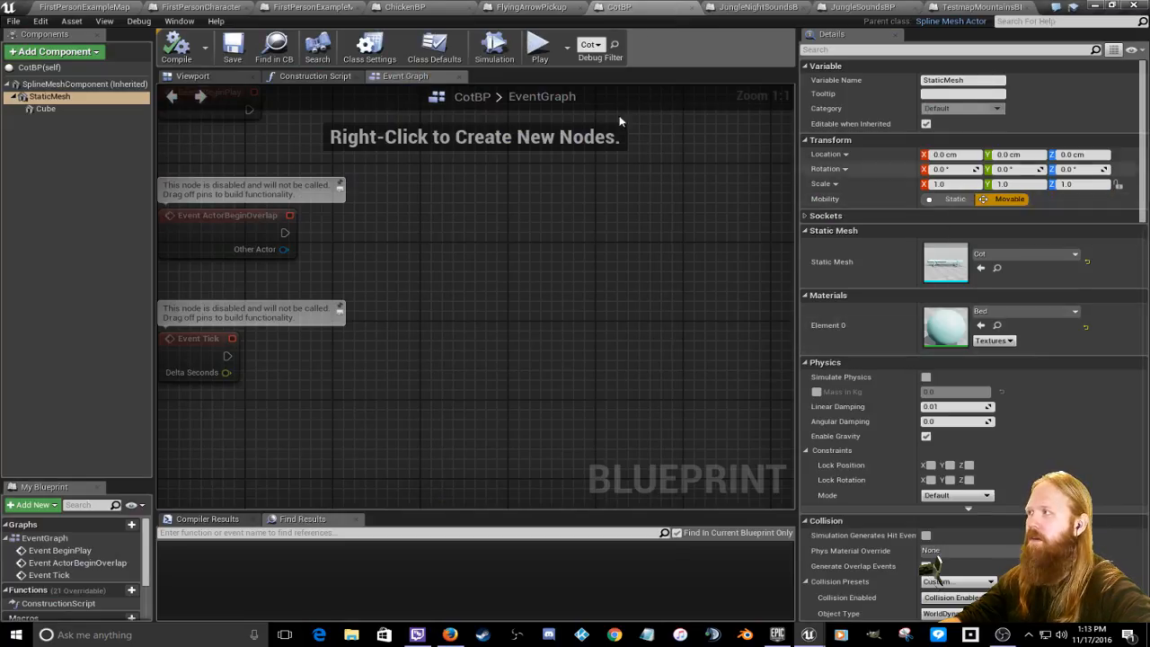
{"action": "left_click", "coordinate": [44, 109]}
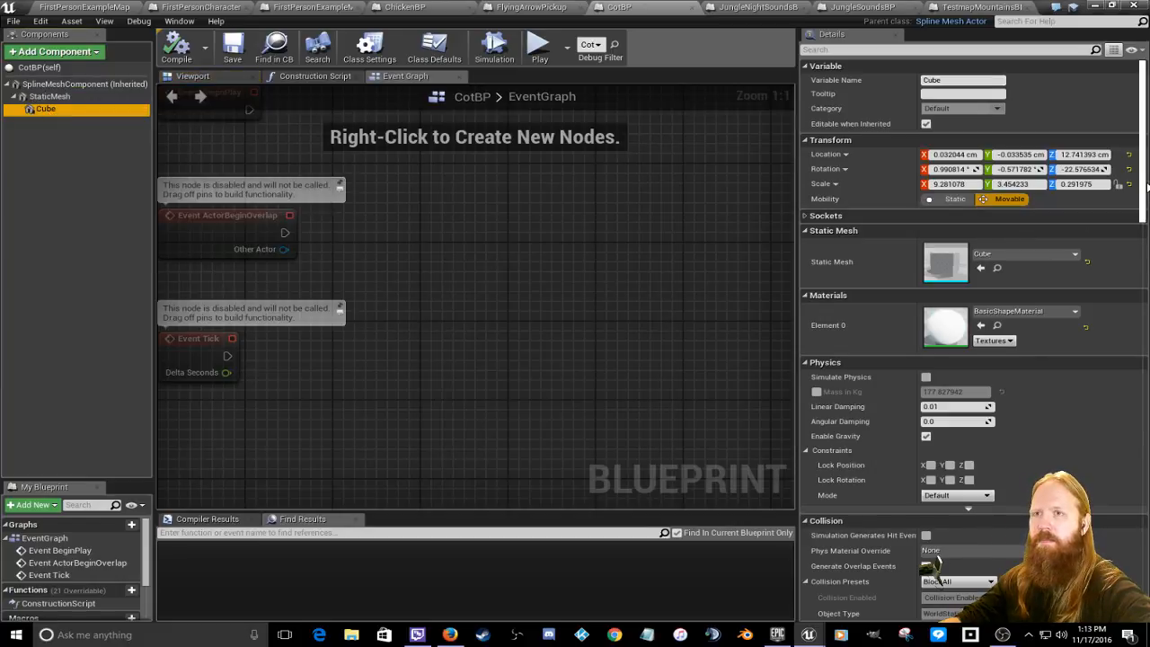
{"action": "left_click", "coordinate": [950, 198]}
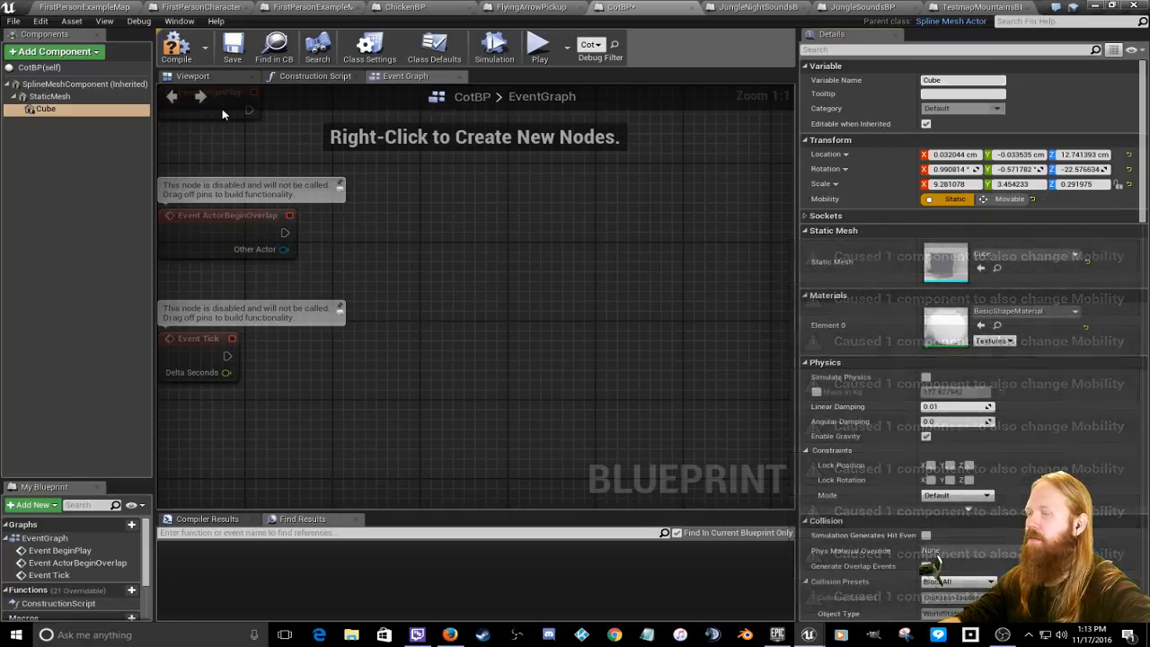
{"action": "scroll", "coordinate": [1142, 144], "scroll_direction": "down", "scroll_amount": 5}
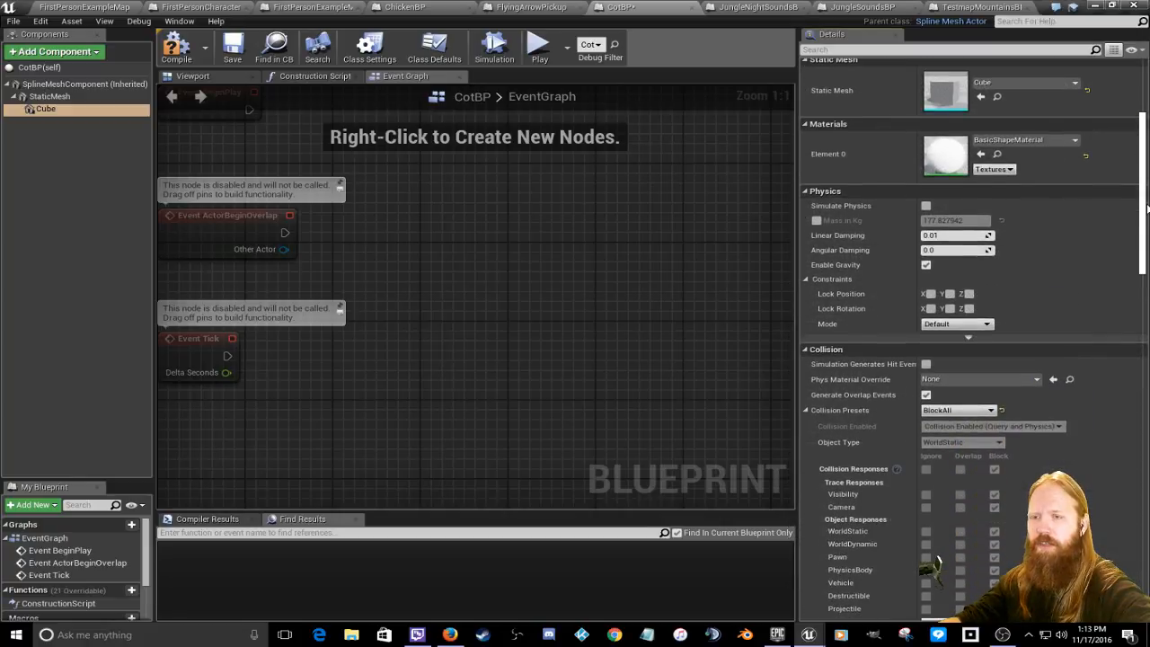
{"action": "scroll", "coordinate": [1147, 253], "scroll_direction": "down", "scroll_amount": 2}
{"action": "scroll", "coordinate": [1147, 254], "scroll_direction": "down", "scroll_amount": 8}
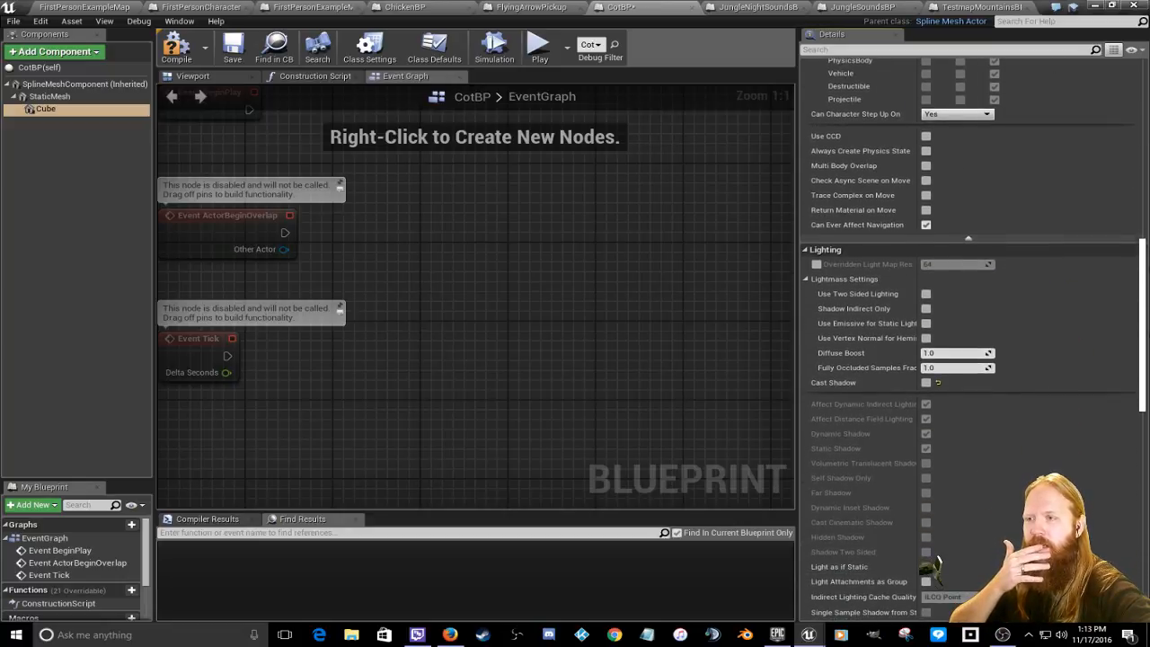
{"action": "scroll", "coordinate": [934, 564], "scroll_direction": "down", "scroll_amount": 3}
{"action": "left_click_drag", "start_coordinate": [1142, 323], "coordinate": [1142, 117]}
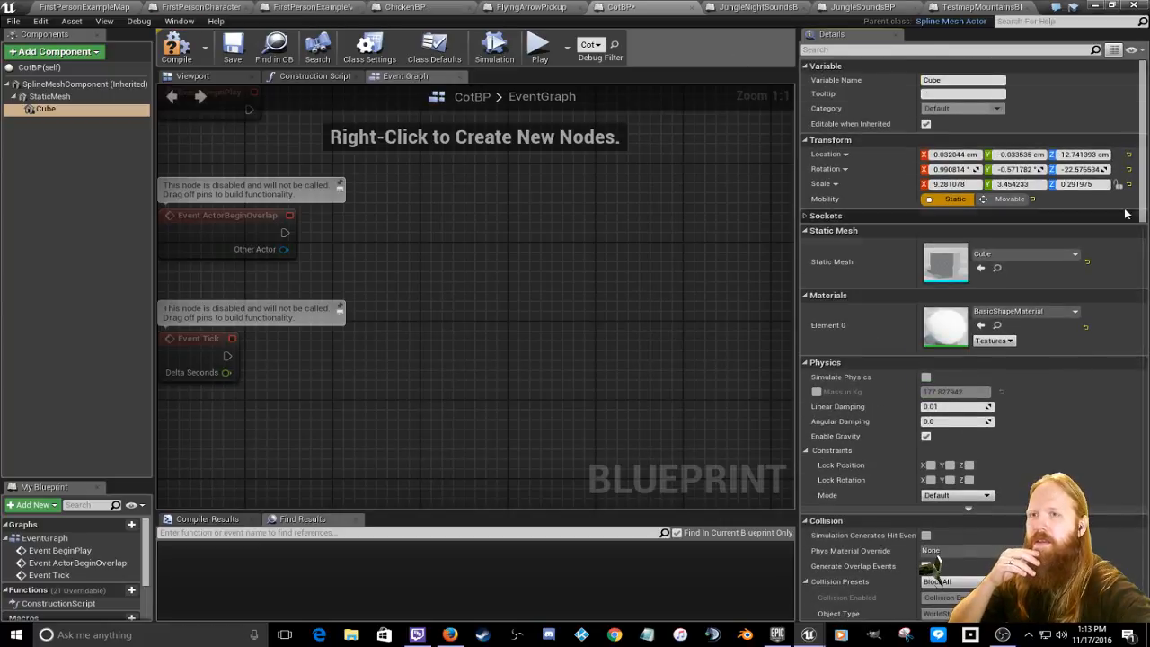
Step: Compile and save CotBP and return to the level
{"action": "left_click", "coordinate": [177, 54]}
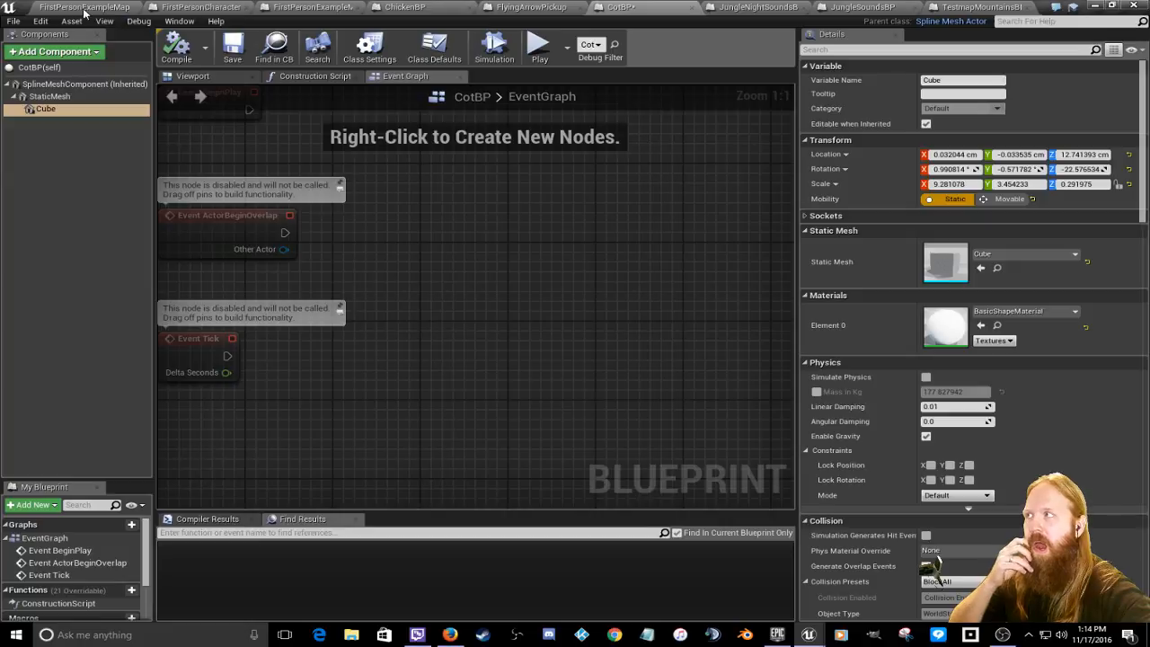
{"action": "left_click", "coordinate": [234, 45]}
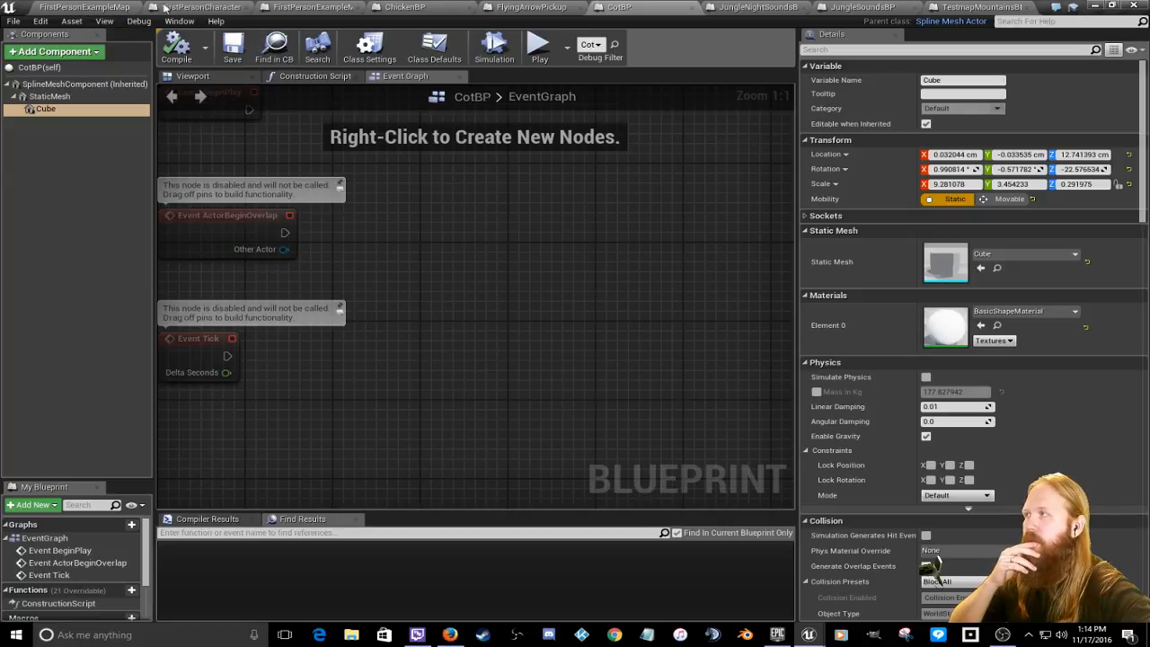
{"action": "left_click", "coordinate": [81, 7]}
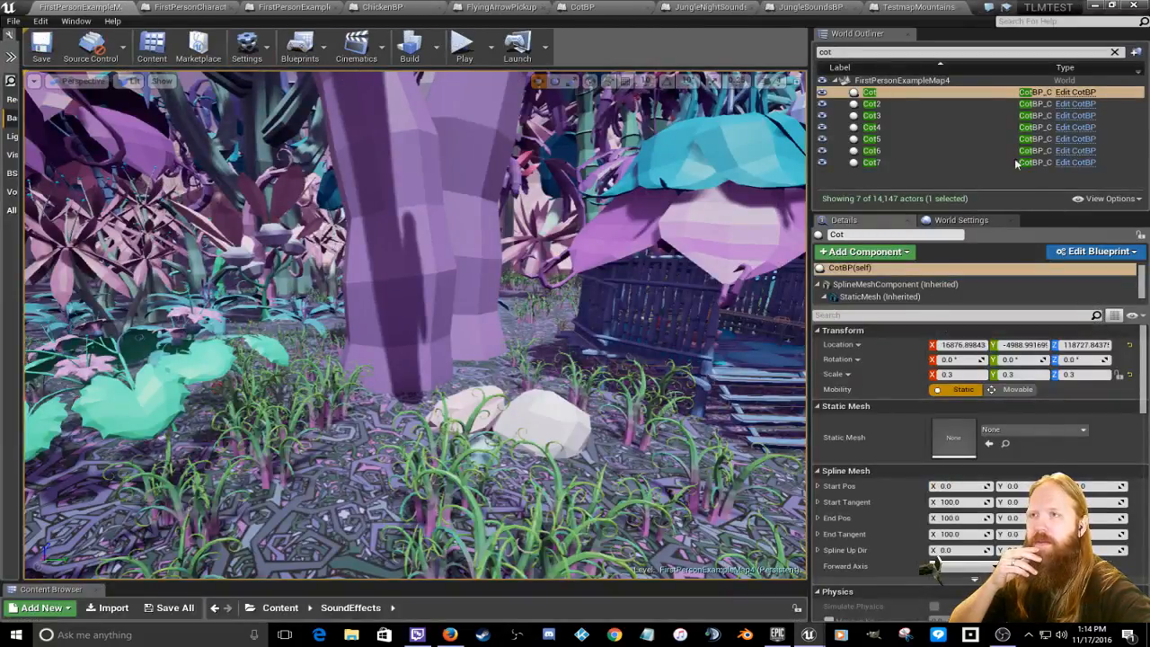
Step: In the CotBP blueprint, set the StaticMesh component's mobility to Movable
{"action": "left_click_drag", "start_coordinate": [980, 306], "coordinate": [979, 357]}
{"action": "left_click", "coordinate": [898, 311]}
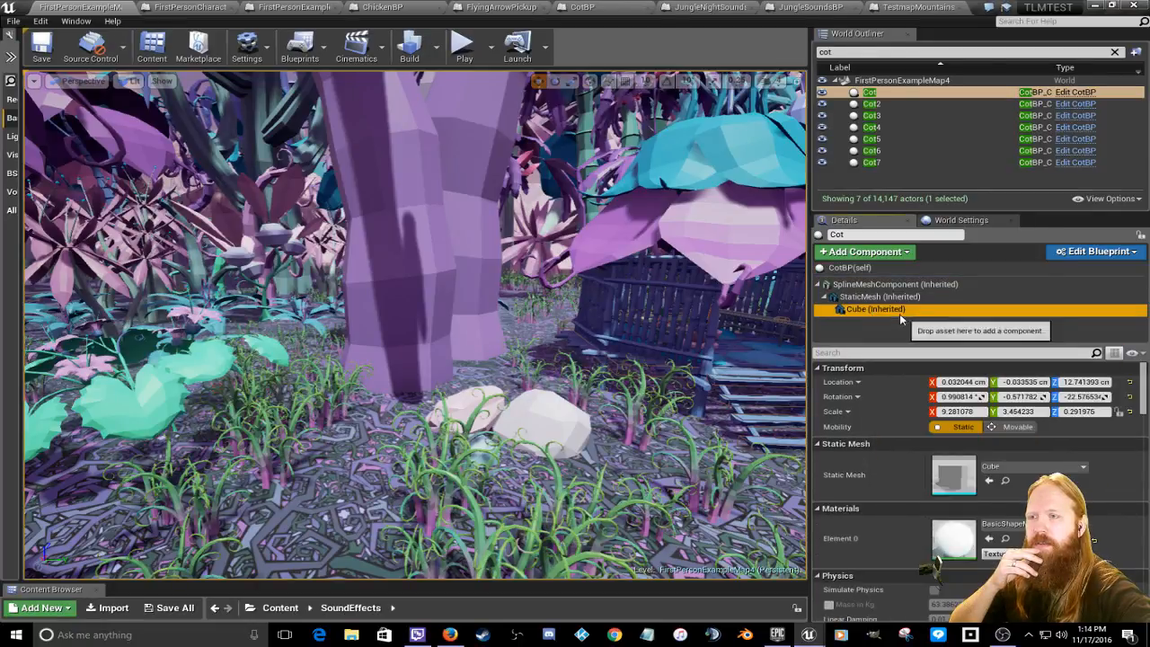
{"action": "left_click", "coordinate": [889, 297]}
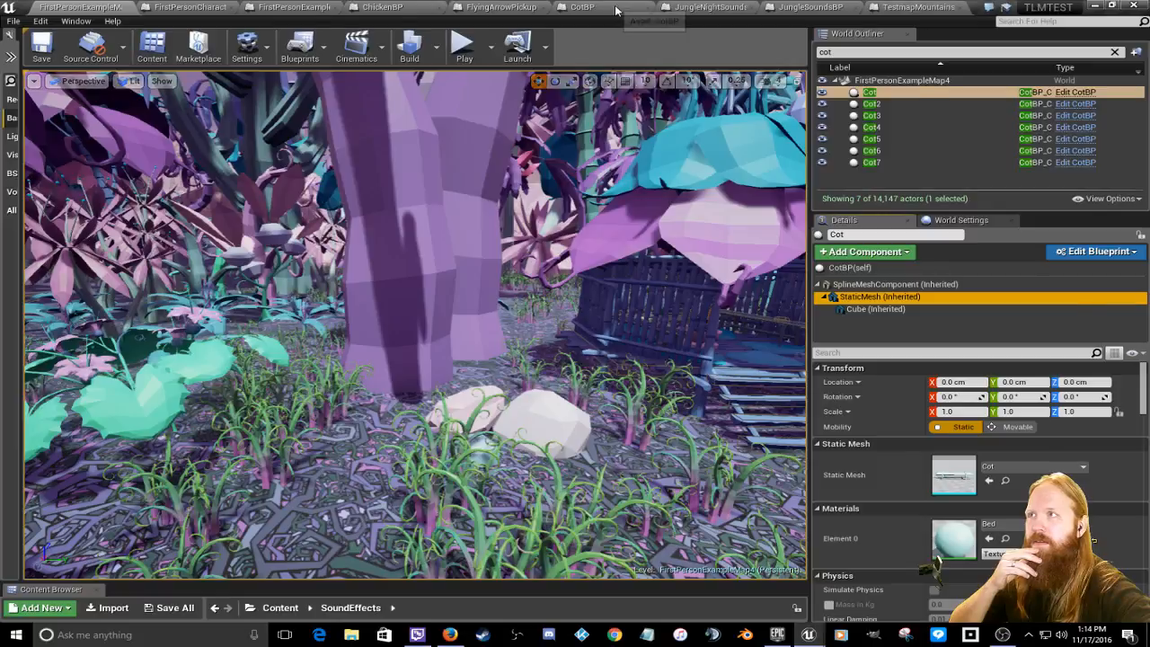
{"action": "left_click", "coordinate": [588, 7]}
{"action": "left_click", "coordinate": [52, 97]}
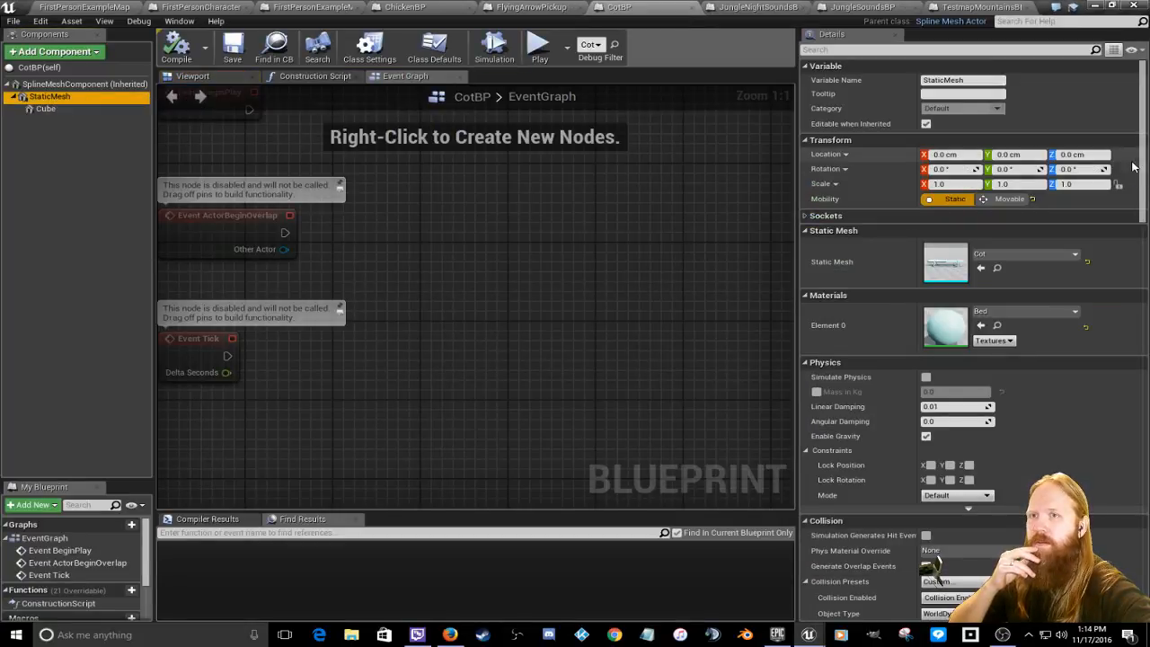
{"action": "scroll", "coordinate": [1131, 165], "scroll_direction": "down", "scroll_amount": 5}
{"action": "scroll", "coordinate": [970, 341], "scroll_direction": "down", "scroll_amount": 8}
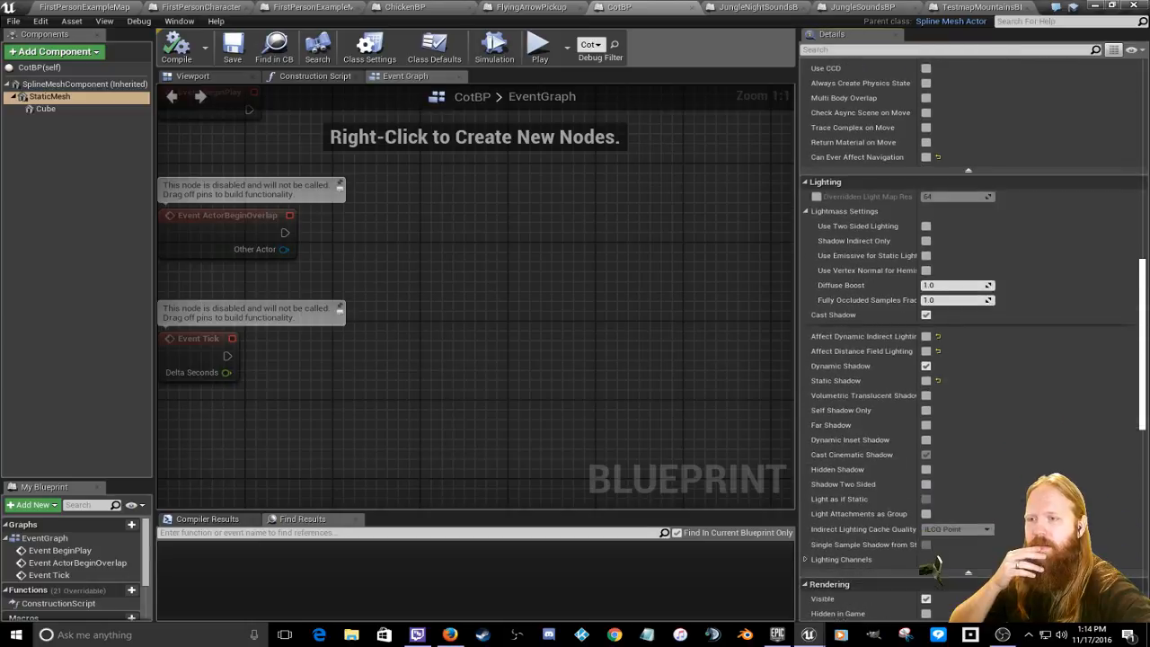
{"action": "scroll", "coordinate": [969, 341], "scroll_direction": "up", "scroll_amount": 12}
{"action": "left_click_drag", "start_coordinate": [1141, 221], "coordinate": [1142, 165]}
{"action": "left_click", "coordinate": [992, 199]}
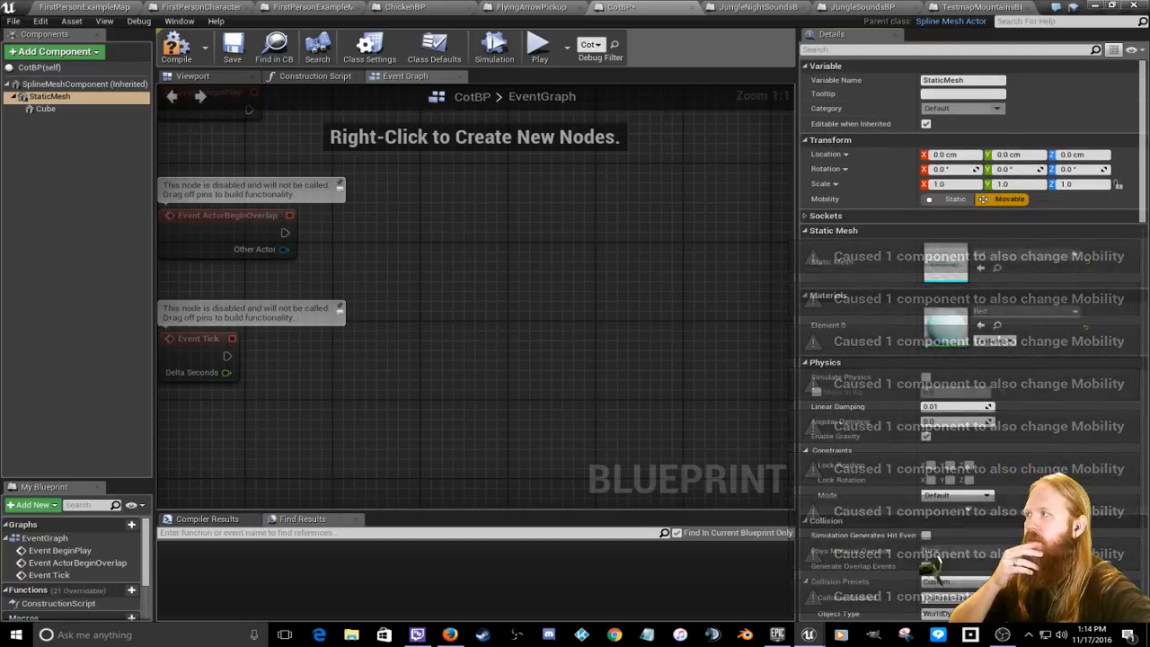
Step: Move the Cube component out of StaticMesh to sit directly under SplineMeshComponent, and set its mobility to Static
{"action": "left_click", "coordinate": [54, 109]}
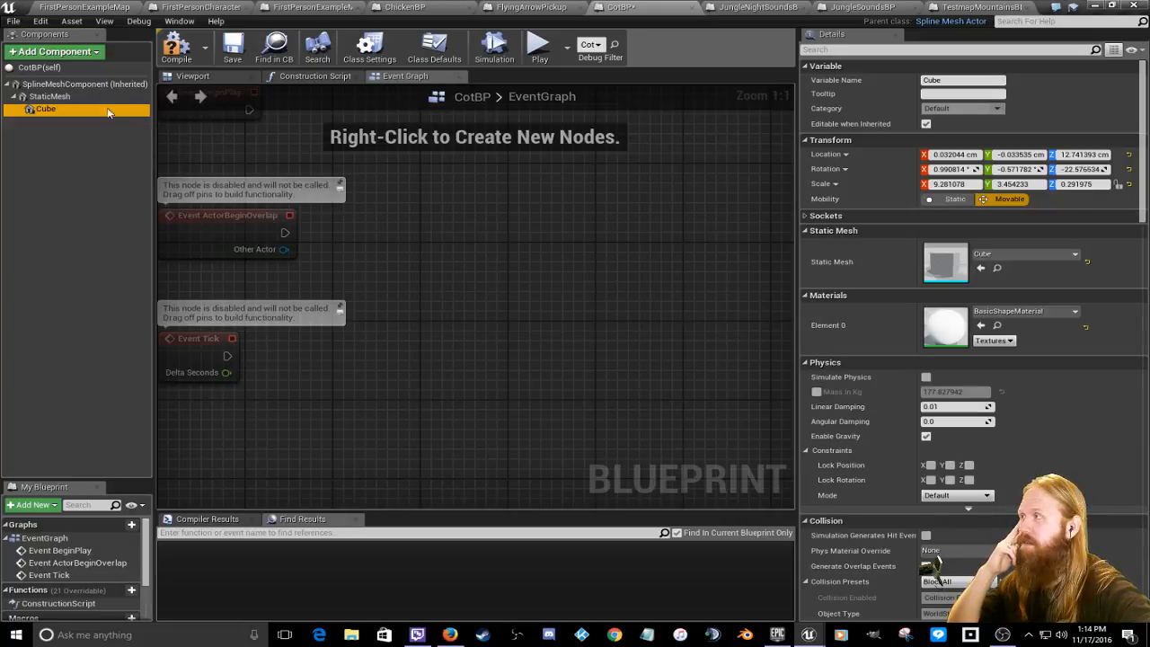
{"action": "left_click", "coordinate": [50, 97]}
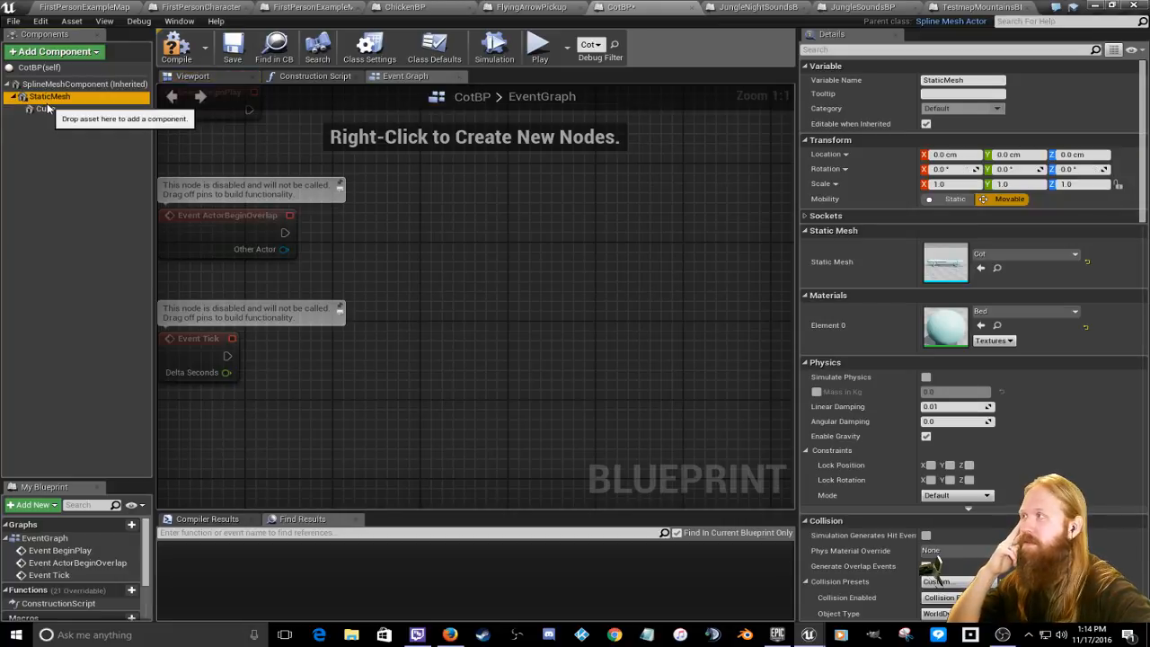
{"action": "left_click_drag", "start_coordinate": [1145, 218], "coordinate": [1148, 359]}
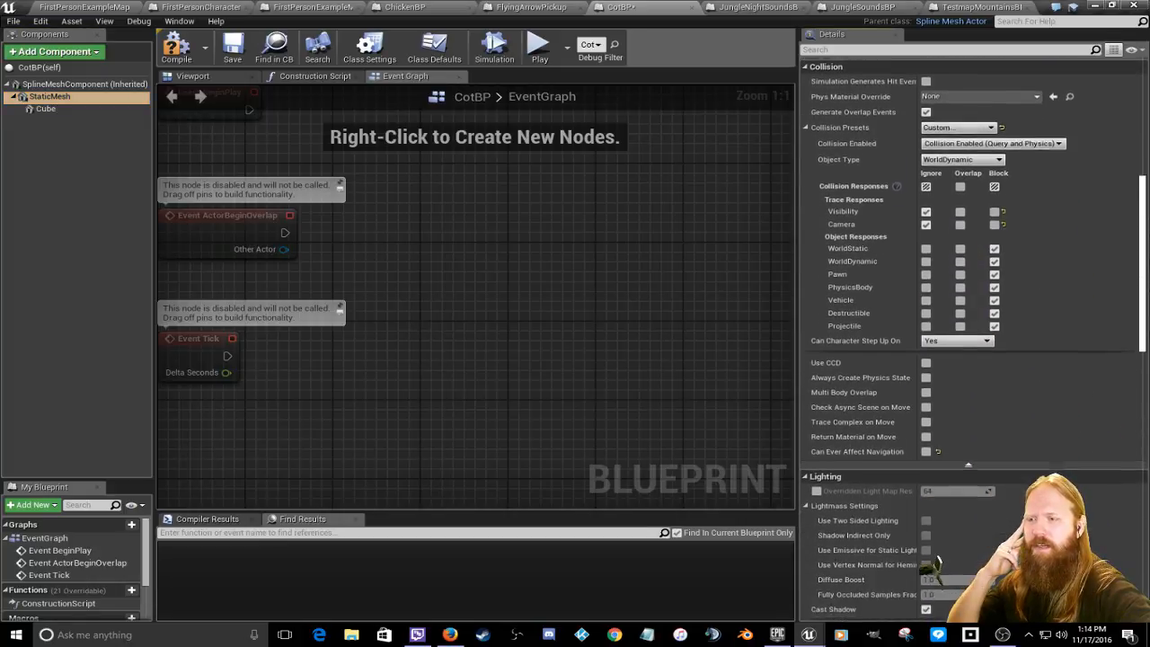
{"action": "scroll", "coordinate": [937, 563], "scroll_direction": "down", "scroll_amount": 3}
{"action": "scroll", "coordinate": [937, 563], "scroll_direction": "down", "scroll_amount": 3}
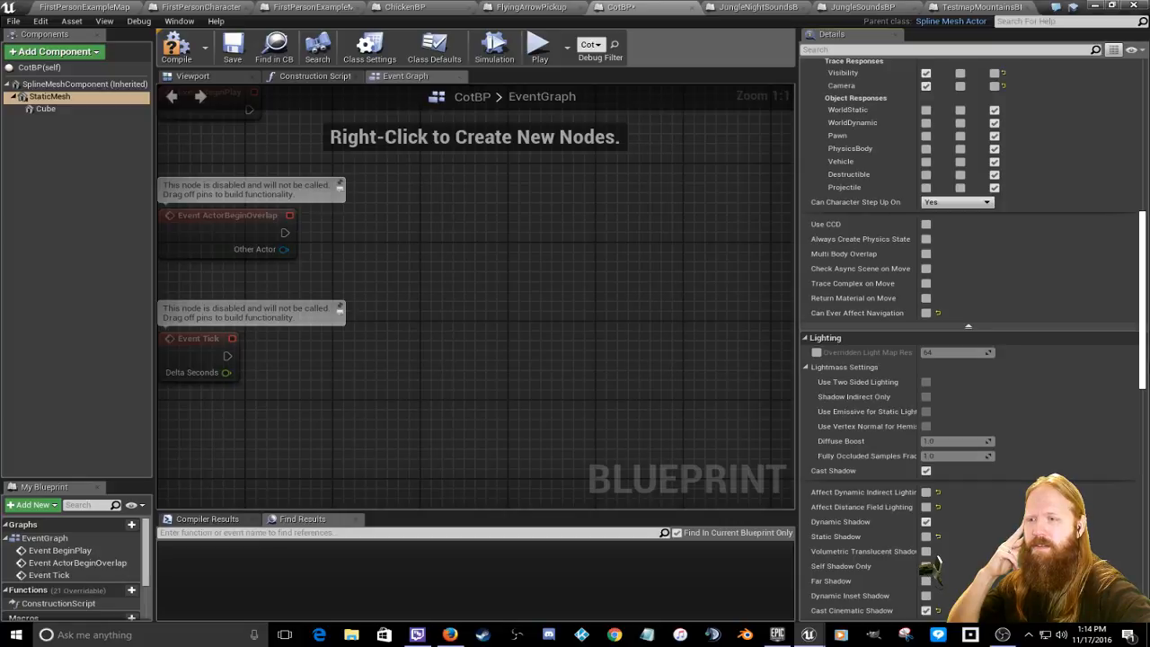
{"action": "left_click_drag", "start_coordinate": [1147, 336], "coordinate": [1147, 277]}
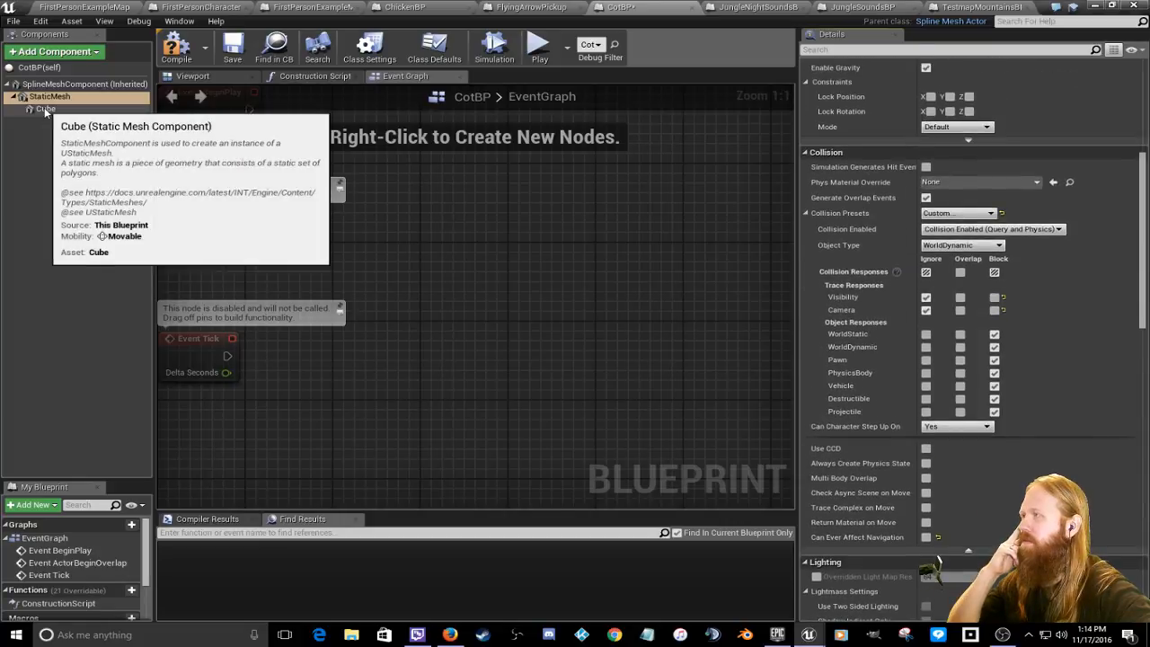
{"action": "left_click_drag", "start_coordinate": [44, 107], "coordinate": [126, 132]}
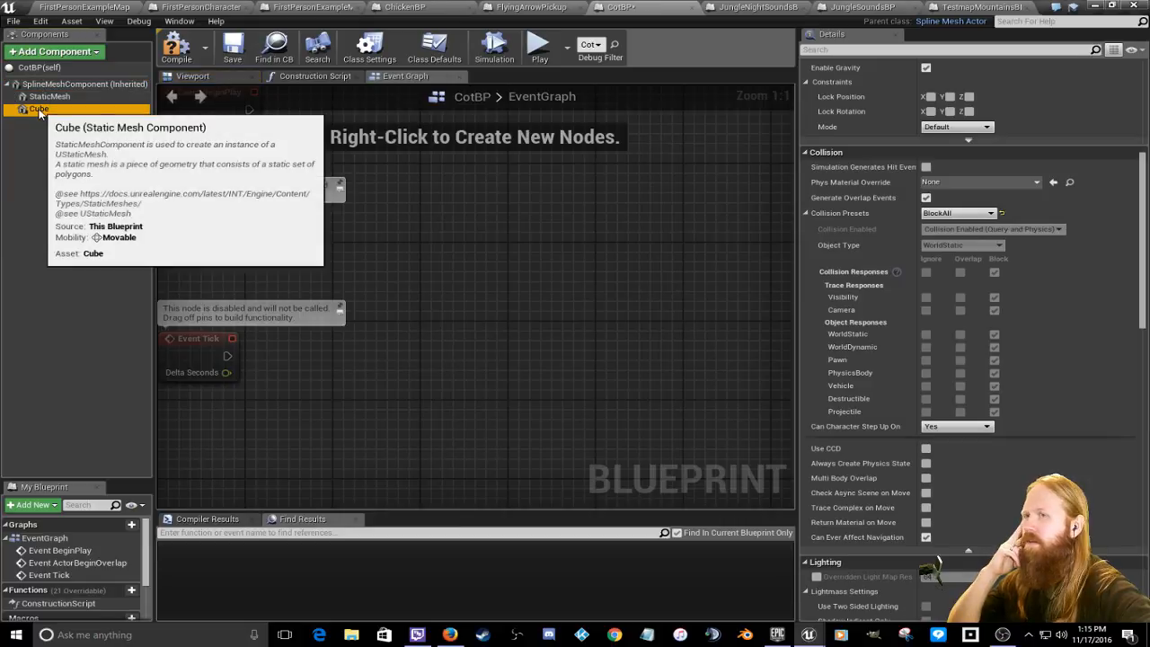
{"action": "left_click_drag", "start_coordinate": [1142, 235], "coordinate": [1142, 134]}
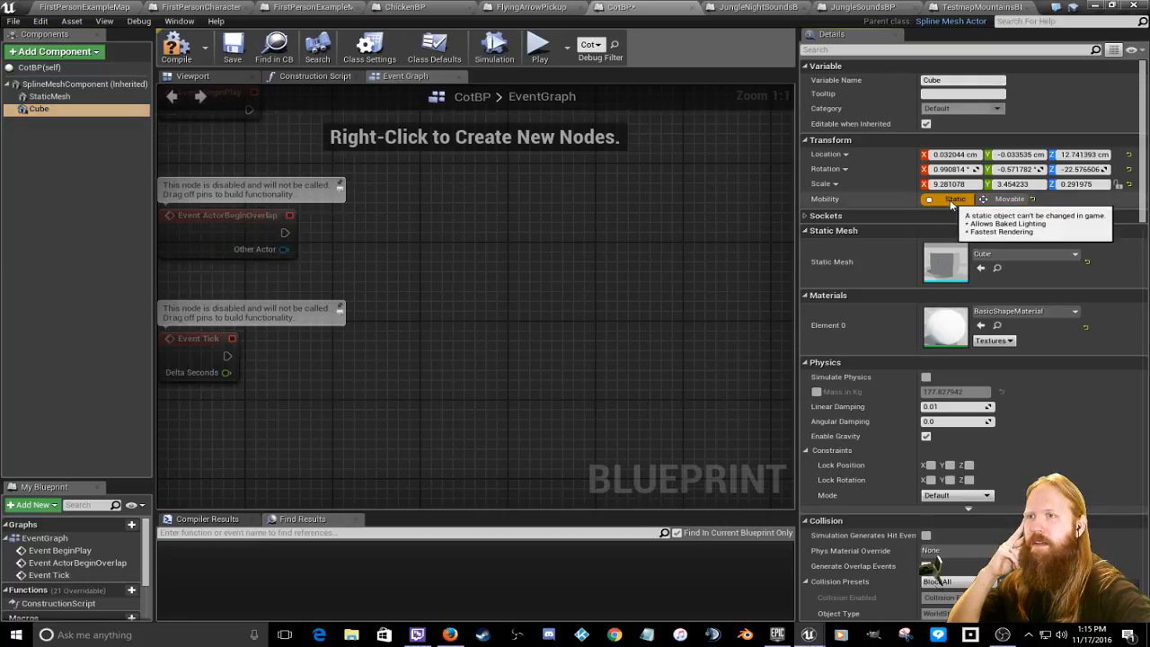
Step: Recheck the StaticMesh component's mobility, then compile and save the CotBP blueprint
{"action": "left_click", "coordinate": [49, 96]}
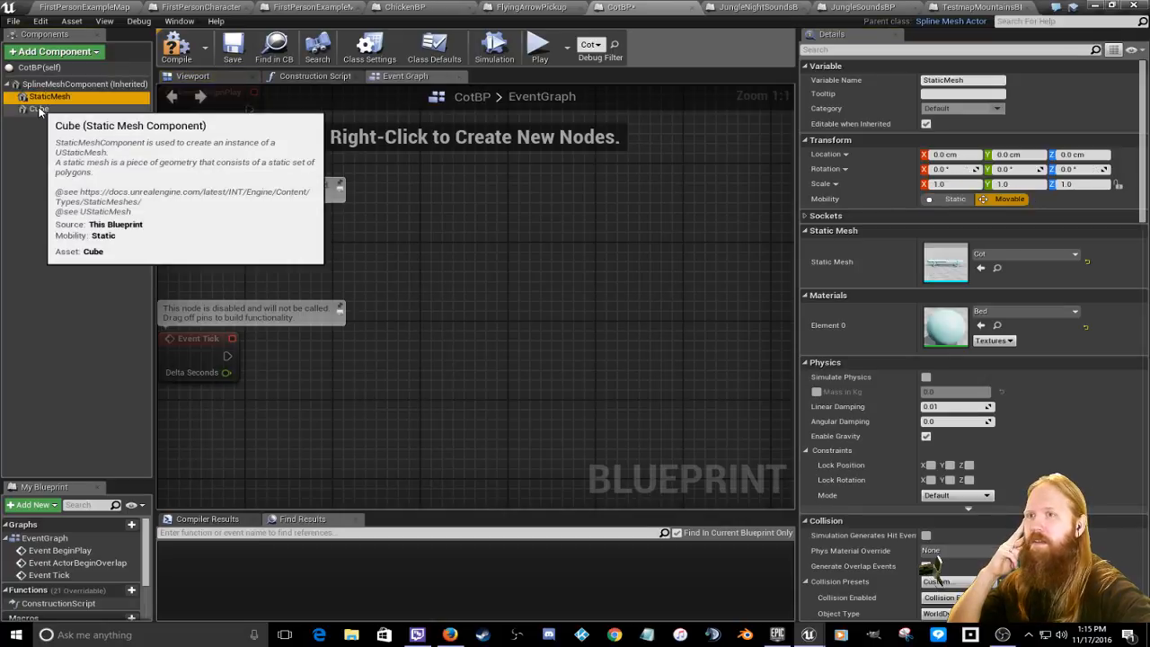
{"action": "left_click", "coordinate": [173, 46]}
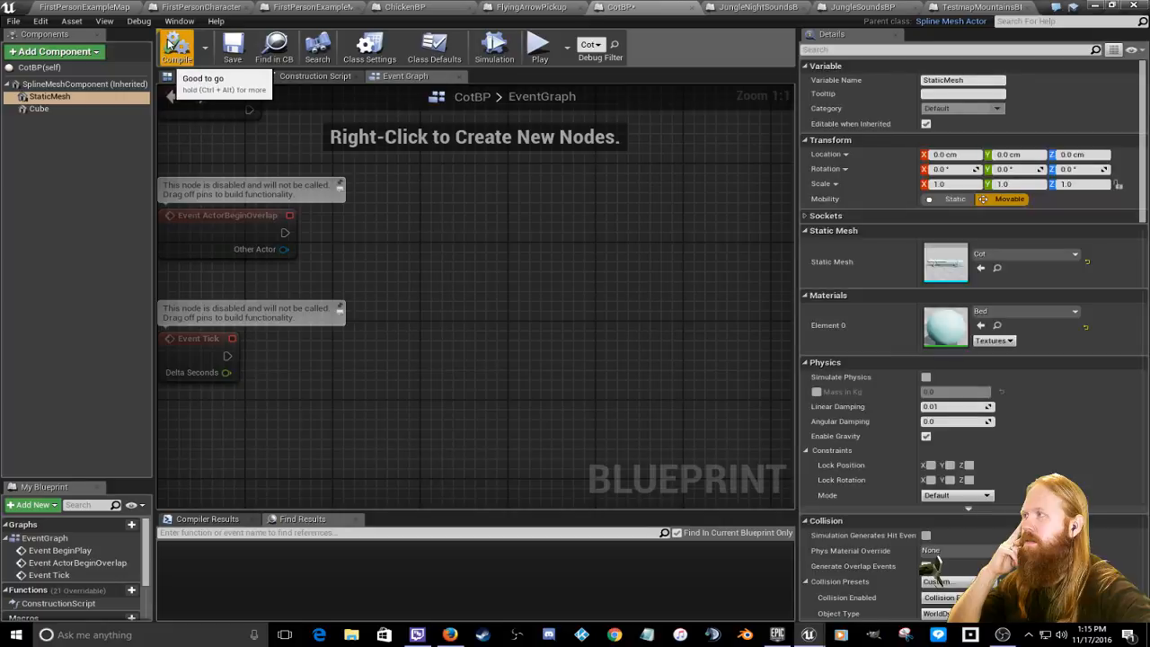
{"action": "left_click", "coordinate": [233, 54]}
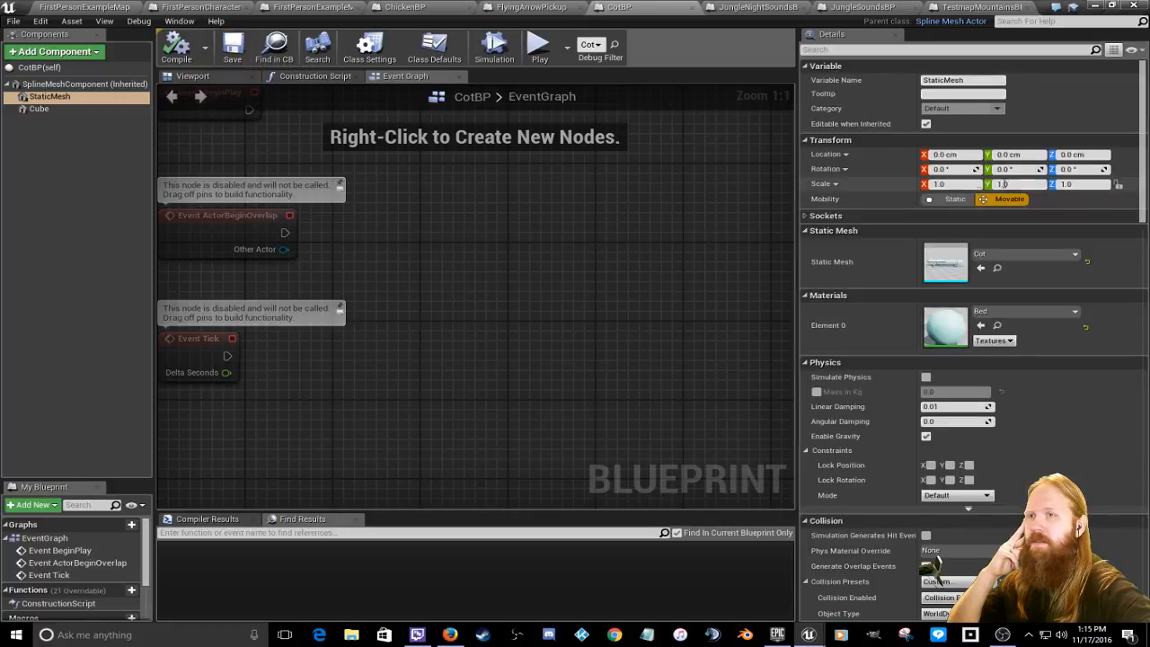
Step: Compare the lighting and shadow settings of CotBP's StaticMesh and Cube components with those in TestmapMountainsBP
{"action": "scroll", "coordinate": [1143, 189], "scroll_direction": "down", "scroll_amount": 10}
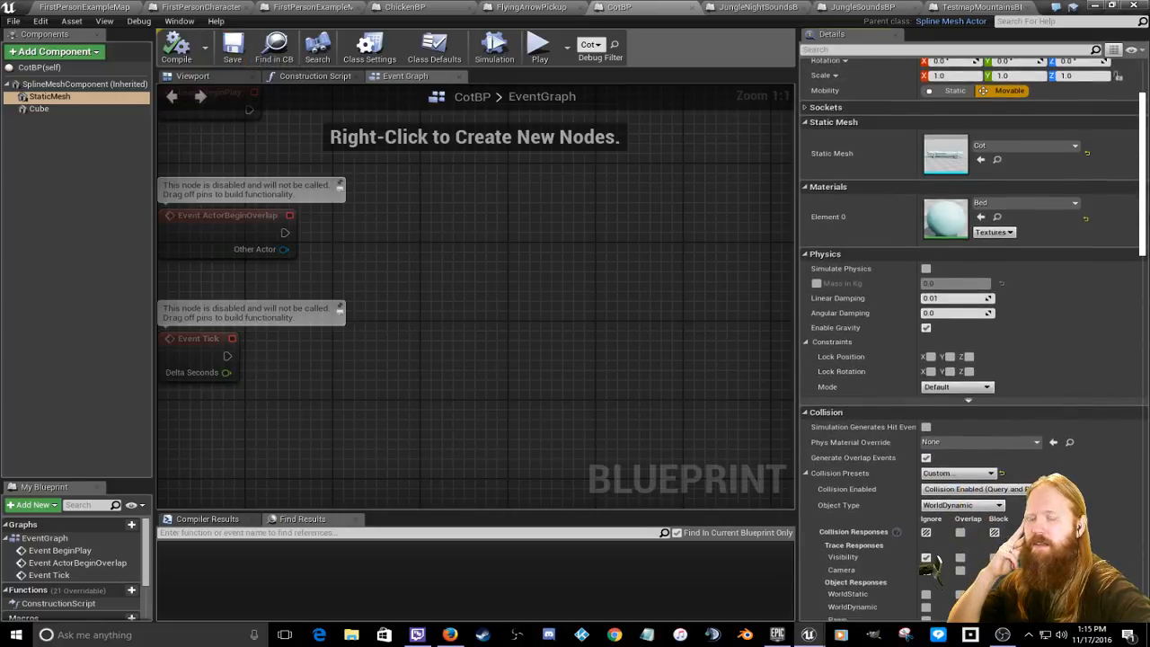
{"action": "scroll", "coordinate": [1033, 341], "scroll_direction": "down", "scroll_amount": 8}
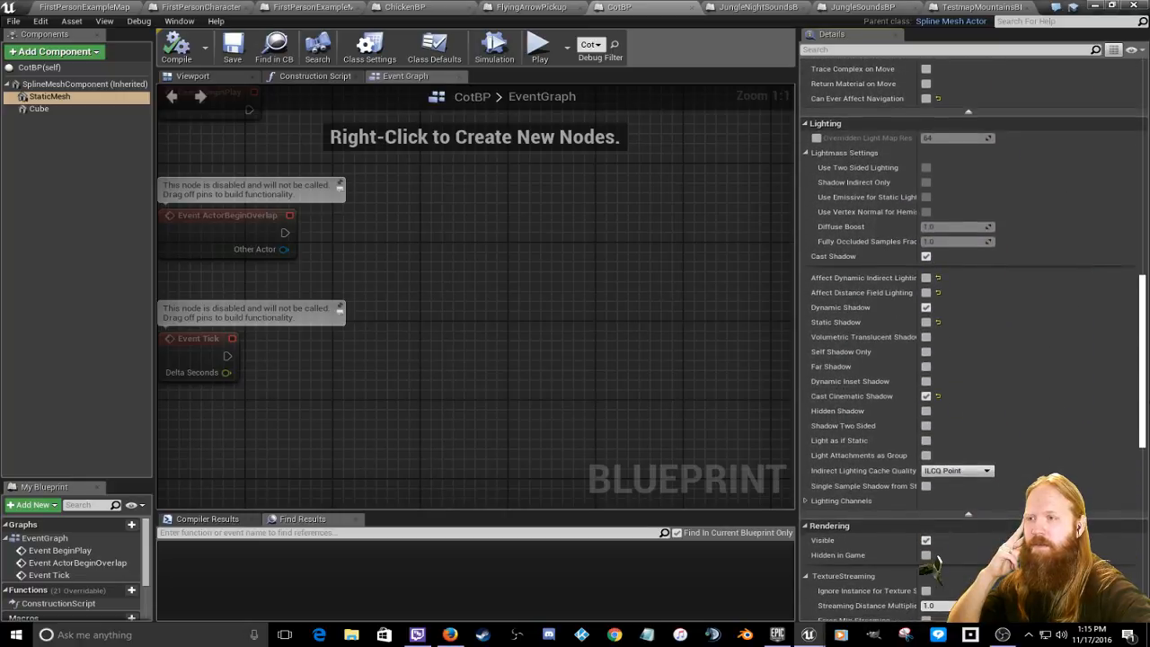
{"action": "left_click", "coordinate": [925, 395]}
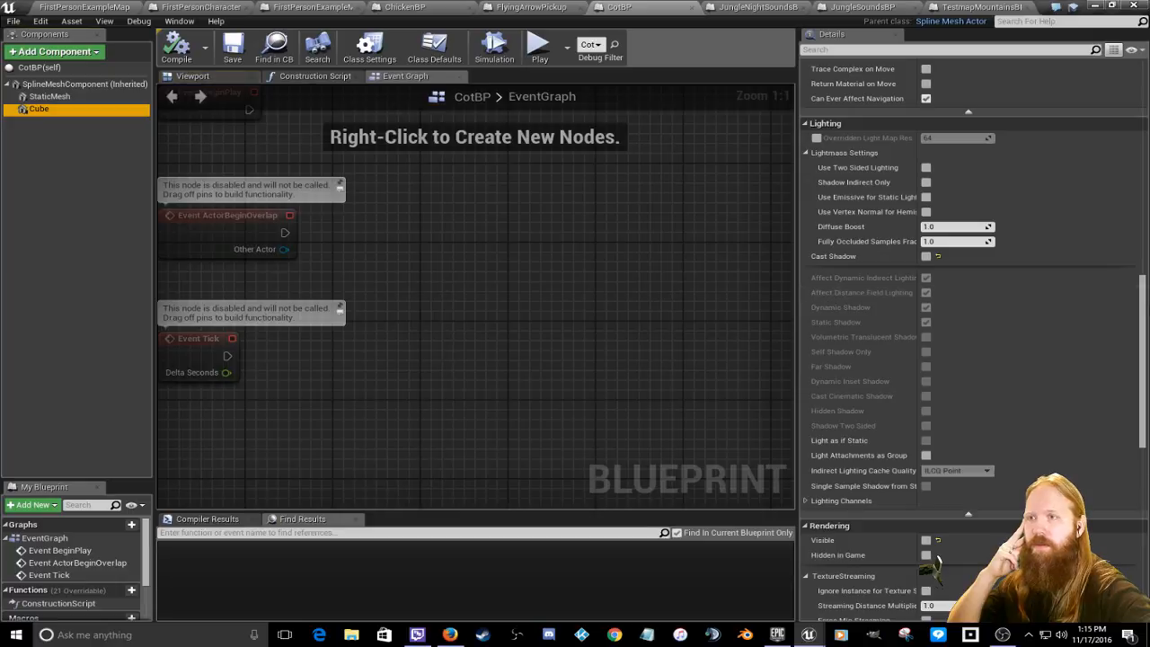
{"action": "left_click", "coordinate": [927, 8]}
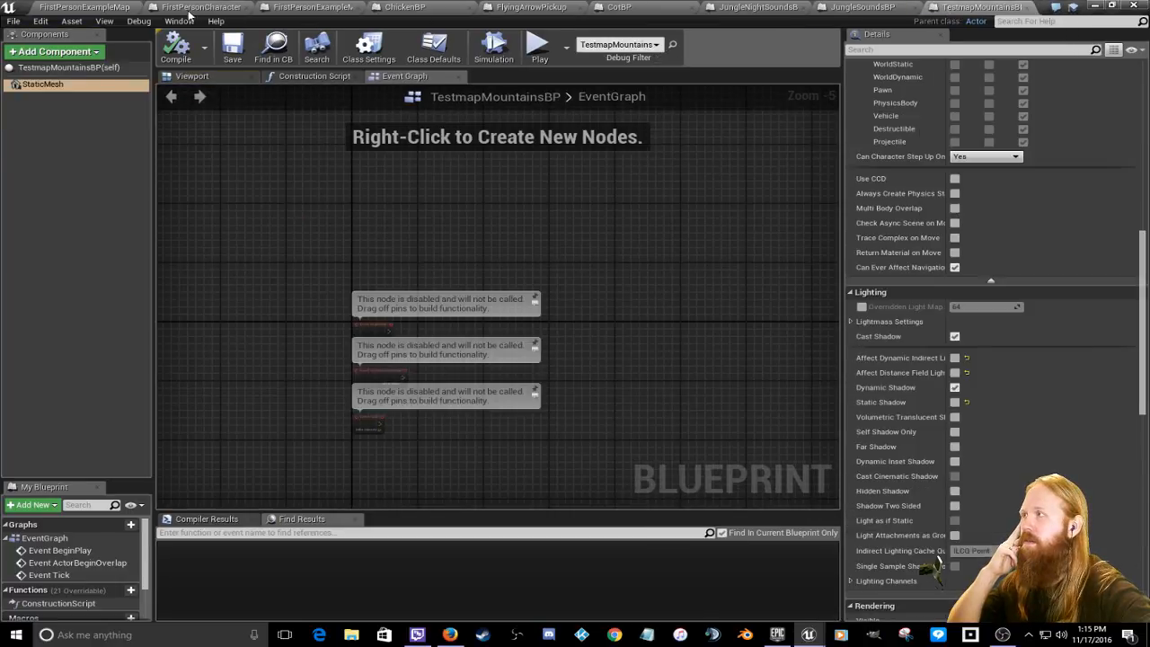
Step: Return to the level and inspect the actors Cot2 through Cot7, including the StaticMesh component of Cot7
{"action": "left_click", "coordinate": [182, 9]}
{"action": "left_click", "coordinate": [86, 8]}
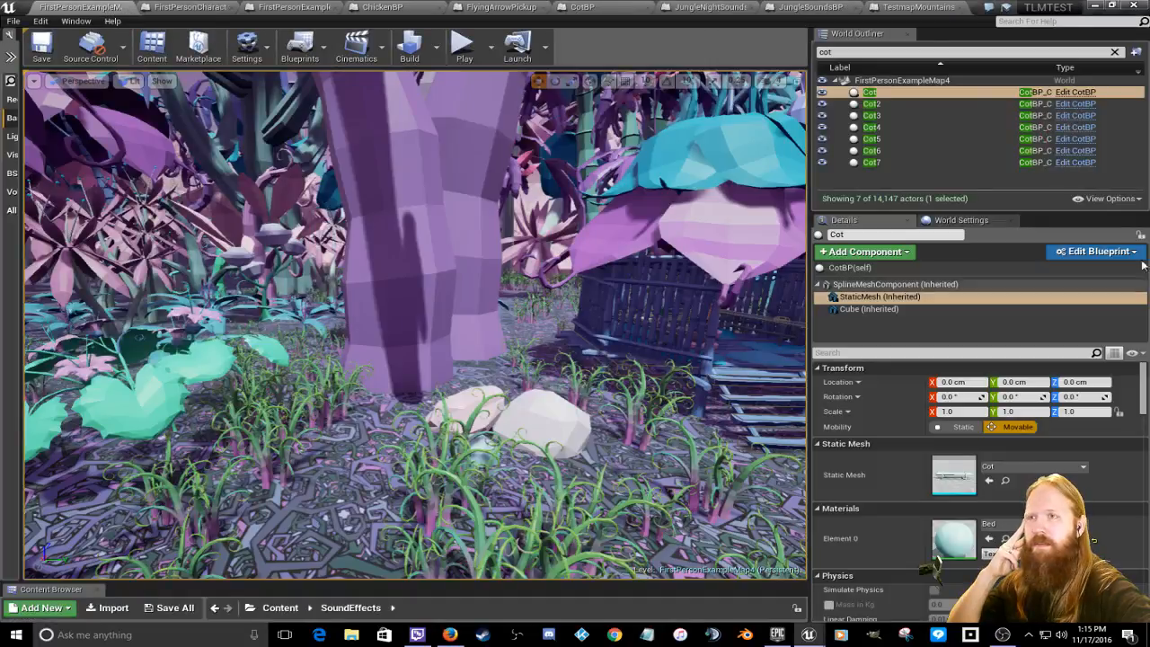
{"action": "left_click", "coordinate": [870, 104]}
{"action": "left_click", "coordinate": [870, 115]}
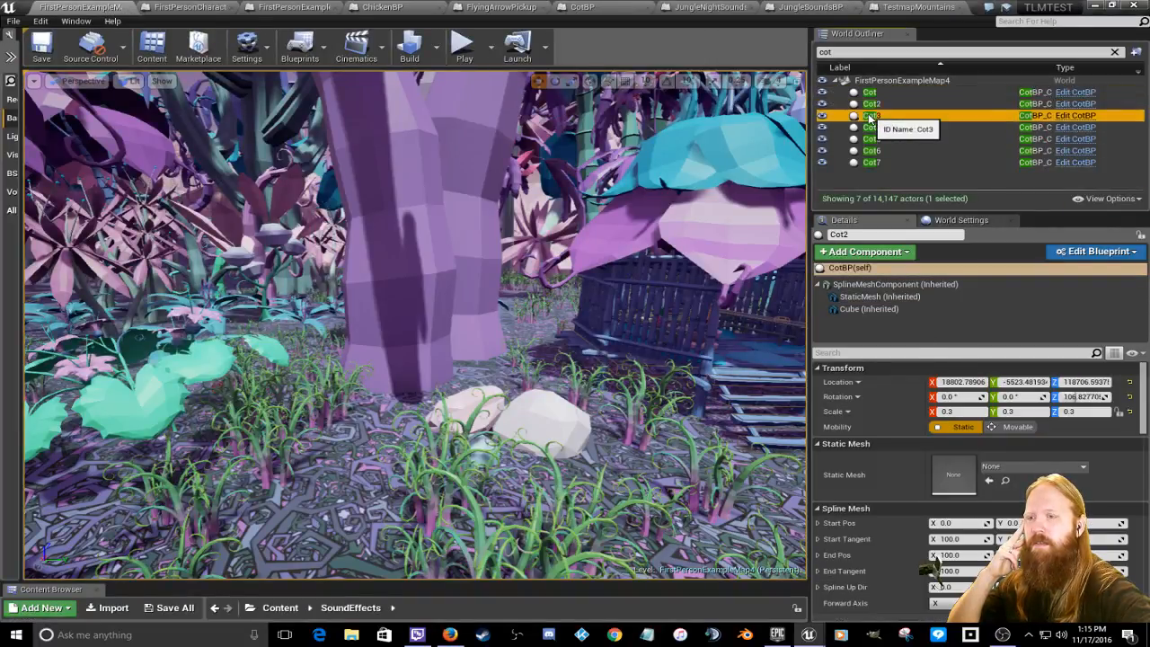
{"action": "left_click", "coordinate": [869, 127]}
{"action": "left_click", "coordinate": [869, 139]}
{"action": "left_click", "coordinate": [870, 151]}
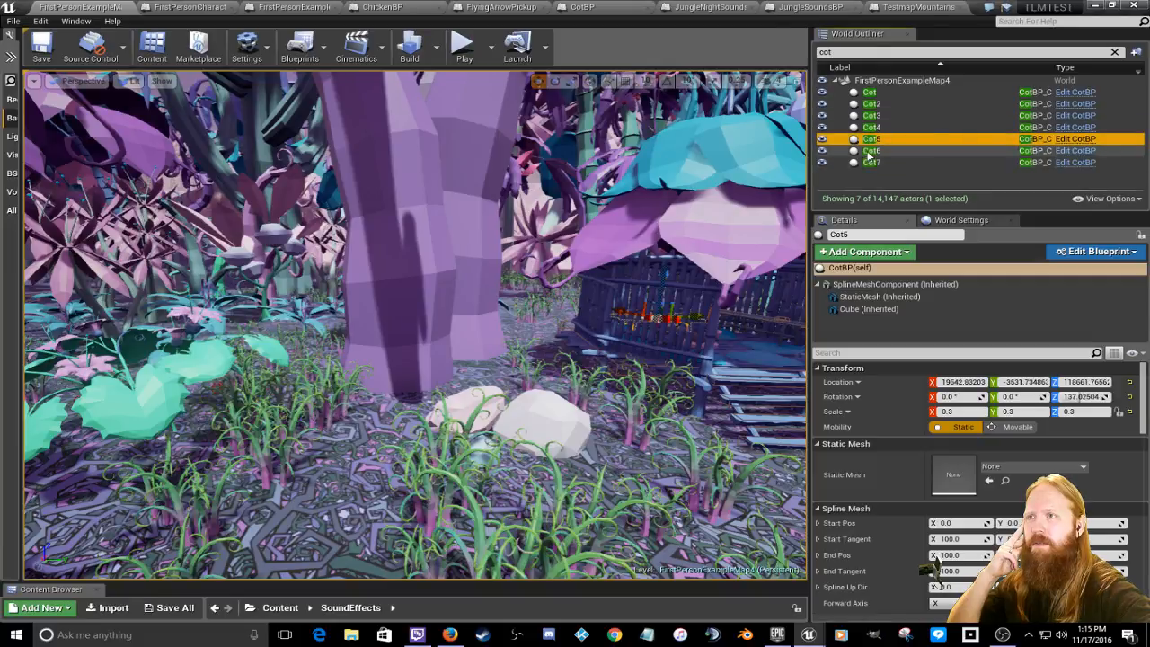
{"action": "left_click", "coordinate": [868, 163]}
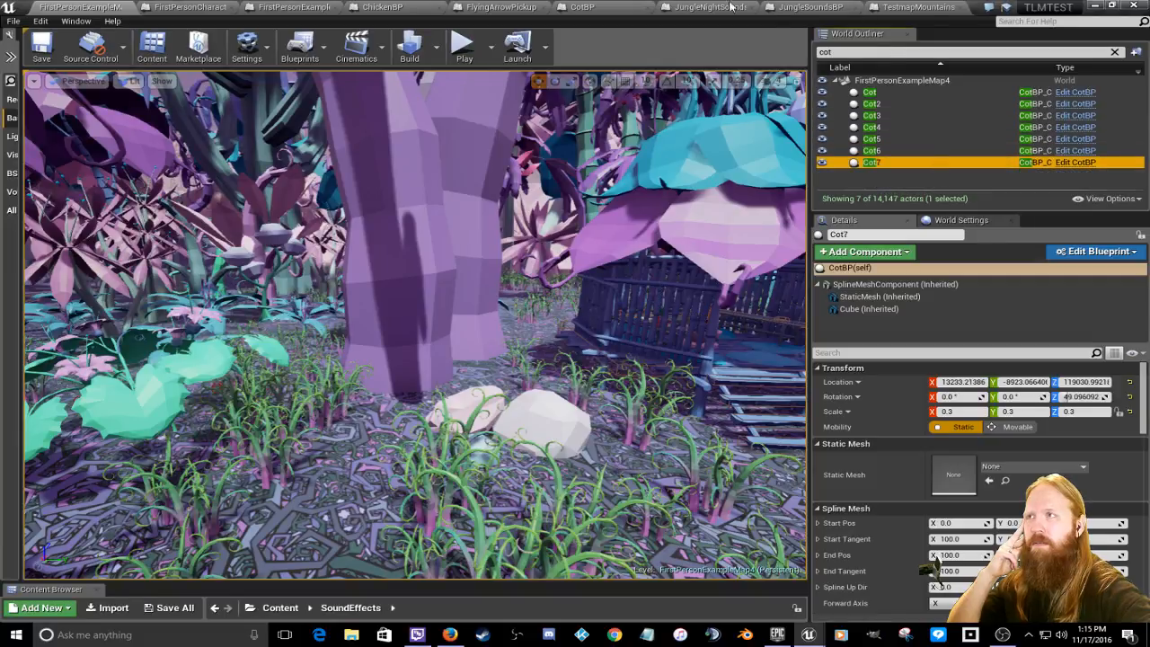
{"action": "left_click", "coordinate": [854, 297]}
Step: Go through all cot actors again from Cot to Cot7 to compare their transform and mobility settings
{"action": "left_click", "coordinate": [866, 81]}
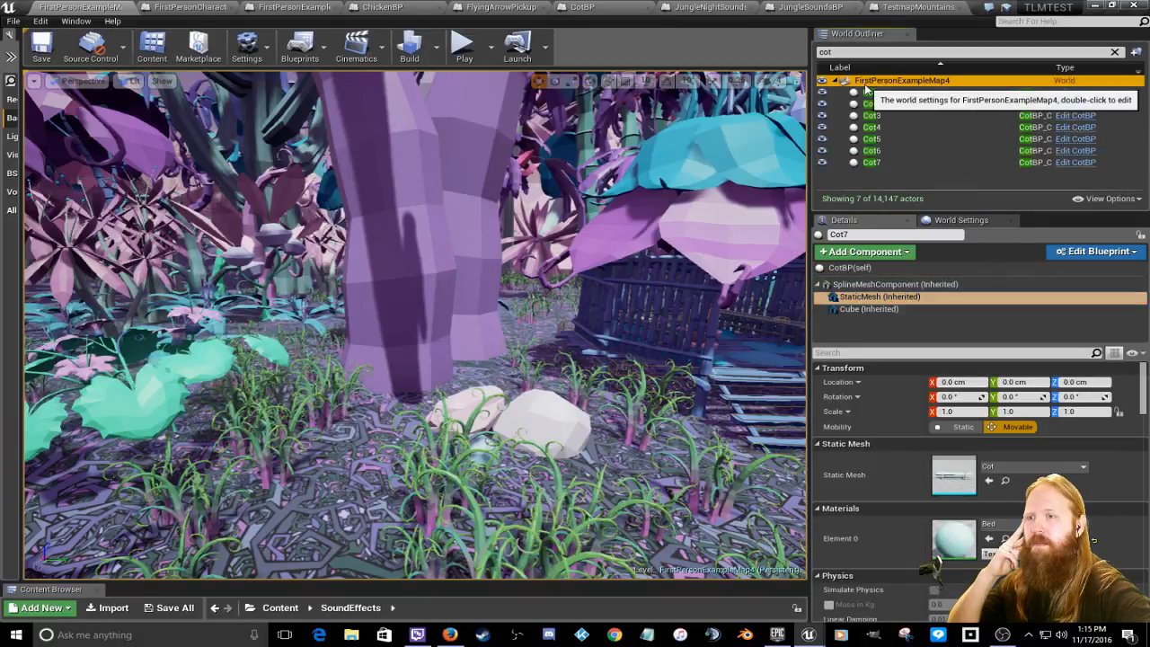
{"action": "left_click", "coordinate": [872, 94]}
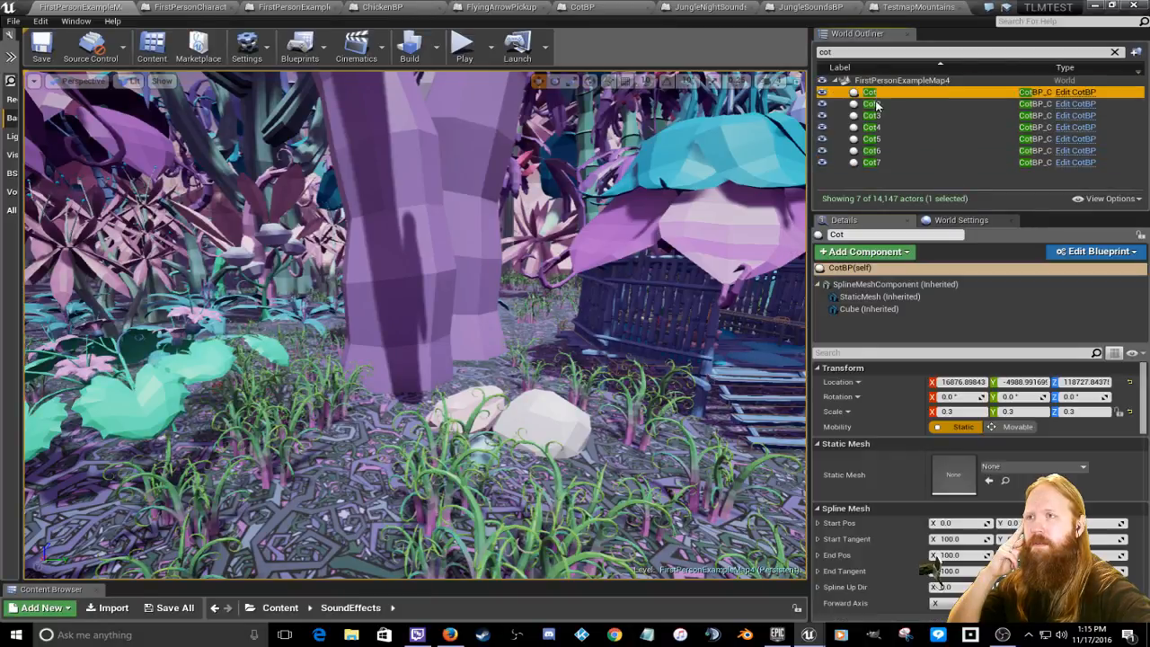
{"action": "left_click", "coordinate": [872, 106]}
{"action": "left_click", "coordinate": [873, 117]}
{"action": "left_click", "coordinate": [872, 127]}
{"action": "left_click", "coordinate": [872, 138]}
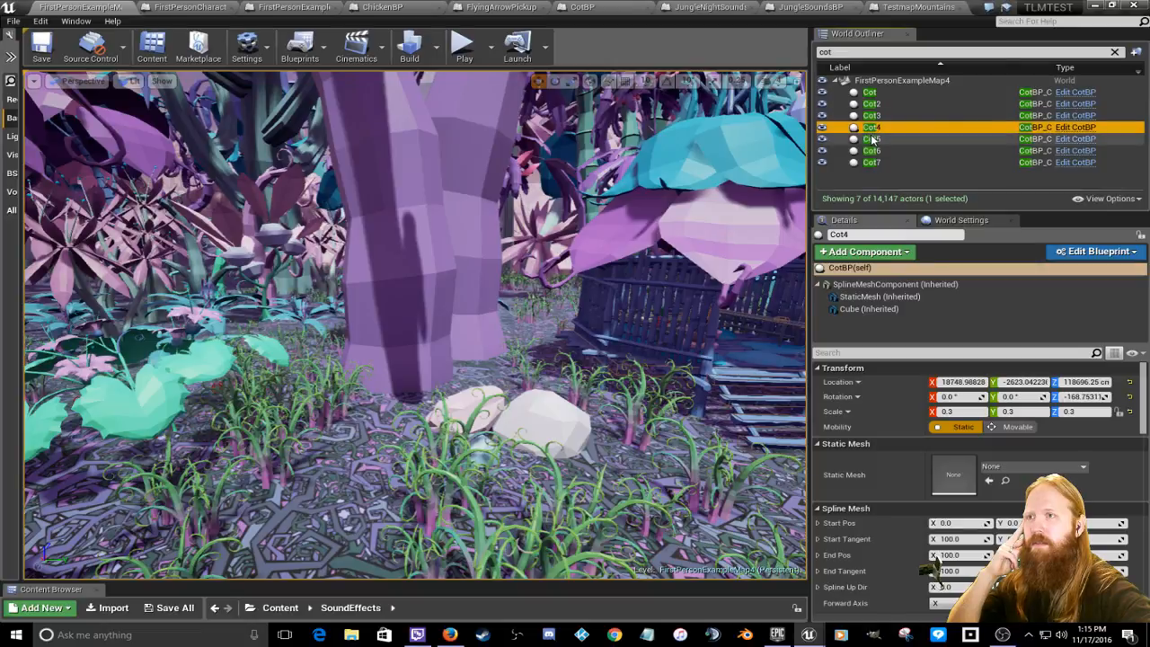
{"action": "left_click", "coordinate": [871, 150]}
{"action": "left_click", "coordinate": [870, 163]}
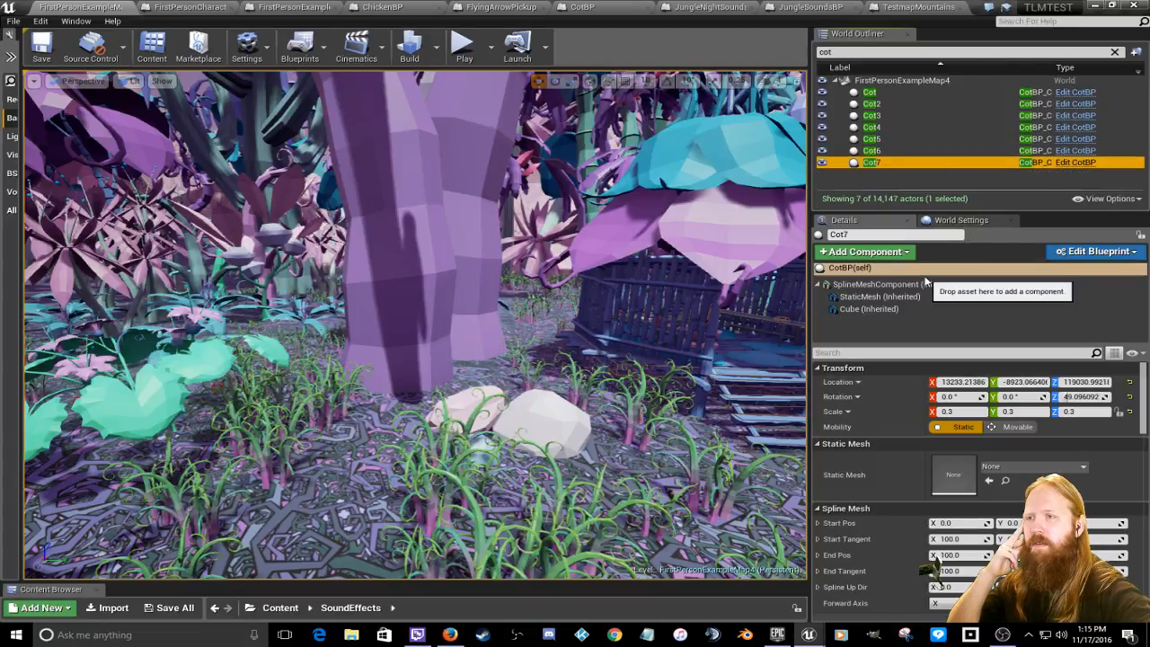
Step: Examine the lighting and shadow settings of the Cot7 actor, its SplineMeshComponent and its StaticMesh component
{"action": "left_click_drag", "start_coordinate": [1145, 377], "coordinate": [1143, 557]}
{"action": "scroll", "coordinate": [934, 573], "scroll_direction": "up", "scroll_amount": 5}
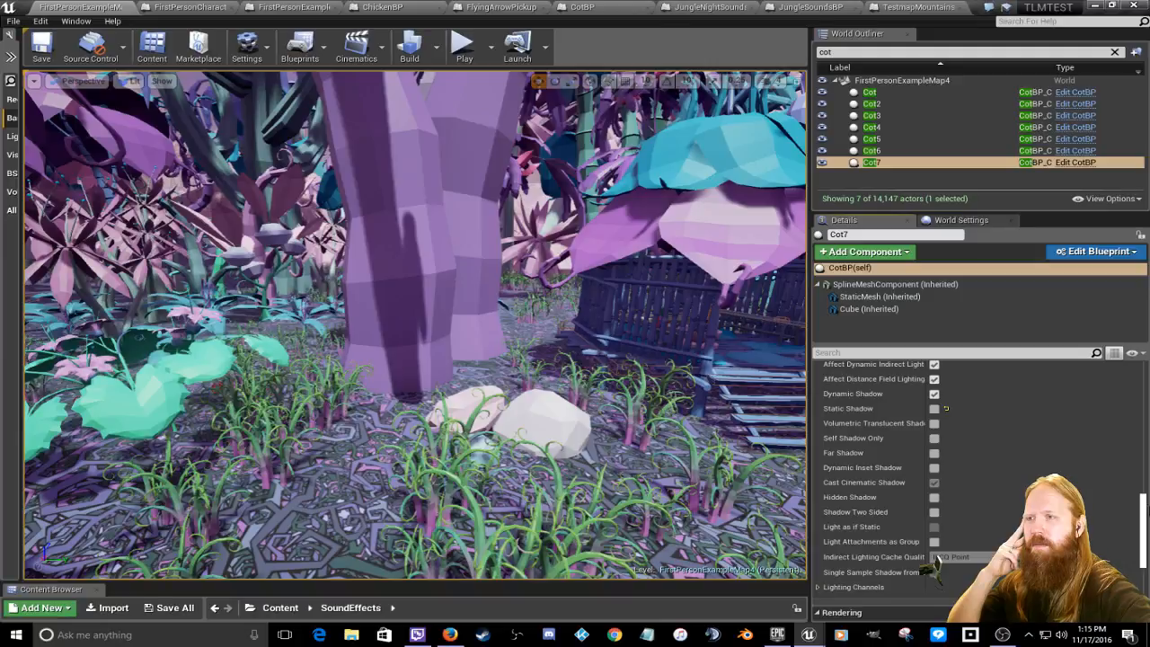
{"action": "scroll", "coordinate": [934, 566], "scroll_direction": "up", "scroll_amount": 10}
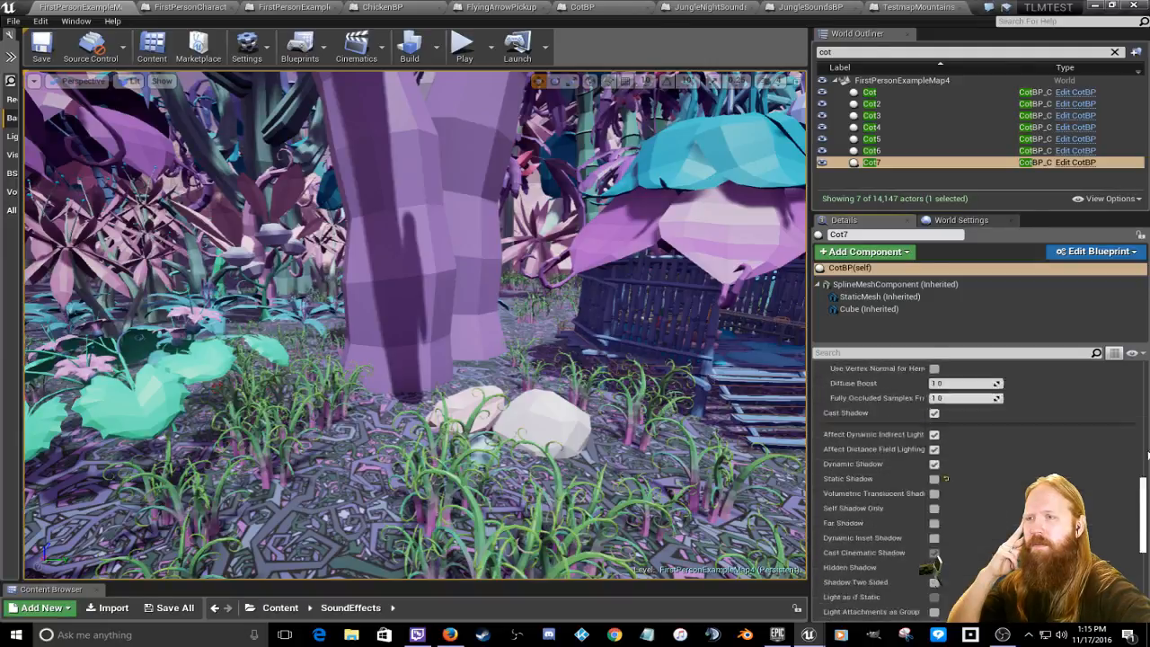
{"action": "scroll", "coordinate": [934, 566], "scroll_direction": "down", "scroll_amount": 15}
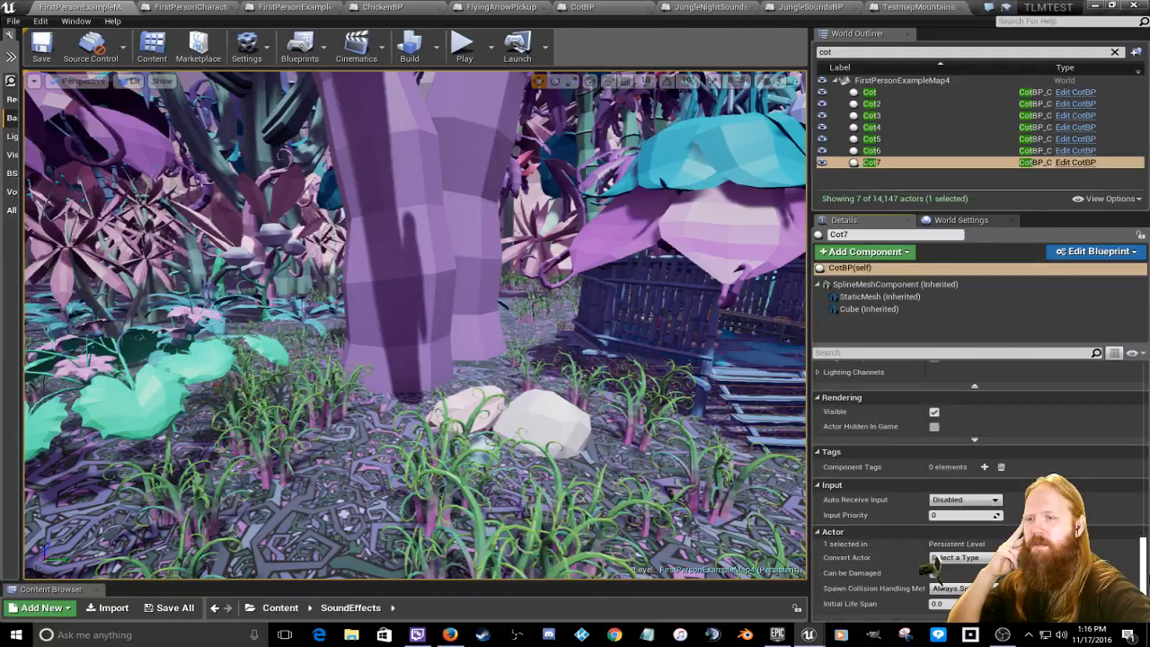
{"action": "scroll", "coordinate": [936, 566], "scroll_direction": "up", "scroll_amount": 15}
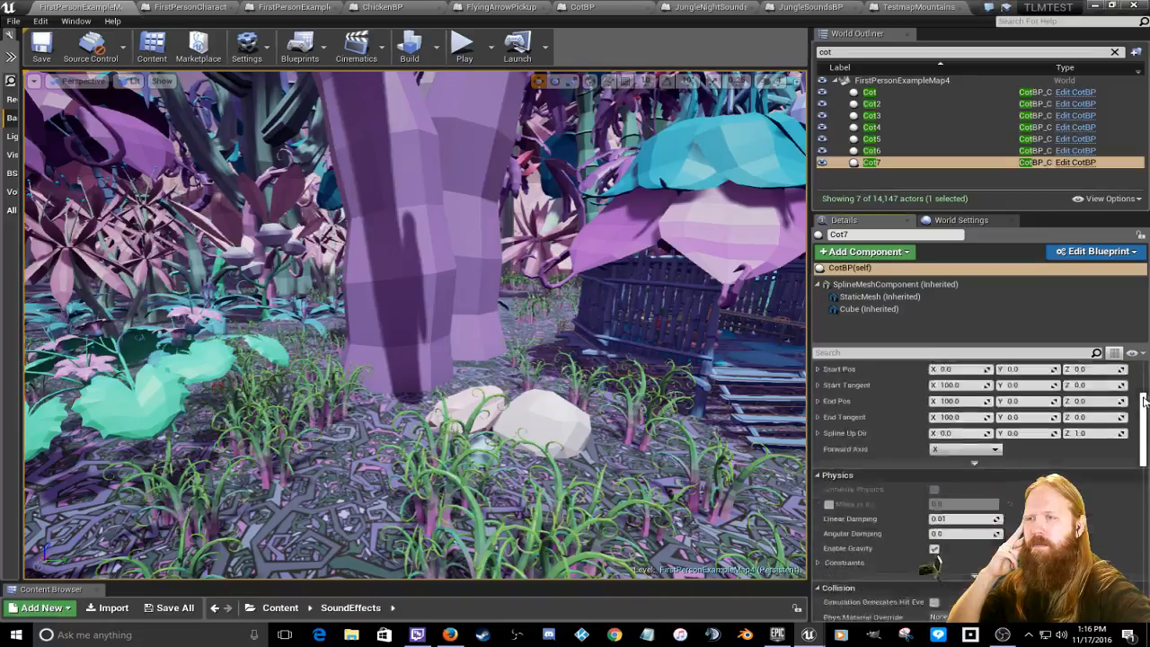
{"action": "left_click", "coordinate": [872, 285]}
{"action": "scroll", "coordinate": [934, 449], "scroll_direction": "down", "scroll_amount": 10}
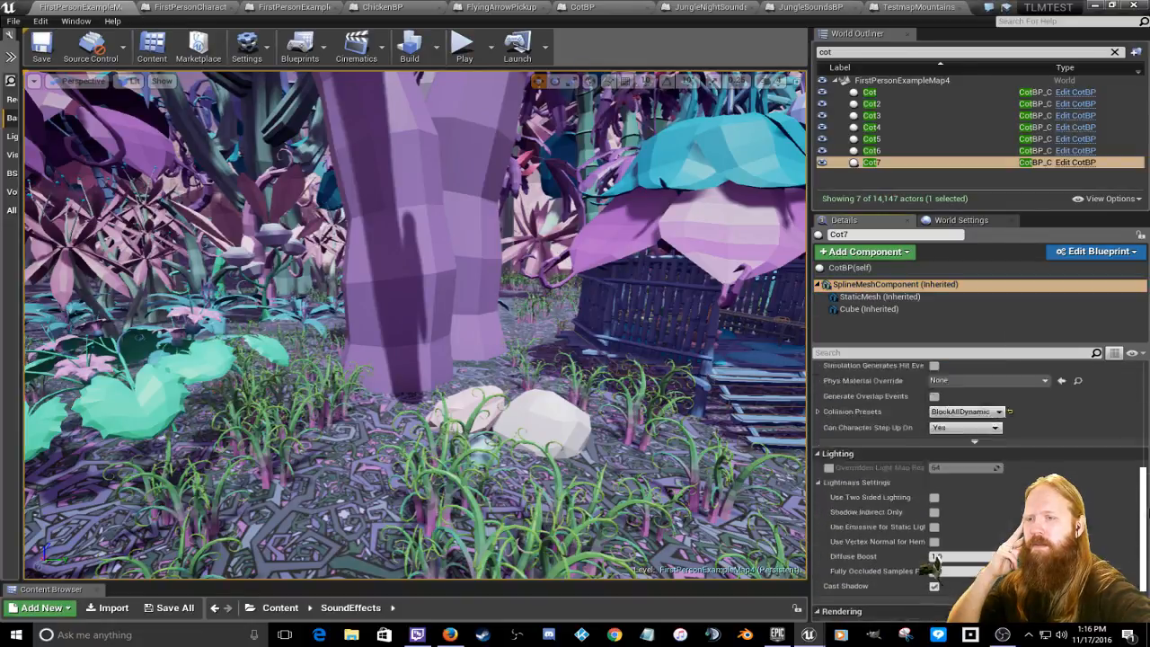
{"action": "scroll", "coordinate": [934, 449], "scroll_direction": "up", "scroll_amount": 10}
{"action": "left_click", "coordinate": [879, 297]}
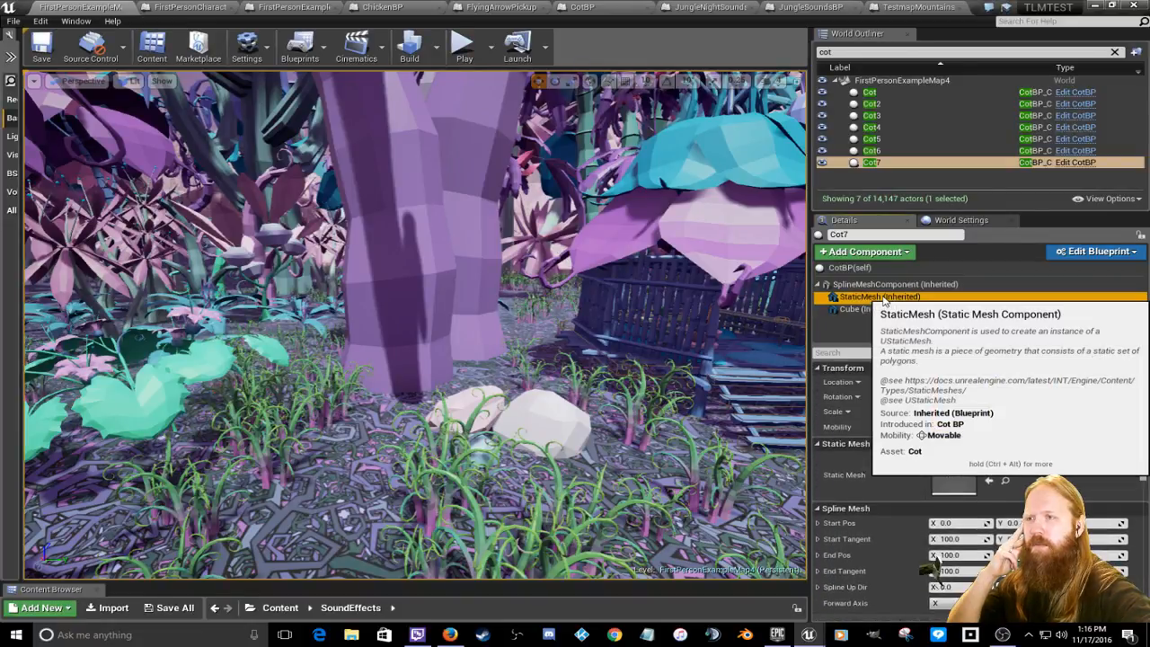
{"action": "left_click_drag", "start_coordinate": [1144, 376], "coordinate": [1142, 499]}
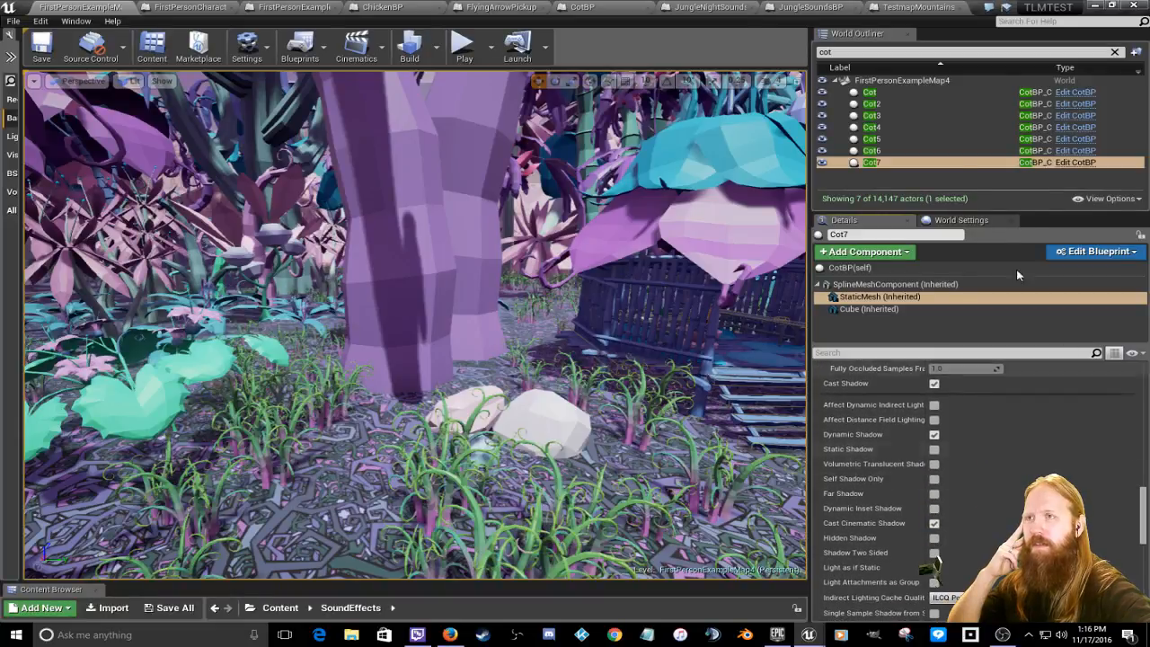
Step: Inspect the StaticMesh and Cube components of the Cot4 actor, and build the level
{"action": "left_click", "coordinate": [875, 127]}
{"action": "left_click", "coordinate": [901, 297]}
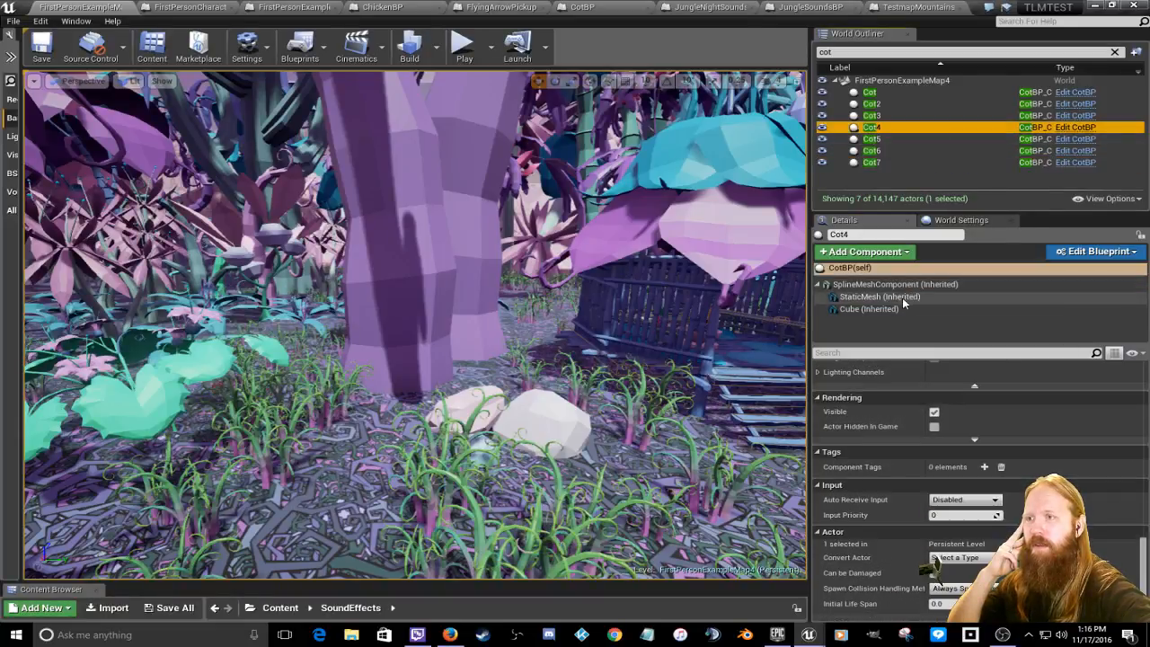
{"action": "left_click_drag", "start_coordinate": [1143, 495], "coordinate": [1144, 363]}
{"action": "left_click", "coordinate": [868, 309]}
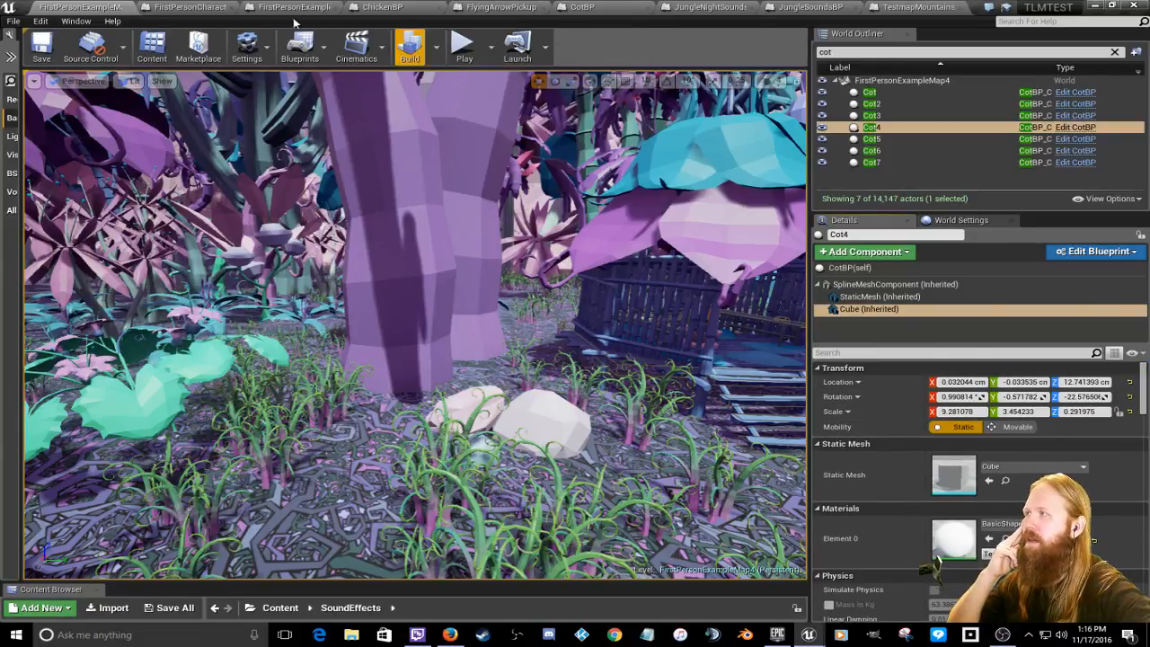
{"action": "left_click", "coordinate": [408, 46]}
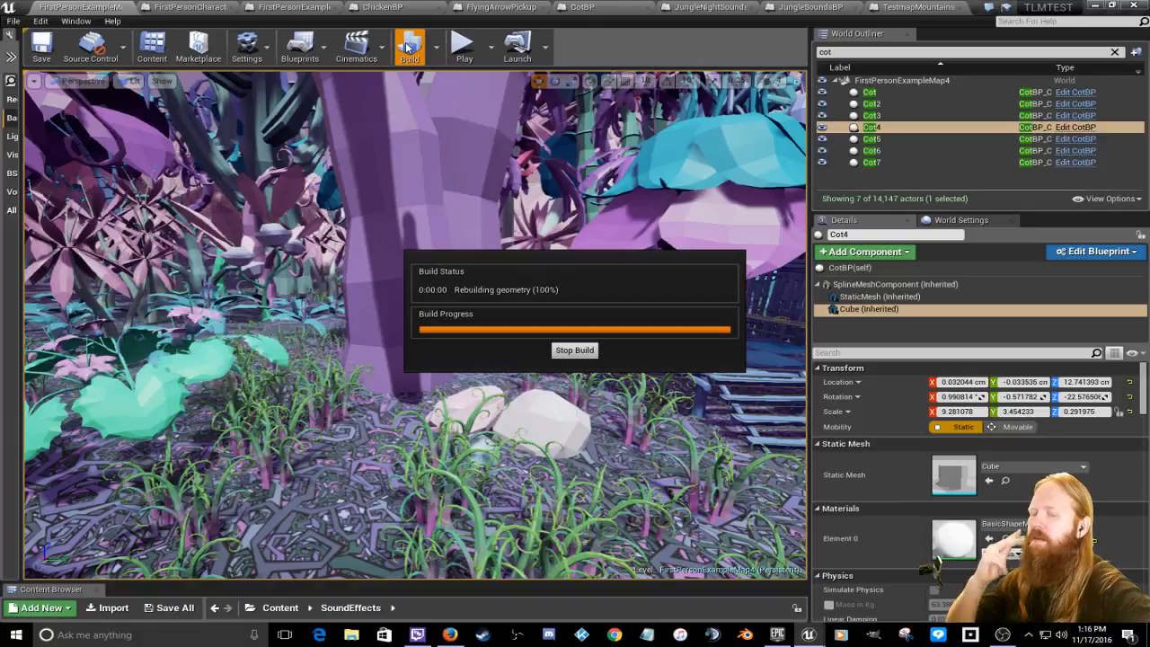
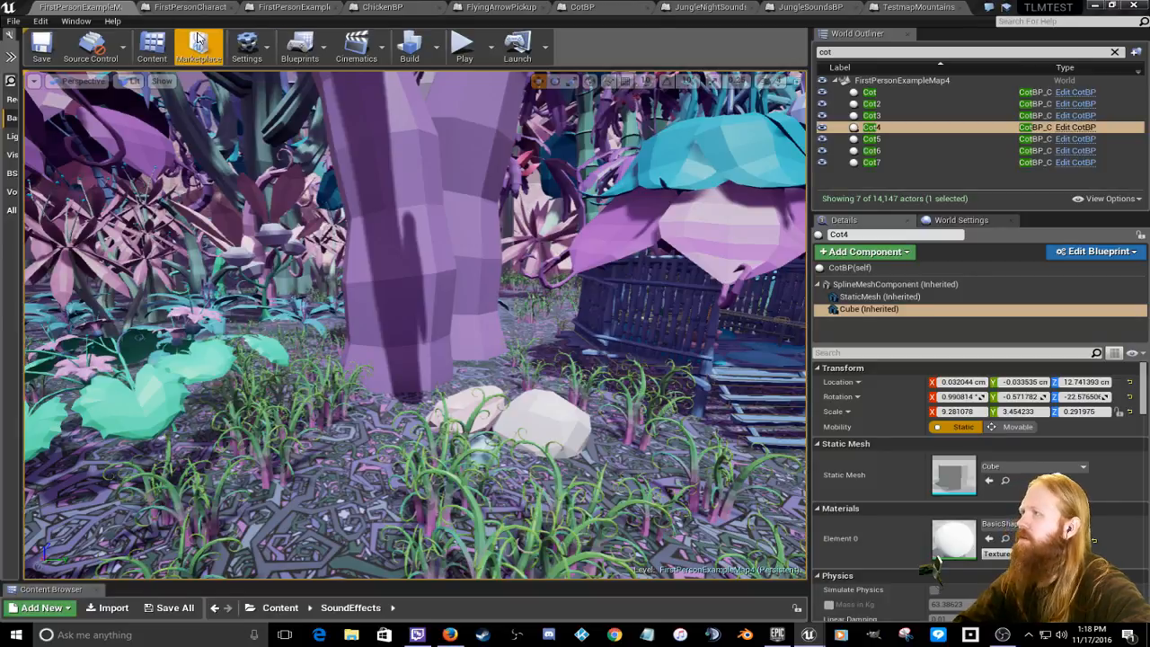
Step: Open the project settings and examine the engine's Rendering options, including the lighting, postprocessing and culling sections
{"action": "left_click", "coordinate": [256, 52]}
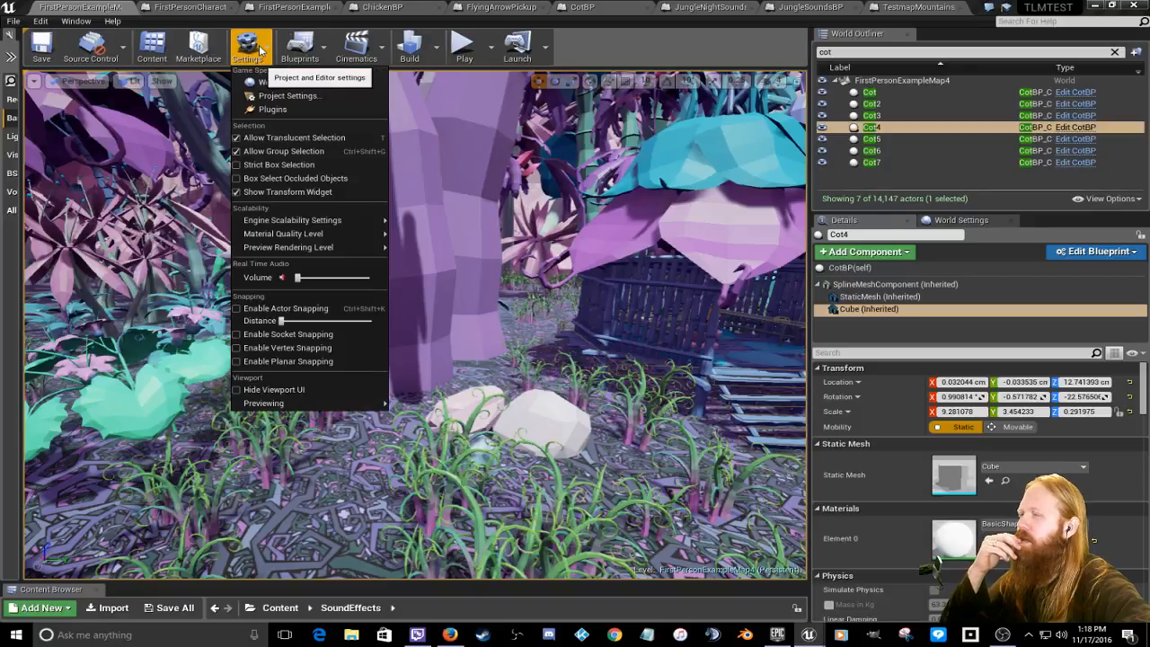
{"action": "left_click", "coordinate": [287, 96]}
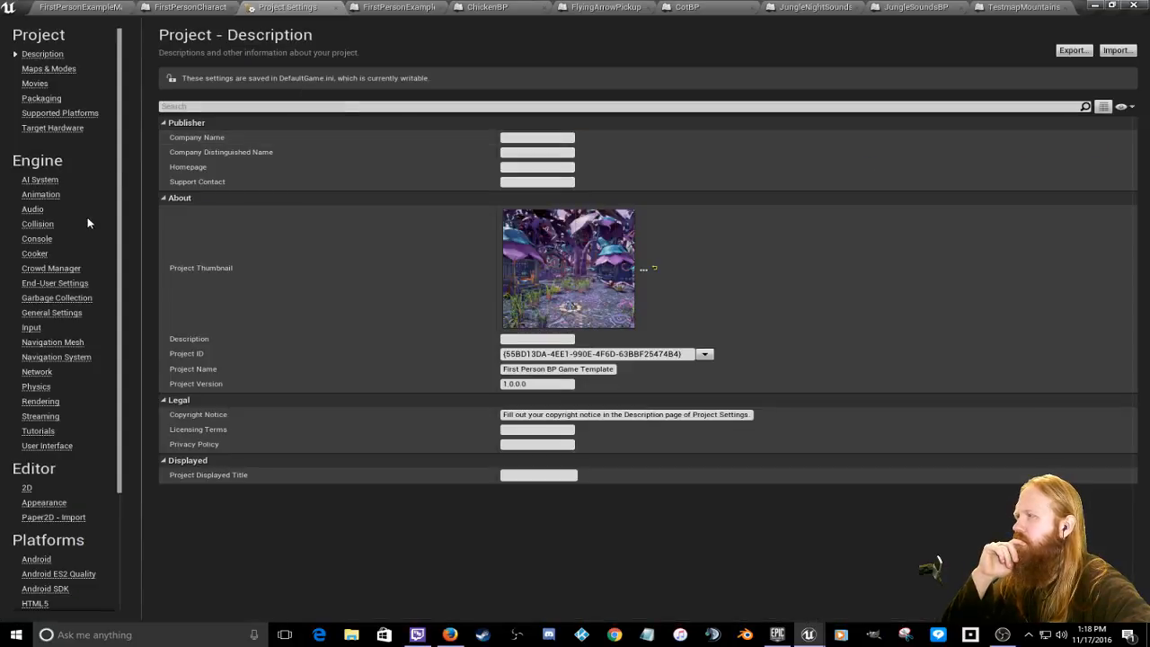
{"action": "left_click", "coordinate": [41, 401]}
{"action": "scroll", "coordinate": [557, 388], "scroll_direction": "down", "scroll_amount": 5}
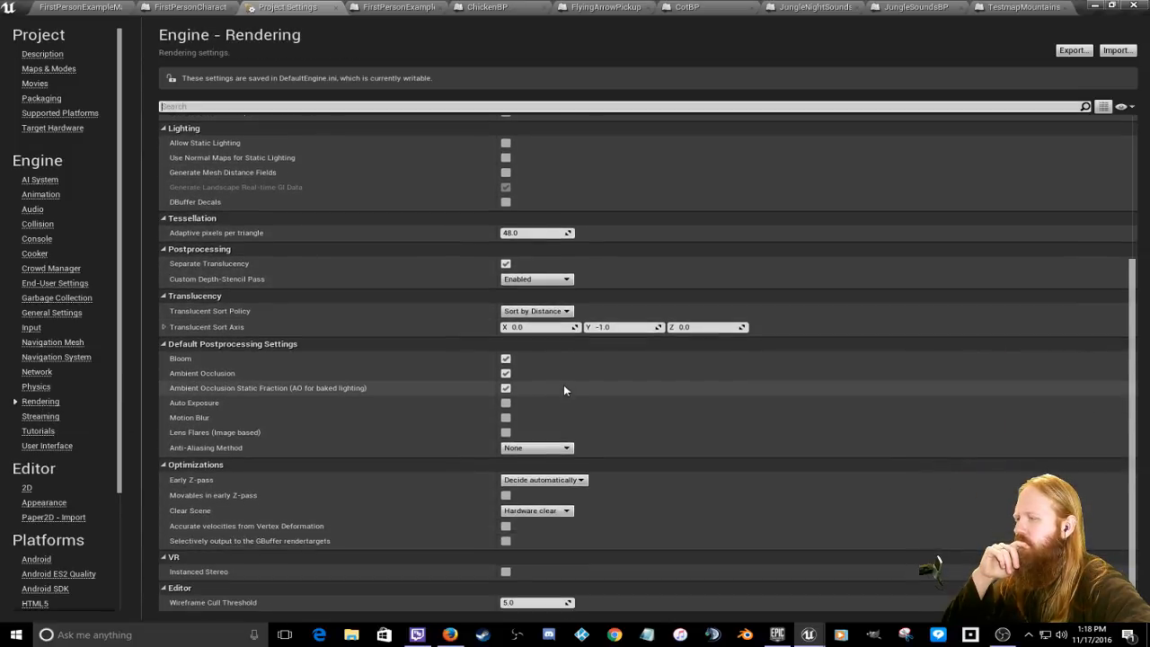
{"action": "scroll", "coordinate": [563, 388], "scroll_direction": "up", "scroll_amount": 2}
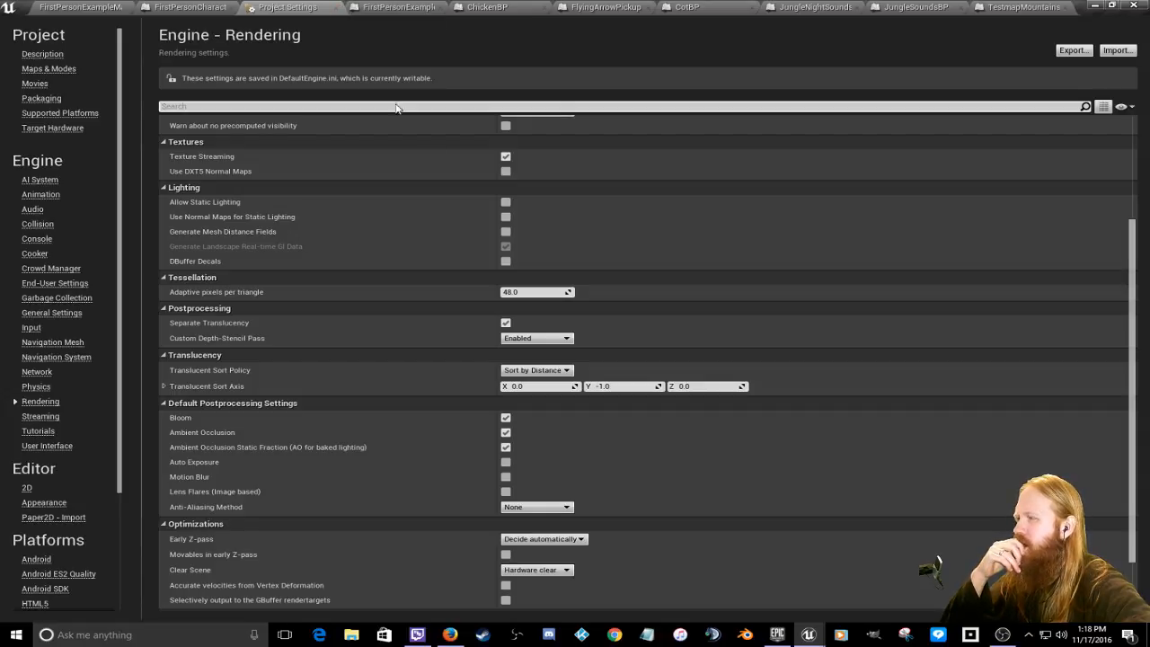
{"action": "scroll", "coordinate": [466, 180], "scroll_direction": "up", "scroll_amount": 4}
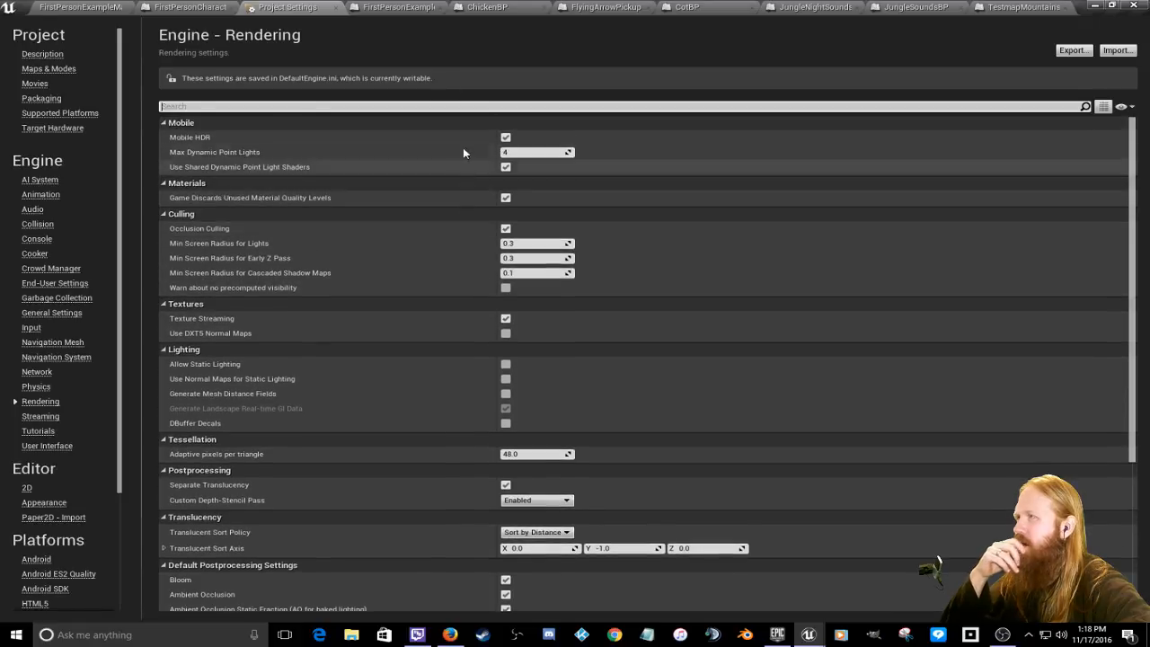
Step: Review the lighting, transform and mobility settings of the Cube component in the CotBP blueprint
{"action": "left_click", "coordinate": [334, 9]}
{"action": "left_click", "coordinate": [620, 7]}
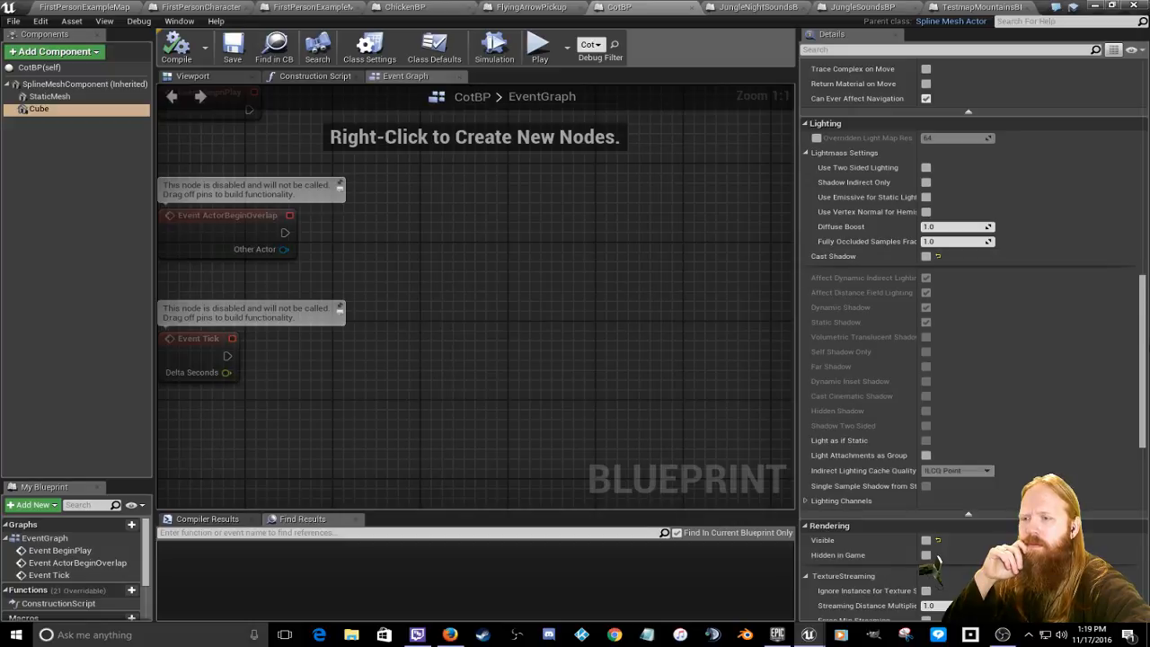
{"action": "left_click_drag", "start_coordinate": [1143, 345], "coordinate": [1139, 135]}
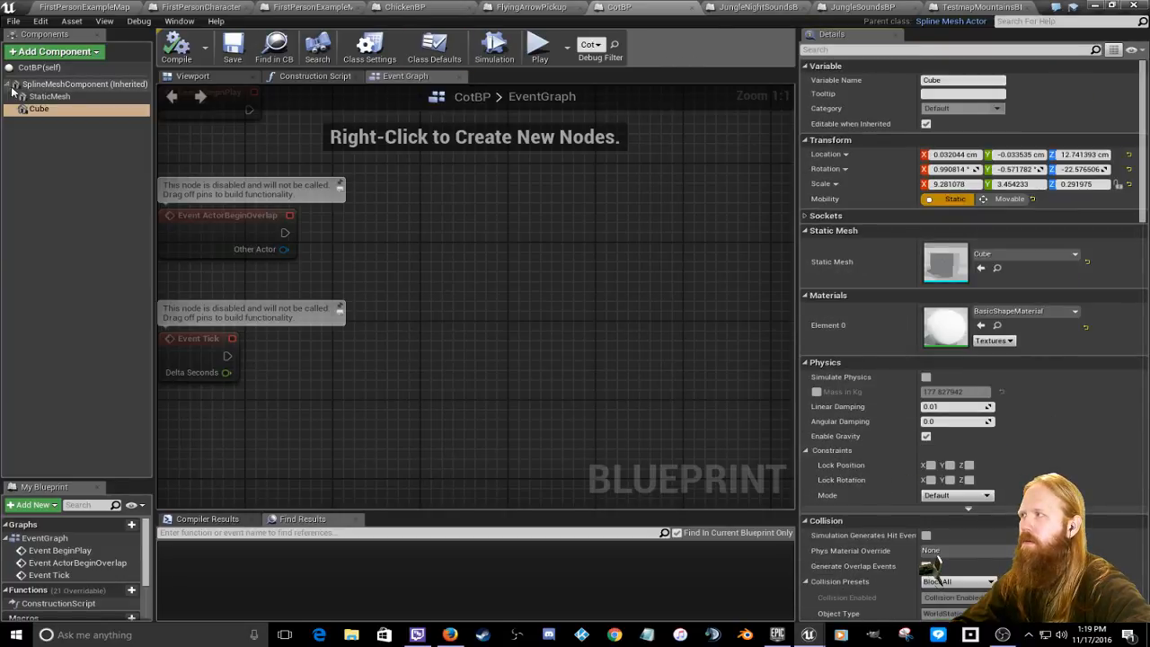
{"action": "left_click", "coordinate": [67, 111]}
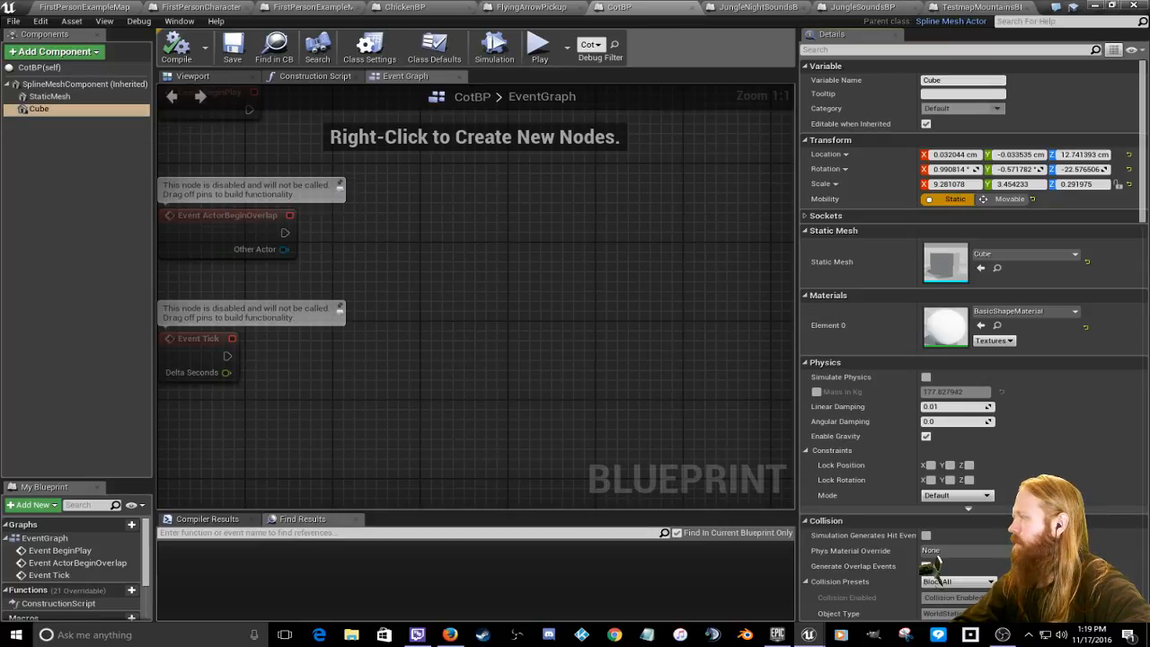
Step: Return to the level, focus on a plant tree and fly through the jungle to examine the shadows around the plants and huts
{"action": "left_click", "coordinate": [79, 7]}
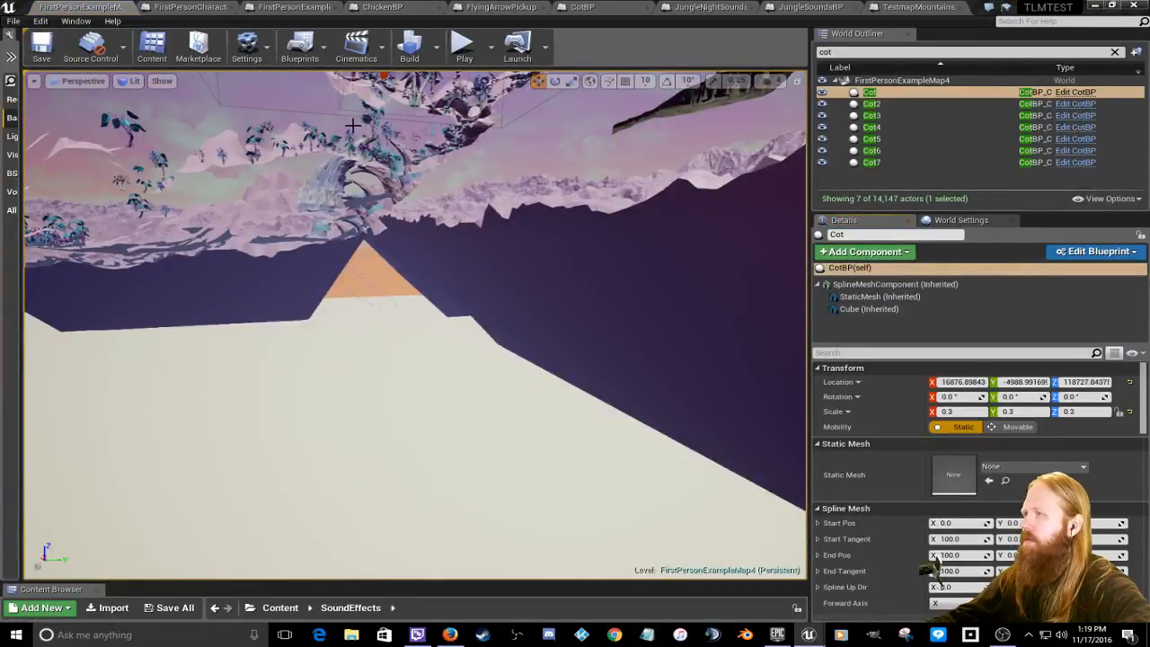
{"action": "left_click", "coordinate": [420, 87]}
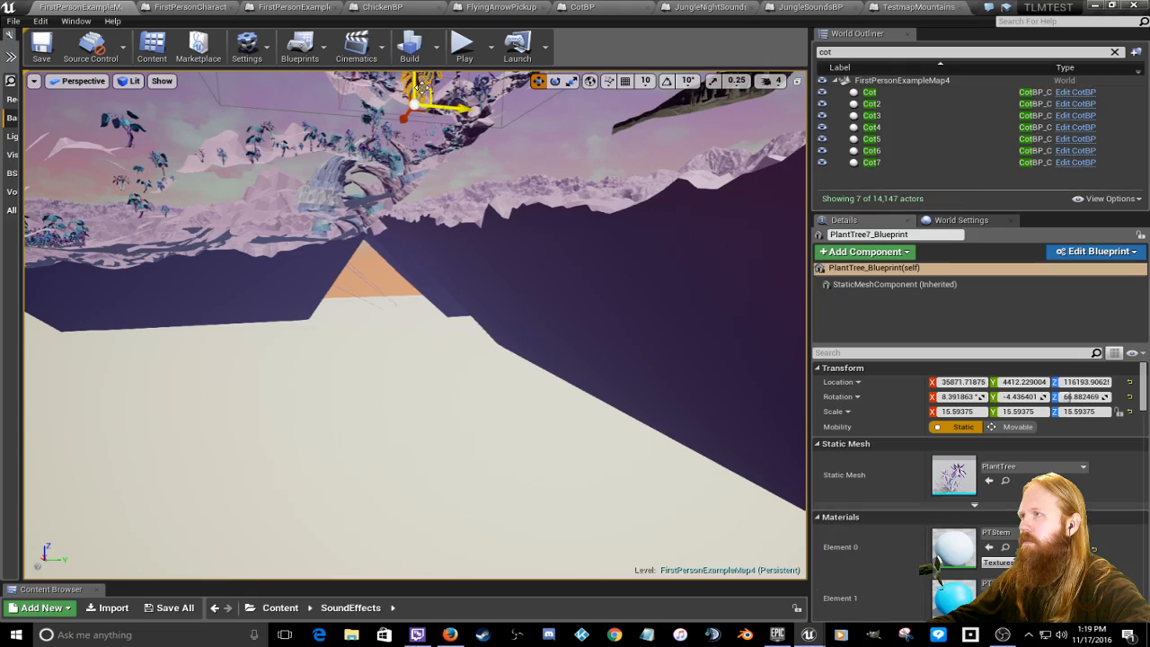
{"action": "key", "text": "f"}
{"action": "right_click_drag", "start_coordinate": [416, 87], "coordinate": [444, 227]}
{"action": "key", "text": "w"}
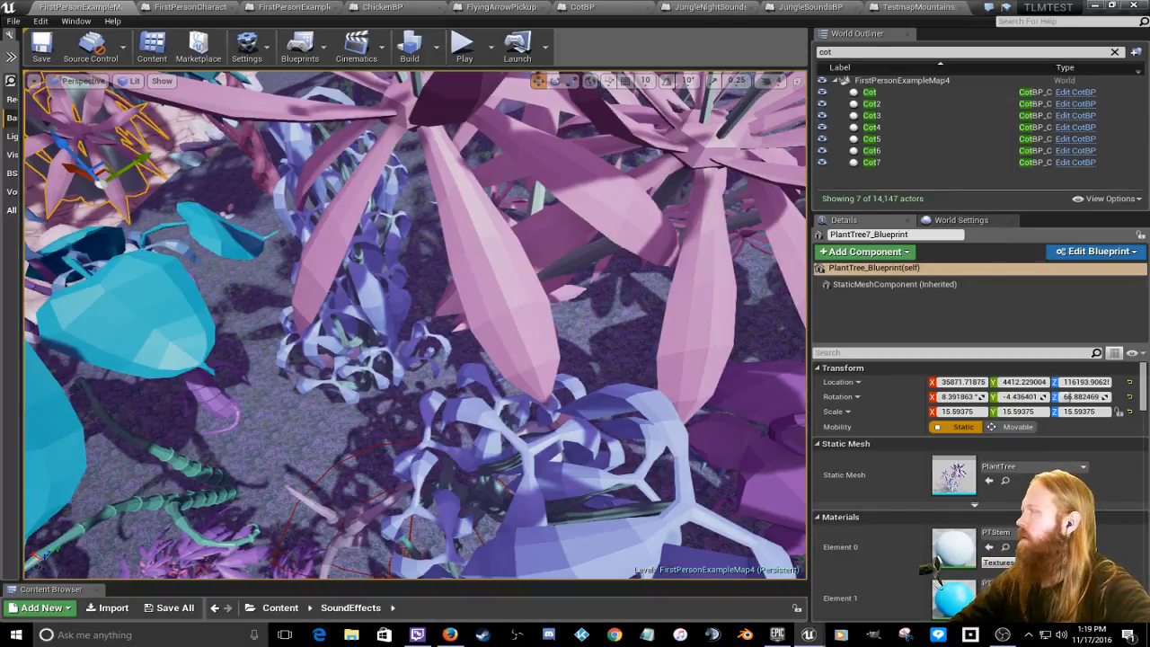
{"action": "right_click_drag", "start_coordinate": [424, 533], "coordinate": [184, 445]}
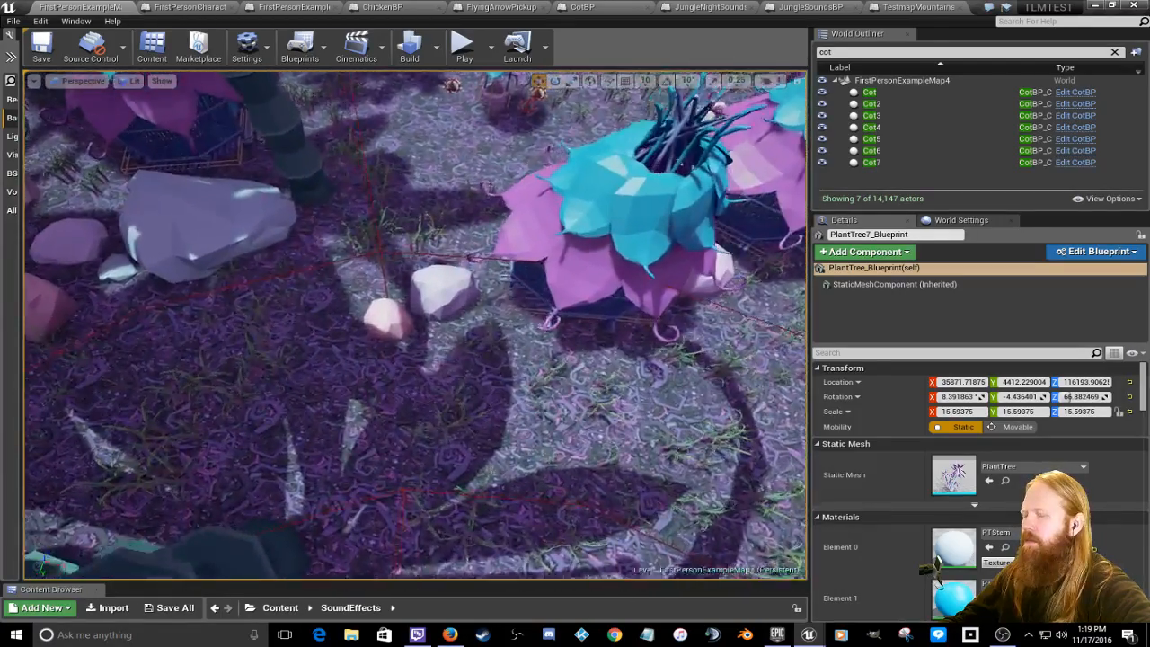
{"action": "right_click_drag", "start_coordinate": [415, 323], "coordinate": [472, 287]}
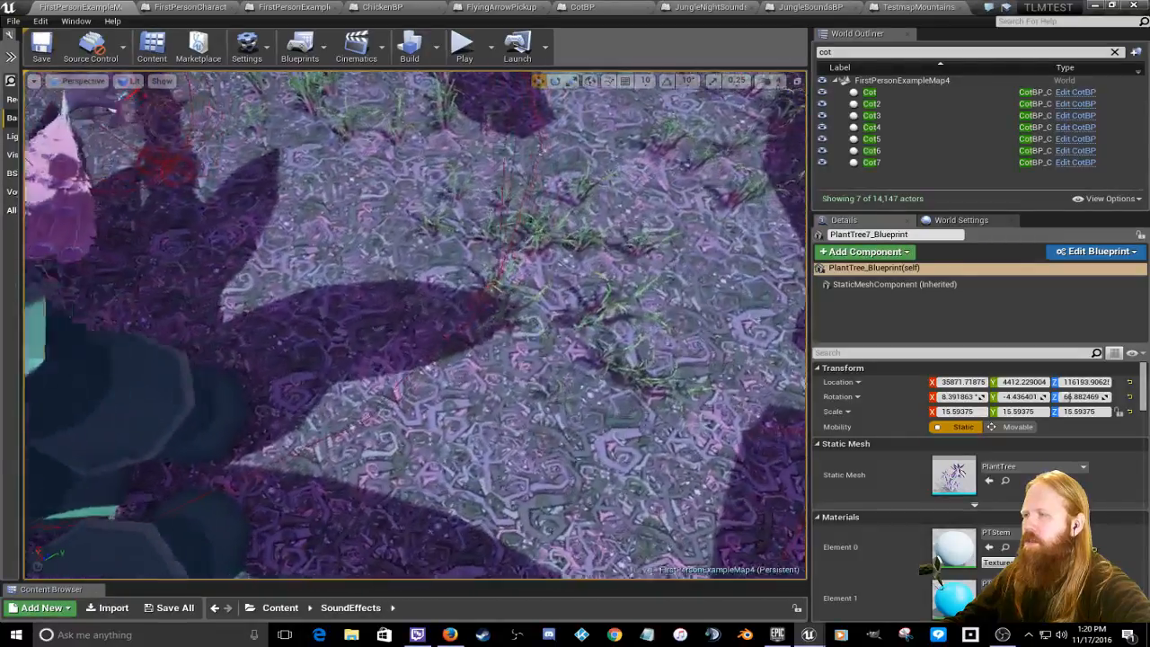
{"action": "mouse_move", "coordinate": [205, 456]}
{"action": "right_mouse_down"}
{"action": "mouse_move", "coordinate": [144, 377]}
{"action": "mouse_move", "coordinate": [85, 359]}
{"action": "mouse_move", "coordinate": [108, 355]}
{"action": "mouse_move", "coordinate": [100, 349]}
{"action": "mouse_move", "coordinate": [206, 455]}
{"action": "right_mouse_up"}
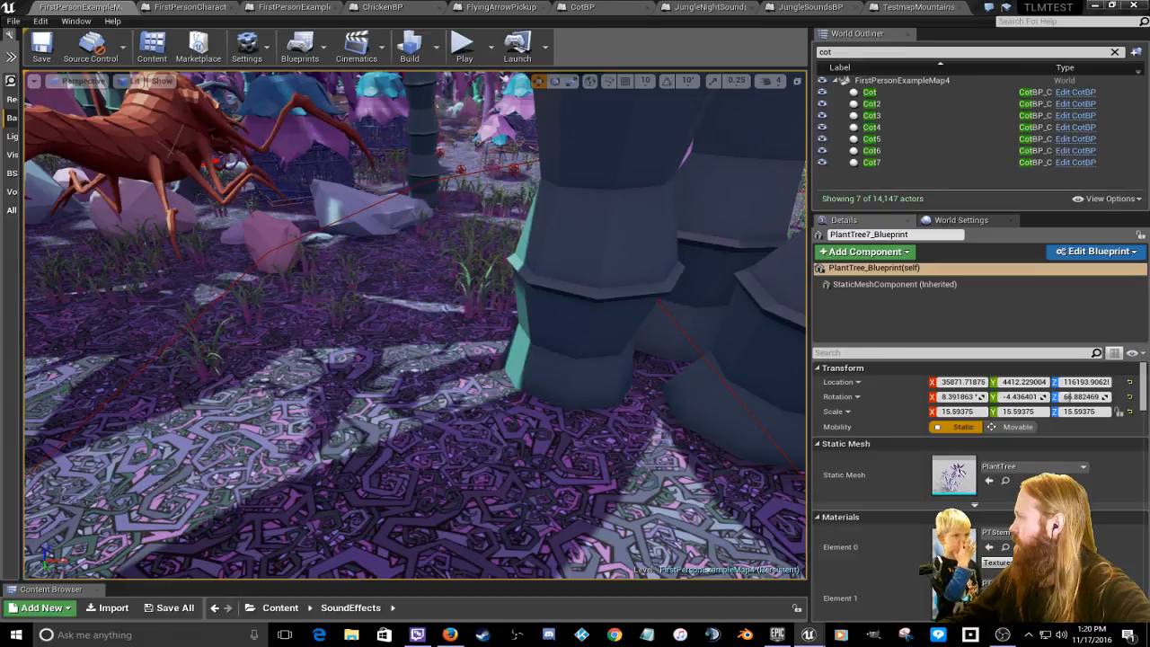
{"action": "right_click_drag", "start_coordinate": [413, 324], "coordinate": [337, 323]}
{"action": "key", "text": "w"}
{"action": "key", "text": "w"}
{"action": "key", "text": "w"}
{"action": "key", "text": "w"}
{"action": "right_click_drag", "start_coordinate": [193, 458], "coordinate": [218, 543]}
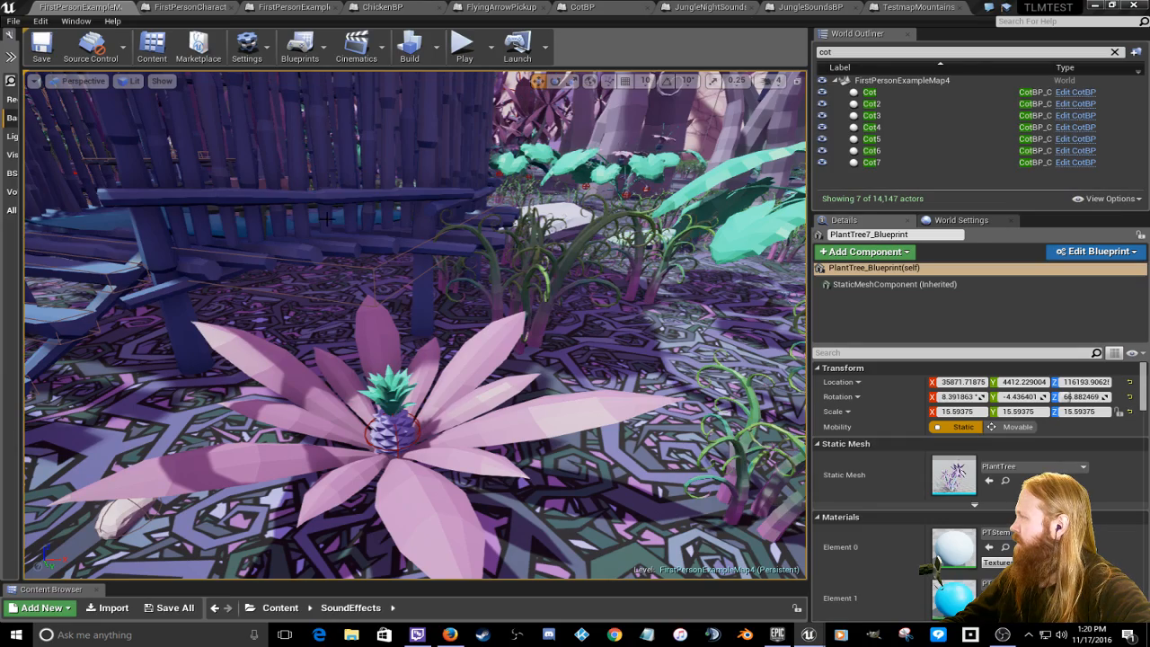
{"action": "right_click_drag", "start_coordinate": [327, 219], "coordinate": [395, 246]}
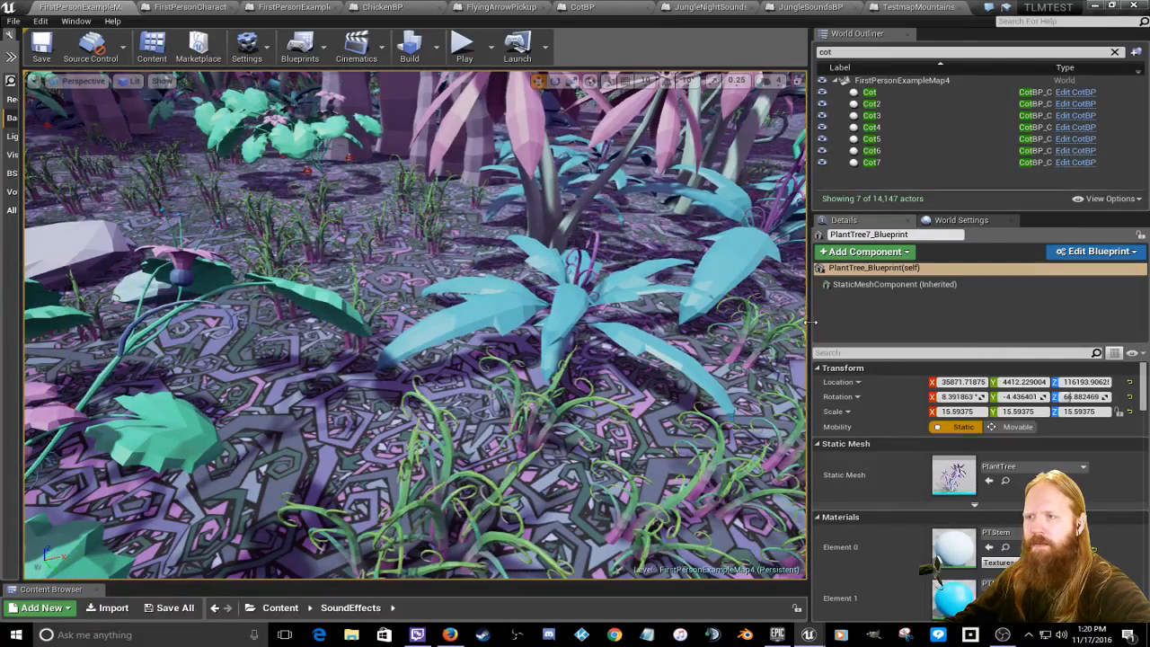
Step: Widen the level viewport and clear the World Outliner's search filter while inspecting the gourd and pineapple plants
{"action": "left_click_drag", "start_coordinate": [810, 322], "coordinate": [977, 313]}
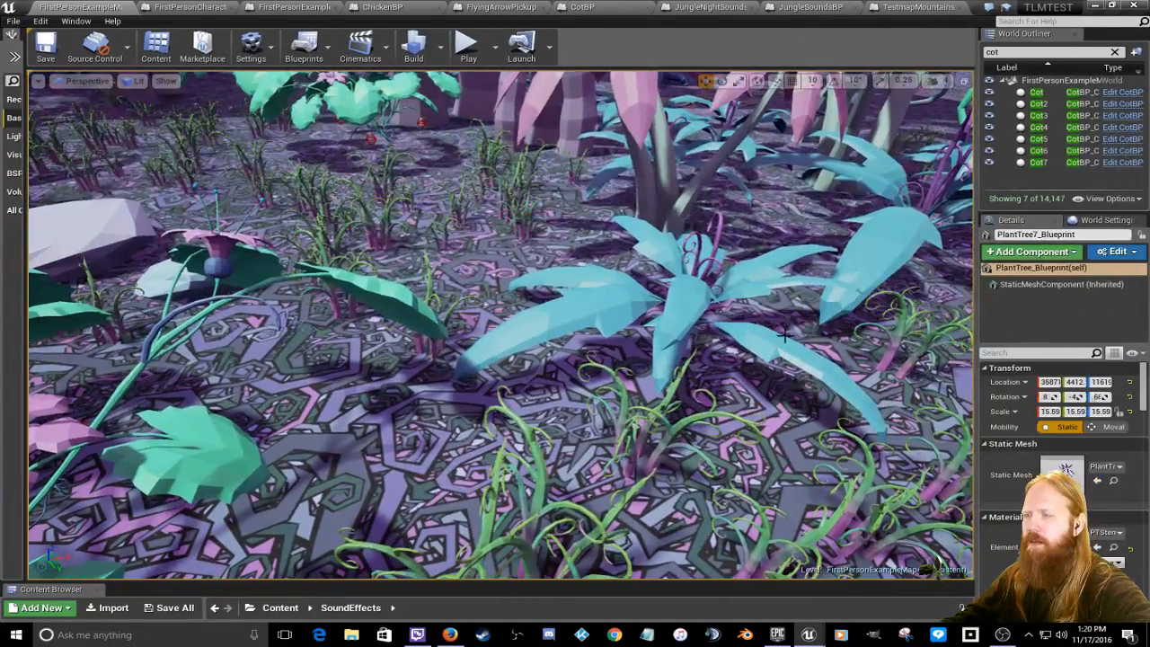
{"action": "right_click_drag", "start_coordinate": [670, 335], "coordinate": [682, 312]}
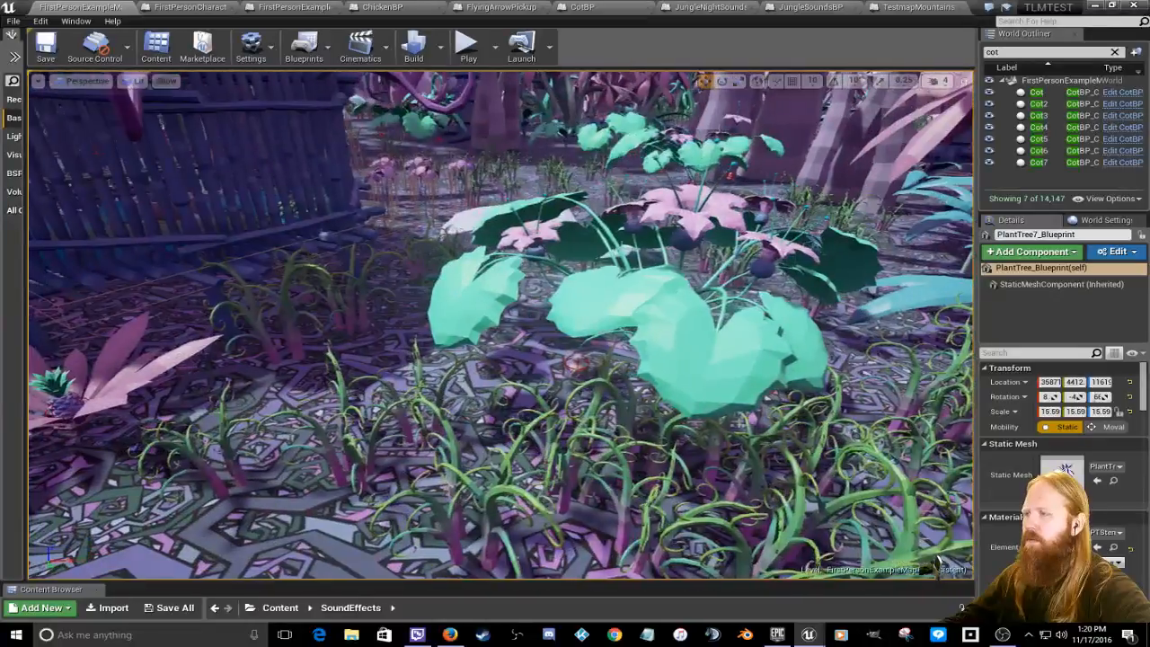
{"action": "left_click", "coordinate": [655, 307]}
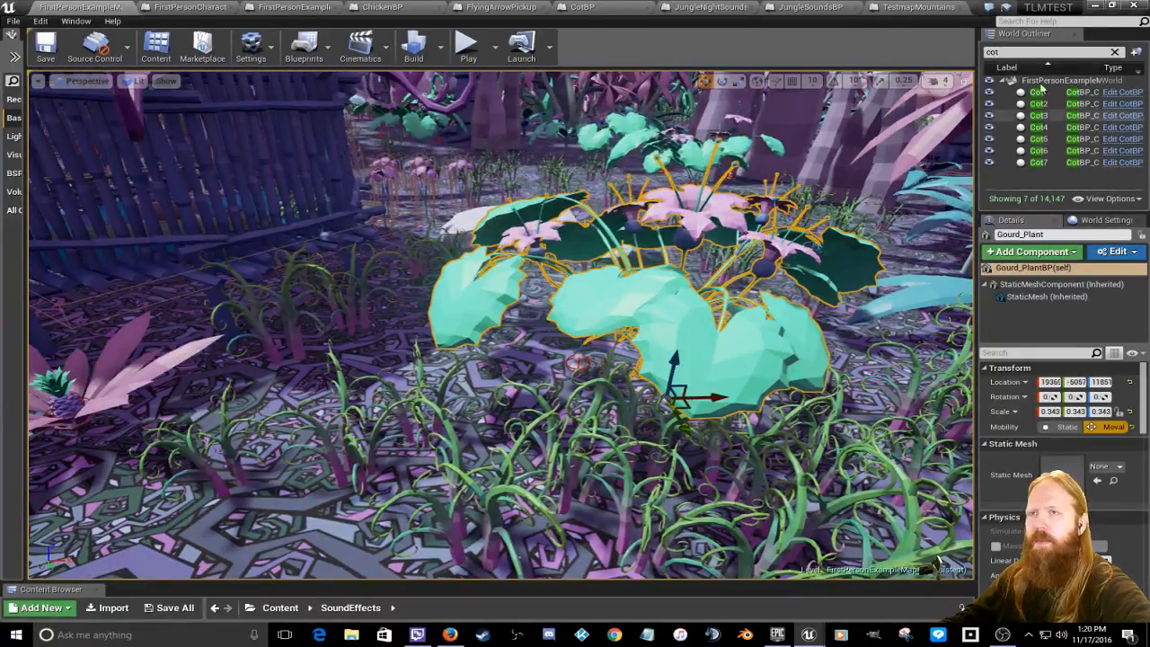
{"action": "left_click", "coordinate": [1116, 52]}
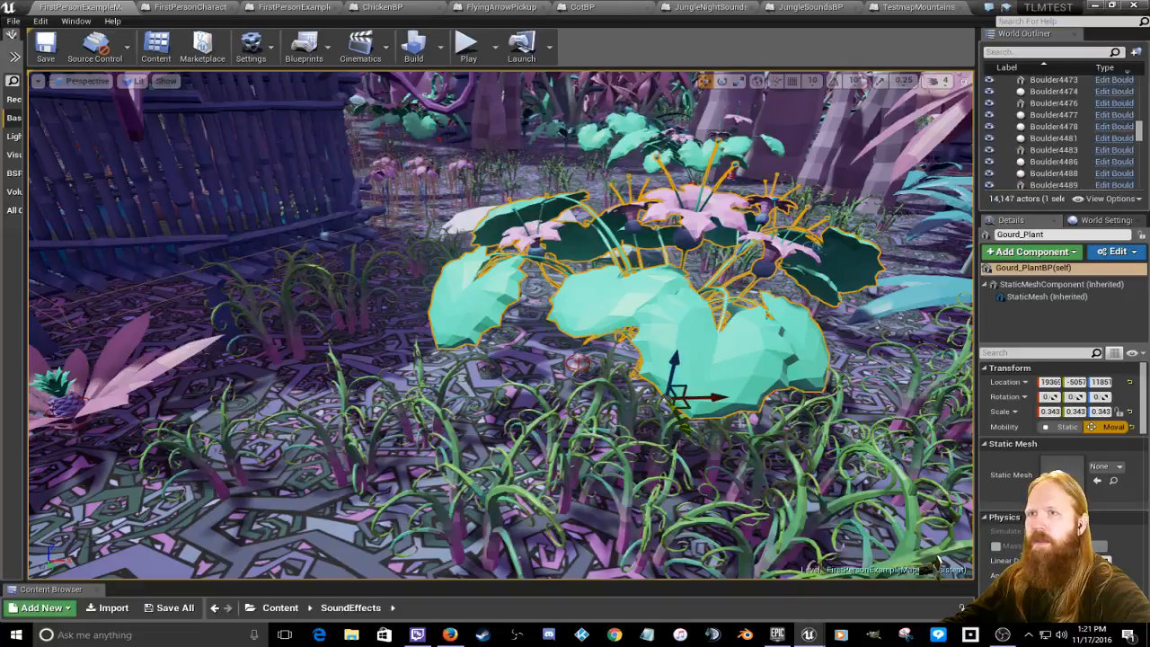
{"action": "left_click", "coordinate": [191, 346]}
Step: Close the JungleSoundsBP, JungleNightSoundsBP2, FlyingArrowPickup and ChickenBP blueprints
{"action": "left_click", "coordinate": [824, 7]}
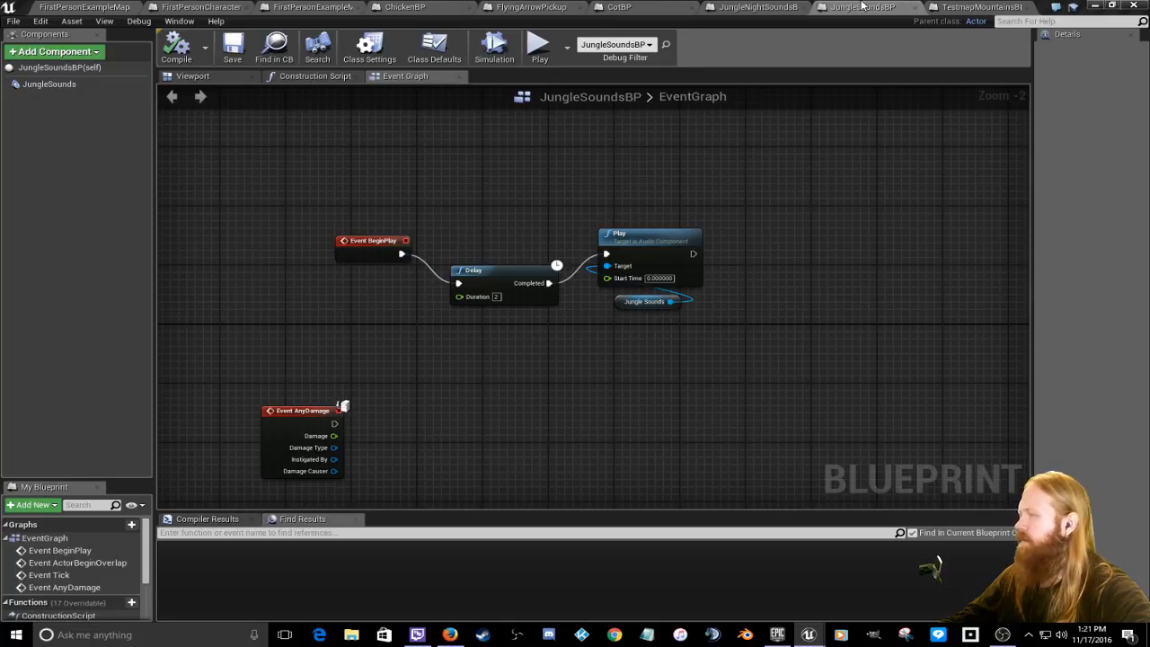
{"action": "left_click", "coordinate": [906, 7]}
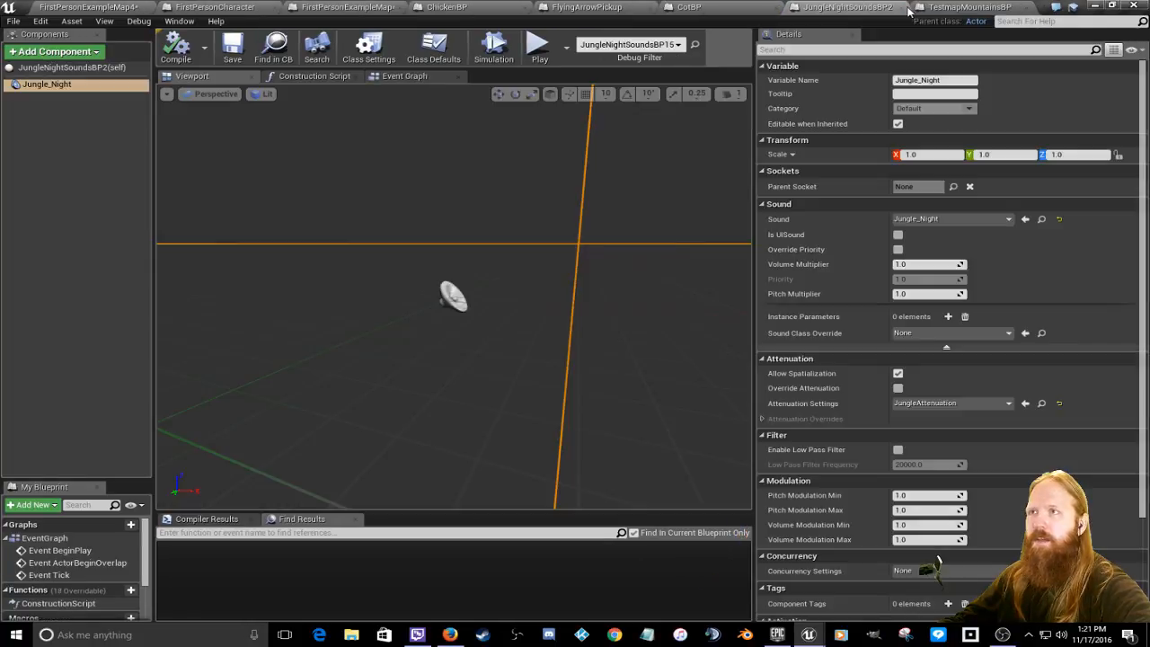
{"action": "left_click", "coordinate": [902, 8]}
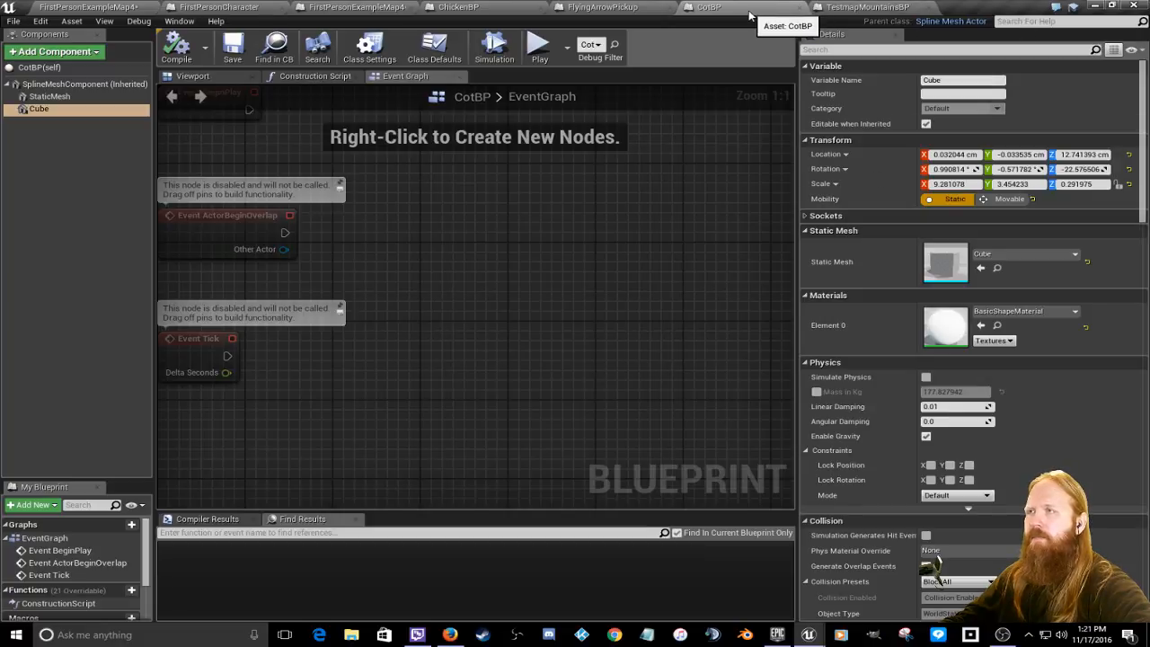
{"action": "left_click", "coordinate": [670, 9]}
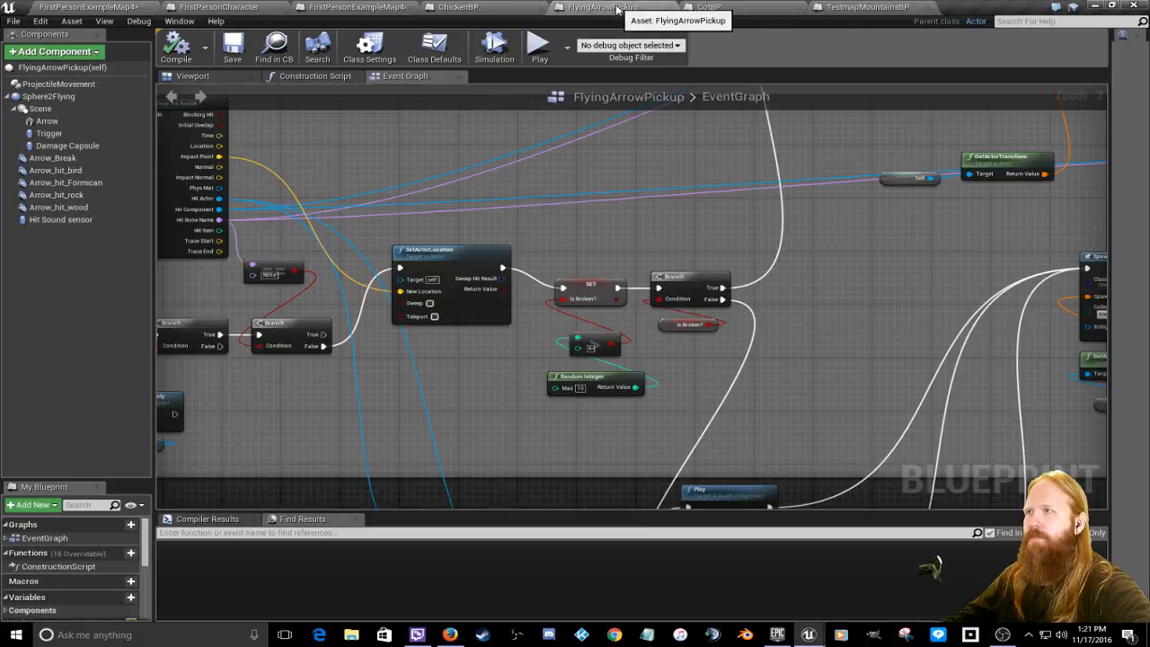
{"action": "left_click", "coordinate": [670, 9]}
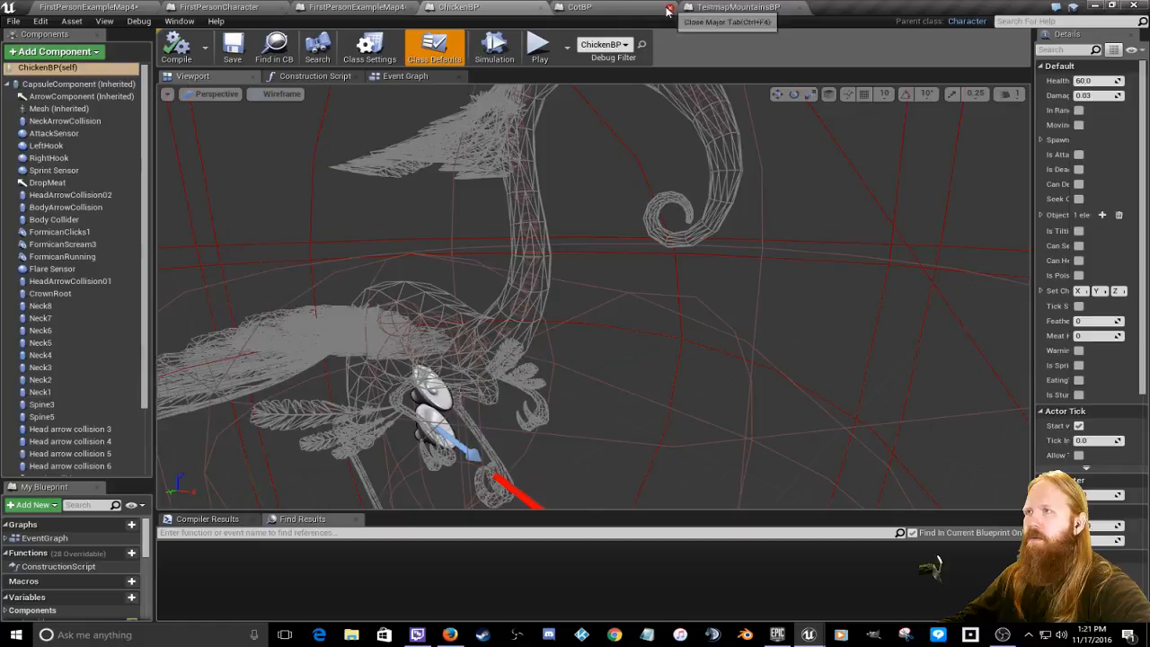
{"action": "left_click", "coordinate": [539, 9]}
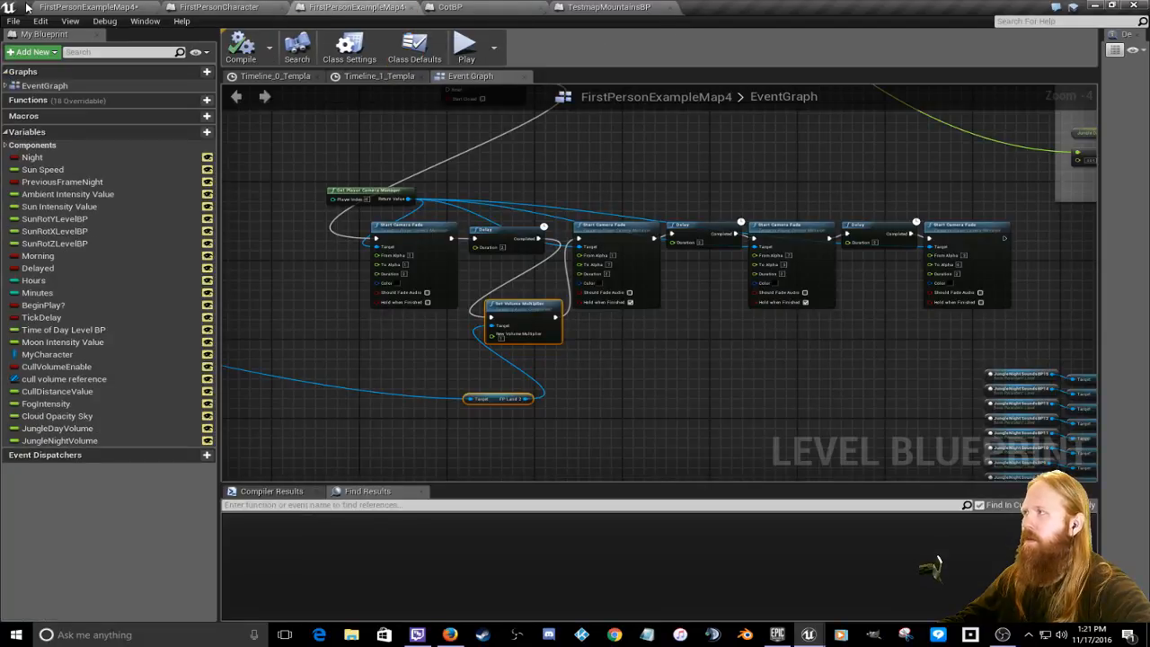
Step: Select the Gourd_Plant actor in the level and open its Gourd_PlantBP blueprint for editing
{"action": "left_click", "coordinate": [65, 7]}
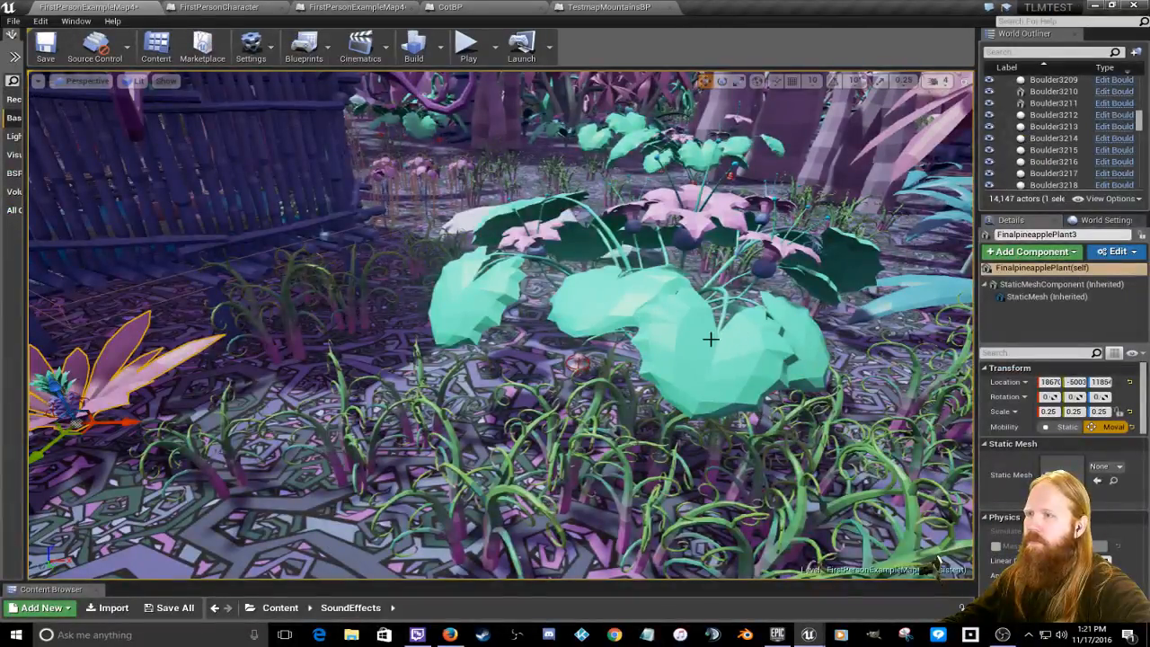
{"action": "left_click", "coordinate": [709, 417]}
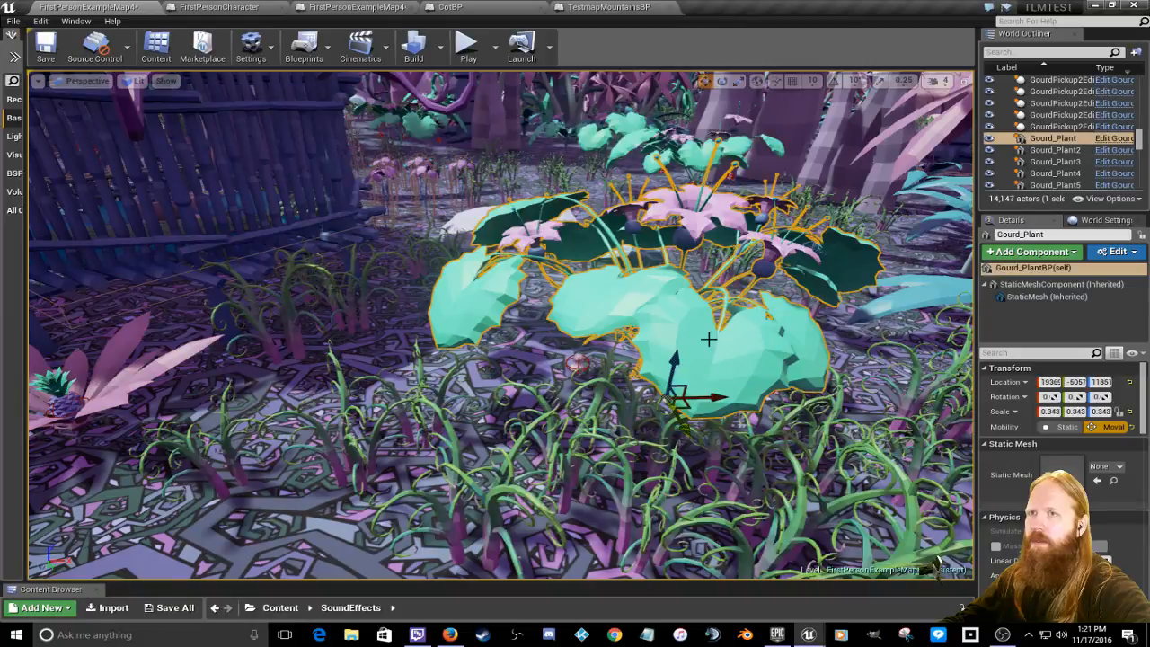
{"action": "left_click", "coordinate": [1110, 139]}
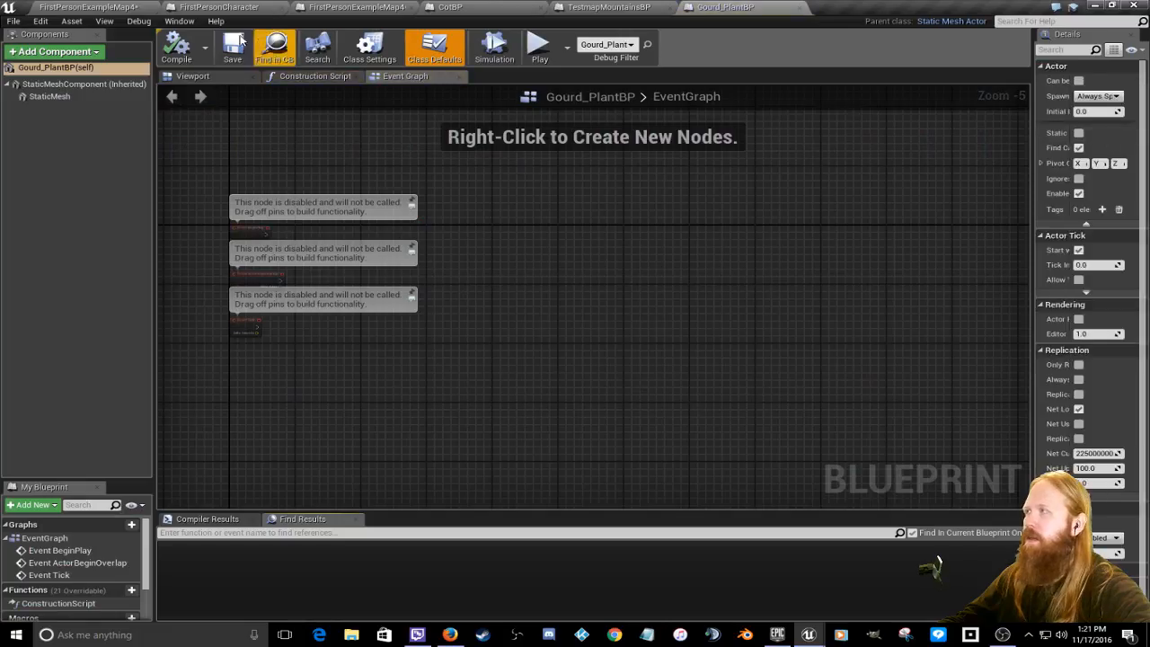
Step: Return to the level, select the FinalpineapplePlant3 actor beside the gourd plant, and open its FinalpineapplePlant blueprint for editing
{"action": "left_click", "coordinate": [59, 7]}
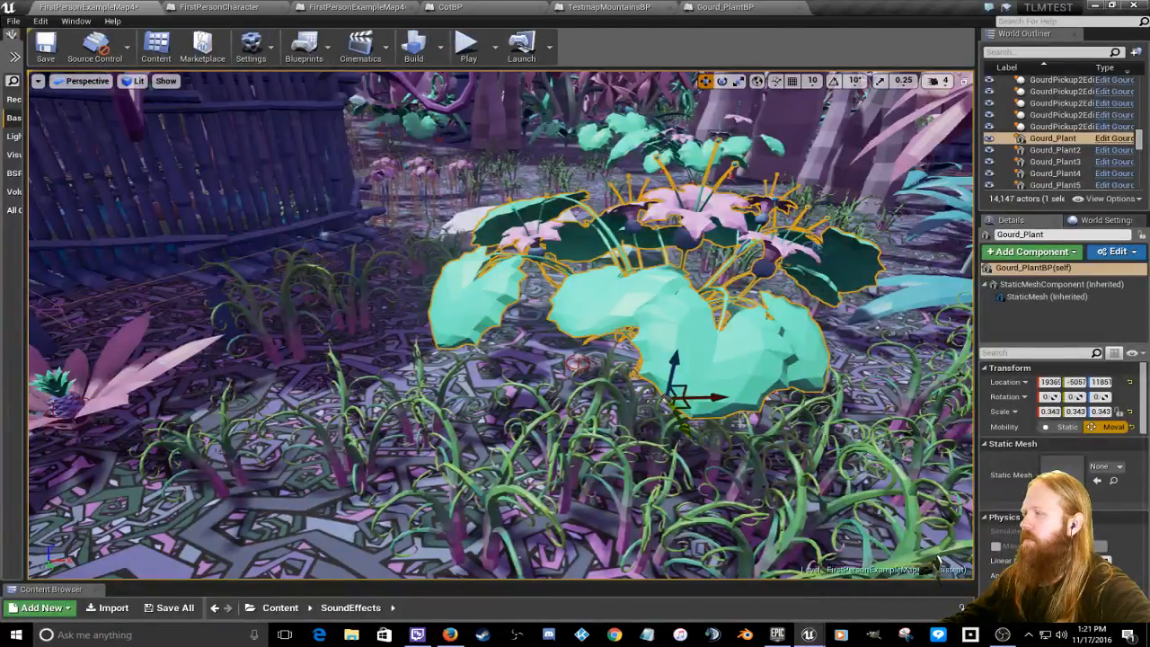
{"action": "left_click", "coordinate": [58, 397]}
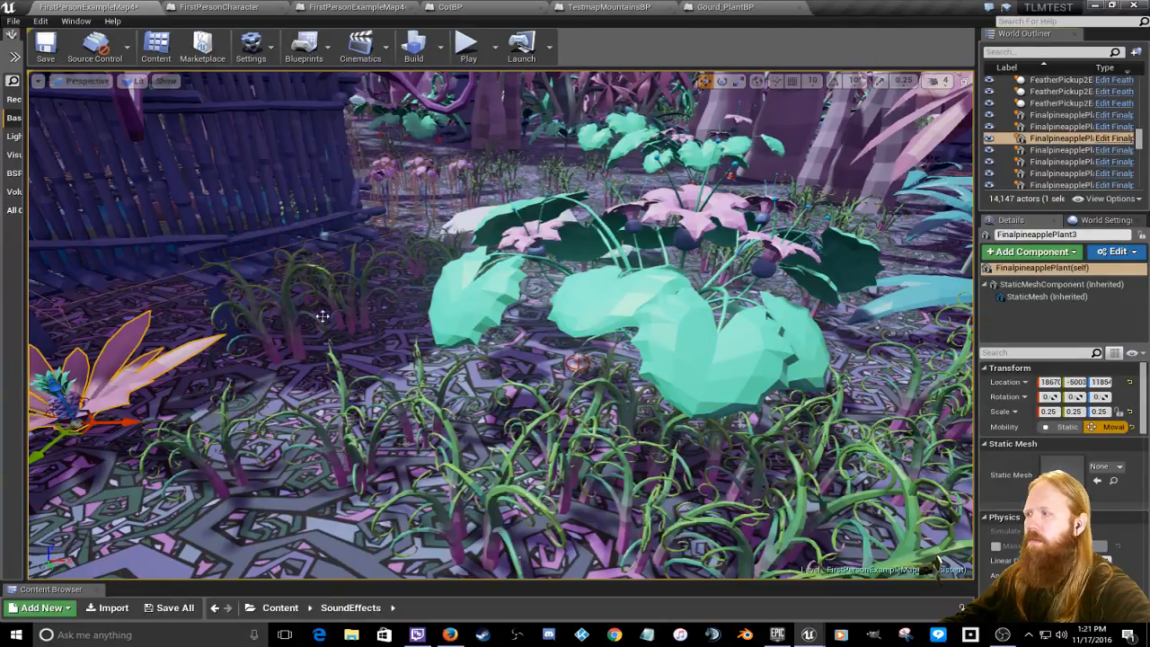
{"action": "left_click", "coordinate": [293, 342]}
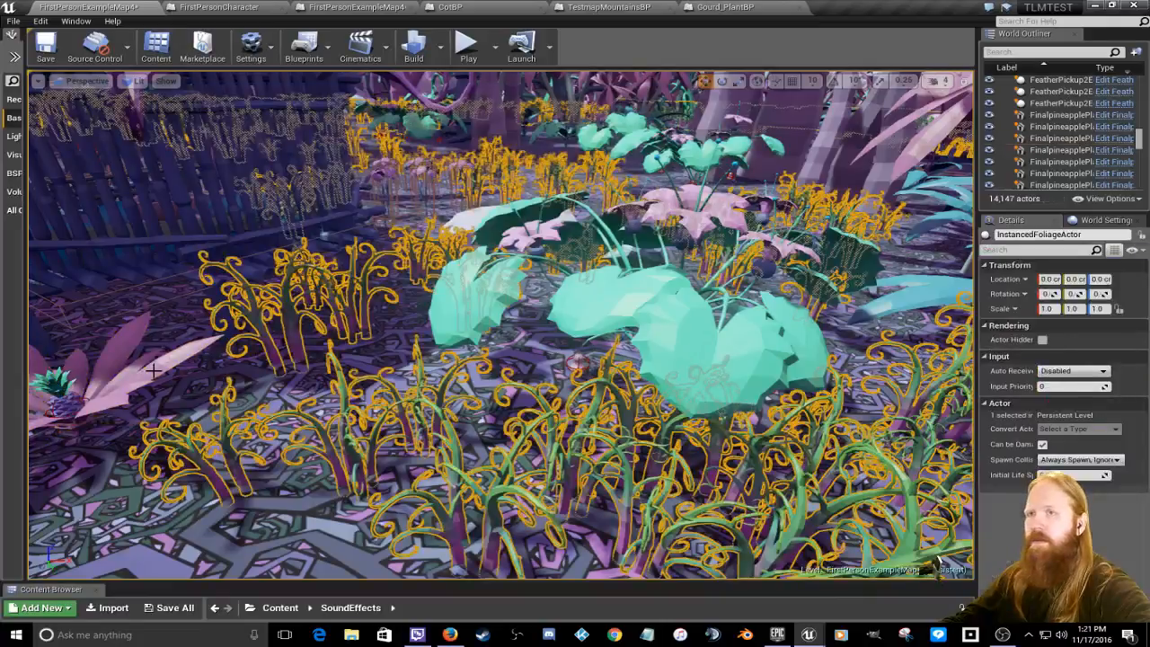
{"action": "left_click", "coordinate": [152, 370]}
{"action": "left_click", "coordinate": [1114, 139]}
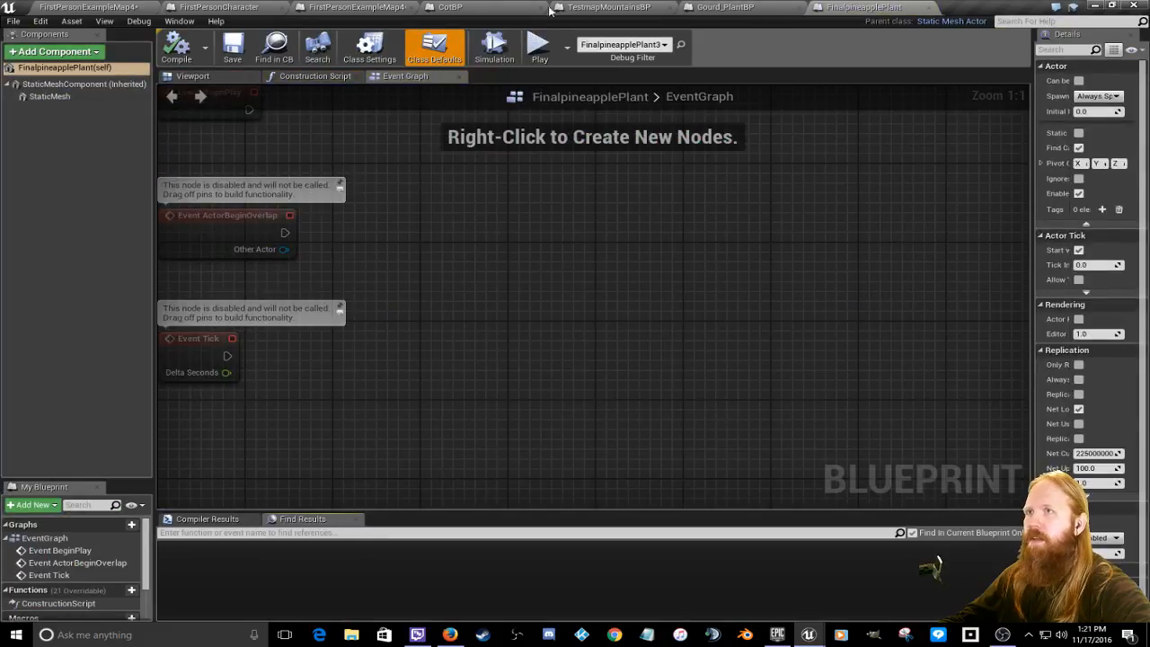
Step: Select a plant fiber pickup among the wooden frames in the level, then open its PlantFiberPickup blueprint with a widened Details area
{"action": "left_click", "coordinate": [95, 8]}
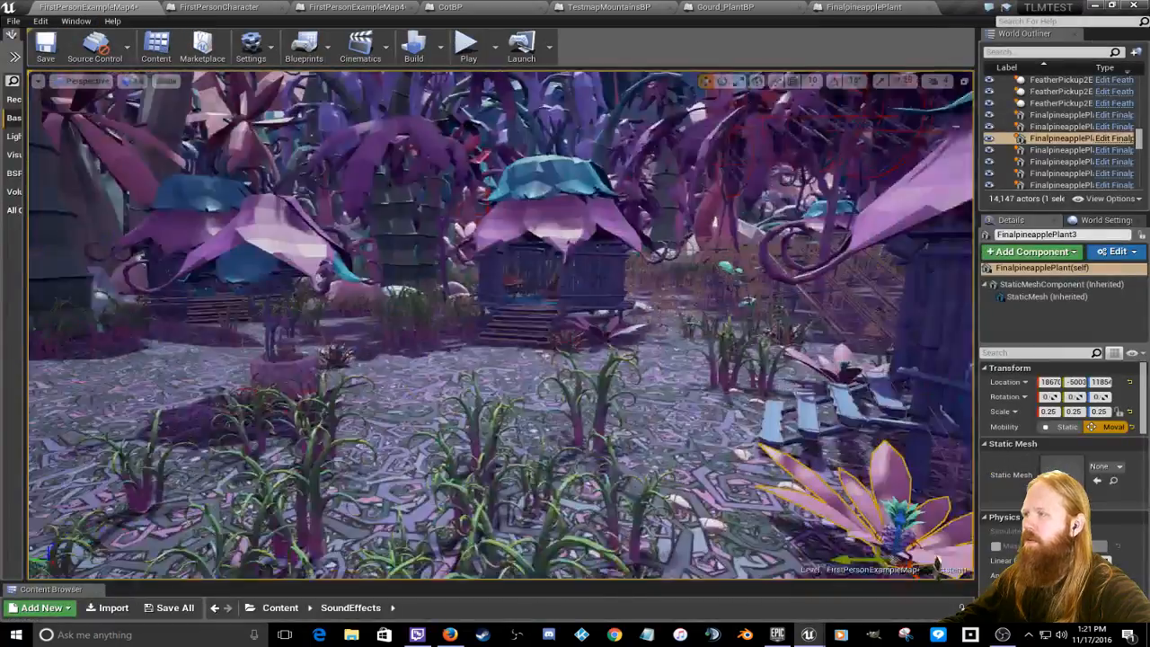
{"action": "right_click_drag", "start_coordinate": [500, 323], "coordinate": [377, 325]}
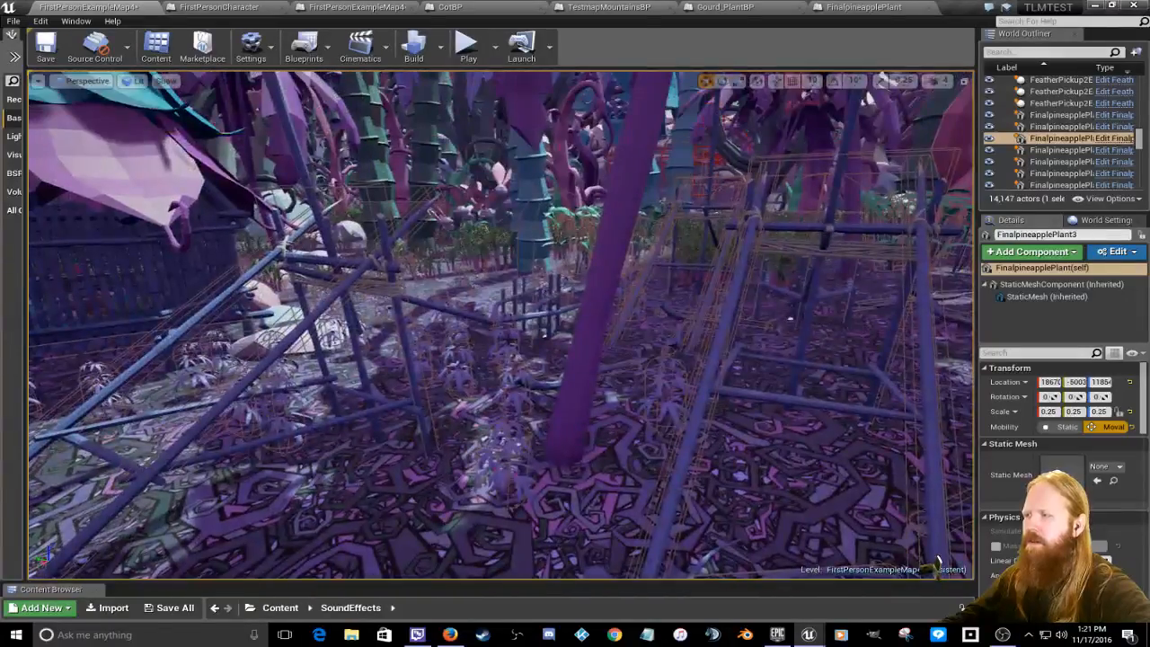
{"action": "left_click", "coordinate": [514, 365]}
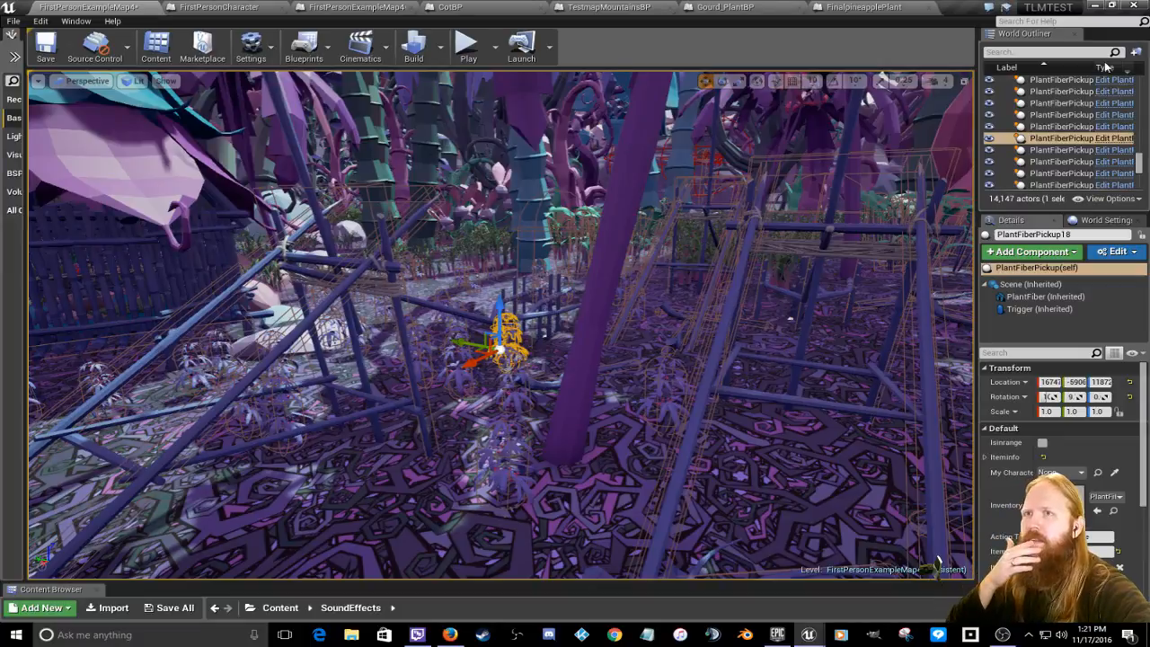
{"action": "left_click", "coordinate": [1112, 138]}
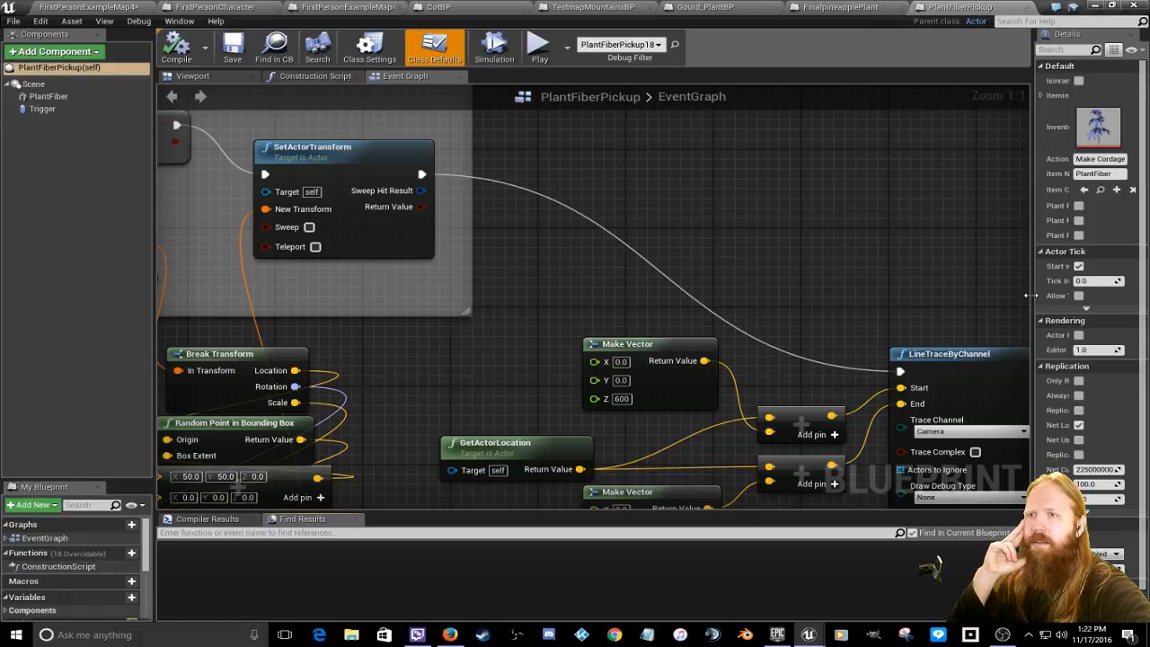
{"action": "left_click_drag", "start_coordinate": [651, 279], "coordinate": [762, 280]}
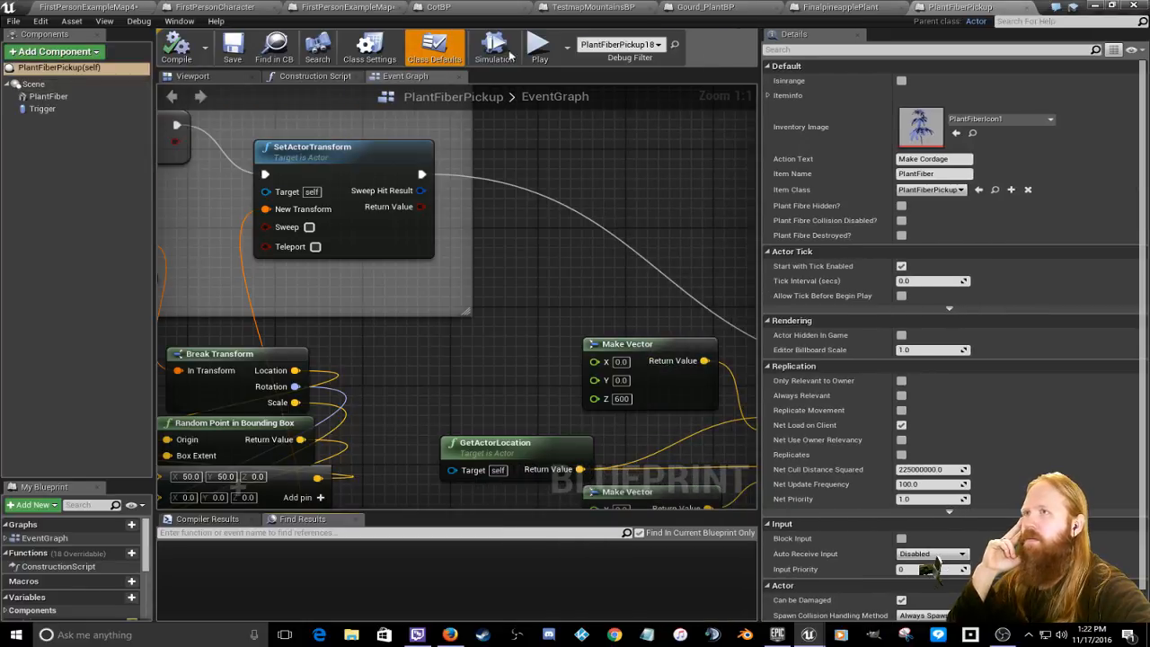
Step: Compare the parent classes and settings of the FinalpineapplePlant, PlantFiberPickup, Gourd_PlantBP and TestmapMountainsBP blueprints
{"action": "left_click", "coordinate": [840, 7]}
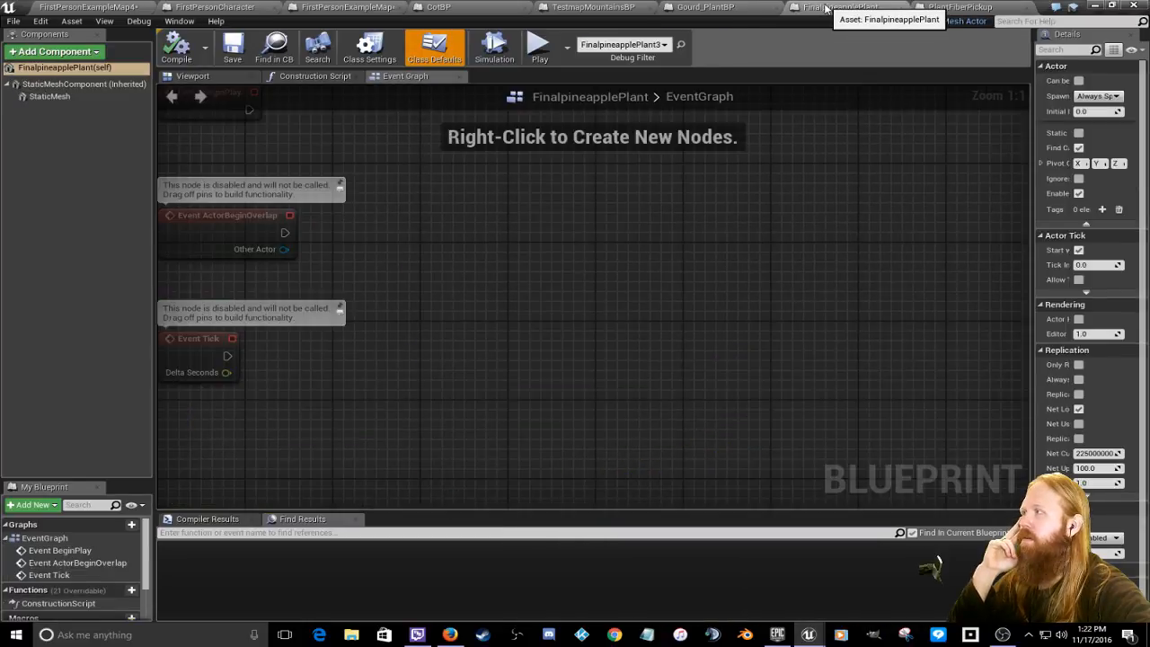
{"action": "left_click", "coordinate": [960, 7]}
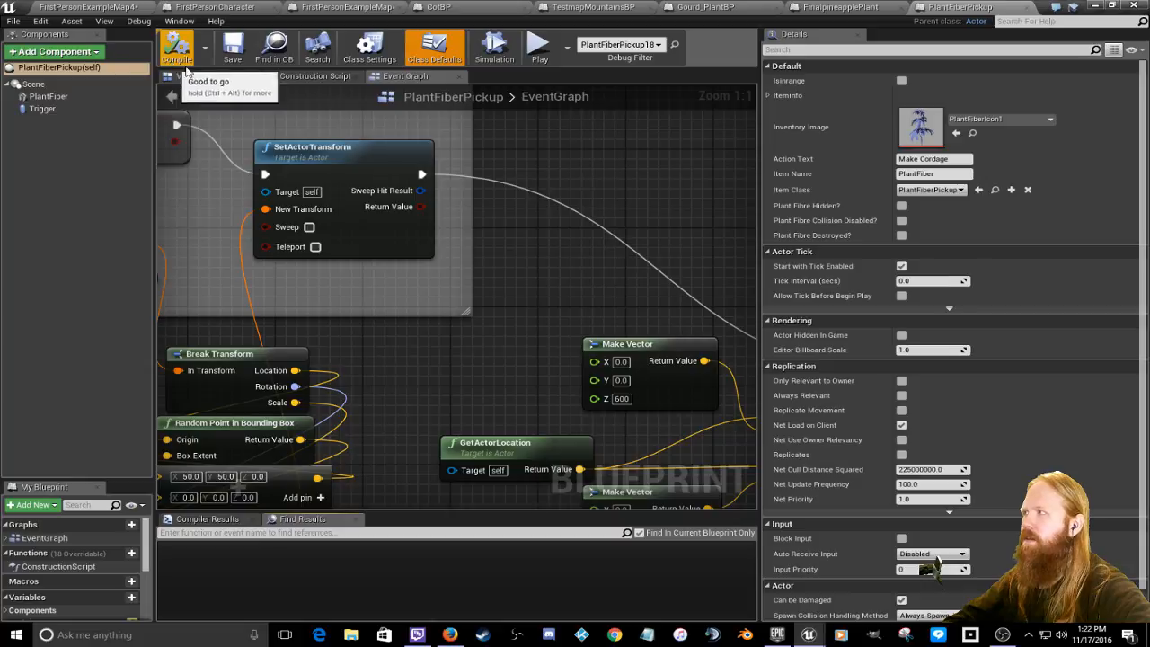
{"action": "left_click", "coordinate": [817, 12]}
{"action": "left_click", "coordinate": [699, 8]}
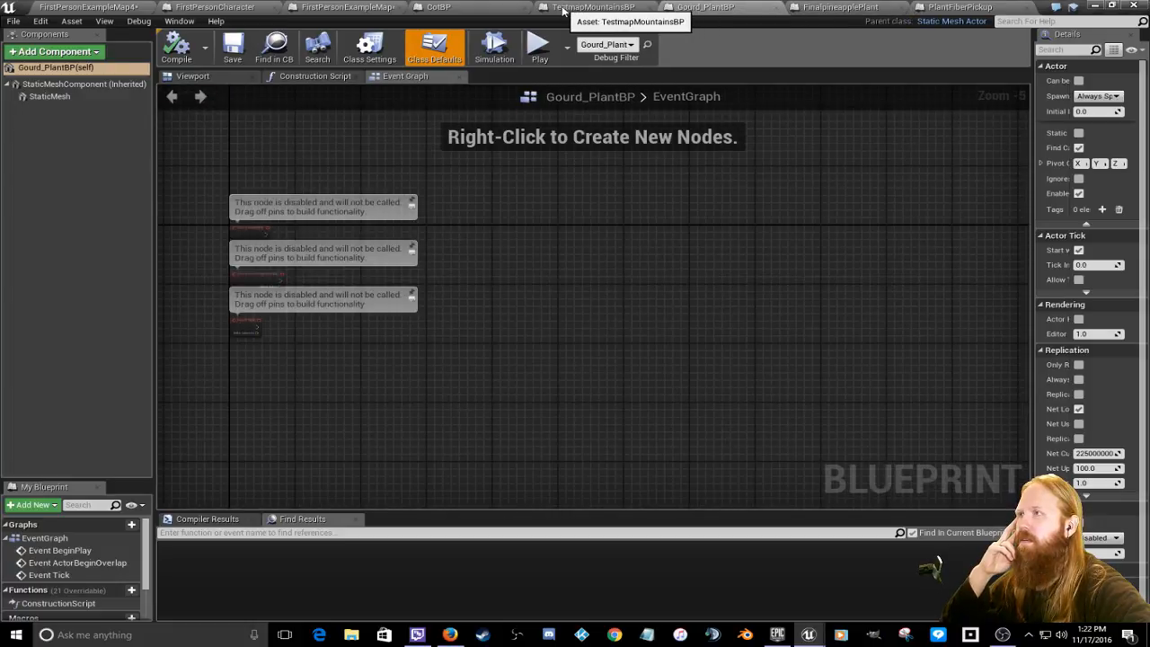
{"action": "left_click", "coordinate": [563, 10]}
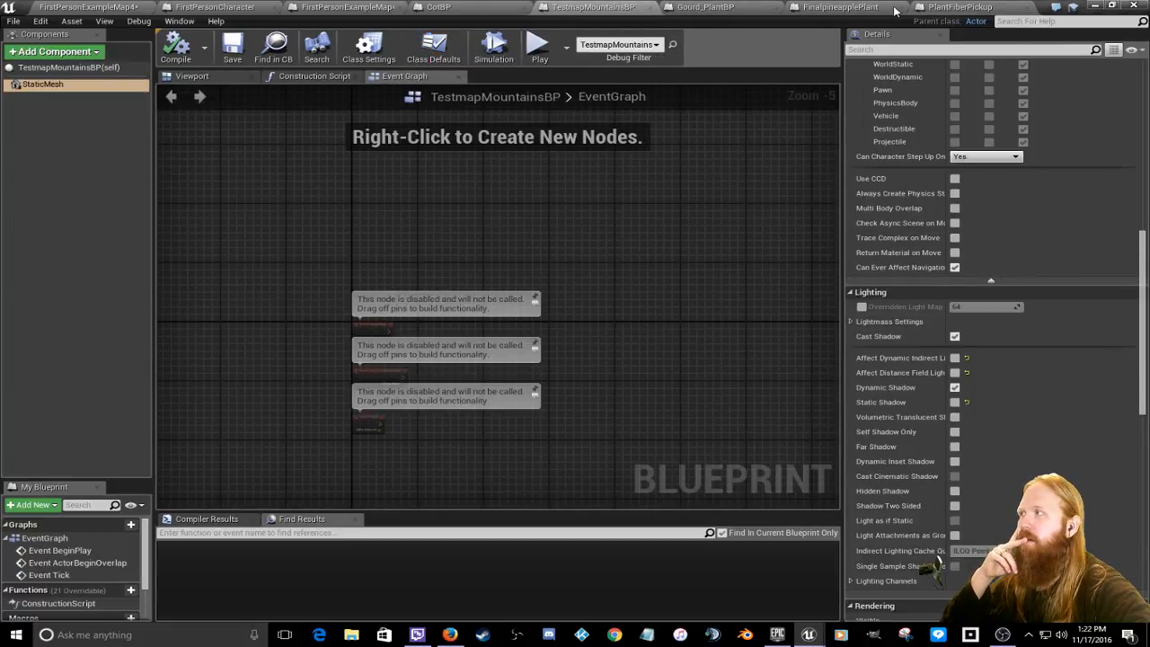
{"action": "left_click", "coordinate": [934, 9]}
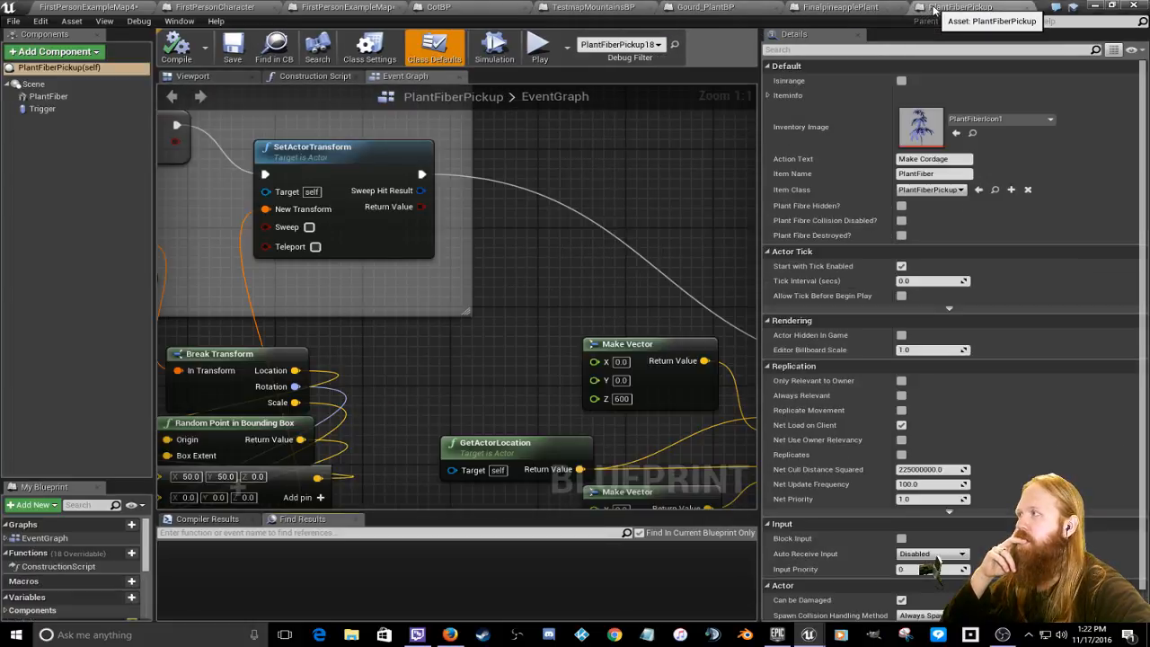
{"action": "left_click", "coordinate": [600, 9]}
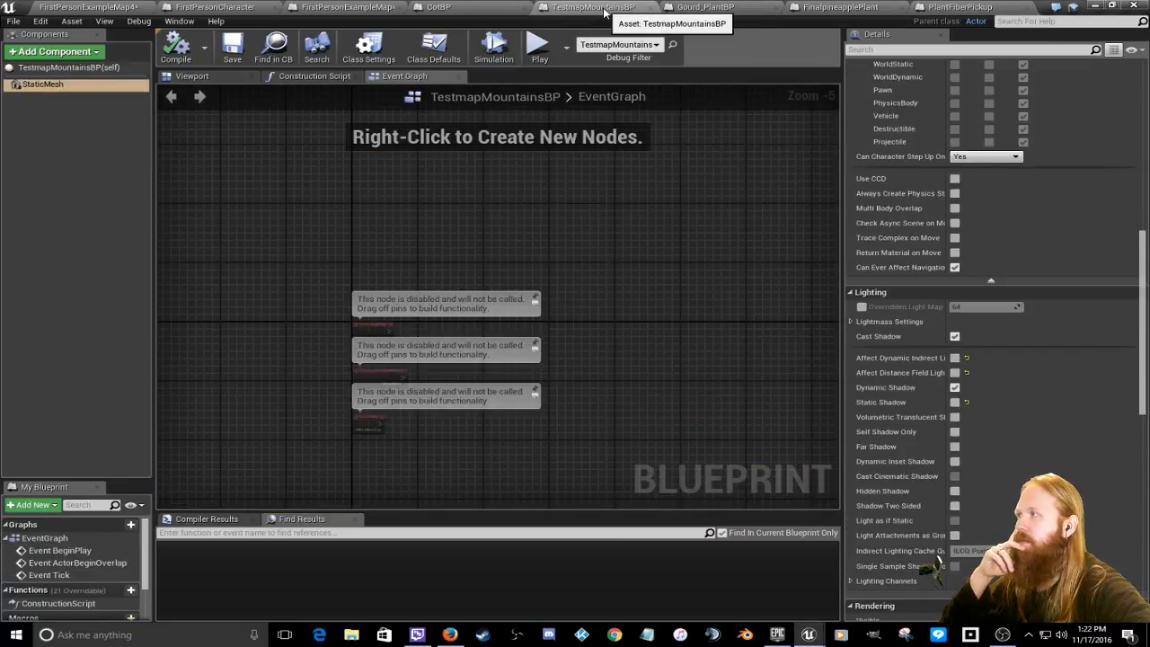
{"action": "left_click", "coordinate": [963, 8]}
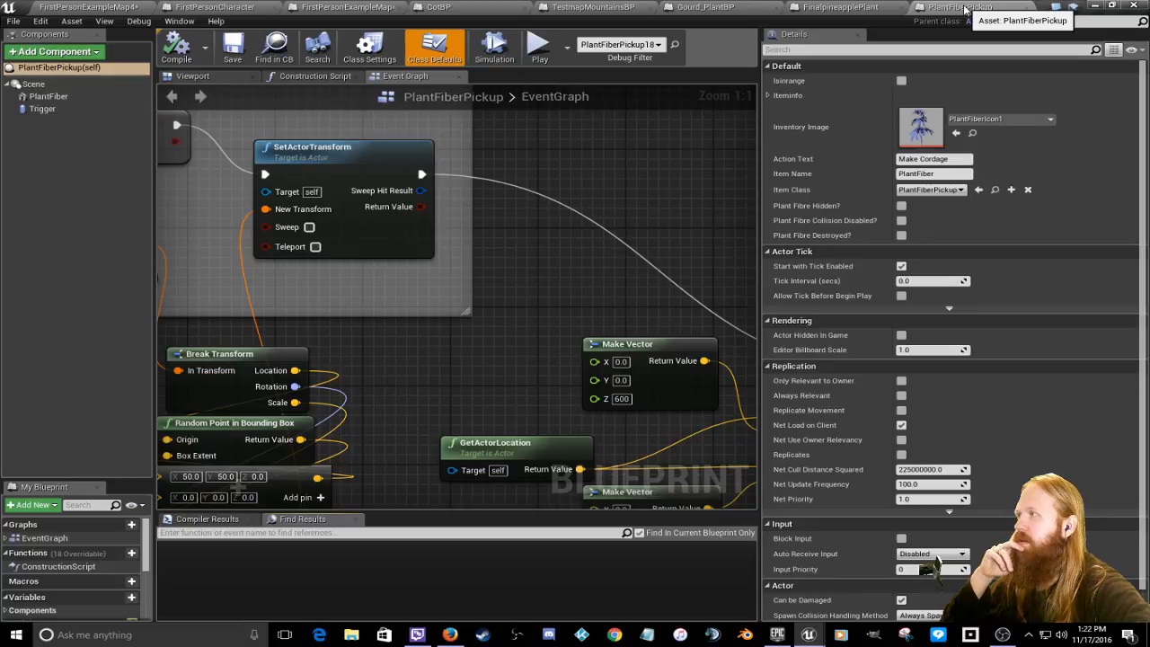
{"action": "left_click", "coordinate": [609, 9]}
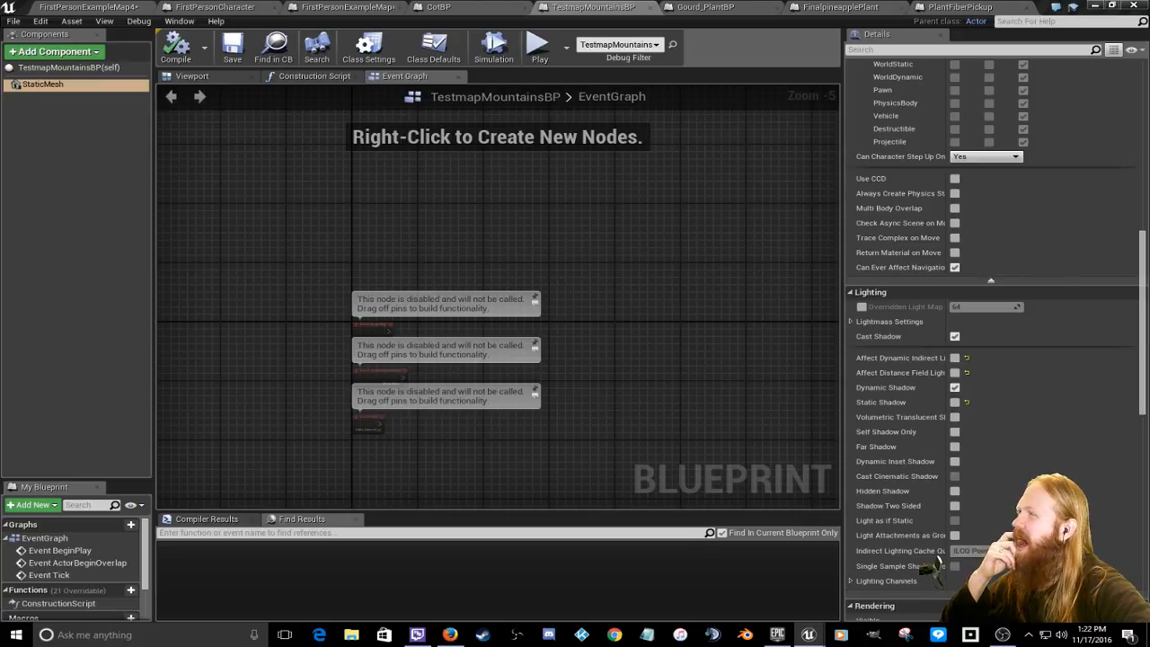
Step: Select the TestmapMountains actor behind the jungle trees in the level and bring up its TestmapMountainsBP blueprint
{"action": "left_click", "coordinate": [101, 7]}
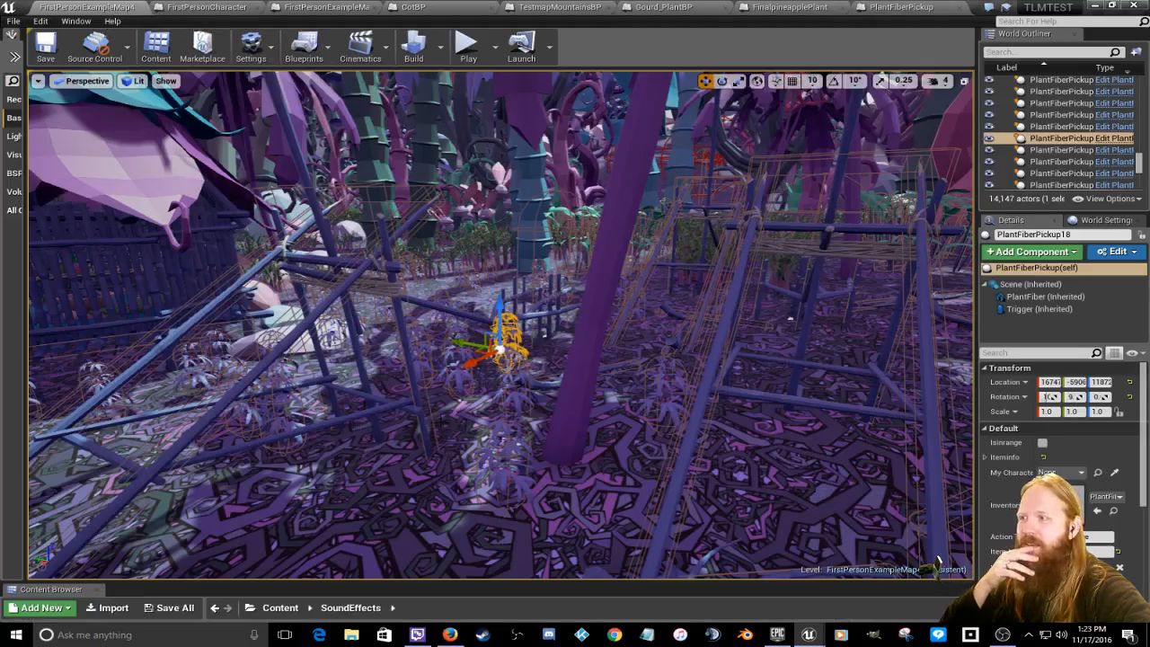
{"action": "right_click_drag", "start_coordinate": [525, 395], "coordinate": [527, 379]}
{"action": "right_click_drag", "start_coordinate": [564, 121], "coordinate": [306, 121]}
{"action": "right_click_drag", "start_coordinate": [568, 222], "coordinate": [575, 226]}
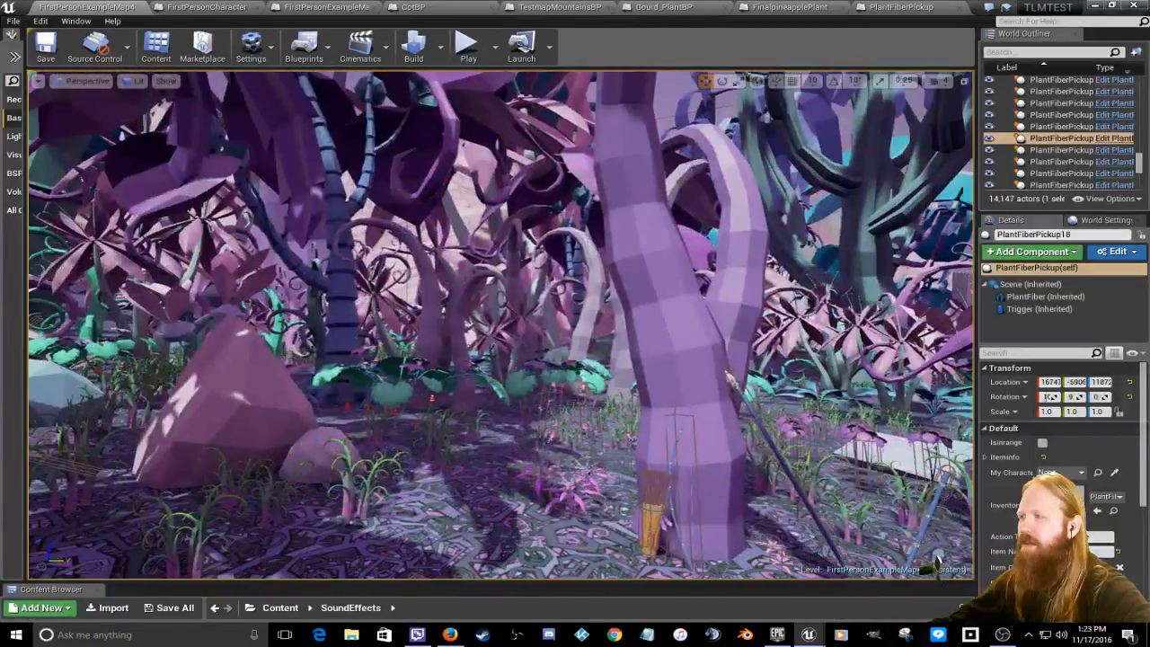
{"action": "left_click", "coordinate": [460, 196]}
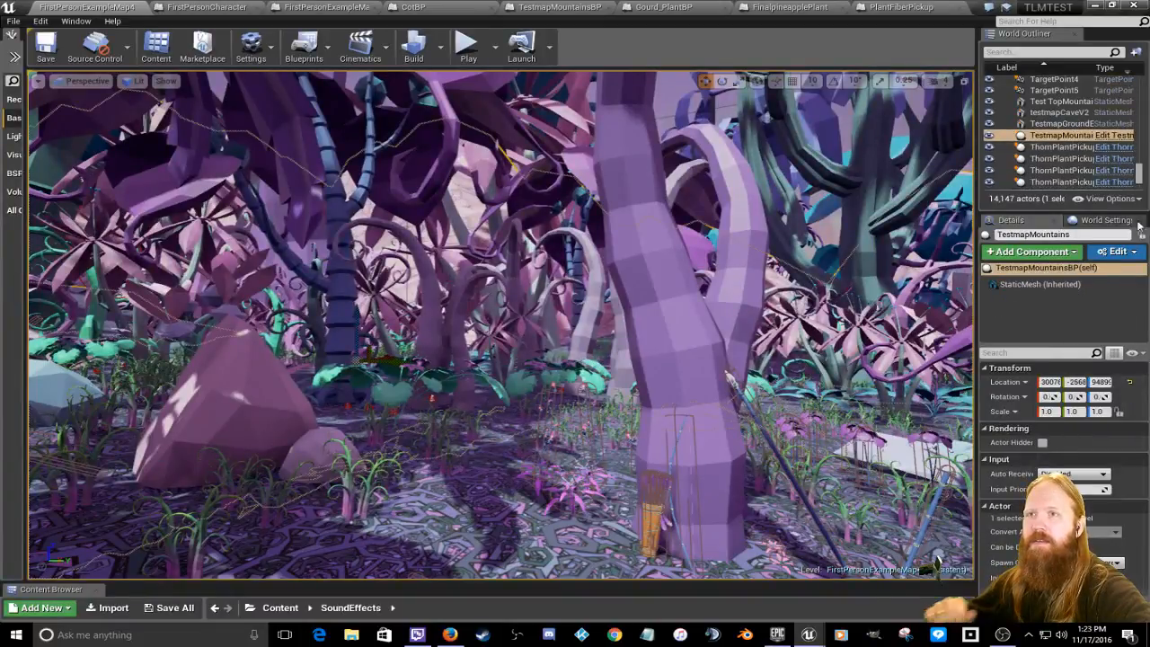
{"action": "left_click", "coordinate": [1124, 136]}
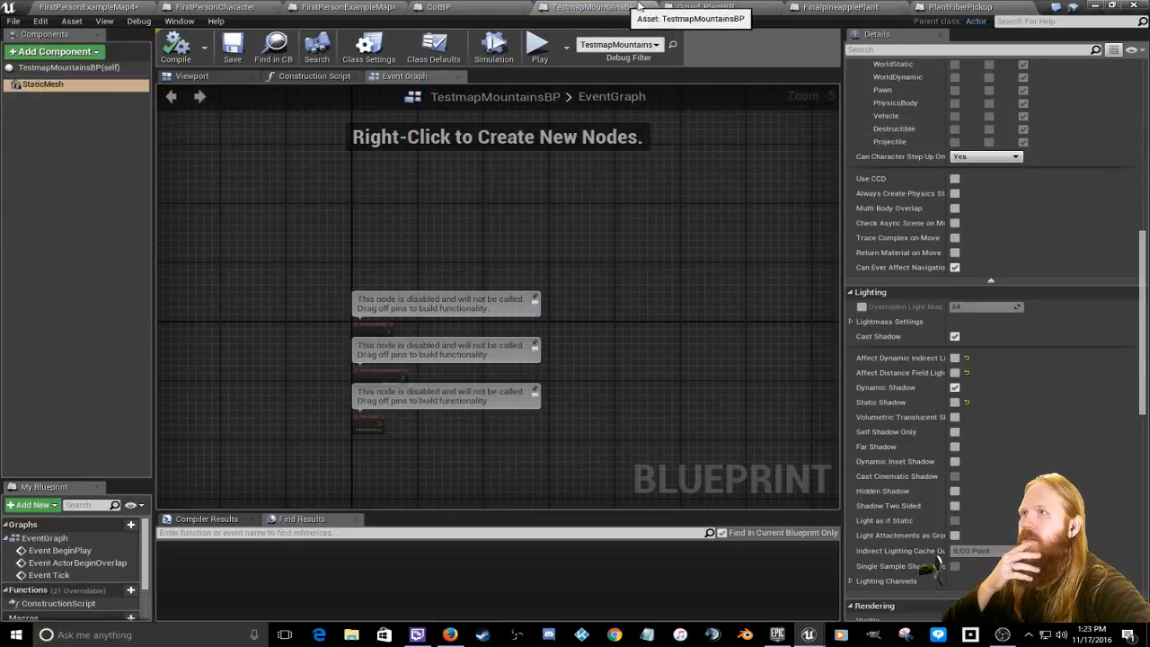
Step: Move the PlantFiberPickup blueprint next to TestmapMountainsBP and compare it with the mountain, gourd and pineapple plant blueprints
{"action": "left_click_drag", "start_coordinate": [965, 7], "coordinate": [736, 6]}
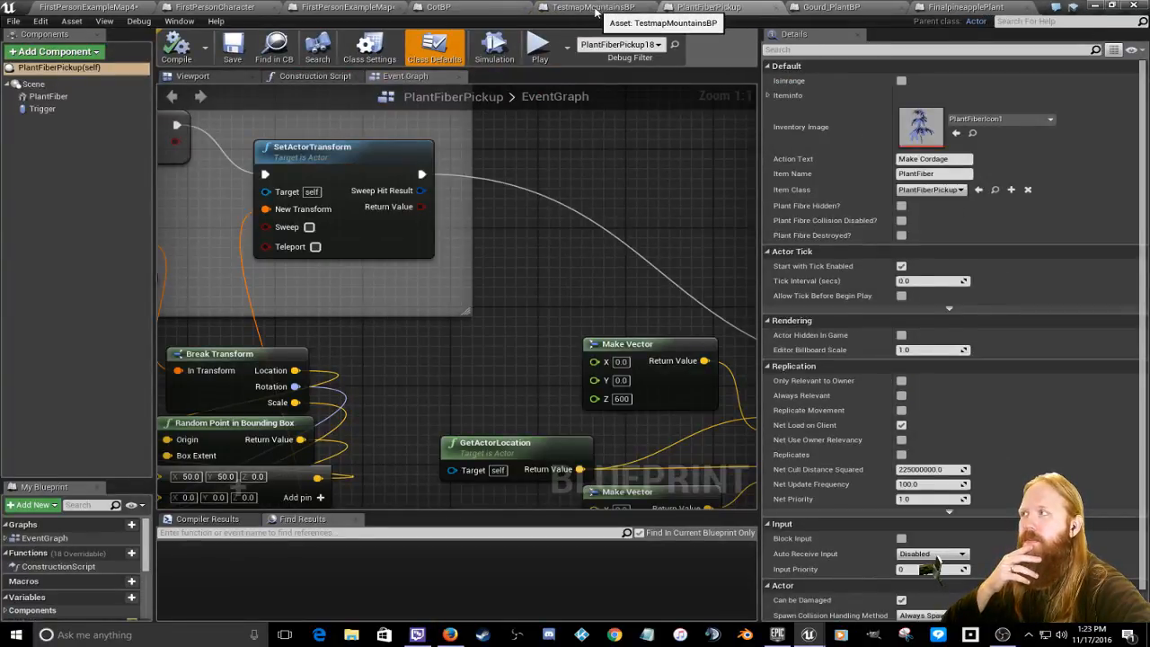
{"action": "left_click", "coordinate": [602, 7]}
{"action": "left_click", "coordinate": [723, 8]}
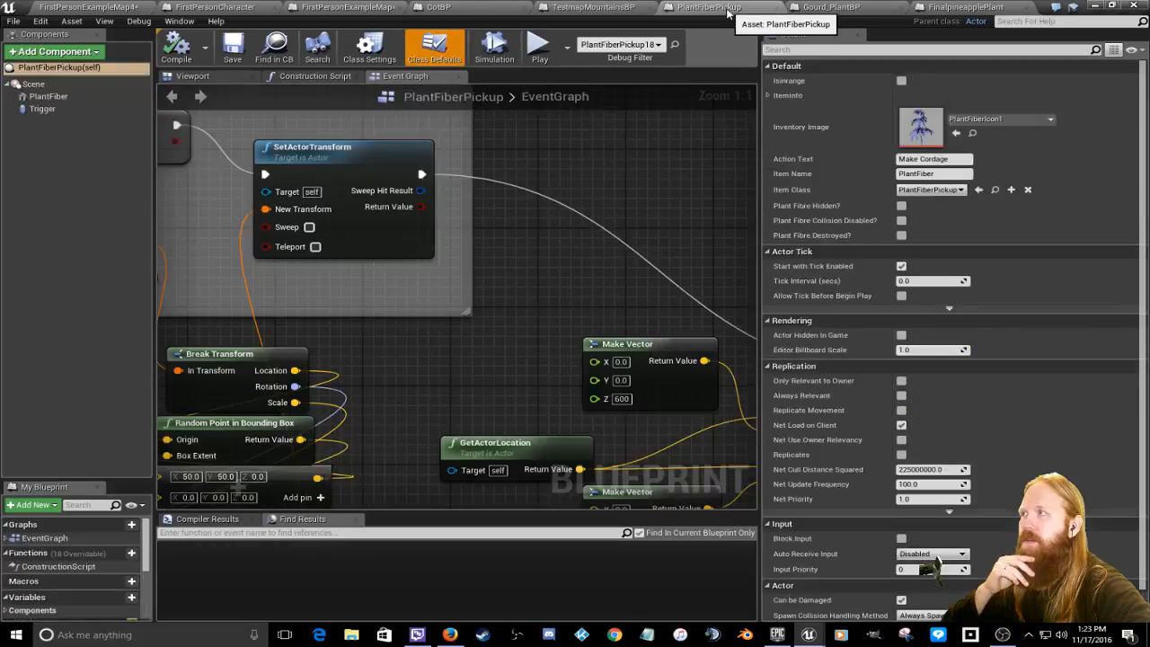
{"action": "left_click", "coordinate": [832, 8]}
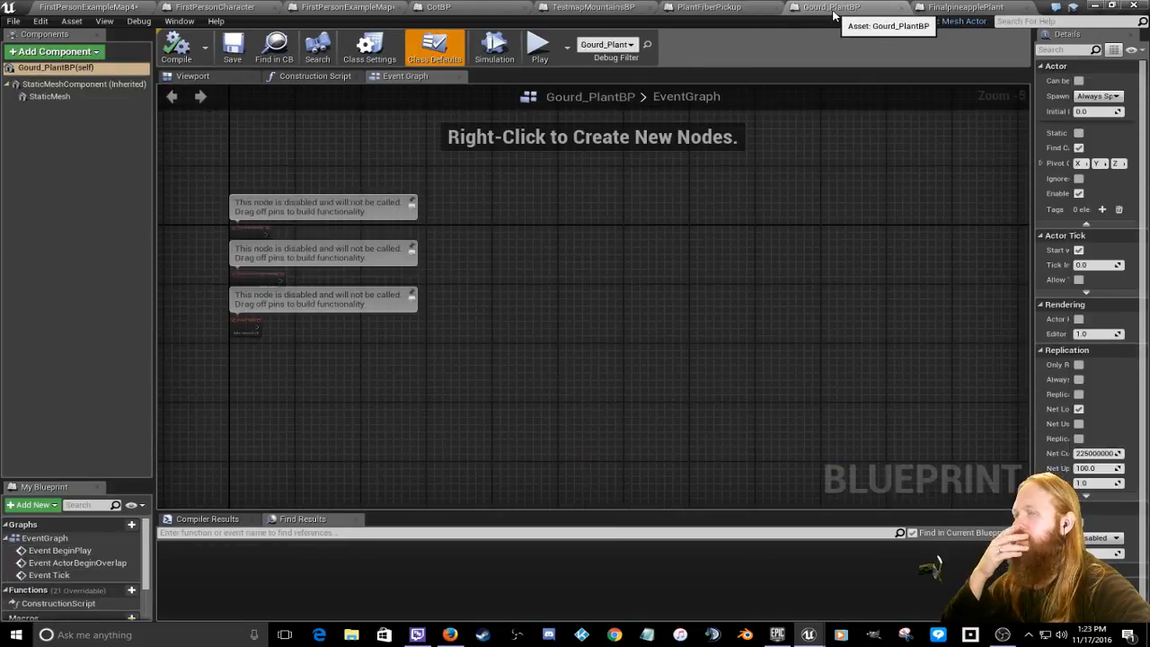
{"action": "left_click", "coordinate": [967, 8]}
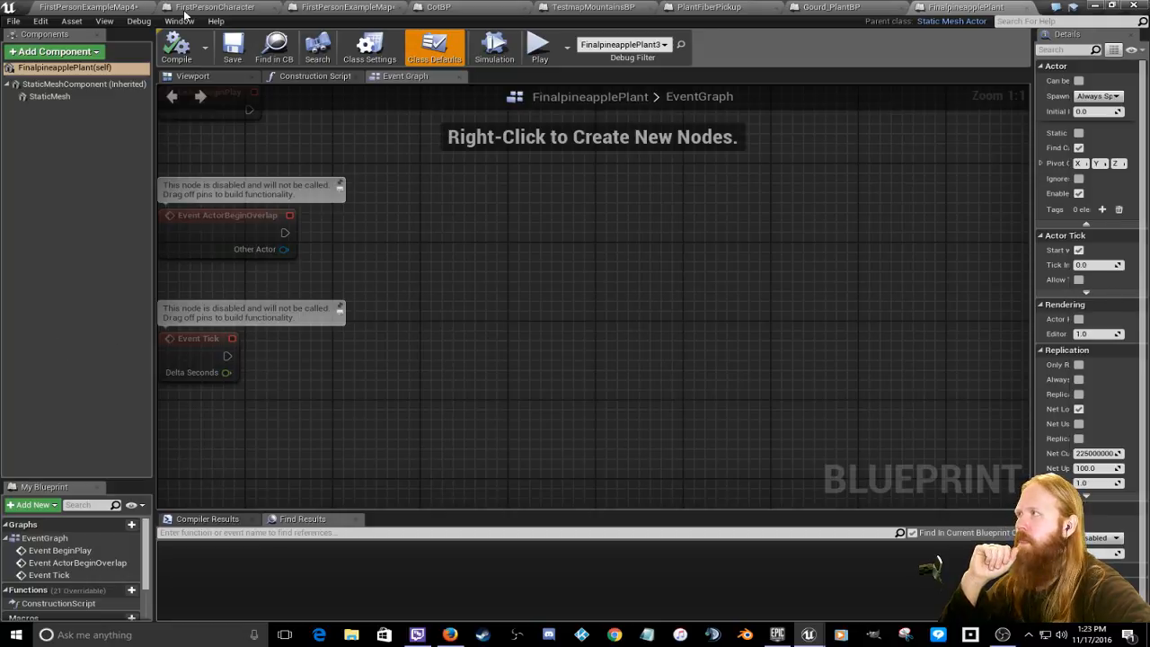
Step: Enlarge the level's Content Browser, search the whole Content folder for "well" and open the WellBP blueprint
{"action": "left_click", "coordinate": [78, 11]}
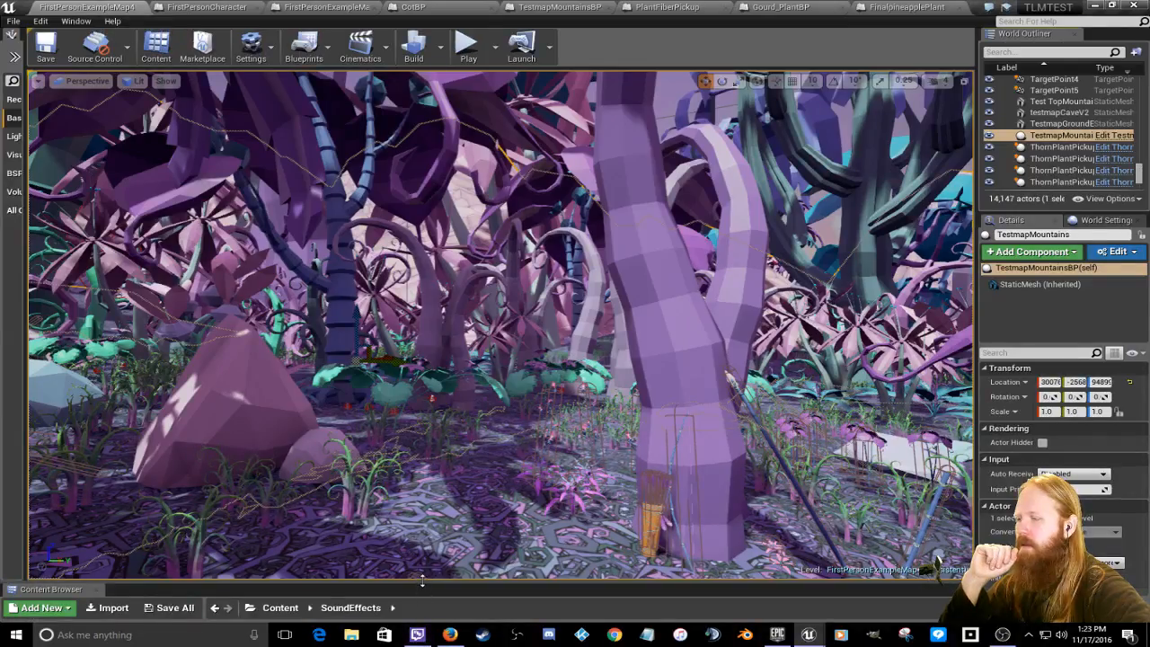
{"action": "left_click_drag", "start_coordinate": [425, 582], "coordinate": [402, 421]}
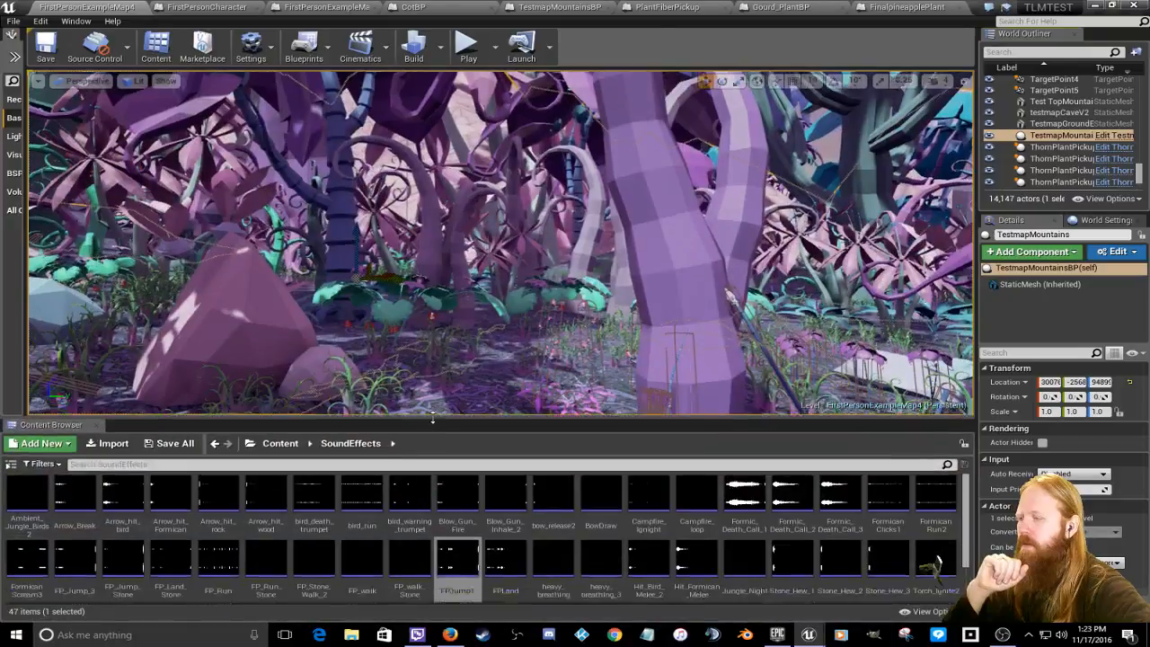
{"action": "left_click", "coordinate": [280, 444]}
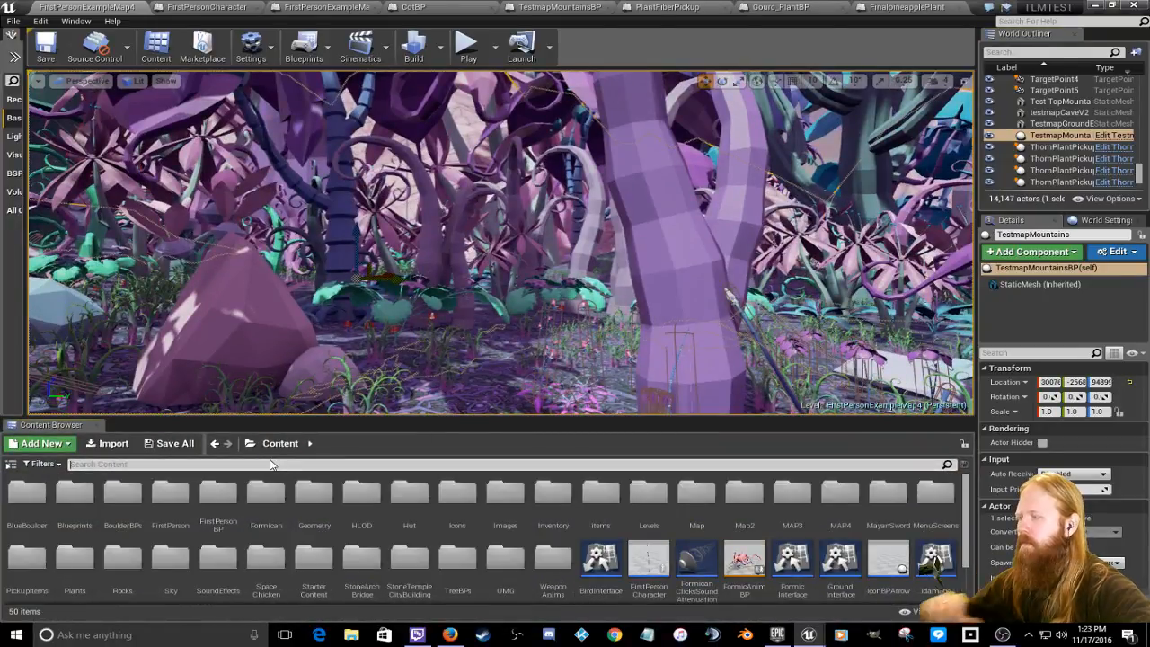
{"action": "left_click", "coordinate": [271, 464]}
{"action": "type", "text": "well"}
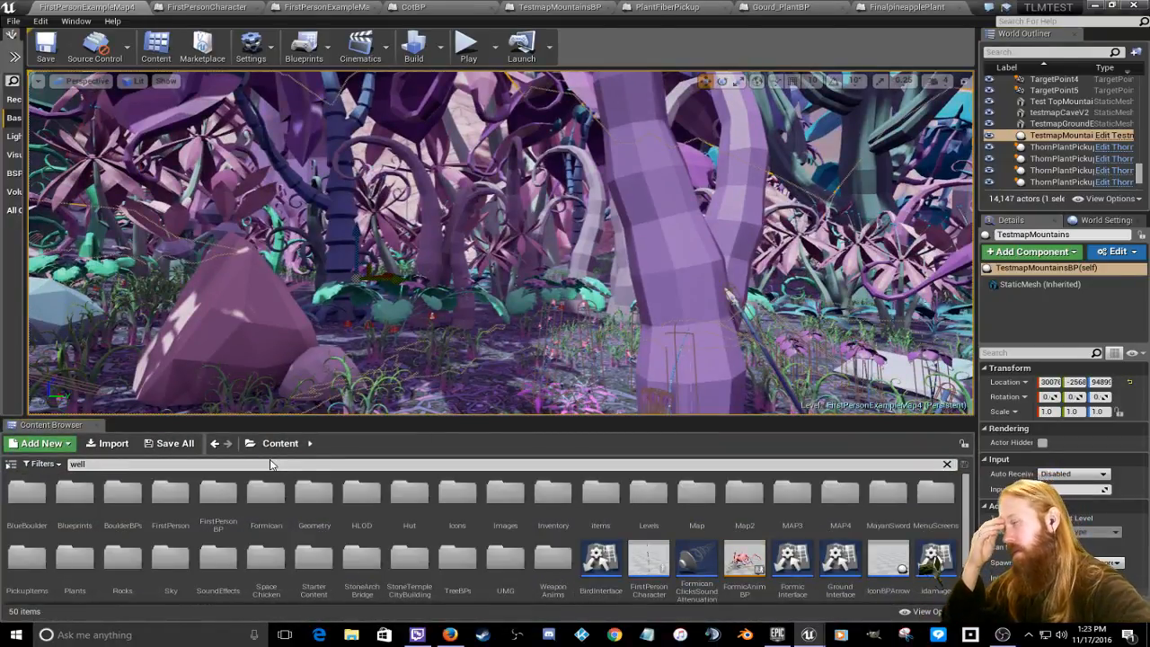
{"action": "left_click", "coordinate": [315, 496]}
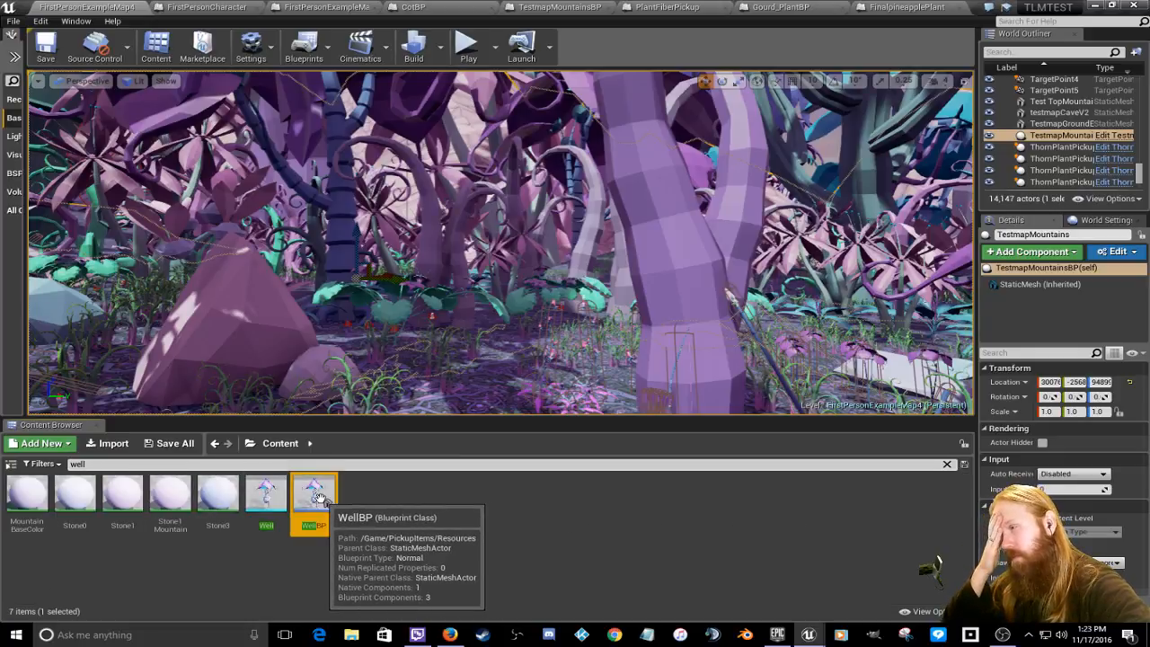
{"action": "double_click", "coordinate": [316, 496]}
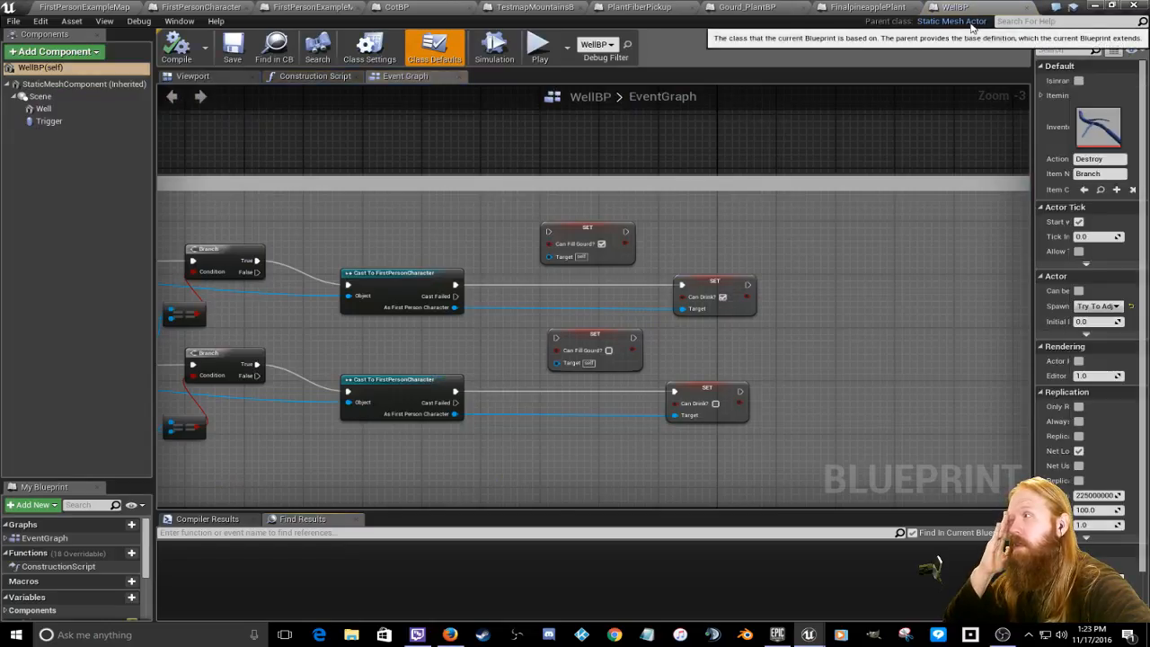
Step: Show WellBP's class settings with a wider Details panel and examine its interfaces and the available parent classes
{"action": "left_click", "coordinate": [24, 69]}
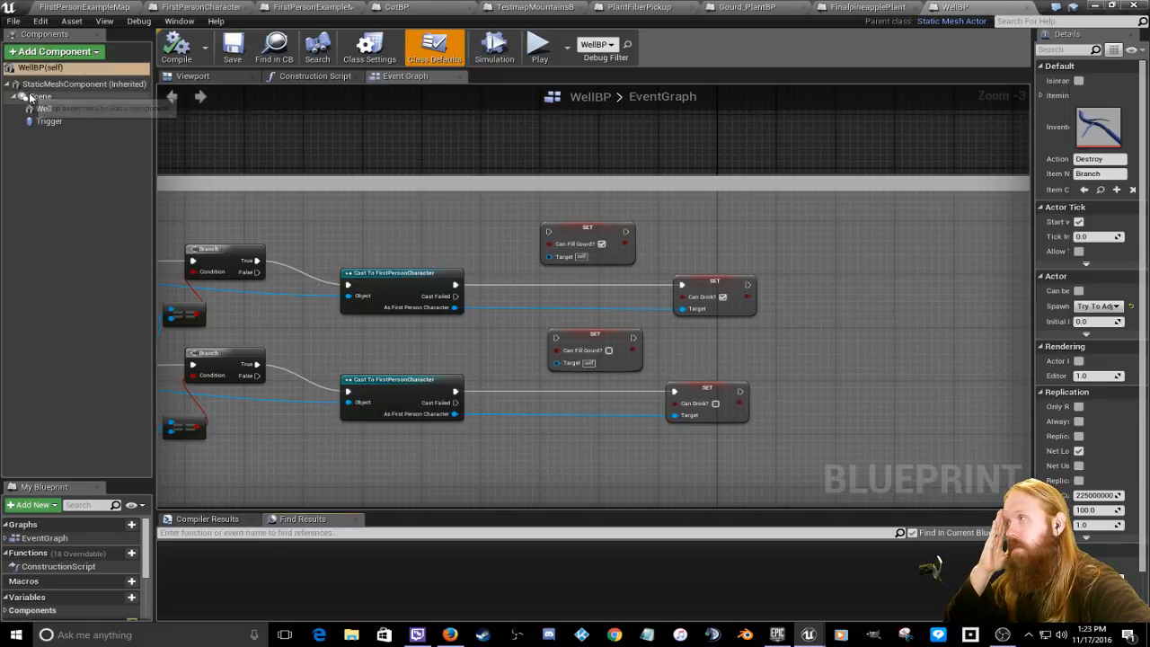
{"action": "left_click", "coordinate": [368, 52]}
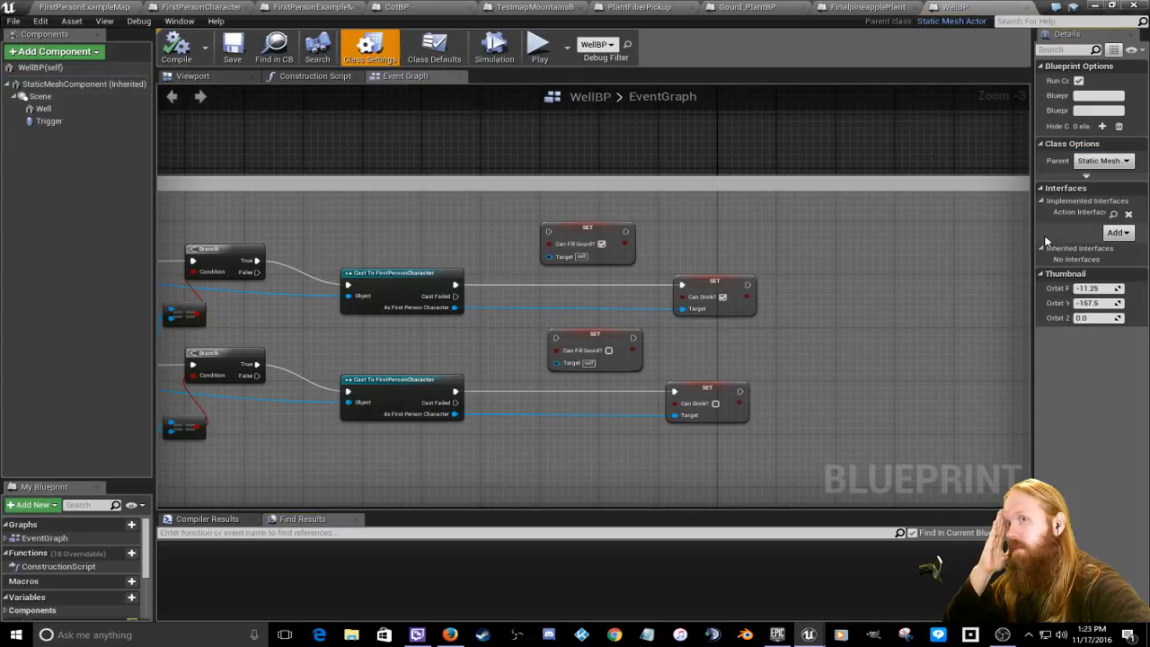
{"action": "left_click_drag", "start_coordinate": [1037, 221], "coordinate": [826, 220]}
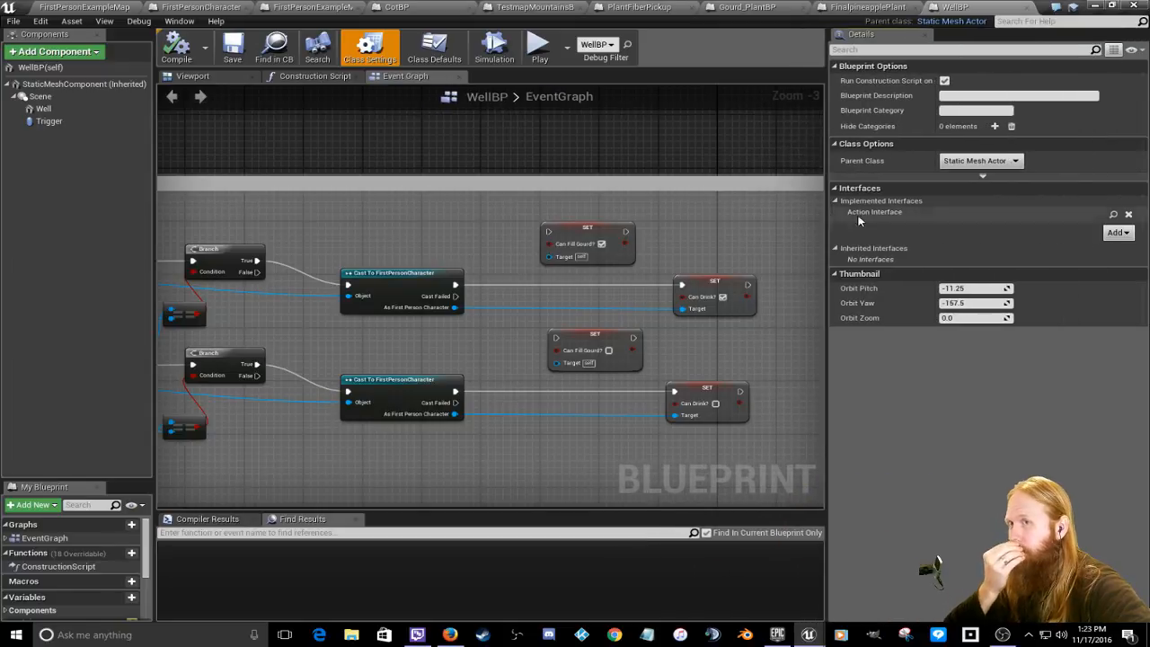
{"action": "left_click", "coordinate": [980, 165]}
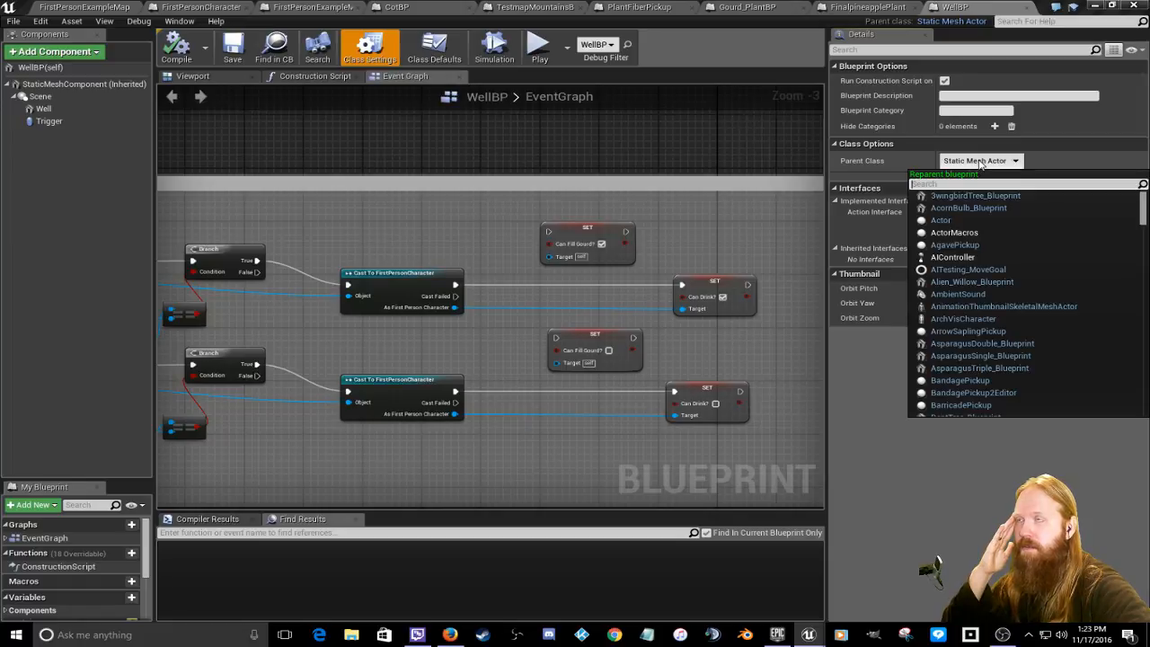
{"action": "left_click", "coordinate": [979, 165]}
Step: Examine Gourd_PlantBP's class settings and class defaults, with the Details panel widened enough to read them
{"action": "left_click", "coordinate": [746, 7]}
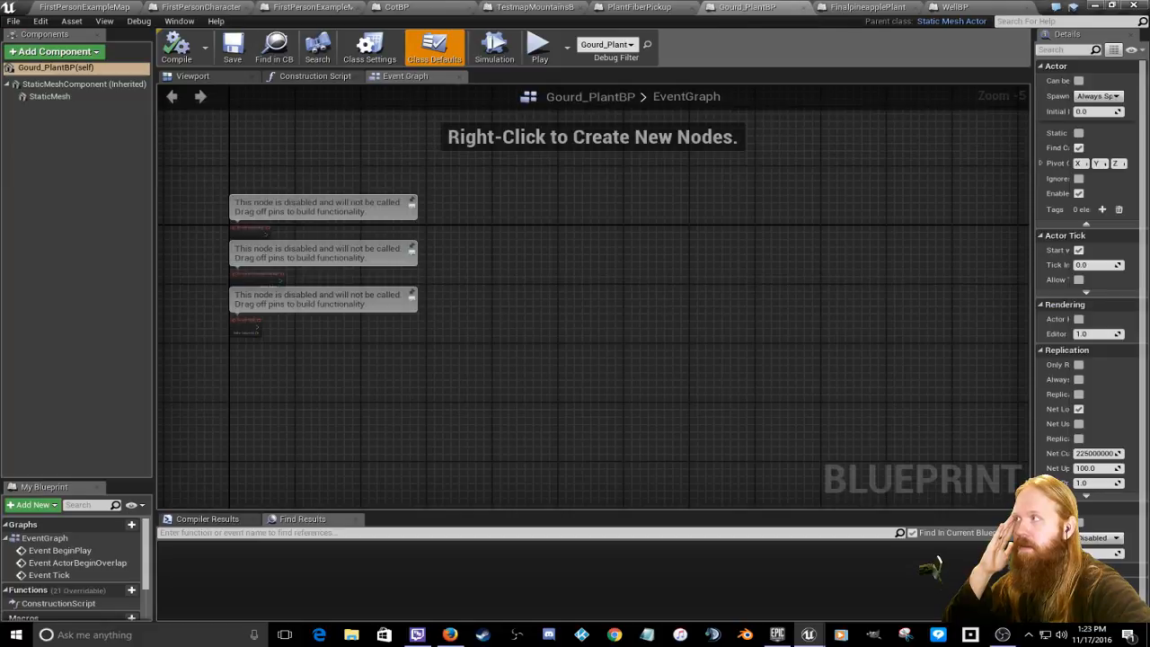
{"action": "left_click", "coordinate": [369, 50]}
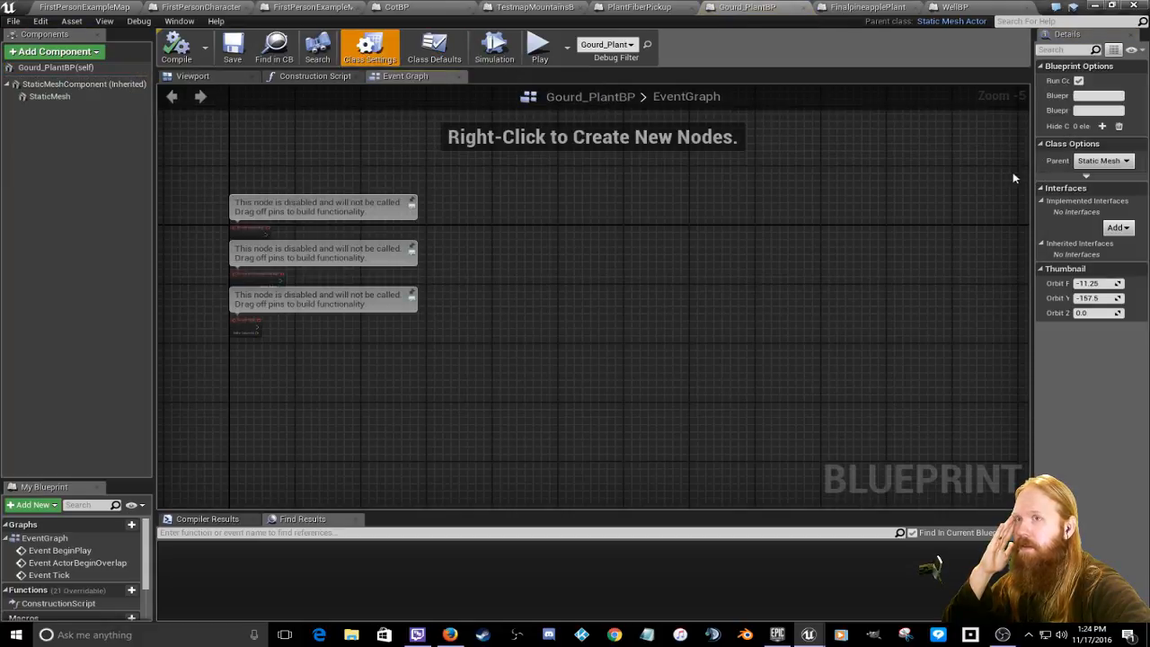
{"action": "left_click_drag", "start_coordinate": [1029, 179], "coordinate": [887, 173]}
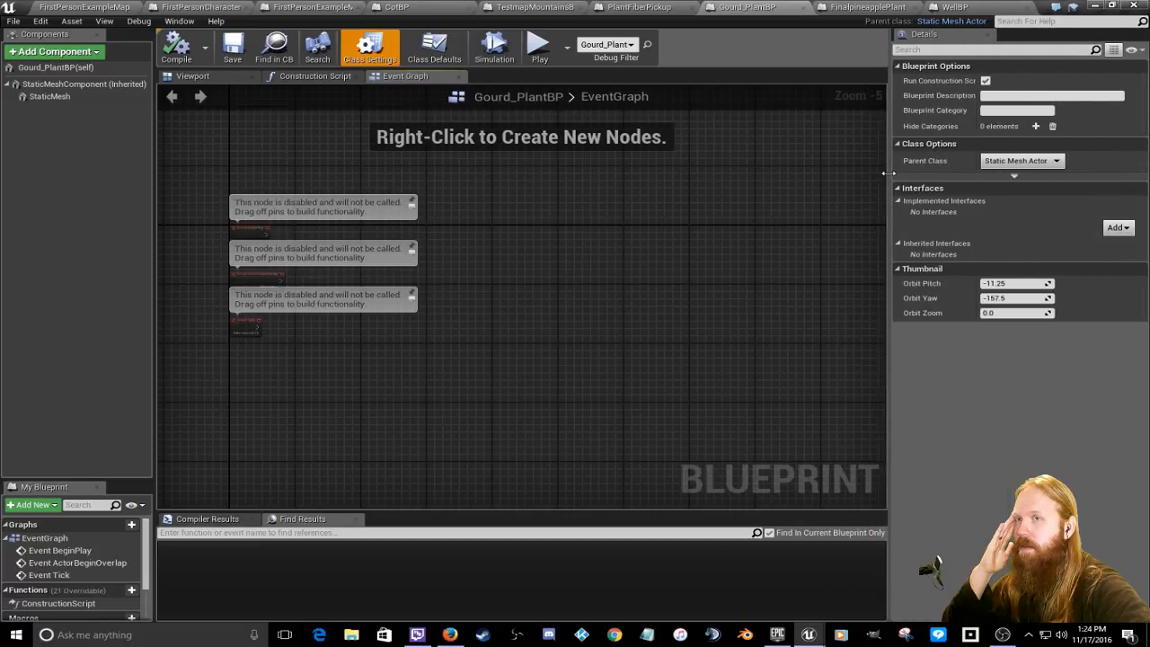
{"action": "left_click", "coordinate": [54, 67]}
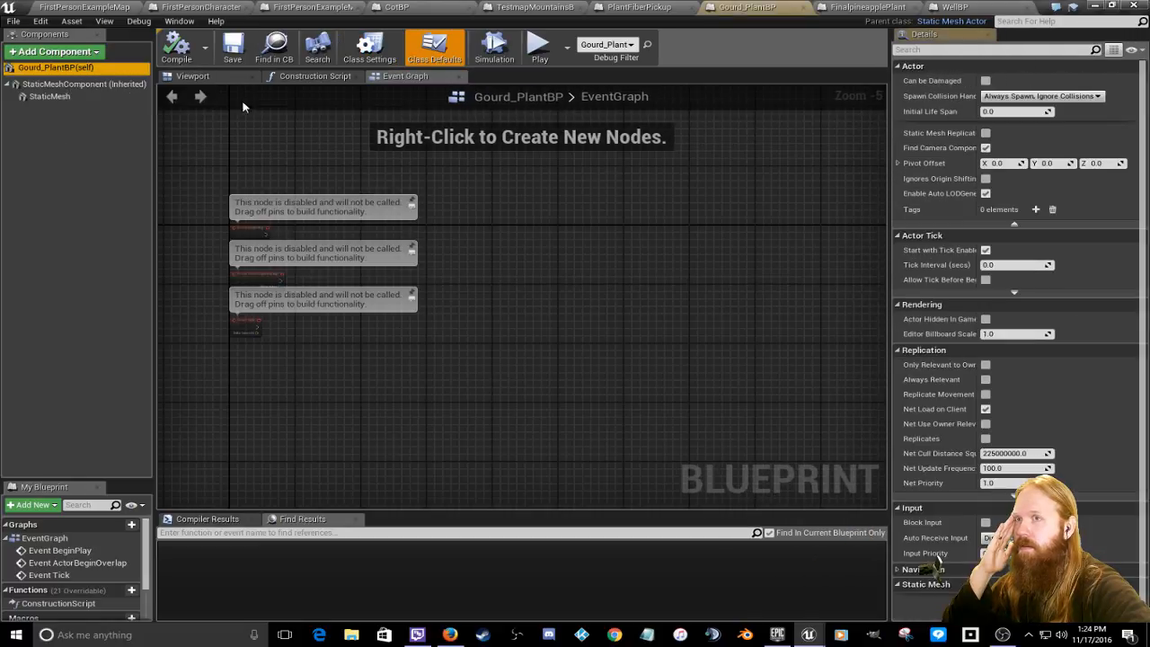
{"action": "left_click", "coordinate": [370, 49]}
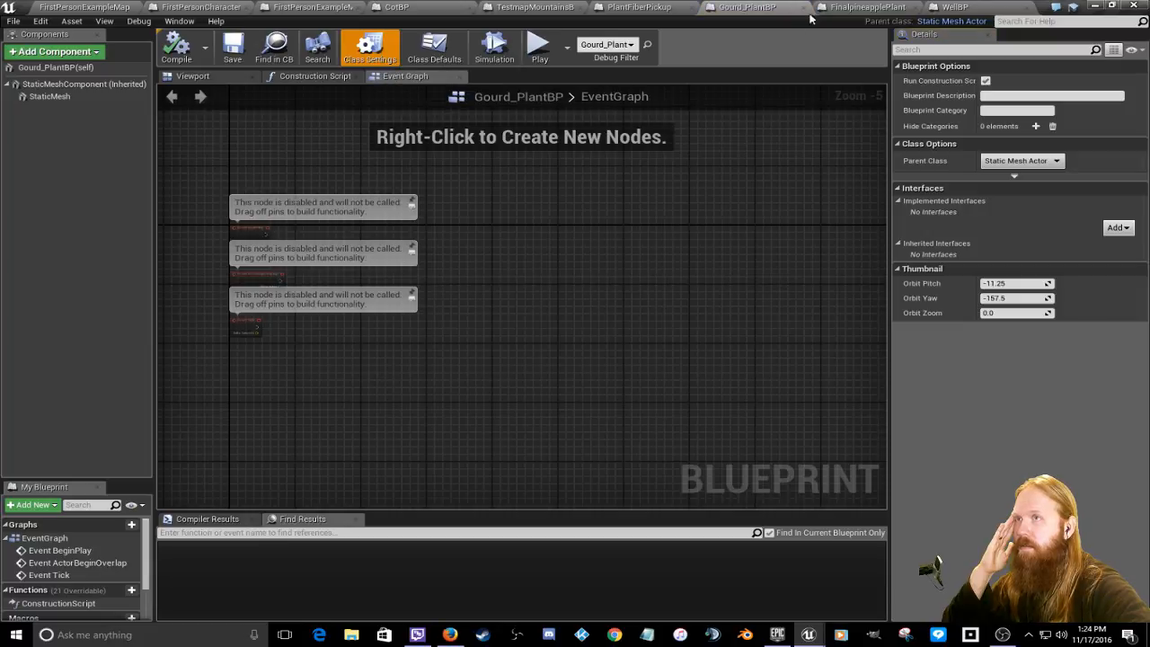
Step: Compare the parent class and settings of FinalpineapplePlant with those of WellBP and Gourd_PlantBP
{"action": "left_click", "coordinate": [859, 9]}
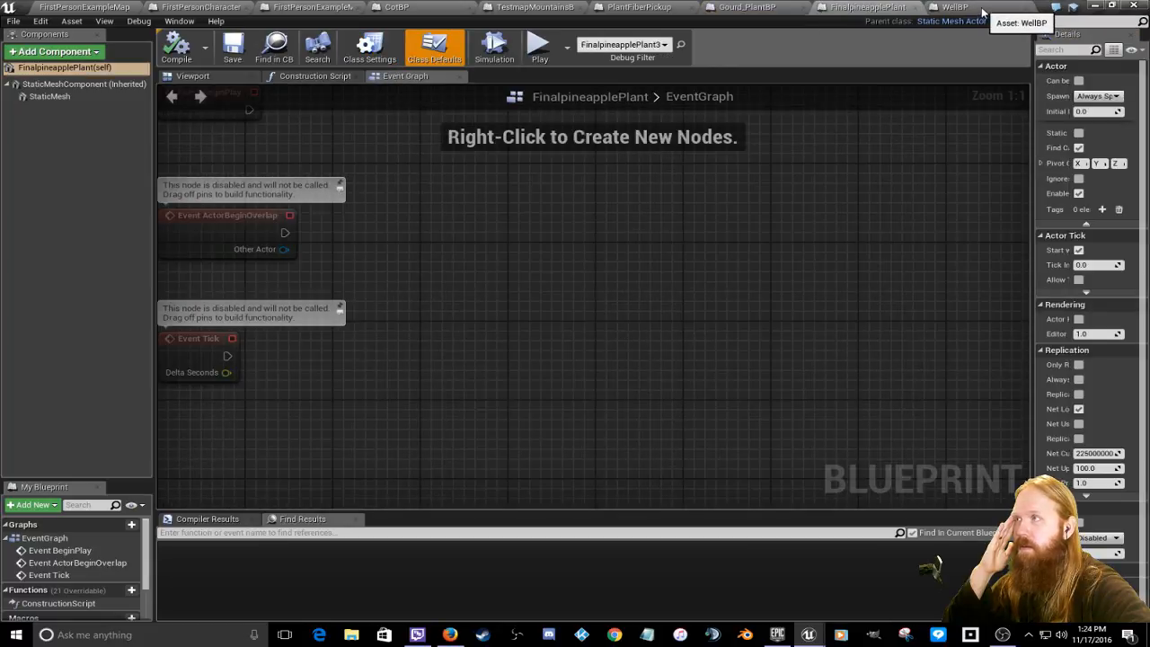
{"action": "left_click", "coordinate": [952, 8]}
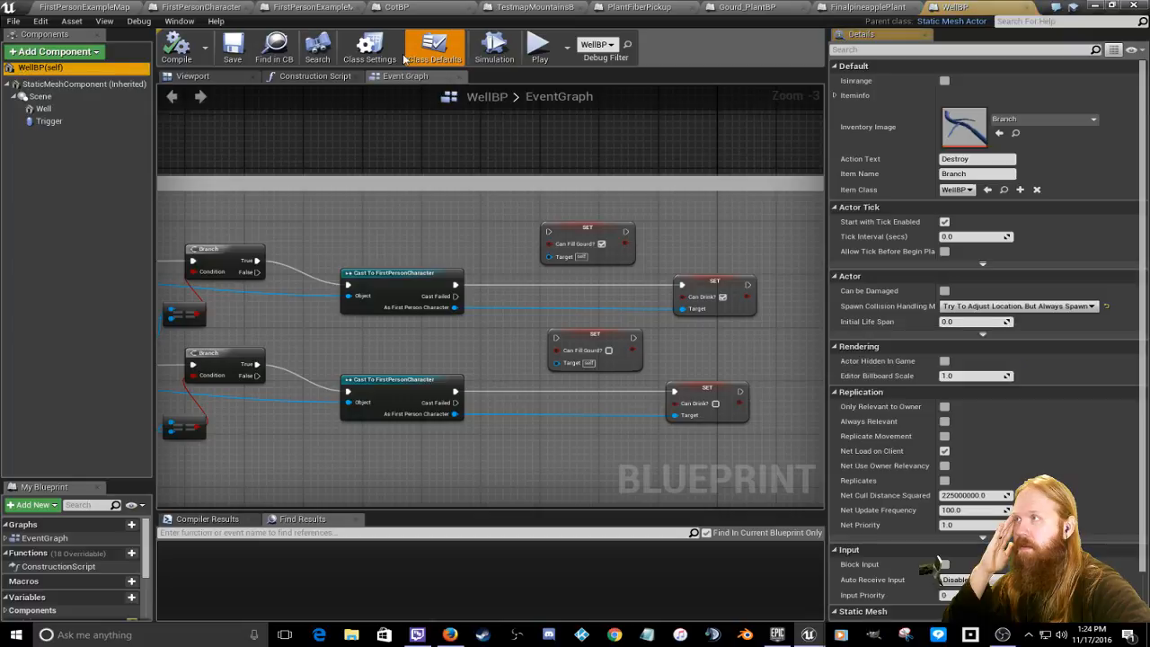
{"action": "left_click", "coordinate": [369, 44]}
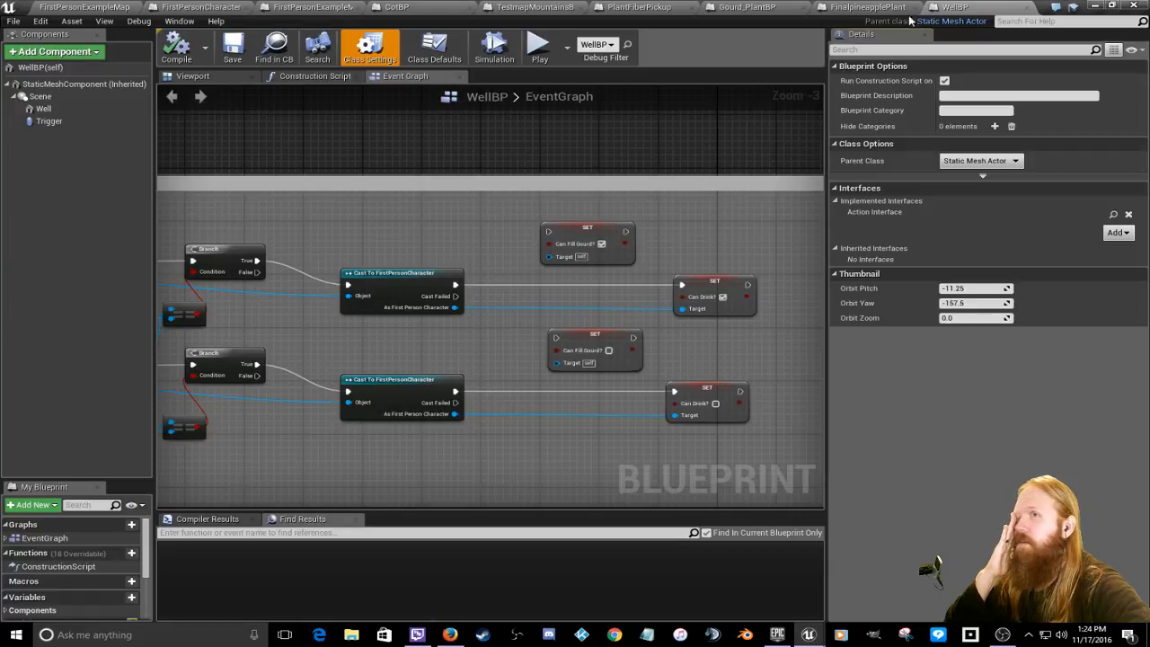
{"action": "left_click", "coordinate": [867, 8]}
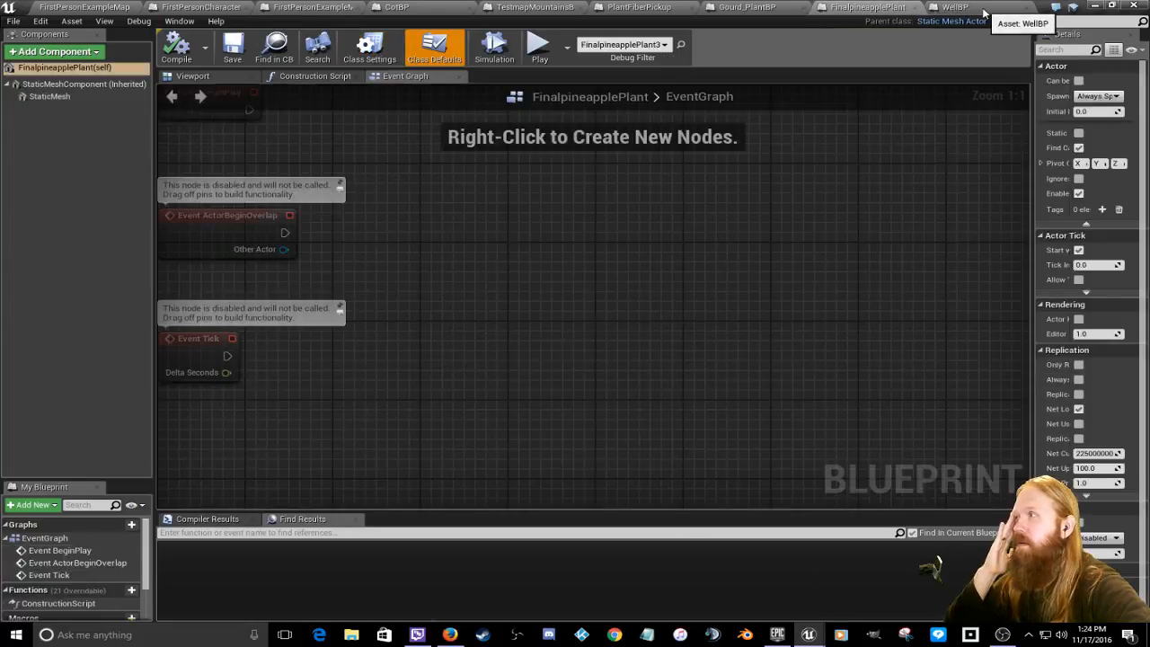
{"action": "left_click", "coordinate": [957, 7]}
{"action": "left_click", "coordinate": [862, 8]}
{"action": "left_click", "coordinate": [746, 7]}
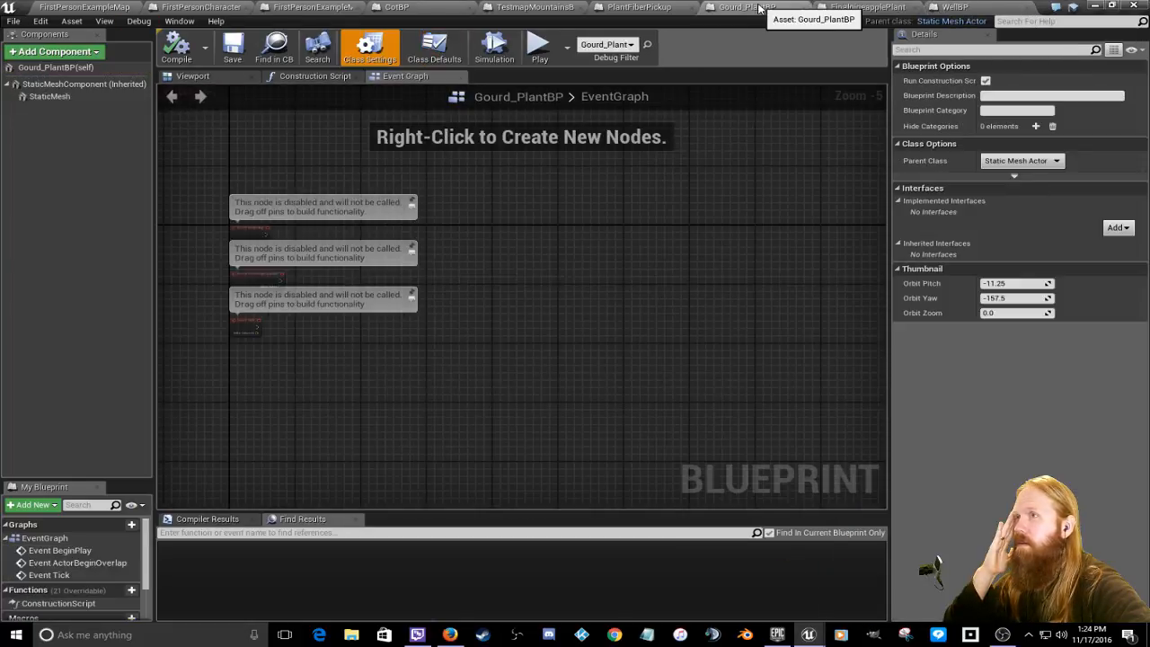
Step: Examine PlantFiberPickup's class settings and compare its parent class with TestmapMountainsBP, Gourd_PlantBP and FinalpineapplePlant
{"action": "left_click", "coordinate": [639, 7]}
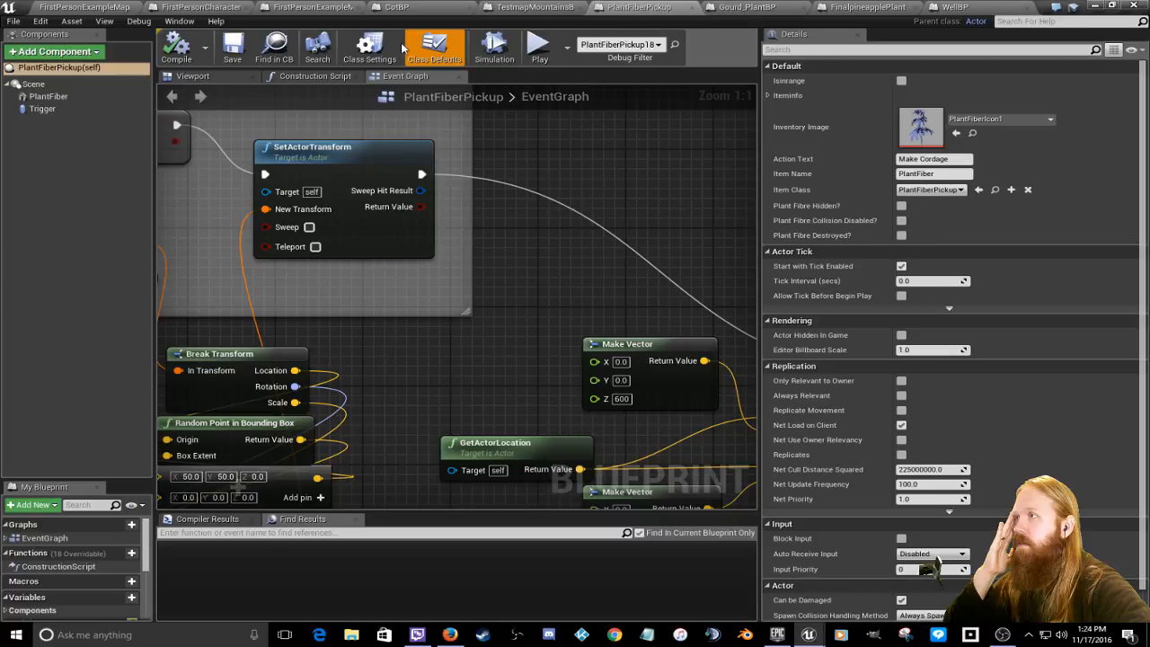
{"action": "left_click", "coordinate": [369, 46]}
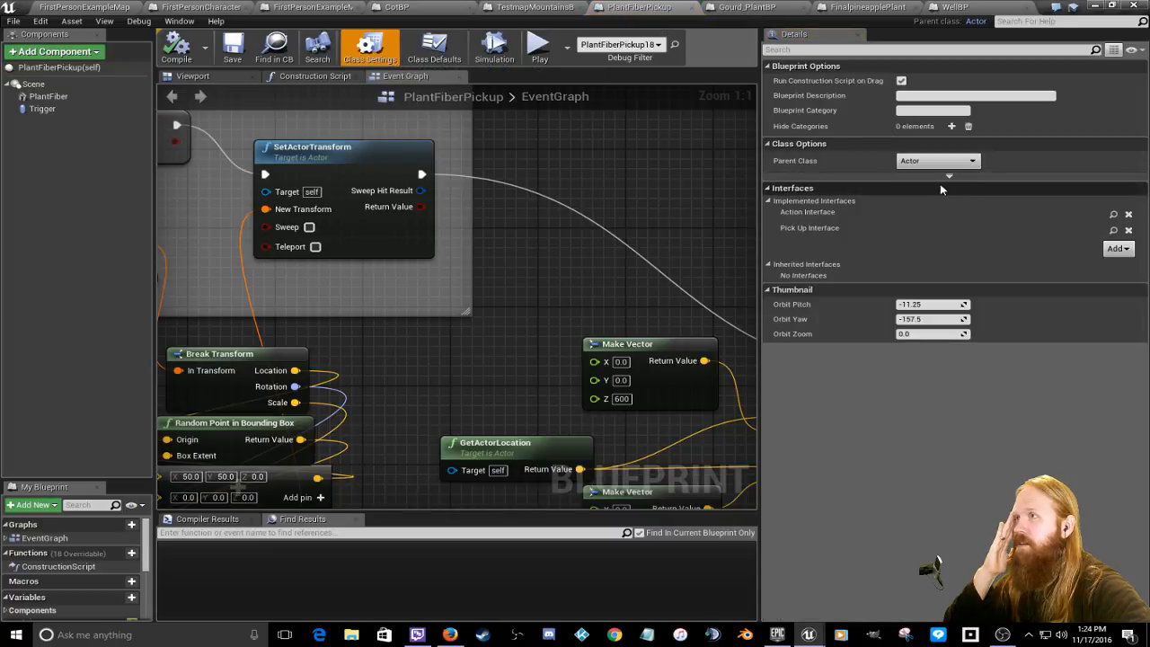
{"action": "left_click", "coordinate": [557, 7]}
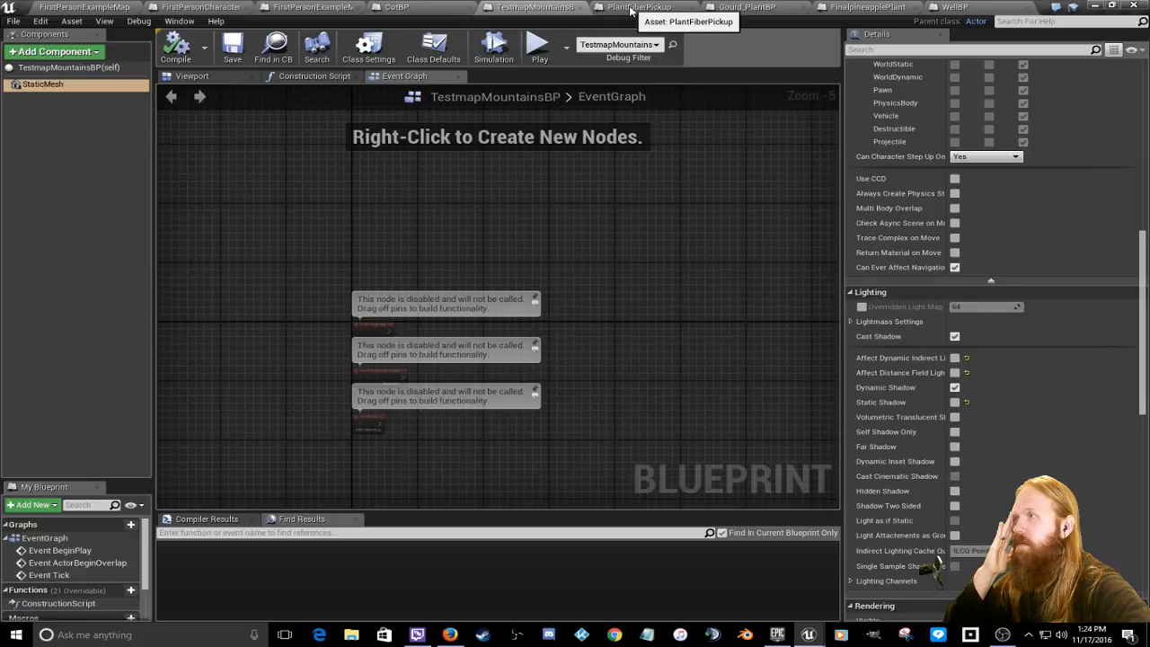
{"action": "left_click", "coordinate": [632, 9]}
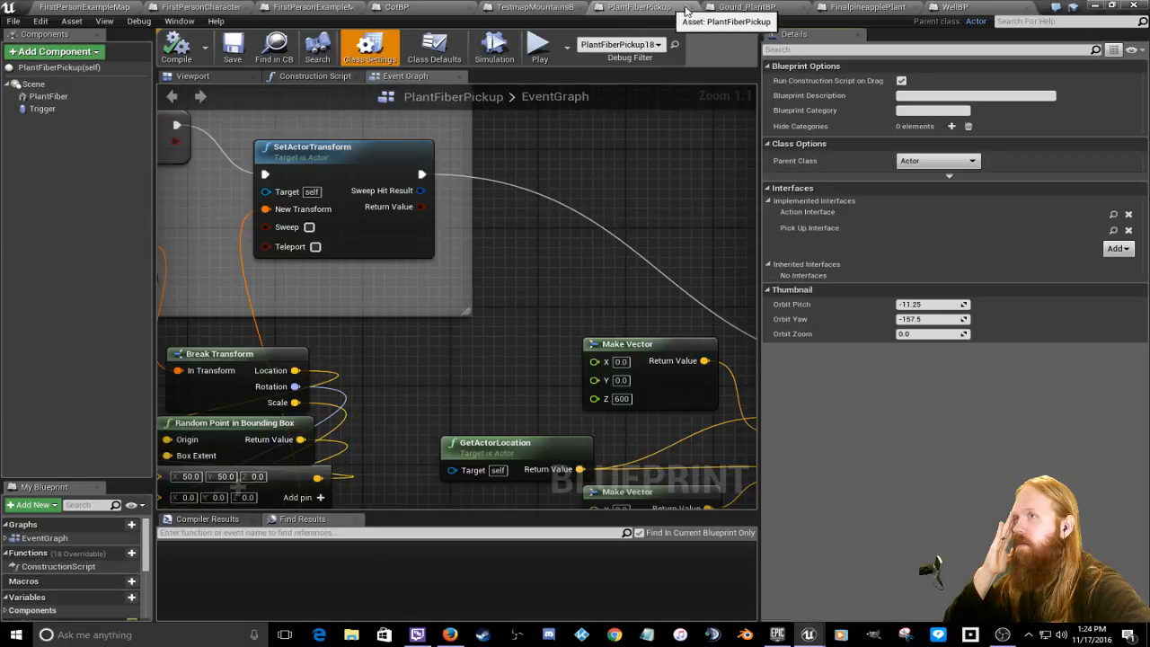
{"action": "left_click", "coordinate": [735, 9]}
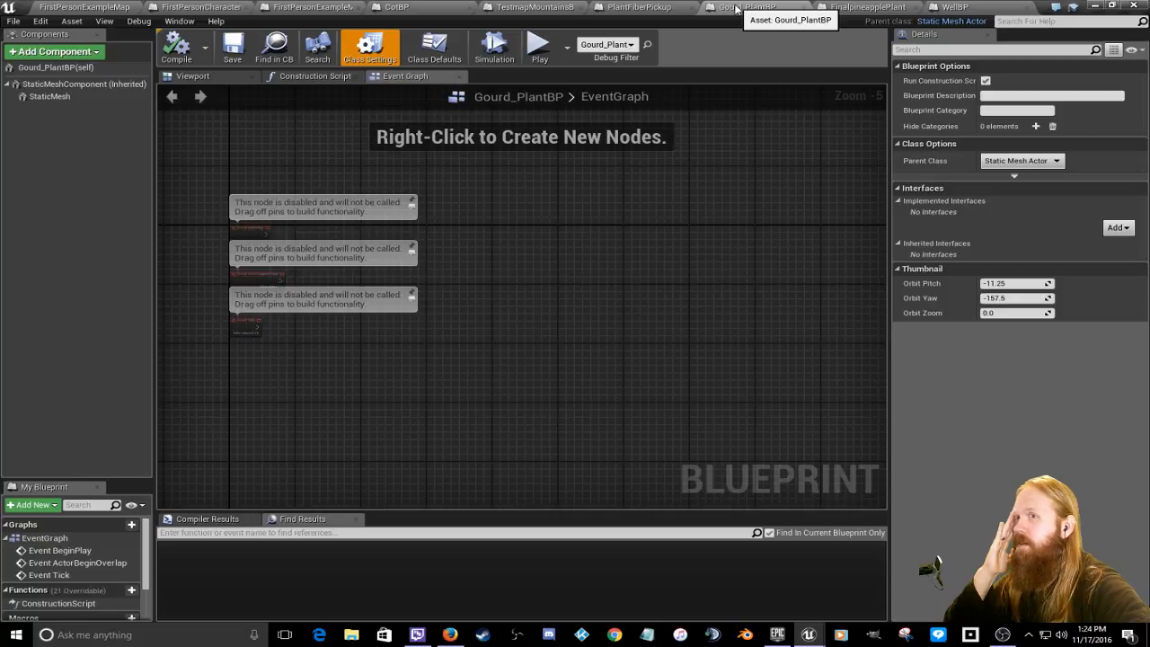
{"action": "left_click", "coordinate": [861, 7]}
{"action": "left_click", "coordinate": [756, 7]}
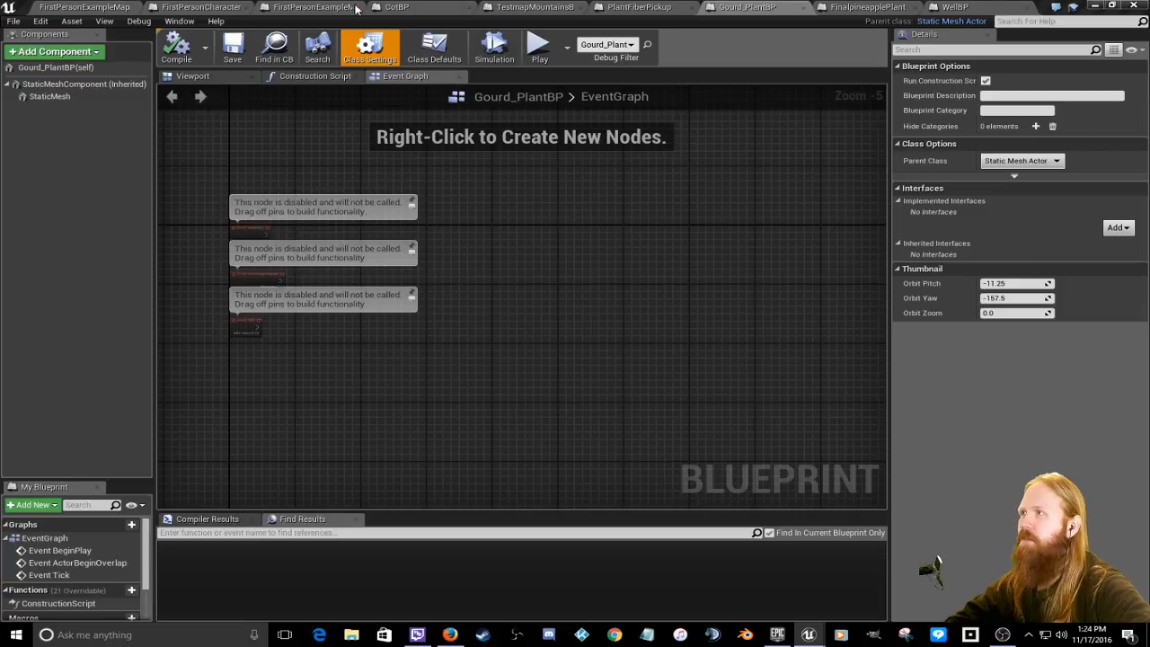
Step: Compare the open blueprints' parent classes and reposition CotBP between PlantFiberPickup and Gourd_PlantBP
{"action": "left_click_drag", "start_coordinate": [398, 7], "coordinate": [778, 7]}
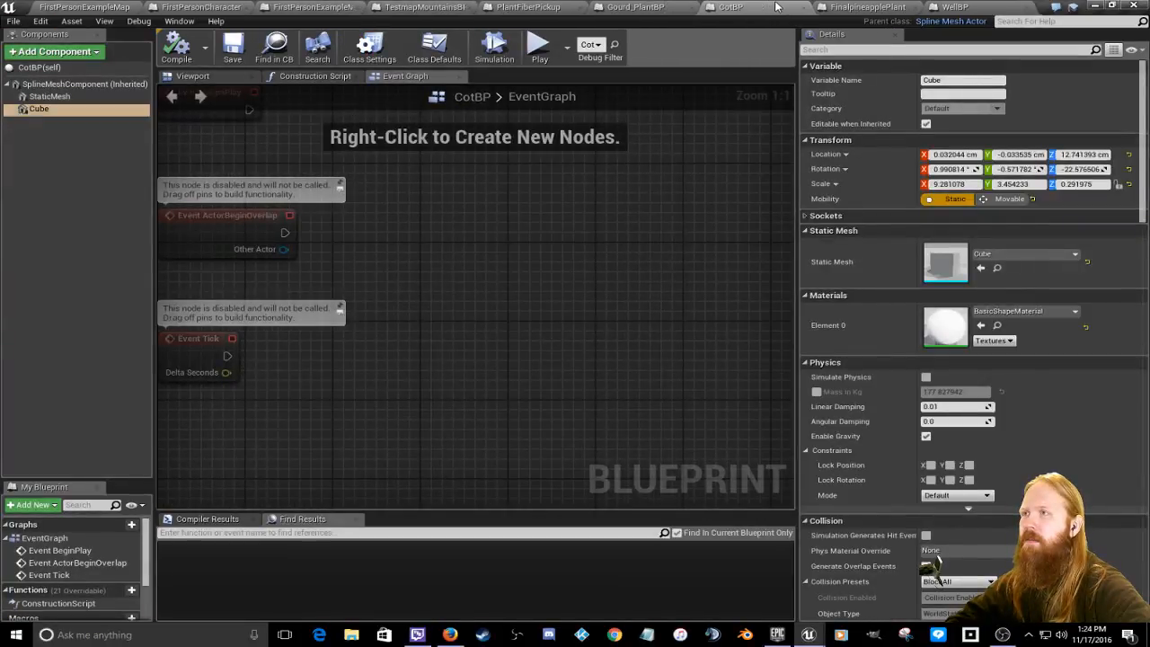
{"action": "left_click", "coordinate": [523, 7]}
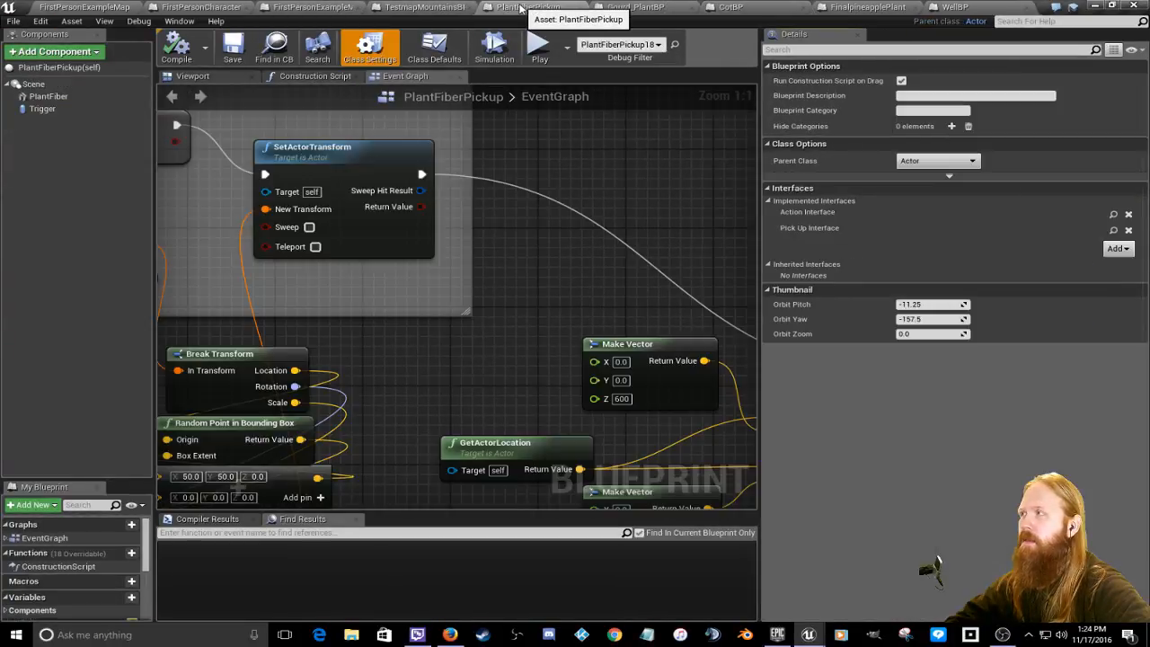
{"action": "left_click", "coordinate": [426, 7]}
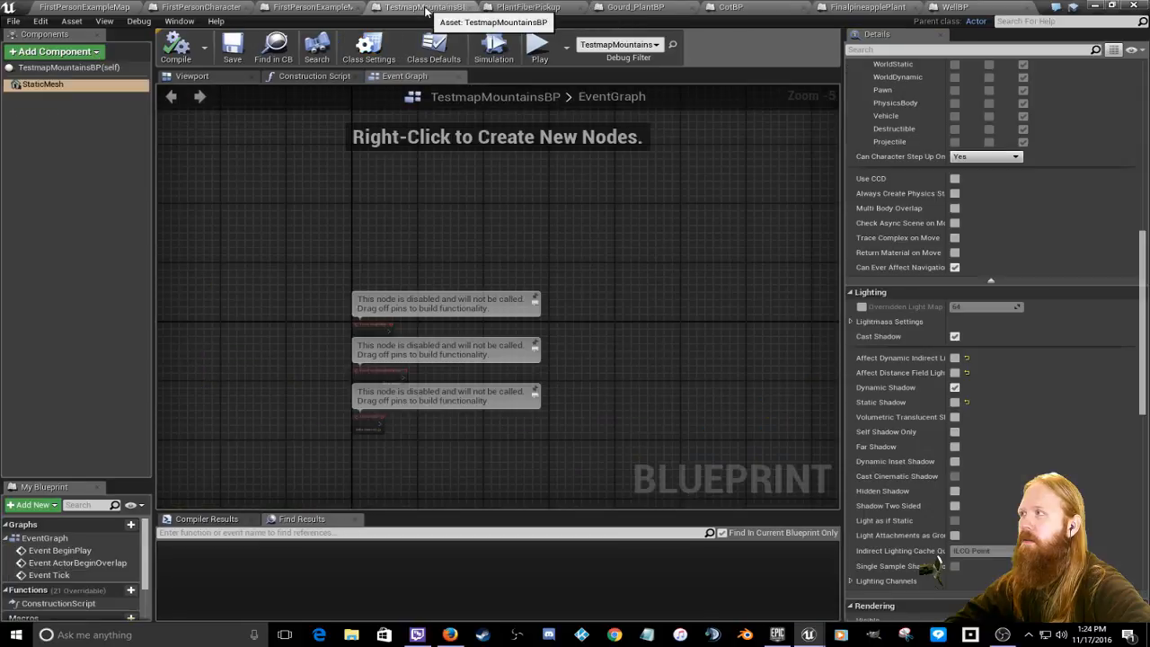
{"action": "left_click", "coordinate": [526, 8]}
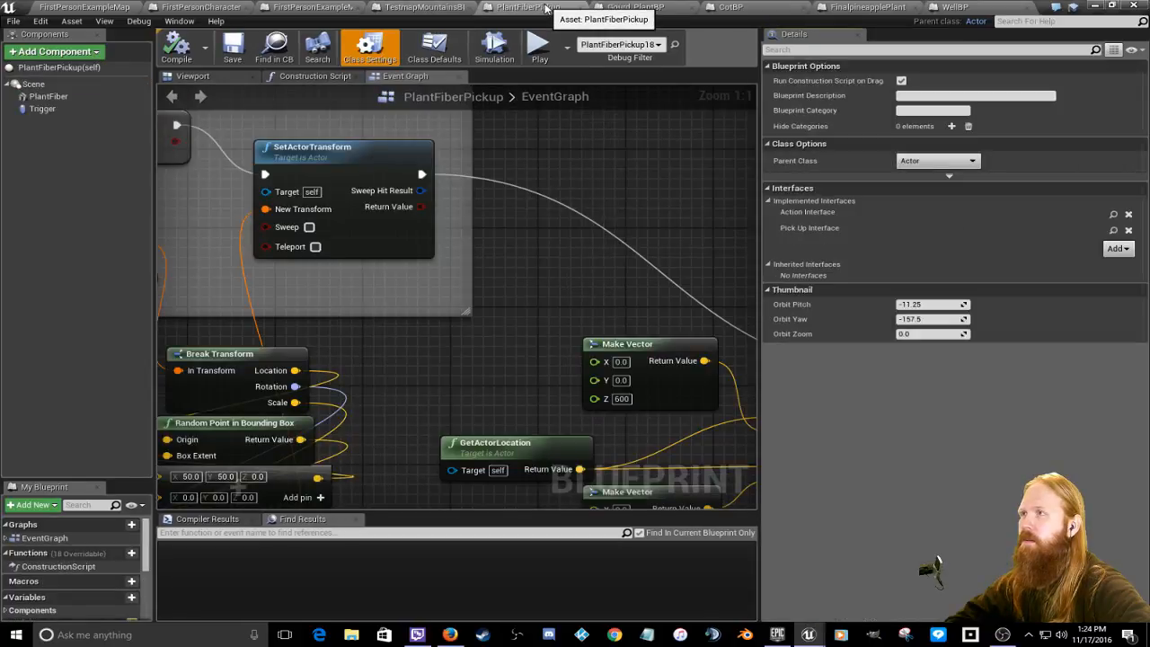
{"action": "left_click", "coordinate": [672, 9]}
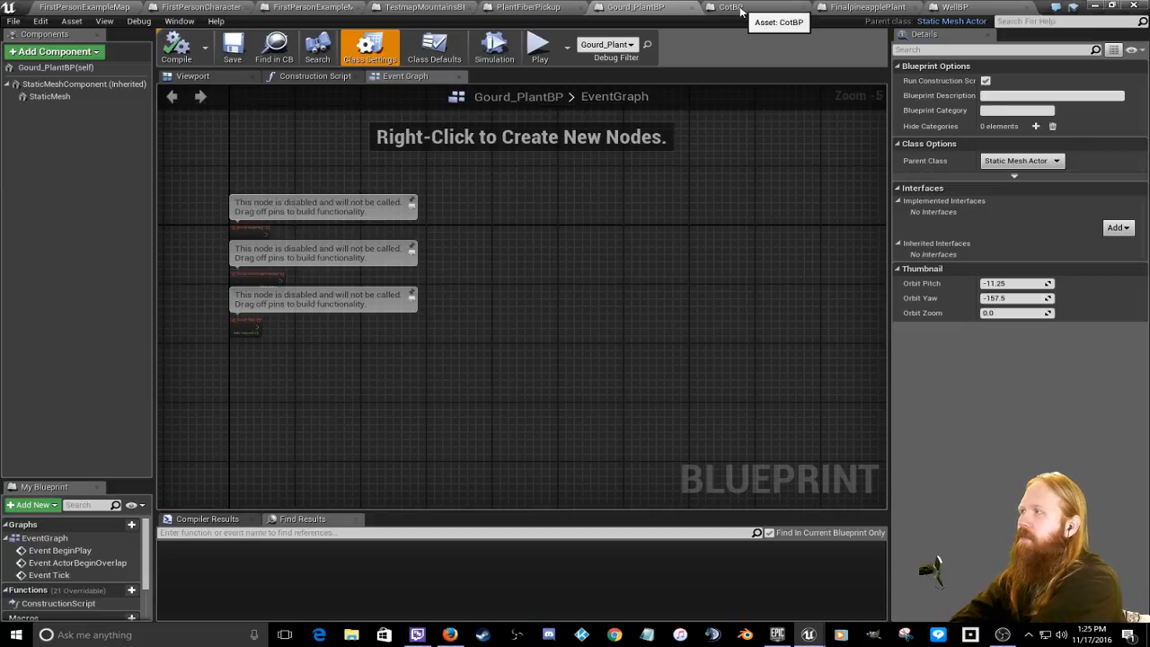
{"action": "left_click_drag", "start_coordinate": [740, 10], "coordinate": [662, 13]}
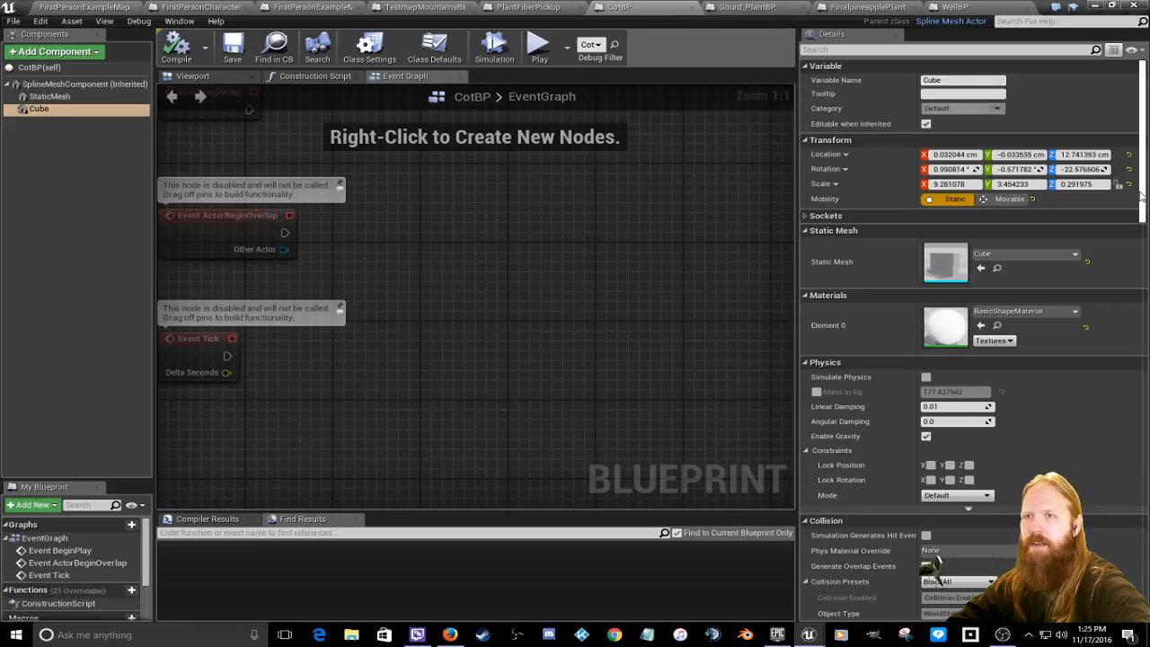
Step: Return to the level map, shrink the Content Browser to enlarge the viewport and bring the large pink boulder into view
{"action": "left_click", "coordinate": [90, 6]}
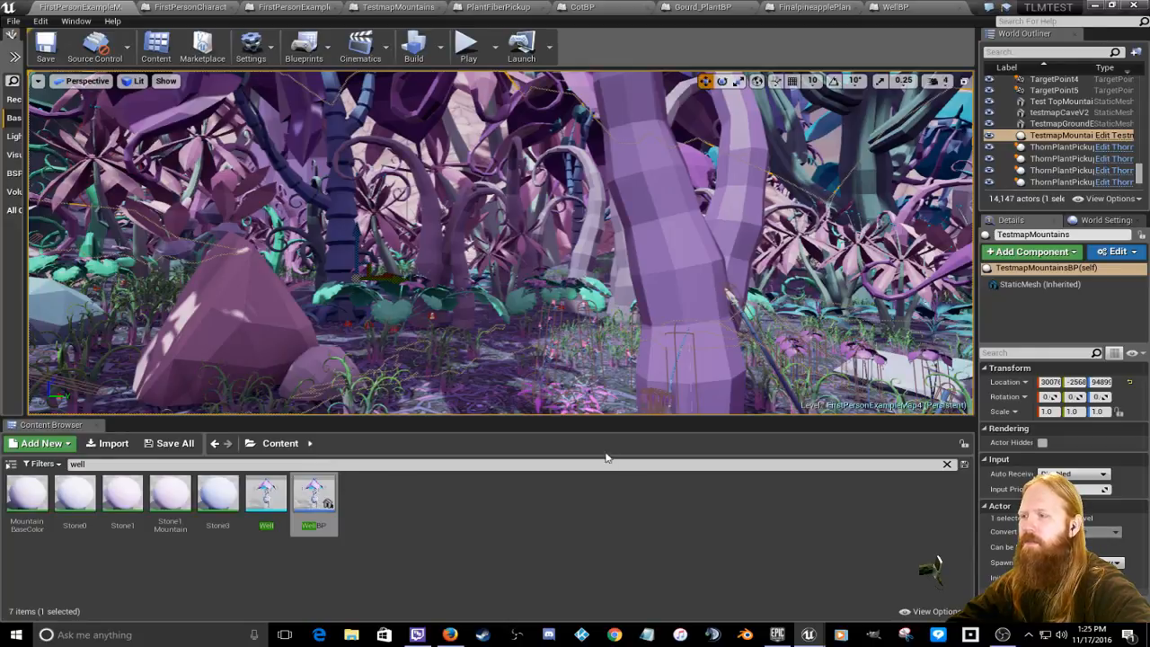
{"action": "left_click_drag", "start_coordinate": [592, 418], "coordinate": [591, 456]}
{"action": "left_click_drag", "start_coordinate": [591, 547], "coordinate": [590, 584]}
{"action": "right_click_drag", "start_coordinate": [588, 487], "coordinate": [606, 407]}
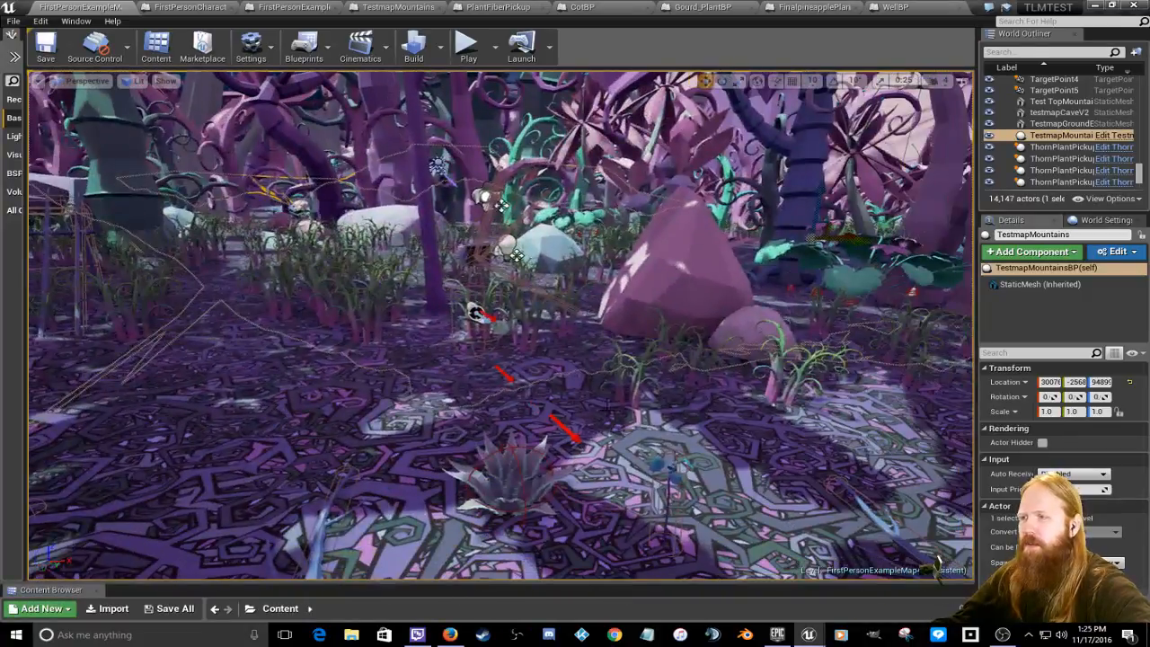
Step: Select every Boulder3BP actor in the level, starting from the large pink boulder
{"action": "left_click", "coordinate": [661, 291]}
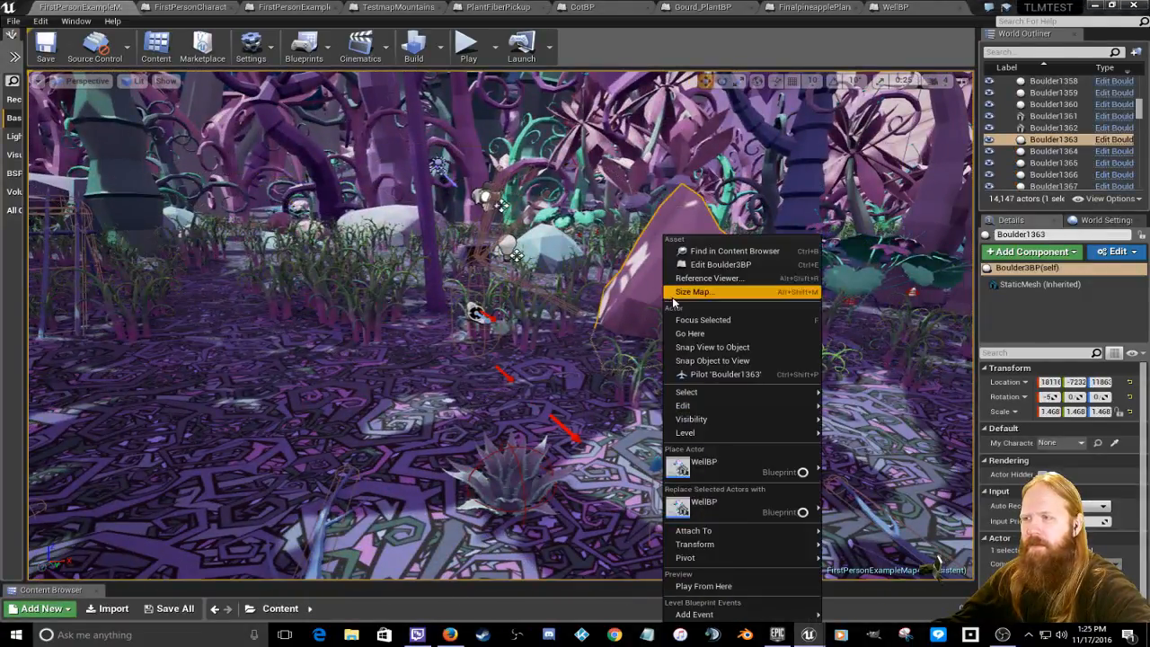
{"action": "mouse_move", "coordinate": [734, 395]}
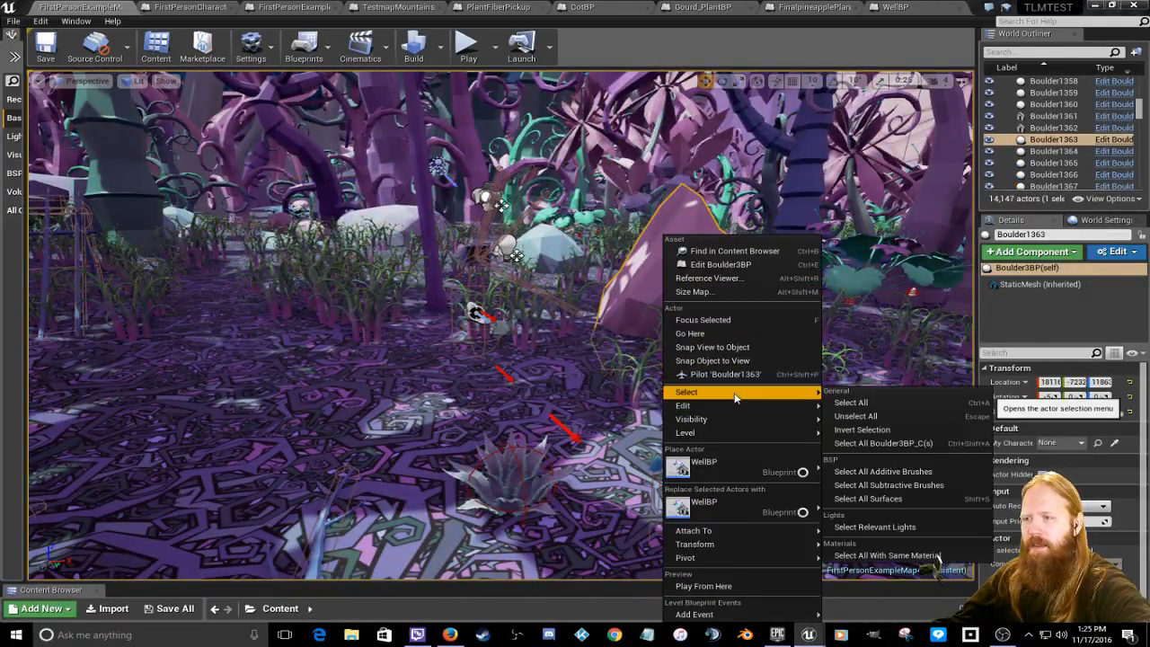
{"action": "left_click", "coordinate": [901, 446]}
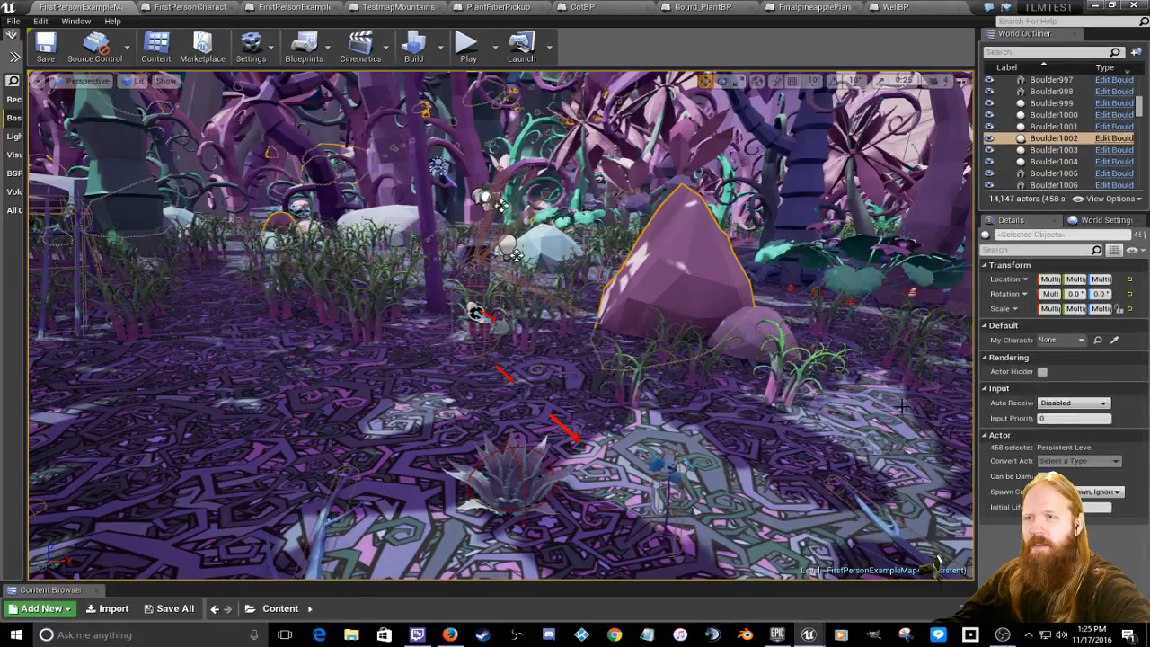
Step: Widen the World Outliner and Details area, select only Boulder1002 and examine its inherited StaticMesh component's settings
{"action": "left_click_drag", "start_coordinate": [975, 373], "coordinate": [804, 379]}
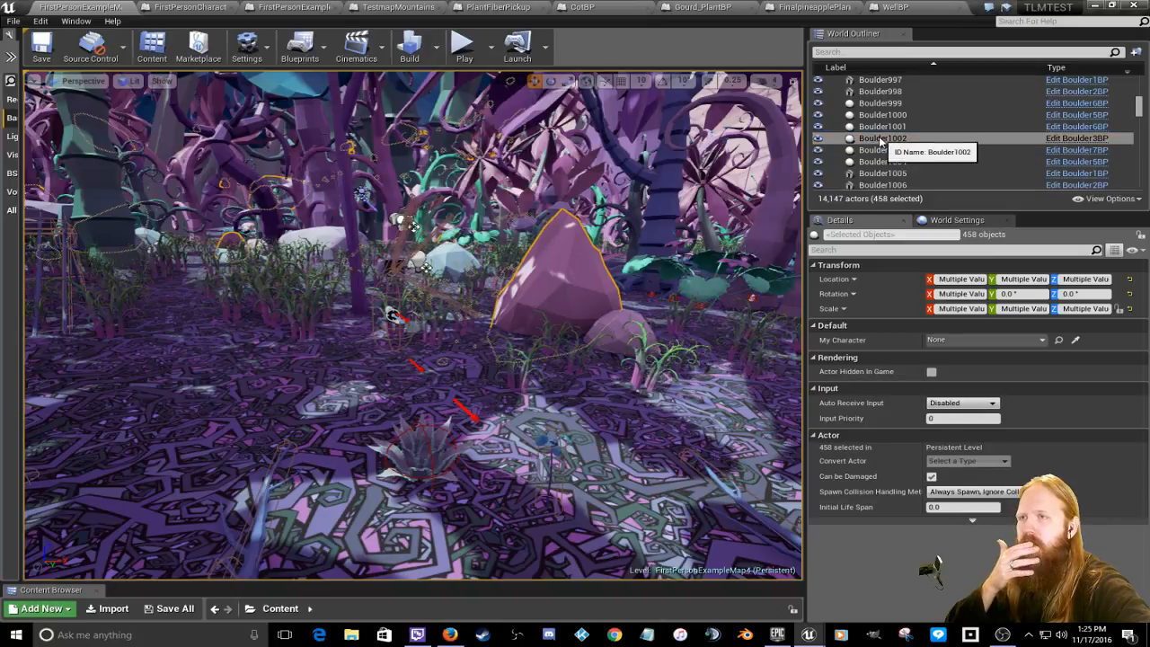
{"action": "left_click", "coordinate": [871, 149]}
{"action": "left_click", "coordinate": [871, 140]}
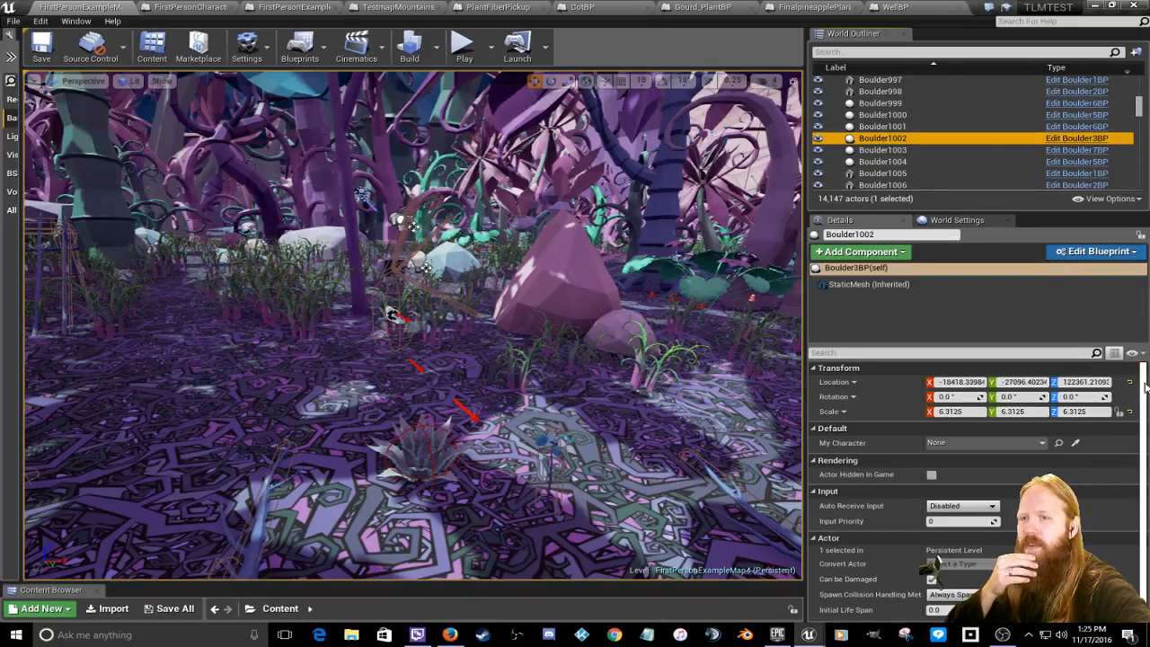
{"action": "left_click", "coordinate": [889, 284]}
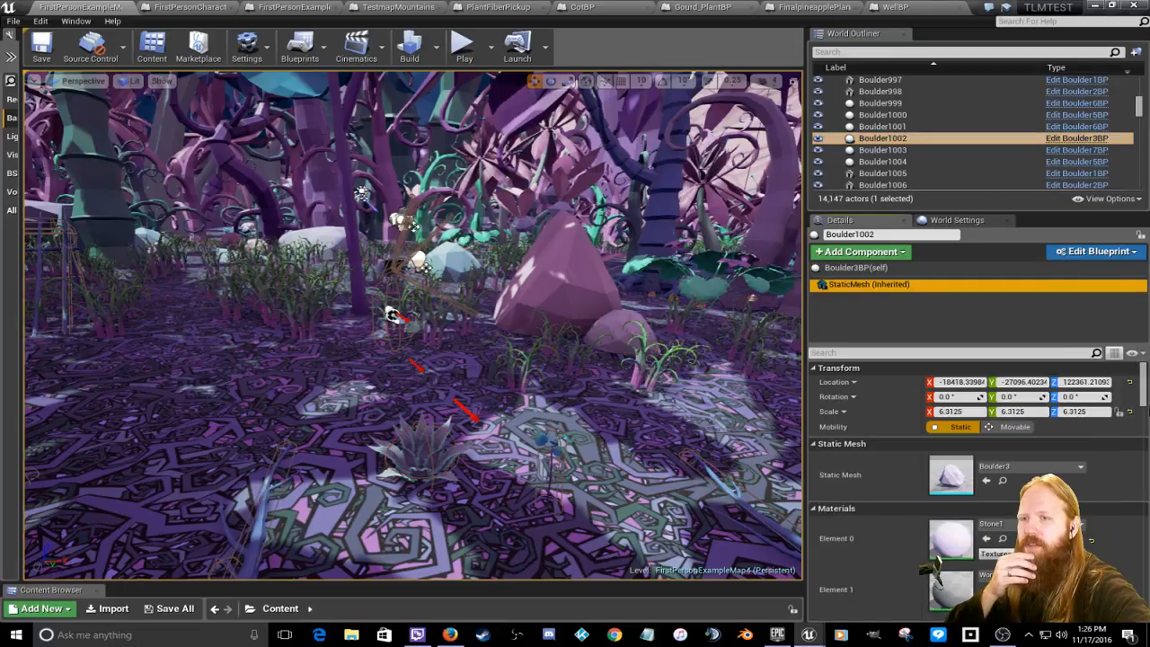
{"action": "left_click_drag", "start_coordinate": [1144, 393], "coordinate": [1143, 597]}
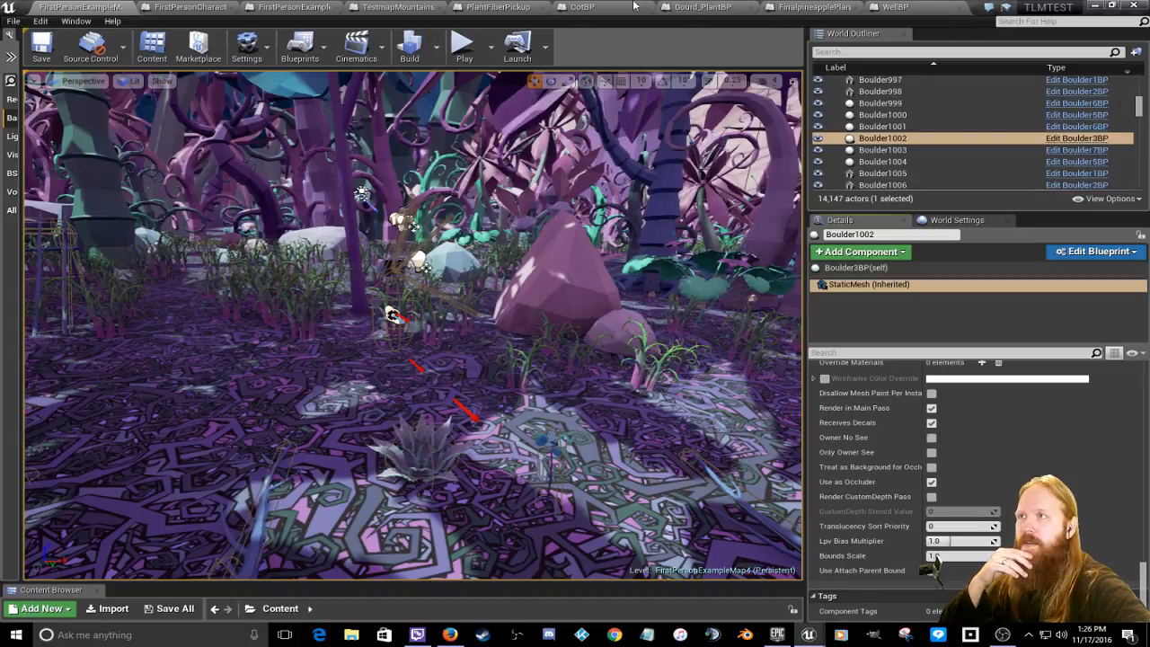
{"action": "left_click", "coordinate": [594, 7]}
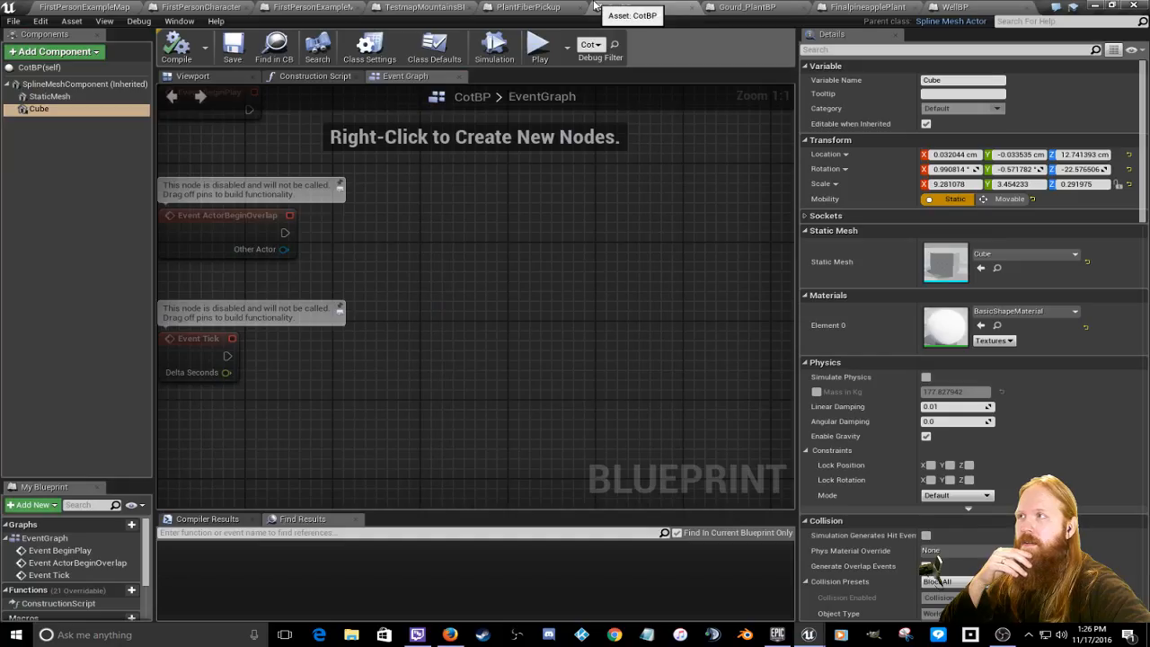
{"action": "left_click", "coordinate": [718, 9]}
{"action": "left_click", "coordinate": [1021, 160]}
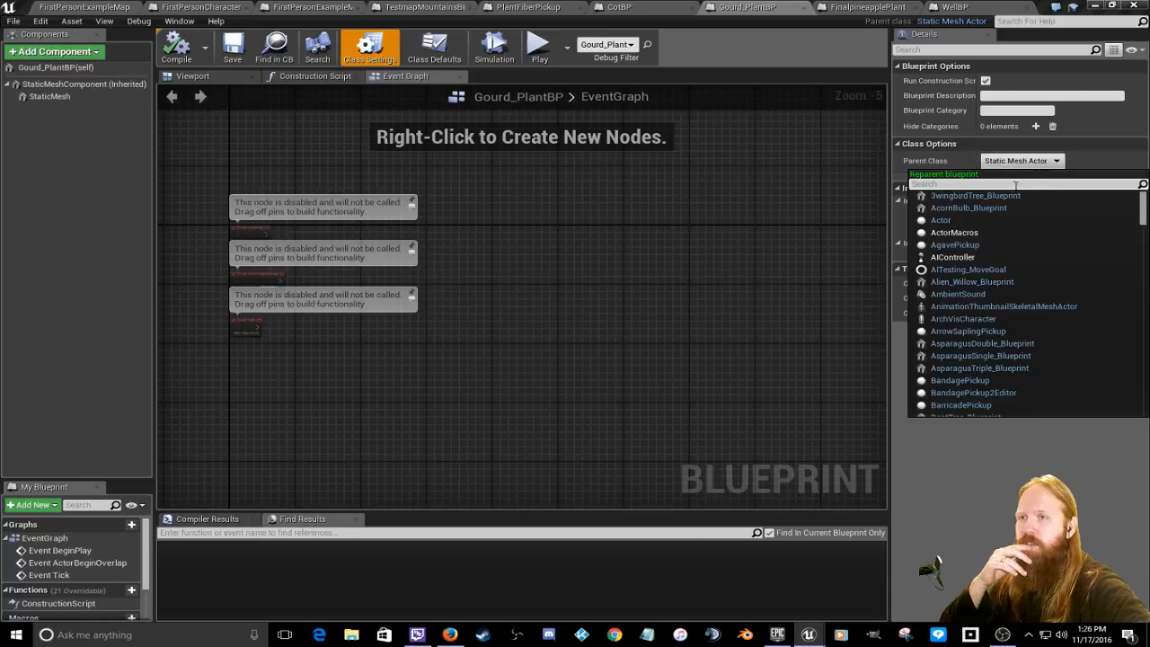
{"action": "left_click", "coordinate": [950, 222]}
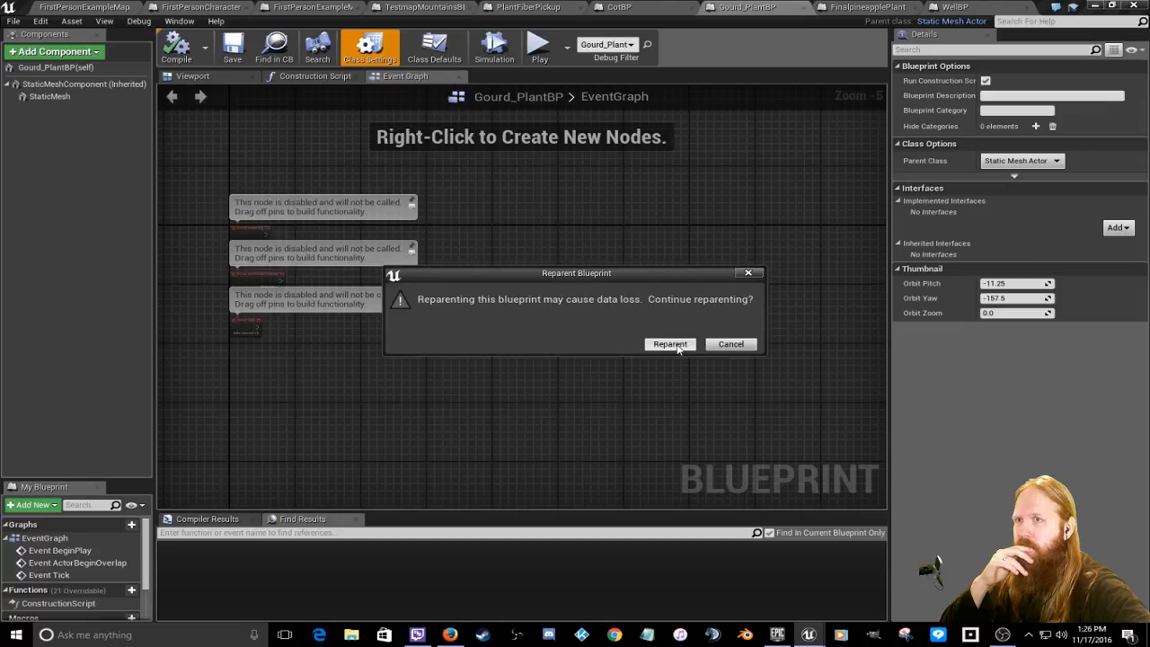
{"action": "left_click", "coordinate": [744, 344]}
Step: Compare the parent classes and components of TestmapMountainsBP, PlantFiberPickup, CotBP and Gourd_PlantBP, including CotBP's class settings
{"action": "left_click", "coordinate": [643, 6]}
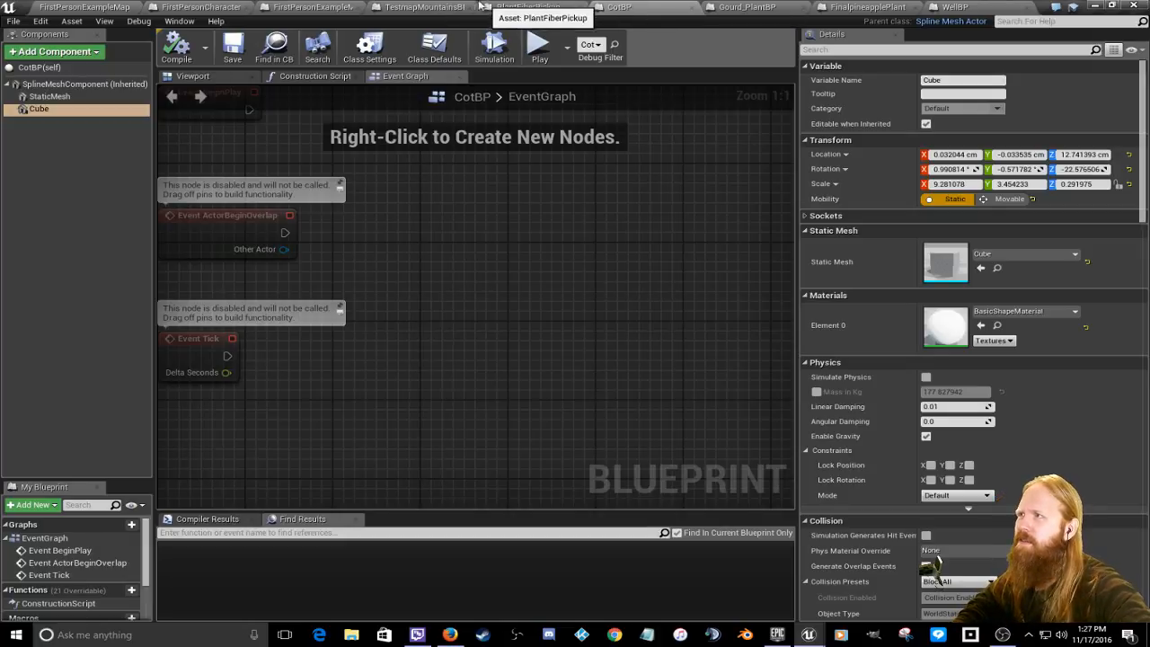
{"action": "left_click", "coordinate": [421, 7]}
{"action": "left_click", "coordinate": [513, 7]}
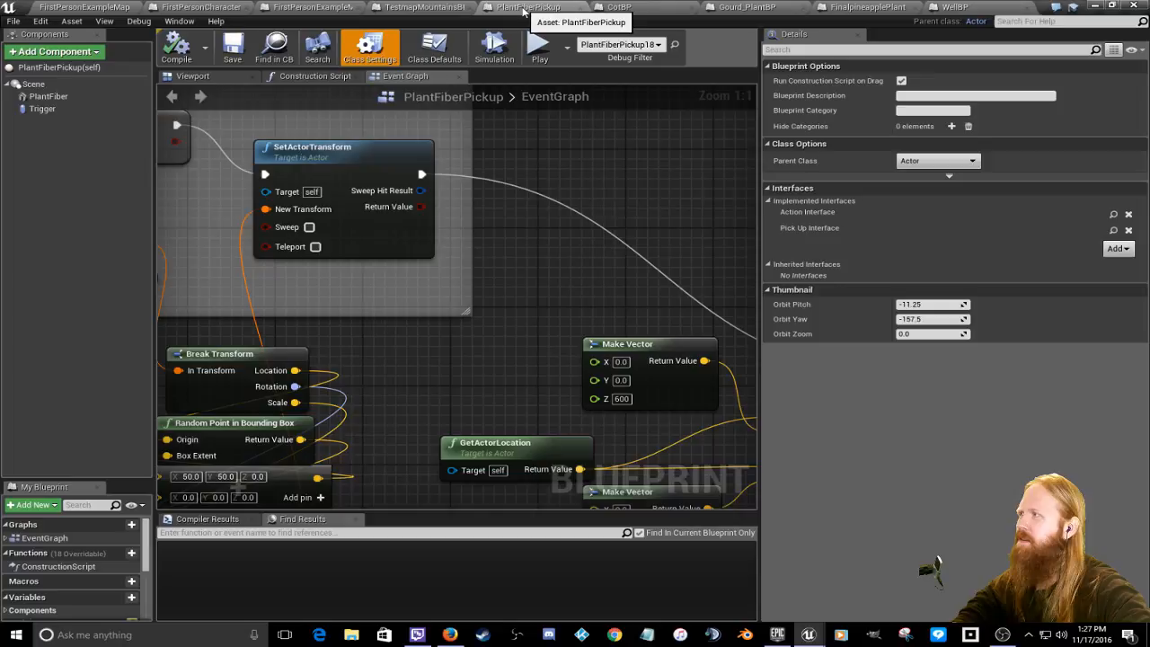
{"action": "left_click", "coordinate": [620, 7]}
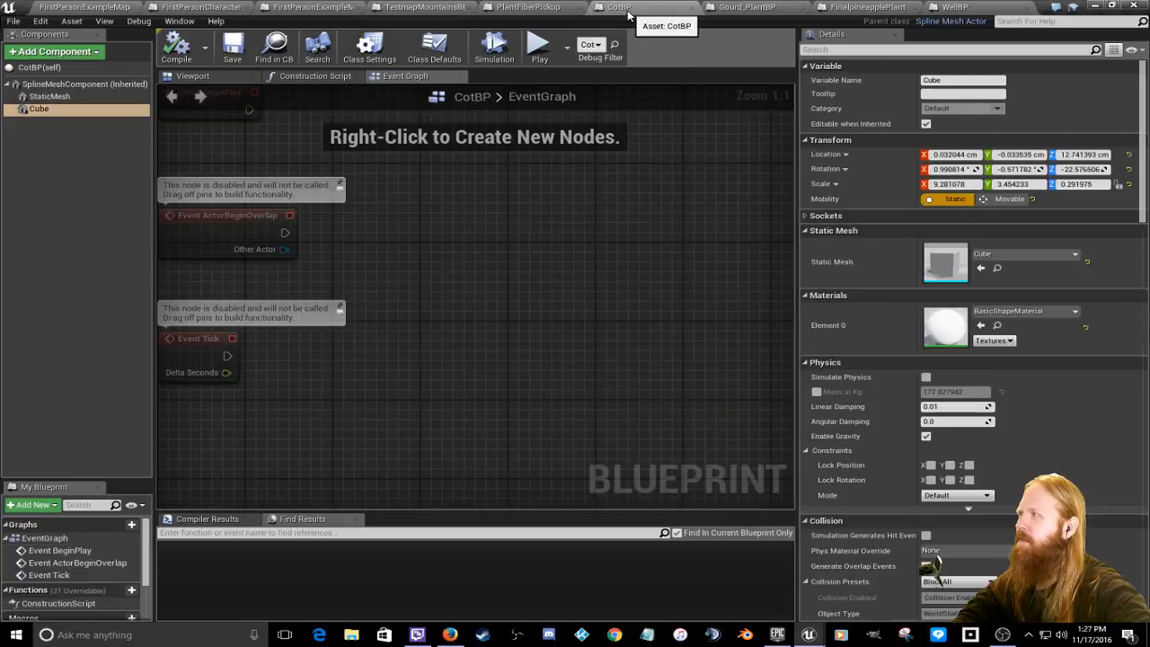
{"action": "left_click", "coordinate": [759, 7]}
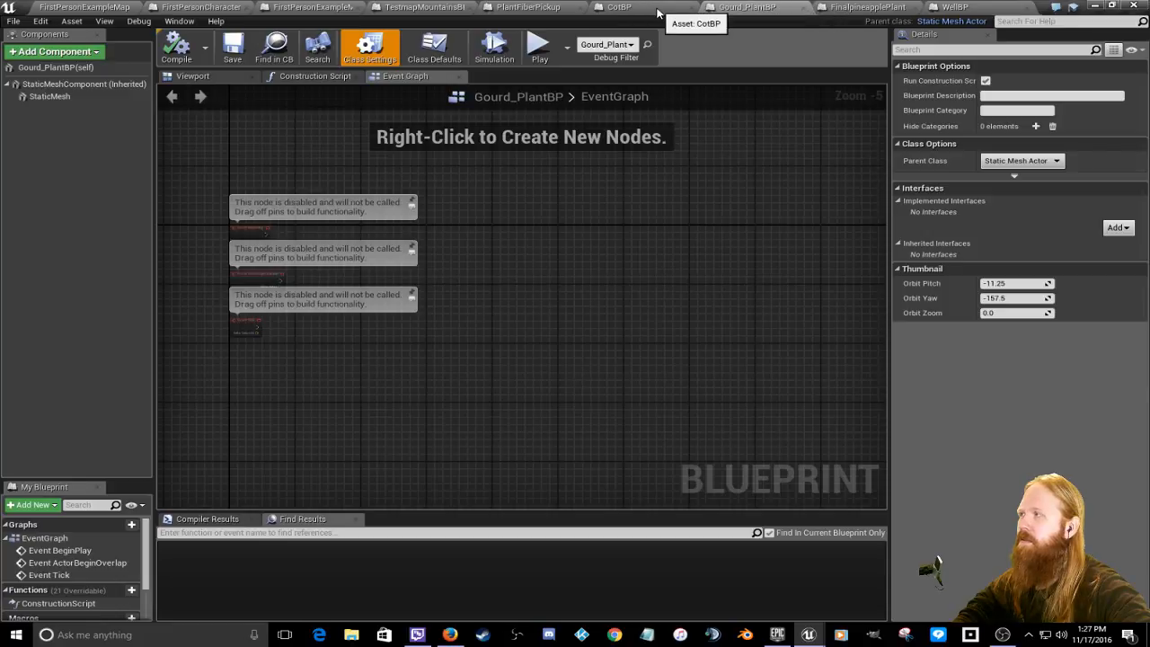
{"action": "left_click", "coordinate": [657, 13]}
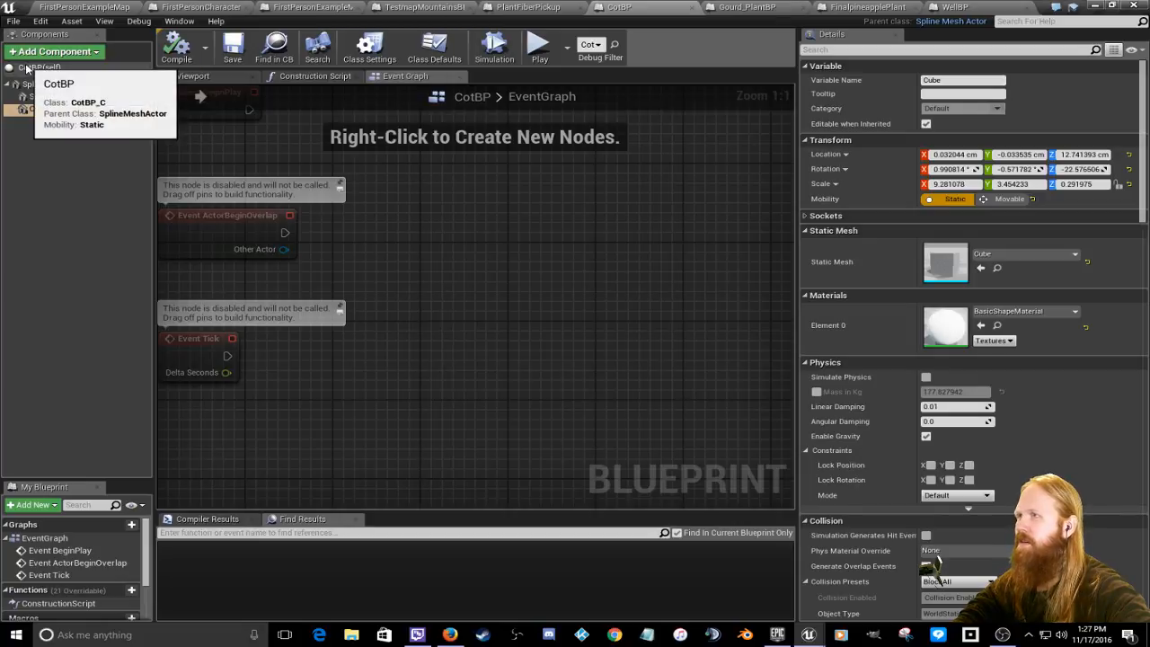
{"action": "left_click", "coordinate": [422, 7]}
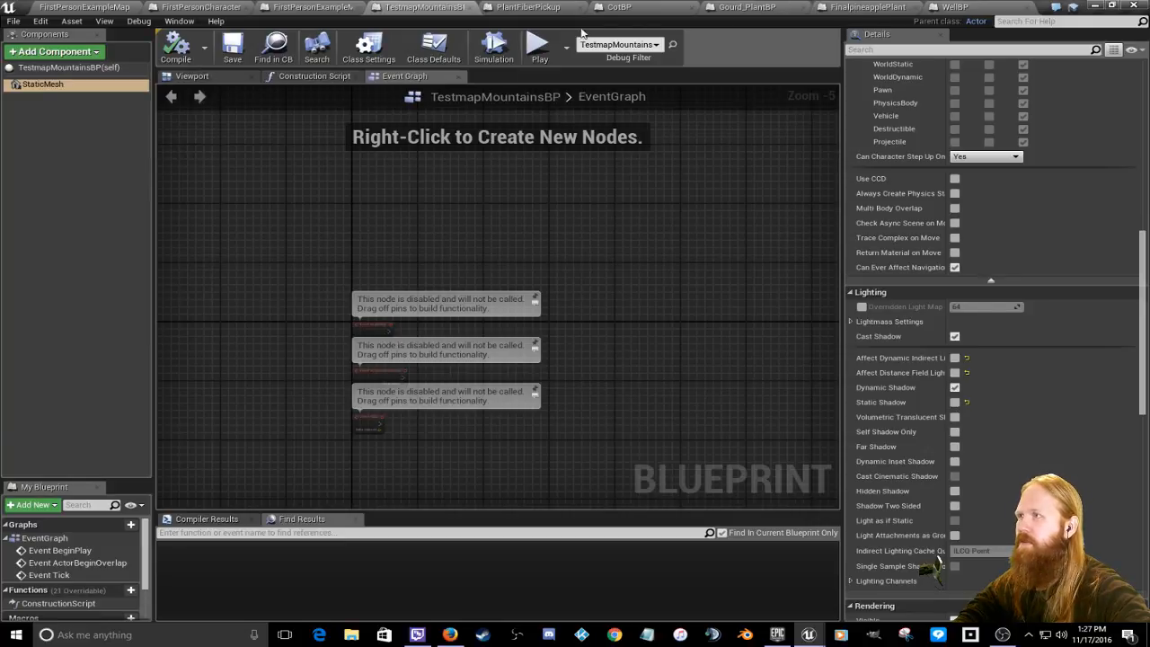
{"action": "left_click", "coordinate": [647, 11]}
{"action": "left_click", "coordinate": [710, 9]}
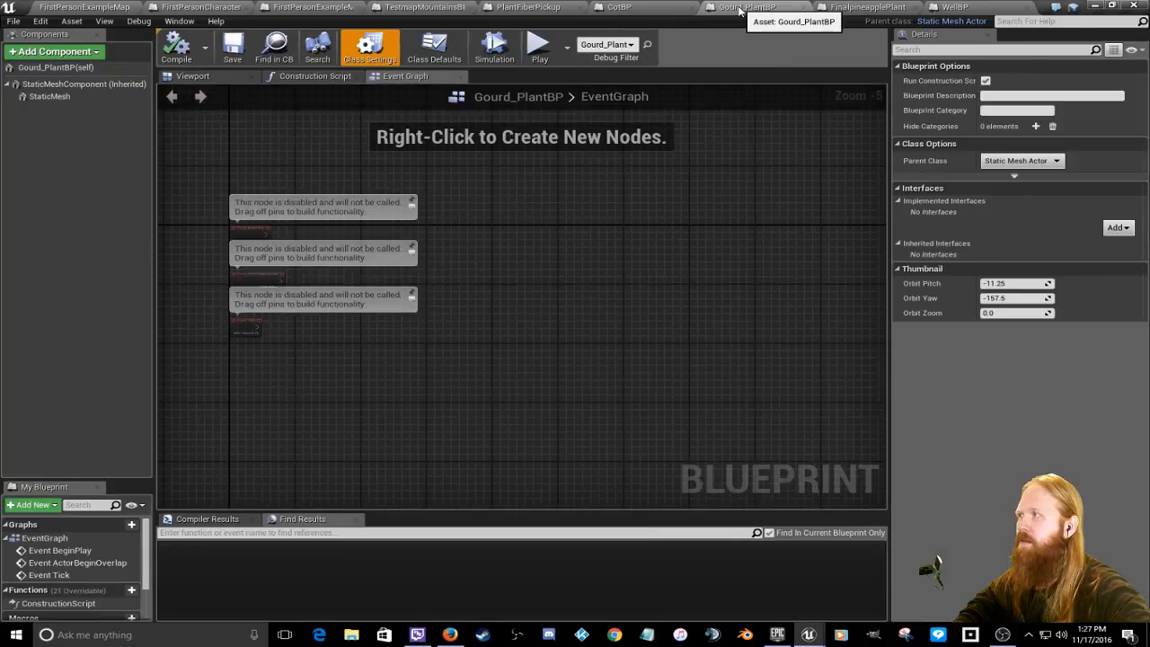
{"action": "left_click", "coordinate": [659, 12]}
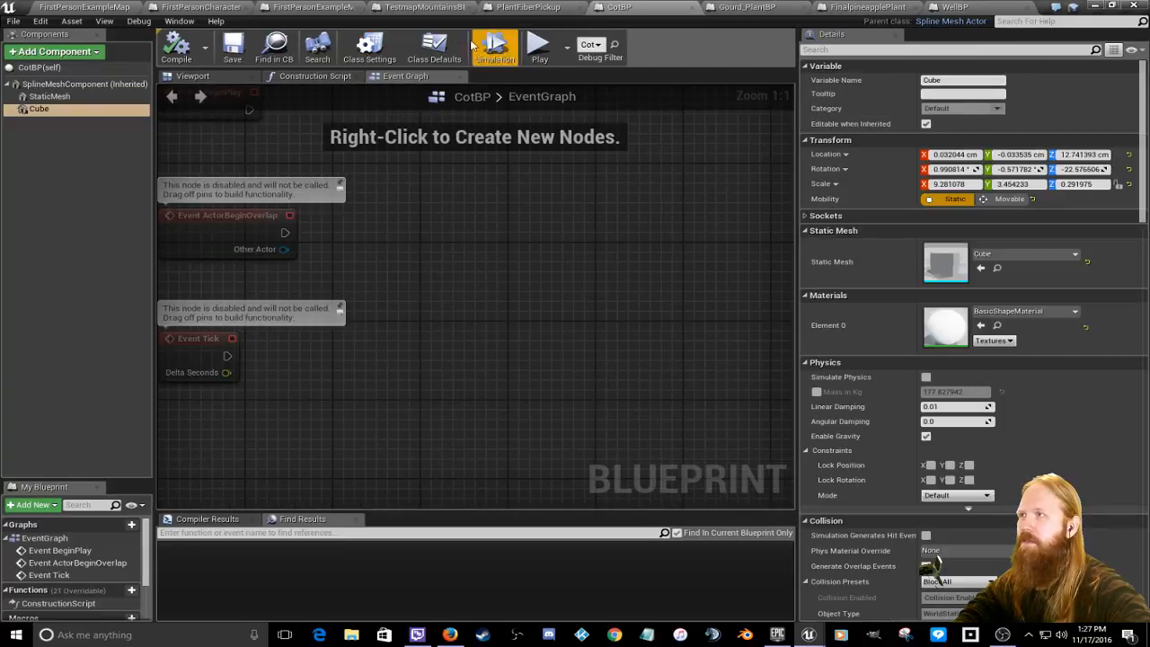
{"action": "left_click", "coordinate": [387, 54]}
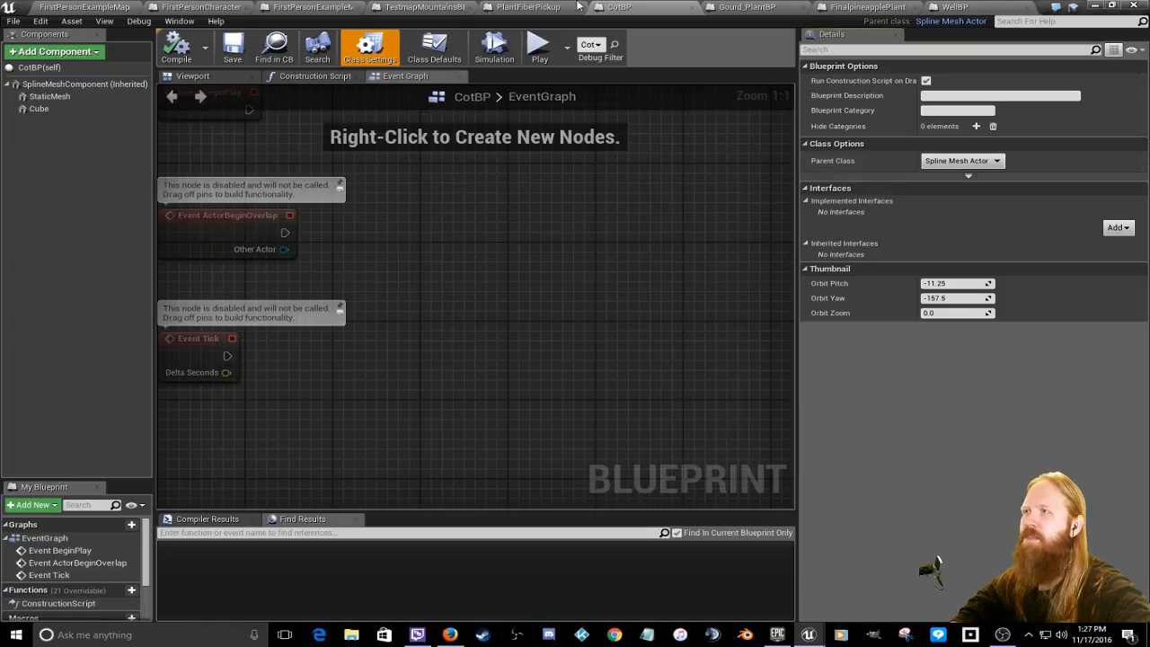
{"action": "left_click", "coordinate": [420, 8]}
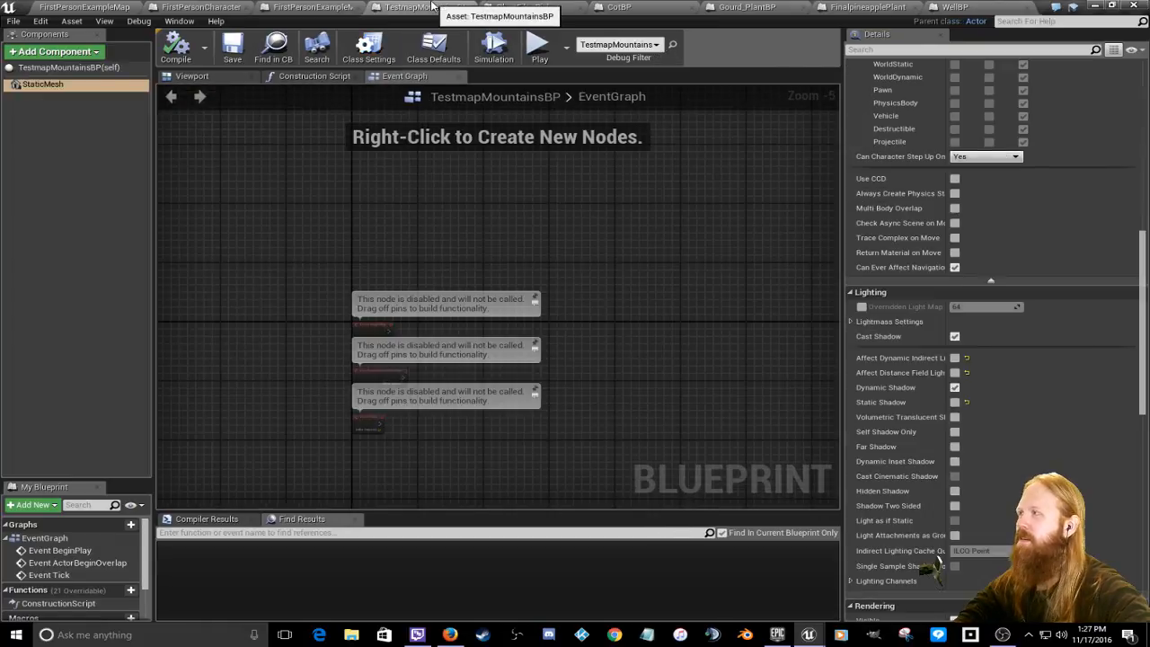
{"action": "left_click", "coordinate": [499, 8]}
{"action": "left_click", "coordinate": [422, 8]}
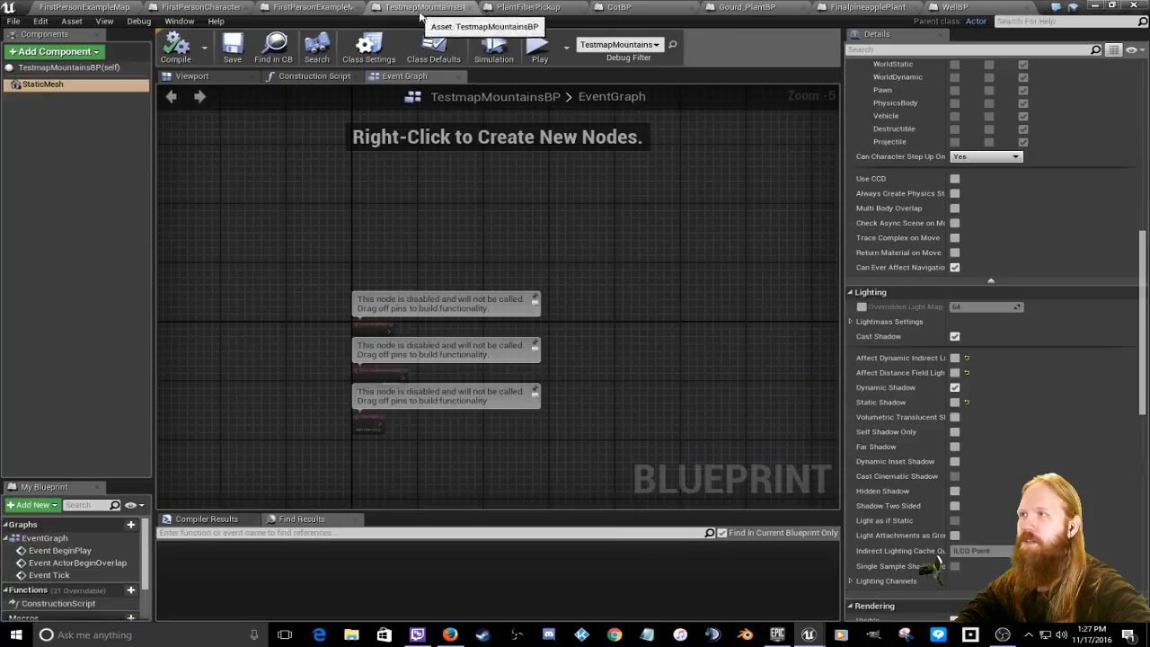
Step: Reparent the CotBP blueprint to the Actor class and save it
{"action": "left_click", "coordinate": [620, 8]}
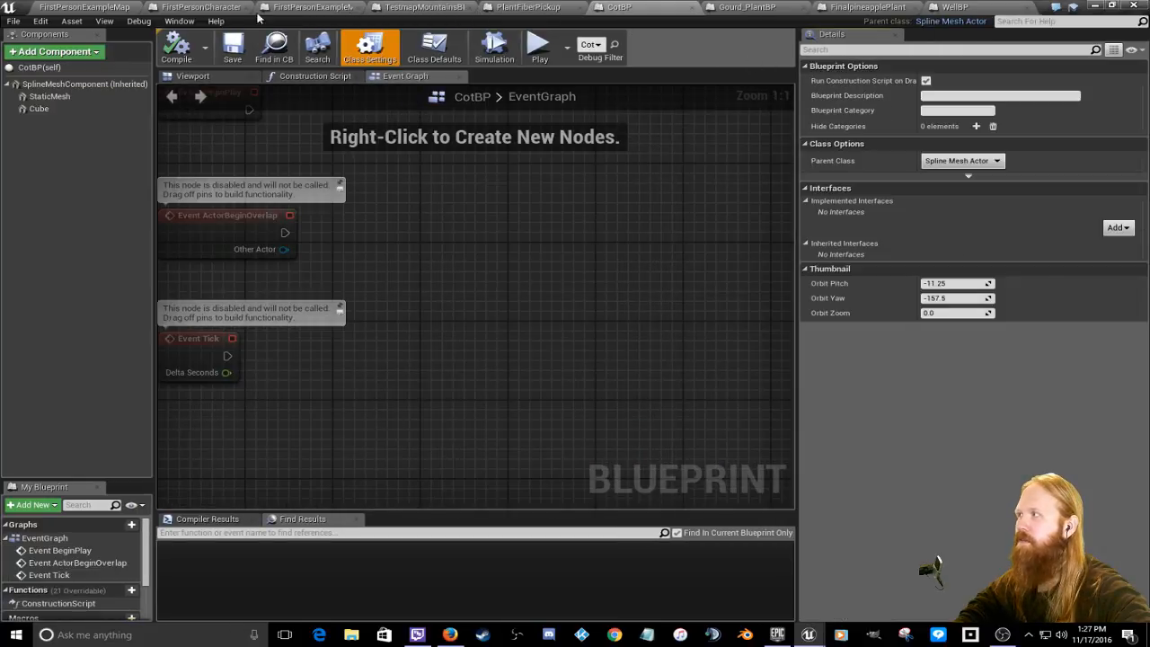
{"action": "left_click", "coordinate": [995, 160]}
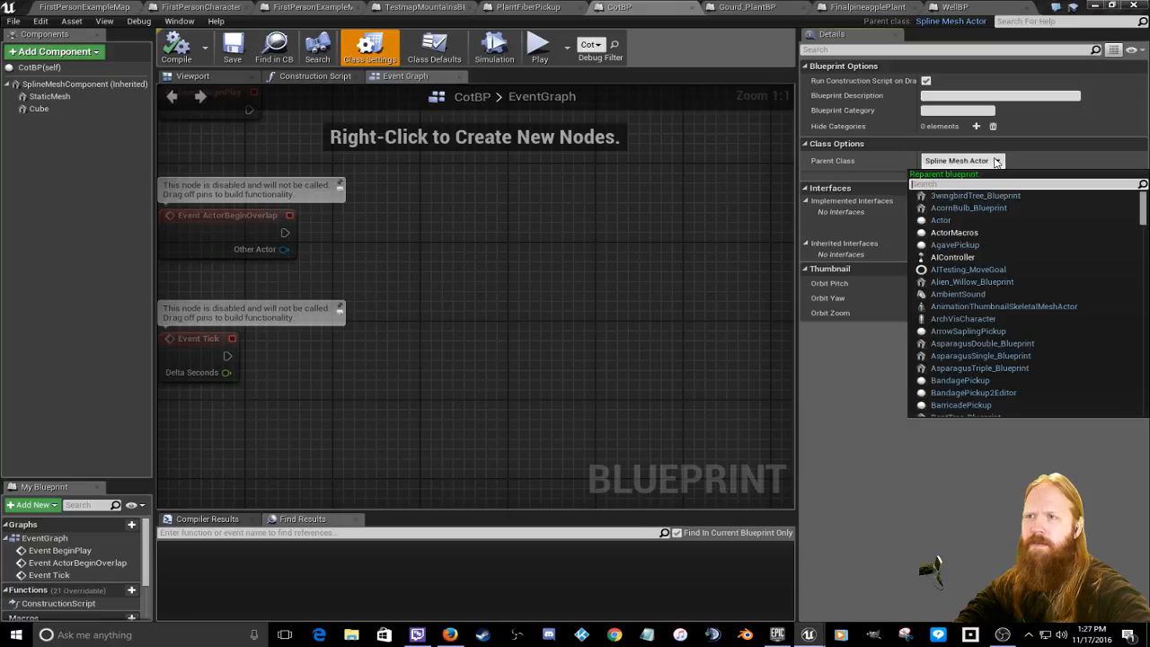
{"action": "left_click", "coordinate": [951, 221]}
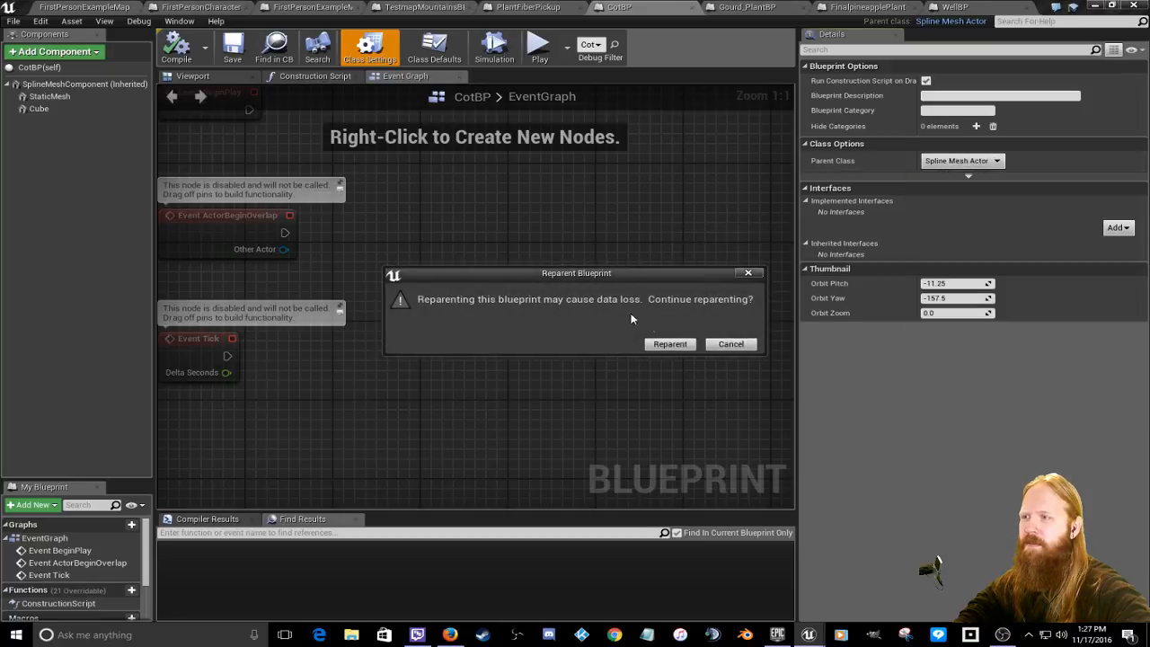
{"action": "left_click", "coordinate": [669, 345]}
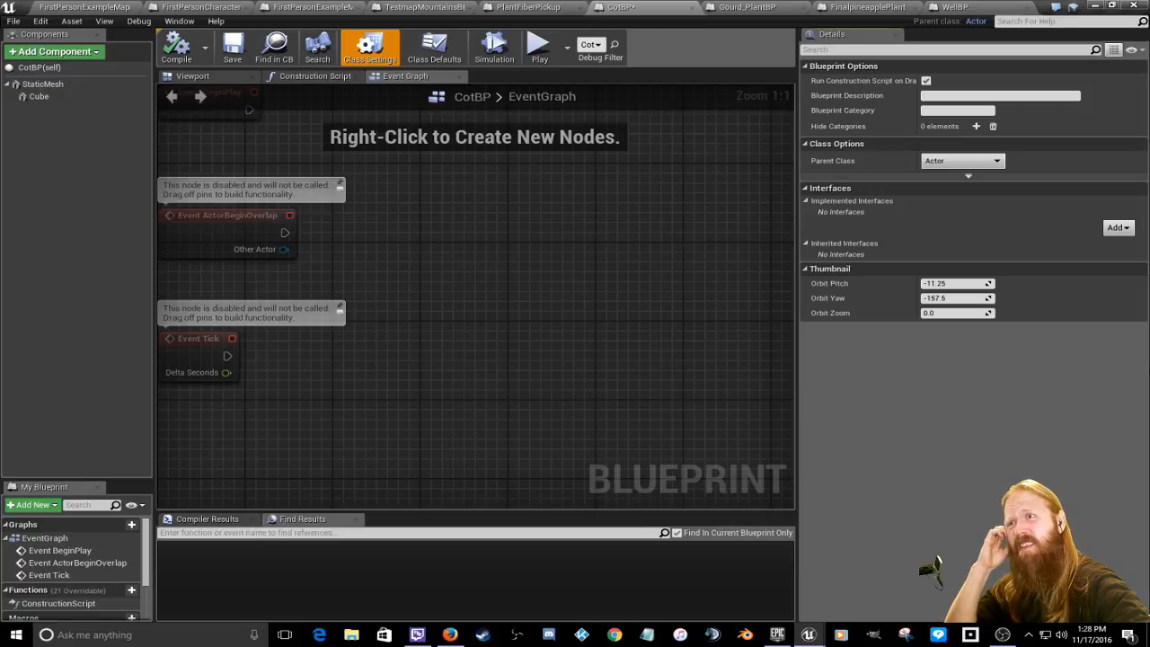
{"action": "left_click", "coordinate": [968, 176]}
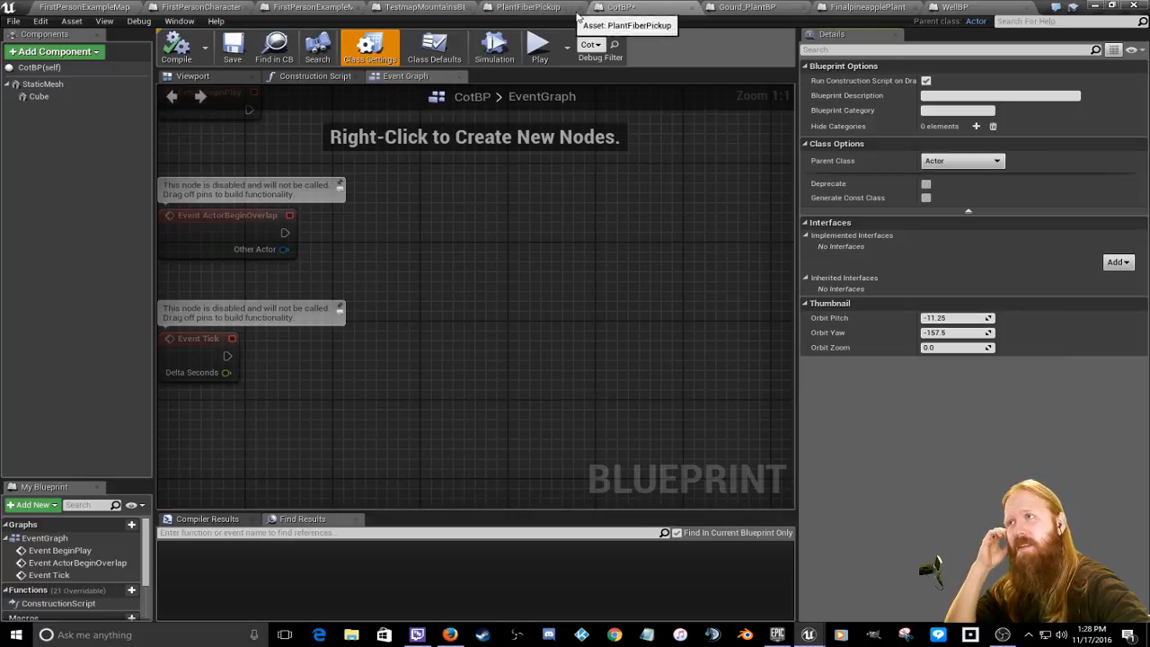
{"action": "left_click", "coordinate": [232, 44]}
Step: Check the class settings of PlantFiberPickup and TestmapMountainsBP against those of CotBP
{"action": "left_click", "coordinate": [539, 8]}
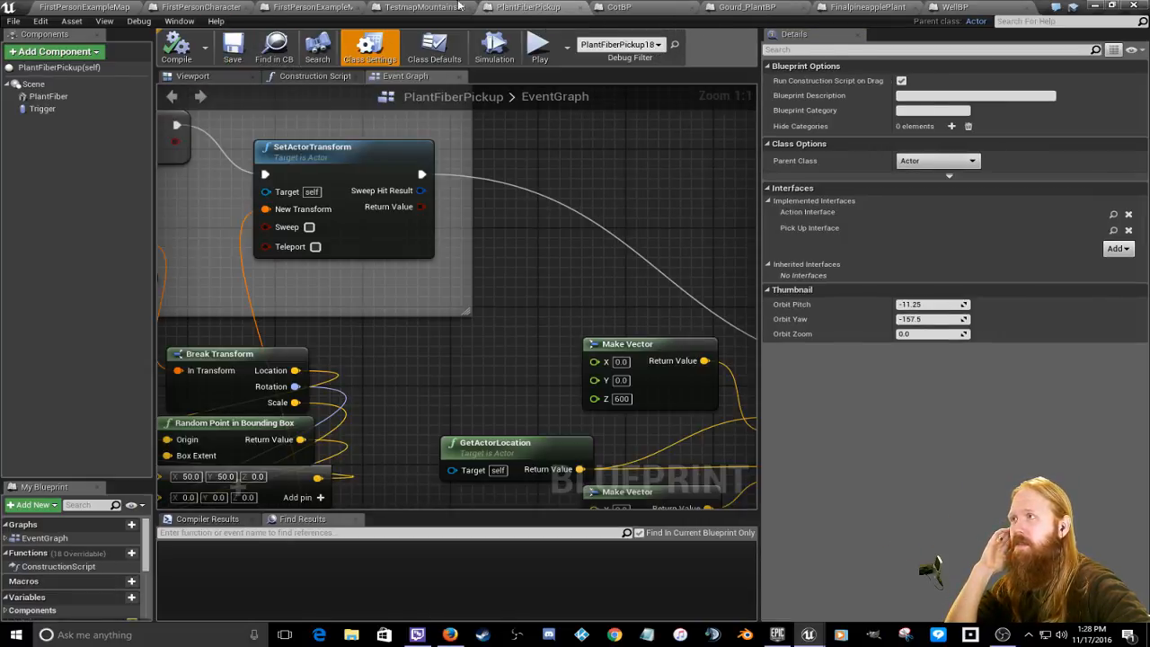
{"action": "left_click", "coordinate": [424, 7]}
{"action": "left_click", "coordinate": [366, 49]}
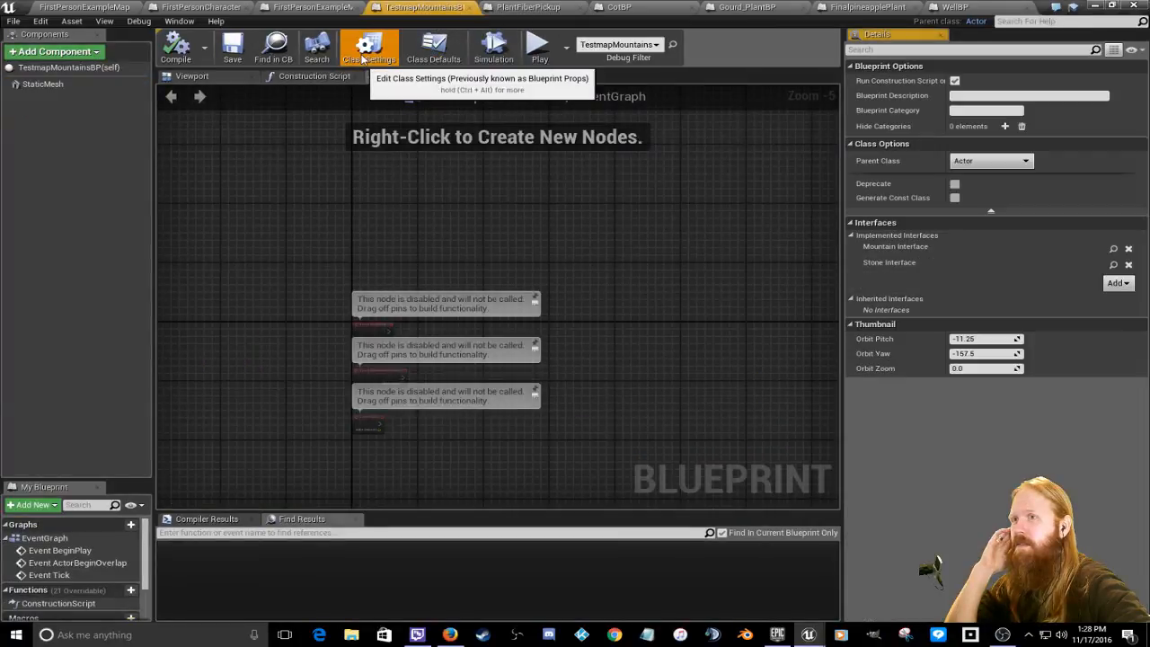
{"action": "left_click", "coordinate": [534, 7]}
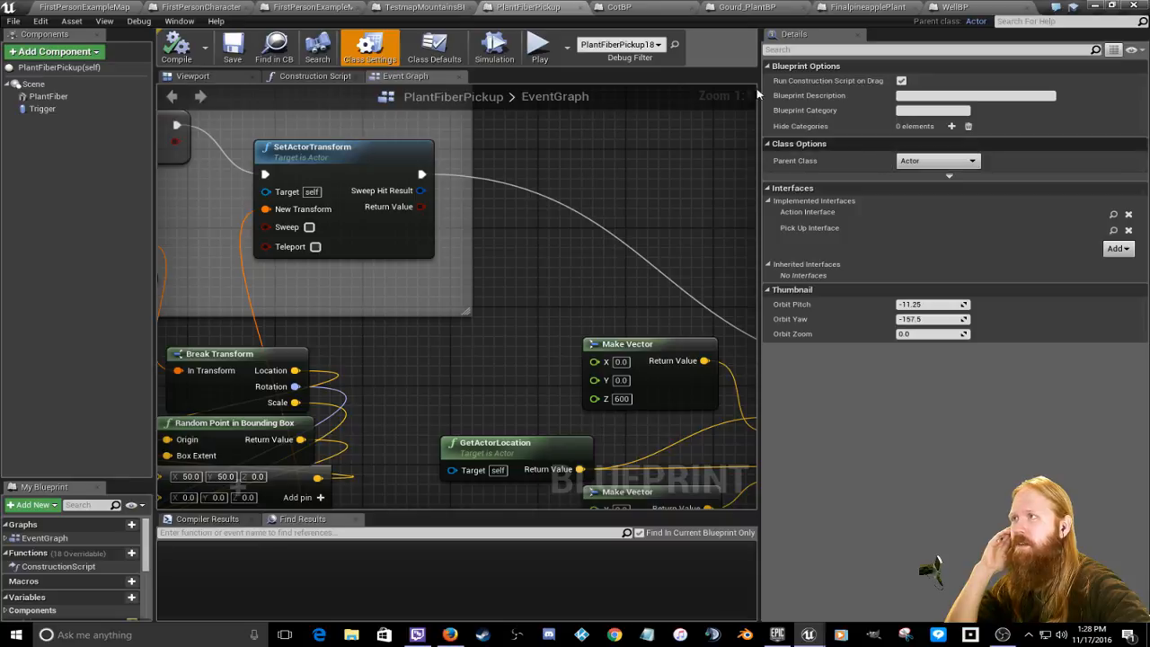
{"action": "left_click", "coordinate": [623, 7]}
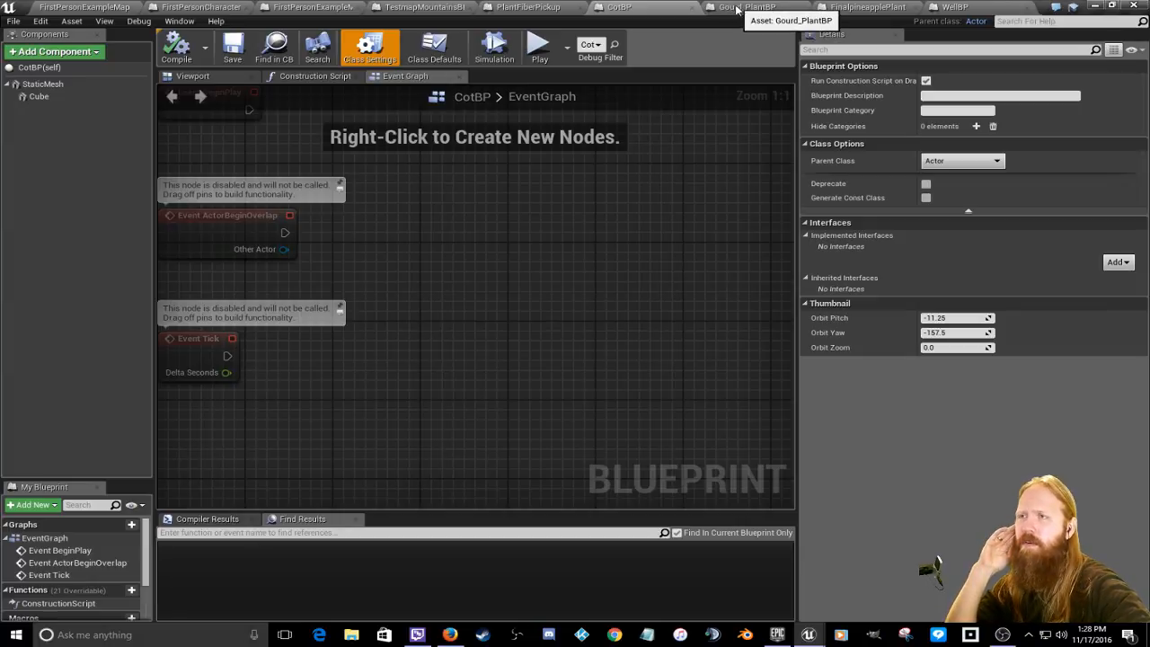
Step: Reparent the Gourd_PlantBP blueprint to the Actor class and save it
{"action": "left_click", "coordinate": [735, 8]}
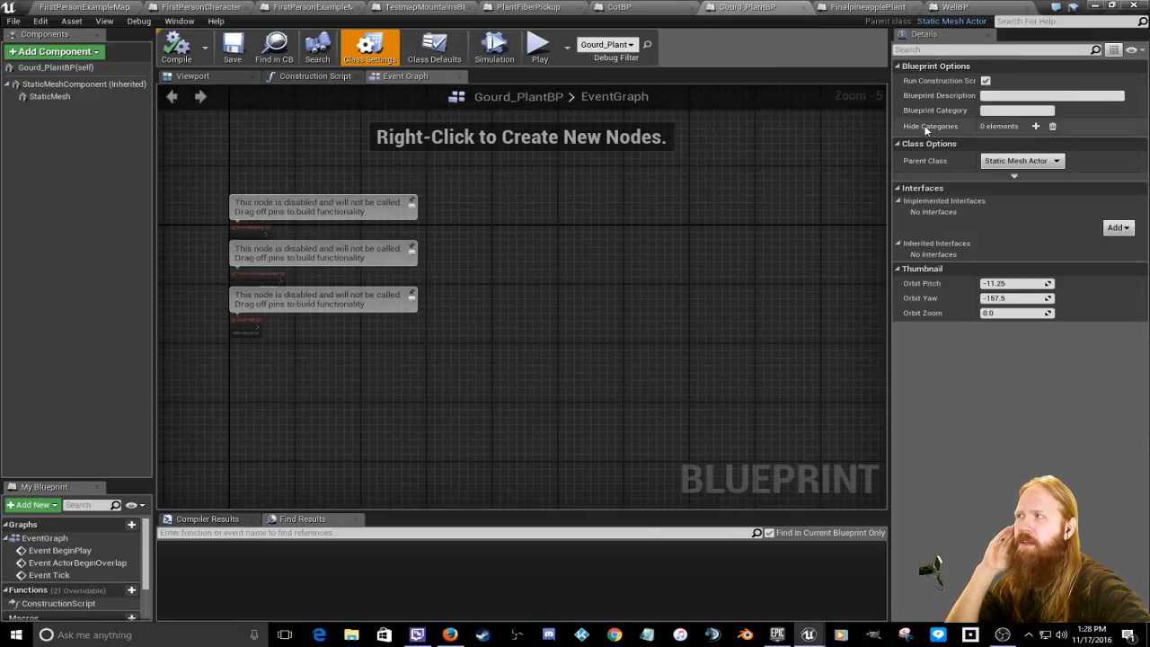
{"action": "left_click", "coordinate": [1055, 161]}
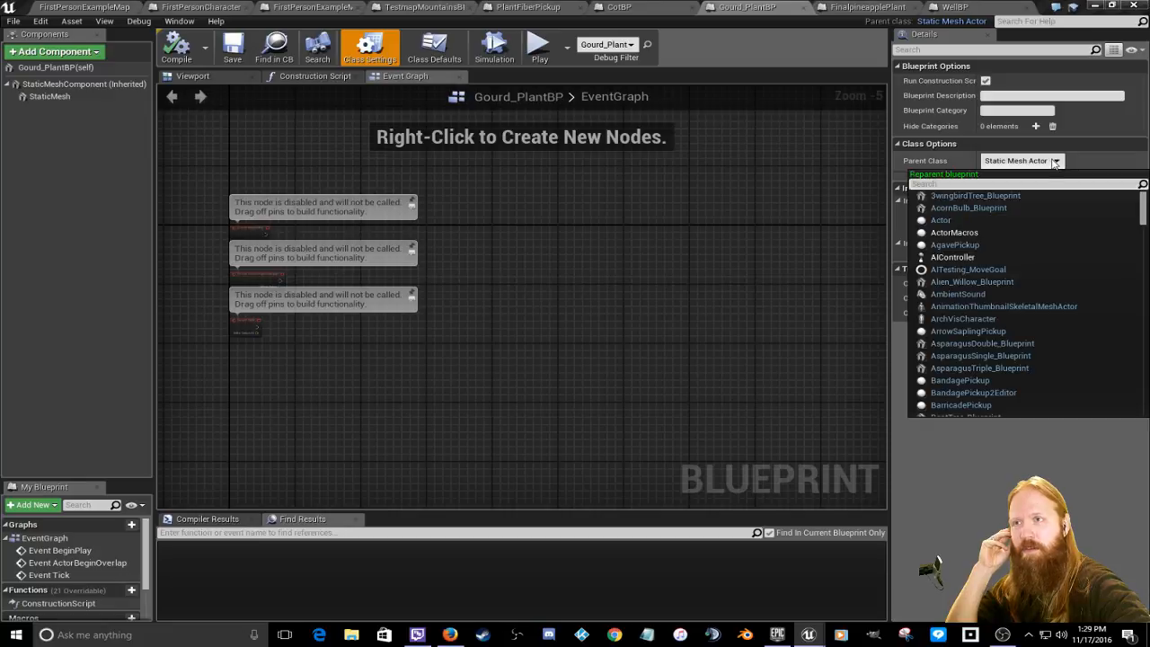
{"action": "left_click", "coordinate": [942, 222]}
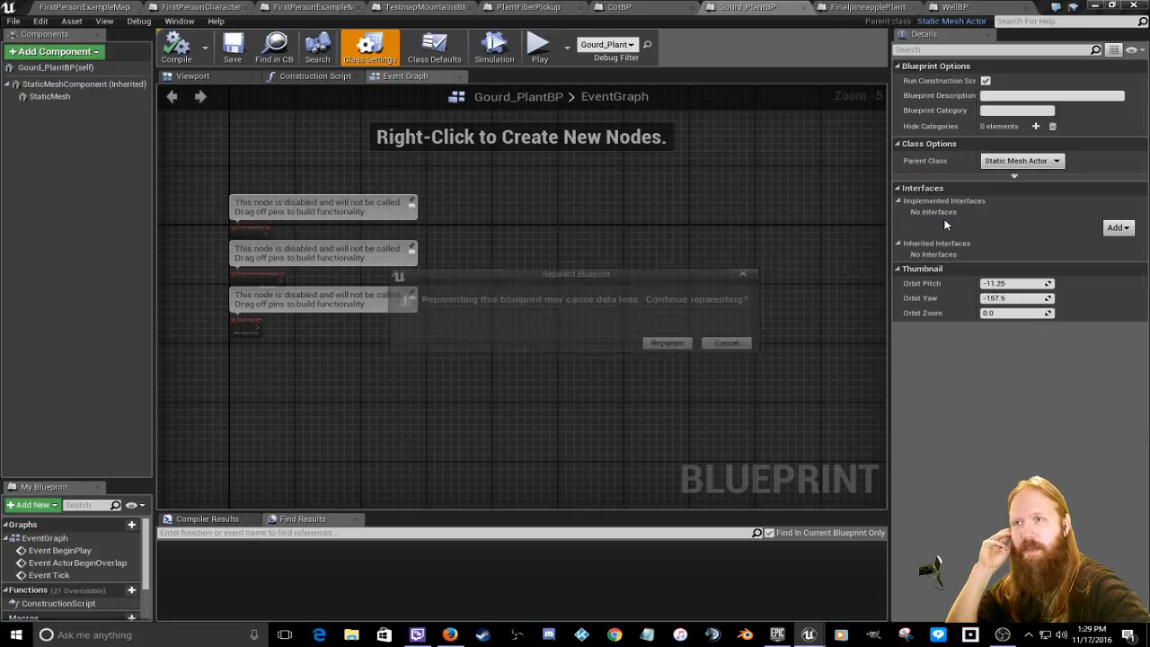
{"action": "left_click", "coordinate": [660, 346]}
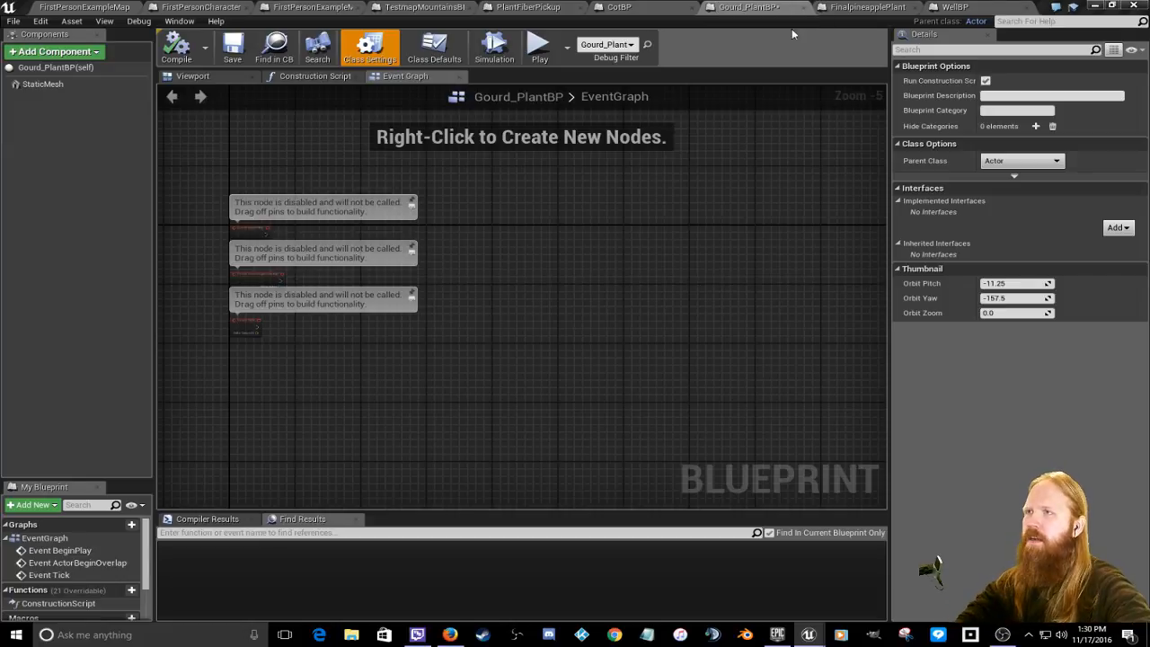
{"action": "left_click", "coordinate": [669, 9]}
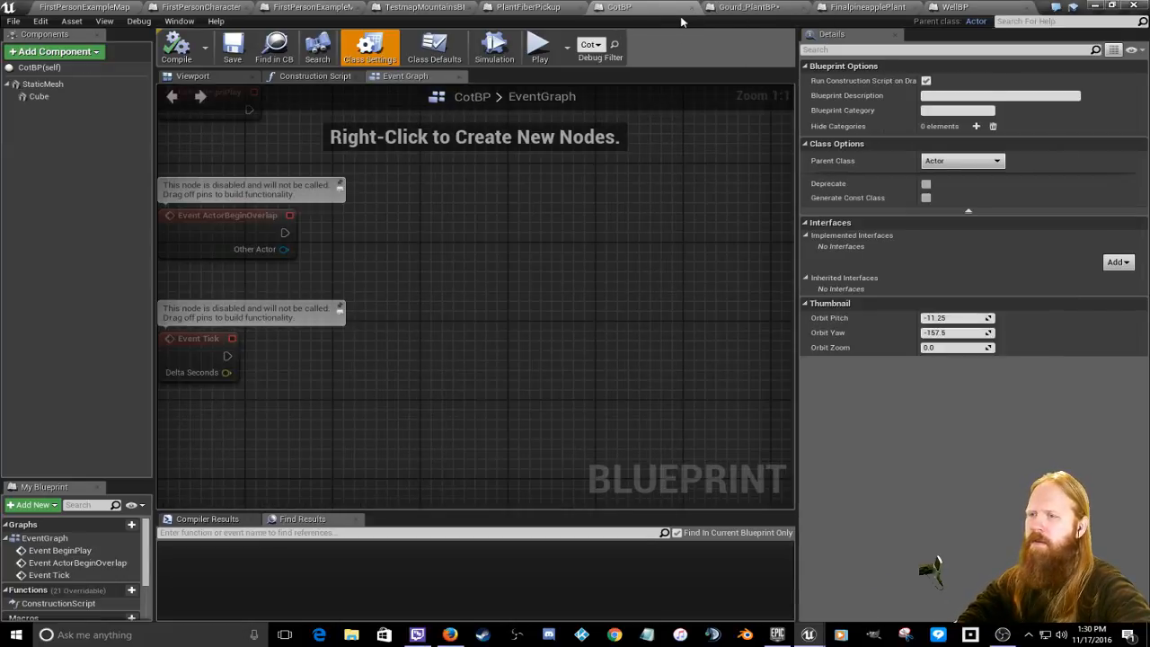
{"action": "left_click", "coordinate": [738, 9]}
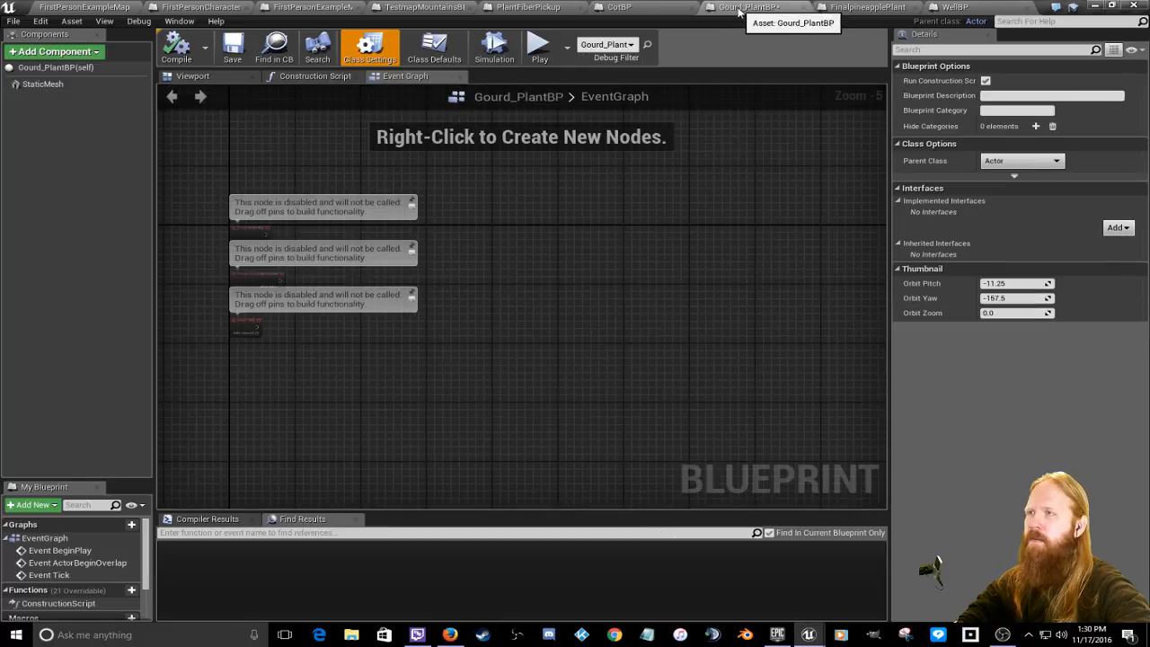
{"action": "left_click", "coordinate": [234, 49]}
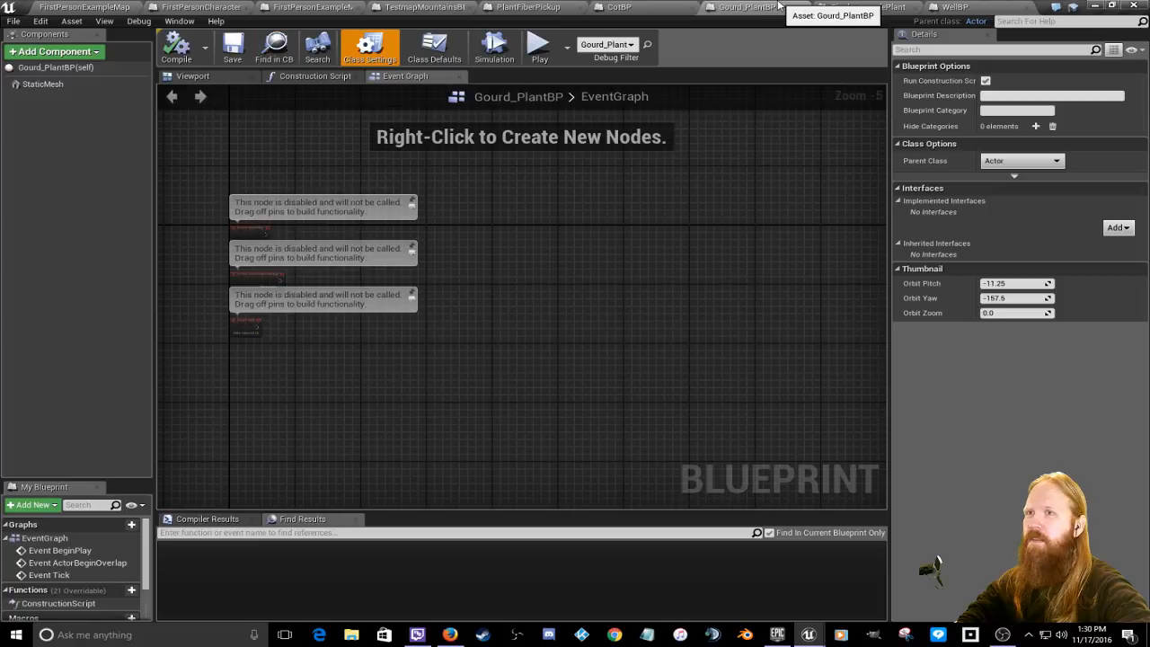
Step: Return to the FirstPersonExampleMap level and build it
{"action": "left_click", "coordinate": [646, 13]}
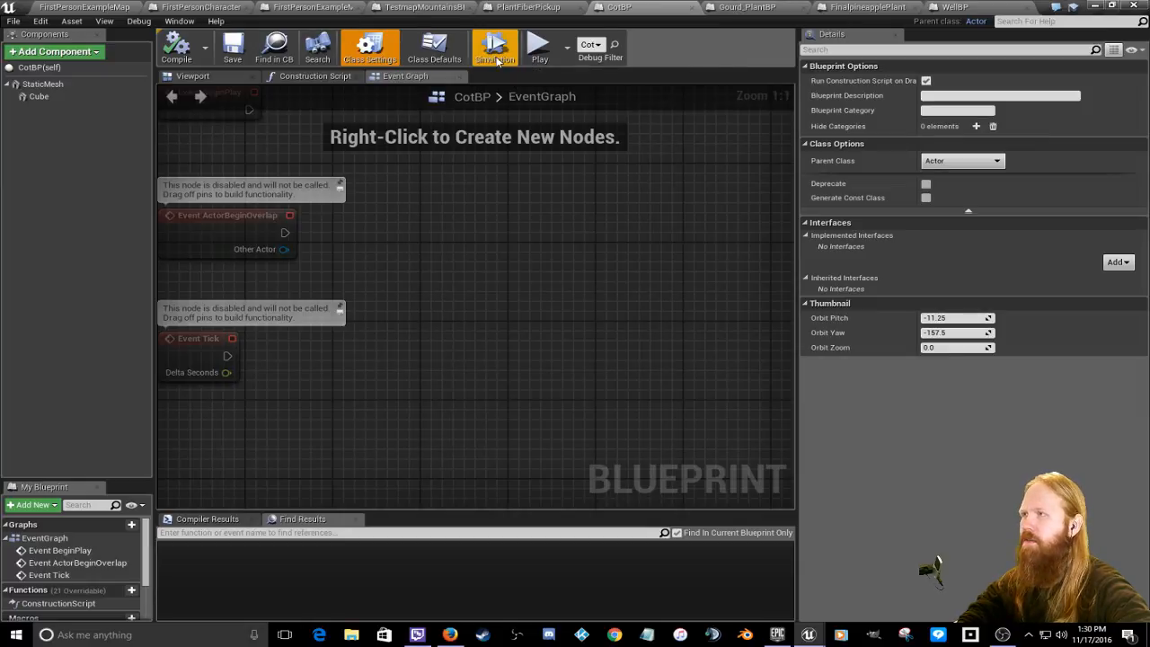
{"action": "left_click", "coordinate": [120, 9]}
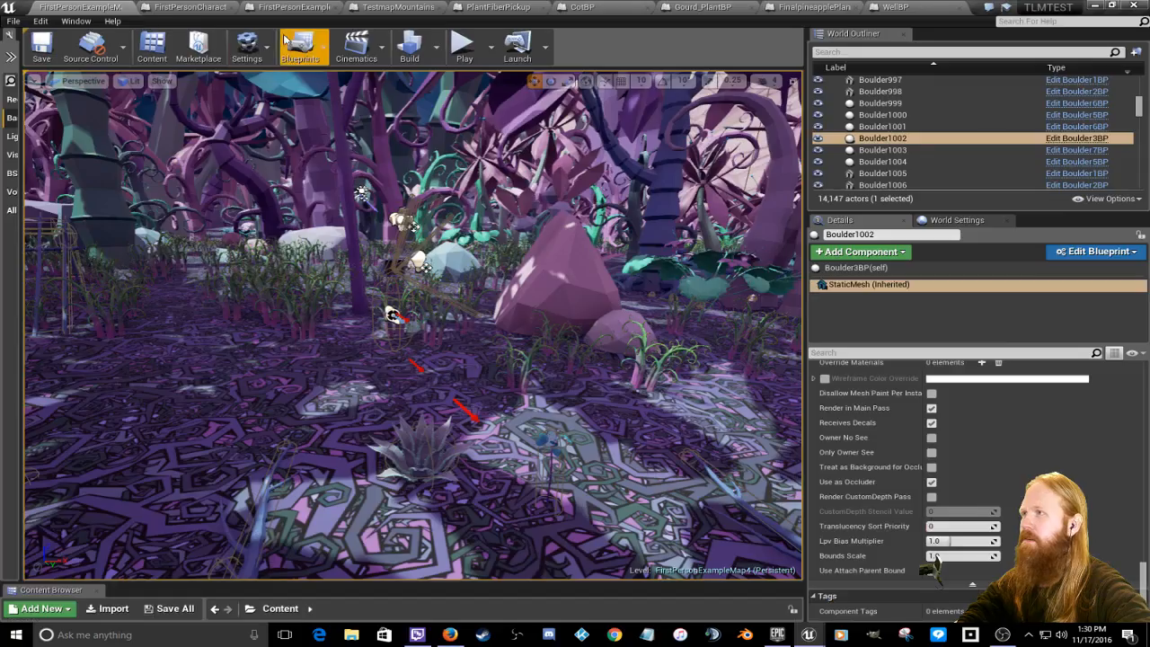
{"action": "left_click", "coordinate": [403, 52]}
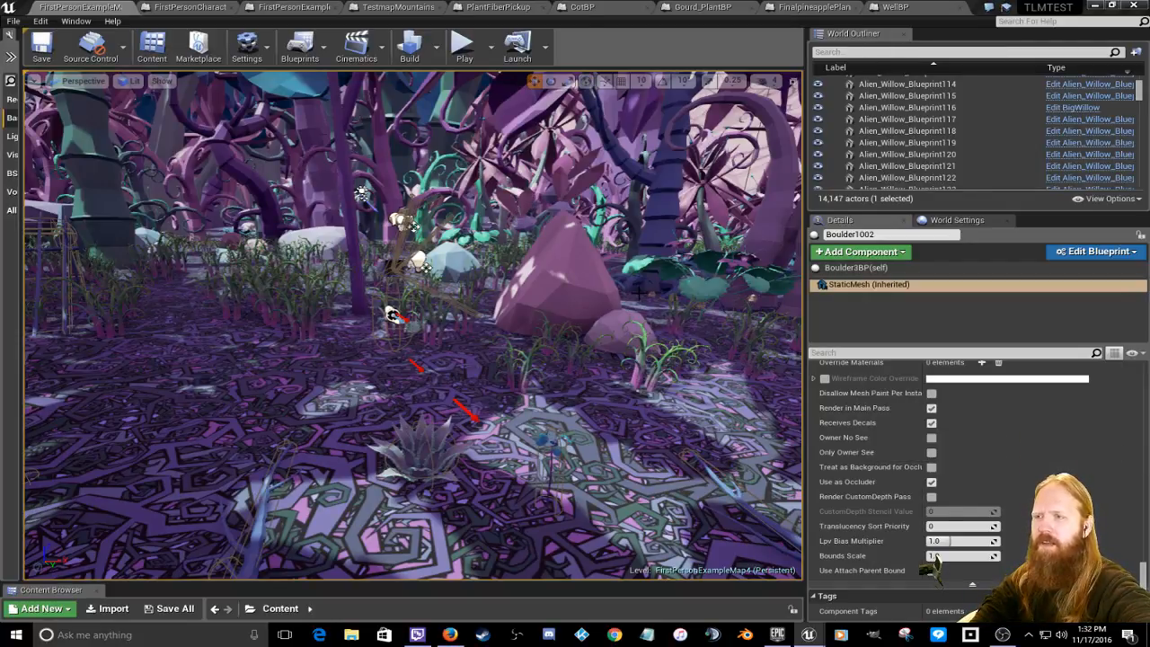
Step: Select the spiky agave pickup beside the large pink-petalled plant in front of the wooden hut
{"action": "key", "text": "w"}
{"action": "right_click_drag", "start_coordinate": [413, 324], "coordinate": [144, 341]}
{"action": "key", "text": "s"}
{"action": "key", "text": "w"}
{"action": "key", "text": "s"}
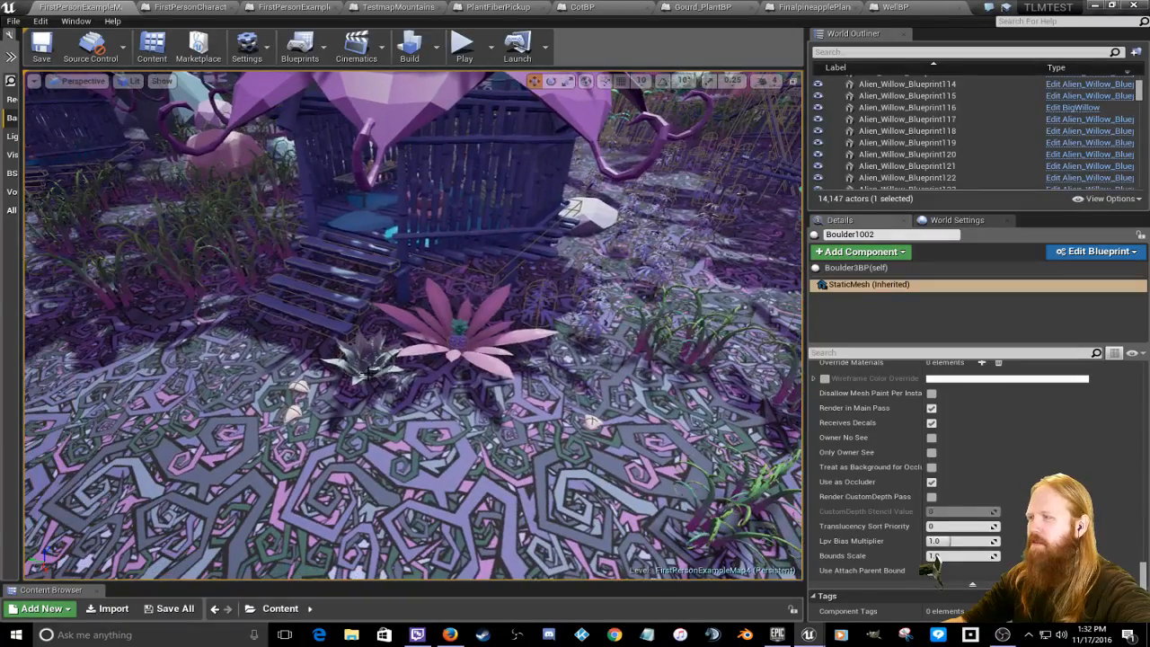
{"action": "left_click", "coordinate": [363, 363]}
{"action": "right_click_drag", "start_coordinate": [363, 363], "coordinate": [548, 350]}
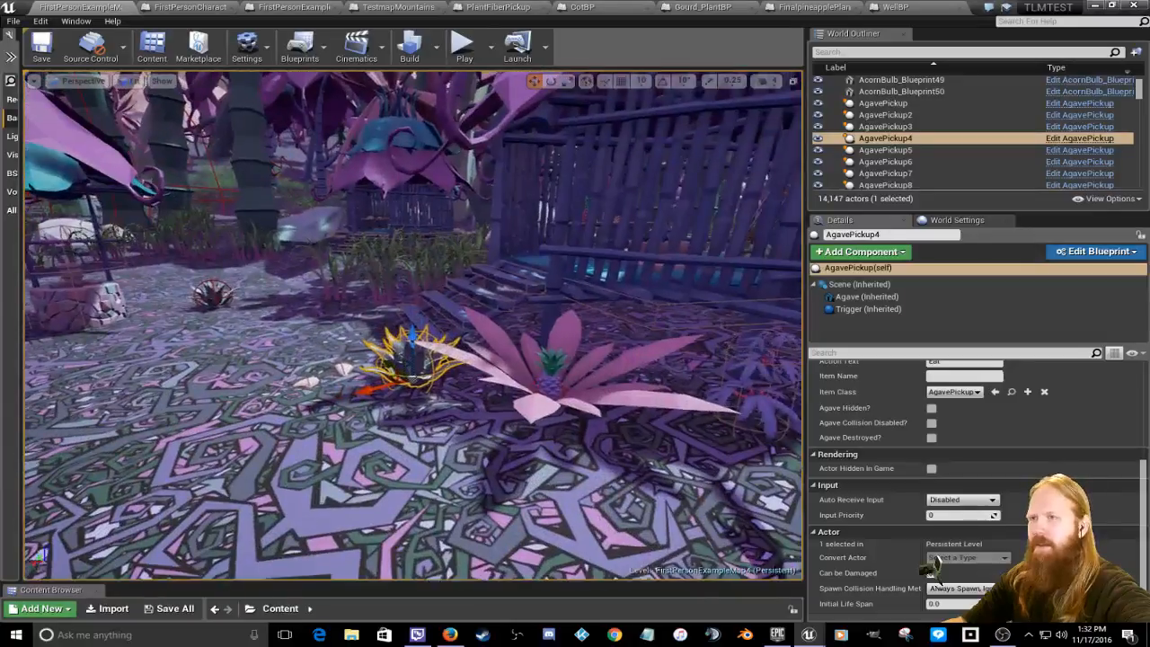
Step: Check the LOD and rendering settings of the Agave mesh component on the selected agave pickup
{"action": "left_click", "coordinate": [867, 297]}
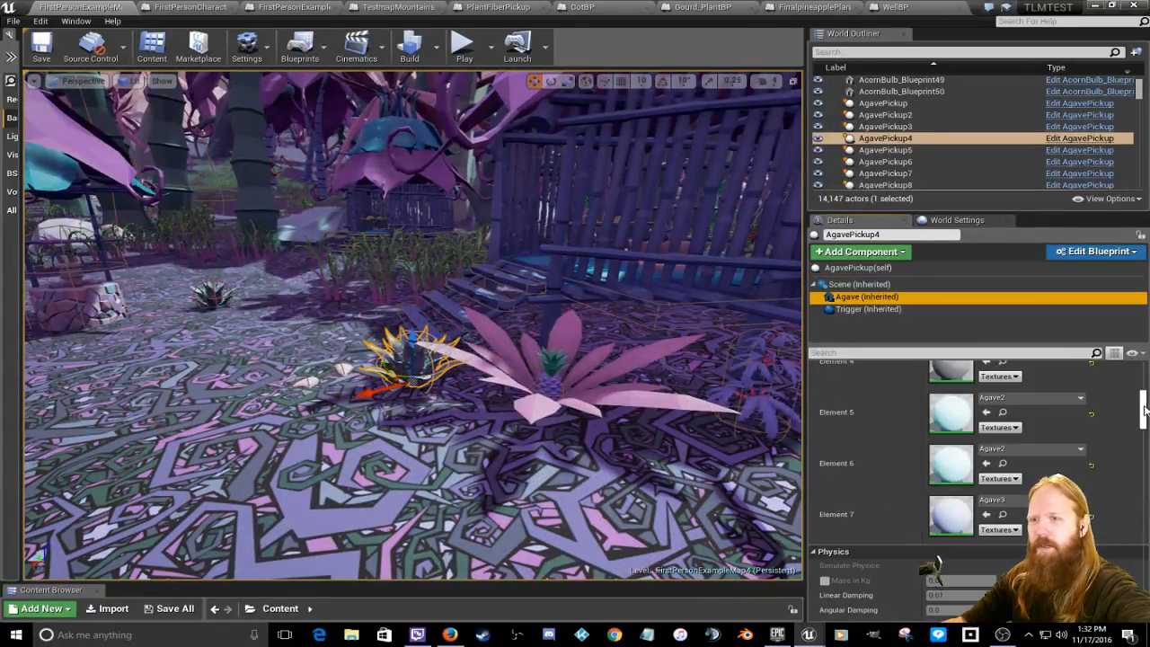
{"action": "left_click_drag", "start_coordinate": [1145, 409], "coordinate": [1144, 567]}
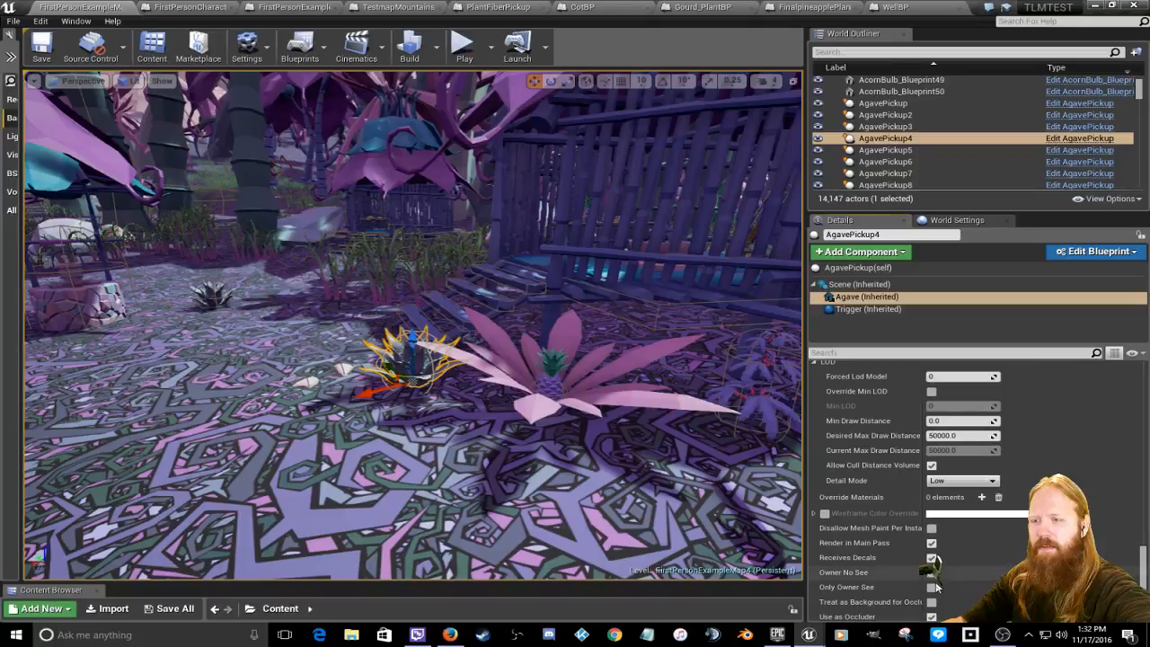
{"action": "right_click", "coordinate": [418, 370]}
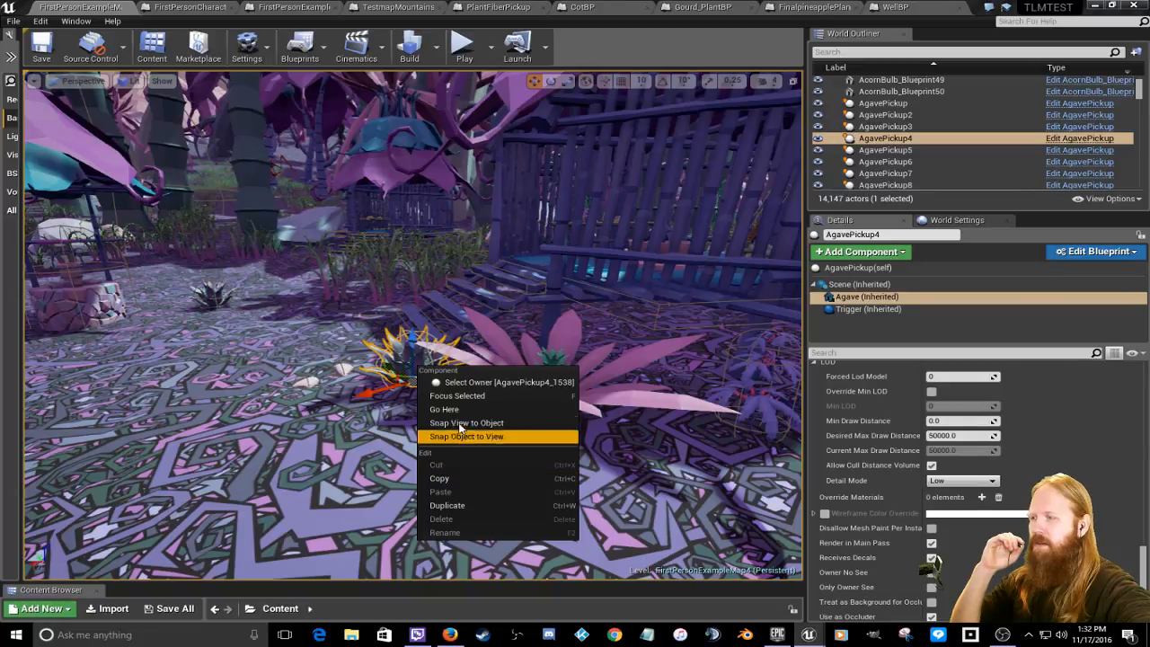
{"action": "left_click", "coordinate": [404, 364]}
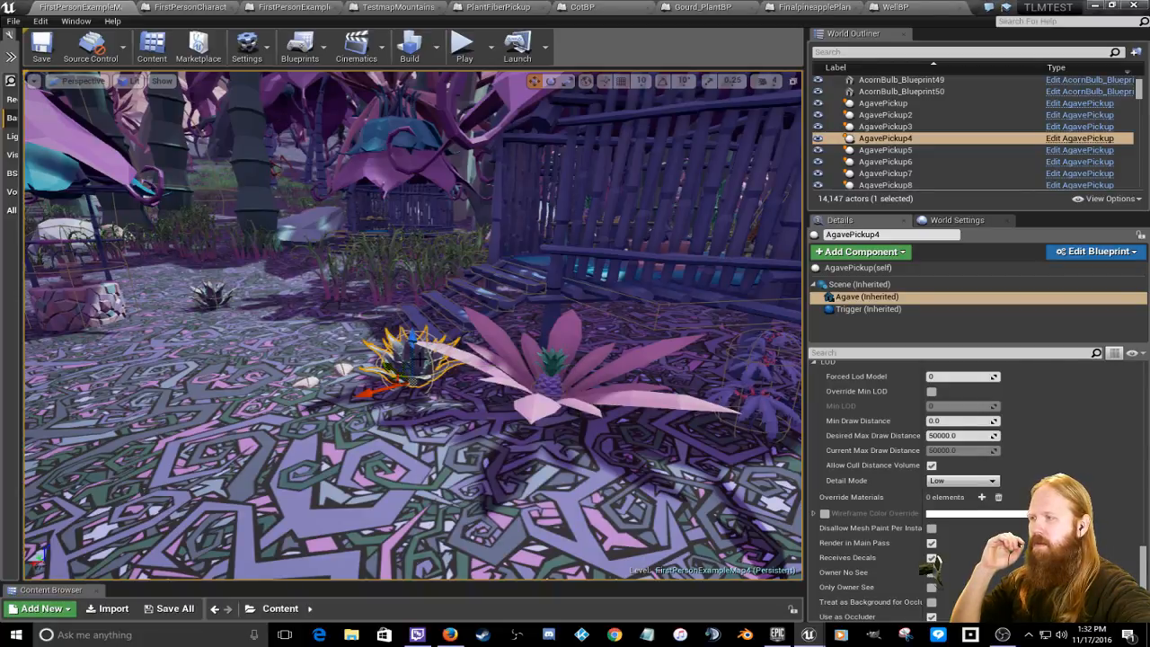
{"action": "right_click", "coordinate": [421, 363]}
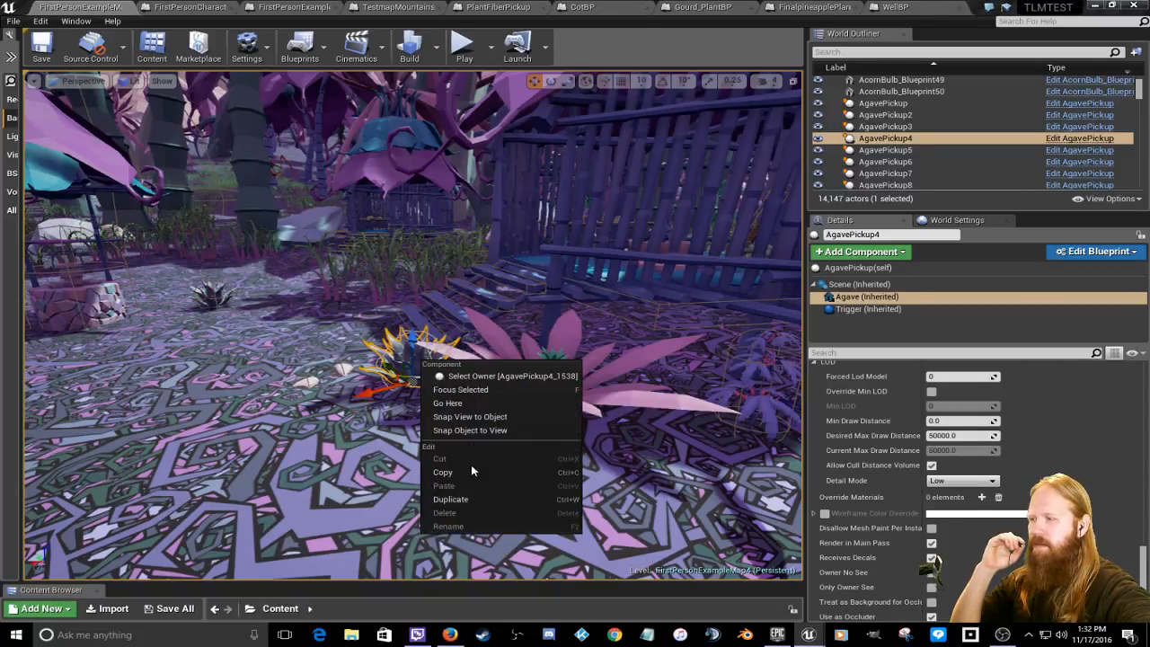
Step: Select every AgavePickup actor in the level, starting from the one beside the large pink-petalled plant
{"action": "left_click", "coordinate": [656, 401]}
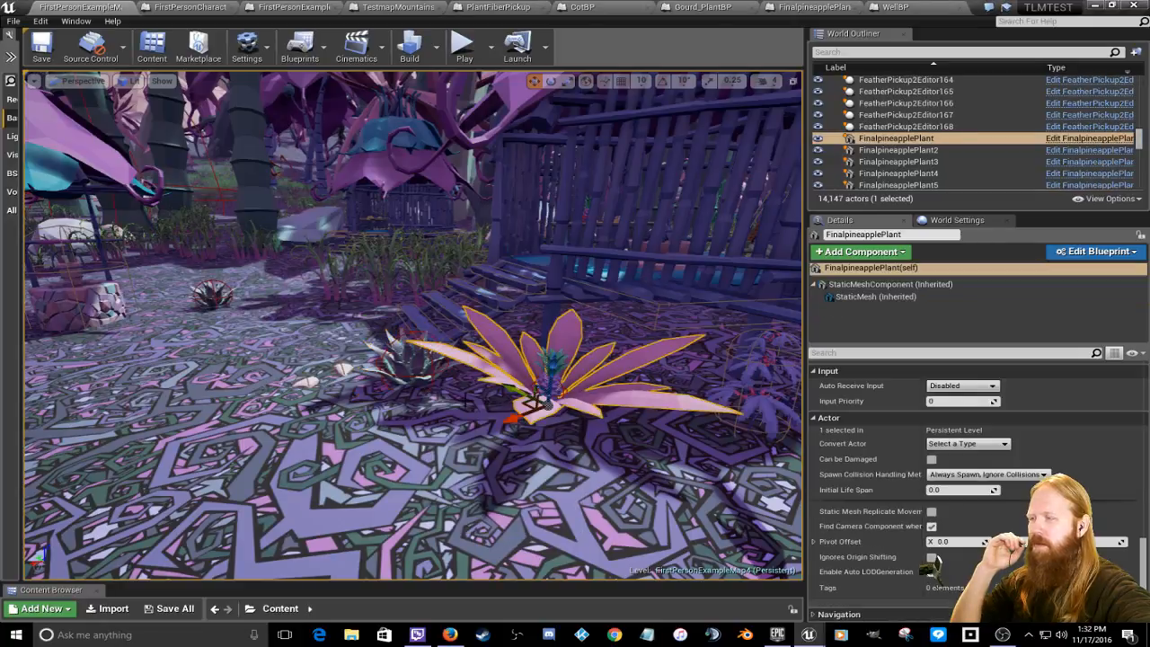
{"action": "left_click", "coordinate": [405, 367]}
{"action": "right_click", "coordinate": [405, 370]}
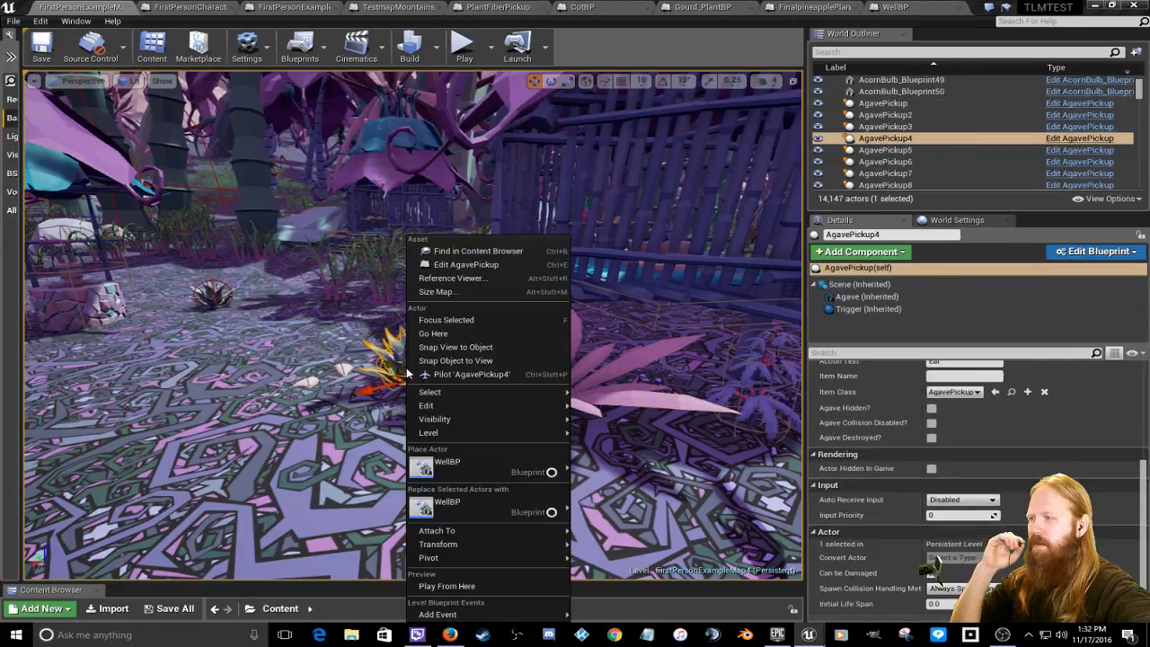
{"action": "mouse_move", "coordinate": [477, 392]}
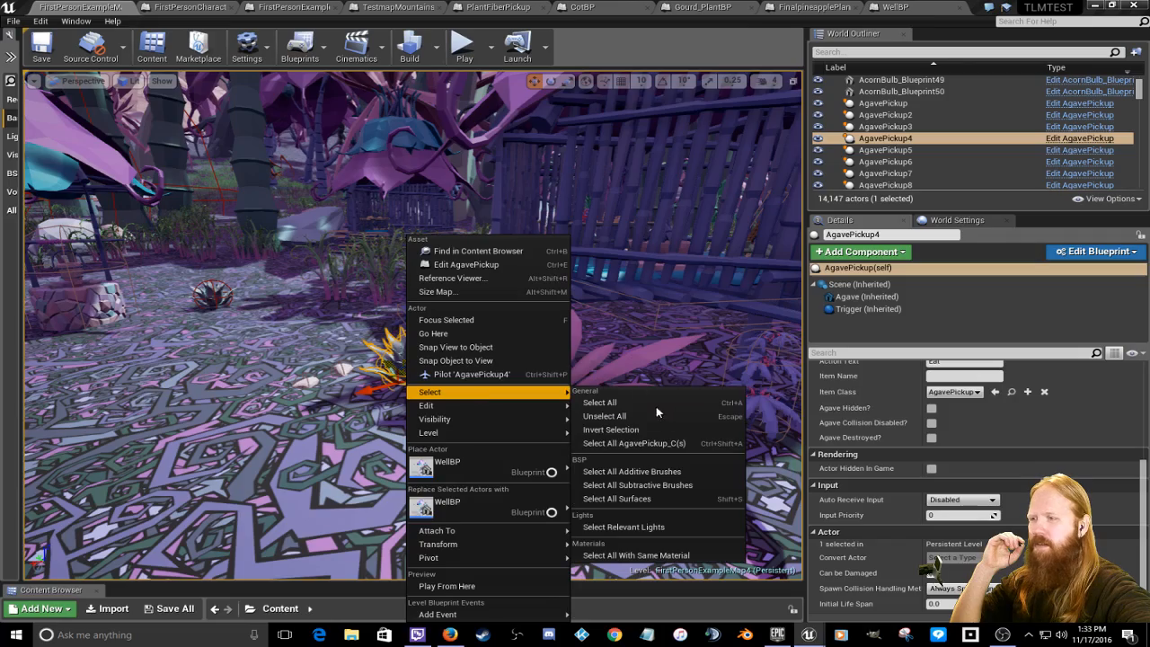
{"action": "left_click", "coordinate": [643, 441]}
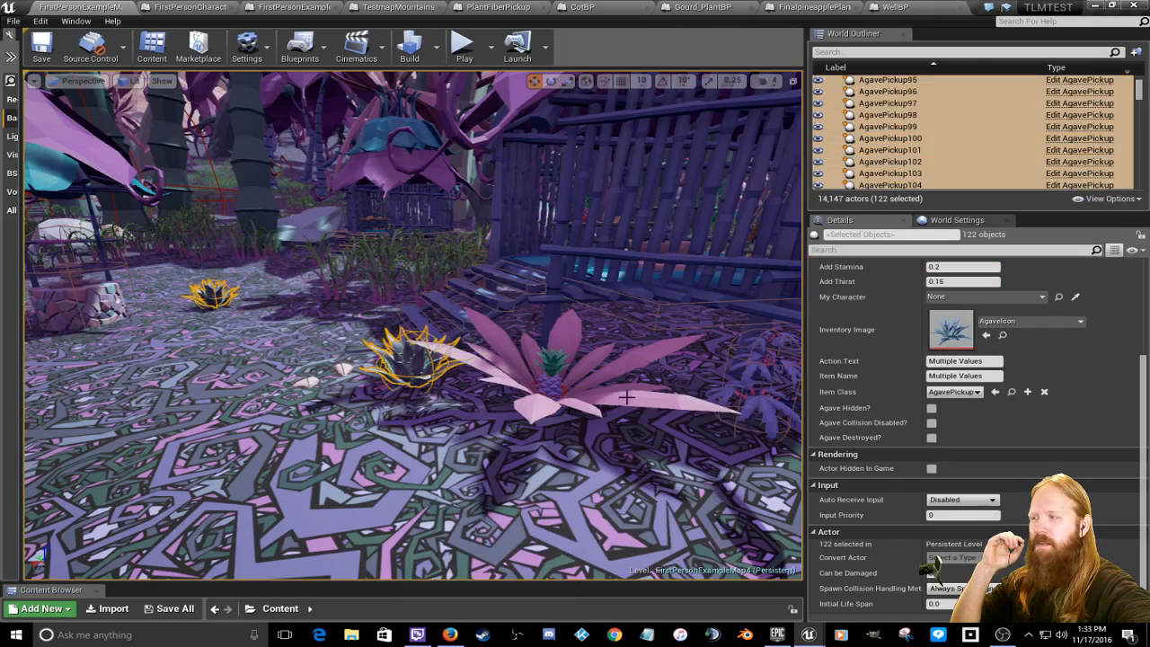
Step: Review the shared details of the selected agave pickups, from the transform and Iteminfo entries down to the Actor settings
{"action": "key", "text": "w"}
{"action": "right_click_drag", "start_coordinate": [543, 312], "coordinate": [441, 323]}
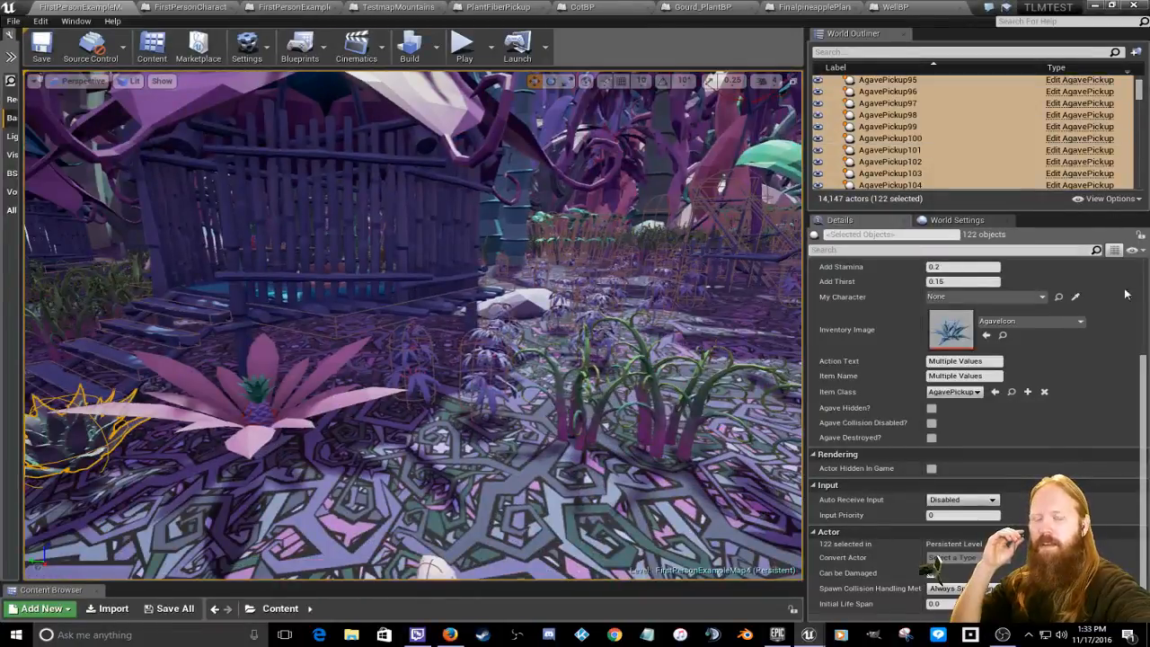
{"action": "left_click_drag", "start_coordinate": [1142, 382], "coordinate": [1147, 269]}
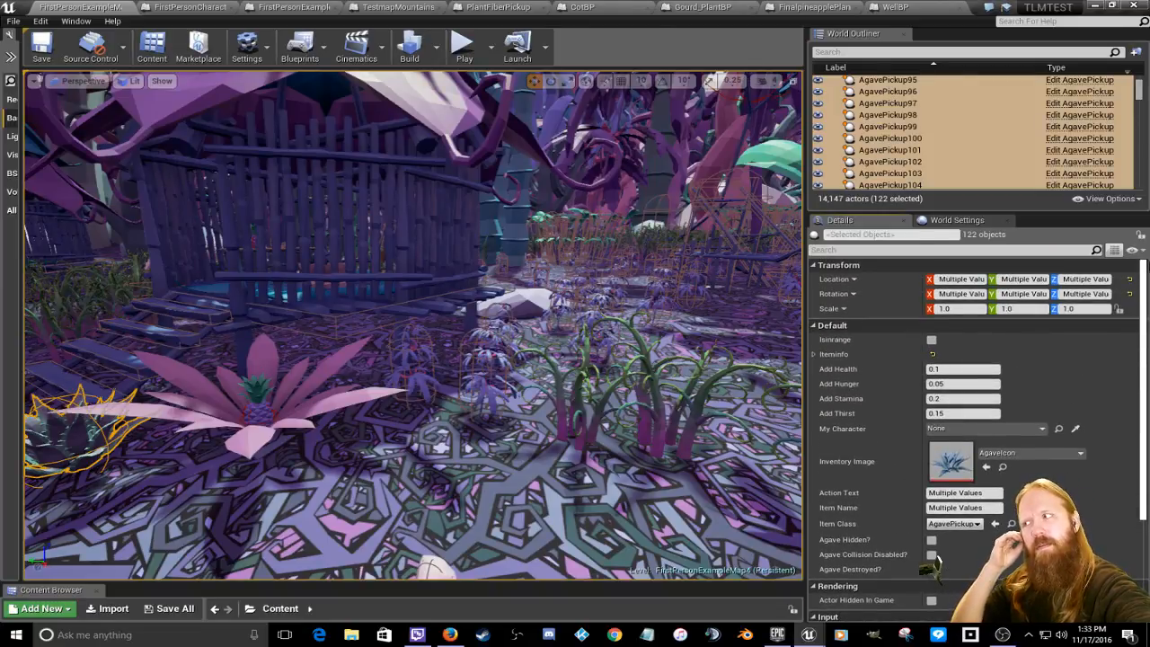
{"action": "mouse_move", "coordinate": [1146, 269]}
{"action": "left_mouse_down"}
{"action": "mouse_move", "coordinate": [1146, 403]}
{"action": "mouse_move", "coordinate": [1146, 270]}
{"action": "left_mouse_up"}
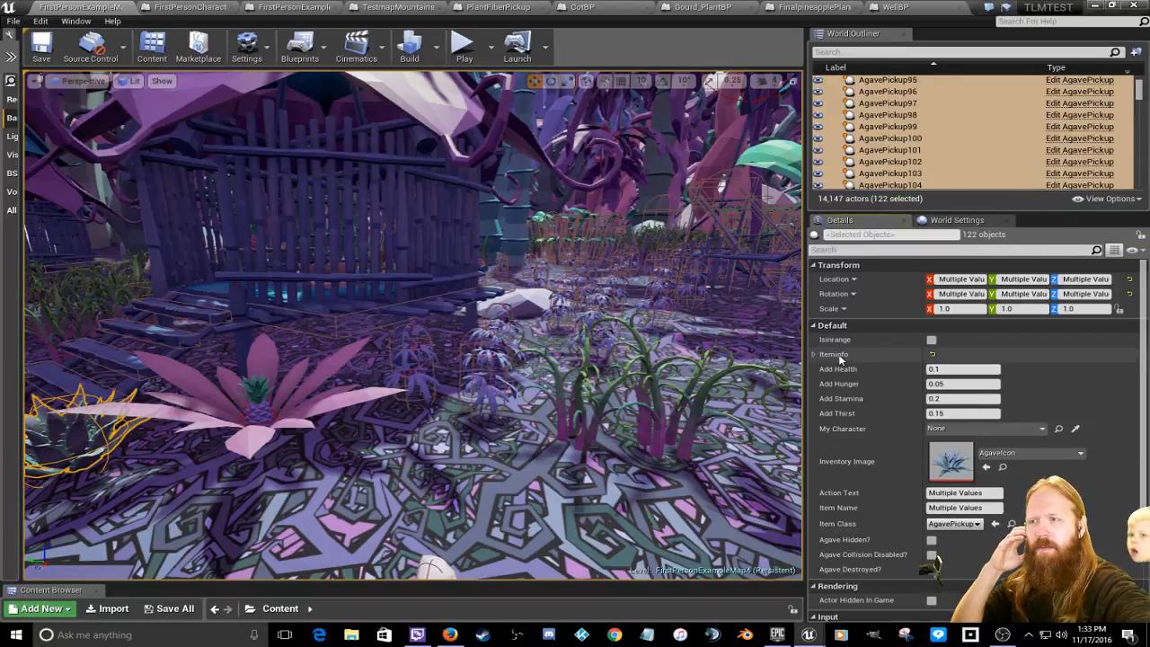
{"action": "left_click", "coordinate": [813, 354]}
{"action": "left_click", "coordinate": [814, 356]}
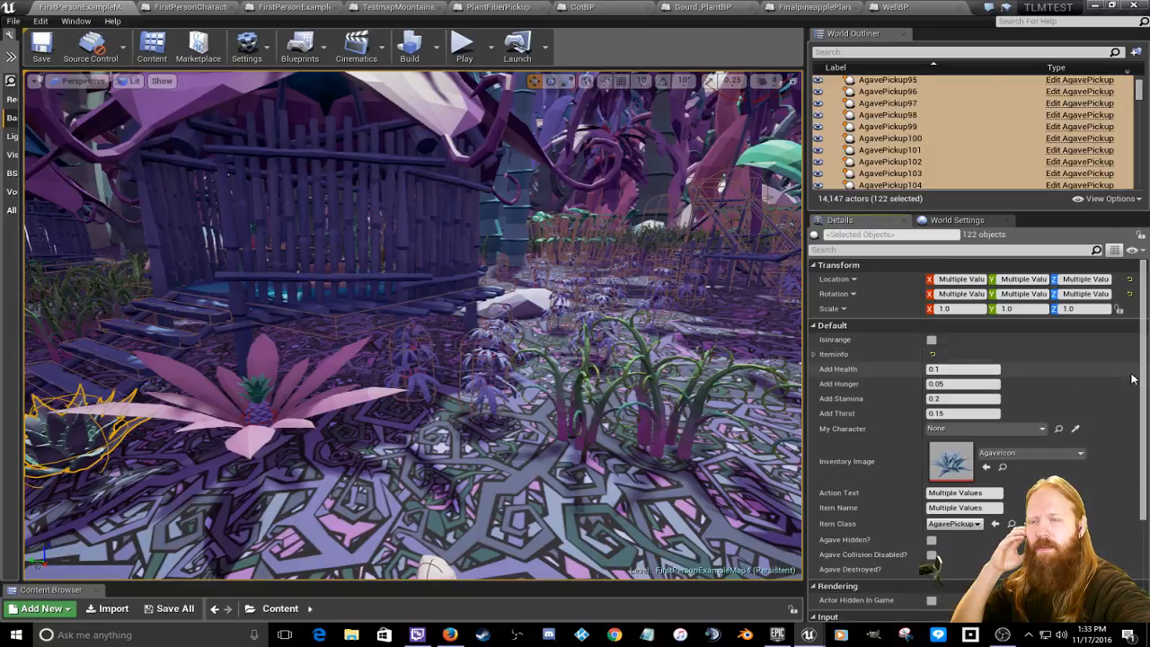
{"action": "left_click_drag", "start_coordinate": [1143, 379], "coordinate": [1145, 474]}
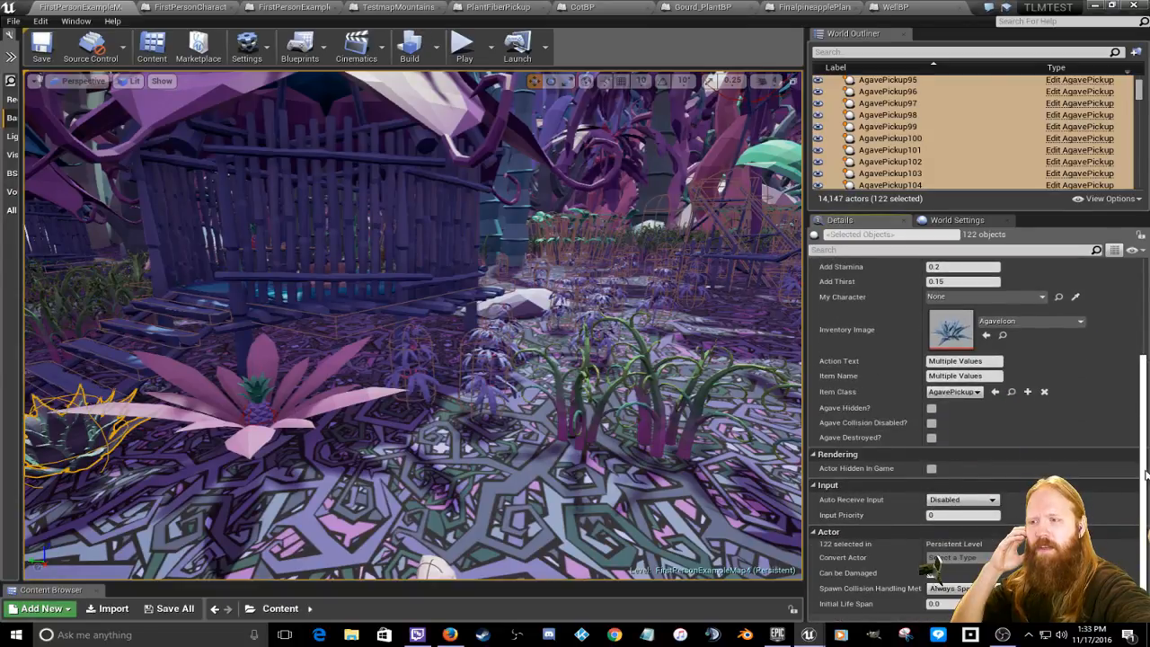
{"action": "scroll", "coordinate": [934, 561], "scroll_direction": "up", "scroll_amount": 5}
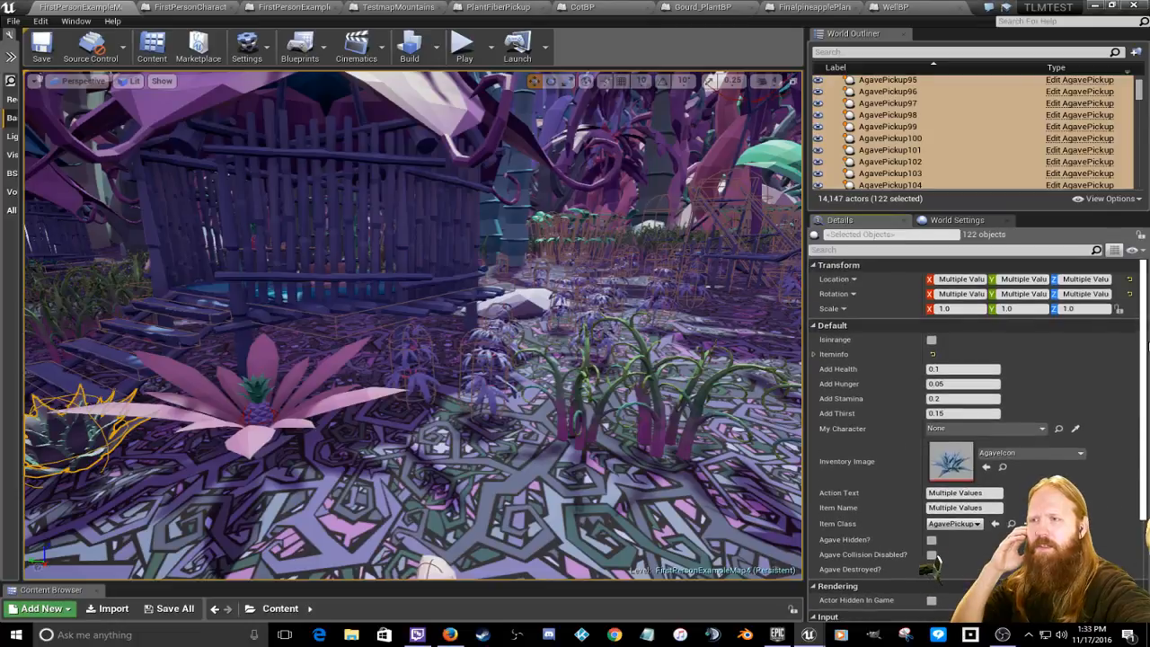
Step: Collapse the Default properties of the agave pickups and expand their advanced Actor settings
{"action": "left_click", "coordinate": [813, 325]}
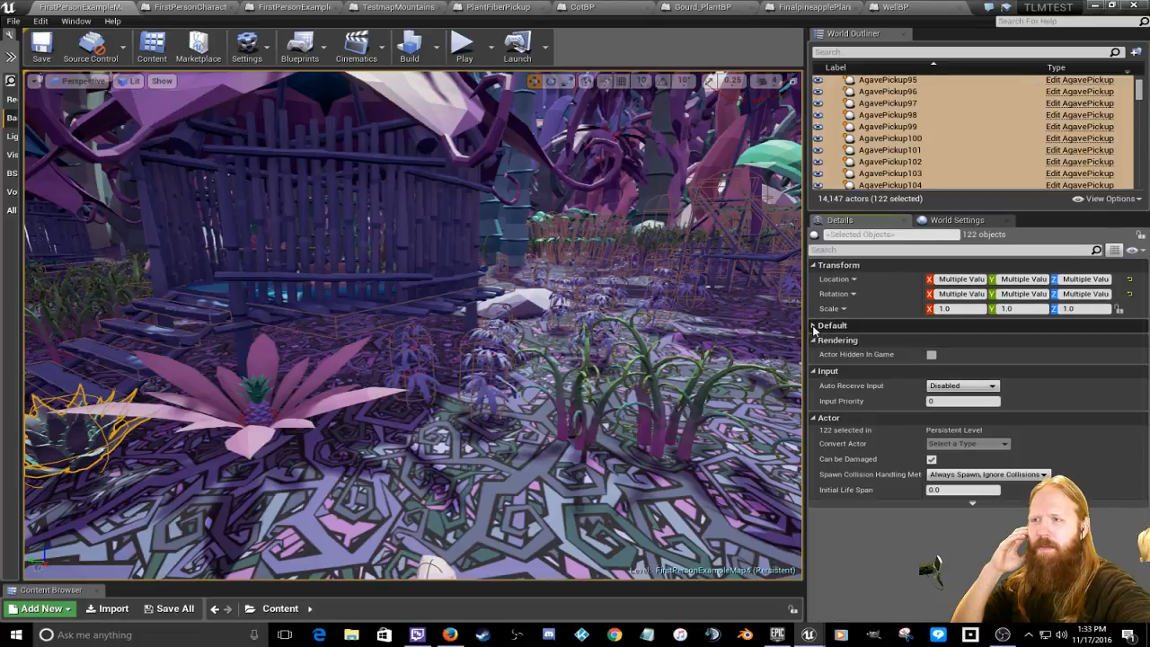
{"action": "right_click_drag", "start_coordinate": [546, 327], "coordinate": [431, 329]}
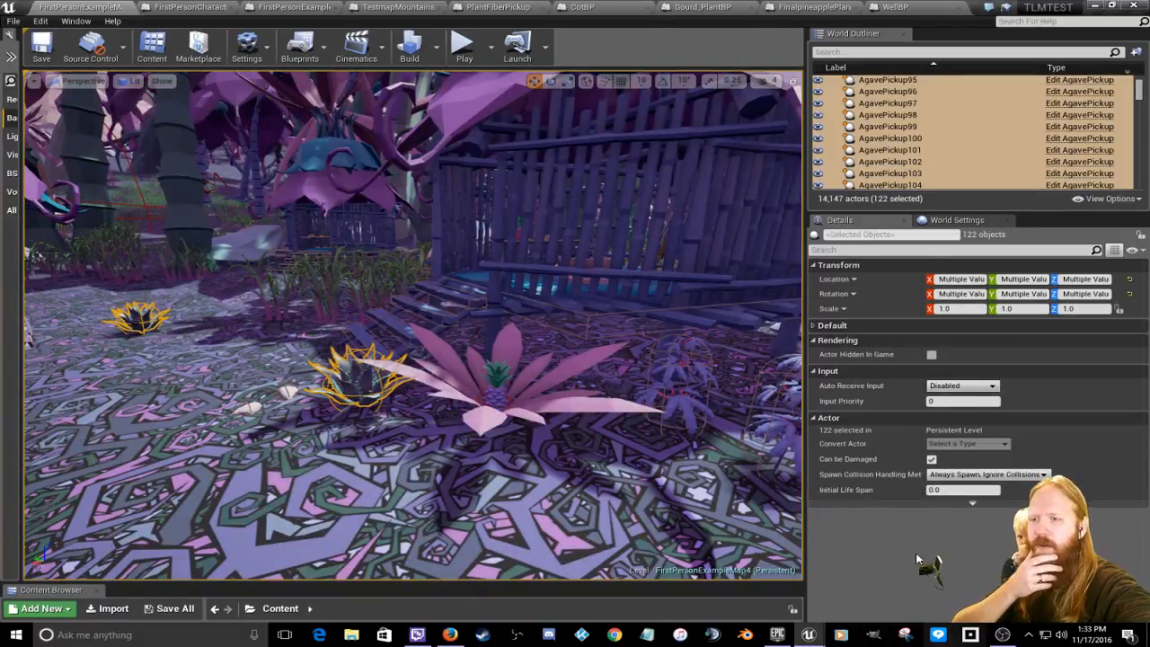
{"action": "left_click", "coordinate": [972, 502]}
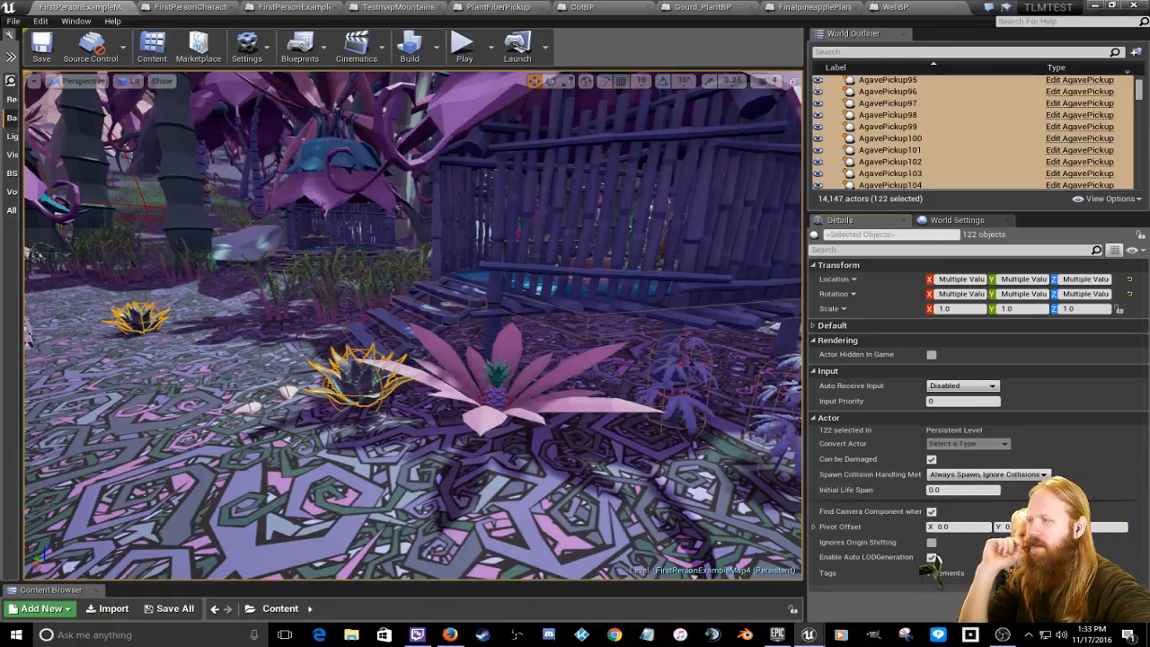
Step: Reselect the single agave pickup beside the pink-petalled plant and check its Agave mesh and Trigger component settings
{"action": "left_click", "coordinate": [346, 376]}
{"action": "left_click", "coordinate": [350, 377]}
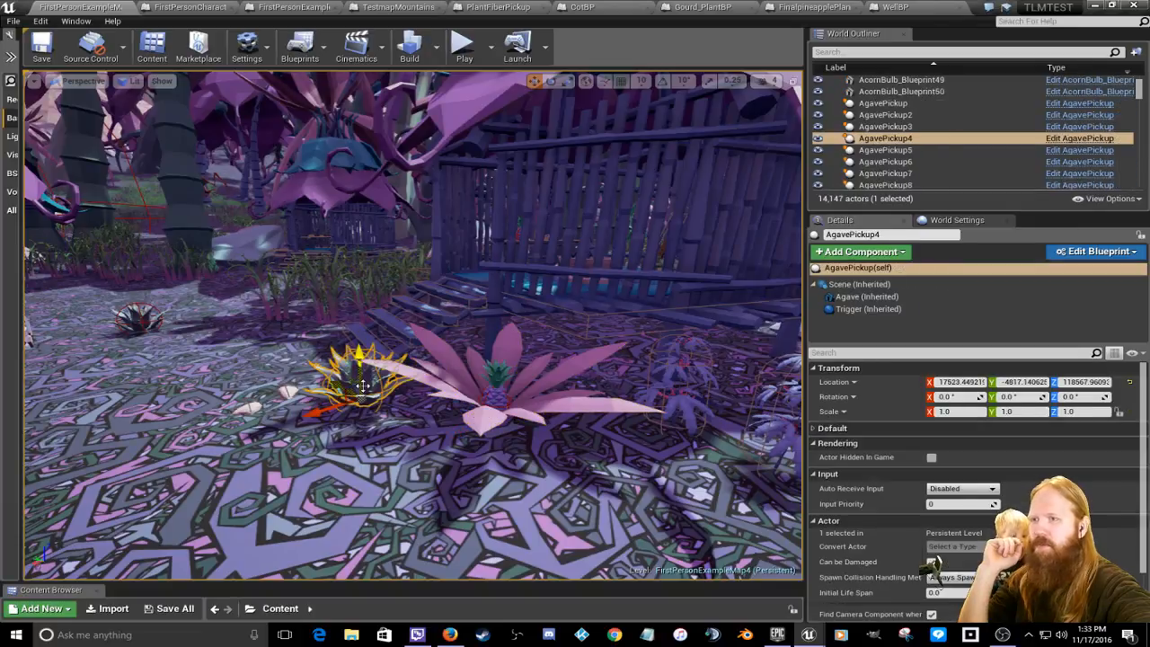
{"action": "left_click", "coordinate": [849, 303]}
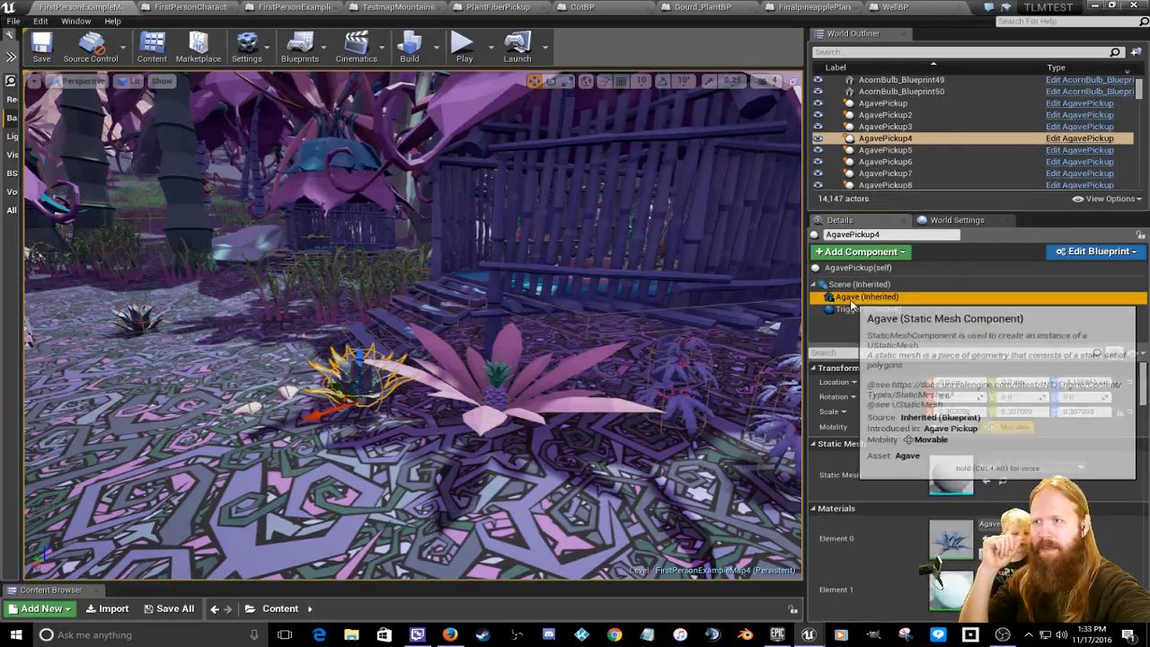
{"action": "mouse_move", "coordinate": [1141, 388]}
{"action": "left_mouse_down"}
{"action": "mouse_move", "coordinate": [1137, 485]}
{"action": "mouse_move", "coordinate": [1139, 382]}
{"action": "left_mouse_up"}
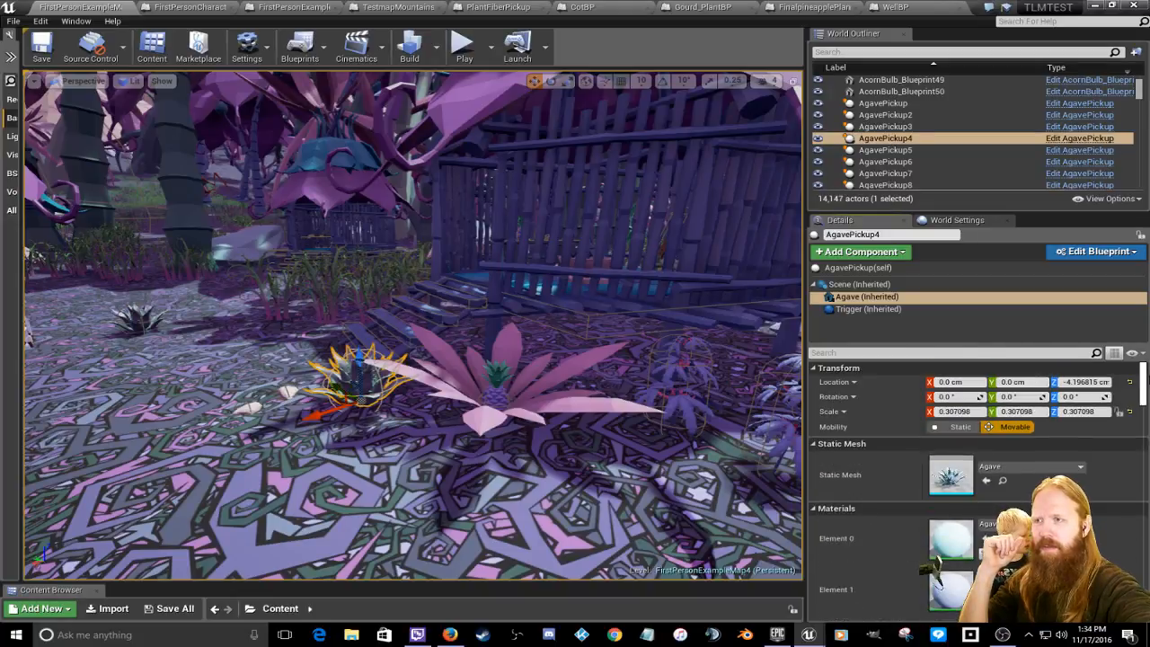
{"action": "left_click", "coordinate": [867, 308]}
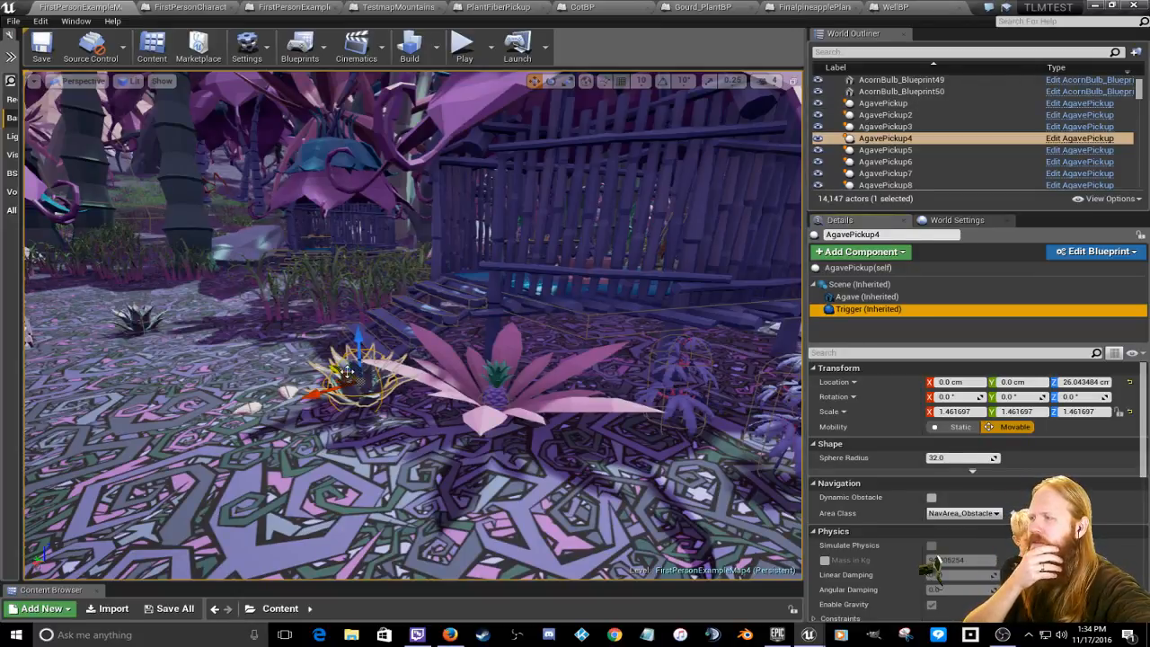
Step: Select the AcornBulb_Blueprint50 actor to check its details and available actor commands
{"action": "left_click", "coordinate": [873, 93]}
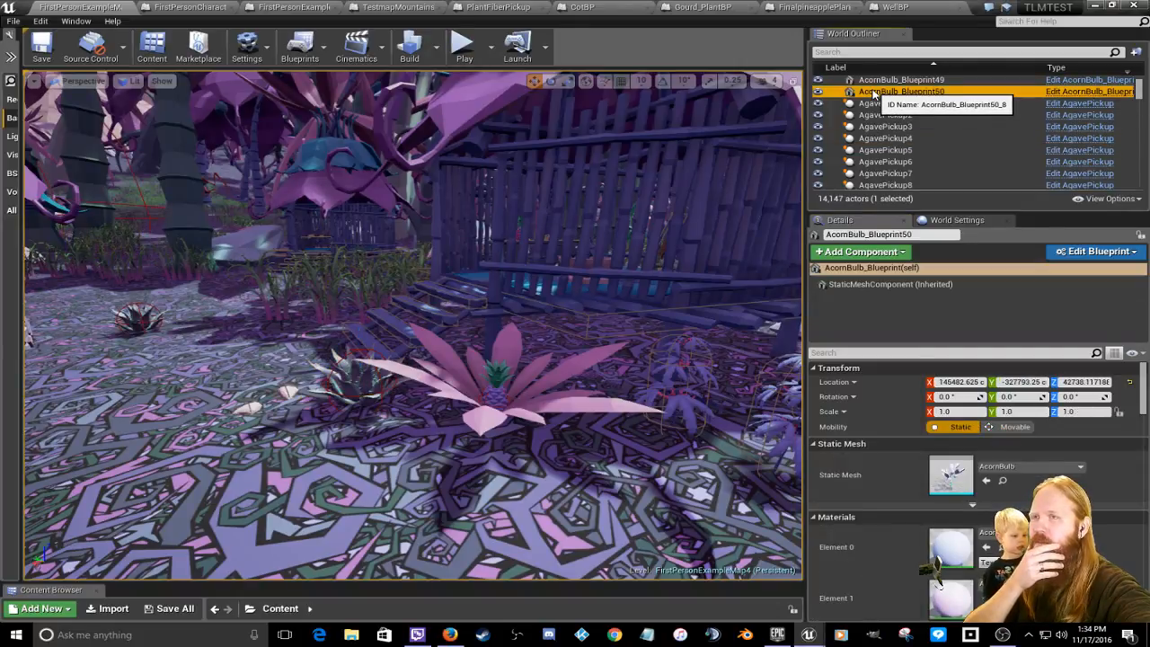
{"action": "right_click", "coordinate": [873, 94]}
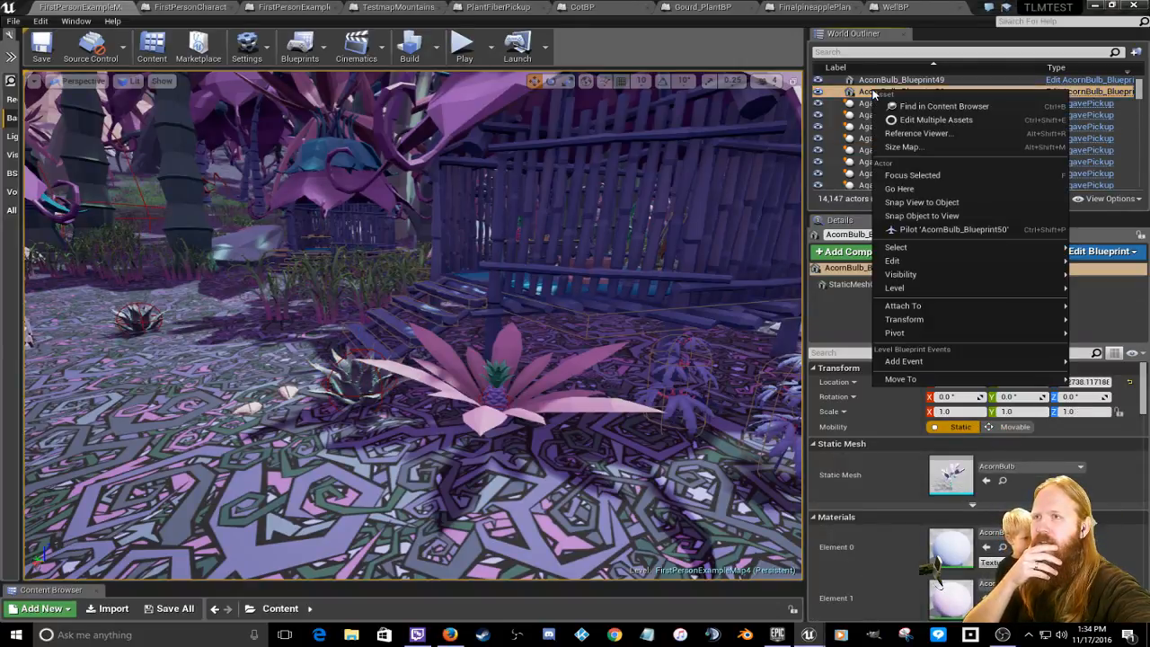
{"action": "left_click", "coordinate": [928, 230]}
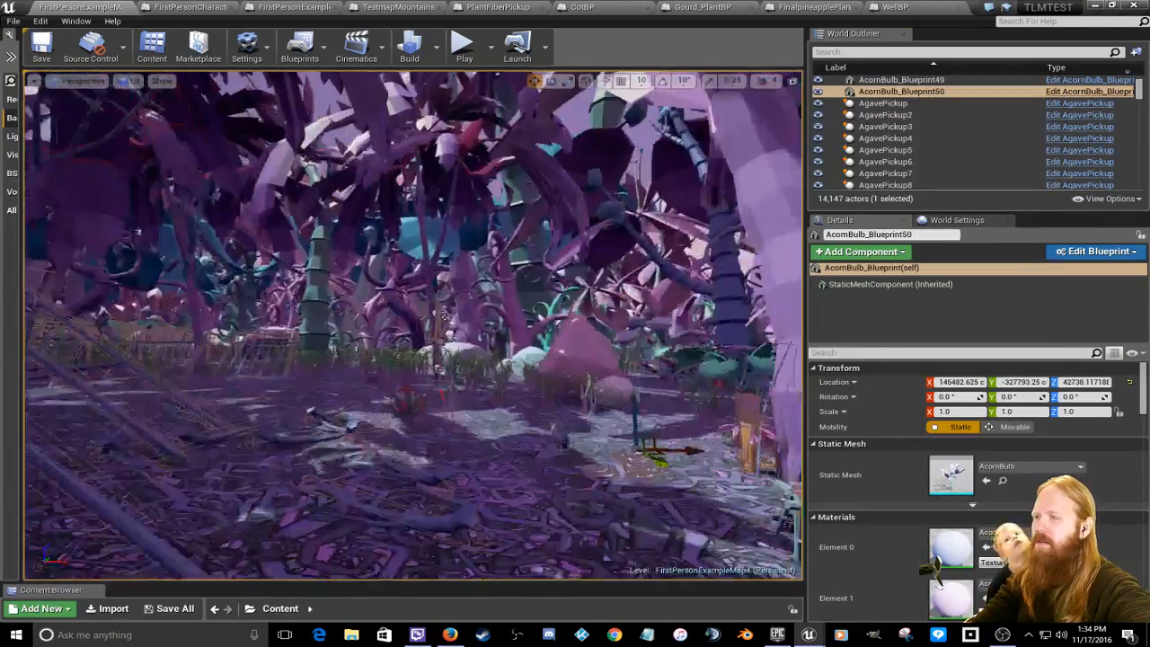
Step: Select every PlantFiberTree_Blueprint actor in the level, starting from a purple tree in the forest, and check their shared details
{"action": "key", "text": "w"}
{"action": "right_click_drag", "start_coordinate": [444, 316], "coordinate": [305, 316]}
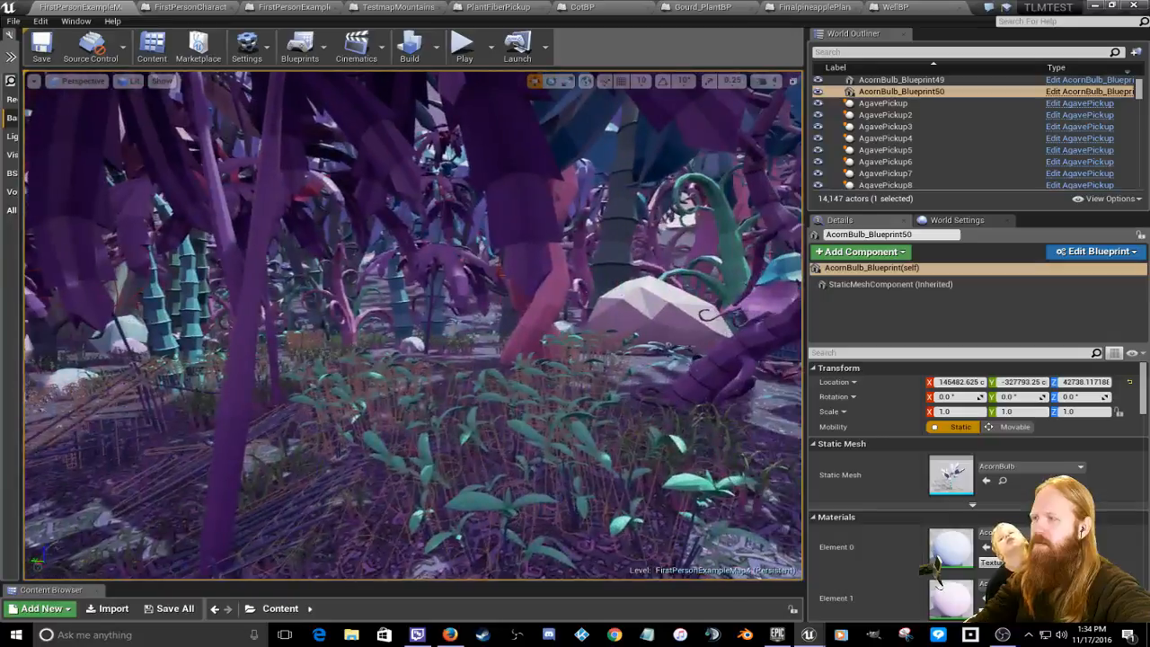
{"action": "left_click", "coordinate": [244, 379]}
{"action": "key", "text": "s"}
{"action": "right_click_drag", "start_coordinate": [243, 379], "coordinate": [149, 413]}
{"action": "left_click", "coordinate": [911, 141]}
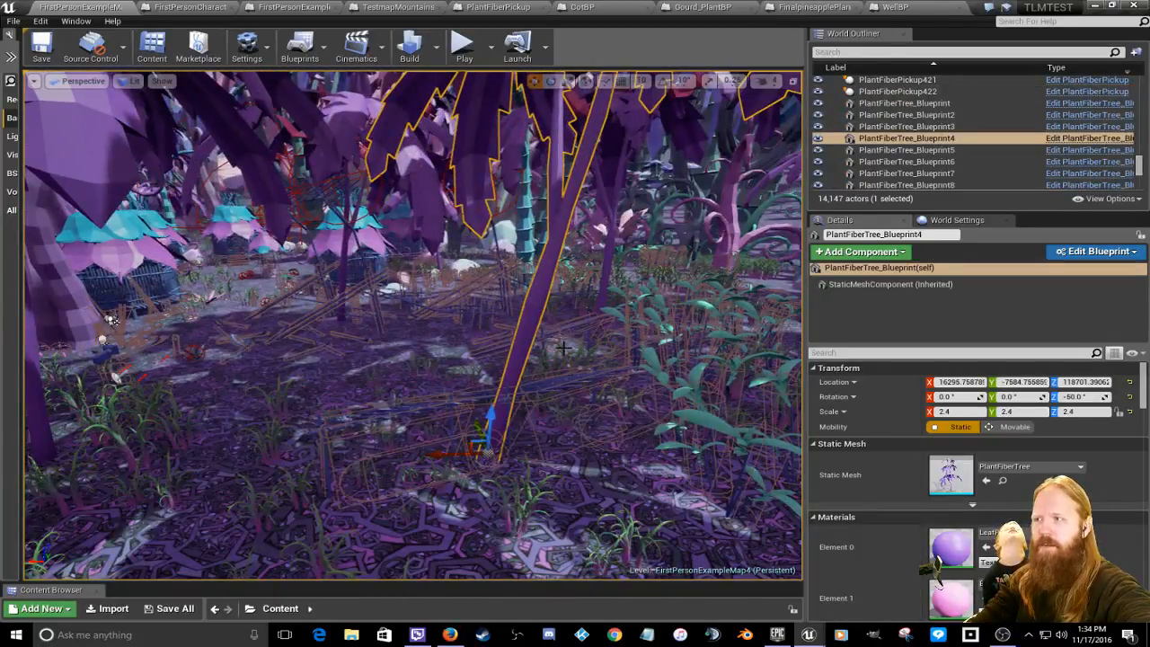
{"action": "right_click", "coordinate": [518, 341]}
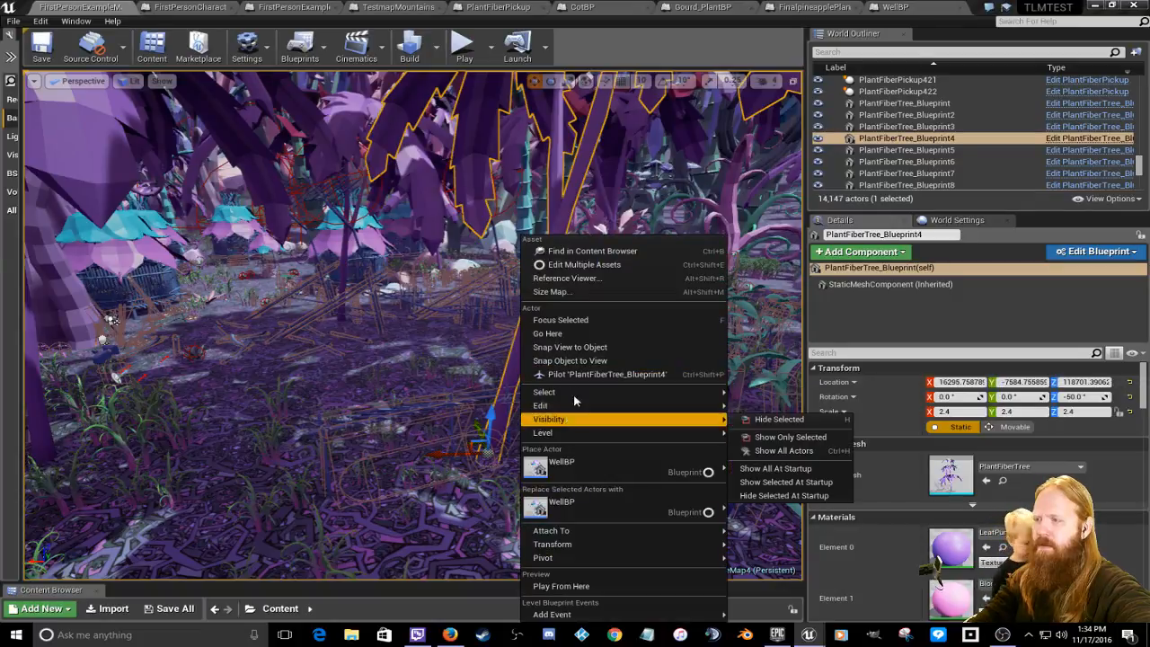
{"action": "mouse_move", "coordinate": [584, 391]}
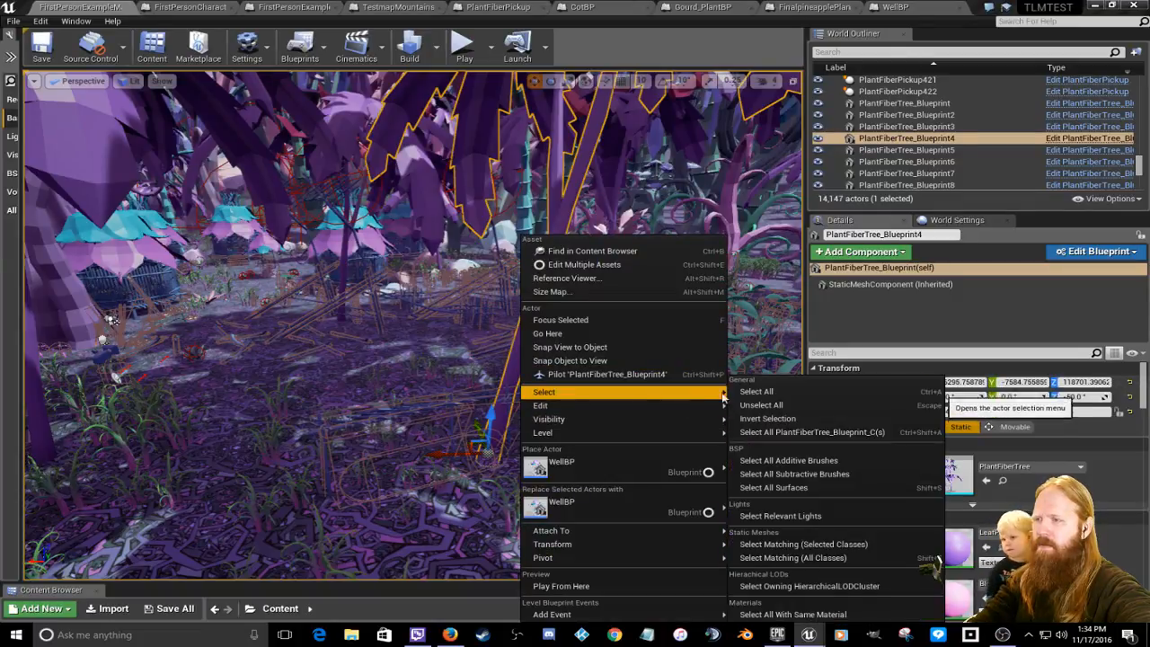
{"action": "left_click", "coordinate": [794, 432]}
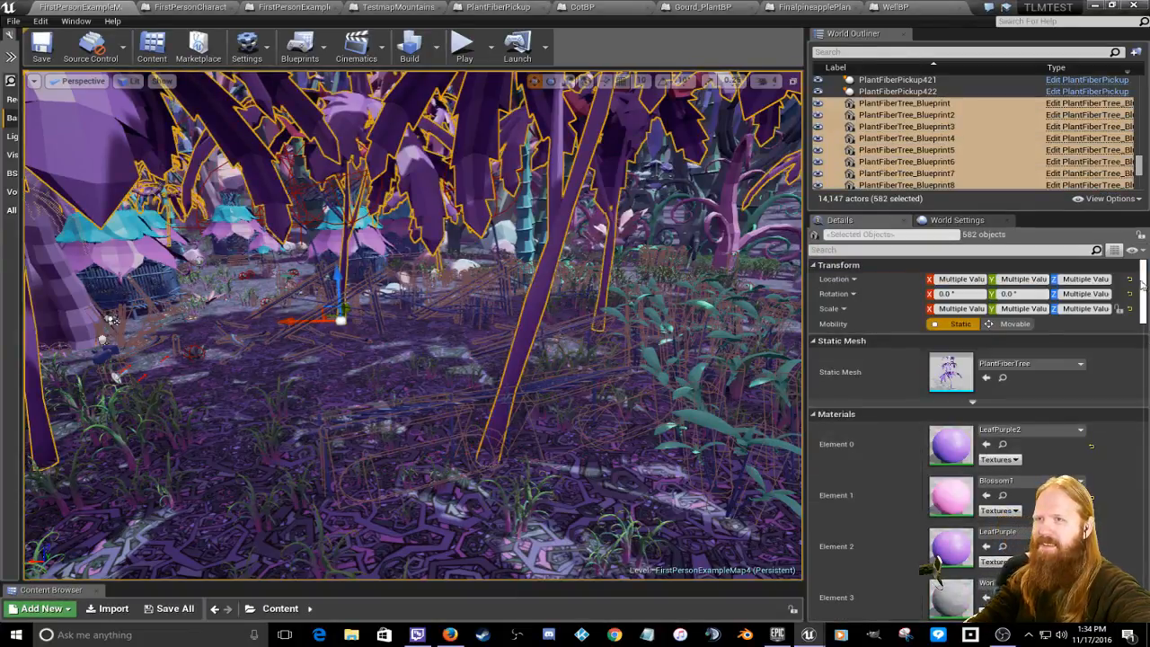
{"action": "mouse_move", "coordinate": [1145, 284]}
{"action": "left_mouse_down"}
{"action": "mouse_move", "coordinate": [1147, 491]}
{"action": "mouse_move", "coordinate": [1146, 284]}
{"action": "left_mouse_up"}
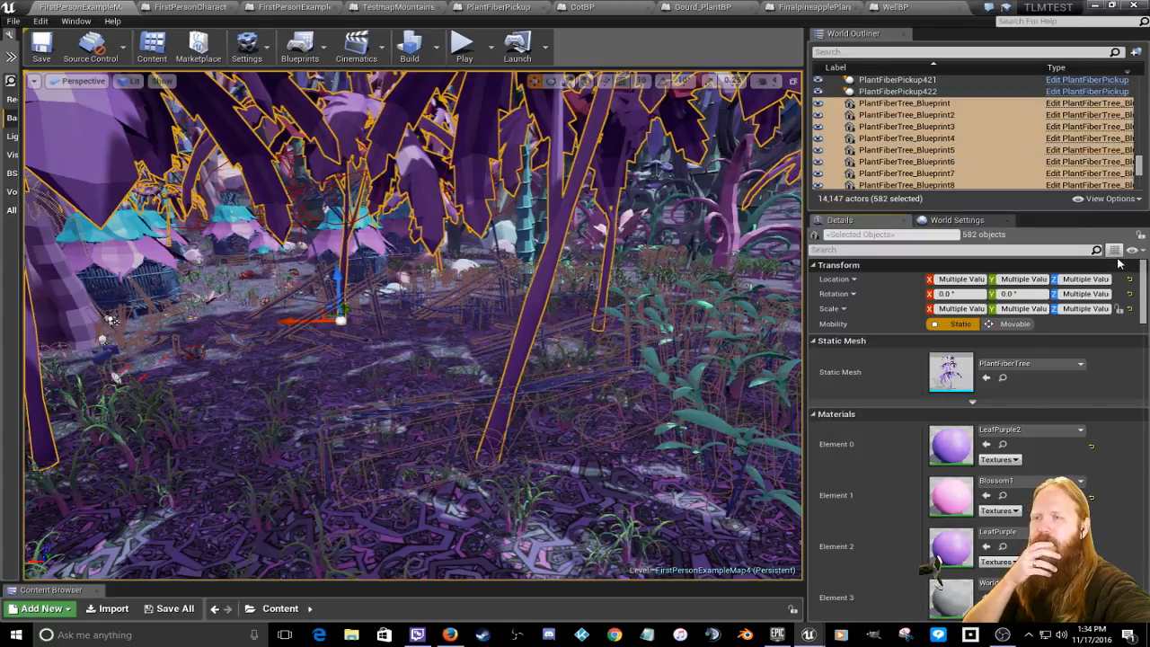
Step: Select only the leaning purple plant fiber tree and compare its actor settings with those of its StaticMeshComponent
{"action": "left_click", "coordinate": [551, 258]}
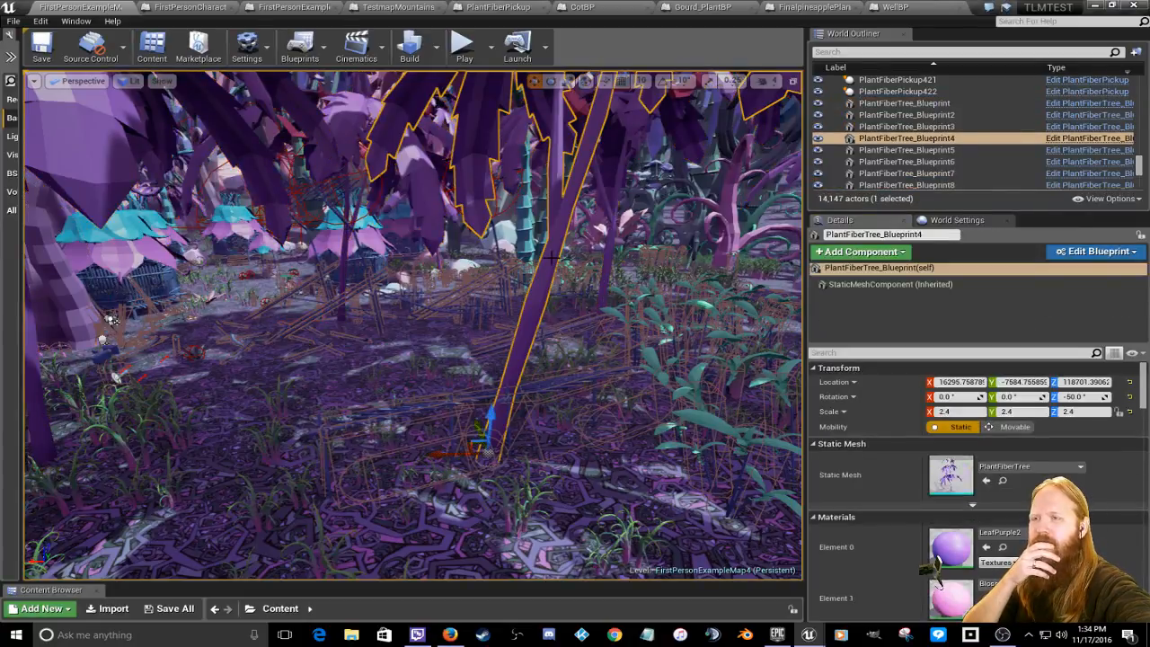
{"action": "left_click", "coordinate": [859, 285]}
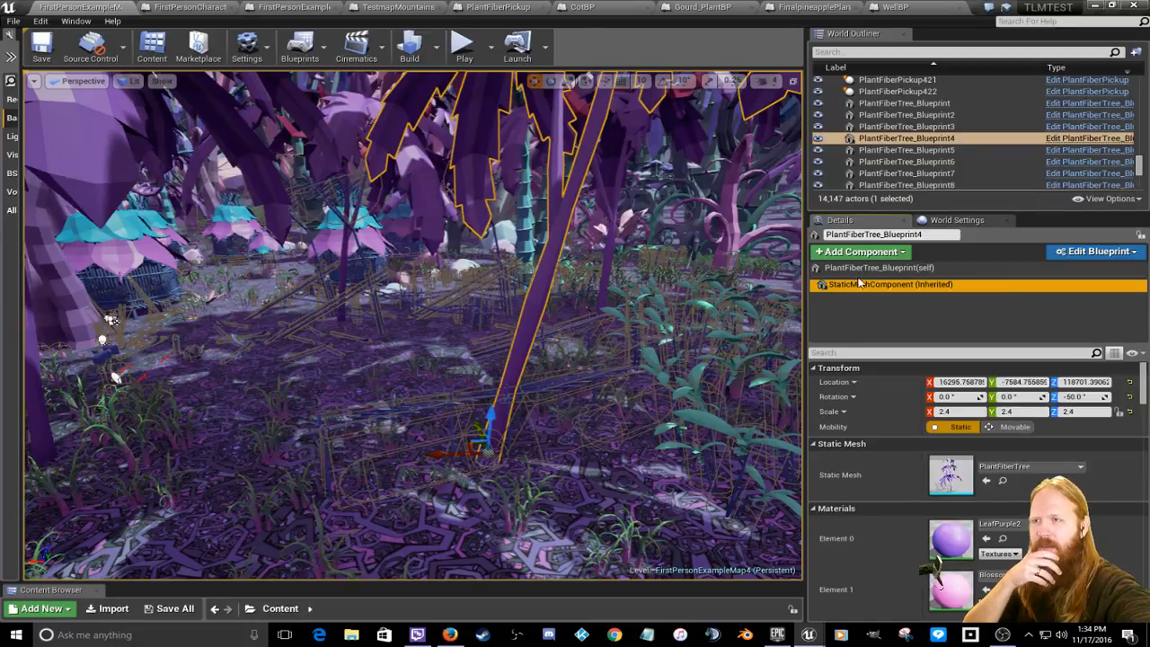
{"action": "left_click", "coordinate": [861, 269]}
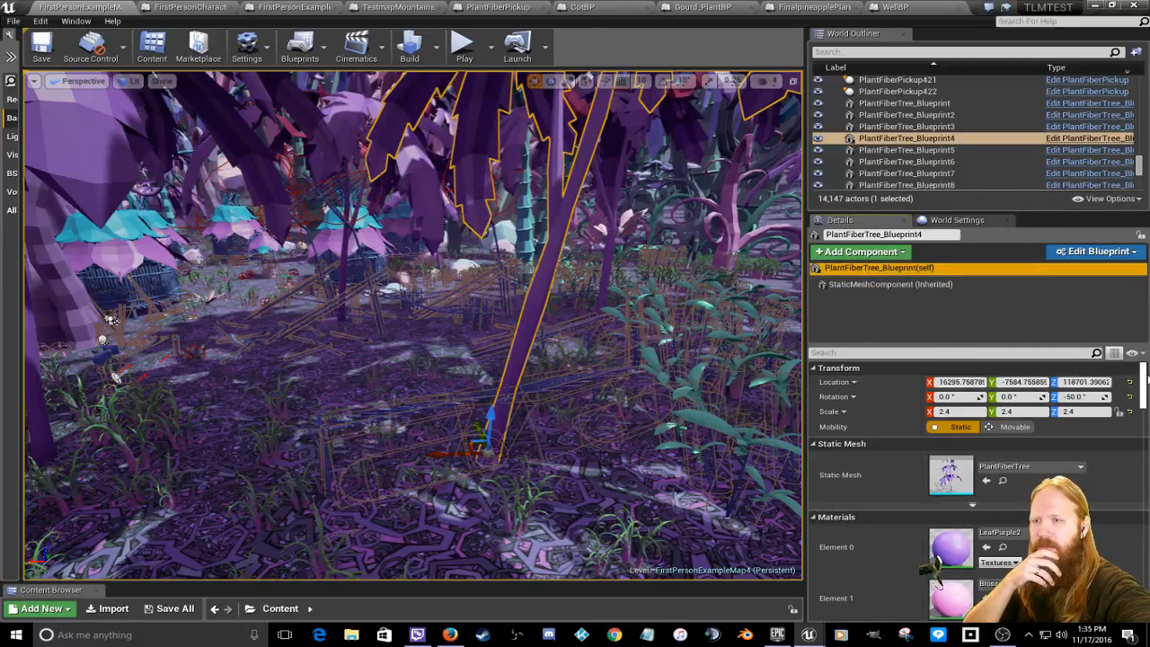
{"action": "mouse_move", "coordinate": [1144, 379]}
{"action": "left_mouse_down"}
{"action": "mouse_move", "coordinate": [1145, 547]}
{"action": "mouse_move", "coordinate": [1148, 378]}
{"action": "left_mouse_up"}
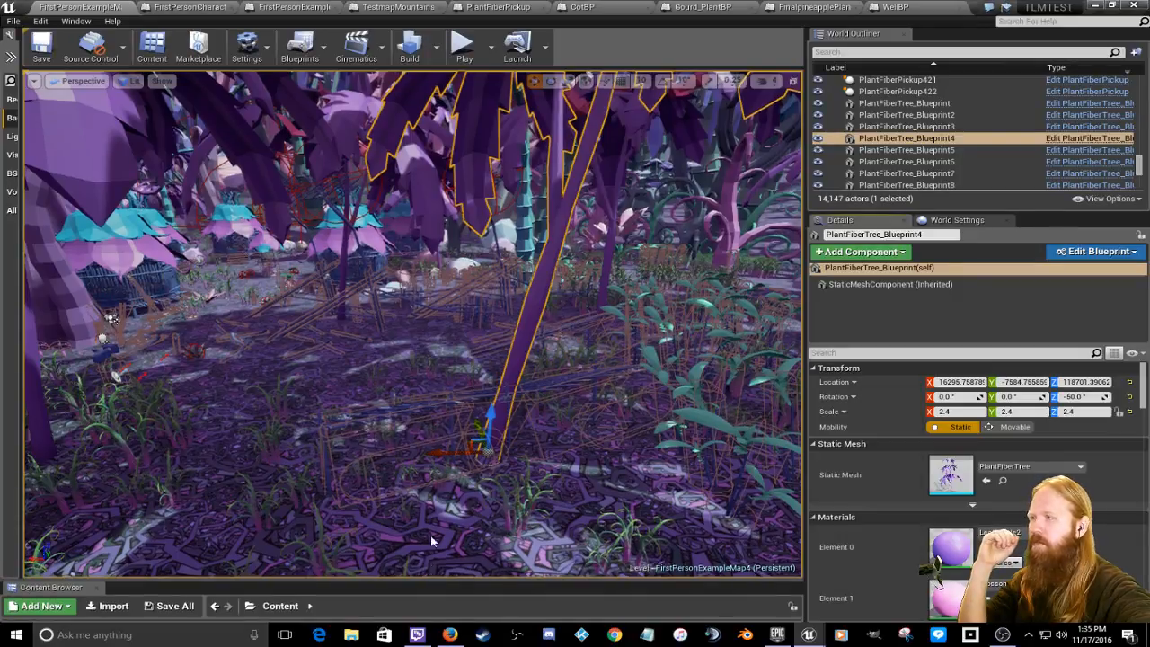
Step: Enlarge the asset browsing area, clear the "well" search and open the BoulderBPs folder under Content
{"action": "left_click_drag", "start_coordinate": [429, 582], "coordinate": [434, 360]}
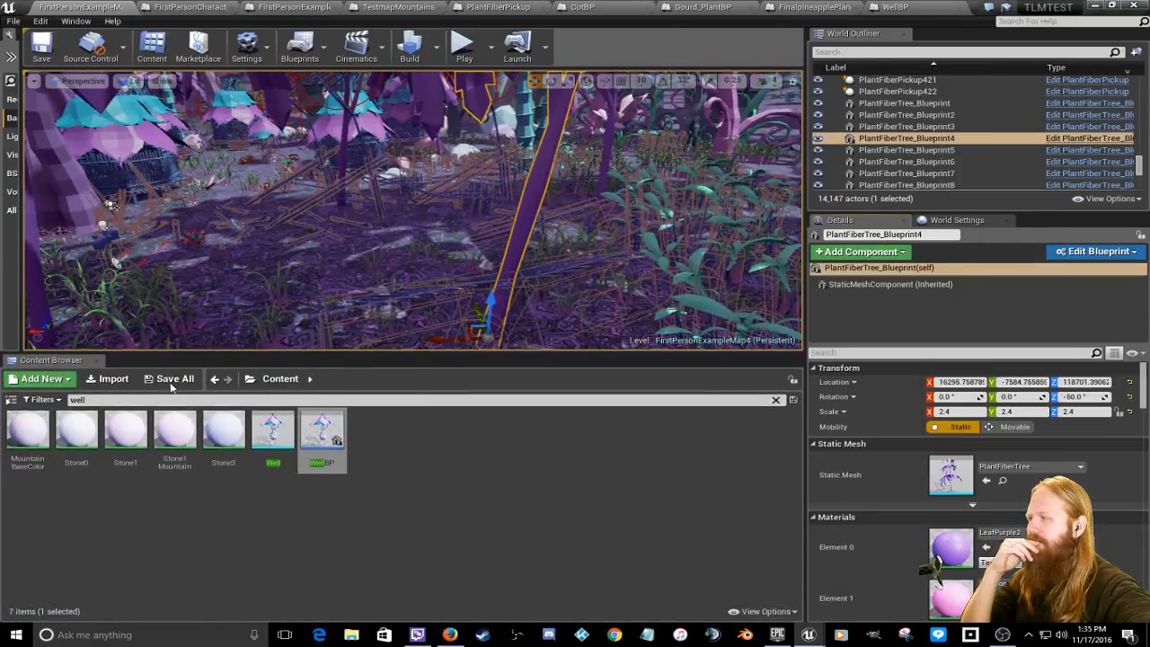
{"action": "left_click", "coordinate": [77, 400]}
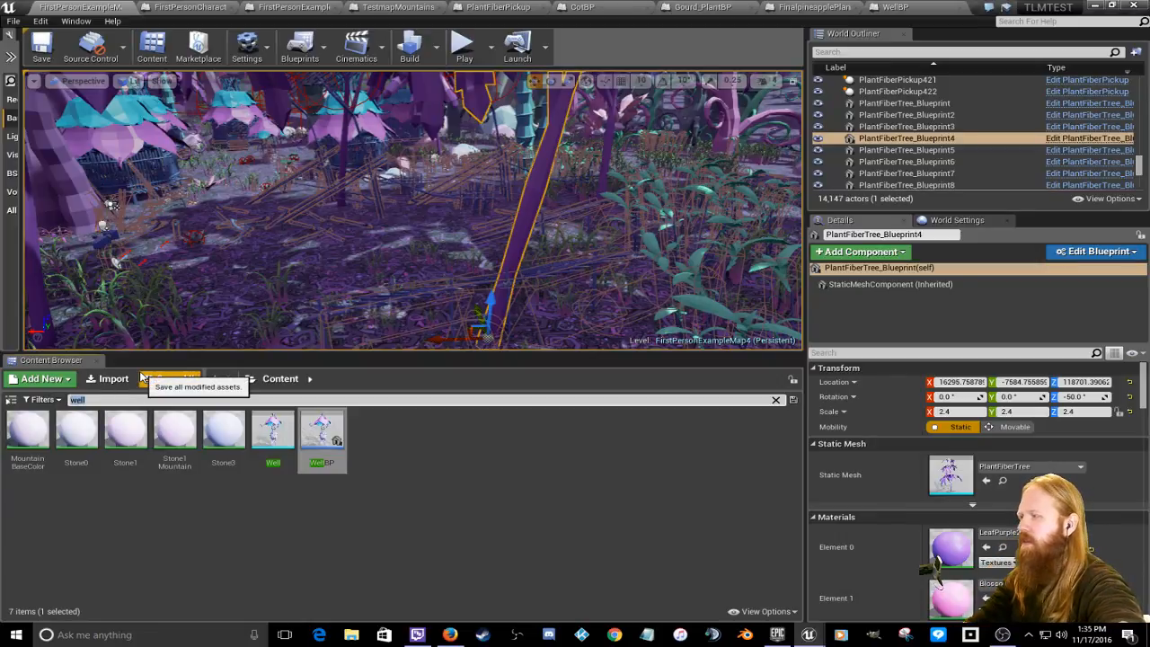
{"action": "key", "text": "BackSpace"}
{"action": "left_click", "coordinate": [276, 380]}
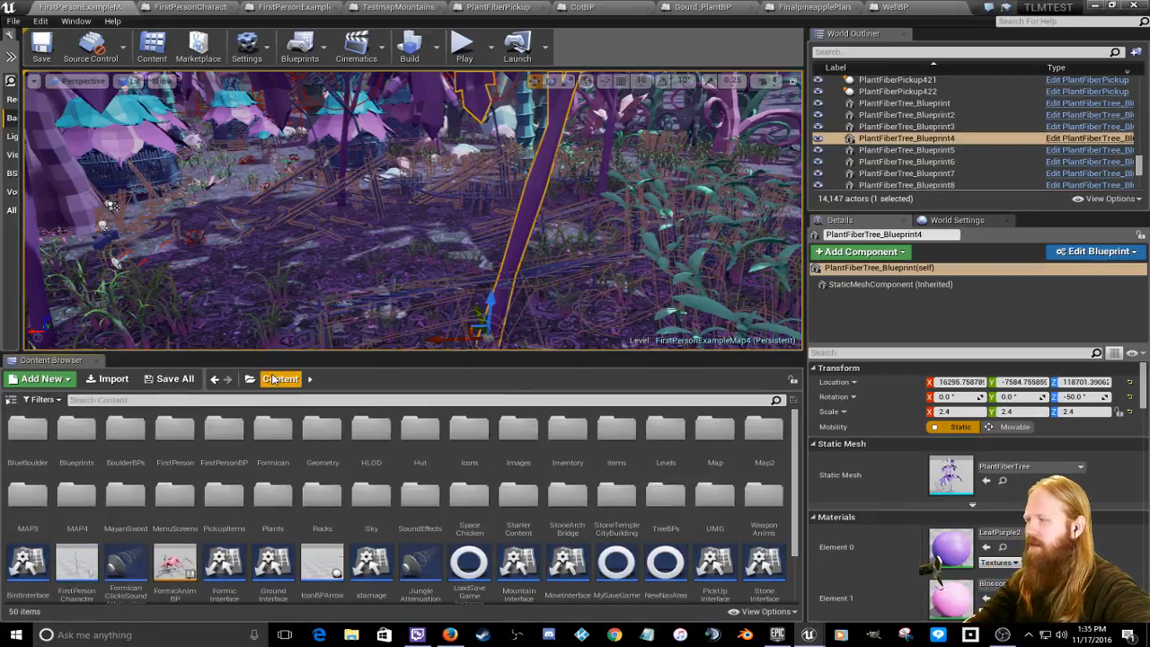
{"action": "left_click", "coordinate": [141, 439]}
{"action": "double_click", "coordinate": [141, 439]}
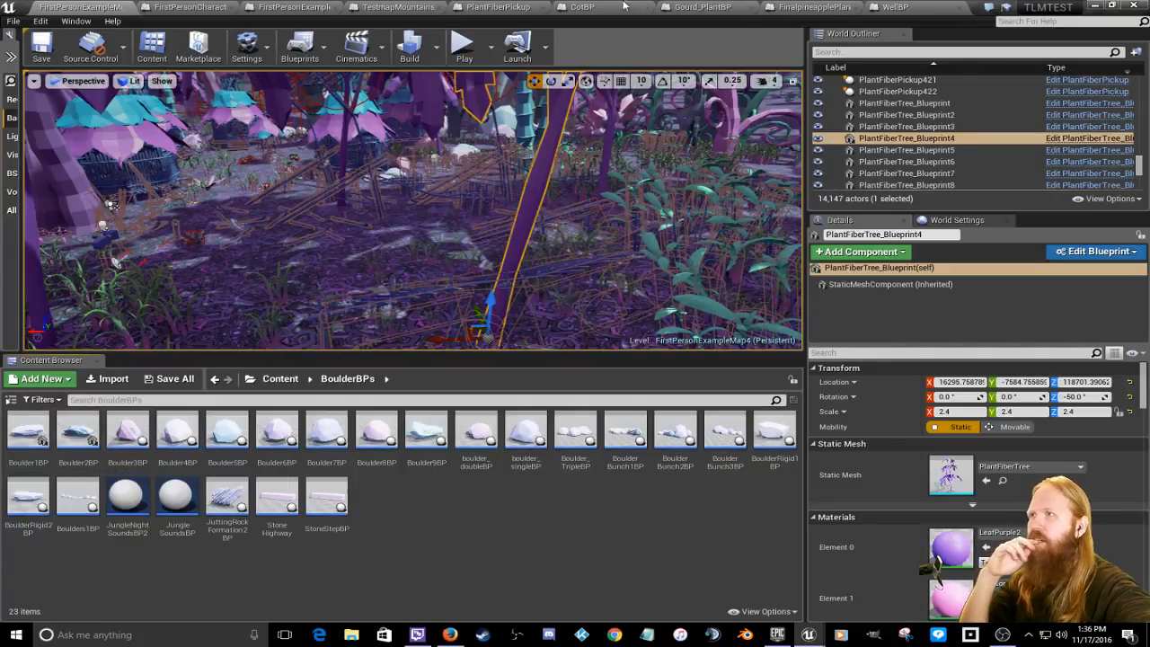
Step: Check the CotBP class settings, and open the Boulder2BP and Boulder1BP blueprints from the BoulderBPs folder
{"action": "left_click", "coordinate": [579, 7]}
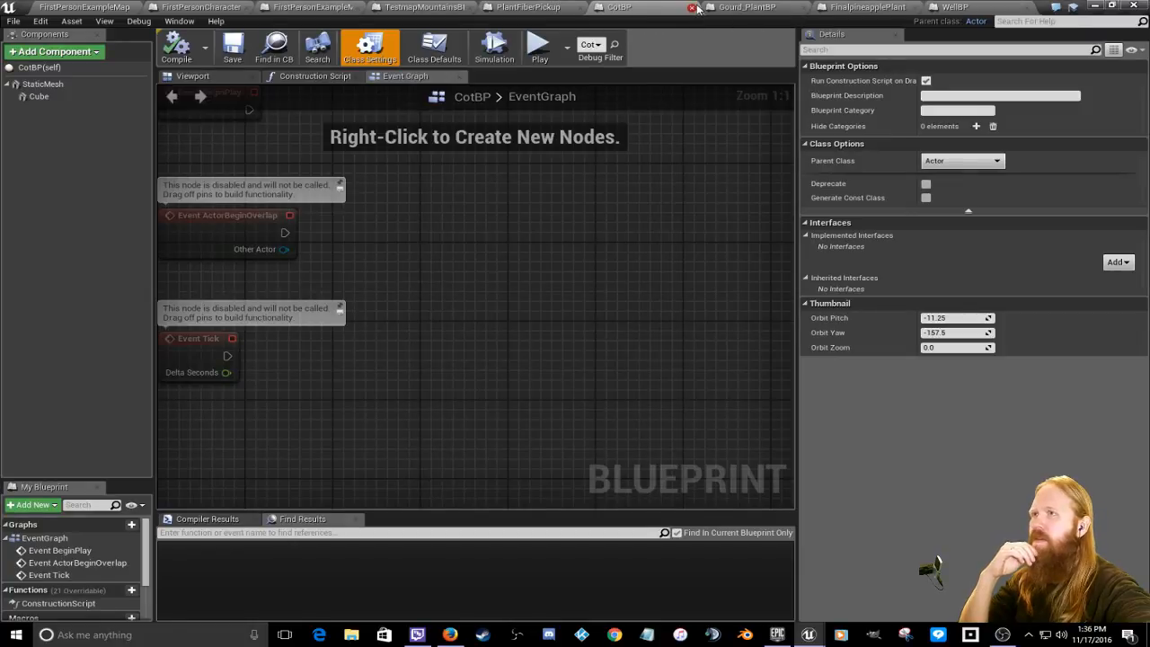
{"action": "left_click", "coordinate": [76, 9]}
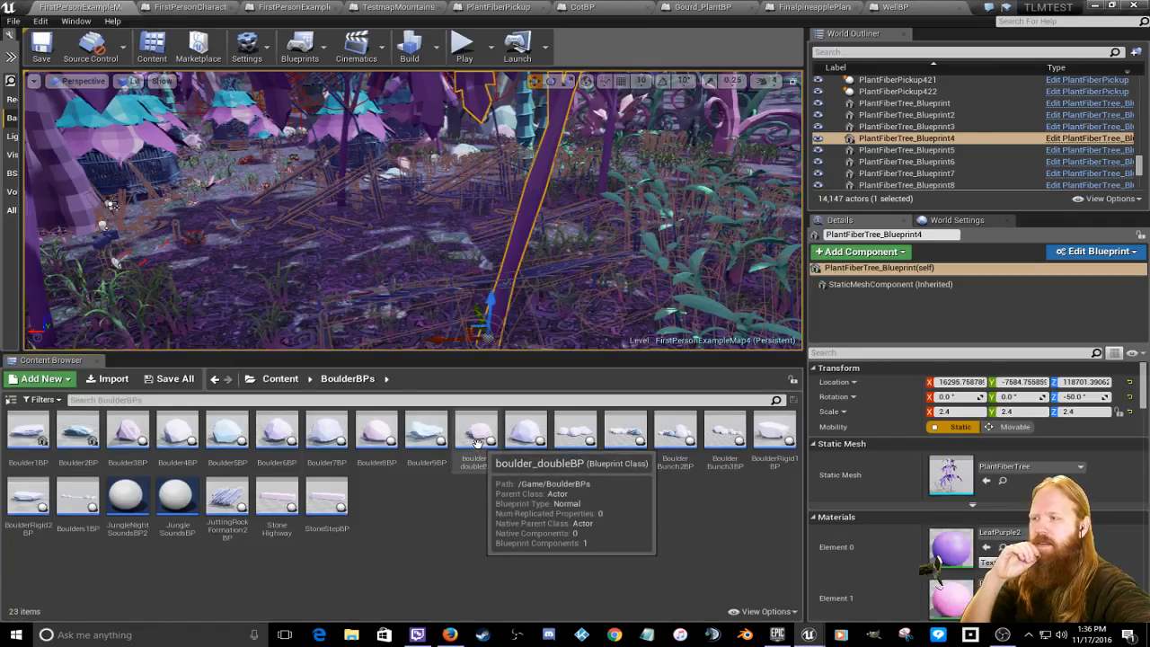
{"action": "double_click", "coordinate": [83, 438]}
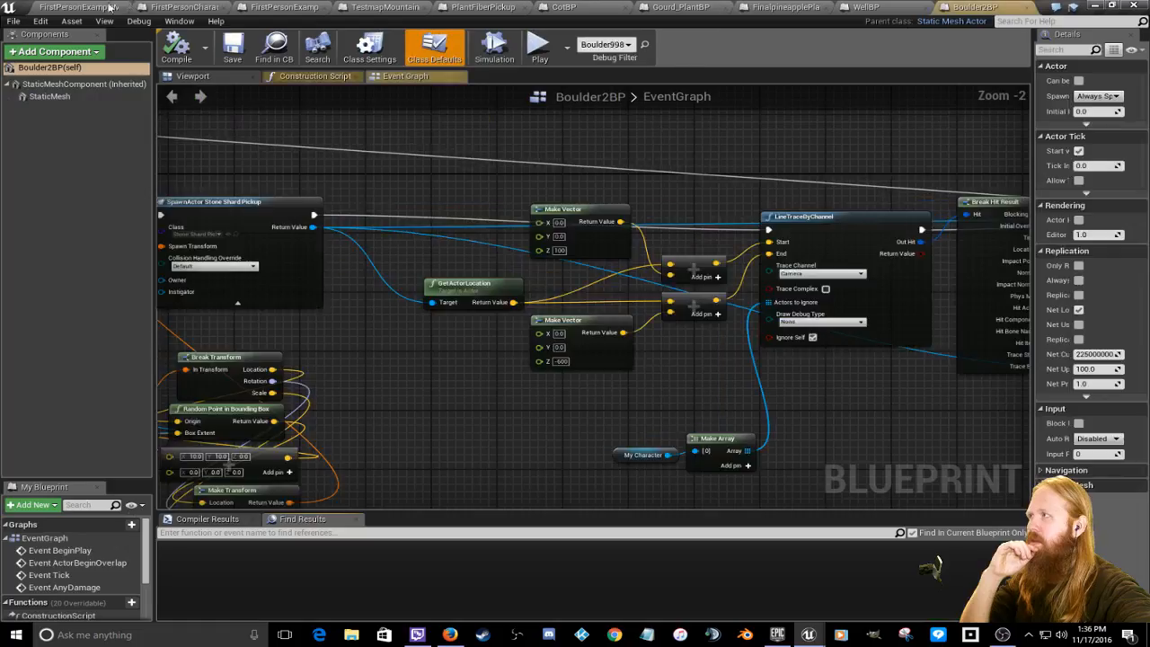
{"action": "left_click", "coordinate": [76, 9]}
{"action": "left_click", "coordinate": [26, 421]}
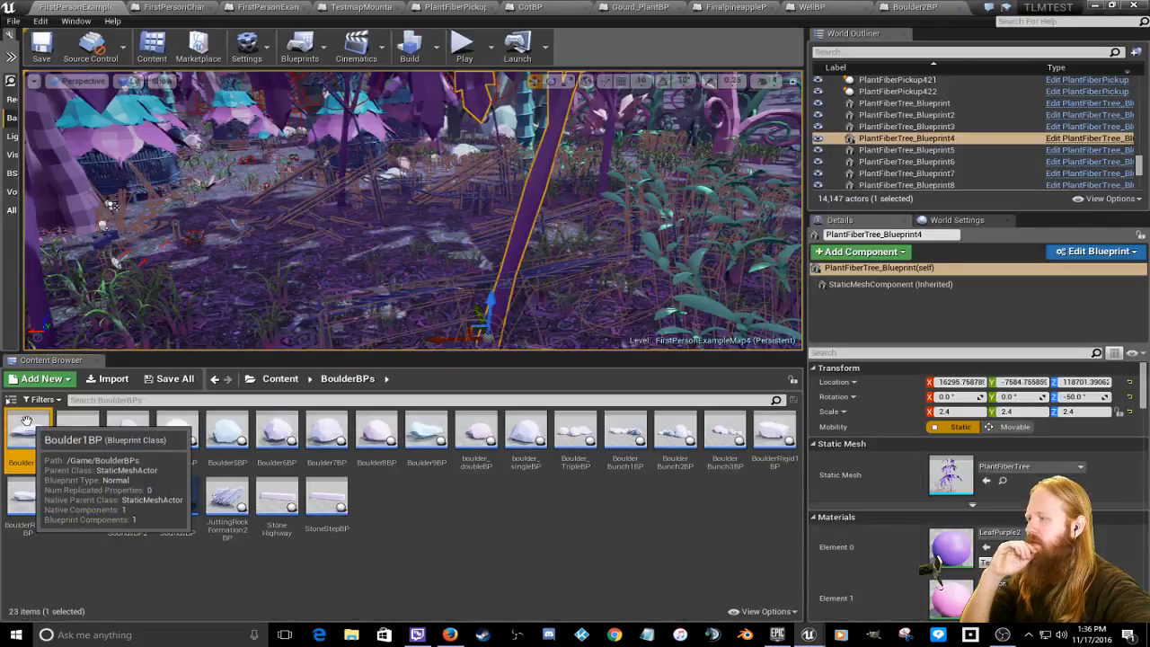
{"action": "double_click", "coordinate": [27, 421]}
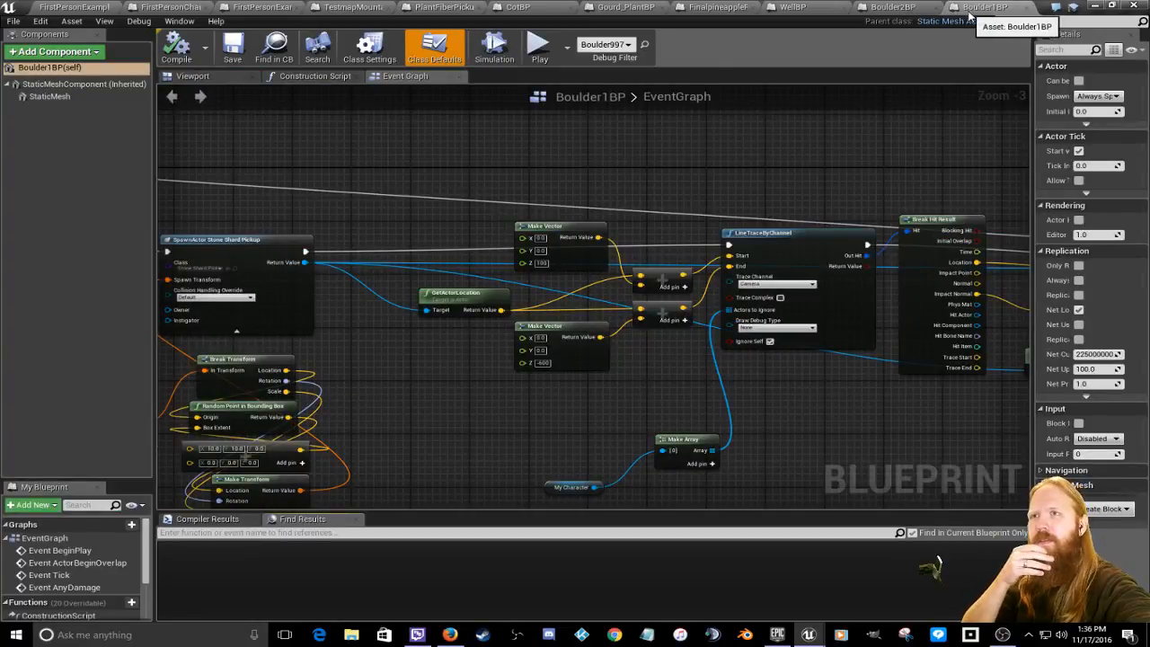
Step: Check the parent classes of the WellBP and FinalpineapplePlant blueprints and return to the level
{"action": "left_click", "coordinate": [830, 11]}
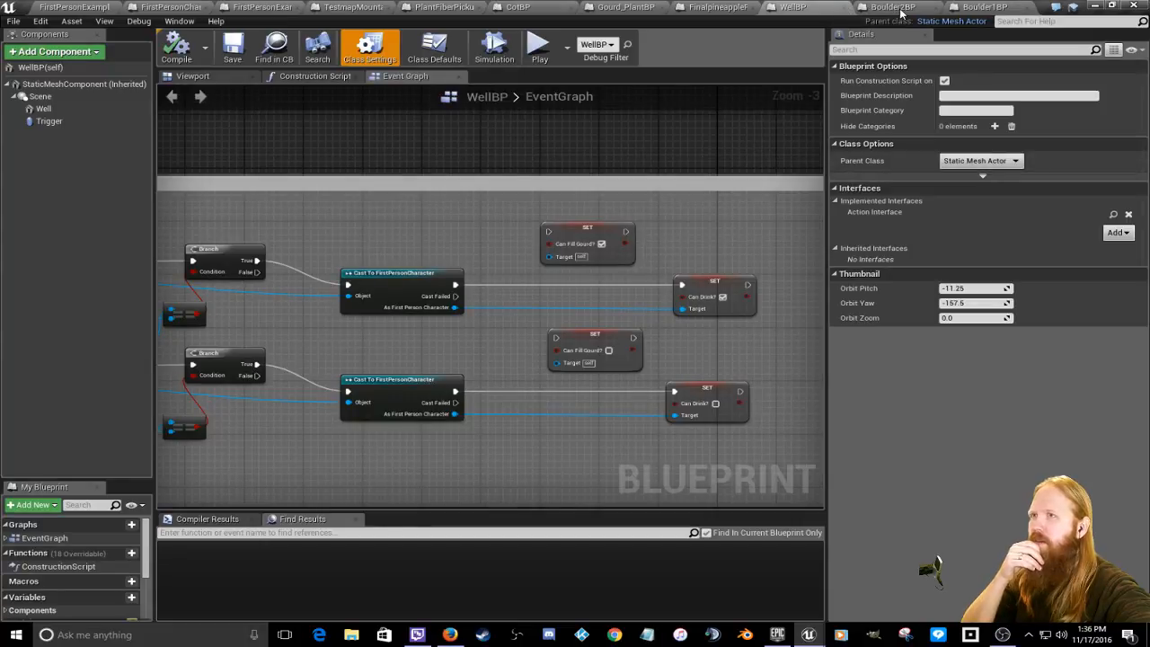
{"action": "left_click", "coordinate": [718, 9]}
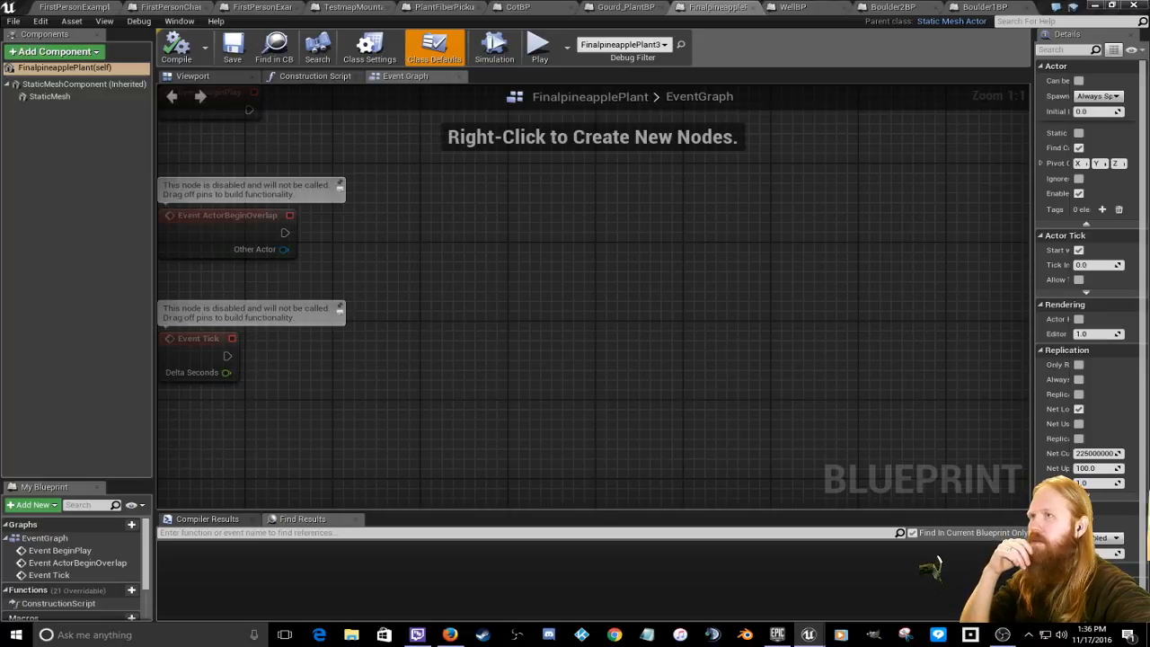
{"action": "left_click", "coordinate": [74, 7]}
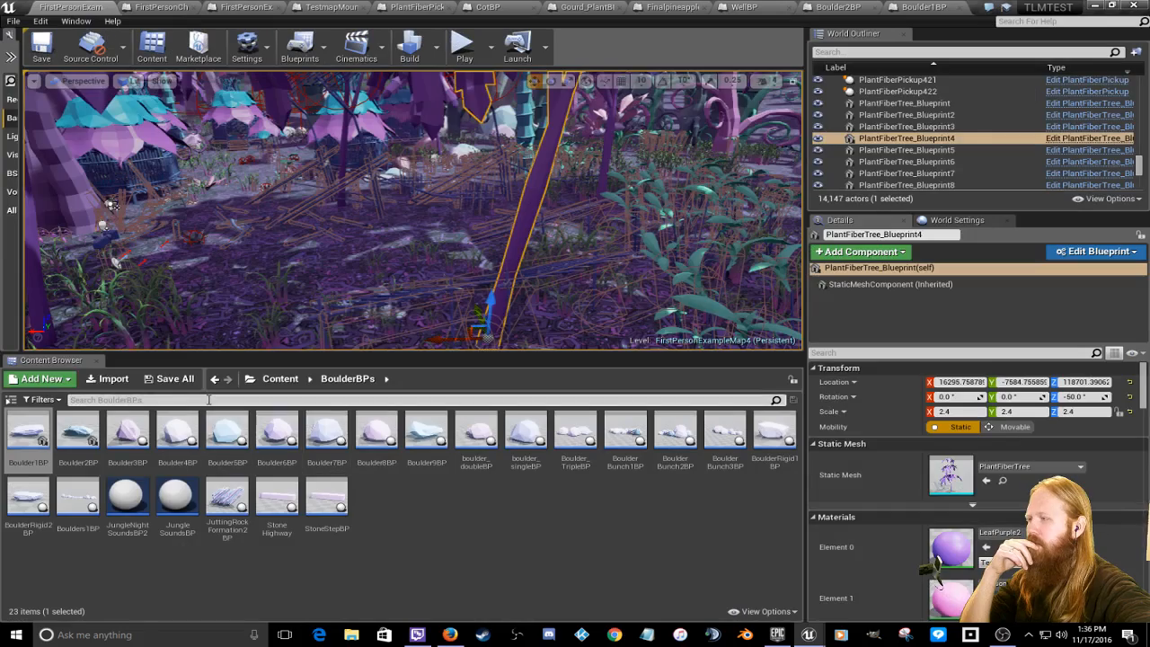
Step: Select the wooden table holding the pineapple in the fire-pit hut and open its TableBP blueprint for editing
{"action": "right_click_drag", "start_coordinate": [269, 260], "coordinate": [745, 256]}
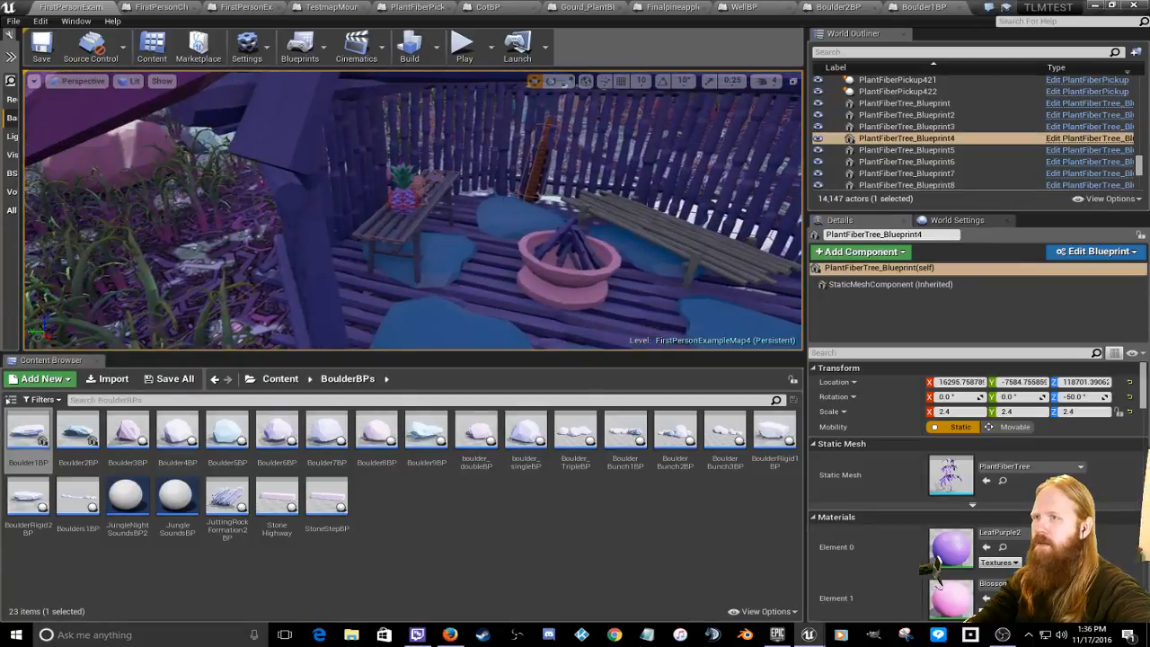
{"action": "left_click", "coordinate": [405, 209]}
{"action": "left_click", "coordinate": [1073, 140]}
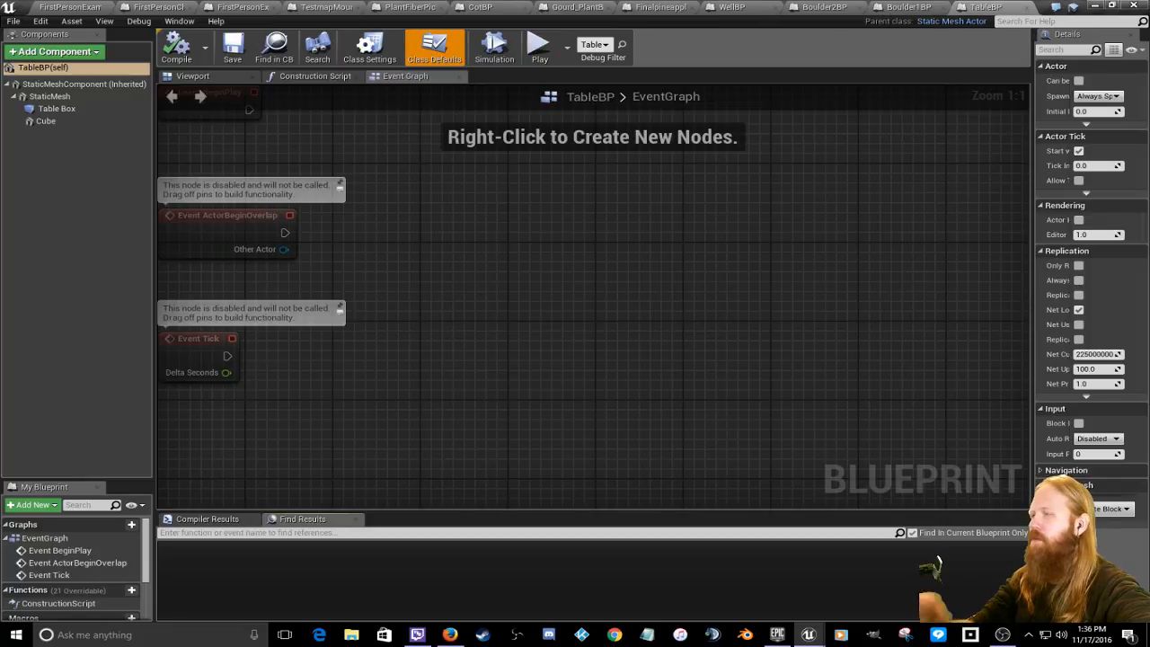
{"action": "left_click", "coordinate": [73, 7]}
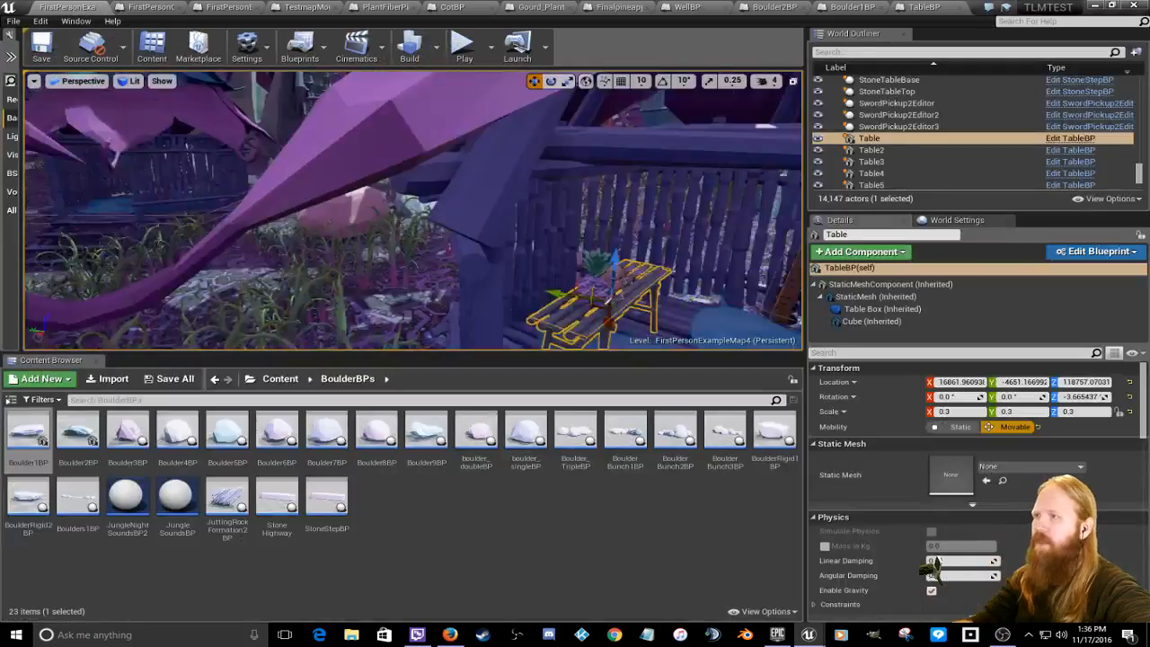
{"action": "right_click_drag", "start_coordinate": [414, 210], "coordinate": [427, 158]}
{"action": "right_click_drag", "start_coordinate": [174, 232], "coordinate": [229, 277]}
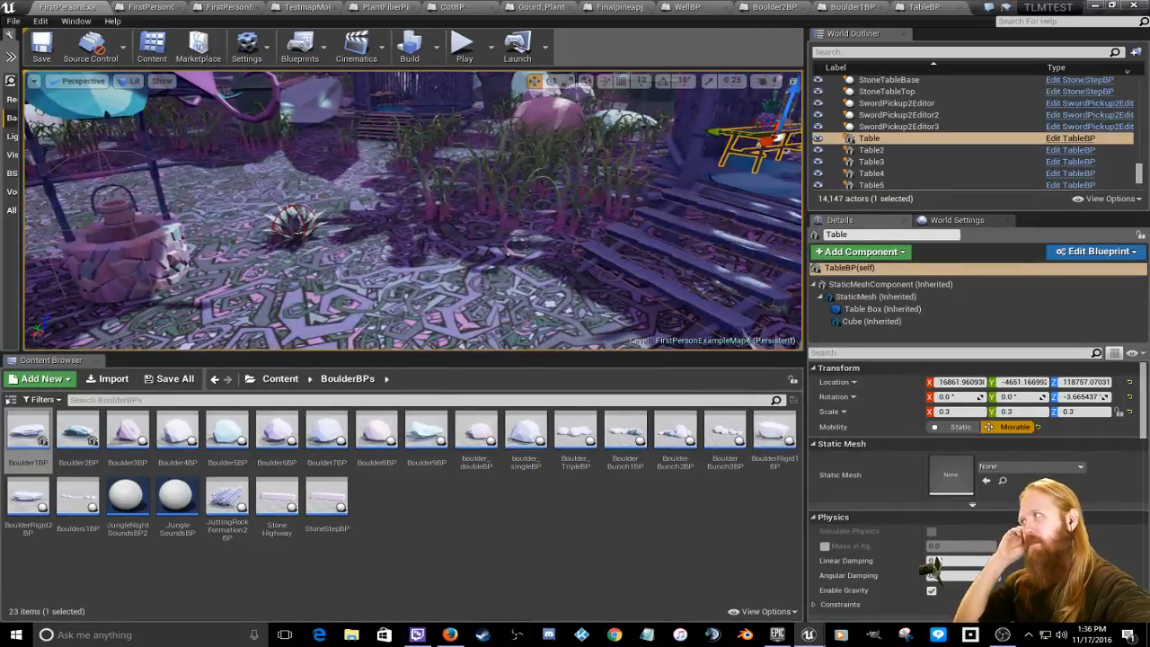
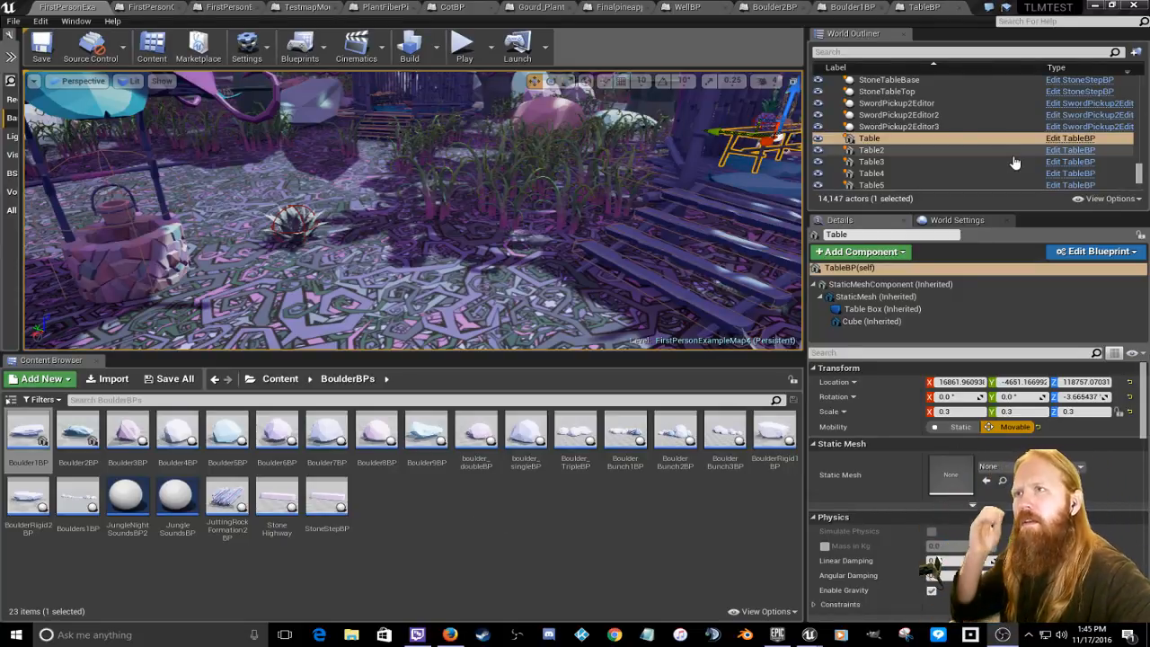
Step: Reparent the TableBP blueprint from Static Mesh Actor to Actor in its class settings and save it
{"action": "left_click", "coordinate": [920, 7]}
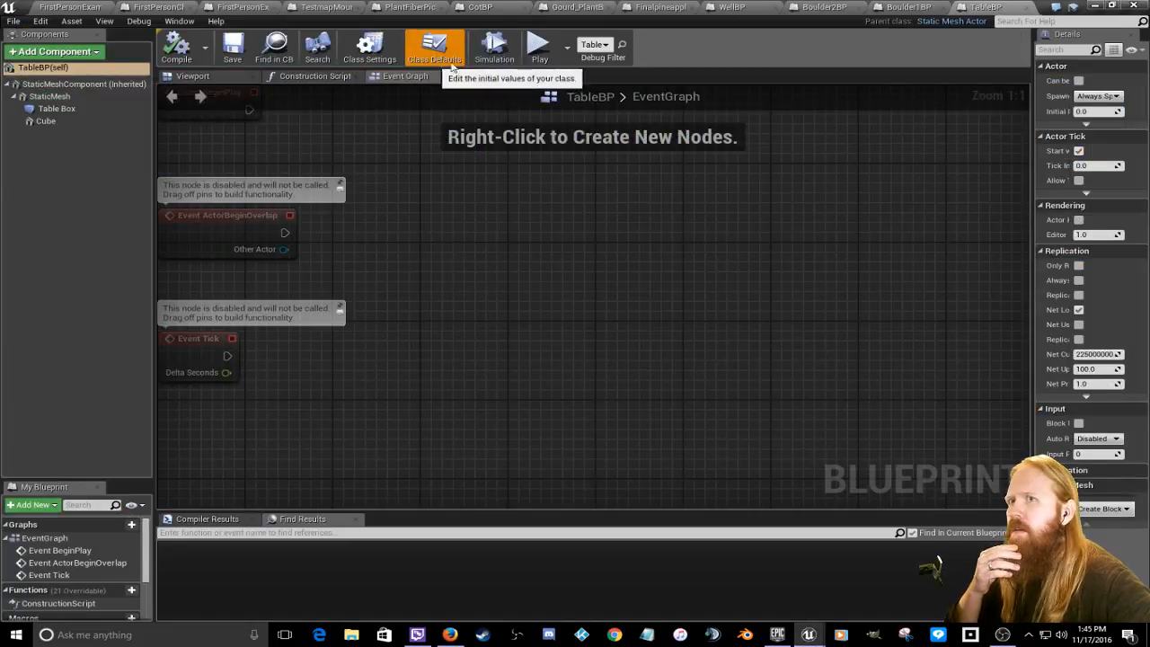
{"action": "left_click_drag", "start_coordinate": [1030, 157], "coordinate": [682, 157]}
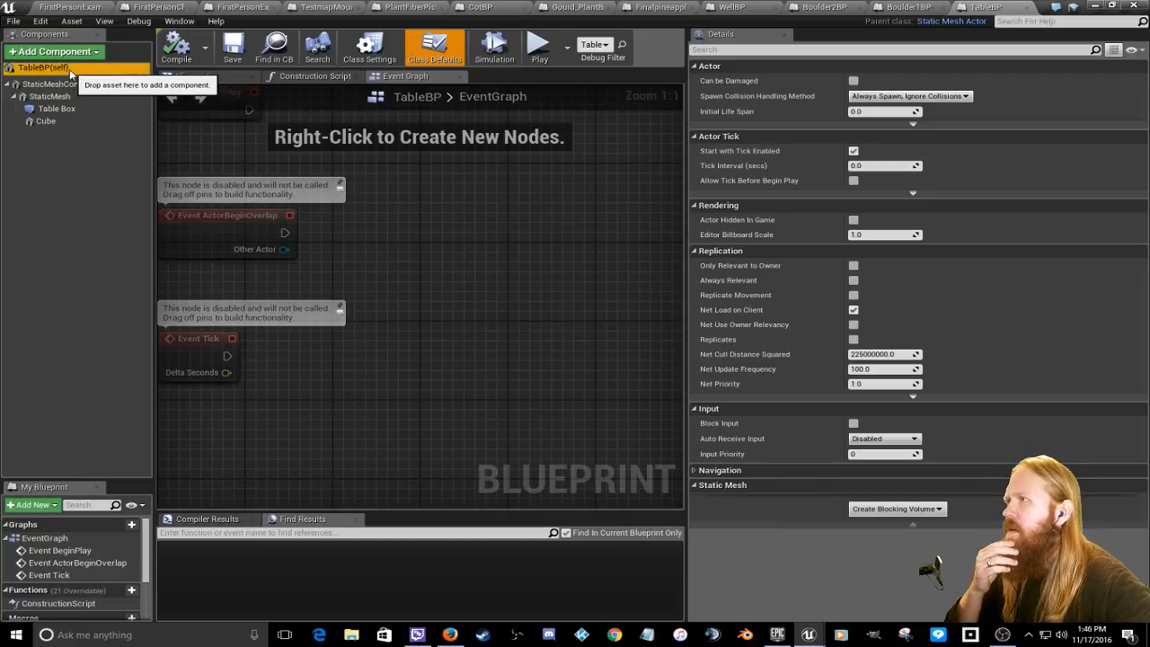
{"action": "left_click", "coordinate": [370, 48]}
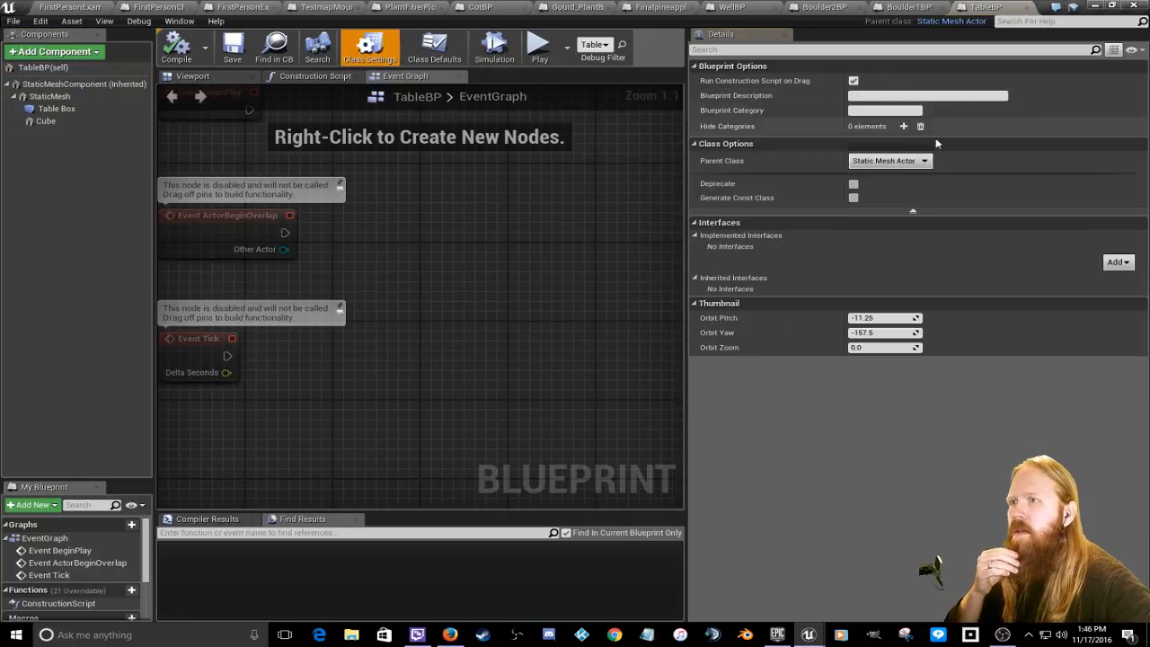
{"action": "left_click", "coordinate": [919, 161]}
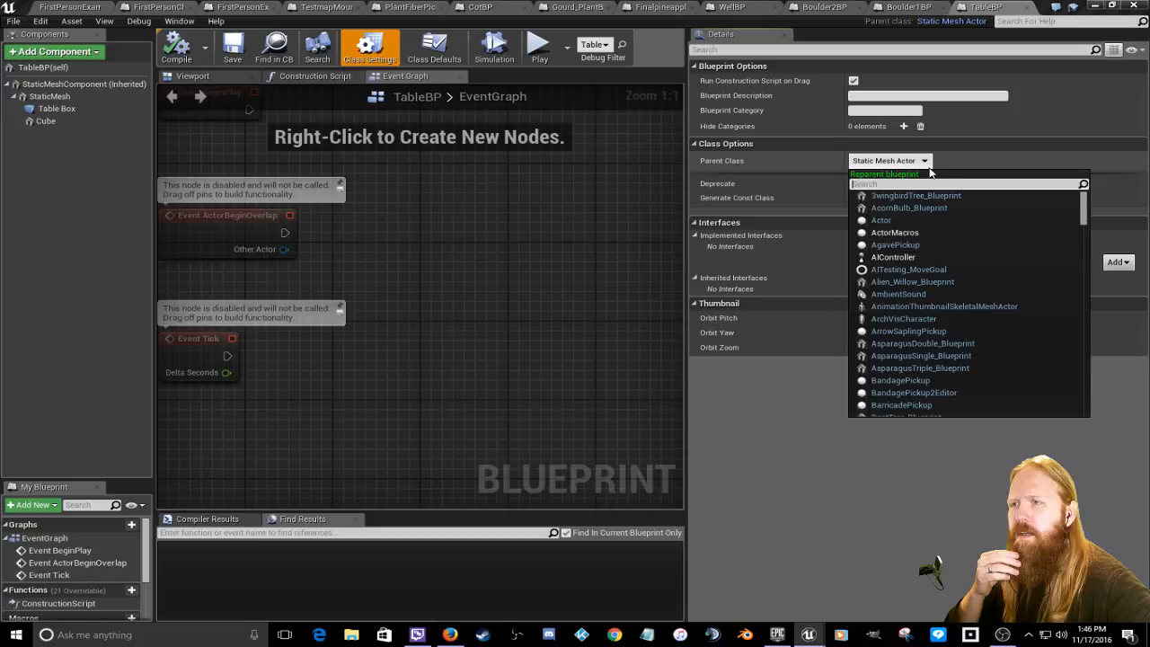
{"action": "left_click", "coordinate": [883, 221]}
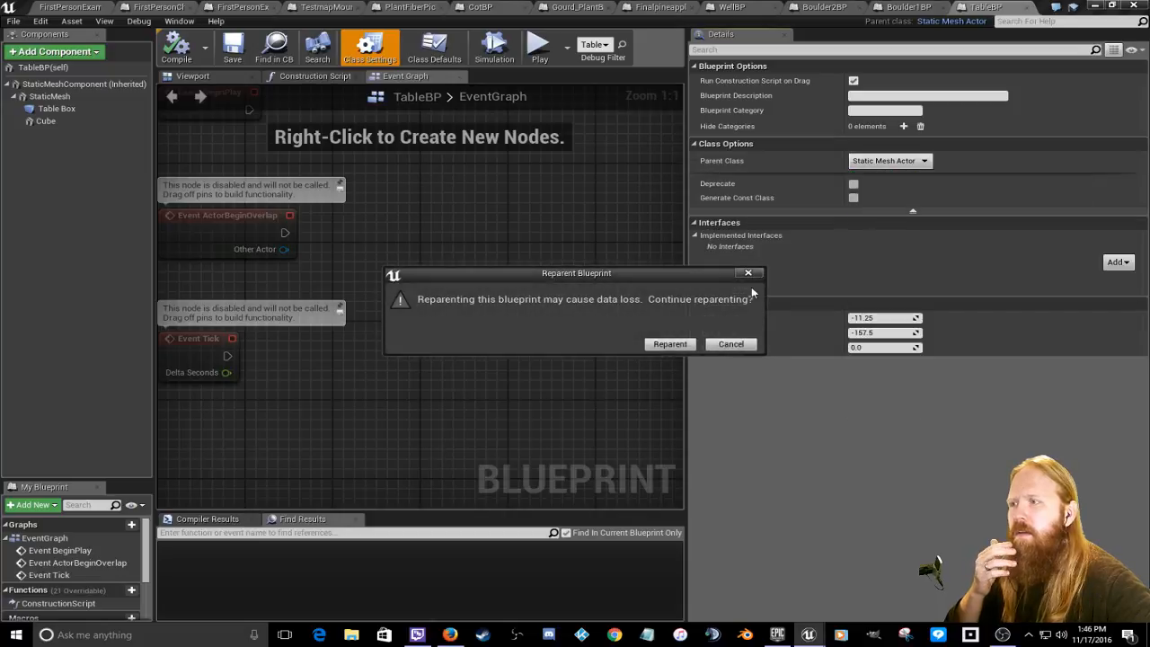
{"action": "left_click", "coordinate": [669, 344]}
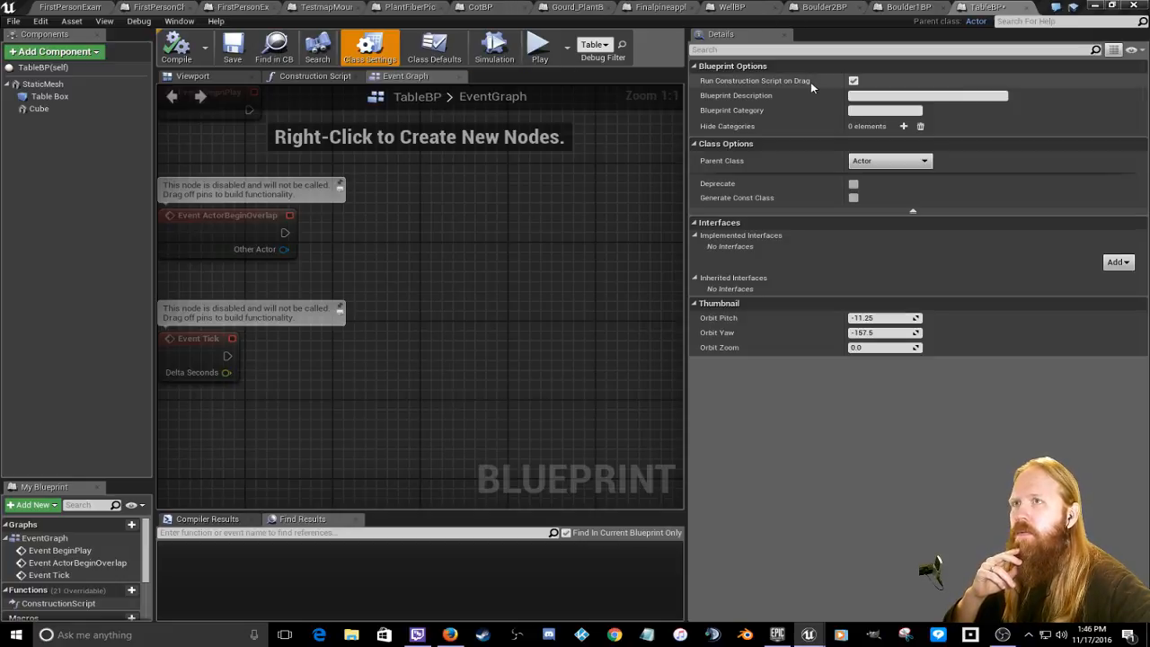
{"action": "left_click", "coordinate": [238, 56]}
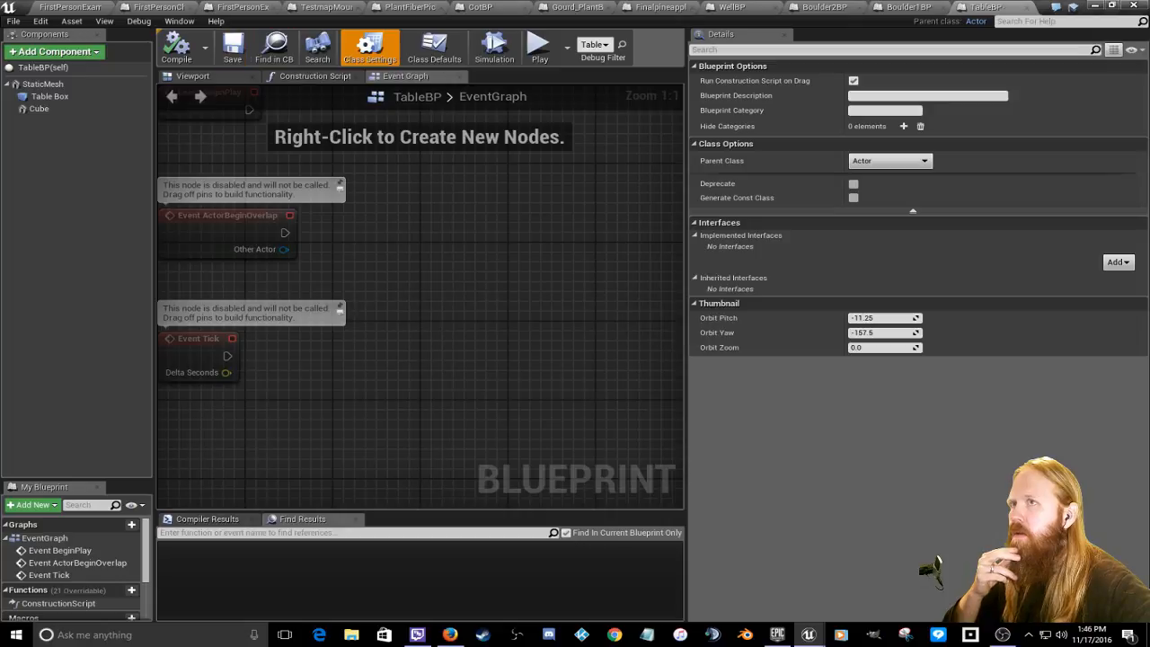
Step: Reparent the Boulder1BP blueprint to Actor in its class settings, accepting possible data loss, and save it
{"action": "left_click", "coordinate": [909, 7]}
{"action": "left_click", "coordinate": [366, 53]}
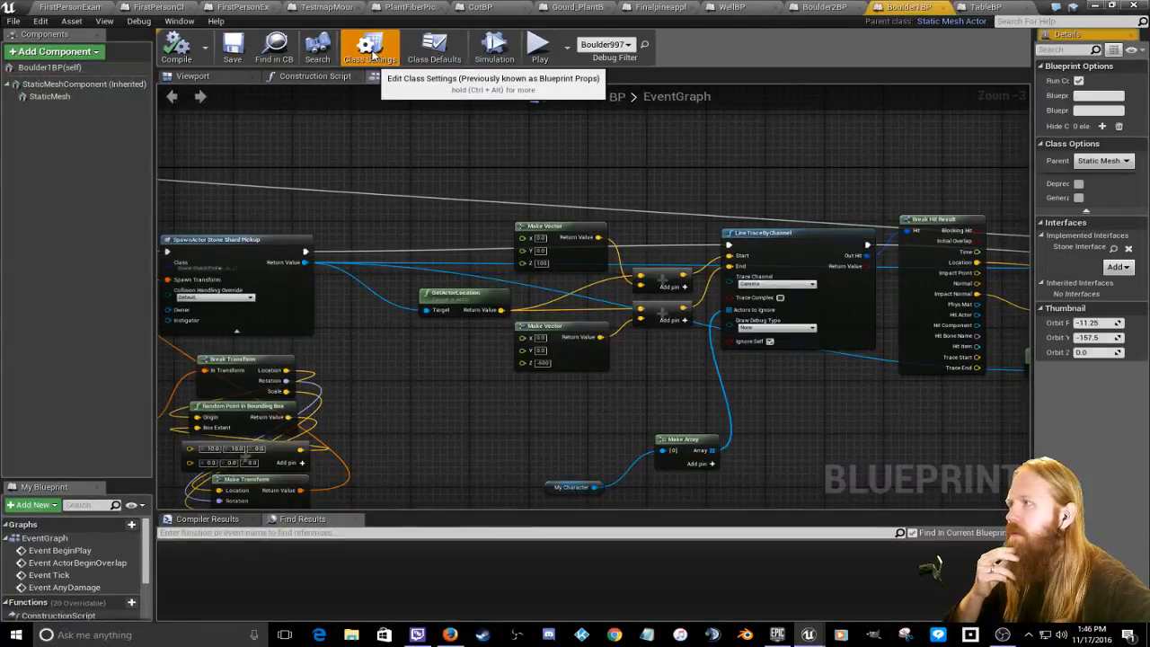
{"action": "left_click_drag", "start_coordinate": [1034, 186], "coordinate": [822, 184]}
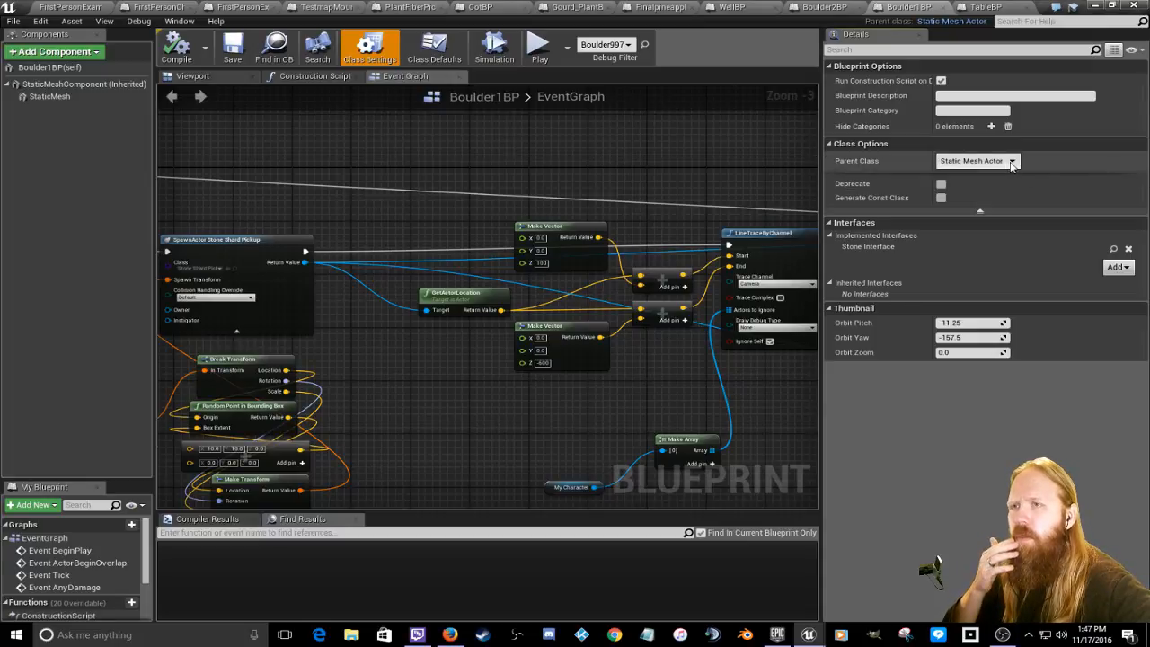
{"action": "left_click", "coordinate": [1010, 162]}
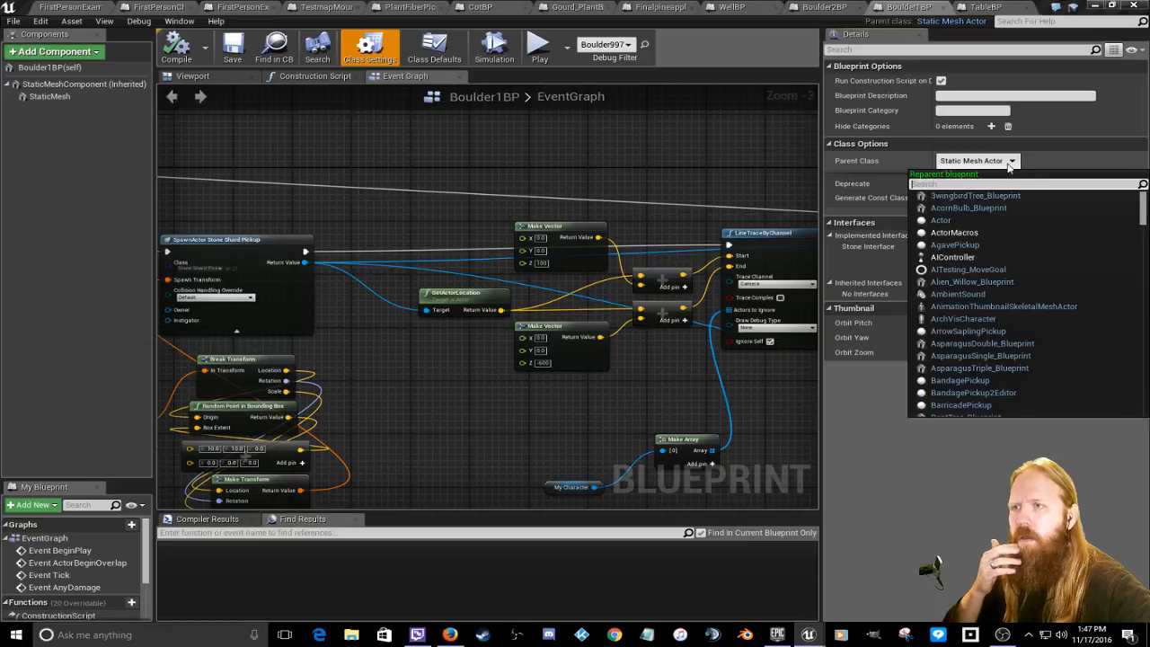
{"action": "left_click", "coordinate": [943, 225]}
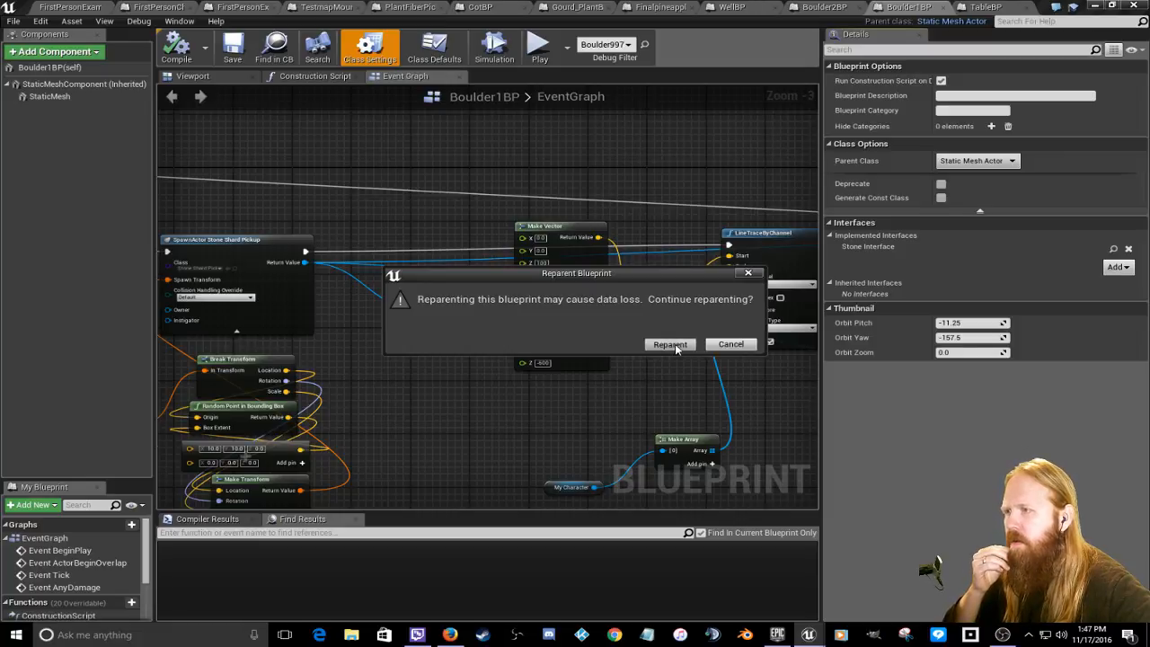
{"action": "left_click", "coordinate": [669, 344]}
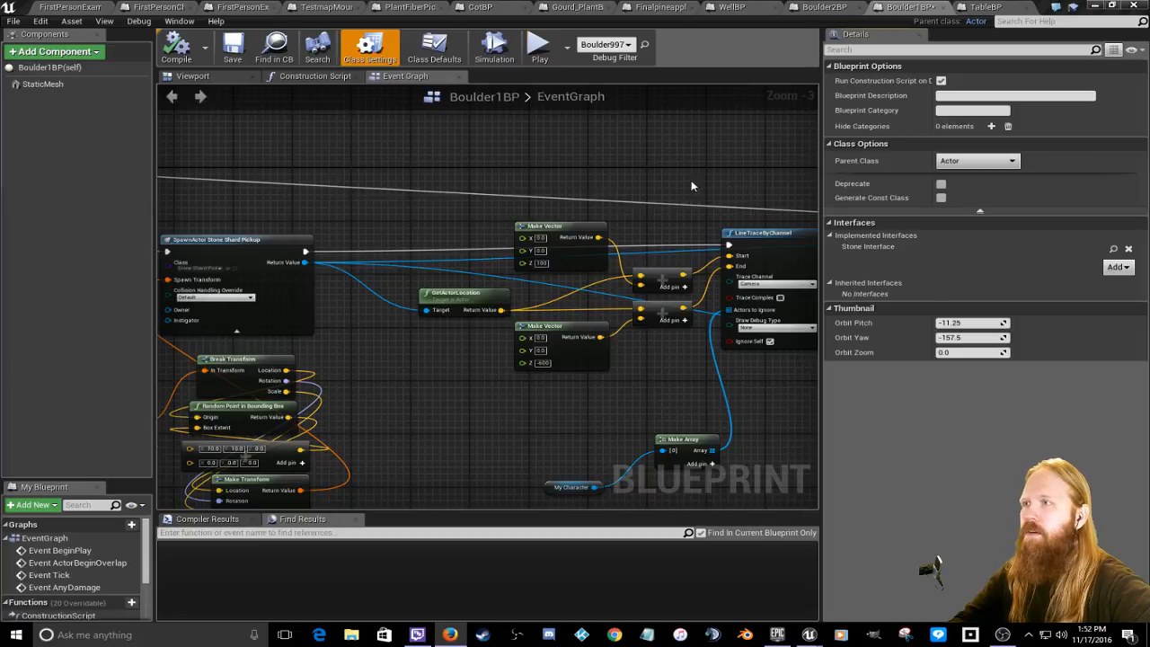
{"action": "scroll", "coordinate": [691, 186], "scroll_direction": "down", "scroll_amount": 3}
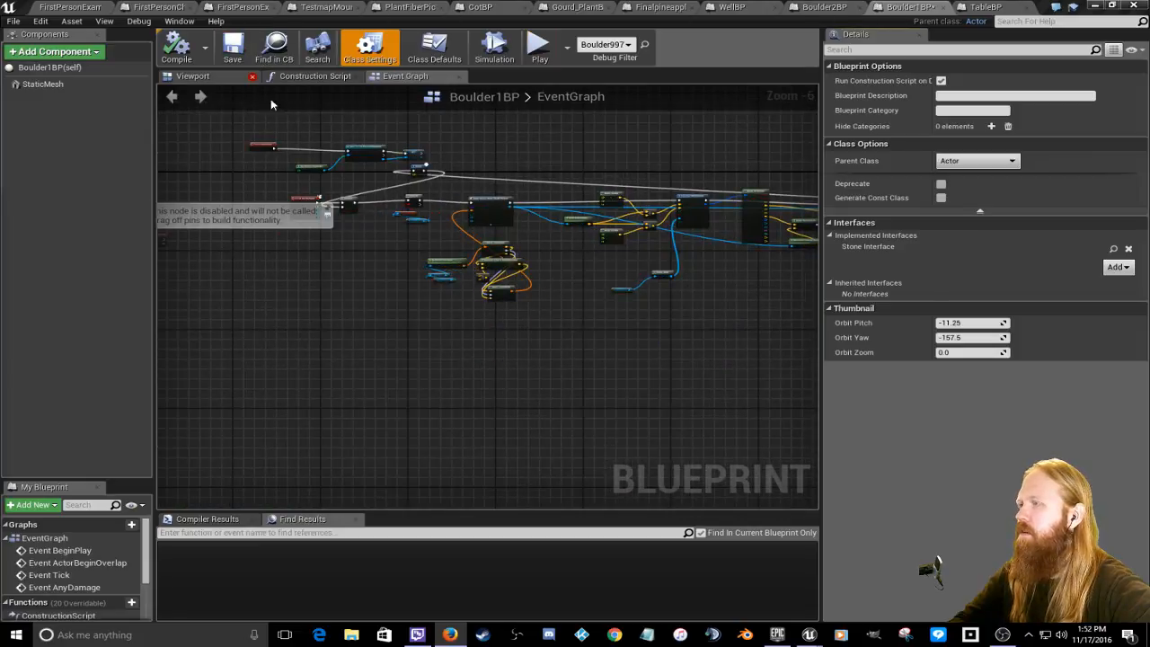
{"action": "left_click", "coordinate": [235, 51]}
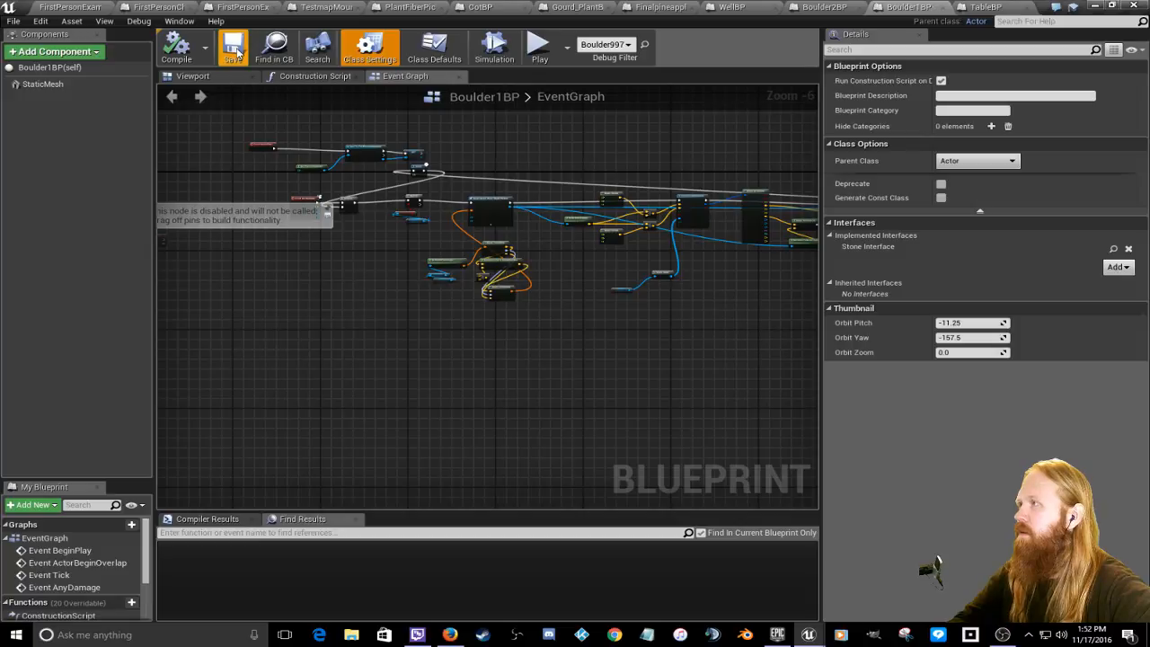
Step: Reparent the Boulder2BP blueprint to Actor in its class settings, accepting possible data loss
{"action": "left_click", "coordinate": [823, 8]}
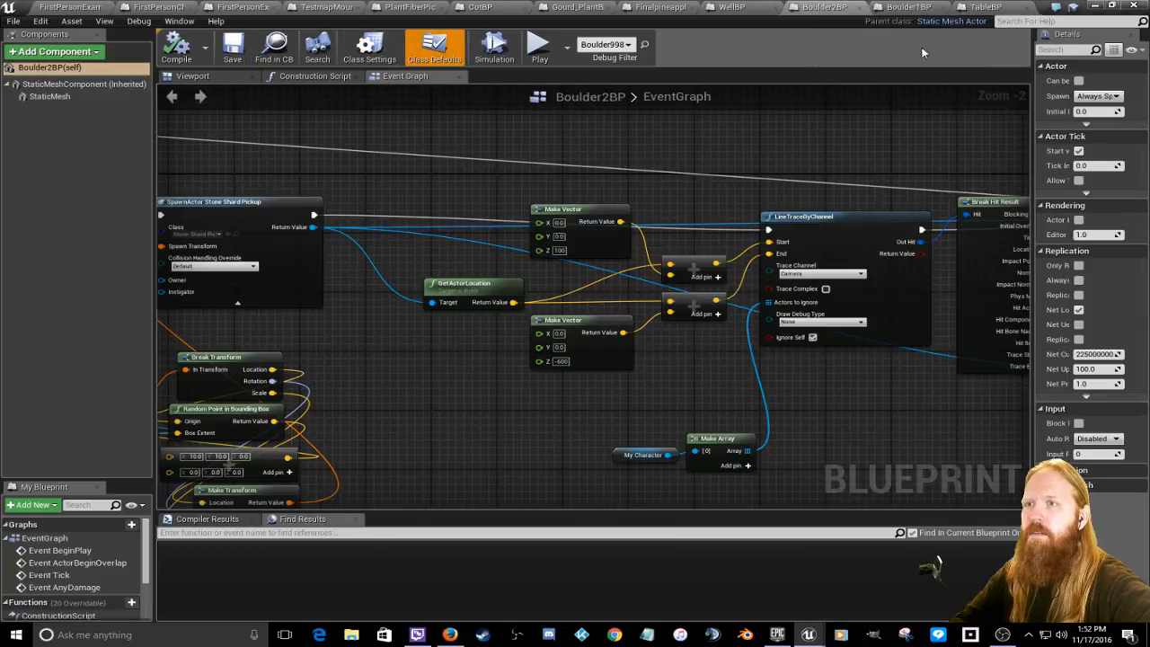
{"action": "left_click", "coordinate": [370, 46]}
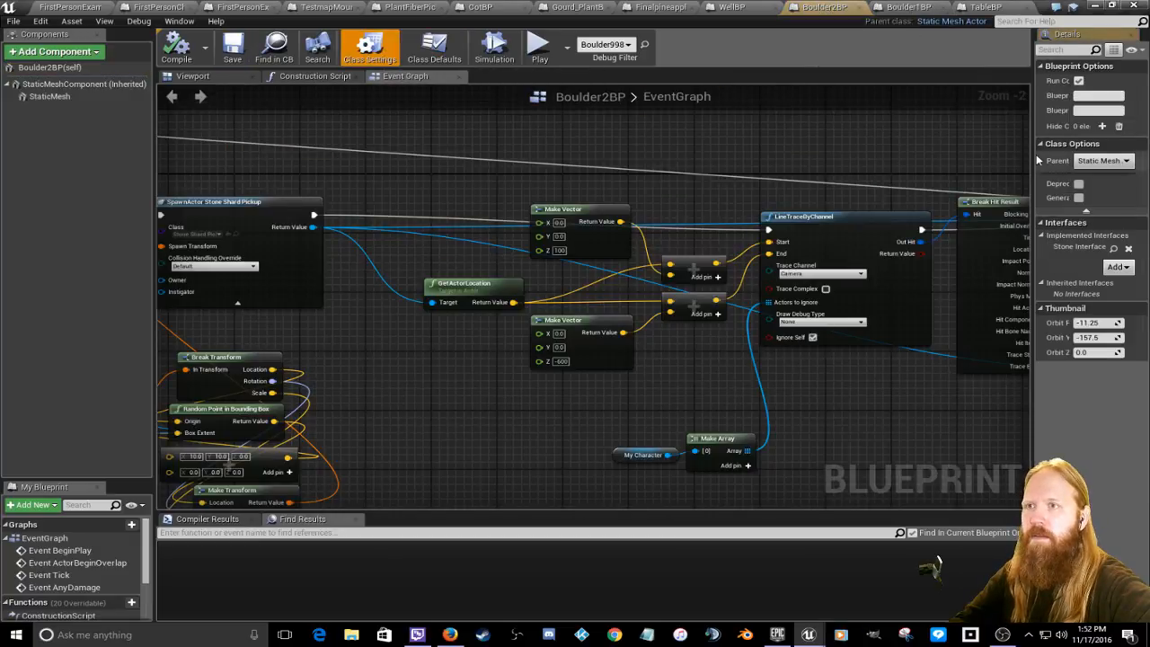
{"action": "left_click_drag", "start_coordinate": [1032, 154], "coordinate": [824, 150]}
{"action": "left_click", "coordinate": [1012, 160]}
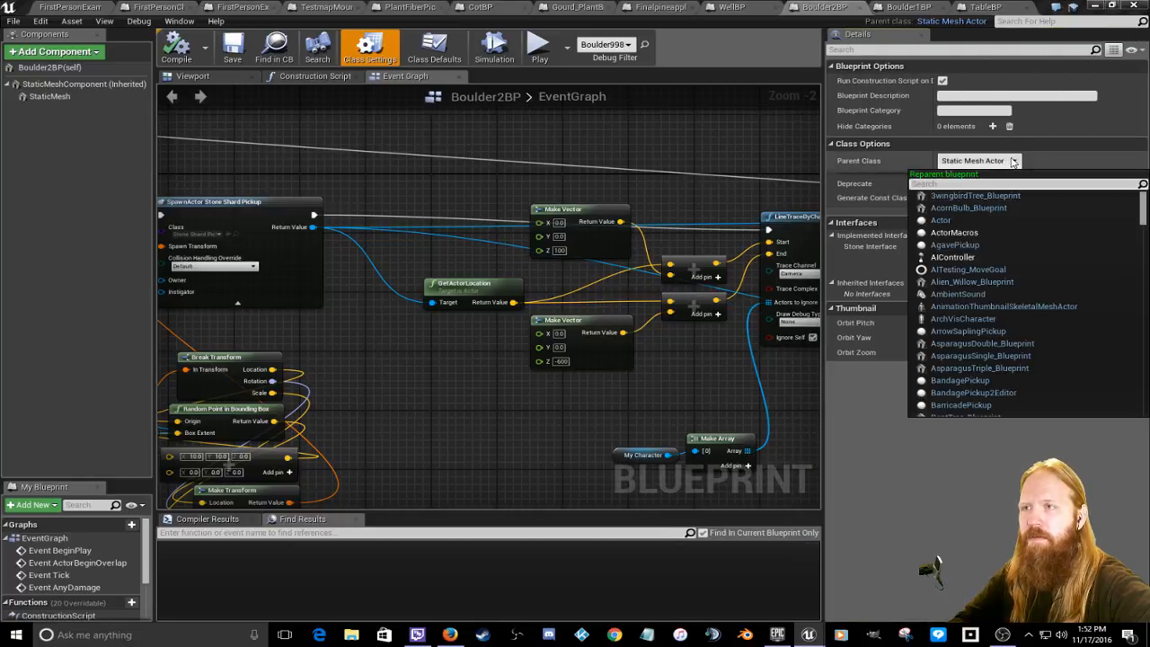
{"action": "left_click", "coordinate": [942, 222]}
{"action": "left_click", "coordinate": [670, 346]}
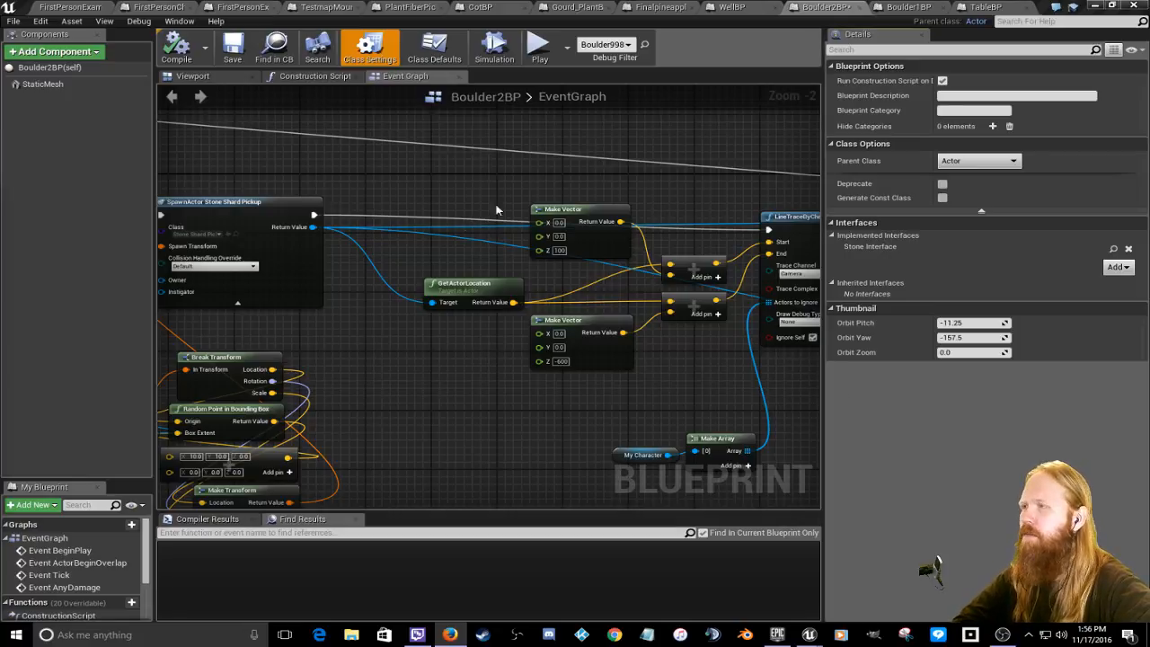
Step: Narrow the details area of the Boulder2BP blueprint to widen its event graph and save the blueprint
{"action": "left_click", "coordinate": [979, 429]}
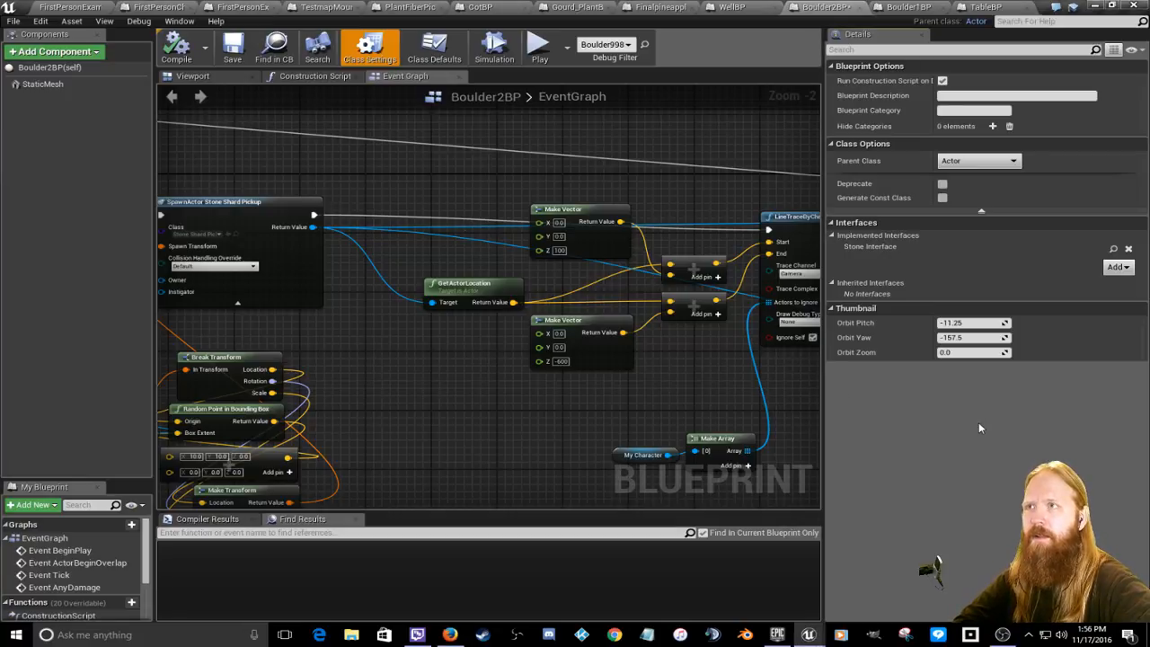
{"action": "left_click_drag", "start_coordinate": [835, 428], "coordinate": [995, 424]}
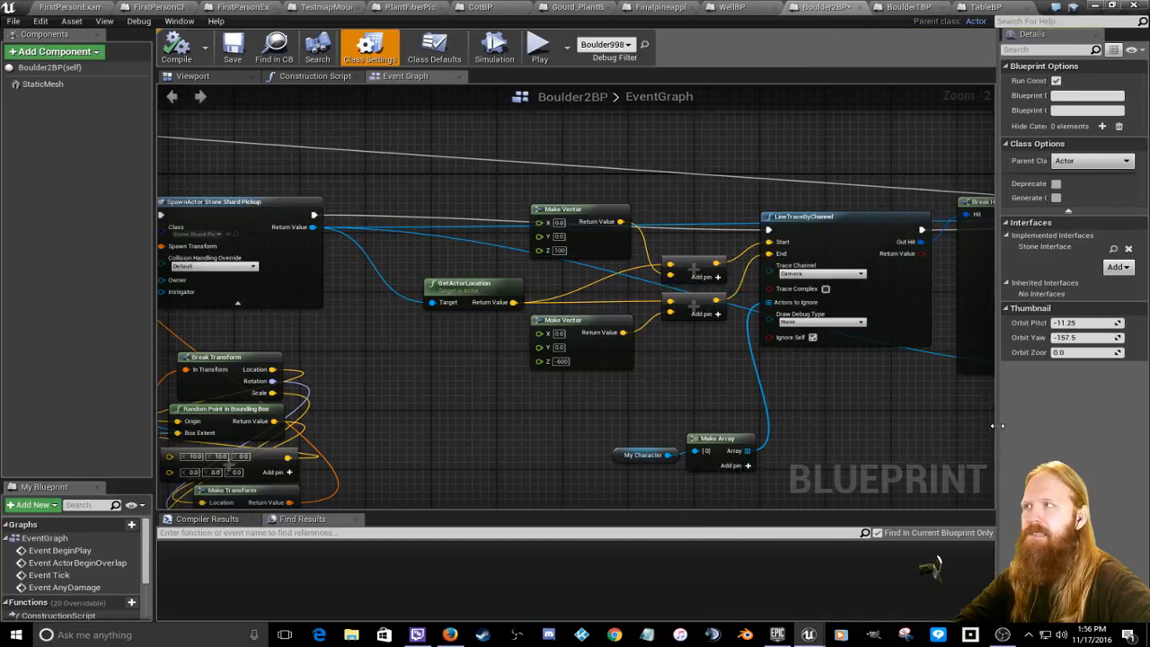
{"action": "left_click", "coordinate": [231, 50]}
Step: Reparent the WellBP blueprint from Static Mesh Actor to Actor in its class settings, accepting possible data loss, and save it
{"action": "left_click", "coordinate": [731, 7]}
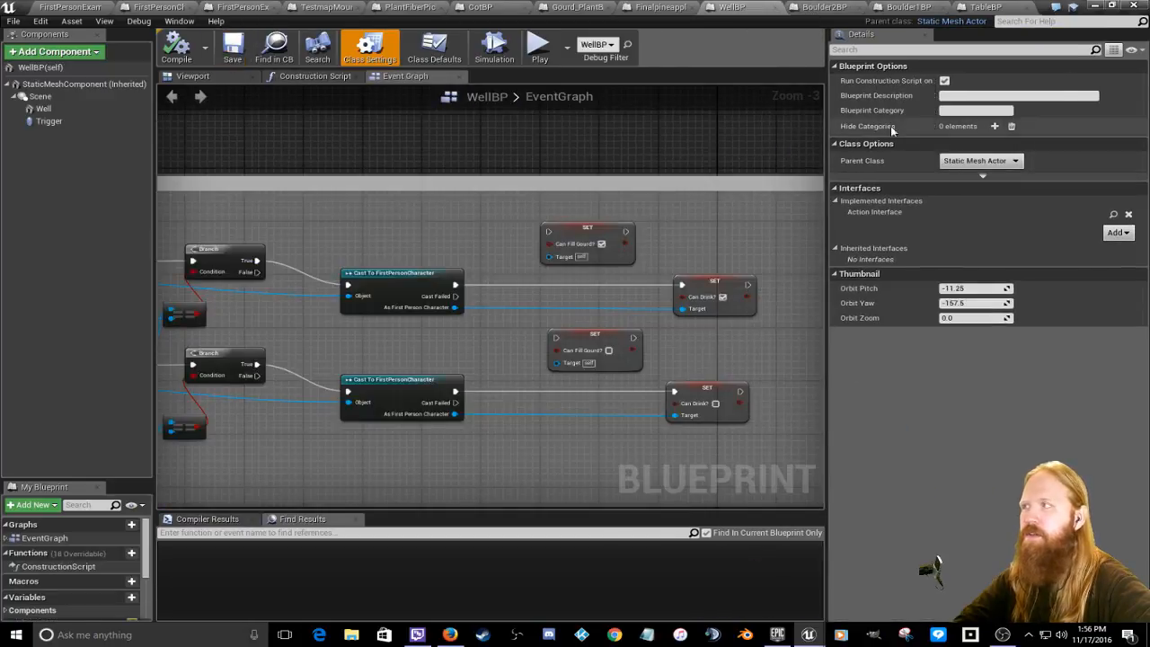
{"action": "left_click", "coordinate": [1007, 162]}
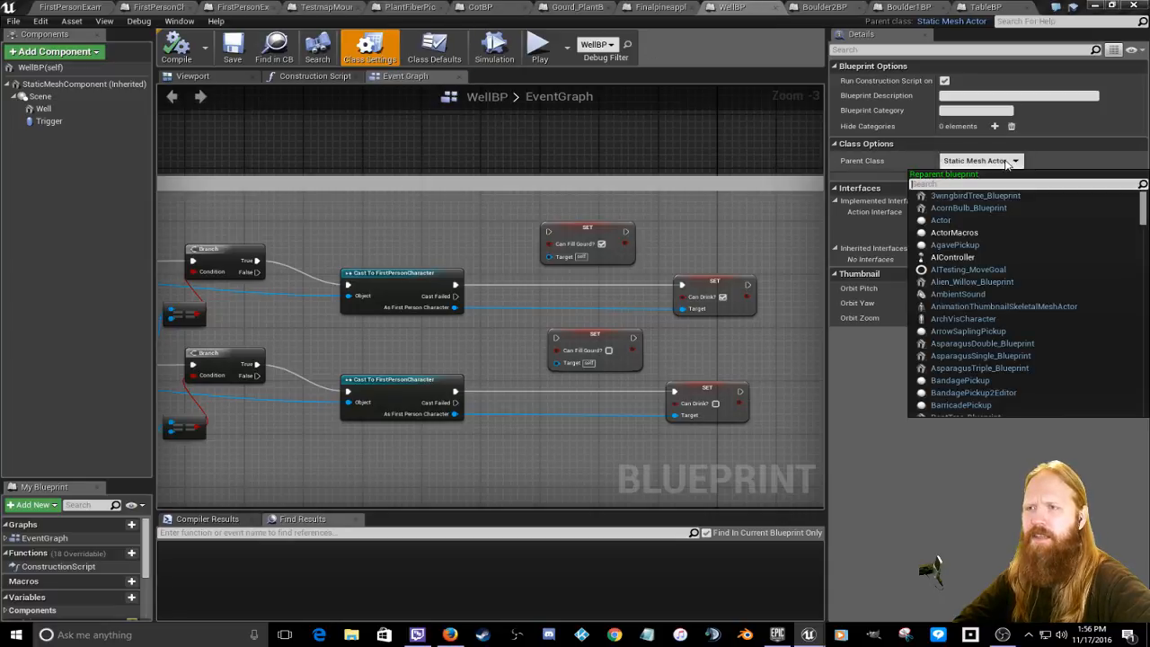
{"action": "left_click", "coordinate": [948, 220]}
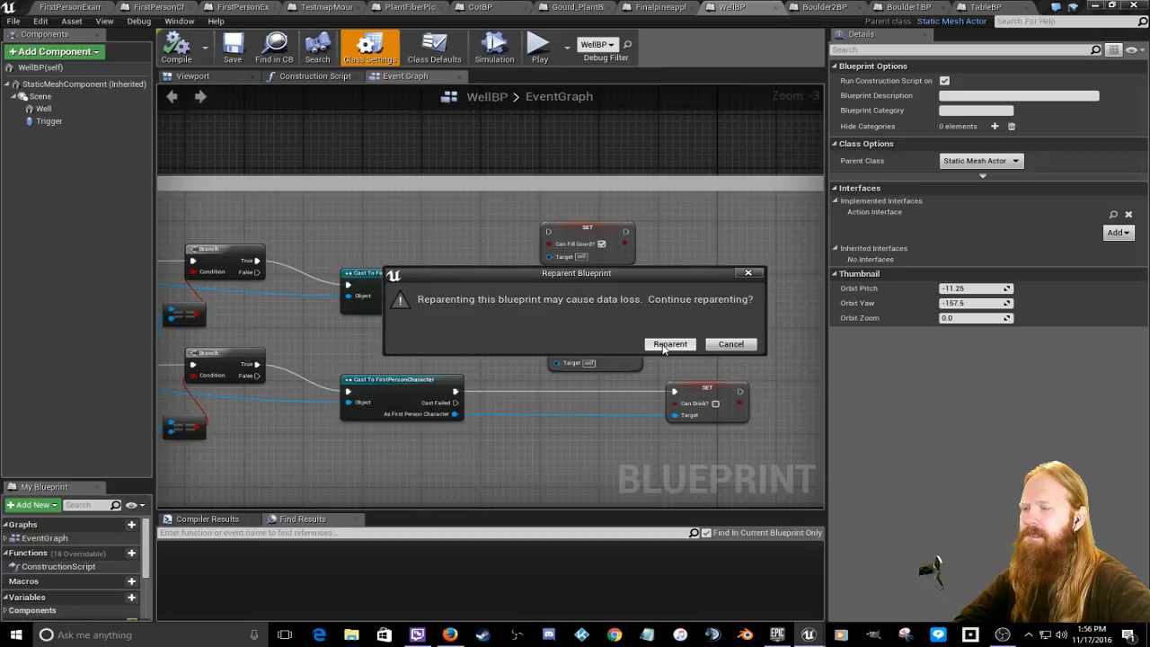
{"action": "left_click", "coordinate": [662, 346]}
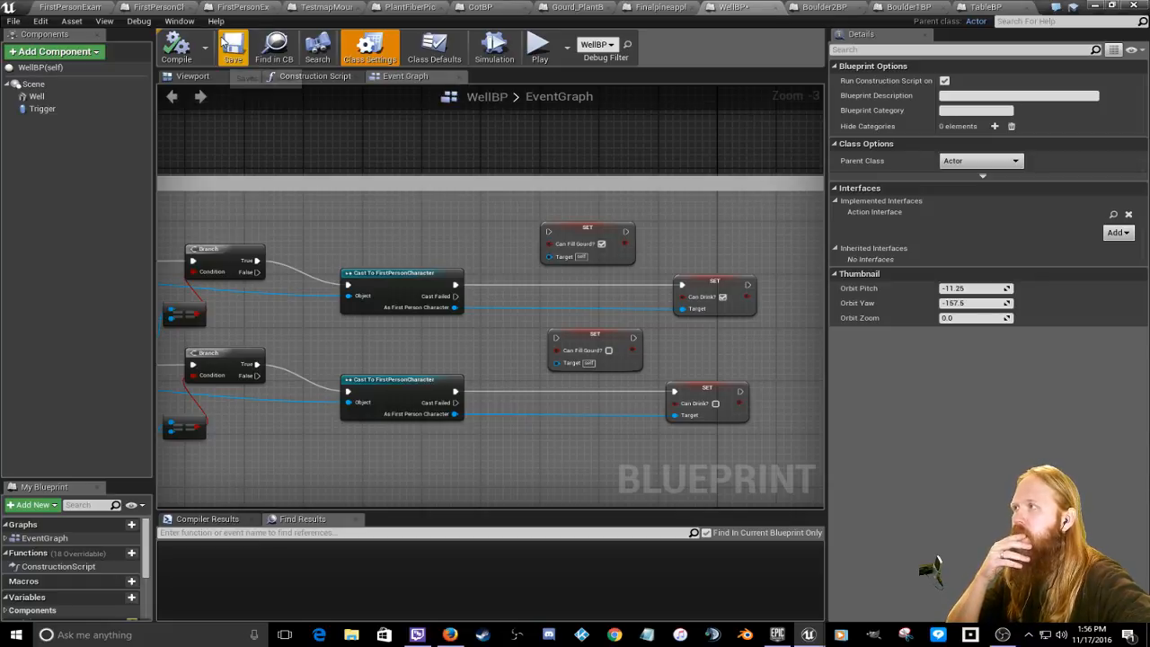
Step: Reparent the FinalpineapplePlant blueprint from Static Mesh Actor to Actor in its class settings, accepting possible data loss
{"action": "left_click", "coordinate": [664, 8]}
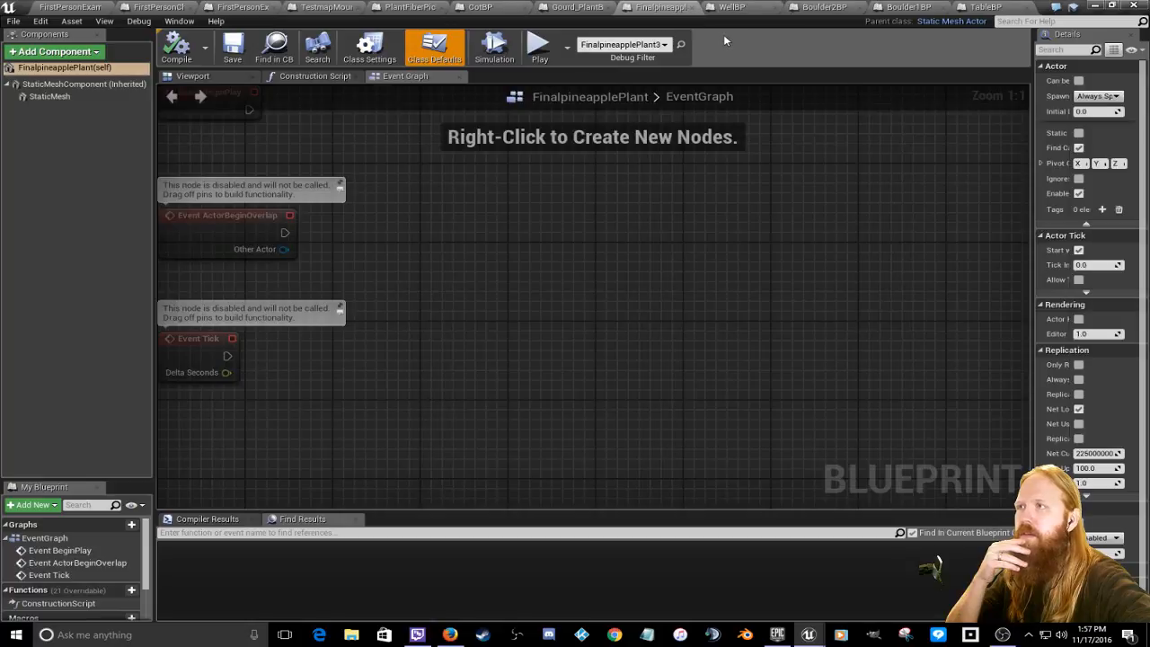
{"action": "left_click", "coordinate": [369, 47]}
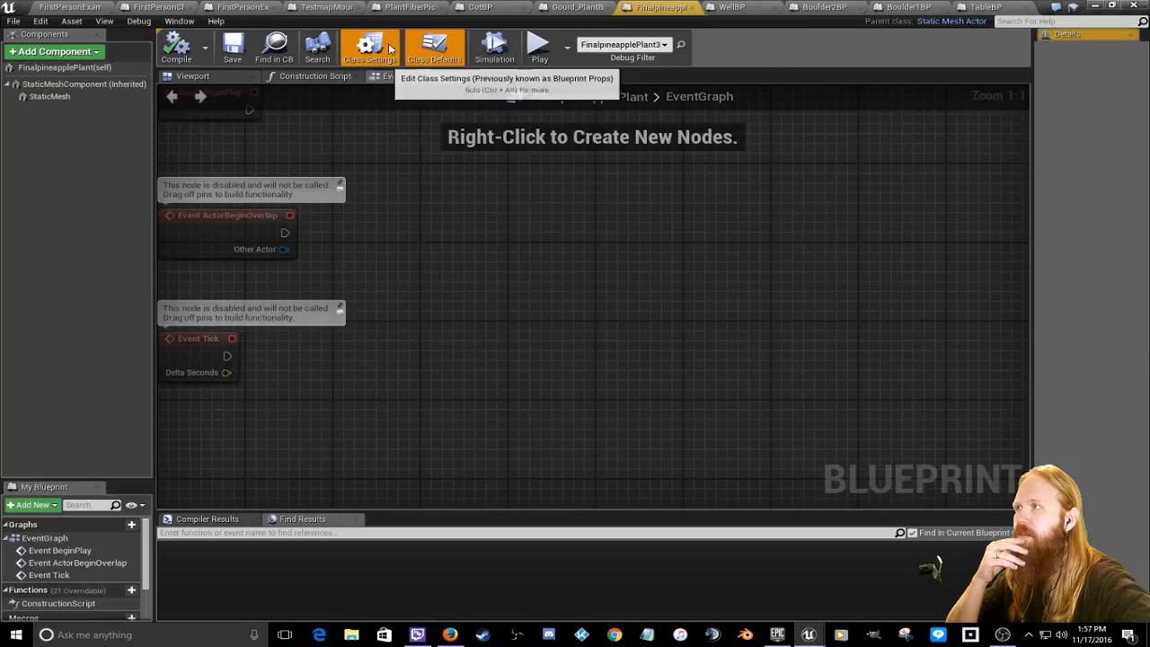
{"action": "left_click_drag", "start_coordinate": [1027, 213], "coordinate": [785, 213]}
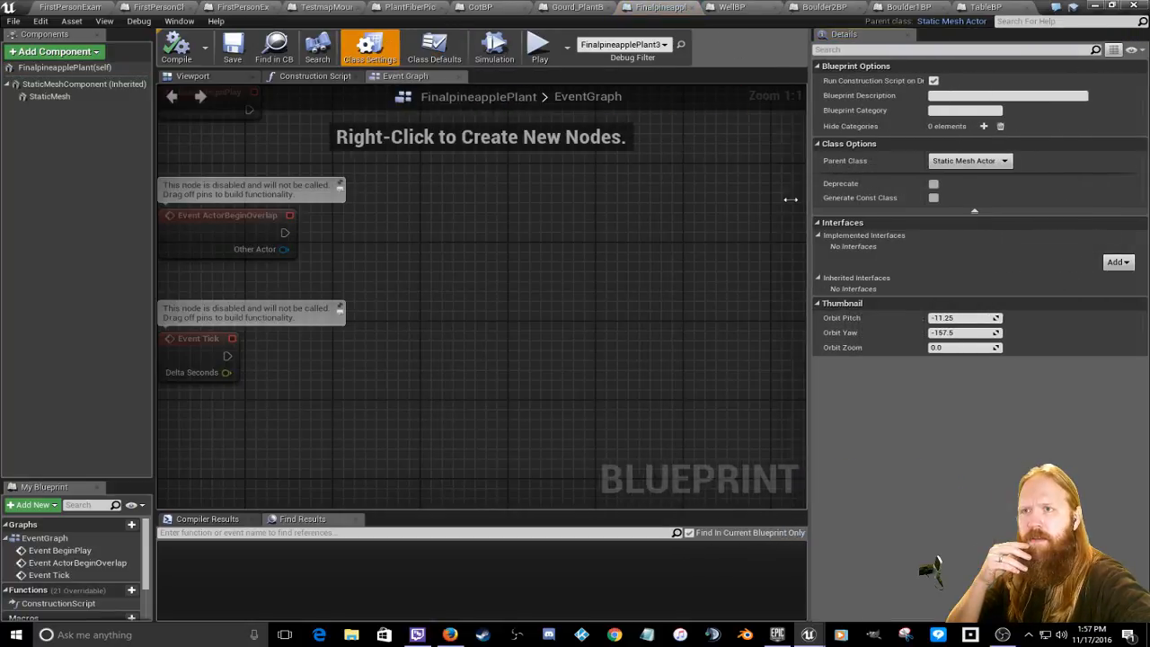
{"action": "left_click", "coordinate": [988, 162]}
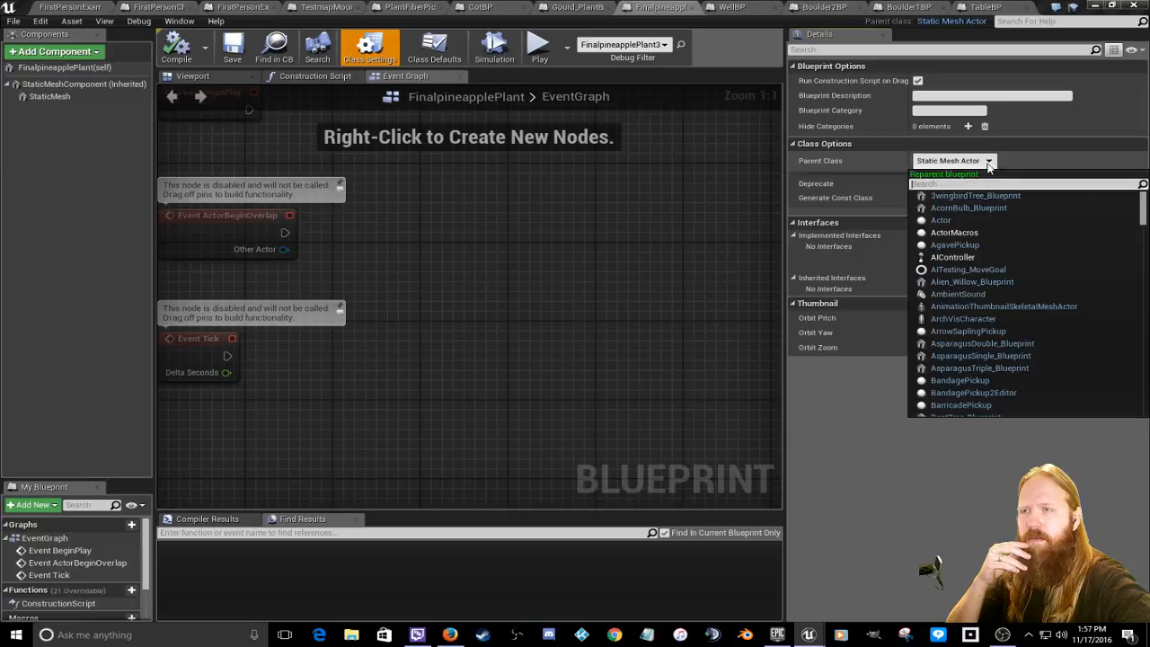
{"action": "left_click", "coordinate": [941, 221]}
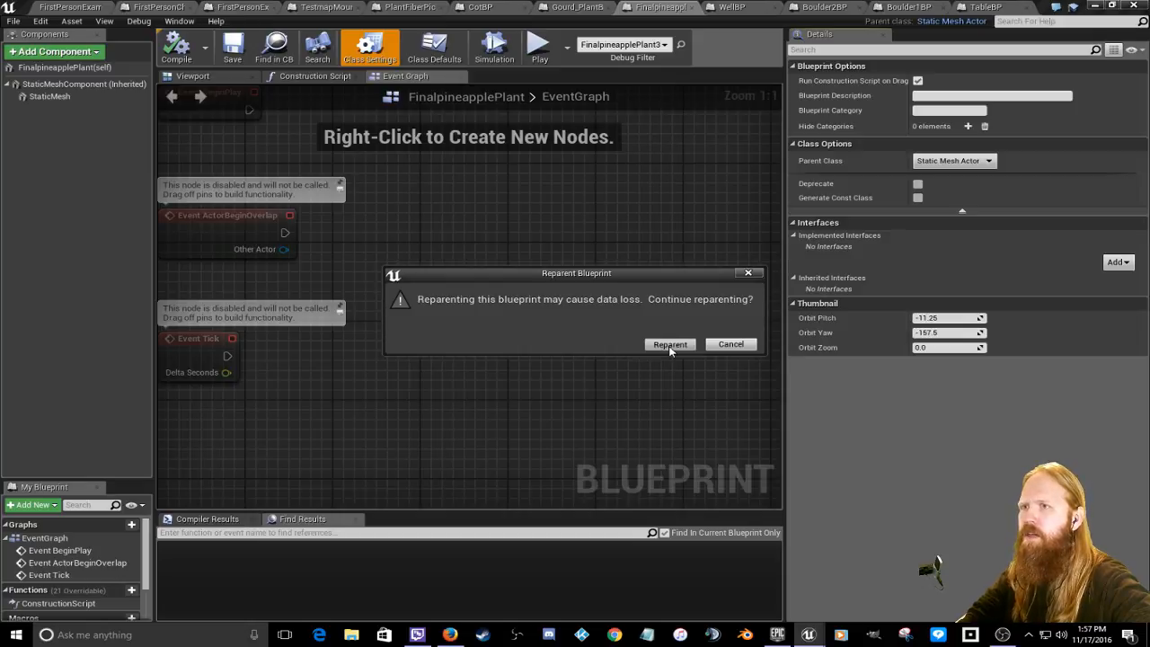
{"action": "left_click", "coordinate": [669, 344]}
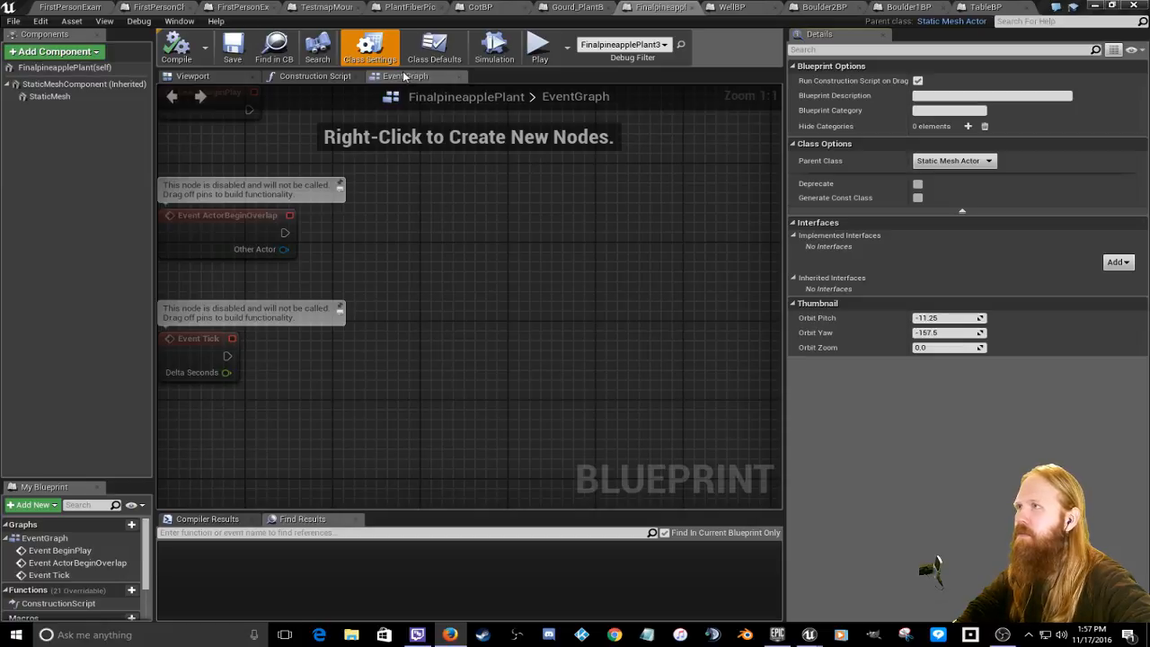
{"action": "right_click", "coordinate": [578, 258]}
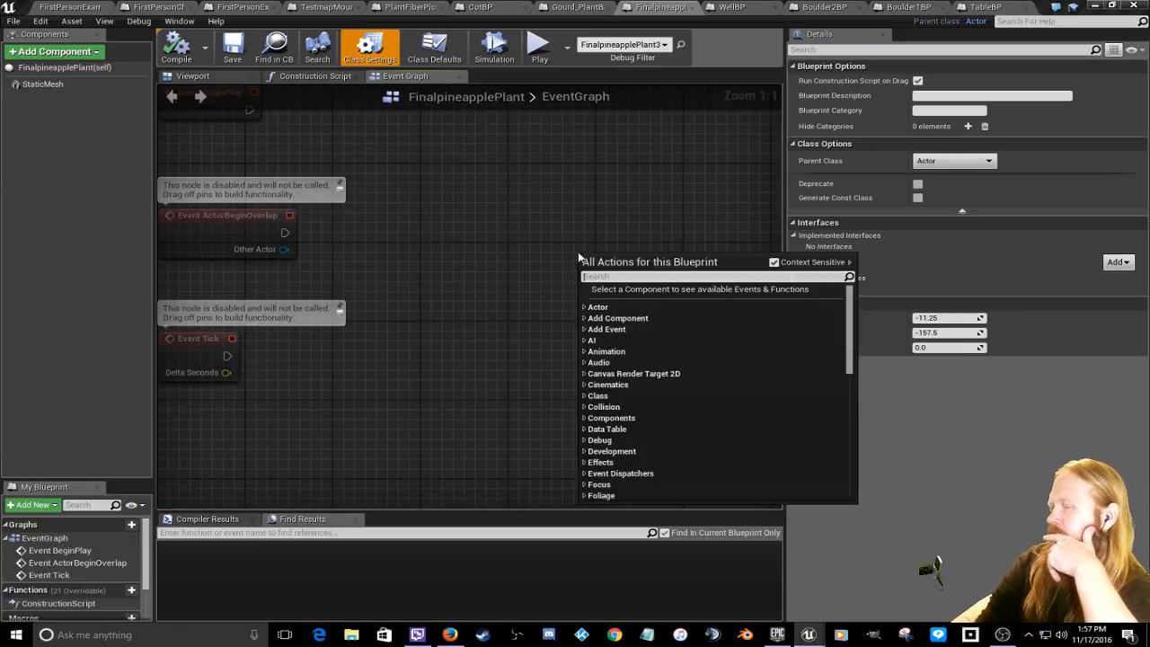
{"action": "left_click", "coordinate": [428, 257]}
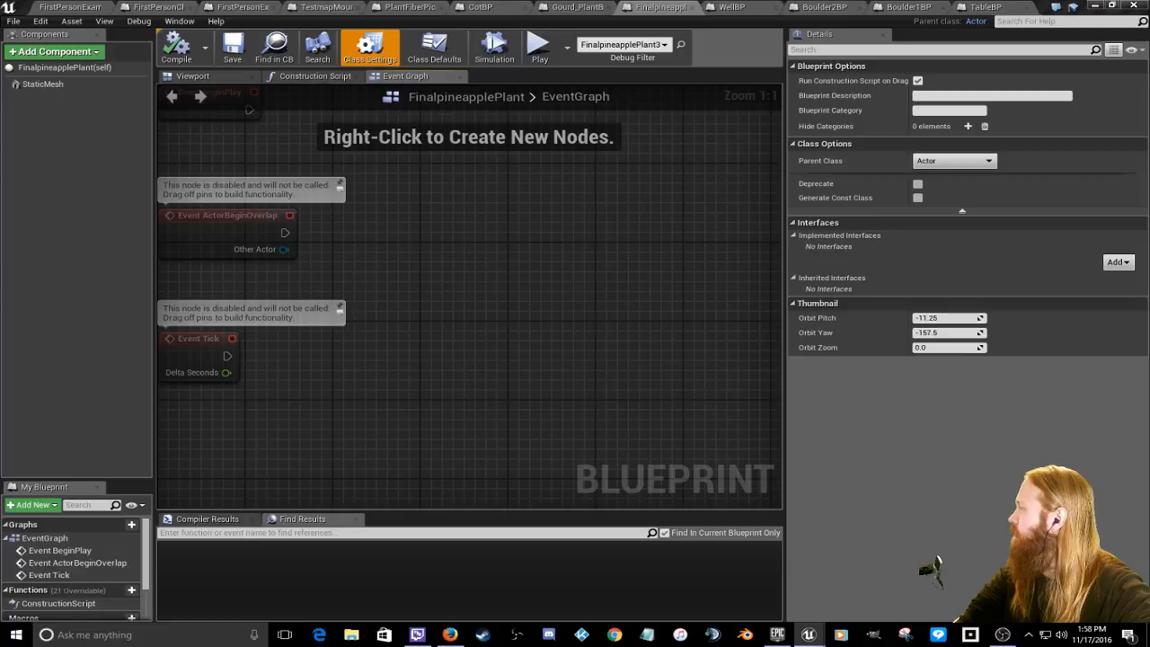
{"action": "right_click_drag", "start_coordinate": [495, 264], "coordinate": [640, 268]}
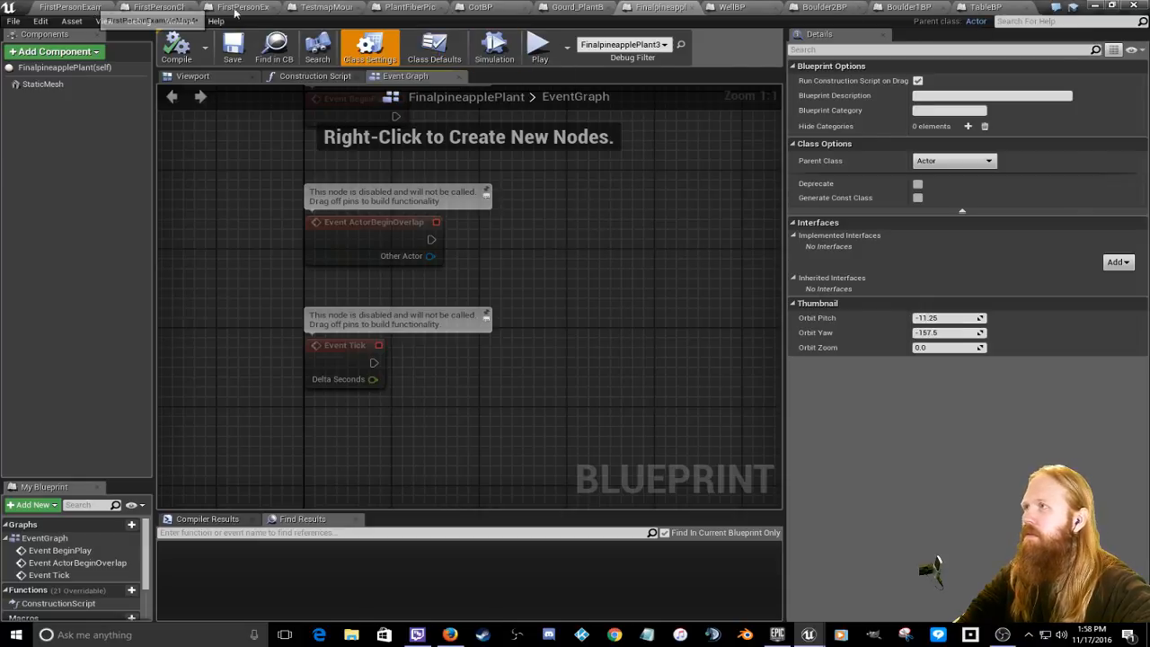
Step: Return to the level map and enlarge its viewport by shrinking the content browser and the outliner and details area
{"action": "left_click", "coordinate": [86, 7]}
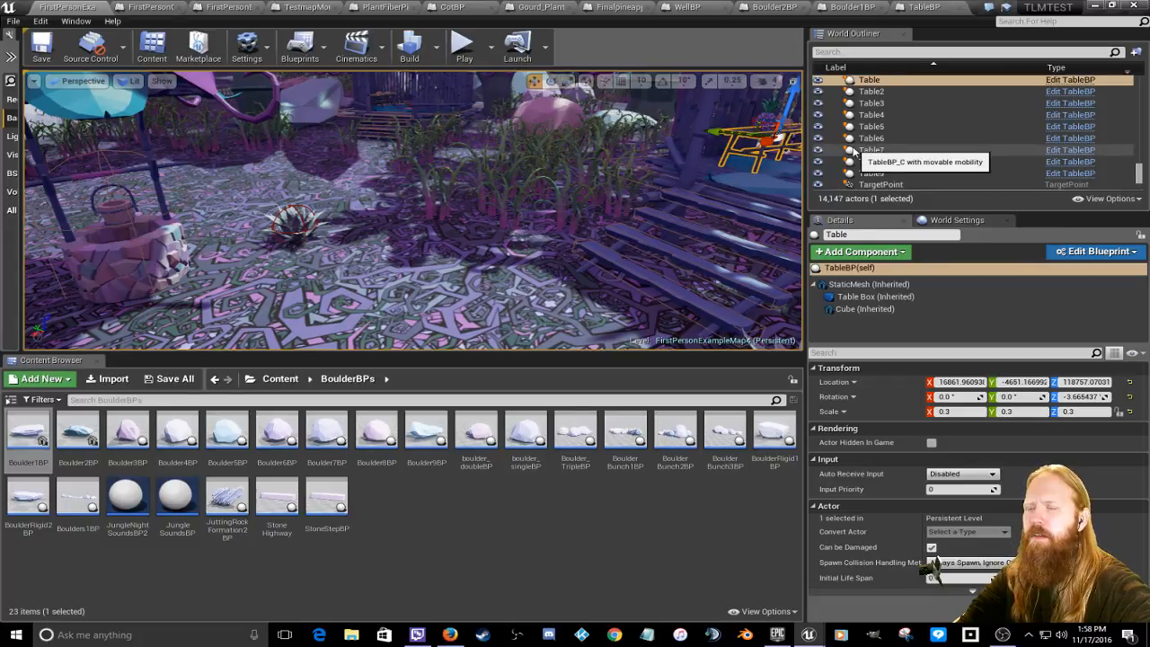
{"action": "scroll", "coordinate": [898, 148], "scroll_direction": "down", "scroll_amount": 2}
{"action": "left_click", "coordinate": [411, 45]}
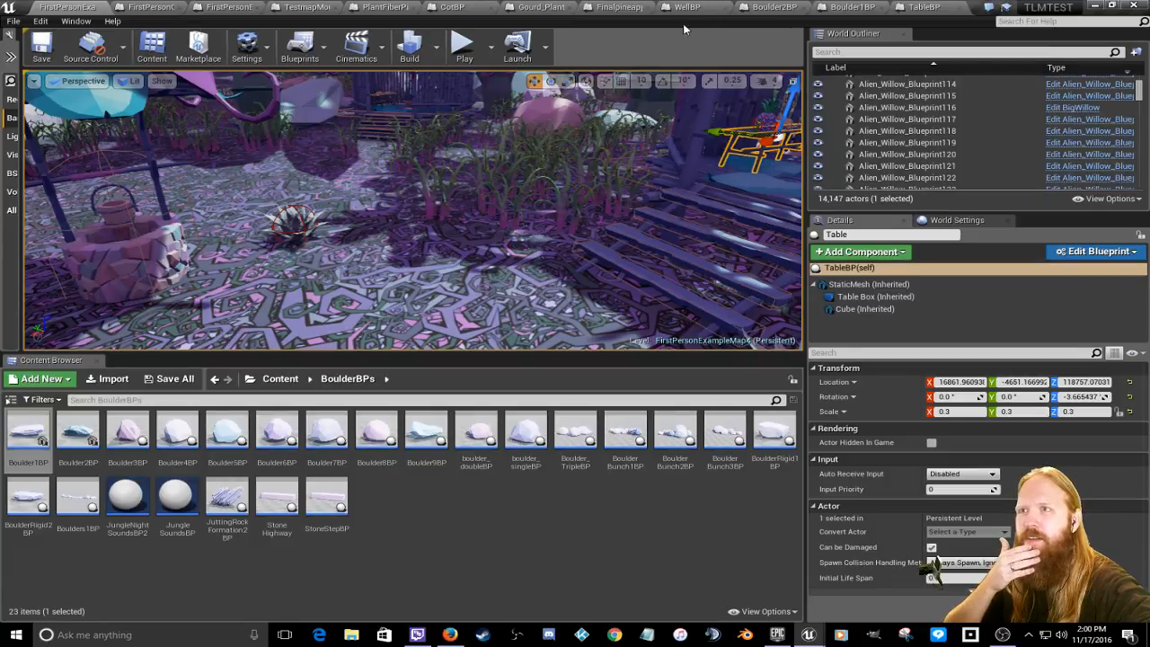
{"action": "right_click_drag", "start_coordinate": [440, 223], "coordinate": [405, 216]}
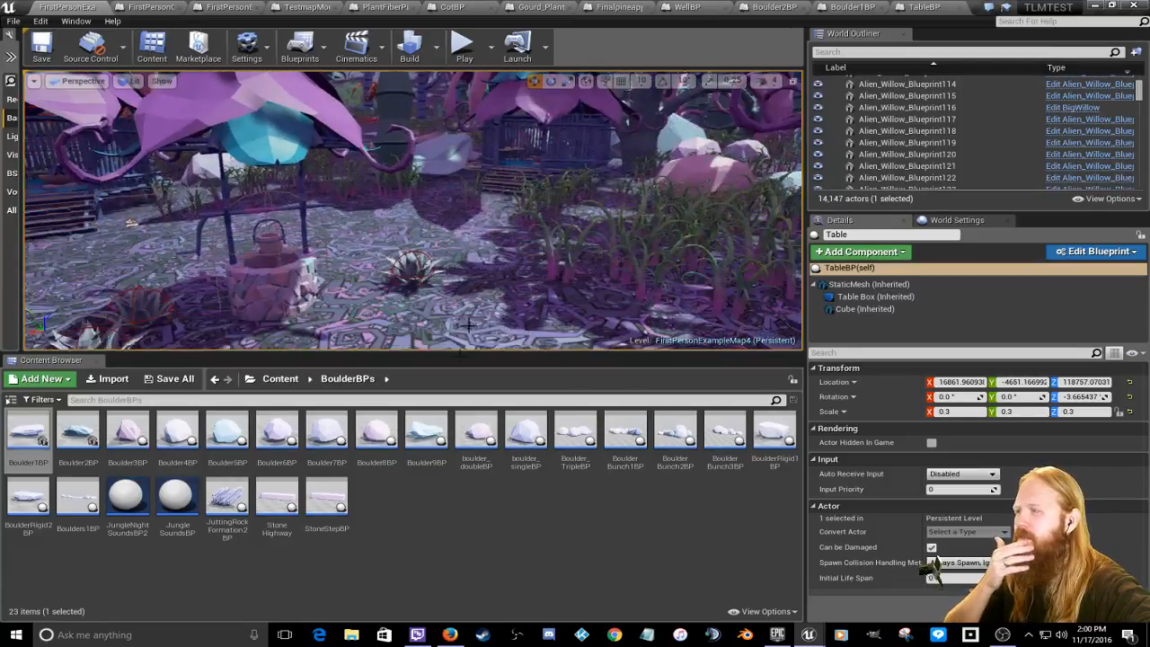
{"action": "left_click_drag", "start_coordinate": [462, 346], "coordinate": [462, 569]}
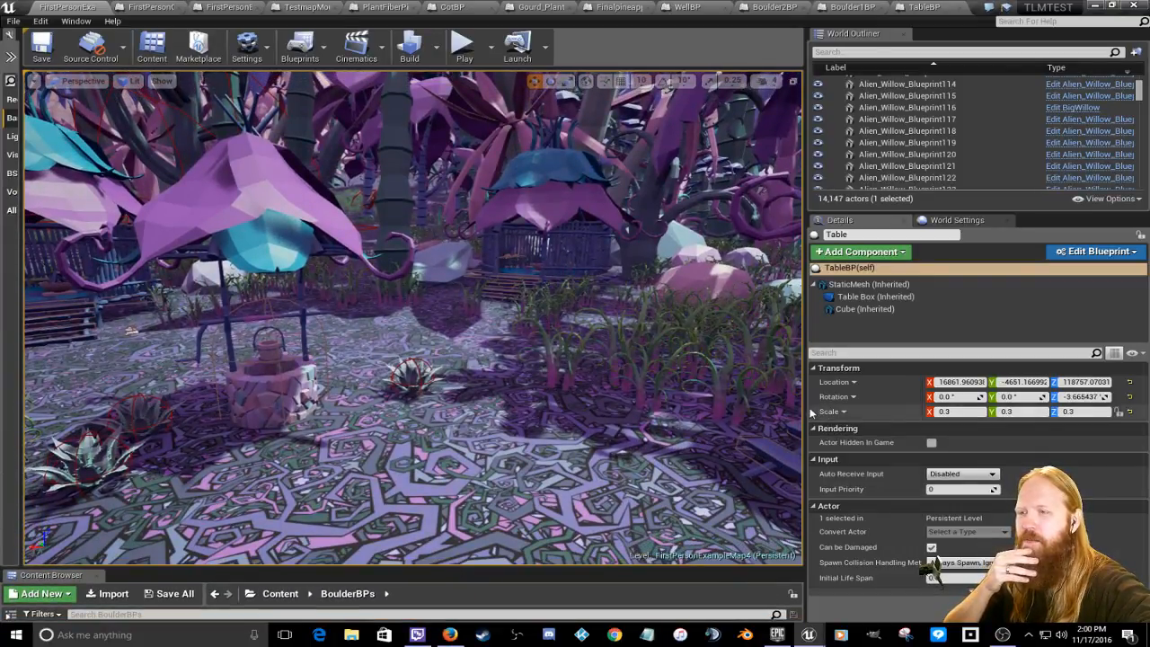
{"action": "left_click_drag", "start_coordinate": [805, 407], "coordinate": [1110, 399]}
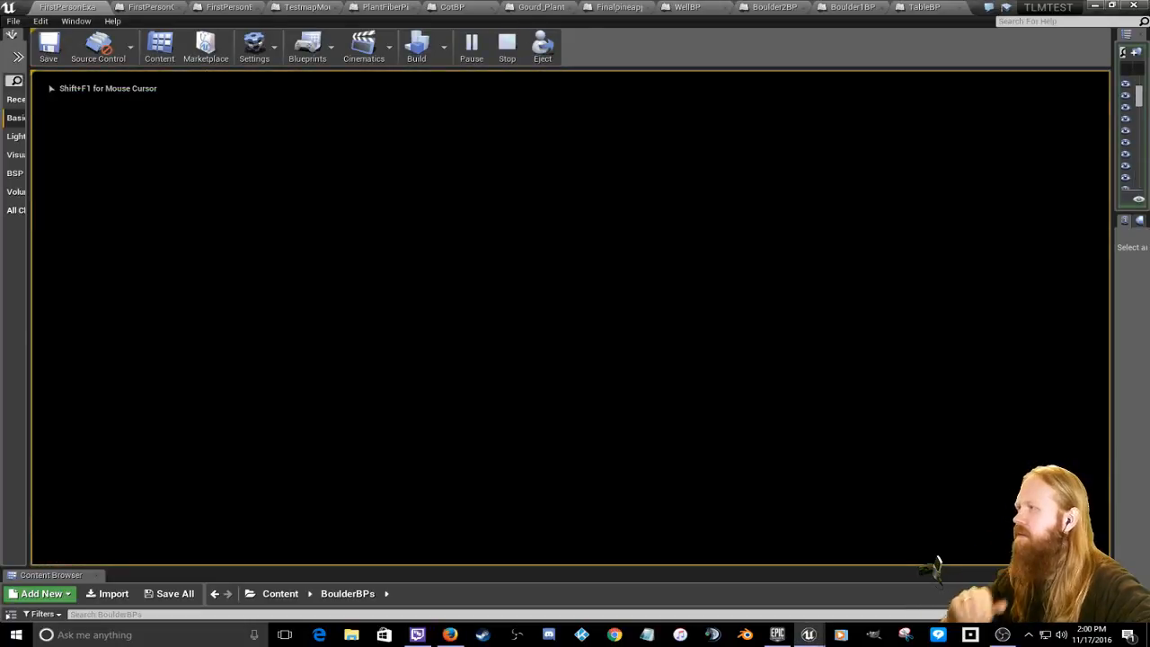
Step: Pause the running playtest and read the map check messages in the message log
{"action": "key", "text": "p"}
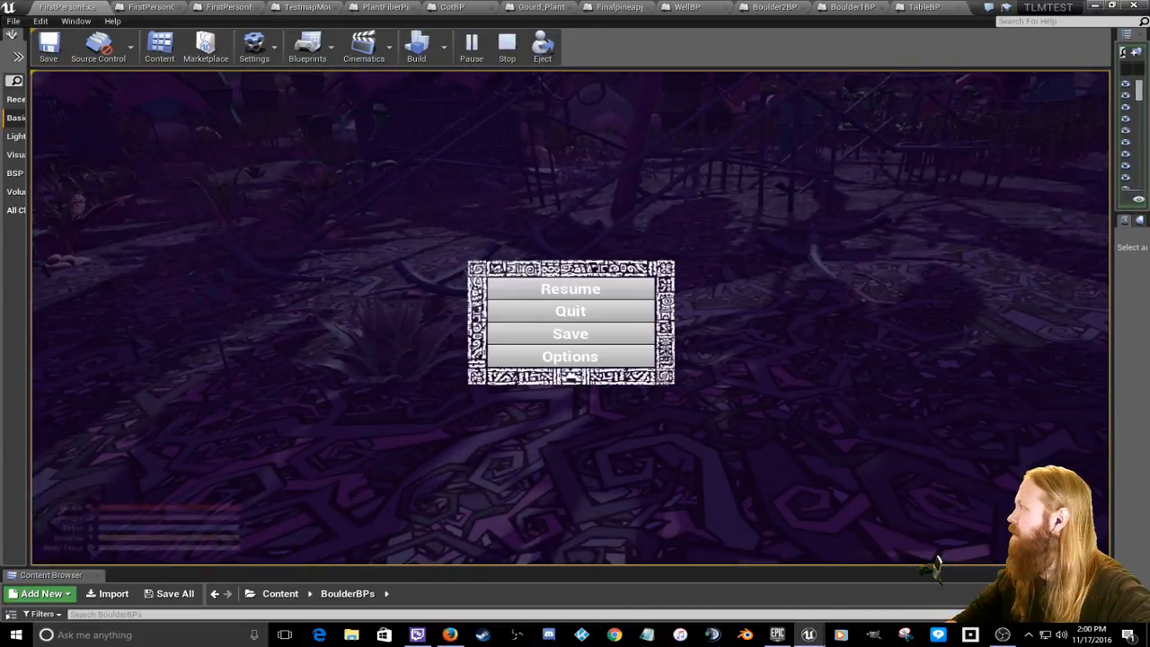
{"action": "left_click_drag", "start_coordinate": [1148, 134], "coordinate": [454, 95]}
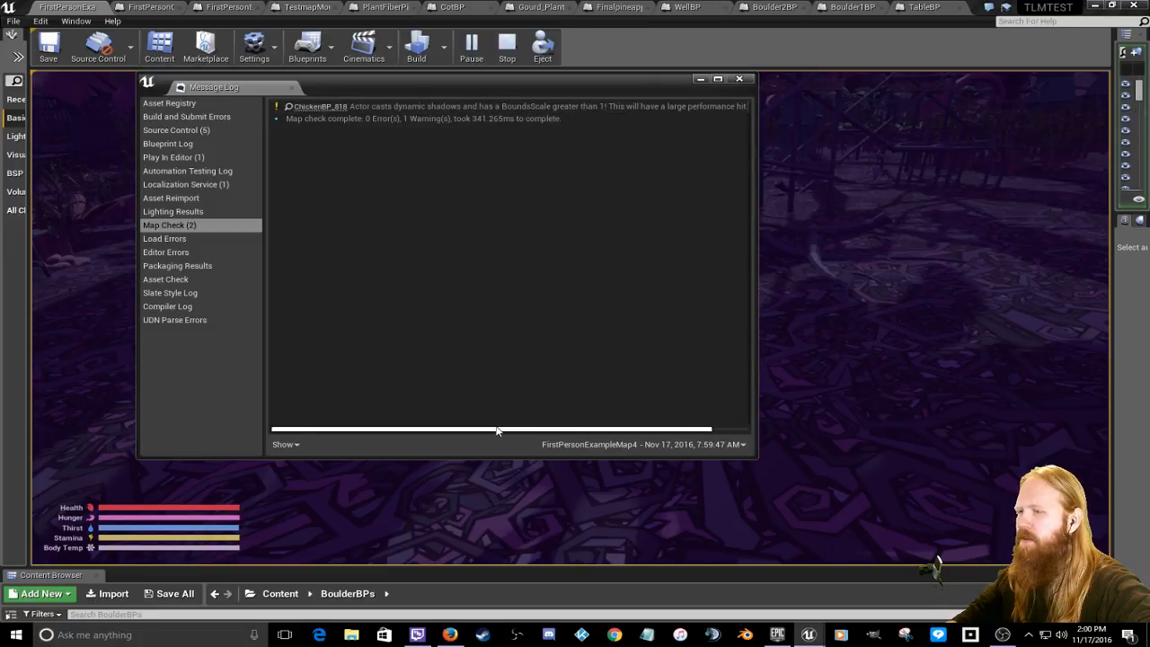
{"action": "left_click_drag", "start_coordinate": [498, 429], "coordinate": [579, 429]}
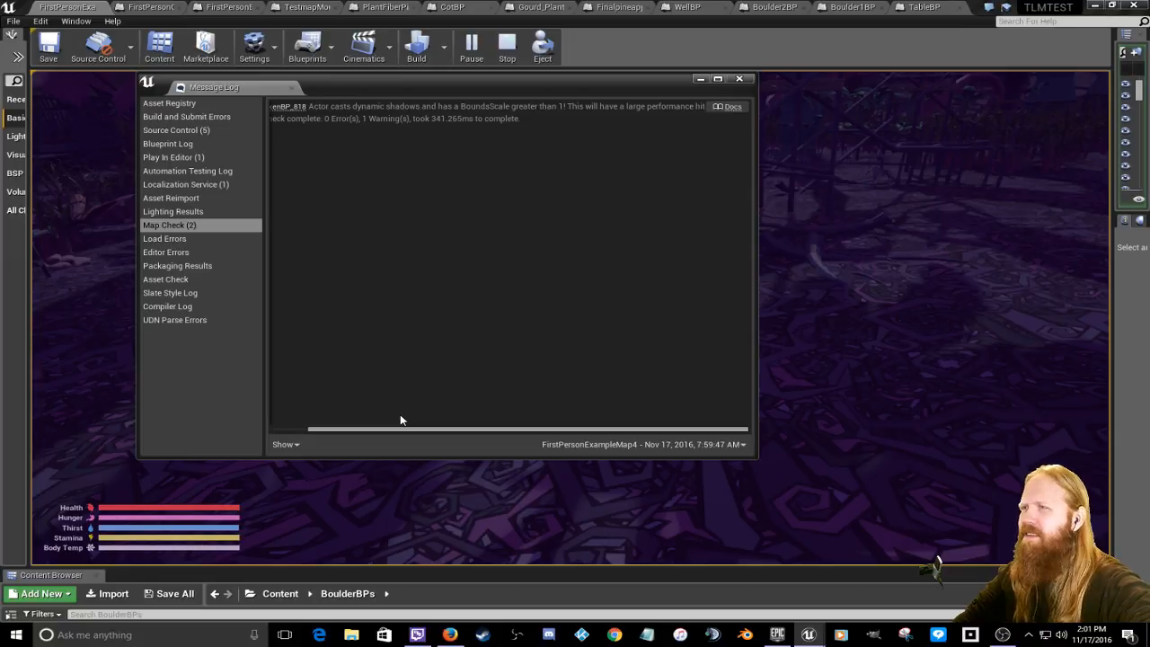
{"action": "left_click_drag", "start_coordinate": [540, 87], "coordinate": [0, 85]}
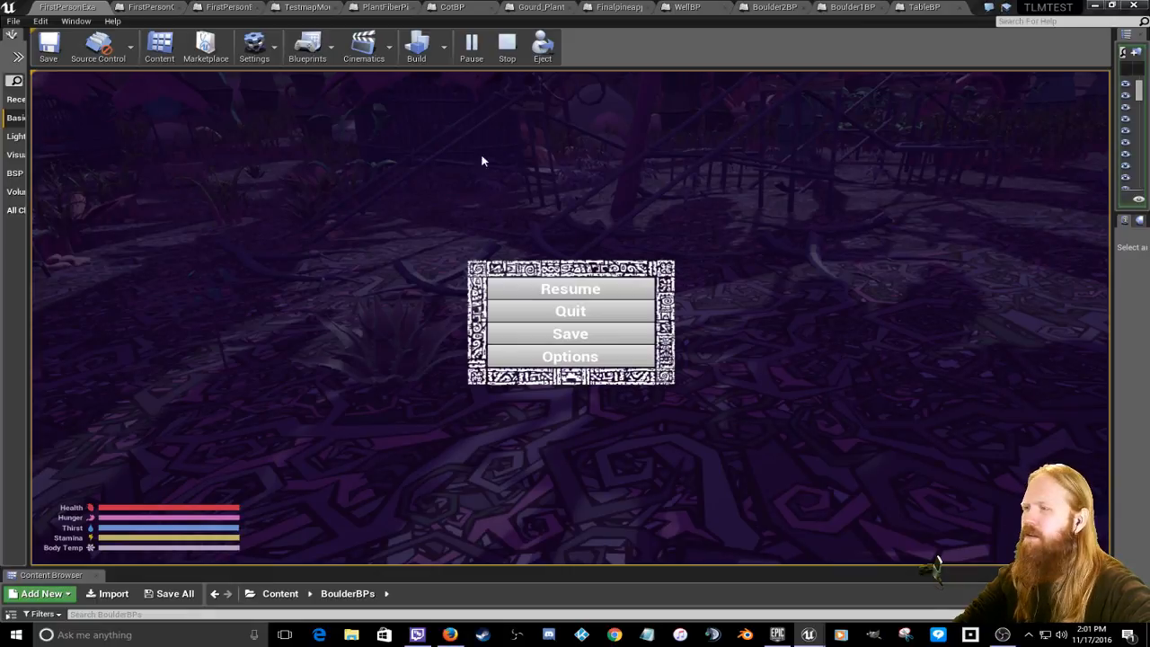
Step: Resume the paused game to look around the village, end it, and run another short playtest of the level
{"action": "left_click", "coordinate": [564, 291]}
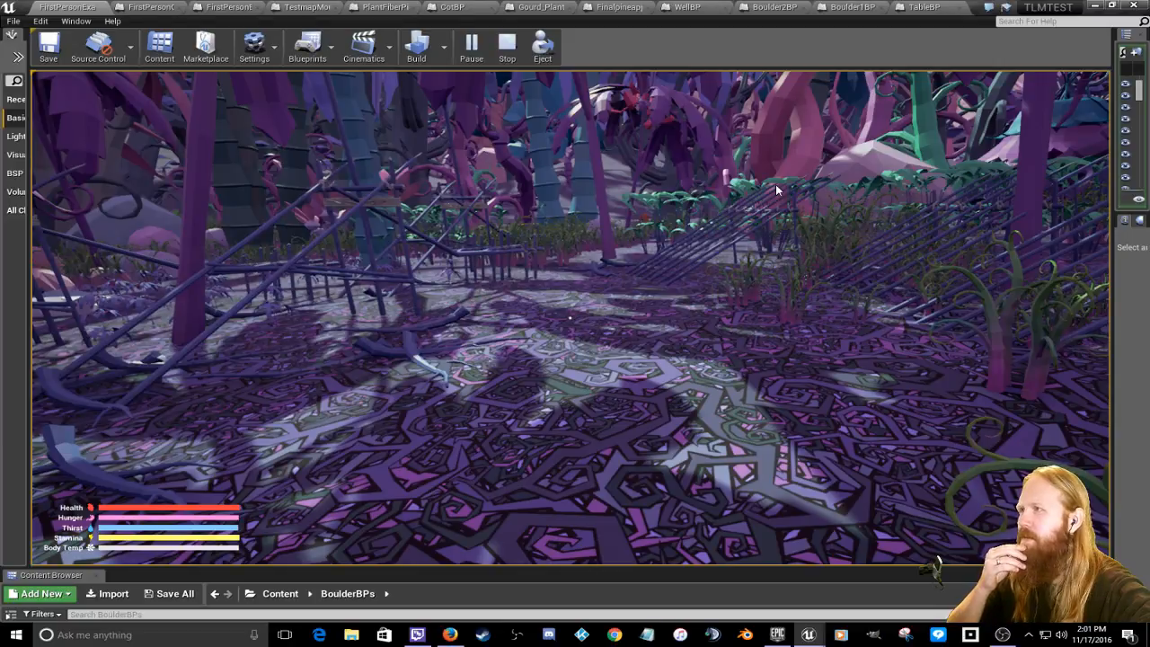
{"action": "key", "text": "Escape"}
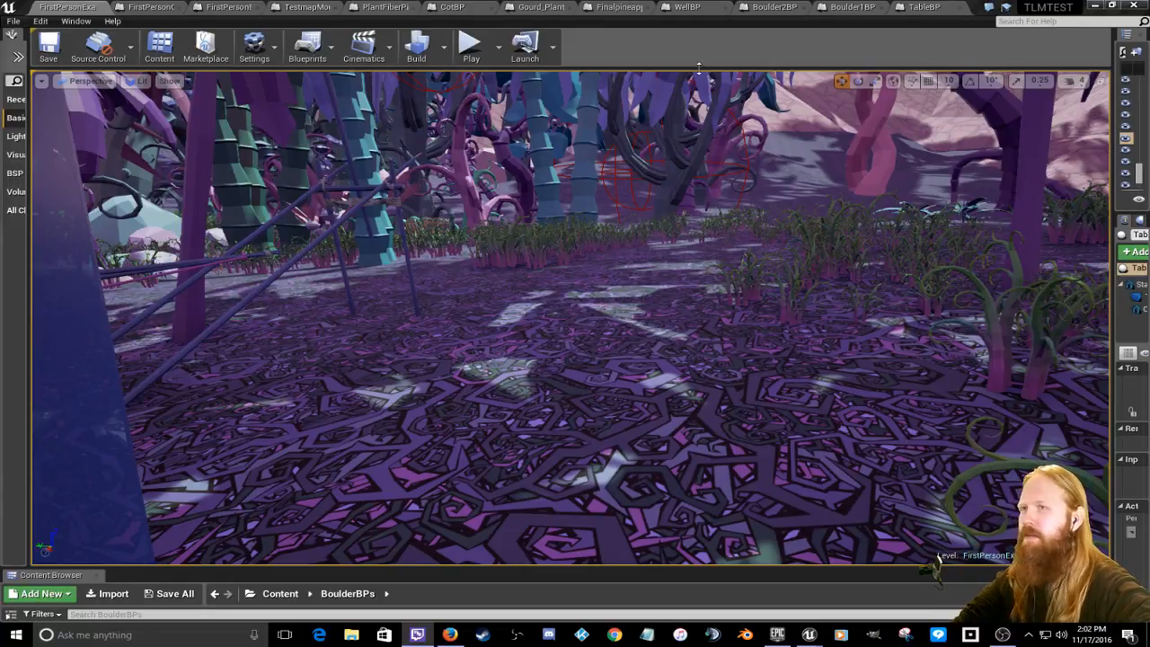
{"action": "left_click", "coordinate": [334, 6]}
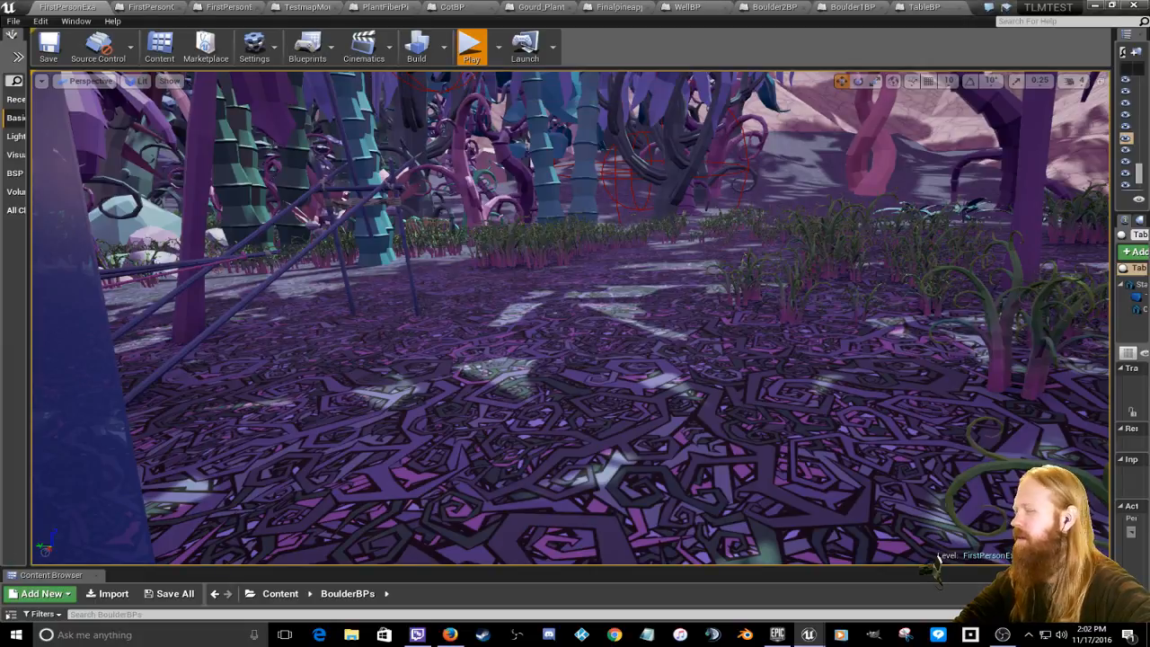
{"action": "key", "text": "alt+p"}
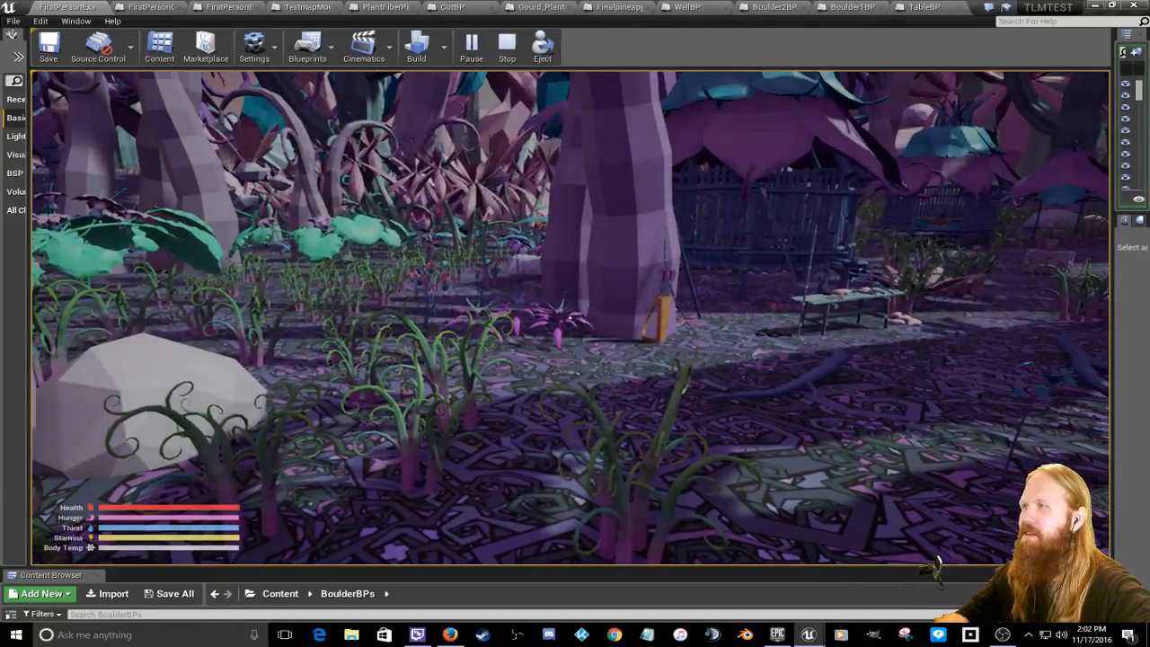
{"action": "key", "text": "Escape"}
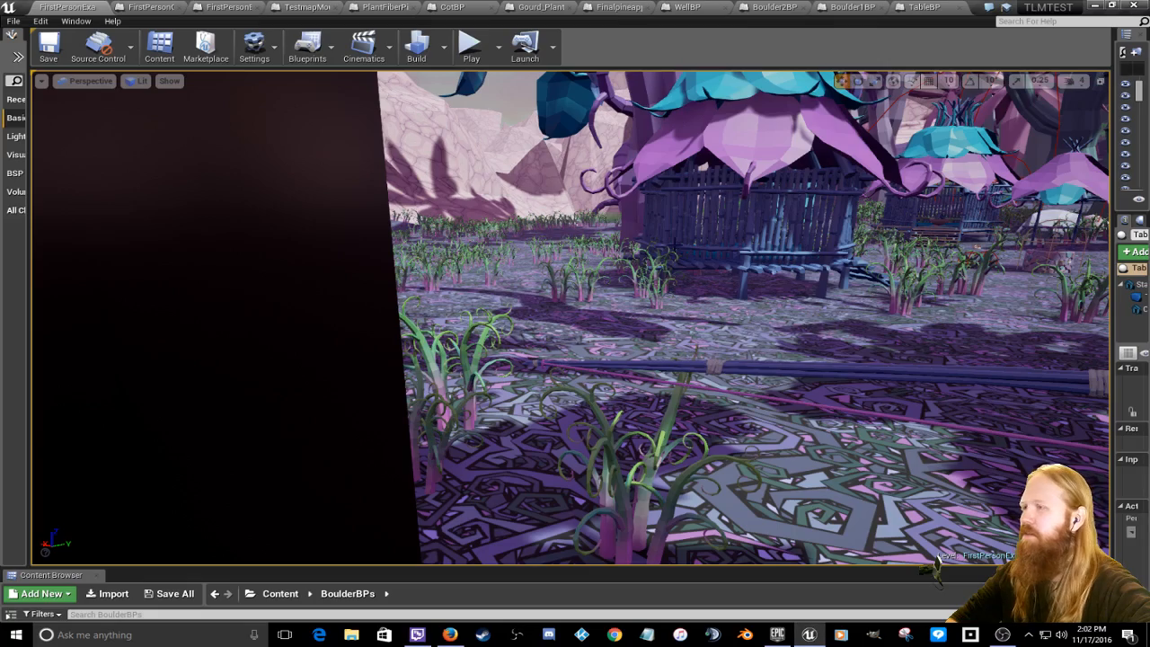
Step: Look around the viewport, run a playtest of the level and walk through the forest and village
{"action": "right_click_drag", "start_coordinate": [694, 313], "coordinate": [844, 310]}
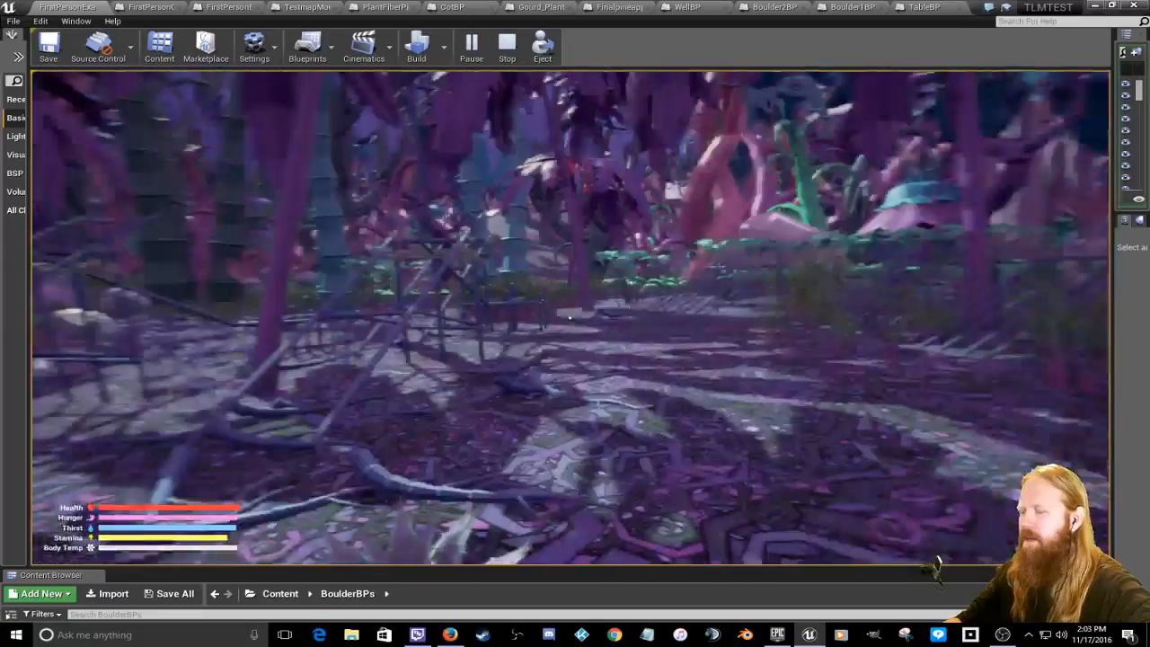
{"action": "key", "text": "w"}
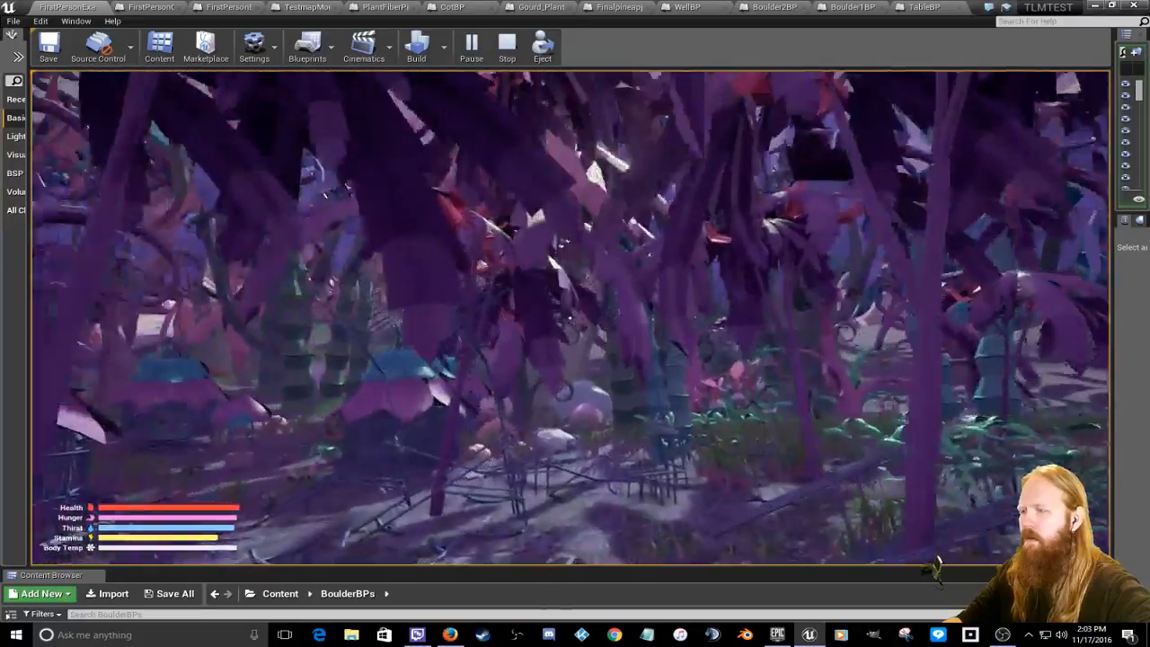
{"action": "key", "text": "w"}
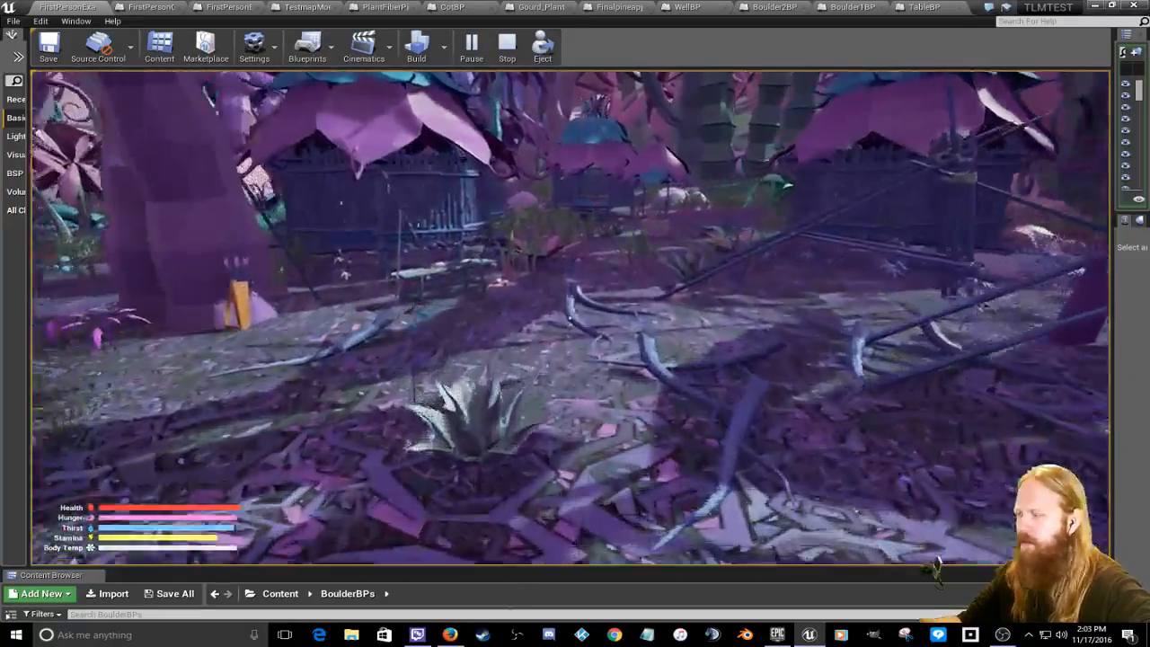
{"action": "key", "text": "w"}
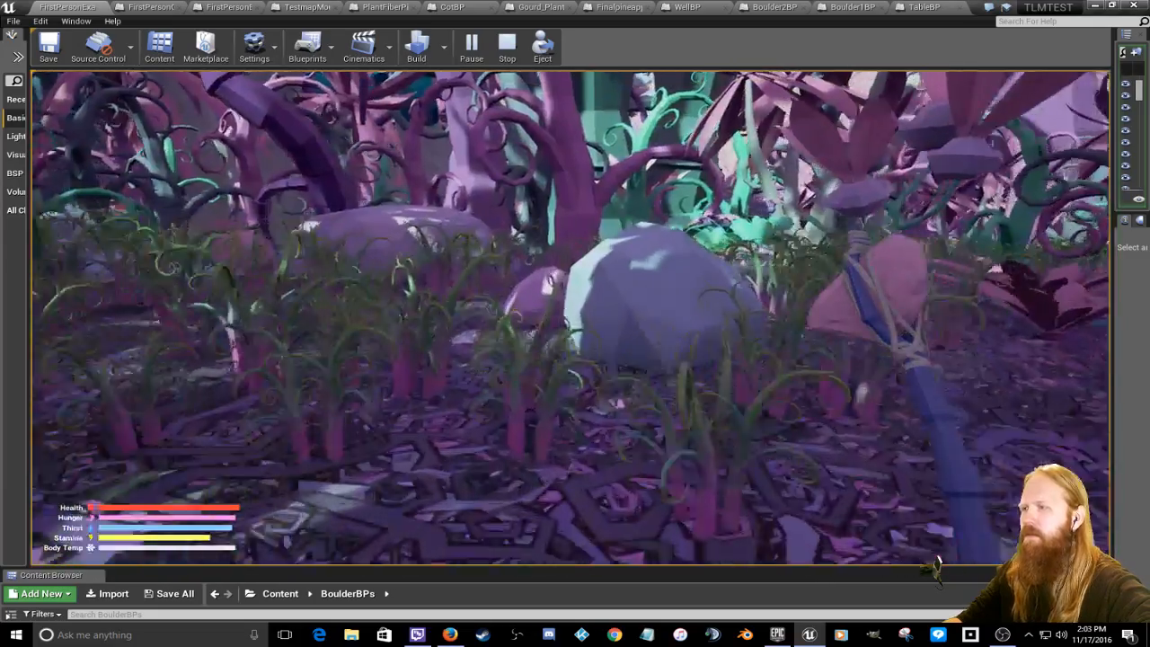
Step: Walk up to the large boulders in the grass and strike them with the stone axe to test harvesting
{"action": "key", "text": "w"}
{"action": "left_click", "coordinate": [569, 317]}
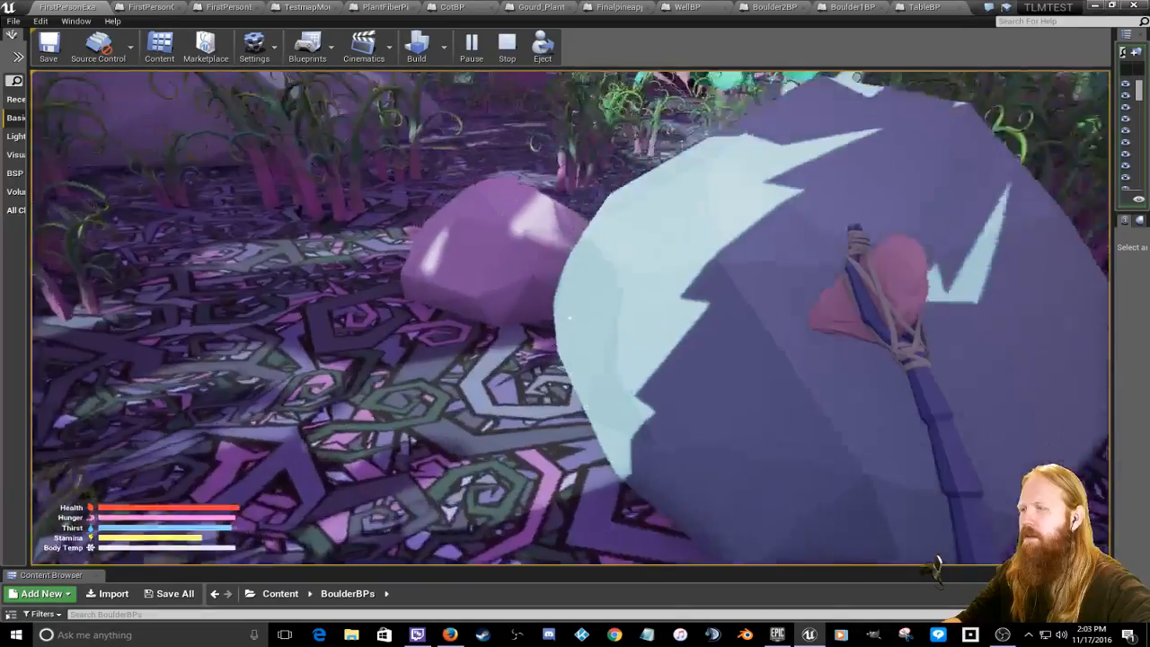
{"action": "key", "text": "w"}
{"action": "left_click", "coordinate": [569, 317]}
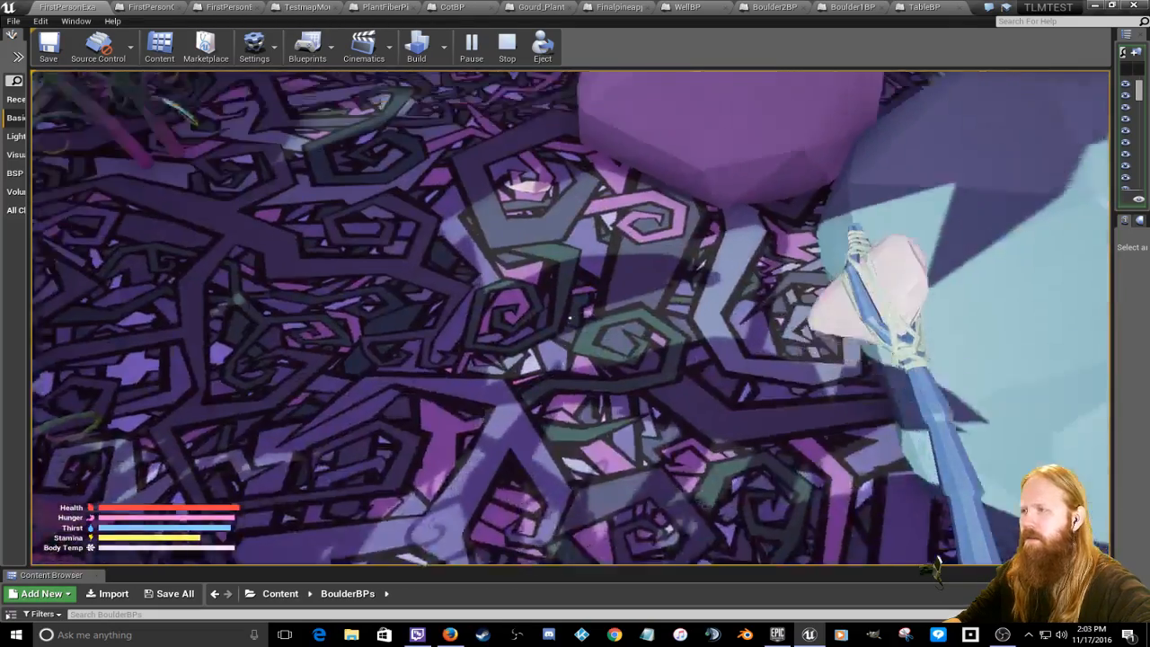
{"action": "key", "text": "w"}
{"action": "key", "text": "w"}
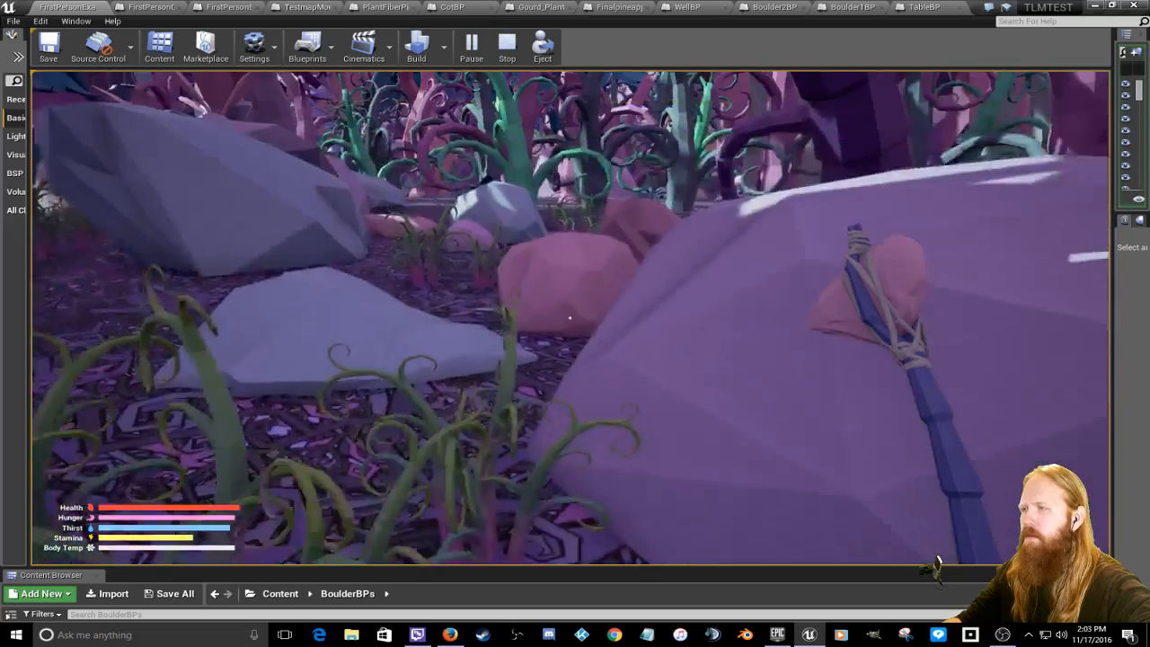
{"action": "key", "text": "w"}
{"action": "left_click", "coordinate": [570, 317]}
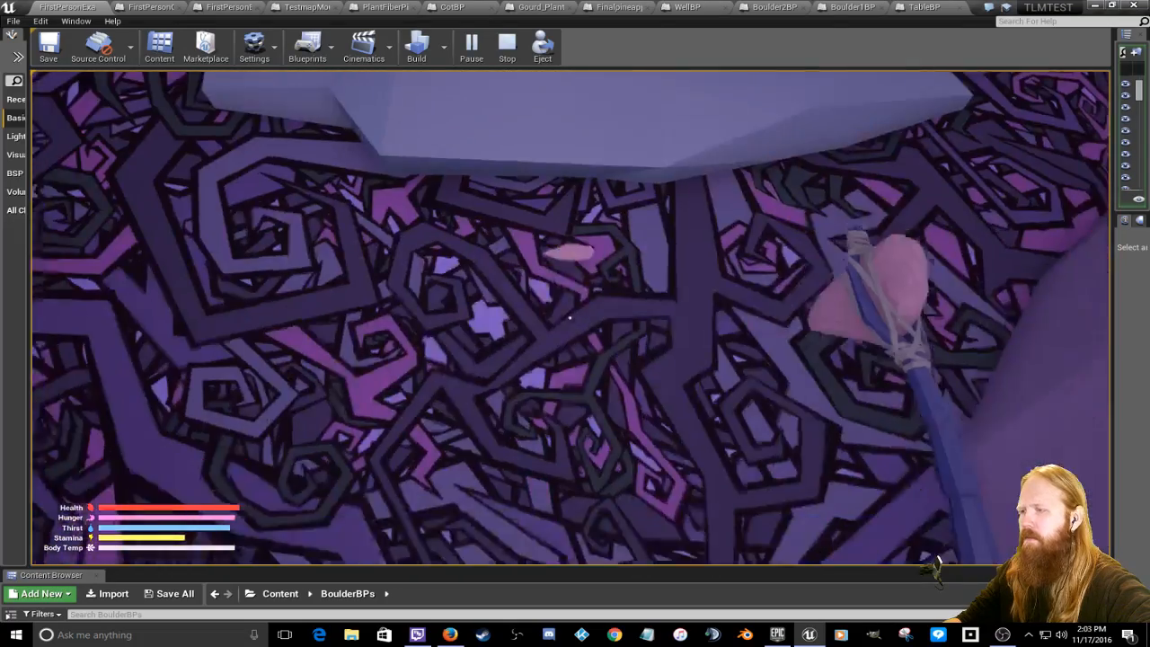
{"action": "key", "text": "w"}
{"action": "left_click", "coordinate": [569, 317]}
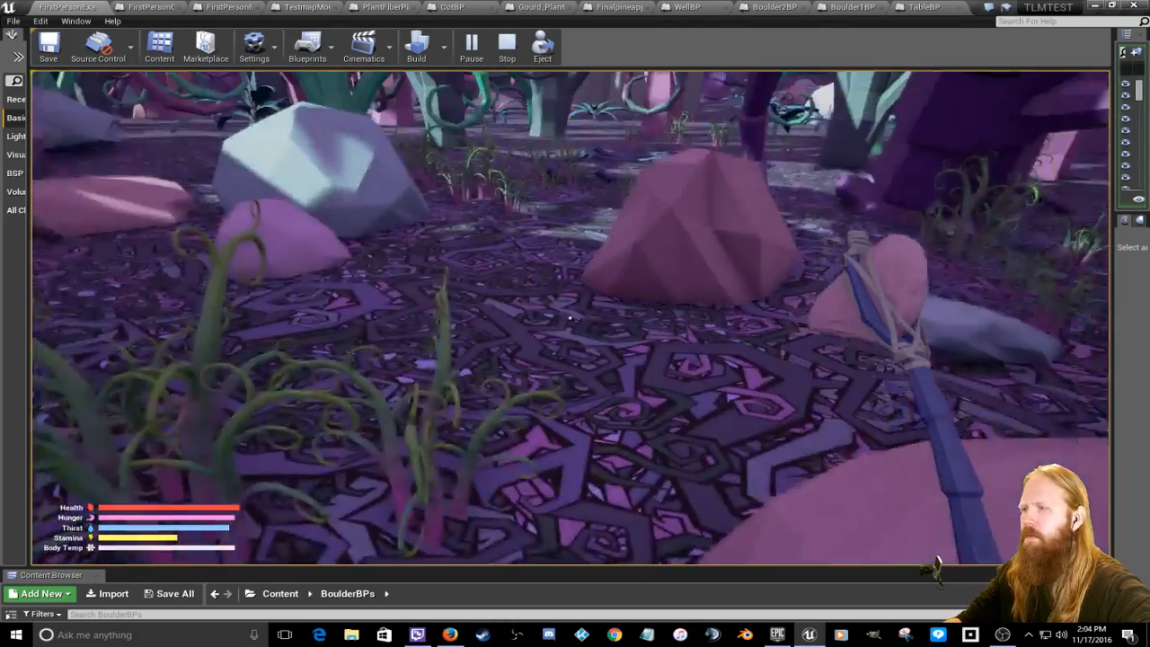
Step: Strike the dark red boulder and the flat grey rock beside it with the stone axe to test harvesting
{"action": "key", "text": "w"}
{"action": "left_click", "coordinate": [570, 317]}
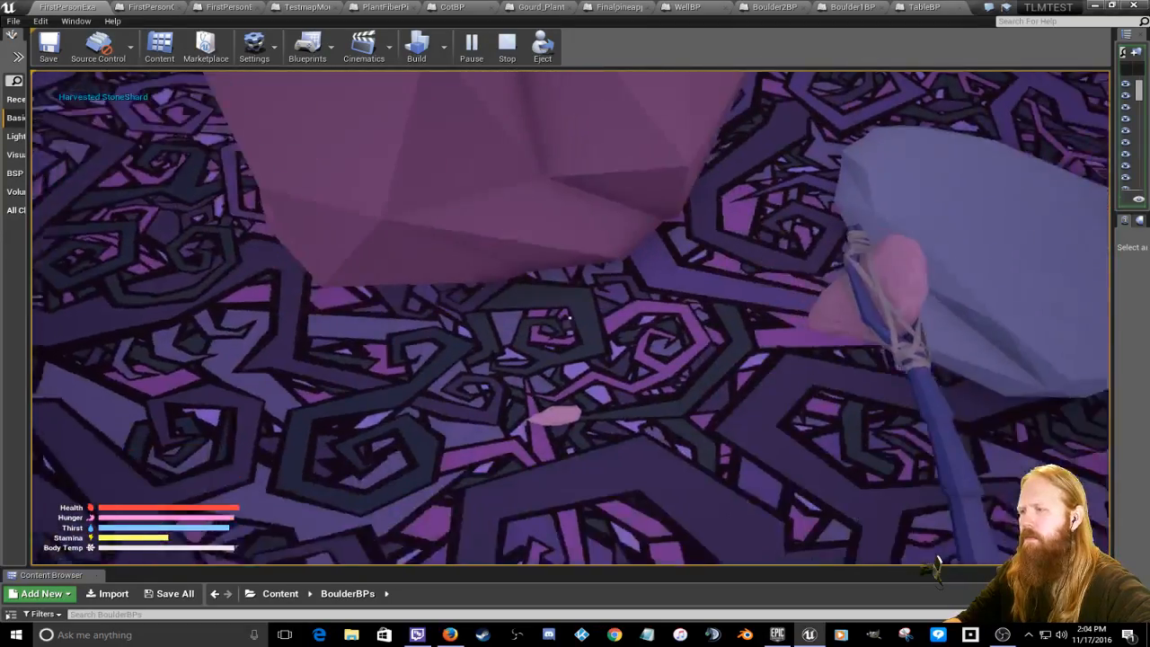
{"action": "left_click", "coordinate": [570, 317]}
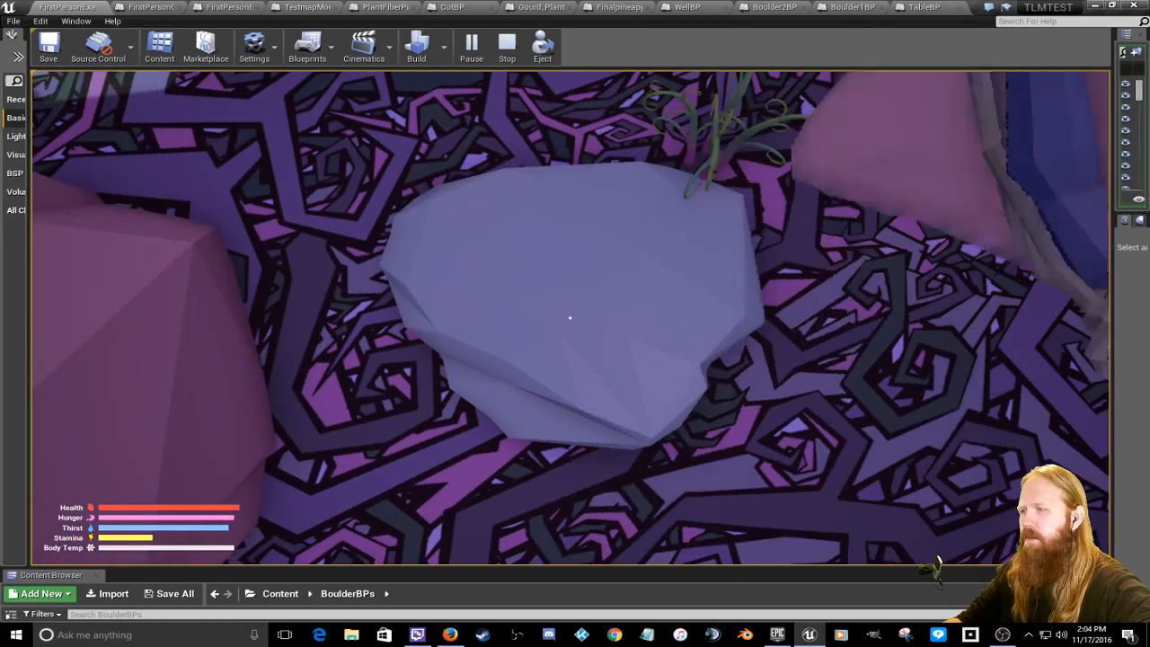
{"action": "left_click", "coordinate": [570, 317]}
{"action": "key", "text": "w"}
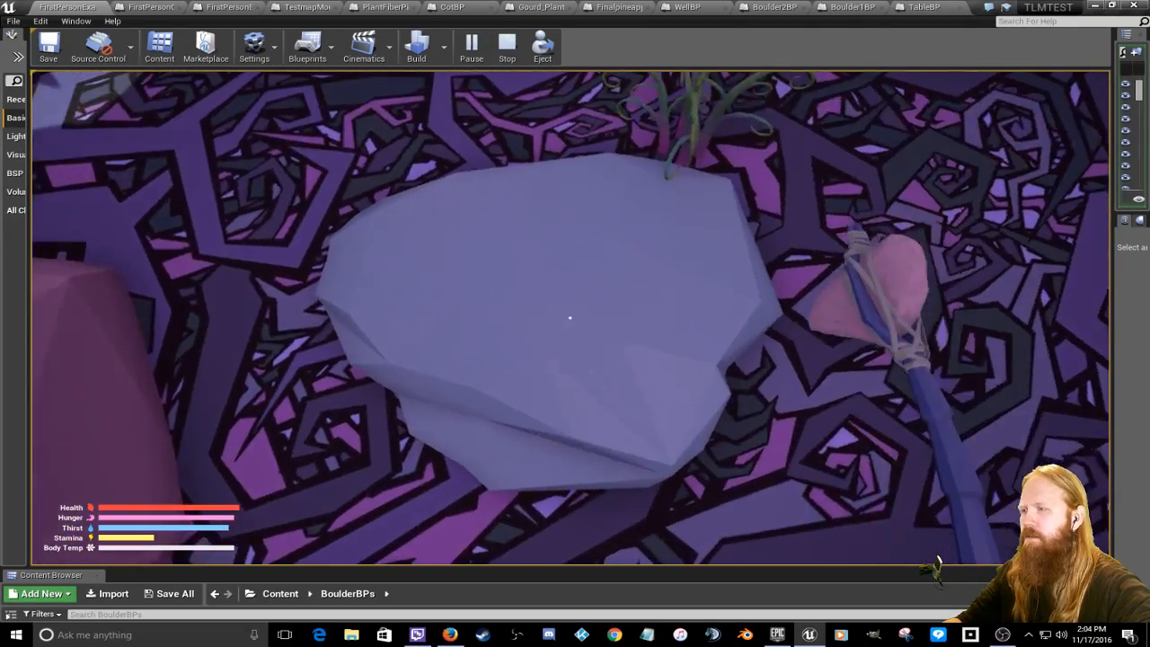
{"action": "key", "text": "s"}
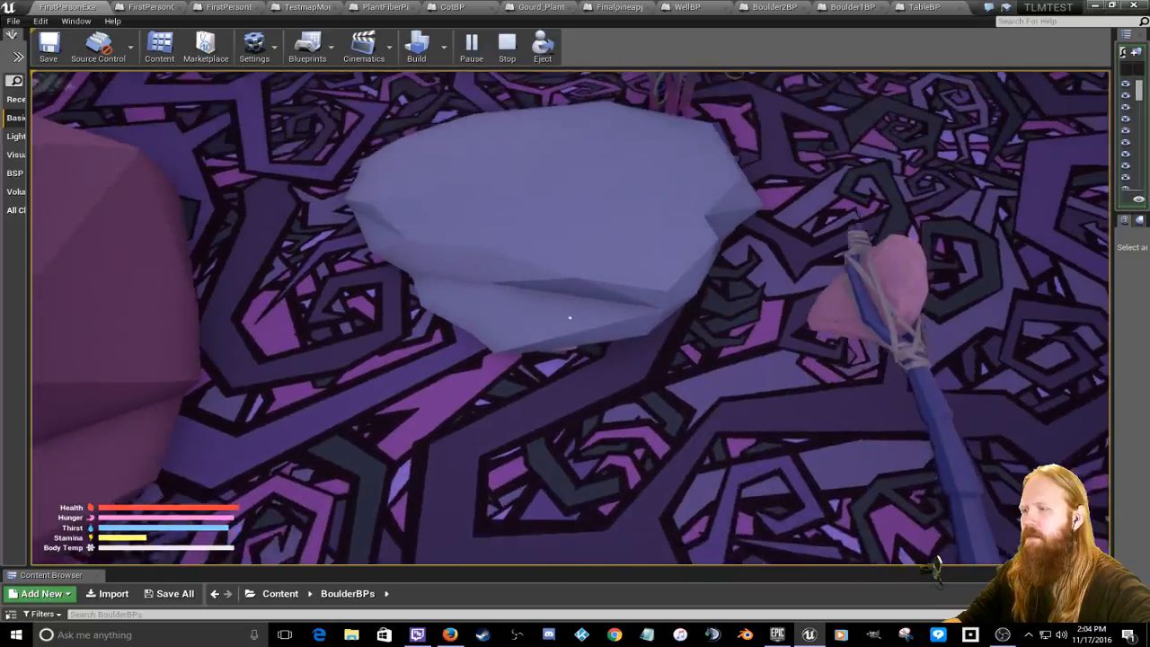
{"action": "key", "text": "w"}
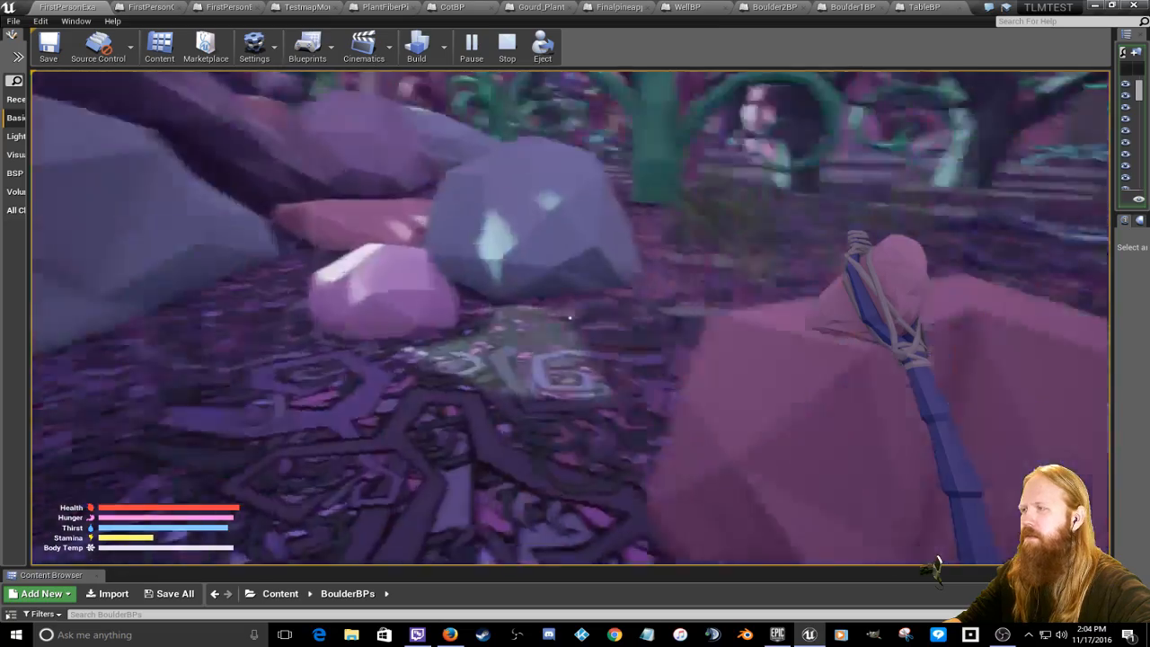
{"action": "key", "text": "w"}
{"action": "left_click", "coordinate": [569, 317]}
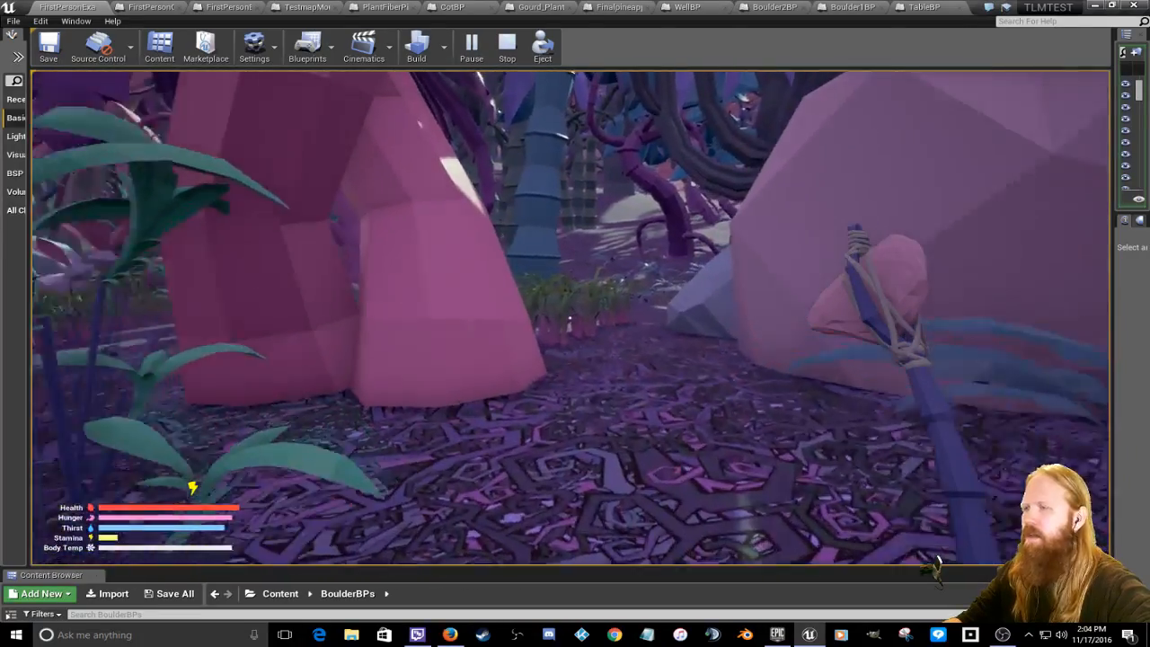
Step: Run from the boulders back through the forest and the village huts, and end the playtest
{"action": "key", "text": "w"}
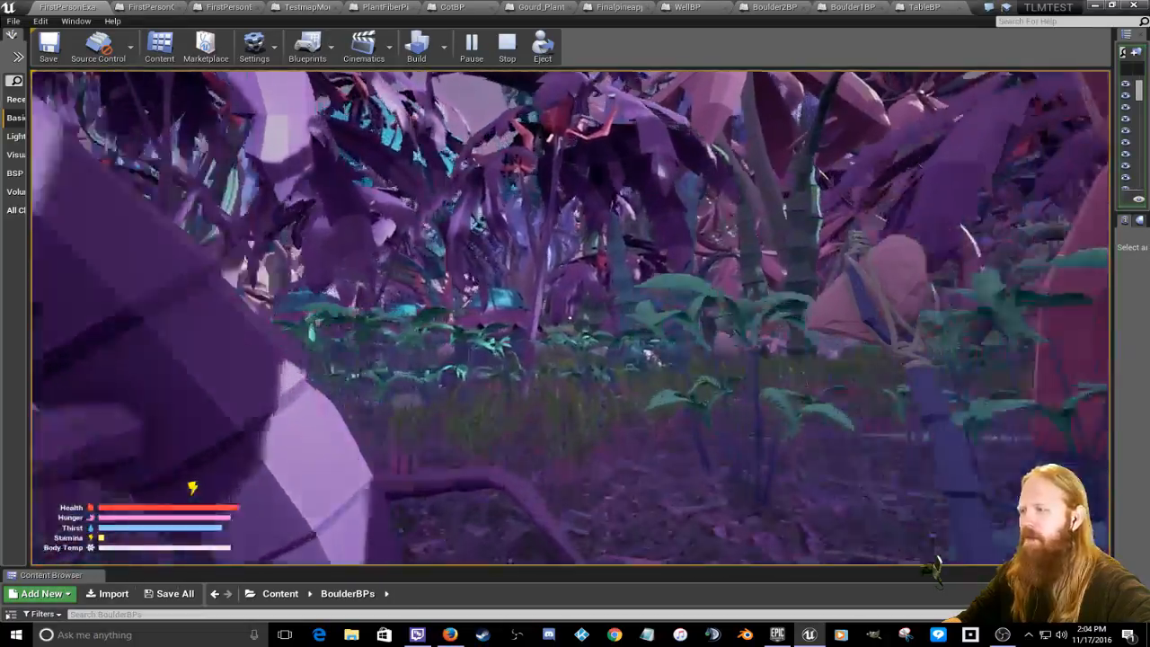
{"action": "key", "text": "w"}
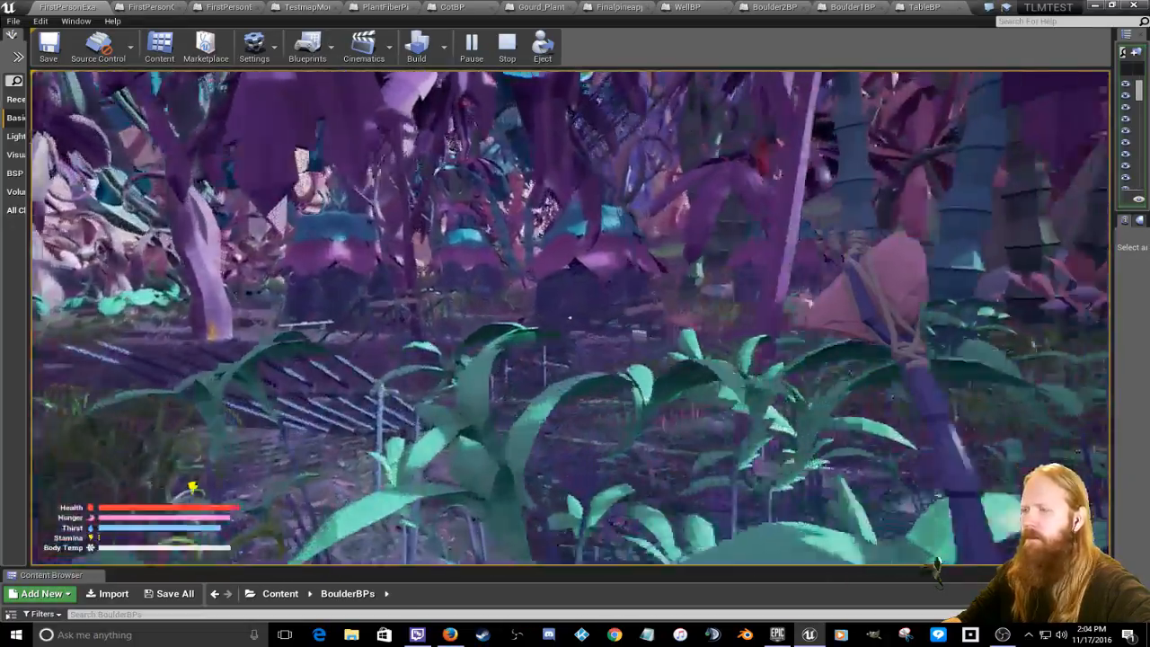
{"action": "key", "text": "w"}
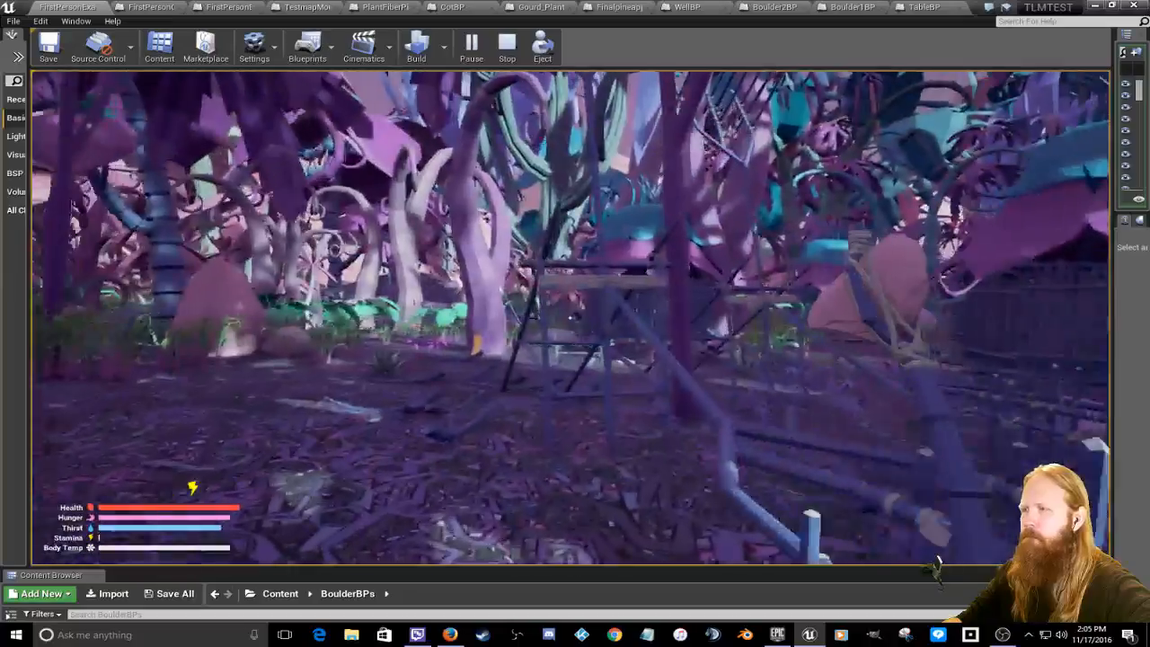
{"action": "key", "text": "w"}
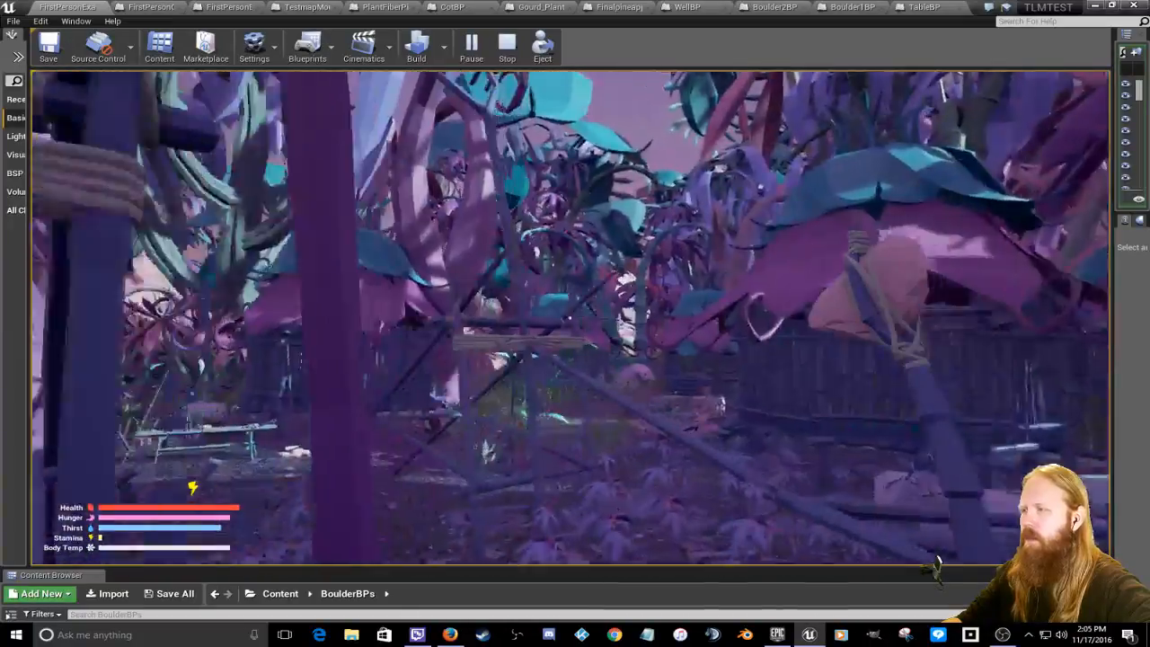
{"action": "key", "text": "w"}
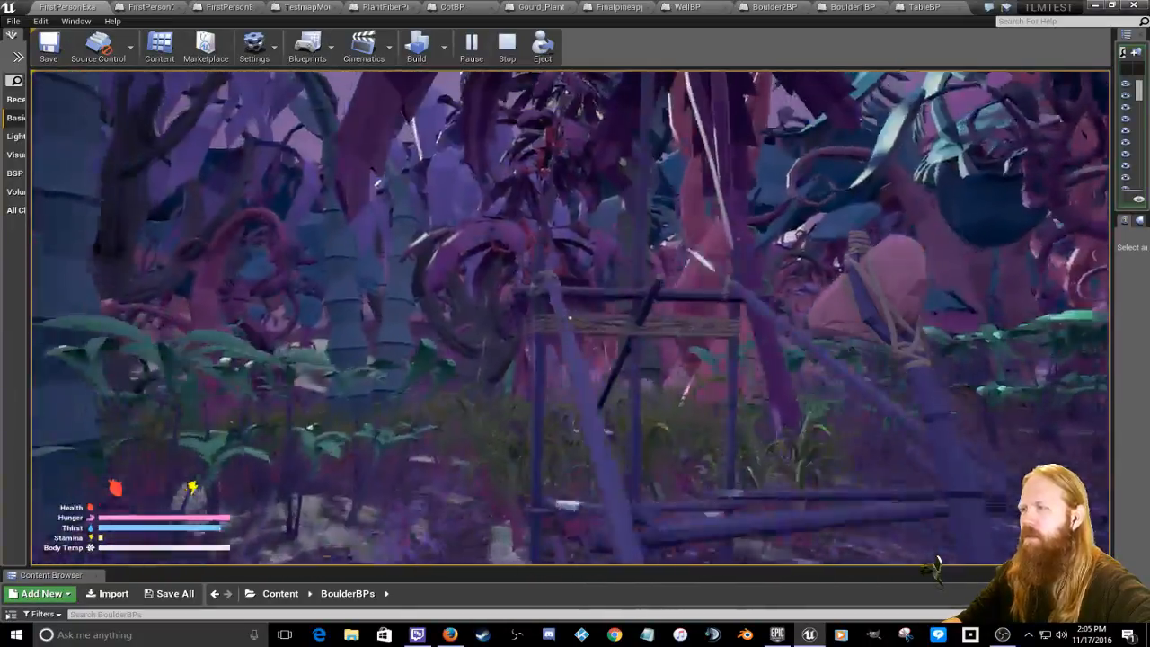
{"action": "key", "text": "w"}
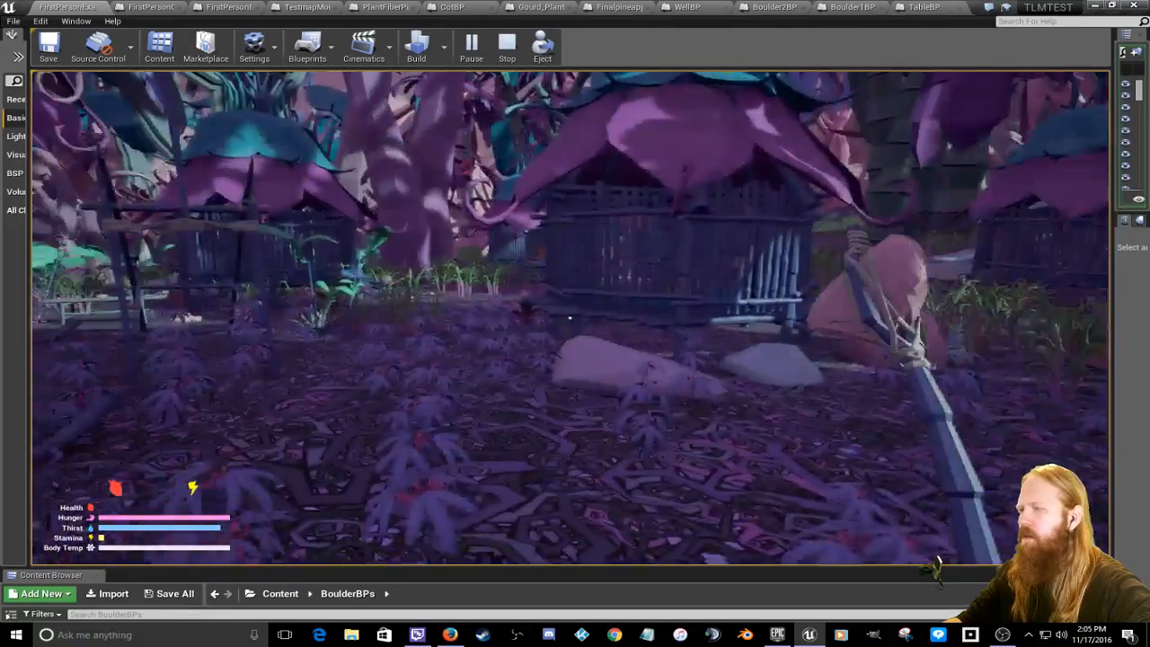
{"action": "key", "text": "w"}
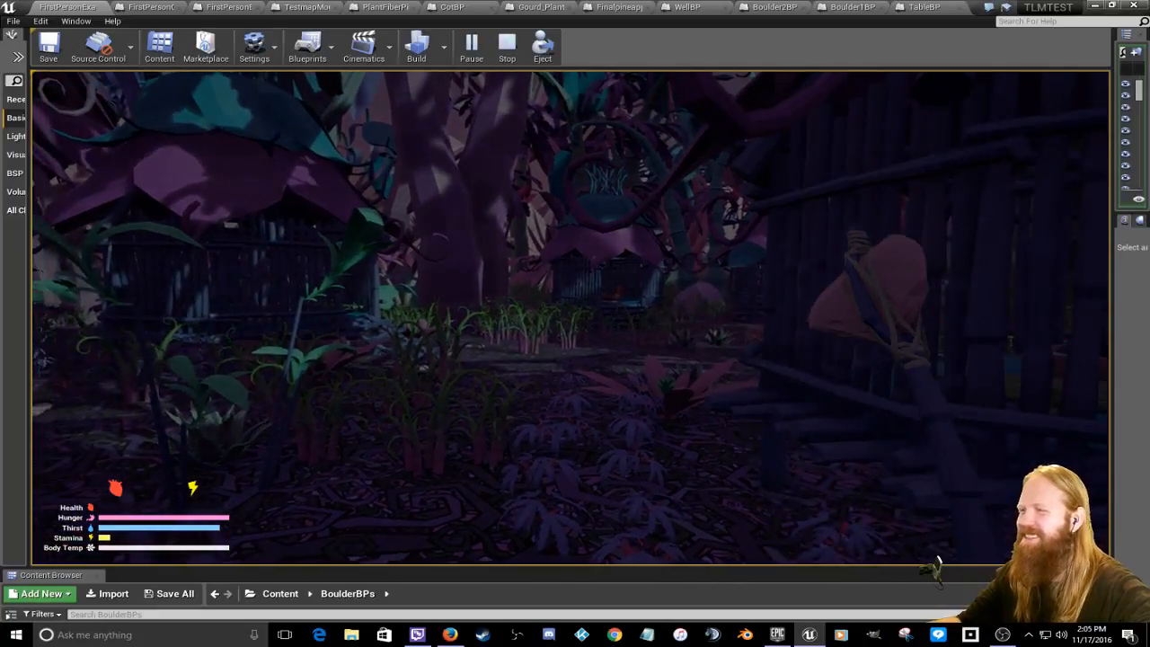
{"action": "key", "text": "Escape"}
{"action": "key", "text": "Escape"}
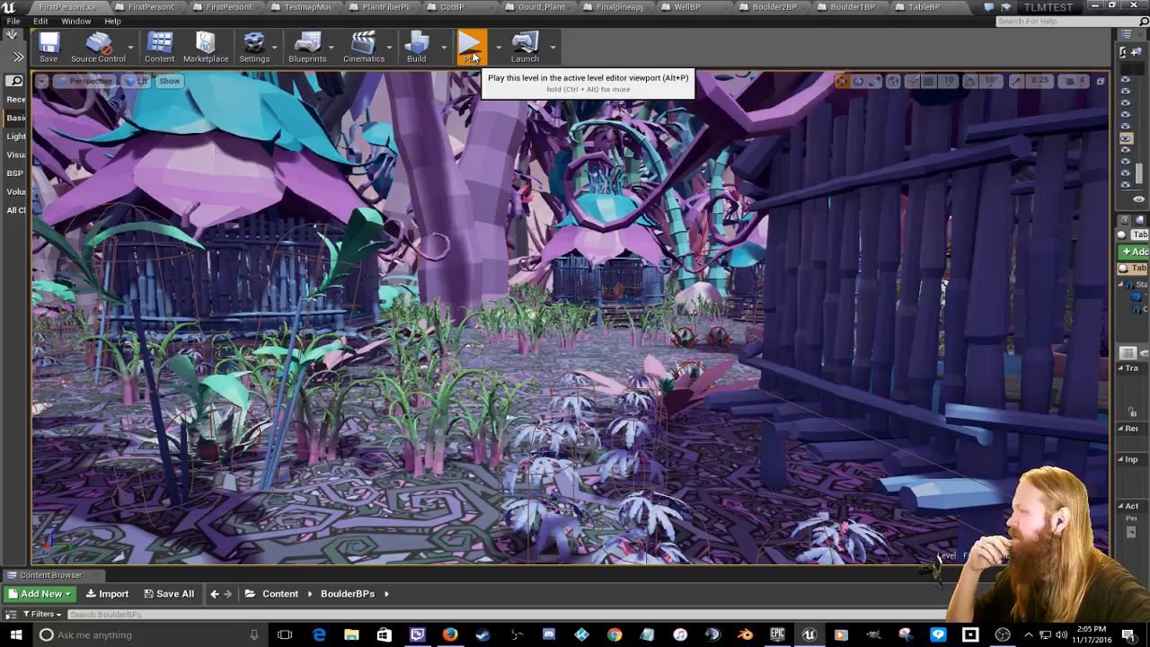
Step: Run a new playtest, pick up the stone axe from the village table and equip it from the inventory
{"action": "left_click", "coordinate": [473, 57]}
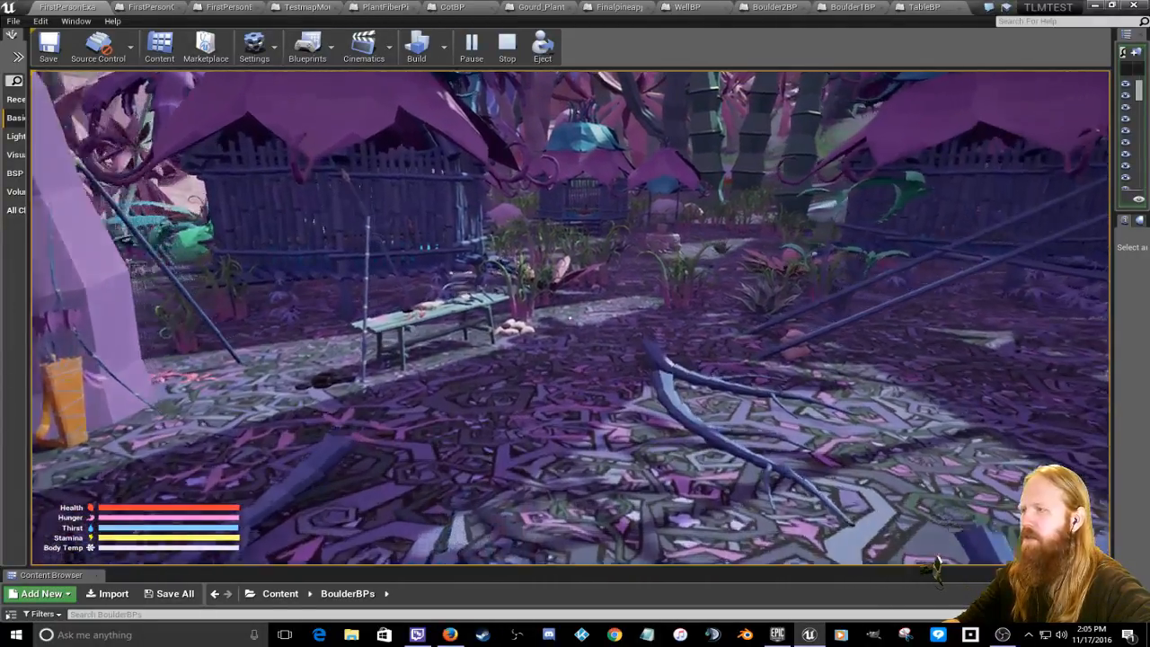
{"action": "key", "text": "w"}
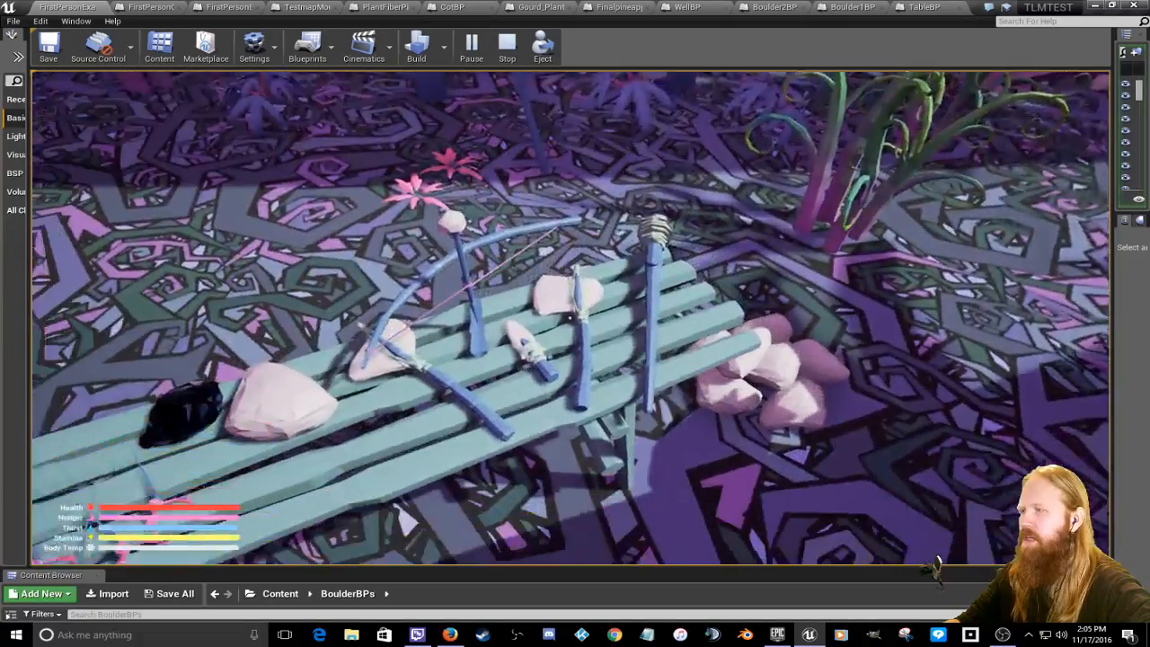
{"action": "key", "text": "e"}
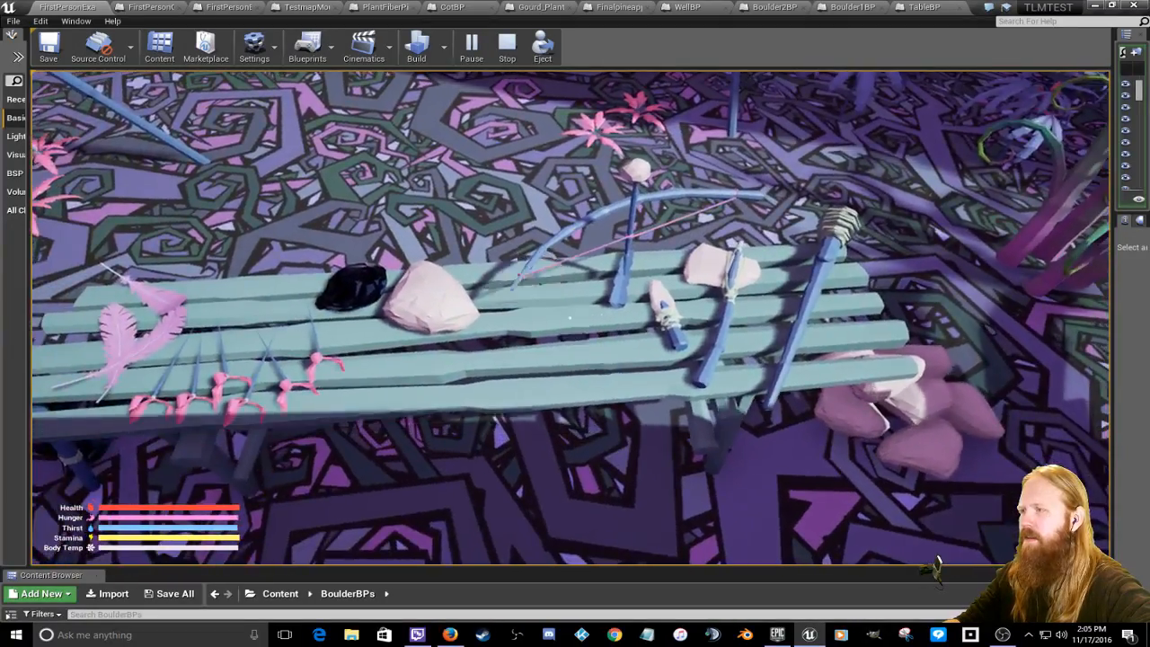
{"action": "key", "text": "s"}
{"action": "key", "text": "i"}
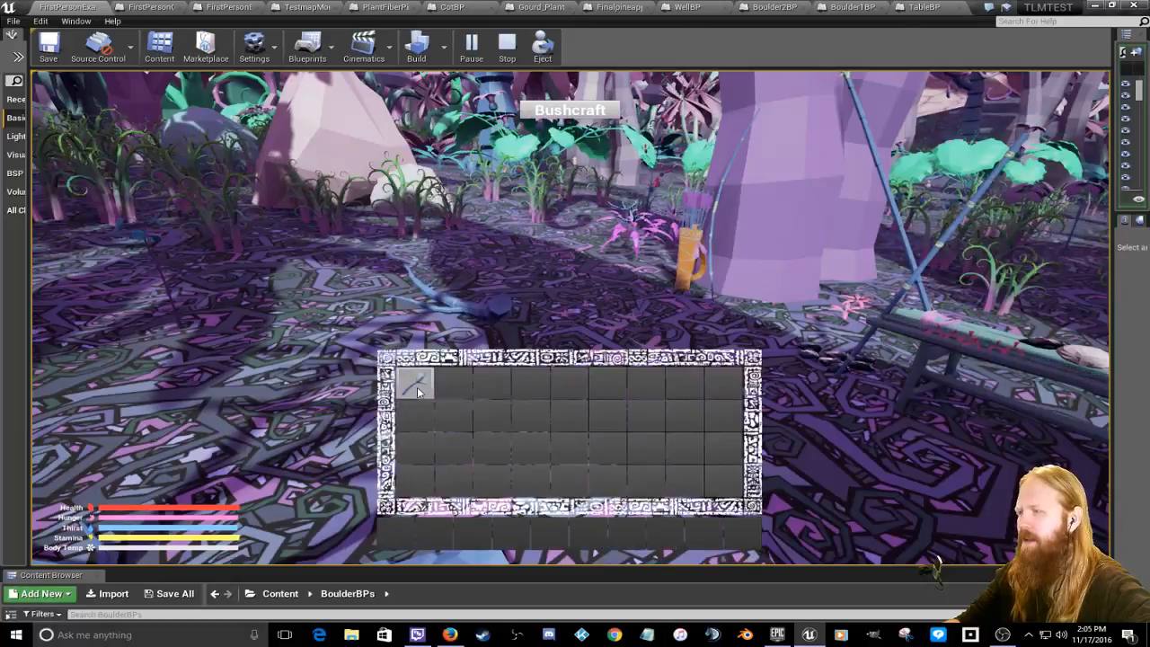
{"action": "left_click", "coordinate": [416, 384]}
{"action": "left_click", "coordinate": [592, 323]}
{"action": "key", "text": "i"}
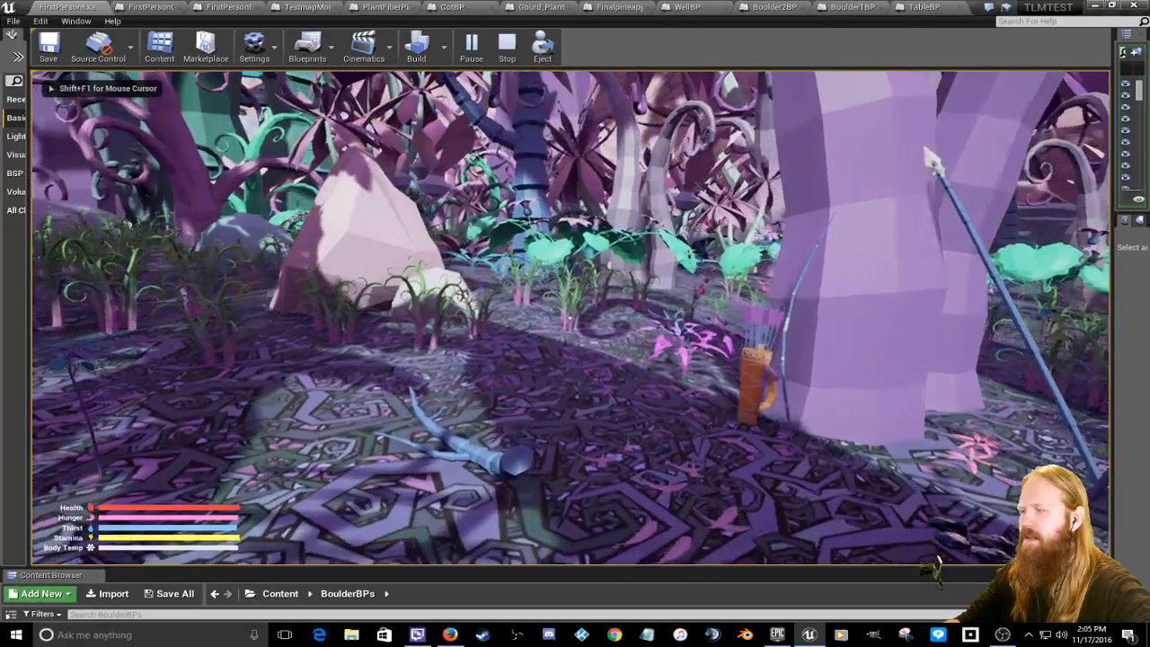
Step: Swing the equipped axe and strike the tall pointed boulder near the table to test harvesting stone shards
{"action": "left_click", "coordinate": [571, 318]}
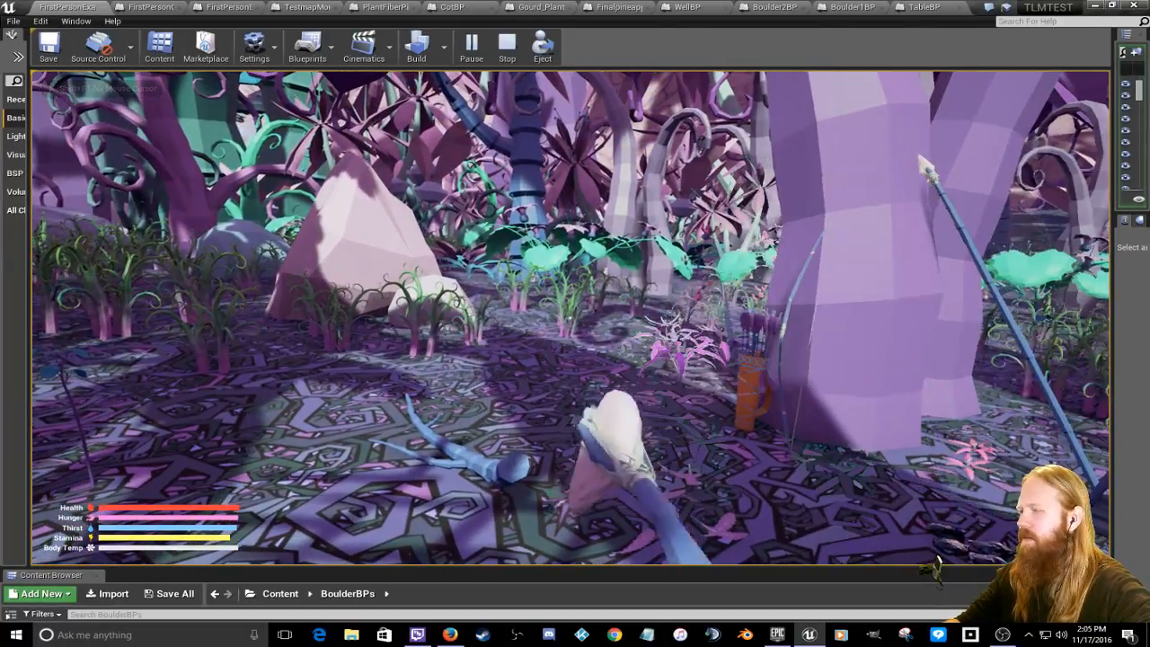
{"action": "key", "text": "w"}
{"action": "key", "text": "s"}
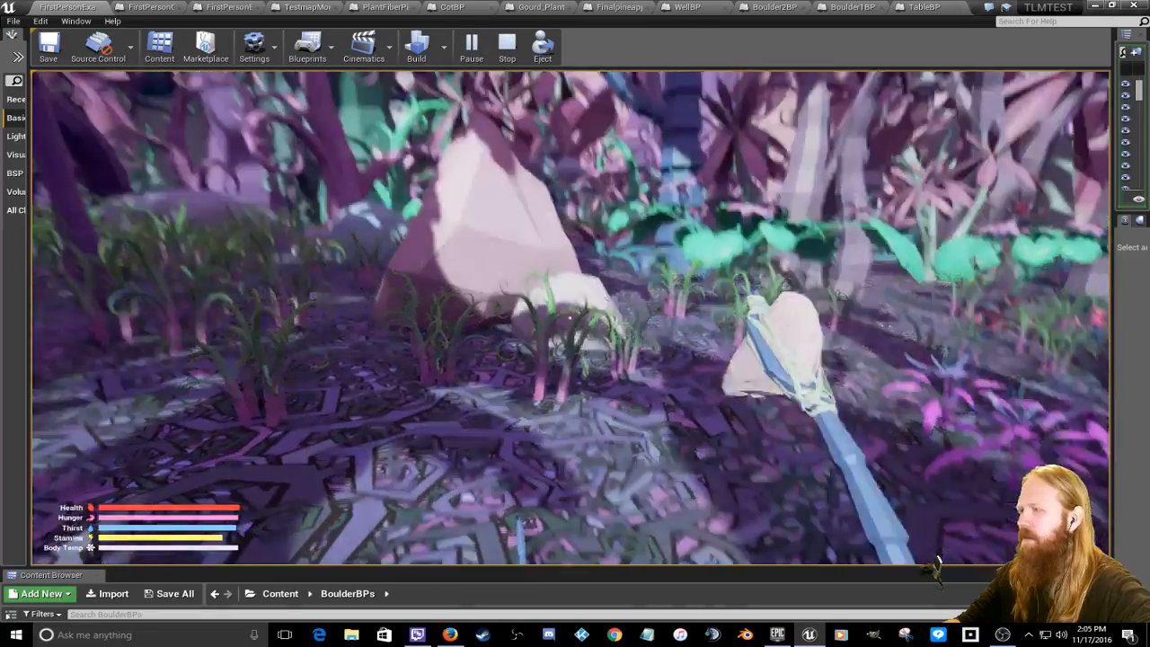
{"action": "key", "text": "w"}
{"action": "key", "text": "w"}
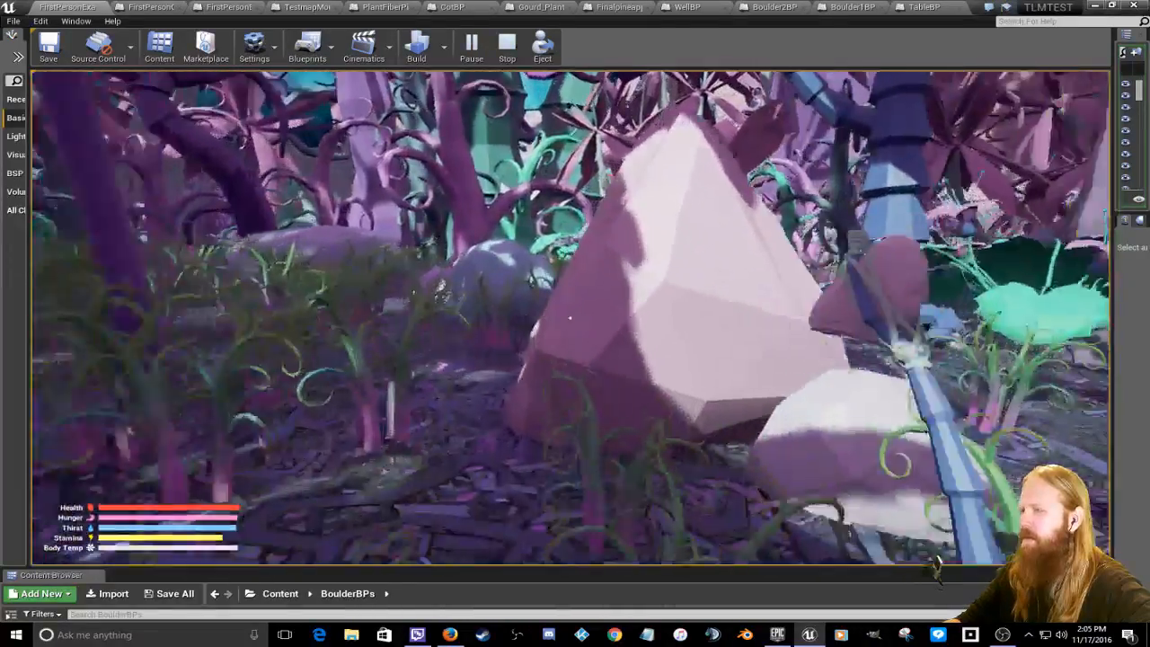
{"action": "left_click", "coordinate": [571, 318]}
{"action": "key", "text": "s"}
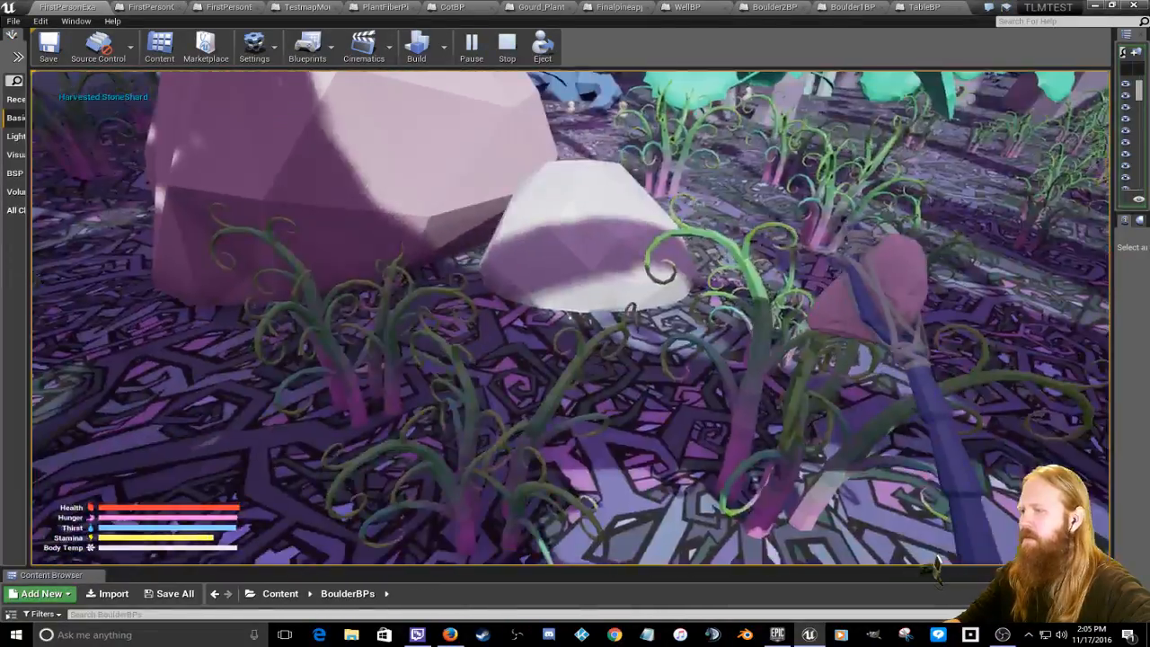
Step: Strike the tall boulder again at close range and walk on into the forest
{"action": "key", "text": "w"}
{"action": "key", "text": "w"}
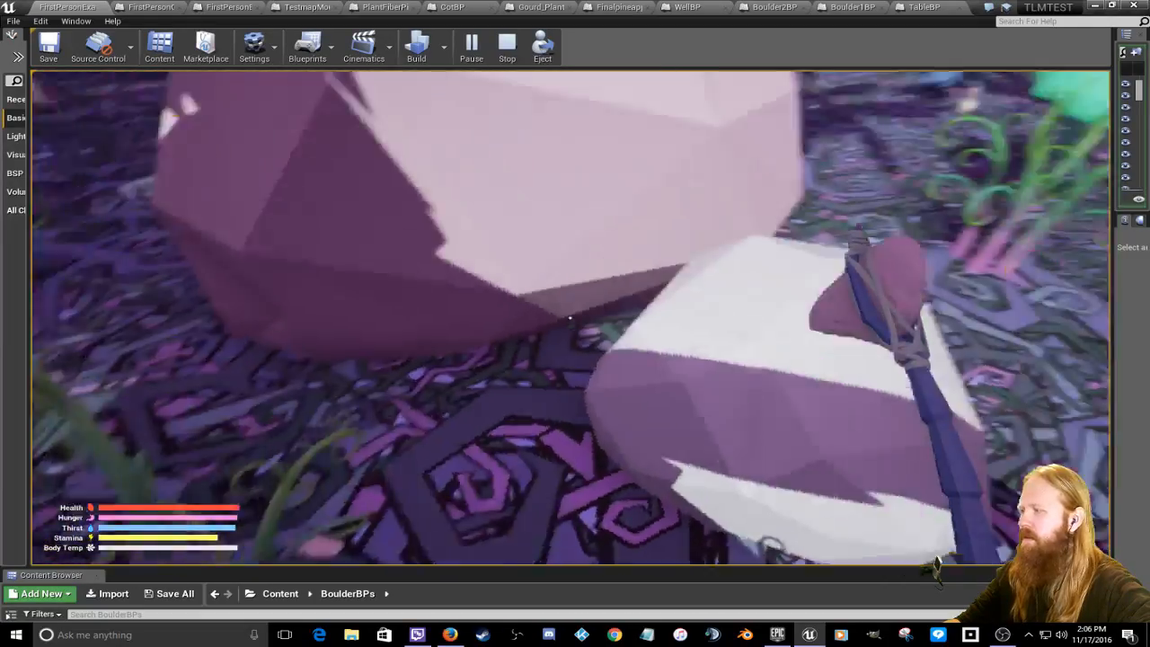
{"action": "left_click", "coordinate": [570, 318]}
{"action": "left_click", "coordinate": [569, 318]}
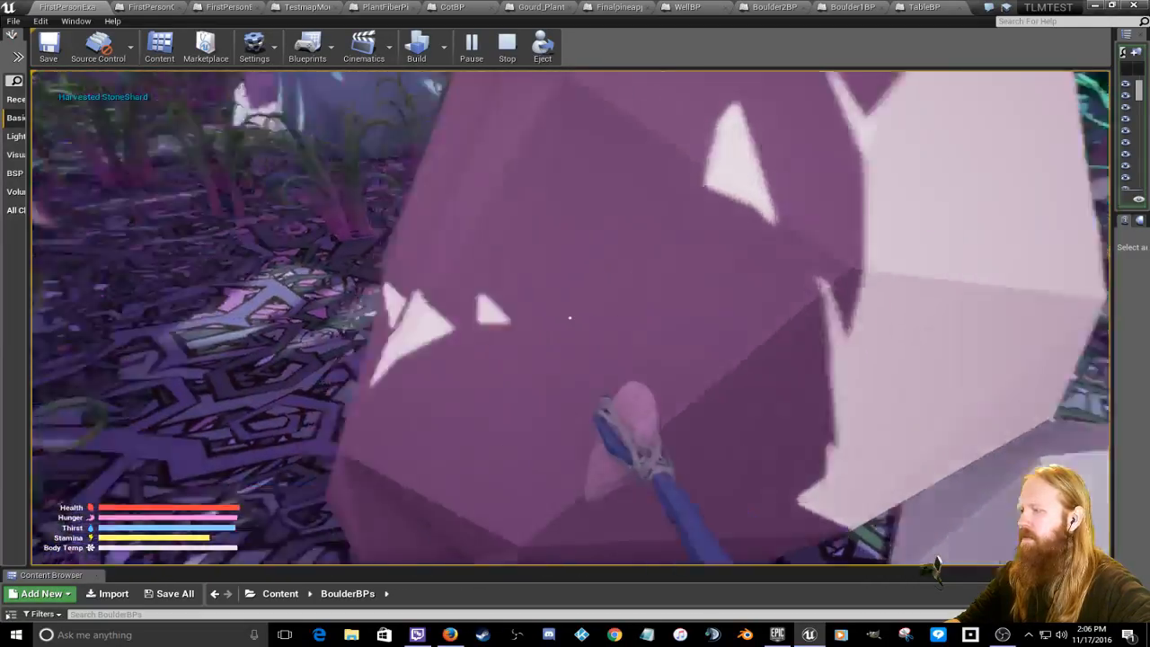
{"action": "key", "text": "w"}
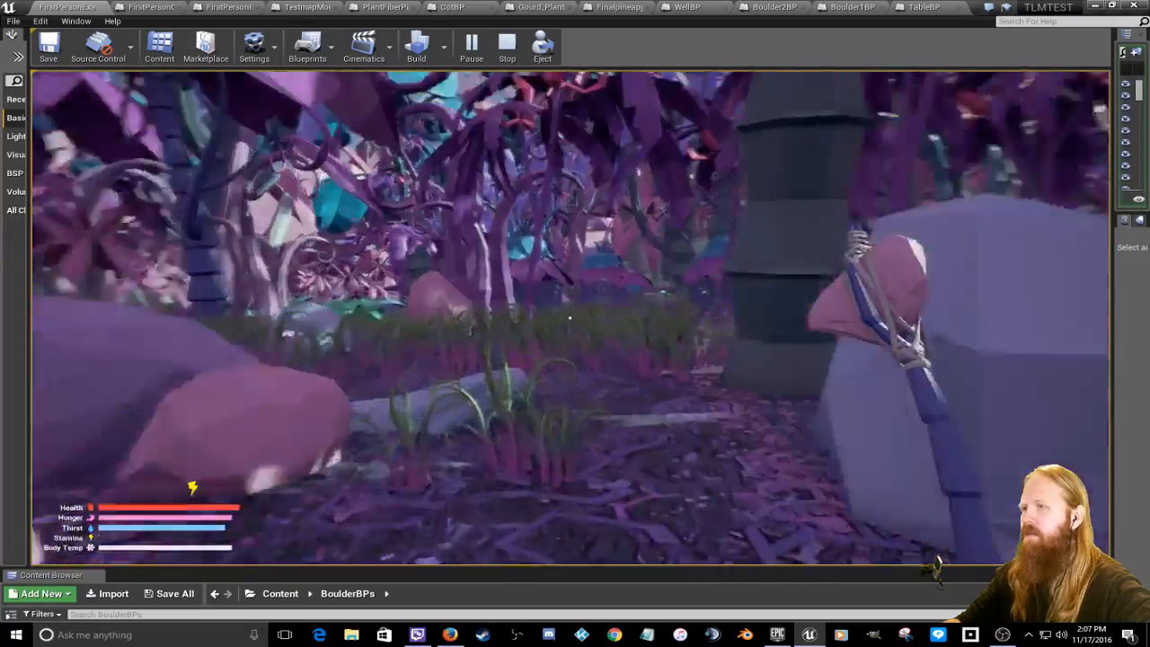
Step: Run through the forest into the village and drink water from the stone well
{"action": "key", "text": "w"}
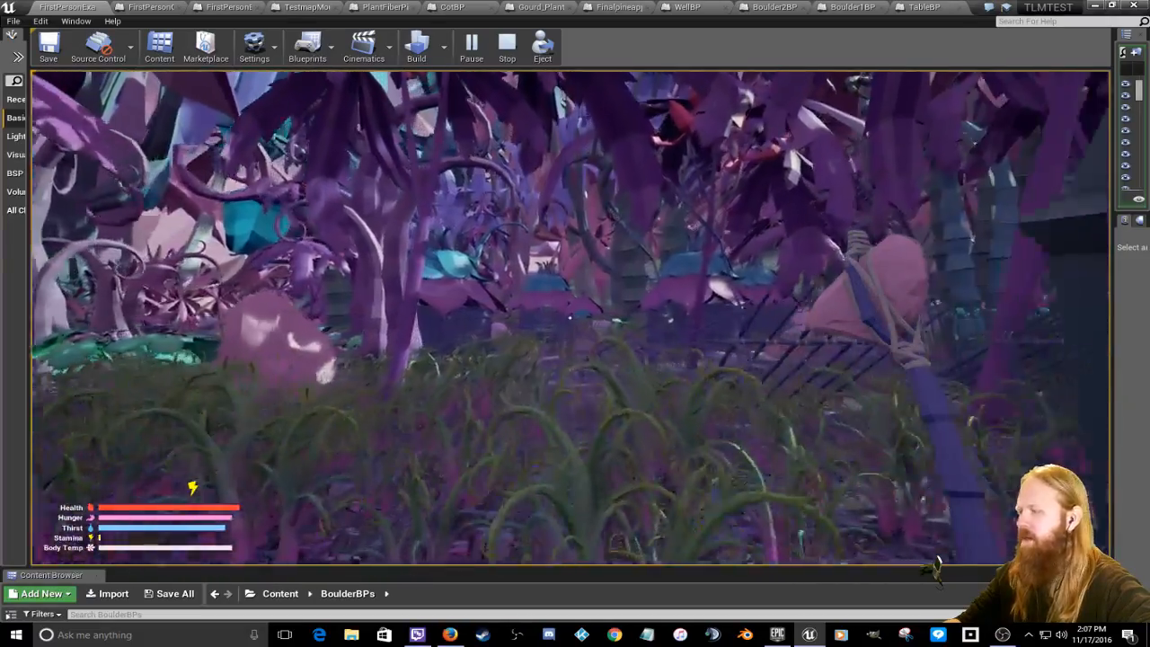
{"action": "key", "text": "w"}
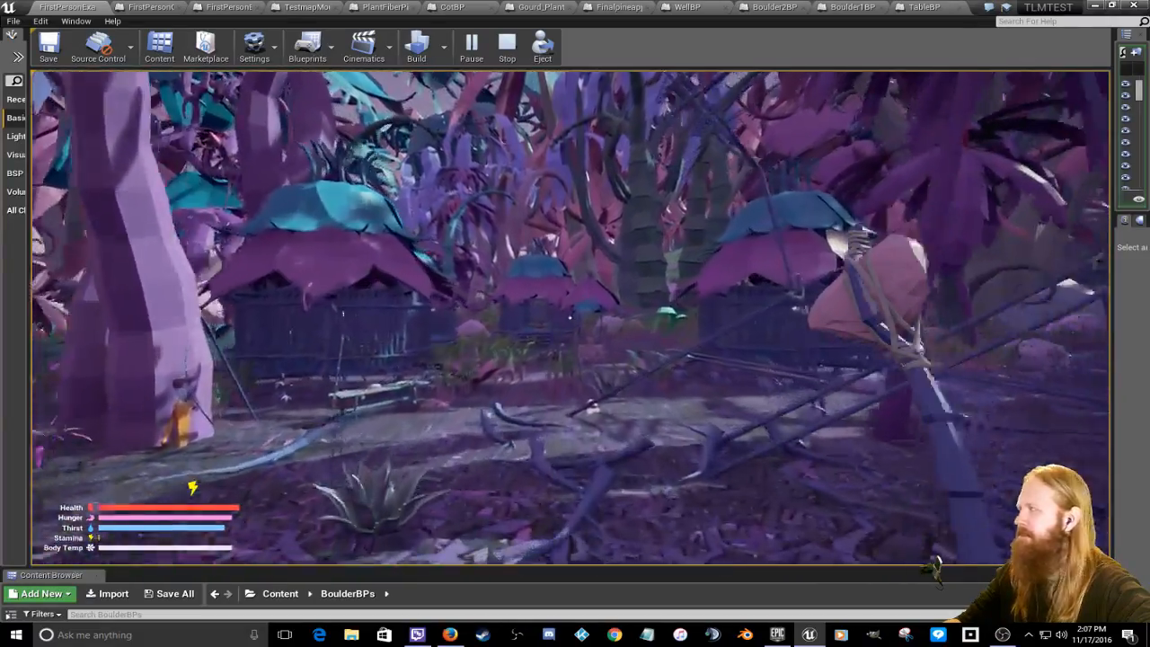
{"action": "key", "text": "w"}
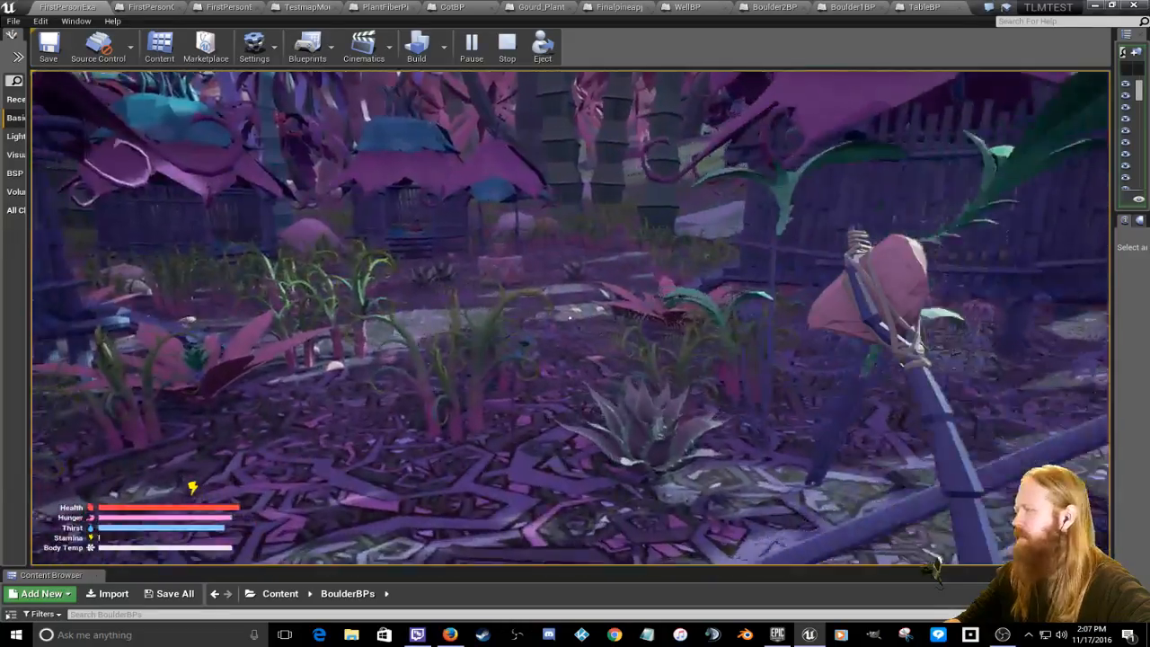
{"action": "key", "text": "w"}
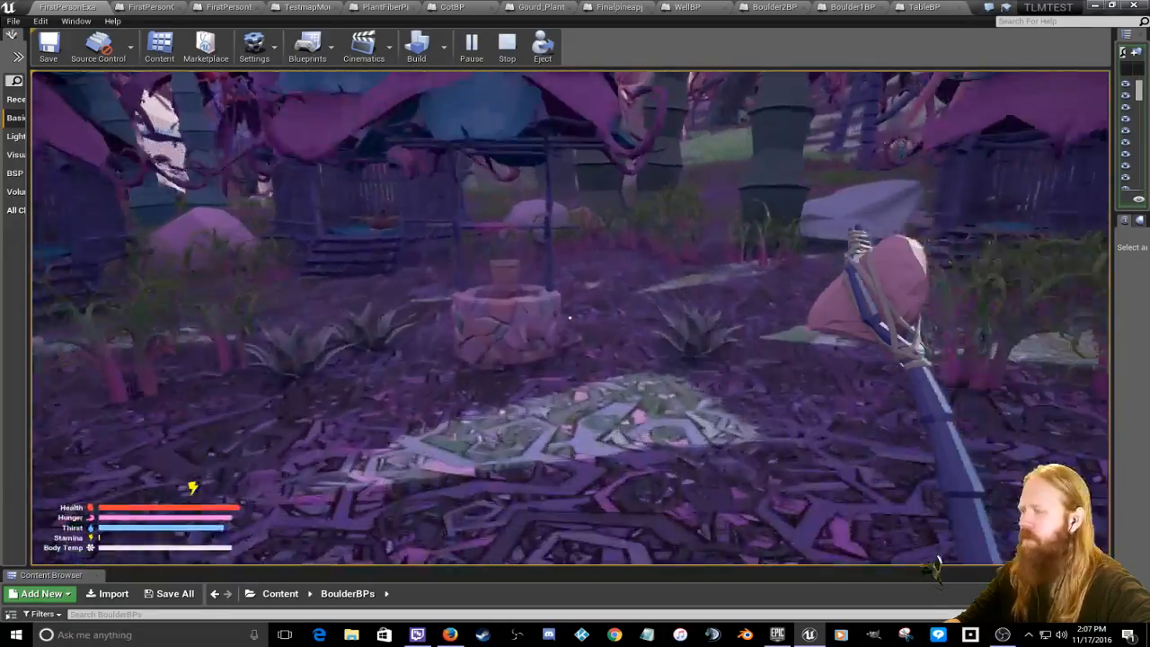
{"action": "key", "text": "w"}
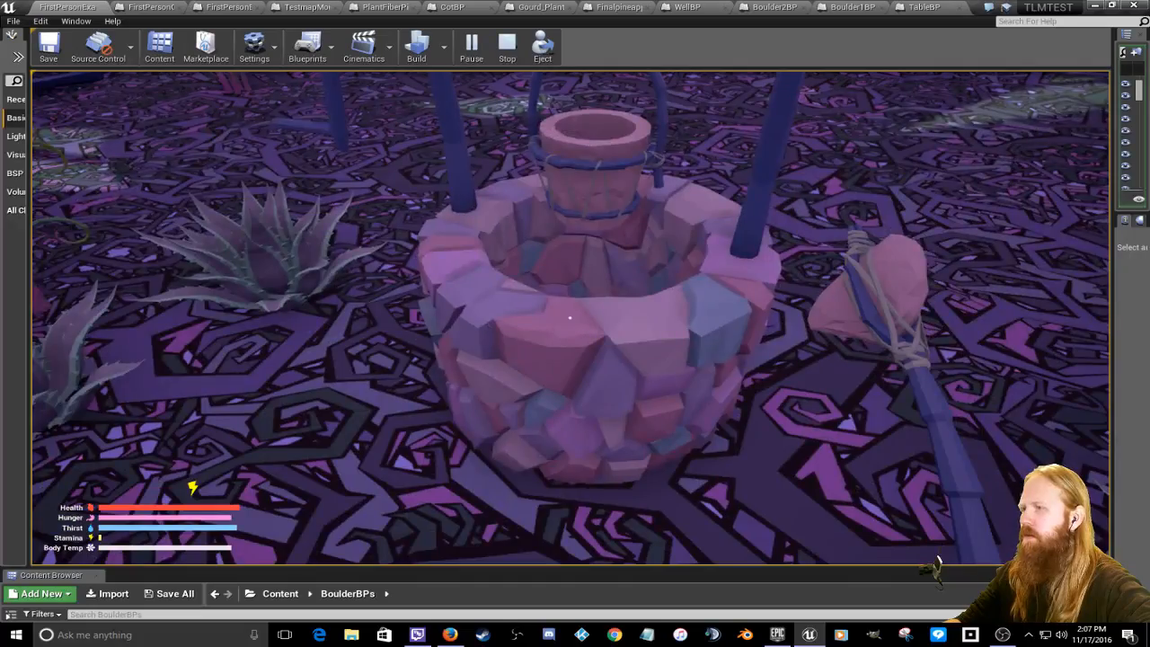
{"action": "key", "text": "e"}
Step: Pick up the gourd from the table in the nearby hut and fill it with water at the well
{"action": "key", "text": "w"}
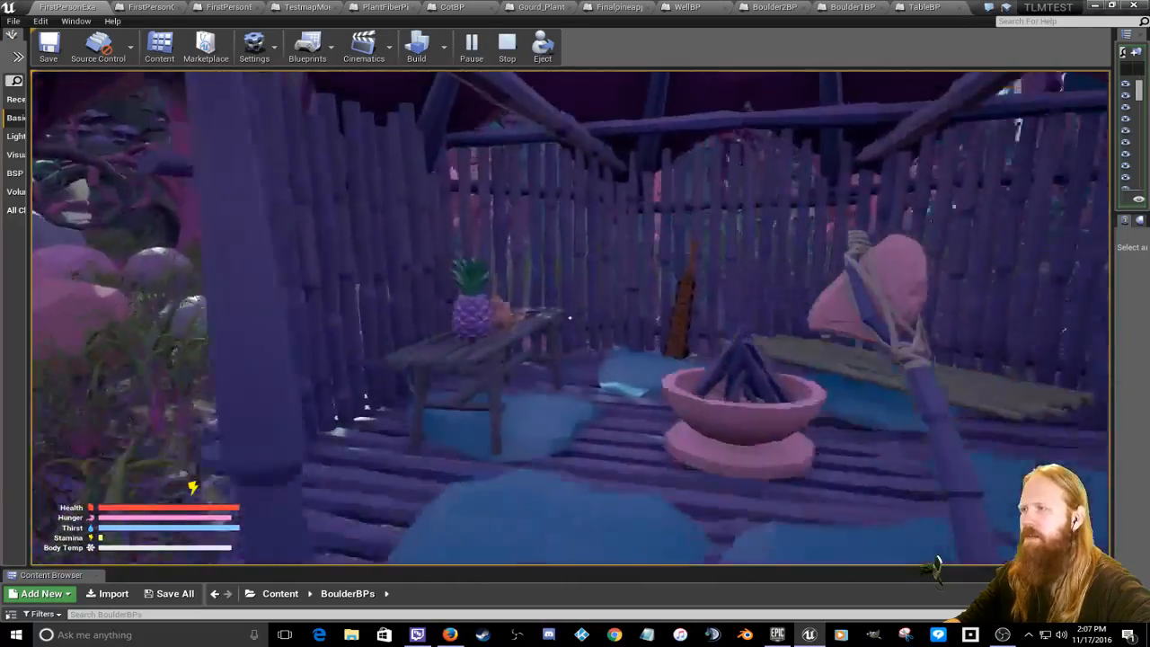
{"action": "key", "text": "w"}
{"action": "key", "text": "e"}
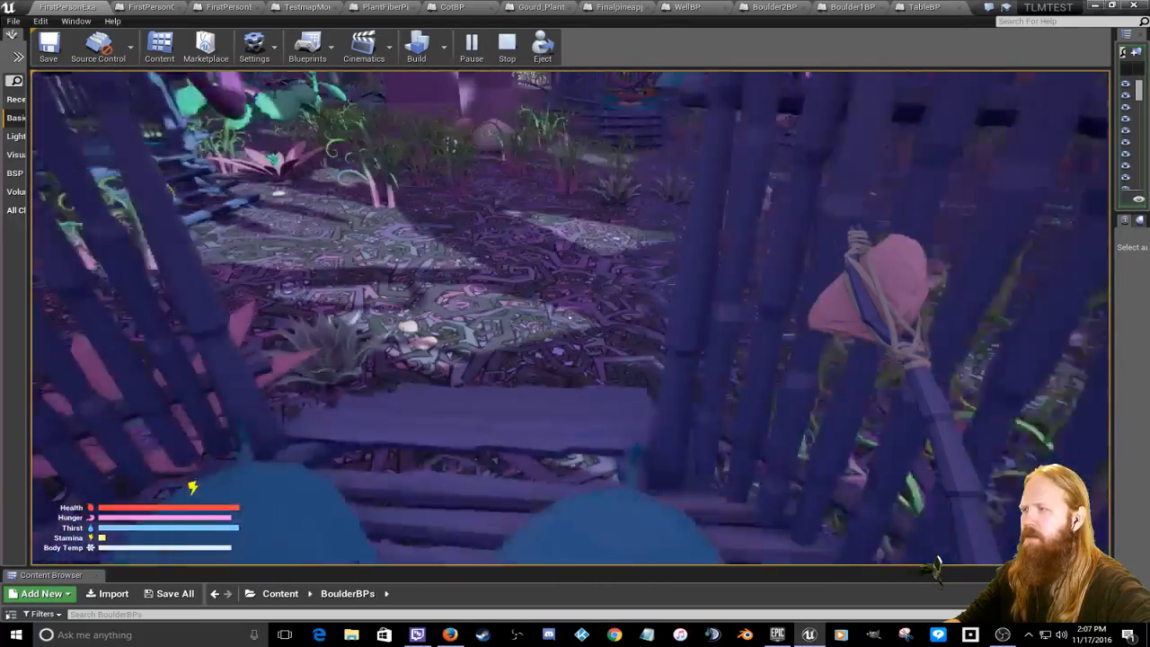
{"action": "key", "text": "w"}
{"action": "key", "text": "i"}
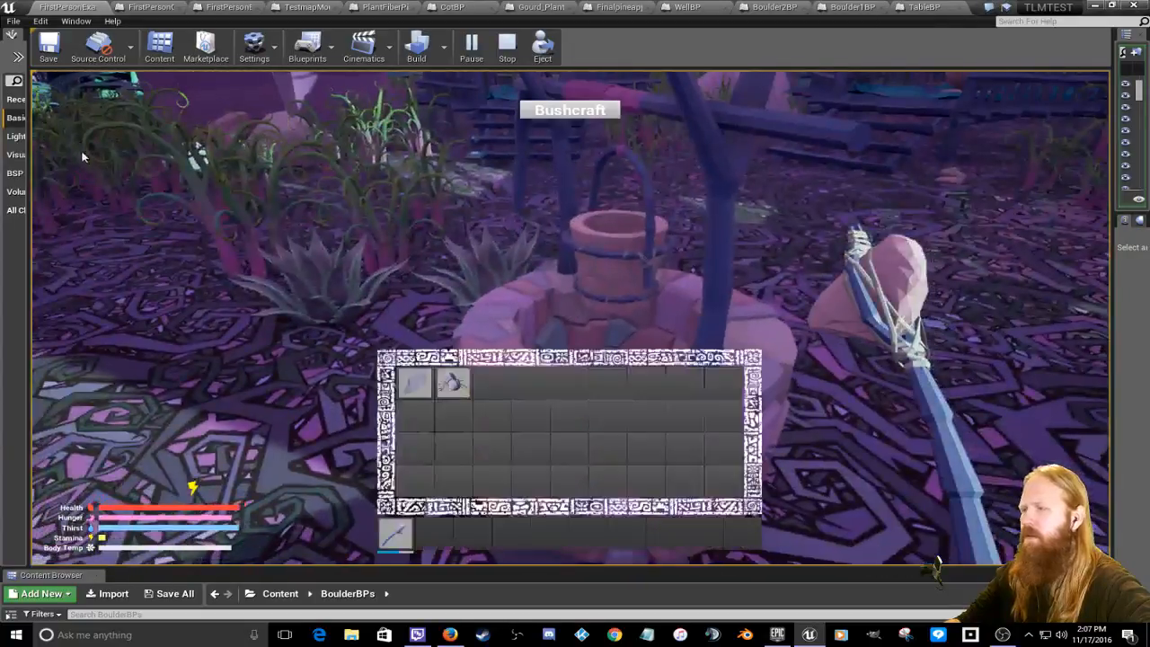
{"action": "right_click", "coordinate": [457, 381]}
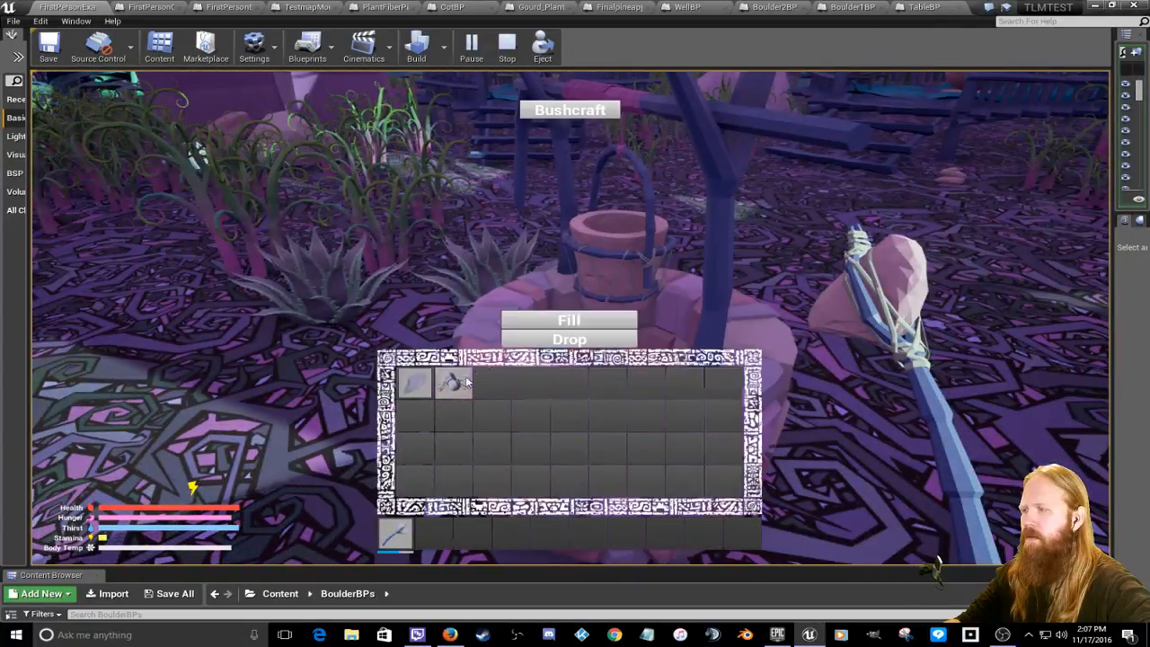
{"action": "left_click", "coordinate": [533, 314]}
{"action": "key", "text": "i"}
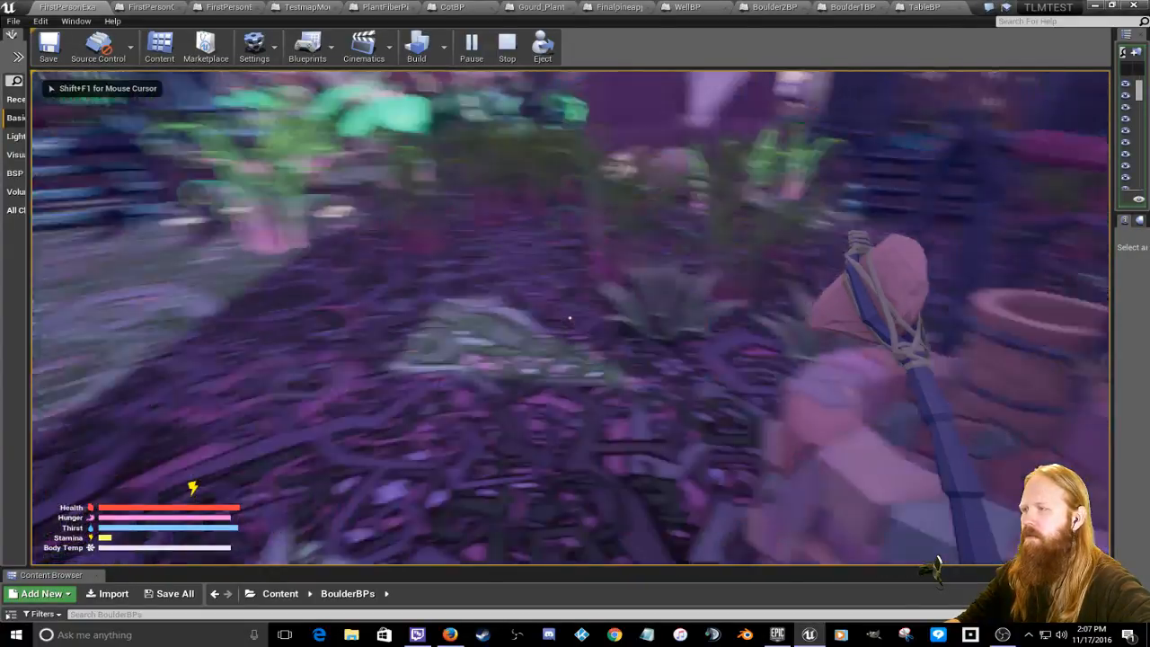
Step: Fetch a second gourd from the bench in another hut and return to the well
{"action": "key", "text": "w"}
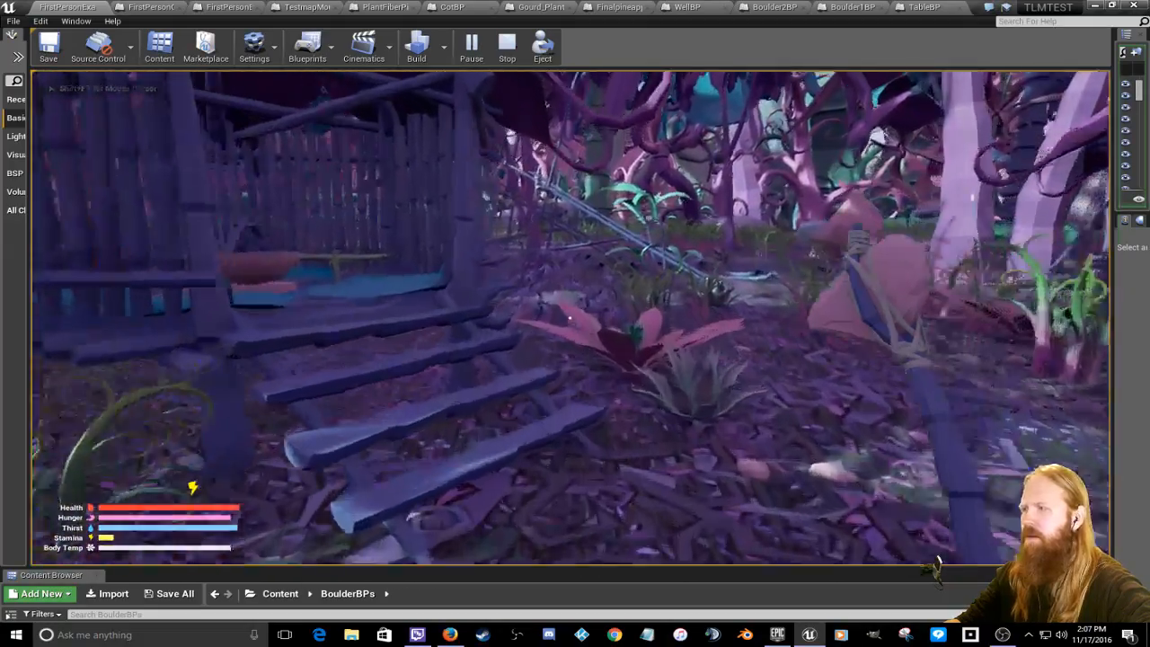
{"action": "key", "text": "w"}
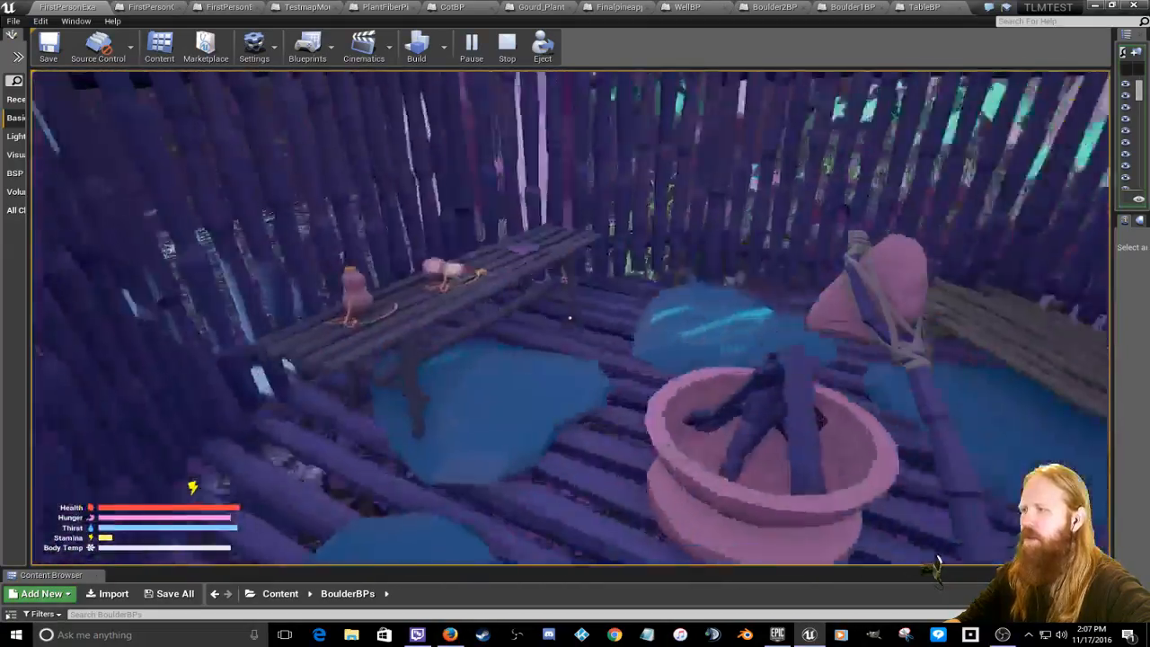
{"action": "key", "text": "w"}
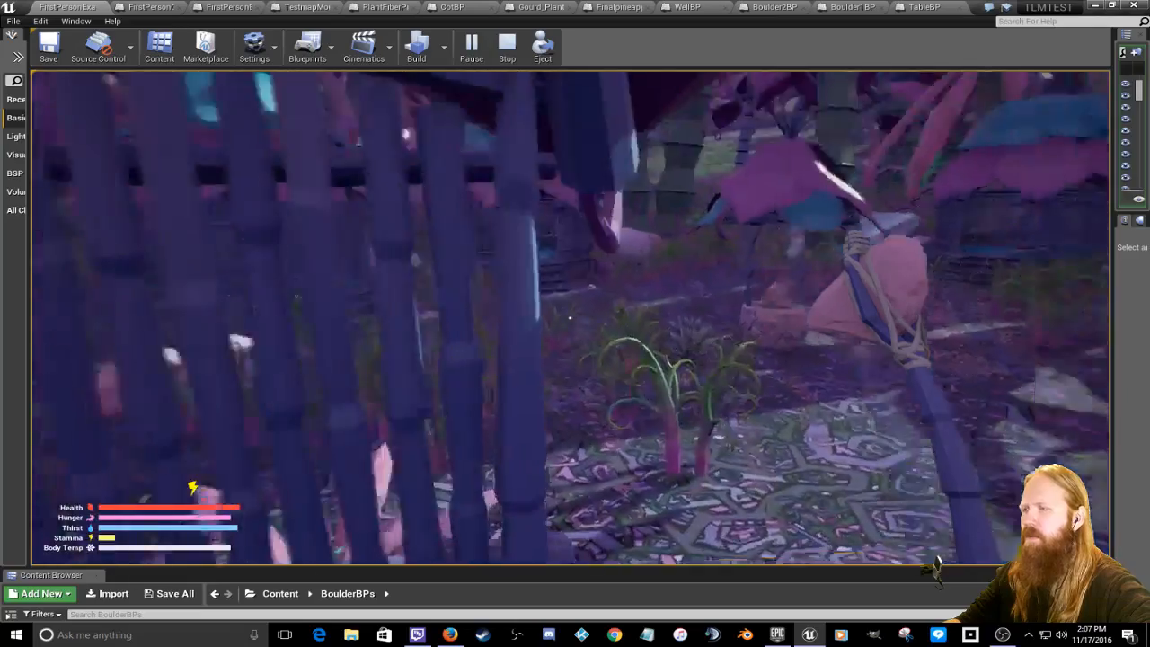
{"action": "key", "text": "w"}
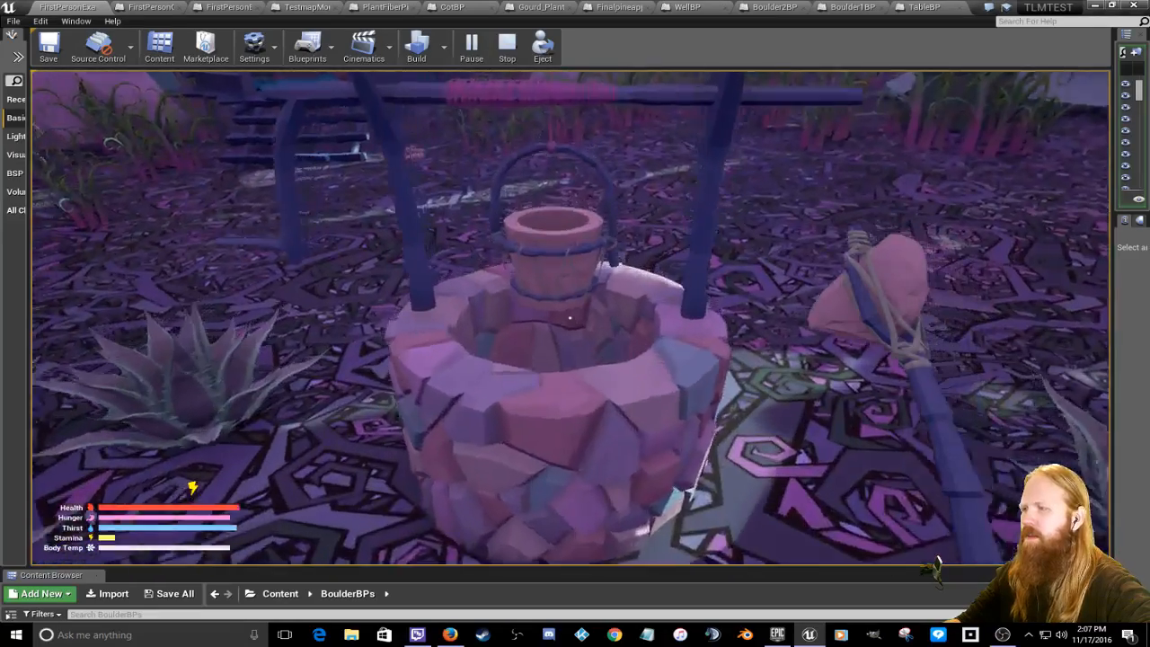
Step: Fill the second gourd with water at the well through the inventory
{"action": "key", "text": "i"}
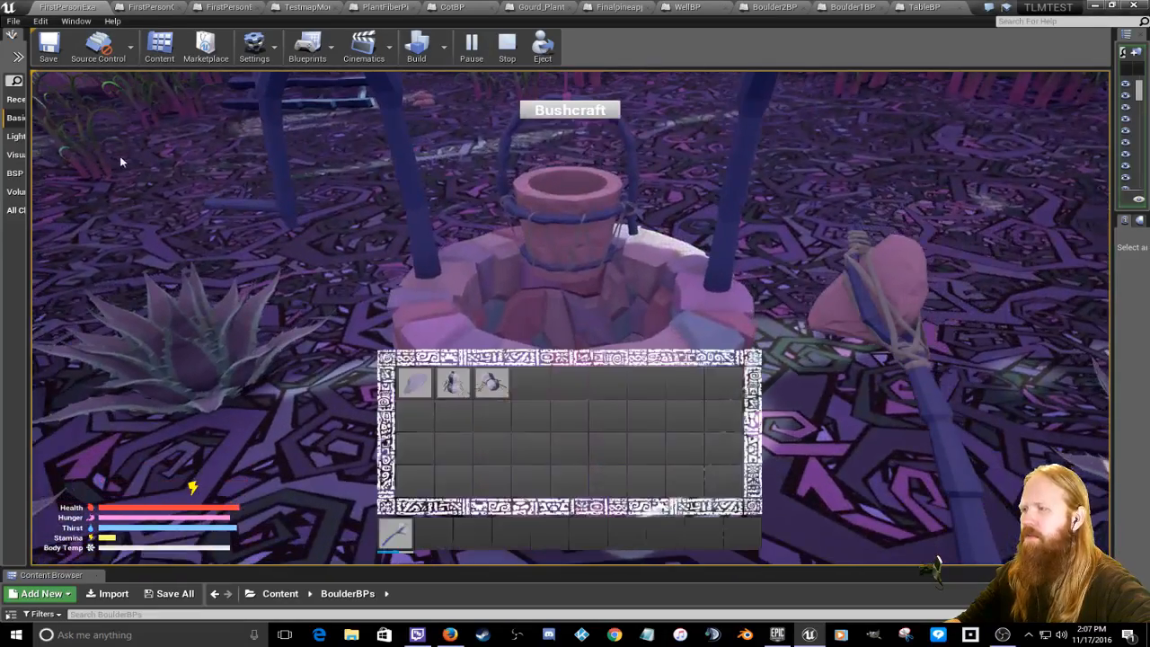
{"action": "left_click", "coordinate": [569, 109]}
{"action": "left_click", "coordinate": [494, 385]}
{"action": "left_click", "coordinate": [569, 320]}
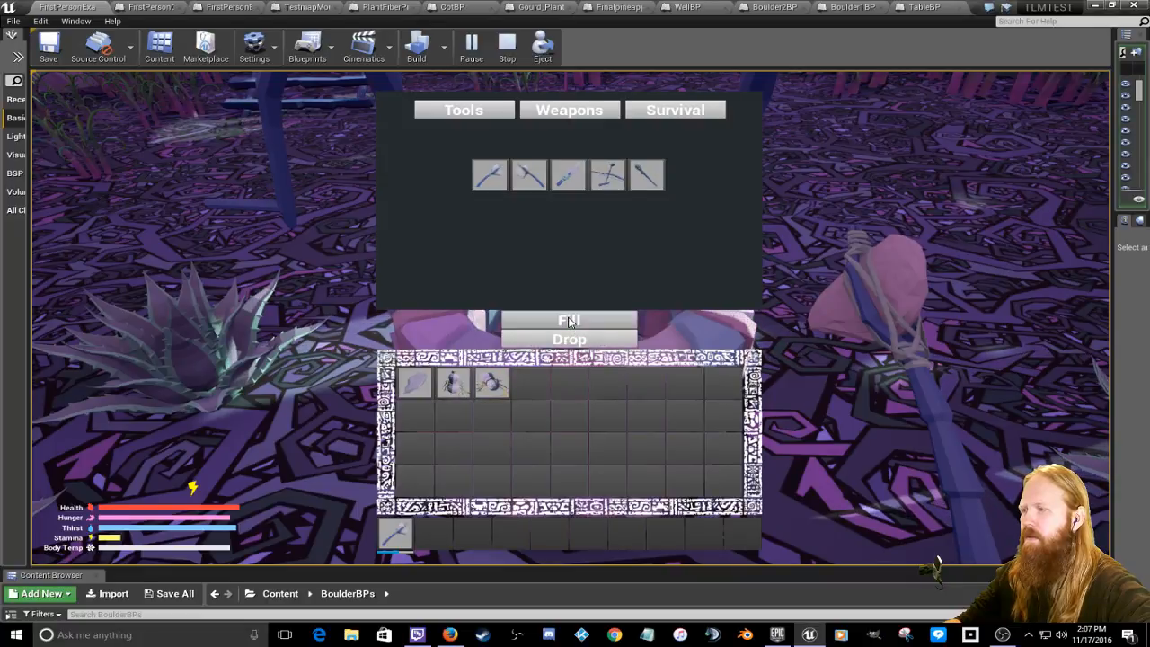
{"action": "key", "text": "i"}
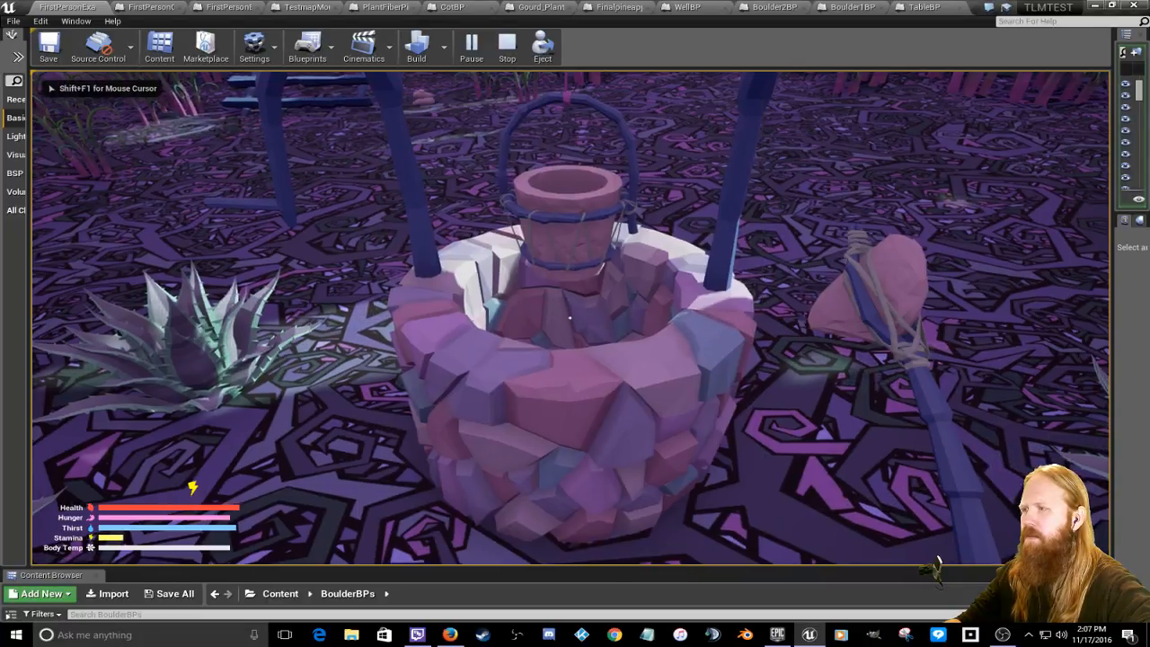
Step: Run to the outdoor table by the large tree and pick up the three tools lying on its near end
{"action": "key", "text": "s"}
{"action": "key", "text": "w"}
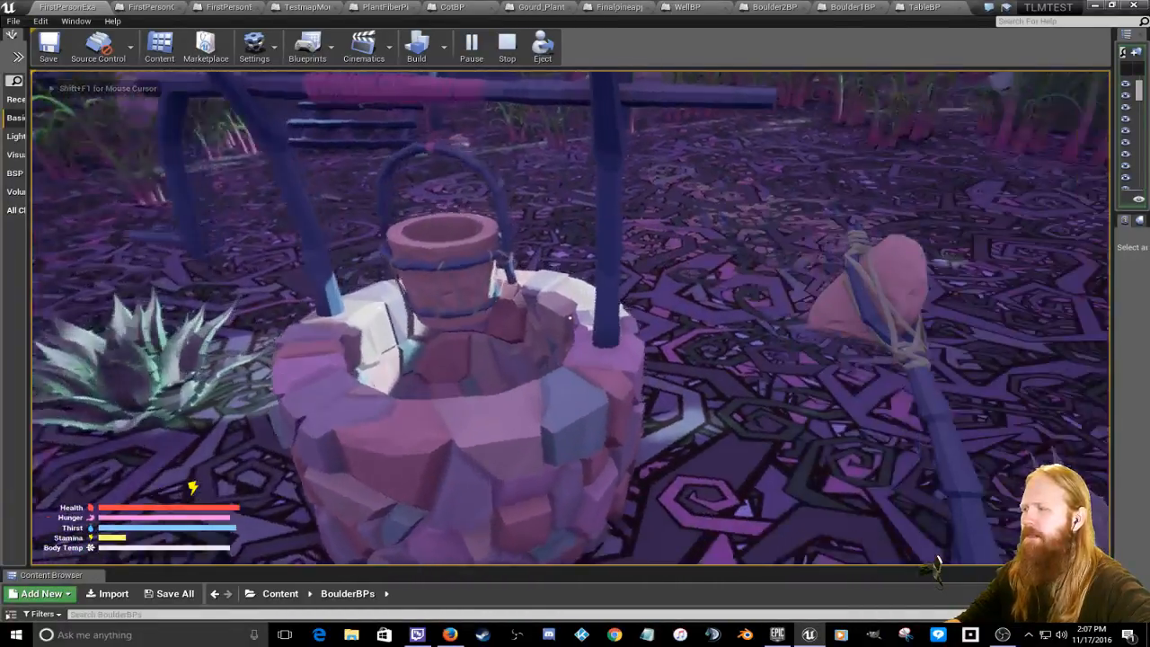
{"action": "key", "text": "w"}
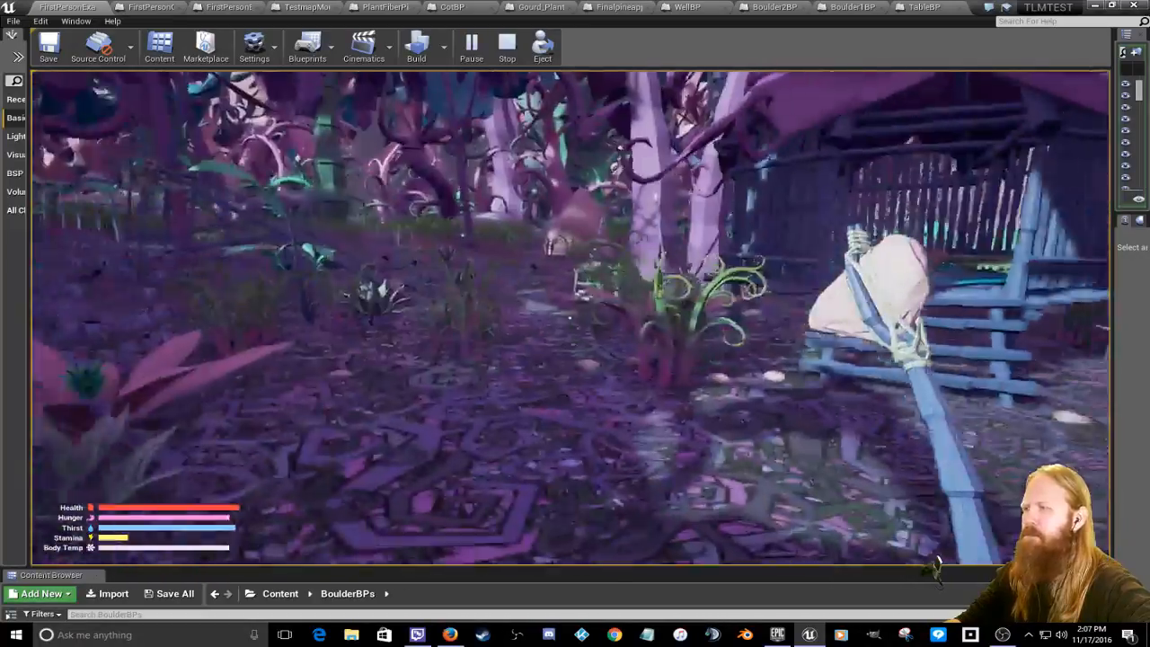
{"action": "key", "text": "w"}
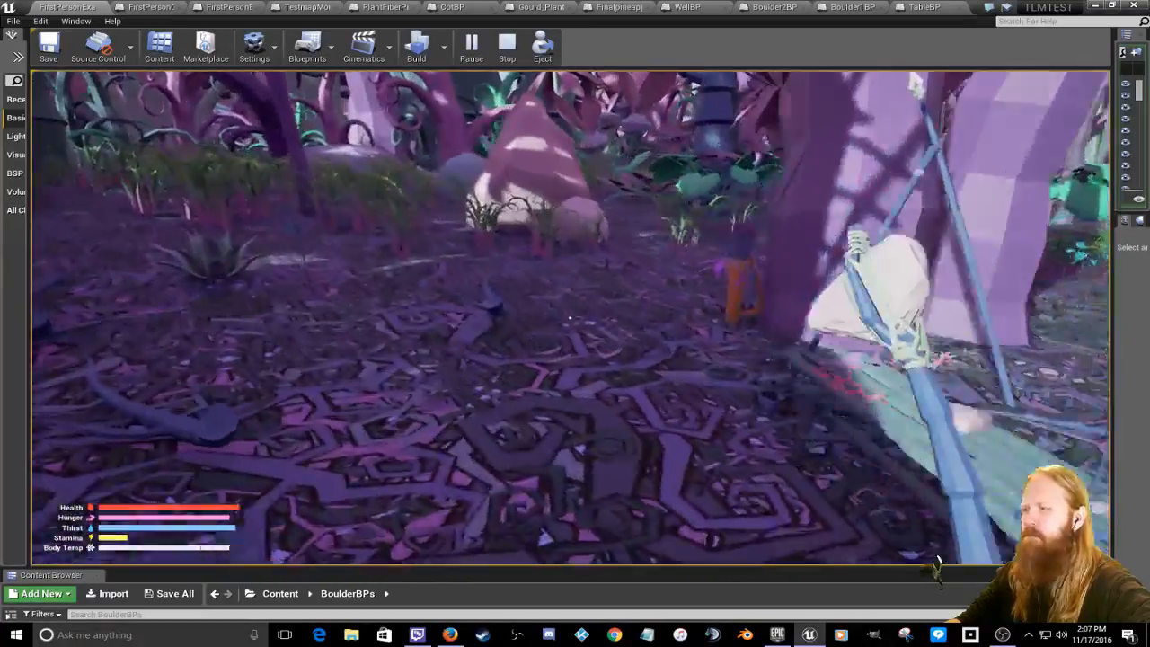
{"action": "key", "text": "w"}
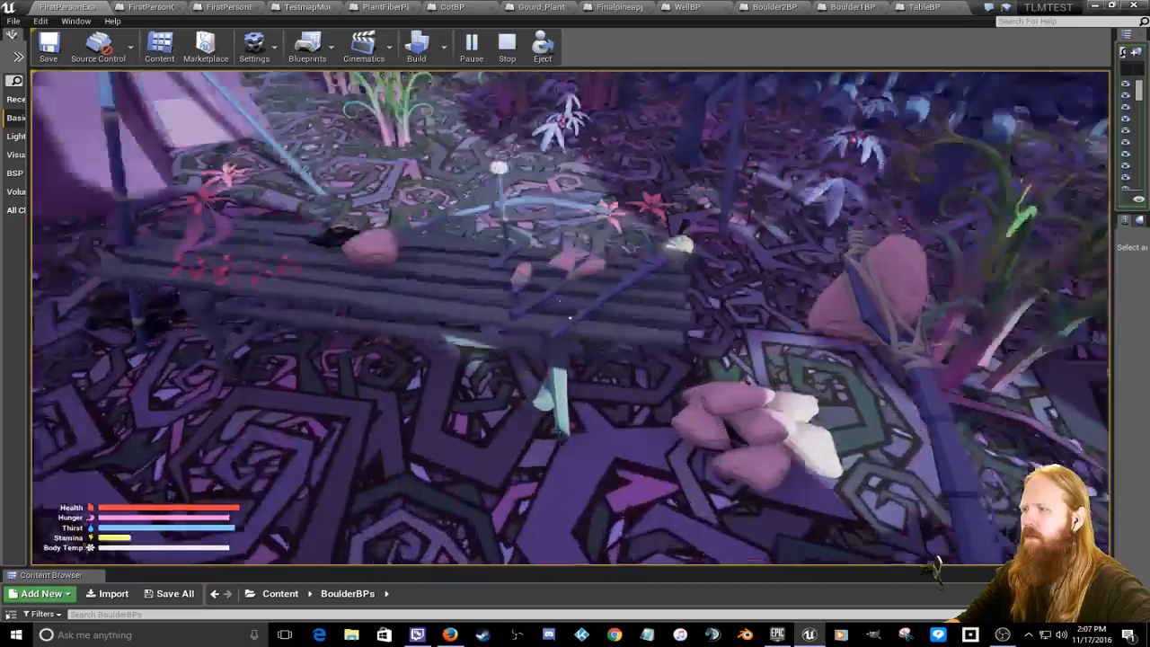
{"action": "key", "text": "e"}
{"action": "key", "text": "e"}
{"action": "key", "text": "e"}
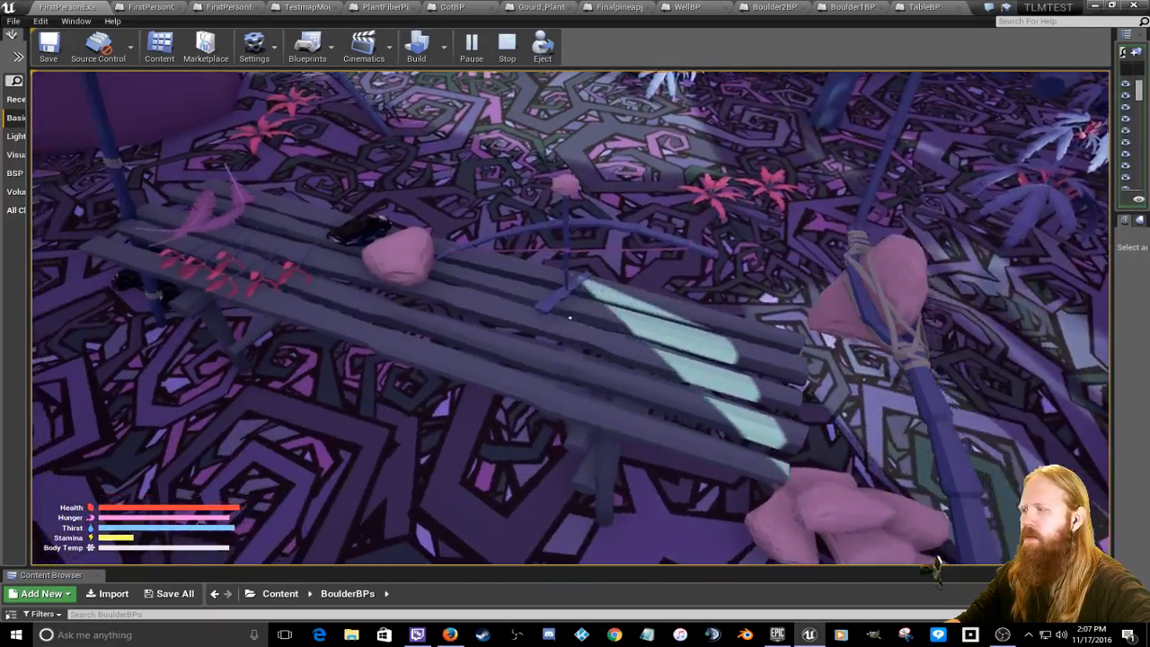
Step: Equip the three collected tools from the inventory
{"action": "key", "text": "w"}
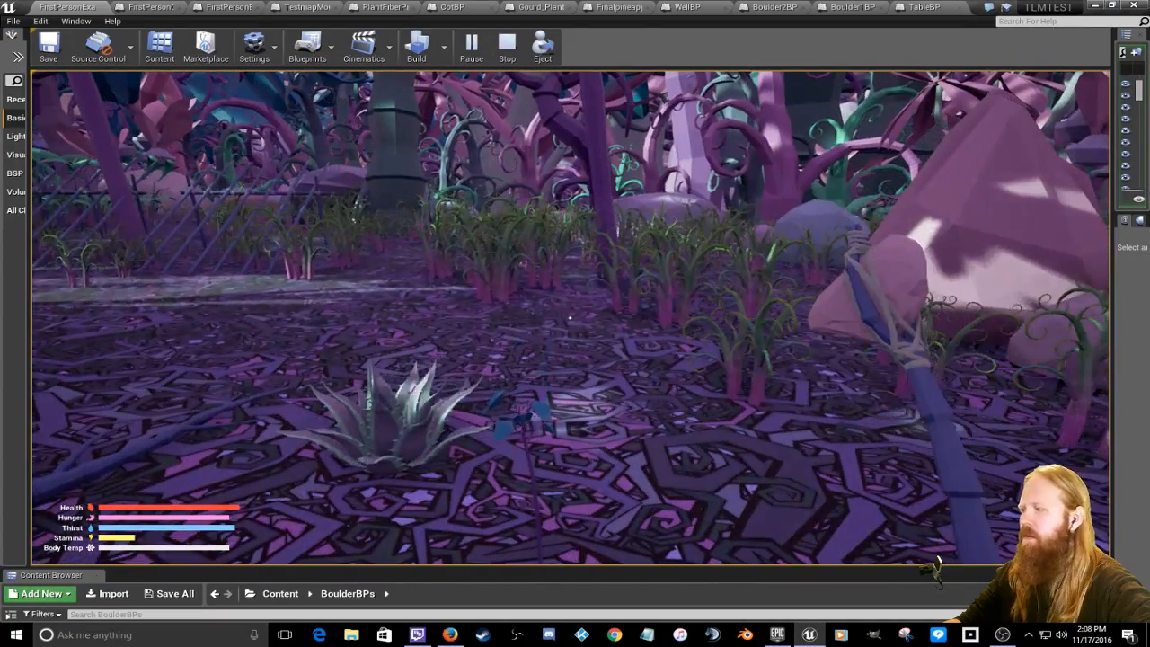
{"action": "key", "text": "i"}
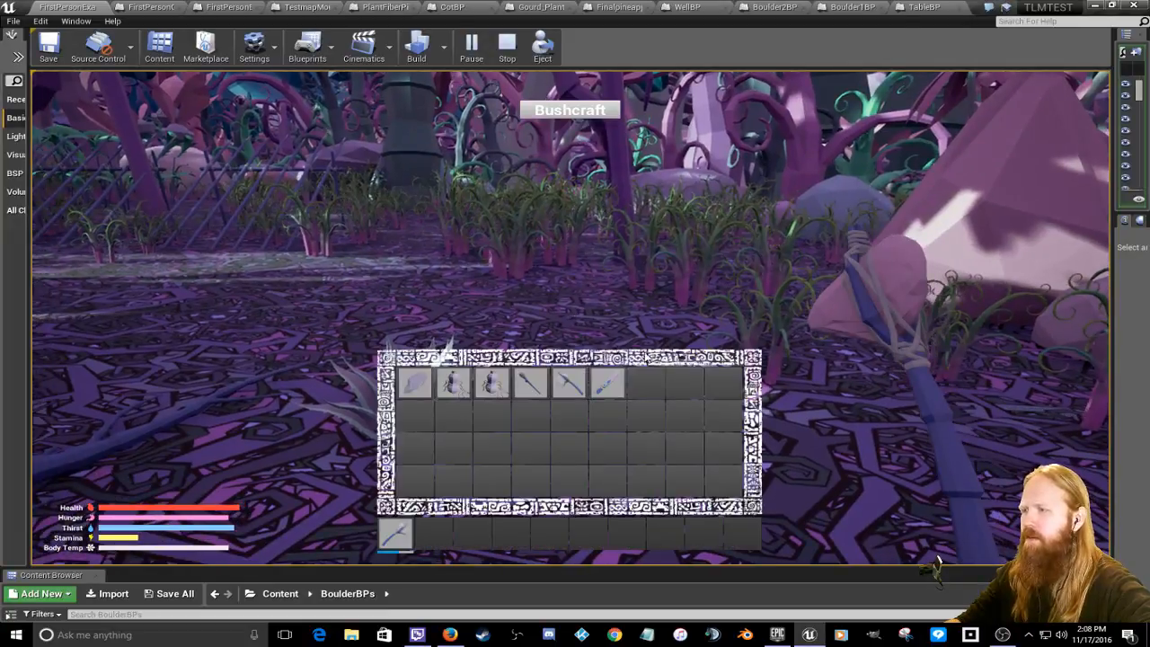
{"action": "left_click", "coordinate": [577, 387]}
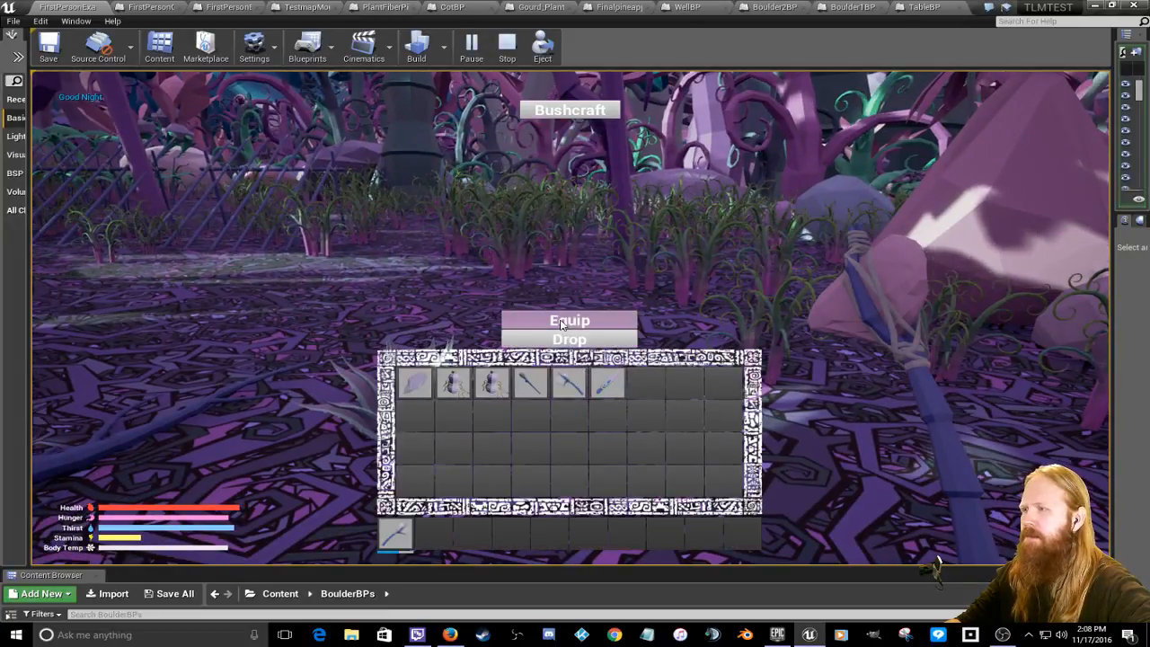
{"action": "left_click", "coordinate": [564, 323]}
{"action": "left_click", "coordinate": [569, 386]}
{"action": "left_click", "coordinate": [564, 321]}
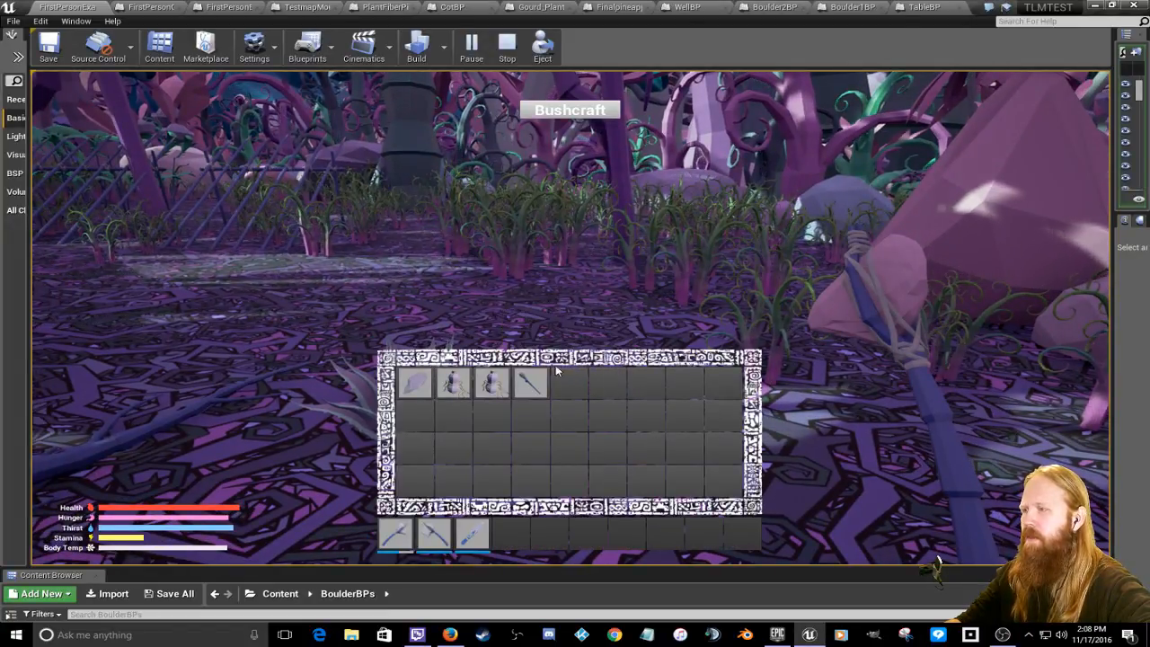
{"action": "left_click", "coordinate": [543, 377]}
{"action": "left_click", "coordinate": [544, 321]}
{"action": "key", "text": "i"}
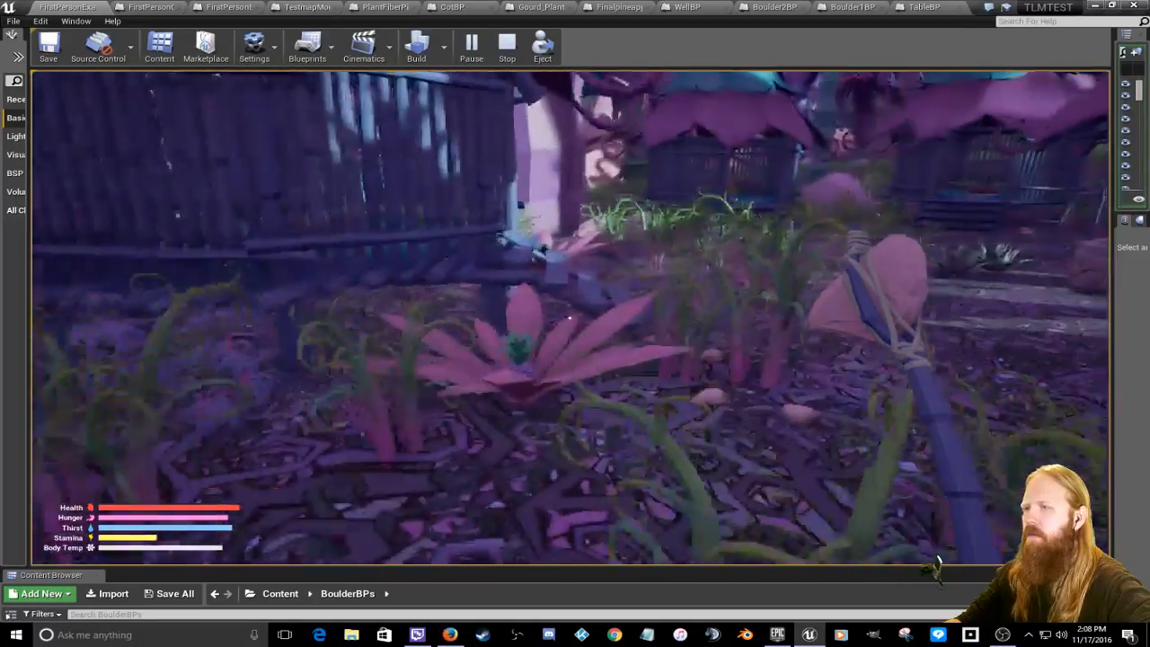
Step: Walk back towards the village well and check the gathered branches and plants in the inventory
{"action": "key", "text": "w"}
{"action": "key", "text": "i"}
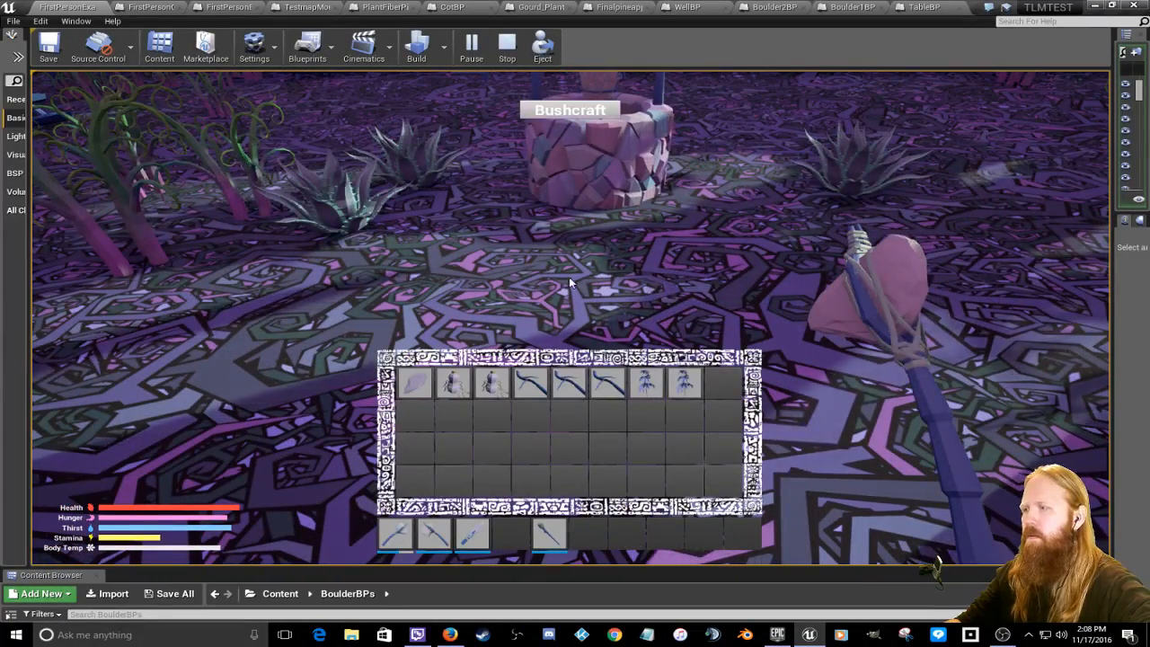
{"action": "key", "text": "i"}
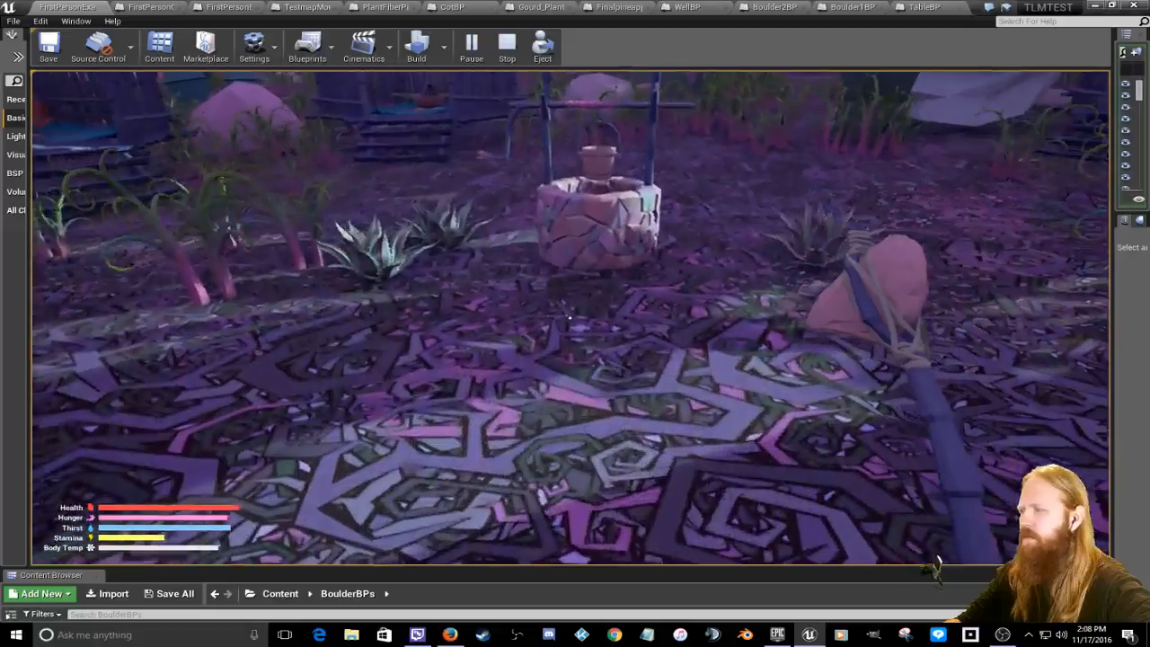
Step: Craft a Survival campfire from three branches near the well and light it, with the bow drill equipped as fire starter
{"action": "key", "text": "i"}
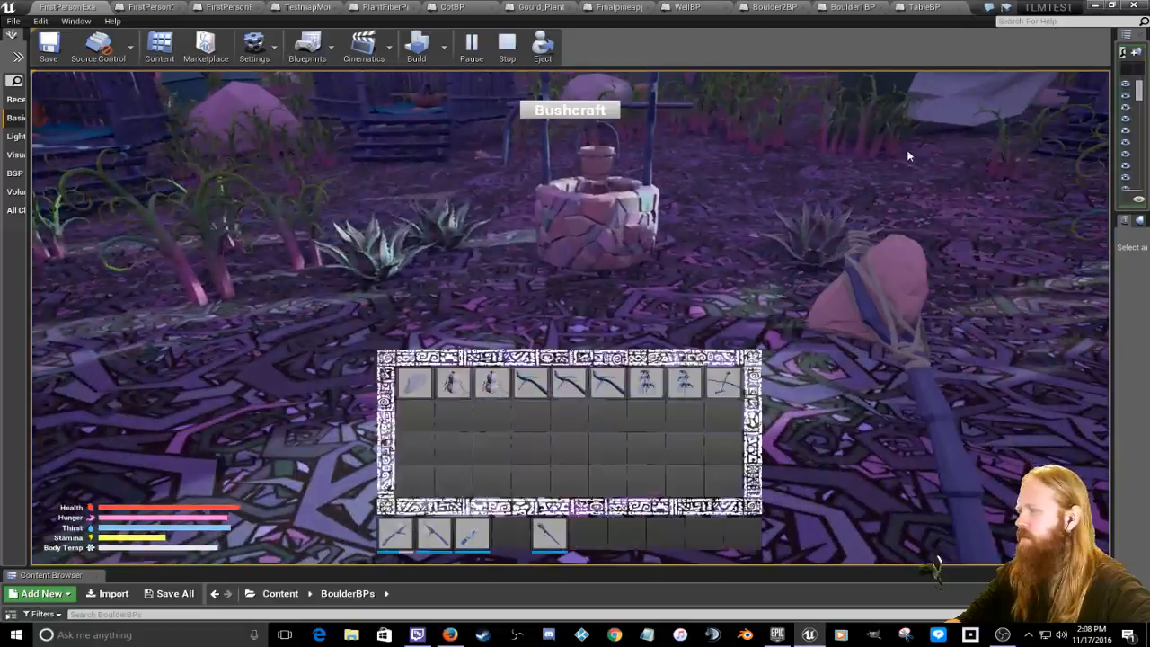
{"action": "left_click", "coordinate": [569, 110]}
{"action": "left_click", "coordinate": [682, 115]}
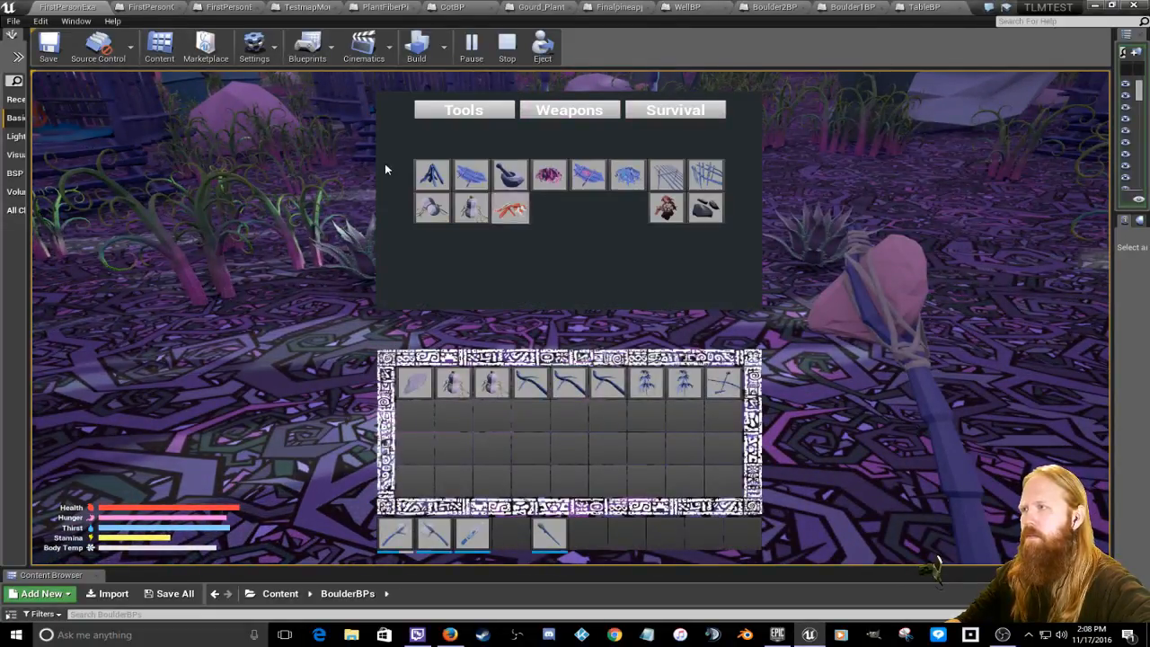
{"action": "left_click", "coordinate": [431, 174]}
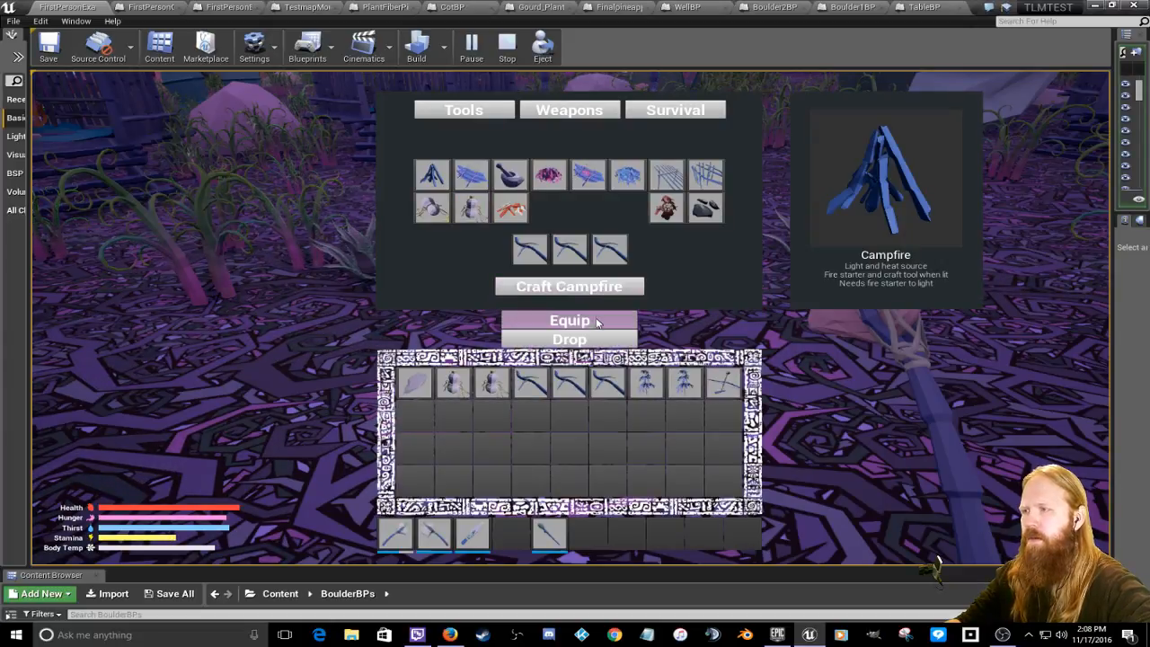
{"action": "left_click", "coordinate": [606, 287]}
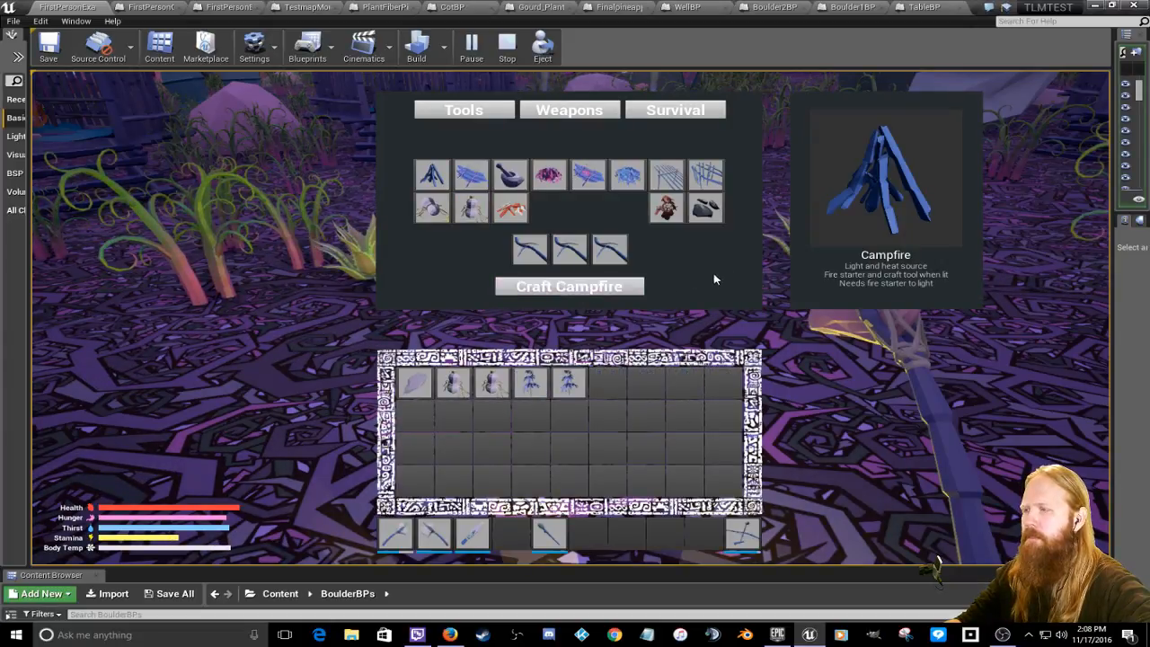
{"action": "key", "text": "Tab"}
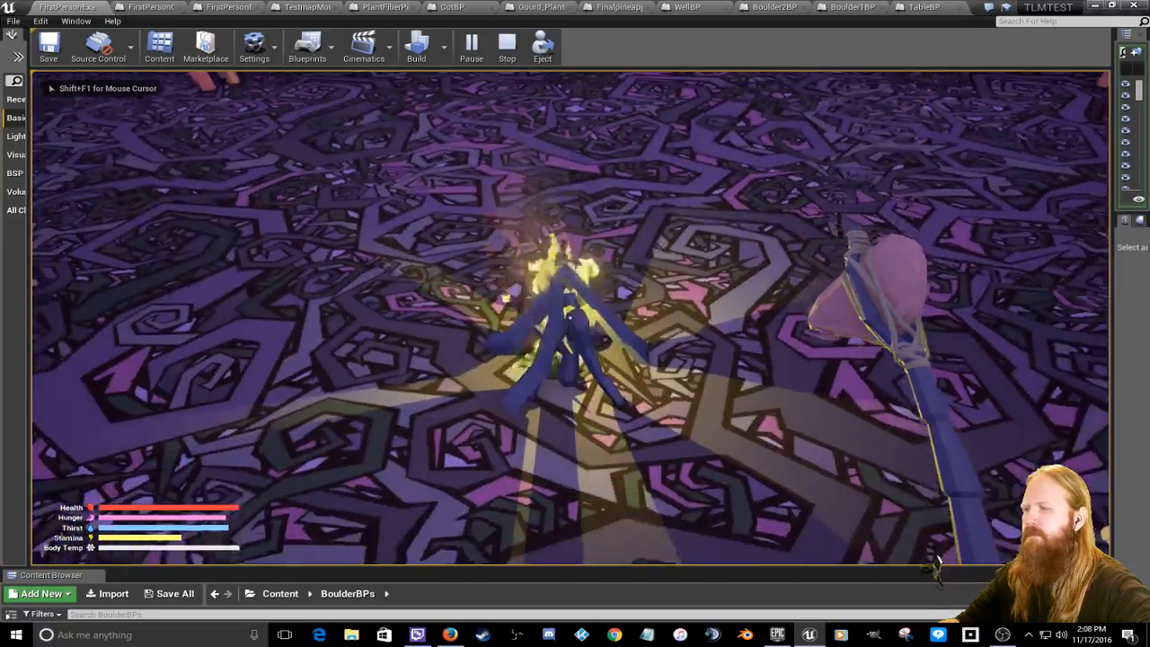
{"action": "key", "text": "Tab"}
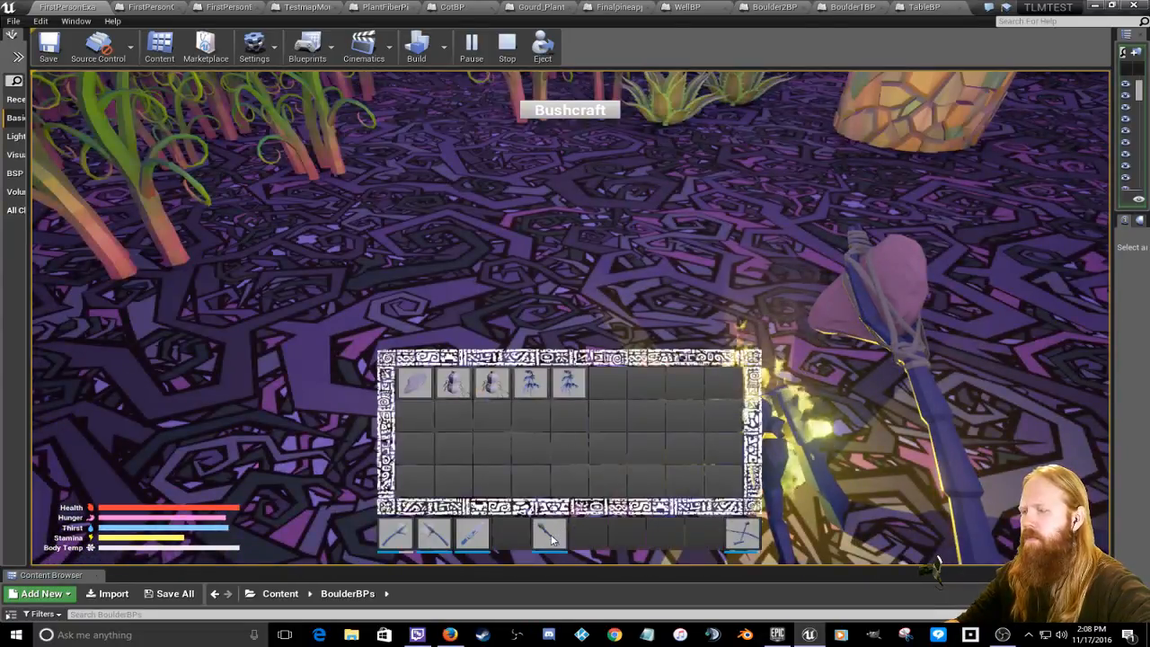
Step: Turn one of the two gathered plants in the inventory into a fibre bundle and equip it next to the bow drill
{"action": "right_click", "coordinate": [572, 388]}
{"action": "left_click", "coordinate": [565, 320]}
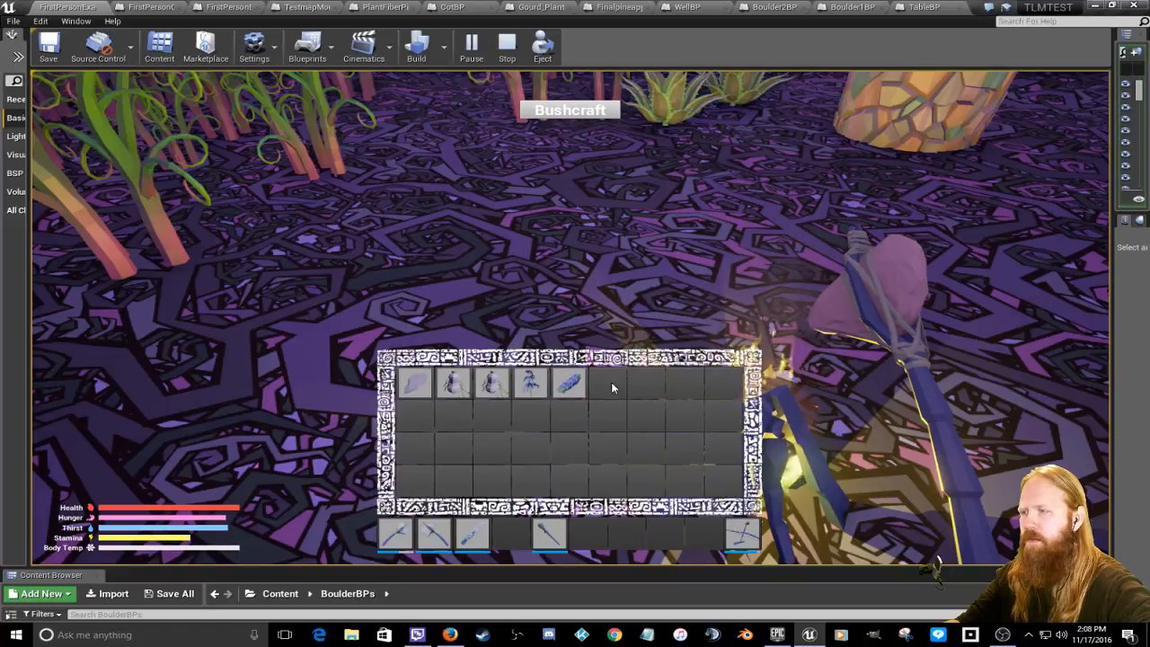
{"action": "left_click", "coordinate": [575, 383]}
{"action": "left_click", "coordinate": [588, 321]}
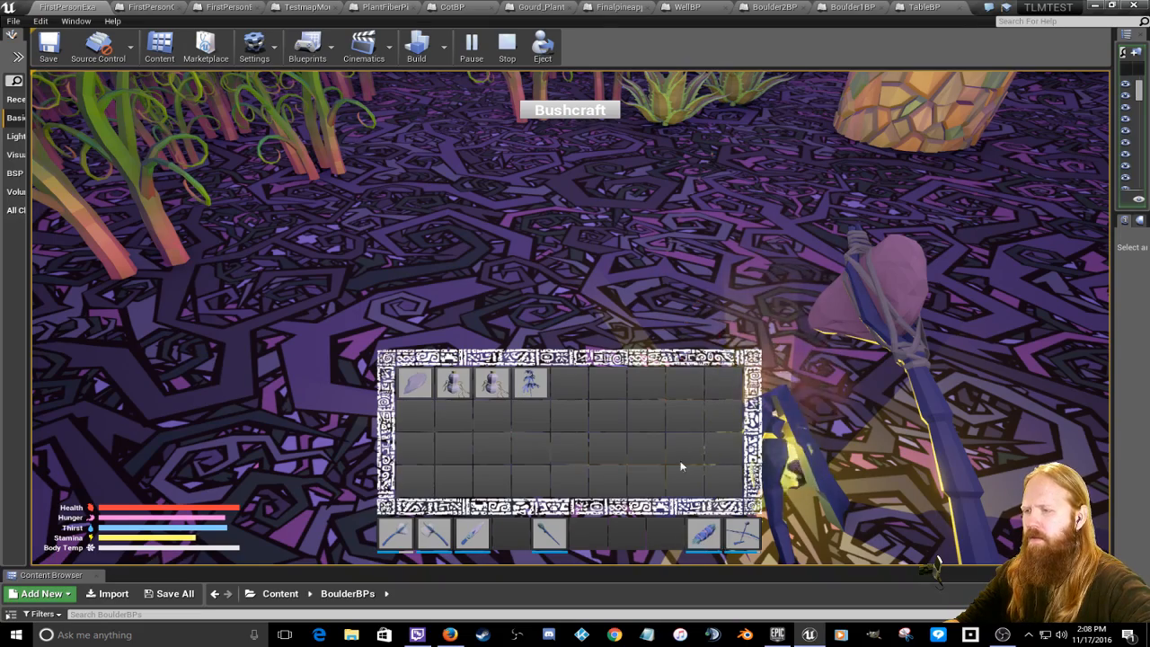
{"action": "key", "text": "i"}
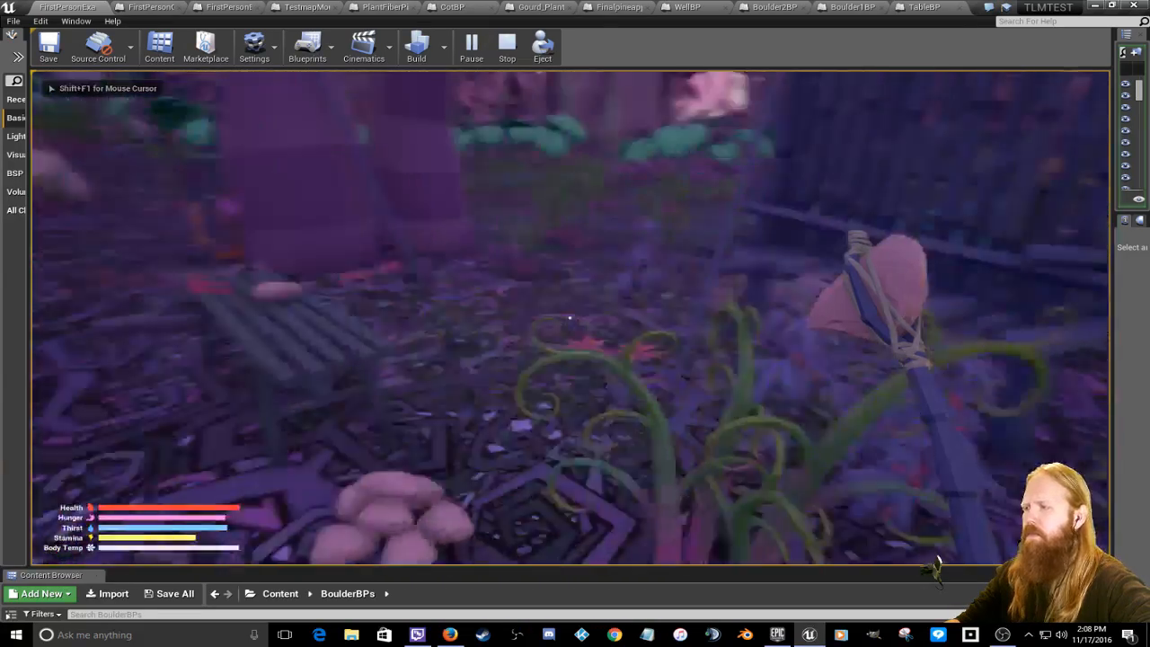
Step: Wield the equipped torch from the inventory while facing the pineapple plant near the fence
{"action": "key", "text": "i"}
{"action": "left_click", "coordinate": [551, 535]}
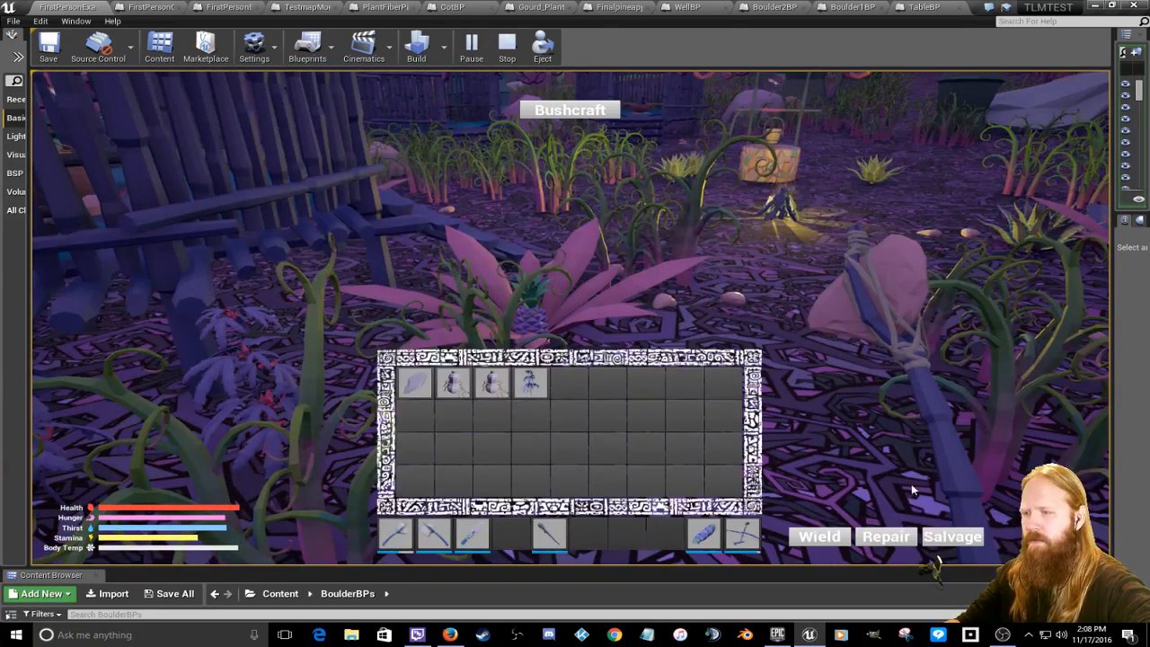
{"action": "left_click", "coordinate": [821, 539]}
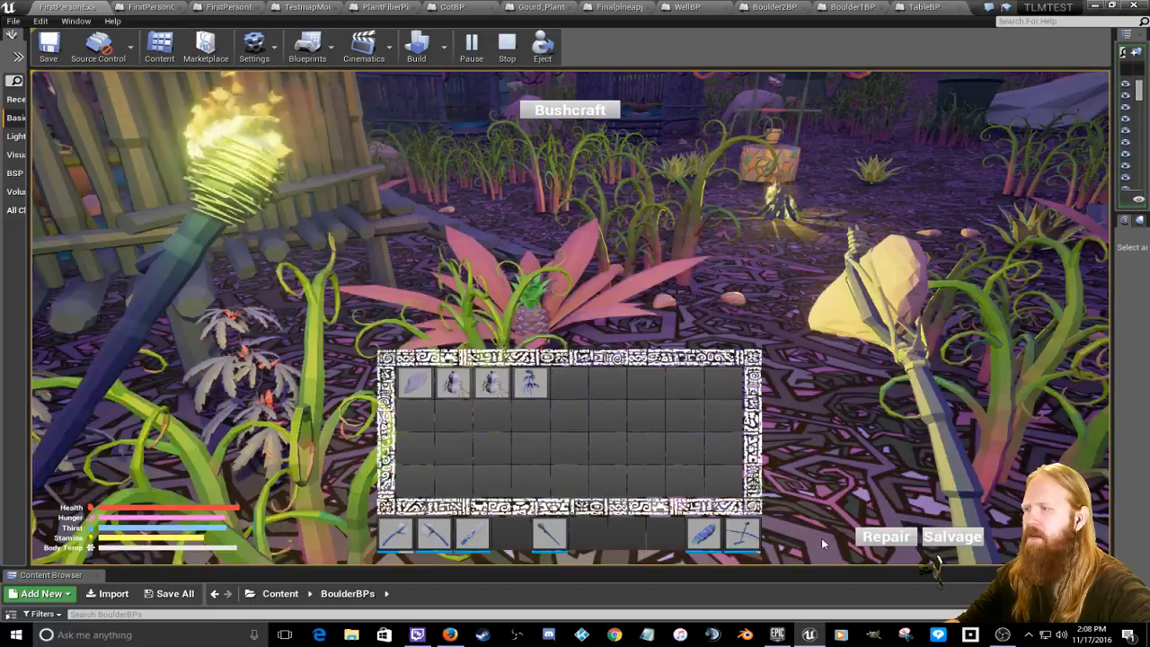
{"action": "key", "text": "i"}
Step: Walk with the lit torch past the plants and huts to the fire bowl, examining how the torchlight falls on them
{"action": "key", "text": "w"}
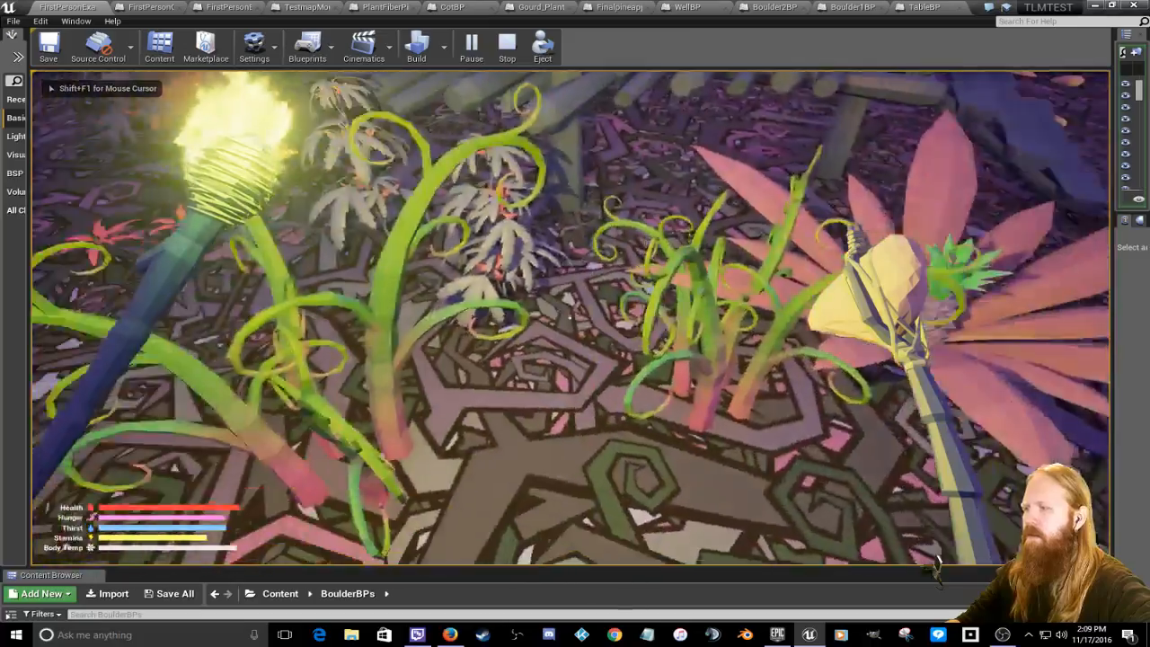
{"action": "key", "text": "w"}
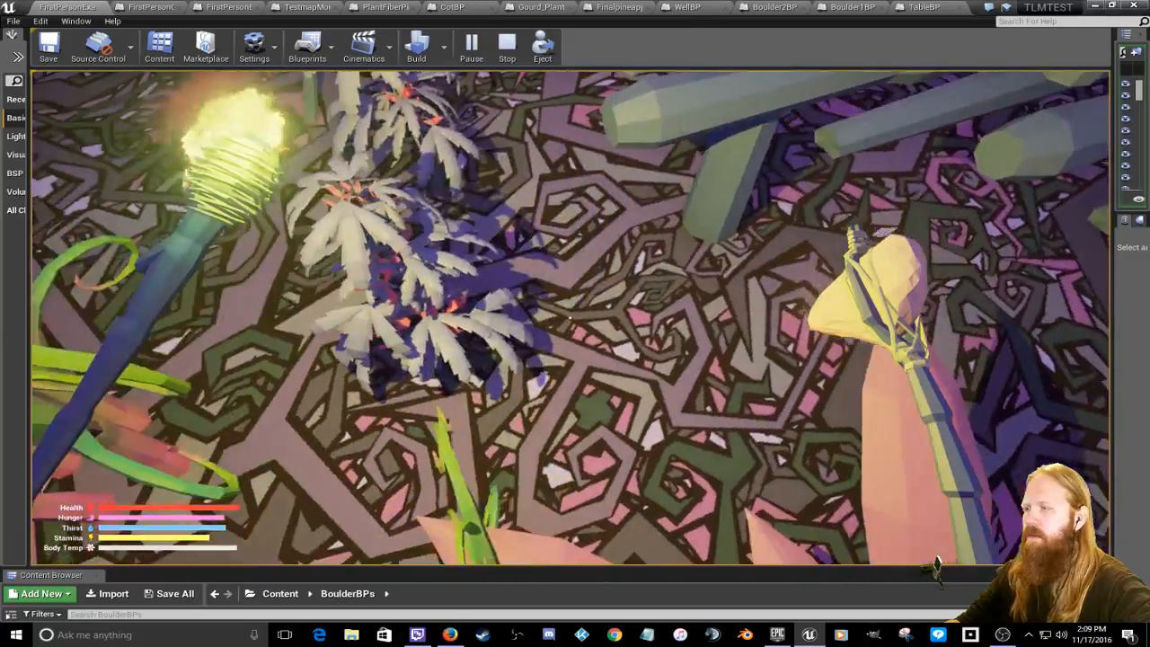
{"action": "key", "text": "w"}
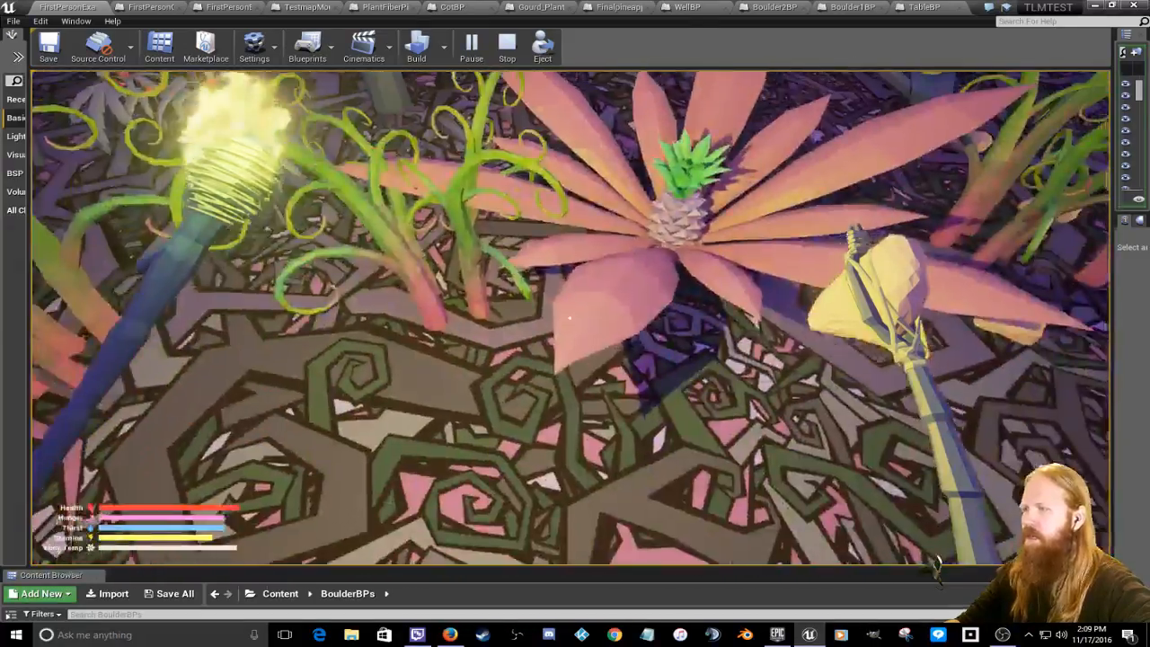
{"action": "key", "text": "w"}
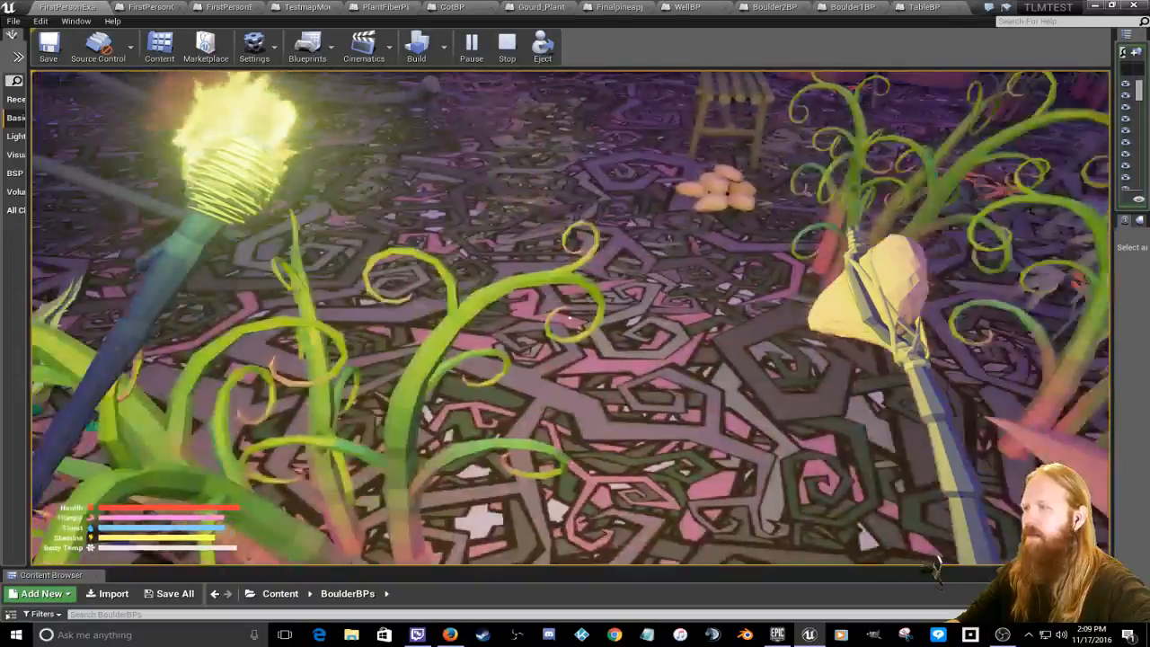
{"action": "key", "text": "w"}
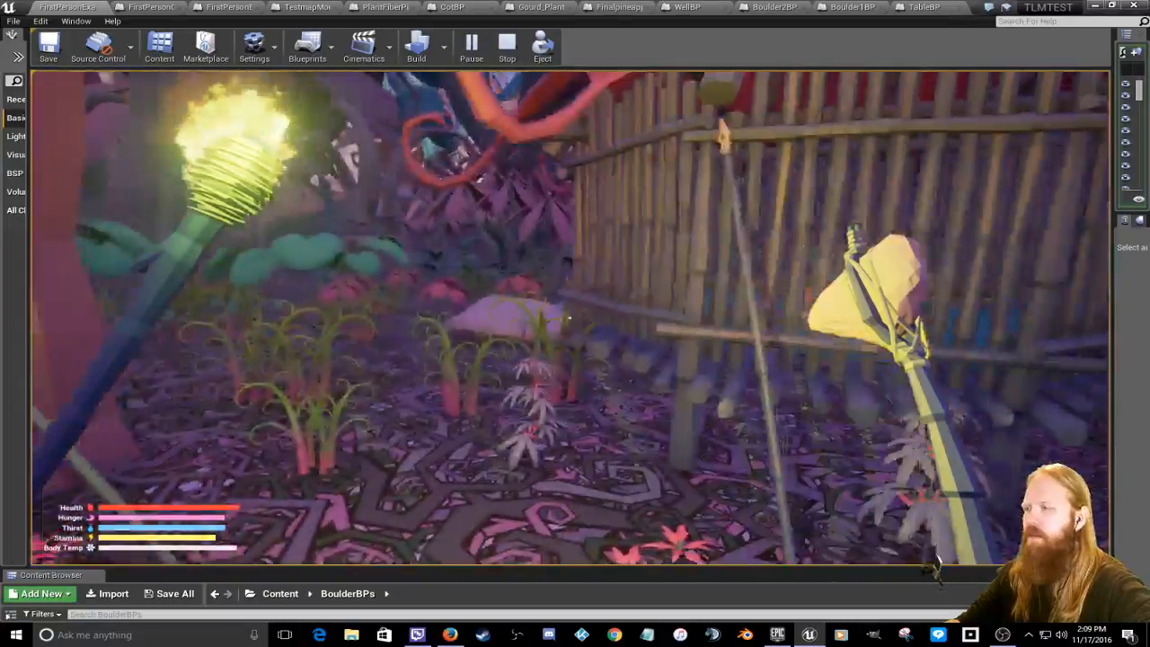
{"action": "key", "text": "w"}
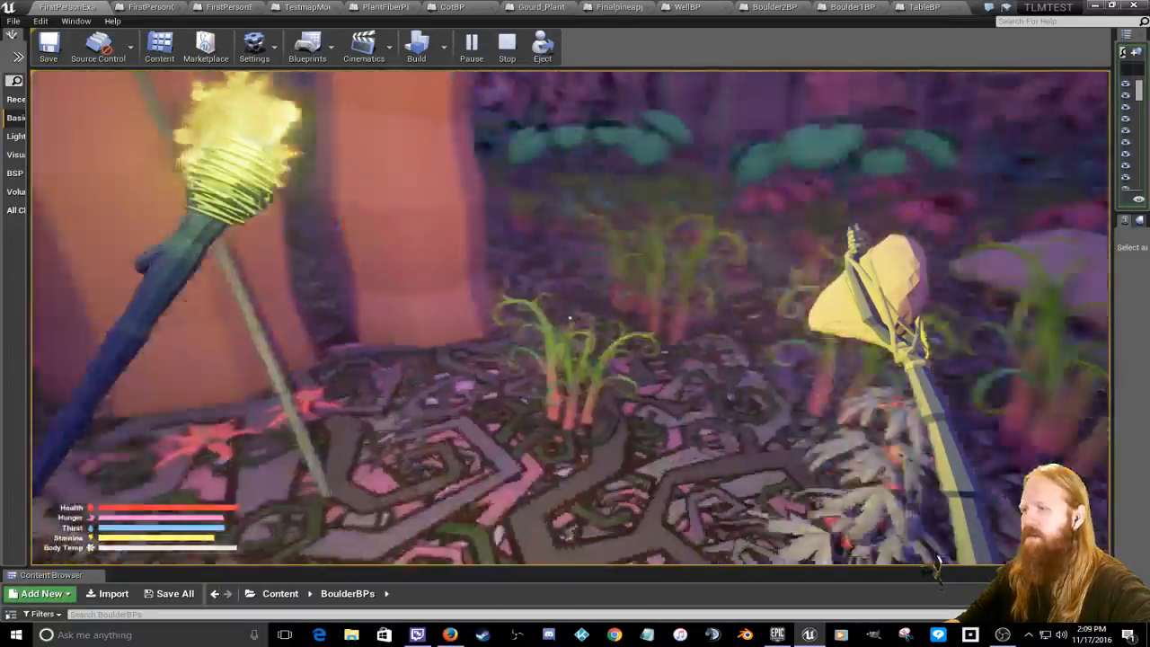
{"action": "key", "text": "w"}
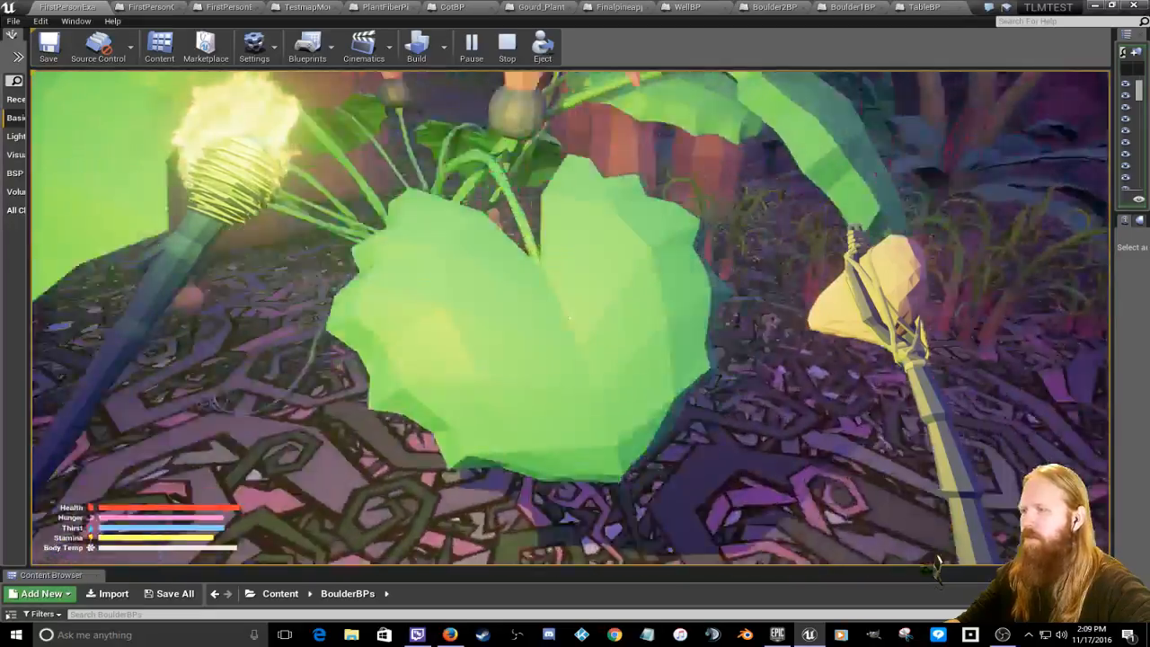
{"action": "key", "text": "w"}
{"action": "key", "text": "s"}
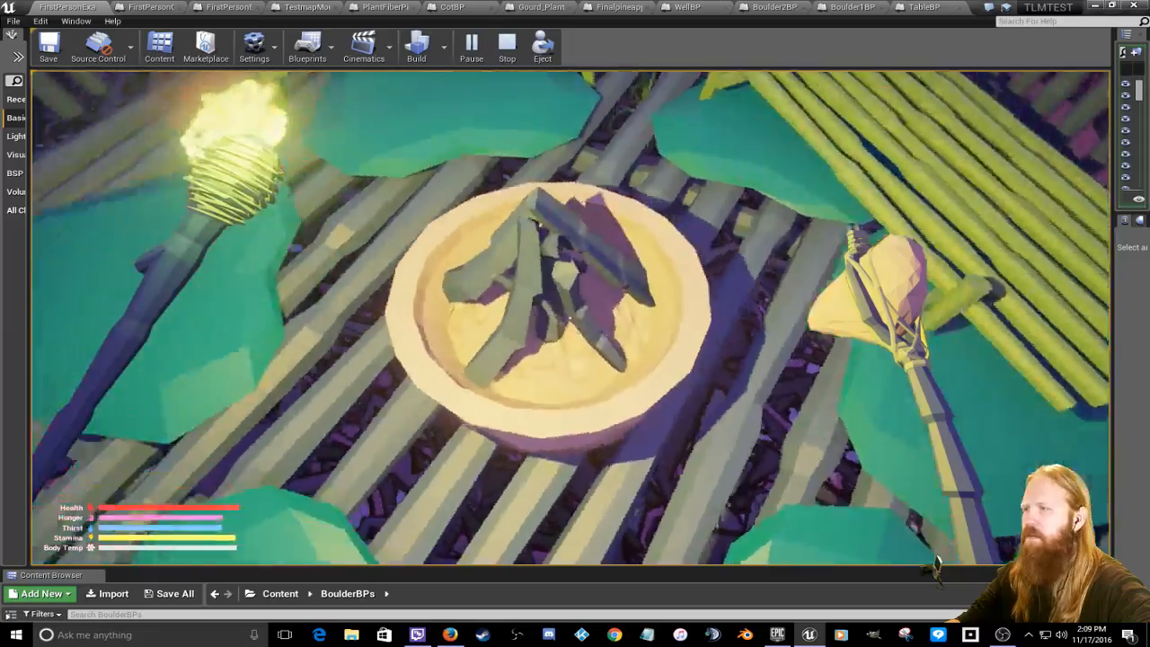
Step: Explore the village by torchlight, from the huts past the quiver and outdoor table to the rocks at the forest's edge
{"action": "key", "text": "w"}
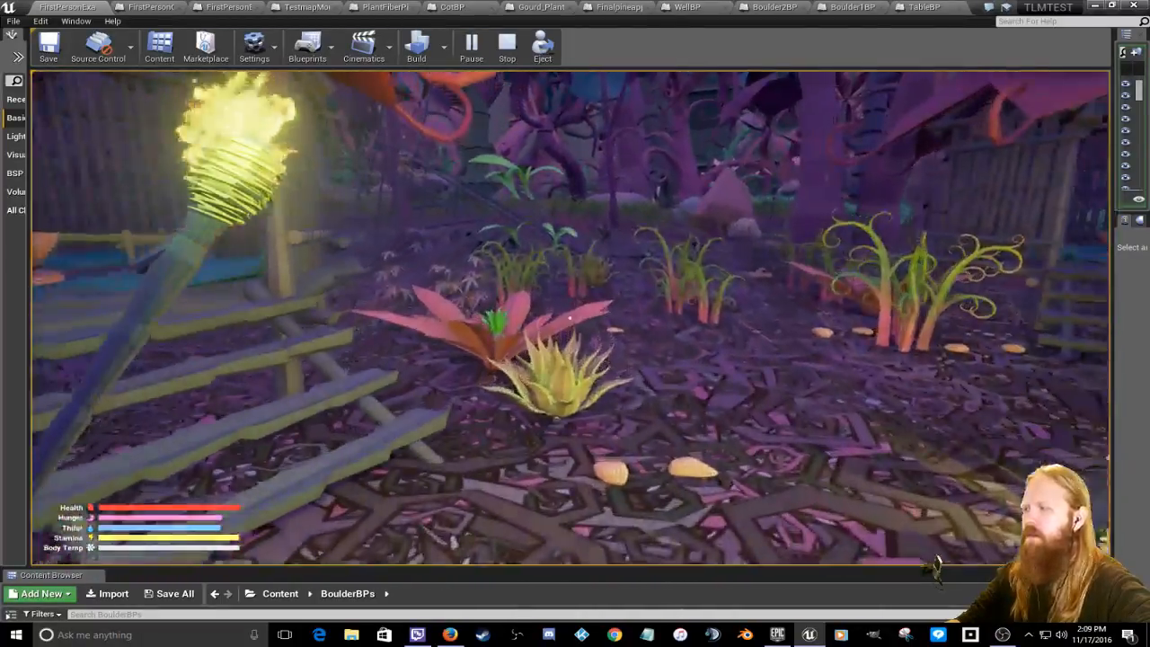
{"action": "key", "text": "w"}
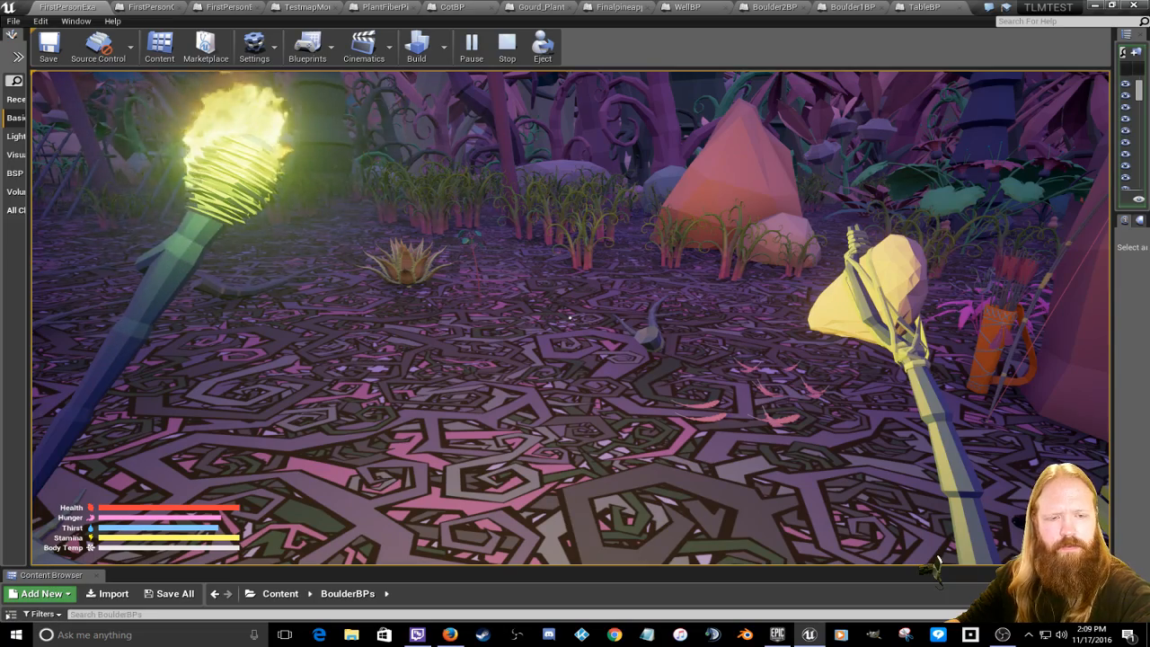
{"action": "key", "text": "space"}
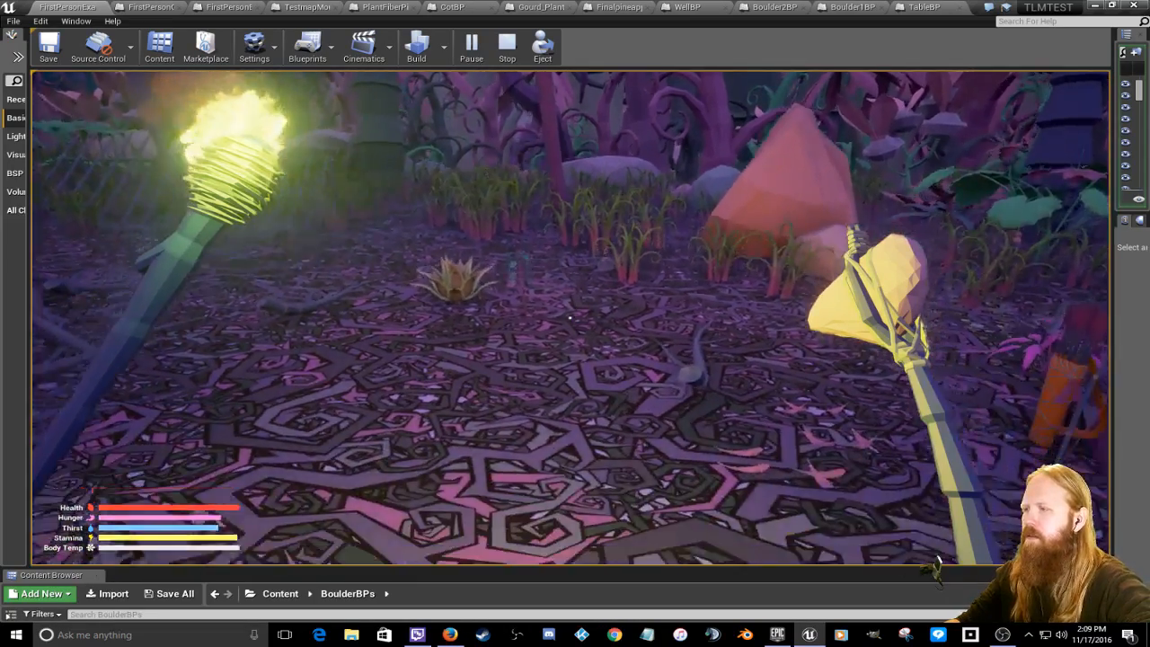
{"action": "key", "text": "w"}
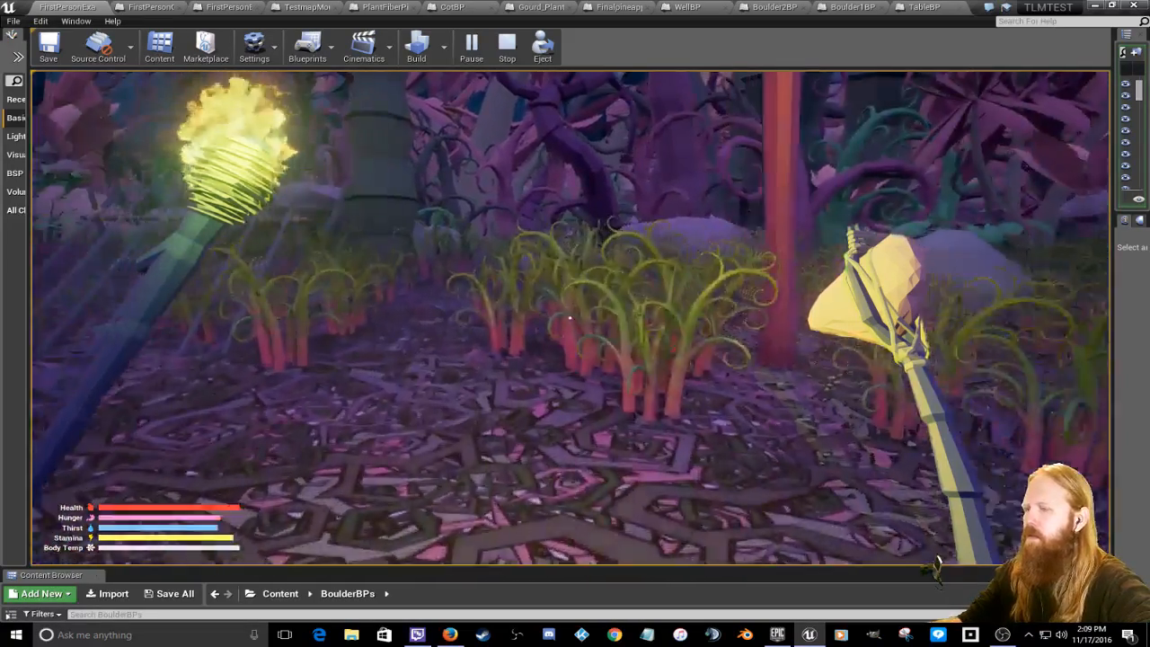
{"action": "key", "text": "w"}
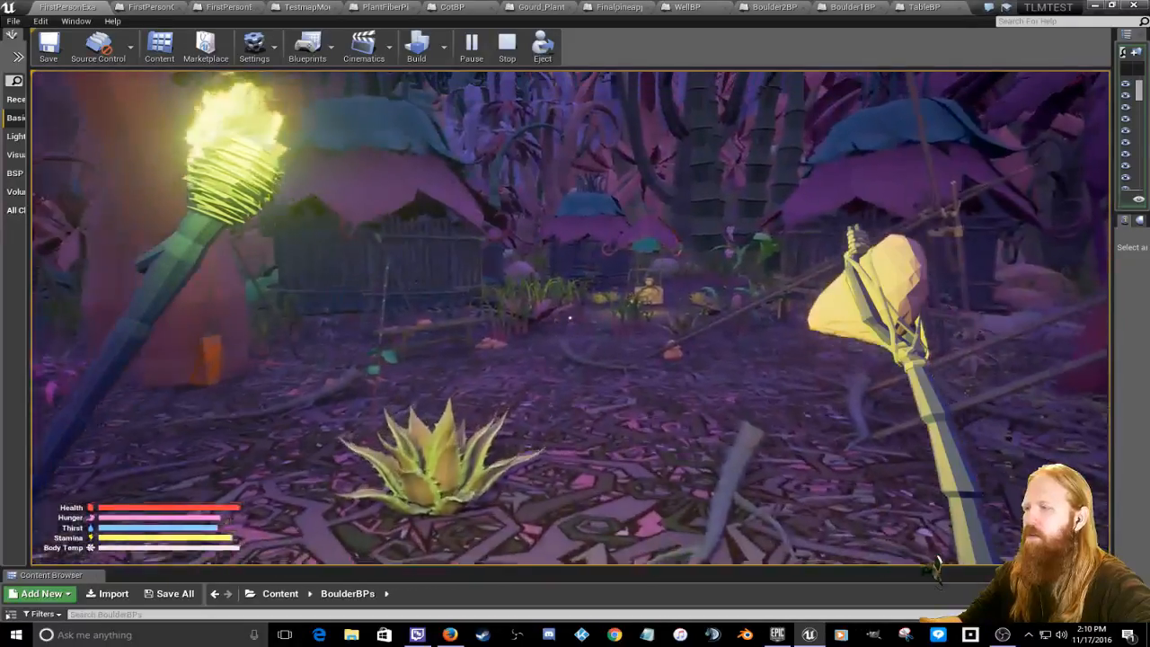
{"action": "key", "text": "w"}
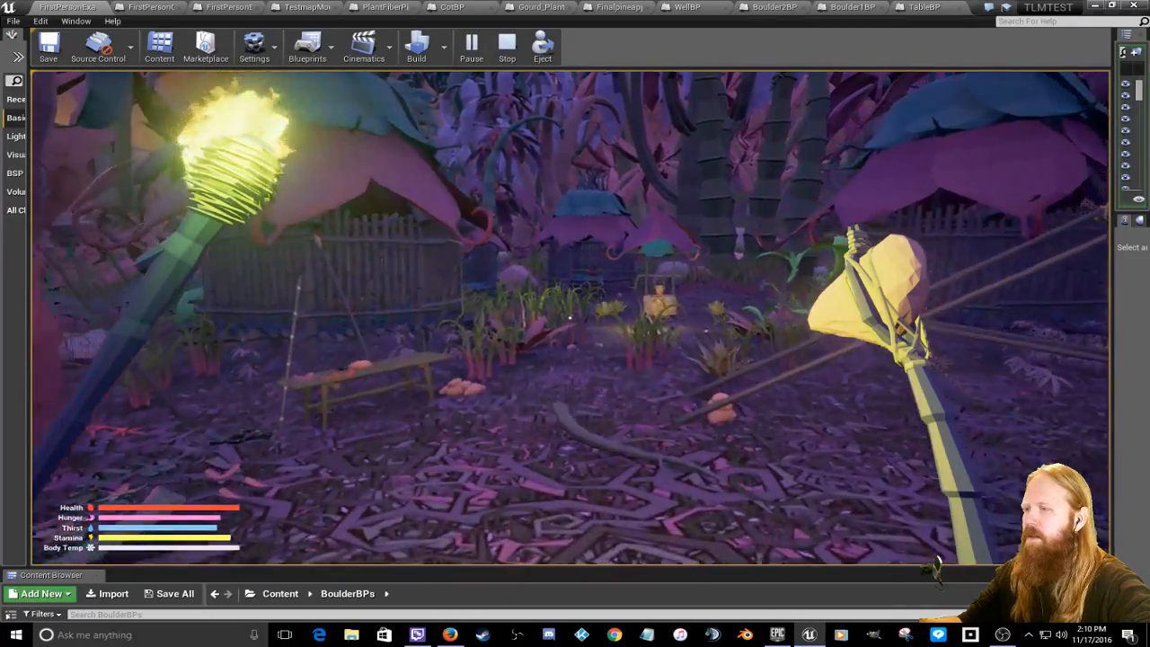
{"action": "key", "text": "w"}
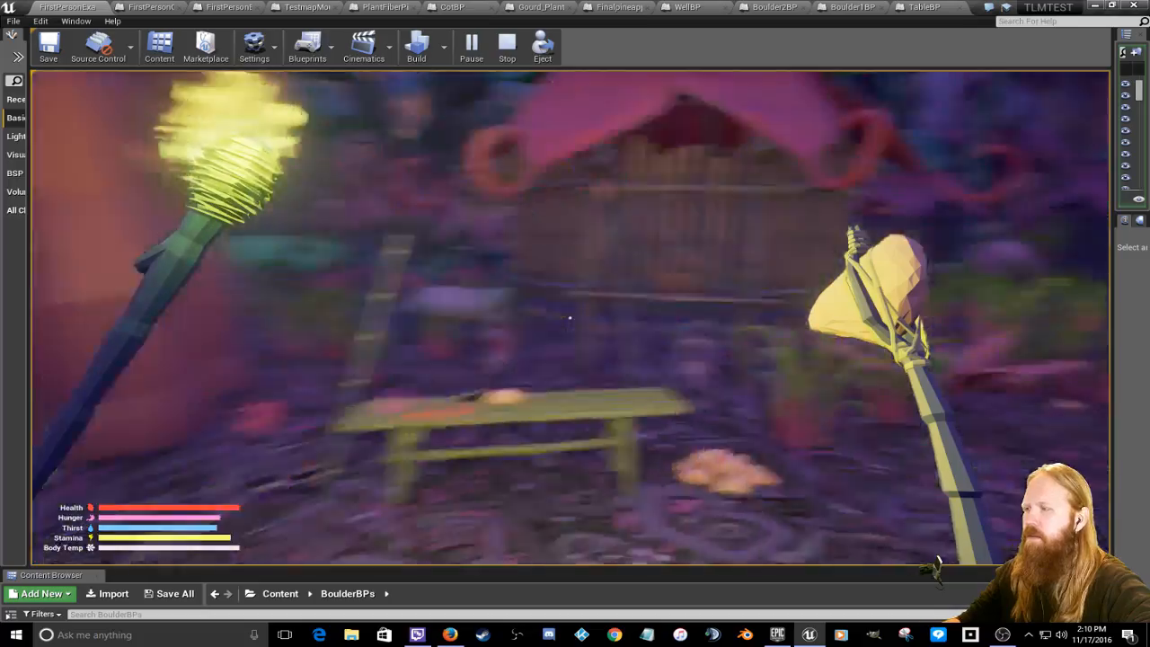
{"action": "key", "text": "w"}
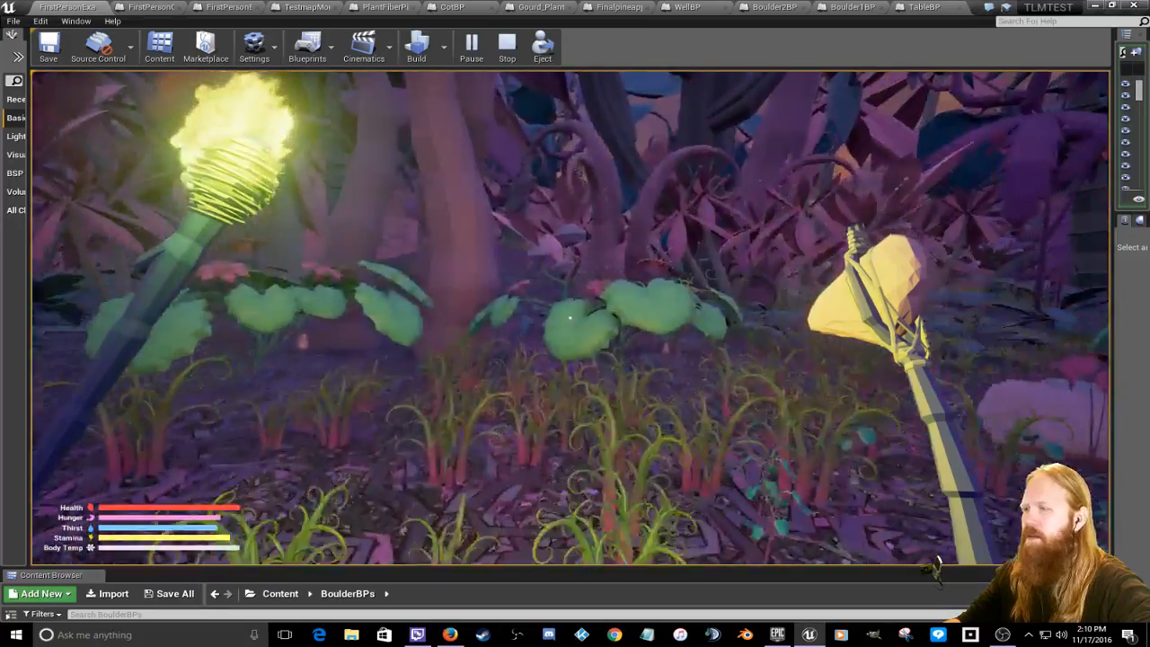
{"action": "key", "text": "w"}
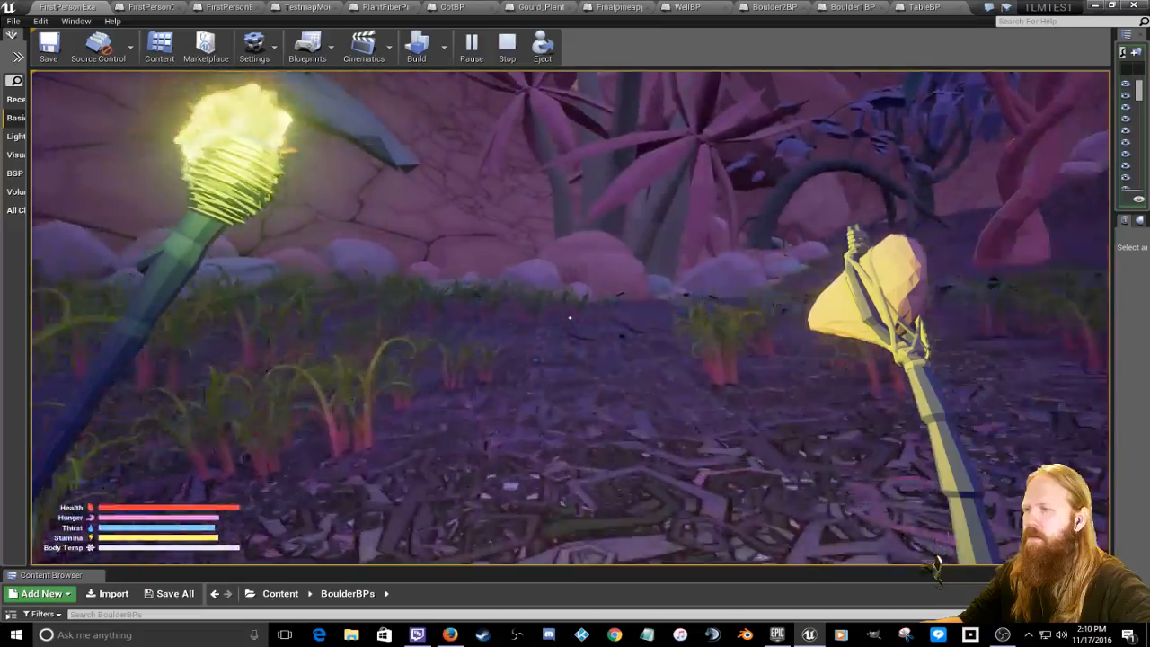
Step: Walk the character across the cracked rock terrain with the torch and stone hammer to inspect the level
{"action": "key", "text": "w"}
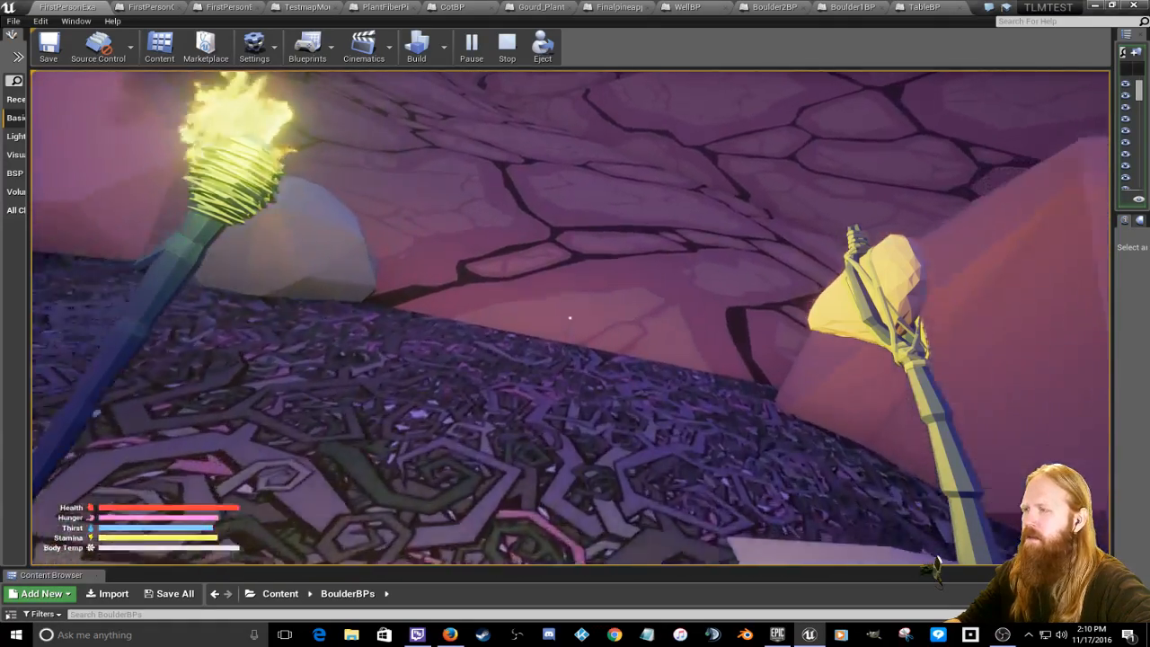
{"action": "key", "text": "w"}
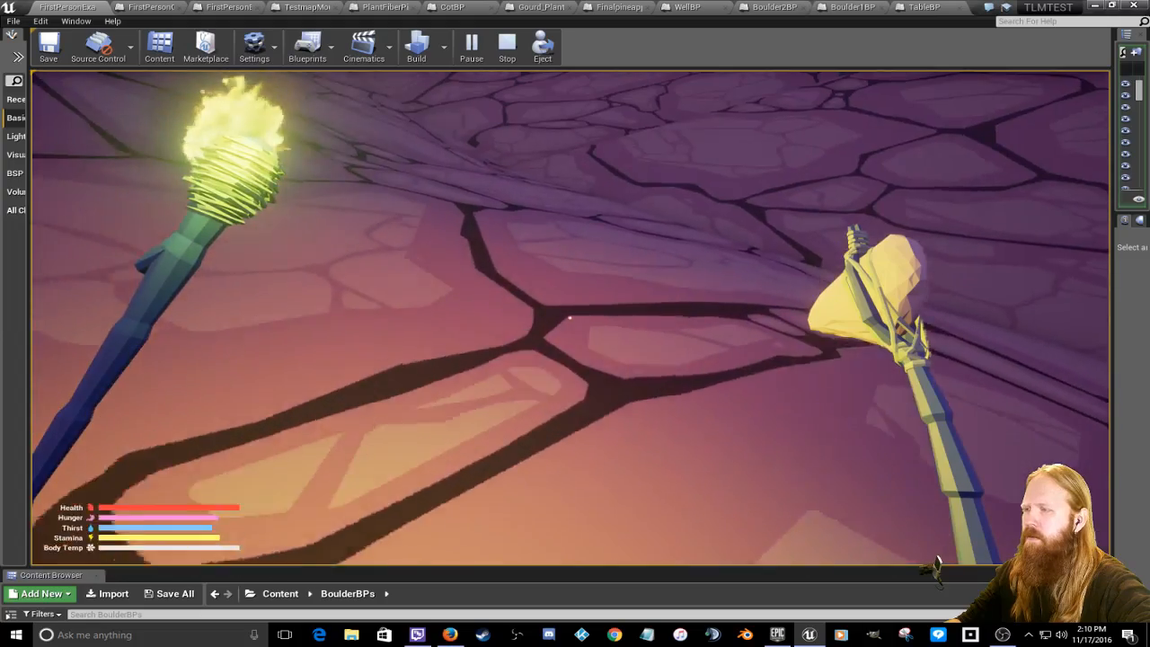
{"action": "key", "text": "w"}
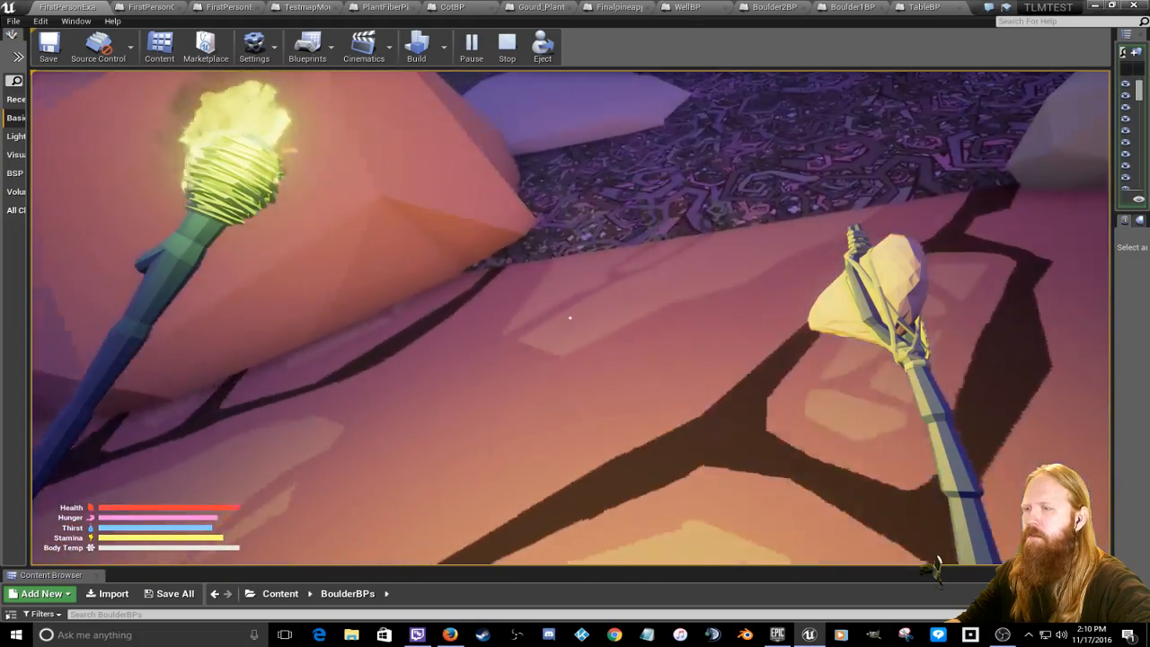
{"action": "key", "text": "s"}
{"action": "key", "text": "w"}
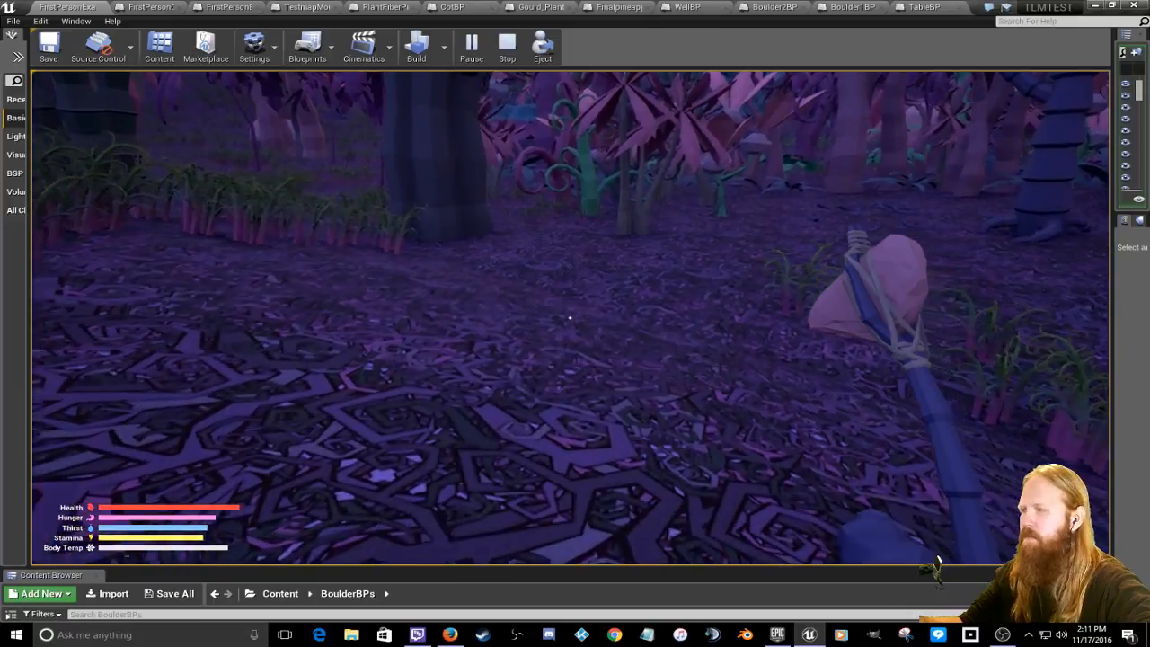
Step: Walk the character through the dark forest to the hut village to inspect the environment
{"action": "key", "text": "w"}
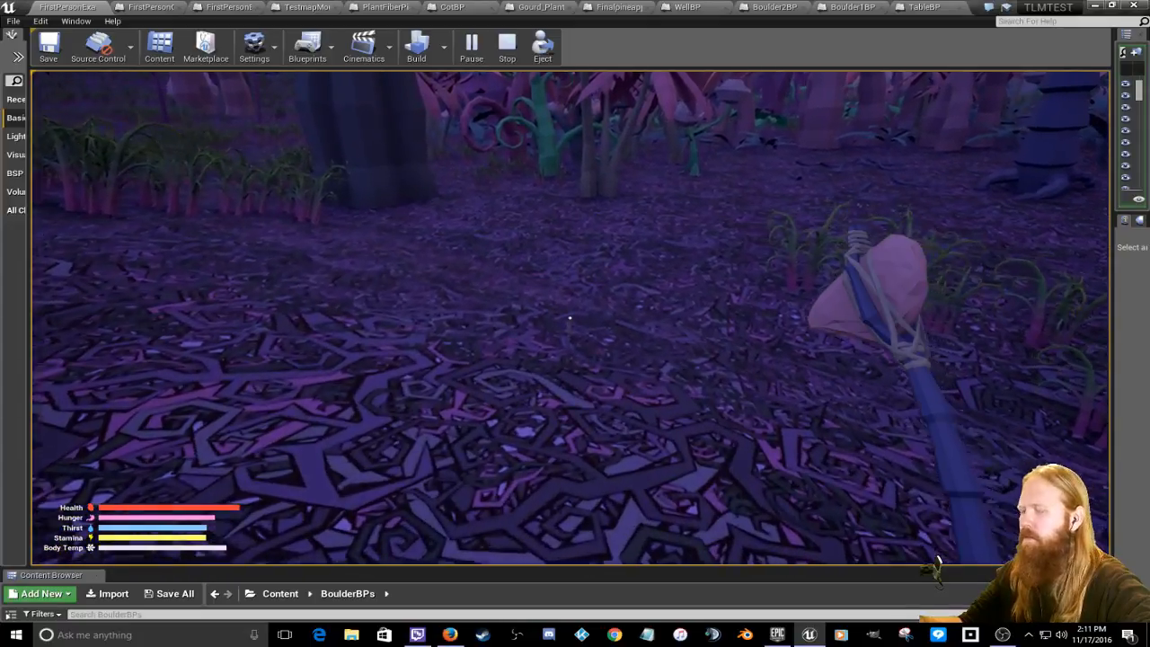
{"action": "key", "text": "w"}
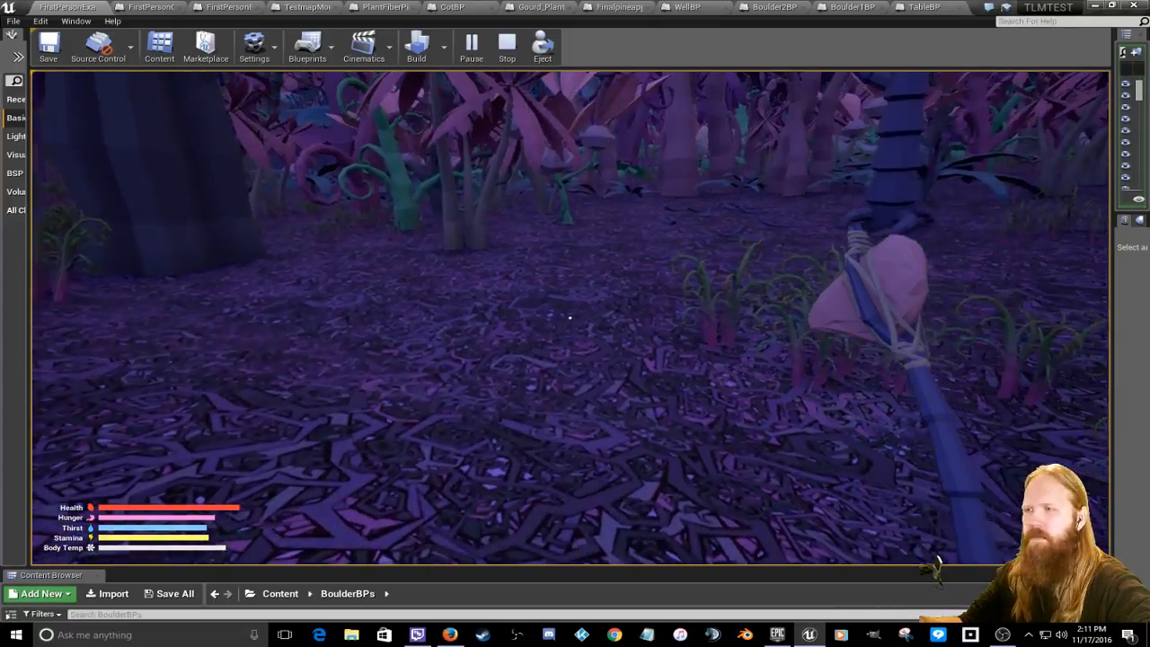
{"action": "key", "text": "w"}
{"action": "key", "text": "w"}
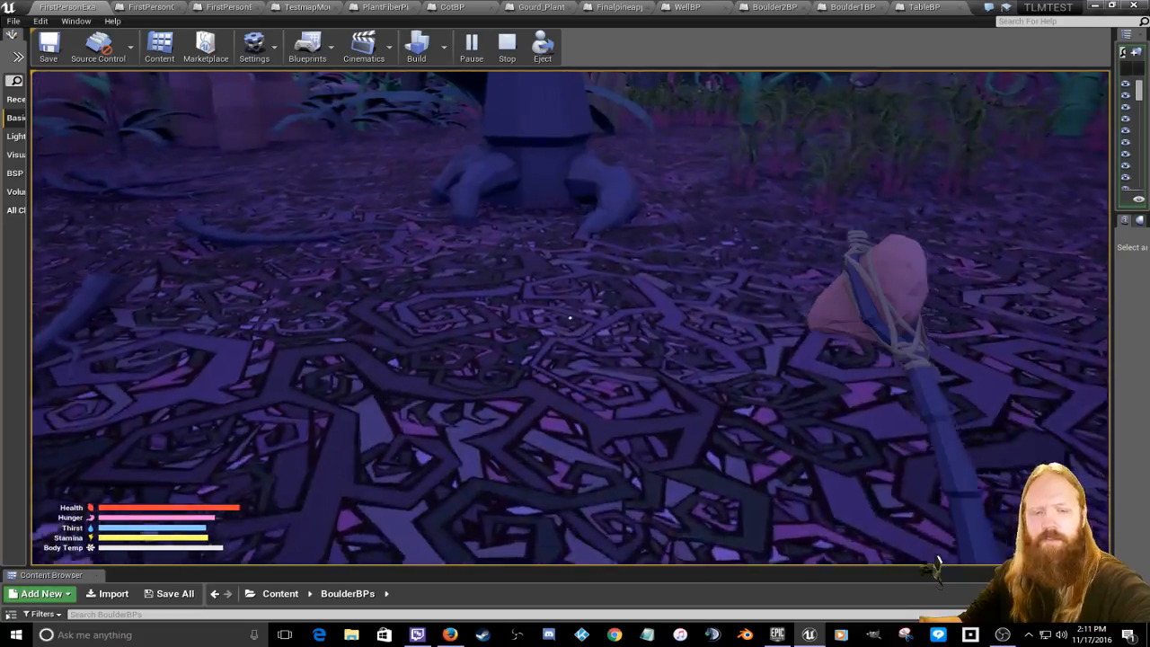
{"action": "key", "text": "w"}
{"action": "key", "text": "w"}
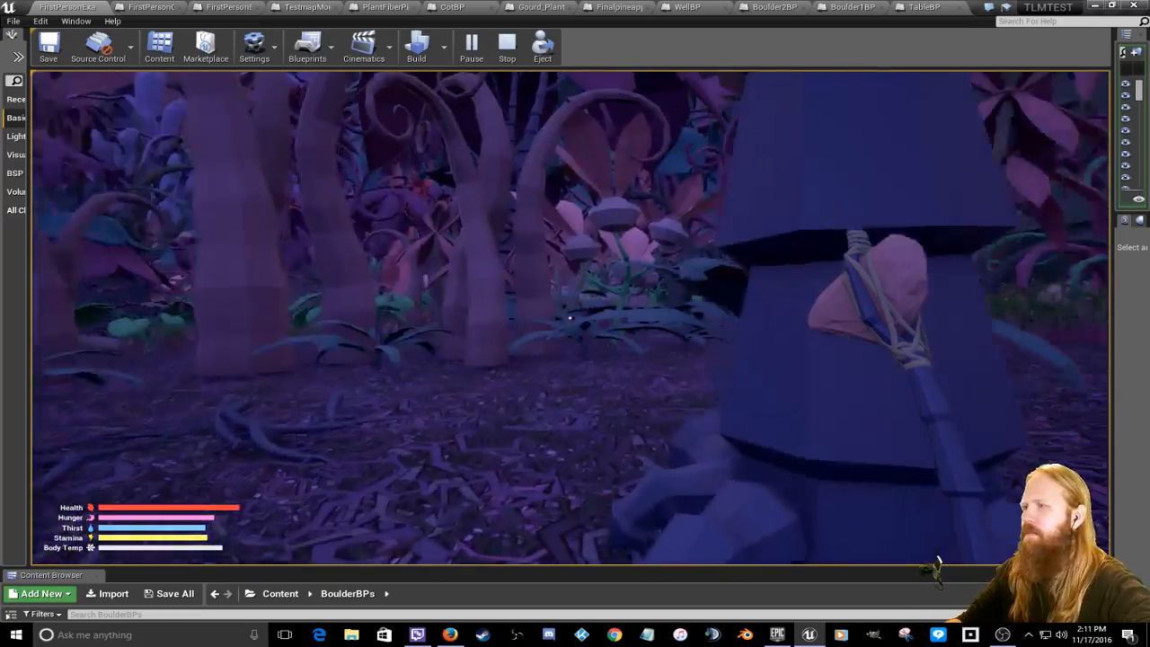
{"action": "key", "text": "w"}
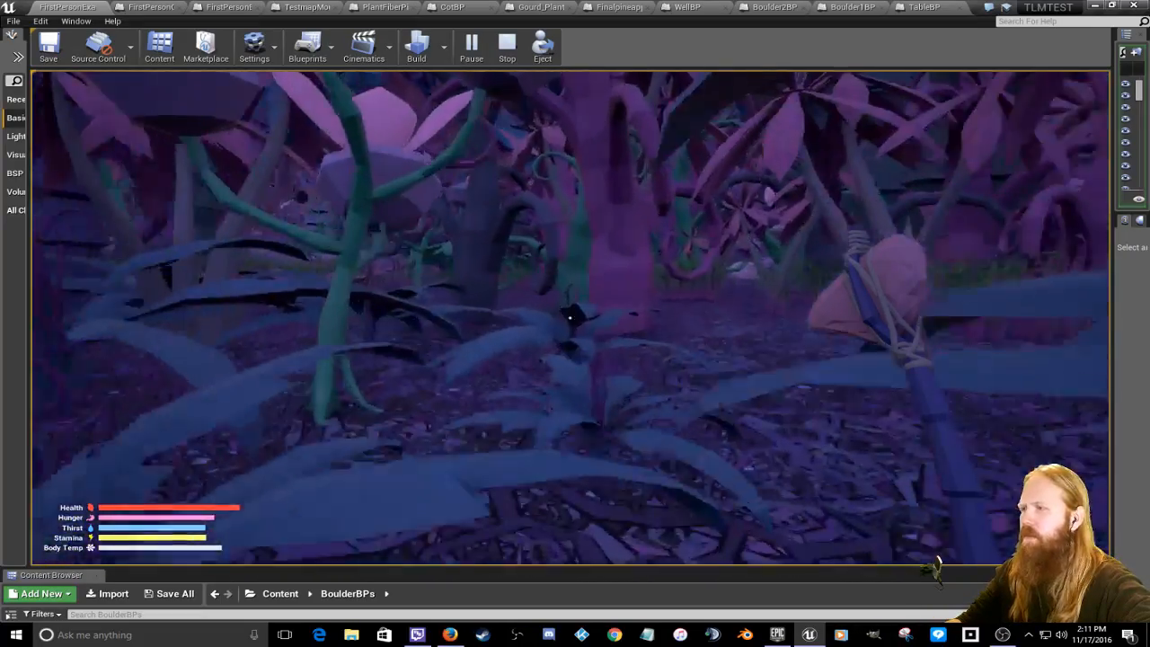
{"action": "key", "text": "w"}
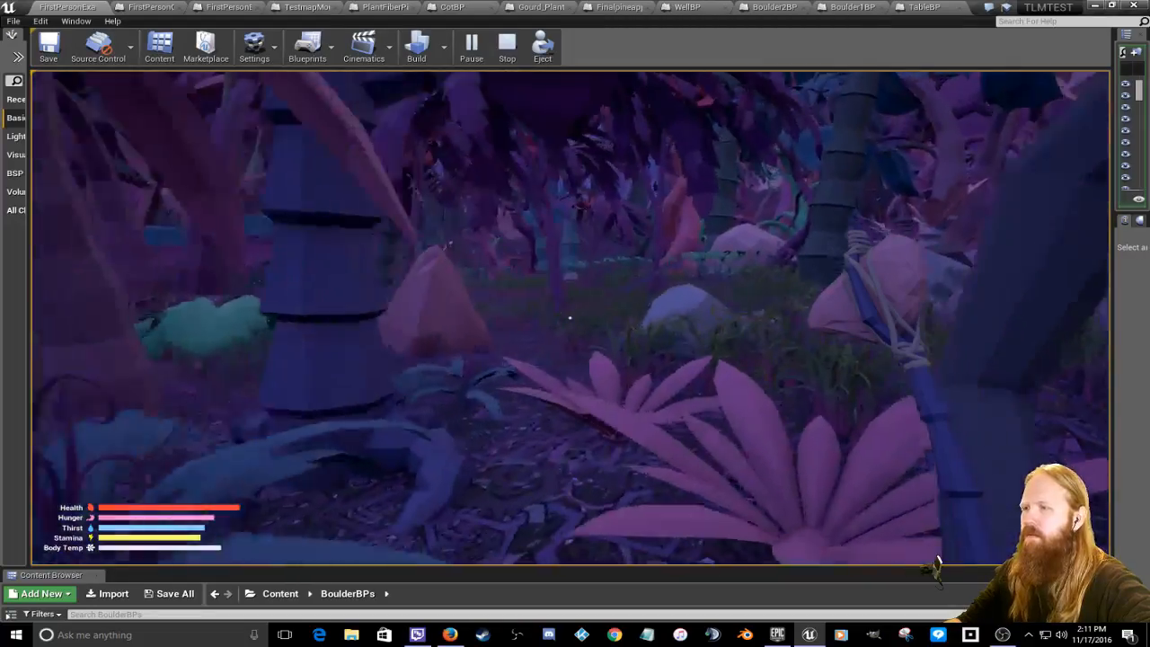
{"action": "key", "text": "w"}
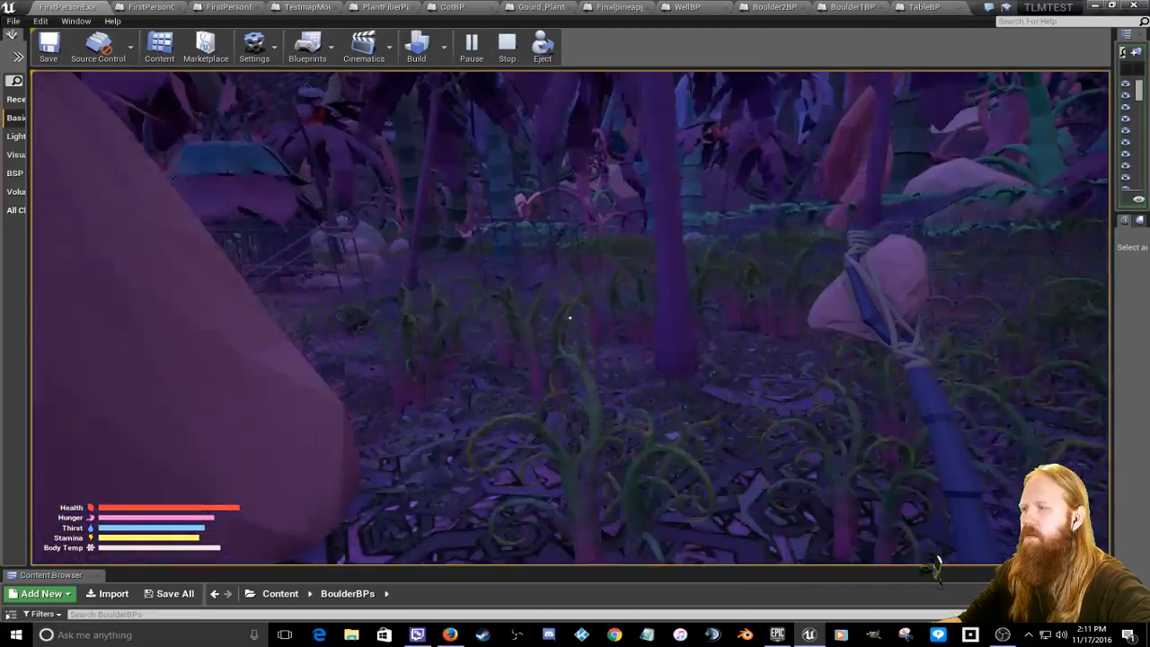
{"action": "key", "text": "w"}
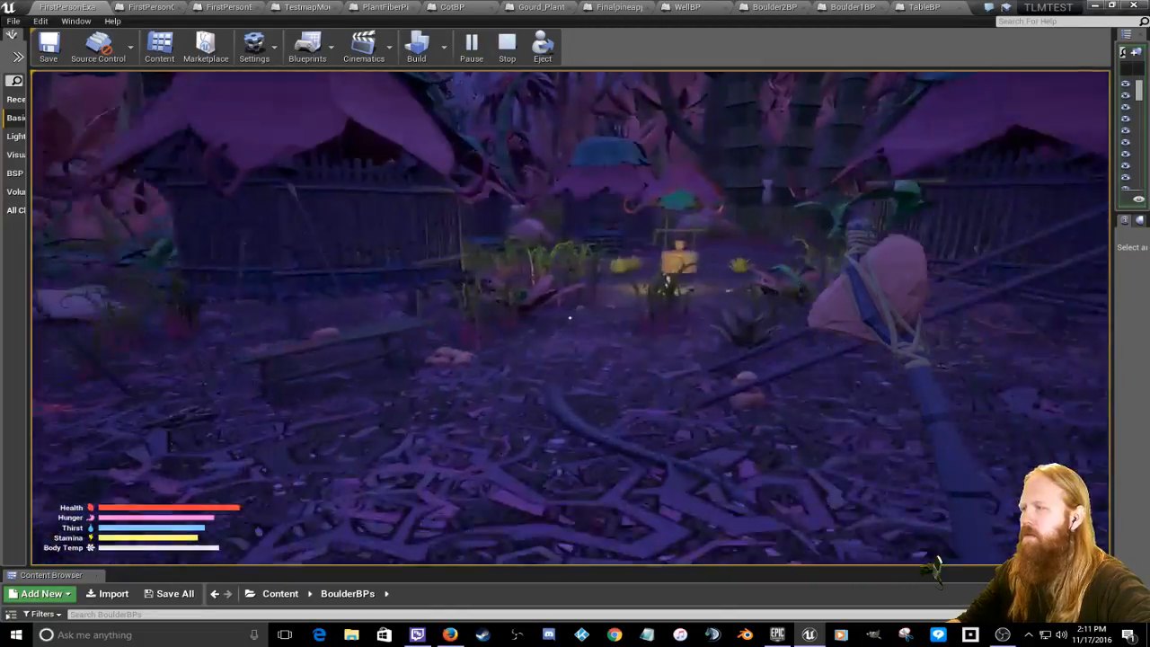
{"action": "key", "text": "w"}
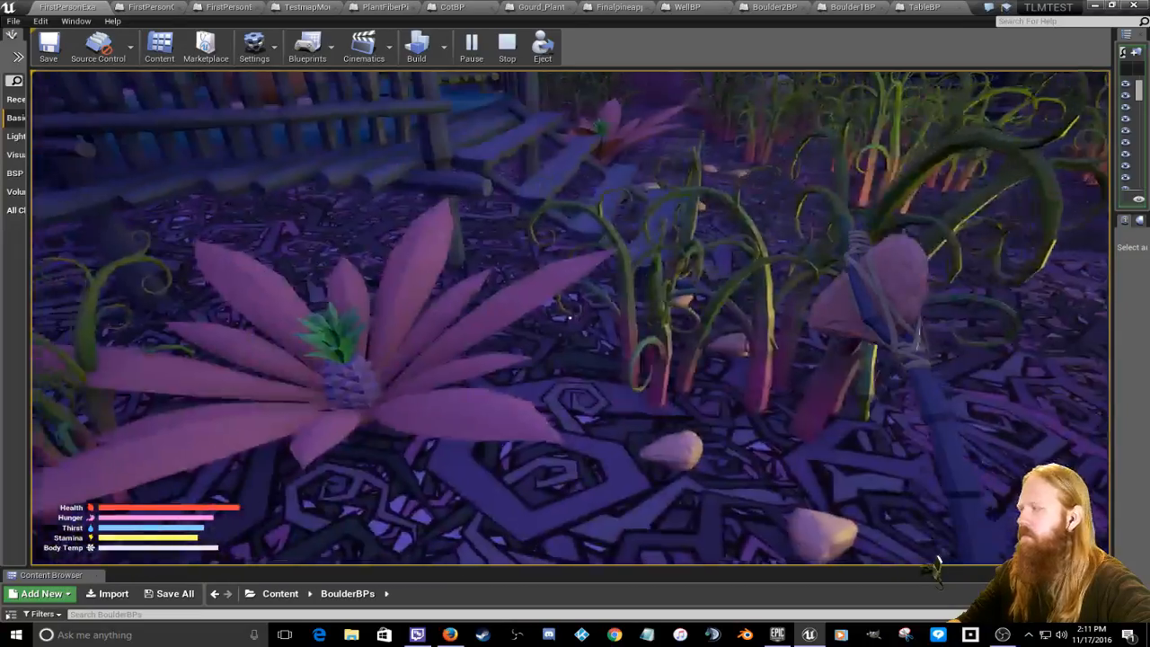
Step: Go to the tree trunk with the arrows, then equip the quiver from the inventory
{"action": "key", "text": "w"}
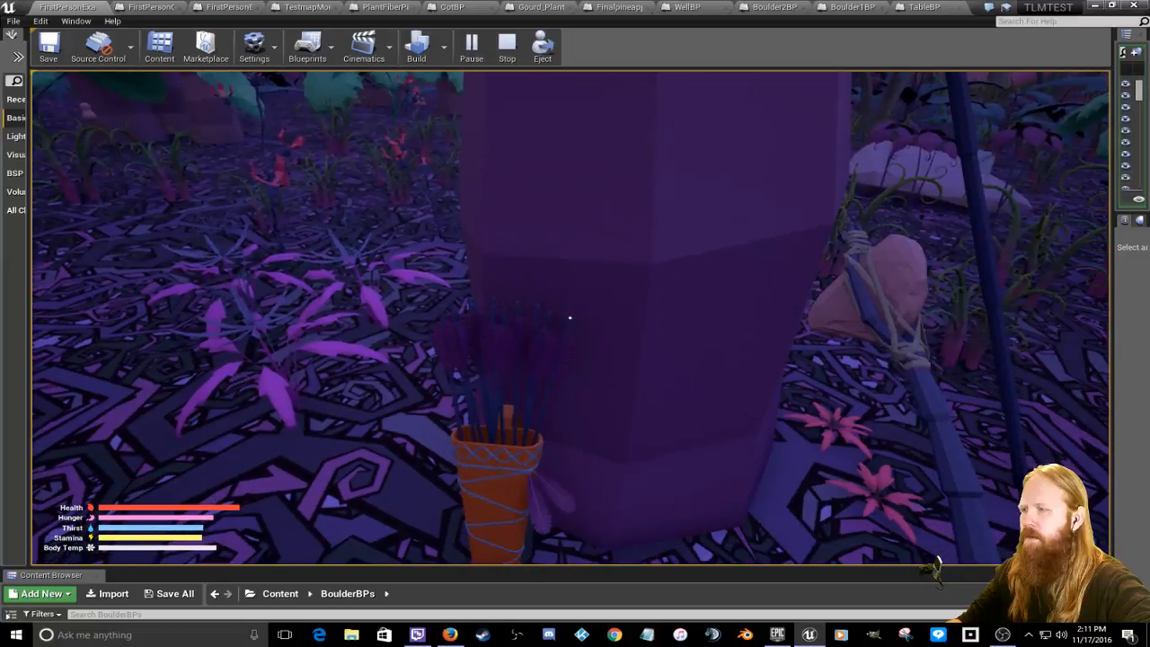
{"action": "key", "text": "i"}
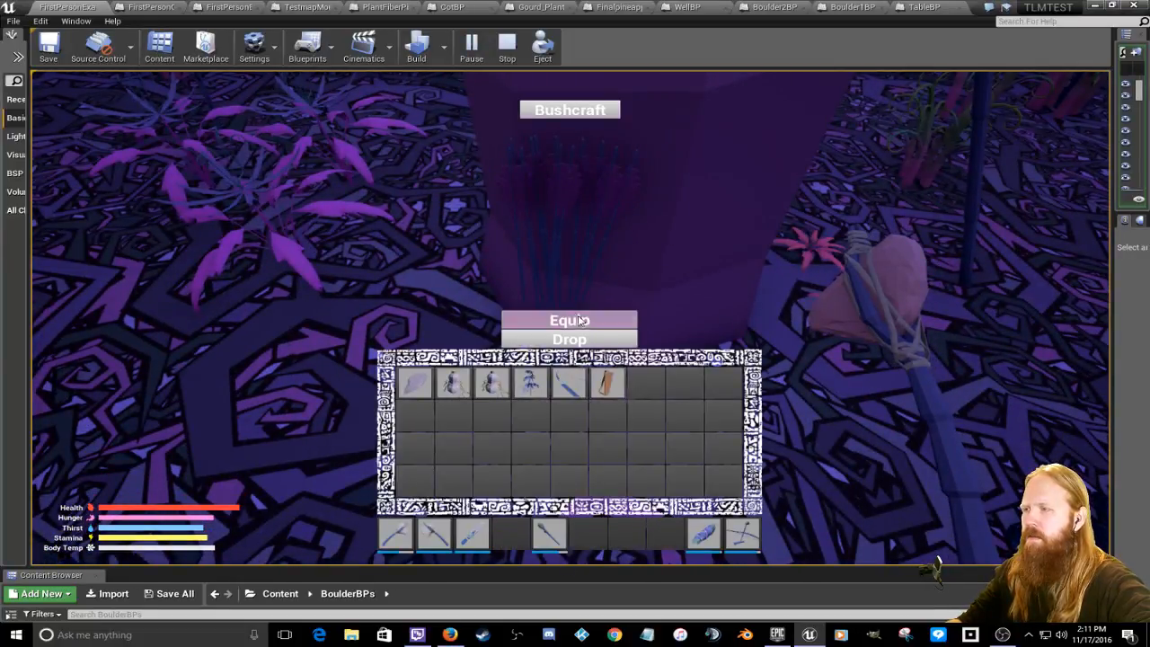
{"action": "key", "text": "i"}
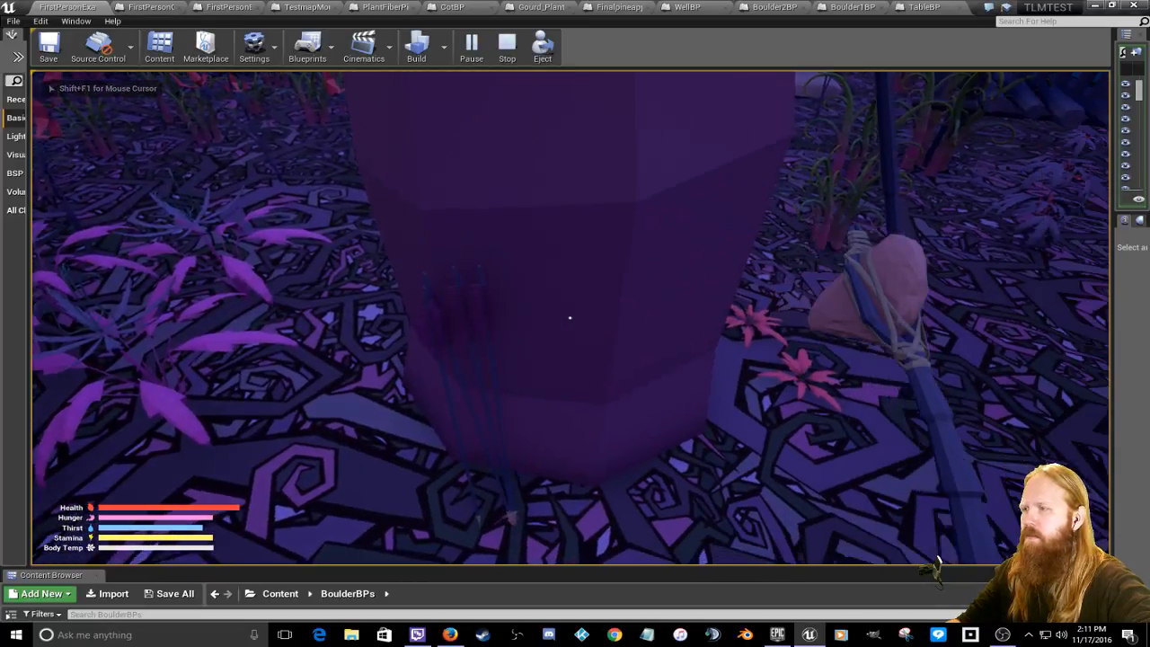
Step: Enter the hut with the fire bowl and check the inventory and the equipped quiver's contents
{"action": "key", "text": "w"}
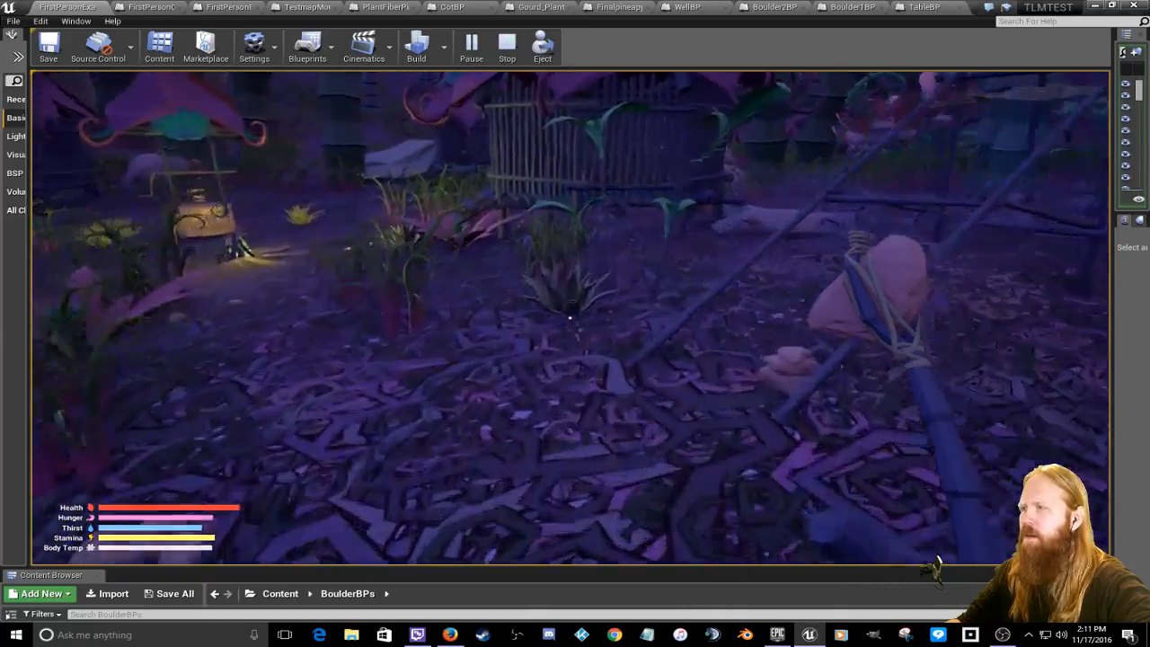
{"action": "key", "text": "w"}
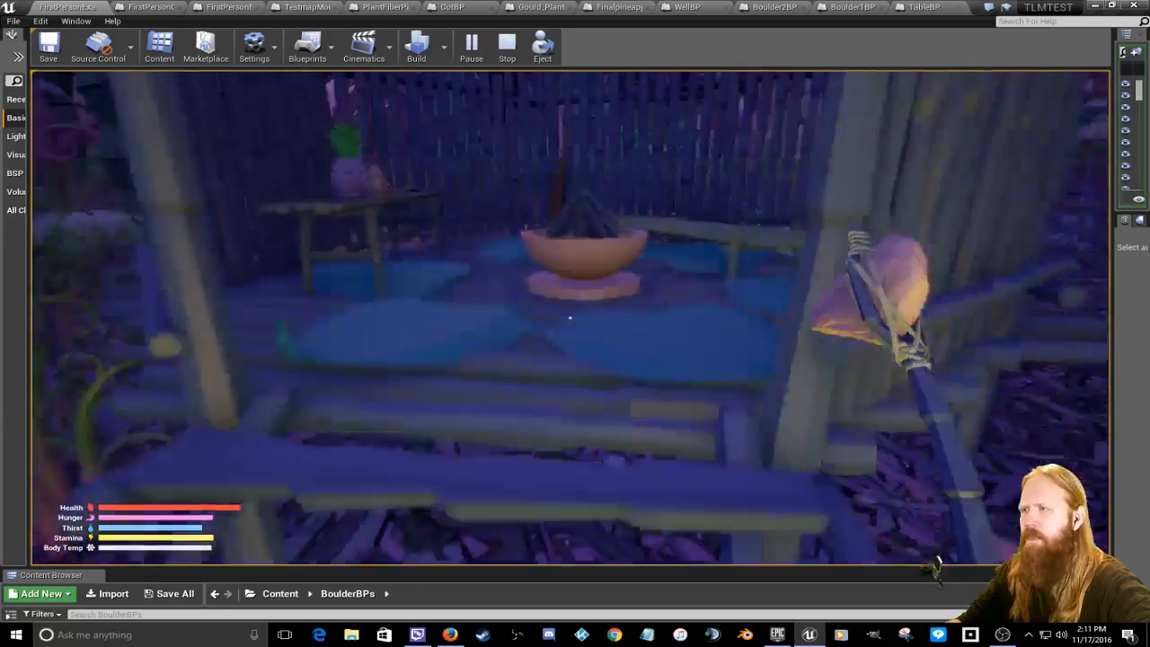
{"action": "key", "text": "i"}
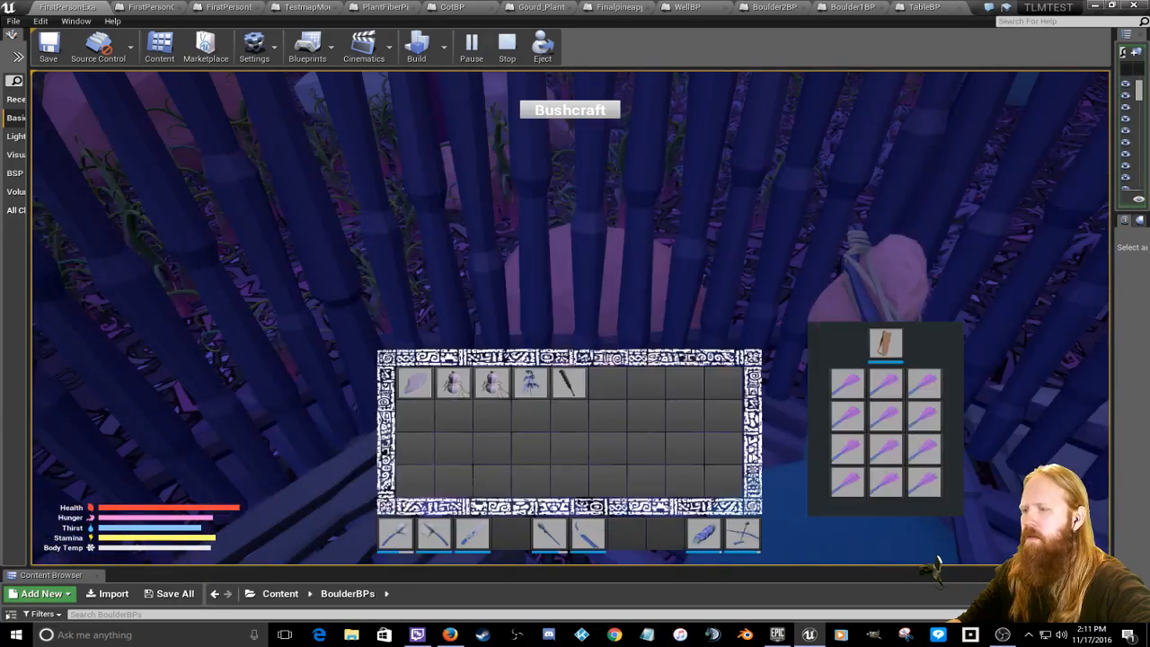
{"action": "key", "text": "i"}
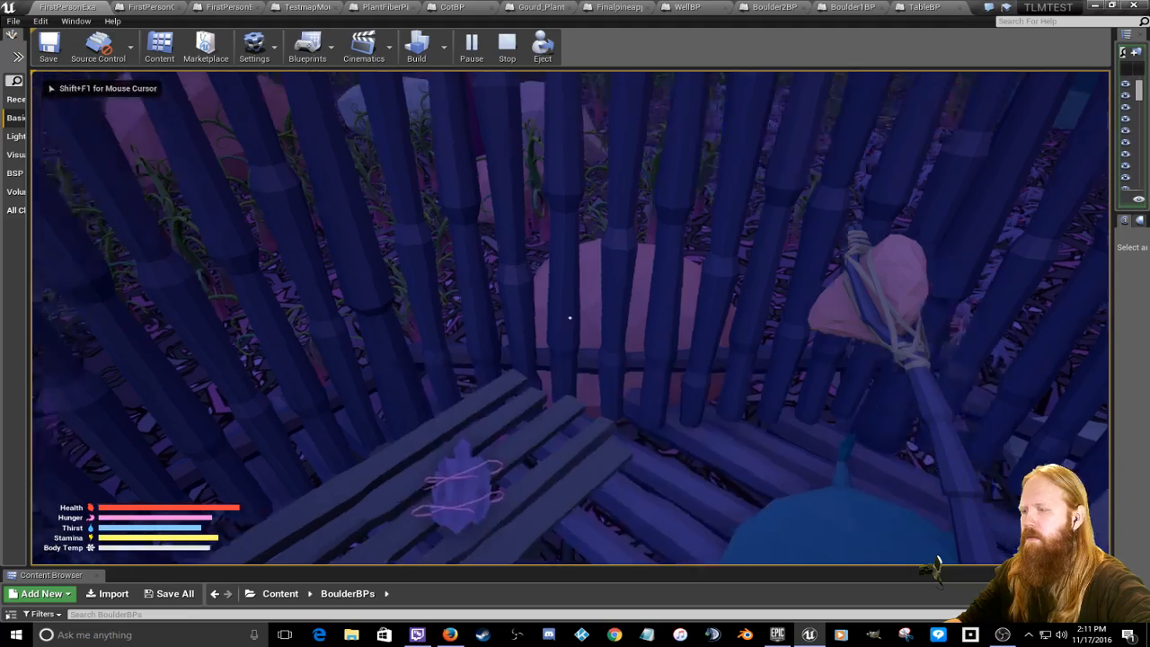
Step: Leave the hut, attack the chicken in the grass, and continue through the forest with the bow
{"action": "key", "text": "w"}
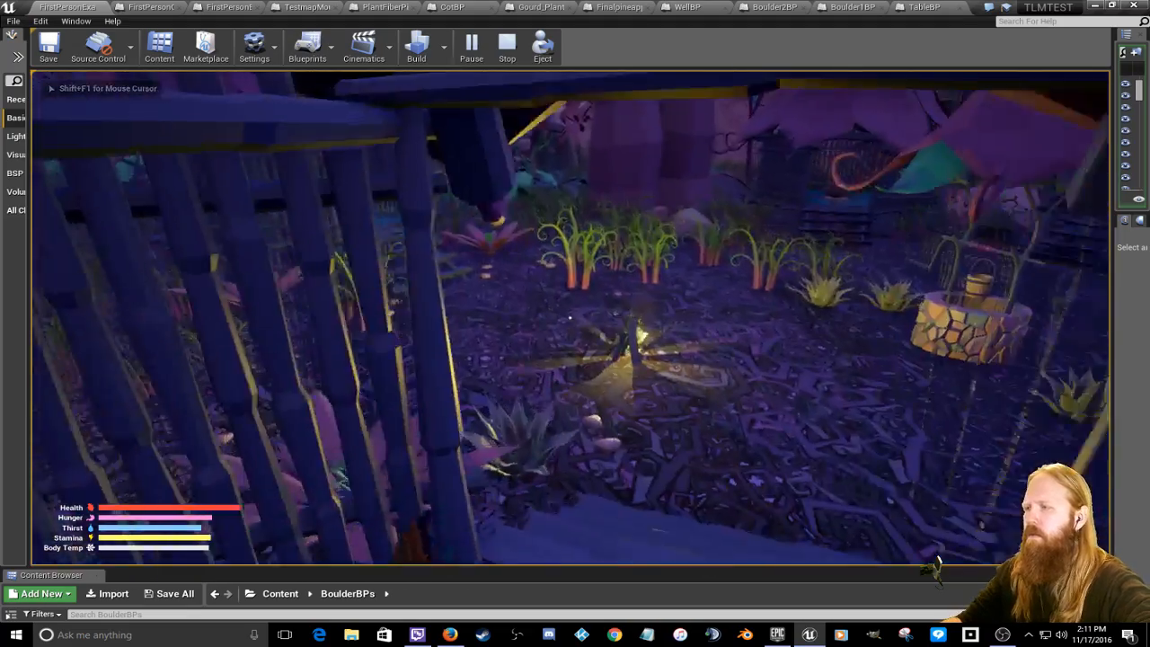
{"action": "key", "text": "s"}
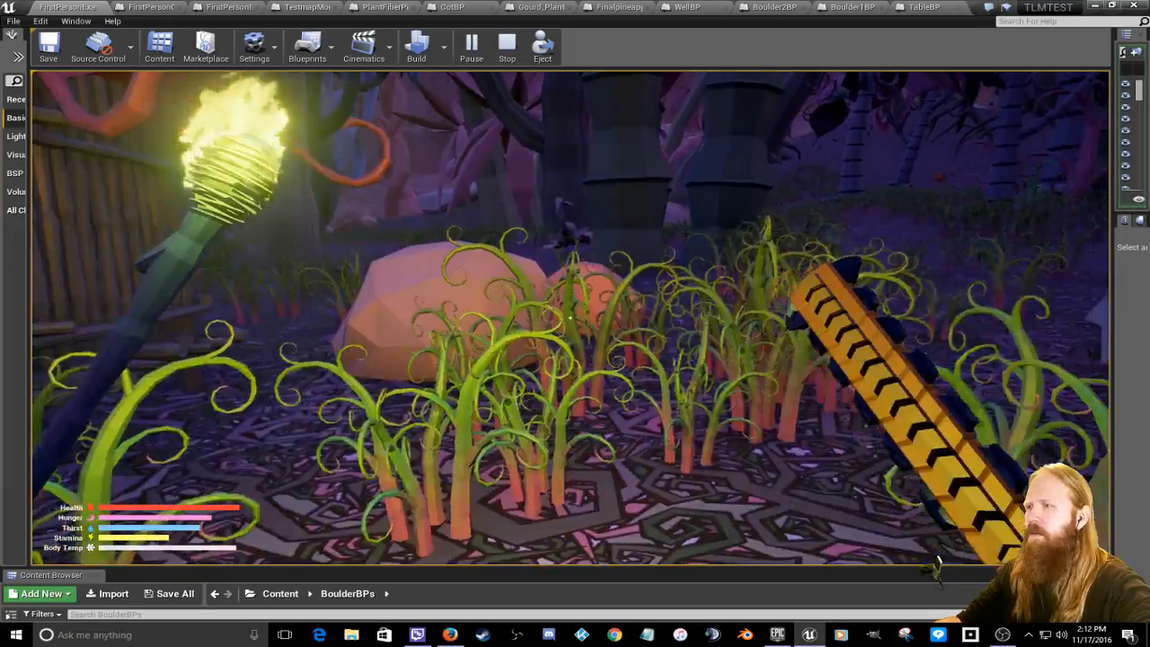
{"action": "key", "text": "3"}
{"action": "key", "text": "w"}
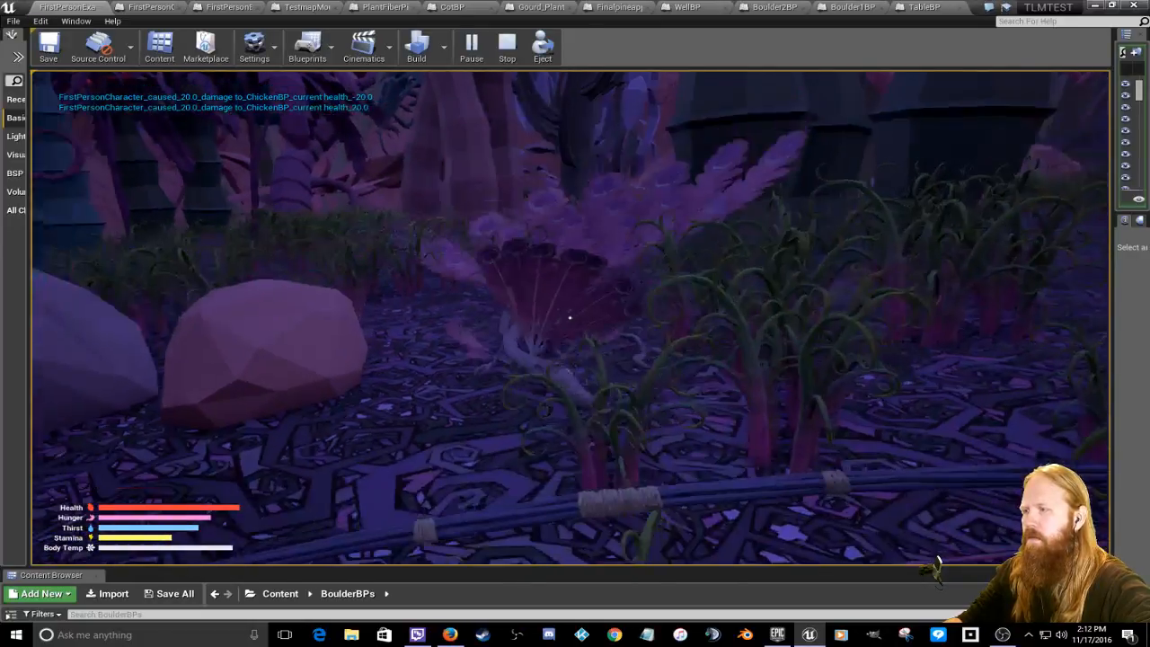
{"action": "key", "text": "w"}
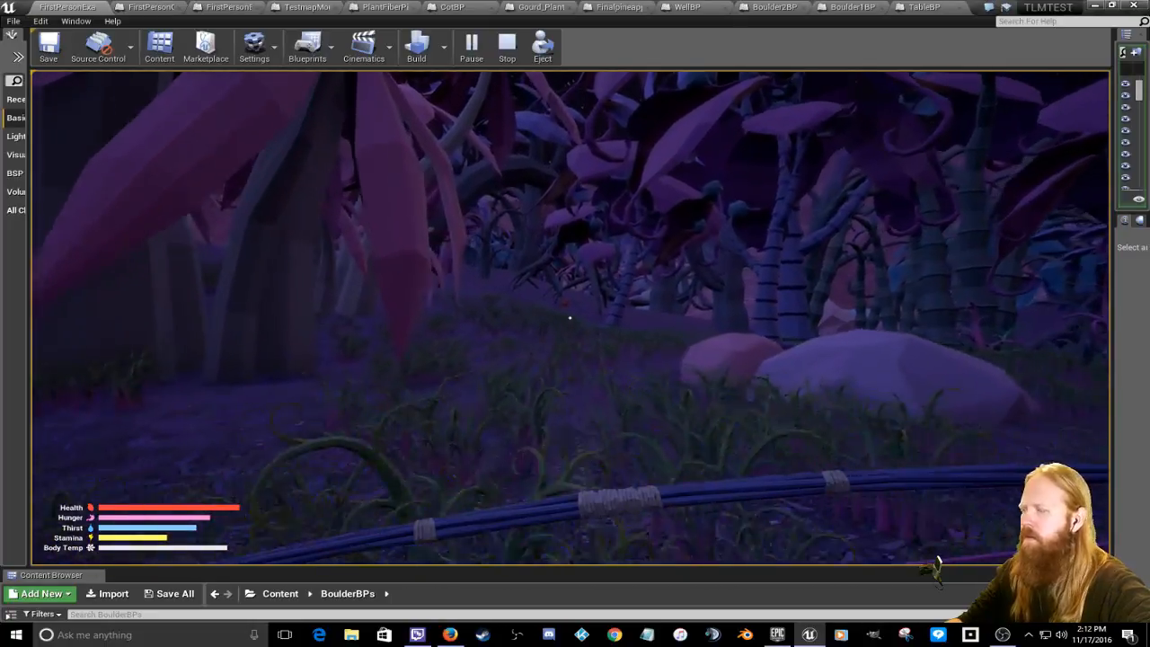
Step: Explore the night forest by torchlight to examine the terrain and curled trees
{"action": "key", "text": "w"}
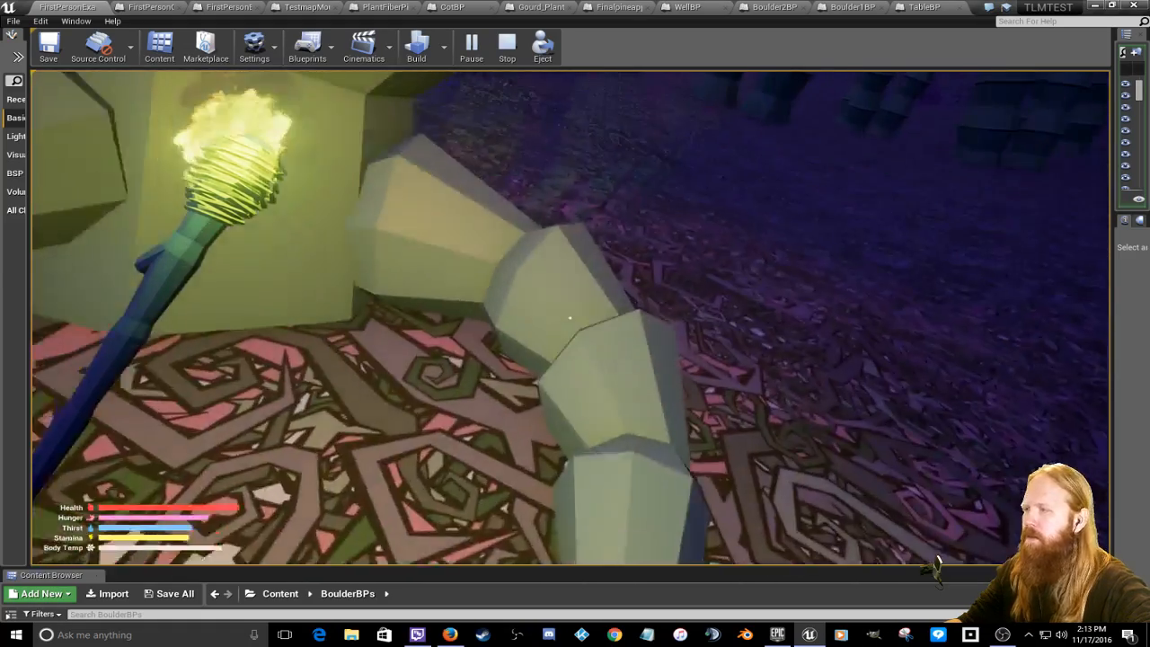
{"action": "key", "text": "w"}
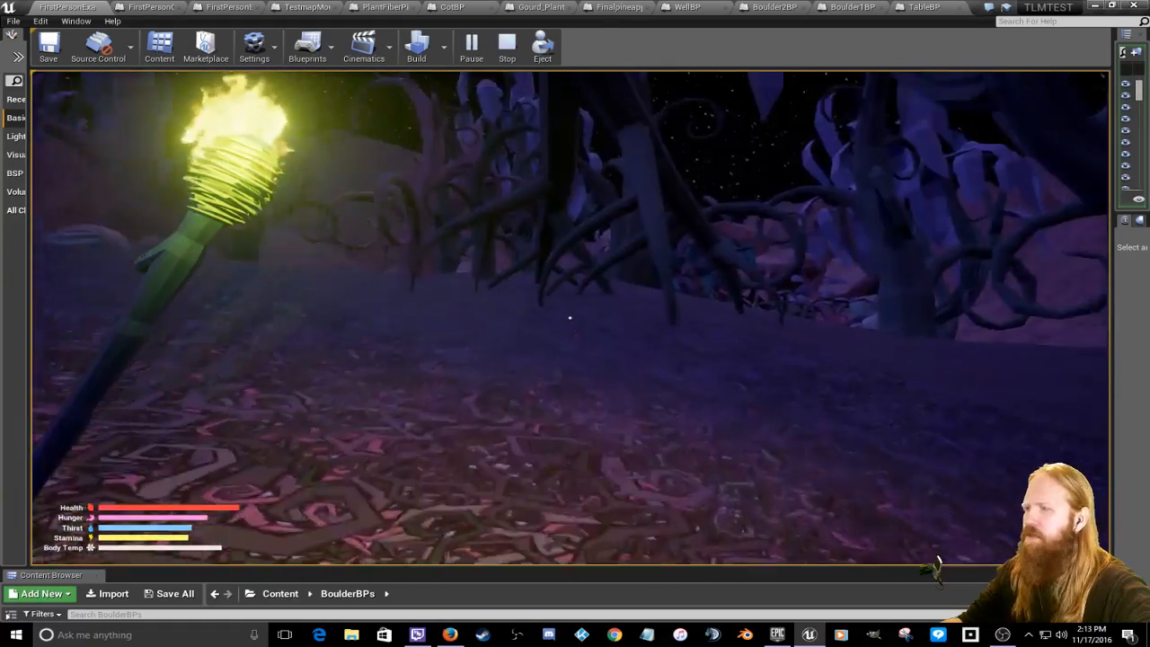
{"action": "key", "text": "w"}
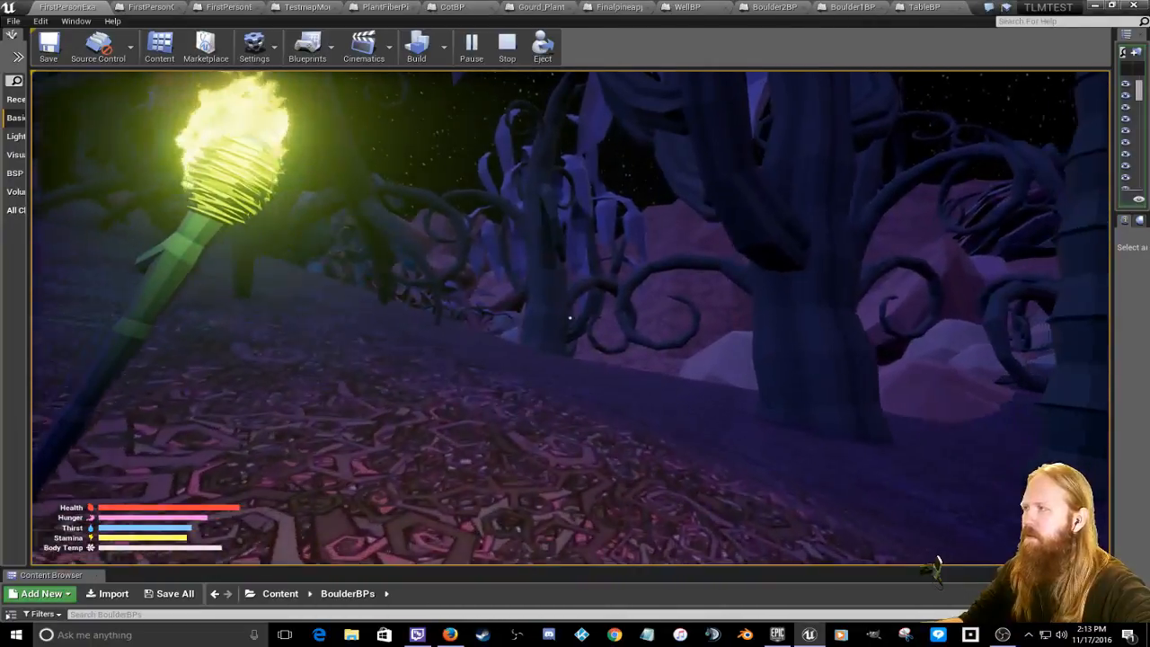
{"action": "key", "text": "w"}
Step: Pause the game, enlarge the play viewport by shrinking the Content Browser, and resume the game
{"action": "key", "text": "Escape"}
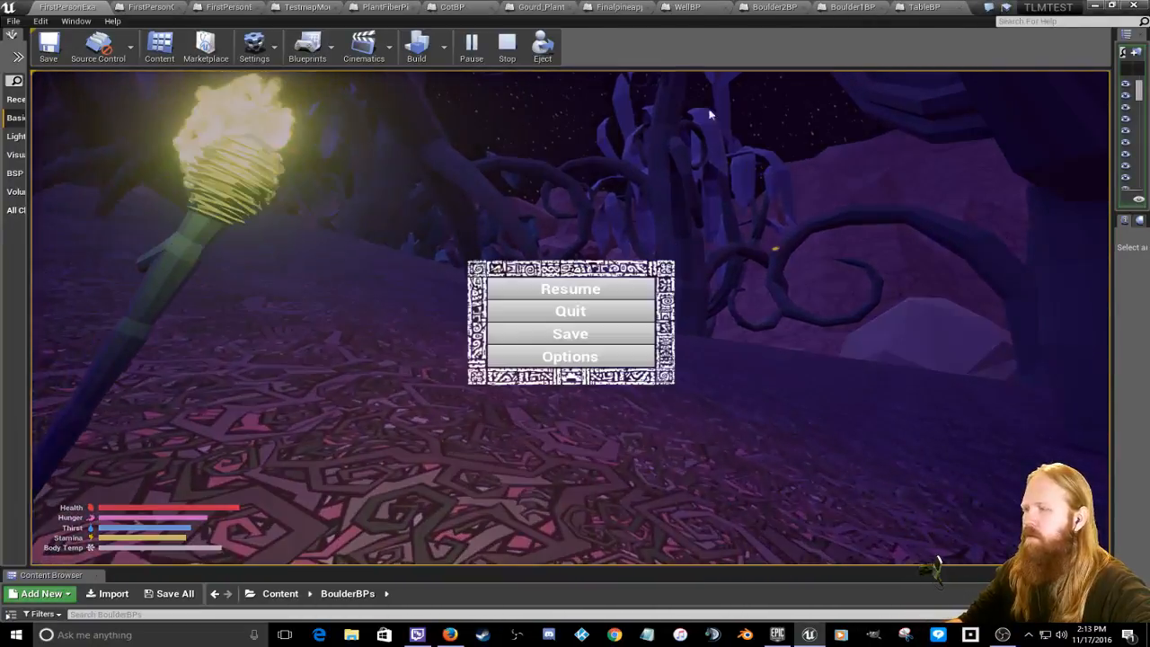
{"action": "left_click_drag", "start_coordinate": [602, 567], "coordinate": [613, 630]}
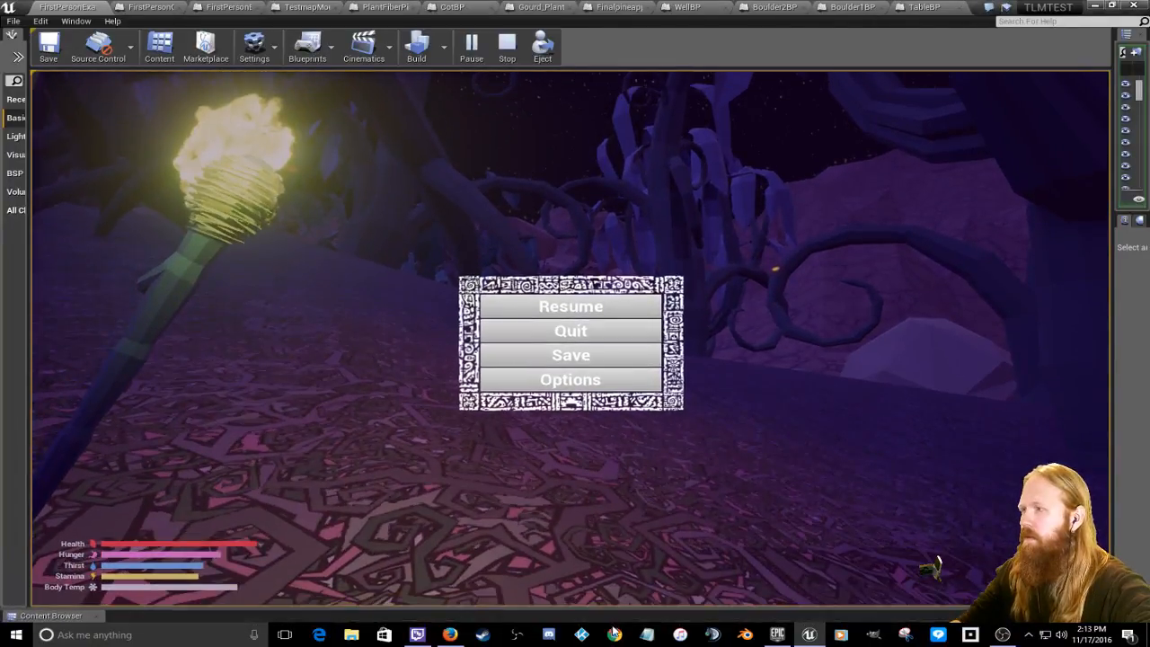
{"action": "left_click", "coordinate": [571, 306]}
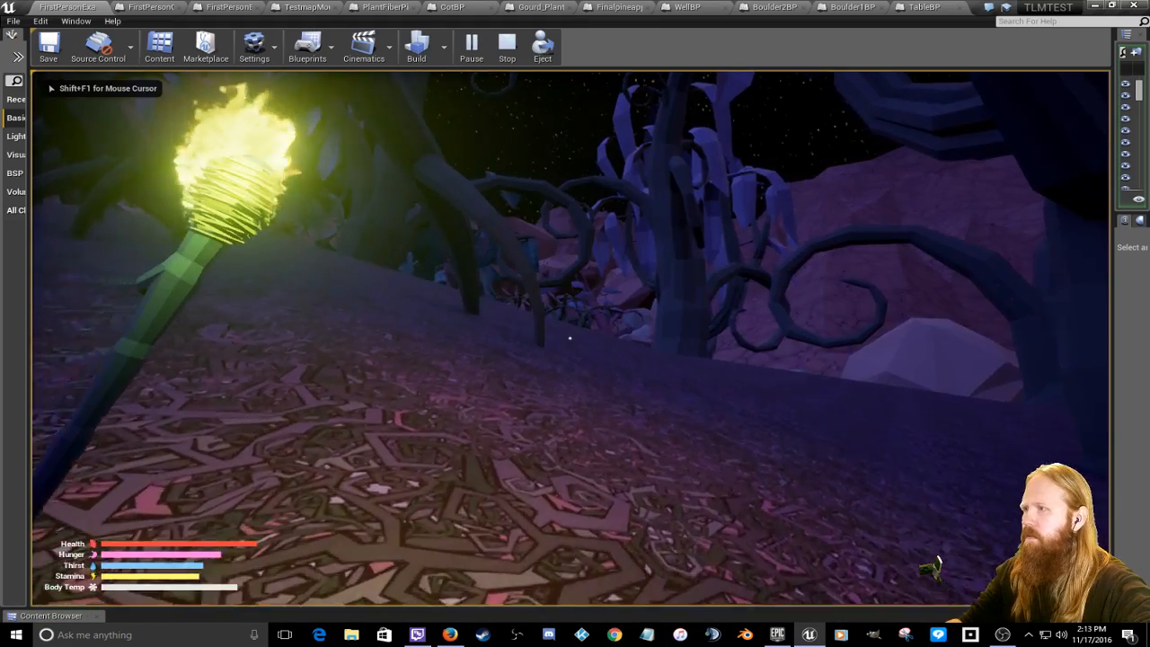
Step: Walk on across the slope by torchlight and check the inventory, hotbar items and quiver on the way
{"action": "key", "text": "w"}
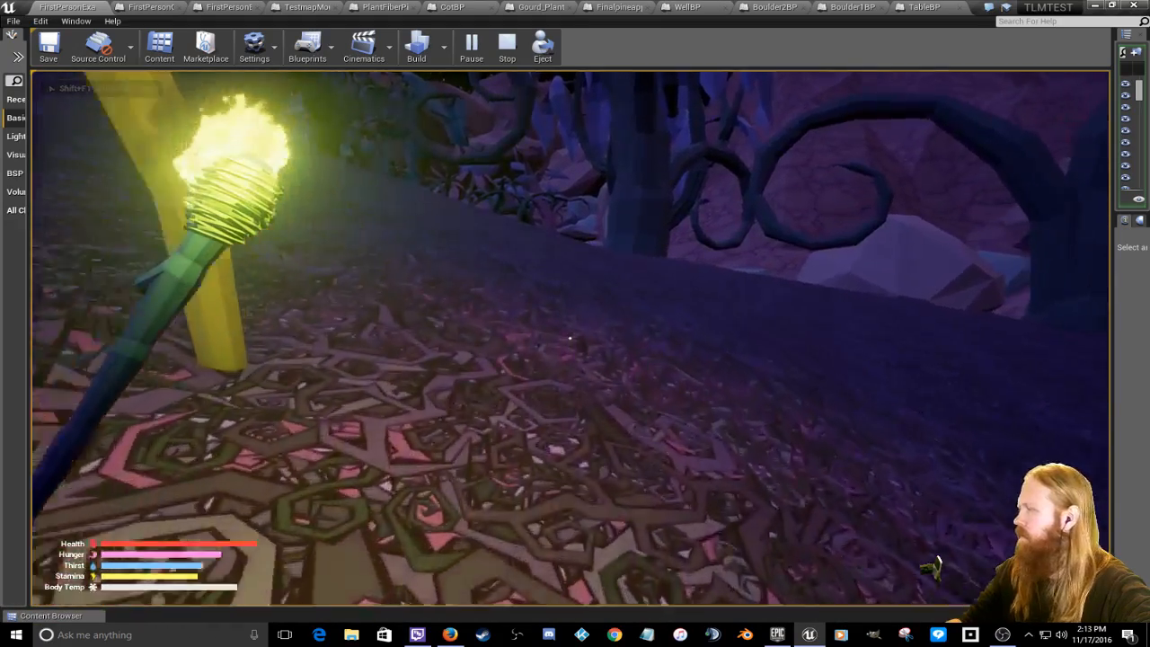
{"action": "key", "text": "i"}
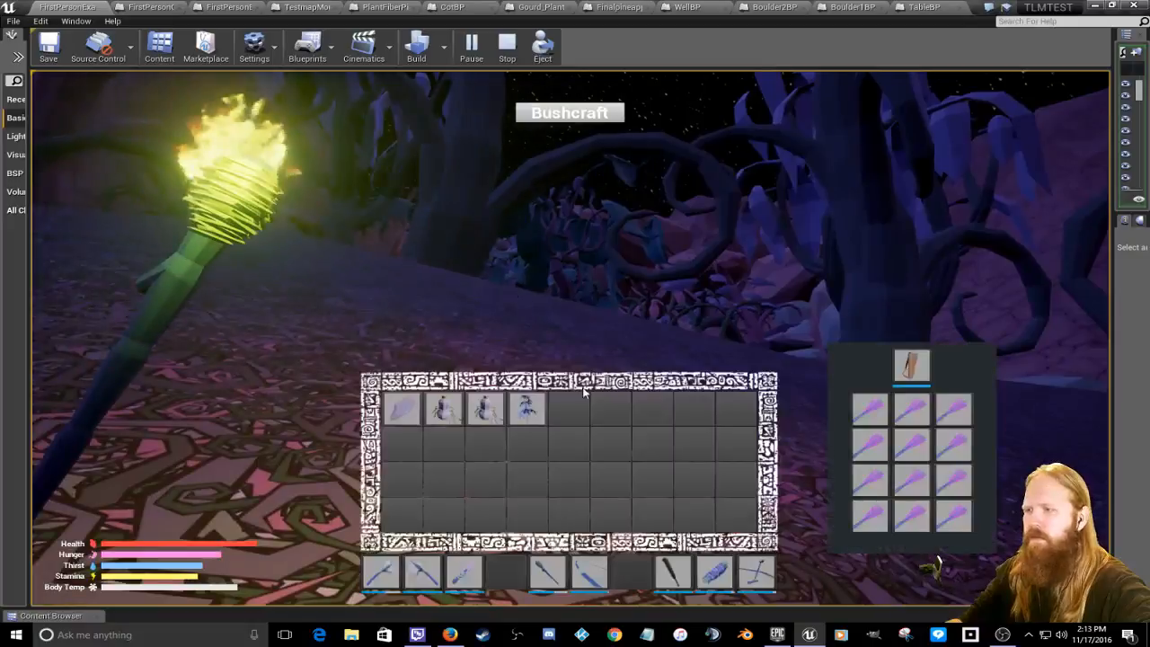
{"action": "key", "text": "i"}
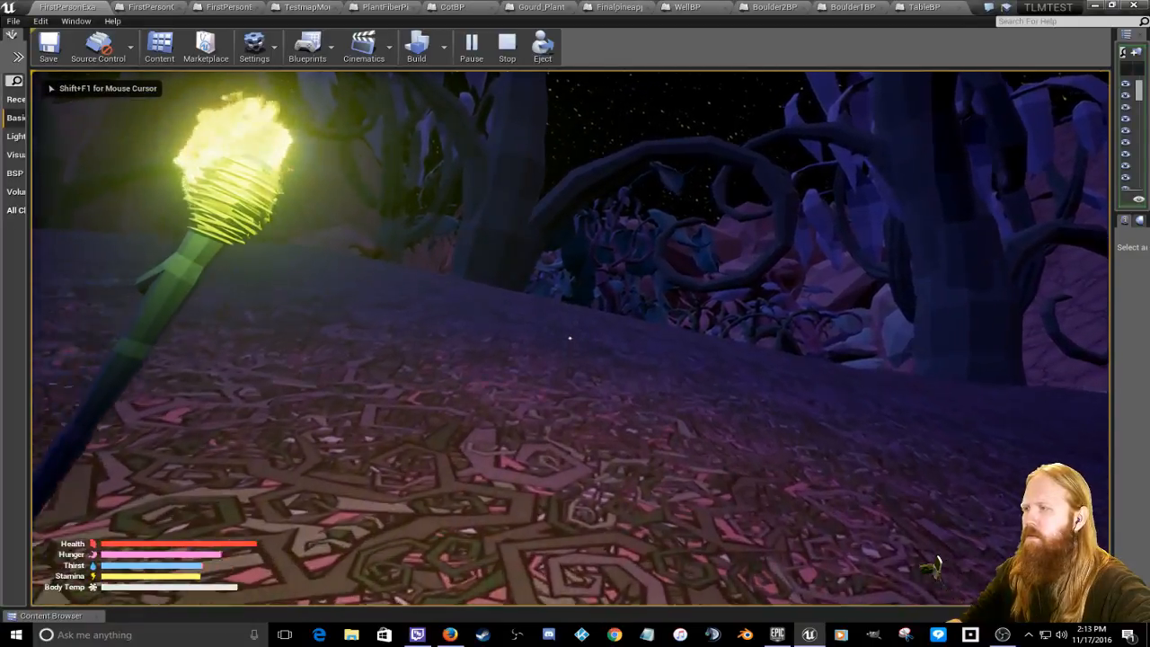
{"action": "key", "text": "w"}
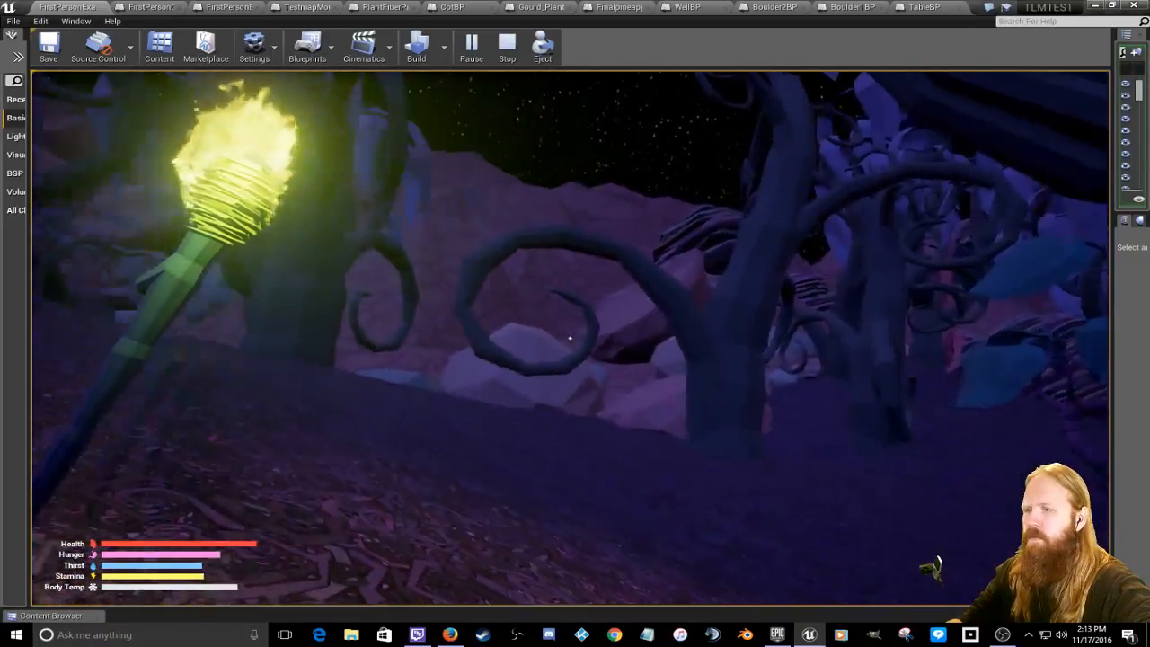
{"action": "key", "text": "w"}
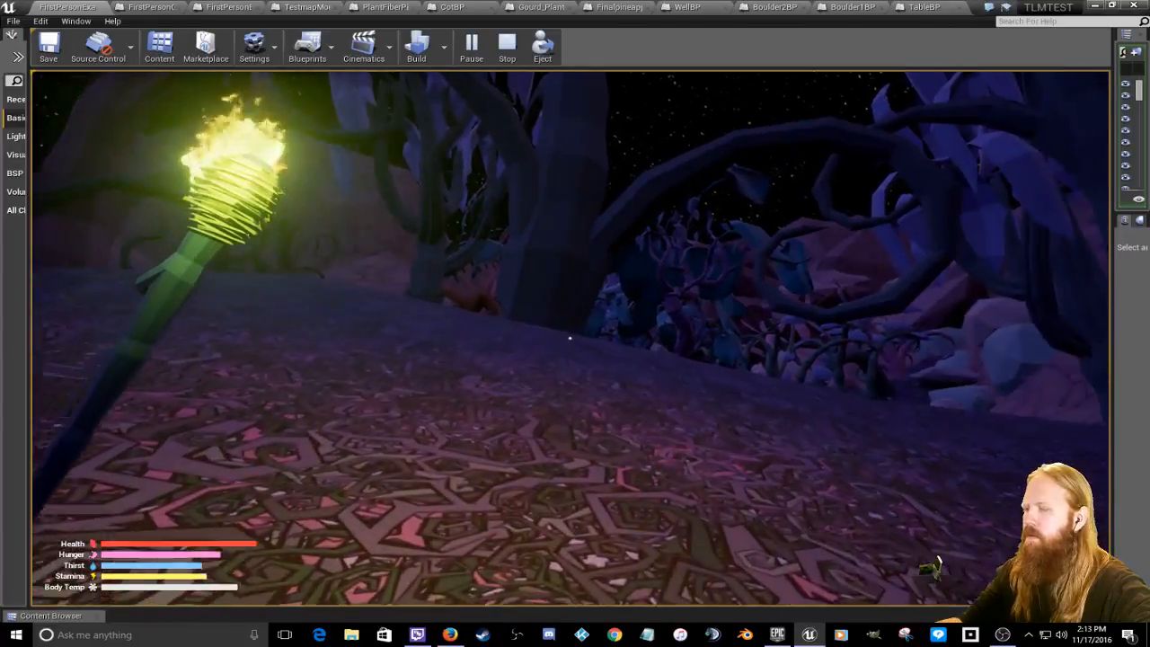
Step: Swap the torch for the bow and shoot an arrow at the red ant-like creature near the large tree
{"action": "key", "text": "f"}
{"action": "key", "text": "w"}
{"action": "key", "text": "2"}
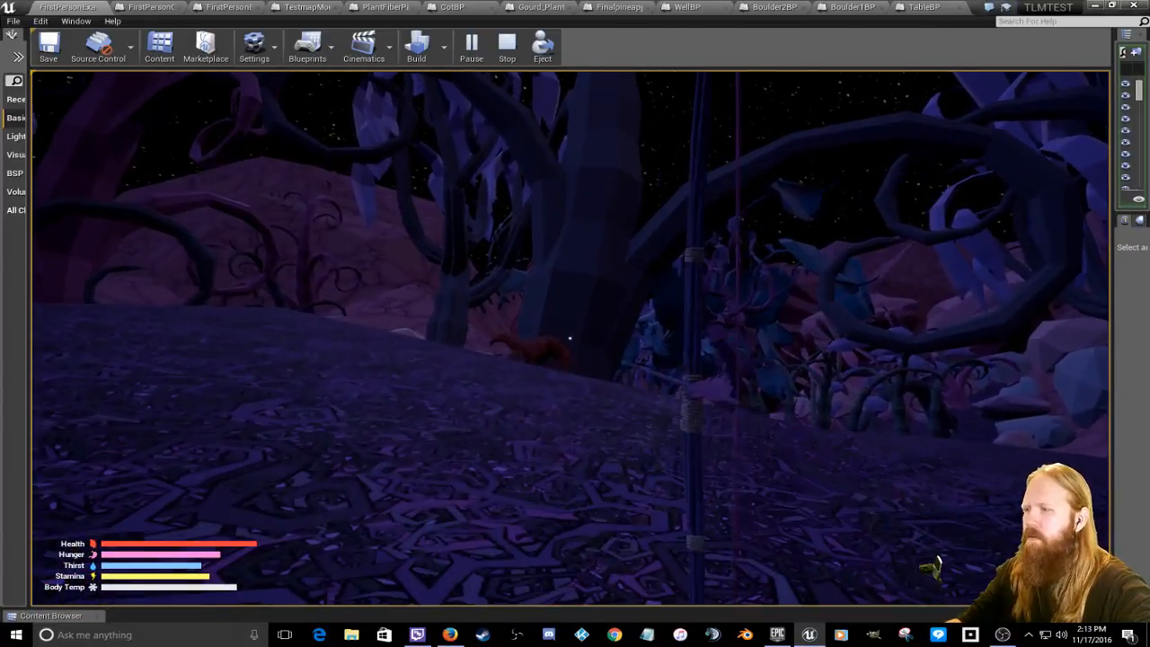
{"action": "key", "text": "w"}
{"action": "left_click", "coordinate": [570, 338]}
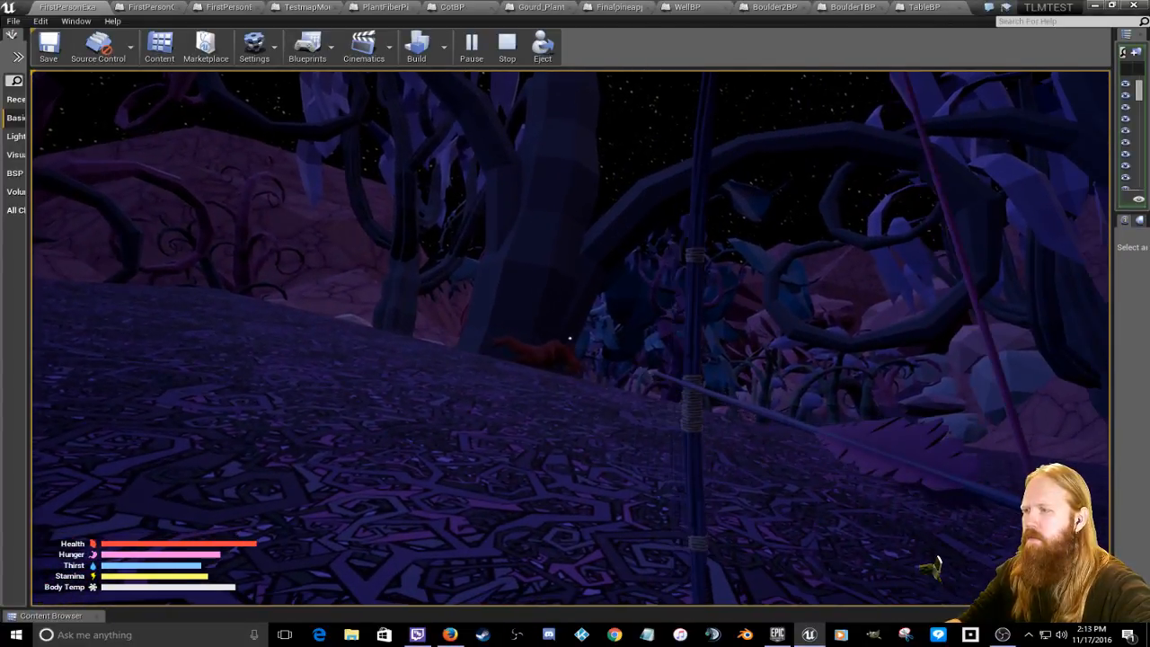
{"action": "left_click", "coordinate": [569, 338]}
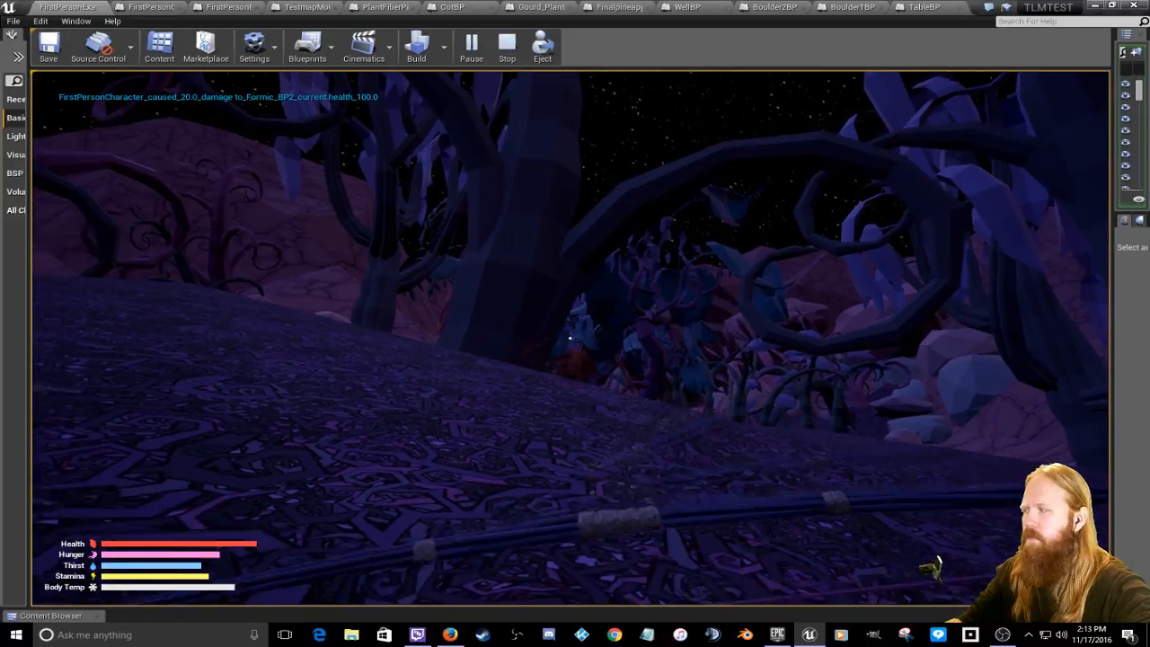
Step: Back away from the approaching ant-like creature while shooting it repeatedly with the bow, down to close range
{"action": "key", "text": "s"}
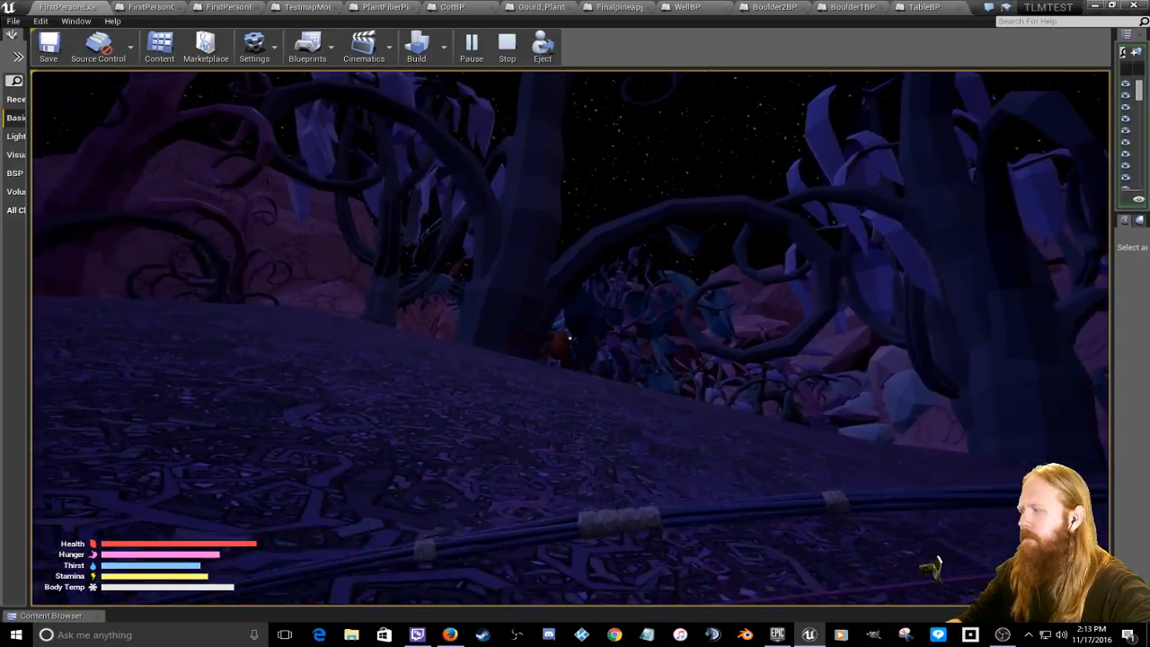
{"action": "key", "text": "s"}
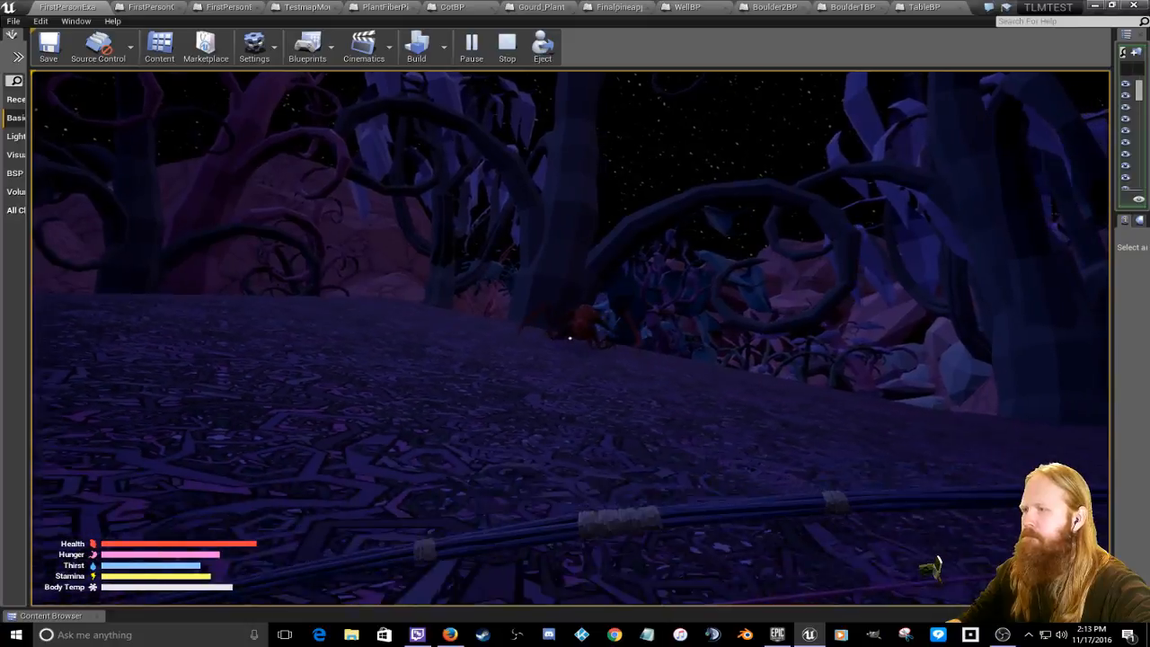
{"action": "left_click", "coordinate": [569, 338]}
{"action": "key", "text": "s"}
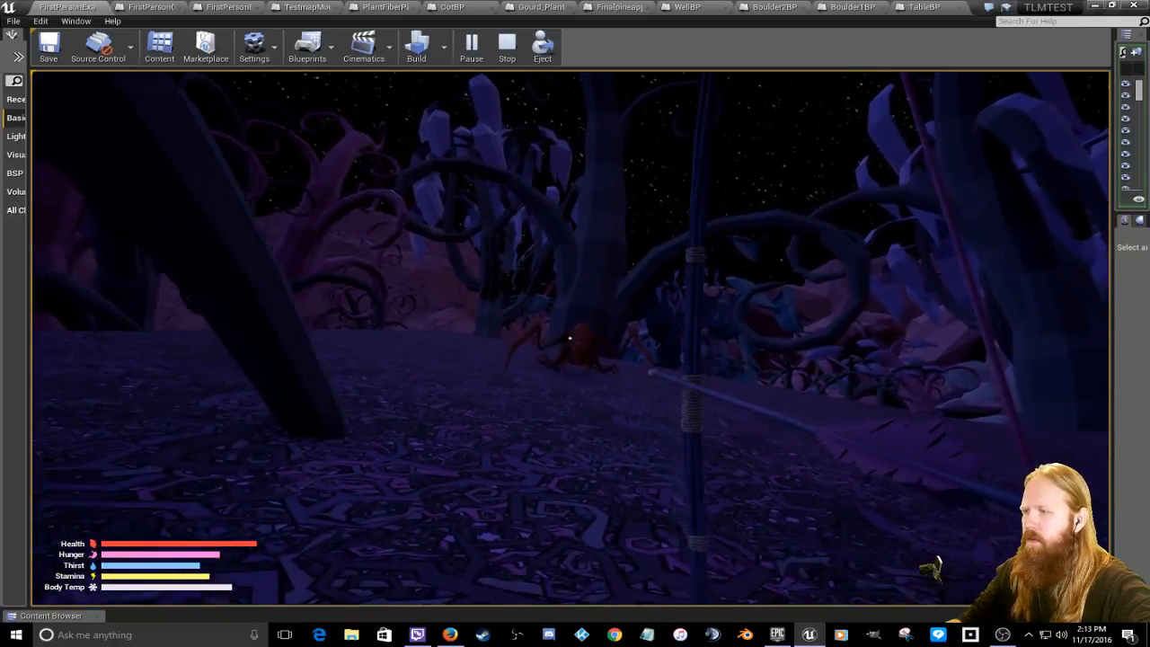
{"action": "key", "text": "s"}
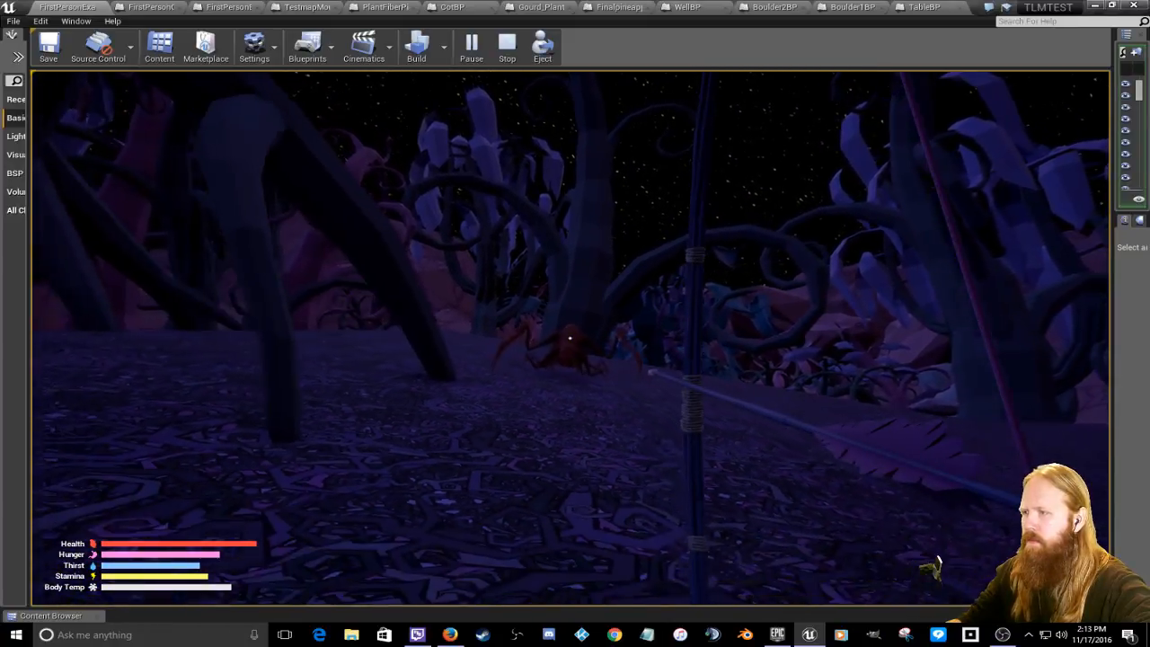
{"action": "left_click", "coordinate": [569, 338]}
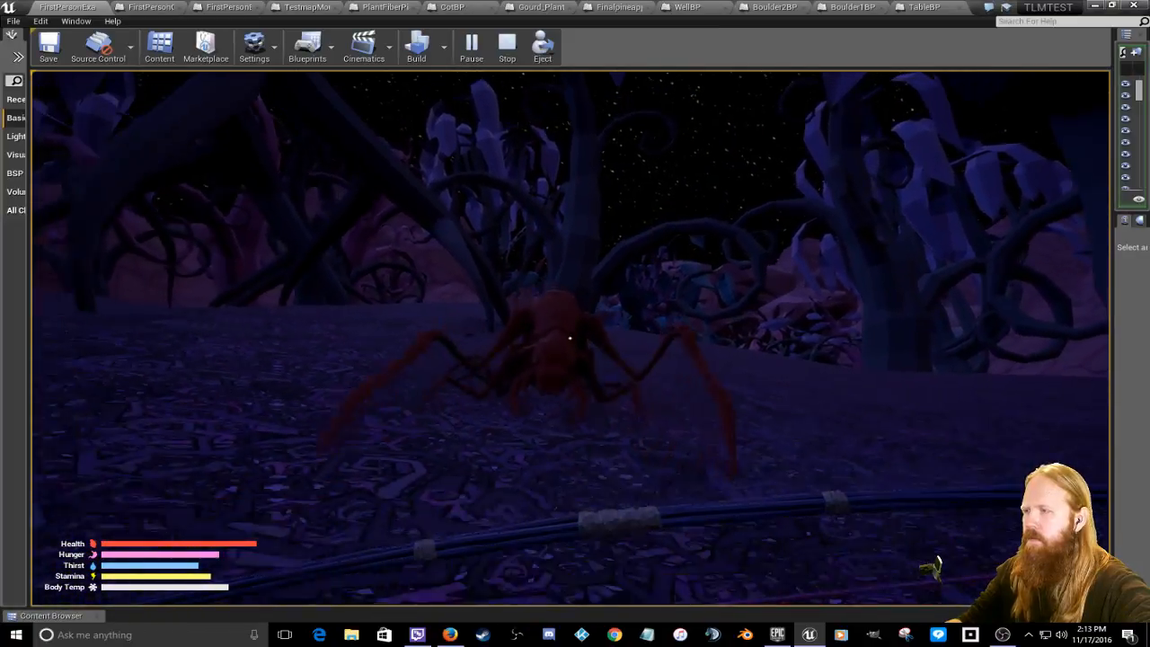
{"action": "key", "text": "s"}
{"action": "left_click", "coordinate": [569, 337]}
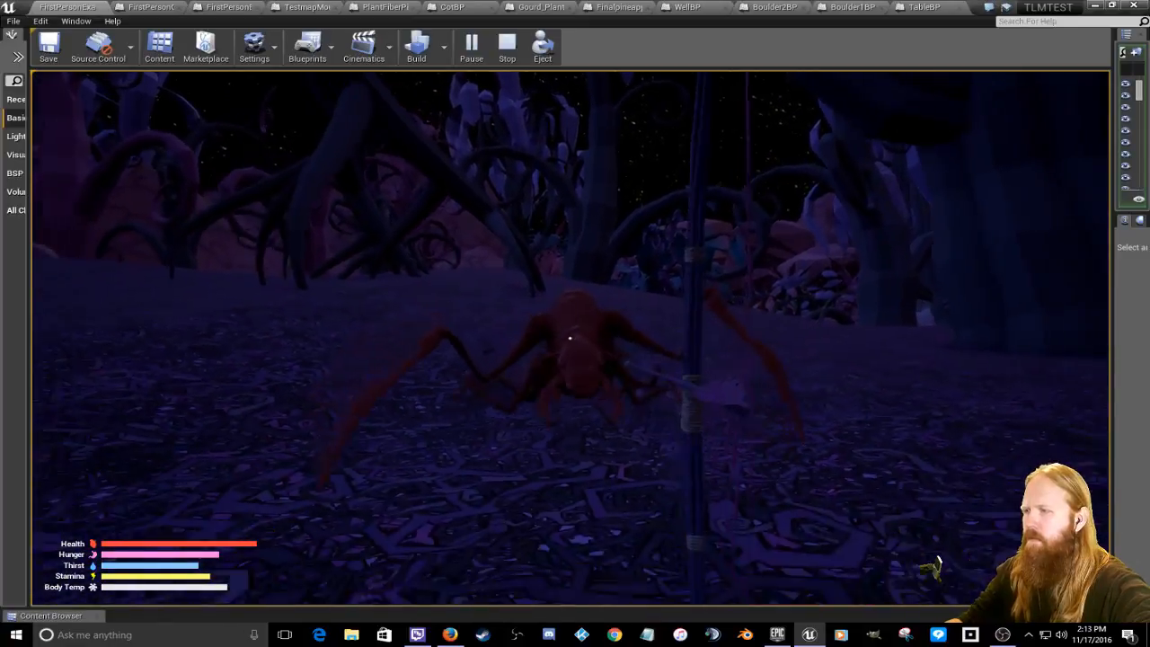
{"action": "left_click", "coordinate": [569, 337]}
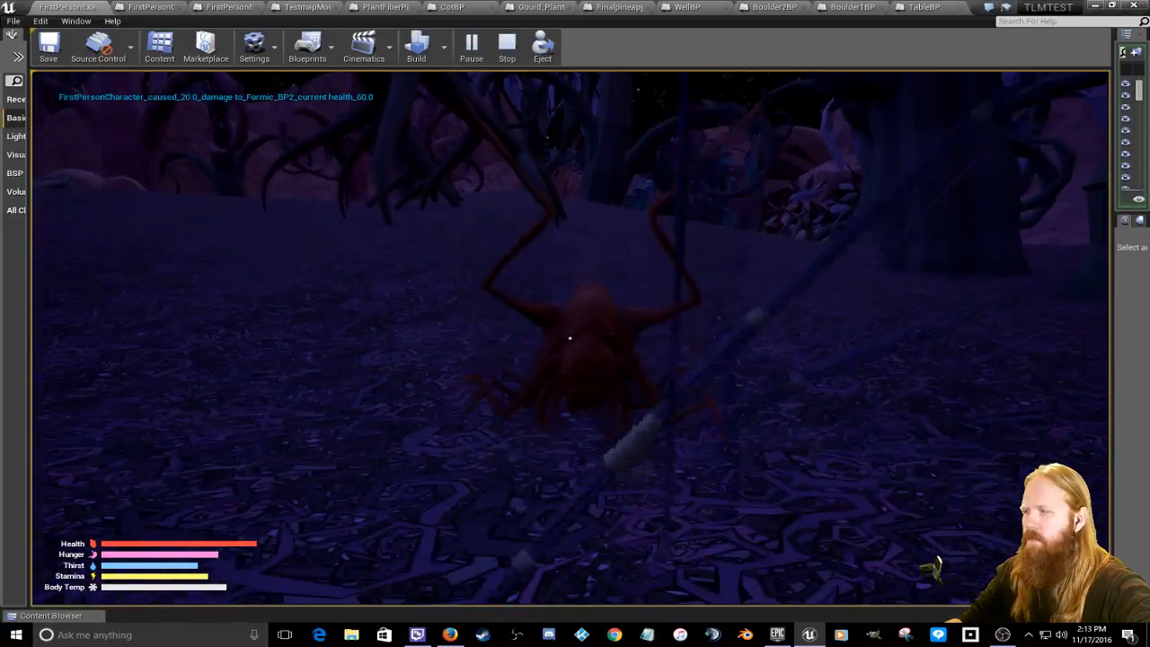
{"action": "left_click", "coordinate": [570, 338]}
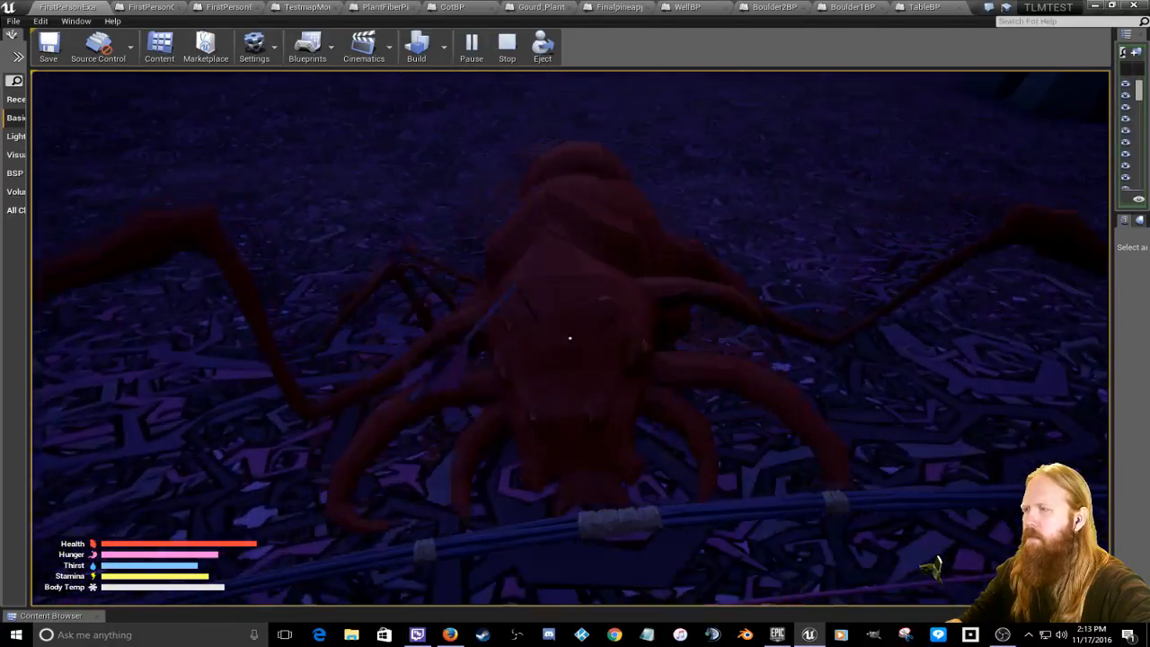
Step: Switch to the torch and circle the ant-like creature to examine its body and the embedded arrows by torchlight
{"action": "key", "text": "1"}
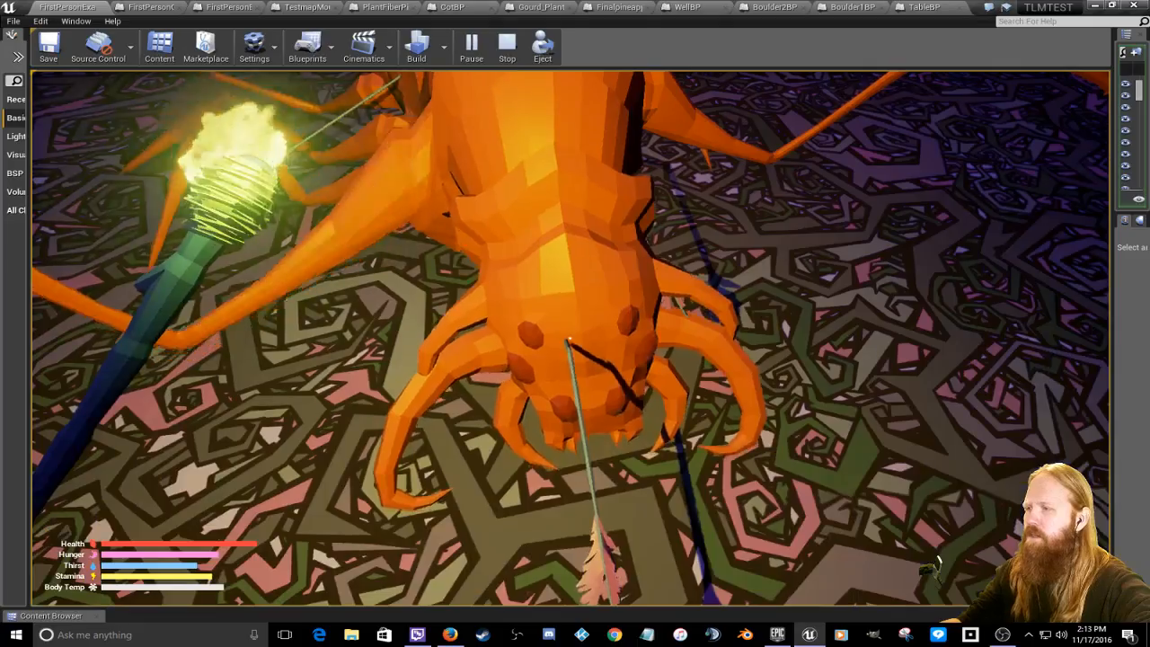
{"action": "key", "text": "a"}
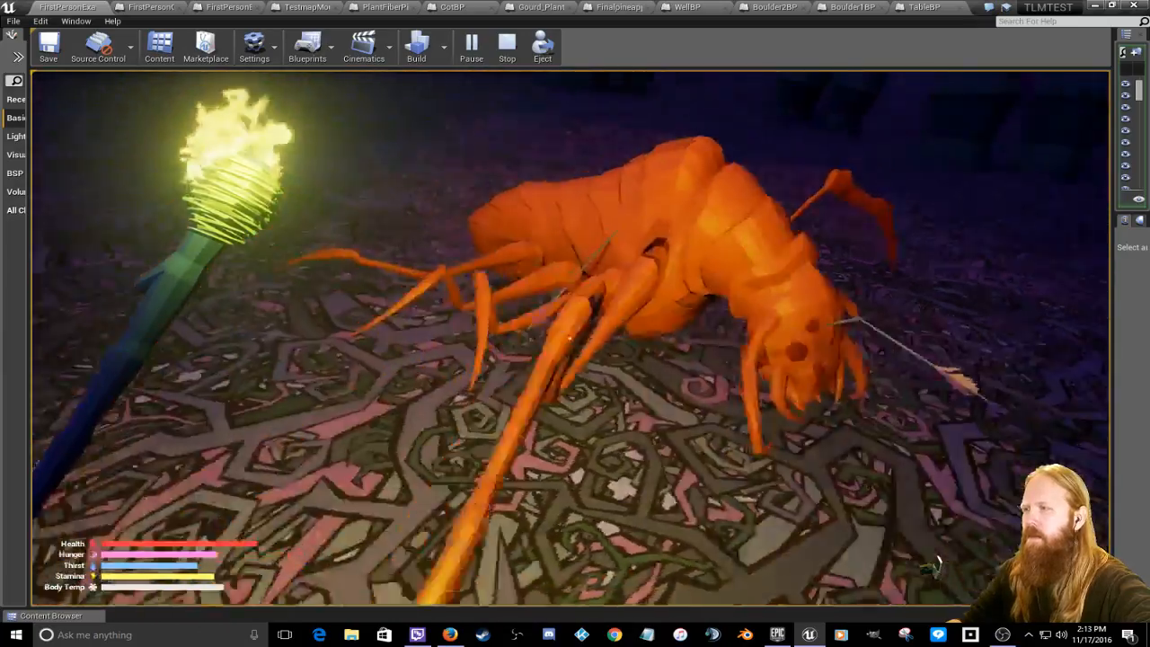
{"action": "key", "text": "w"}
{"action": "key", "text": "a"}
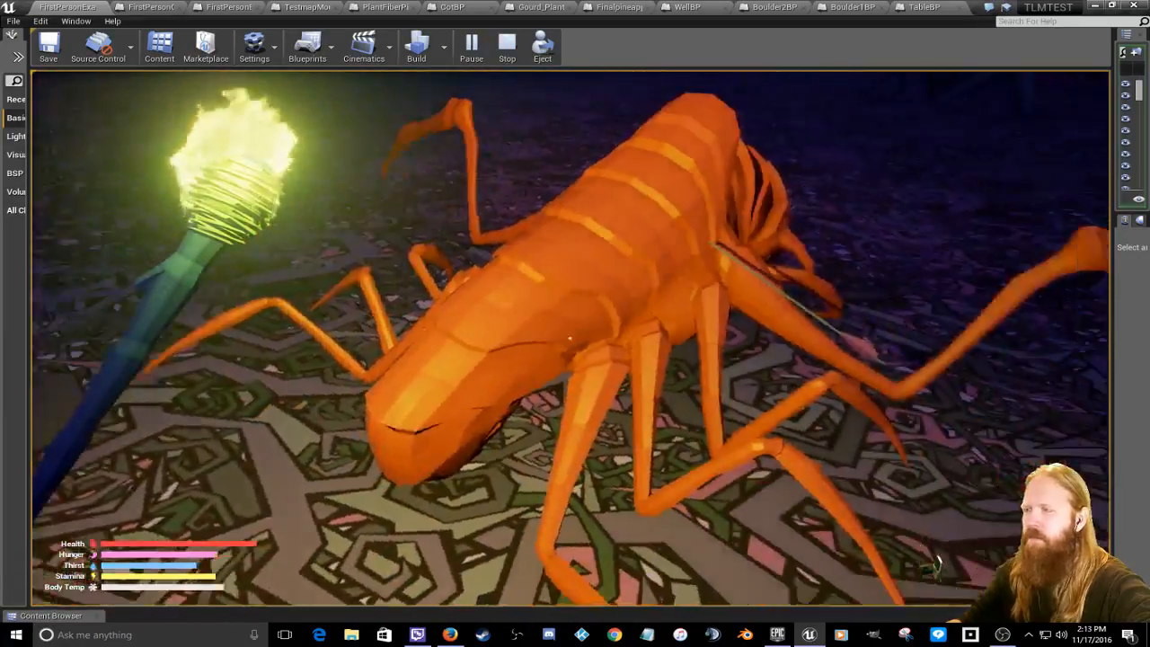
{"action": "key", "text": "d"}
{"action": "key", "text": "d"}
{"action": "key", "text": "s"}
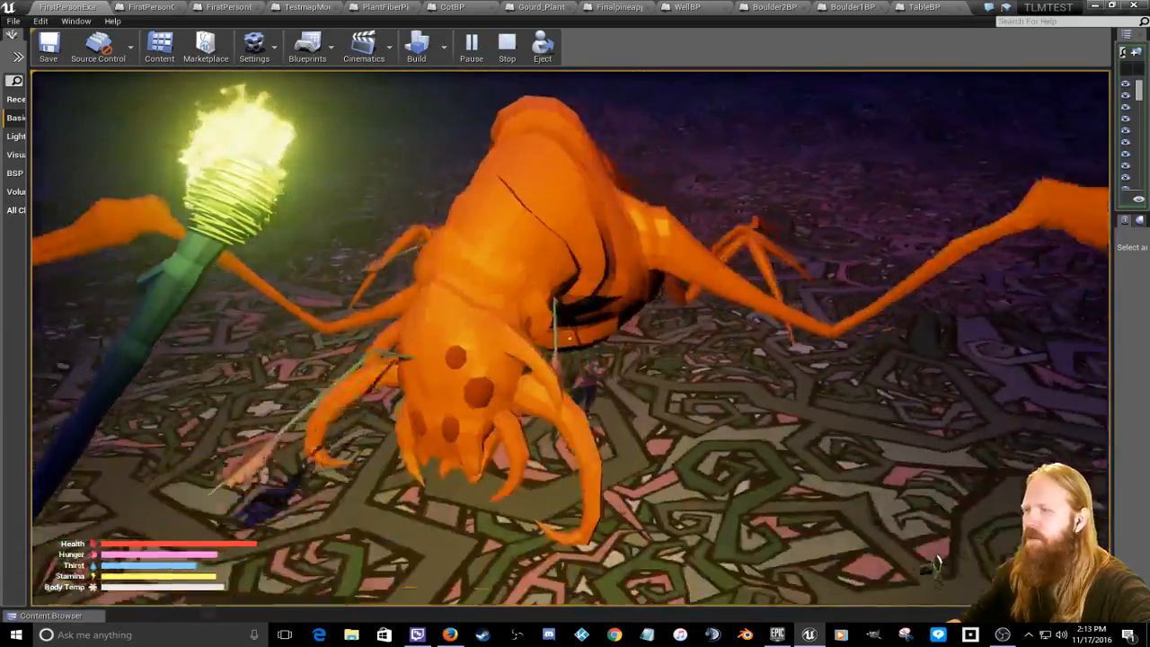
{"action": "key", "text": "w"}
{"action": "key", "text": "s"}
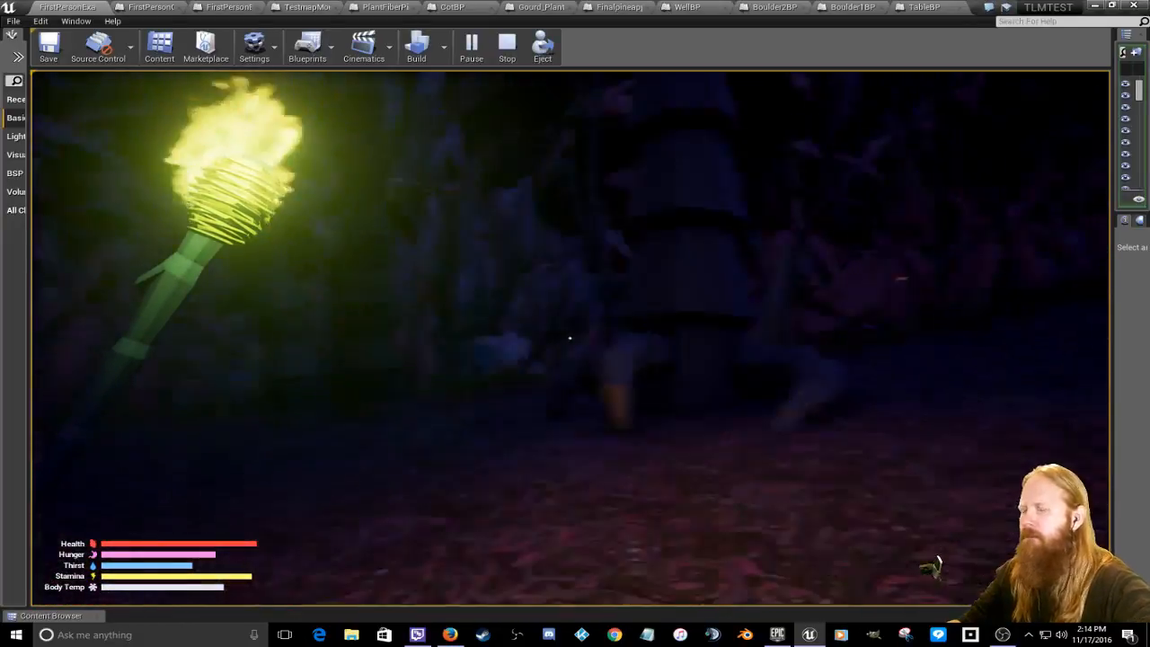
Step: Walk through the dark forest by torchlight, past the fallen branches and the green curled tree, into the undergrowth
{"action": "key", "text": "w"}
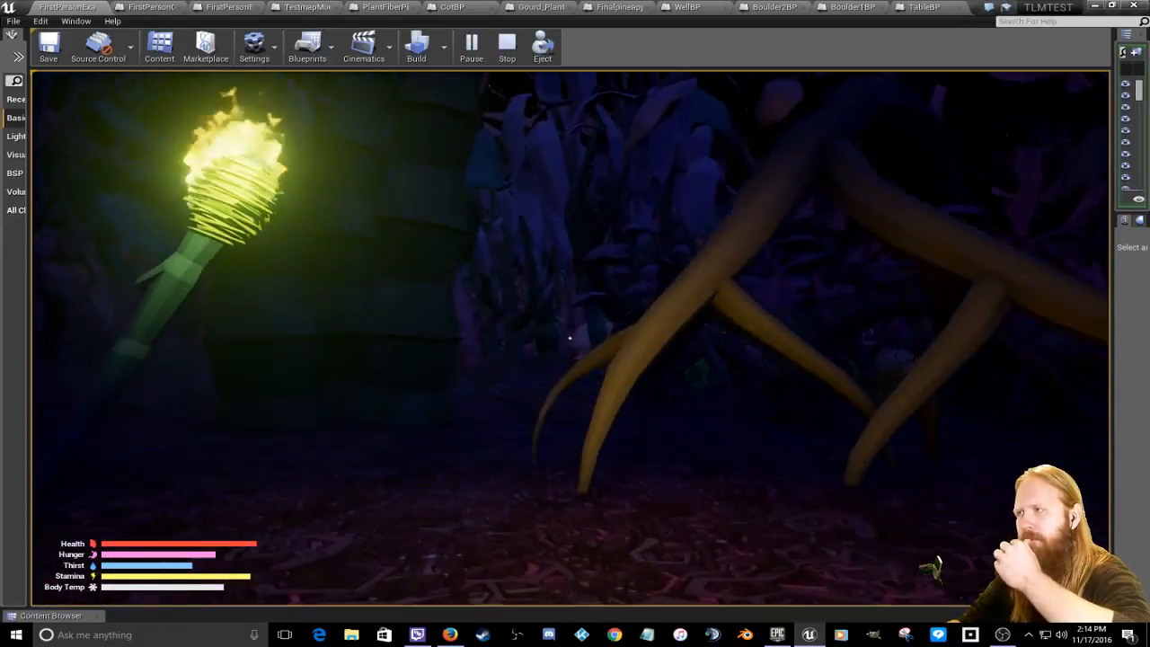
{"action": "key", "text": "w"}
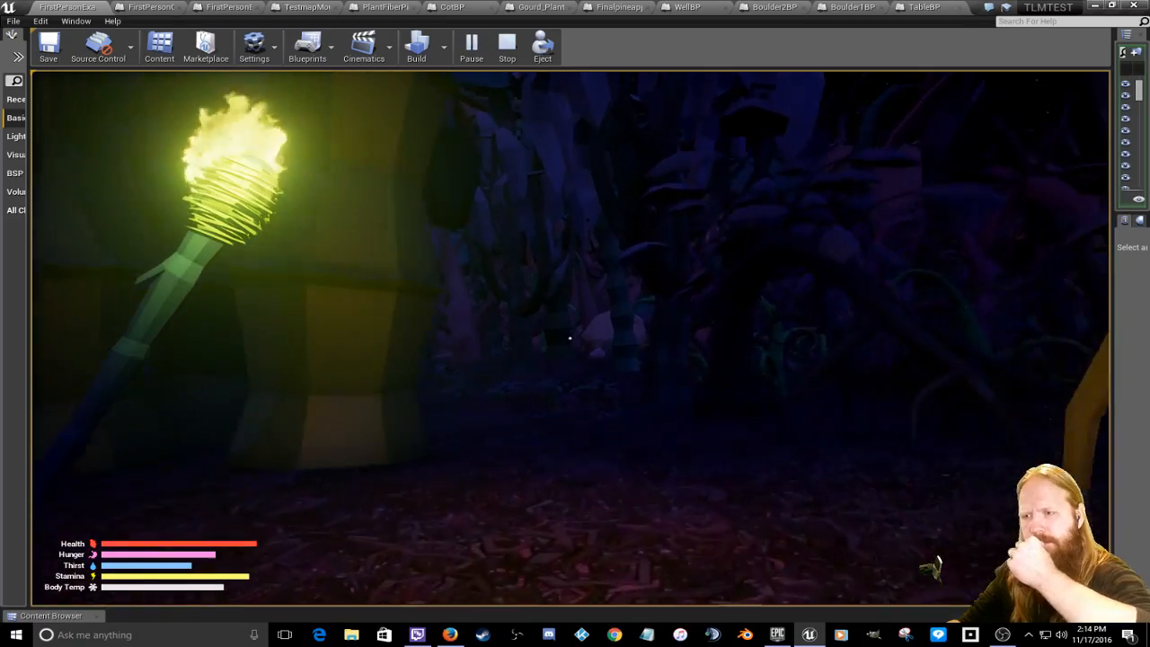
{"action": "key", "text": "w"}
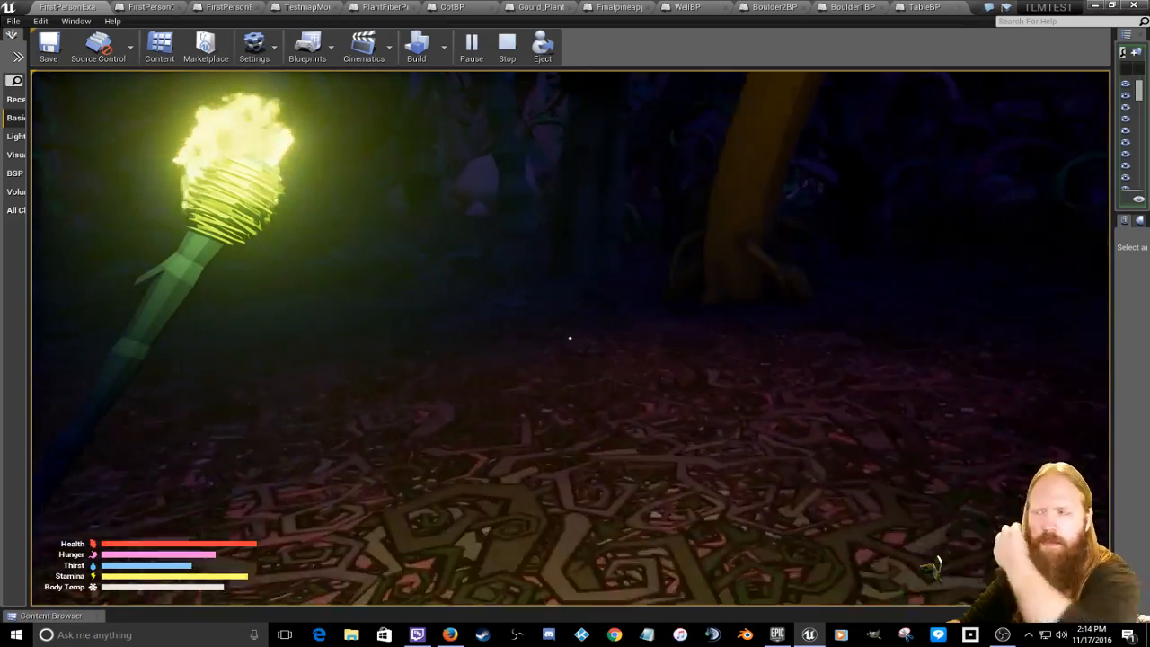
{"action": "key", "text": "w"}
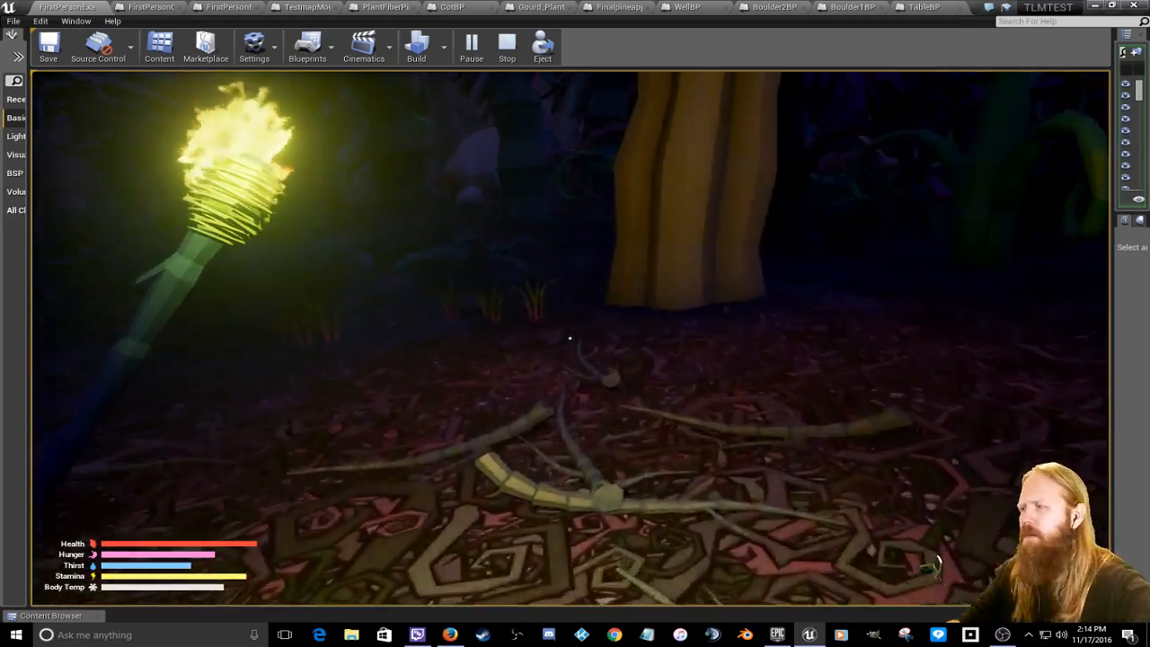
{"action": "key", "text": "w"}
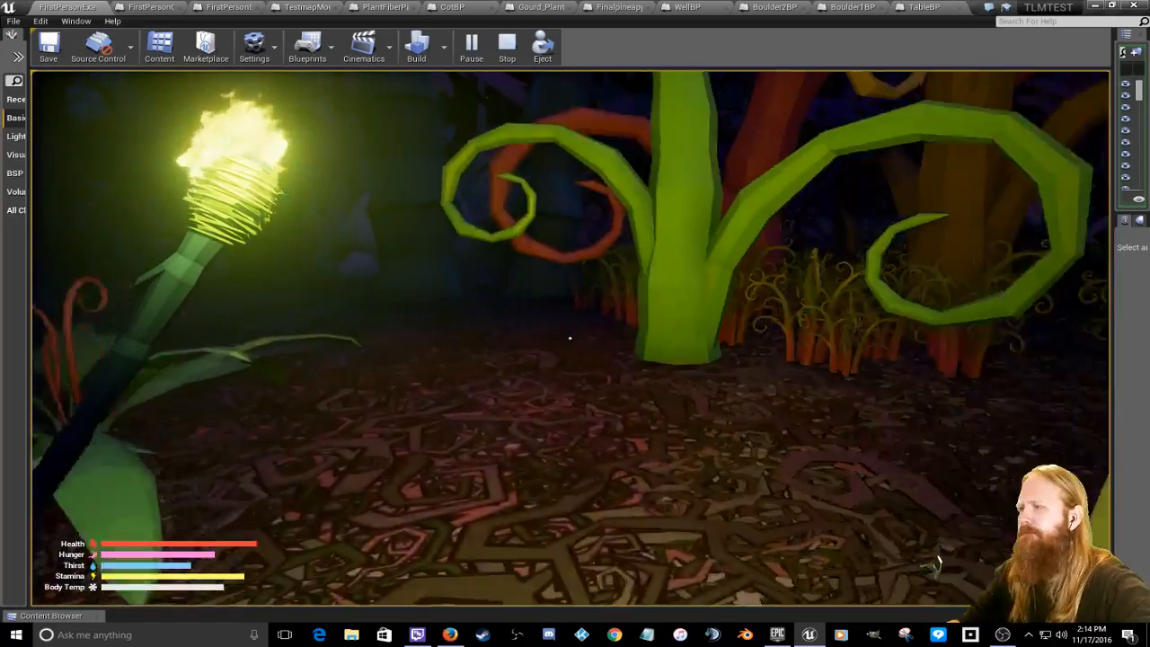
{"action": "key", "text": "w"}
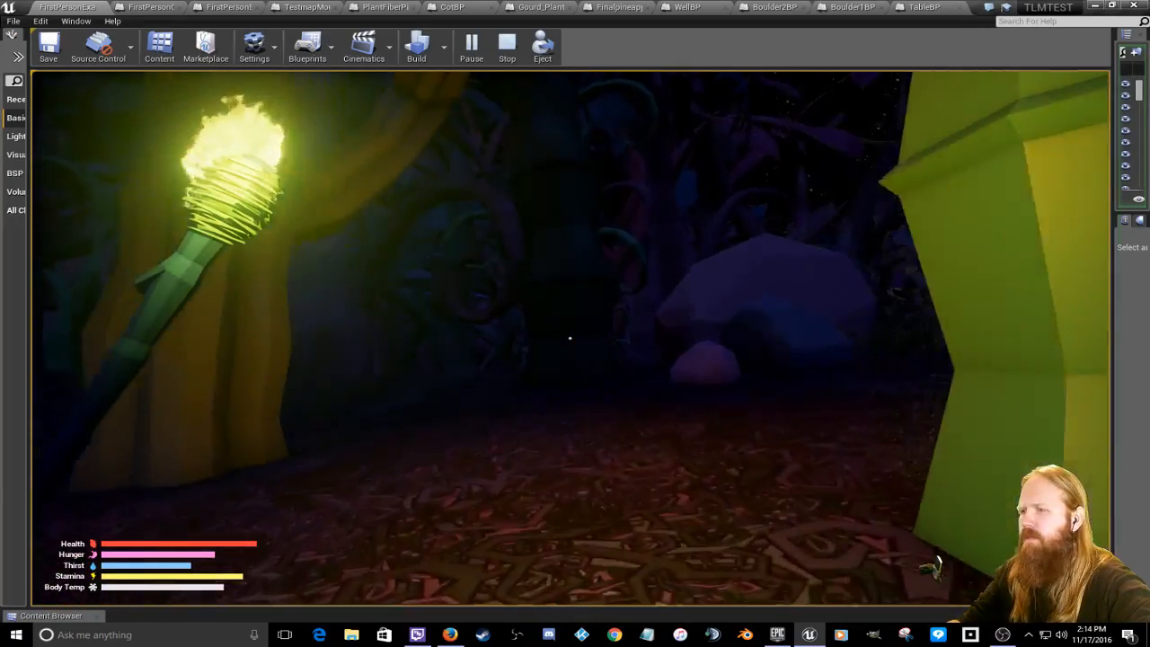
{"action": "key", "text": "w"}
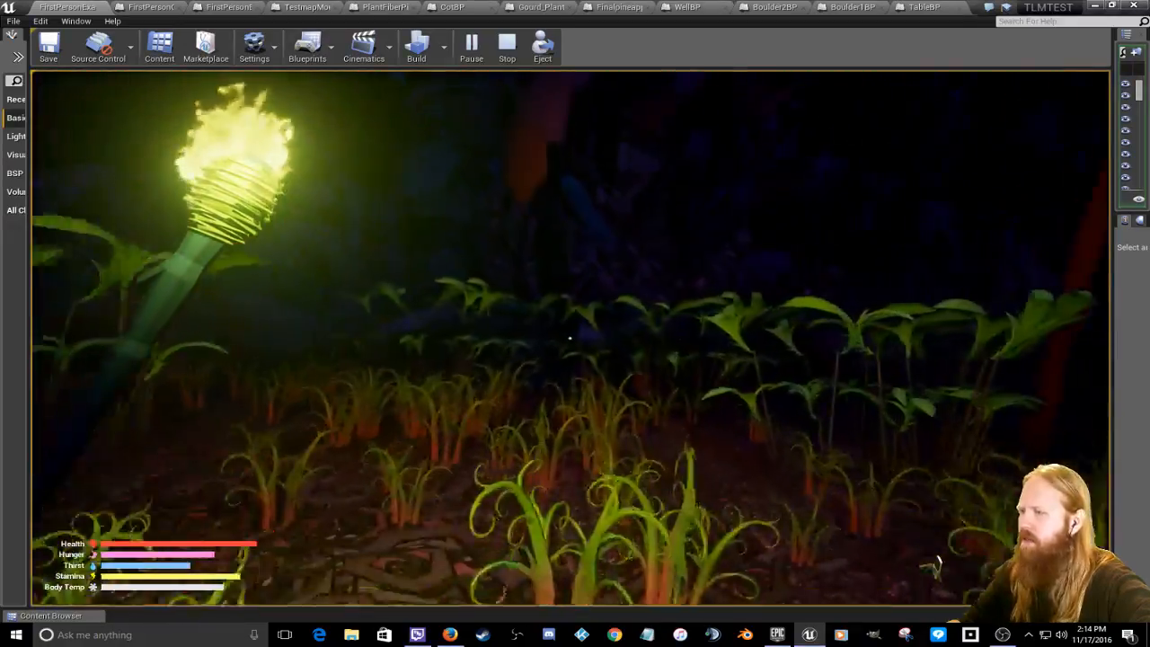
Step: Cross the curly undergrowth past the lashed wooden structures and boulders to the flowering gourd plants
{"action": "key", "text": "w"}
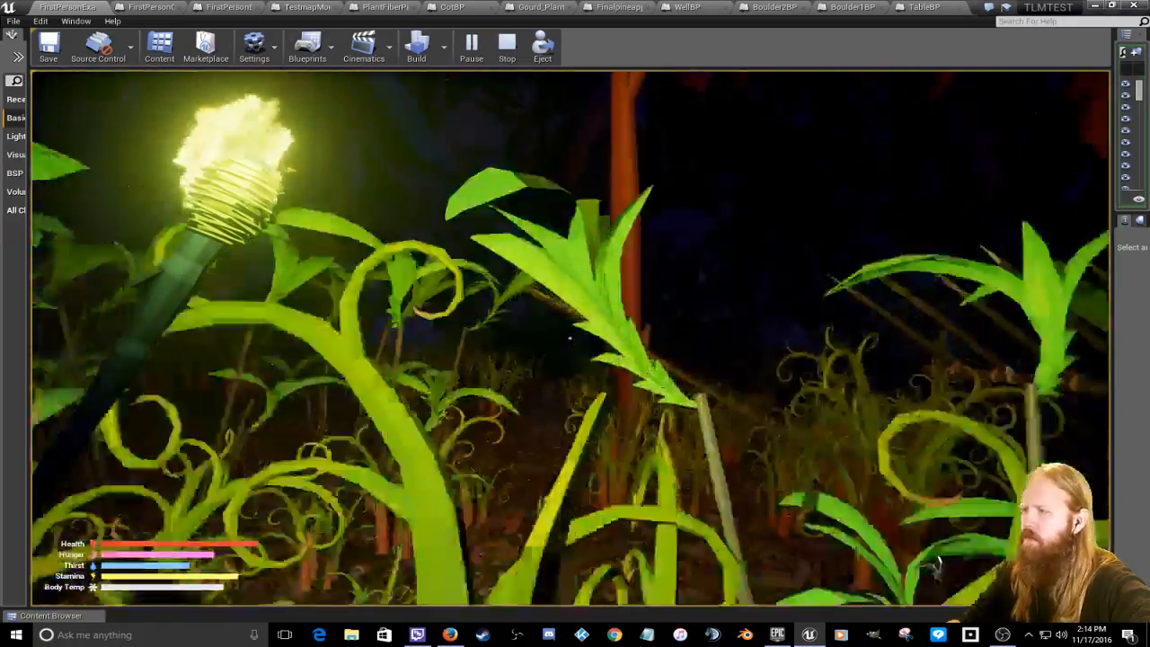
{"action": "key", "text": "w"}
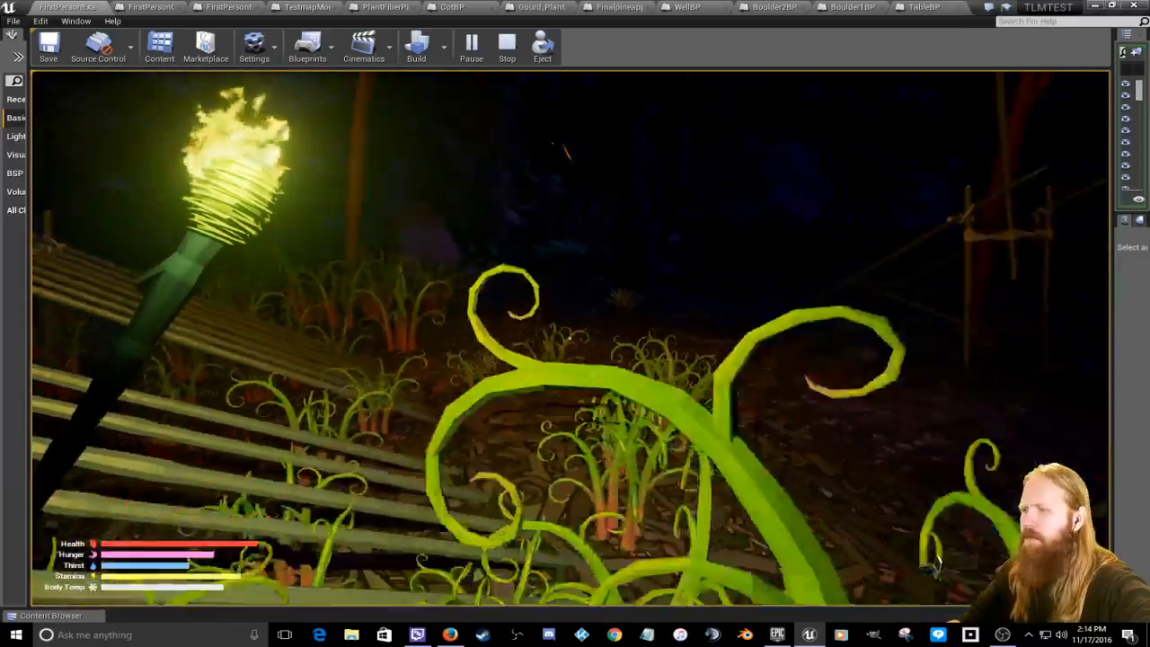
{"action": "key", "text": "s"}
{"action": "key", "text": "w"}
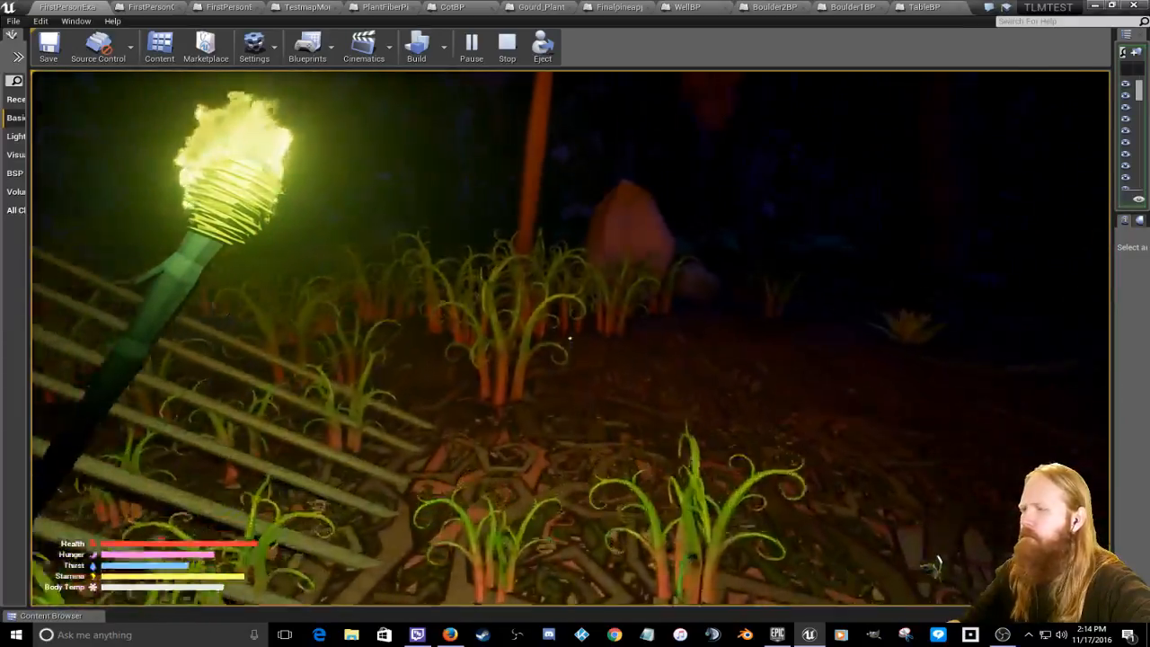
{"action": "key", "text": "w"}
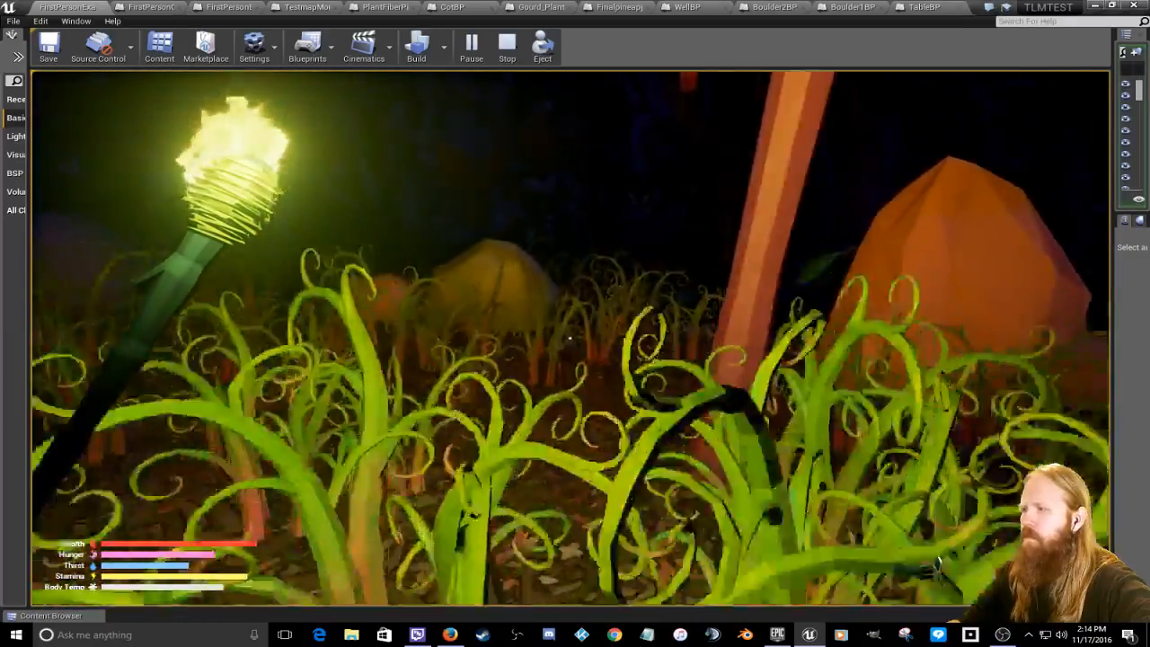
{"action": "key", "text": "w"}
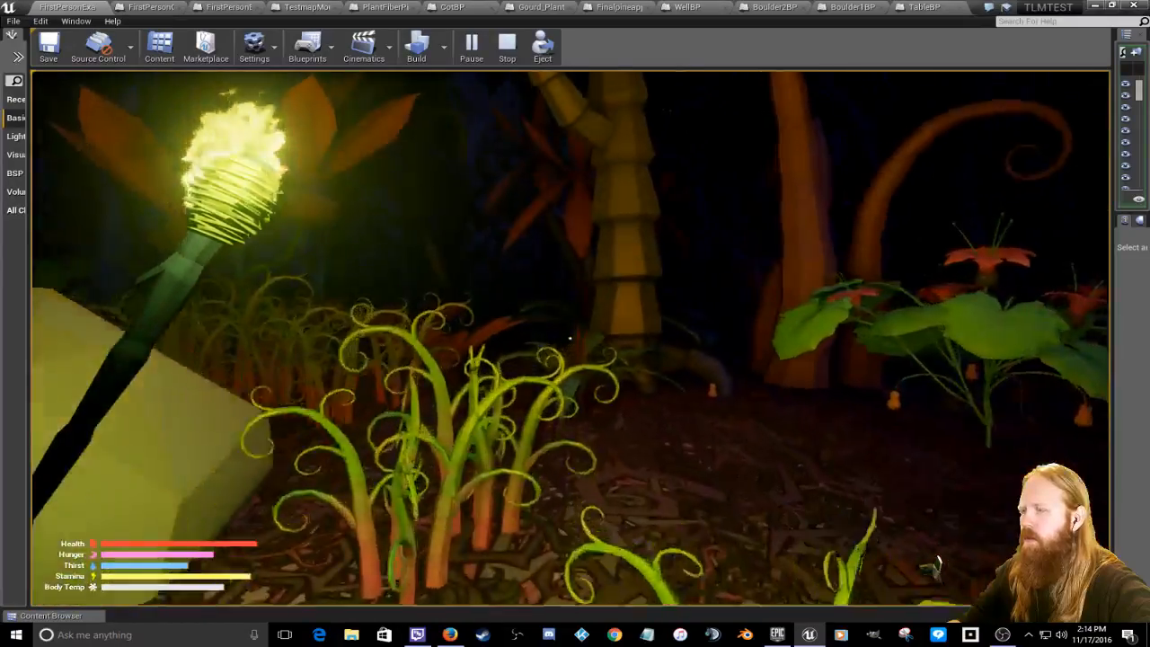
Step: Examine the broad-leaved plant with red tendrils at the foot of the tree from several angles by torchlight
{"action": "key", "text": "w"}
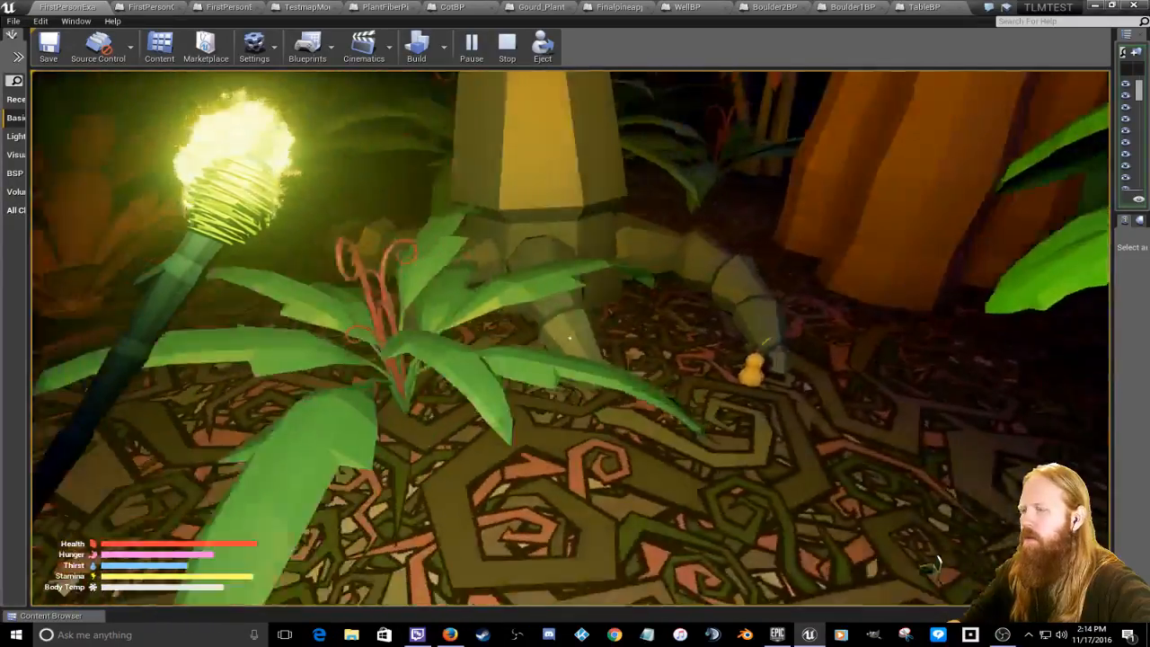
{"action": "key", "text": "s"}
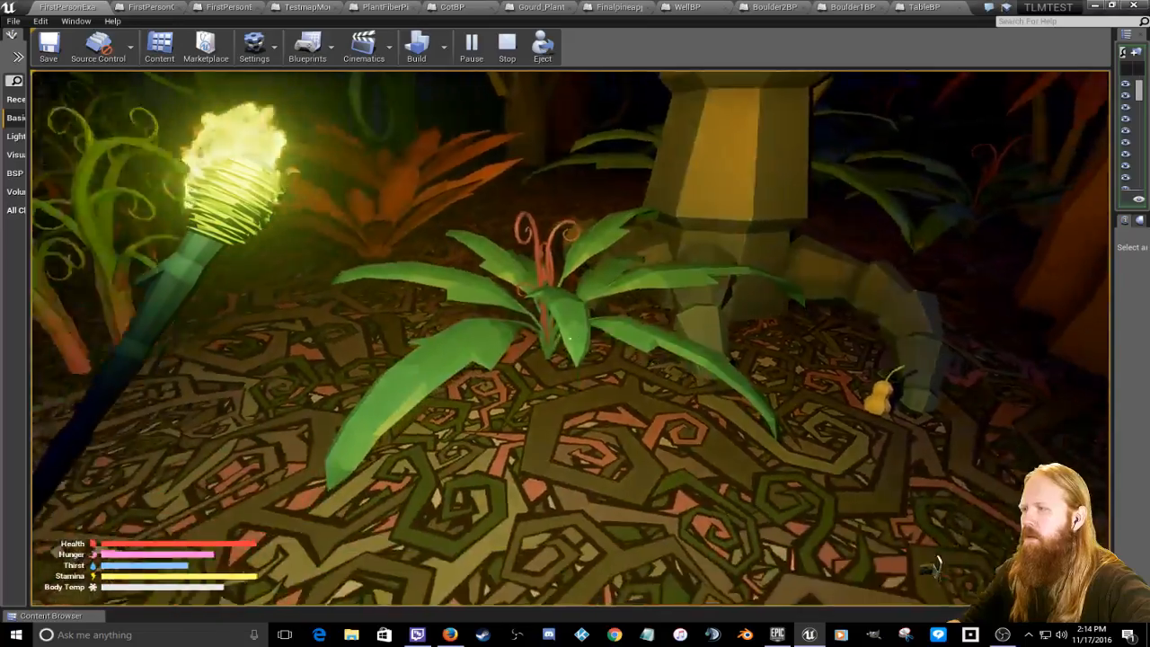
{"action": "key", "text": "w"}
{"action": "key", "text": "s"}
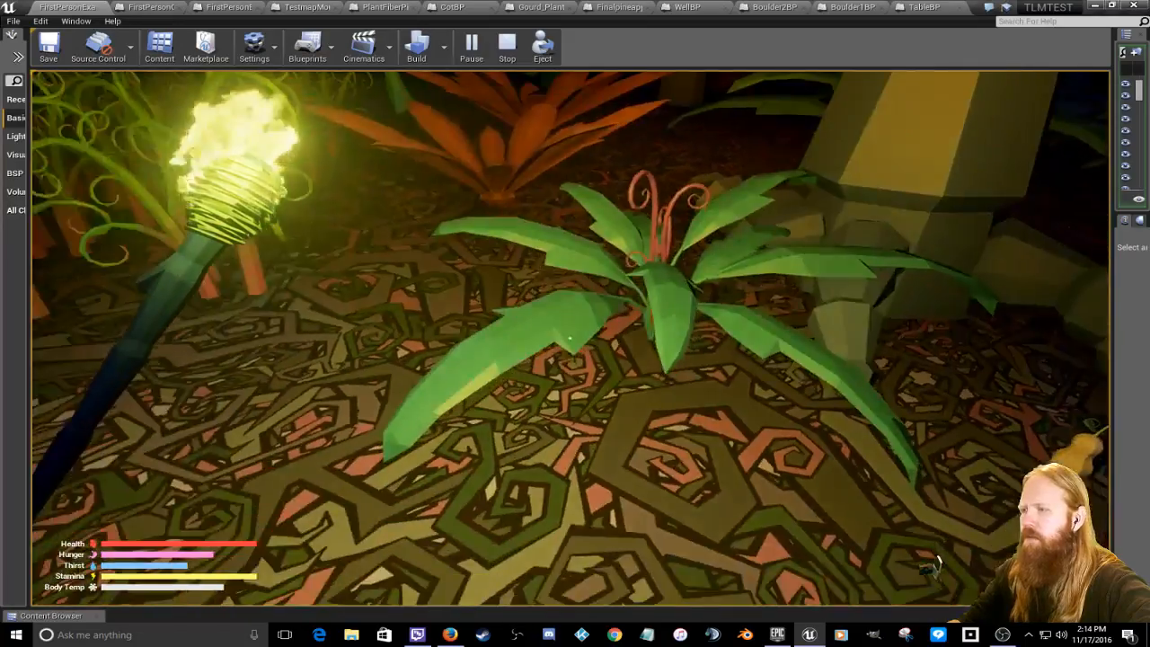
{"action": "key", "text": "w"}
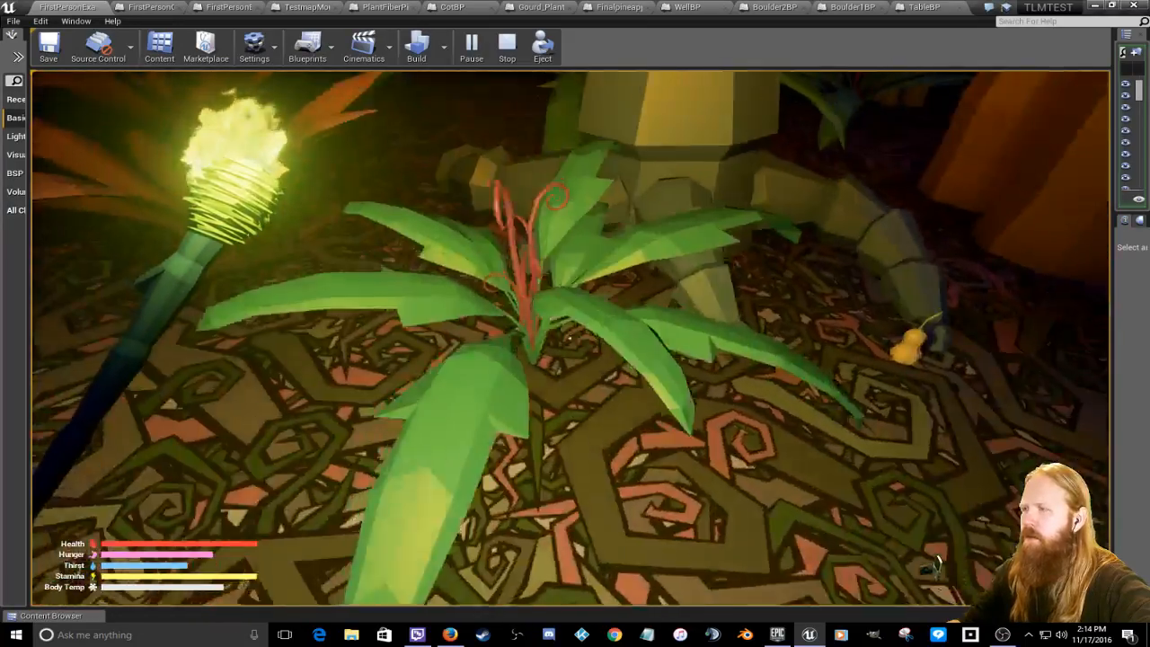
{"action": "key", "text": "a"}
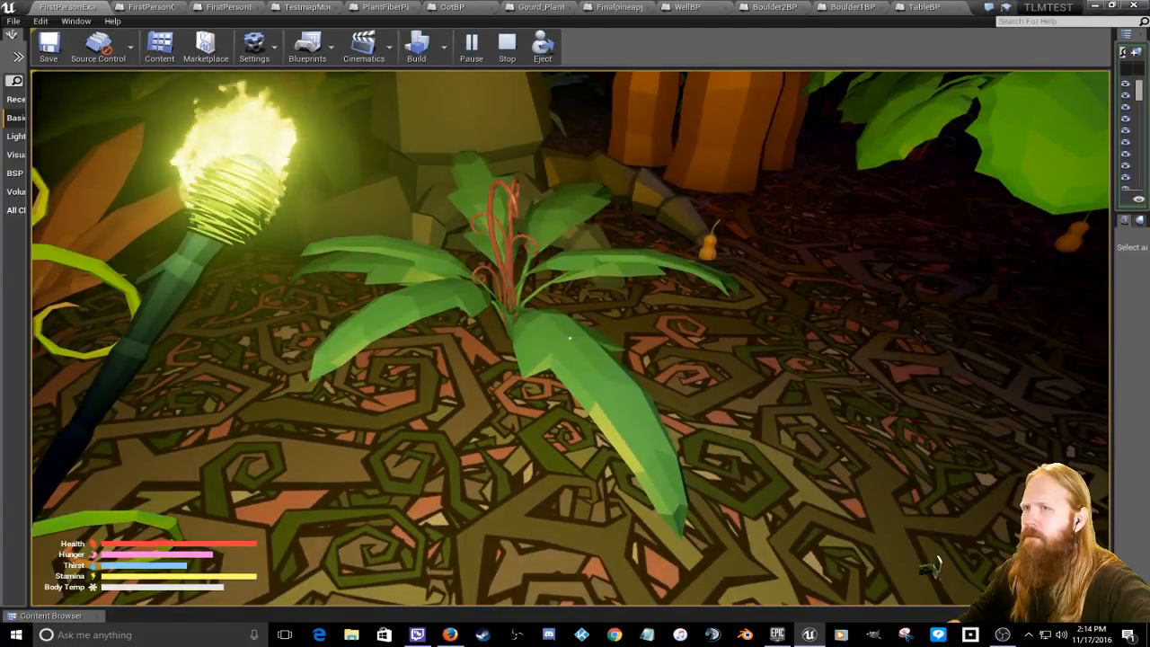
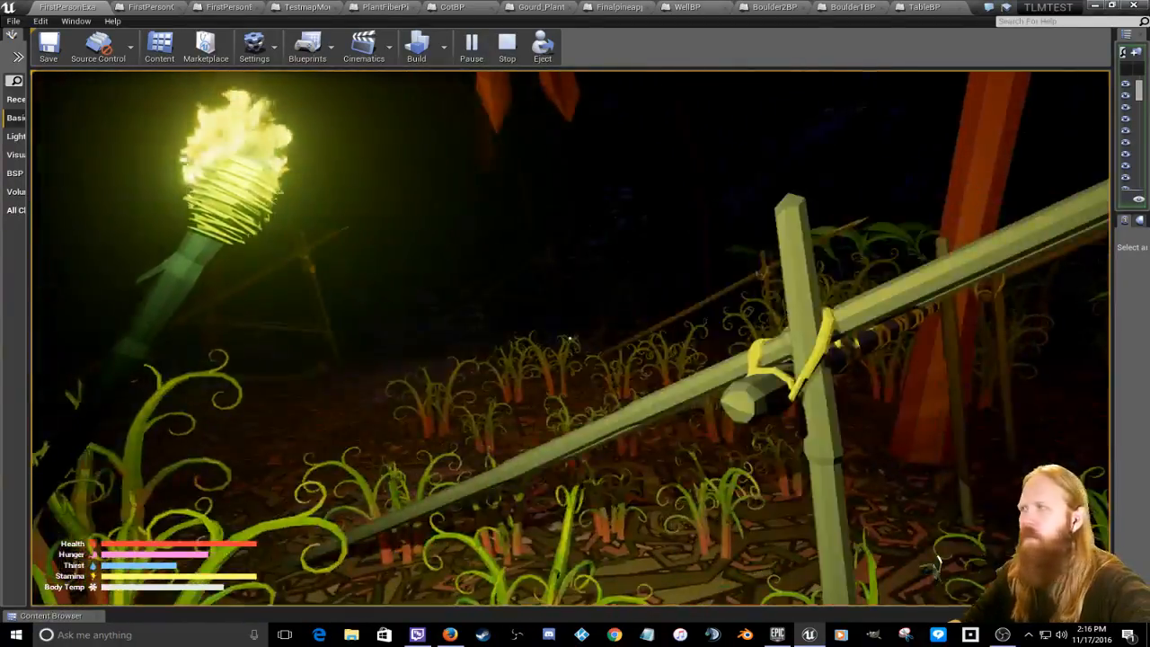
Step: Lower the system volume to 62
{"action": "key", "text": "XF86AudioLowerVolume"}
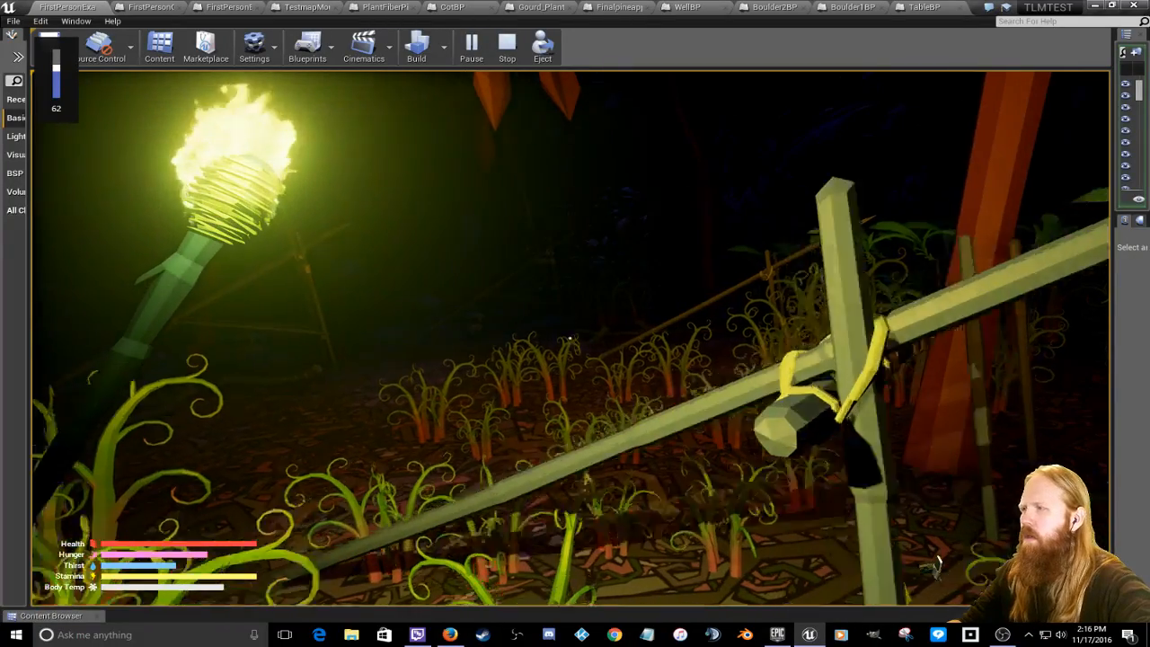
Step: Walk through the undergrowth to the bench beside the bamboo hut, checking the inventory on the way
{"action": "key", "text": "w"}
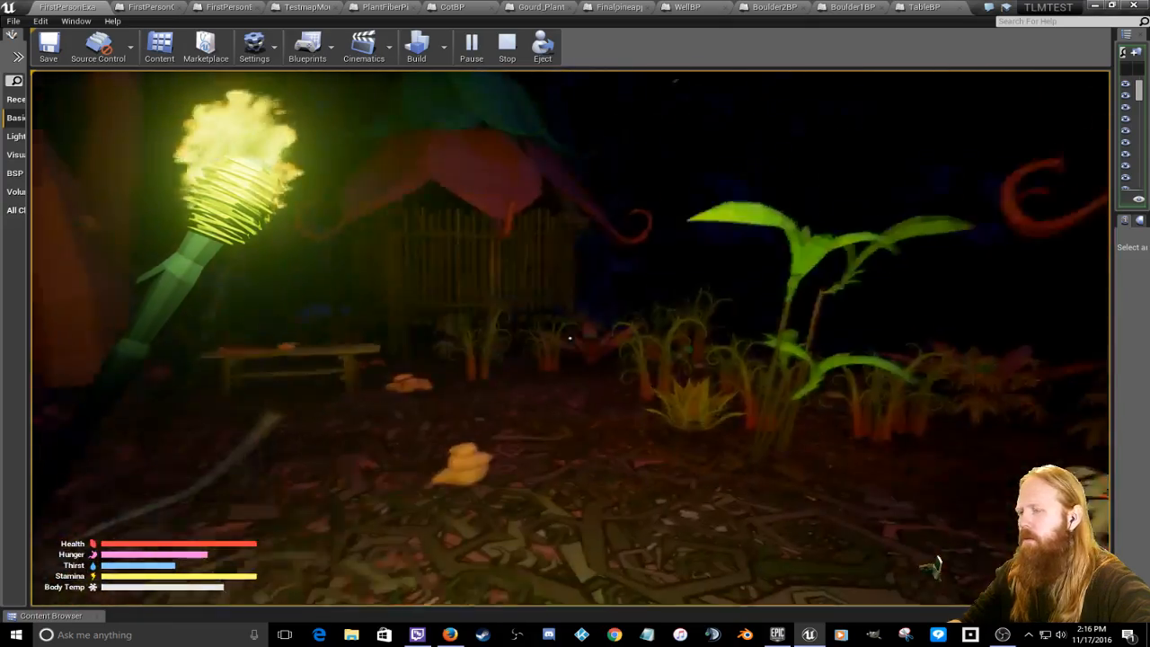
{"action": "key", "text": "w"}
{"action": "key", "text": "d"}
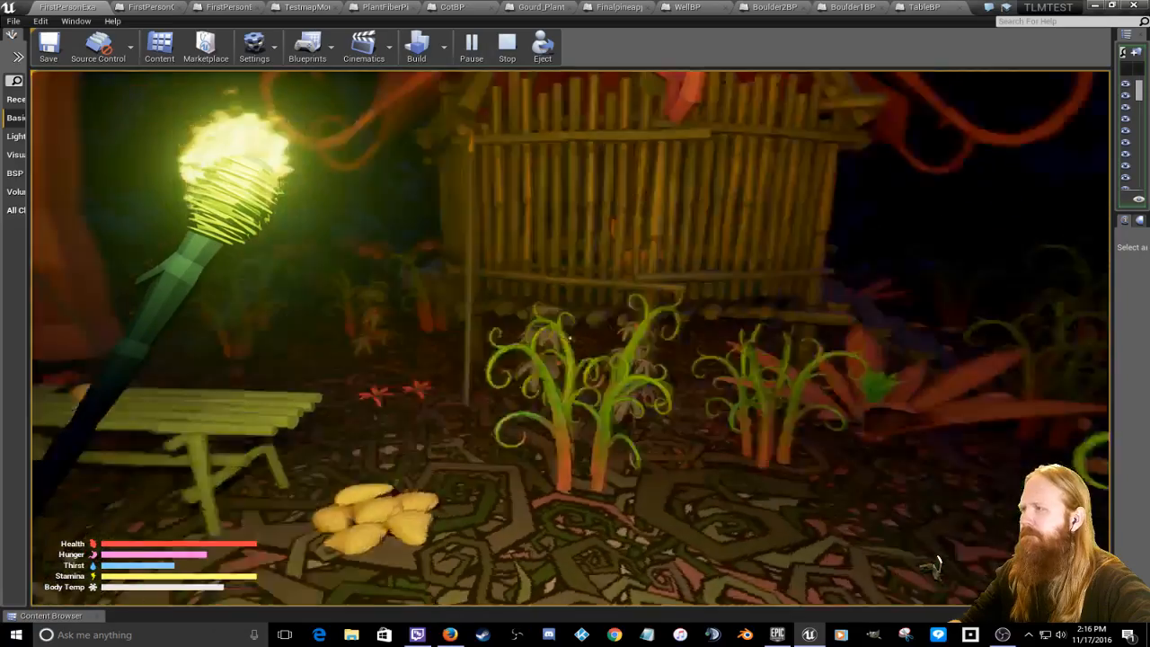
{"action": "key", "text": "Tab"}
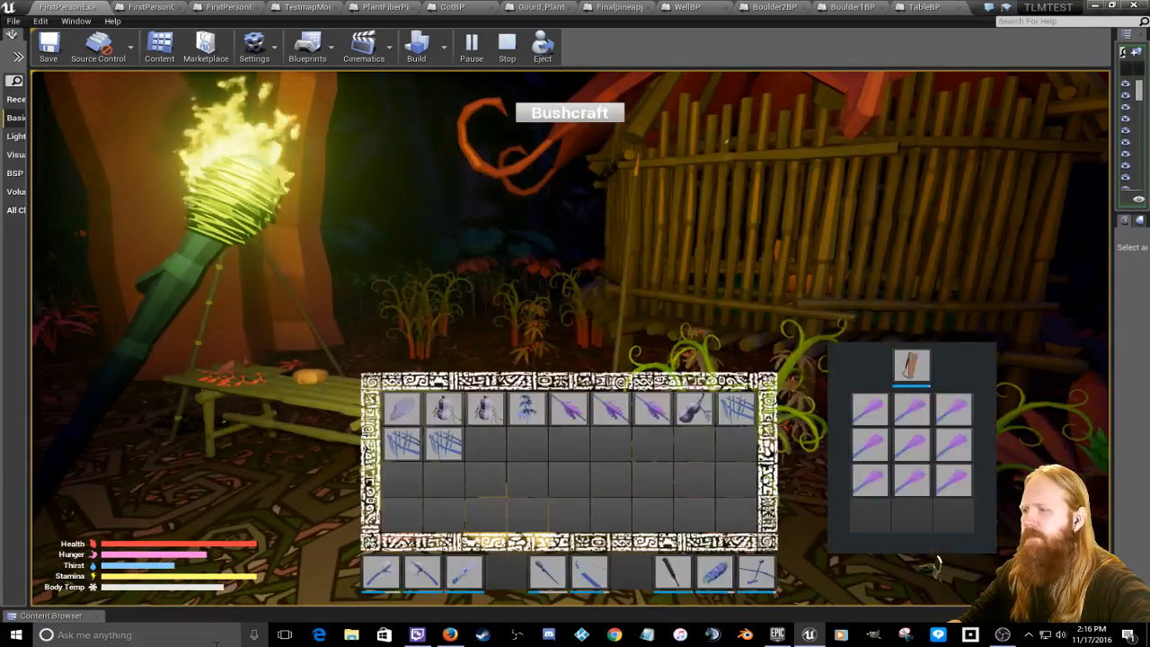
{"action": "key", "text": "Tab"}
{"action": "key", "text": "w"}
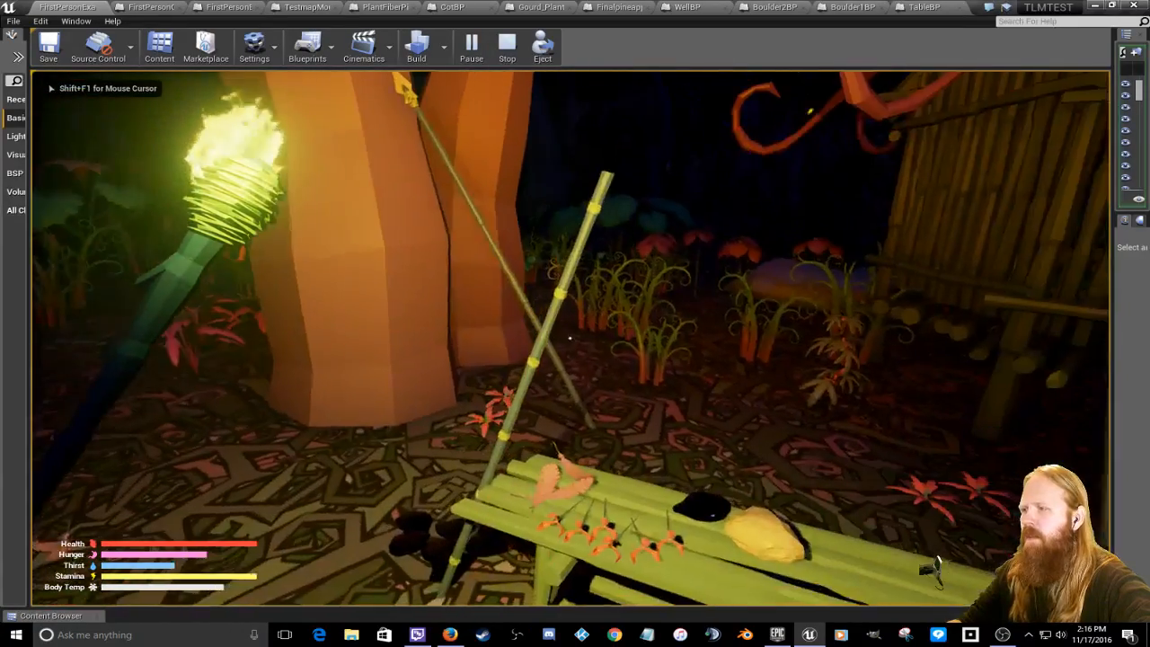
Step: Pick up the bamboo pole leaning against the bench and the one standing by the orange tree trunk
{"action": "key", "text": "e"}
{"action": "key", "text": "w"}
{"action": "key", "text": "w"}
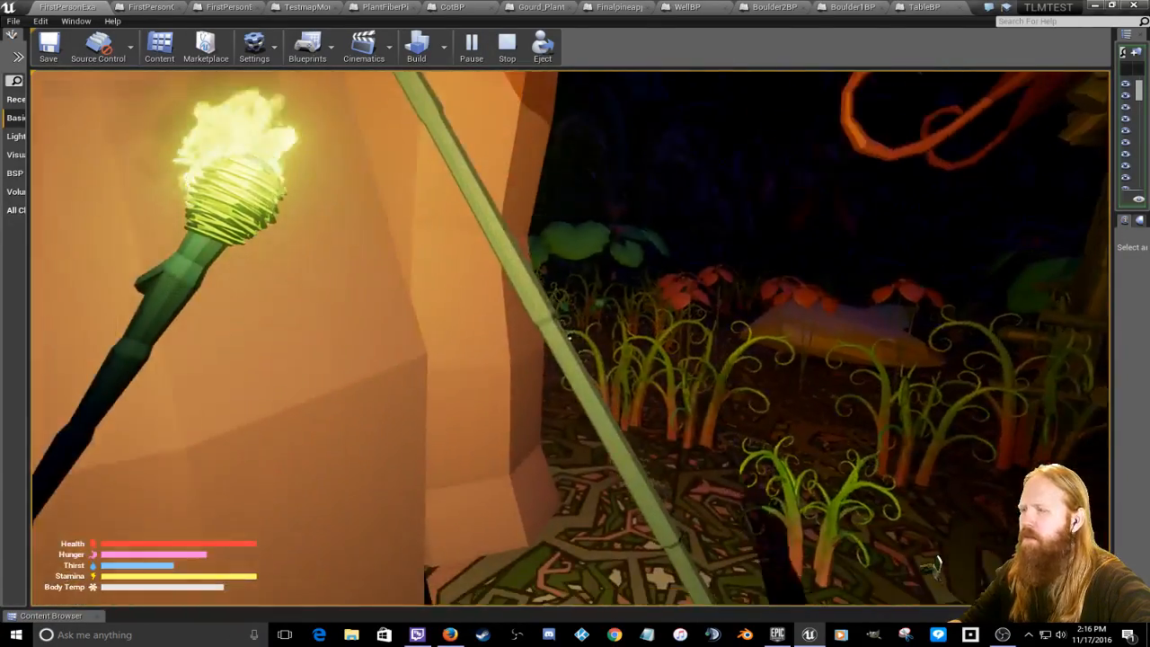
{"action": "key", "text": "e"}
{"action": "key", "text": "w"}
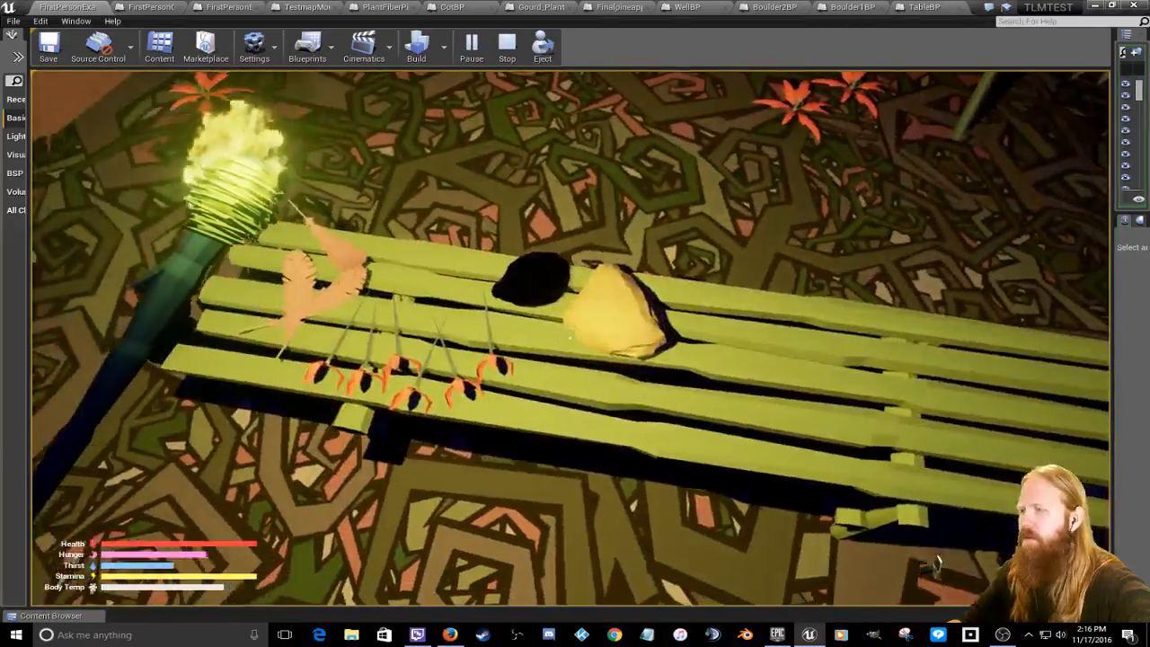
Step: Collect the six red-tufted darts from the bench beside the yellow stone
{"action": "key", "text": "e"}
{"action": "key", "text": "e"}
{"action": "key", "text": "e"}
{"action": "key", "text": "e"}
{"action": "key", "text": "e"}
{"action": "key", "text": "e"}
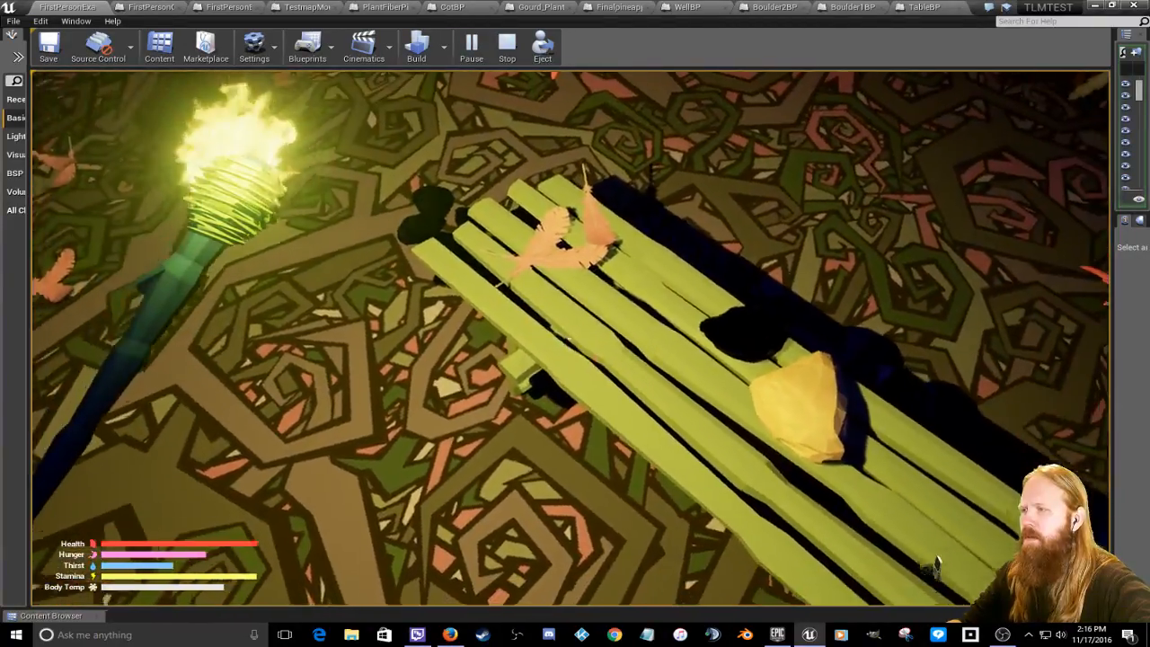
Step: Equip the two newly collected weapons from the inventory into the hotbar
{"action": "key", "text": "s"}
{"action": "key", "text": "Tab"}
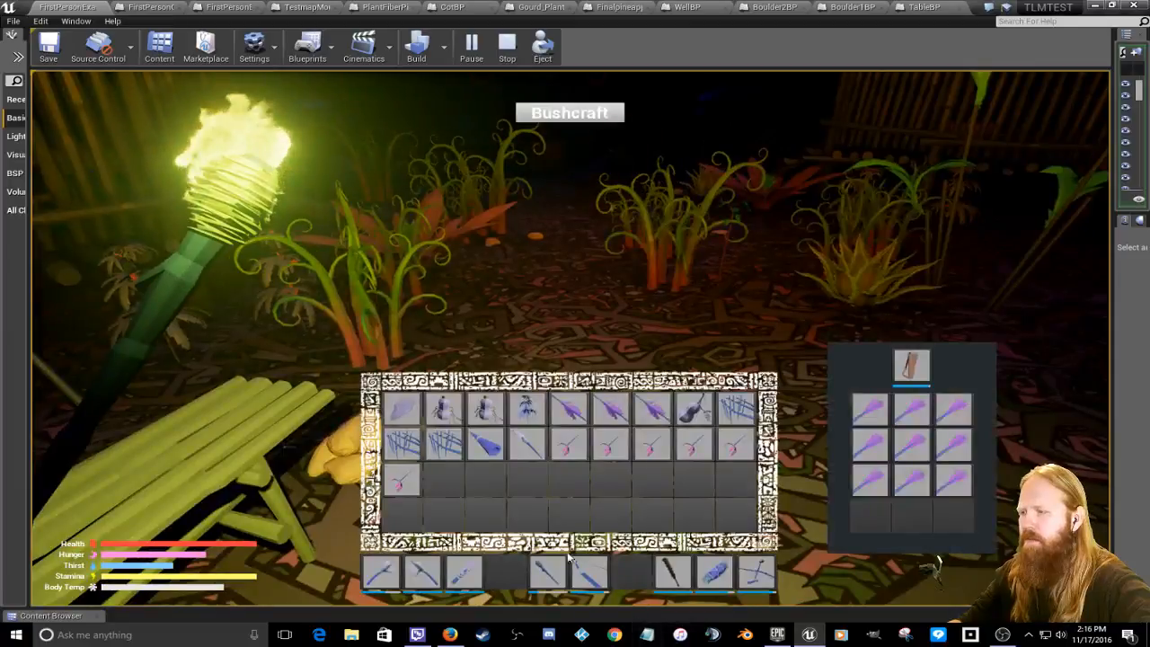
{"action": "right_click", "coordinate": [485, 443]}
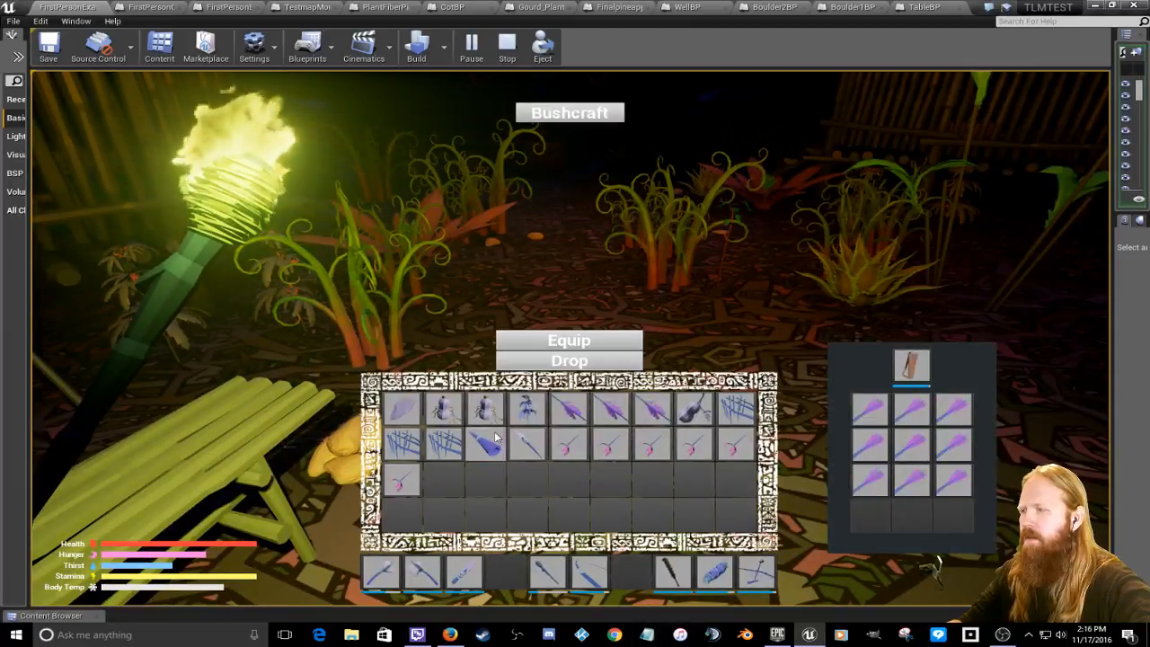
{"action": "left_click", "coordinate": [568, 350]}
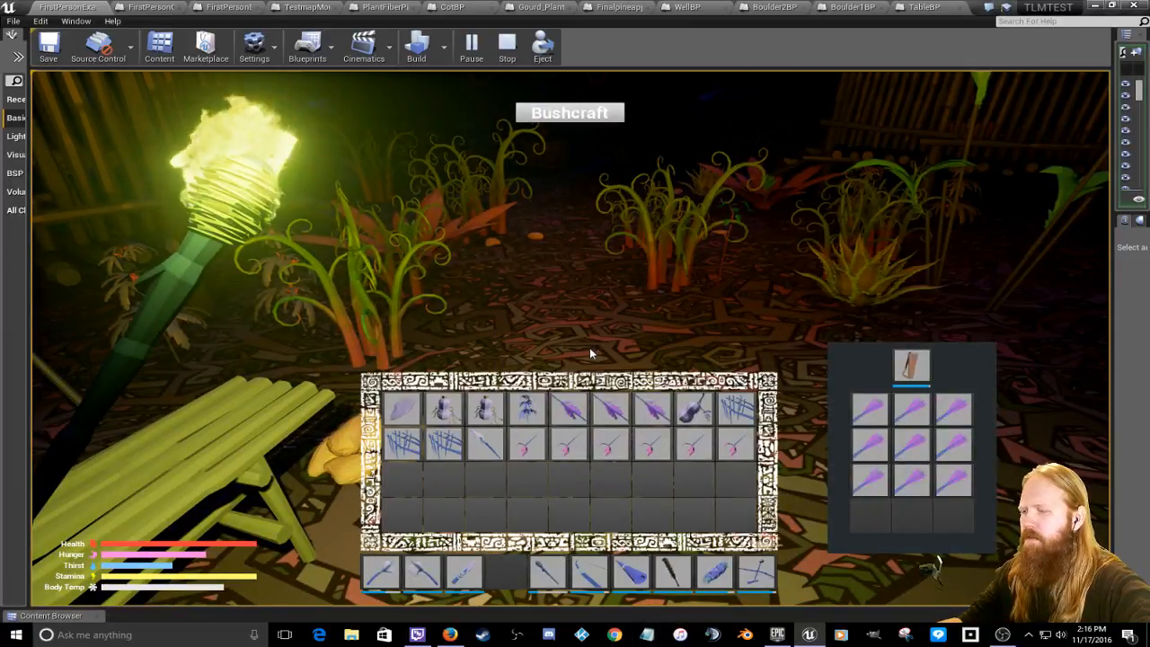
{"action": "right_click", "coordinate": [486, 445]}
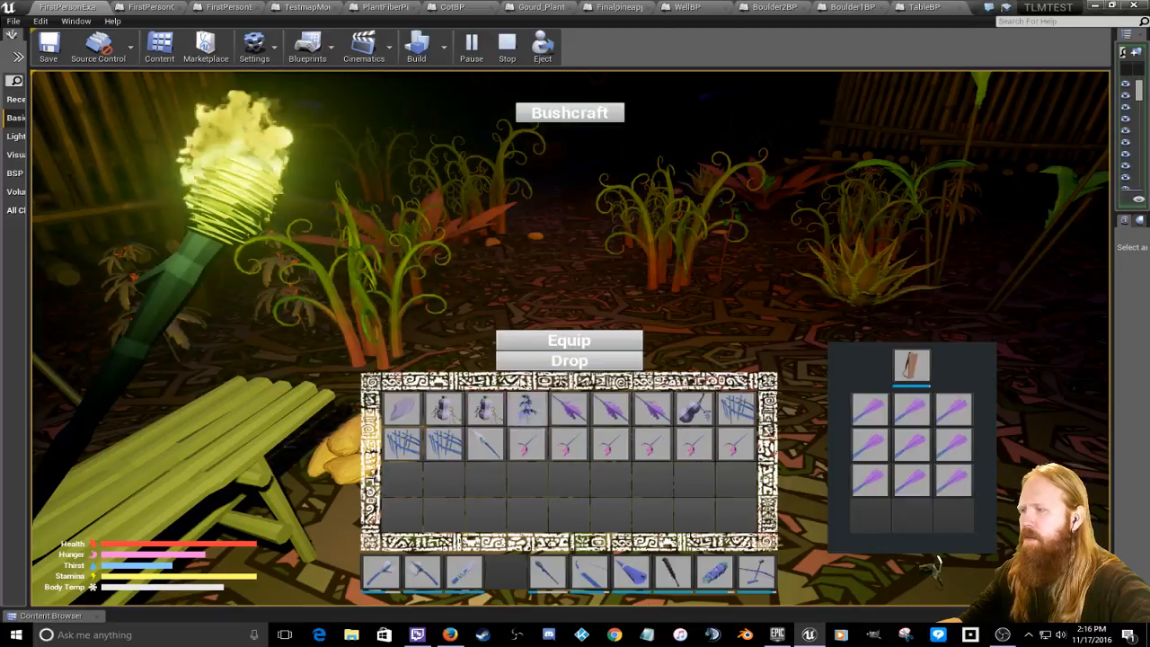
{"action": "left_click", "coordinate": [532, 340]}
{"action": "key", "text": "i"}
Step: Gather three fallen branches from the ground while switching between the held tools and the torch
{"action": "key", "text": "2"}
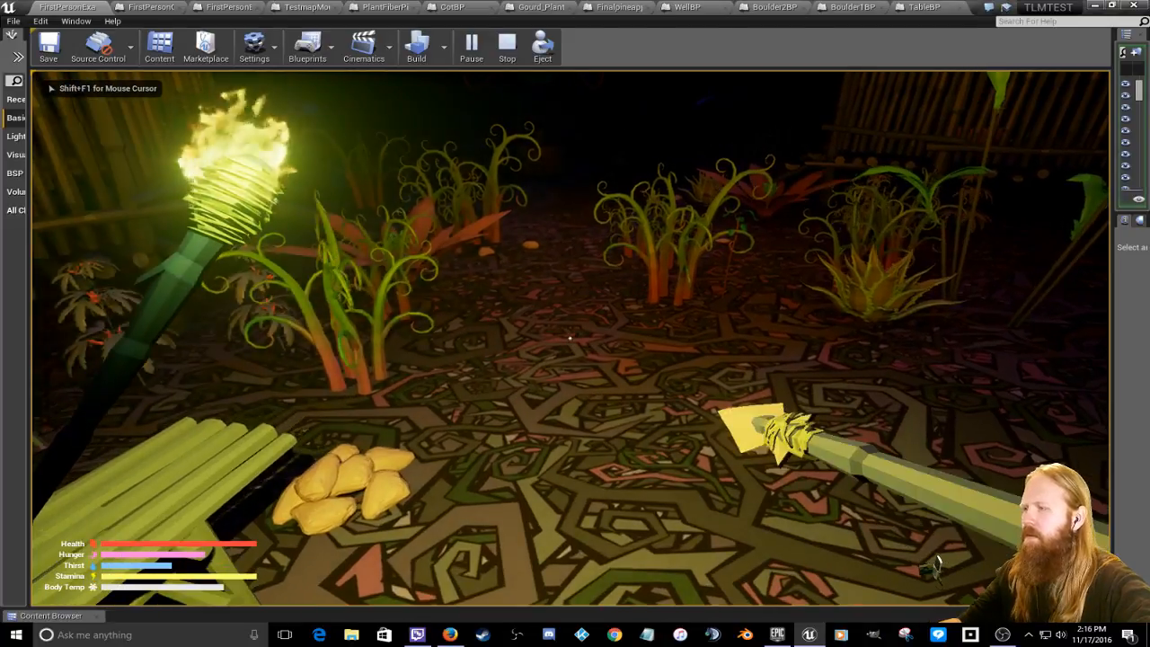
{"action": "key", "text": "1"}
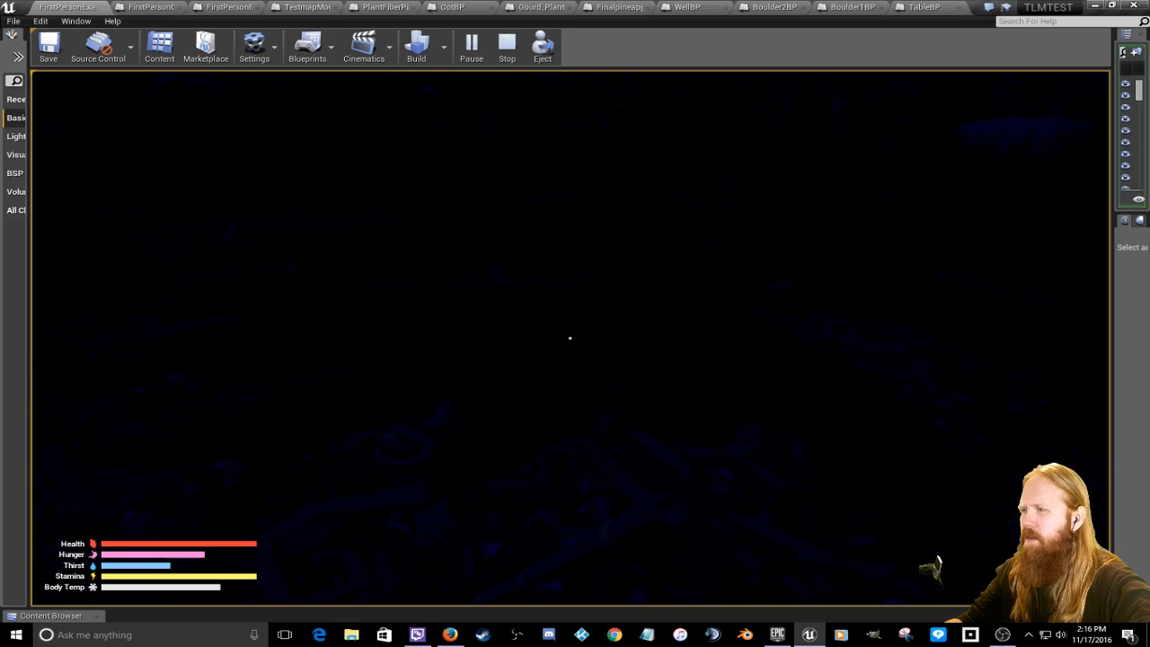
{"action": "key", "text": "Tab"}
{"action": "key", "text": "Tab"}
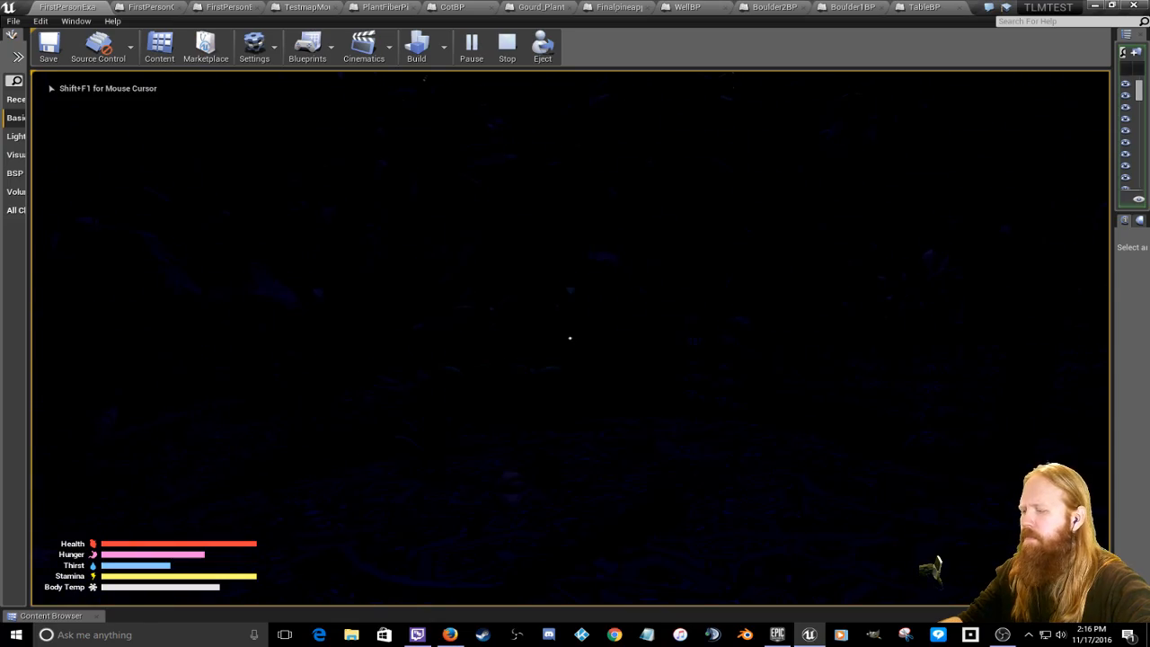
{"action": "key", "text": "1"}
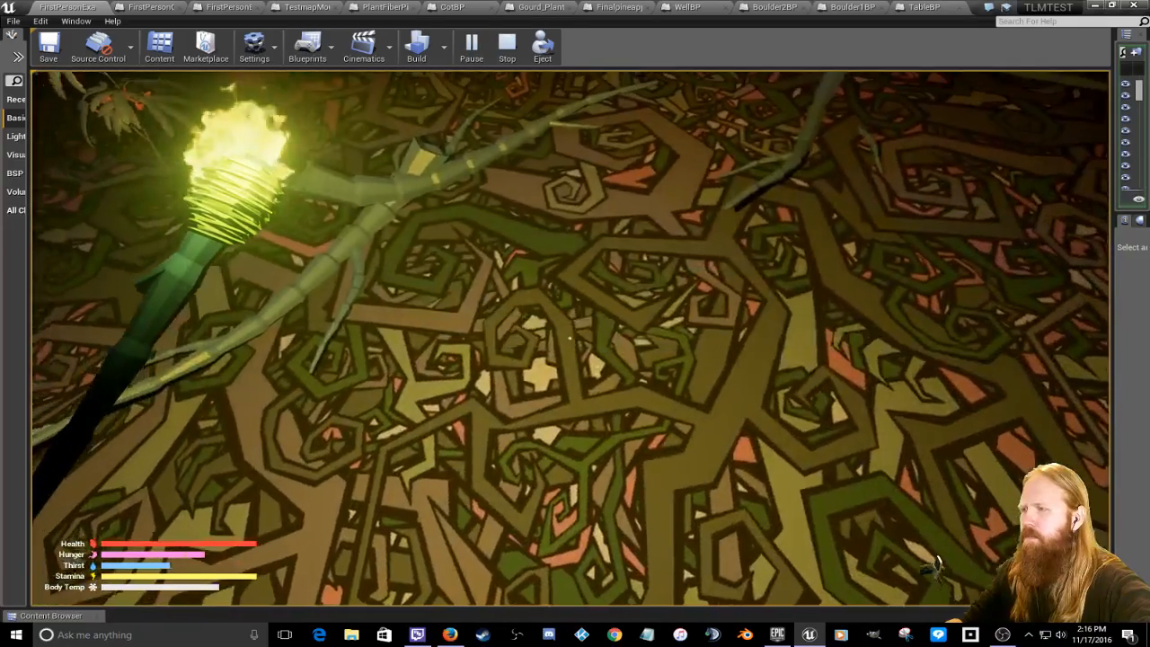
Step: Craft a Campfire from the Survival recipes using the three branches and light it on the ground
{"action": "key", "text": "Tab"}
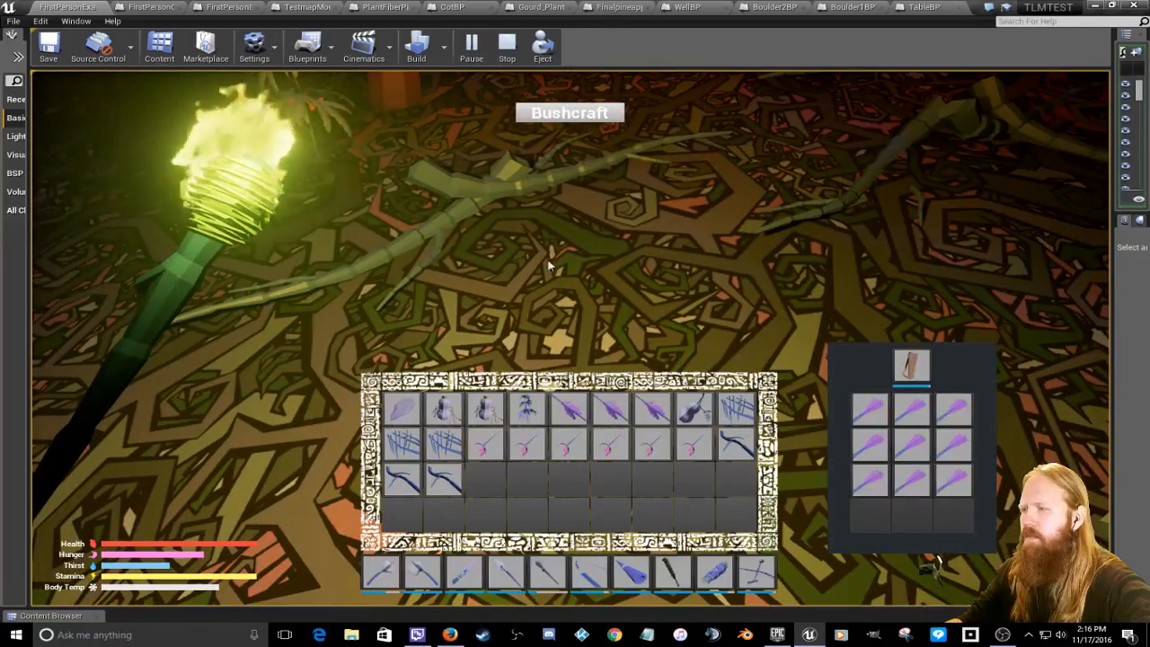
{"action": "left_click", "coordinate": [570, 112]}
{"action": "left_click", "coordinate": [683, 112]}
{"action": "left_click", "coordinate": [420, 182]}
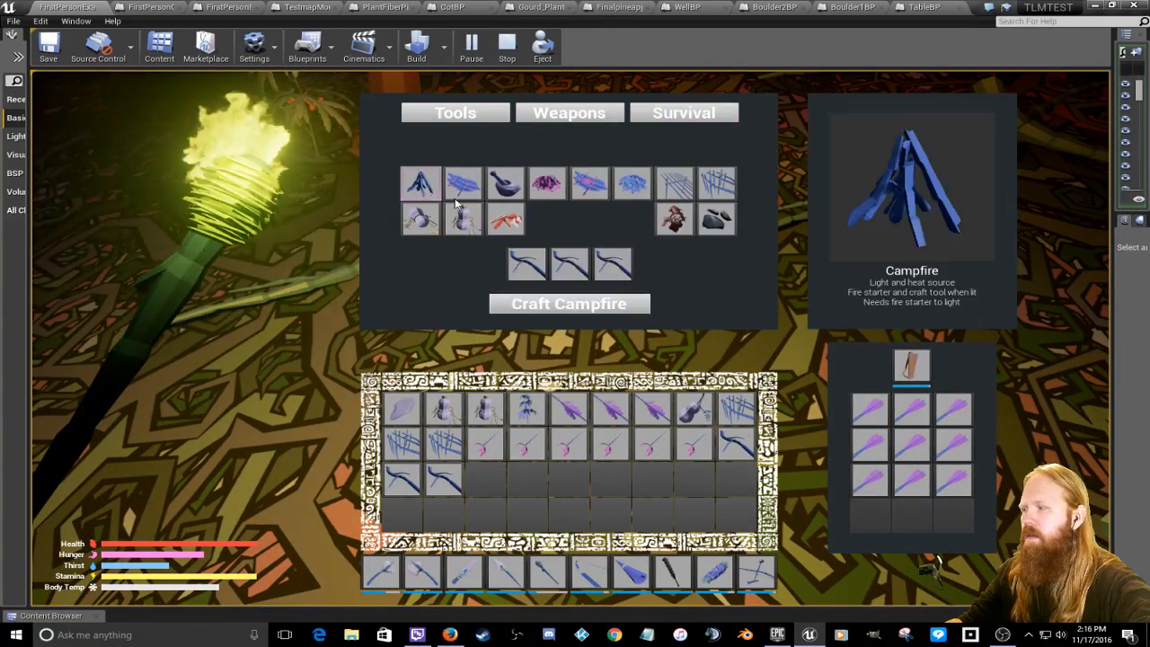
{"action": "left_click", "coordinate": [569, 304]}
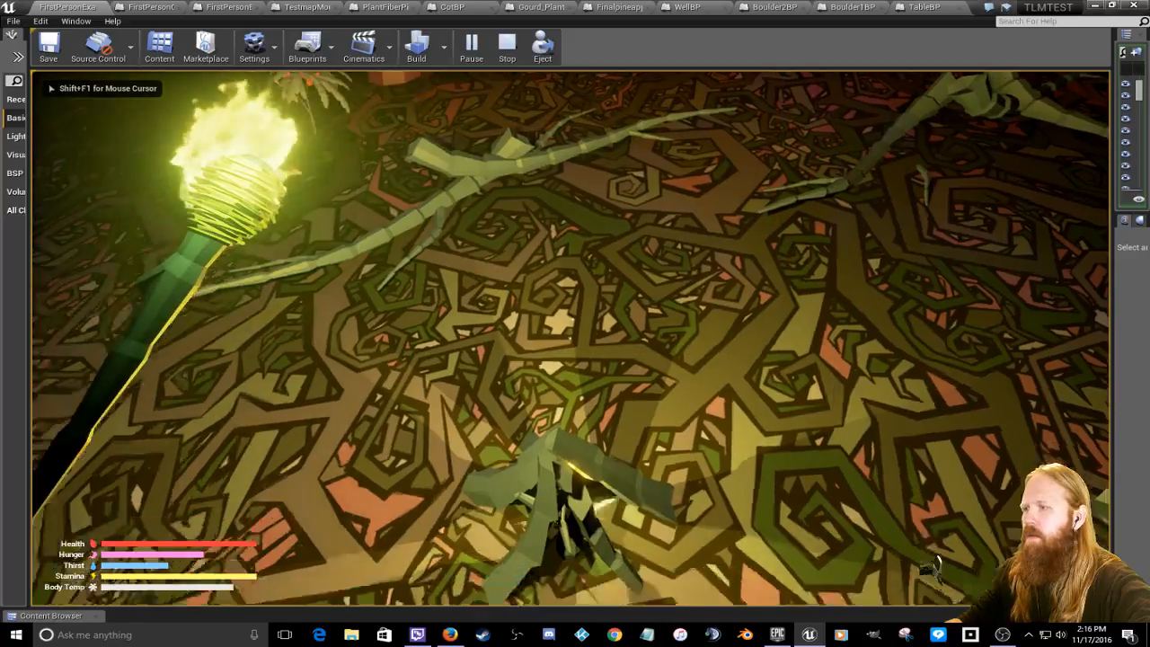
{"action": "key", "text": "g"}
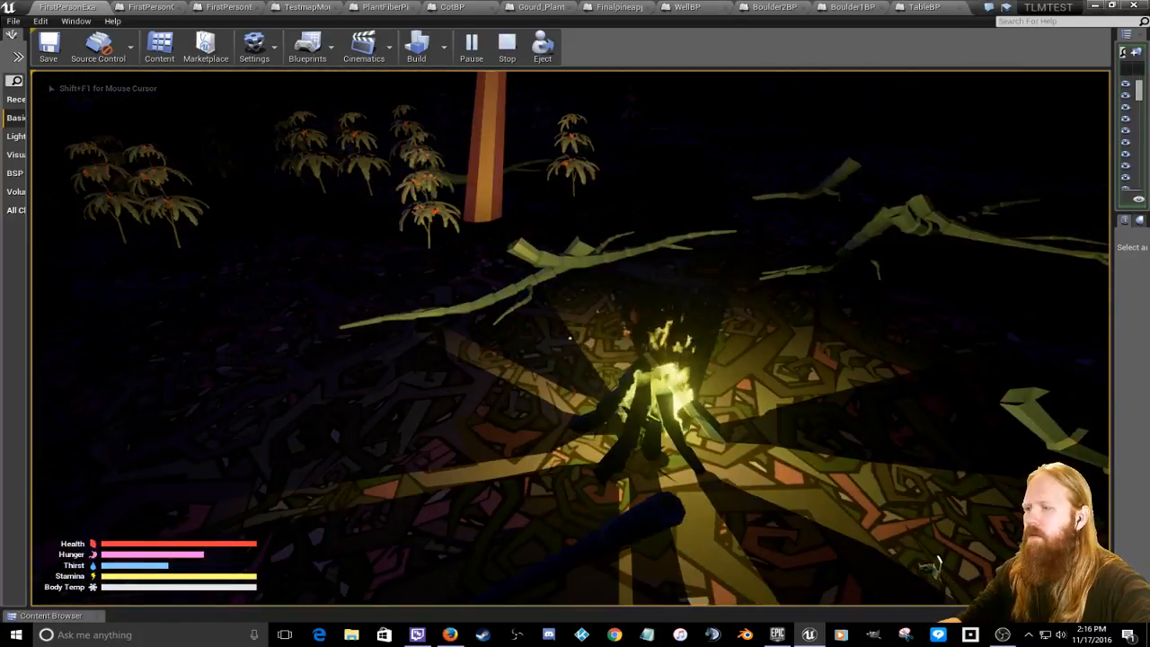
Step: Move around the burning campfire to examine its light and shadows on the surrounding ground and plants
{"action": "key", "text": "w"}
{"action": "key", "text": "d"}
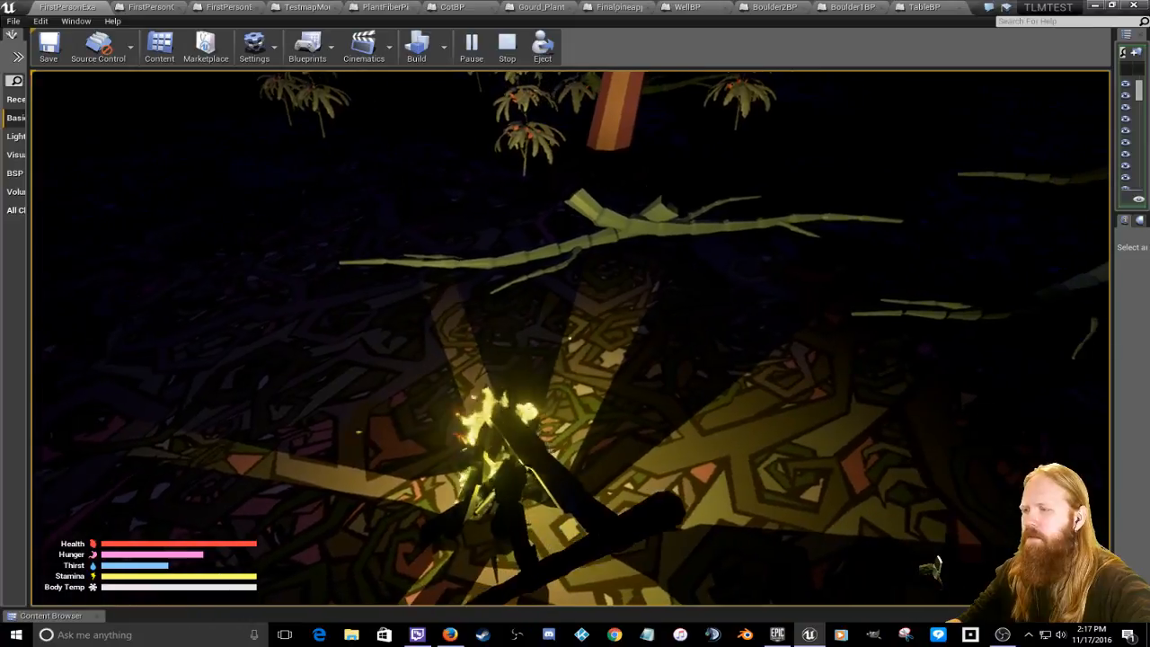
{"action": "key", "text": "s"}
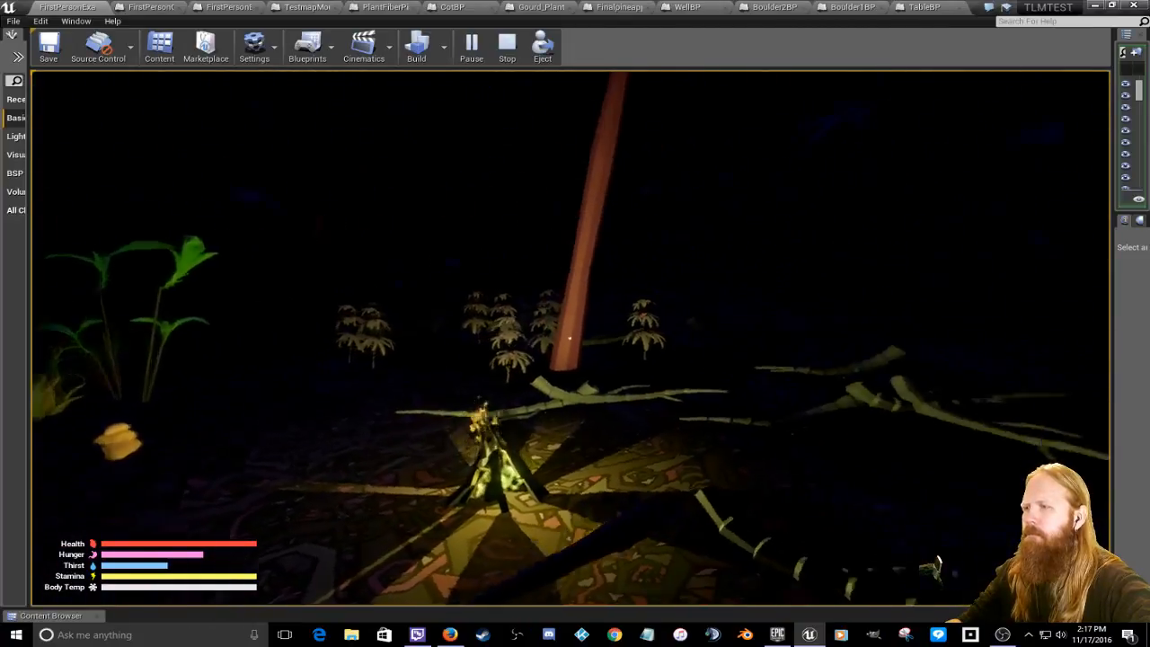
{"action": "key", "text": "w"}
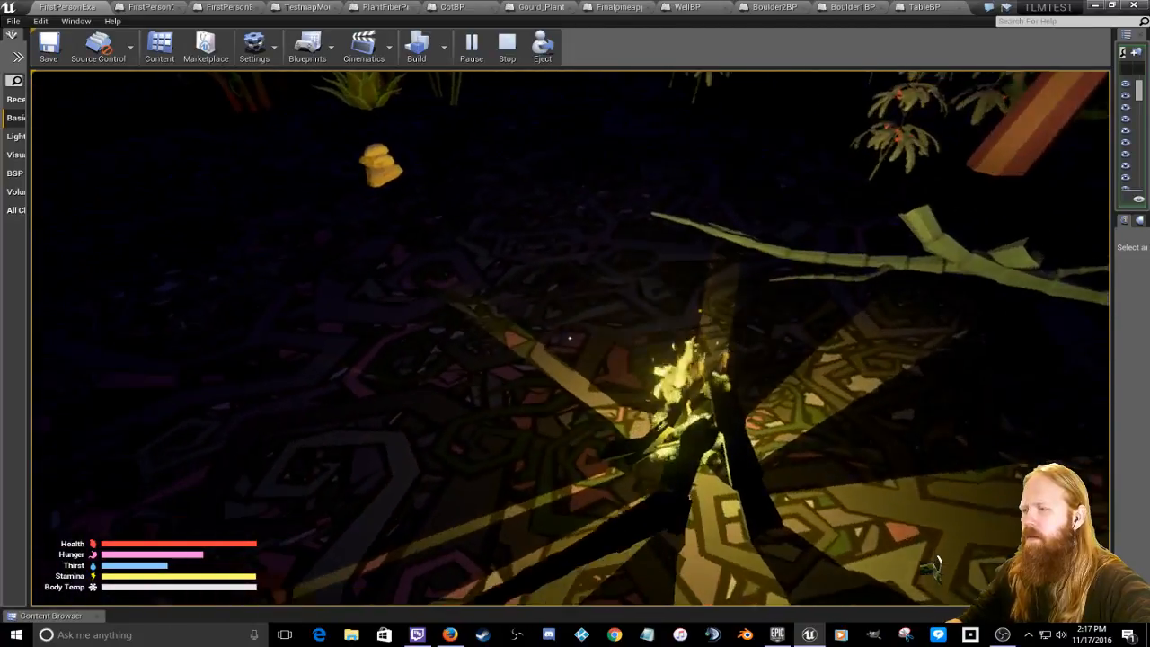
{"action": "key", "text": "w"}
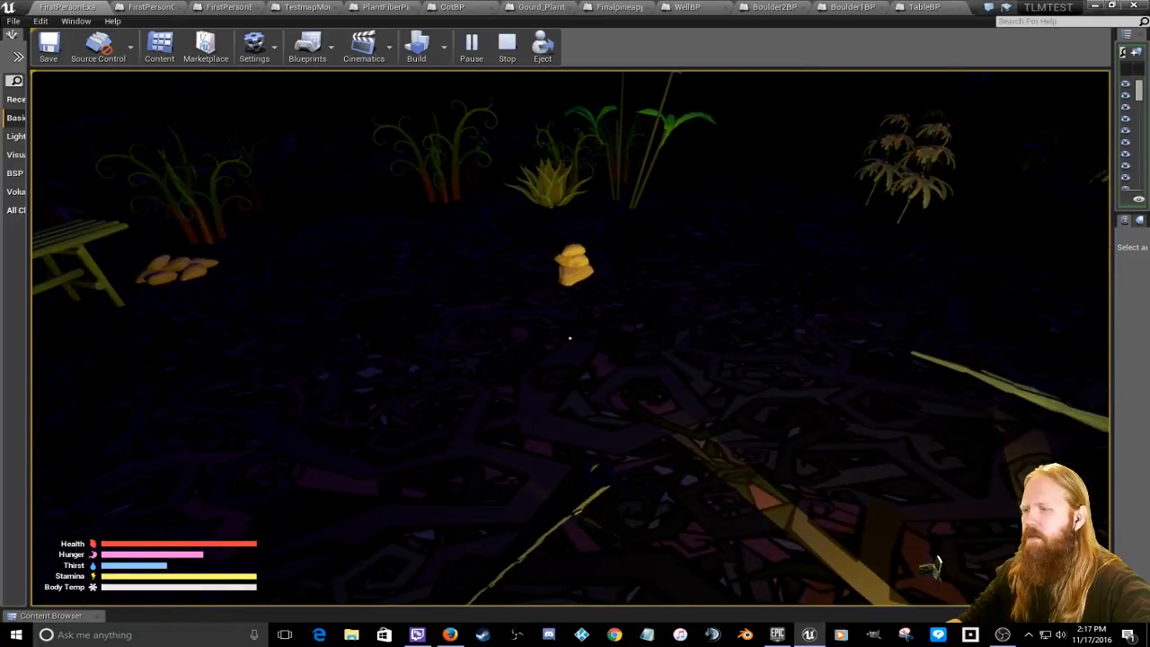
Step: Aim the bamboo blowgun into the darkness around the tall green plant and bench, and return to the campfire
{"action": "left_click", "coordinate": [570, 338]}
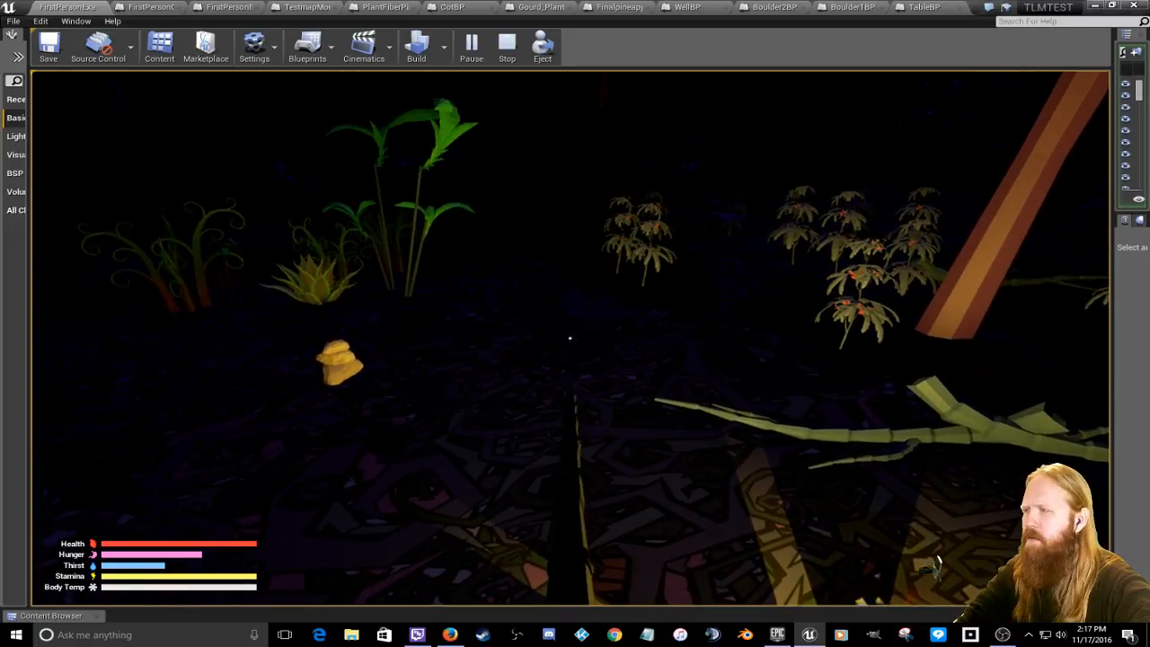
{"action": "left_click", "coordinate": [569, 337]}
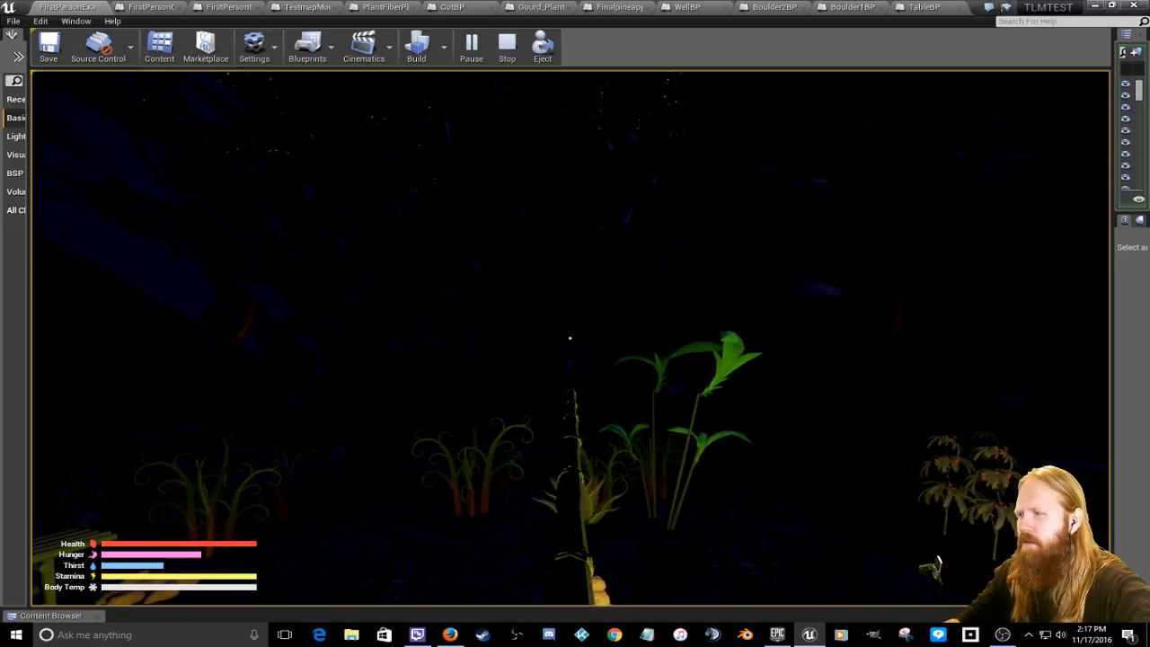
{"action": "key", "text": "w"}
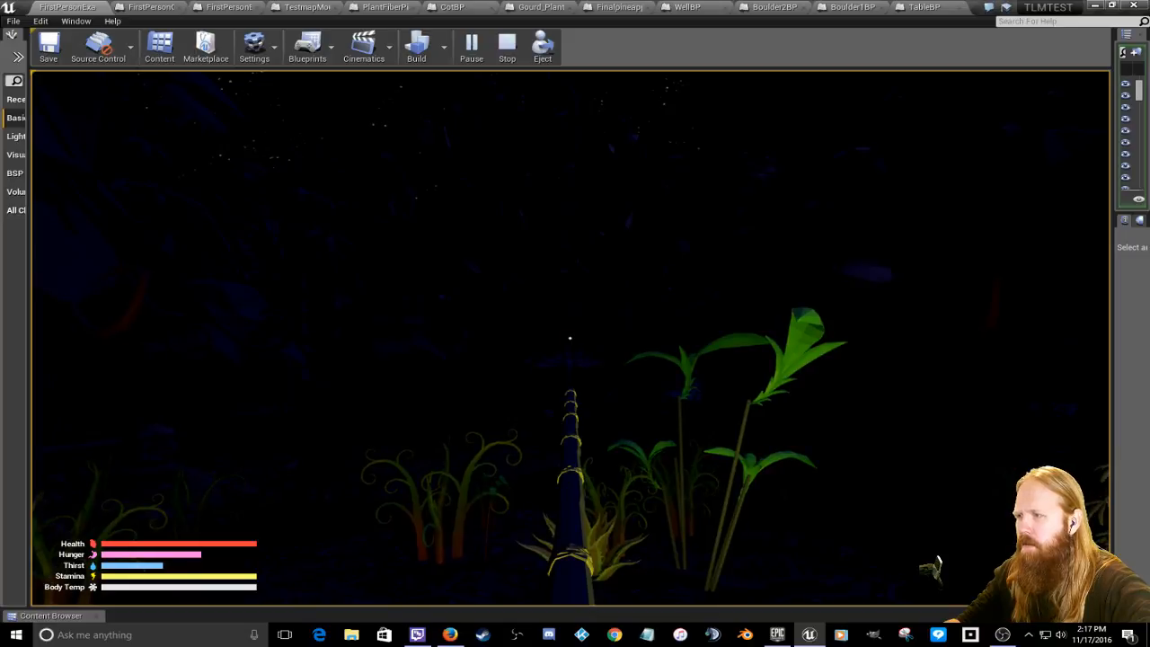
{"action": "key", "text": "w"}
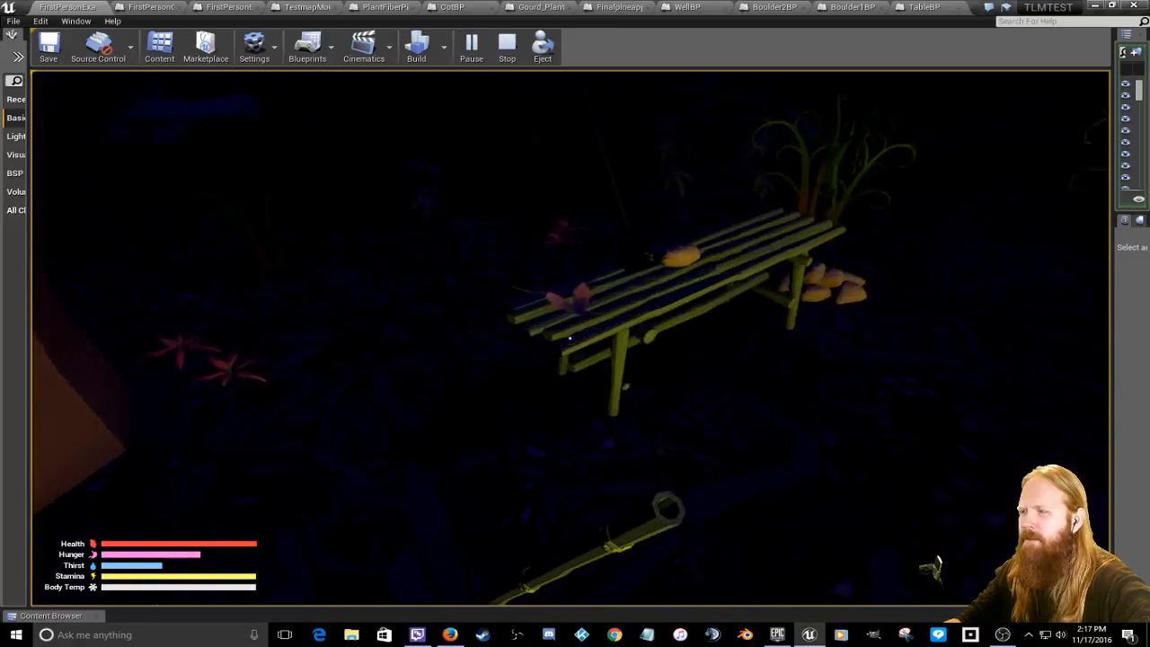
{"action": "key", "text": "w"}
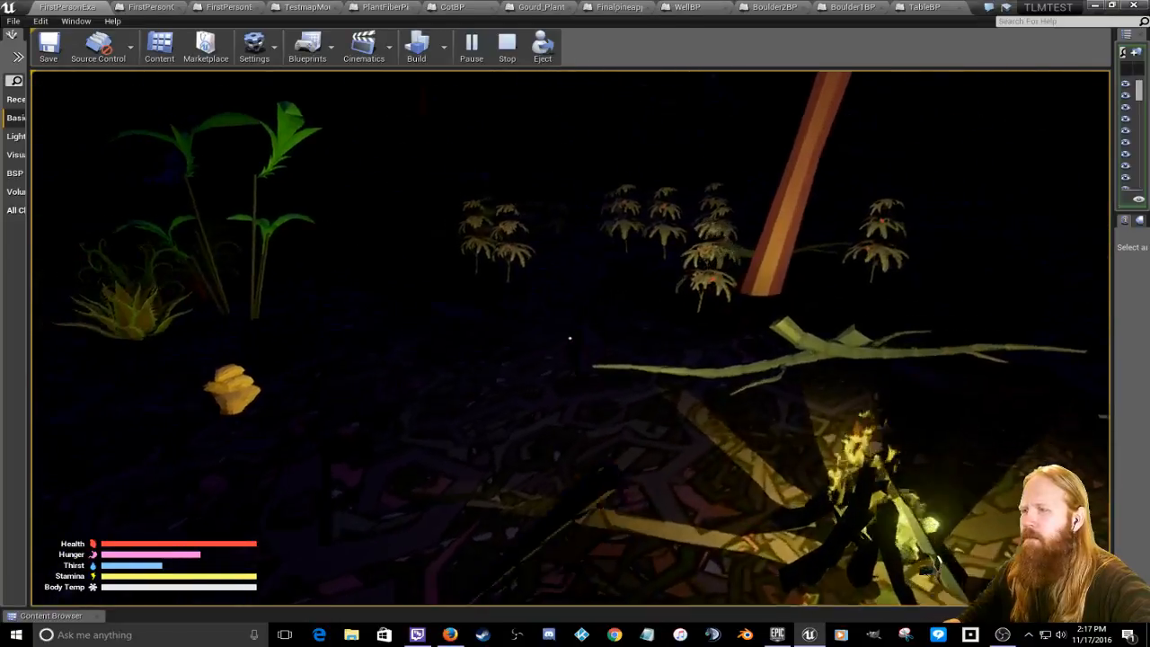
Step: Shoot the blowgun toward the dark plants beyond the campfire, and back away to watch the long-necked creature
{"action": "key", "text": "d"}
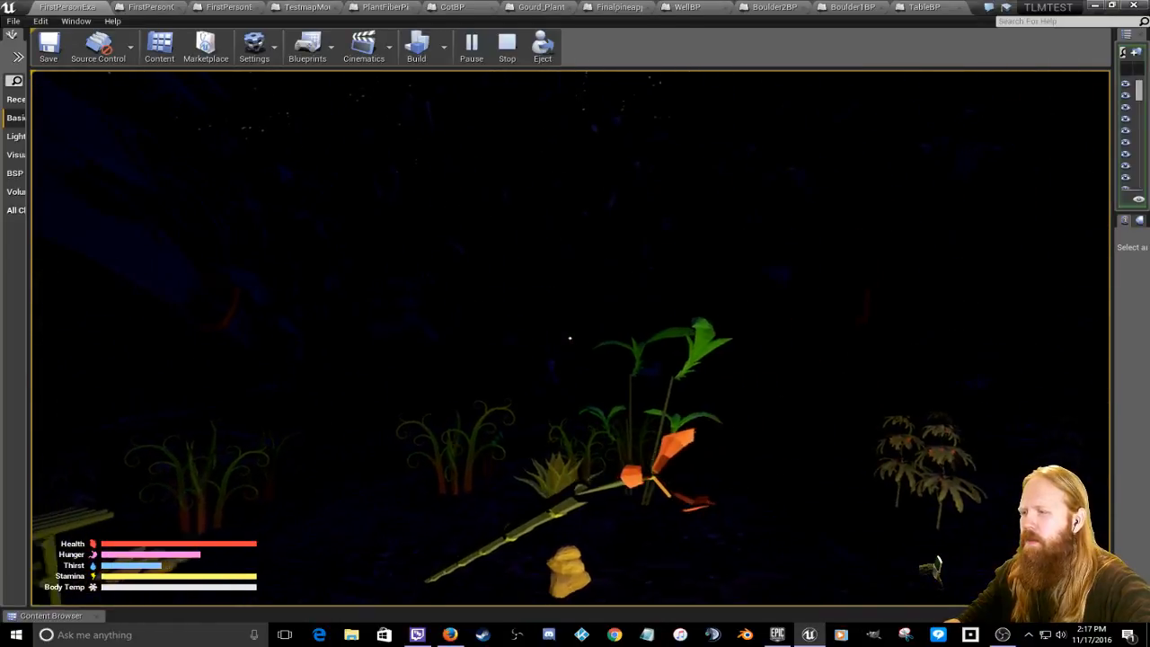
{"action": "key", "text": "s"}
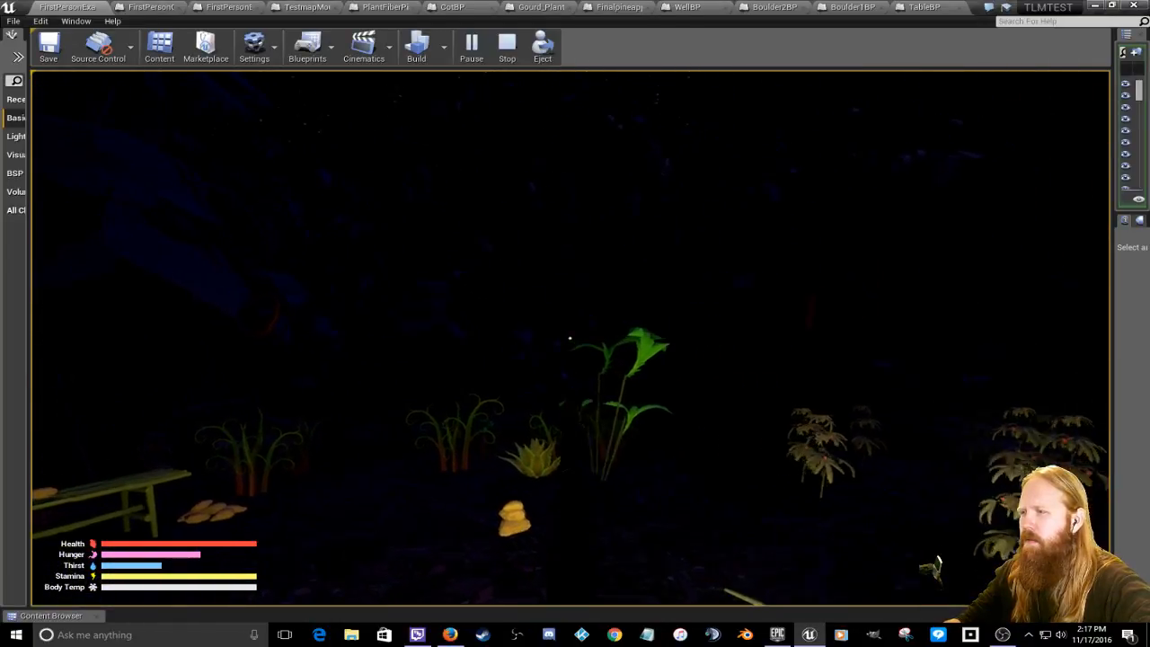
{"action": "key", "text": "w"}
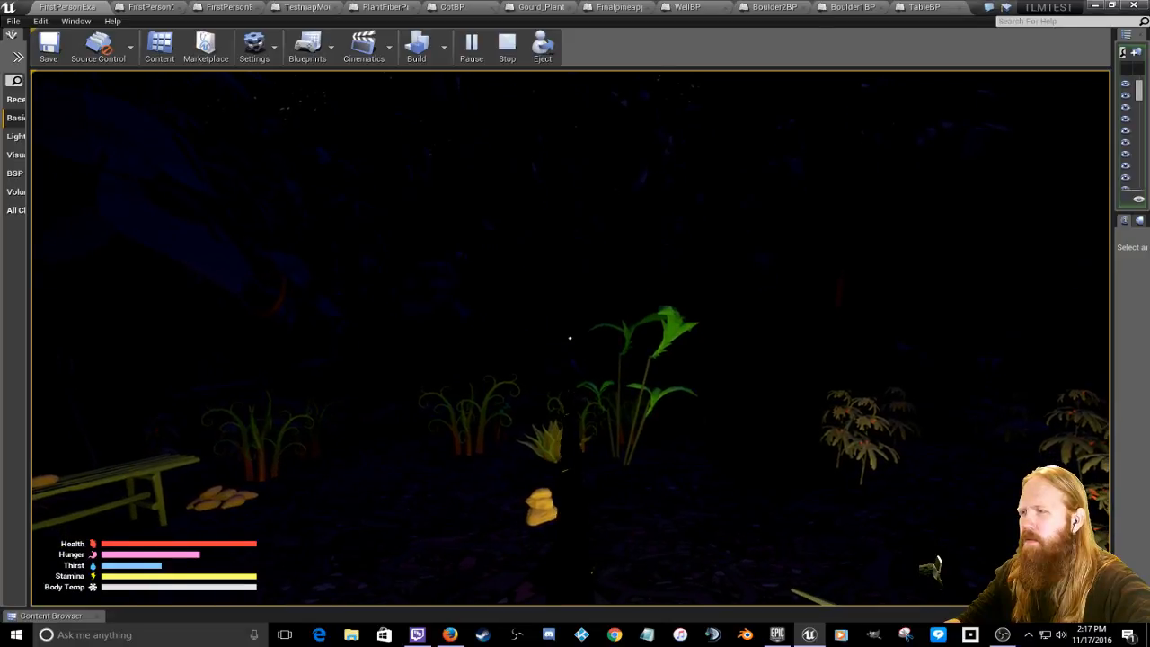
{"action": "key", "text": "s"}
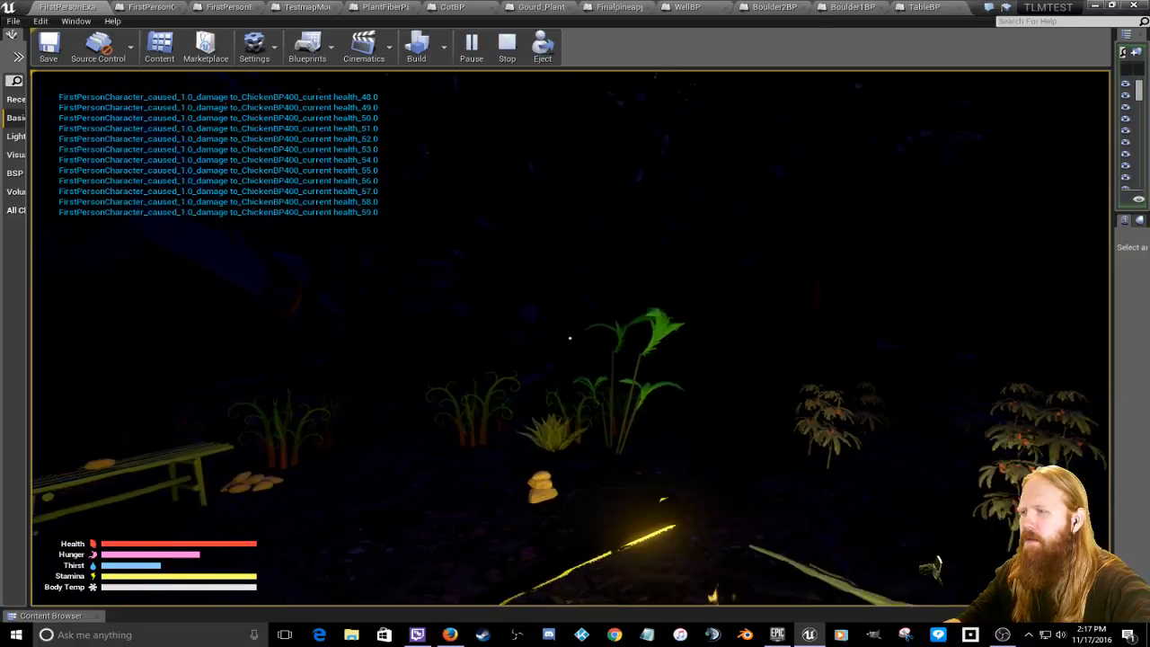
{"action": "key", "text": "s"}
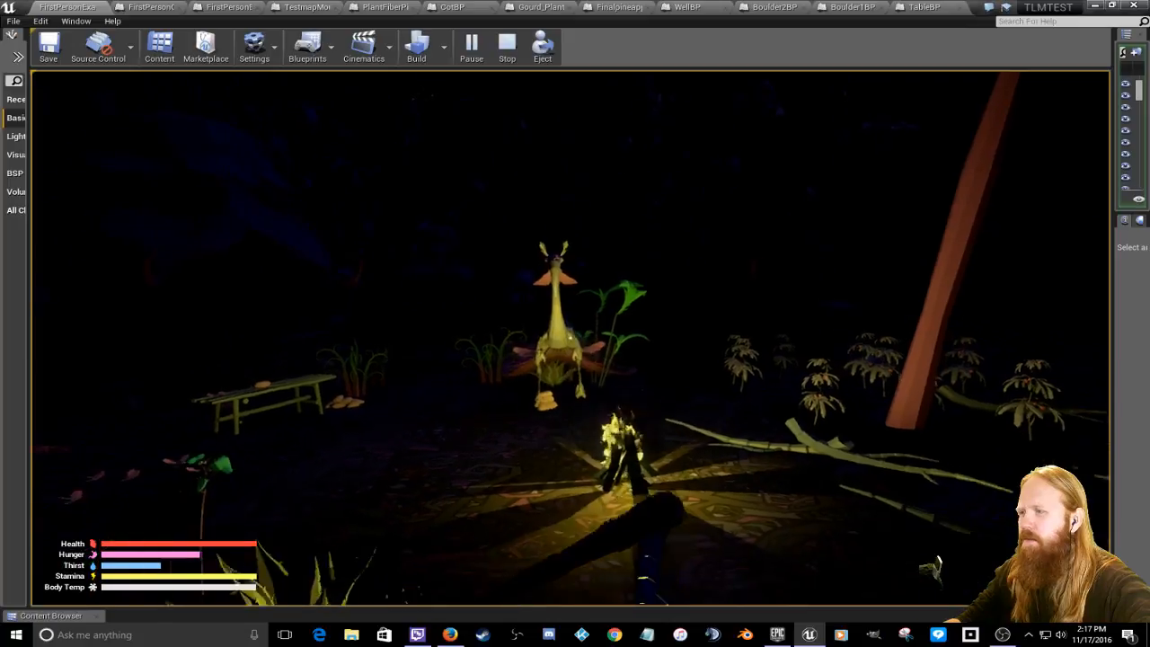
{"action": "key", "text": "w"}
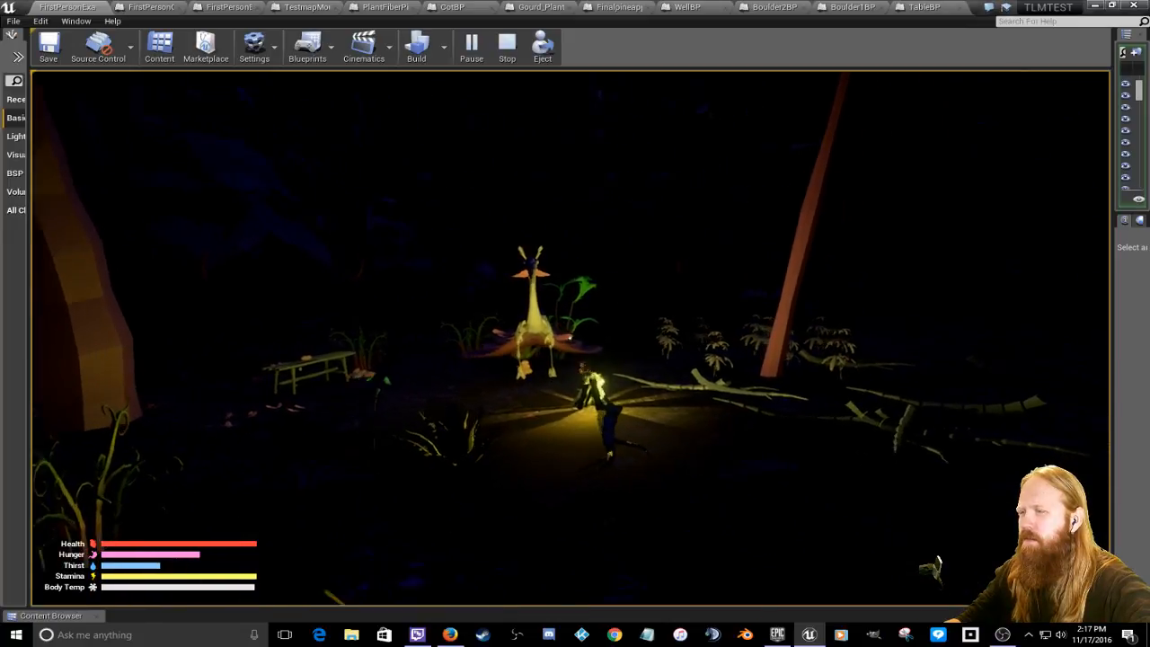
{"action": "key", "text": "w"}
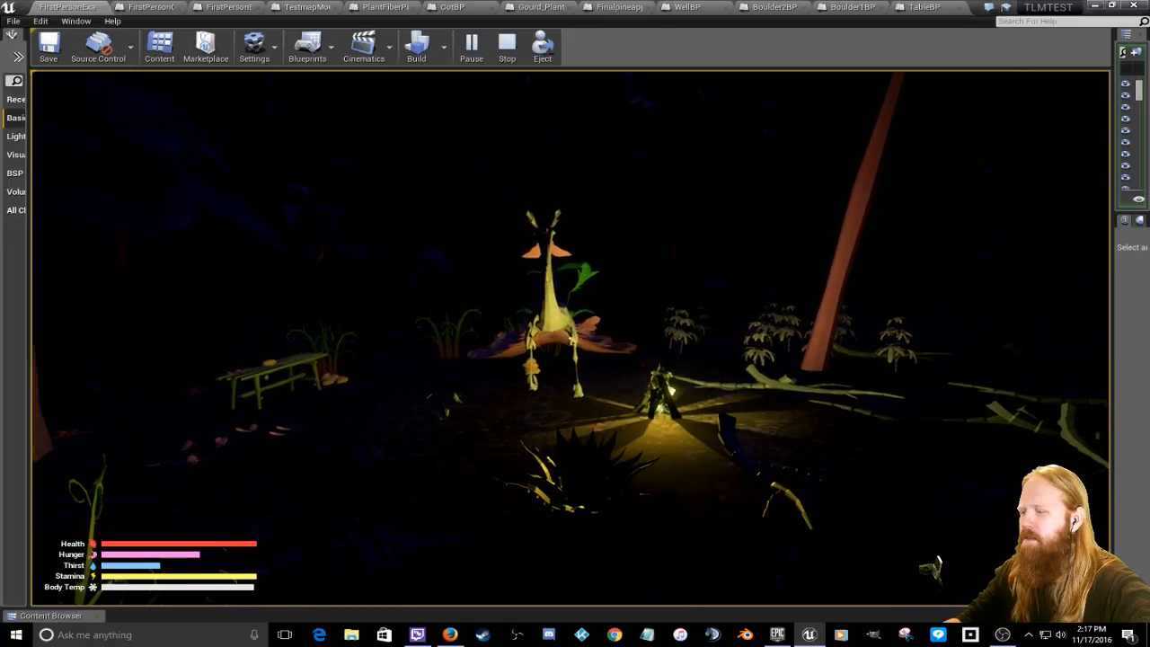
Step: Approach the long-necked creature beside the campfire, strike it down at close range and butcher its carcass for meat
{"action": "key", "text": "w"}
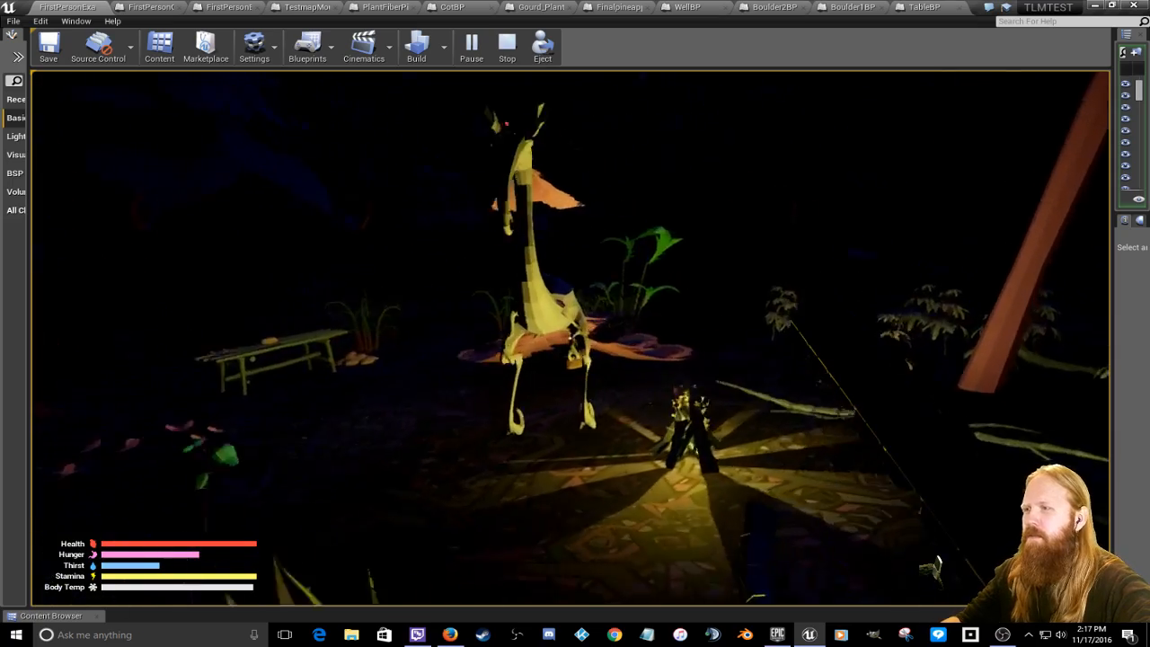
{"action": "left_click", "coordinate": [569, 339]}
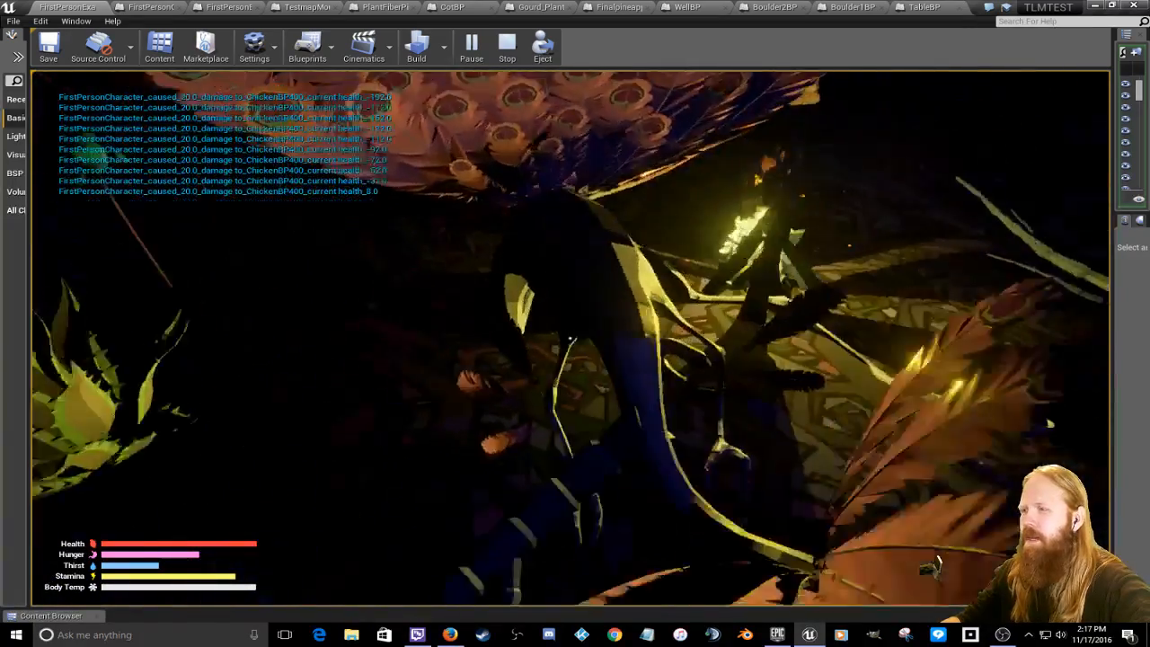
{"action": "left_click", "coordinate": [570, 339]}
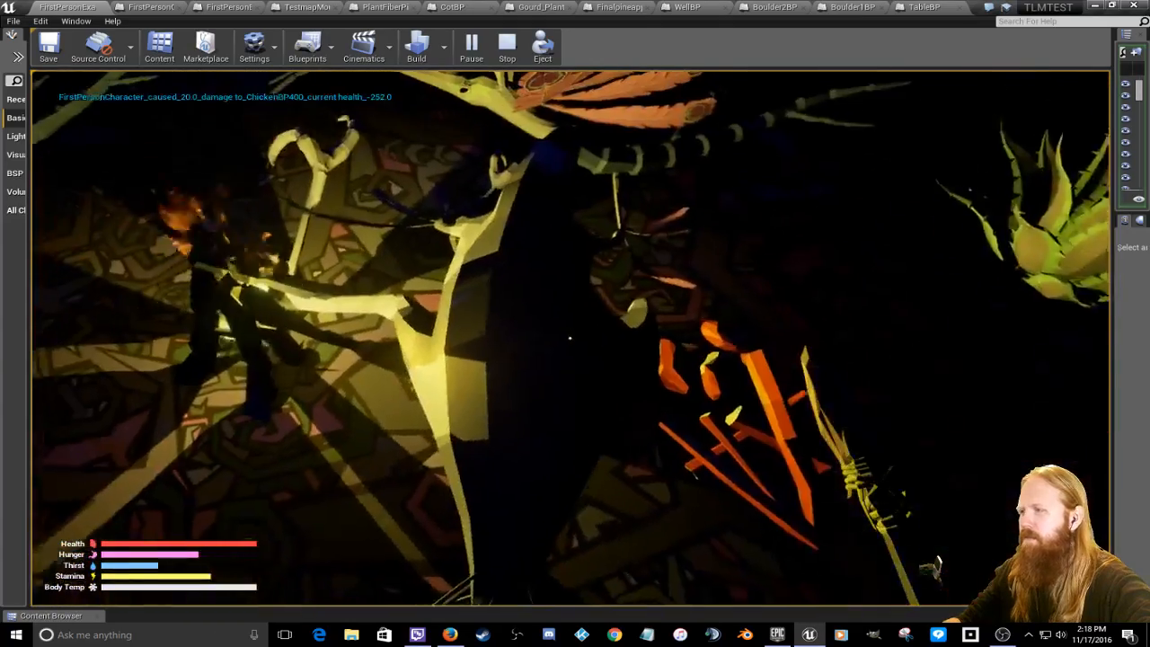
{"action": "left_click", "coordinate": [570, 339]}
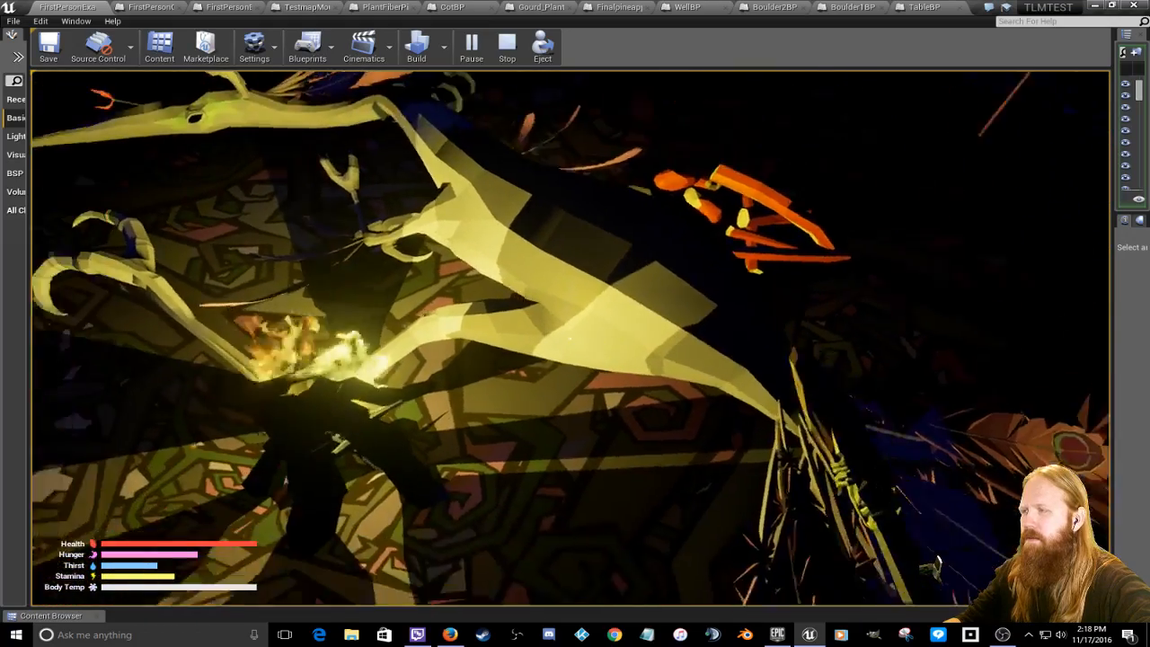
{"action": "left_click", "coordinate": [570, 339]}
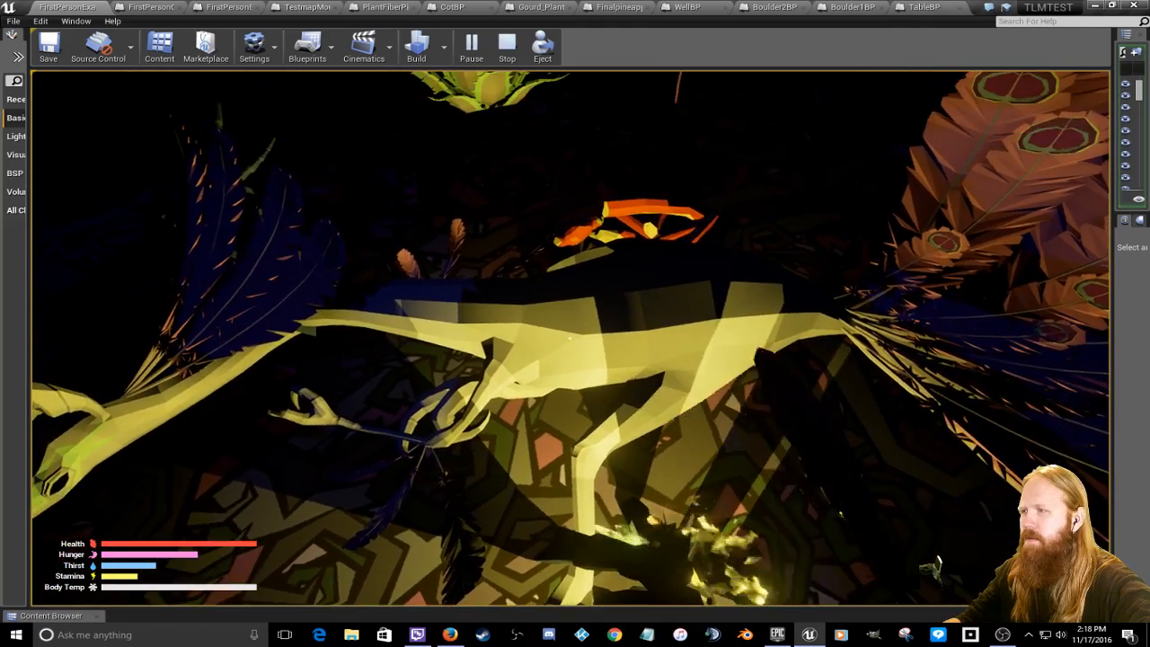
{"action": "left_click", "coordinate": [569, 339]}
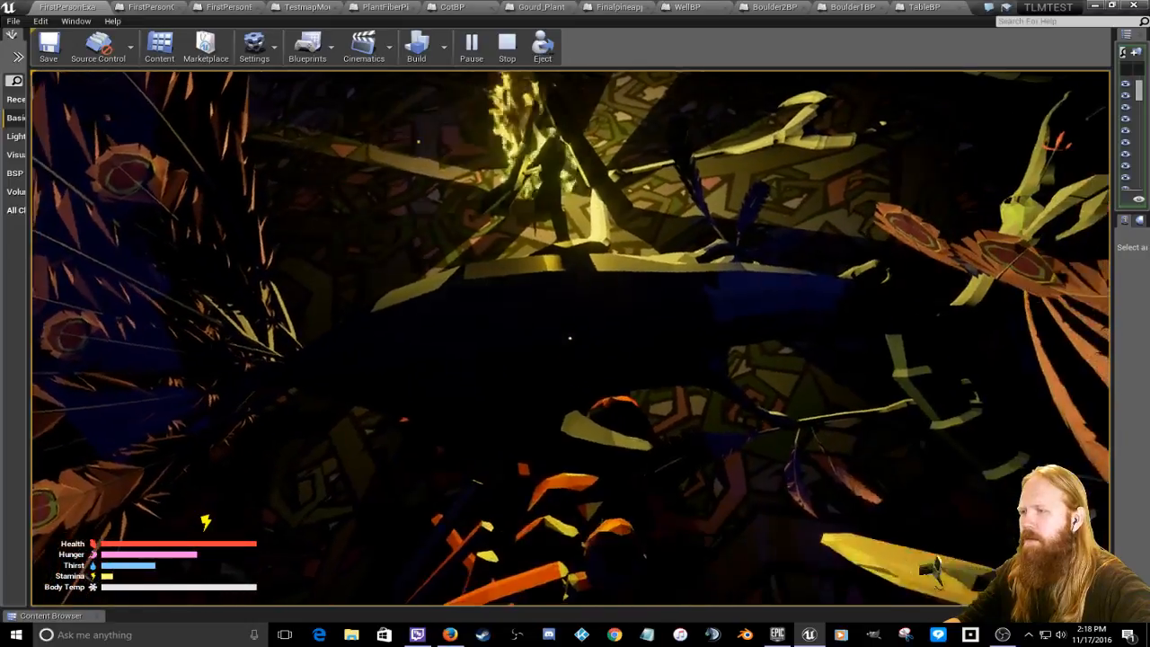
{"action": "left_click", "coordinate": [570, 338]}
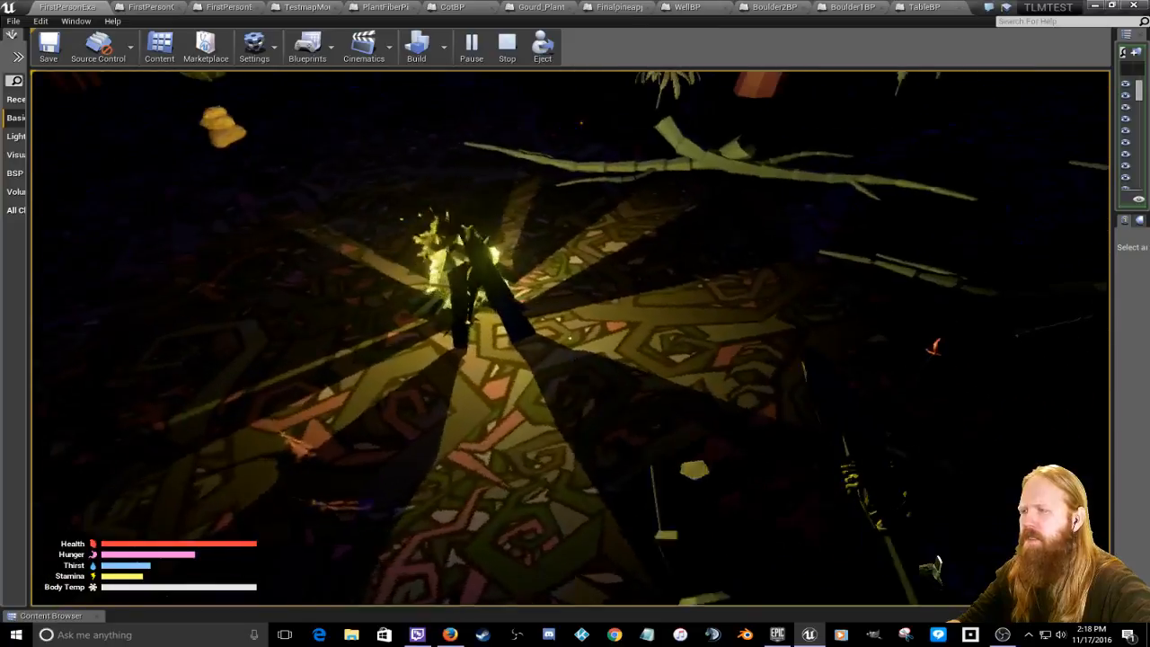
Step: Roast the raw meat over the campfire using the Roasted Meat recipe in the Survival crafting category
{"action": "key", "text": "Tab"}
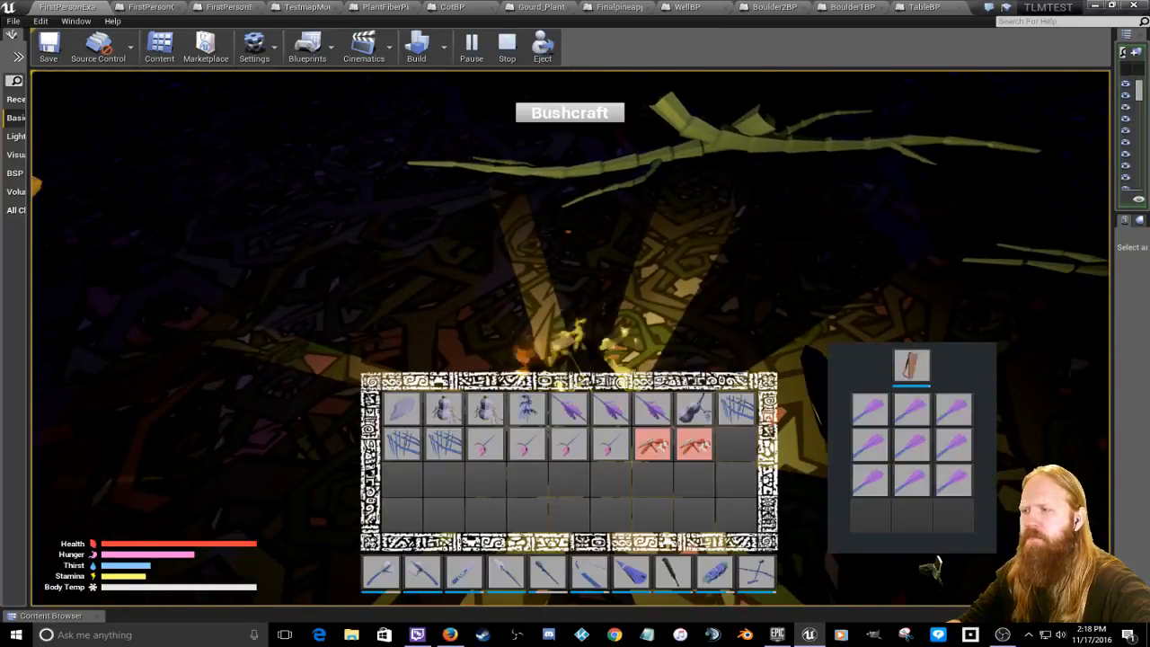
{"action": "left_click", "coordinate": [570, 112]}
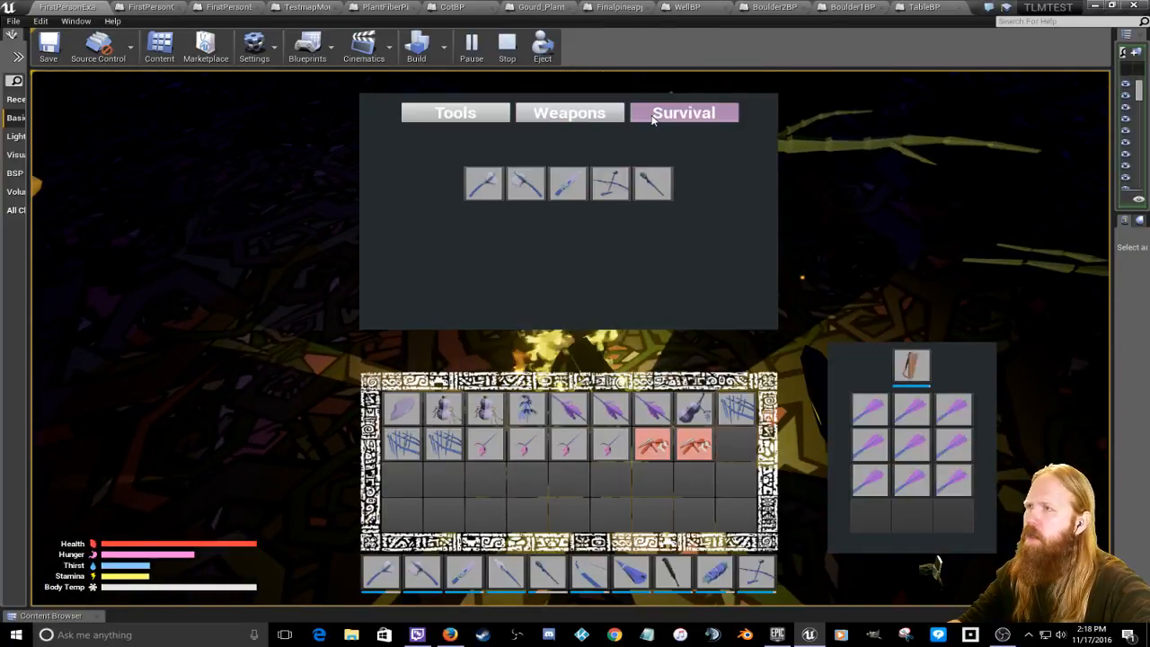
{"action": "left_click", "coordinate": [683, 113]}
{"action": "left_click", "coordinate": [506, 218]}
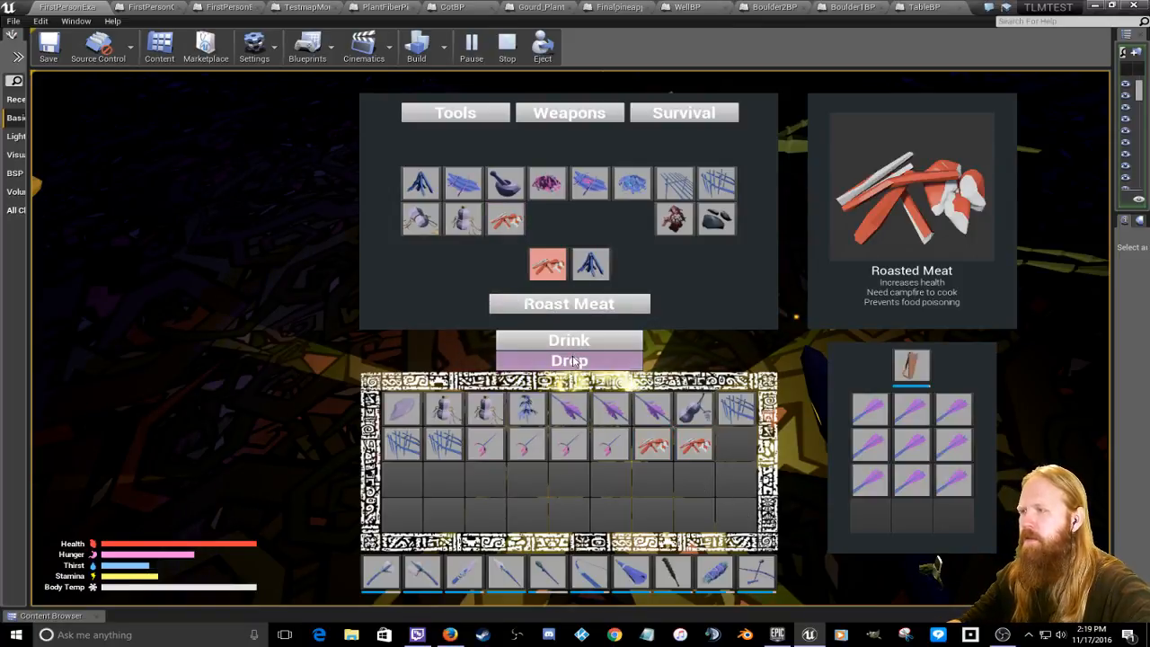
Step: Drink from the filled gourd, eat one piece of roasted meat and return to the game
{"action": "left_click", "coordinate": [575, 341]}
{"action": "right_click", "coordinate": [653, 444]}
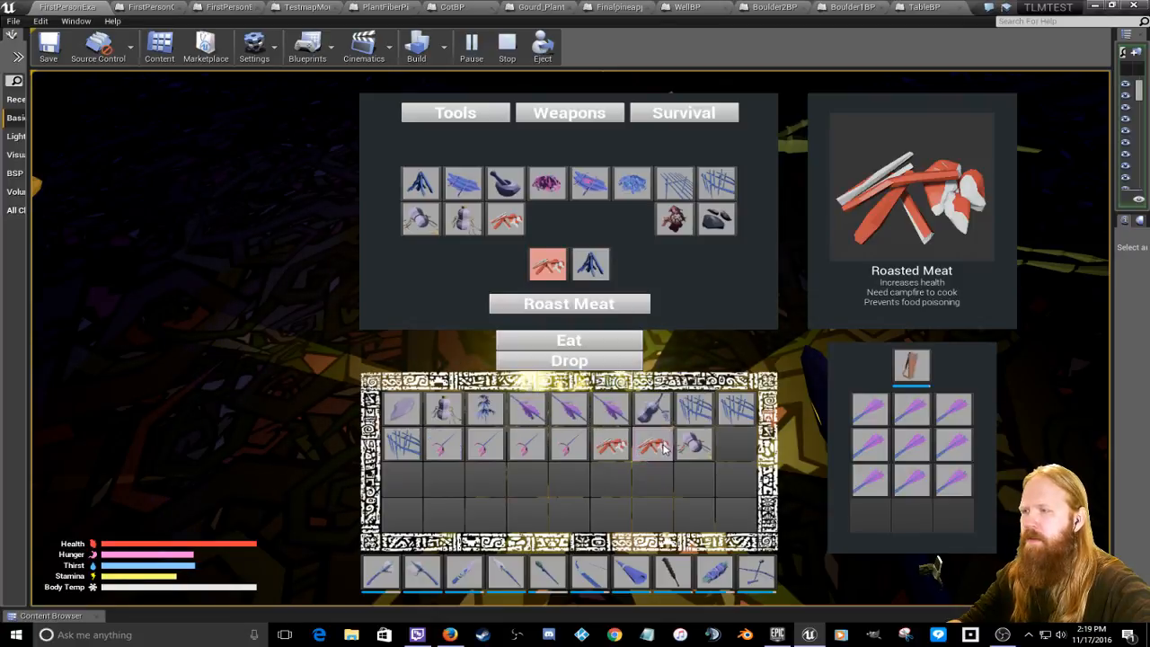
{"action": "left_click", "coordinate": [574, 337]}
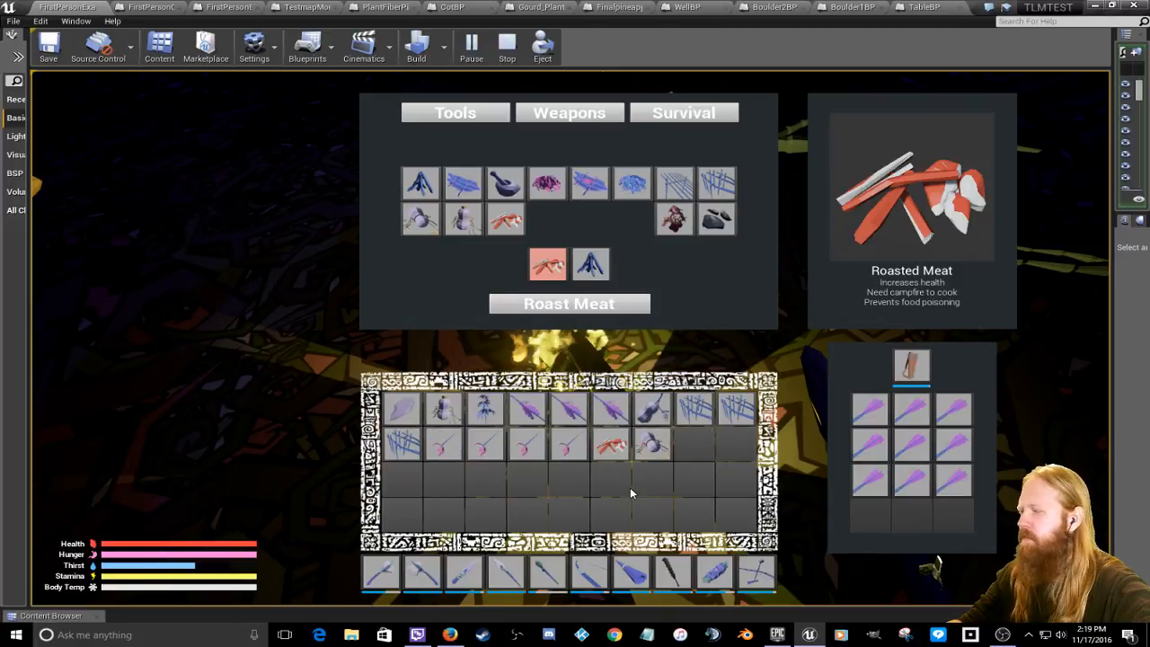
{"action": "key", "text": "Tab"}
Step: Wield the lit torch together with the lashed stone blade and walk toward the bamboo hut
{"action": "key", "text": "w"}
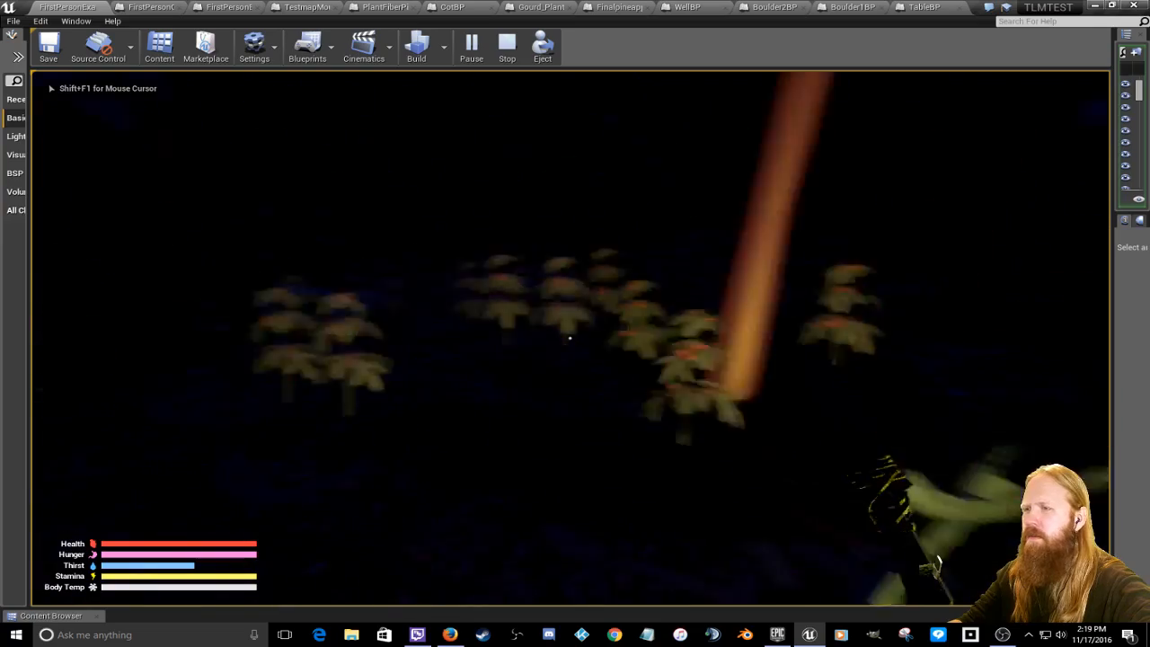
{"action": "key", "text": "1"}
{"action": "key", "text": "2"}
{"action": "key", "text": "w"}
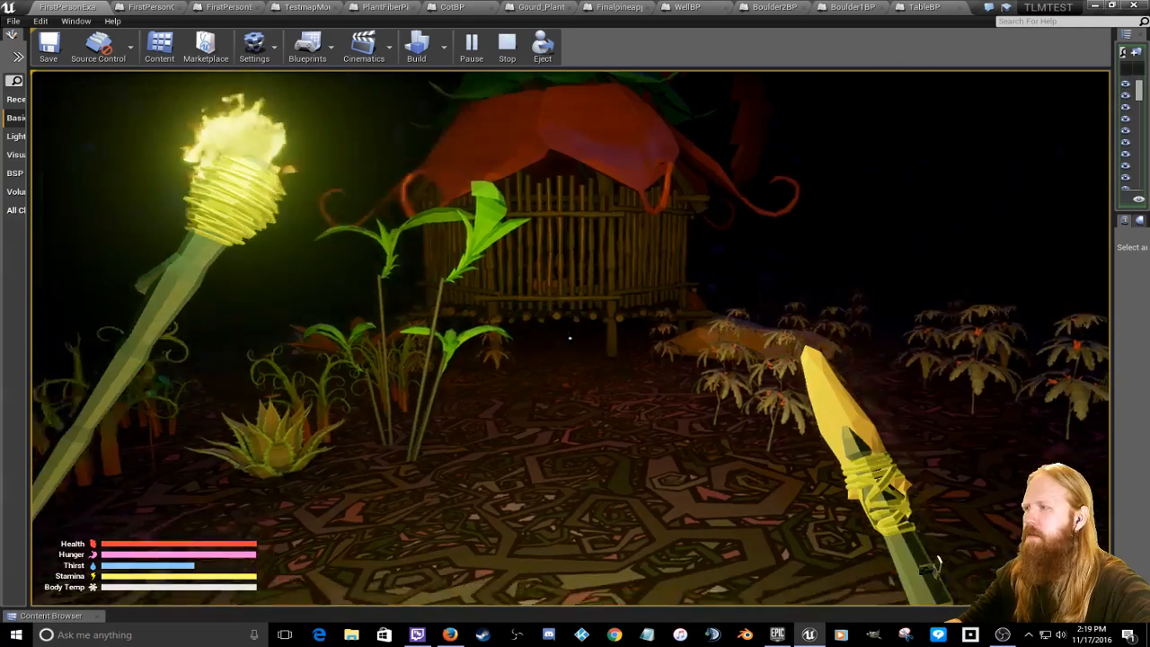
Step: Walk past the bamboo hut to the stone well and drink from it to refill thirst
{"action": "key", "text": "w"}
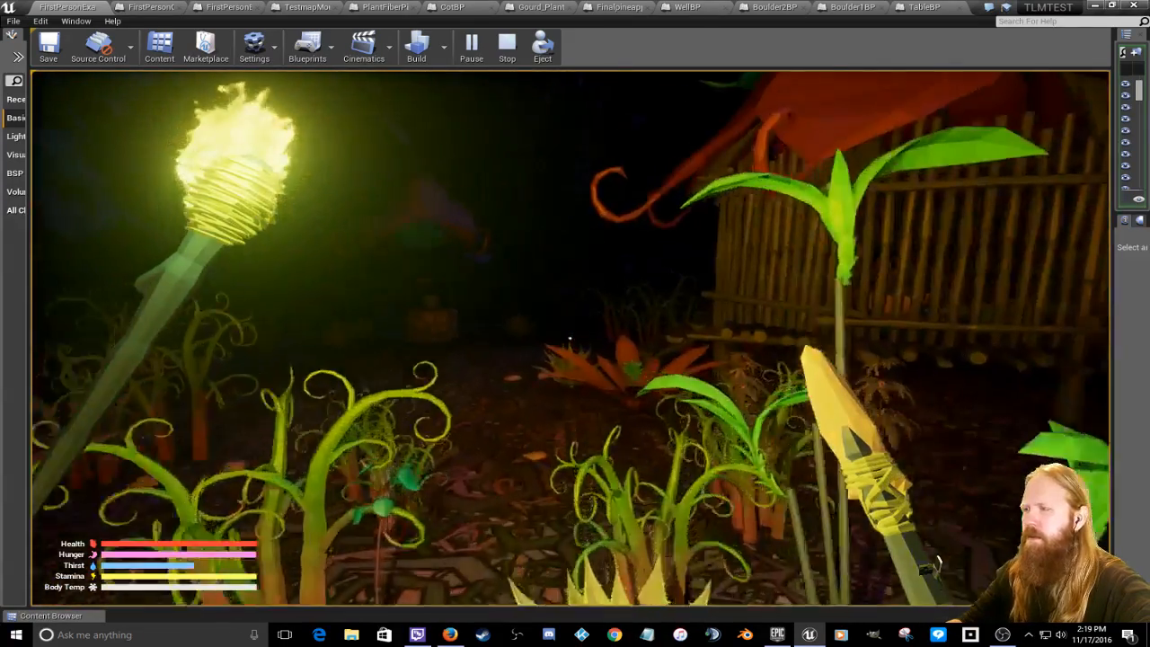
{"action": "key", "text": "w"}
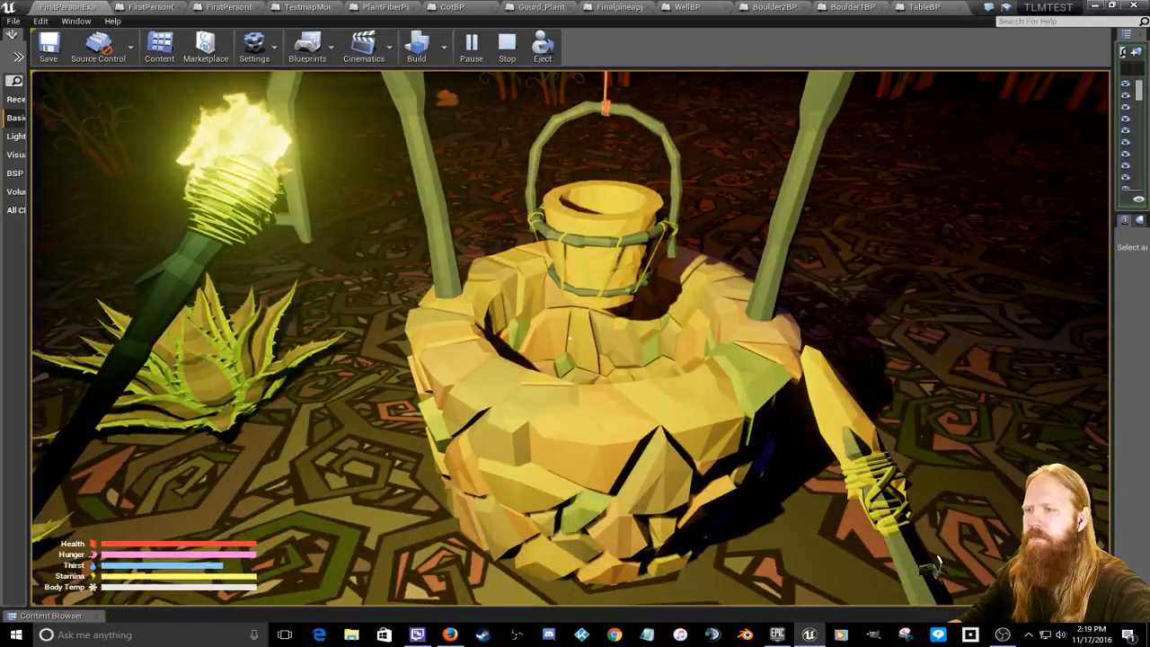
{"action": "key", "text": "e"}
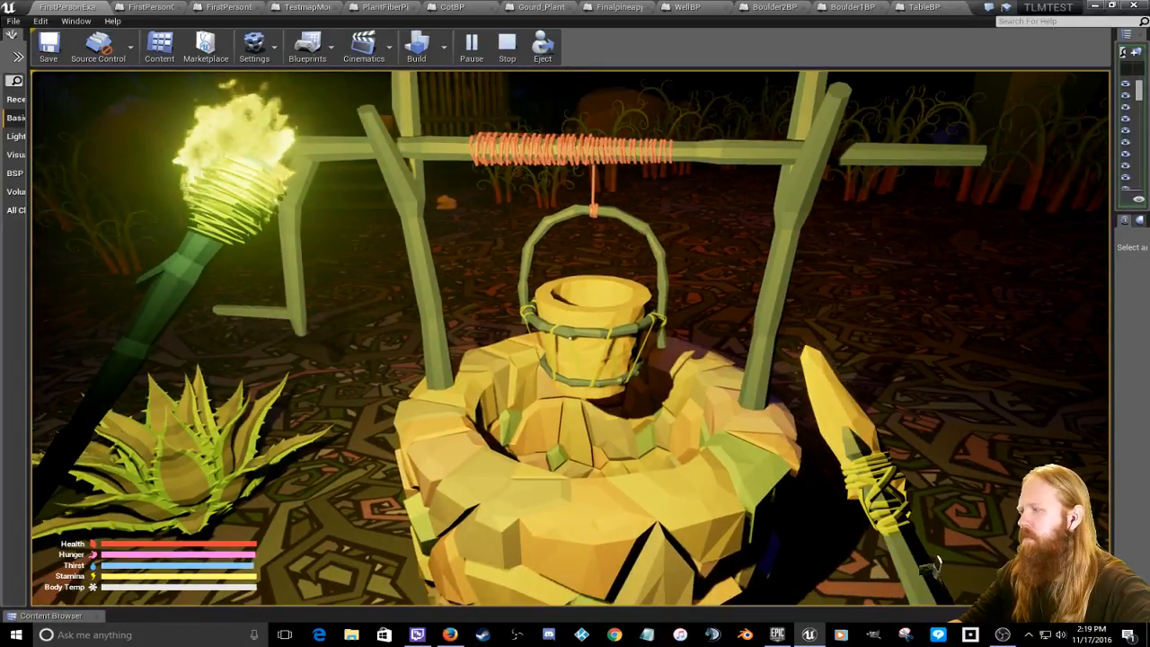
Step: Return from the well to the campfire, gathering plant fiber and two branches along the way
{"action": "key", "text": "w"}
{"action": "key", "text": "w"}
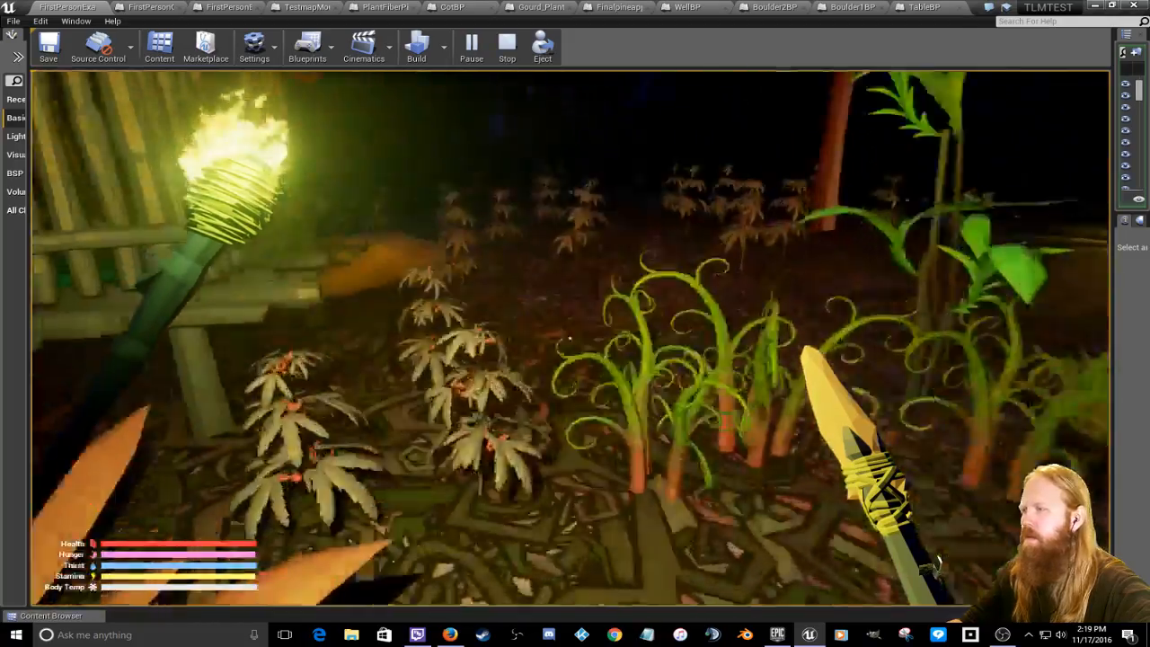
{"action": "key", "text": "w"}
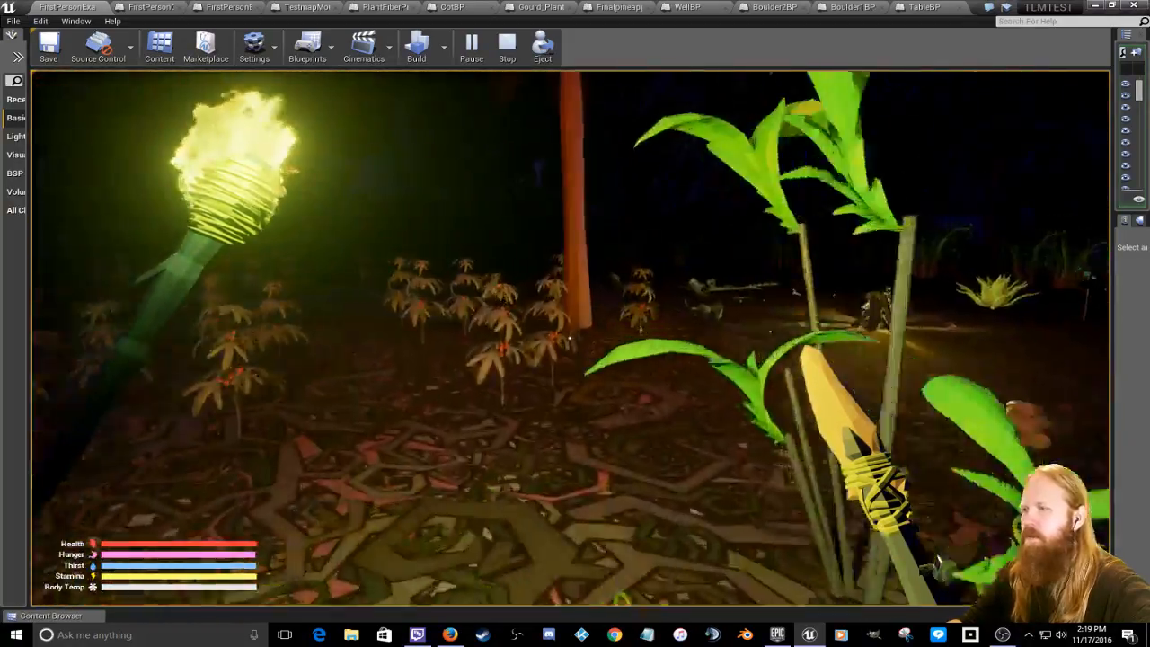
{"action": "key", "text": "e"}
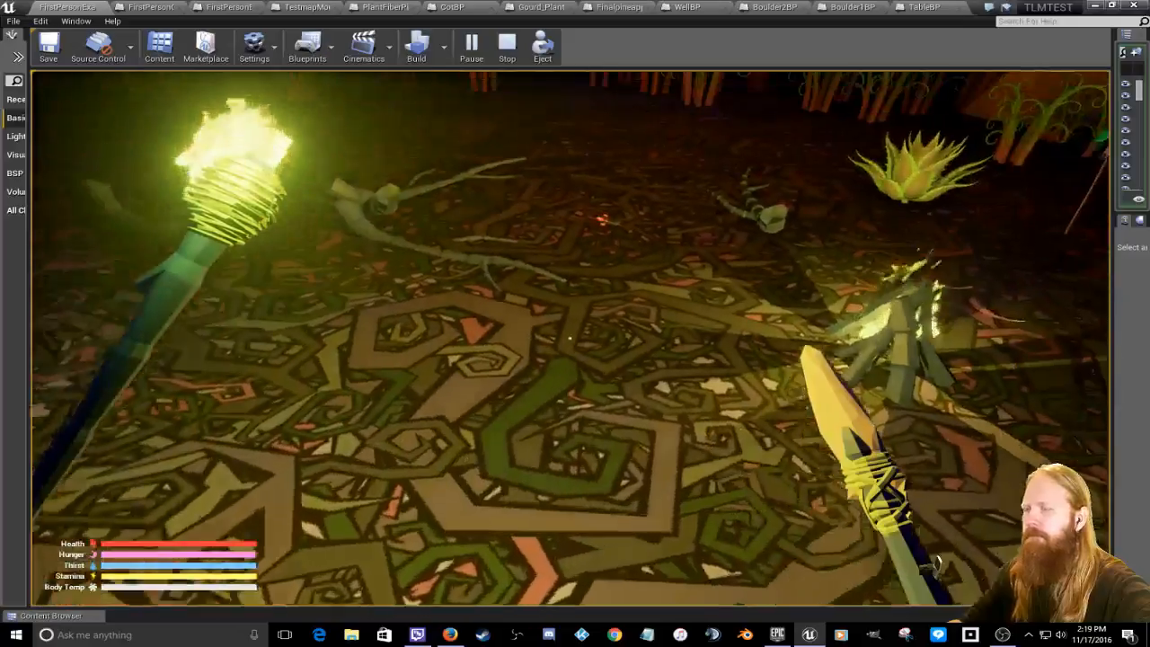
{"action": "key", "text": "w"}
Step: Make staves from the two curved branches in the inventory
{"action": "key", "text": "Tab"}
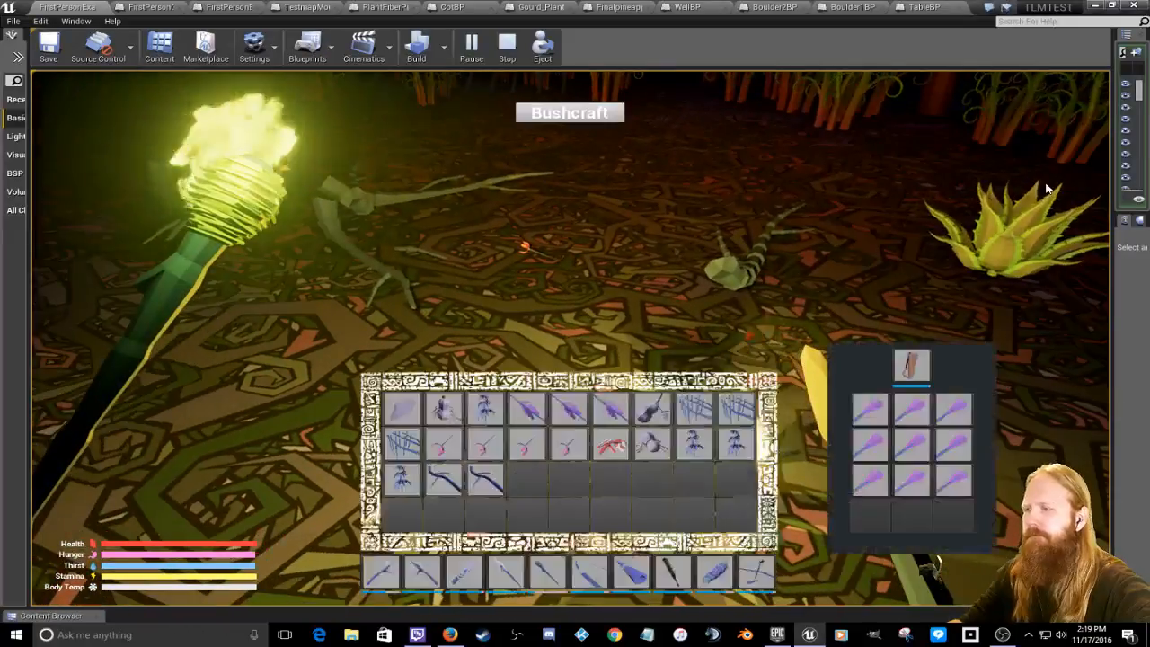
{"action": "left_click", "coordinate": [490, 489]}
{"action": "left_click", "coordinate": [557, 339]}
{"action": "left_click", "coordinate": [447, 487]}
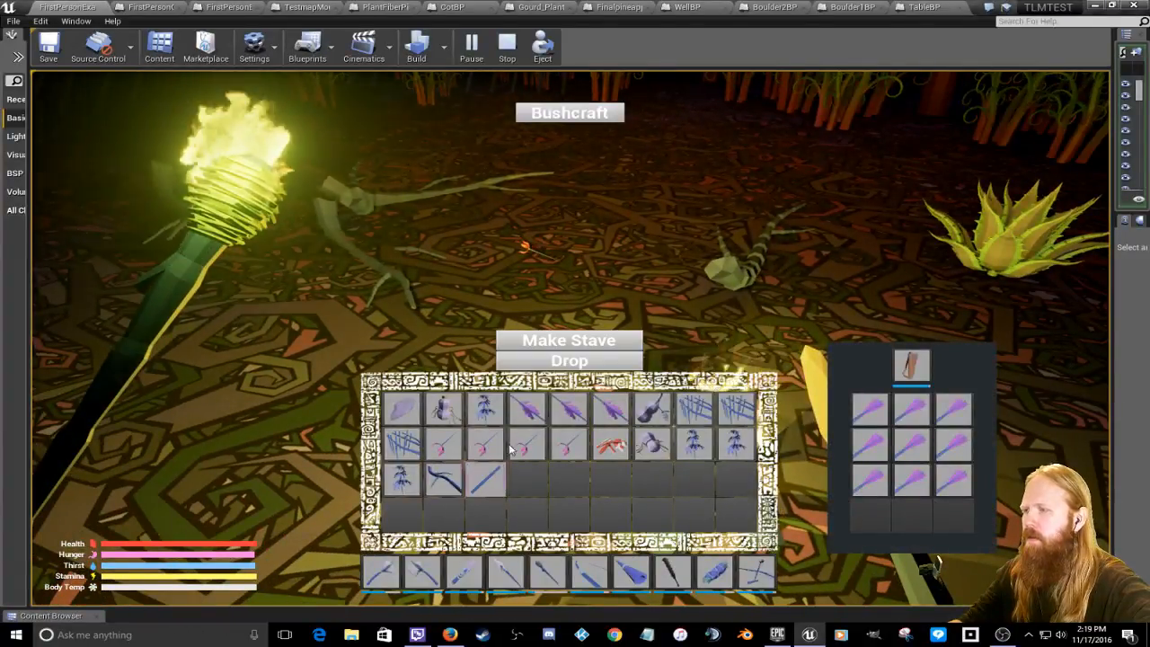
{"action": "left_click", "coordinate": [569, 341]}
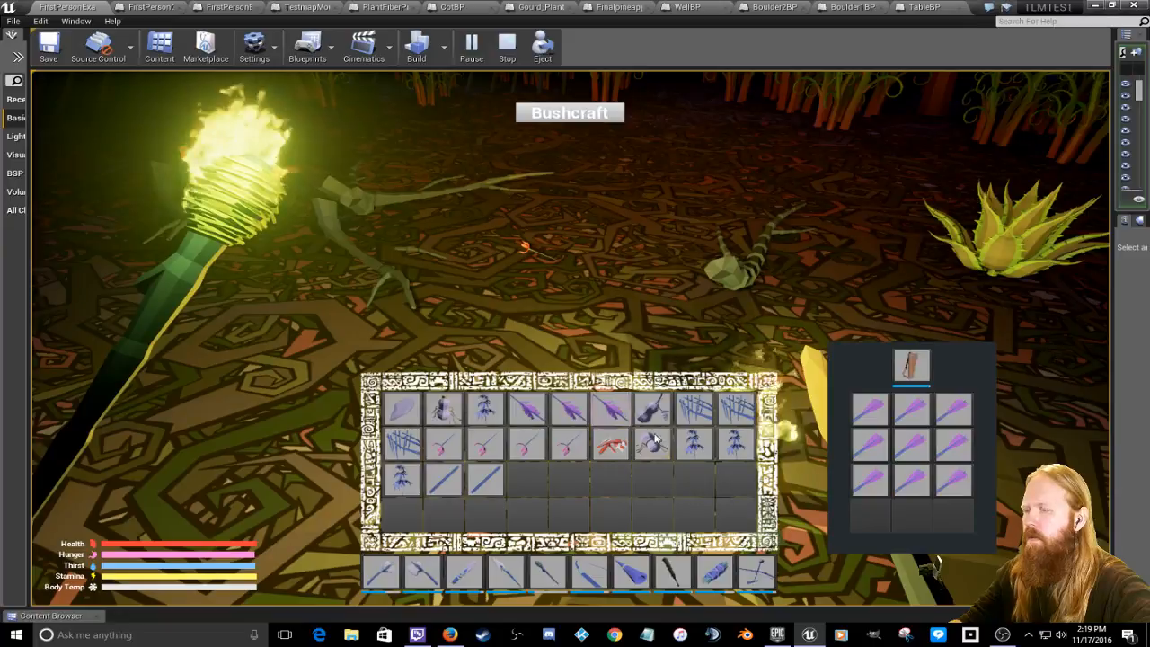
Step: Break down the three purple bundles in the inventory into their separate pieces
{"action": "left_click", "coordinate": [530, 411]}
{"action": "left_click", "coordinate": [568, 341]}
{"action": "left_click", "coordinate": [529, 415]}
{"action": "left_click", "coordinate": [569, 345]}
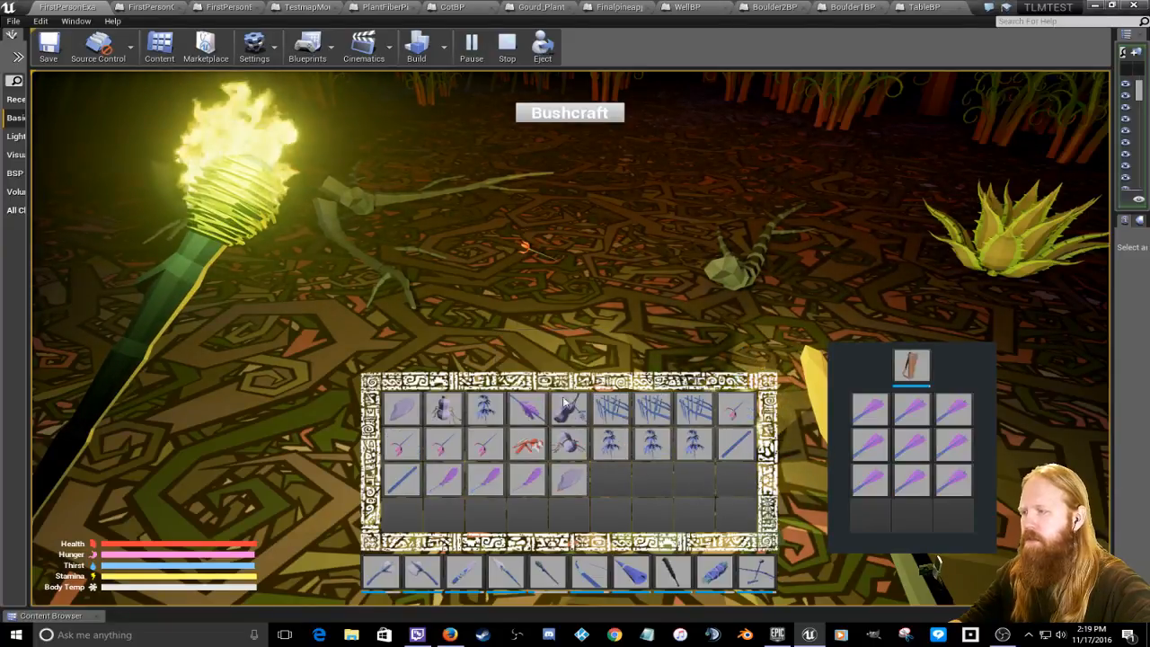
{"action": "left_click", "coordinate": [528, 411]}
{"action": "left_click", "coordinate": [569, 341]}
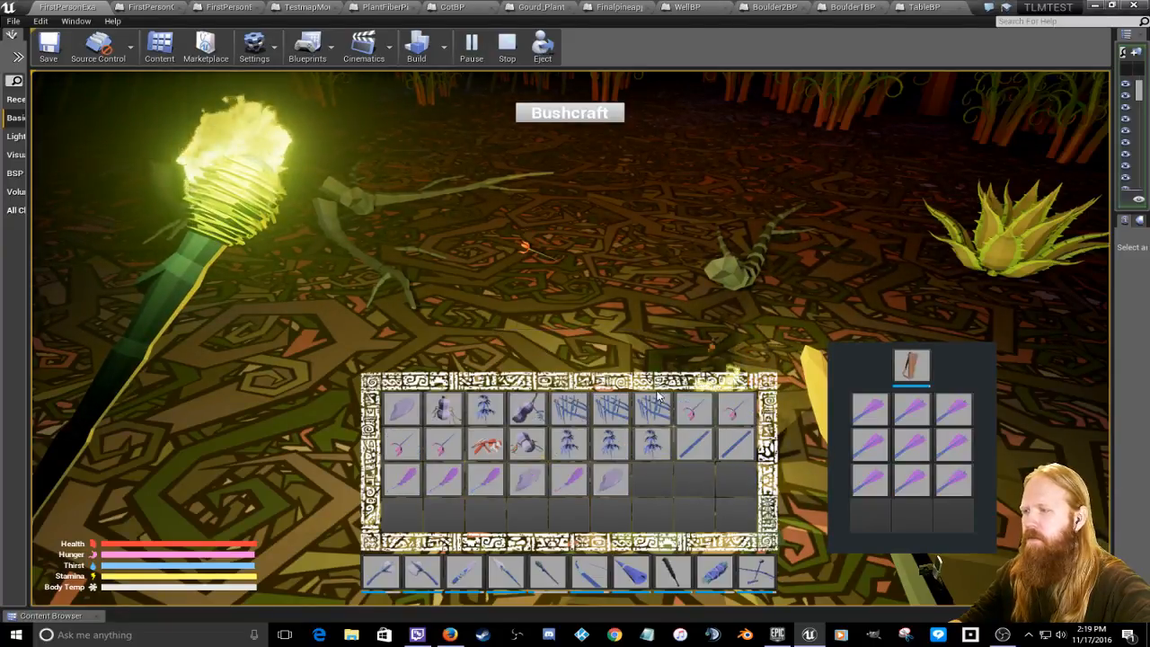
Step: Make cordage from each of the four plant fiber bundles in the inventory
{"action": "left_click", "coordinate": [568, 442]}
{"action": "left_click", "coordinate": [572, 343]}
{"action": "left_click", "coordinate": [571, 443]}
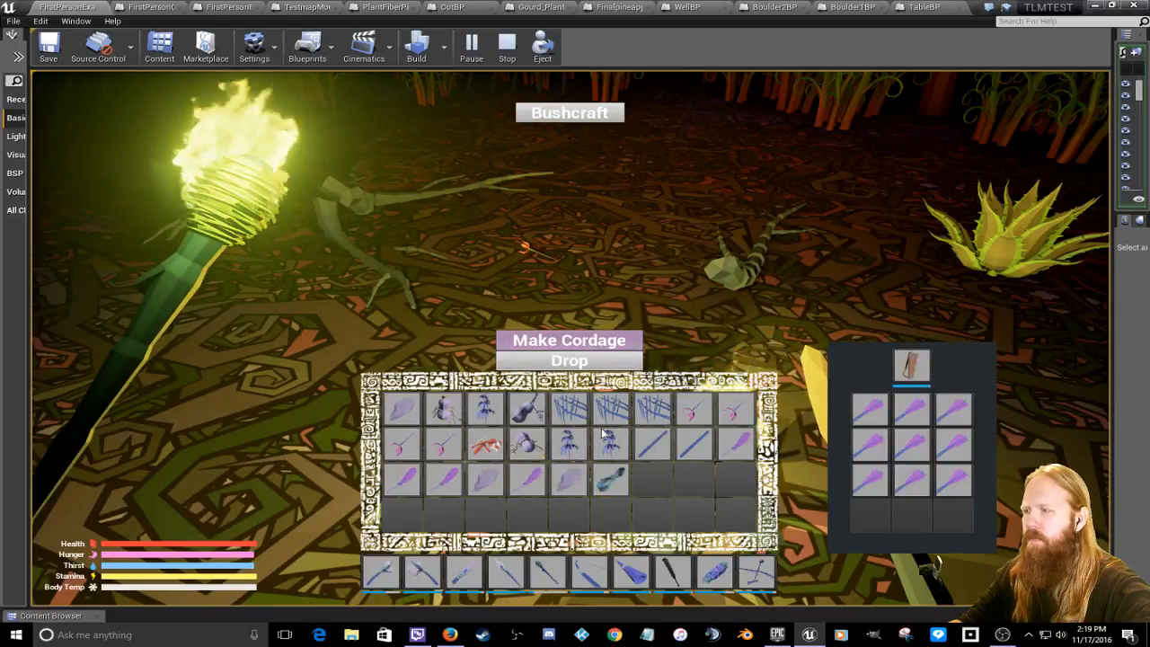
{"action": "left_click", "coordinate": [565, 339]}
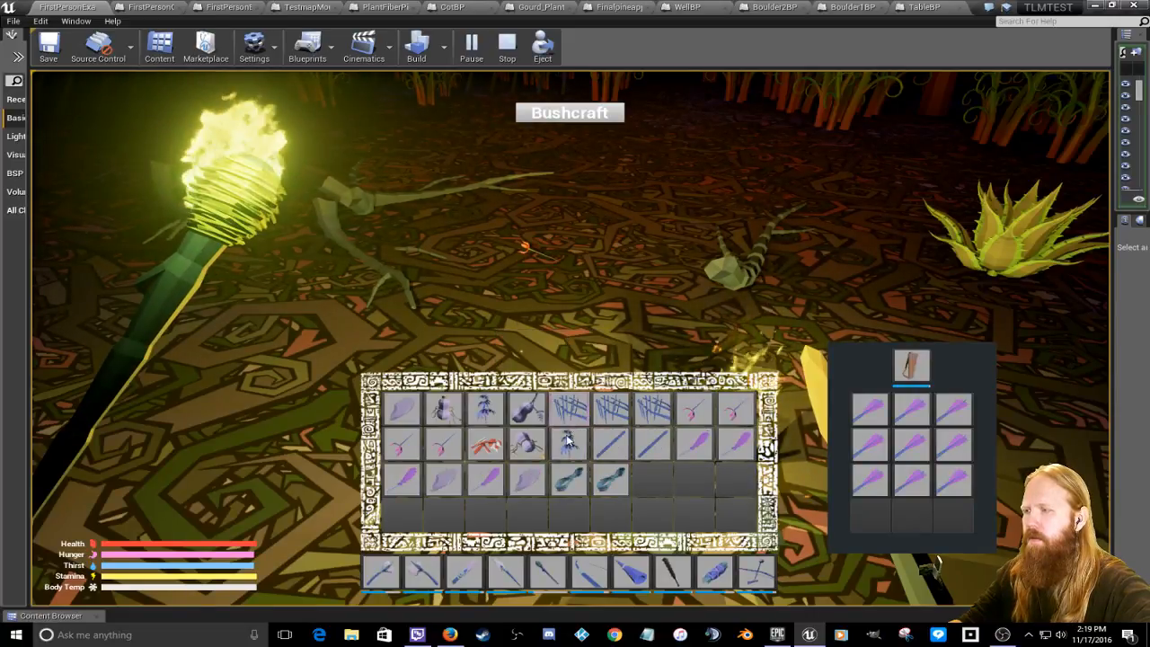
{"action": "left_click", "coordinate": [567, 438]}
{"action": "left_click", "coordinate": [569, 340]}
{"action": "left_click", "coordinate": [486, 416]}
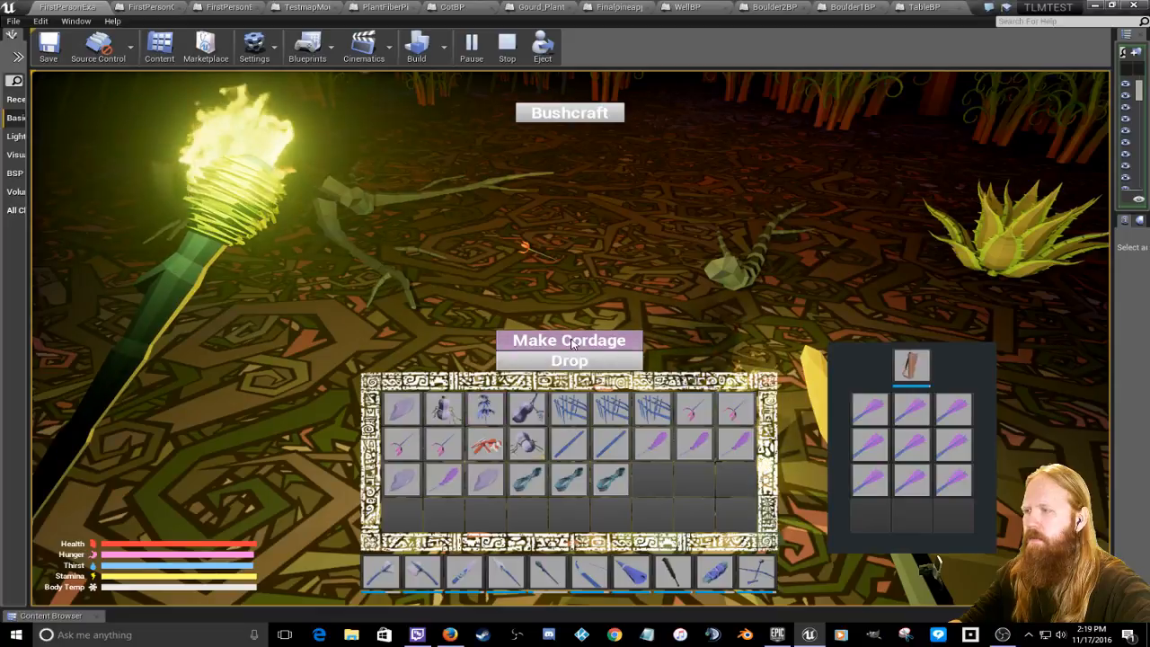
{"action": "left_click", "coordinate": [571, 342]}
Step: Craft two Torches from the Tools recipes using the staves and cordage
{"action": "left_click", "coordinate": [543, 117]}
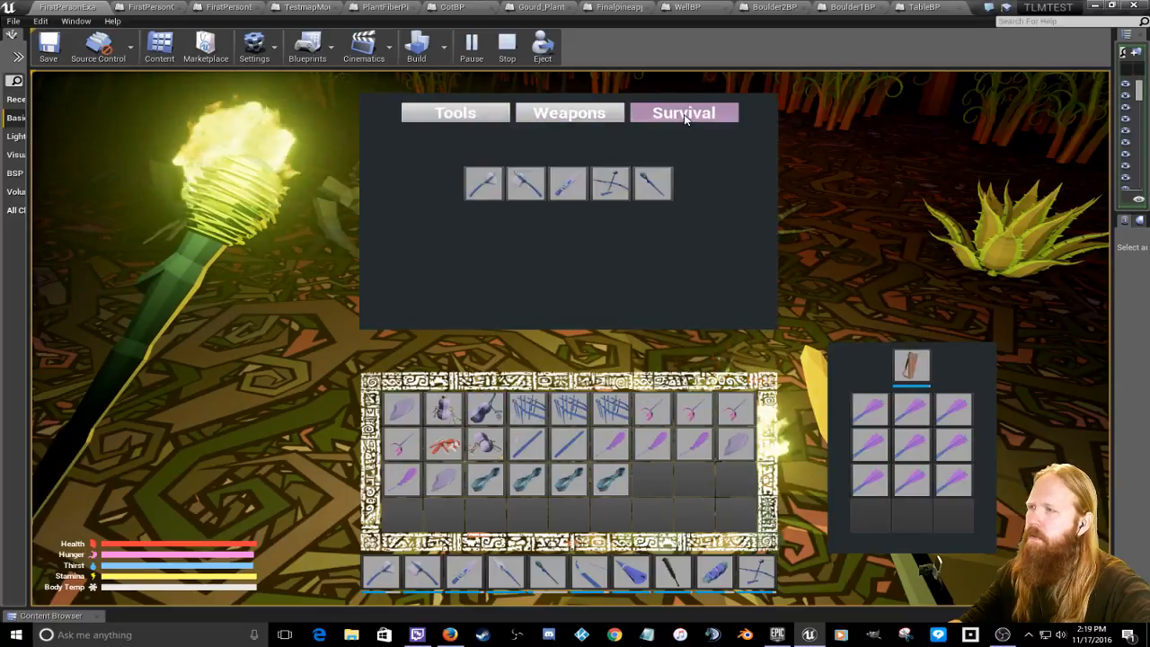
{"action": "left_click", "coordinate": [610, 183]}
{"action": "left_click", "coordinate": [652, 183]}
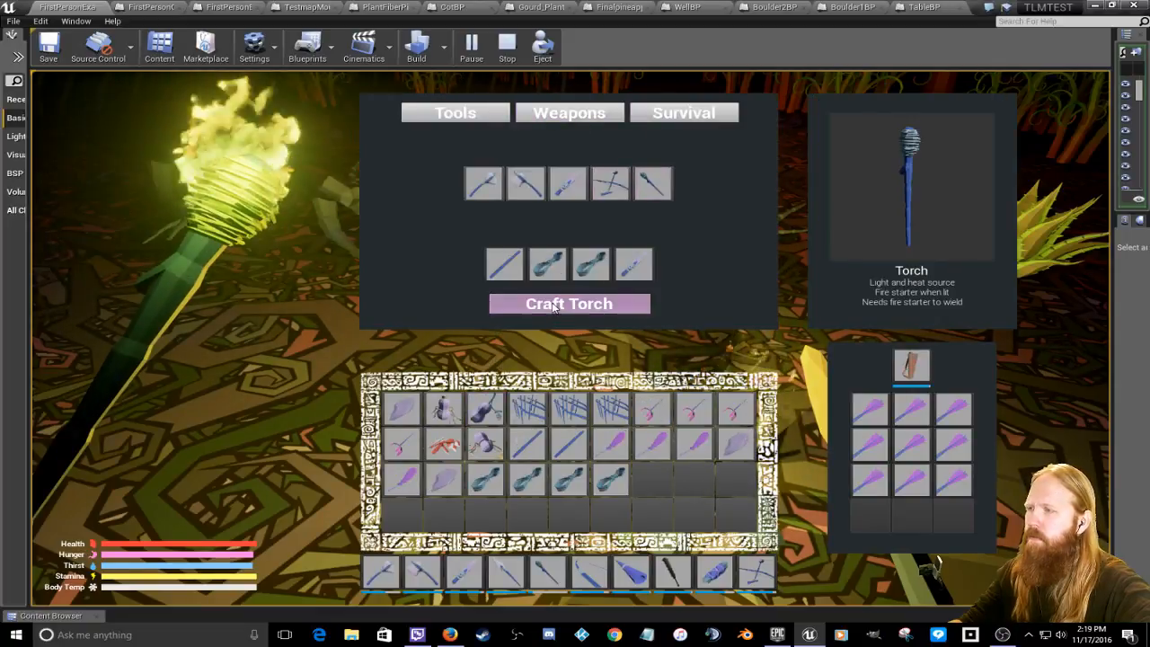
{"action": "left_click", "coordinate": [554, 305]}
{"action": "left_click", "coordinate": [554, 306]}
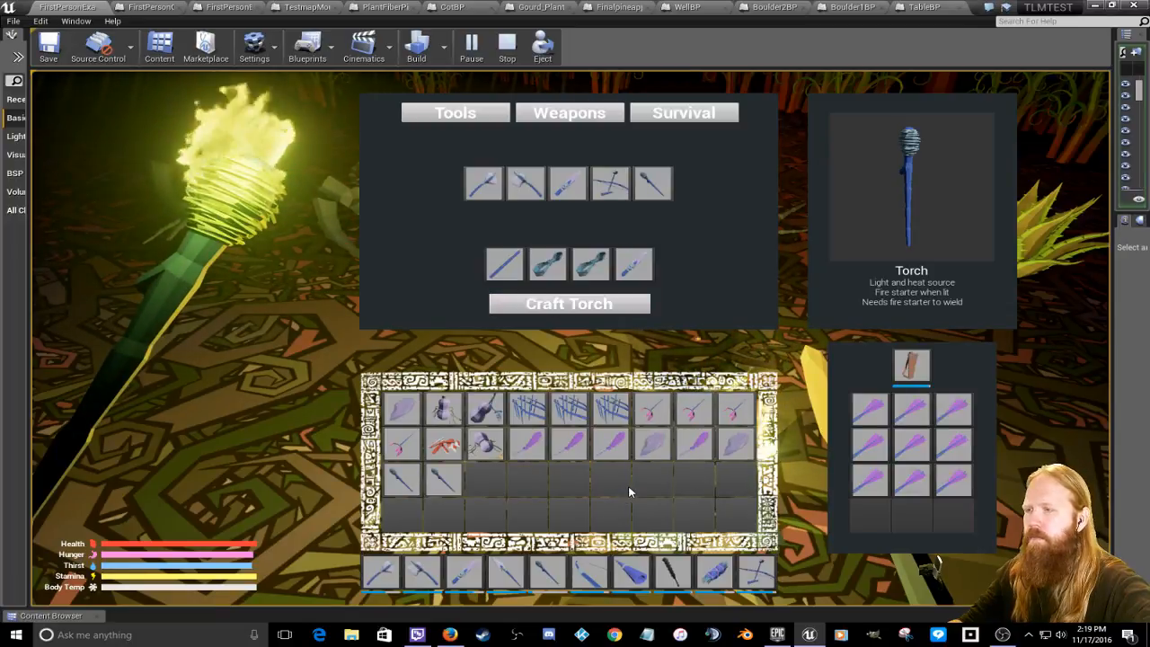
Step: Salvage the lit torch in the equipped tools row and check the options for the recovered cordage
{"action": "left_click", "coordinate": [548, 586]}
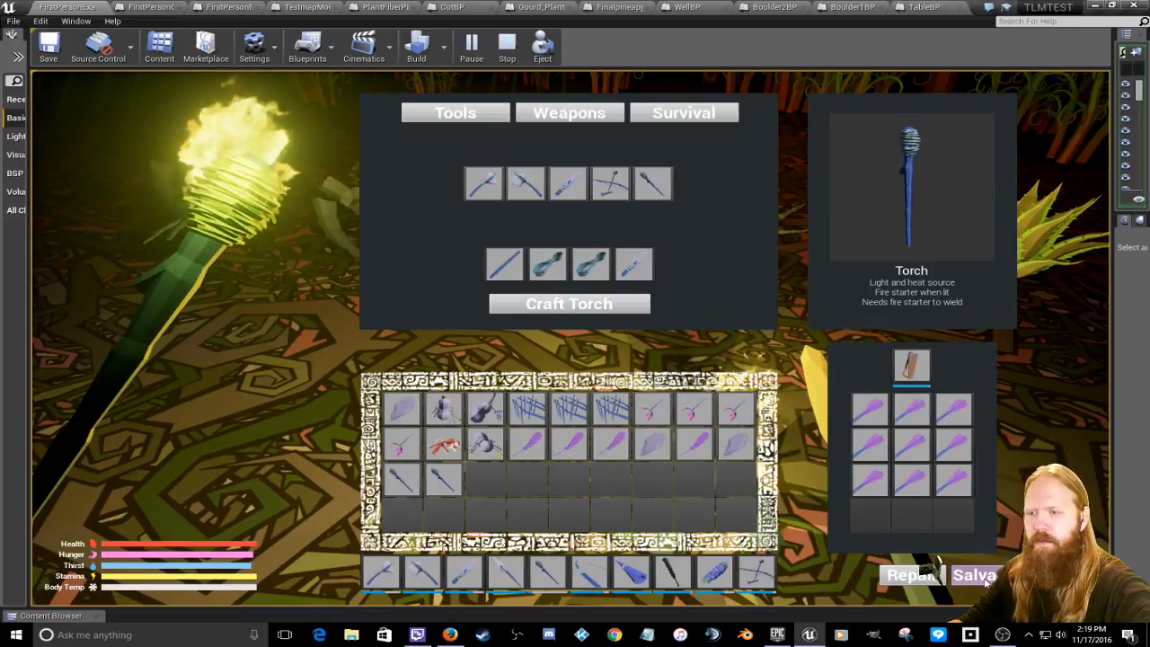
{"action": "left_click", "coordinate": [979, 576]}
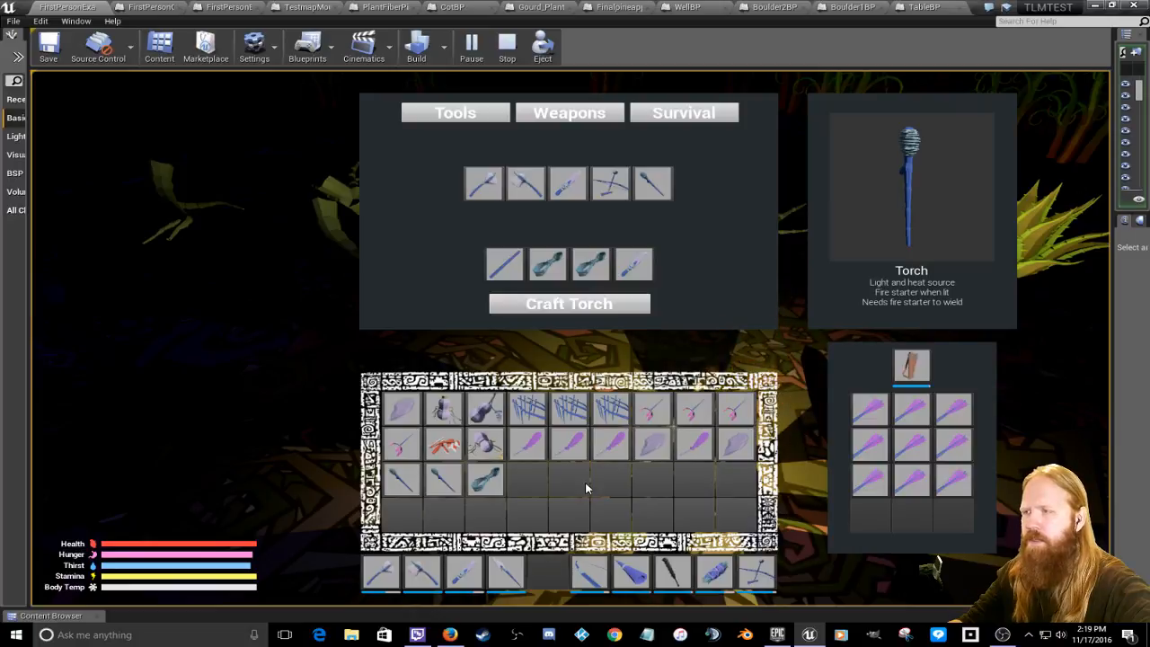
{"action": "right_click", "coordinate": [485, 486]}
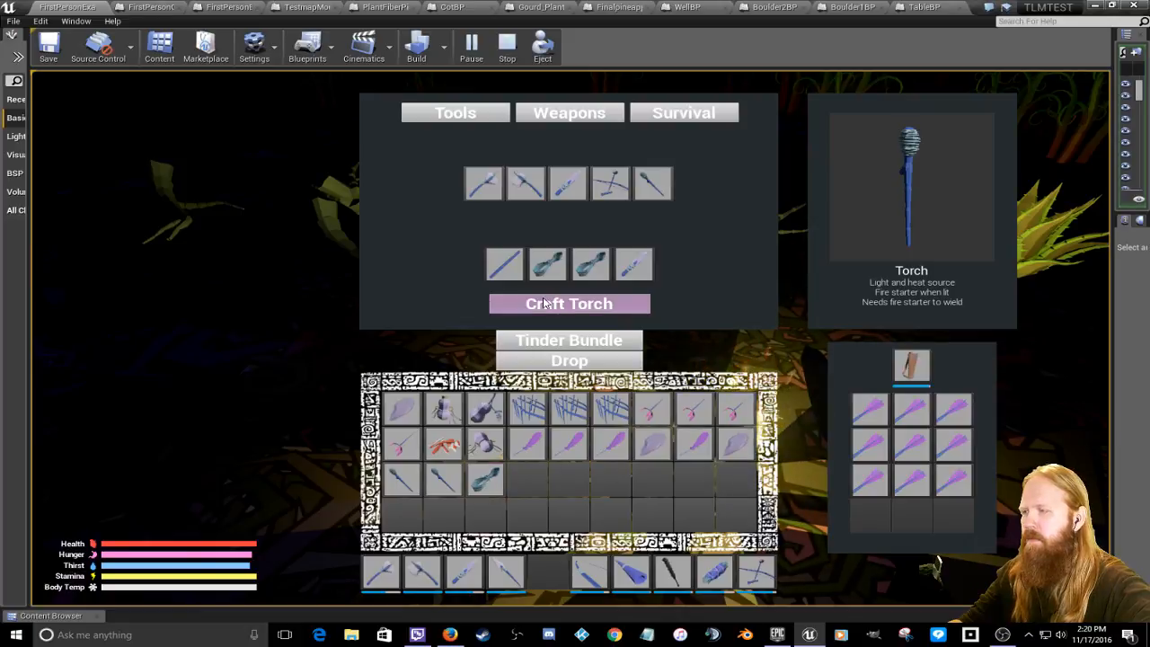
Step: Equip one of the newly crafted torches from the inventory and wield it
{"action": "right_click", "coordinate": [441, 482]}
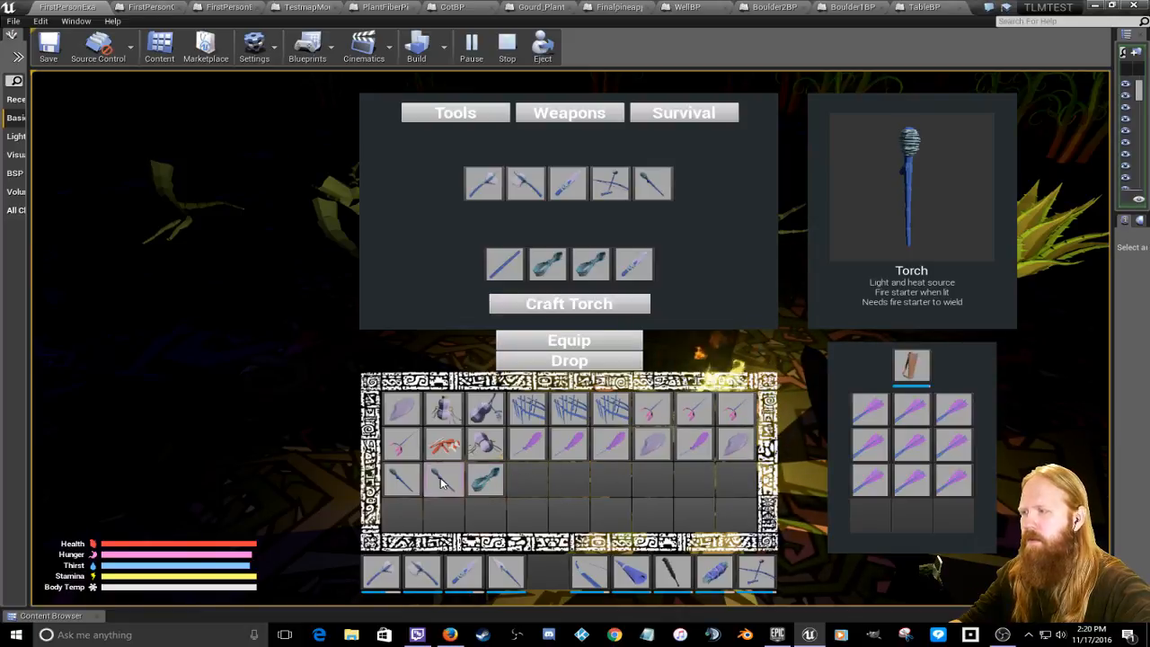
{"action": "left_click", "coordinate": [564, 343]}
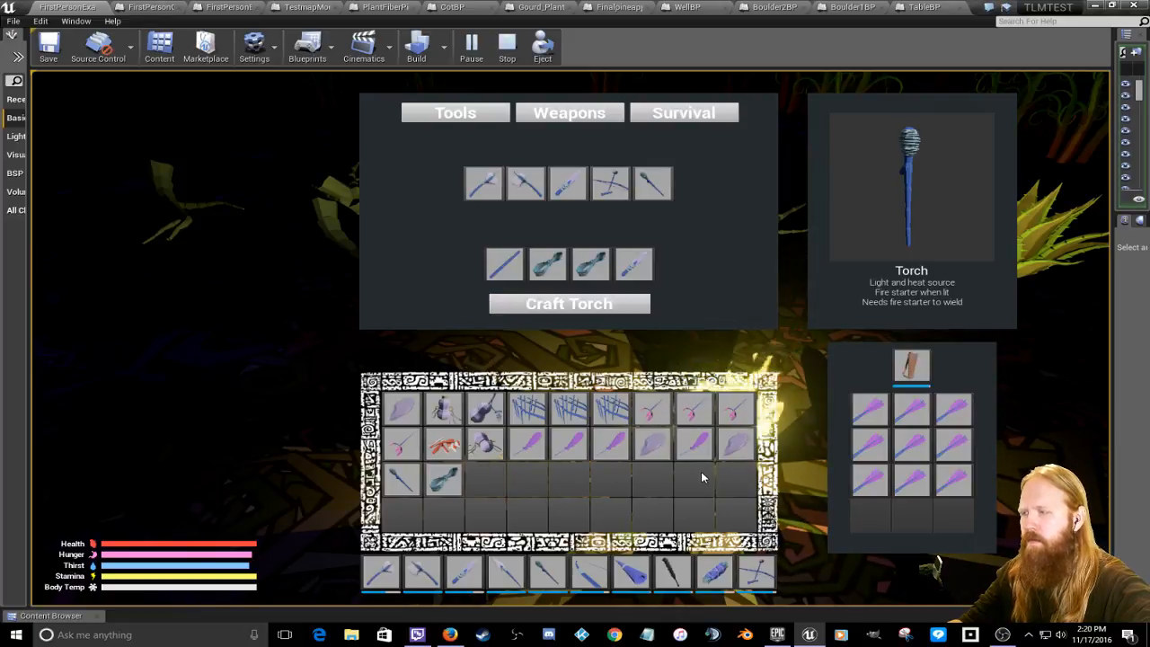
{"action": "key", "text": "i"}
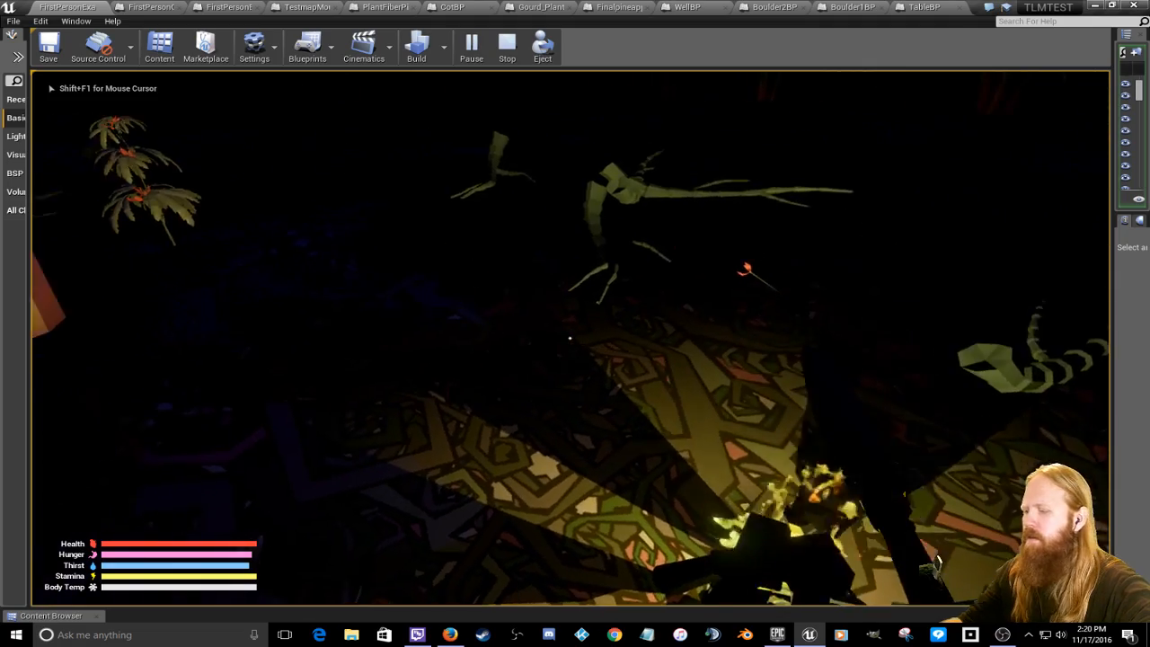
{"action": "key", "text": "5"}
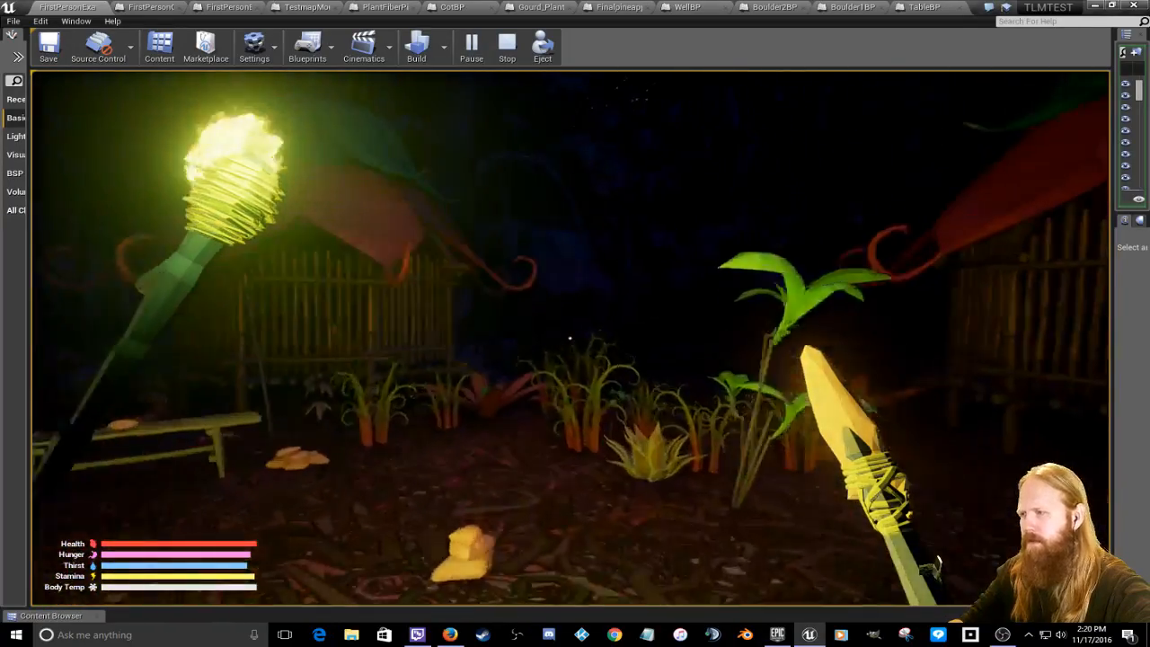
Step: Carry the torch past the well and through the curly plants into the dark forest to find creatures
{"action": "key", "text": "w"}
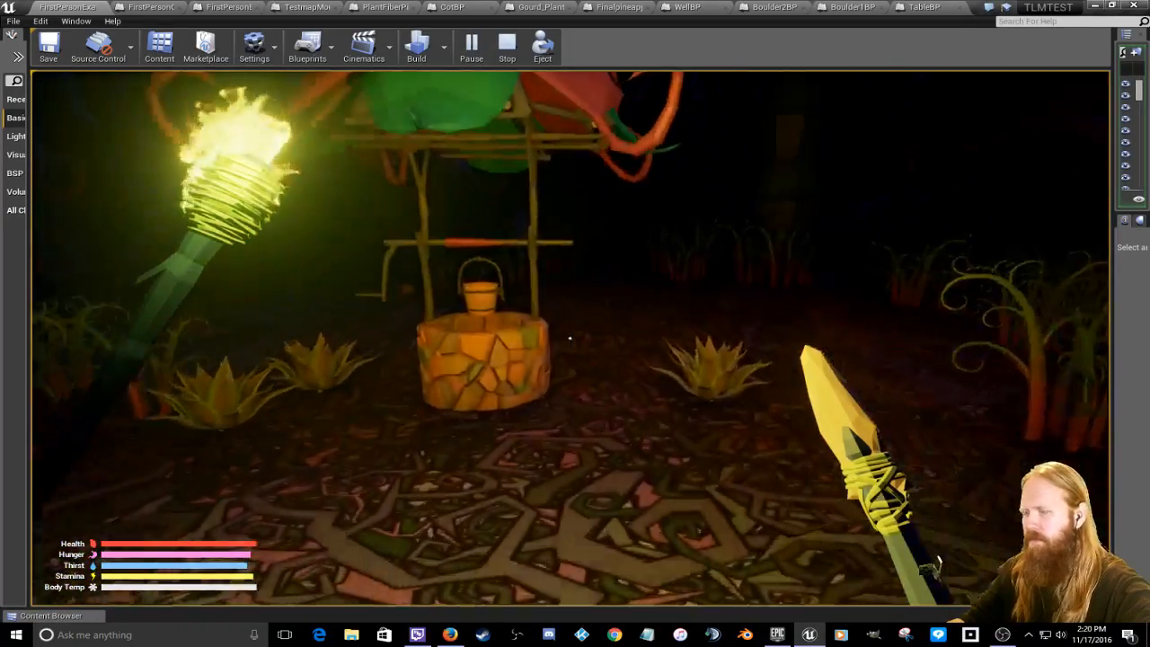
{"action": "key", "text": "w"}
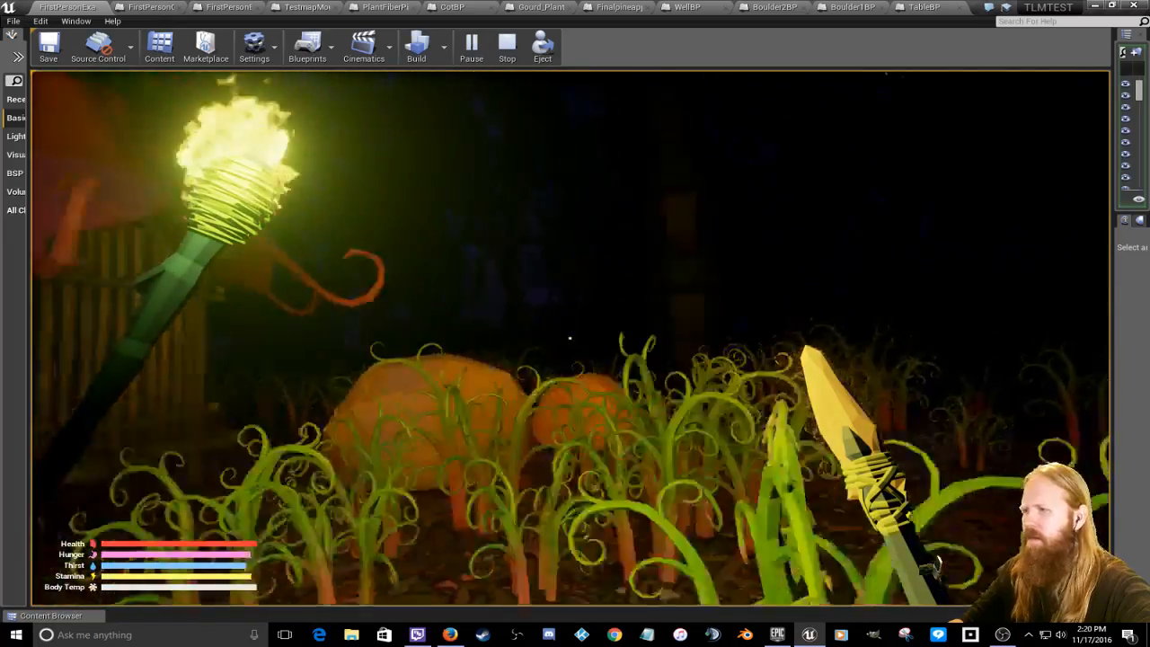
{"action": "key", "text": "w"}
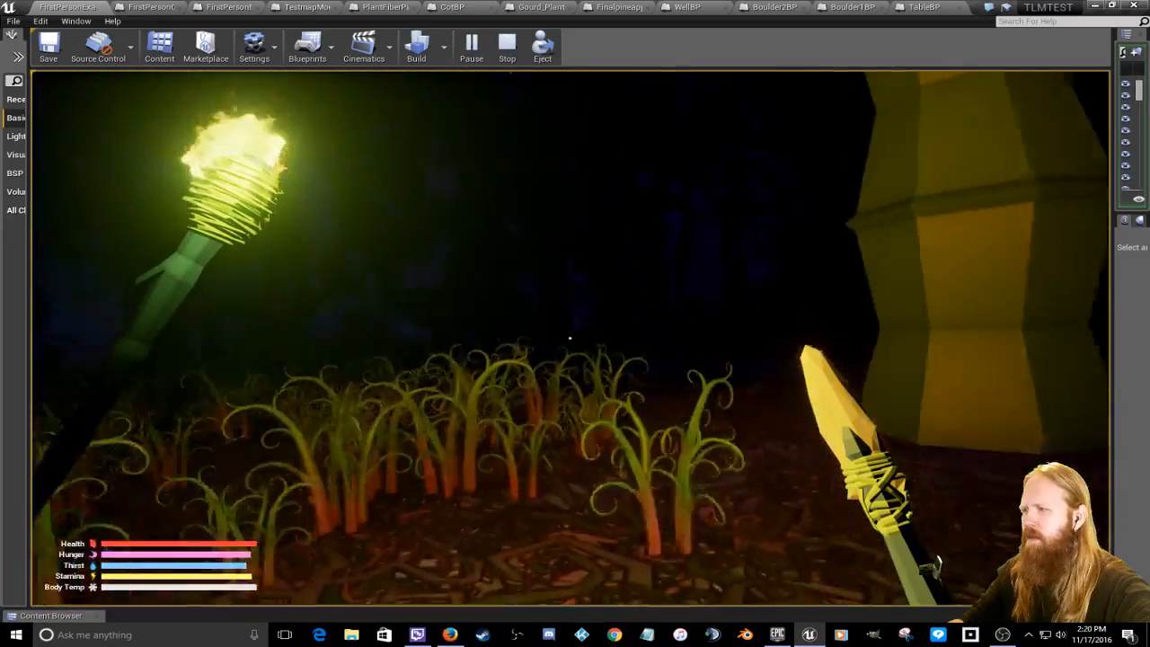
{"action": "key", "text": "w"}
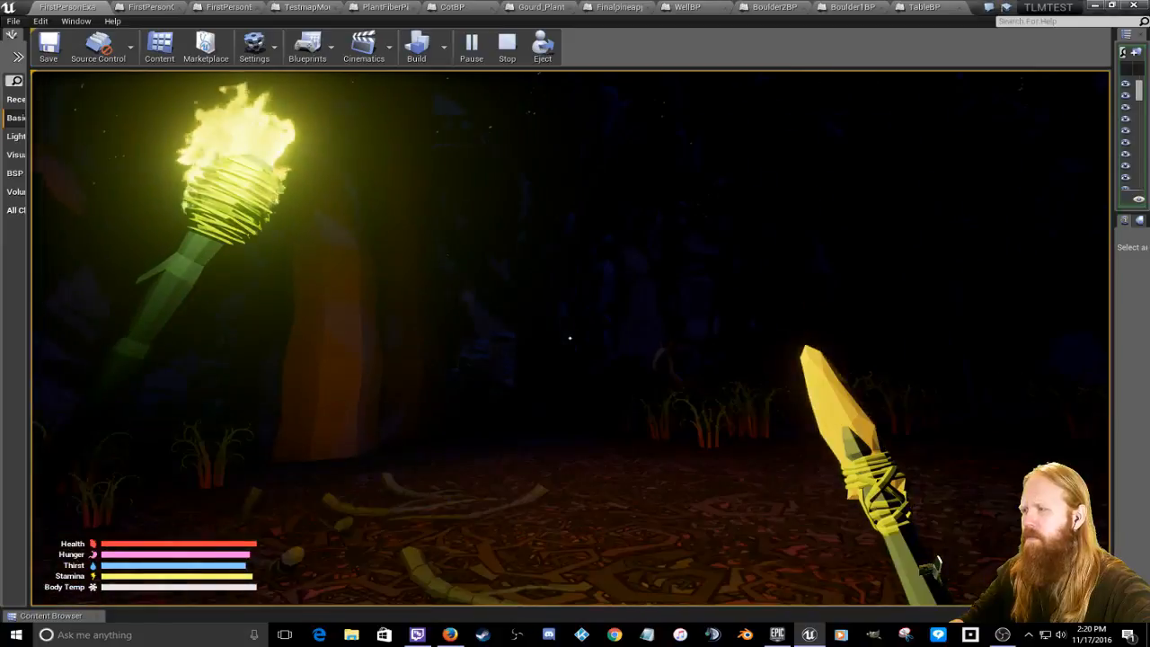
{"action": "key", "text": "w"}
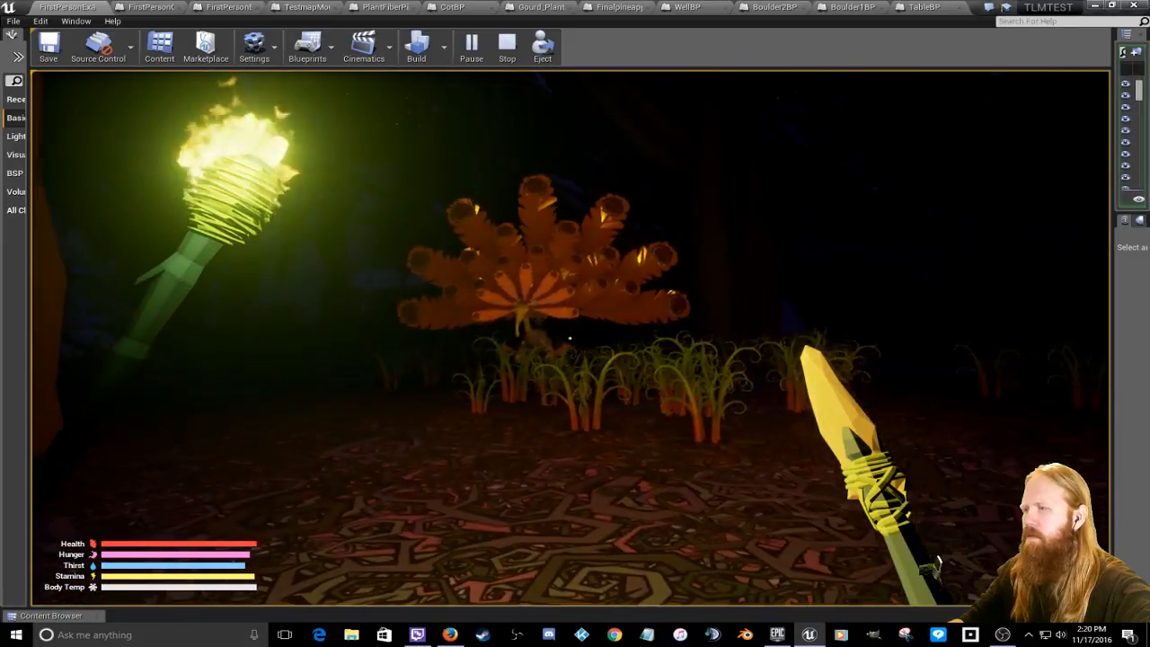
Step: Kill the first long-necked feathered creature with the stone-tipped weapon and strike its carcass
{"action": "key", "text": "s"}
{"action": "left_click", "coordinate": [569, 338]}
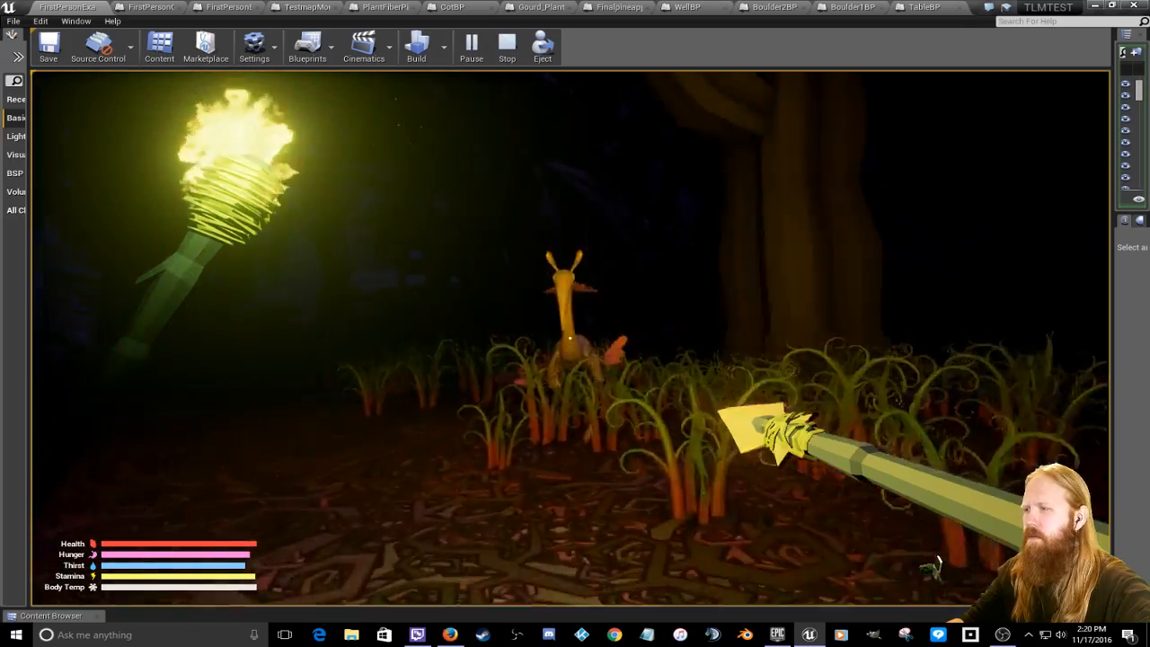
{"action": "left_click", "coordinate": [569, 339]}
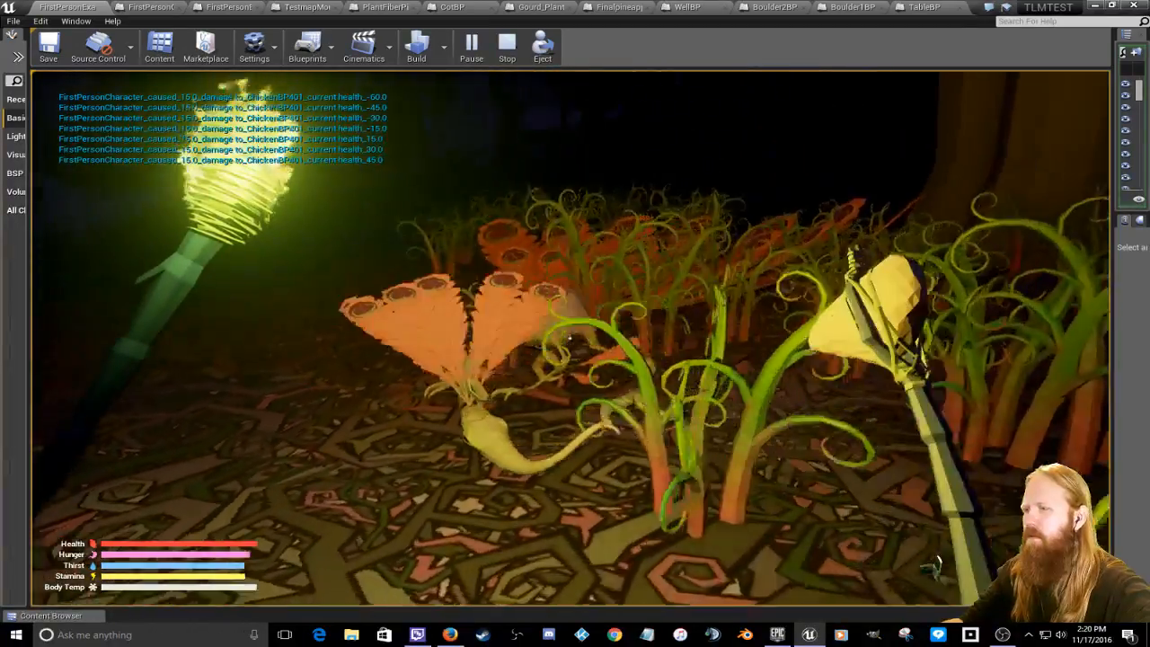
{"action": "key", "text": "w"}
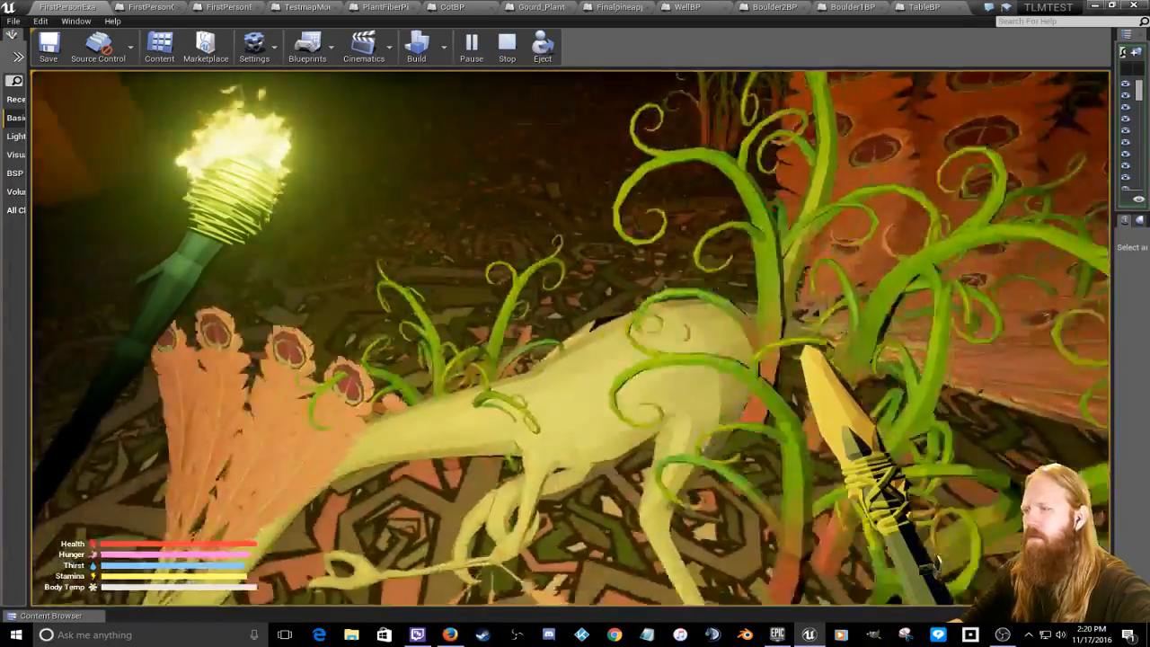
{"action": "left_click", "coordinate": [569, 339]}
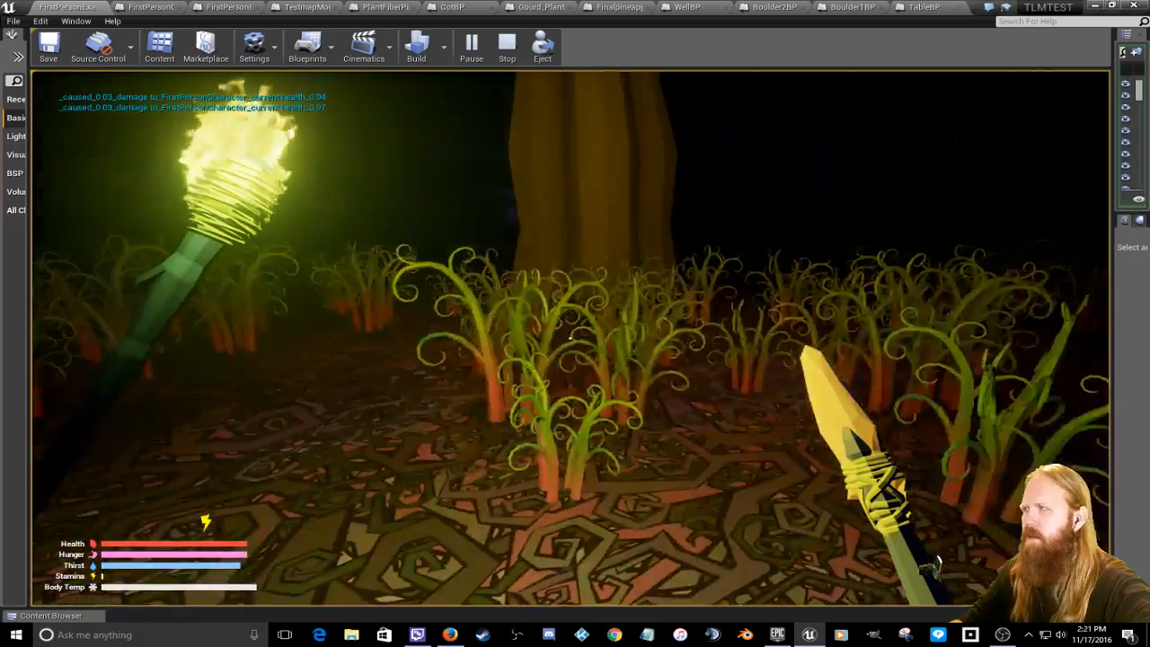
Step: Kill the second feathered creature and butcher its carcass with the stone-tipped weapon
{"action": "key", "text": "s"}
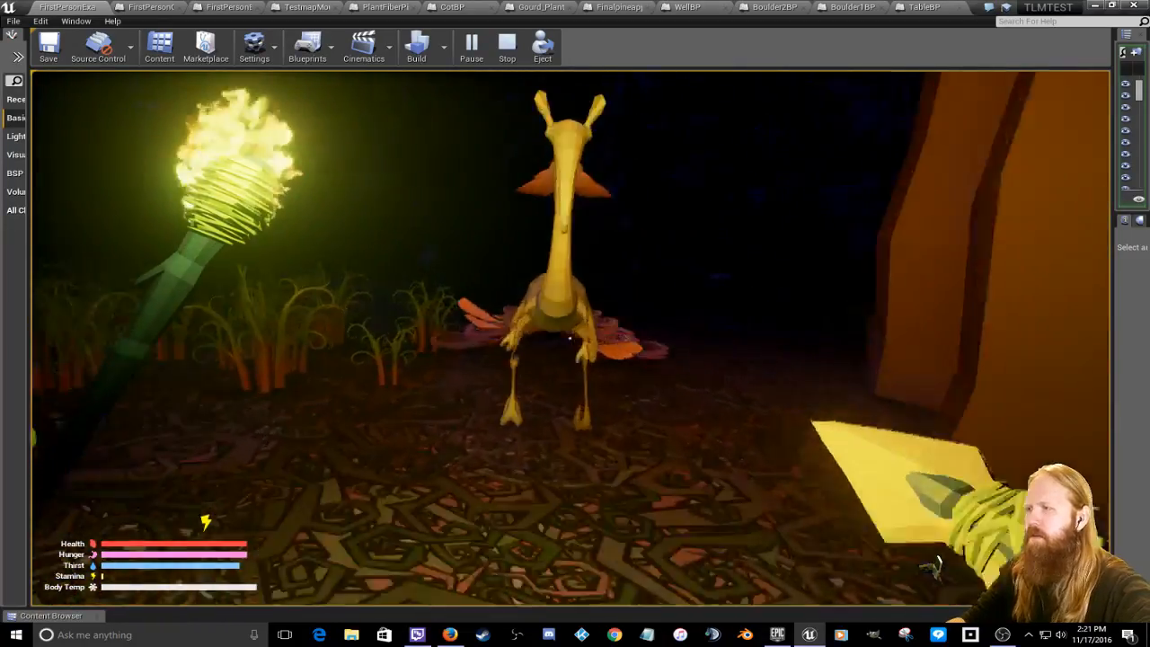
{"action": "left_click", "coordinate": [570, 338]}
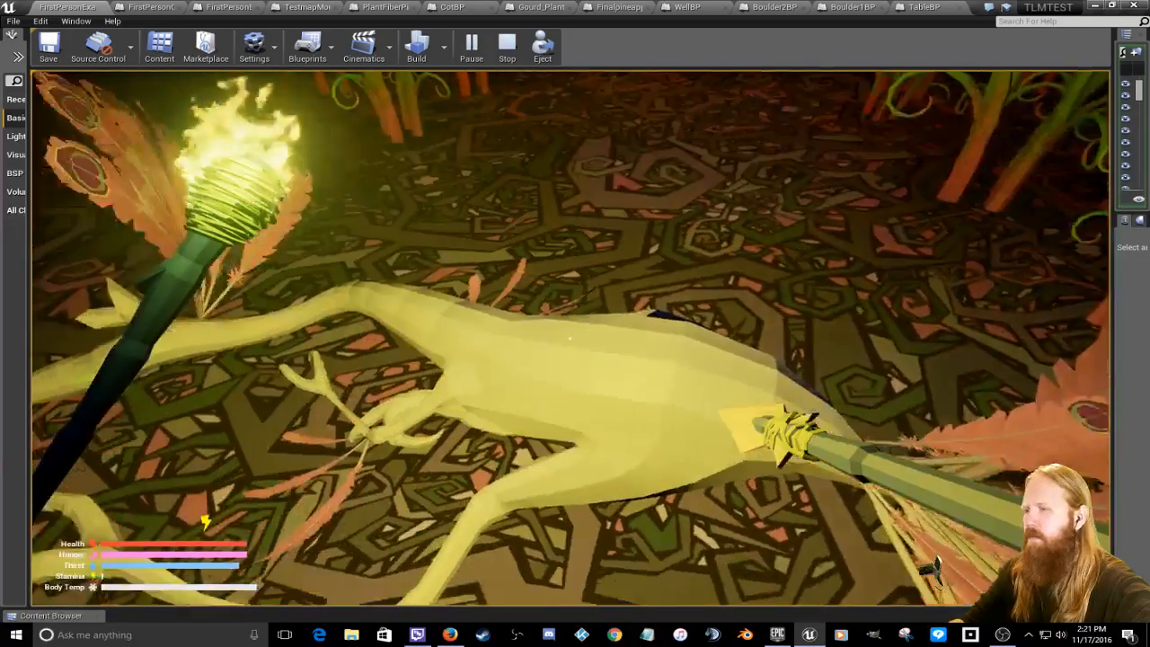
{"action": "left_click", "coordinate": [570, 339]}
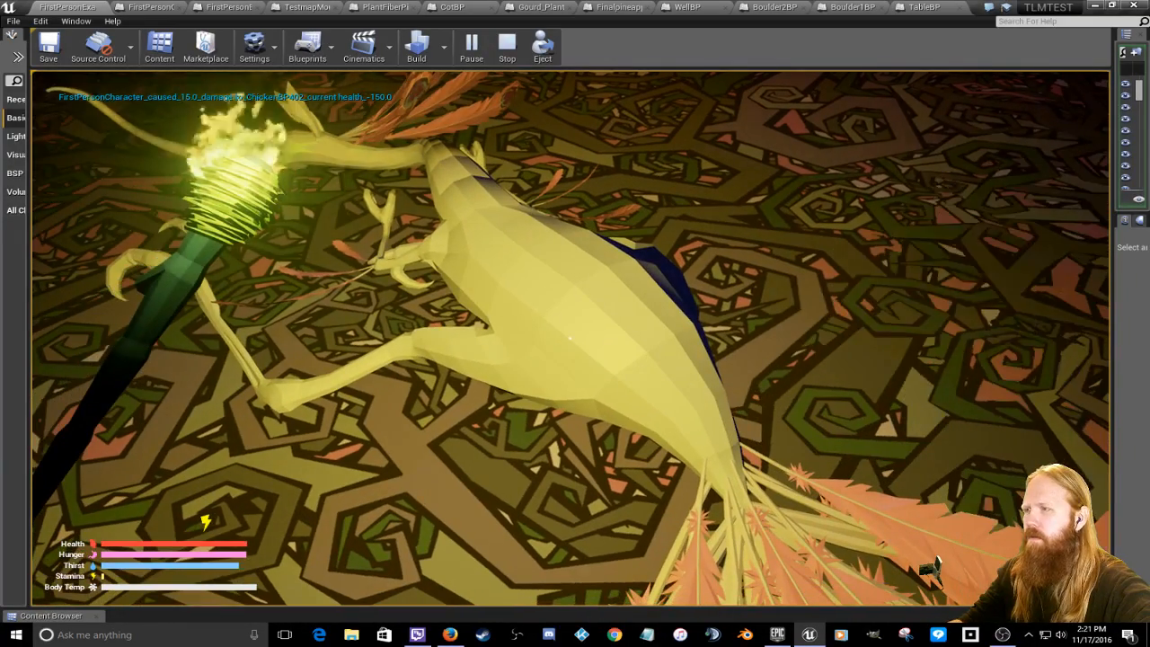
{"action": "left_click", "coordinate": [570, 338]}
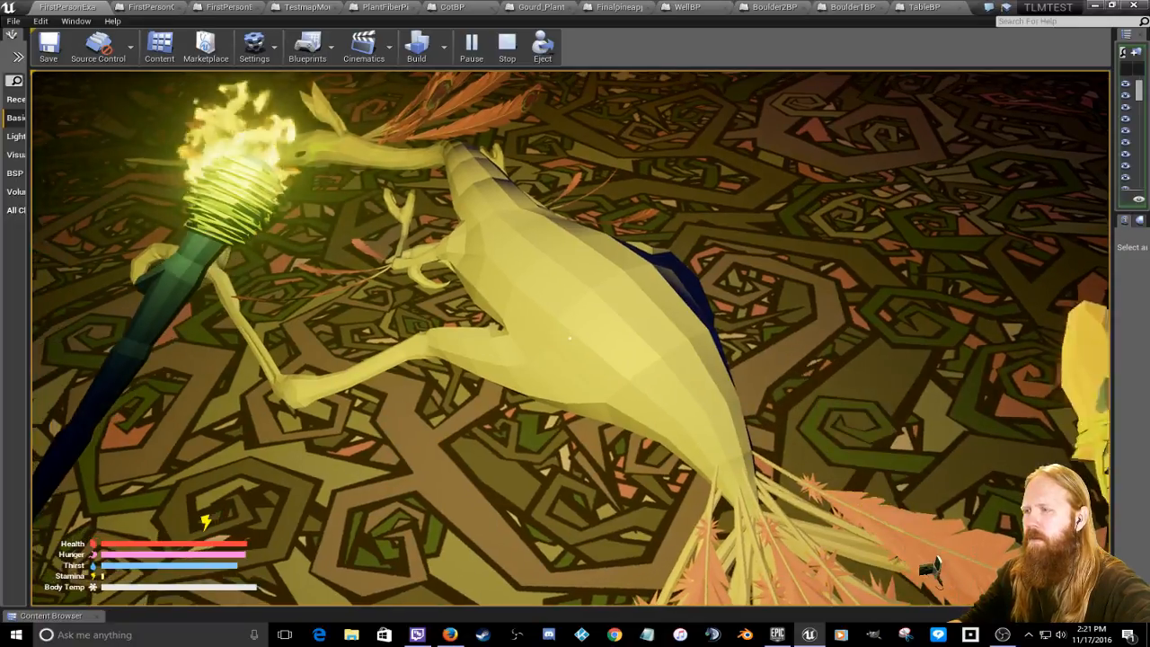
{"action": "left_click", "coordinate": [568, 338]}
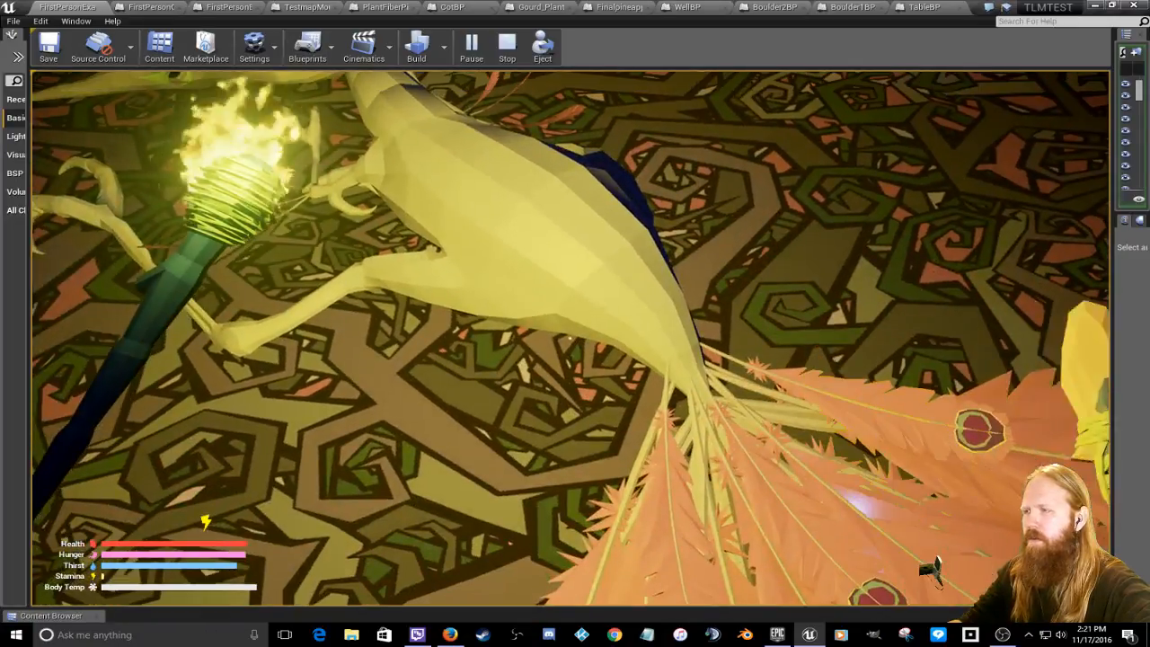
{"action": "left_click", "coordinate": [569, 339]}
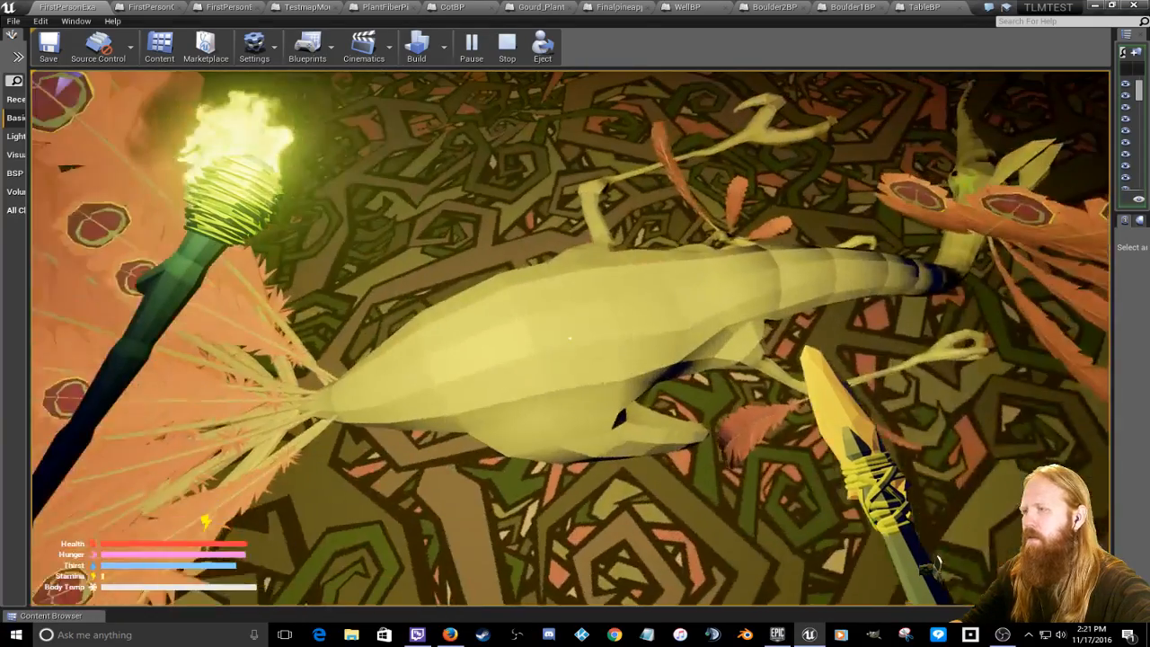
{"action": "left_click", "coordinate": [569, 339]}
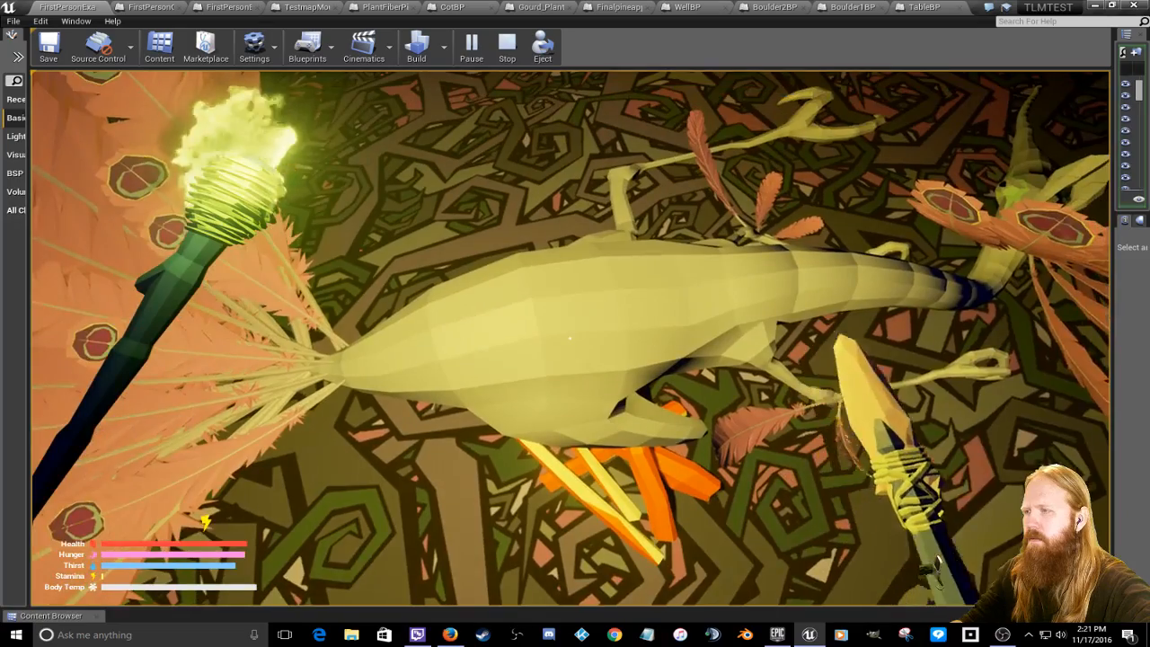
{"action": "left_click", "coordinate": [570, 337]}
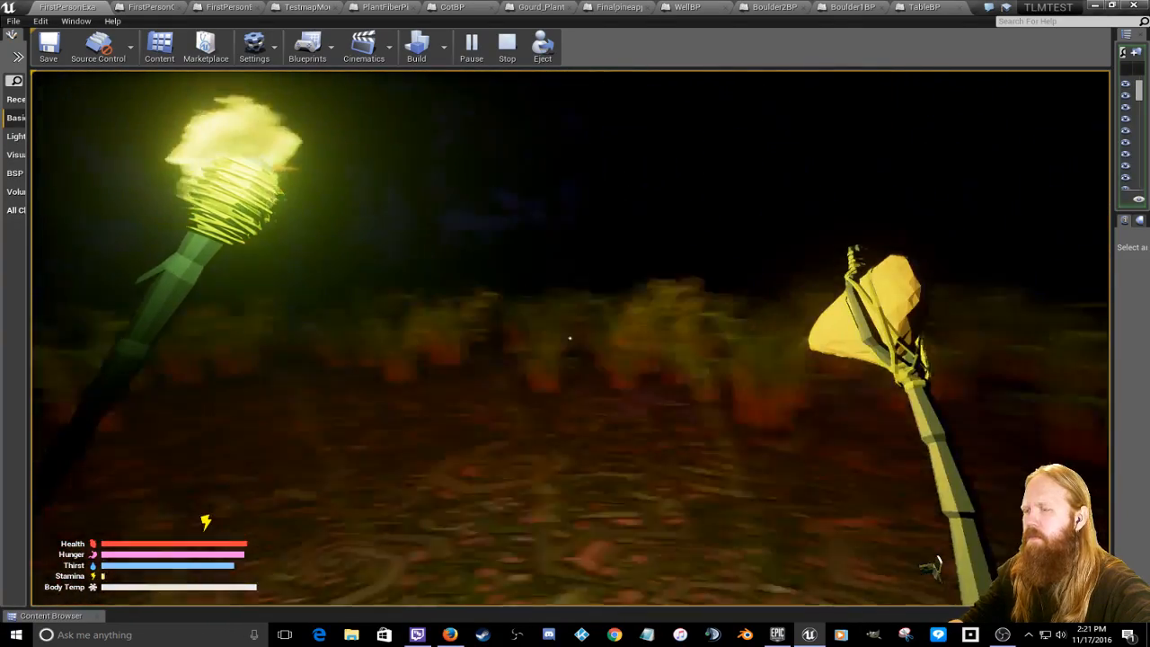
Step: Fight the third feathered creature near the large boulder with the stone axe until it is dead
{"action": "key", "text": "w"}
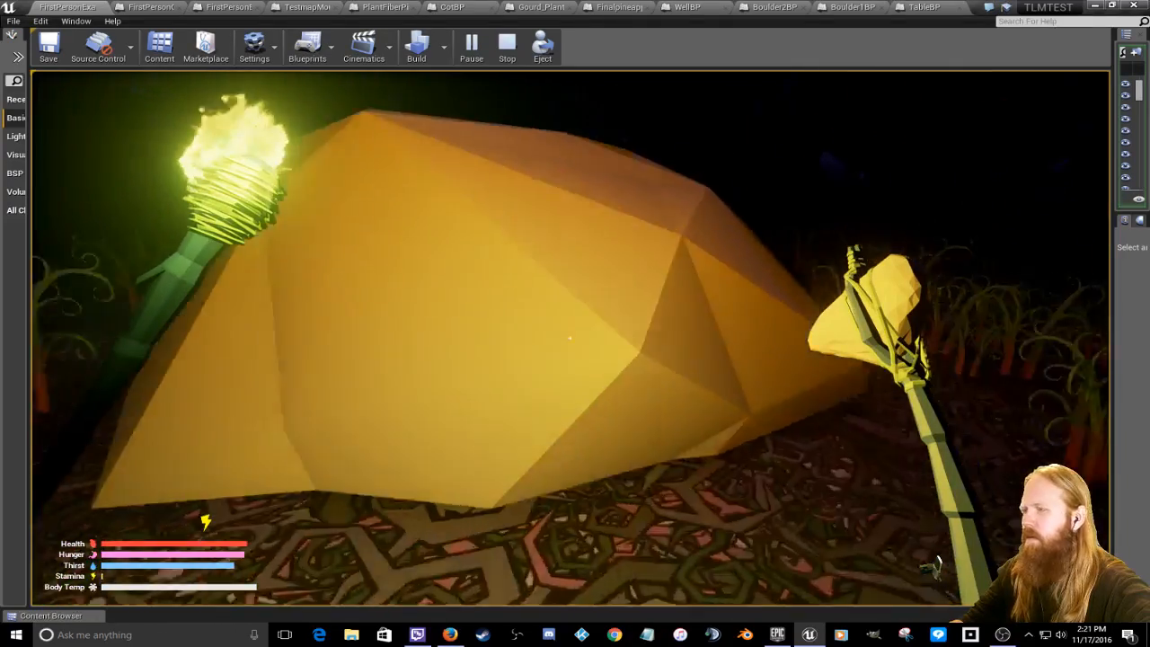
{"action": "left_click", "coordinate": [569, 338]}
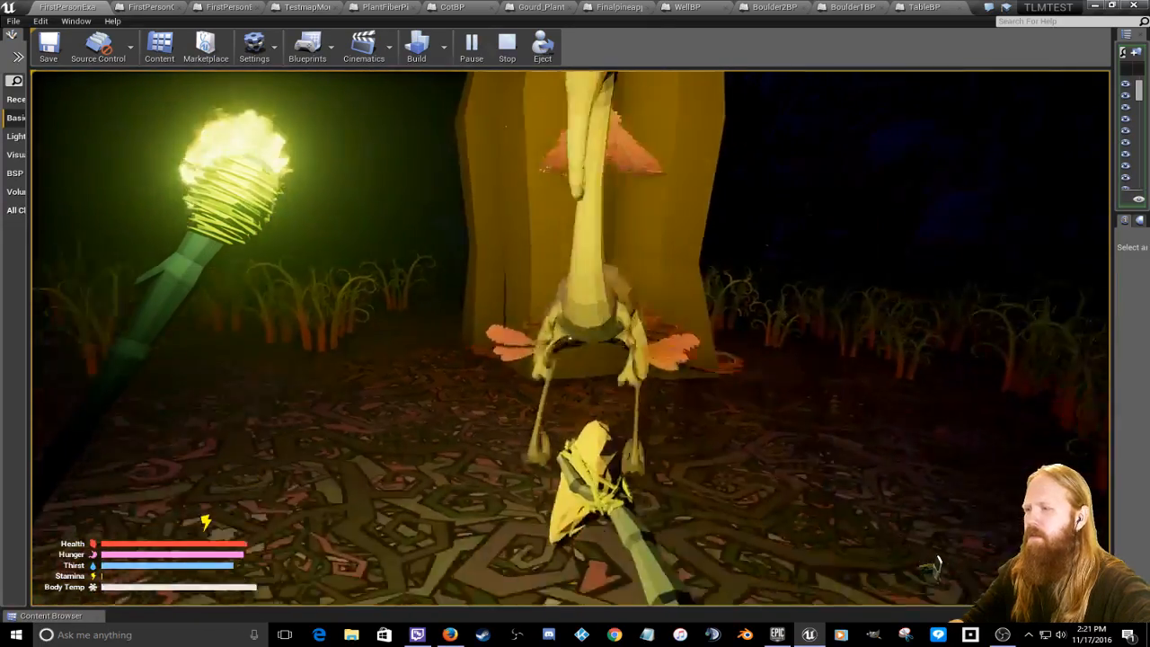
{"action": "key", "text": "w"}
{"action": "left_click", "coordinate": [569, 338]}
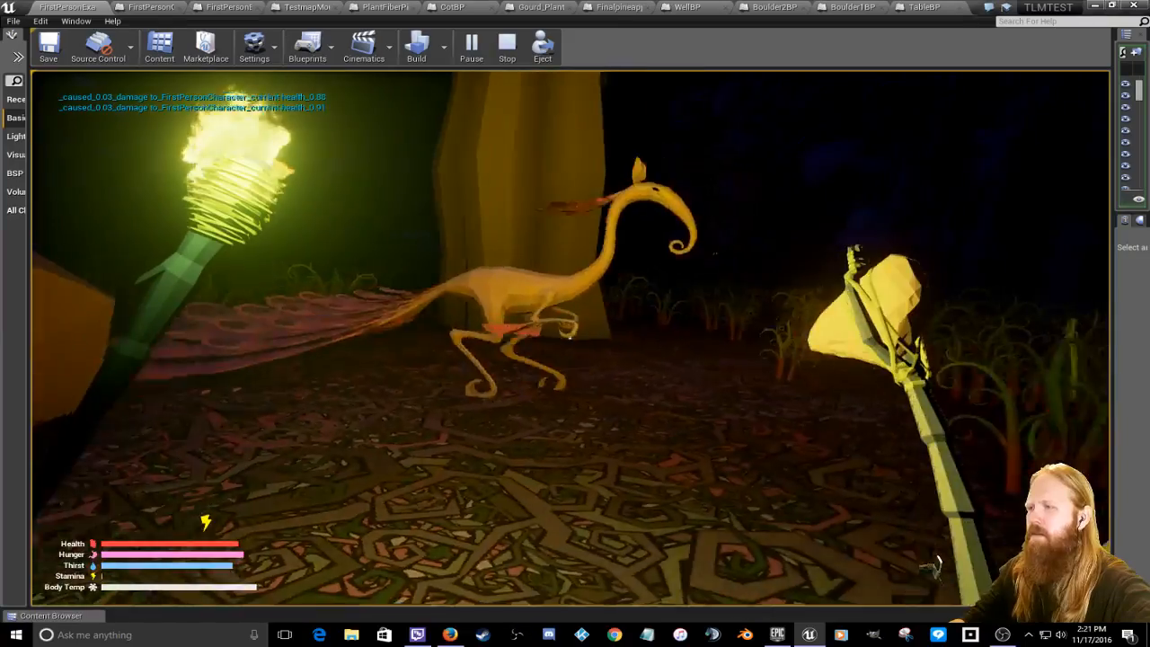
{"action": "left_click", "coordinate": [569, 338]}
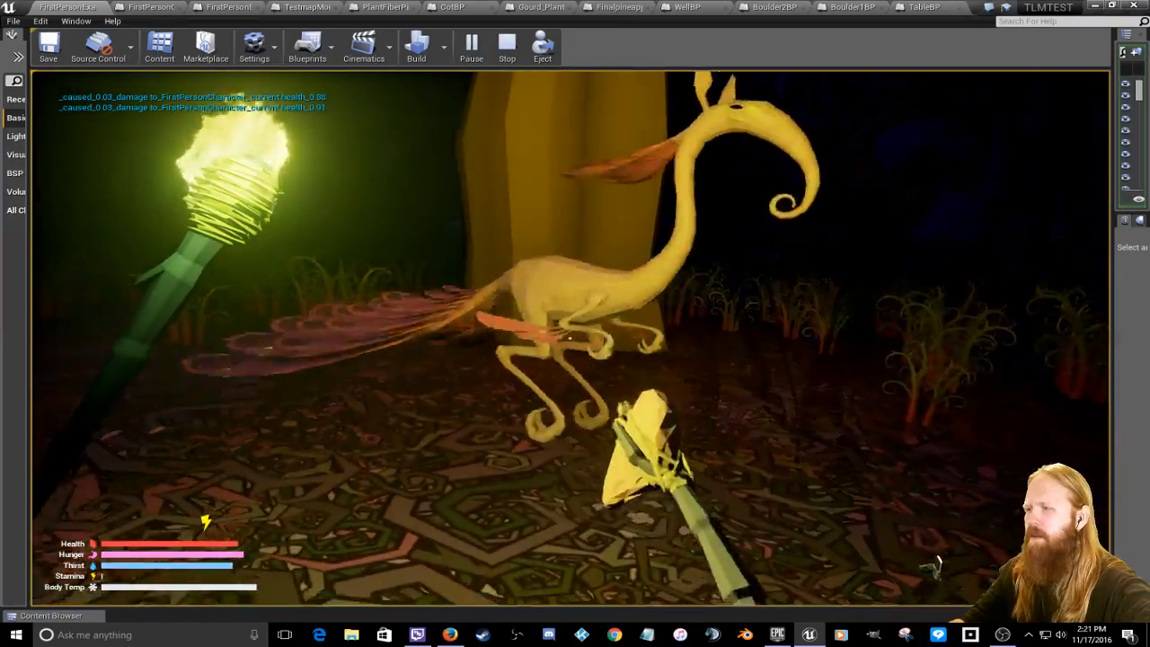
{"action": "key", "text": "s"}
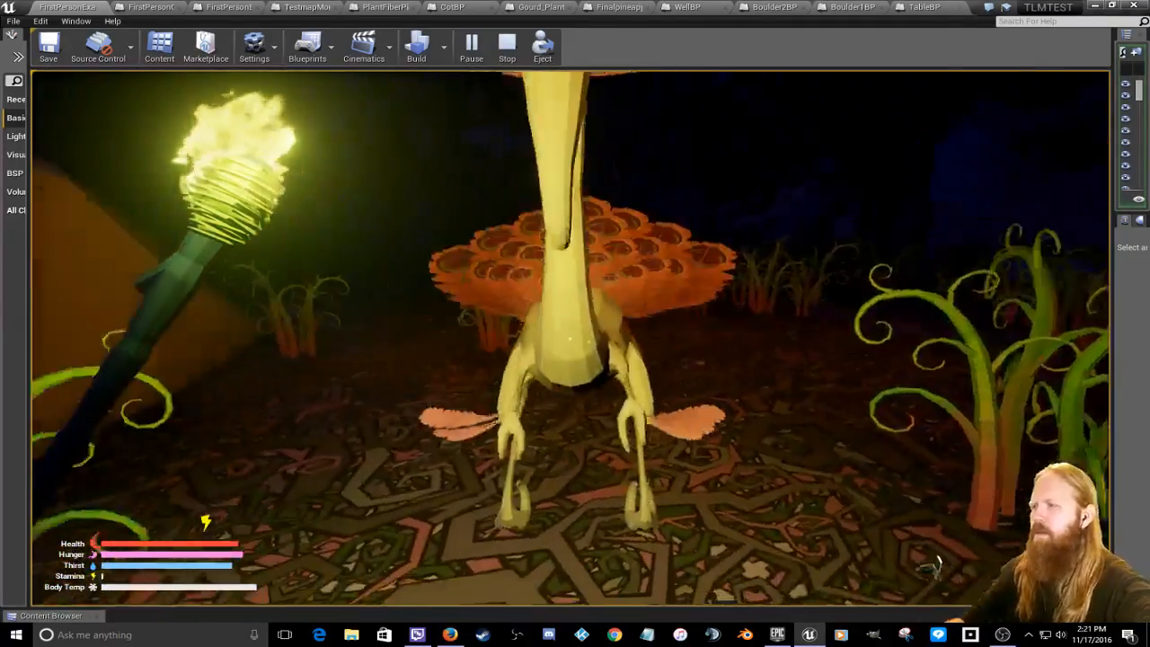
{"action": "left_click", "coordinate": [569, 338]}
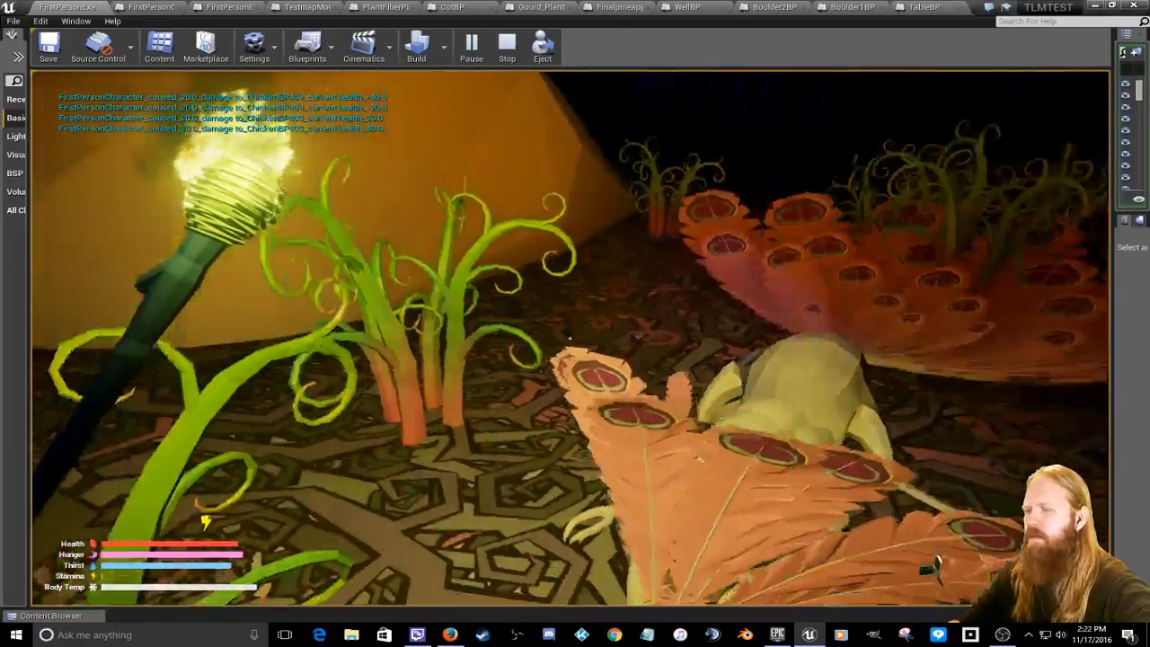
Step: Strike the third feathered creature's carcass repeatedly with the weapon that has the ridged handle and round pommel
{"action": "left_click", "coordinate": [569, 338]}
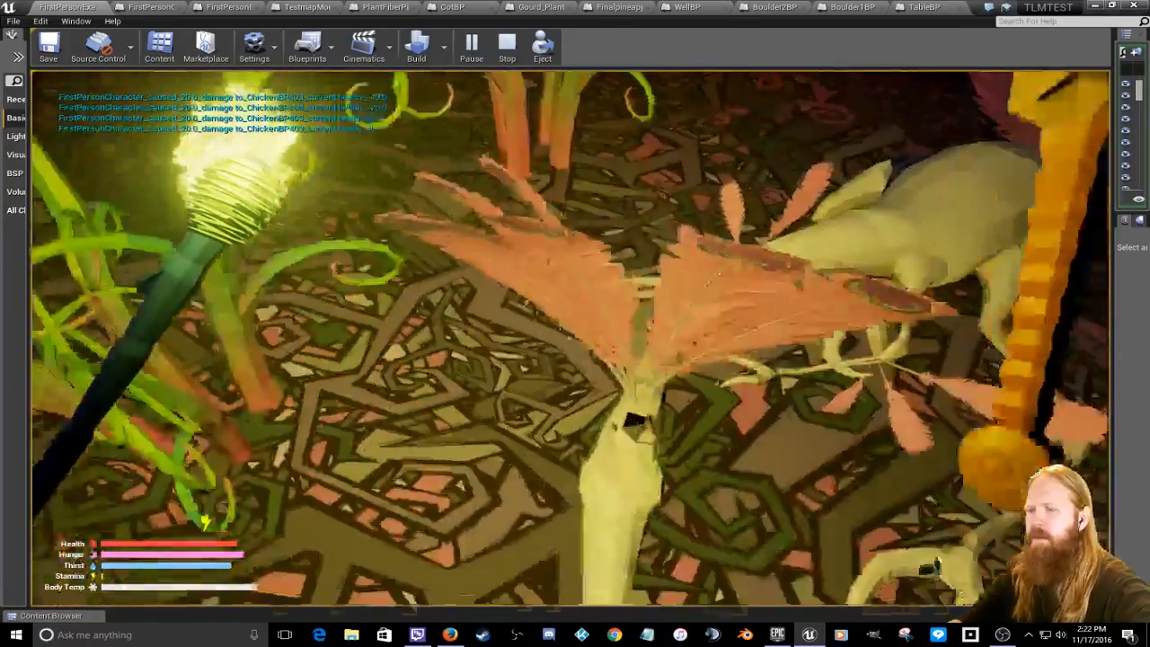
{"action": "left_click", "coordinate": [570, 338]}
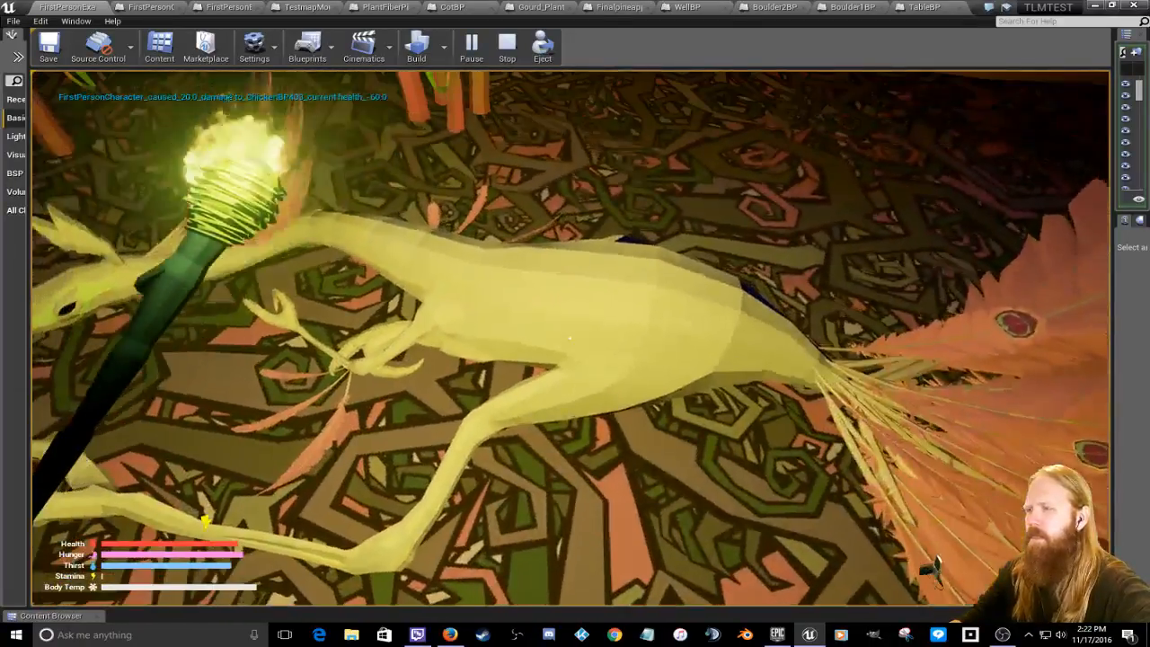
{"action": "left_click", "coordinate": [570, 337]}
{"action": "left_click", "coordinate": [570, 337]}
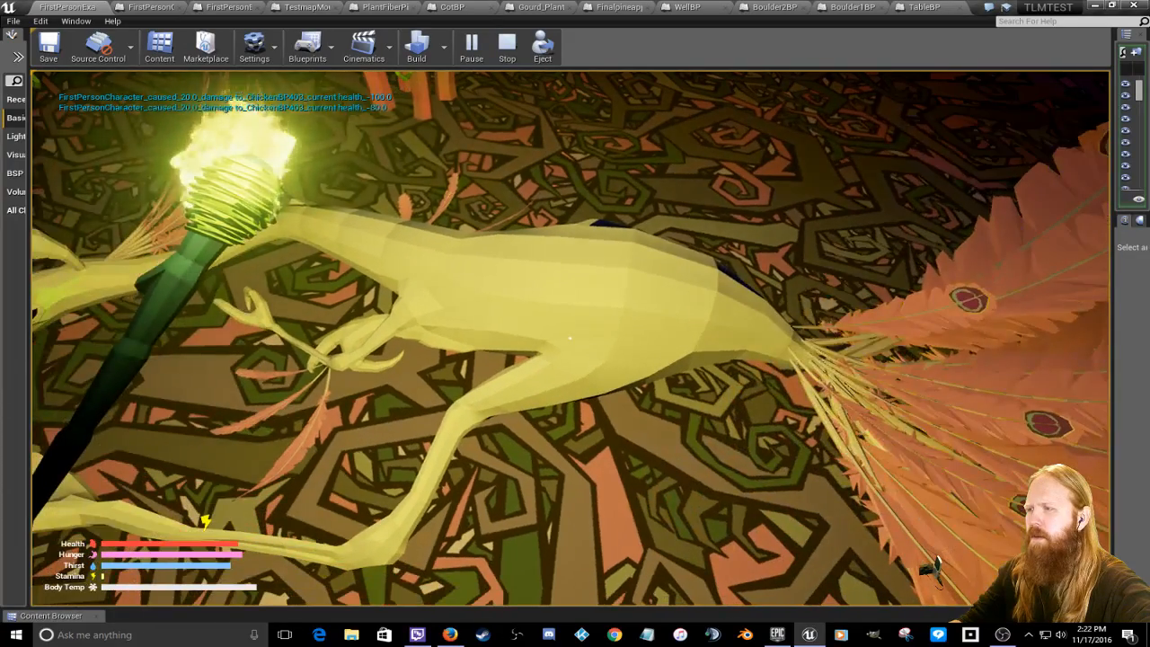
{"action": "left_click", "coordinate": [569, 337]}
{"action": "left_click", "coordinate": [569, 338]}
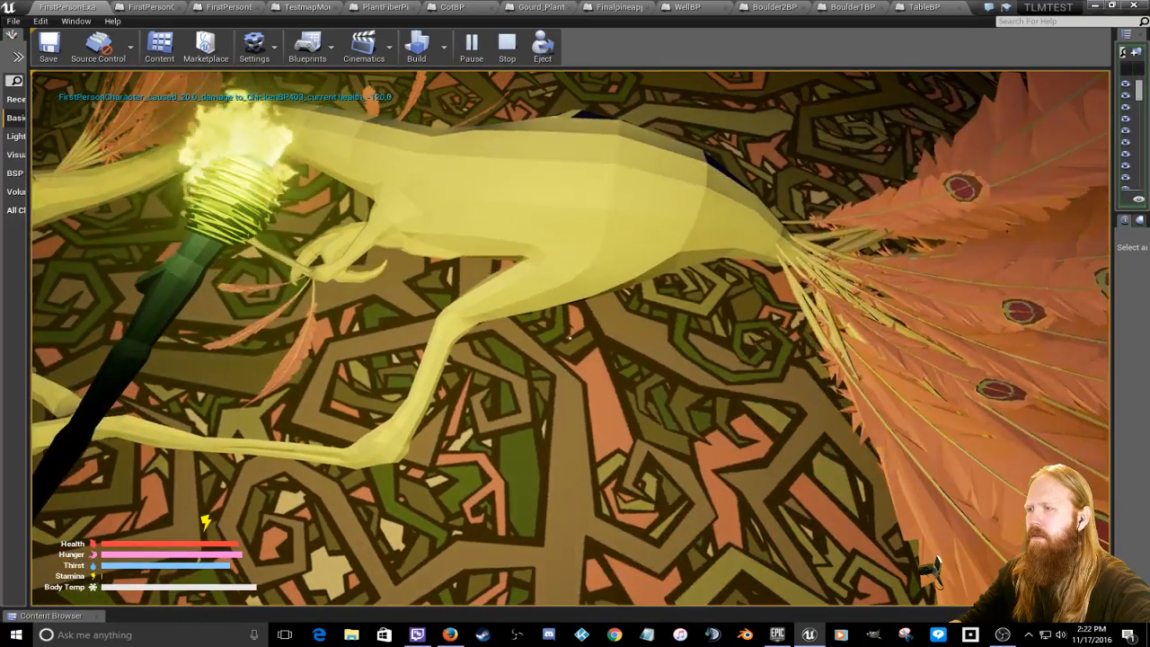
{"action": "left_click", "coordinate": [569, 338]}
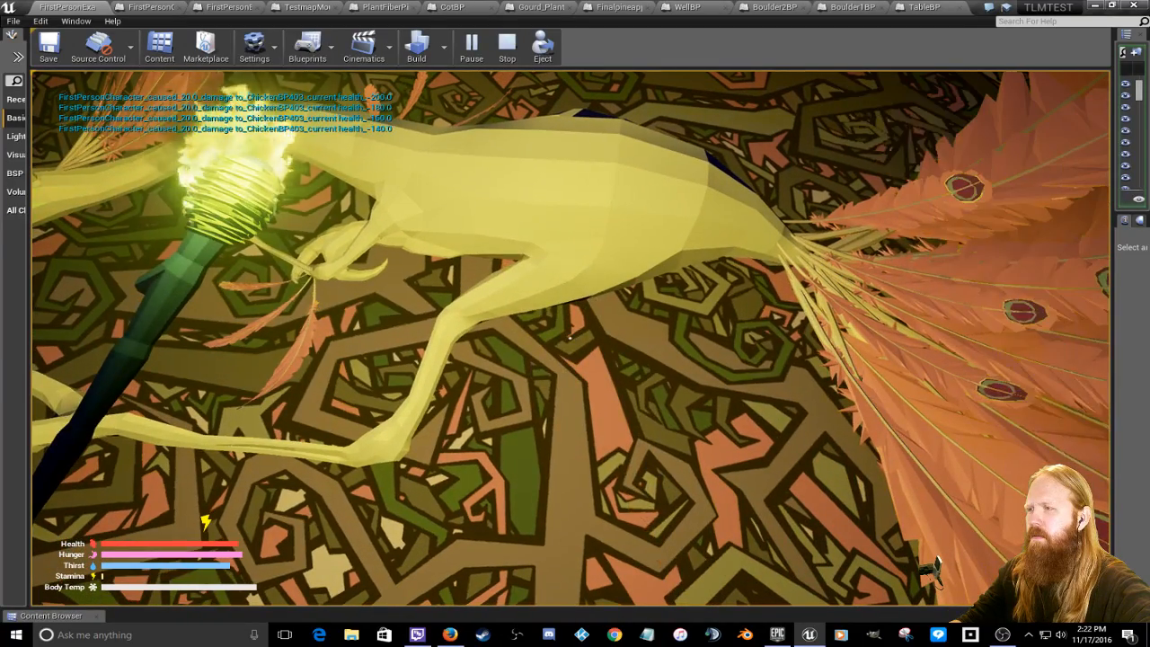
{"action": "left_click", "coordinate": [569, 338]}
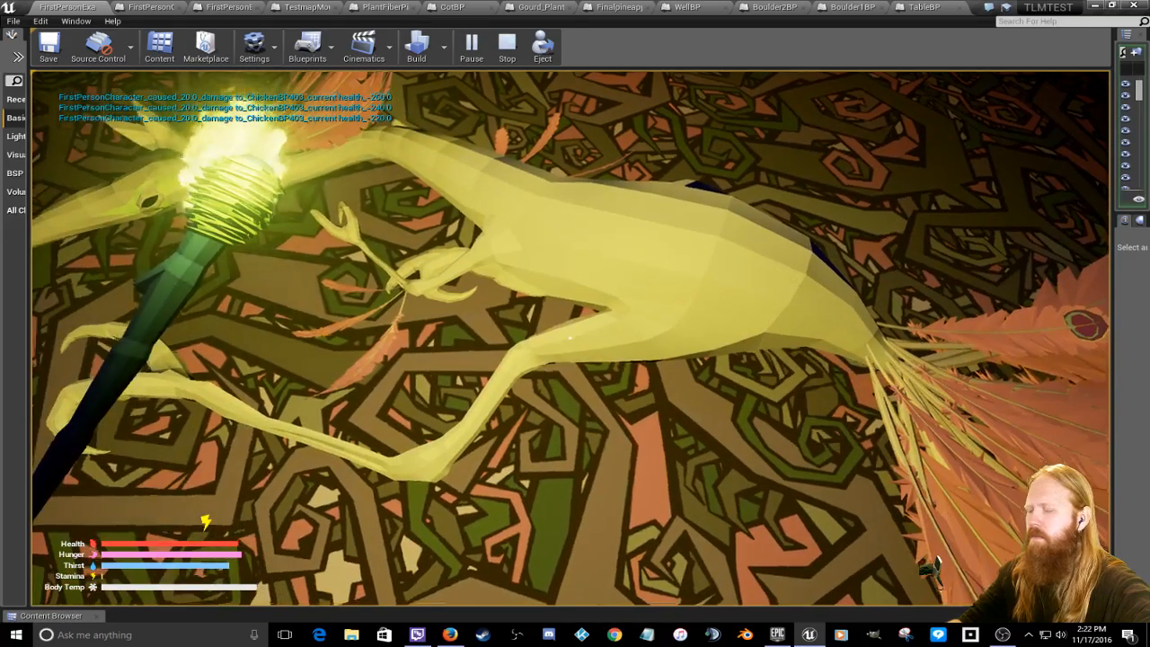
{"action": "left_click", "coordinate": [569, 338]}
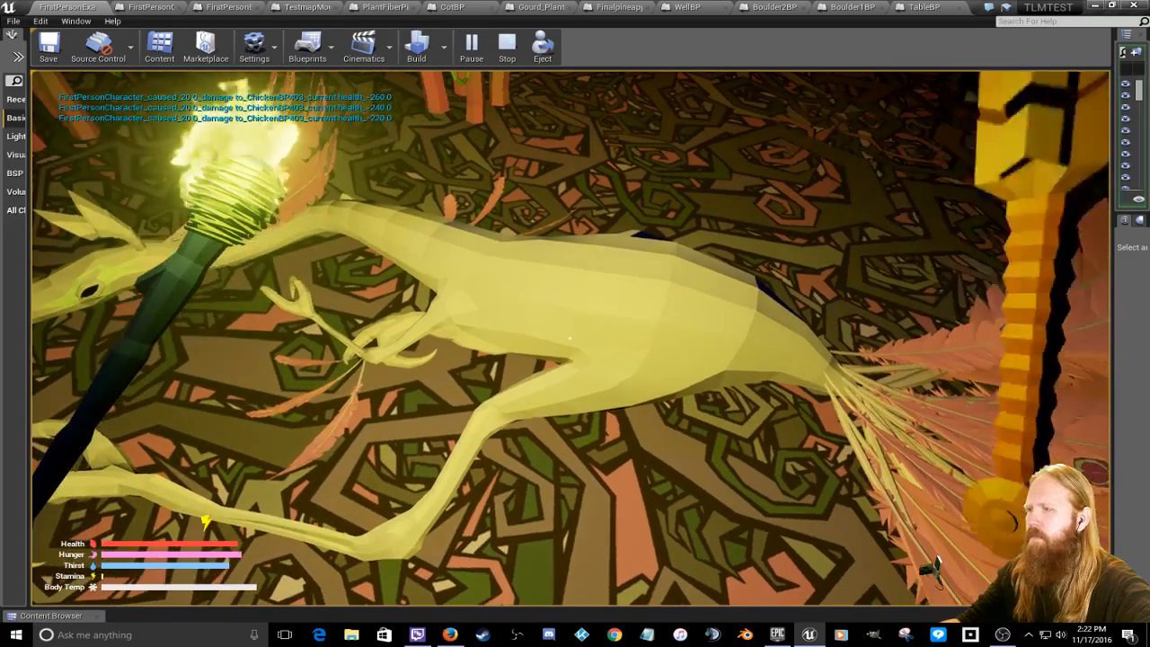
{"action": "left_click", "coordinate": [570, 338]}
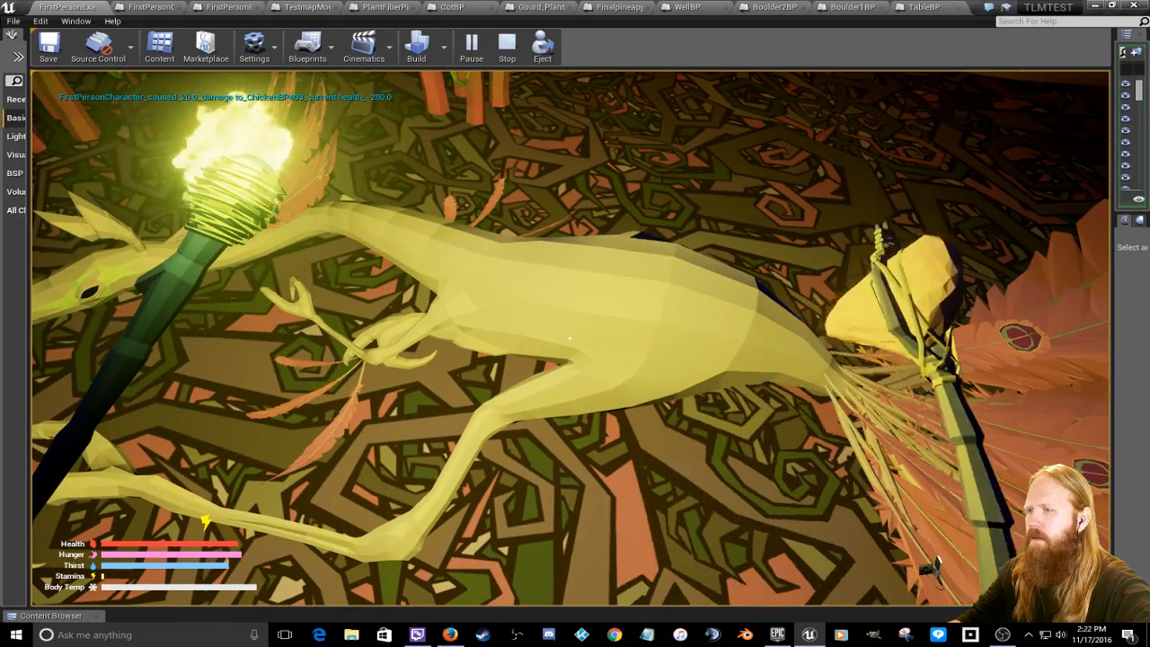
Step: Strike the same carcass with the stone hatchet
{"action": "left_click", "coordinate": [569, 338]}
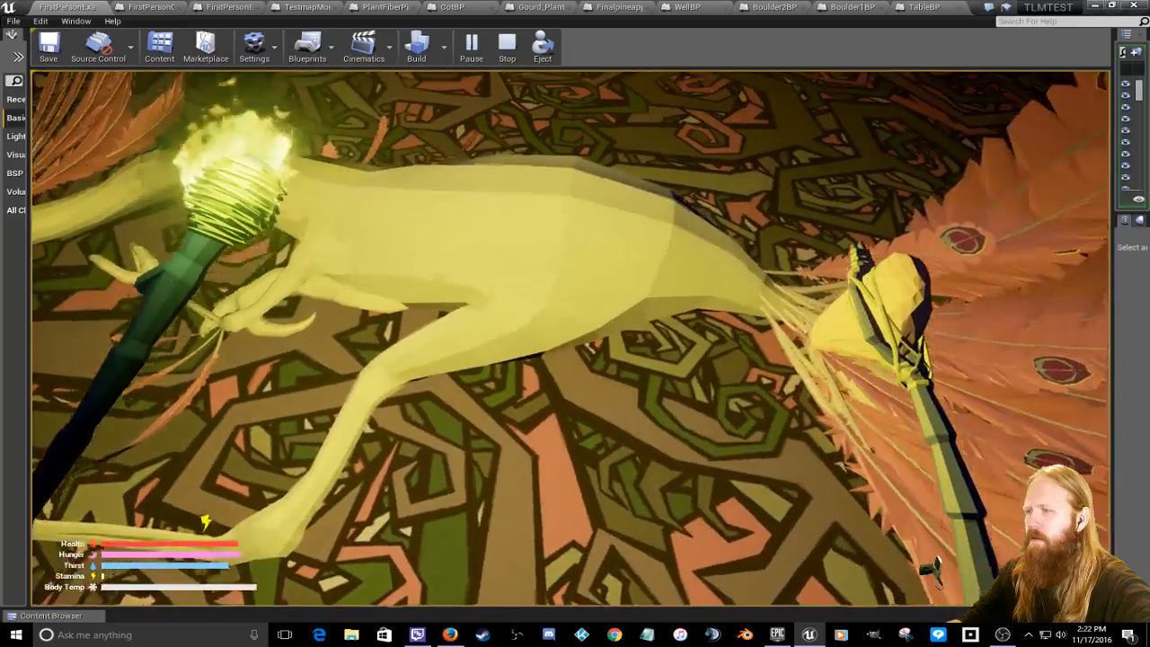
{"action": "left_click", "coordinate": [570, 337]}
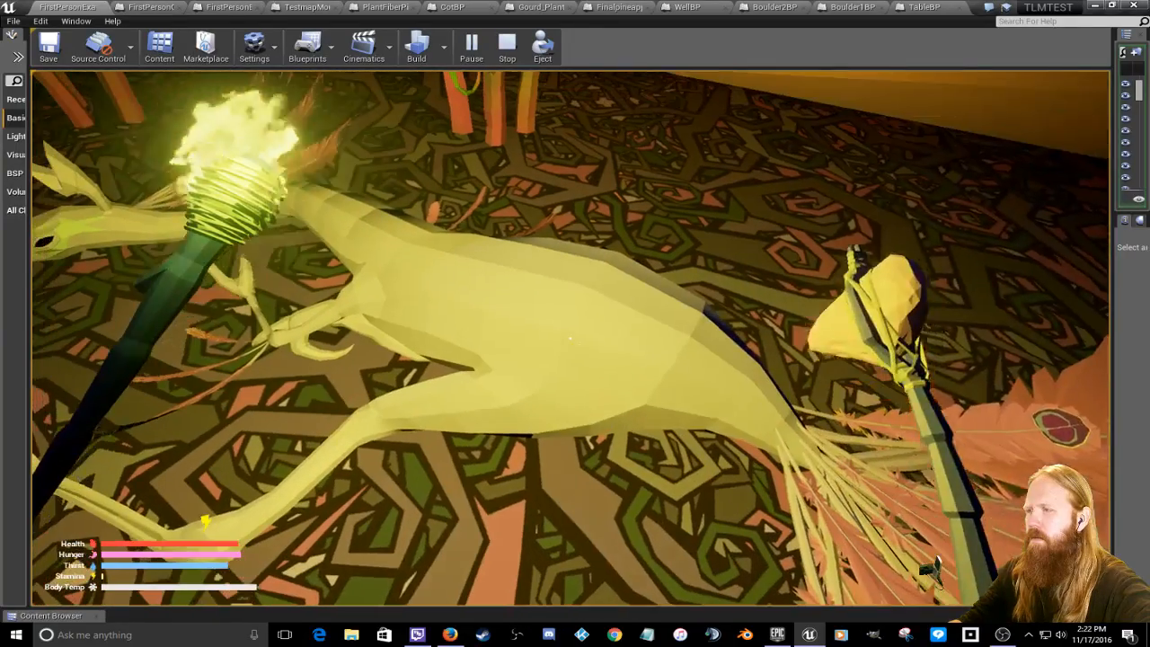
{"action": "left_click", "coordinate": [569, 337]}
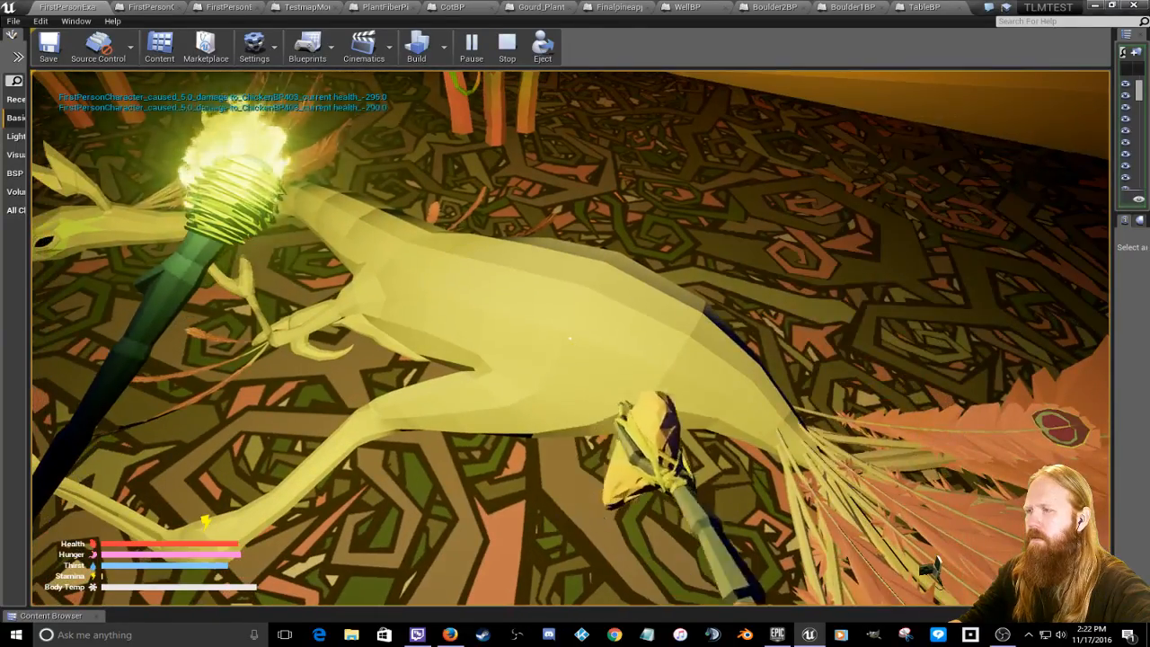
{"action": "left_click", "coordinate": [569, 338]}
{"action": "left_click", "coordinate": [569, 337]}
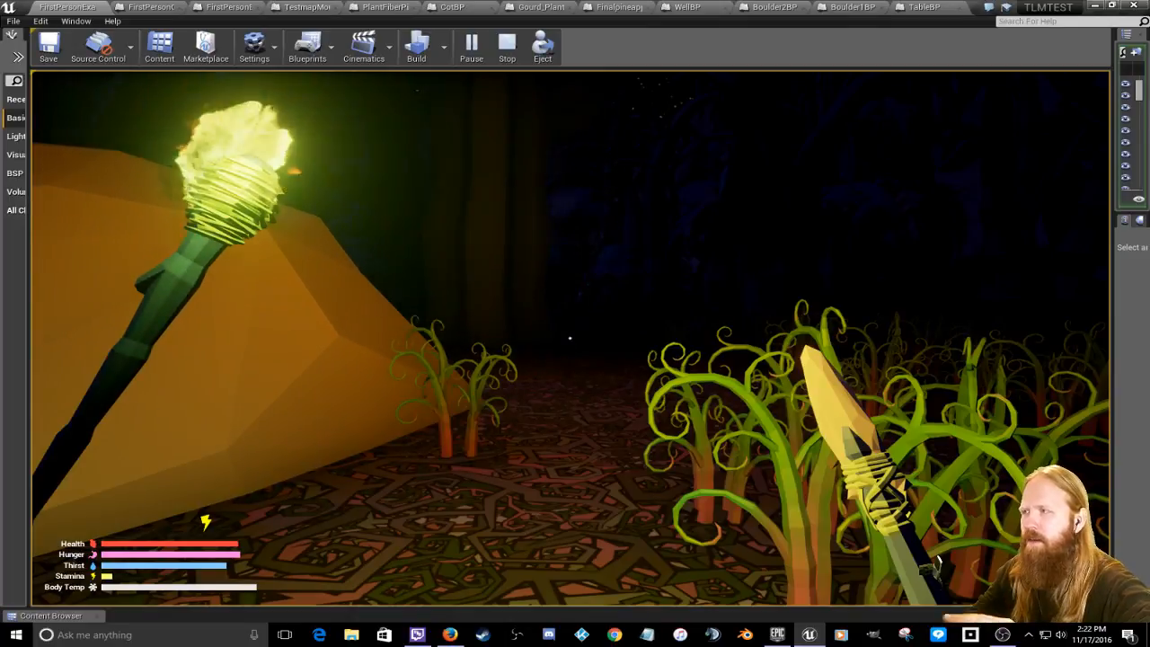
Step: Find the fourth feathered creature beyond the boulder and fight it beside the large tree trunk with stone-tipped weapons
{"action": "key", "text": "w"}
{"action": "left_click", "coordinate": [570, 338]}
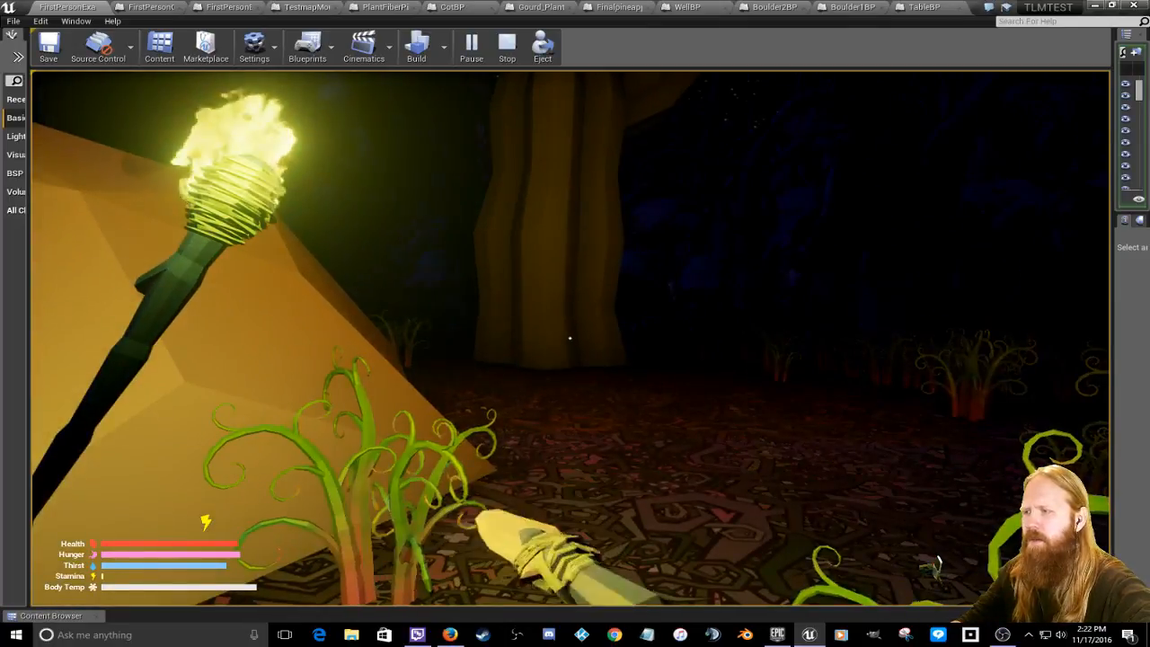
{"action": "key", "text": "w"}
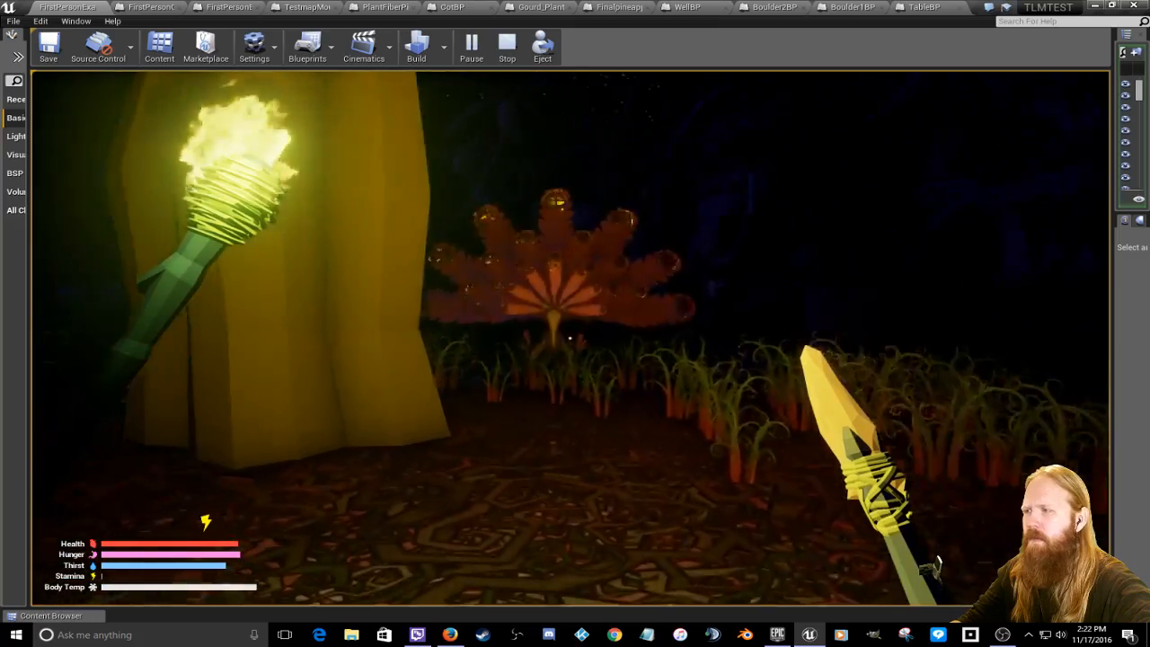
{"action": "left_click", "coordinate": [569, 338]}
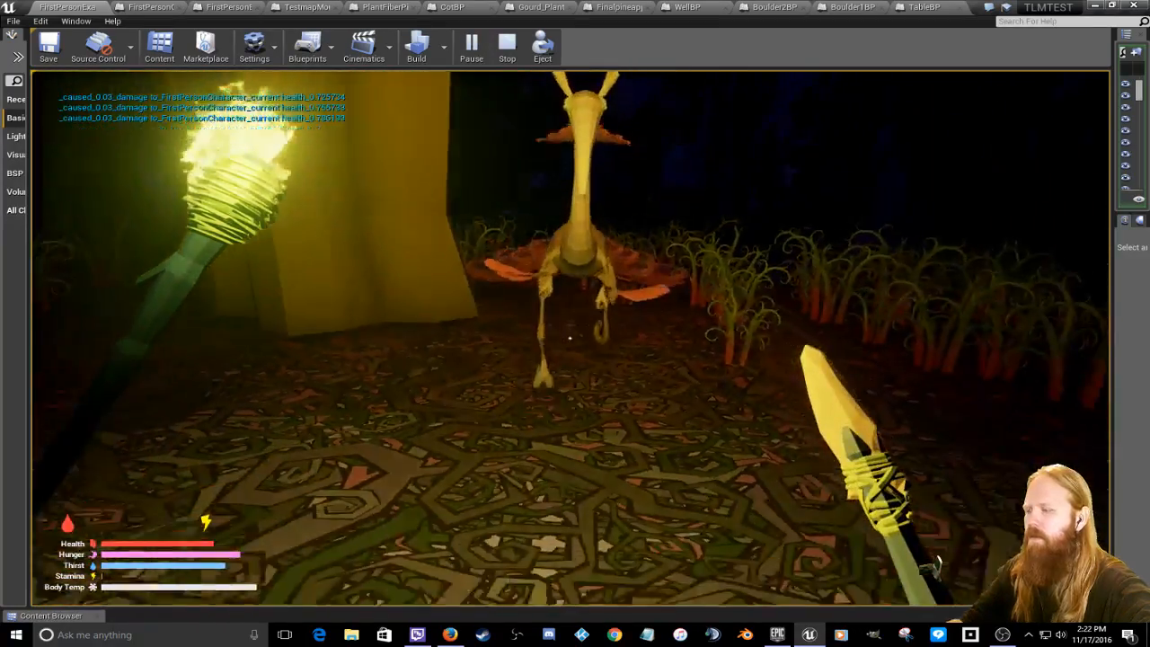
{"action": "left_click", "coordinate": [569, 338]}
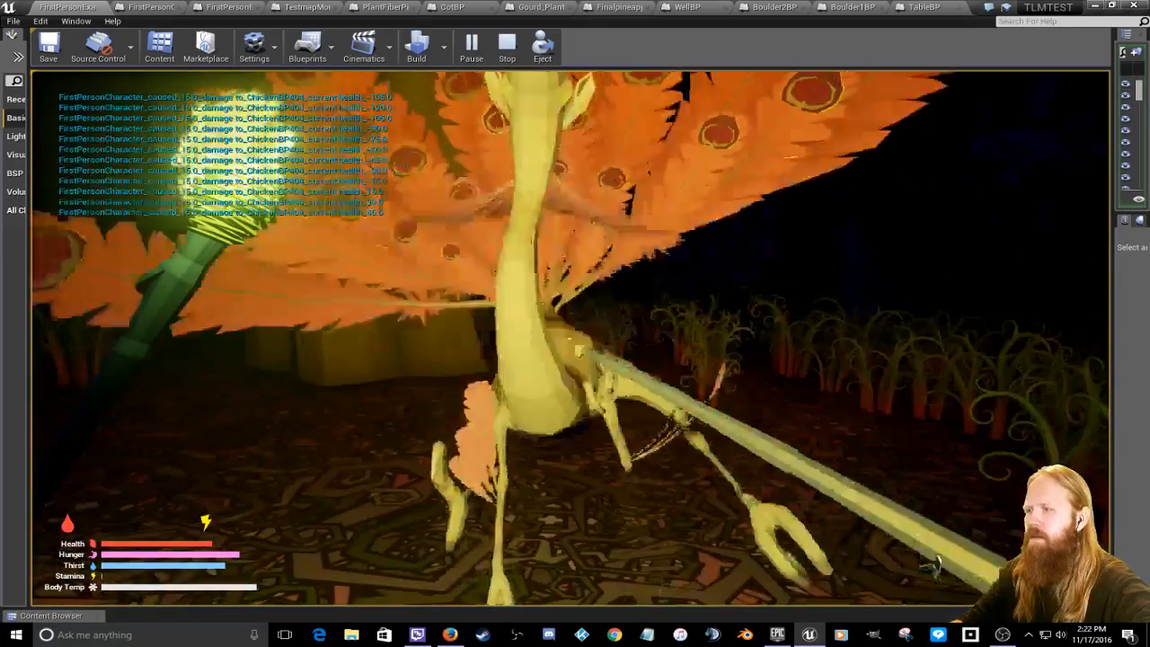
Step: Carry the torch and spear past the large trunk and orange boulders into the petal-roofed hut
{"action": "key", "text": "w"}
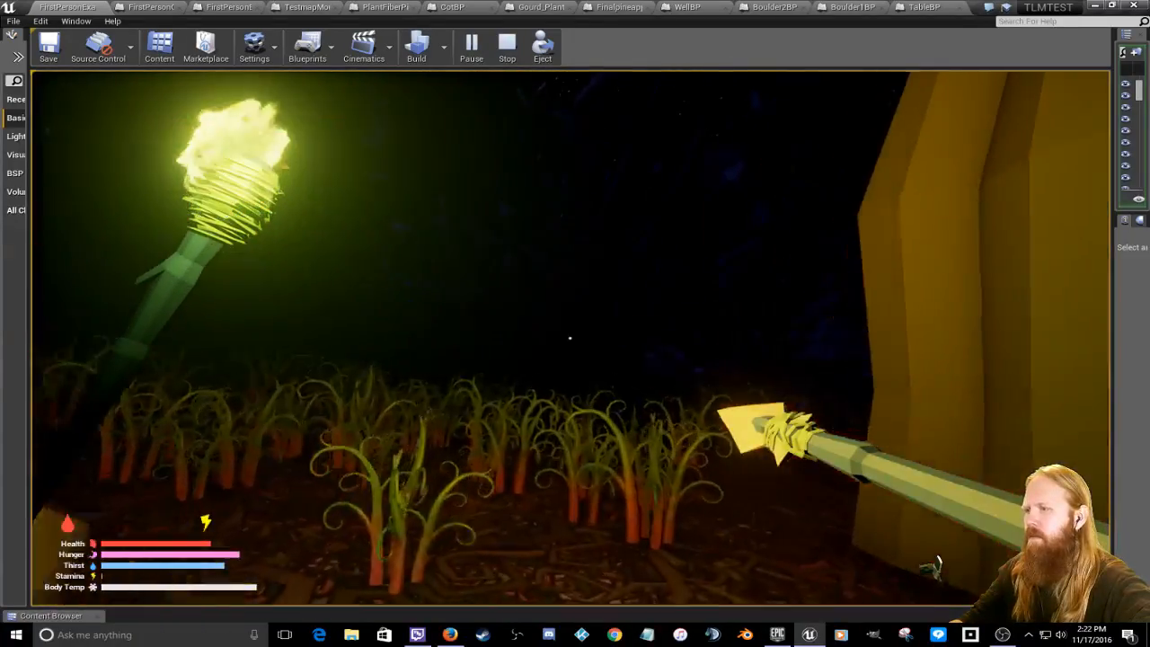
{"action": "key", "text": "w"}
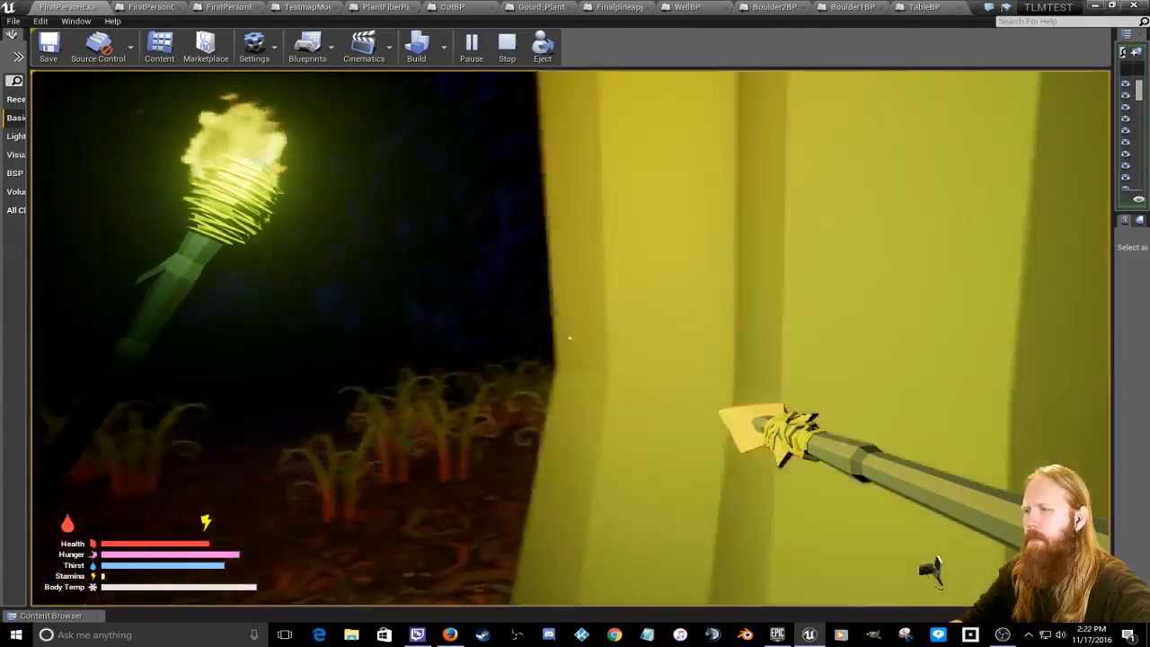
{"action": "key", "text": "w"}
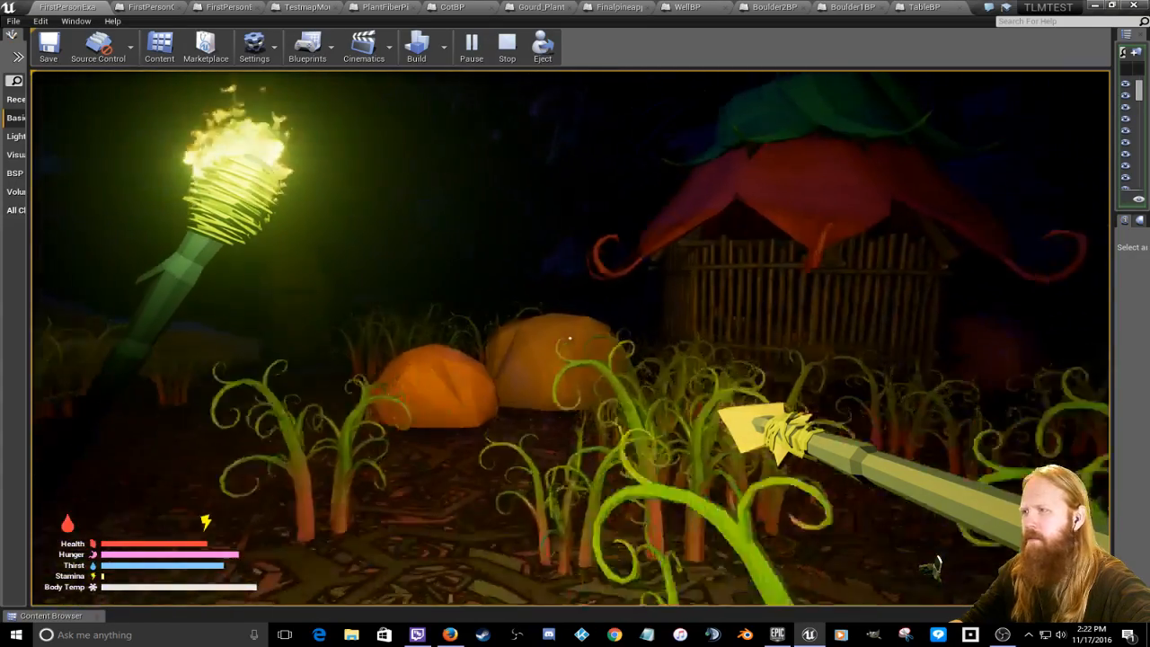
{"action": "key", "text": "w"}
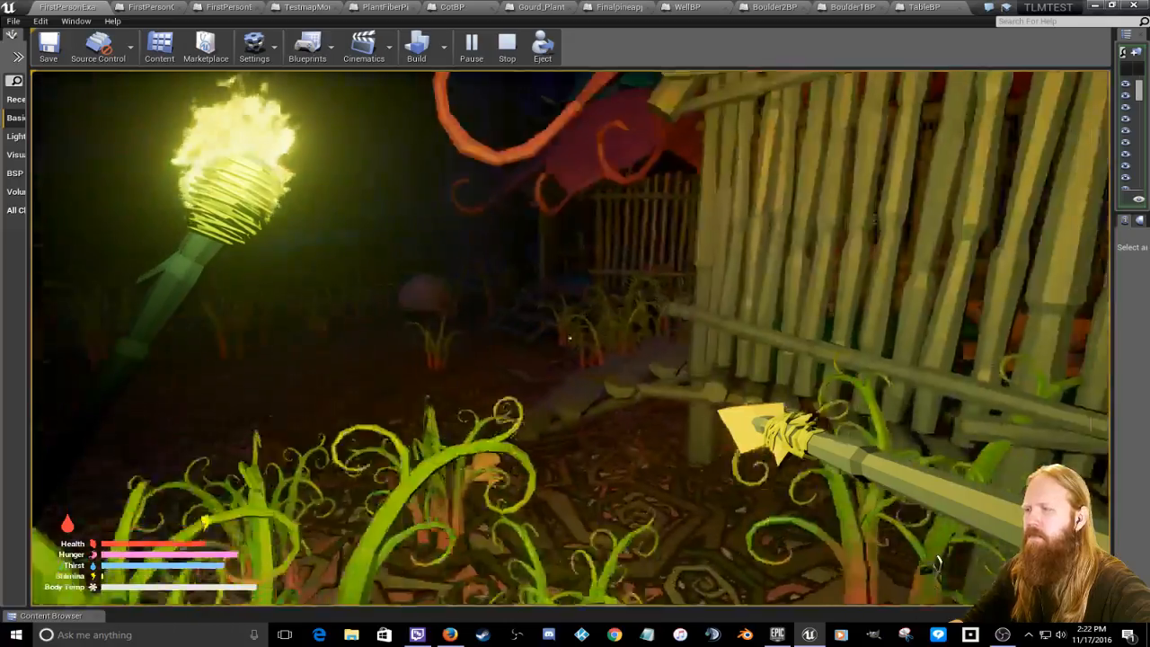
{"action": "key", "text": "w"}
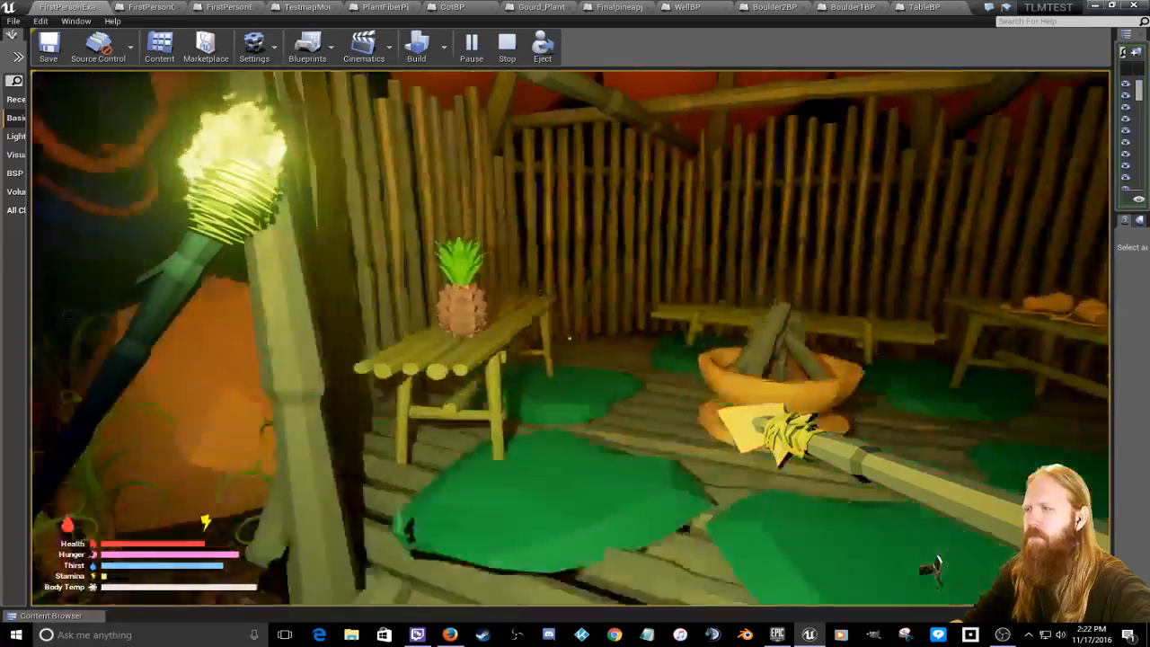
Step: Pick up the bandage from the bench beside the gourds and use it from the inventory
{"action": "key", "text": "w"}
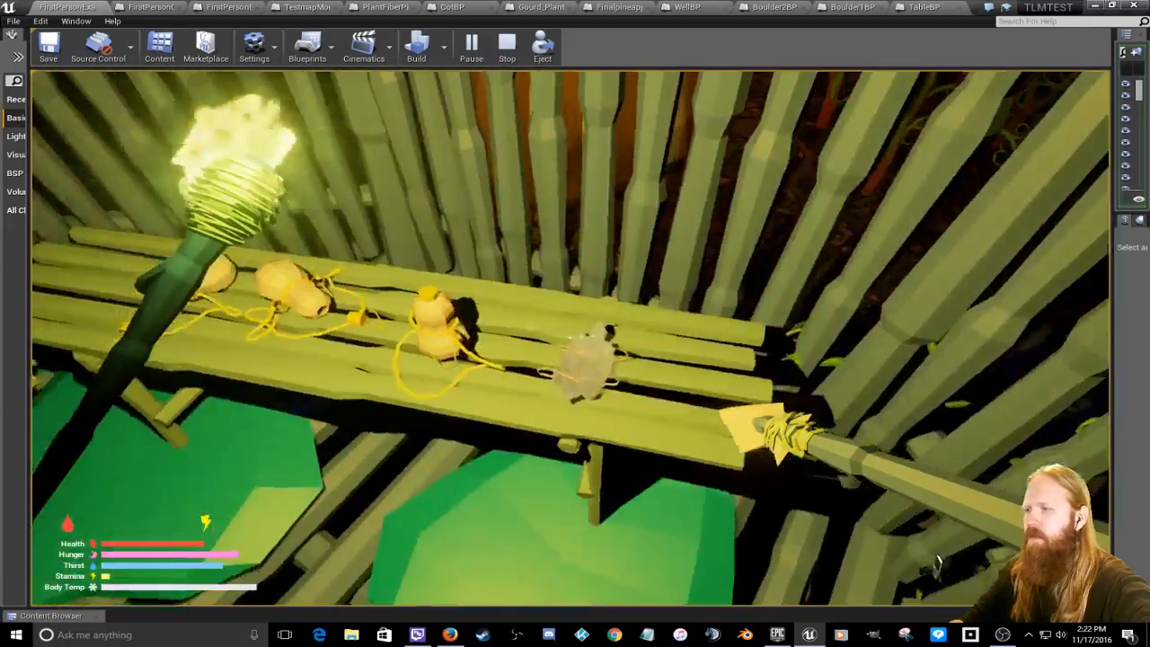
{"action": "key", "text": "Tab"}
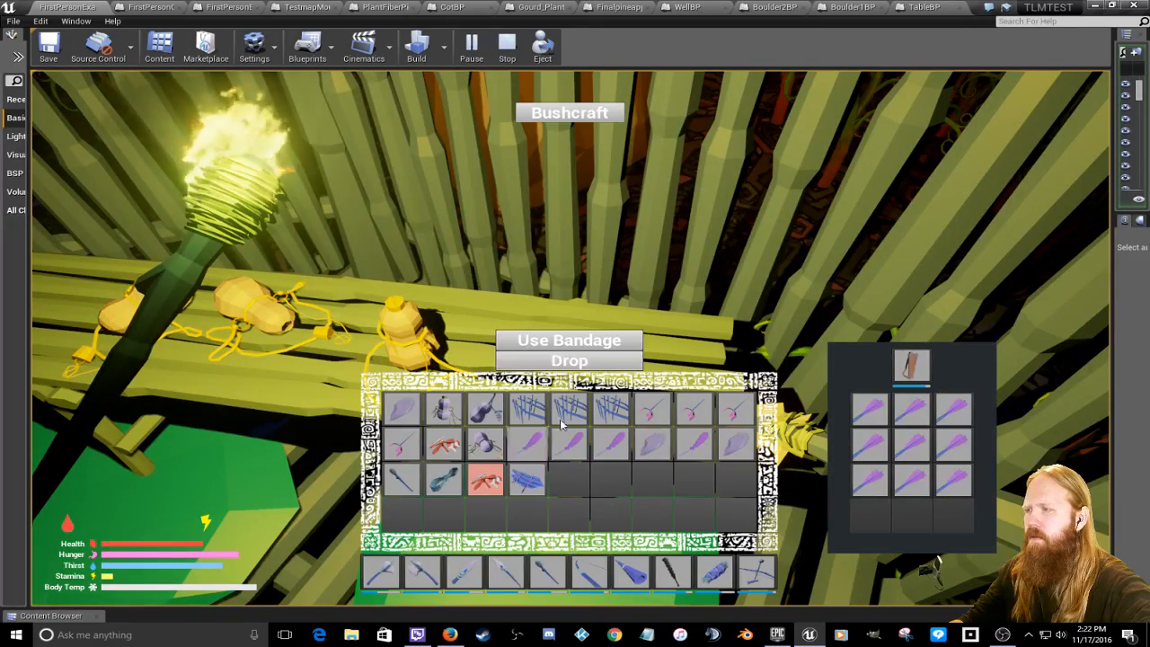
{"action": "key", "text": "Tab"}
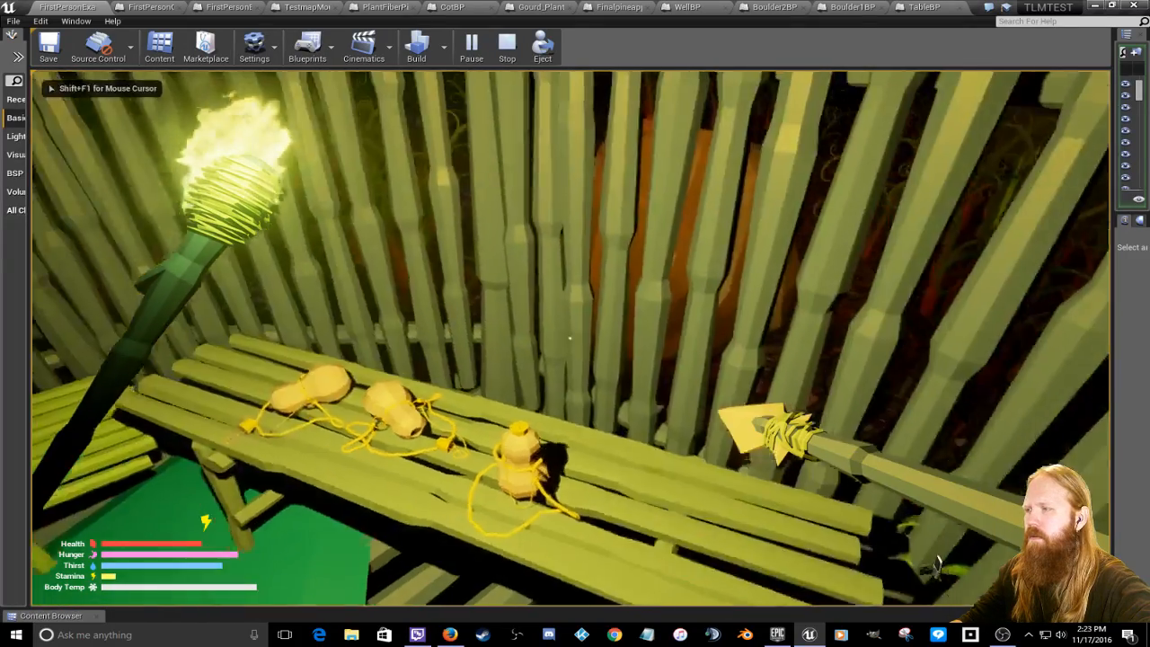
Step: Leave the hut for the jungle of orange-leaved plants, and put the torch and spear away and bring them back out
{"action": "key", "text": "s"}
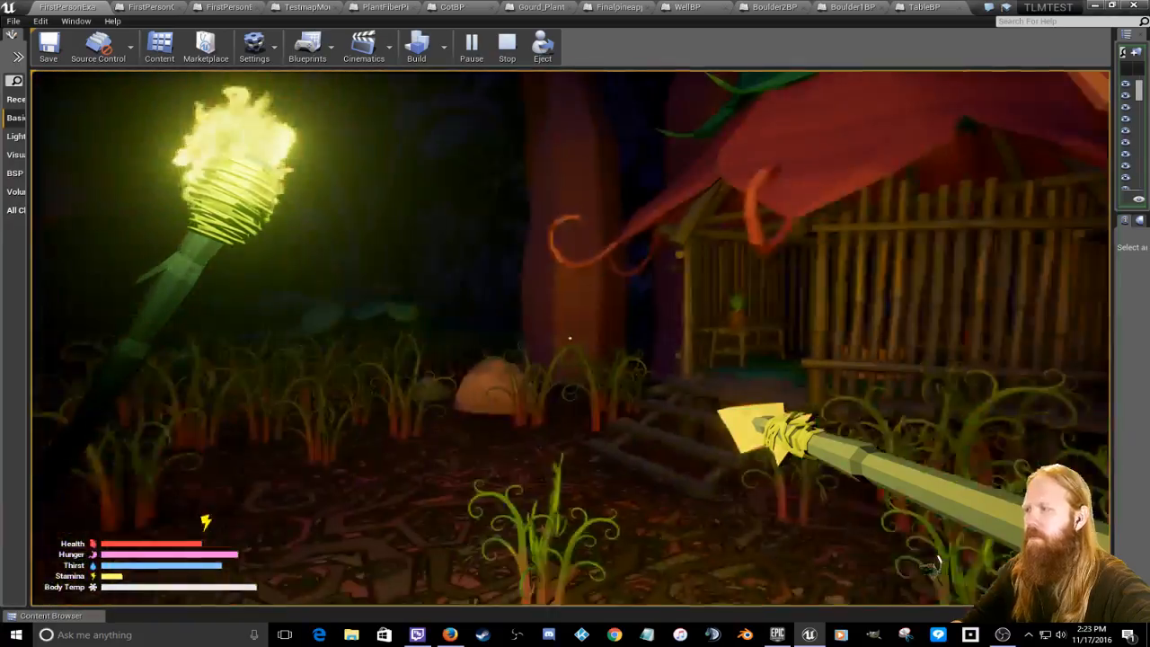
{"action": "key", "text": "w"}
{"action": "key", "text": "w"}
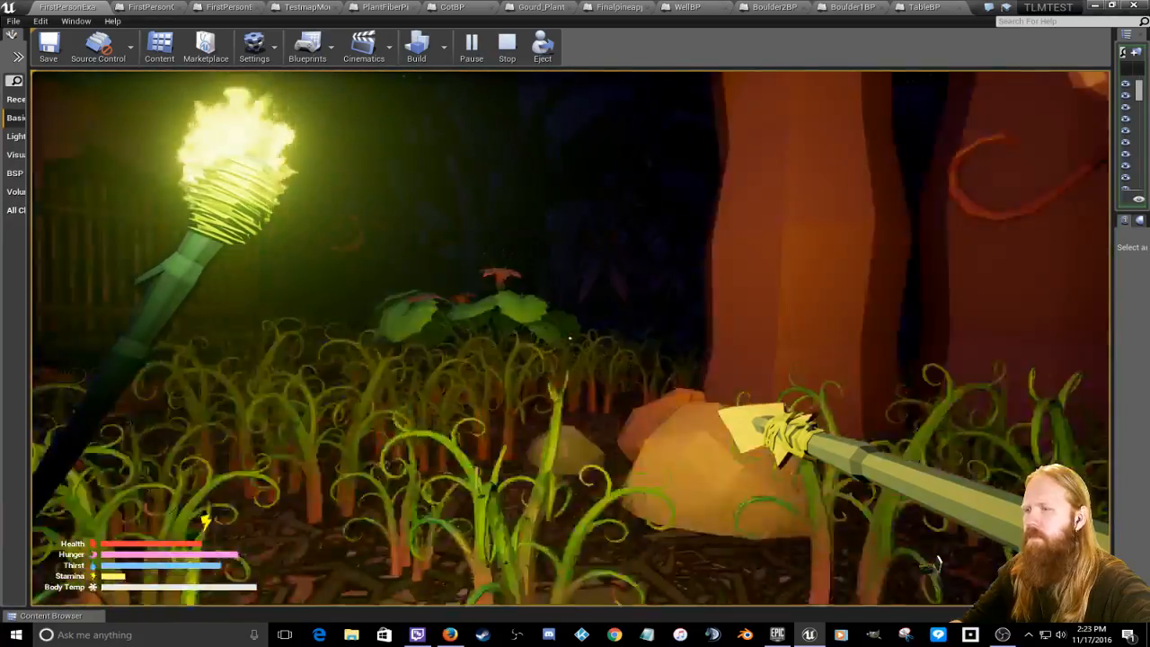
{"action": "key", "text": "w"}
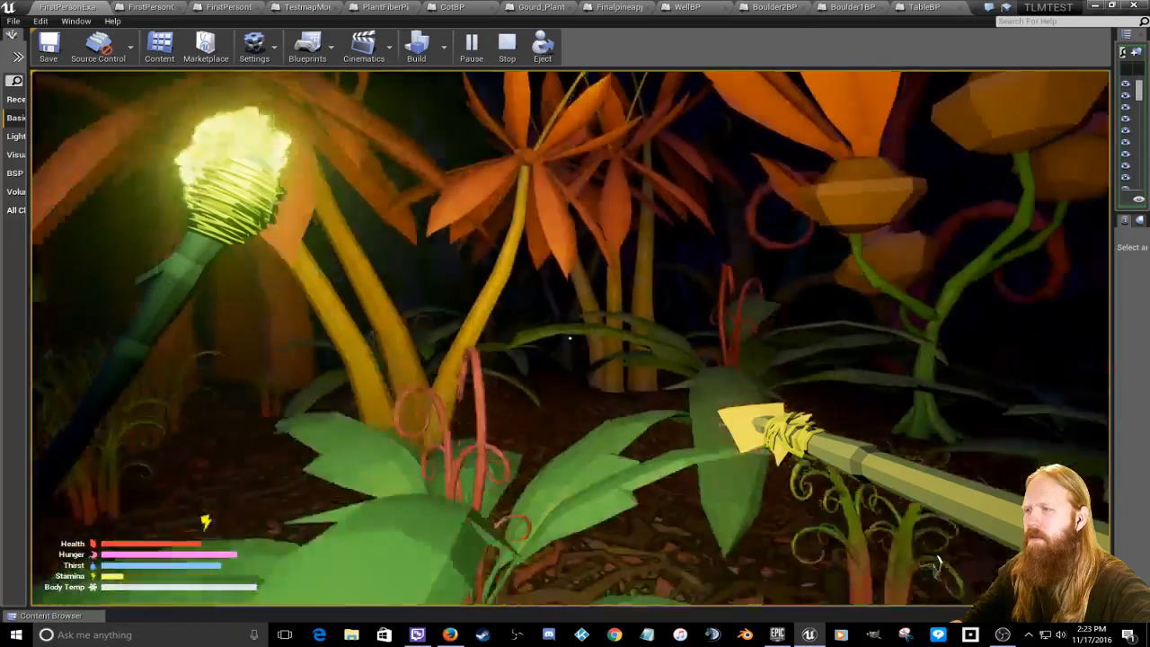
{"action": "key", "text": "f"}
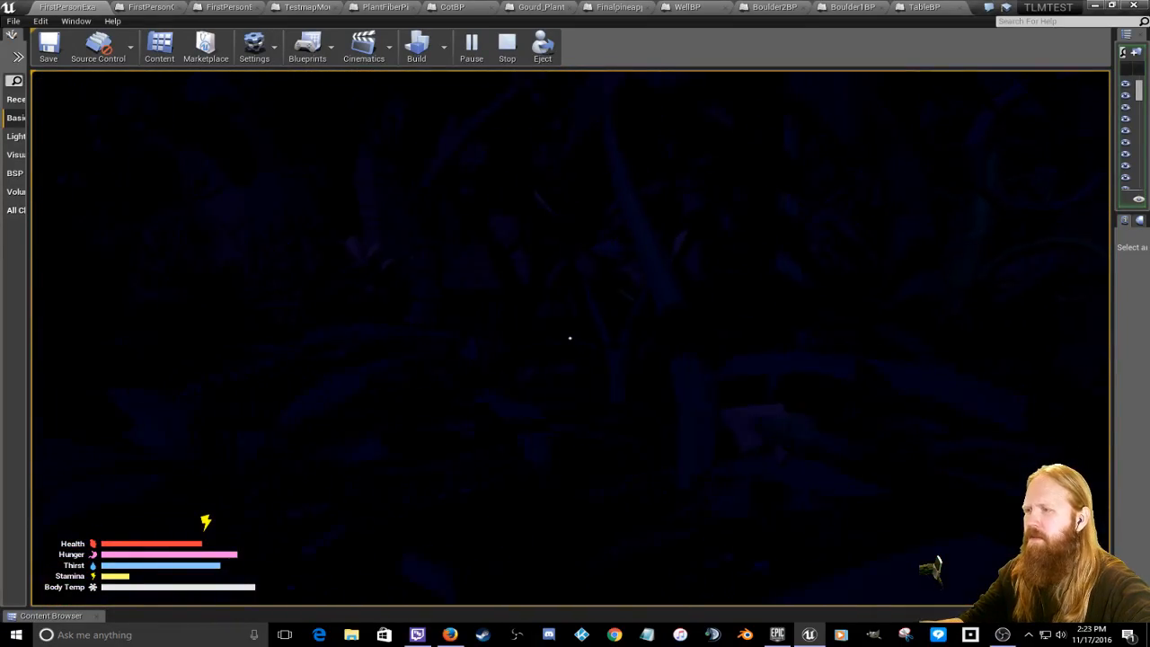
{"action": "key", "text": "f"}
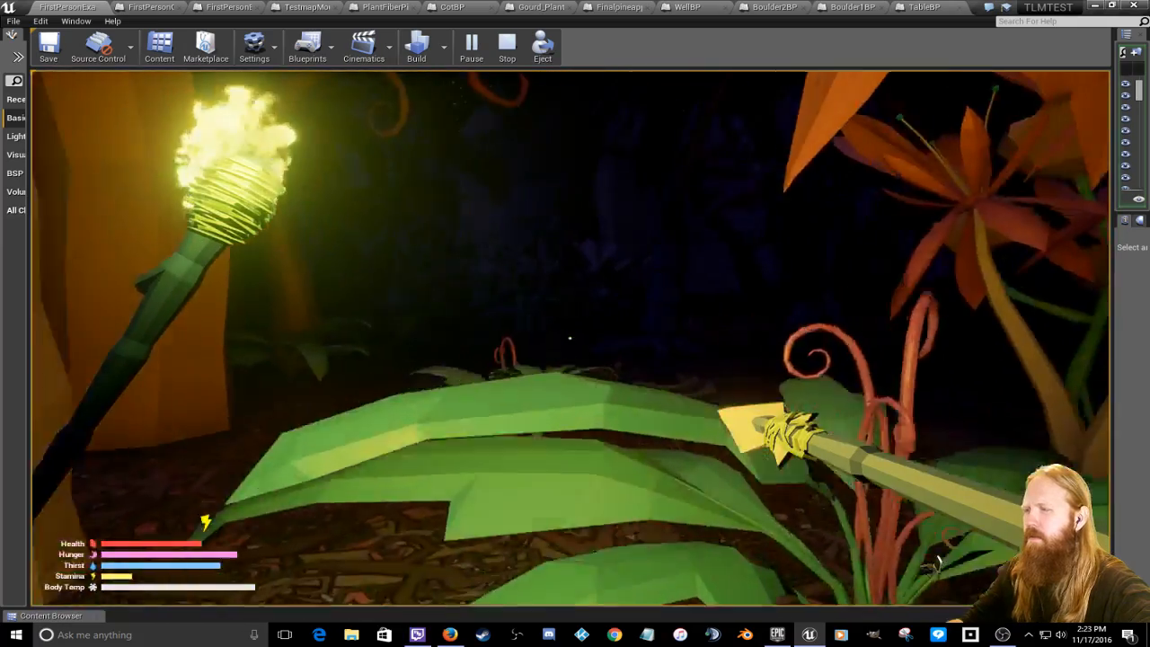
Step: Walk by torchlight through the orange-leaved plants and broad green leaves, and check the inventory along the way
{"action": "key", "text": "w"}
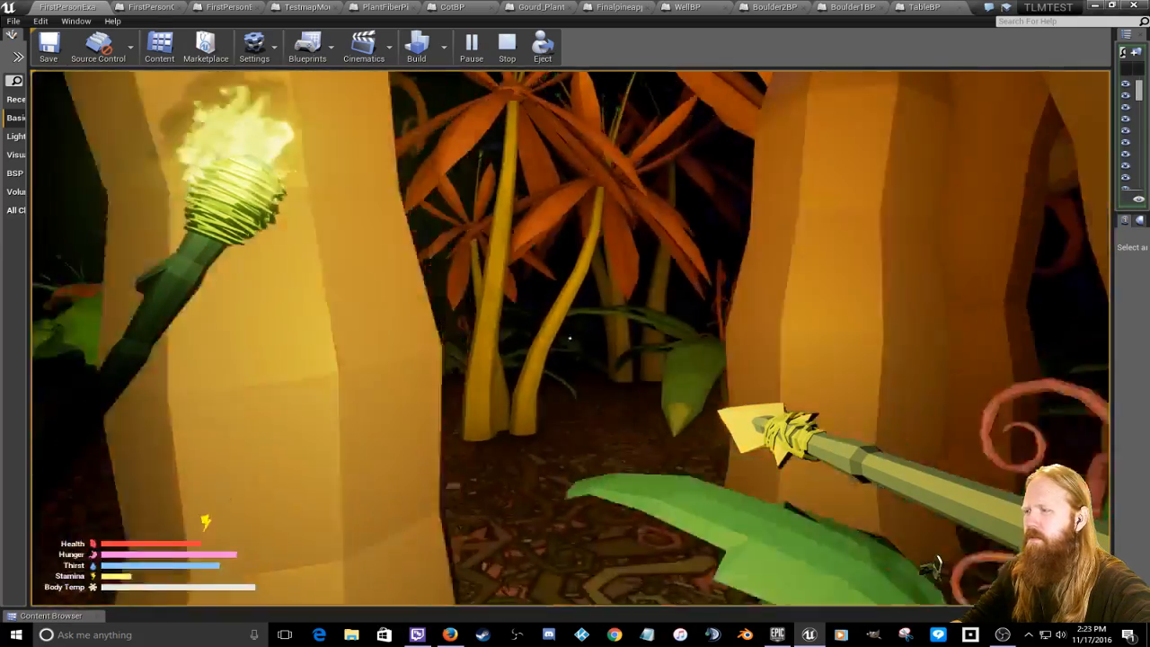
{"action": "key", "text": "w"}
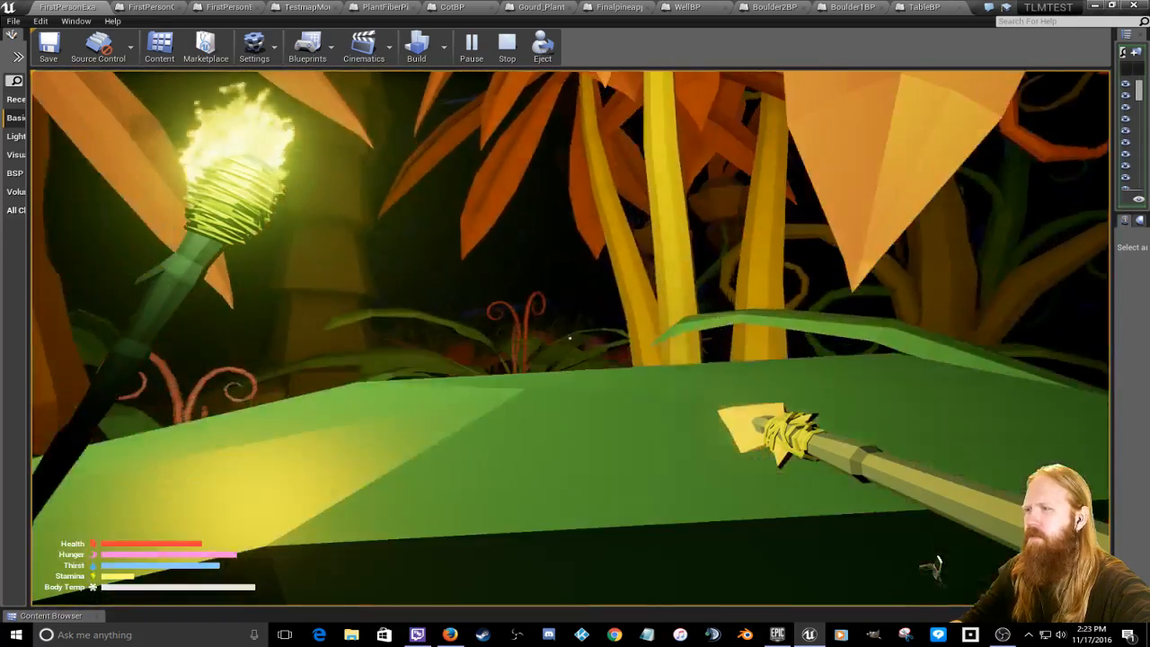
{"action": "key", "text": "w"}
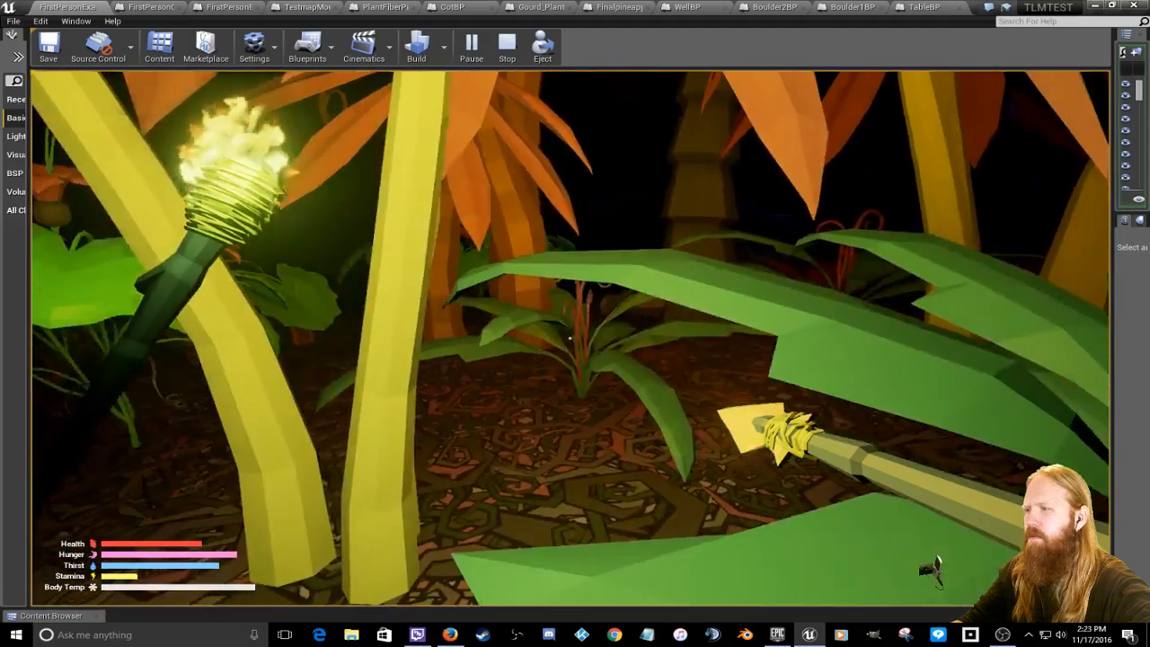
{"action": "key", "text": "w"}
{"action": "key", "text": "Tab"}
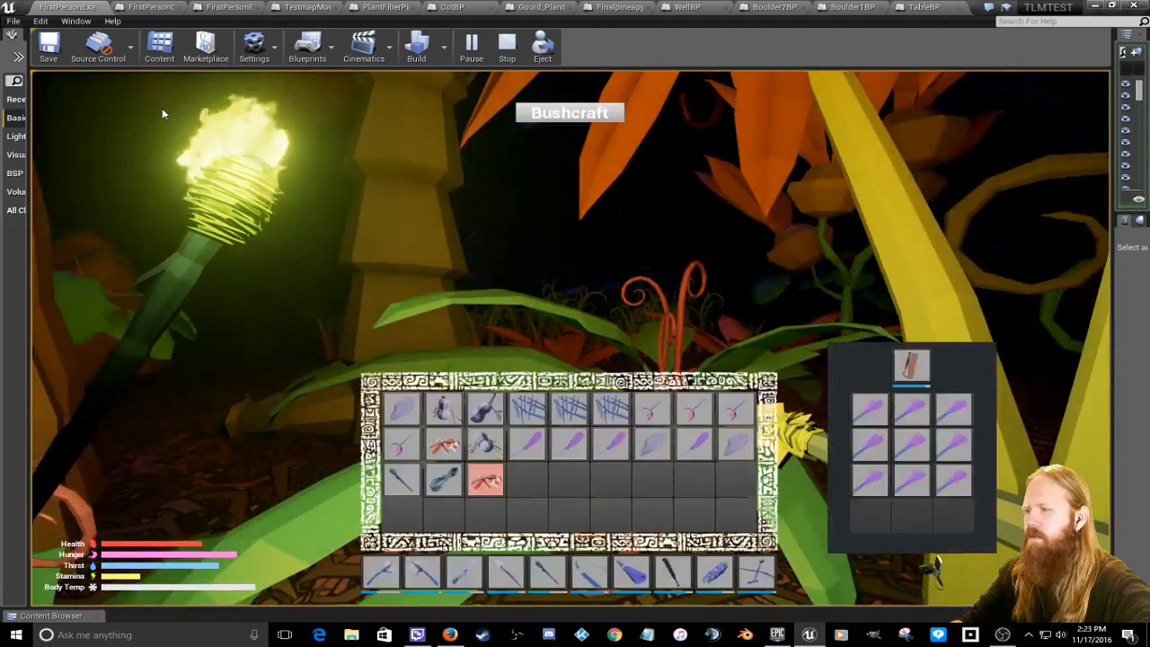
{"action": "key", "text": "Tab"}
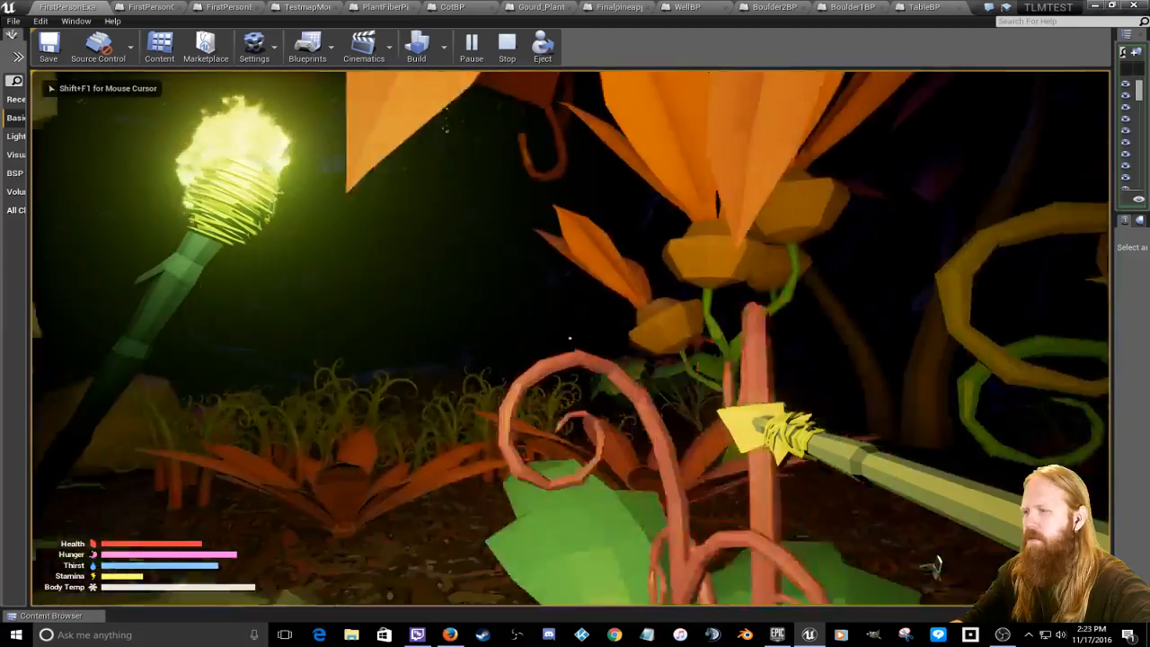
Step: Cross the curly-grass clearing between the trees and fight the orange ant-like creature with the spear while backing away
{"action": "key", "text": "w"}
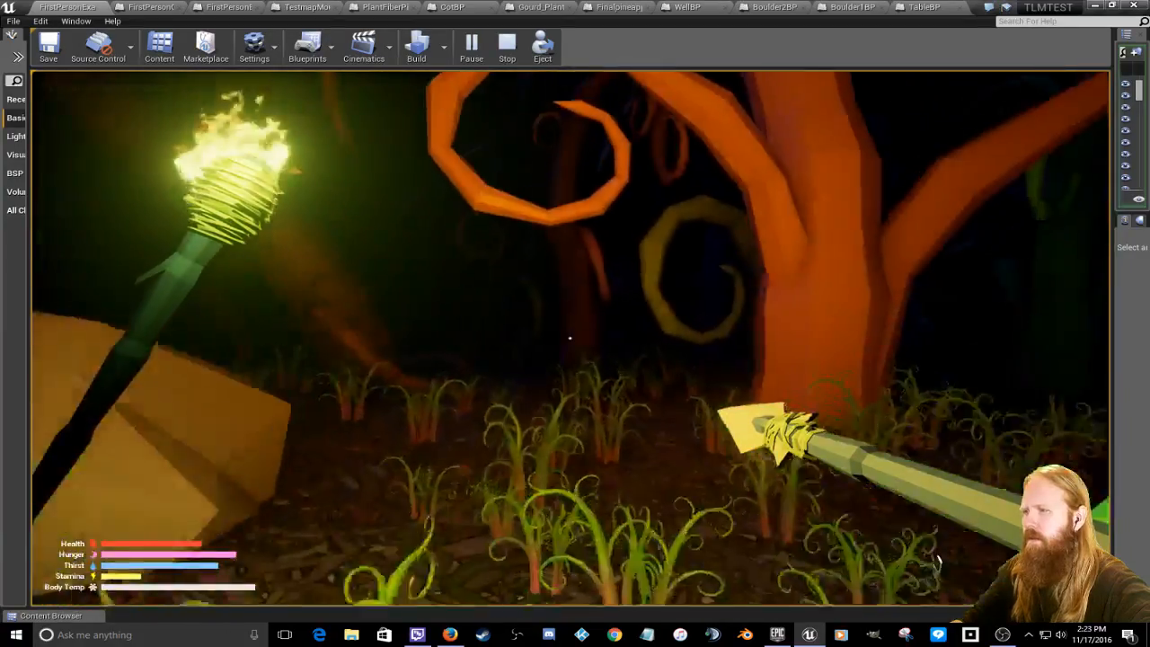
{"action": "key", "text": "w"}
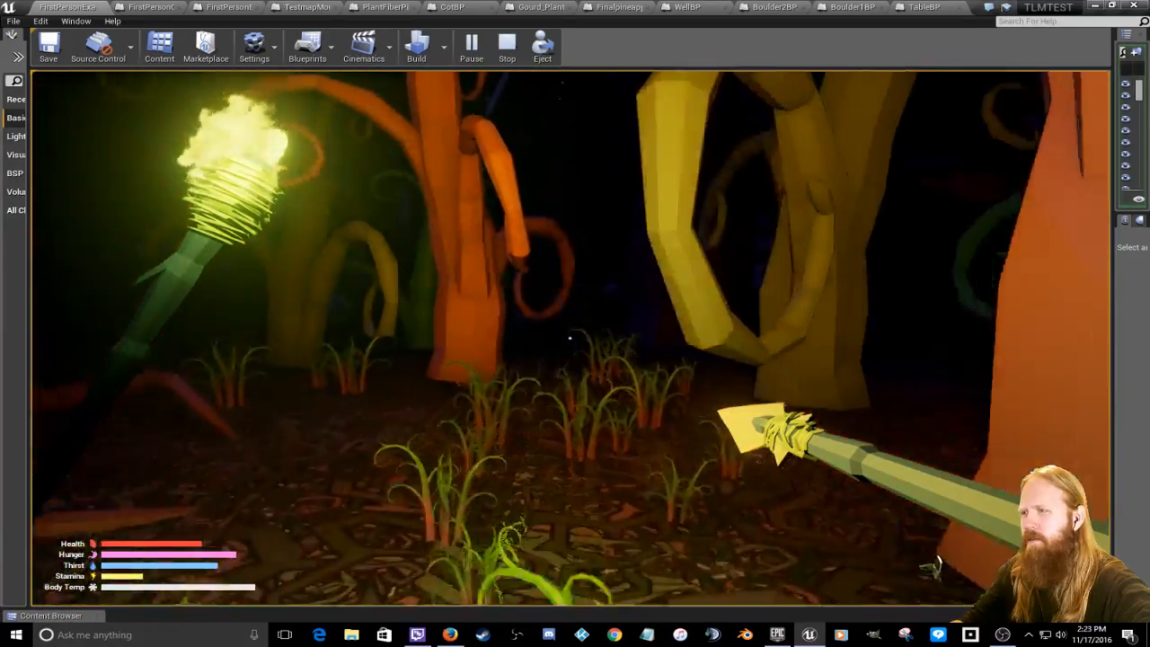
{"action": "key", "text": "w"}
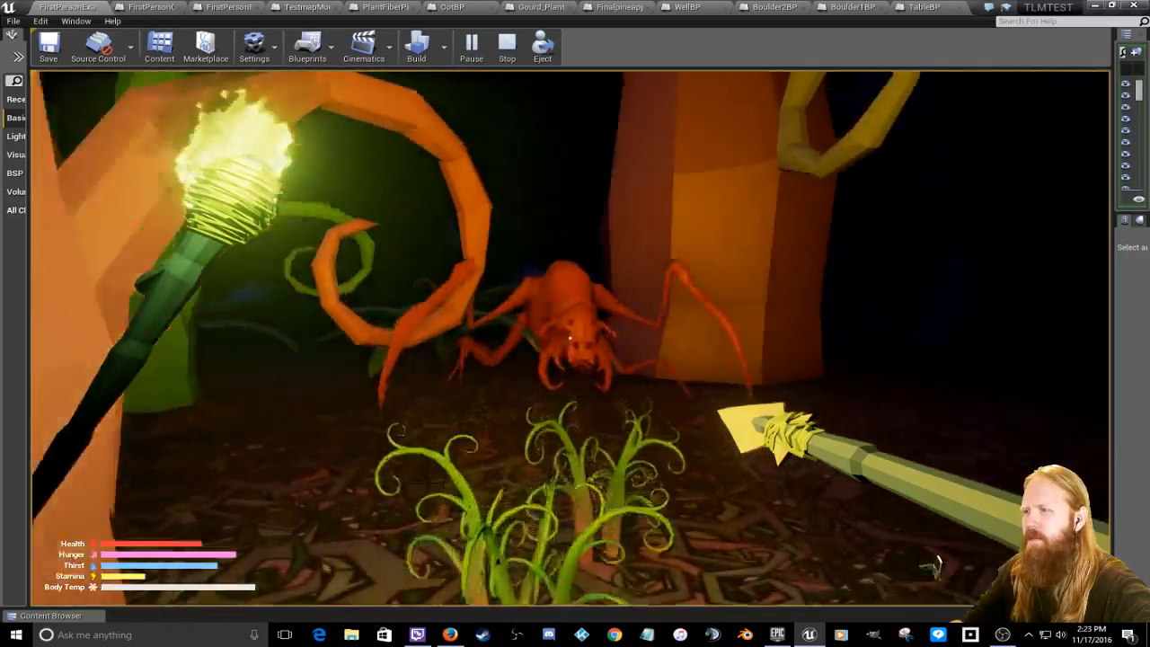
{"action": "left_click", "coordinate": [569, 338]}
{"action": "key", "text": "s"}
{"action": "left_click", "coordinate": [570, 338]}
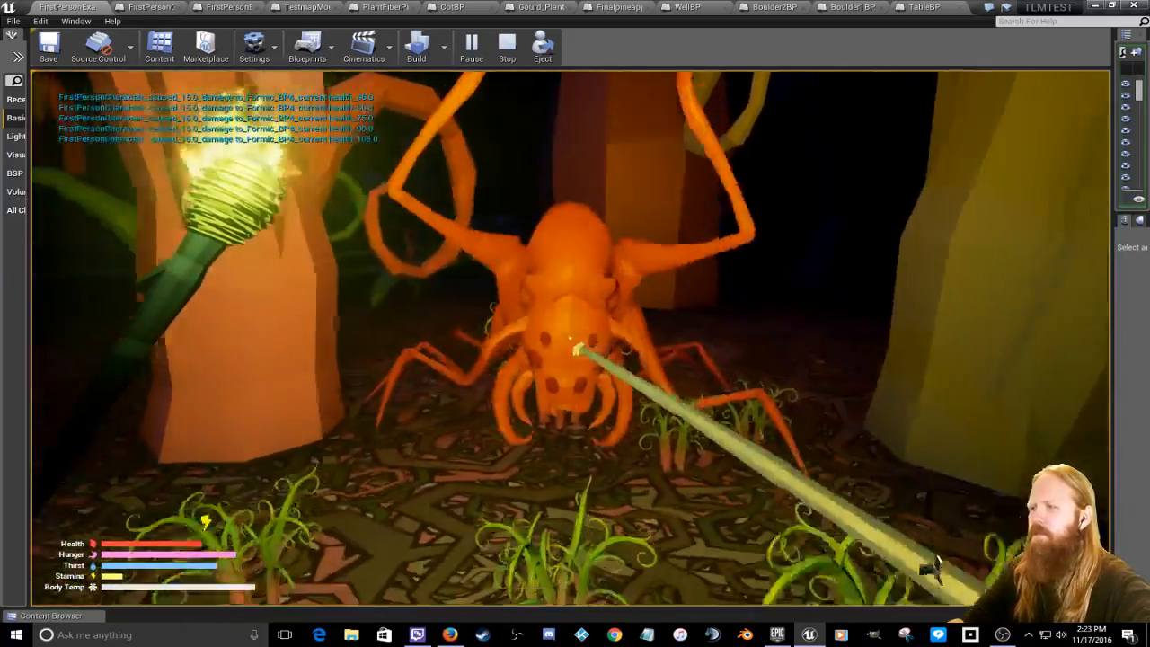
{"action": "key", "text": "s"}
{"action": "left_click", "coordinate": [570, 339]}
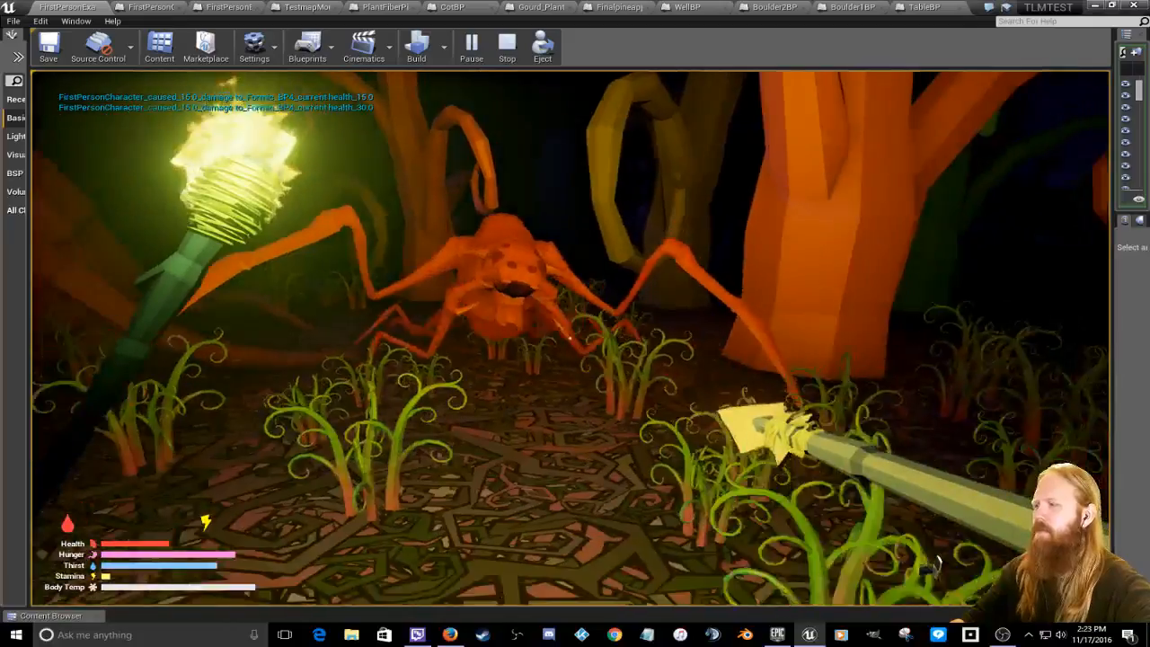
{"action": "left_click", "coordinate": [570, 339]}
{"action": "key", "text": "s"}
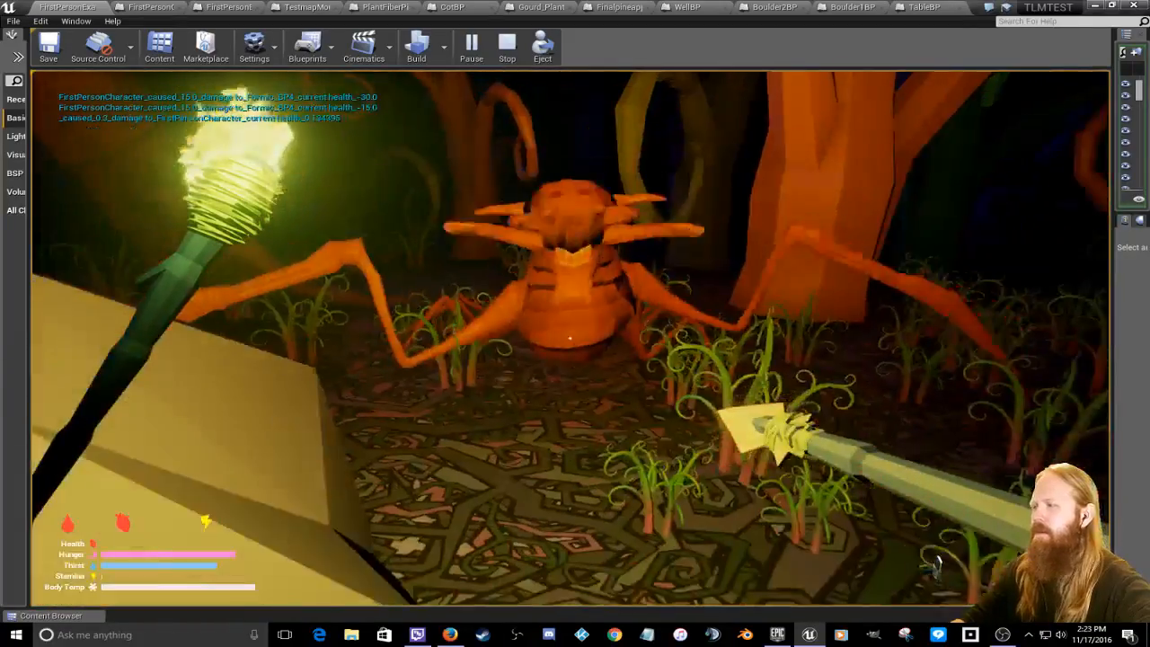
Step: Butcher the fallen ant-like creature with the stone-headed tool and end the play session
{"action": "key", "text": "w"}
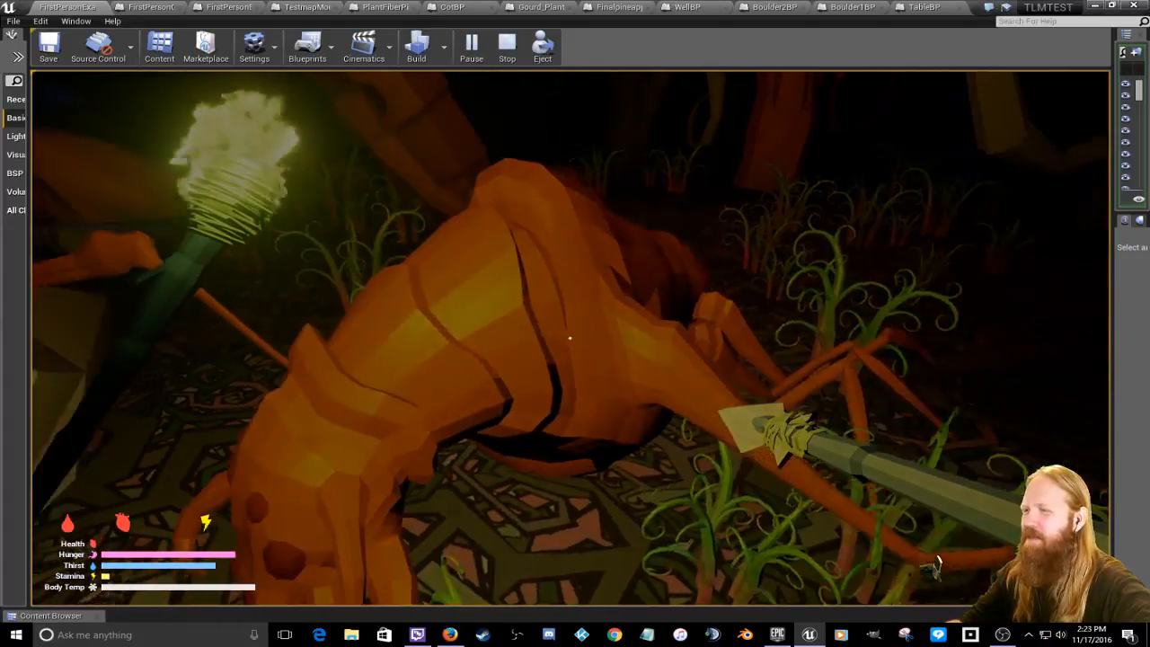
{"action": "left_click", "coordinate": [570, 338]}
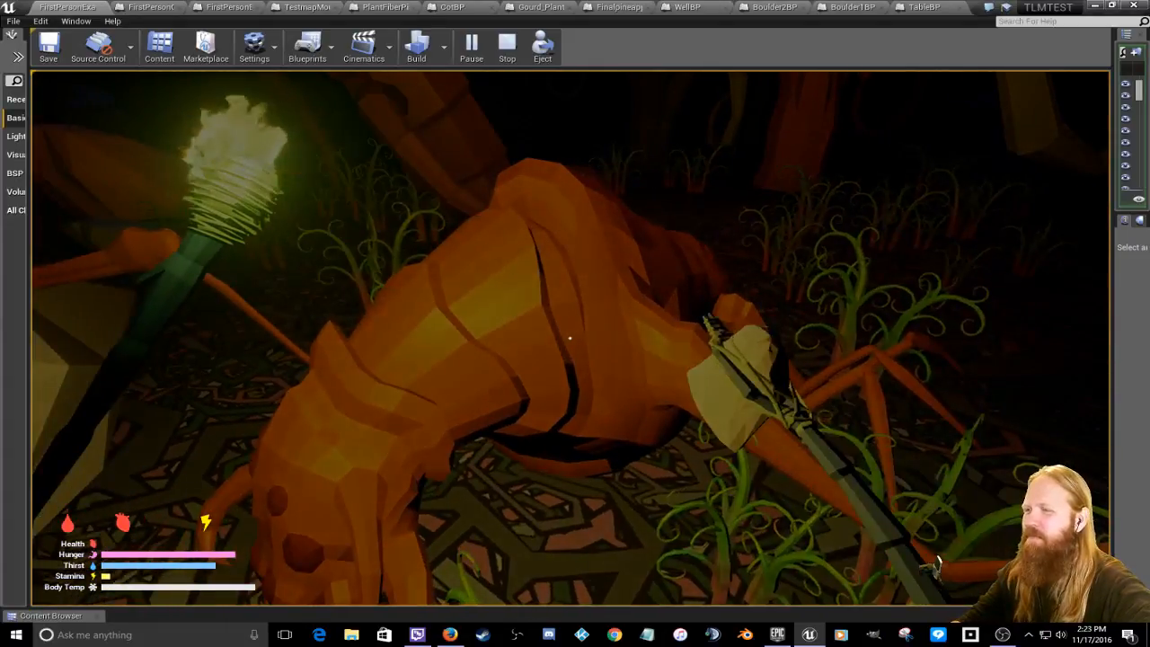
{"action": "left_click", "coordinate": [569, 338]}
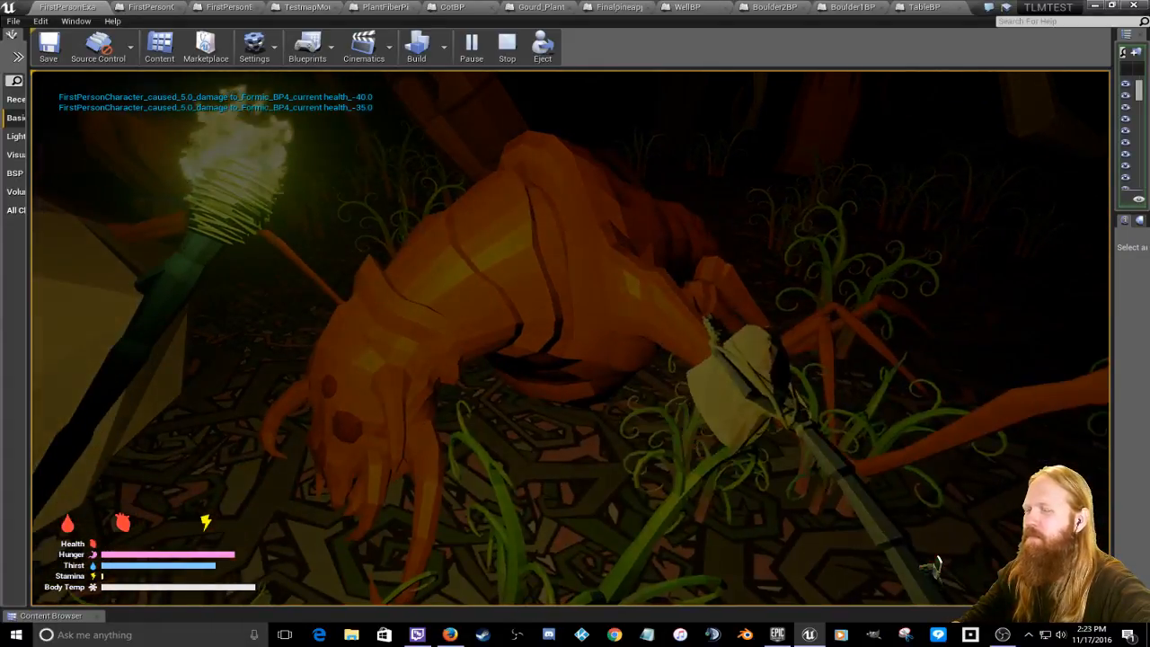
{"action": "left_click", "coordinate": [569, 338]}
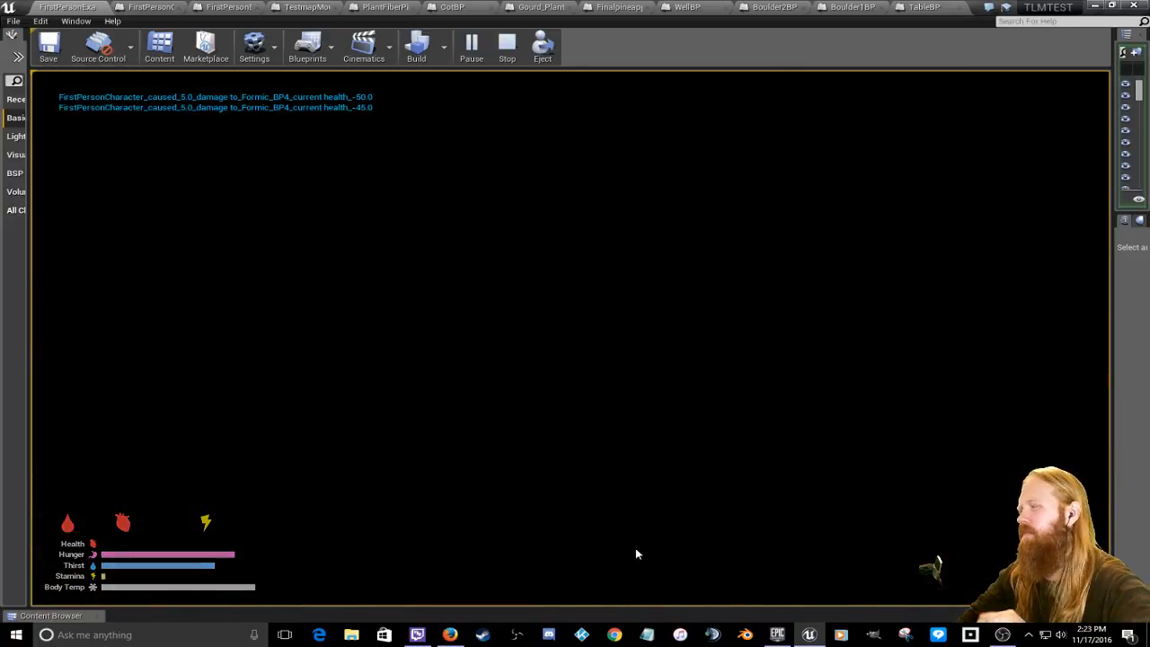
{"action": "key", "text": "Escape"}
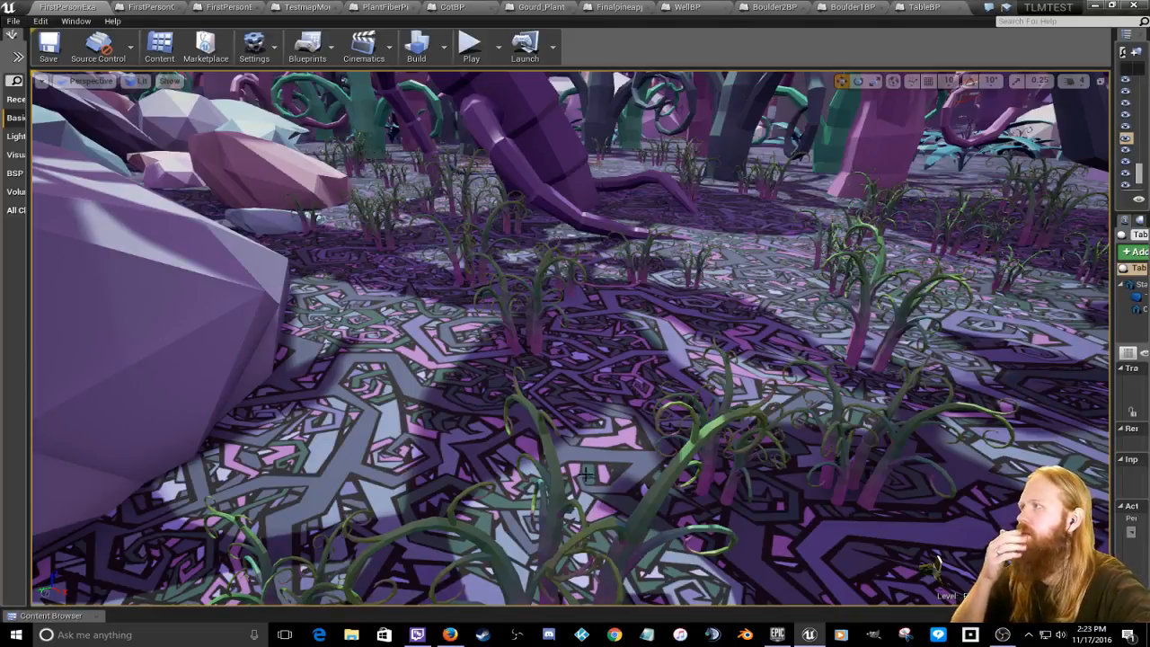
Step: Close the TableBP, Boulder1BP, Boulder2BP and WellBP blueprints
{"action": "left_click", "coordinate": [920, 7]}
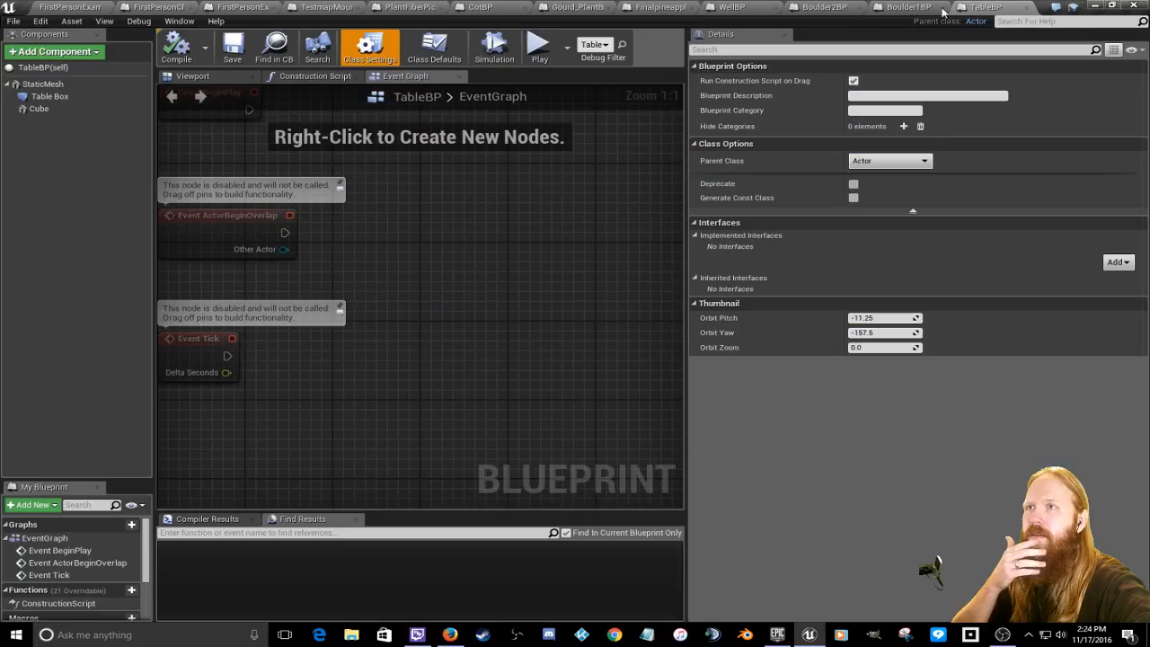
{"action": "left_click", "coordinate": [1026, 8]}
{"action": "left_click", "coordinate": [1025, 8]}
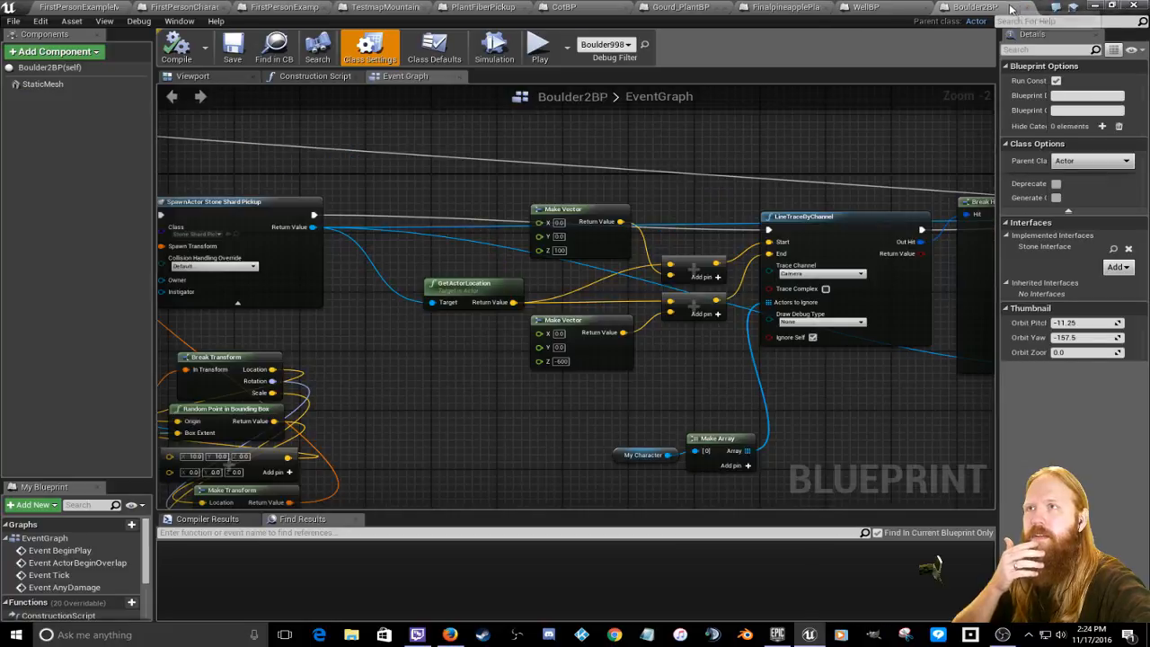
{"action": "left_click", "coordinate": [1026, 8]}
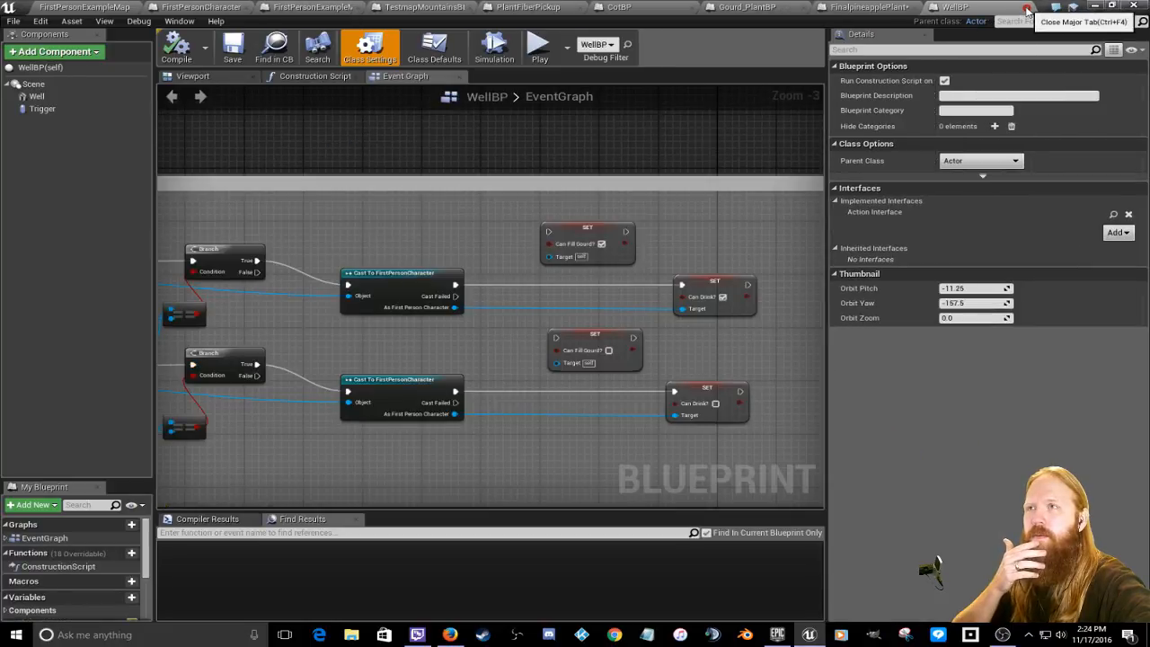
{"action": "left_click", "coordinate": [1027, 8]}
Step: Close the FinalpineapplePlant, Gourd_PlantBP, CotBP, PlantFiberPickup and TestmapMountainsBP blueprints
{"action": "left_click", "coordinate": [233, 47]}
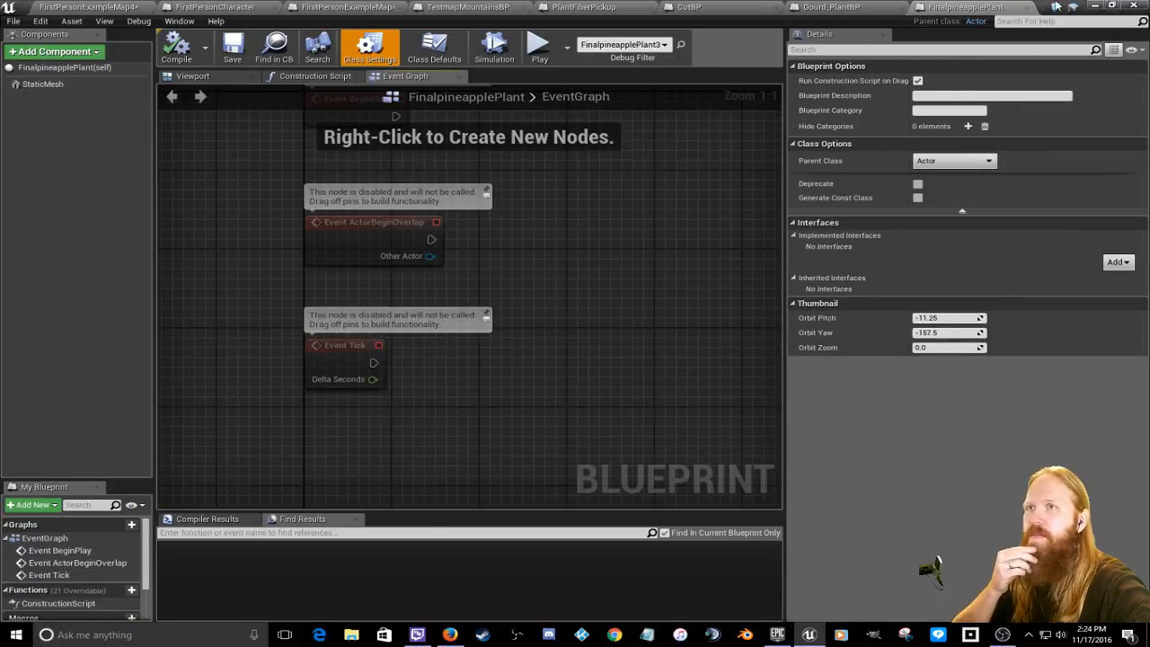
{"action": "left_click", "coordinate": [1026, 8]}
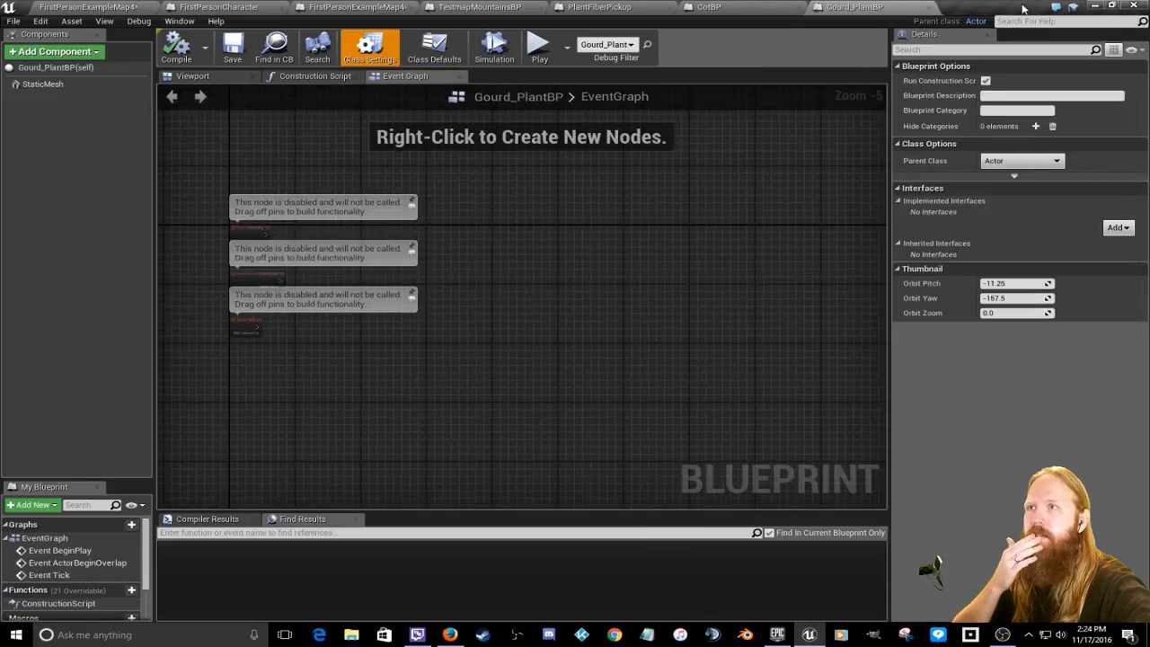
{"action": "left_click", "coordinate": [930, 8]}
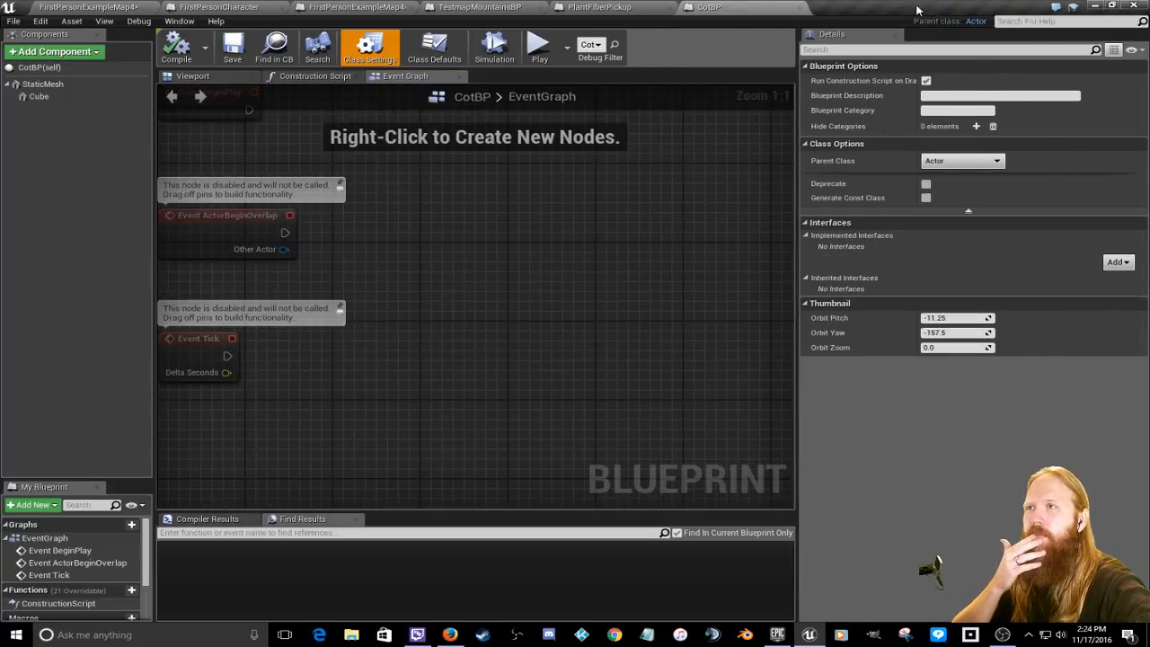
{"action": "left_click", "coordinate": [799, 8]}
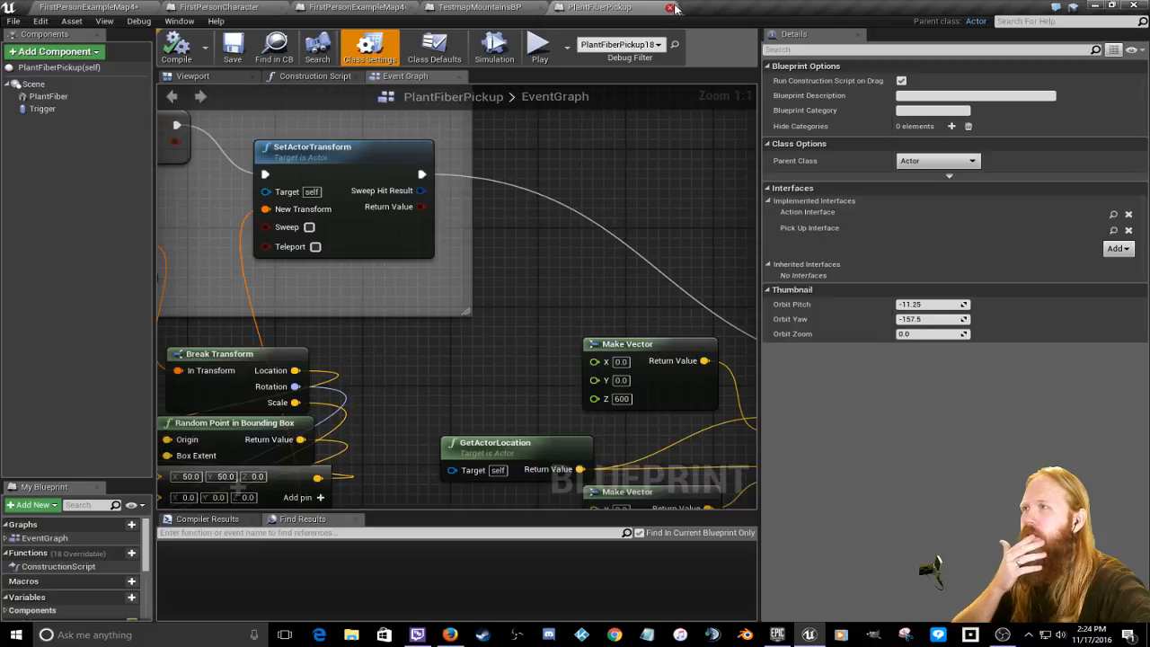
{"action": "left_click", "coordinate": [670, 8]}
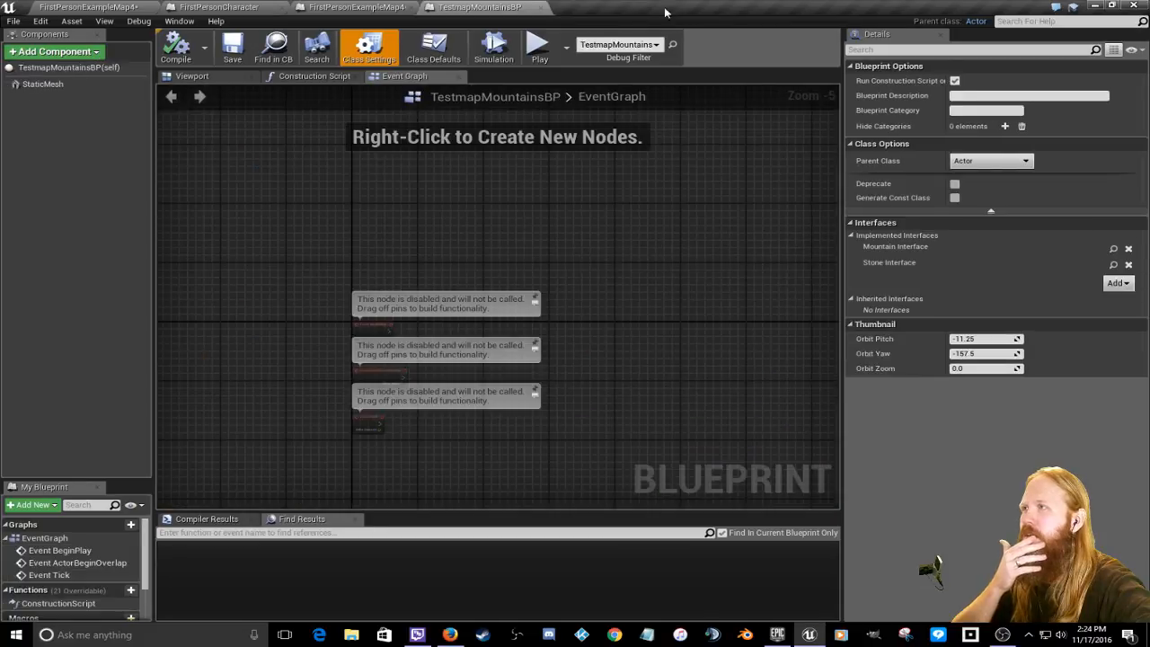
{"action": "left_click", "coordinate": [538, 7]}
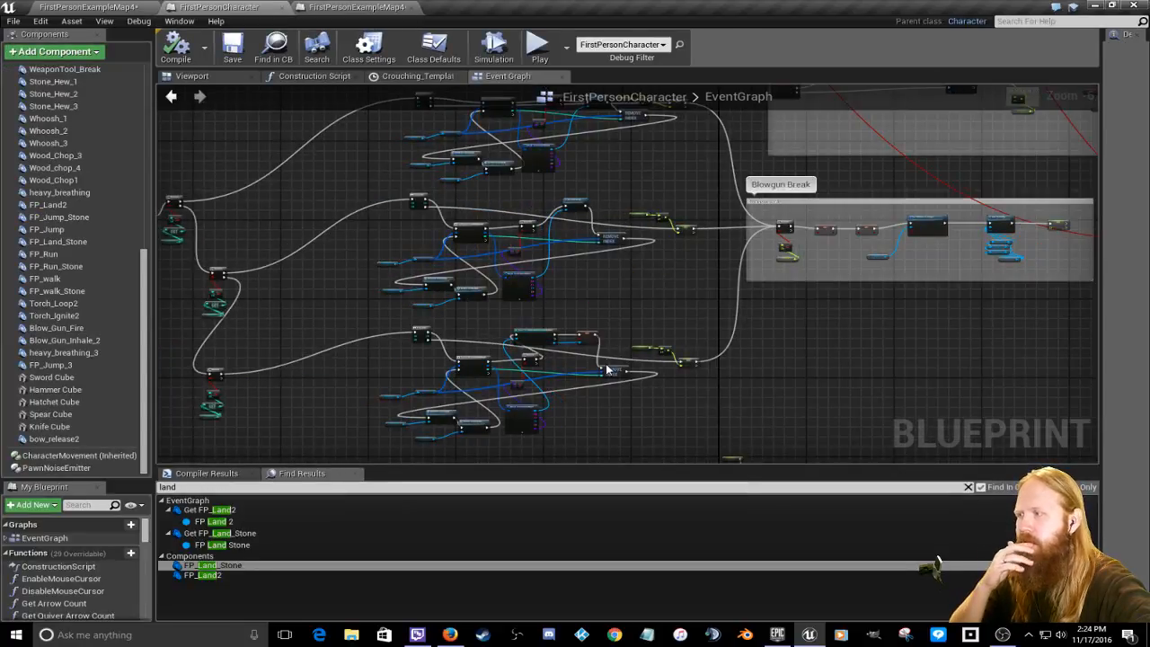
Step: Look over the FirstPersonCharacter event graph from the Blowgun Break section to the sword, hammer, hatchet and knife swing sections
{"action": "scroll", "coordinate": [607, 368], "scroll_direction": "down", "scroll_amount": 5}
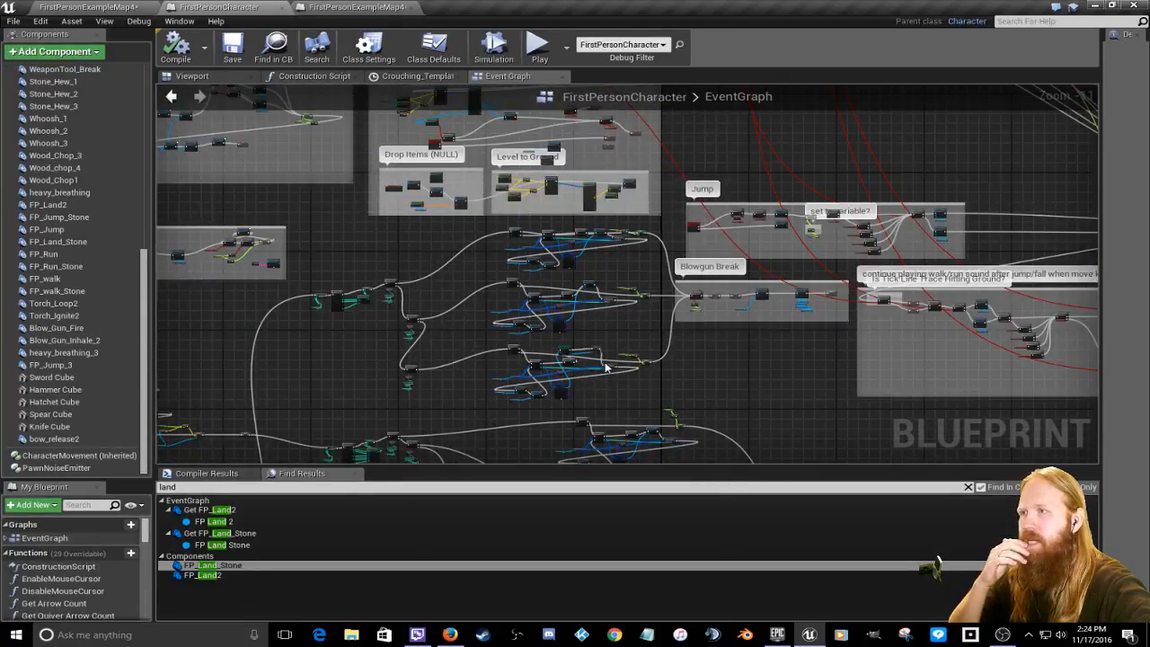
{"action": "scroll", "coordinate": [606, 368], "scroll_direction": "down", "scroll_amount": 1}
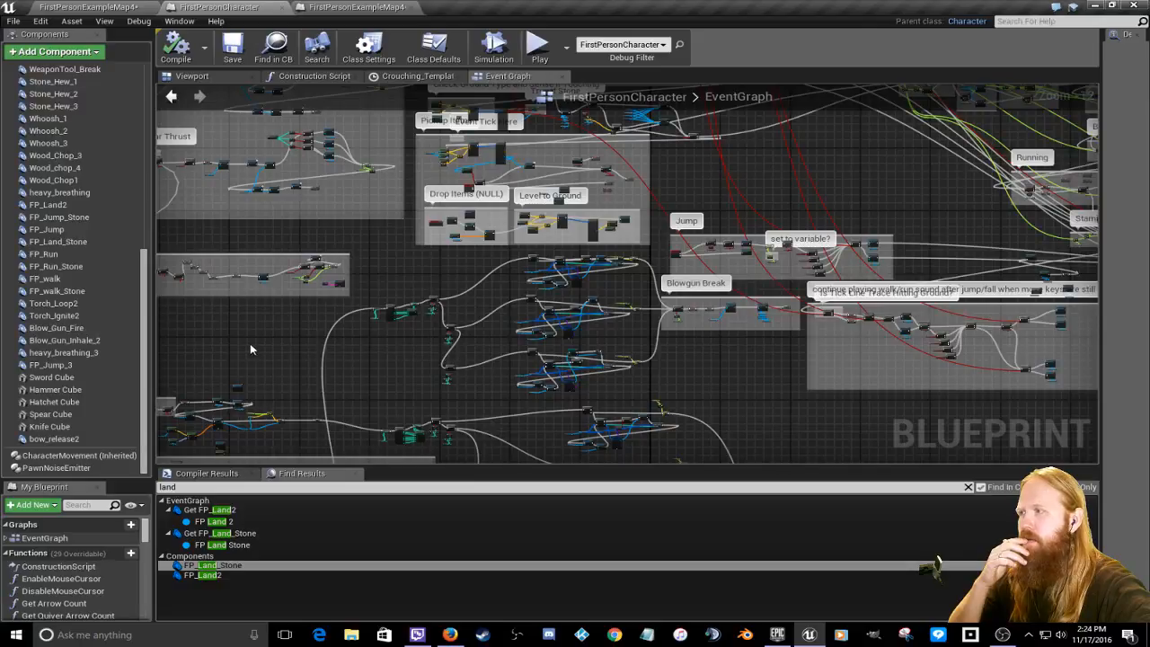
{"action": "right_click_drag", "start_coordinate": [251, 346], "coordinate": [335, 646]}
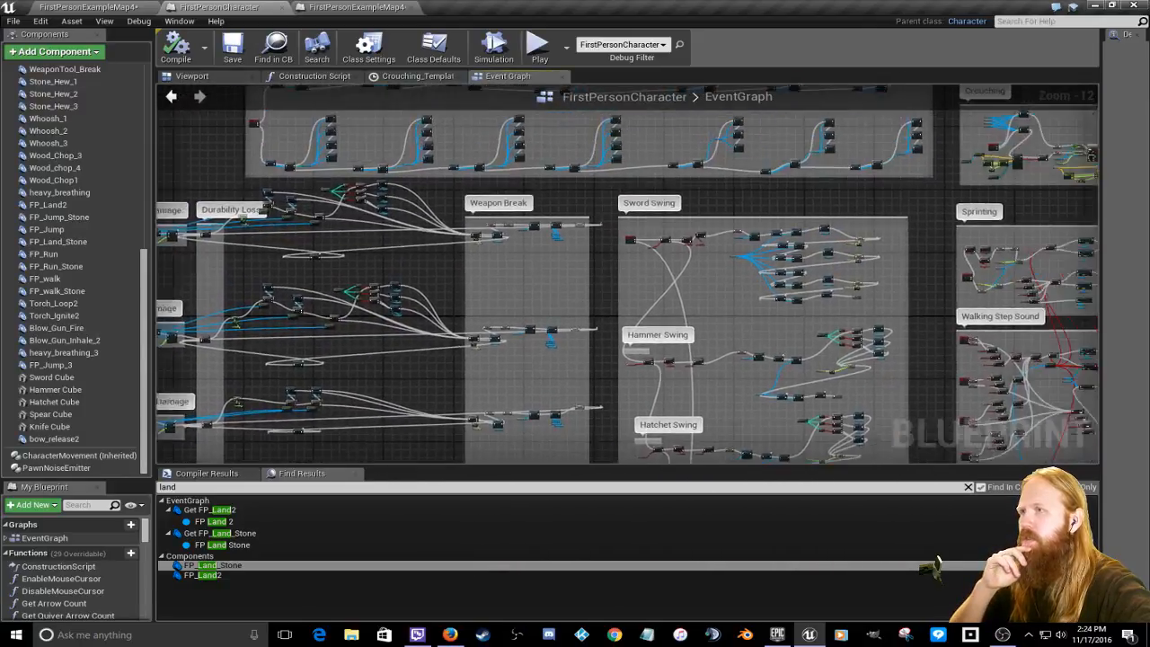
{"action": "right_click_drag", "start_coordinate": [817, 310], "coordinate": [600, 271]}
{"action": "scroll", "coordinate": [494, 207], "scroll_direction": "up", "scroll_amount": 12}
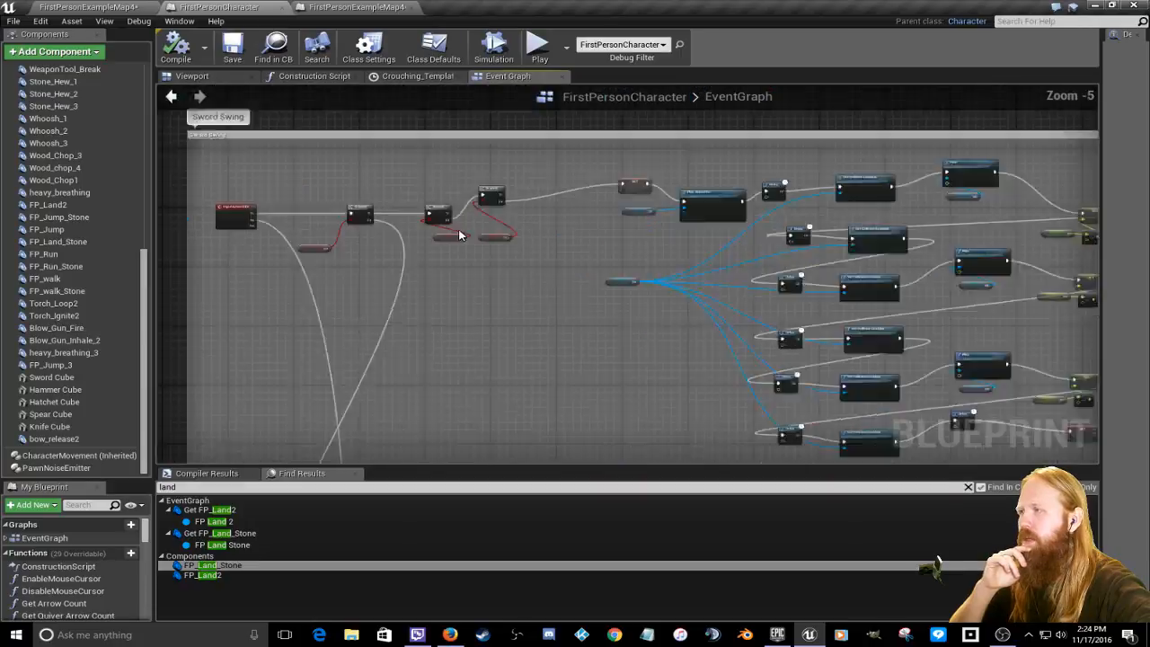
{"action": "scroll", "coordinate": [544, 242], "scroll_direction": "down", "scroll_amount": 10}
{"action": "scroll", "coordinate": [546, 245], "scroll_direction": "down", "scroll_amount": 1}
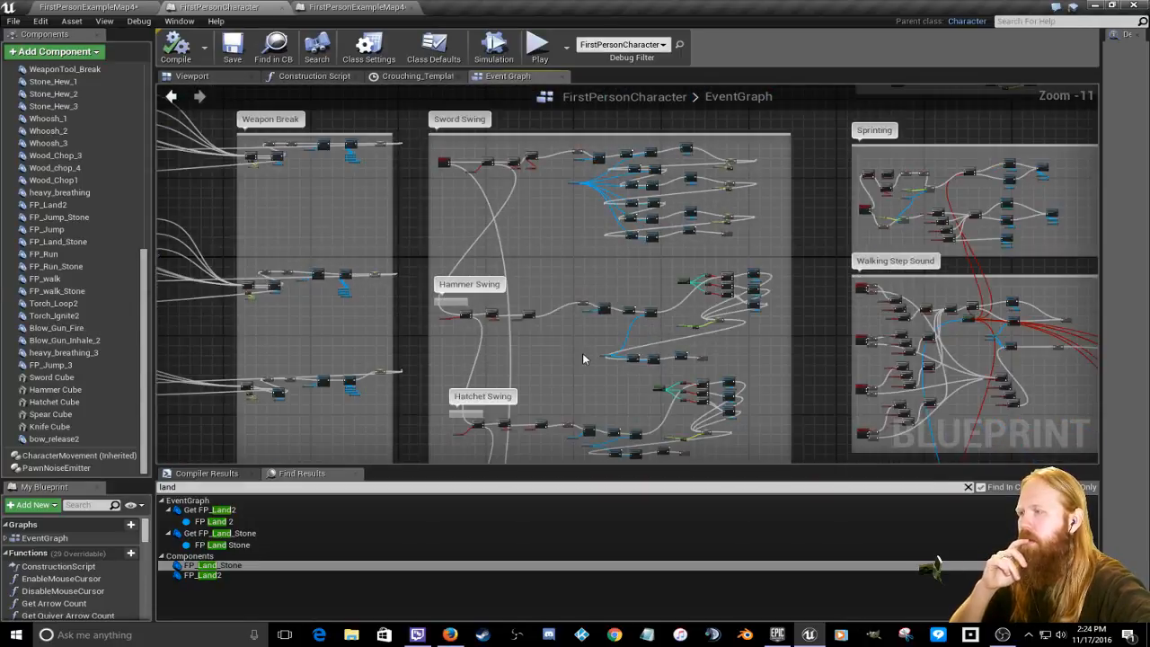
{"action": "mouse_move", "coordinate": [585, 359]}
{"action": "right_mouse_down"}
{"action": "mouse_move", "coordinate": [530, 202]}
{"action": "mouse_move", "coordinate": [498, 160]}
{"action": "mouse_move", "coordinate": [476, 283]}
{"action": "right_mouse_up"}
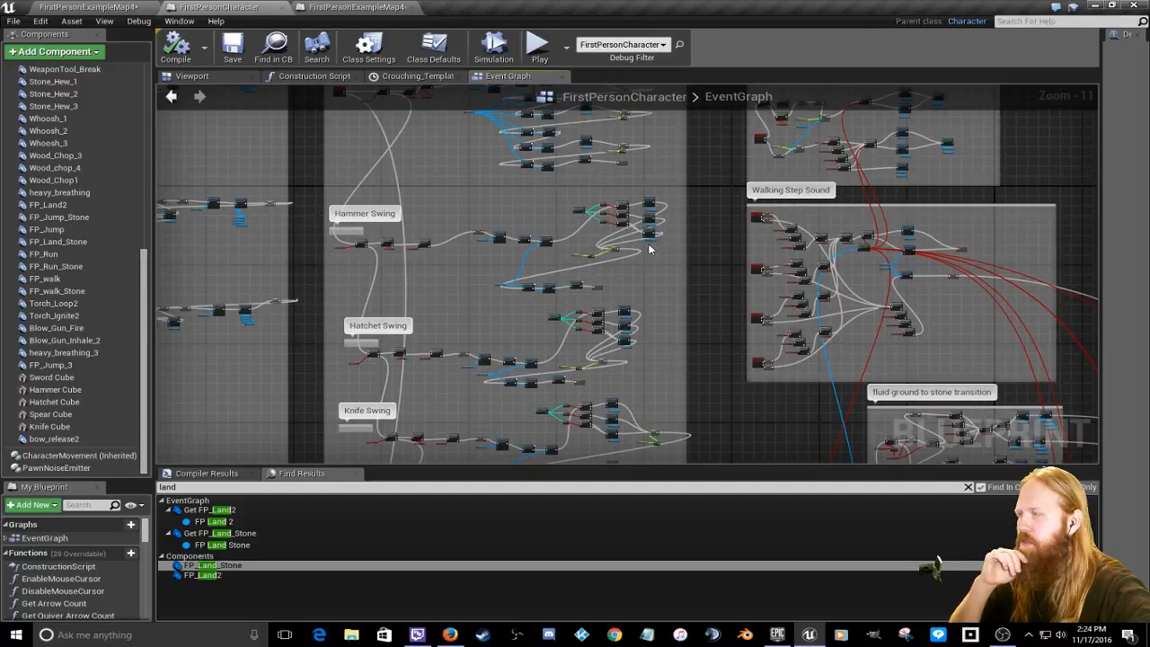
Step: Examine the knife swing nodes for animation, delay, collision, random whoosh sounds and stamina cost
{"action": "scroll", "coordinate": [651, 249], "scroll_direction": "up", "scroll_amount": 5}
{"action": "mouse_move", "coordinate": [453, 202]}
{"action": "right_mouse_down"}
{"action": "mouse_move", "coordinate": [731, 222]}
{"action": "mouse_move", "coordinate": [826, 244]}
{"action": "mouse_move", "coordinate": [657, 100]}
{"action": "right_mouse_up"}
{"action": "right_click_drag", "start_coordinate": [846, 344], "coordinate": [693, 146]}
{"action": "scroll", "coordinate": [519, 256], "scroll_direction": "up", "scroll_amount": 4}
{"action": "right_click_drag", "start_coordinate": [718, 297], "coordinate": [938, 149]}
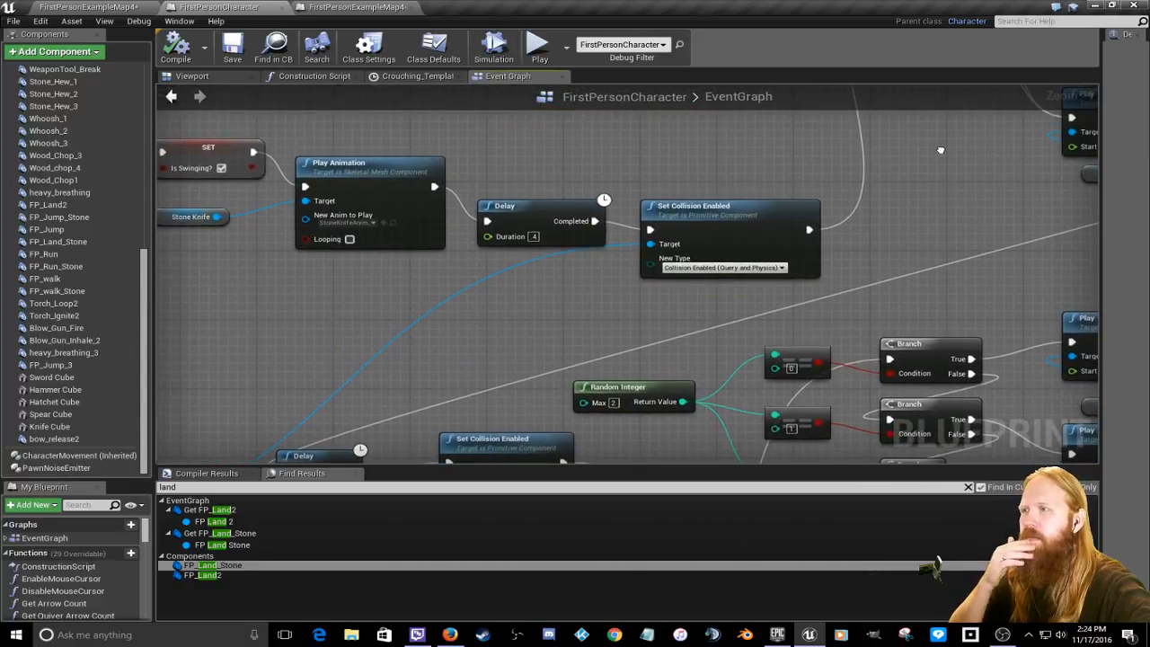
{"action": "right_click_drag", "start_coordinate": [494, 283], "coordinate": [895, 315]}
{"action": "right_click_drag", "start_coordinate": [480, 316], "coordinate": [0, 482]}
{"action": "scroll", "coordinate": [884, 351], "scroll_direction": "down", "scroll_amount": 2}
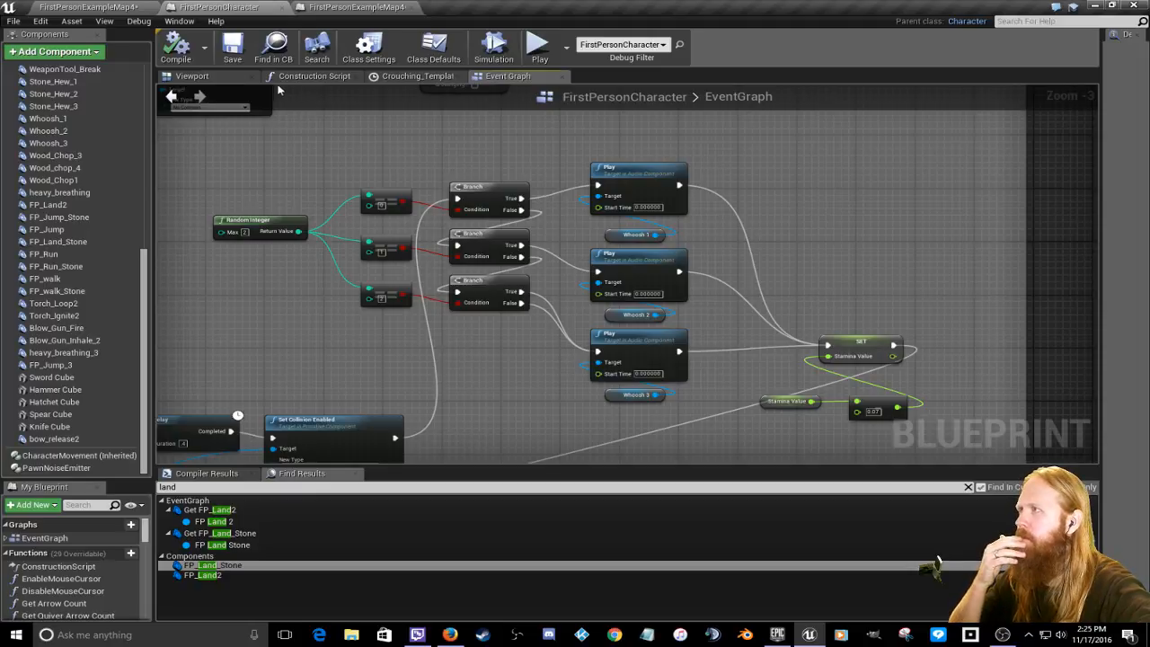
Step: View the character blueprint's components in 3D and examine the weapon meshes, lights and collision outlines around the camera
{"action": "left_click", "coordinate": [189, 77]}
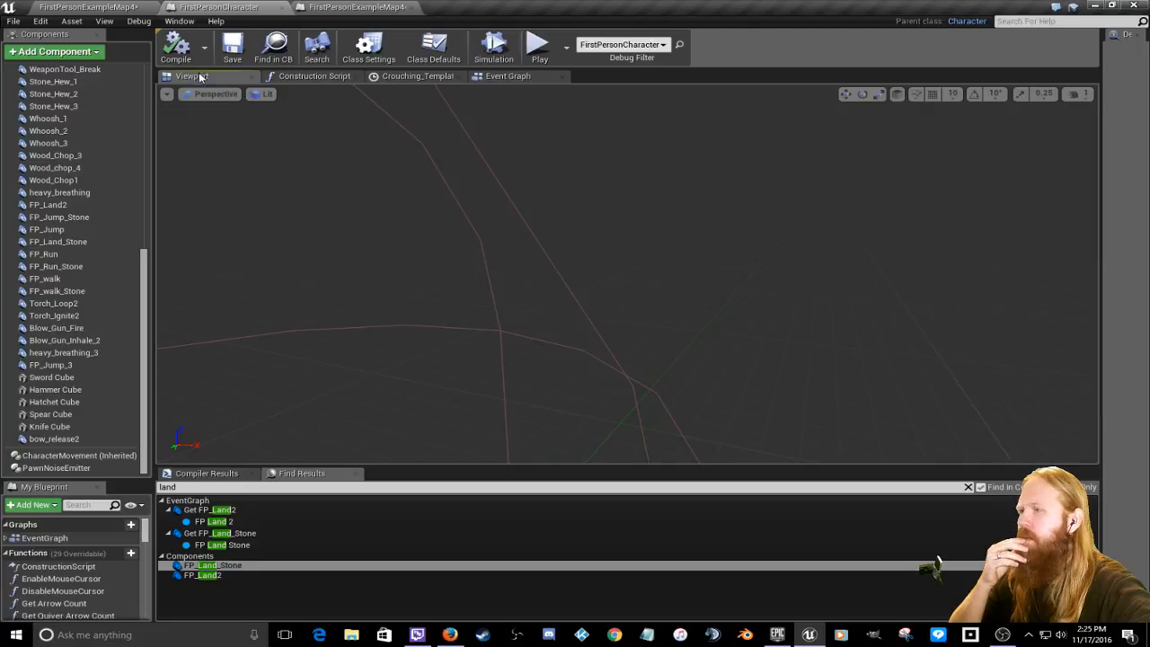
{"action": "scroll", "coordinate": [499, 223], "scroll_direction": "down", "scroll_amount": 8}
{"action": "right_click_drag", "start_coordinate": [499, 222], "coordinate": [575, 214]}
{"action": "key", "text": "w"}
{"action": "right_click_drag", "start_coordinate": [627, 274], "coordinate": [593, 252]}
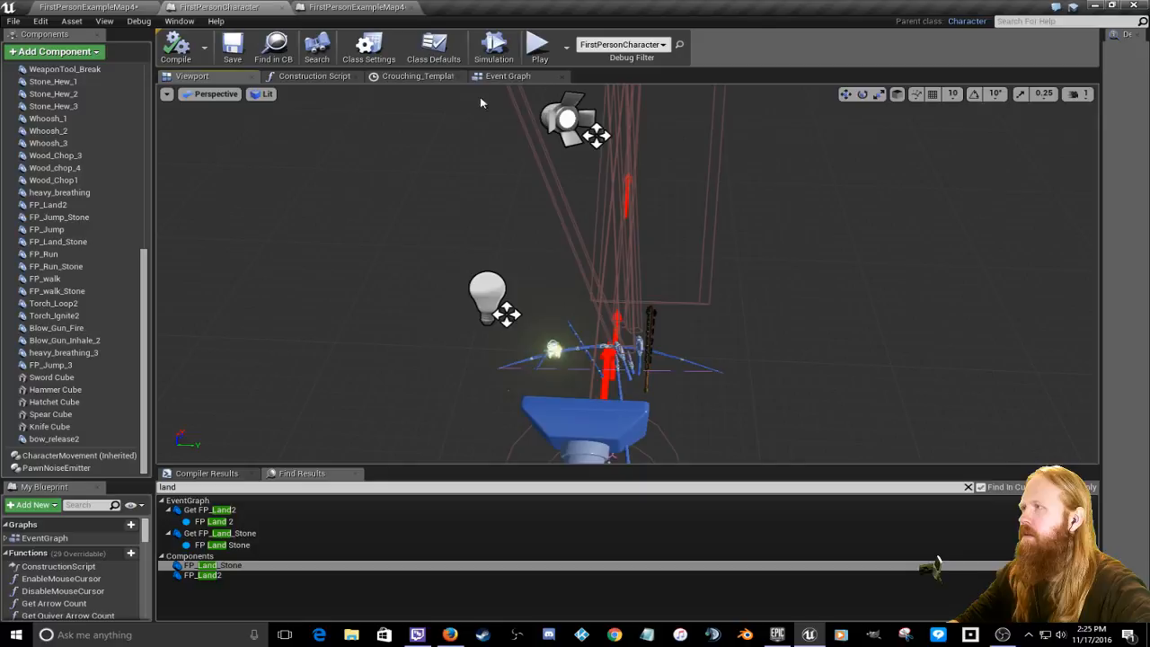
Step: Review the construction script's AttachTo nodes for the sword, hammer, hatchet, knife and spear cubes and collision boxes
{"action": "left_click", "coordinate": [316, 76]}
{"action": "scroll", "coordinate": [370, 312], "scroll_direction": "up", "scroll_amount": 5}
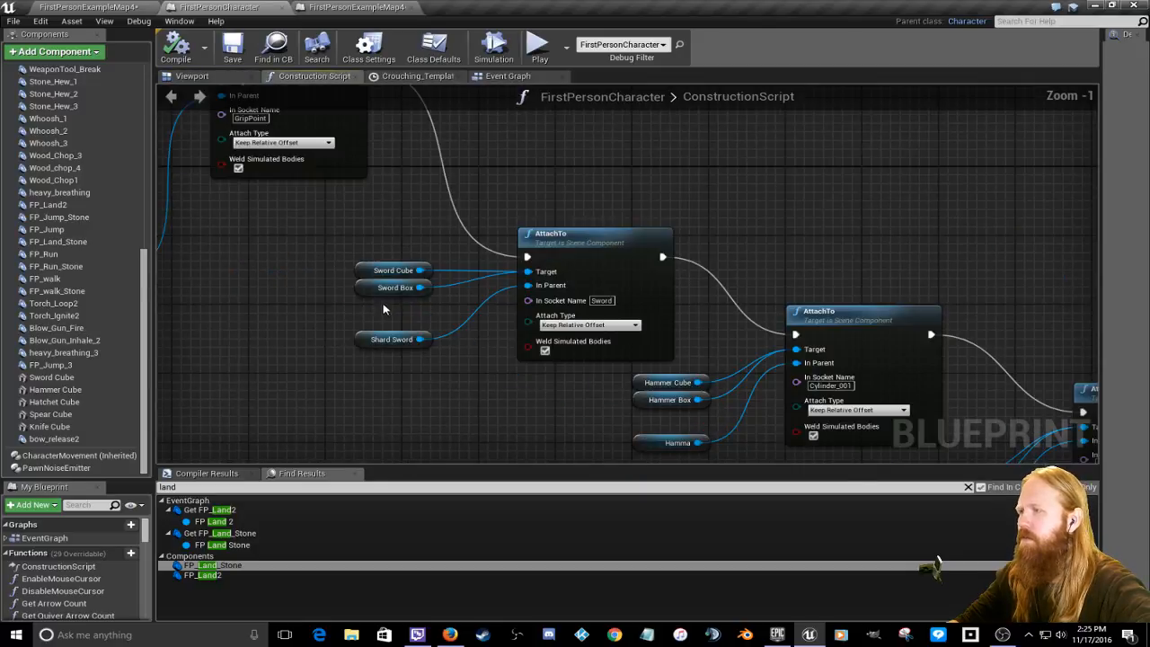
{"action": "mouse_move", "coordinate": [308, 265]}
{"action": "right_mouse_down"}
{"action": "mouse_move", "coordinate": [519, 266]}
{"action": "mouse_move", "coordinate": [655, 377]}
{"action": "mouse_move", "coordinate": [536, 261]}
{"action": "mouse_move", "coordinate": [489, 241]}
{"action": "mouse_move", "coordinate": [358, 214]}
{"action": "mouse_move", "coordinate": [243, 232]}
{"action": "right_mouse_up"}
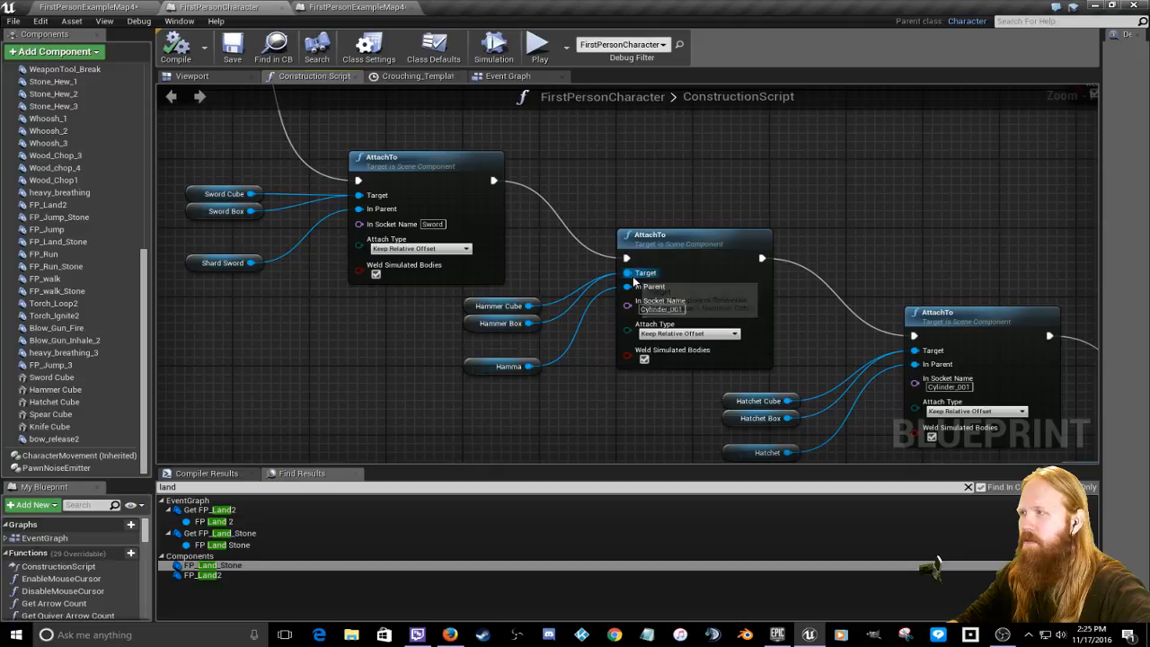
{"action": "right_click_drag", "start_coordinate": [609, 368], "coordinate": [469, 330]}
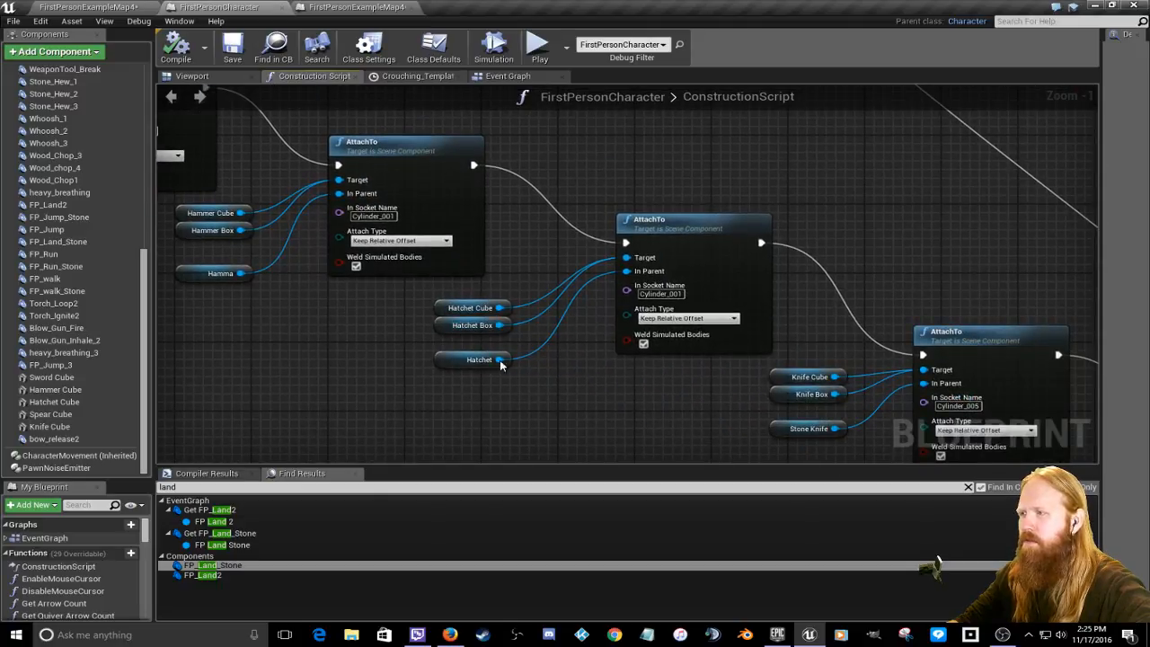
{"action": "right_click_drag", "start_coordinate": [569, 382], "coordinate": [496, 372]}
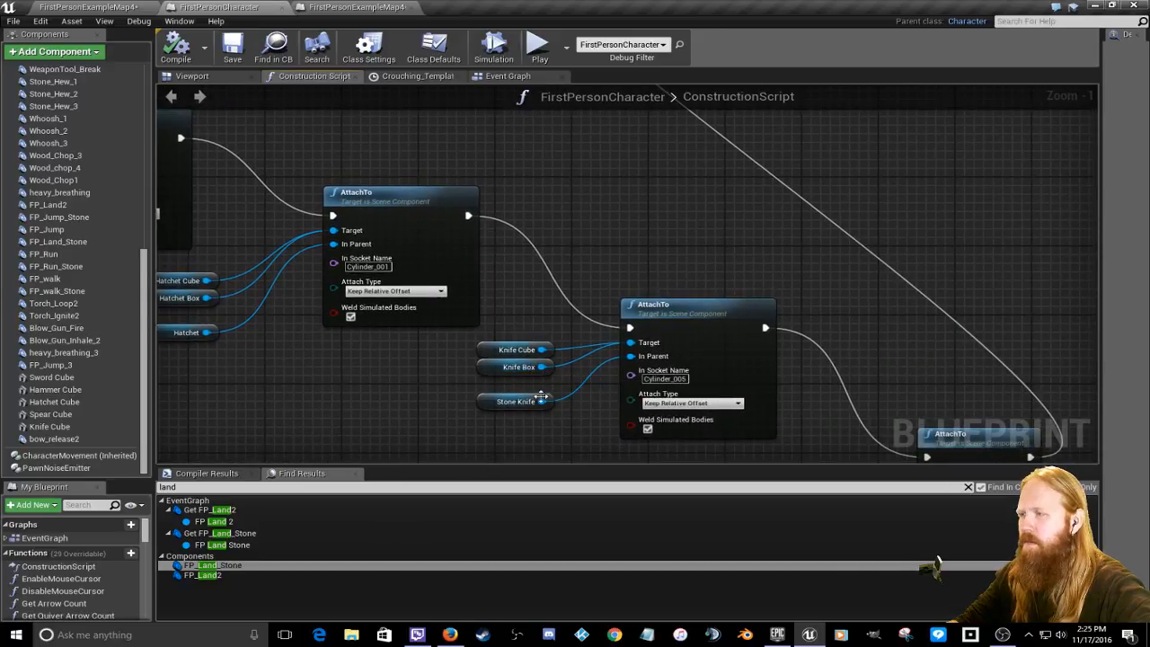
{"action": "right_click_drag", "start_coordinate": [862, 317], "coordinate": [582, 139]}
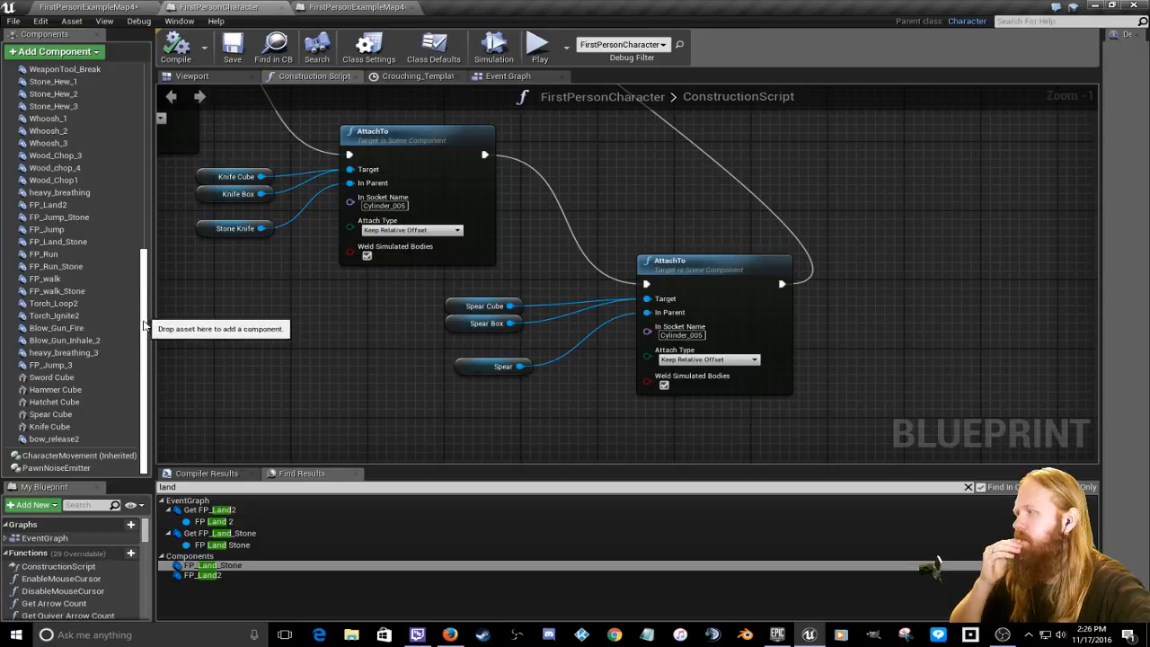
Step: Turn on visibility for the Sword Cube component in its rendering settings
{"action": "left_click", "coordinate": [60, 378]}
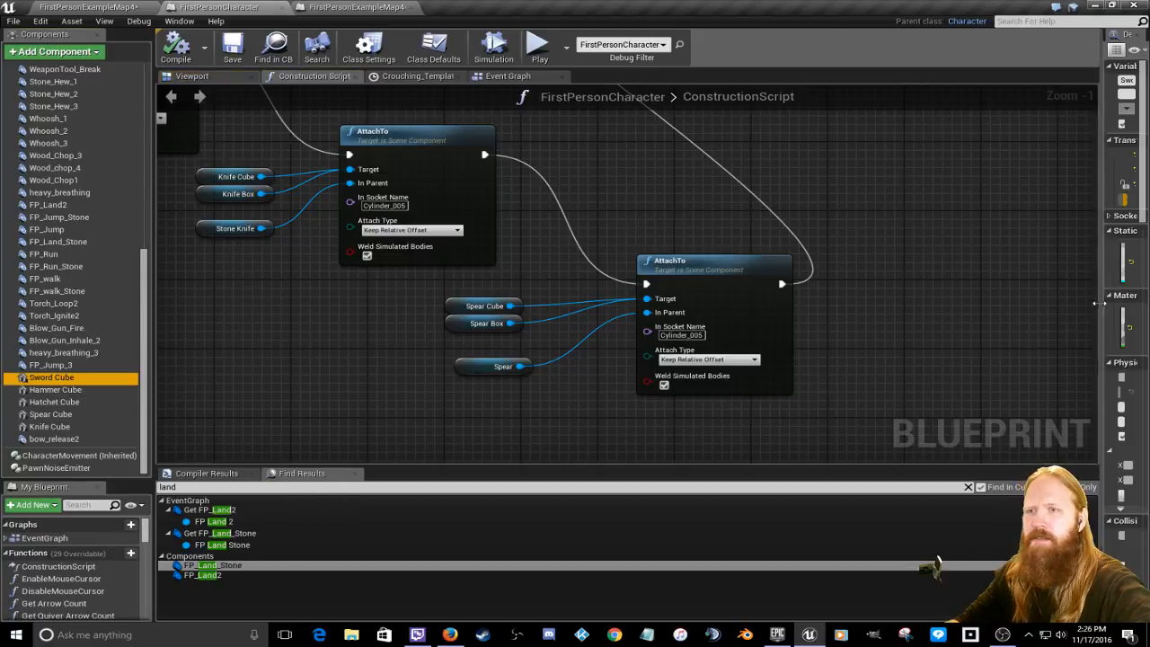
{"action": "left_click_drag", "start_coordinate": [1099, 305], "coordinate": [784, 306]}
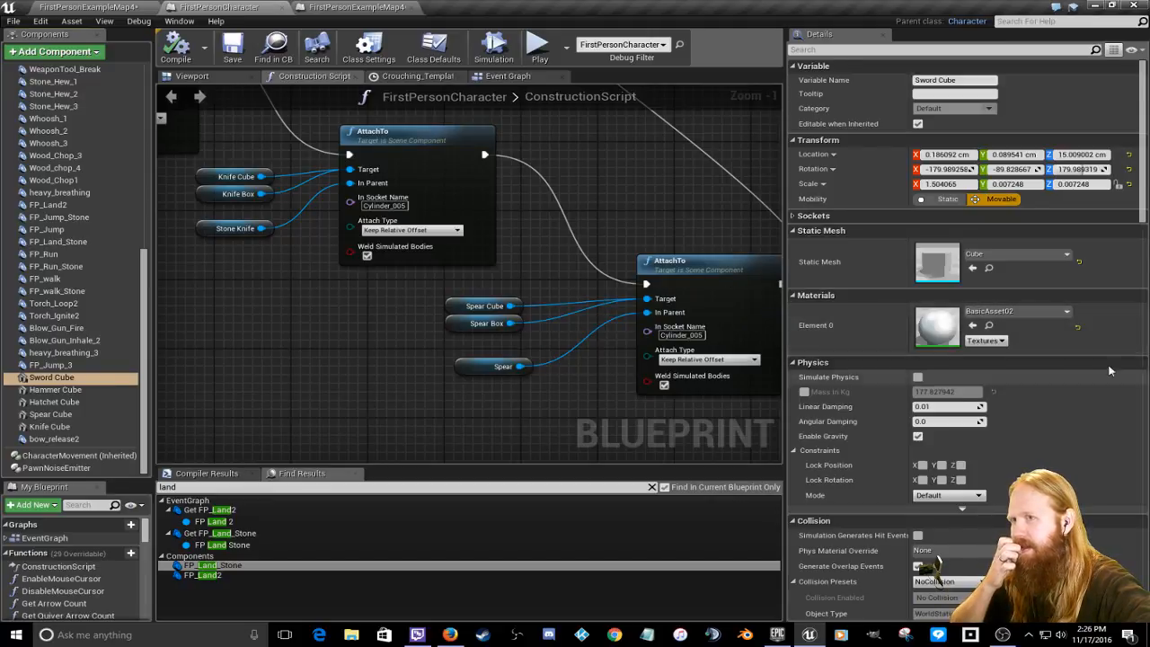
{"action": "scroll", "coordinate": [1144, 218], "scroll_direction": "down", "scroll_amount": 10}
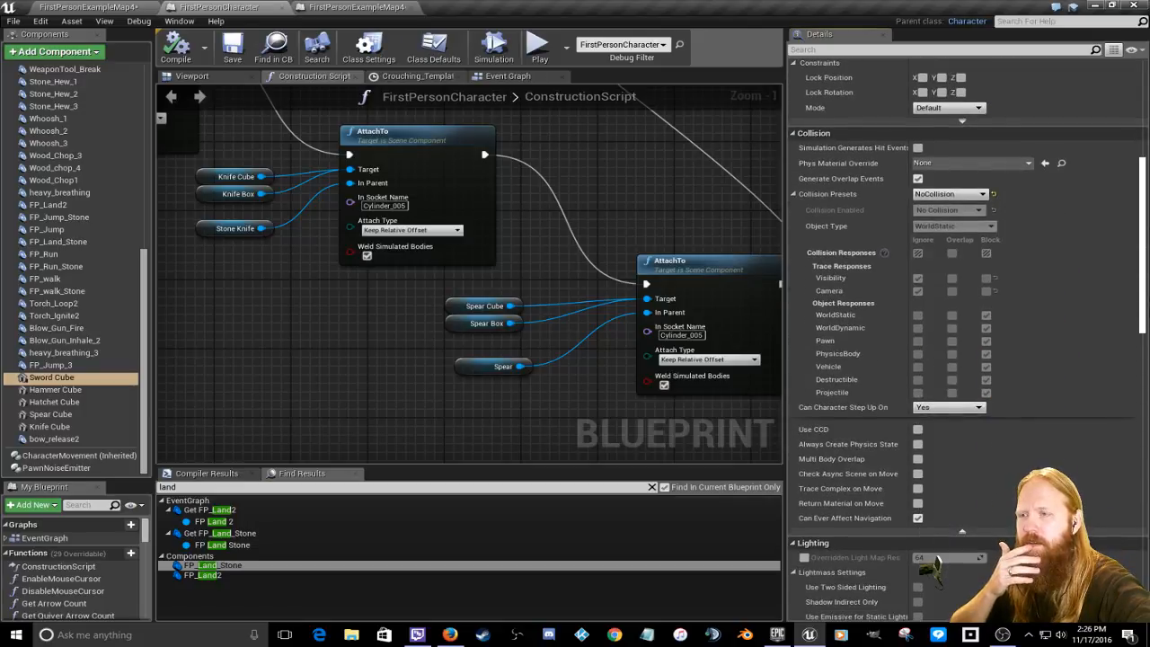
{"action": "left_click_drag", "start_coordinate": [1147, 317], "coordinate": [1147, 456]}
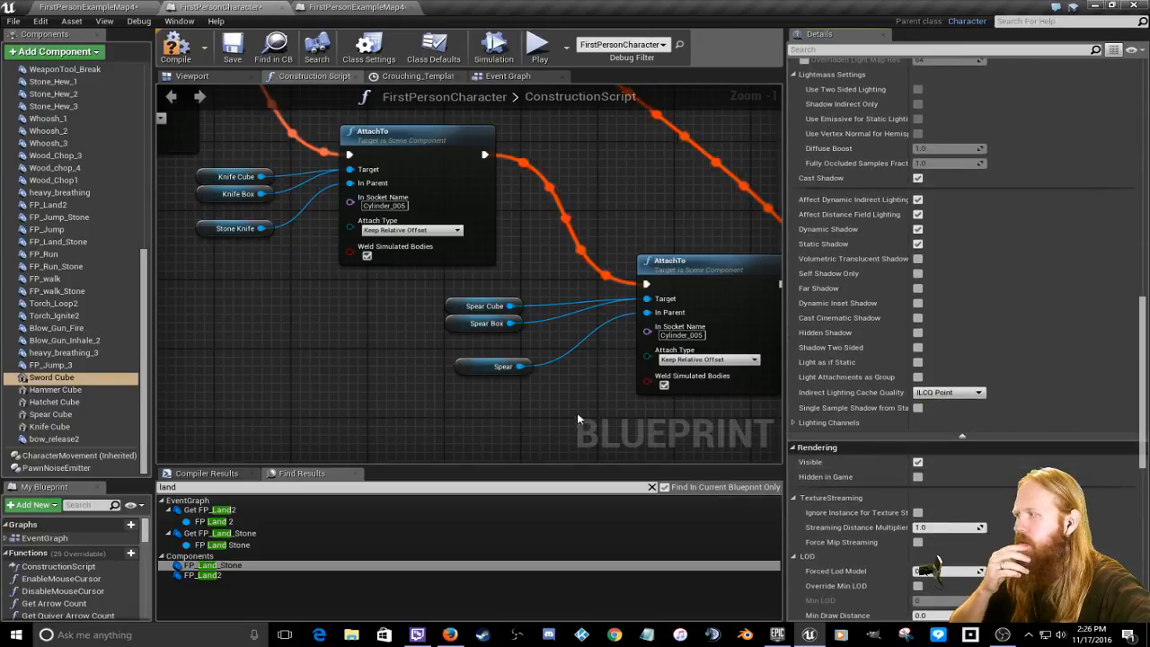
Step: Make the Hammer Cube, Hatchet Cube and Spear Cube components visible as well
{"action": "left_click", "coordinate": [54, 390]}
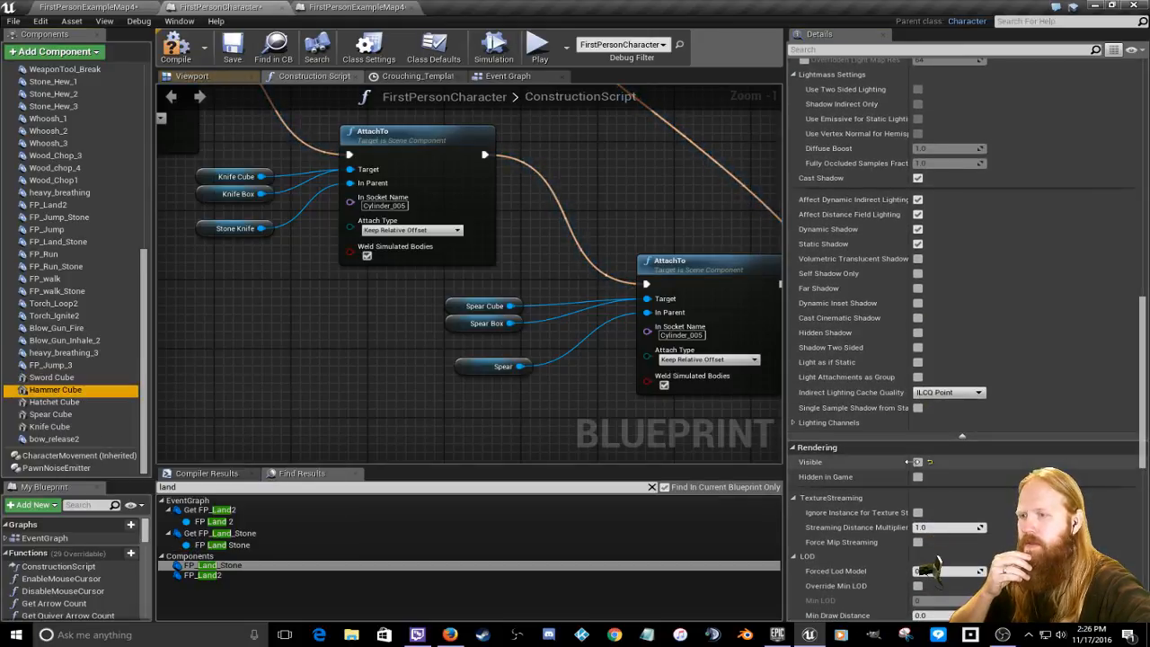
{"action": "left_click", "coordinate": [54, 402]}
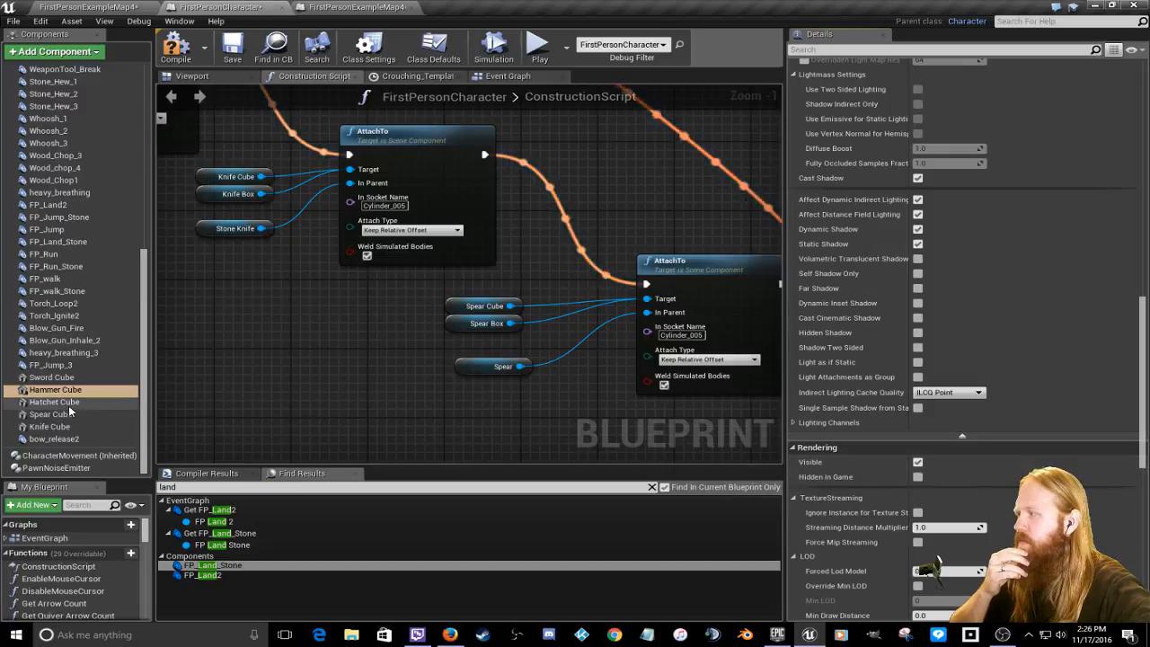
{"action": "left_click", "coordinate": [918, 463]}
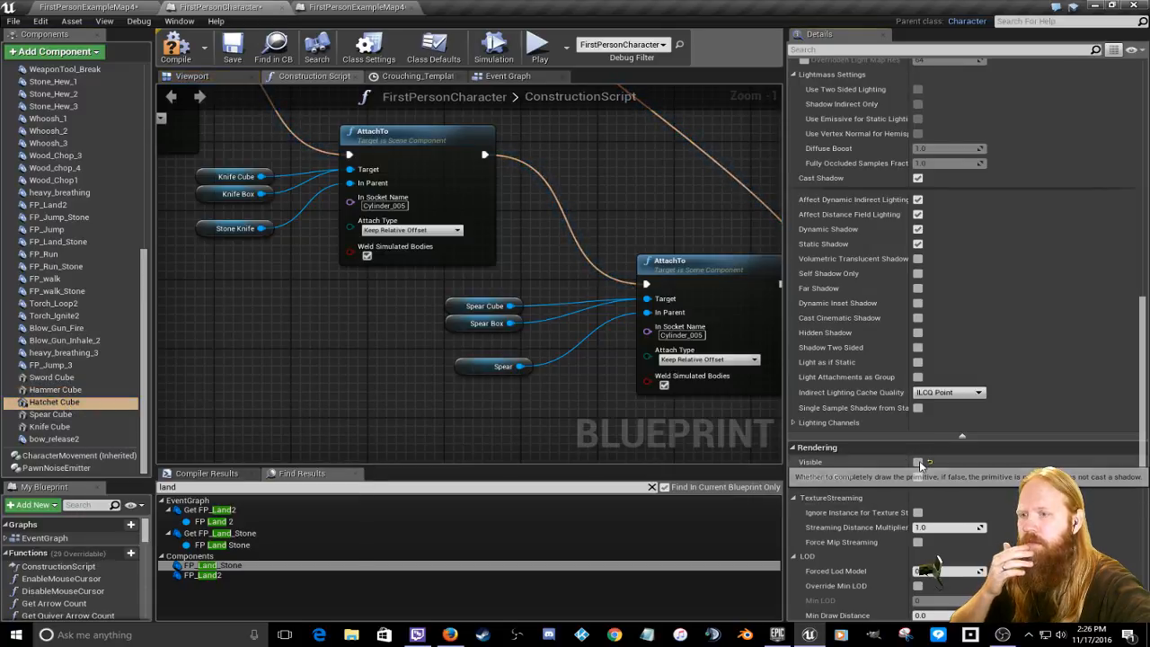
{"action": "left_click", "coordinate": [51, 414]}
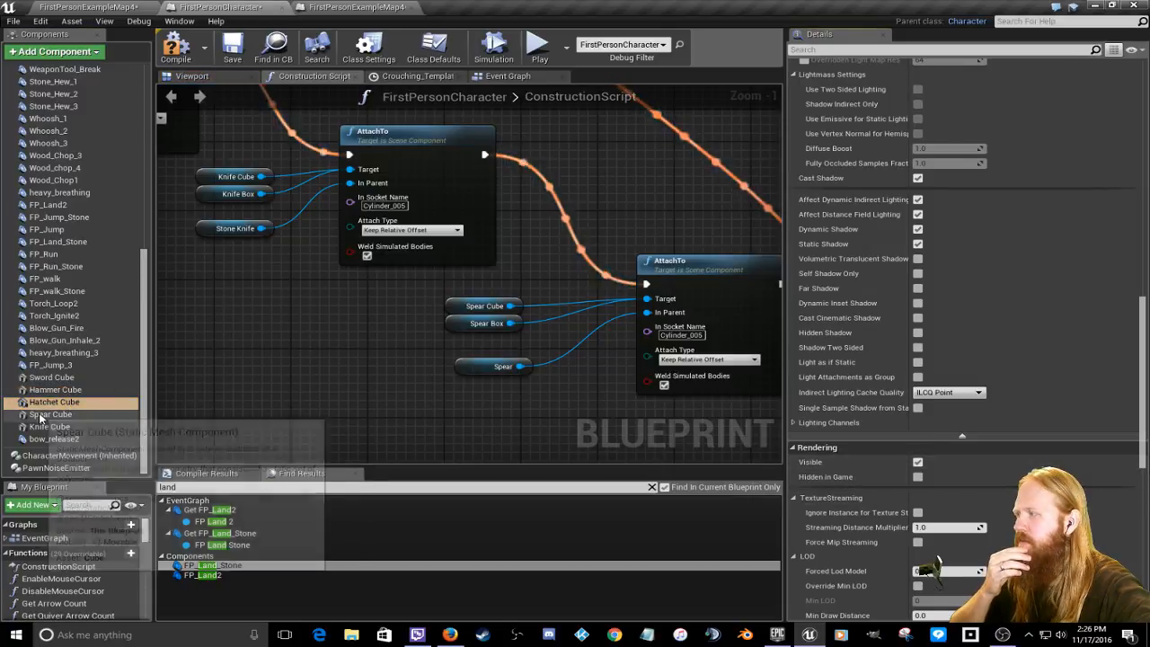
{"action": "left_click", "coordinate": [917, 462]}
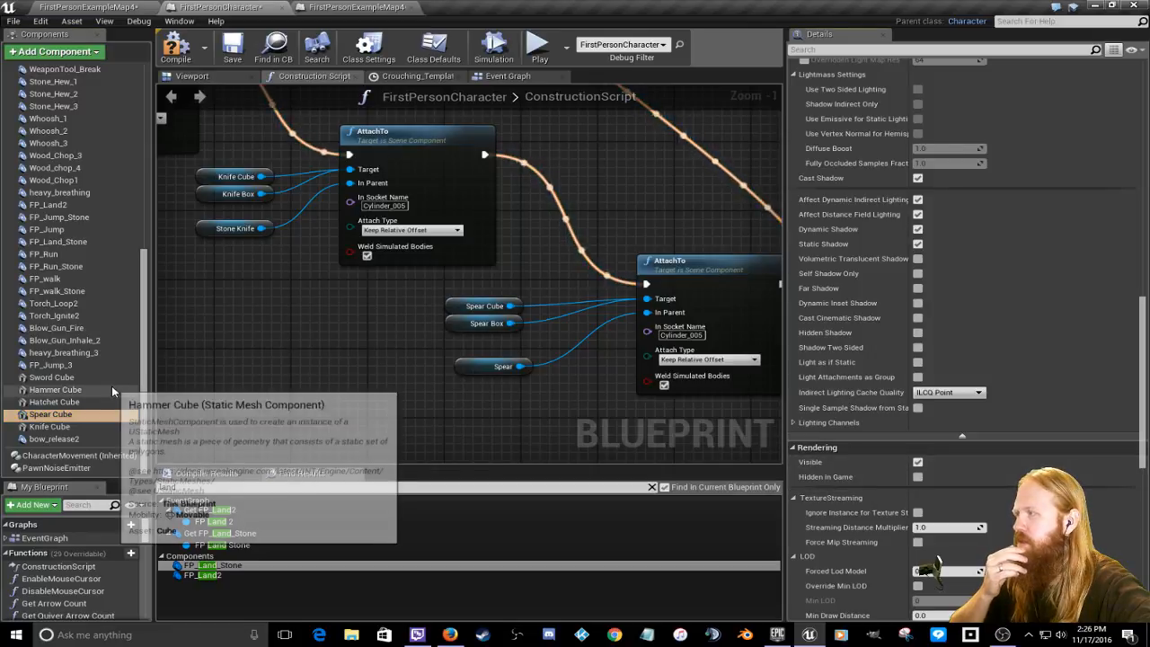
Step: Inspect the weapon cubes in 3D against the collision outlines and locate the Knife Box in the component hierarchy
{"action": "left_click", "coordinate": [209, 78]}
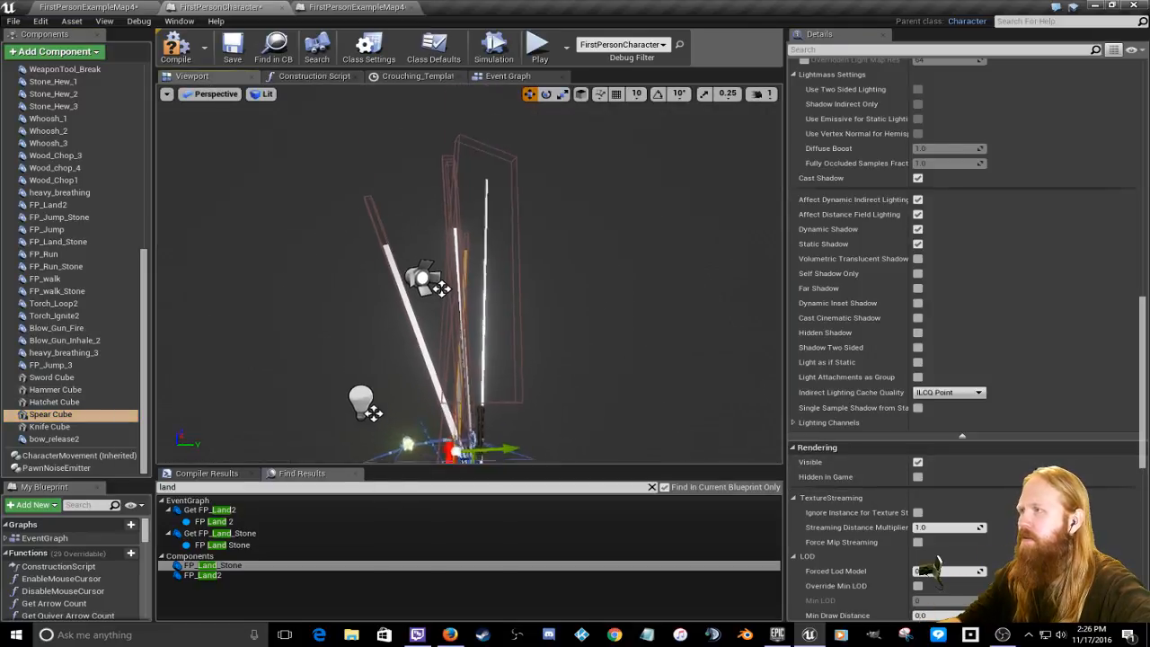
{"action": "right_click_drag", "start_coordinate": [467, 269], "coordinate": [498, 323]}
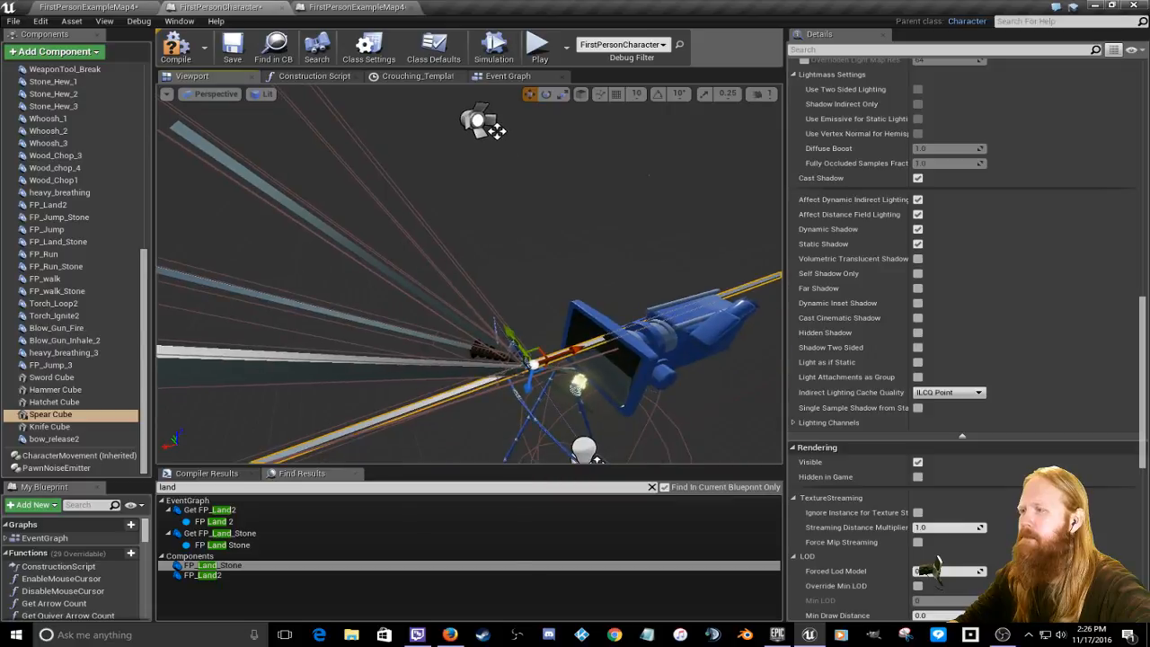
{"action": "left_click", "coordinate": [439, 239]}
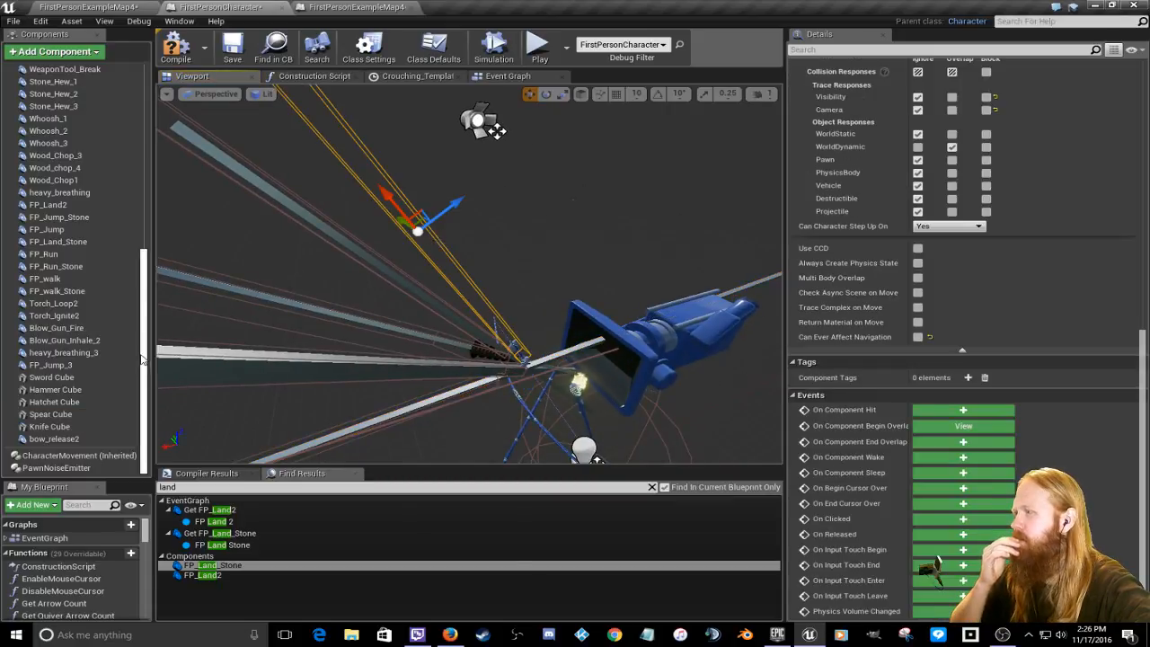
{"action": "left_click_drag", "start_coordinate": [152, 359], "coordinate": [152, 188]}
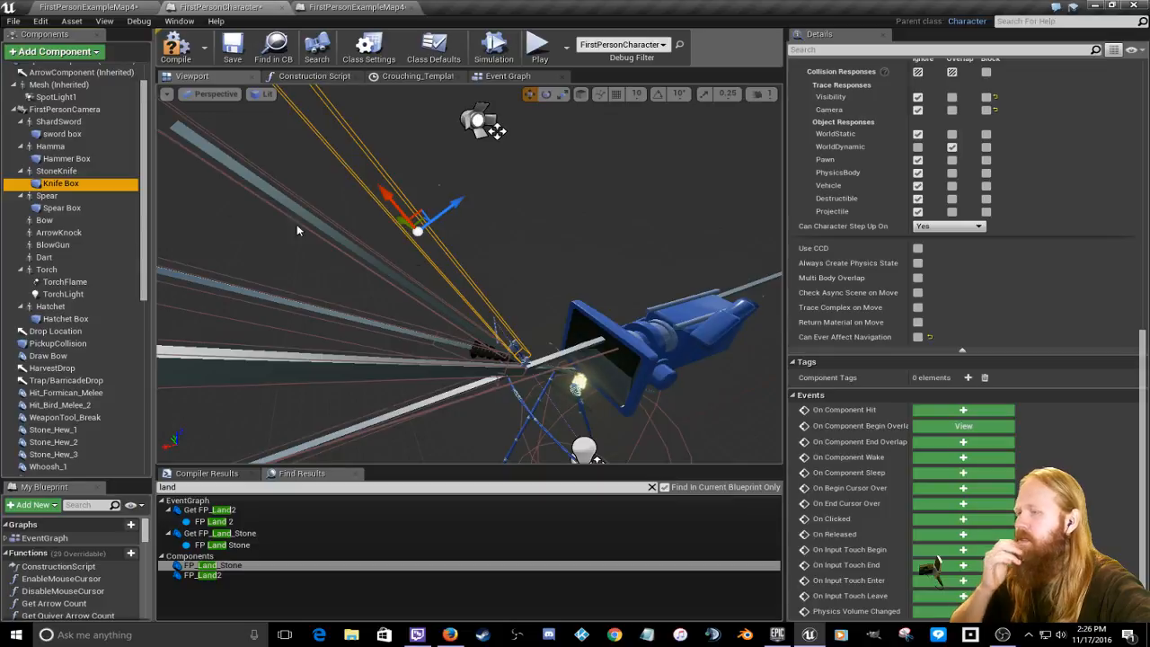
{"action": "right_click_drag", "start_coordinate": [563, 299], "coordinate": [604, 319]}
Step: Turn on visibility for the Knife Cube component and compile the character blueprint
{"action": "left_click_drag", "start_coordinate": [143, 235], "coordinate": [143, 401]}
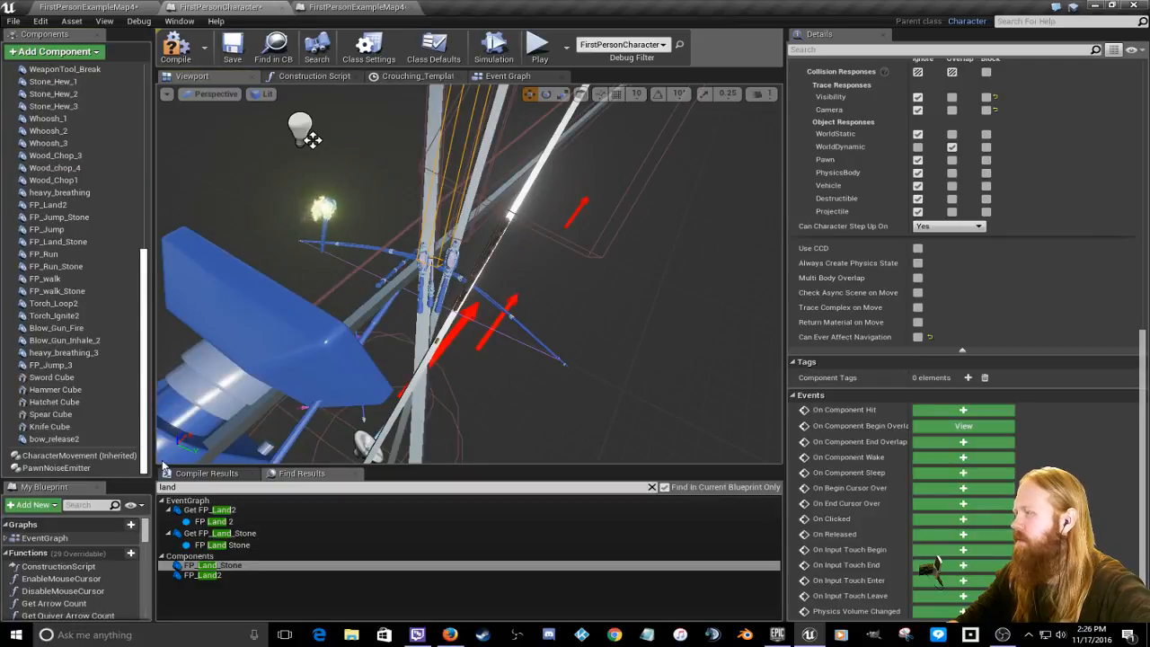
{"action": "left_click", "coordinate": [49, 426]}
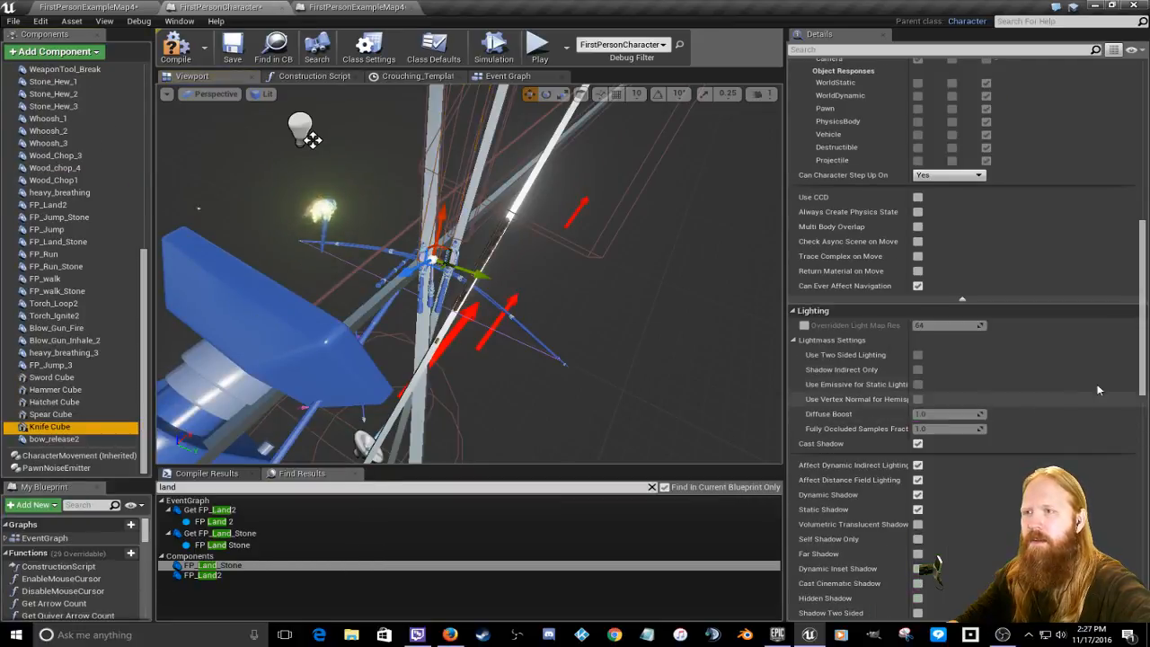
{"action": "scroll", "coordinate": [898, 377], "scroll_direction": "down", "scroll_amount": 5}
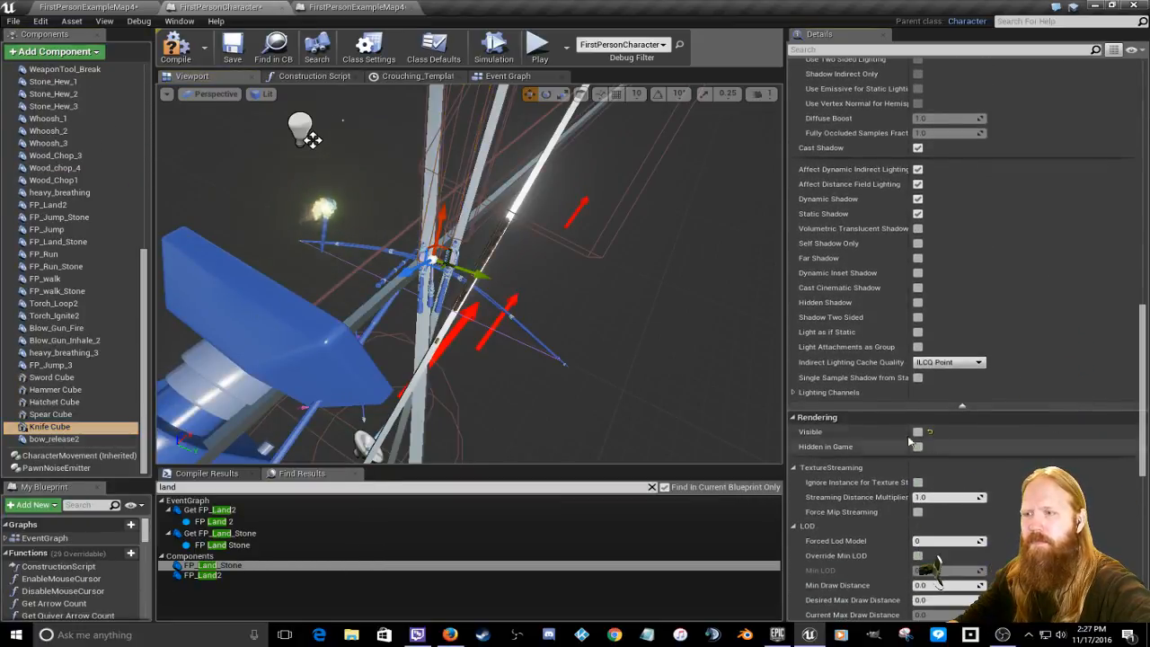
{"action": "right_click_drag", "start_coordinate": [575, 296], "coordinate": [538, 270]}
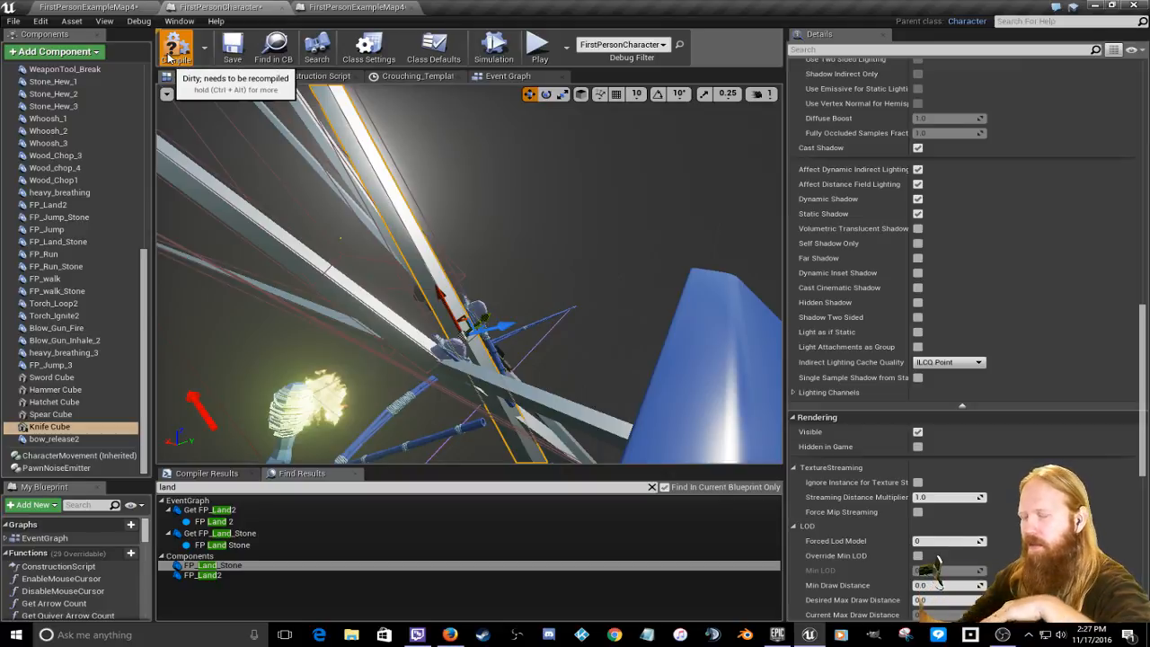
{"action": "left_click", "coordinate": [170, 56]}
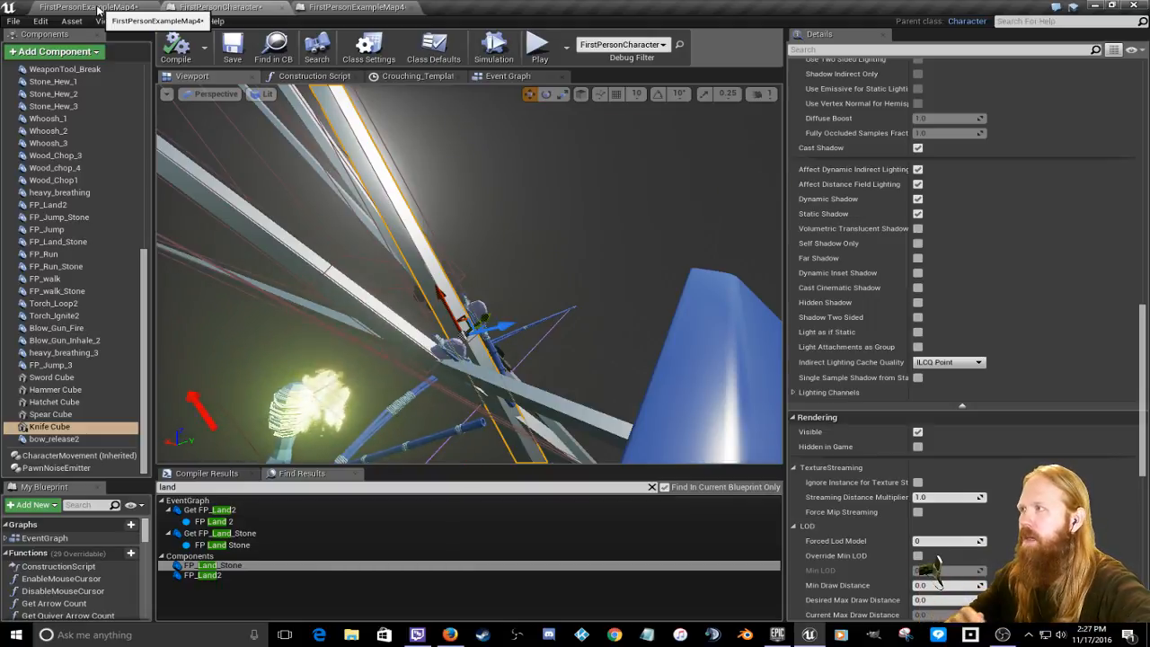
Step: Check the weapon cubes from the character's side and start a playtest of the FirstPersonExampleMap4 level
{"action": "right_click_drag", "start_coordinate": [458, 260], "coordinate": [369, 251]}
{"action": "key", "text": "s"}
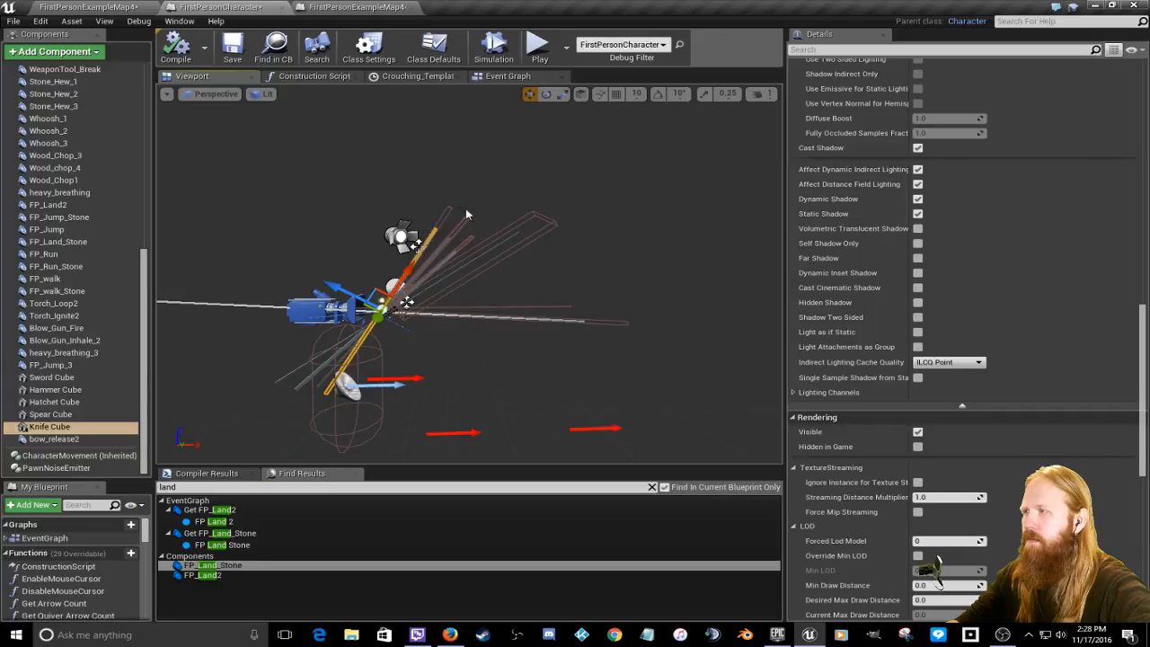
{"action": "right_click_drag", "start_coordinate": [368, 251], "coordinate": [414, 150]}
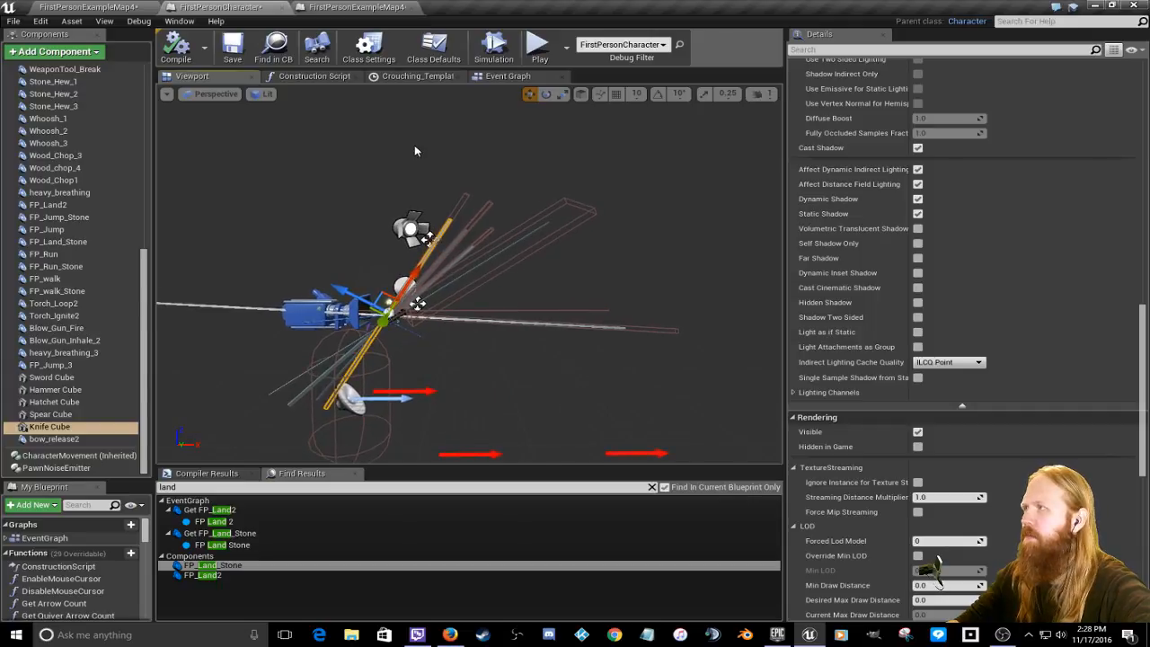
{"action": "left_click", "coordinate": [112, 12]}
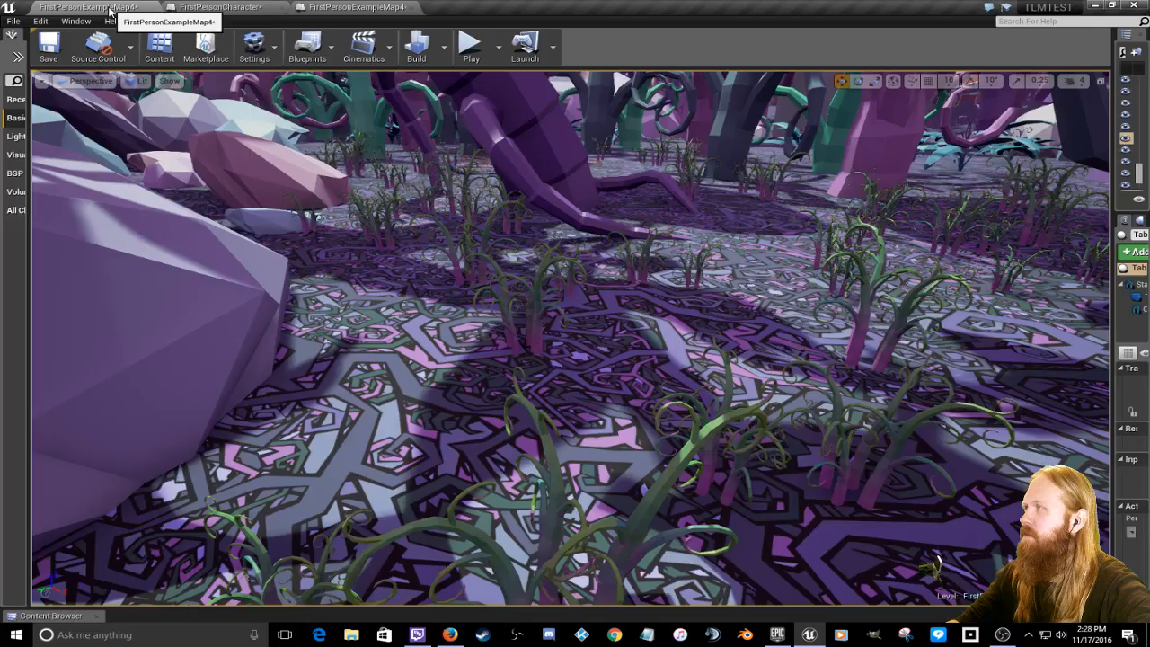
{"action": "left_click", "coordinate": [468, 54]}
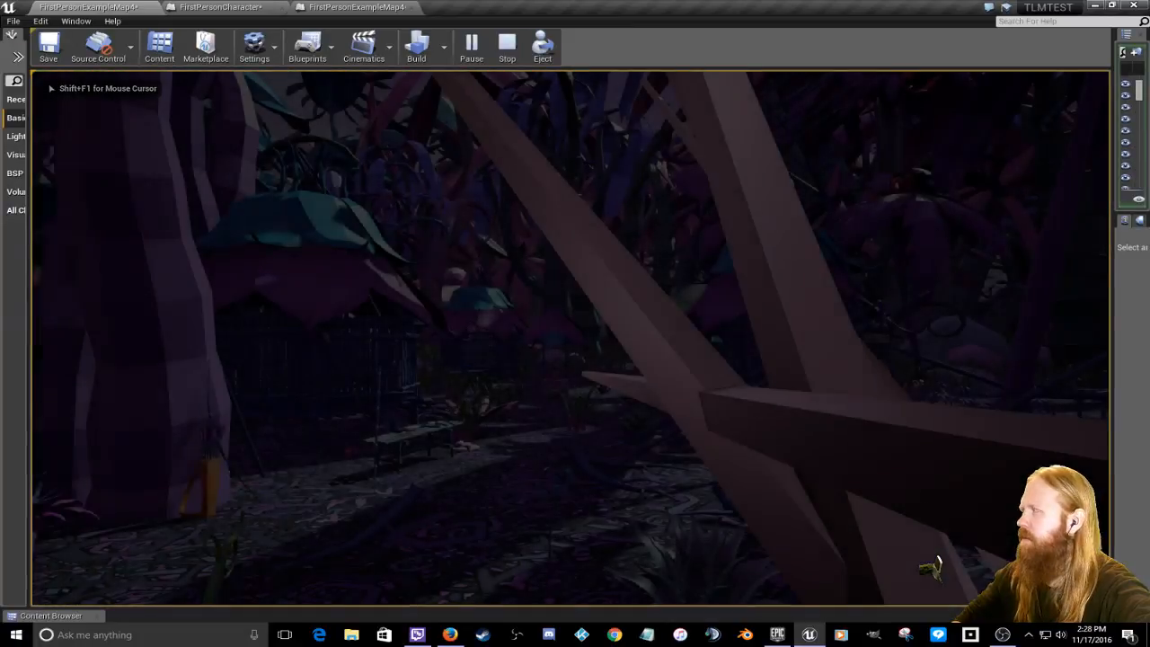
Step: Walk to the slatted table in the camp and pick up the weapons lying on it
{"action": "key", "text": "w"}
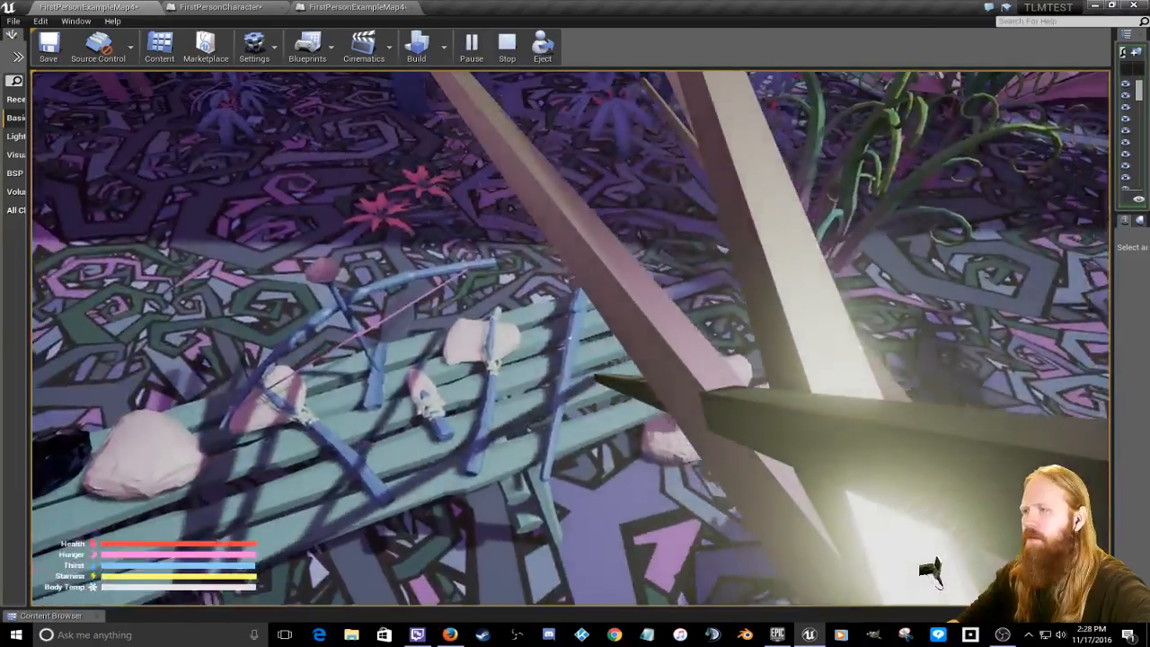
{"action": "key", "text": "e"}
{"action": "key", "text": "e"}
{"action": "key", "text": "e"}
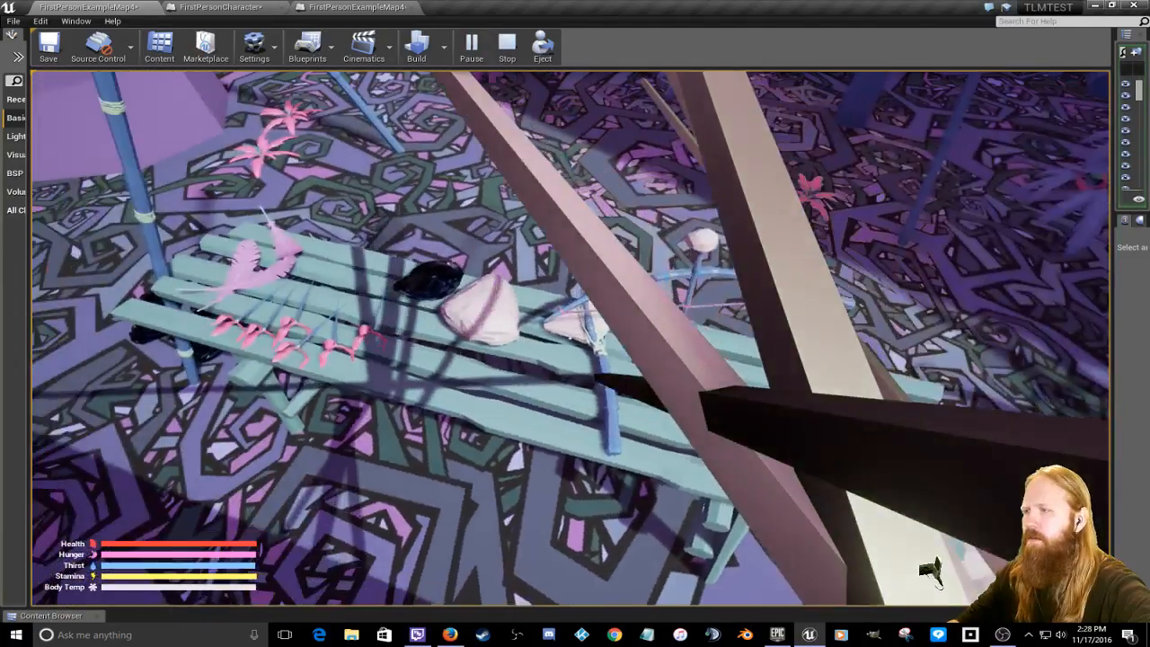
{"action": "key", "text": "e"}
Step: Walk past the bow and quiver to the bamboo hut and pick up the item inside
{"action": "key", "text": "w"}
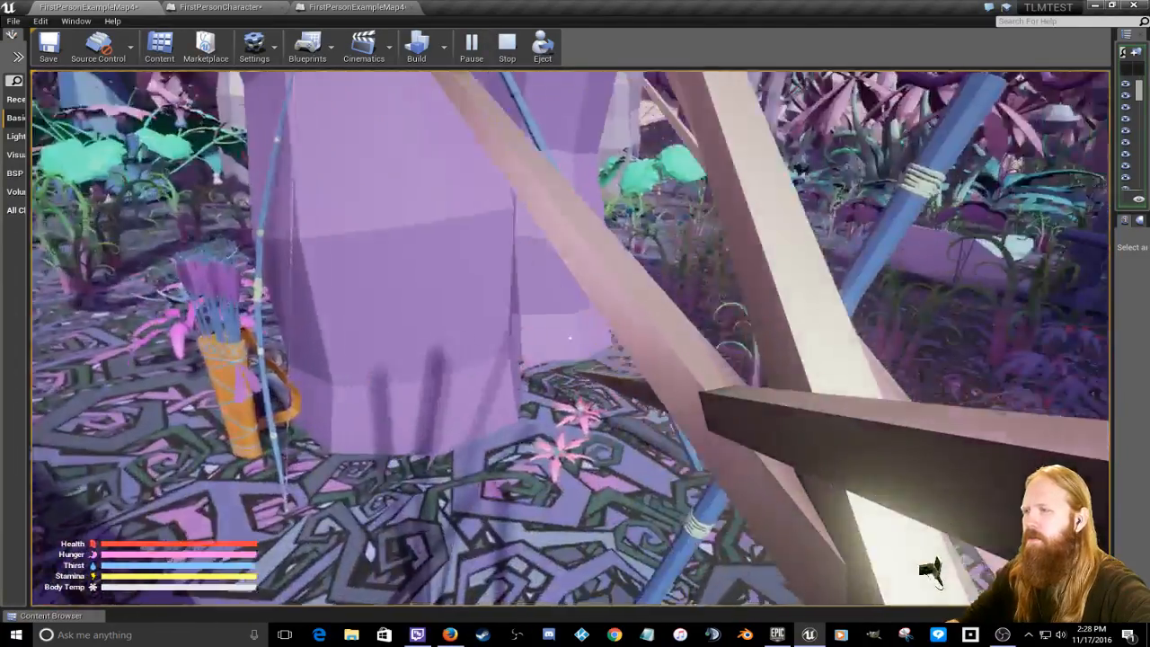
{"action": "key", "text": "w"}
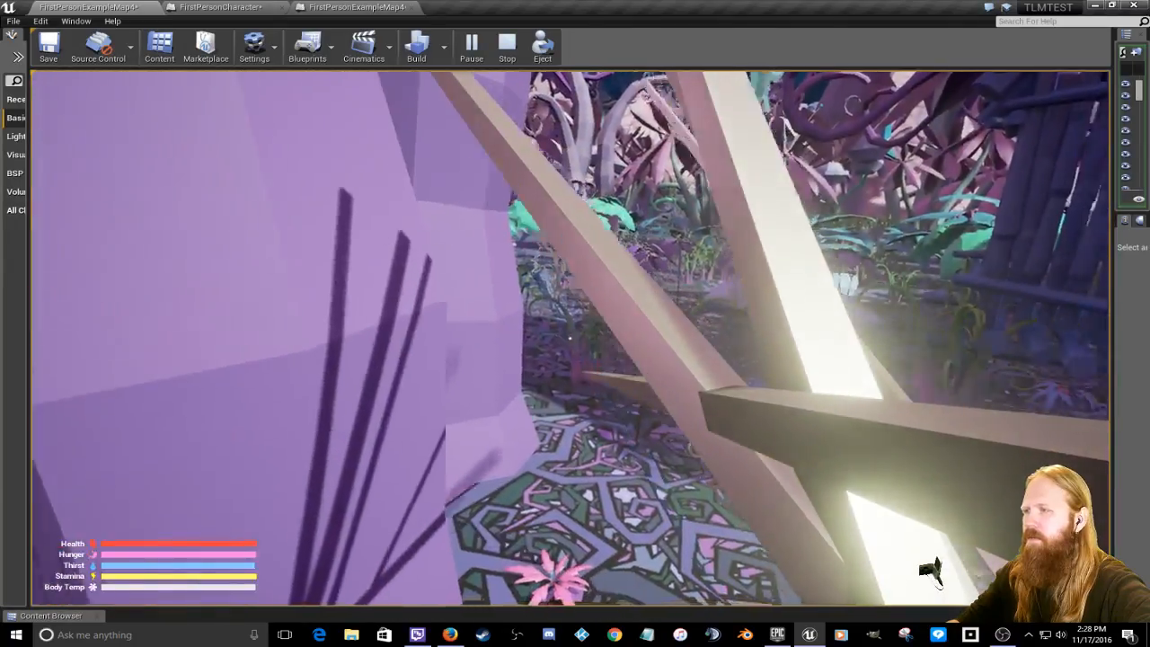
{"action": "key", "text": "w"}
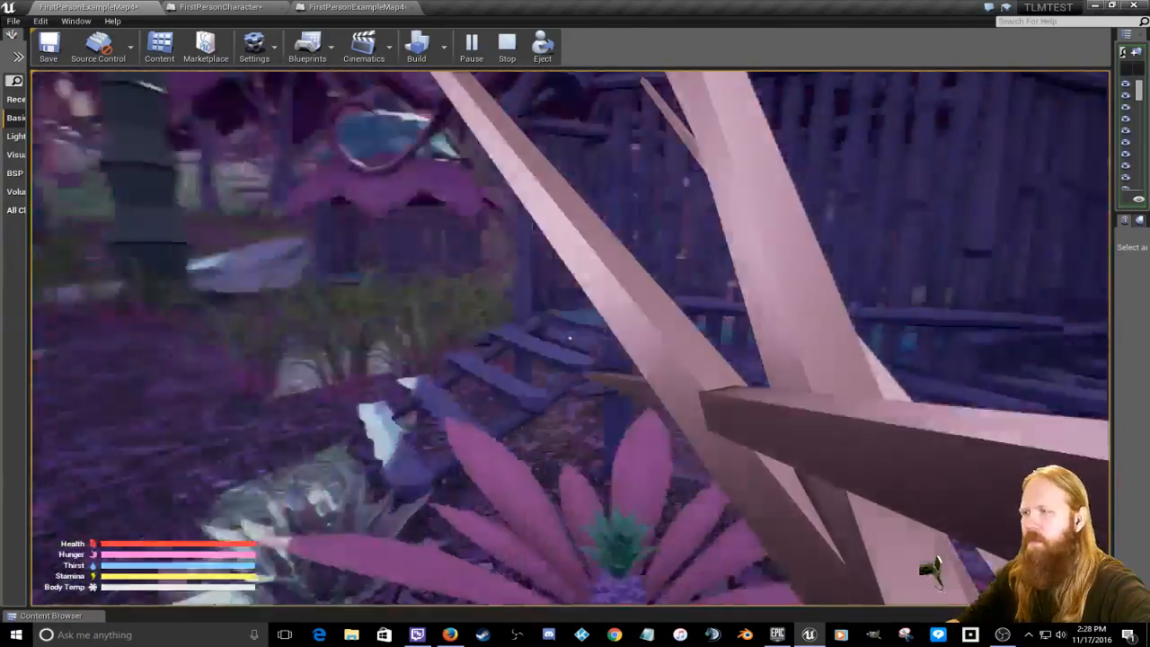
{"action": "key", "text": "e"}
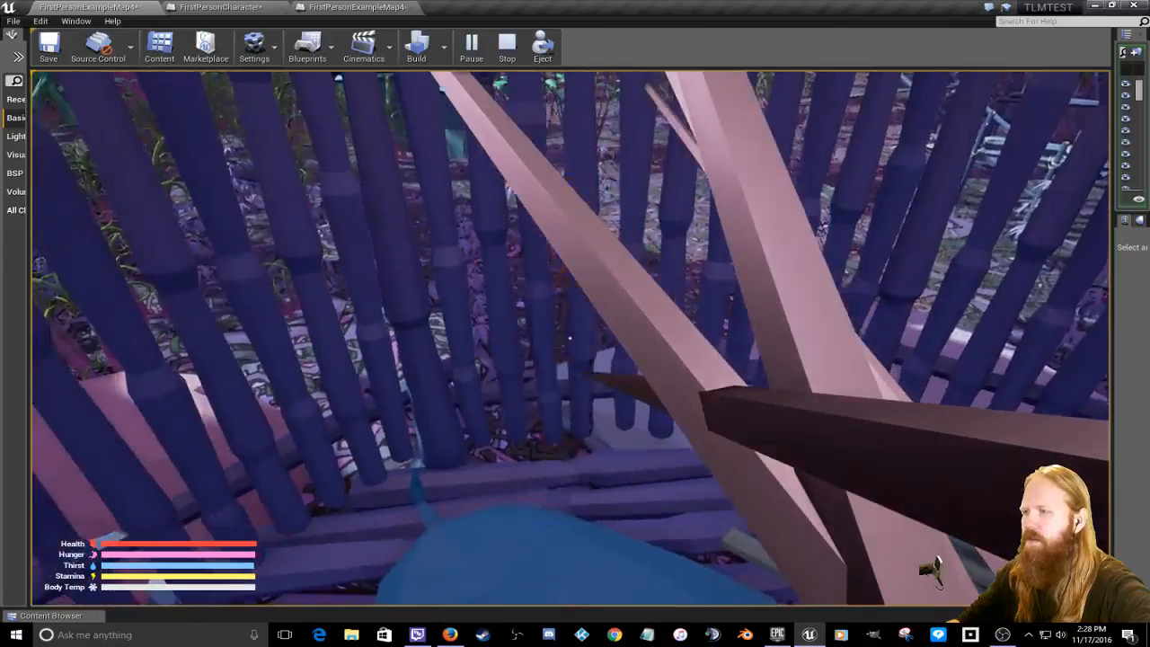
{"action": "key", "text": "w"}
Step: Move five of the collected weapons from the inventory grid into the hotbar slots and close the inventory
{"action": "key", "text": "i"}
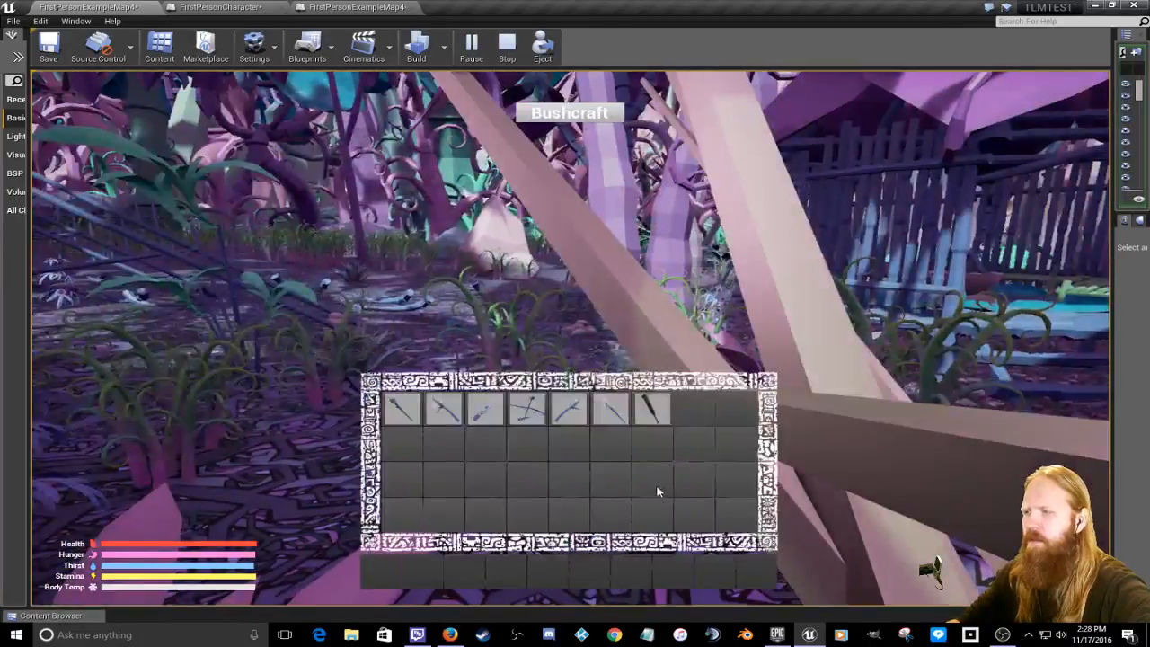
{"action": "left_click", "coordinate": [591, 343]}
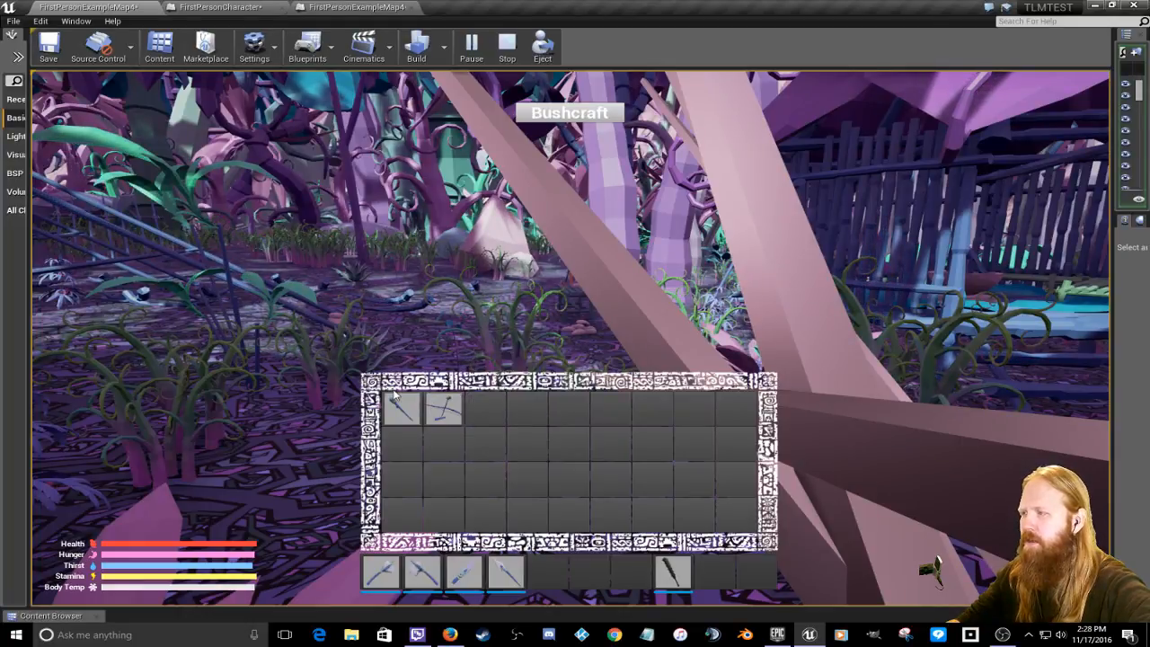
{"action": "key", "text": "i"}
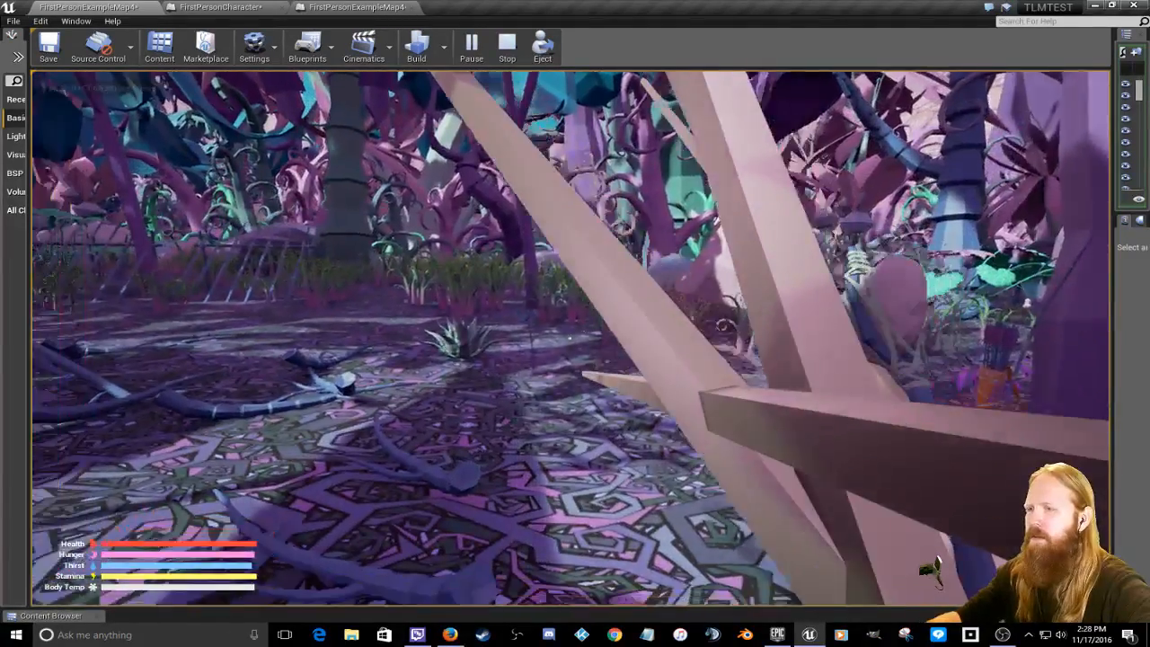
Step: Walk out to the clearing by the wooden frame and swing the stone-headed weapon to check how its cube follows the attack
{"action": "key", "text": "w"}
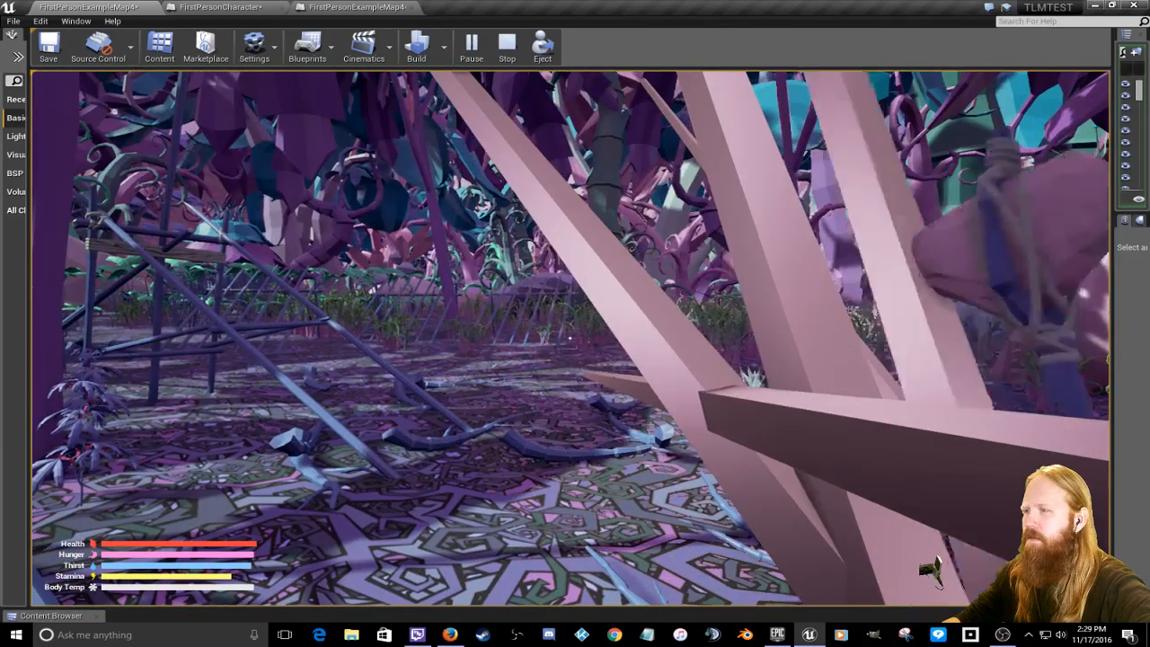
{"action": "left_click", "coordinate": [569, 339]}
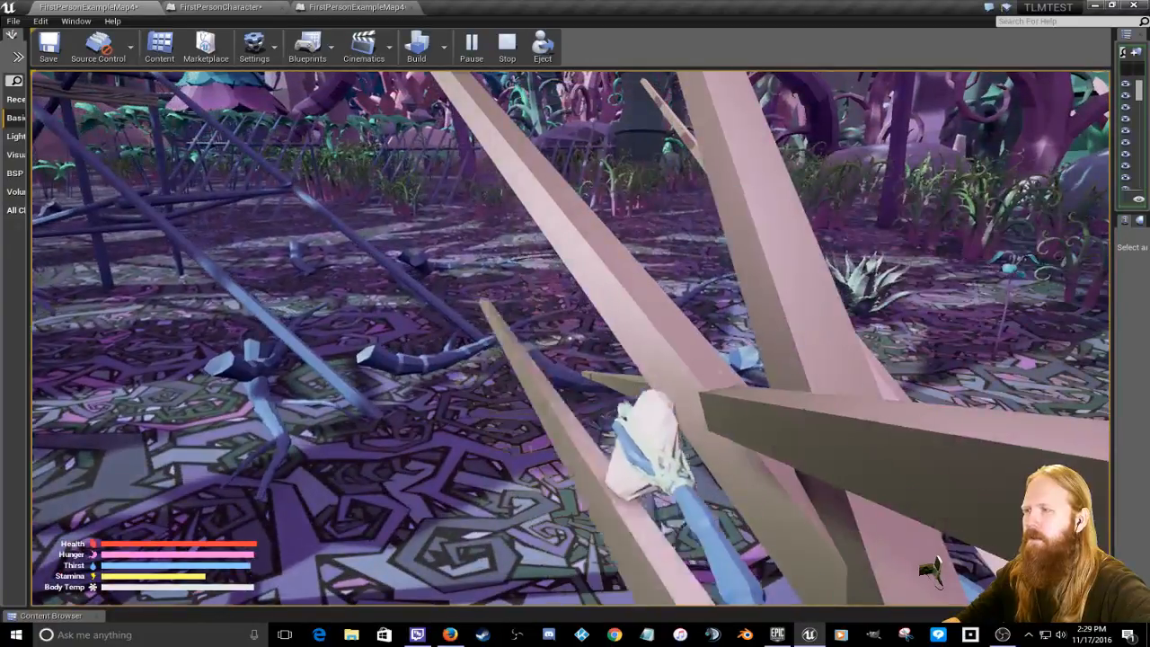
{"action": "left_click", "coordinate": [569, 339]}
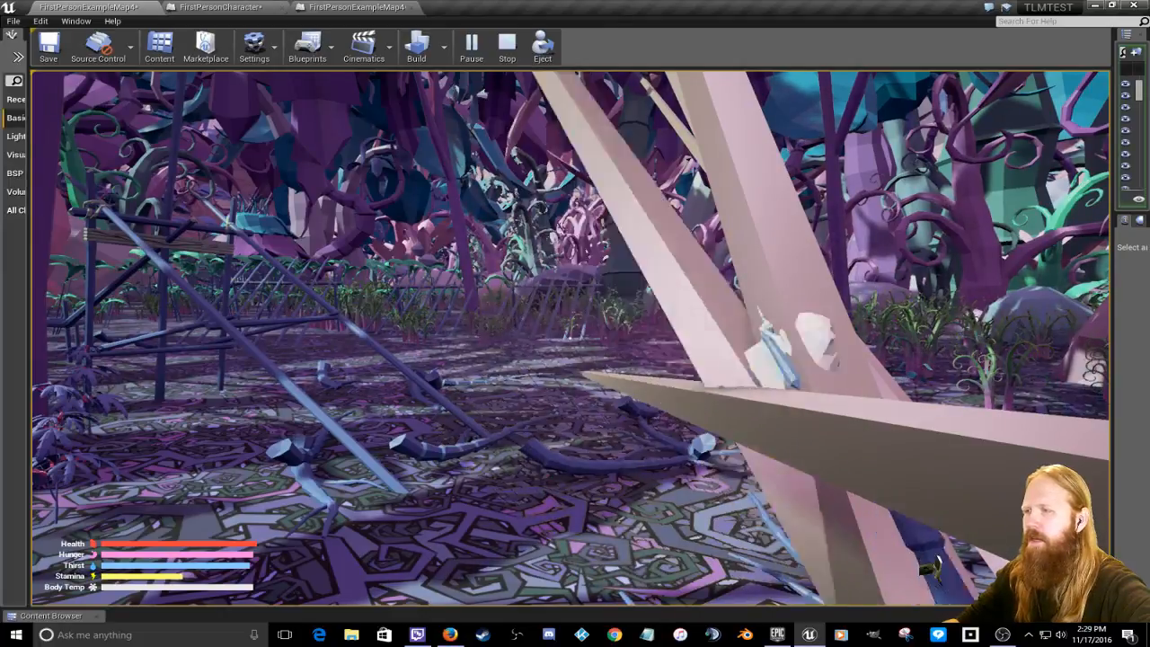
{"action": "key", "text": "w"}
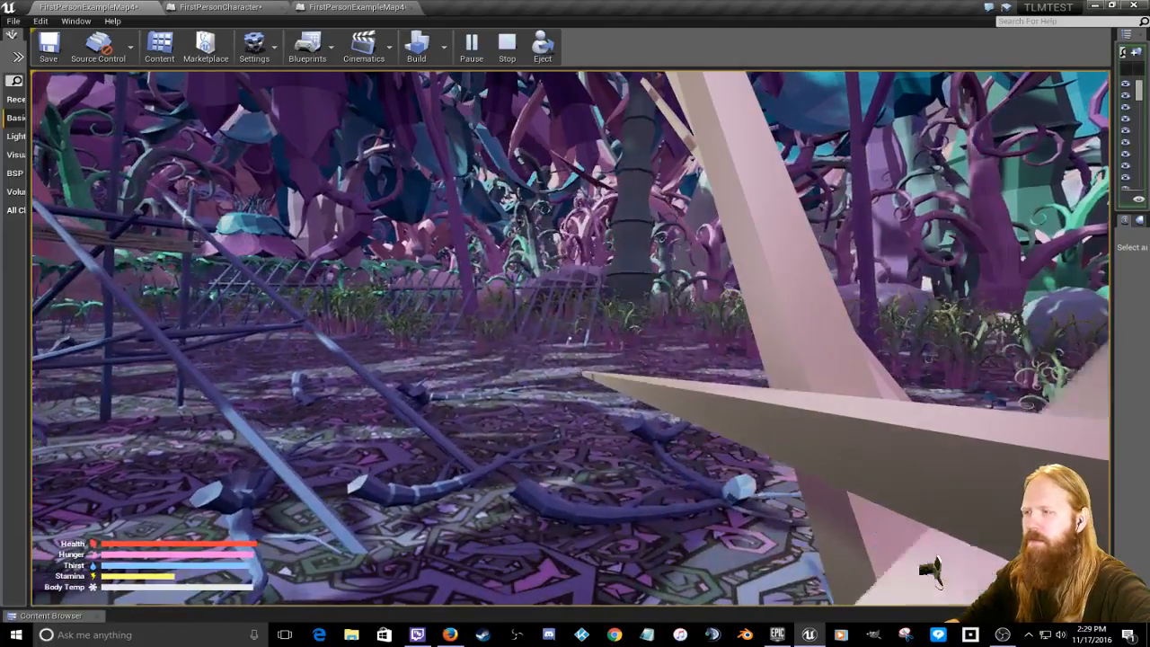
{"action": "key", "text": "s"}
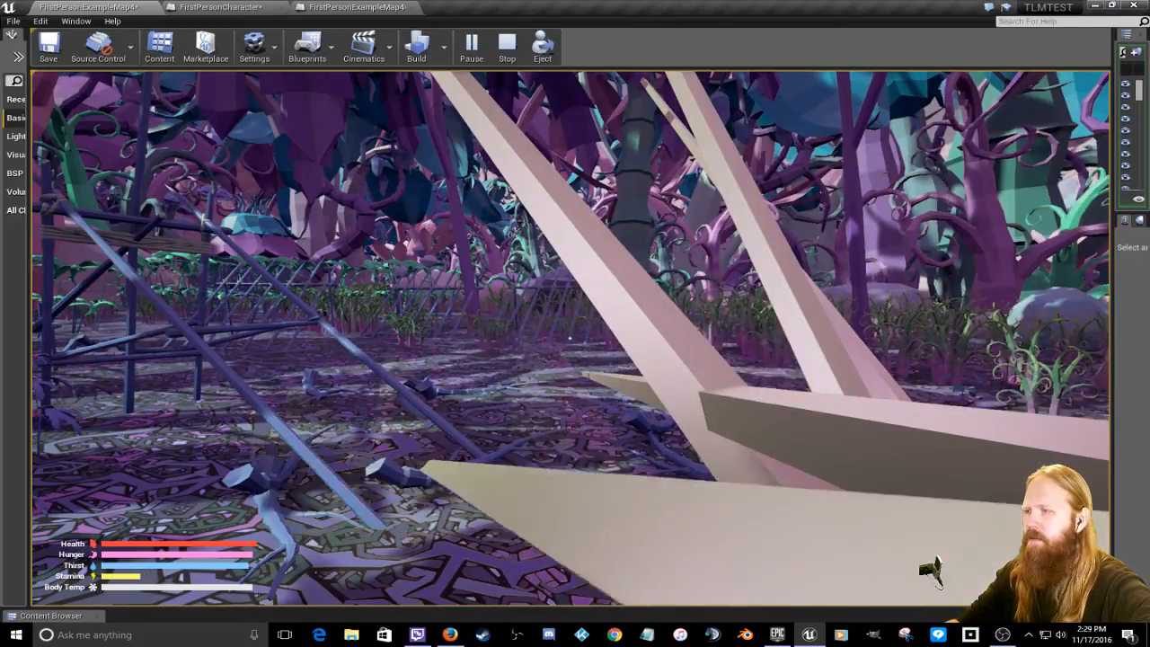
Step: Attack repeatedly in the open clearing to compare how the weapon cubes move with each strike
{"action": "left_click", "coordinate": [570, 338]}
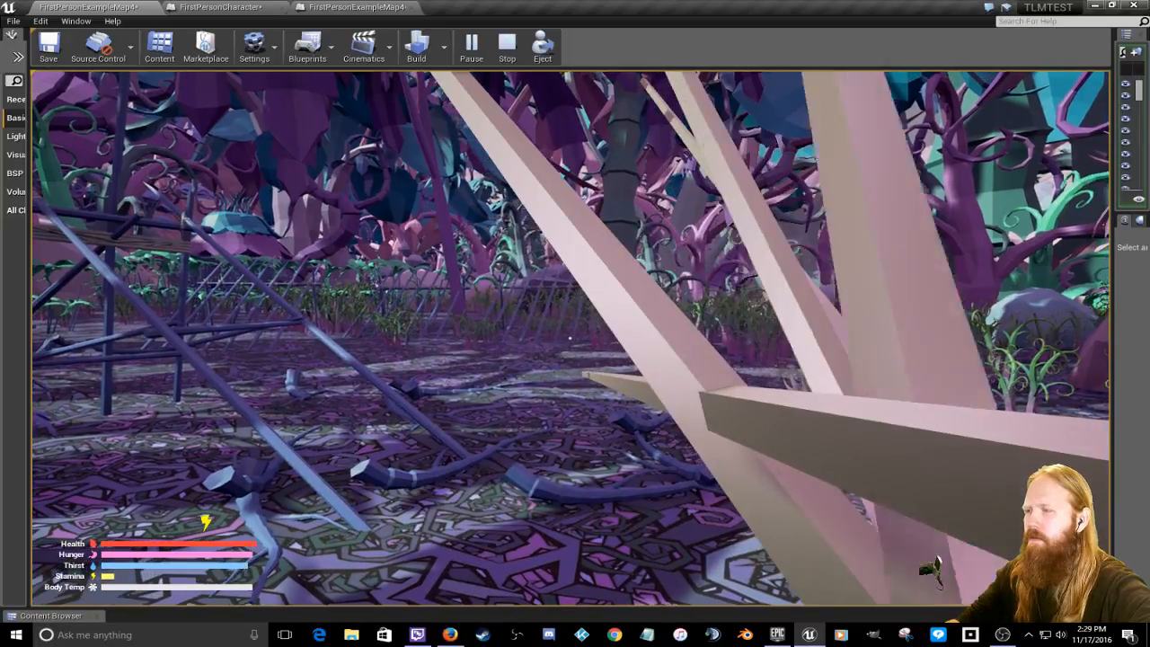
{"action": "left_click", "coordinate": [570, 338]}
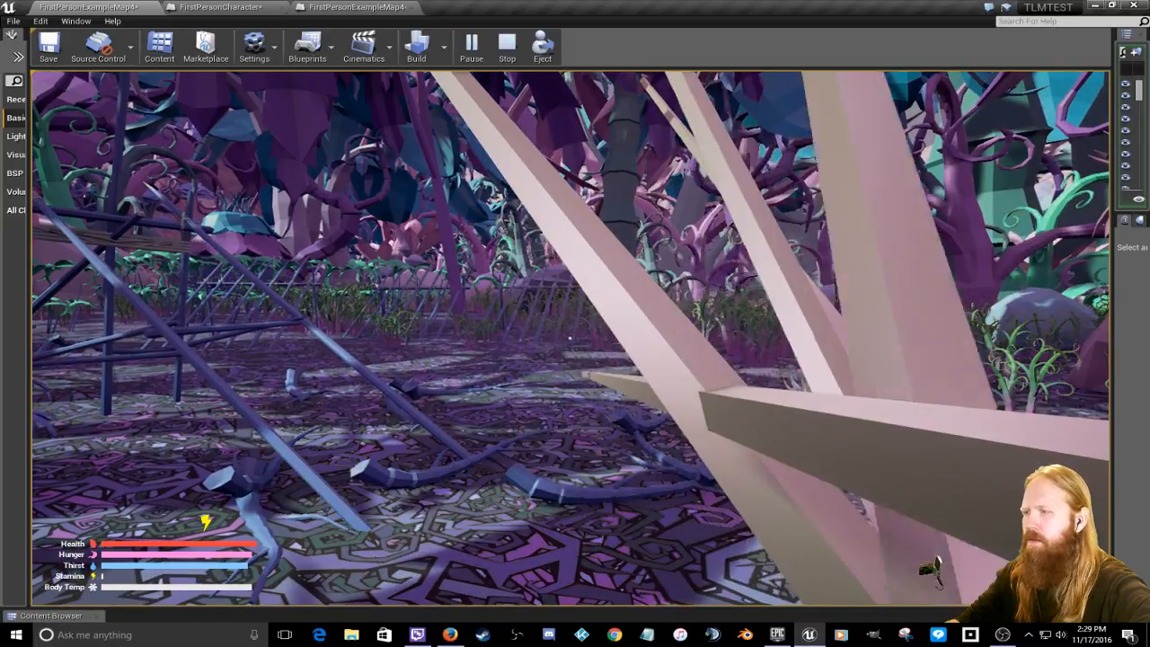
{"action": "left_click", "coordinate": [569, 338]}
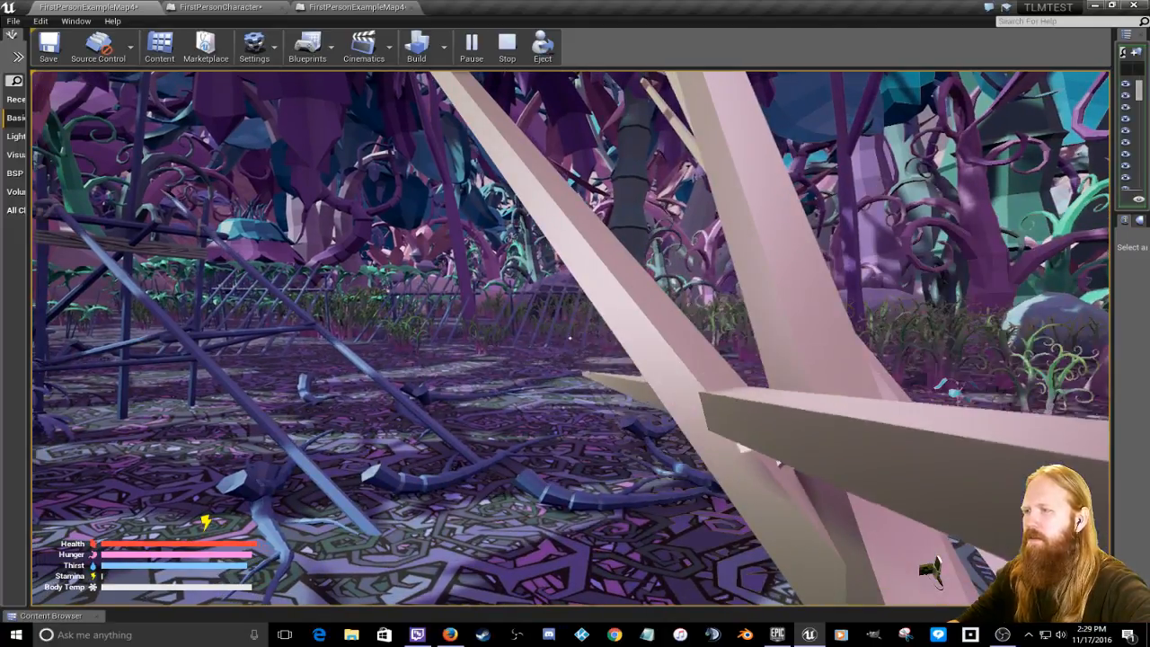
{"action": "left_click", "coordinate": [569, 337]}
{"action": "left_click", "coordinate": [570, 338]}
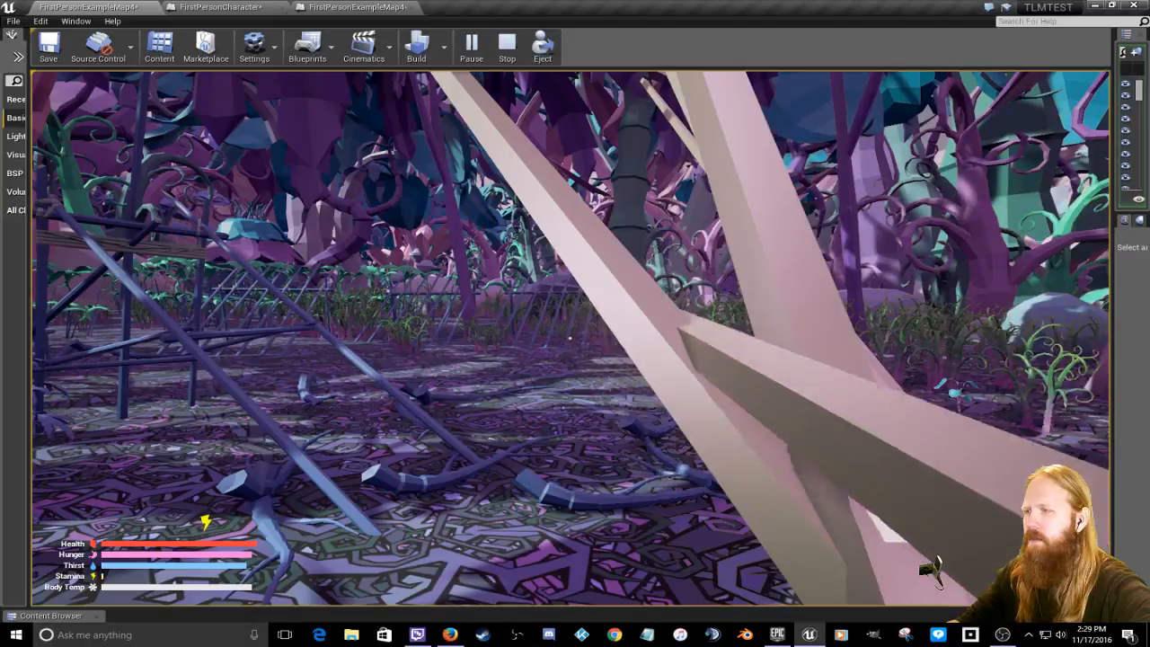
{"action": "left_click", "coordinate": [569, 338]}
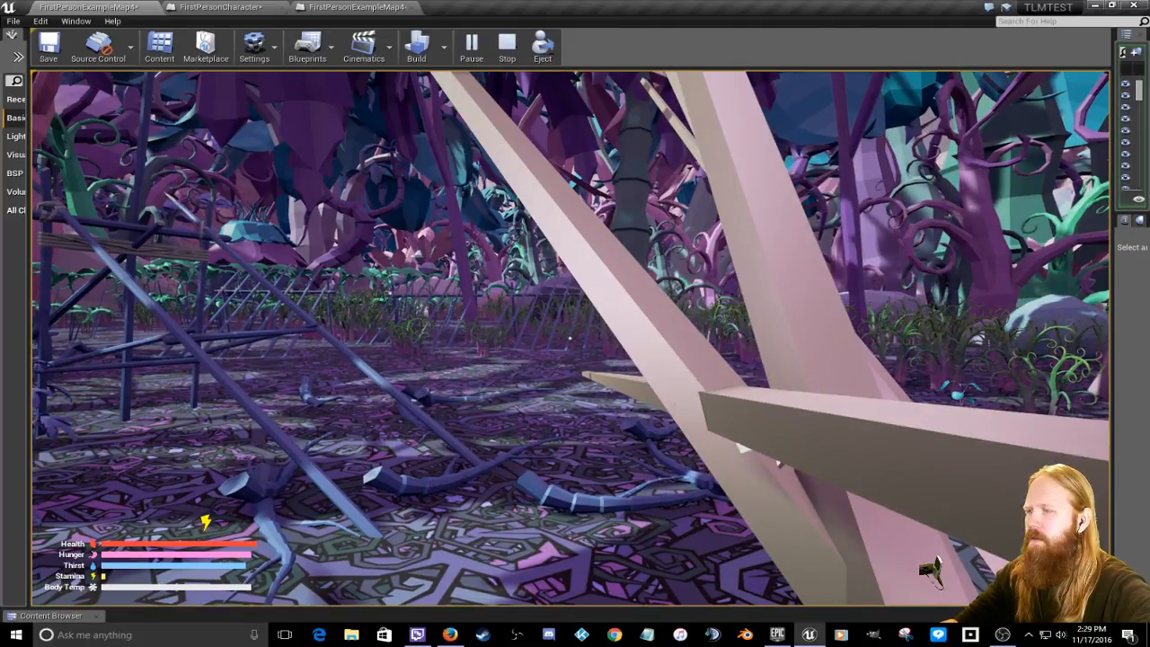
{"action": "left_click", "coordinate": [569, 337]}
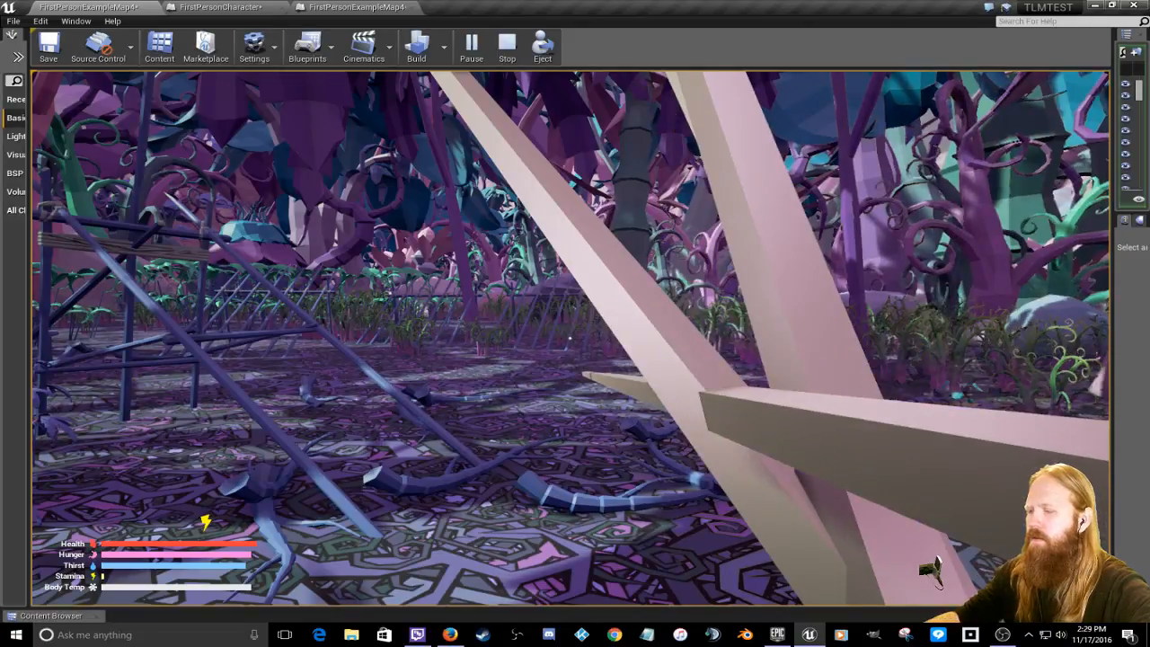
Step: Swing the toothed wooden sword repeatedly to check whether the Sword Cube stays aligned with its blade
{"action": "left_click", "coordinate": [570, 338]}
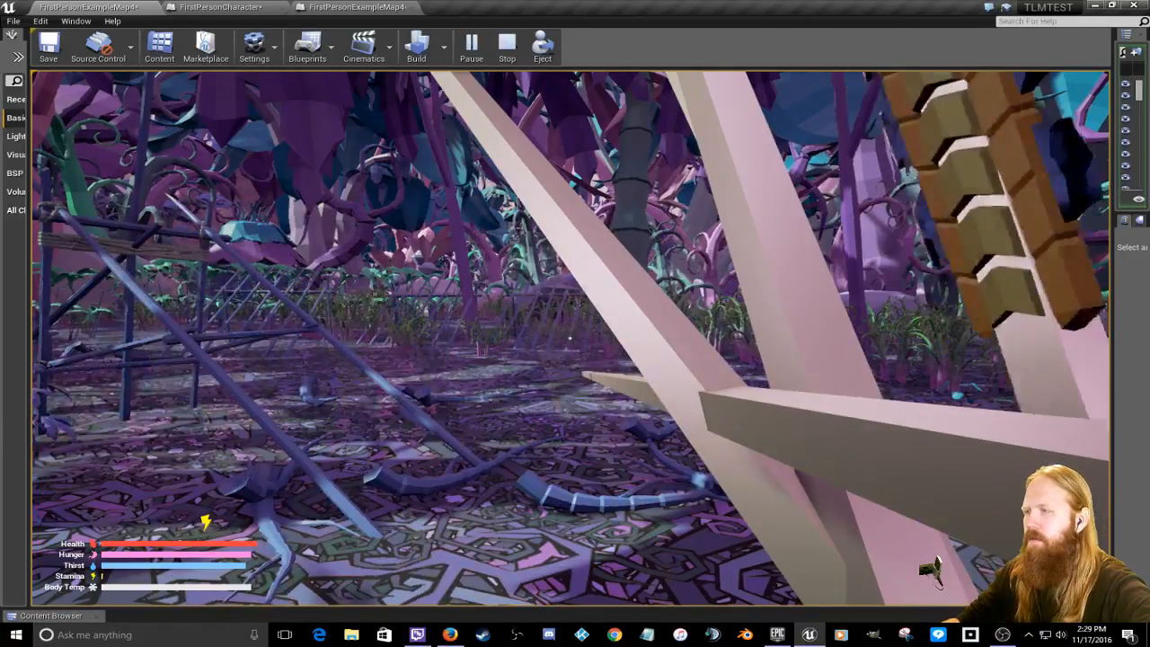
{"action": "left_click", "coordinate": [569, 338]}
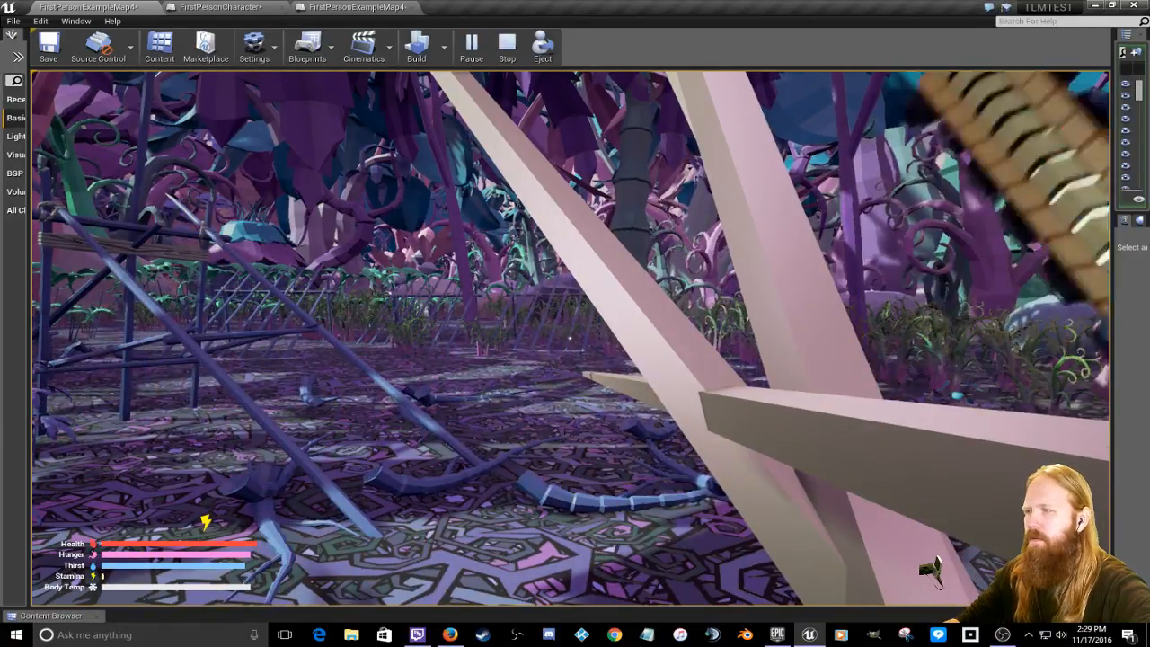
{"action": "left_click", "coordinate": [570, 338]}
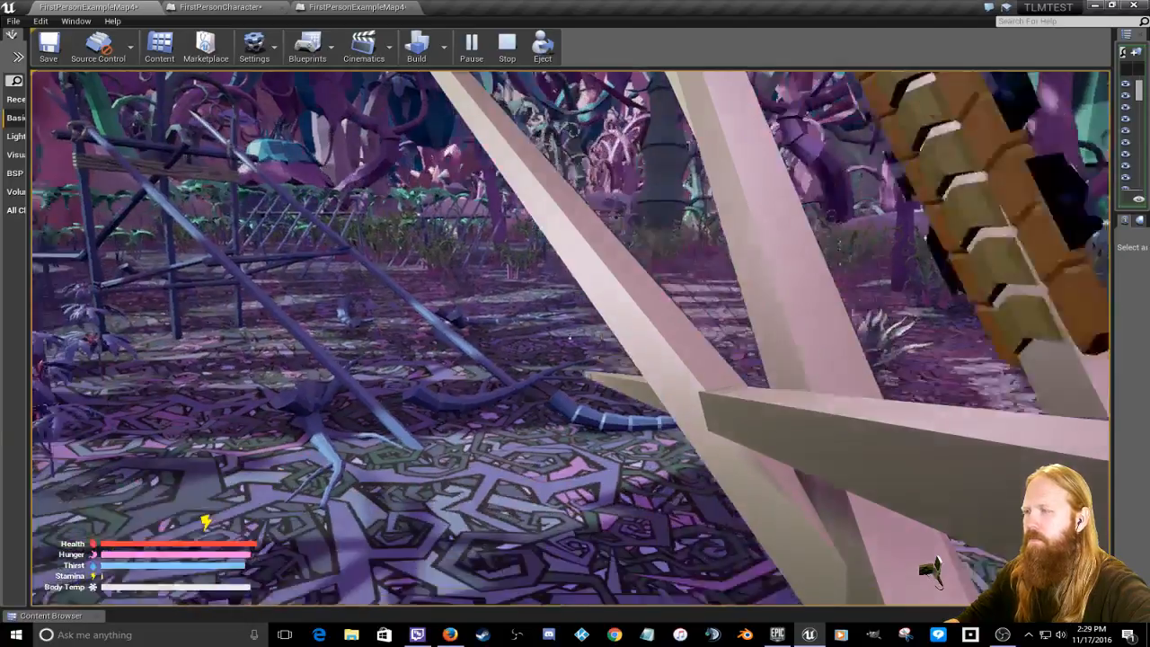
{"action": "left_click", "coordinate": [570, 338]}
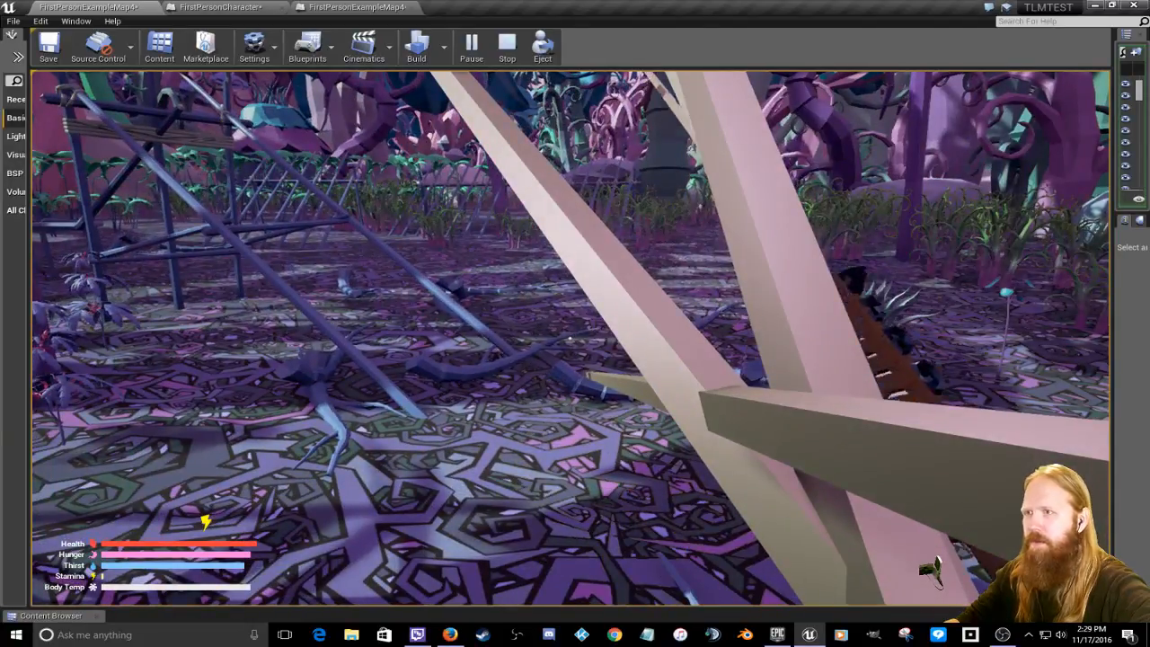
{"action": "left_click", "coordinate": [569, 338]}
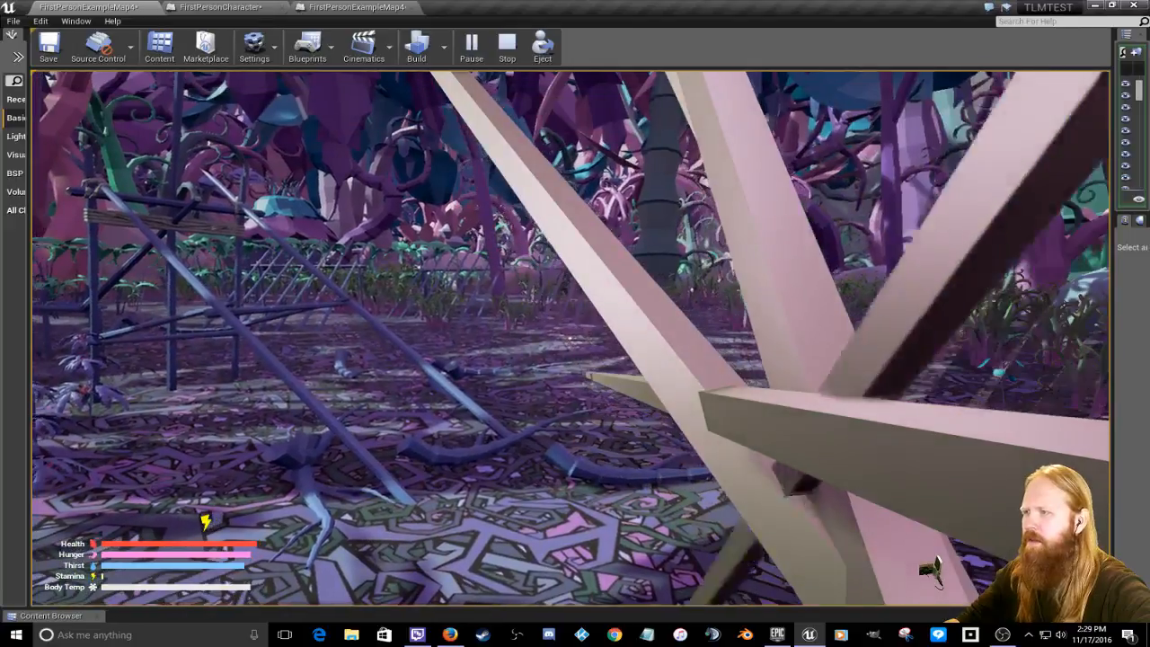
{"action": "left_click", "coordinate": [569, 338]}
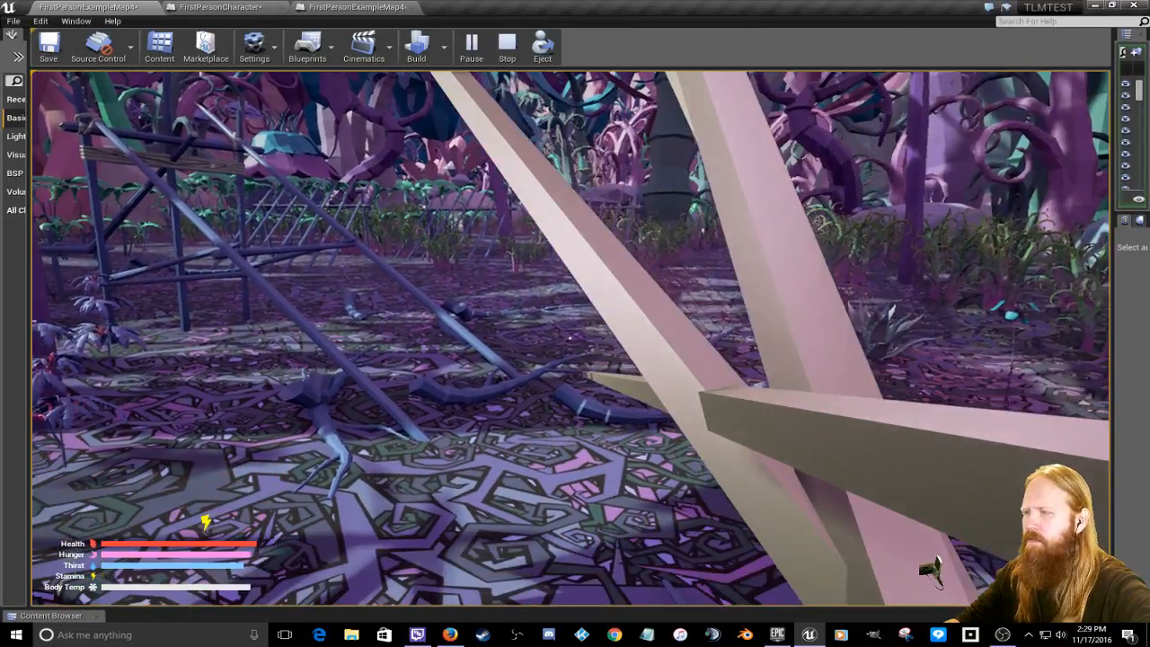
{"action": "left_click", "coordinate": [569, 337]}
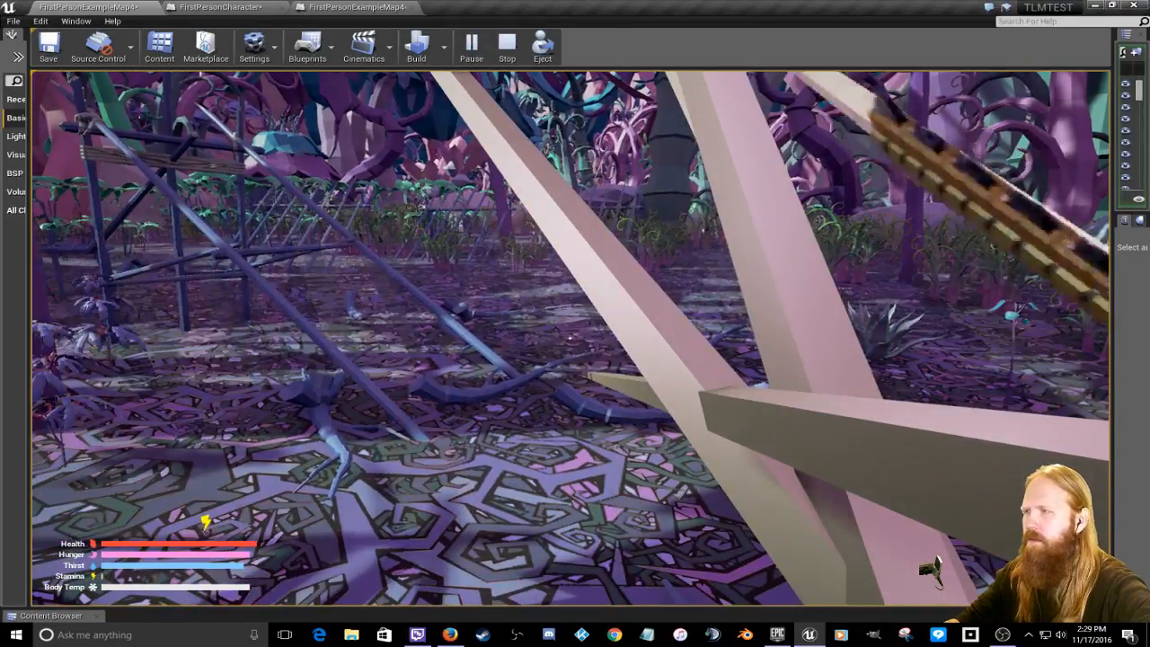
{"action": "left_click", "coordinate": [570, 338]}
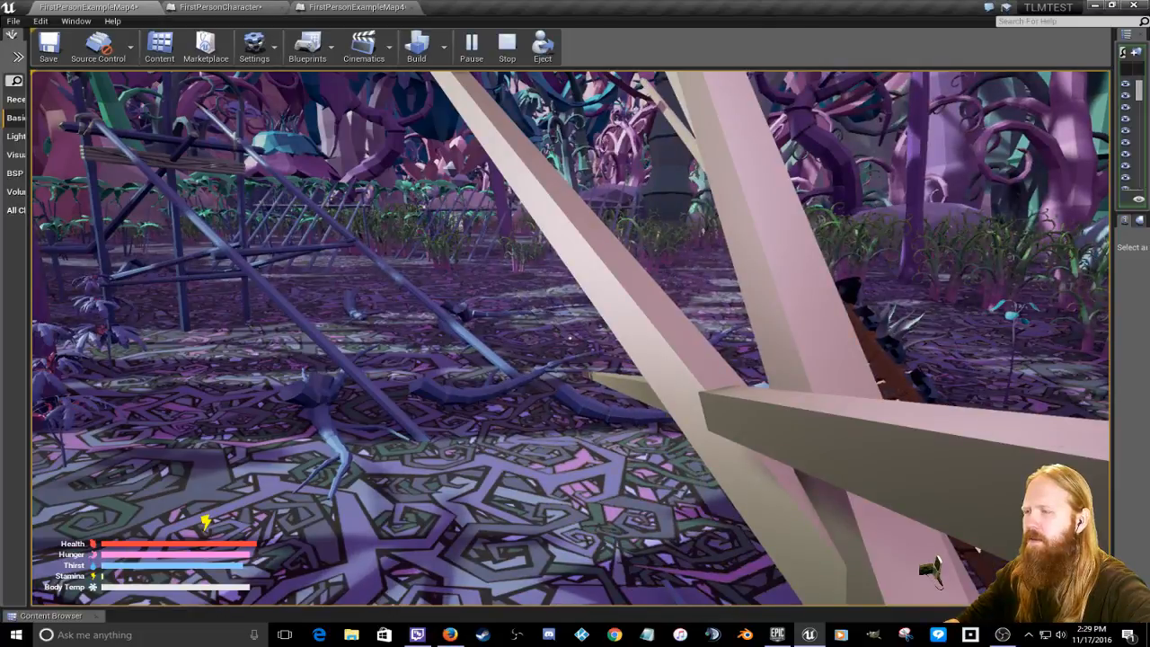
{"action": "left_click", "coordinate": [570, 338]}
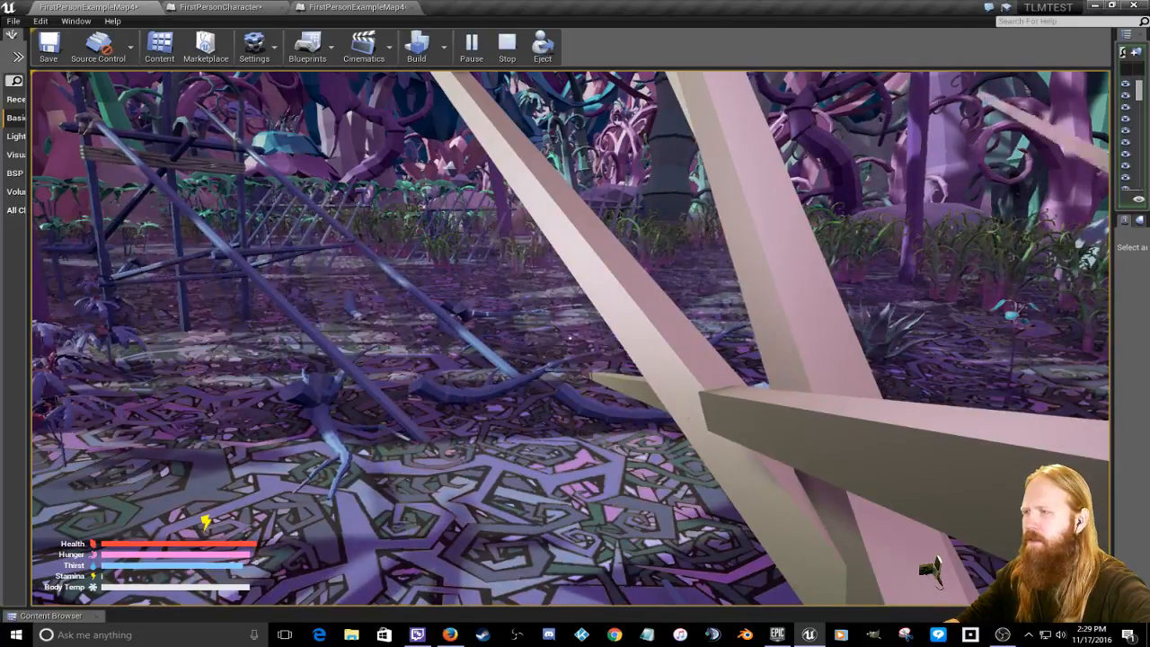
{"action": "left_click", "coordinate": [569, 337]}
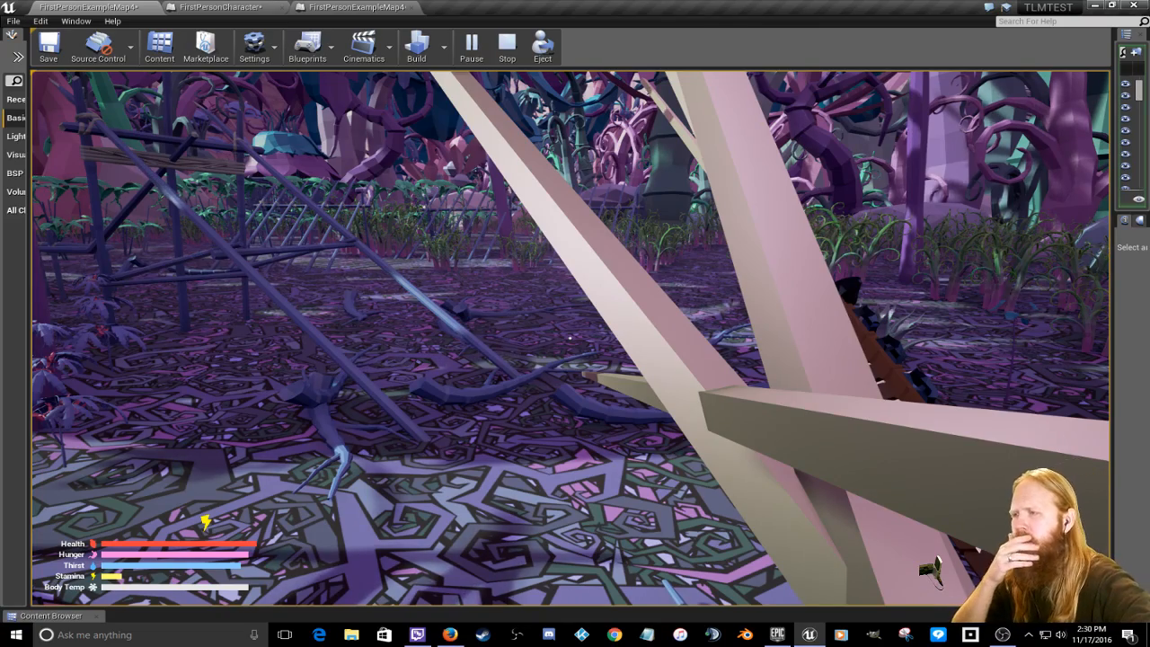
Step: Walk past the huts to the chicken near the stone well and strike it with the sword to test hit damage
{"action": "key", "text": "a"}
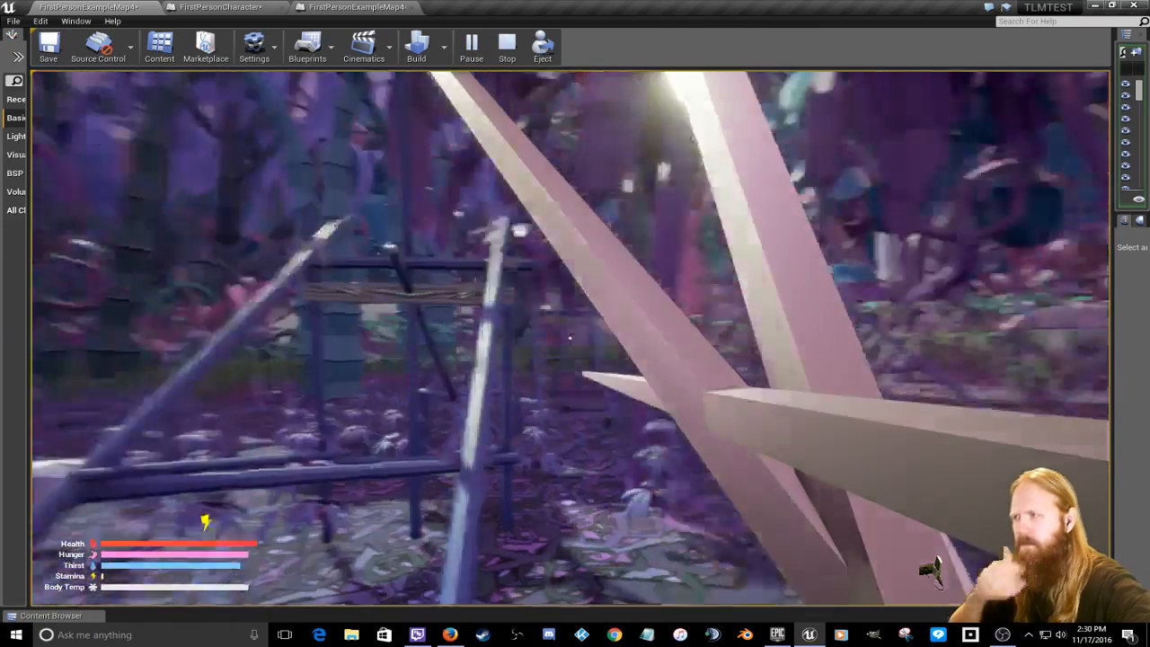
{"action": "key", "text": "w"}
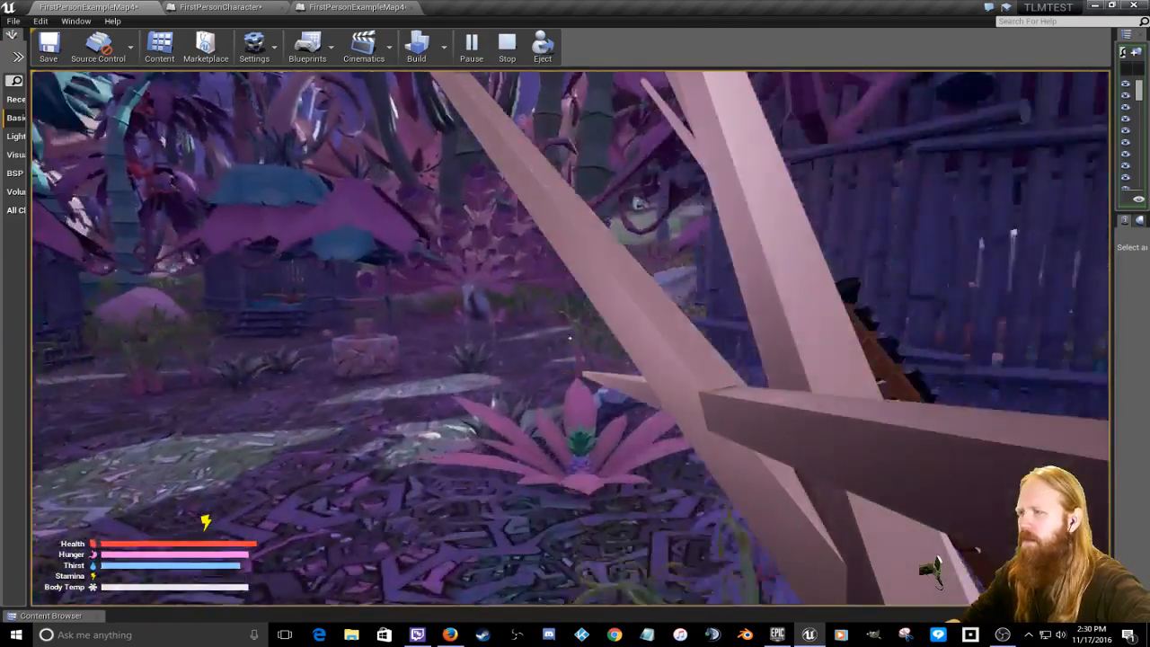
{"action": "key", "text": "w"}
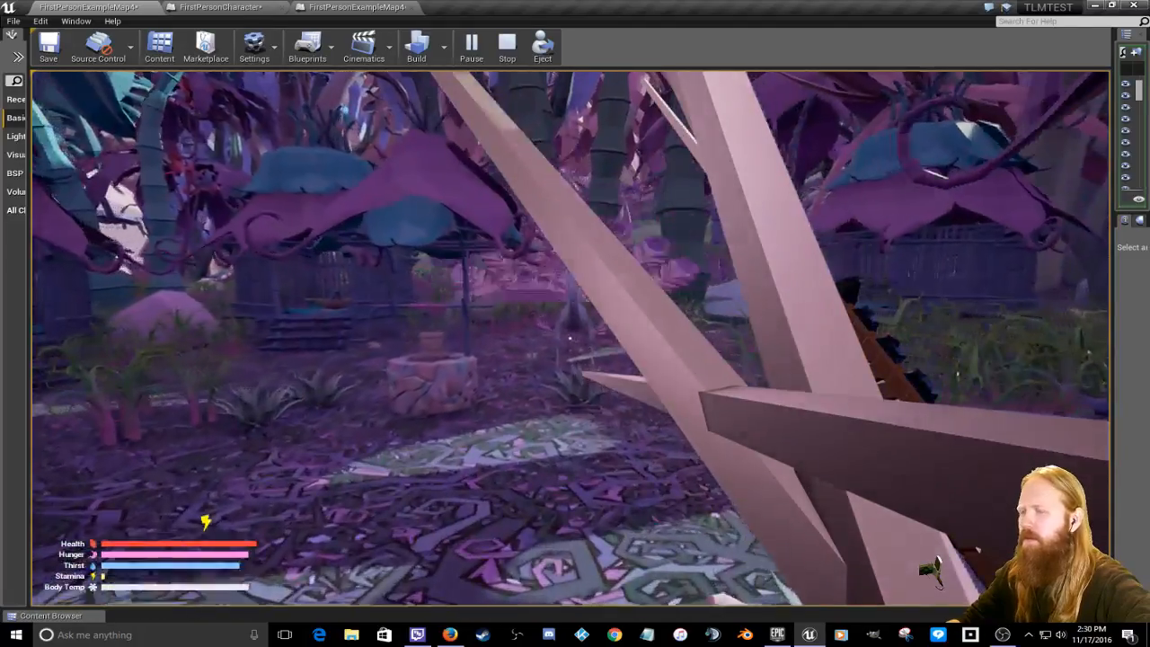
{"action": "key", "text": "w"}
{"action": "left_click", "coordinate": [569, 339]}
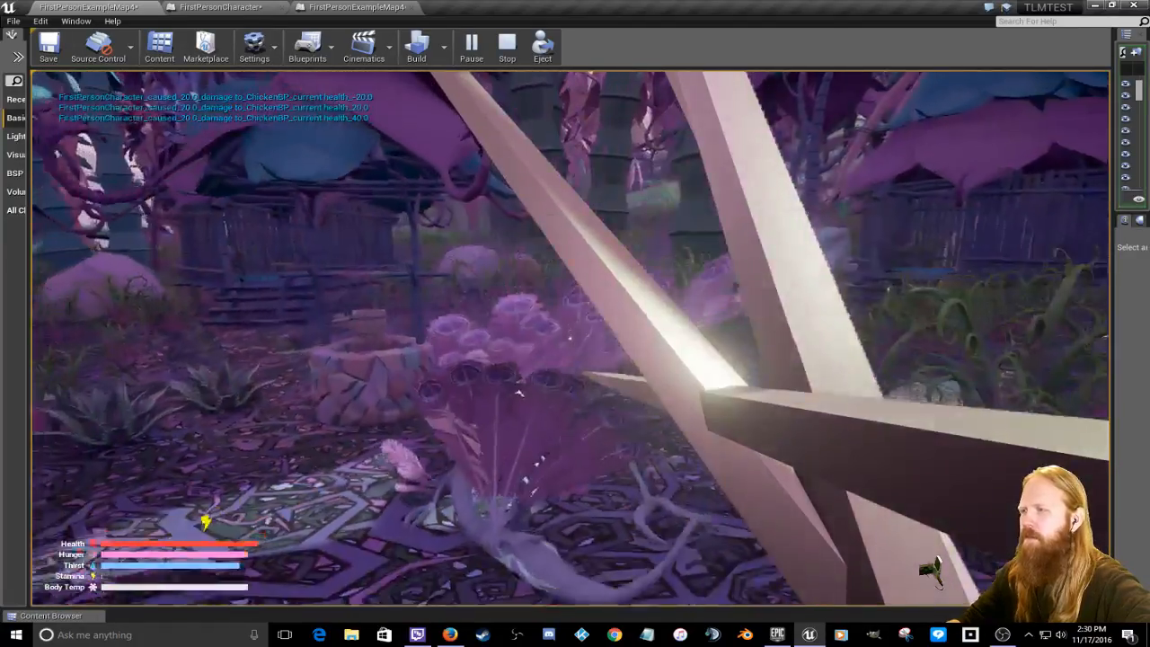
{"action": "left_click", "coordinate": [570, 338]}
{"action": "key", "text": "w"}
{"action": "left_click", "coordinate": [570, 339]}
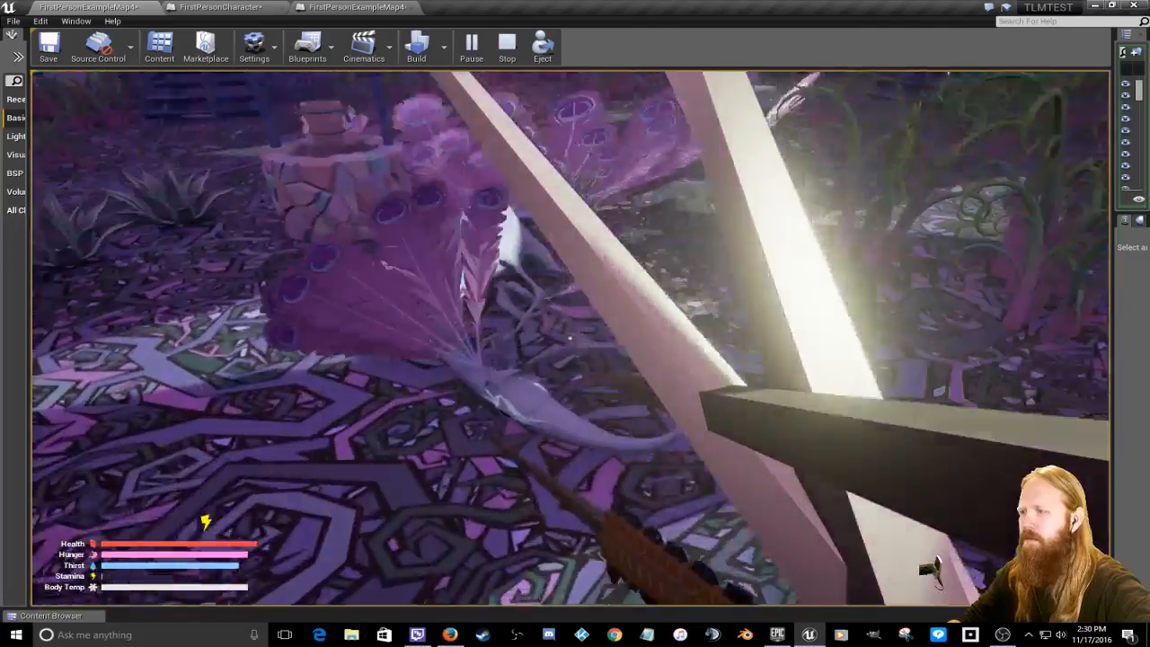
Step: Strike the chicken's carcass beside the well with another weapon to test its cube's hits and damage
{"action": "key", "text": "w"}
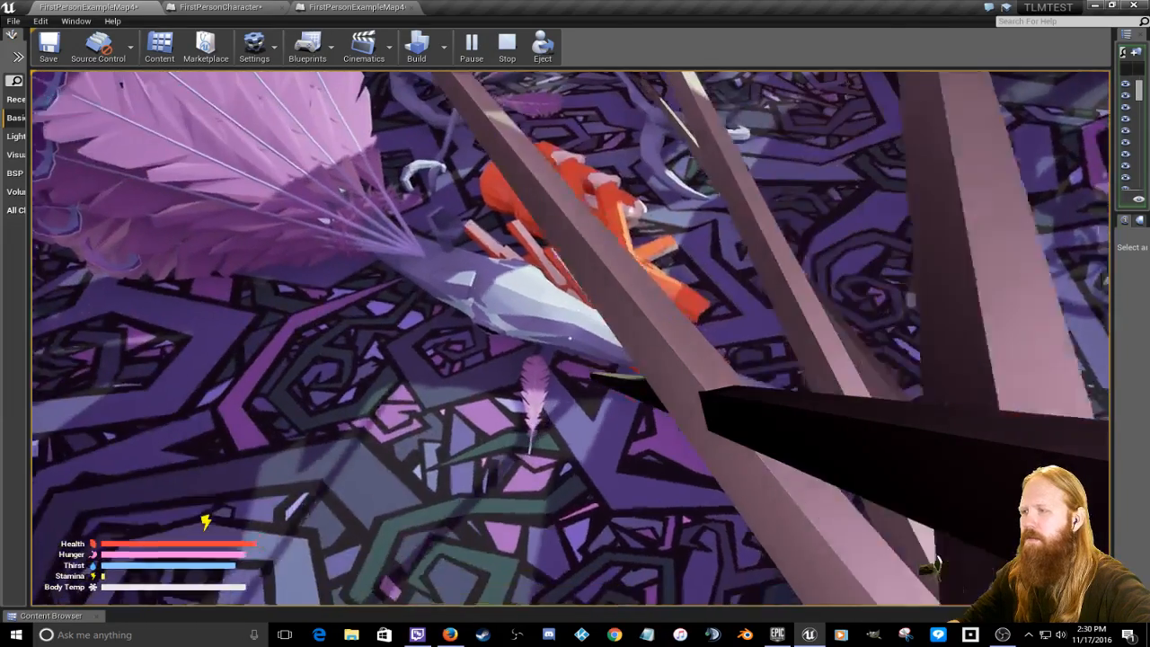
{"action": "left_click", "coordinate": [569, 338]}
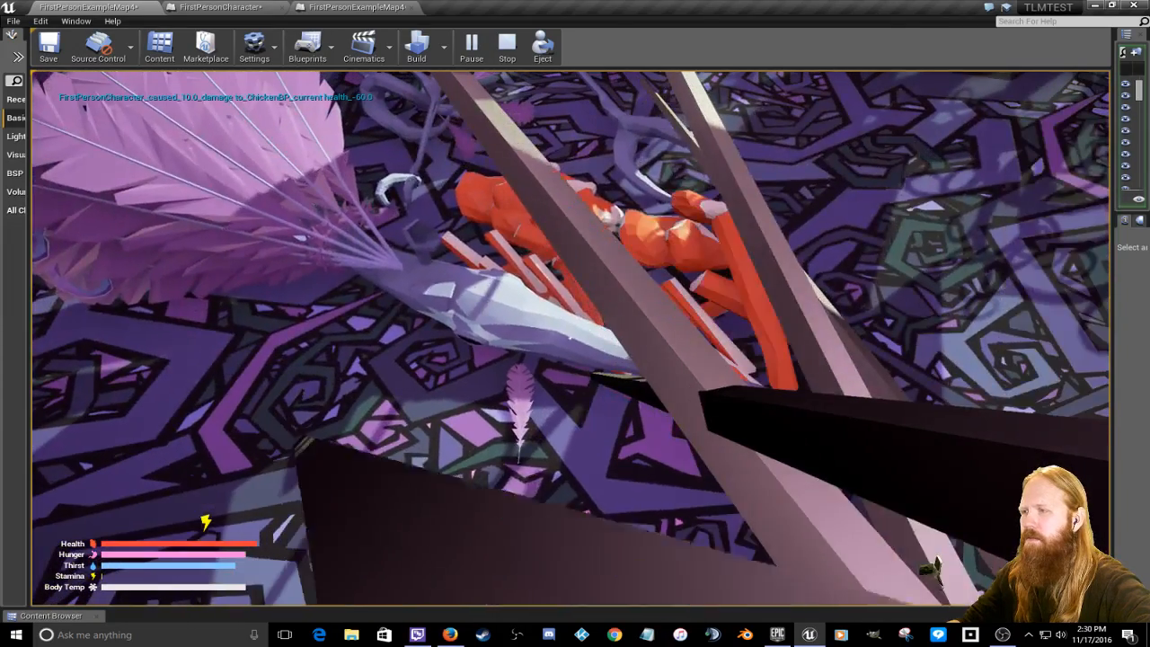
{"action": "left_click", "coordinate": [570, 339]}
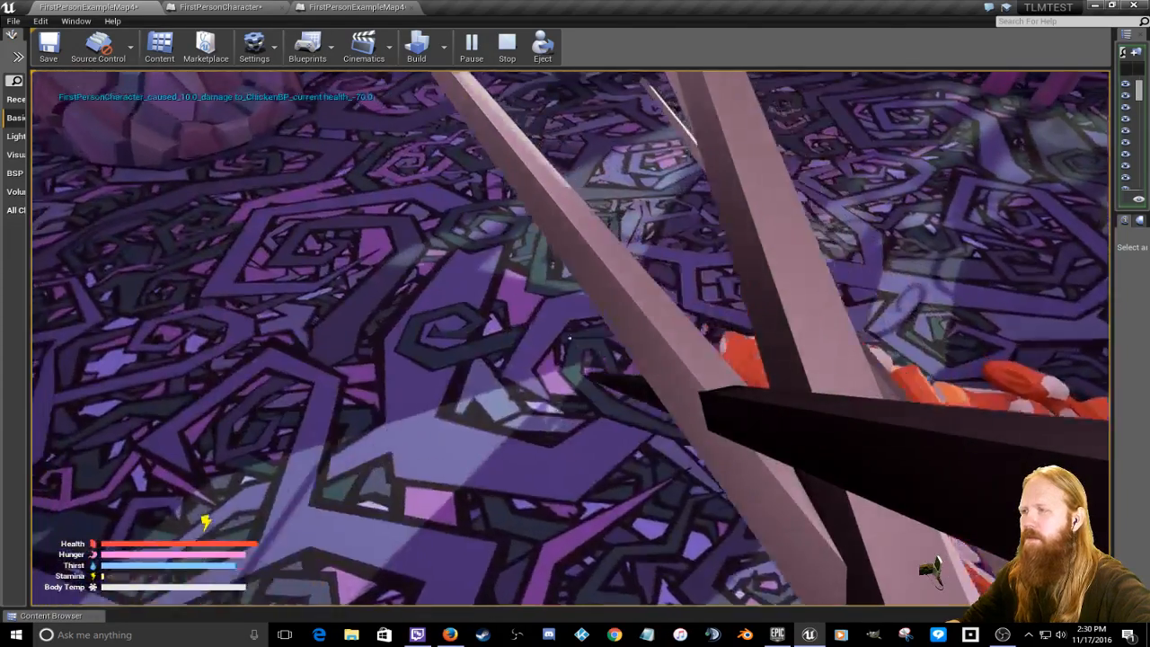
{"action": "key", "text": "w"}
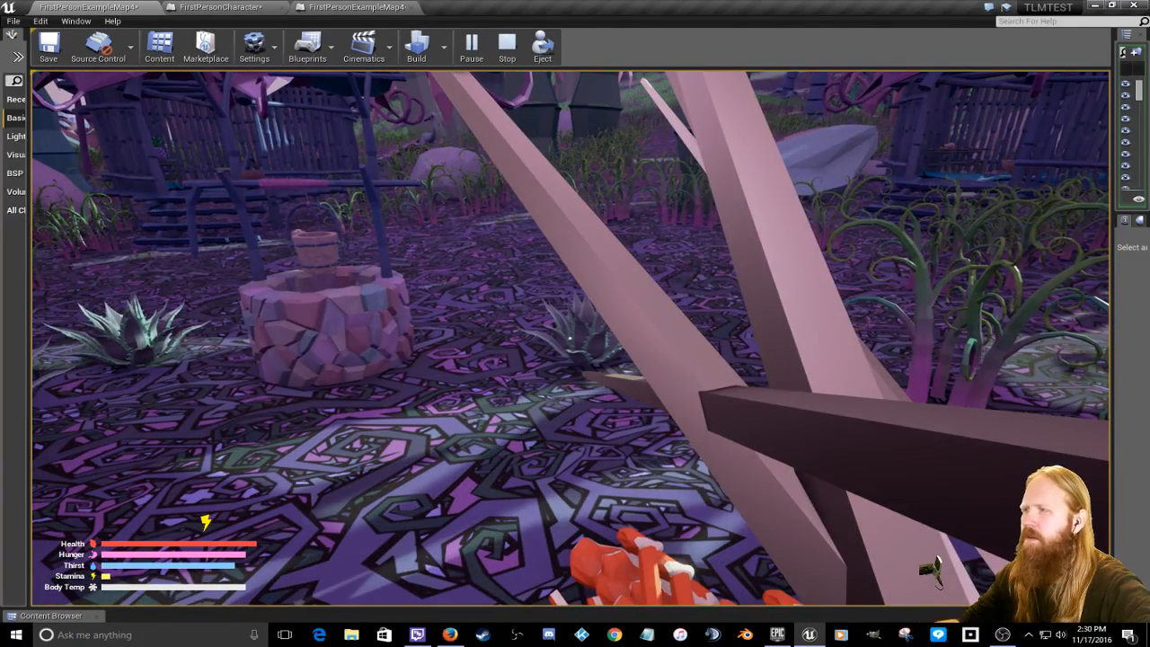
Step: End the playtest and return to the FirstPersonCharacter blueprint
{"action": "key", "text": "Escape"}
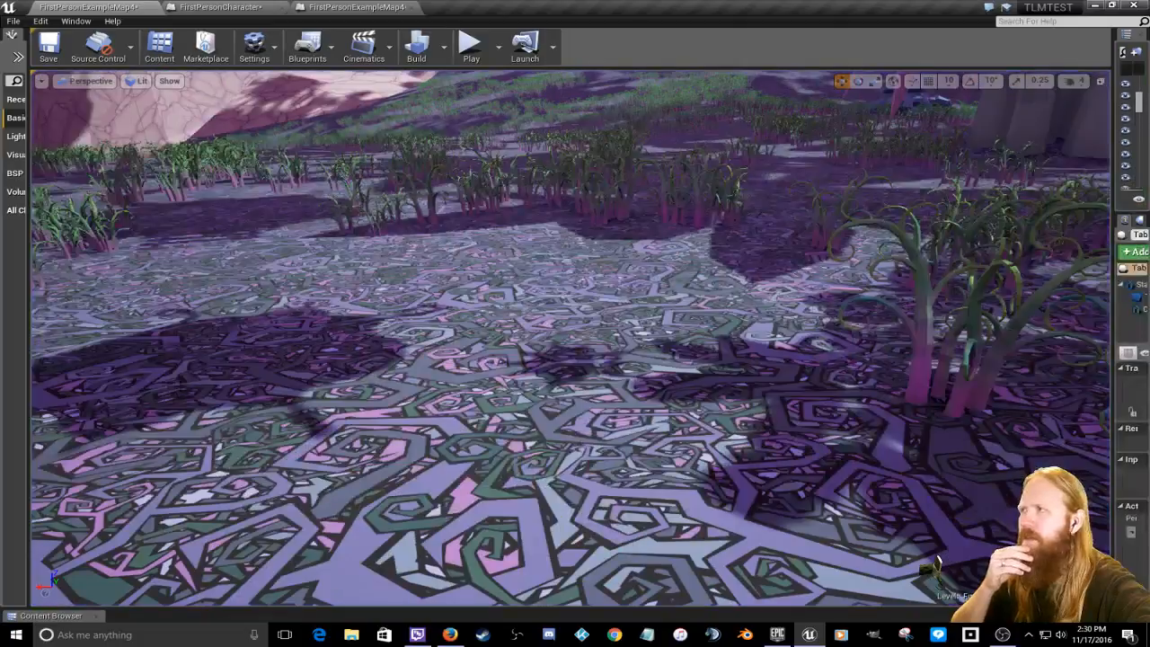
{"action": "left_click", "coordinate": [215, 7]}
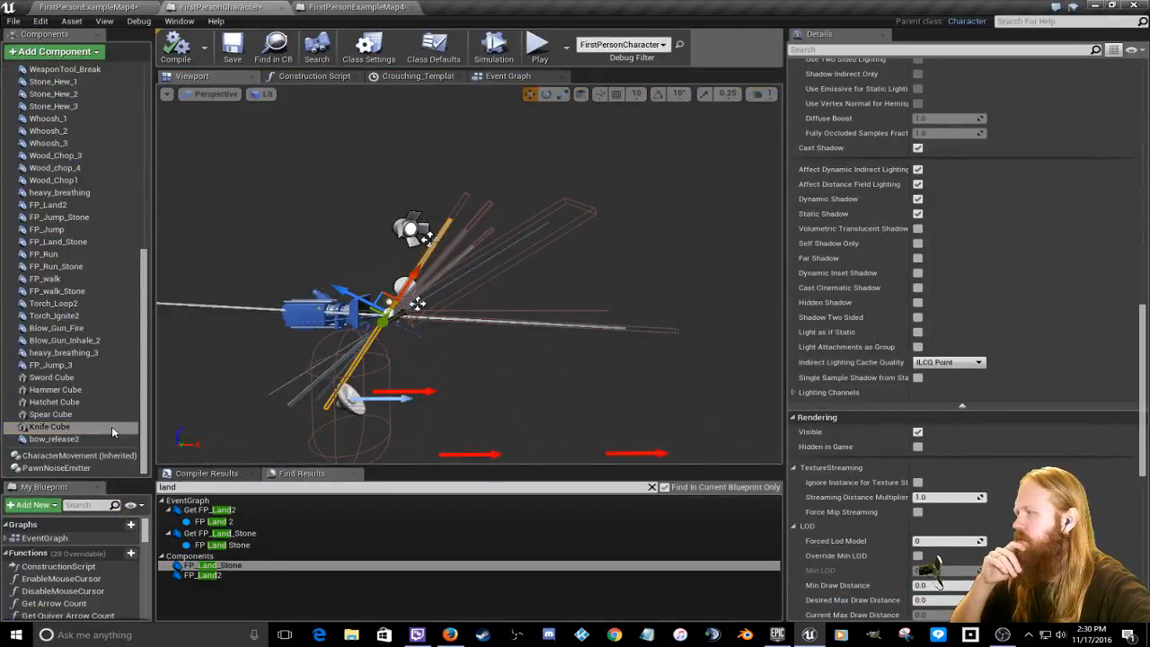
Step: Turn off Cast Shadow and Visible for the Spear Cube
{"action": "left_click", "coordinate": [63, 438]}
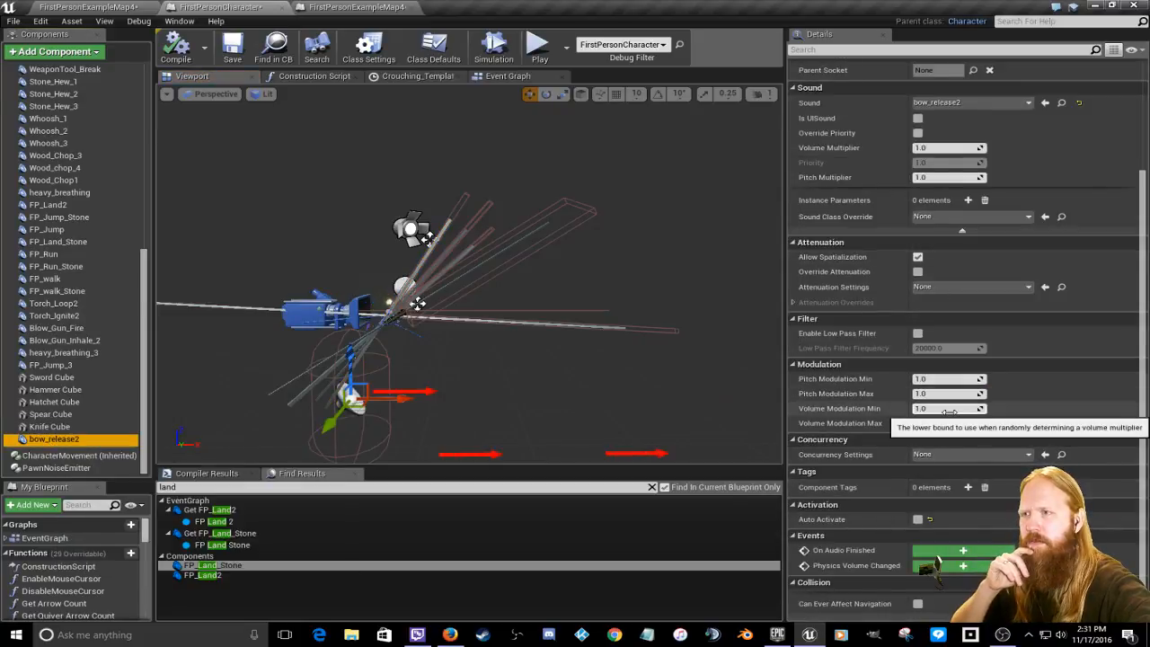
{"action": "left_click", "coordinate": [54, 414]}
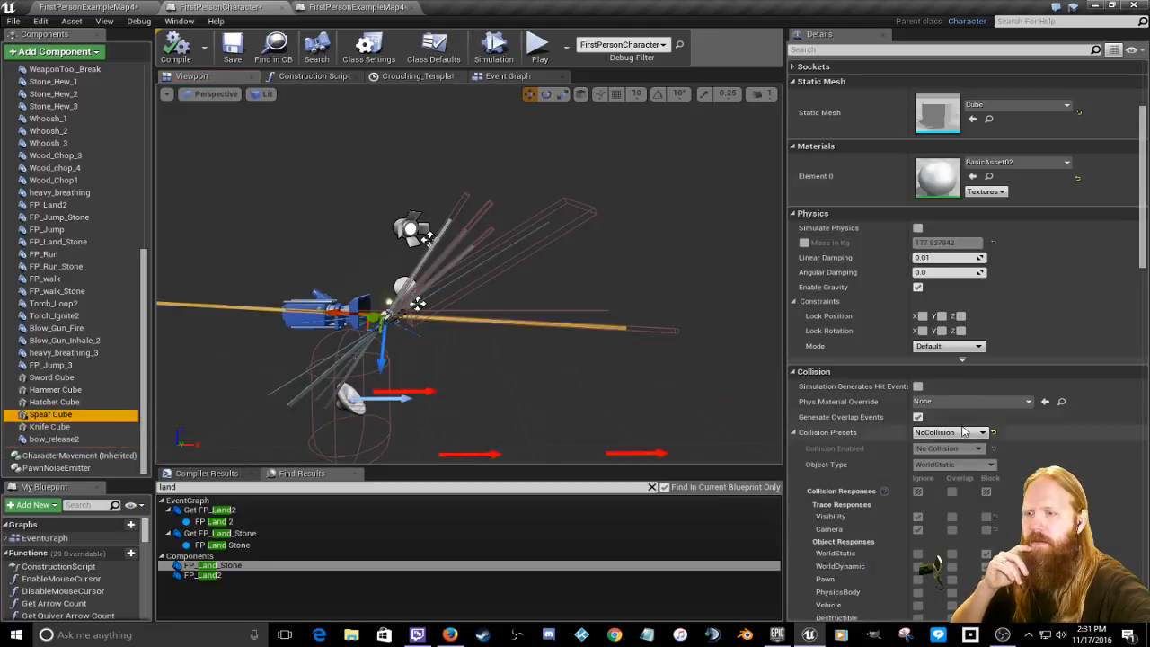
{"action": "scroll", "coordinate": [964, 431], "scroll_direction": "down", "scroll_amount": 4}
{"action": "scroll", "coordinate": [943, 553], "scroll_direction": "down", "scroll_amount": 6}
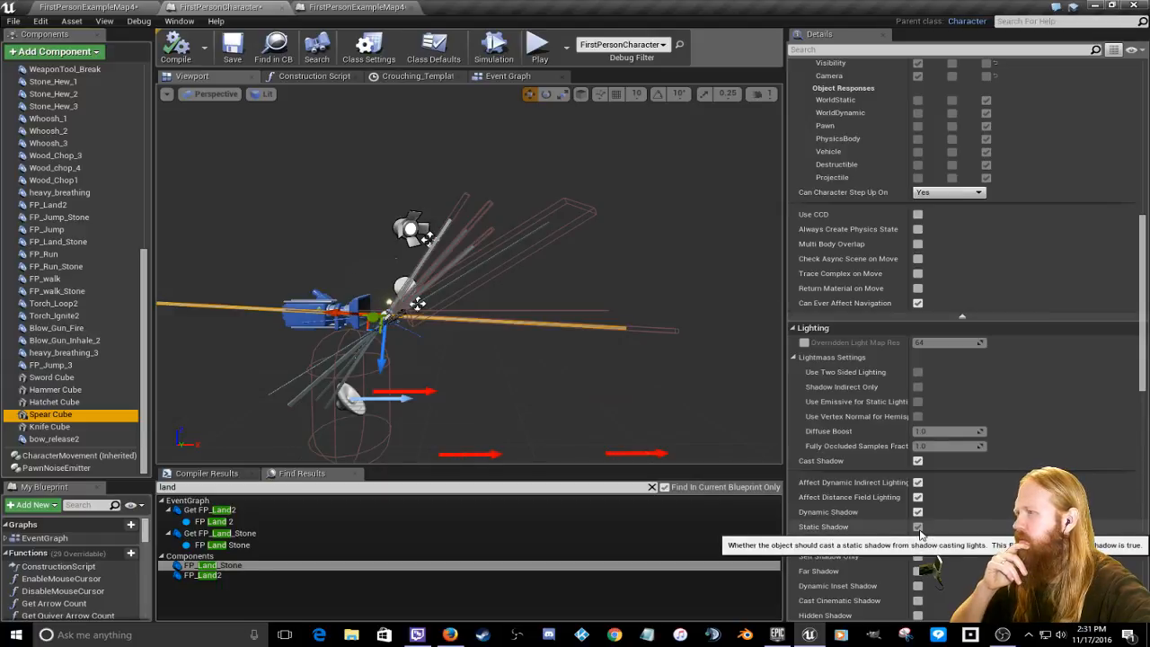
{"action": "scroll", "coordinate": [1135, 409], "scroll_direction": "down", "scroll_amount": 4}
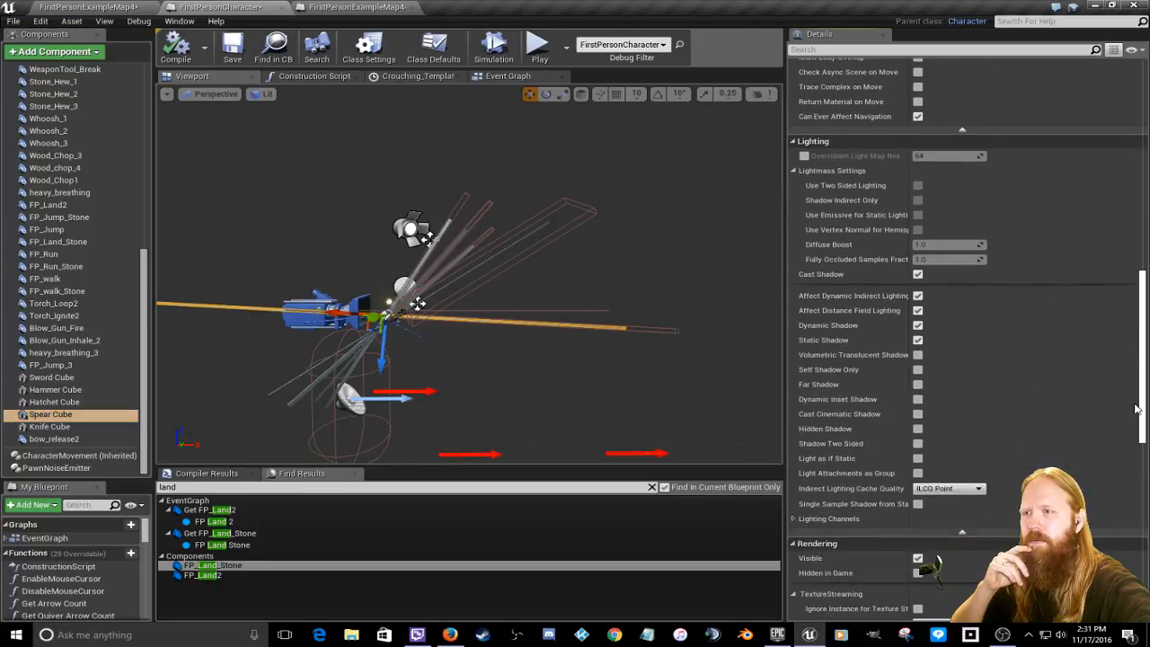
{"action": "left_click", "coordinate": [917, 274]}
{"action": "scroll", "coordinate": [1017, 408], "scroll_direction": "down", "scroll_amount": 1}
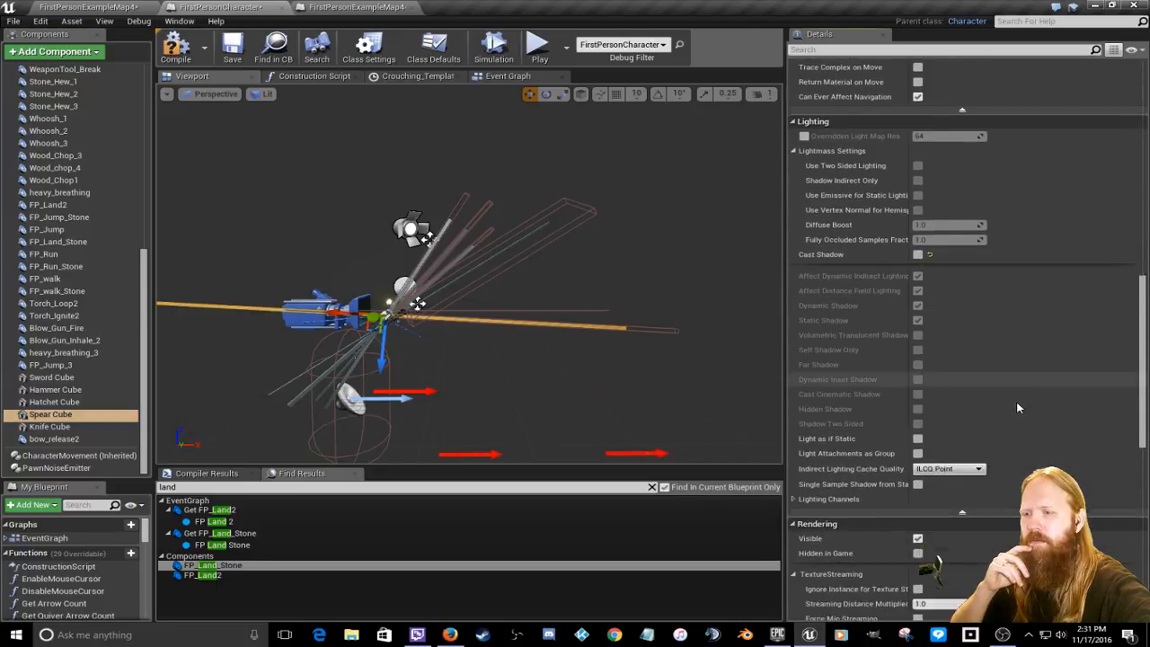
{"action": "scroll", "coordinate": [1018, 408], "scroll_direction": "down", "scroll_amount": 2}
{"action": "left_click", "coordinate": [917, 459]}
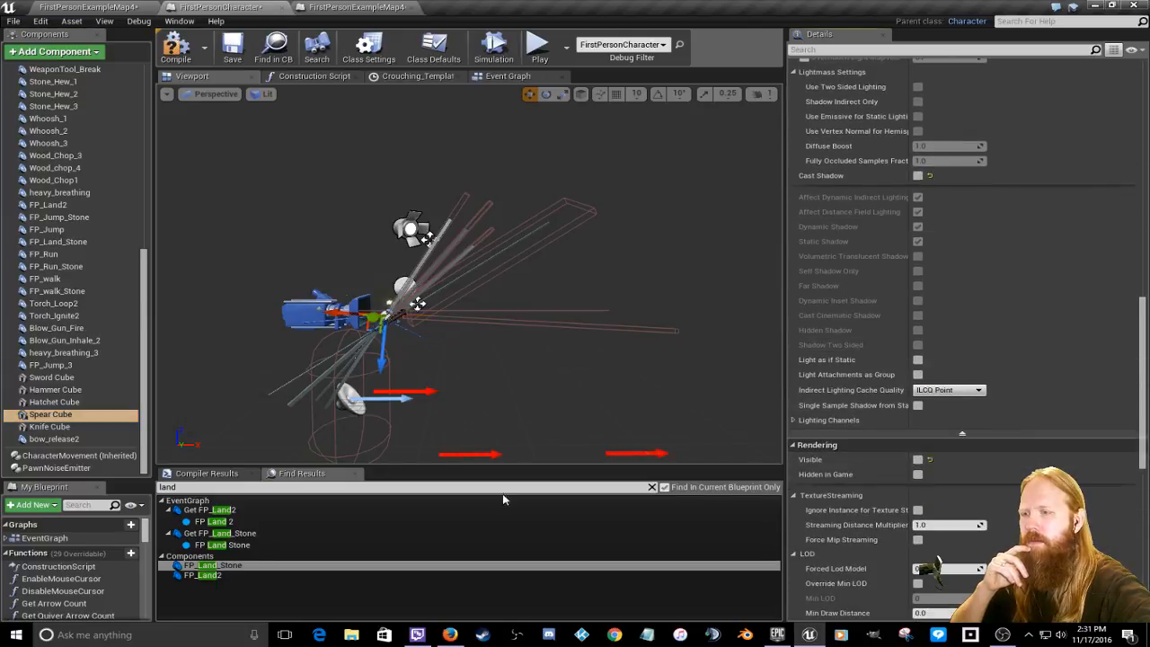
Step: Turn off Cast Shadow and Visible for the Hatchet Cube and the Hammer Cube
{"action": "left_click", "coordinate": [47, 401]}
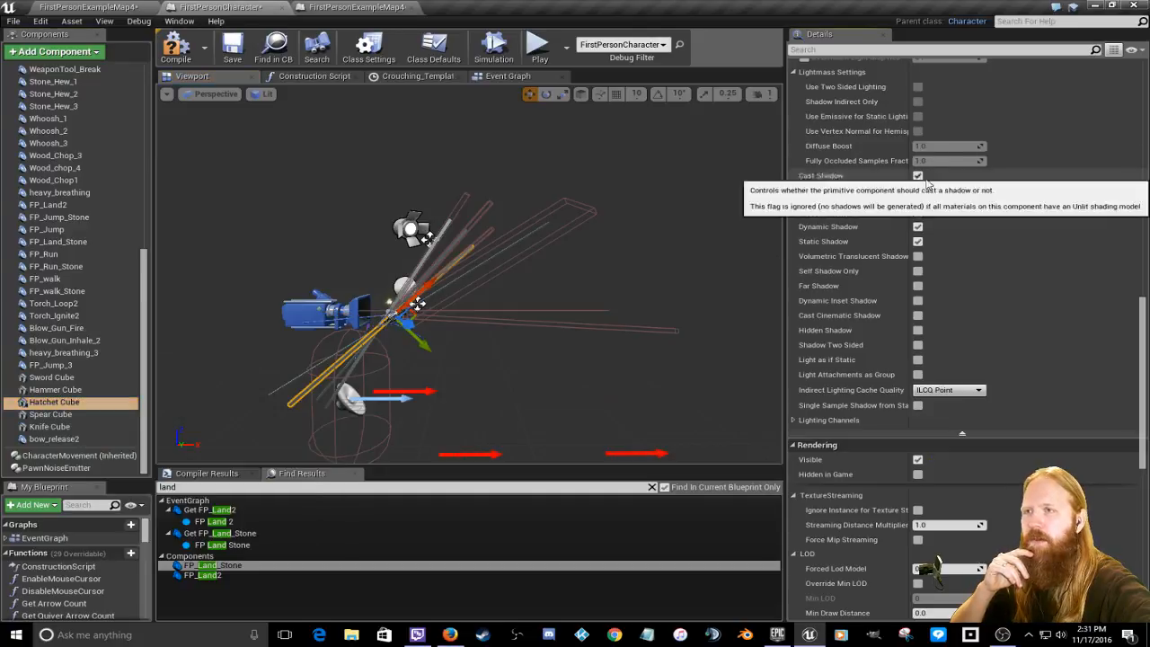
{"action": "left_click", "coordinate": [917, 176]}
{"action": "left_click", "coordinate": [917, 458]}
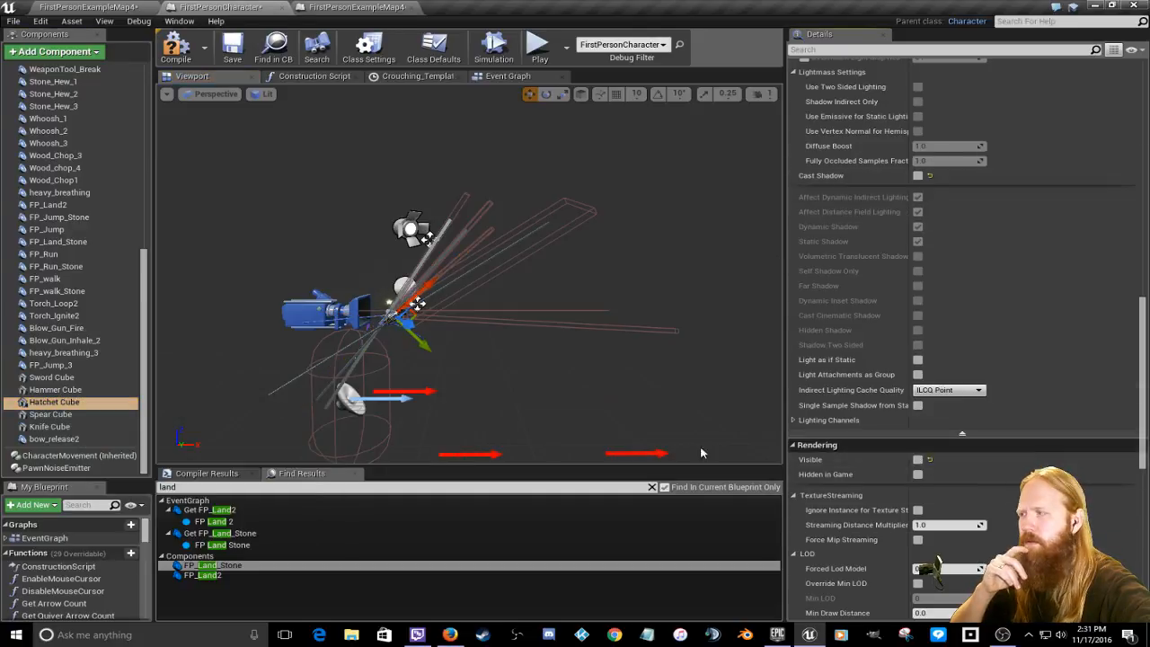
{"action": "left_click", "coordinate": [54, 389]}
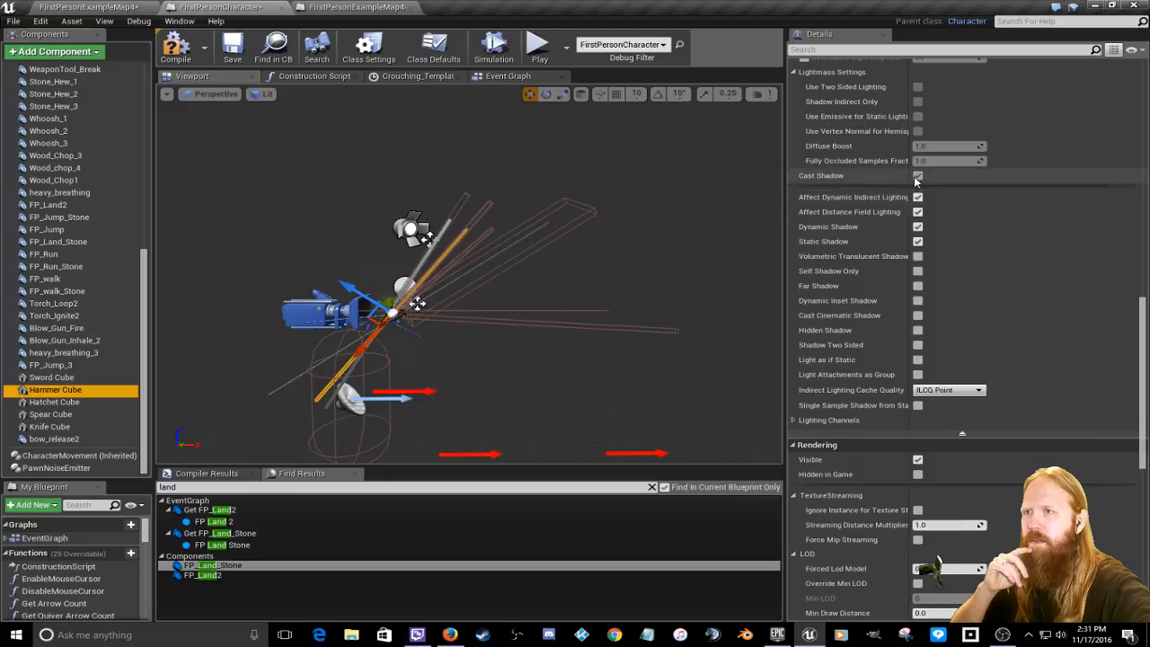
{"action": "left_click", "coordinate": [917, 176]}
{"action": "left_click", "coordinate": [917, 459]}
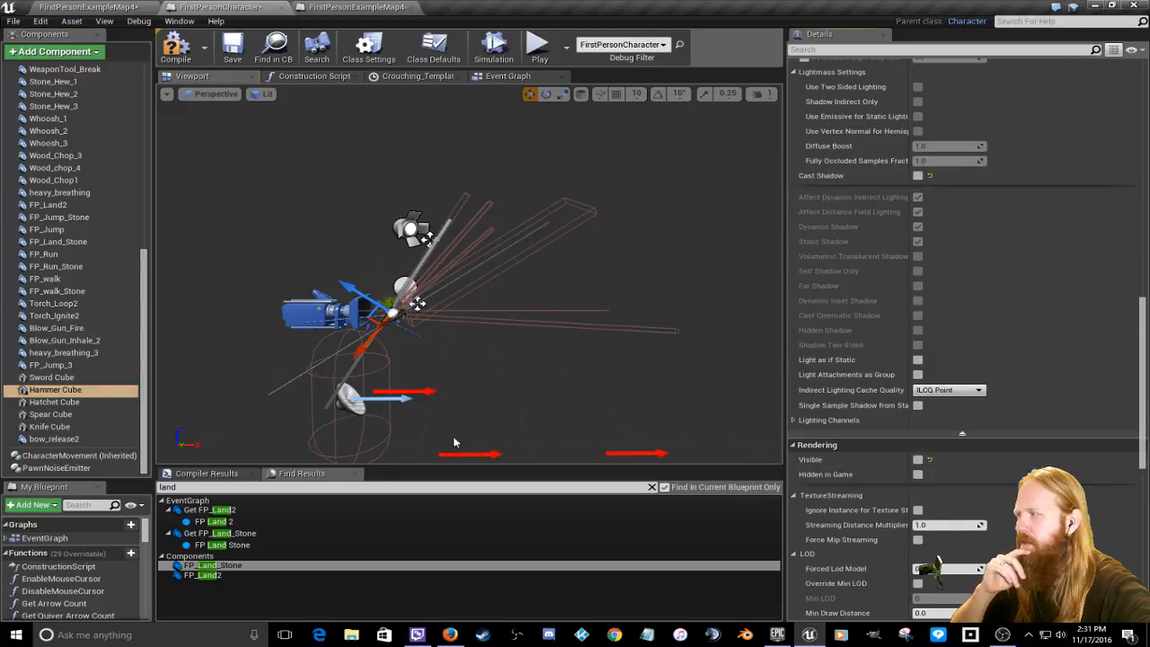
Step: Turn off Cast Shadow and Visible for the Sword Cube and the Knife Cube
{"action": "left_click", "coordinate": [51, 377]}
{"action": "left_click", "coordinate": [916, 176]}
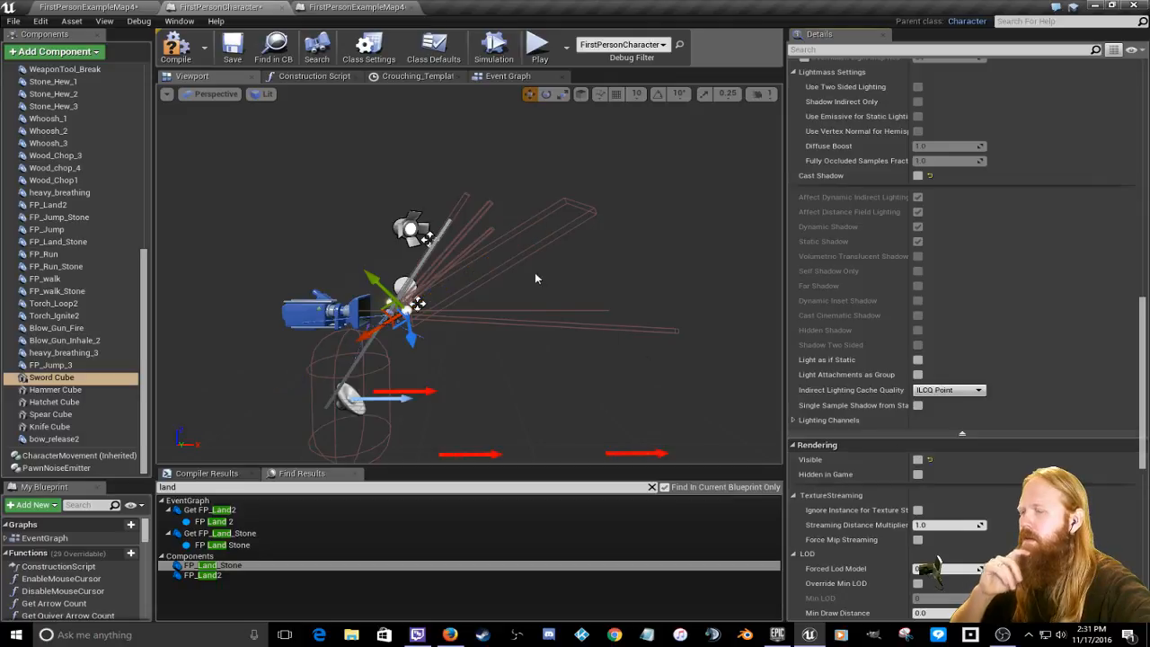
{"action": "left_click", "coordinate": [61, 427]}
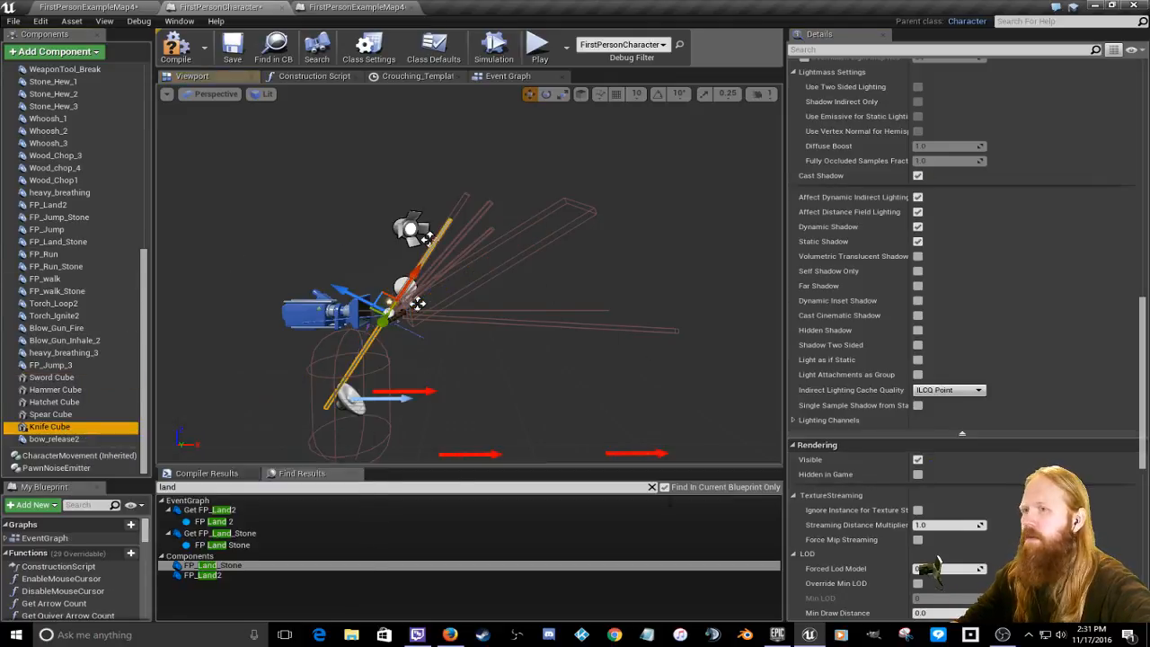
{"action": "left_click", "coordinate": [917, 460]}
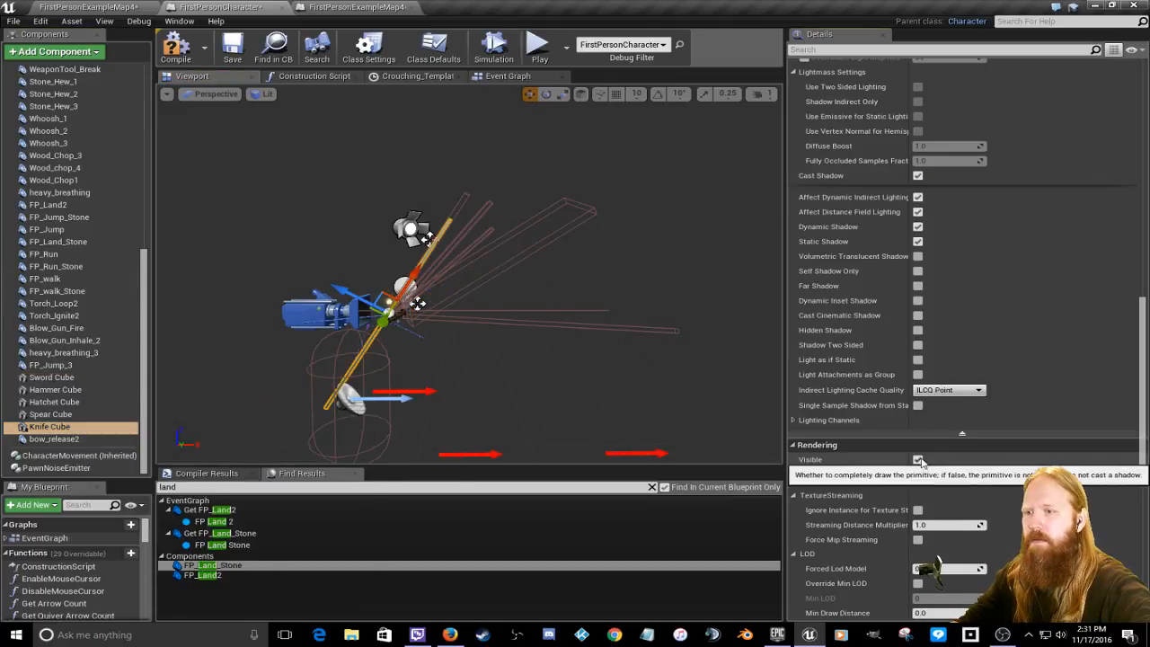
{"action": "left_click", "coordinate": [916, 176]}
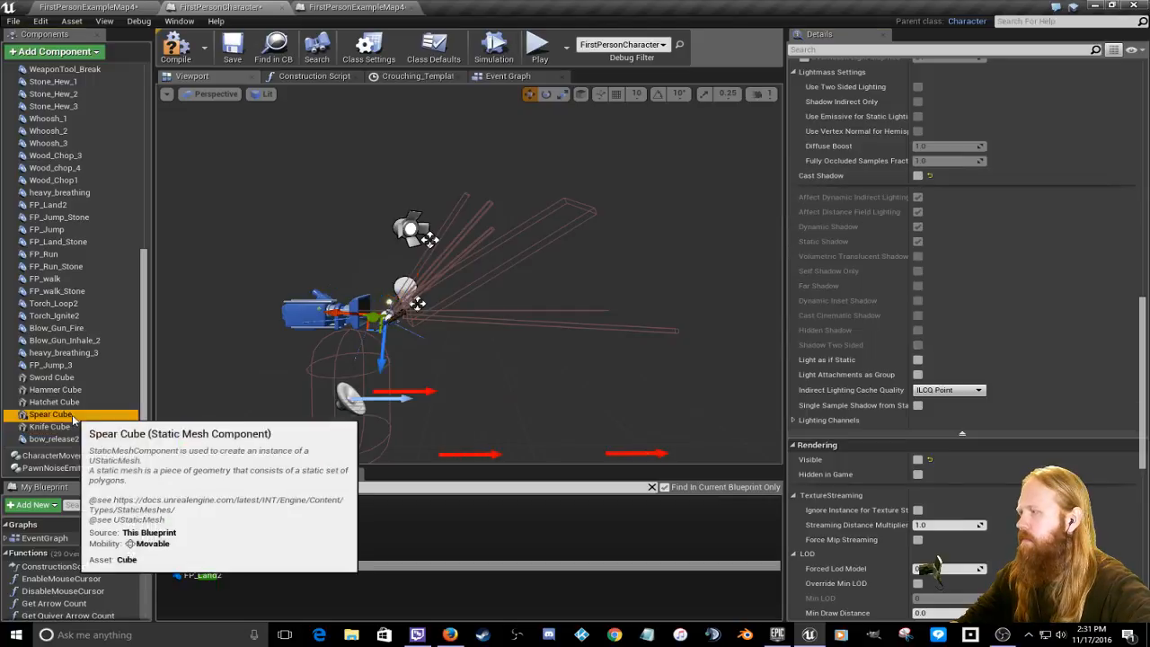
Step: Inspect the weapon hit boxes around the tools and move the knife's box about 11 units outward along its length
{"action": "left_click", "coordinate": [54, 390]}
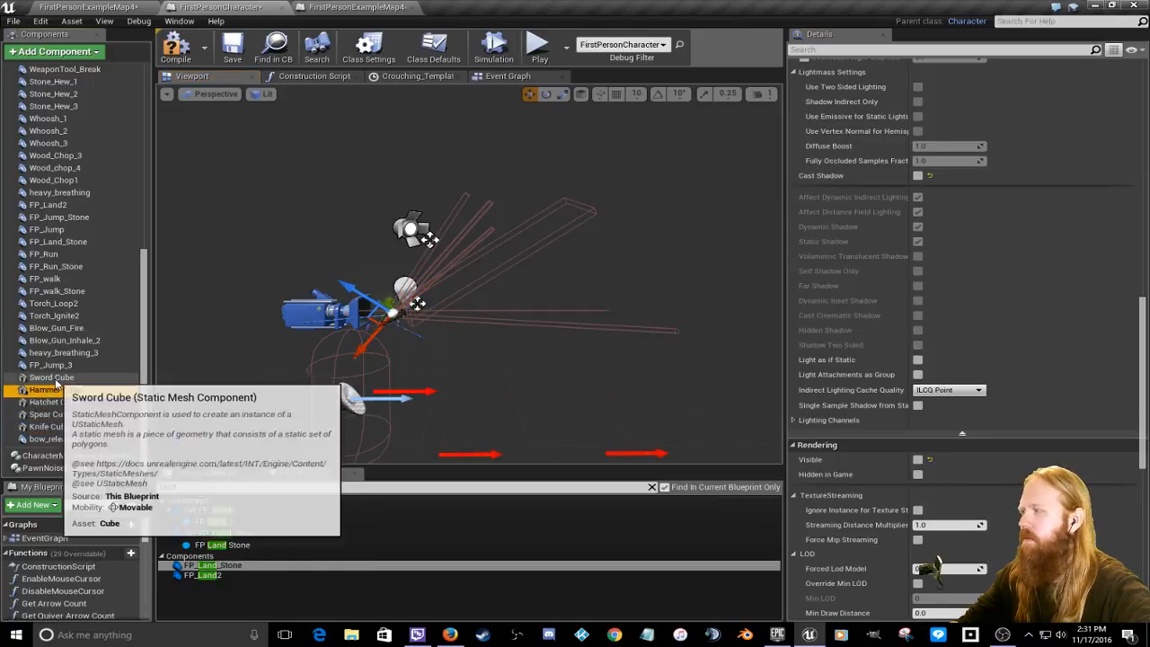
{"action": "left_click", "coordinate": [51, 377]}
{"action": "key", "text": "w"}
{"action": "right_click_drag", "start_coordinate": [469, 279], "coordinate": [479, 334]}
{"action": "right_click_drag", "start_coordinate": [644, 253], "coordinate": [707, 222]}
{"action": "left_click", "coordinate": [644, 254]}
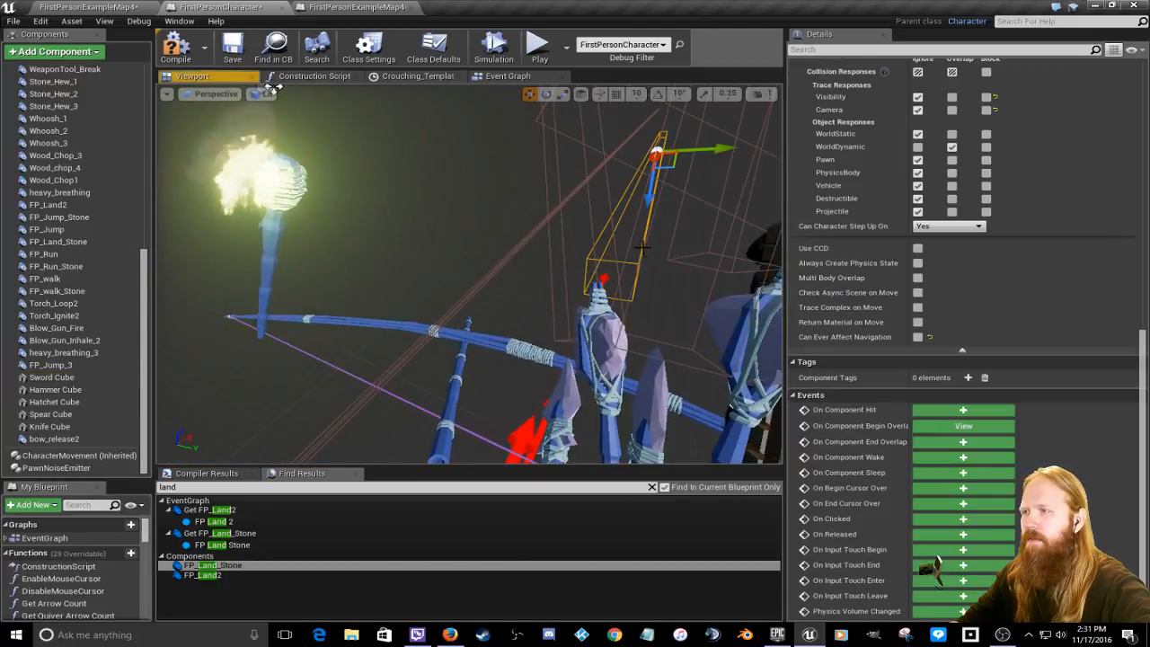
{"action": "key", "text": "s"}
{"action": "right_click_drag", "start_coordinate": [684, 346], "coordinate": [740, 310]}
{"action": "key", "text": "e"}
{"action": "key", "text": "r"}
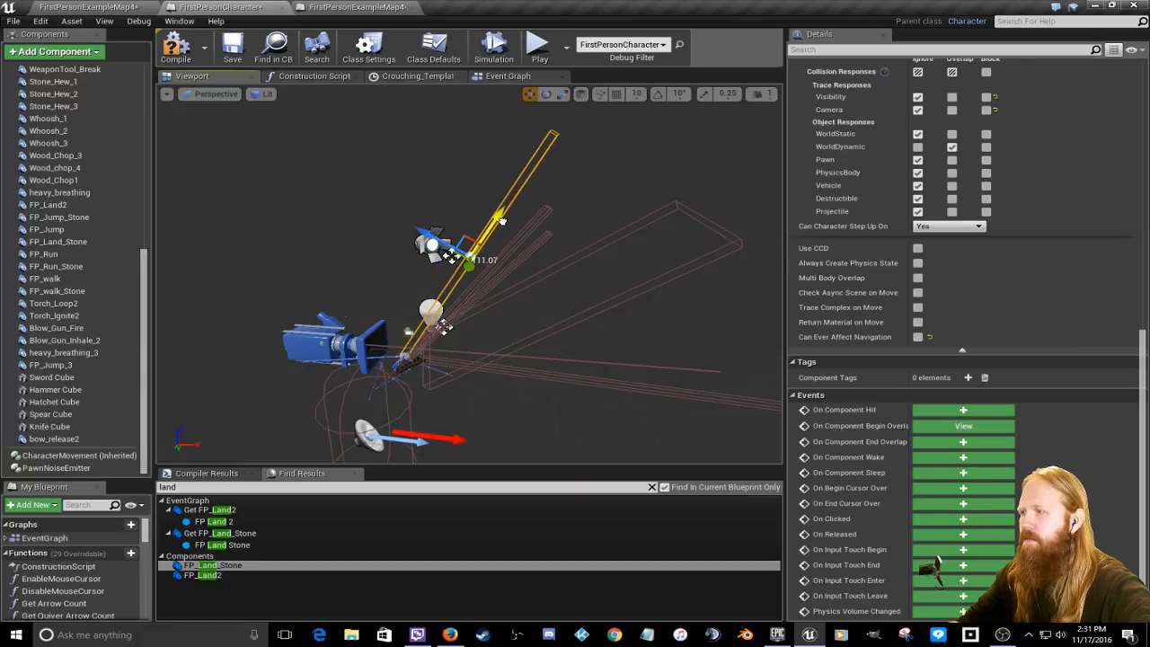
Step: Select the Knife Box above the hammer's box and scale it along its length
{"action": "right_click_drag", "start_coordinate": [506, 218], "coordinate": [454, 219]}
{"action": "key", "text": "w"}
{"action": "key", "text": "s"}
{"action": "key", "text": "w"}
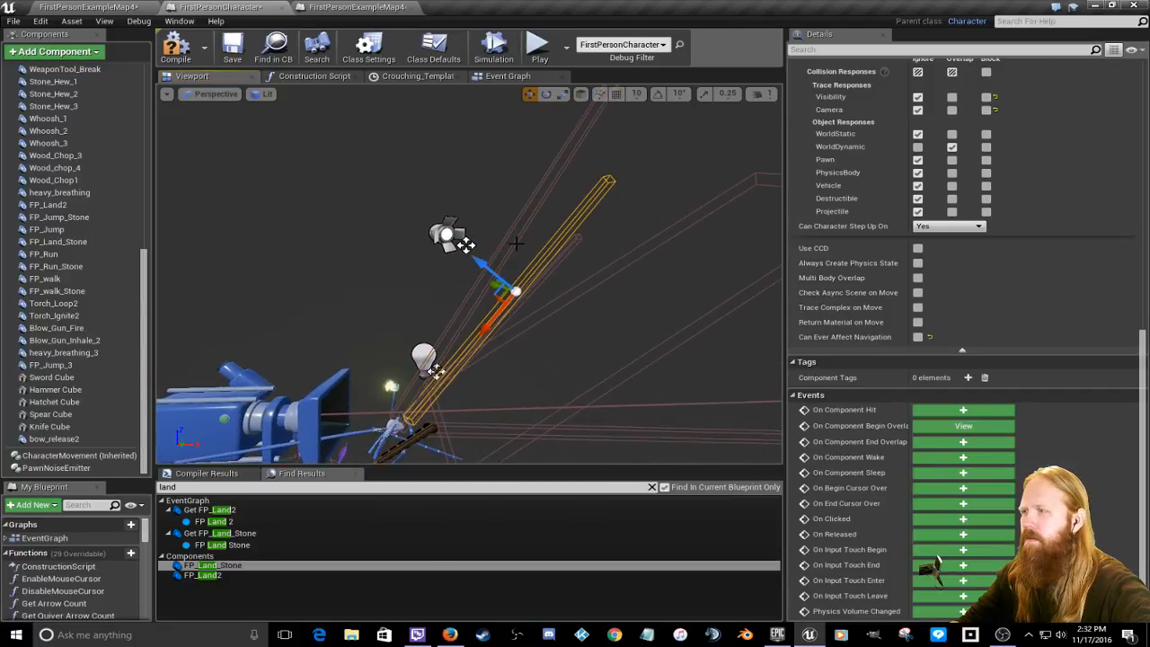
{"action": "left_click", "coordinate": [516, 244]}
{"action": "scroll", "coordinate": [144, 319], "scroll_direction": "up", "scroll_amount": 10}
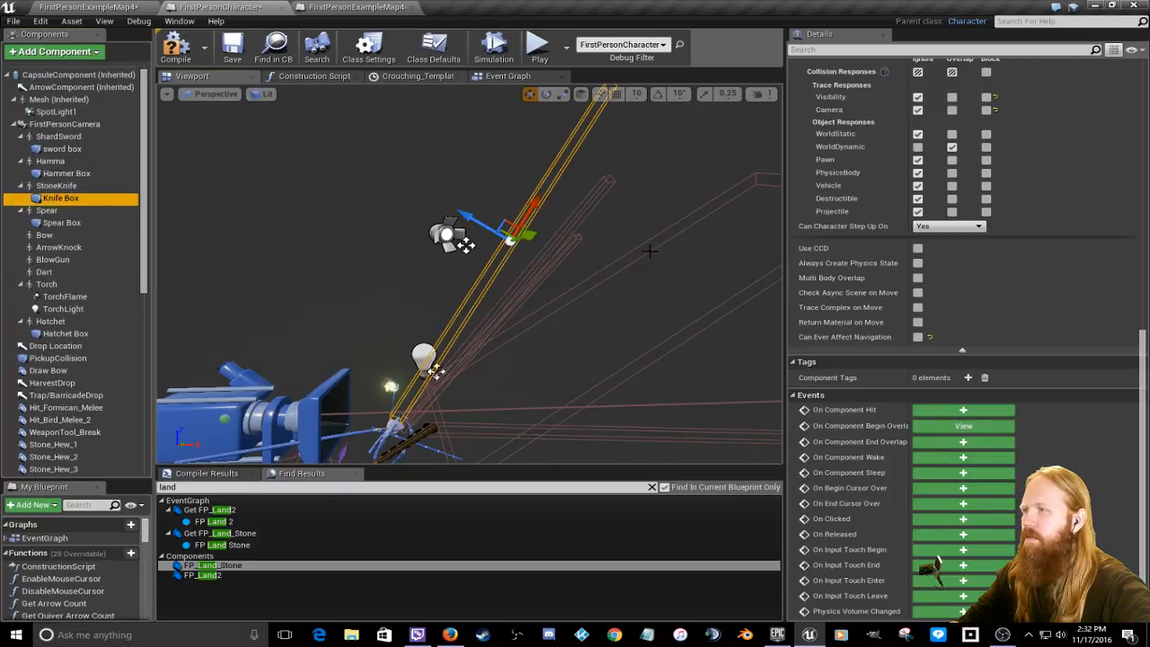
{"action": "left_click_drag", "start_coordinate": [650, 250], "coordinate": [650, 319]}
{"action": "key", "text": "space"}
{"action": "key", "text": "space"}
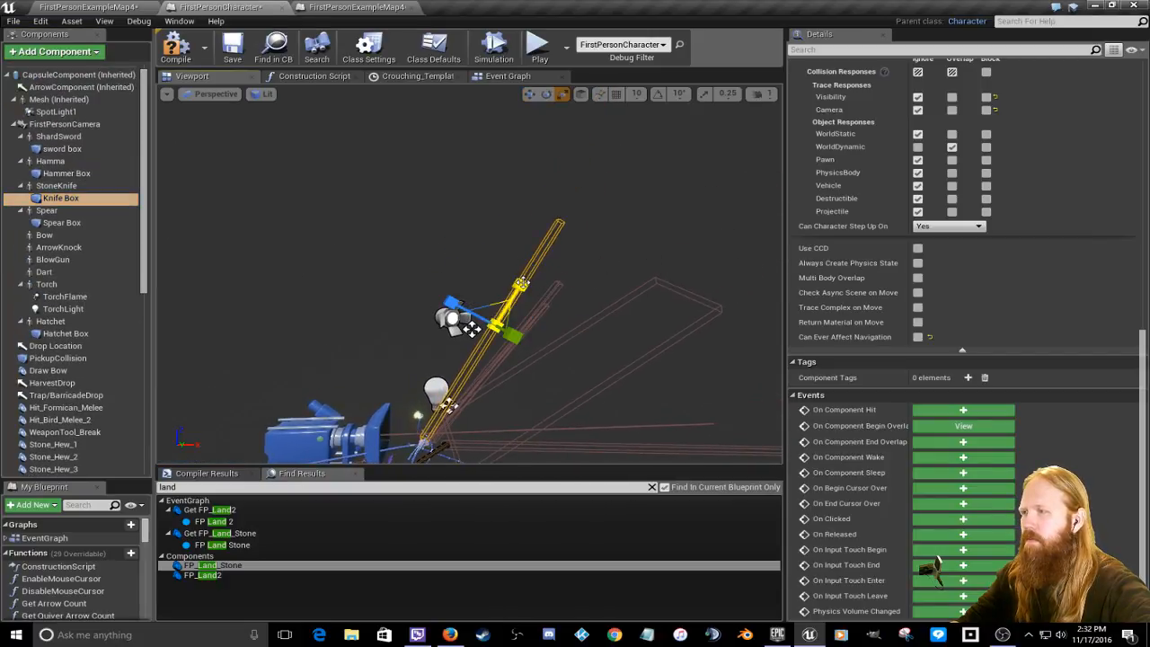
Step: Move the Knife Box about 20.8 units outward along its length
{"action": "right_click_drag", "start_coordinate": [698, 423], "coordinate": [670, 471]}
{"action": "key", "text": "space"}
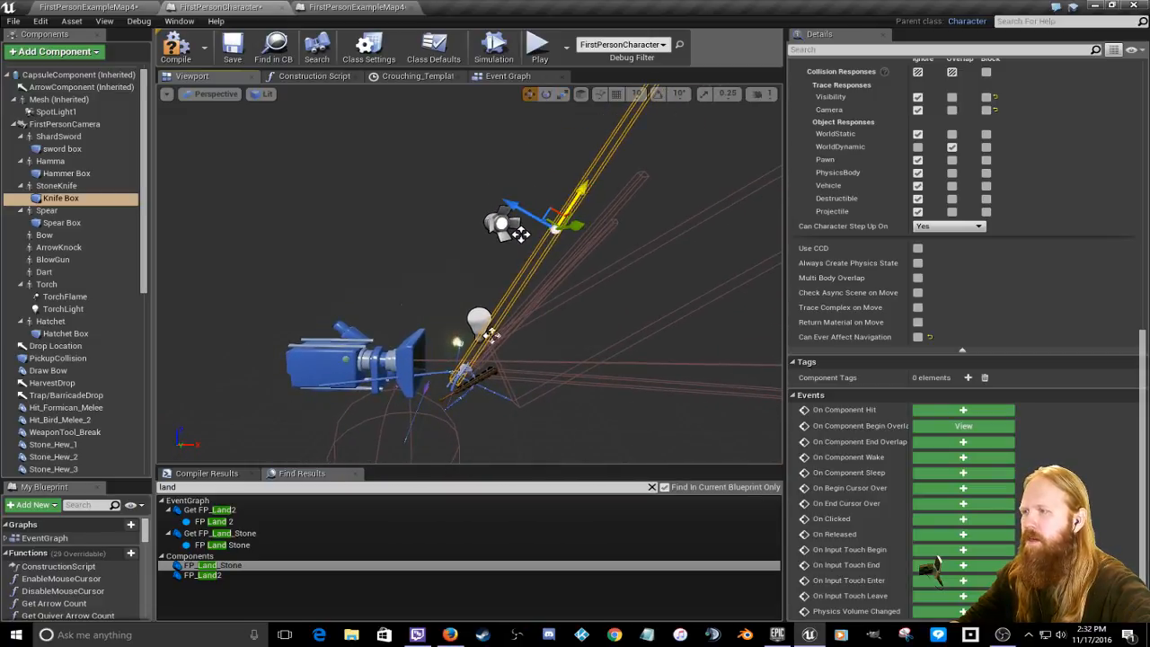
{"action": "left_click_drag", "start_coordinate": [587, 183], "coordinate": [598, 171]}
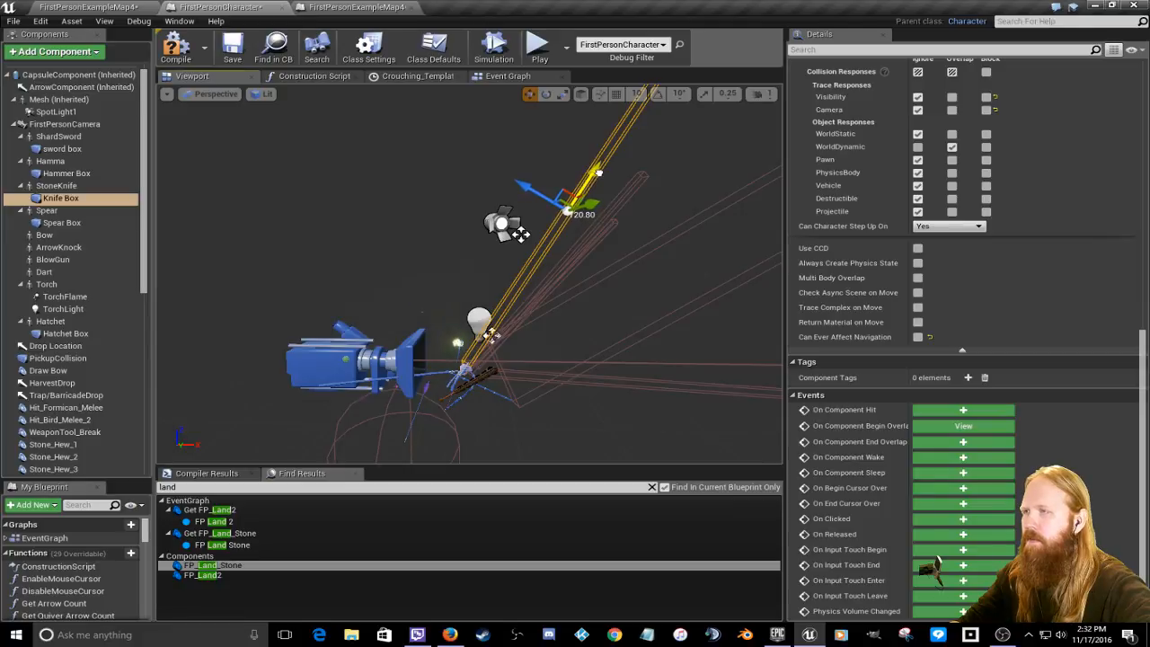
{"action": "mouse_move", "coordinate": [670, 321]}
{"action": "right_mouse_down"}
{"action": "mouse_move", "coordinate": [699, 295]}
{"action": "mouse_move", "coordinate": [678, 314]}
{"action": "mouse_move", "coordinate": [728, 341]}
{"action": "mouse_move", "coordinate": [756, 337]}
{"action": "mouse_move", "coordinate": [733, 341]}
{"action": "mouse_move", "coordinate": [754, 354]}
{"action": "mouse_move", "coordinate": [629, 348]}
{"action": "mouse_move", "coordinate": [669, 348]}
{"action": "mouse_move", "coordinate": [637, 346]}
{"action": "mouse_move", "coordinate": [673, 334]}
{"action": "right_mouse_up"}
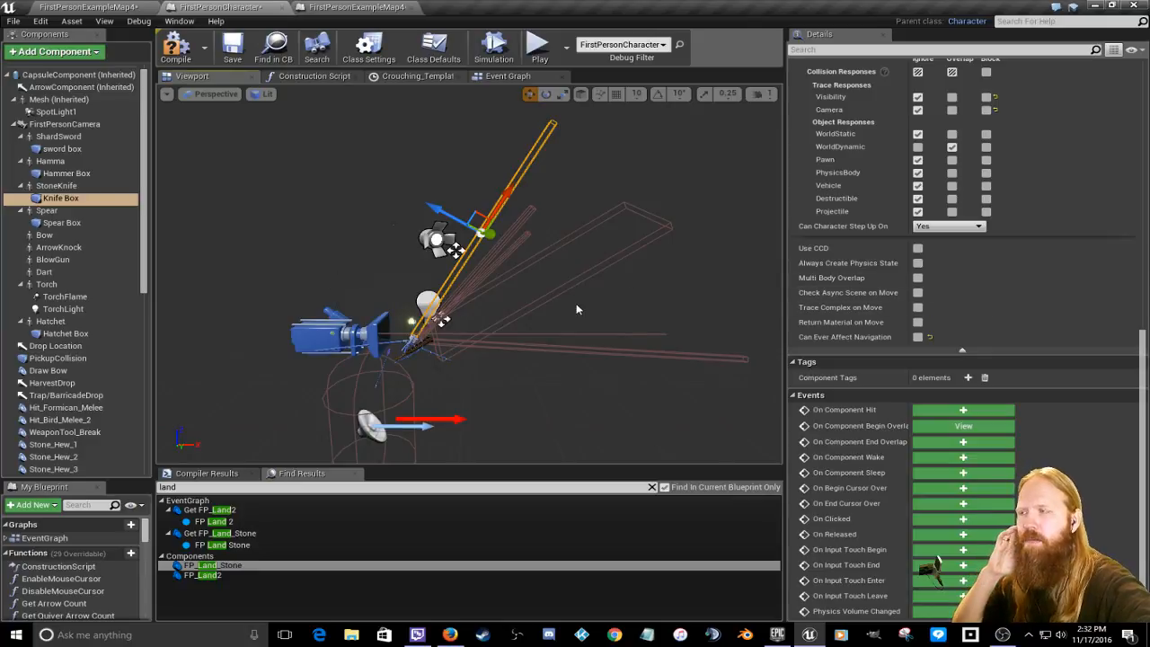
{"action": "mouse_move", "coordinate": [577, 308]}
{"action": "right_mouse_down"}
{"action": "mouse_move", "coordinate": [593, 305]}
{"action": "mouse_move", "coordinate": [575, 311]}
{"action": "right_mouse_up"}
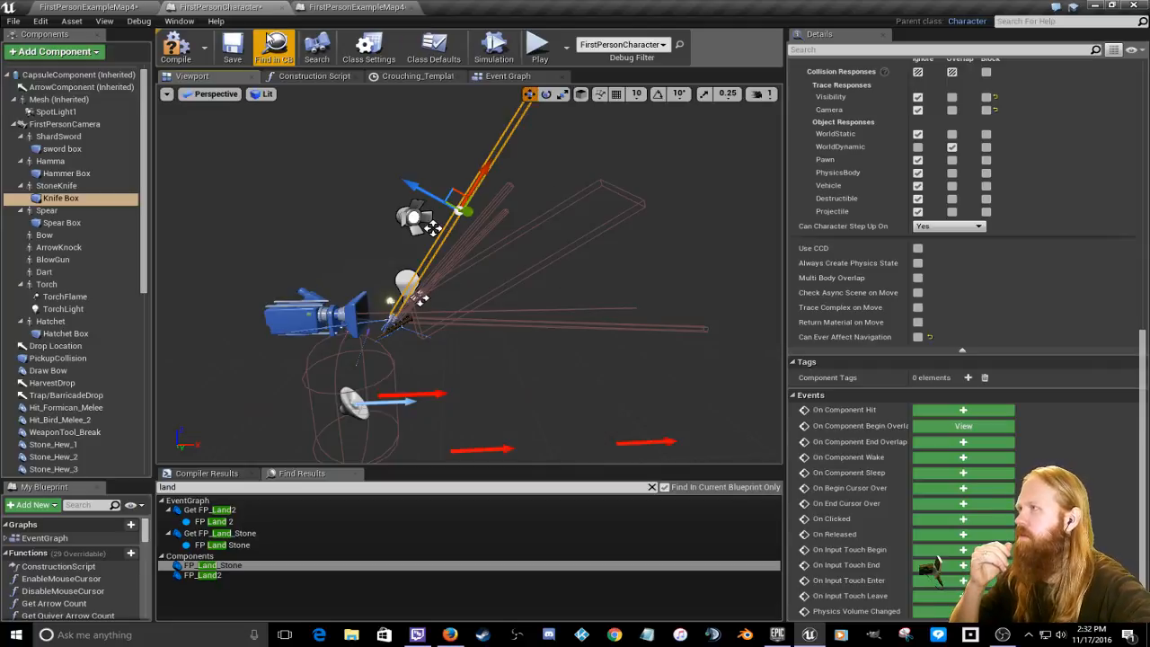
Step: Compile the FirstPersonCharacter blueprint with the adjusted Knife Box
{"action": "left_click", "coordinate": [176, 49]}
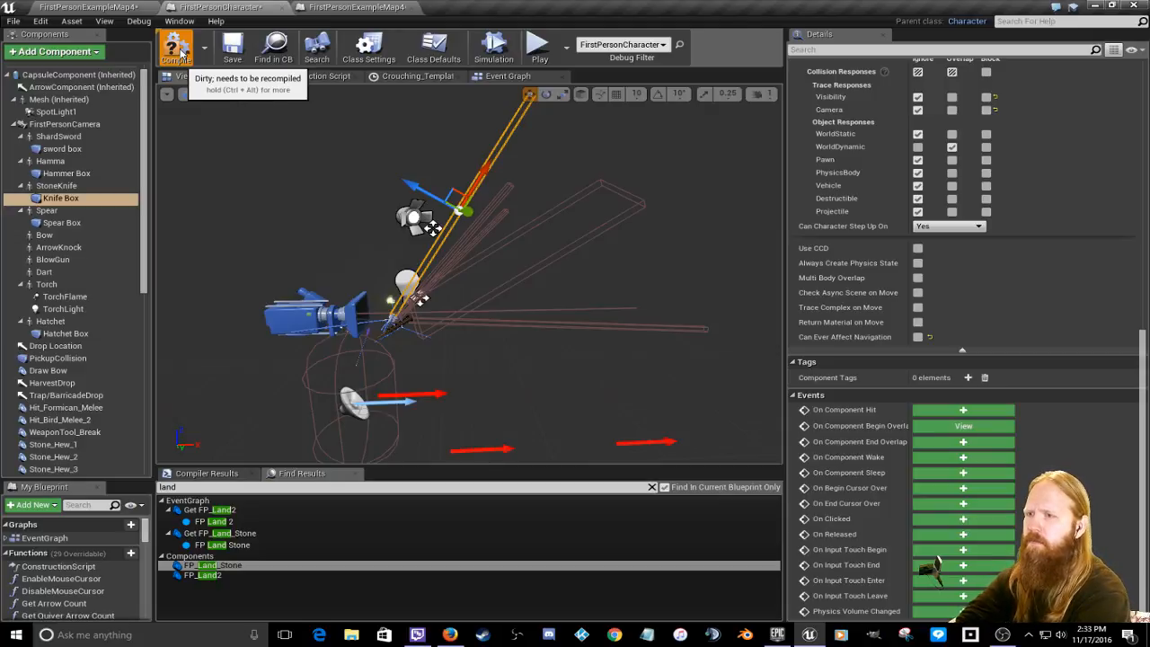
{"action": "left_click", "coordinate": [181, 54]}
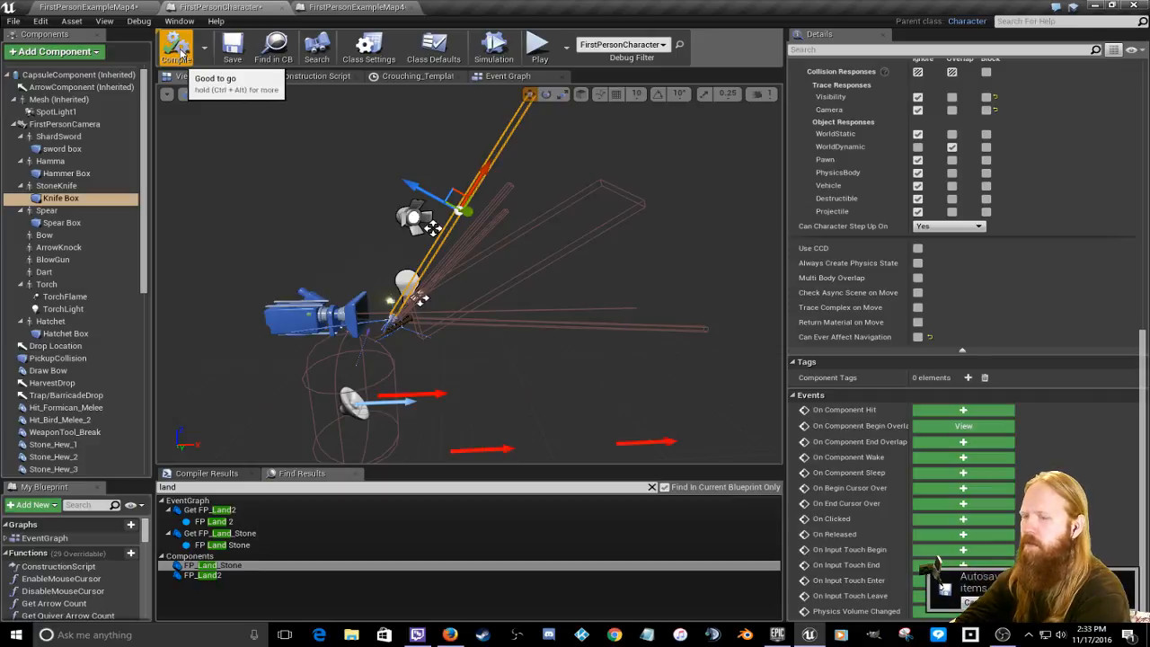
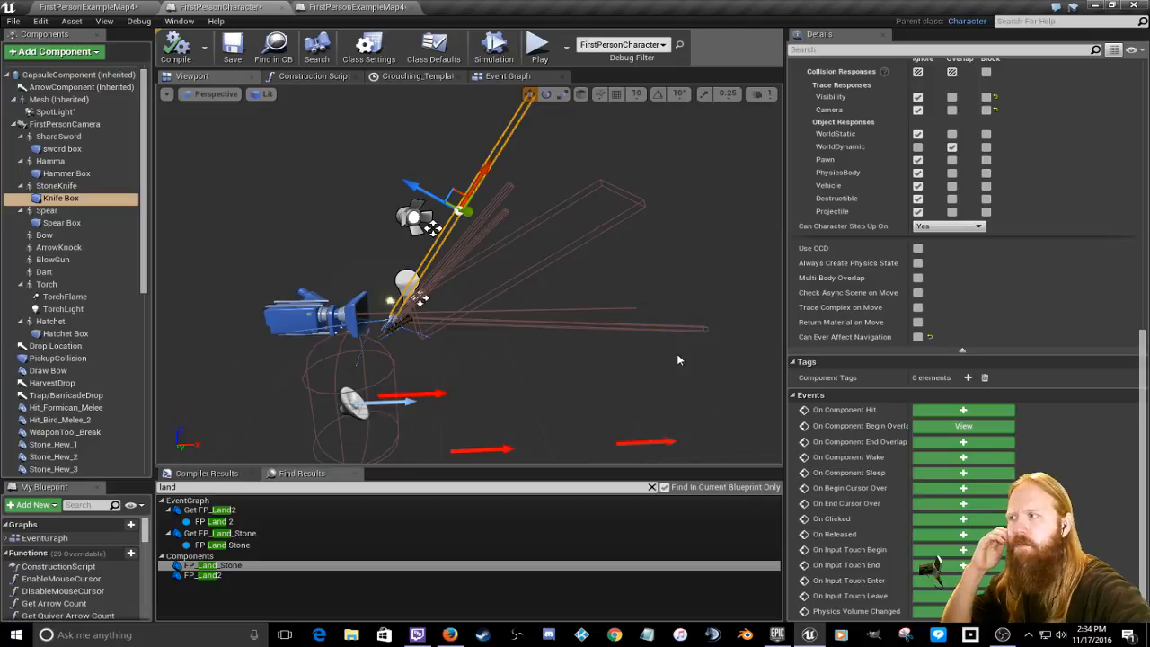
{"action": "mouse_move", "coordinate": [605, 351]}
{"action": "right_mouse_down"}
{"action": "mouse_move", "coordinate": [633, 351]}
{"action": "mouse_move", "coordinate": [603, 351]}
{"action": "right_mouse_up"}
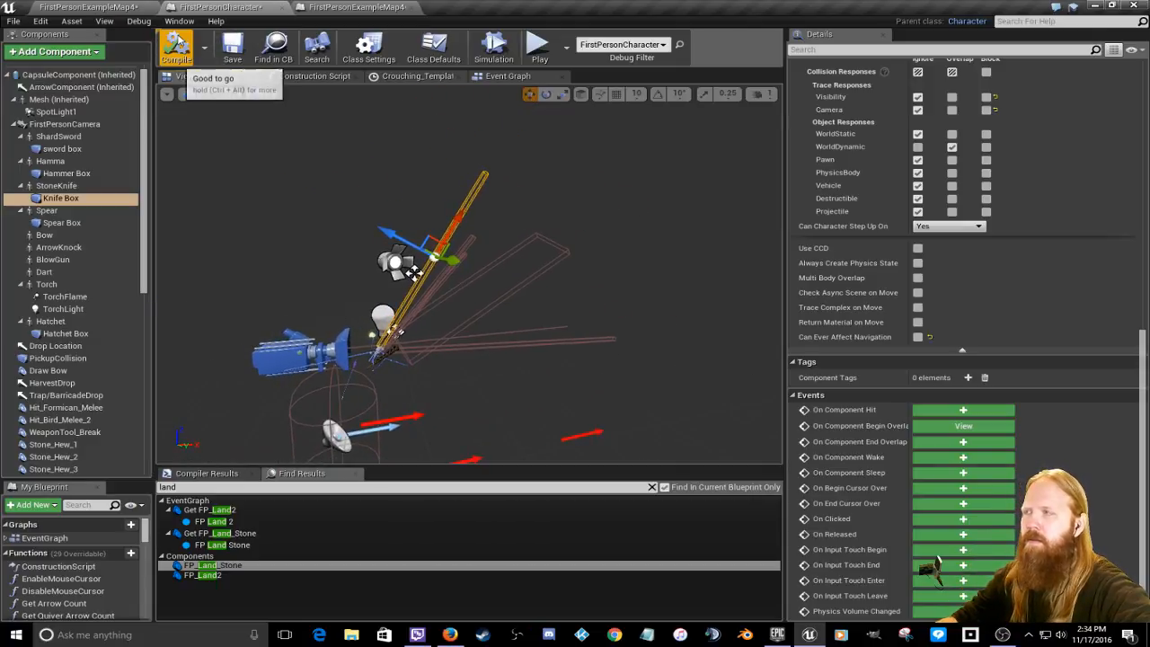
Step: Start a playtest in FirstPersonExampleMap4 and pick up the stone knife from the slatted bench
{"action": "left_click", "coordinate": [105, 9]}
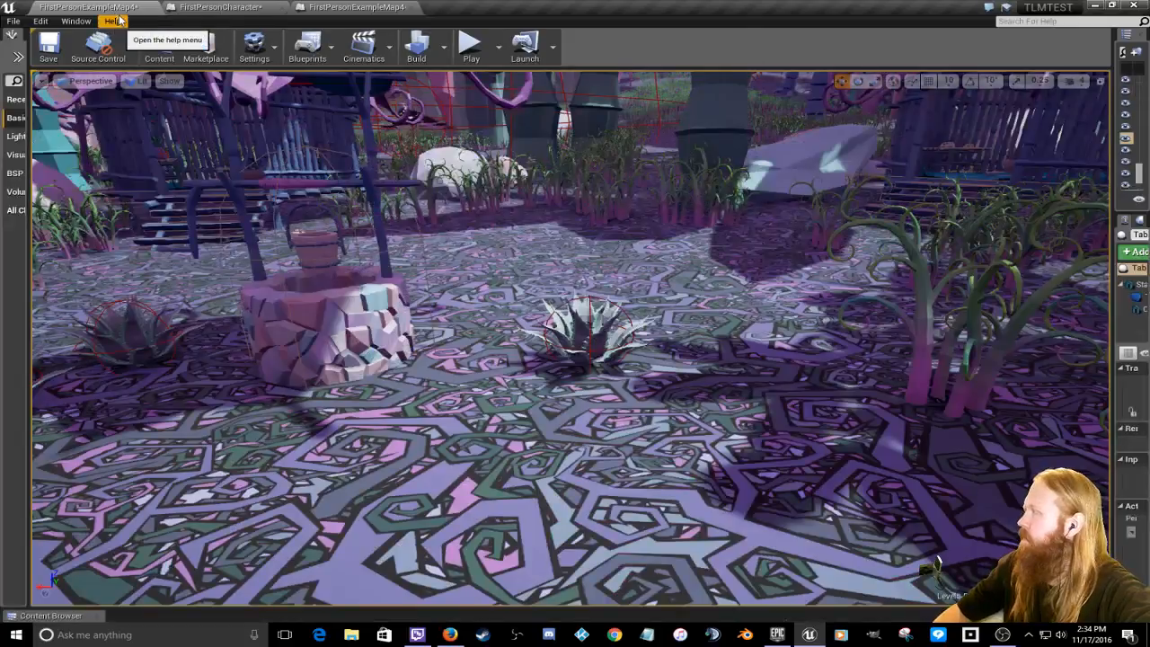
{"action": "left_click", "coordinate": [468, 56]}
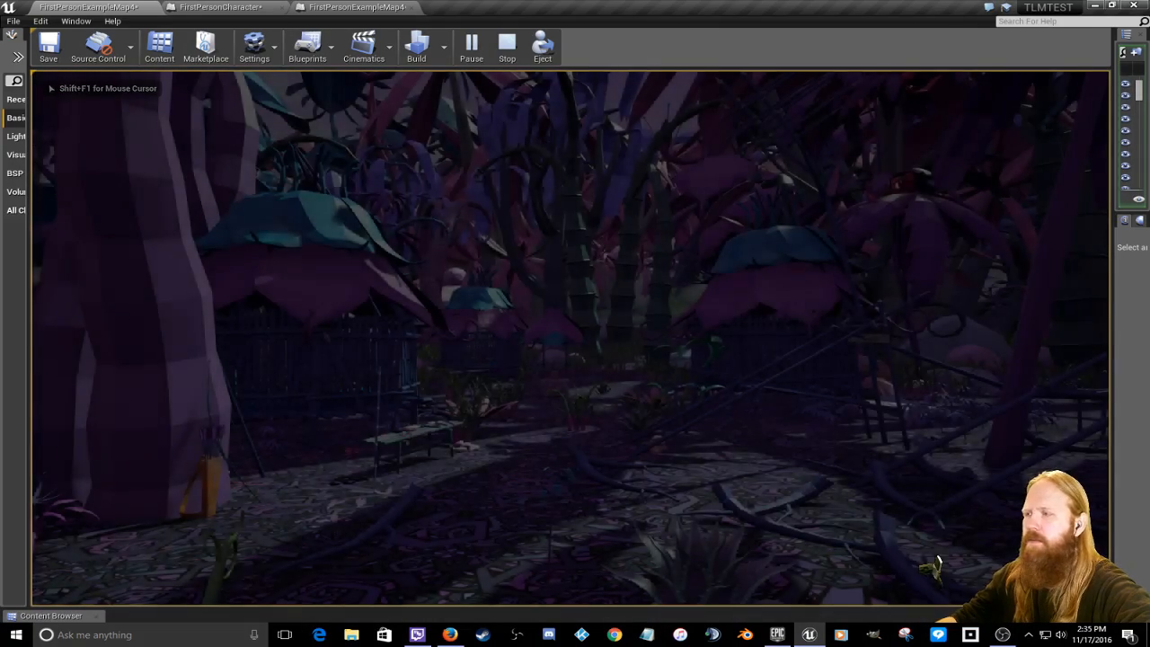
{"action": "key", "text": "w"}
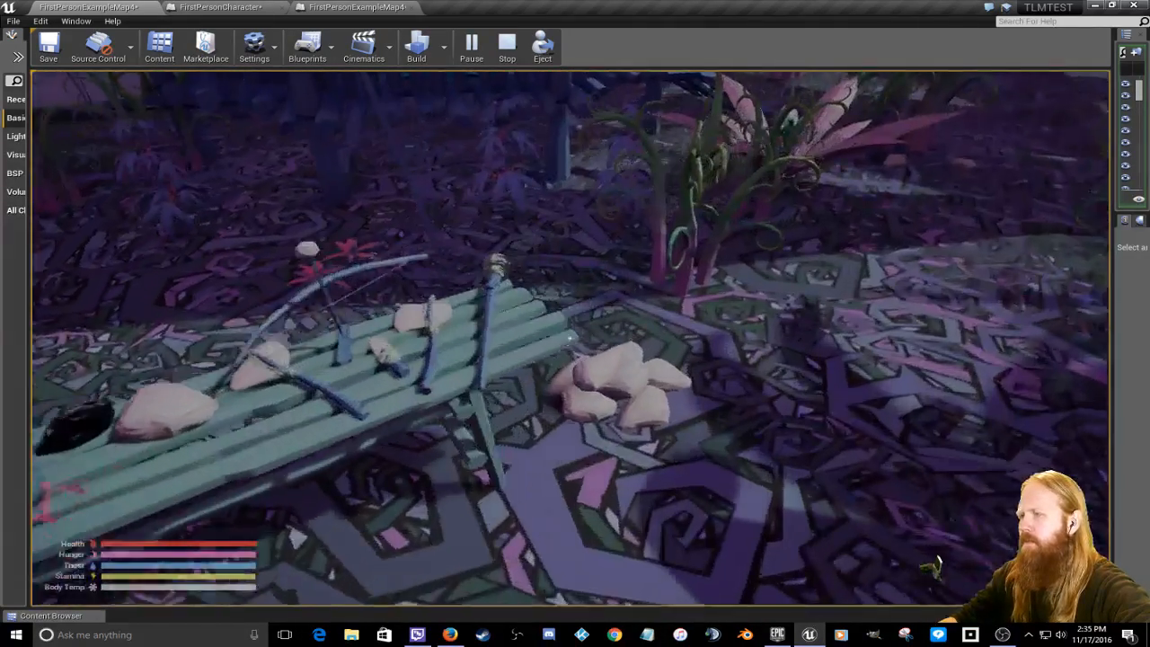
{"action": "key", "text": "w"}
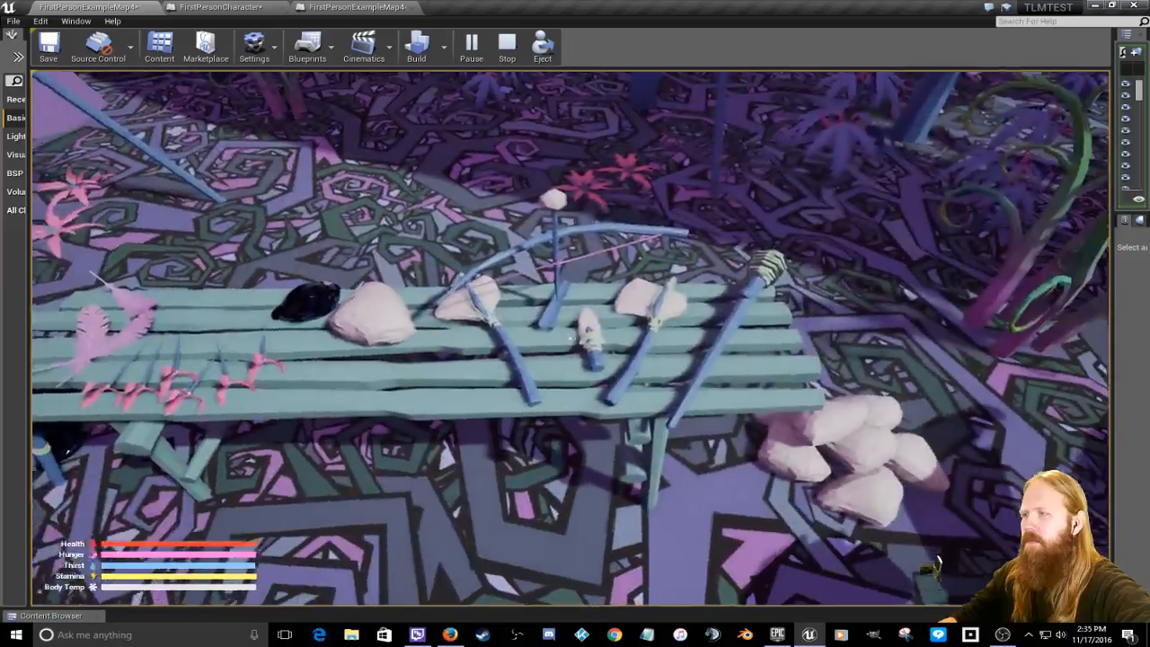
{"action": "key", "text": "w"}
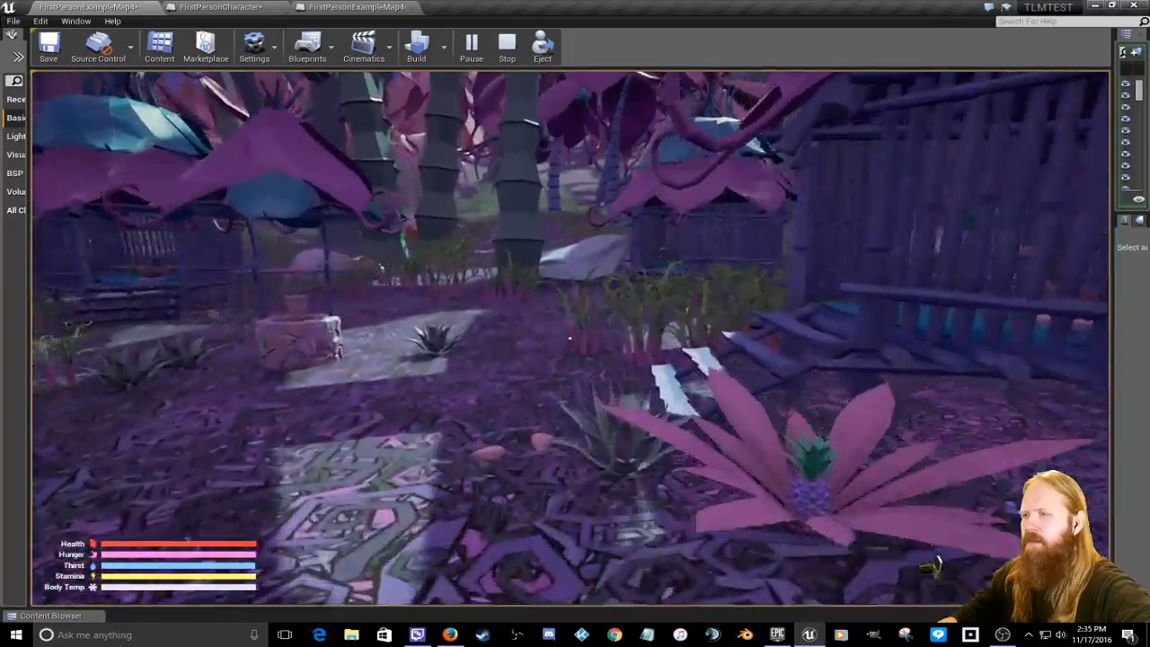
Step: Collect the toothed wooden sword from inside the hut and open the inventory
{"action": "key", "text": "w"}
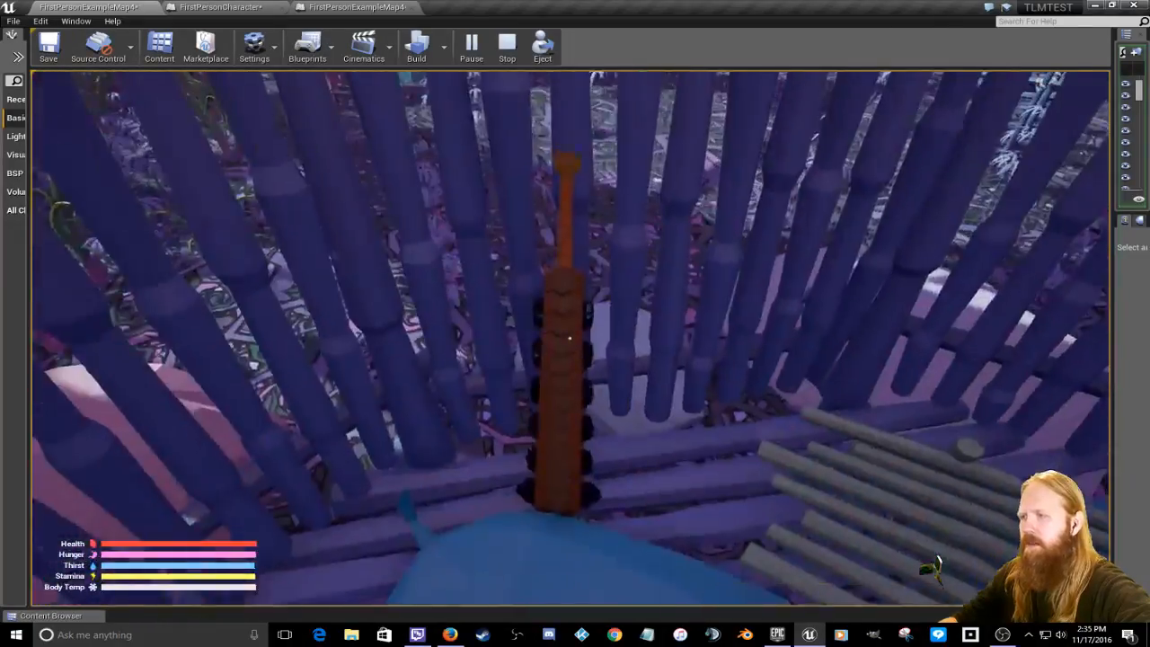
{"action": "key", "text": "w"}
{"action": "key", "text": "i"}
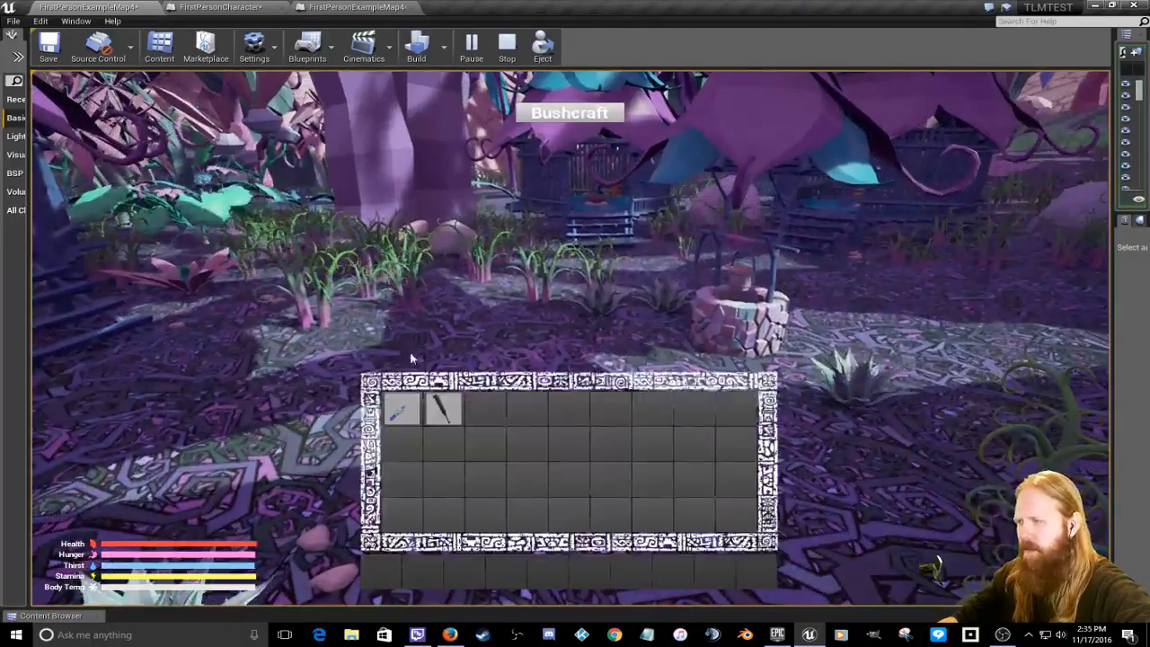
Step: Move the toothed wooden sword and the stone knife from the inventory to the hotbar
{"action": "left_click", "coordinate": [441, 412]}
{"action": "left_click", "coordinate": [509, 341]}
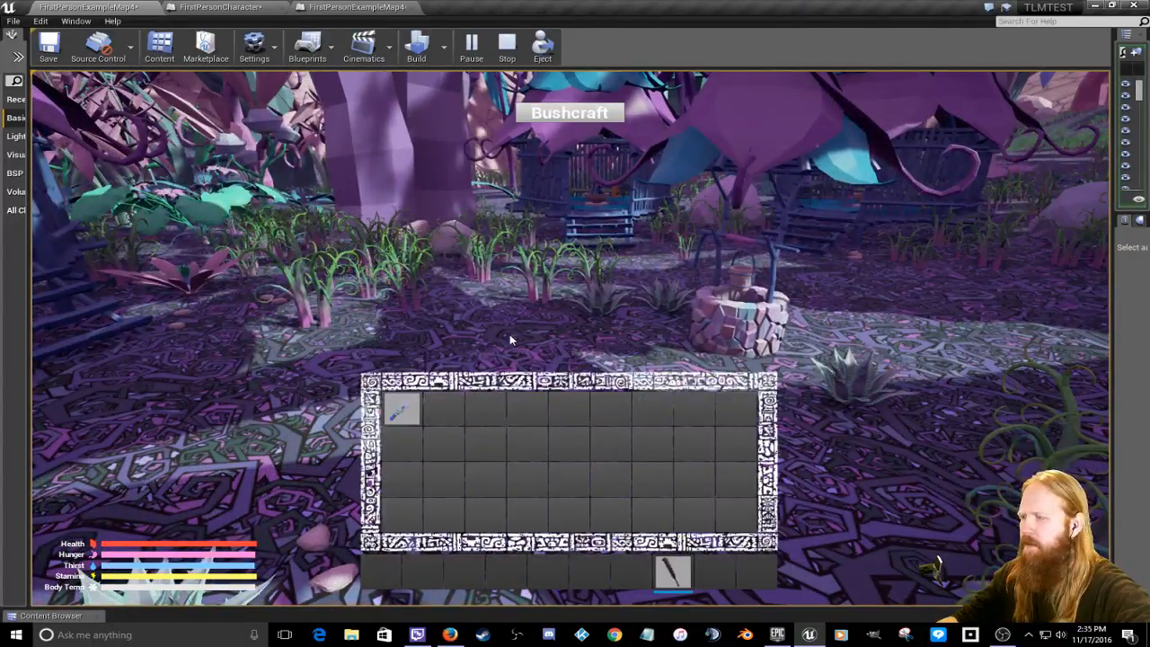
{"action": "left_click", "coordinate": [402, 410]}
{"action": "left_click", "coordinate": [521, 346]}
Step: Hunt the creatures around the huts, switching from the stone knife to the toothed wooden sword to strike the long-necked bird
{"action": "key", "text": "w"}
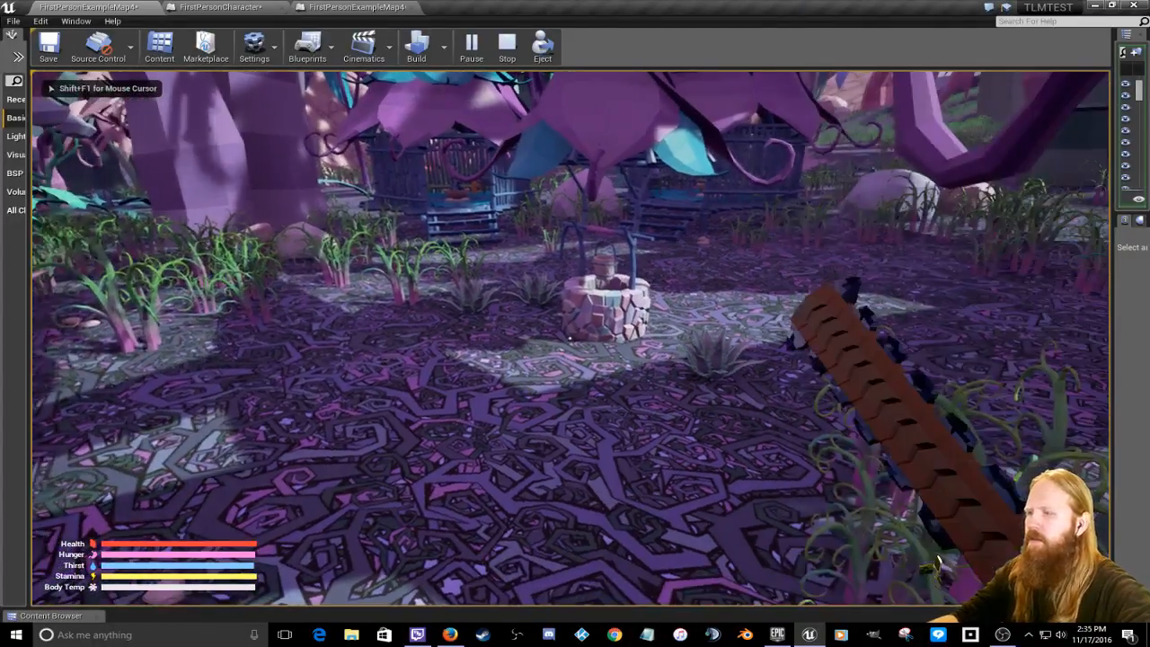
{"action": "key", "text": "w"}
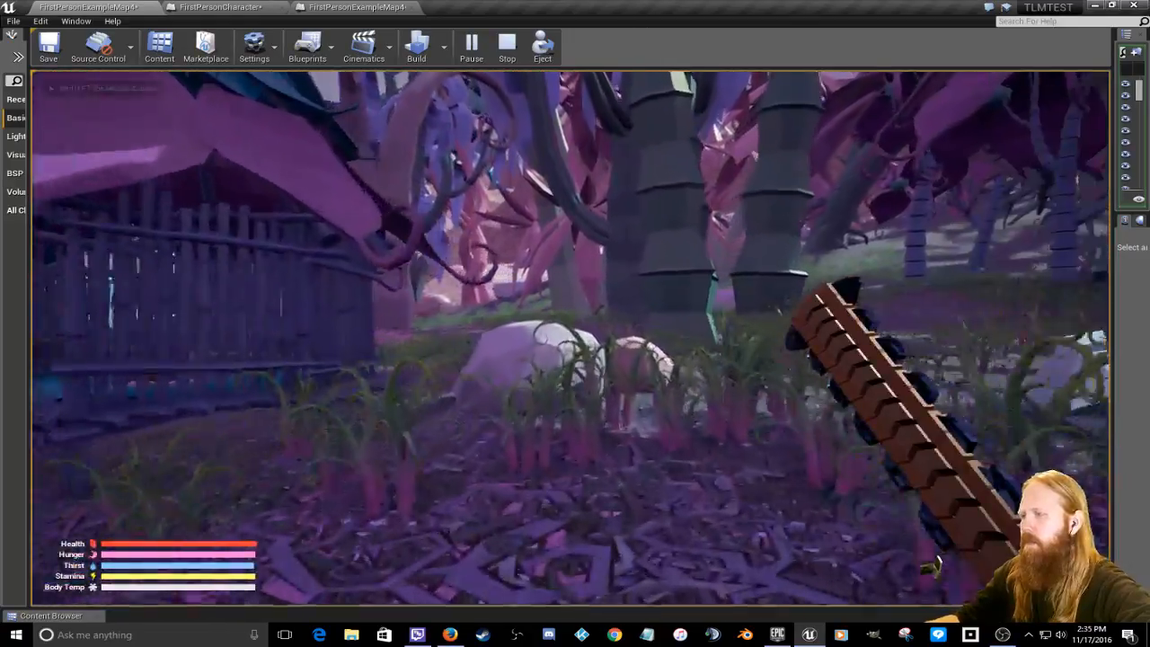
{"action": "key", "text": "w"}
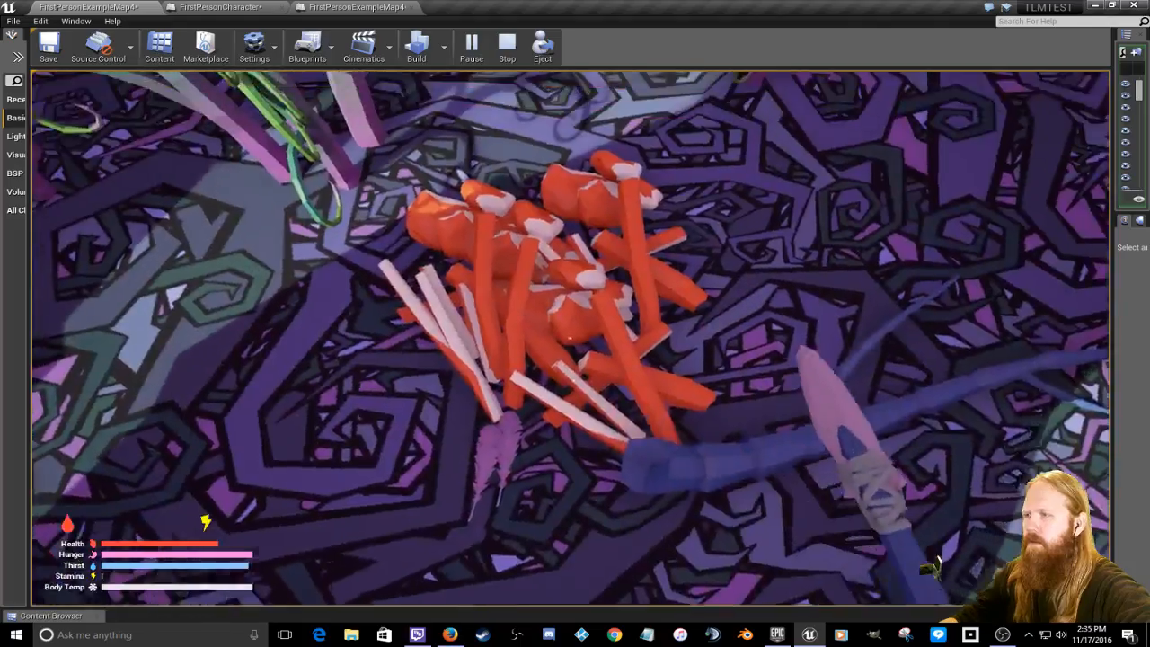
{"action": "key", "text": "2"}
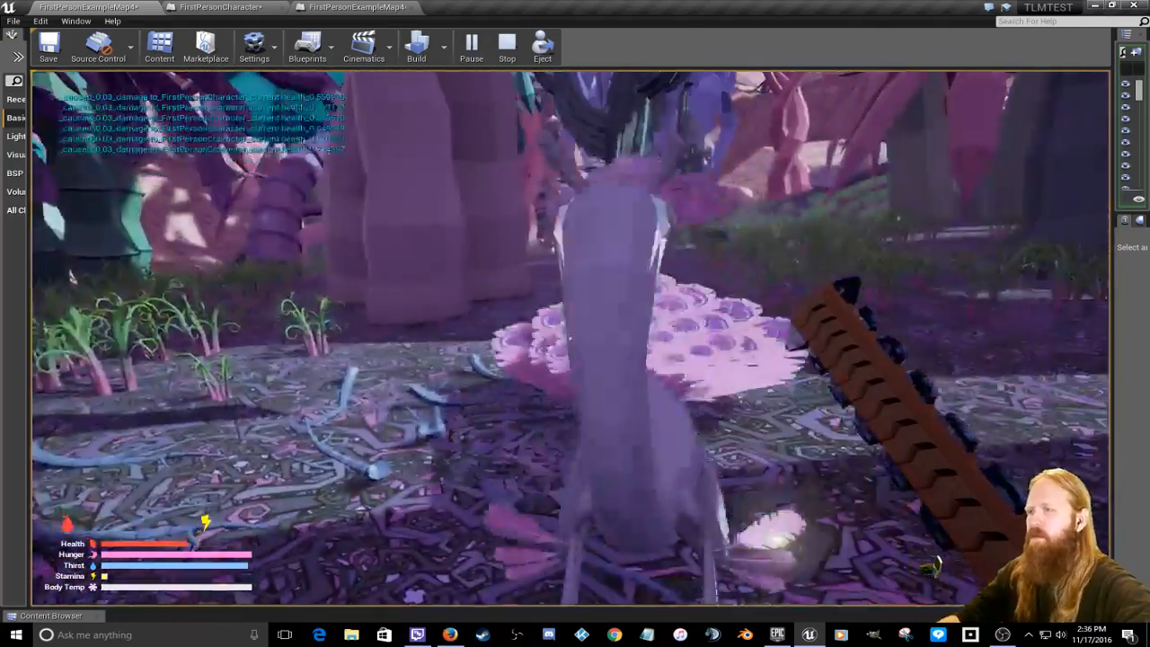
{"action": "left_click", "coordinate": [570, 338]}
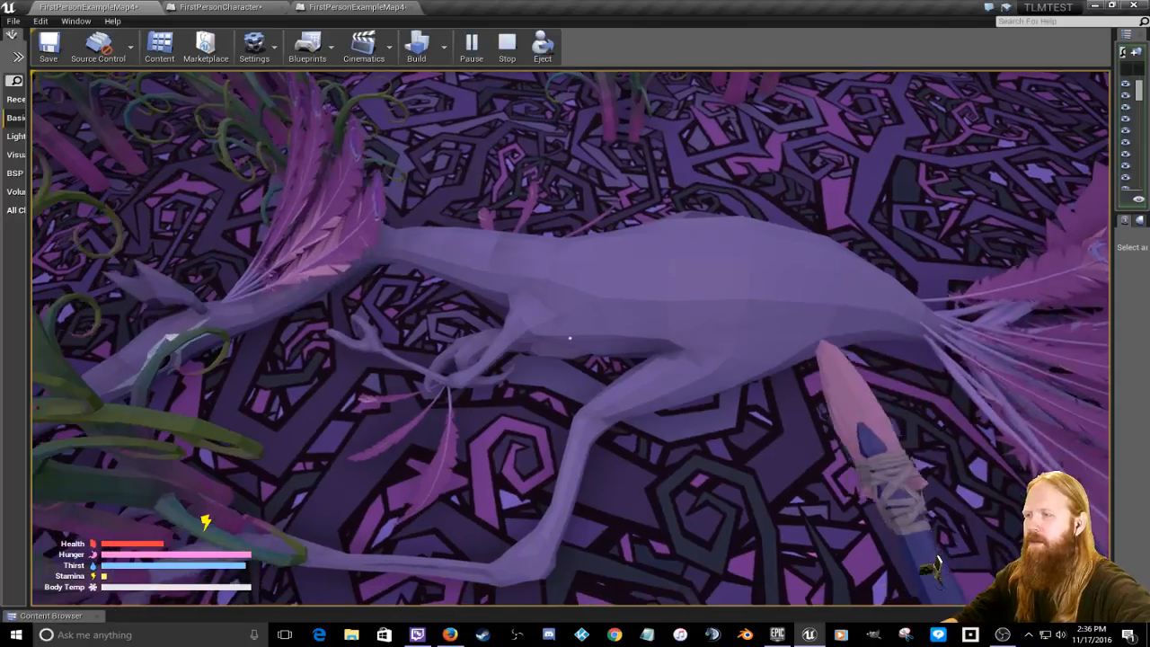
Step: Stab the fallen bird repeatedly with the stone knife from slightly different positions to test its hits and harvest meat
{"action": "left_click", "coordinate": [569, 338]}
{"action": "key", "text": "d"}
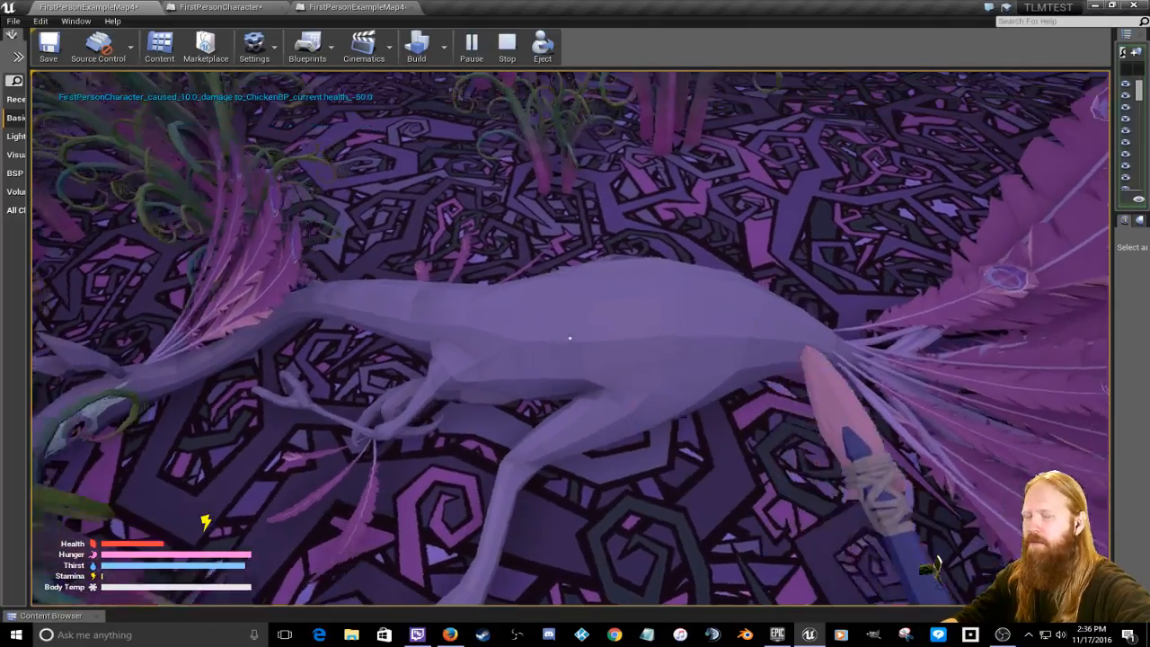
{"action": "key", "text": "a"}
{"action": "key", "text": "a"}
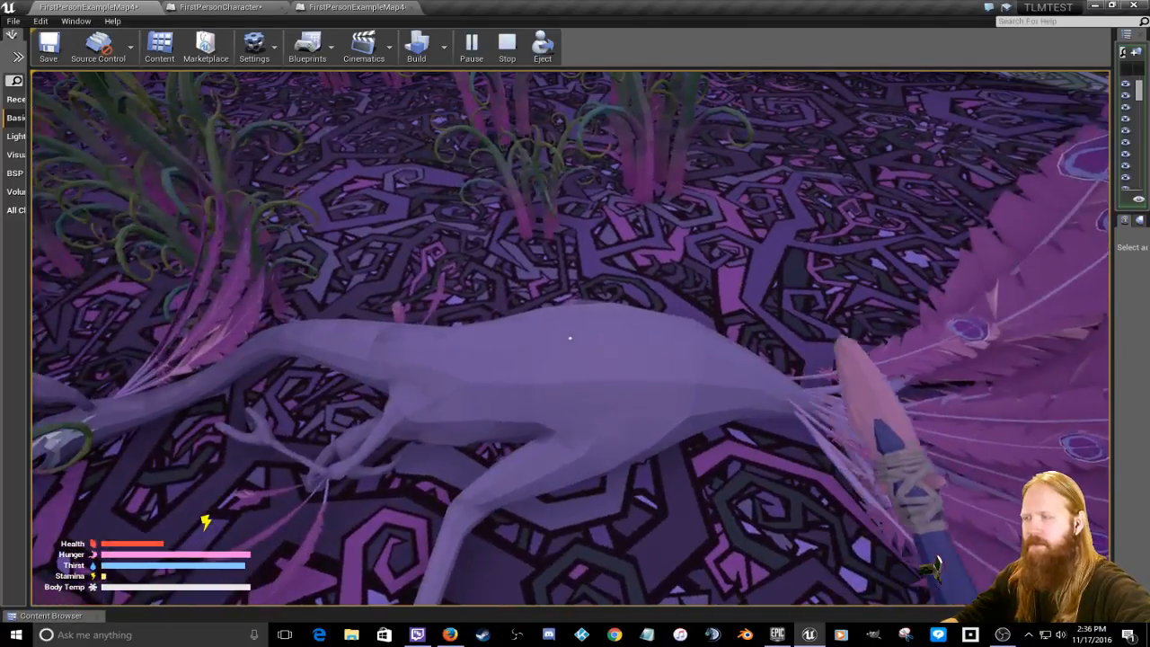
{"action": "left_click", "coordinate": [569, 338]}
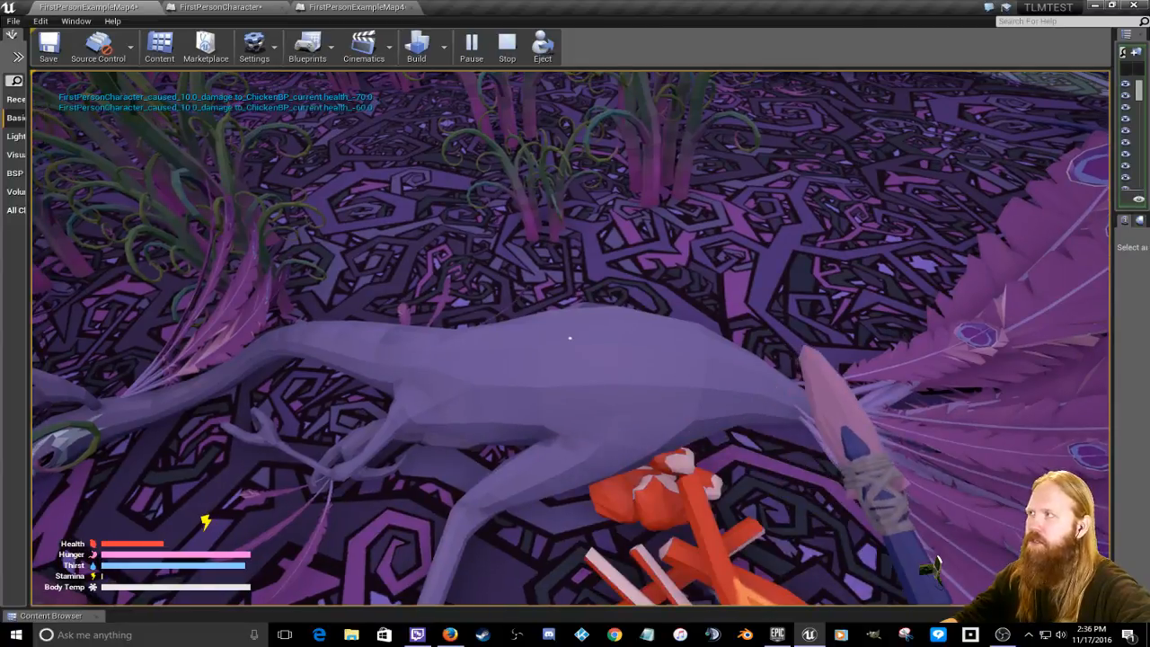
{"action": "key", "text": "a"}
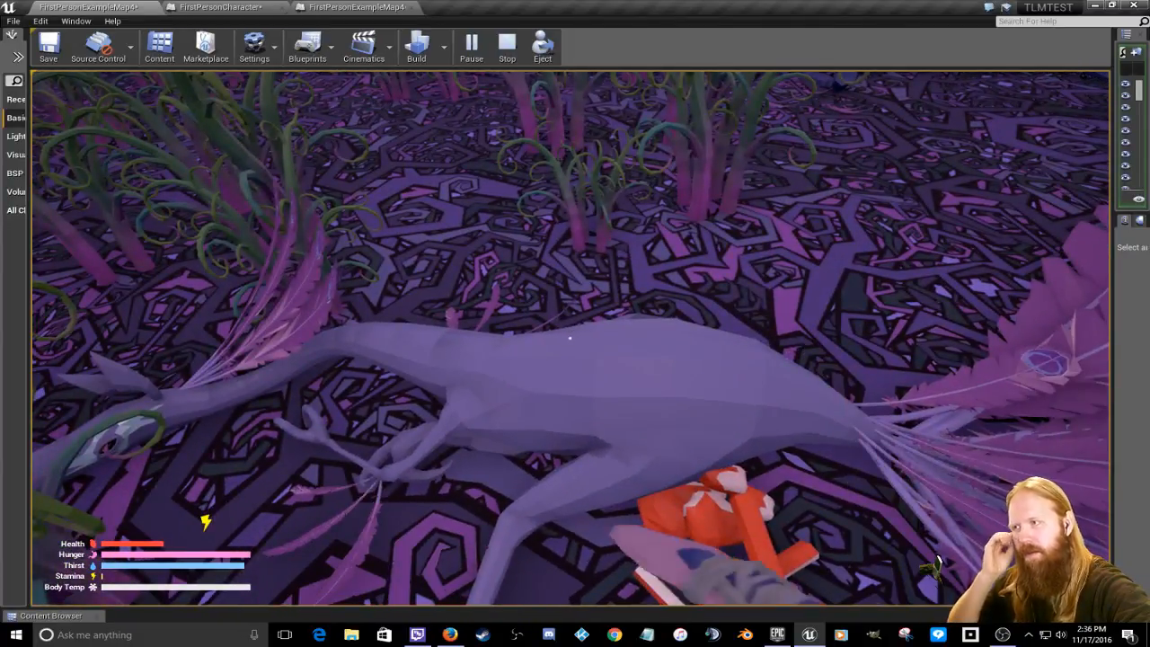
{"action": "left_click", "coordinate": [569, 338]}
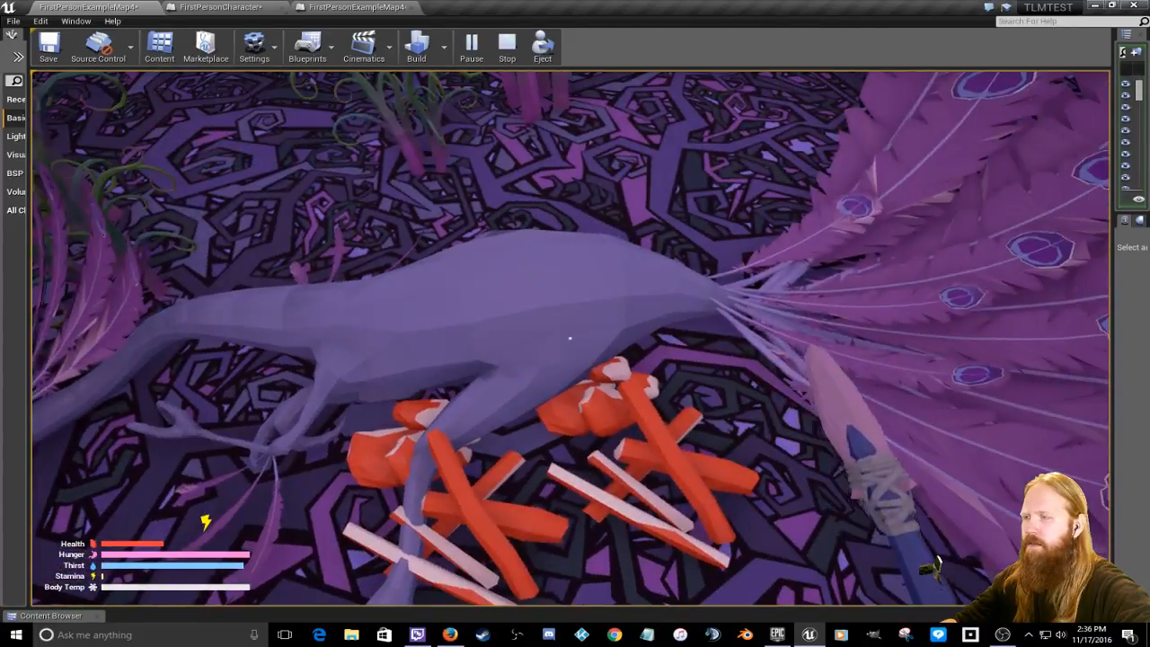
{"action": "left_click", "coordinate": [569, 338]}
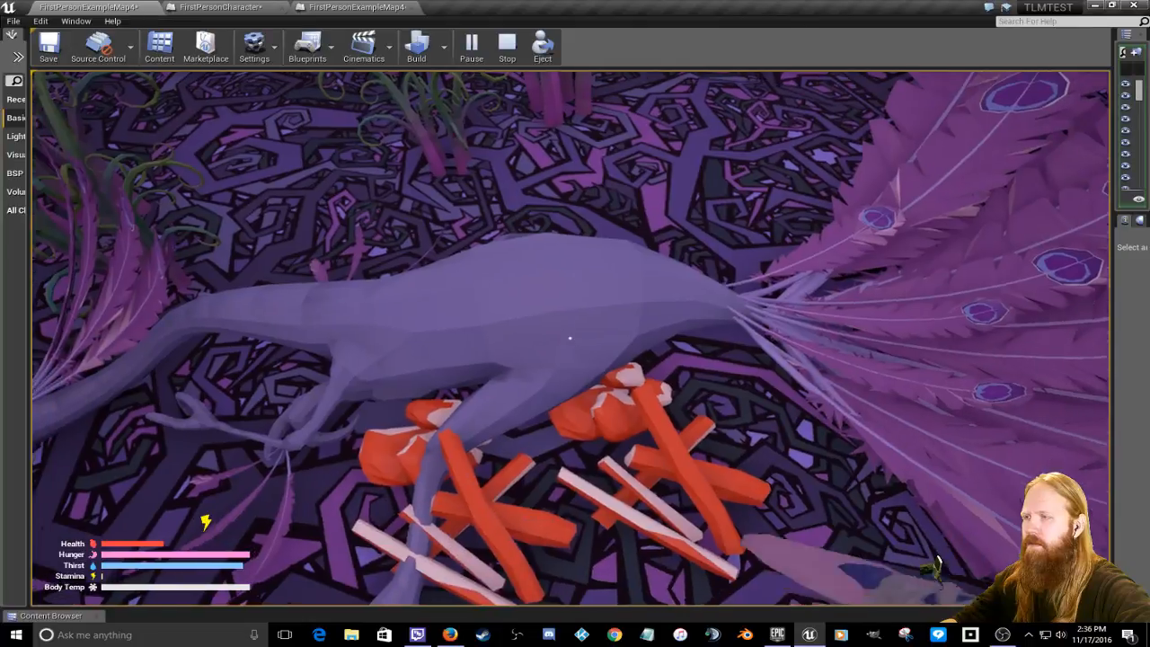
{"action": "left_click", "coordinate": [569, 338]}
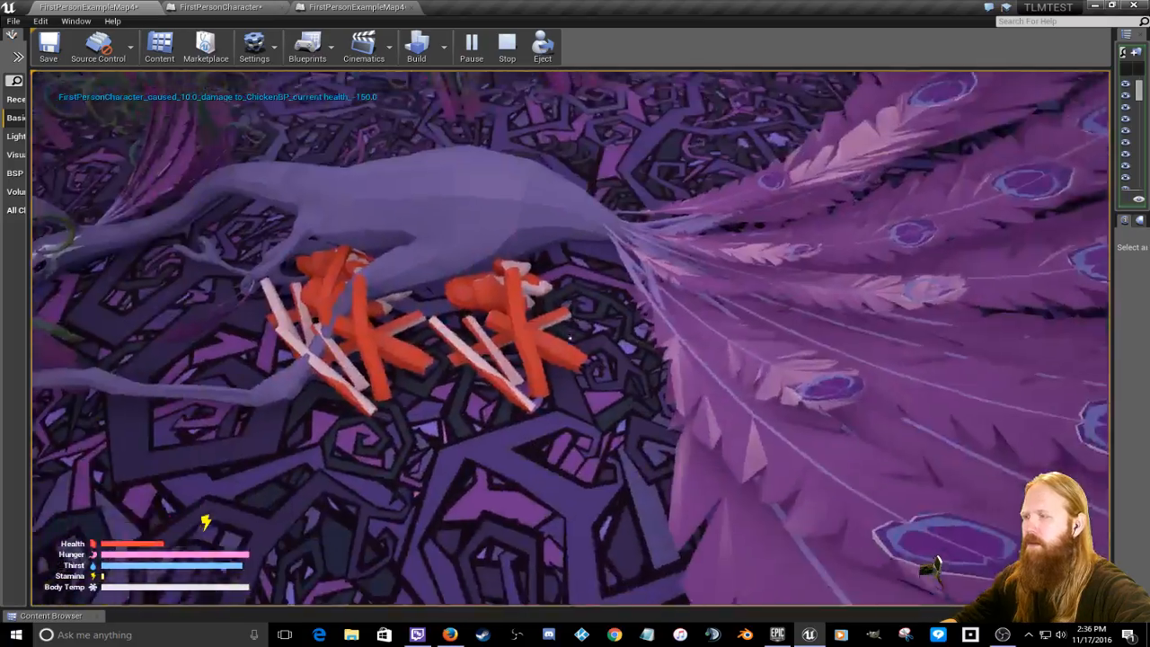
Step: Cross the village past the quiver by the tree and equip the stone-tipped spear
{"action": "key", "text": "w"}
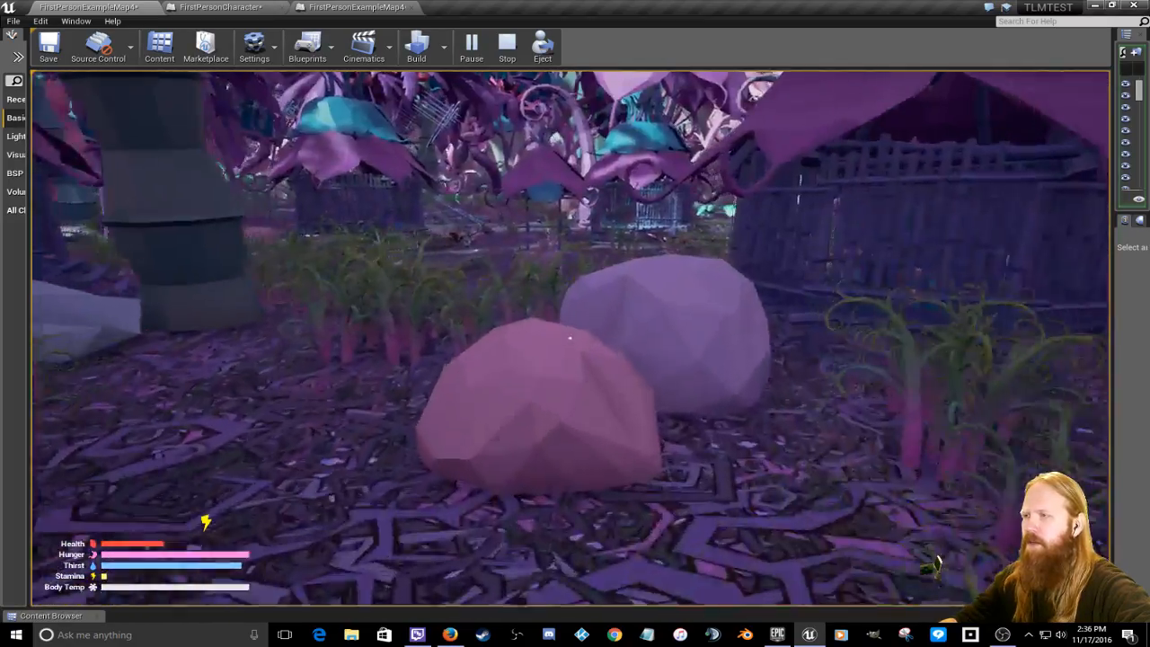
{"action": "key", "text": "s"}
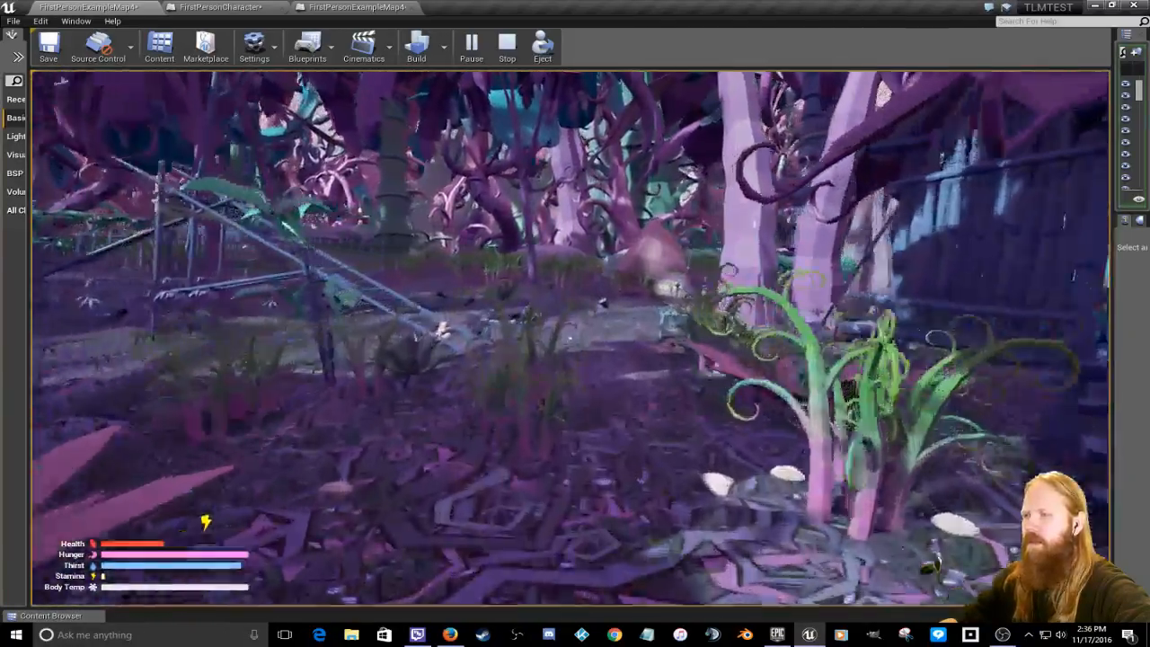
{"action": "key", "text": "w"}
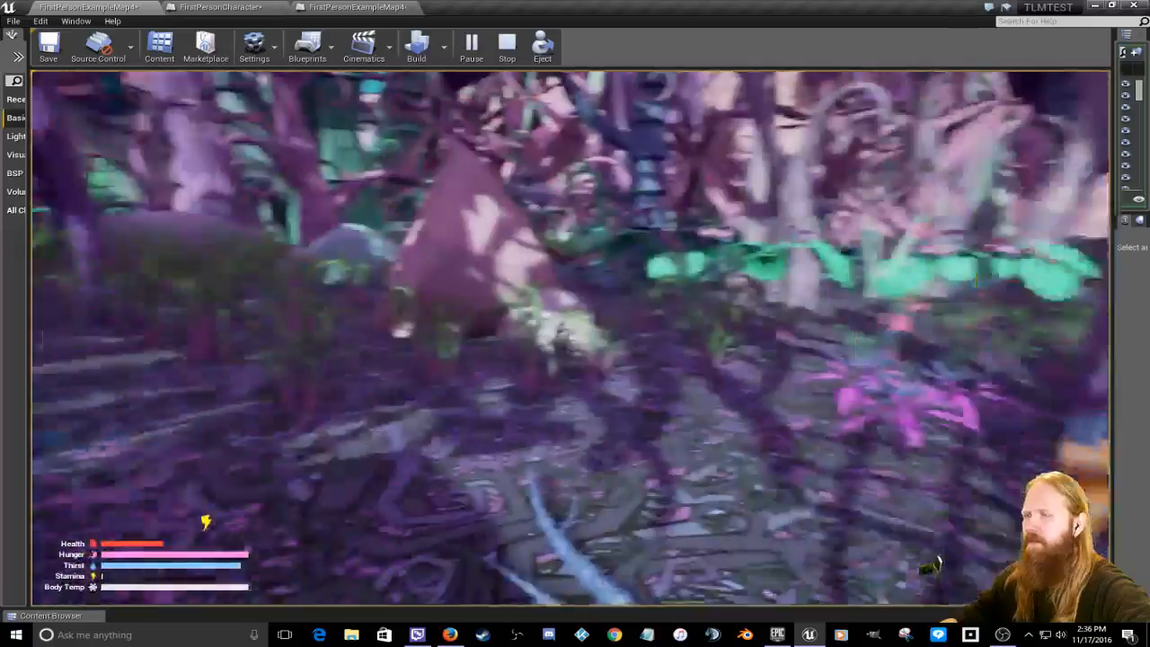
{"action": "key", "text": "w"}
{"action": "key", "text": "e"}
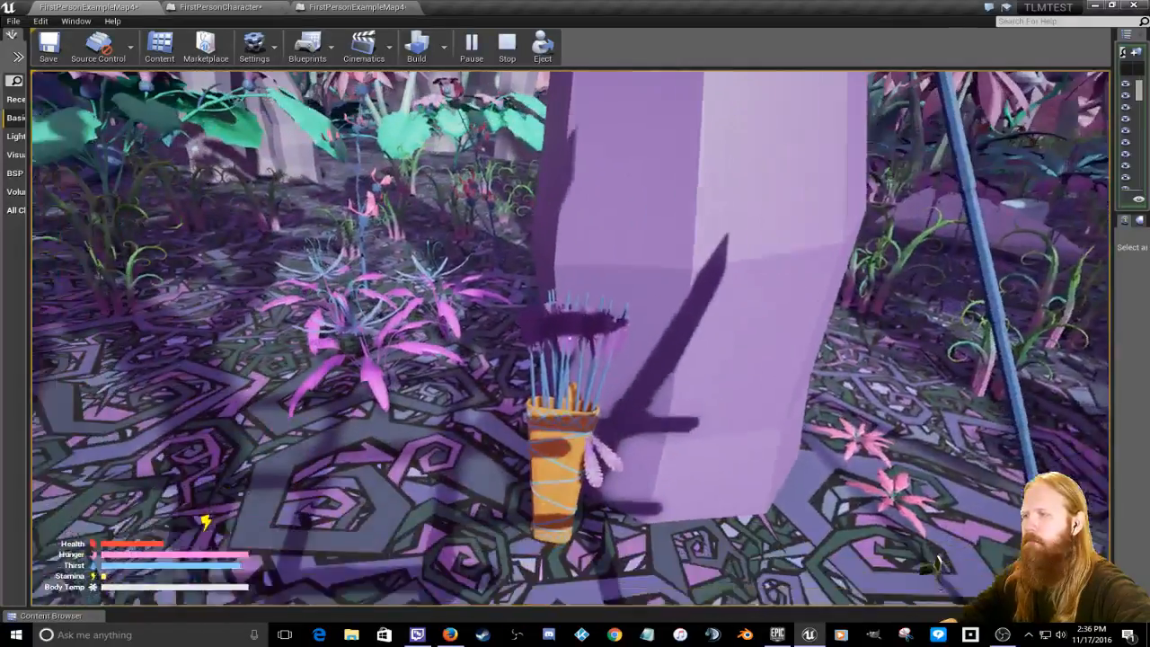
{"action": "key", "text": "w"}
{"action": "key", "text": "e"}
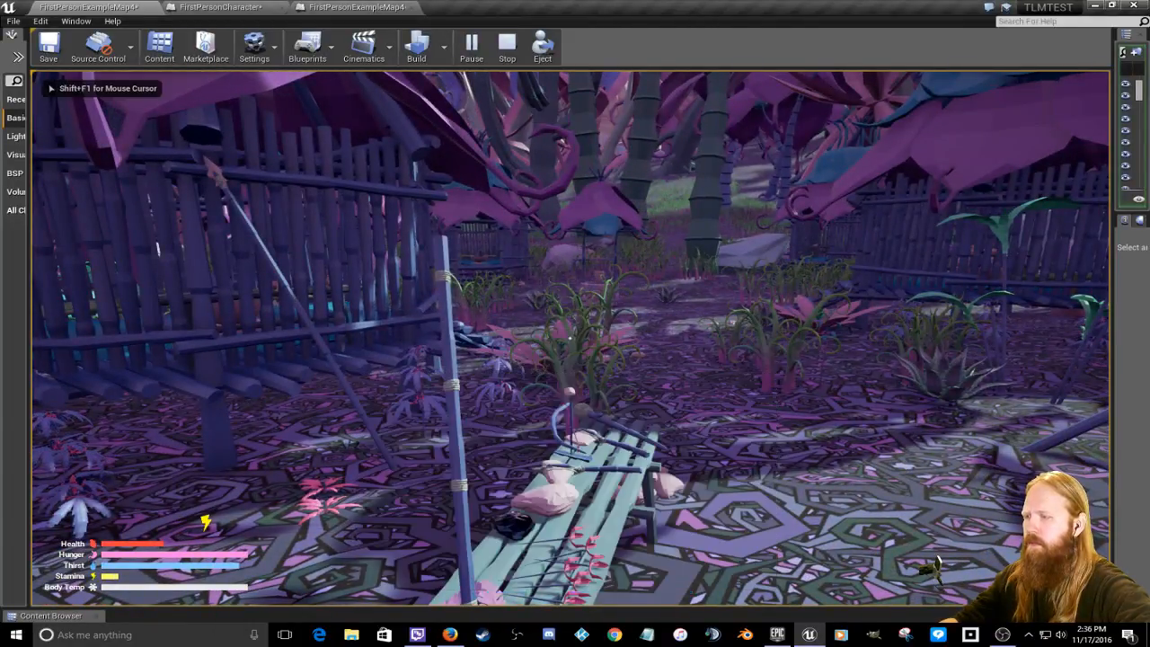
{"action": "key", "text": "w"}
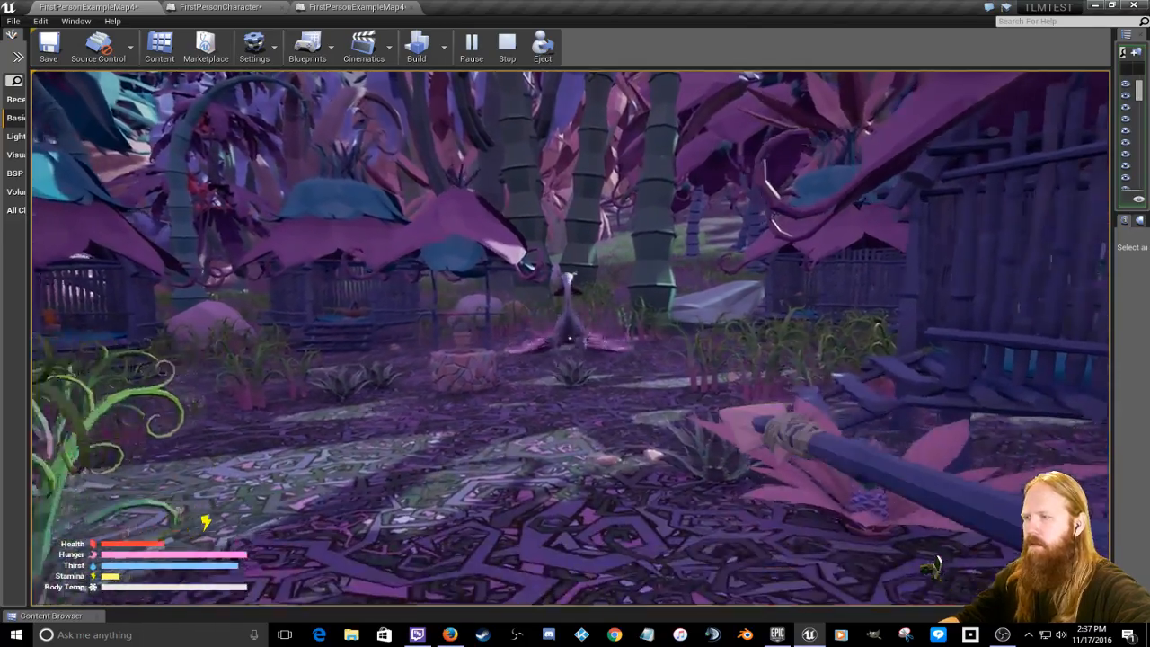
Step: Attack the second bird near the well with the spear and keep striking its body to test the spear's hits
{"action": "key", "text": "w"}
{"action": "left_click", "coordinate": [569, 339]}
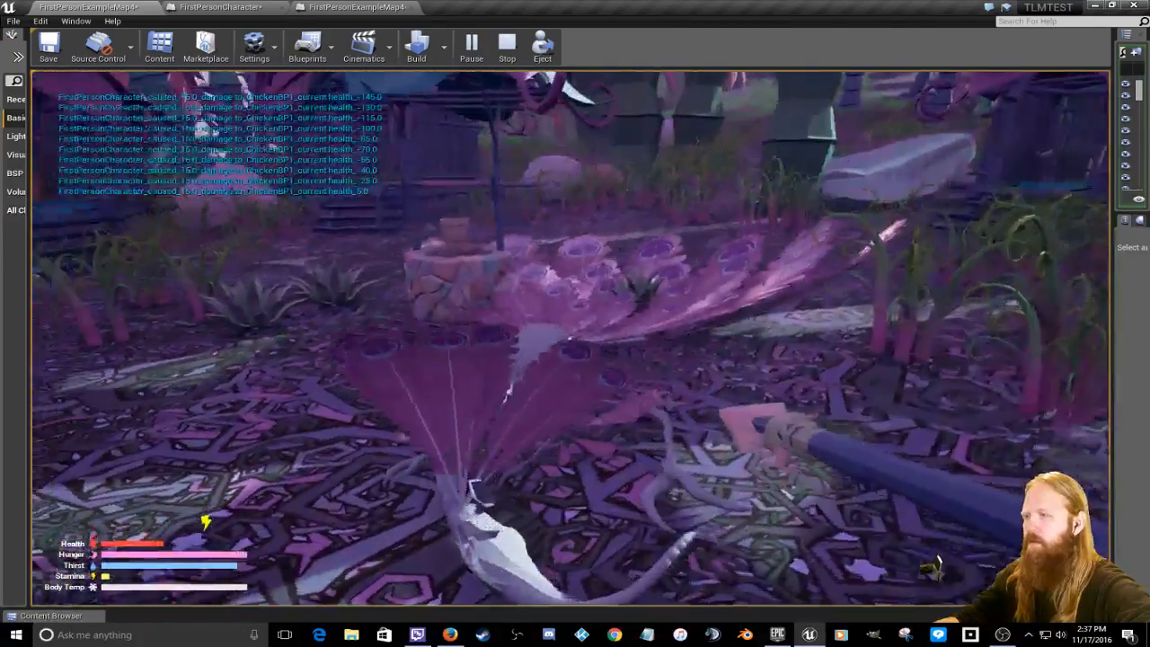
{"action": "key", "text": "w"}
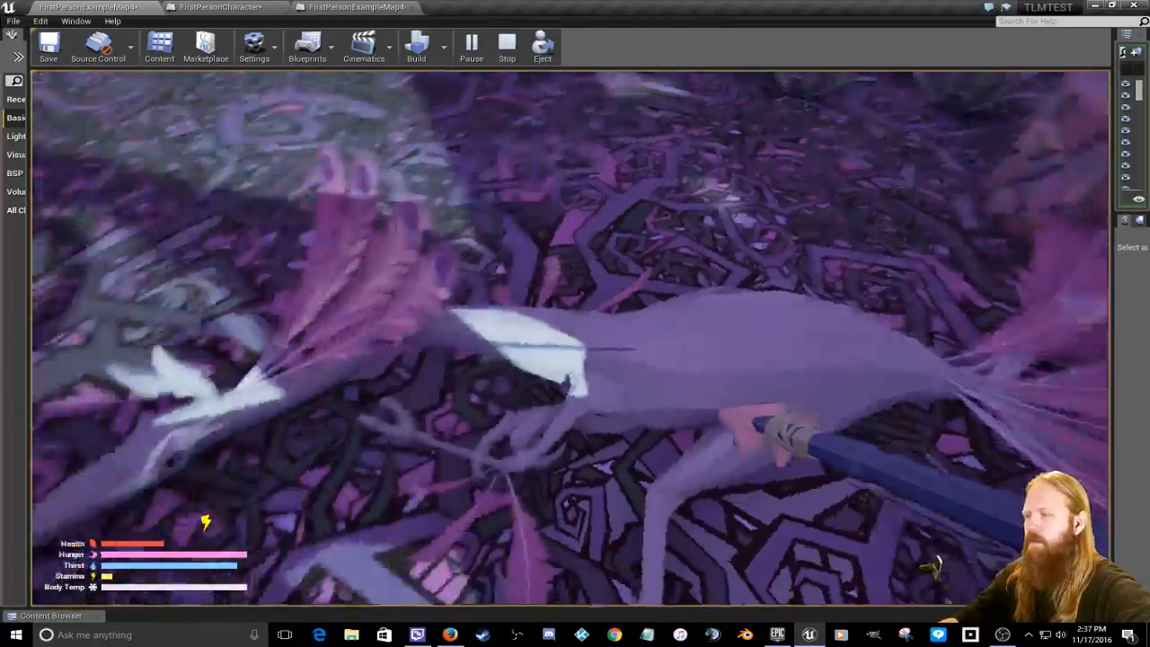
{"action": "key", "text": "w"}
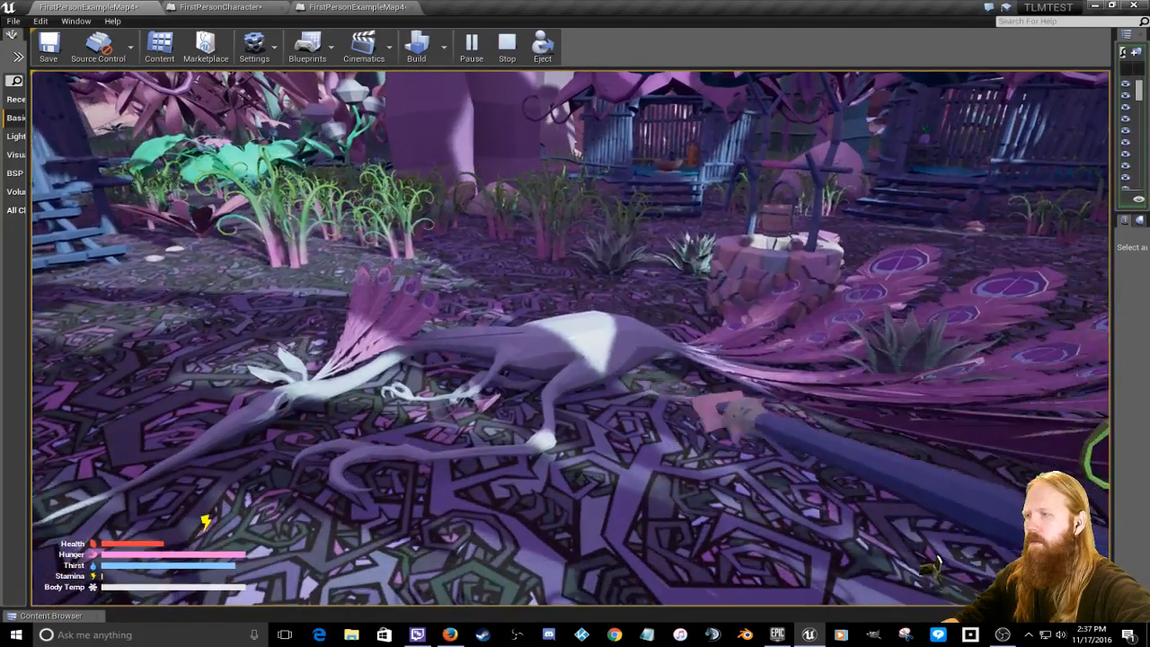
{"action": "key", "text": "w"}
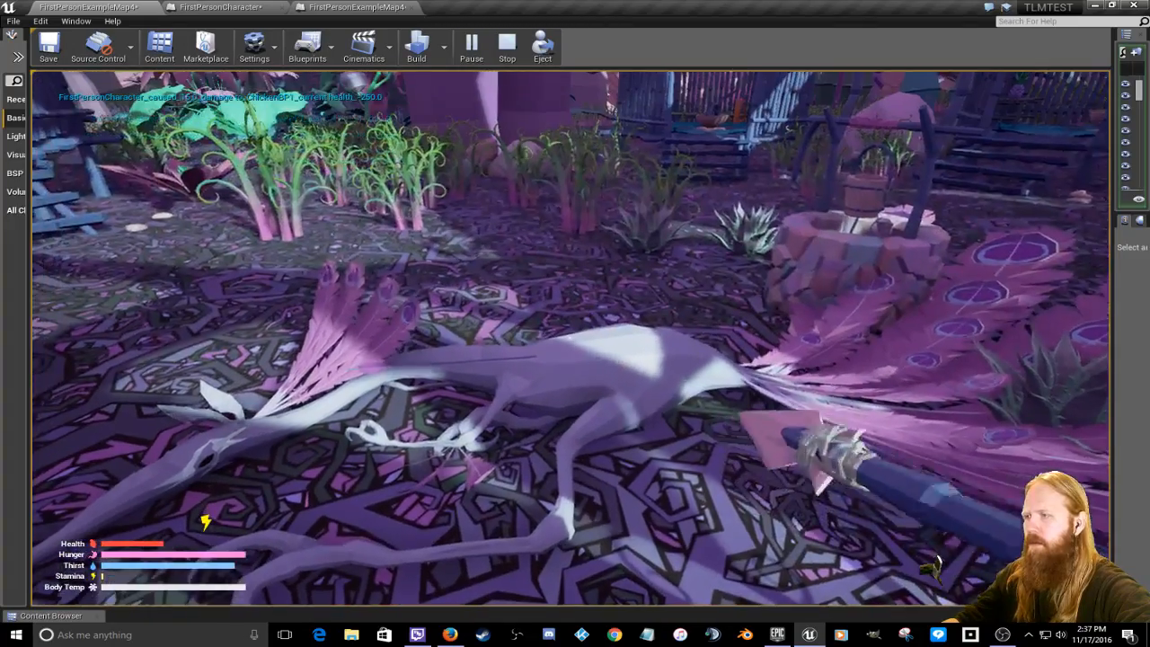
{"action": "left_click", "coordinate": [571, 339]}
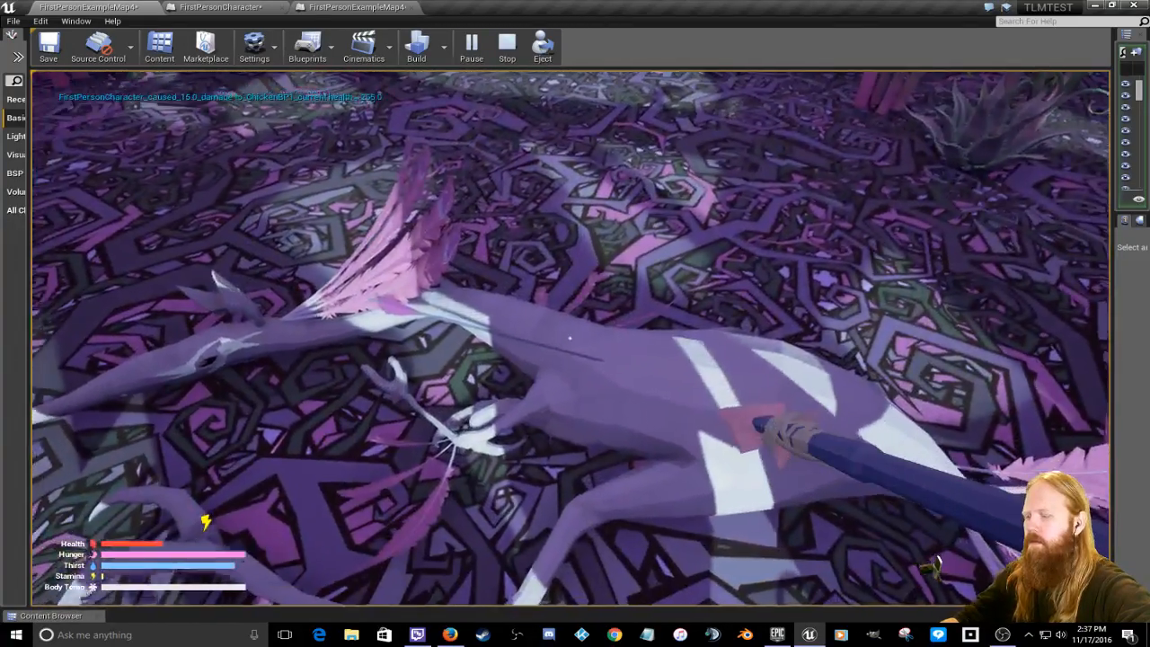
{"action": "key", "text": "s"}
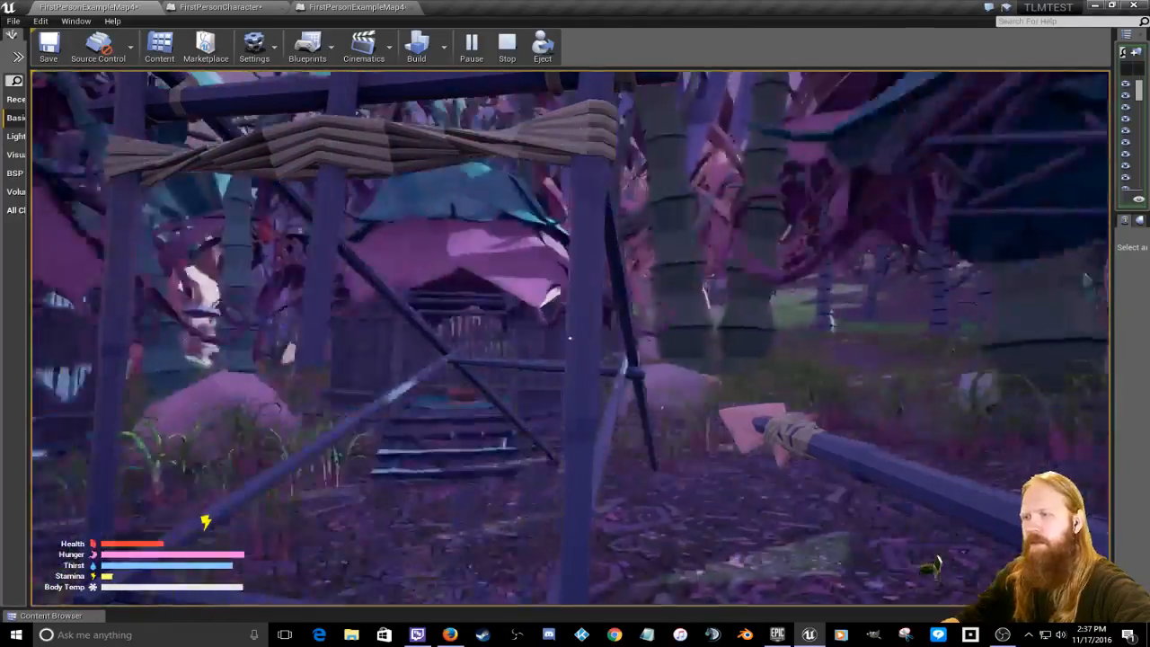
Step: Carry the wooden trap across the village clearing and set it down in the grass near the large boulders
{"action": "key", "text": "w"}
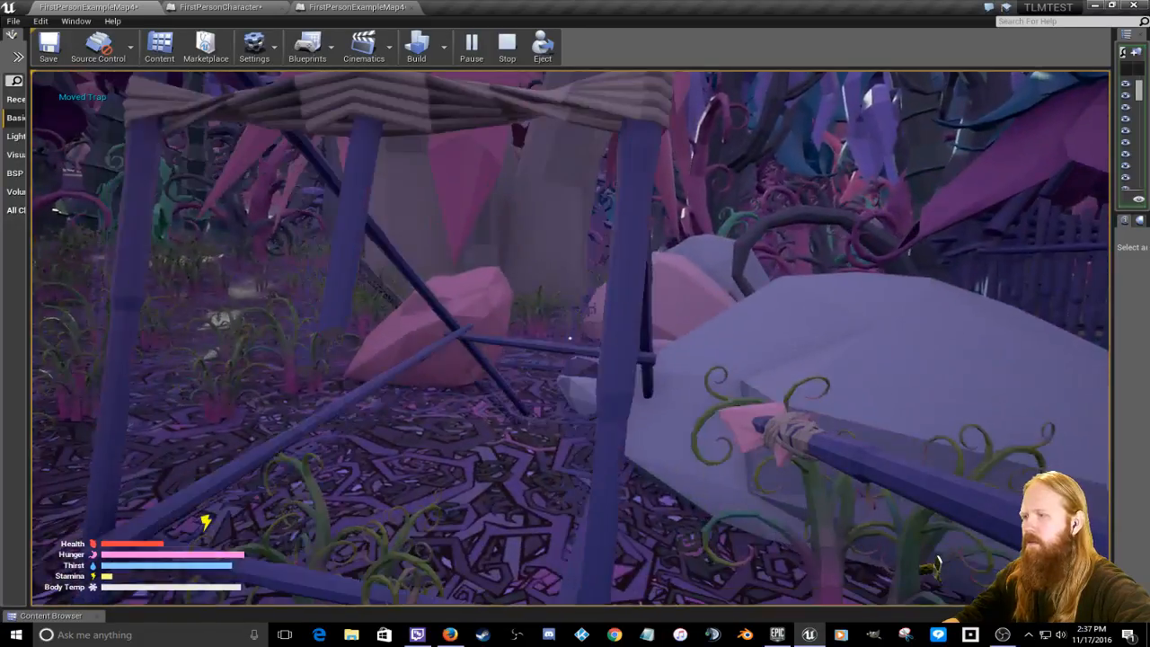
{"action": "key", "text": "s"}
{"action": "key", "text": "w"}
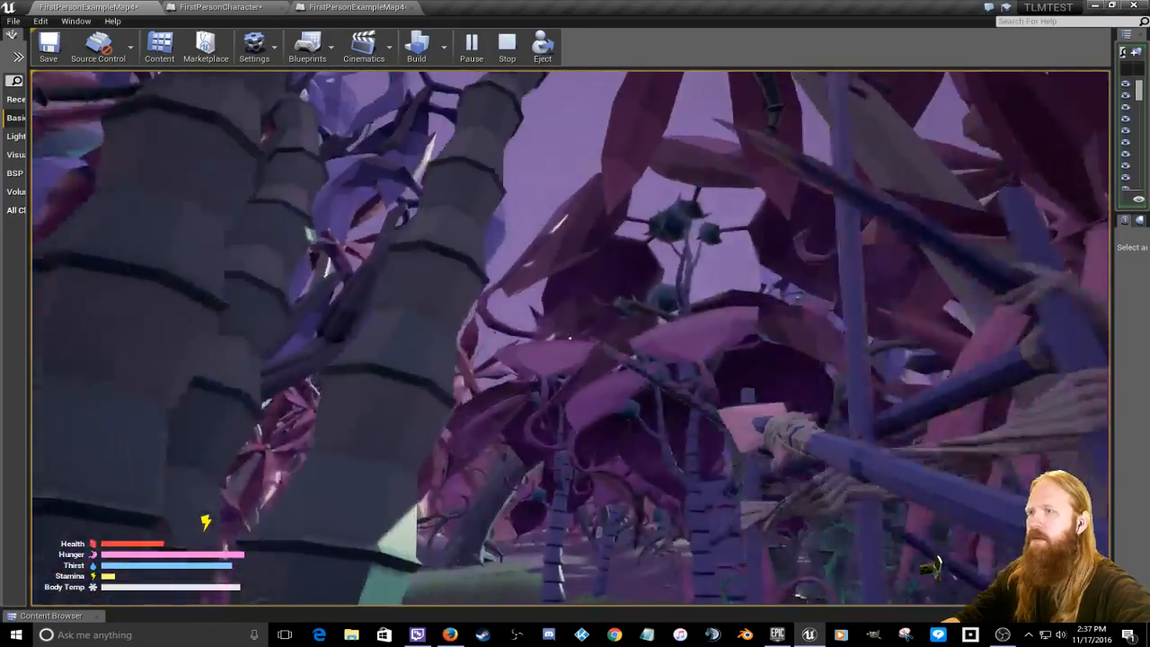
{"action": "key", "text": "s"}
{"action": "key", "text": "w"}
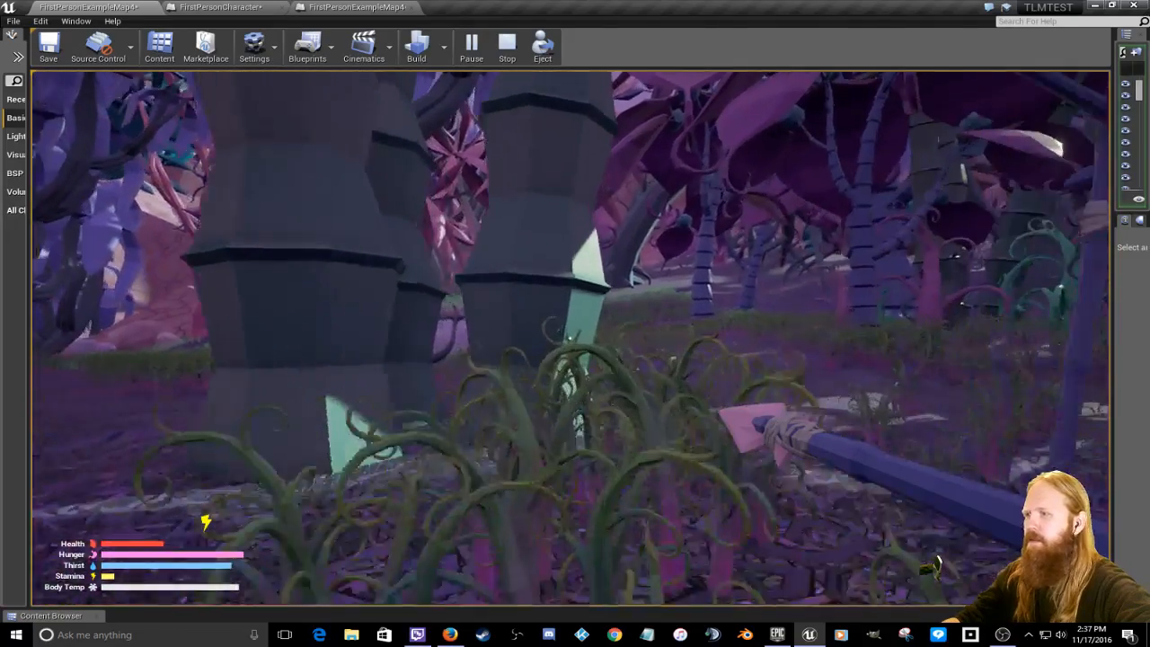
Step: Lead the long-necked creature around the clearing between the placed trap and the huts
{"action": "key", "text": "w"}
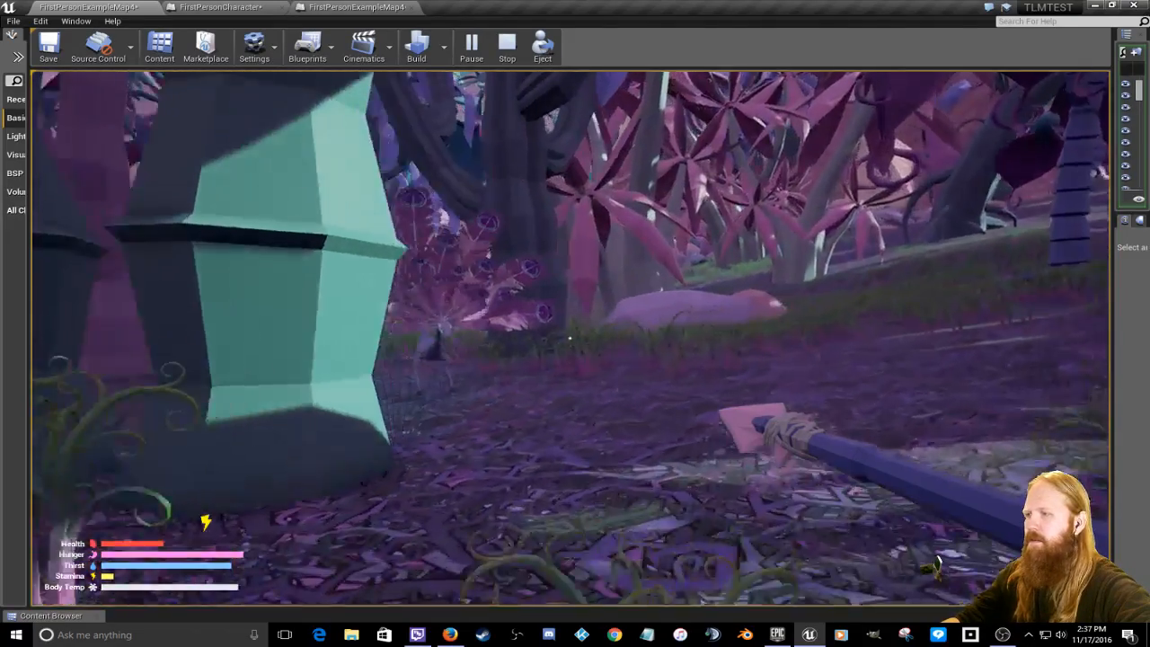
{"action": "key", "text": "w"}
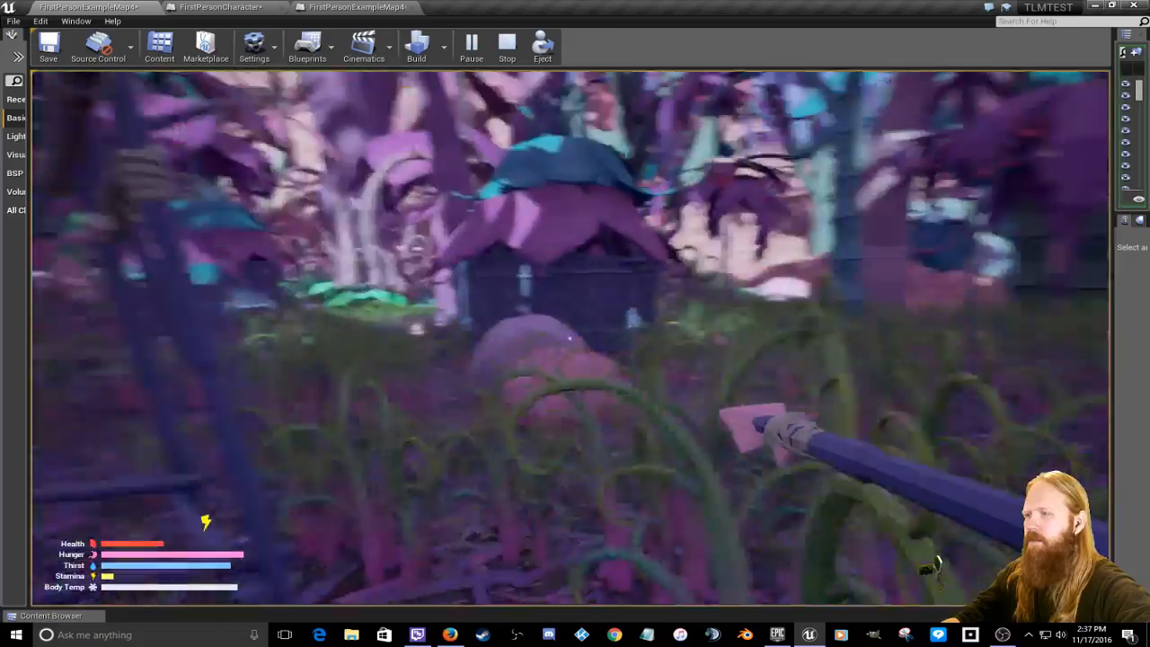
{"action": "key", "text": "w"}
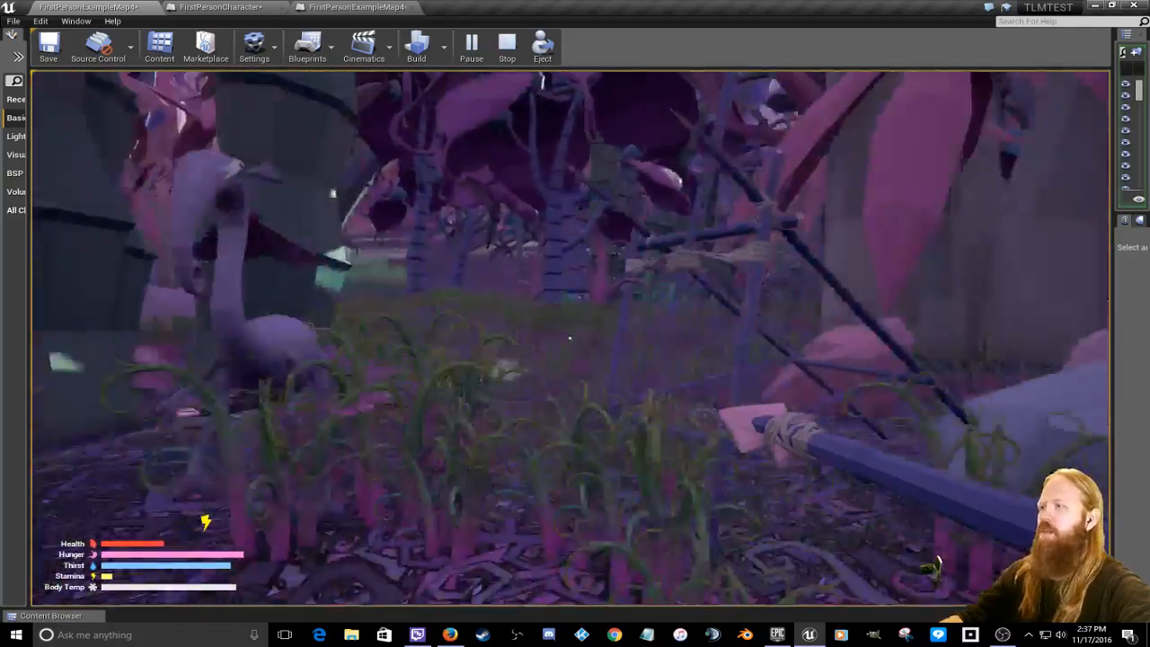
{"action": "key", "text": "w"}
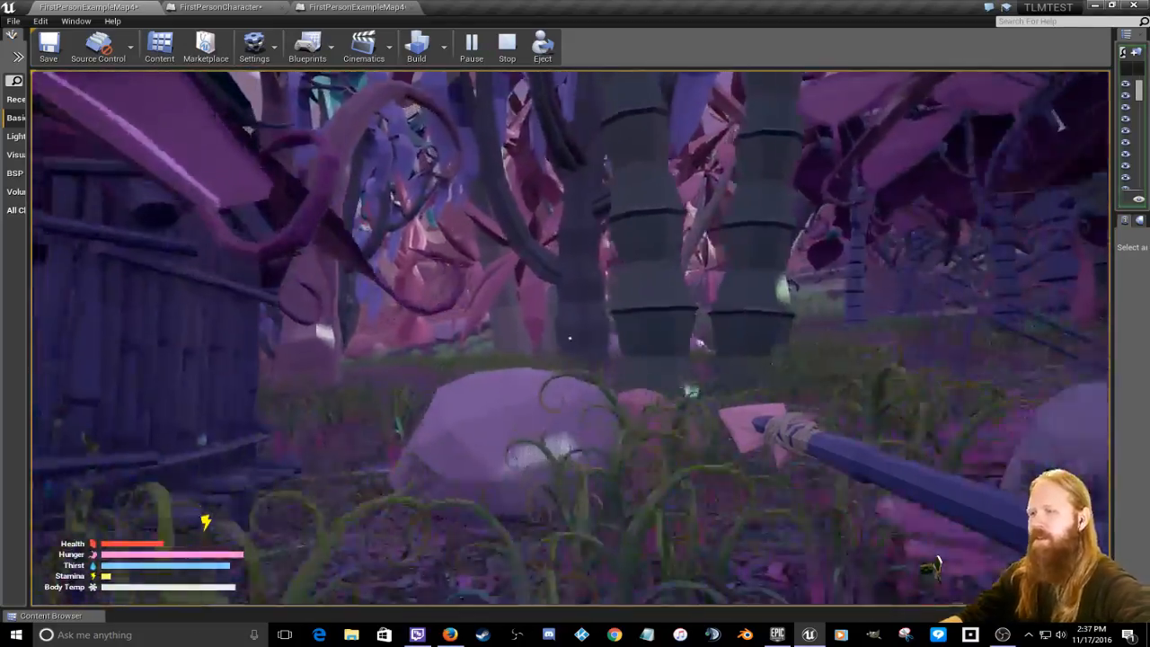
{"action": "key", "text": "w"}
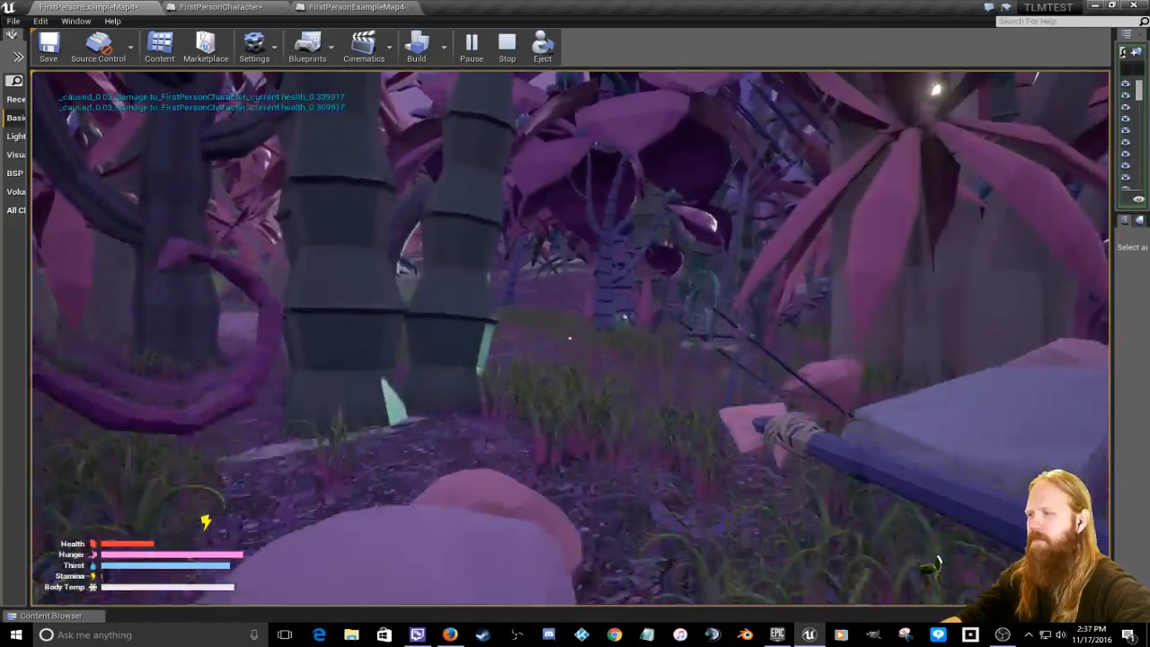
{"action": "key", "text": "w"}
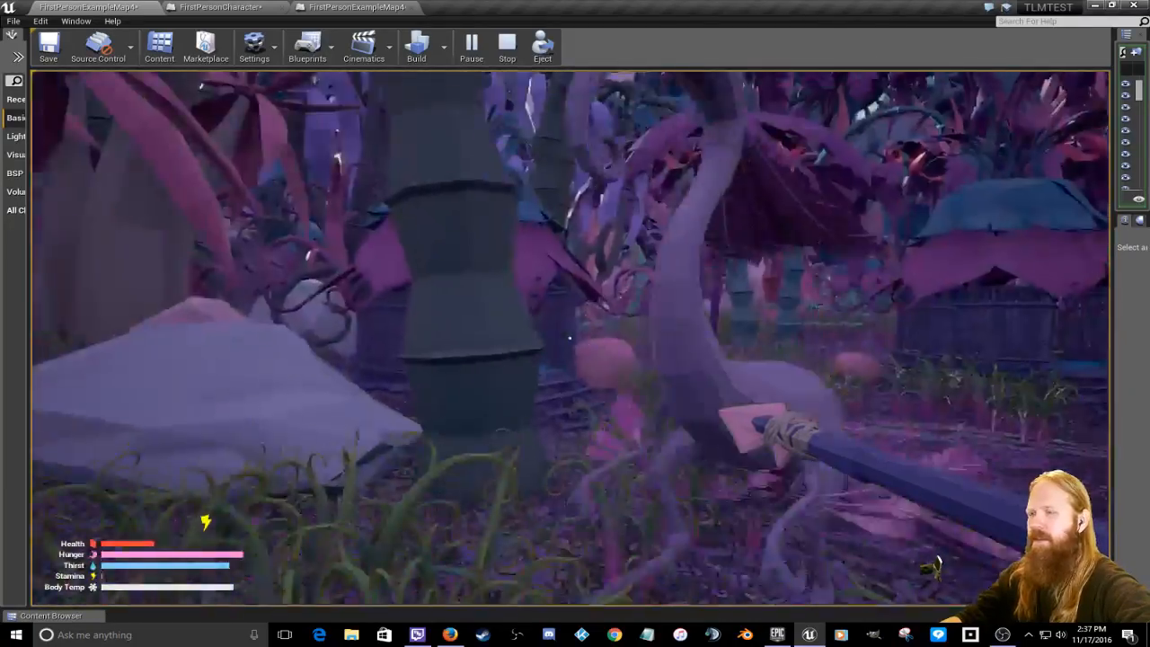
{"action": "key", "text": "w"}
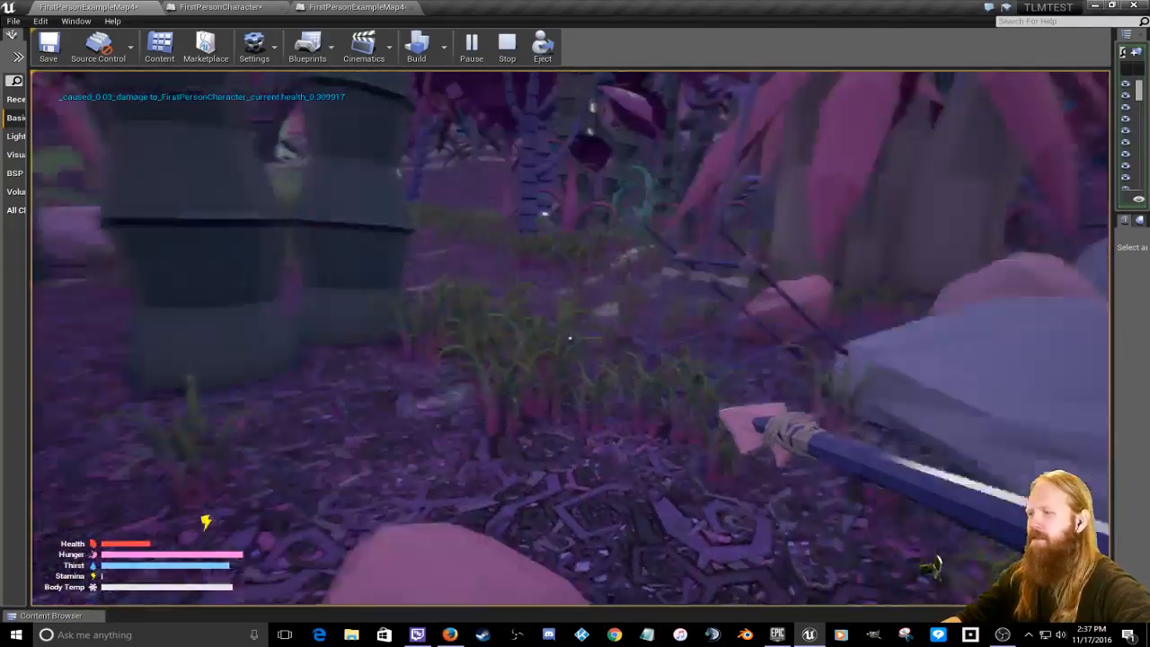
Step: Back away from the attacking creature and strike at it with the spear beside the trap
{"action": "key", "text": "s"}
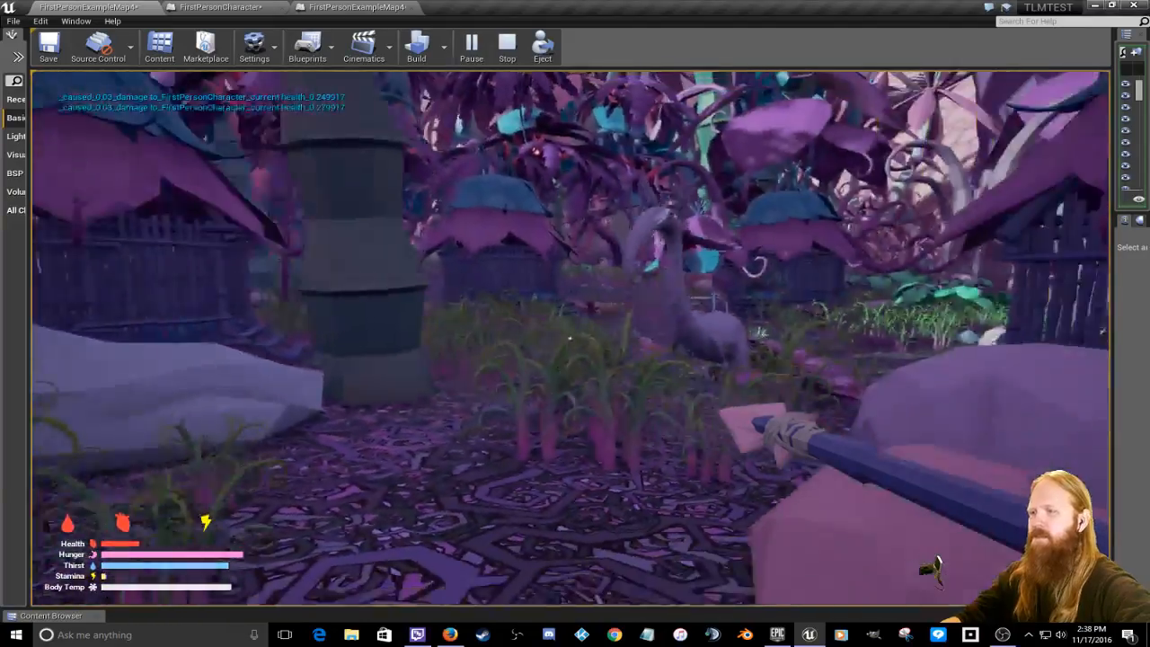
{"action": "key", "text": "s"}
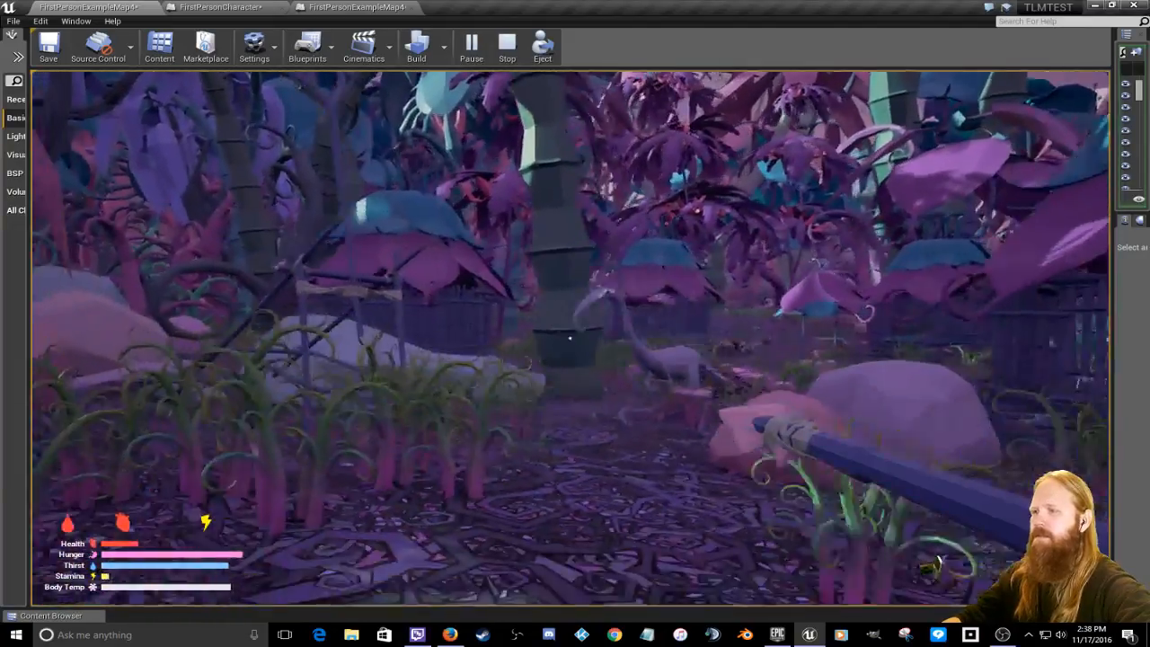
{"action": "key", "text": "s"}
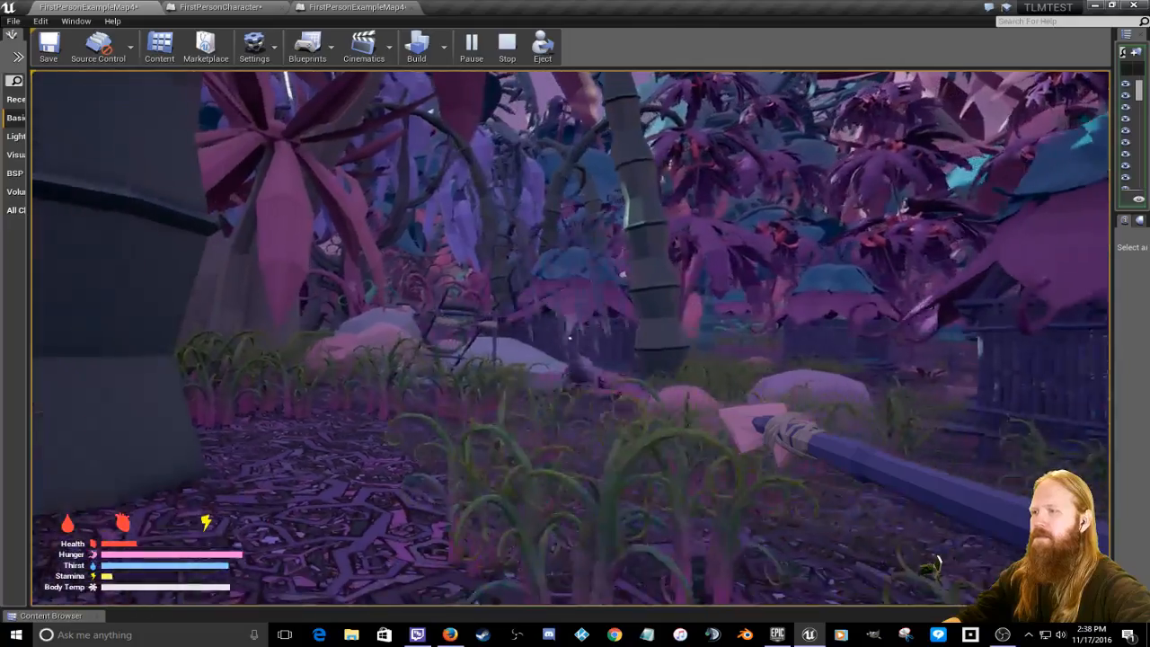
{"action": "left_click", "coordinate": [570, 339]}
{"action": "key", "text": "w"}
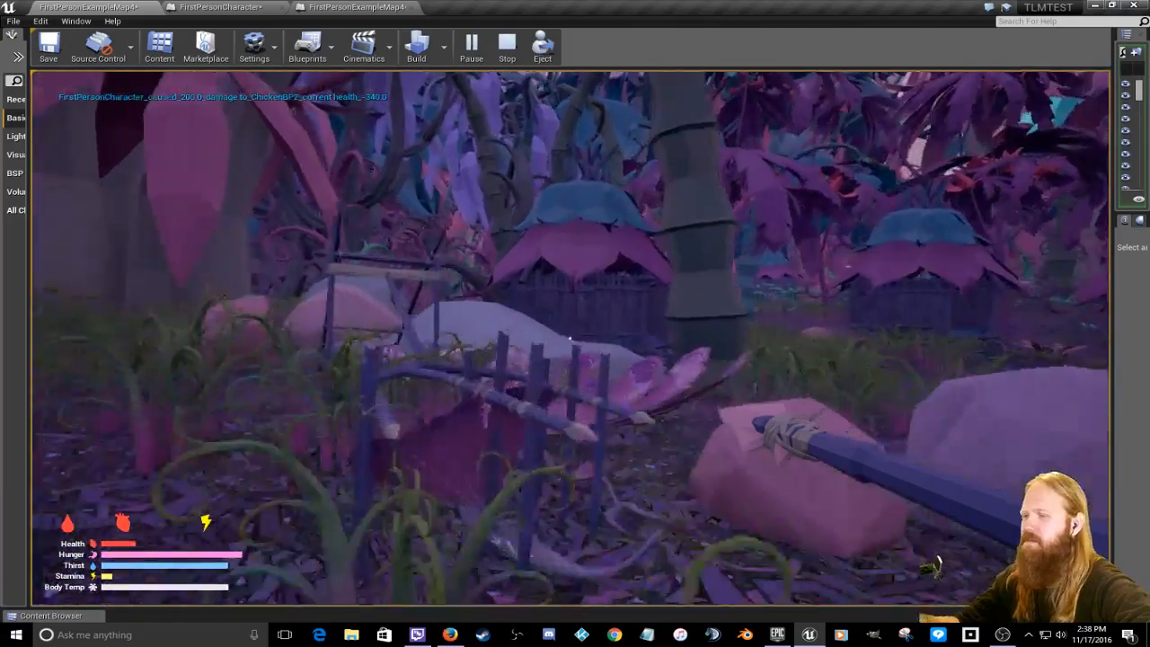
{"action": "key", "text": "s"}
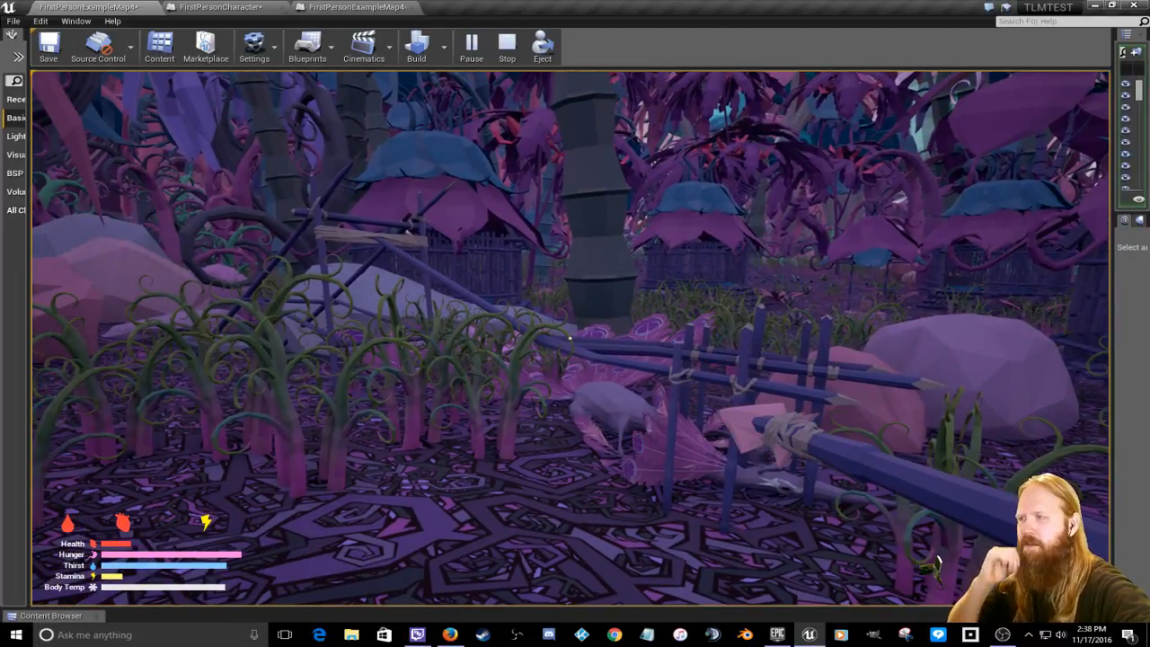
Step: Go past the sprung trap and enter the hut with the fire bowl and the orange quiver
{"action": "key", "text": "w"}
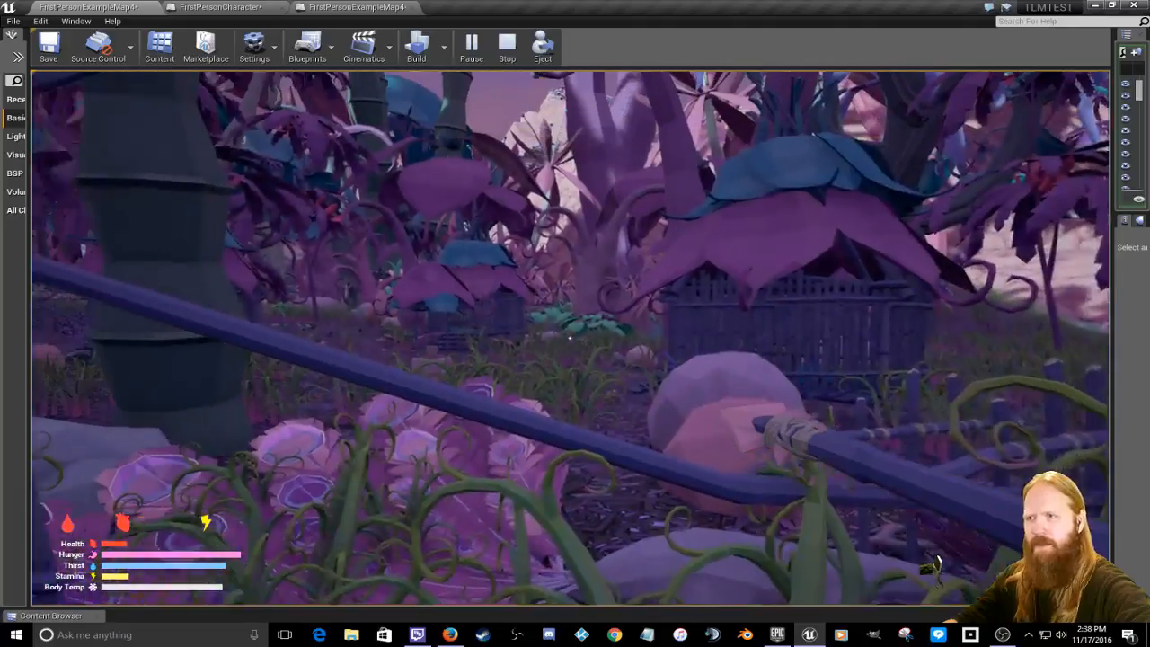
{"action": "key", "text": "s"}
{"action": "key", "text": "w"}
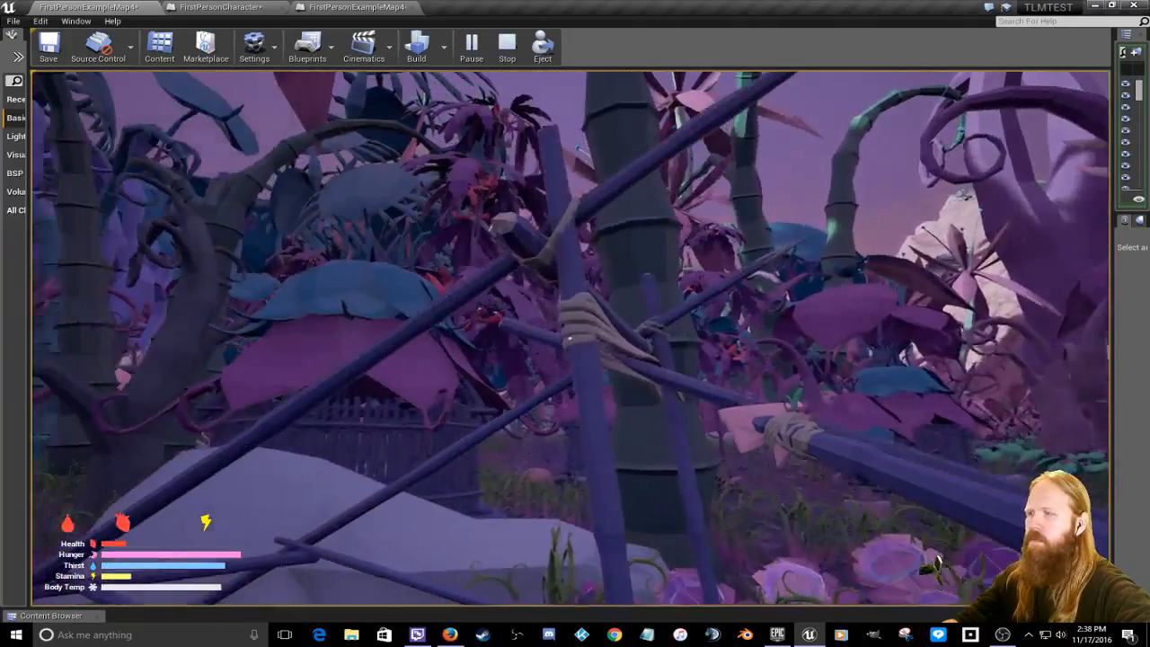
{"action": "key", "text": "w"}
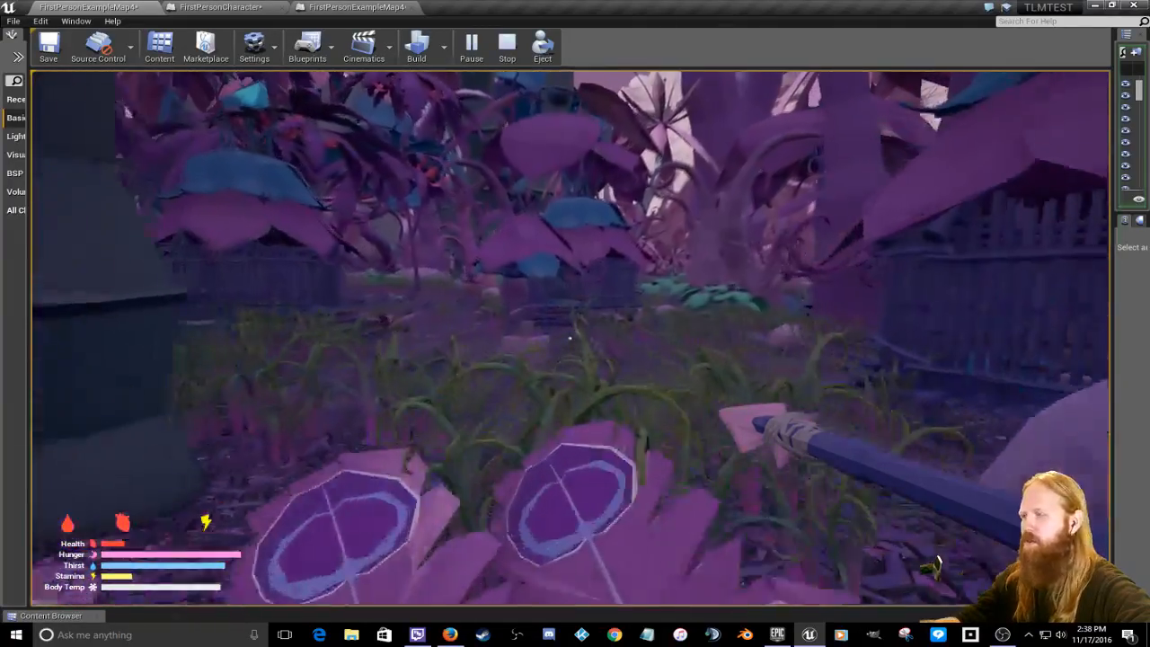
{"action": "key", "text": "w"}
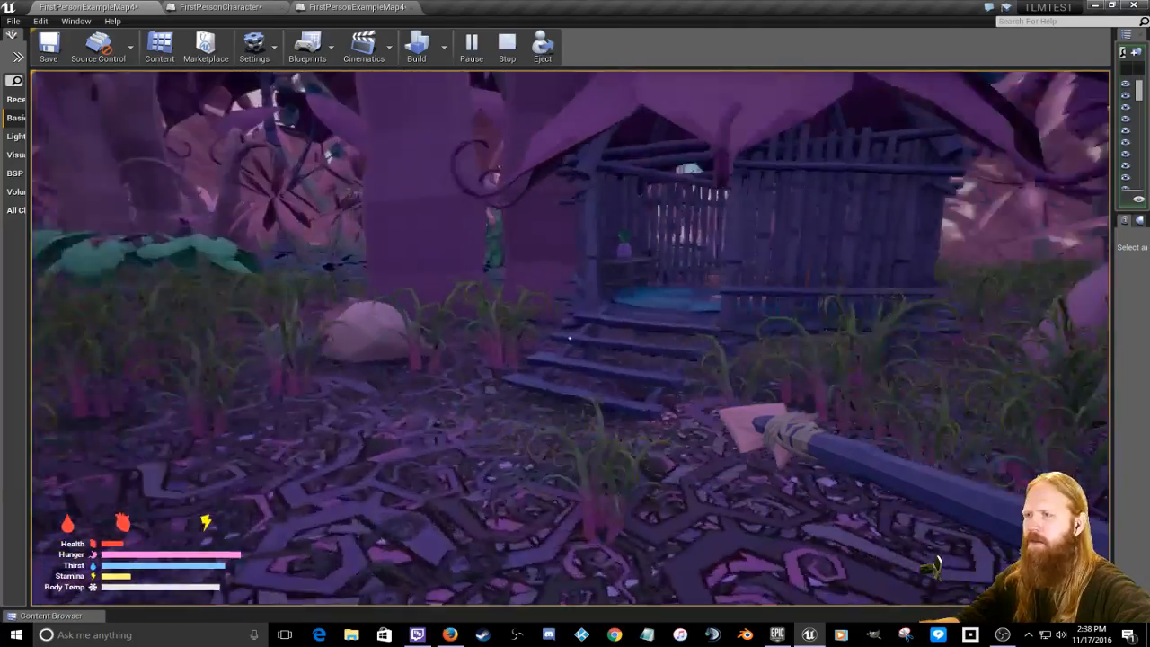
{"action": "key", "text": "w"}
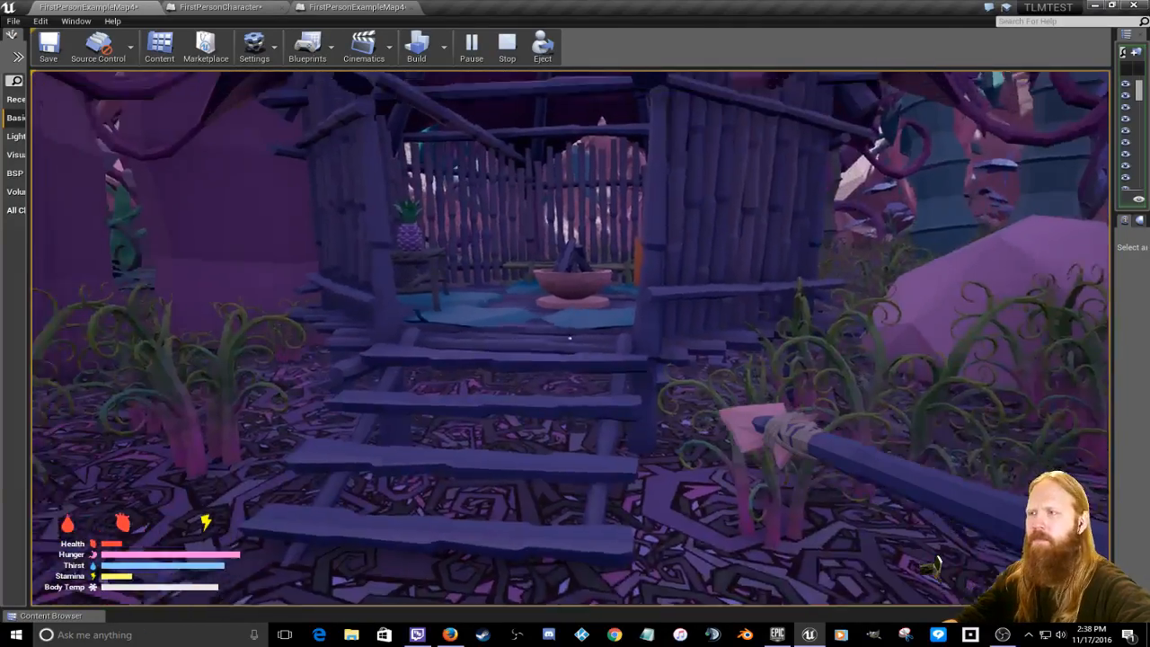
{"action": "key", "text": "w"}
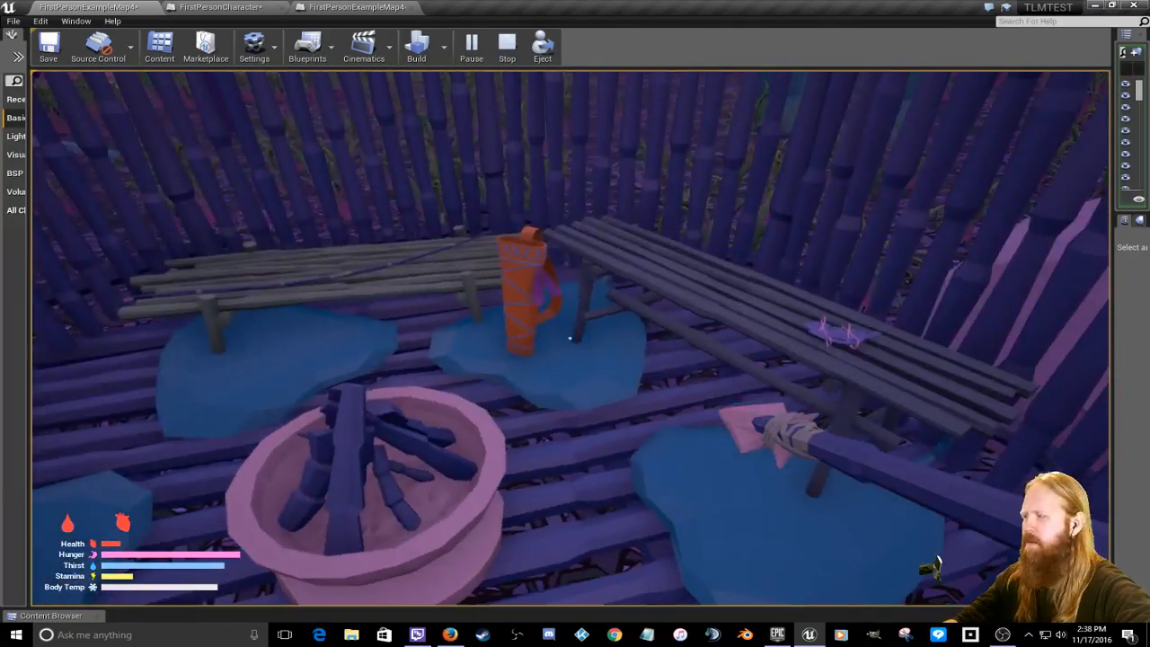
Step: Pick up the purple leaf item from the hut's bench and use it from the inventory
{"action": "key", "text": "e"}
{"action": "key", "text": "i"}
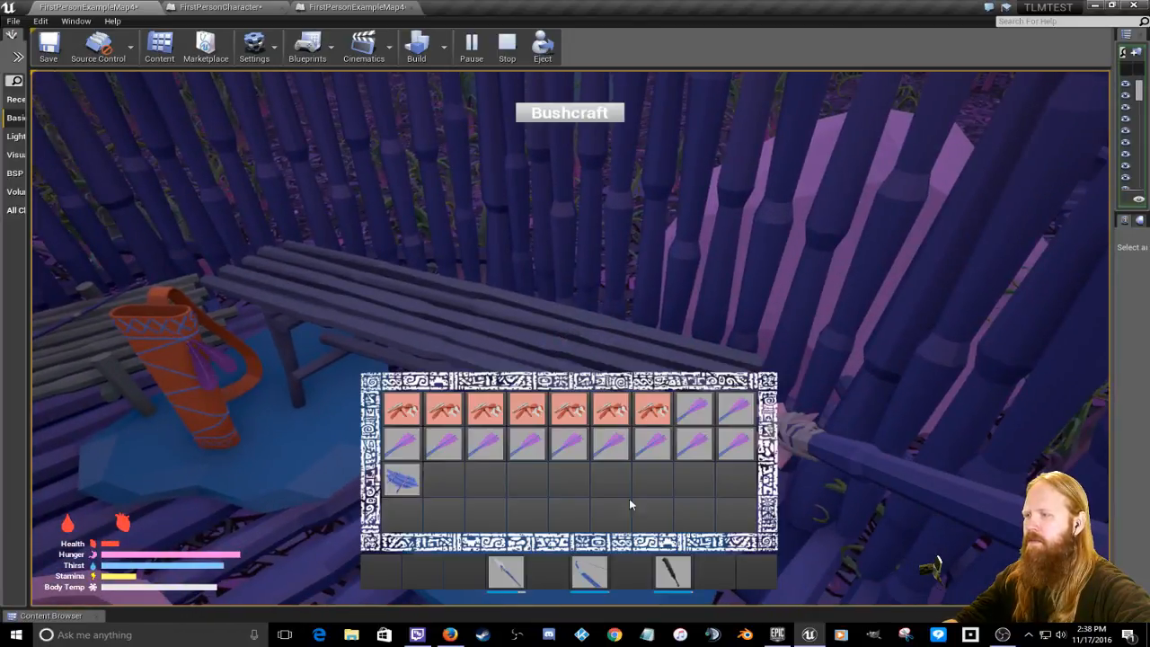
{"action": "left_click", "coordinate": [405, 483]}
{"action": "left_click", "coordinate": [564, 345]}
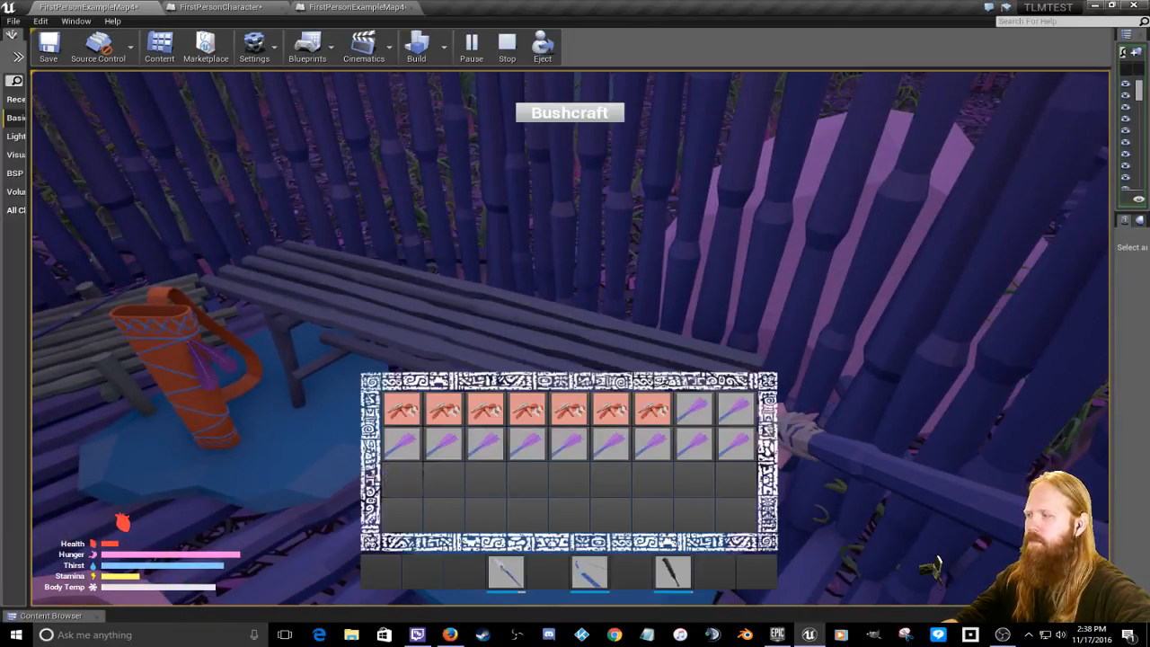
{"action": "key", "text": "i"}
Step: Collect the pineapple from the bench in another hut and eat it from the inventory
{"action": "key", "text": "w"}
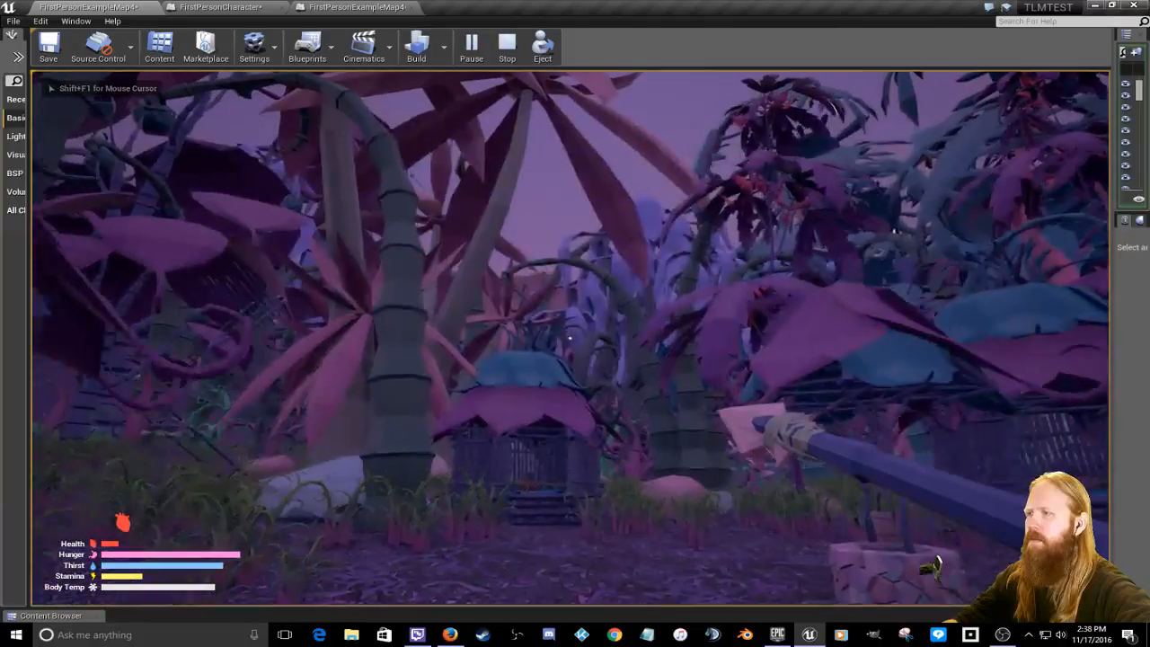
{"action": "key", "text": "w"}
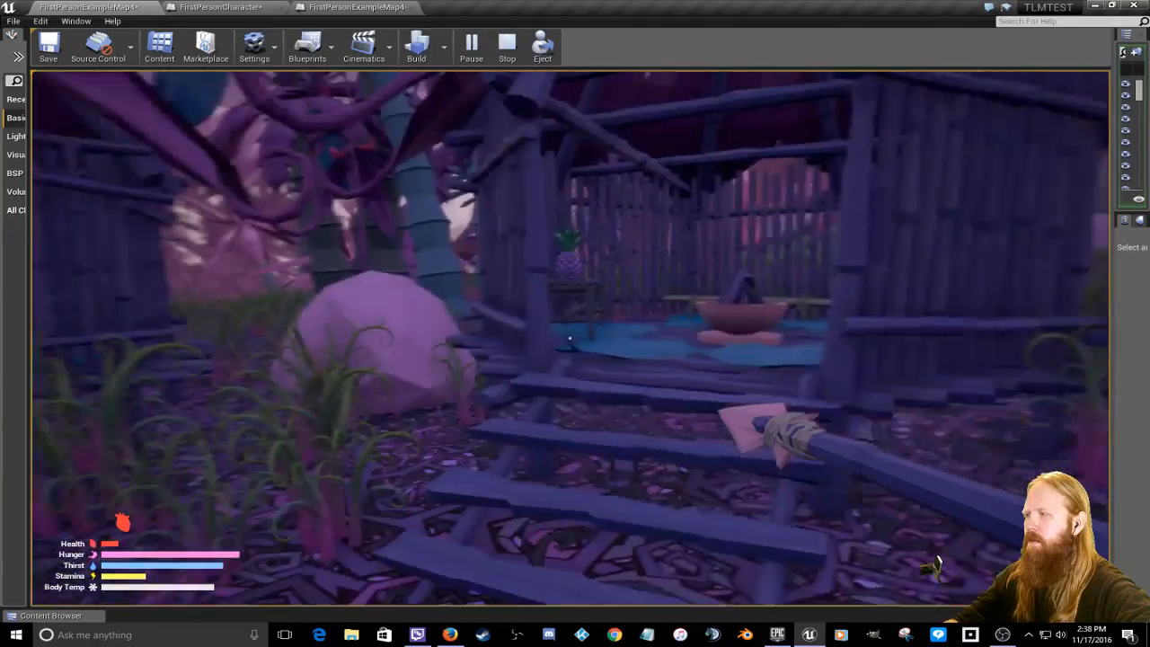
{"action": "key", "text": "w"}
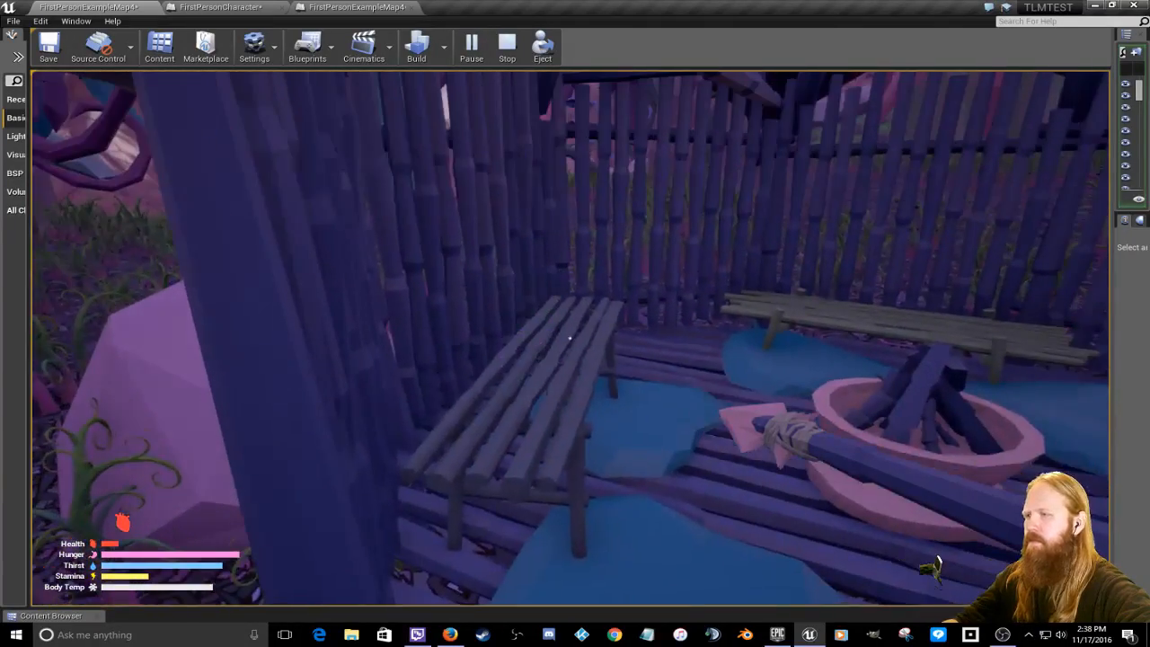
{"action": "key", "text": "i"}
{"action": "left_click", "coordinate": [399, 485]}
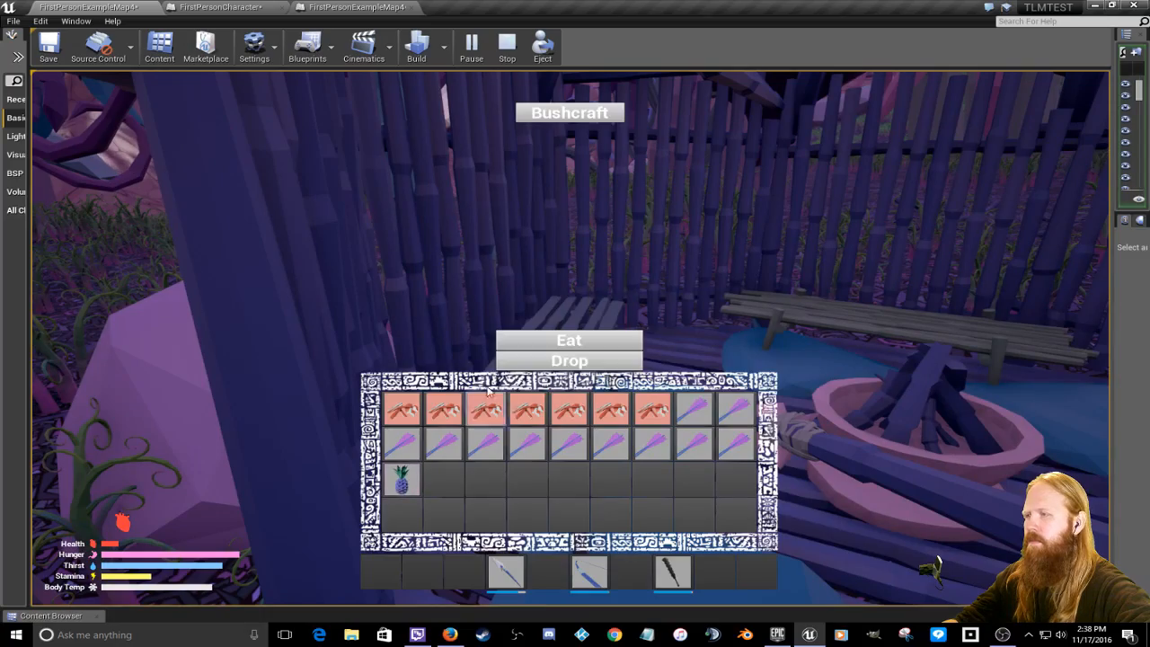
{"action": "left_click", "coordinate": [537, 340]}
Step: Gather three sticks from the ground near the huts and check them in the inventory
{"action": "key", "text": "w"}
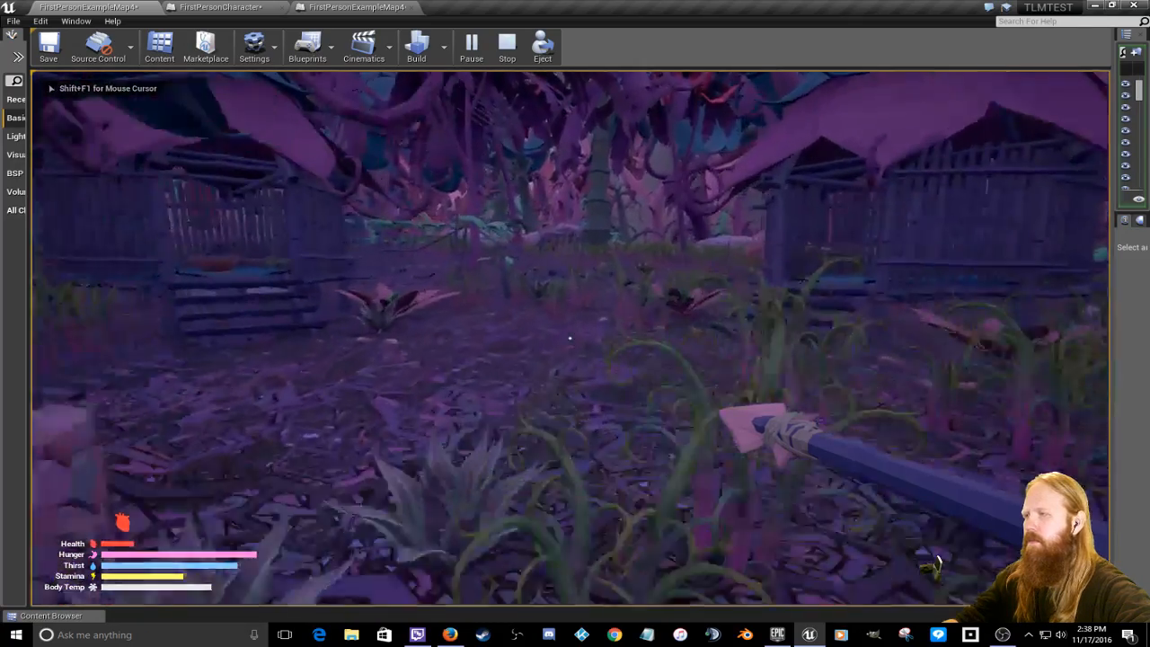
{"action": "key", "text": "w"}
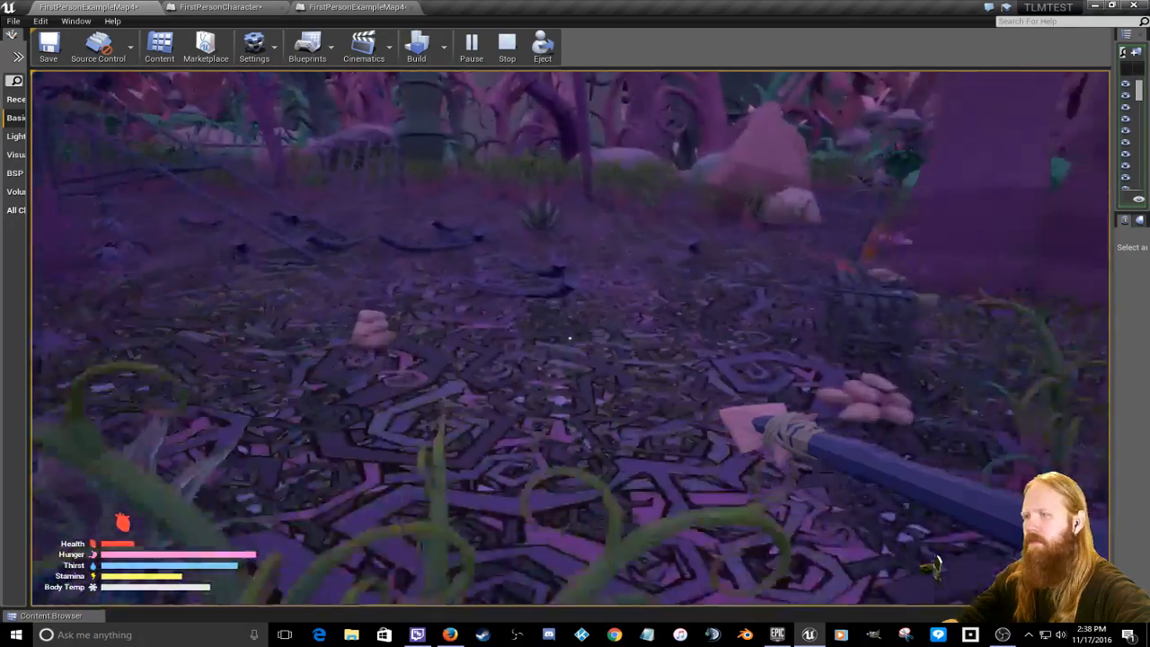
{"action": "key", "text": "w"}
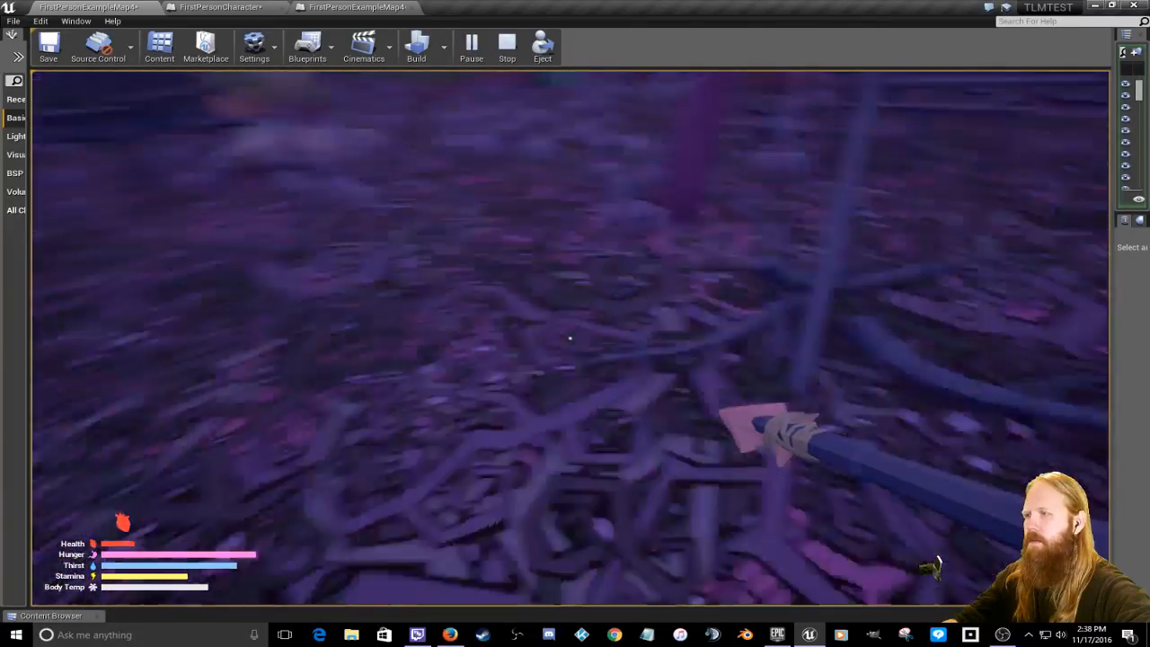
{"action": "key", "text": "Tab"}
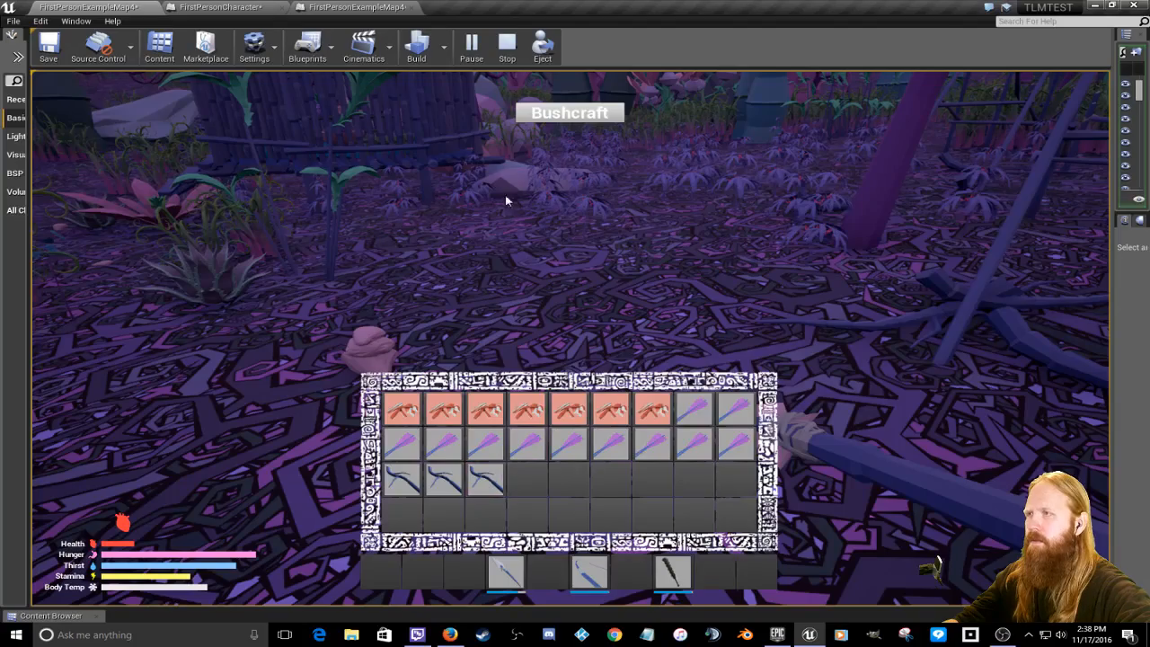
{"action": "key", "text": "Tab"}
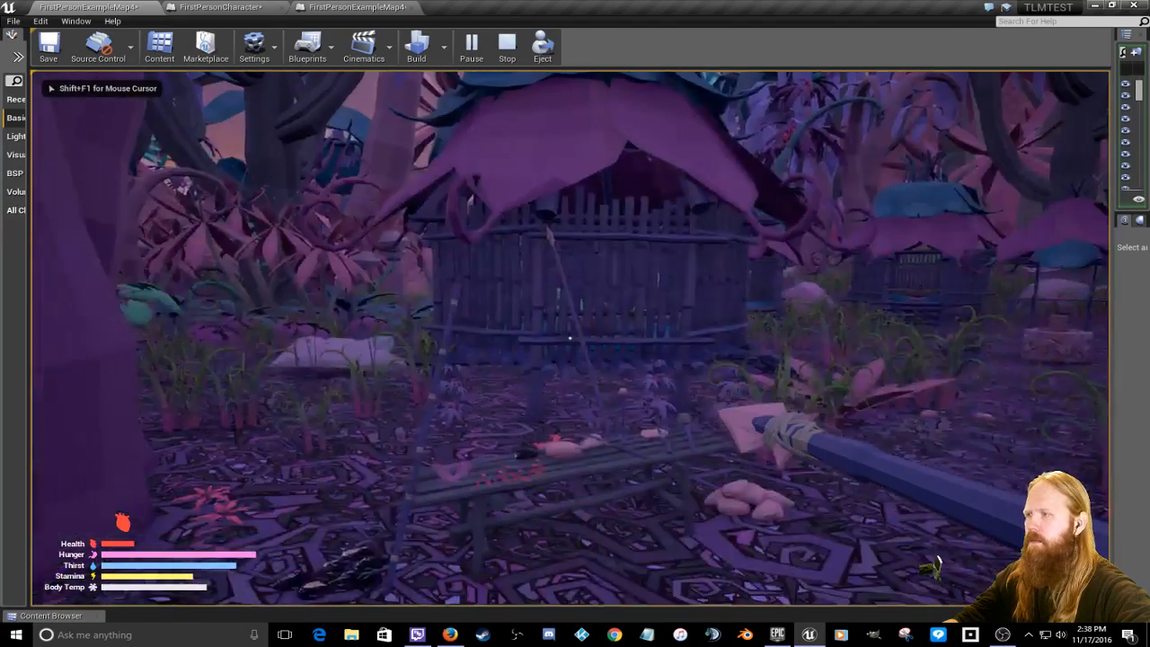
Step: Pick up the crossed-stick tool near the outdoor workbench and equip it in the quick-use bar
{"action": "key", "text": "w"}
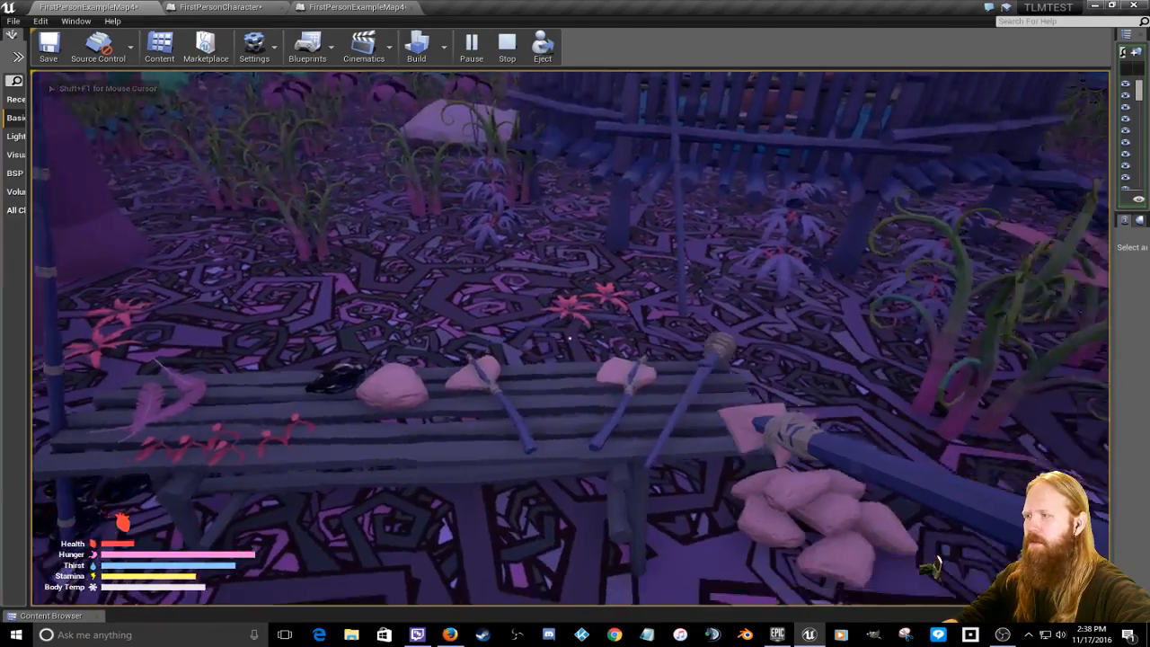
{"action": "key", "text": "Tab"}
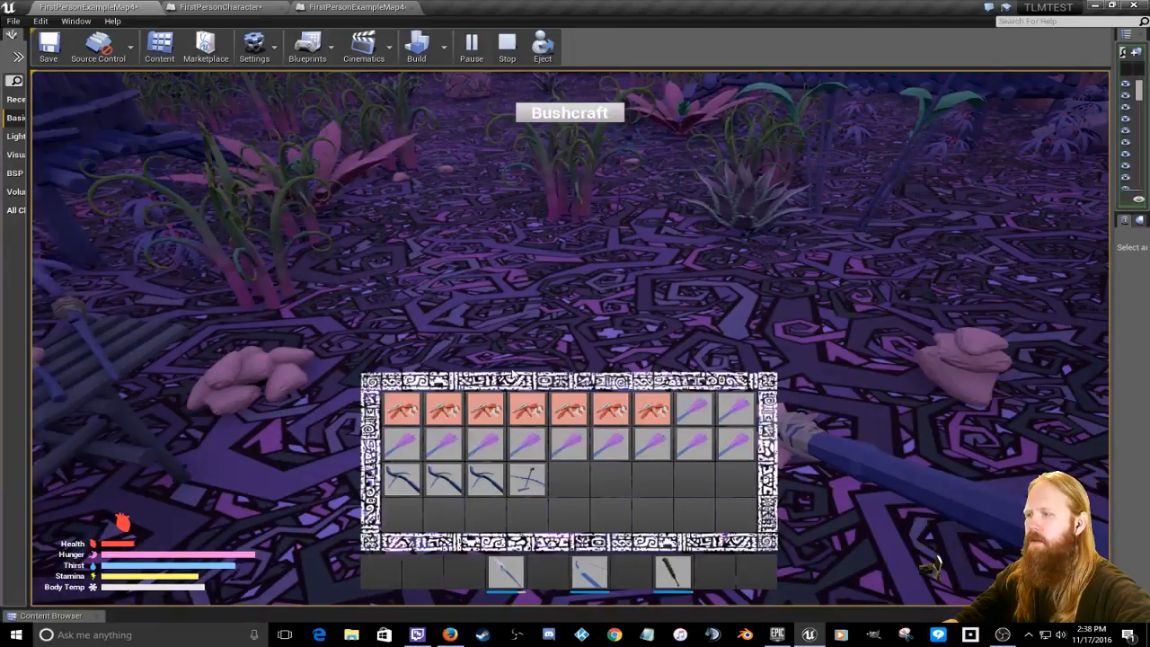
{"action": "left_click", "coordinate": [530, 476]}
{"action": "left_click", "coordinate": [584, 341]}
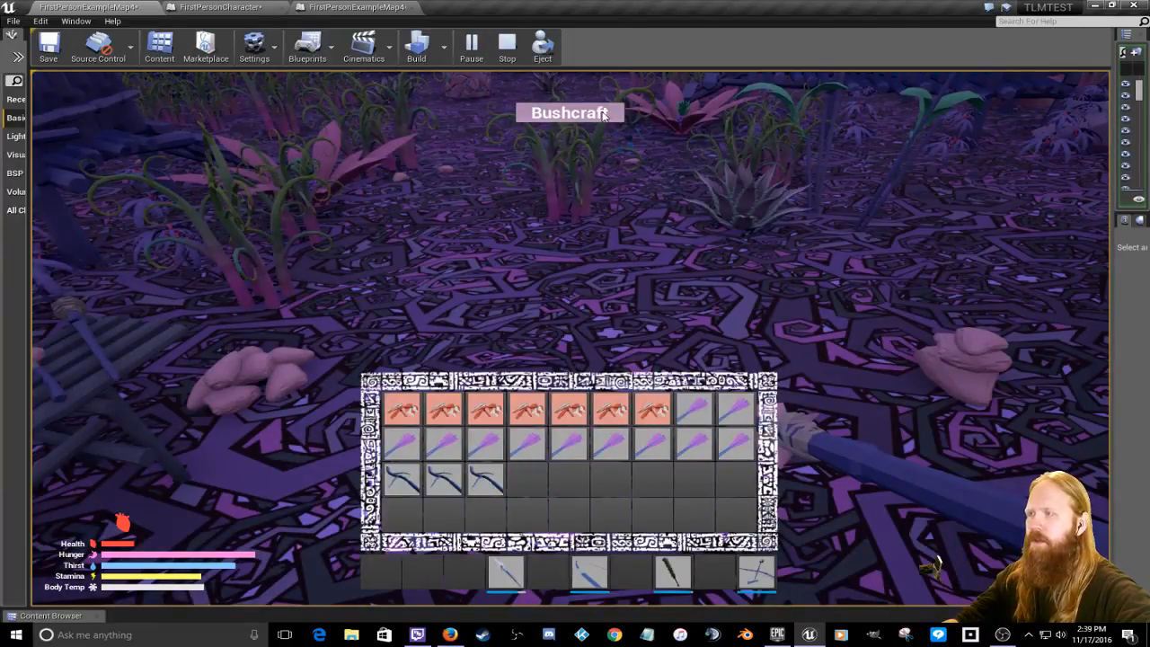
Step: Craft a campfire from the three sticks using the Survival recipes in the Bushcraft menu
{"action": "left_click", "coordinate": [588, 113]}
{"action": "left_click", "coordinate": [687, 114]}
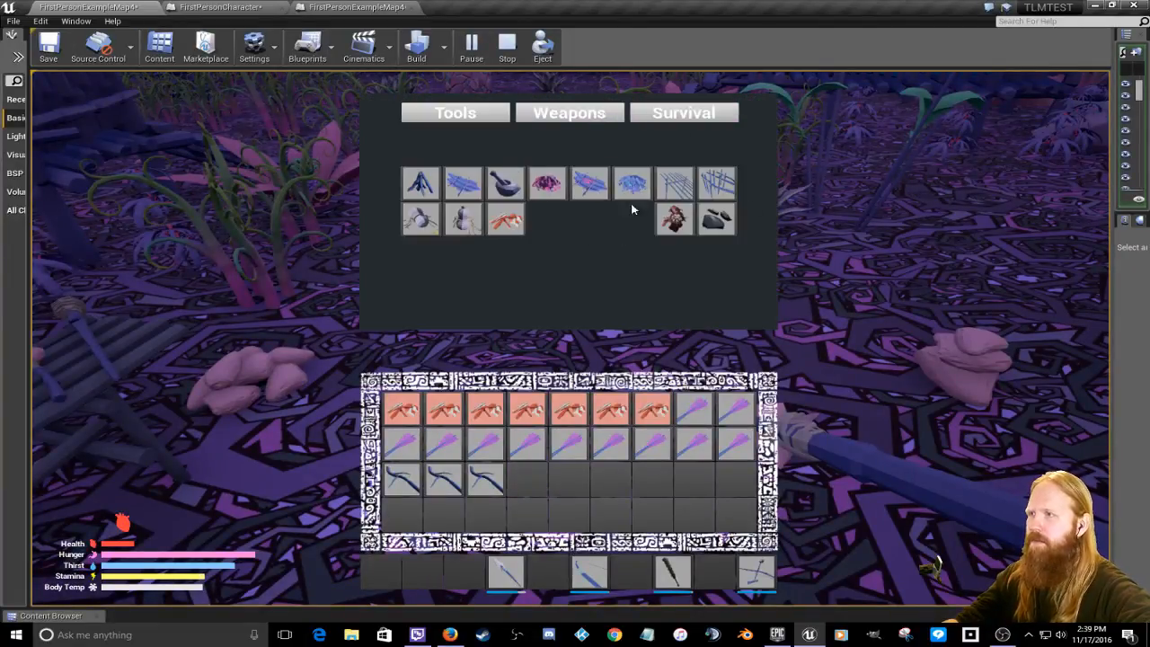
{"action": "left_click", "coordinate": [419, 183]}
{"action": "left_click", "coordinate": [565, 303]}
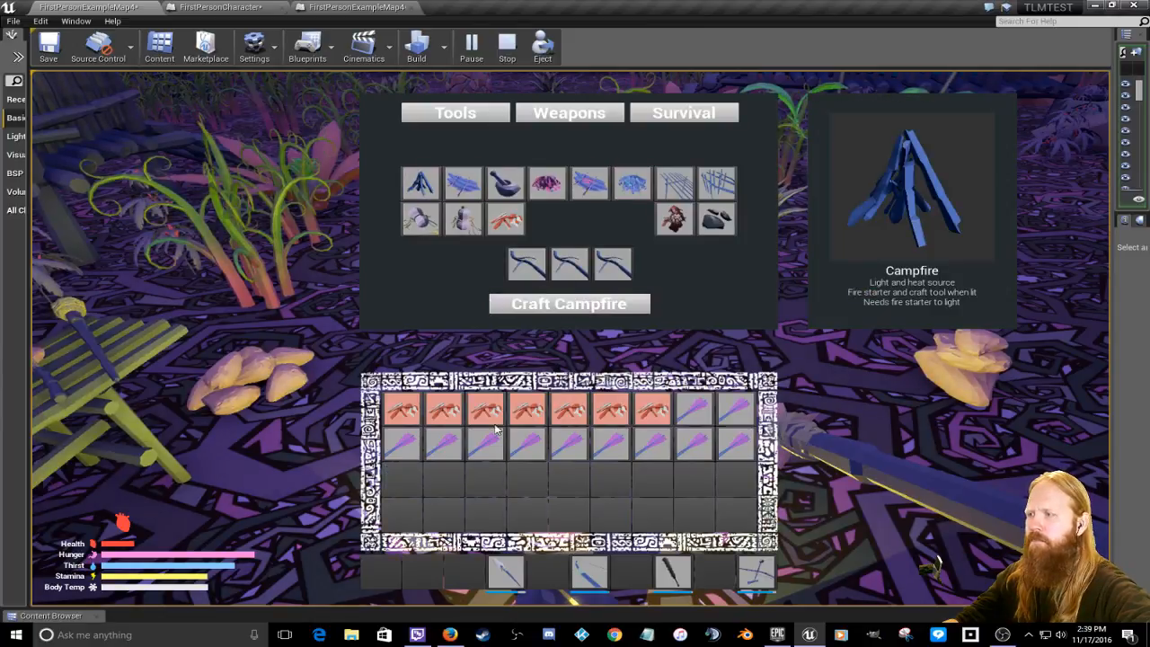
Step: Roast the raw meat in the inventory using the Roasted Meat survival recipe
{"action": "left_click", "coordinate": [682, 114]}
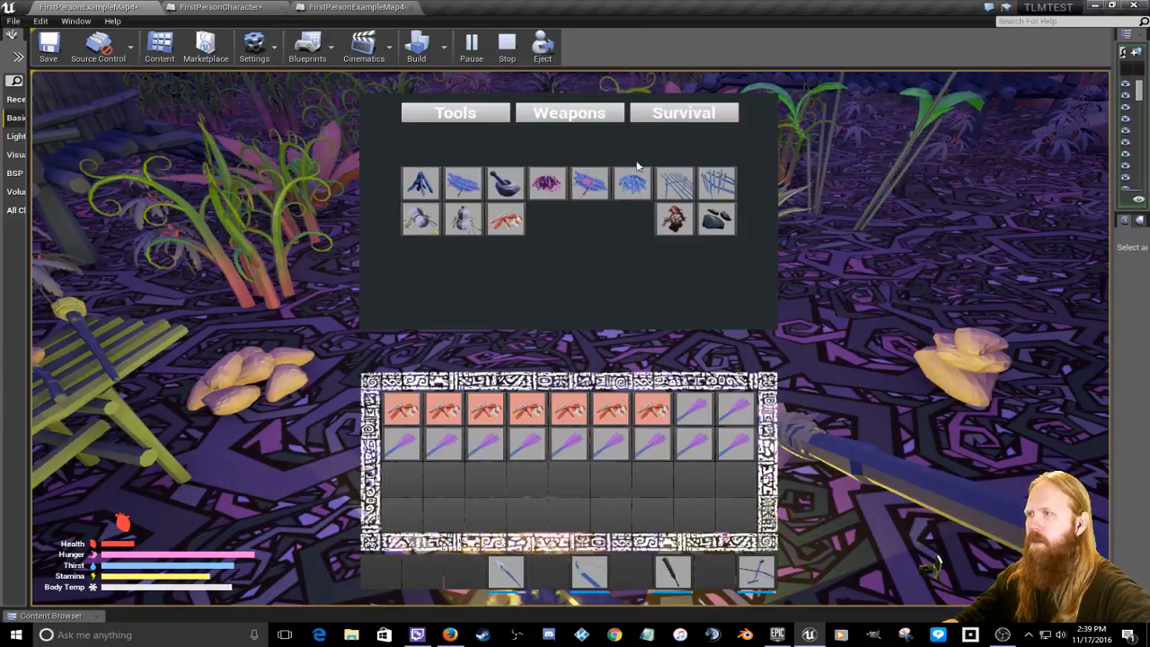
{"action": "left_click", "coordinate": [506, 219]}
{"action": "left_click", "coordinate": [568, 306]}
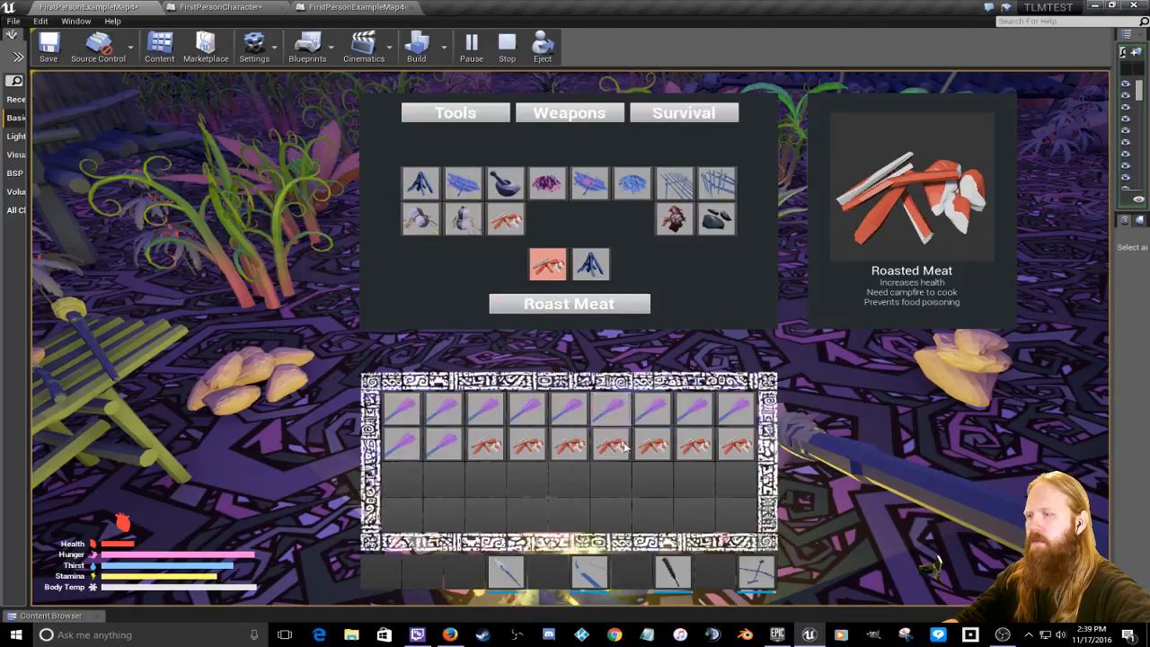
Step: Eat three pieces of roasted meat from the inventory
{"action": "left_click", "coordinate": [484, 449]}
{"action": "left_click", "coordinate": [569, 342]}
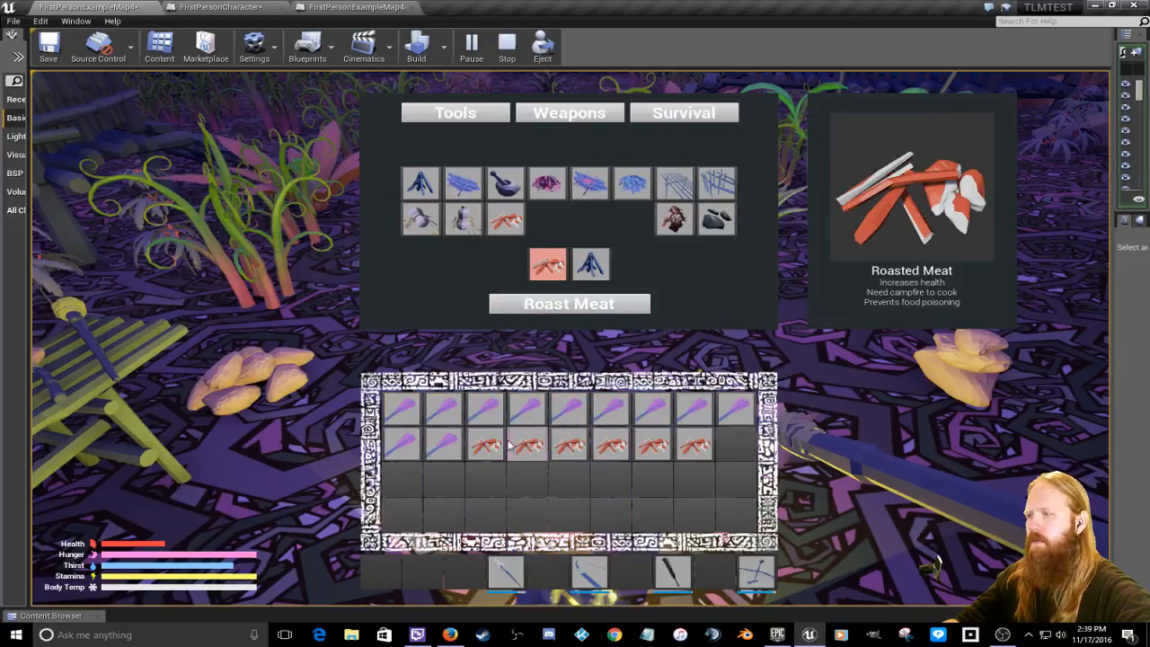
{"action": "left_click", "coordinate": [557, 340]}
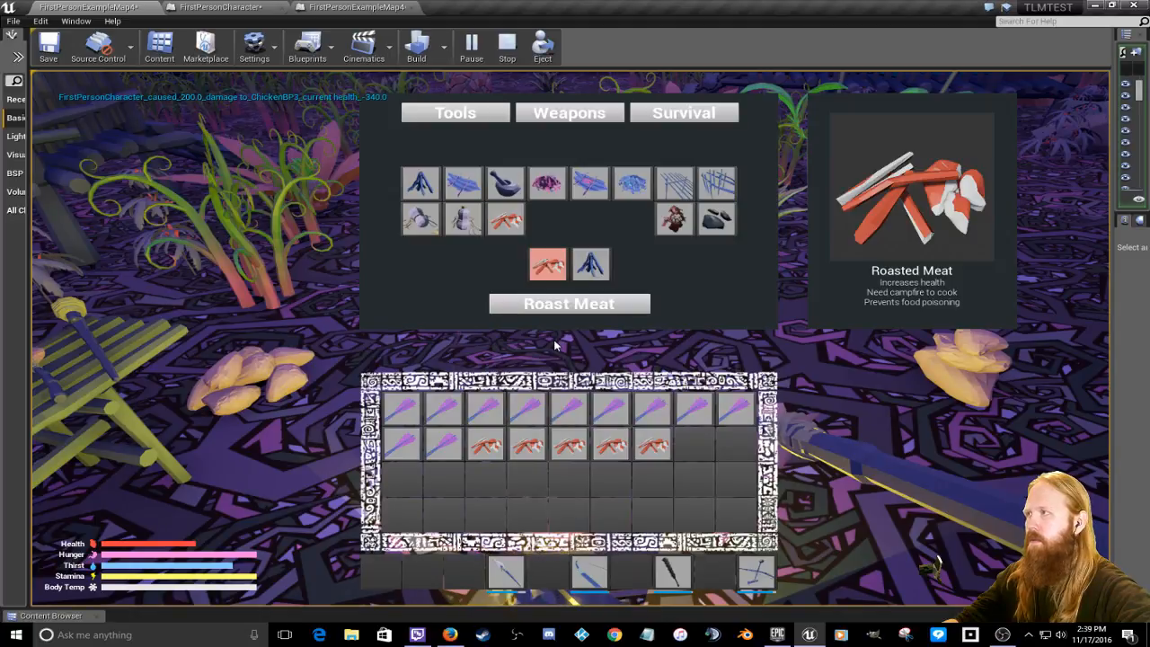
{"action": "left_click", "coordinate": [488, 449]}
{"action": "left_click", "coordinate": [564, 342]}
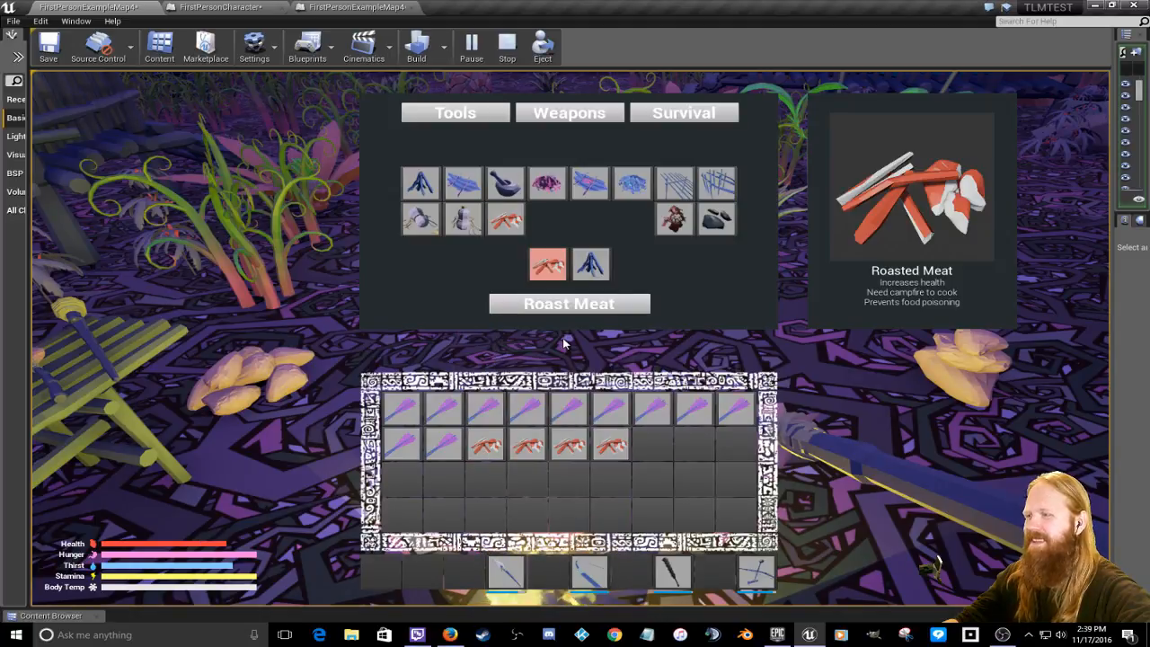
Step: Leave the inventory, walk past the well and the stick trap to the dead creature, return to the huts, and end the play session
{"action": "key", "text": "i"}
{"action": "key", "text": "s"}
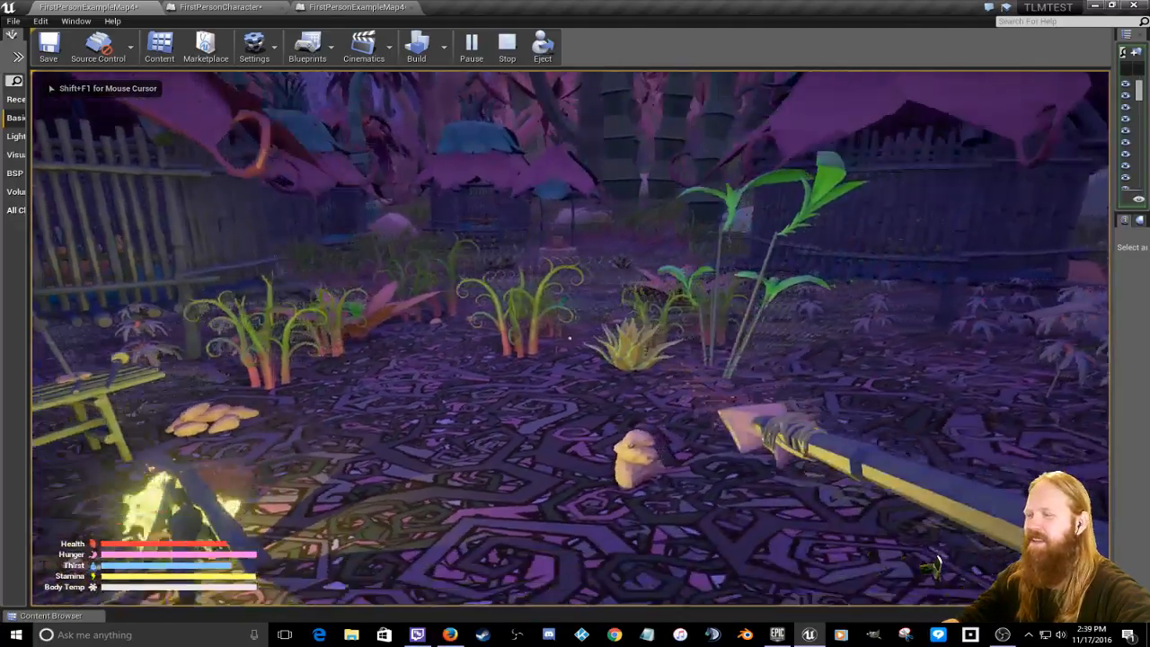
{"action": "key", "text": "w"}
{"action": "key", "text": "w"}
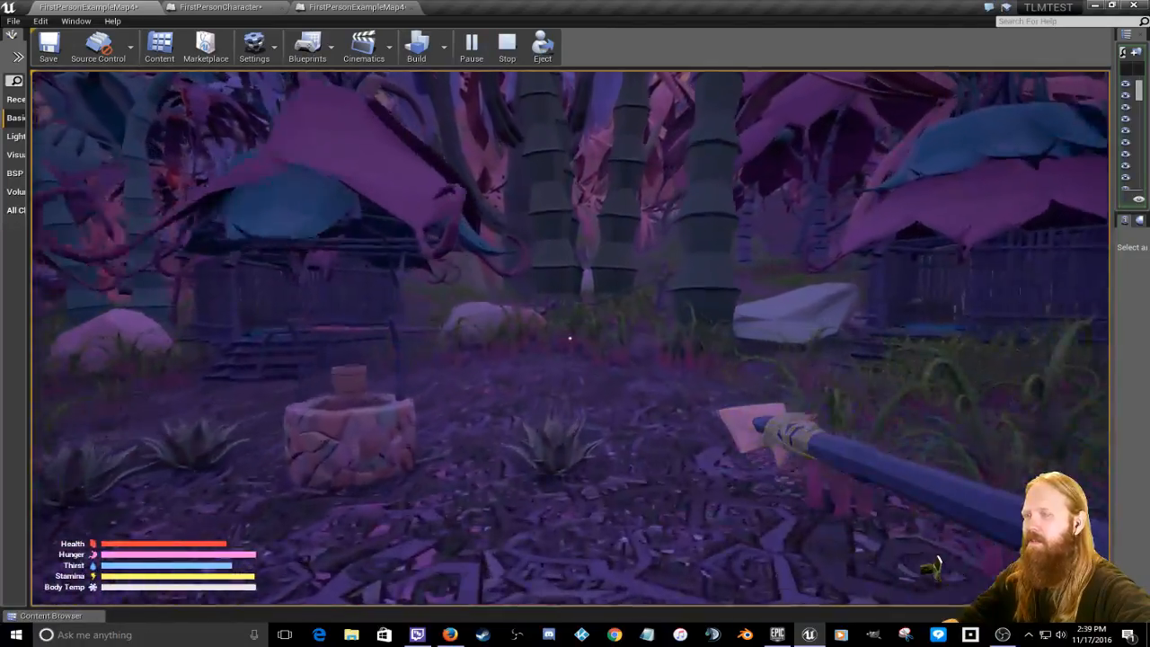
{"action": "key", "text": "w"}
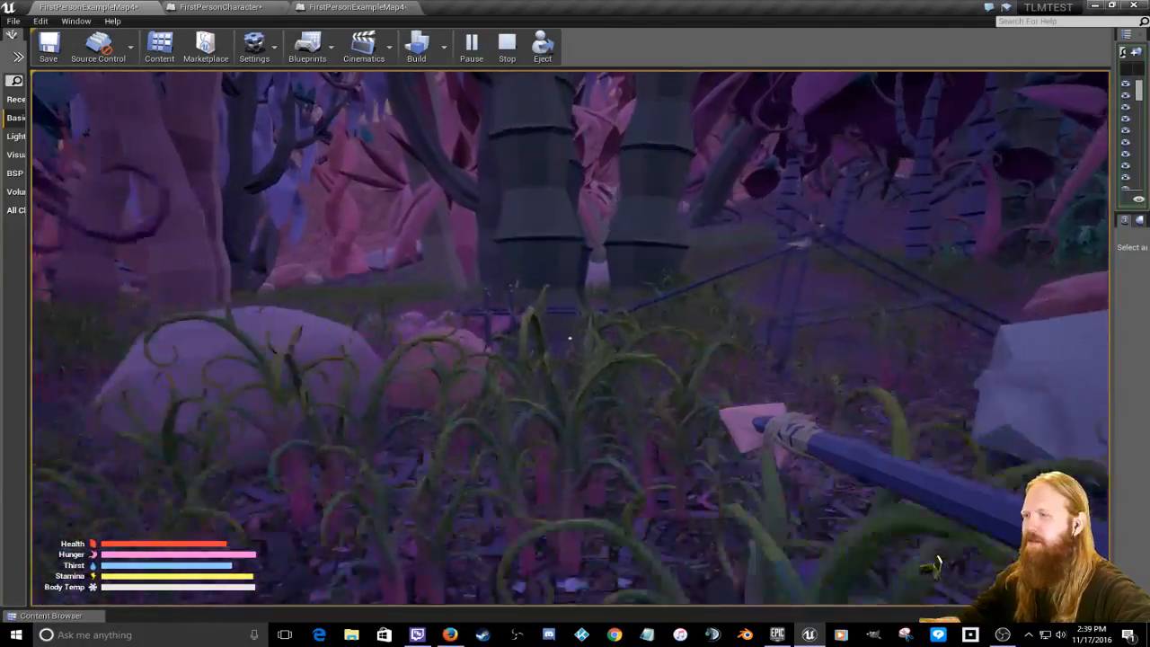
{"action": "key", "text": "w"}
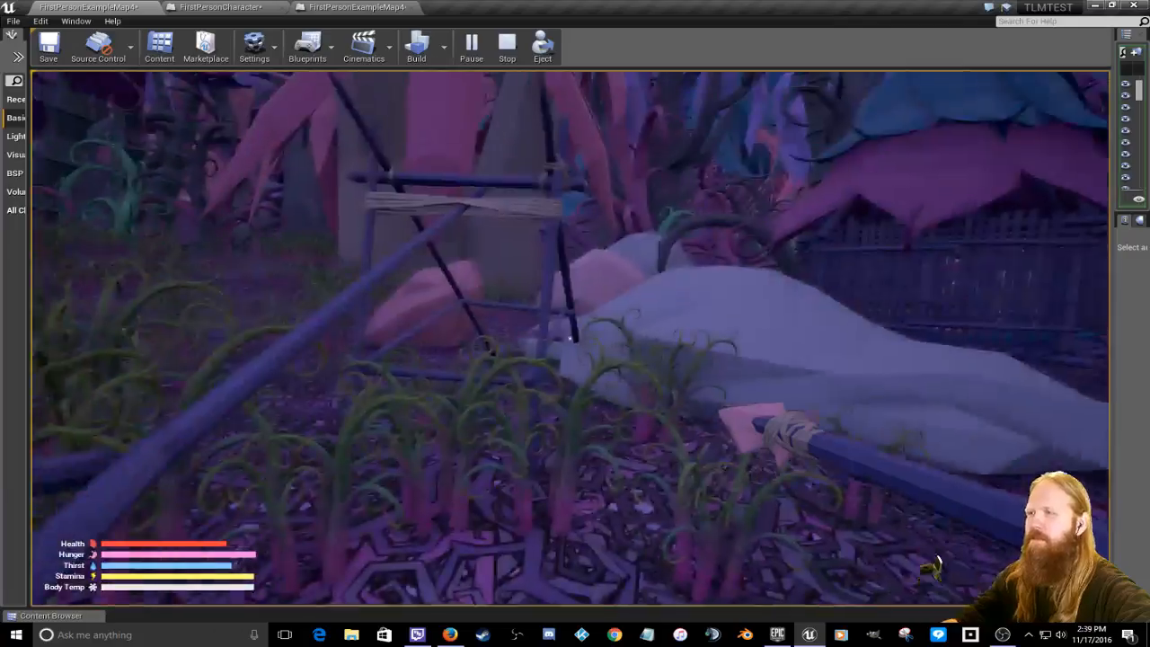
{"action": "key", "text": "w"}
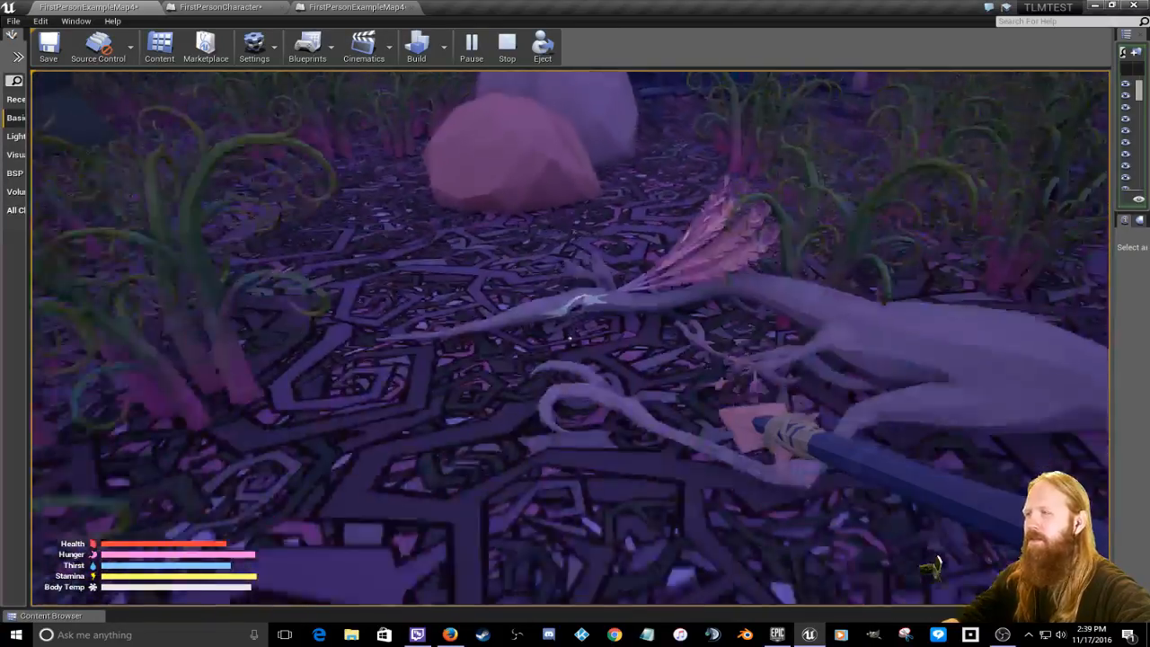
{"action": "key", "text": "w"}
{"action": "key", "text": "w"}
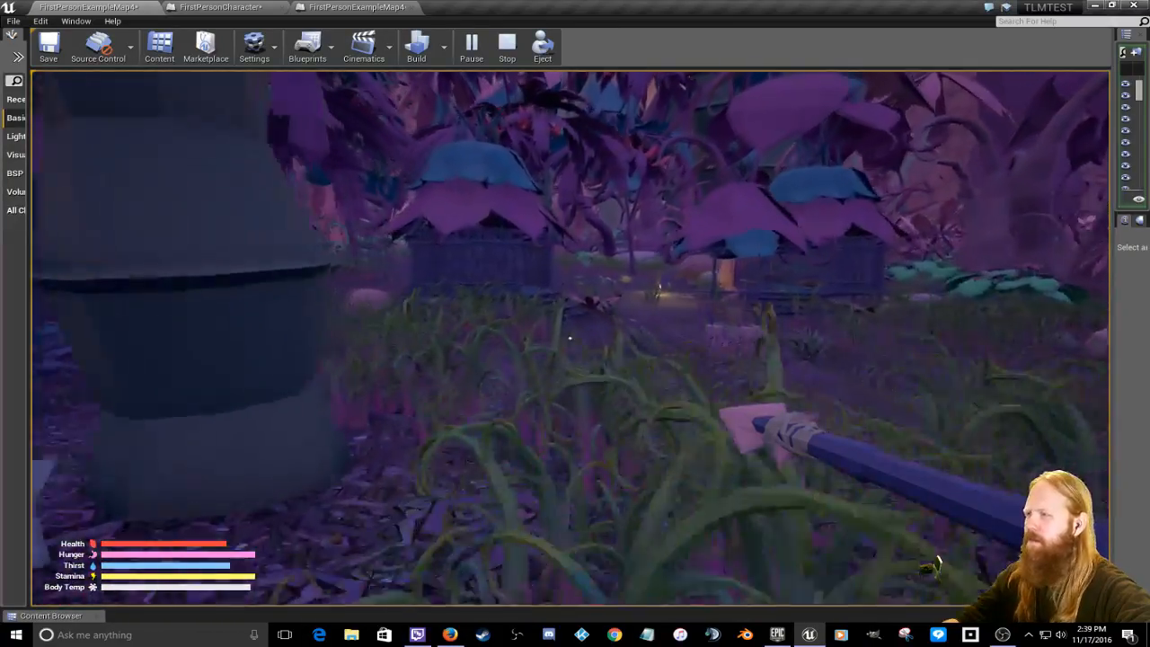
{"action": "key", "text": "w"}
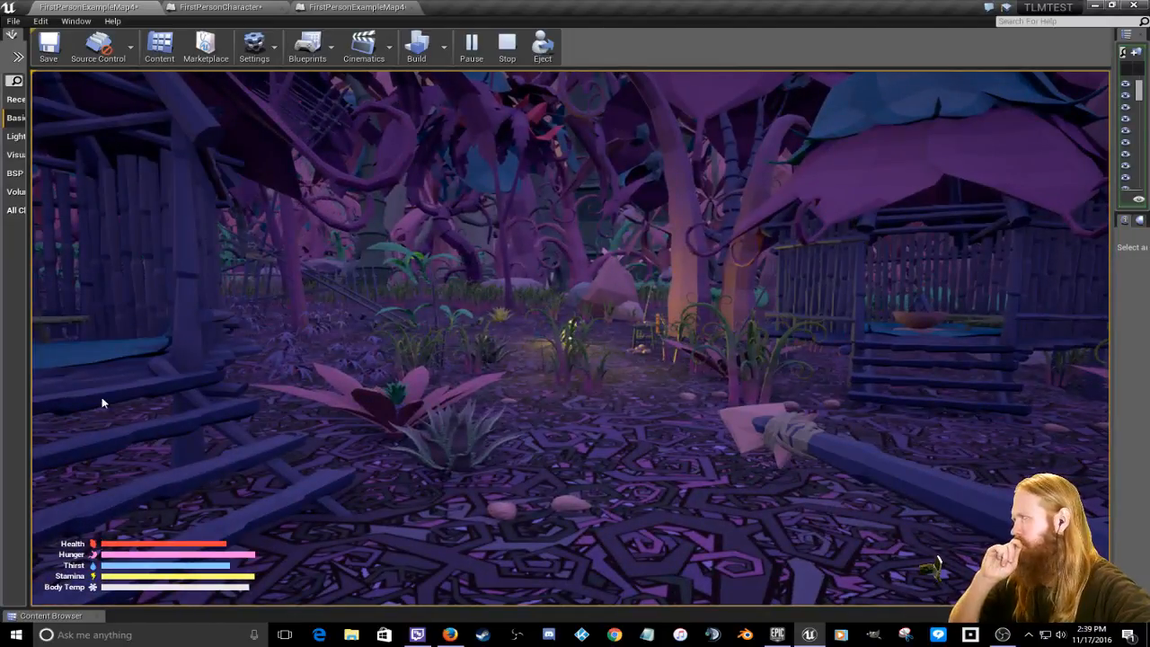
{"action": "key", "text": "Escape"}
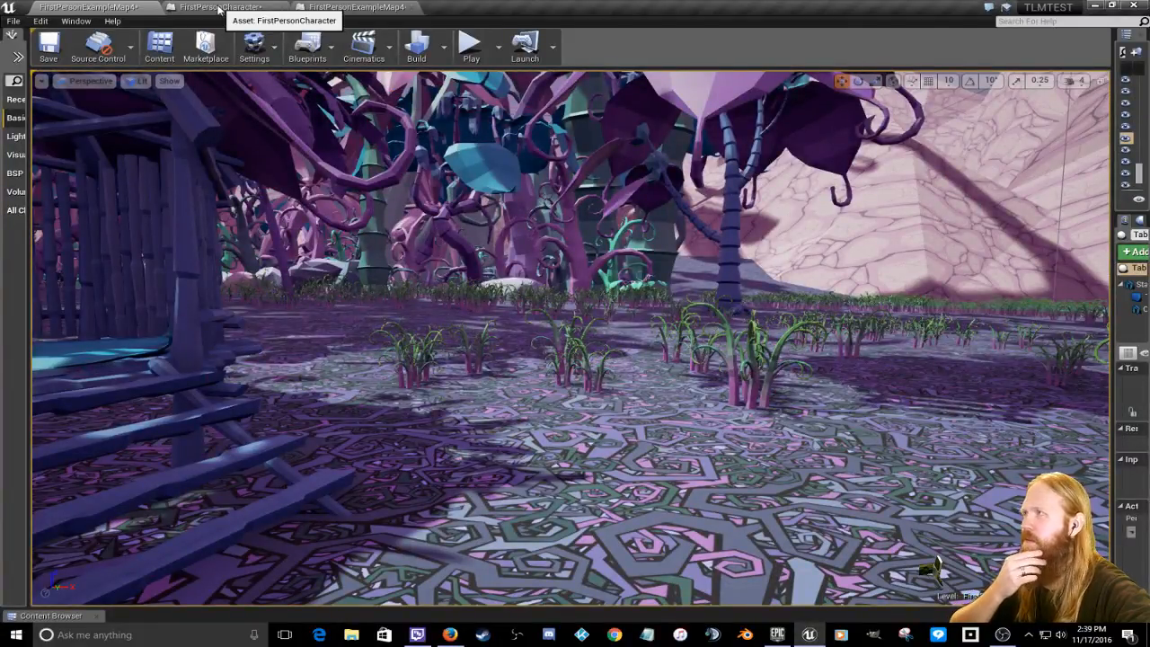
Step: Select the sword box in the FirstPersonCharacter blueprint and examine its shape and placement beside the other weapon collision boxes
{"action": "left_click", "coordinate": [218, 8]}
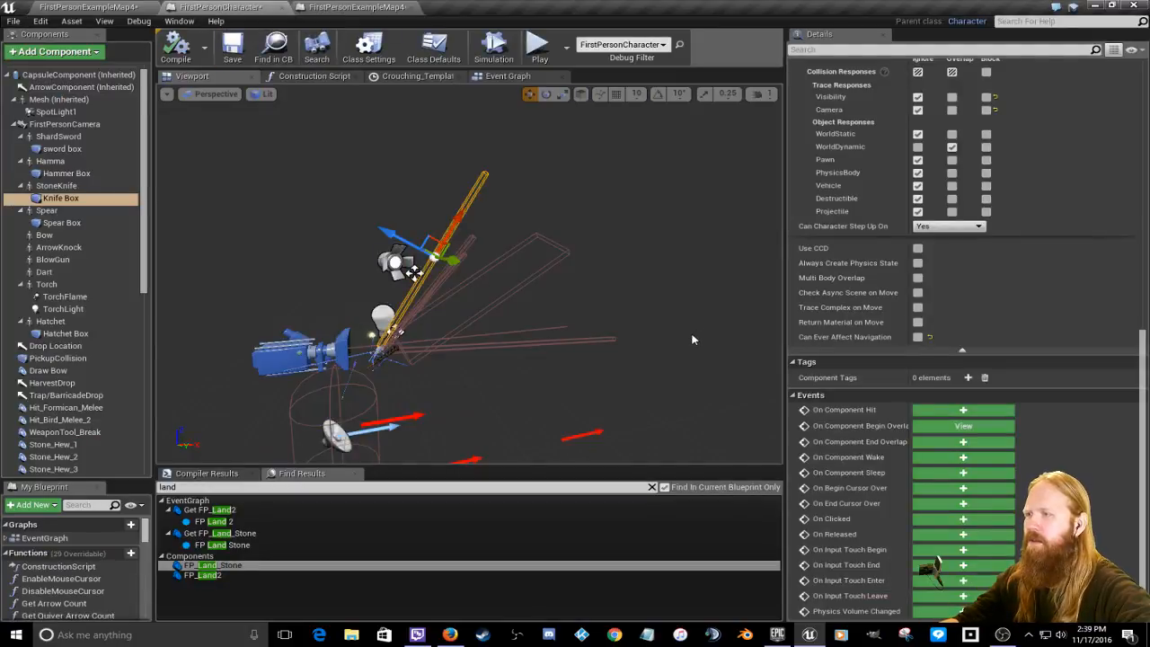
{"action": "mouse_move", "coordinate": [689, 335]}
{"action": "right_mouse_down"}
{"action": "mouse_move", "coordinate": [662, 341]}
{"action": "mouse_move", "coordinate": [696, 311]}
{"action": "mouse_move", "coordinate": [678, 336]}
{"action": "right_mouse_up"}
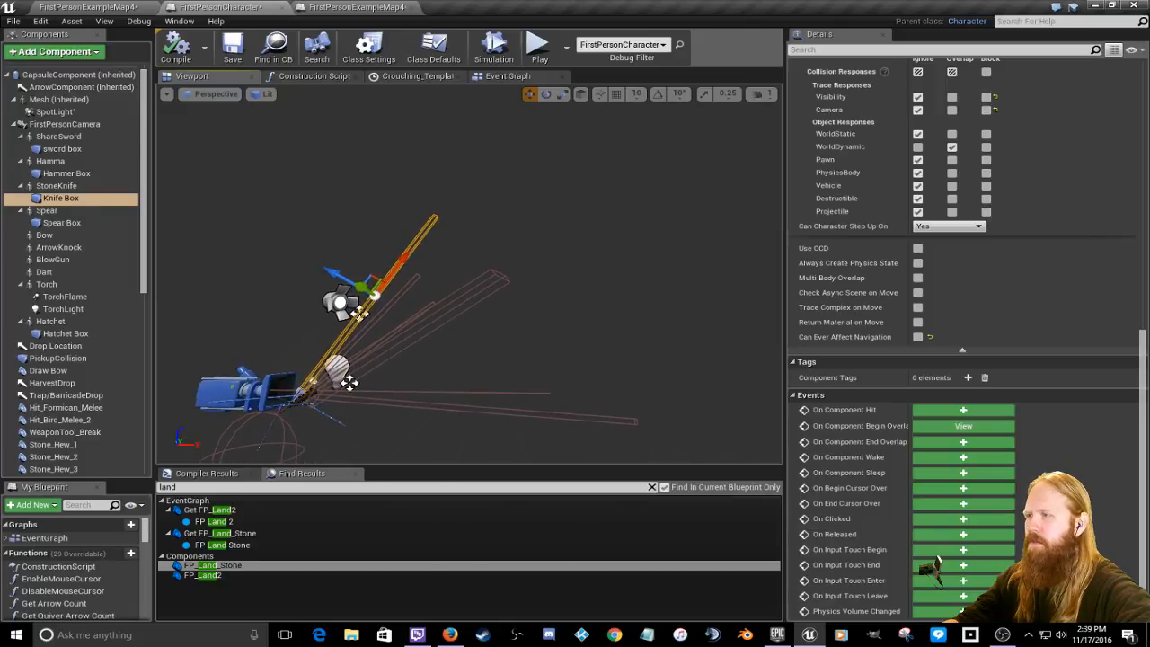
{"action": "left_click", "coordinate": [406, 346]}
{"action": "key", "text": "space"}
{"action": "key", "text": "space"}
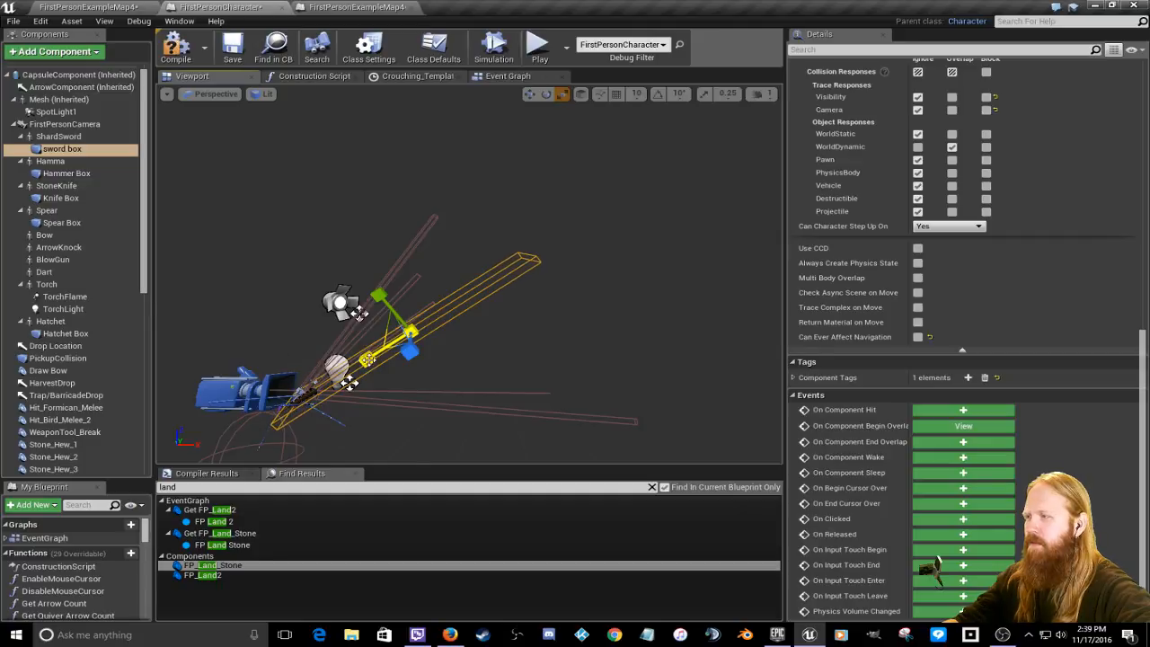
{"action": "key", "text": "space"}
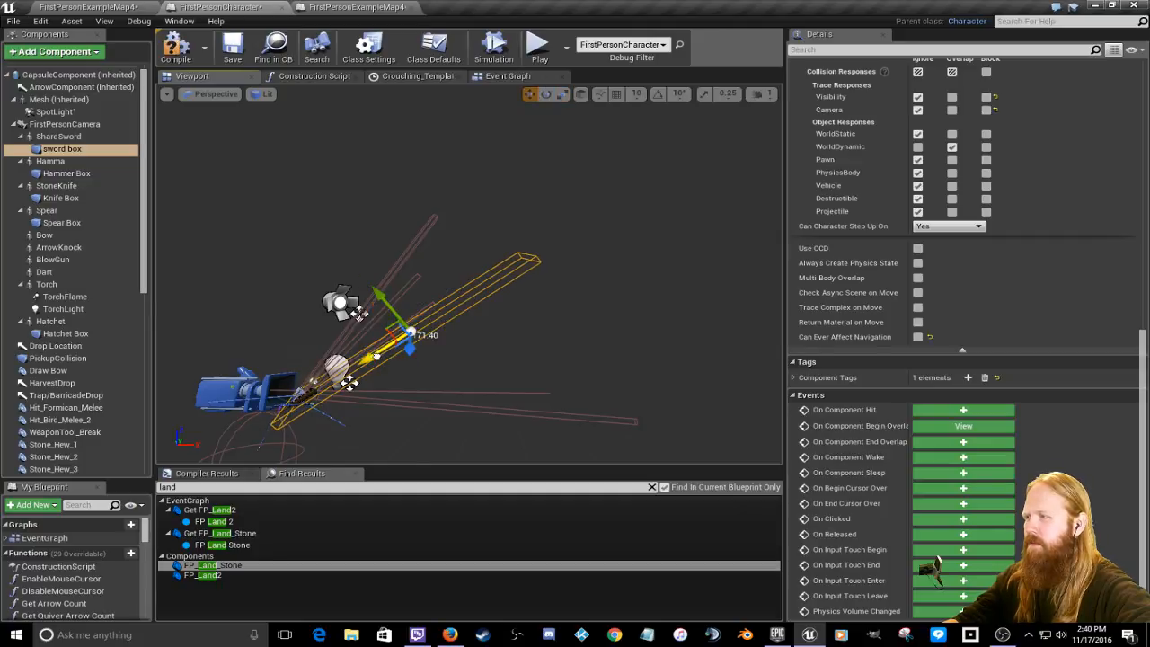
{"action": "mouse_move", "coordinate": [401, 349]}
{"action": "right_mouse_down"}
{"action": "mouse_move", "coordinate": [413, 339]}
{"action": "mouse_move", "coordinate": [392, 355]}
{"action": "right_mouse_up"}
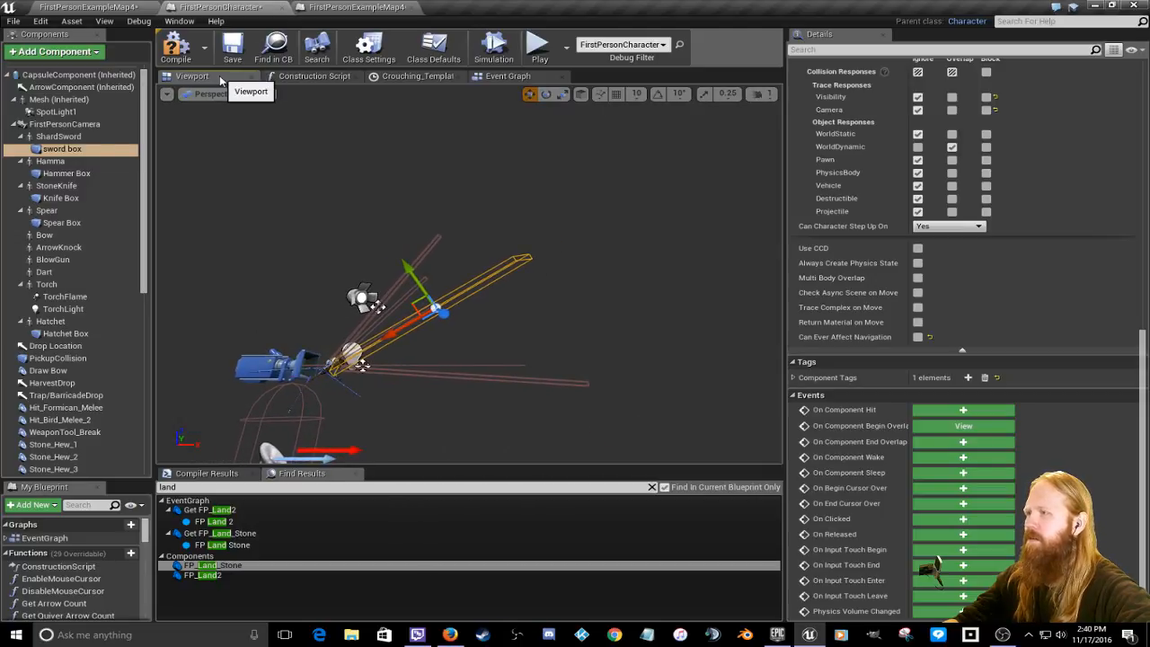
{"action": "mouse_move", "coordinate": [560, 324]}
{"action": "right_mouse_down"}
{"action": "mouse_move", "coordinate": [515, 396]}
{"action": "mouse_move", "coordinate": [499, 363]}
{"action": "mouse_move", "coordinate": [549, 311]}
{"action": "right_mouse_up"}
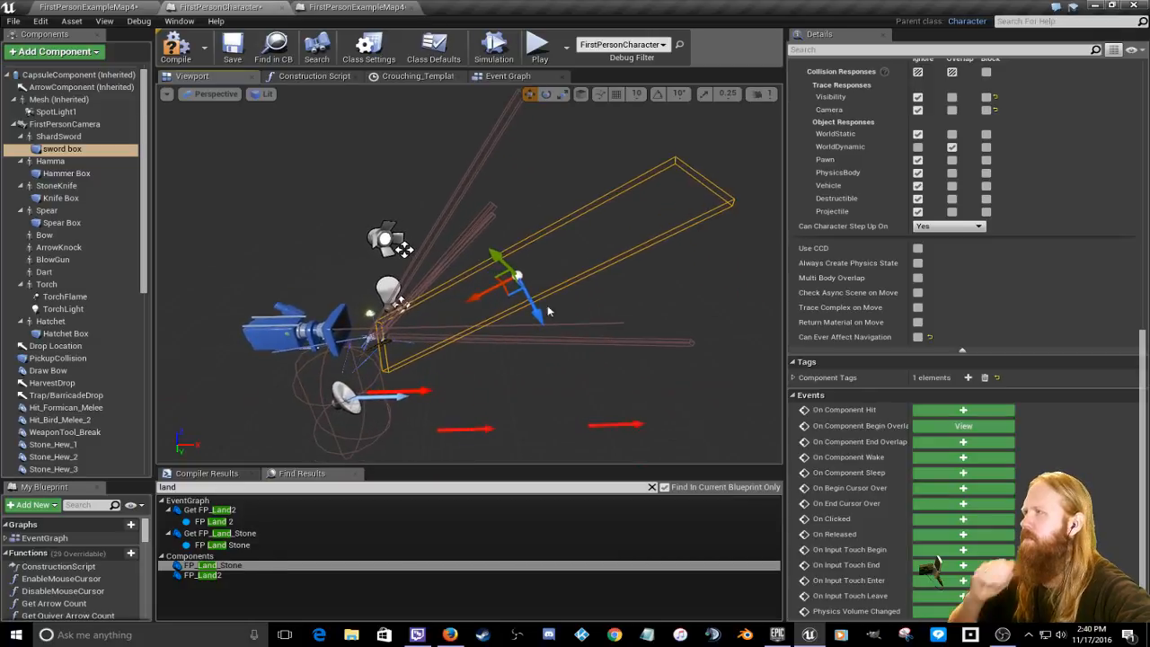
Step: Close the blueprint's 3D viewport and expand the EventGraph's list of events
{"action": "left_click", "coordinate": [253, 77]}
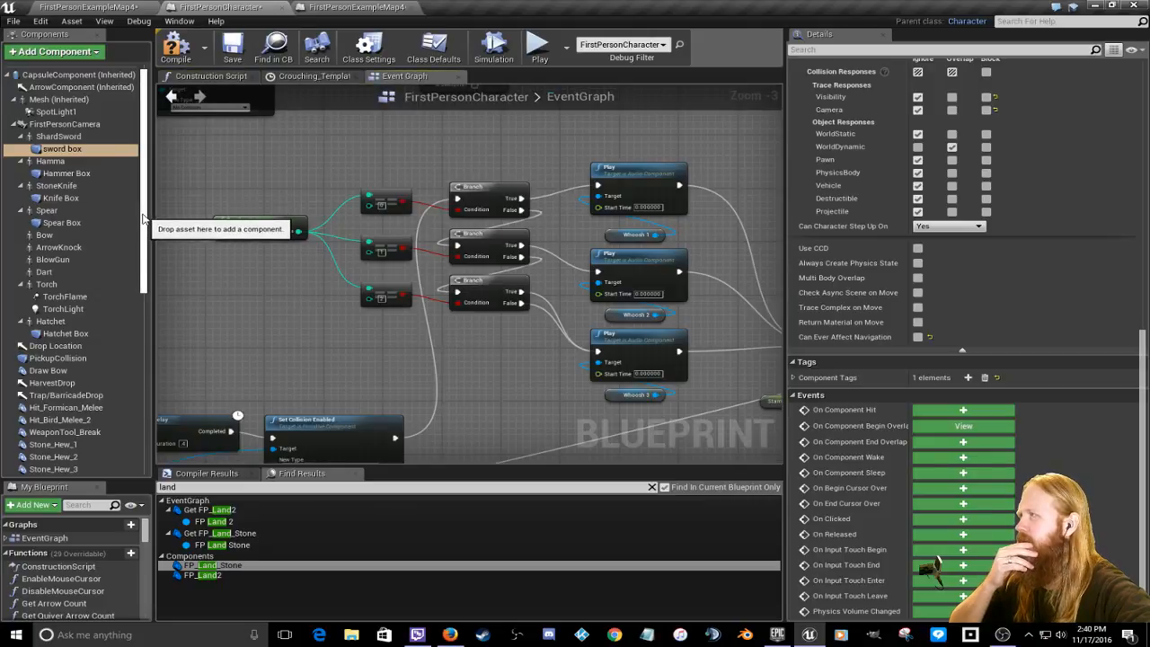
{"action": "left_click_drag", "start_coordinate": [143, 206], "coordinate": [136, 333]}
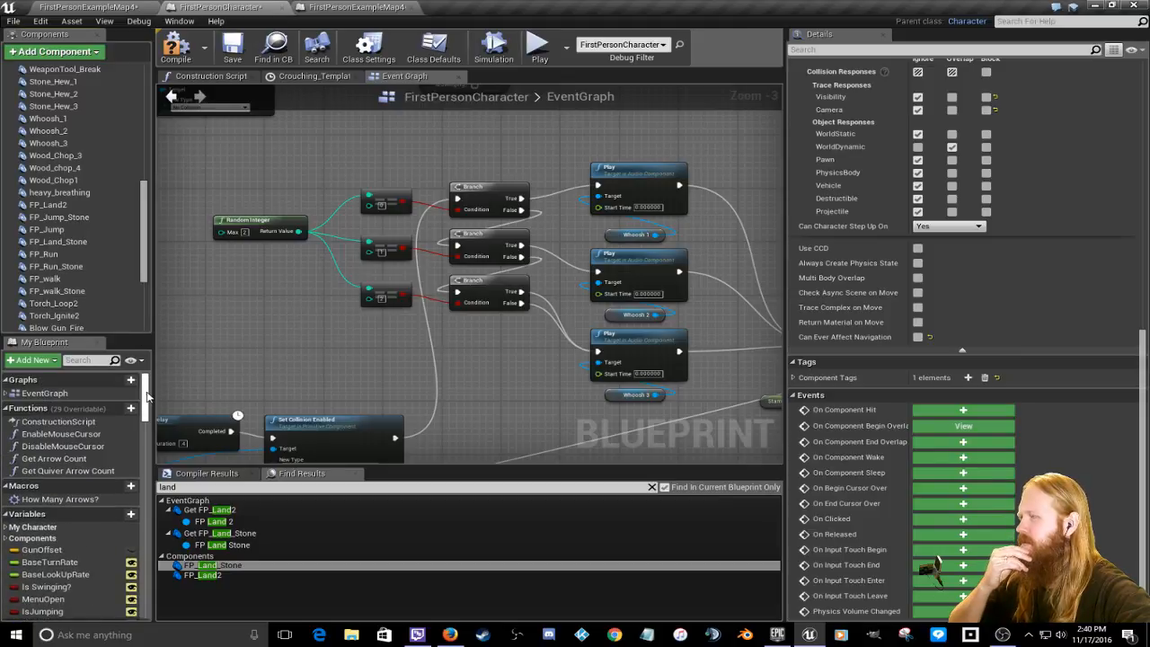
{"action": "left_click", "coordinate": [6, 393]}
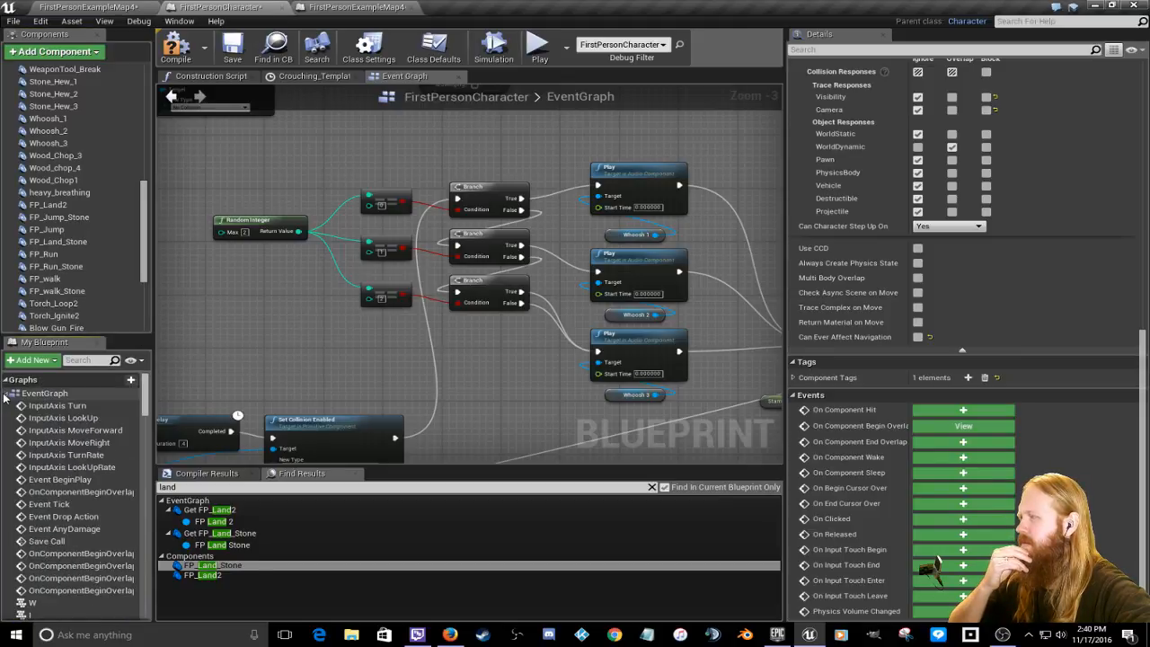
{"action": "scroll", "coordinate": [145, 403], "scroll_direction": "down", "scroll_amount": 4}
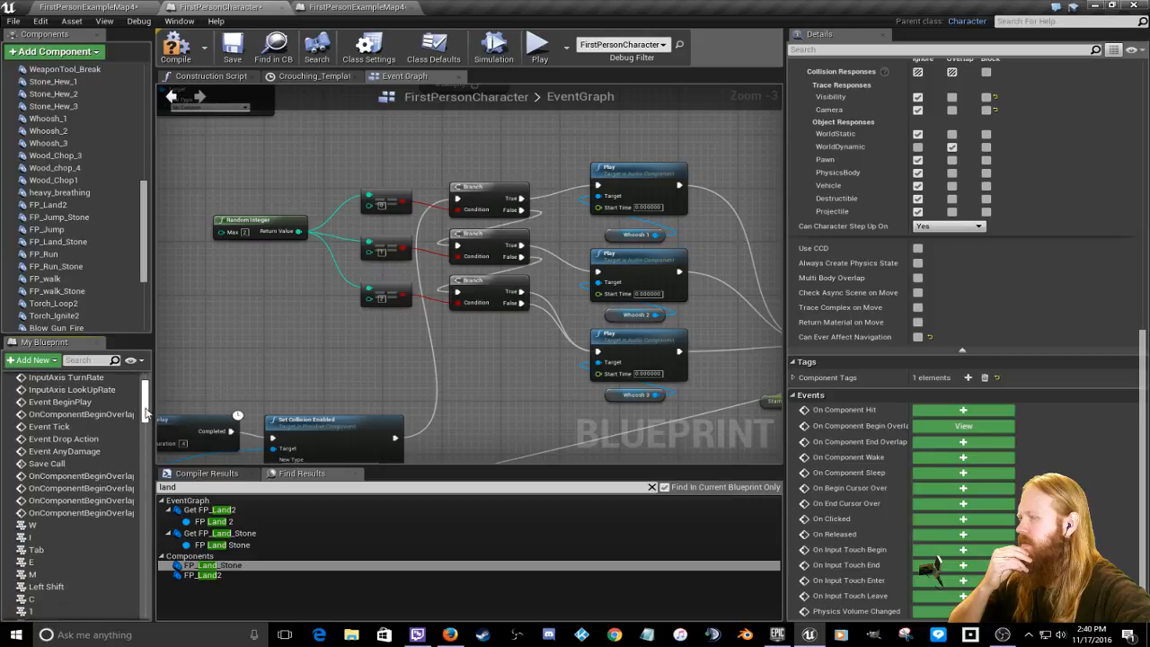
{"action": "scroll", "coordinate": [149, 386], "scroll_direction": "up", "scroll_amount": 4}
{"action": "mouse_move", "coordinate": [146, 406]}
{"action": "left_mouse_down"}
{"action": "mouse_move", "coordinate": [152, 458]}
{"action": "mouse_move", "coordinate": [130, 600]}
{"action": "mouse_move", "coordinate": [165, 352]}
{"action": "left_mouse_up"}
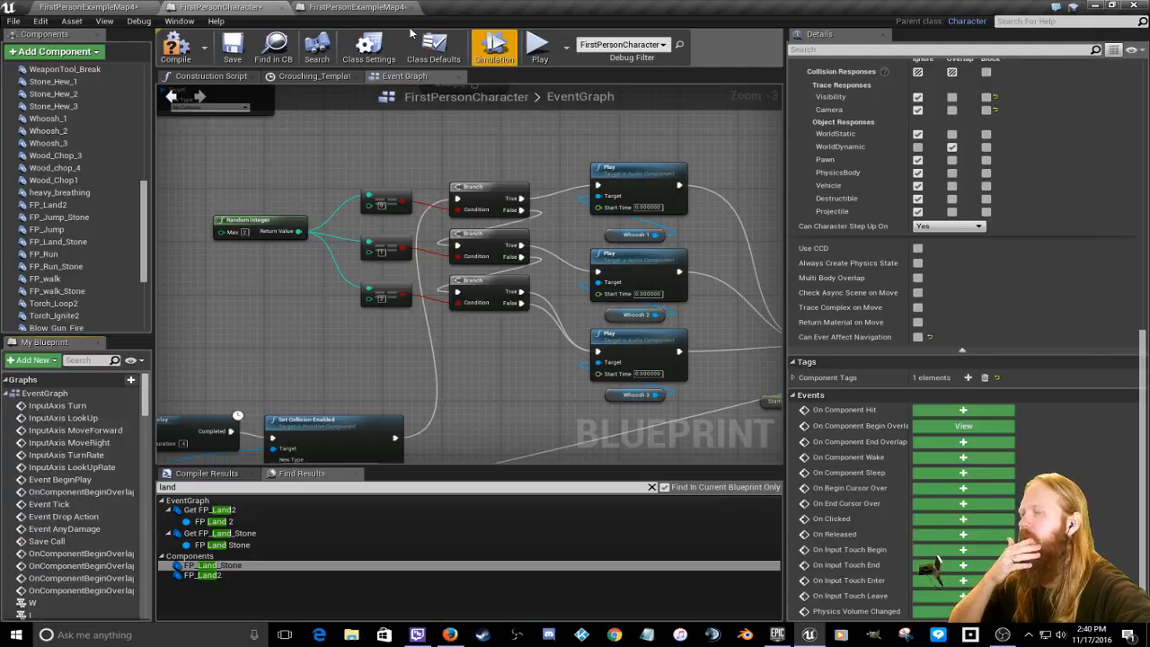
Step: Look through the crouching timeline, the construction script, the available editor windows and the component list
{"action": "left_click", "coordinate": [107, 21]}
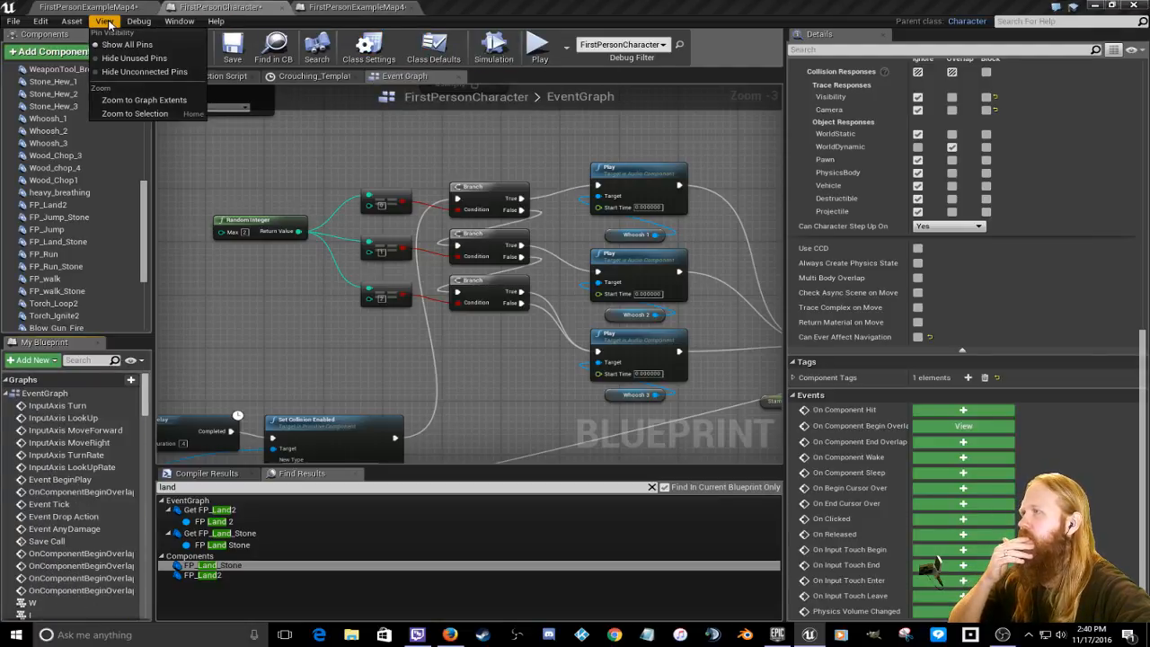
{"action": "left_click", "coordinate": [488, 82]}
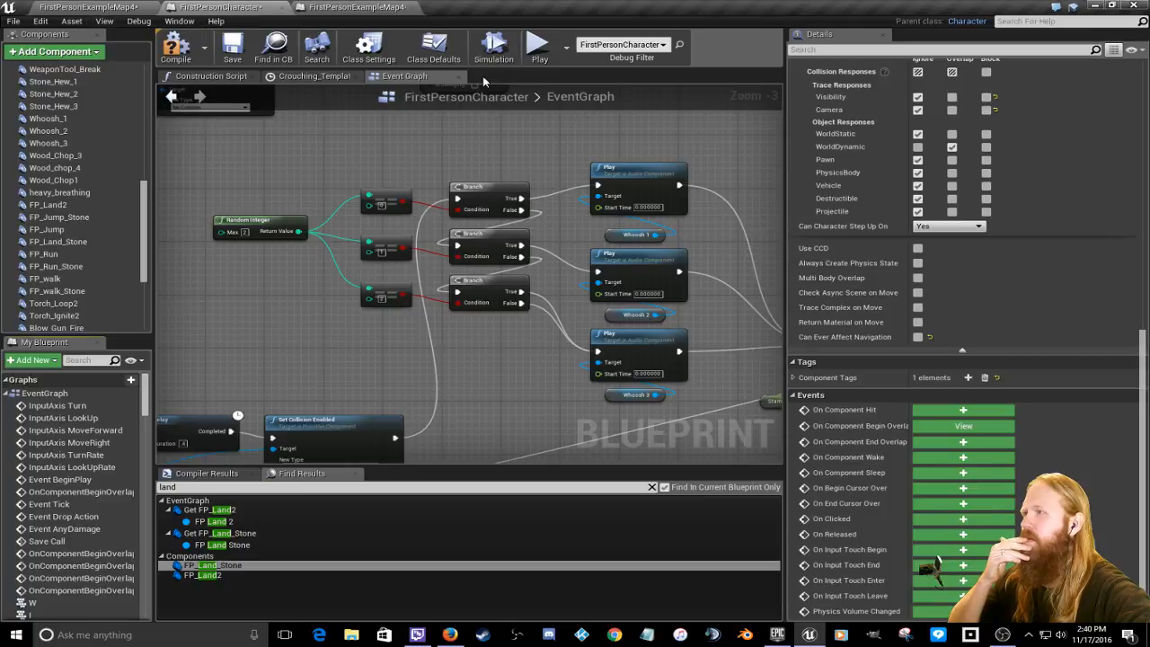
{"action": "left_click", "coordinate": [305, 76]}
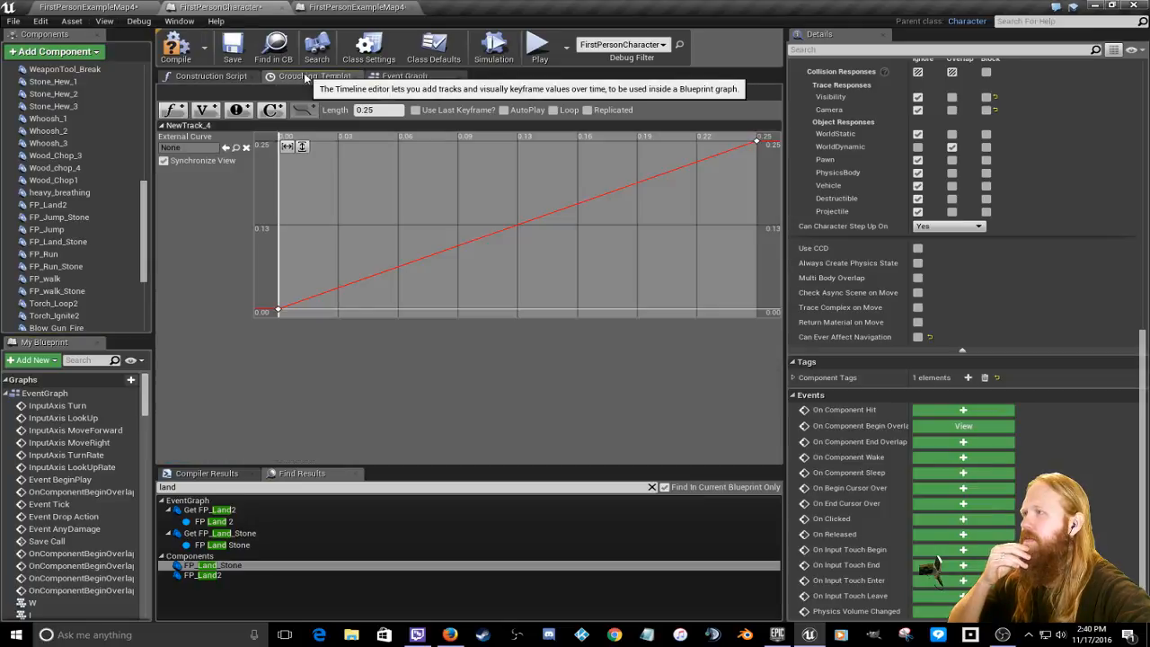
{"action": "left_click", "coordinate": [207, 77]}
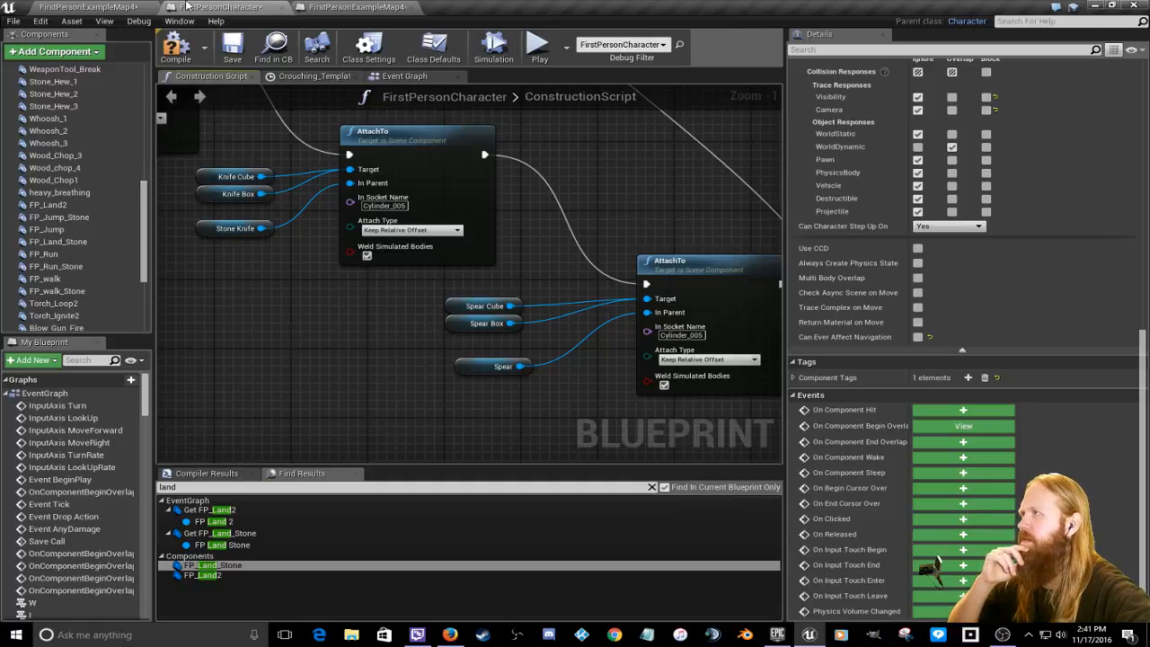
{"action": "left_click", "coordinate": [104, 21]}
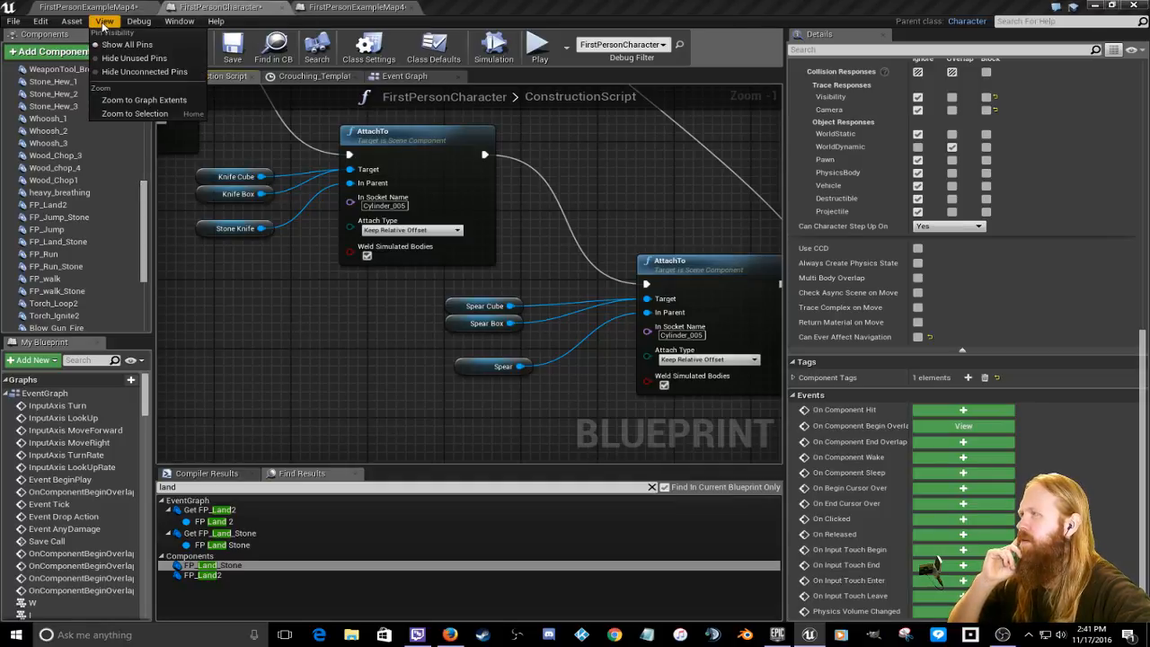
{"action": "mouse_move", "coordinate": [180, 21]}
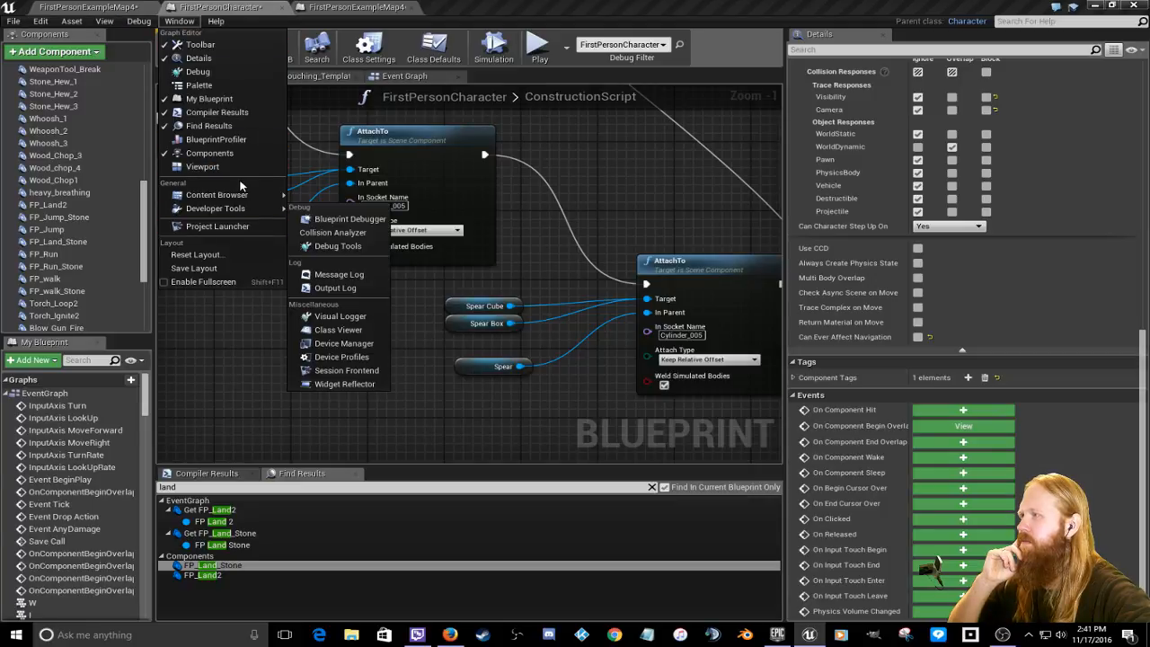
{"action": "mouse_move", "coordinate": [241, 195]}
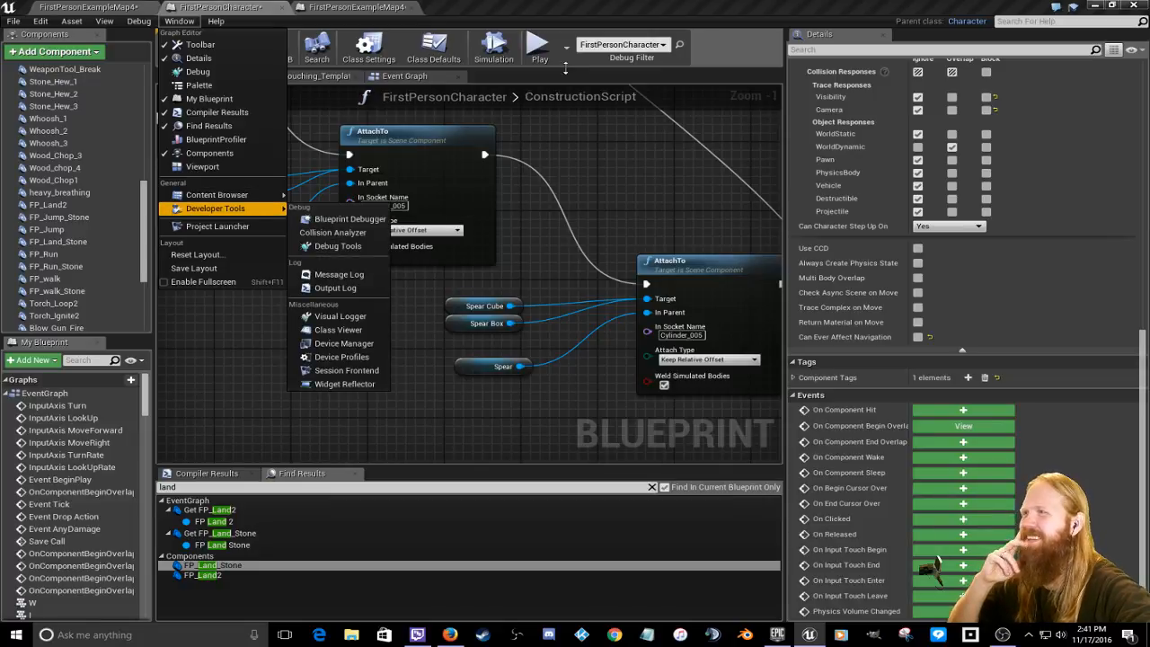
{"action": "left_click", "coordinate": [492, 84]}
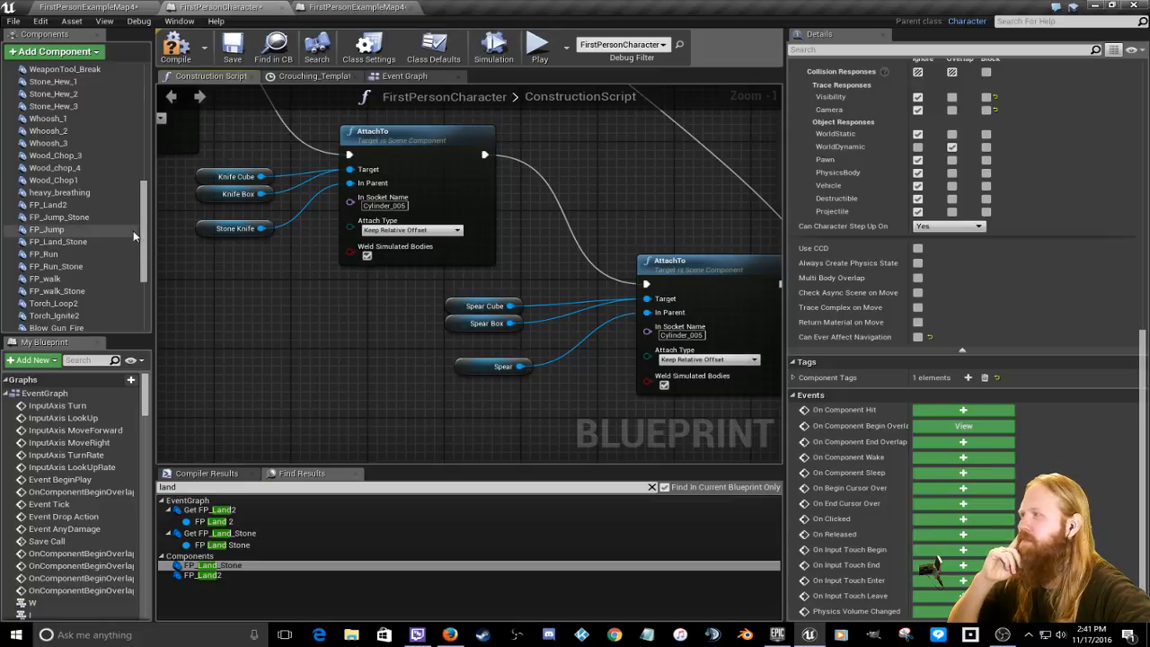
{"action": "left_click_drag", "start_coordinate": [144, 231], "coordinate": [138, 61]}
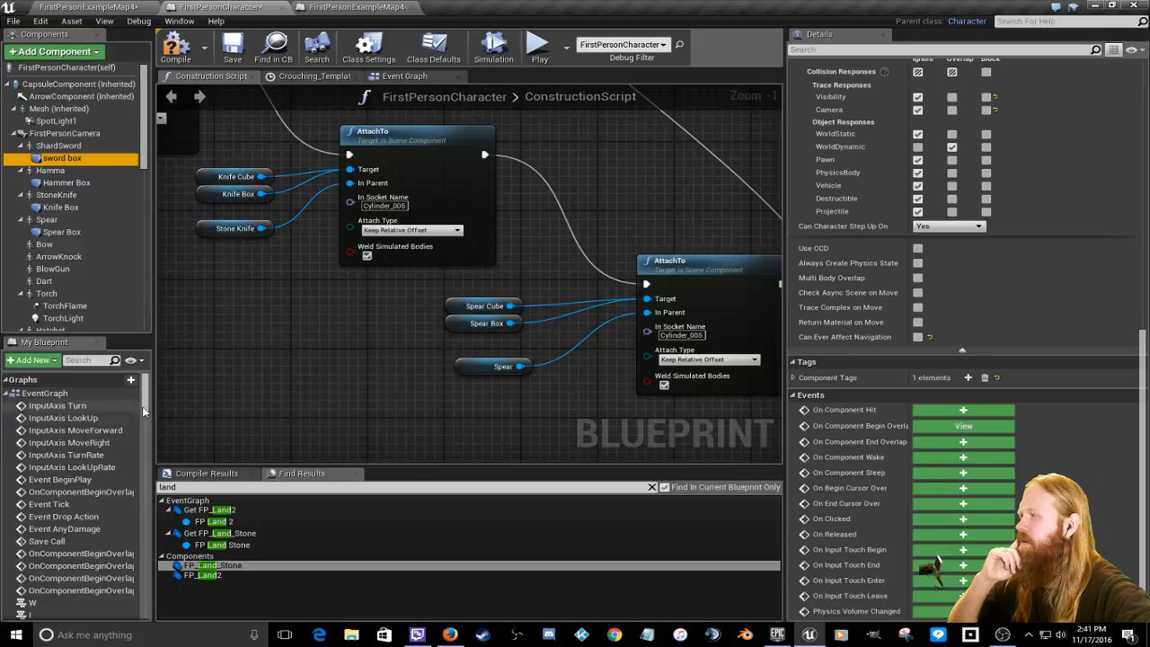
Step: Close the FirstPersonCharacter blueprint and enlarge the Content Browser to show its assets
{"action": "left_click_drag", "start_coordinate": [143, 401], "coordinate": [128, 616]}
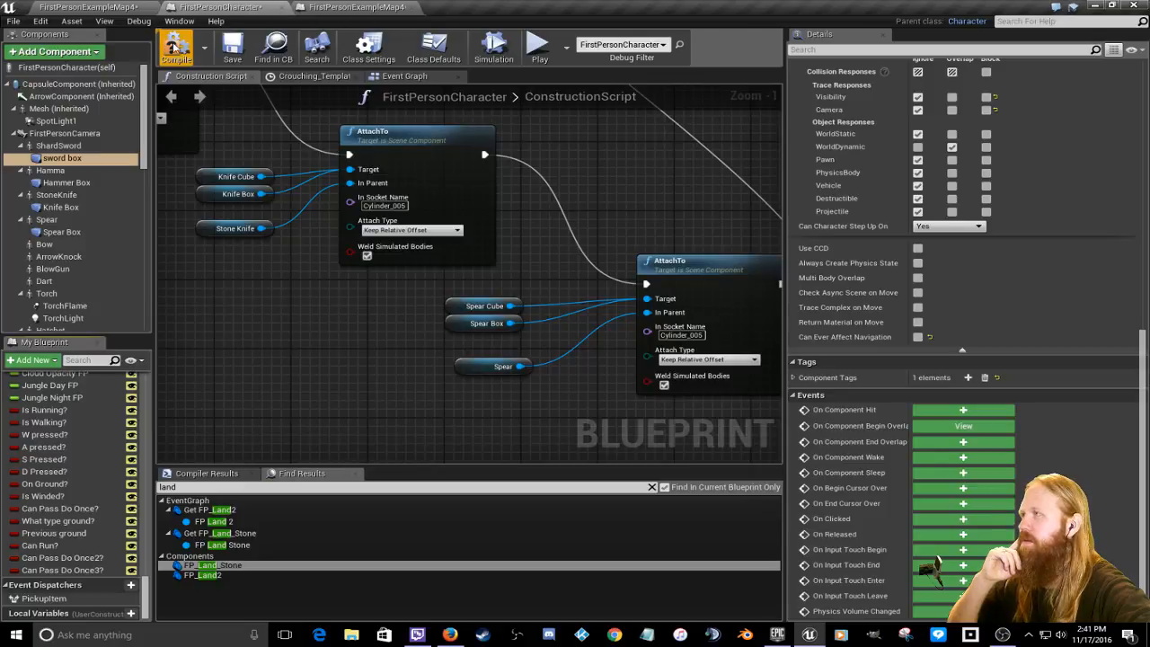
{"action": "left_click", "coordinate": [280, 8]}
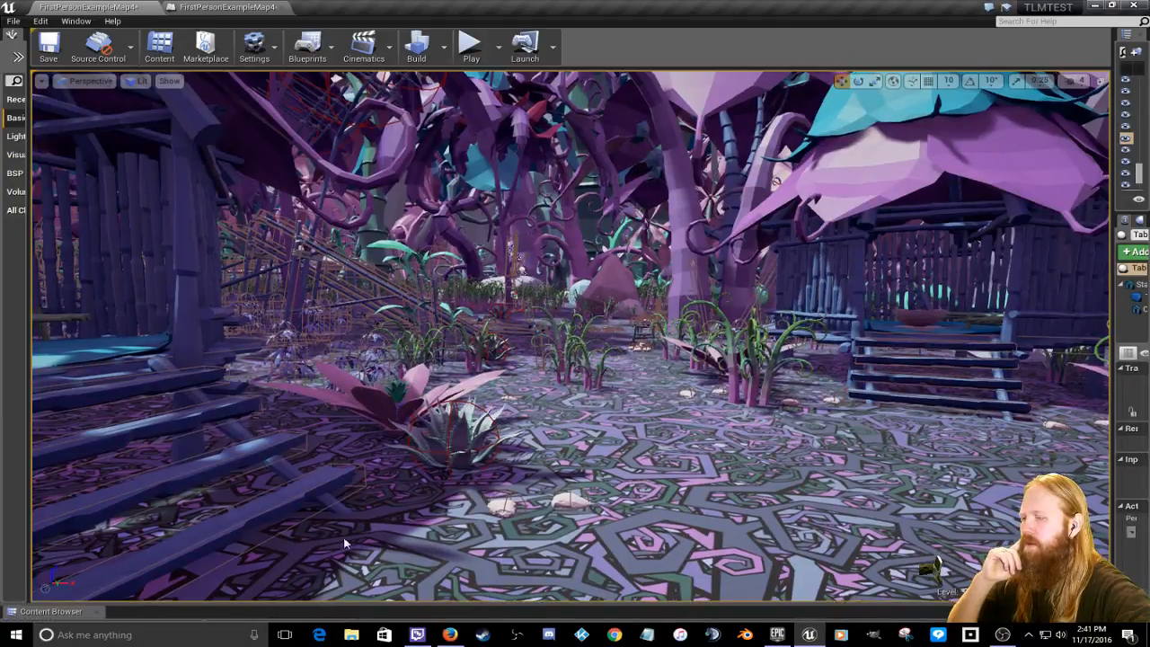
{"action": "left_click_drag", "start_coordinate": [336, 608], "coordinate": [334, 486]}
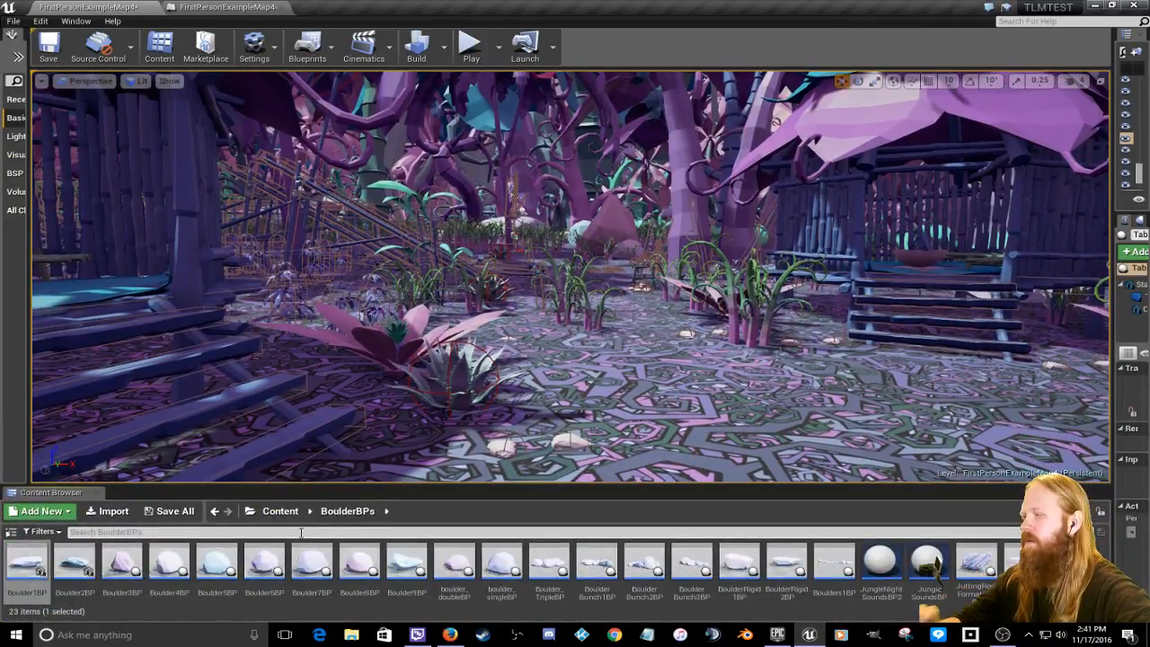
Step: Search the whole Content folder for "first" and open the FirstPersonCharacter blueprint
{"action": "left_click", "coordinate": [280, 511]}
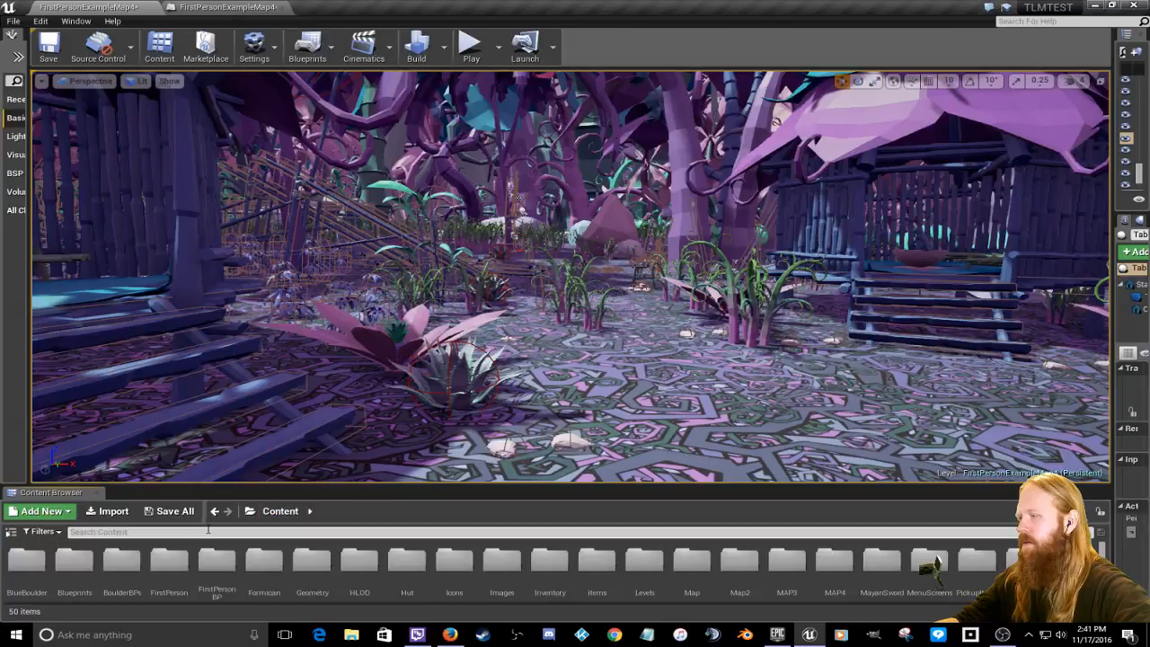
{"action": "type", "text": "first"}
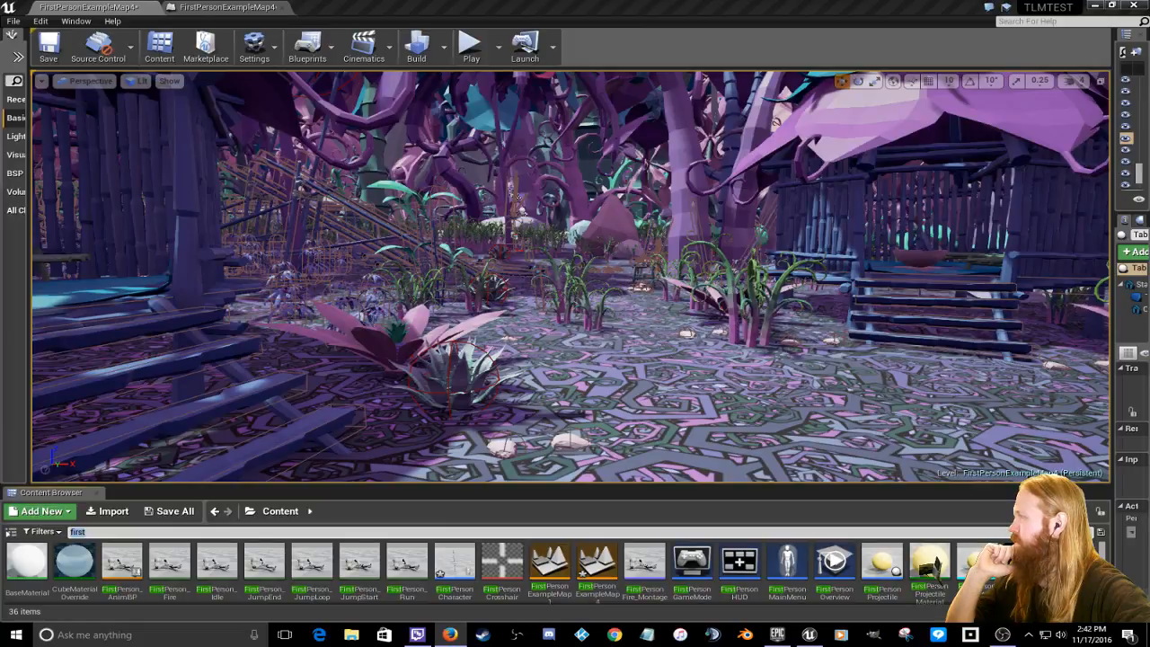
{"action": "left_click", "coordinate": [240, 8]}
{"action": "left_click", "coordinate": [94, 7]}
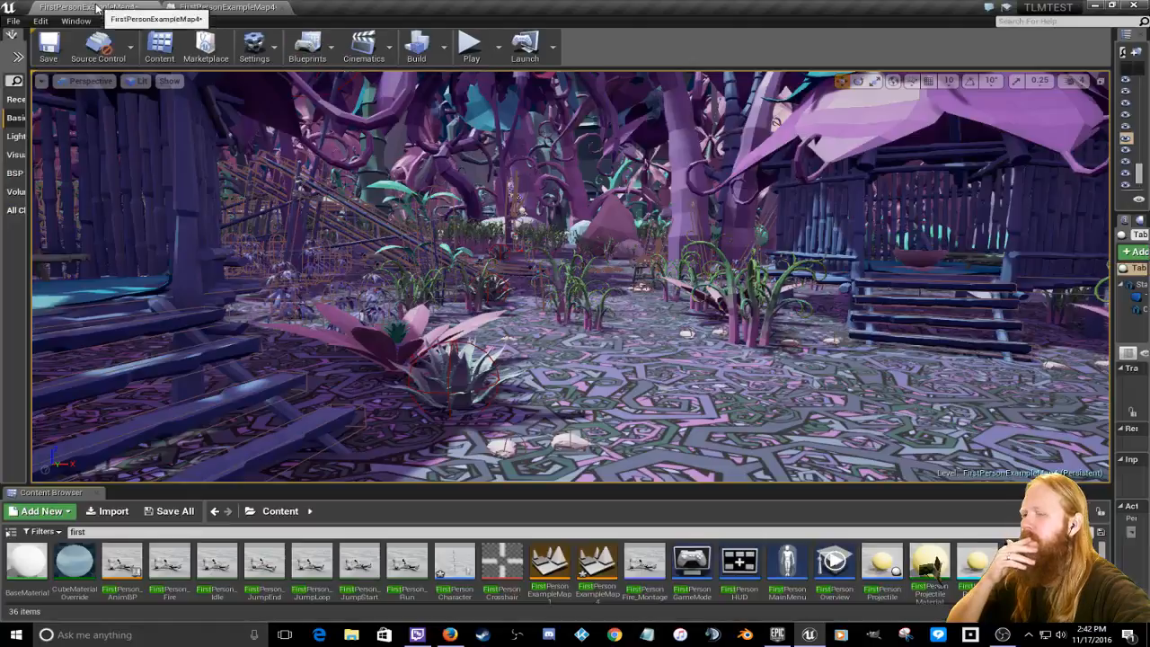
{"action": "double_click", "coordinate": [460, 564]}
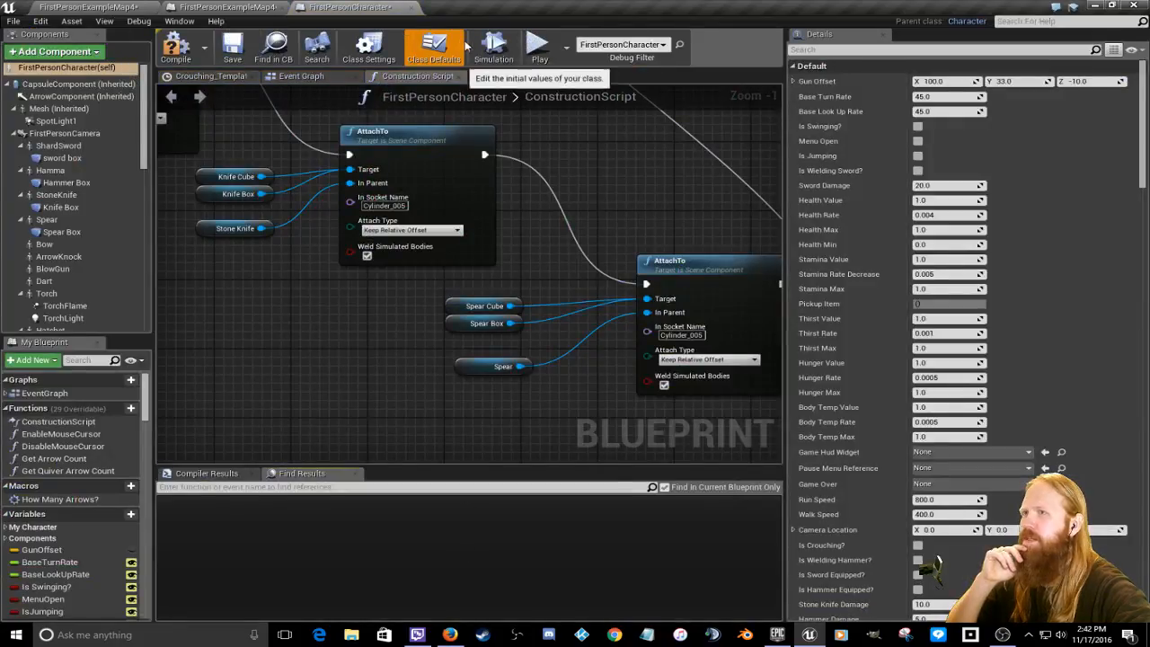
Step: Look through the crouching timeline, the construction script, the full component list and the blueprint's functions and variables
{"action": "right_click", "coordinate": [199, 77]}
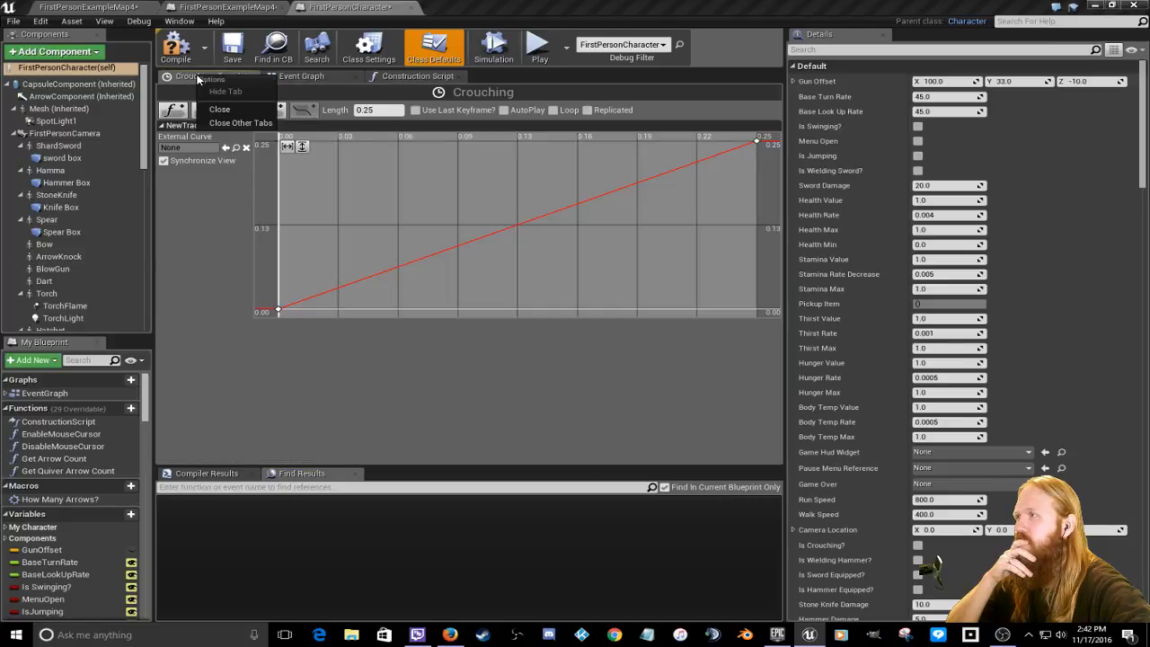
{"action": "left_click", "coordinate": [310, 81]}
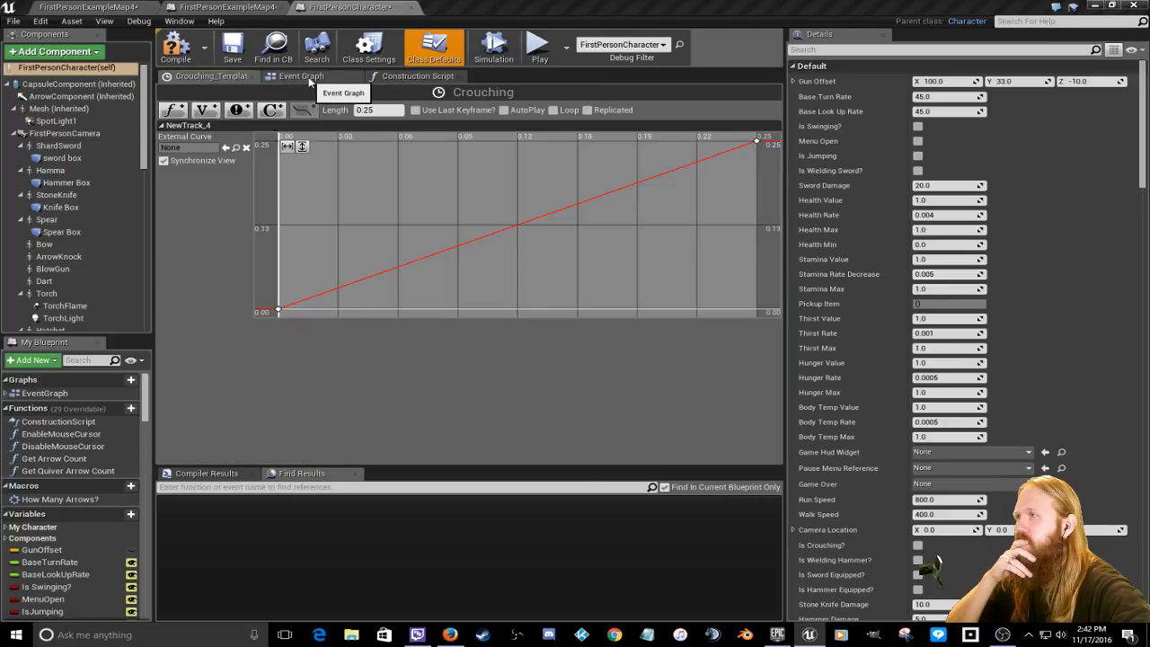
{"action": "left_click", "coordinate": [417, 76]}
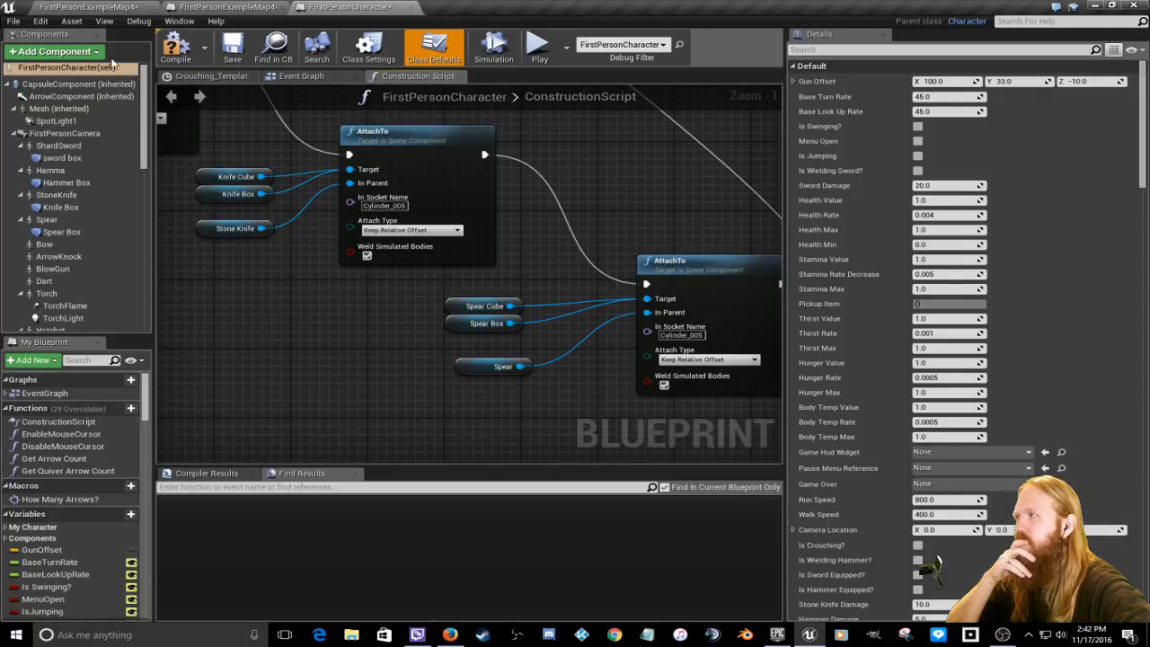
{"action": "scroll", "coordinate": [142, 121], "scroll_direction": "down", "scroll_amount": 5}
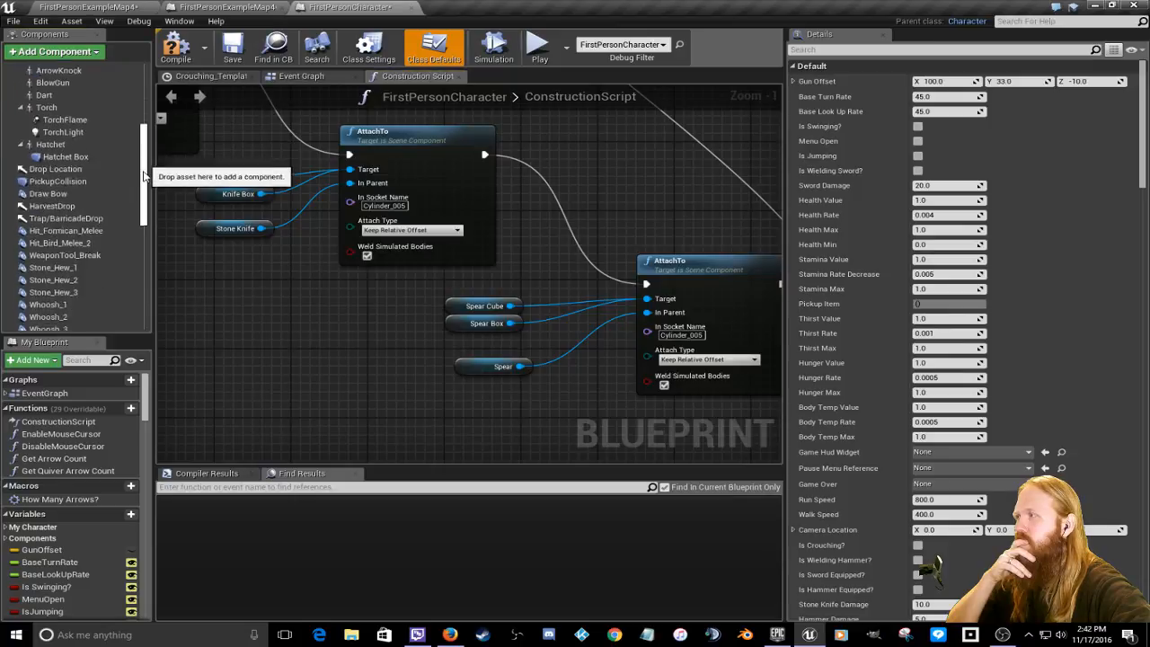
{"action": "left_click_drag", "start_coordinate": [144, 176], "coordinate": [142, 233]}
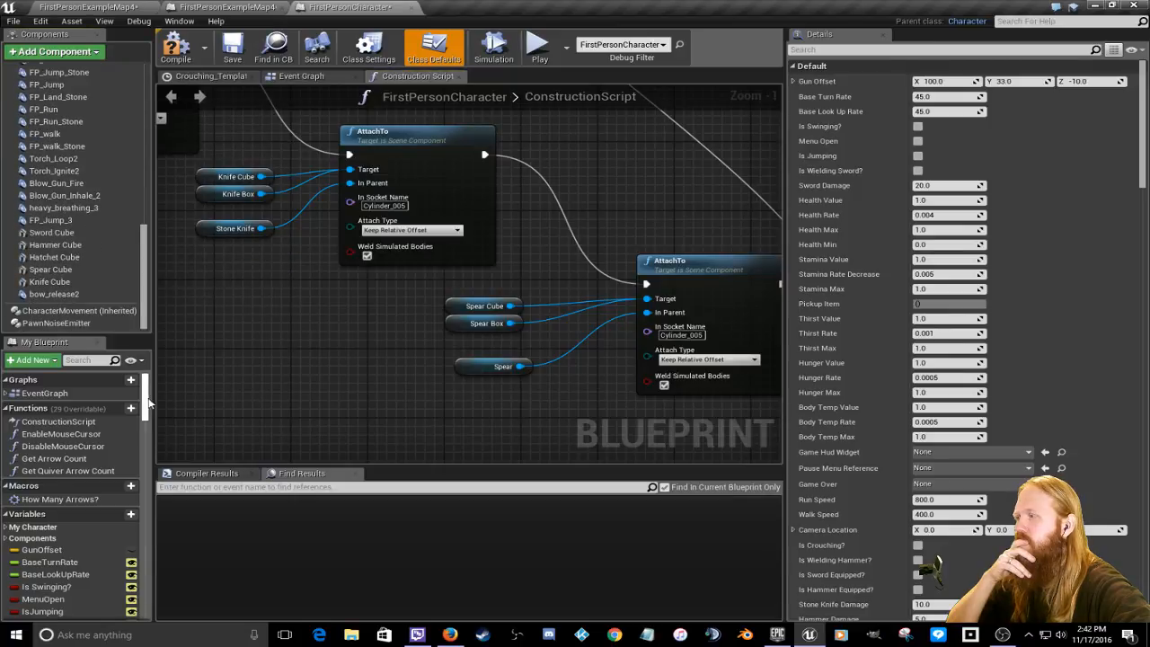
{"action": "scroll", "coordinate": [149, 400], "scroll_direction": "down", "scroll_amount": 2}
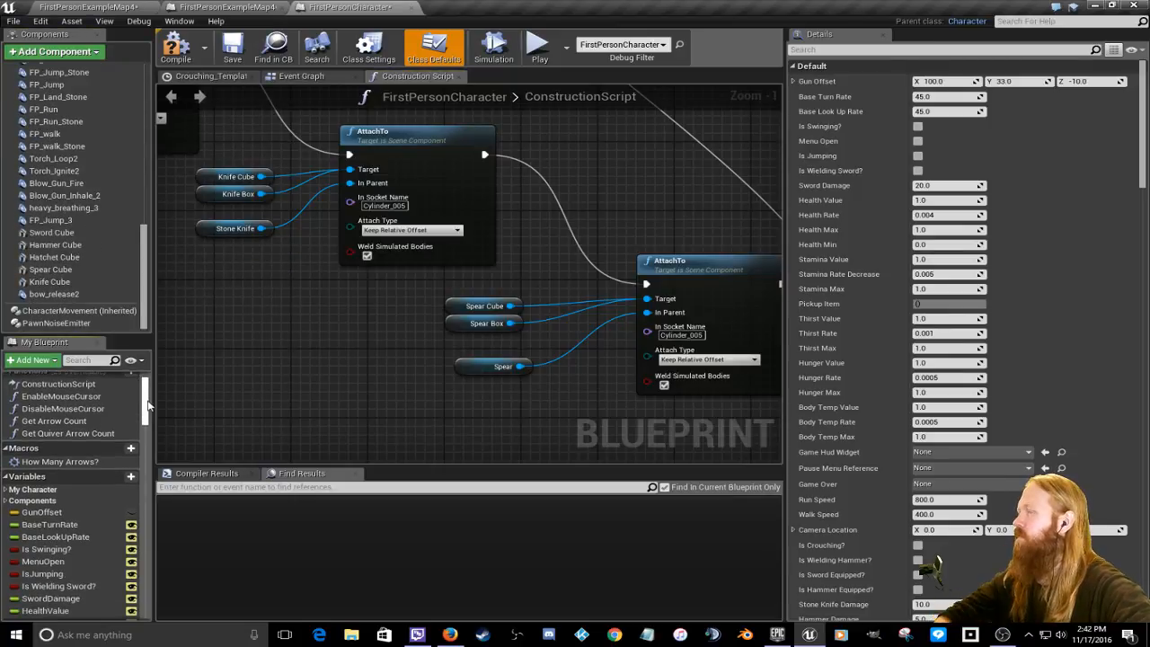
{"action": "scroll", "coordinate": [148, 406], "scroll_direction": "up", "scroll_amount": 2}
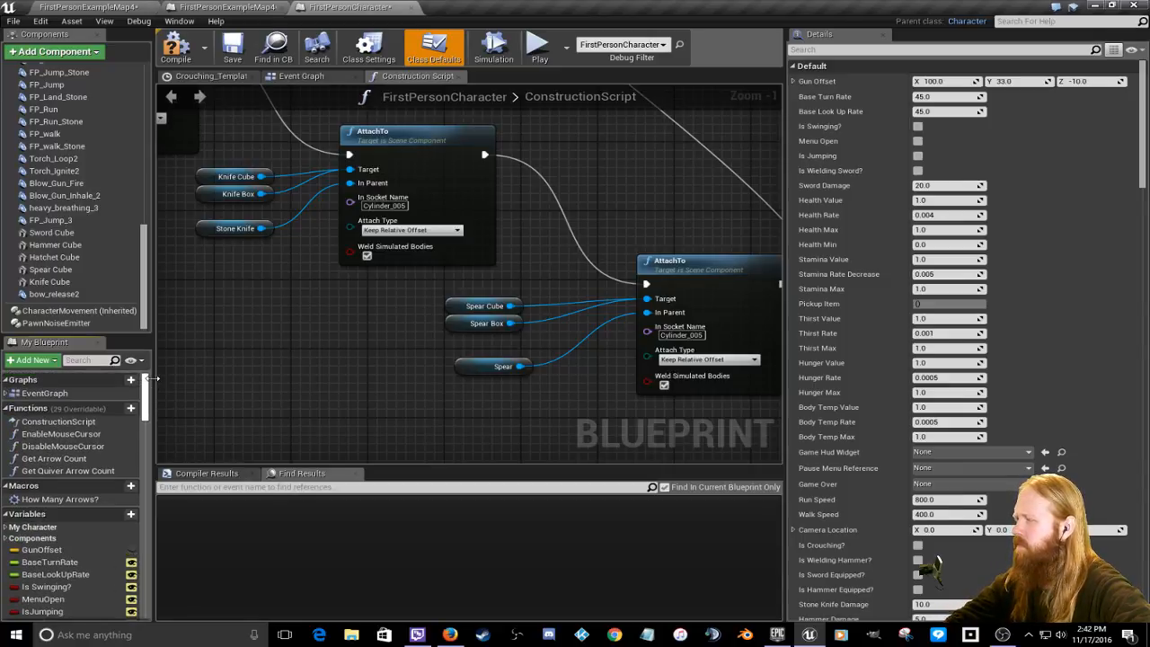
Step: Expand the EventGraph and look through its events down to the blueprint's macros and variables
{"action": "left_click", "coordinate": [8, 394]}
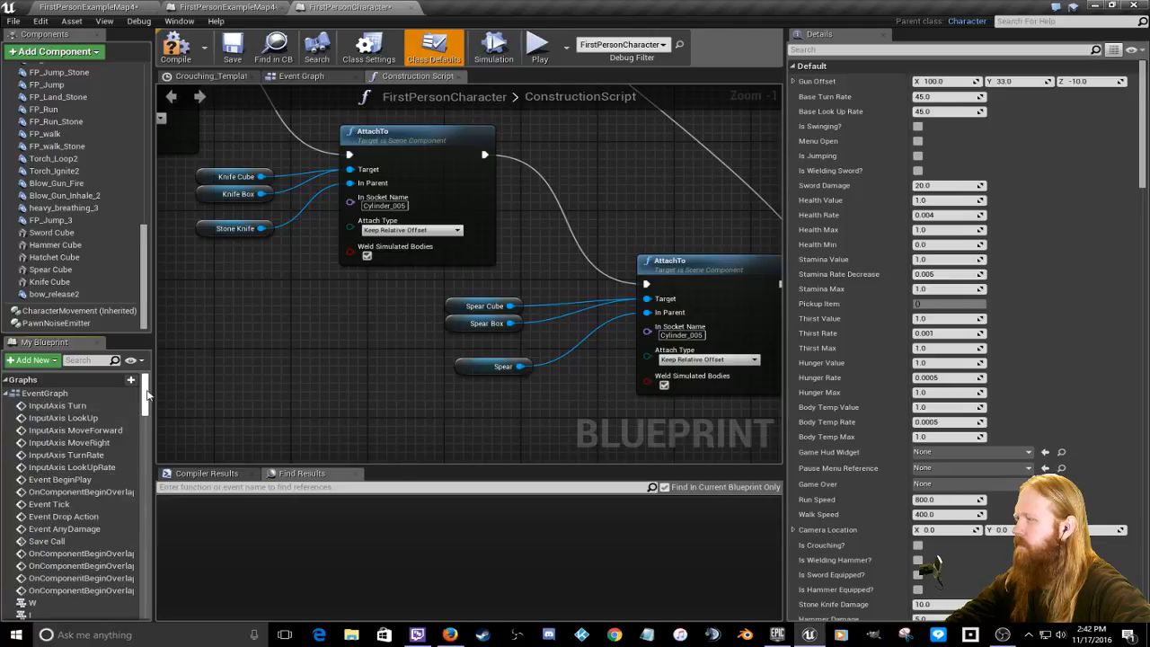
{"action": "left_click_drag", "start_coordinate": [147, 395], "coordinate": [158, 374]}
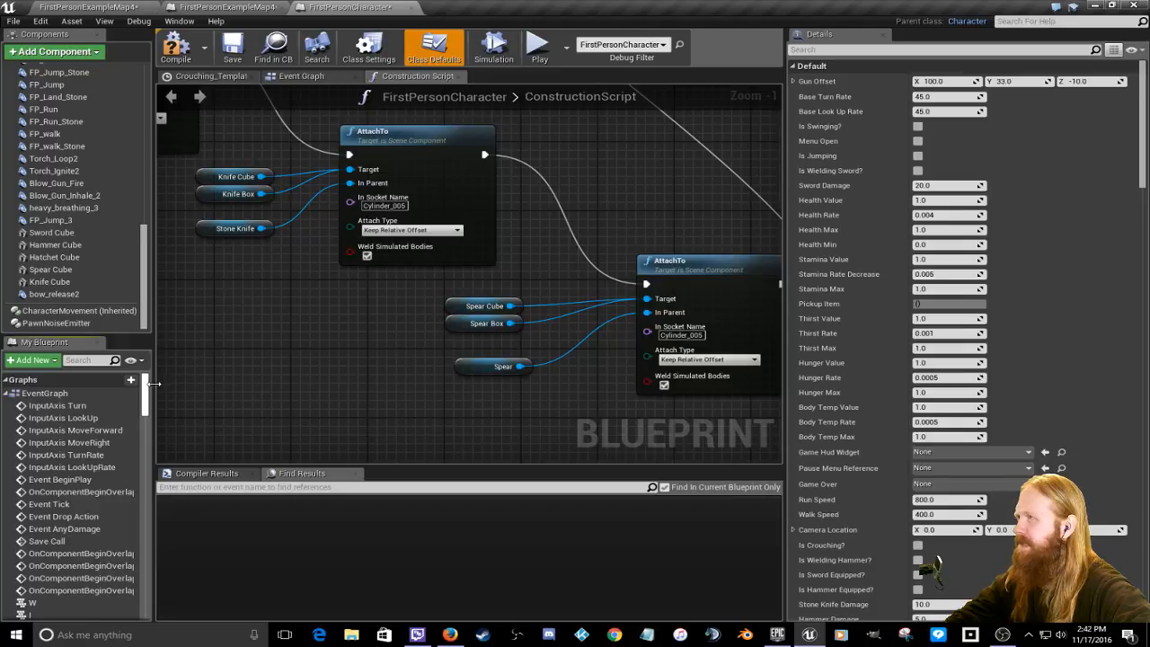
{"action": "left_click_drag", "start_coordinate": [147, 391], "coordinate": [145, 455]}
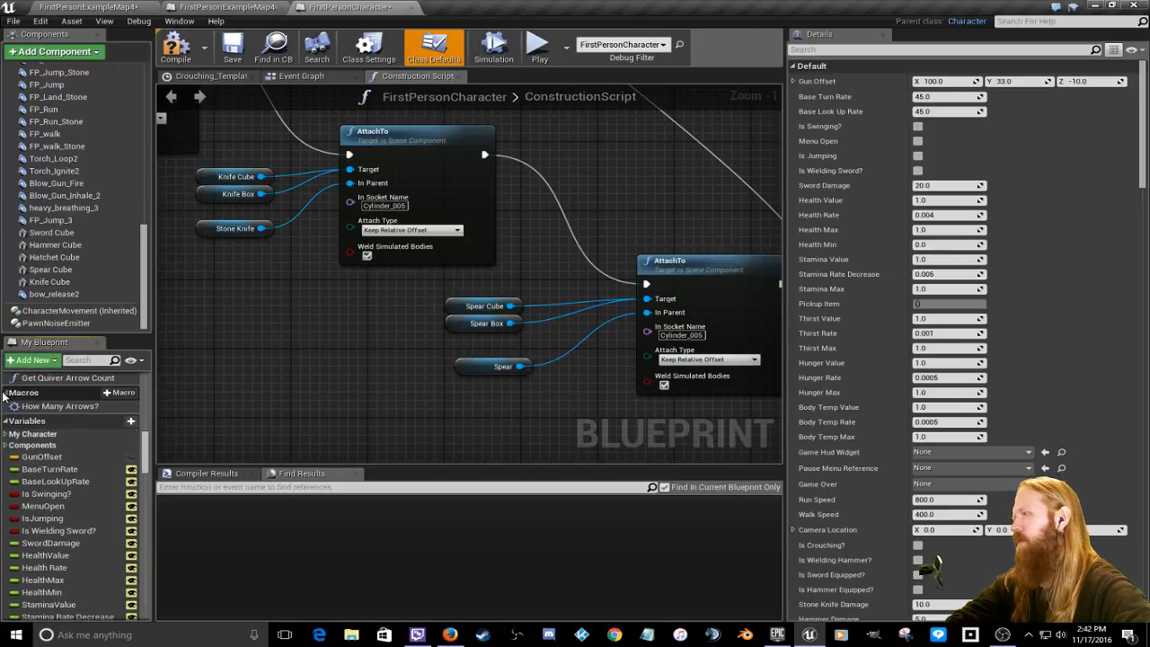
Step: Collapse the Variables, Macros and Functions sections of the blueprint's member list
{"action": "left_click", "coordinate": [5, 393]}
{"action": "left_click", "coordinate": [5, 393]}
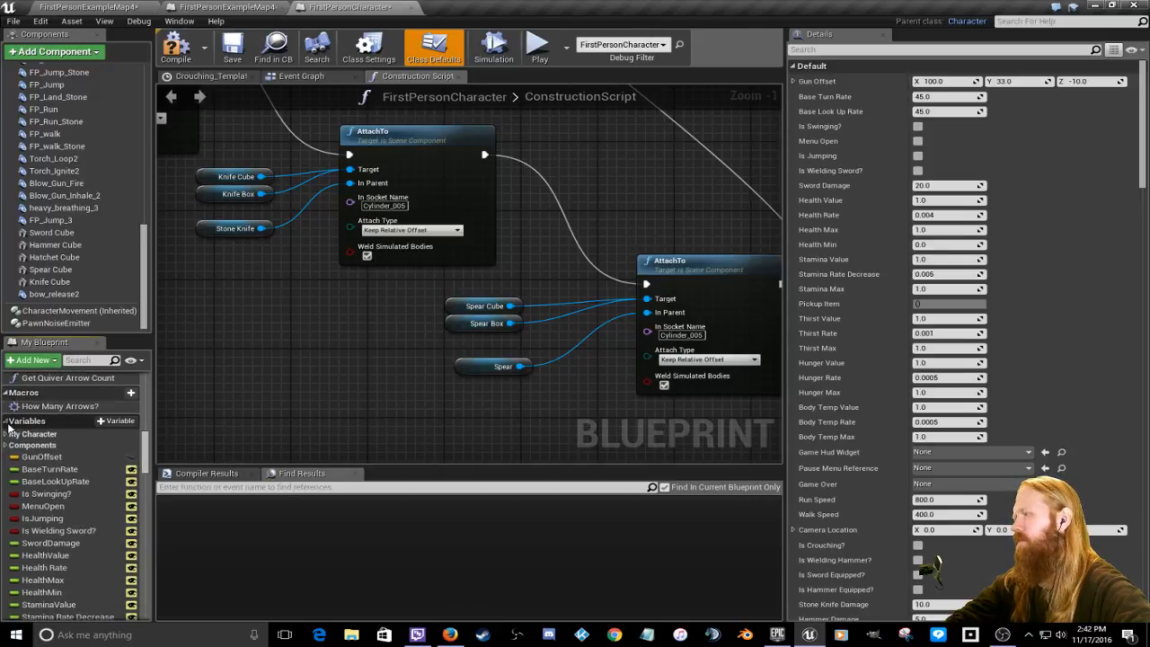
{"action": "left_click", "coordinate": [7, 423]}
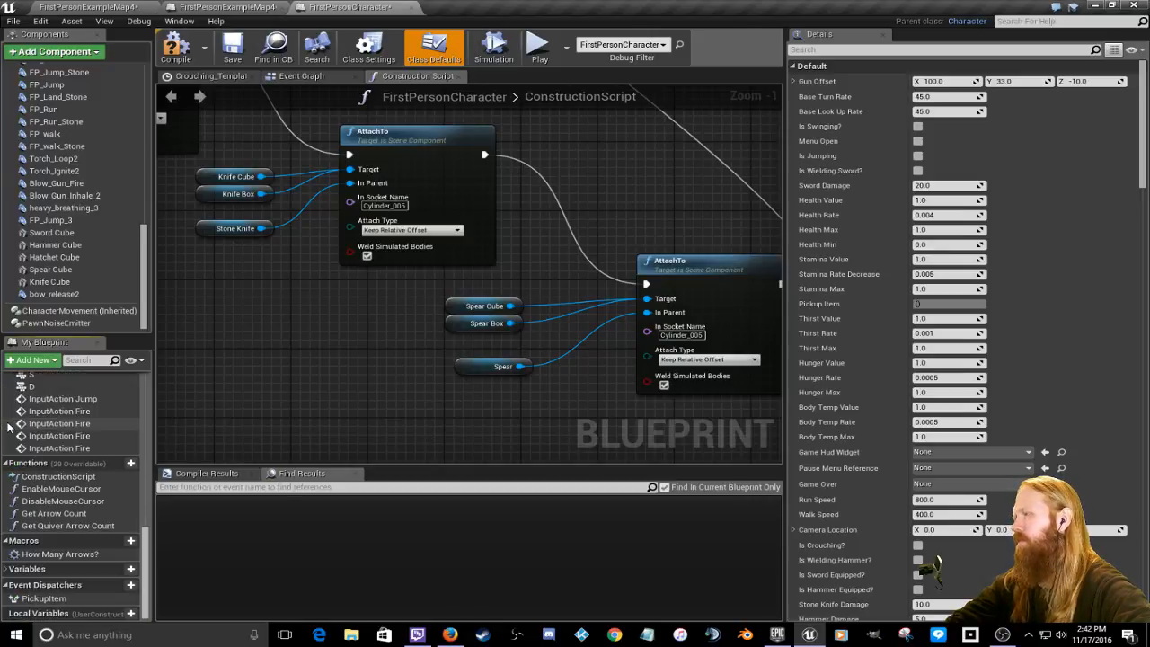
{"action": "left_click", "coordinate": [5, 540]}
{"action": "left_click", "coordinate": [5, 476]}
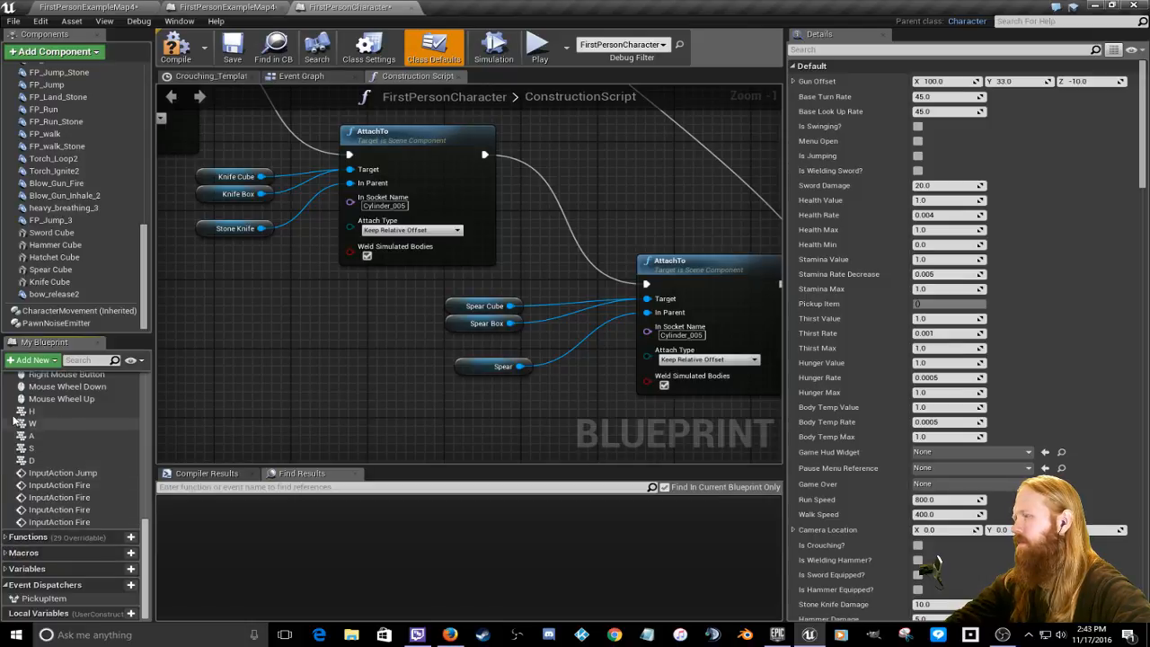
Step: Collapse the EventGraph's list of events and narrow the Details area to widen the construction script graph
{"action": "scroll", "coordinate": [149, 536], "scroll_direction": "up", "scroll_amount": 3}
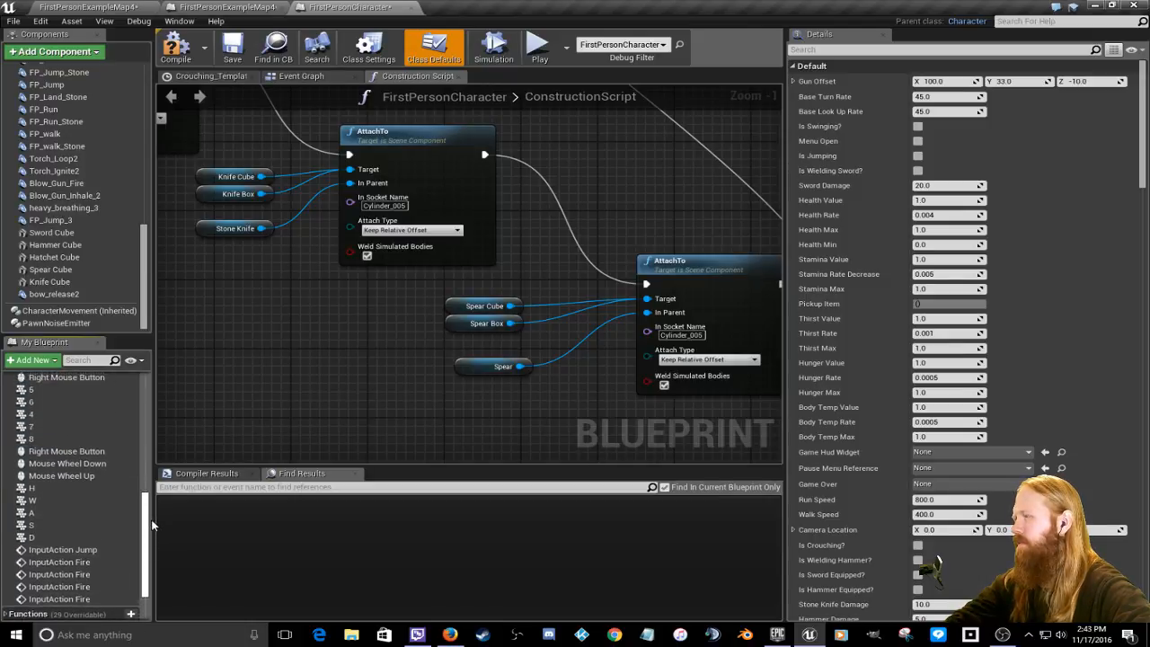
{"action": "scroll", "coordinate": [153, 524], "scroll_direction": "up", "scroll_amount": 7}
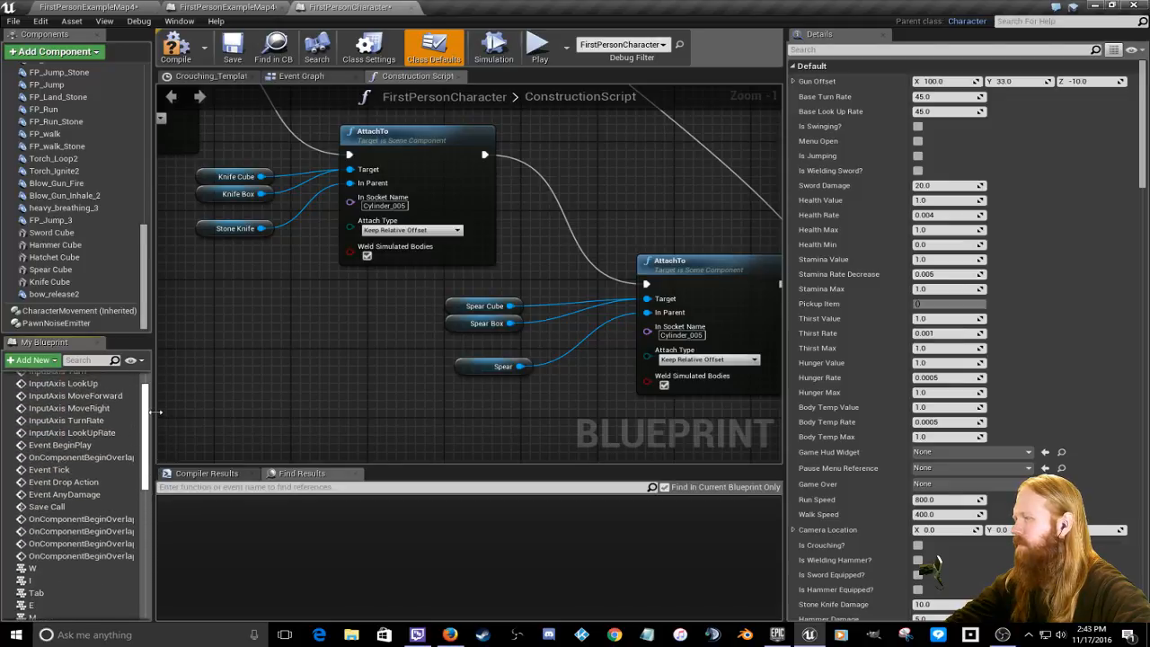
{"action": "scroll", "coordinate": [156, 407], "scroll_direction": "up", "scroll_amount": 5}
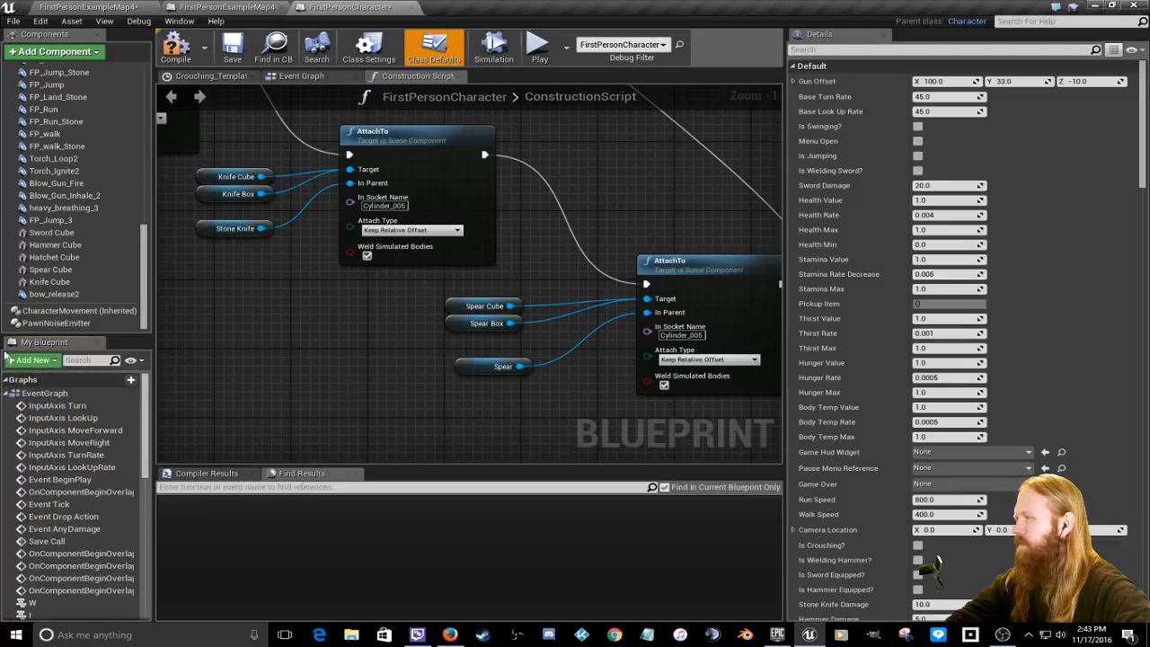
{"action": "left_click", "coordinate": [5, 393]}
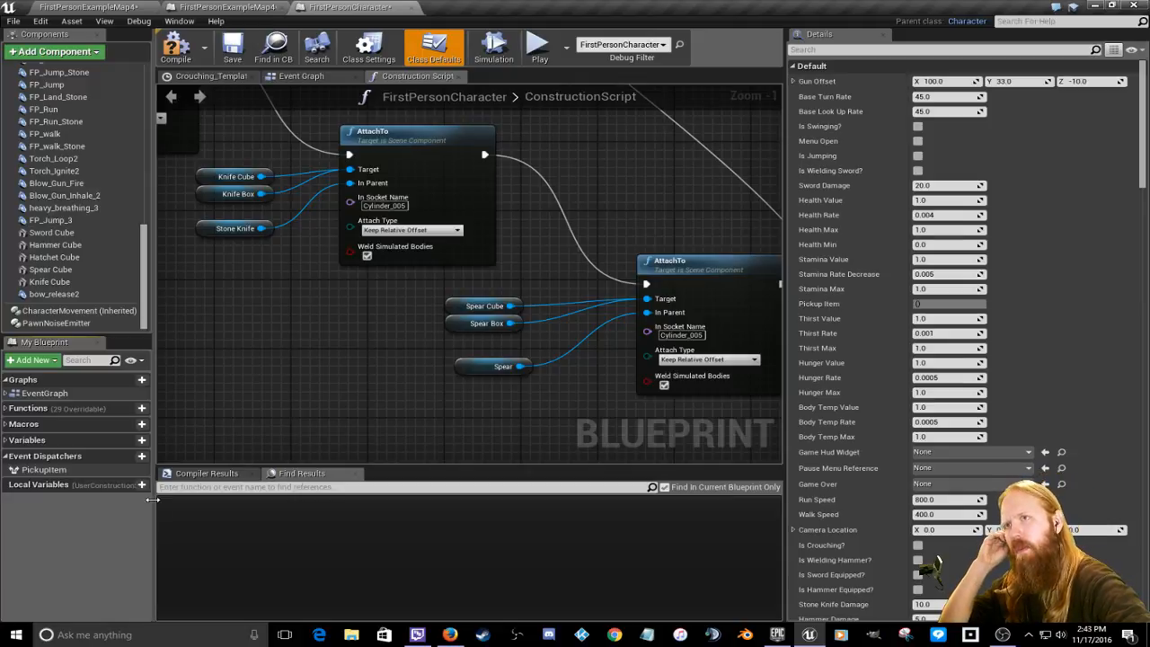
{"action": "left_click_drag", "start_coordinate": [786, 178], "coordinate": [977, 181]}
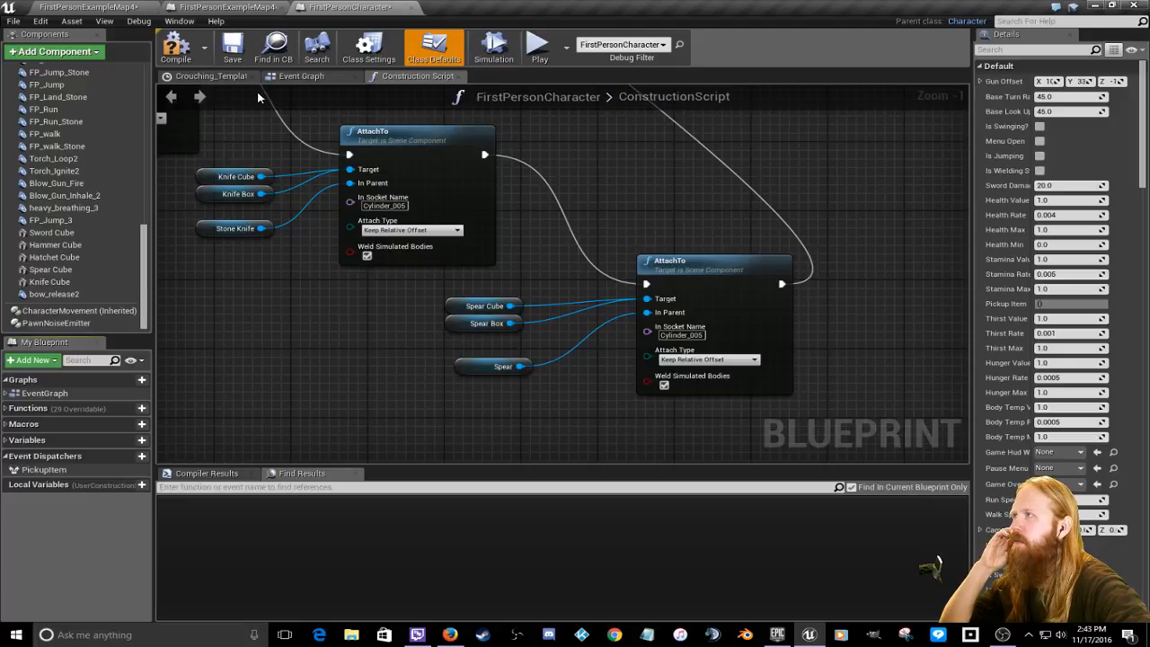
Step: Return to the level editor, search the project content for "pick" and open the AgavePickup blueprint
{"action": "left_click", "coordinate": [109, 8]}
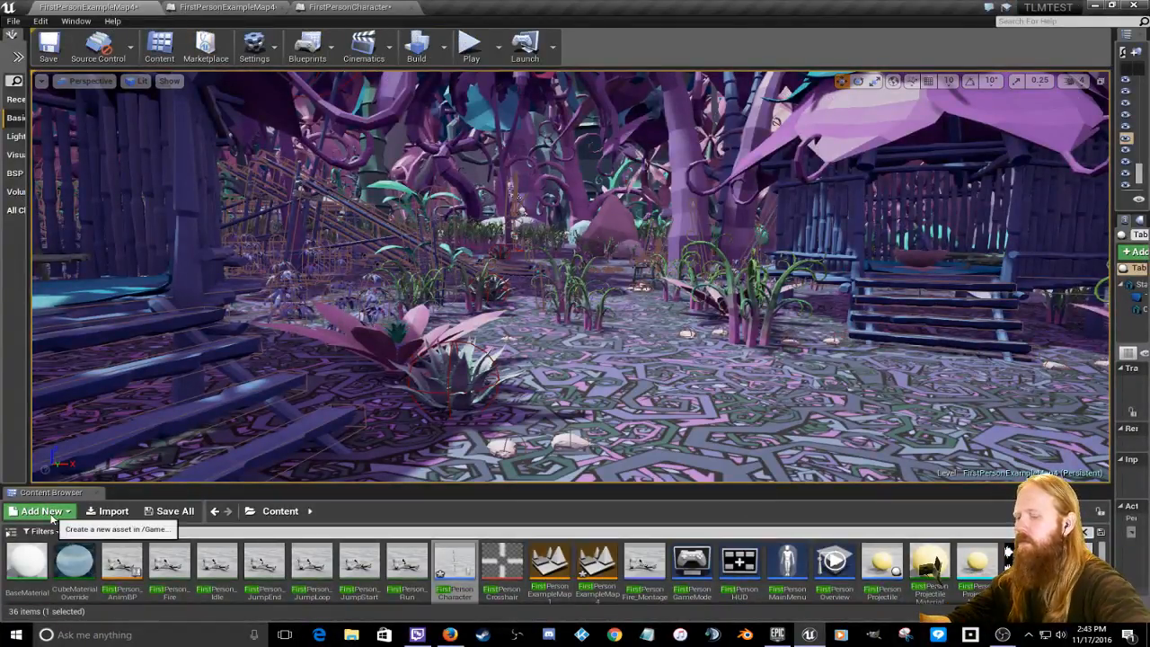
{"action": "type", "text": "pick"}
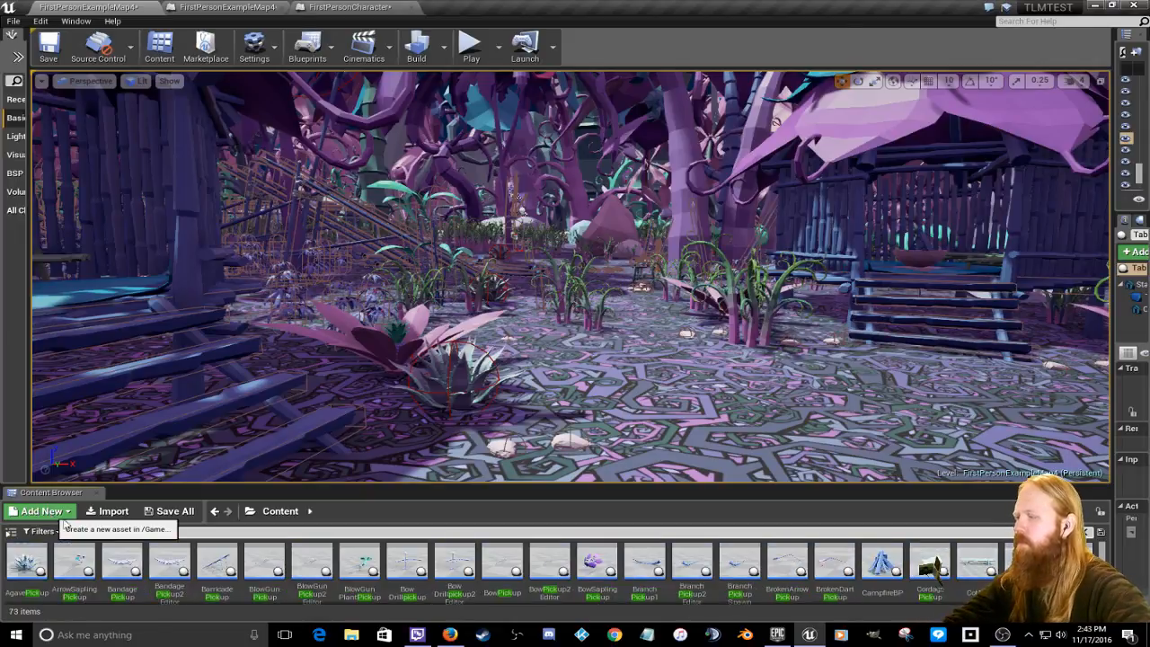
{"action": "left_click", "coordinate": [27, 565]}
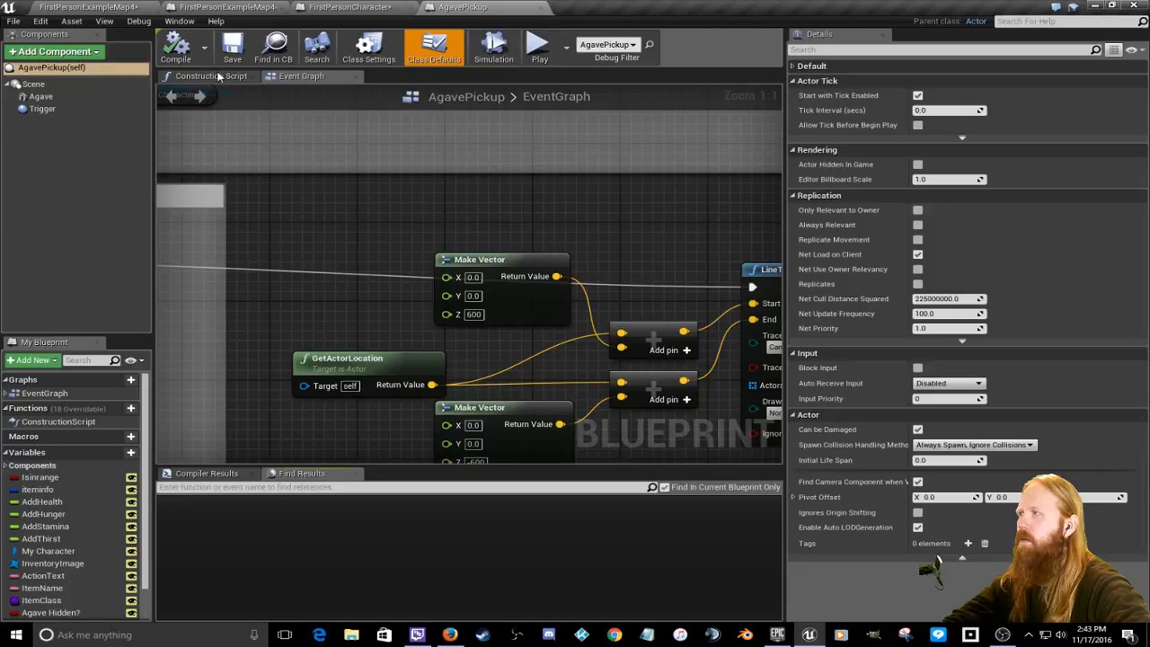
Step: Examine AgavePickup's construction script, event graph, and Trigger and Agave components
{"action": "left_click", "coordinate": [213, 77]}
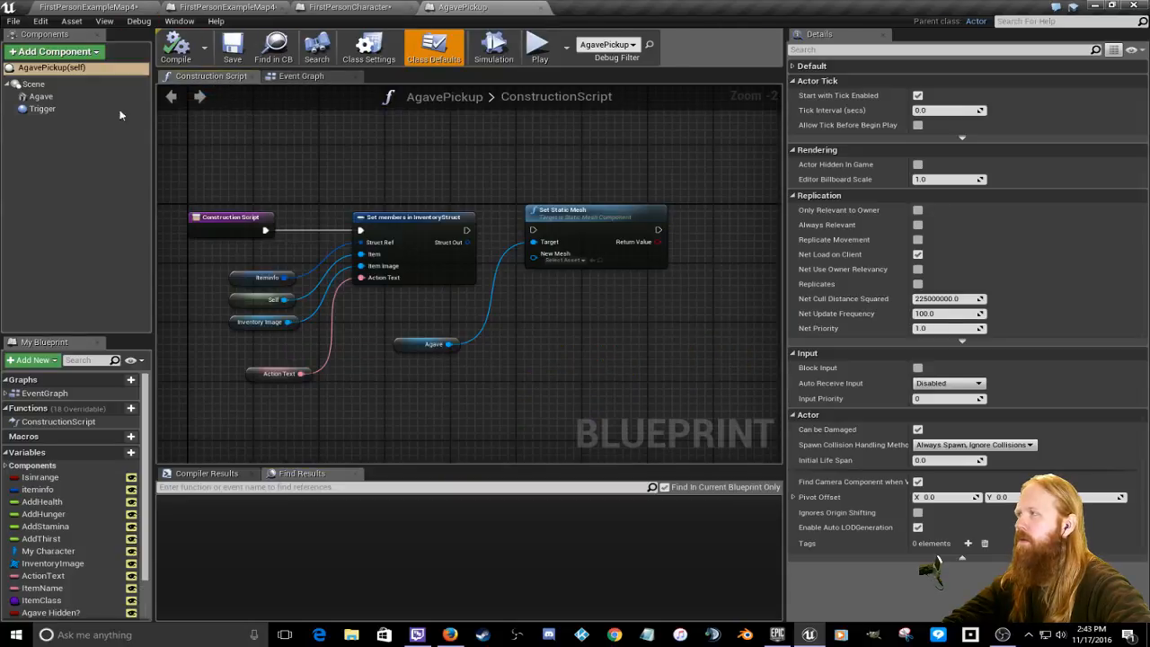
{"action": "left_click", "coordinate": [42, 109]}
{"action": "left_click", "coordinate": [41, 96]}
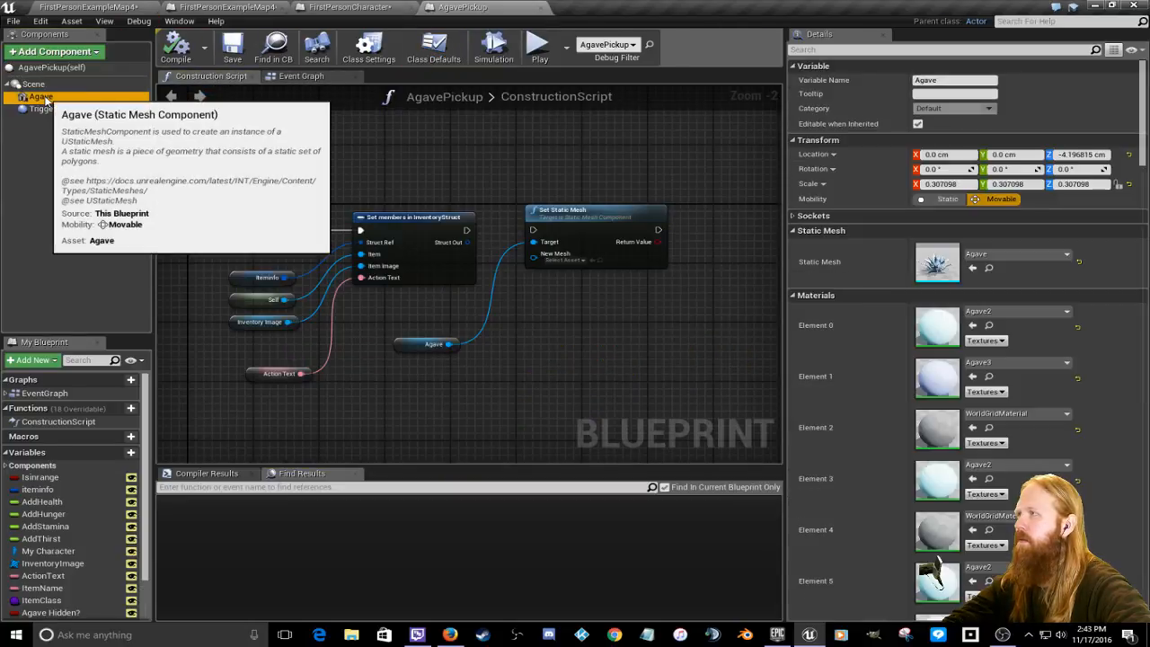
{"action": "left_click", "coordinate": [303, 77]}
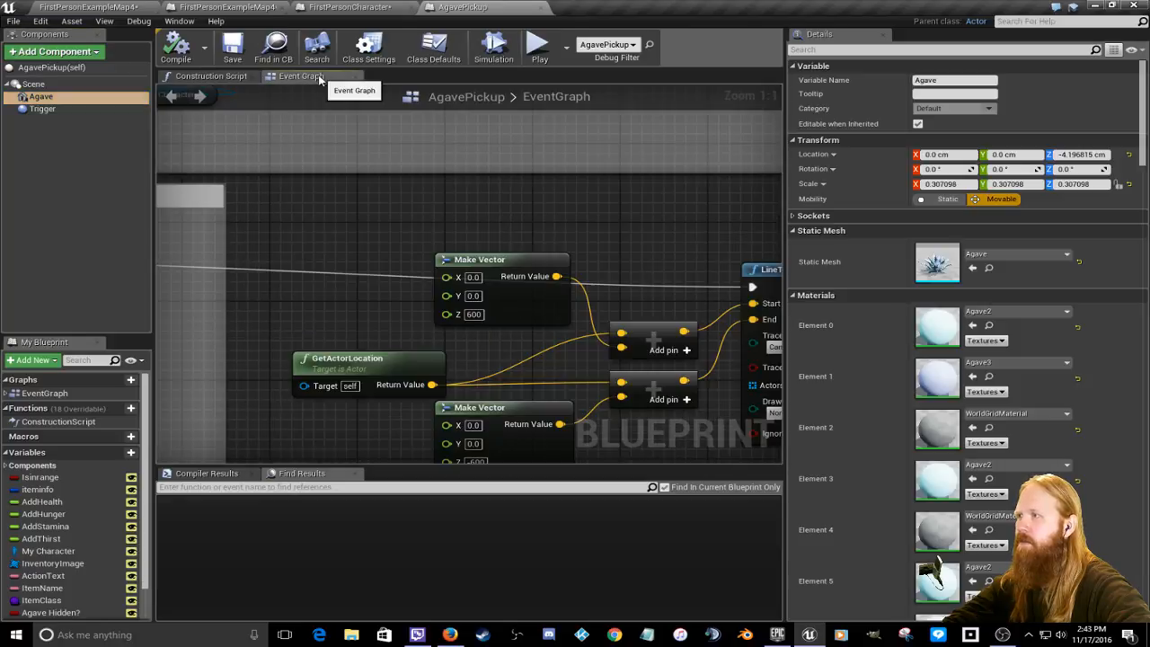
{"action": "left_click", "coordinate": [179, 77]}
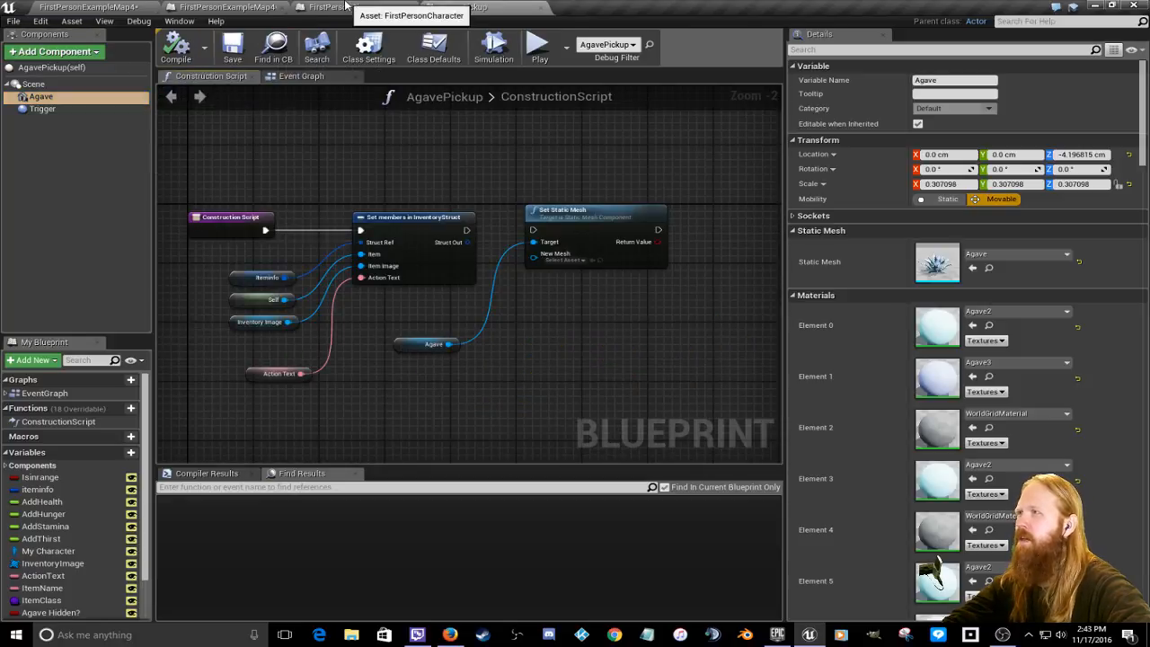
Step: Return to the FirstPersonCharacter blueprint and look through its editor's window, layout, pin visibility and help options
{"action": "left_click", "coordinate": [343, 7]}
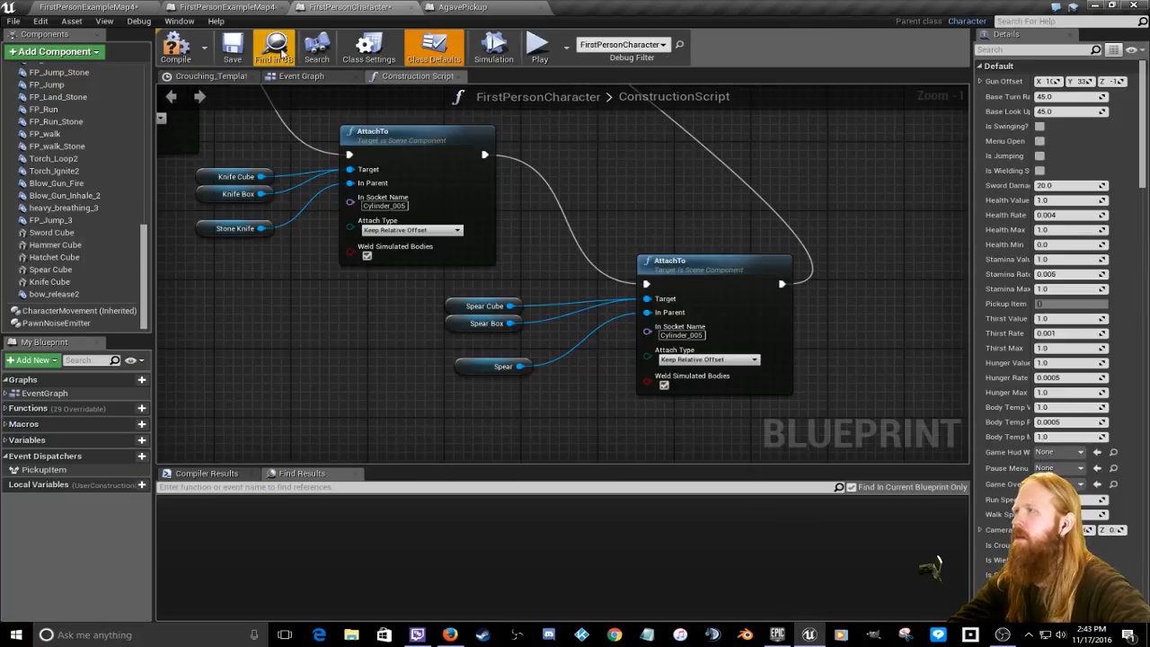
{"action": "left_click", "coordinate": [178, 21]}
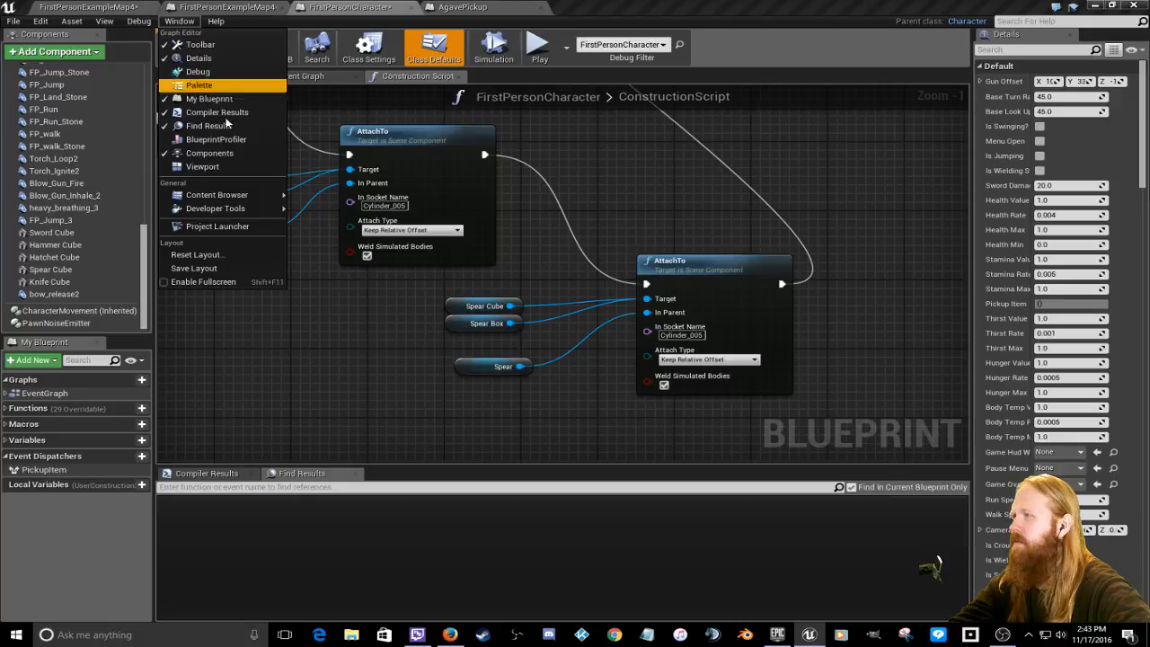
{"action": "mouse_move", "coordinate": [247, 197]}
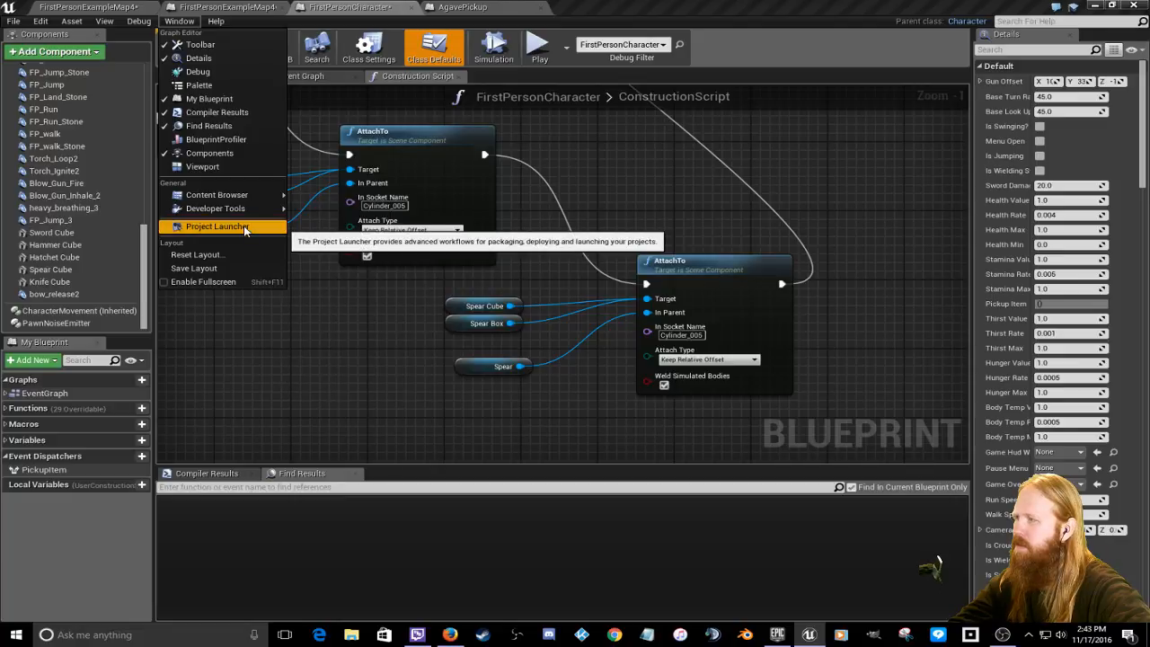
{"action": "mouse_move", "coordinate": [104, 22]}
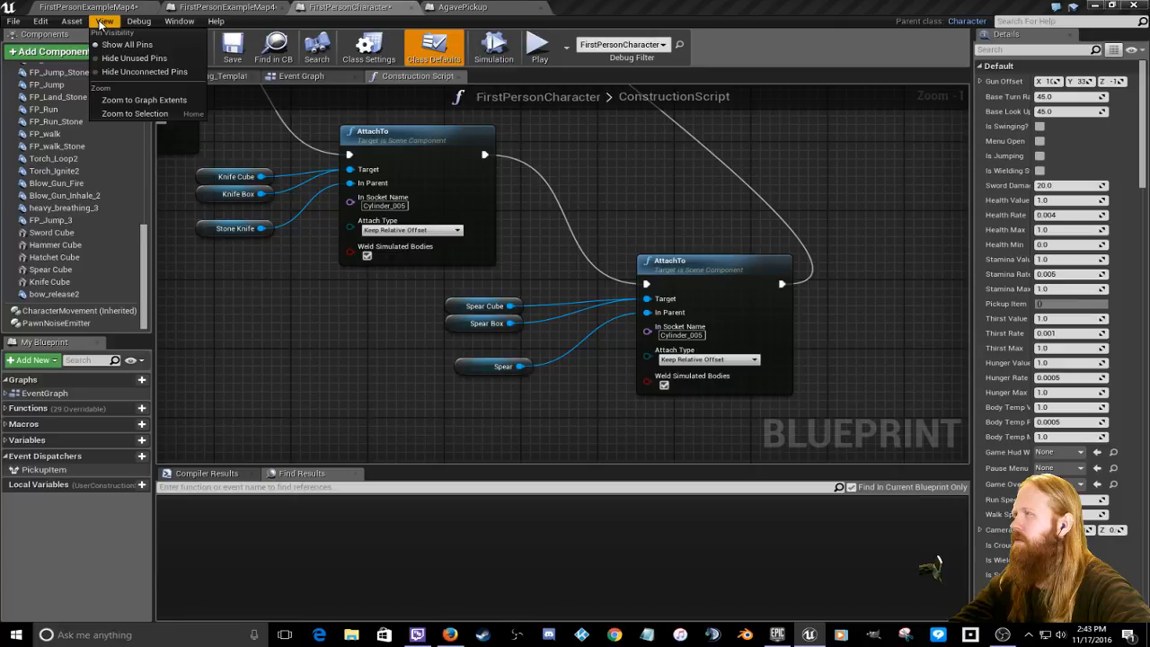
{"action": "mouse_move", "coordinate": [69, 24]}
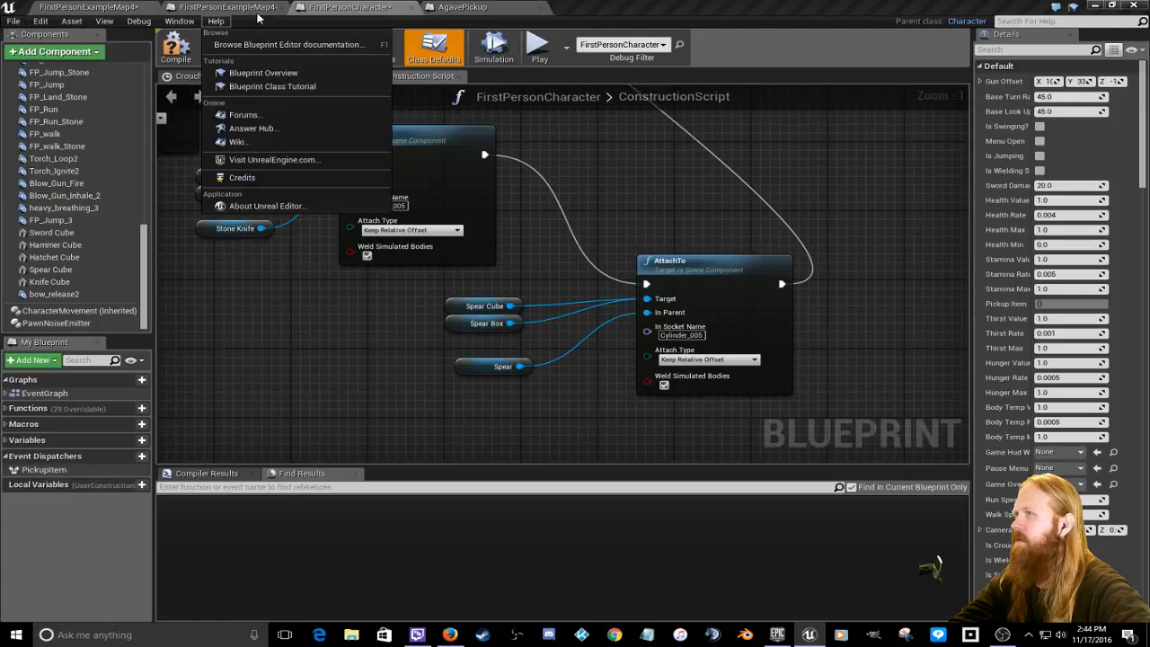
Step: Go back to AgavePickup and inspect the properties of its Scene, Agave and Trigger components
{"action": "left_click", "coordinate": [462, 8]}
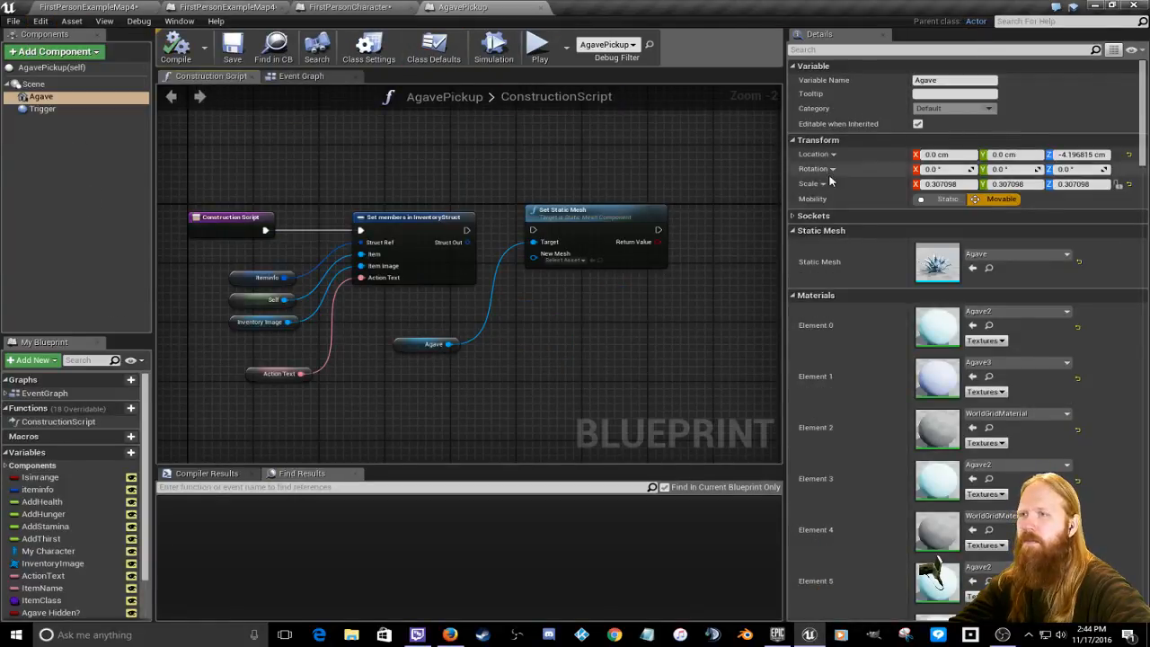
{"action": "left_click", "coordinate": [35, 84]}
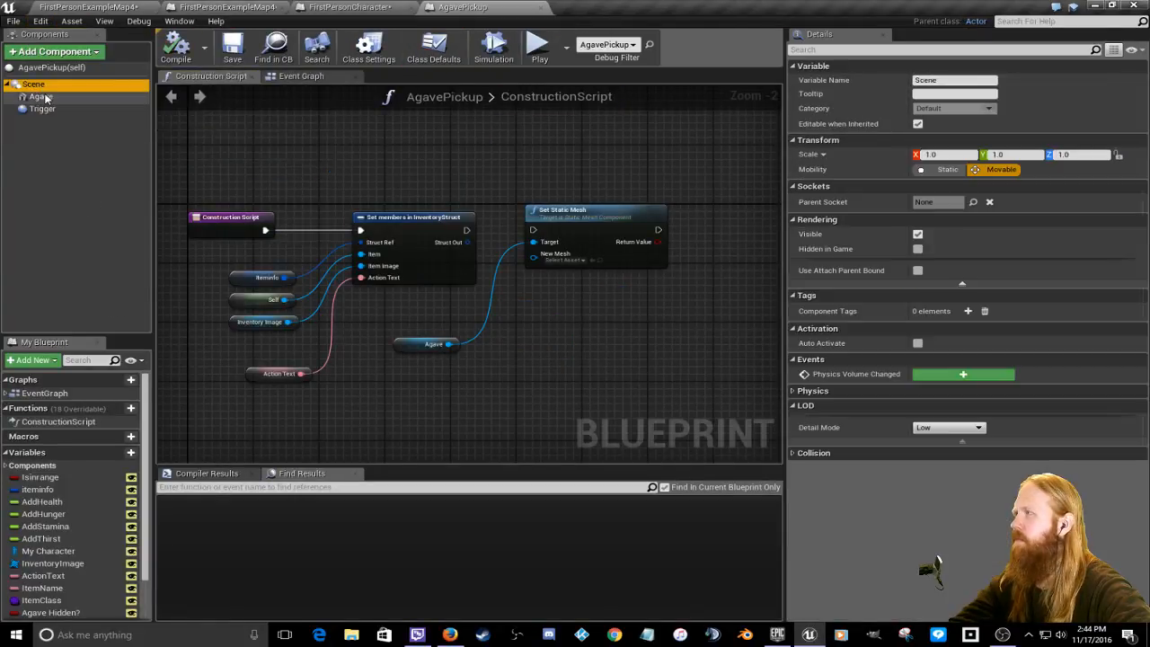
{"action": "left_click", "coordinate": [40, 96]}
{"action": "left_click", "coordinate": [43, 109]}
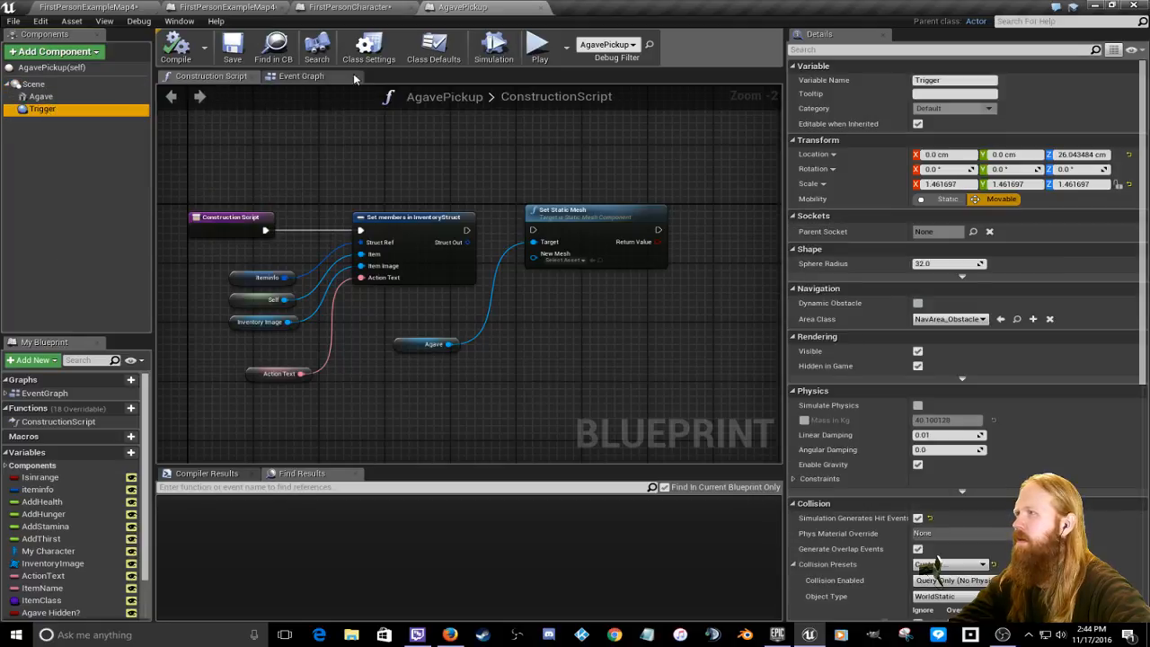
Step: Reorder AgavePickup's graphs so Event Graph comes before Construction Script, and show the compiler results and compile options
{"action": "left_click_drag", "start_coordinate": [300, 79], "coordinate": [392, 81]}
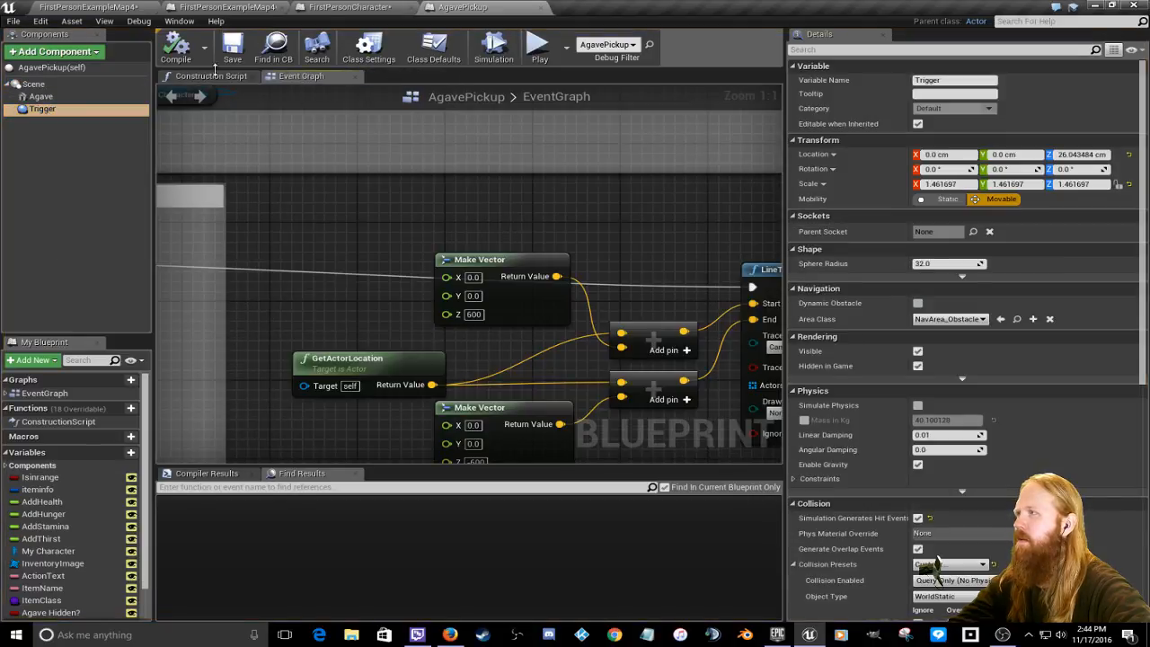
{"action": "left_click_drag", "start_coordinate": [203, 79], "coordinate": [401, 82]}
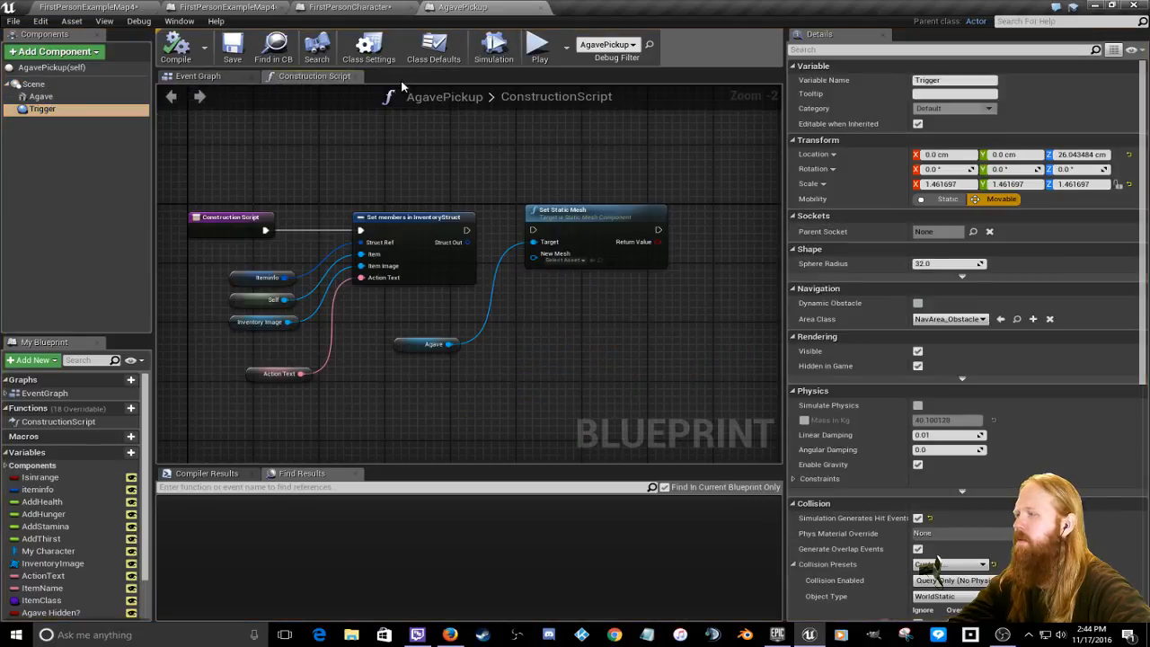
{"action": "left_click", "coordinate": [214, 473]}
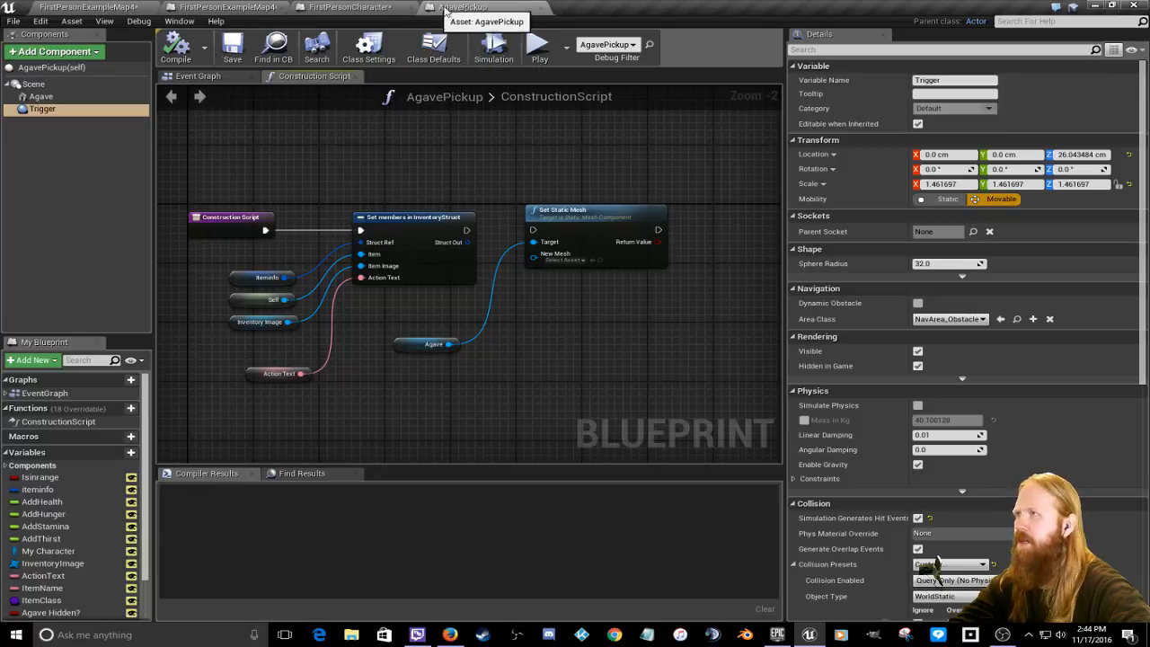
{"action": "left_click", "coordinate": [204, 49]}
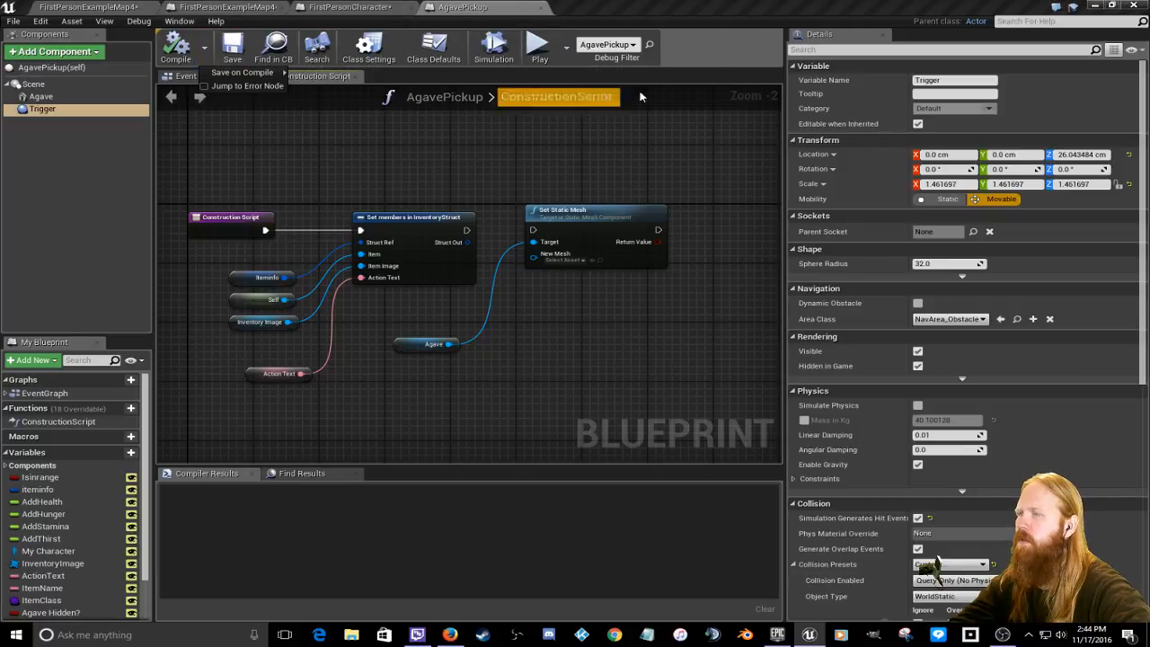
{"action": "left_click", "coordinate": [714, 7]}
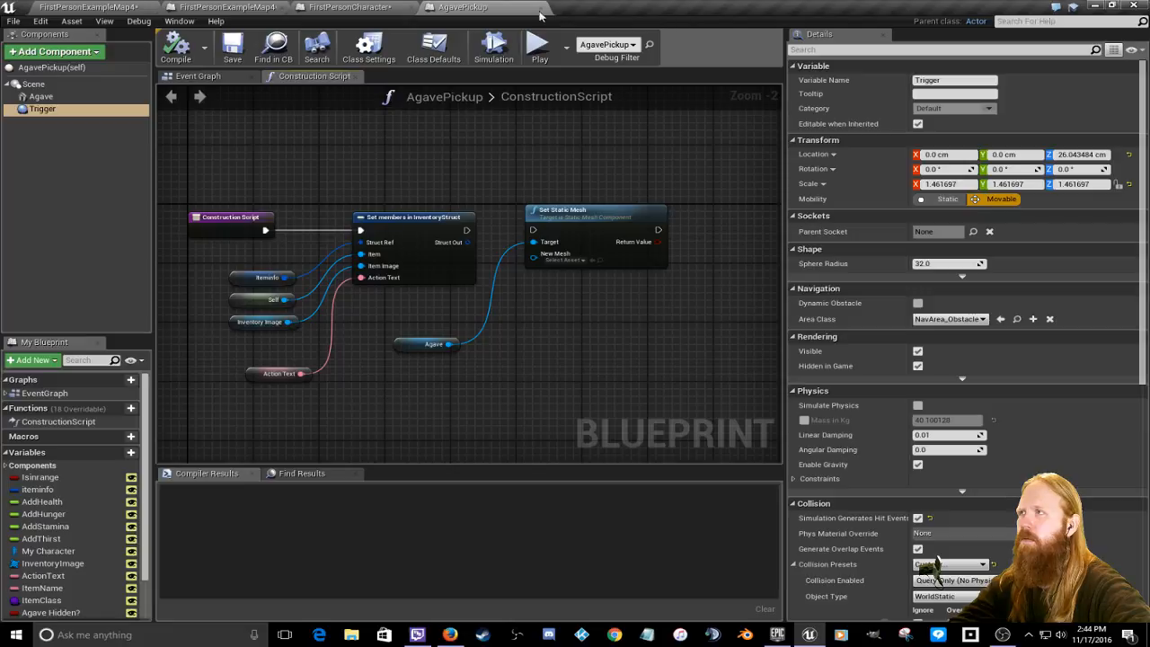
Step: Return to the FirstPersonCharacter blueprint and compile it
{"action": "left_click", "coordinate": [360, 8]}
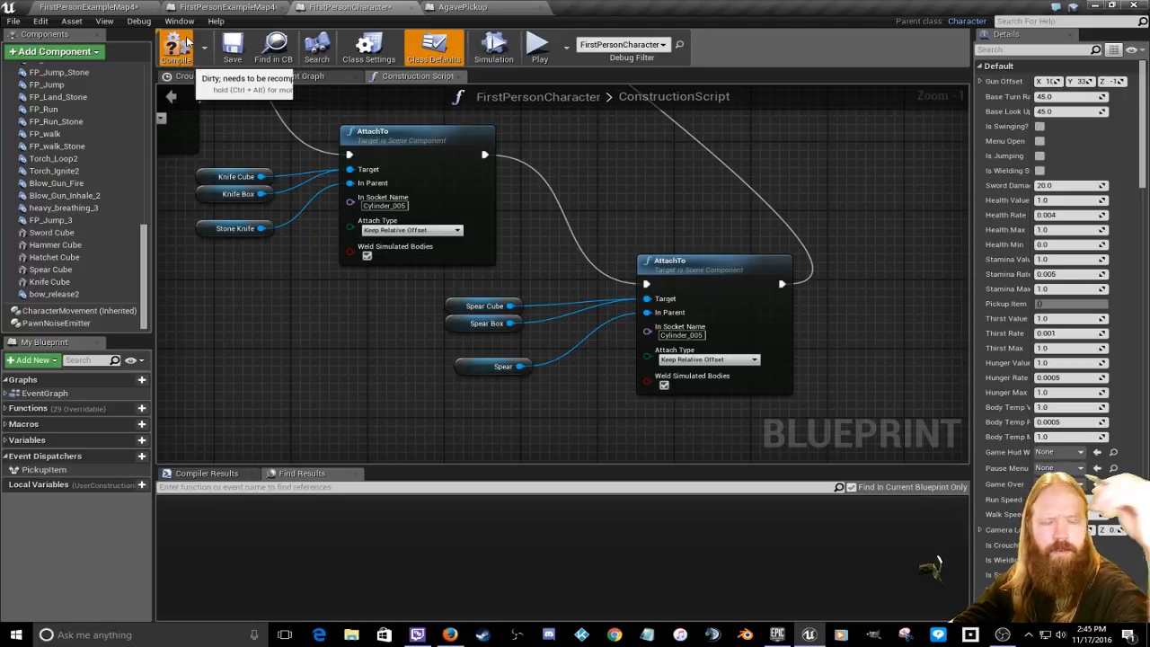
{"action": "left_click", "coordinate": [176, 45]}
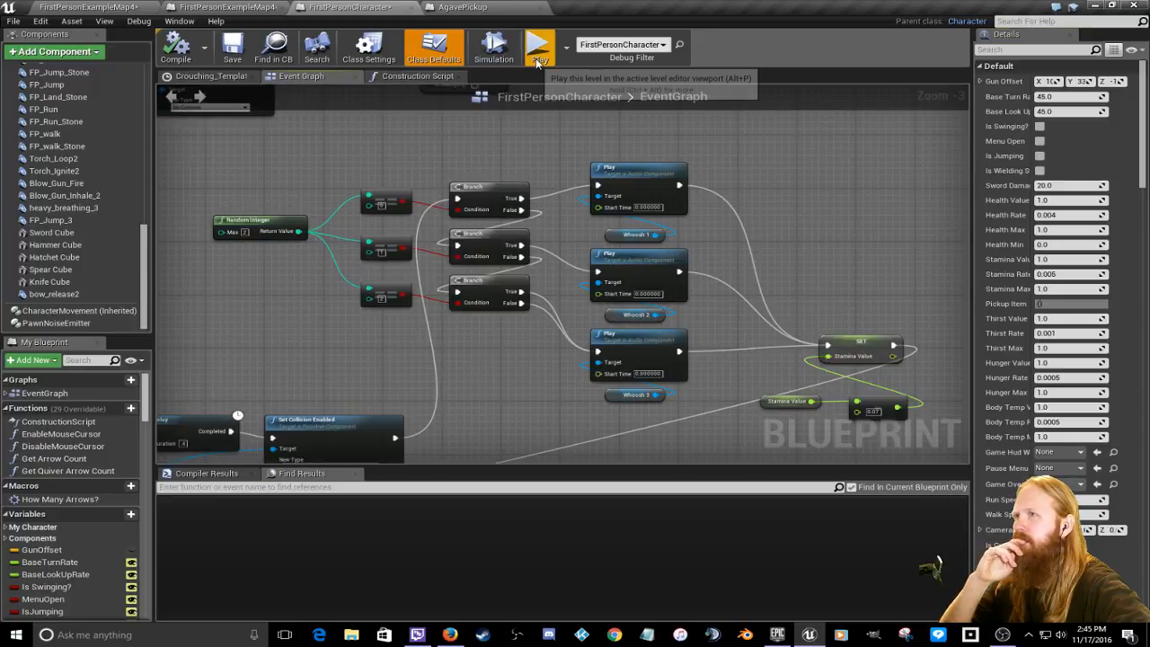
Step: Open the other first-person example map from the Levels folder, saving FirstPersonCharacter and FirstPersonExampleMap4 before the switch
{"action": "left_click", "coordinate": [110, 10]}
{"action": "left_click", "coordinate": [12, 21]}
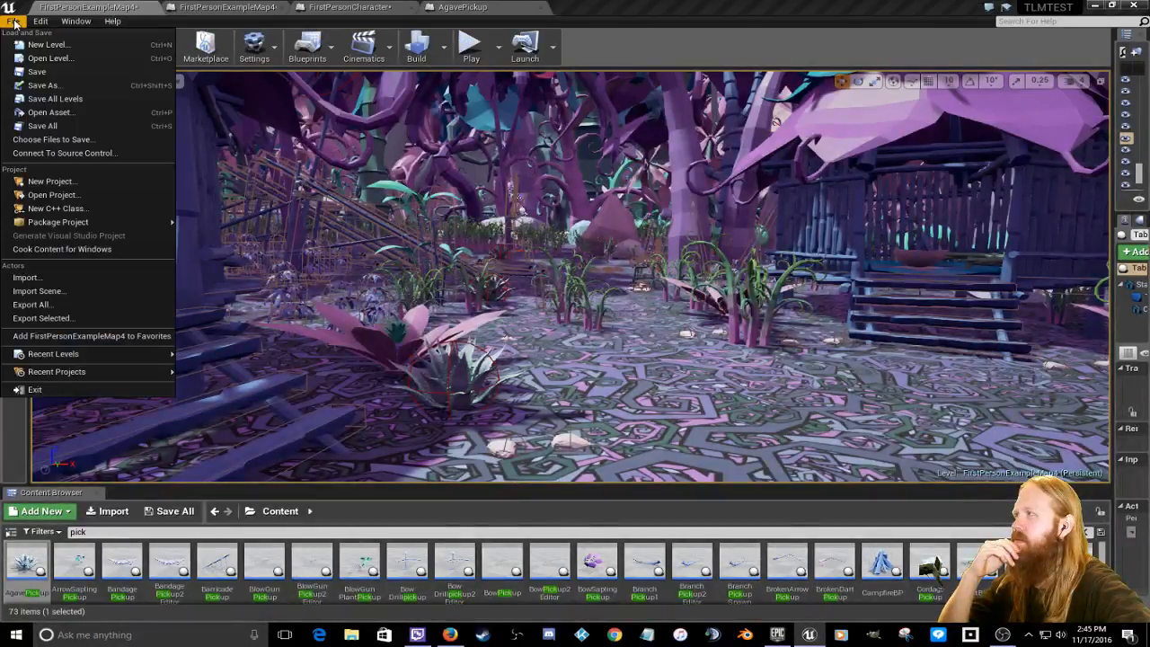
{"action": "left_click", "coordinate": [40, 51]}
{"action": "left_click", "coordinate": [431, 151]}
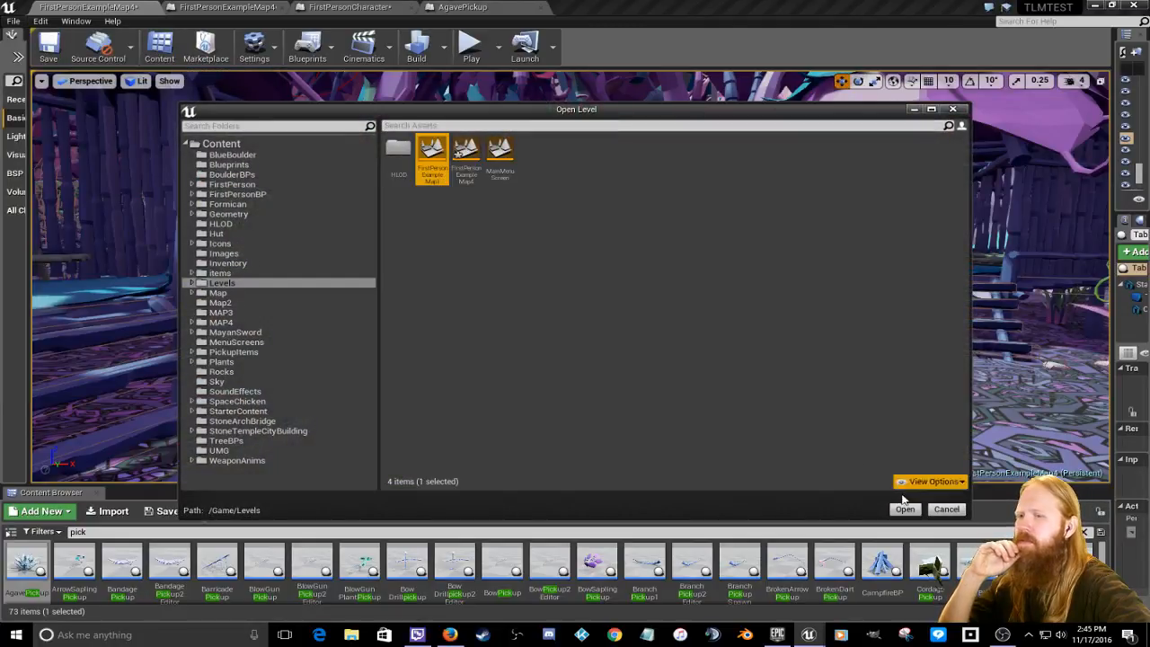
{"action": "left_click", "coordinate": [905, 508]}
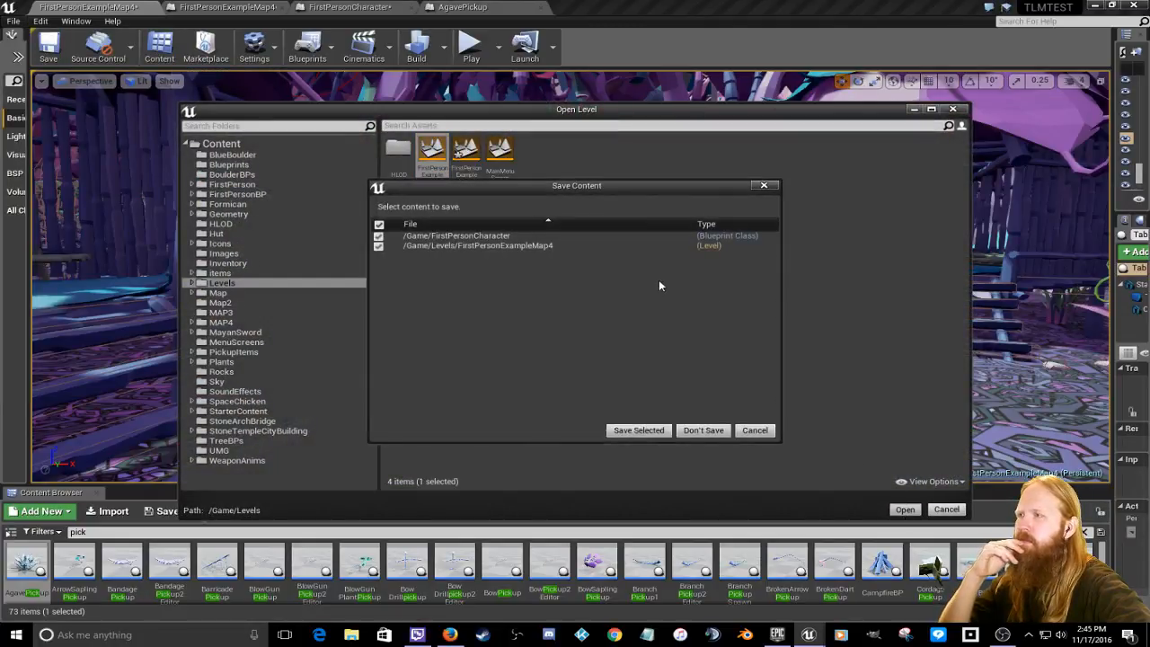
{"action": "left_click", "coordinate": [641, 431]}
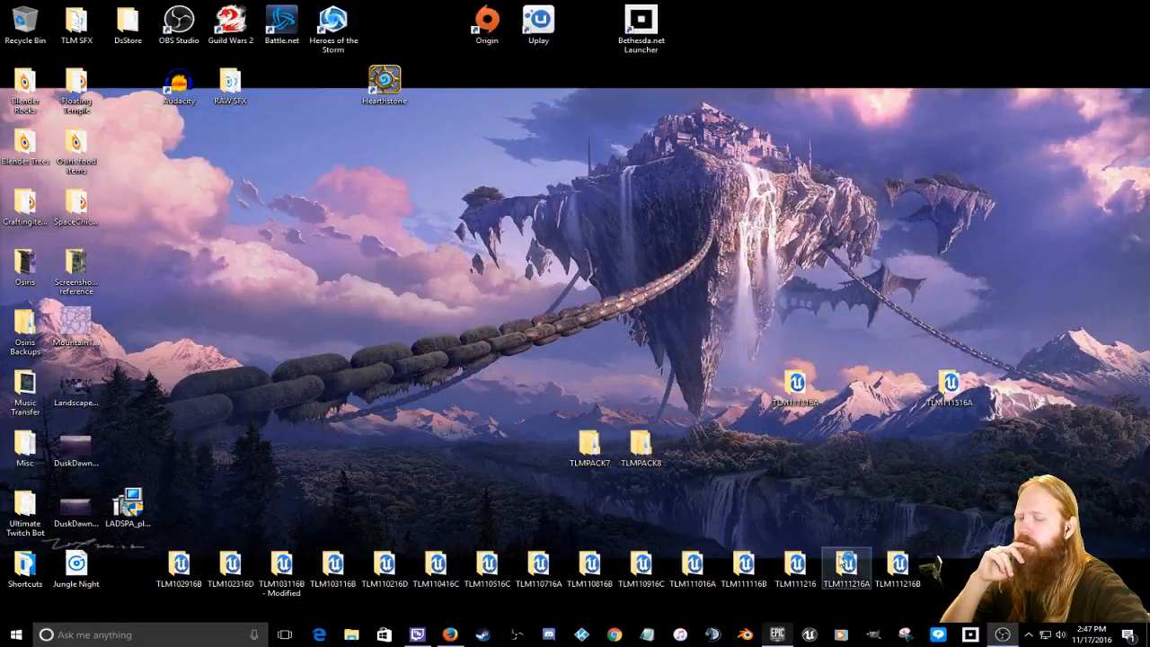
Step: Switch to the Epic Games Launcher, launch Unreal Engine 4.11.2 and reposition the launcher and project browser windows
{"action": "left_click", "coordinate": [778, 634]}
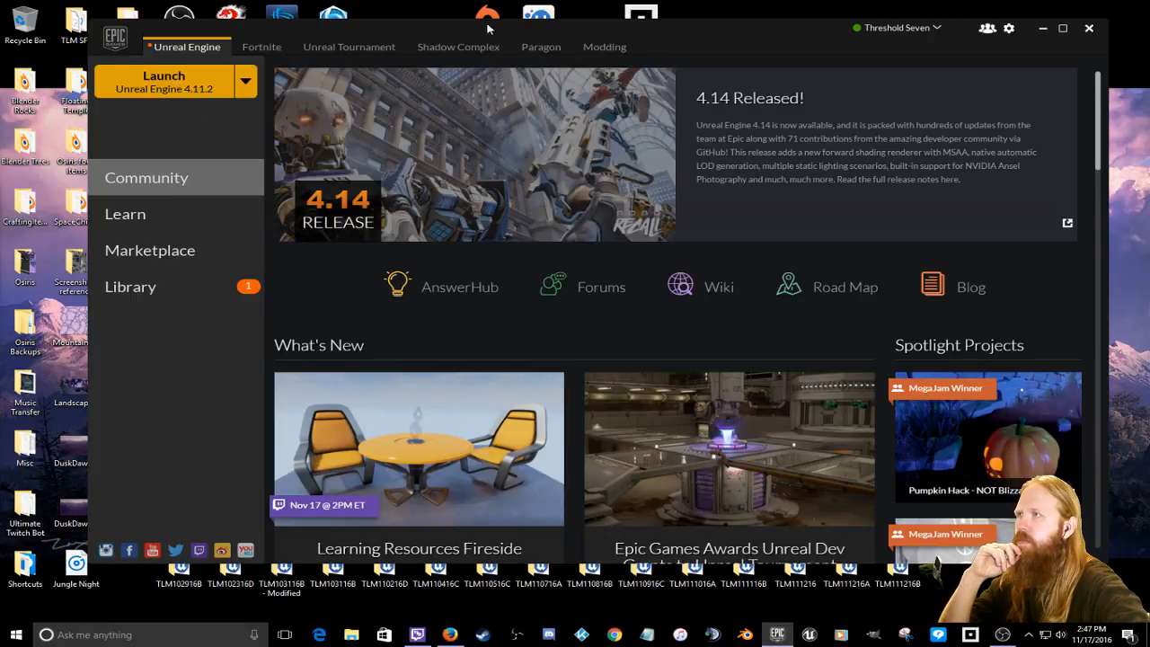
{"action": "left_click_drag", "start_coordinate": [492, 32], "coordinate": [489, 458]}
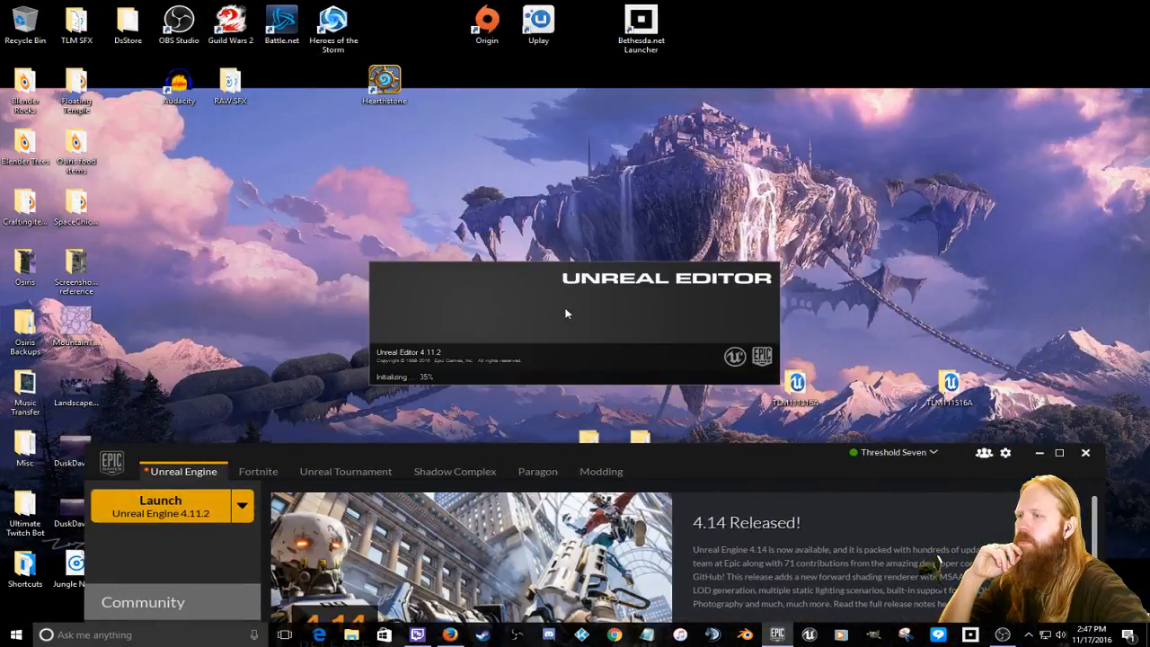
{"action": "left_click_drag", "start_coordinate": [660, 461], "coordinate": [630, 69]}
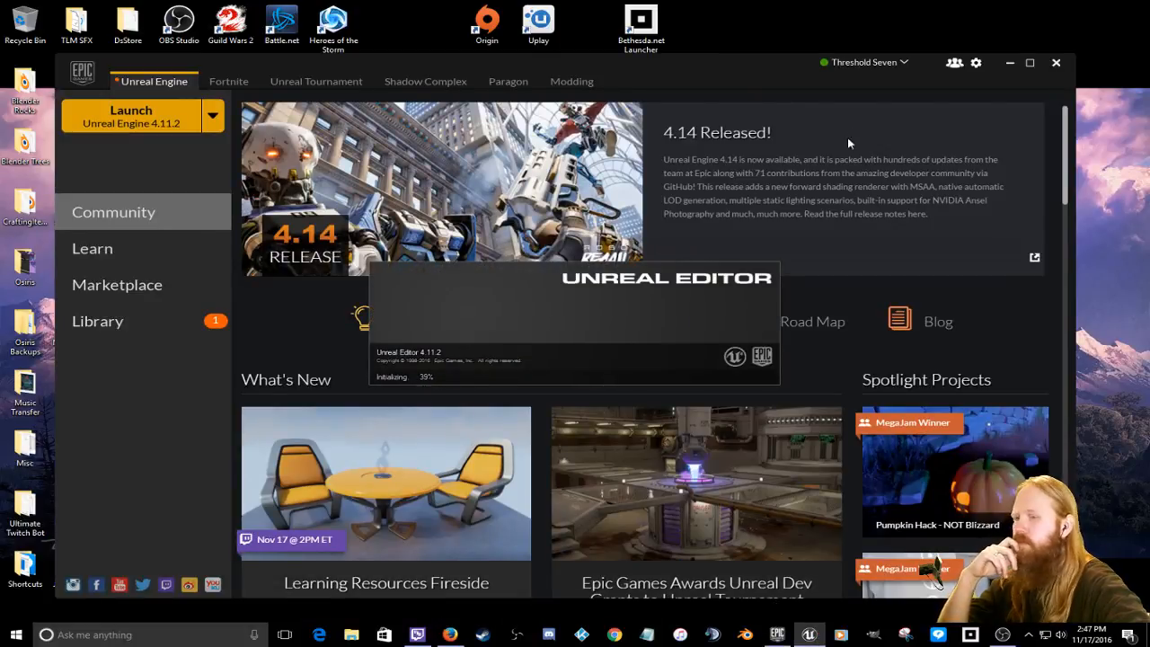
{"action": "mouse_move", "coordinate": [703, 56]}
{"action": "left_mouse_down"}
{"action": "mouse_move", "coordinate": [703, 509]}
{"action": "mouse_move", "coordinate": [694, 65]}
{"action": "mouse_move", "coordinate": [714, 56]}
{"action": "left_mouse_up"}
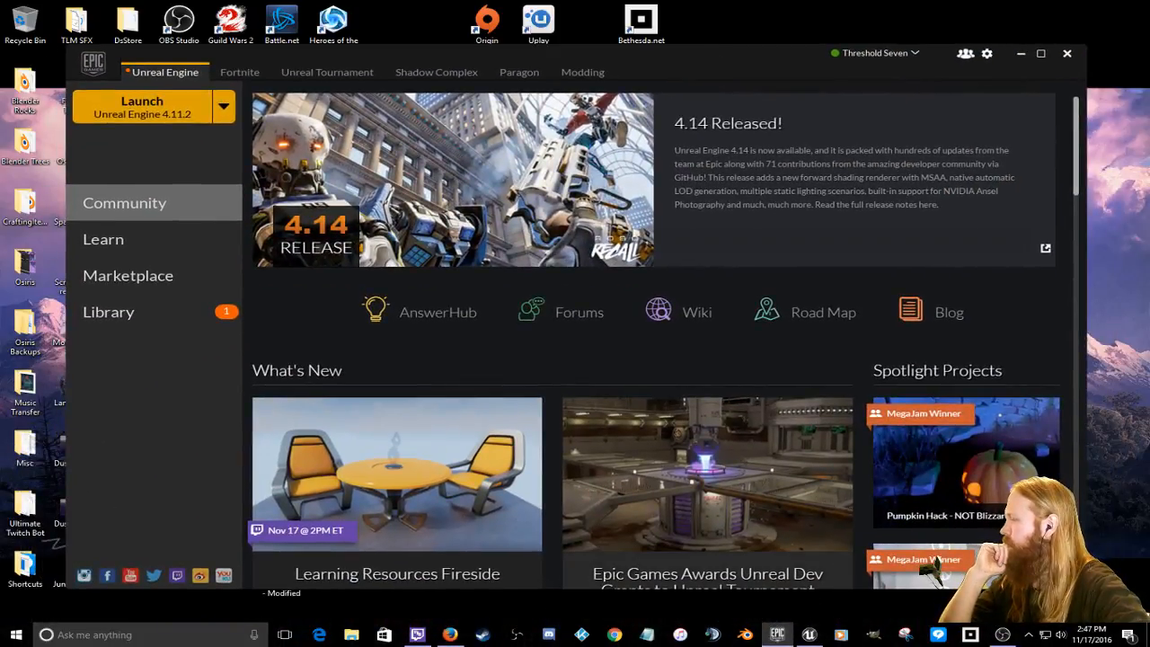
{"action": "left_click", "coordinate": [777, 634]}
{"action": "left_click", "coordinate": [777, 634]}
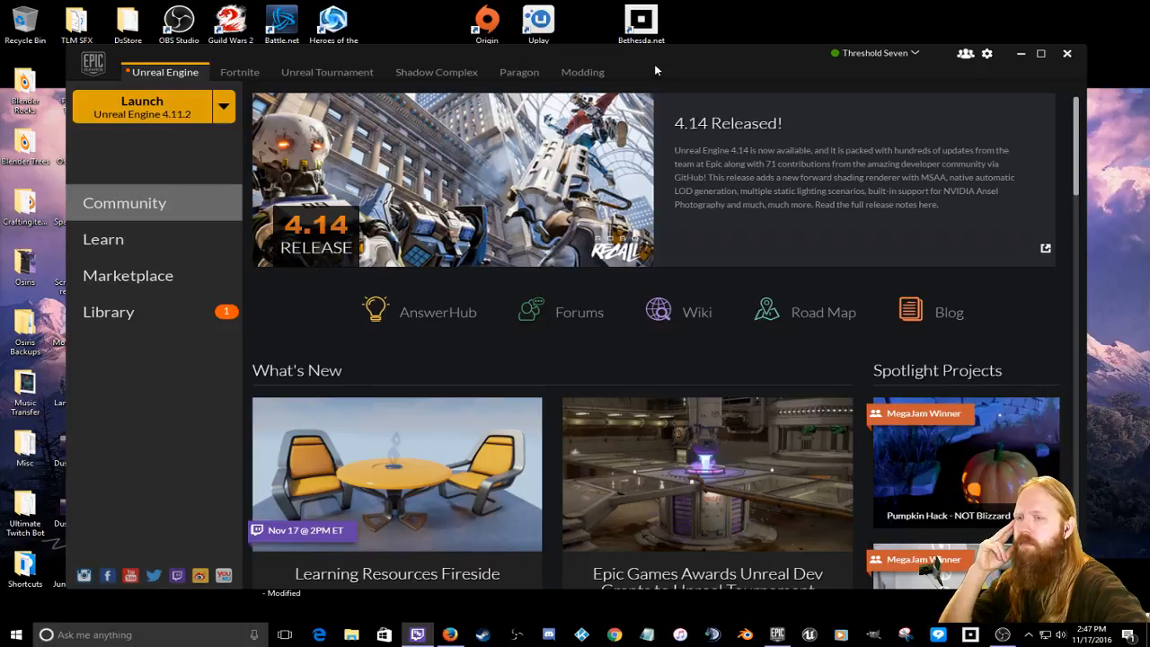
{"action": "left_click_drag", "start_coordinate": [650, 60], "coordinate": [763, 66]}
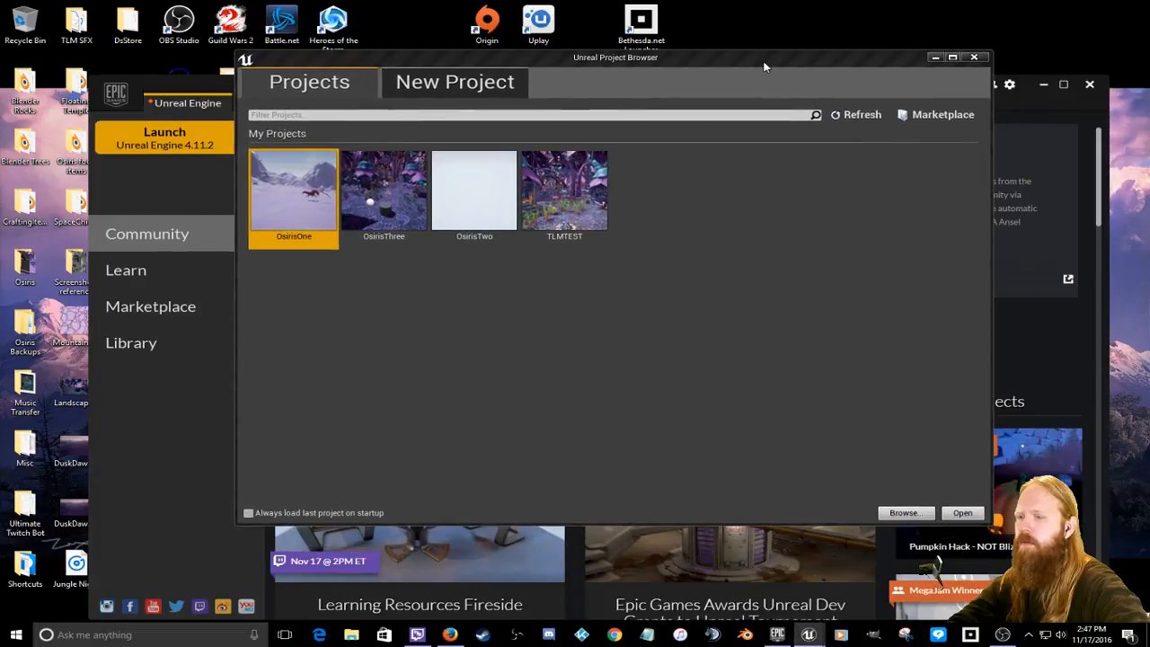
Step: Open the TLMTEST project and close the extra Unreal Project Browser window
{"action": "left_click", "coordinate": [589, 196]}
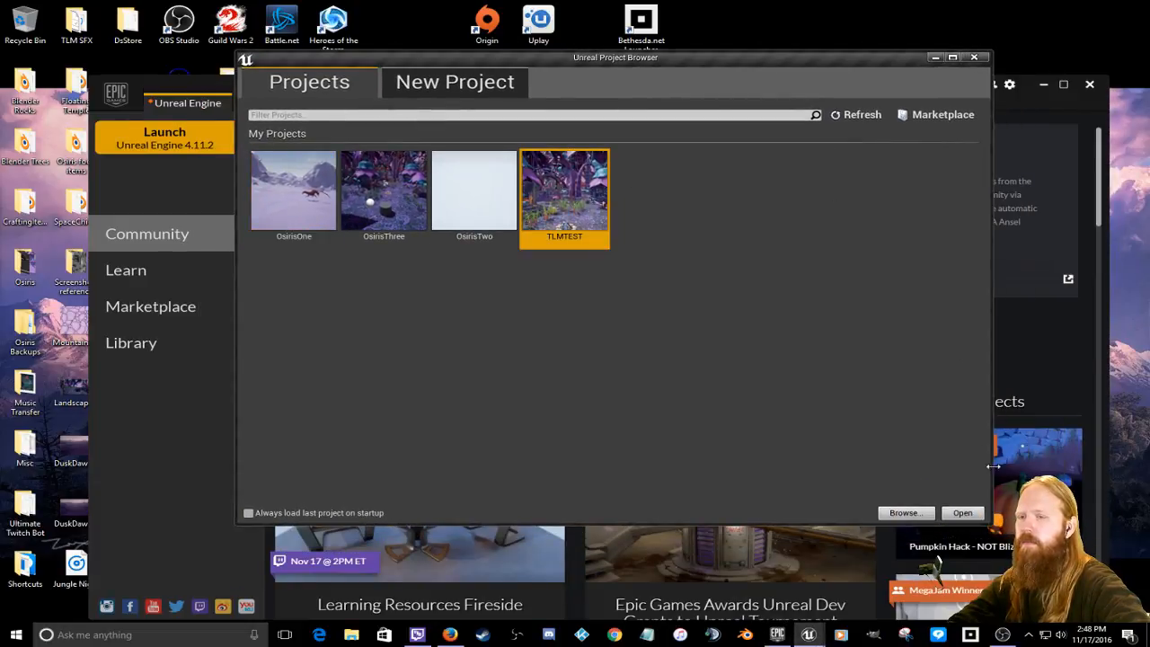
{"action": "left_click", "coordinate": [962, 513]}
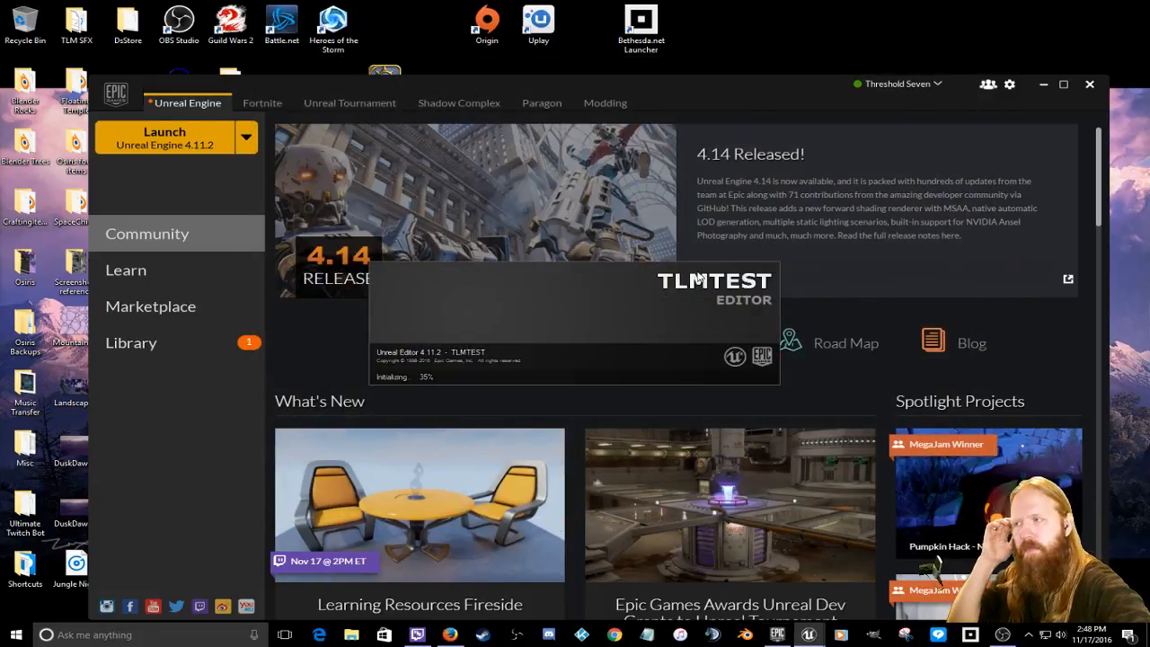
{"action": "mouse_move", "coordinate": [821, 636]}
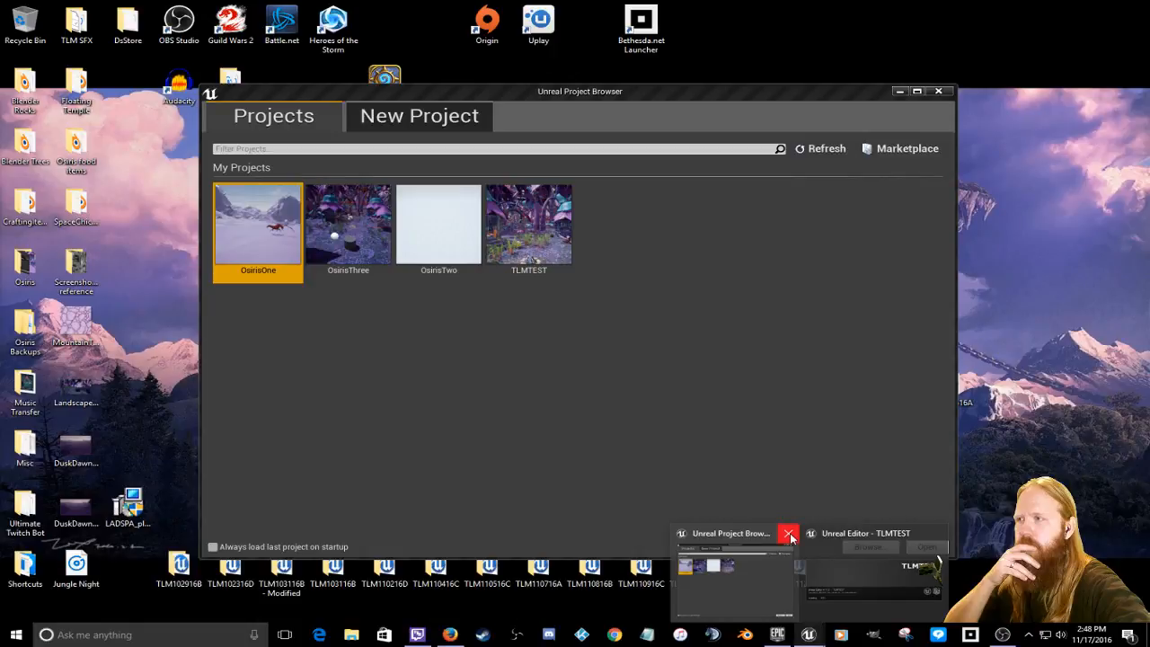
{"action": "left_click", "coordinate": [787, 535]}
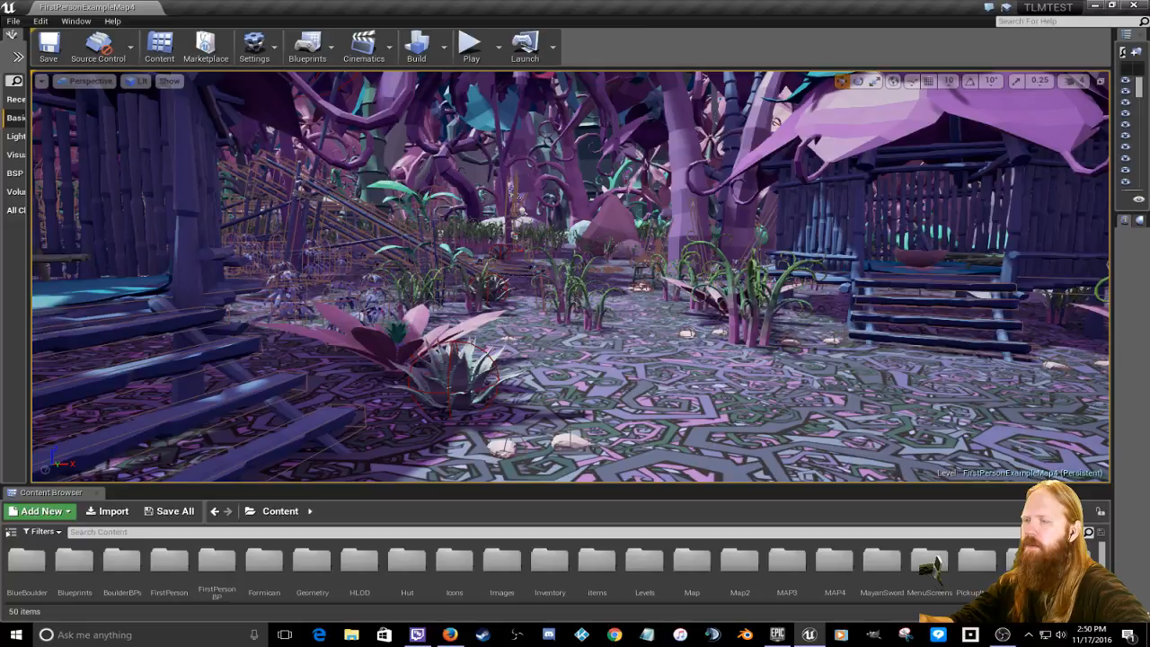
Step: Select the pointed boulder in the background between the trees of the level
{"action": "right_click", "coordinate": [632, 384]}
{"action": "left_click", "coordinate": [609, 391]}
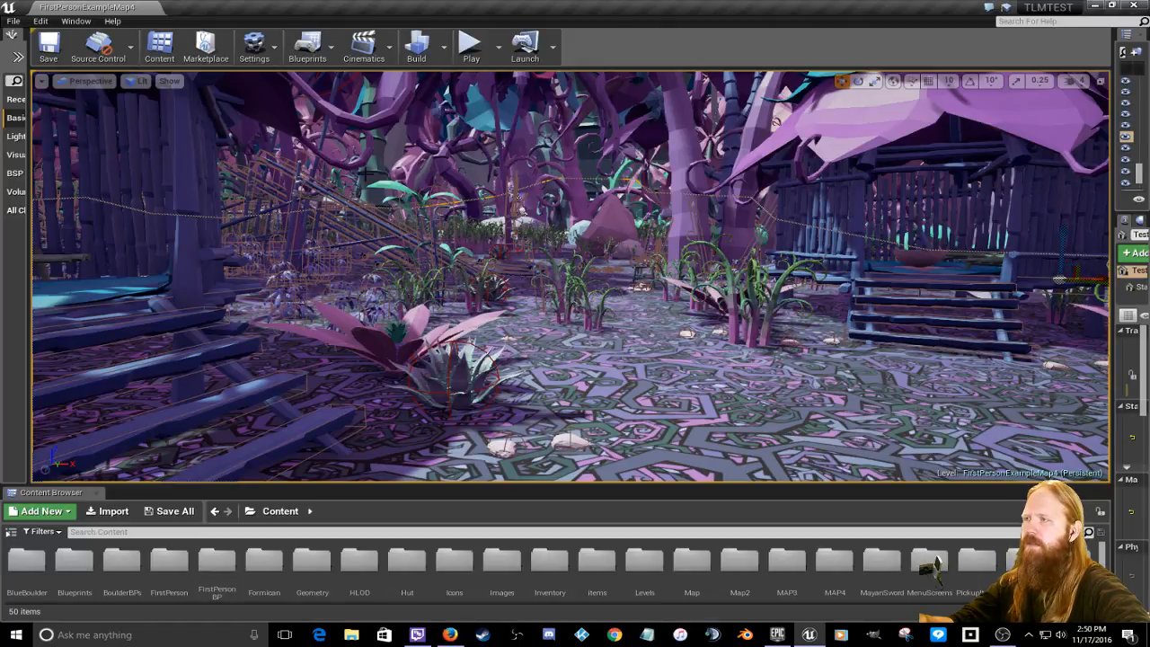
{"action": "left_click", "coordinate": [616, 224]}
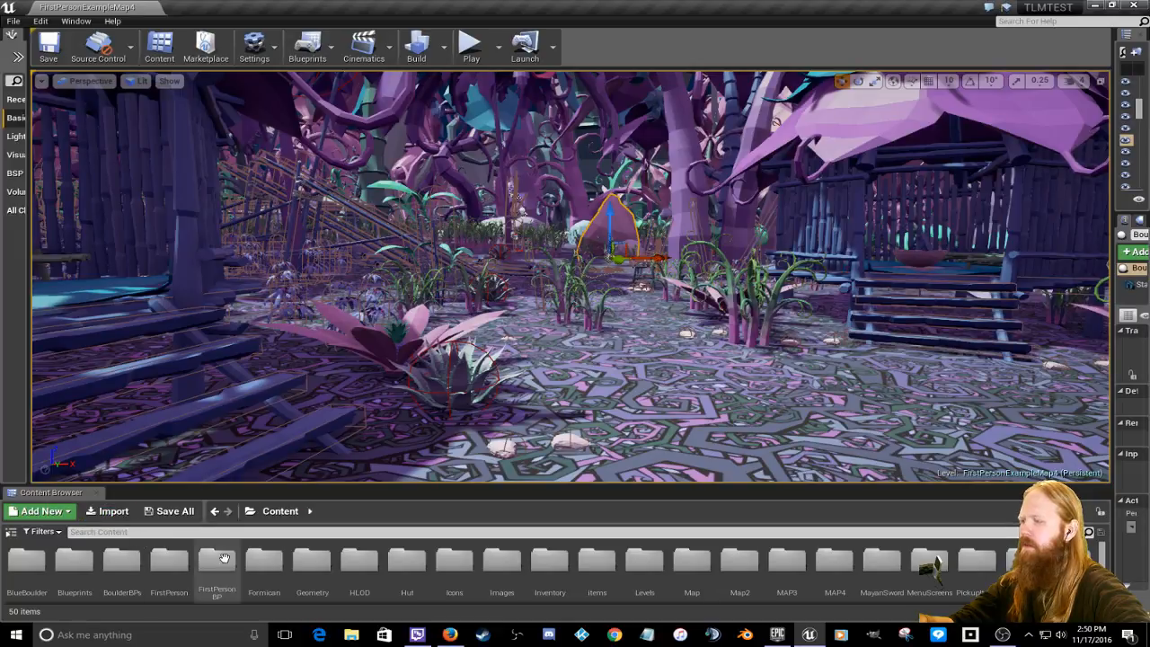
Step: Search the project content for "first", open the FirstPersonCharacter blueprint and narrow its Details area to widen the graph
{"action": "left_click", "coordinate": [247, 532]}
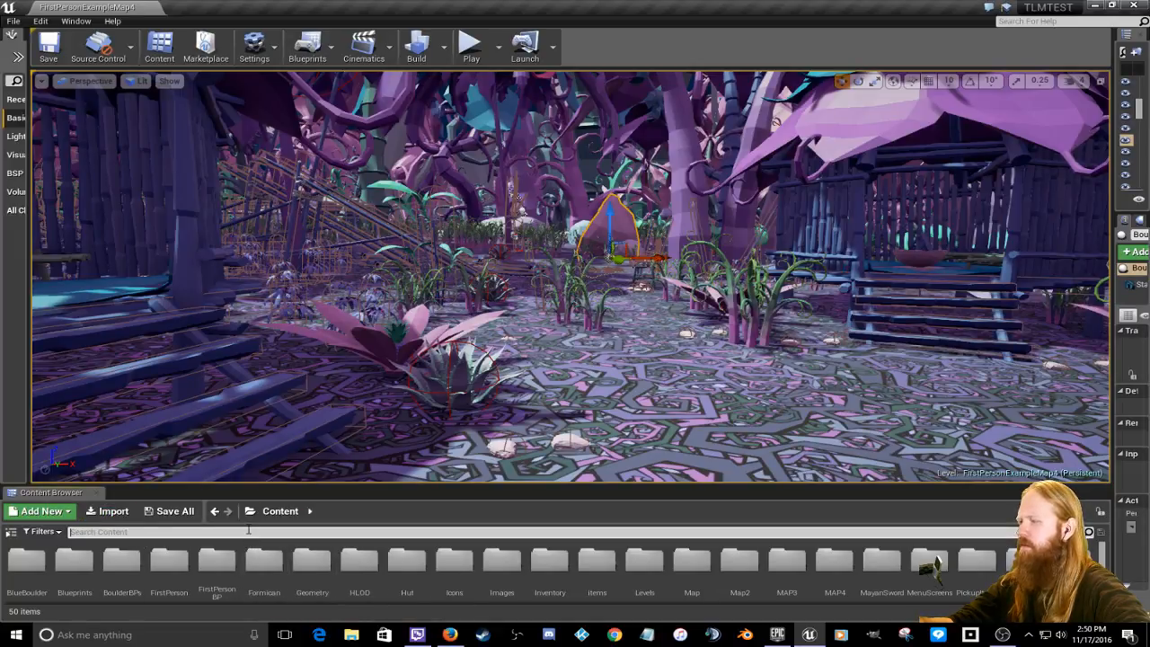
{"action": "type", "text": "first"}
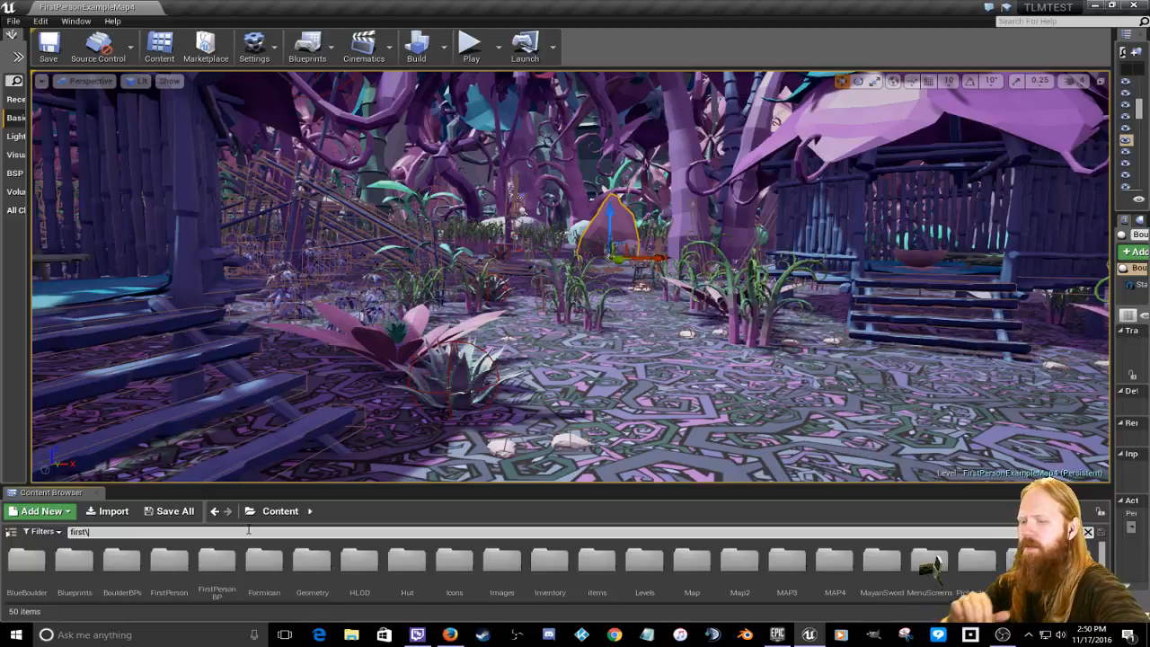
{"action": "double_click", "coordinate": [465, 571]}
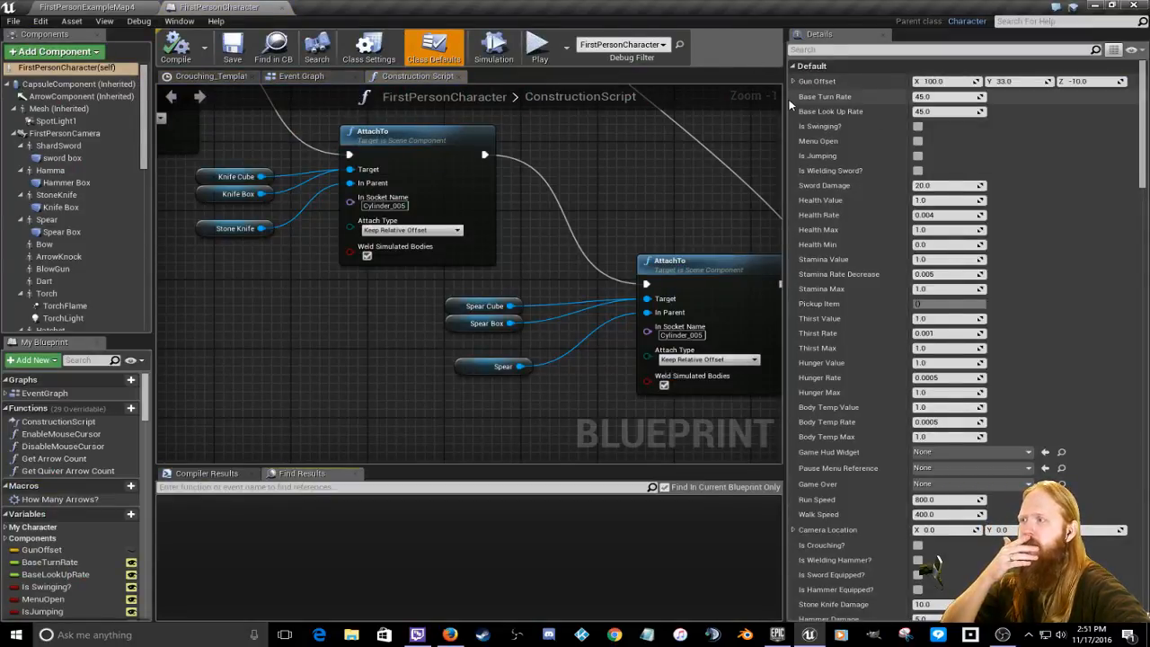
{"action": "left_click_drag", "start_coordinate": [789, 106], "coordinate": [993, 106]}
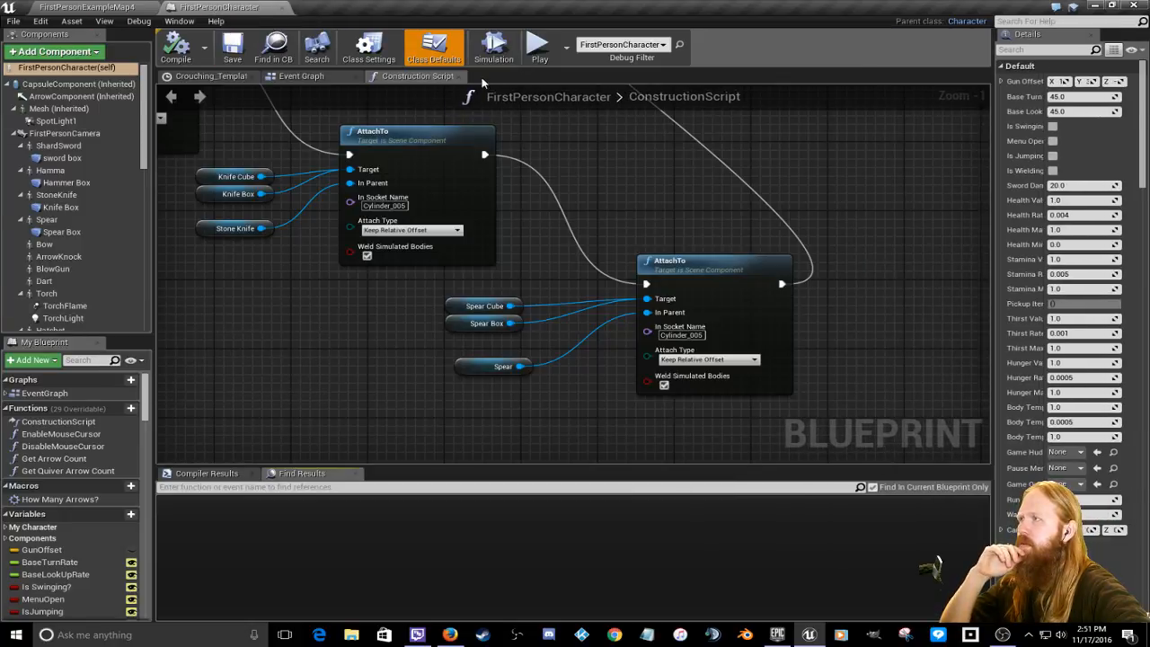
Step: Select the inherited Mesh component and widen the Components and My Blueprint areas
{"action": "left_click", "coordinate": [49, 83]}
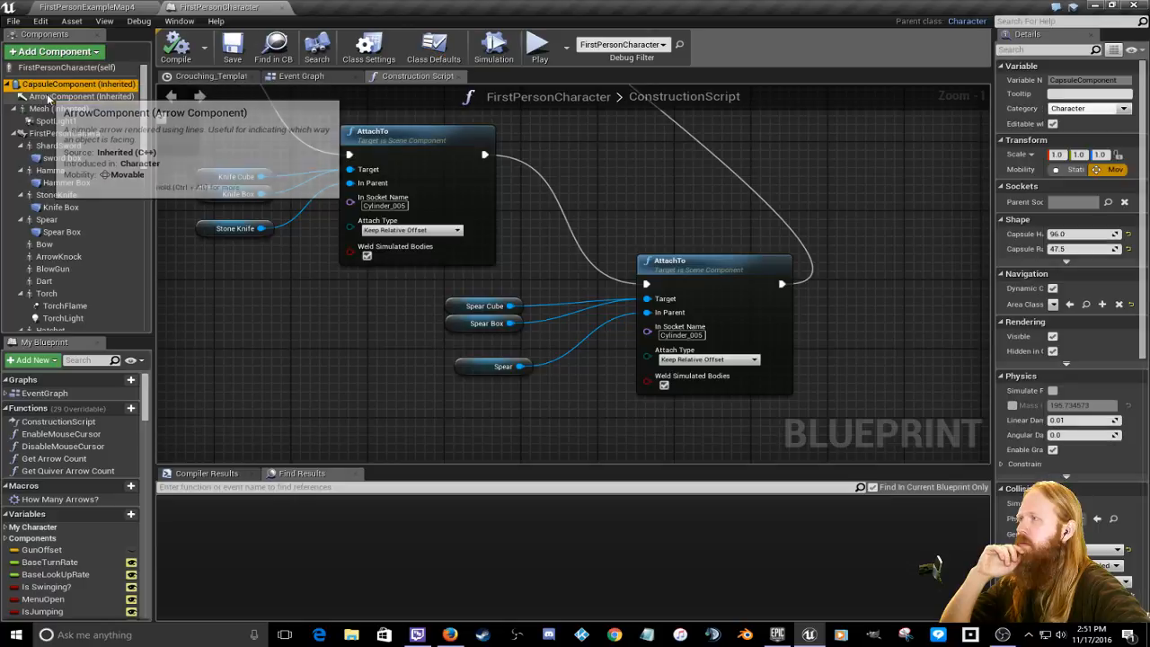
{"action": "left_click", "coordinate": [47, 108]}
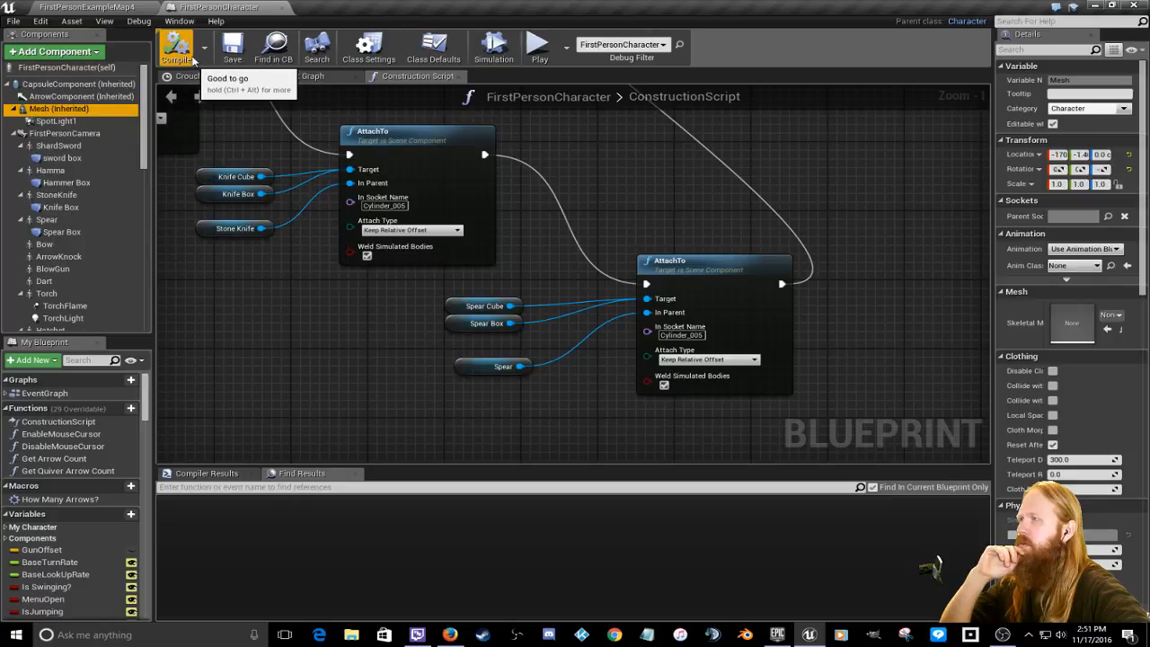
{"action": "left_click_drag", "start_coordinate": [155, 235], "coordinate": [201, 246]}
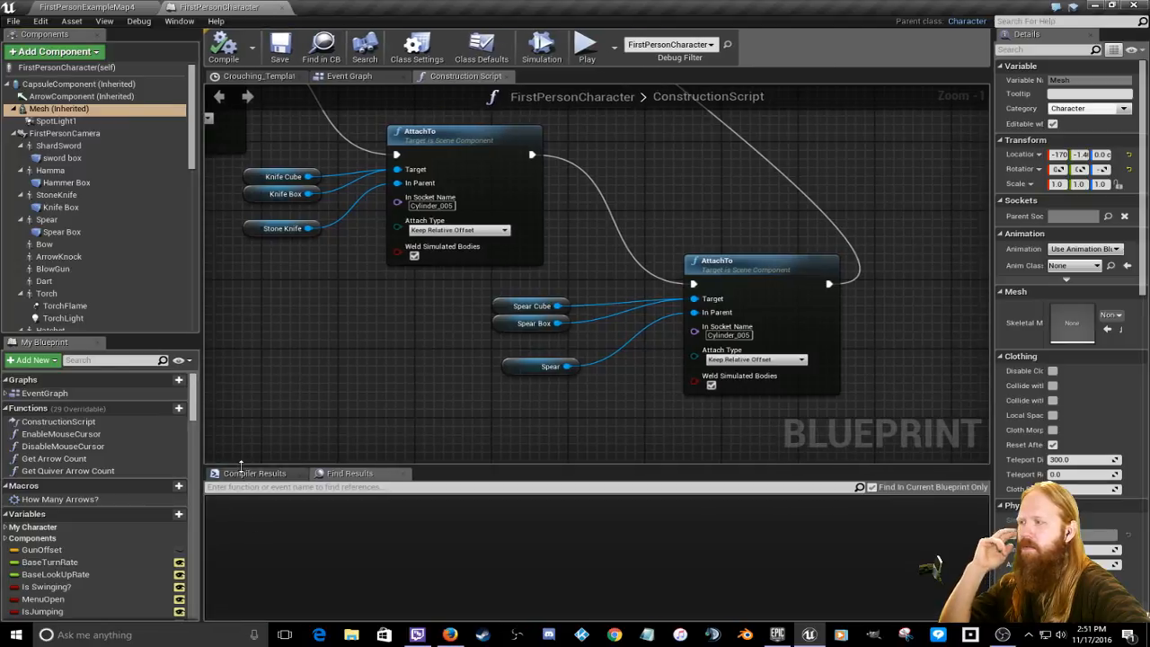
Step: Examine the AttachTo nodes in the construction script and the weapon-swing sections of the event graph
{"action": "scroll", "coordinate": [435, 252], "scroll_direction": "down", "scroll_amount": 7}
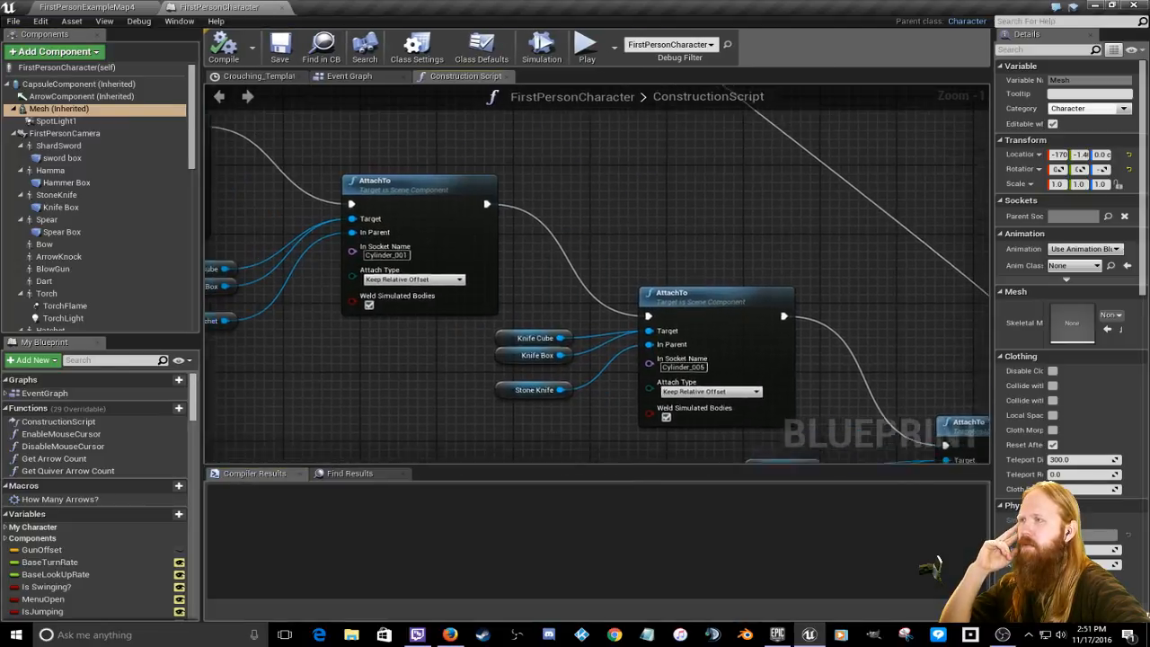
{"action": "right_click_drag", "start_coordinate": [435, 253], "coordinate": [602, 386]}
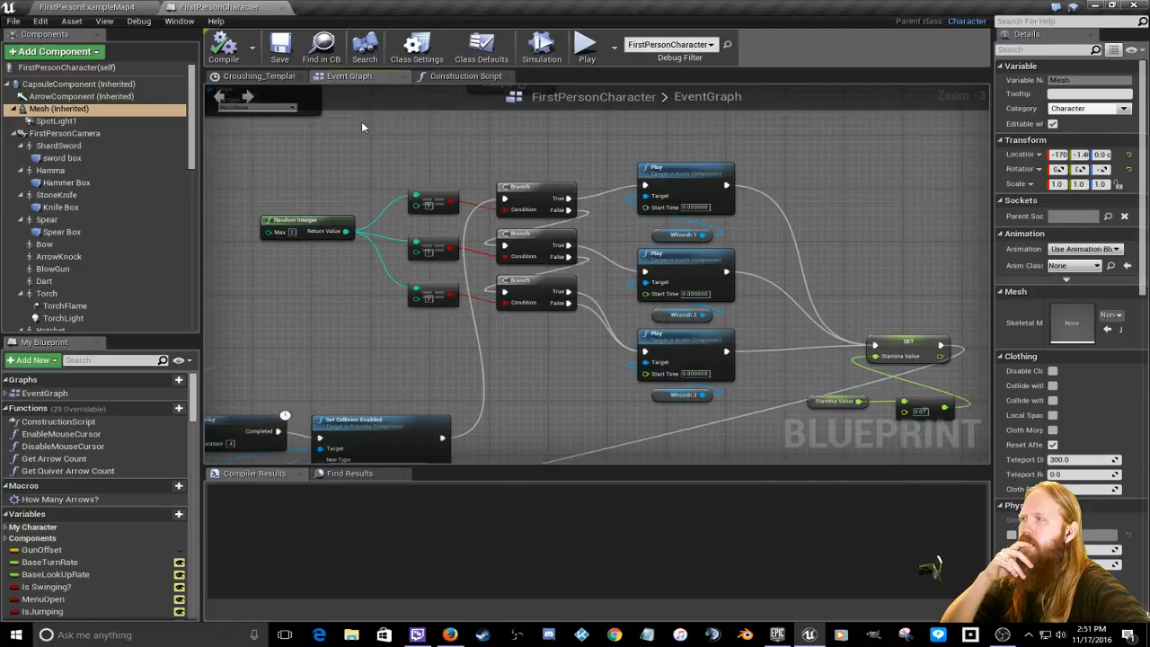
{"action": "left_click", "coordinate": [217, 98]}
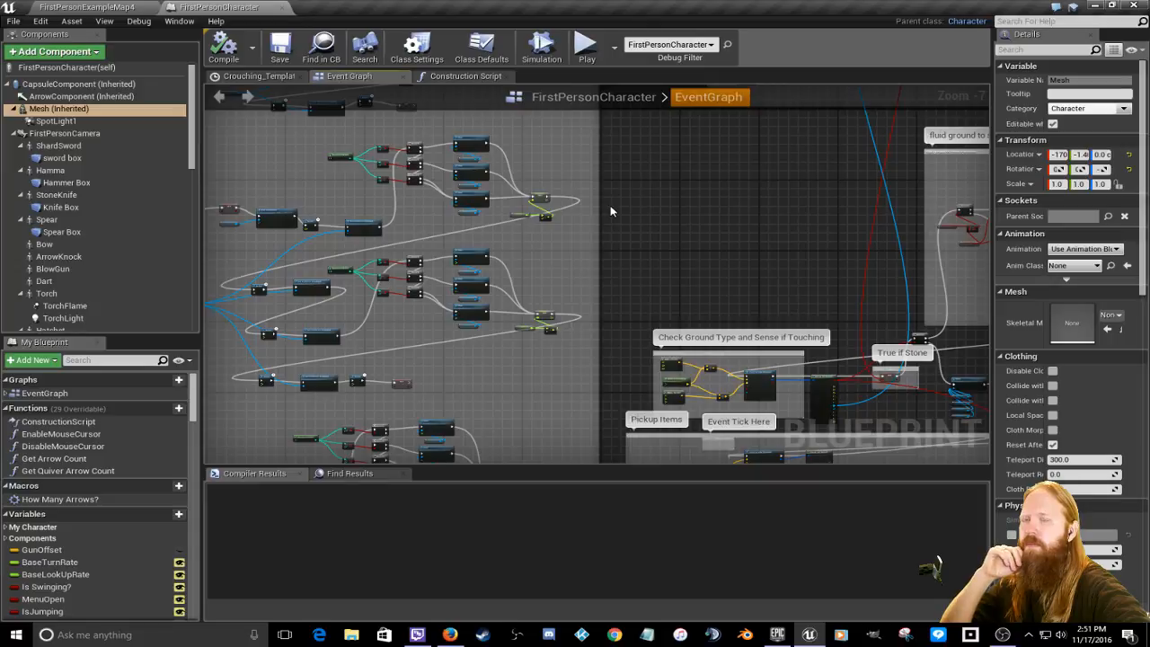
{"action": "right_click_drag", "start_coordinate": [647, 203], "coordinate": [774, 428]}
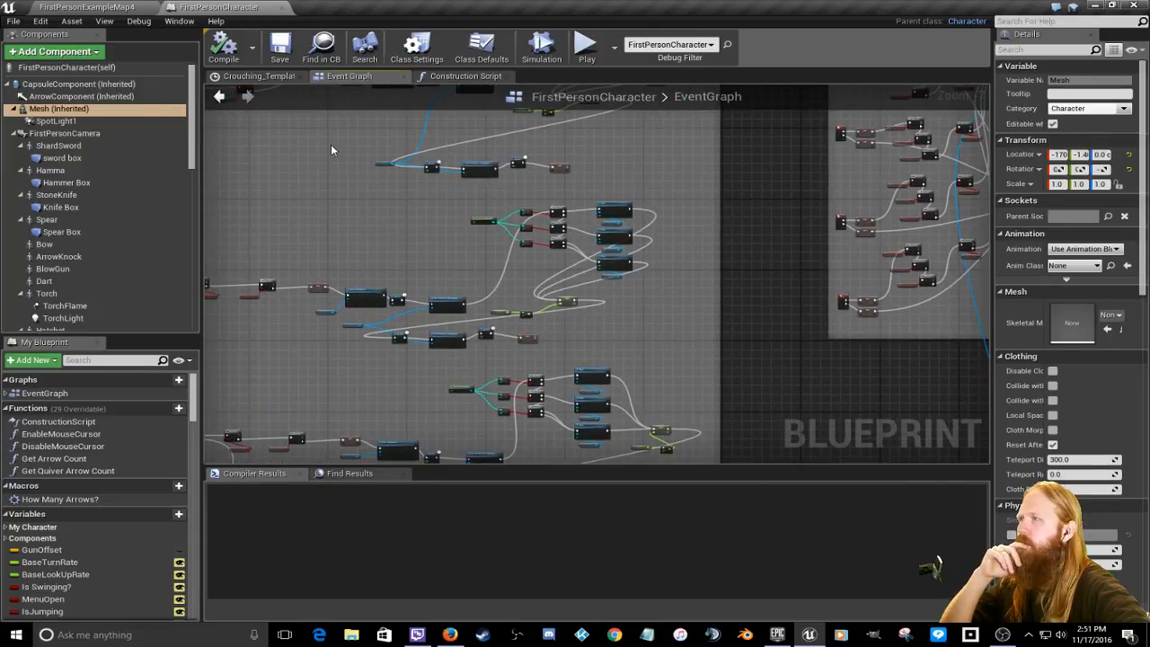
{"action": "left_click", "coordinate": [100, 22]}
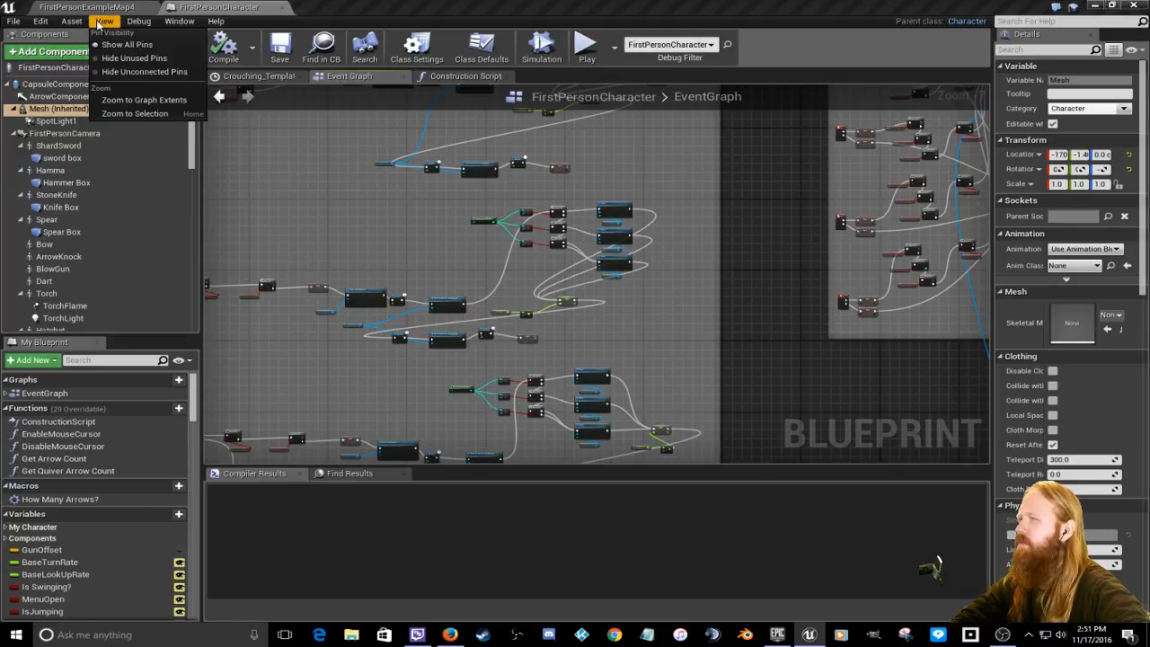
{"action": "left_click", "coordinate": [72, 21]}
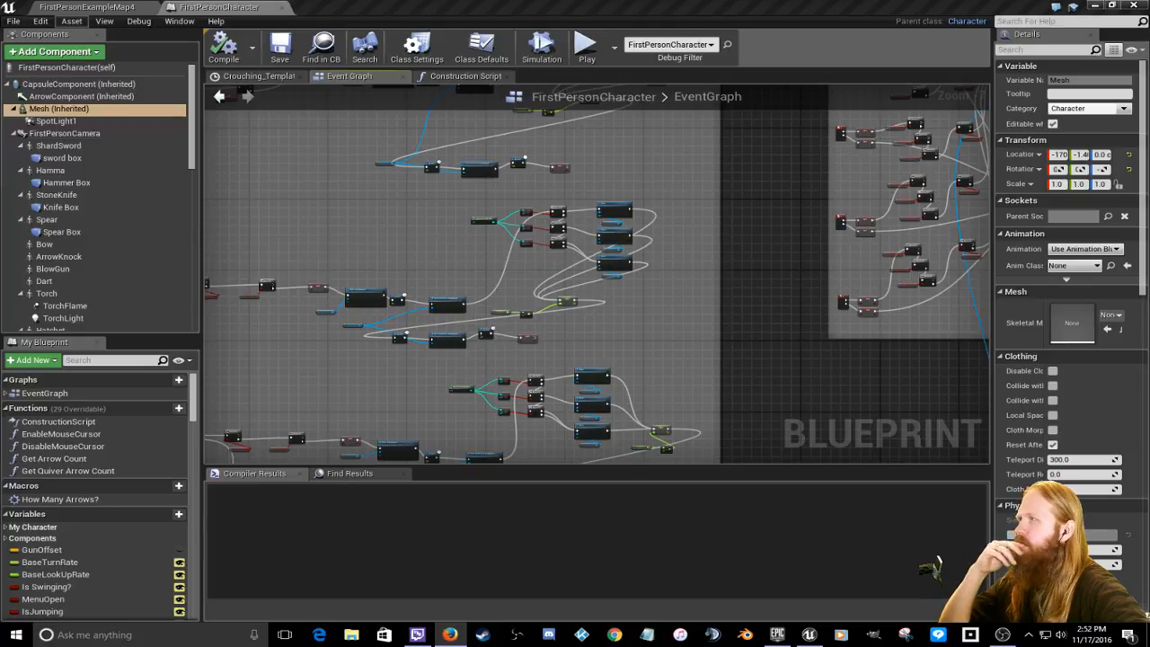
Step: Expand the EventGraph's list of events and open the 3D viewport of the FirstPersonCharacter root
{"action": "left_click", "coordinate": [47, 68]}
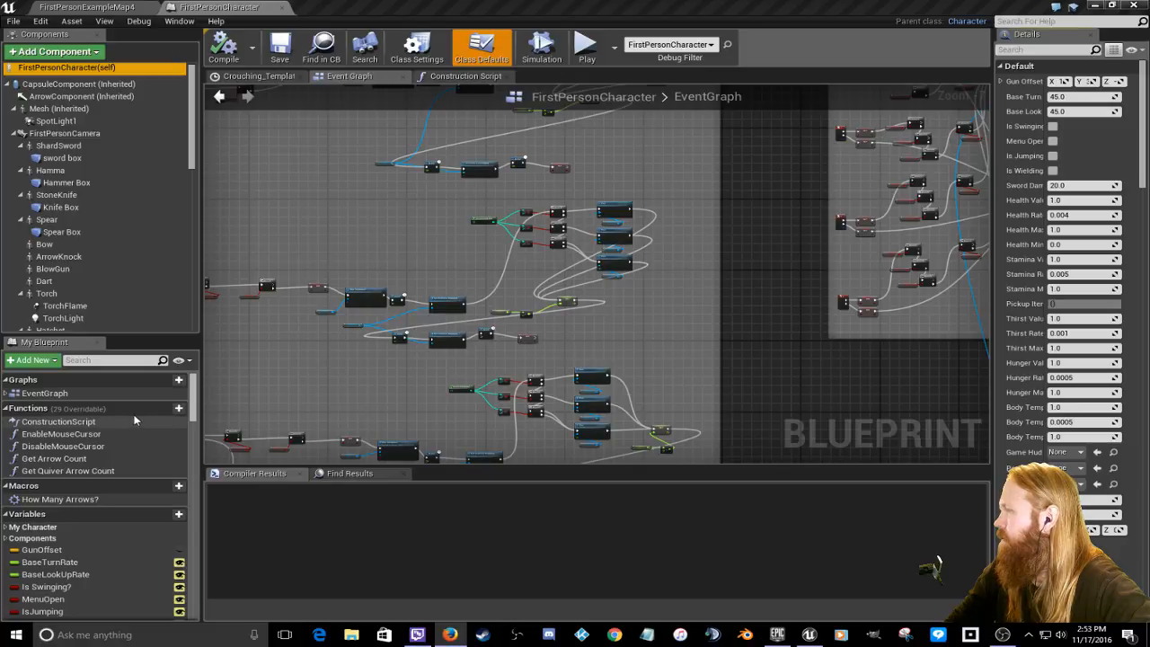
{"action": "mouse_move", "coordinate": [135, 419]}
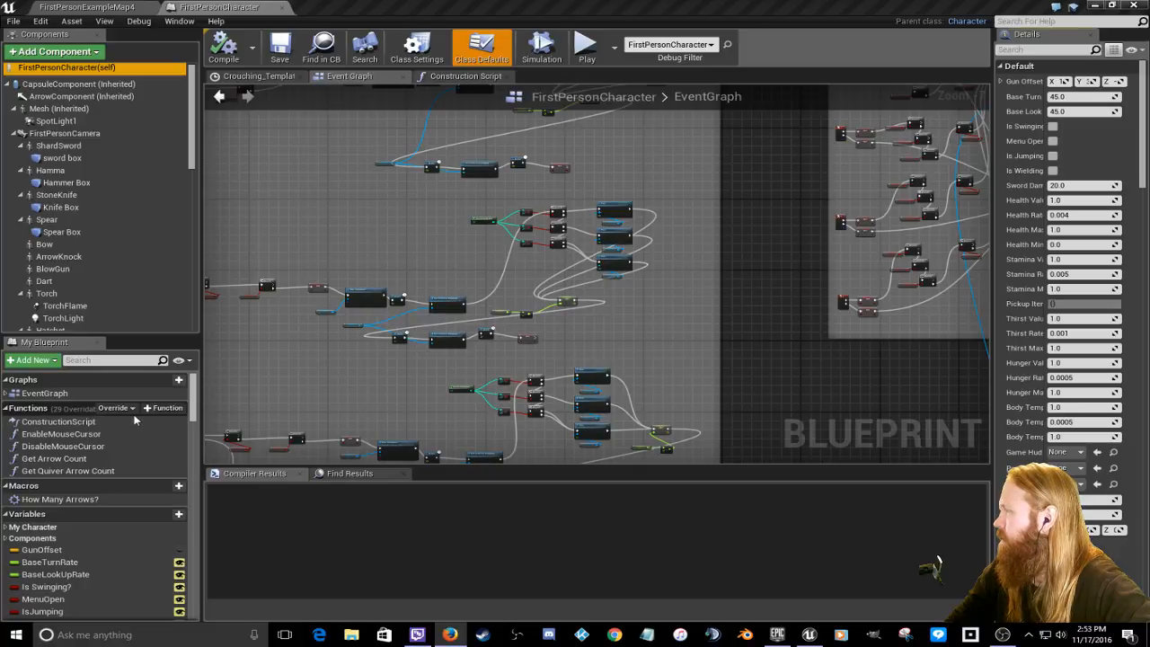
{"action": "left_click", "coordinate": [32, 395]}
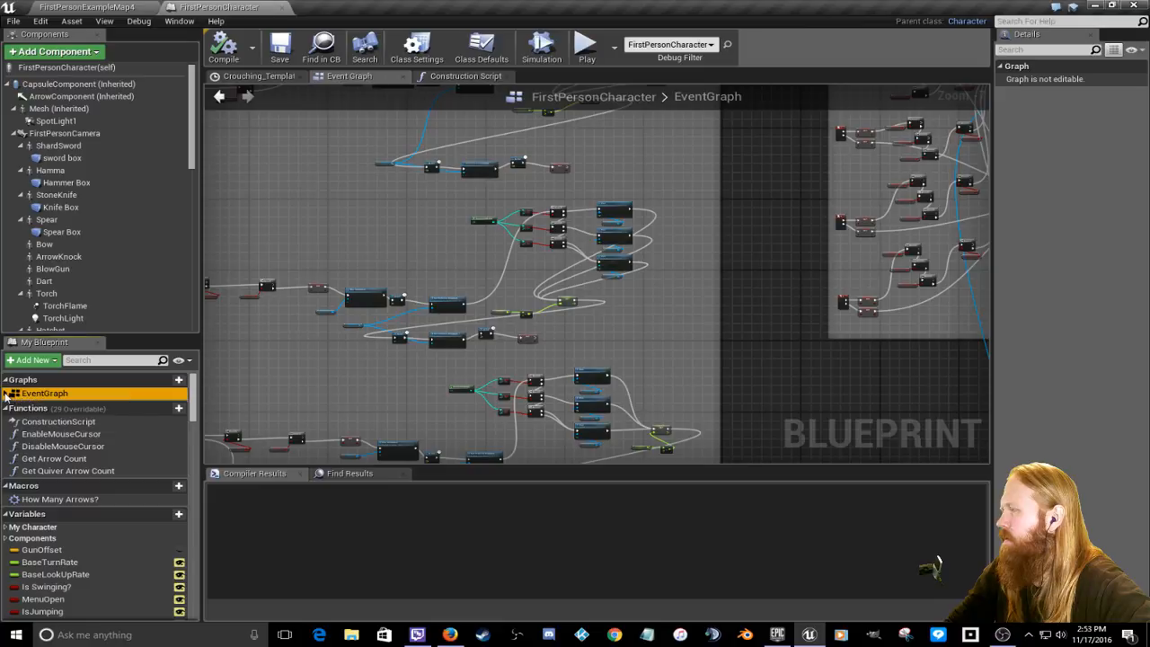
{"action": "left_click", "coordinate": [6, 394]}
{"action": "left_click", "coordinate": [67, 68]}
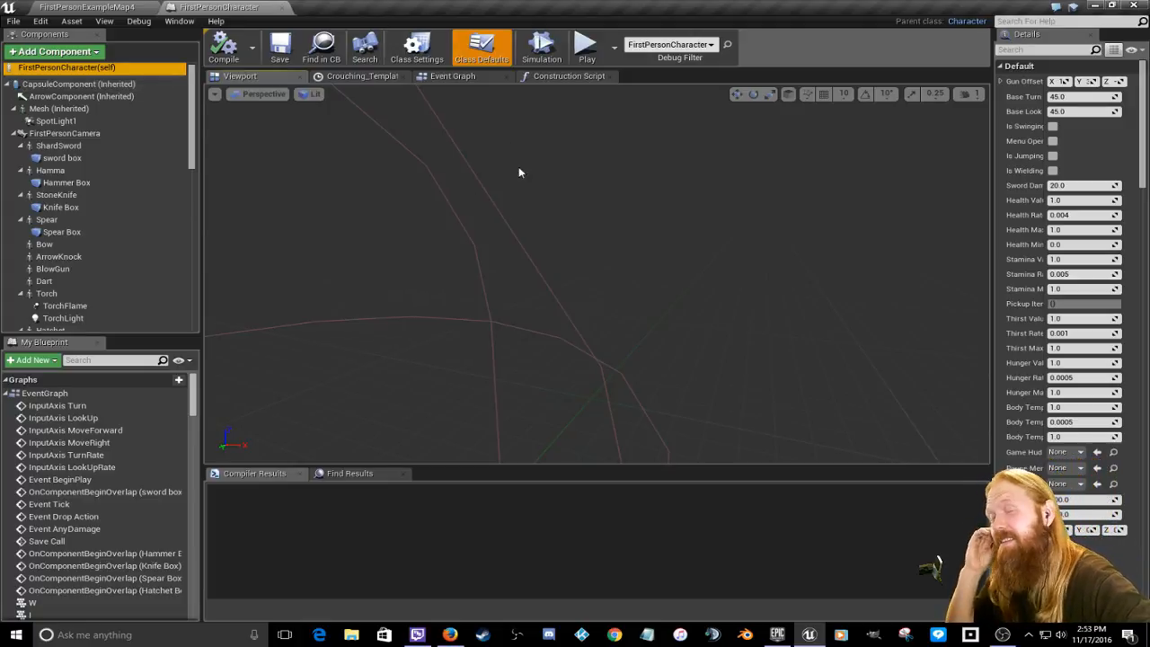
Step: Examine the camera, lights and weapon collision boxes of the character in the perspective view
{"action": "mouse_move", "coordinate": [518, 171]}
{"action": "right_mouse_down"}
{"action": "mouse_move", "coordinate": [409, 163]}
{"action": "mouse_move", "coordinate": [386, 112]}
{"action": "mouse_move", "coordinate": [525, 88]}
{"action": "right_mouse_up"}
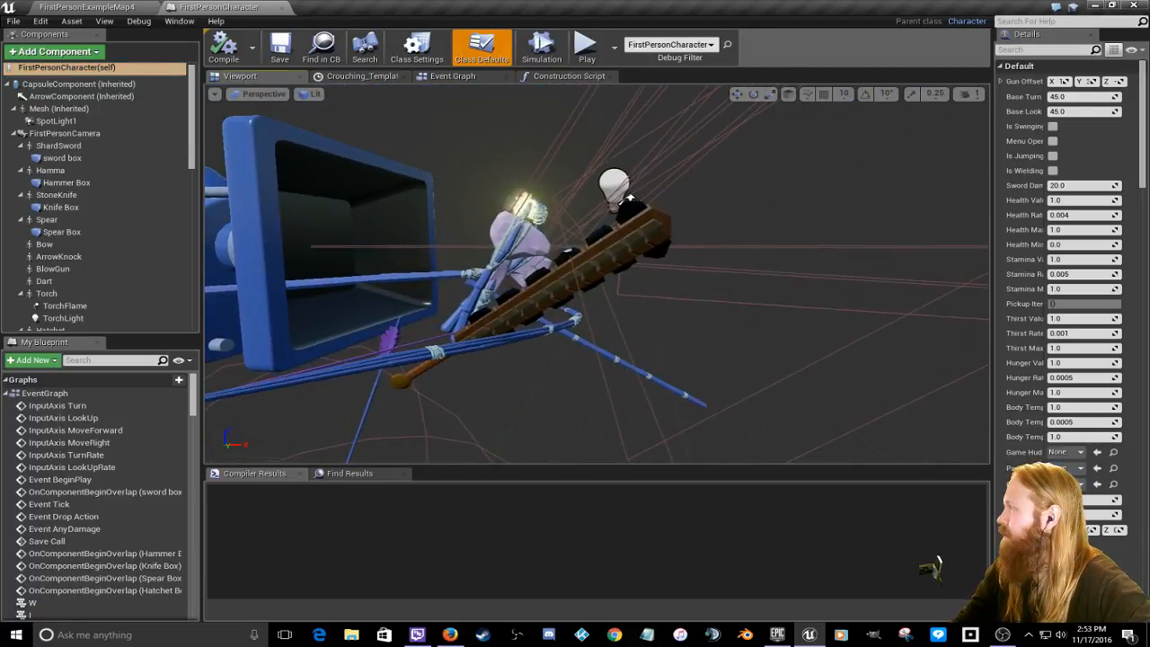
{"action": "key", "text": "alt+Tab"}
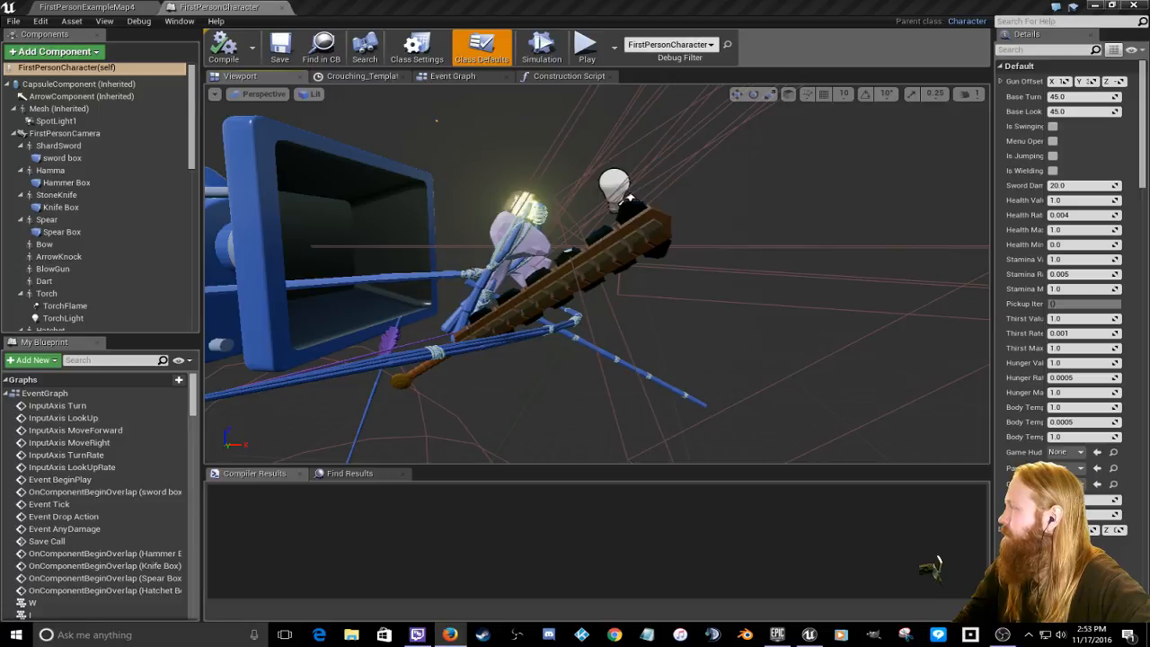
{"action": "right_click_drag", "start_coordinate": [409, 325], "coordinate": [457, 289]}
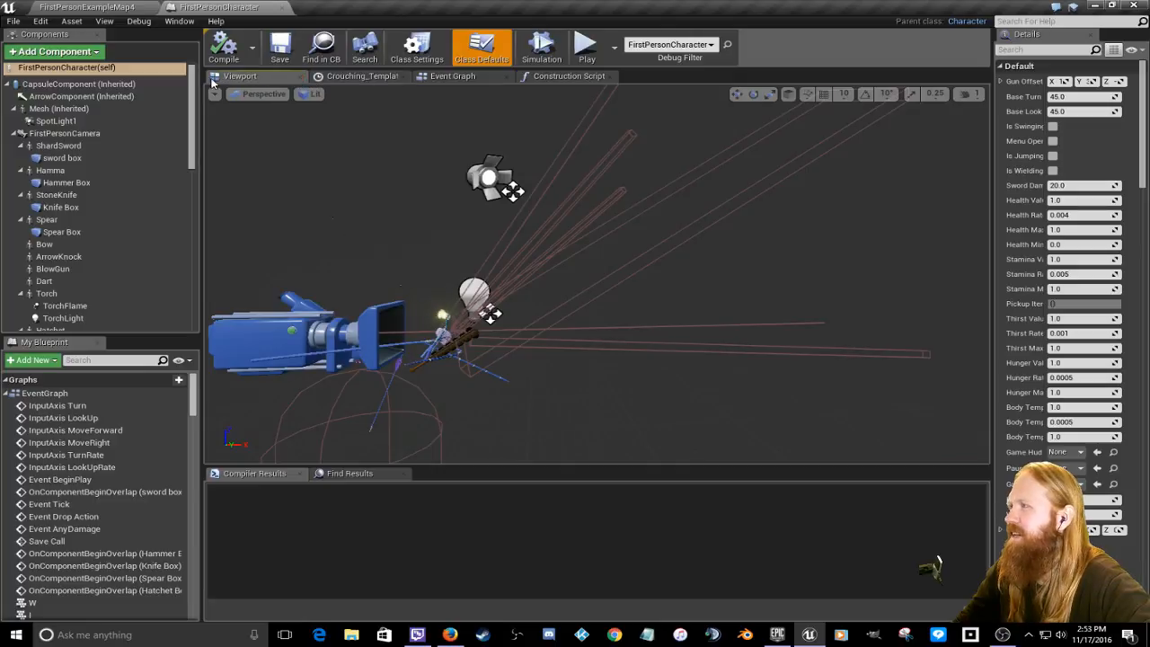
{"action": "left_click", "coordinate": [257, 94]}
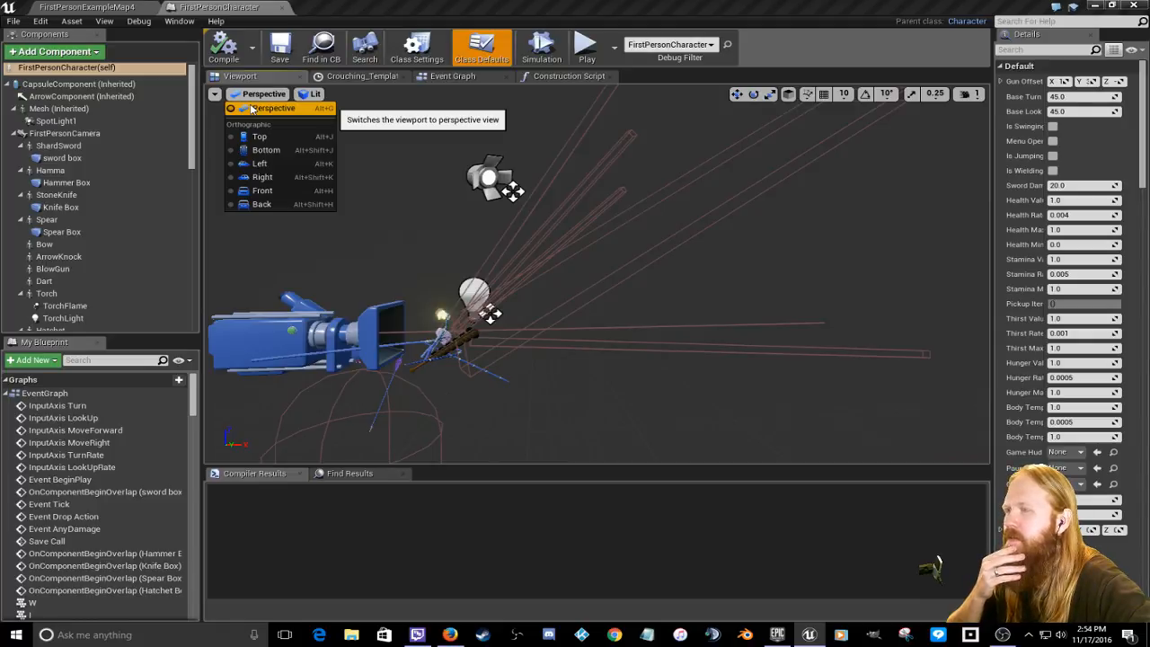
{"action": "right_click_drag", "start_coordinate": [543, 179], "coordinate": [538, 156]}
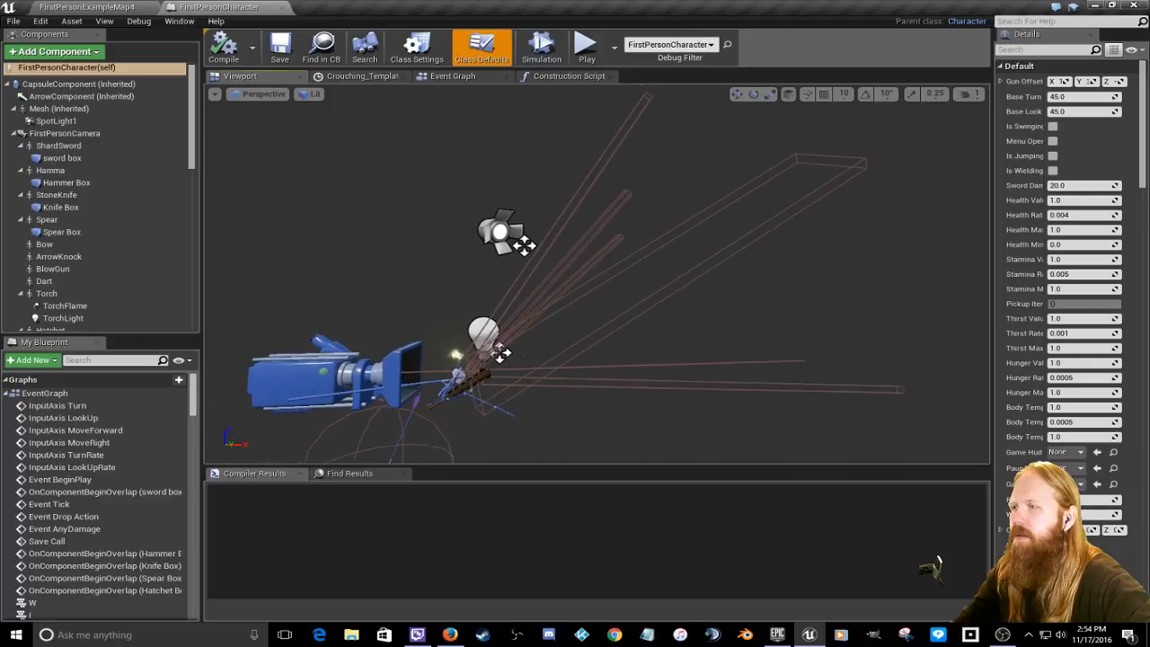
{"action": "key", "text": "s"}
{"action": "key", "text": "e"}
{"action": "right_click_drag", "start_coordinate": [452, 110], "coordinate": [453, 111]}
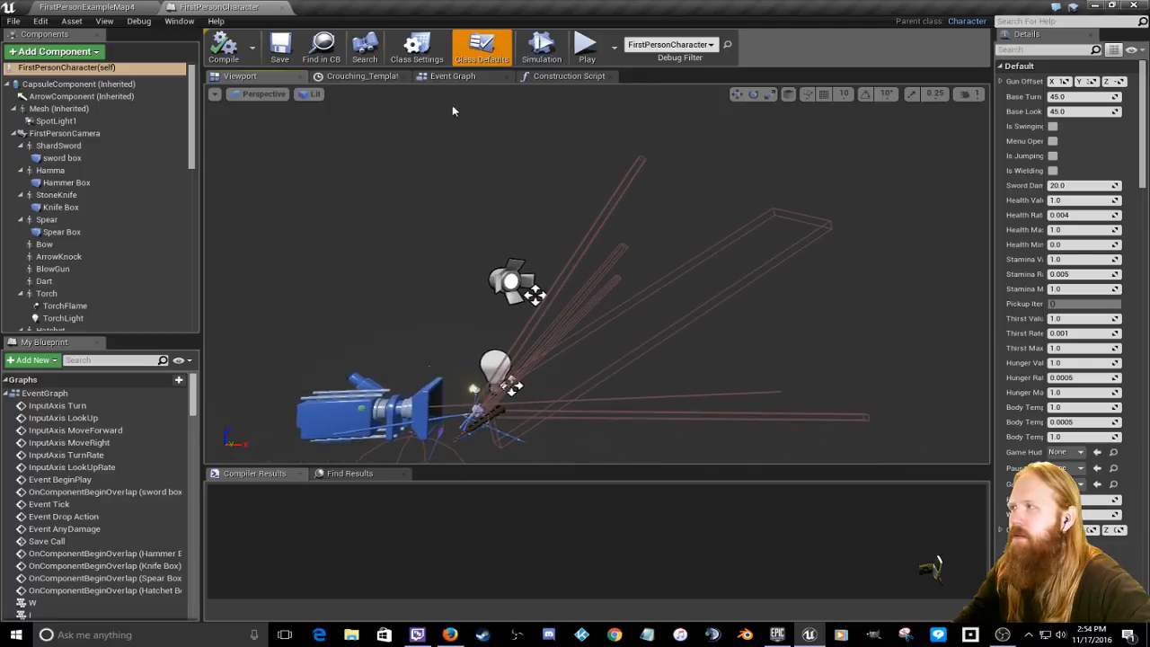
Step: Switch the character viewport to the Top orthographic view and frame the weapon collision boxes
{"action": "left_click", "coordinate": [215, 95]}
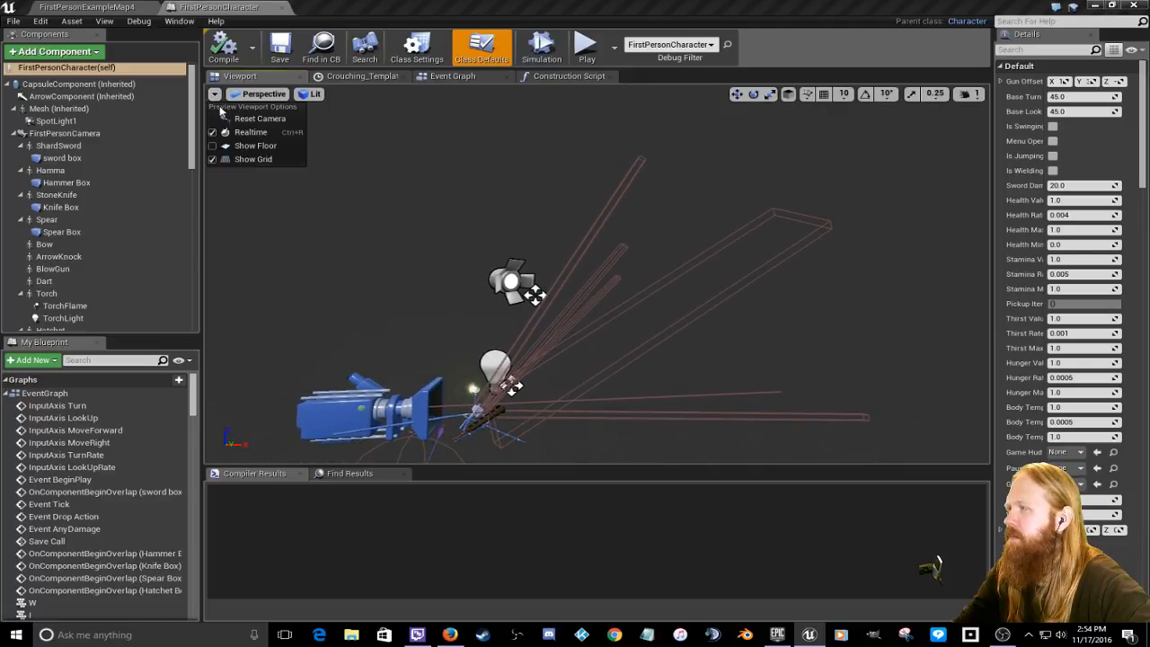
{"action": "mouse_move", "coordinate": [249, 94]}
{"action": "left_click", "coordinate": [244, 177]}
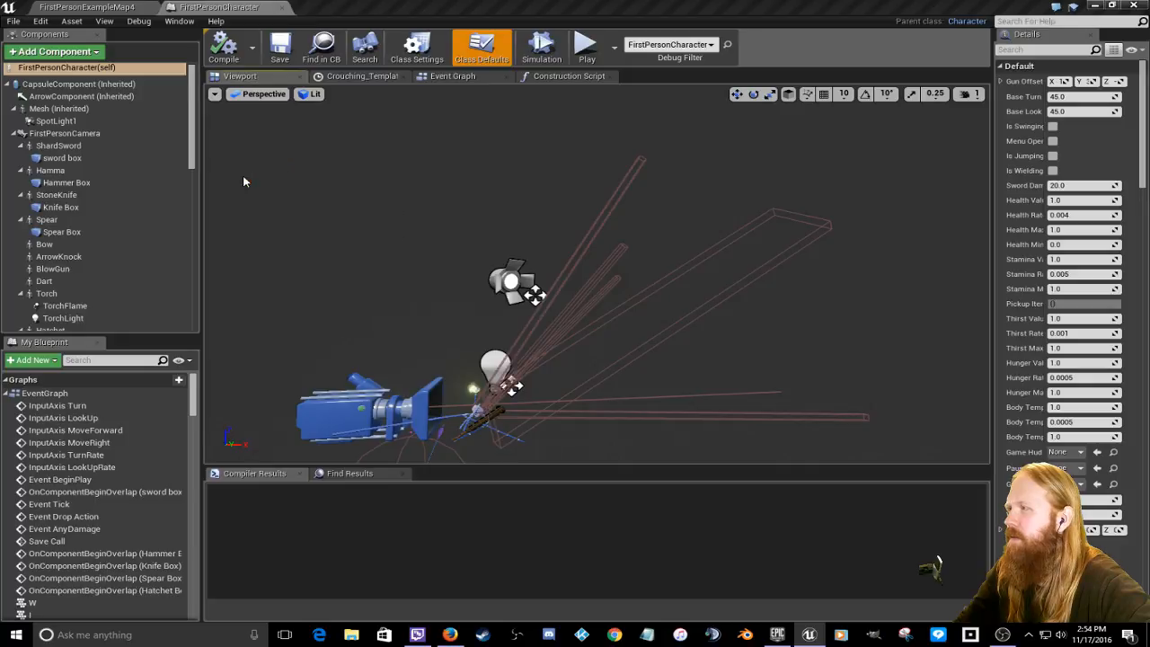
{"action": "left_click", "coordinate": [251, 94]}
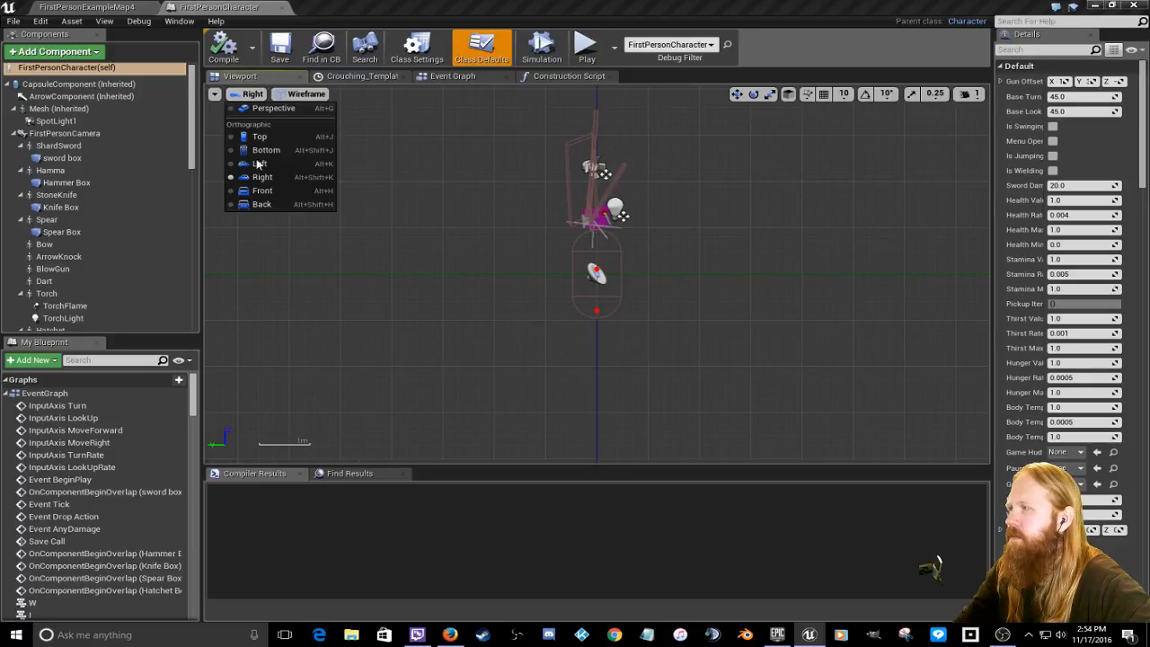
{"action": "left_click", "coordinate": [255, 137]}
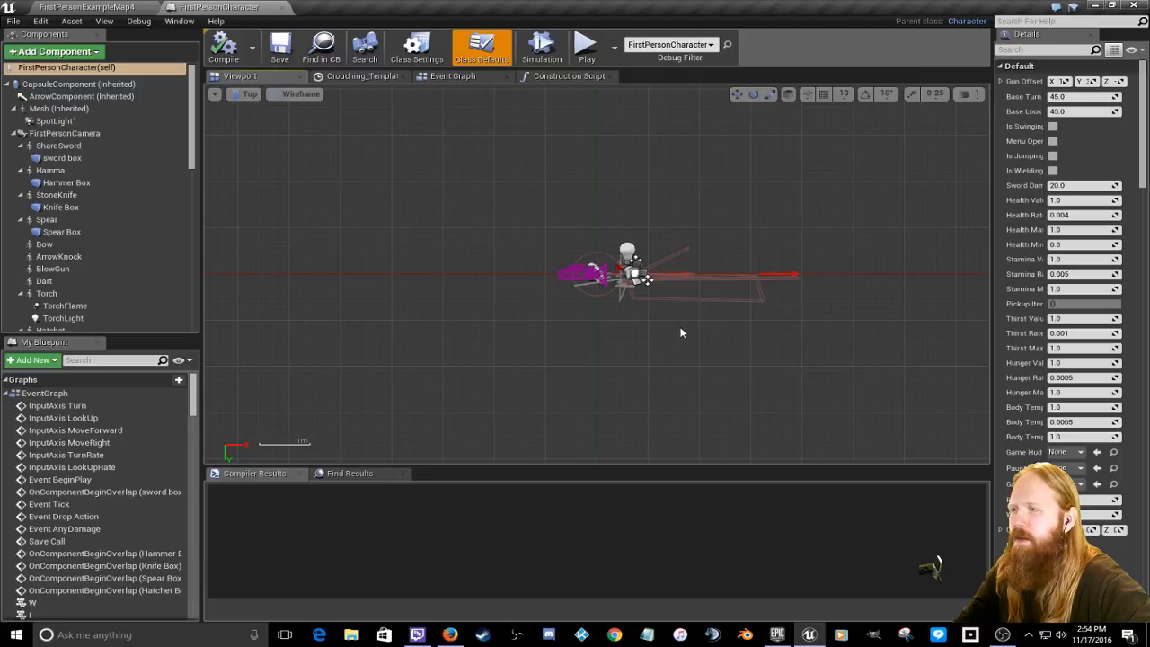
{"action": "right_click_drag", "start_coordinate": [678, 326], "coordinate": [488, 313]}
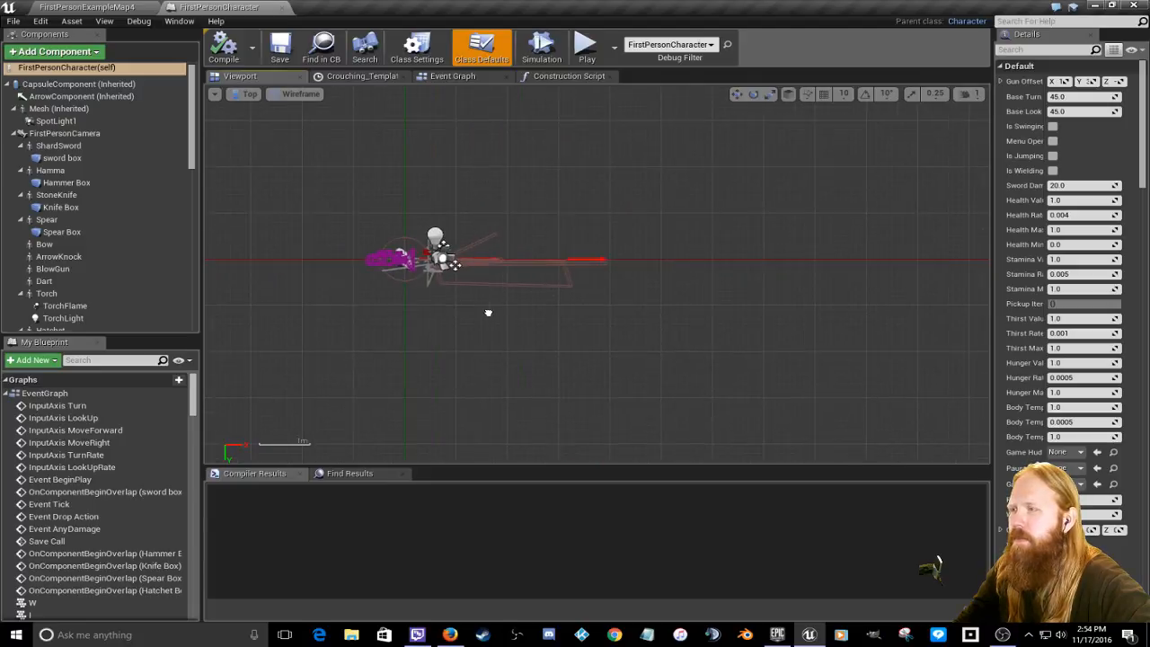
{"action": "scroll", "coordinate": [501, 287], "scroll_direction": "up", "scroll_amount": 3}
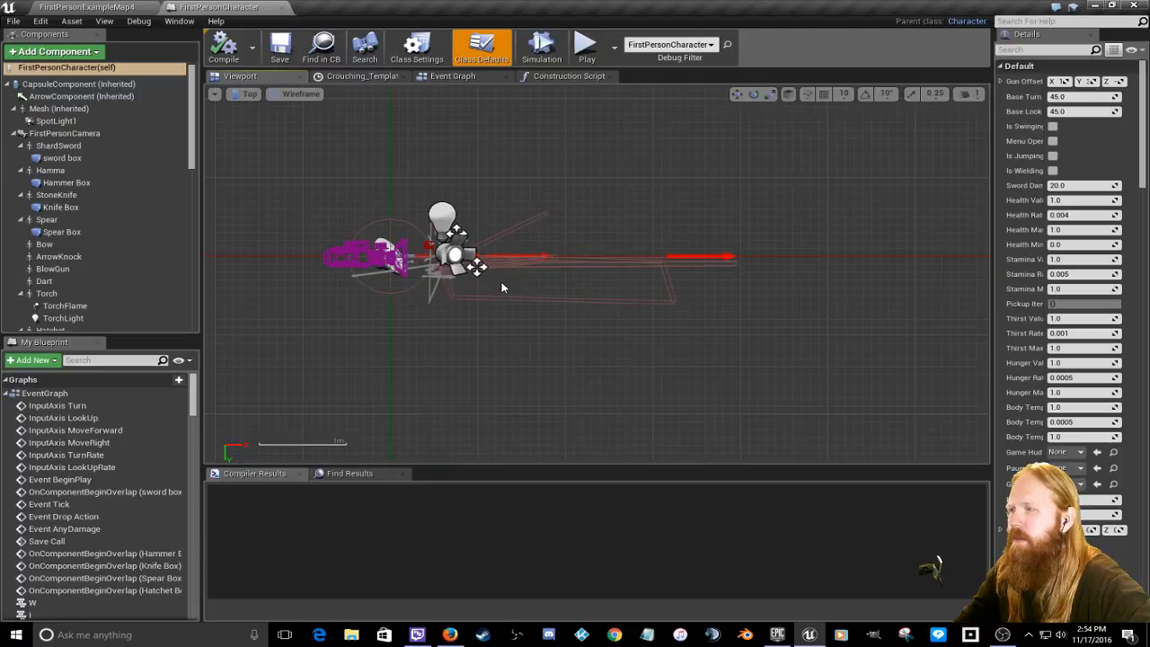
Step: Lengthen the Knife Box to an X scale of about 2 and shift it slightly forward along its length
{"action": "left_click", "coordinate": [60, 207]}
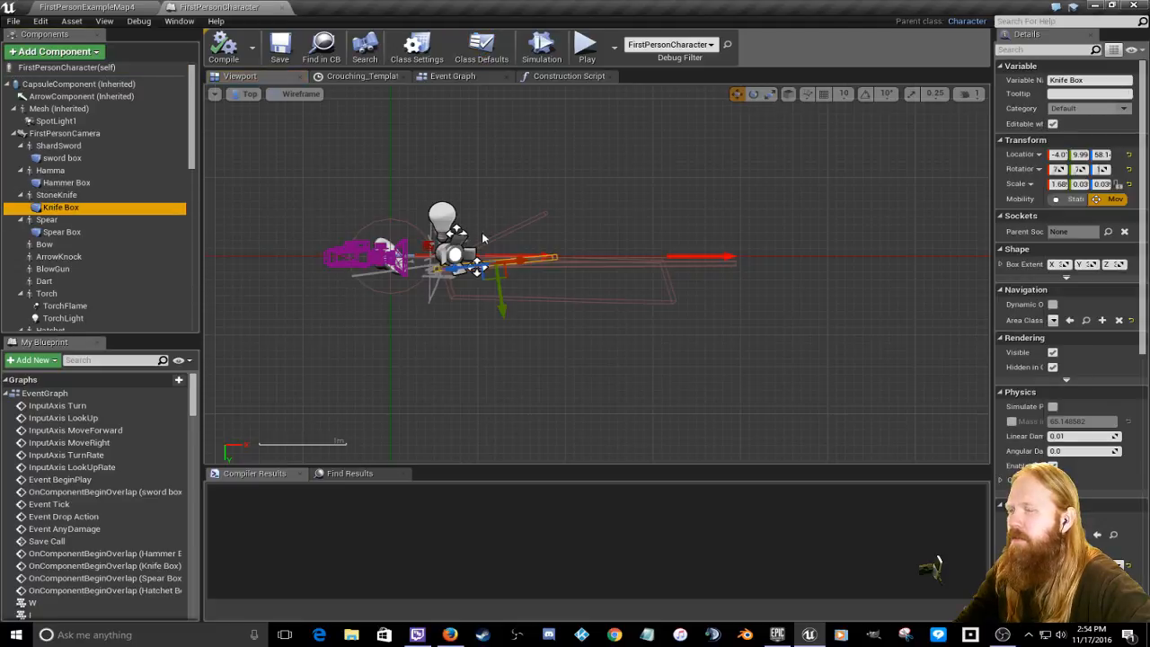
{"action": "left_click", "coordinate": [63, 232]}
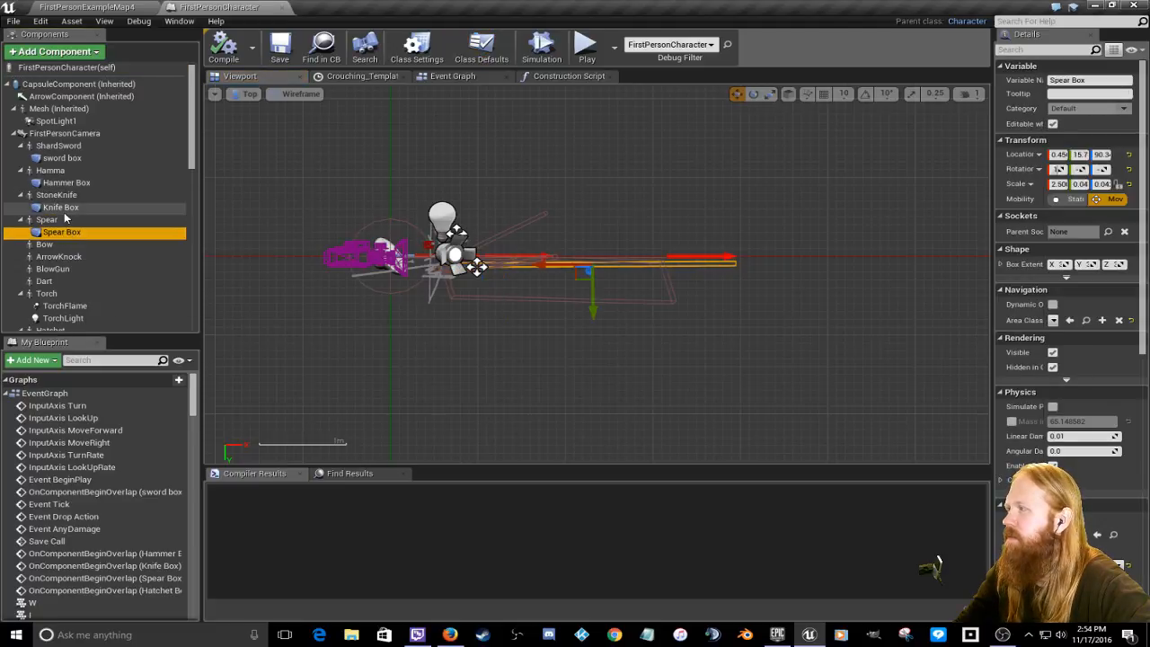
{"action": "left_click", "coordinate": [60, 206]}
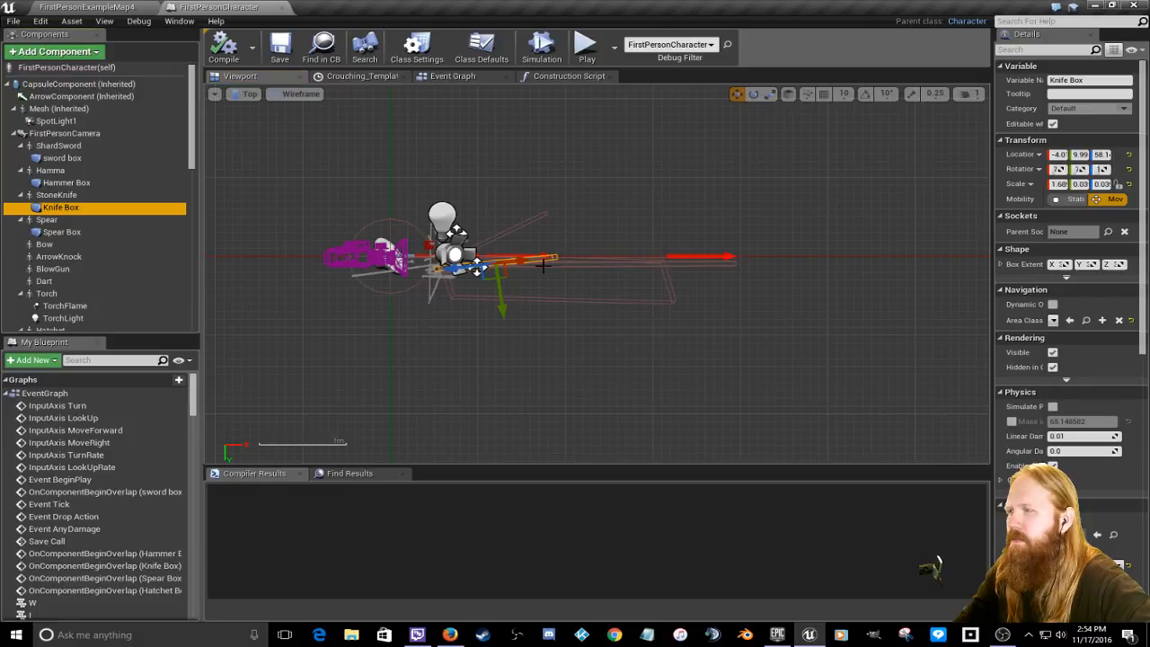
{"action": "left_click", "coordinate": [514, 261]}
{"action": "key", "text": "e"}
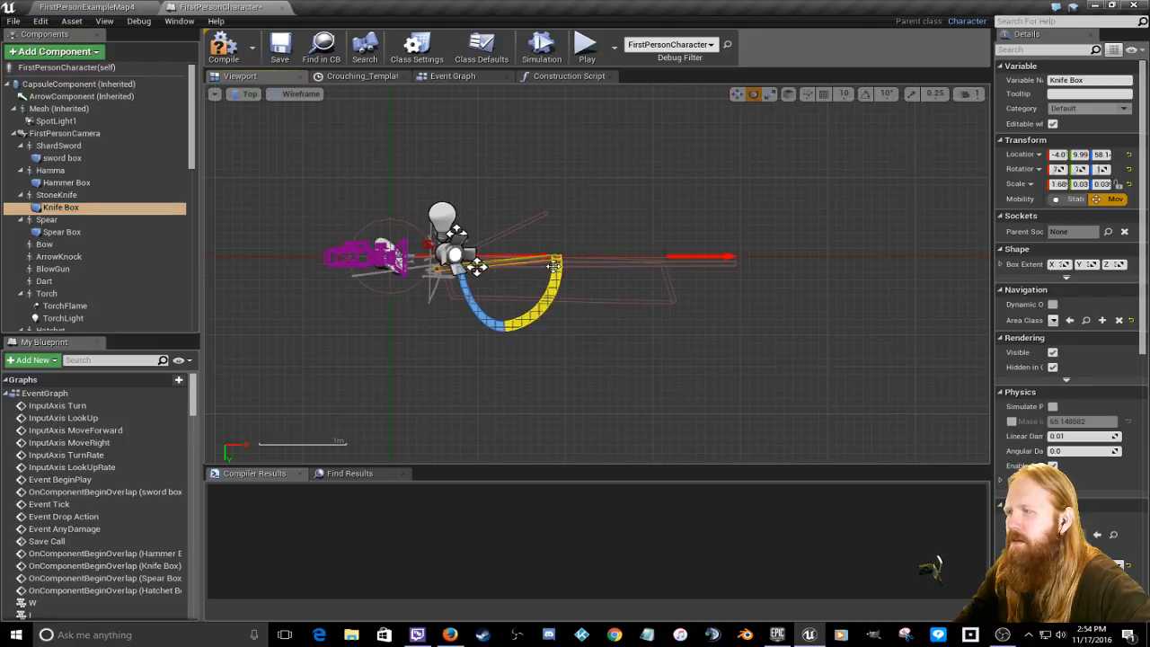
{"action": "key", "text": "r"}
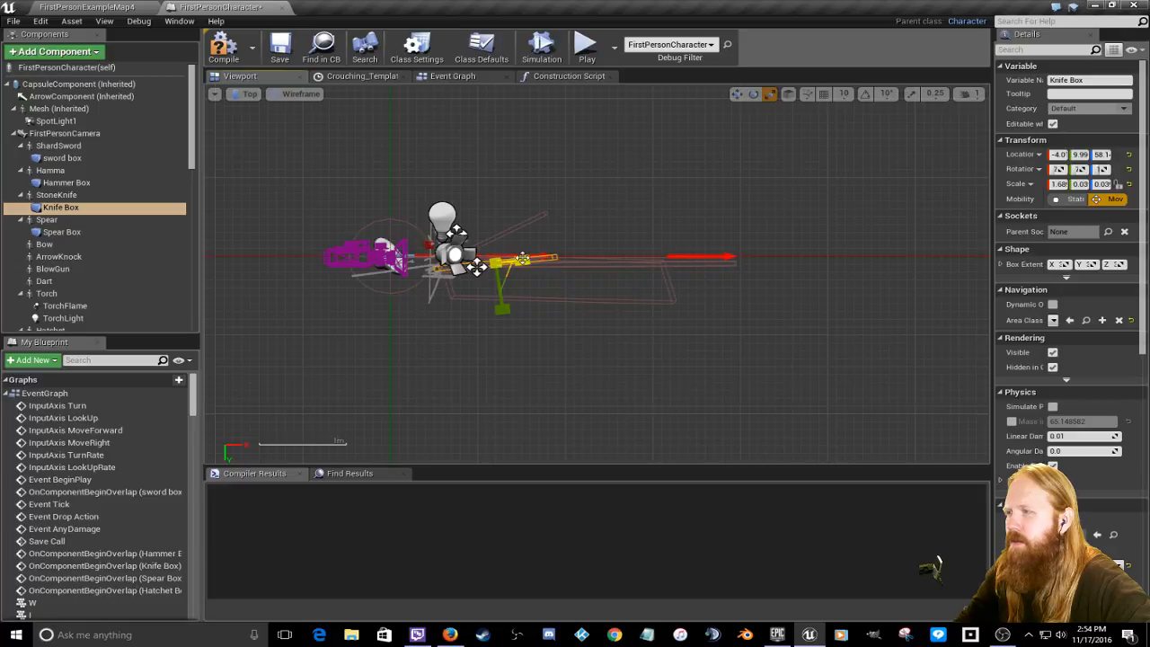
{"action": "left_click_drag", "start_coordinate": [522, 259], "coordinate": [555, 260]}
{"action": "key", "text": "w"}
{"action": "left_click_drag", "start_coordinate": [513, 261], "coordinate": [521, 261]}
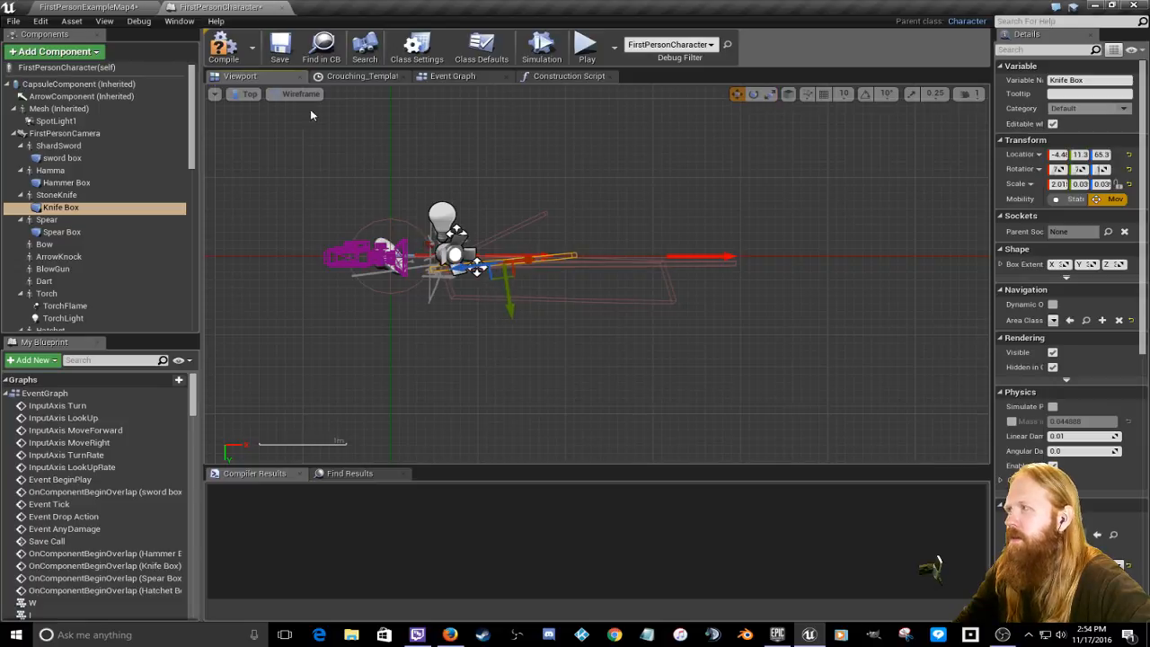
Step: Return the character viewport to the perspective view and set the camera speed to 4
{"action": "left_click", "coordinate": [241, 95]}
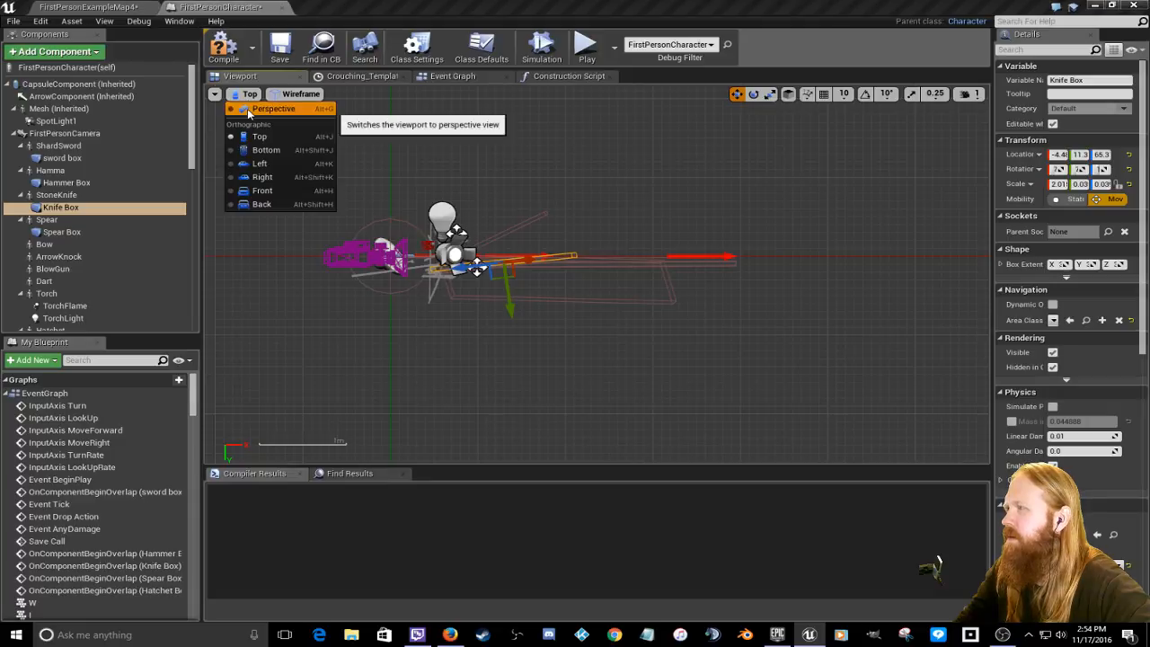
{"action": "left_click", "coordinate": [251, 111]}
{"action": "right_click_drag", "start_coordinate": [575, 269], "coordinate": [671, 264]}
{"action": "left_click", "coordinate": [969, 94]}
{"action": "left_click", "coordinate": [993, 123]}
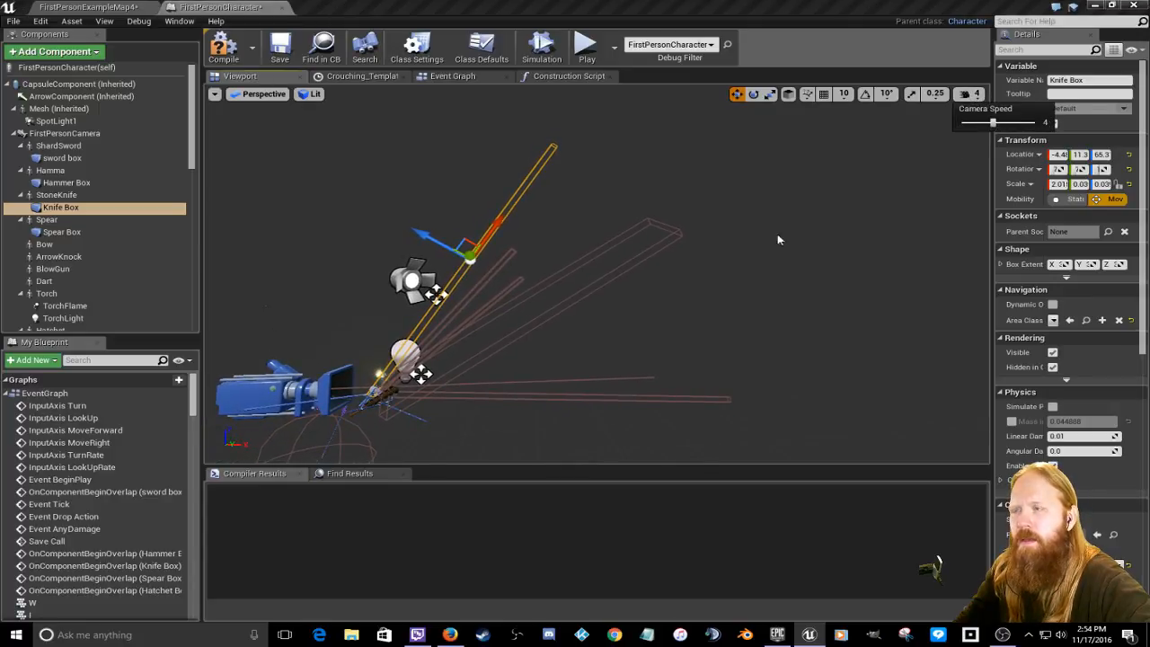
Step: Compare the Knife Box with the other weapon boxes from several angles and select the Hammer Box with the scale tool active
{"action": "key", "text": "s"}
{"action": "right_click_drag", "start_coordinate": [779, 239], "coordinate": [651, 265]}
{"action": "key", "text": "w"}
{"action": "key", "text": "w"}
{"action": "key", "text": "w"}
{"action": "key", "text": "e"}
{"action": "key", "text": "r"}
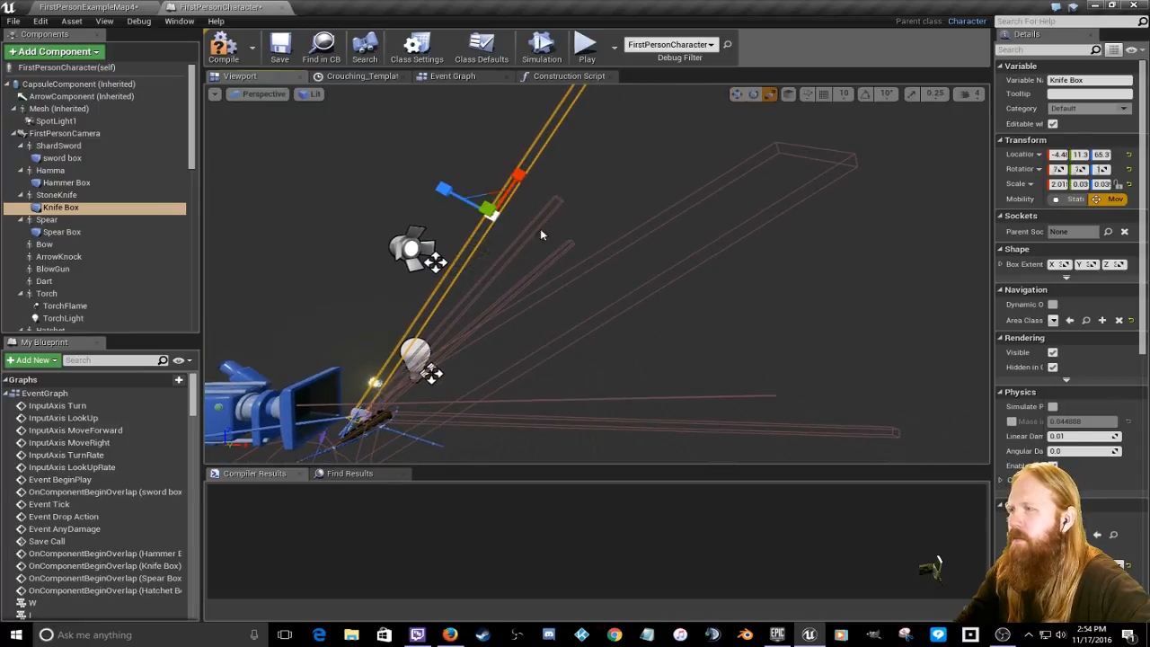
{"action": "key", "text": "s"}
{"action": "mouse_move", "coordinate": [540, 228]}
{"action": "right_mouse_down"}
{"action": "mouse_move", "coordinate": [546, 254]}
{"action": "mouse_move", "coordinate": [573, 247]}
{"action": "mouse_move", "coordinate": [521, 235]}
{"action": "right_mouse_up"}
{"action": "key", "text": "d"}
{"action": "key", "text": "w"}
{"action": "left_click", "coordinate": [66, 182]}
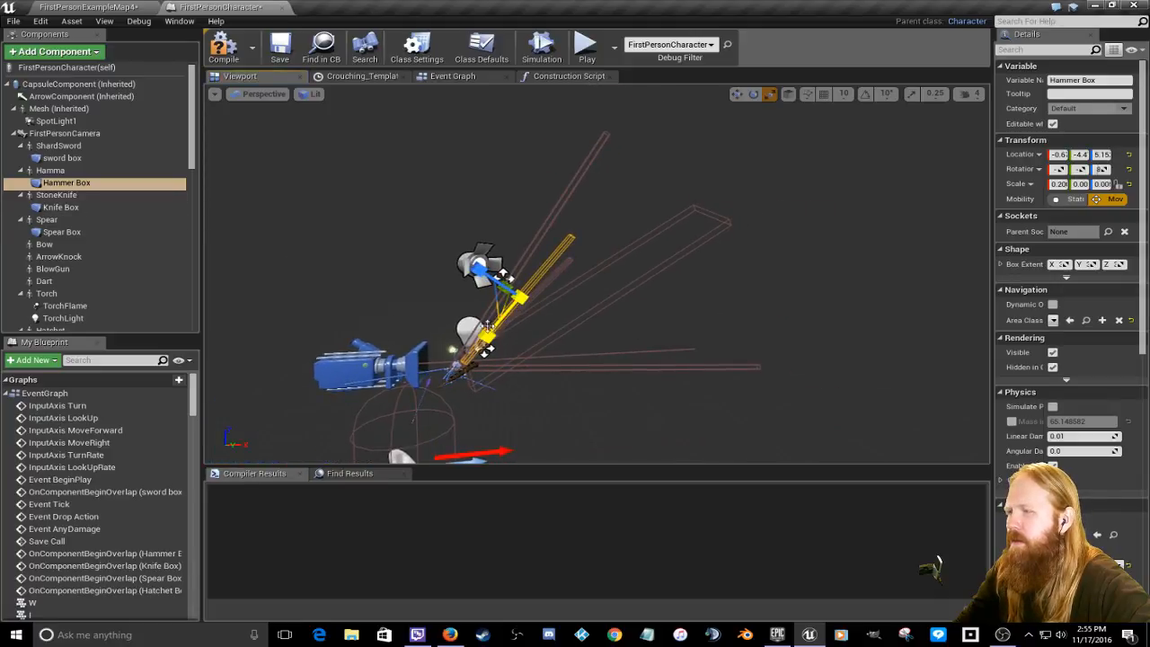
Step: Lengthen the Hammer Box to an X scale of about 0.35 and move it forward along its length
{"action": "left_click_drag", "start_coordinate": [486, 335], "coordinate": [465, 361]}
{"action": "key", "text": "w"}
{"action": "key", "text": "space"}
{"action": "key", "text": "space"}
{"action": "key", "text": "space"}
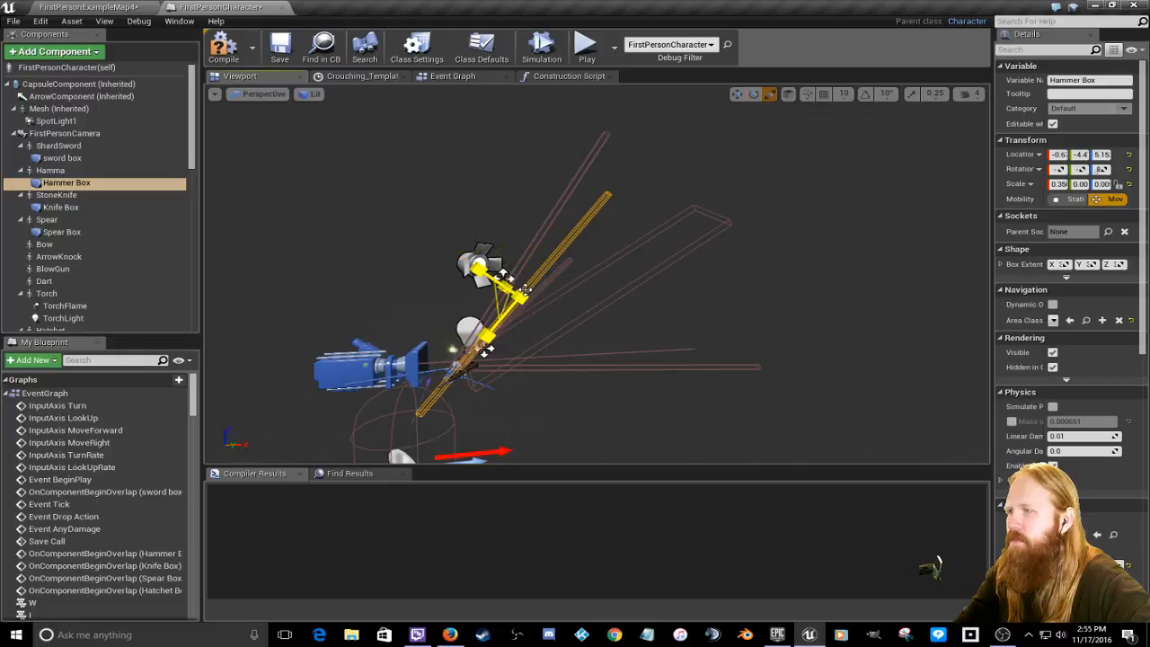
{"action": "left_click_drag", "start_coordinate": [485, 336], "coordinate": [529, 293]}
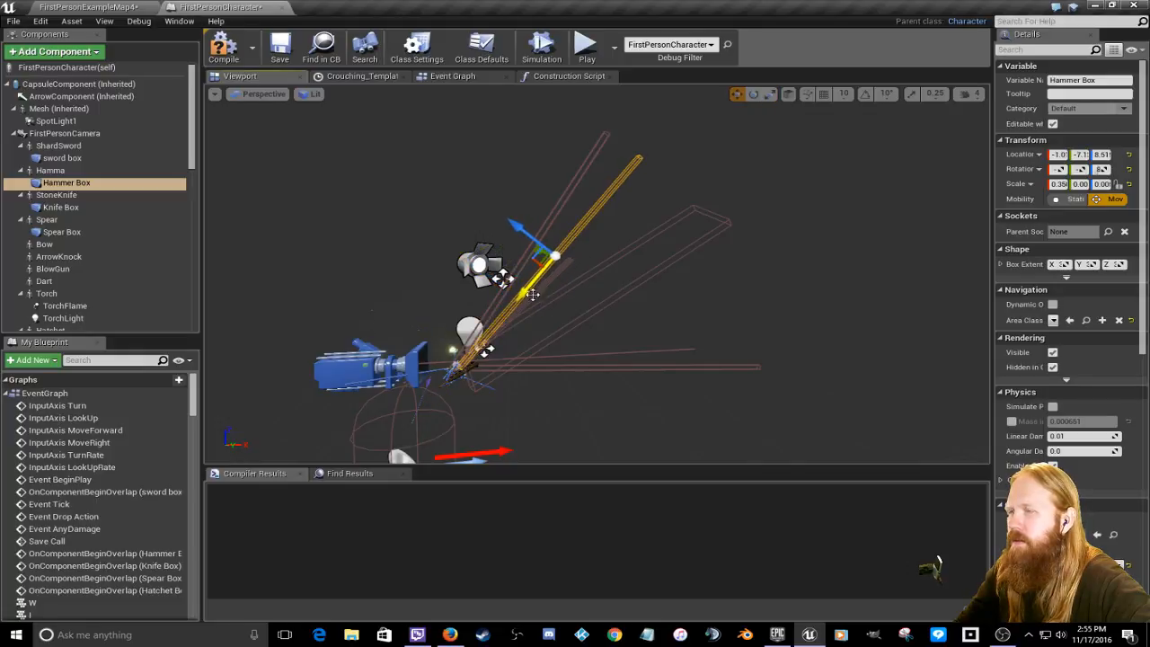
{"action": "right_click_drag", "start_coordinate": [530, 293], "coordinate": [682, 296]}
{"action": "left_click_drag", "start_coordinate": [683, 296], "coordinate": [687, 395]}
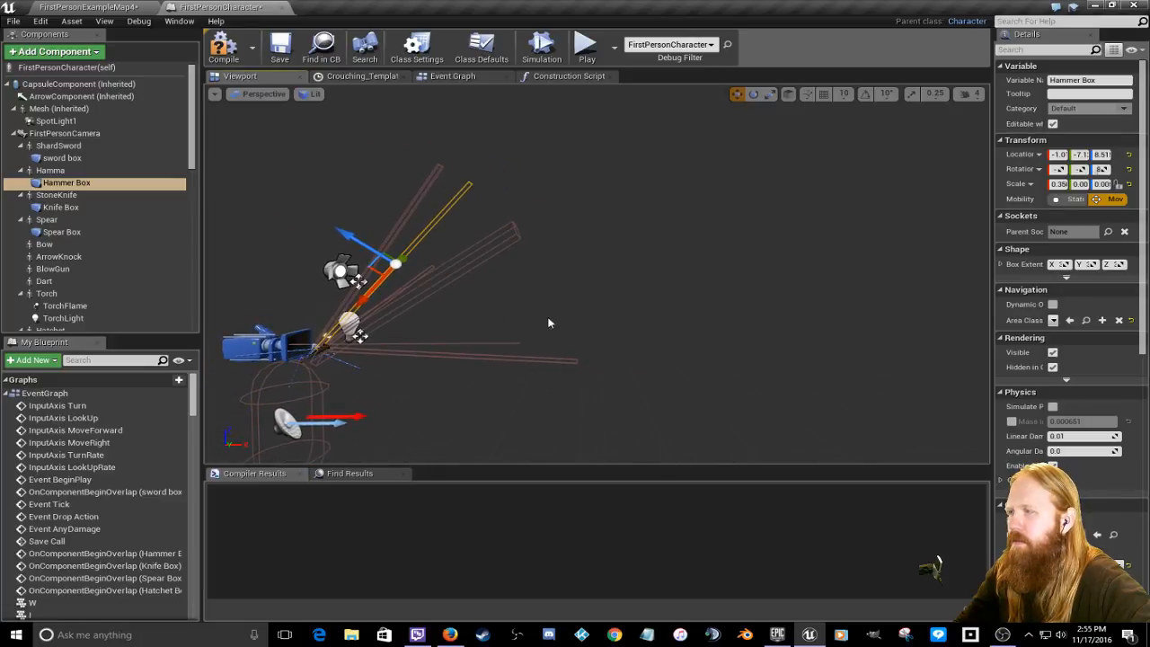
Step: Shift the Hammer Box and the Knife Box slightly back along their lengths toward the character
{"action": "right_click_drag", "start_coordinate": [547, 321], "coordinate": [485, 305]}
{"action": "left_click_drag", "start_coordinate": [562, 232], "coordinate": [550, 249]}
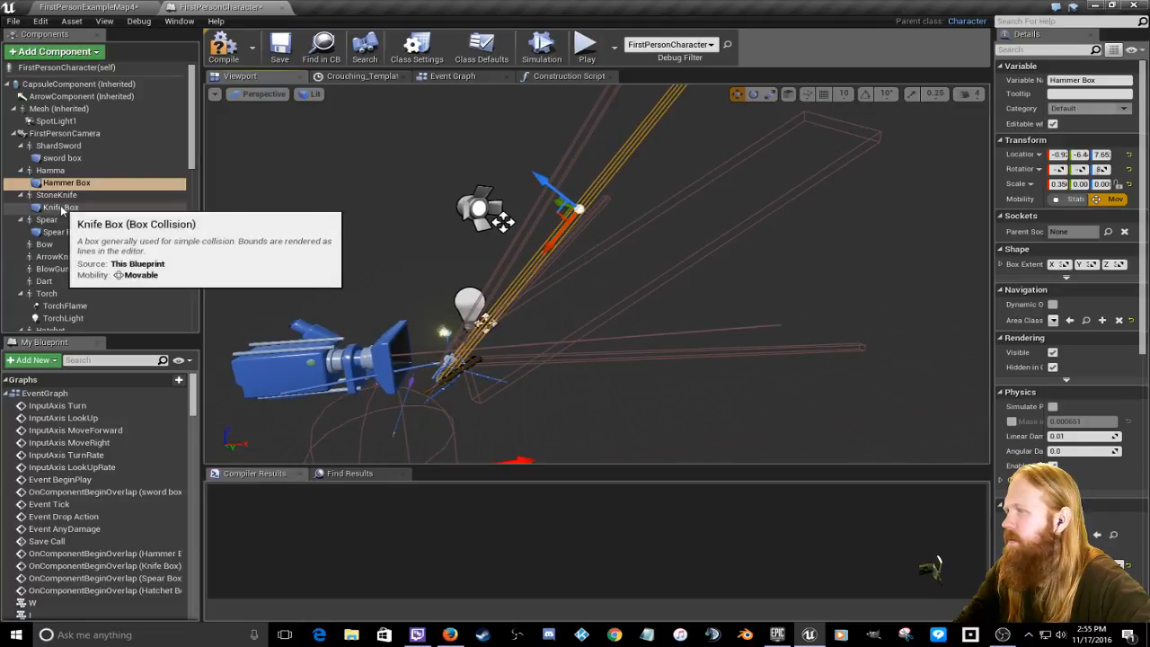
{"action": "left_click", "coordinate": [61, 208]}
{"action": "left_click_drag", "start_coordinate": [580, 139], "coordinate": [570, 148]}
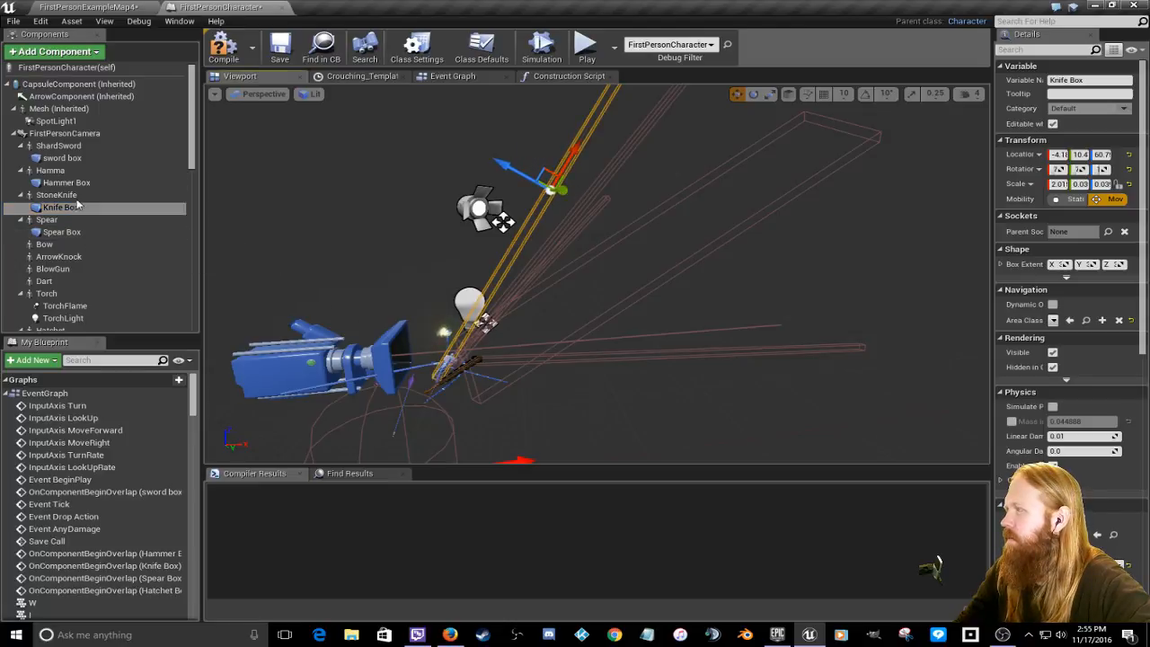
Step: Lengthen the sword box to an X scale of about 1.99 and shift it slightly forward along its length
{"action": "double_click", "coordinate": [61, 158]}
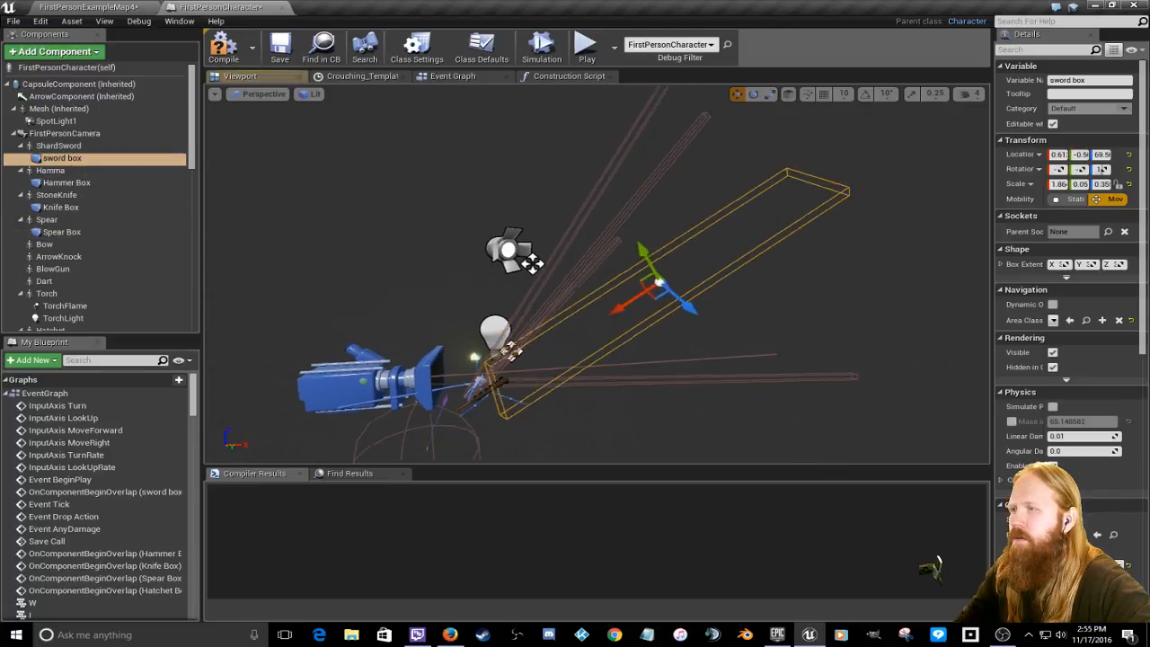
{"action": "key", "text": "space"}
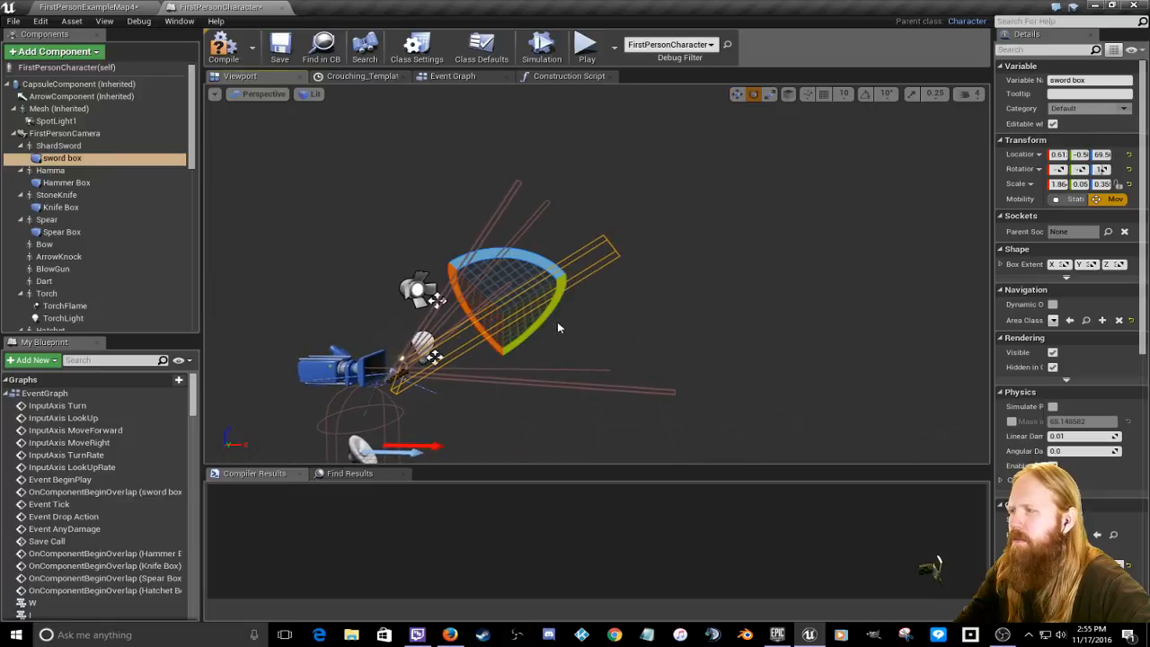
{"action": "key", "text": "space"}
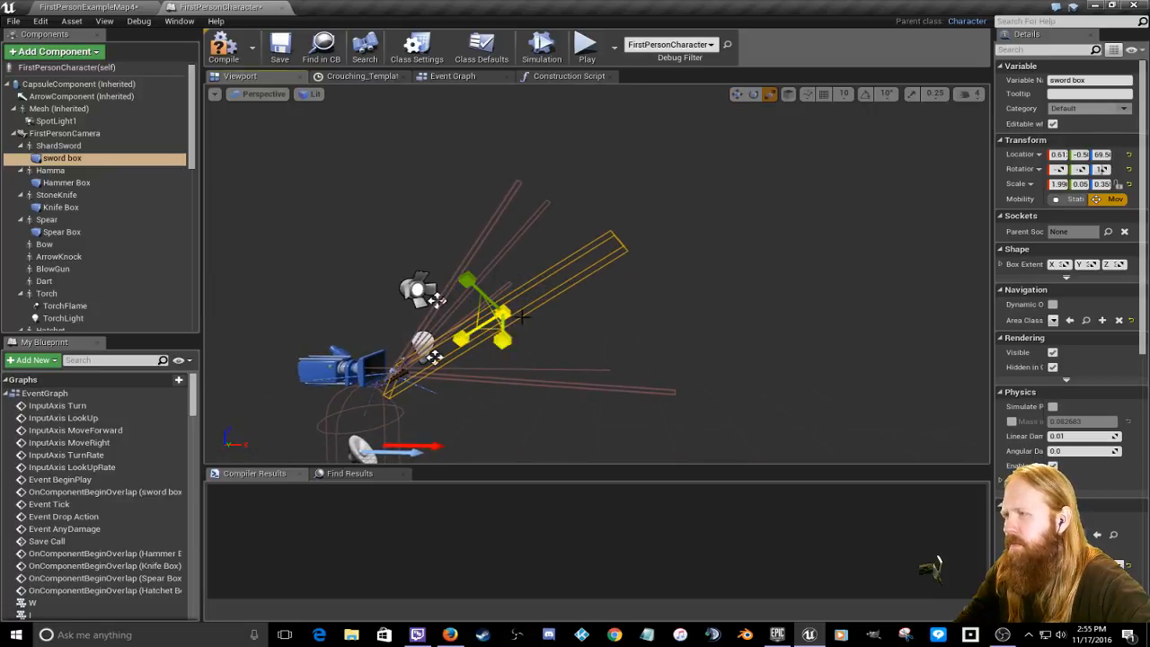
{"action": "key", "text": "e"}
{"action": "key", "text": "r"}
{"action": "key", "text": "w"}
{"action": "left_click_drag", "start_coordinate": [475, 332], "coordinate": [486, 330]}
Step: Examine the sword box from several angles, comparing its reach and base position with the other weapon boxes
{"action": "right_click_drag", "start_coordinate": [617, 388], "coordinate": [555, 442]}
{"action": "key", "text": "s"}
{"action": "key", "text": "w"}
{"action": "key", "text": "s"}
{"action": "key", "text": "w"}
{"action": "key", "text": "s"}
{"action": "key", "text": "w"}
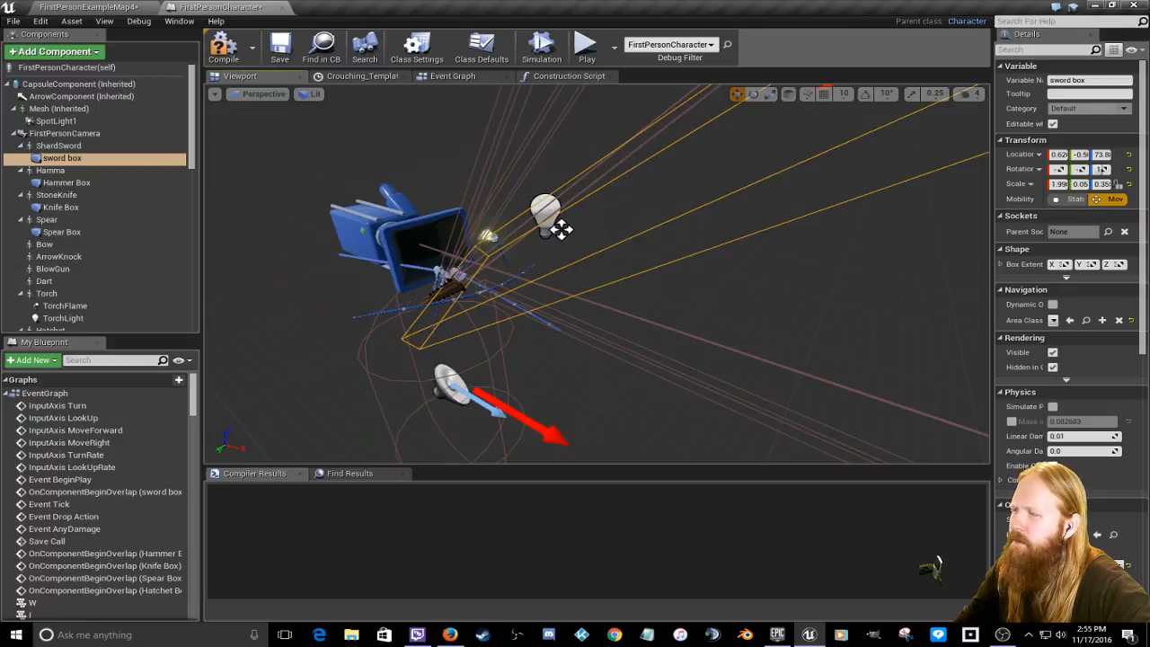
{"action": "right_click_drag", "start_coordinate": [555, 442], "coordinate": [641, 436]}
{"action": "key", "text": "a"}
{"action": "key", "text": "w"}
{"action": "right_click_drag", "start_coordinate": [503, 293], "coordinate": [582, 334]}
{"action": "key", "text": "a"}
{"action": "key", "text": "w"}
{"action": "key", "text": "s"}
{"action": "key", "text": "s"}
{"action": "key", "text": "d"}
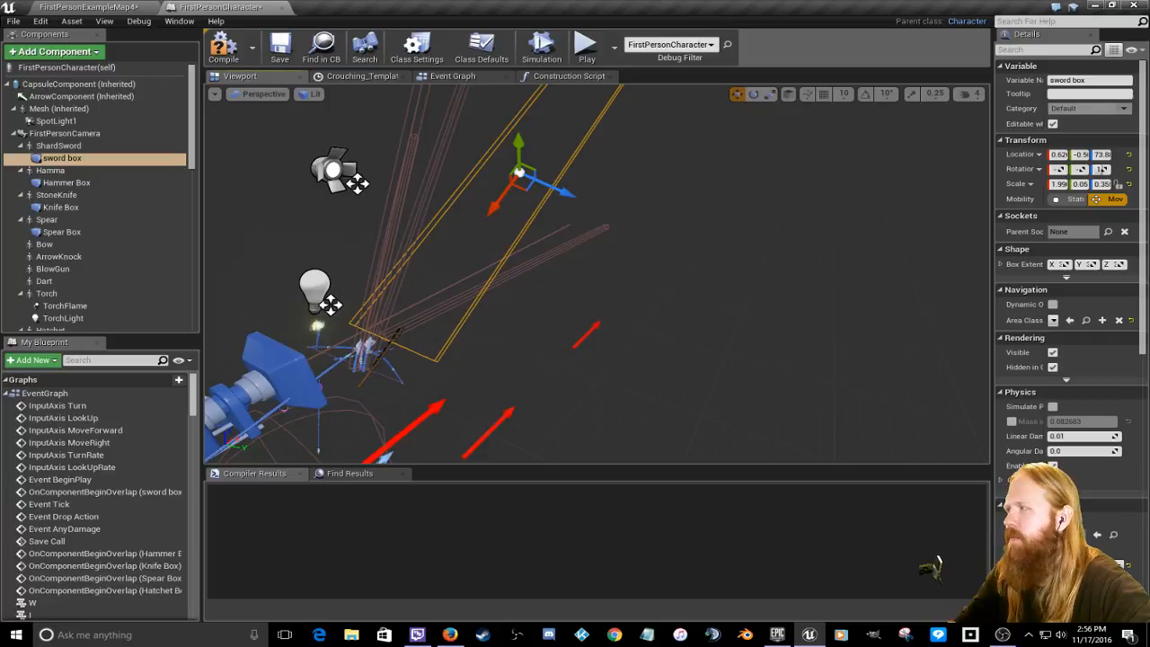
{"action": "mouse_move", "coordinate": [255, 179]}
{"action": "right_mouse_down"}
{"action": "mouse_move", "coordinate": [241, 182]}
{"action": "mouse_move", "coordinate": [255, 178]}
{"action": "right_mouse_up"}
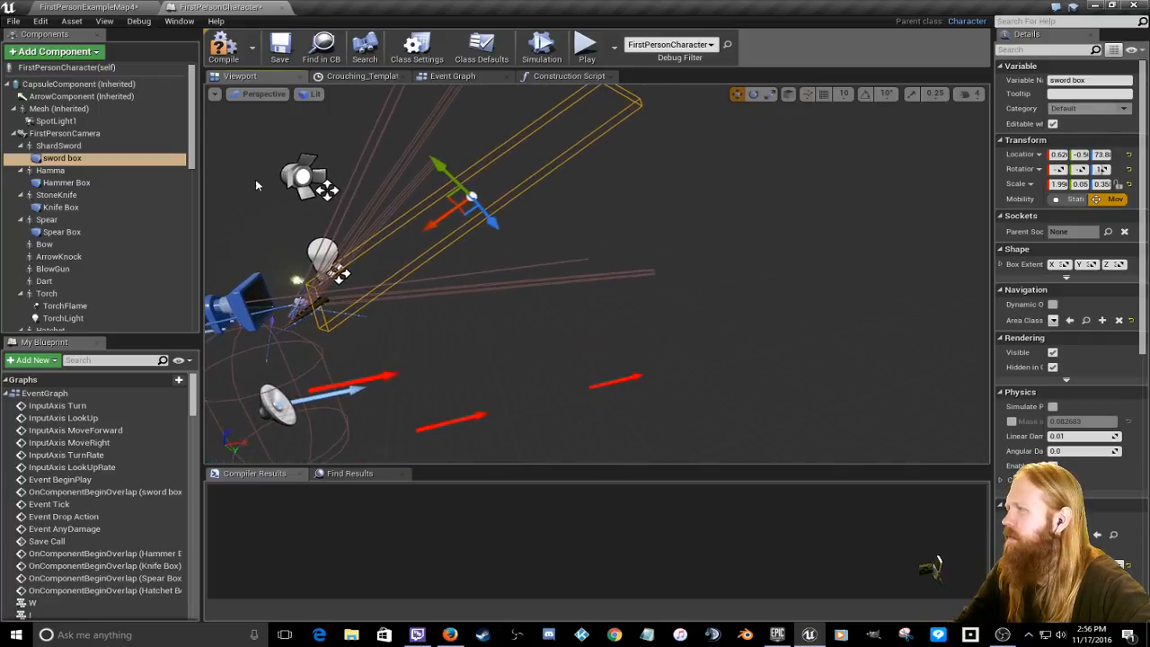
{"action": "right_click_drag", "start_coordinate": [389, 227], "coordinate": [376, 220]}
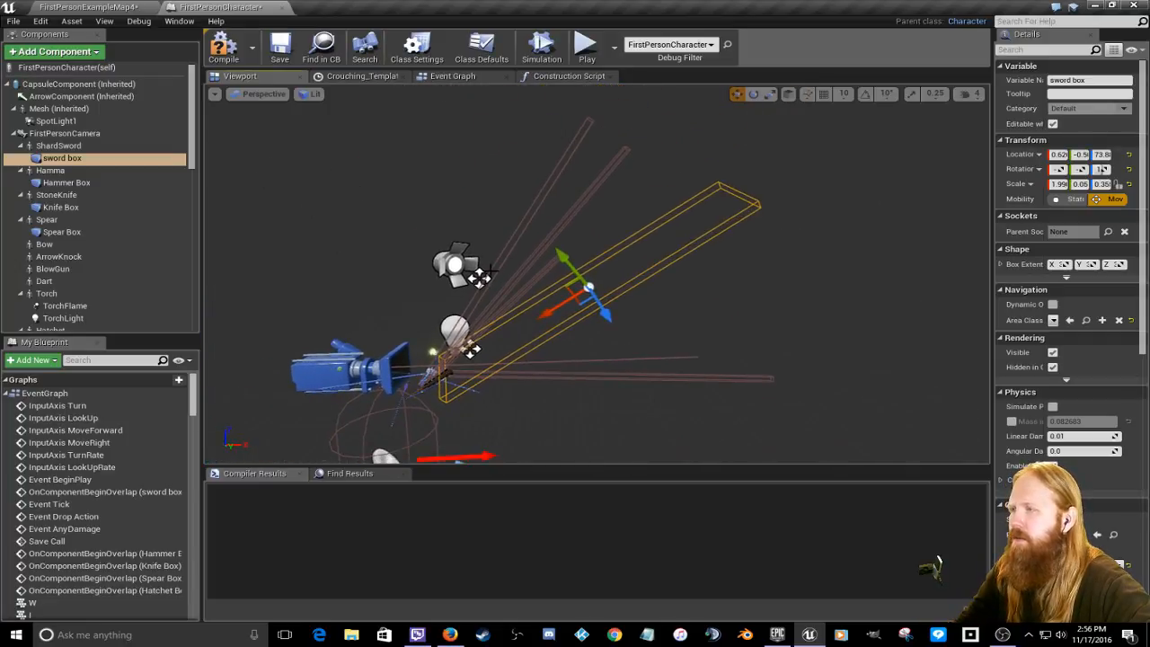
Step: Lengthen the Hatchet Box to an X scale of about 1.9 and move it forward along its length
{"action": "left_click", "coordinate": [542, 273]}
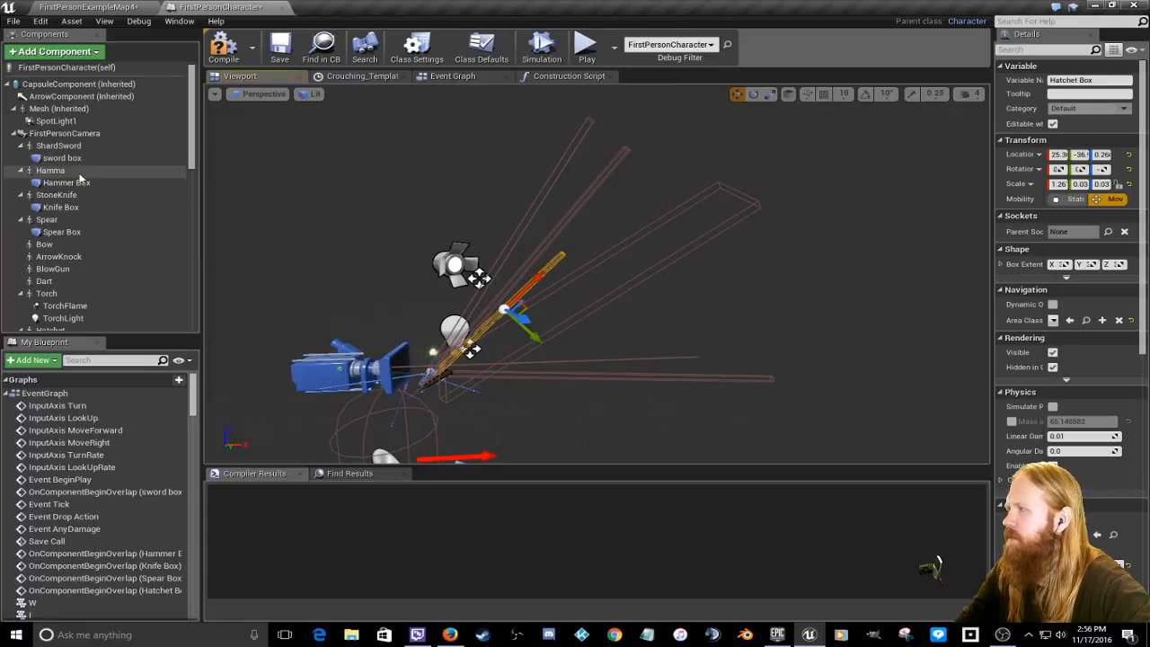
{"action": "key", "text": "e"}
{"action": "key", "text": "r"}
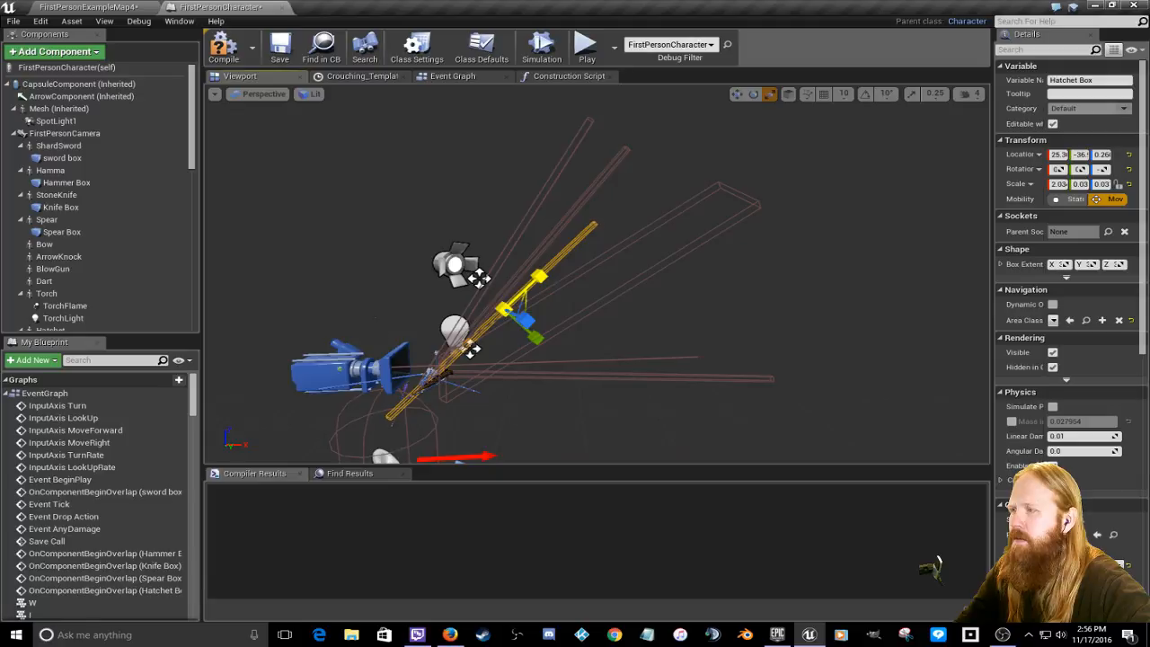
{"action": "key", "text": "w"}
{"action": "mouse_move", "coordinate": [537, 276]}
{"action": "left_mouse_down"}
{"action": "mouse_move", "coordinate": [533, 289]}
{"action": "mouse_move", "coordinate": [565, 244]}
{"action": "left_mouse_up"}
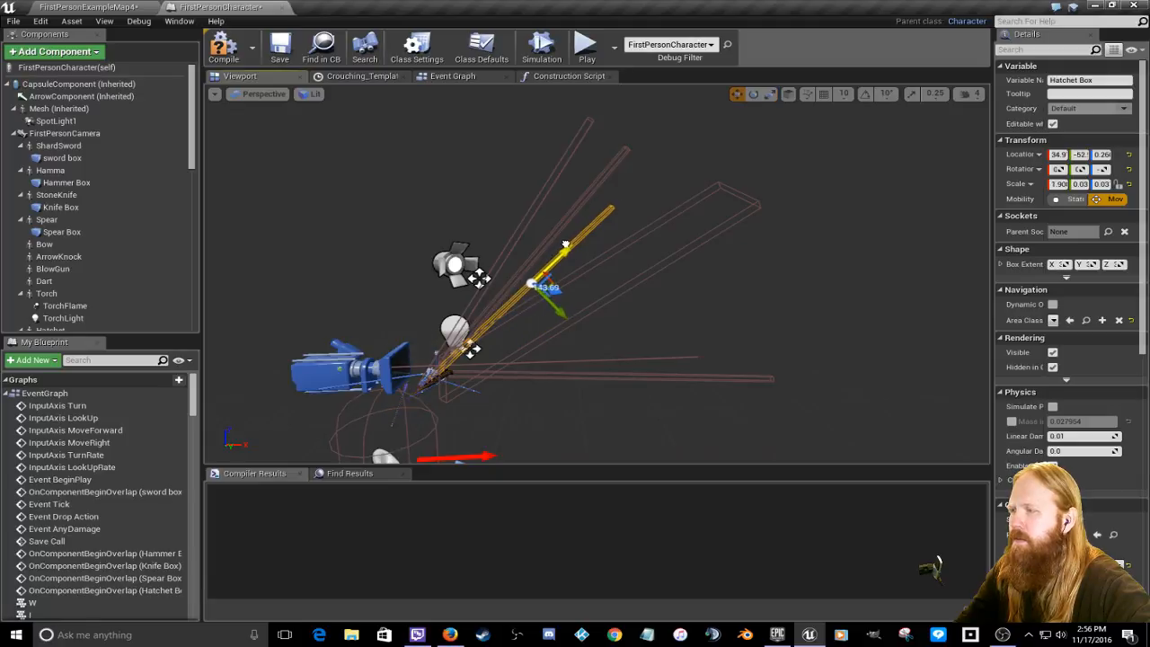
Step: Extend the Hatchet Box further to an X scale of about 2.36 and shift it forward again
{"action": "key", "text": "e"}
{"action": "key", "text": "r"}
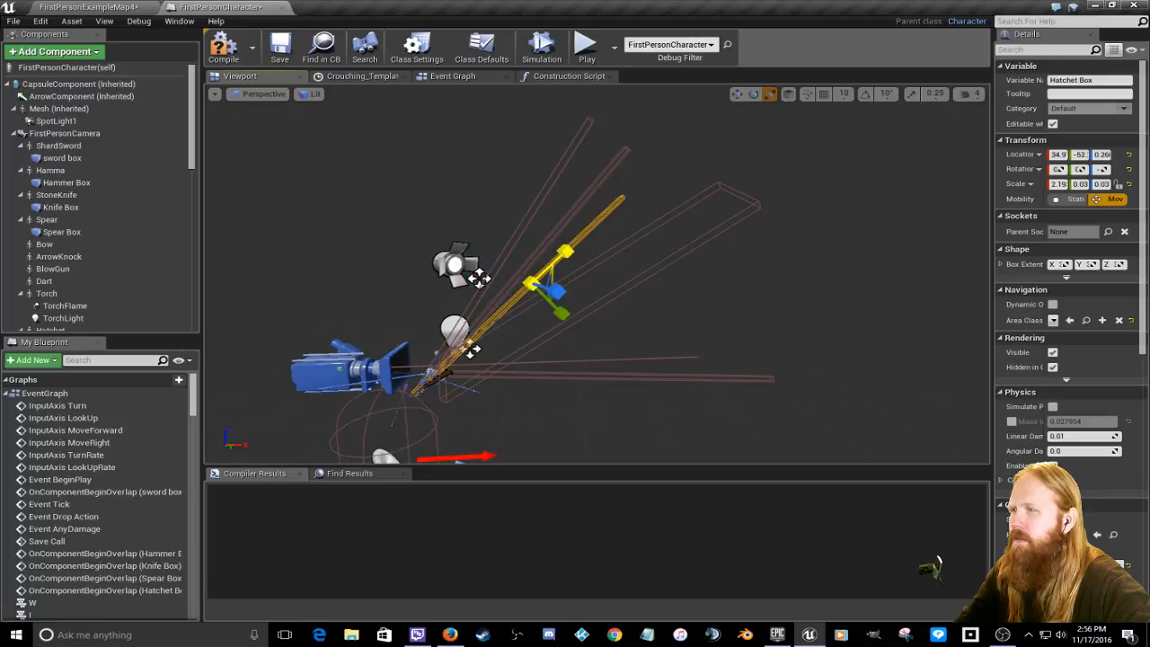
{"action": "key", "text": "w"}
{"action": "left_click_drag", "start_coordinate": [552, 263], "coordinate": [565, 248]}
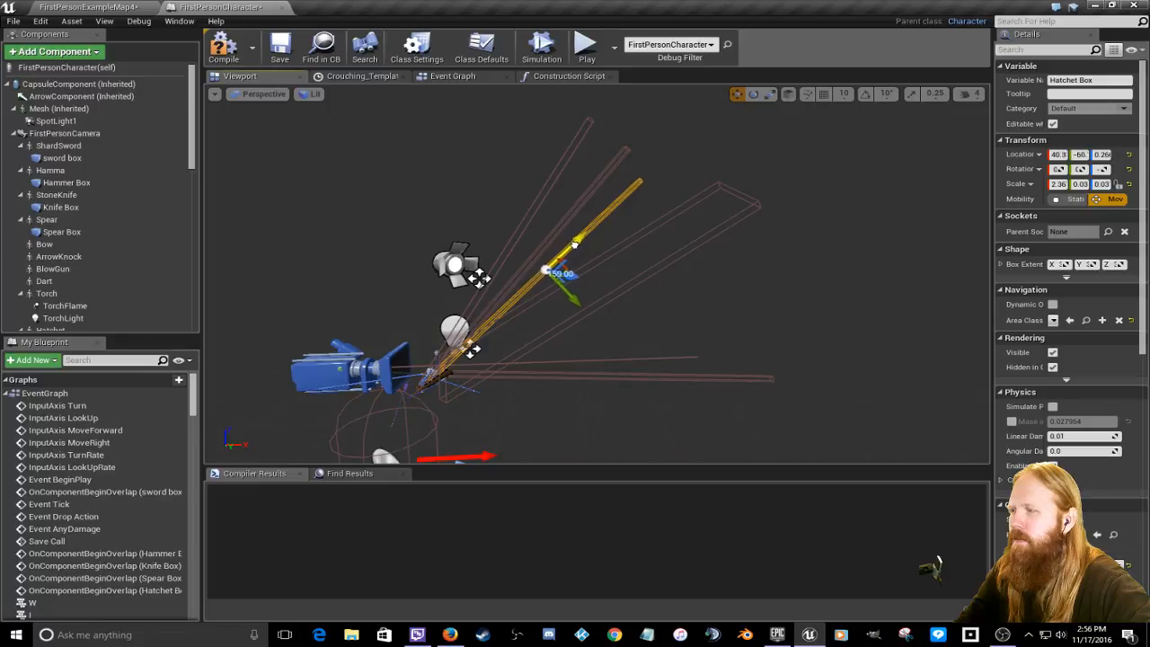
{"action": "right_click_drag", "start_coordinate": [581, 248], "coordinate": [568, 256]}
Step: Shorten the Hatchet Box to an X scale of about 2.17 and shift it back along its length
{"action": "key", "text": "e"}
{"action": "key", "text": "r"}
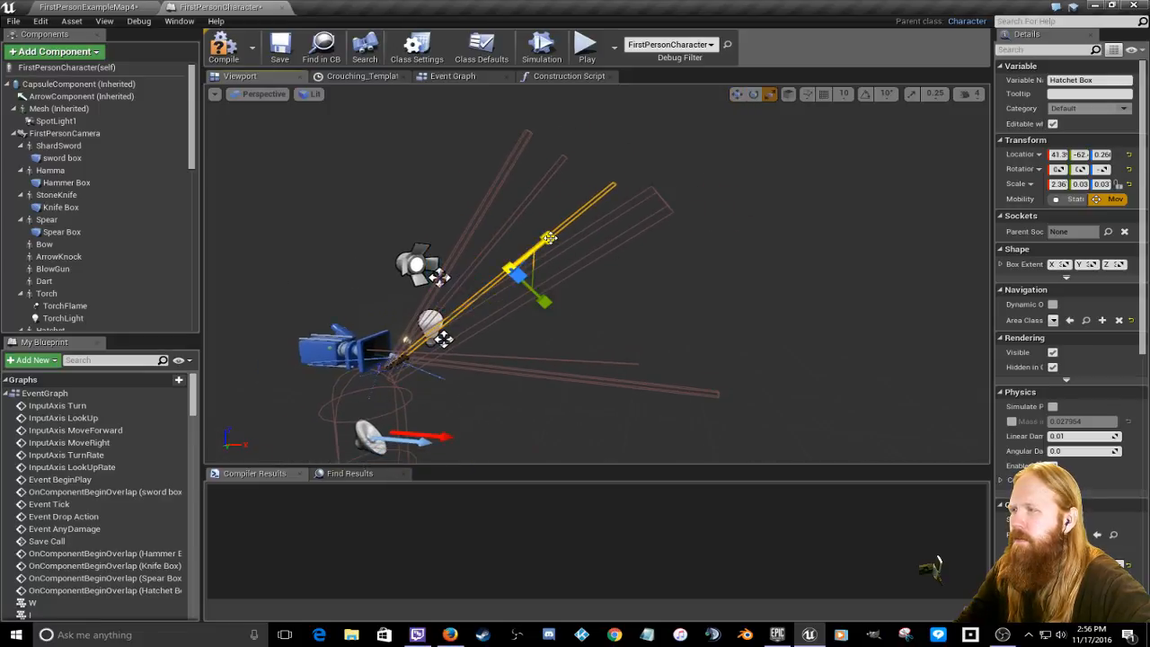
{"action": "key", "text": "space"}
{"action": "key", "text": "space"}
{"action": "key", "text": "space"}
{"action": "key", "text": "space"}
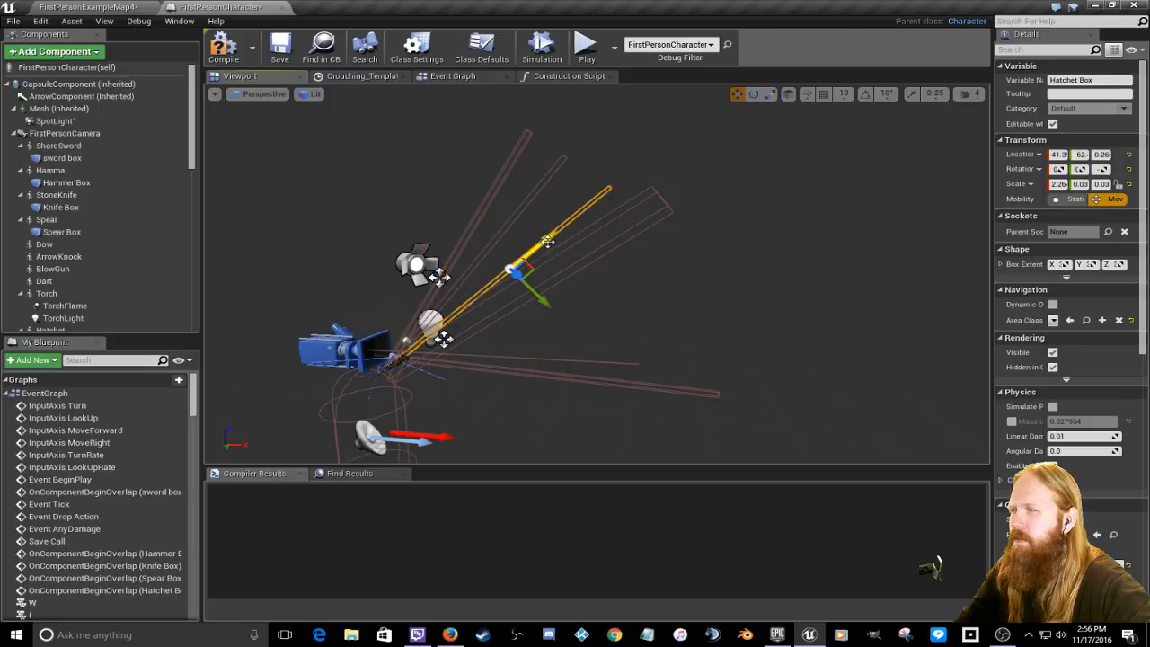
{"action": "right_click_drag", "start_coordinate": [545, 243], "coordinate": [588, 259]}
{"action": "key", "text": "space"}
{"action": "key", "text": "space"}
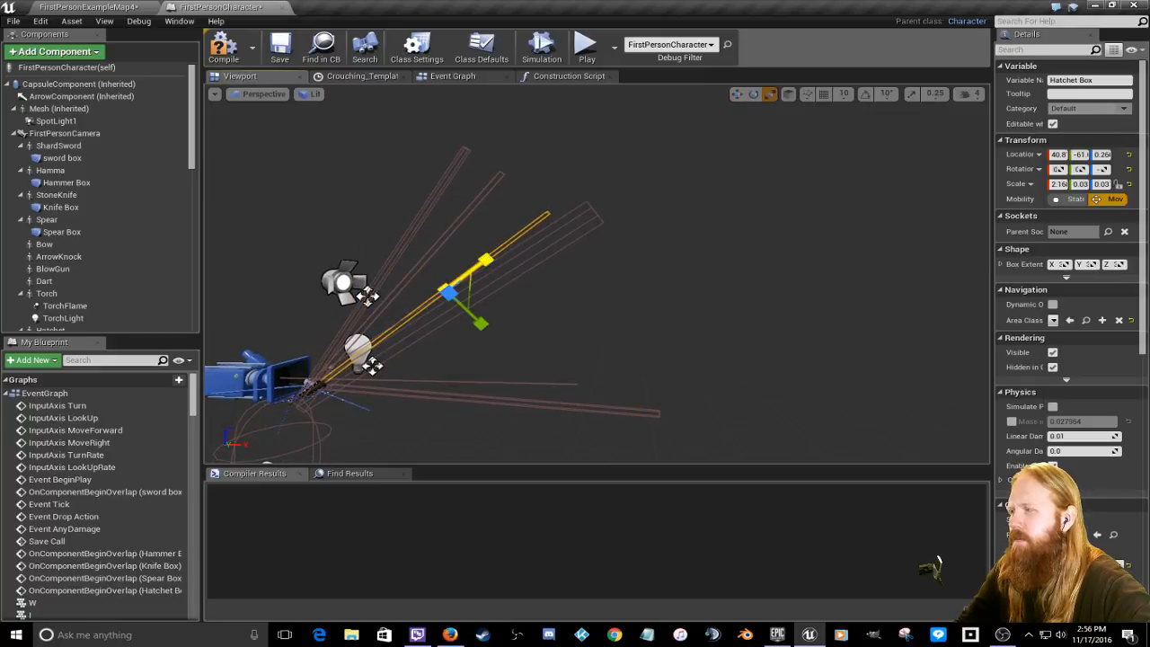
{"action": "key", "text": "space"}
{"action": "left_click_drag", "start_coordinate": [482, 259], "coordinate": [475, 265]}
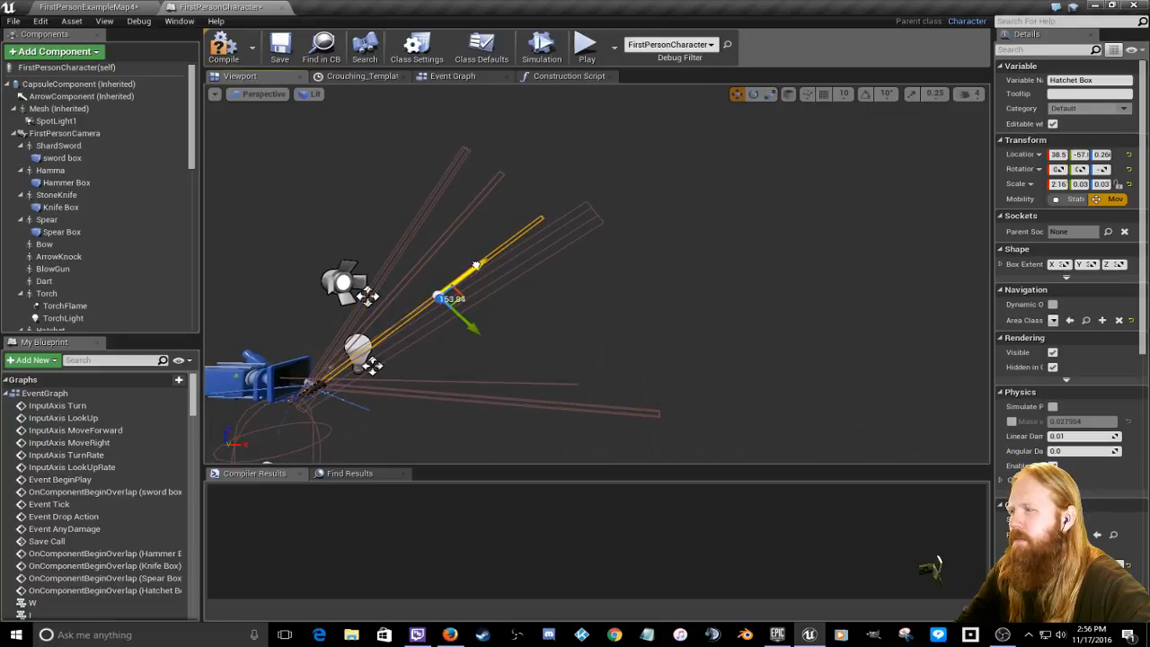
Step: Widen the component details area so that the Hatchet Box's full transform values can be read
{"action": "right_click_drag", "start_coordinate": [480, 303], "coordinate": [479, 302]}
{"action": "right_click_drag", "start_coordinate": [546, 330], "coordinate": [547, 329]}
{"action": "left_click_drag", "start_coordinate": [992, 236], "coordinate": [823, 236]}
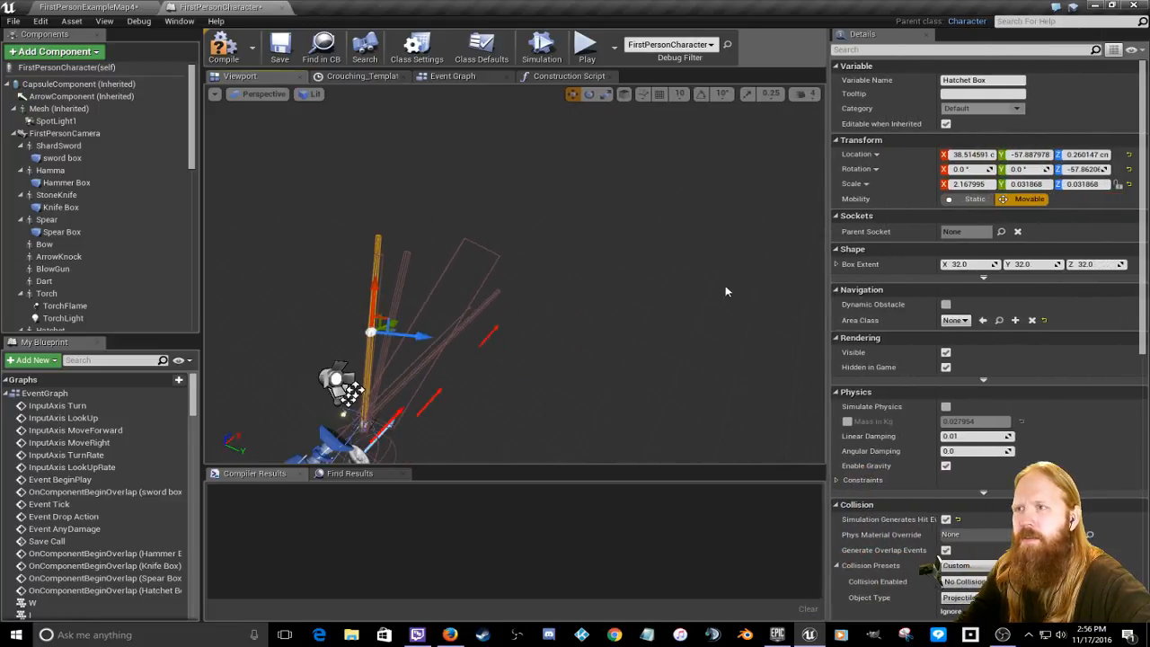
{"action": "right_click_drag", "start_coordinate": [726, 290], "coordinate": [726, 290]}
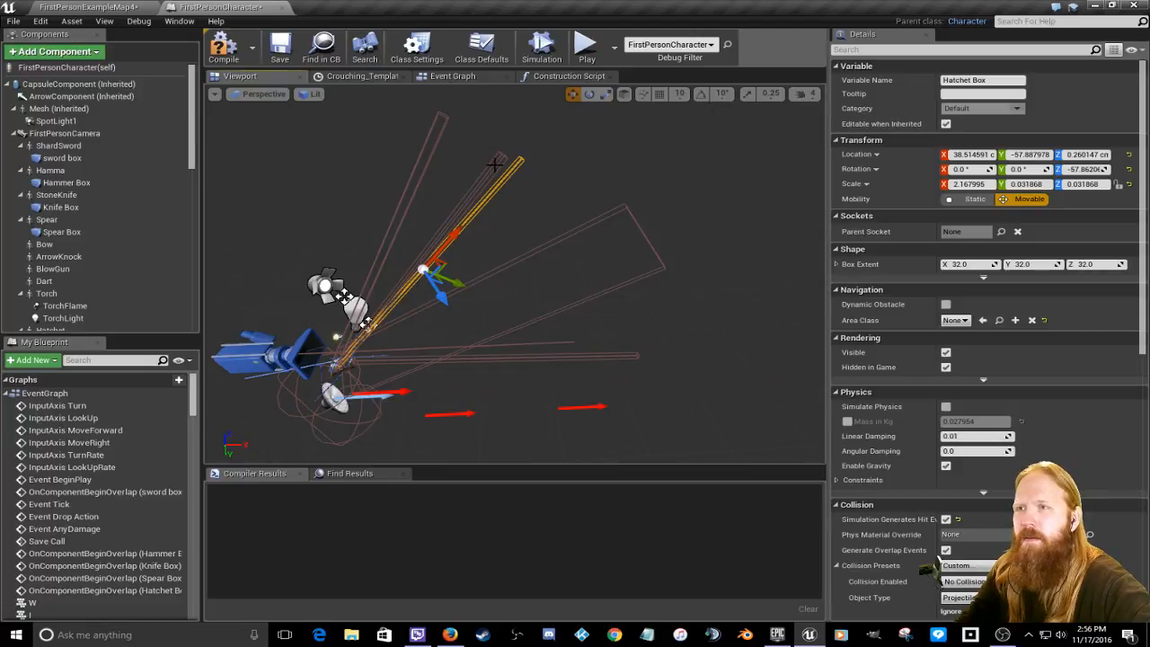
Step: Compare the transforms and reach of the Hammer Box, Knife Box and Hatchet Box from several angles
{"action": "left_click", "coordinate": [495, 163]}
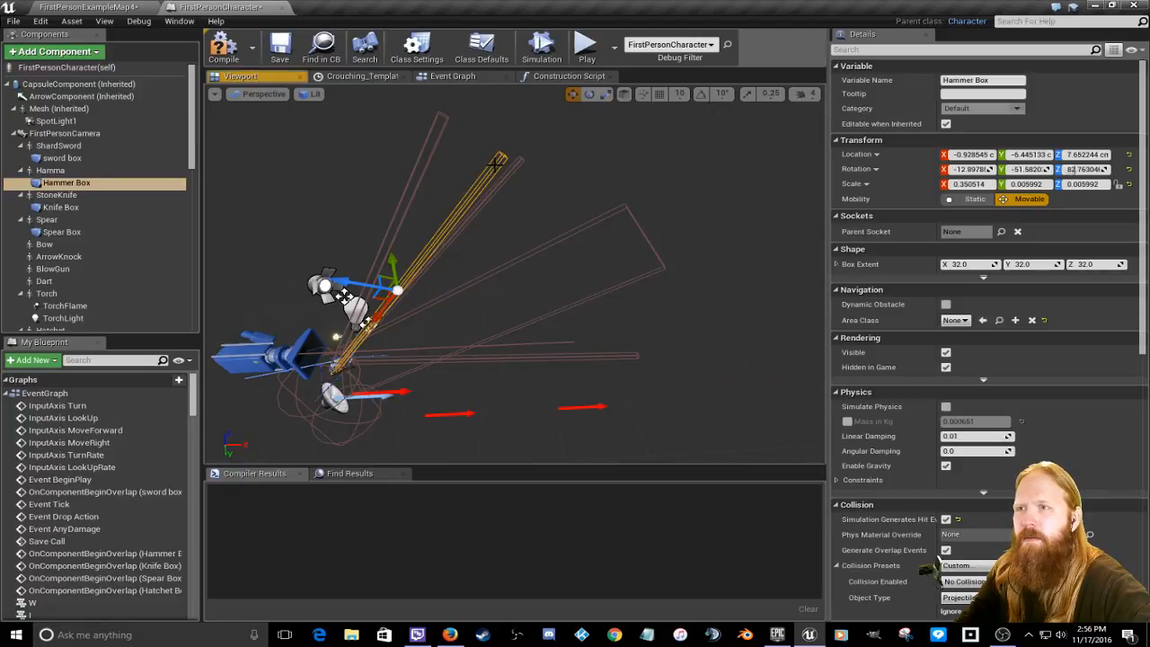
{"action": "left_click", "coordinate": [422, 158]}
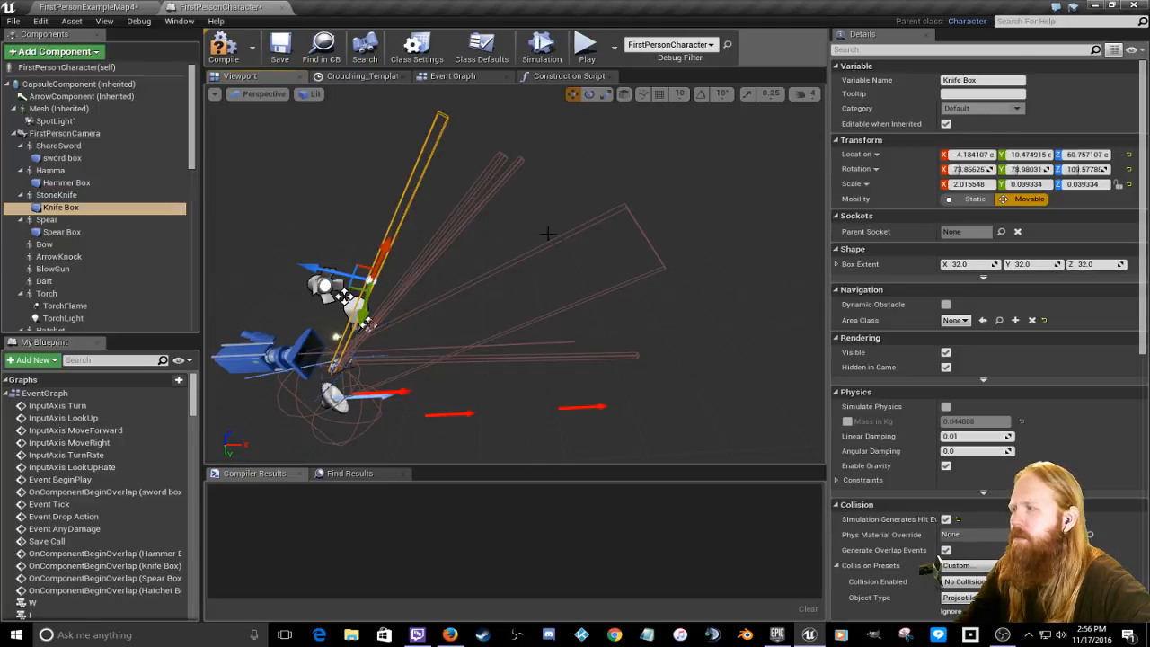
{"action": "right_click_drag", "start_coordinate": [547, 233], "coordinate": [547, 233]}
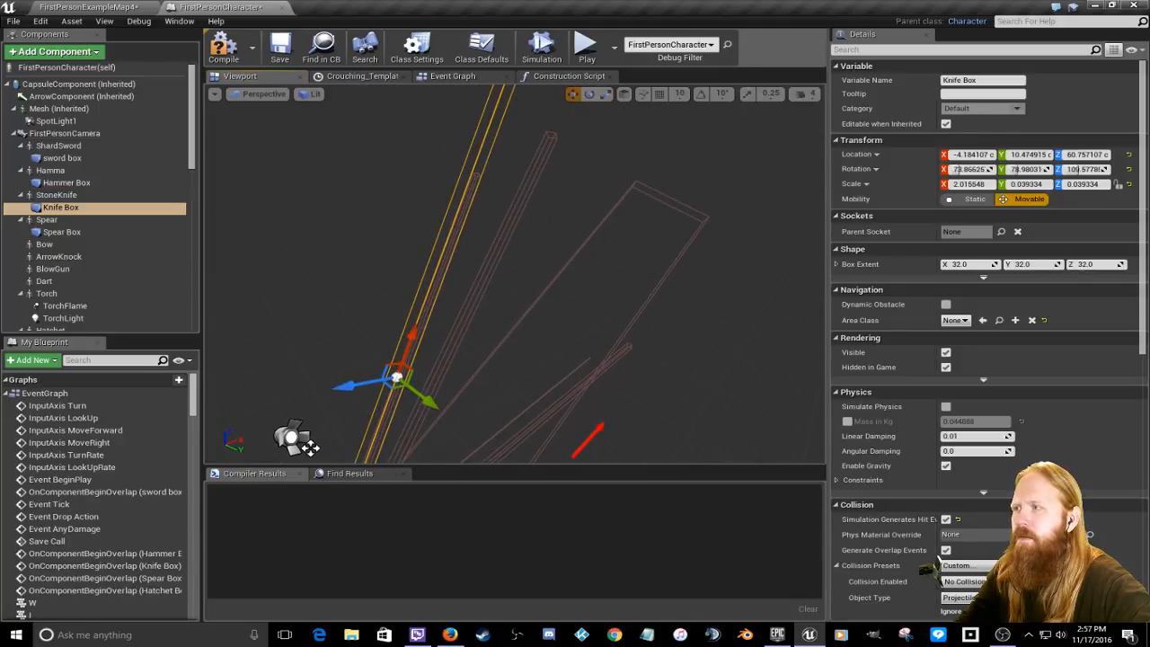
{"action": "left_click", "coordinate": [510, 235]}
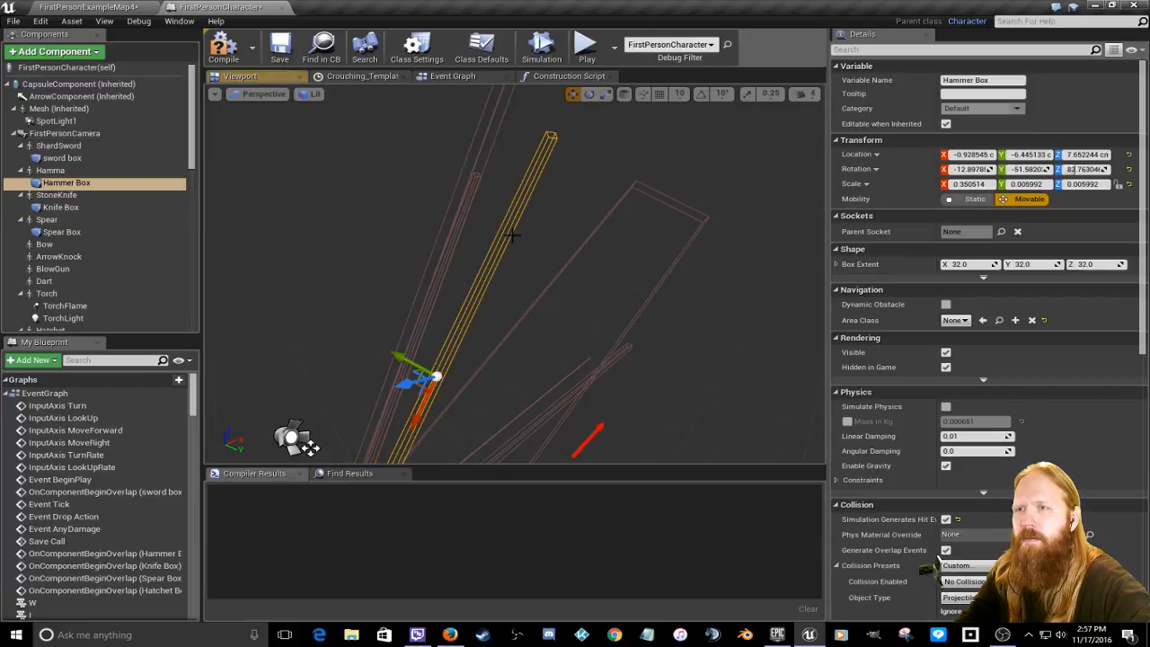
{"action": "right_click_drag", "start_coordinate": [511, 235], "coordinate": [511, 246]}
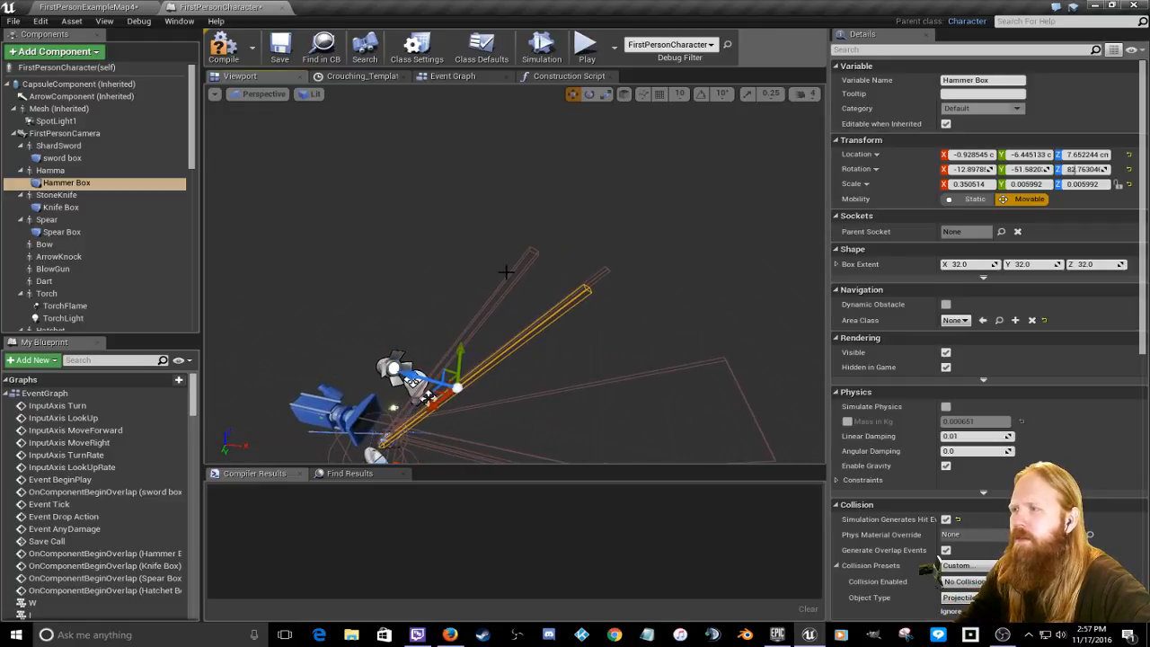
{"action": "left_click", "coordinate": [507, 271]}
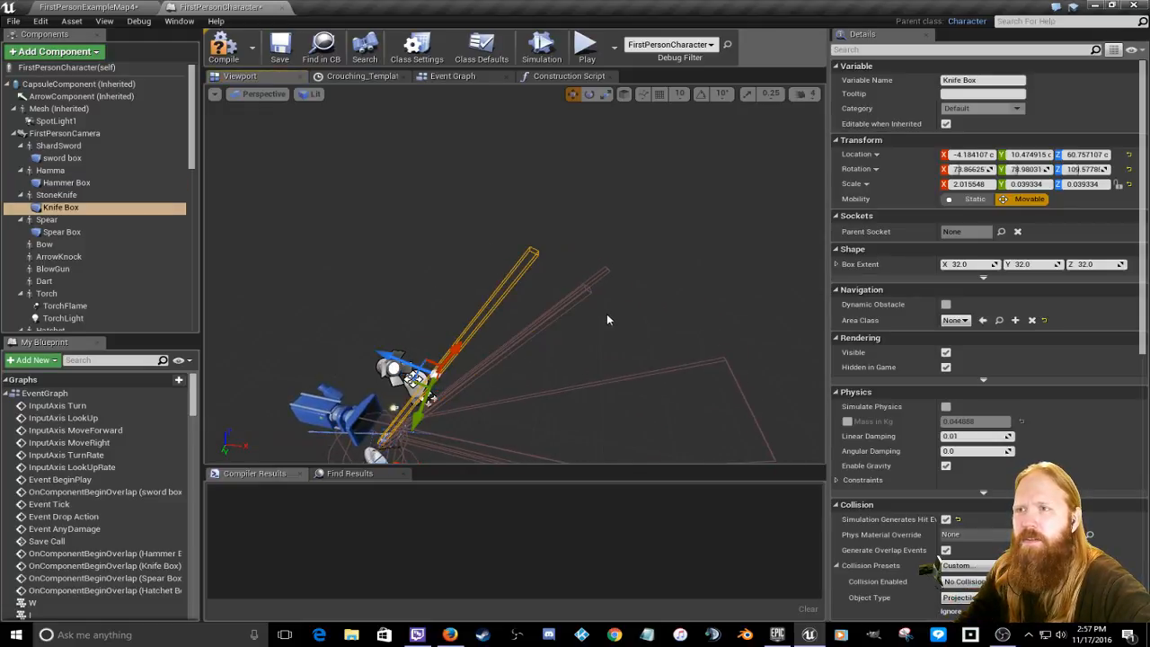
{"action": "right_click_drag", "start_coordinate": [607, 320], "coordinate": [584, 308]}
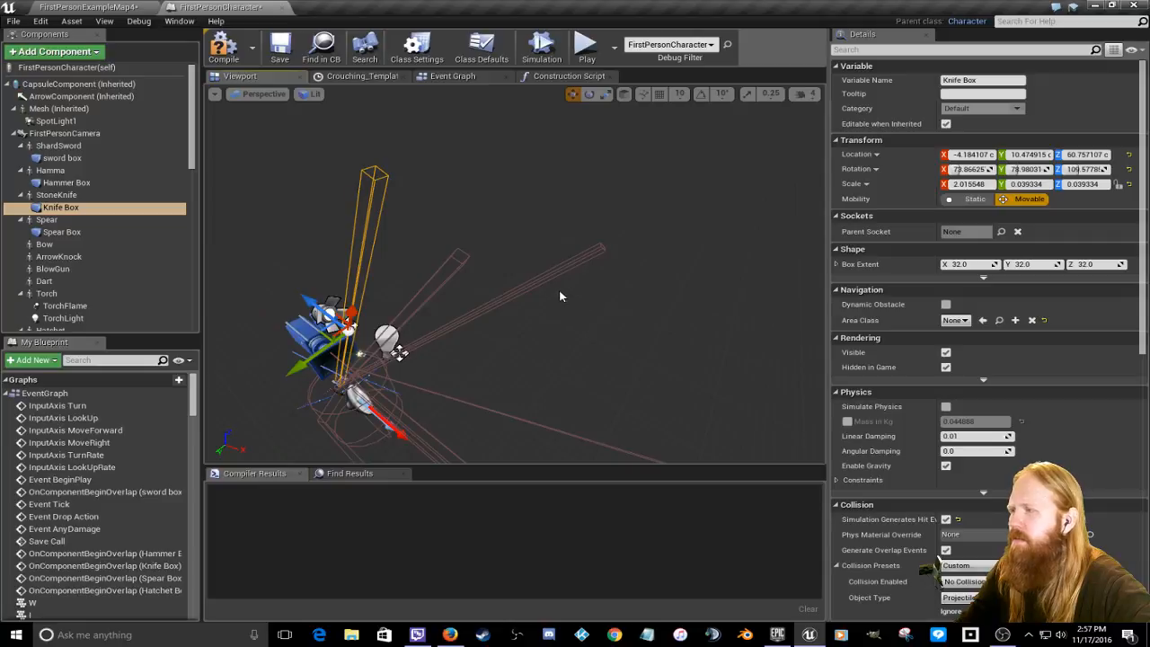
{"action": "left_click", "coordinate": [549, 279]}
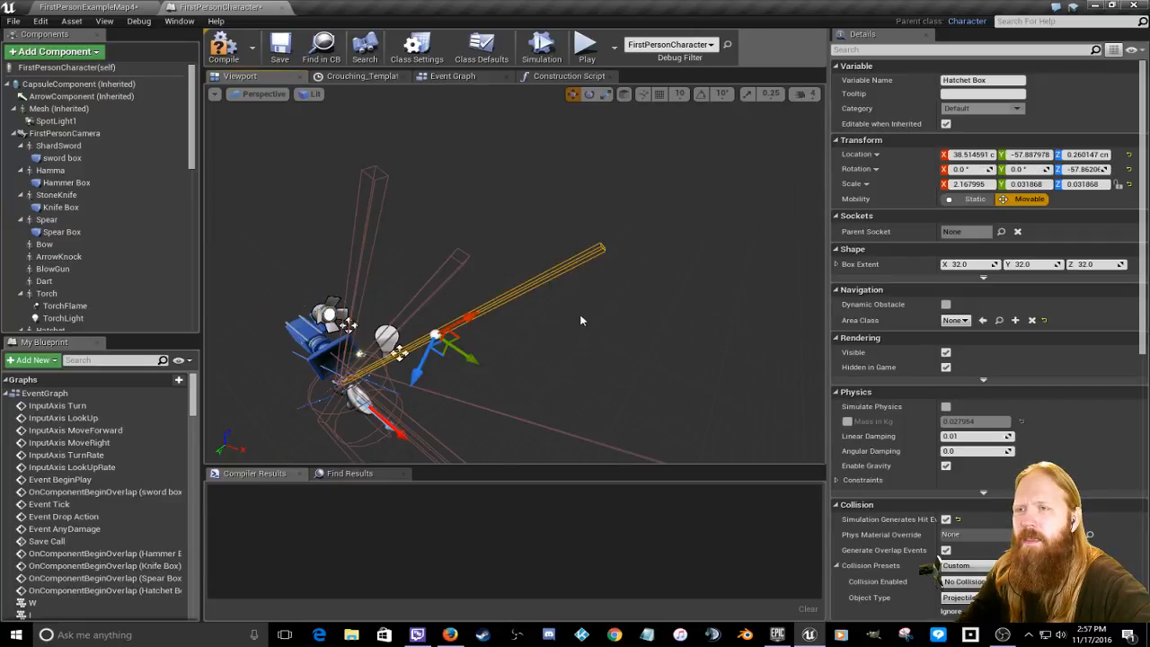
Step: Recheck the weapon boxes from the opposite side, then locate the selected Hatchet Box in the component hierarchy
{"action": "right_click_drag", "start_coordinate": [580, 319], "coordinate": [580, 320]}
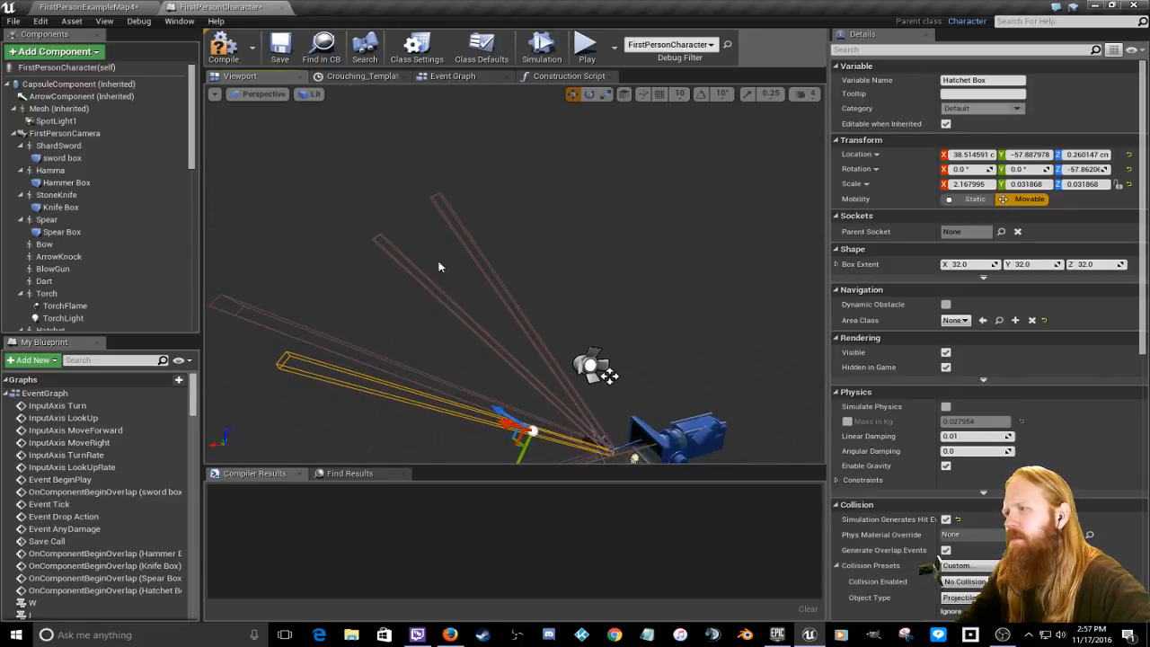
{"action": "left_click", "coordinate": [435, 288]}
{"action": "left_click", "coordinate": [489, 275]}
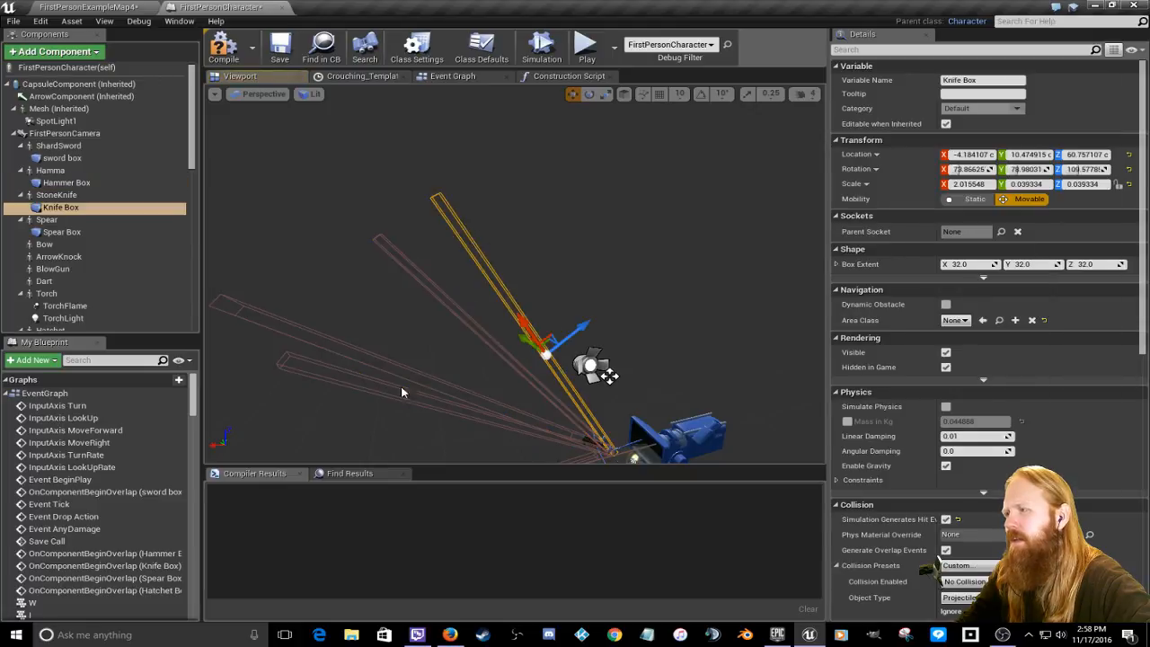
{"action": "left_click", "coordinate": [377, 386]}
{"action": "right_click_drag", "start_coordinate": [377, 387], "coordinate": [377, 386]}
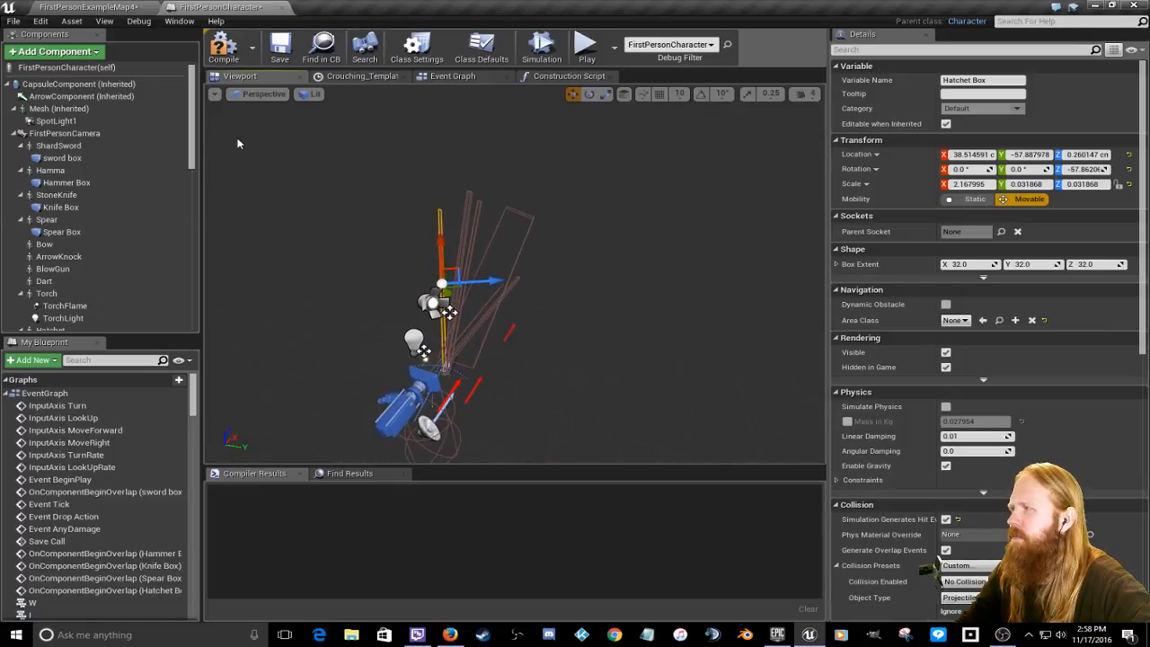
{"action": "left_click_drag", "start_coordinate": [194, 143], "coordinate": [194, 193]}
{"action": "right_click_drag", "start_coordinate": [554, 344], "coordinate": [554, 344]}
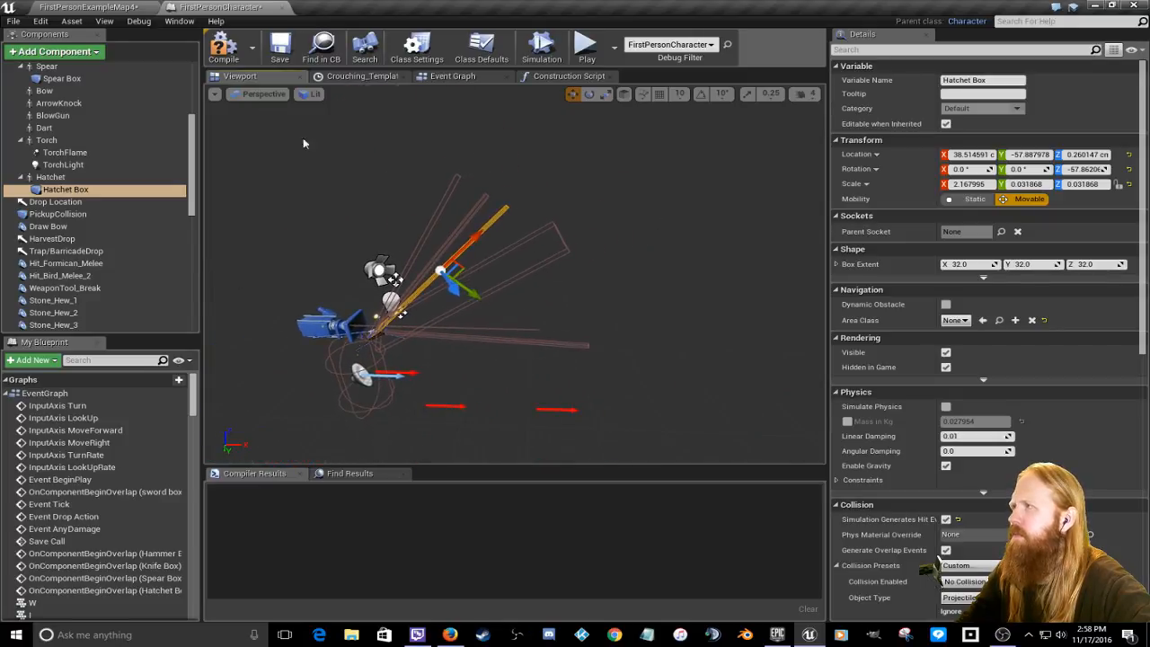
Step: Compile the first-person character blueprint with the revised weapon collision boxes
{"action": "left_click", "coordinate": [221, 50]}
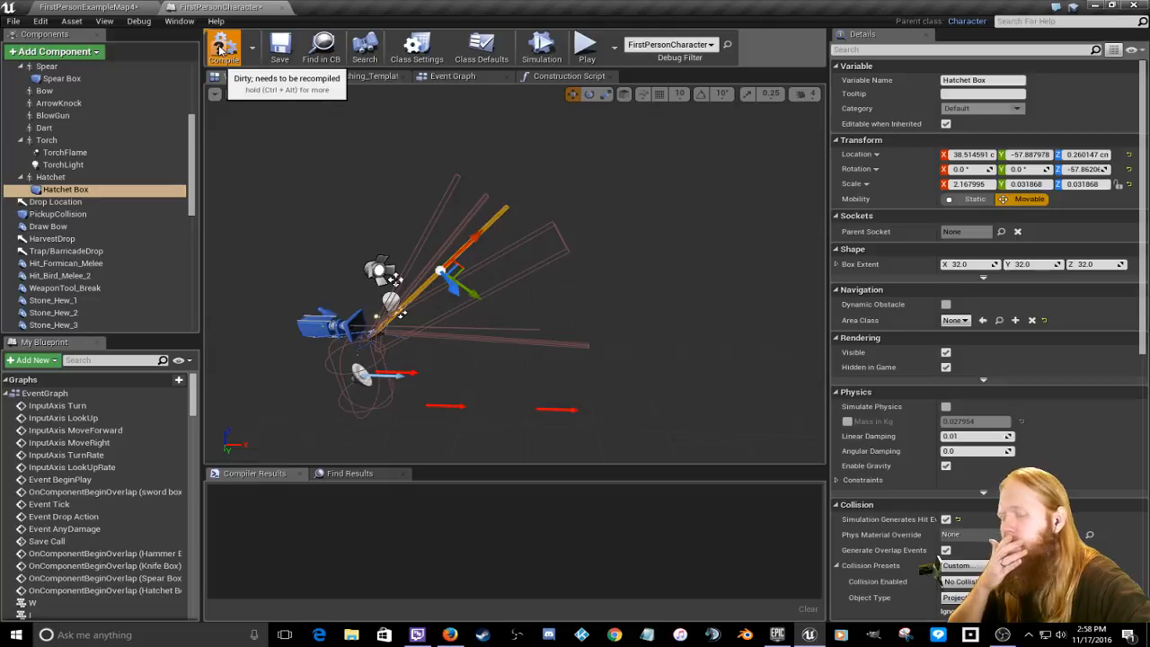
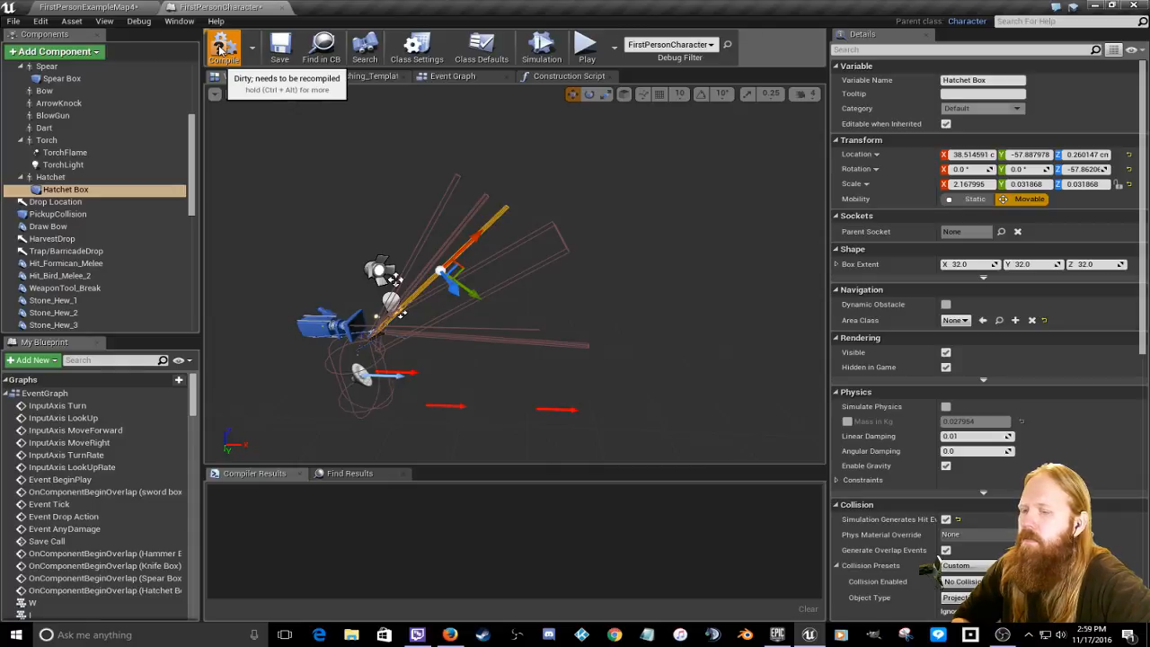
{"action": "left_click", "coordinate": [220, 50]}
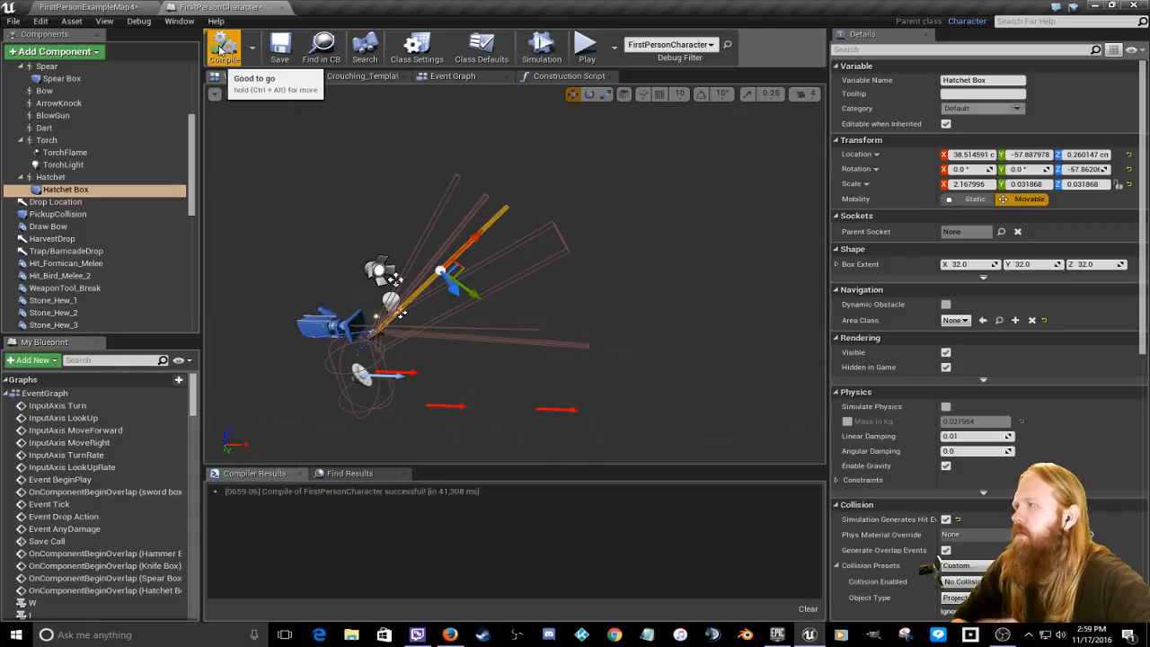
Step: Clear the asset search in the FirstPersonExampleMap4 level's enlarged Content Browser and look through the SoundEffects folder
{"action": "left_click", "coordinate": [81, 8]}
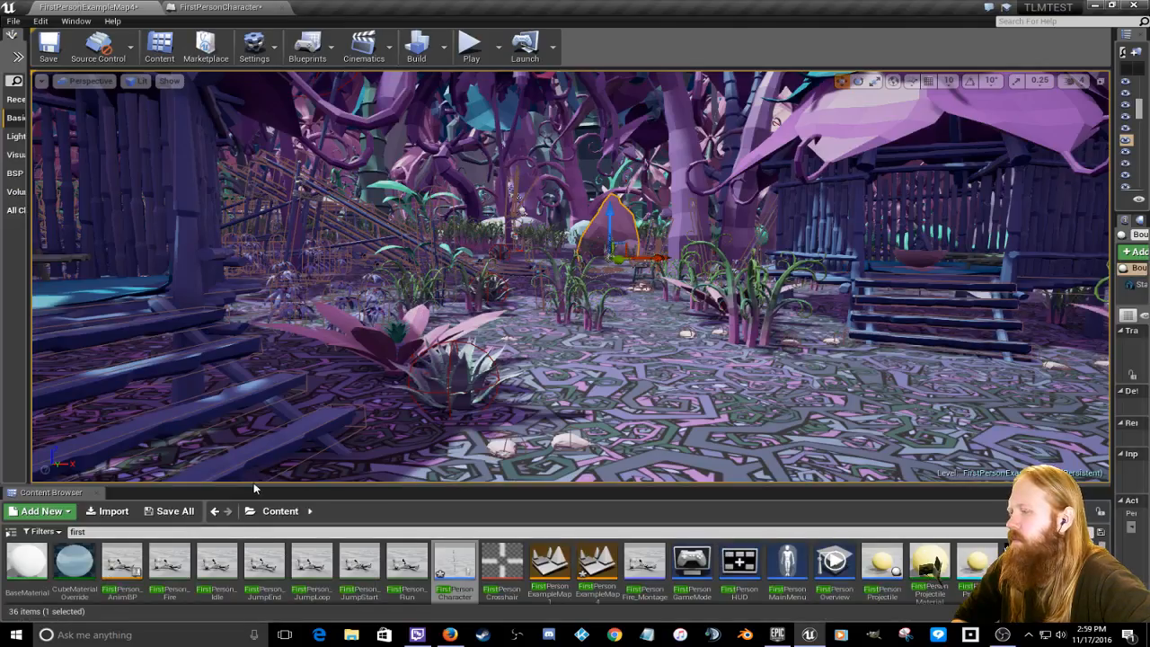
{"action": "left_click_drag", "start_coordinate": [257, 486], "coordinate": [256, 355]}
{"action": "left_click_drag", "start_coordinate": [141, 402], "coordinate": [36, 401]}
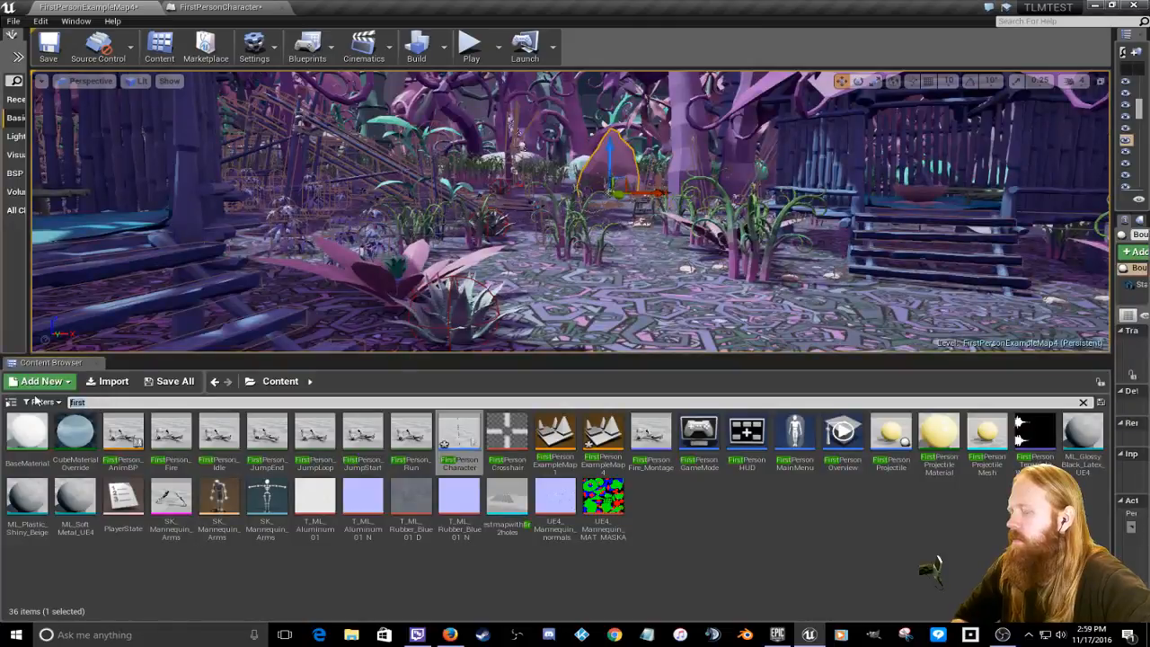
{"action": "key", "text": "BackSpace"}
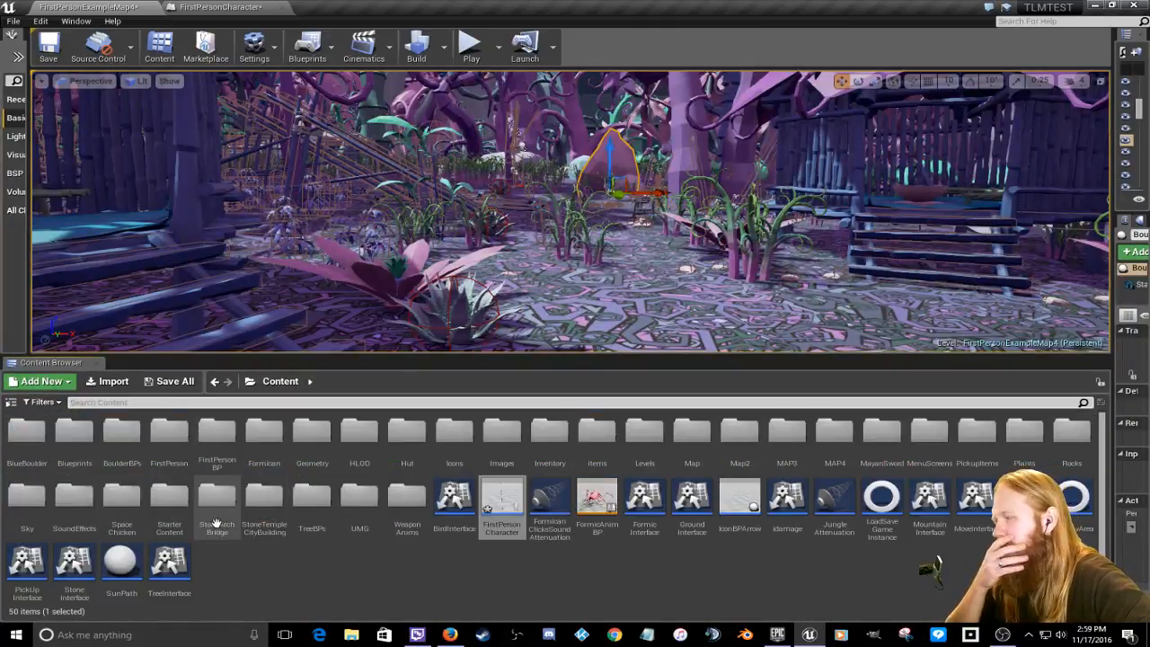
{"action": "double_click", "coordinate": [75, 503]}
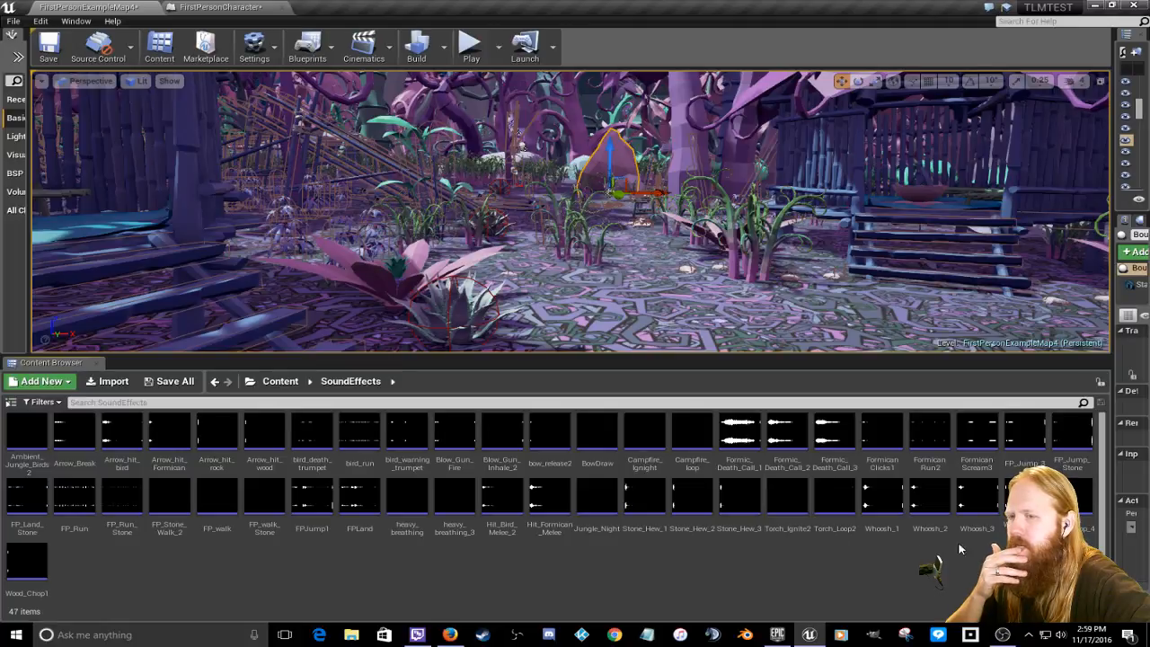
{"action": "mouse_move", "coordinate": [1112, 525]}
{"action": "left_mouse_down"}
{"action": "mouse_move", "coordinate": [1135, 524]}
{"action": "mouse_move", "coordinate": [1114, 525]}
{"action": "left_mouse_up"}
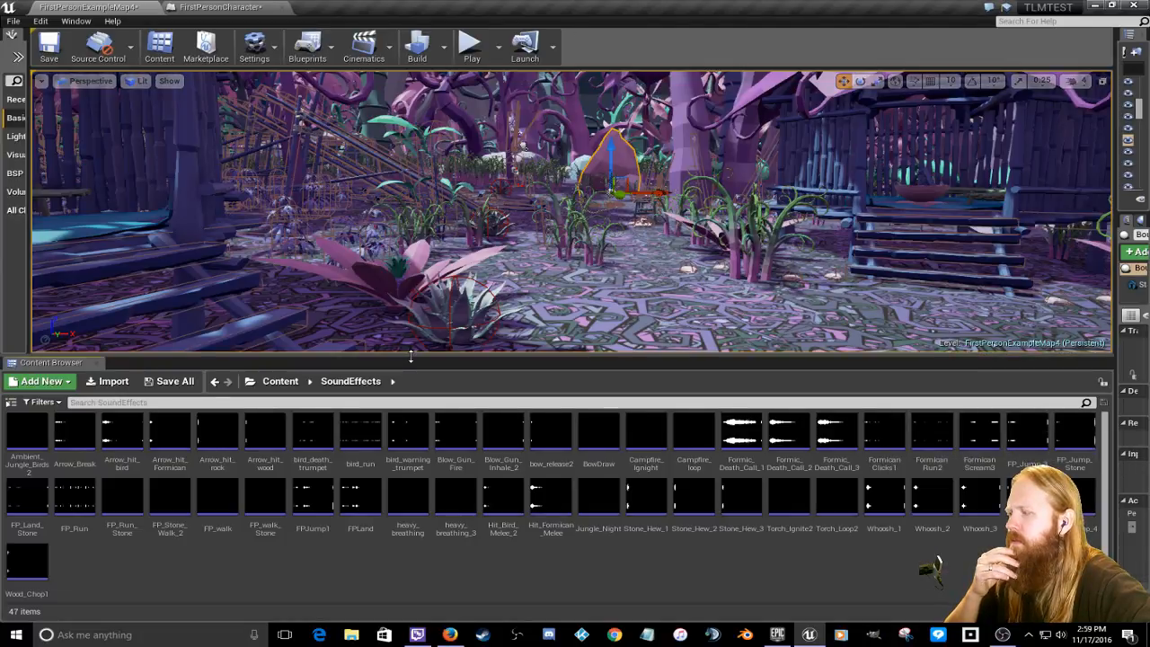
Step: Collapse the Content Browser to give the level viewport more room and start a play session
{"action": "left_click_drag", "start_coordinate": [411, 356], "coordinate": [409, 514]}
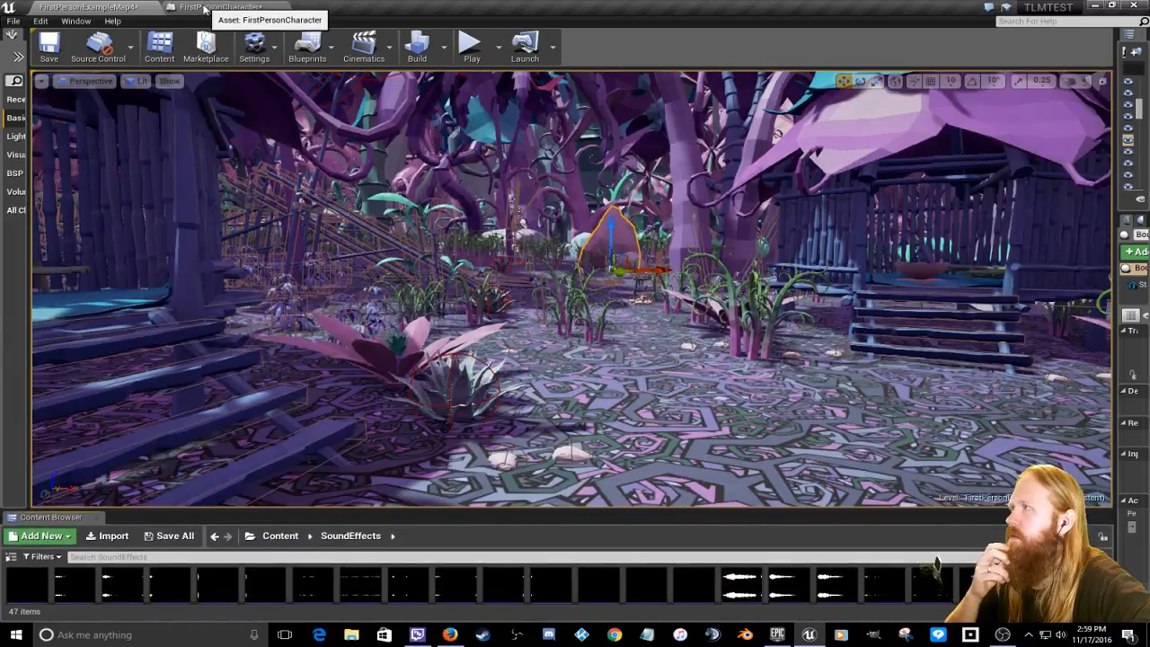
{"action": "left_click", "coordinate": [220, 7]}
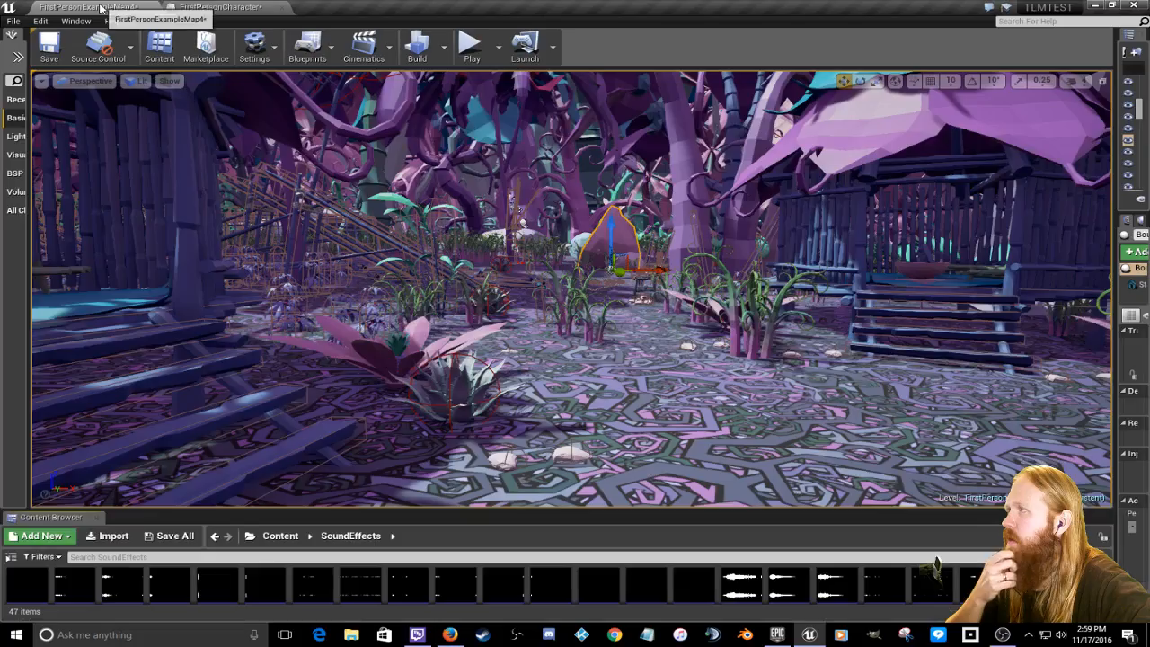
{"action": "left_click", "coordinate": [106, 7]}
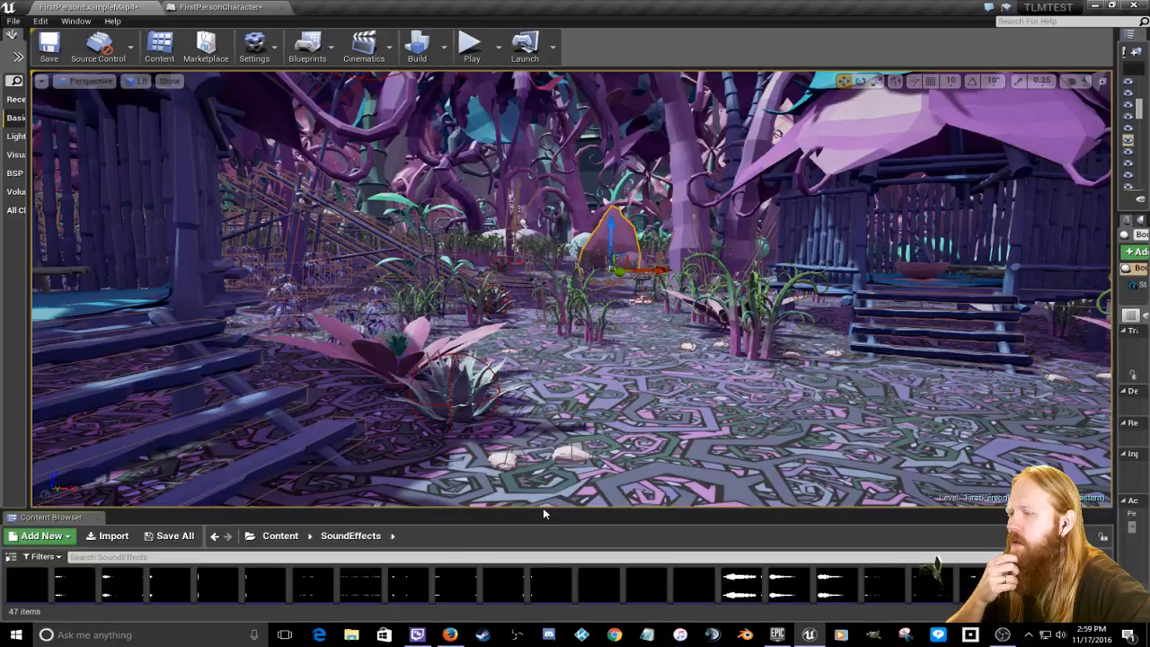
{"action": "left_click_drag", "start_coordinate": [544, 512], "coordinate": [552, 609]}
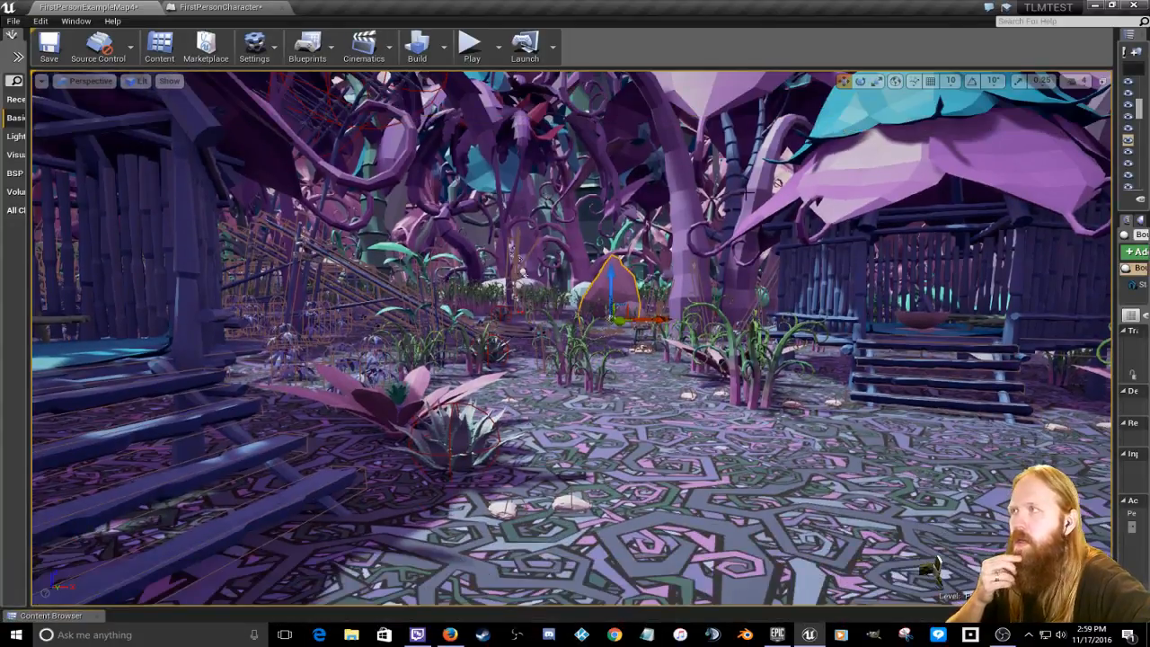
{"action": "left_click", "coordinate": [471, 48]}
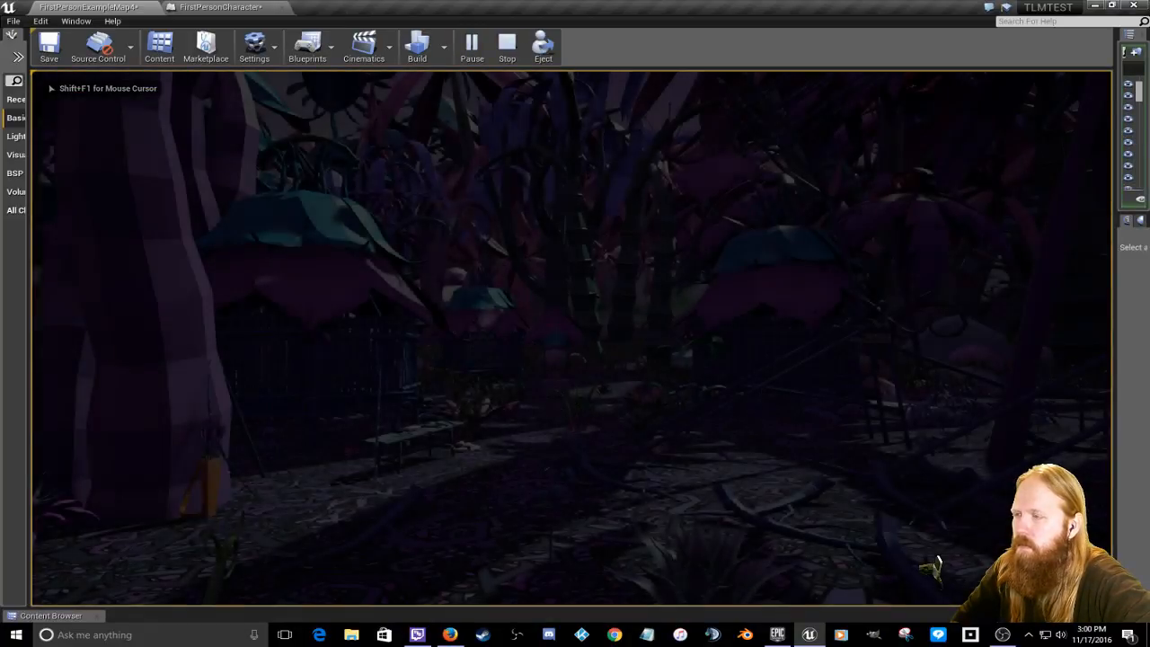
Step: Walk to the quiver beside the large tree, take it and equip it from the inventory
{"action": "key", "text": "w"}
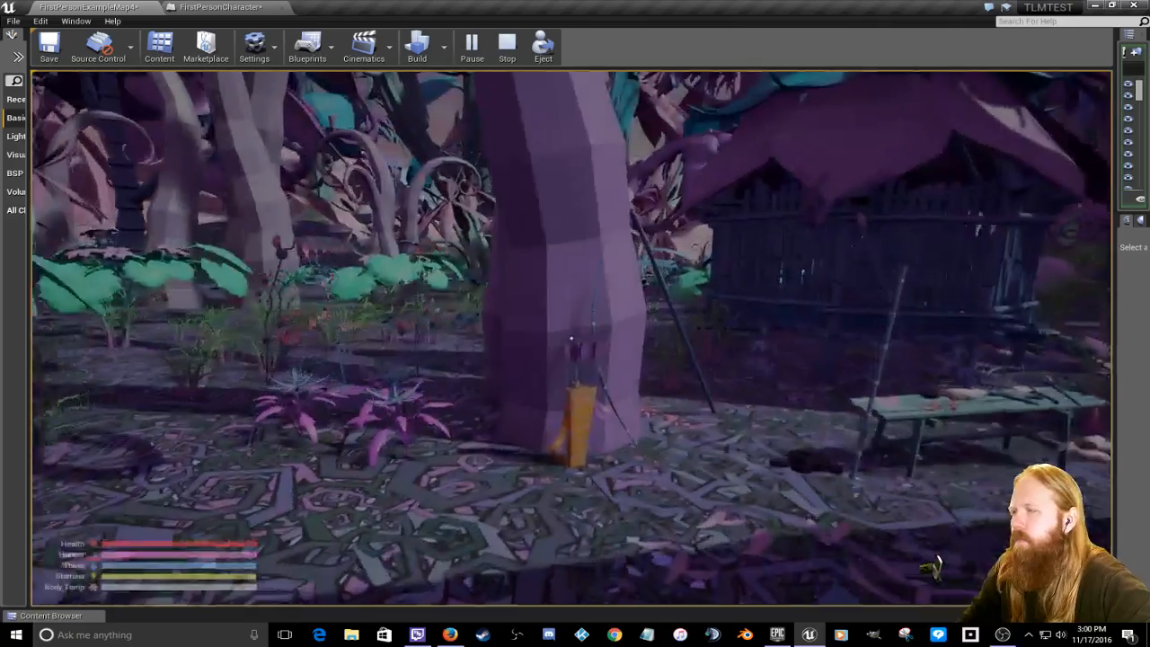
{"action": "key", "text": "i"}
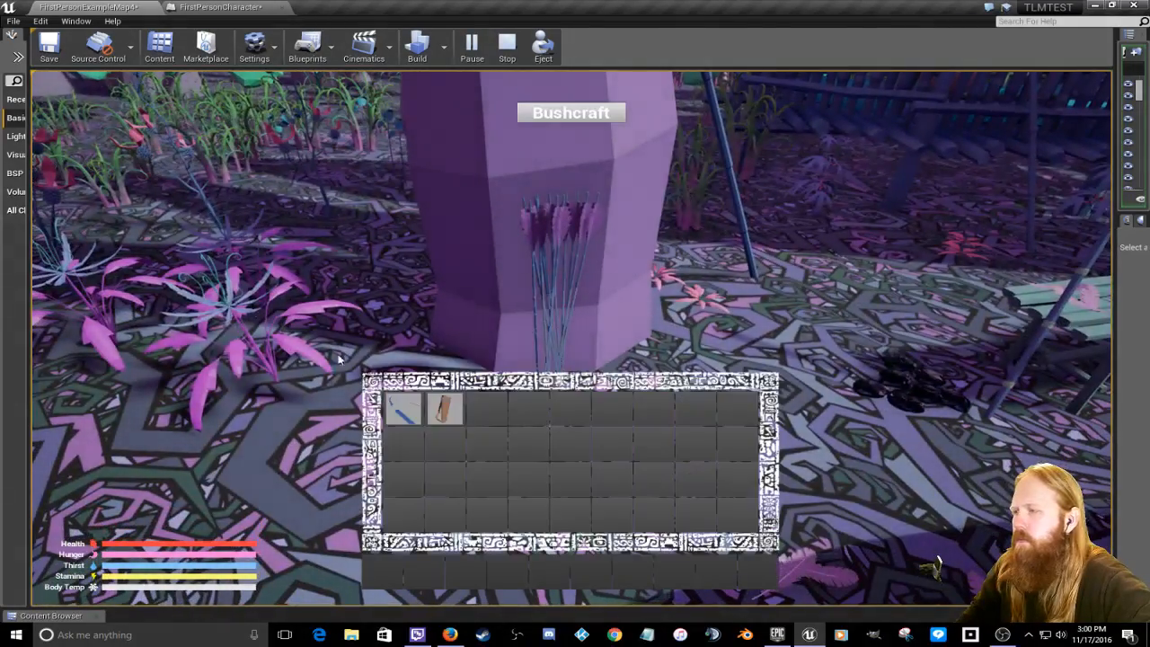
{"action": "left_click", "coordinate": [453, 416]}
{"action": "left_click", "coordinate": [508, 342]}
{"action": "key", "text": "i"}
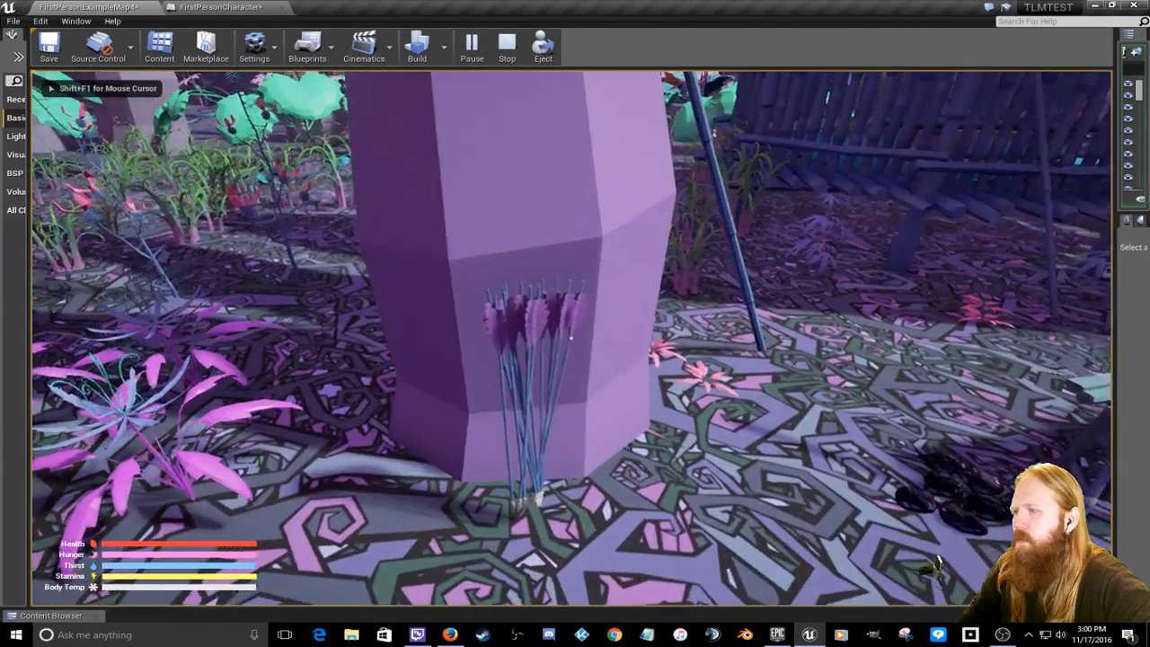
Step: Pick up all the arrows leaning against the tree trunk and back away from the tree
{"action": "key", "text": "e"}
{"action": "key", "text": "e"}
{"action": "key", "text": "e"}
{"action": "key", "text": "e"}
{"action": "key", "text": "e"}
{"action": "key", "text": "e"}
{"action": "key", "text": "e"}
{"action": "key", "text": "e"}
{"action": "key", "text": "e"}
{"action": "key", "text": "e"}
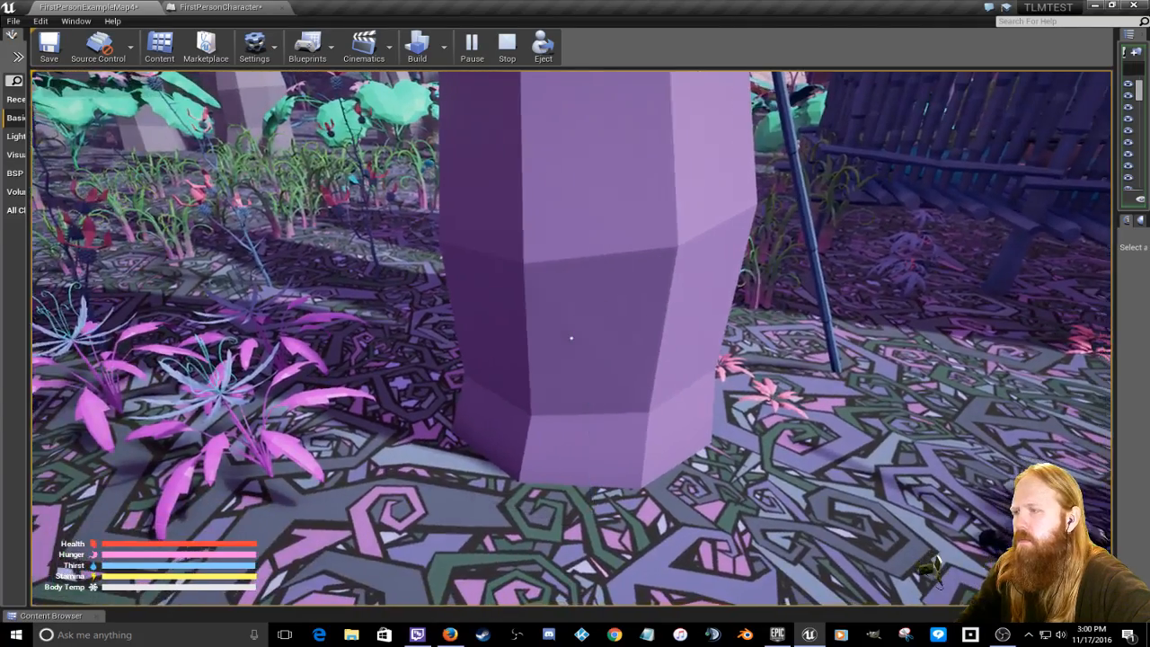
{"action": "key", "text": "s"}
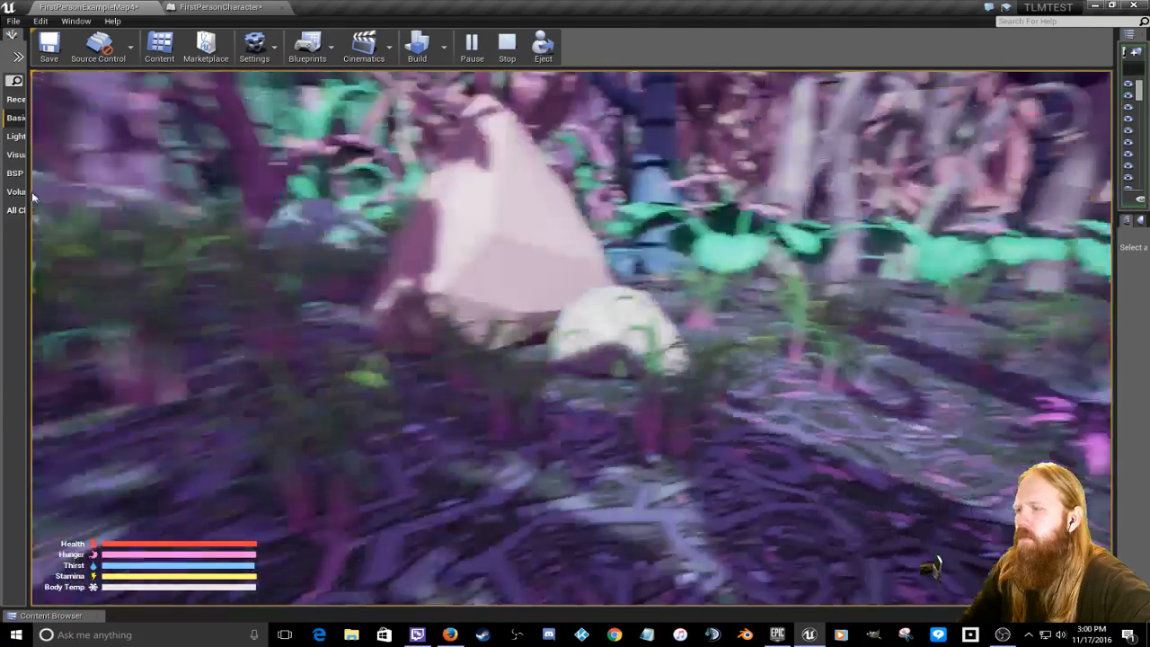
Step: Equip the two remaining inventory items and ready the bow in front of the large pointed rock
{"action": "key", "text": "i"}
{"action": "left_click", "coordinate": [444, 409]}
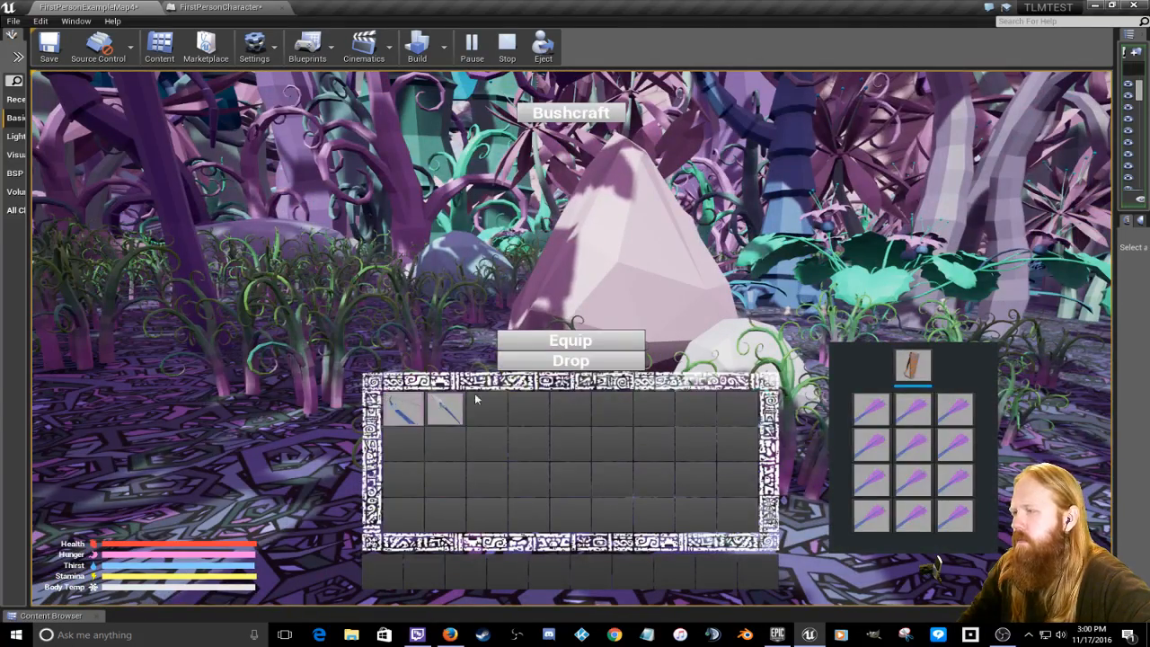
{"action": "left_click", "coordinate": [532, 342]}
{"action": "left_click", "coordinate": [411, 413]}
{"action": "left_click", "coordinate": [532, 343]}
{"action": "key", "text": "i"}
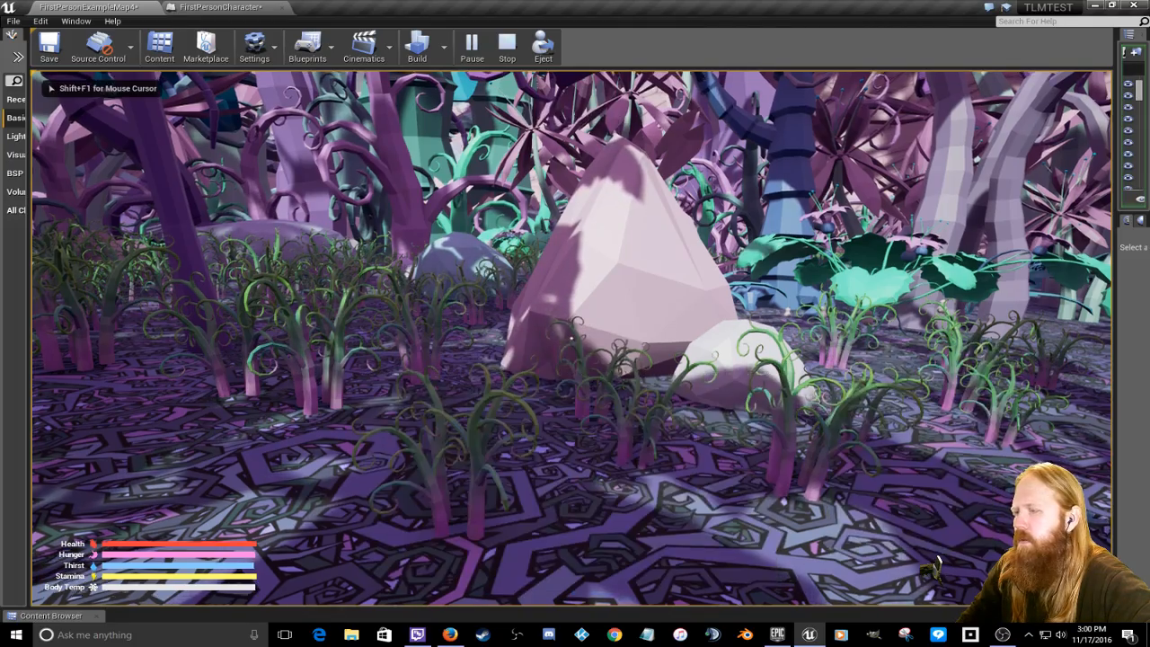
{"action": "key", "text": "s"}
{"action": "key", "text": "1"}
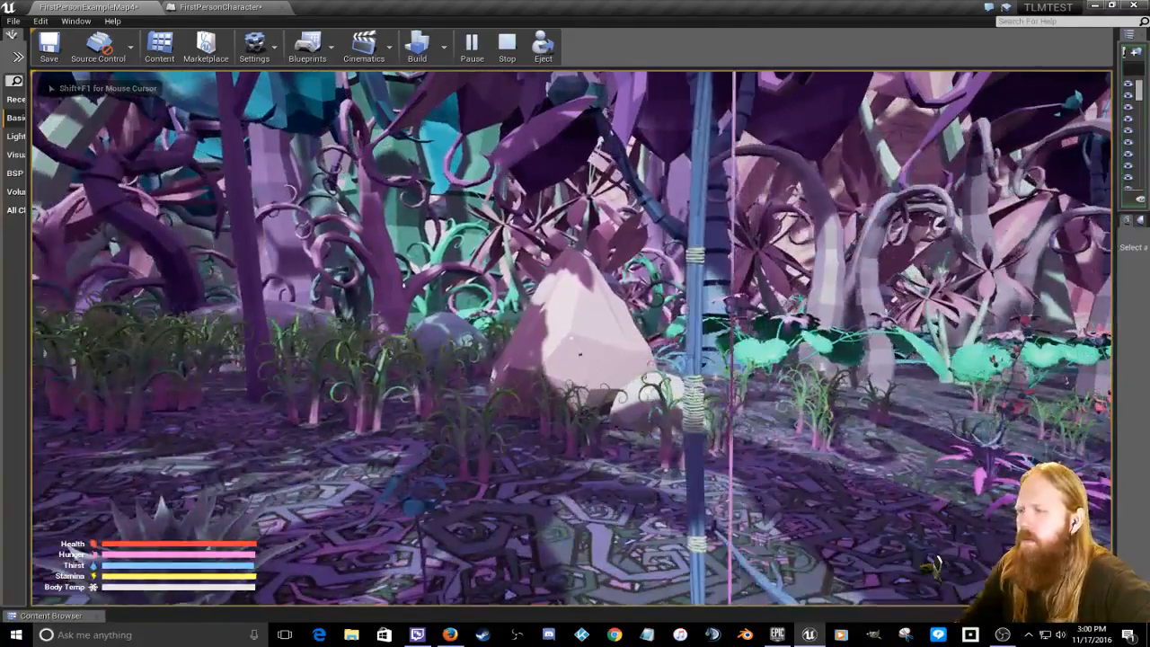
Step: Sidestep into position and fire several arrows at the large pointed rock to test the bow
{"action": "key", "text": "a"}
{"action": "left_click", "coordinate": [573, 338]}
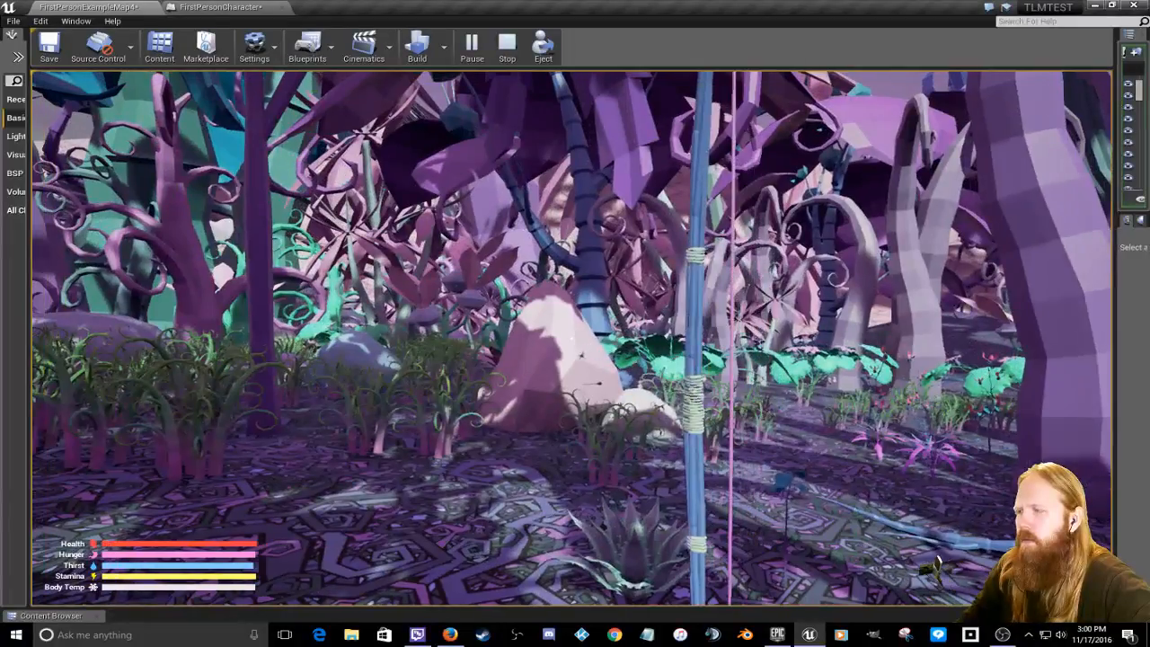
{"action": "key", "text": "a"}
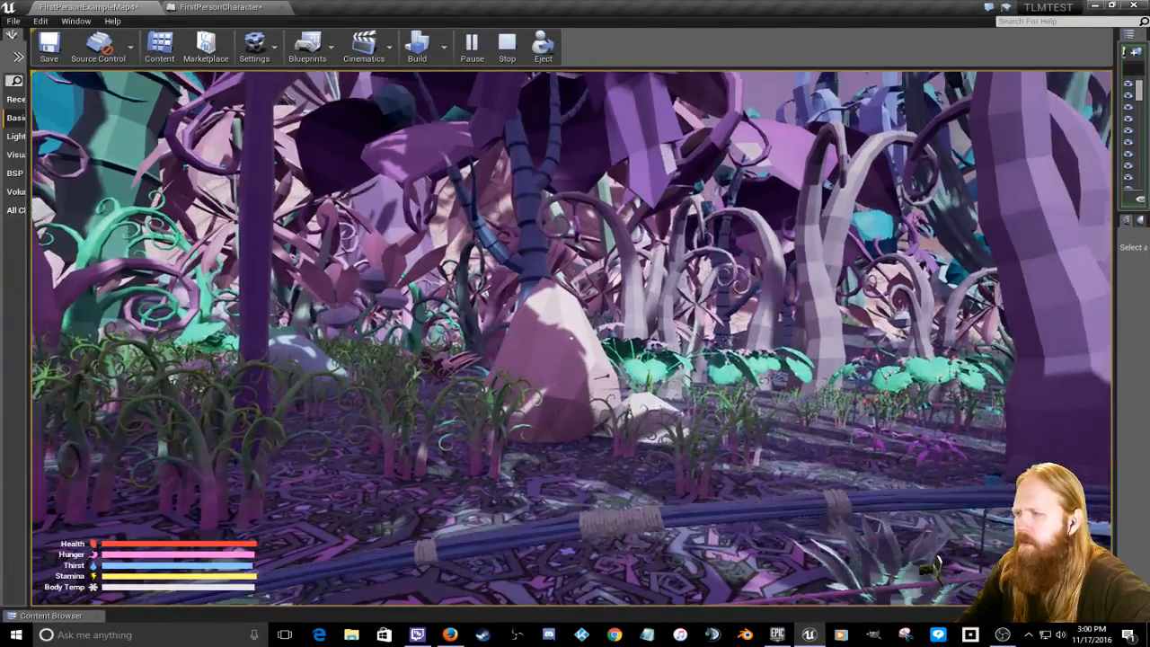
{"action": "left_click", "coordinate": [571, 338]}
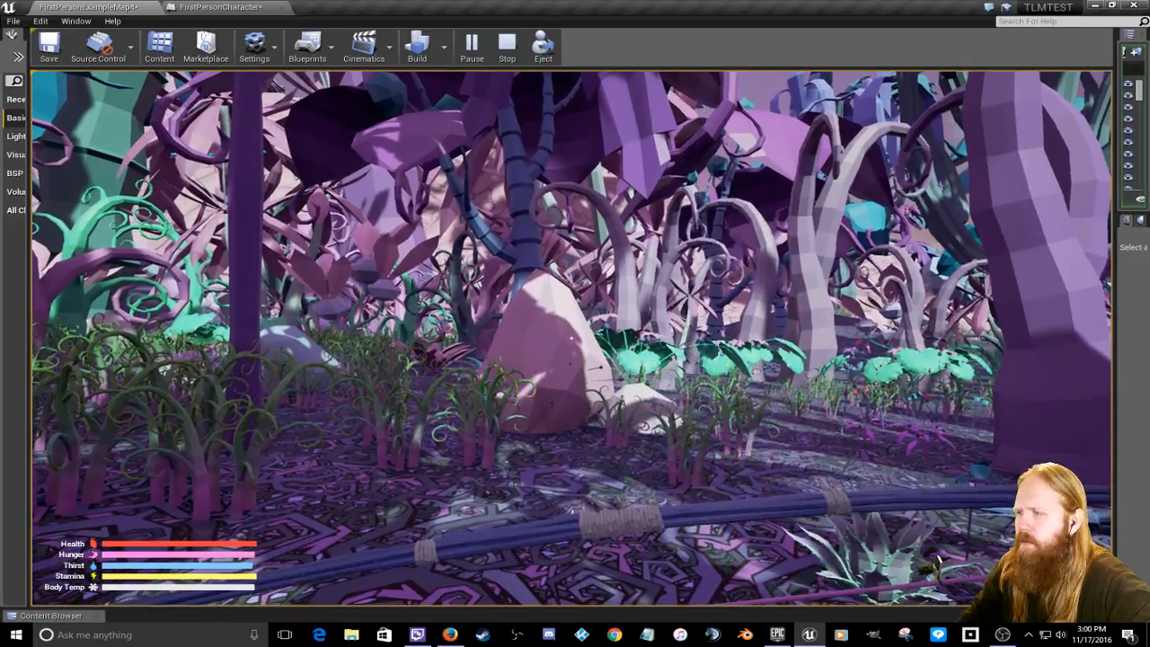
{"action": "left_click", "coordinate": [571, 339]}
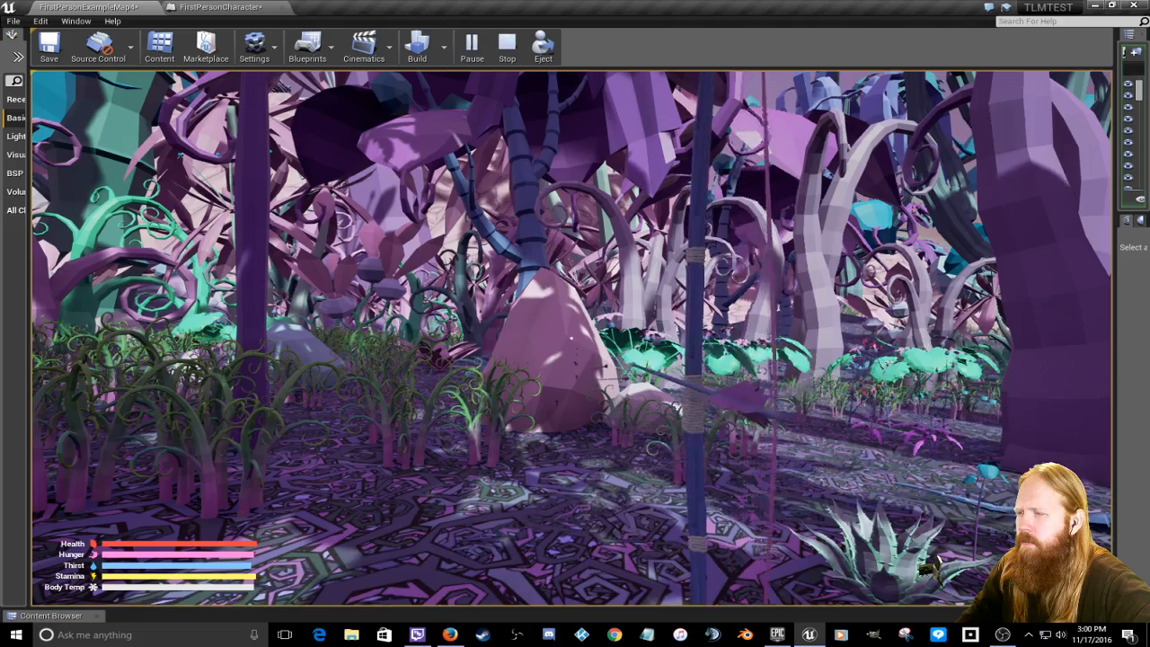
Step: Walk up to the large rock and retrieve the arrows stuck in it
{"action": "key", "text": "w"}
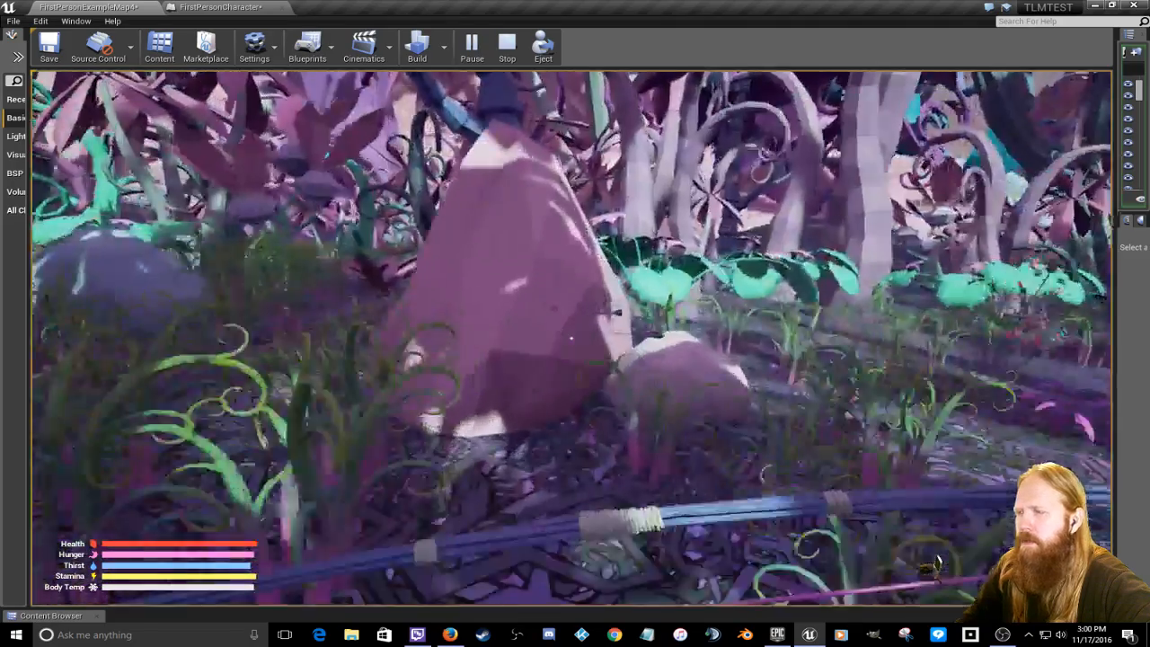
{"action": "key", "text": "e"}
{"action": "key", "text": "d"}
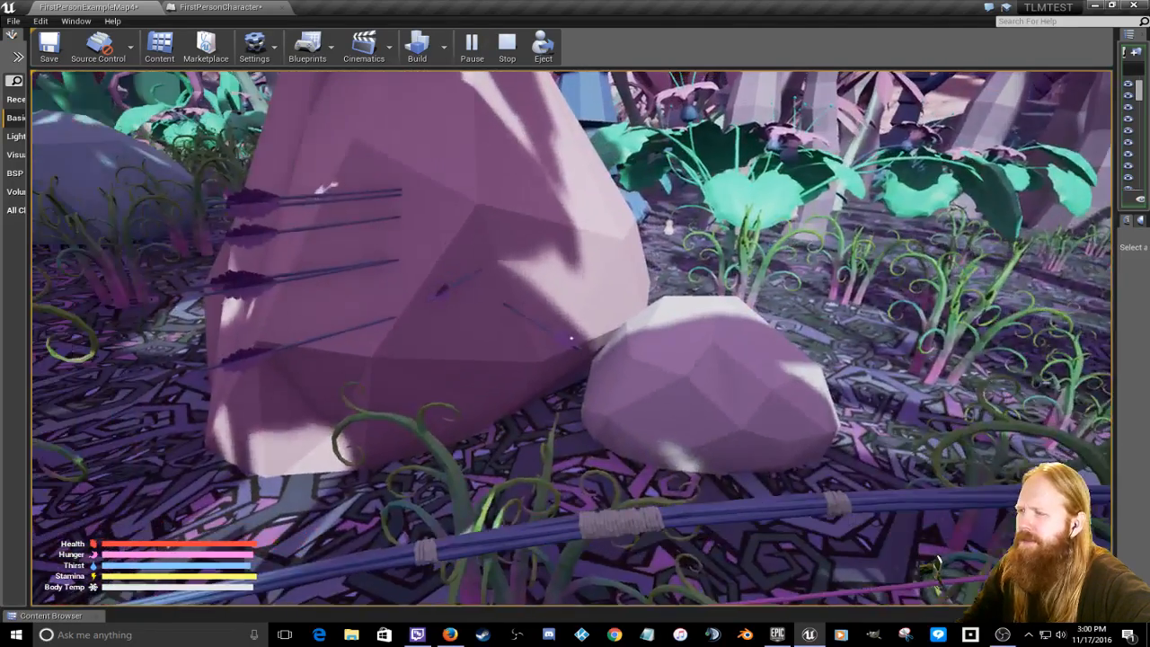
{"action": "key", "text": "e"}
{"action": "key", "text": "e"}
{"action": "key", "text": "e"}
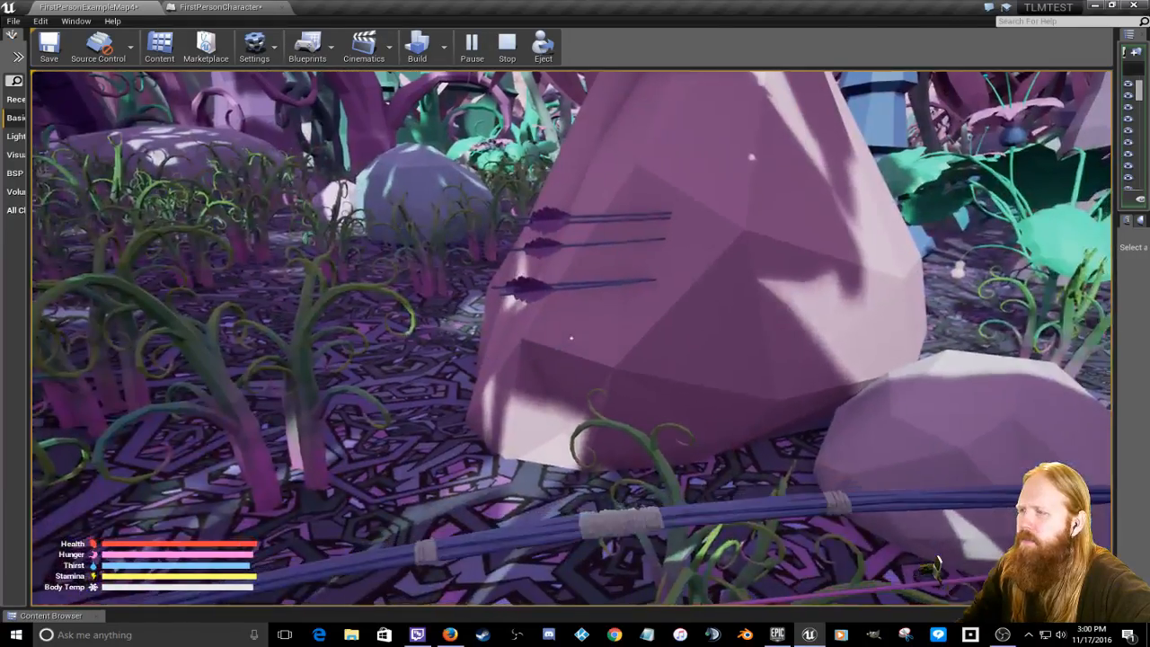
{"action": "key", "text": "e"}
{"action": "key", "text": "e"}
{"action": "key", "text": "e"}
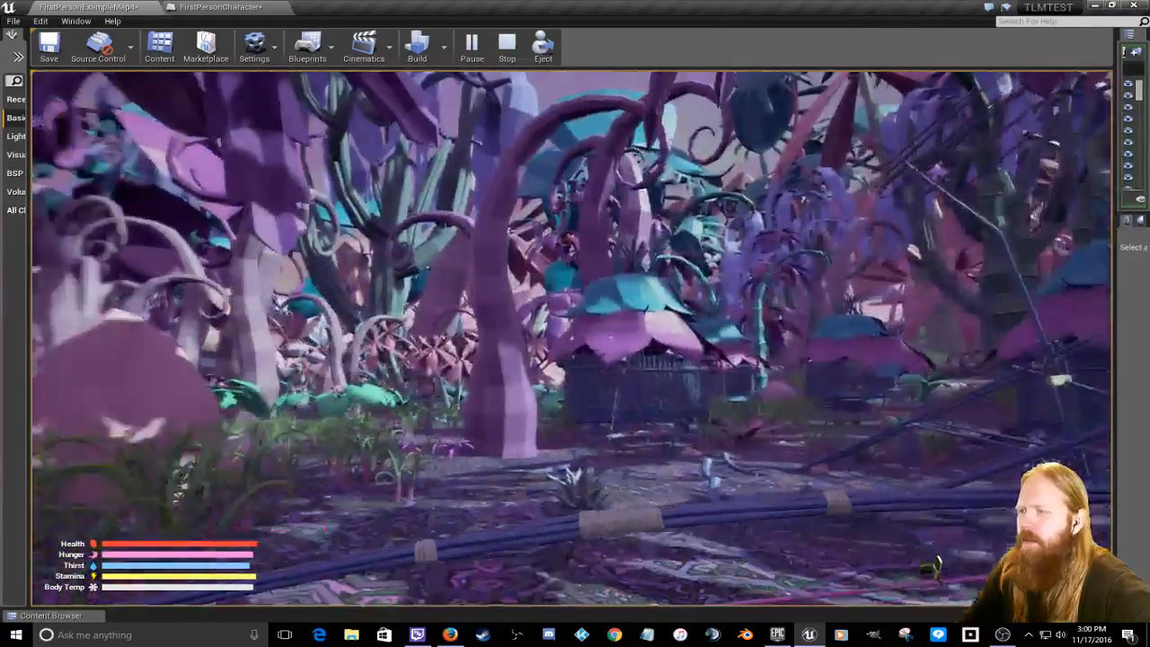
Step: Face the curved tree trunk beside the huts and fire the first test arrows at it from a distance
{"action": "right_click", "coordinate": [571, 338]}
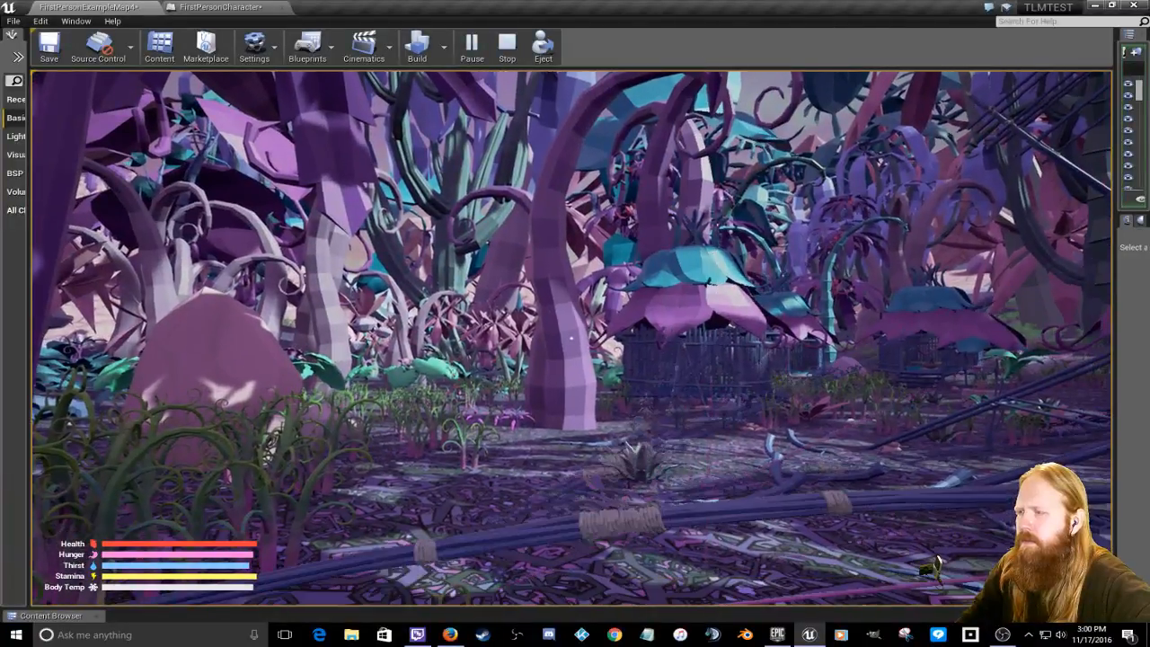
{"action": "left_click", "coordinate": [571, 338]}
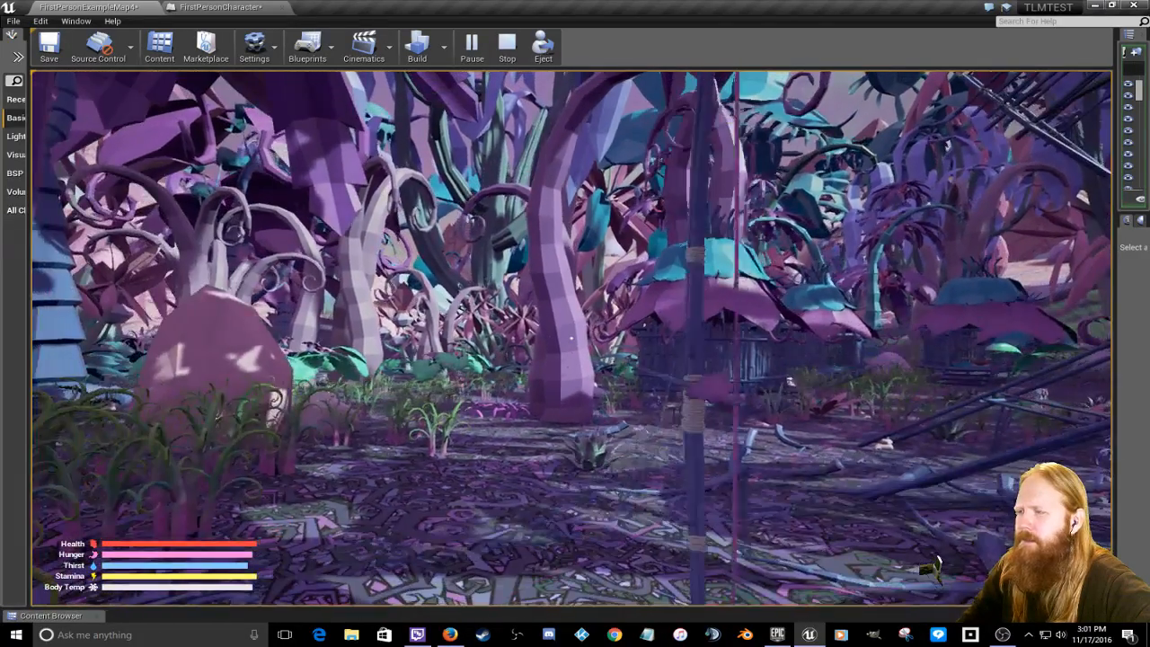
{"action": "key", "text": "w"}
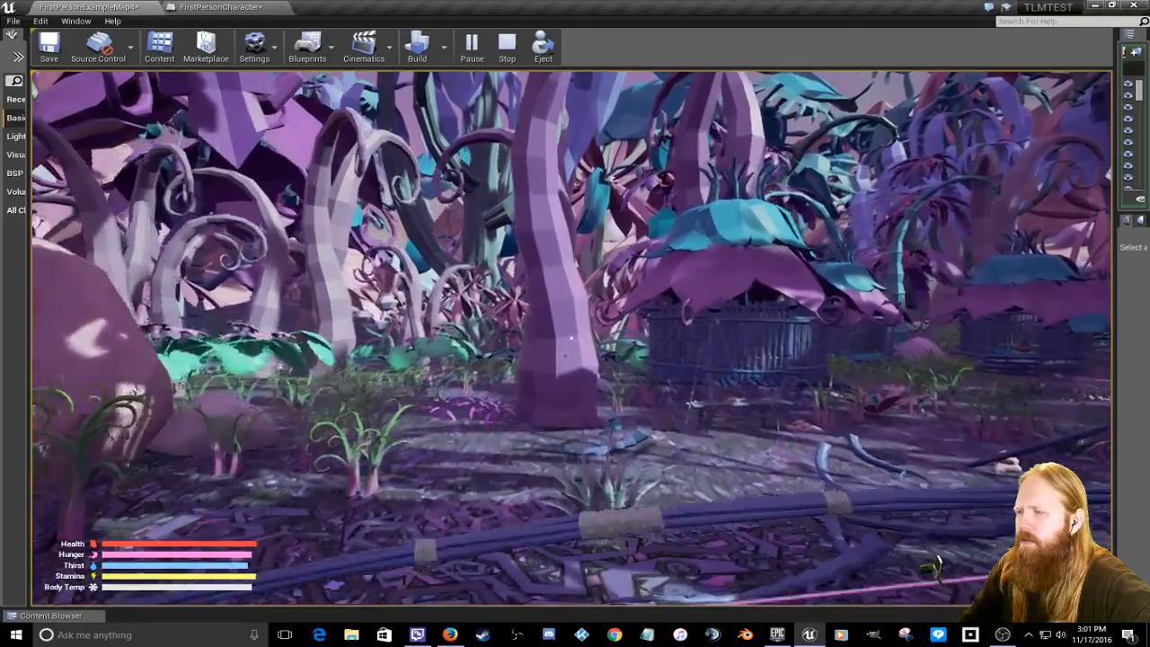
{"action": "key", "text": "s"}
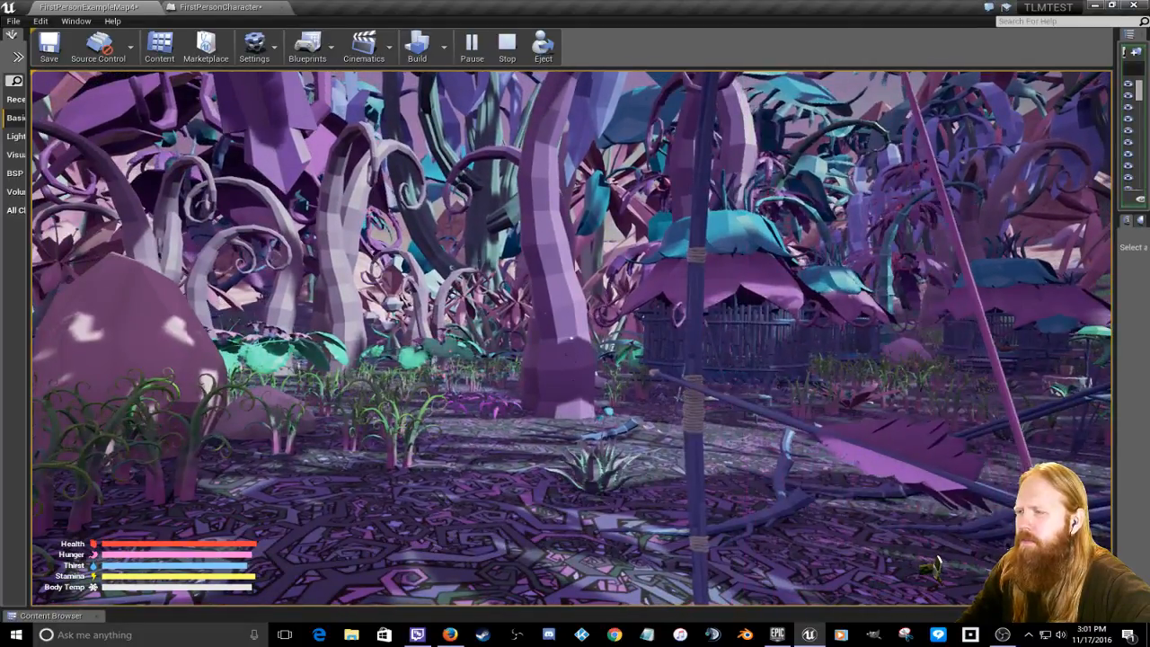
{"action": "left_click", "coordinate": [572, 338]}
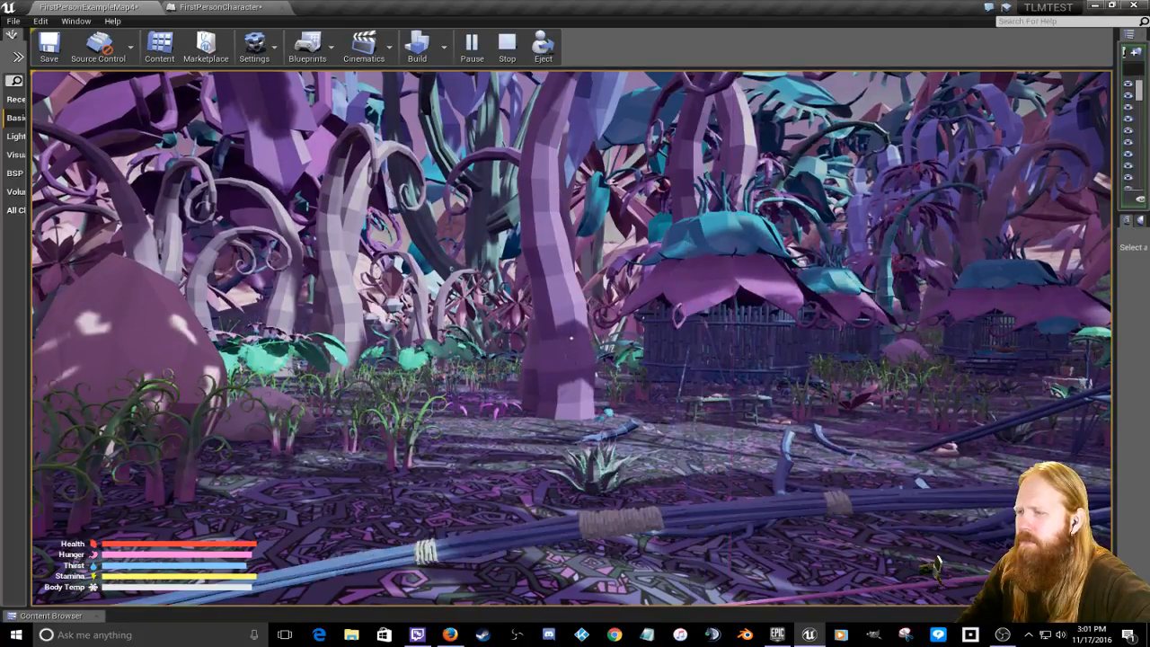
Step: Move slightly closer, adjust the aim sideways and shoot more arrows at the lower part of the curved trunk
{"action": "key", "text": "w"}
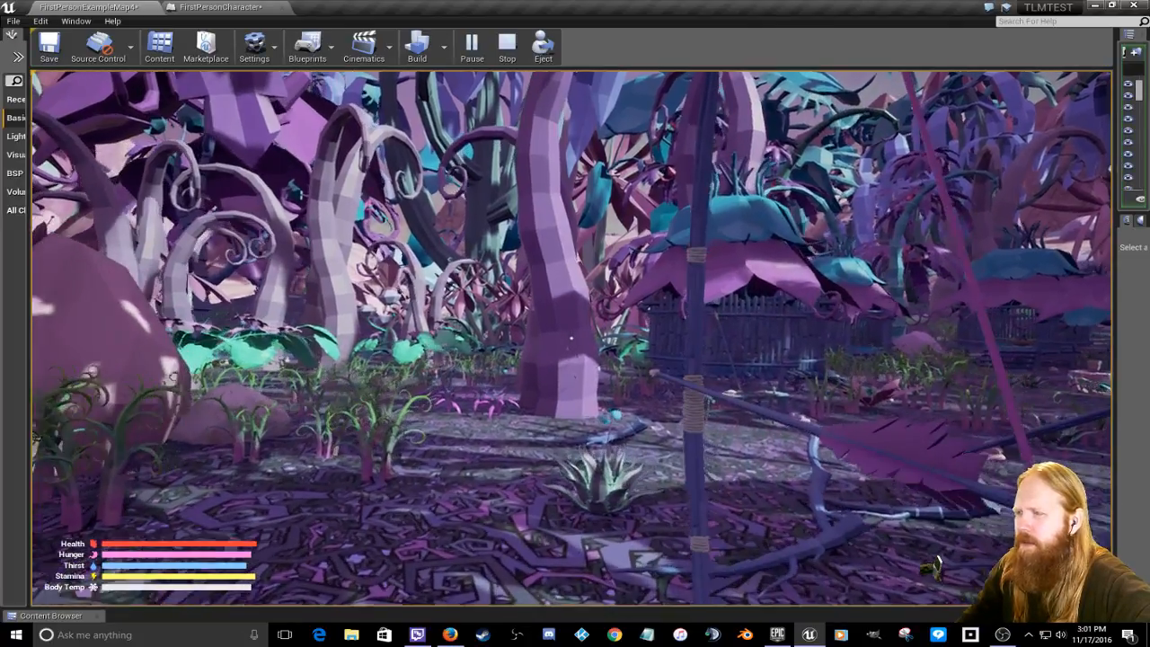
{"action": "left_click", "coordinate": [571, 339]}
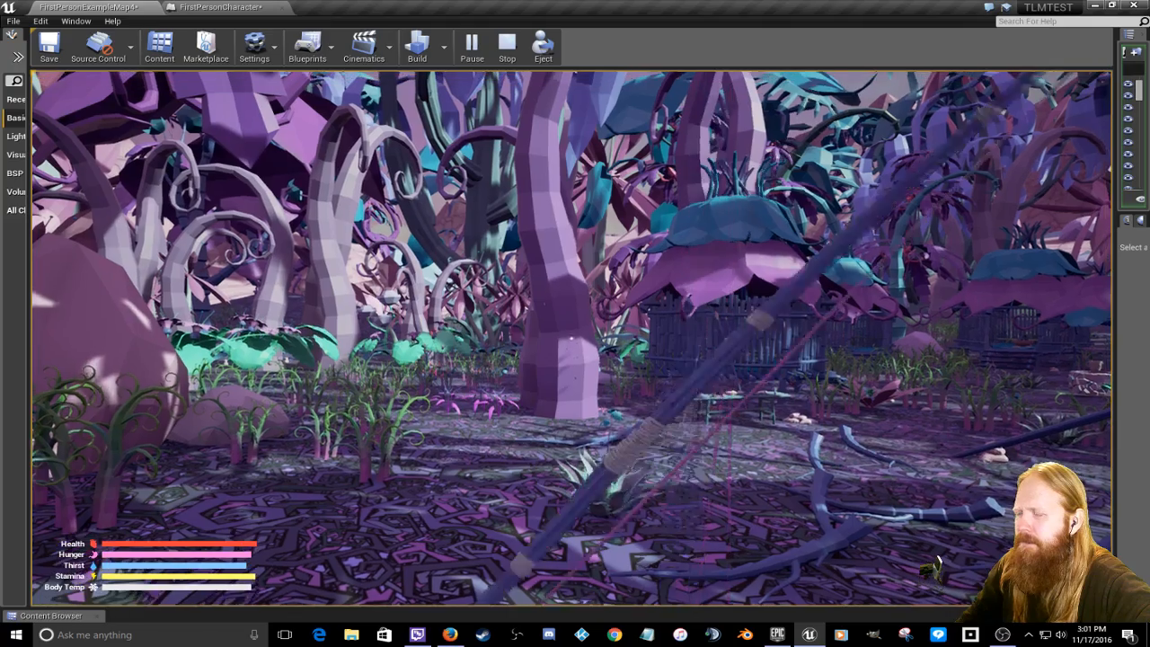
{"action": "key", "text": "a"}
{"action": "key", "text": "d"}
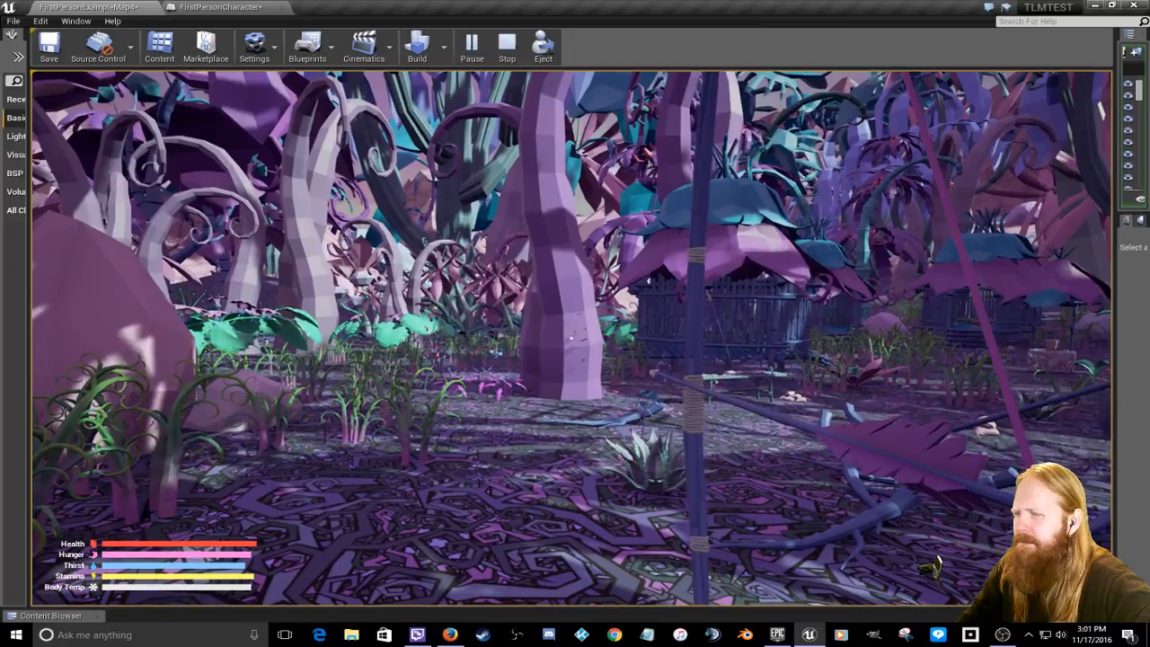
{"action": "left_click", "coordinate": [571, 339]}
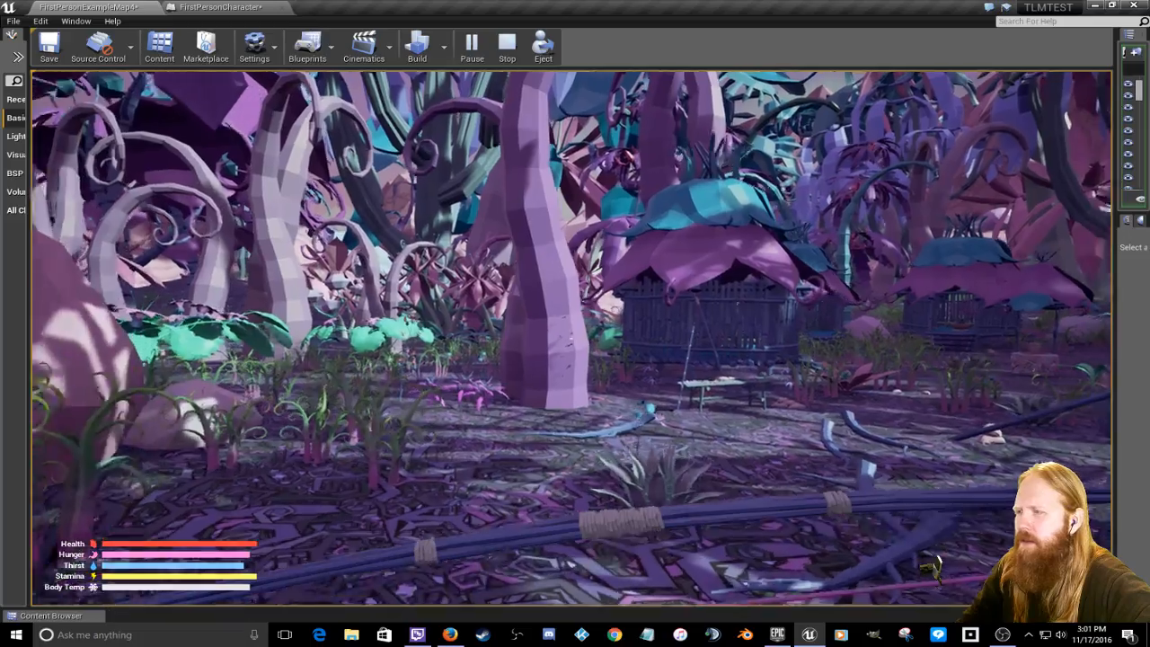
Step: Walk up to the curved trunk to examine the arrows stuck in it, and back away to shooting distance
{"action": "key", "text": "w"}
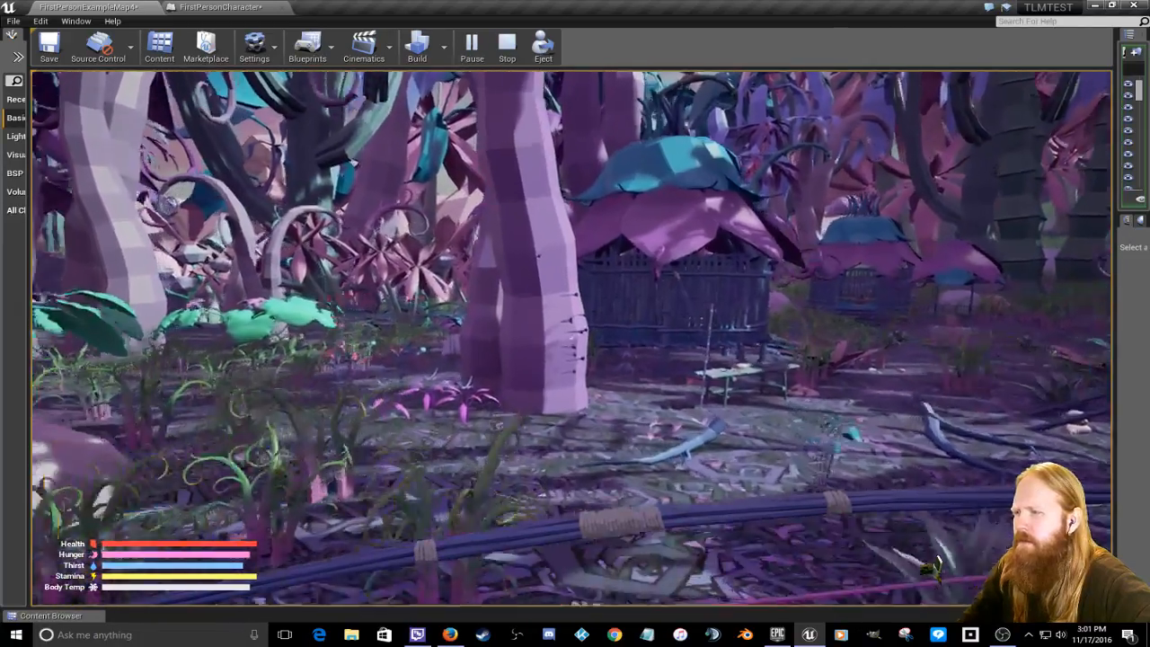
{"action": "key", "text": "w"}
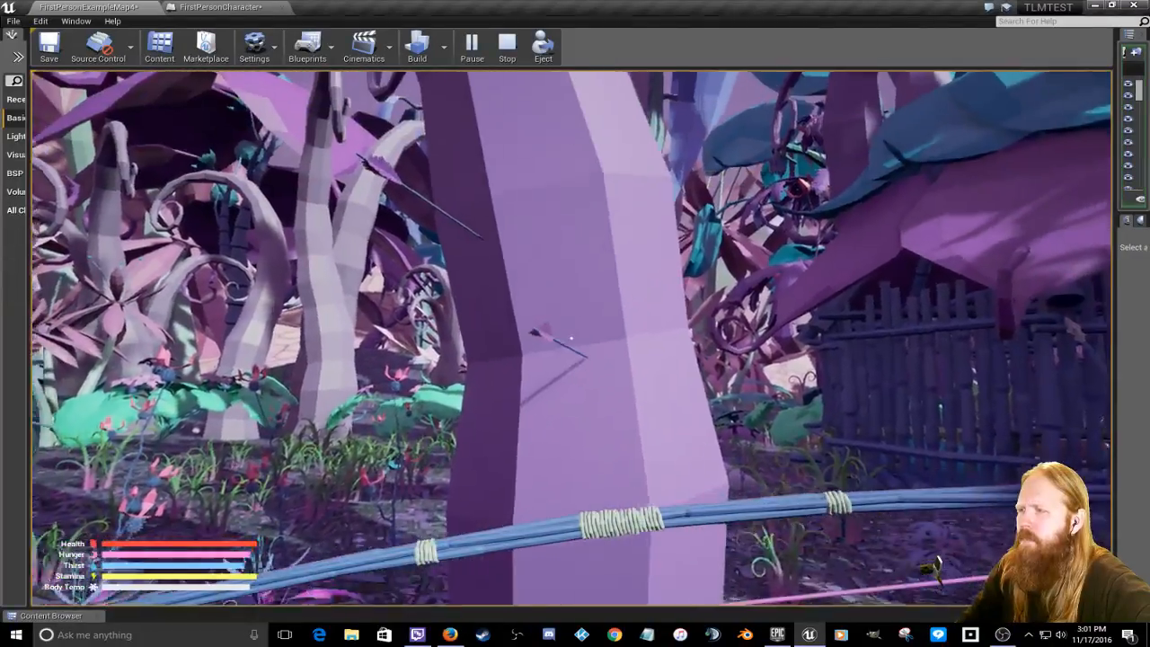
{"action": "key", "text": "s"}
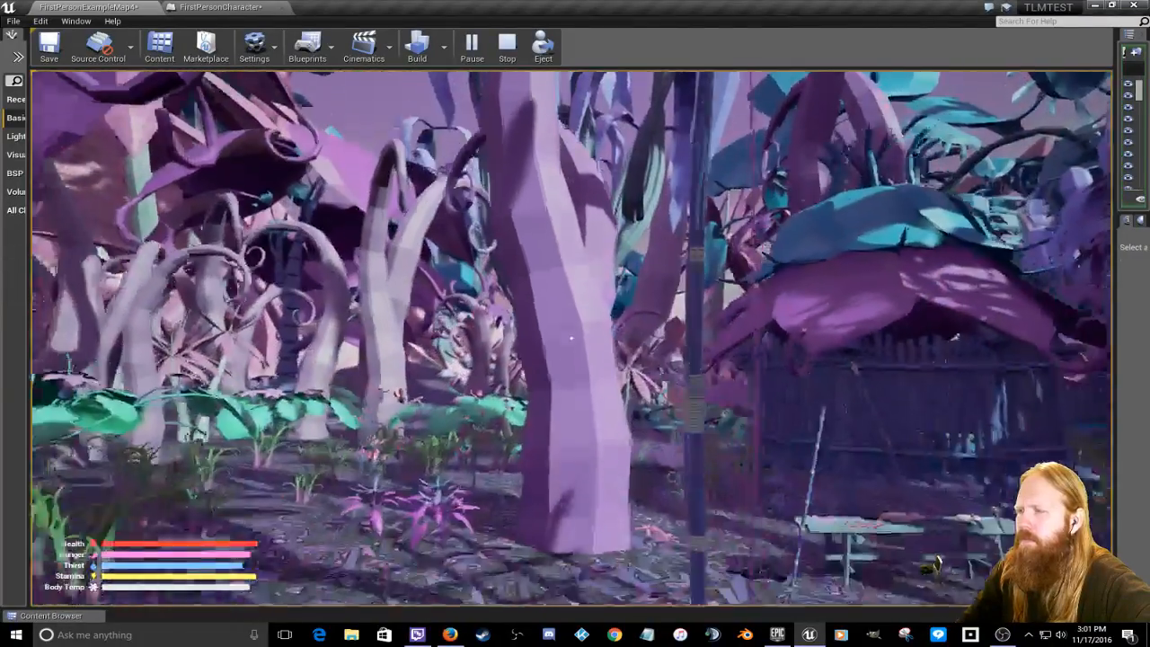
{"action": "key", "text": "s"}
{"action": "key", "text": "s"}
{"action": "key", "text": "a"}
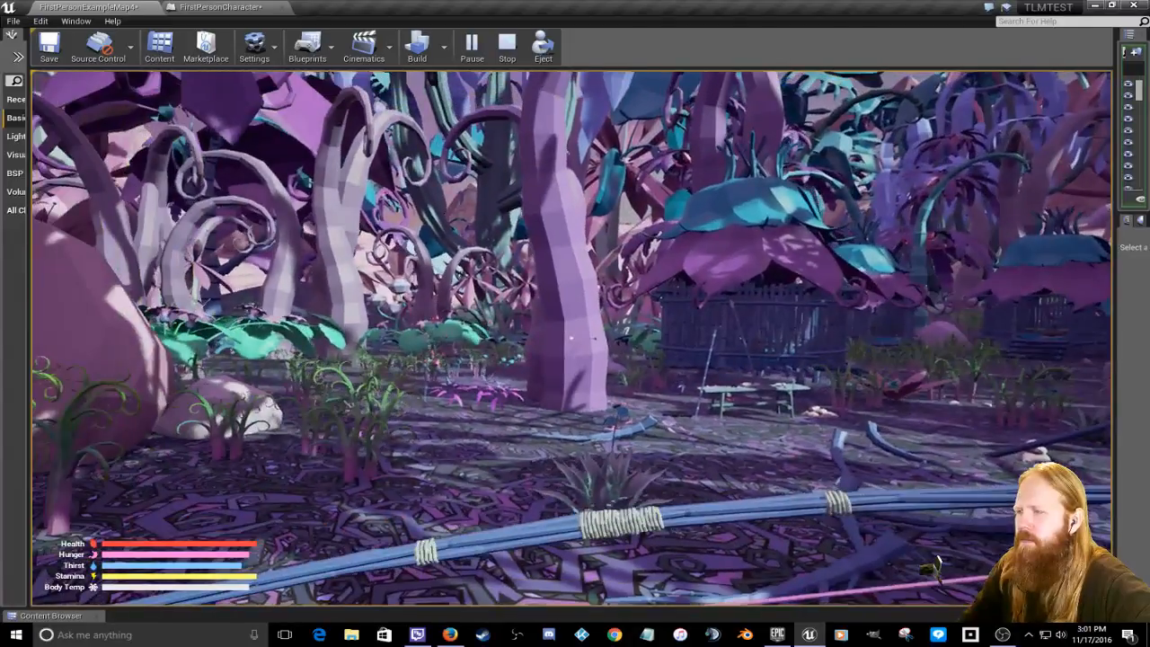
Step: Shoot another series of arrows at the curved trunk to test the bow's draw, release and accuracy
{"action": "left_click", "coordinate": [571, 337]}
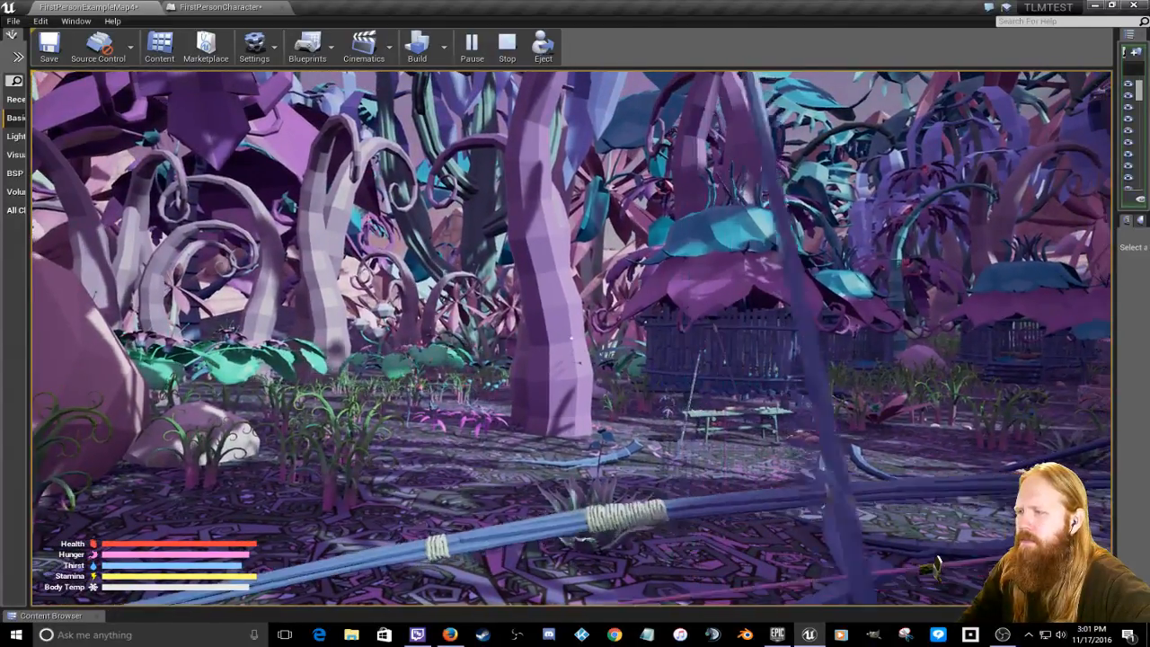
{"action": "left_click", "coordinate": [571, 338]}
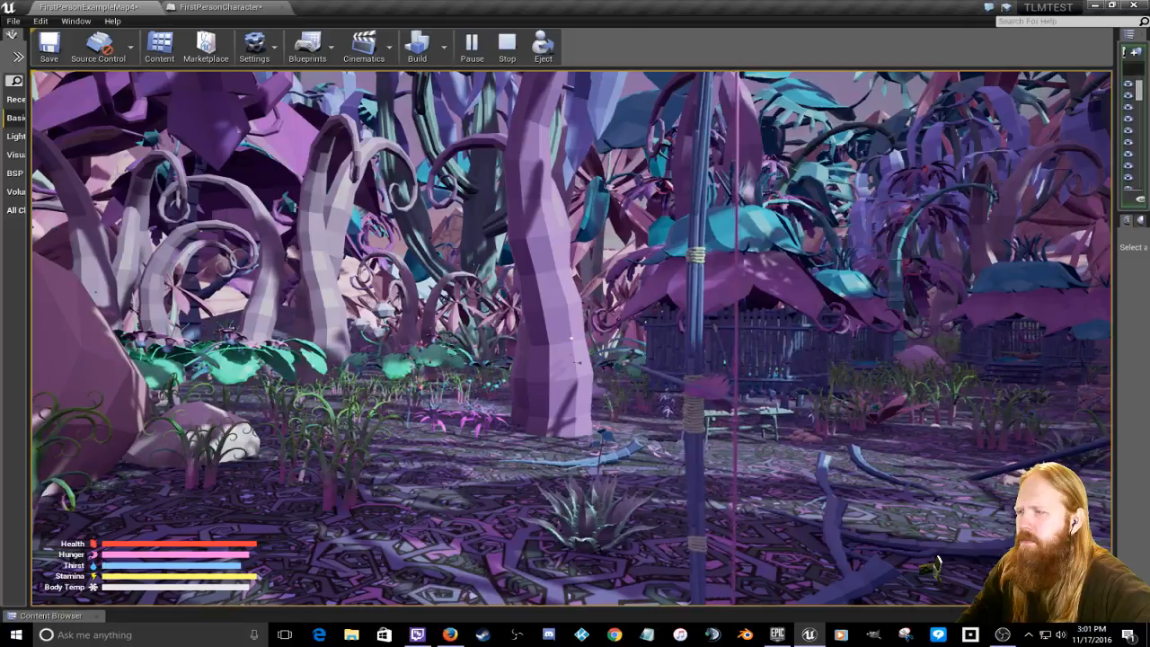
{"action": "left_click", "coordinate": [571, 338]}
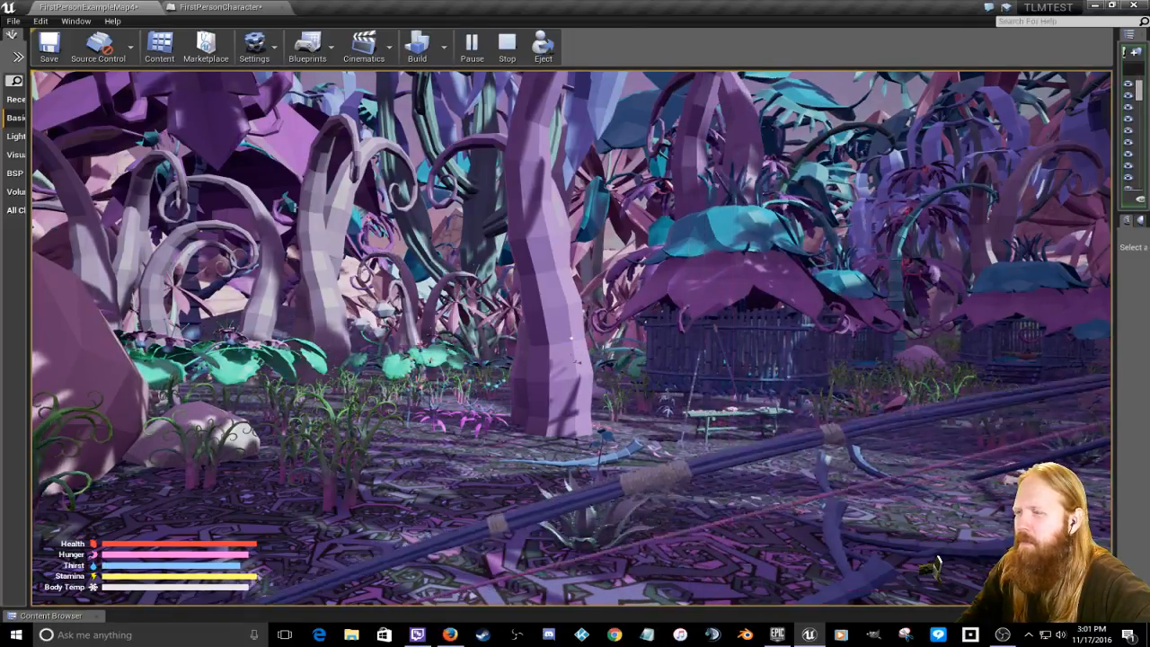
{"action": "left_click", "coordinate": [571, 338]}
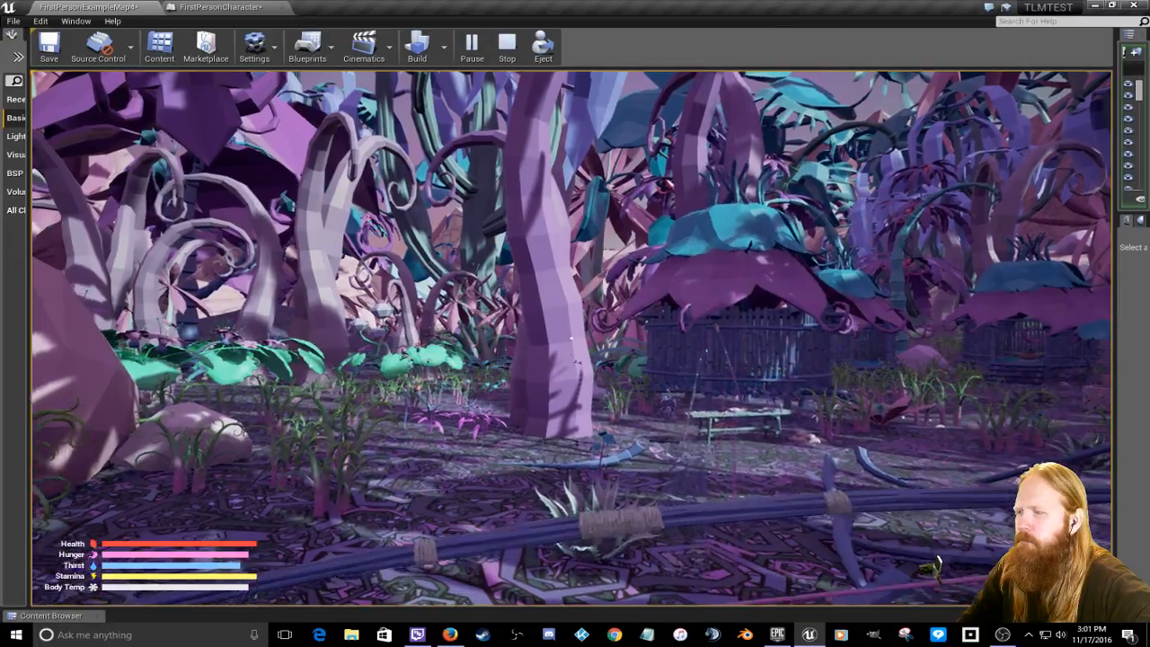
{"action": "key", "text": "w"}
{"action": "left_click", "coordinate": [571, 337]}
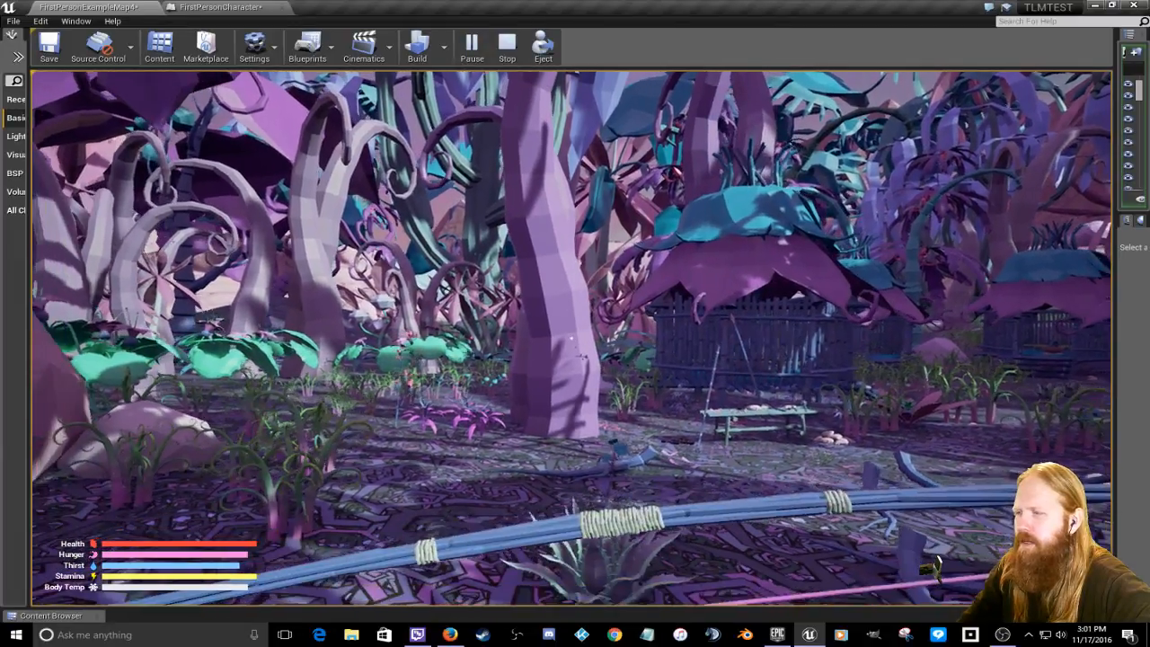
{"action": "left_click", "coordinate": [571, 338]}
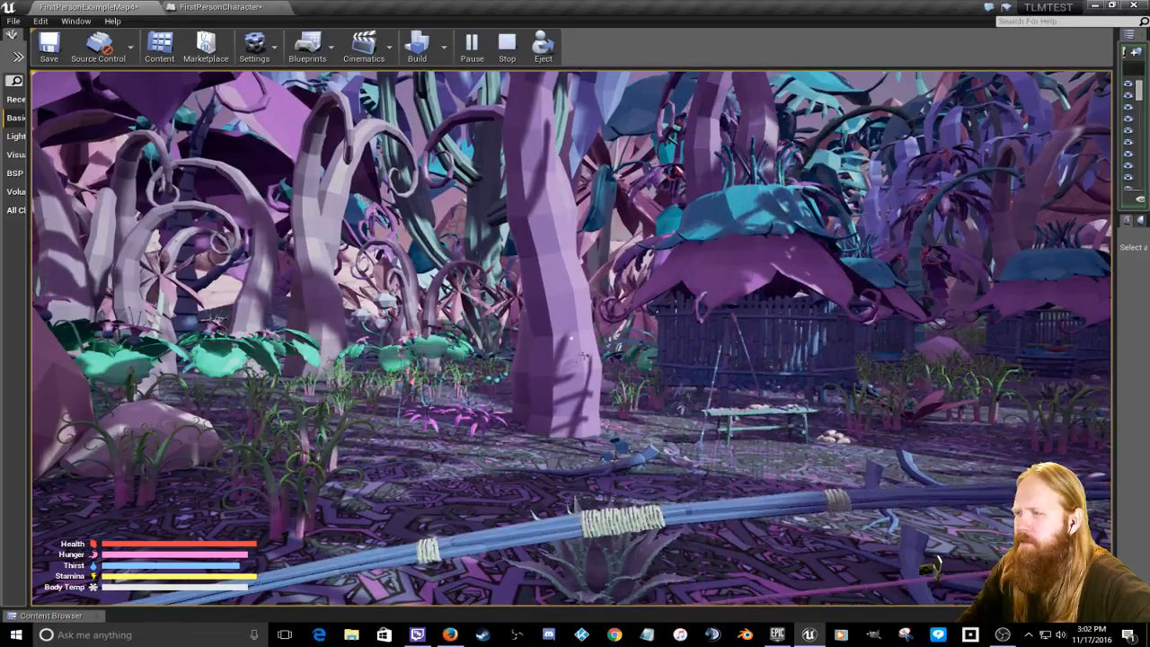
{"action": "left_click", "coordinate": [571, 338]}
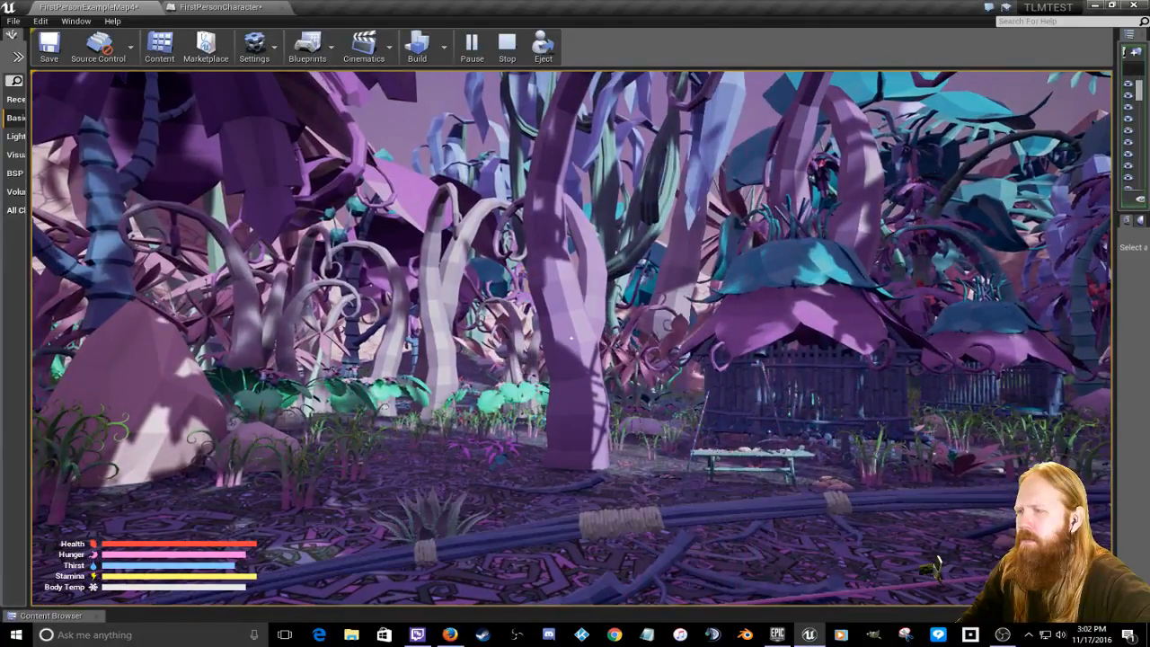
Step: Test the bow on the shaded side of the curved trunk, stepping closer between shots and trying the aim action
{"action": "left_click", "coordinate": [571, 338]}
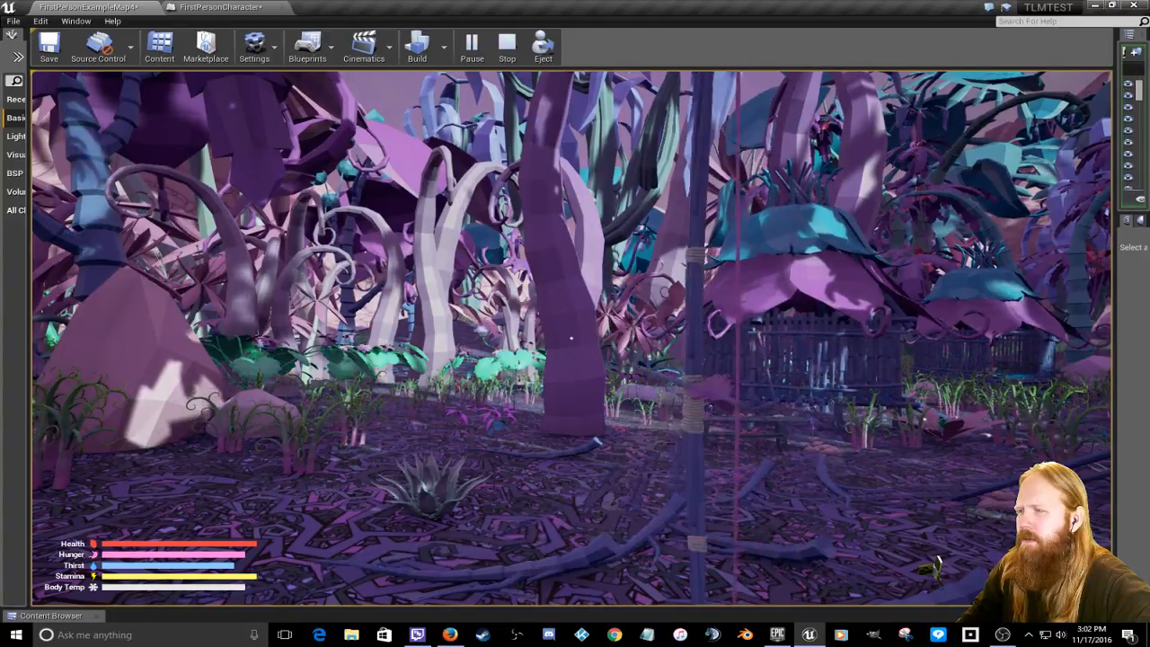
{"action": "left_click", "coordinate": [571, 337]}
{"action": "key", "text": "w"}
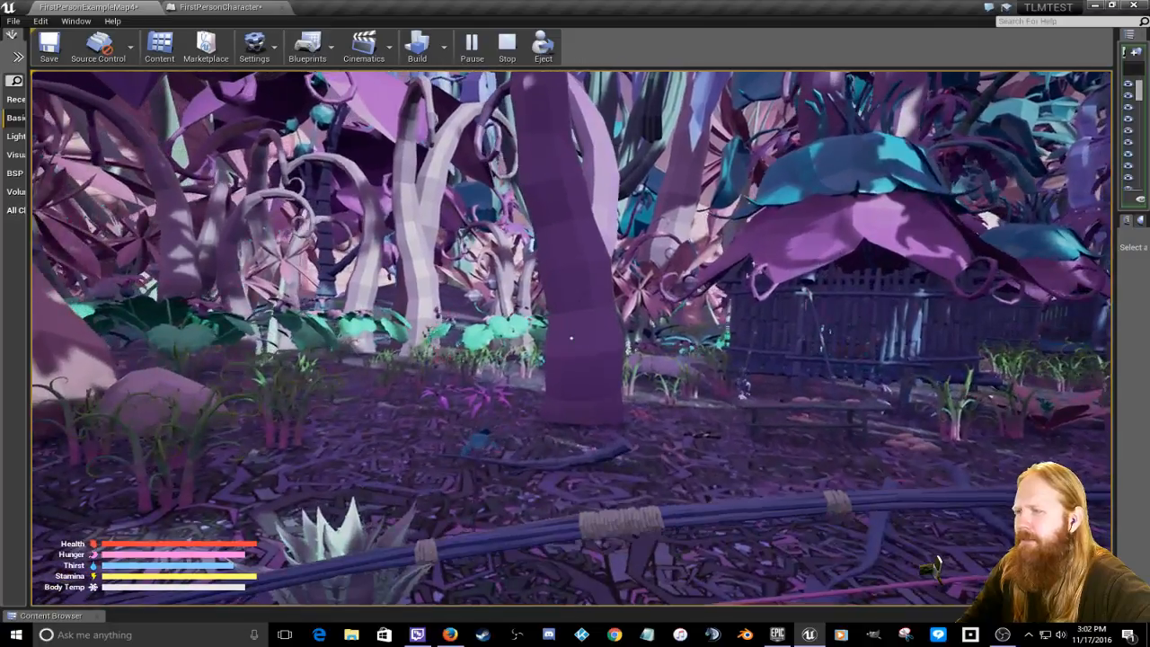
{"action": "left_click", "coordinate": [571, 338]}
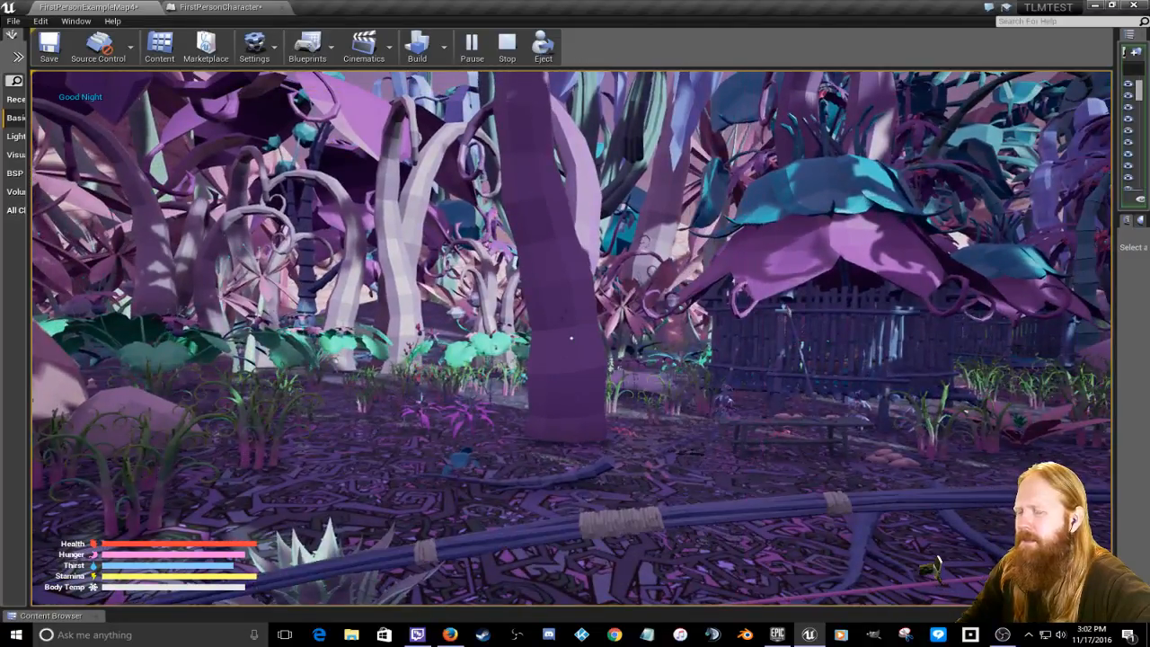
{"action": "right_click", "coordinate": [571, 337]}
{"action": "right_click", "coordinate": [571, 337]}
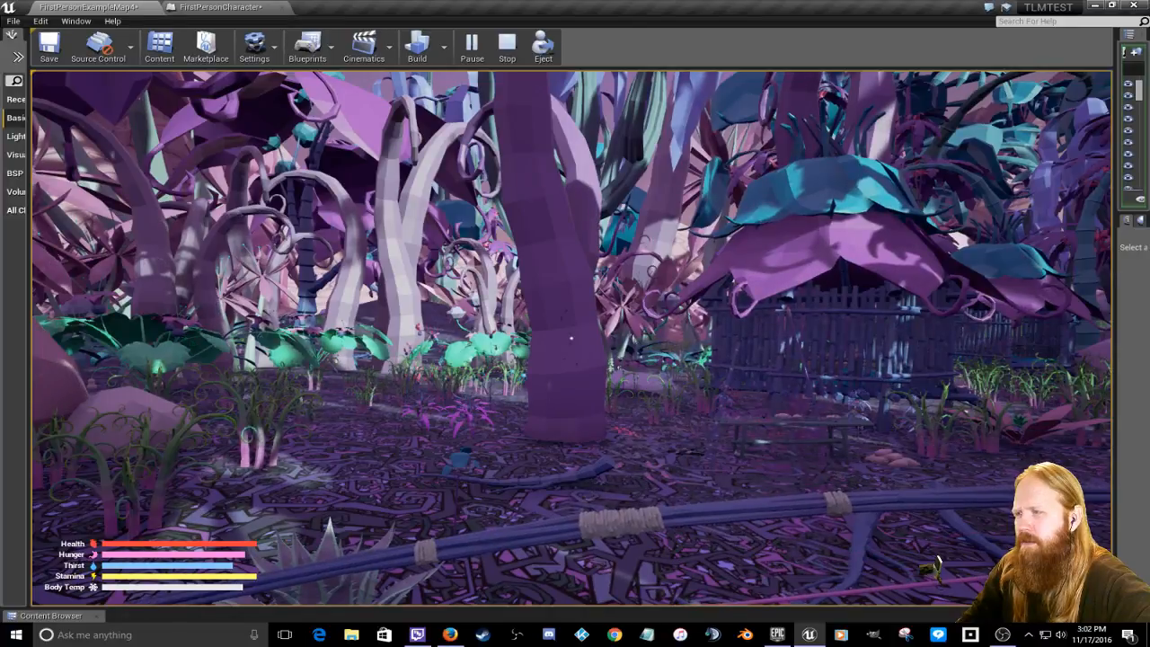
{"action": "right_click", "coordinate": [571, 338]}
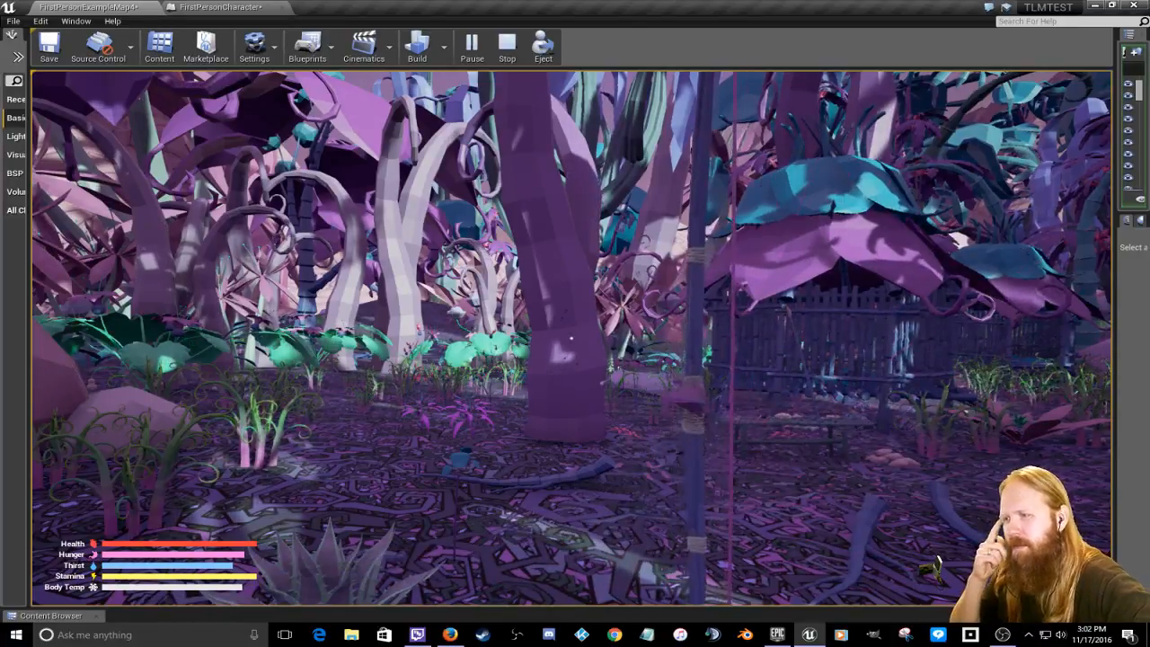
Step: Draw and release several more arrows at the shaded trunk from a fixed standing position
{"action": "left_click", "coordinate": [572, 337]}
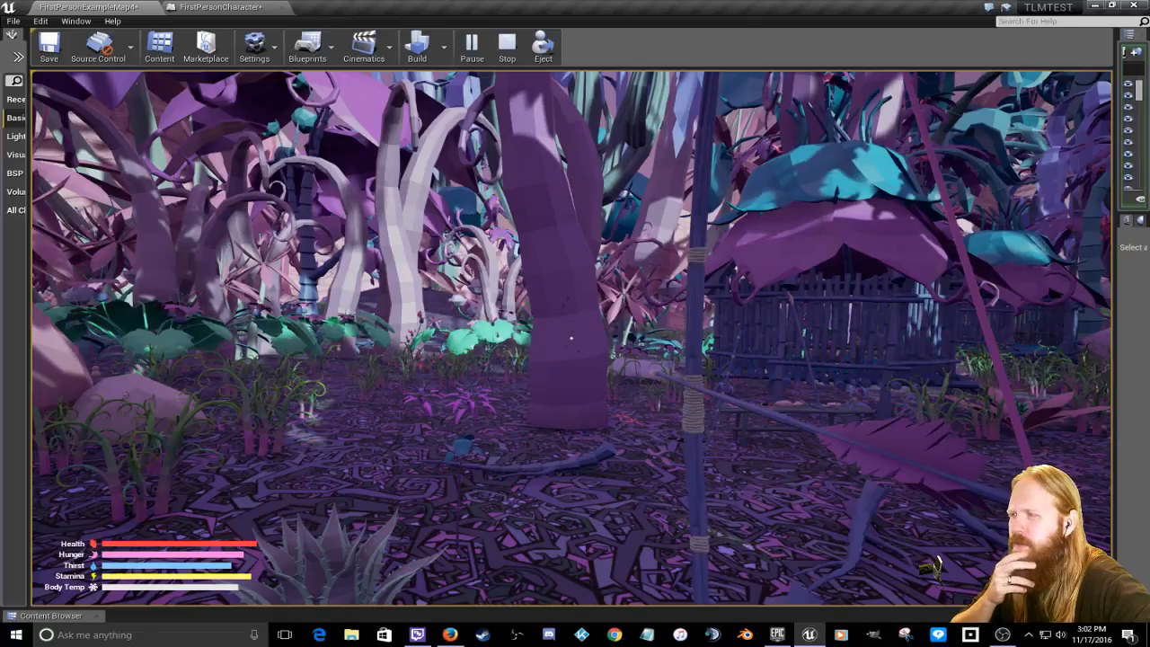
{"action": "left_click", "coordinate": [571, 337]}
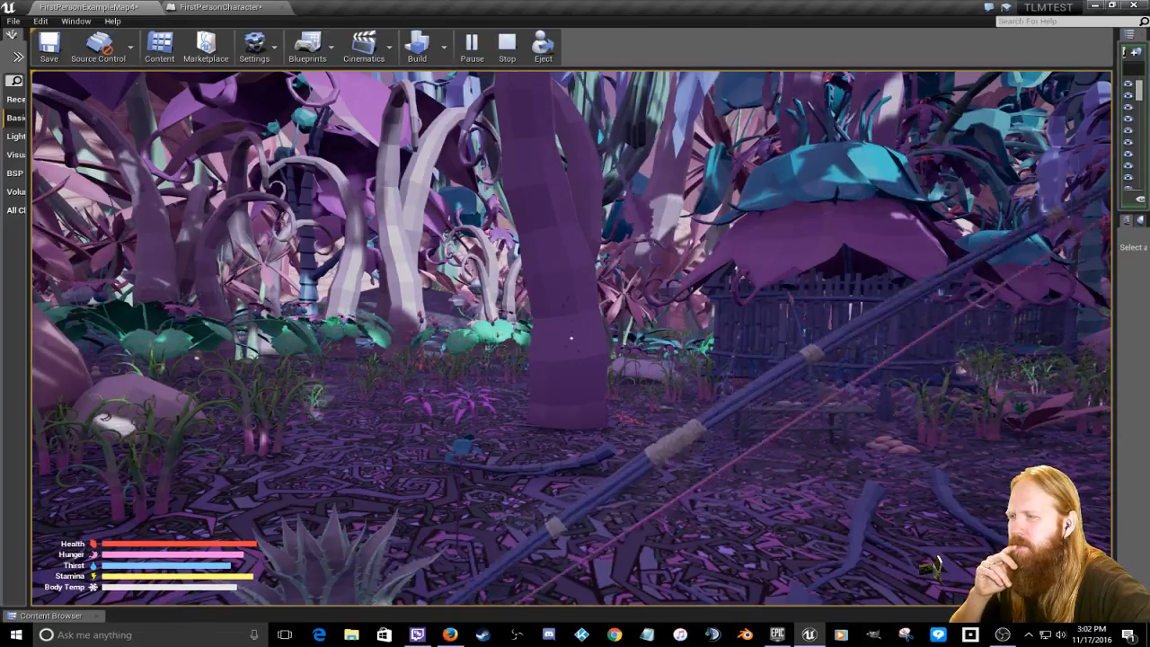
{"action": "left_click", "coordinate": [571, 337]}
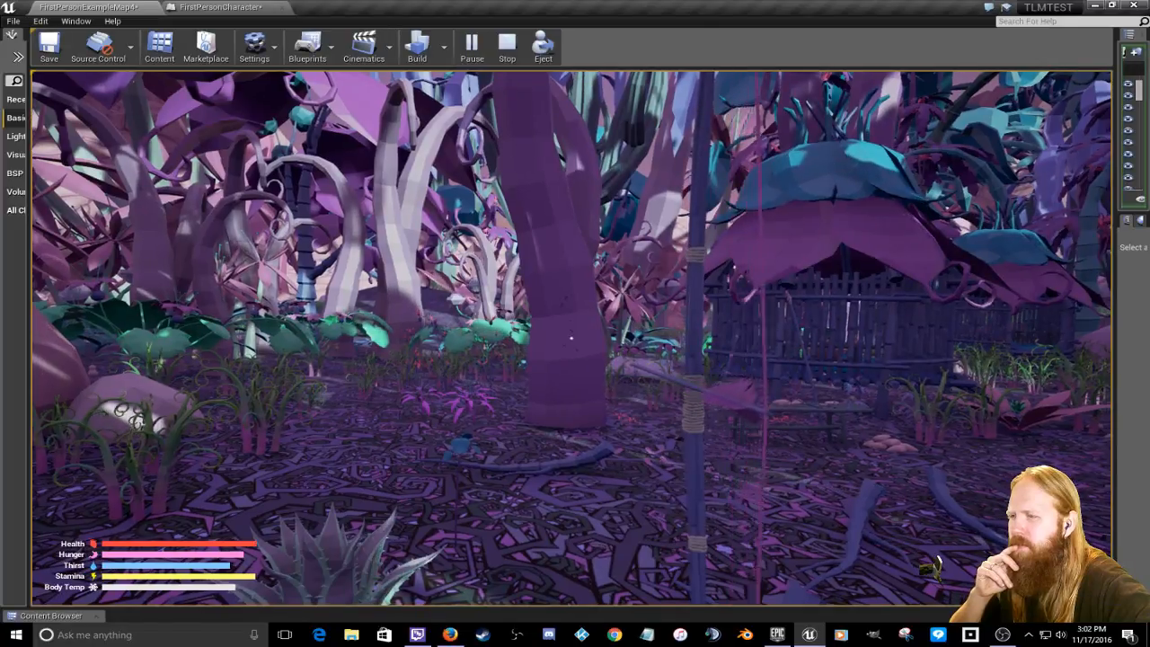
{"action": "left_click", "coordinate": [571, 337]}
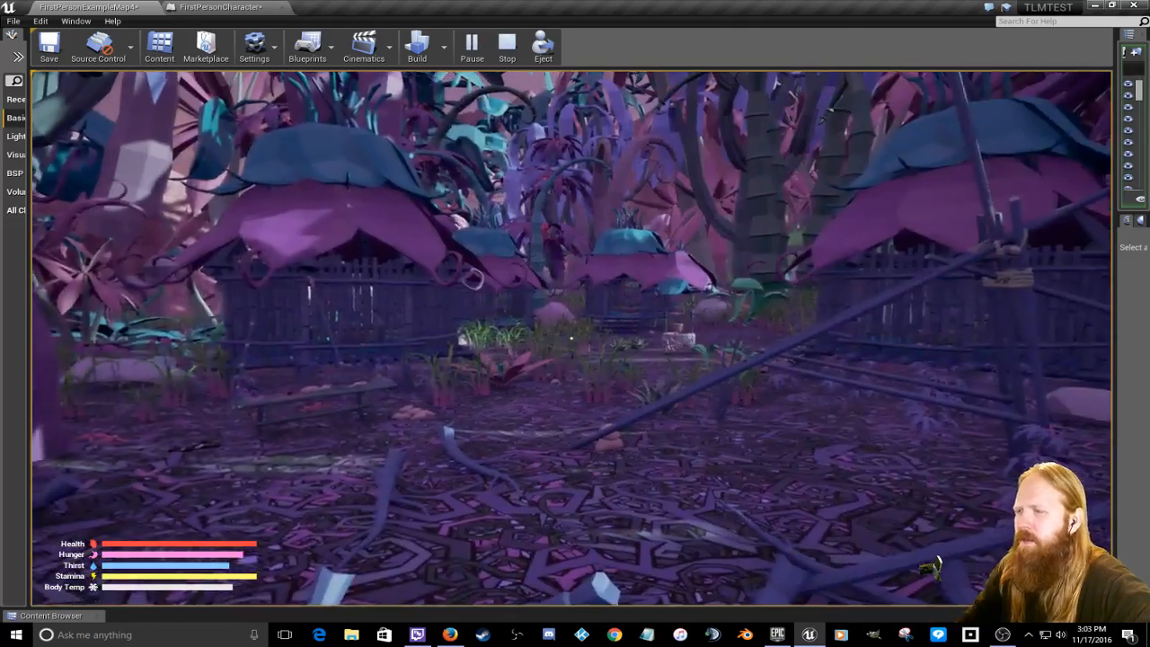
Step: Walk past the bench through the village and visit the hut holding the log bed and orange quiver
{"action": "key", "text": "w"}
{"action": "key", "text": "w"}
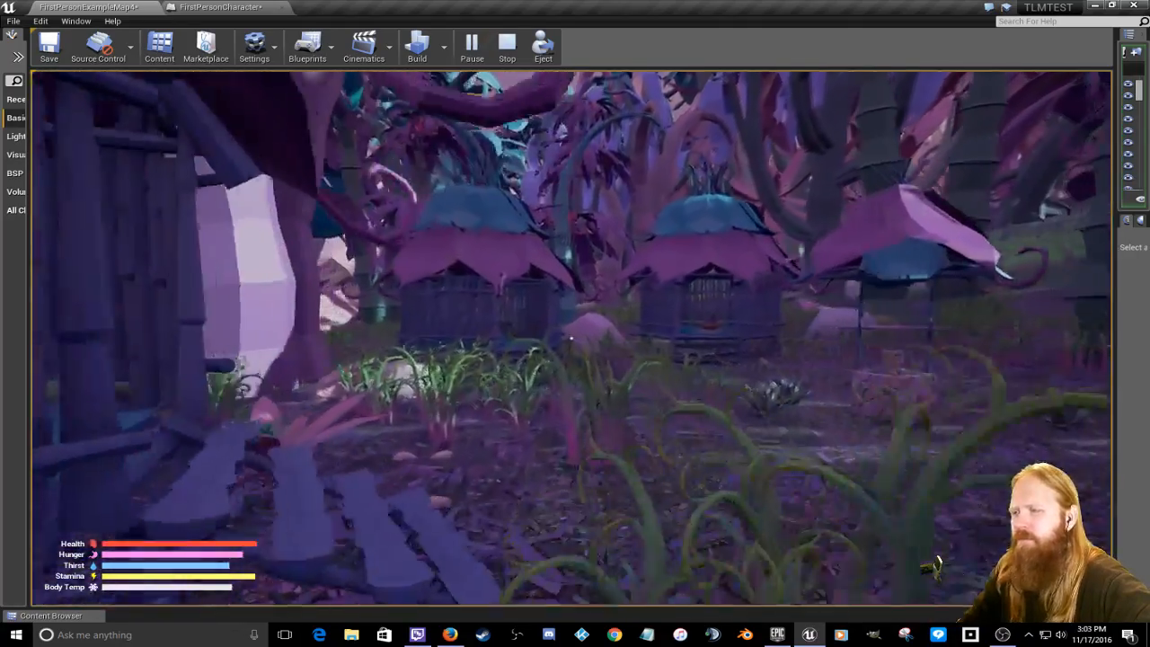
{"action": "key", "text": "w"}
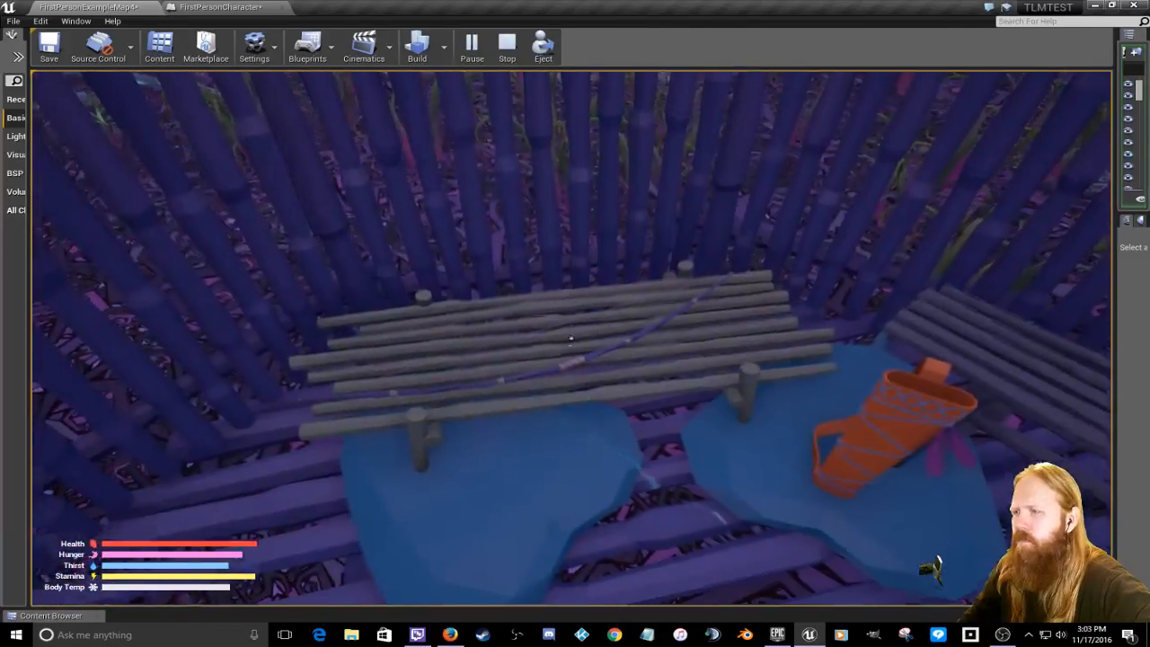
{"action": "key", "text": "w"}
Step: Open the inventory, use the item in the first backpack slot and return to the game view
{"action": "key", "text": "Tab"}
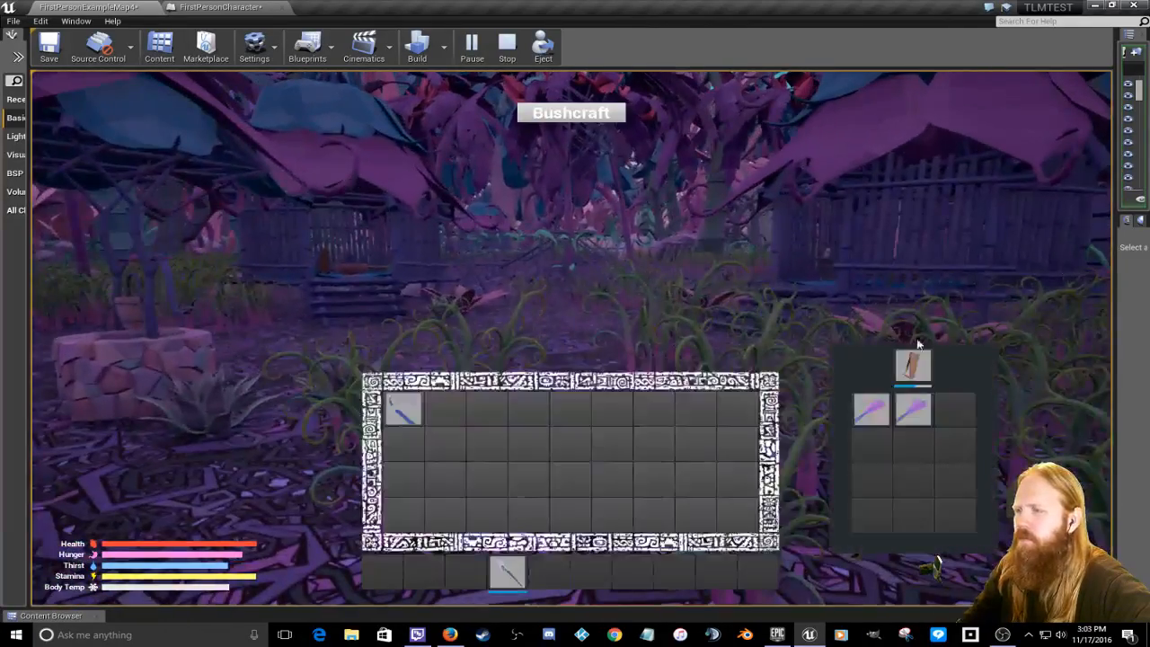
{"action": "left_click", "coordinate": [406, 422]}
{"action": "left_click", "coordinate": [588, 341]}
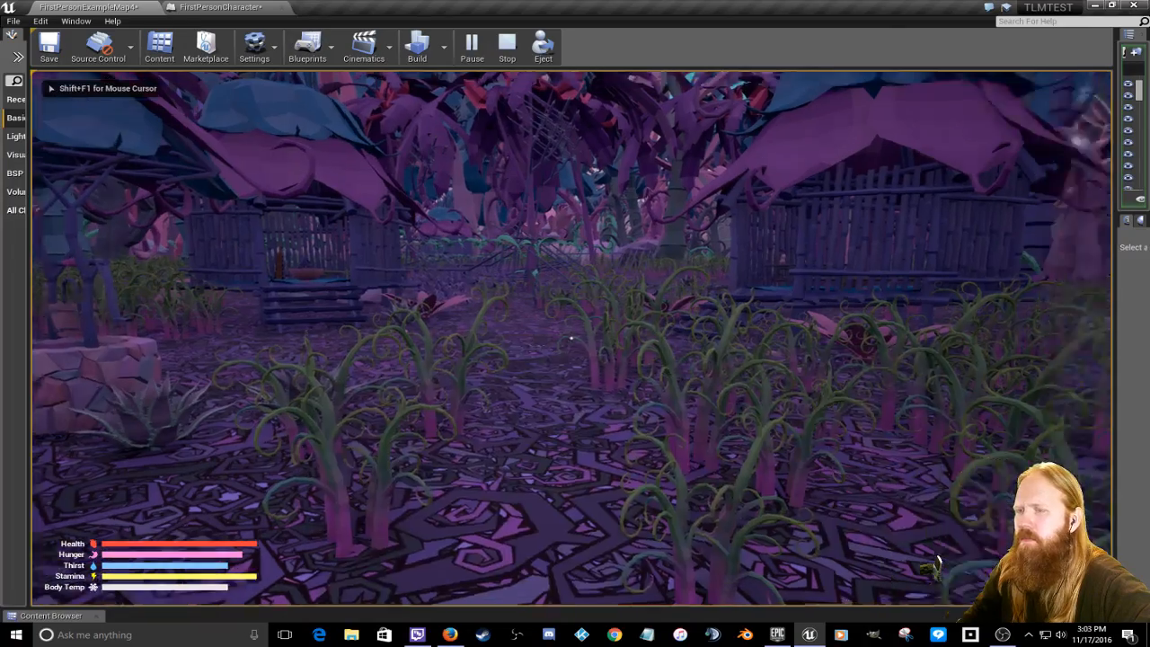
Step: Walk back through the village to the curved trunk that holds the embedded arrows
{"action": "key", "text": "w"}
{"action": "key", "text": "w"}
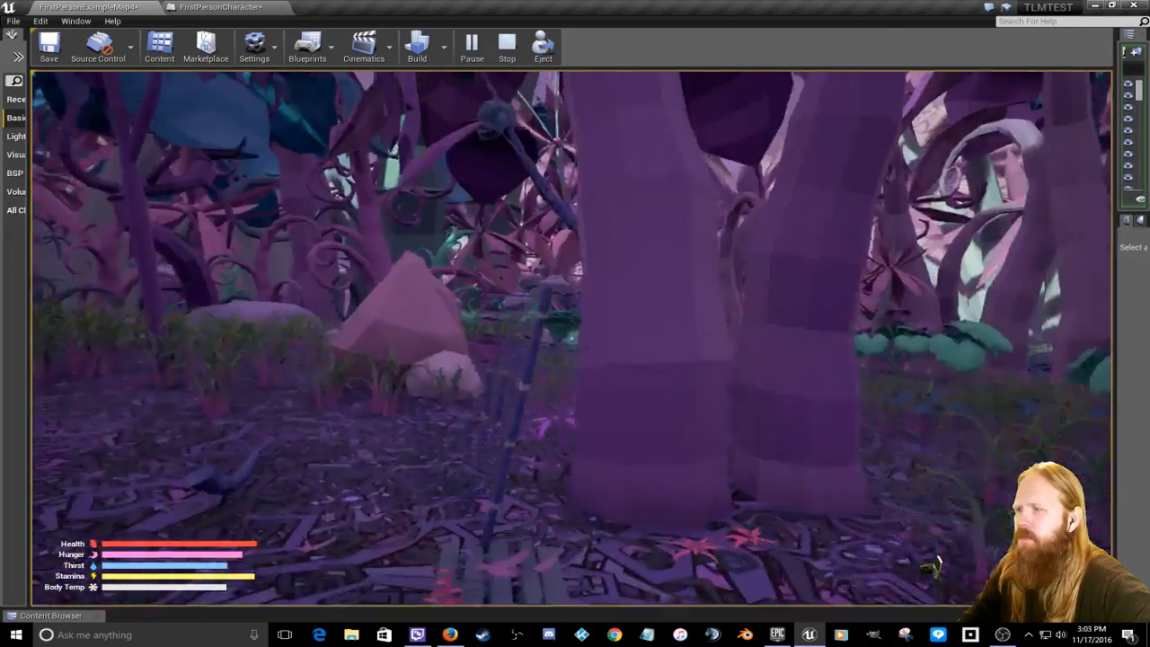
{"action": "key", "text": "w"}
{"action": "left_click", "coordinate": [571, 338]}
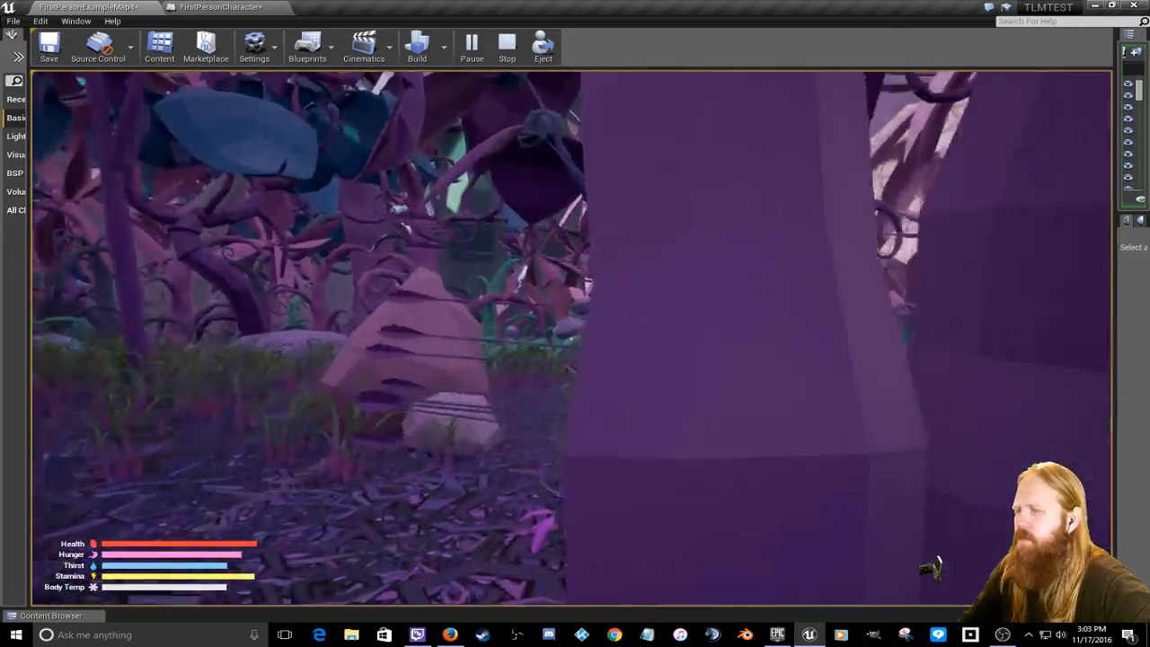
{"action": "key", "text": "w"}
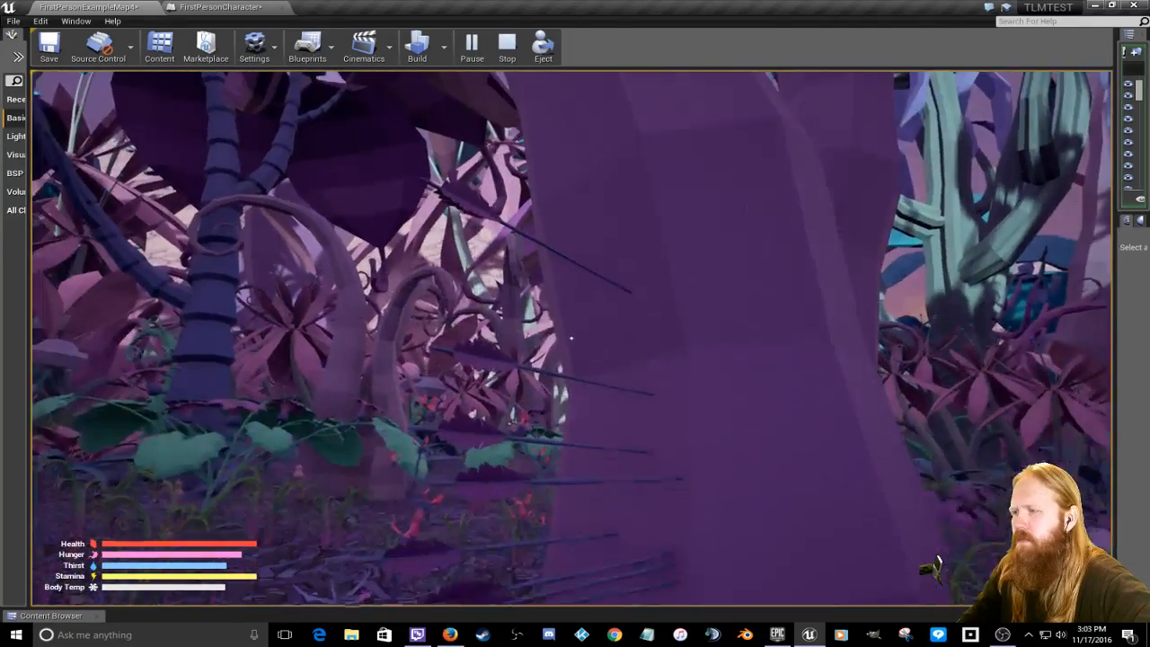
Step: Collect the arrows stuck in the shaded side of the trunk
{"action": "key", "text": "e"}
{"action": "key", "text": "e"}
{"action": "key", "text": "e"}
{"action": "key", "text": "e"}
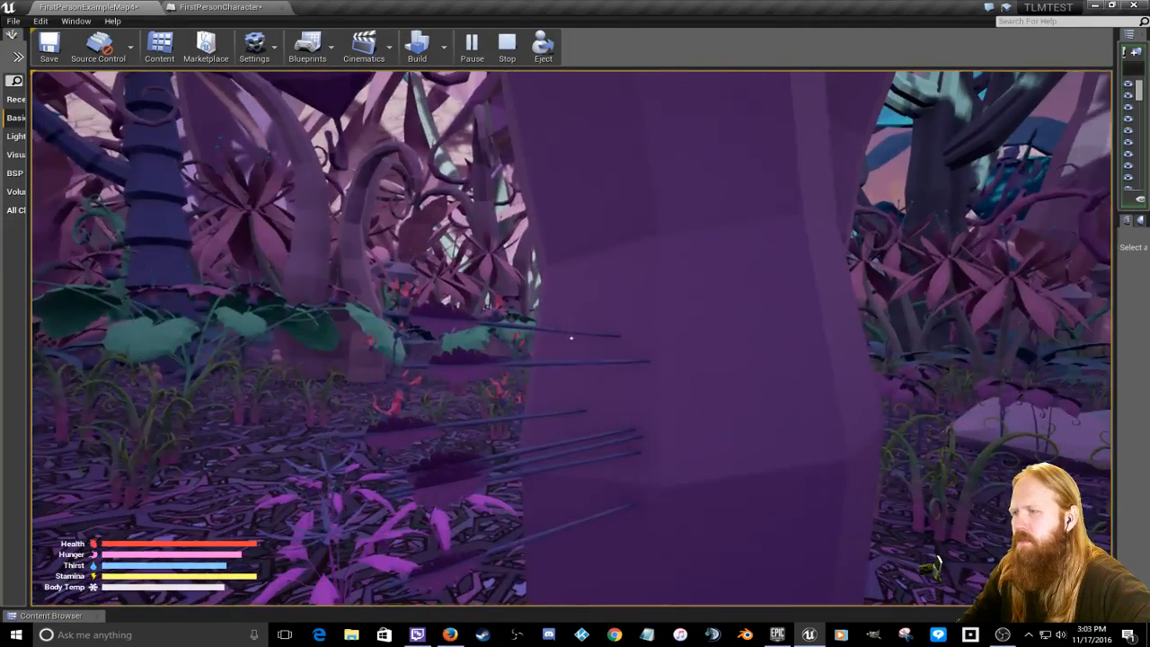
{"action": "key", "text": "e"}
{"action": "key", "text": "e"}
{"action": "key", "text": "e"}
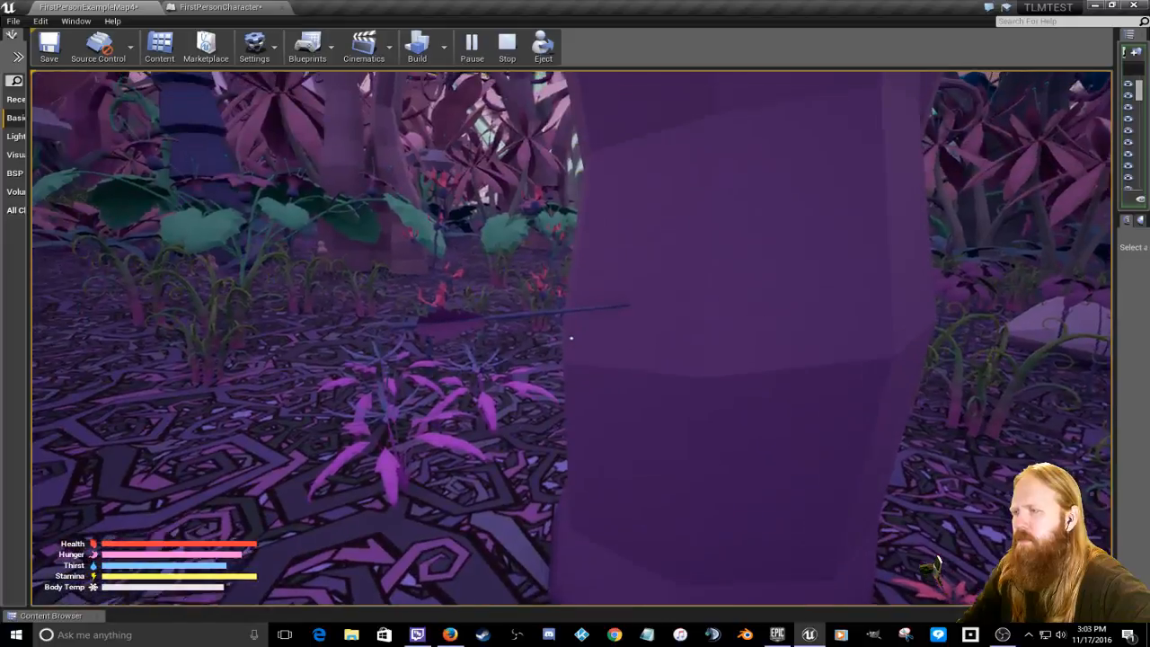
Step: Step back from the trunk, check the quiver's arrows in the inventory and return to the game view
{"action": "key", "text": "s"}
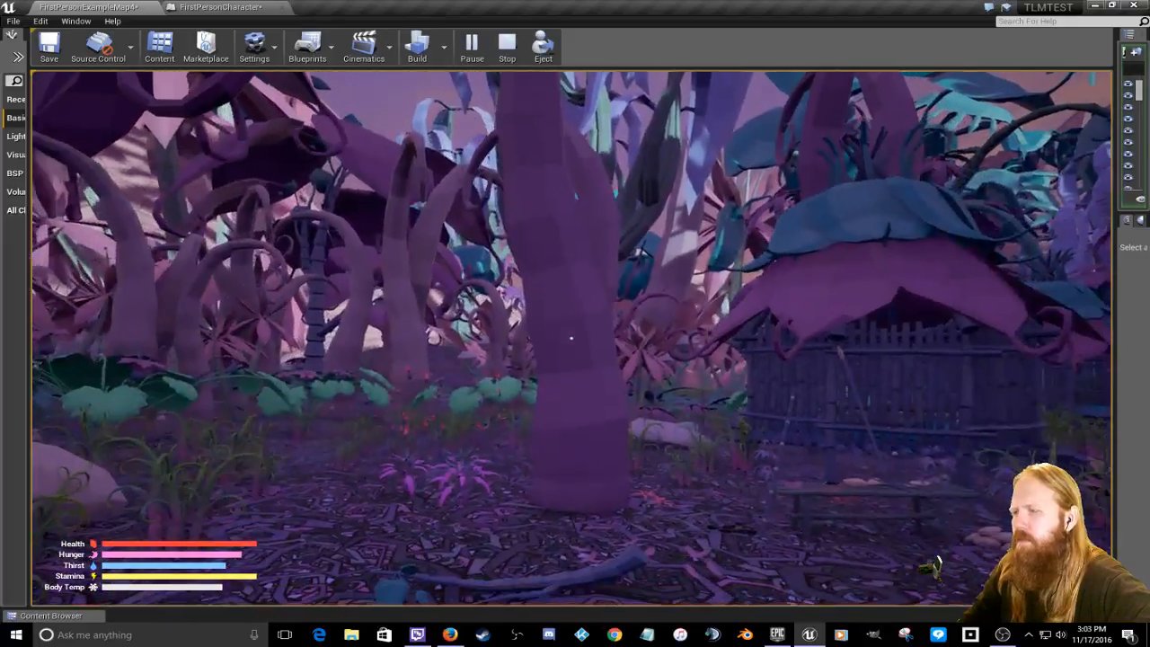
{"action": "key", "text": "Tab"}
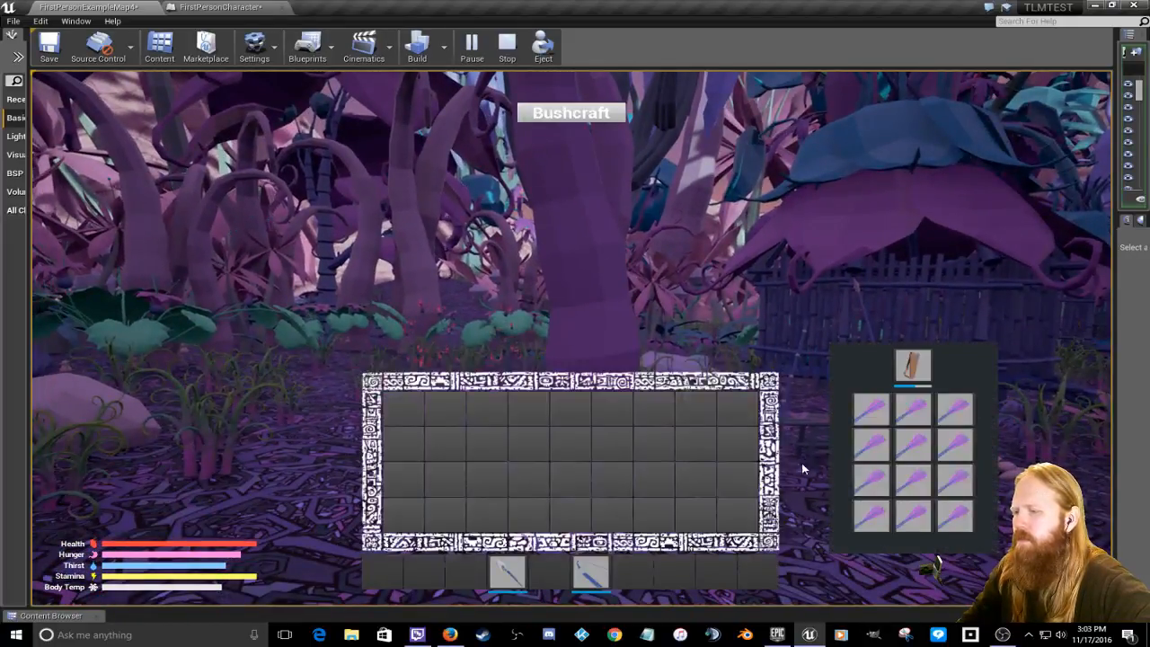
{"action": "key", "text": "Tab"}
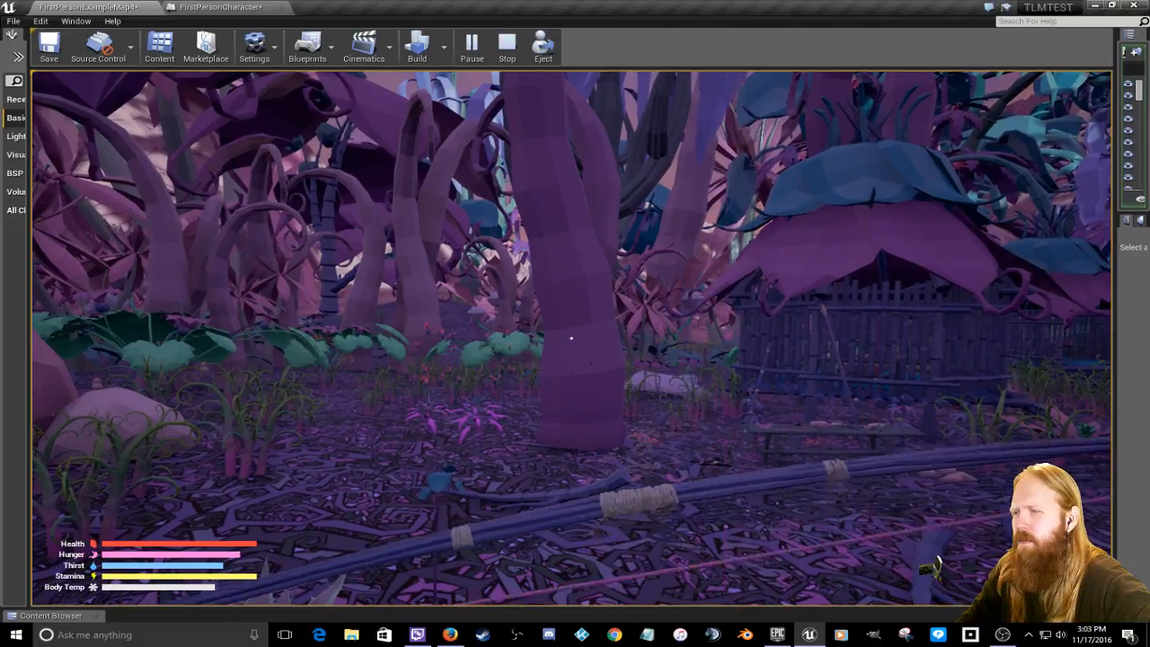
Step: Back away to shoot the trunk with the bow, and walk up to it to retrieve the embedded arrows
{"action": "key", "text": "s"}
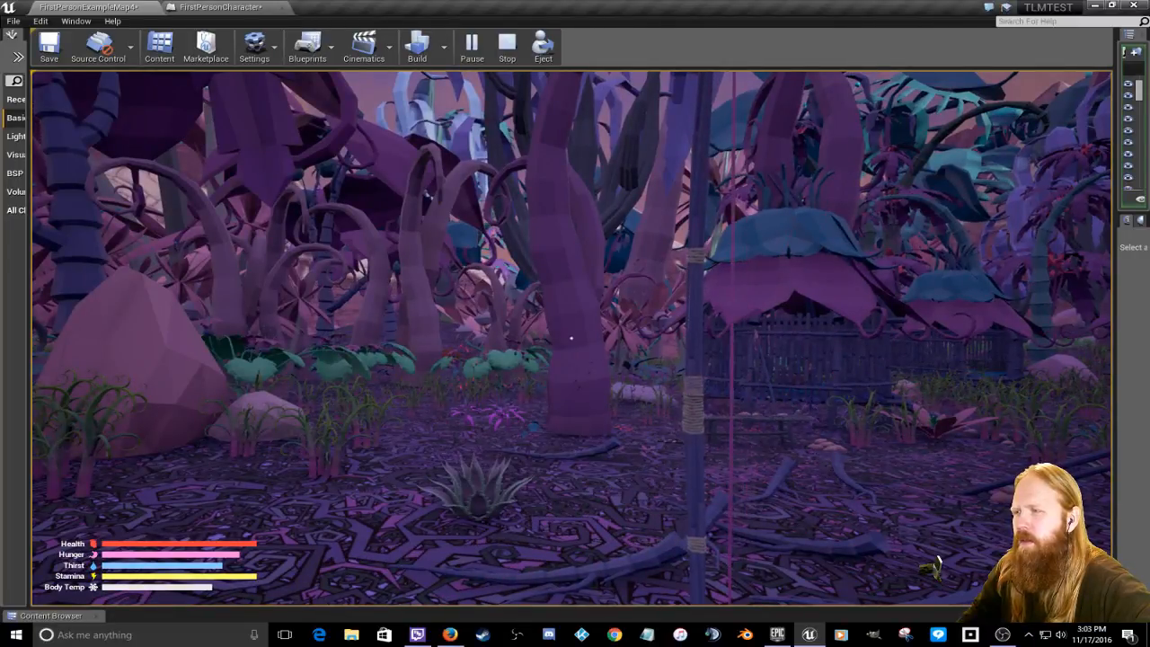
{"action": "key", "text": "w"}
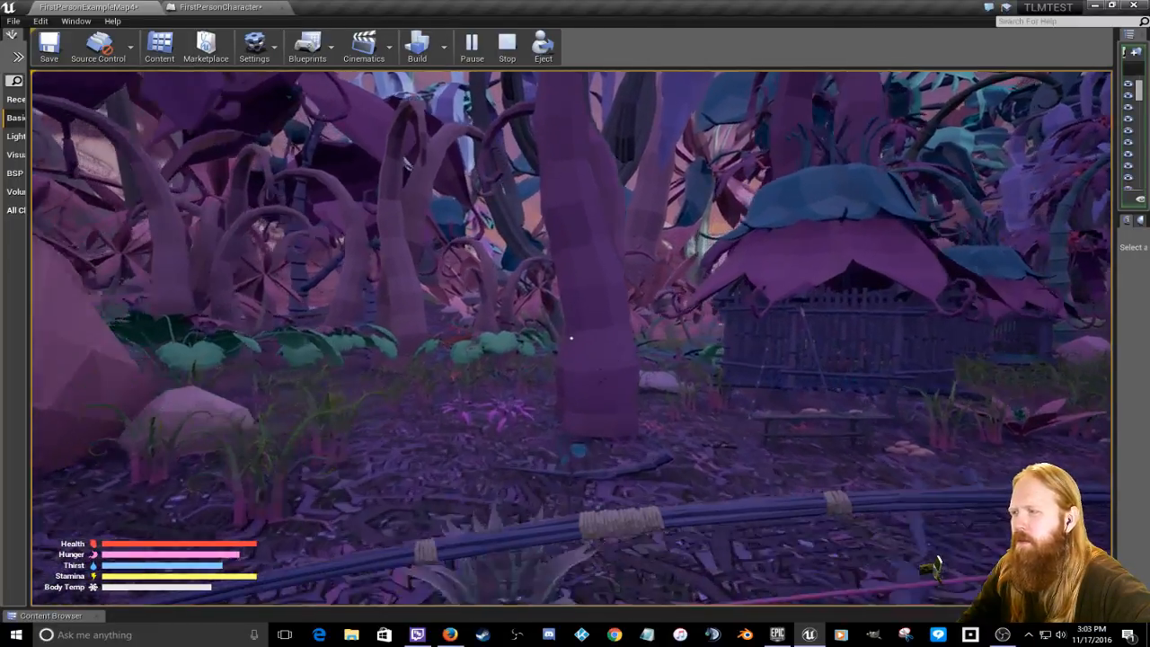
{"action": "key", "text": "w"}
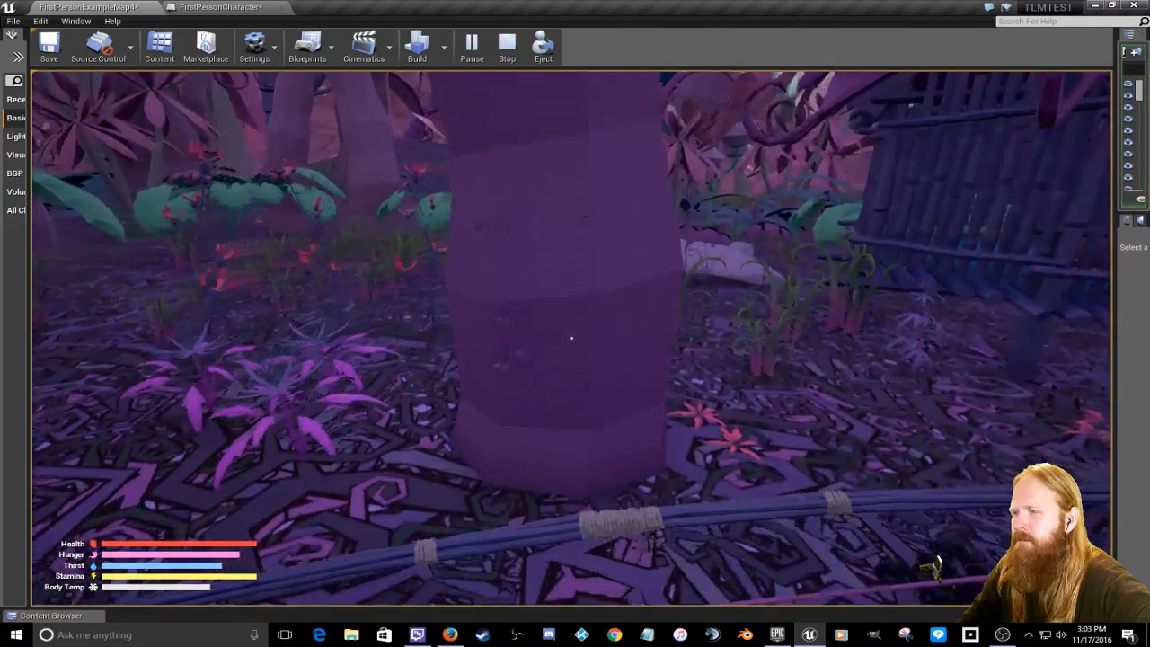
{"action": "key", "text": "e"}
{"action": "key", "text": "e"}
{"action": "key", "text": "e"}
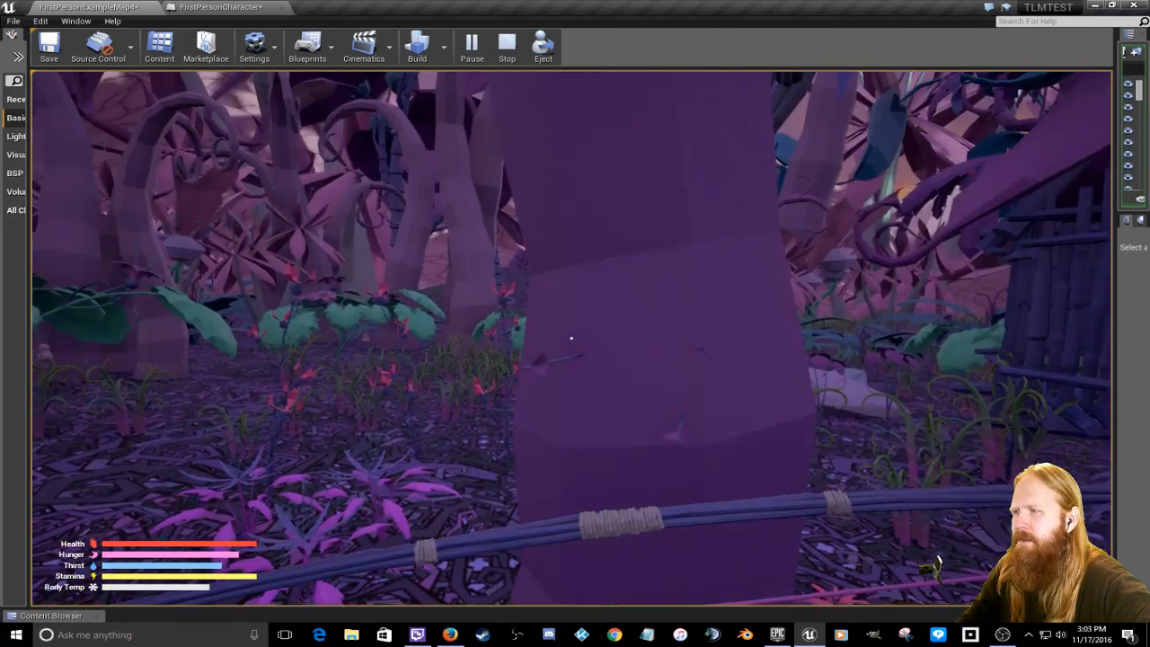
{"action": "key", "text": "e"}
{"action": "key", "text": "e"}
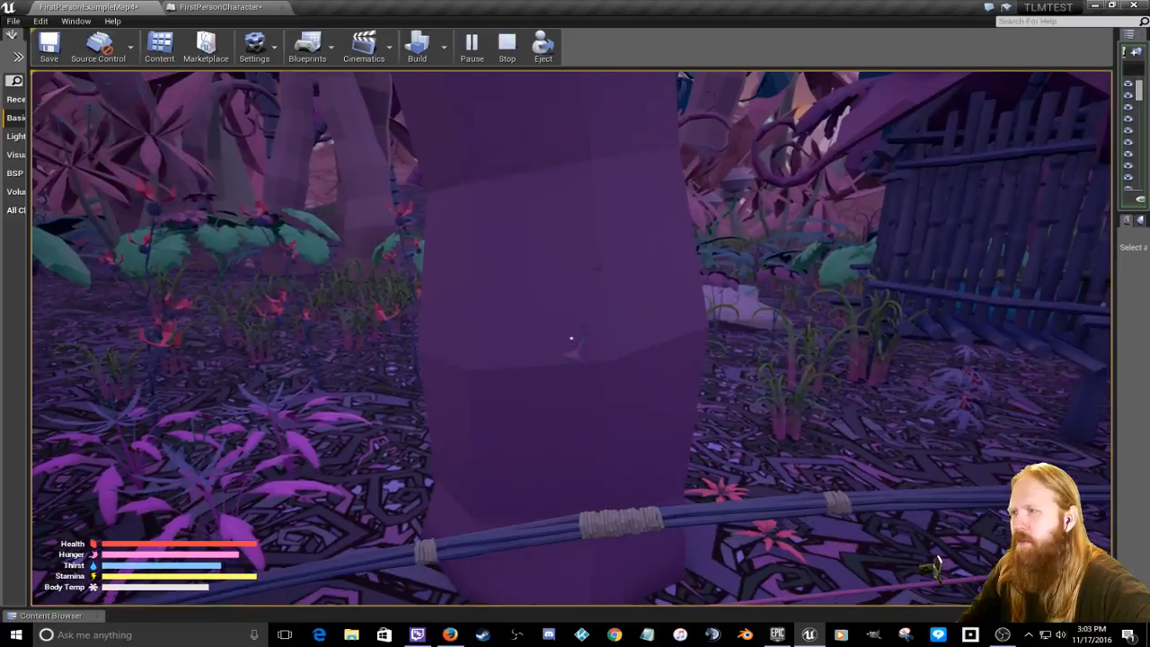
Step: Return to the shooting spot behind the spiky plant and test the bow's aiming, drawing and release on the trunk
{"action": "key", "text": "s"}
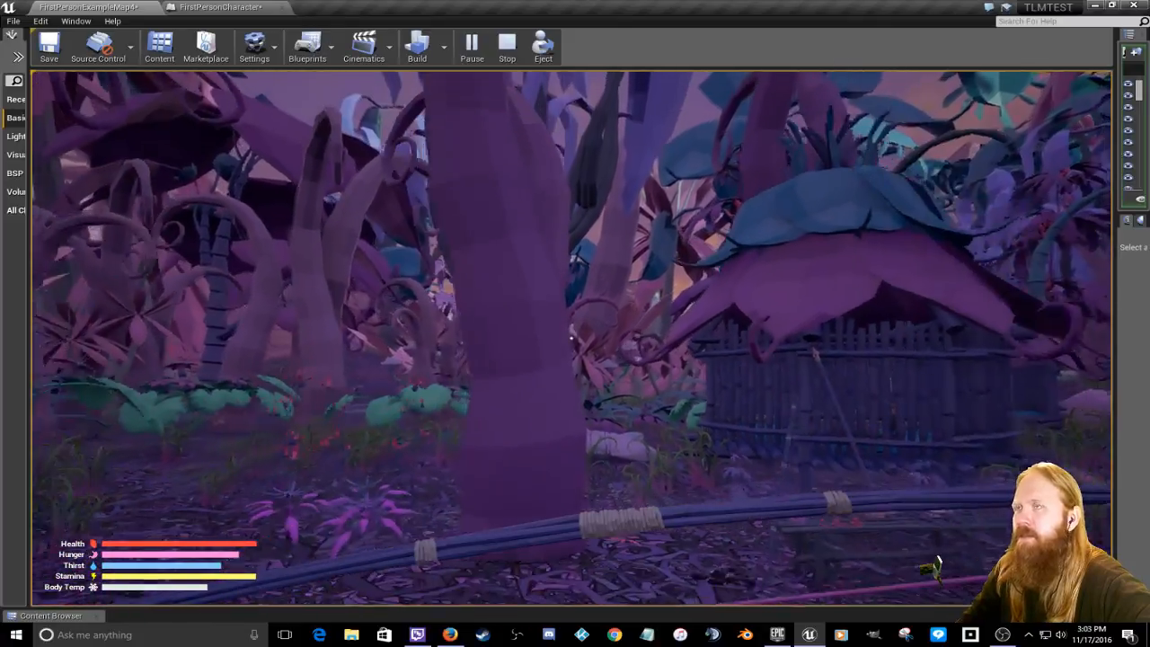
{"action": "key", "text": "e"}
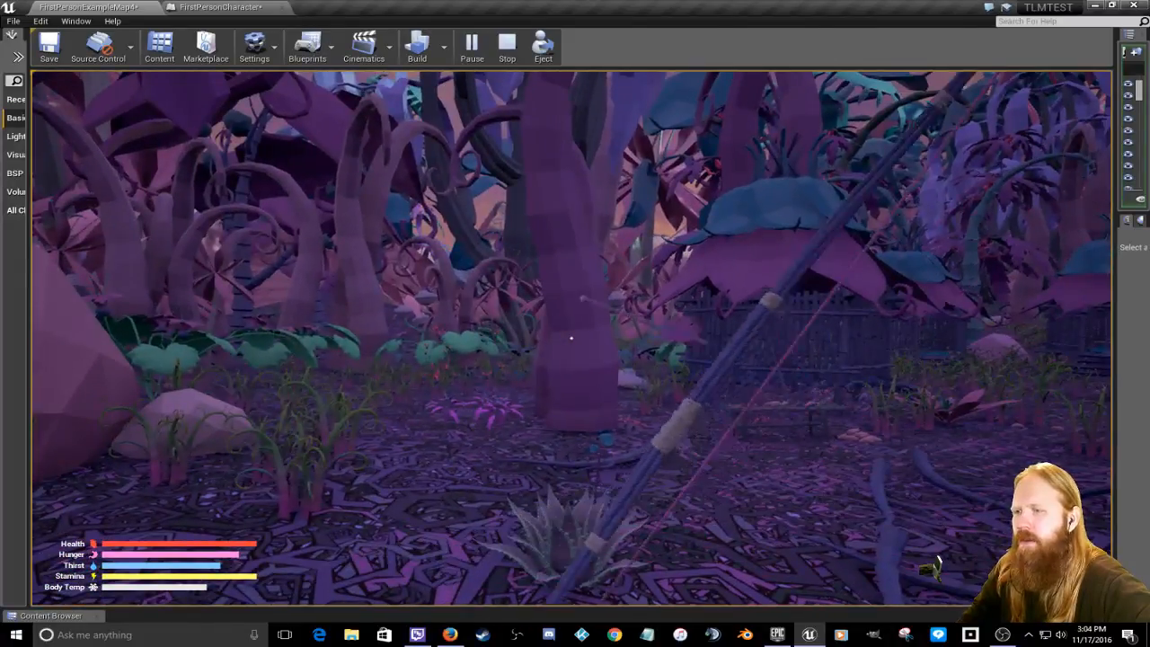
{"action": "key", "text": "w"}
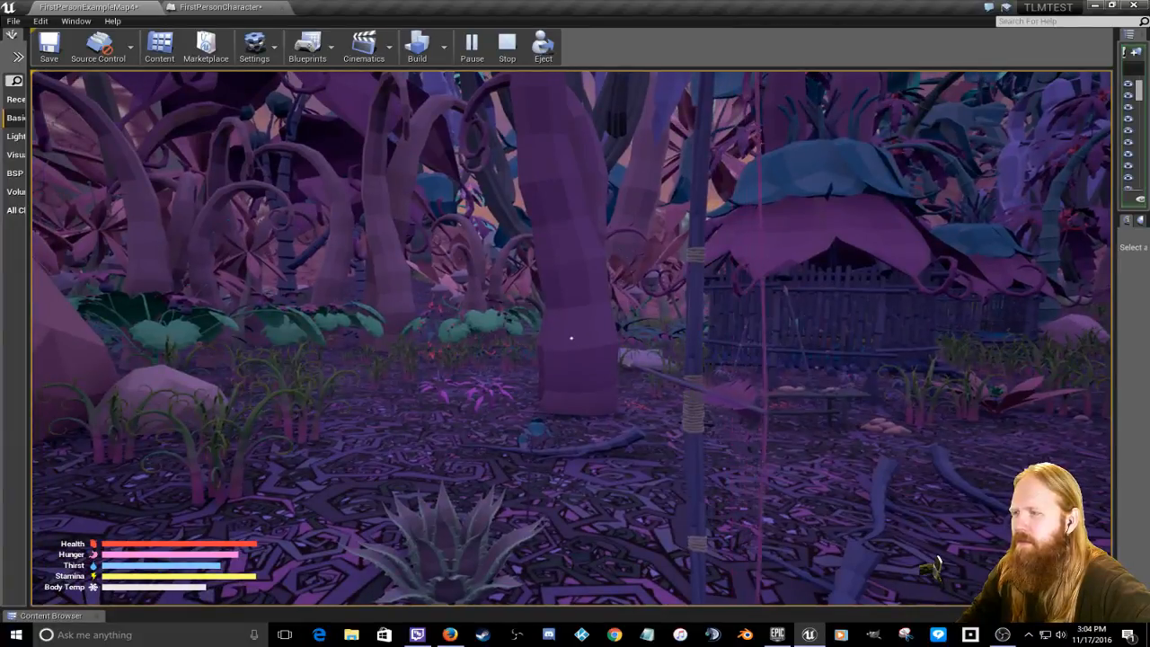
{"action": "right_click", "coordinate": [571, 338]}
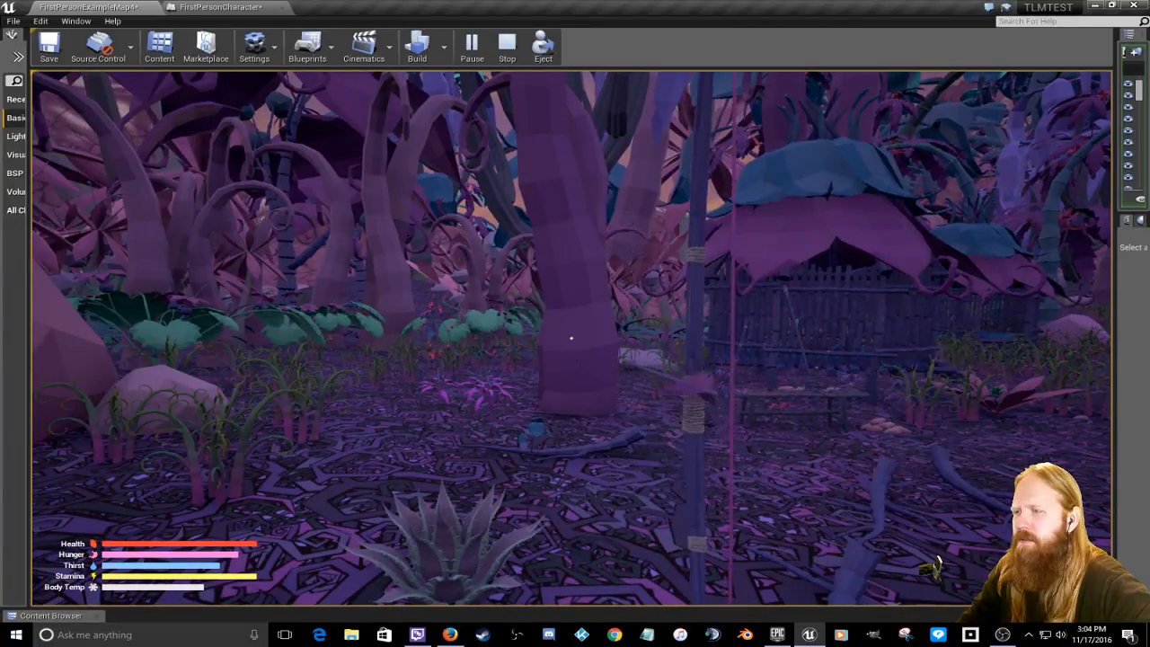
{"action": "left_click", "coordinate": [571, 337]}
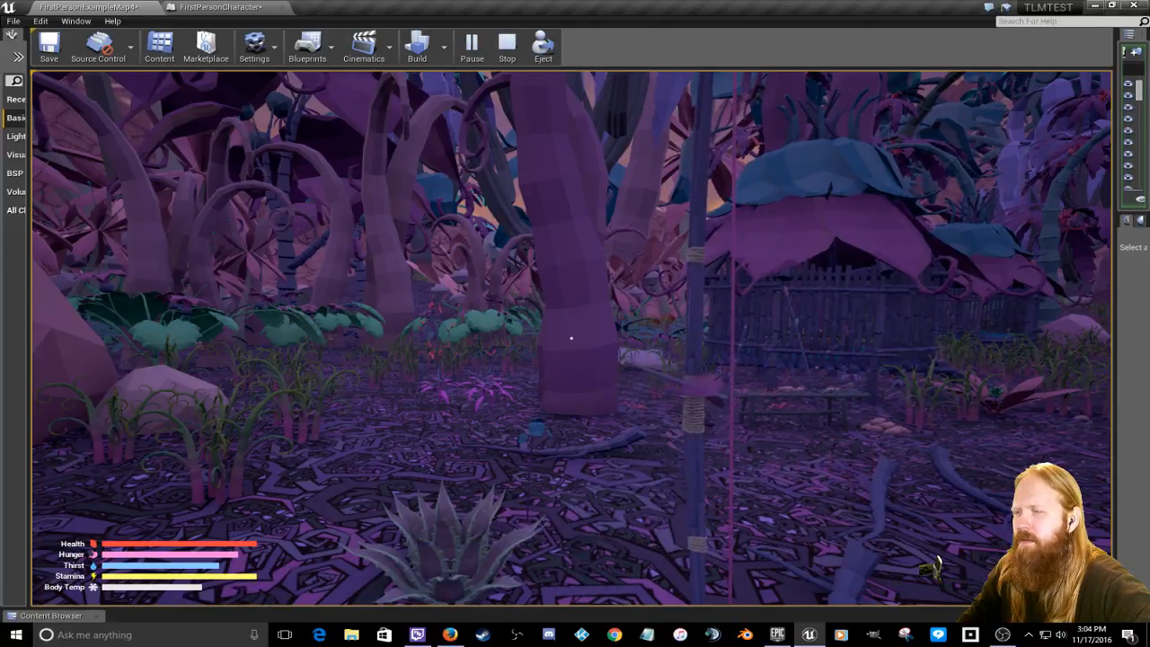
{"action": "left_click", "coordinate": [571, 338]}
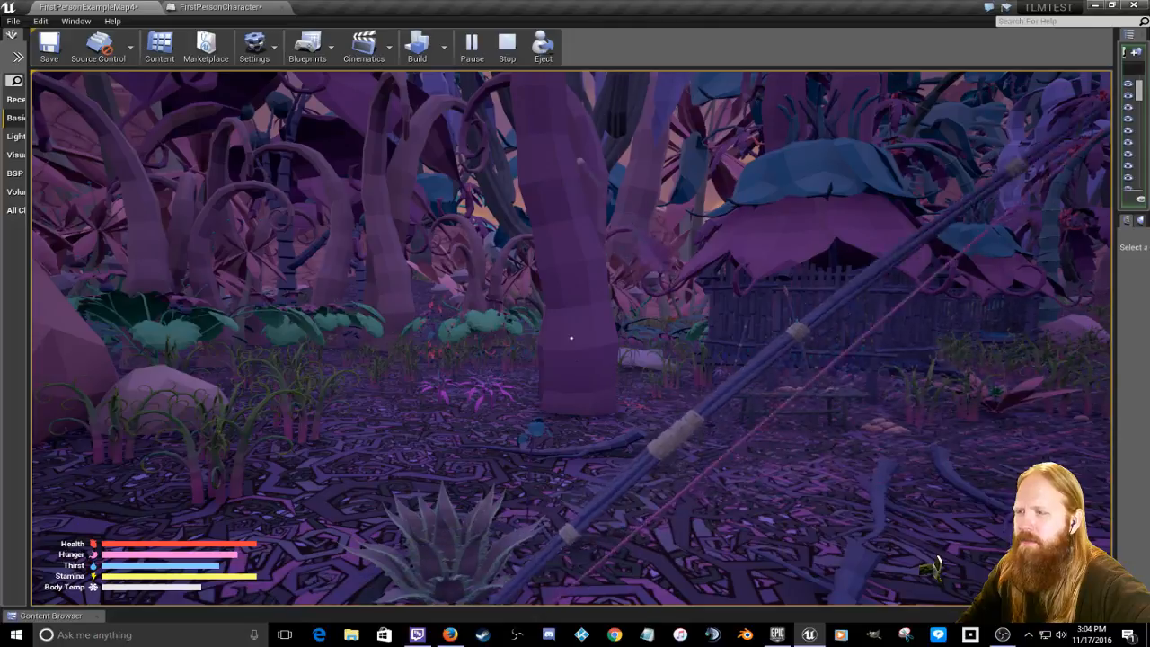
{"action": "left_click", "coordinate": [571, 337]}
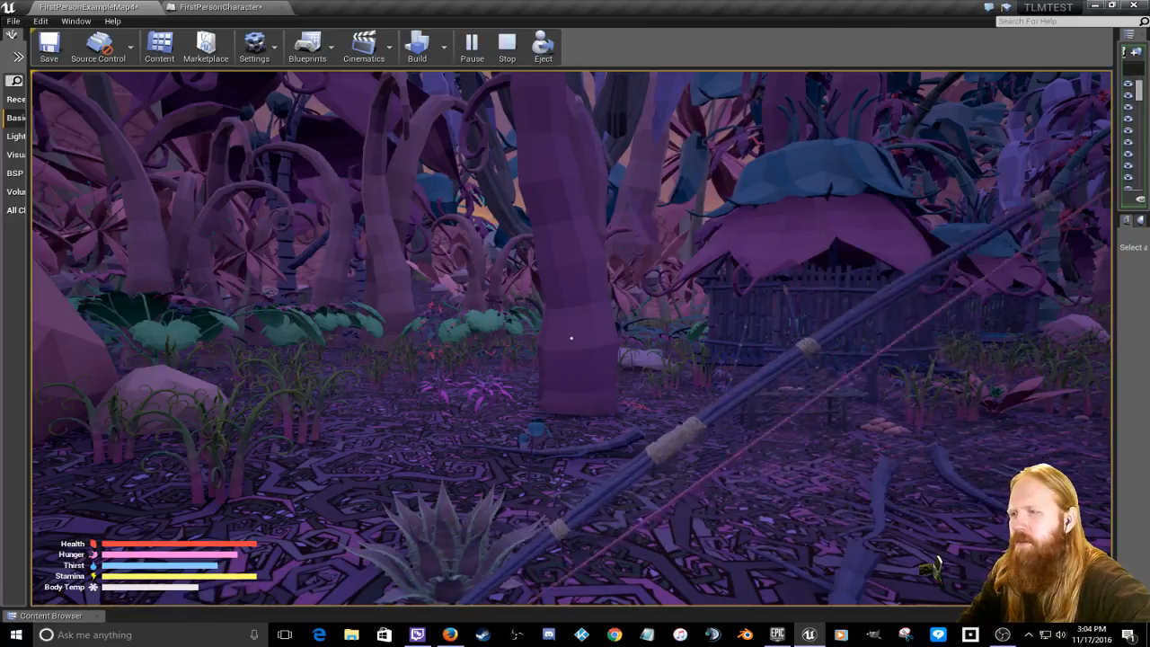
{"action": "left_click", "coordinate": [571, 338]}
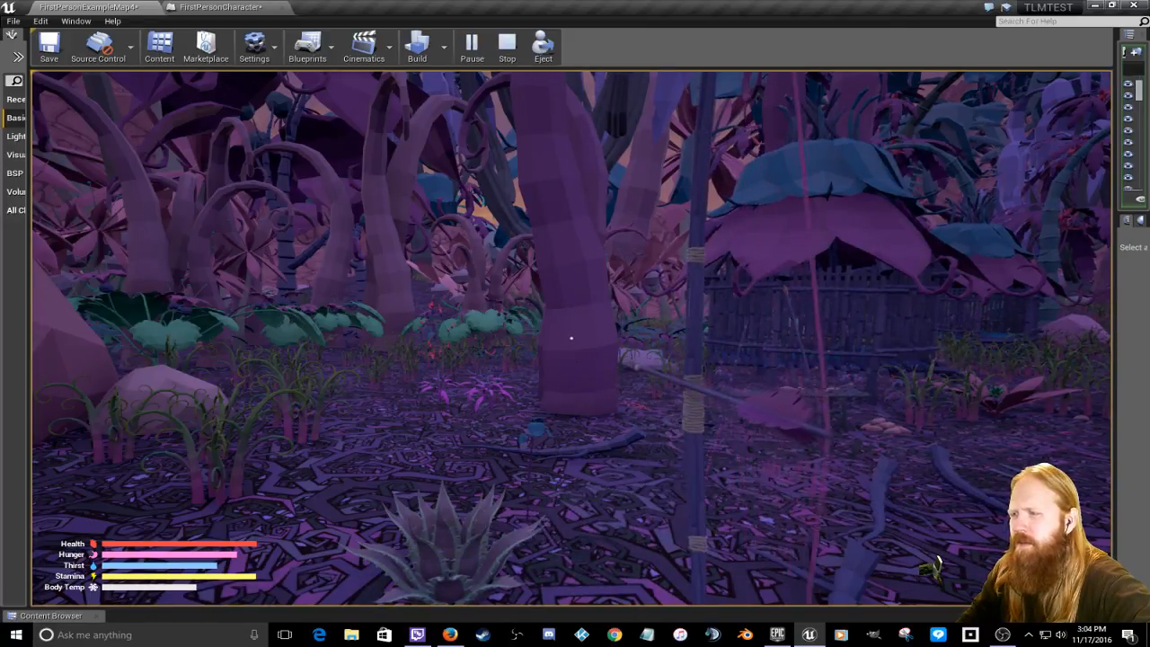
Step: Shoot a long series of arrows at the lower trunk from the same spot, adjusting the aim slightly between shots
{"action": "left_click", "coordinate": [571, 338]}
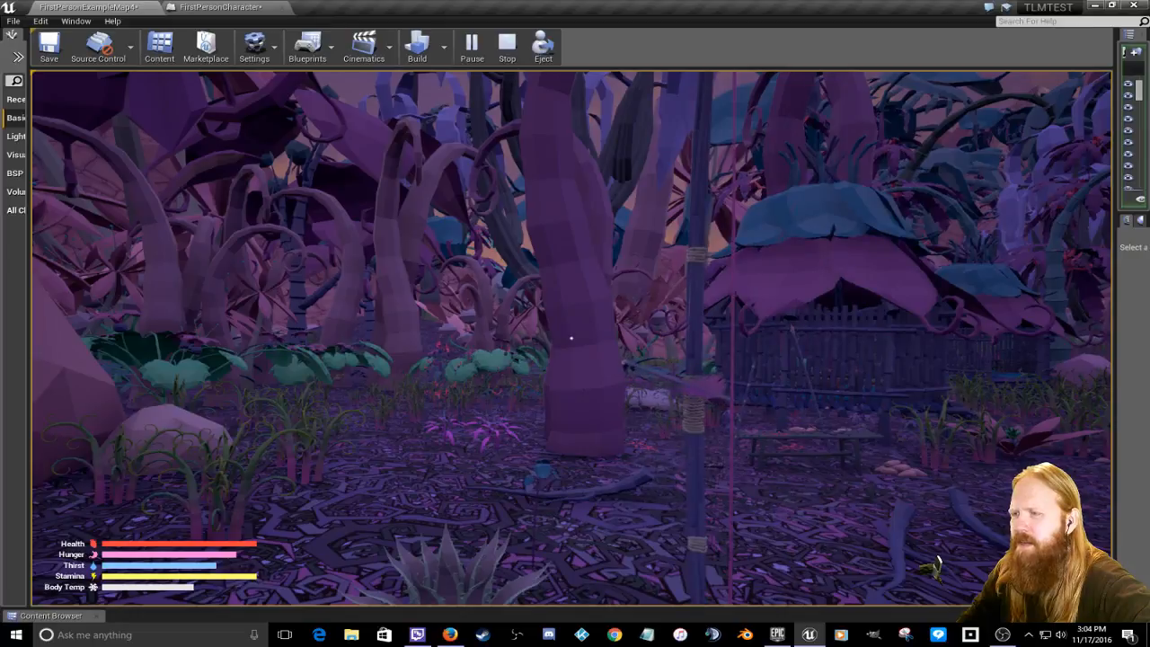
{"action": "left_click", "coordinate": [571, 338]}
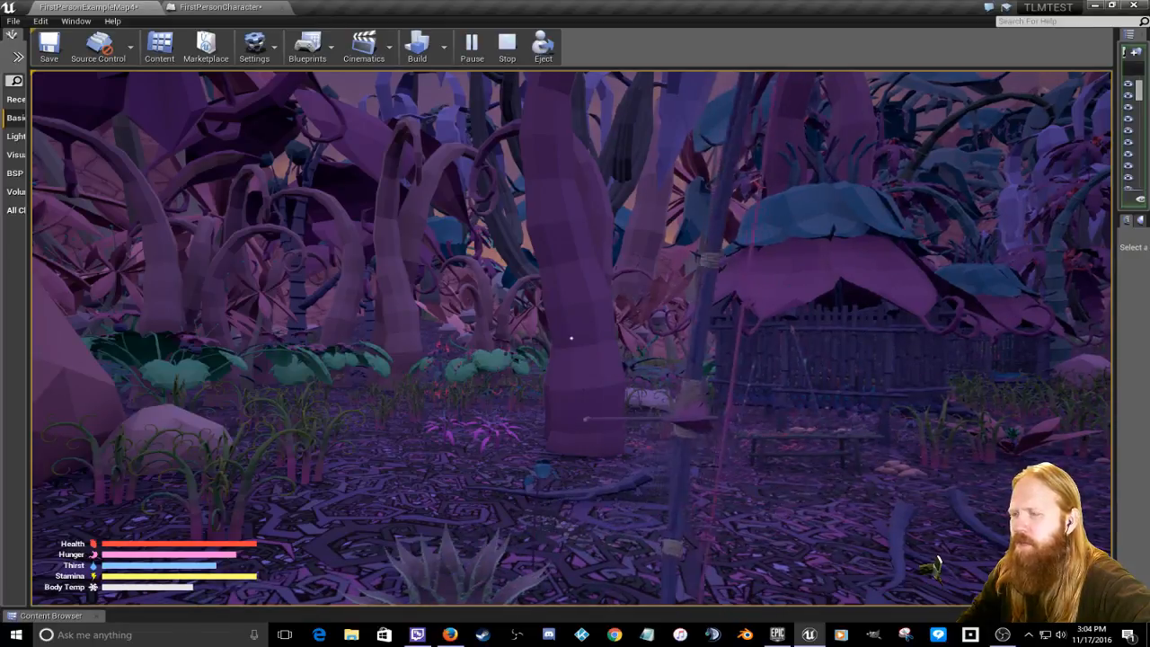
{"action": "left_click", "coordinate": [571, 338]}
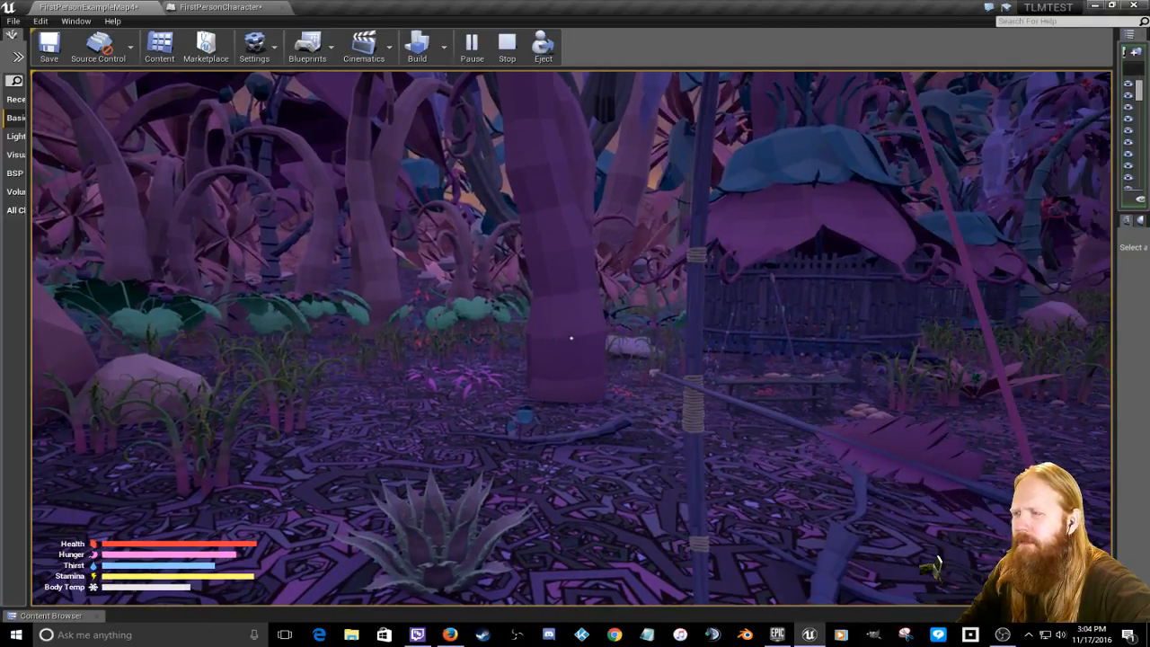
{"action": "left_click", "coordinate": [571, 338]}
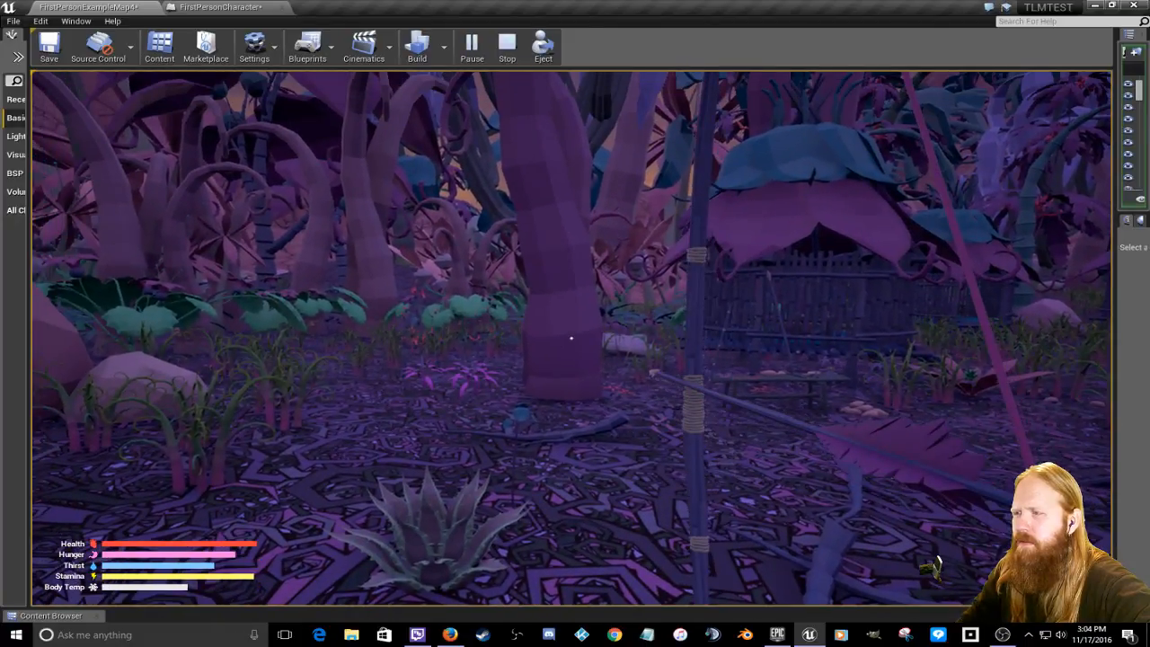
{"action": "left_click", "coordinate": [572, 337]}
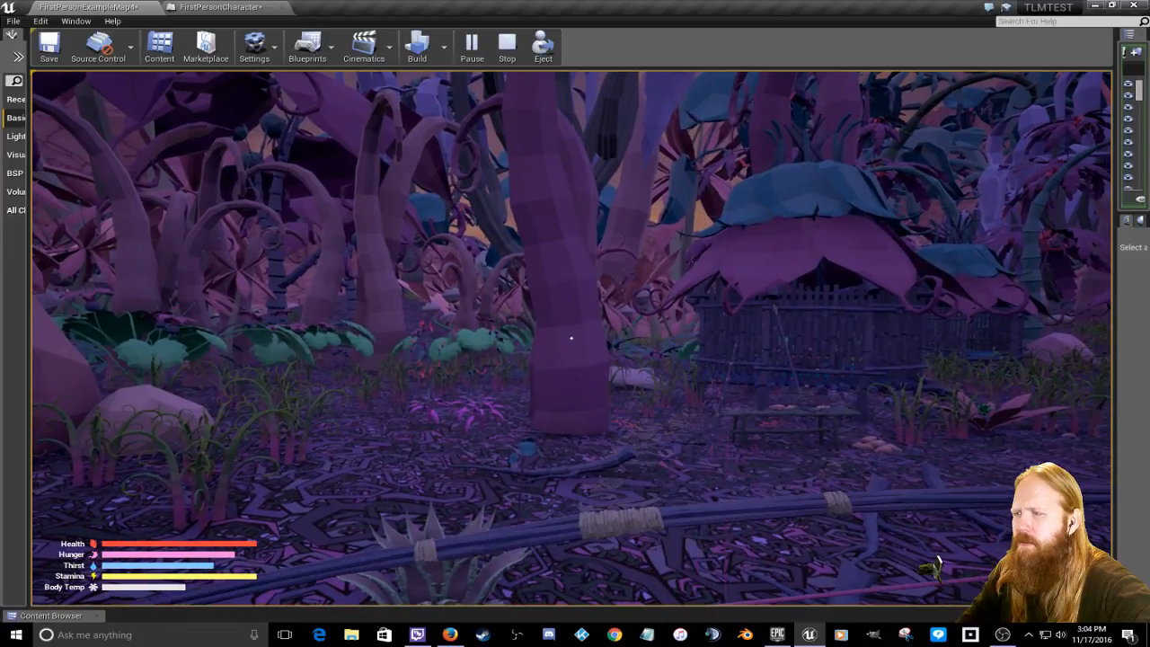
{"action": "left_click", "coordinate": [572, 337]}
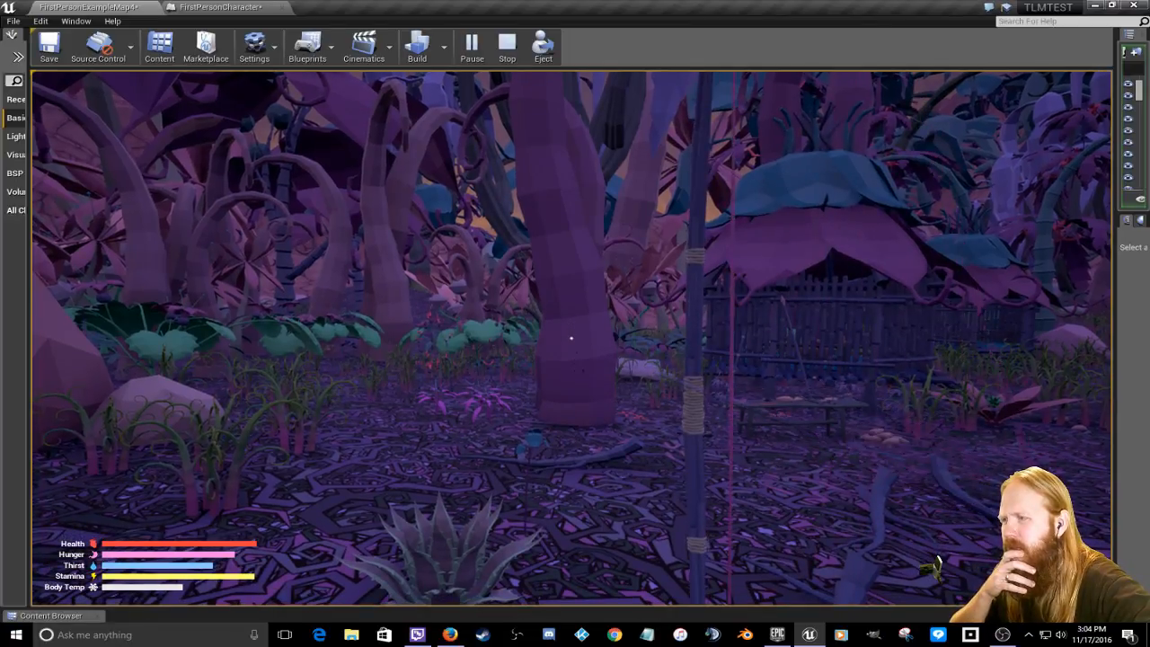
{"action": "left_click", "coordinate": [571, 338]}
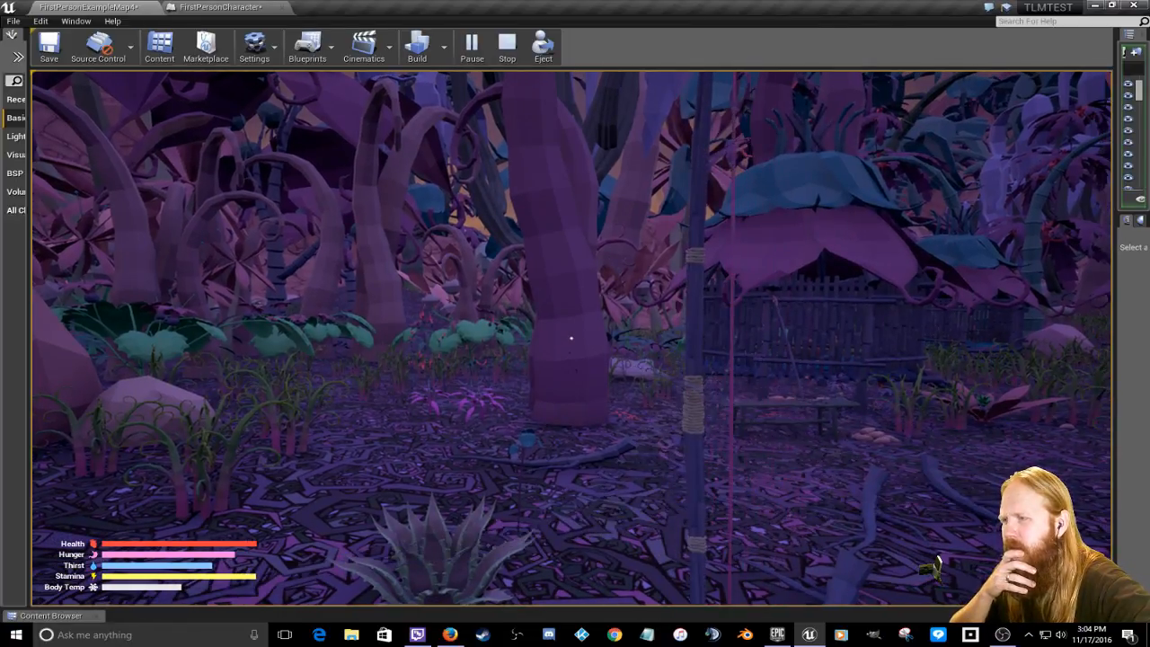
{"action": "left_click", "coordinate": [571, 338]}
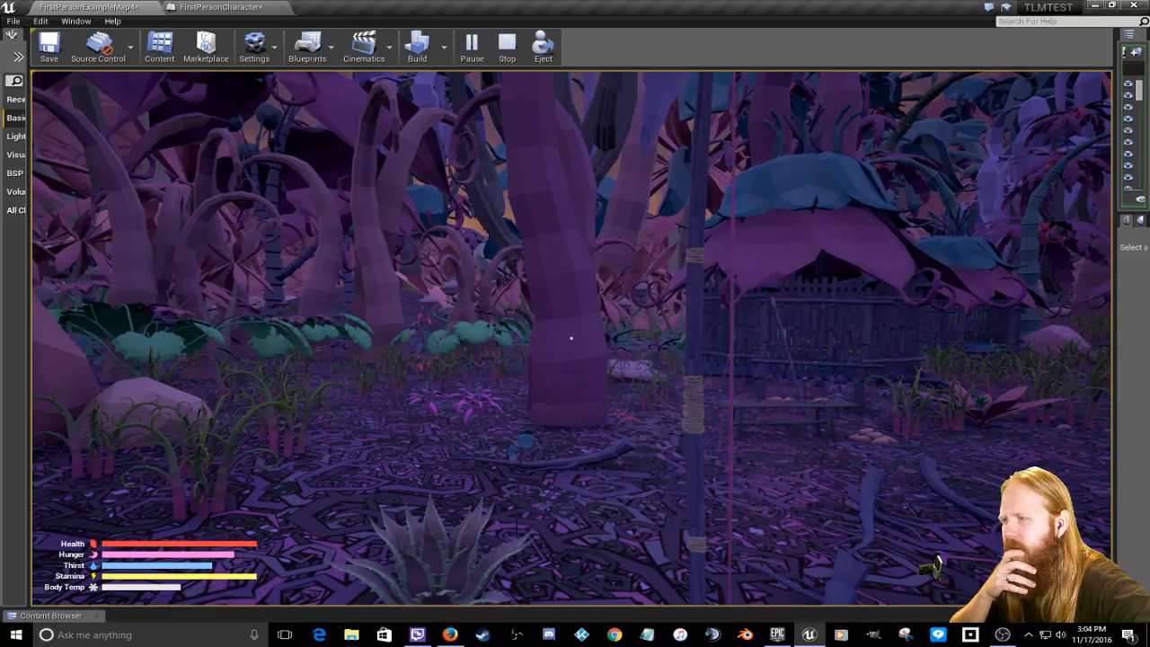
{"action": "left_click", "coordinate": [571, 338]}
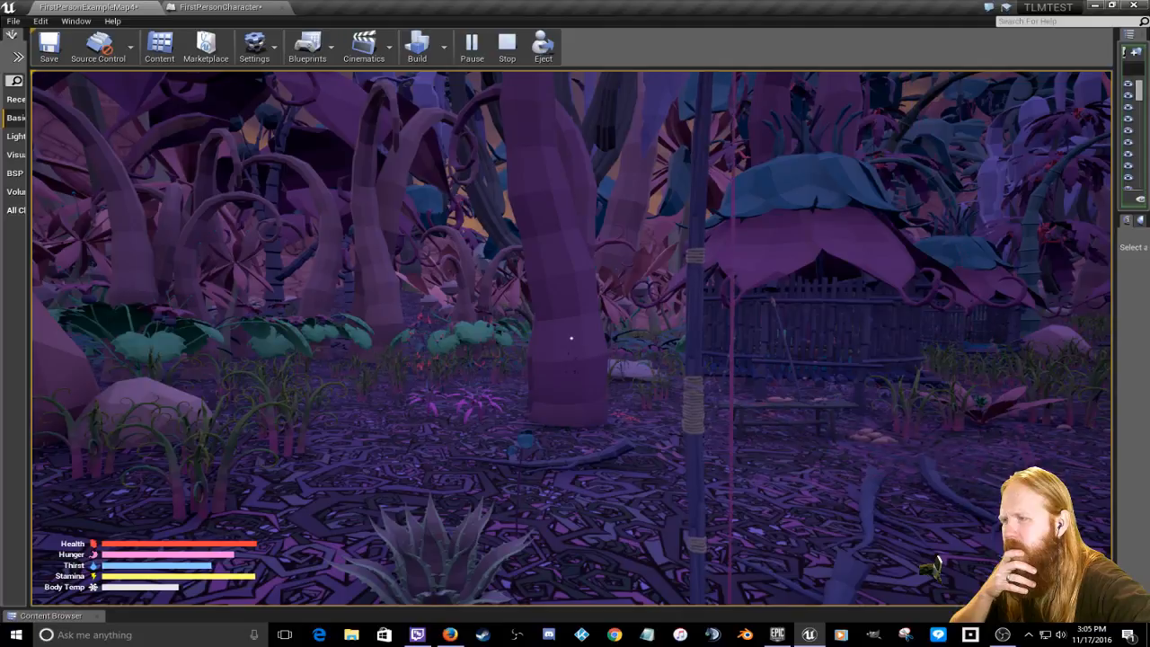
{"action": "left_click", "coordinate": [572, 337]}
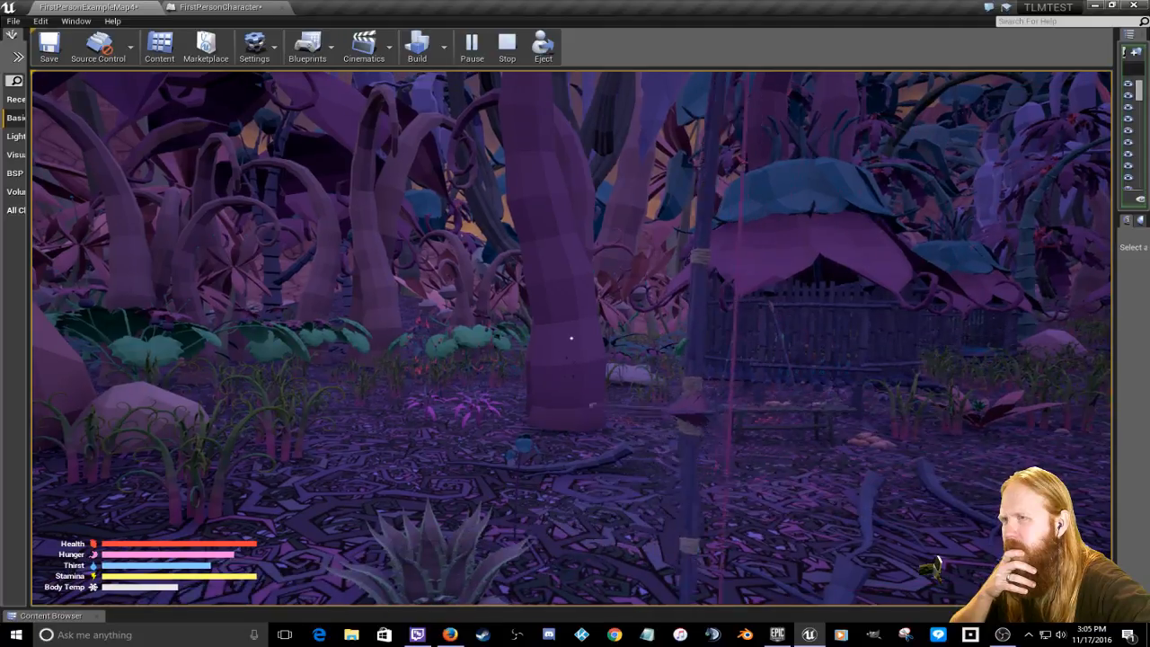
{"action": "left_click", "coordinate": [571, 337]}
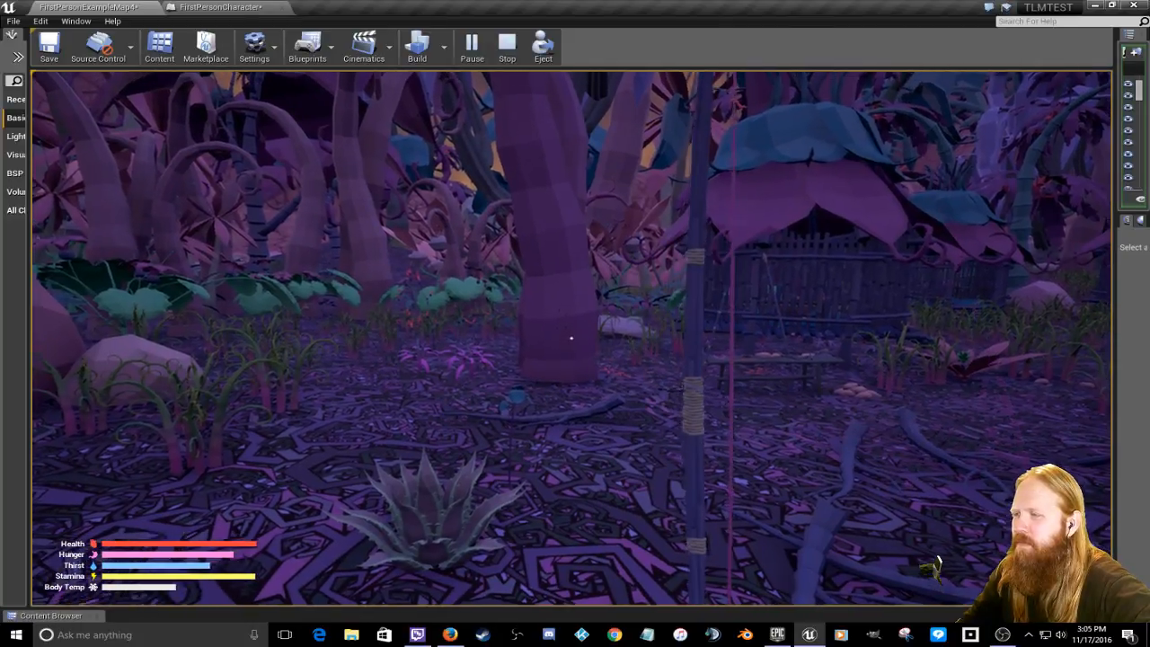
{"action": "left_click", "coordinate": [571, 338]}
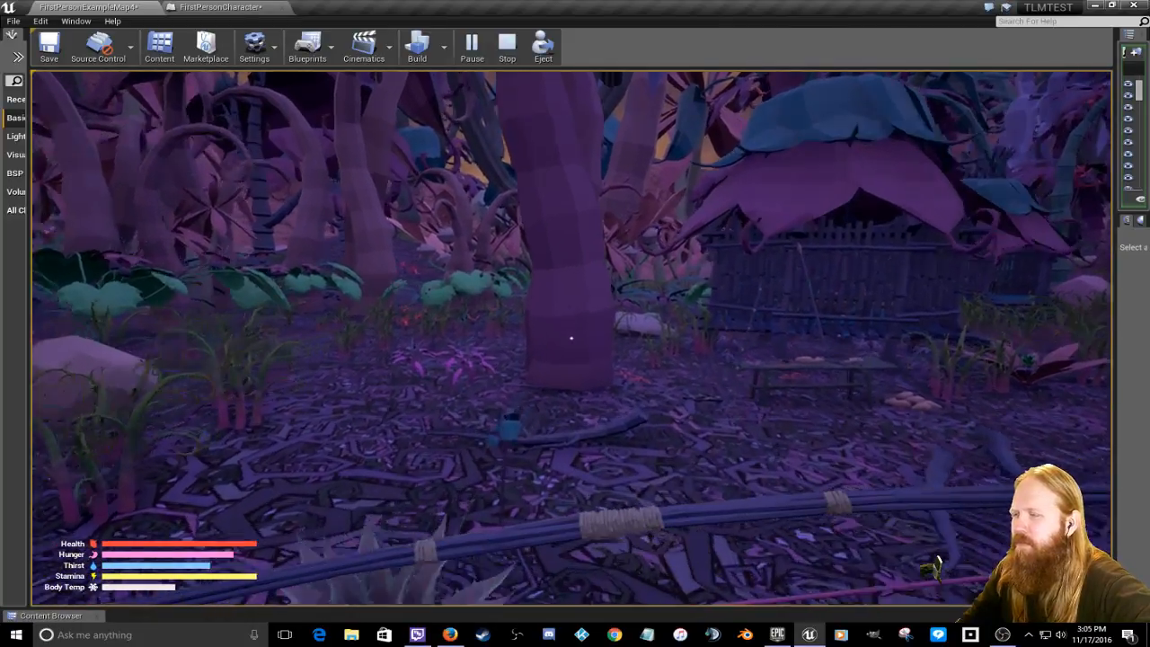
Step: Walk up to the trunk with the bow in hand and pick up the cluster of arrows from its lower part
{"action": "key", "text": "w"}
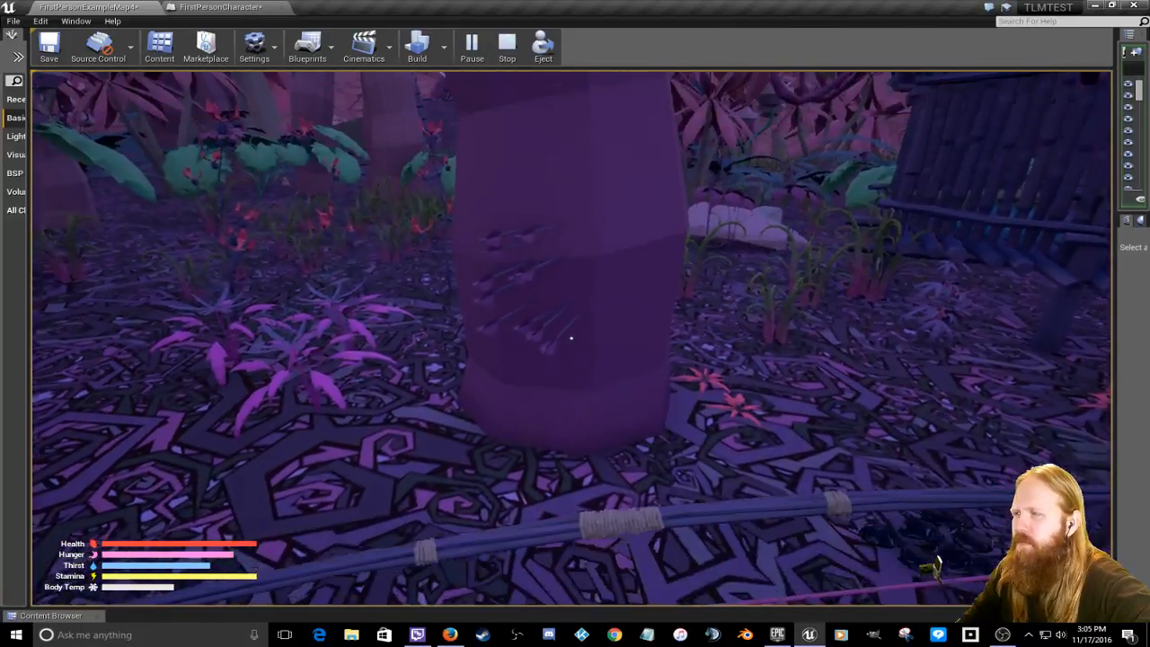
{"action": "key", "text": "e"}
{"action": "key", "text": "e"}
{"action": "key", "text": "e"}
{"action": "key", "text": "e"}
{"action": "key", "text": "e"}
{"action": "key", "text": "e"}
{"action": "key", "text": "e"}
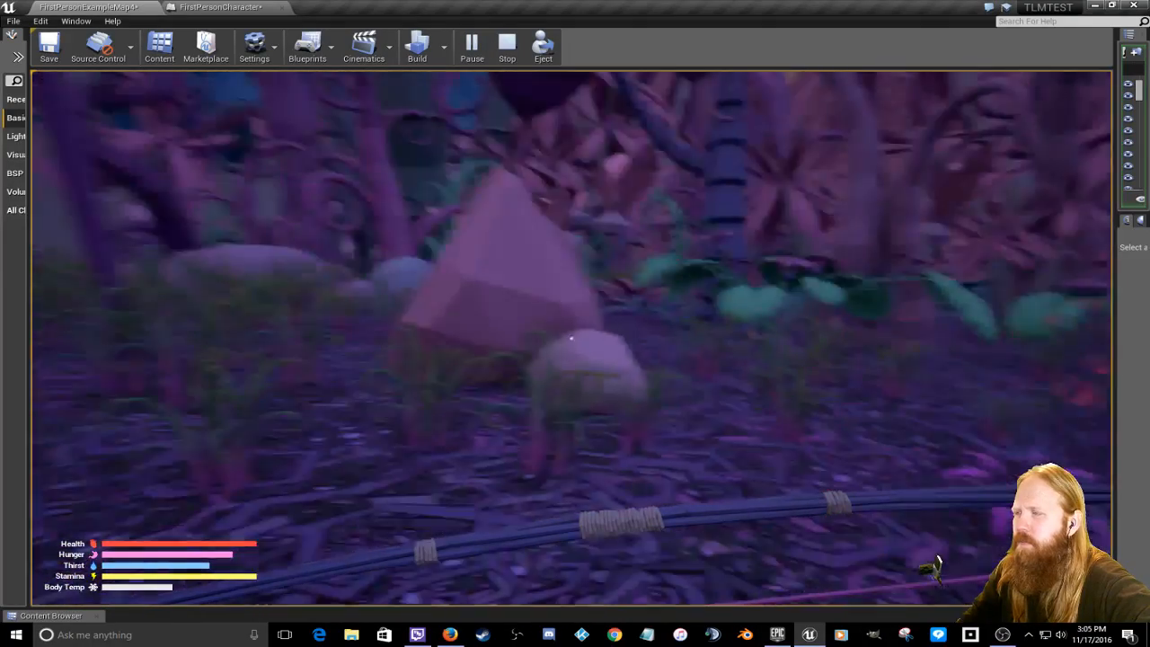
Step: Roam through the forest past the huts with the bow in hand and go up to the feathered creature's body on the ground
{"action": "key", "text": "w"}
{"action": "left_click", "coordinate": [571, 338]}
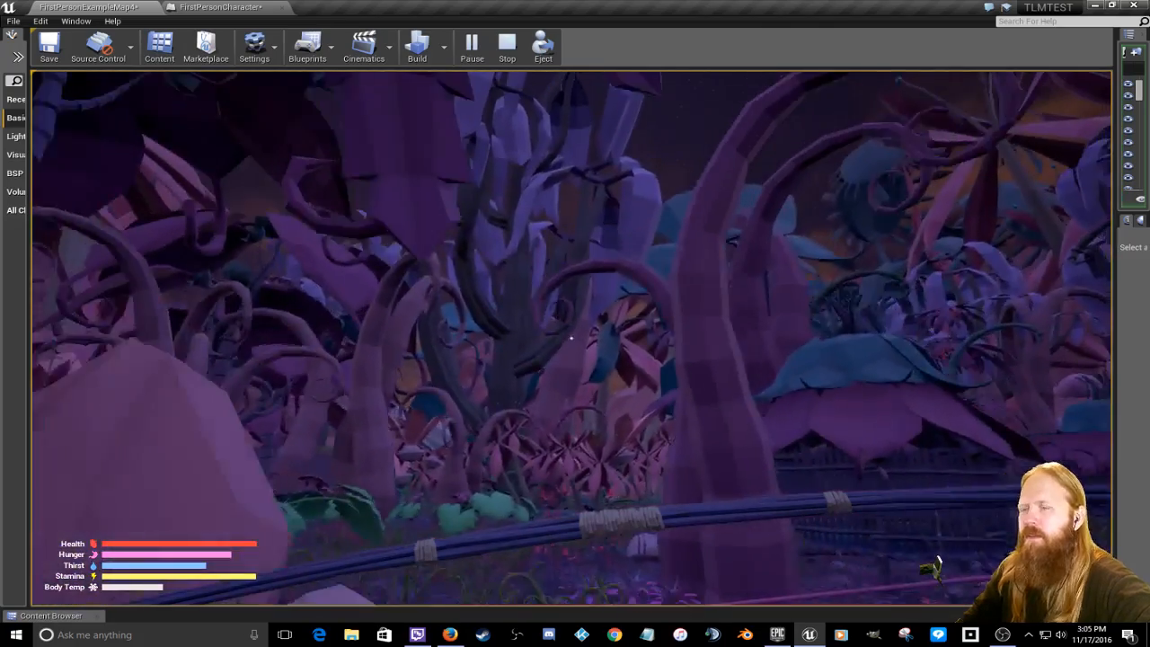
{"action": "key", "text": "d"}
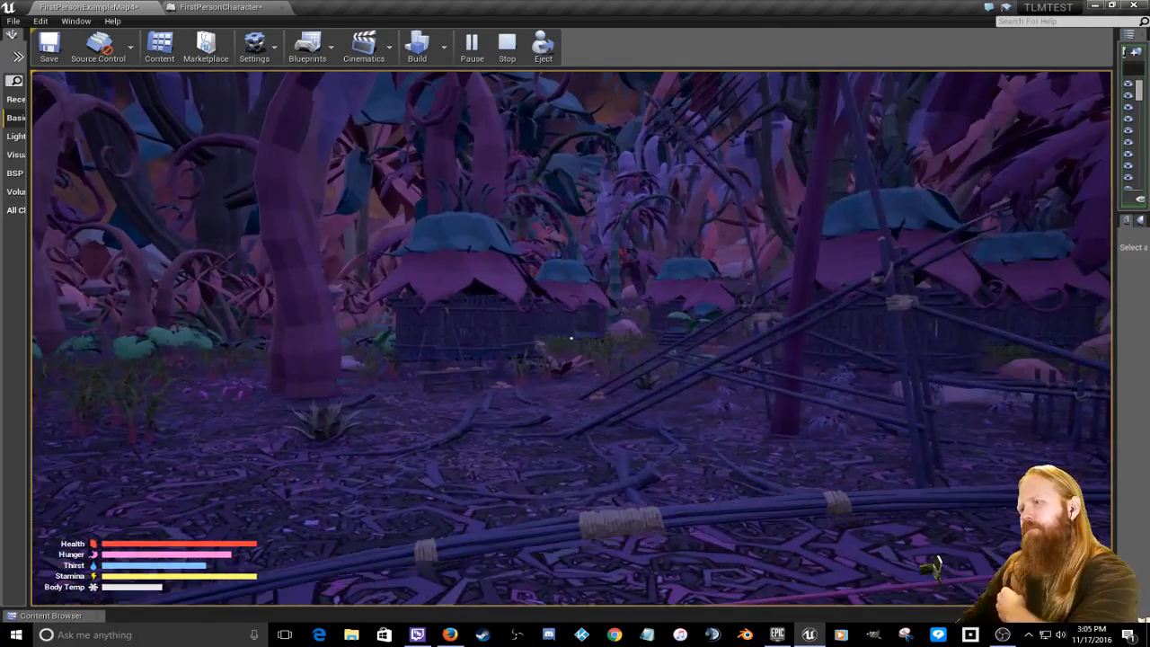
{"action": "key", "text": "w"}
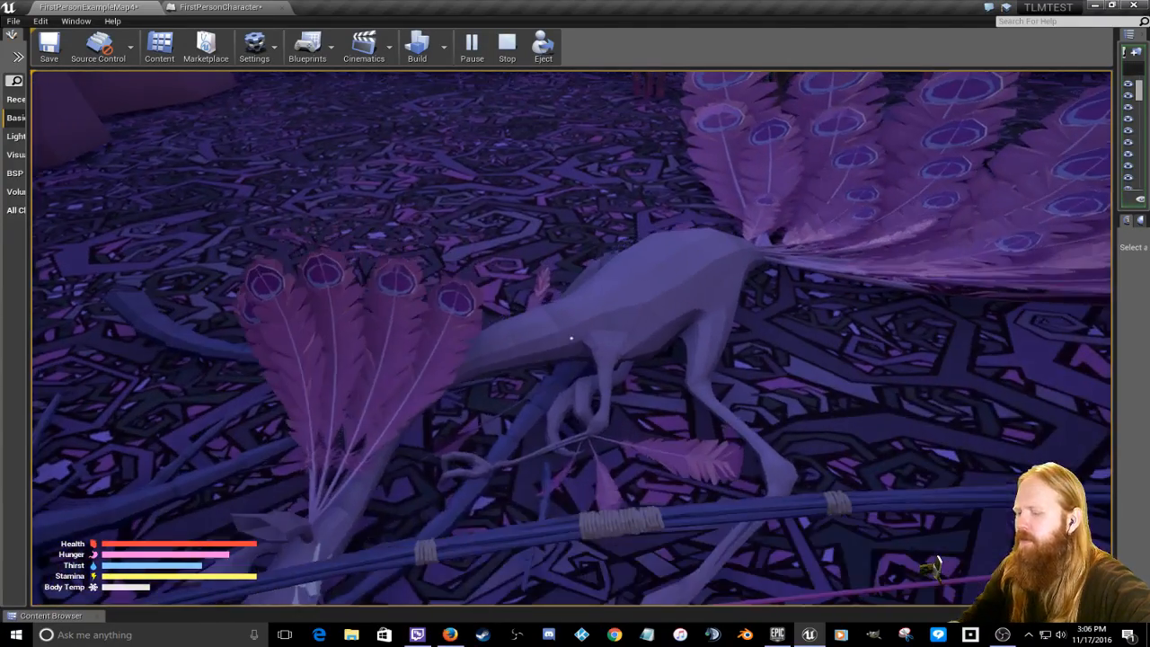
{"action": "left_click", "coordinate": [571, 338]}
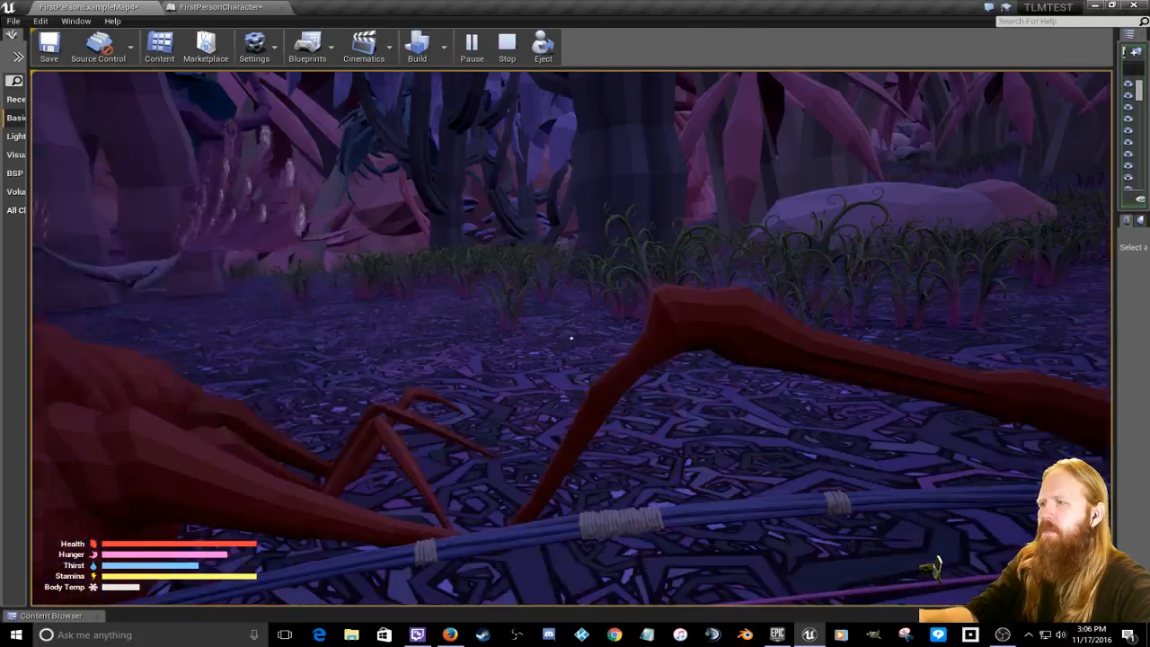
Step: Examine the red insect-like creature beside the dark trunk from close up and from farther back
{"action": "key", "text": "s"}
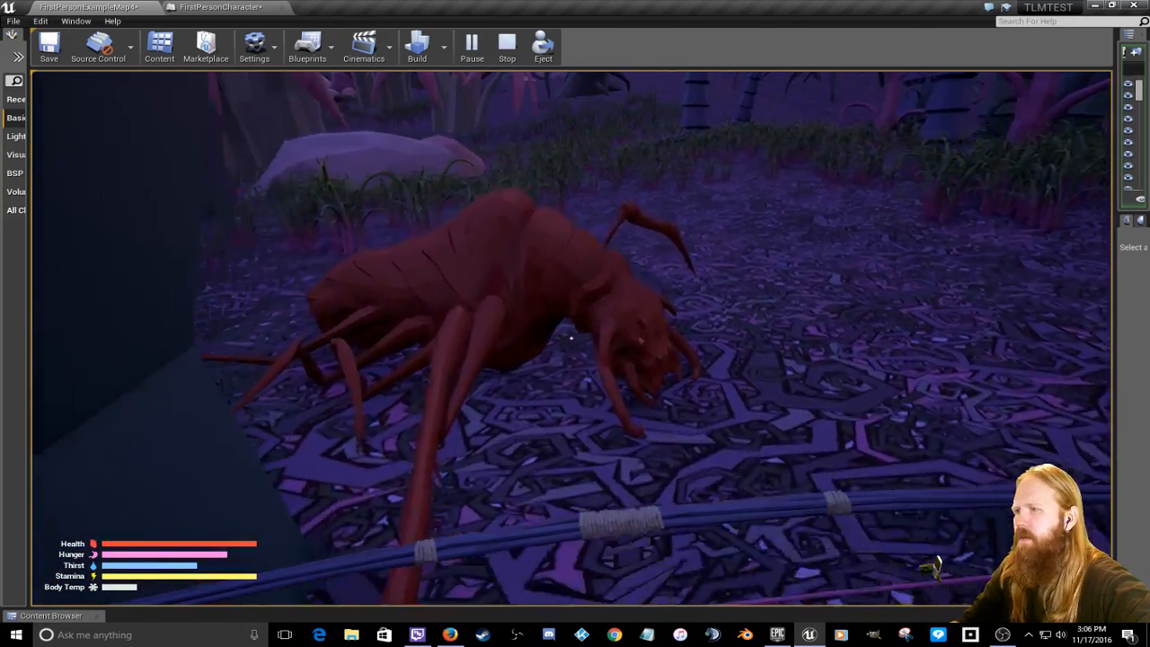
{"action": "key", "text": "s"}
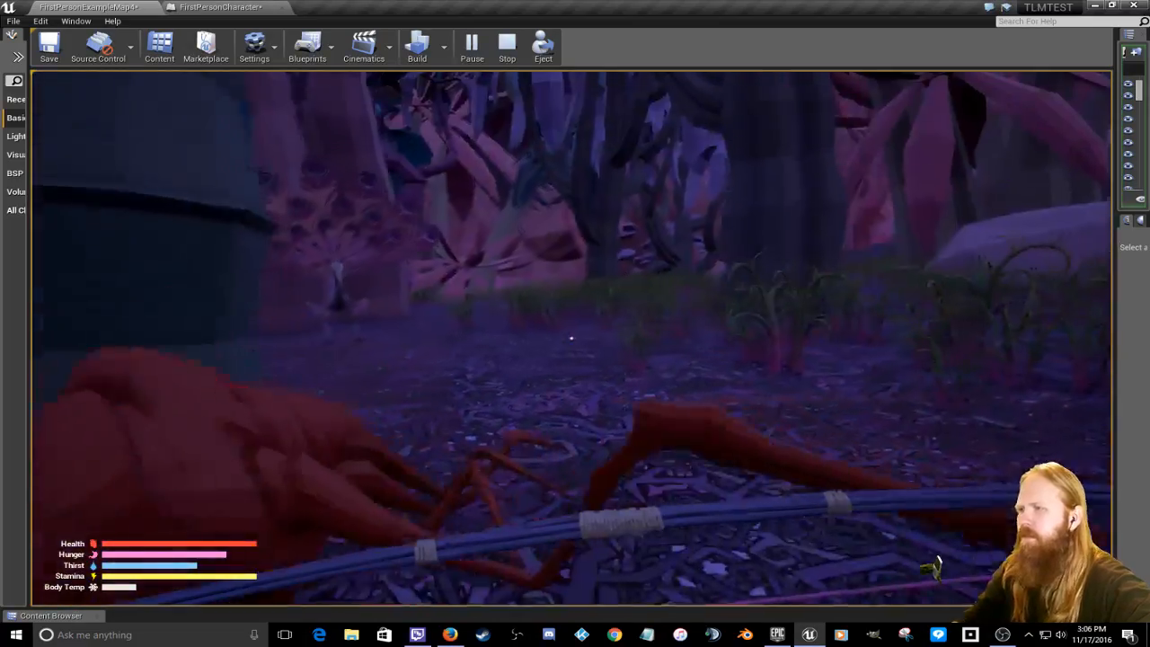
{"action": "key", "text": "w"}
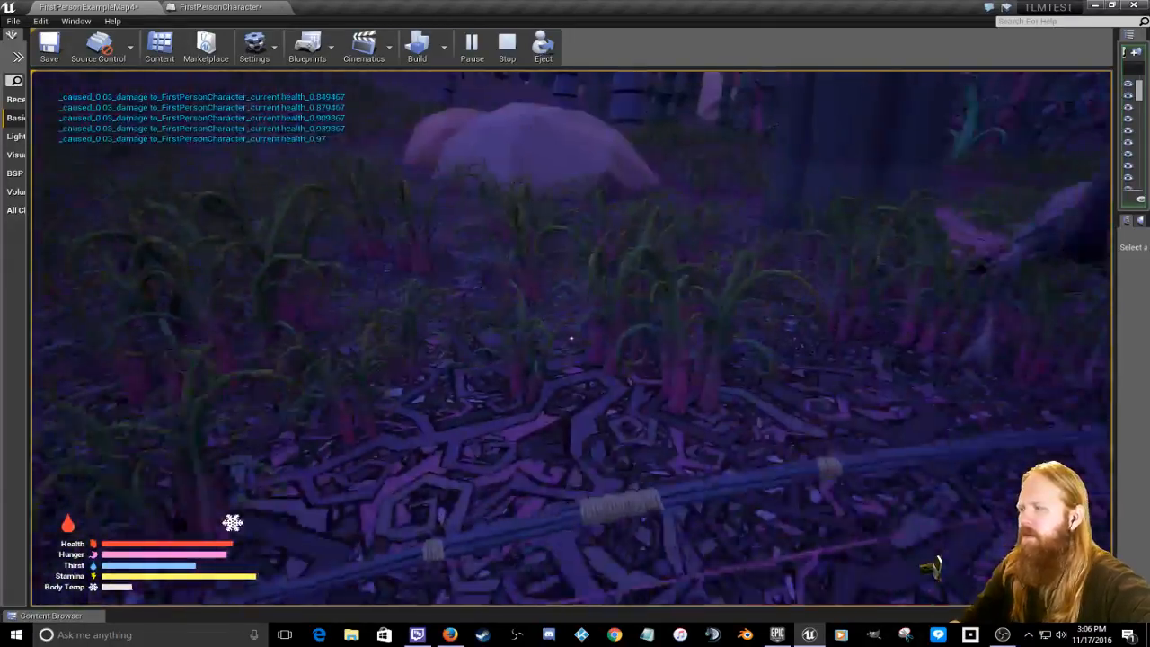
Step: Hunt the feathered creature in the curly grass with the bow and check the arrow at the foot of the nearby trunk
{"action": "key", "text": "w"}
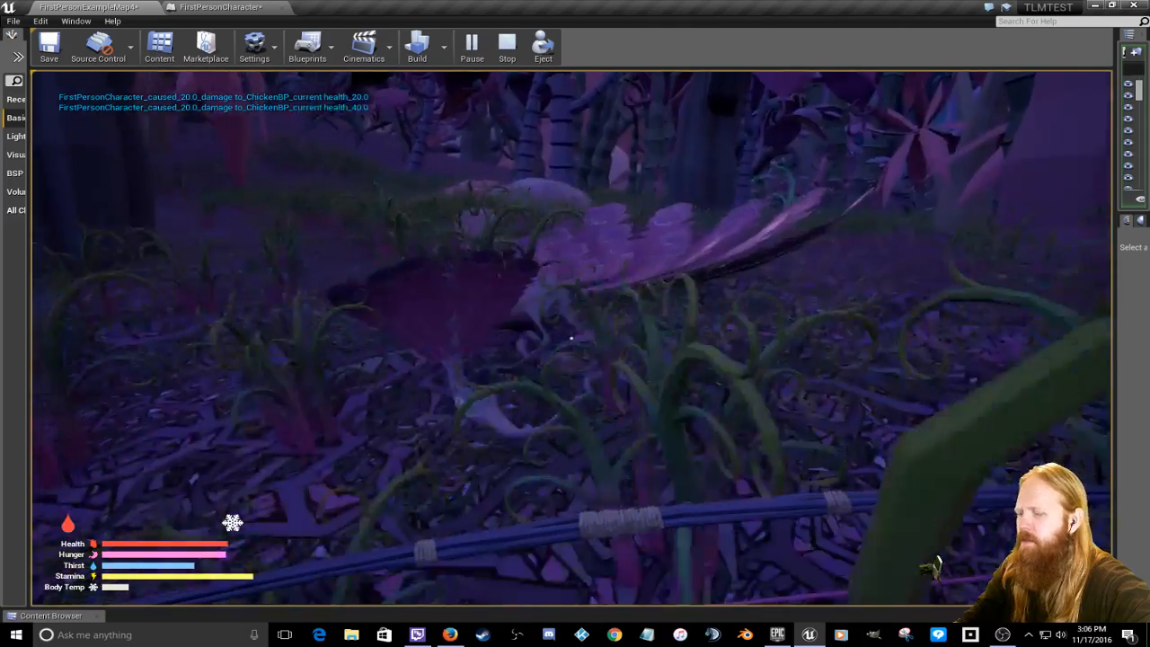
{"action": "key", "text": "w"}
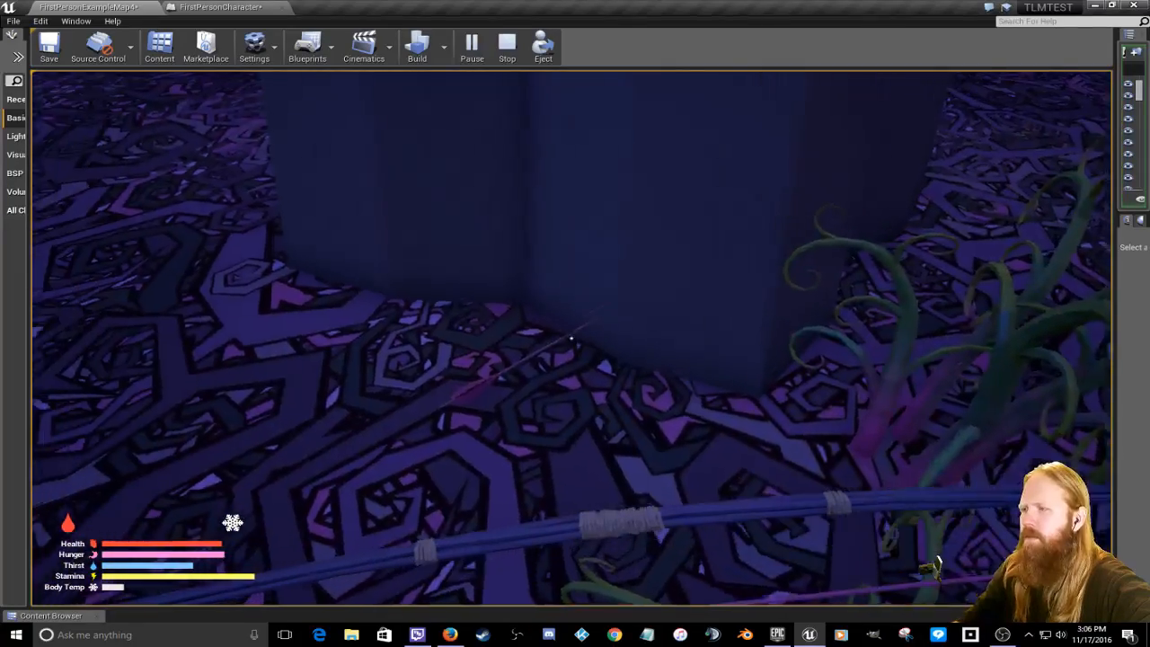
{"action": "key", "text": "w"}
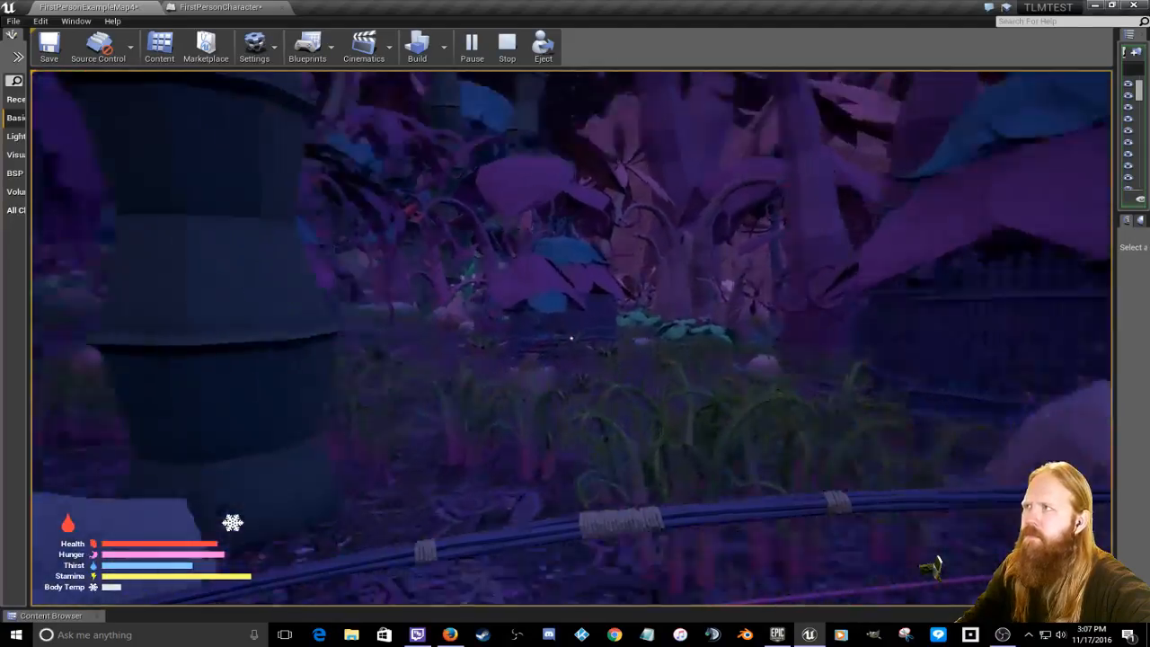
Step: Walk back through the village to the slatted table with the tools and stones on it
{"action": "key", "text": "w"}
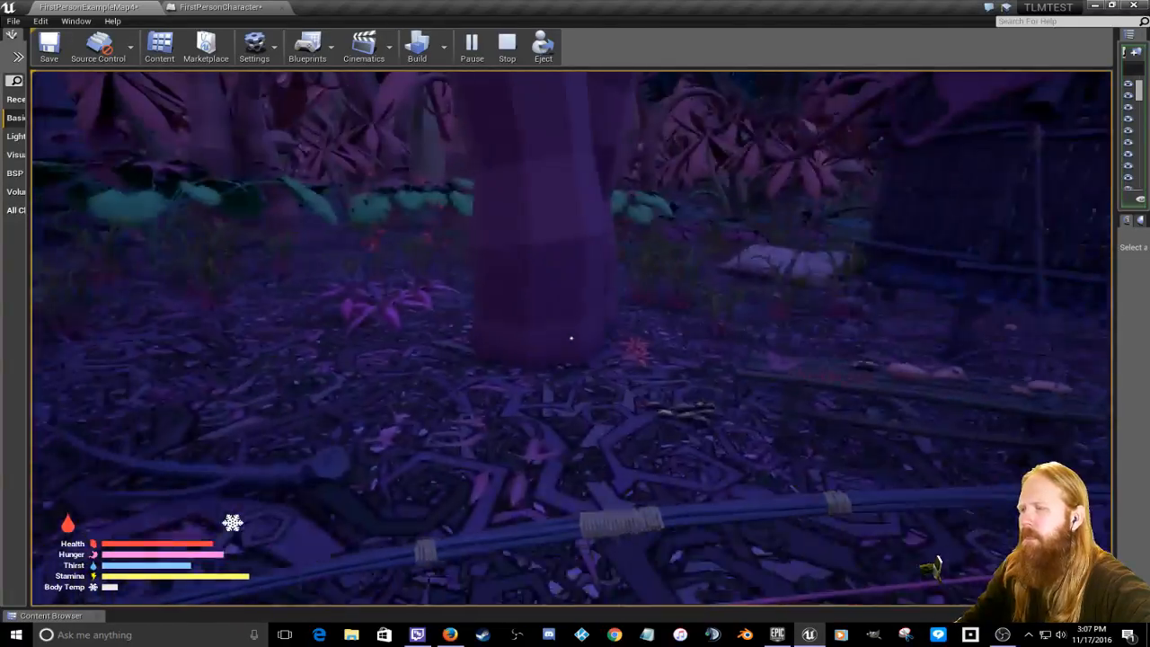
{"action": "key", "text": "w"}
{"action": "key", "text": "w"}
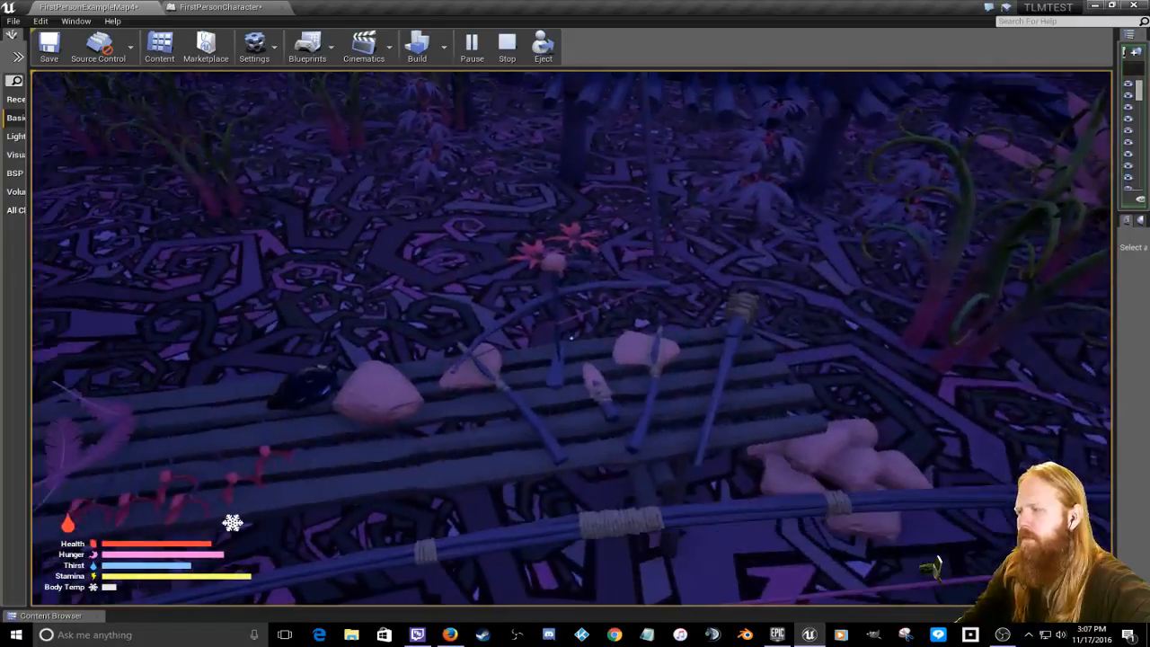
Step: Craft a Campfire from three sticks using the Survival recipes and stand beside it to warm up
{"action": "key", "text": "Tab"}
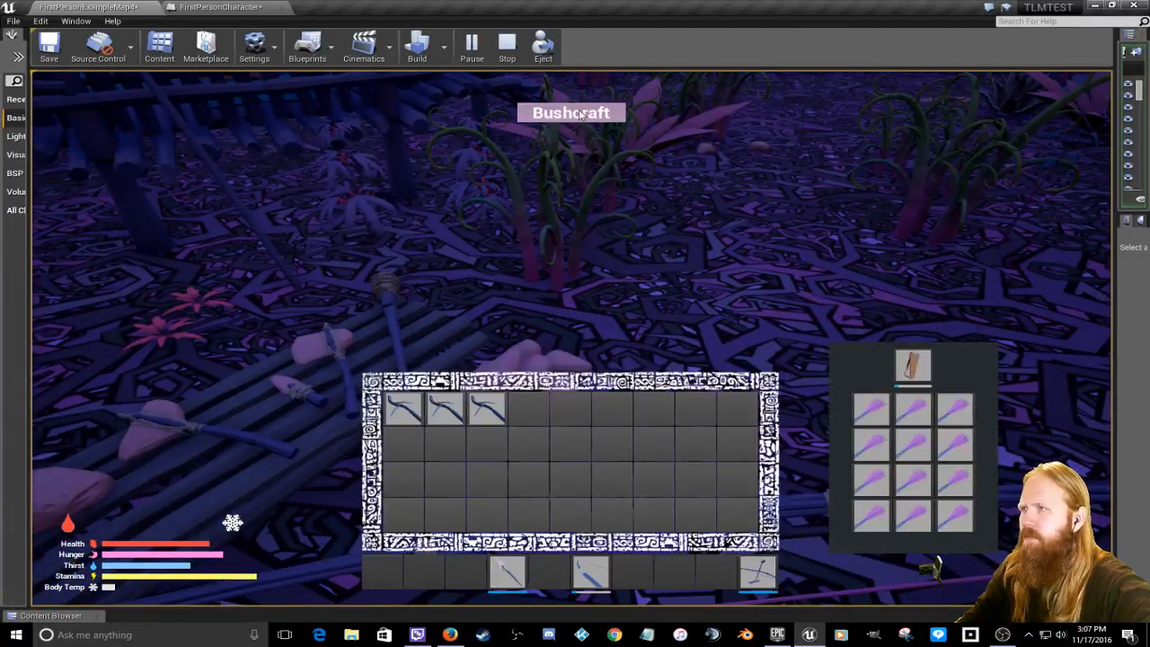
{"action": "left_click", "coordinate": [581, 114]}
{"action": "left_click", "coordinate": [683, 115]}
{"action": "left_click", "coordinate": [420, 185]}
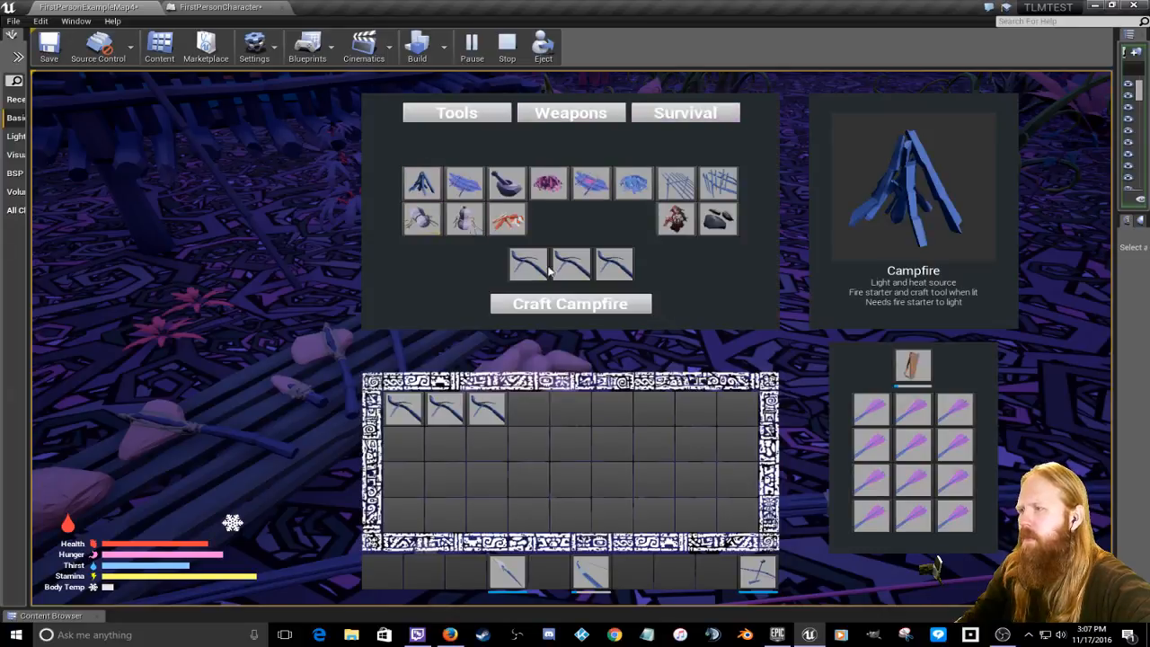
{"action": "left_click", "coordinate": [550, 305]}
{"action": "key", "text": "Tab"}
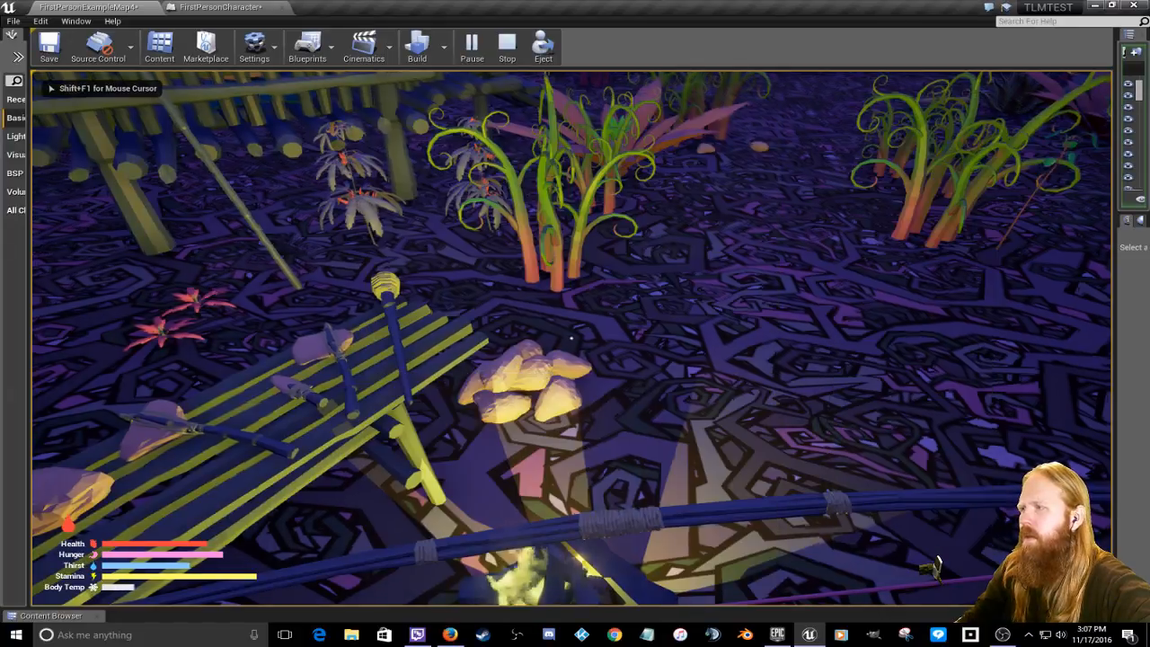
{"action": "key", "text": "s"}
{"action": "key", "text": "w"}
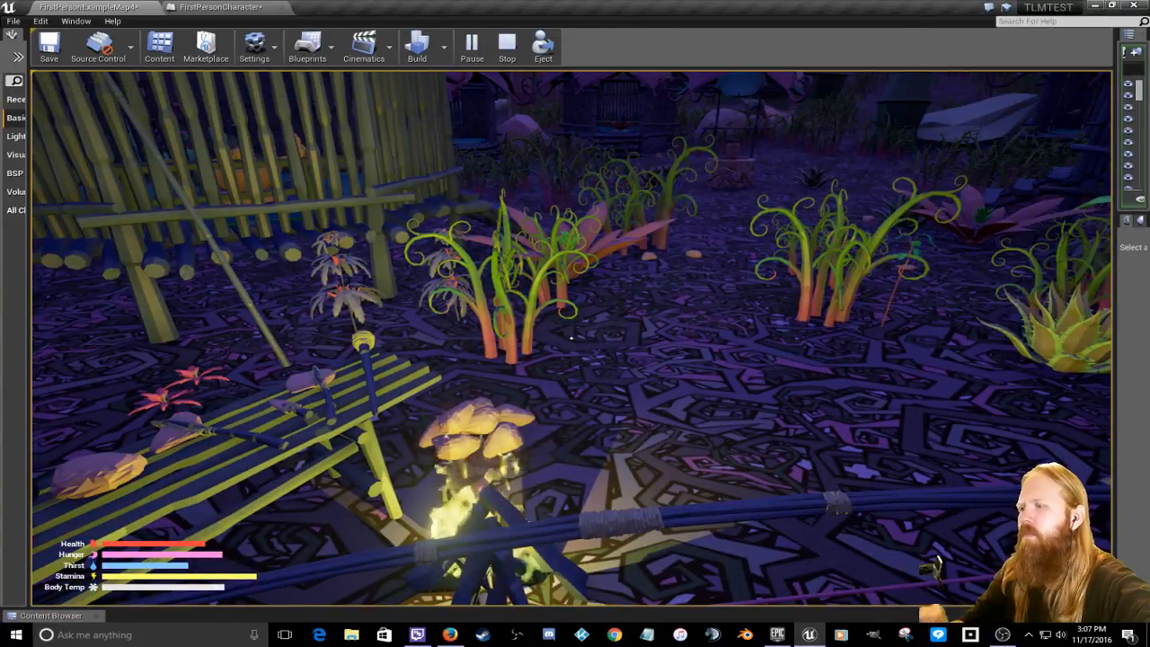
Step: Leave the camp for the forest and shoot the distant feathered creature beyond the two boulders with the bow
{"action": "key", "text": "w"}
{"action": "key", "text": "w"}
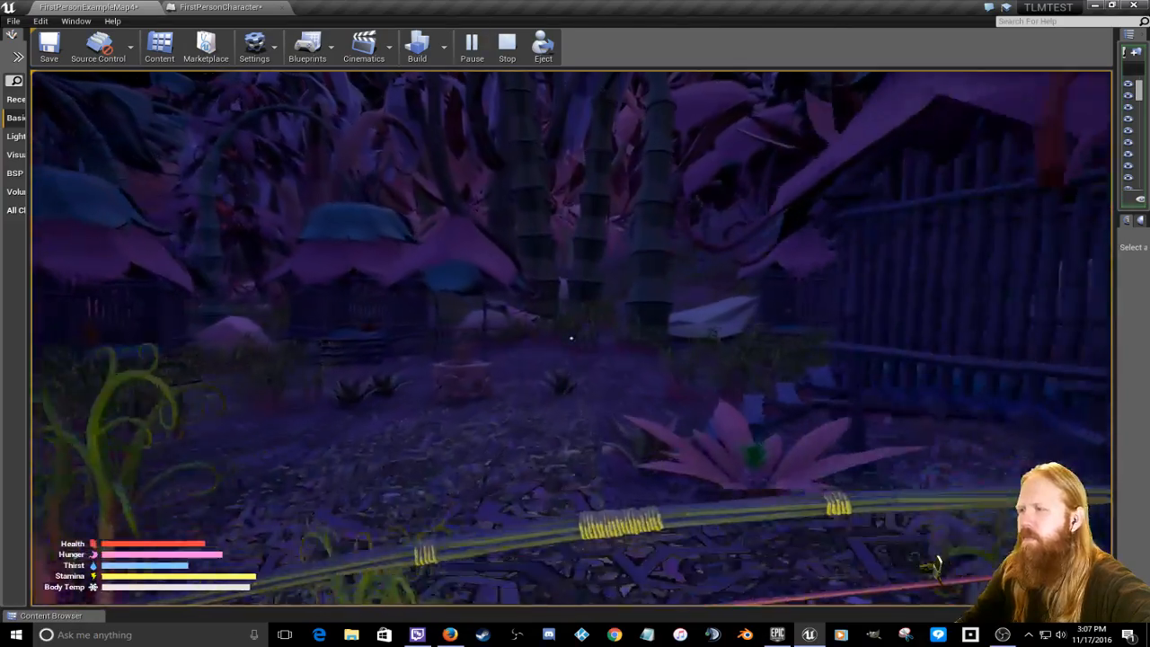
{"action": "key", "text": "w"}
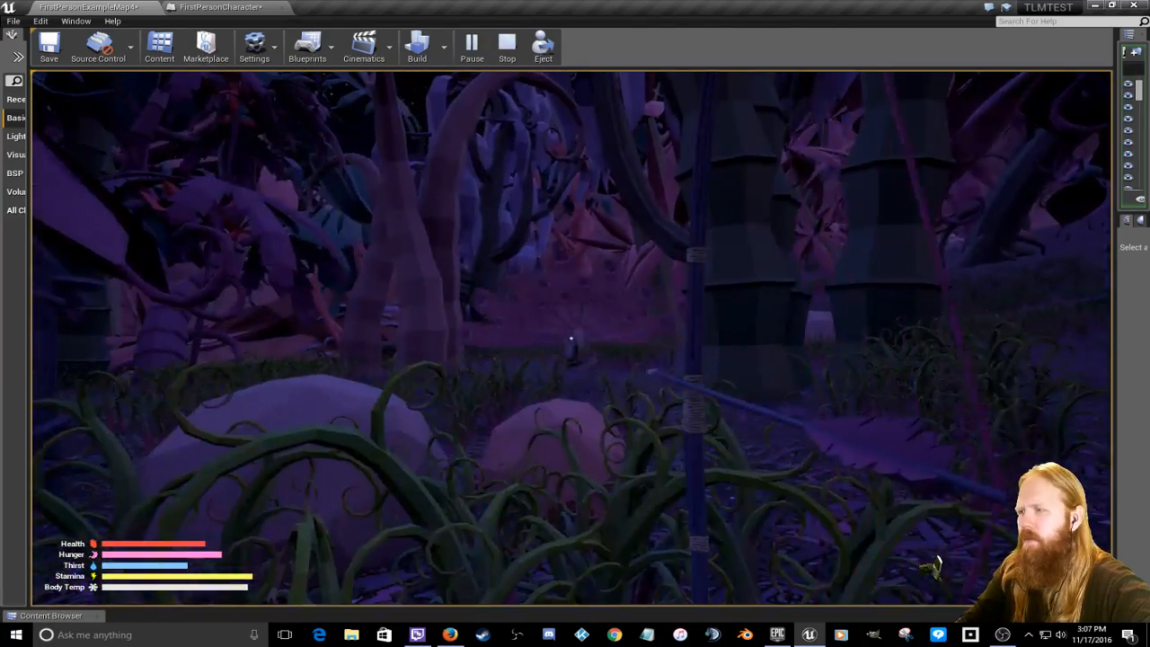
{"action": "left_click", "coordinate": [571, 338]}
{"action": "key", "text": "w"}
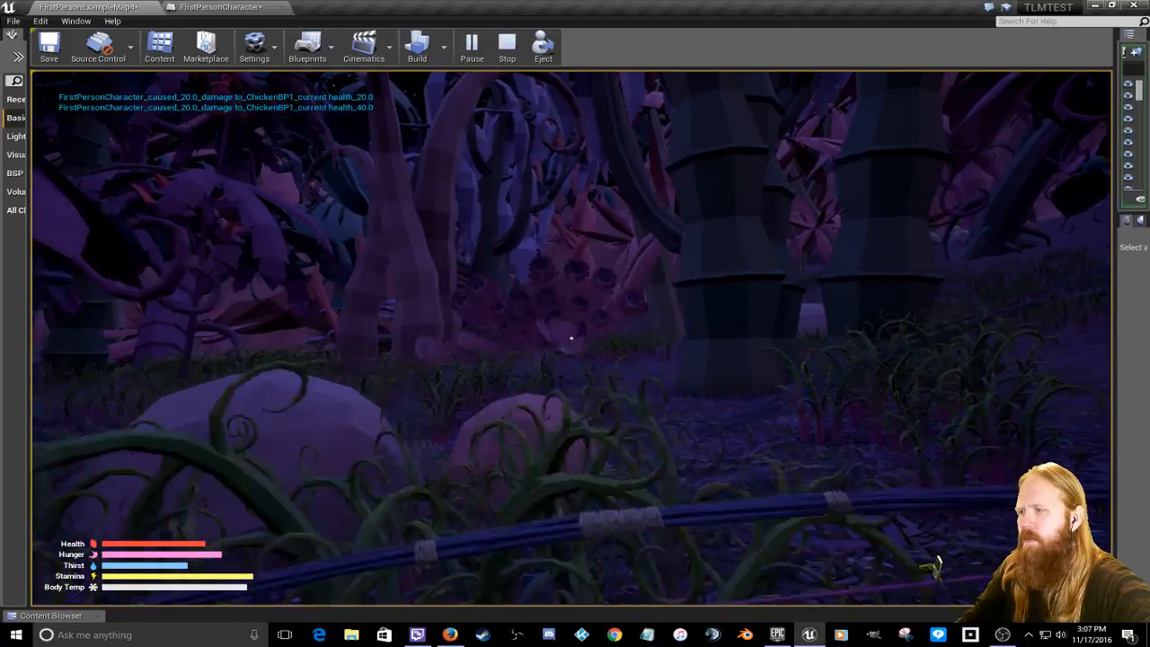
Step: Walk up to the shot creature's body and pick up the arrow lying beside its neck
{"action": "key", "text": "w"}
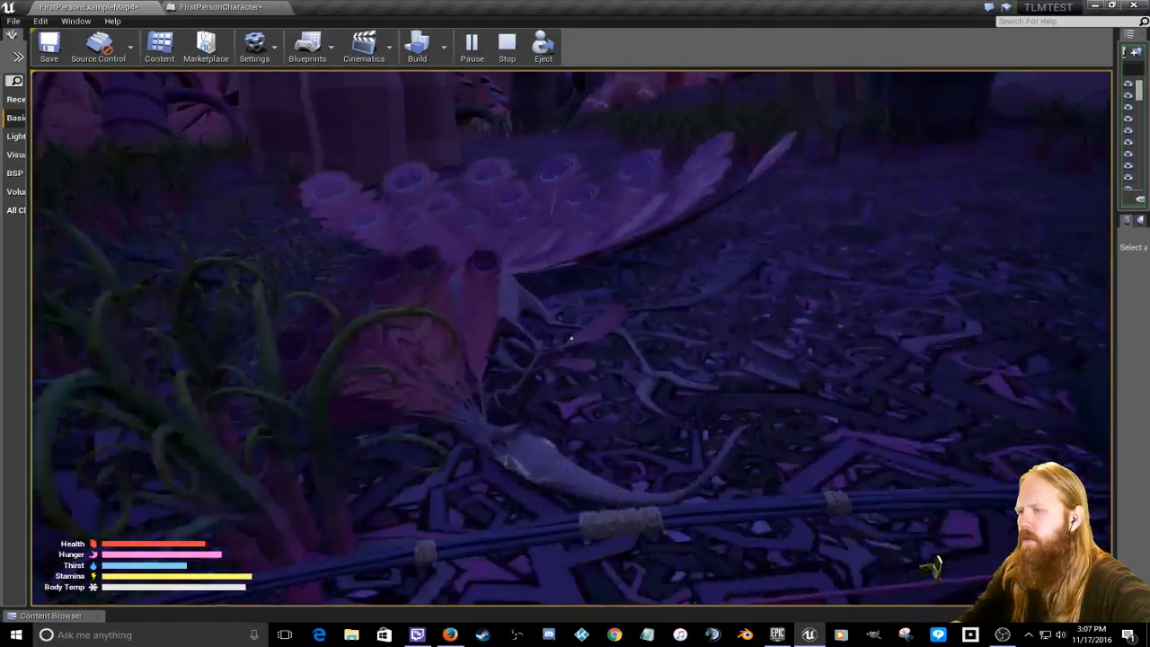
{"action": "key", "text": "a"}
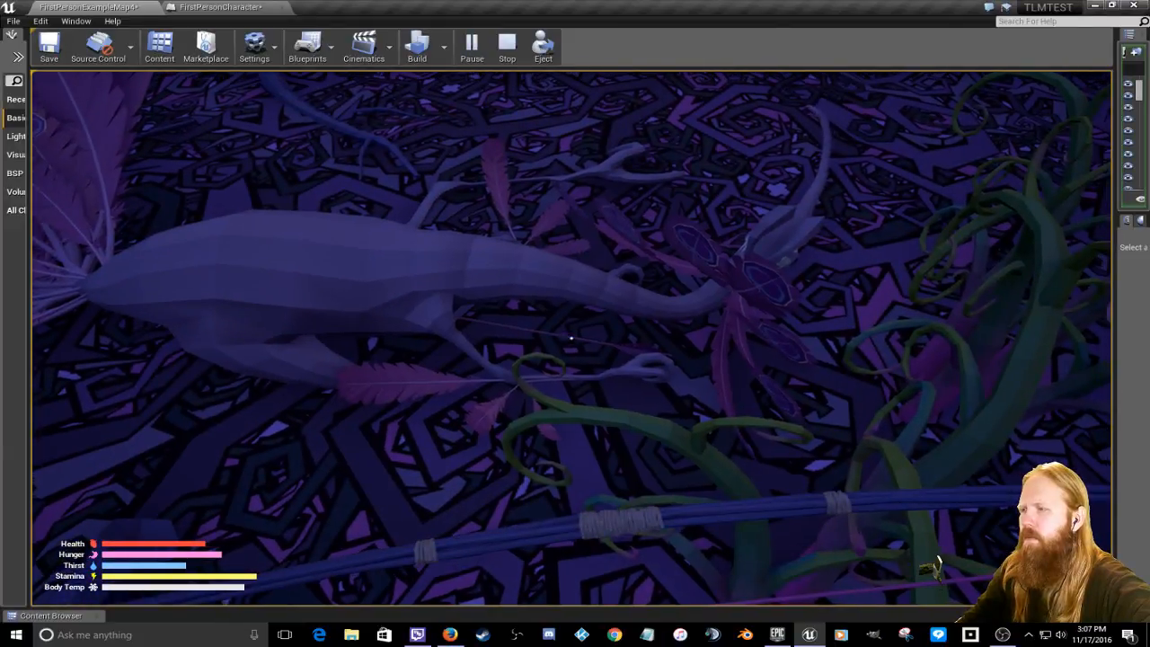
{"action": "key", "text": "w"}
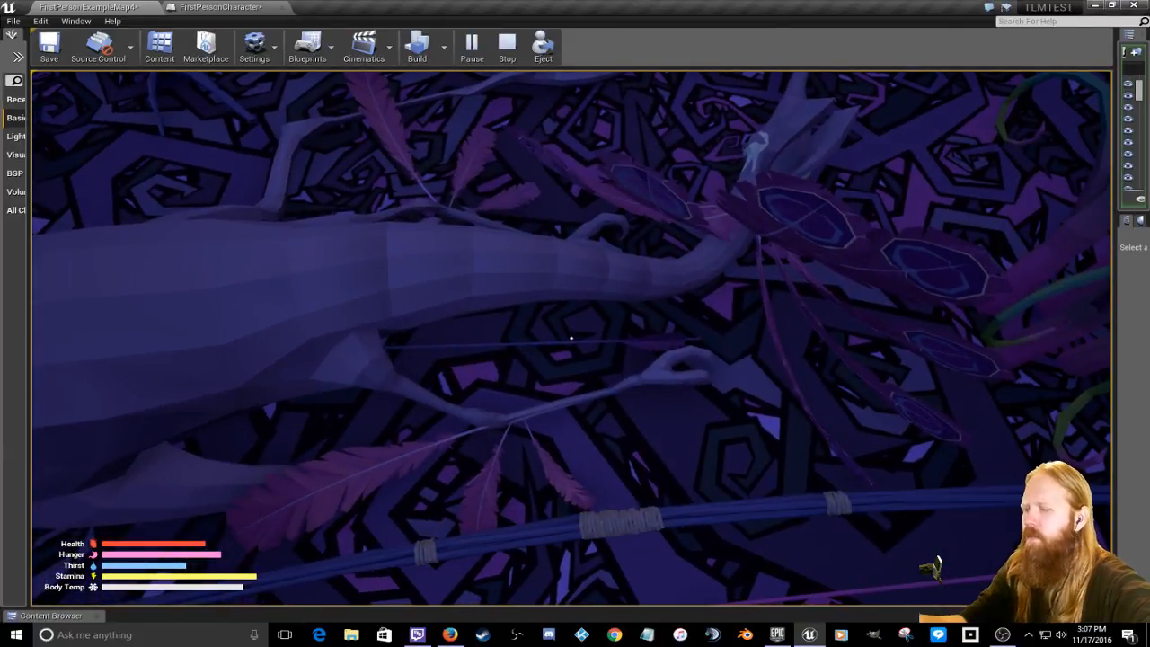
{"action": "key", "text": "e"}
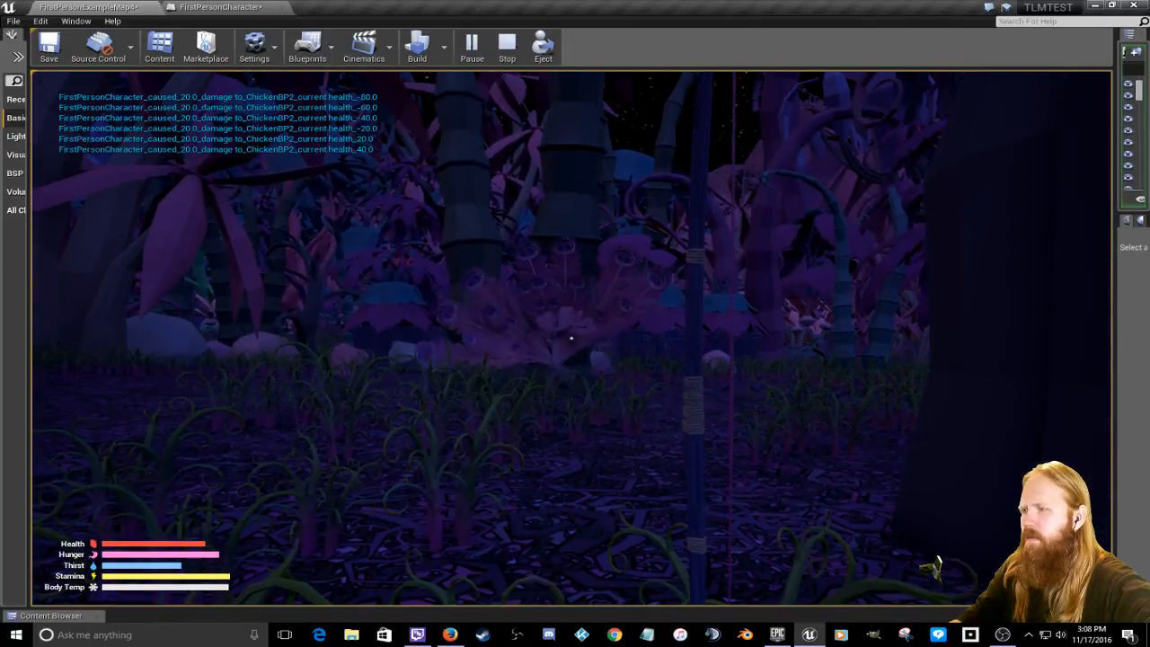
Step: Approach the next shot creature near the twin trunks and find the arrow in the curly grass by its head
{"action": "key", "text": "w"}
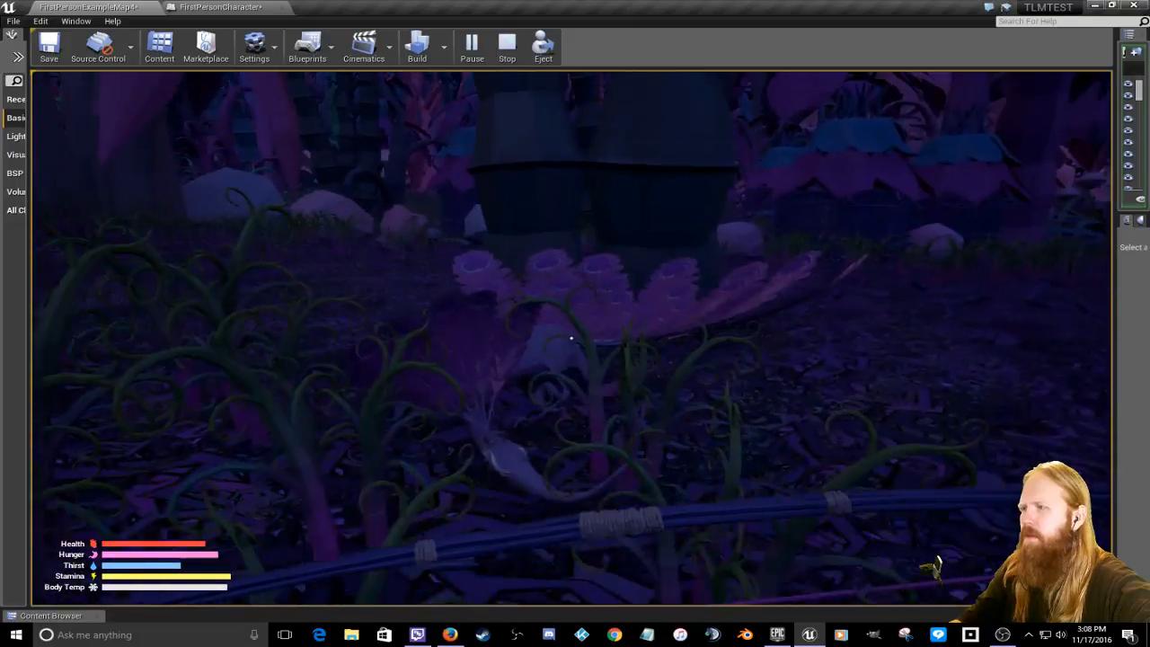
{"action": "key", "text": "w"}
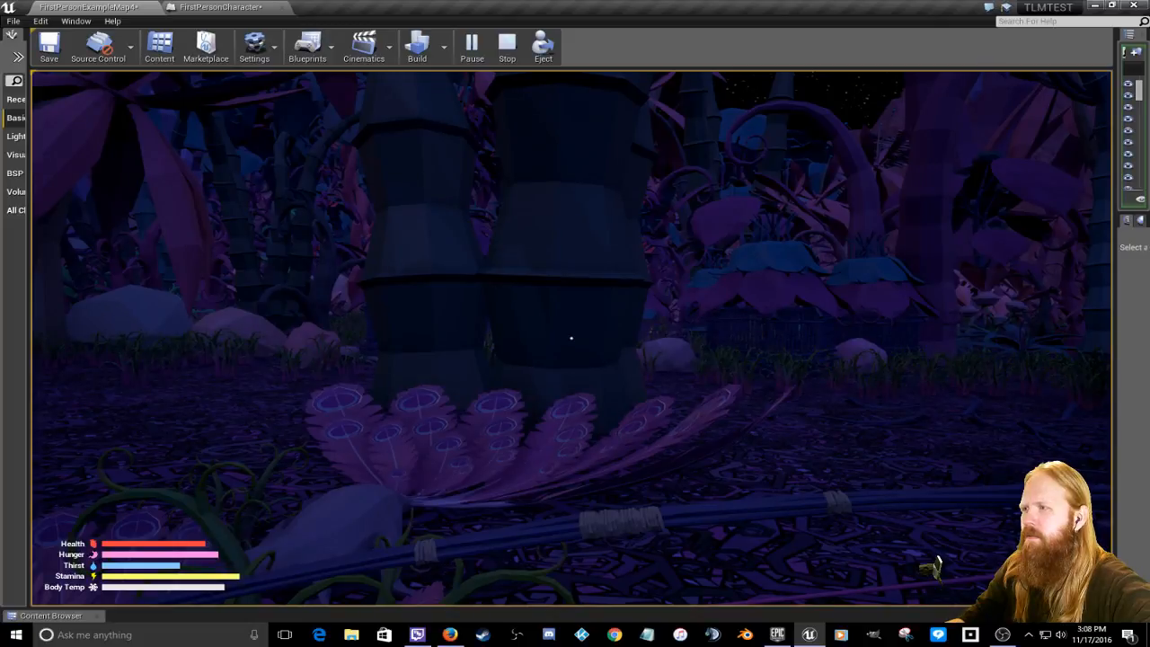
{"action": "key", "text": "s"}
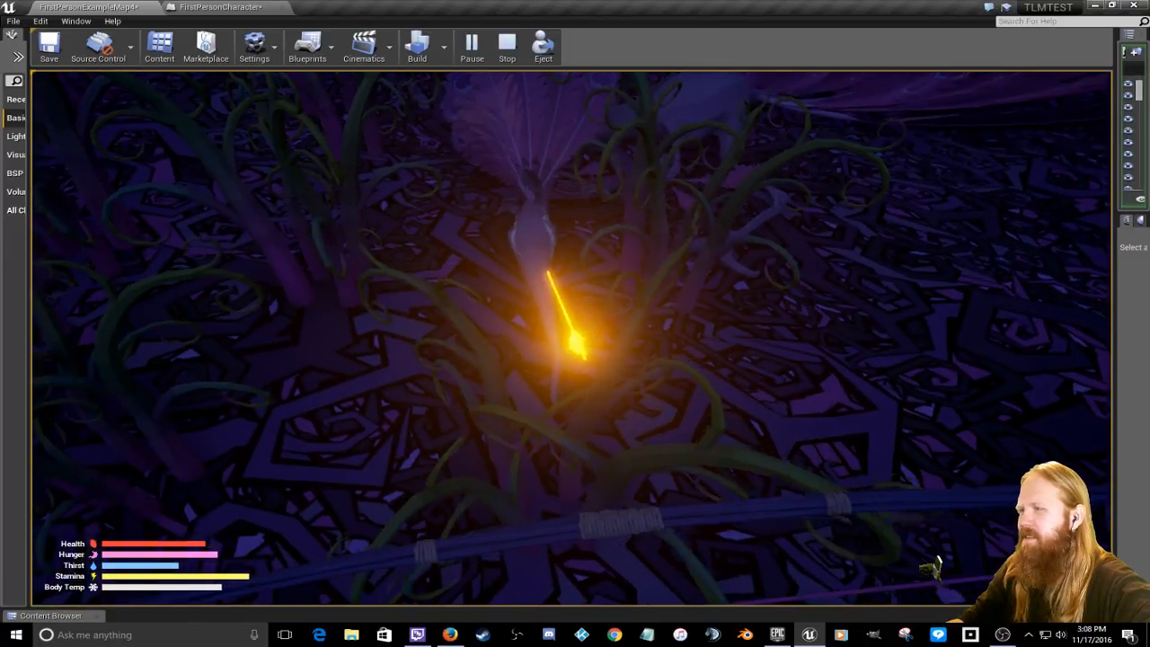
{"action": "key", "text": "w"}
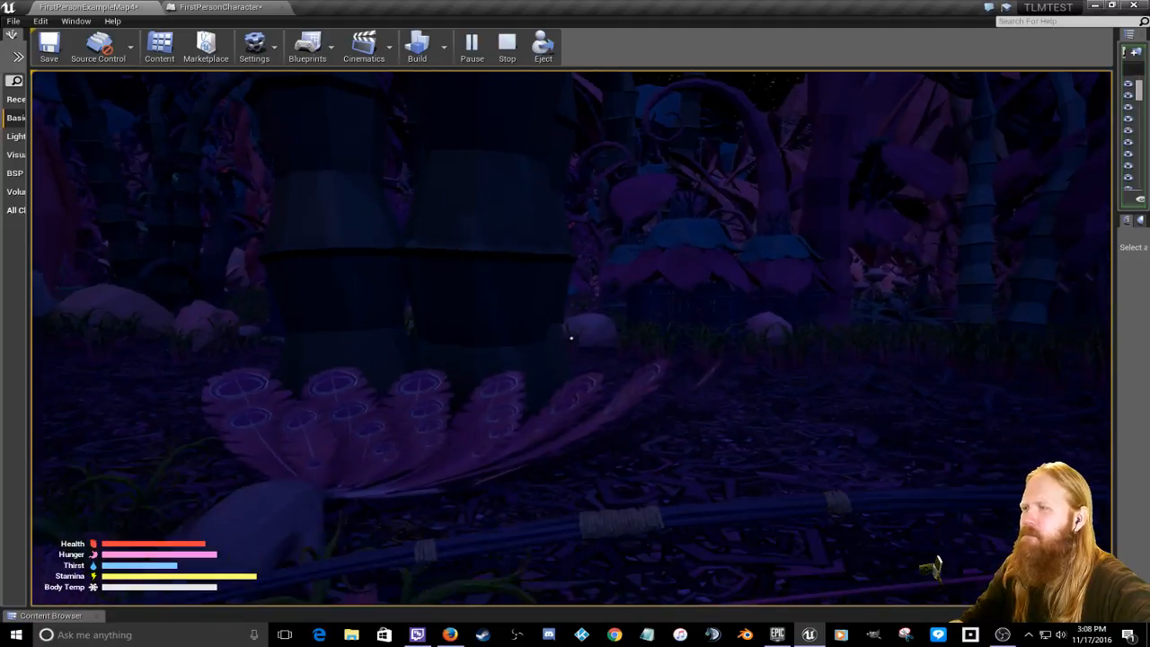
Step: Move past the dark trunks and shoot arrows at the feathered creature standing in the dark clearing
{"action": "key", "text": "w"}
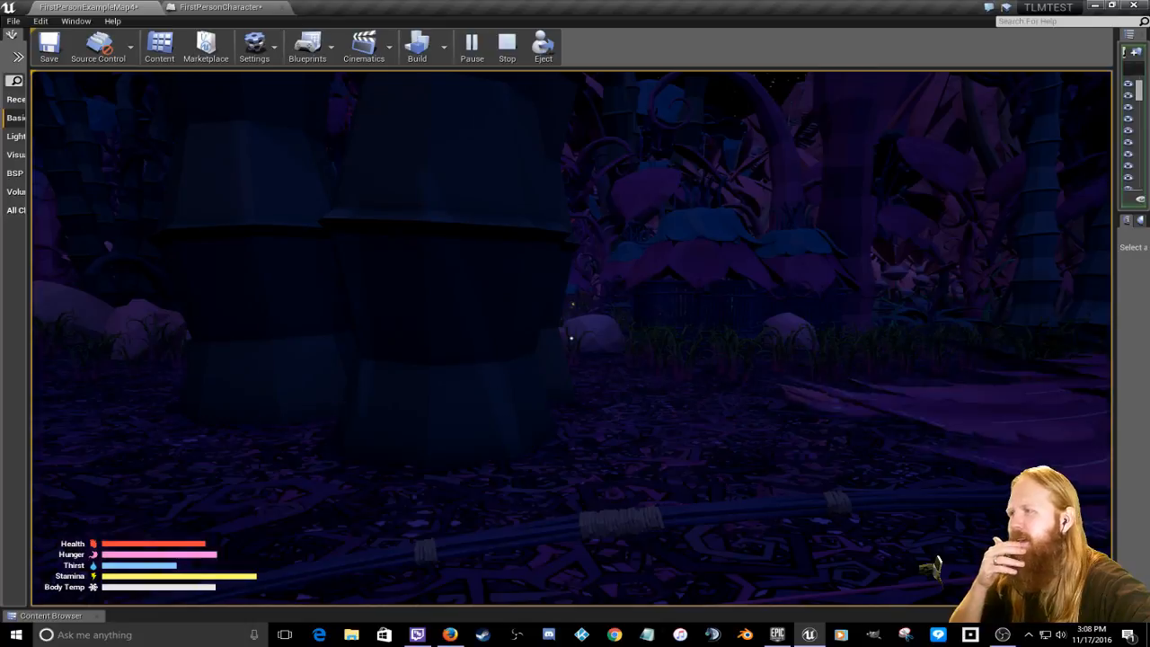
{"action": "left_click", "coordinate": [571, 339]}
{"action": "key", "text": "s"}
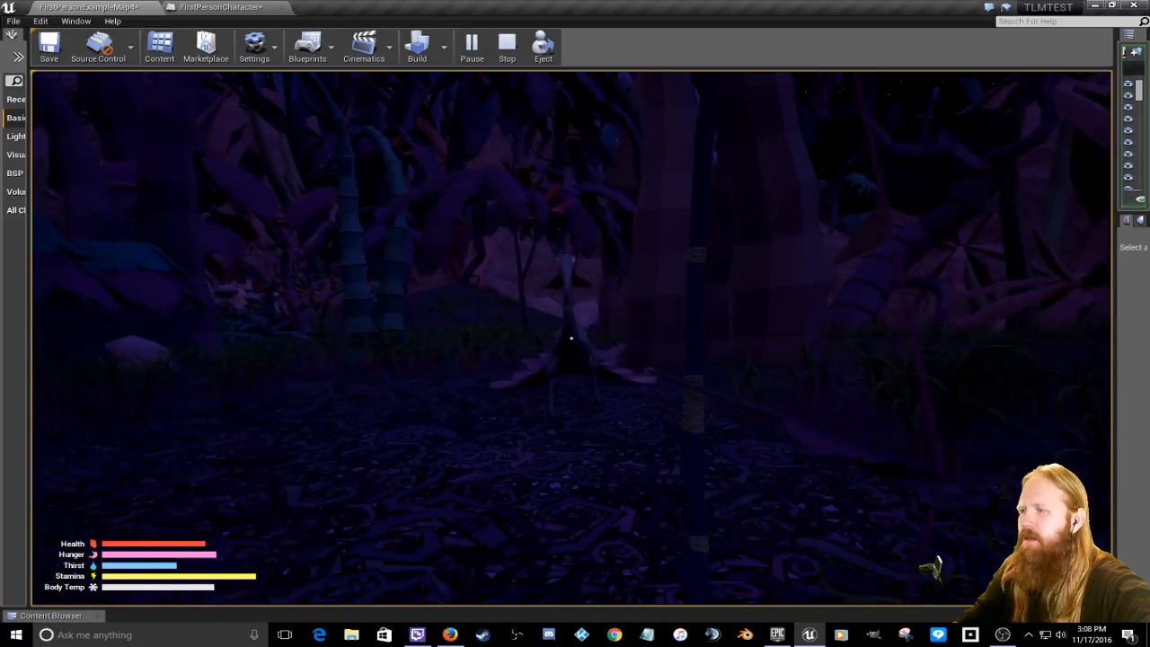
{"action": "key", "text": "s"}
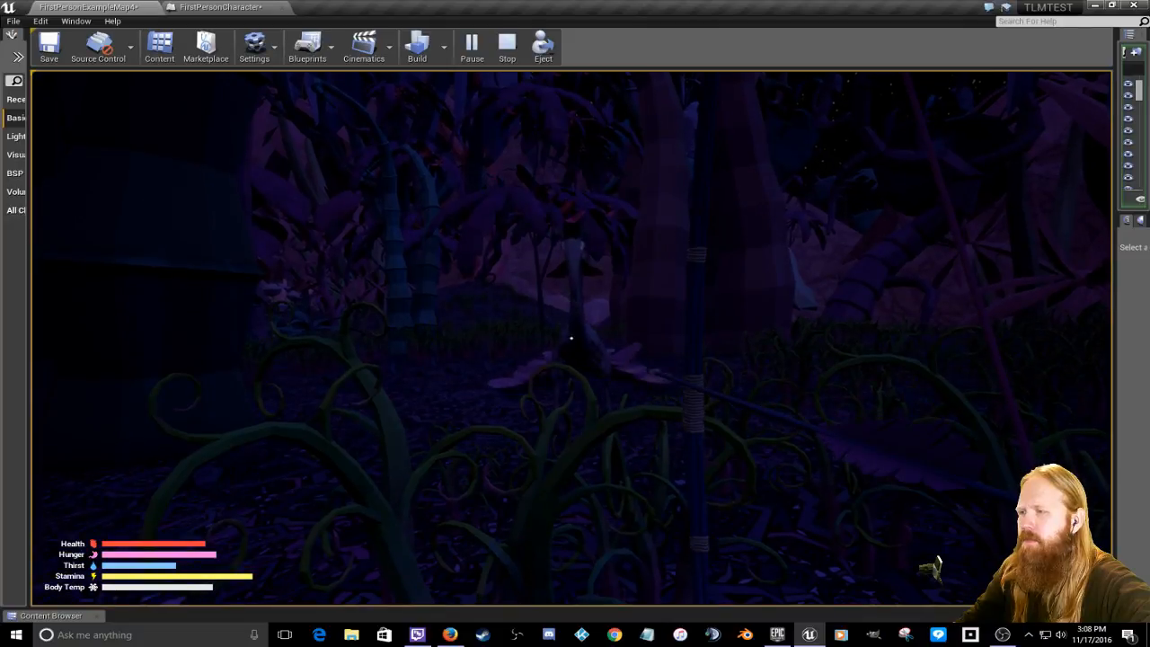
{"action": "left_click", "coordinate": [571, 338]}
{"action": "key", "text": "w"}
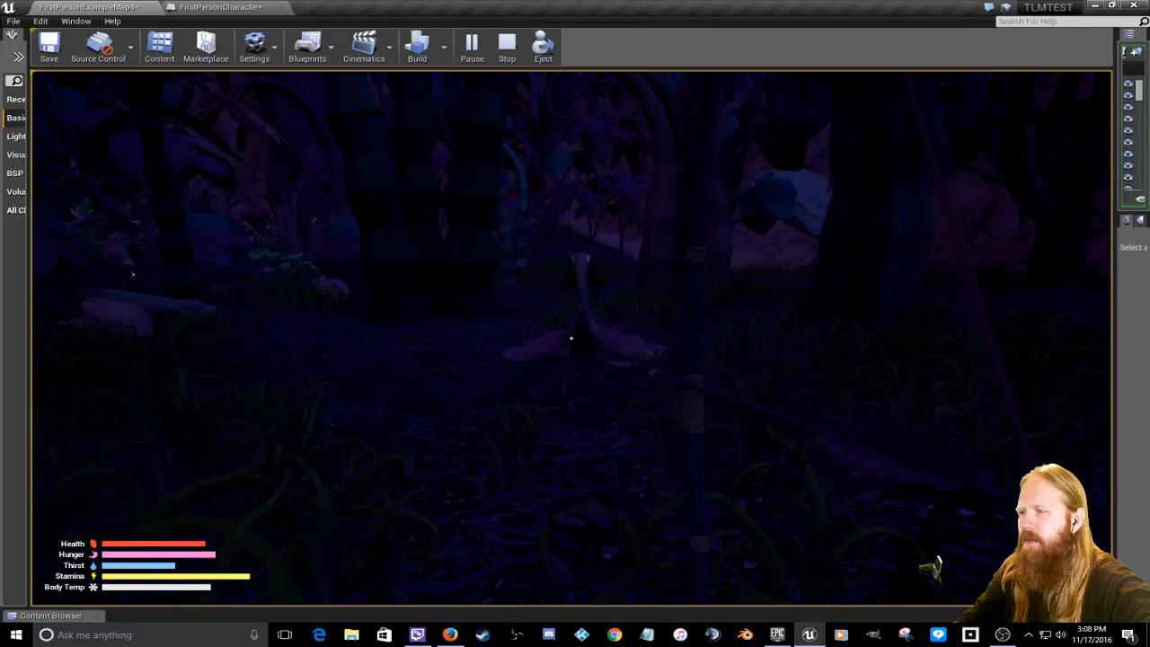
{"action": "left_click", "coordinate": [572, 338]}
Step: Retrieve the highlighted arrows from the creature's body and from the ground behind it
{"action": "key", "text": "w"}
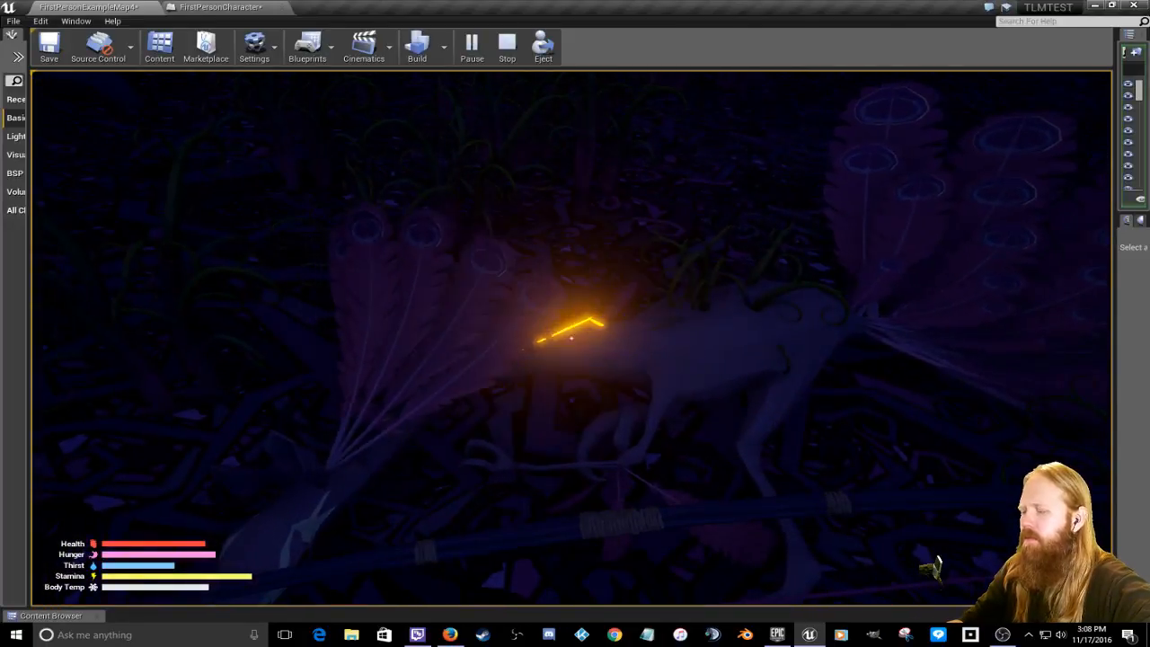
{"action": "key", "text": "e"}
{"action": "key", "text": "w"}
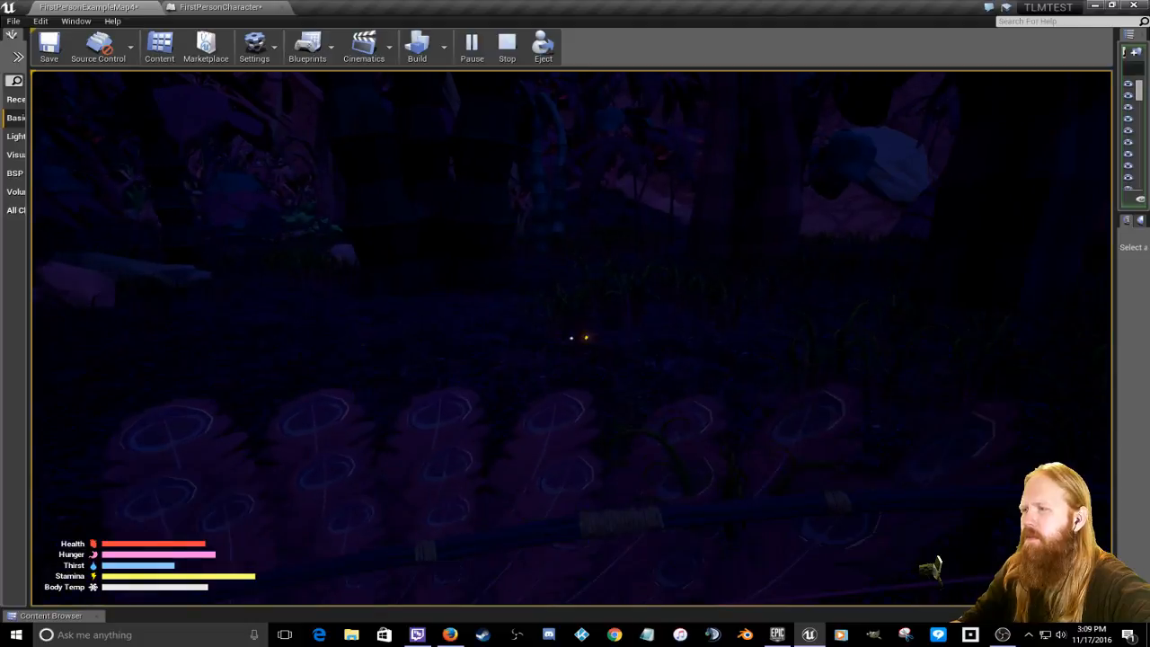
{"action": "key", "text": "w"}
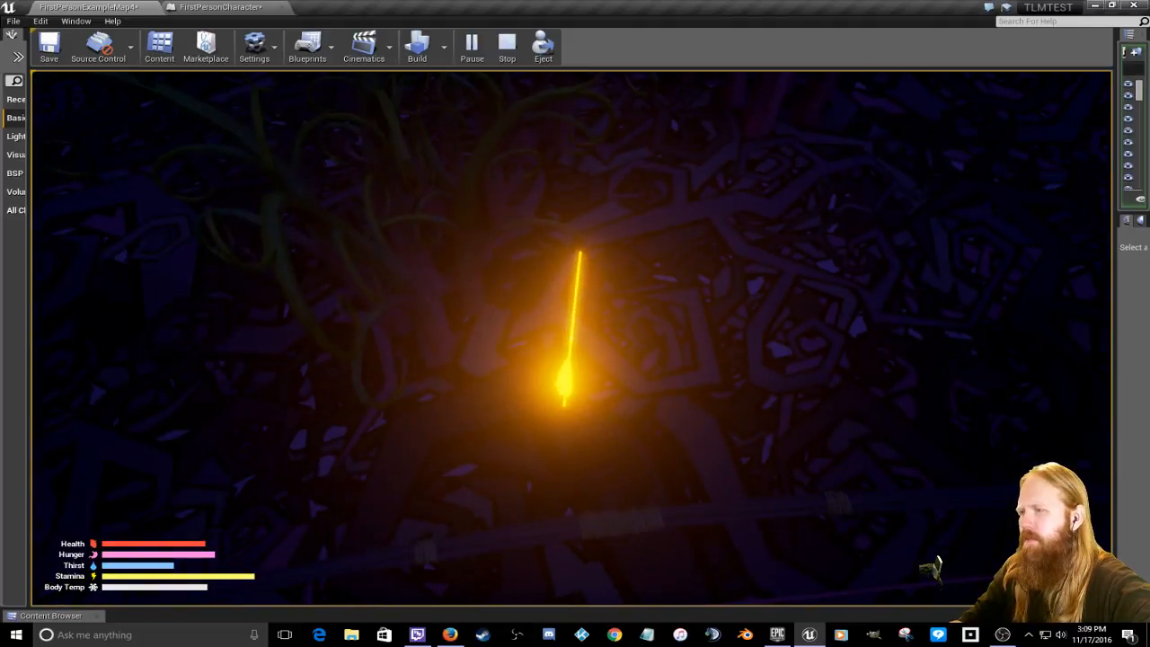
{"action": "key", "text": "e"}
{"action": "key", "text": "w"}
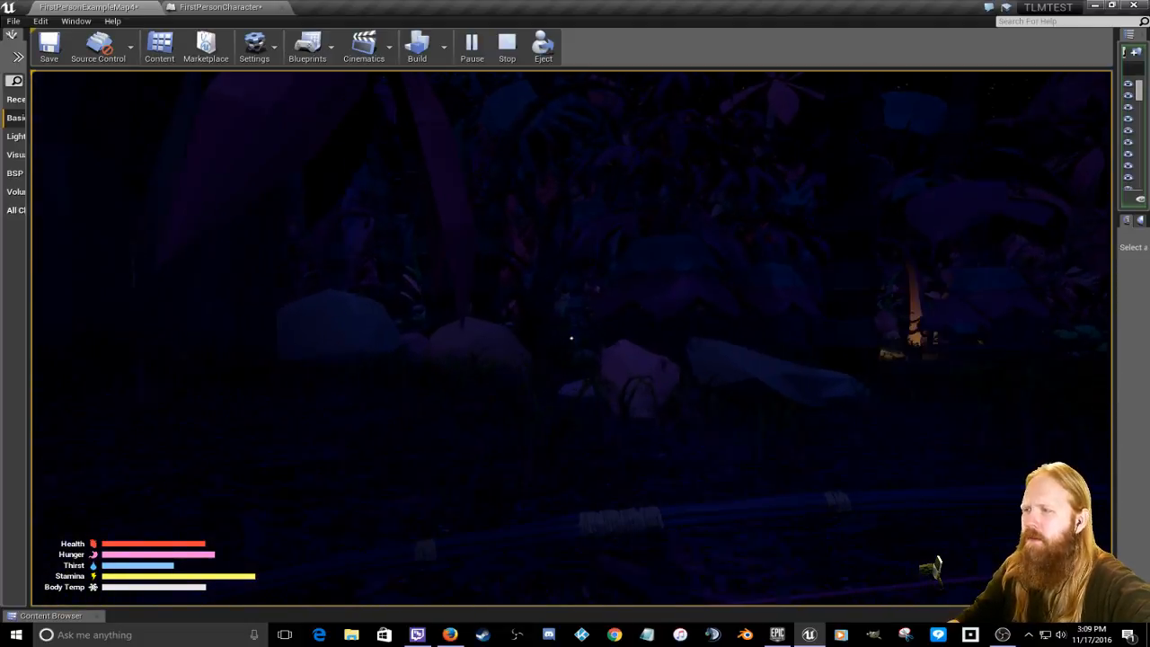
Step: Find the firelight in the dark forest and walk back to the campfire beside the bench and hut
{"action": "key", "text": "w"}
{"action": "key", "text": "s"}
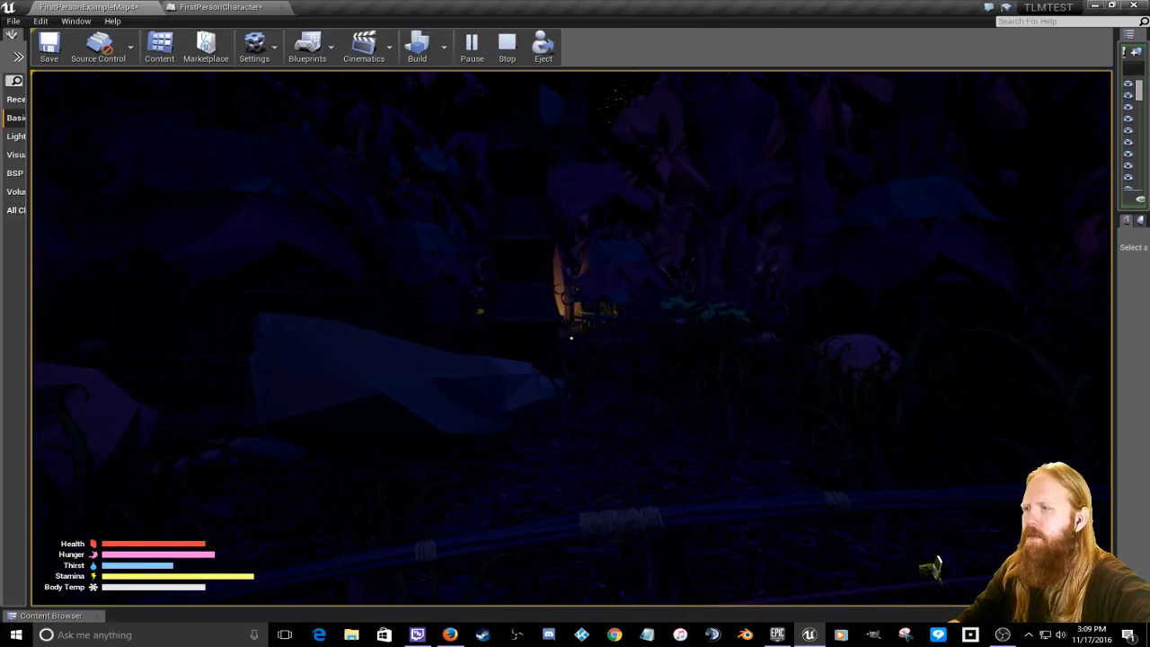
{"action": "key", "text": "s"}
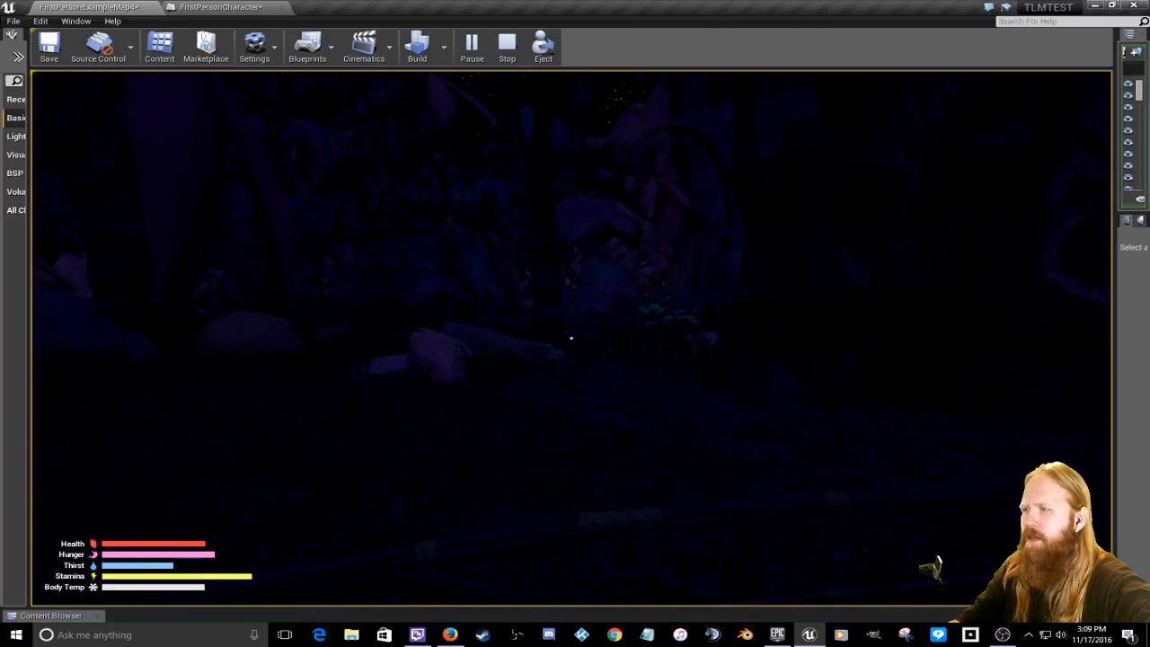
{"action": "key", "text": "s"}
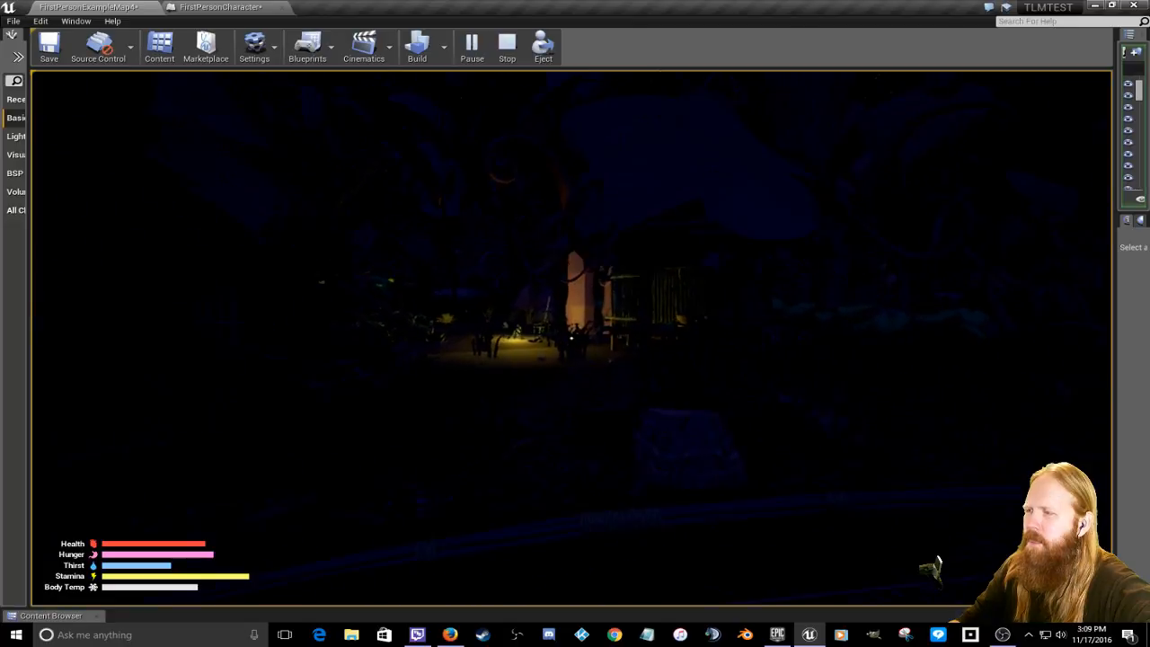
{"action": "key", "text": "w"}
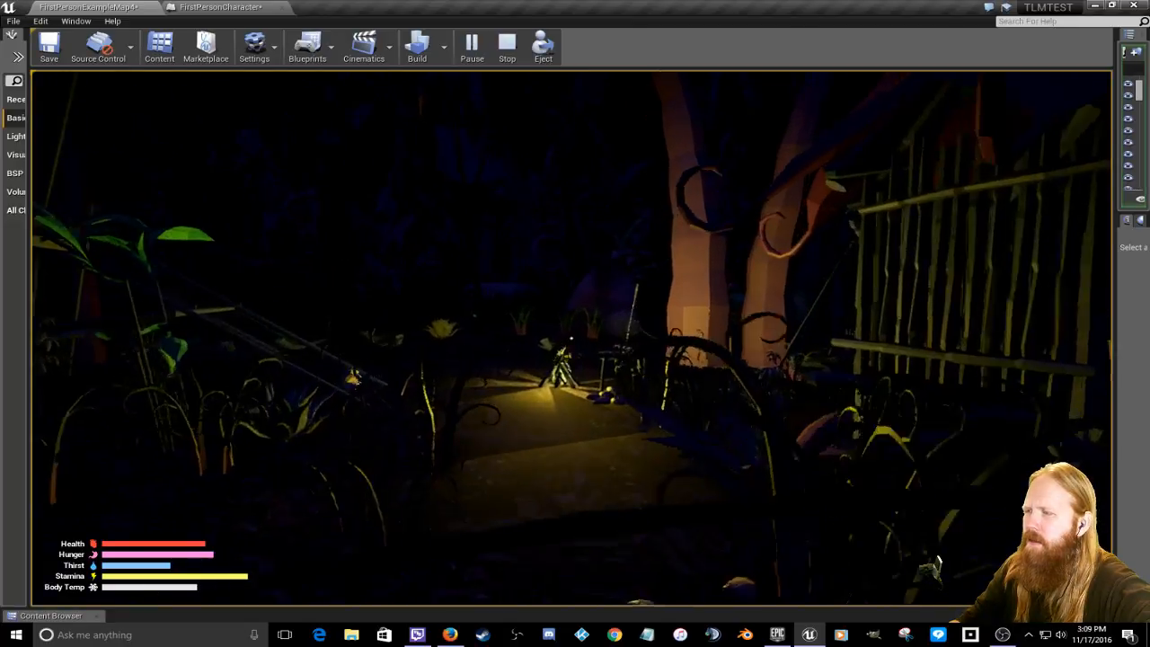
{"action": "key", "text": "w"}
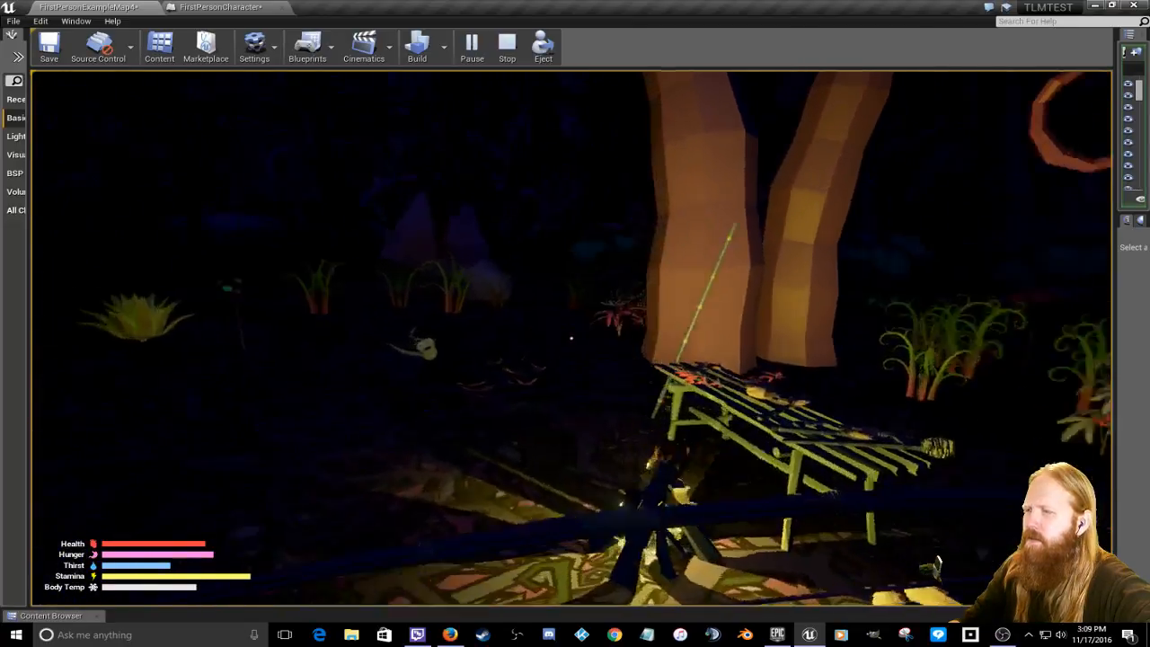
{"action": "key", "text": "a"}
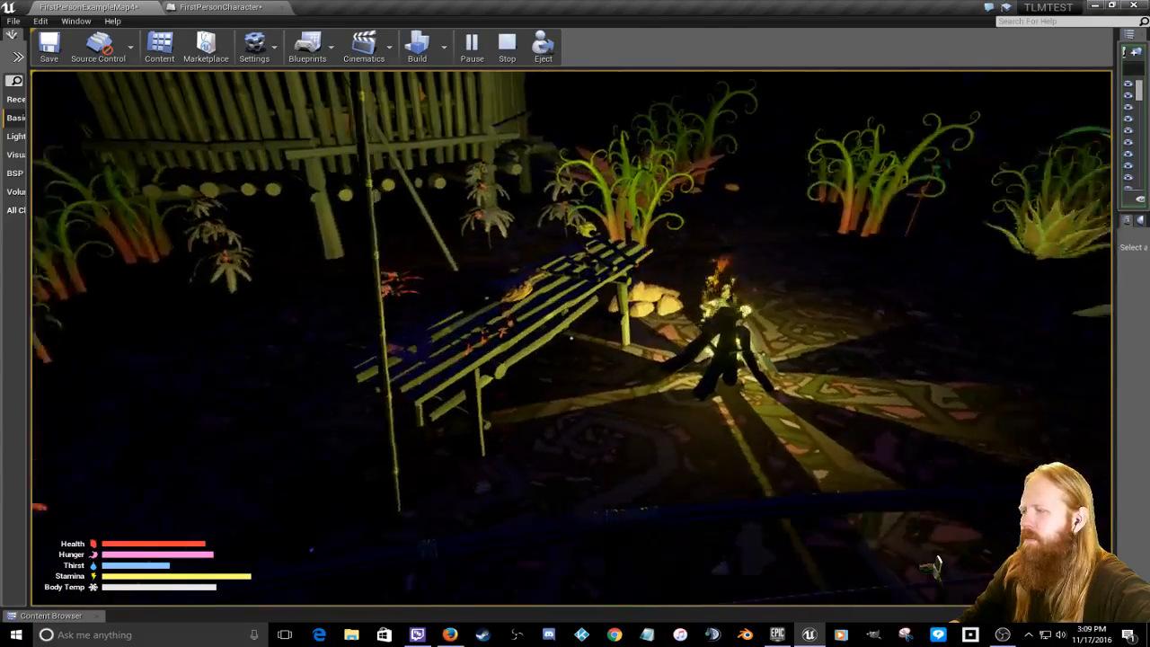
Step: Pick up the torch from the bench, ready the spear and equip the torch in the quick-access bar
{"action": "key", "text": "w"}
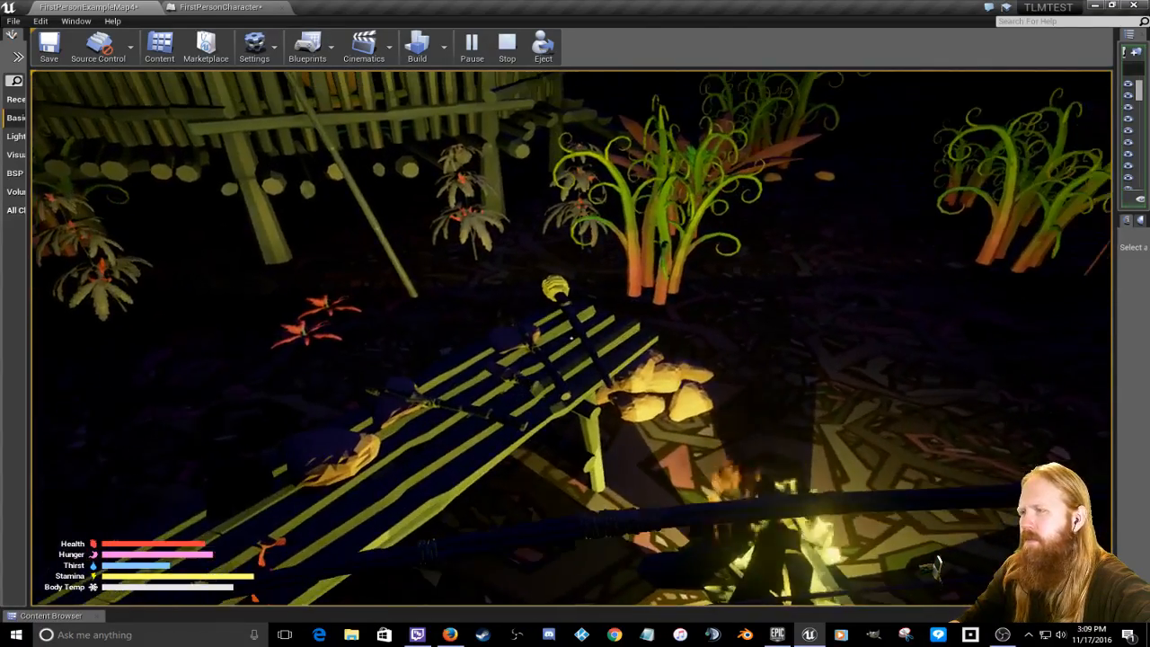
{"action": "key", "text": "e"}
{"action": "key", "text": "2"}
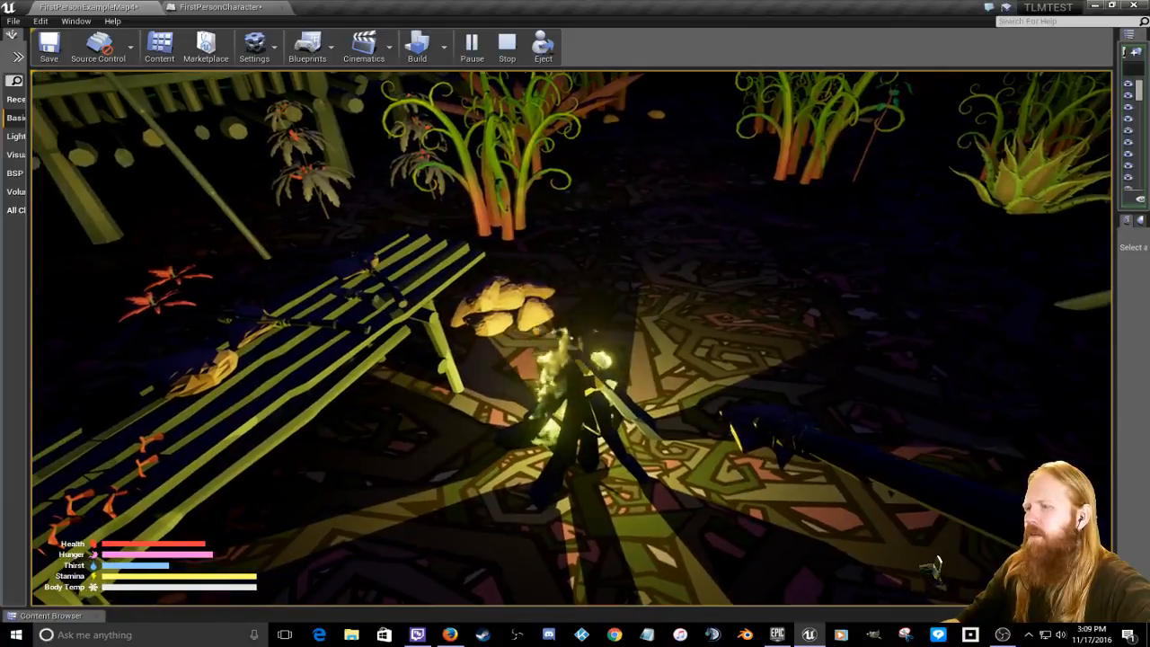
{"action": "key", "text": "Tab"}
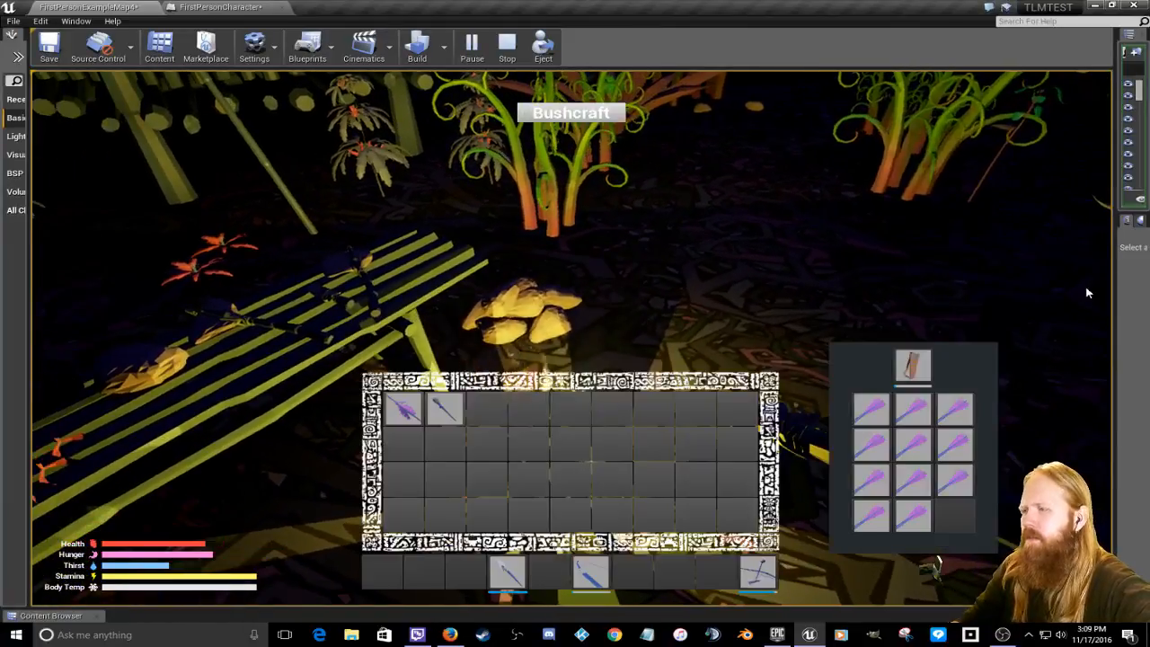
{"action": "left_click", "coordinate": [570, 344]}
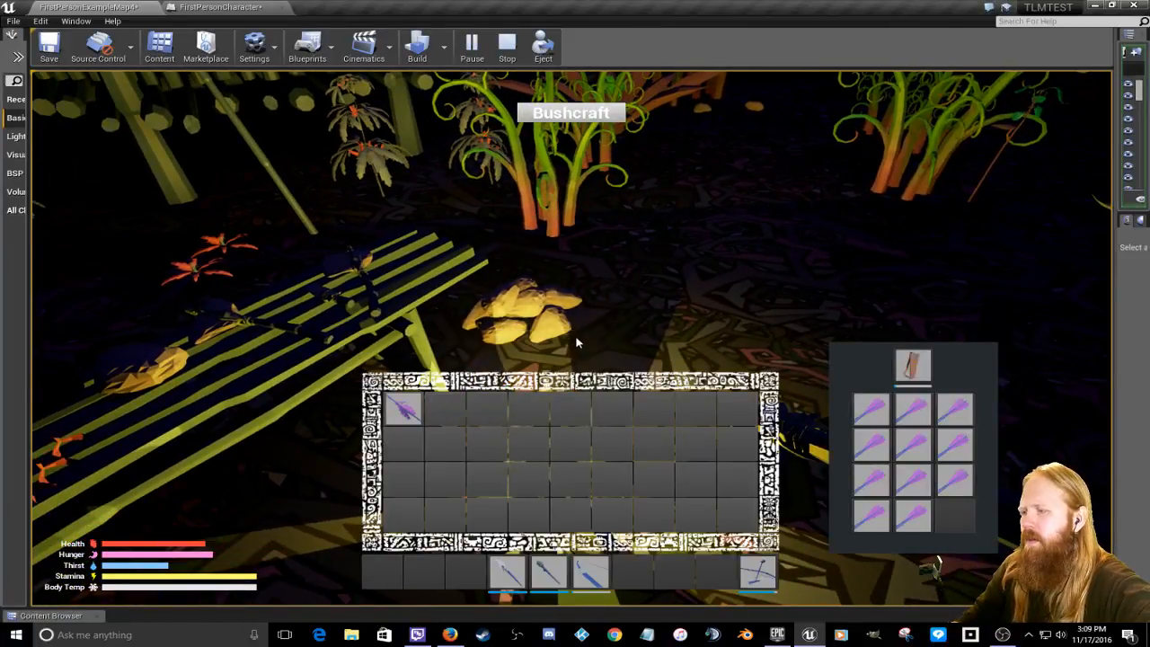
{"action": "key", "text": "Tab"}
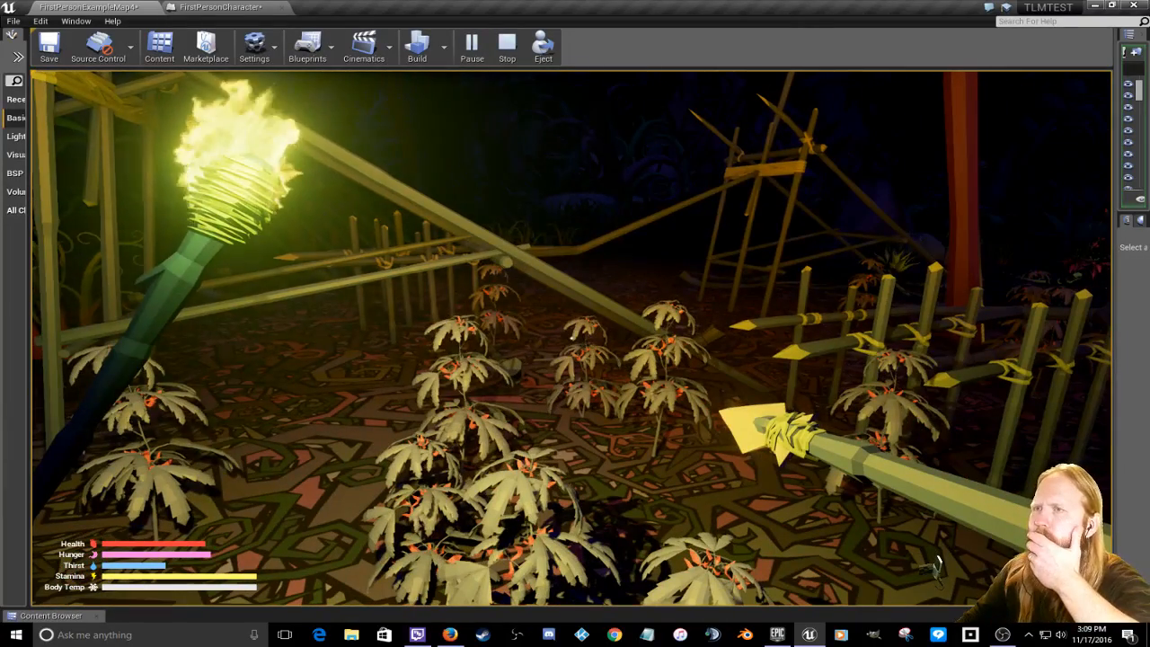
Step: Carry the lit torch and spear around the spiked barricades and huts, and return to the campfire
{"action": "key", "text": "w"}
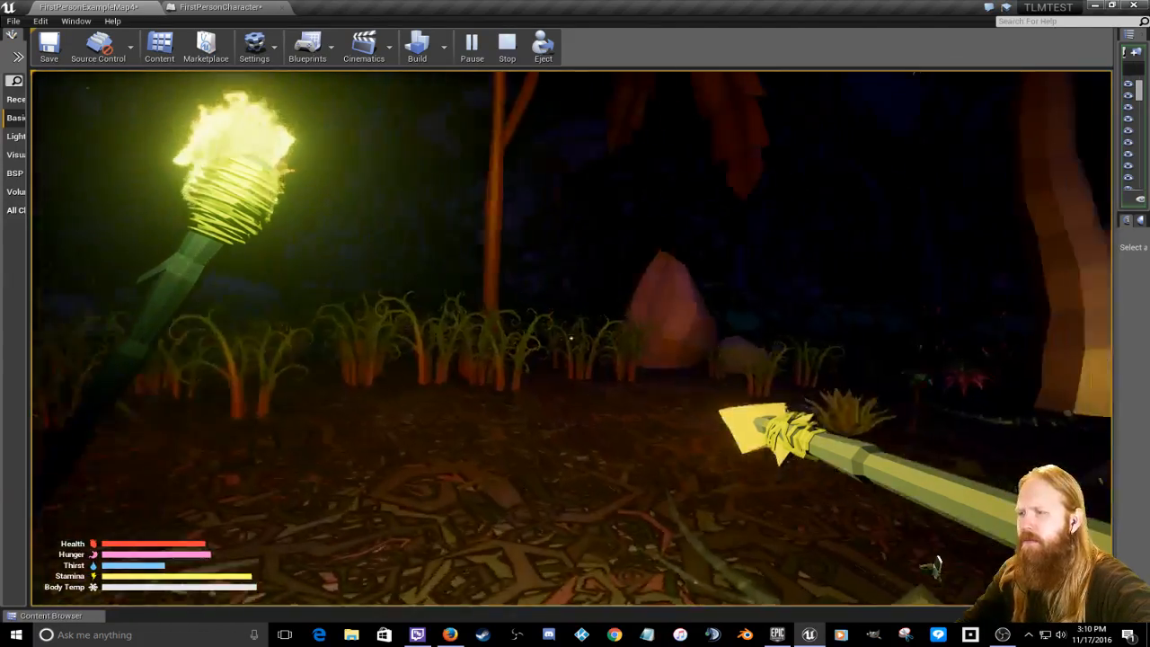
{"action": "key", "text": "a"}
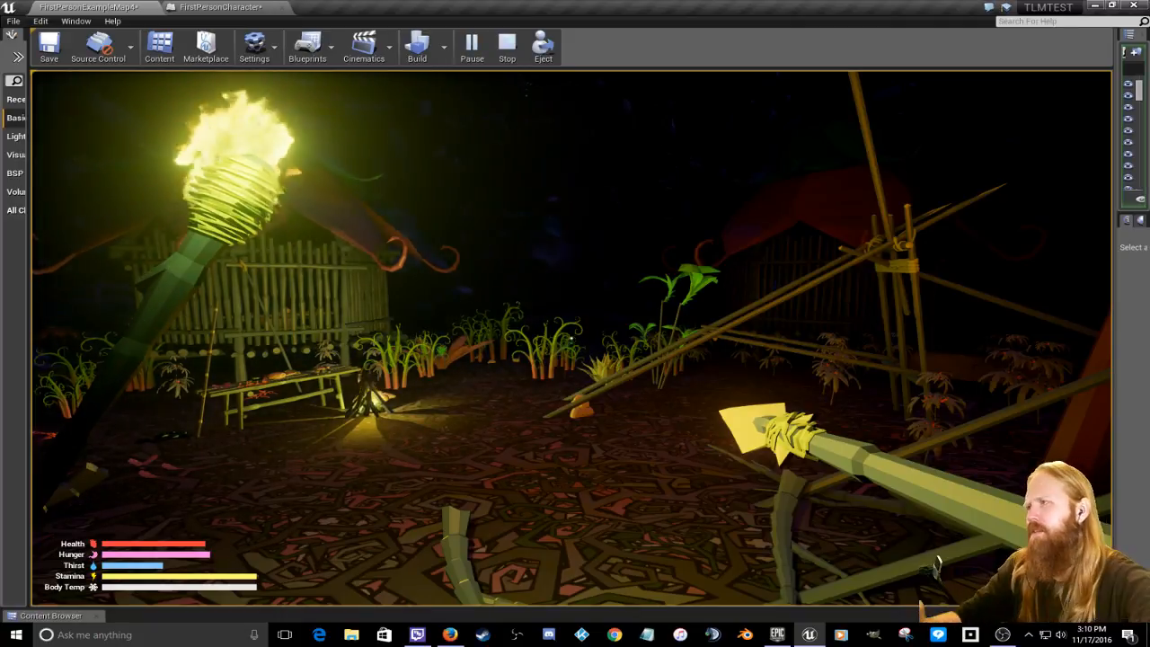
{"action": "key", "text": "w"}
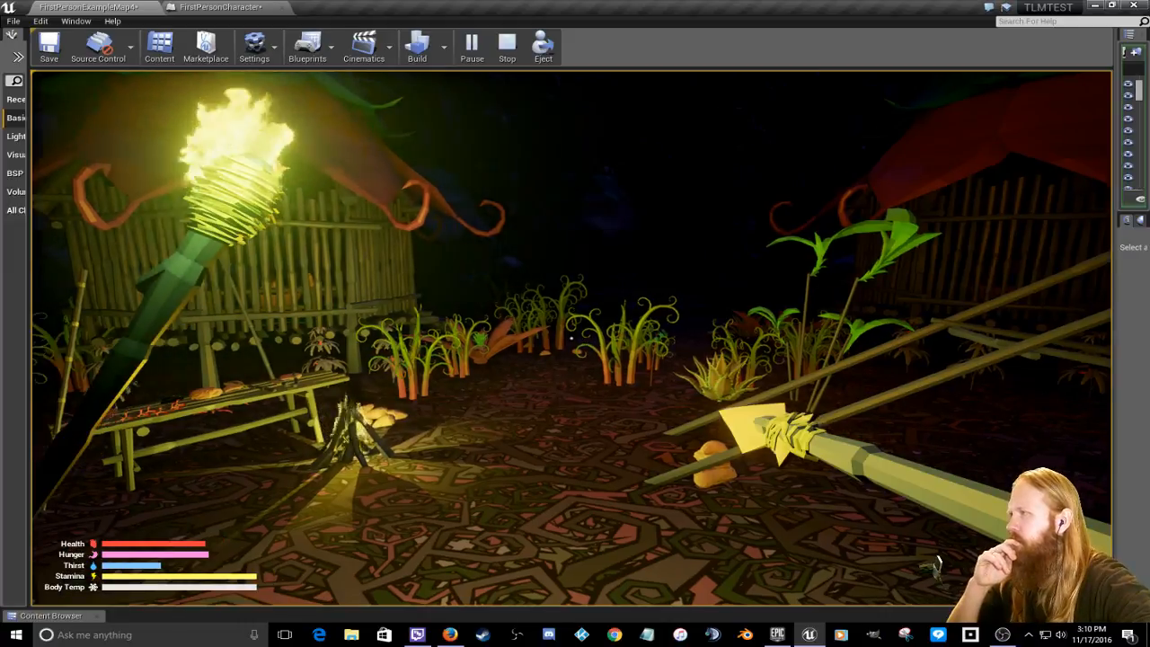
{"action": "key", "text": "s"}
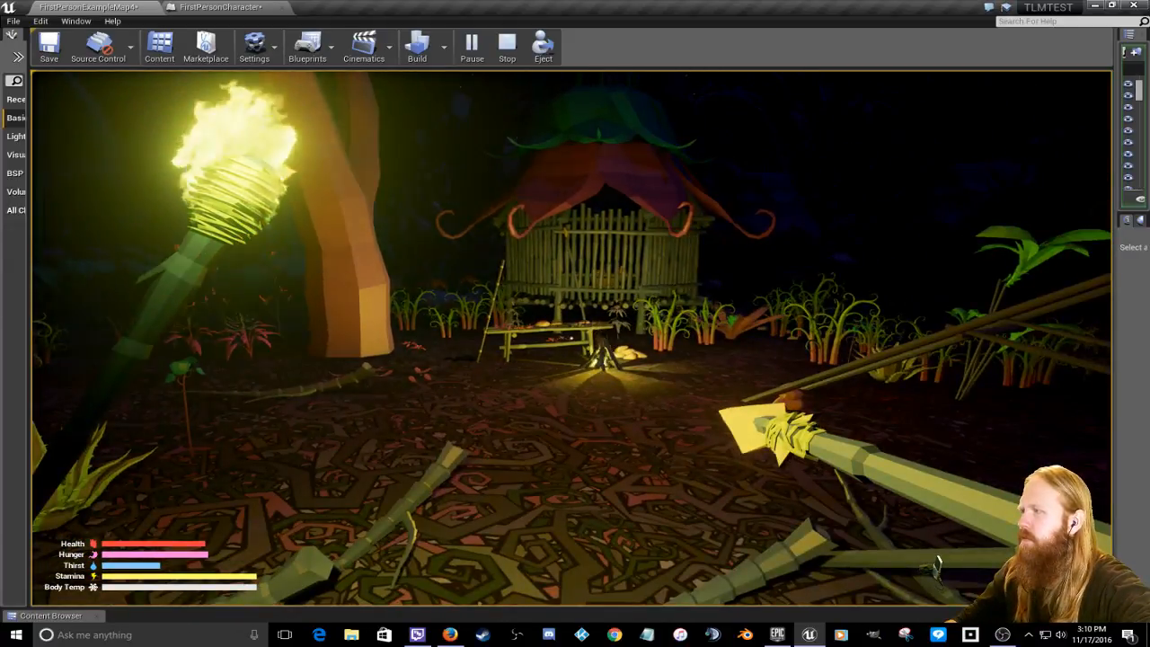
{"action": "key", "text": "w"}
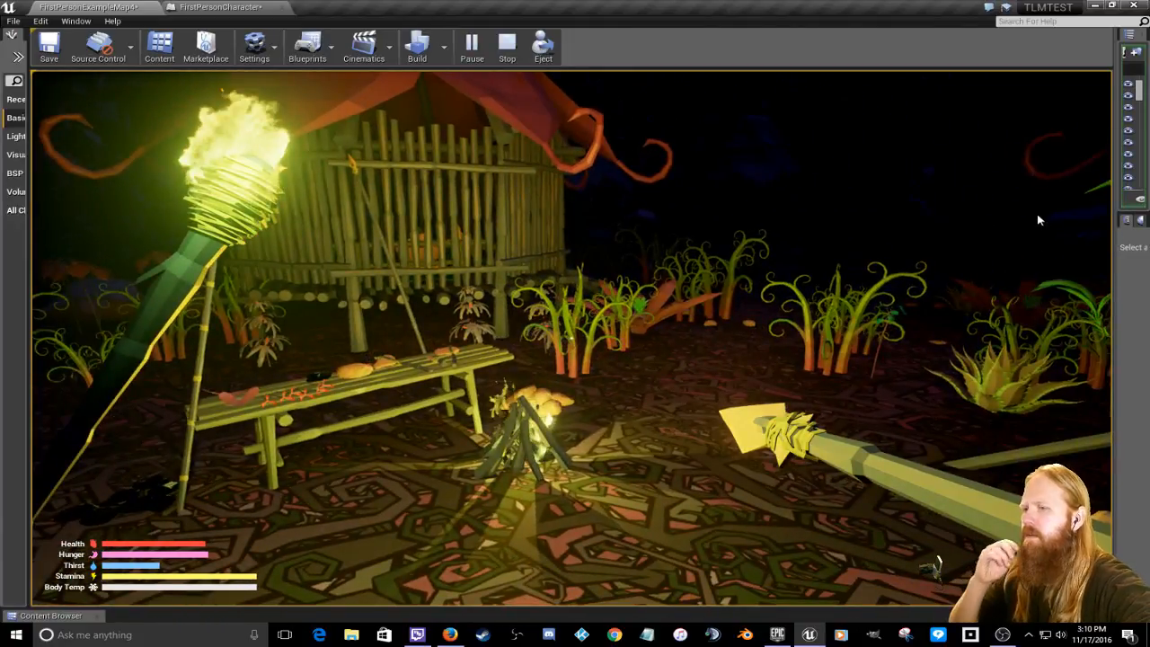
Step: End the play session, face the level view toward the distant huts and open the file commands
{"action": "key", "text": "Escape"}
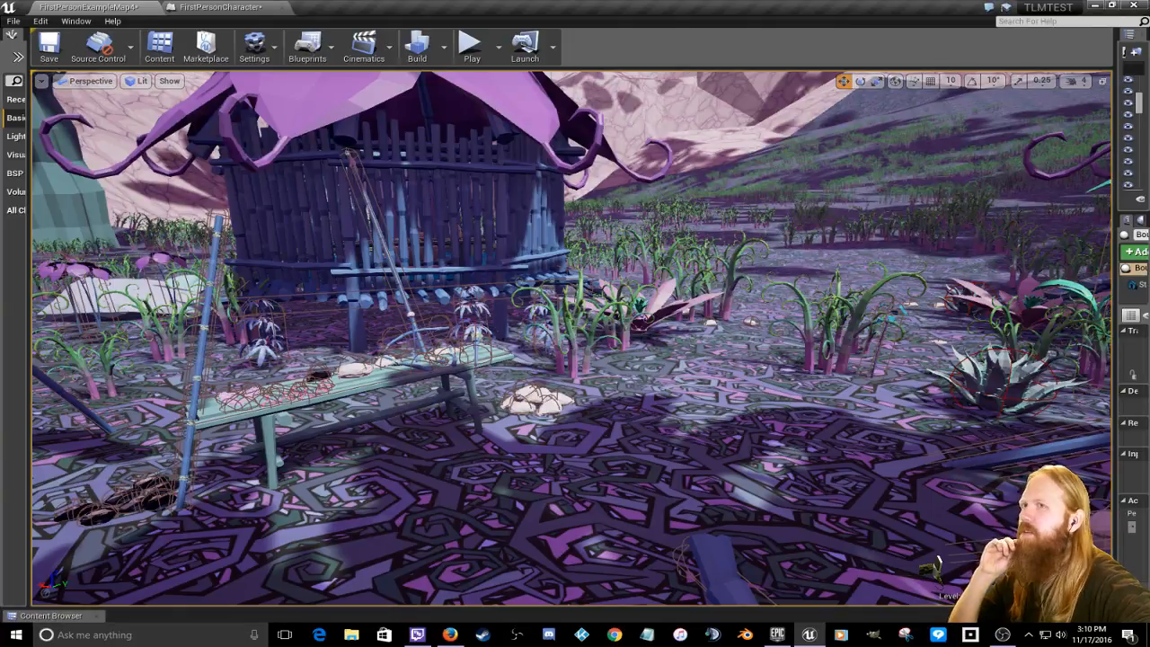
{"action": "right_click_drag", "start_coordinate": [259, 239], "coordinate": [283, 238]}
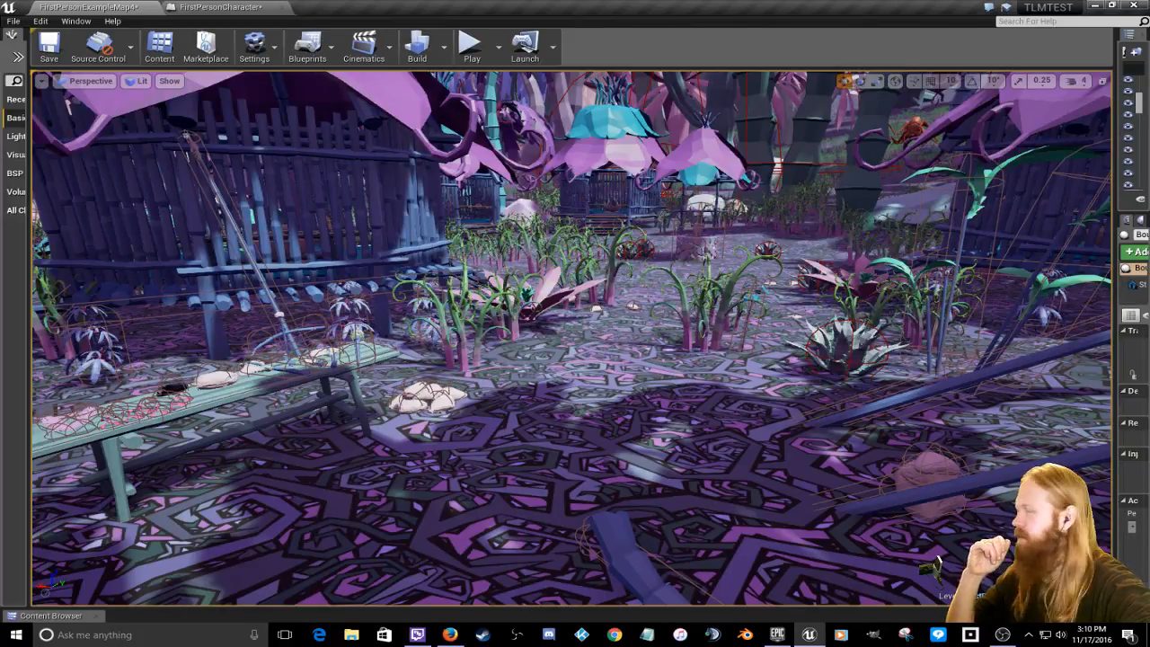
{"action": "left_click", "coordinate": [17, 21]}
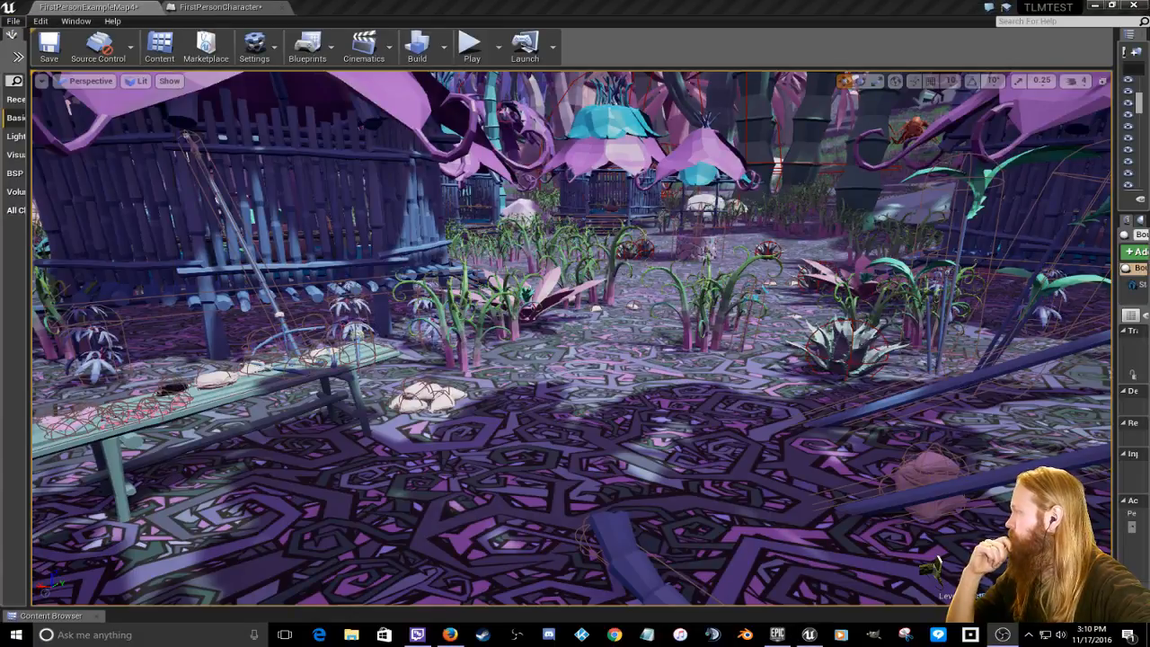